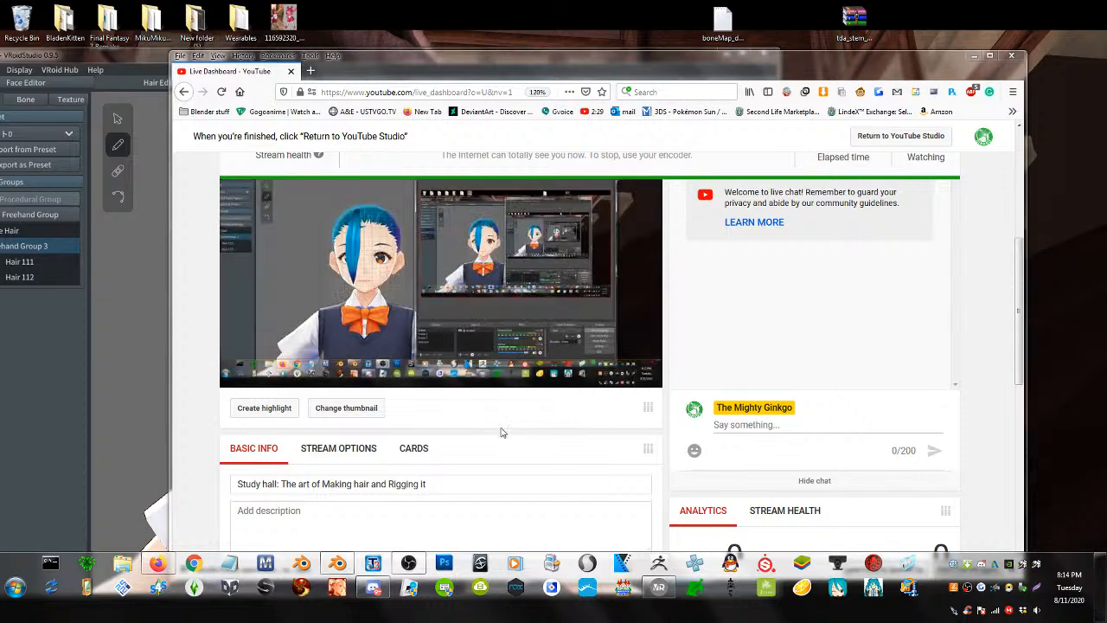
- Move the Firefox live dashboard aside and drag VRoid Studio right into the front
click(353, 283)
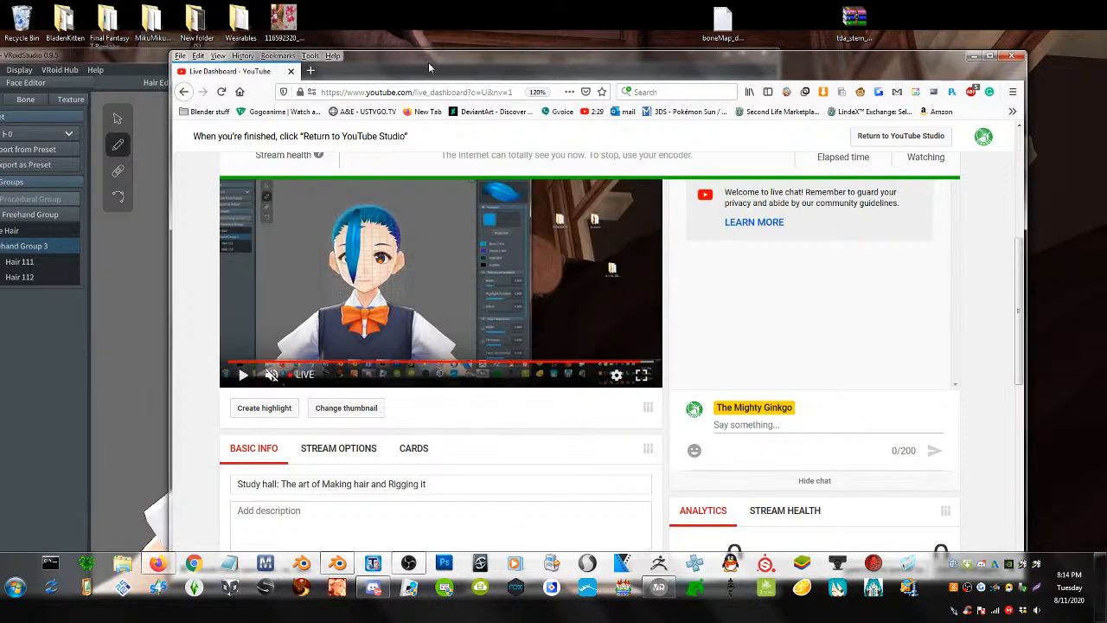
mouse_move(428, 62)
mouse_down()
mouse_move(3, 47)
mouse_move(10, 73)
mouse_up()
drag(246, 76, 100, 83)
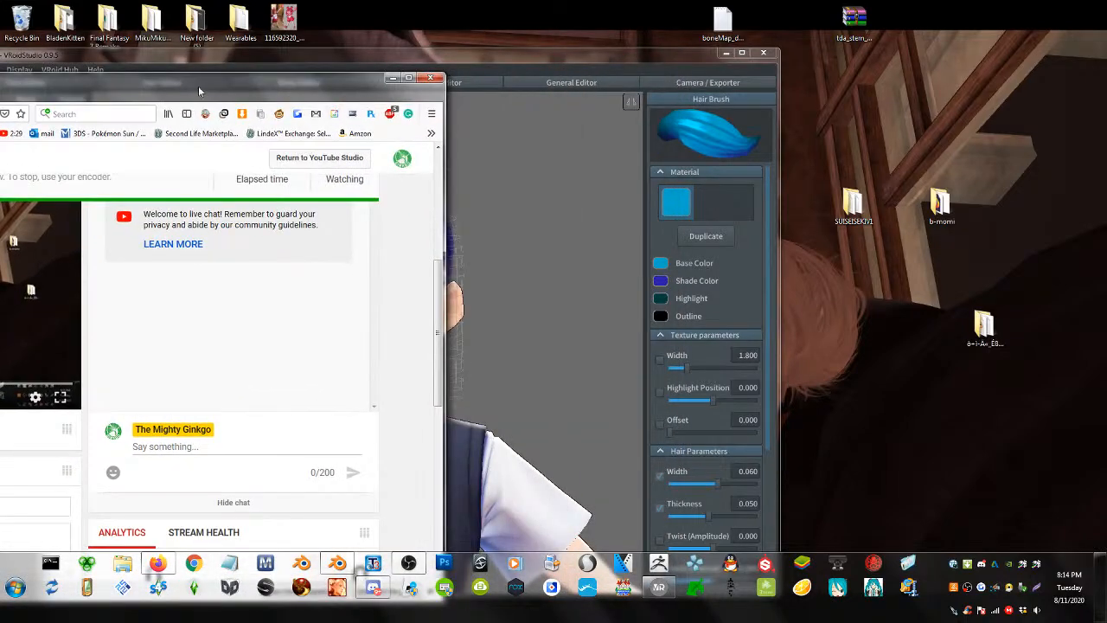
drag(294, 50, 624, 33)
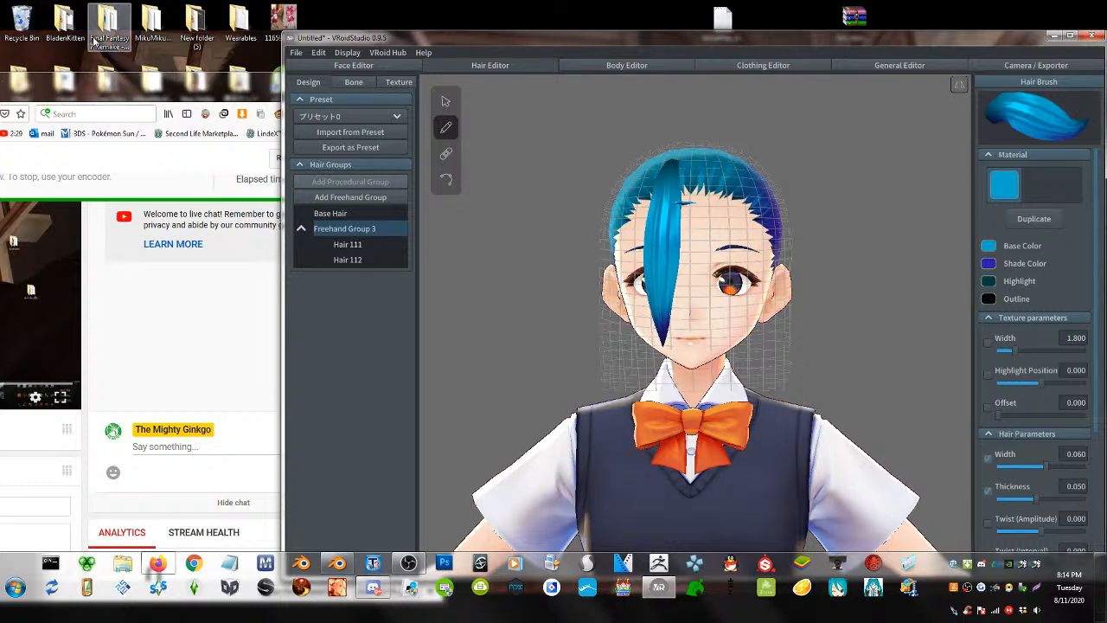
- Narrow the live dashboard, then draw a blue hair strand down the face and undo the strands
drag(140, 88, 277, 60)
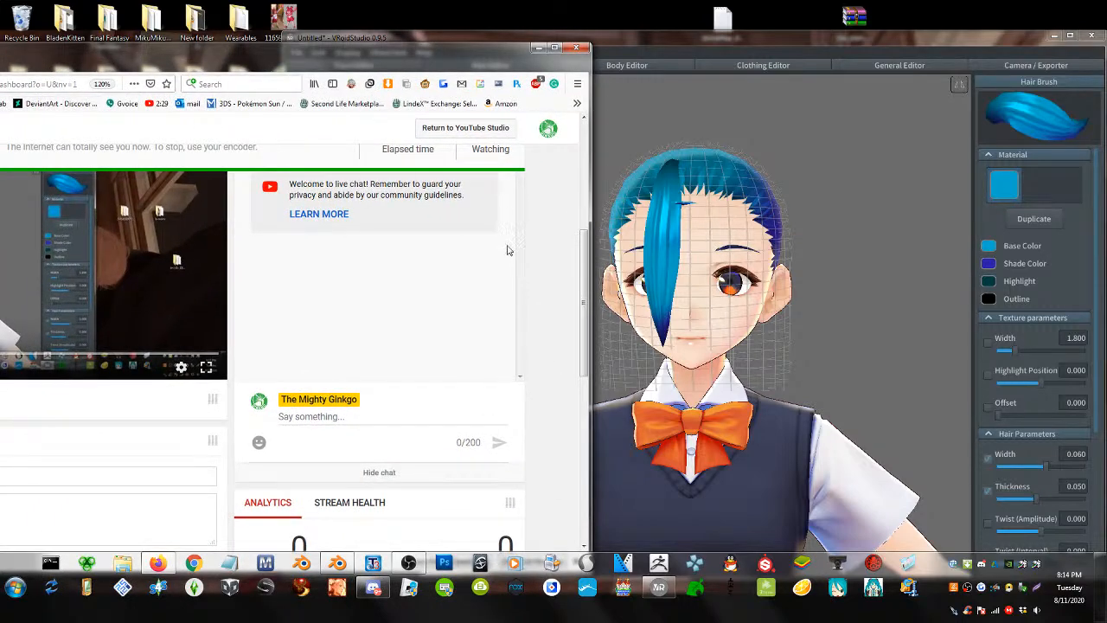
drag(588, 287, 452, 194)
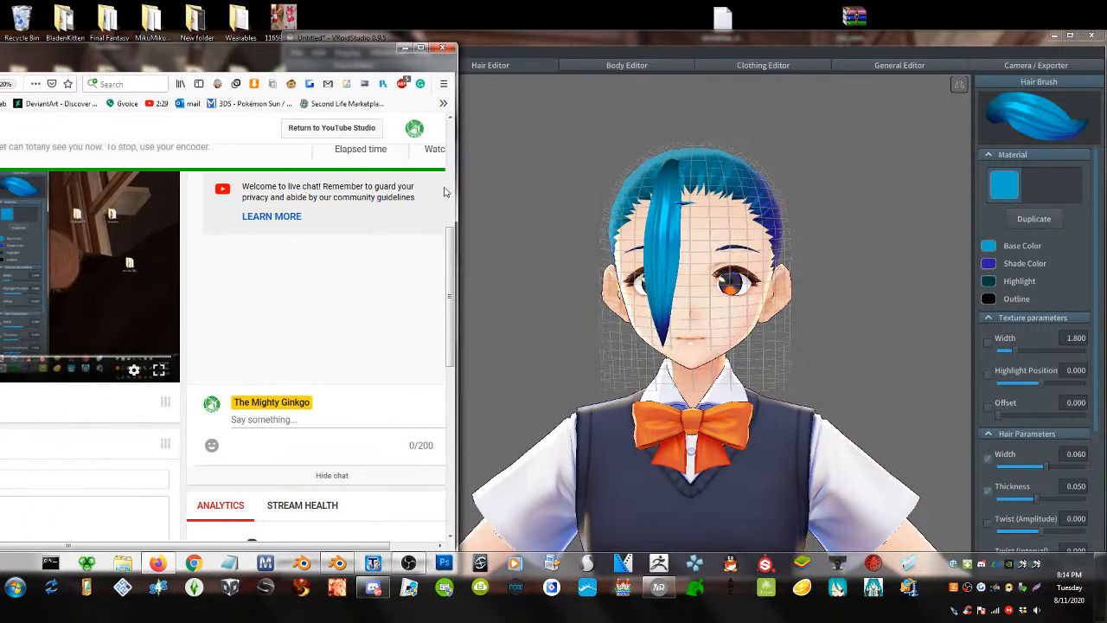
click(702, 166)
drag(709, 175, 685, 355)
key(ctrl+z)
key(ctrl+z)
key(ctrl+z)
key(ctrl+z)
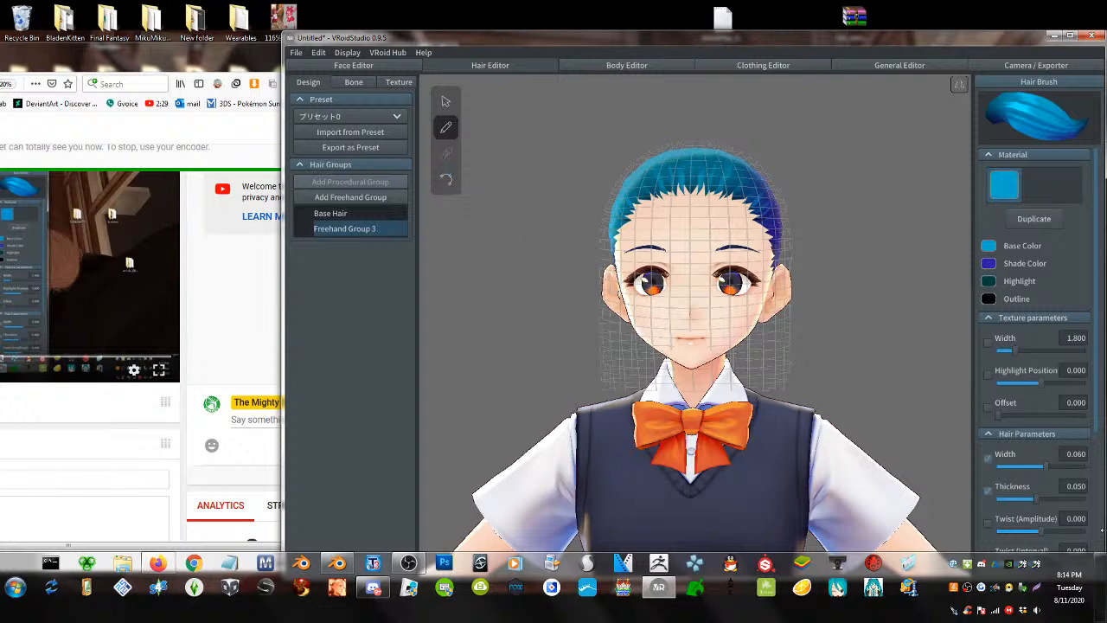
- Shift the dashboard right, delete Freehand Group 3 in VRoid, then raise the dashboard
drag(253, 57, 494, 58)
click(802, 275)
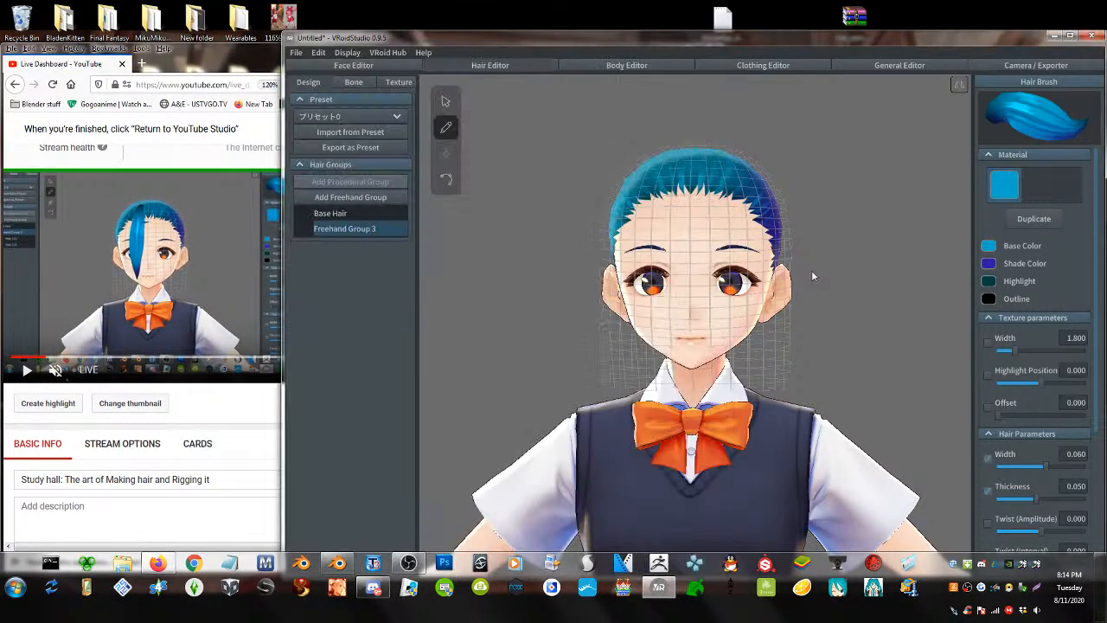
right_click(356, 229)
click(381, 300)
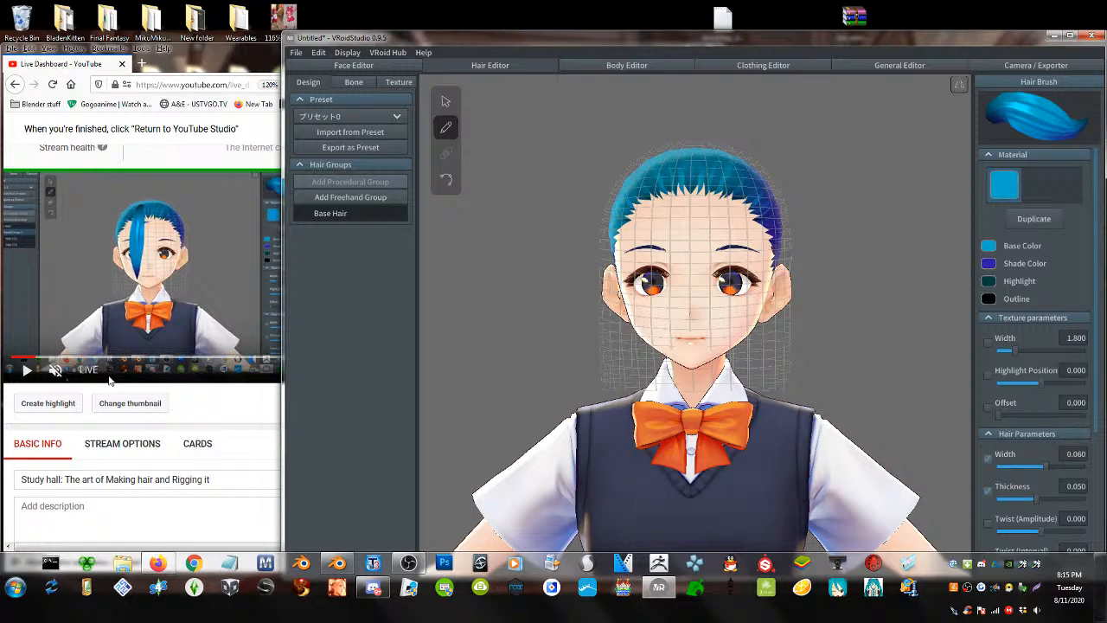
click(189, 49)
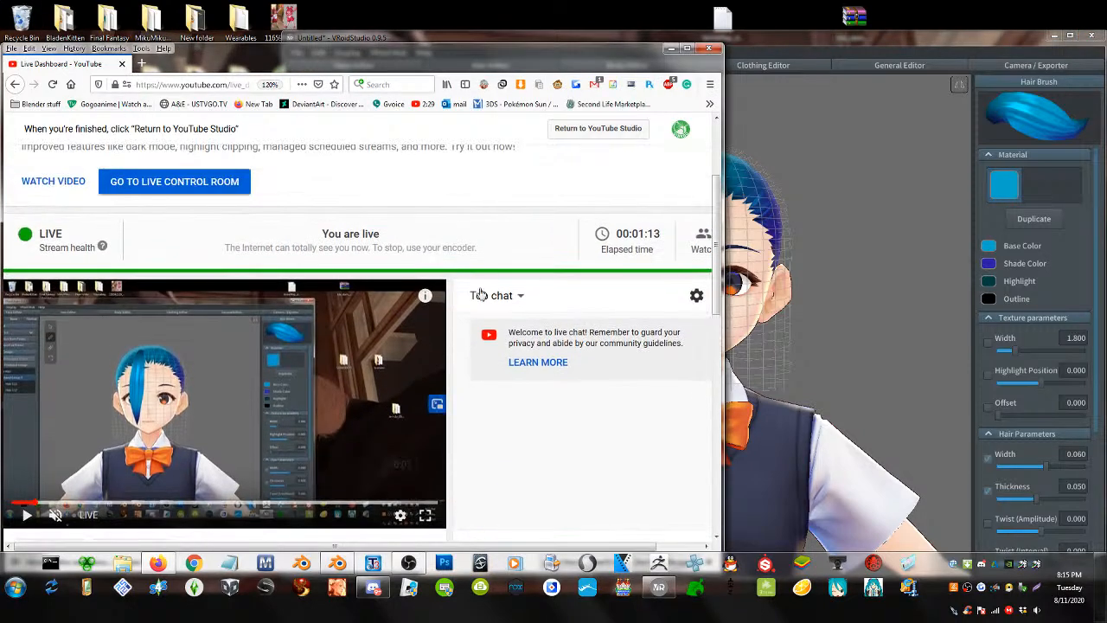
- Scroll through the live dashboard and chat, then launch Firestorm and minimize Firefox
middle_drag(458, 228, 458, 268)
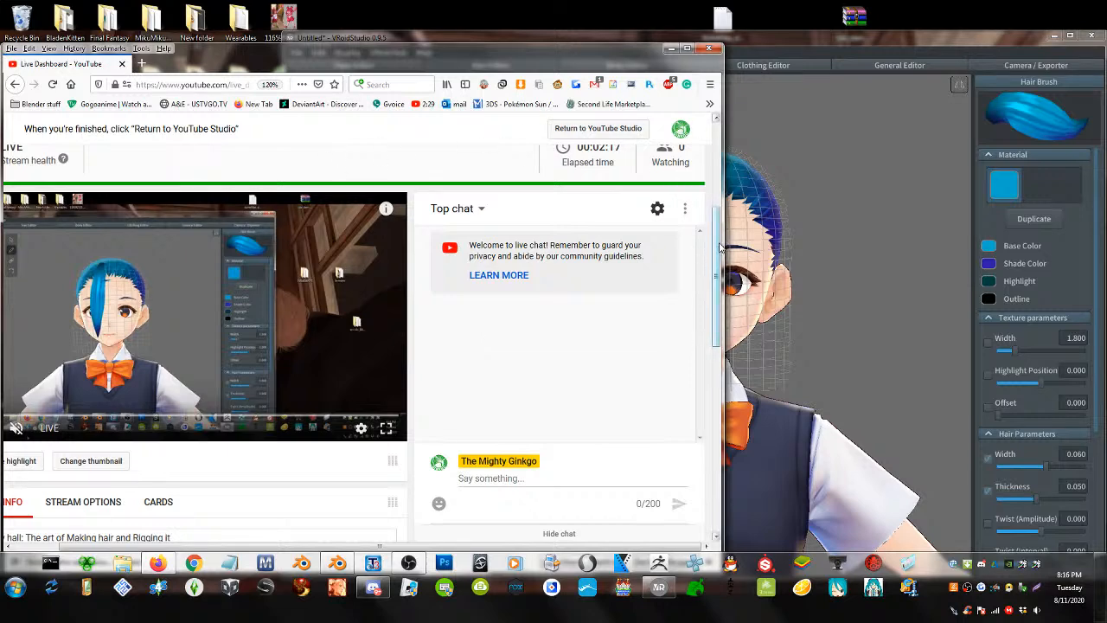
mouse_move(718, 244)
mouse_down()
mouse_move(717, 219)
mouse_move(716, 235)
mouse_up()
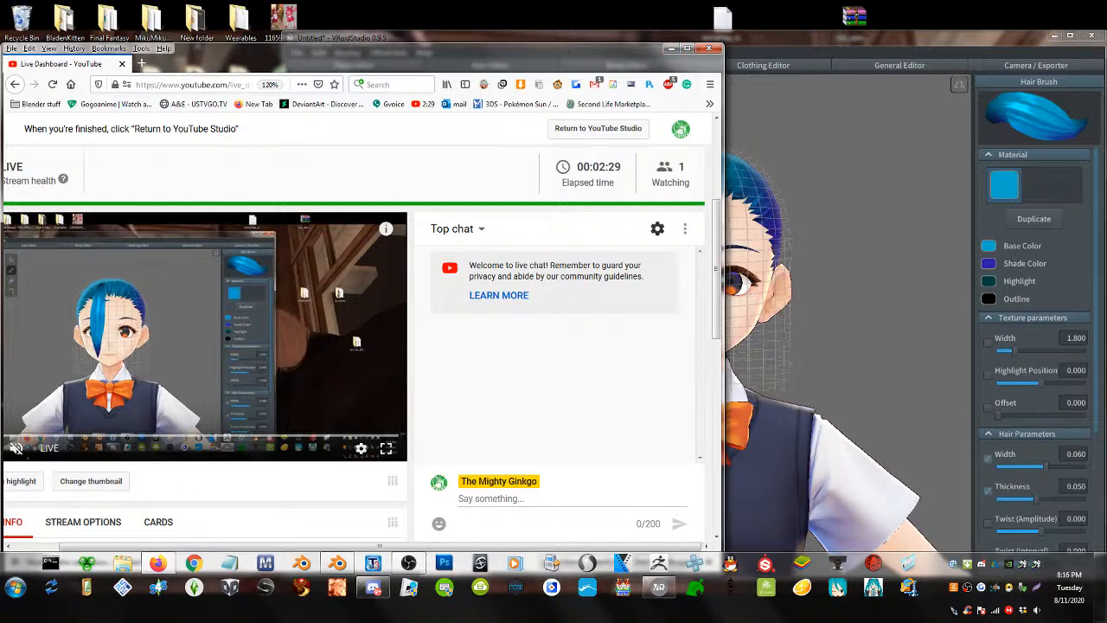
click(301, 589)
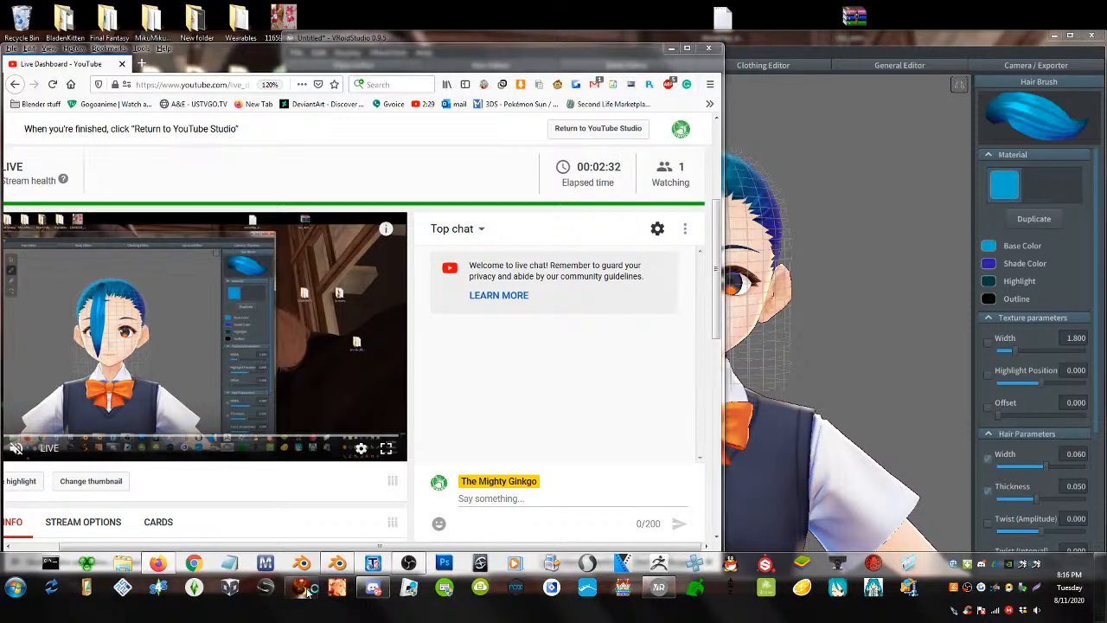
click(669, 49)
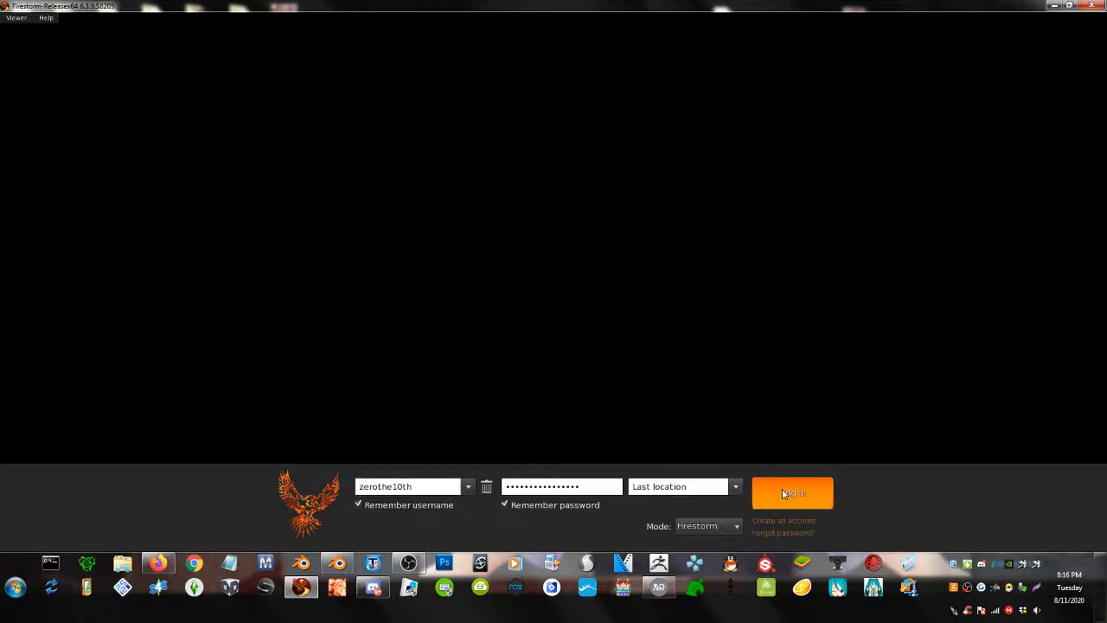
- Log in to Second Life using the saved sign-in details
click(781, 492)
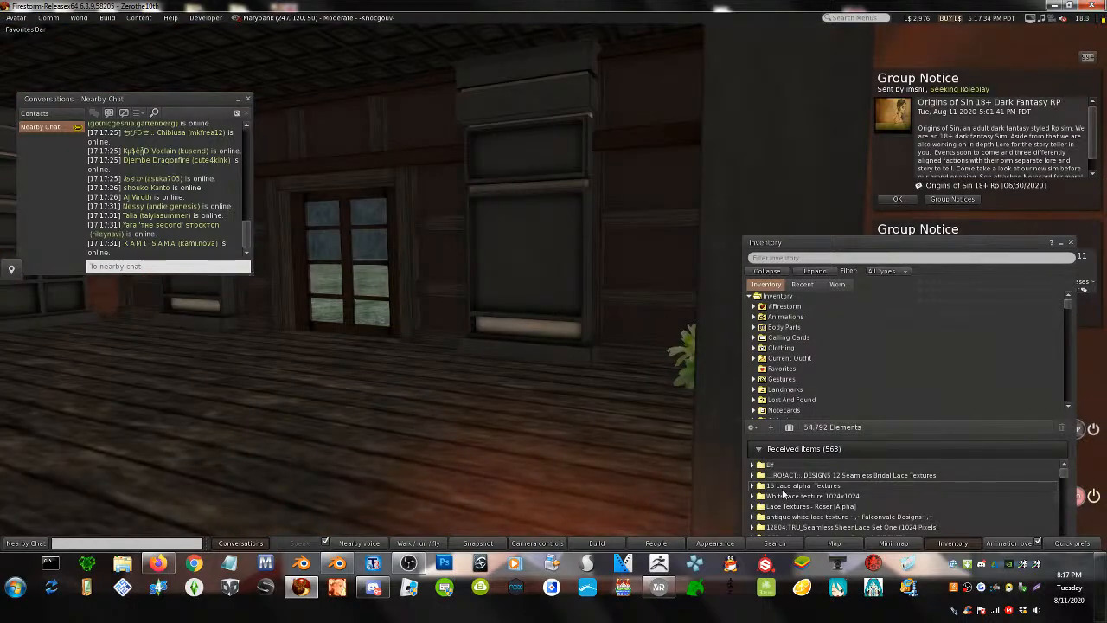
- Walk the avatar forward into the room and turn it toward the wall with the plant
key(Up)
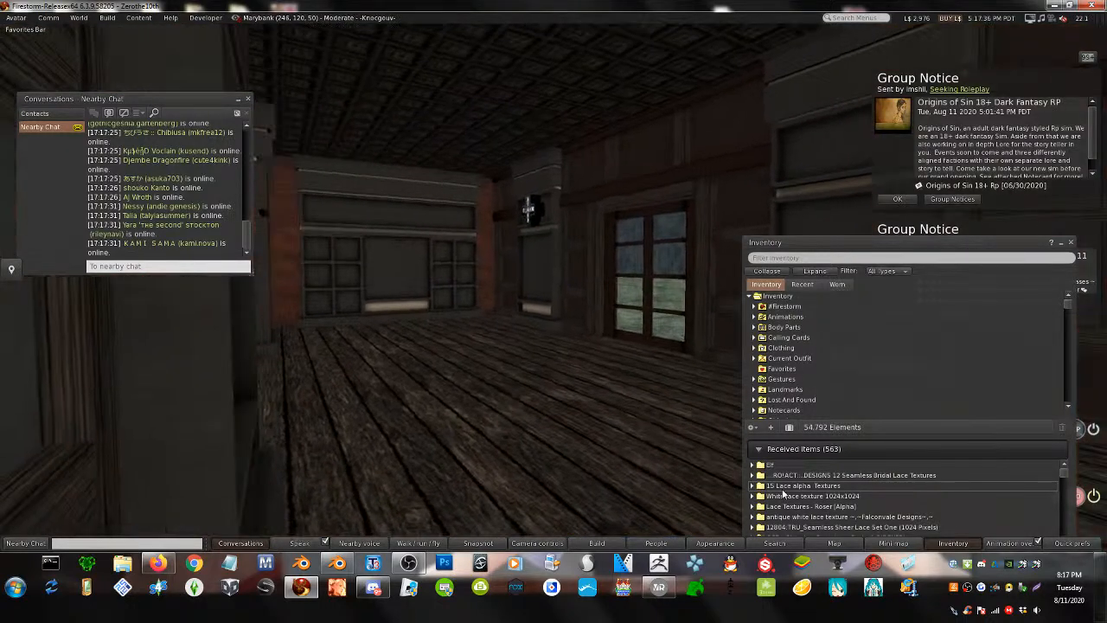
key(Up)
key(Left)
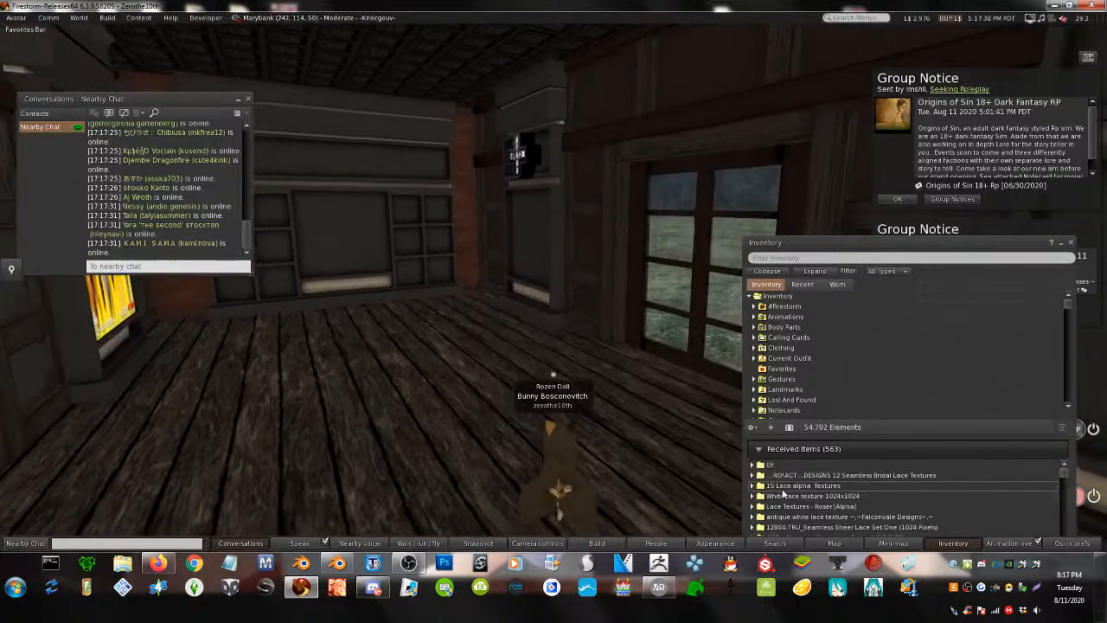
key(Right)
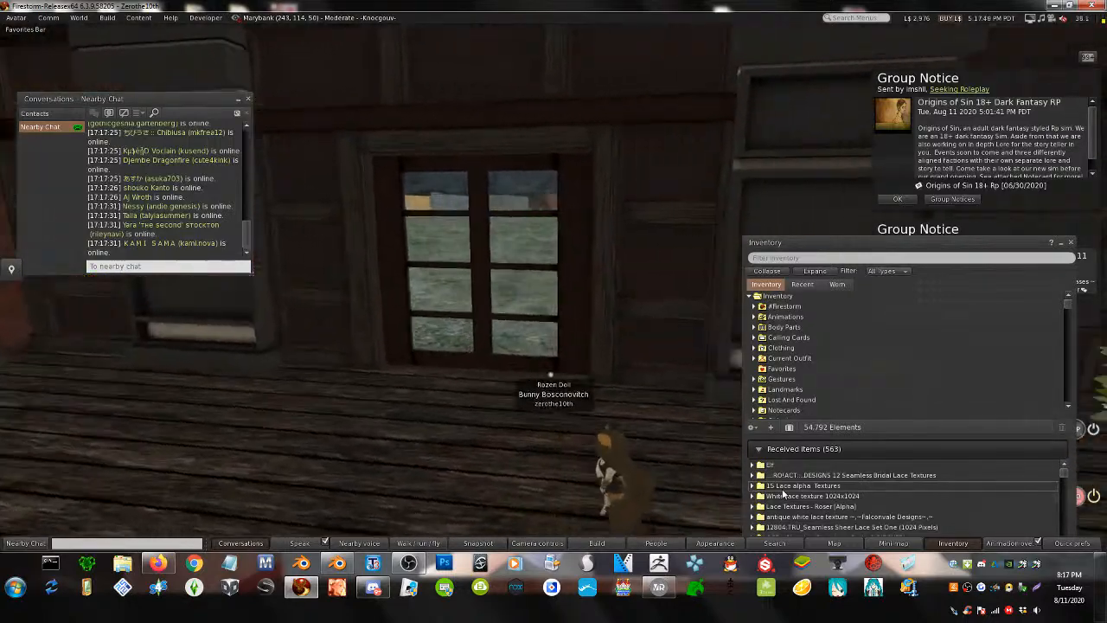
key(Right)
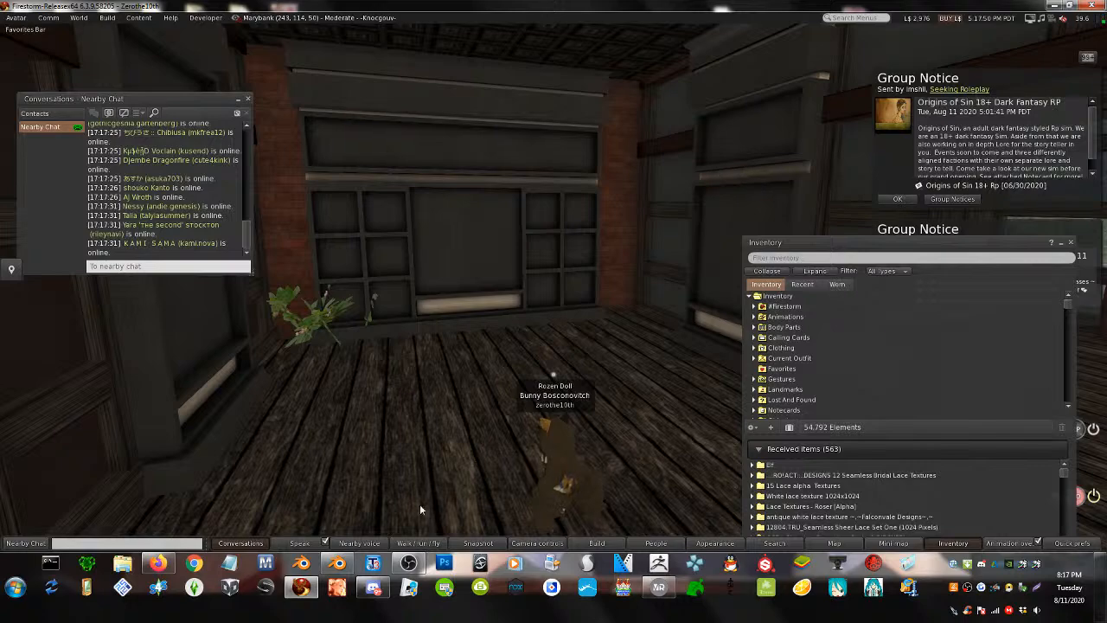
- Close the nearby chat and orbit the camera to frame the avatar front-on
click(248, 99)
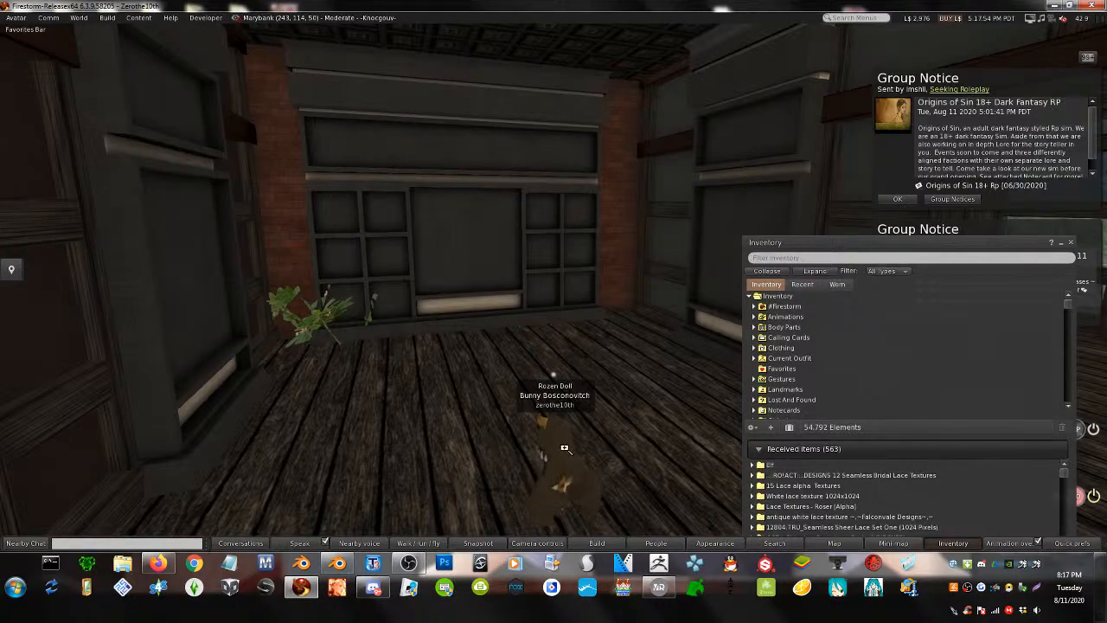
alt+drag(564, 448, 960, 518)
right_click(573, 84)
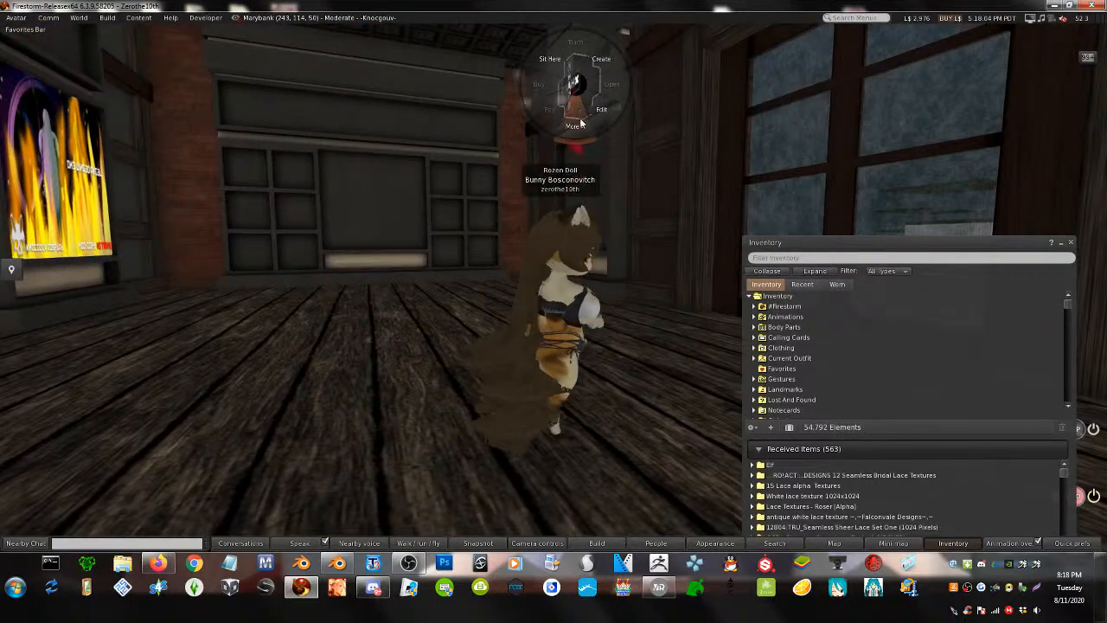
click(580, 123)
click(543, 111)
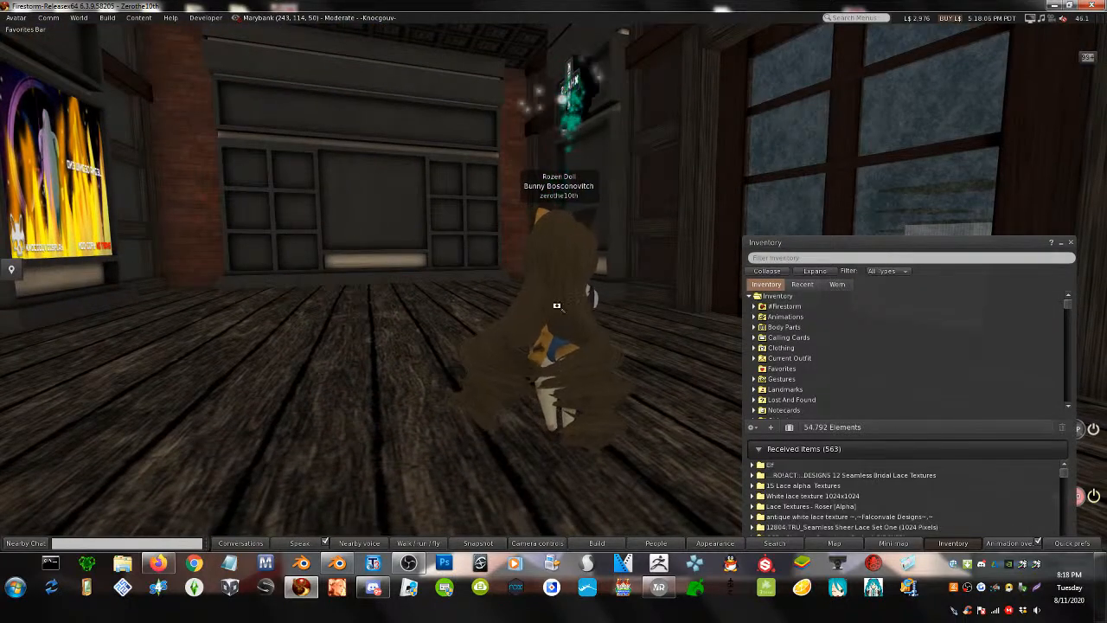
alt+drag(557, 316, 104, 337)
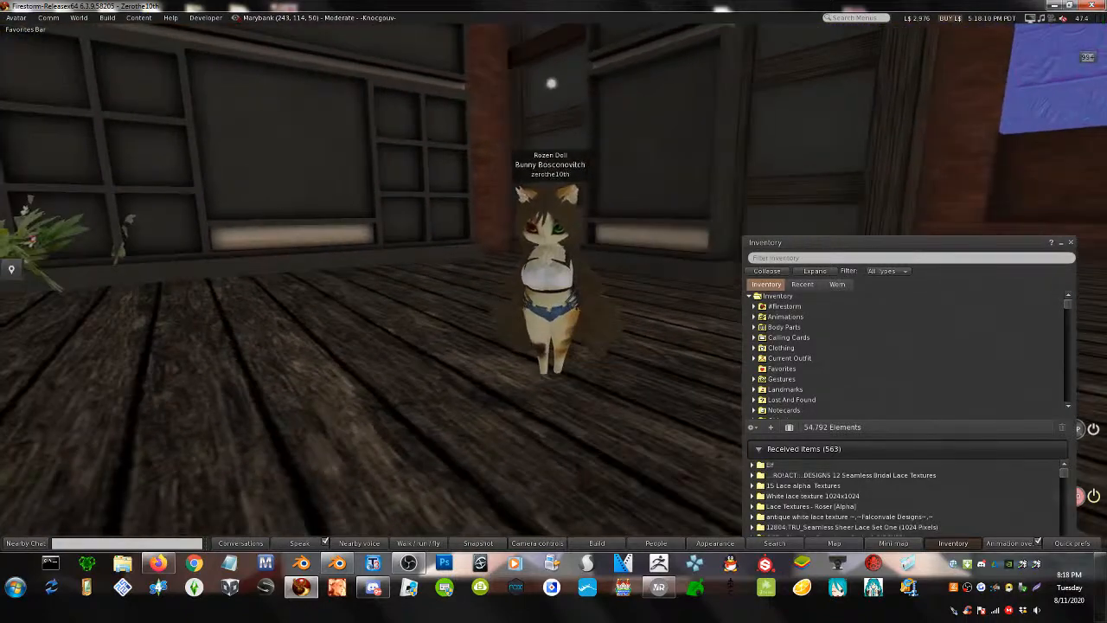
ctrl+alt+drag(632, 250, 632, 281)
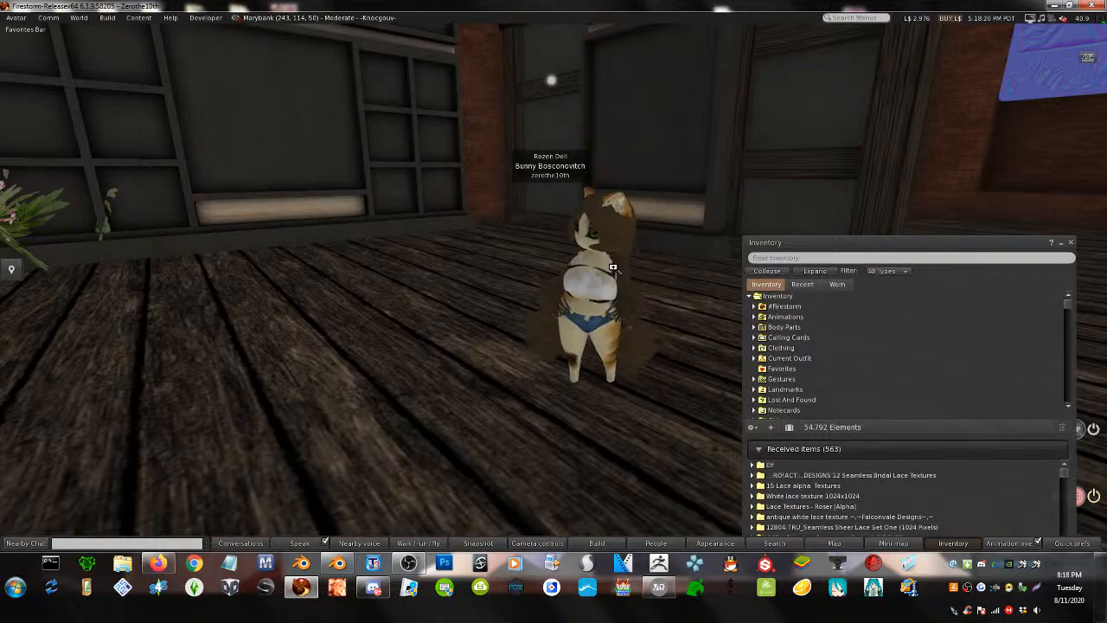
alt+drag(612, 267, 496, 285)
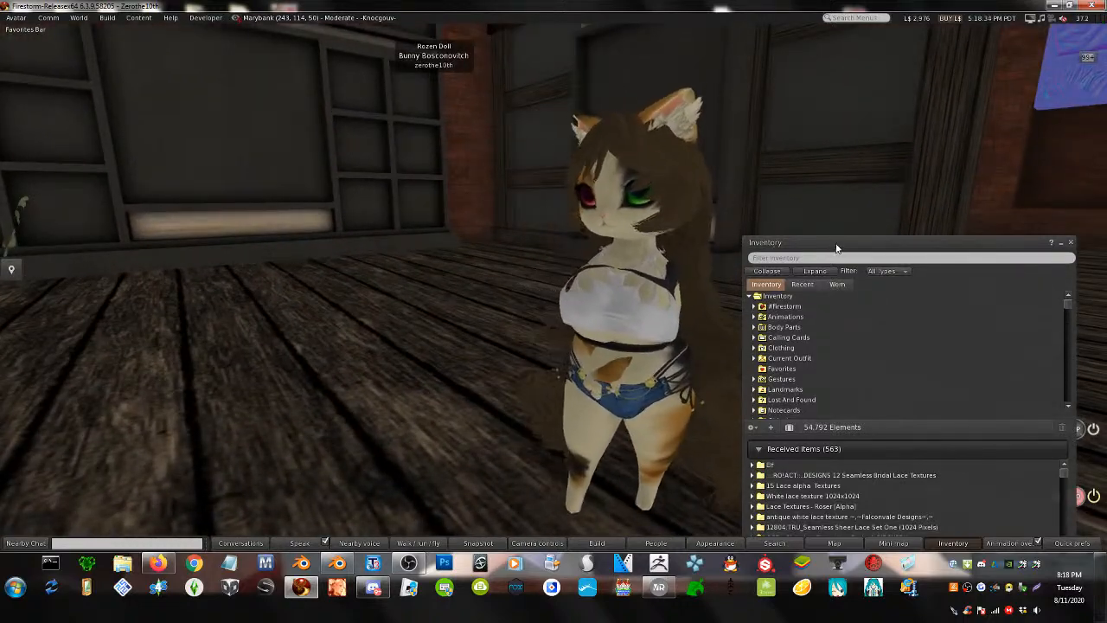
- Move the inventory to the upper left, collapse it, and shrink the viewer window leftward
drag(836, 245, 224, 52)
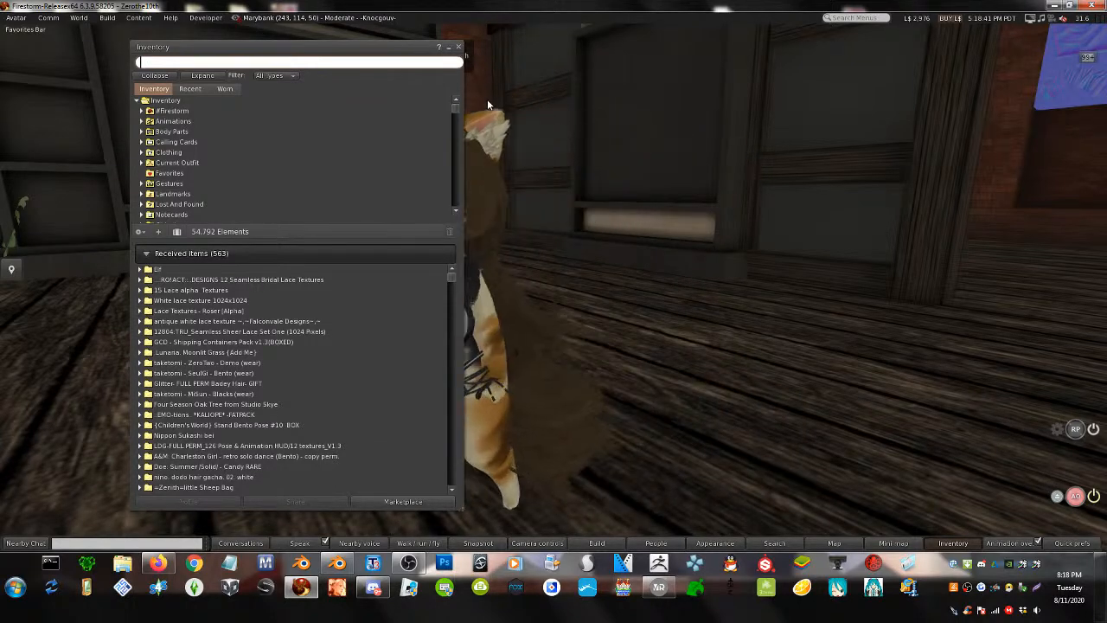
click(448, 46)
drag(503, 7, 350, 19)
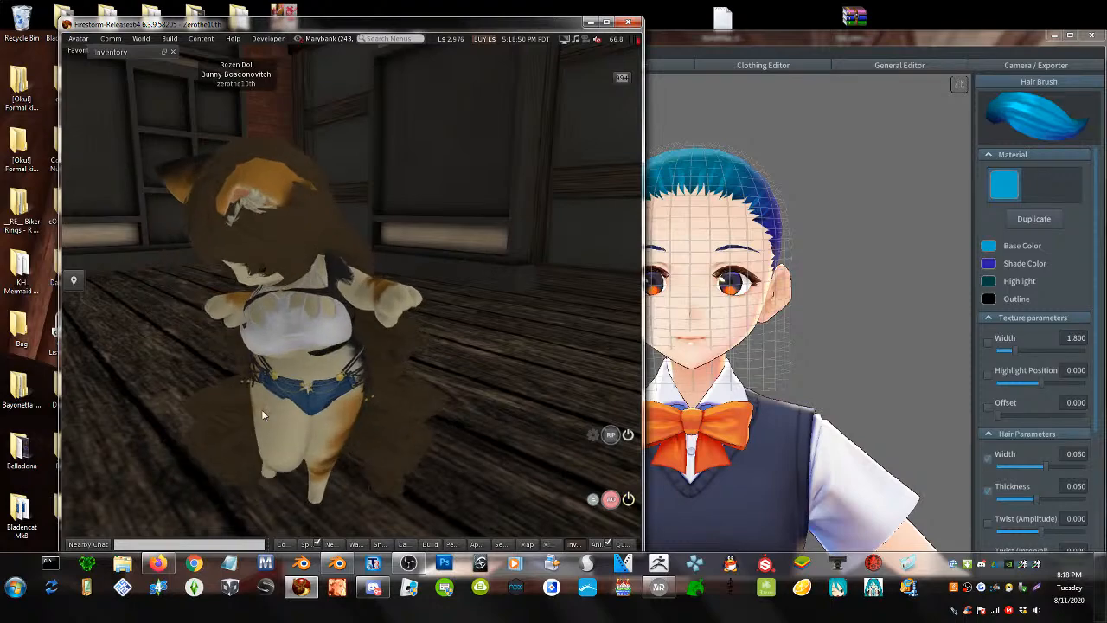
- Raise the live dashboard, copy the stream's video link, and slide the dashboard aside to reveal Firestorm
click(157, 565)
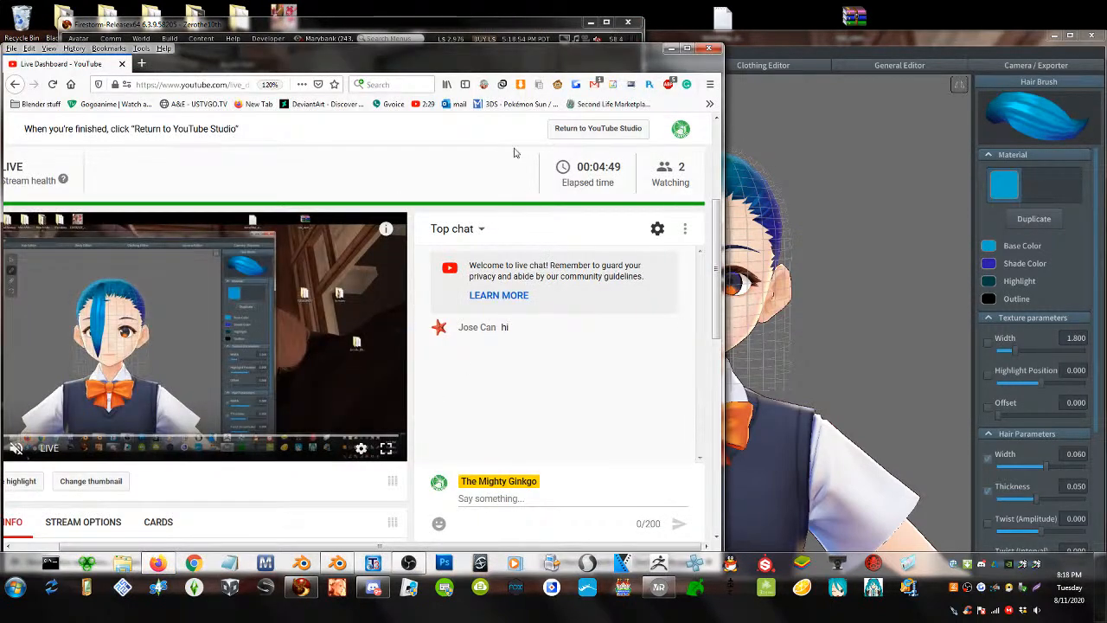
drag(507, 54, 535, 58)
right_click(214, 275)
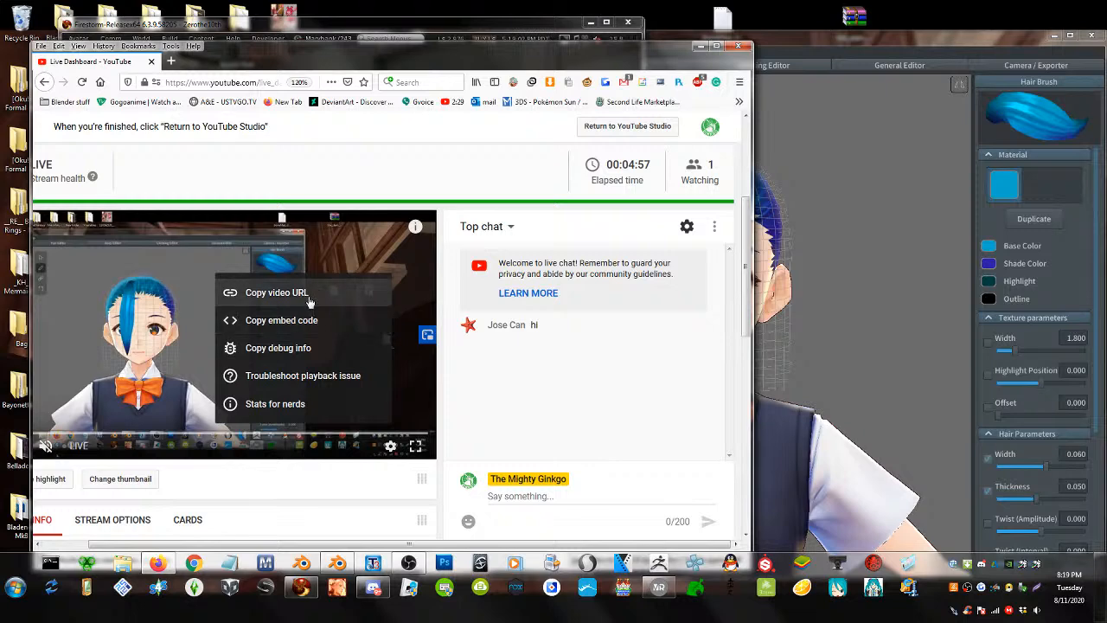
click(276, 292)
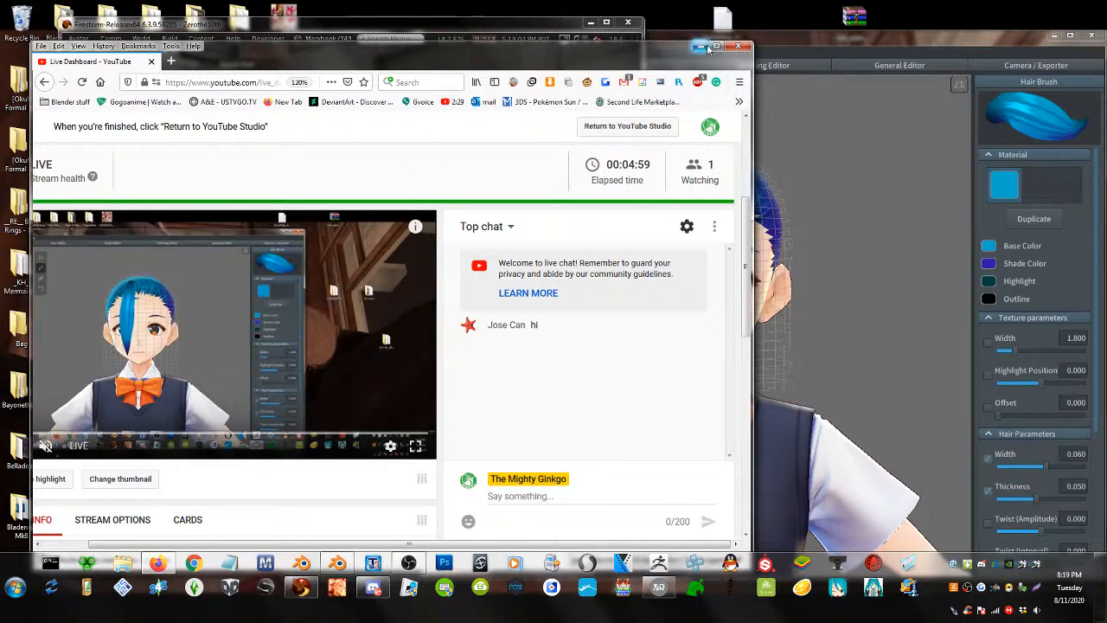
drag(656, 52, 345, 44)
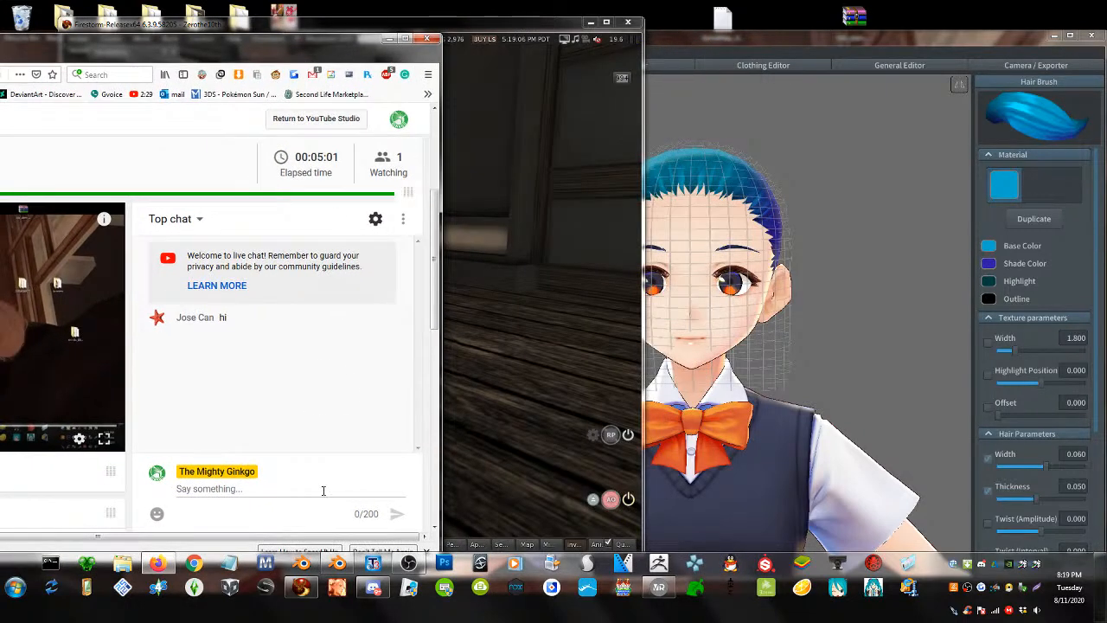
- Post an invite to the live hair tutorial with the pasted YouTube link in #off-topic
click(374, 587)
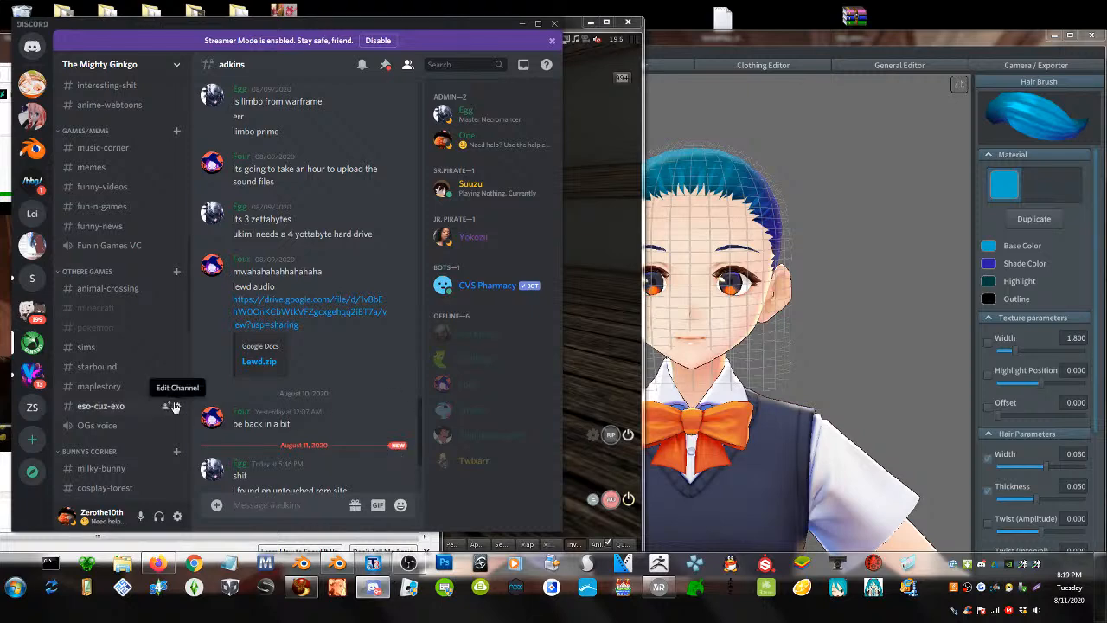
scroll(108, 302, up, 1)
scroll(108, 303, up, 5)
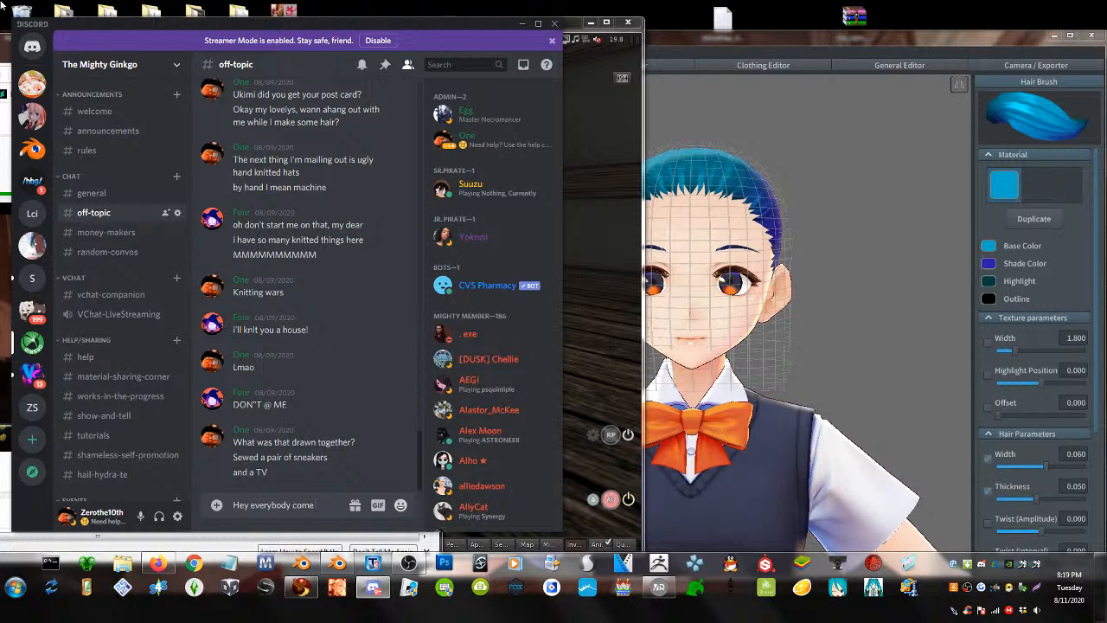
text(ate with me)
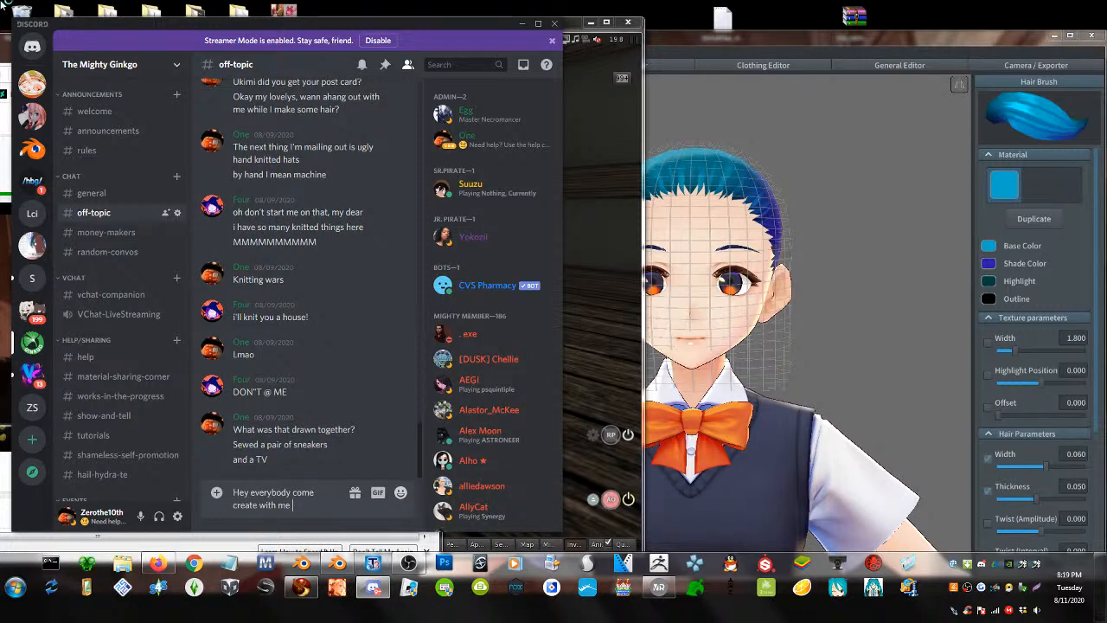
text(utorial ask que)
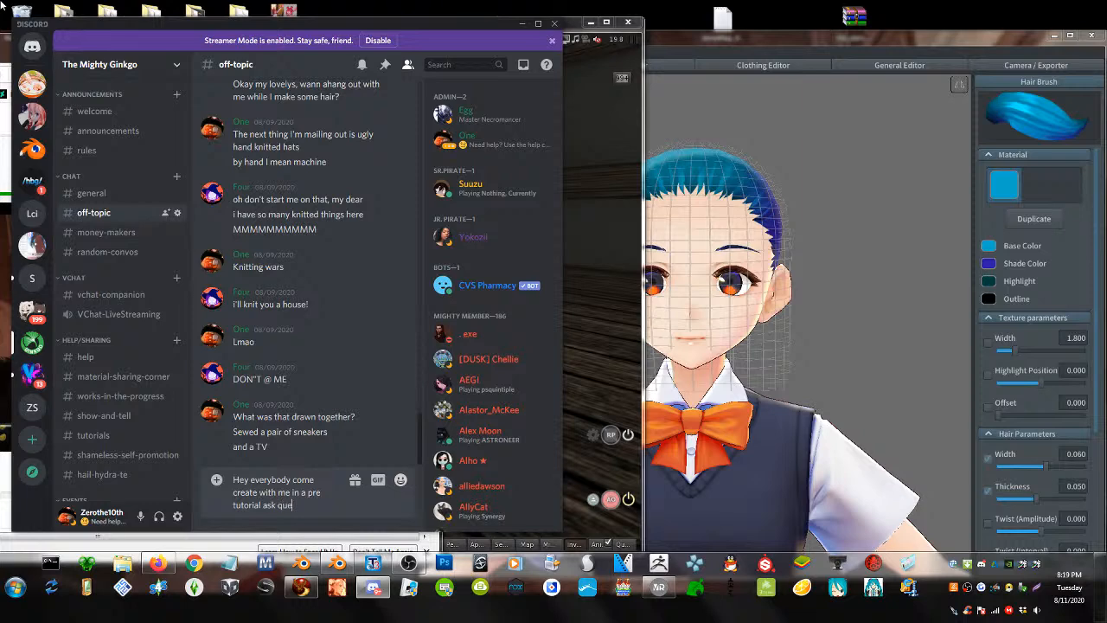
text(nd jazz)
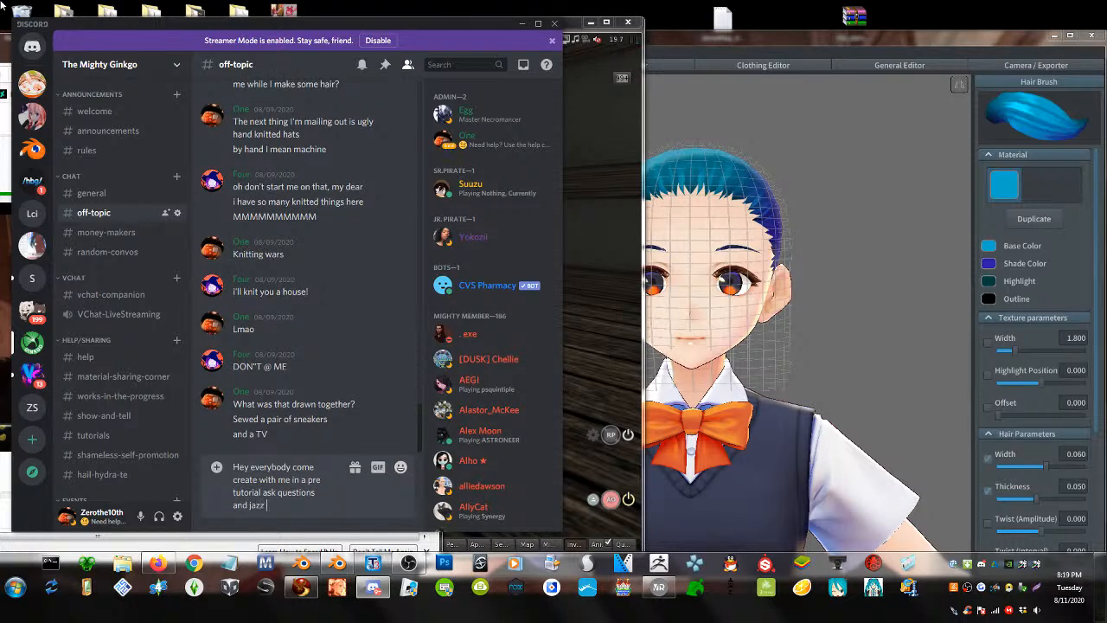
key(ctrl+v)
key(Return)
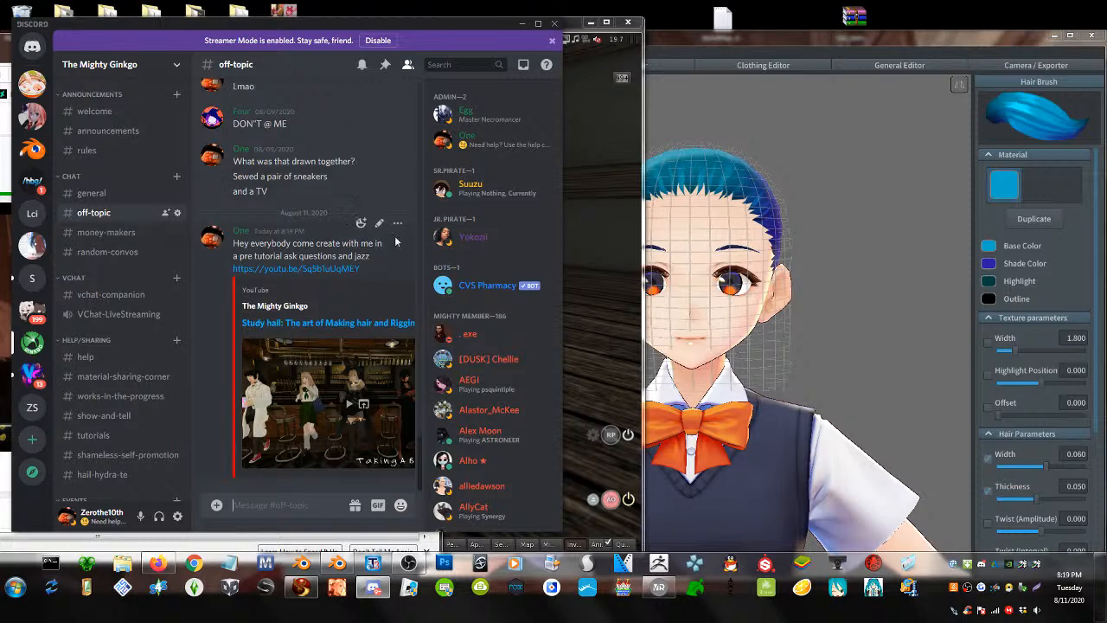
click(397, 224)
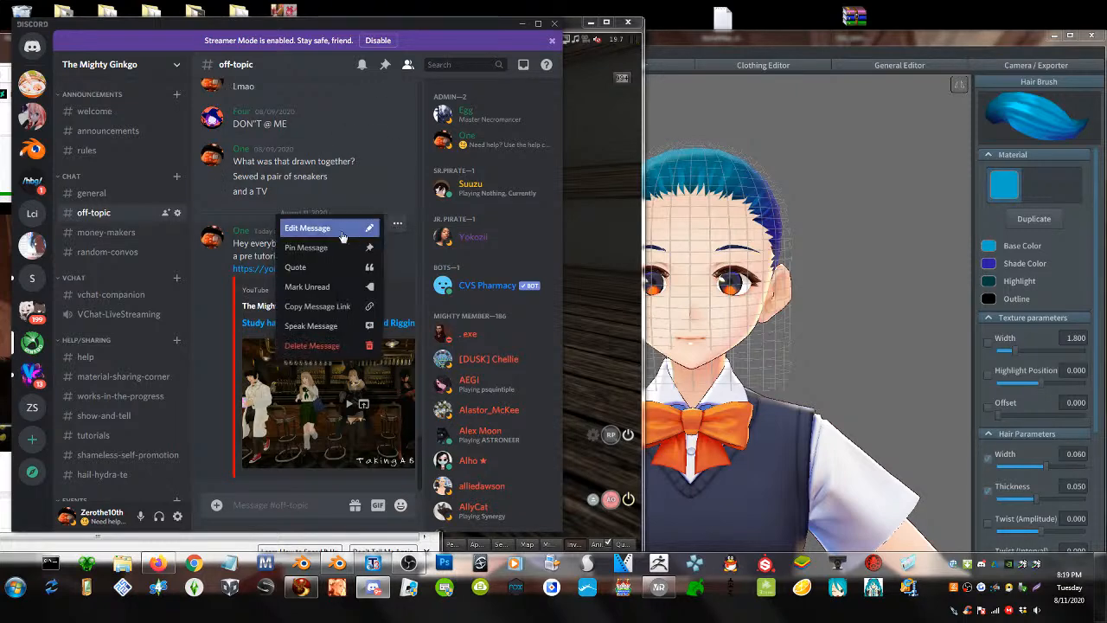
click(311, 225)
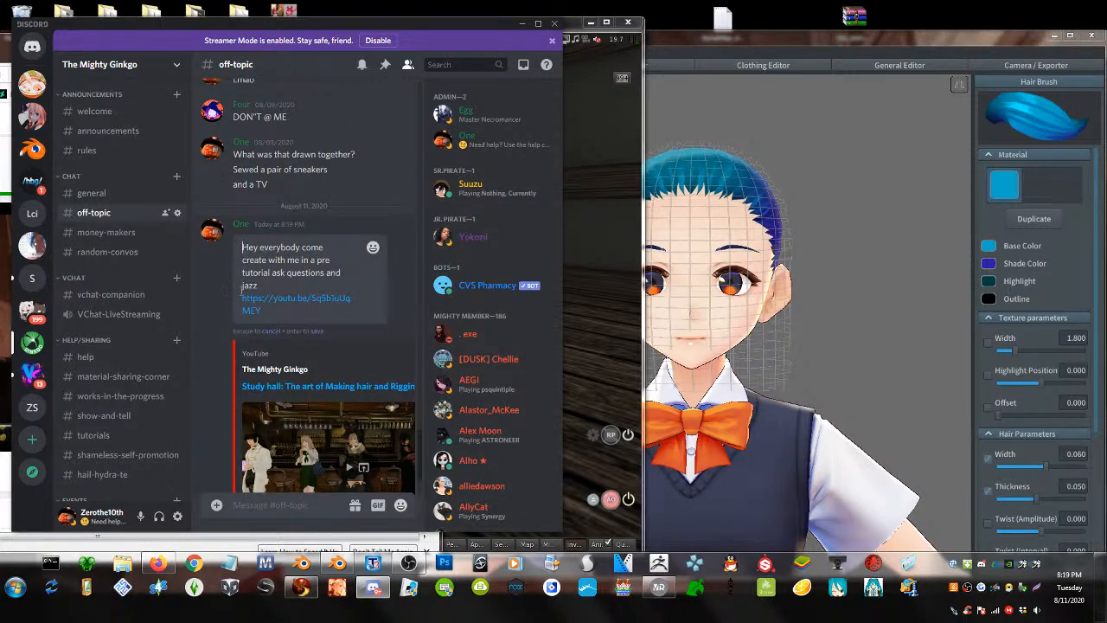
text(@)
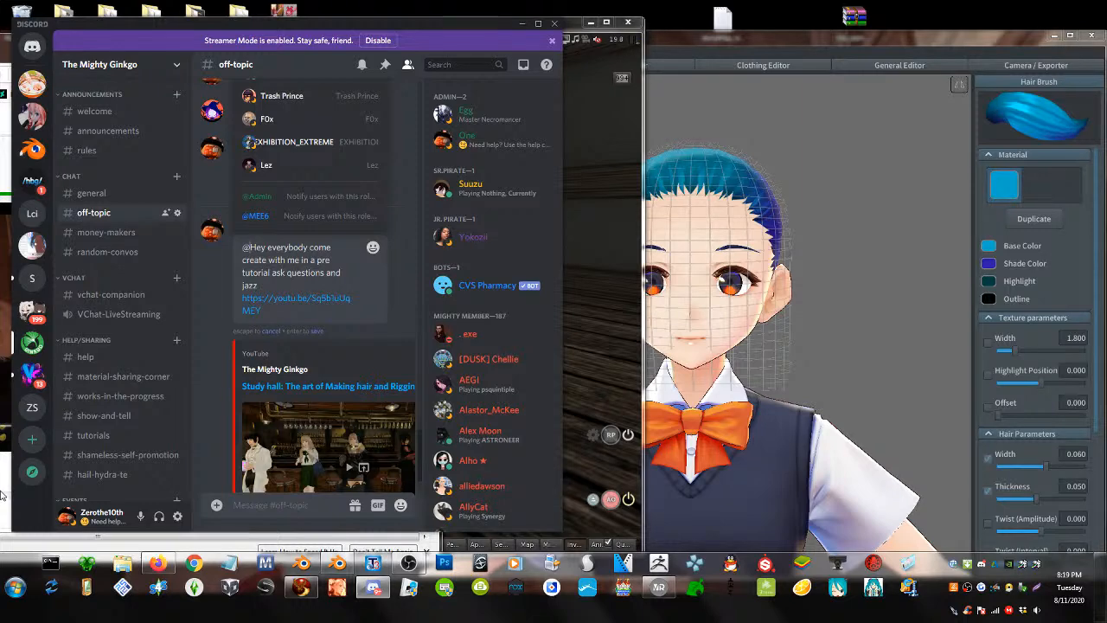
text(everyone)
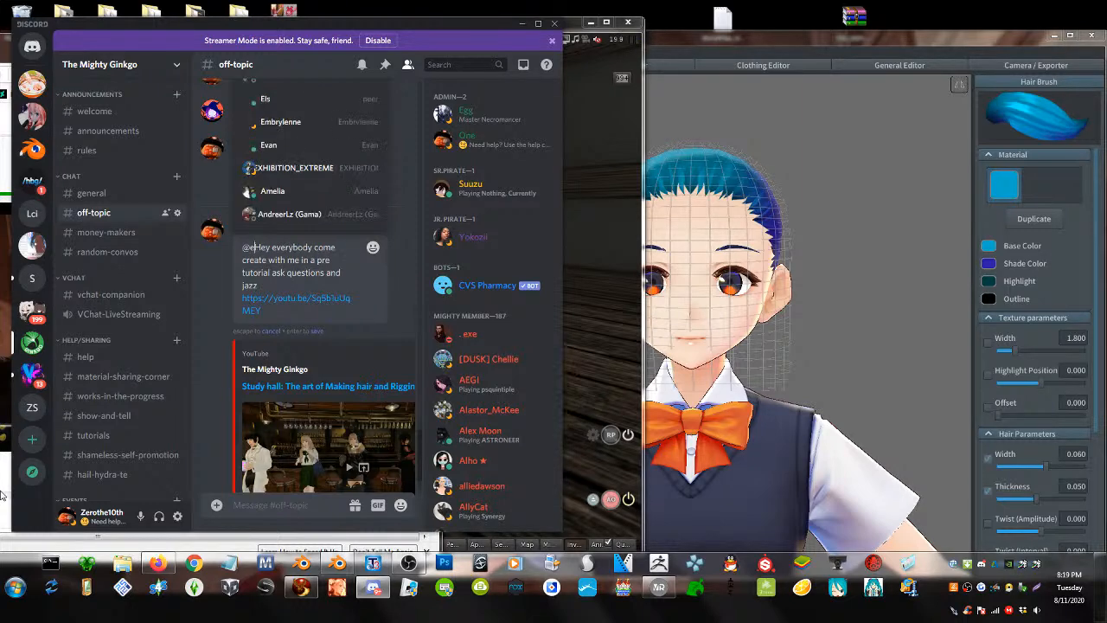
key(Return)
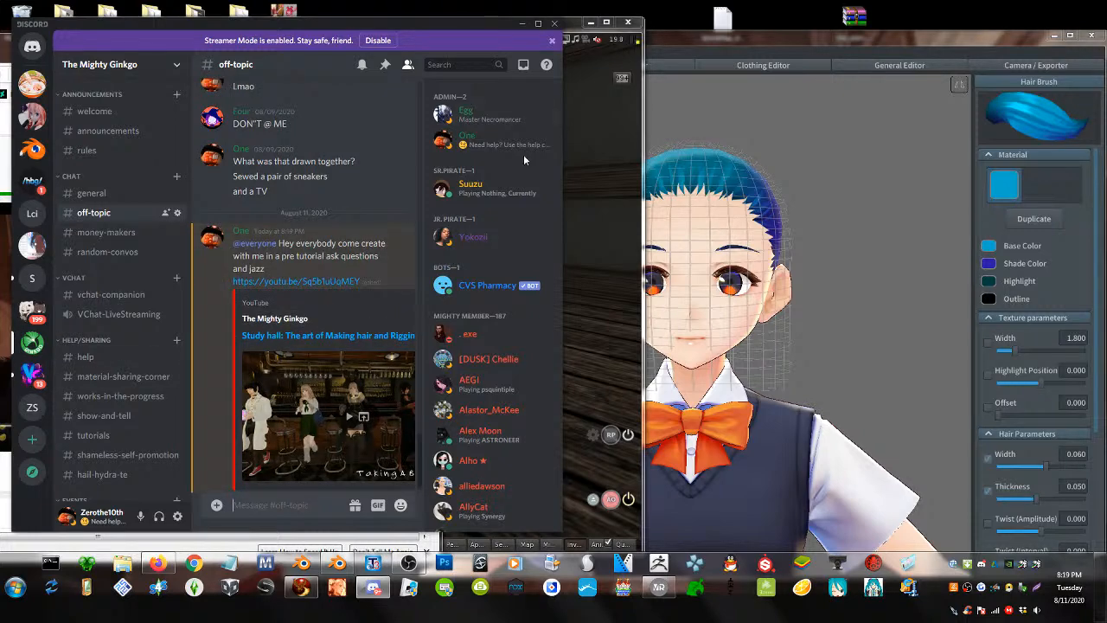
click(523, 24)
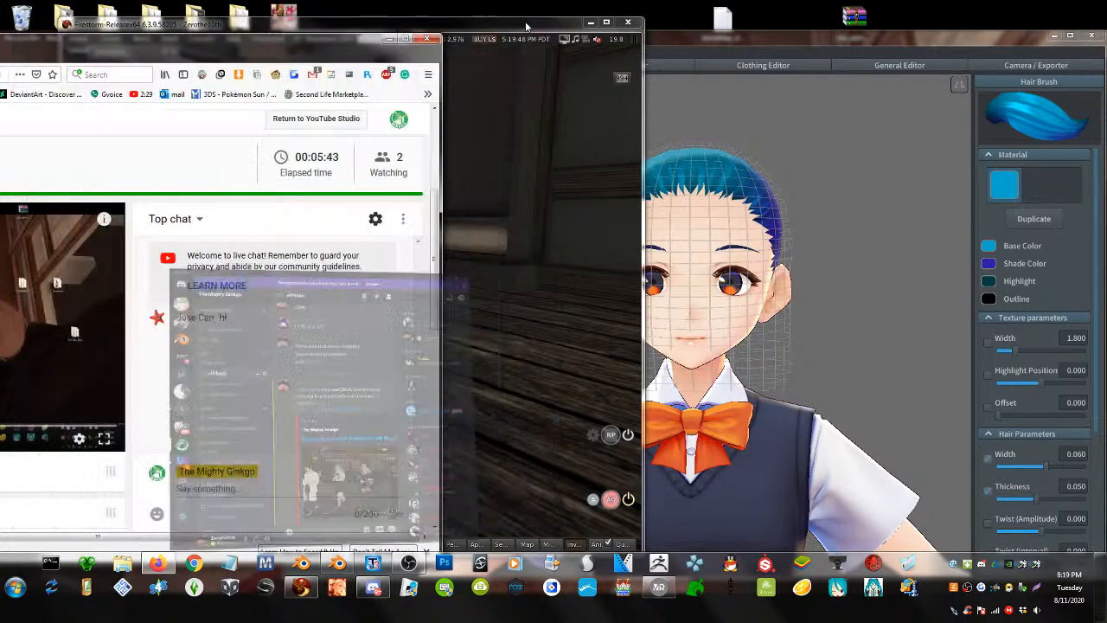
- Reposition and narrow the live dashboard, scroll it down, and shift Firestorm left in front
drag(252, 47, 521, 24)
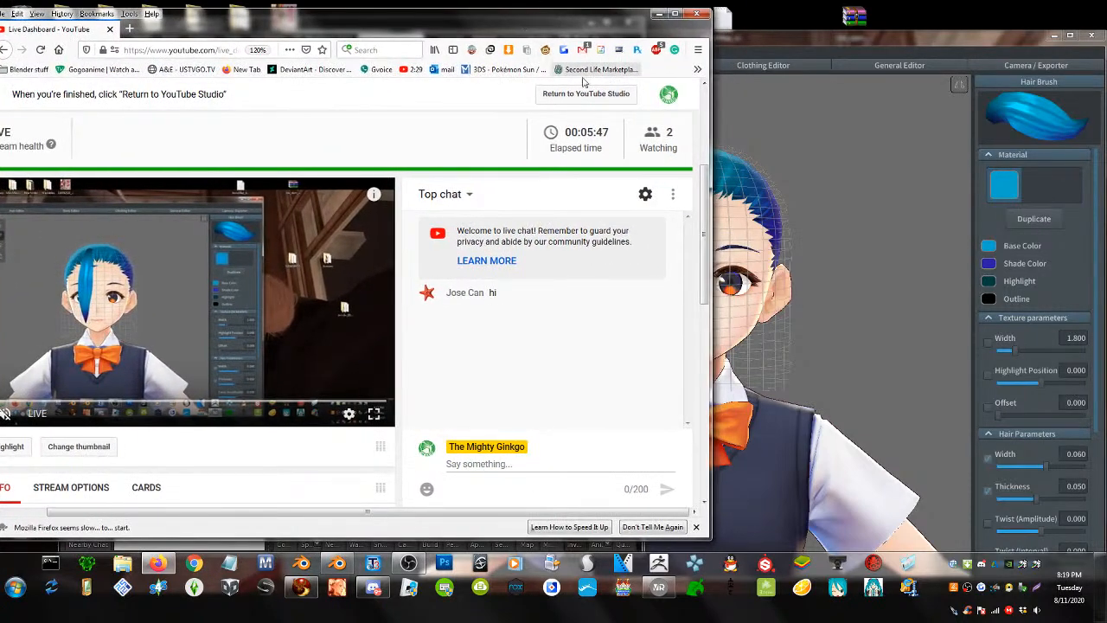
middle_drag(408, 153, 342, 153)
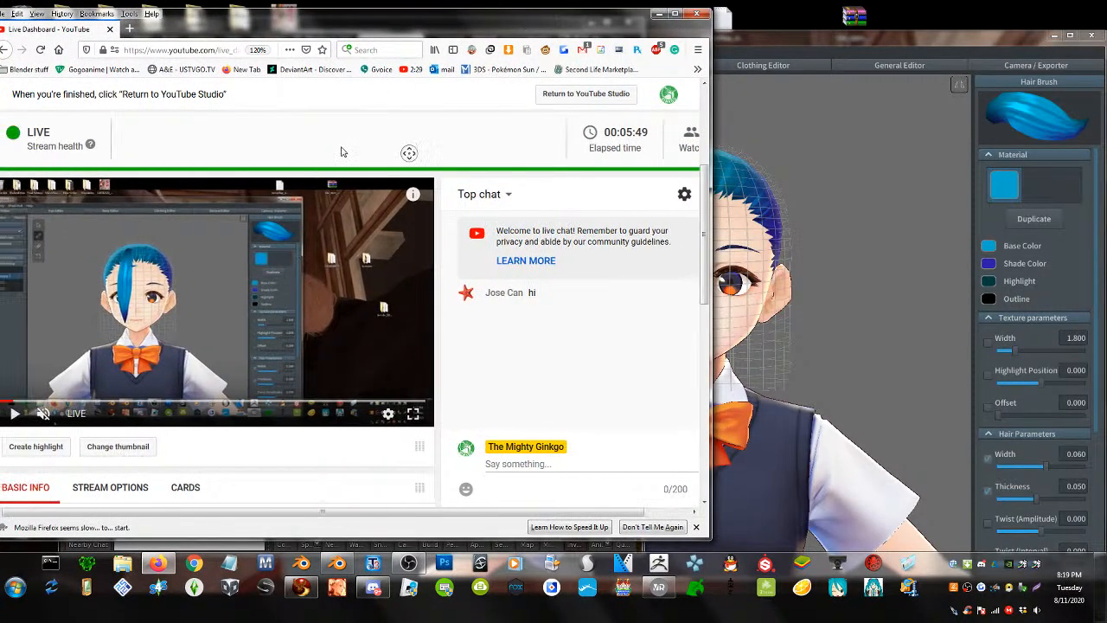
mouse_move(391, 20)
mouse_down()
mouse_move(413, 24)
mouse_move(401, 16)
mouse_up()
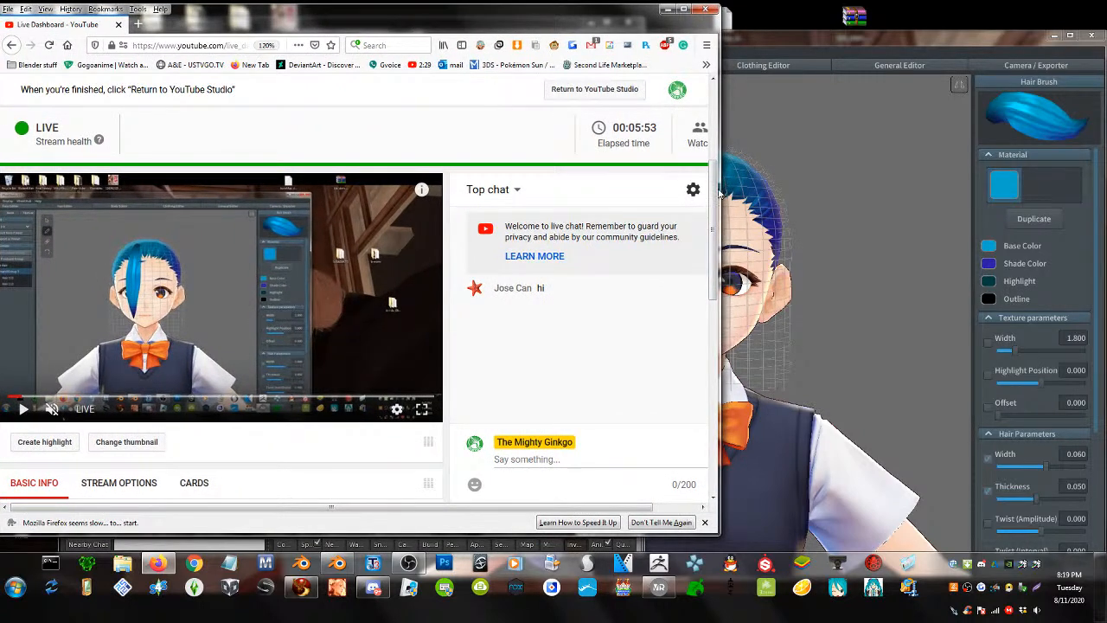
drag(718, 194, 469, 212)
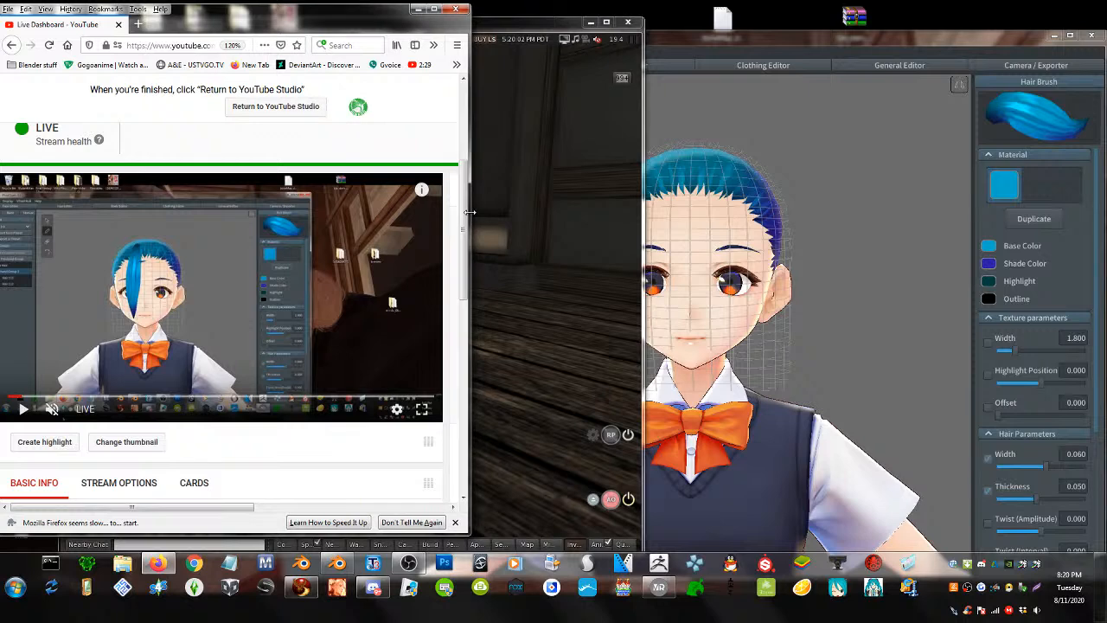
scroll(197, 127, down, 1)
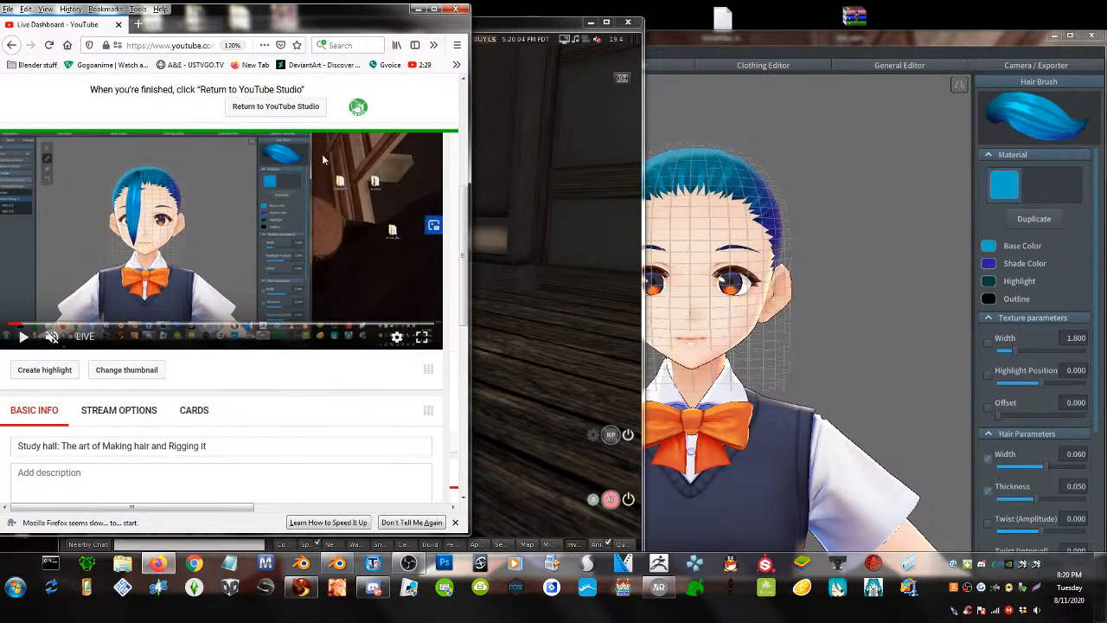
drag(526, 28, 495, 32)
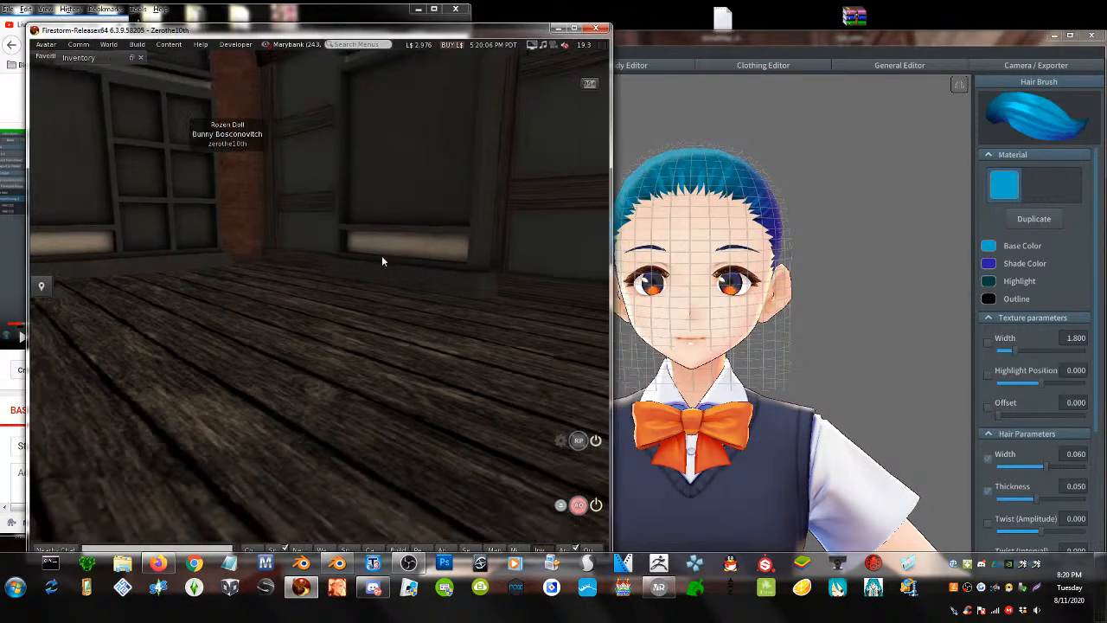
- Move Firestorm right, autoscroll the dashboard to the live chat, and push the dashboard further left
scroll(380, 257, down, 1)
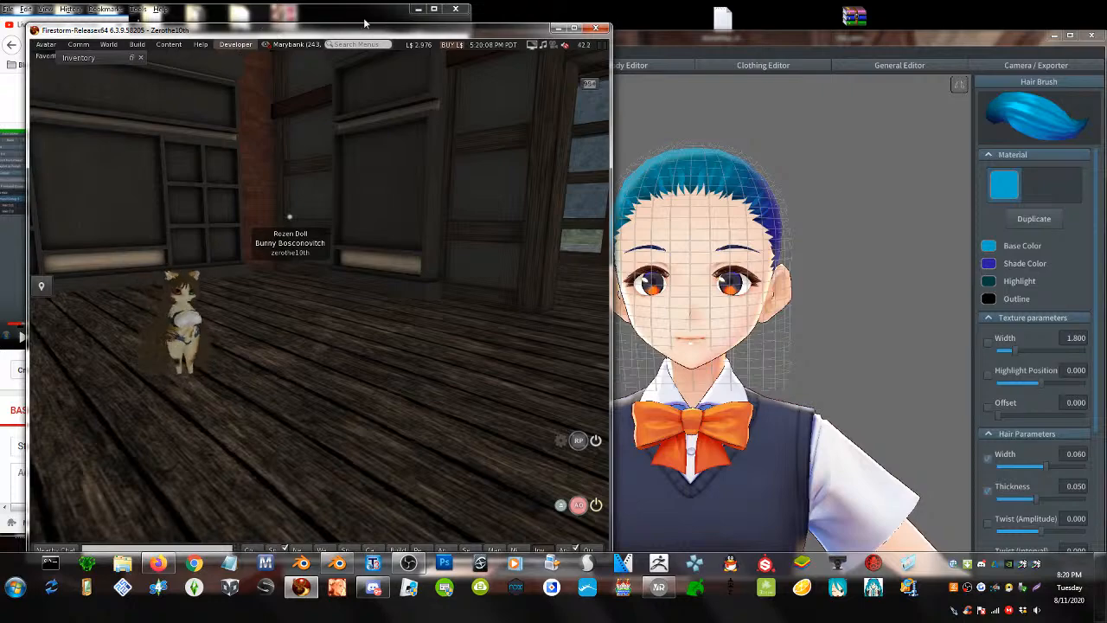
click(364, 24)
drag(488, 36, 846, 70)
middle_click(305, 379)
middle_click(451, 383)
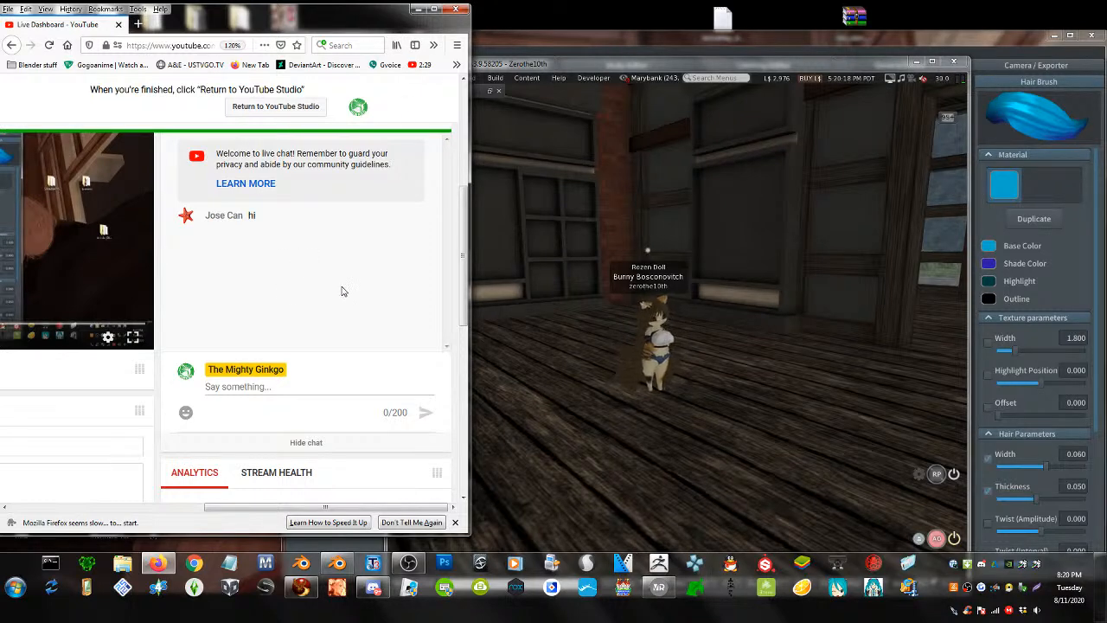
drag(463, 249, 471, 217)
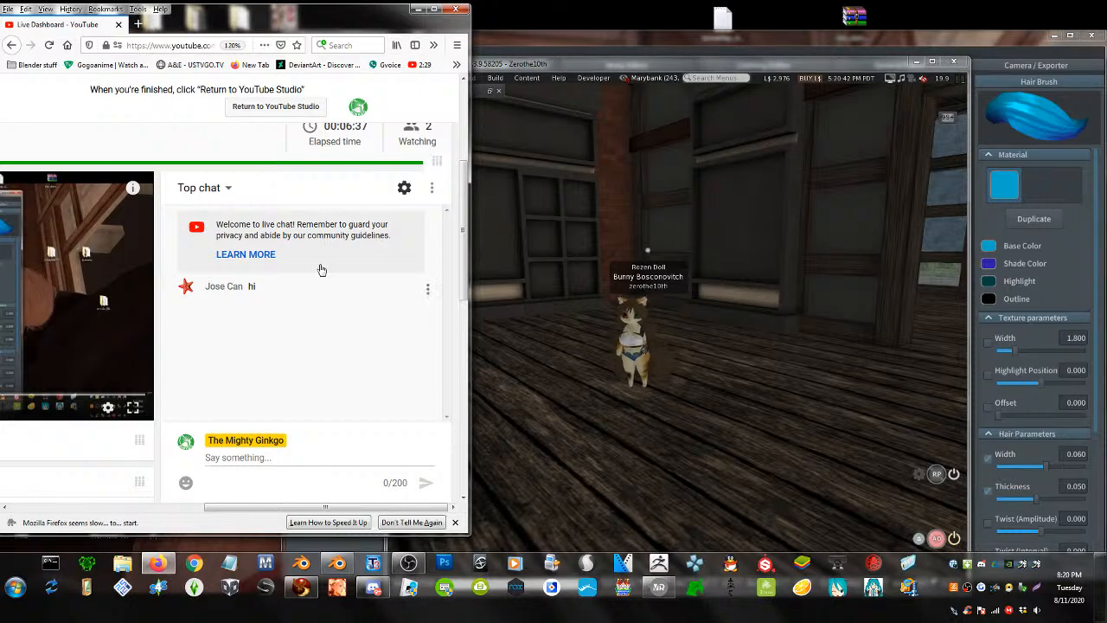
drag(322, 16, 165, 28)
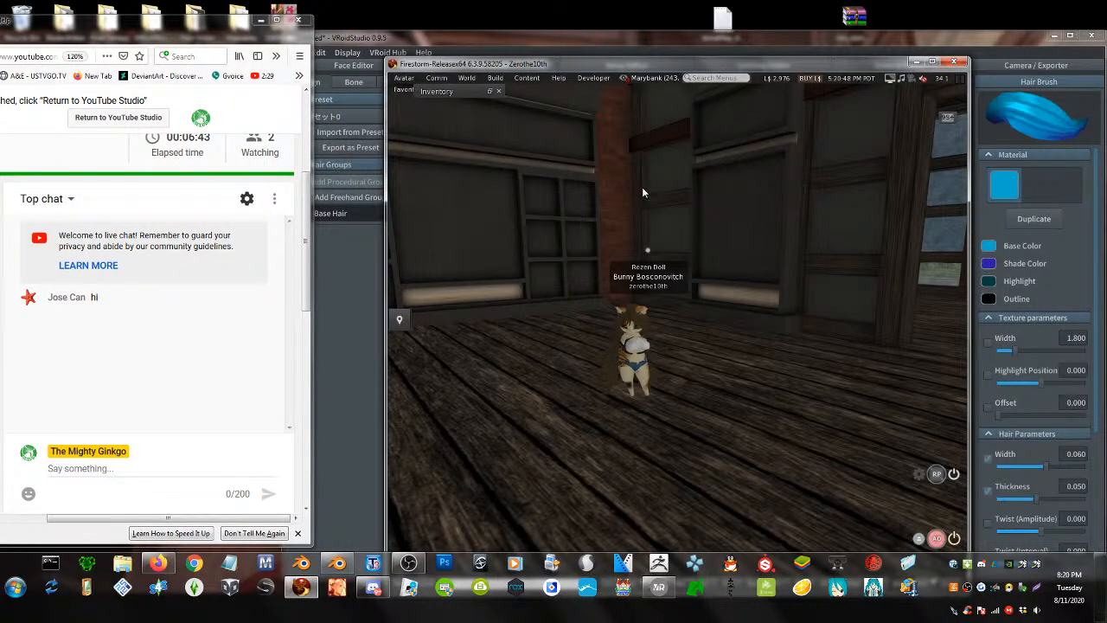
- Put away Firestorm, bring VRoid Studio forward, and tilt the view onto the avatar's face
click(913, 61)
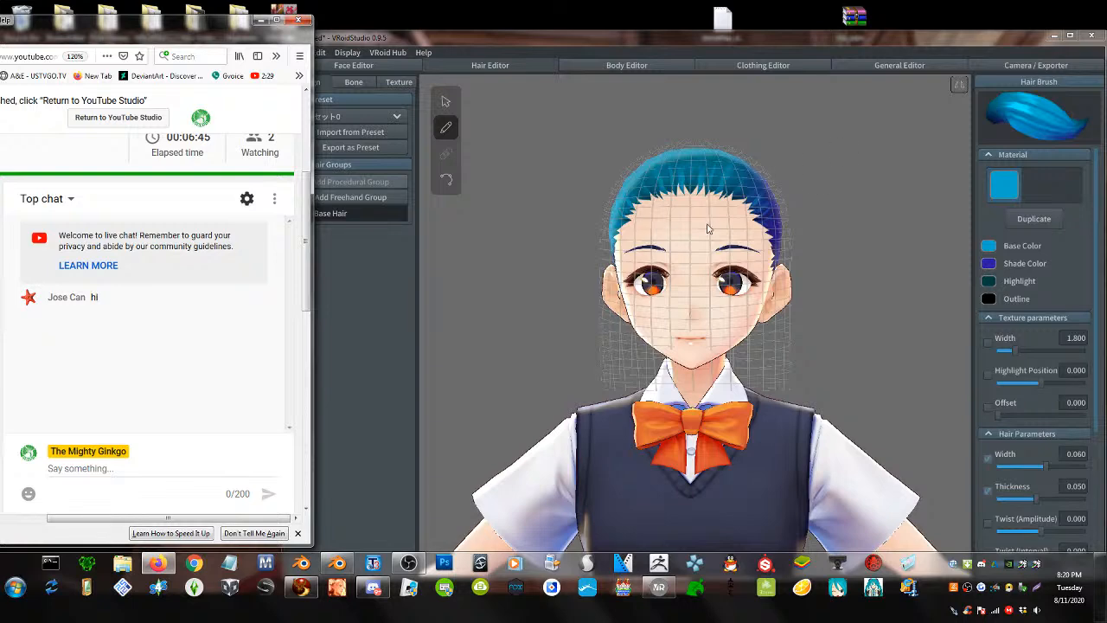
click(568, 263)
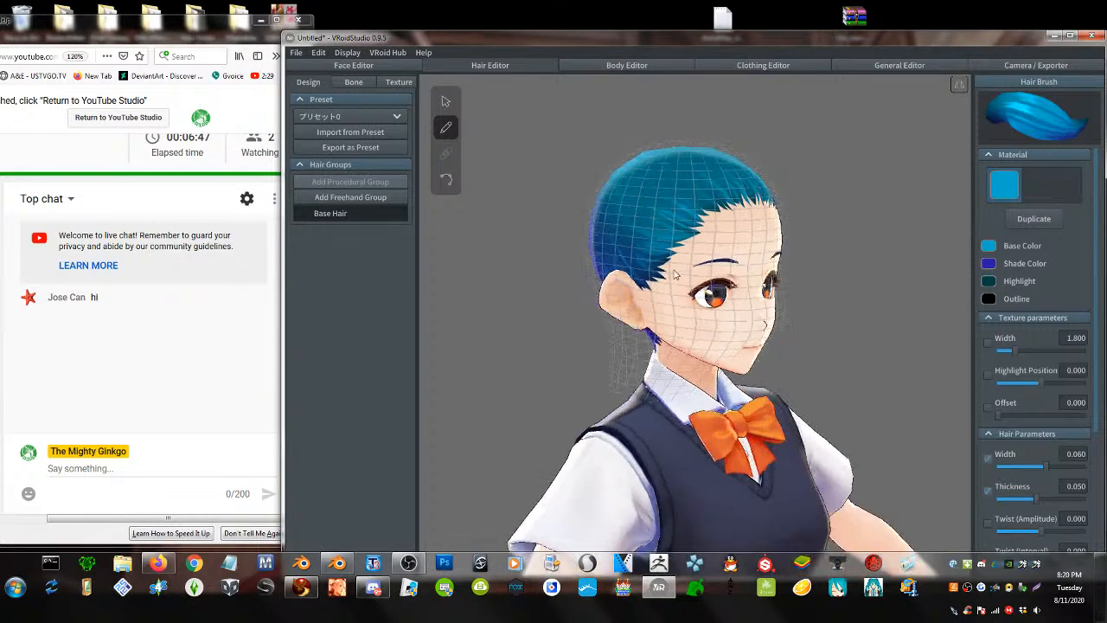
scroll(667, 259, up, 3)
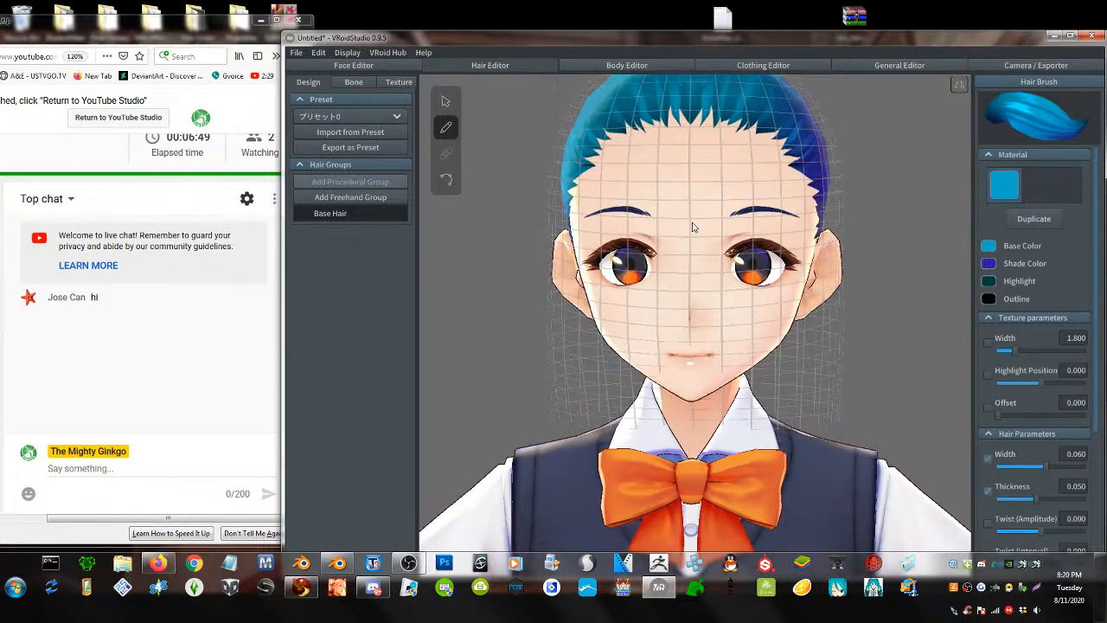
mouse_move(693, 222)
middle_down()
mouse_move(690, 266)
mouse_move(691, 241)
middle_up()
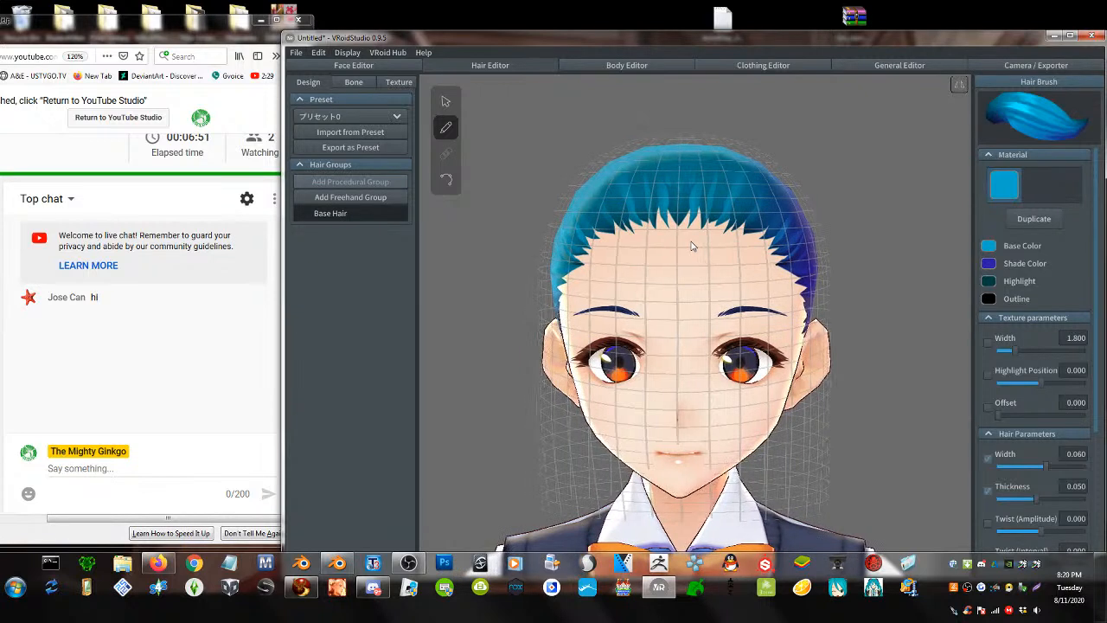
right_drag(682, 263, 682, 267)
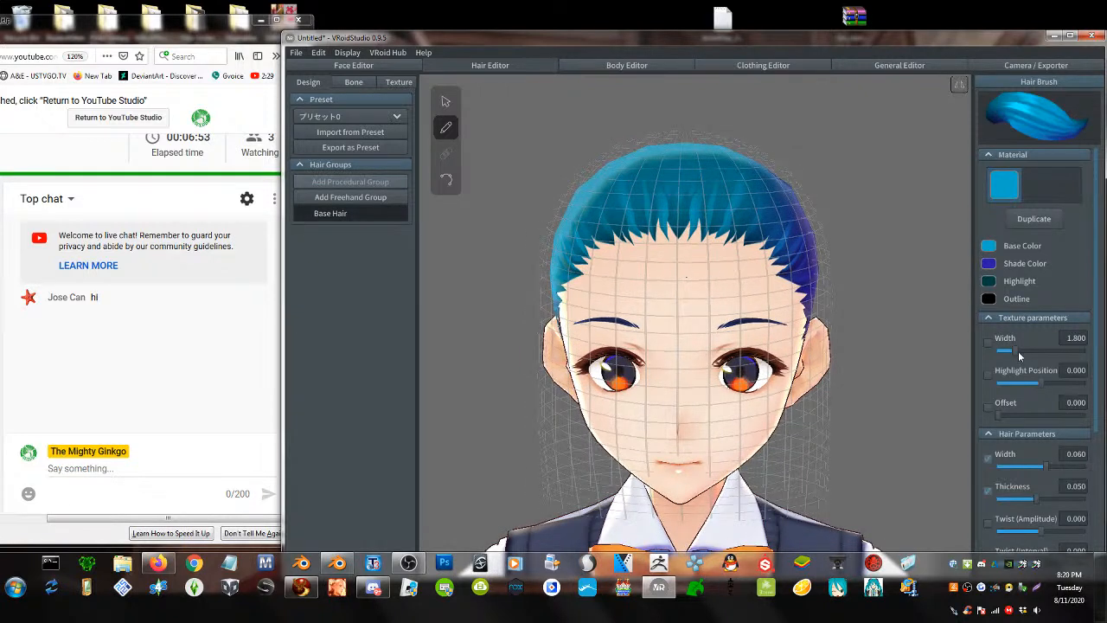
scroll(1016, 400, down, 2)
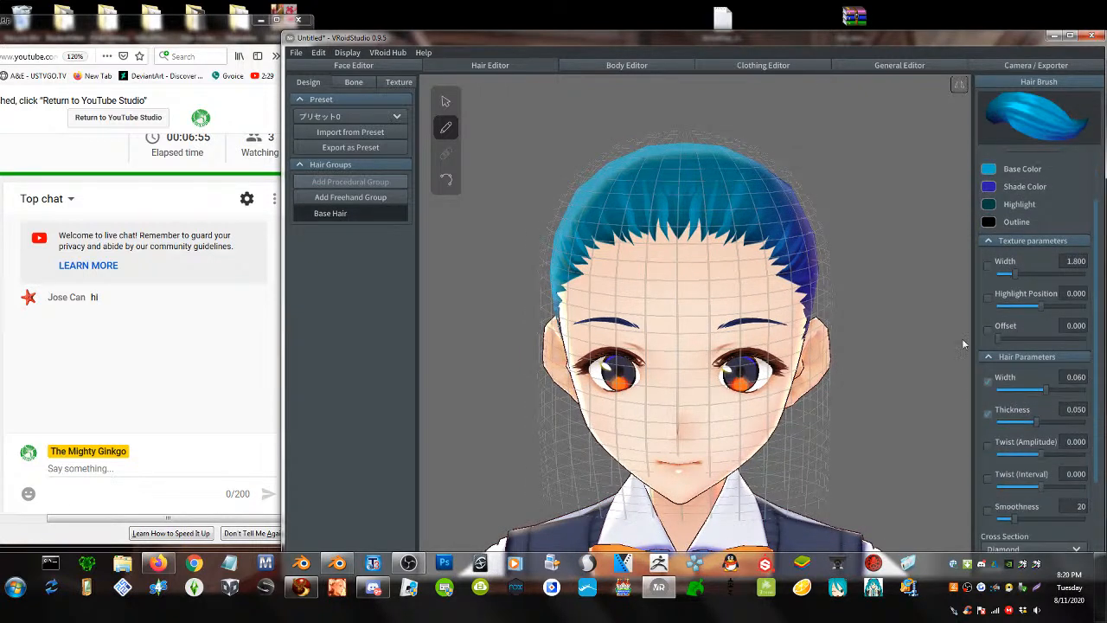
- Add Freehand Group 5 from the Hair Groups menu and drag its Offset slider lower
click(446, 101)
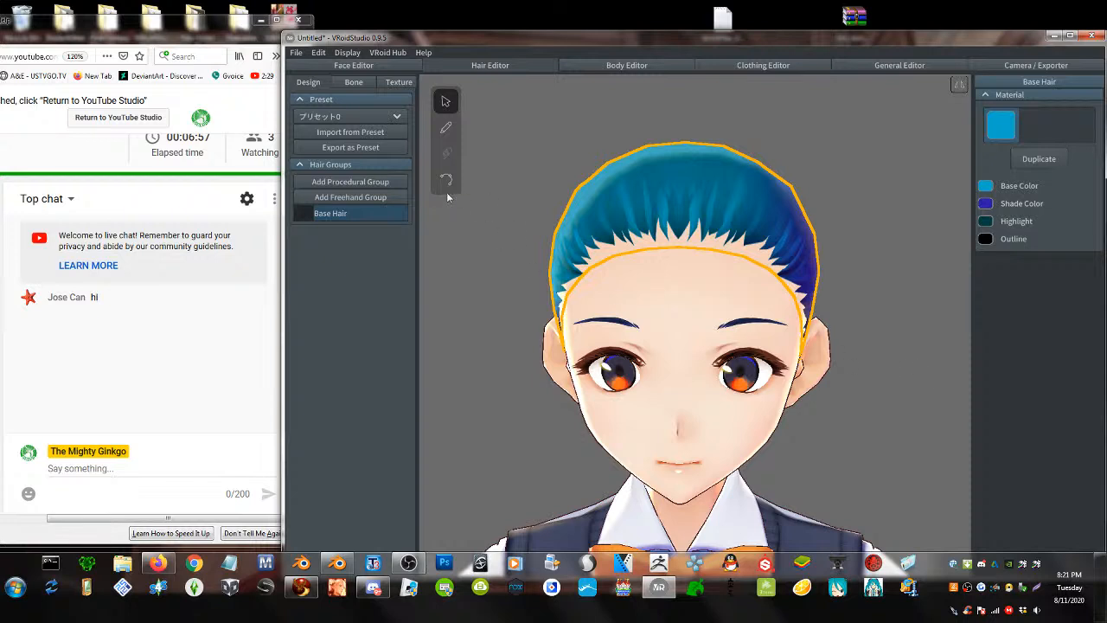
right_click(337, 212)
click(333, 196)
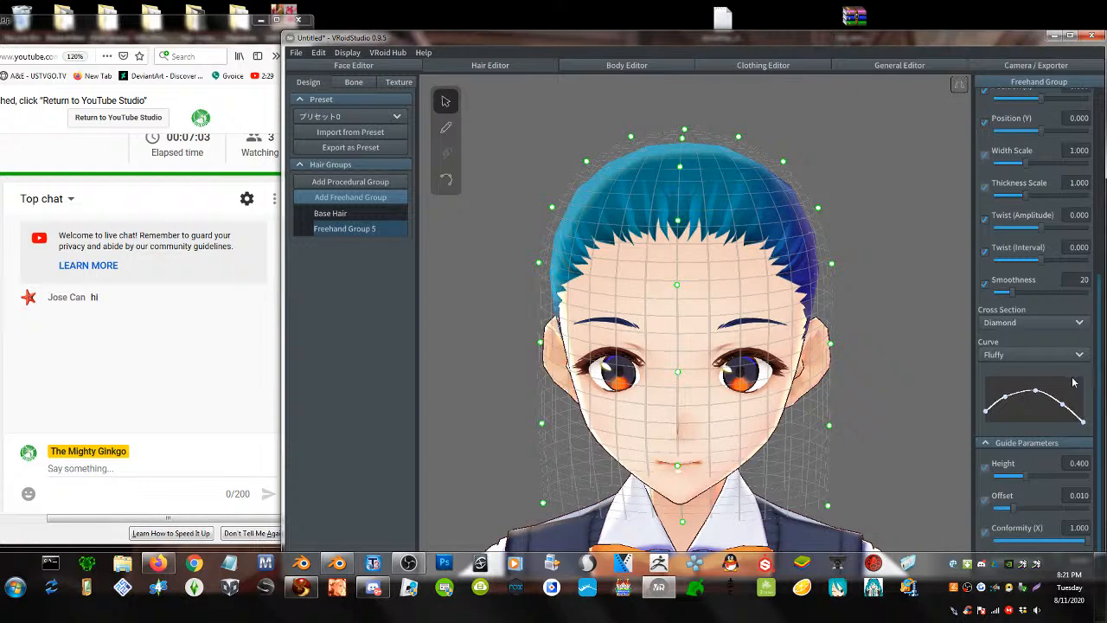
scroll(1072, 382, down, 1)
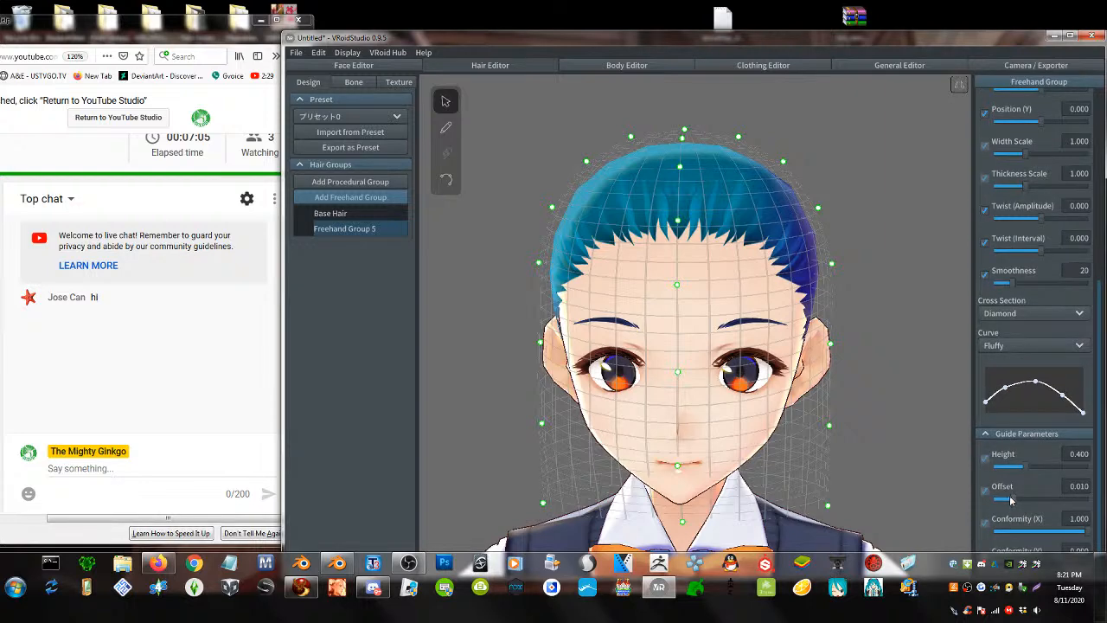
mouse_move(1010, 500)
mouse_down()
mouse_move(975, 513)
mouse_move(1001, 511)
mouse_up()
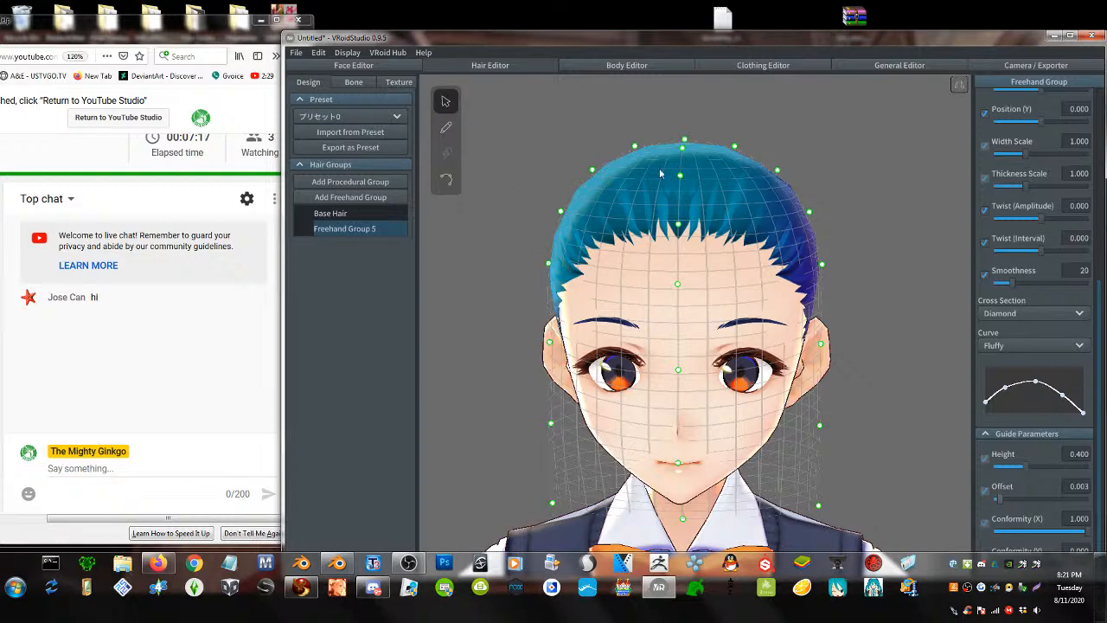
click(662, 198)
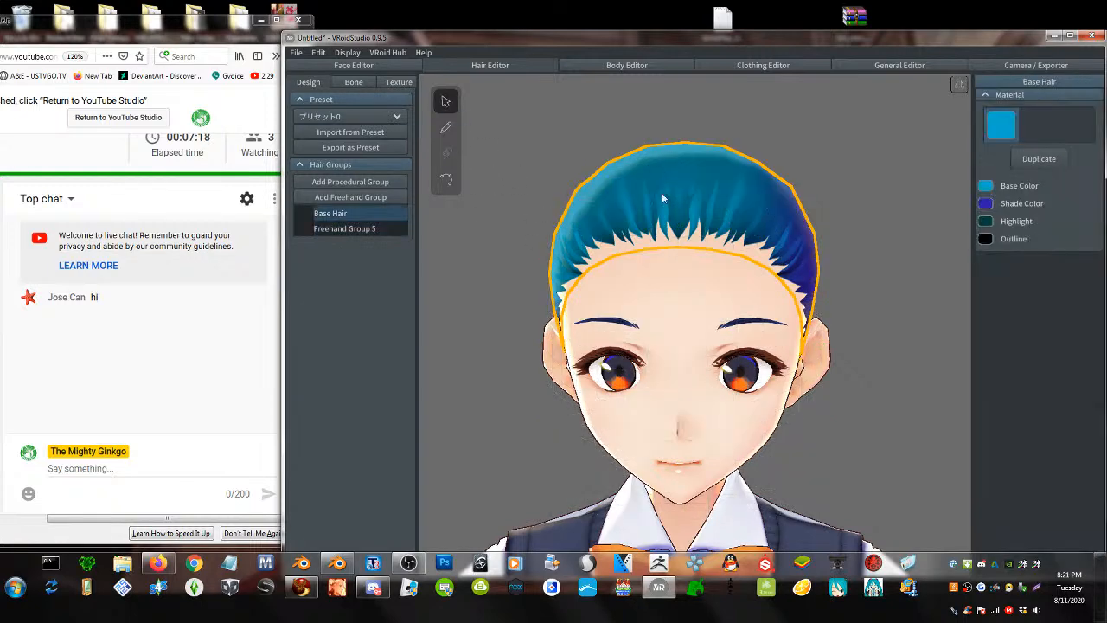
- In Freehand Group 5, brush five strands from the crown down over the forehead
click(343, 228)
click(445, 129)
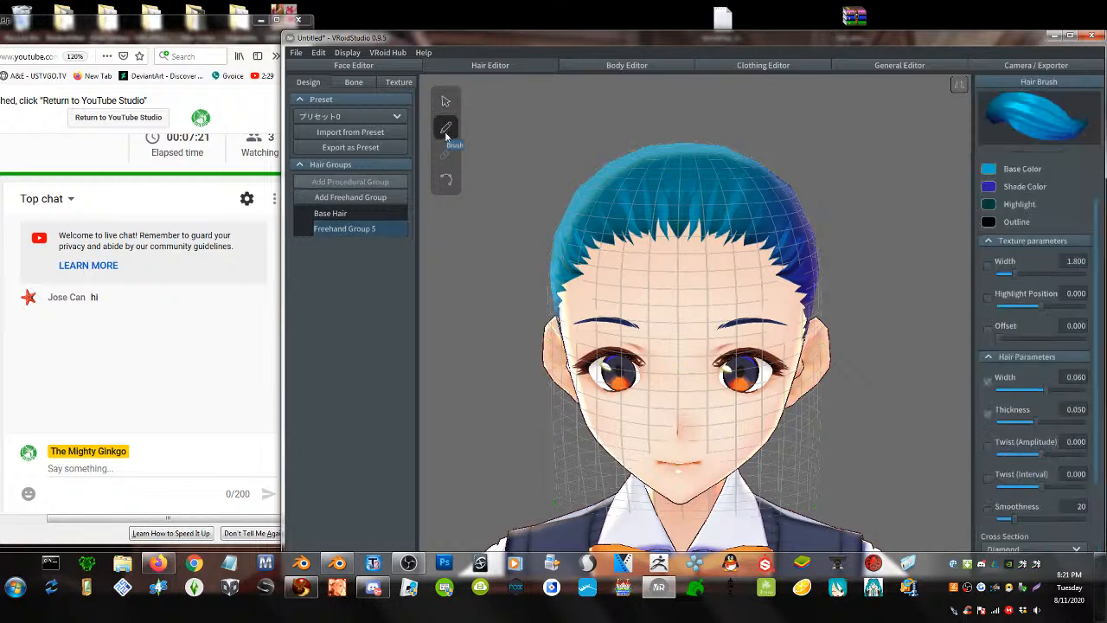
drag(688, 153, 702, 304)
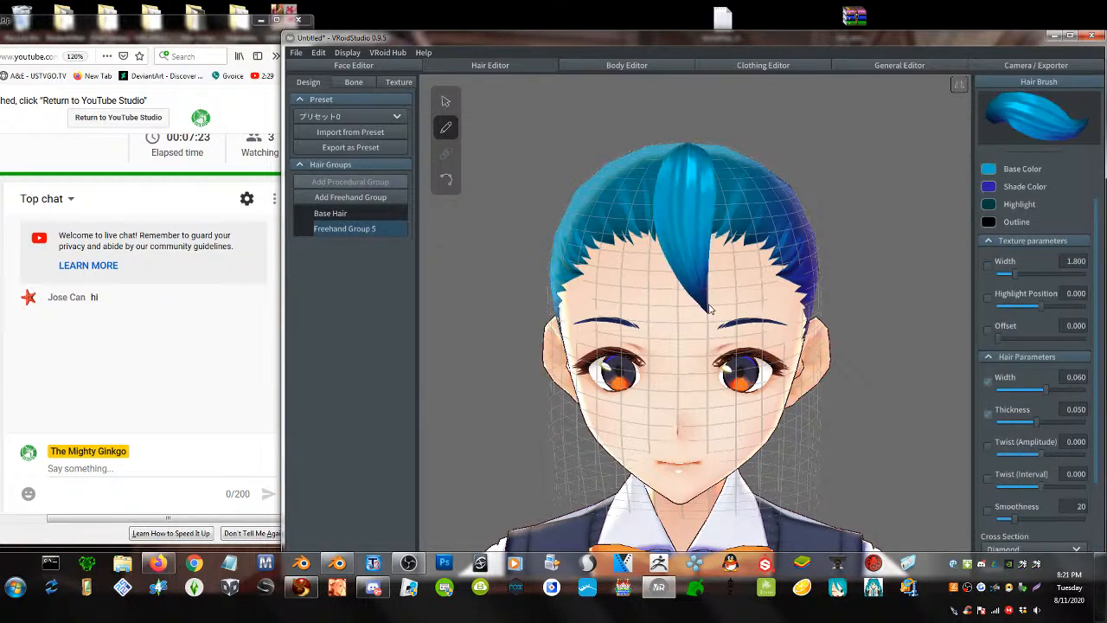
drag(658, 150, 647, 307)
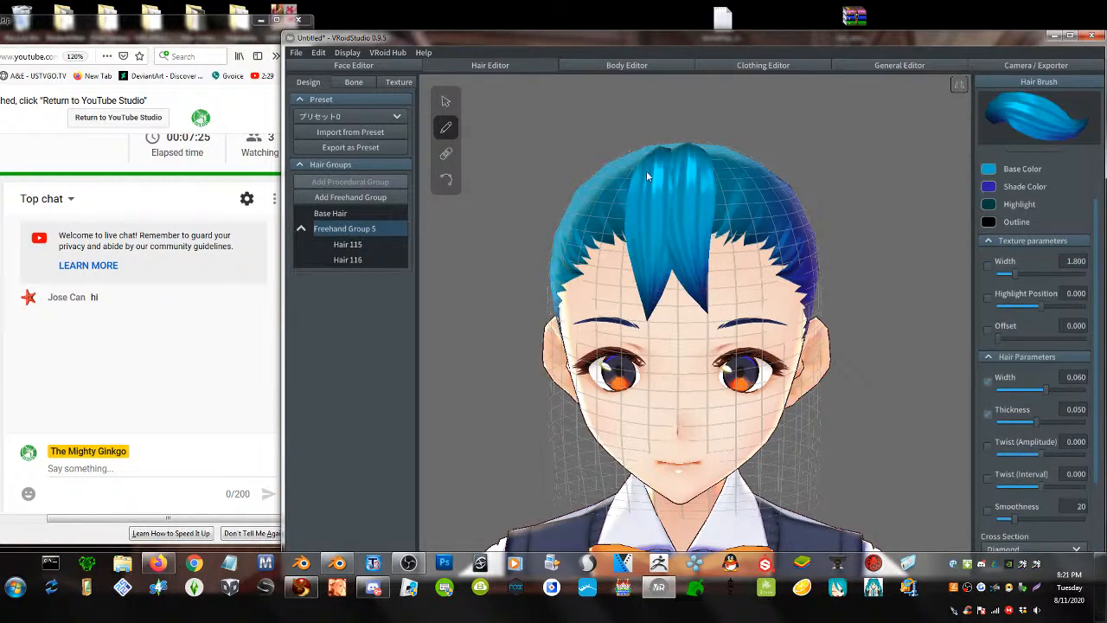
mouse_move(635, 151)
mouse_down()
mouse_move(625, 198)
mouse_move(652, 307)
mouse_up()
mouse_move(714, 169)
mouse_down()
mouse_move(726, 301)
mouse_move(710, 346)
mouse_up()
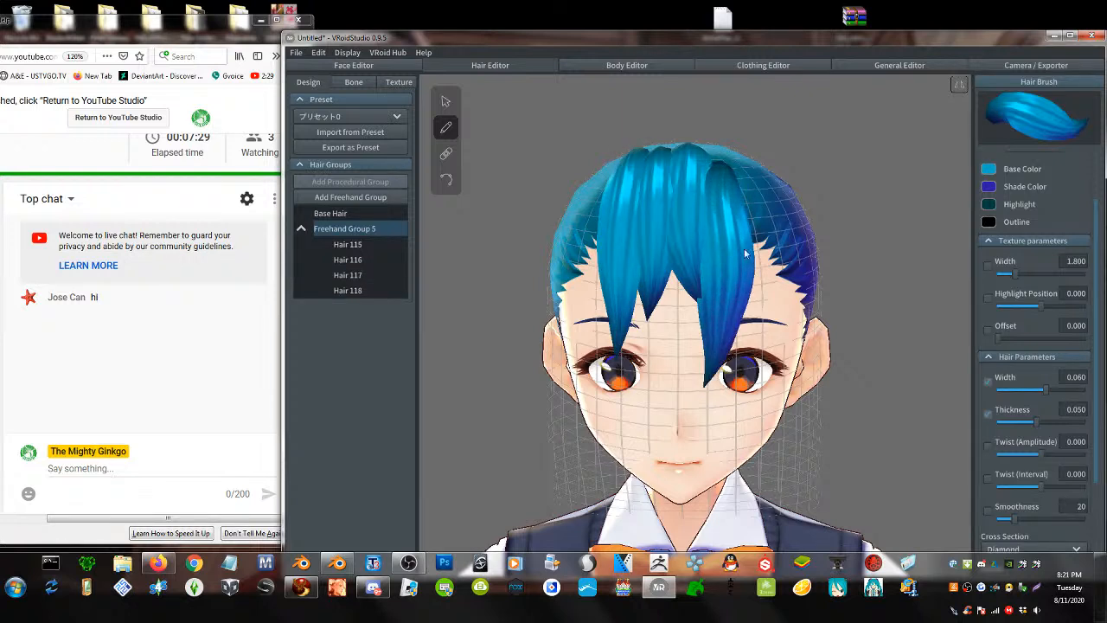
mouse_move(739, 162)
mouse_down()
mouse_move(754, 309)
mouse_move(709, 377)
mouse_up()
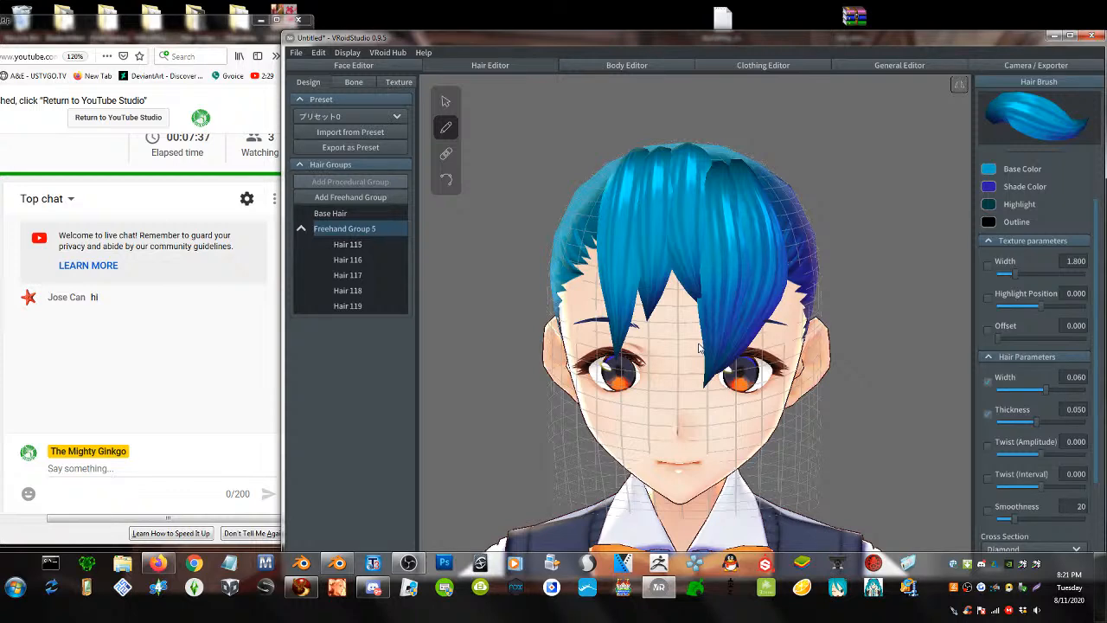
- Draw three more strands down the sides of the head, then open the hair texture editor
right_drag(890, 304, 863, 309)
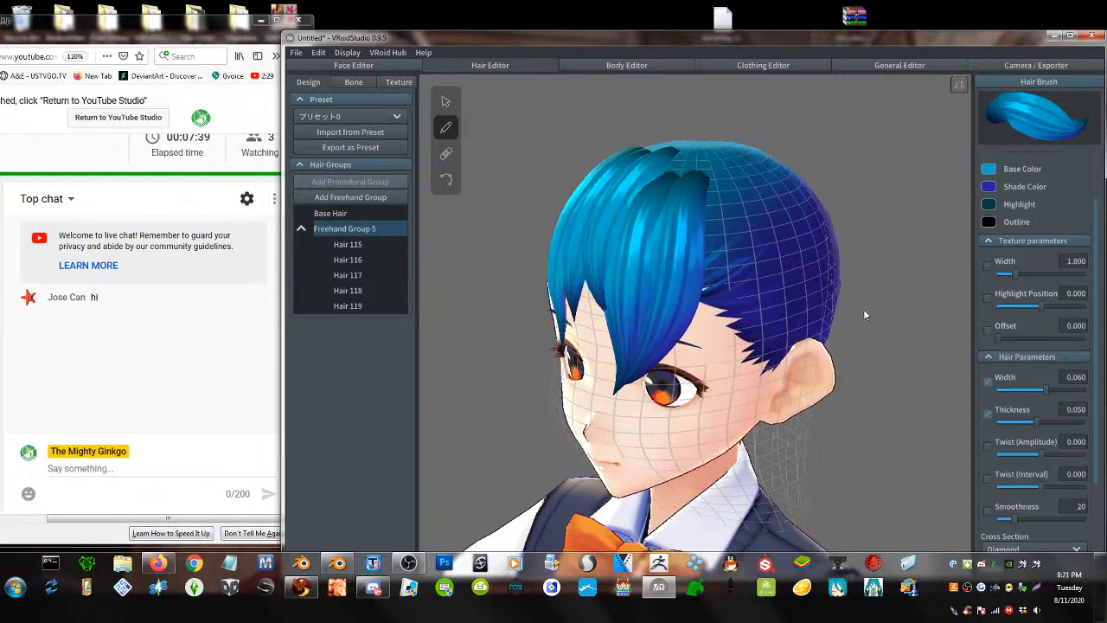
drag(711, 199, 671, 409)
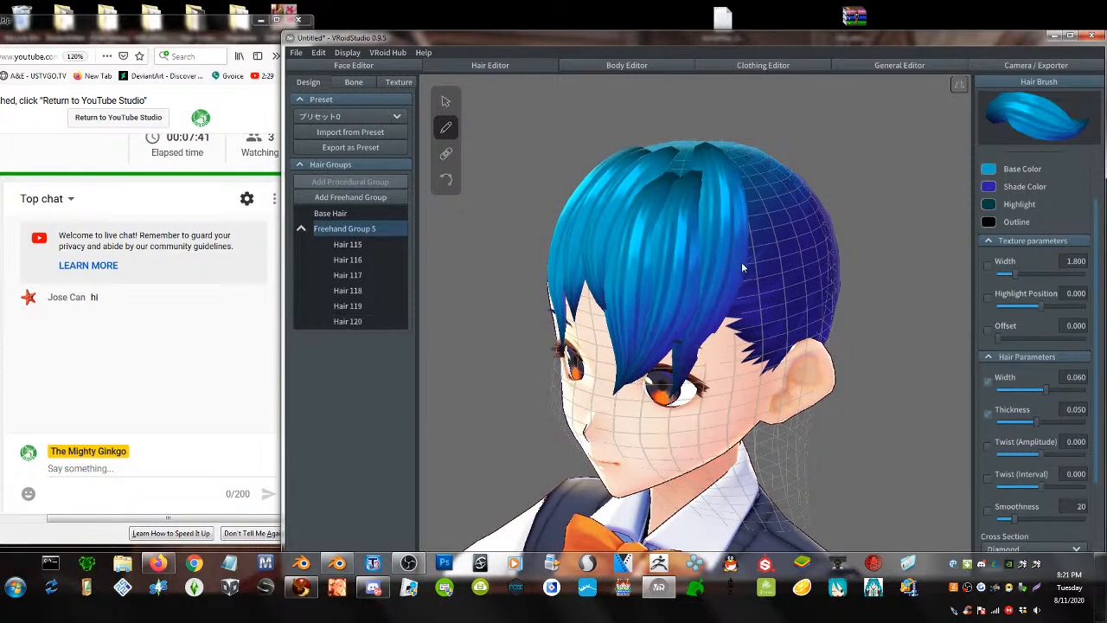
right_drag(741, 261, 710, 184)
mouse_move(710, 183)
mouse_down()
mouse_move(709, 344)
mouse_move(662, 471)
mouse_up()
right_drag(662, 472, 692, 307)
drag(711, 155, 673, 402)
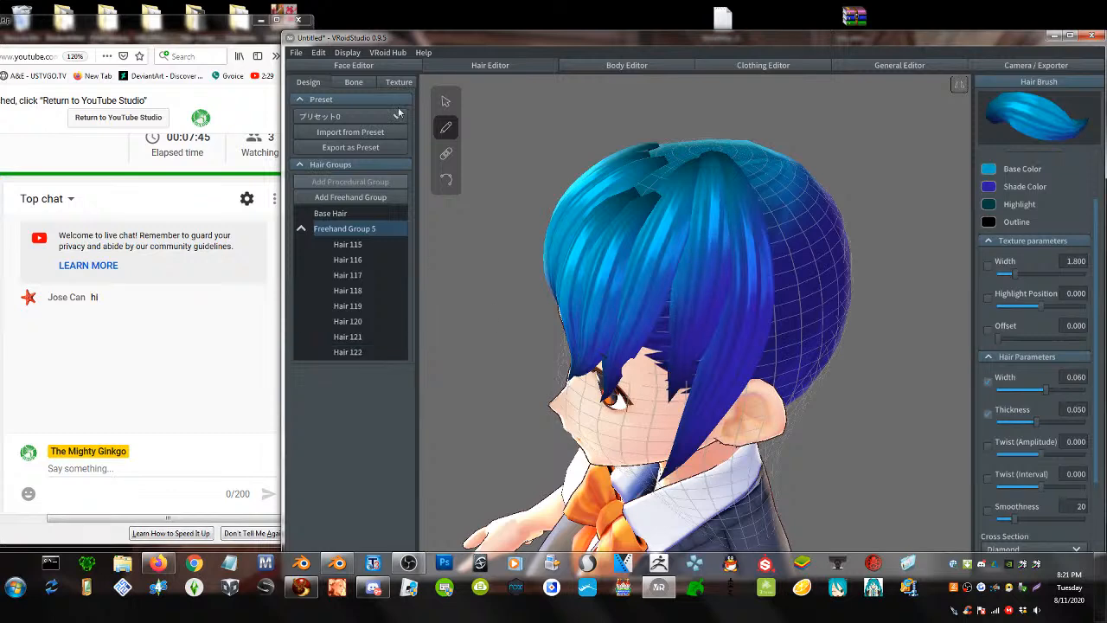
click(396, 84)
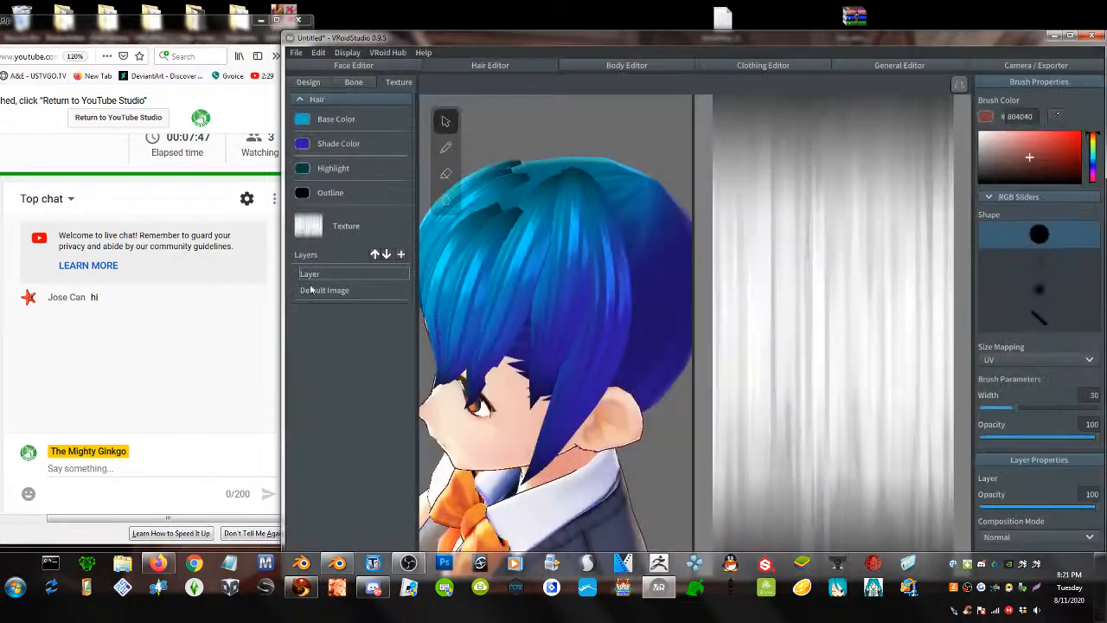
- Import the pink-and-blue wavy hair image from Desktop > SLB15 Crystal into the top texture layer
right_click(320, 274)
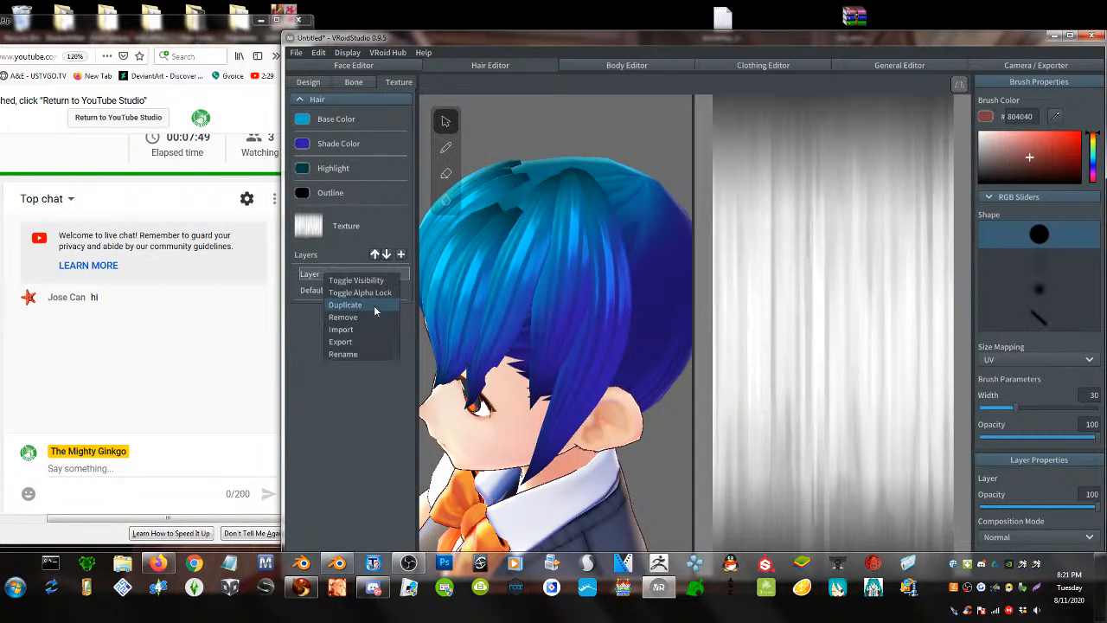
click(354, 333)
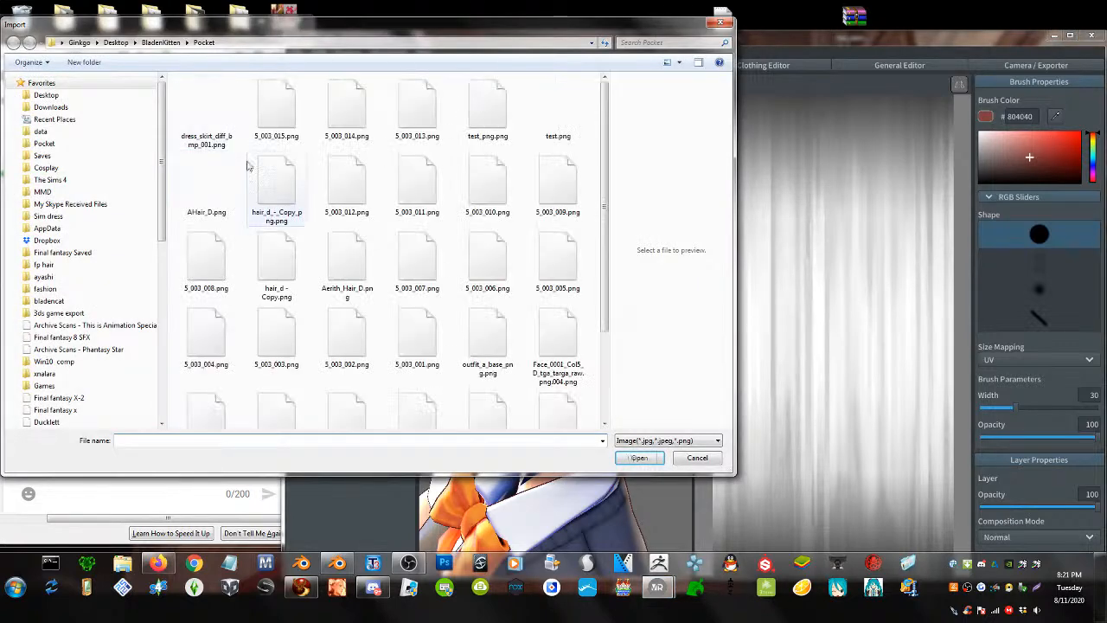
click(47, 97)
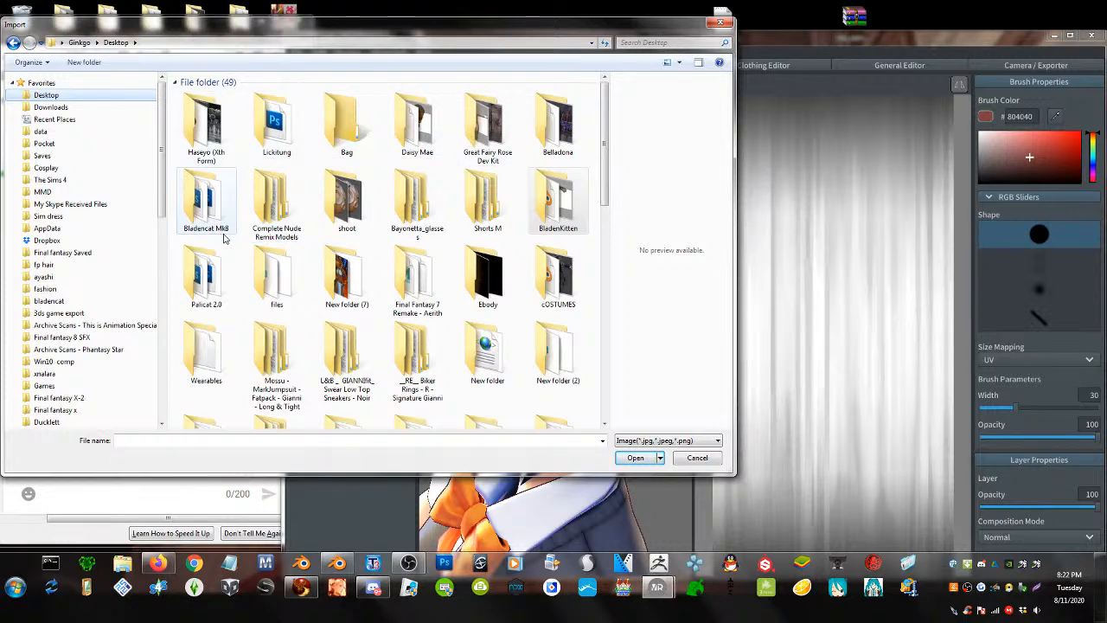
scroll(447, 209, down, 3)
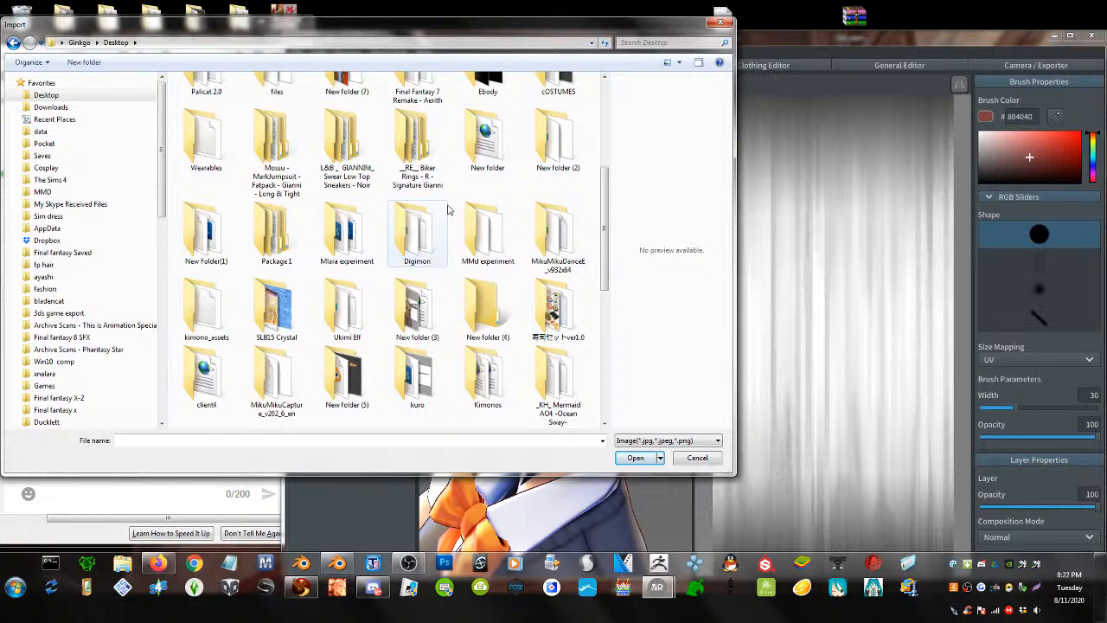
double_click(276, 307)
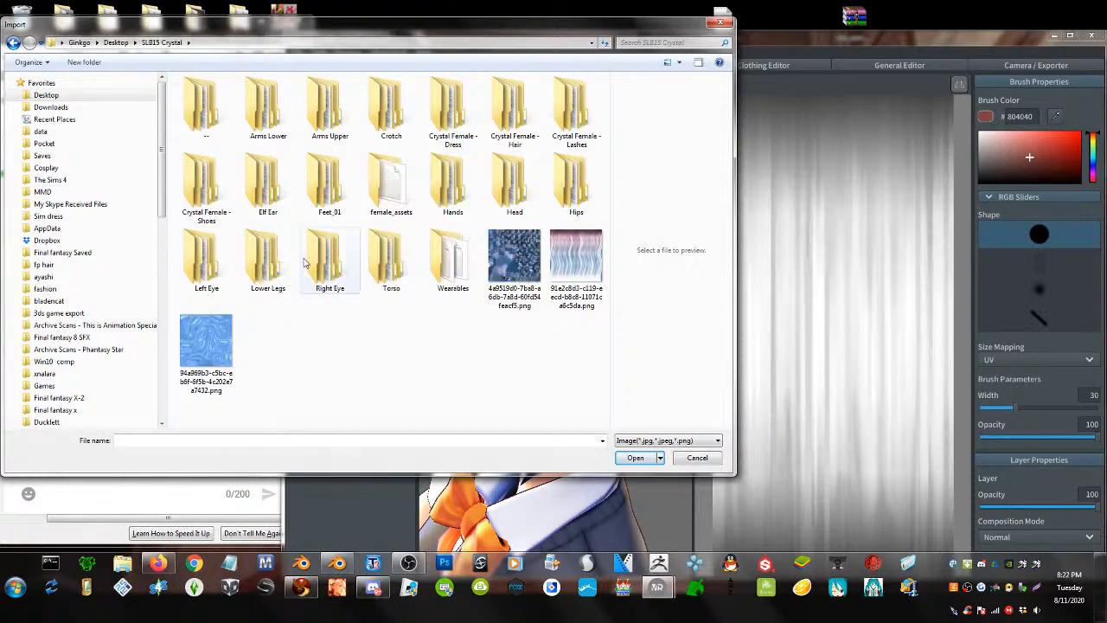
double_click(572, 265)
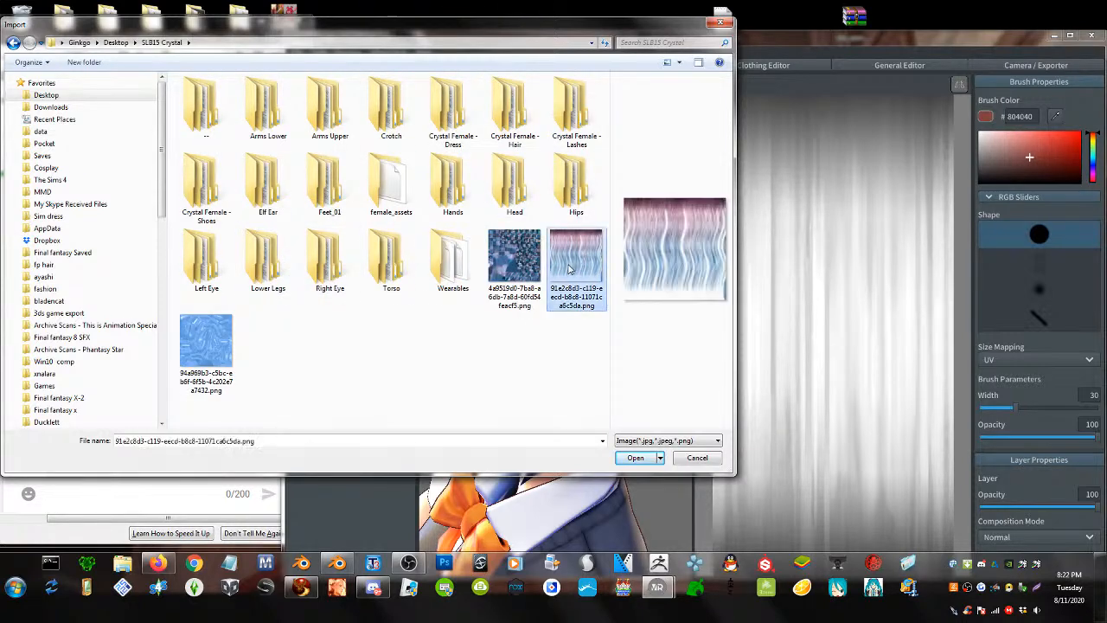
right_drag(573, 258, 594, 267)
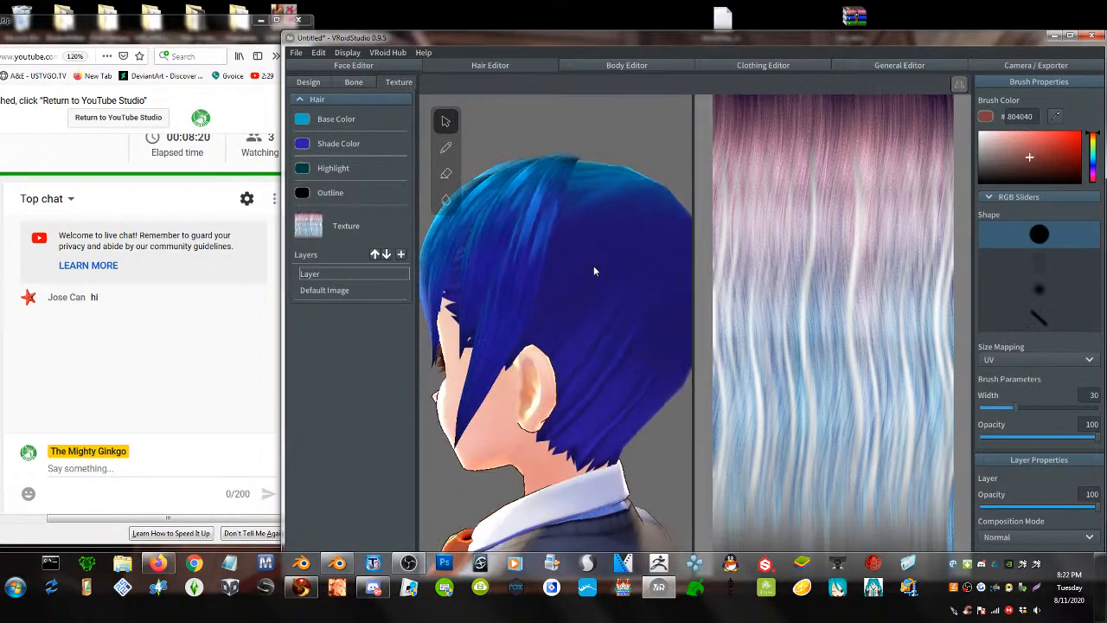
- Remove the Default Image layer and return to hair design
click(326, 290)
right_click(326, 293)
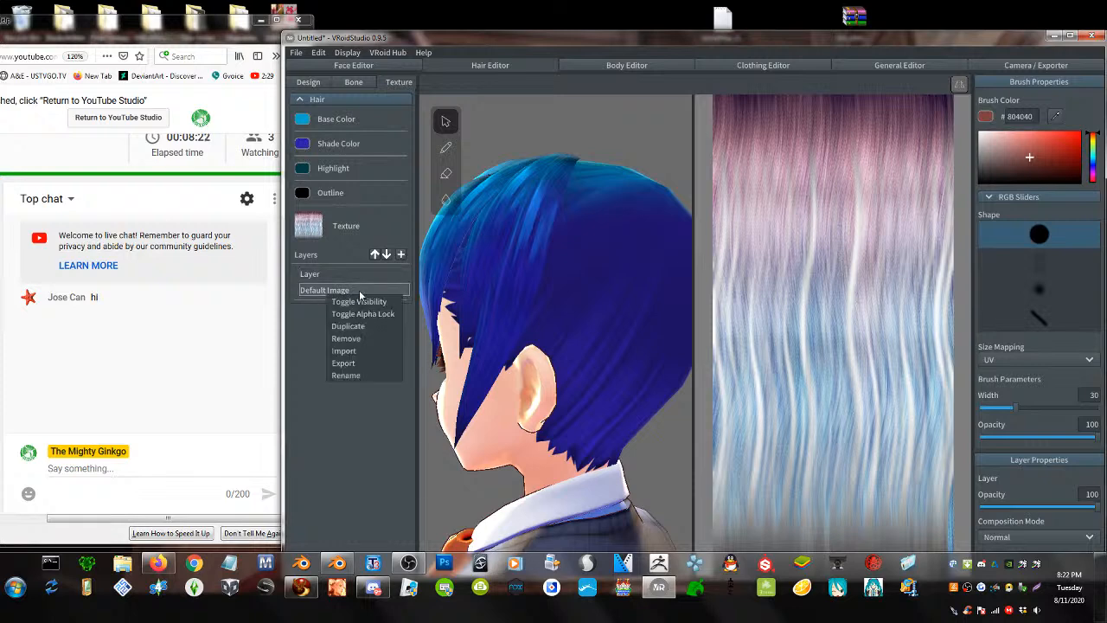
click(362, 339)
mouse_move(602, 264)
right_down()
mouse_move(627, 257)
mouse_move(597, 271)
right_up()
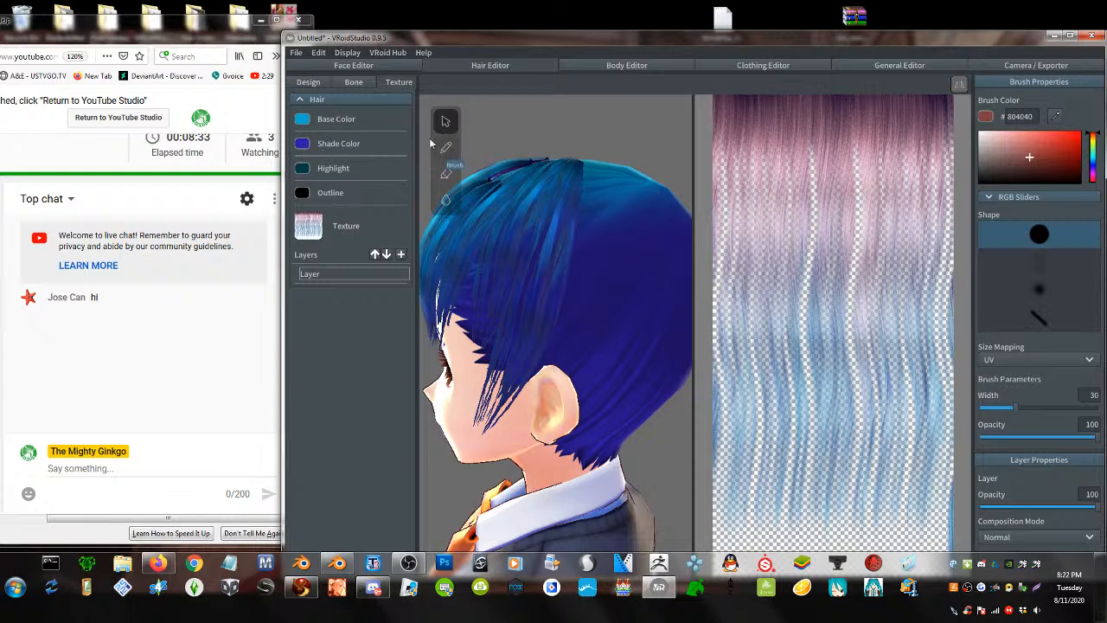
click(313, 82)
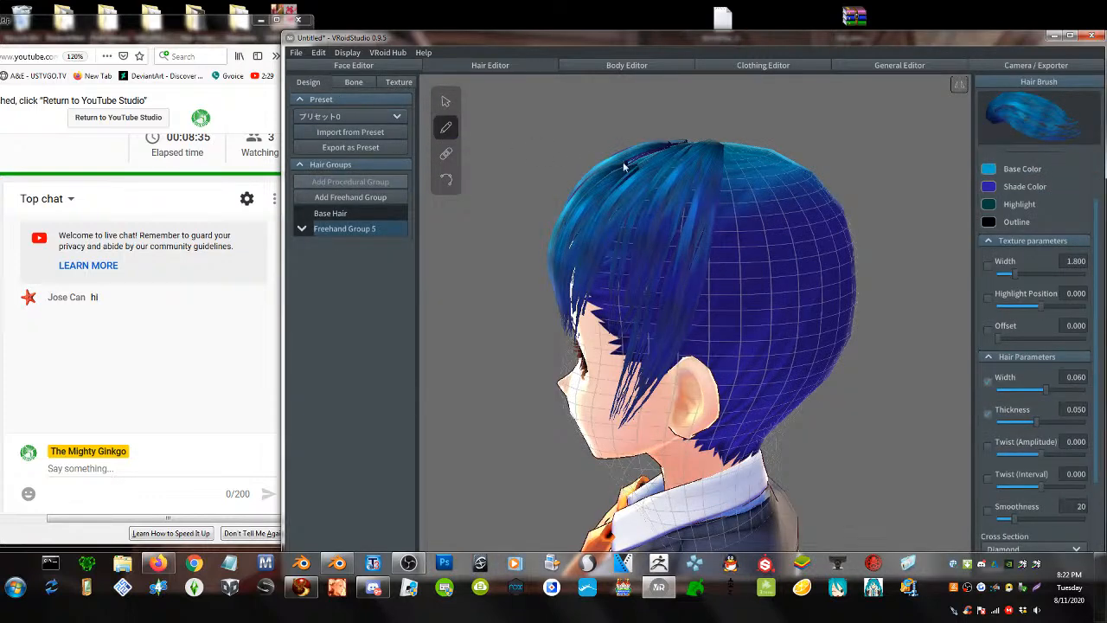
- Draw five more strands over the ear, down to the chin, the left side and the centre
mouse_move(729, 151)
mouse_down()
mouse_move(722, 359)
mouse_move(679, 467)
mouse_up()
mouse_move(742, 168)
mouse_down()
mouse_move(759, 251)
mouse_move(722, 467)
mouse_move(702, 515)
mouse_up()
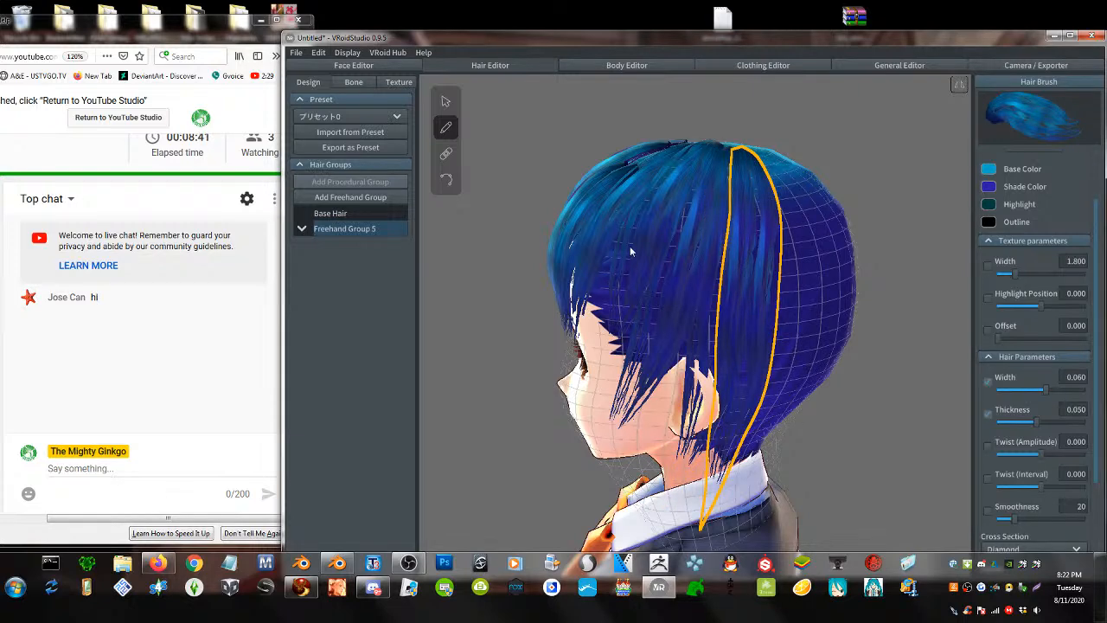
right_drag(693, 260, 754, 276)
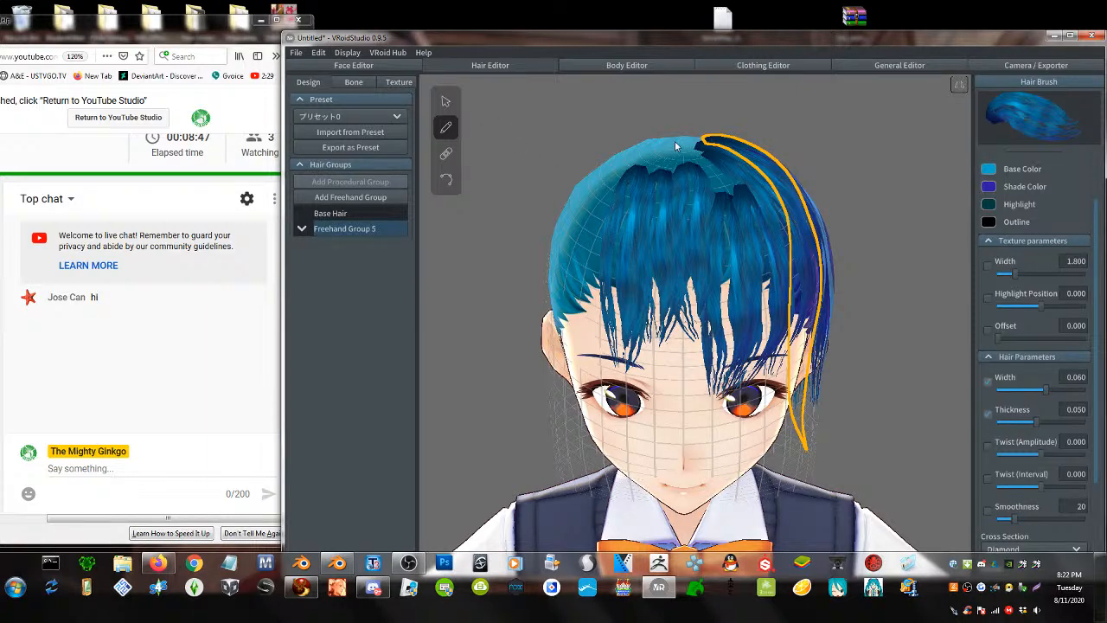
drag(675, 147, 653, 467)
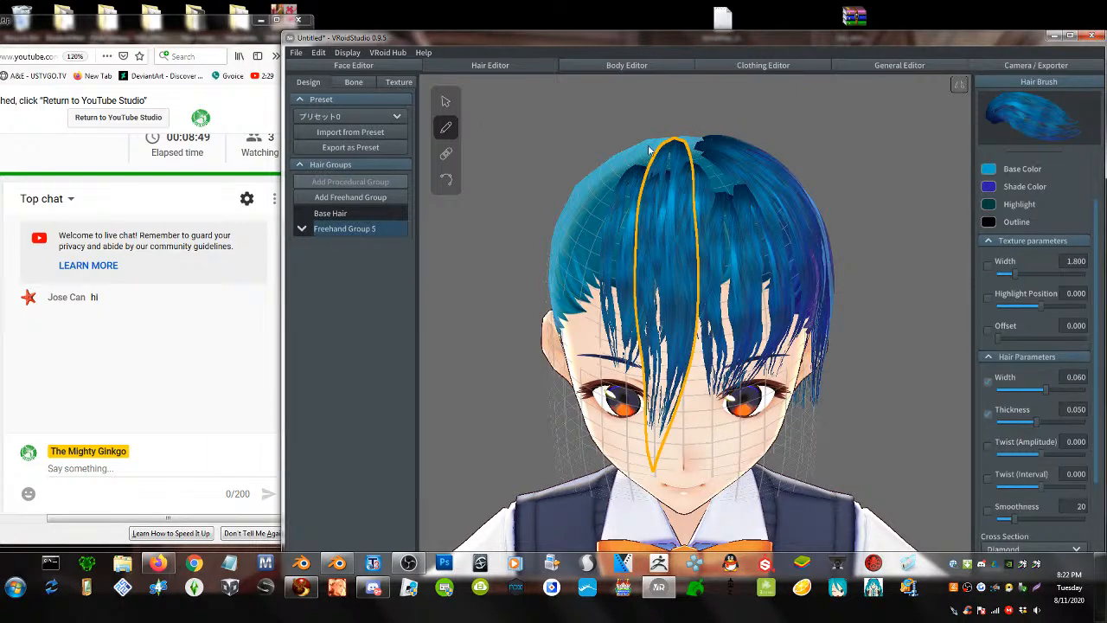
mouse_move(649, 149)
mouse_down()
mouse_move(616, 177)
mouse_move(592, 285)
mouse_move(607, 394)
mouse_up()
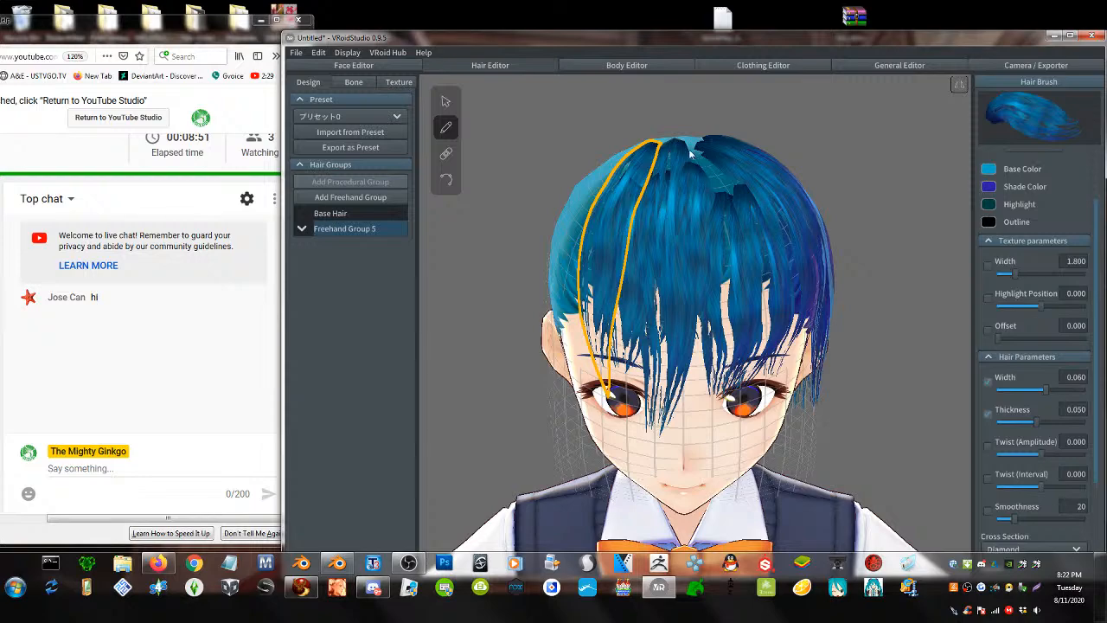
mouse_move(692, 154)
mouse_down()
mouse_move(718, 229)
mouse_move(709, 316)
mouse_move(677, 399)
mouse_up()
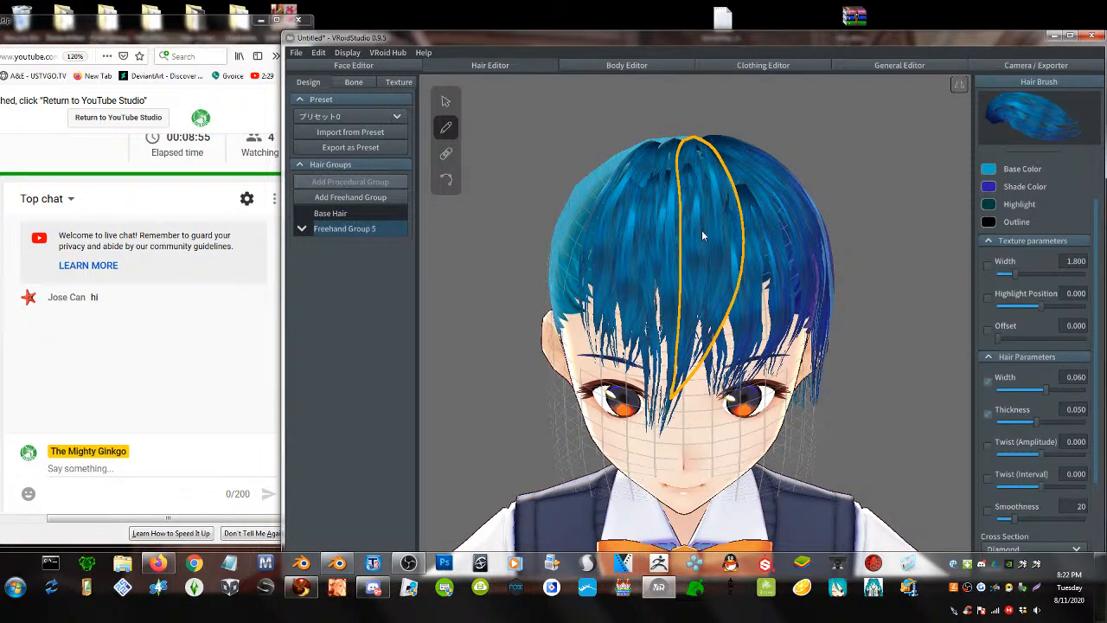
right_drag(701, 230, 660, 227)
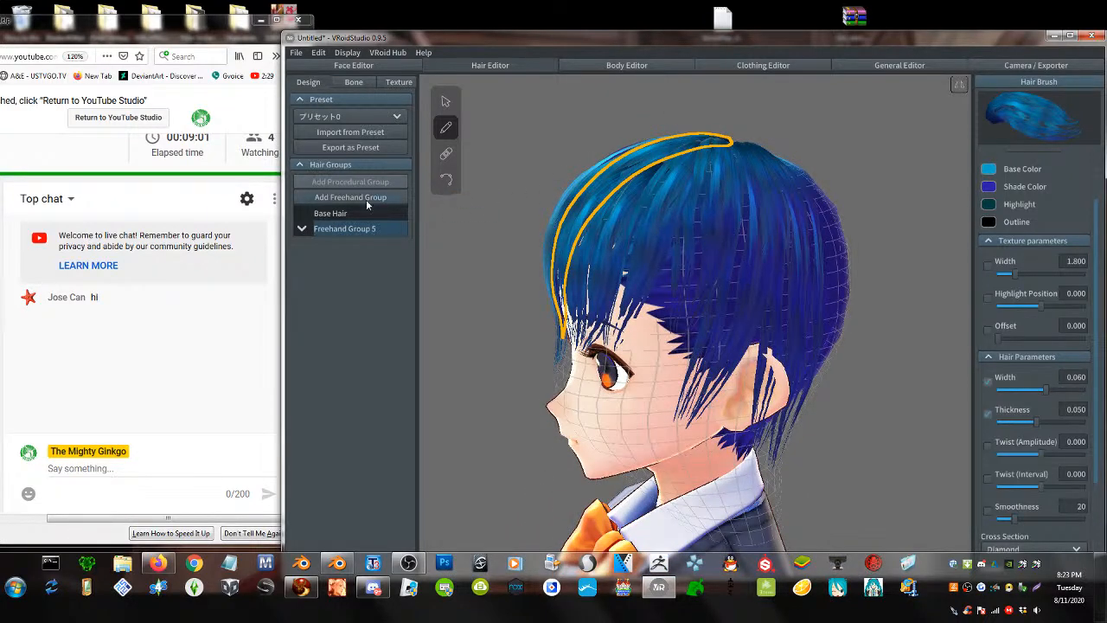
- Dismiss the Freehand Group 5 menu and bring the Firestorm viewer to the front
right_click(336, 228)
click(379, 213)
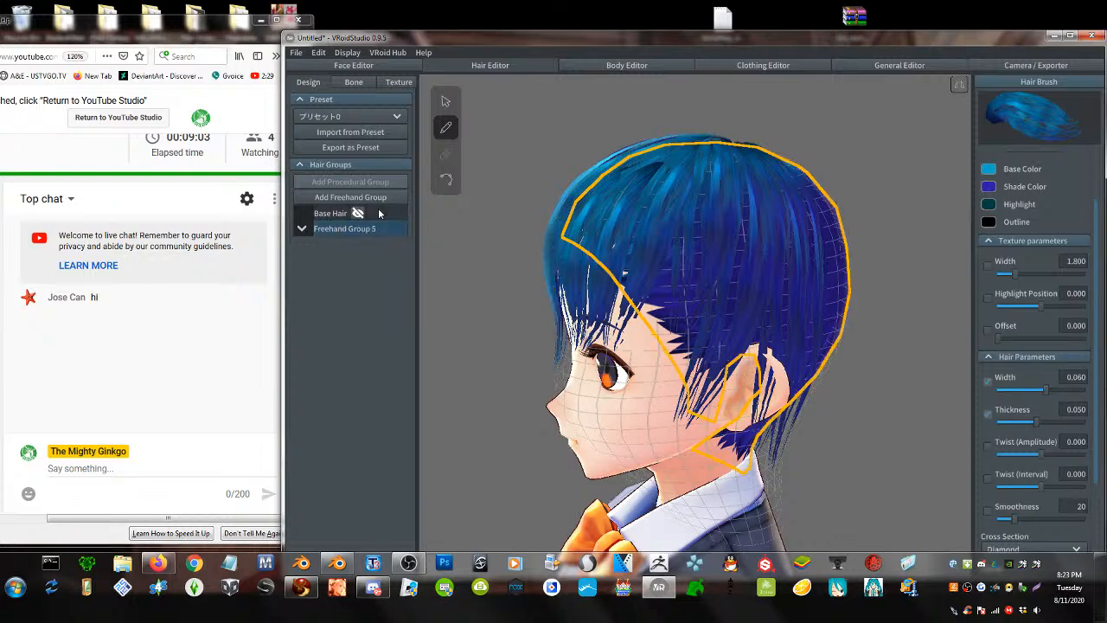
click(301, 587)
key(Escape)
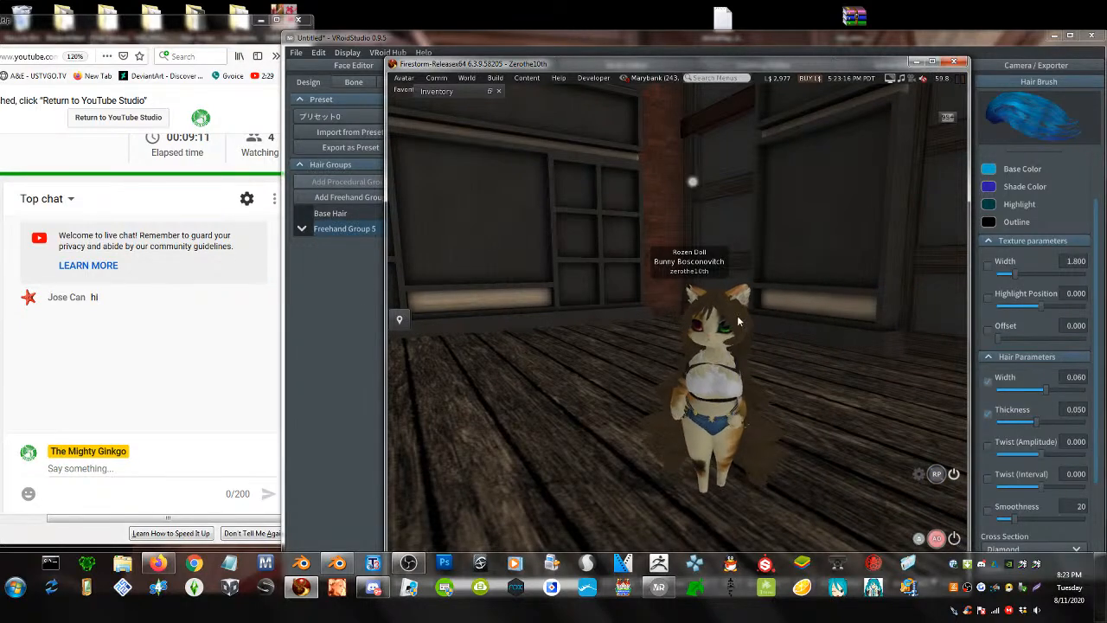
- Move the avatar onto the dark building's roof and bring the camera behind it
alt+drag(678, 338, 678, 484)
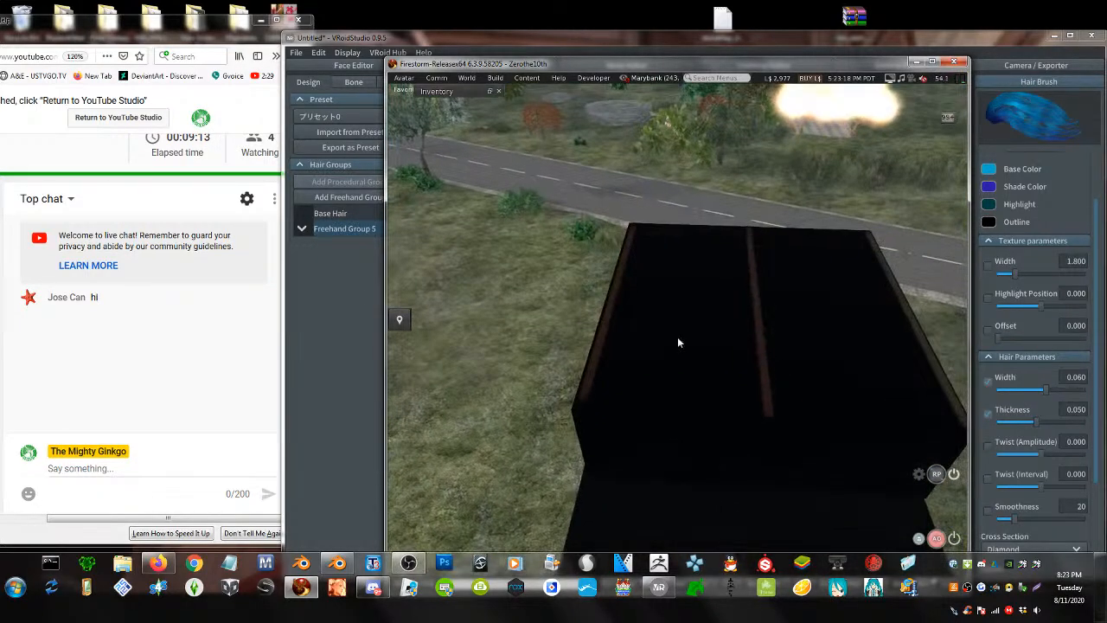
double_click(762, 273)
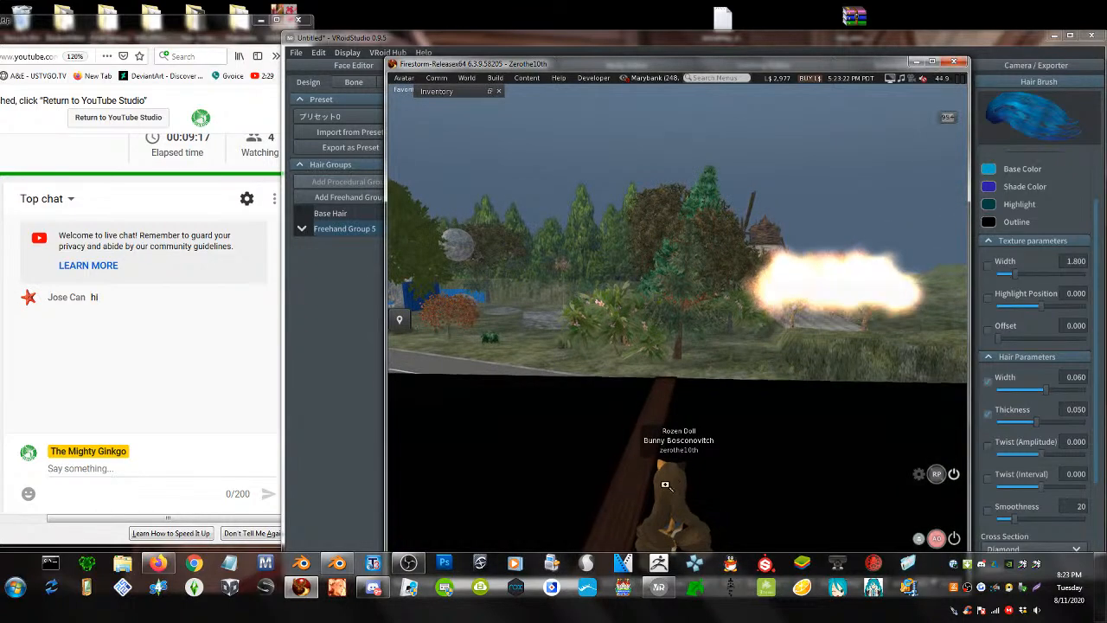
alt+drag(666, 471, 757, 309)
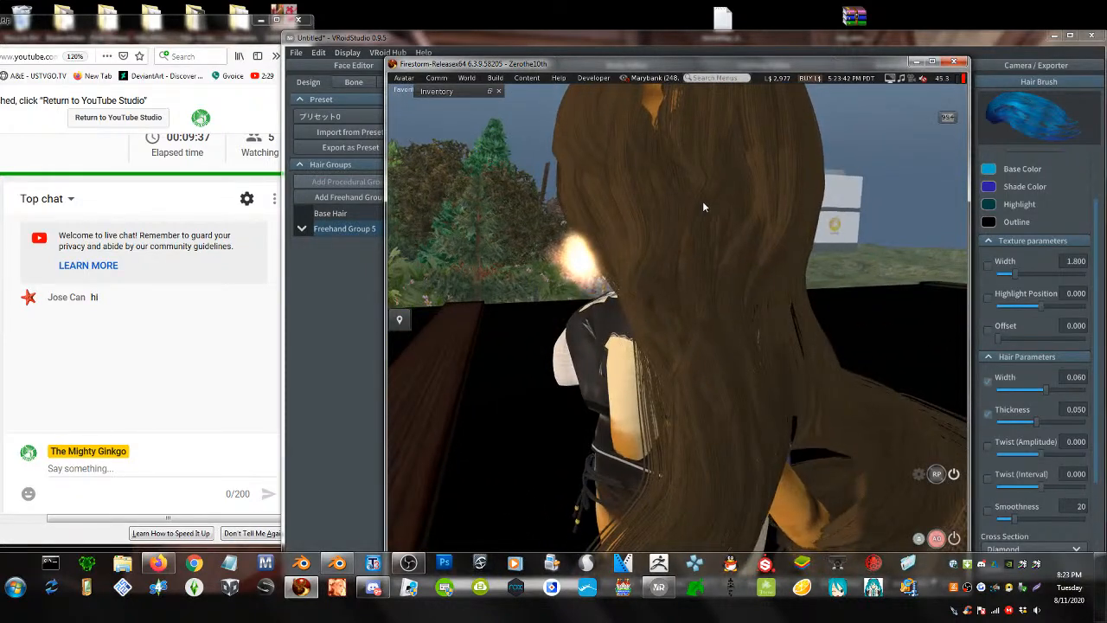
- Check the hair object's Texture settings in the Build floater, then close it
right_click(717, 225)
click(724, 232)
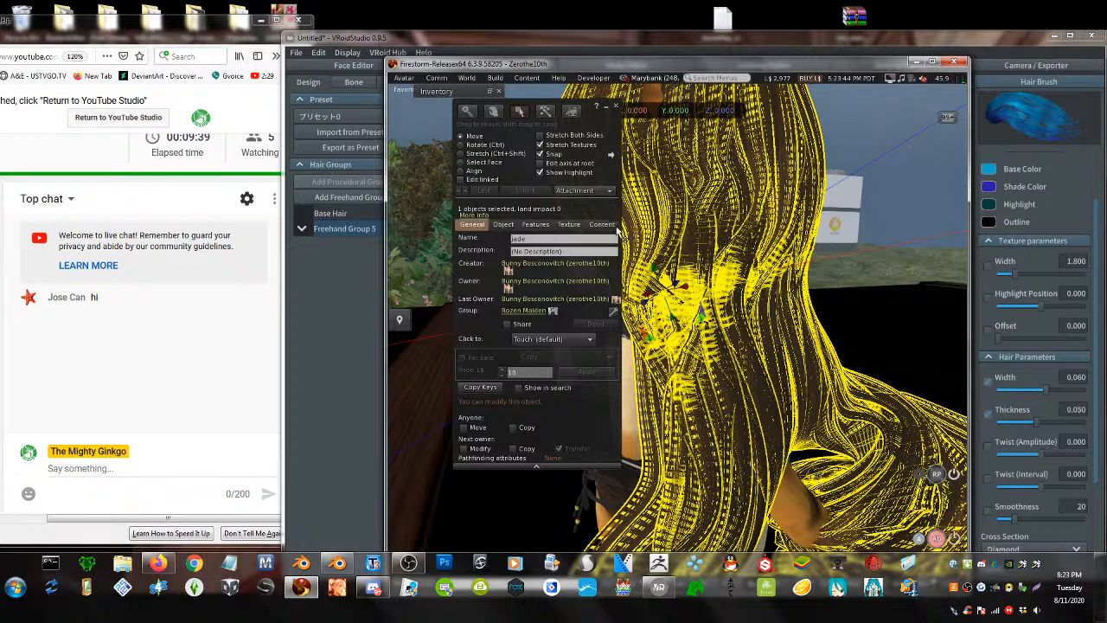
click(568, 224)
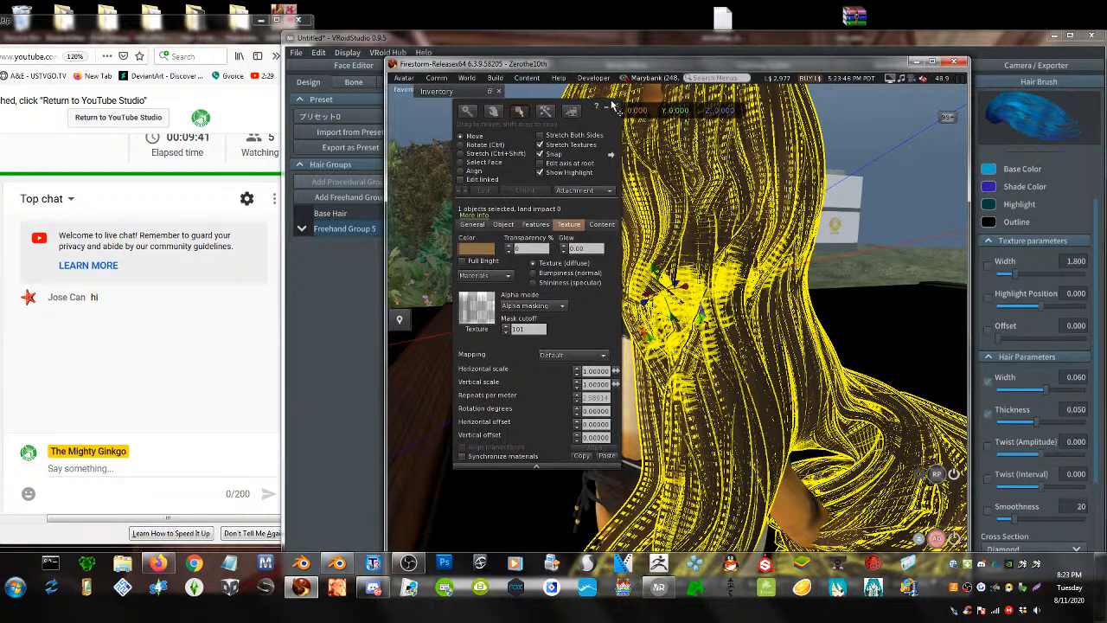
click(614, 108)
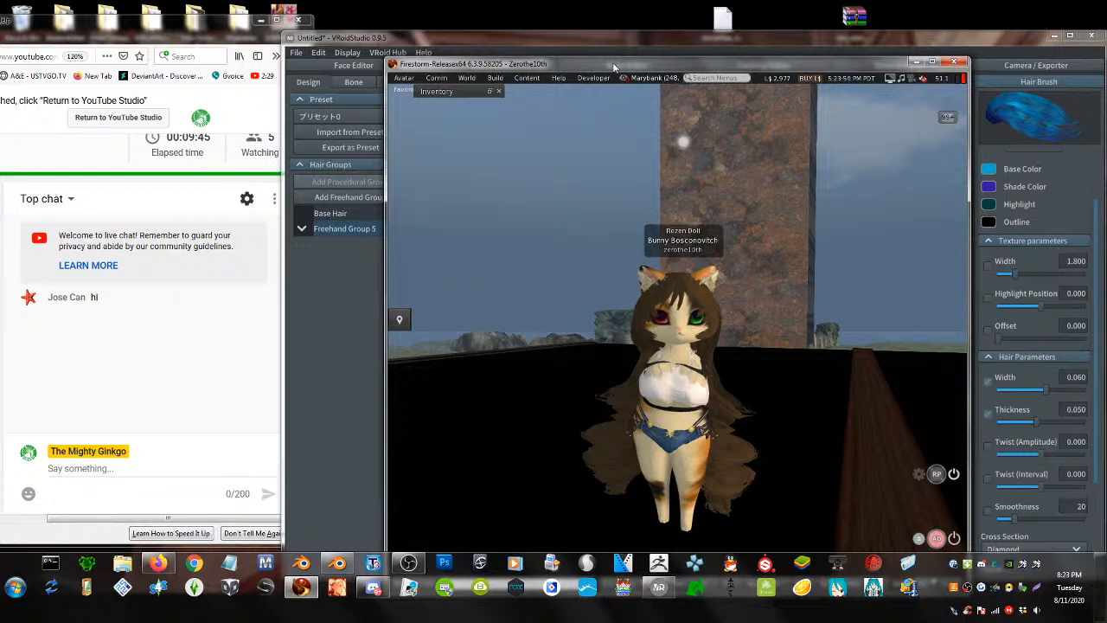
drag(615, 66, 603, 32)
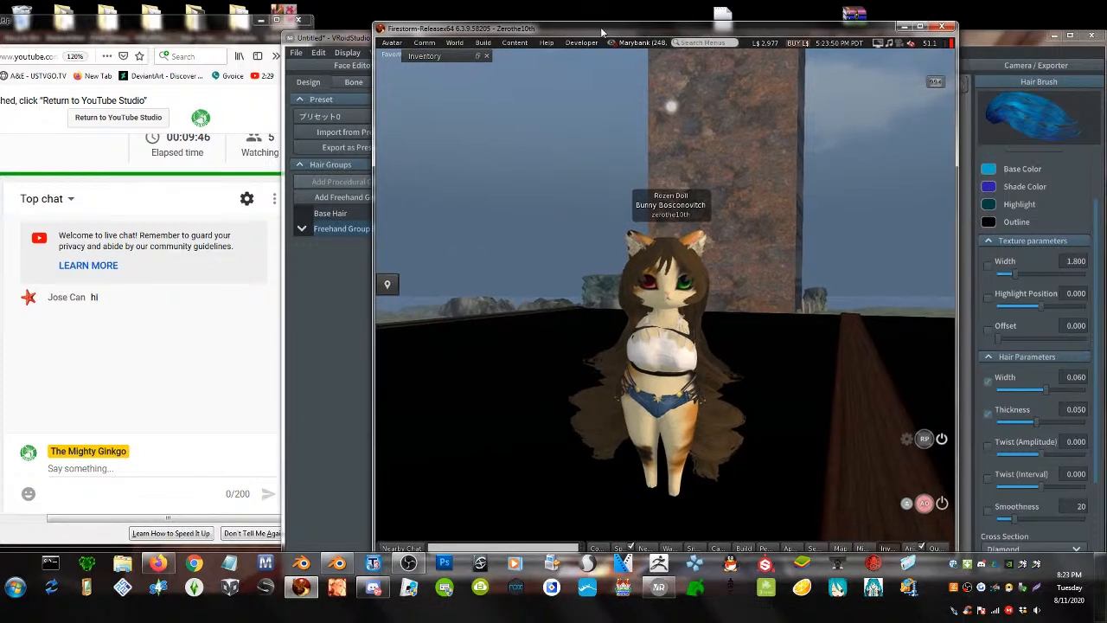
- Search the inventory for 'jade' and replace the current outfit with that saved outfit
click(886, 548)
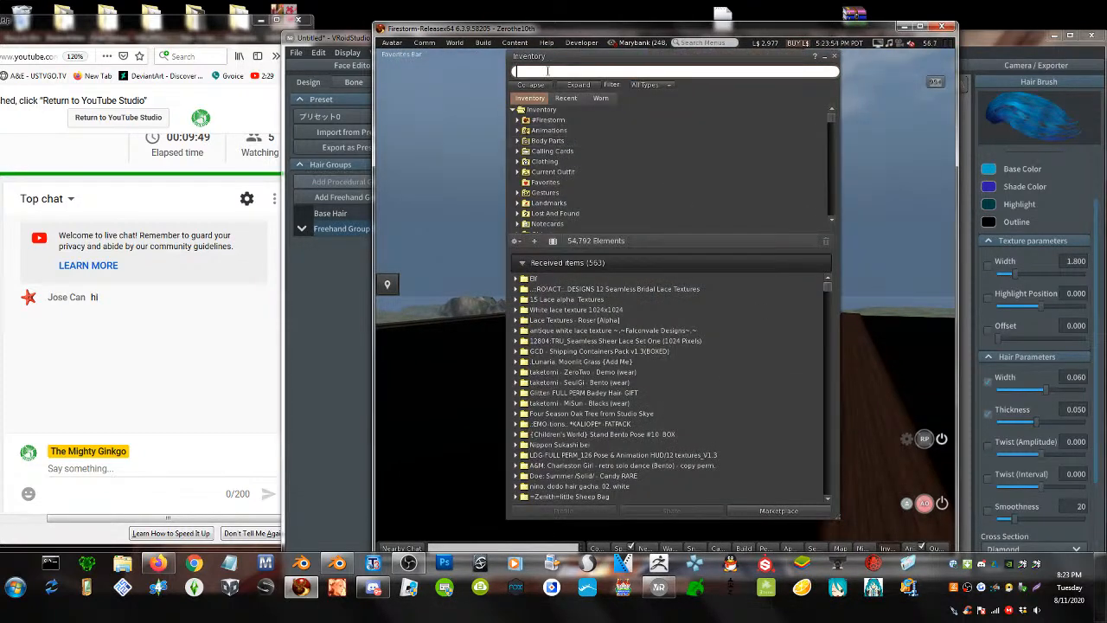
drag(552, 62, 705, 111)
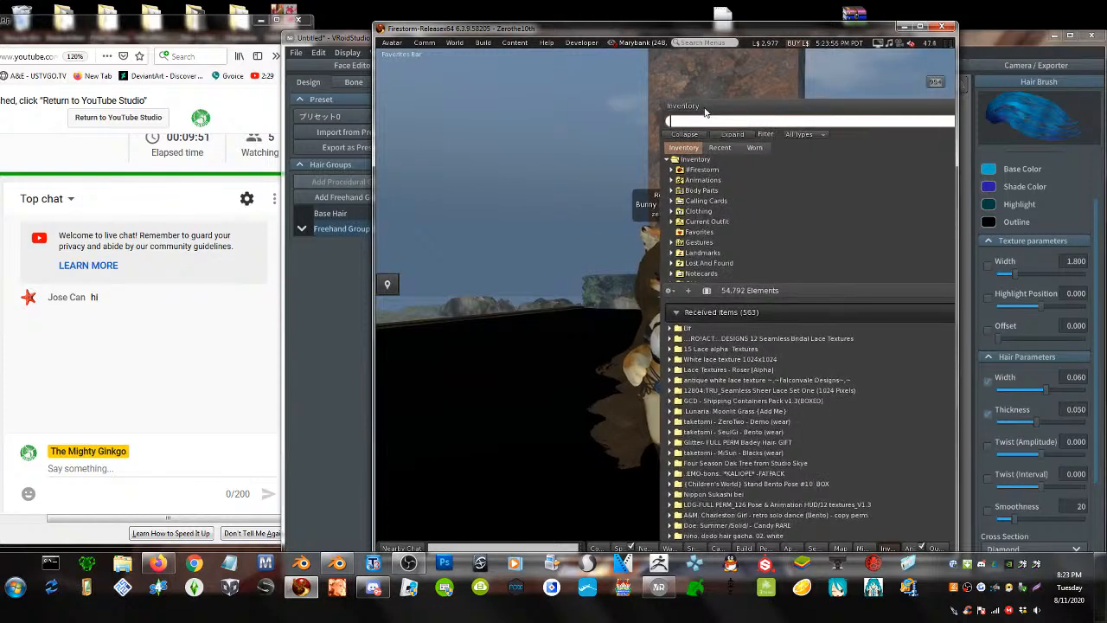
text(jade)
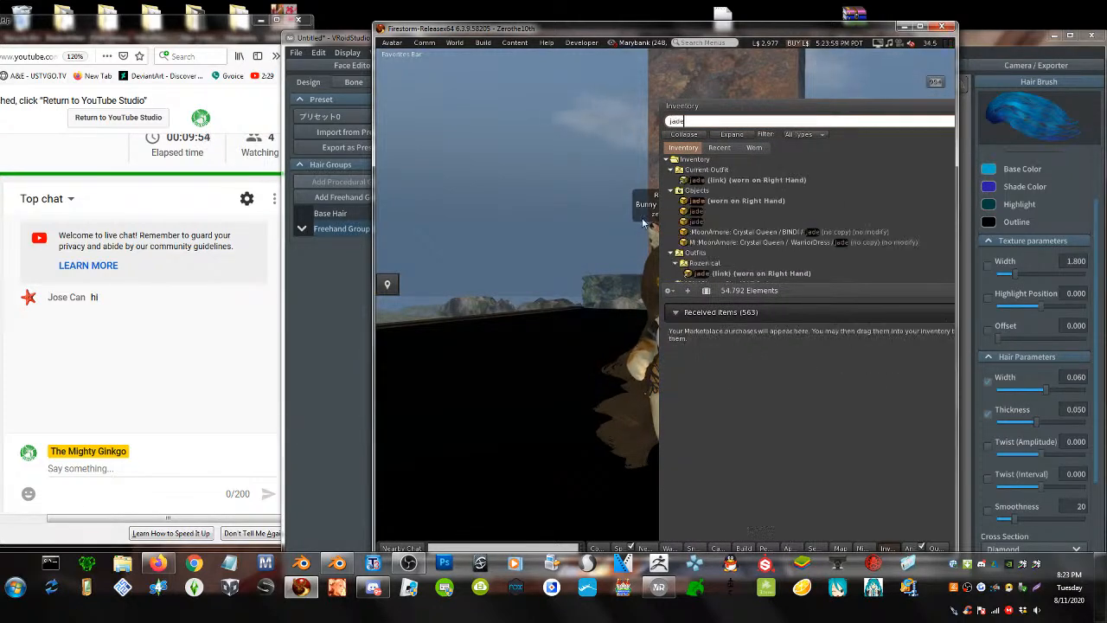
right_click(715, 263)
click(730, 284)
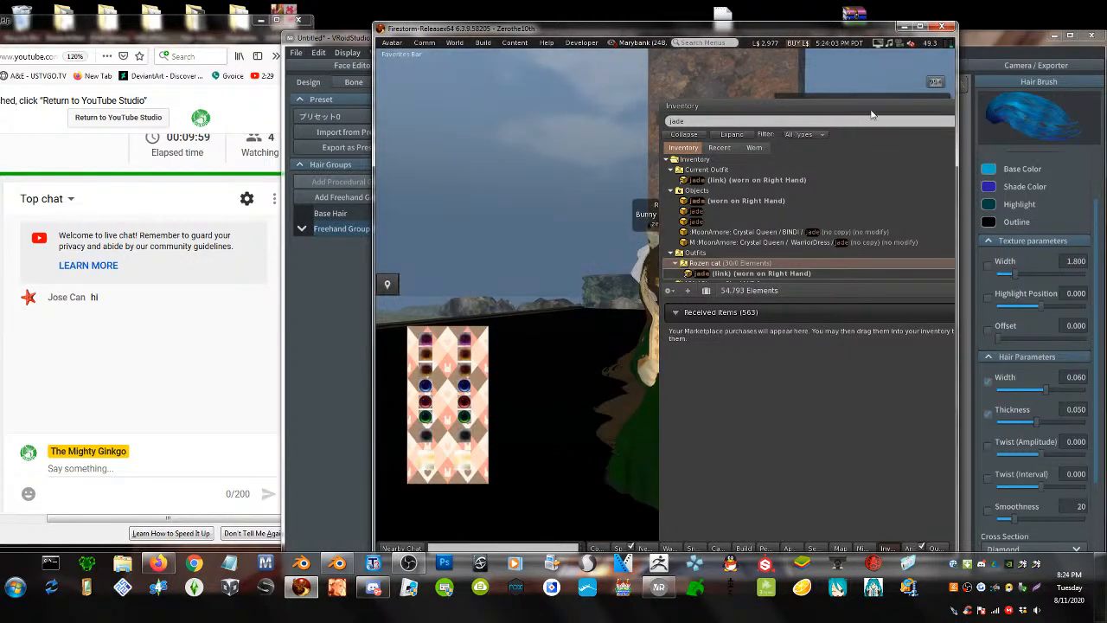
- Close the inventory, orbit around the newly dressed avatar's hair, and minimize Firestorm
drag(870, 109, 538, 134)
click(654, 131)
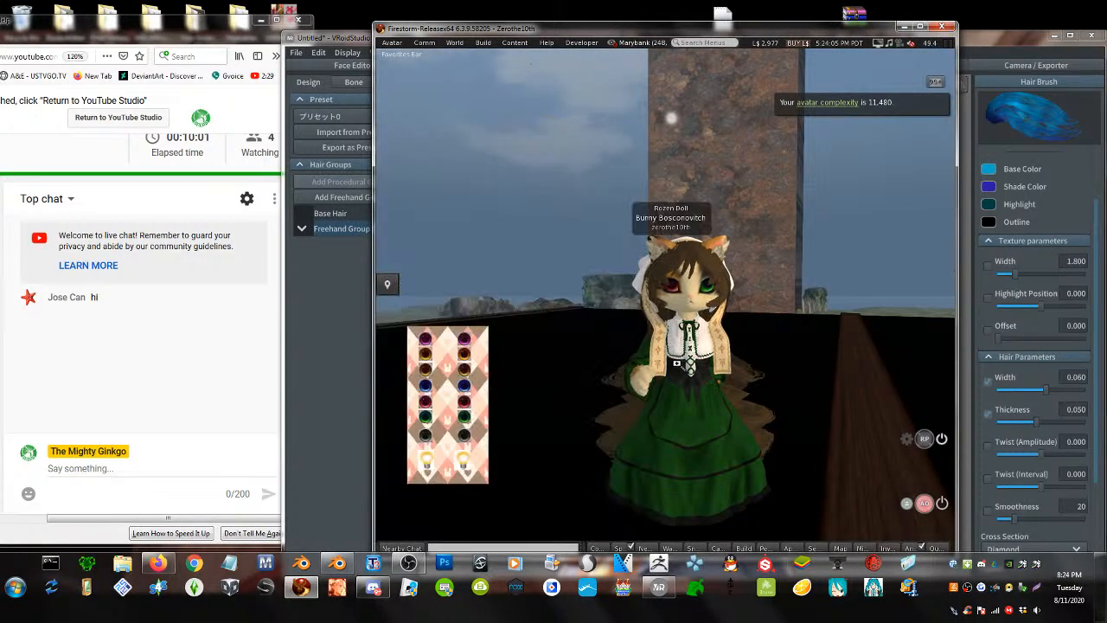
alt+drag(665, 298, 407, 285)
alt+drag(553, 306, 666, 191)
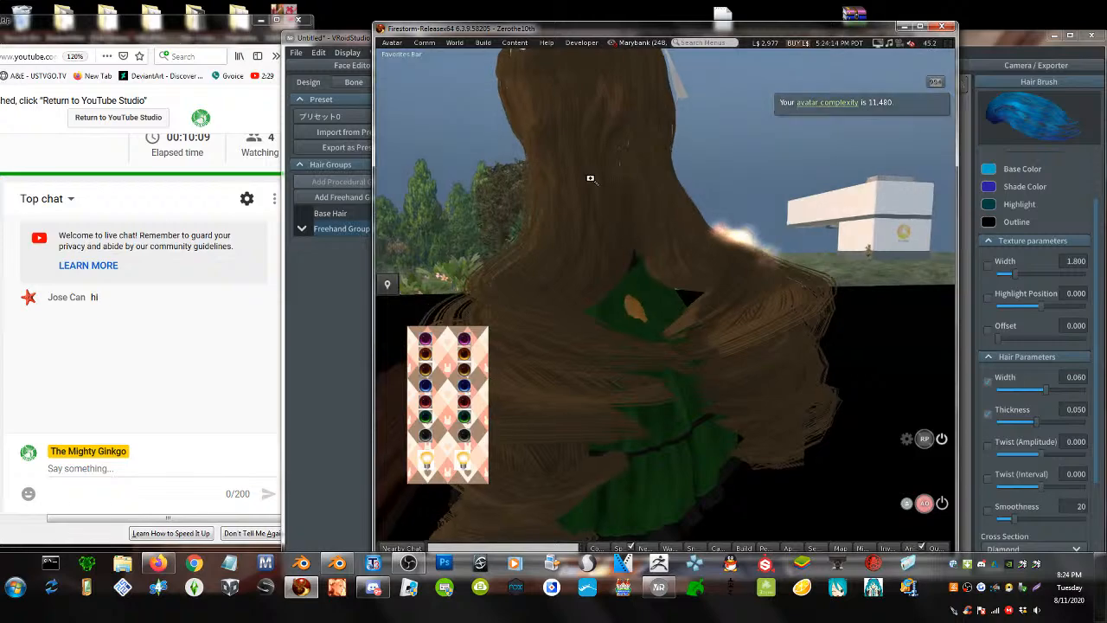
alt+drag(588, 178, 726, 259)
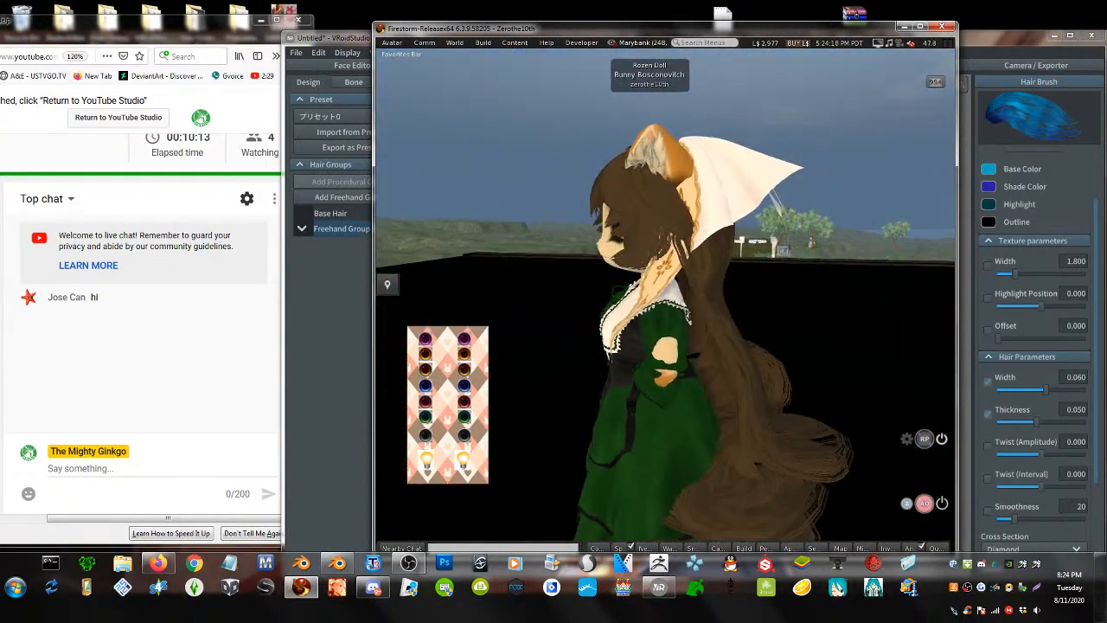
click(902, 27)
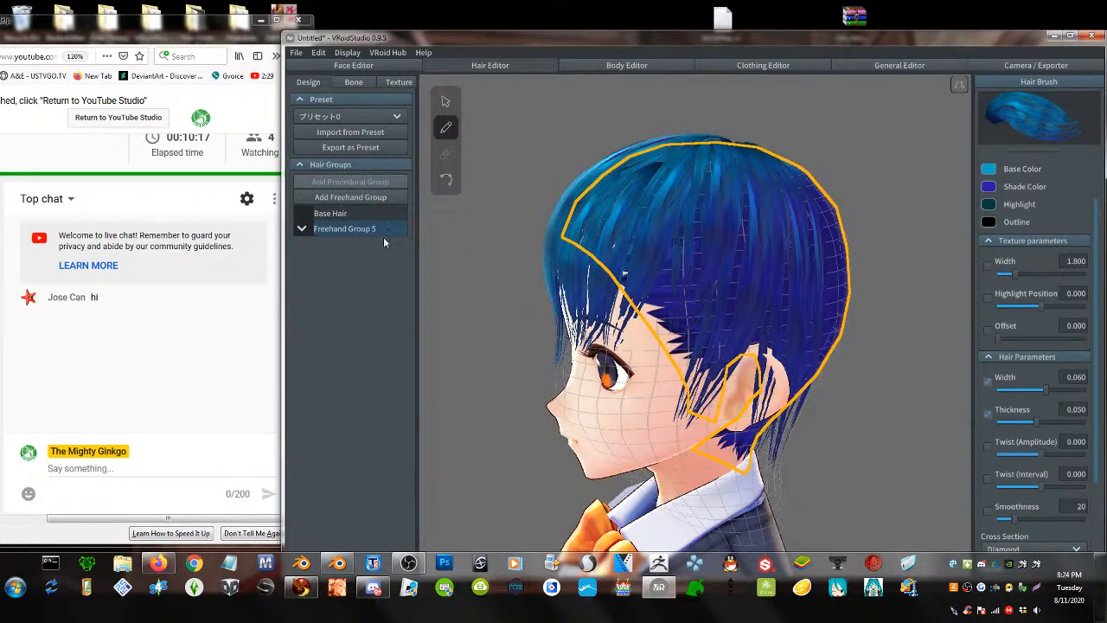
- Delete Freehand Group 5 and add a new empty freehand group
right_click(344, 231)
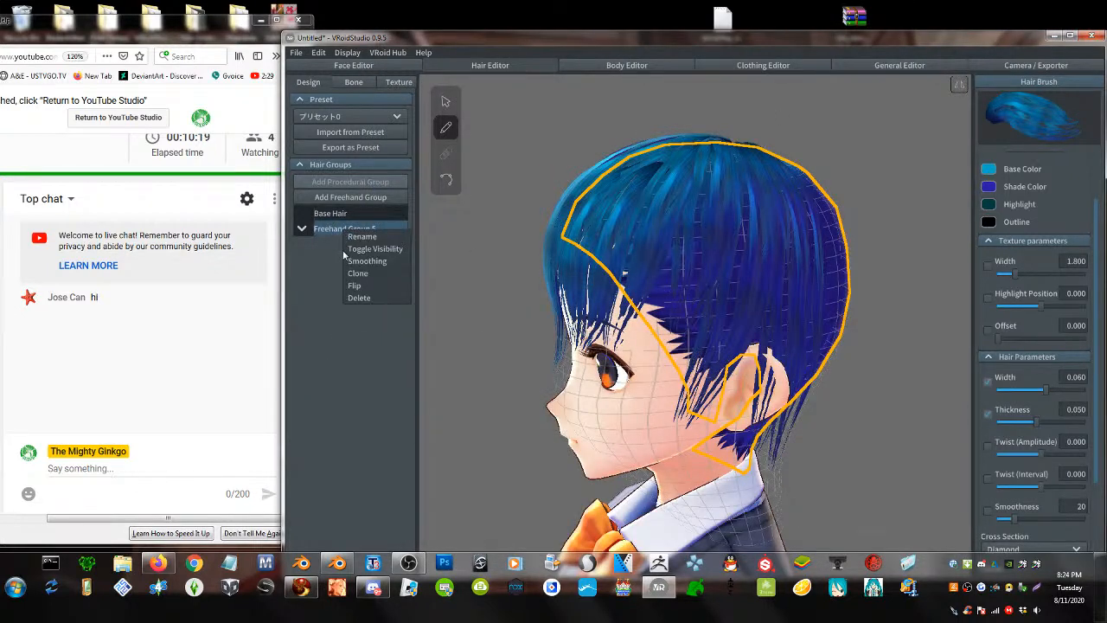
click(358, 296)
click(342, 198)
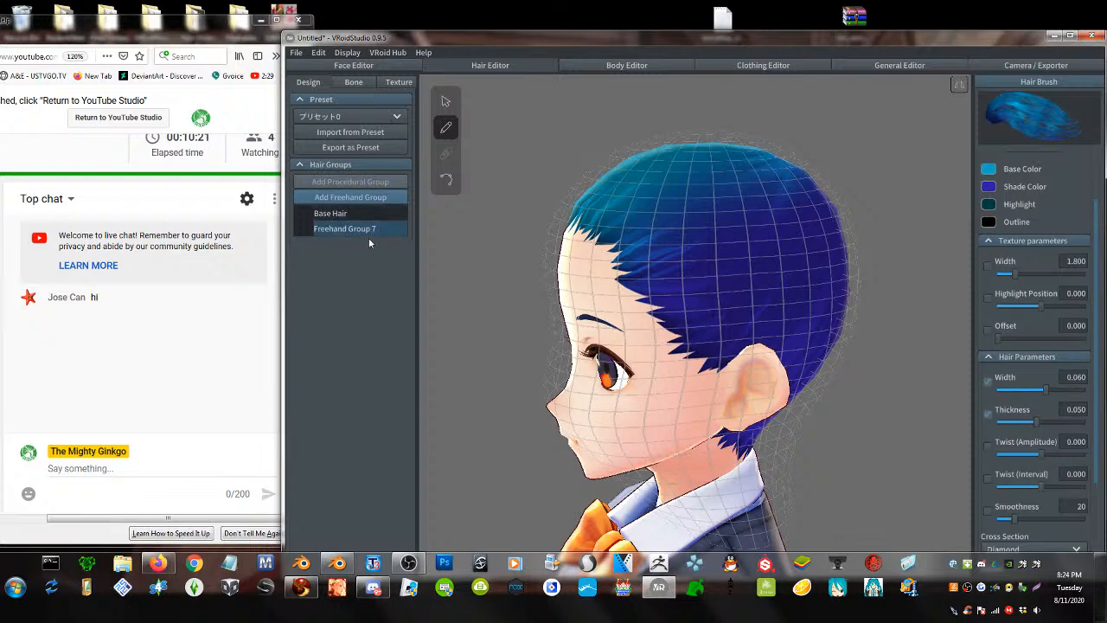
- Open the hair texture editor, test a red brush stroke and undo it
click(393, 80)
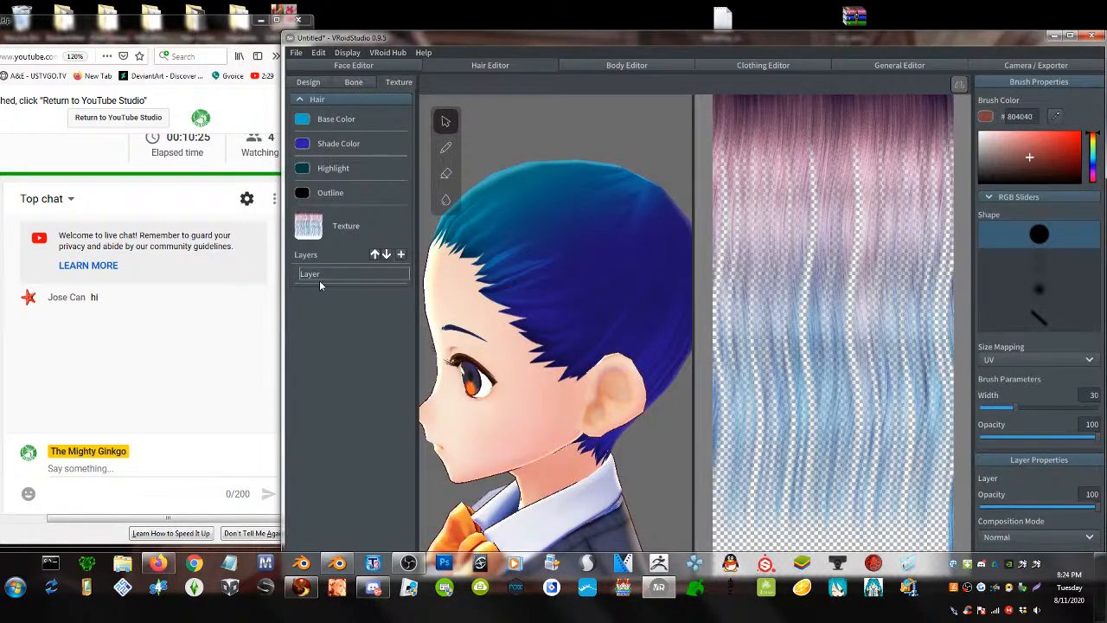
right_click(325, 275)
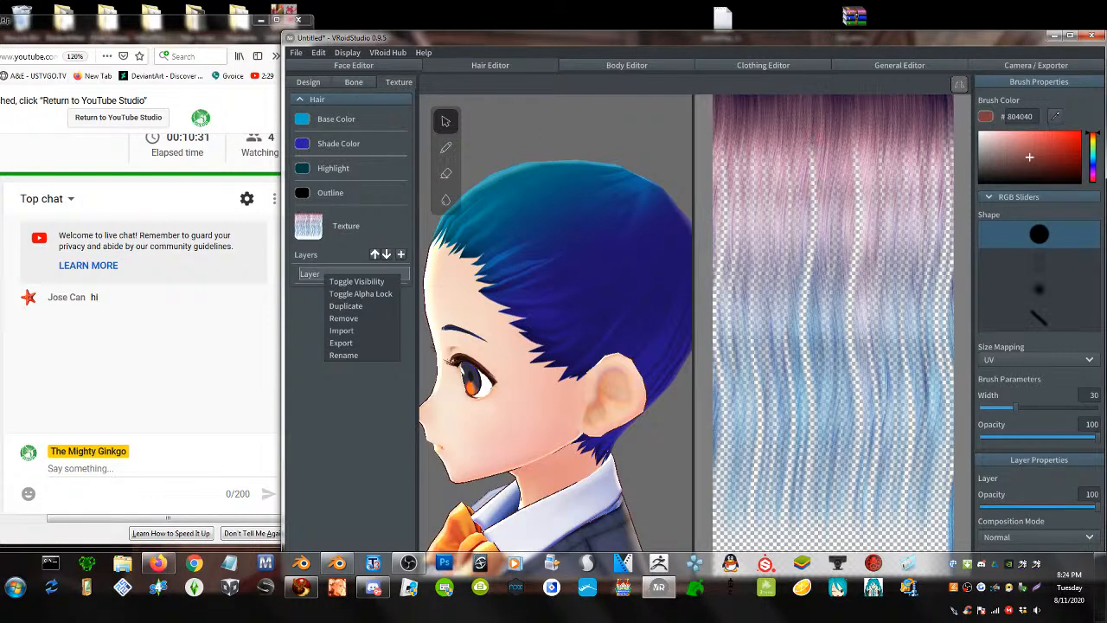
drag(813, 128, 798, 433)
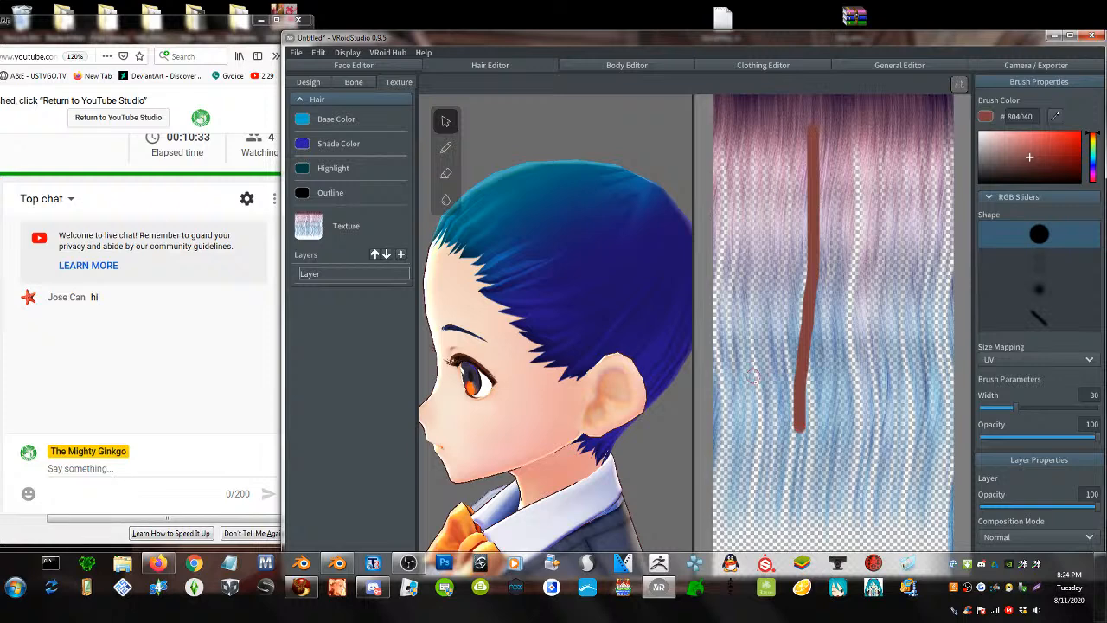
key(ctrl+z)
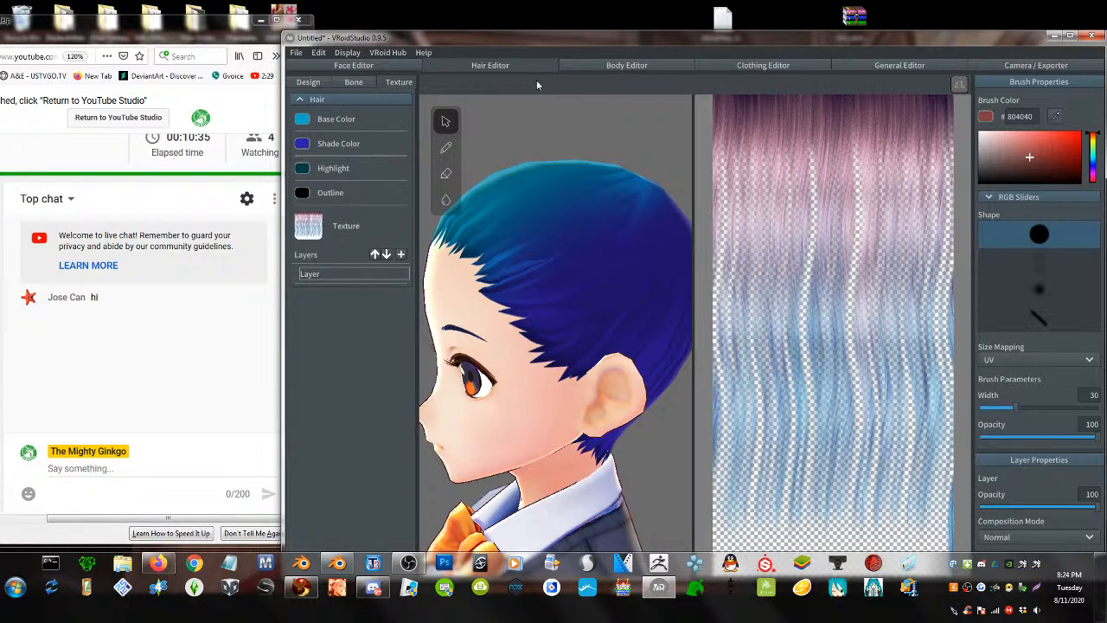
drag(438, 39, 453, 23)
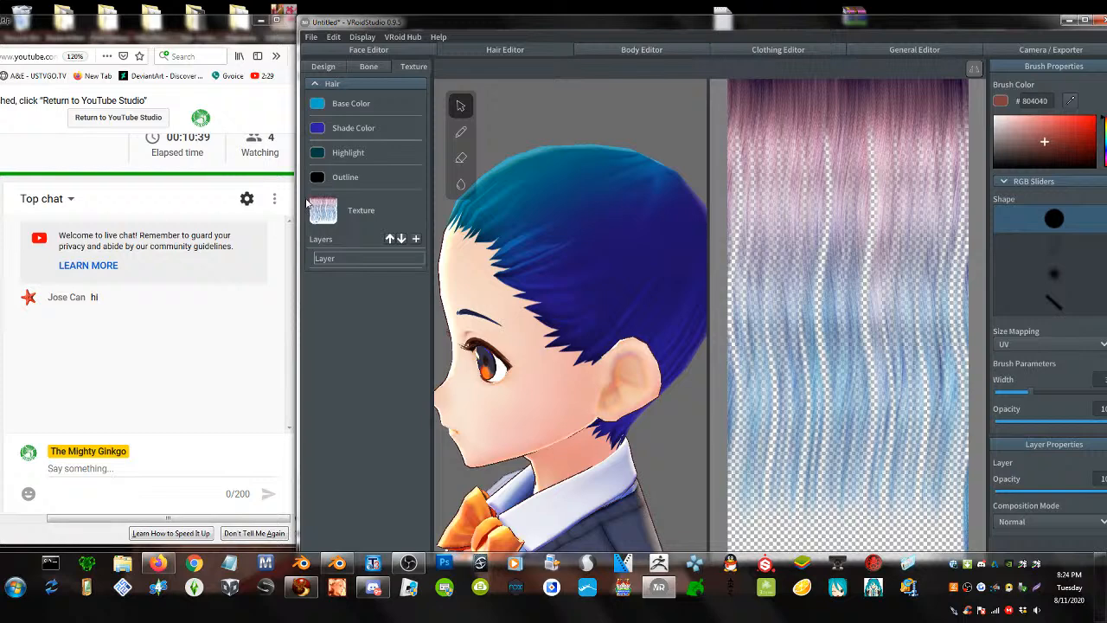
right_click(343, 258)
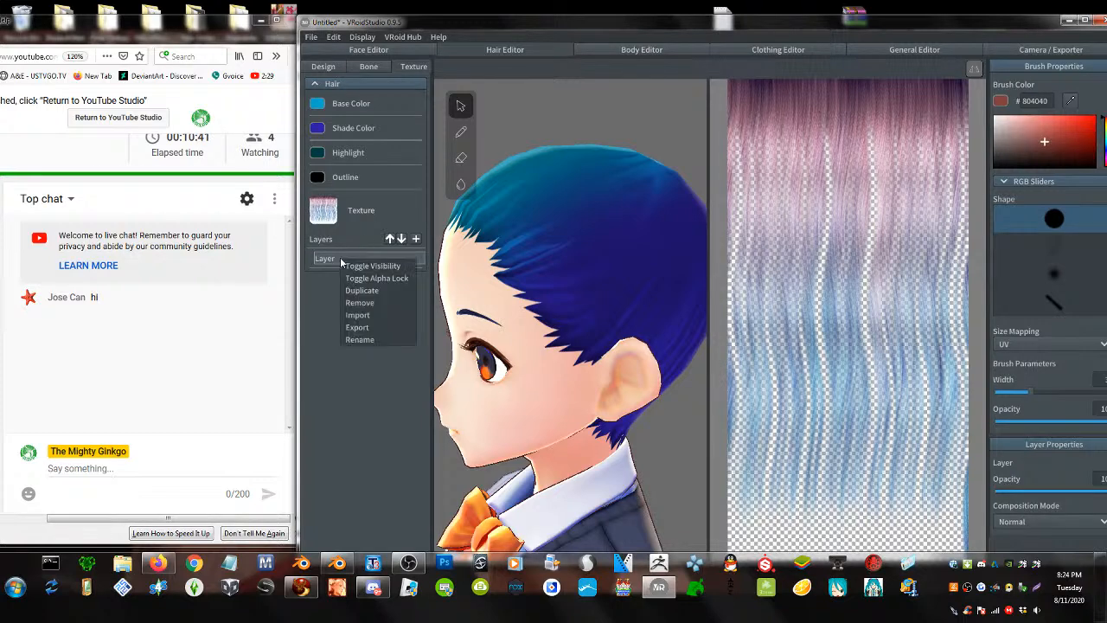
- Import F00_000_Hair_00_01.png from the Documents library into the texture layer
click(368, 314)
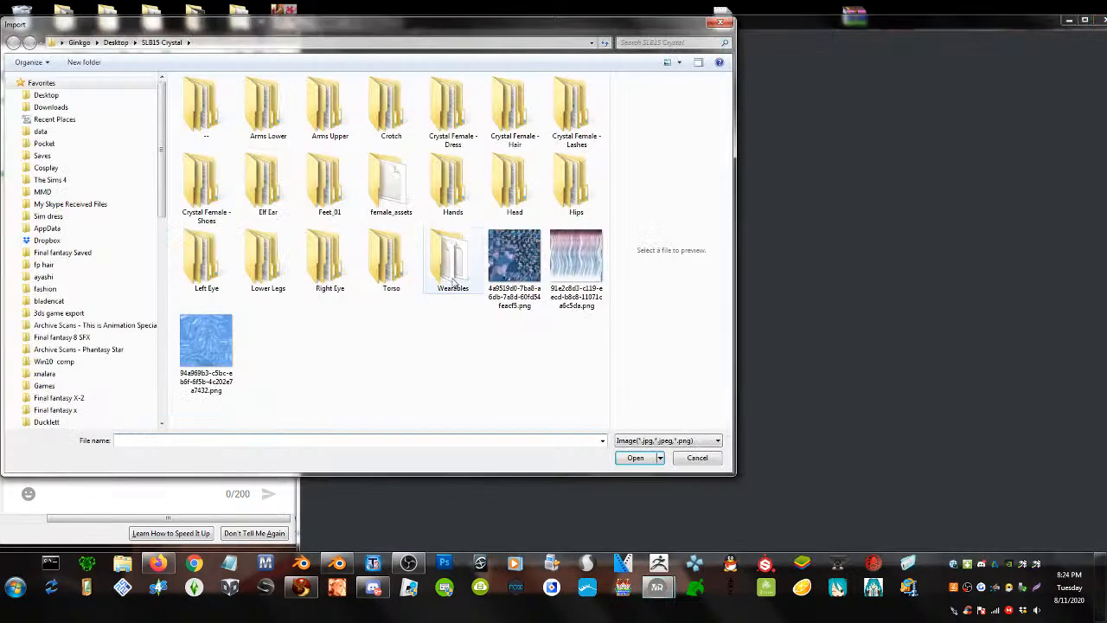
click(48, 95)
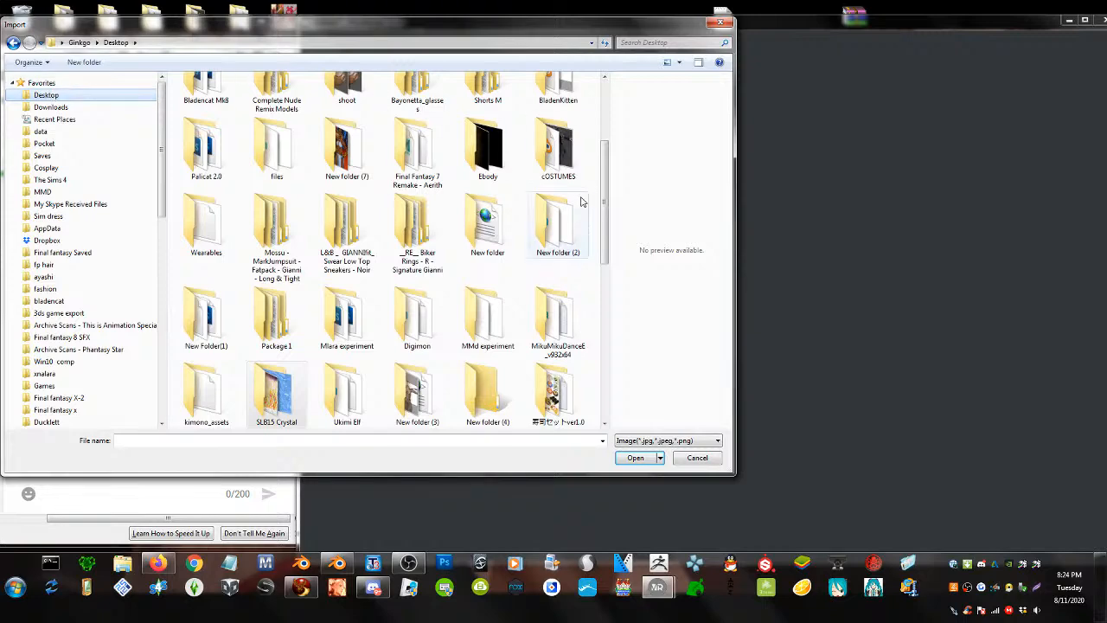
click(45, 144)
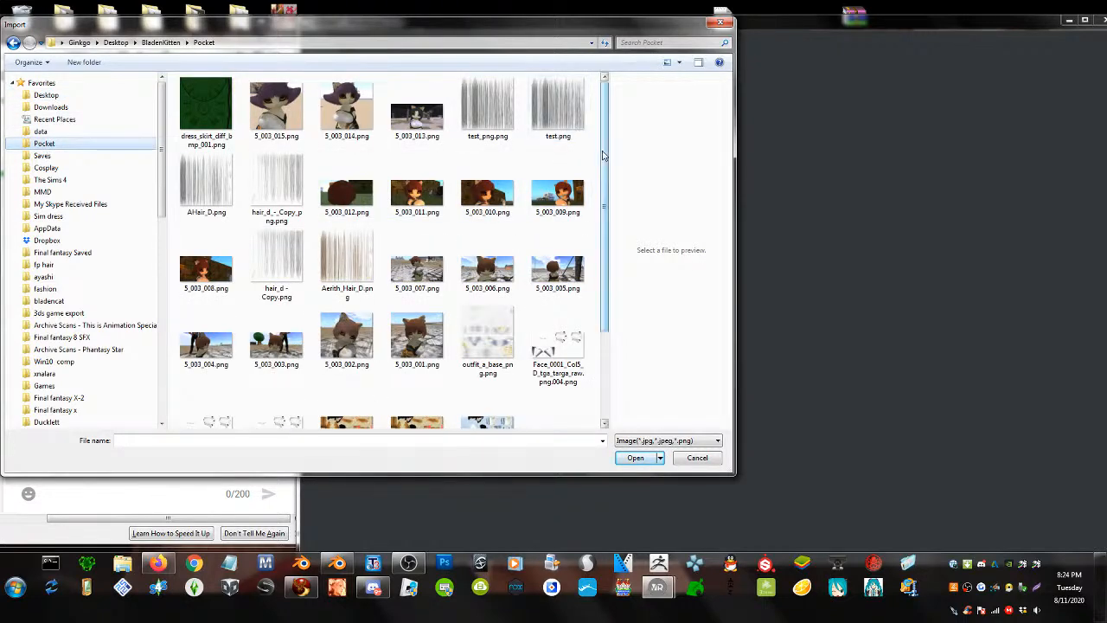
drag(593, 158, 594, 317)
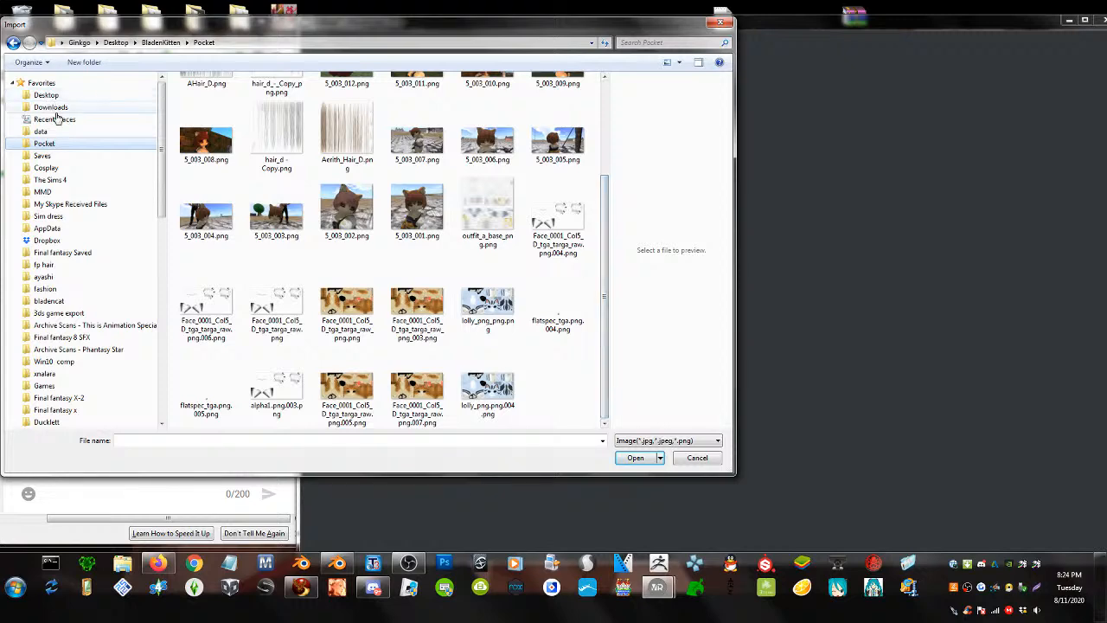
drag(164, 128, 164, 287)
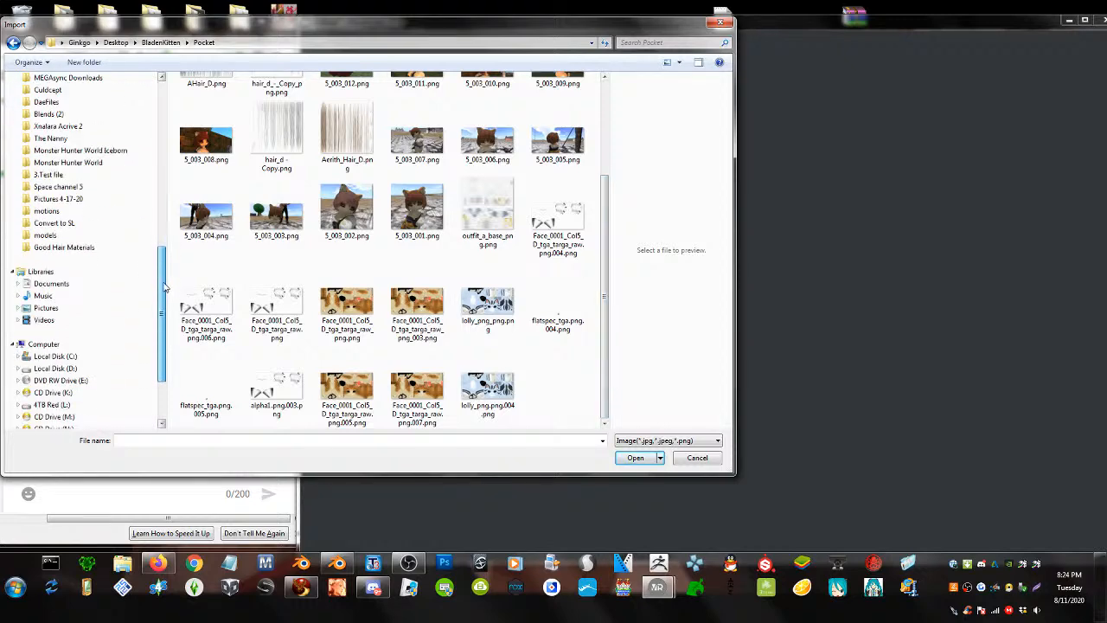
click(51, 283)
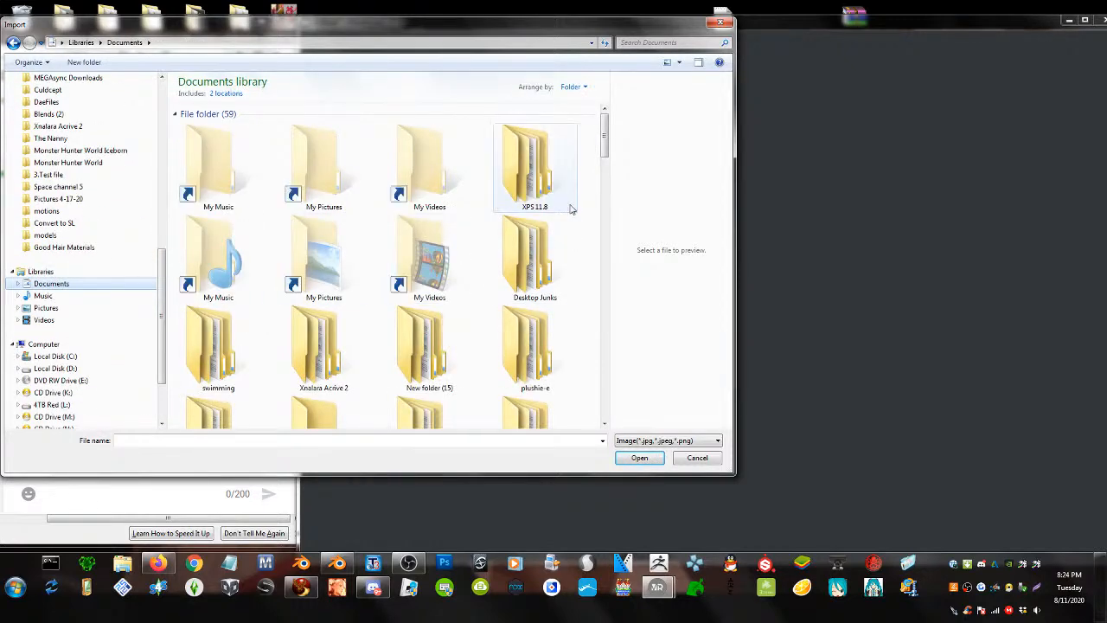
drag(603, 136, 593, 354)
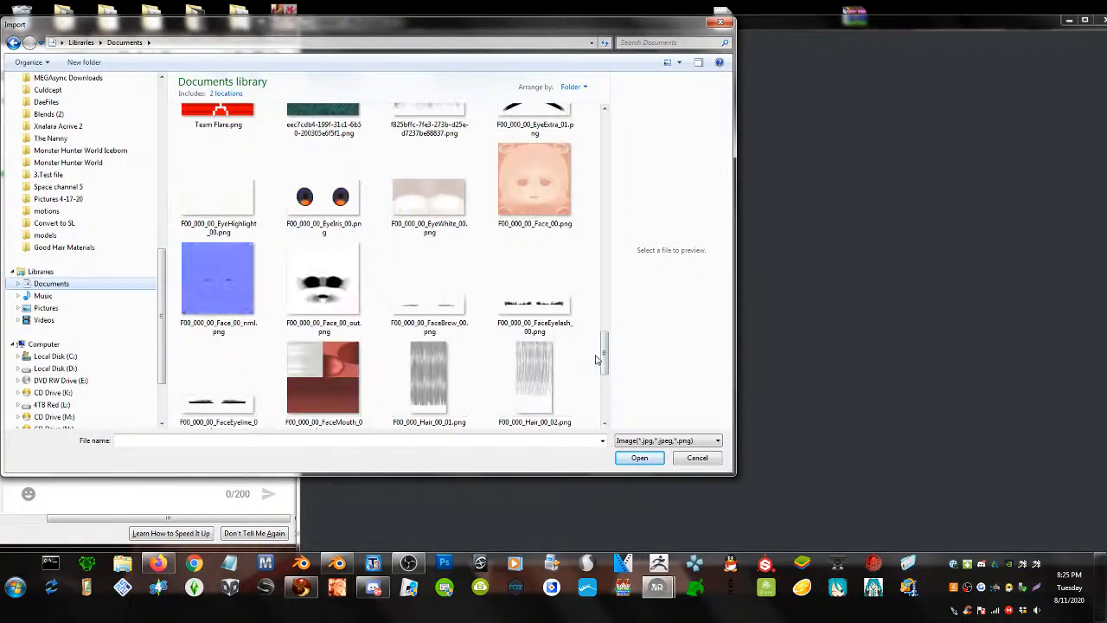
drag(604, 357, 604, 368)
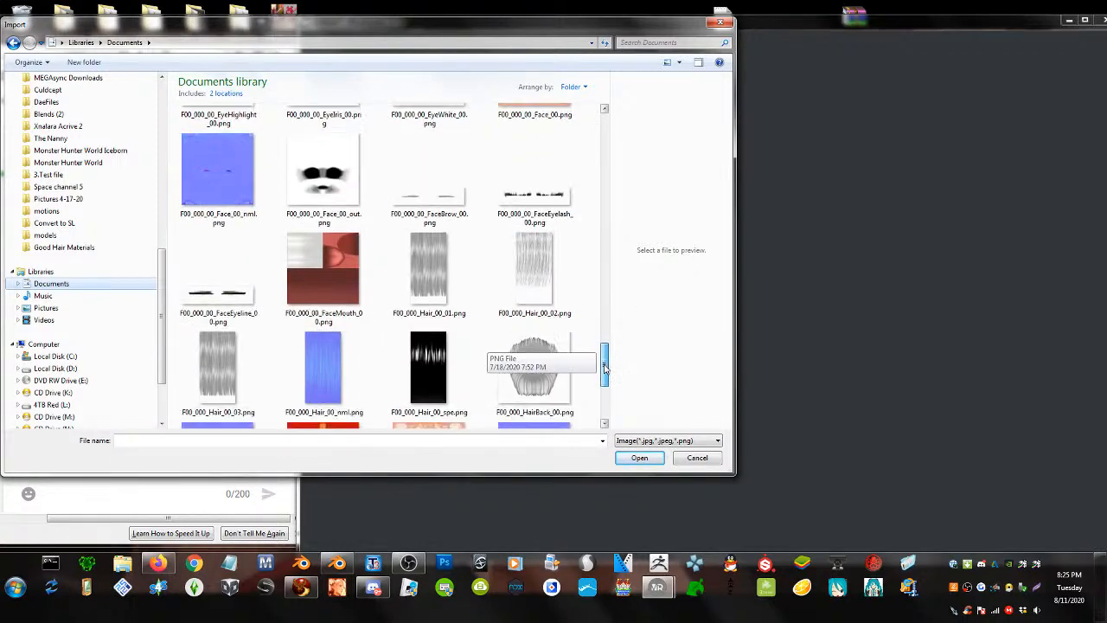
click(436, 274)
click(544, 268)
double_click(453, 274)
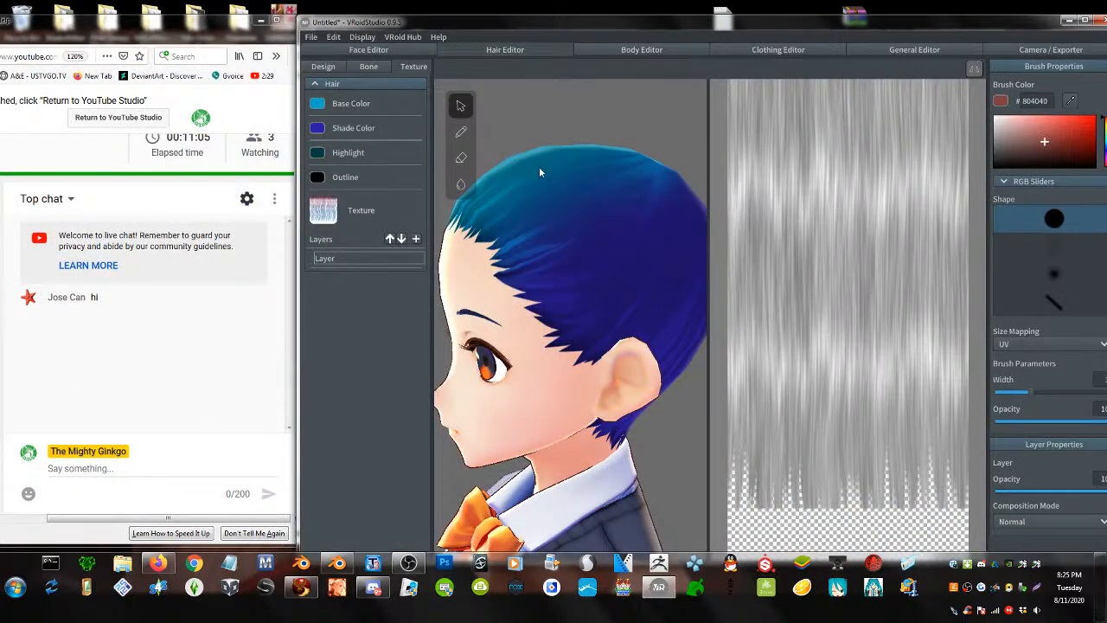
- Draw four strands from the crown toward the cheek, jaw and face
click(323, 66)
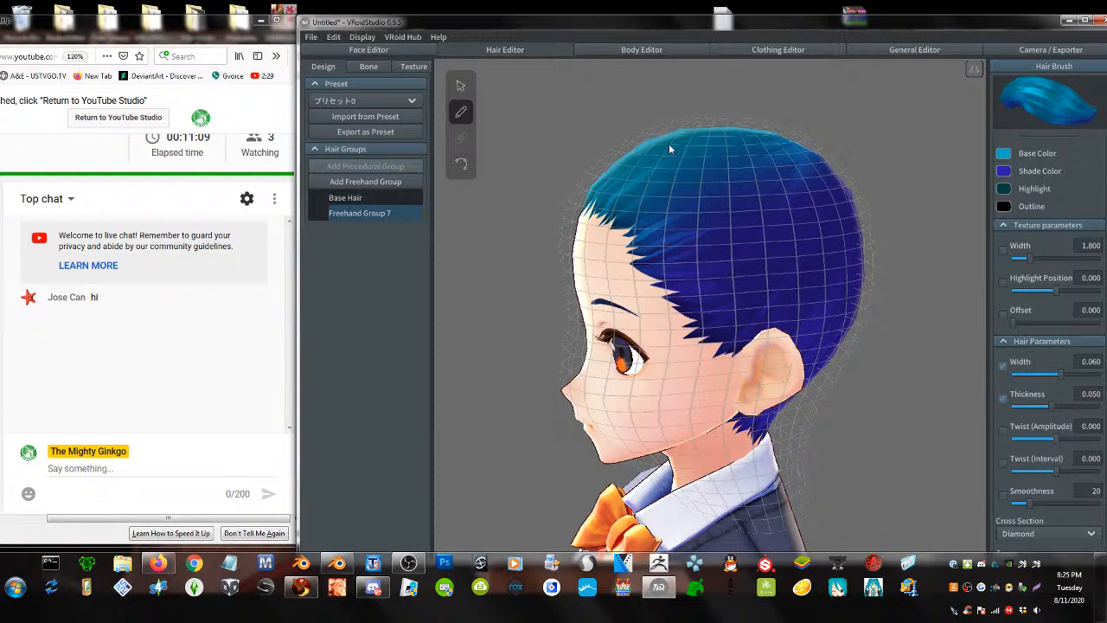
drag(668, 143, 640, 414)
drag(705, 149, 690, 462)
mouse_move(727, 139)
mouse_down()
mouse_move(745, 398)
mouse_move(688, 451)
mouse_up()
drag(629, 331, 624, 403)
right_drag(625, 402, 645, 377)
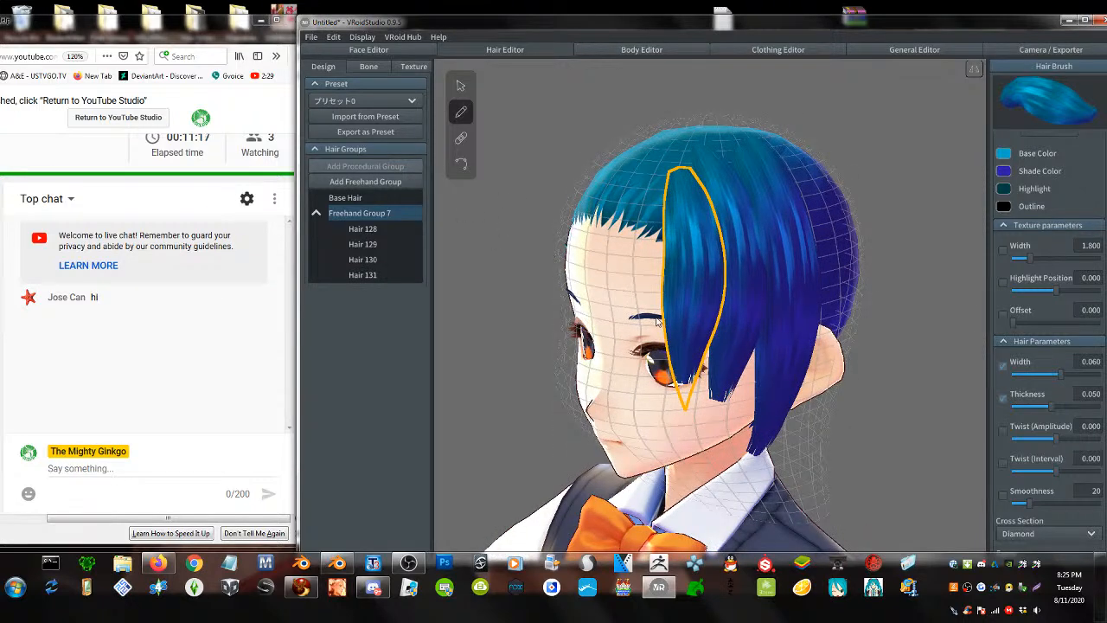
right_drag(656, 321, 670, 335)
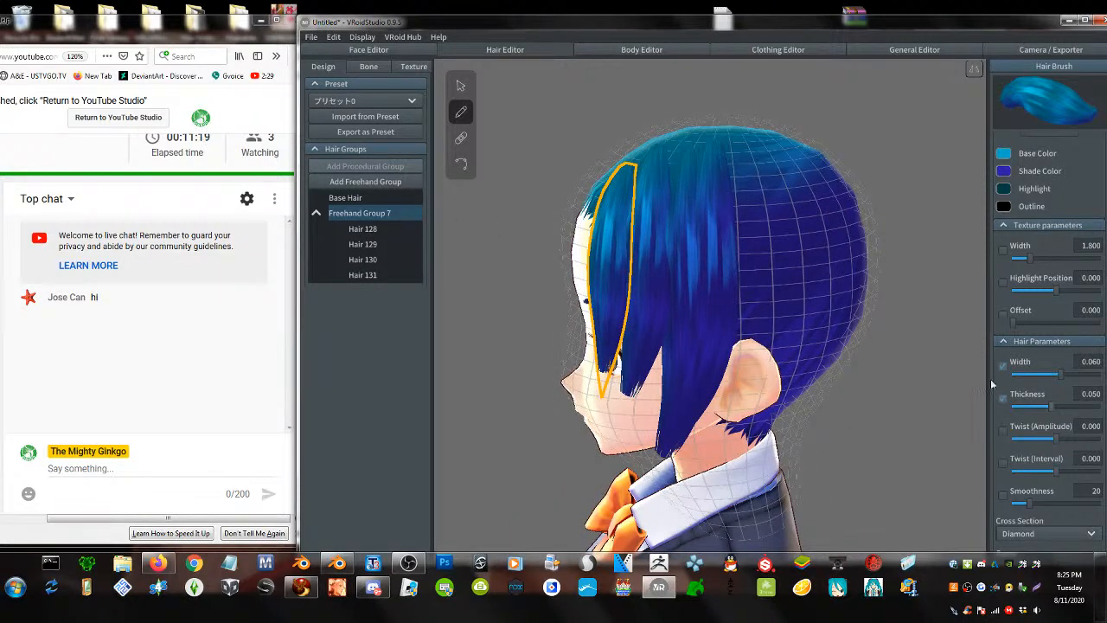
- Set Hair 131's Width and Thickness sliders to maximum
click(467, 96)
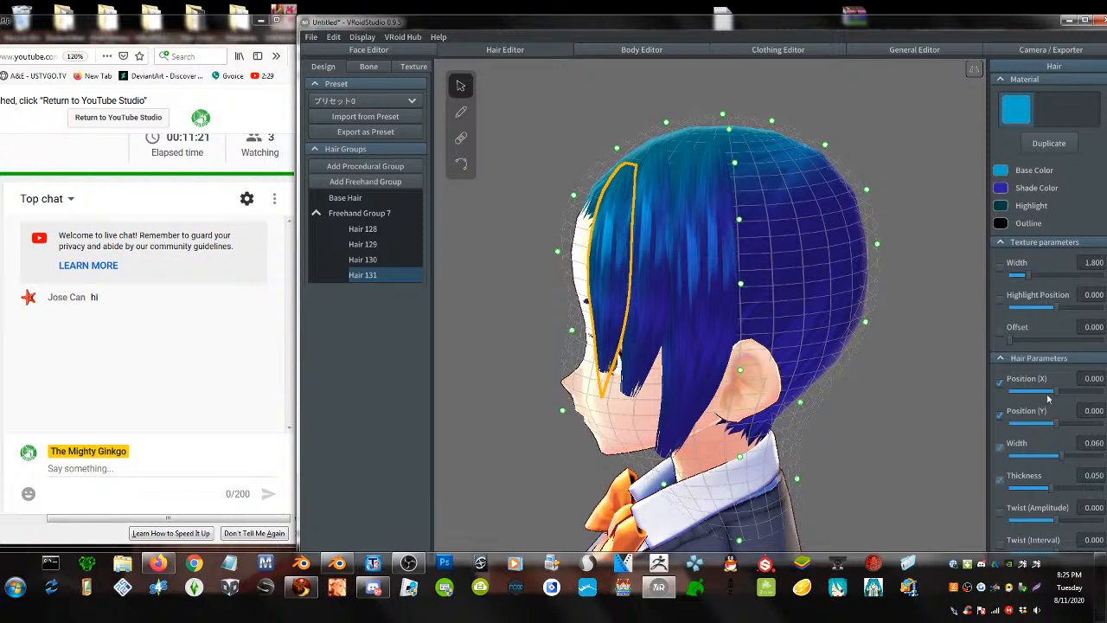
drag(1038, 277, 1033, 302)
scroll(1055, 419, down, 3)
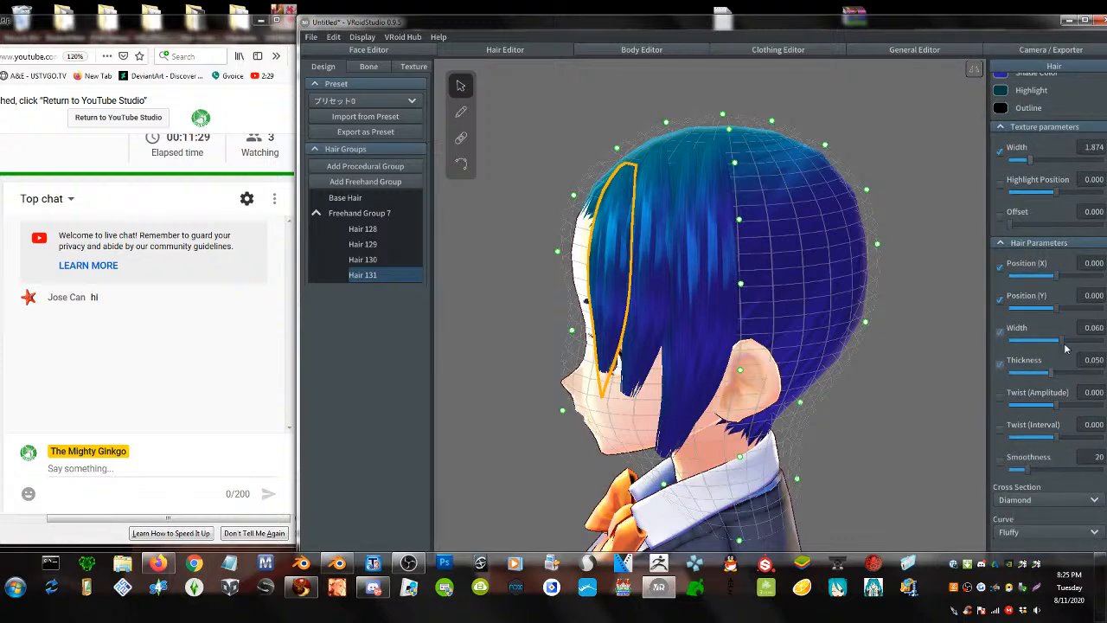
drag(1065, 347, 1103, 342)
drag(1050, 372, 1103, 373)
right_drag(619, 359, 671, 347)
- Draw four more strands down the forehead, past the eye, the side and the back
click(662, 140)
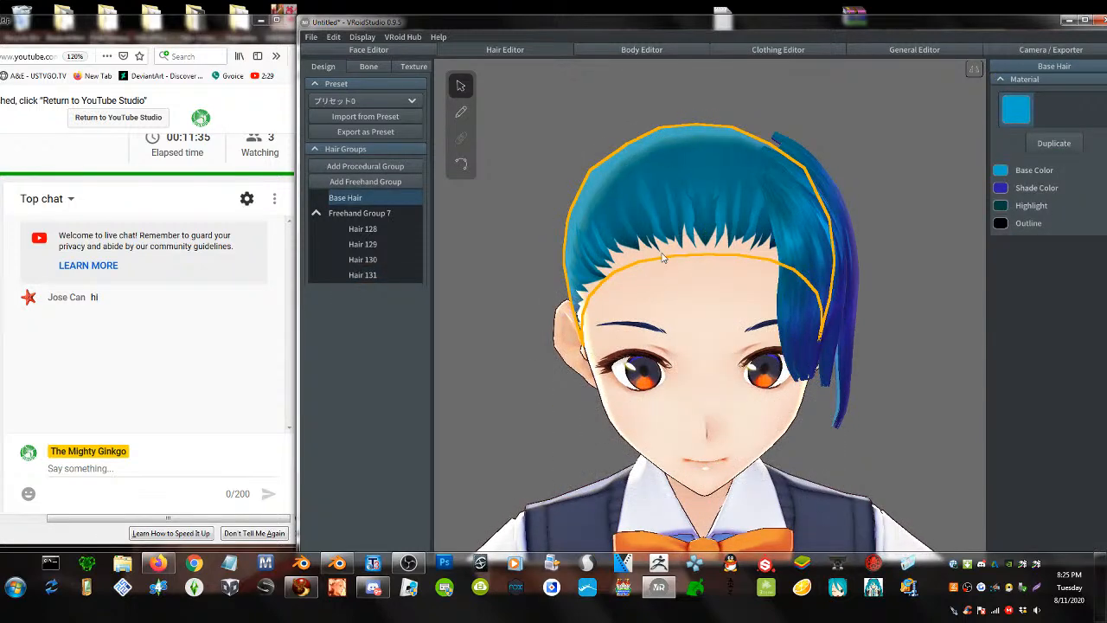
click(460, 112)
drag(693, 121, 699, 420)
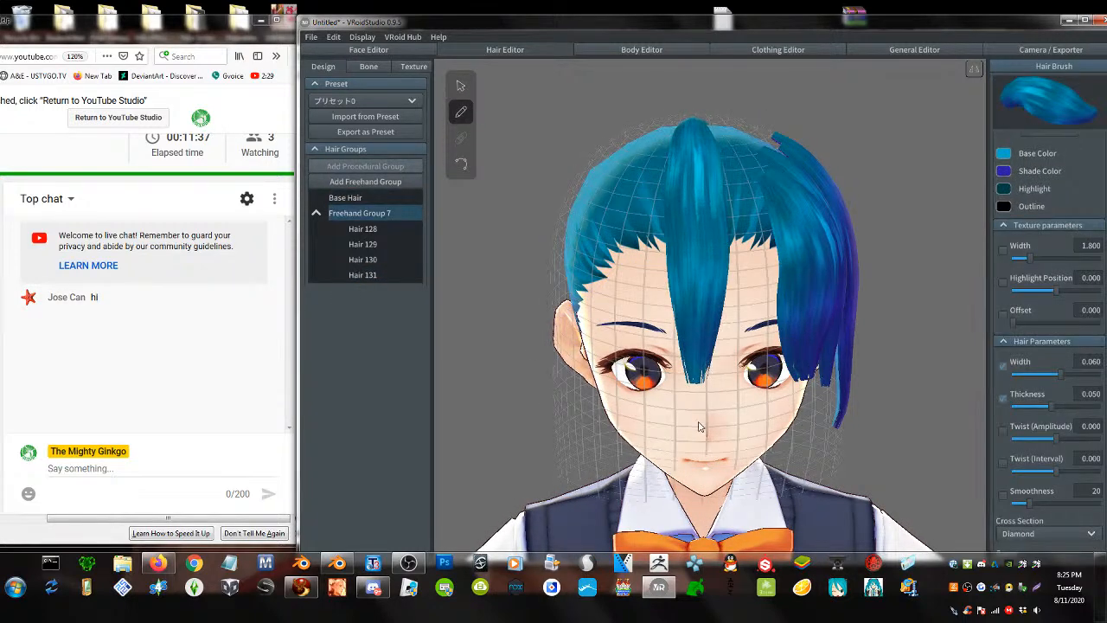
right_drag(531, 404, 610, 398)
mouse_move(707, 126)
mouse_down()
mouse_move(702, 289)
mouse_move(721, 458)
mouse_up()
mouse_move(680, 126)
mouse_down()
mouse_move(666, 195)
mouse_move(668, 474)
mouse_up()
mouse_move(655, 227)
right_down()
mouse_move(664, 219)
mouse_move(654, 230)
right_up()
drag(654, 135, 631, 422)
mouse_move(636, 406)
right_down()
mouse_move(654, 355)
mouse_move(610, 379)
right_up()
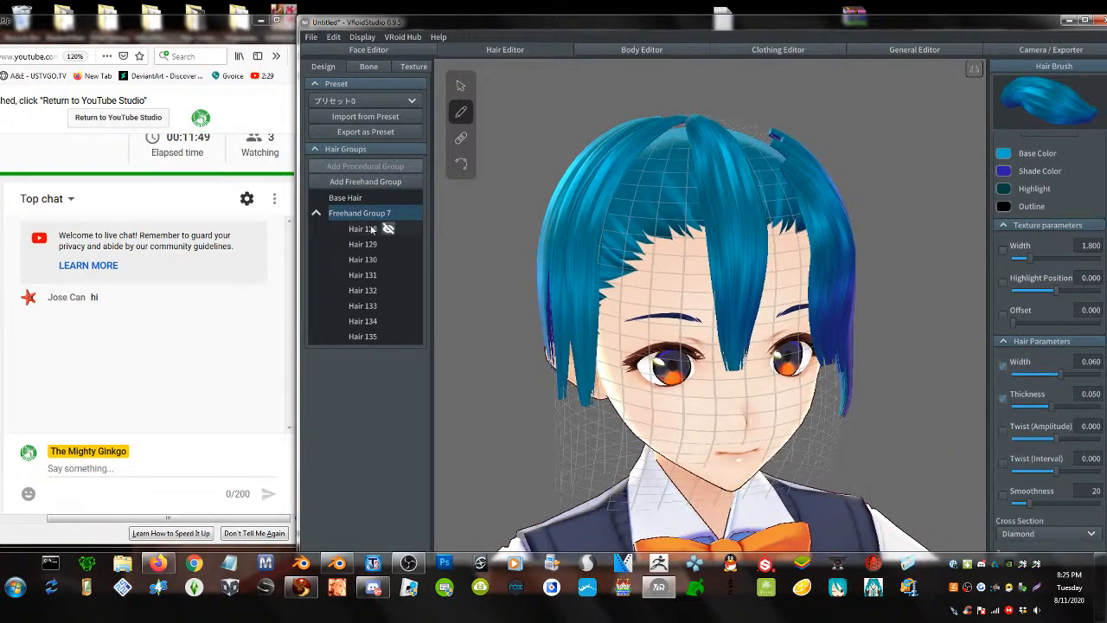
- Import F00_000_Hair_00_02.png as the hair texture layer image
click(414, 66)
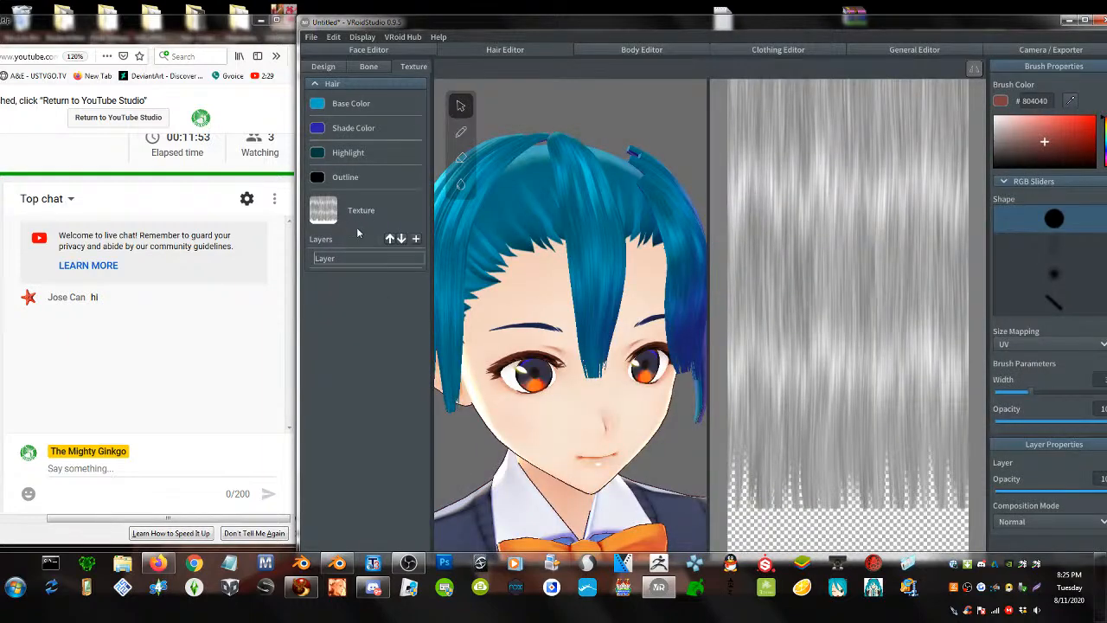
right_click(365, 258)
click(399, 309)
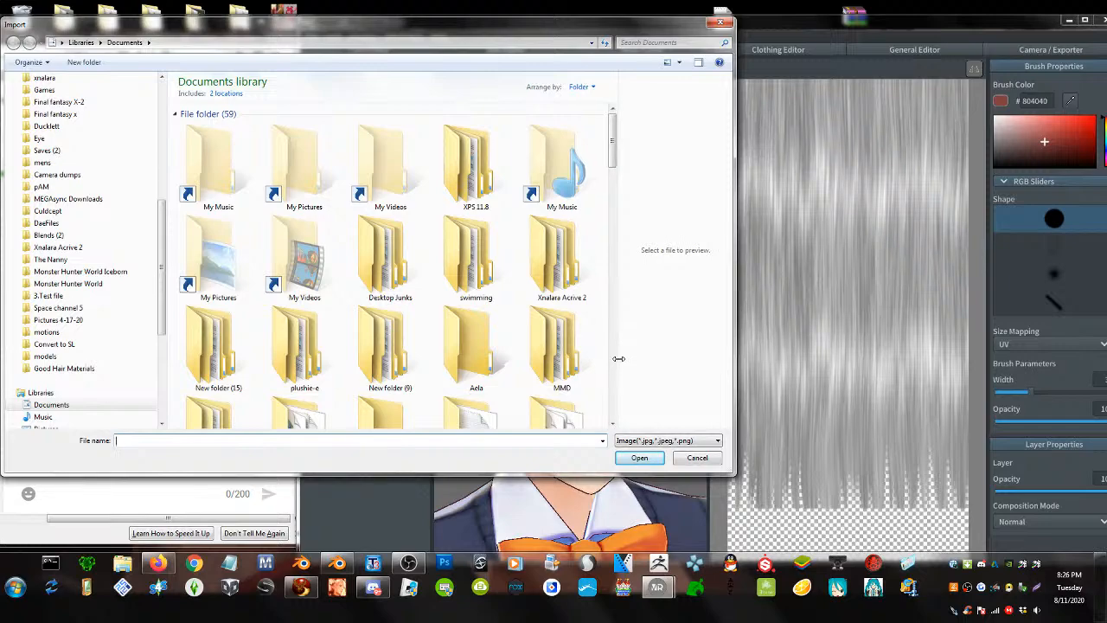
drag(609, 162, 634, 383)
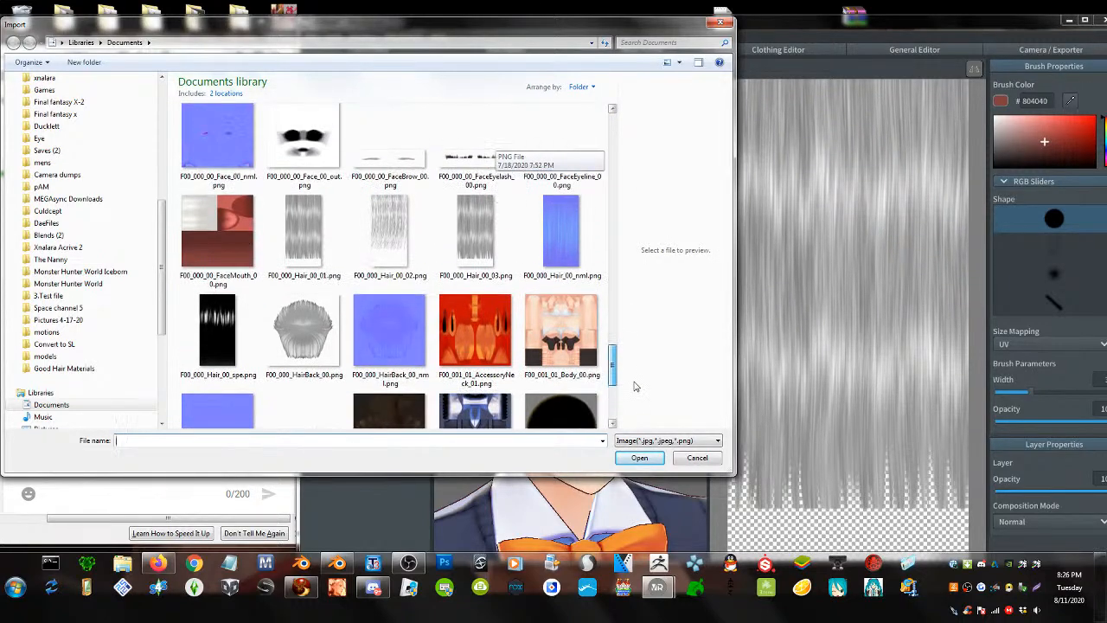
double_click(417, 269)
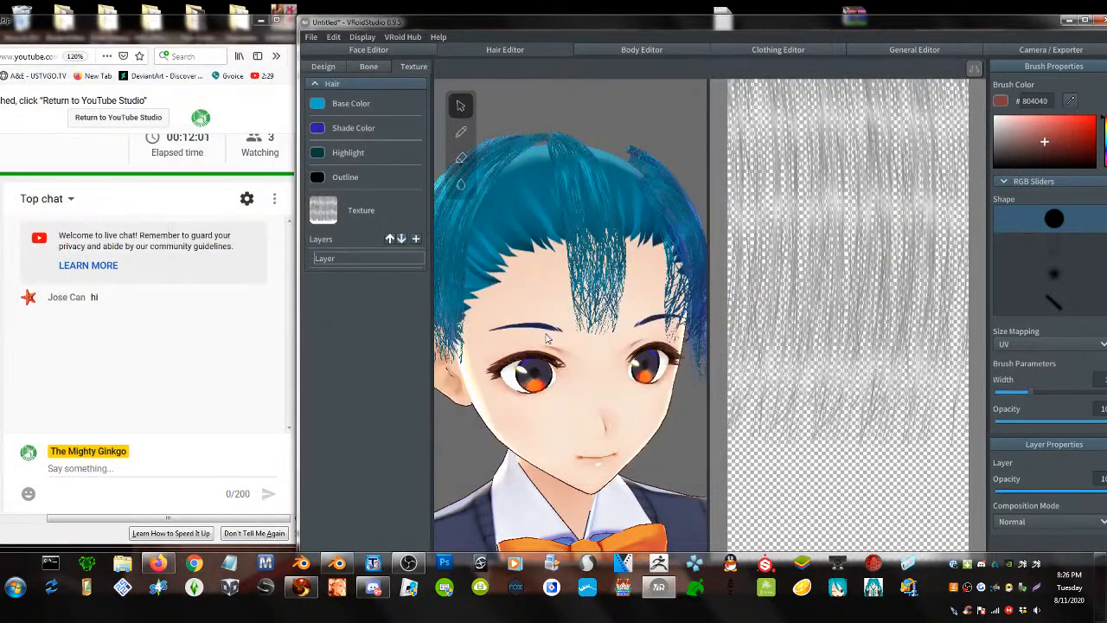
right_drag(546, 337, 486, 193)
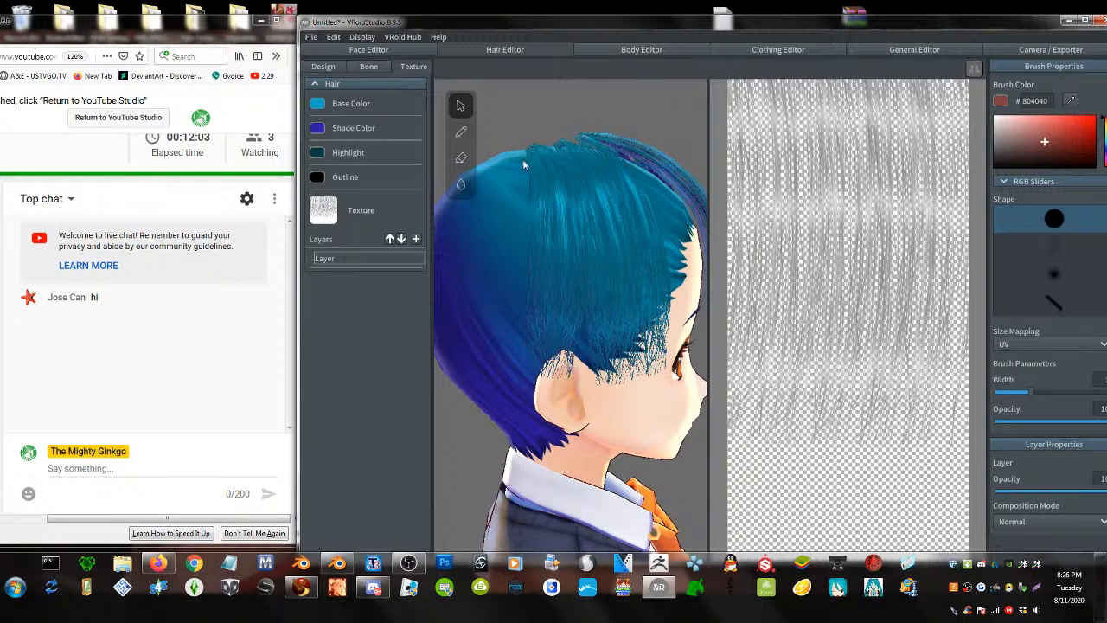
click(463, 131)
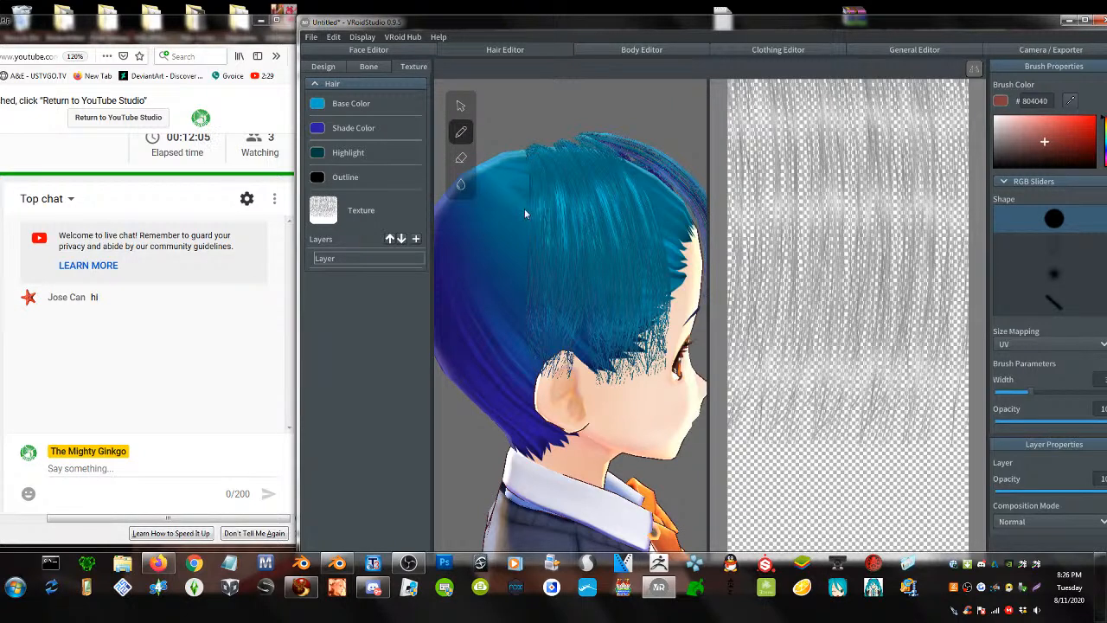
- Back in hair design, draw two strands down the head and its back
click(323, 66)
drag(653, 132, 642, 484)
right_drag(660, 326, 689, 281)
mouse_move(688, 154)
mouse_down()
mouse_move(675, 400)
mouse_move(680, 457)
mouse_move(721, 333)
mouse_move(706, 522)
mouse_up()
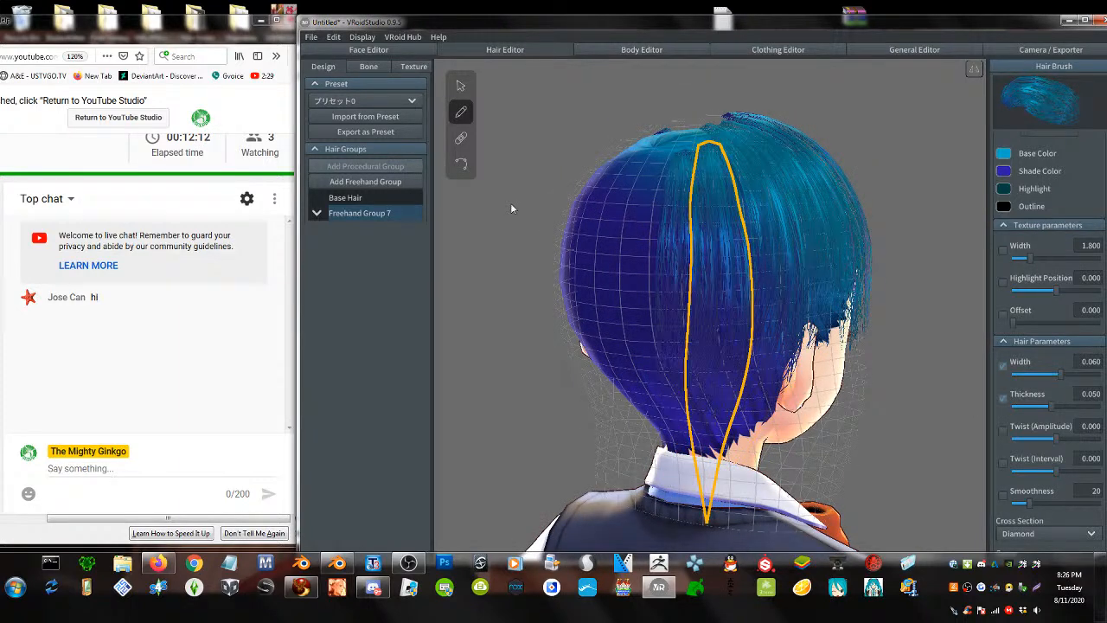
- Hide the Base Hair and draw ten strands from the crown down the back to the neck
click(372, 197)
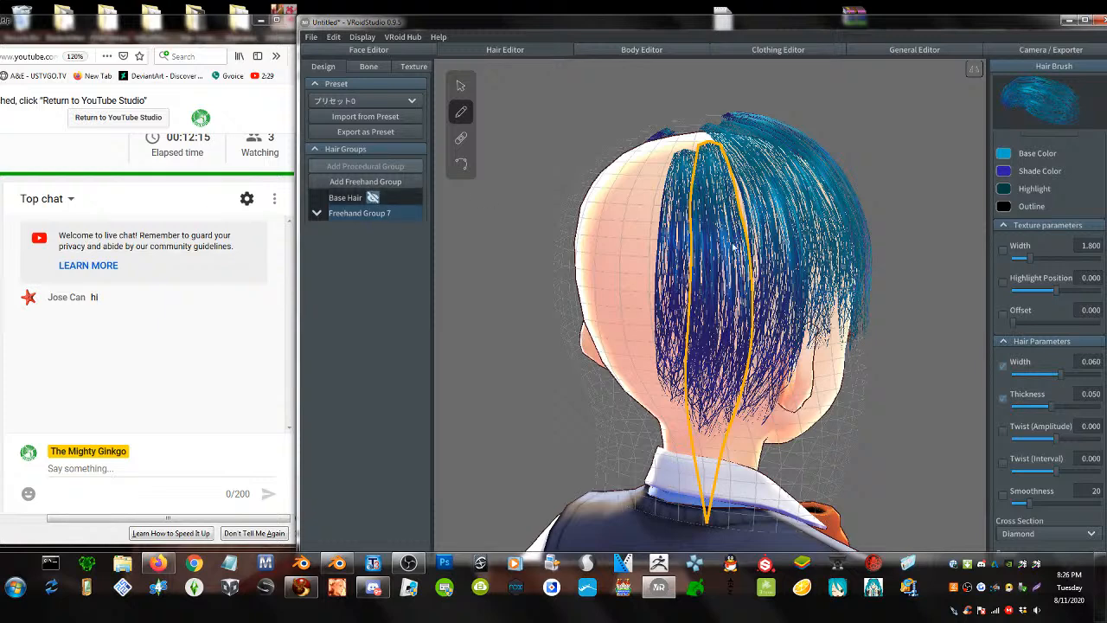
right_drag(733, 246, 722, 188)
drag(713, 140, 694, 517)
drag(731, 145, 718, 497)
drag(690, 147, 650, 504)
right_drag(651, 381, 701, 364)
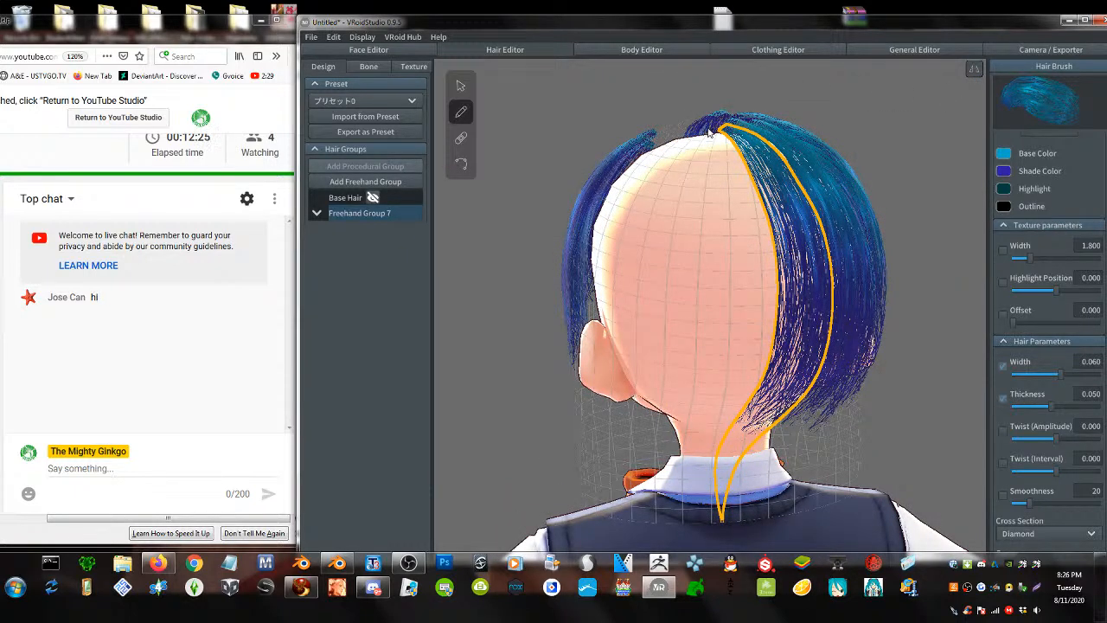
drag(718, 127, 700, 517)
drag(696, 130, 644, 494)
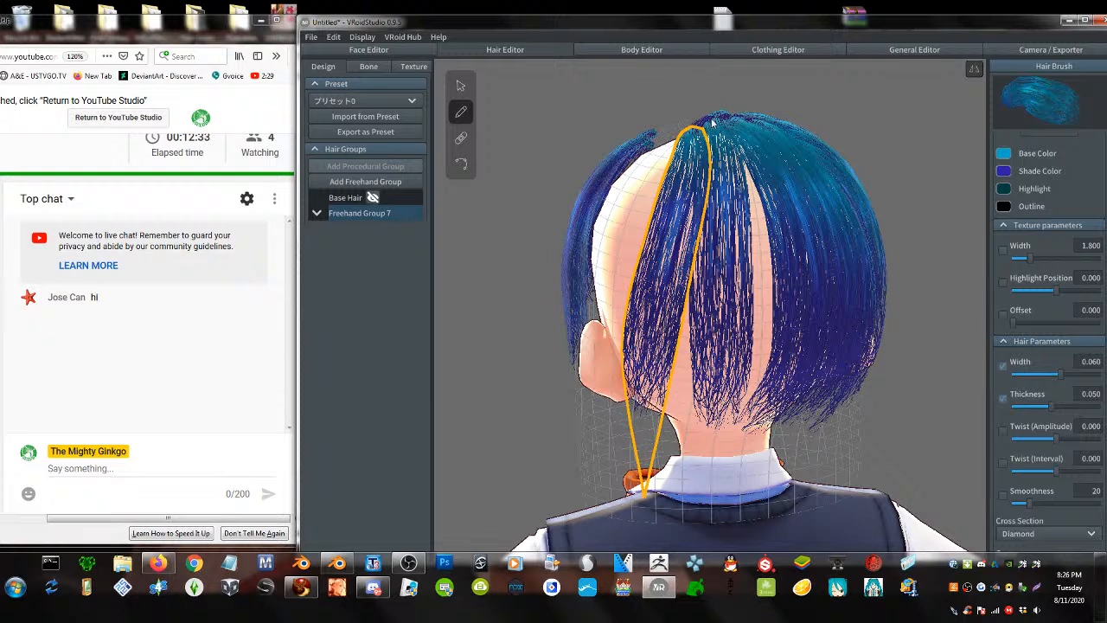
mouse_move(700, 128)
mouse_down()
mouse_move(707, 203)
mouse_move(683, 428)
mouse_up()
mouse_move(725, 120)
mouse_down()
mouse_move(783, 351)
mouse_move(705, 495)
mouse_up()
mouse_move(677, 130)
mouse_down()
mouse_move(616, 403)
mouse_move(640, 480)
mouse_up()
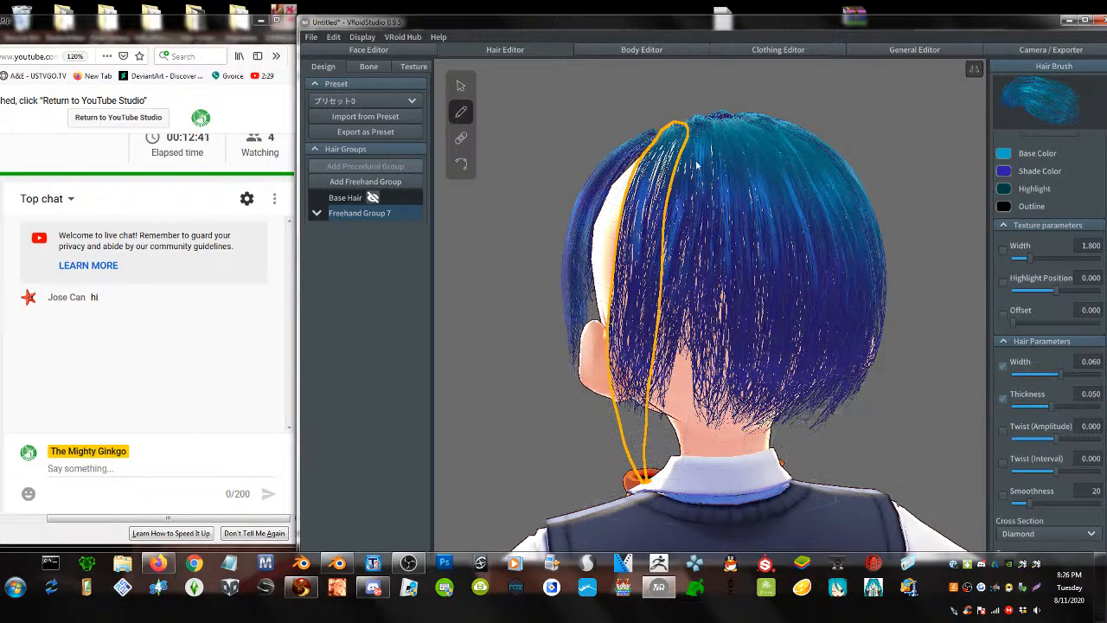
drag(692, 128, 683, 489)
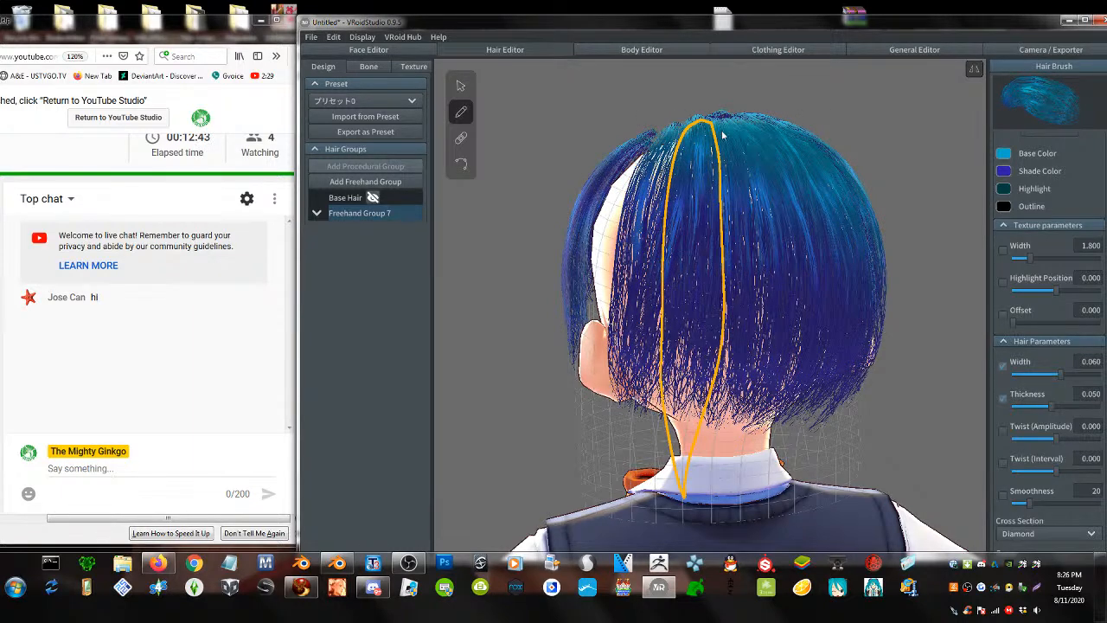
mouse_move(723, 135)
mouse_down()
mouse_move(728, 197)
mouse_move(699, 514)
mouse_up()
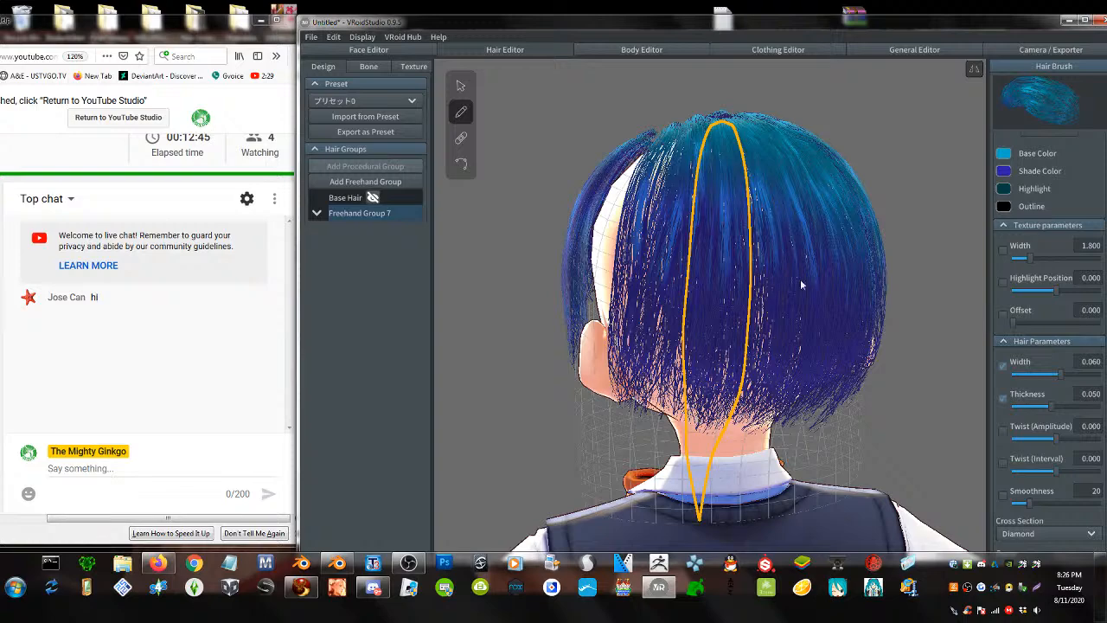
- Fill the bald patch above the ear with four strands down the back and left side
right_drag(806, 276, 837, 285)
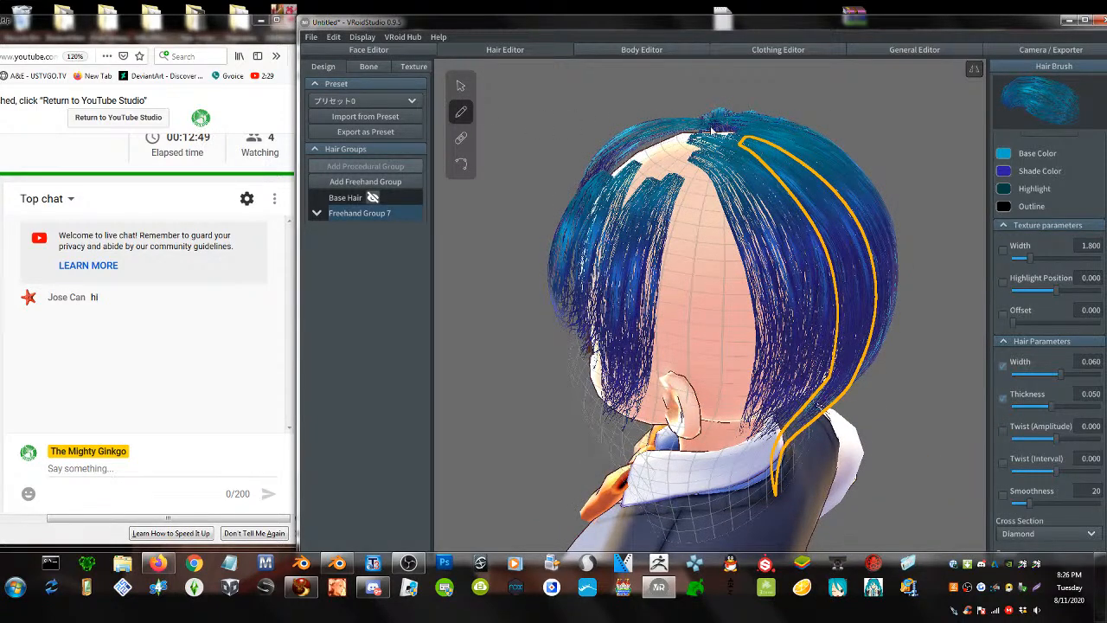
mouse_move(711, 137)
mouse_down()
mouse_move(685, 192)
mouse_move(675, 433)
mouse_up()
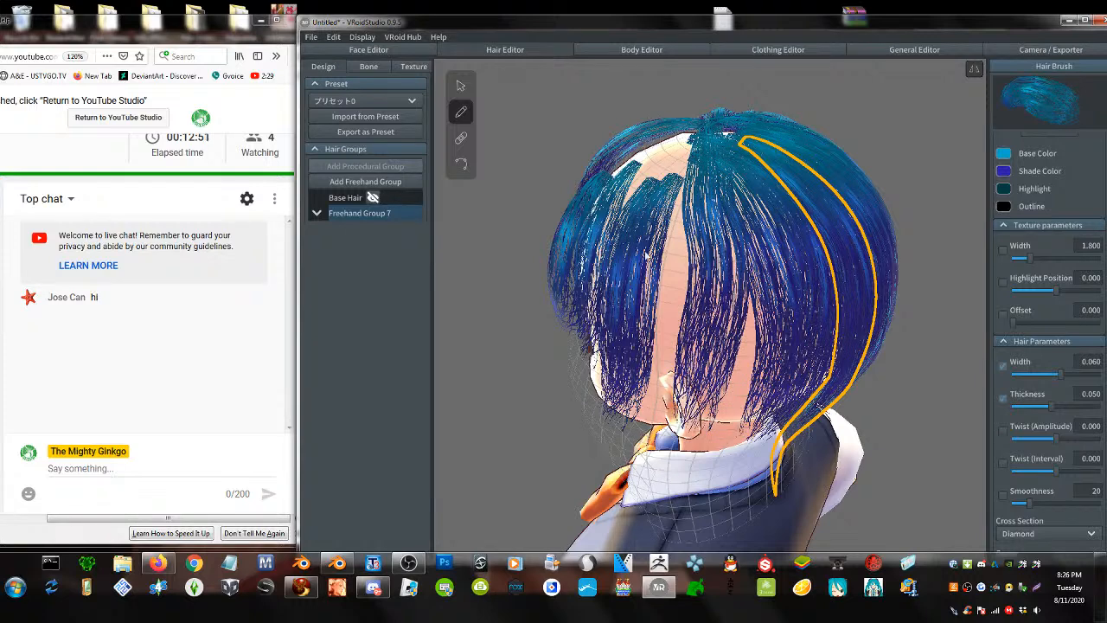
mouse_move(690, 136)
mouse_down()
mouse_move(662, 242)
mouse_move(636, 518)
mouse_up()
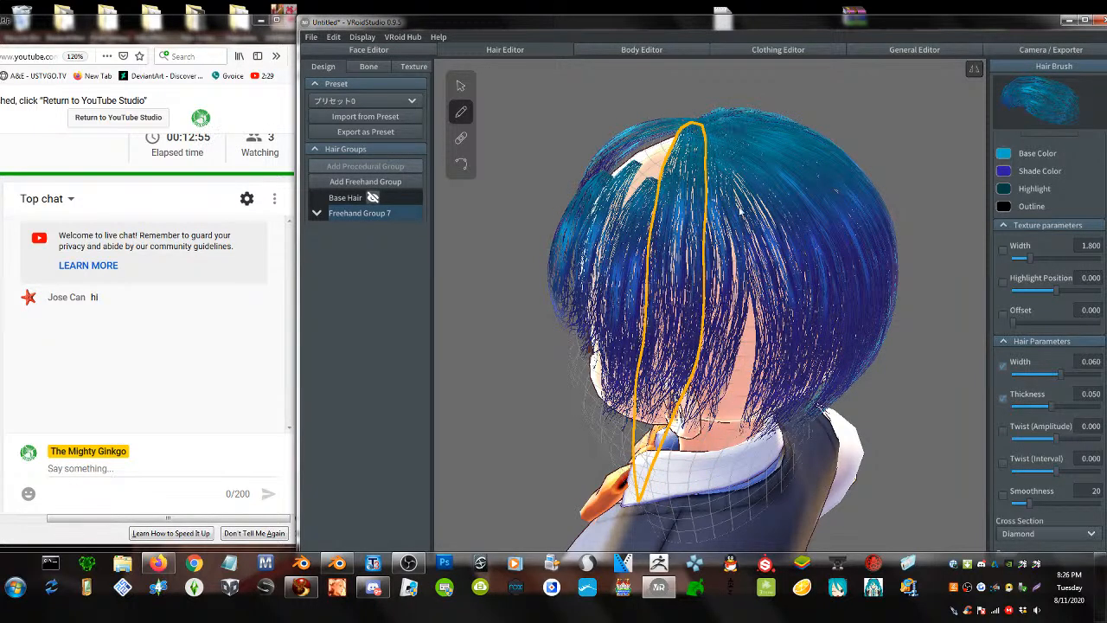
drag(740, 211, 689, 503)
scroll(689, 504, up, 2)
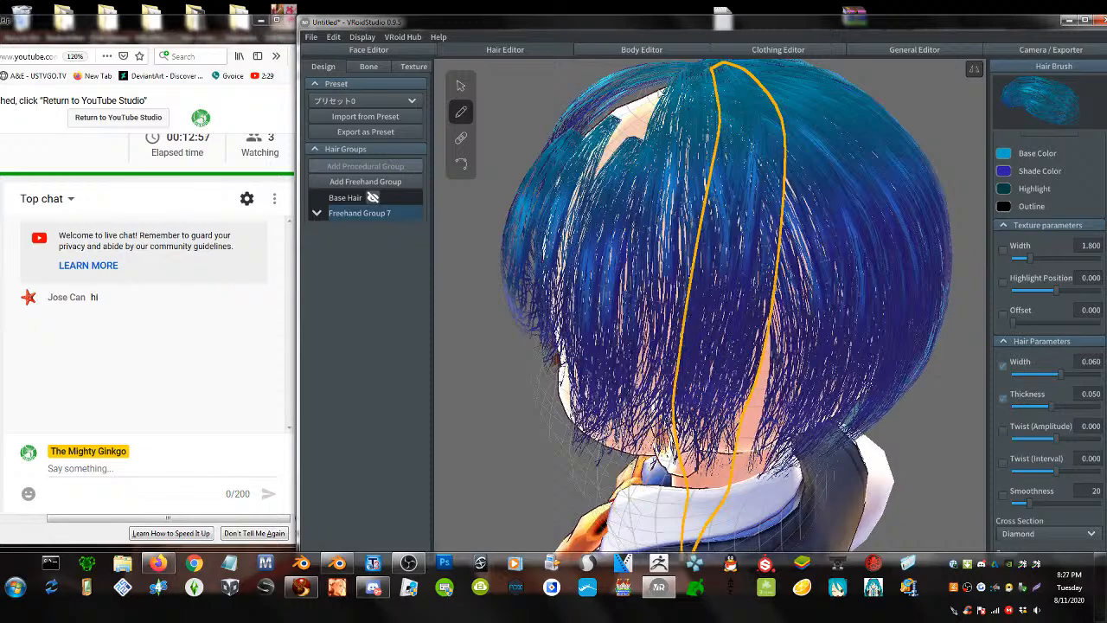
mouse_move(675, 84)
mouse_down()
mouse_move(610, 164)
mouse_move(562, 372)
mouse_move(599, 493)
mouse_up()
right_drag(627, 420, 671, 418)
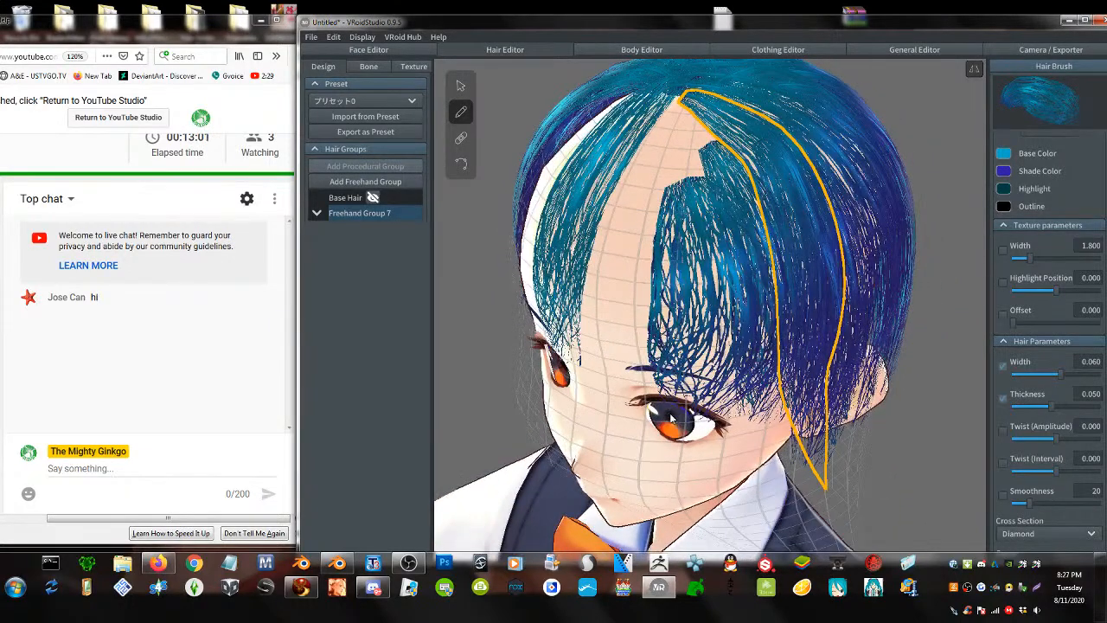
- Brush five fringe strands from the crown over the forehead and eye, plus one down the right side
mouse_move(677, 87)
mouse_down()
mouse_move(631, 285)
mouse_move(624, 478)
mouse_up()
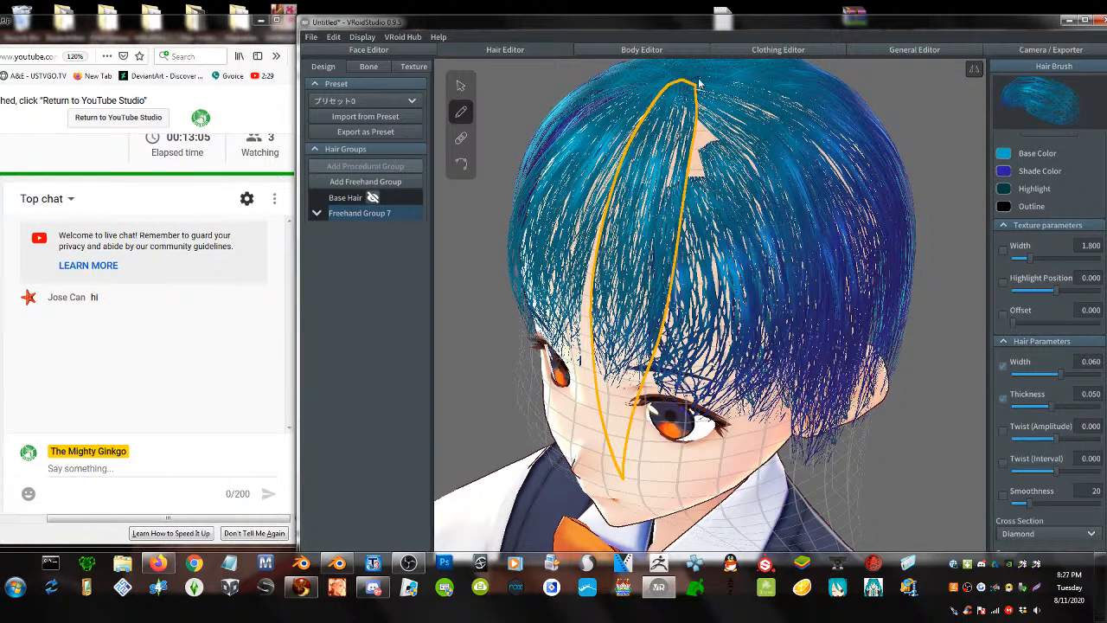
drag(699, 83, 662, 495)
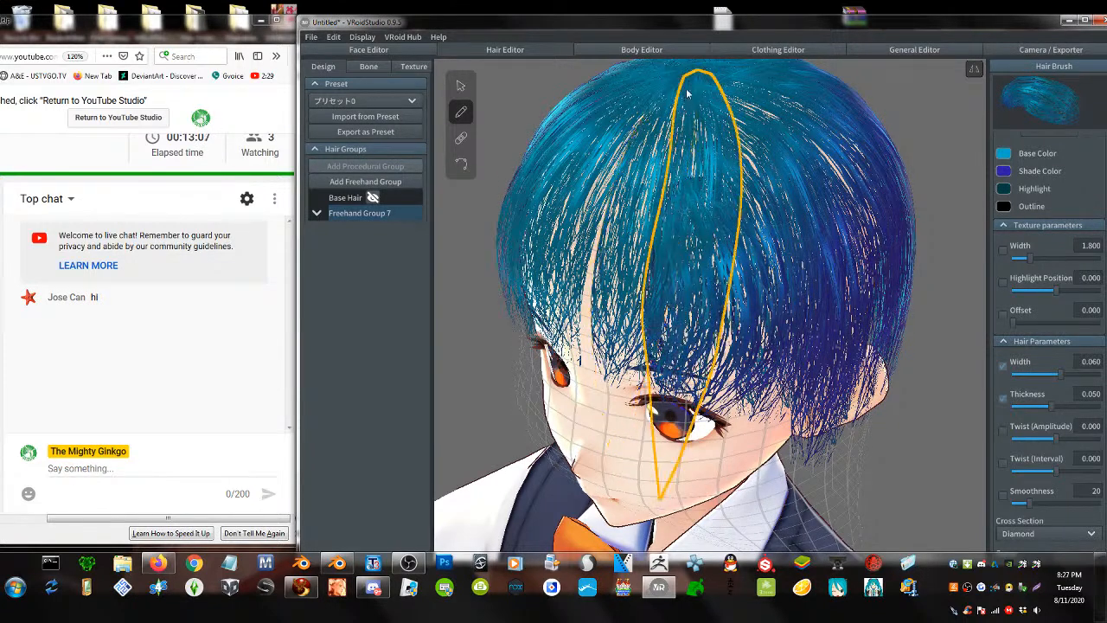
mouse_move(683, 76)
mouse_down()
mouse_move(657, 142)
mouse_move(621, 463)
mouse_up()
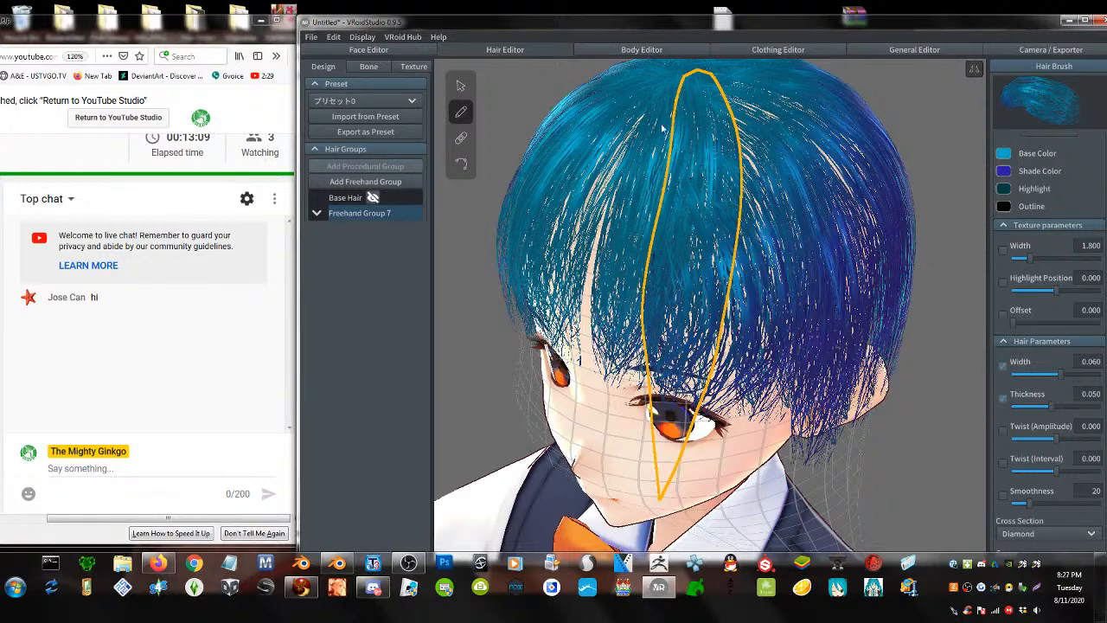
mouse_move(668, 84)
mouse_down()
mouse_move(640, 164)
mouse_move(595, 443)
mouse_up()
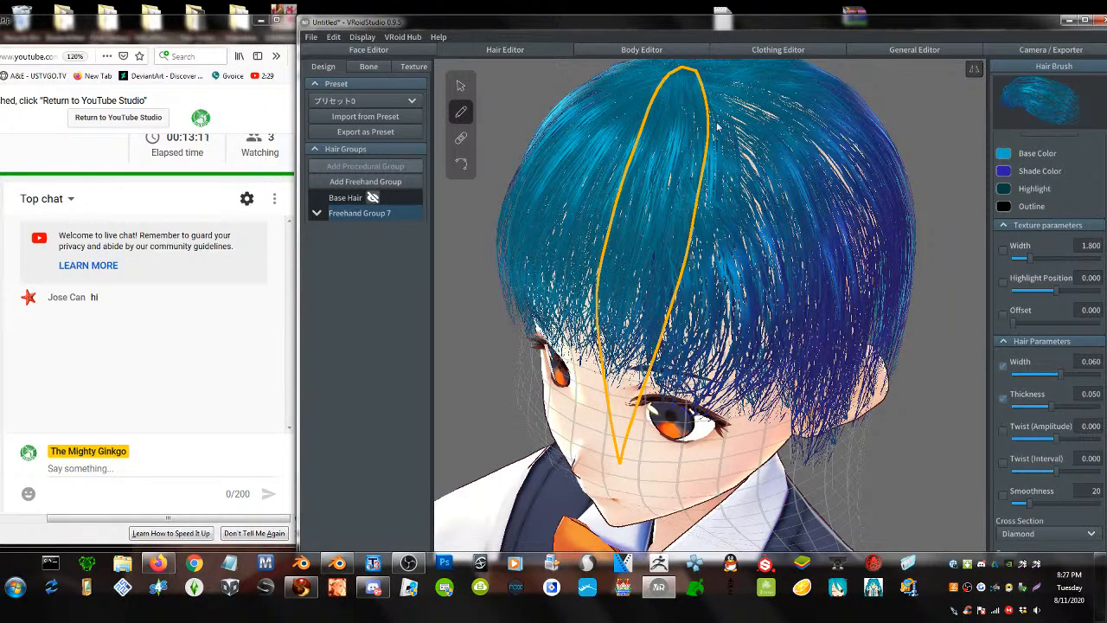
mouse_move(707, 89)
mouse_down()
mouse_move(745, 212)
mouse_move(694, 484)
mouse_up()
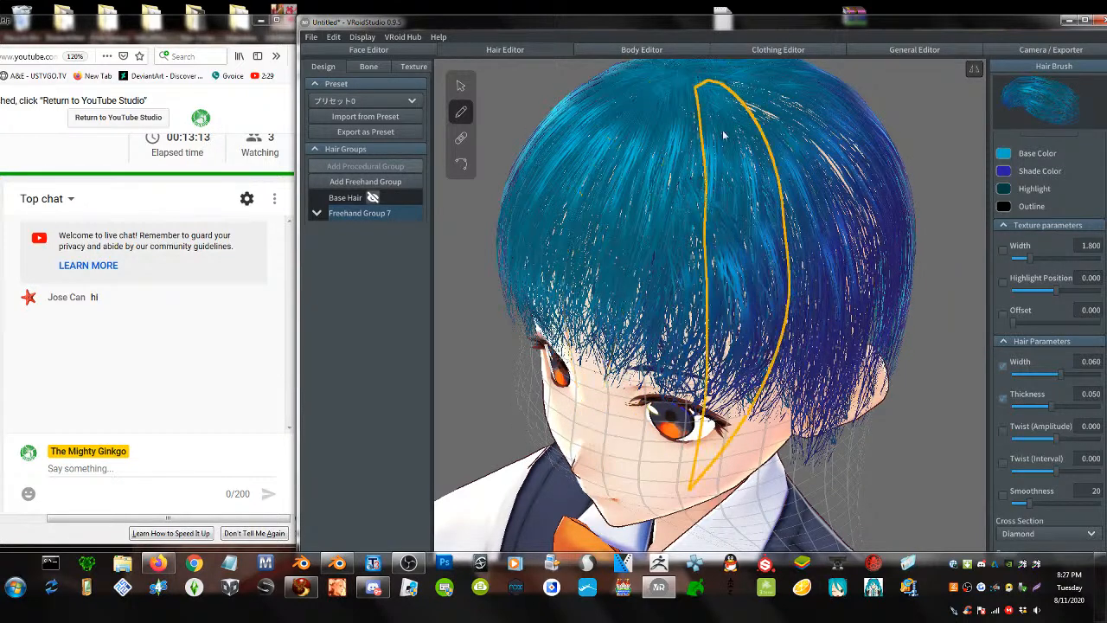
mouse_move(702, 71)
mouse_down()
mouse_move(745, 80)
mouse_move(856, 259)
mouse_move(778, 506)
mouse_up()
- Fill gaps at the back of the head with strands running down to the neck and collar
right_drag(749, 352, 716, 351)
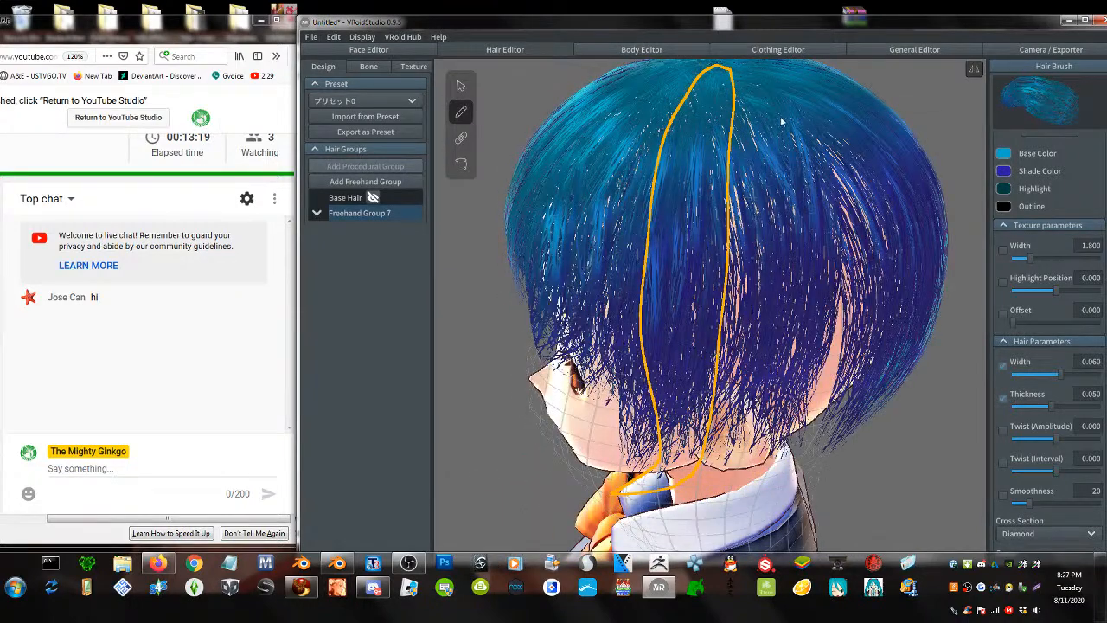
mouse_move(723, 67)
mouse_down()
mouse_move(744, 208)
mouse_move(737, 437)
mouse_move(749, 430)
mouse_up()
drag(825, 393, 778, 529)
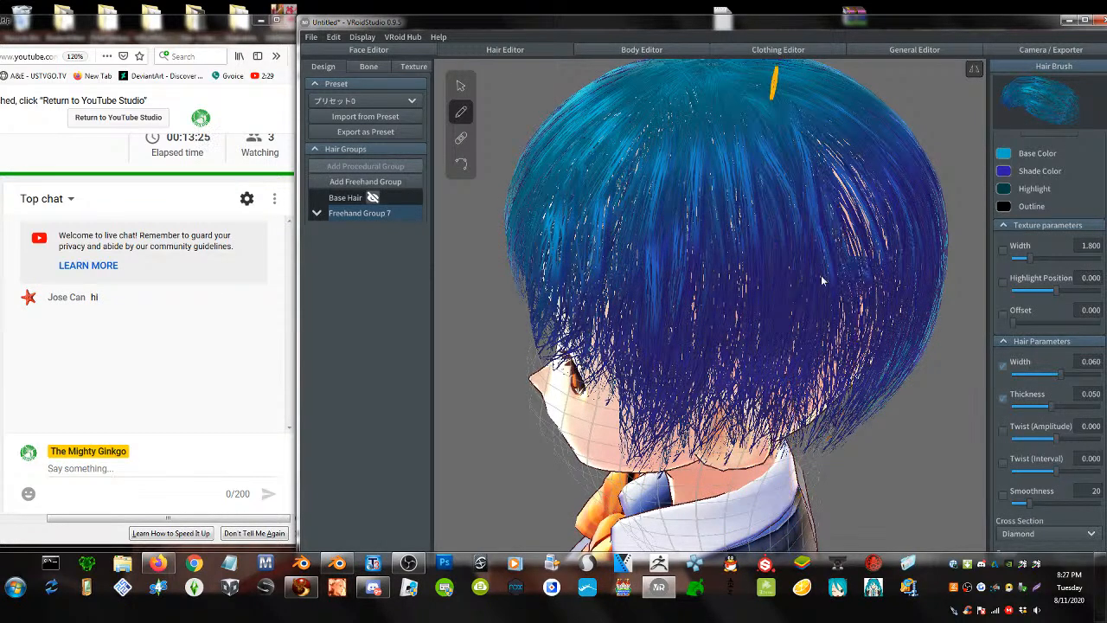
right_drag(834, 274, 823, 271)
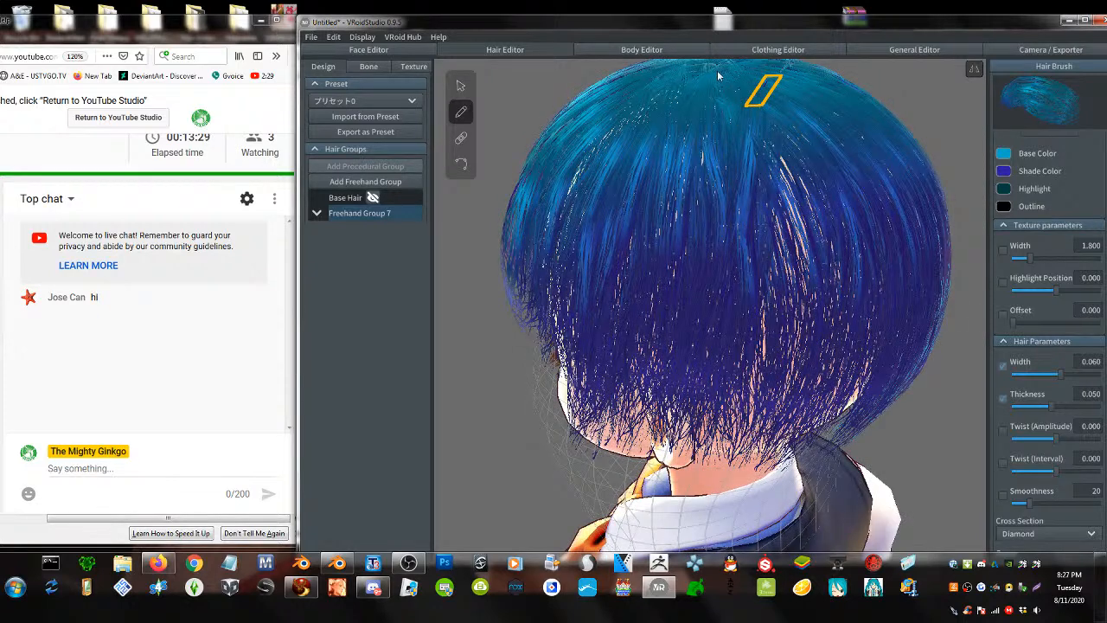
mouse_move(719, 73)
mouse_down()
mouse_move(736, 75)
mouse_move(776, 296)
mouse_move(770, 562)
mouse_up()
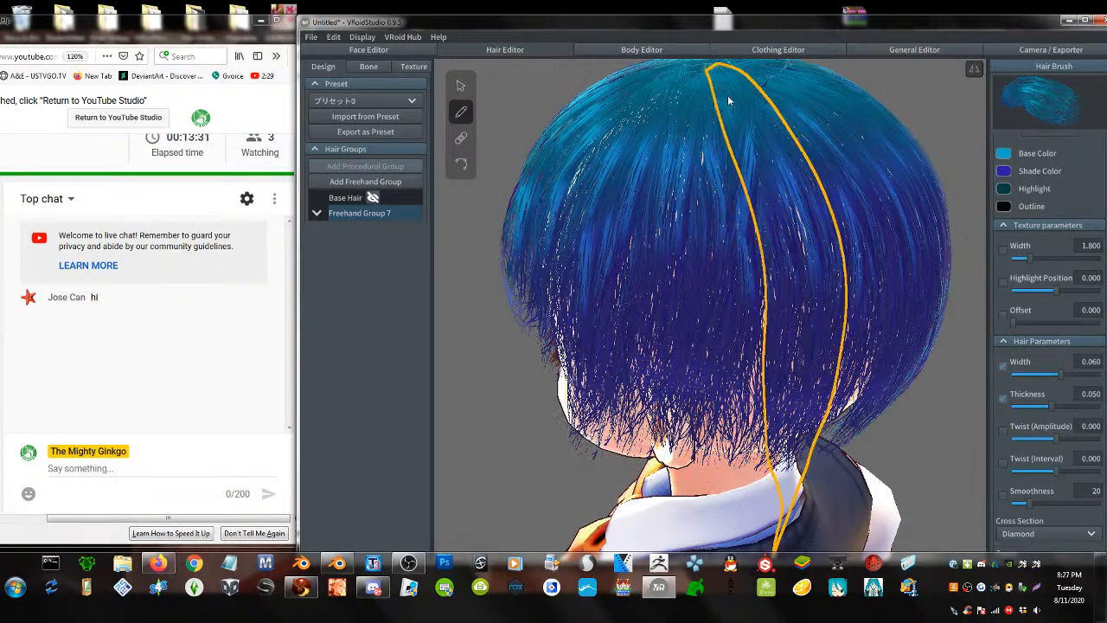
drag(763, 239, 760, 545)
scroll(649, 299, down, 3)
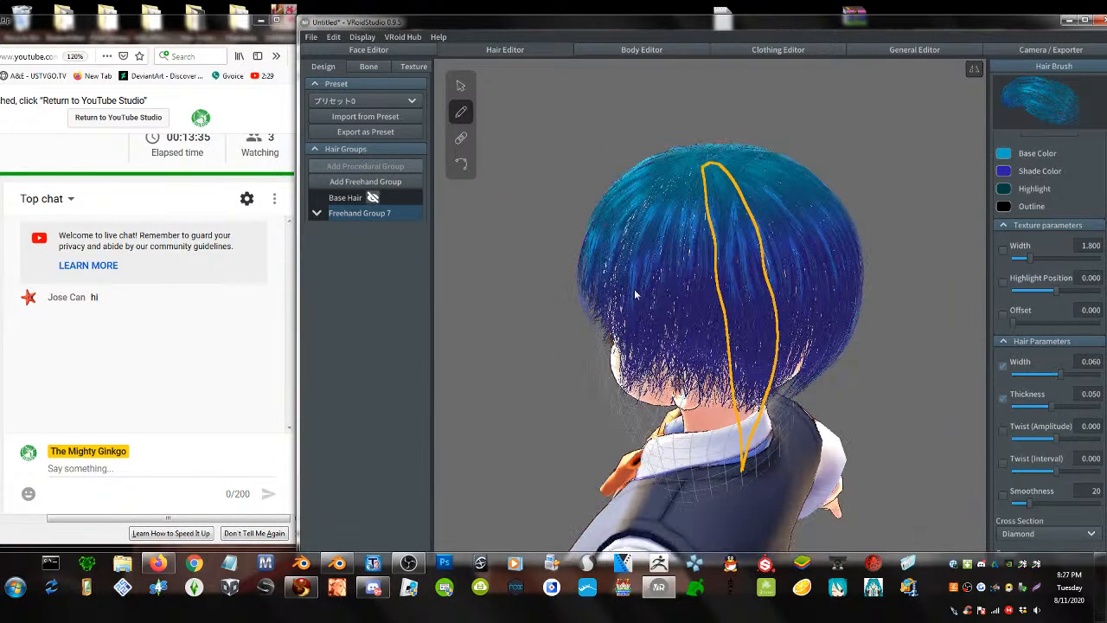
mouse_move(715, 273)
right_down()
mouse_move(766, 254)
mouse_move(822, 267)
mouse_move(820, 198)
mouse_move(828, 267)
right_up()
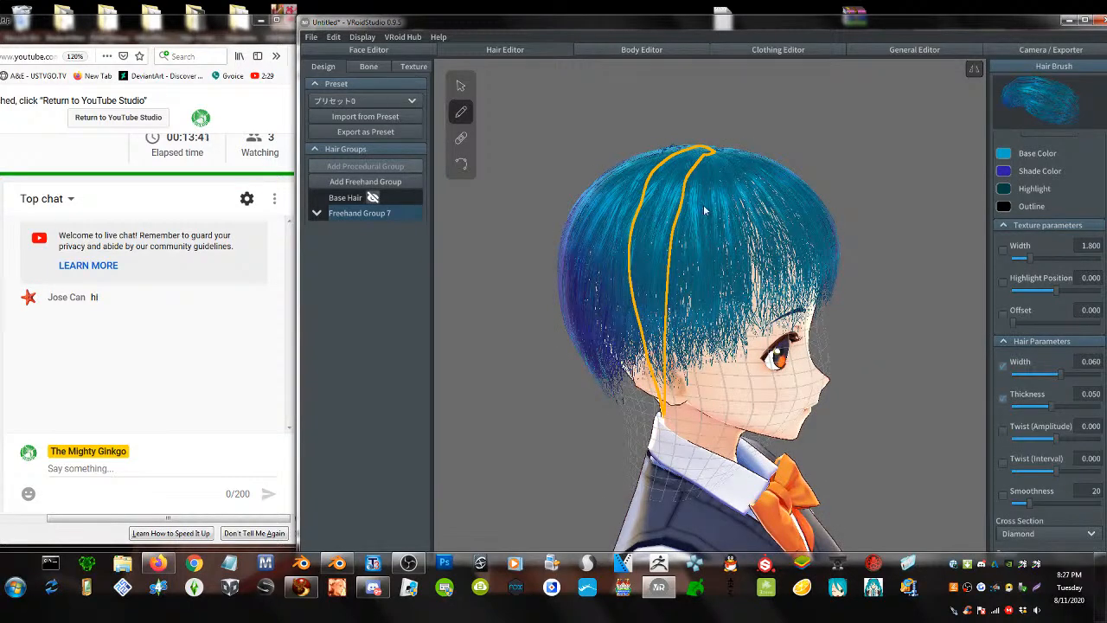
- Add three more freehand strands down the side and back of the blue hair in Freehand Group 7
drag(721, 450, 727, 502)
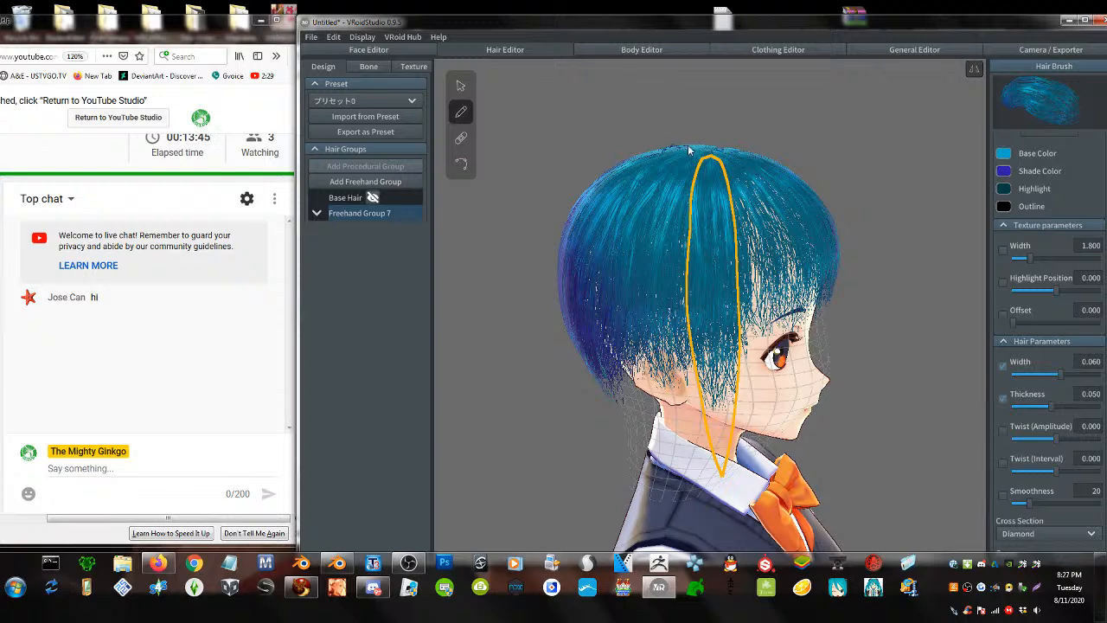
drag(676, 437, 666, 495)
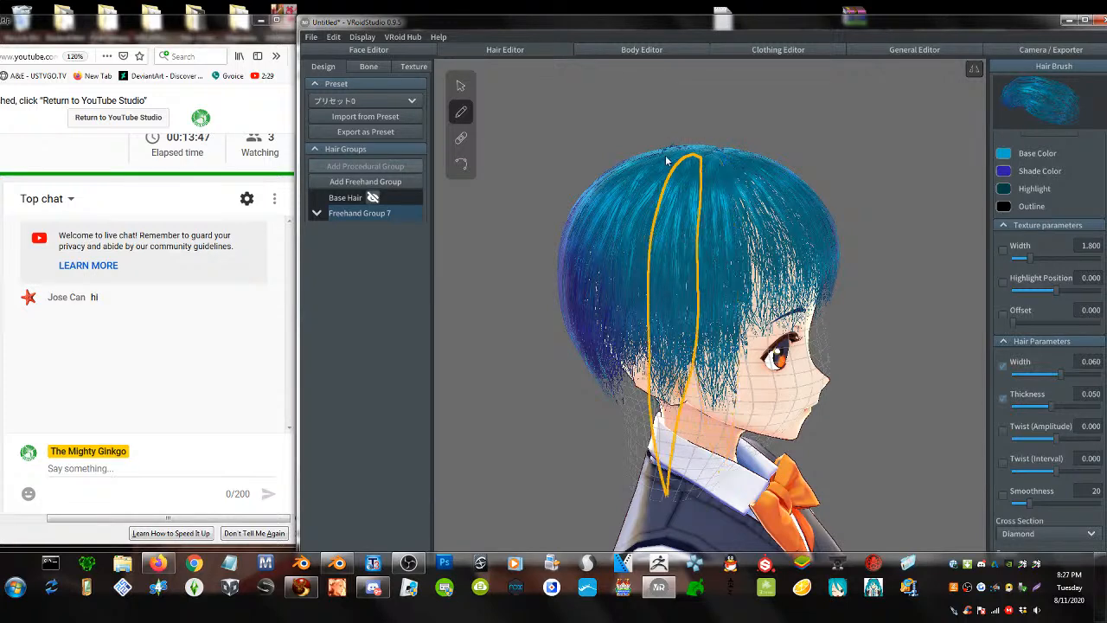
mouse_move(648, 175)
mouse_down()
mouse_move(632, 257)
mouse_move(664, 494)
mouse_up()
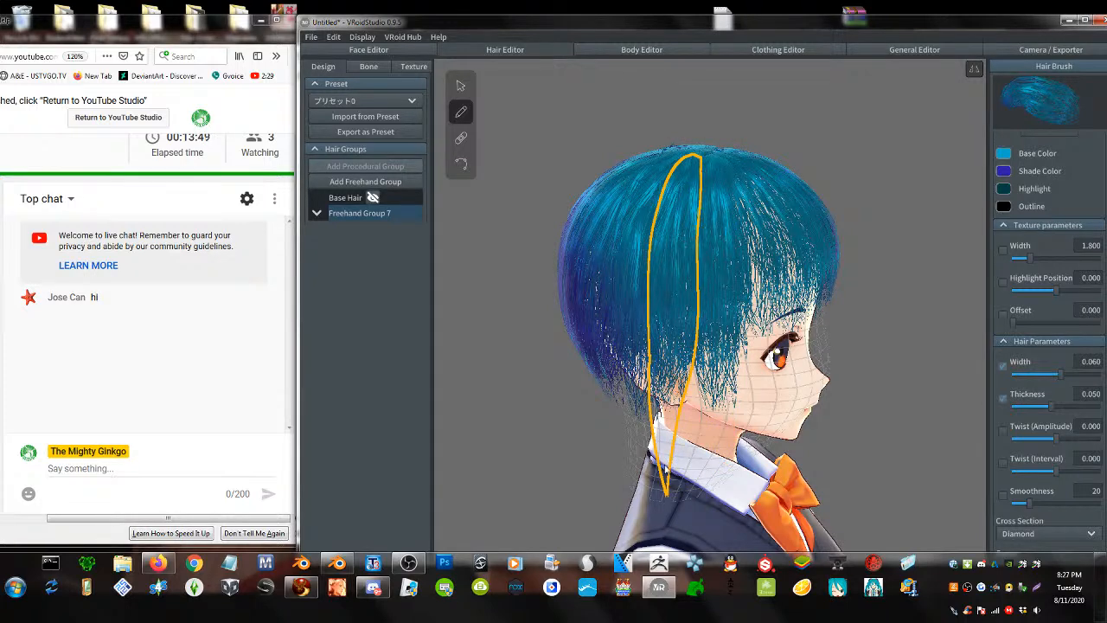
mouse_move(679, 407)
right_down()
mouse_move(729, 347)
mouse_move(621, 352)
right_up()
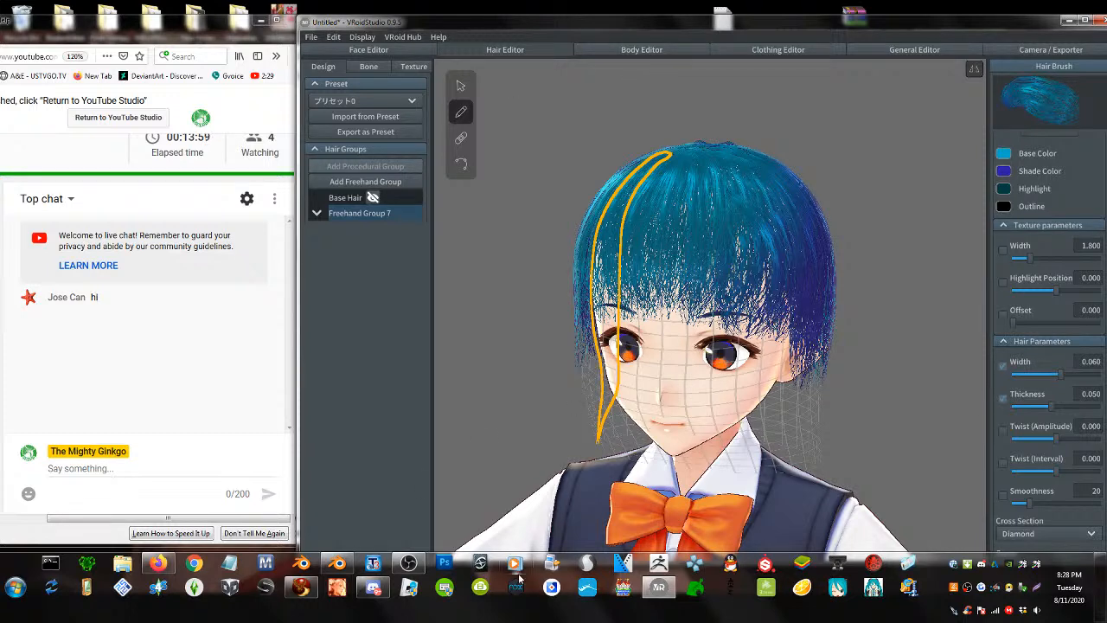
- Bring the Discord window to the front after briefly toggling the Firestorm viewer
click(303, 585)
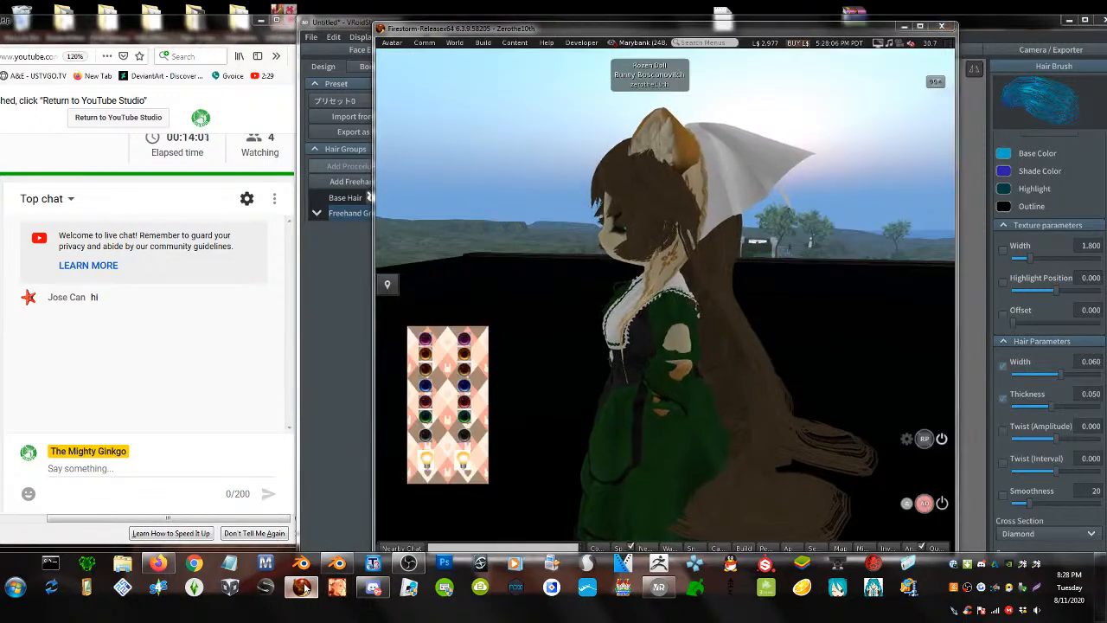
click(304, 586)
click(373, 587)
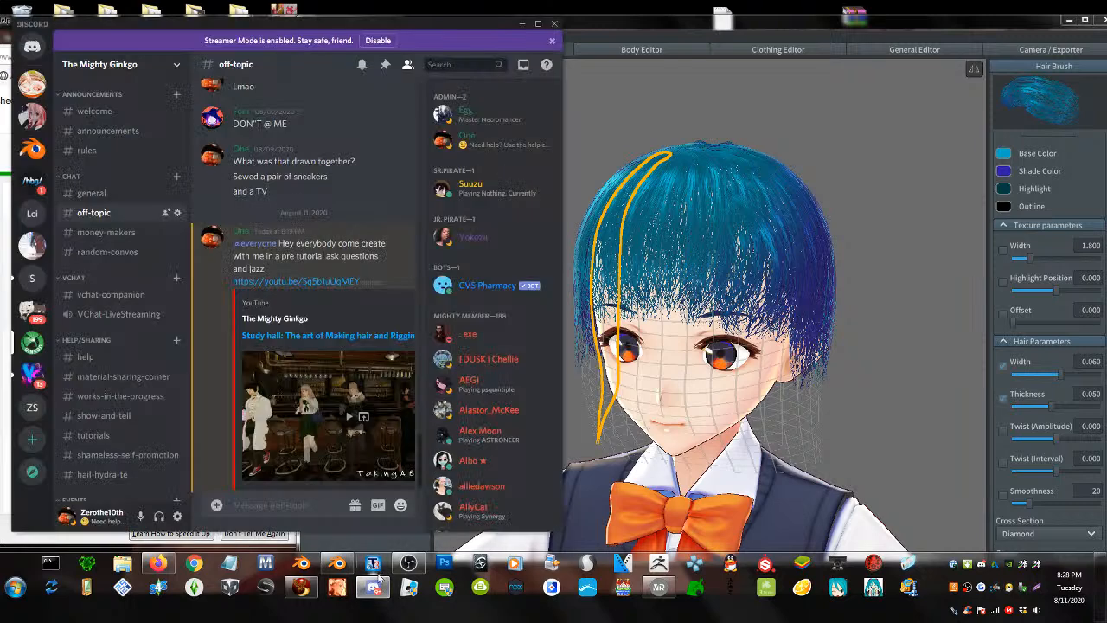
click(372, 588)
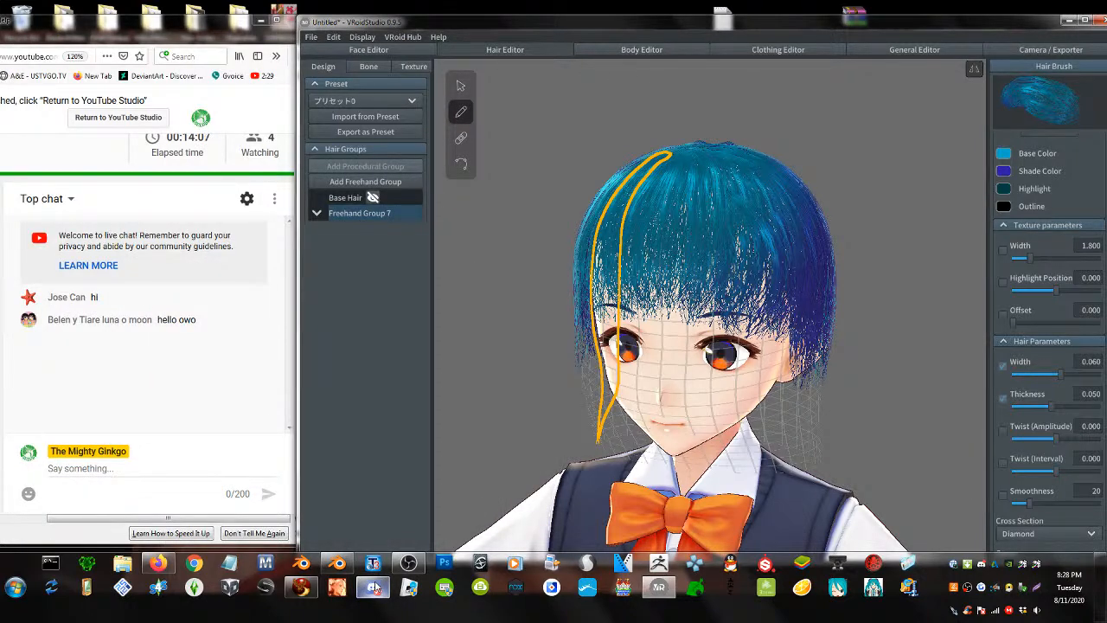
click(373, 587)
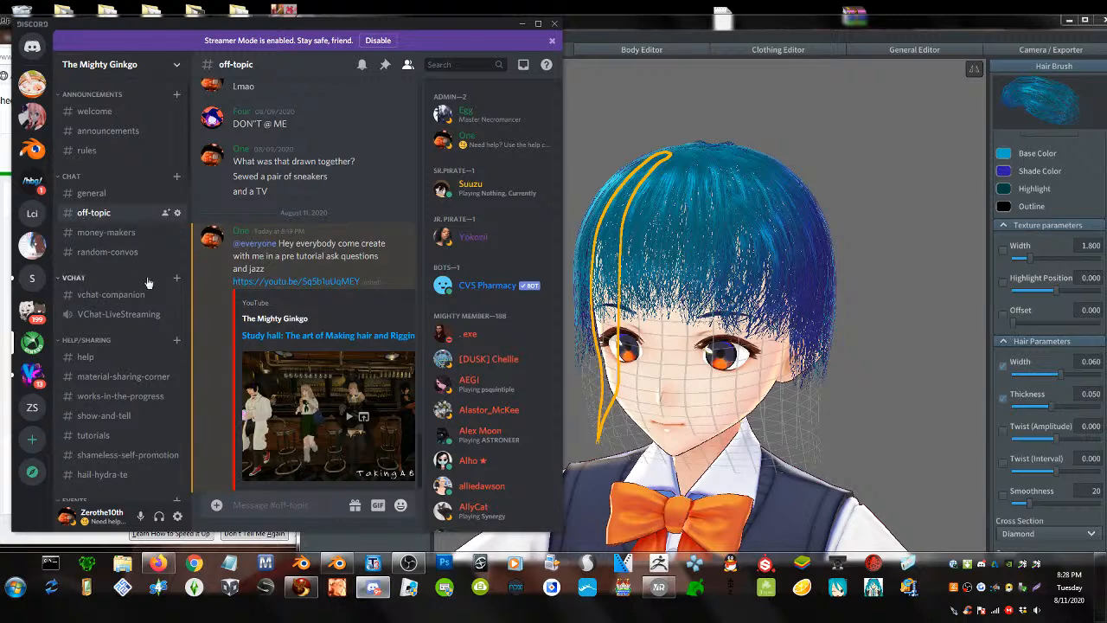
- Scroll back in off-topic to the cat avatar screenshots, revealing and previewing the spoiler image
scroll(142, 294, down, 3)
scroll(332, 280, up, 10)
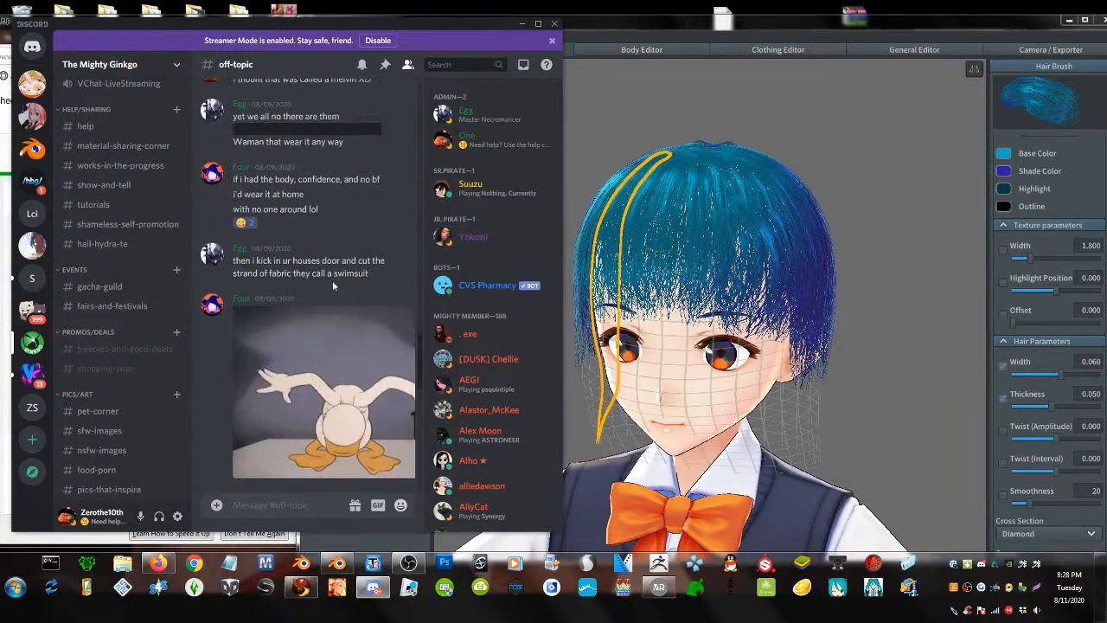
scroll(332, 285, up, 15)
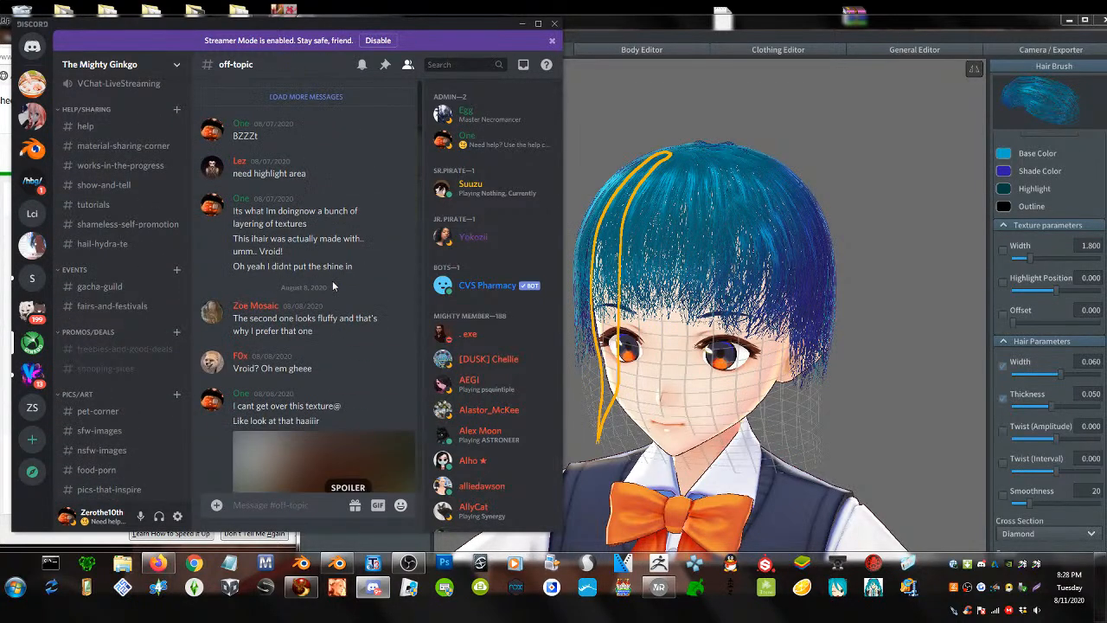
scroll(332, 282, up, 12)
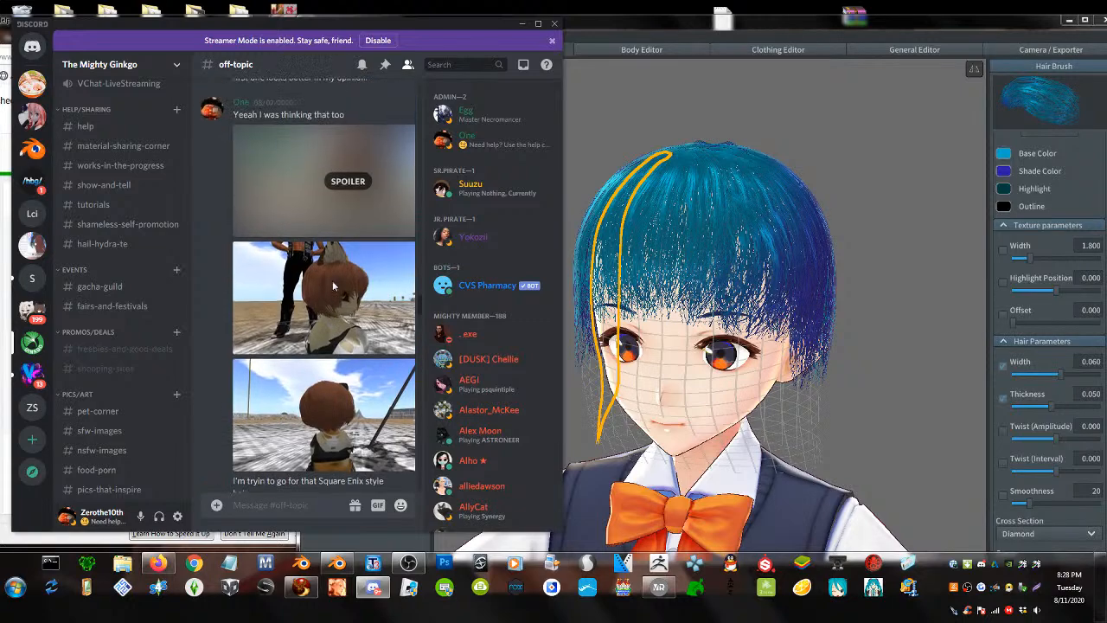
click(348, 201)
click(342, 181)
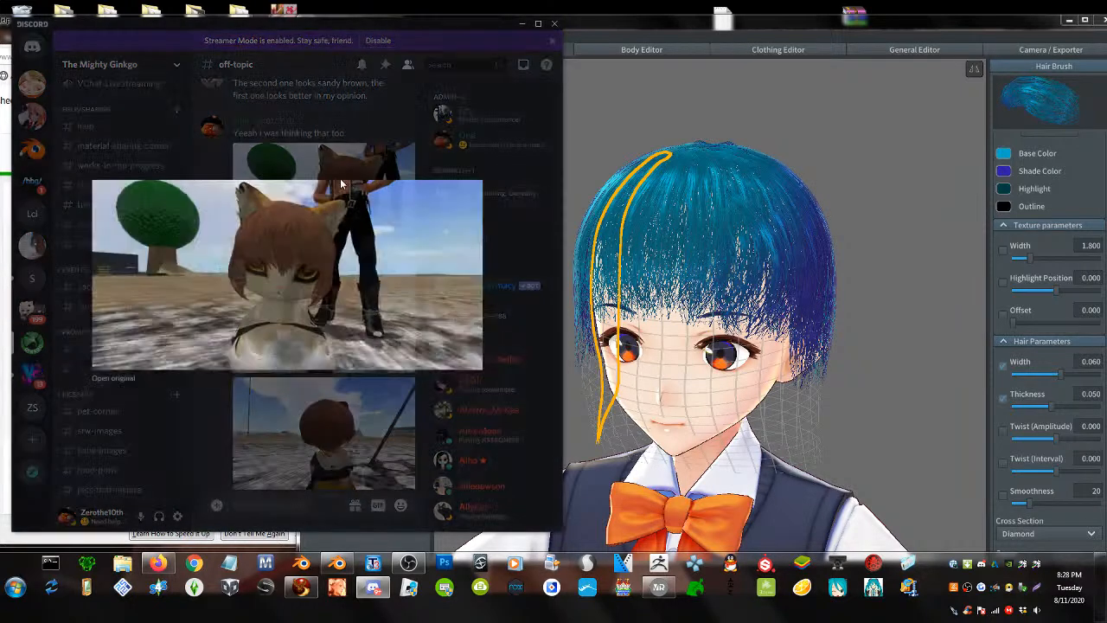
click(244, 418)
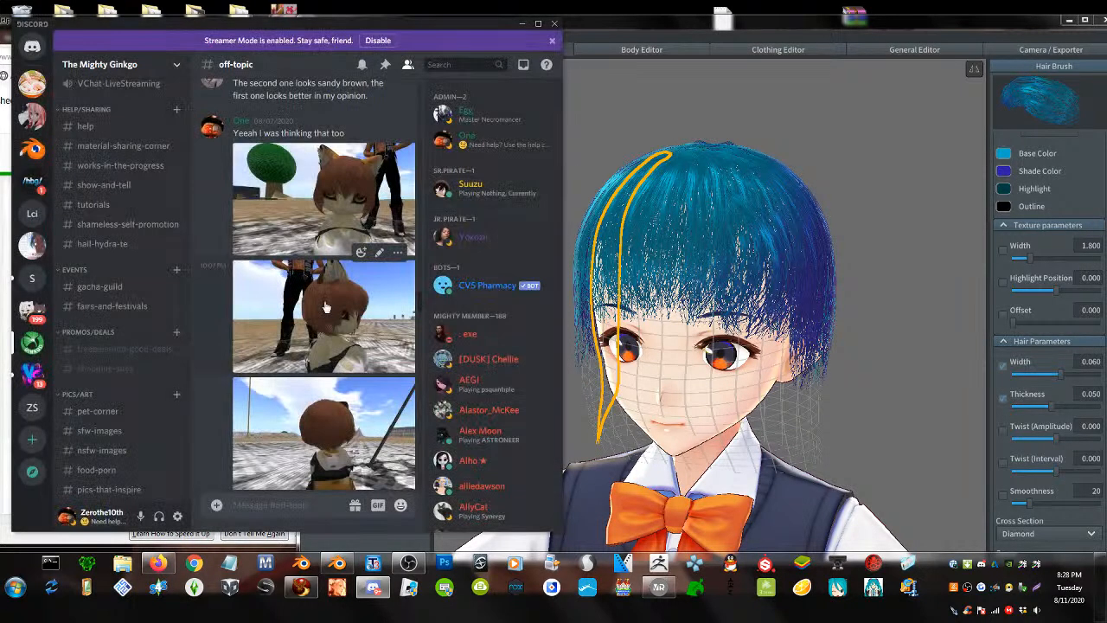
scroll(326, 307, up, 5)
scroll(326, 308, up, 4)
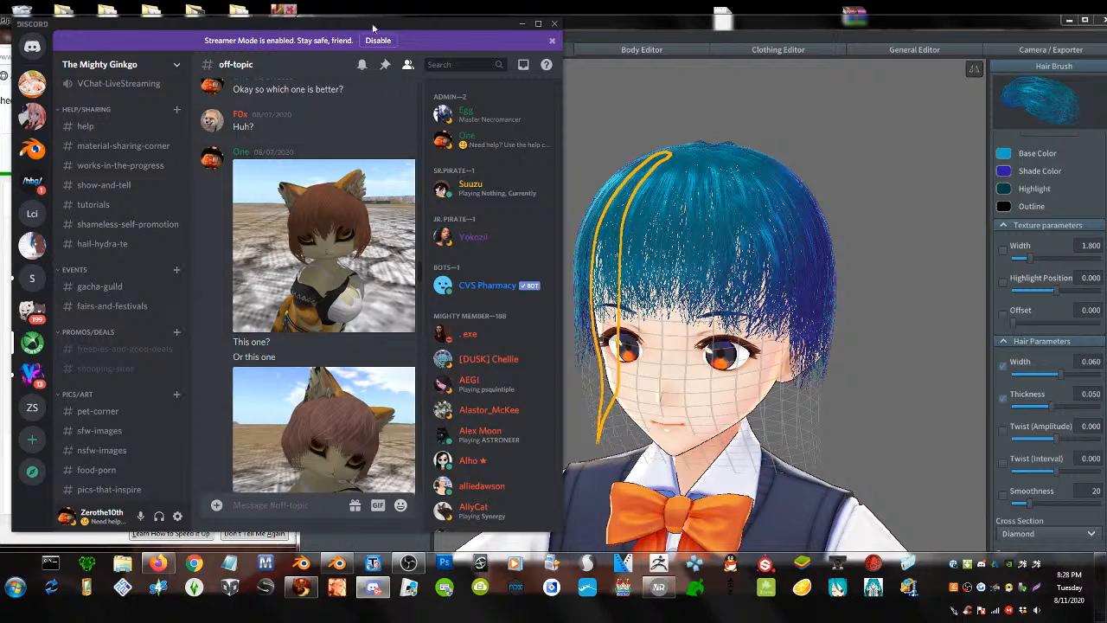
drag(351, 28, 497, 32)
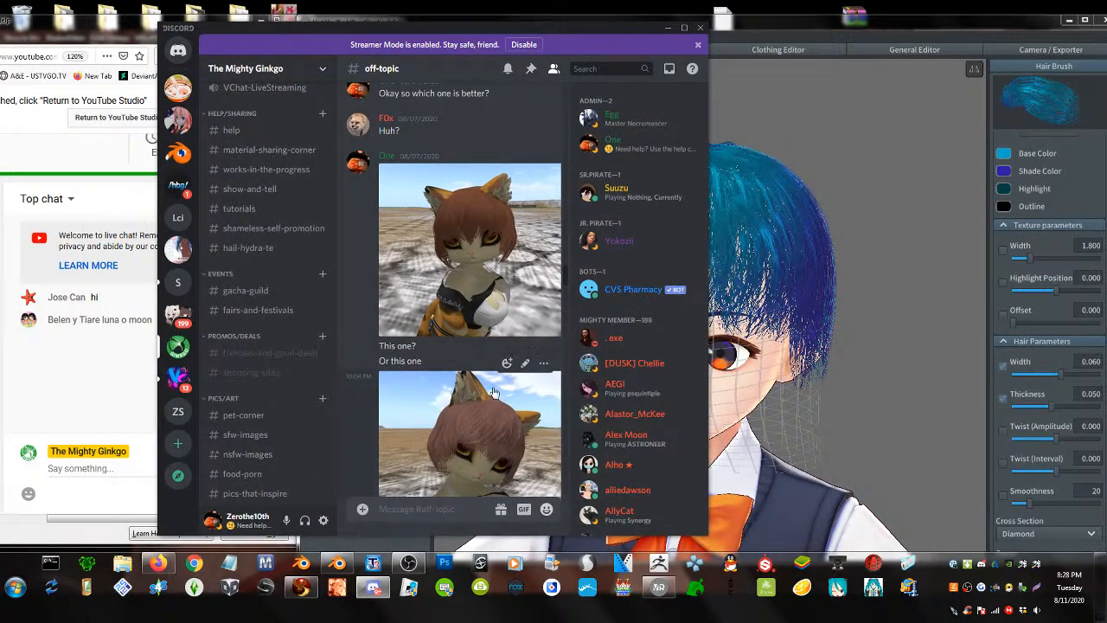
- View the second cat screenshot enlarged, then the first, then return to VRoid Studio
click(472, 427)
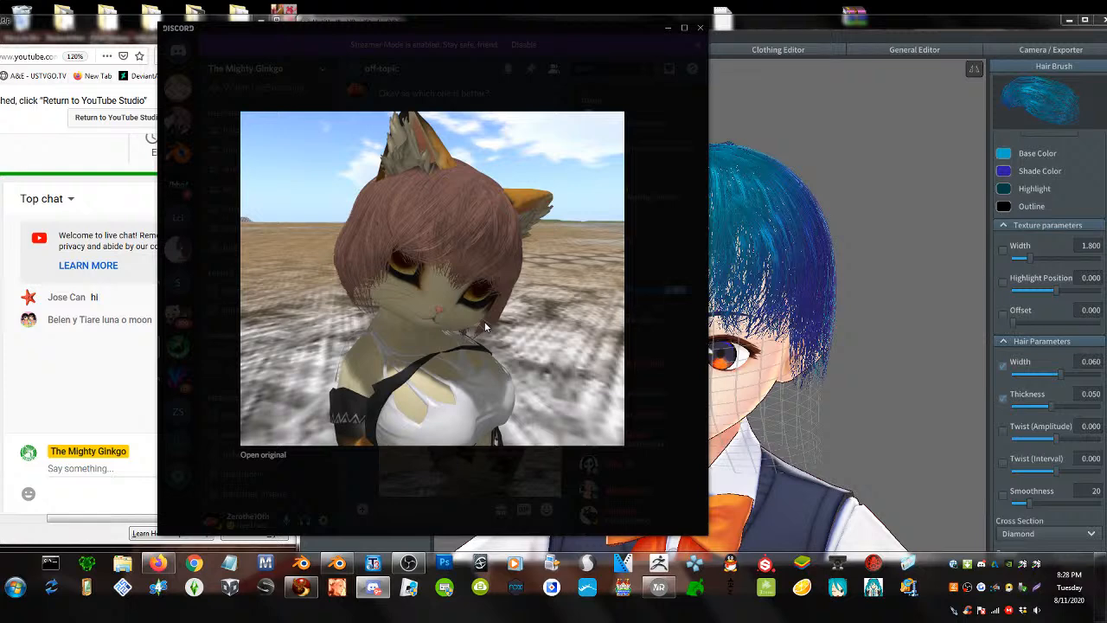
click(446, 496)
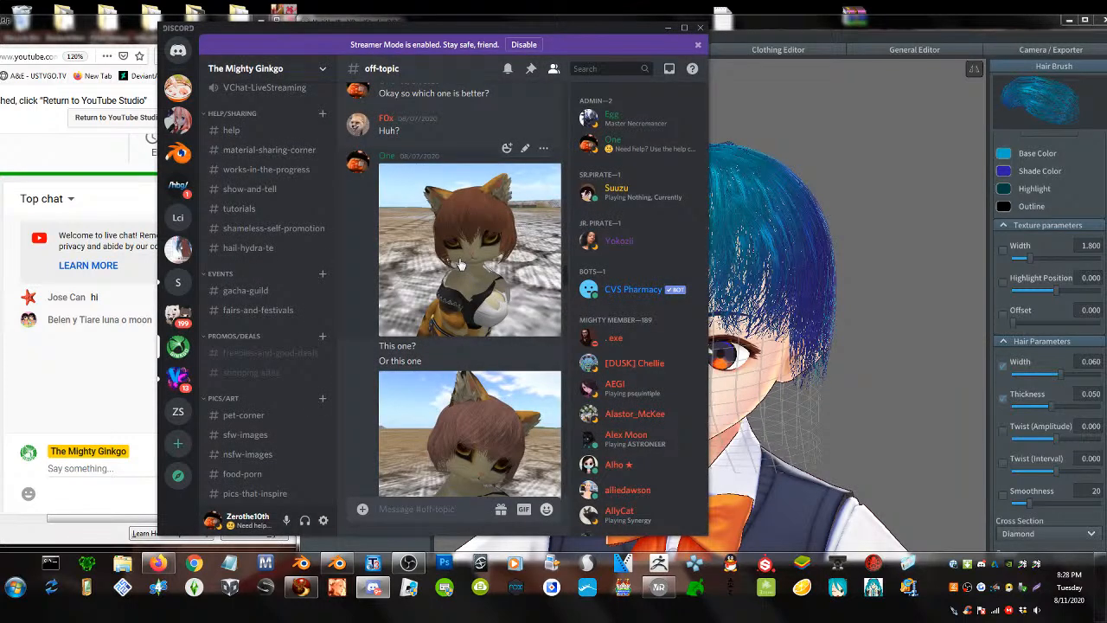
click(454, 218)
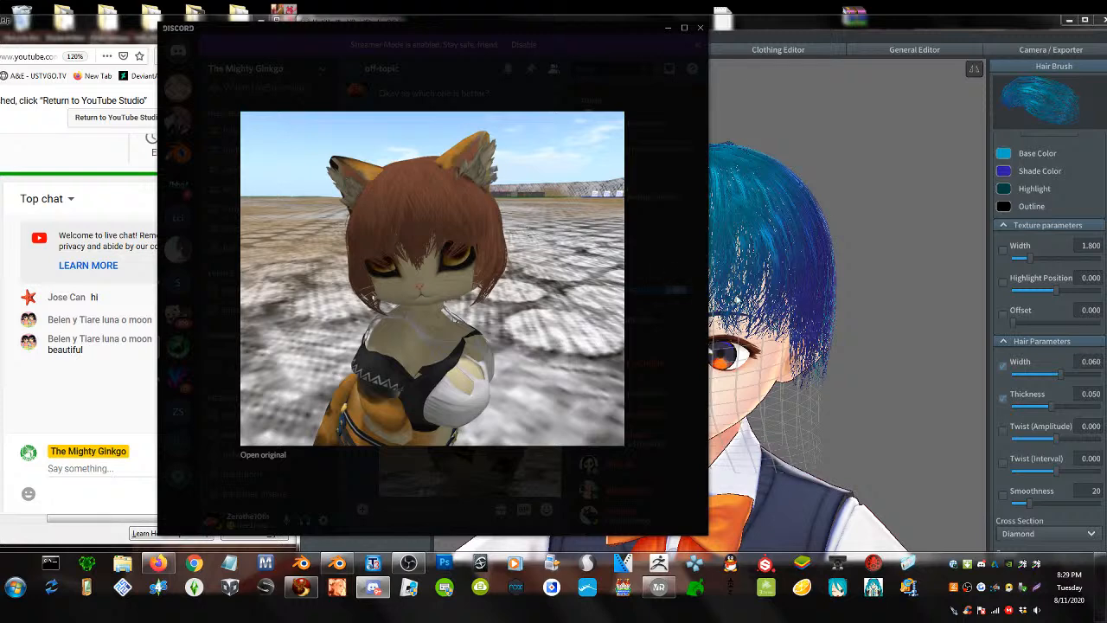
click(739, 302)
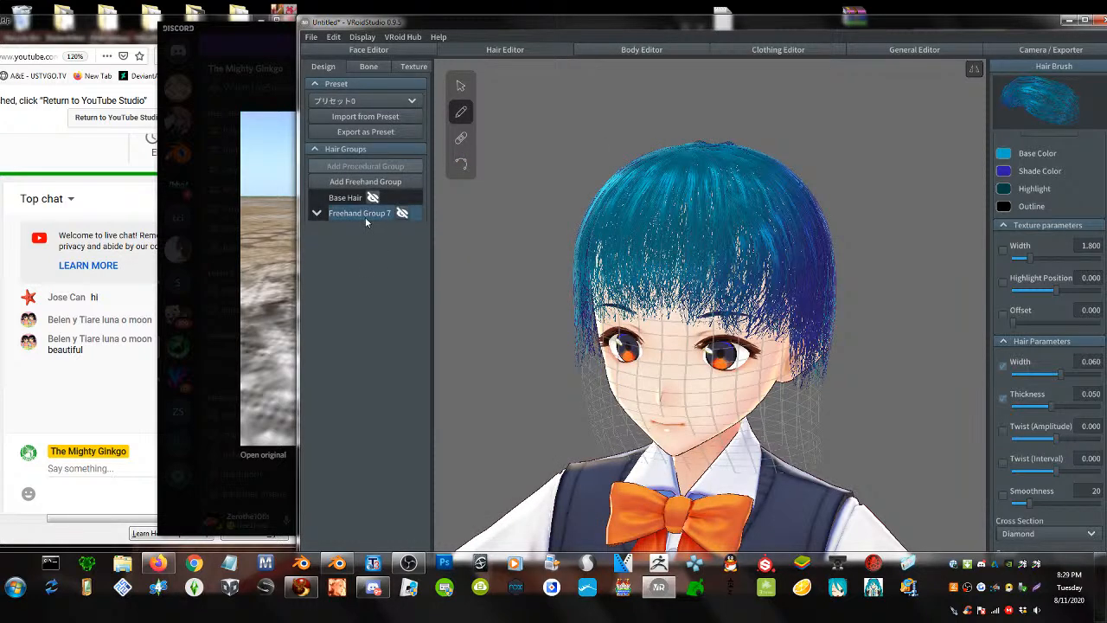
- Choose Import from the hair texture layer's options in the Hair Editor's Texture panel
click(413, 66)
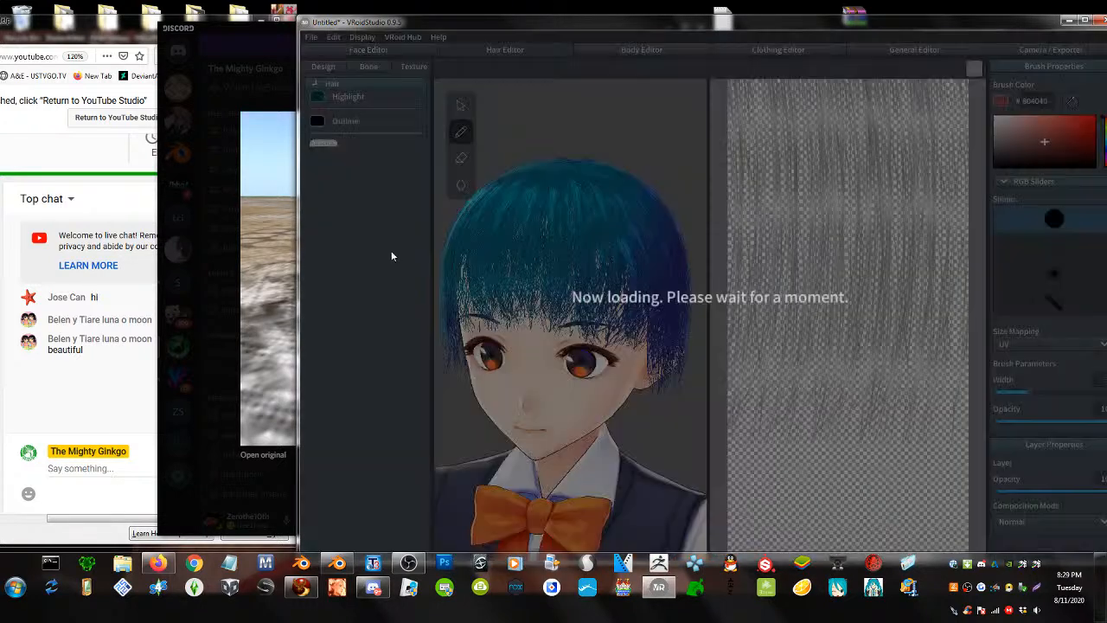
right_click(339, 260)
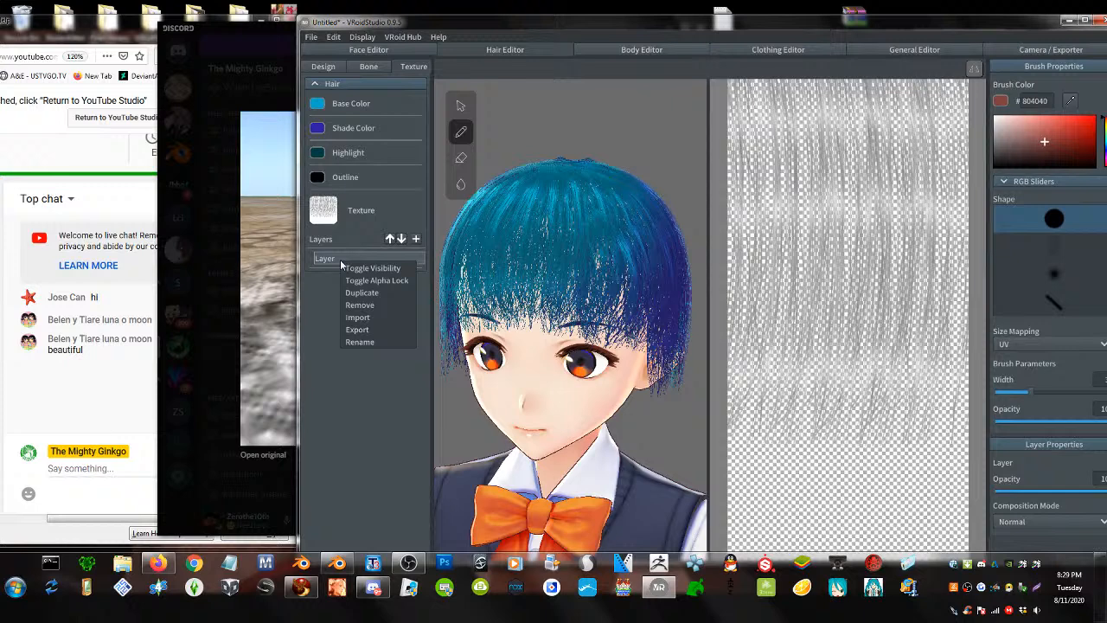
click(387, 317)
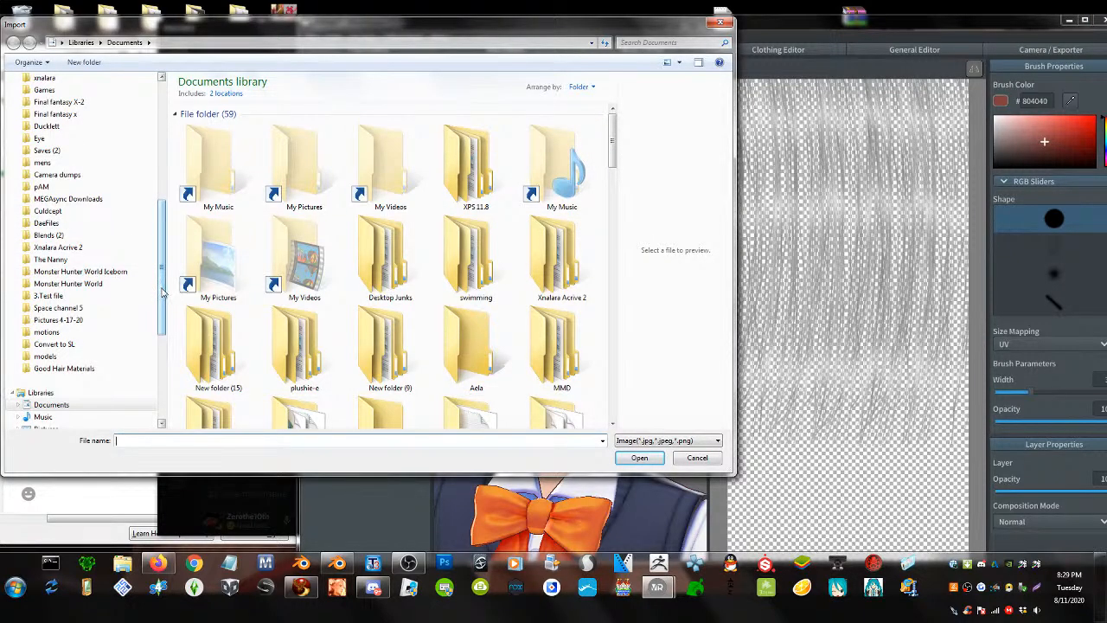
- Load hair.png from the Good Hair Materials folder as the layer's texture
scroll(166, 281, up, 2)
scroll(171, 272, up, 3)
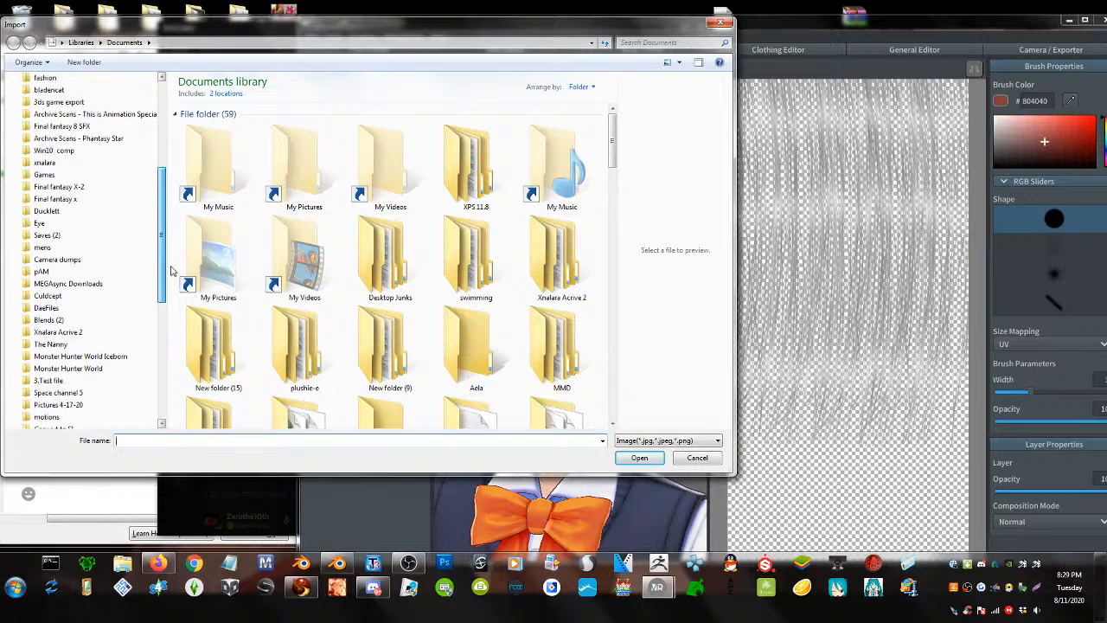
scroll(176, 260, down, 1)
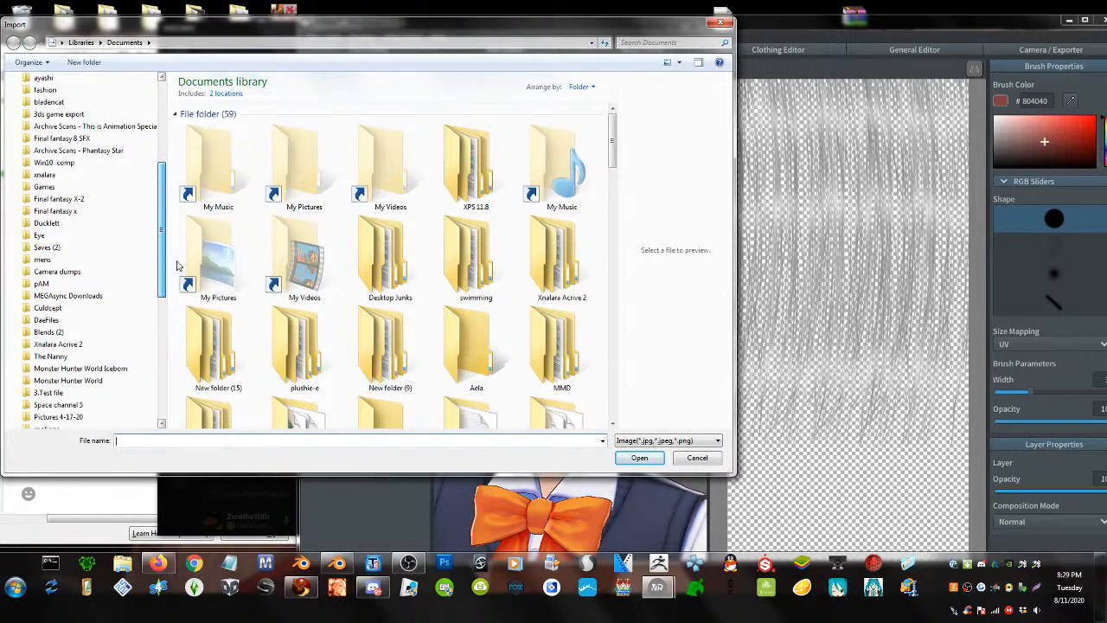
scroll(177, 265, down, 2)
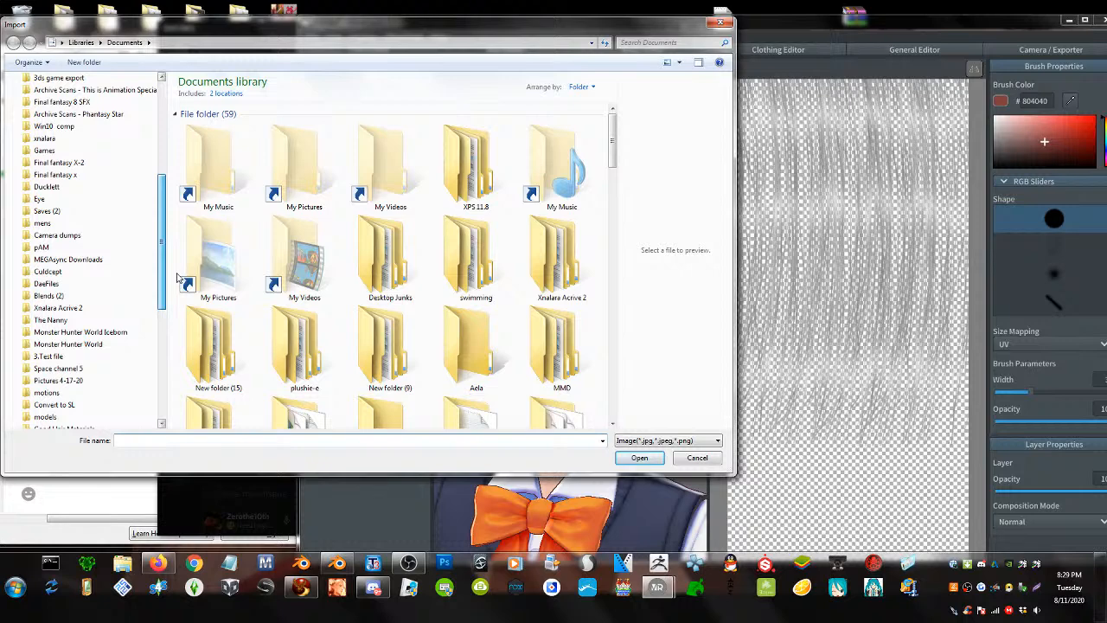
scroll(178, 279, down, 1)
scroll(176, 287, up, 6)
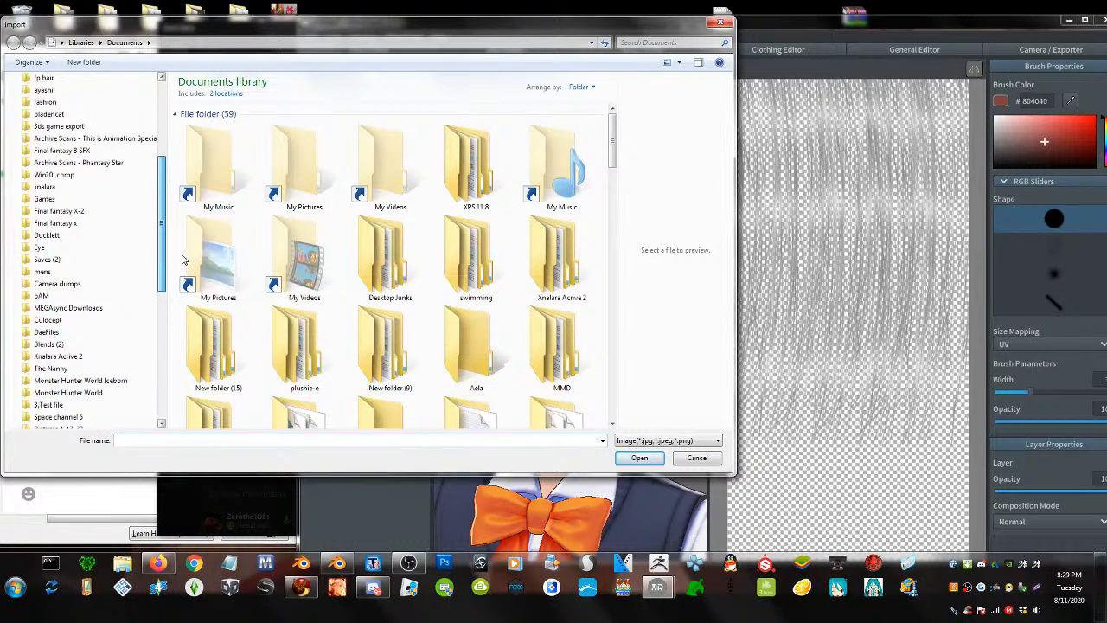
scroll(191, 197, up, 1)
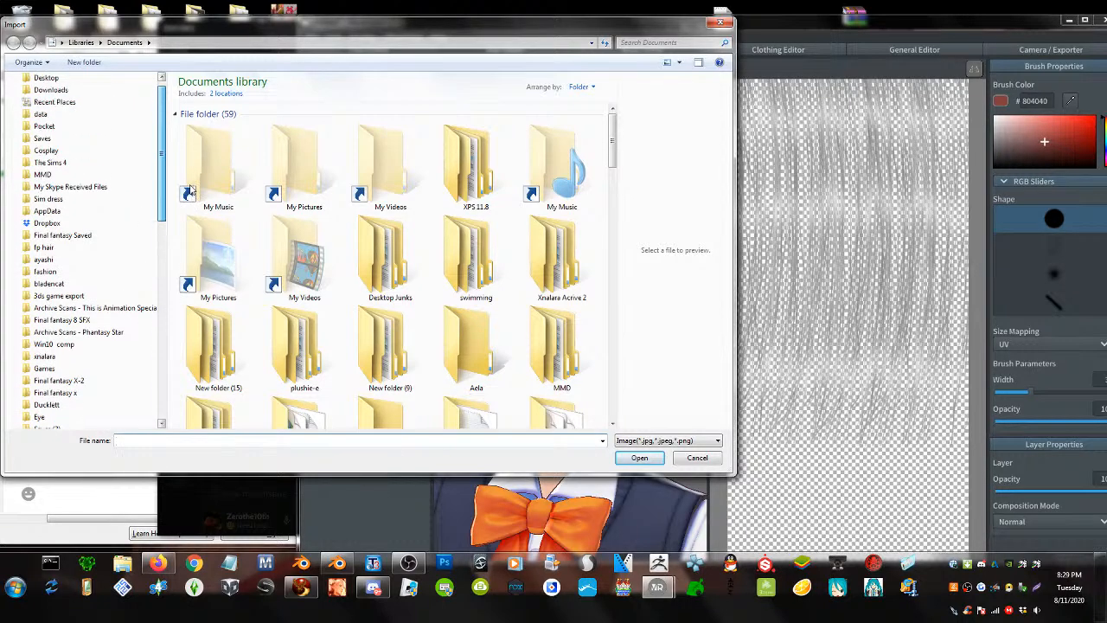
scroll(186, 197, down, 1)
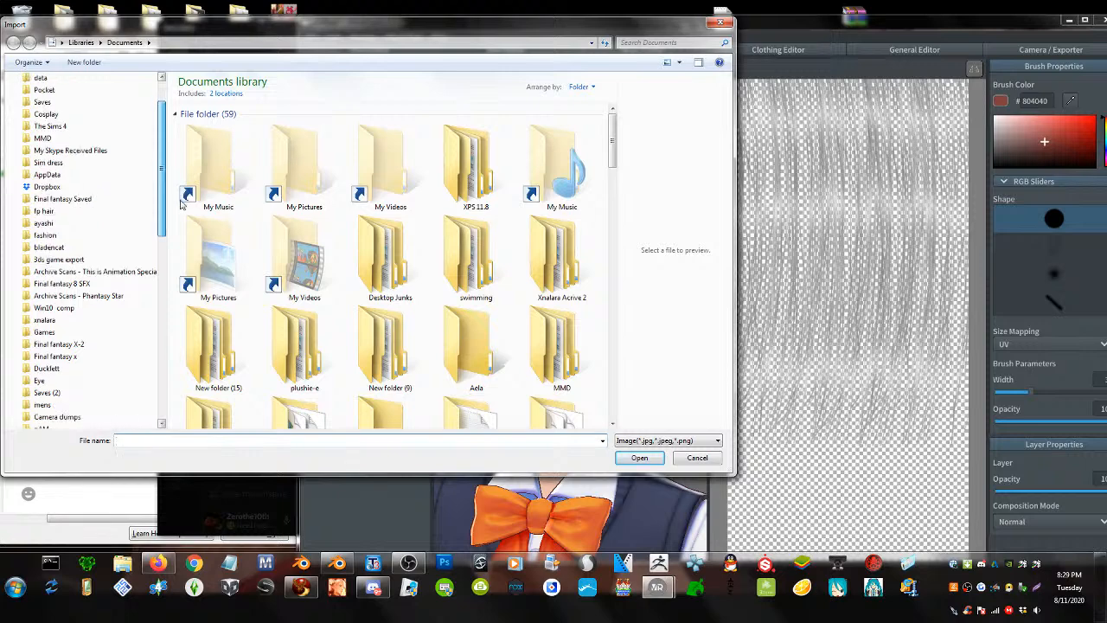
scroll(181, 204, down, 4)
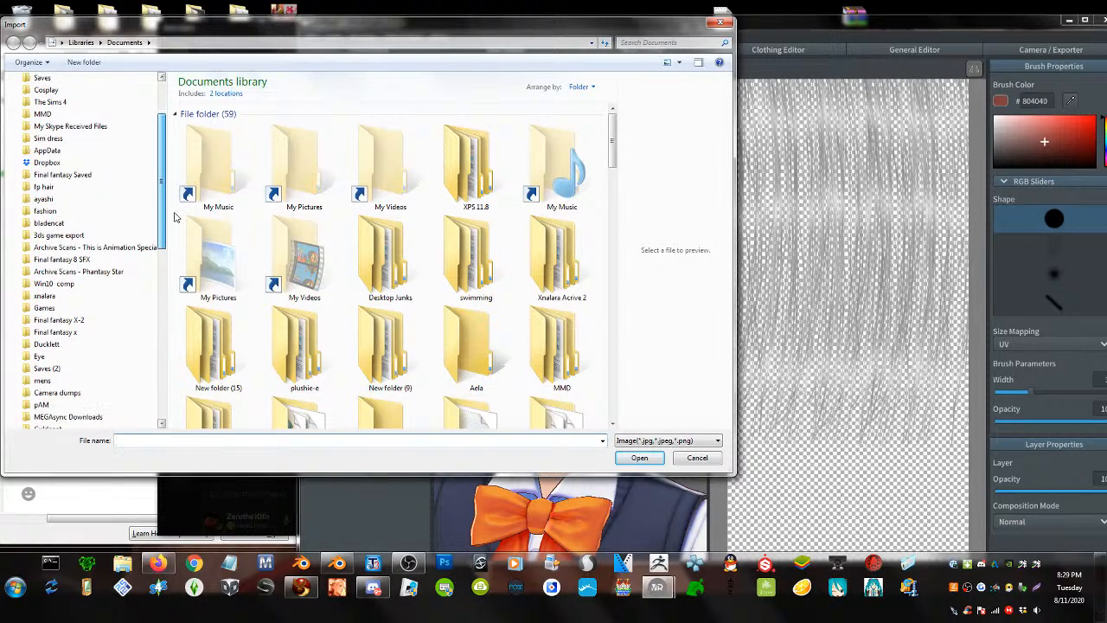
scroll(167, 262, down, 3)
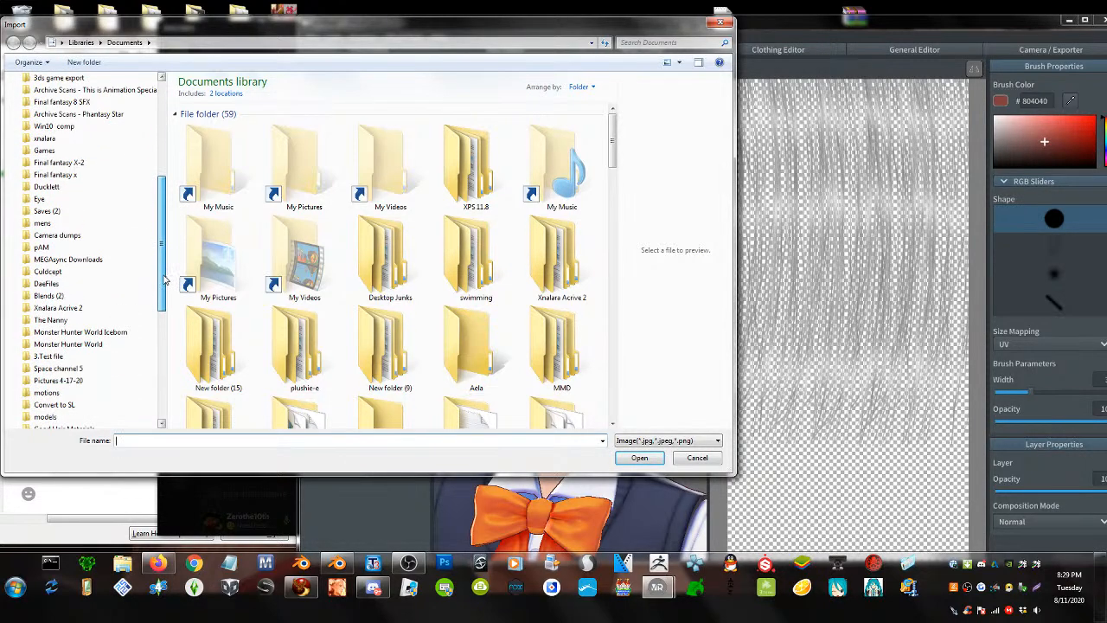
click(64, 380)
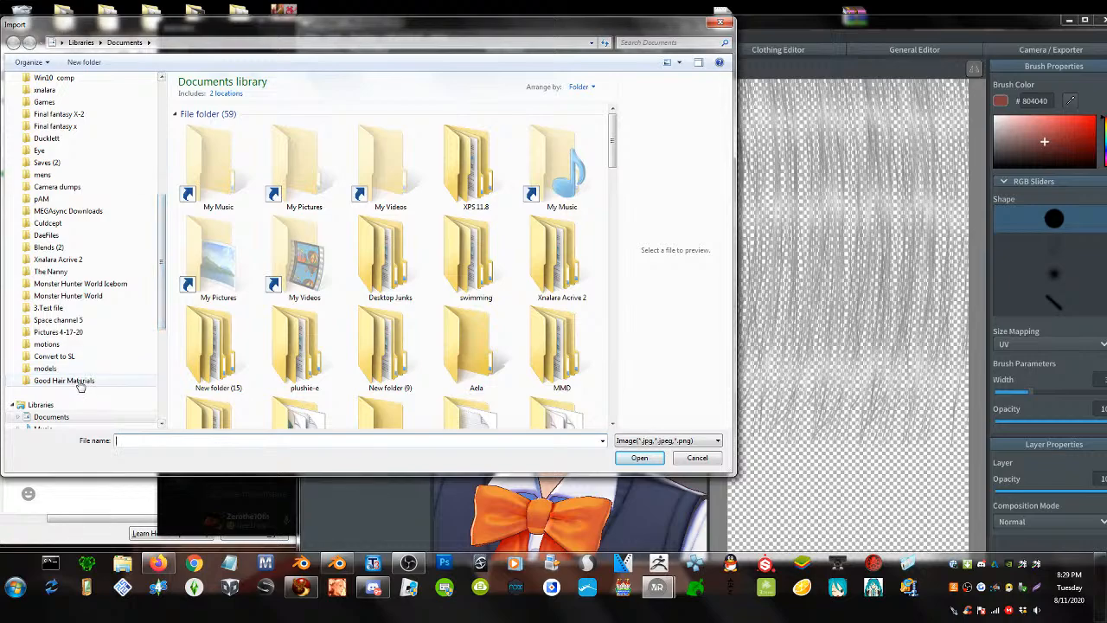
double_click(234, 185)
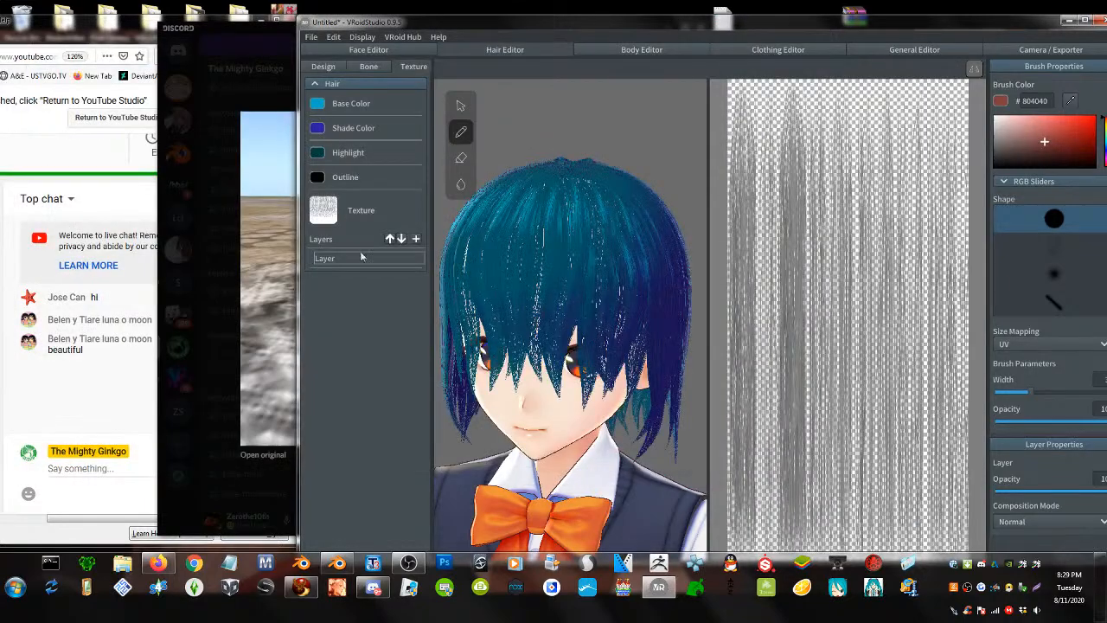
- Inspect the newly textured blue hair, then show the hair Bone group settings
mouse_move(589, 379)
right_down()
mouse_move(519, 355)
mouse_move(595, 378)
mouse_move(567, 408)
mouse_move(558, 385)
mouse_move(580, 389)
mouse_move(575, 415)
mouse_move(590, 391)
right_up()
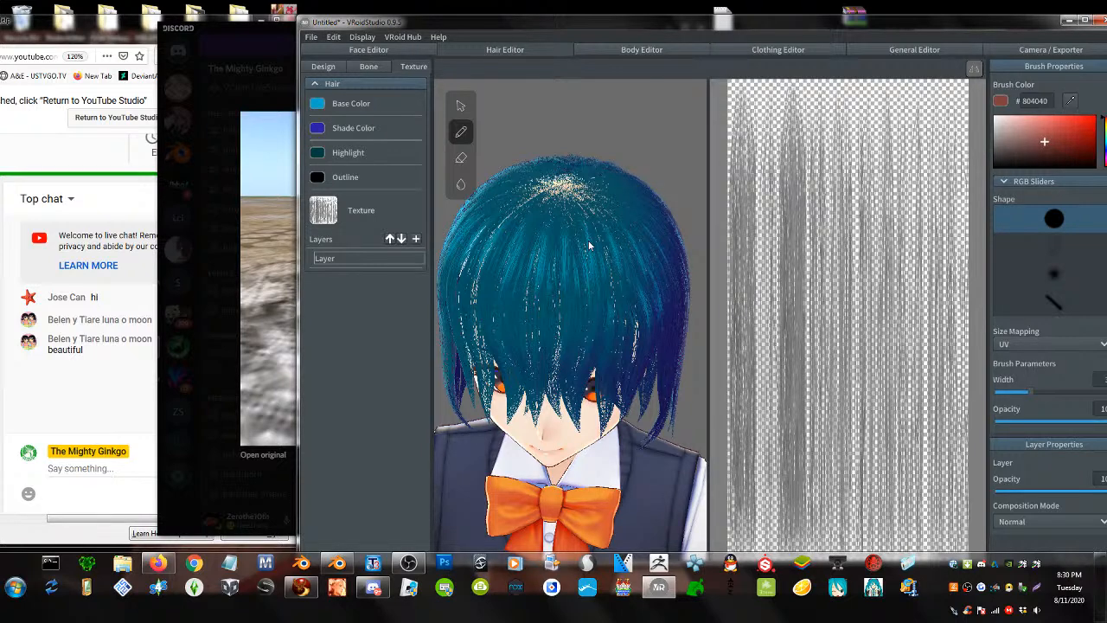
click(369, 67)
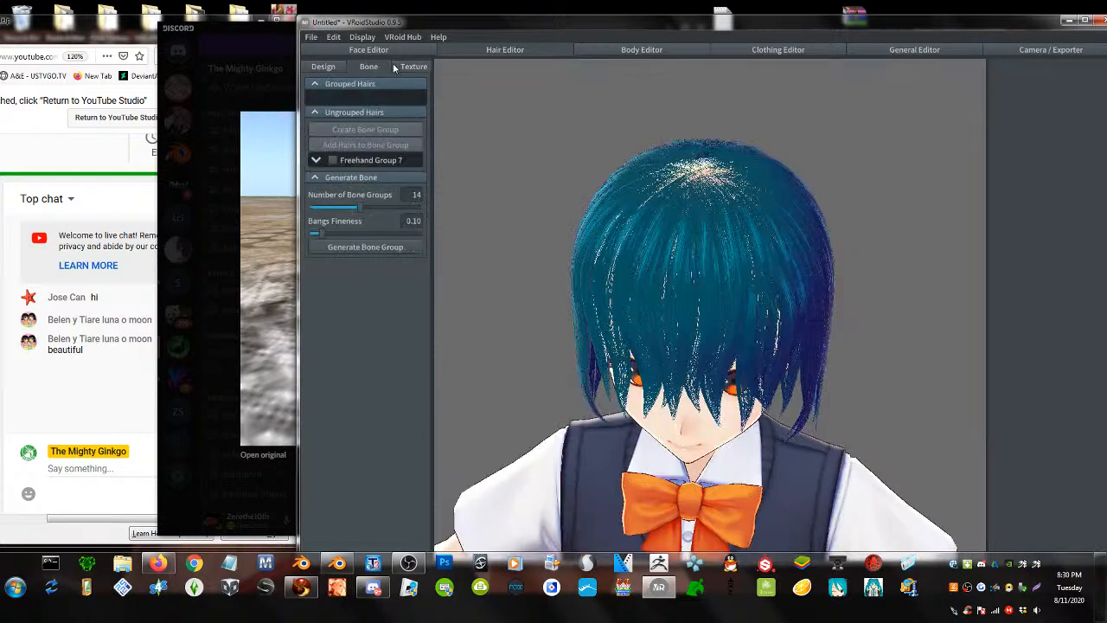
- Hide Freehand Group 7 in the Design settings and add a new freehand hair group
click(324, 66)
drag(761, 33, 693, 26)
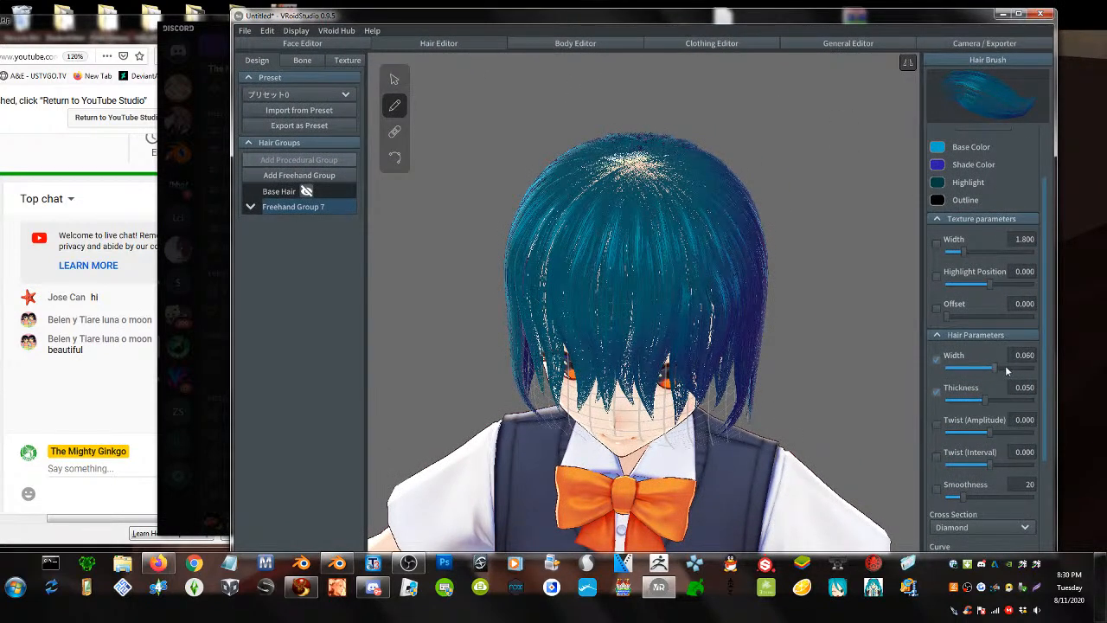
right_drag(726, 320, 702, 320)
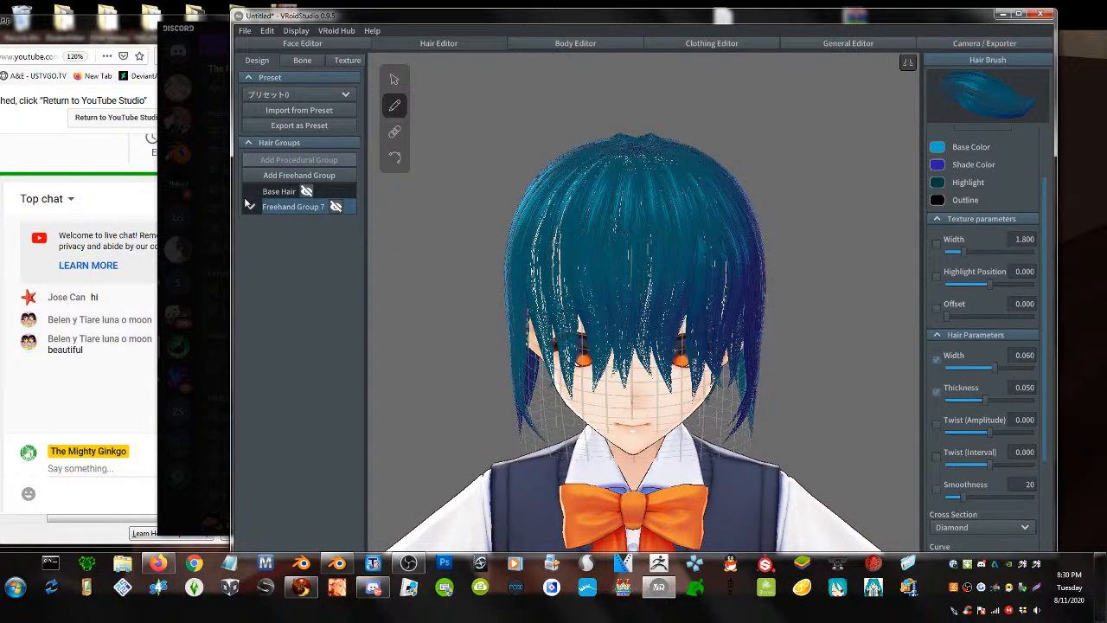
click(337, 207)
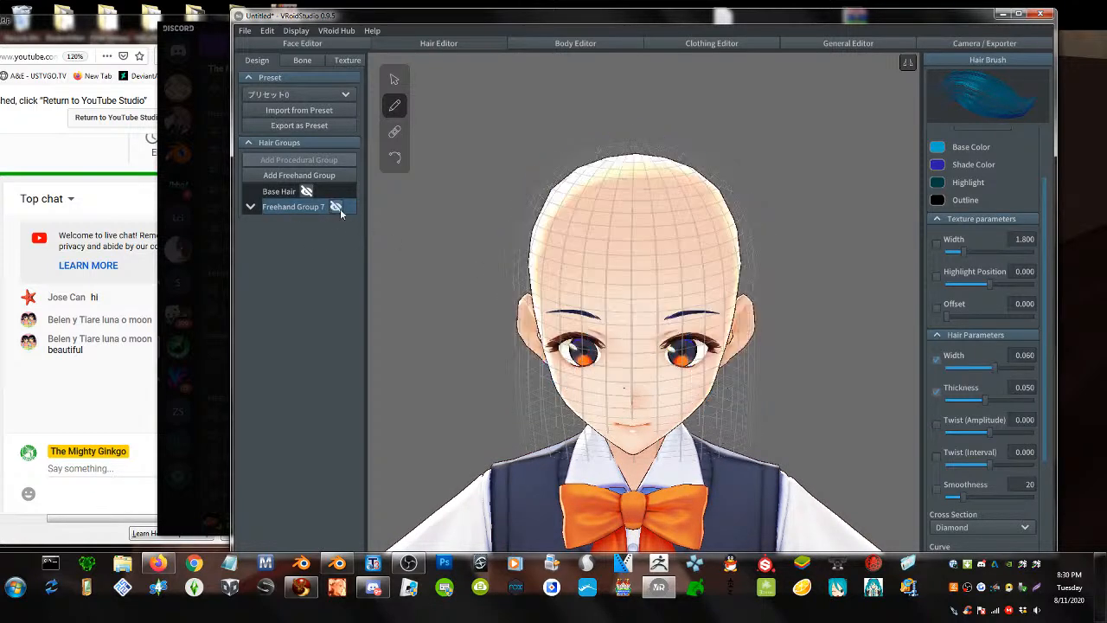
click(300, 173)
- Raise the new group's Highlight Position to 0.358 and begin a strand at the crown
right_drag(695, 249, 695, 253)
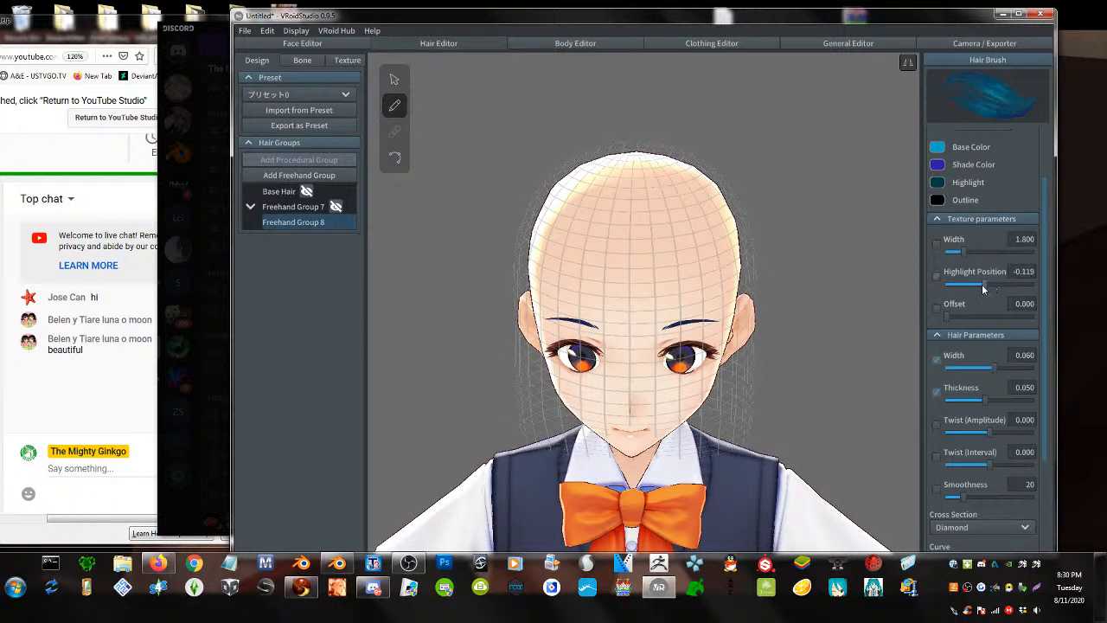
drag(991, 284, 1004, 288)
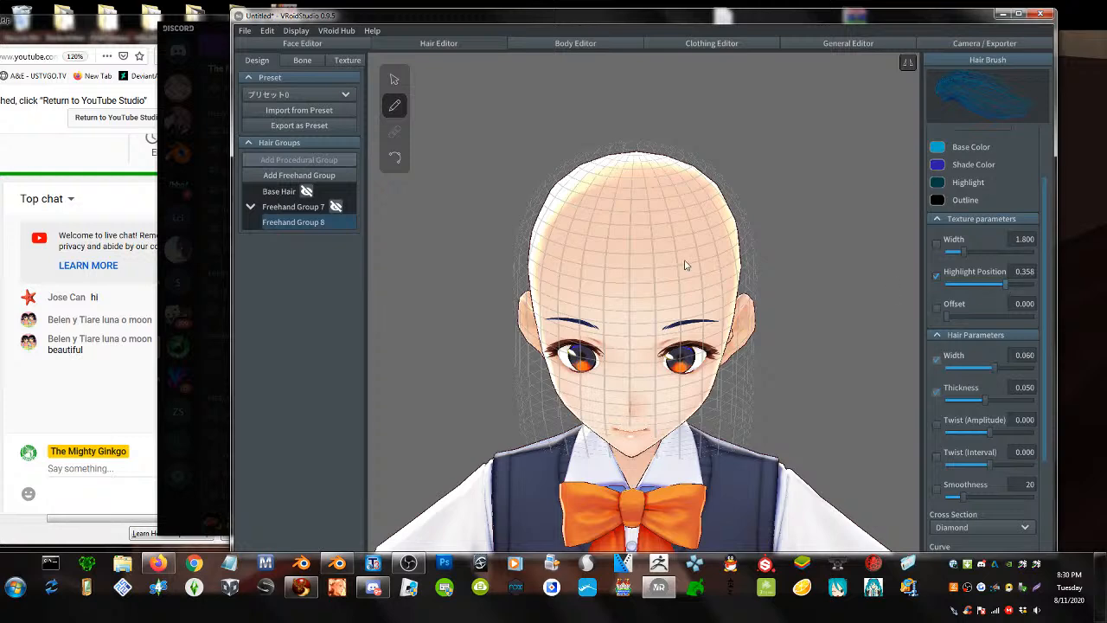
right_drag(665, 260, 664, 265)
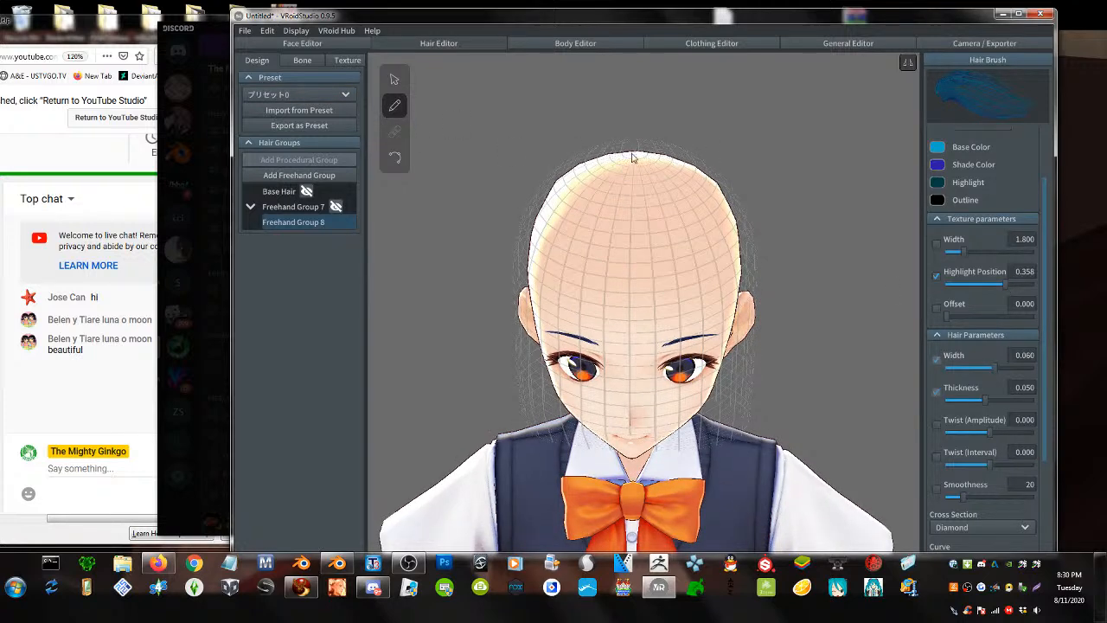
drag(635, 156, 633, 170)
- Draw mirrored dark-blue strands from the crown down over the forehead, nose and past the eye
drag(634, 274, 636, 404)
drag(651, 160, 671, 409)
right_drag(671, 408, 641, 368)
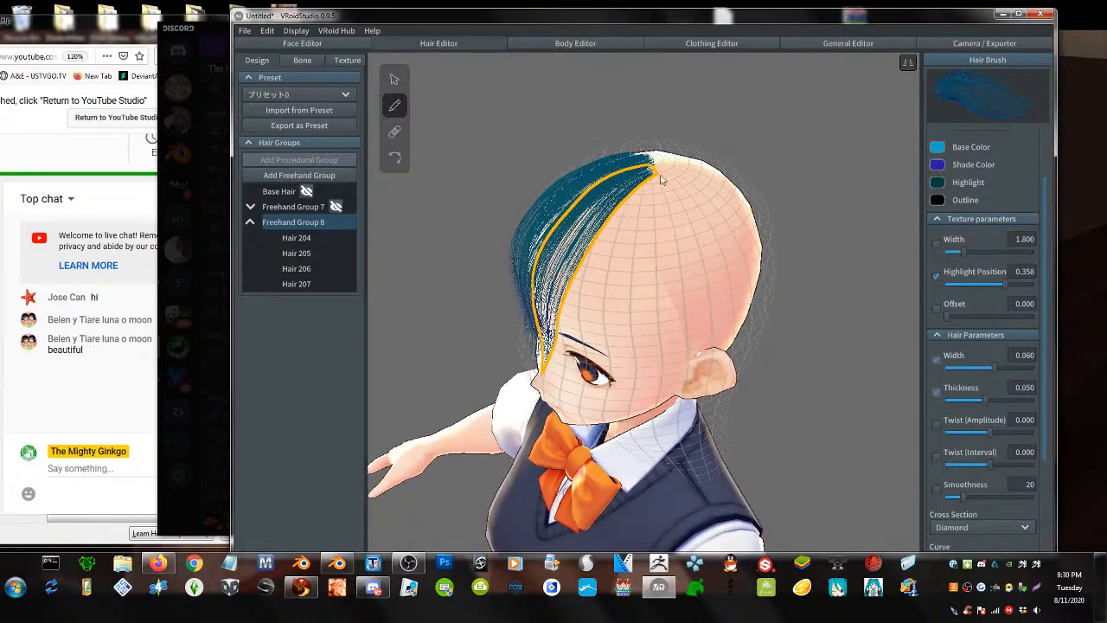
drag(654, 160, 641, 420)
drag(629, 319, 608, 458)
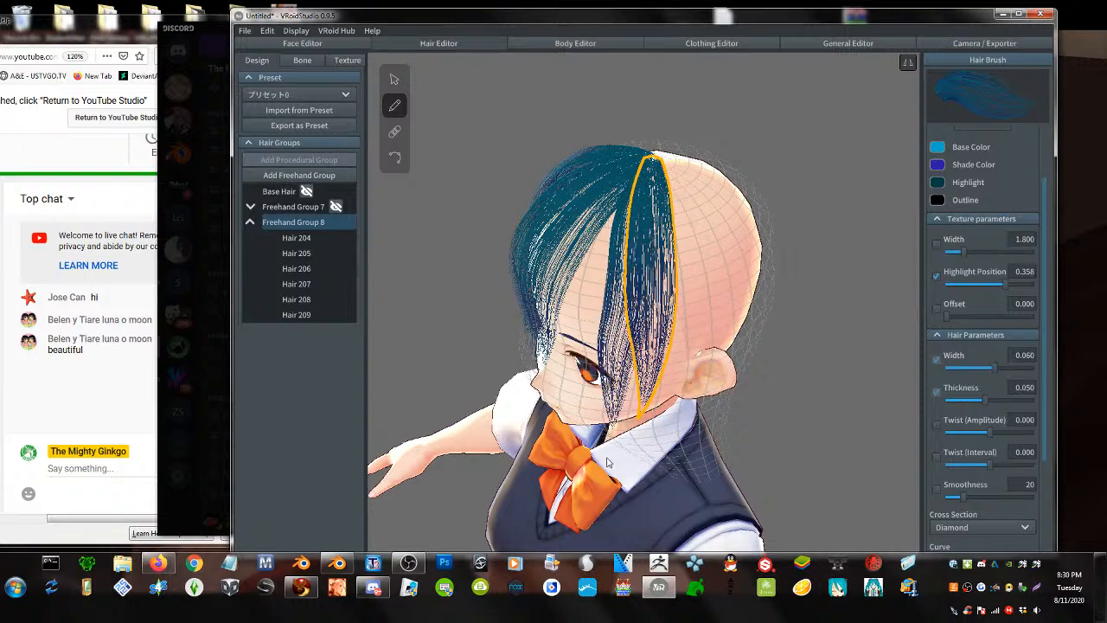
mouse_move(623, 371)
right_down()
mouse_move(648, 335)
mouse_move(639, 354)
right_up()
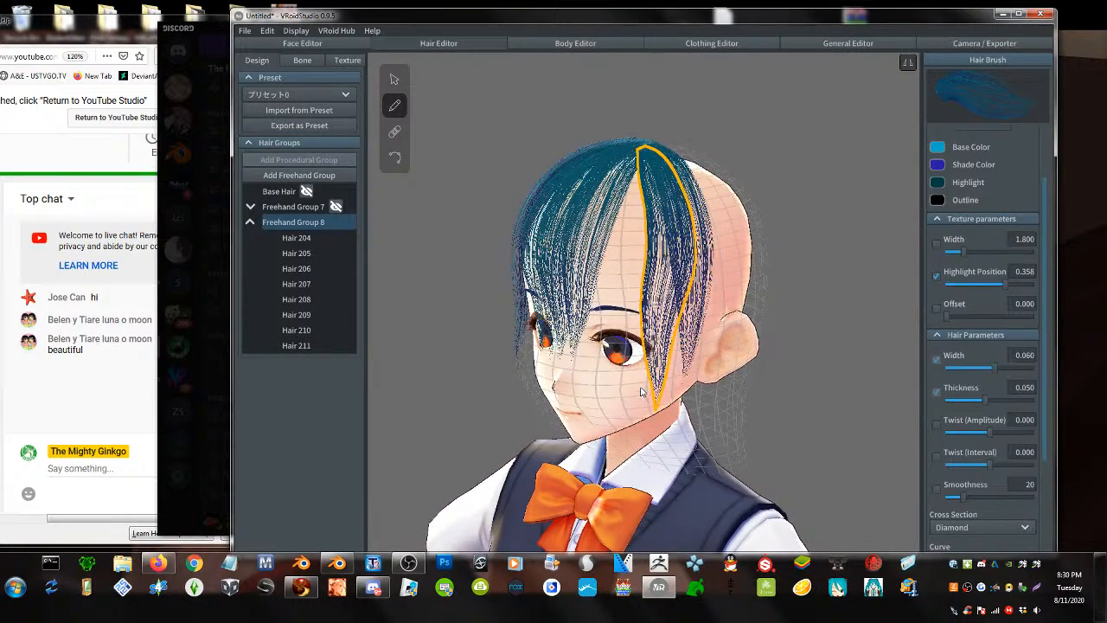
click(395, 80)
- Select strand Hair 210 and pull its guide point down-left to reshape it
click(605, 430)
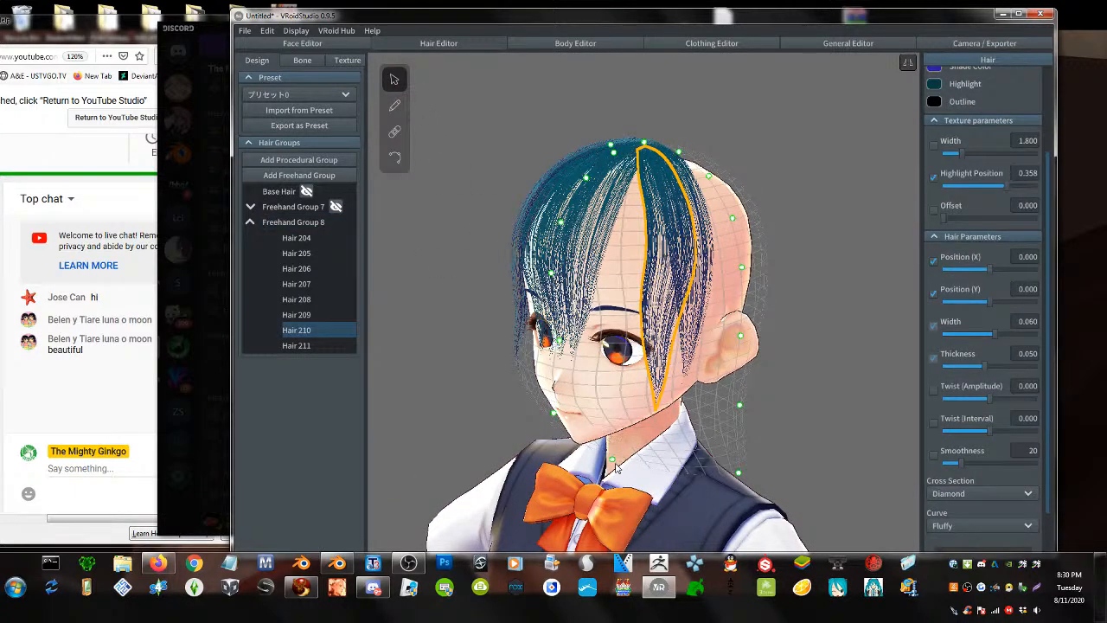
drag(612, 458, 544, 489)
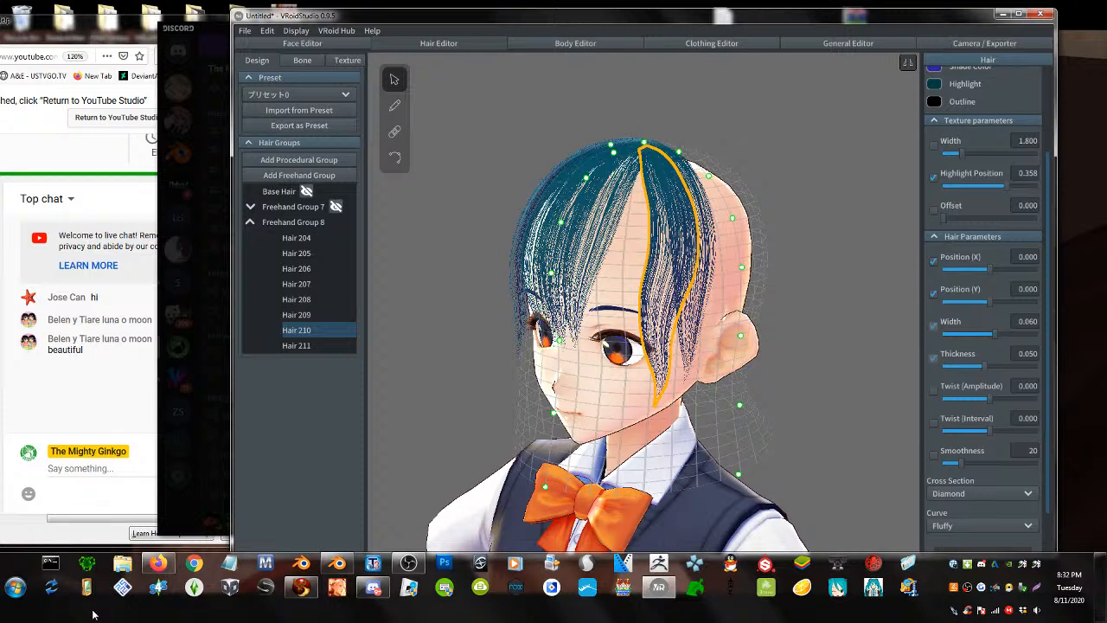
click(634, 164)
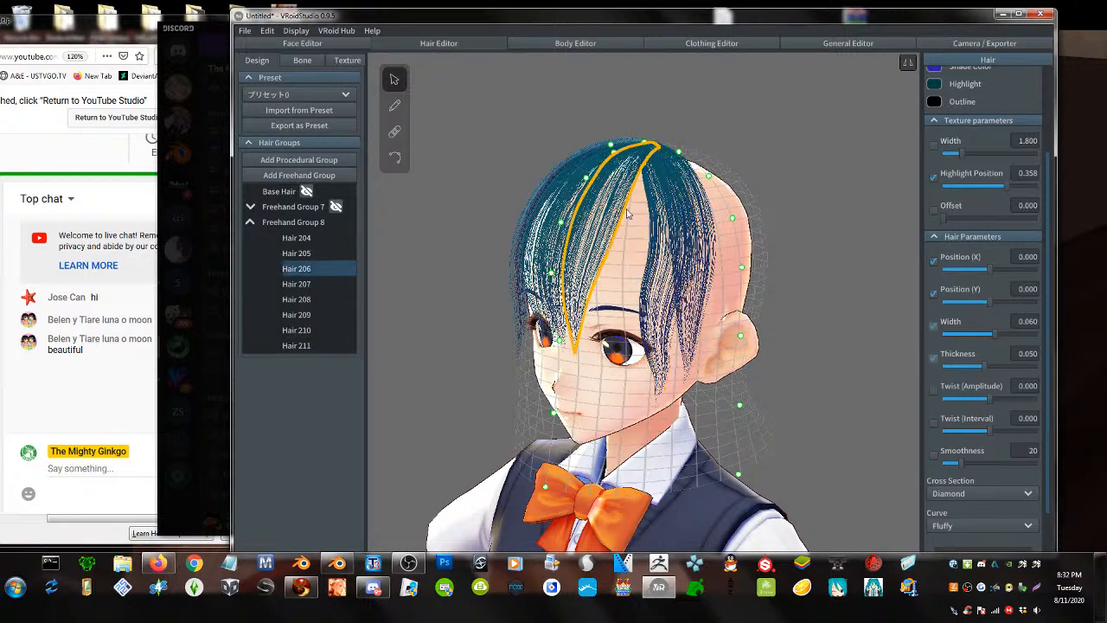
- Brush four more strands from the crown down over the eye in Freehand Group 8
click(394, 104)
mouse_move(640, 151)
mouse_down()
mouse_move(619, 173)
mouse_move(603, 336)
mouse_up()
drag(628, 170, 586, 353)
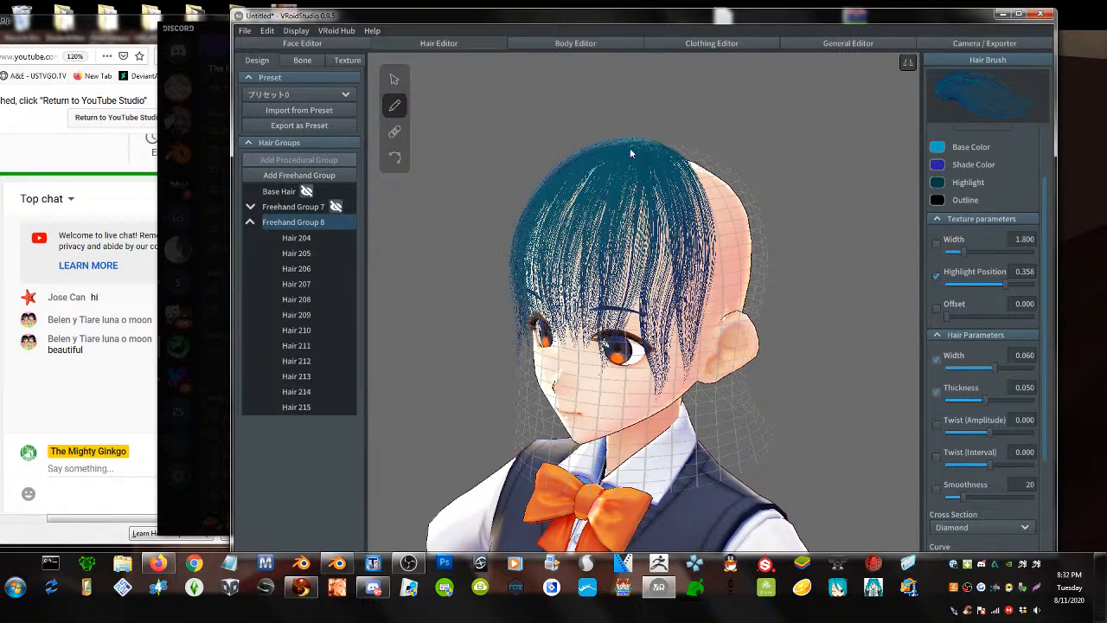
drag(595, 208, 596, 359)
drag(647, 192, 595, 331)
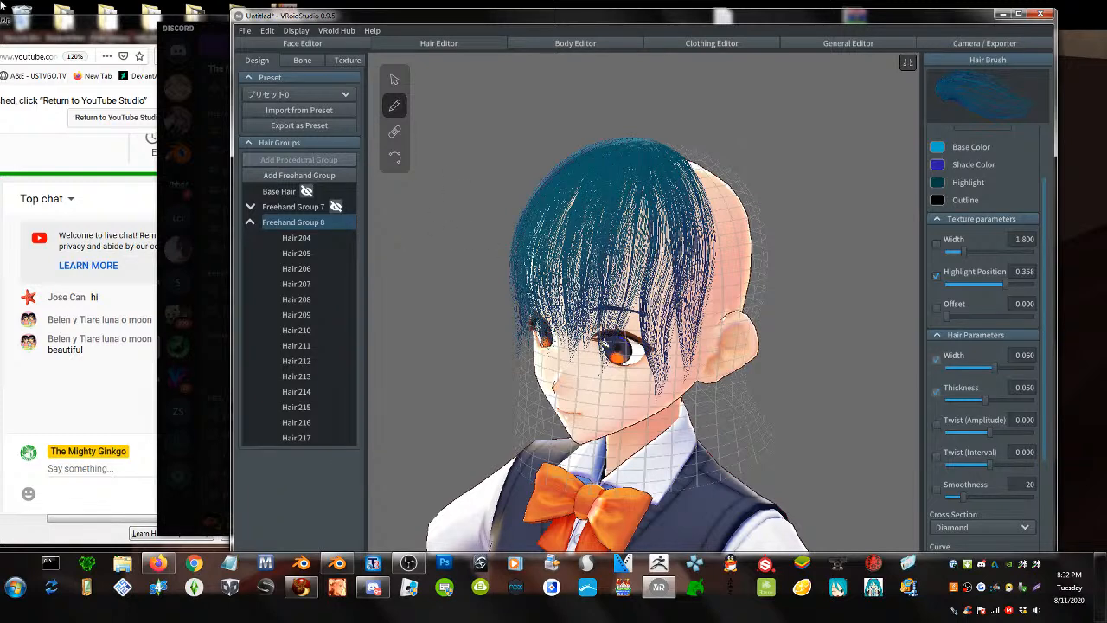
- From a side view, add strands running from the crown down to the neck and past the ear
right_drag(751, 333, 727, 336)
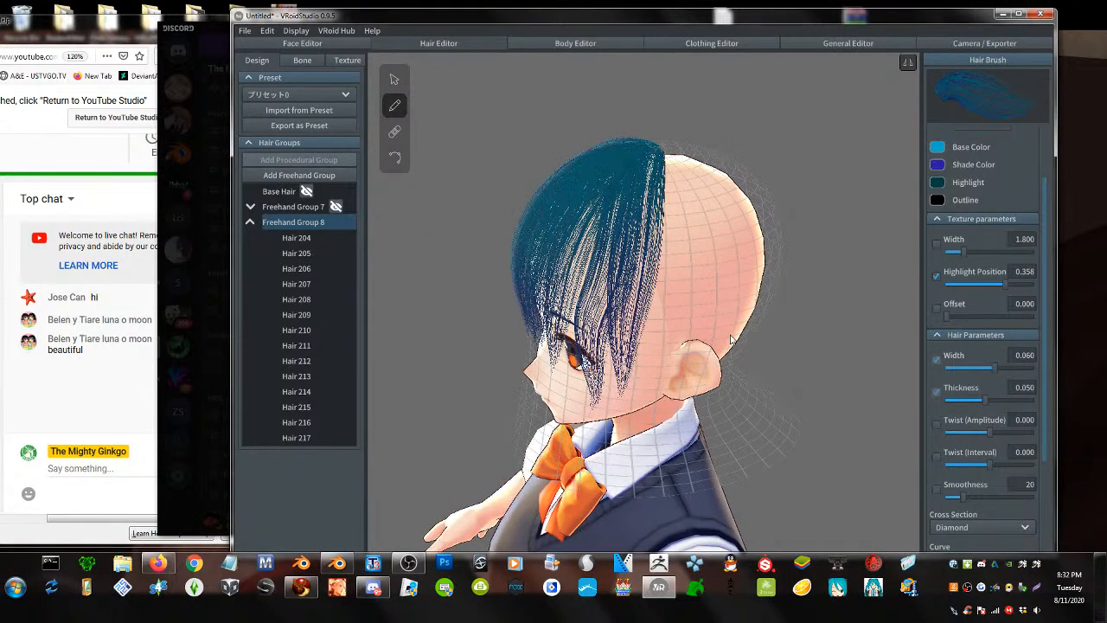
right_drag(662, 327, 631, 314)
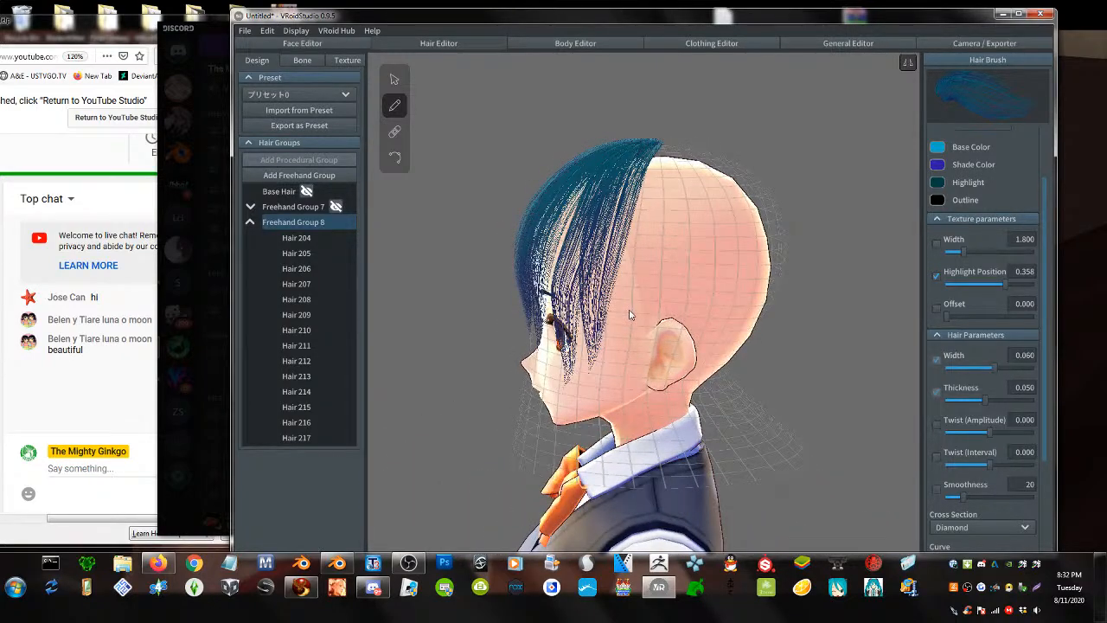
drag(661, 156, 663, 442)
drag(661, 149, 662, 437)
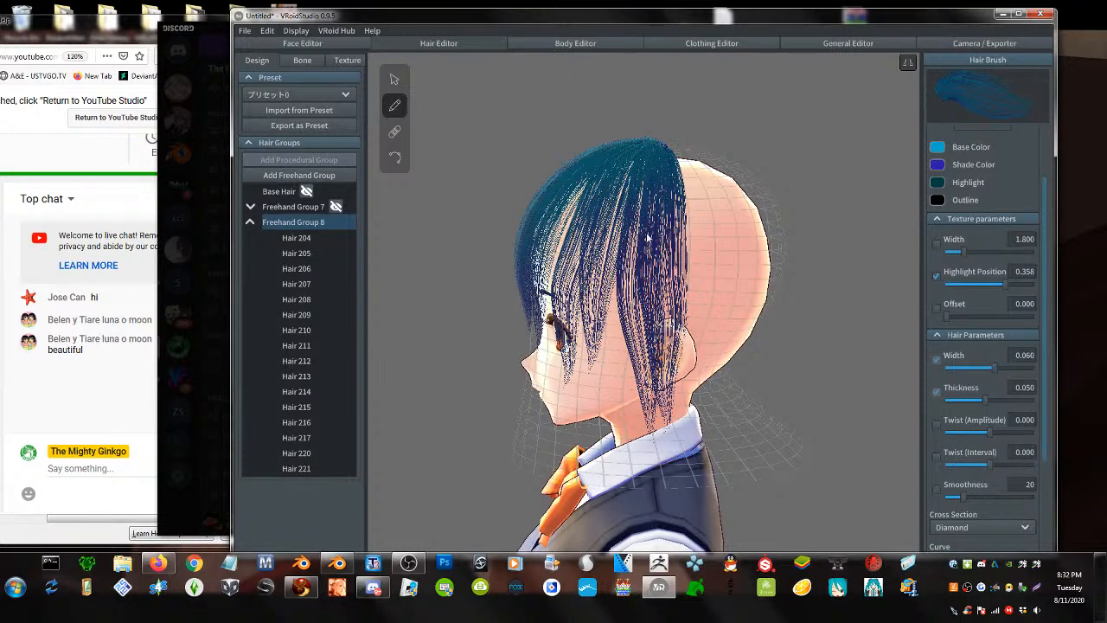
drag(640, 145, 644, 441)
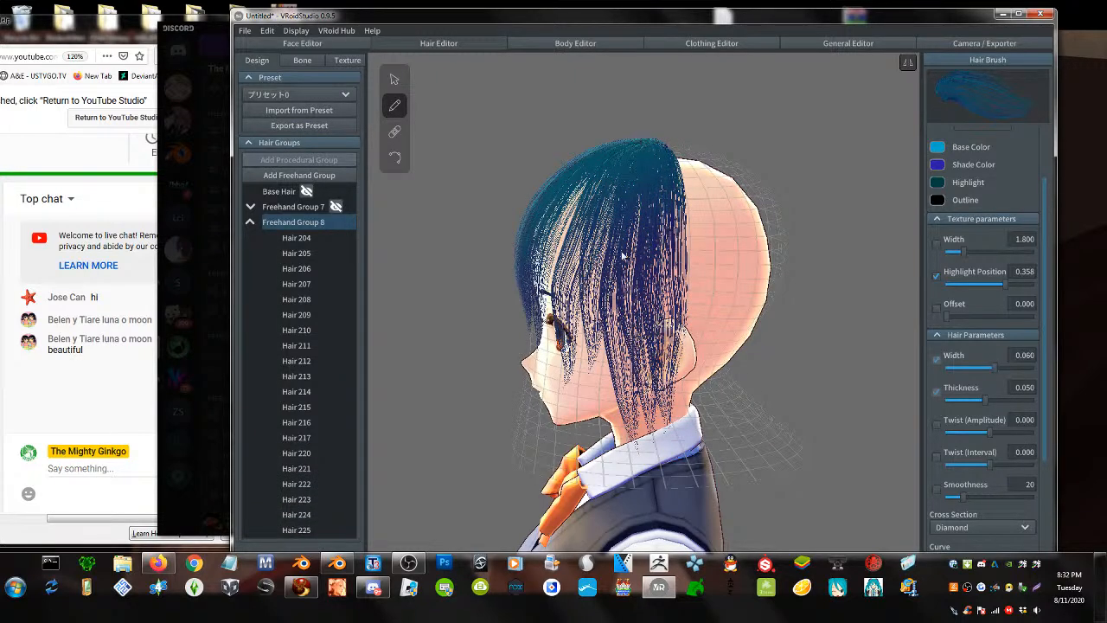
mouse_move(638, 160)
mouse_down()
mouse_move(600, 408)
mouse_move(649, 321)
mouse_move(648, 437)
mouse_up()
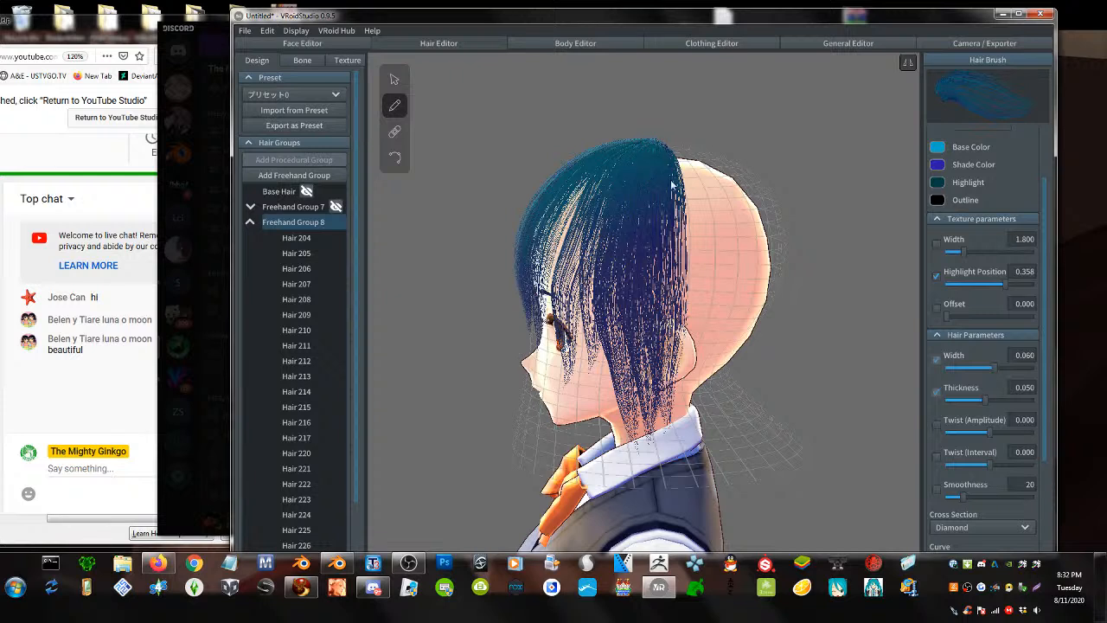
mouse_move(668, 159)
mouse_down()
mouse_move(678, 216)
mouse_move(650, 388)
mouse_up()
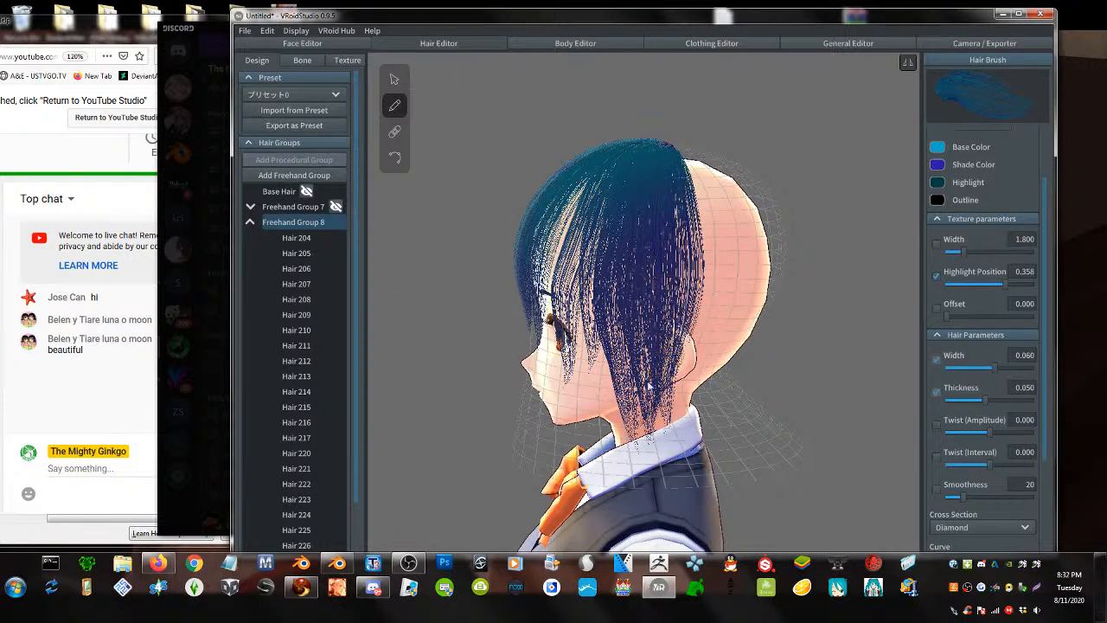
mouse_move(640, 153)
mouse_down()
mouse_move(611, 260)
mouse_move(607, 407)
mouse_up()
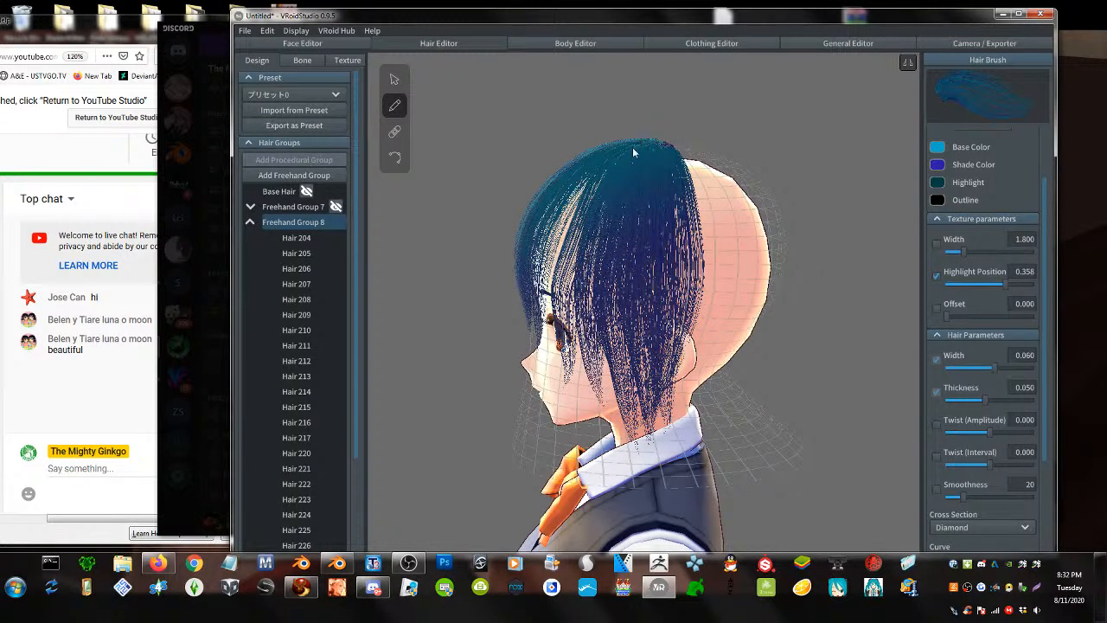
drag(612, 176, 581, 375)
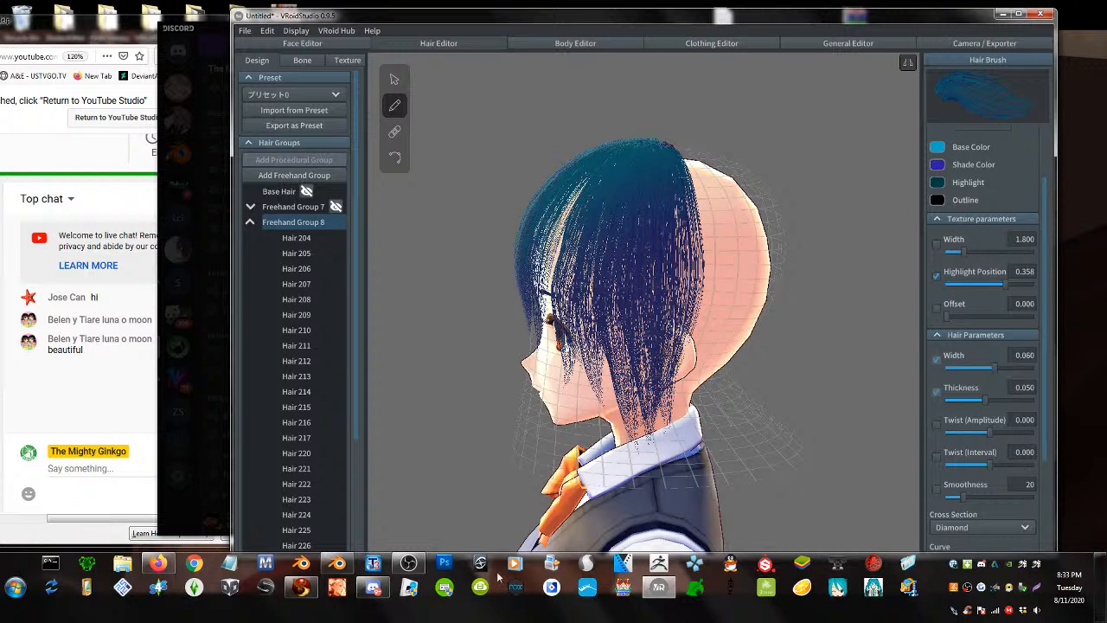
- Undo strands back to Hair 209, check the live chat, then return to VRoid Studio
key(ctrl+z)
key(ctrl+z)
key(ctrl+z)
key(ctrl+z)
key(ctrl+z)
key(ctrl+z)
key(ctrl+z)
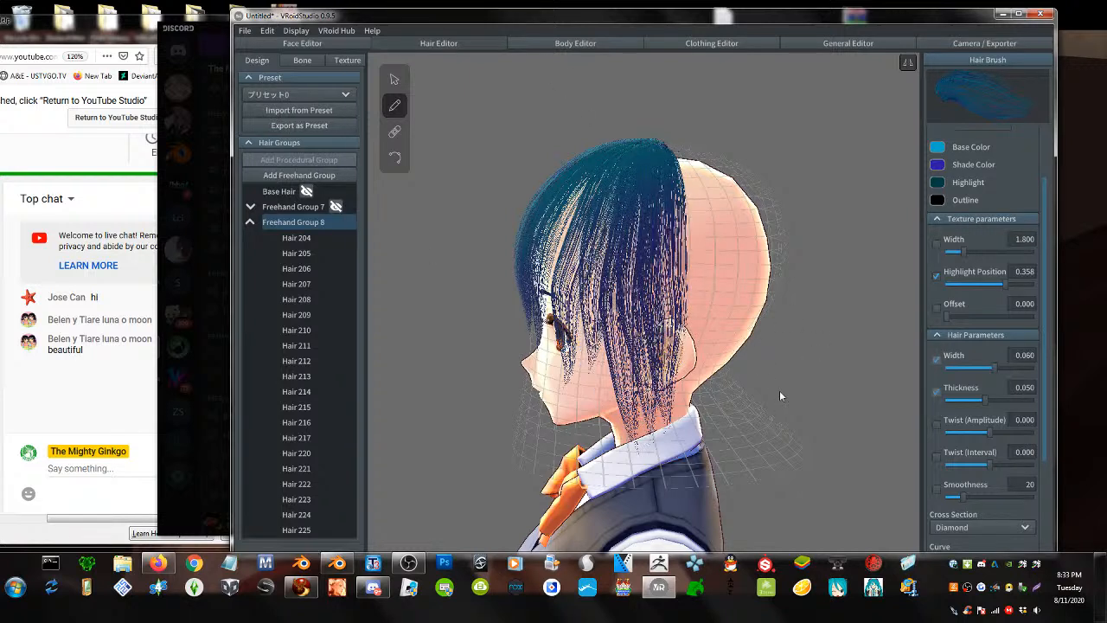
key(ctrl+z)
key(ctrl+z)
key(ctrl+z)
key(ctrl+z)
key(ctrl+z)
key(ctrl+z)
key(ctrl+z)
key(ctrl+z)
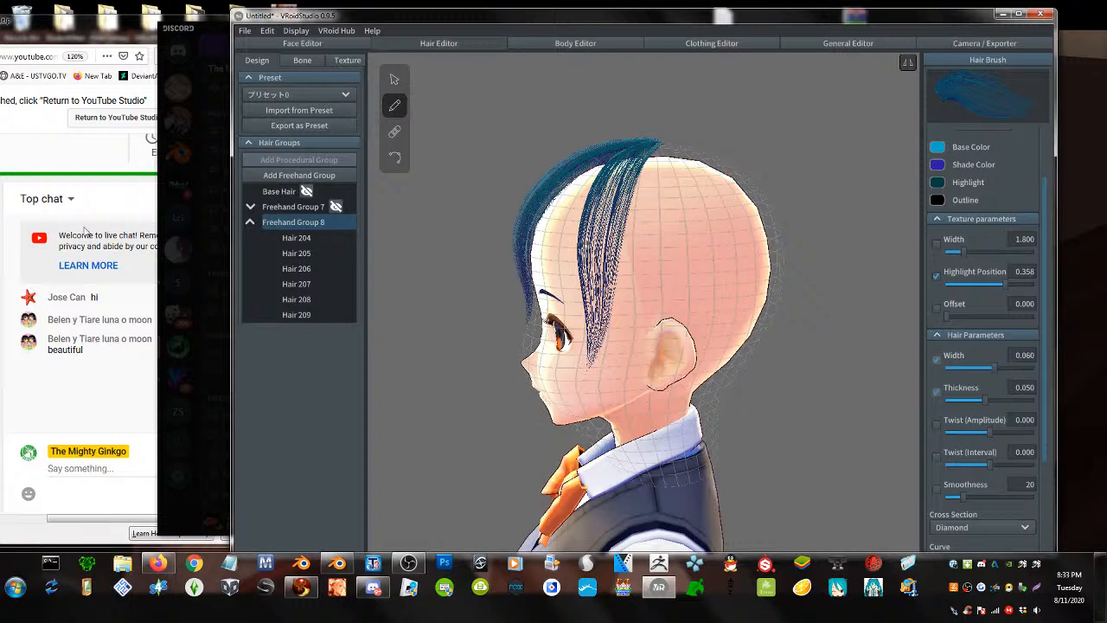
click(134, 204)
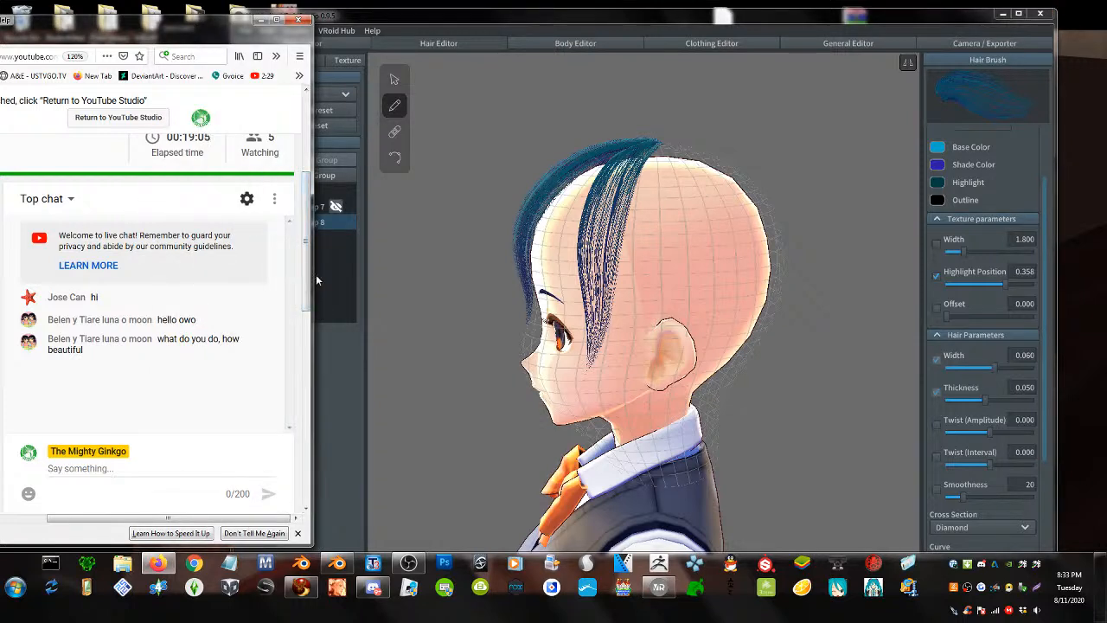
scroll(306, 277, up, 2)
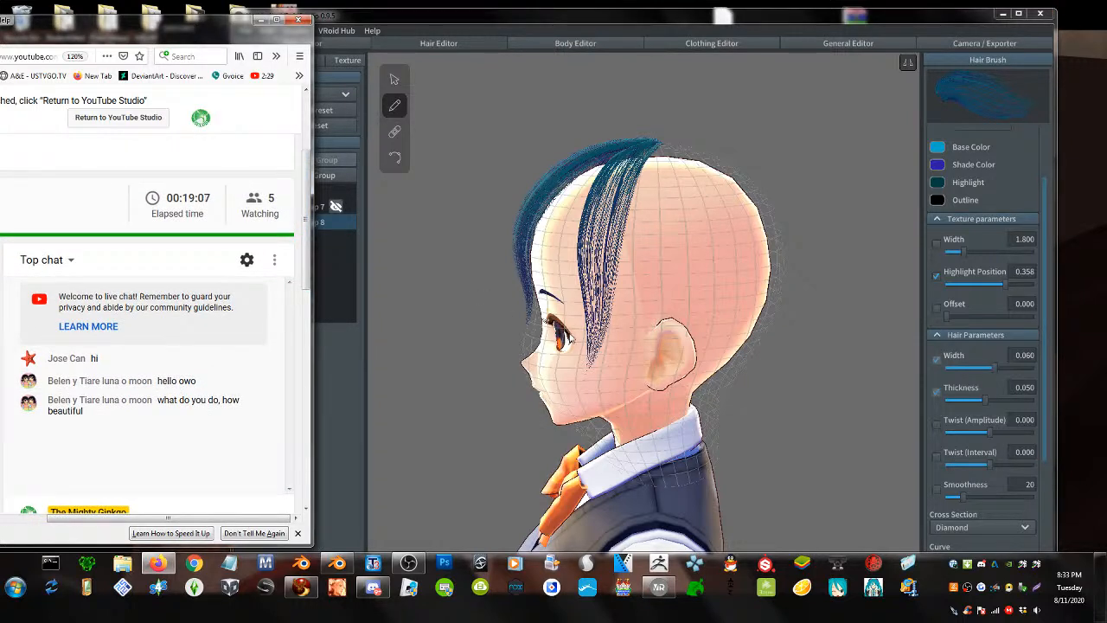
click(392, 107)
- Drag Hair 208's guide points so it curves along the side of the head to the neck
click(394, 80)
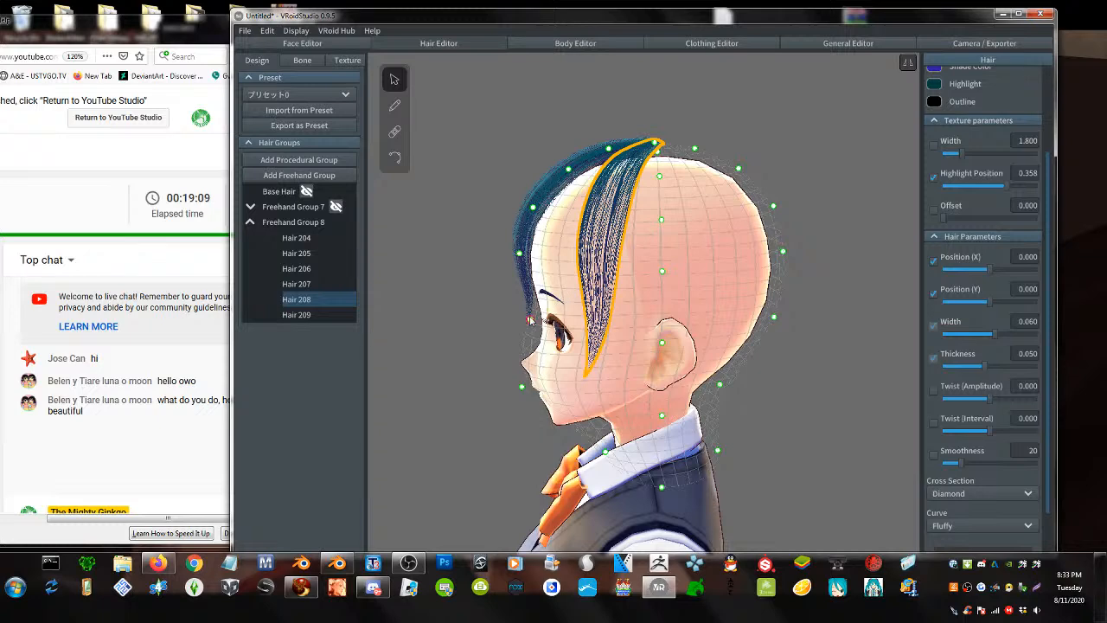
drag(522, 317, 506, 320)
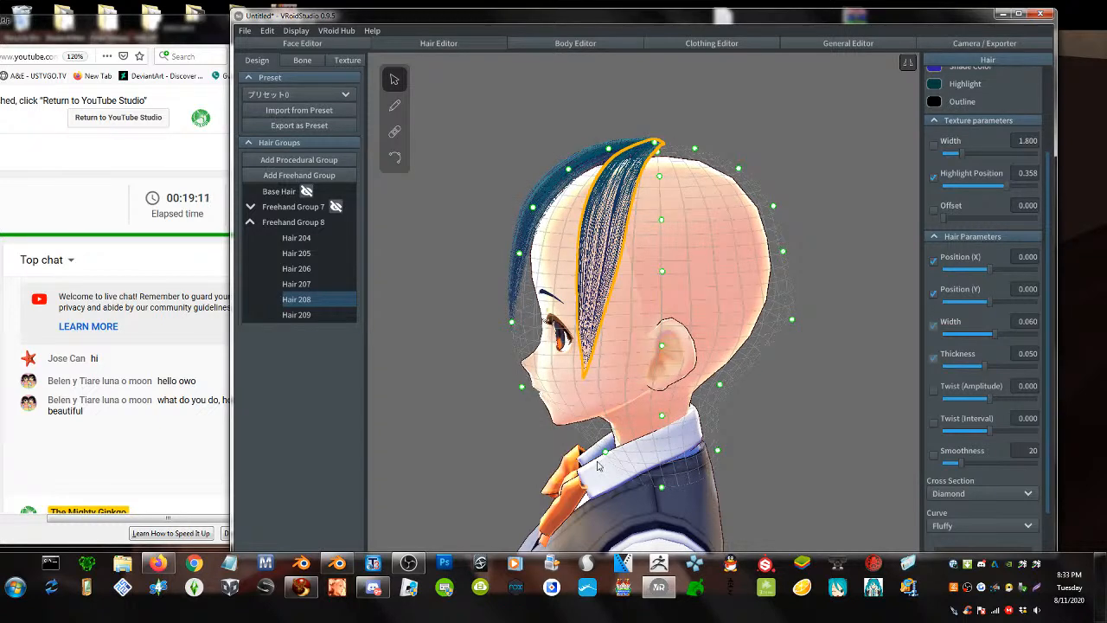
drag(604, 455, 723, 484)
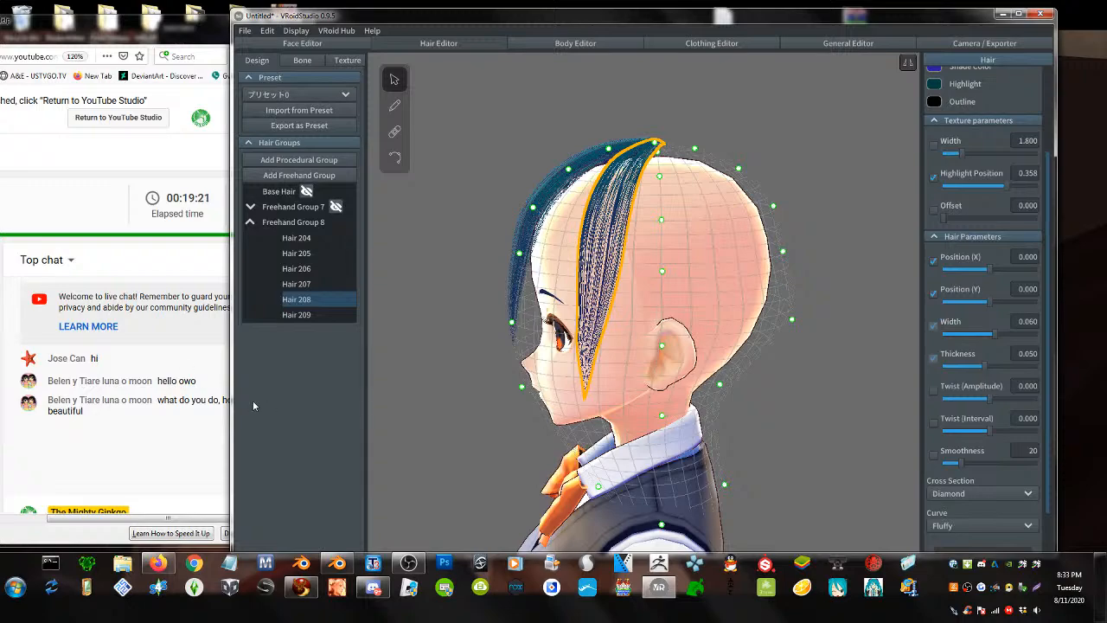
- Narrow the editor window beside the live chat and orbit to an angled left profile
drag(233, 410, 309, 430)
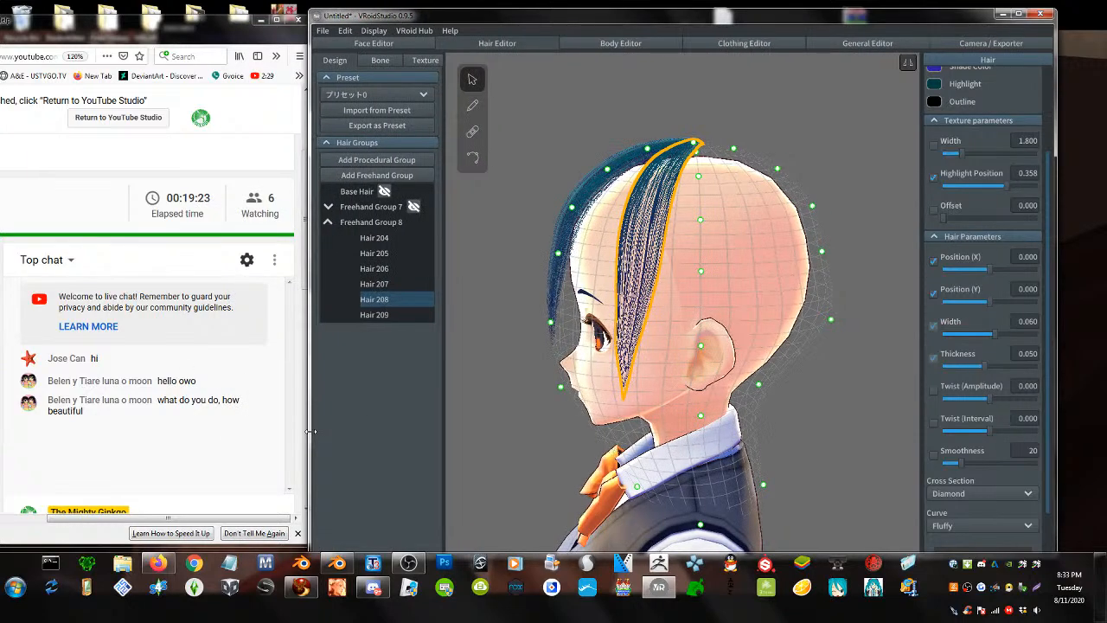
scroll(540, 414, up, 2)
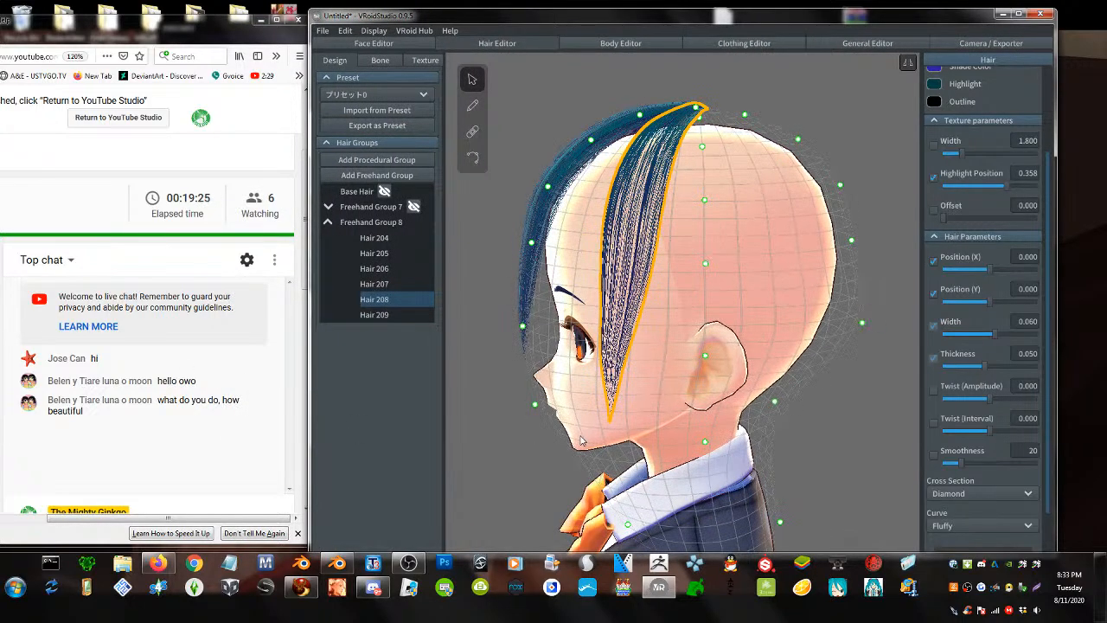
scroll(581, 440, down, 1)
mouse_move(584, 439)
right_down()
mouse_move(735, 447)
mouse_move(709, 472)
mouse_move(576, 449)
right_up()
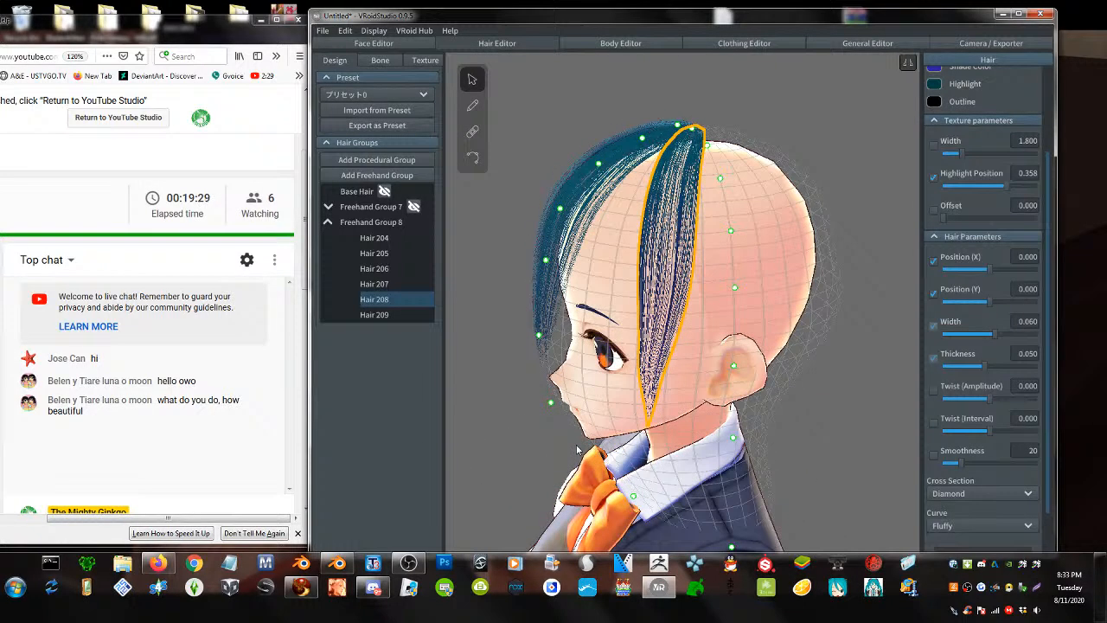
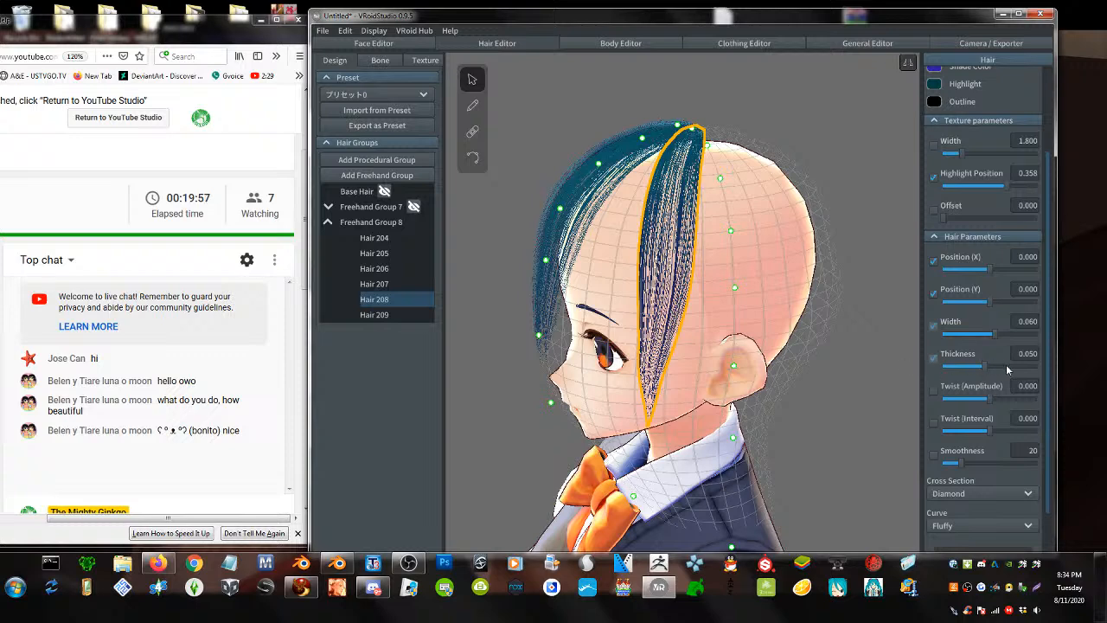
- Set Hair 208's Width to 0.100 and Thickness to 0.100
drag(994, 335, 1063, 345)
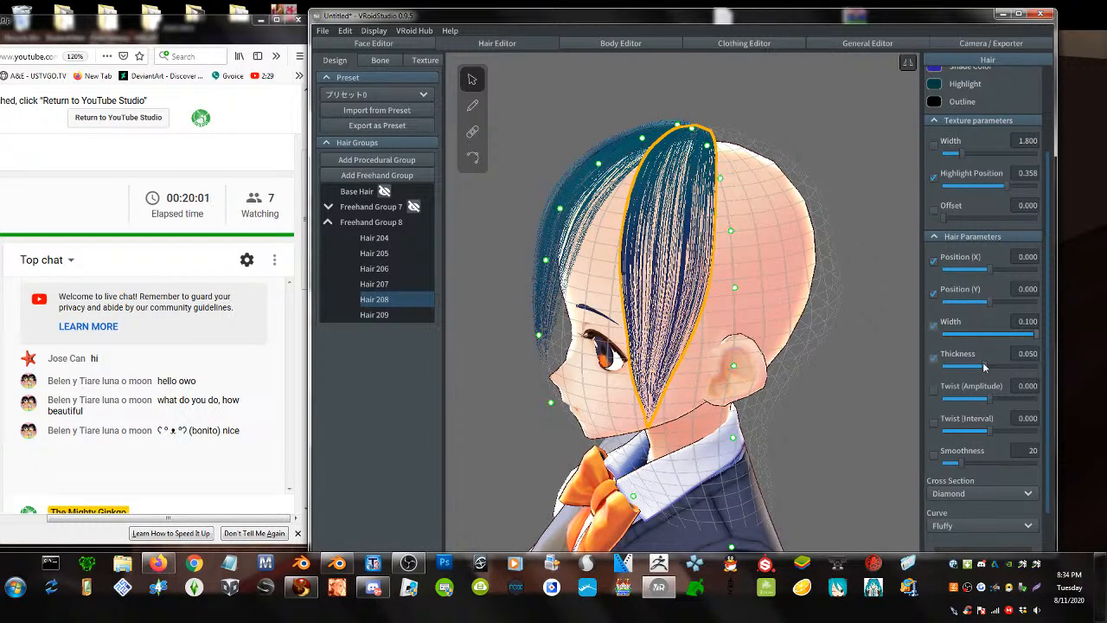
drag(990, 366, 1082, 376)
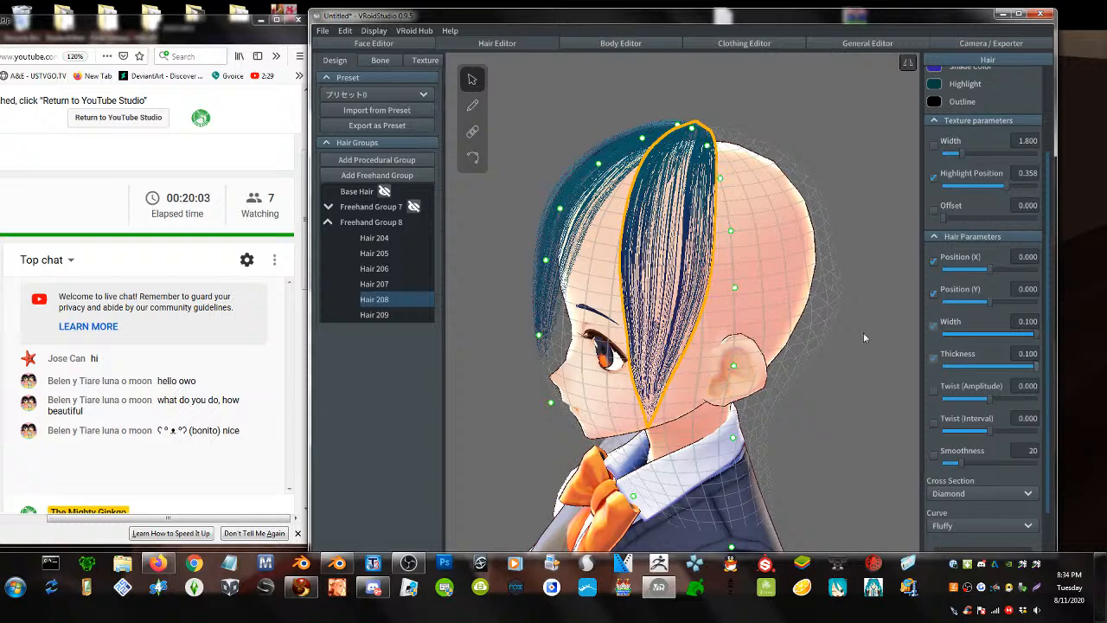
- With the Brush, paint blue strands down the side and back of the head
click(472, 105)
mouse_move(718, 131)
mouse_down()
mouse_move(725, 243)
mouse_move(700, 496)
mouse_up()
drag(735, 148, 769, 458)
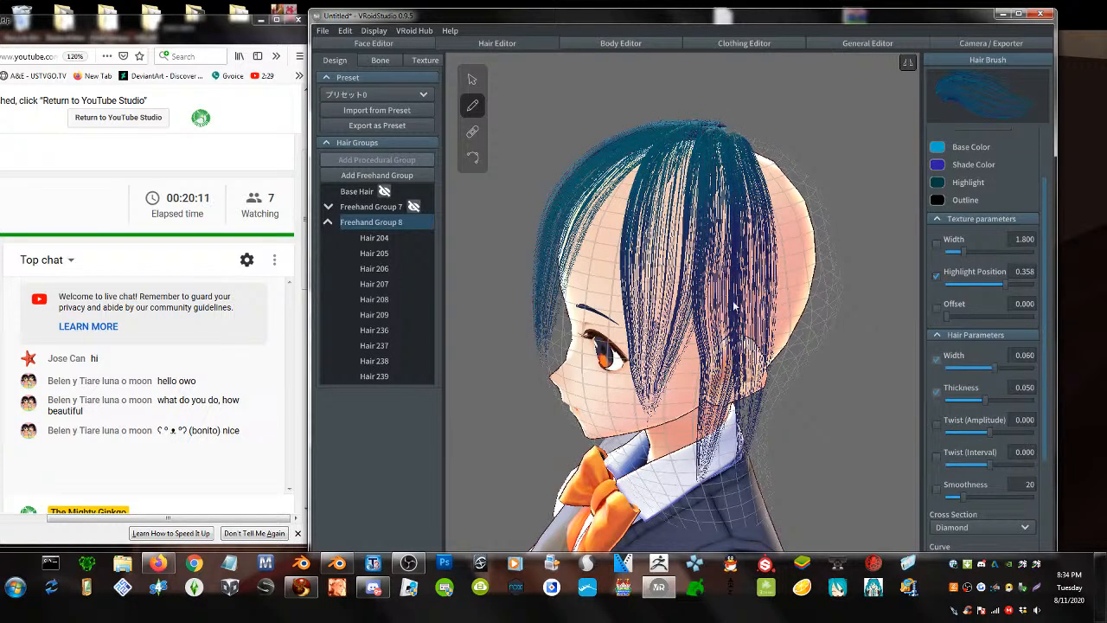
drag(733, 140, 751, 458)
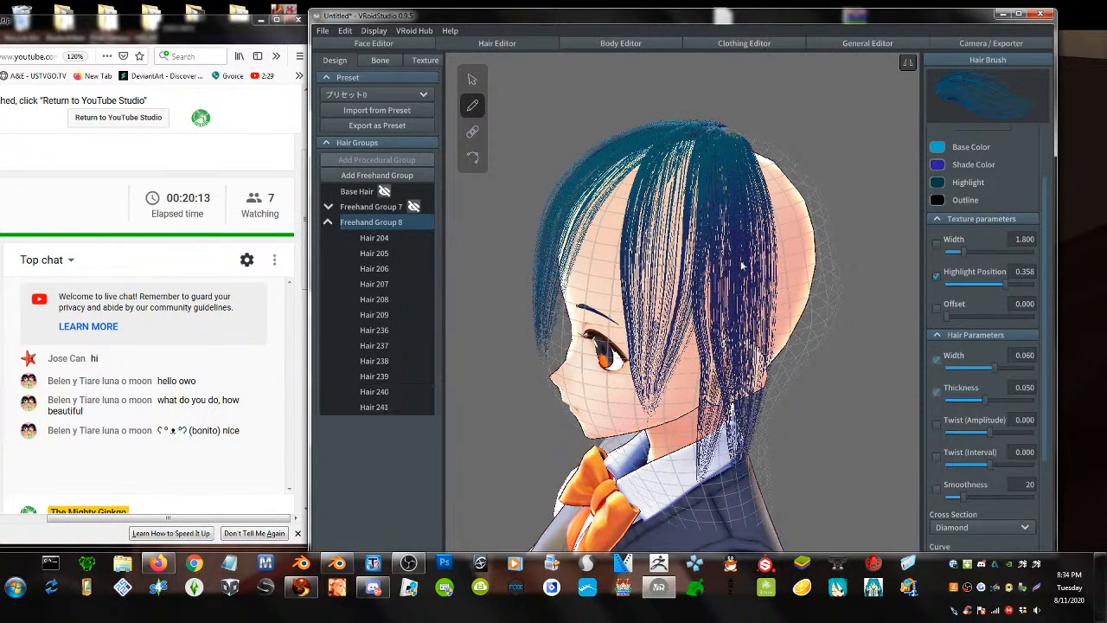
drag(740, 135, 770, 458)
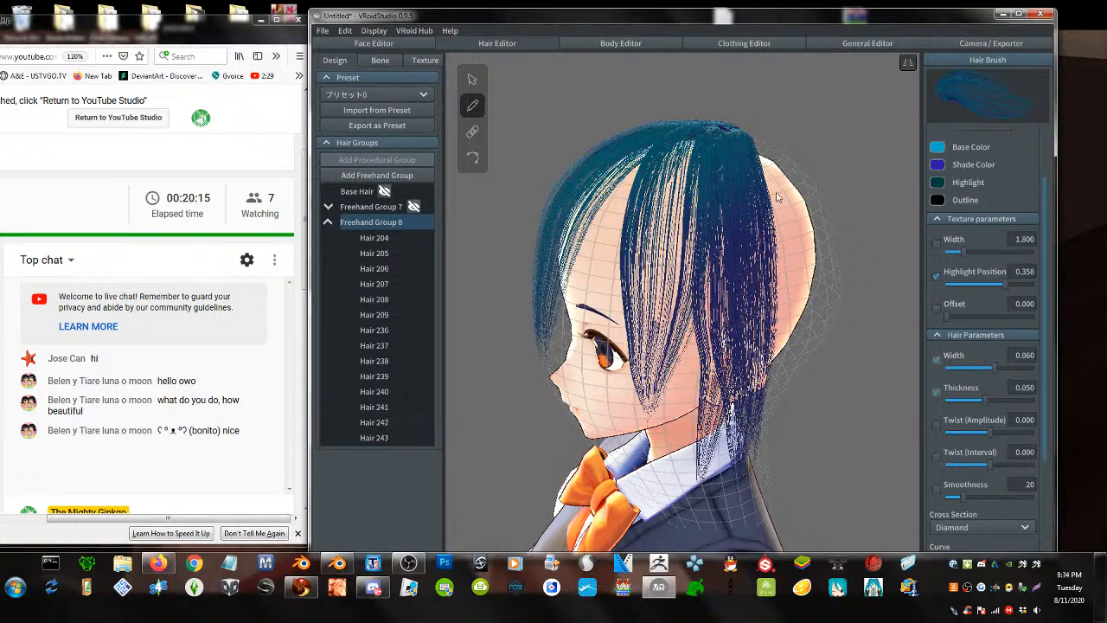
drag(760, 149, 780, 458)
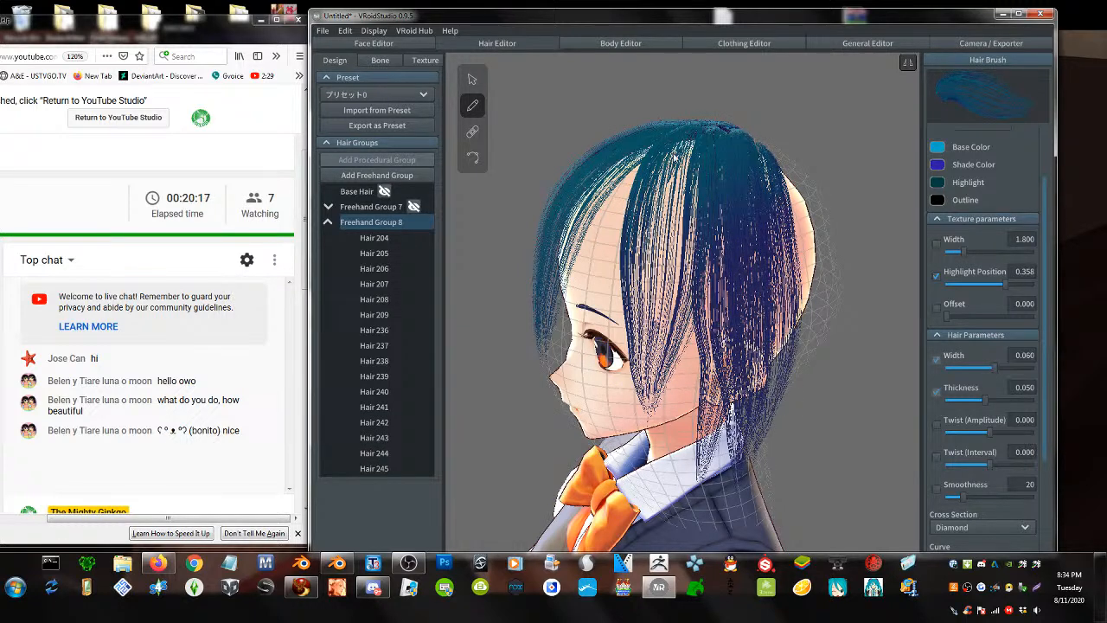
mouse_move(650, 152)
mouse_down()
mouse_move(629, 363)
mouse_move(641, 387)
mouse_up()
mouse_move(690, 145)
mouse_down()
mouse_move(667, 432)
mouse_move(705, 152)
mouse_move(680, 212)
mouse_move(672, 436)
mouse_up()
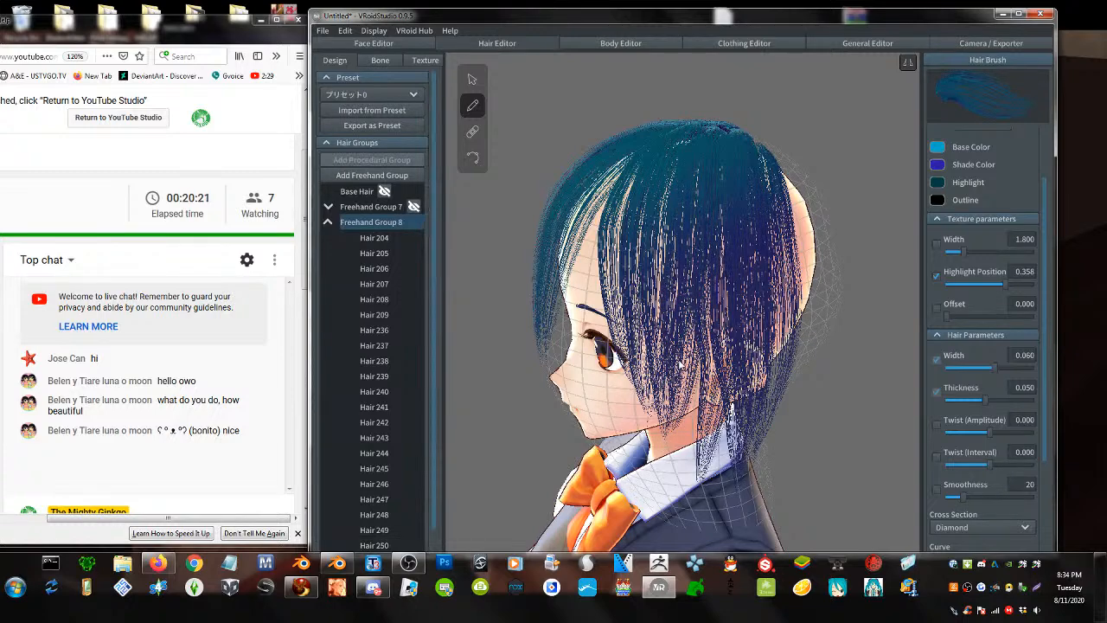
- From the rear view, fill the bare gap on the back with strands reaching the collar
right_drag(680, 366, 642, 367)
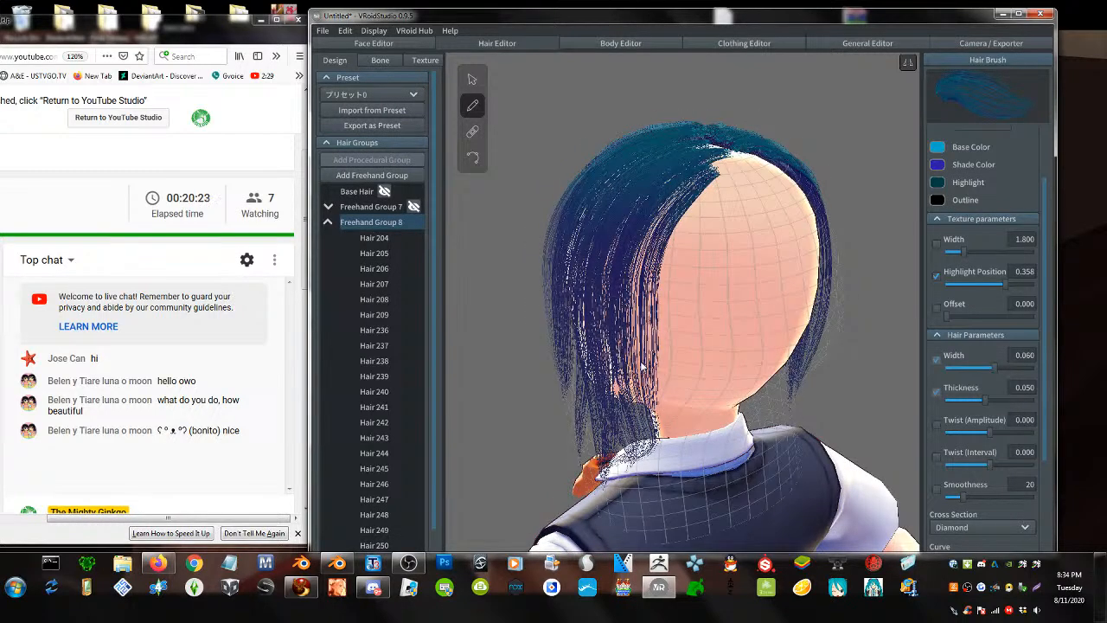
drag(723, 151, 706, 467)
mouse_move(708, 160)
mouse_down()
mouse_move(676, 465)
mouse_move(687, 172)
mouse_move(659, 450)
mouse_up()
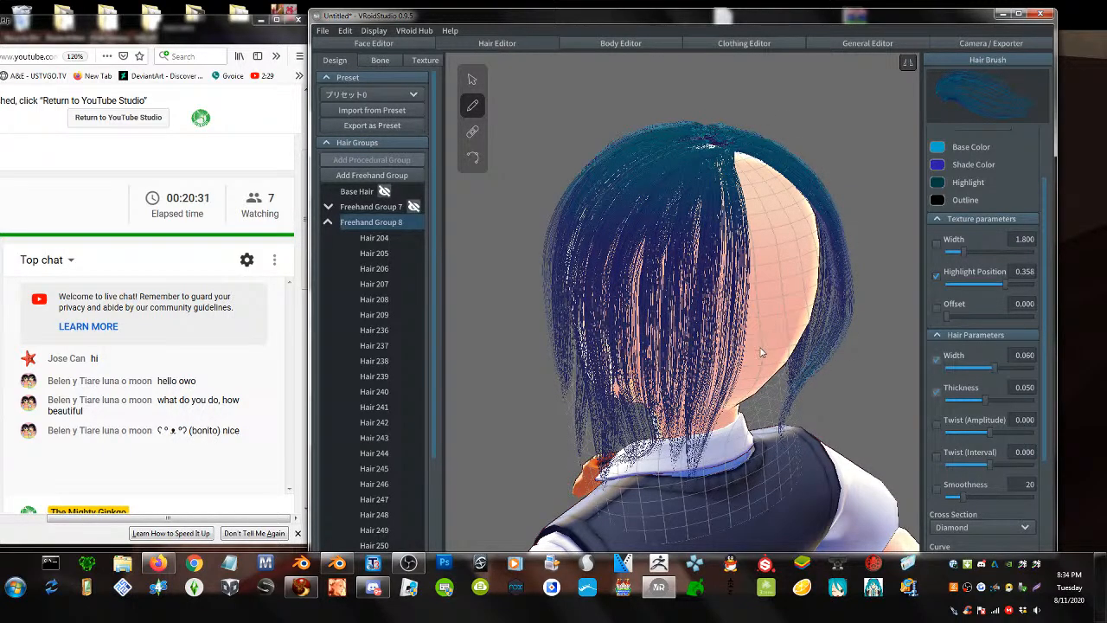
right_drag(761, 352, 824, 342)
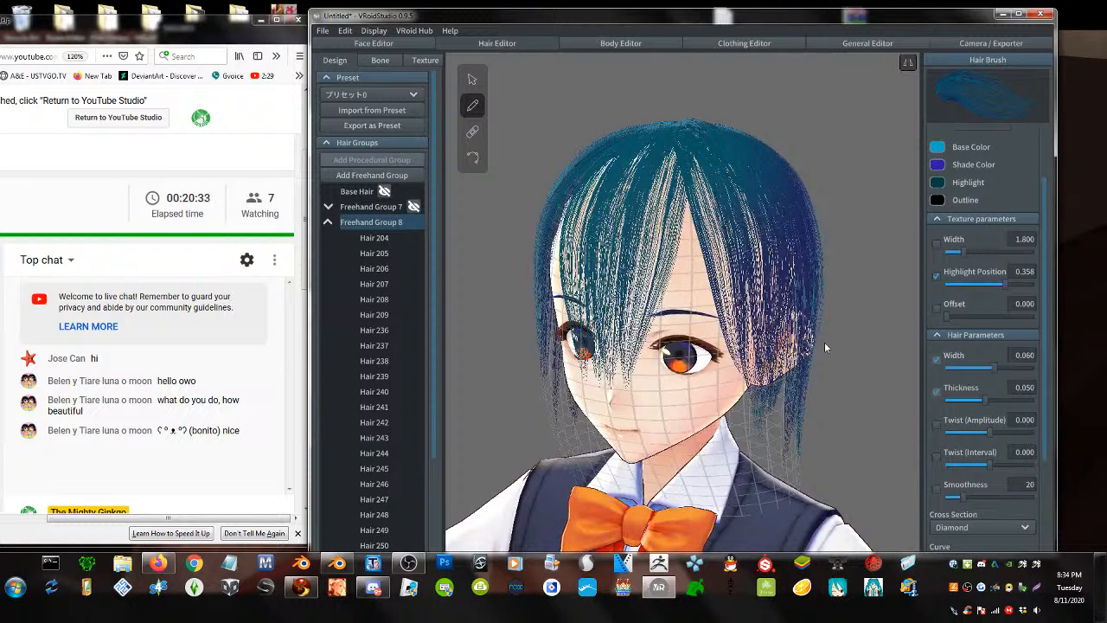
- Collapse Freehand Group 8's strand list and hide the whole group
click(381, 223)
click(330, 223)
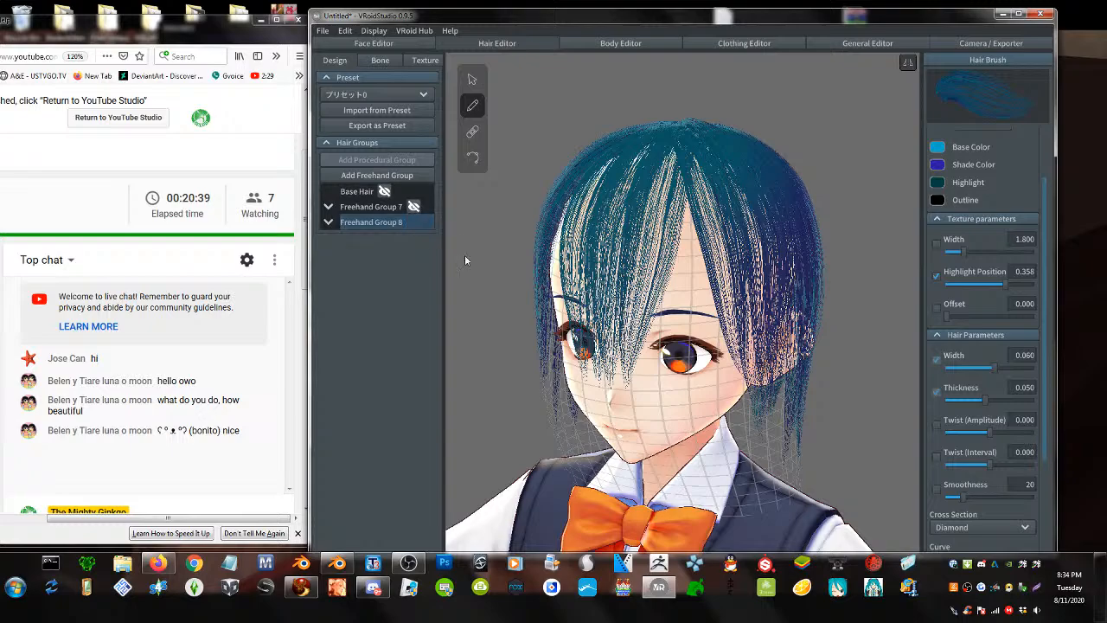
right_drag(605, 242, 717, 234)
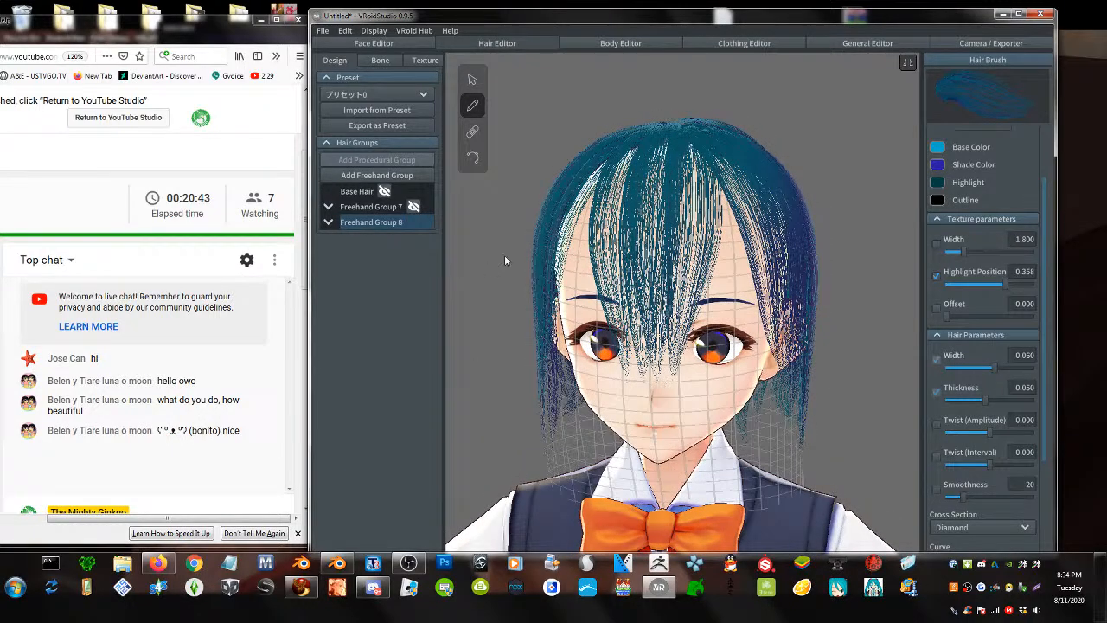
mouse_move(372, 226)
click(413, 224)
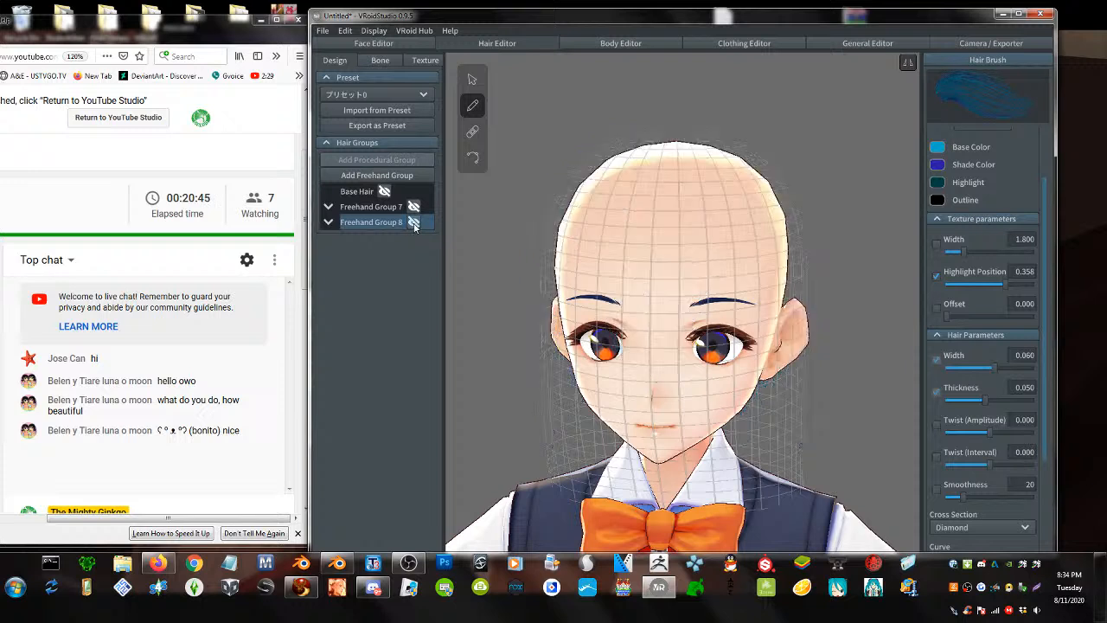
- Add Freehand Group 9 and set its strand curve to Straight
click(376, 174)
scroll(1018, 437, down, 3)
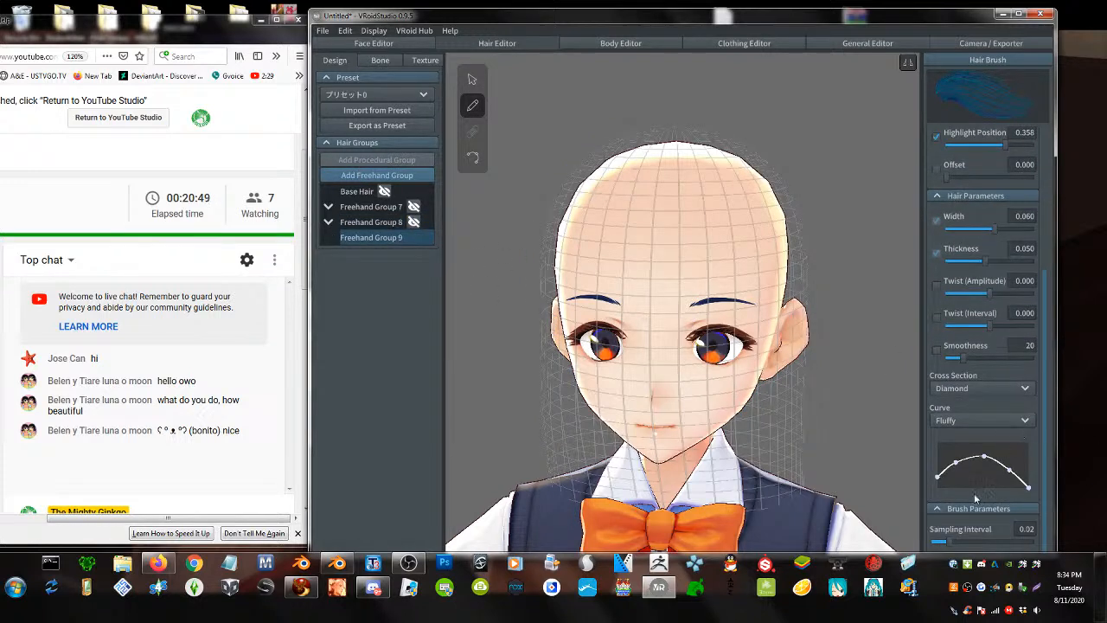
click(956, 421)
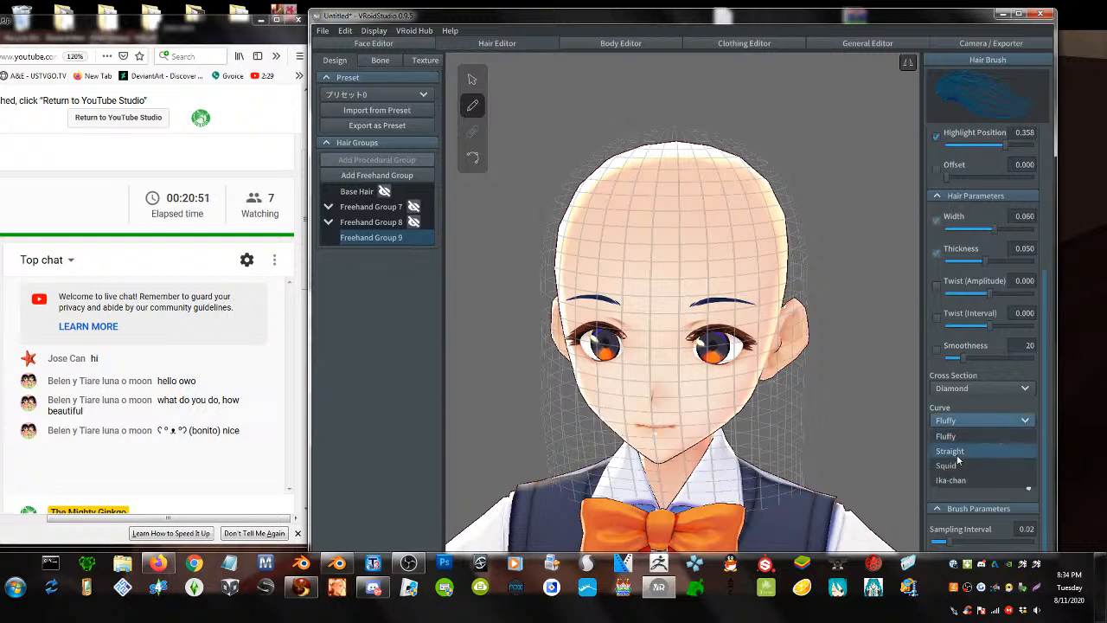
click(956, 451)
- Paint fringe strands over the forehead from a three-quarter view
right_drag(769, 346, 749, 350)
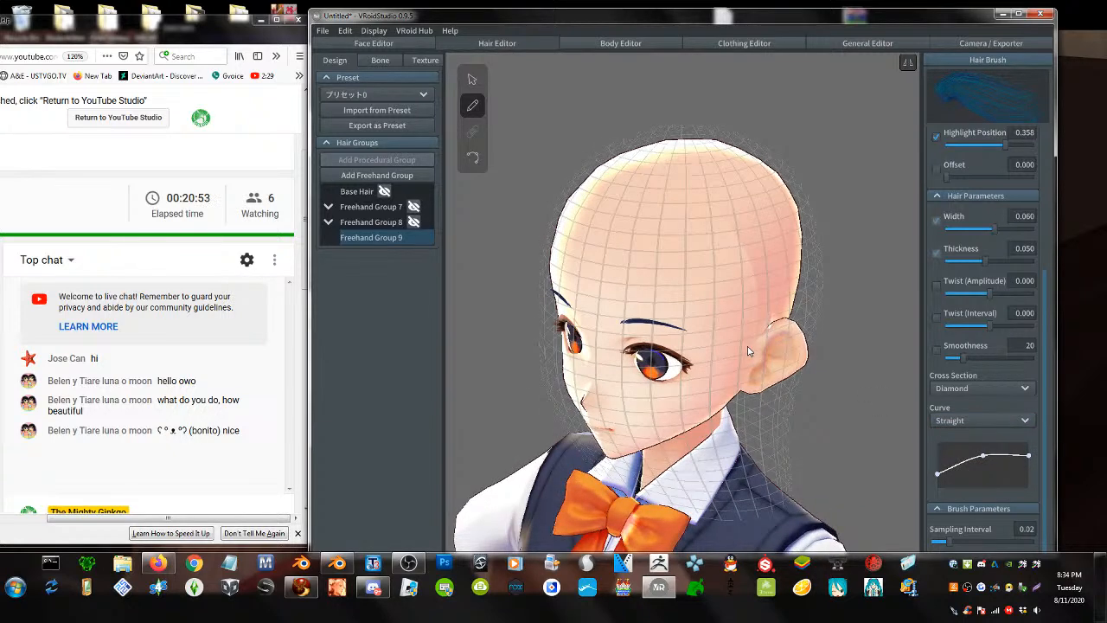
mouse_move(680, 138)
mouse_down()
mouse_move(693, 314)
mouse_move(535, 290)
mouse_up()
mouse_move(659, 138)
mouse_down()
mouse_move(678, 182)
mouse_move(669, 363)
mouse_up()
drag(713, 136, 735, 415)
drag(718, 143, 722, 312)
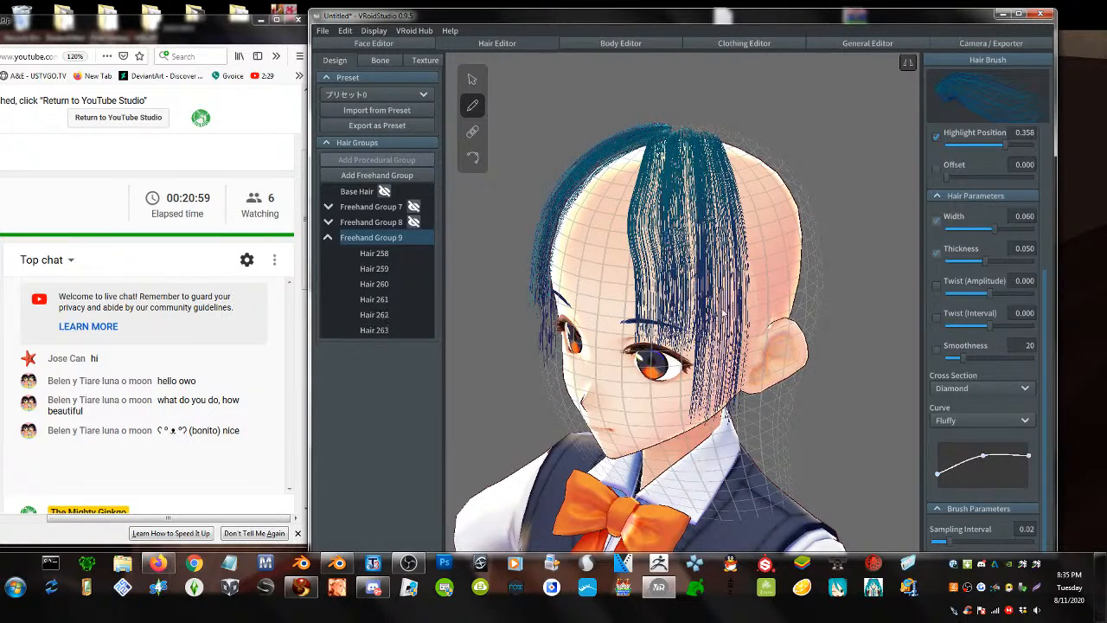
drag(687, 137, 687, 437)
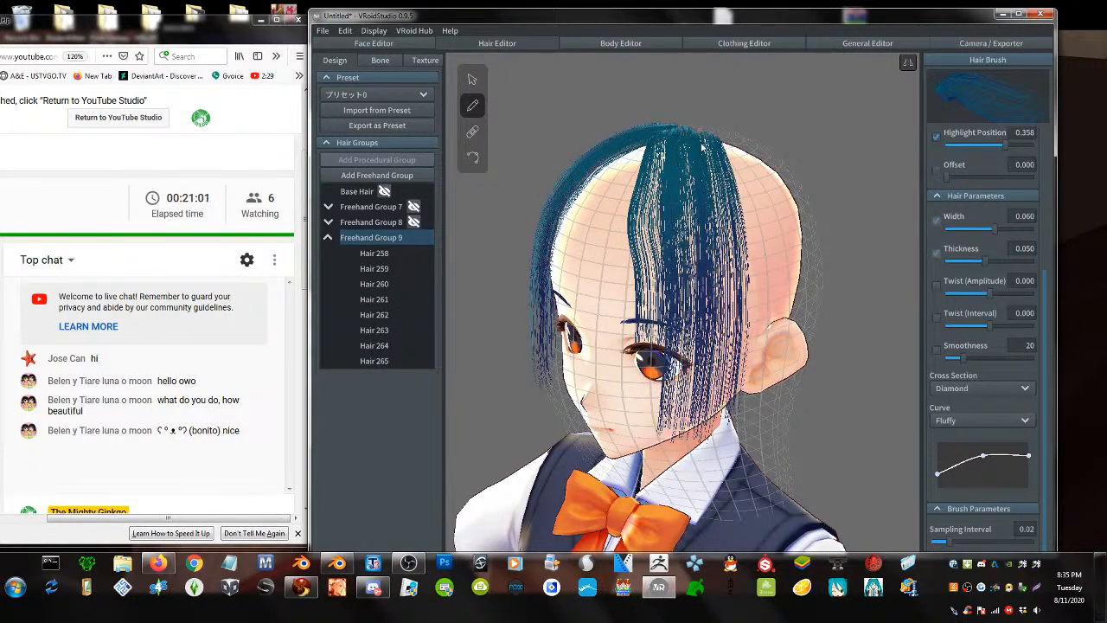
mouse_move(702, 143)
mouse_down()
mouse_move(725, 313)
mouse_move(698, 418)
mouse_up()
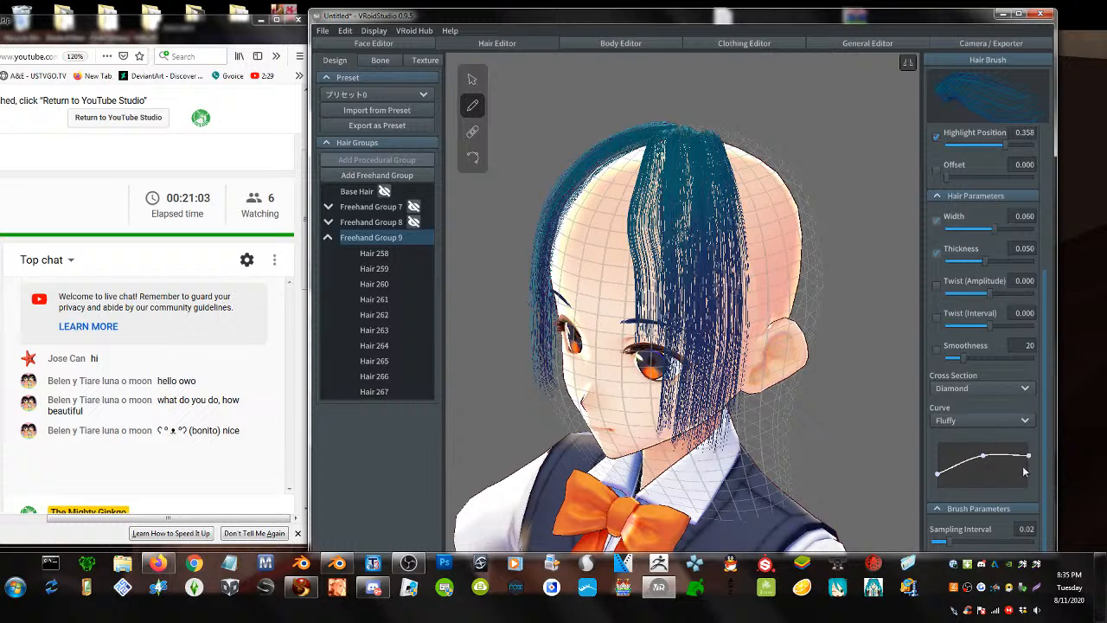
- Taper the strand thickness at the tip and paint strands over the head's centre and right
drag(1028, 456, 987, 447)
drag(685, 148, 689, 425)
mouse_move(704, 141)
mouse_down()
mouse_move(729, 338)
mouse_move(689, 424)
mouse_up()
- Paint strands from the crown down the side and back to the neck
right_drag(683, 384, 659, 381)
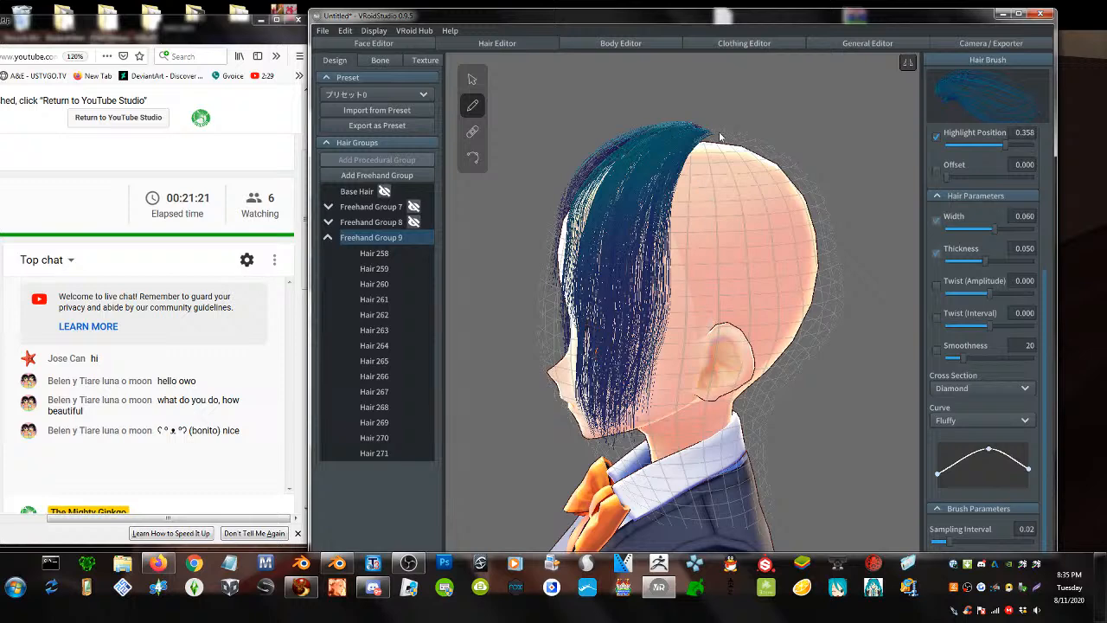
mouse_move(725, 137)
mouse_down()
mouse_move(716, 432)
mouse_move(707, 149)
mouse_move(716, 454)
mouse_up()
drag(707, 141, 718, 457)
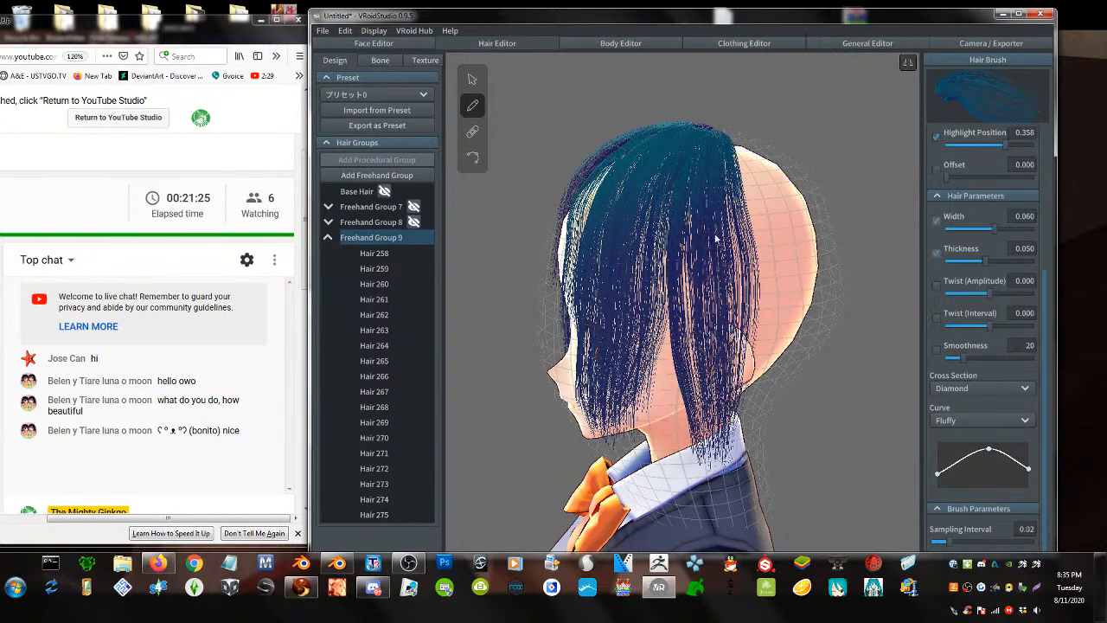
drag(721, 135, 735, 436)
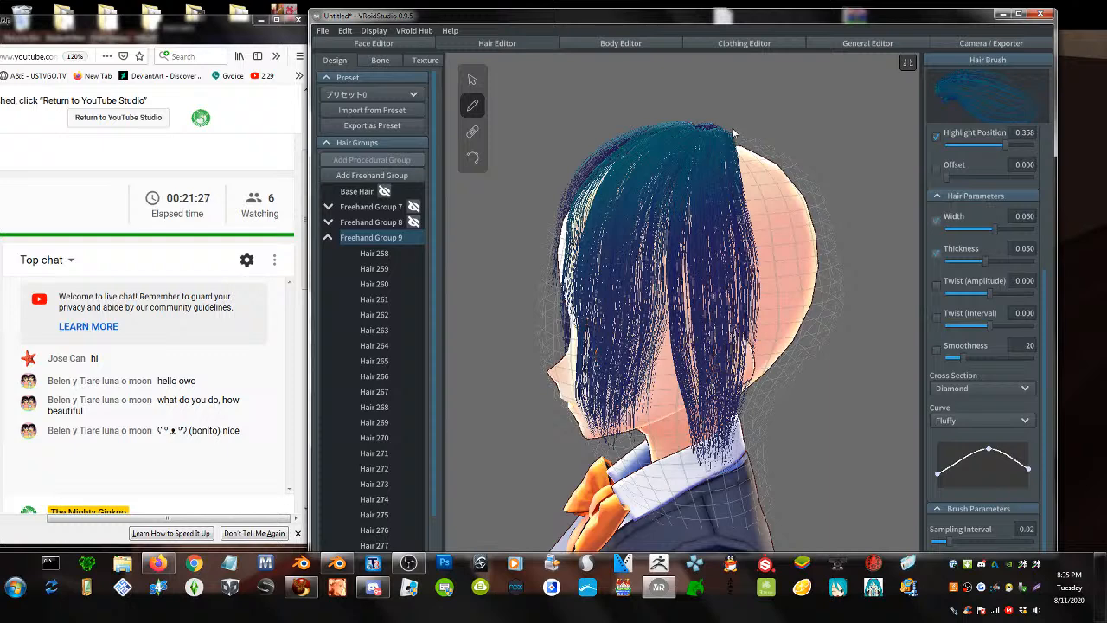
mouse_move(733, 132)
mouse_down()
mouse_move(754, 380)
mouse_move(774, 459)
mouse_up()
drag(695, 143, 670, 458)
mouse_move(696, 135)
mouse_down()
mouse_move(664, 290)
mouse_move(689, 471)
mouse_up()
- Cover the bare left, centre and right strips at the back with strands
mouse_move(703, 138)
mouse_down()
mouse_move(691, 342)
mouse_move(714, 462)
mouse_up()
right_drag(632, 284, 762, 296)
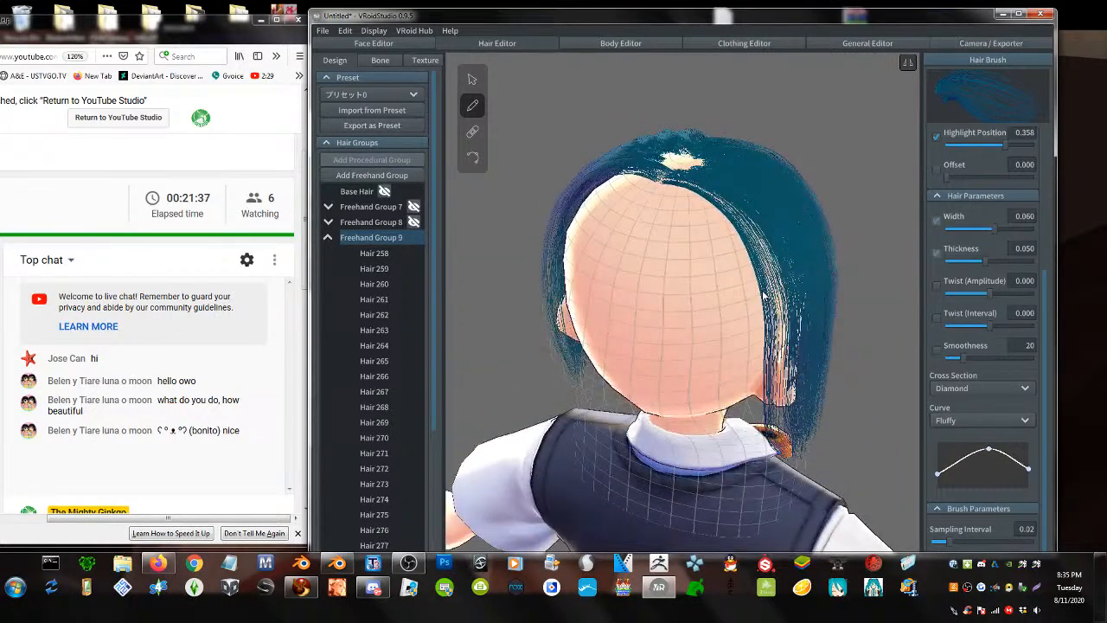
drag(657, 185, 672, 475)
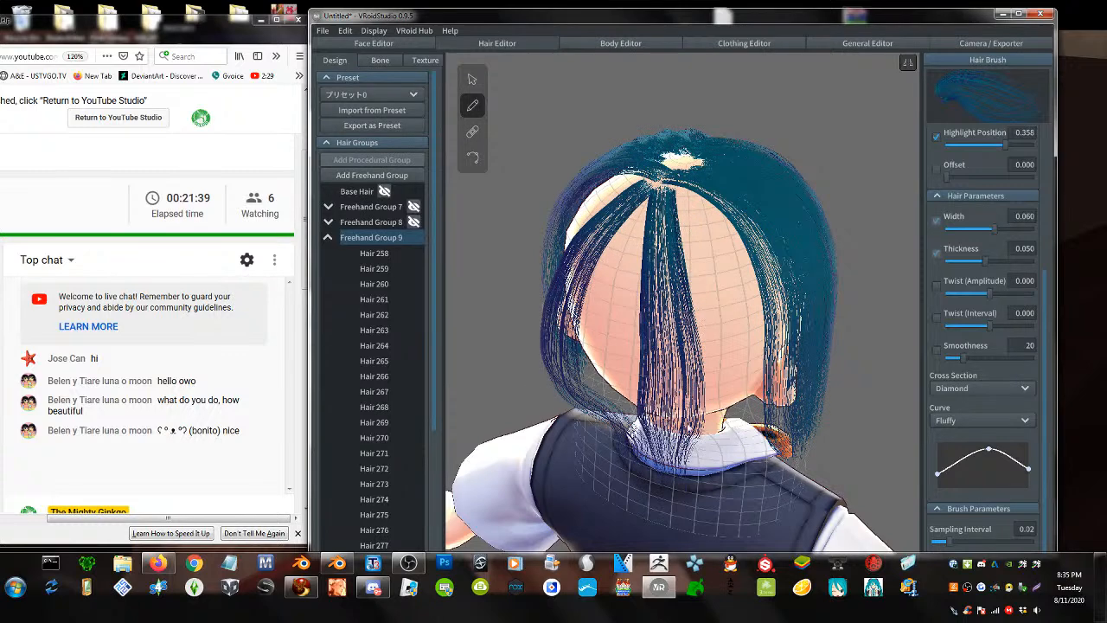
drag(680, 191, 714, 463)
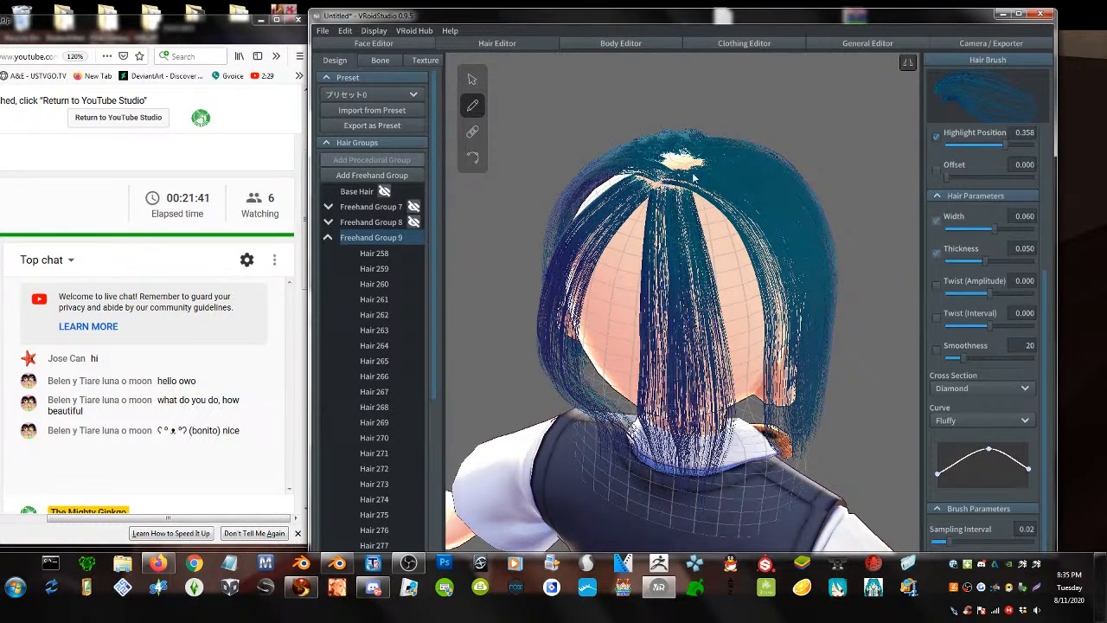
drag(695, 178, 728, 451)
drag(680, 164, 718, 440)
drag(670, 164, 622, 467)
mouse_move(679, 160)
mouse_down()
mouse_move(647, 248)
mouse_move(643, 497)
mouse_up()
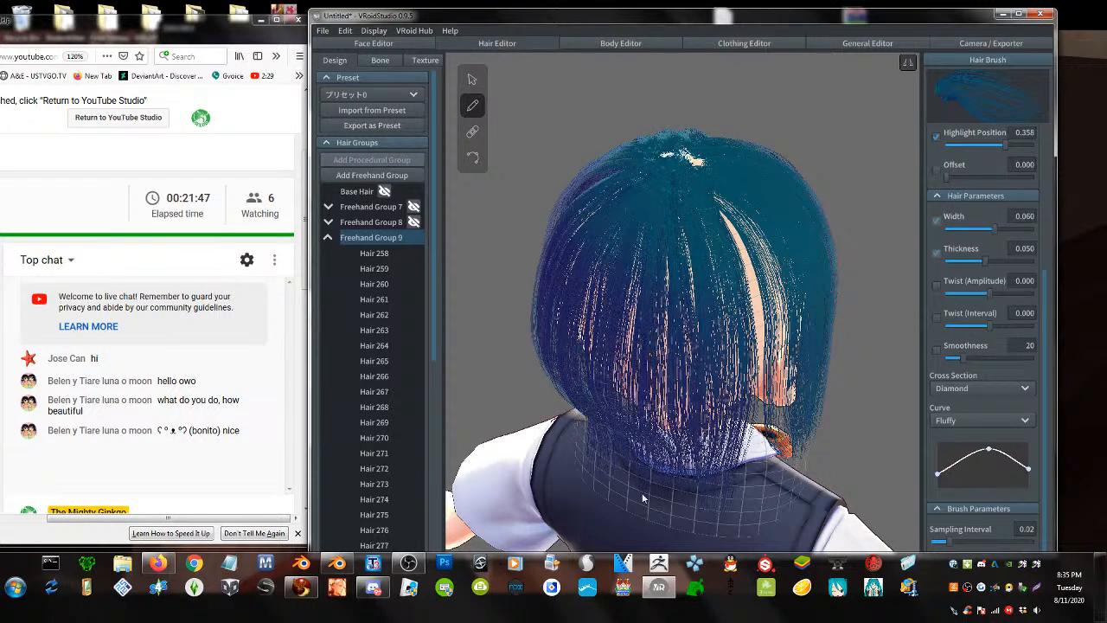
mouse_move(692, 162)
mouse_down()
mouse_move(730, 259)
mouse_move(742, 450)
mouse_up()
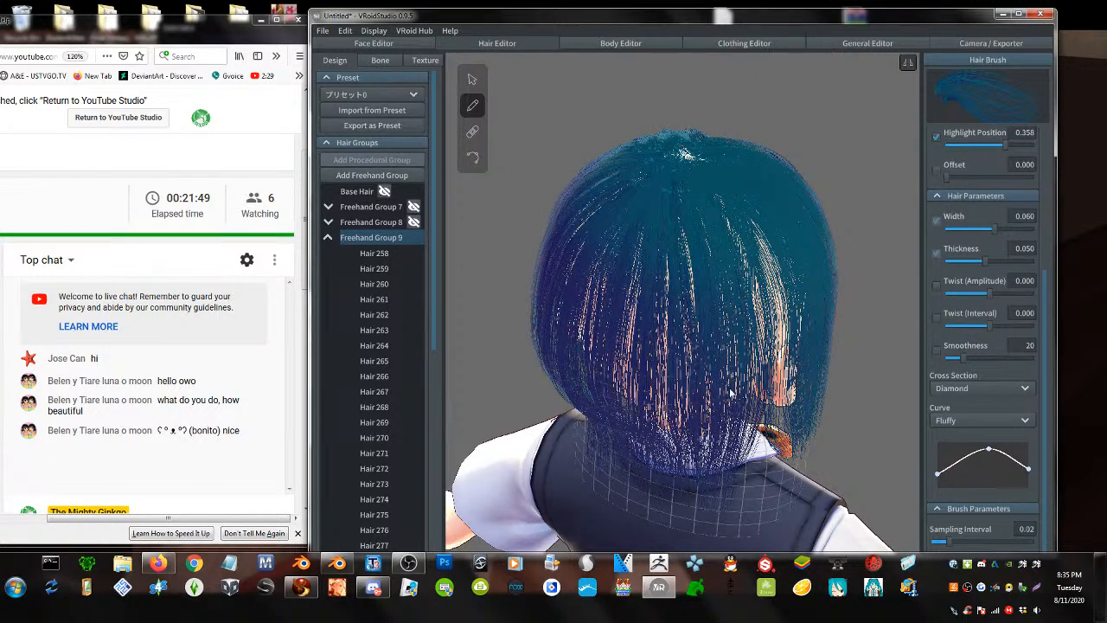
mouse_move(699, 169)
mouse_down()
mouse_move(769, 354)
mouse_move(739, 440)
mouse_up()
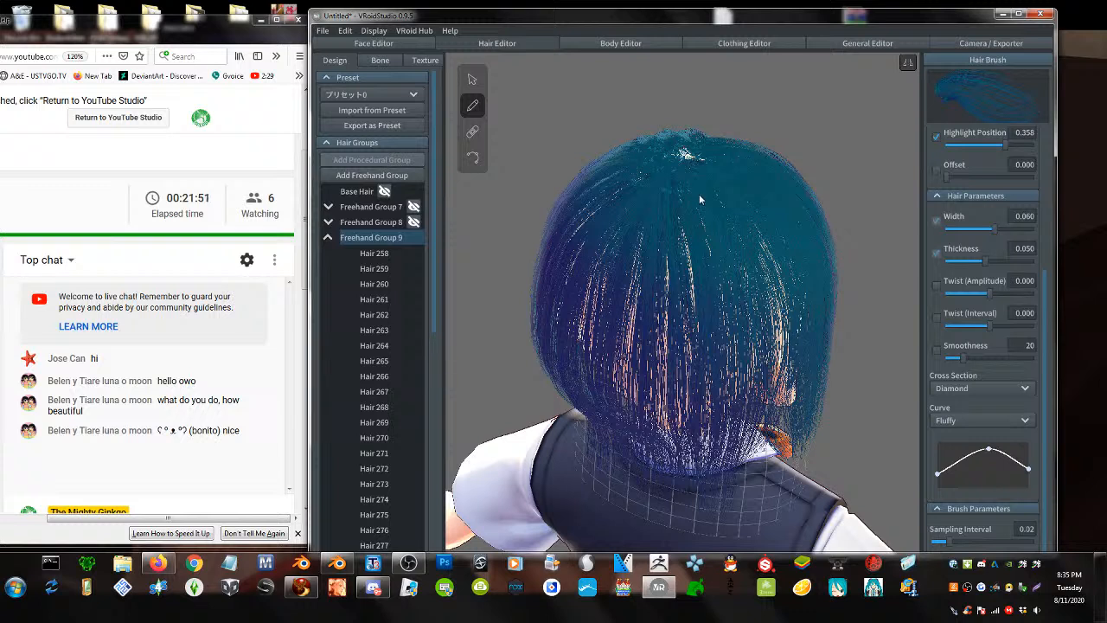
- Add more crown-to-collar strands down the back, then check the back and side
drag(692, 162, 717, 443)
drag(676, 189, 664, 436)
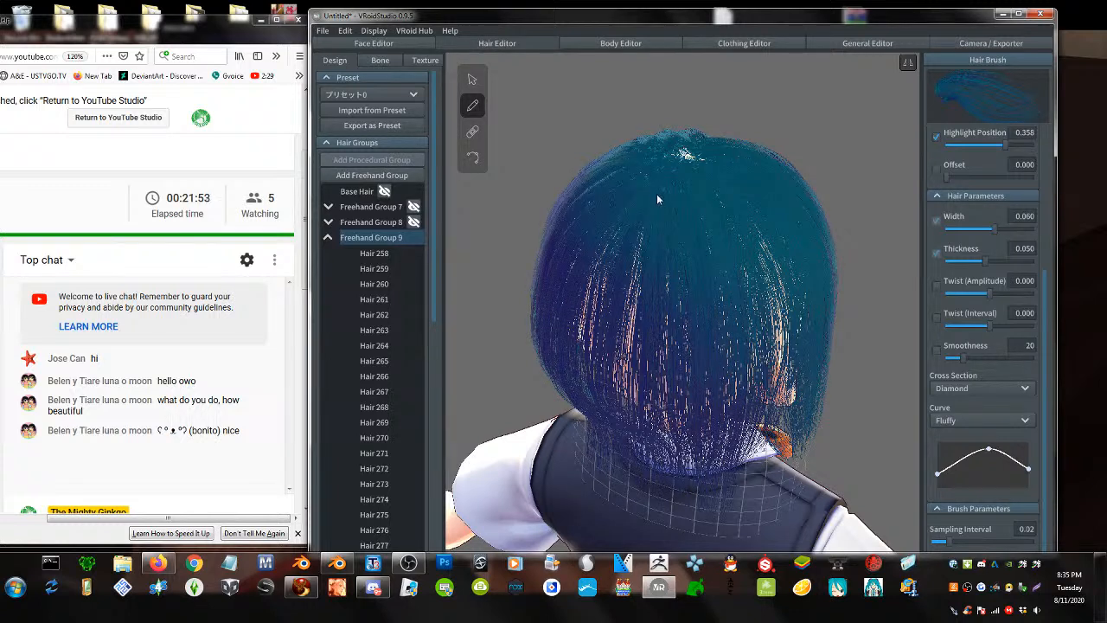
mouse_move(666, 184)
mouse_down()
mouse_move(640, 347)
mouse_move(653, 447)
mouse_move(672, 284)
mouse_move(683, 448)
mouse_up()
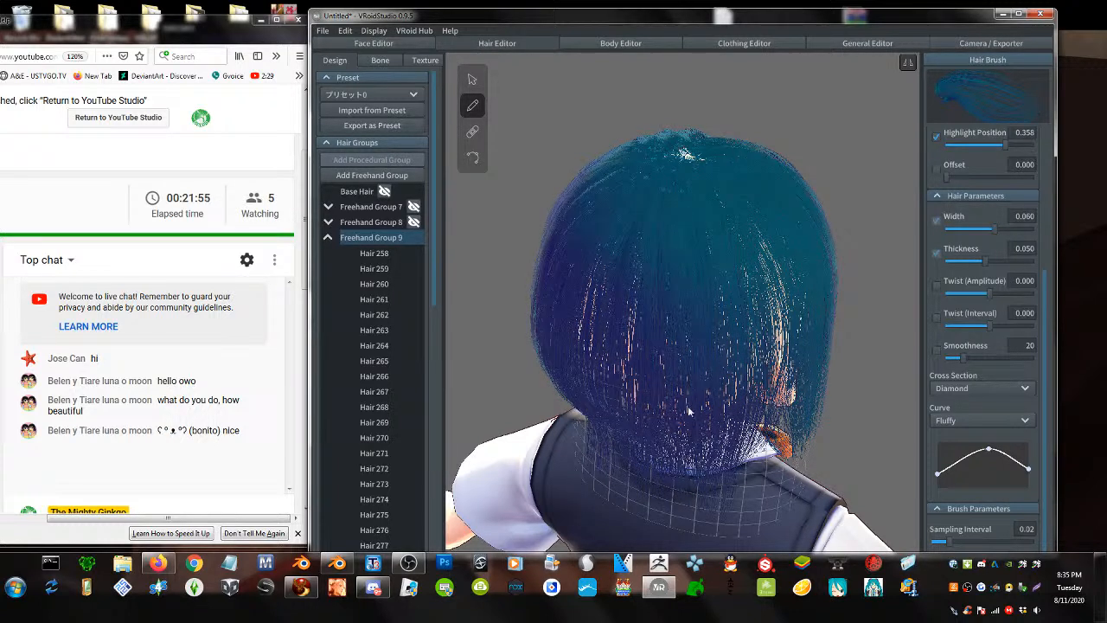
drag(706, 190, 719, 469)
mouse_move(712, 208)
mouse_down()
mouse_move(770, 354)
mouse_move(741, 445)
mouse_up()
drag(772, 262, 764, 410)
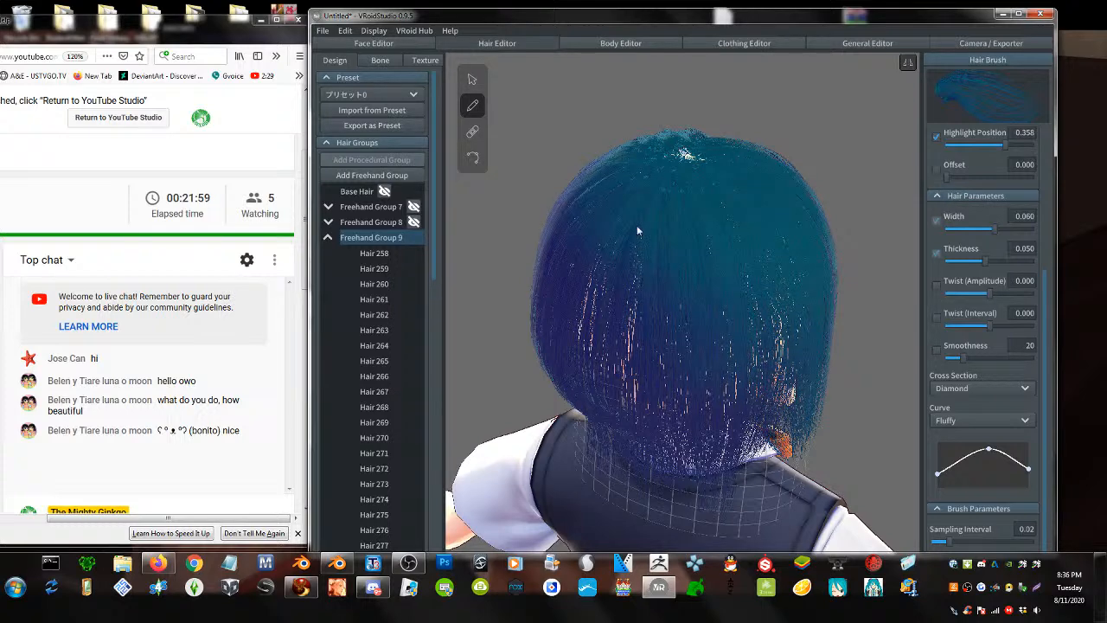
drag(681, 154, 634, 494)
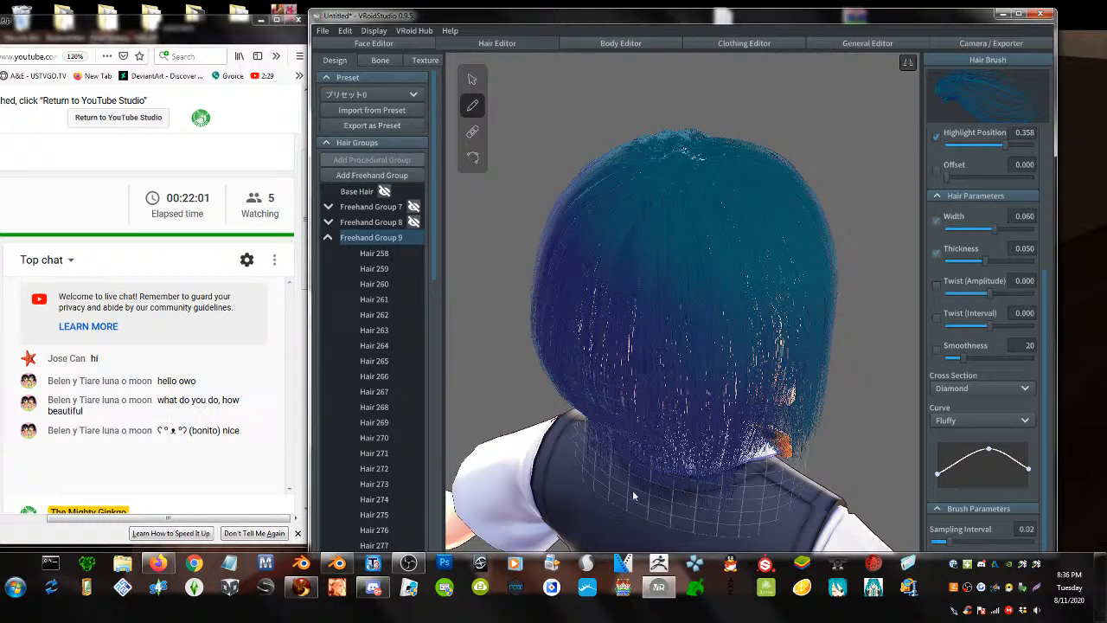
right_drag(659, 422, 669, 413)
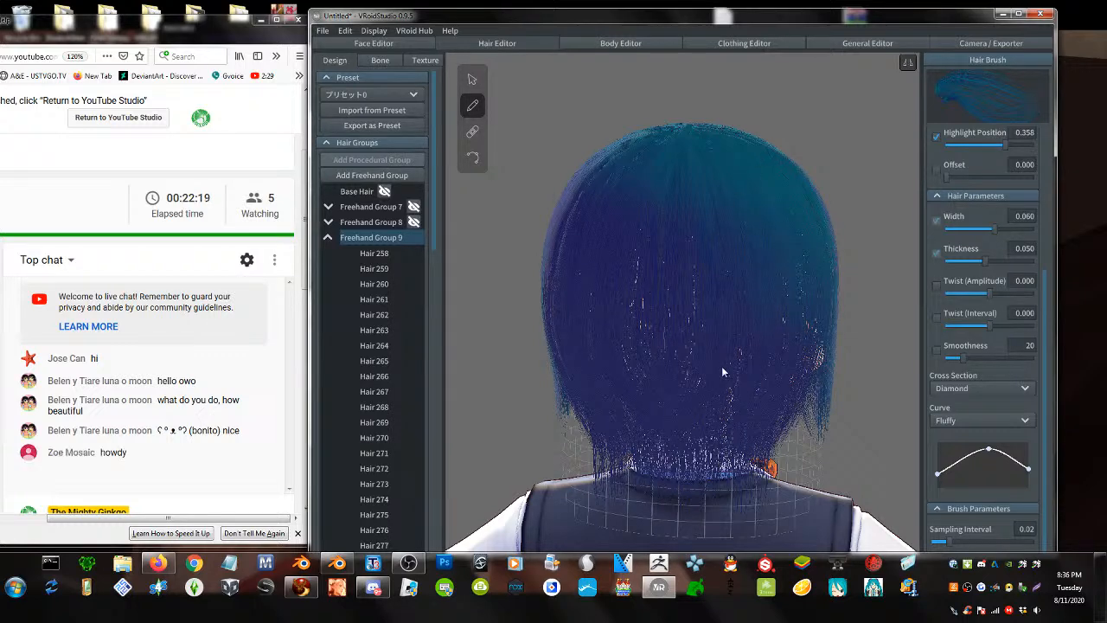
right_drag(721, 366, 769, 374)
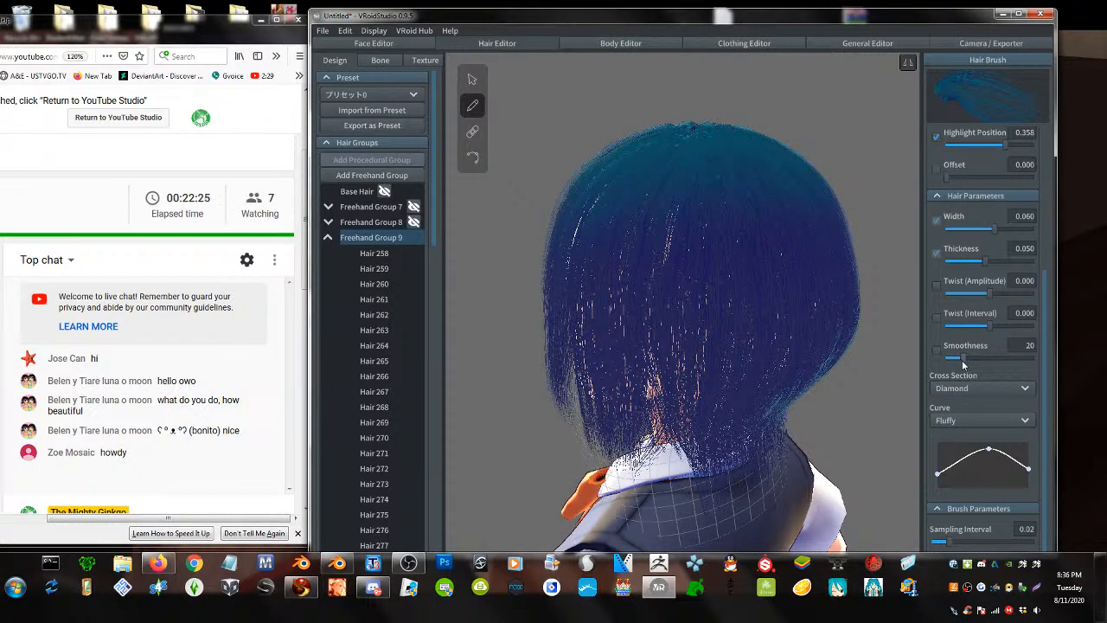
- Set brush smoothness to 13 and paint strands down the back toward the collar
drag(958, 365, 954, 364)
right_drag(755, 348, 767, 346)
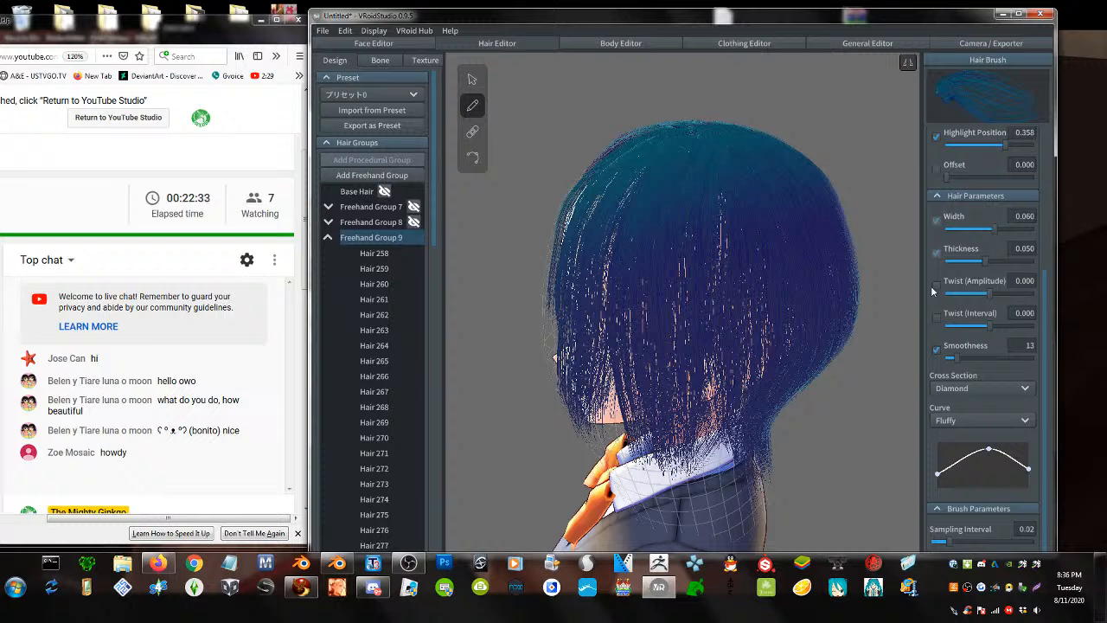
mouse_move(707, 132)
mouse_down()
mouse_move(718, 235)
mouse_move(701, 288)
mouse_up()
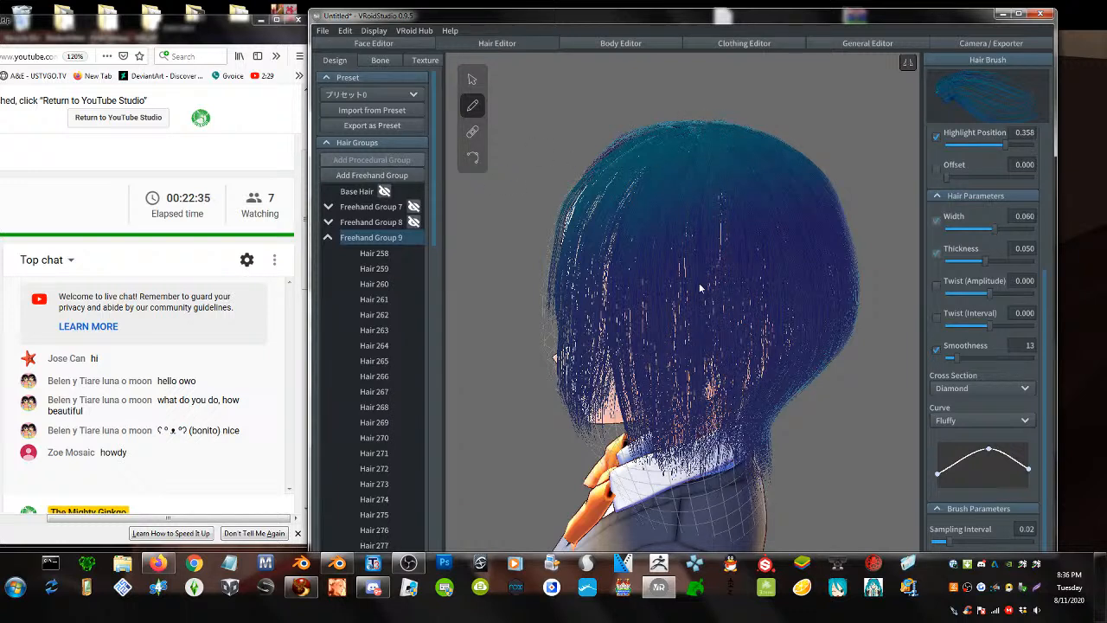
drag(706, 149, 693, 486)
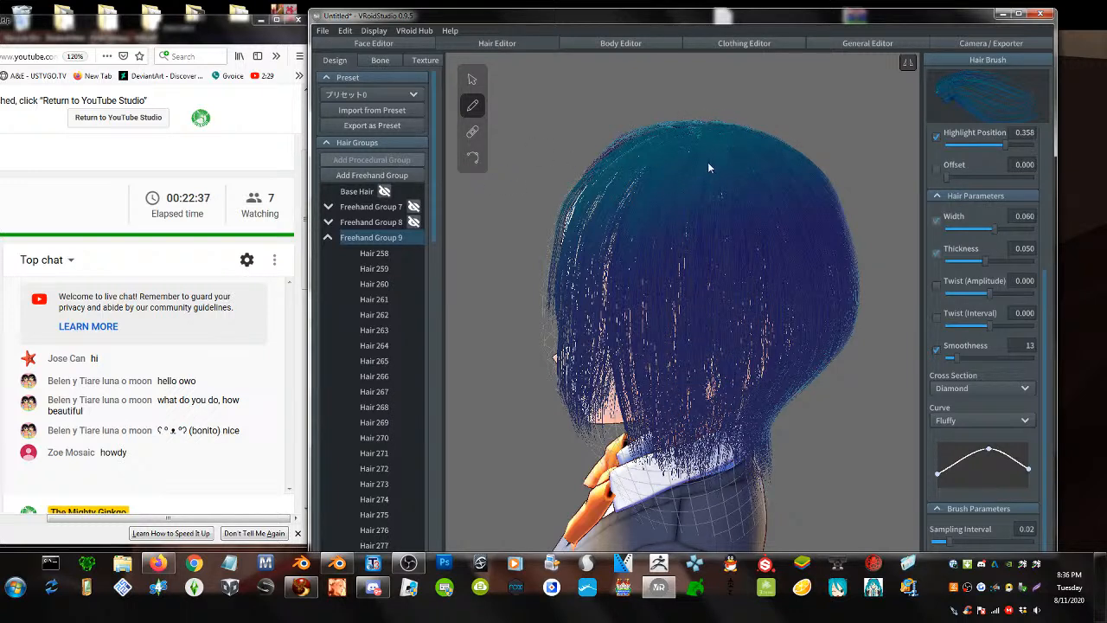
drag(672, 172, 676, 458)
- Fill gaps in the side hair with strands, then narrow the brush width to 0.026
drag(632, 234, 641, 351)
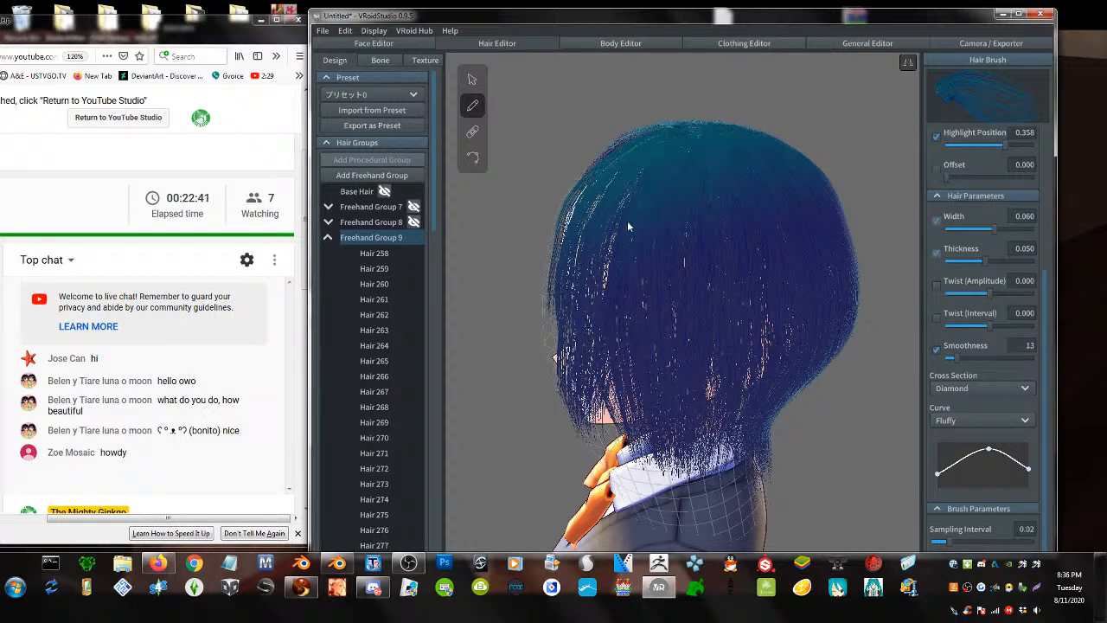
drag(627, 222, 644, 285)
drag(687, 424, 688, 432)
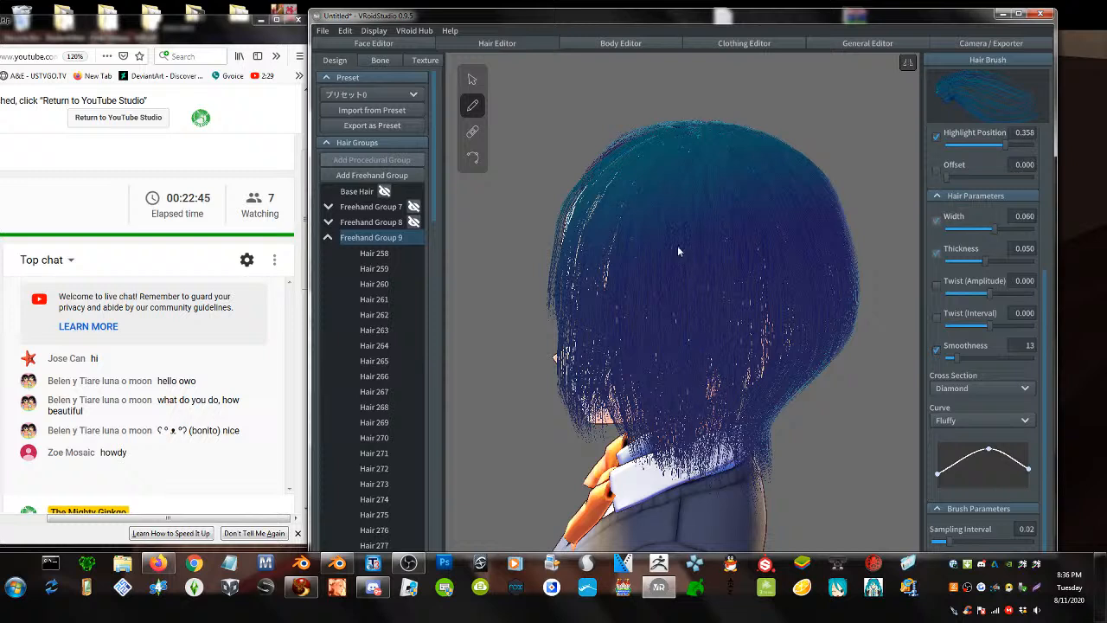
mouse_move(634, 213)
mouse_down()
mouse_move(618, 264)
mouse_move(636, 339)
mouse_up()
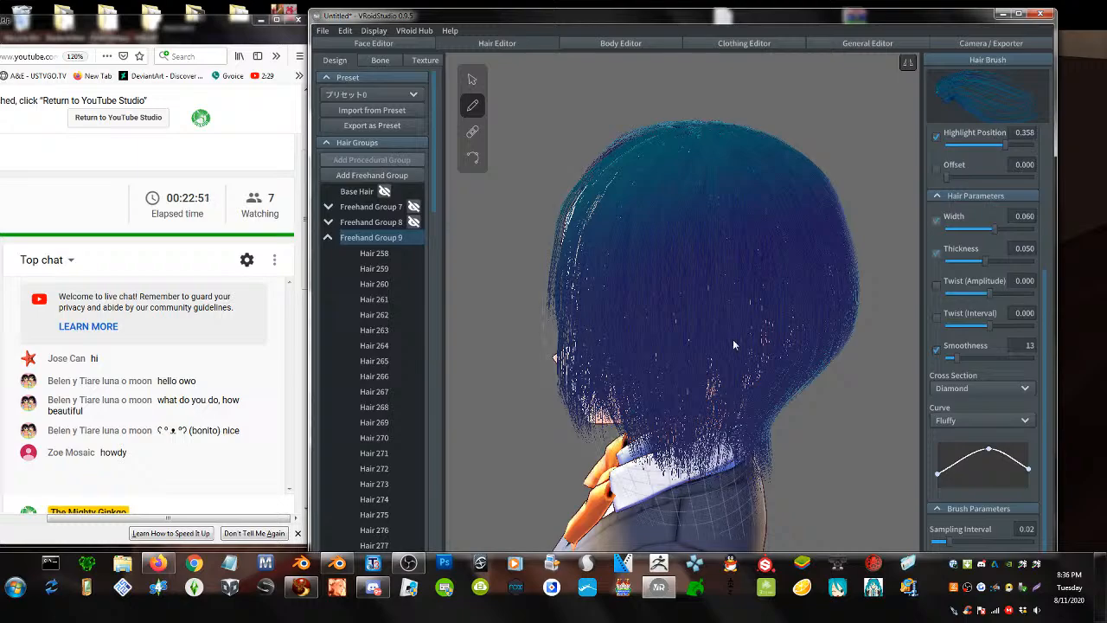
right_drag(732, 339, 574, 339)
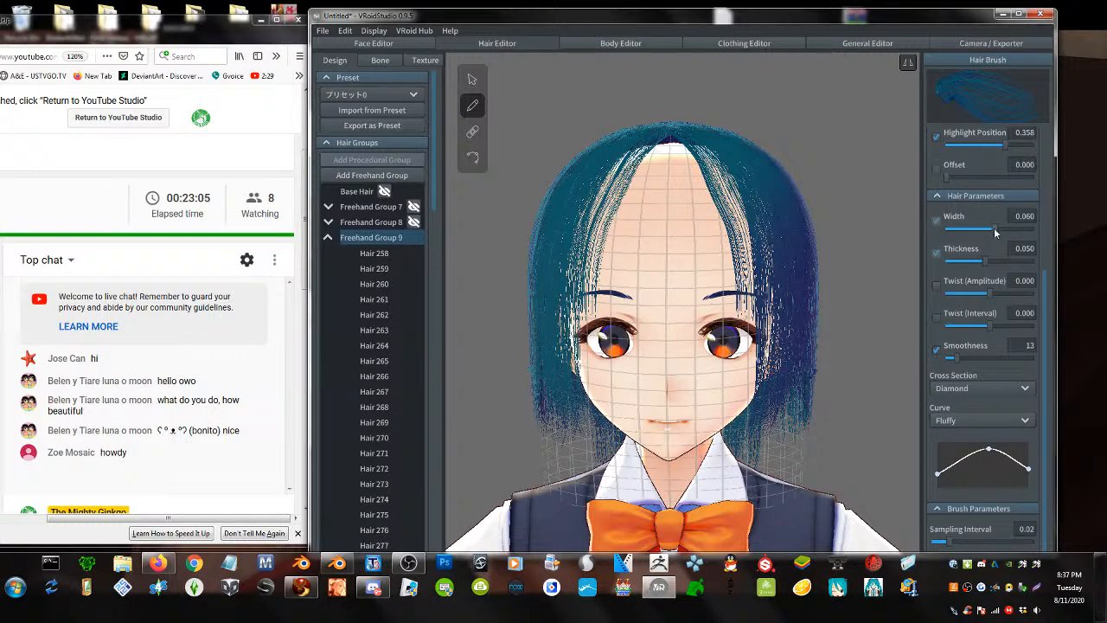
mouse_move(997, 228)
mouse_down()
mouse_move(956, 229)
mouse_move(965, 227)
mouse_up()
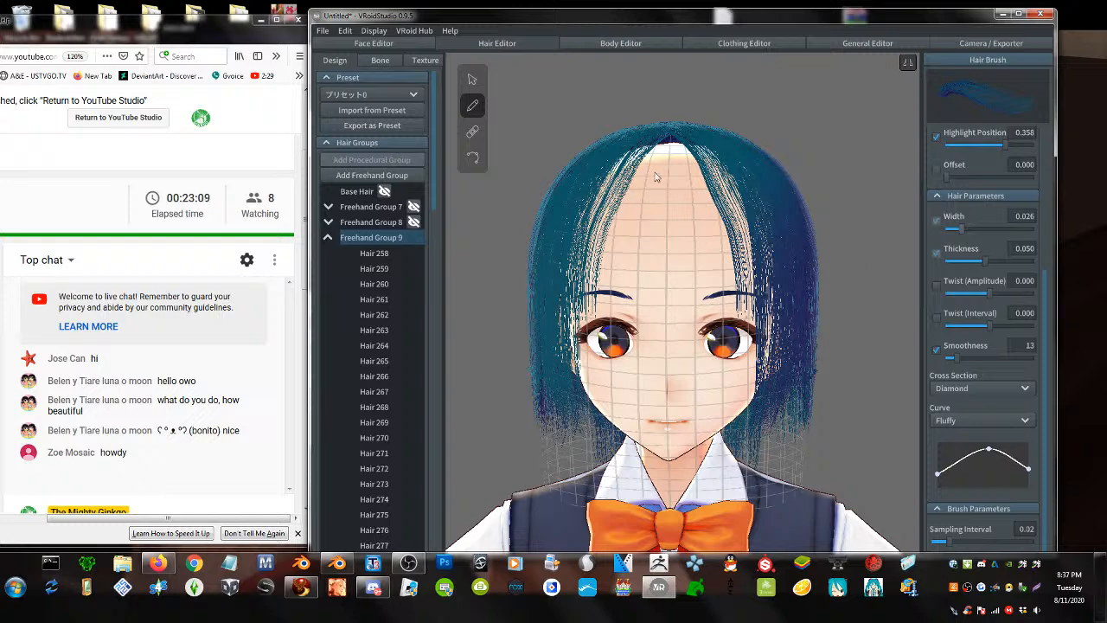
- Undo a looping test stroke and add a new Freehand Group 10
mouse_move(667, 144)
mouse_down()
mouse_move(709, 275)
mouse_move(745, 251)
mouse_move(735, 223)
mouse_up()
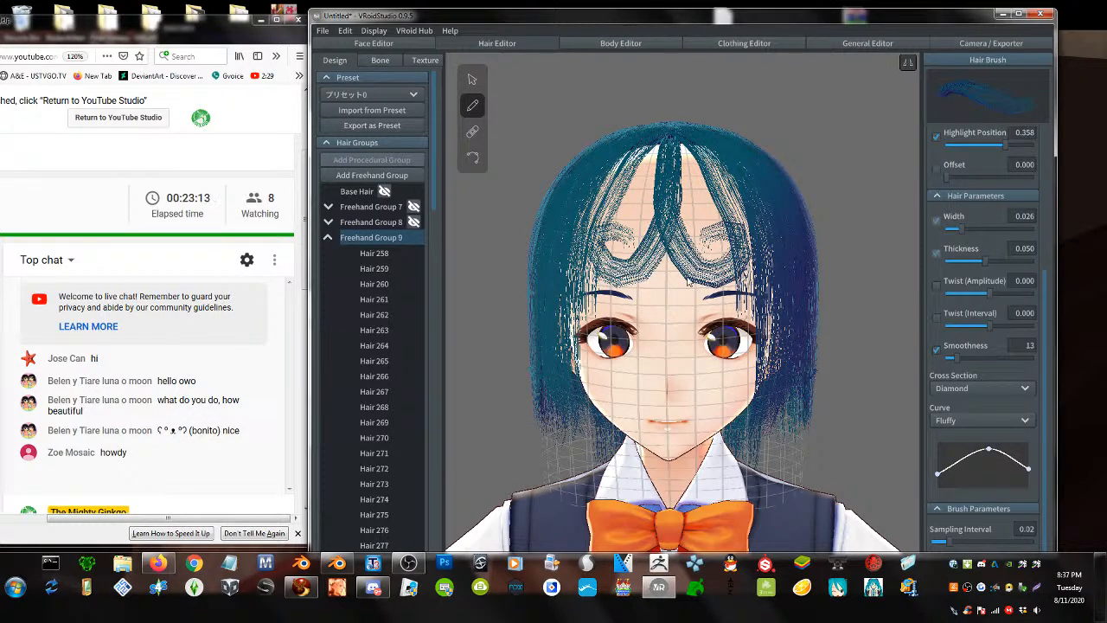
key(ctrl+z)
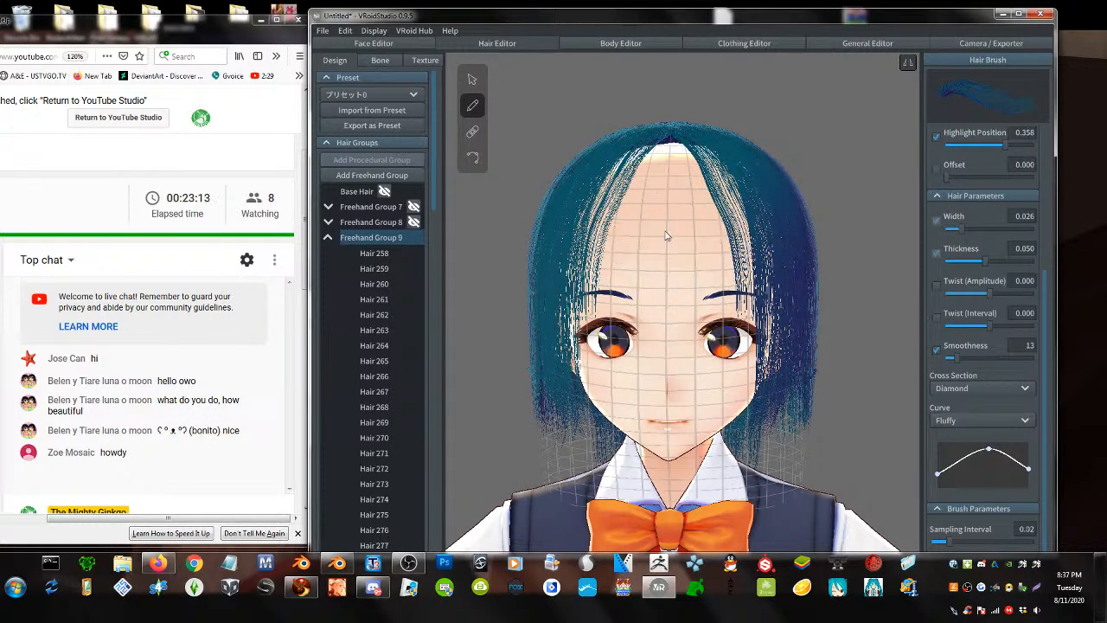
click(329, 239)
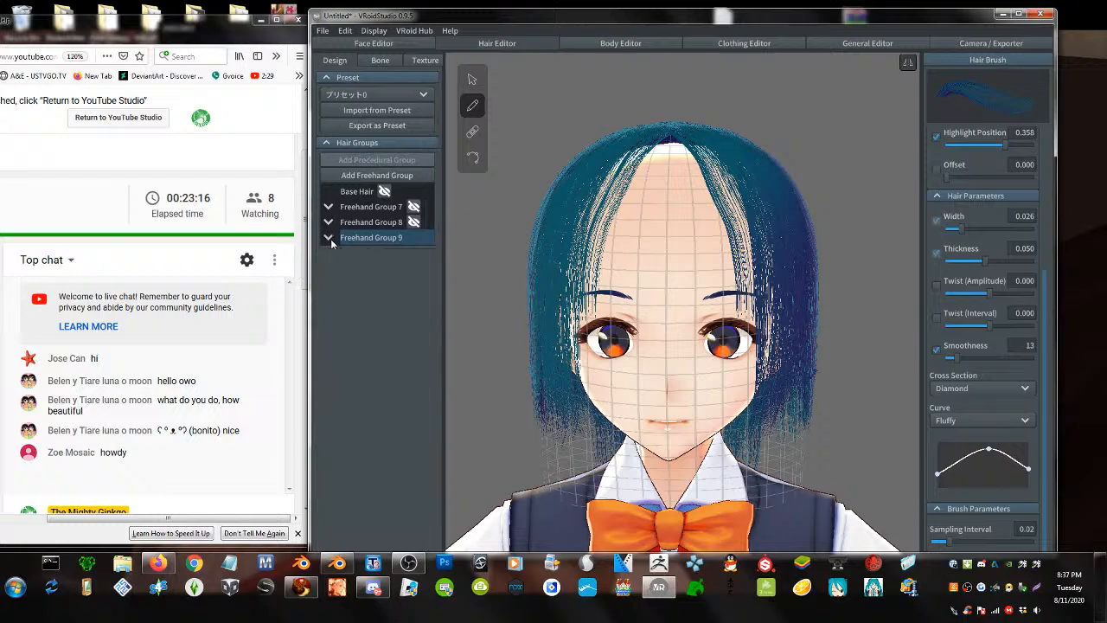
click(384, 174)
- Draw thin mirrored bang strands down the forehead
right_drag(764, 258, 543, 293)
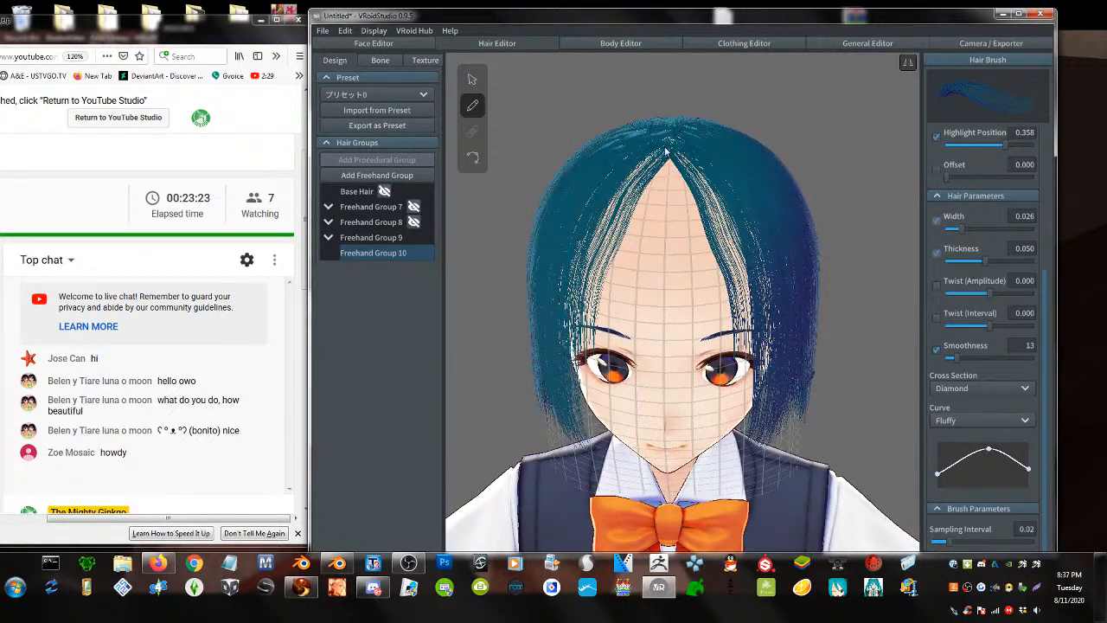
drag(673, 143, 682, 381)
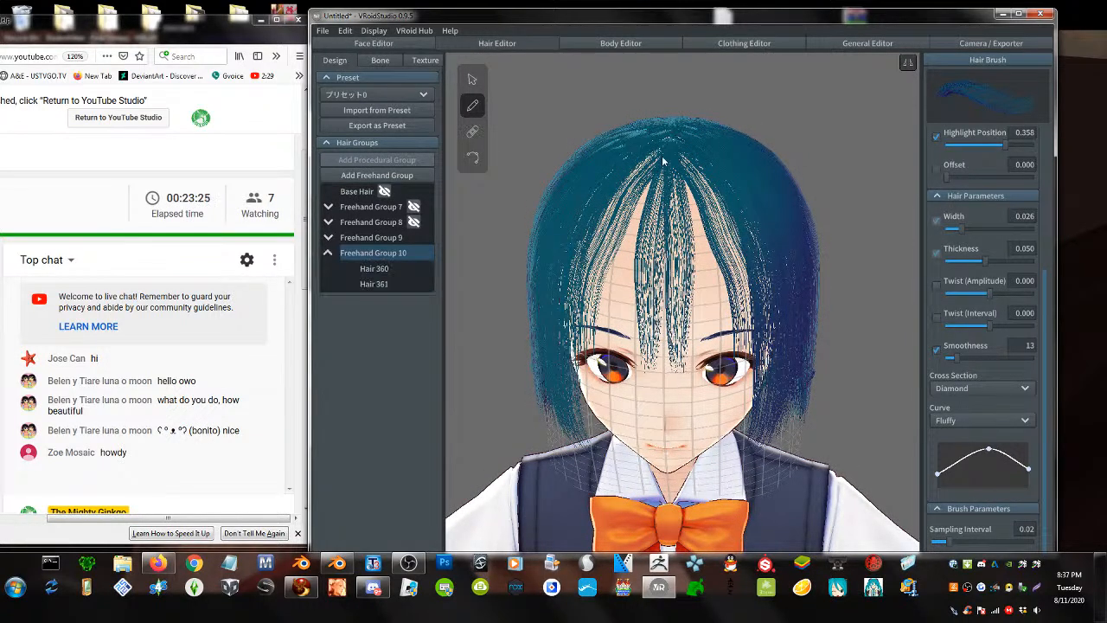
drag(683, 157, 659, 359)
mouse_move(654, 158)
mouse_down()
mouse_move(661, 372)
mouse_move(703, 210)
mouse_move(679, 366)
mouse_up()
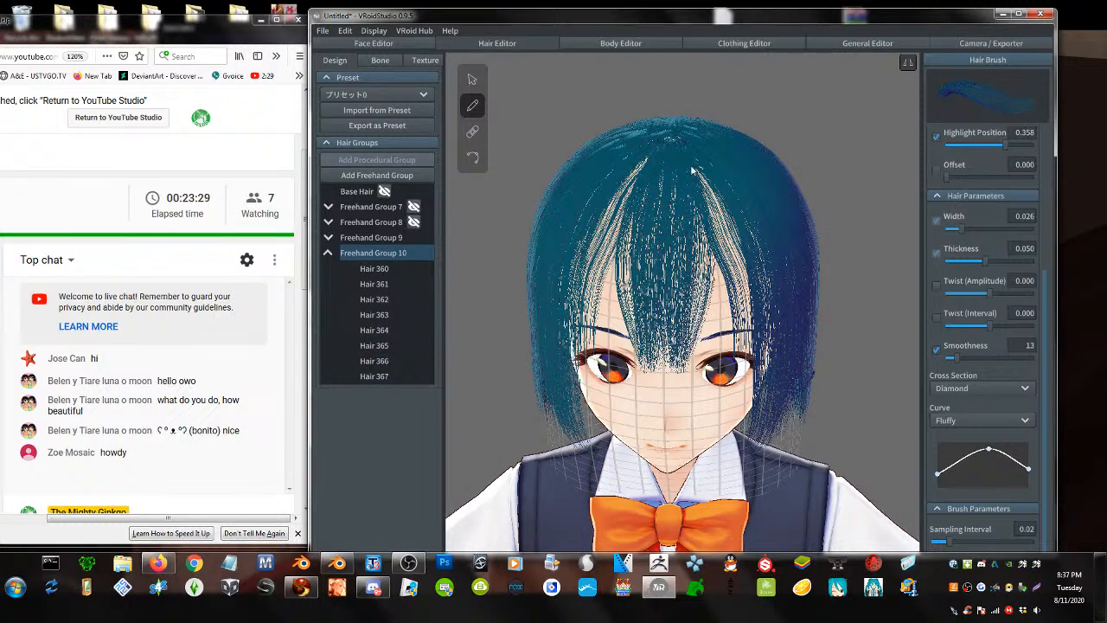
drag(688, 168, 686, 356)
drag(688, 153, 705, 320)
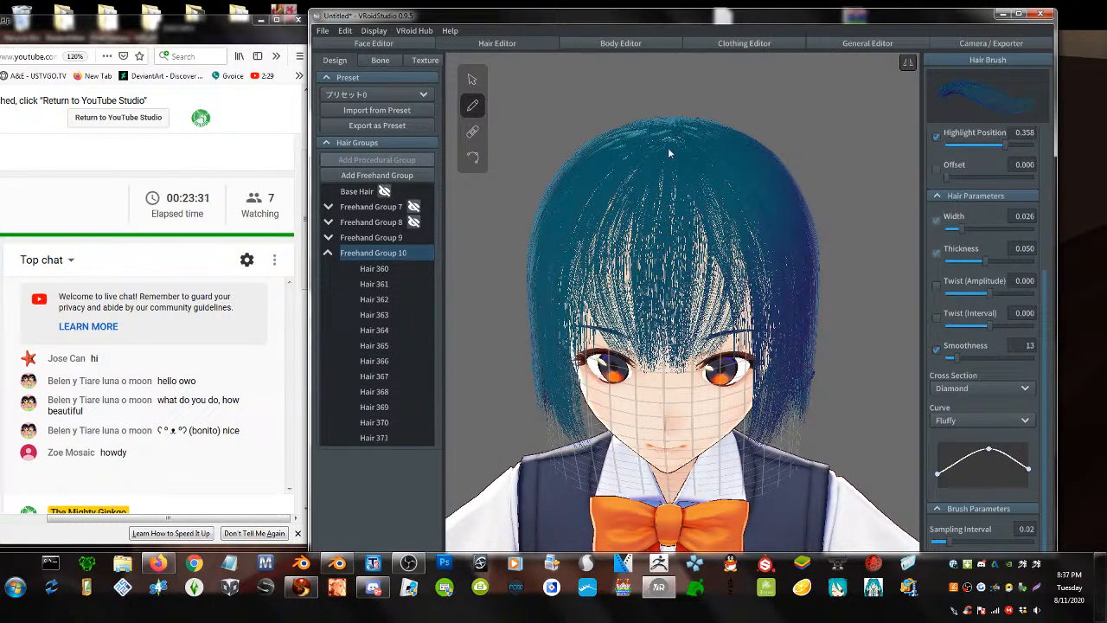
drag(671, 154, 683, 353)
mouse_move(667, 154)
mouse_down()
mouse_move(691, 325)
mouse_move(672, 217)
mouse_move(674, 319)
mouse_up()
- Fill and thicken the bangs near both eyes, then inspect them from the side and front
drag(699, 177, 712, 329)
drag(707, 154, 726, 313)
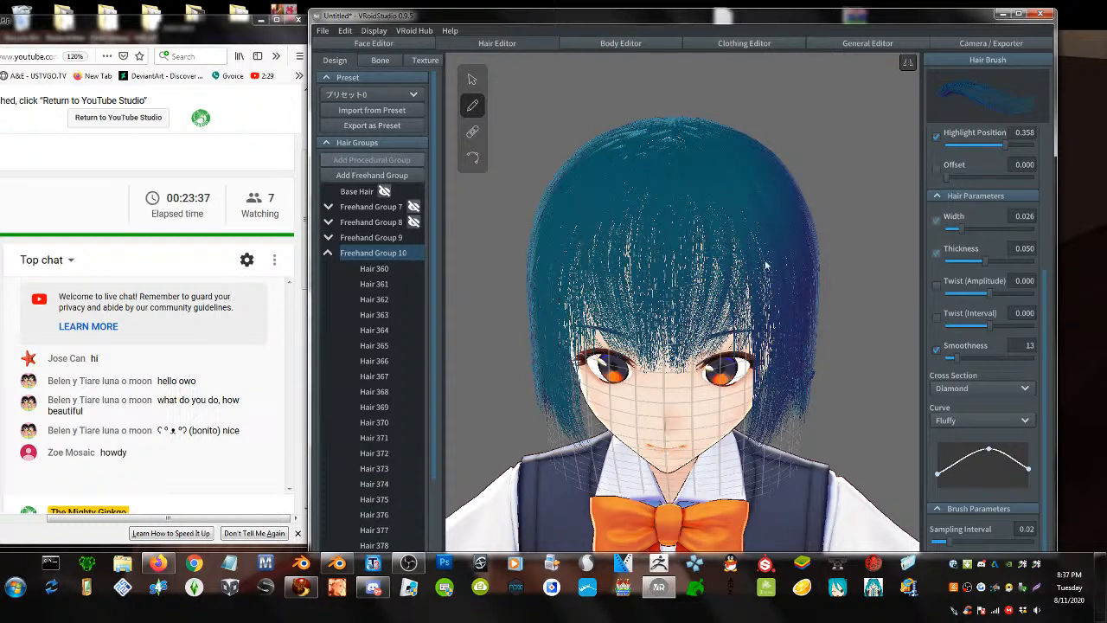
drag(765, 264, 752, 333)
mouse_move(702, 173)
mouse_down()
mouse_move(714, 333)
mouse_move(690, 328)
mouse_move(687, 352)
mouse_move(678, 185)
mouse_move(681, 354)
mouse_up()
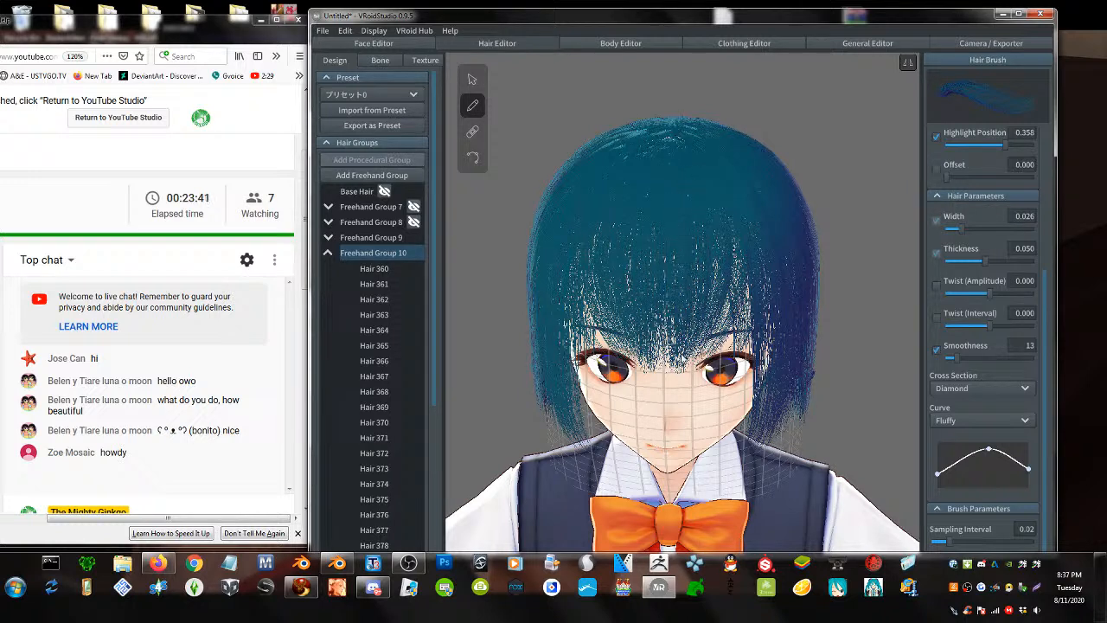
mouse_move(700, 203)
mouse_down()
mouse_move(707, 328)
mouse_move(690, 360)
mouse_up()
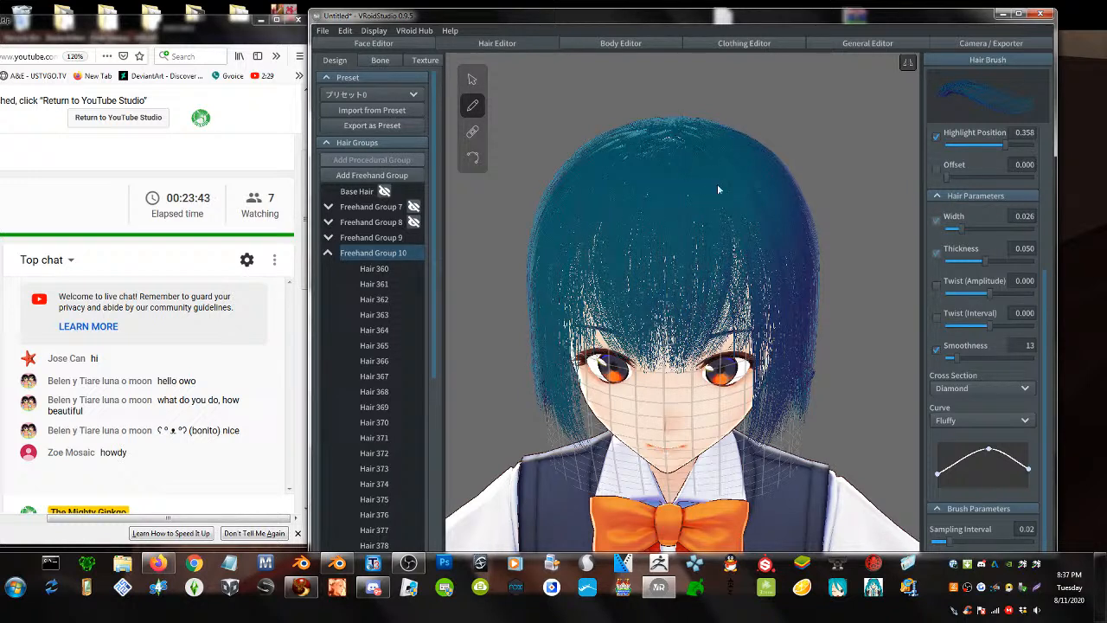
drag(717, 188, 727, 354)
mouse_move(711, 186)
mouse_down()
mouse_move(733, 318)
mouse_move(716, 352)
mouse_up()
mouse_move(727, 192)
mouse_down()
mouse_move(743, 311)
mouse_move(725, 353)
mouse_up()
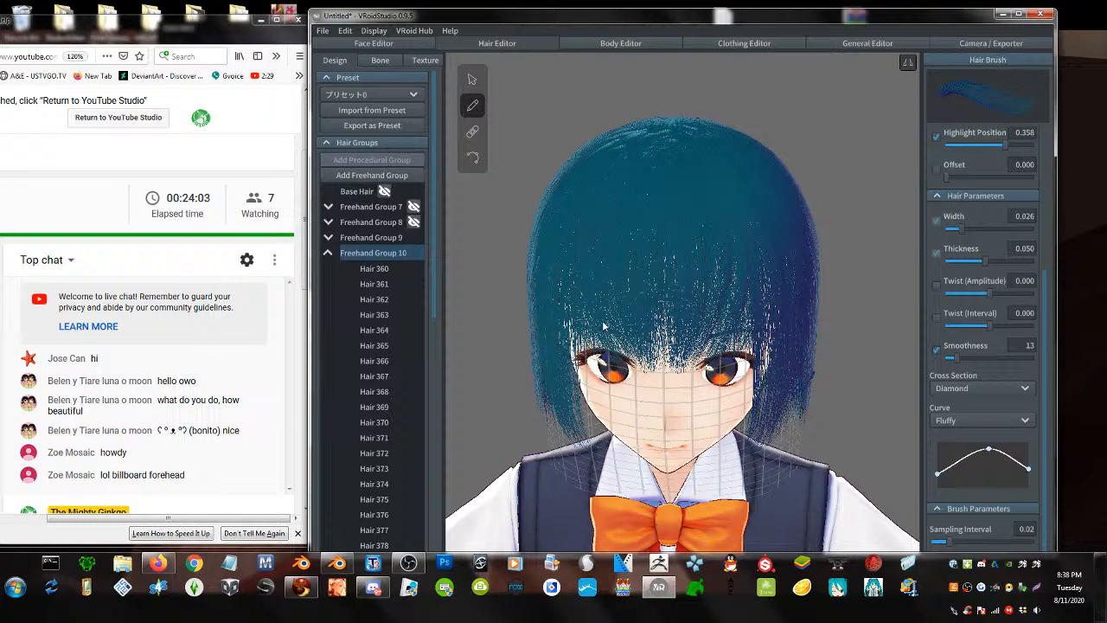
scroll(644, 307, up, 5)
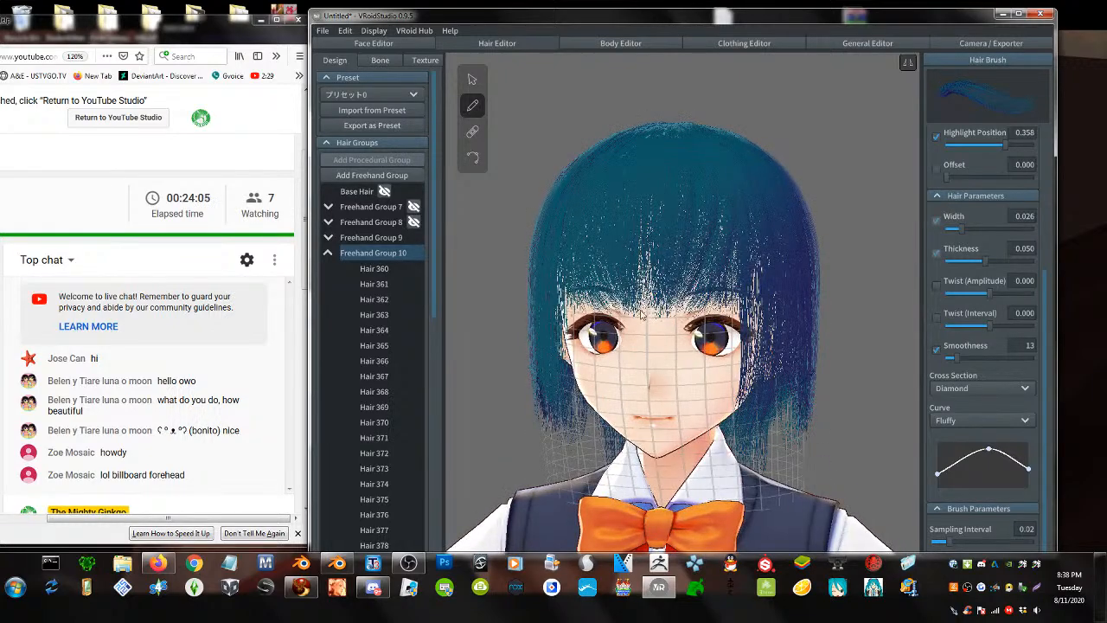
scroll(647, 329, down, 5)
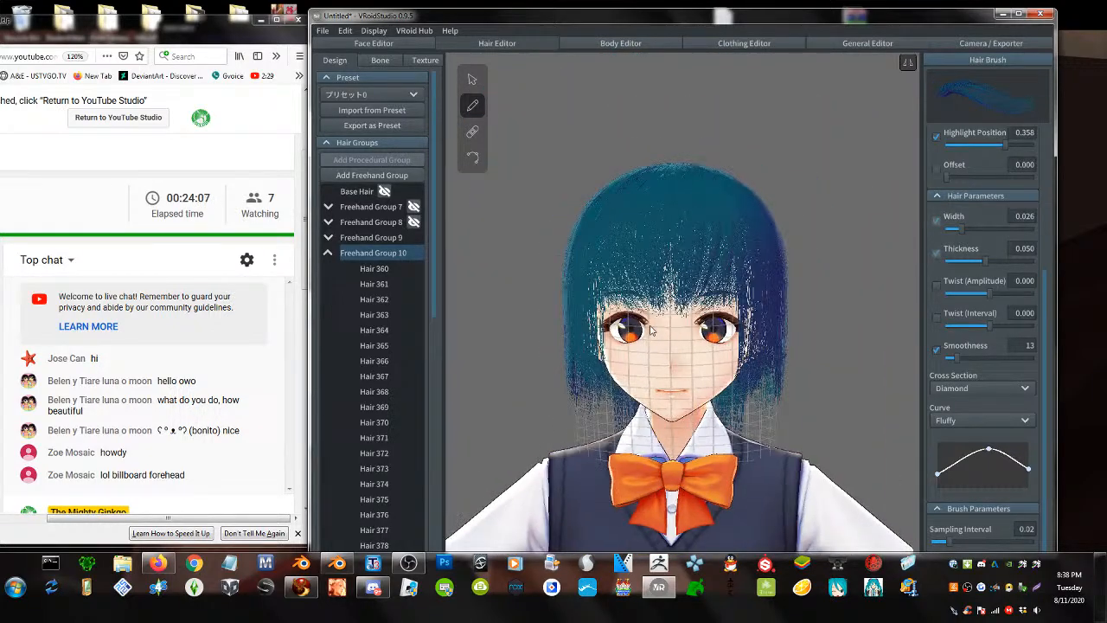
mouse_move(652, 325)
right_down()
mouse_move(703, 331)
mouse_move(619, 325)
mouse_move(648, 330)
right_up()
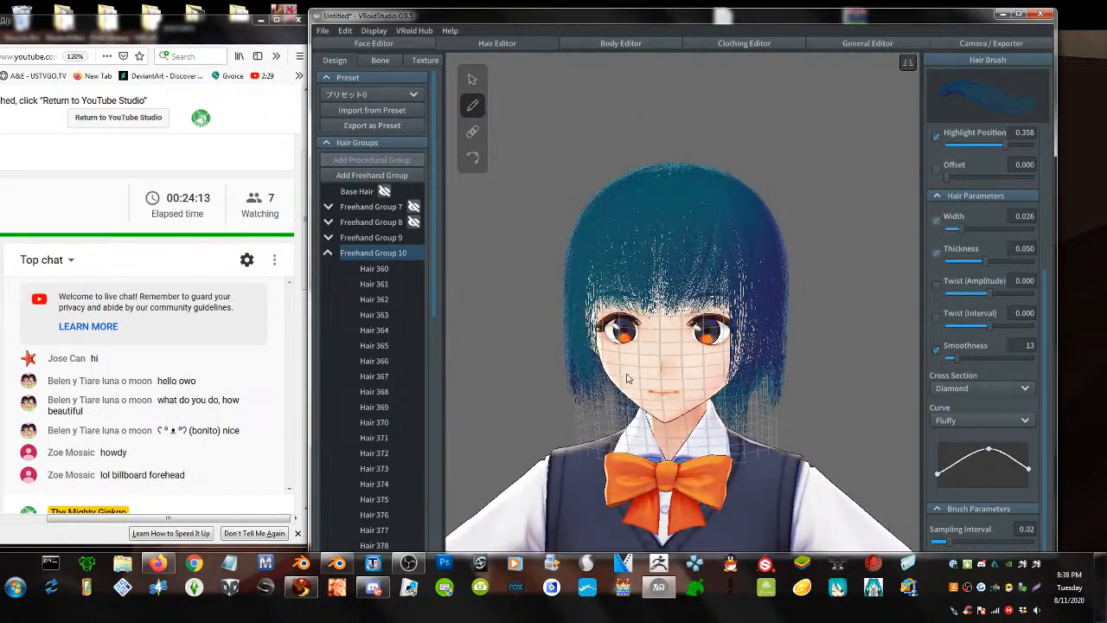
- On Freehand Group 9's guides, widen the lower edge and pull it in toward the bow
click(473, 80)
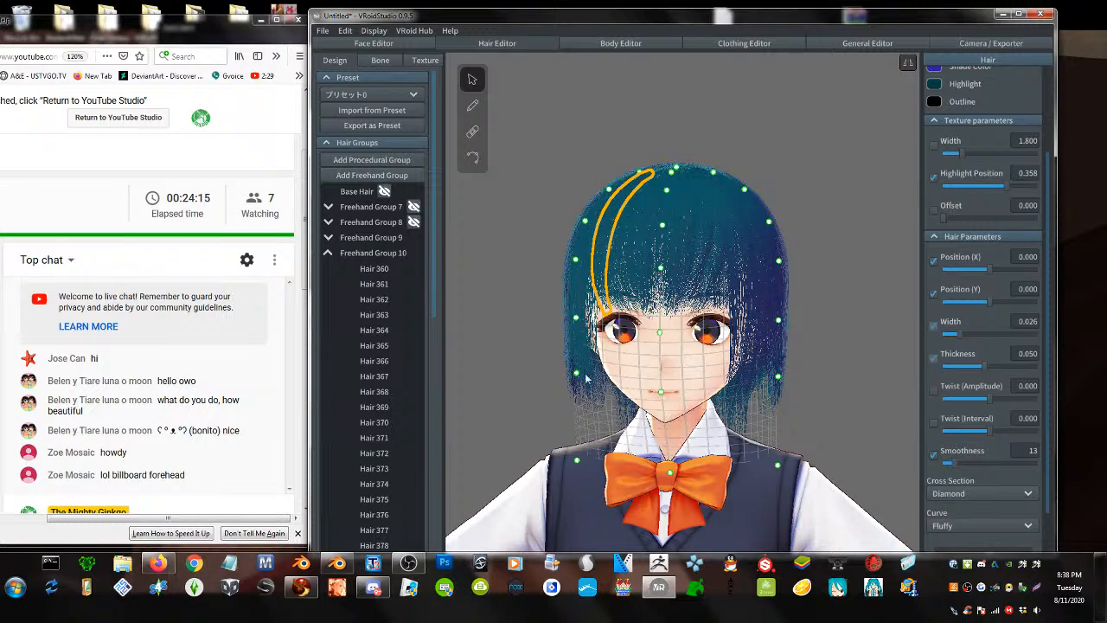
drag(575, 373, 556, 382)
key(ctrl+z)
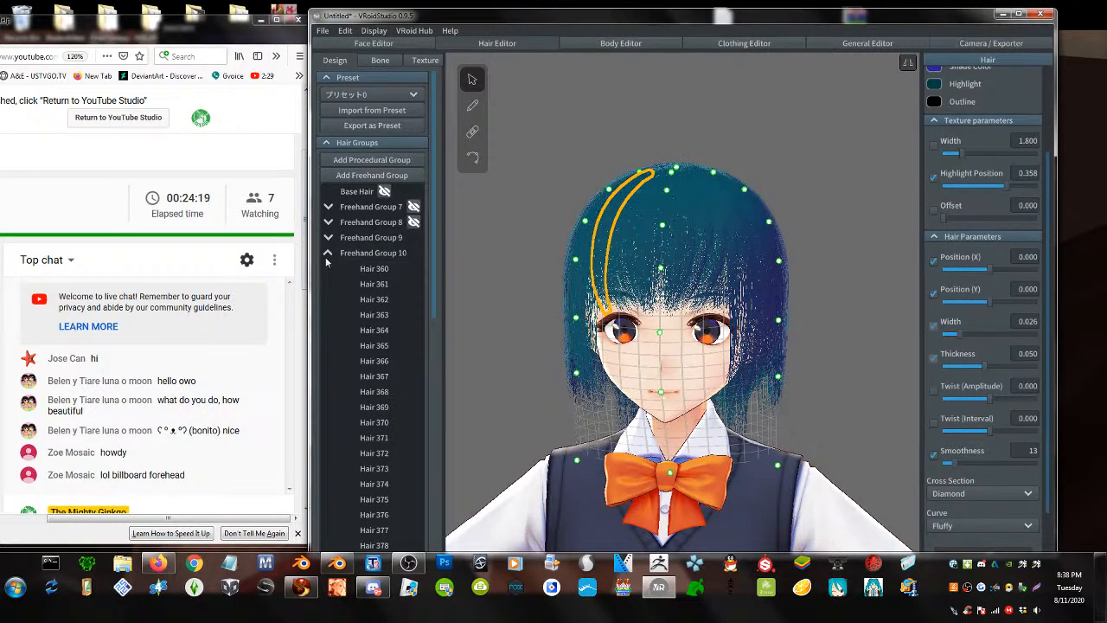
click(328, 253)
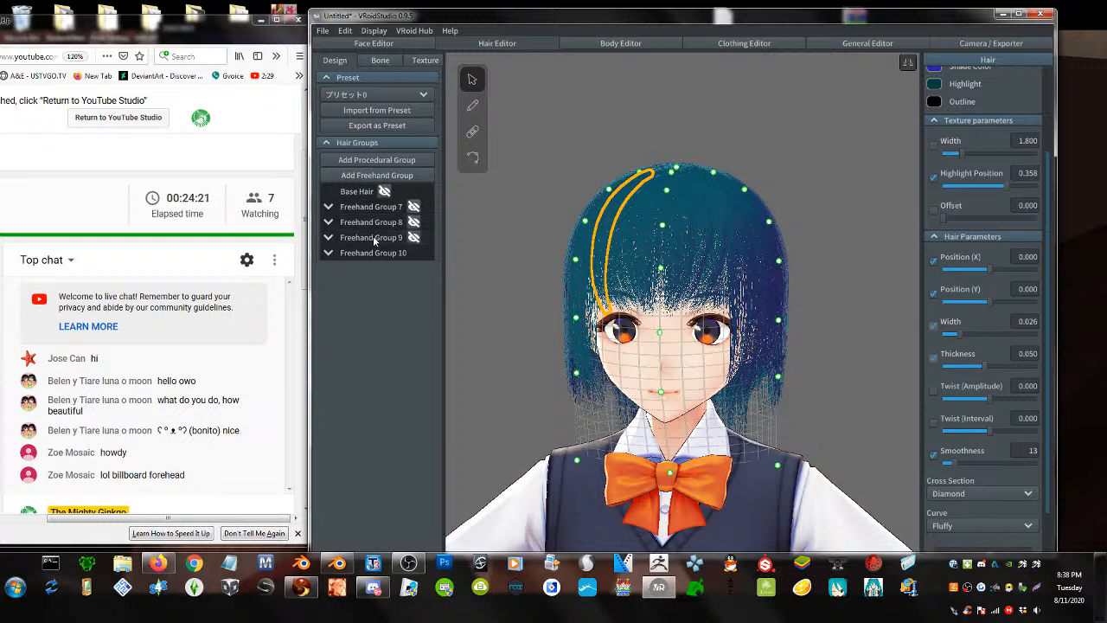
click(371, 237)
drag(574, 374, 542, 408)
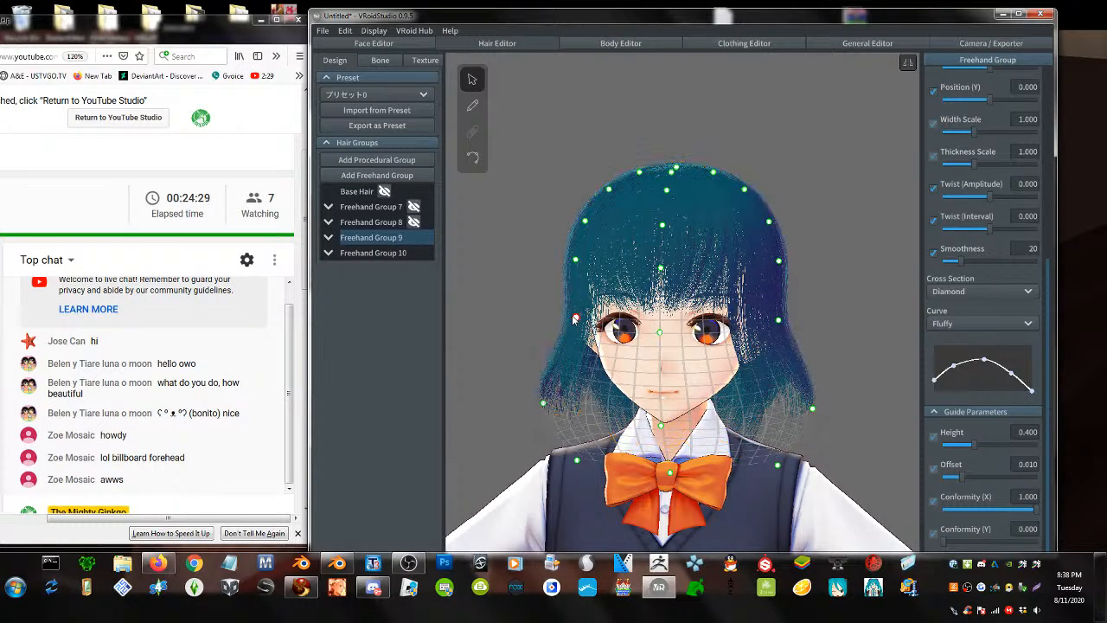
drag(575, 319, 577, 304)
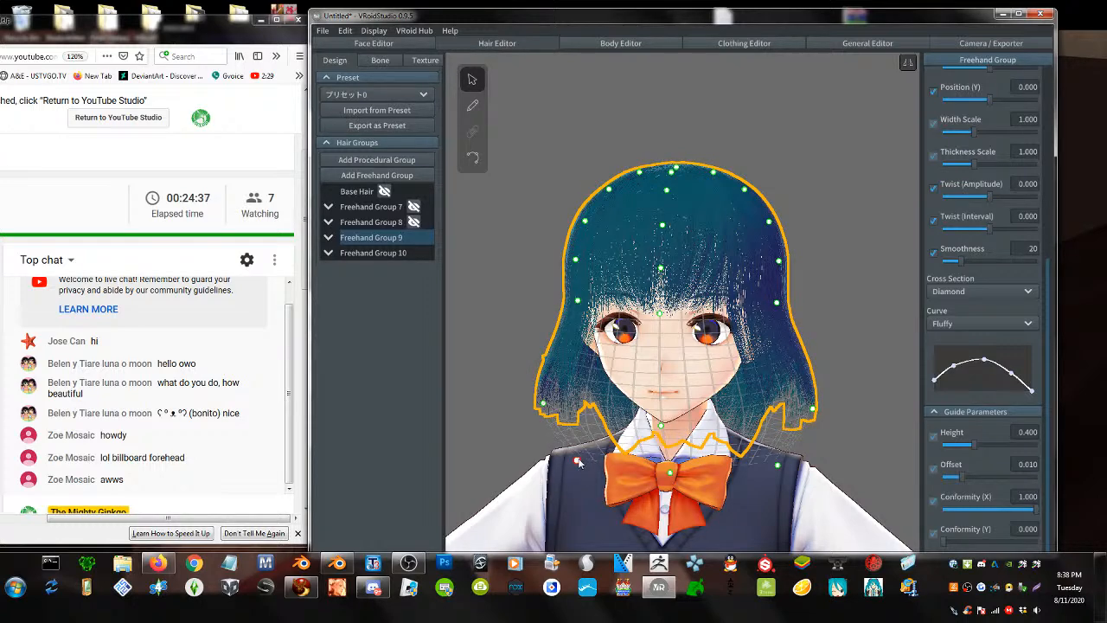
drag(577, 462, 609, 490)
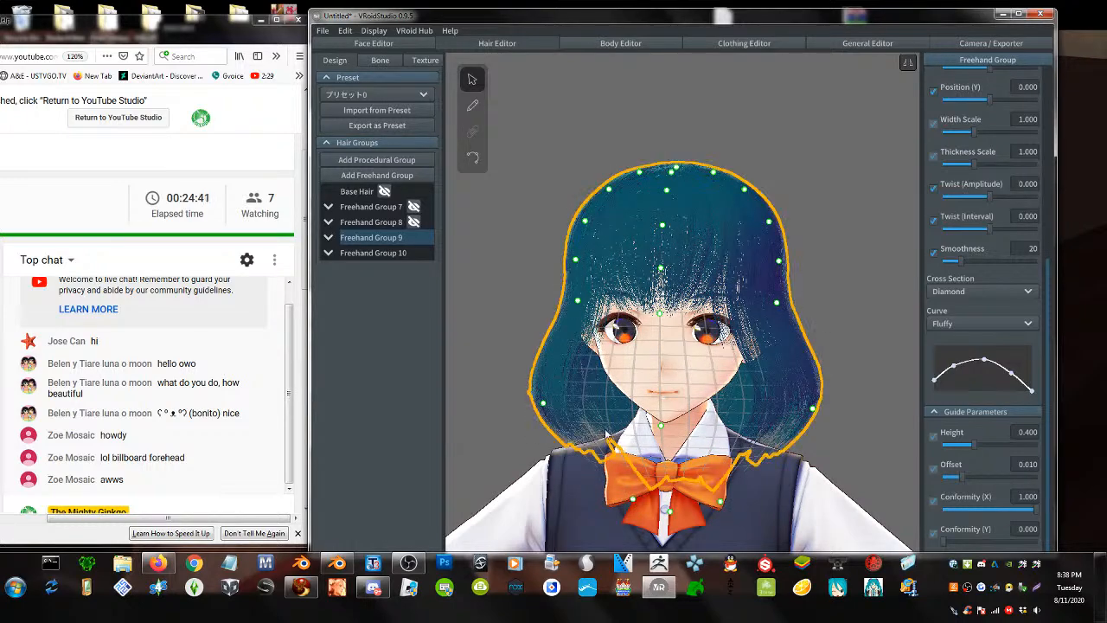
- Reshape the back hair outline from the side and rear, shortening it at the bottom
right_drag(606, 400, 622, 449)
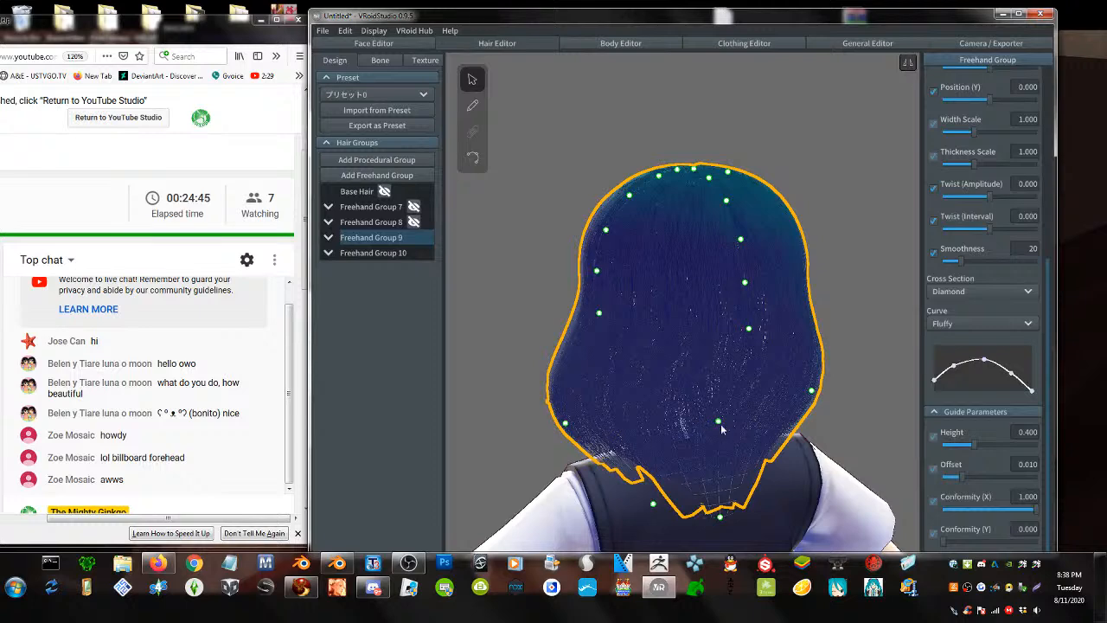
right_drag(720, 424, 765, 432)
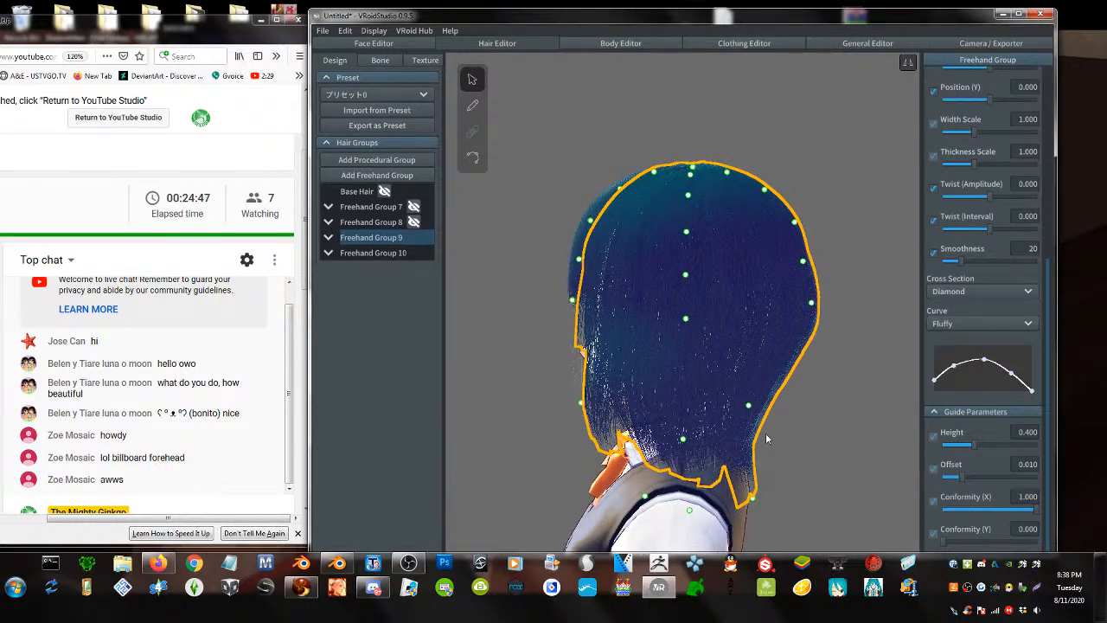
drag(749, 407, 803, 417)
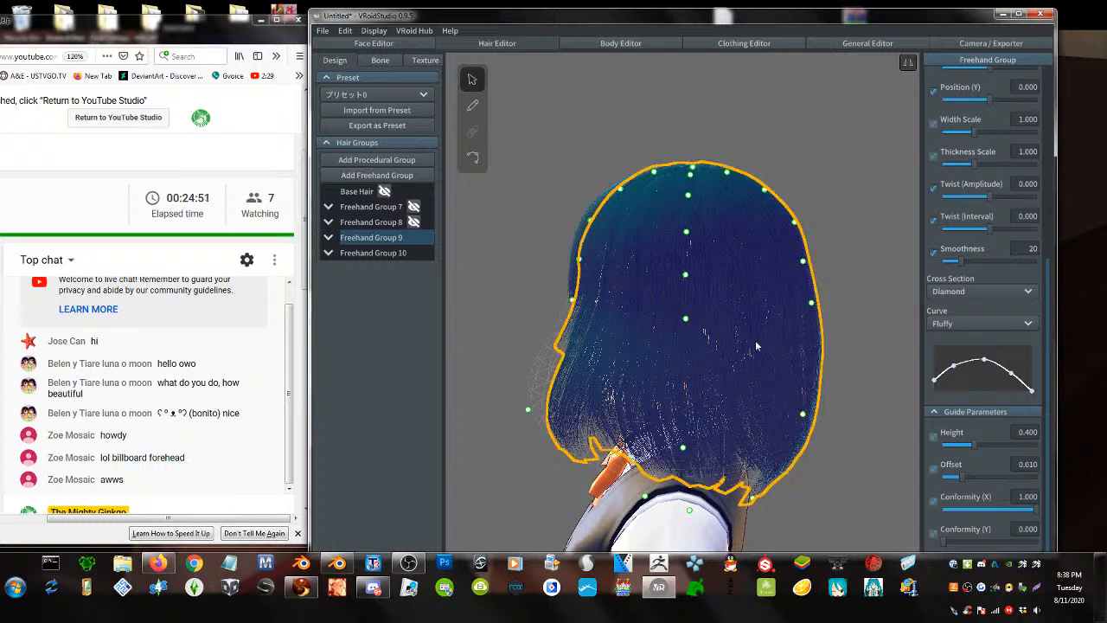
right_drag(654, 418, 705, 412)
right_drag(720, 373, 691, 428)
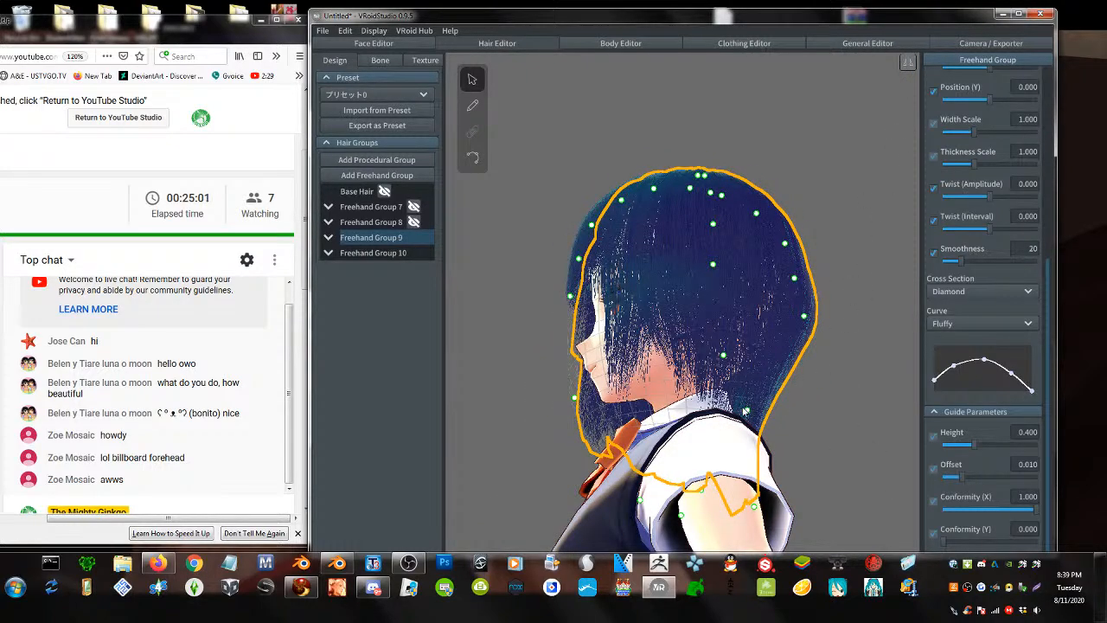
drag(745, 412, 802, 406)
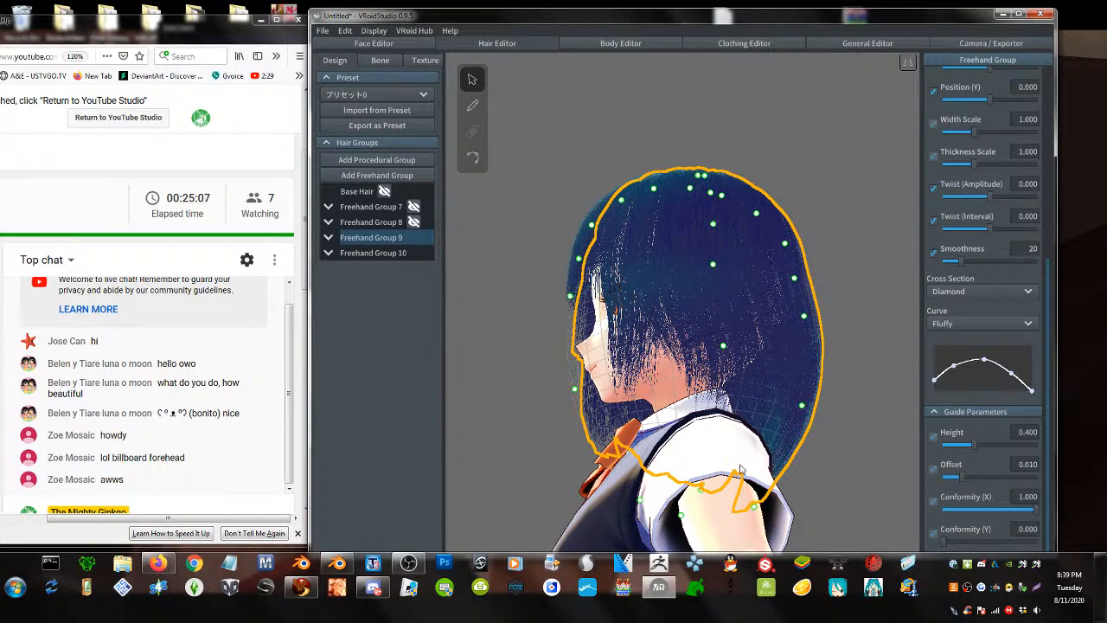
right_drag(739, 465, 723, 484)
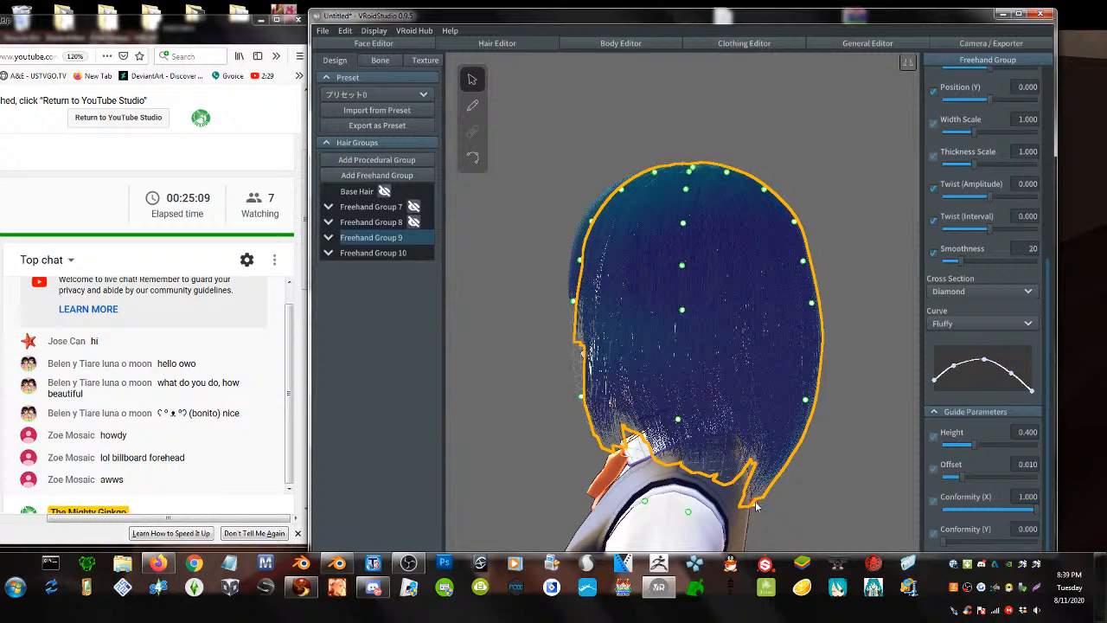
drag(756, 503, 751, 450)
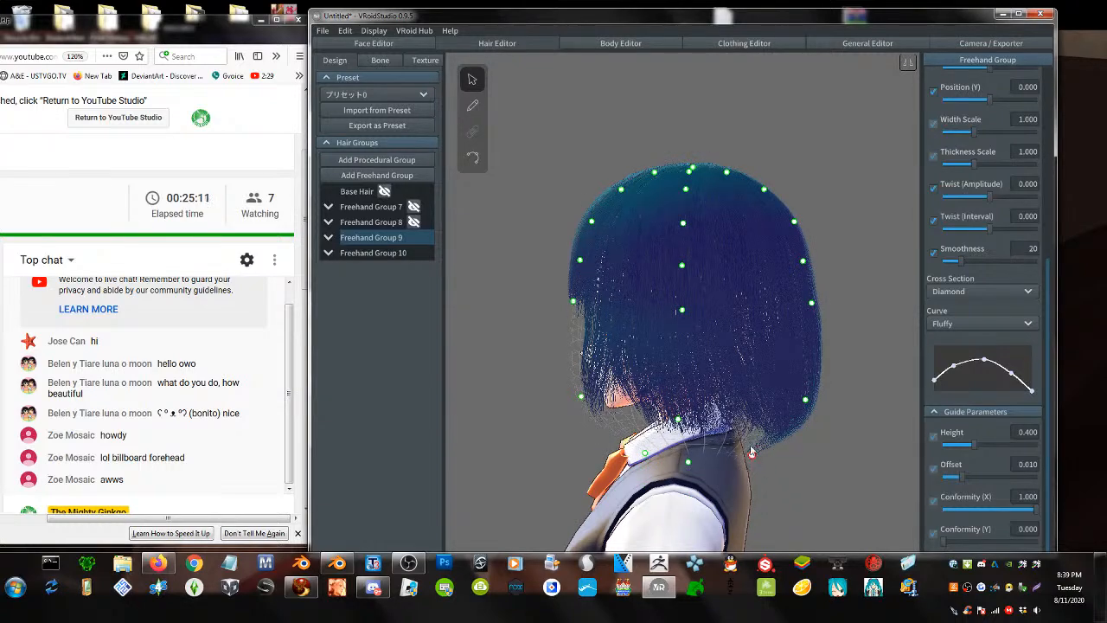
right_drag(687, 428, 736, 428)
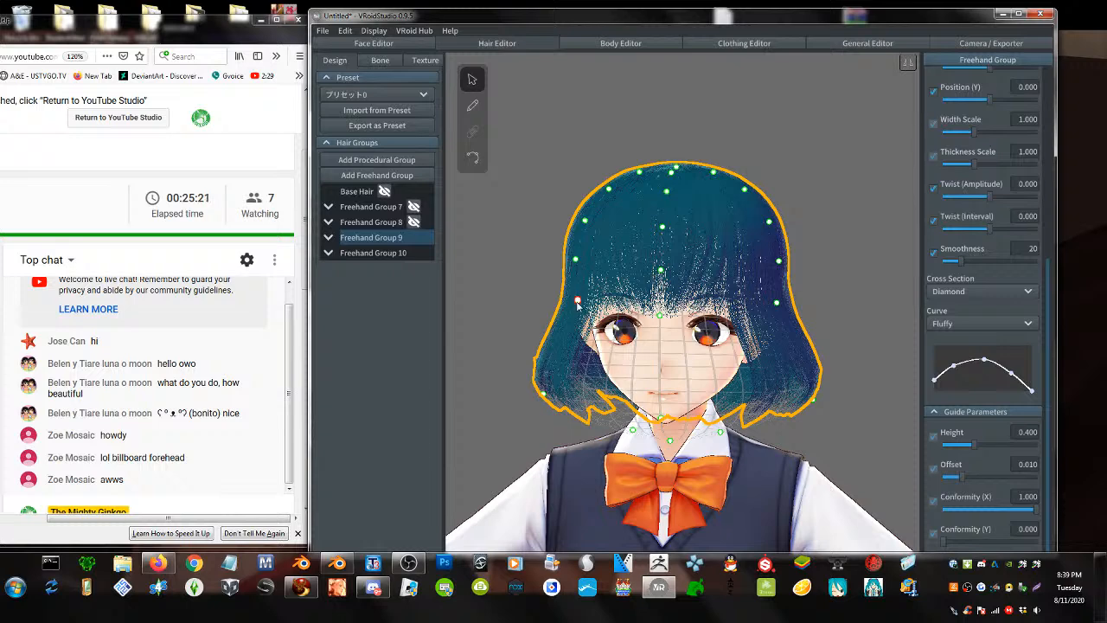
- Pull Freehand Group 9's left guide point outward, then deselect and check from the side and front
drag(571, 307, 532, 306)
key(ctrl+z)
drag(577, 302, 564, 347)
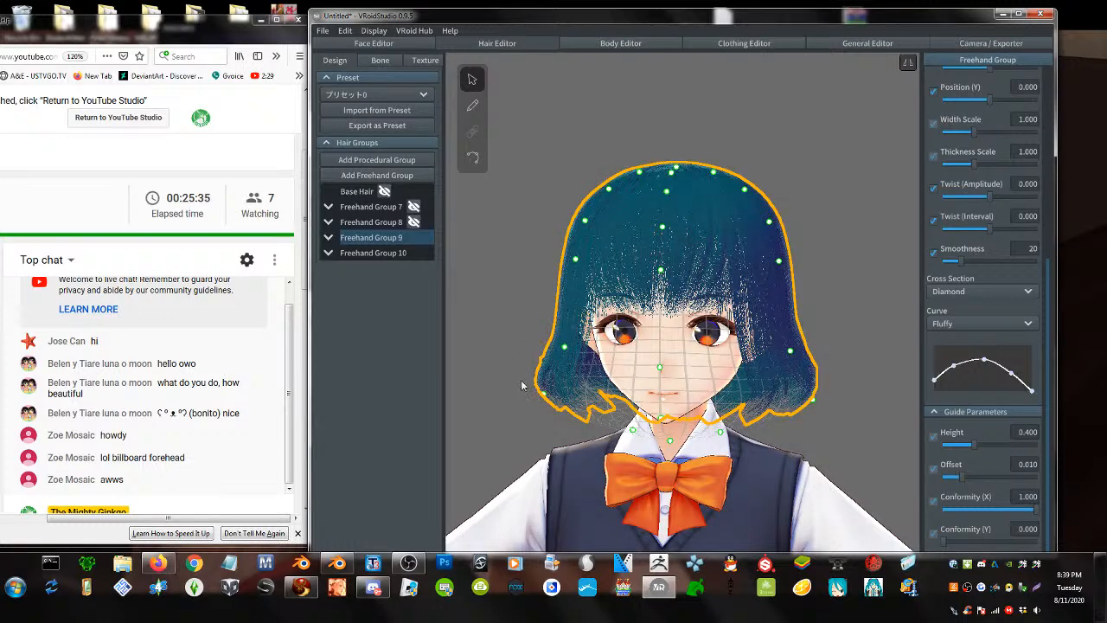
click(538, 163)
right_drag(593, 303, 434, 312)
right_drag(712, 319, 661, 316)
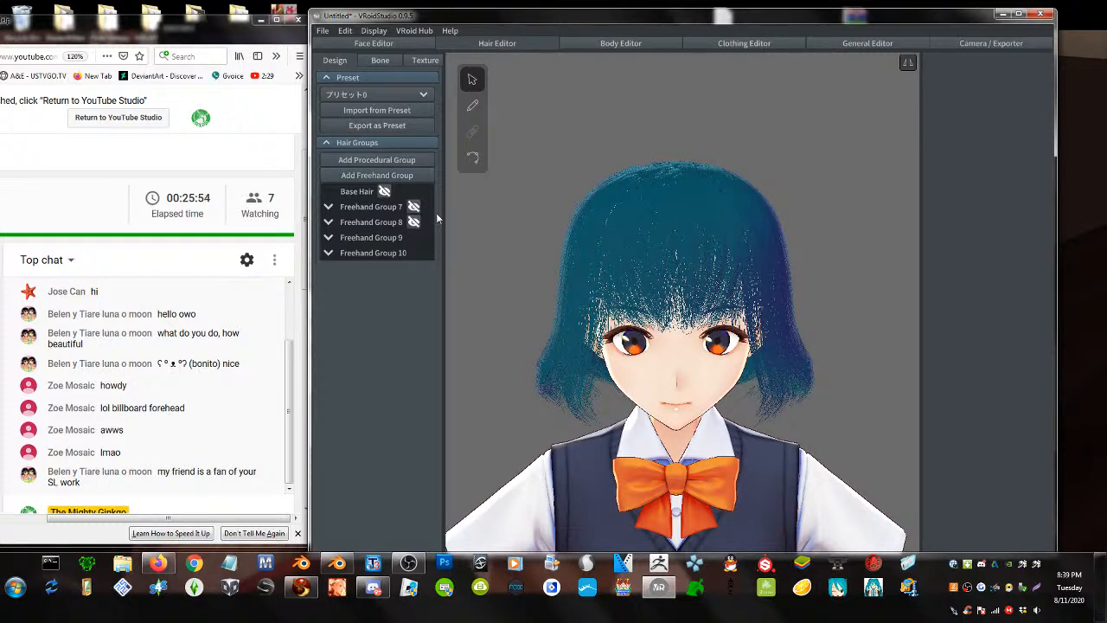
- Shift a left-side strand's top guide point toward the crown
click(574, 229)
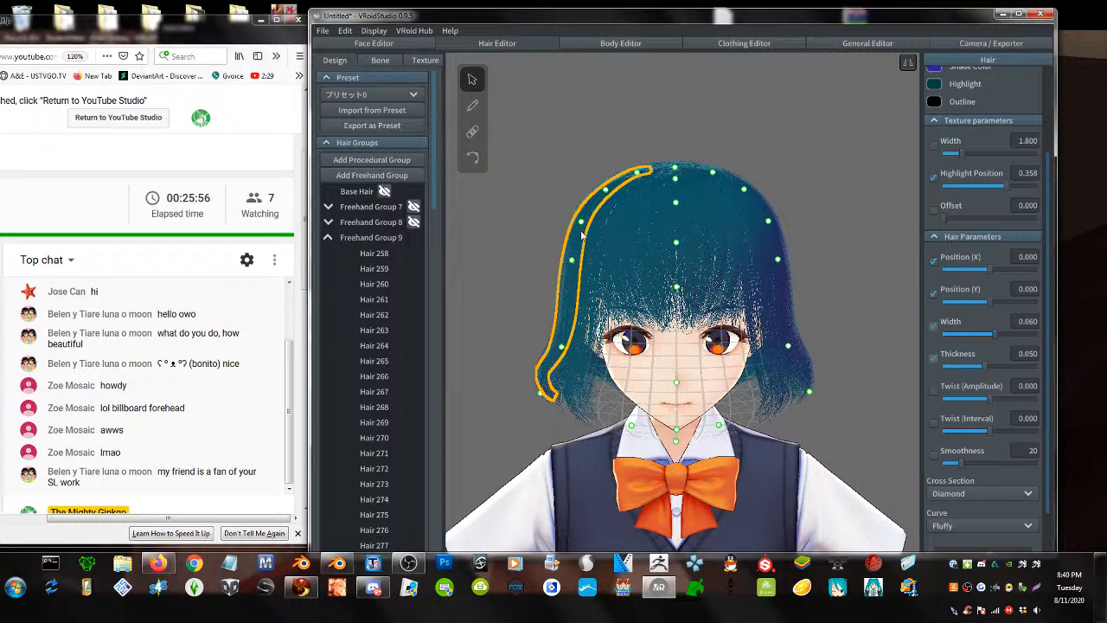
mouse_move(581, 221)
mouse_down()
mouse_move(599, 223)
mouse_move(586, 223)
mouse_up()
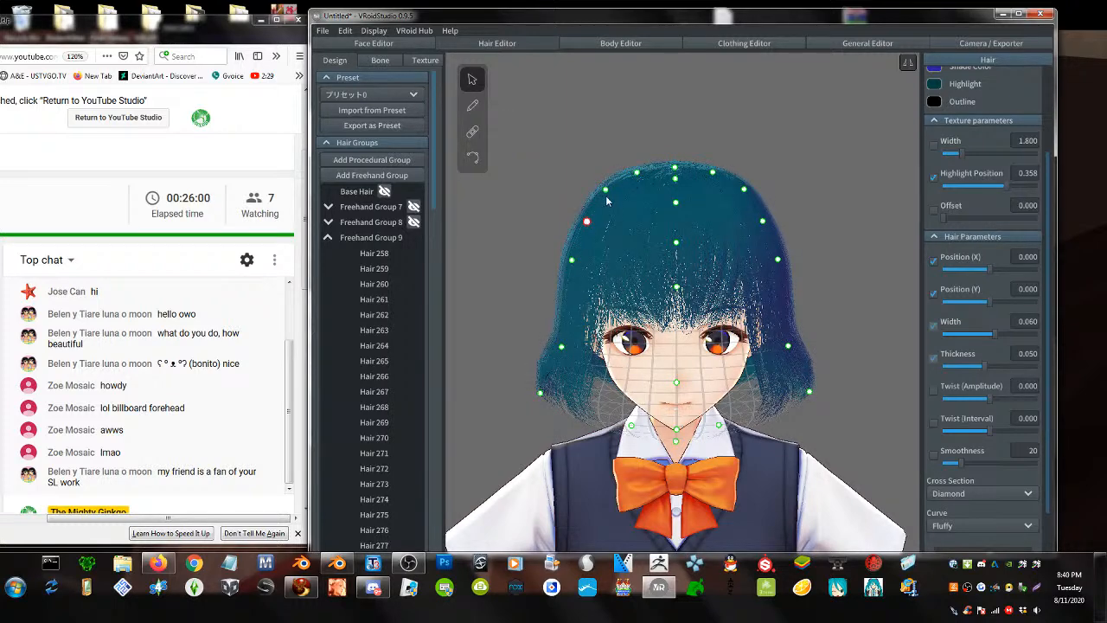
click(608, 193)
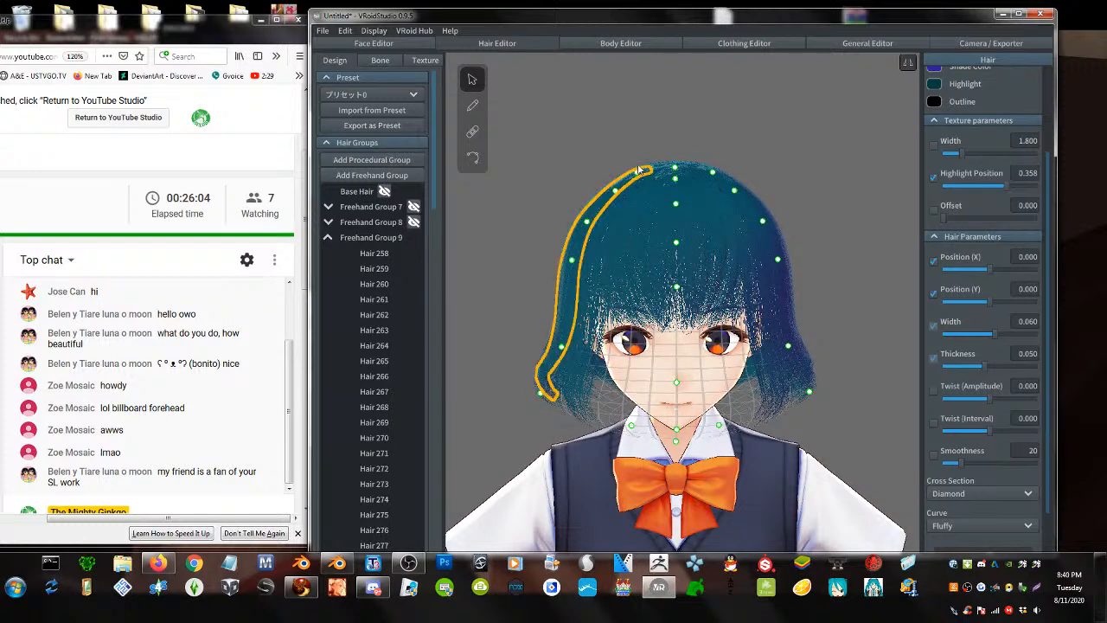
click(637, 173)
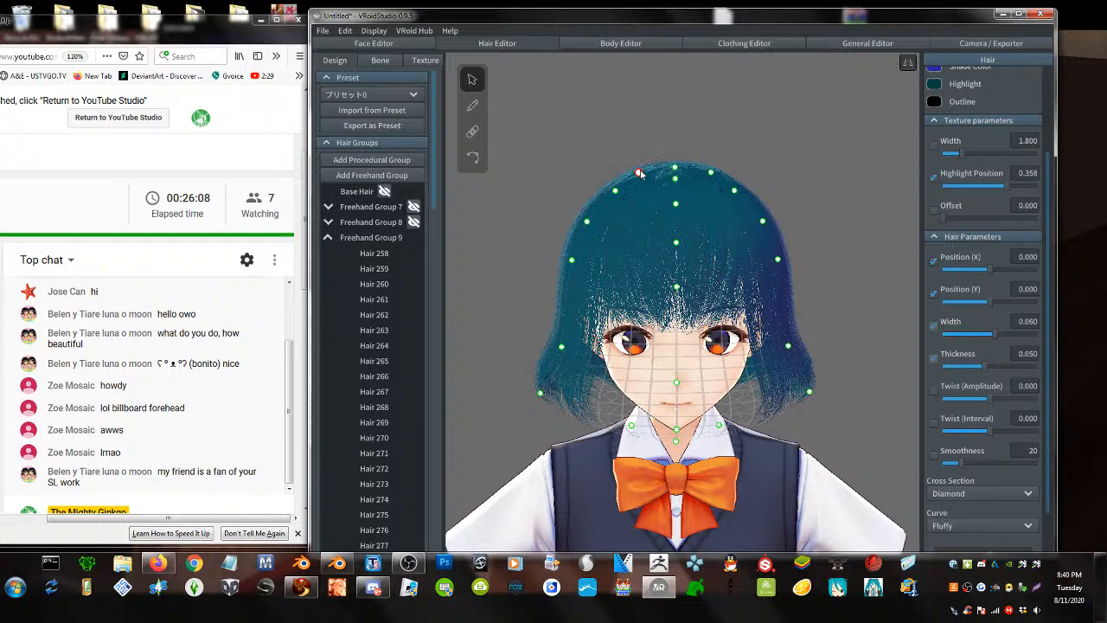
scroll(638, 397, down, 1)
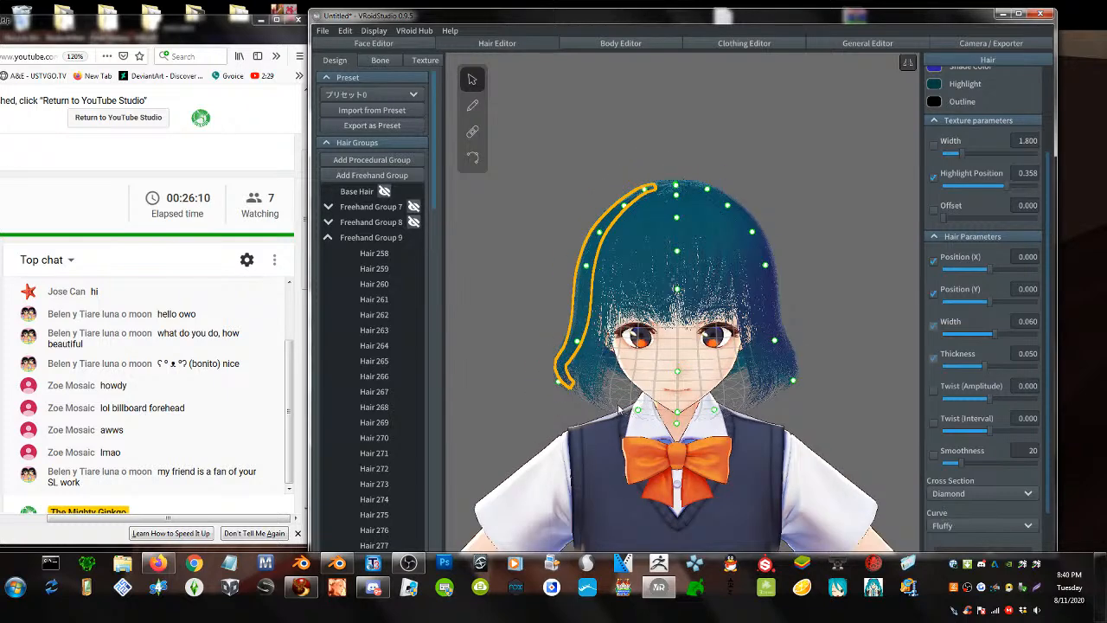
- Deselect the strand, orbit to a rear three-quarter view and go to Camera / Exporter
mouse_move(564, 418)
right_down()
mouse_move(565, 378)
mouse_move(562, 401)
right_up()
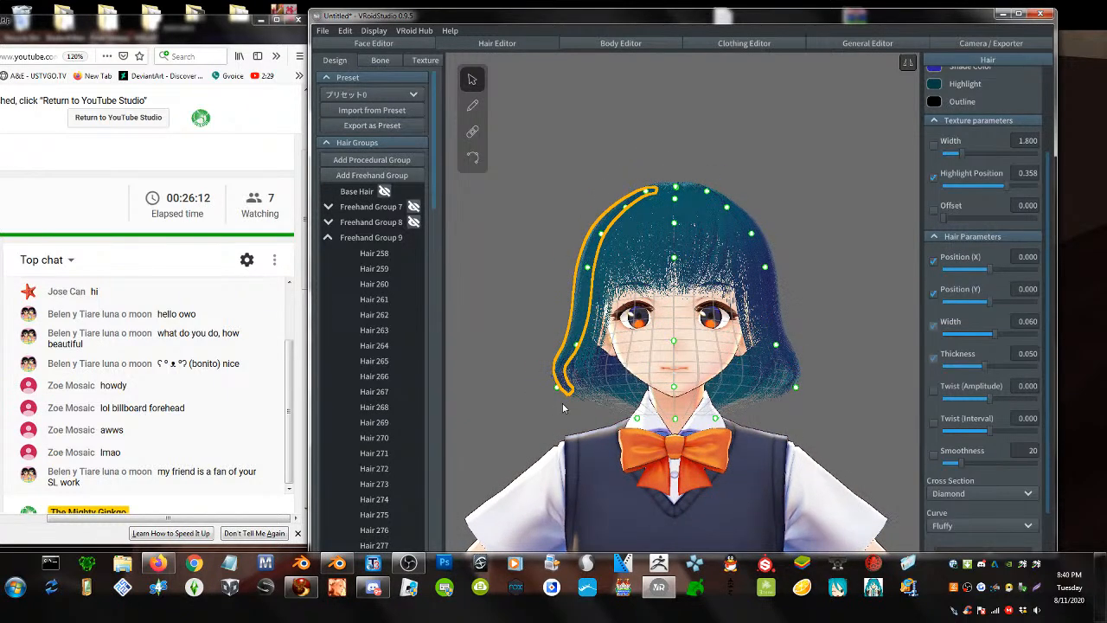
click(486, 386)
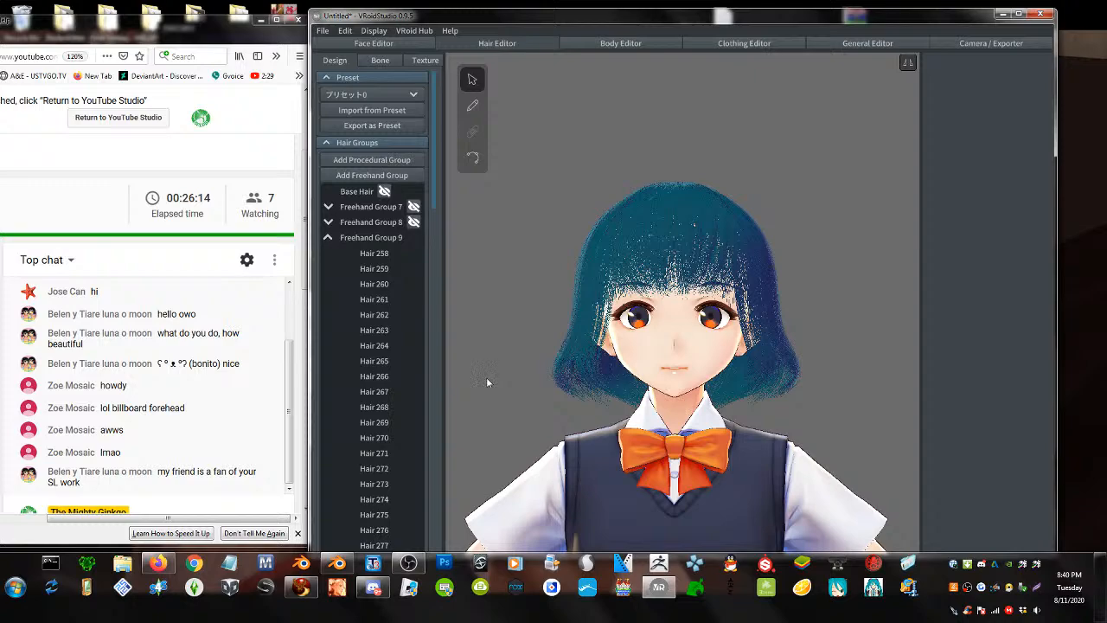
right_drag(587, 337, 791, 337)
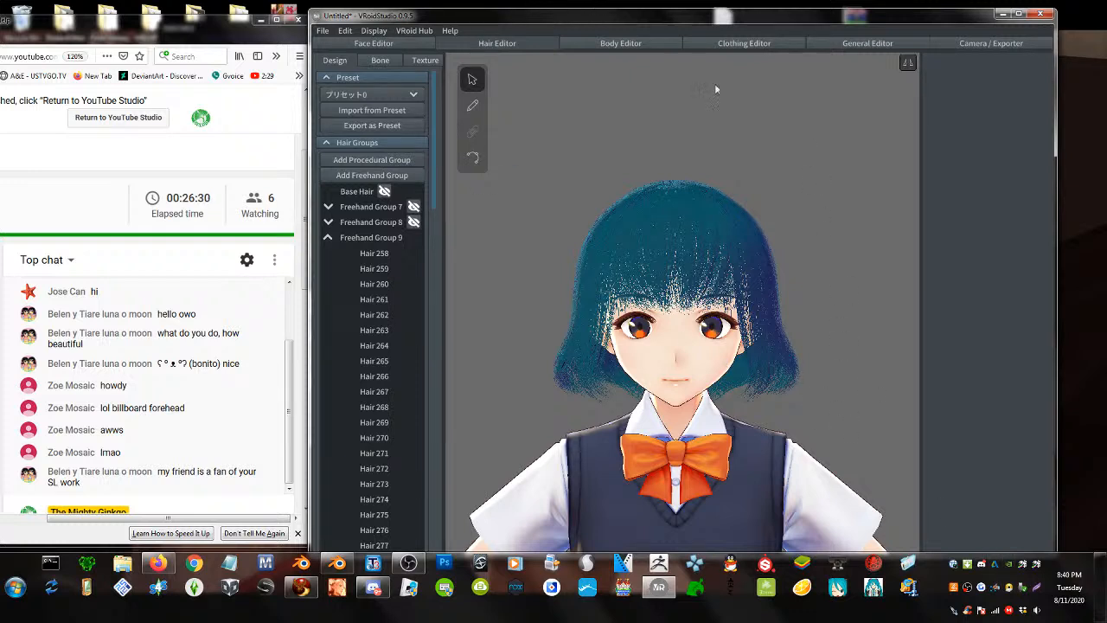
click(976, 44)
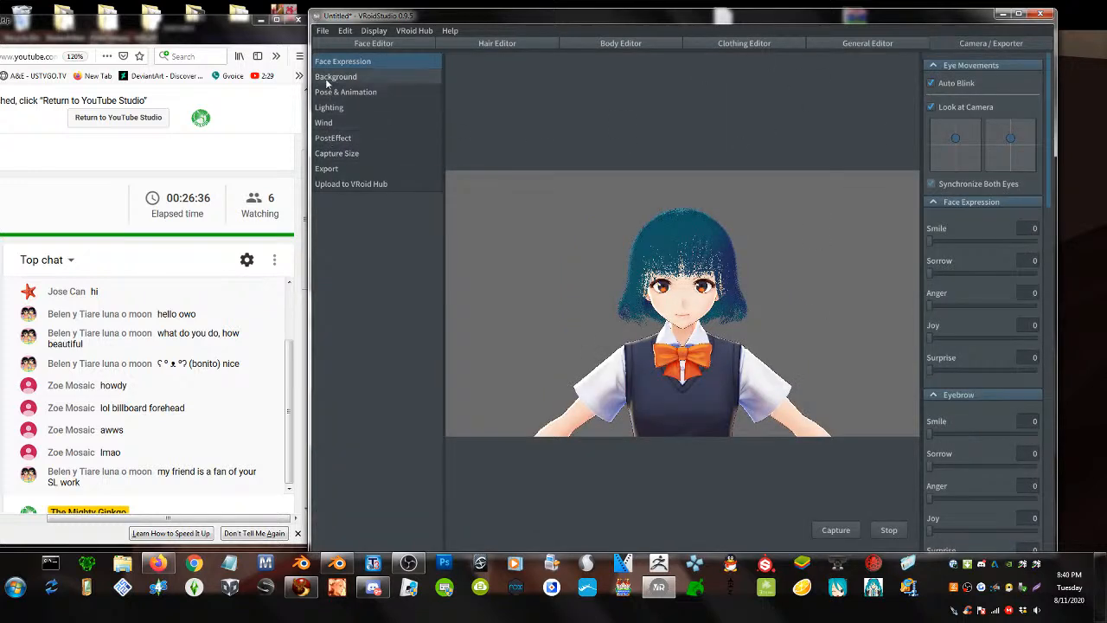
- Export the hair as an OBJ quad mesh, saving it as Hair.obj
click(330, 168)
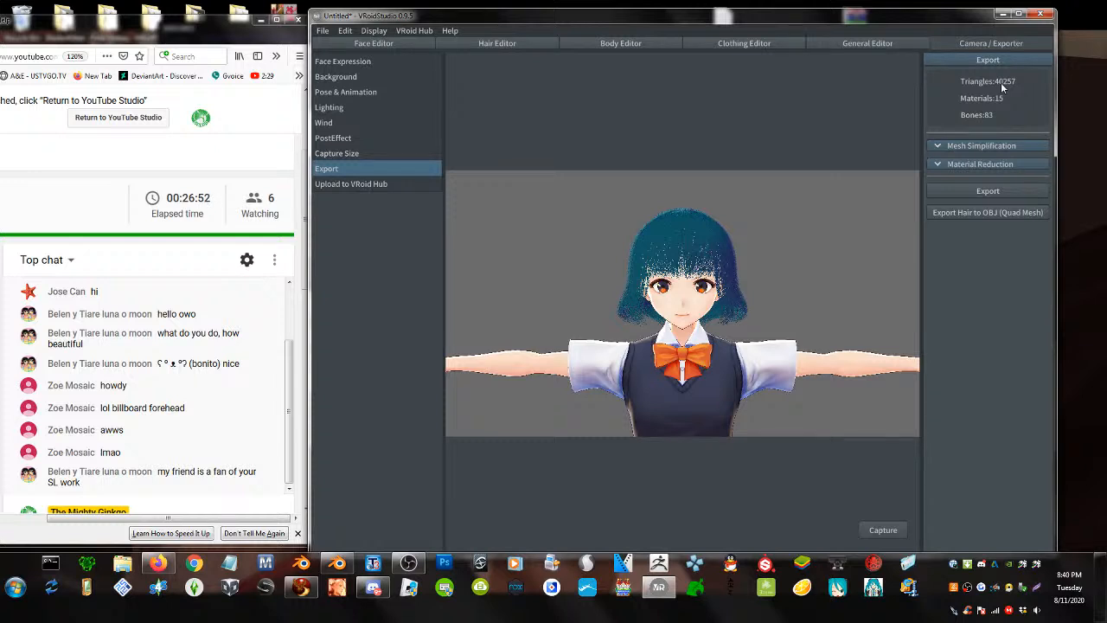
click(989, 217)
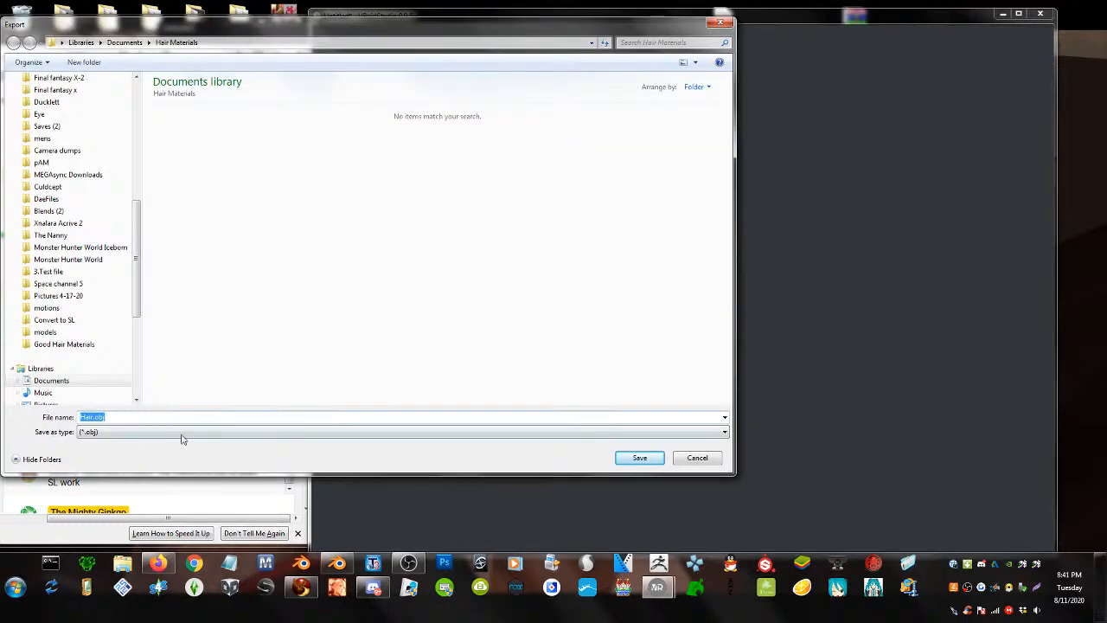
key(Return)
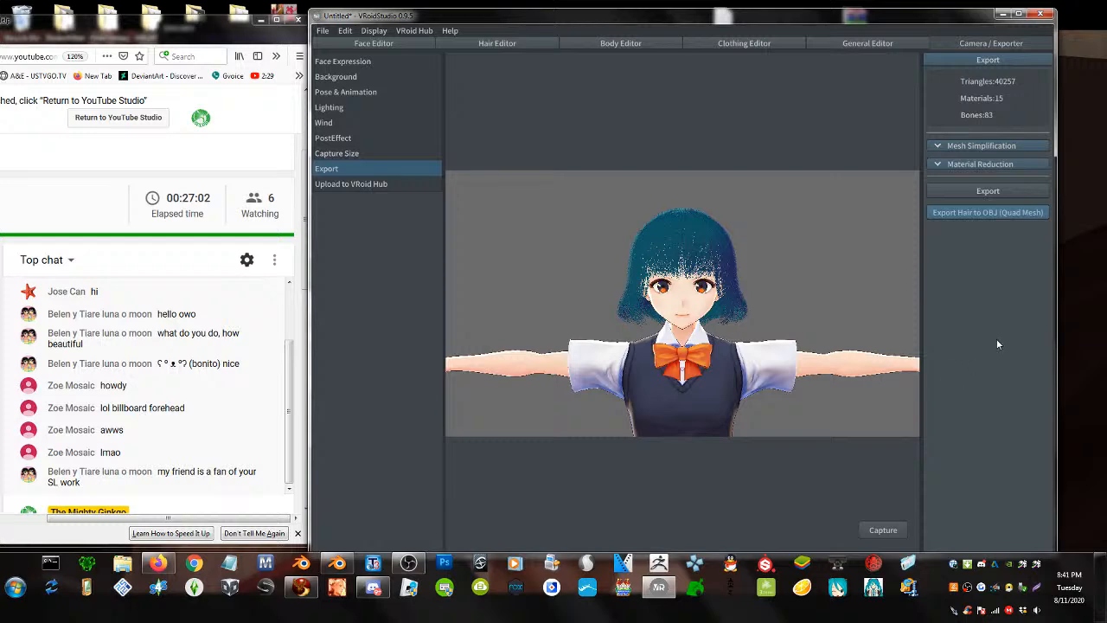
- Review the export stats (40,257 triangles, 15 materials, 83 bones) and return to the Hair Editor
scroll(742, 285, up, 5)
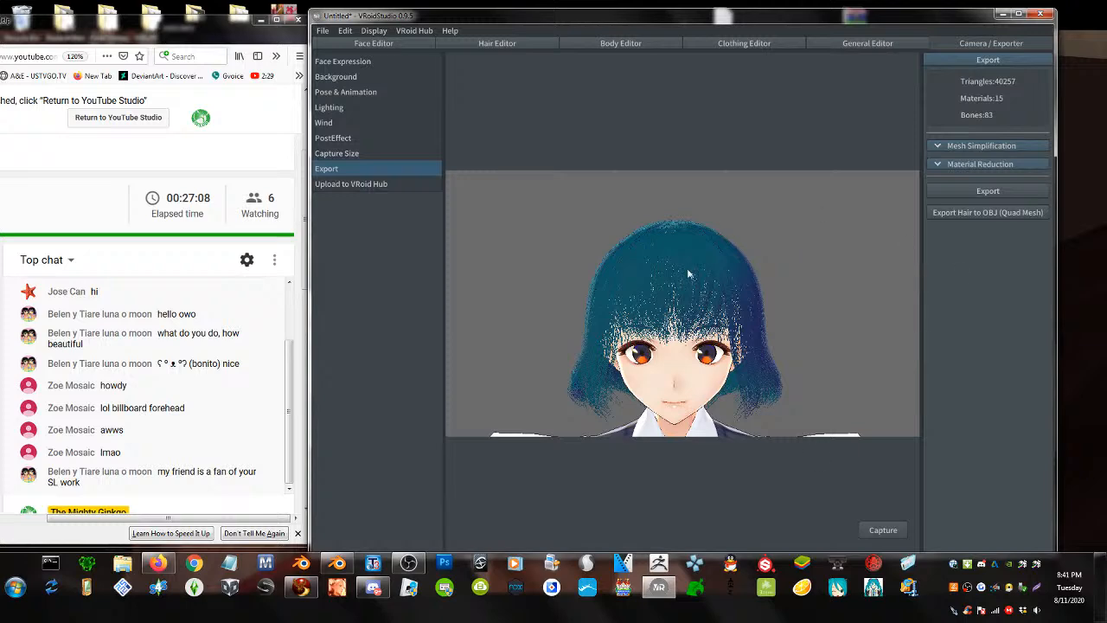
scroll(718, 413, down, 4)
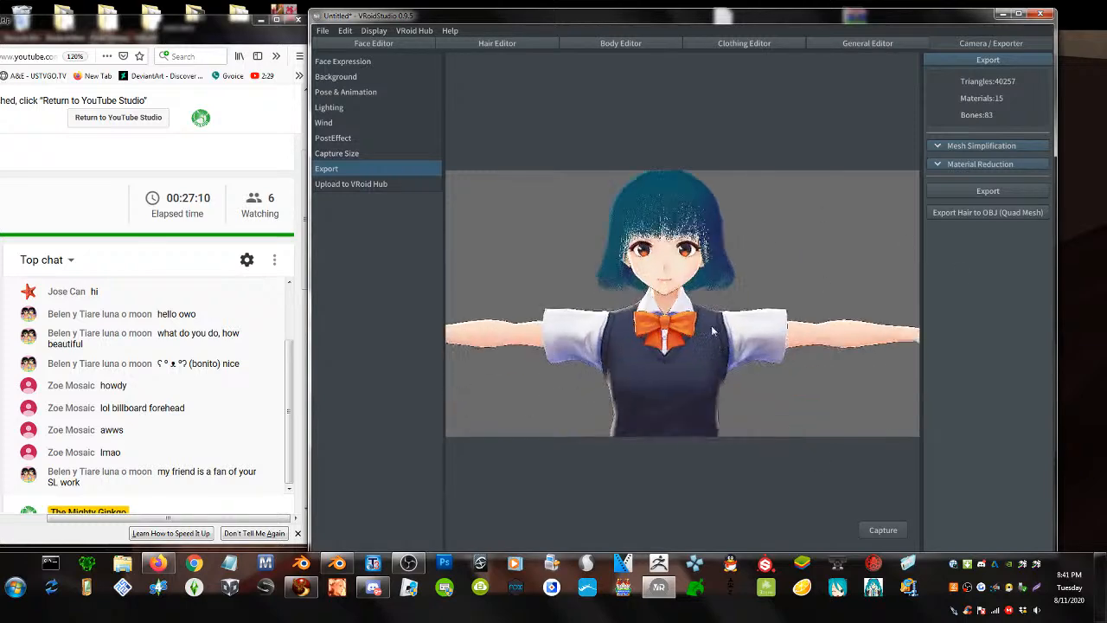
scroll(813, 400, up, 3)
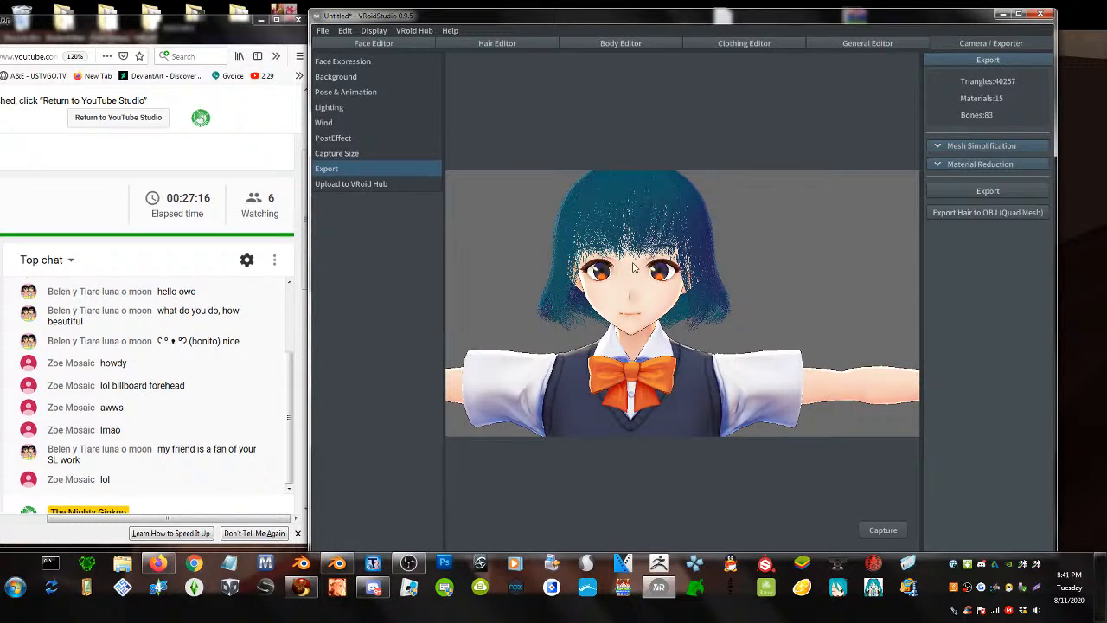
scroll(635, 266, down, 2)
middle_drag(645, 278, 666, 296)
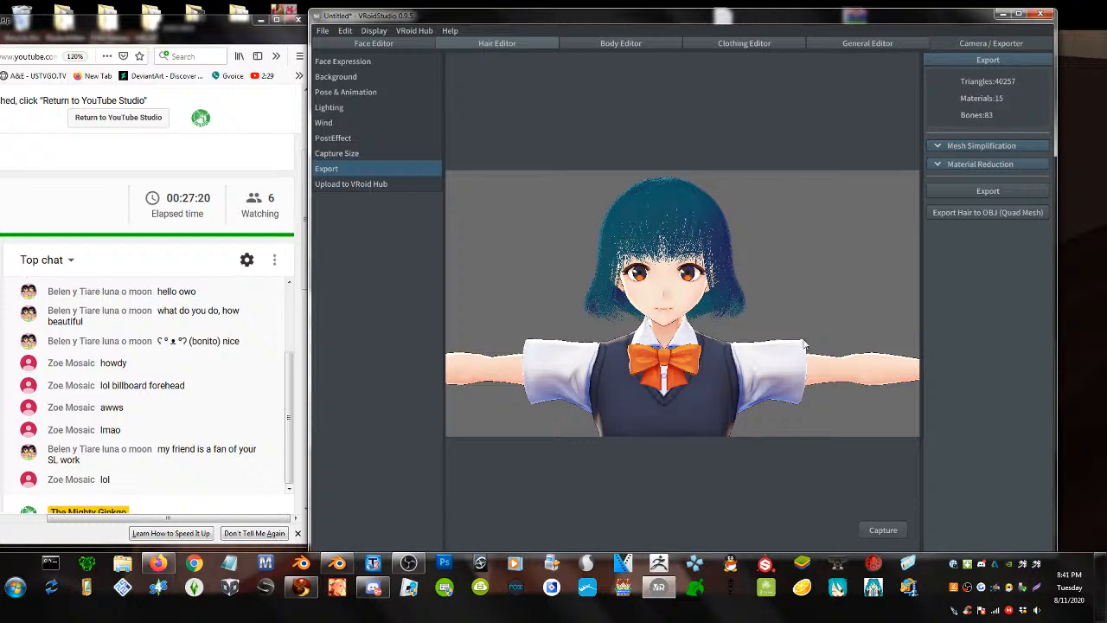
click(497, 44)
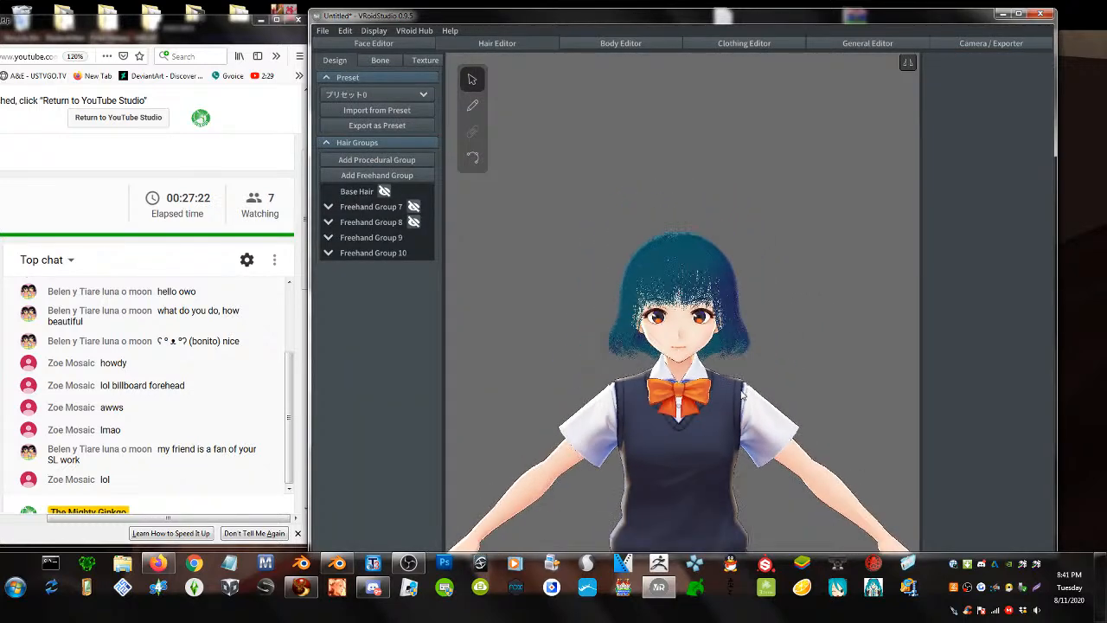
- Select Freehand Group 9, raise its Height to 0.969 and set Conformity (X) to 0
click(358, 206)
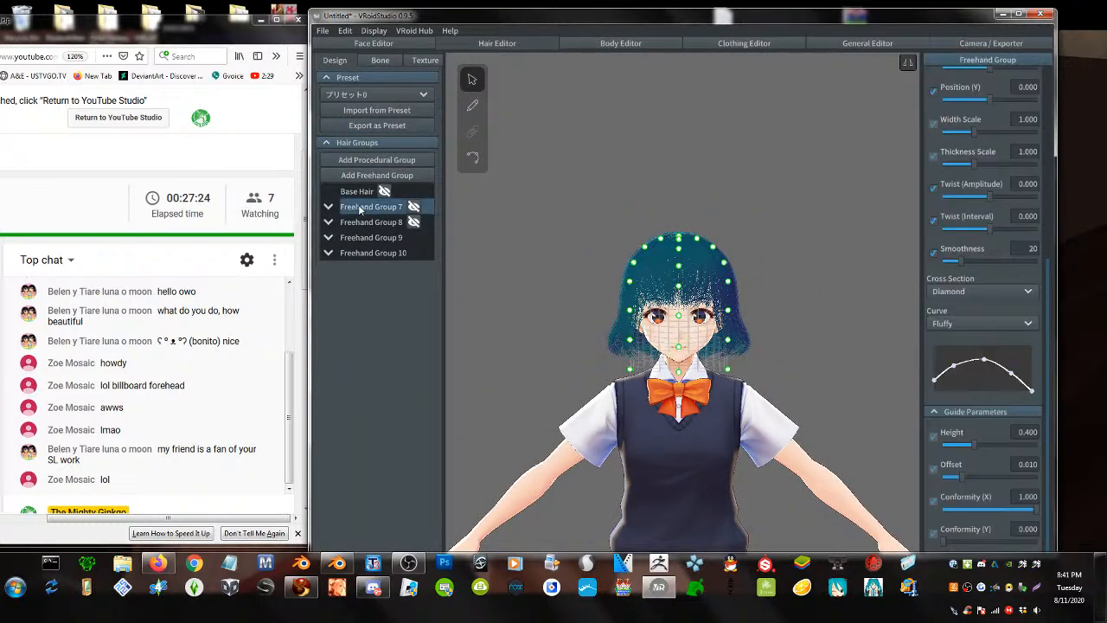
click(359, 222)
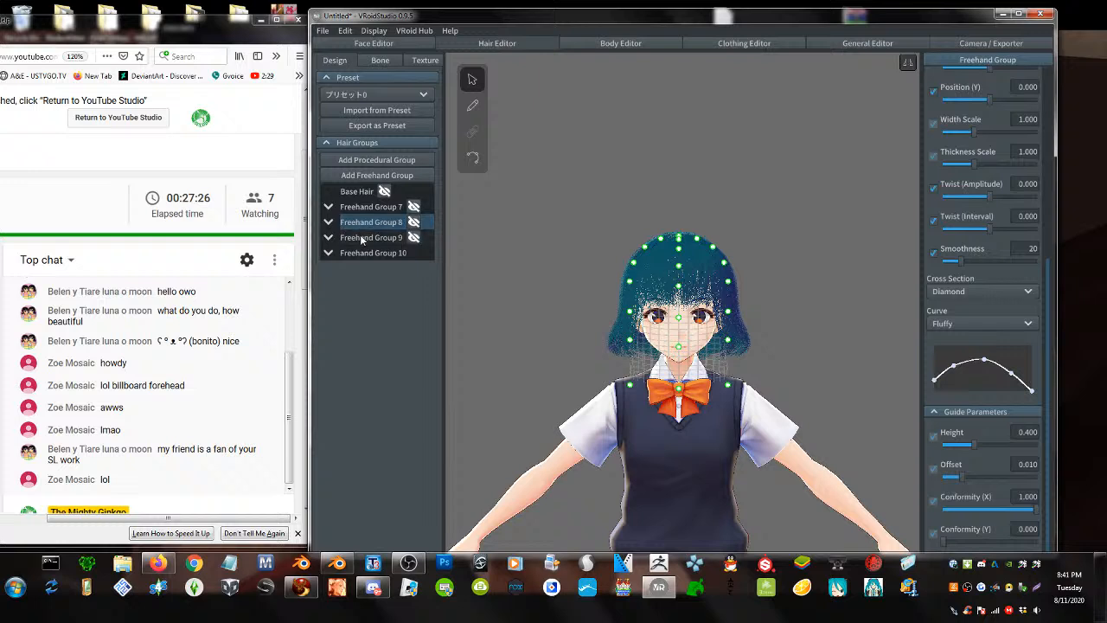
click(360, 236)
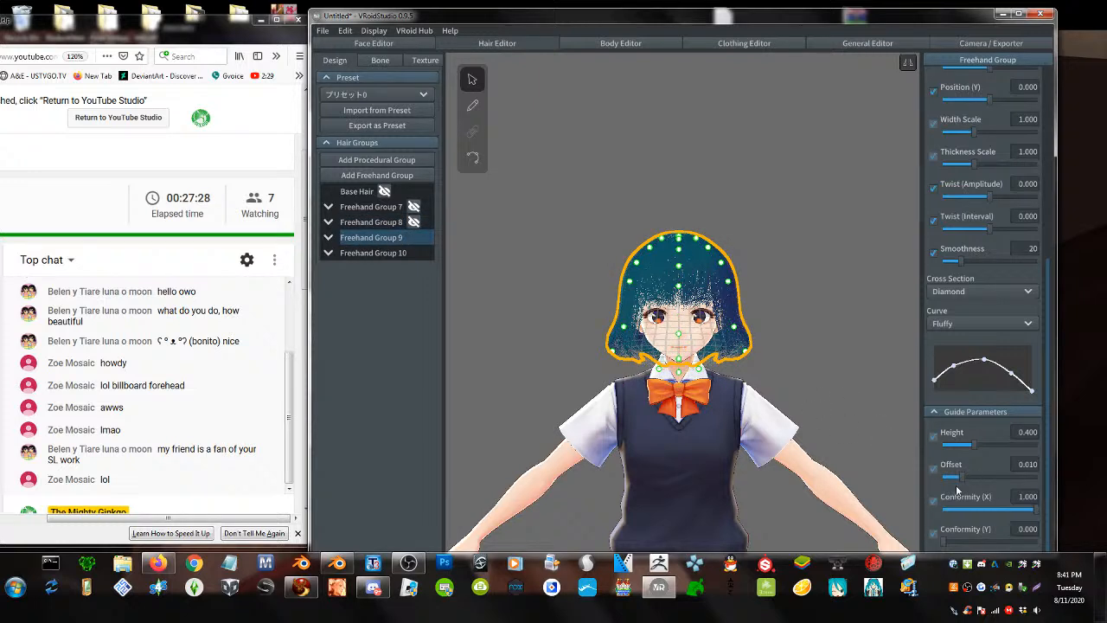
drag(961, 478, 983, 478)
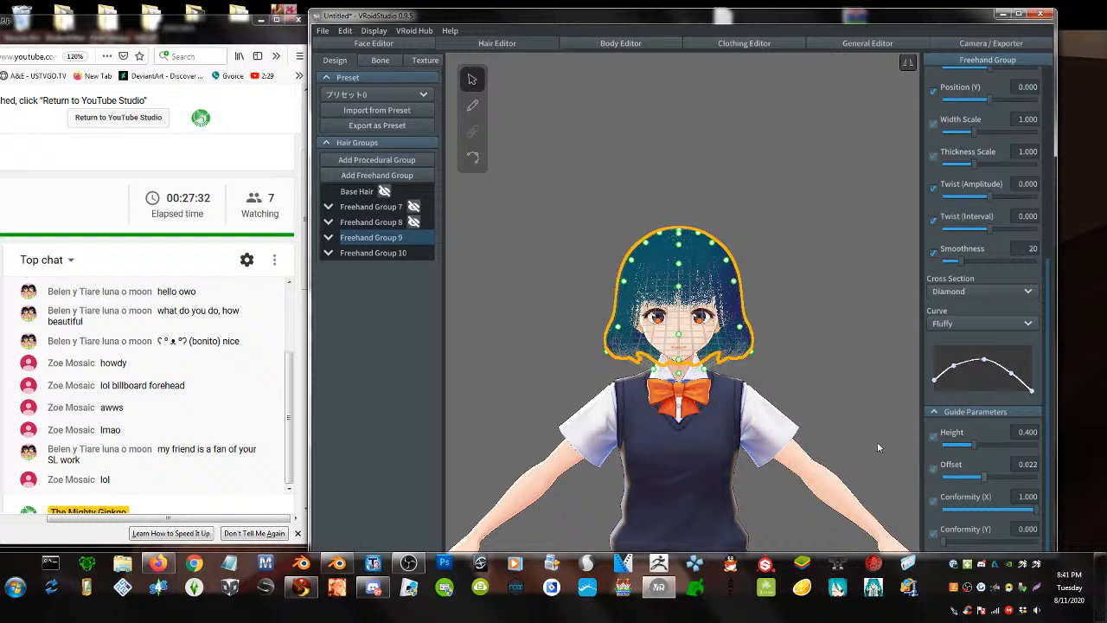
key(ctrl+z)
scroll(866, 445, down, 2)
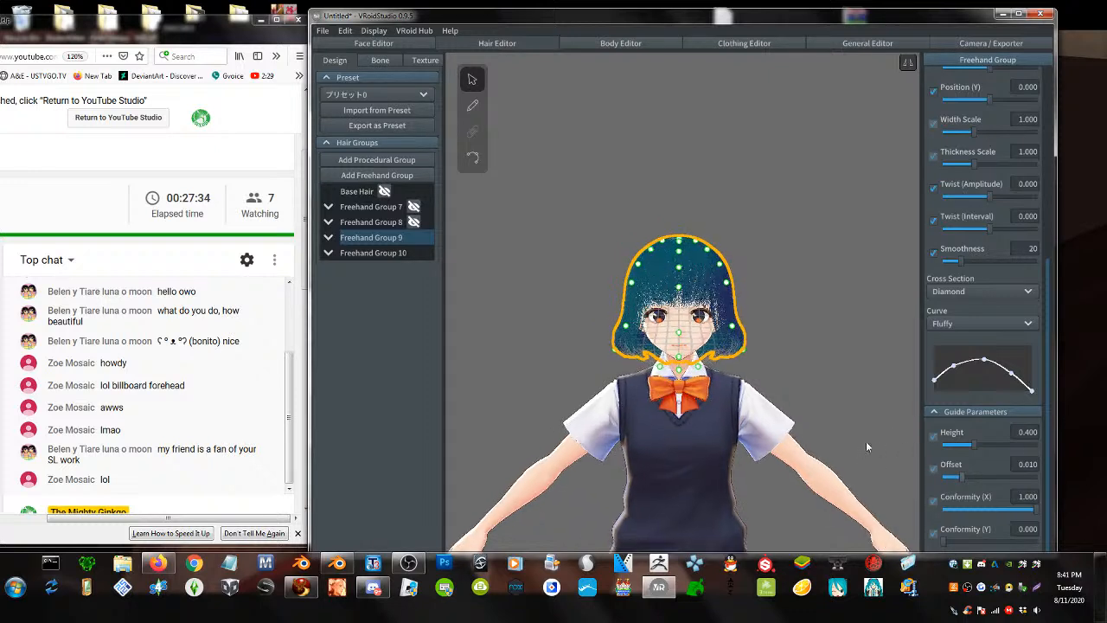
drag(976, 447, 1046, 516)
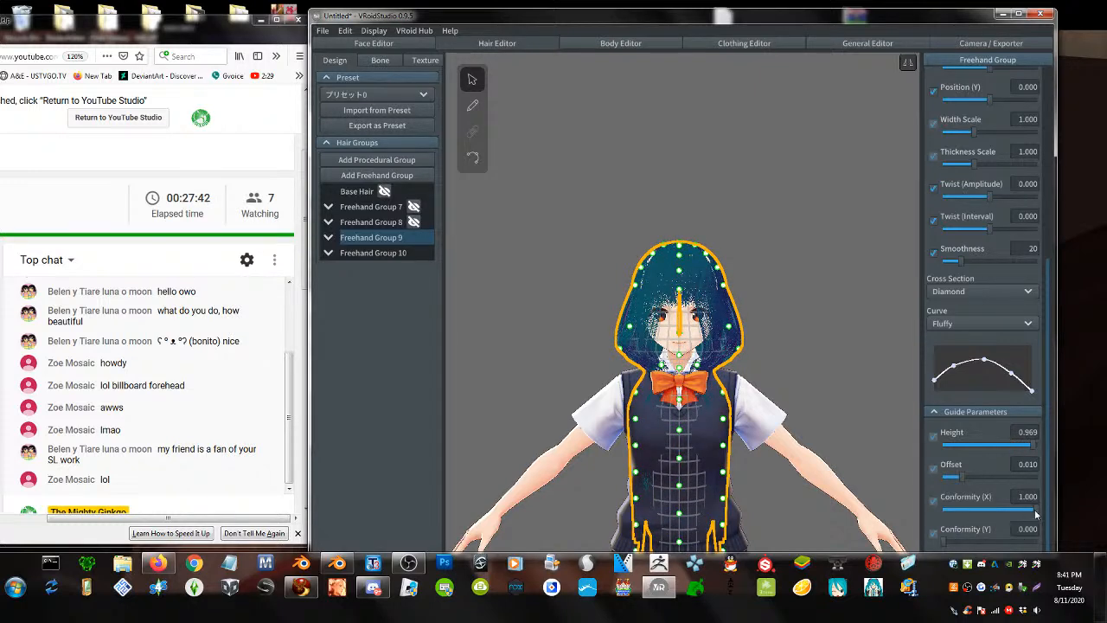
drag(1018, 509, 909, 512)
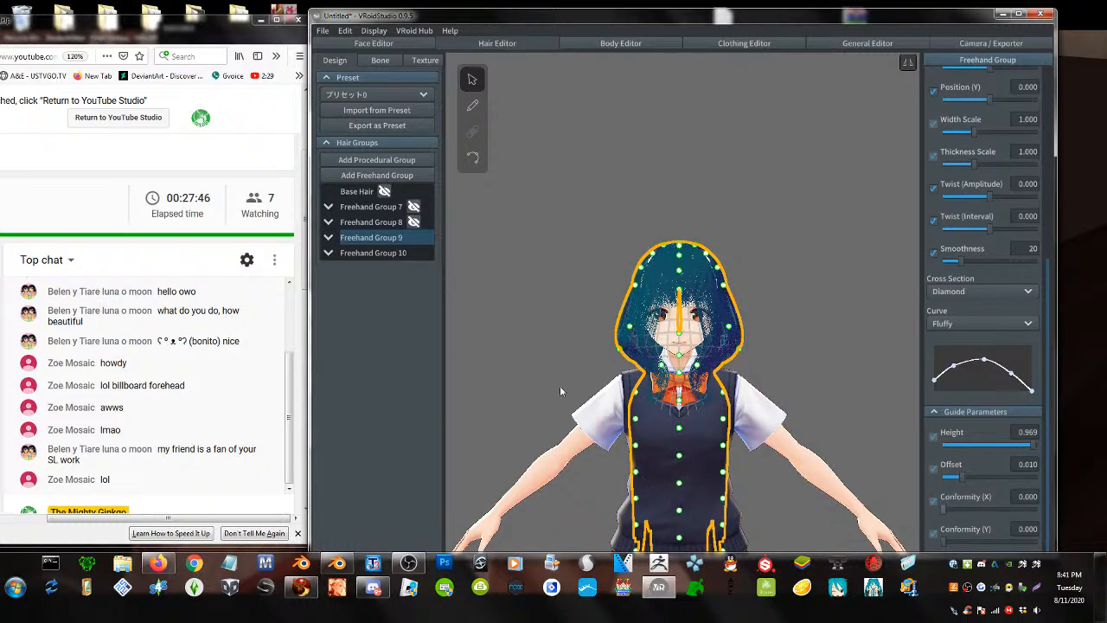
- Set Offset to 0.017 and pull the guide points outward so the hair stands off the body
right_drag(605, 385, 763, 439)
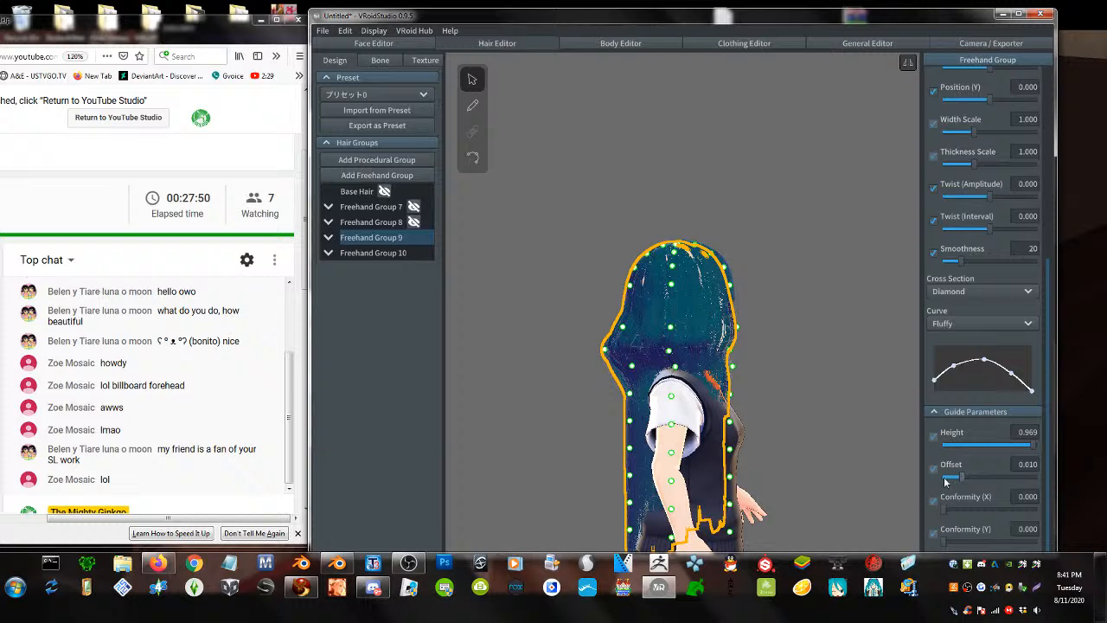
mouse_move(963, 476)
mouse_down()
mouse_move(940, 482)
mouse_move(978, 480)
mouse_up()
right_drag(636, 441, 692, 446)
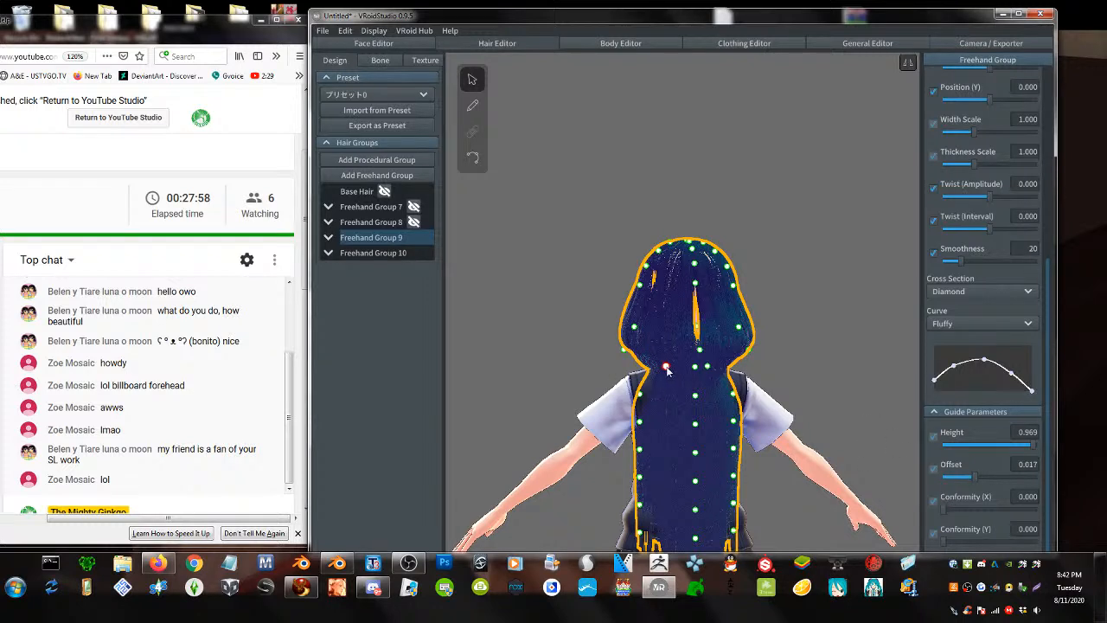
drag(667, 370, 628, 395)
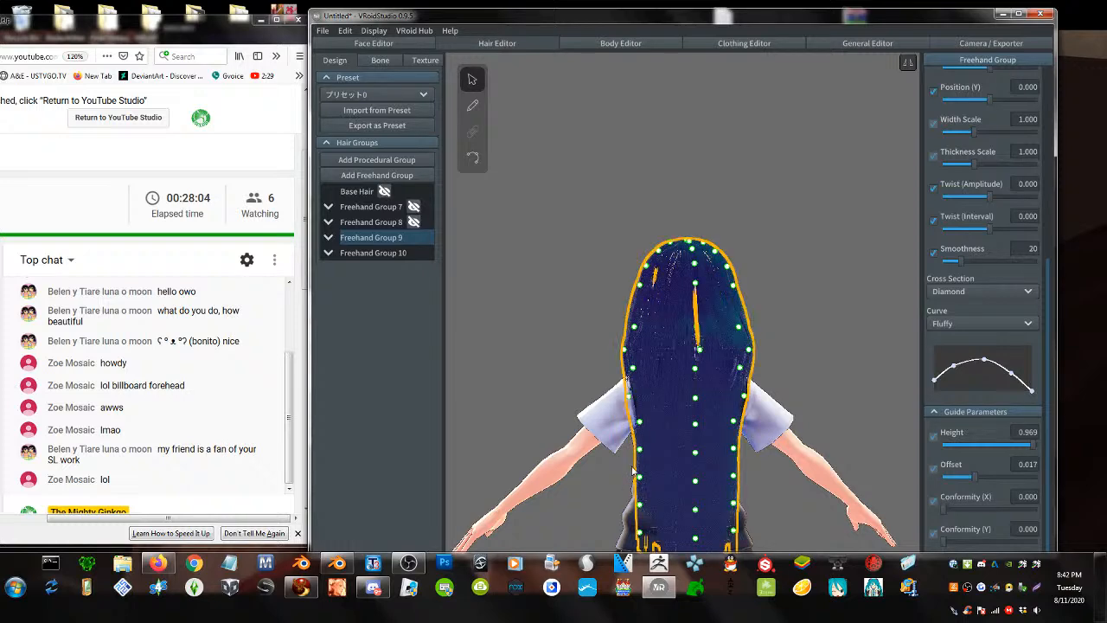
right_drag(632, 469, 735, 402)
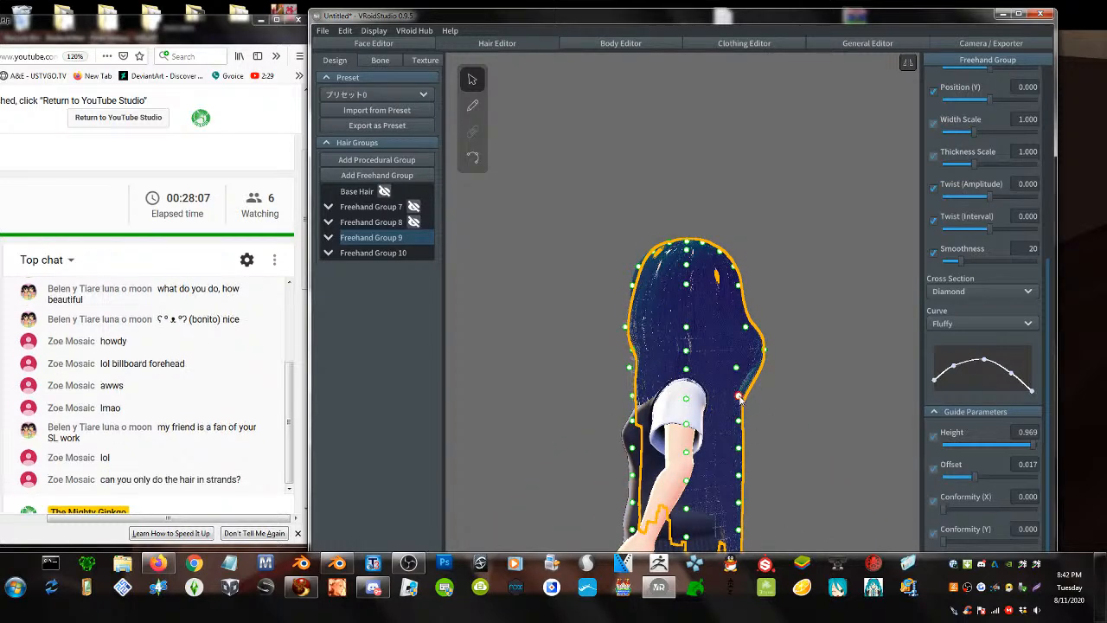
drag(745, 399, 753, 402)
drag(762, 349, 739, 352)
right_drag(739, 353, 792, 360)
scroll(701, 371, up, 1)
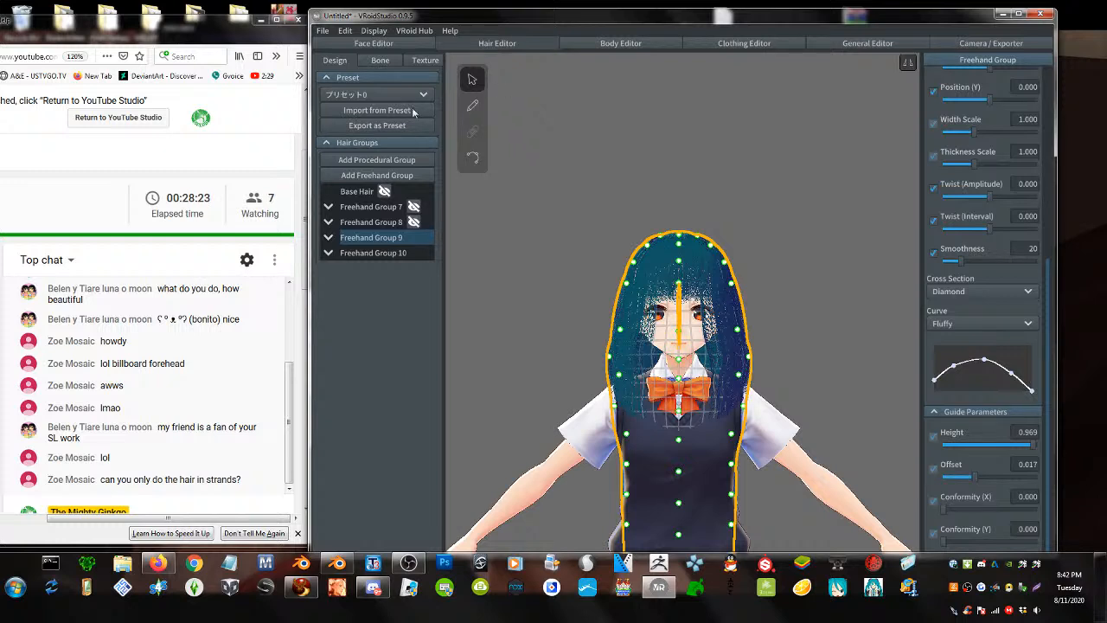
click(414, 238)
- Add a new layer under Layers on the hair texture, then return to the Design tab
click(424, 60)
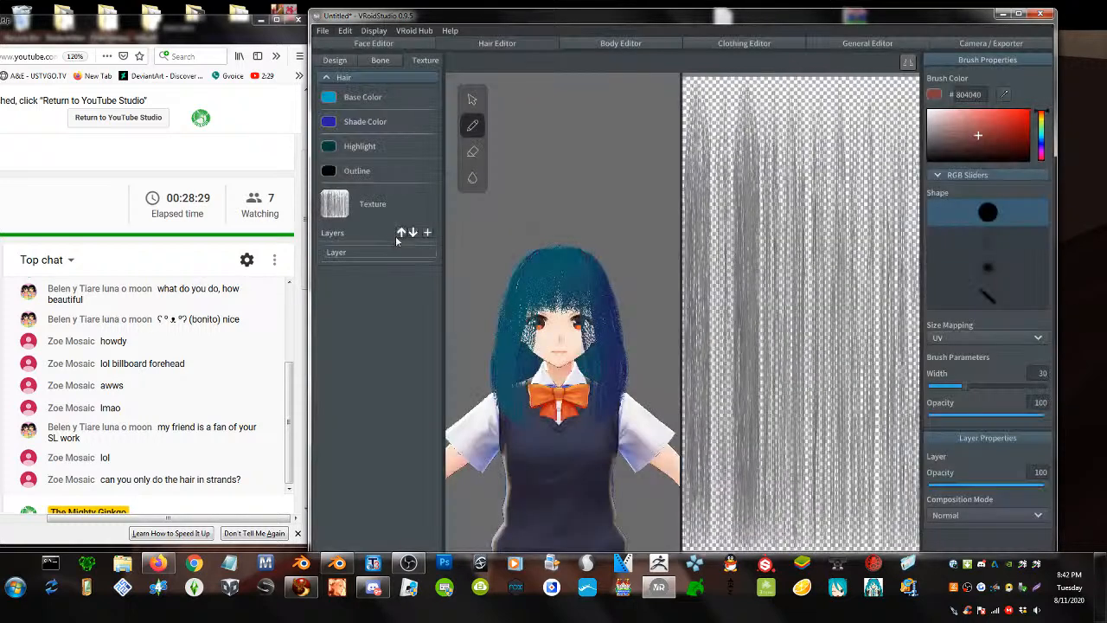
right_click(351, 253)
click(367, 312)
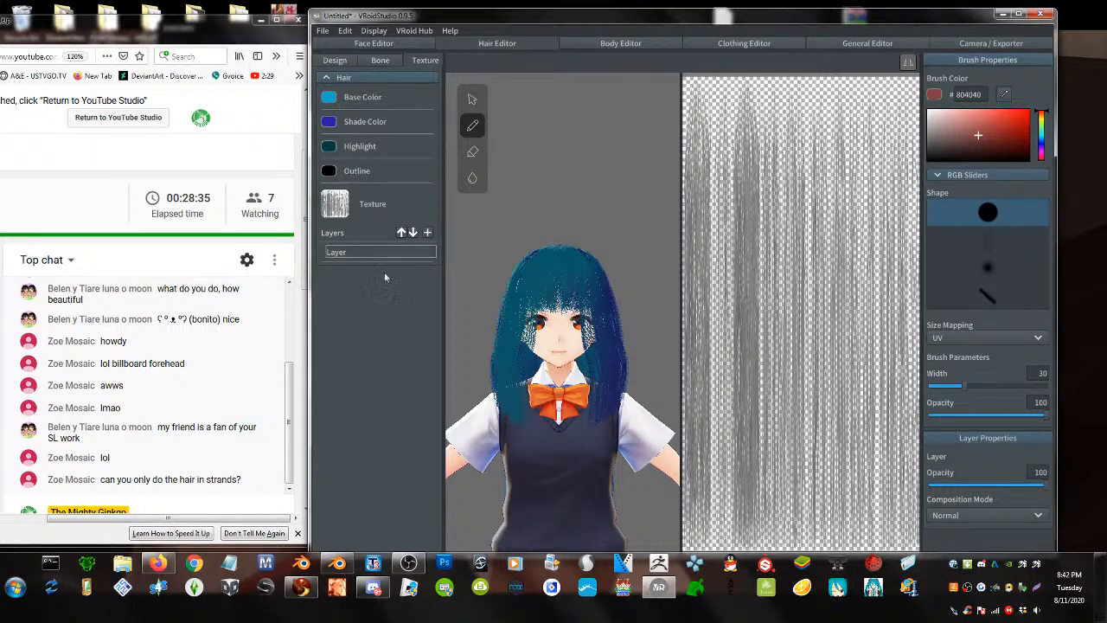
click(427, 232)
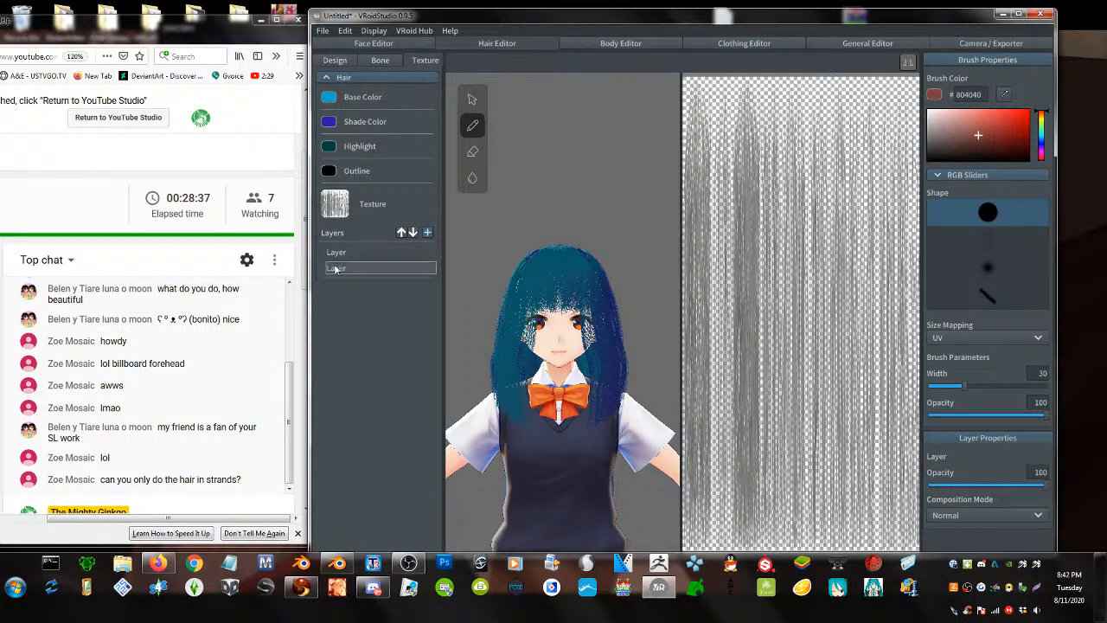
click(334, 60)
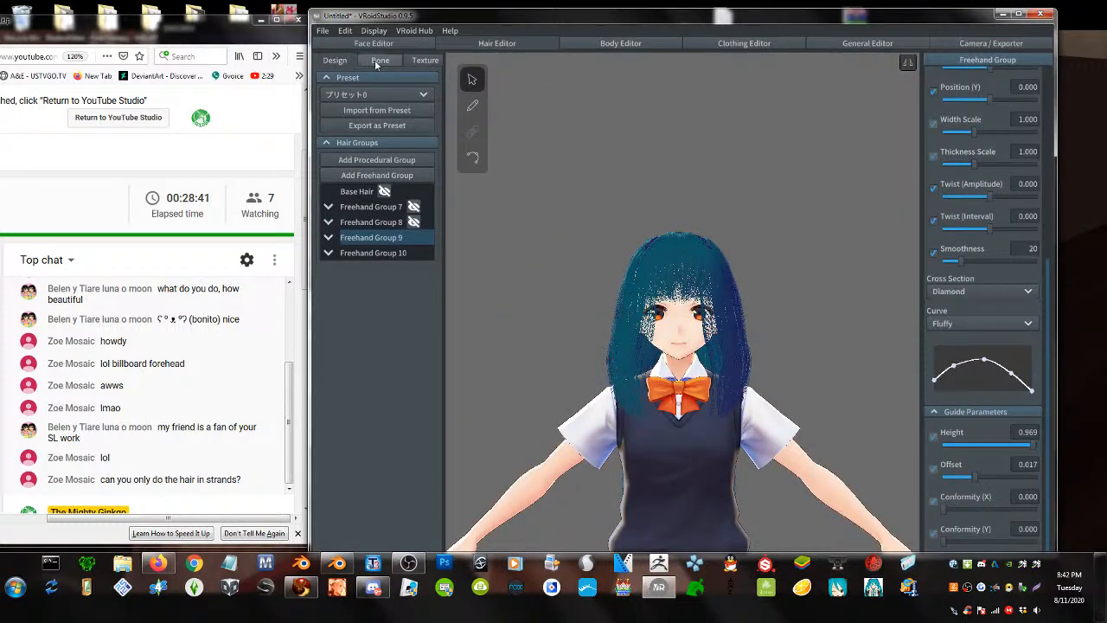
- Duplicate the hair material, set Base Color to #CC0080 and Shade Color to dark magenta
scroll(941, 82, up, 5)
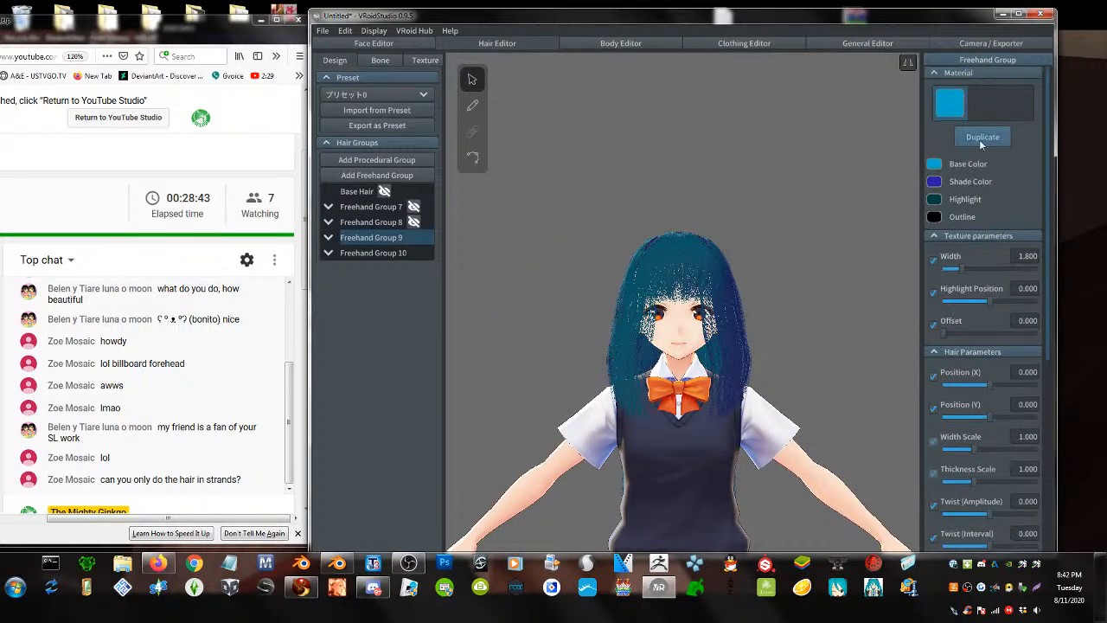
click(983, 136)
click(938, 164)
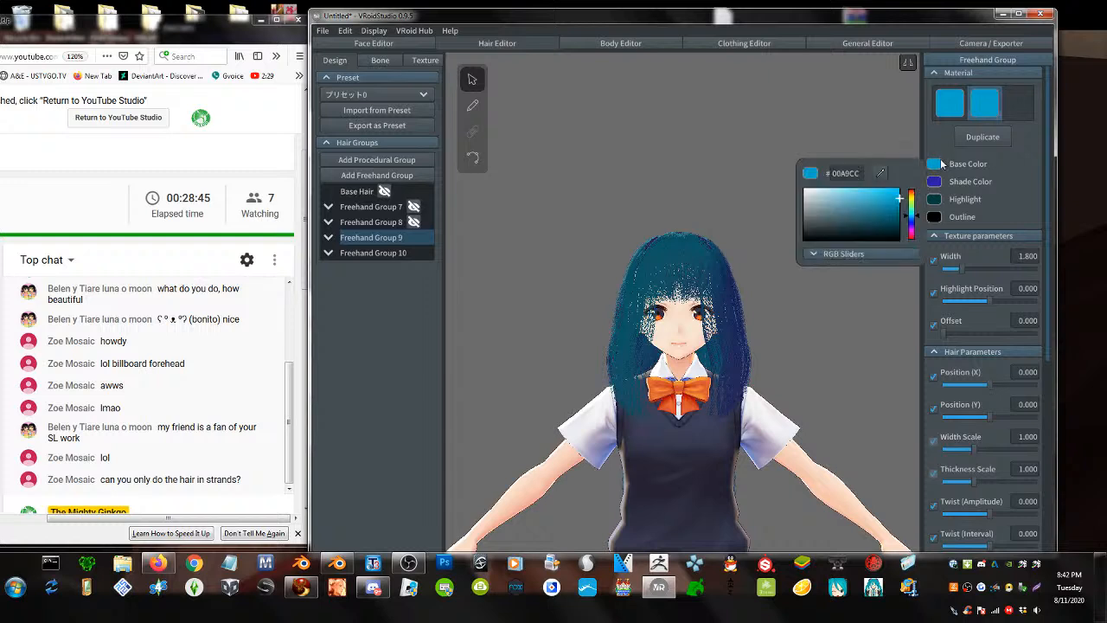
click(910, 236)
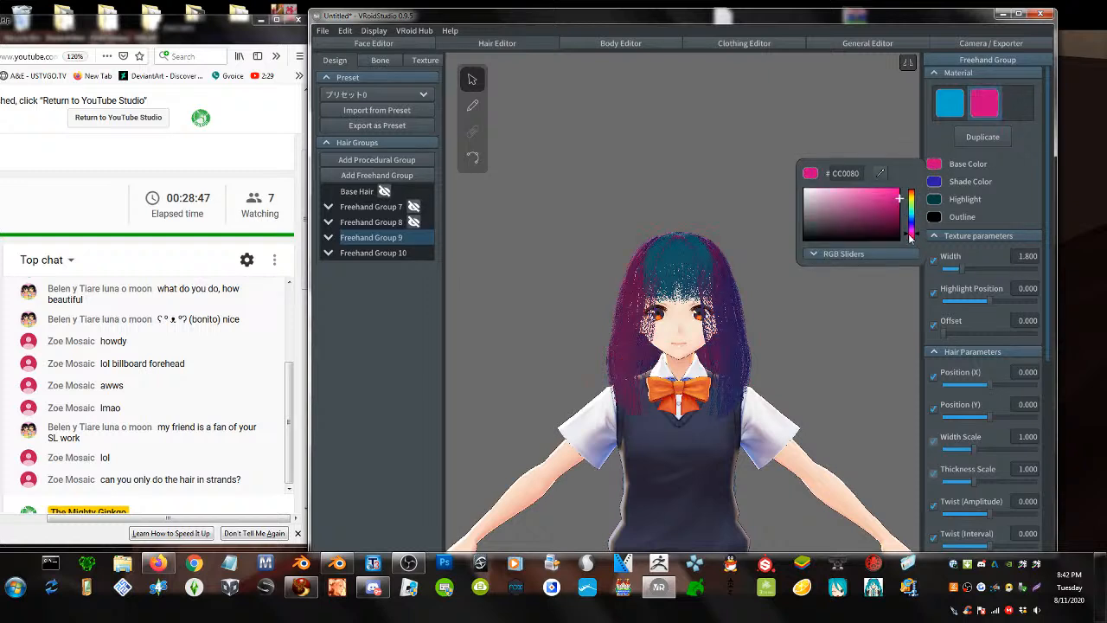
click(934, 181)
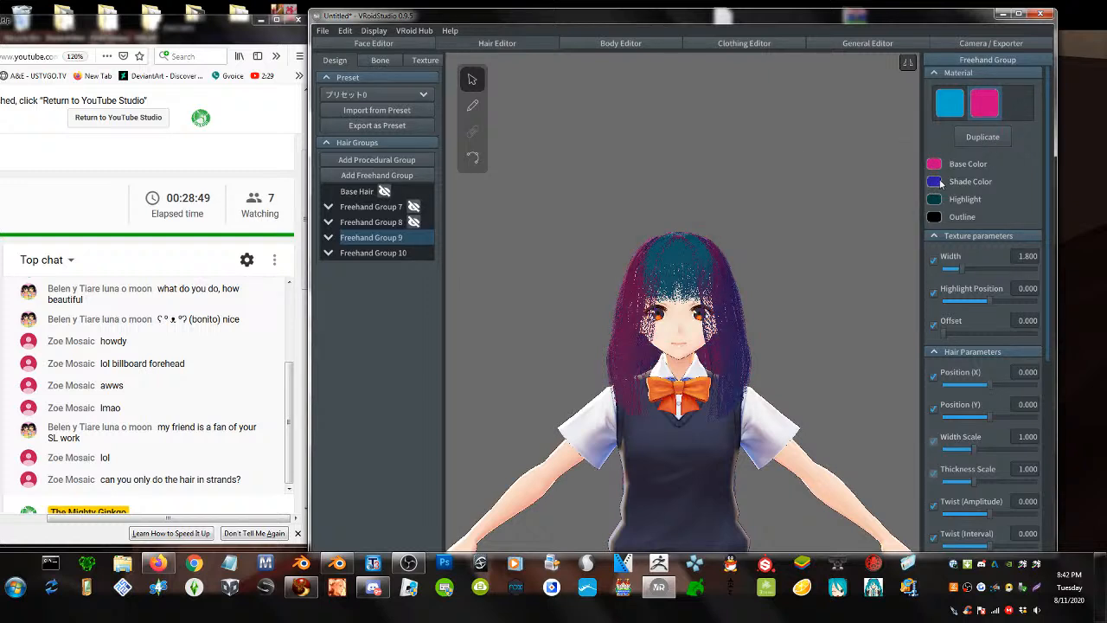
click(934, 182)
click(909, 250)
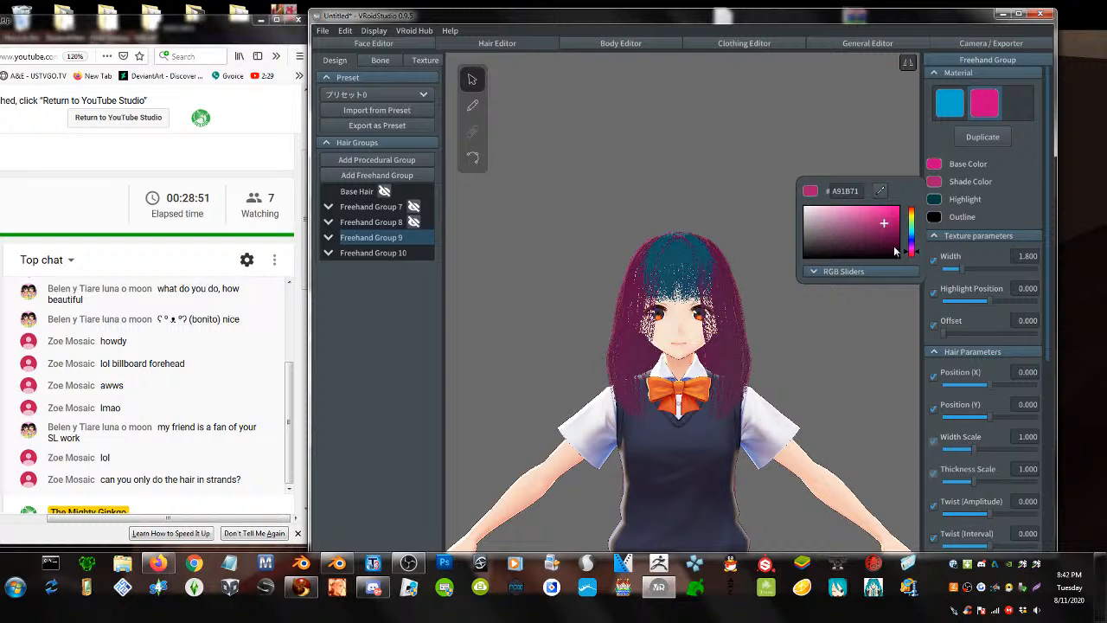
click(893, 248)
click(938, 199)
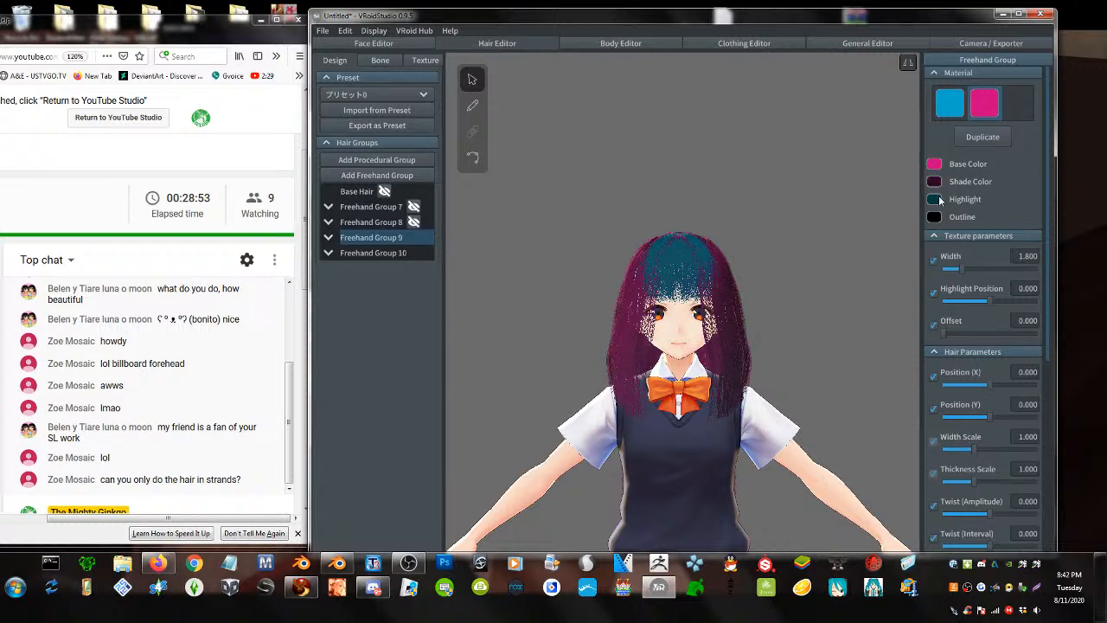
- Set the Highlight colour to dark purple #3C0841 and bring up the hair texture
click(937, 199)
drag(881, 252, 902, 268)
click(911, 265)
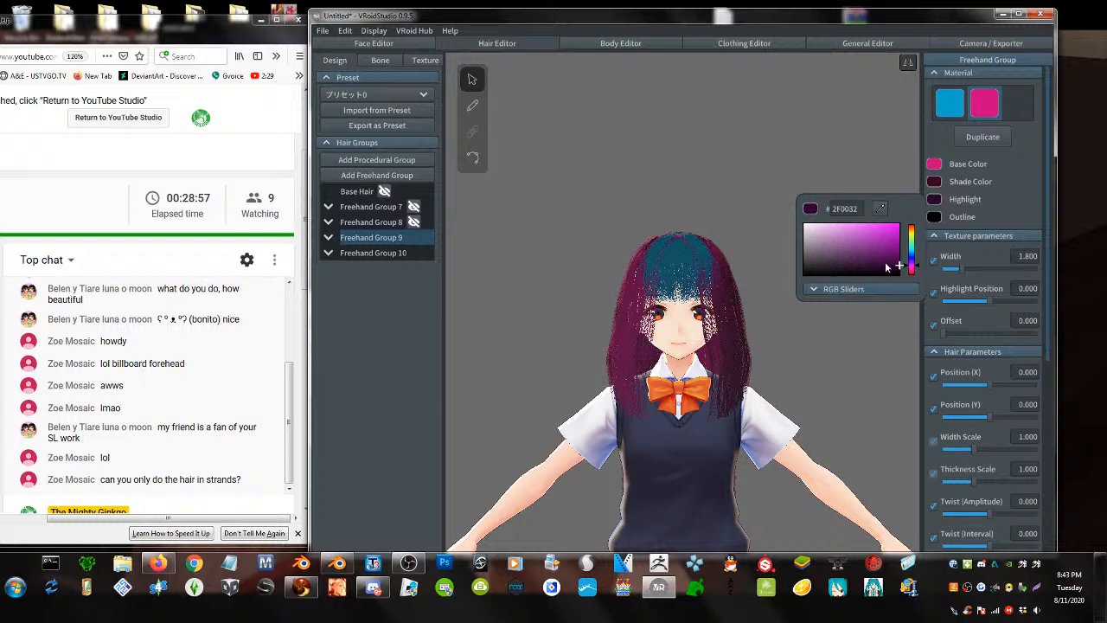
click(886, 262)
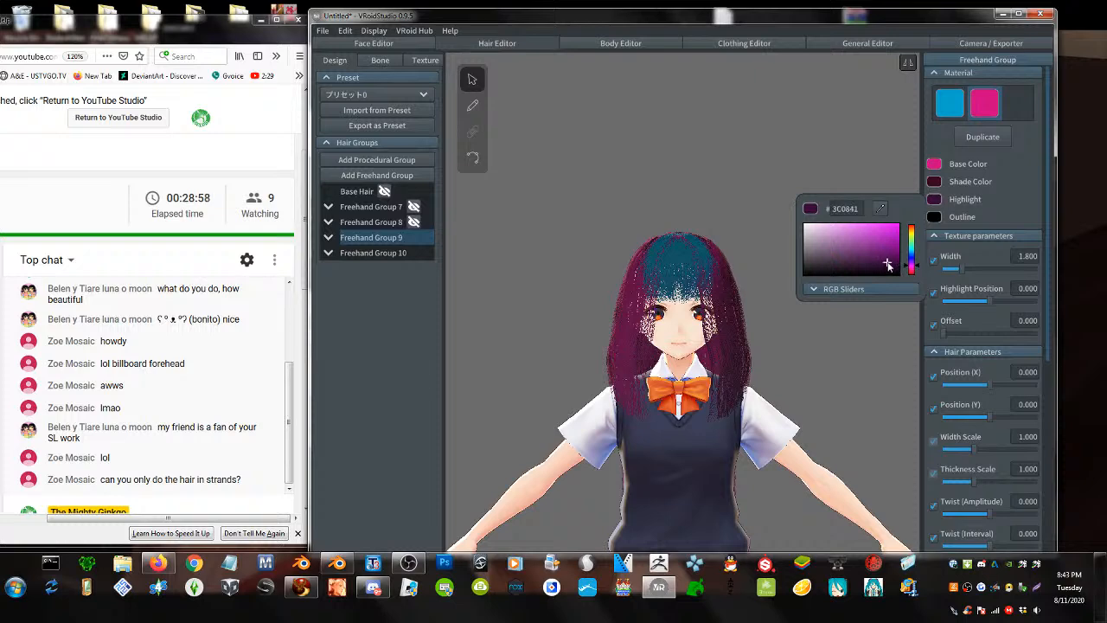
click(828, 314)
right_drag(648, 318, 460, 232)
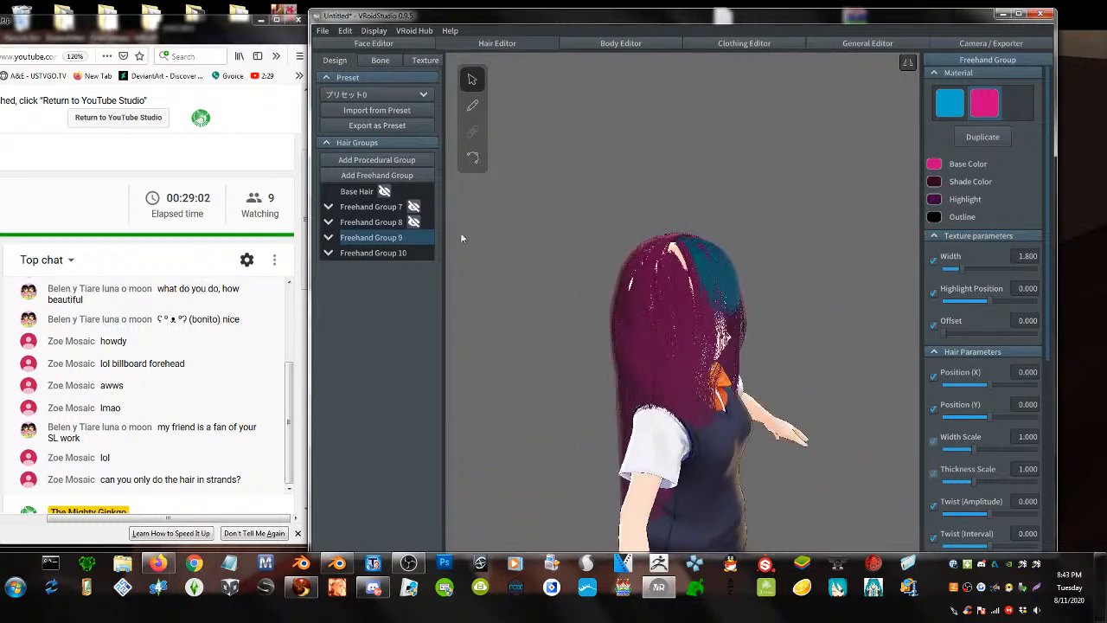
click(425, 60)
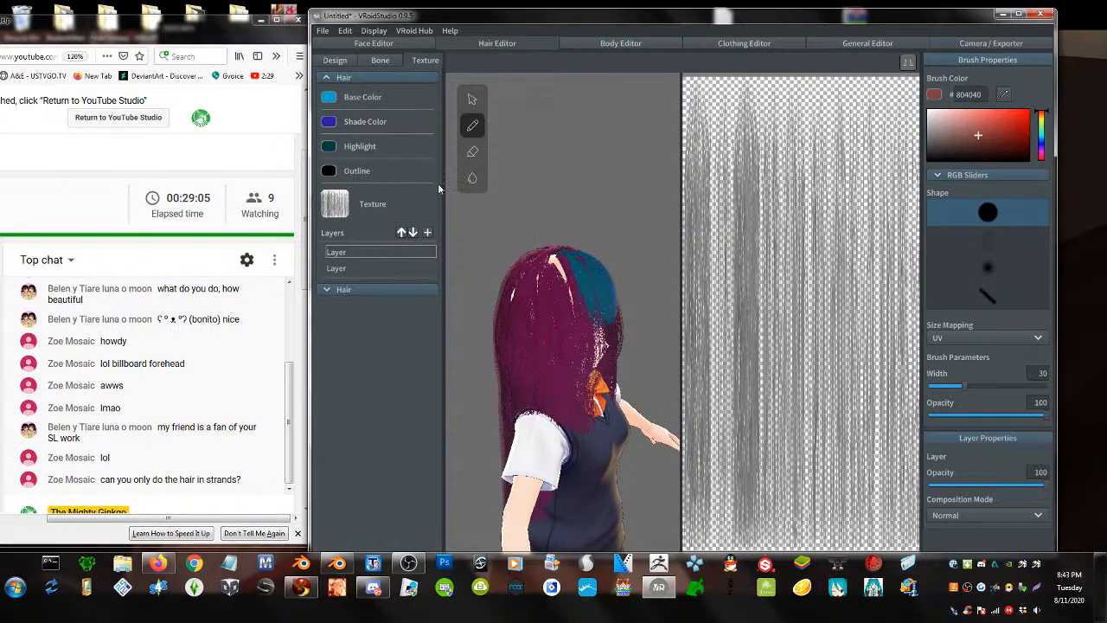
click(322, 31)
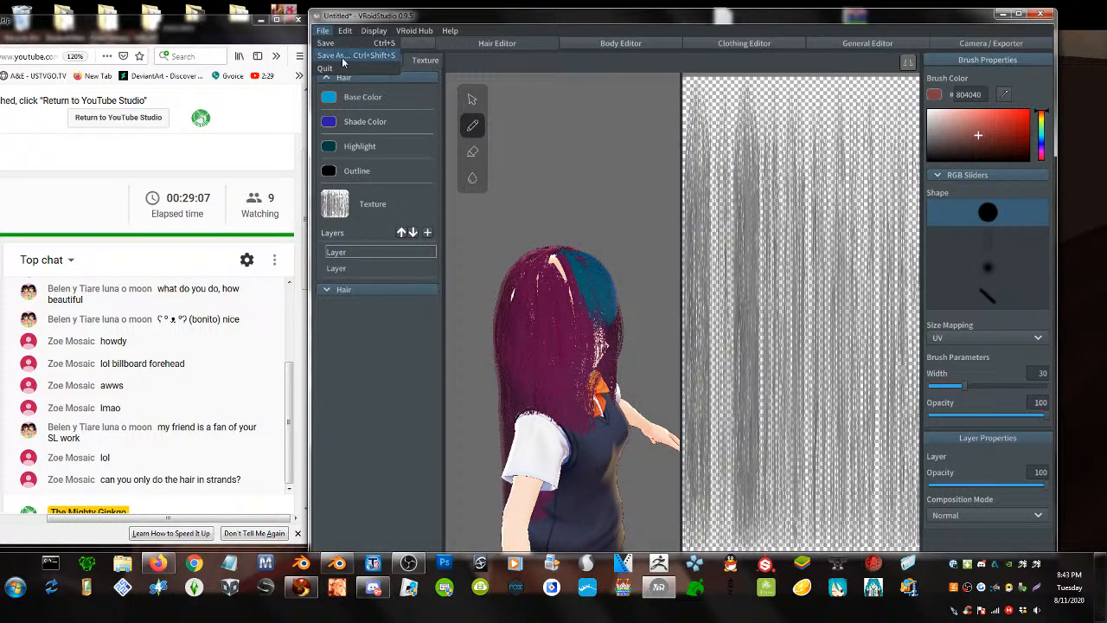
- Close the VRoid Studio window and confirm quitting without saving the avatar
click(1047, 14)
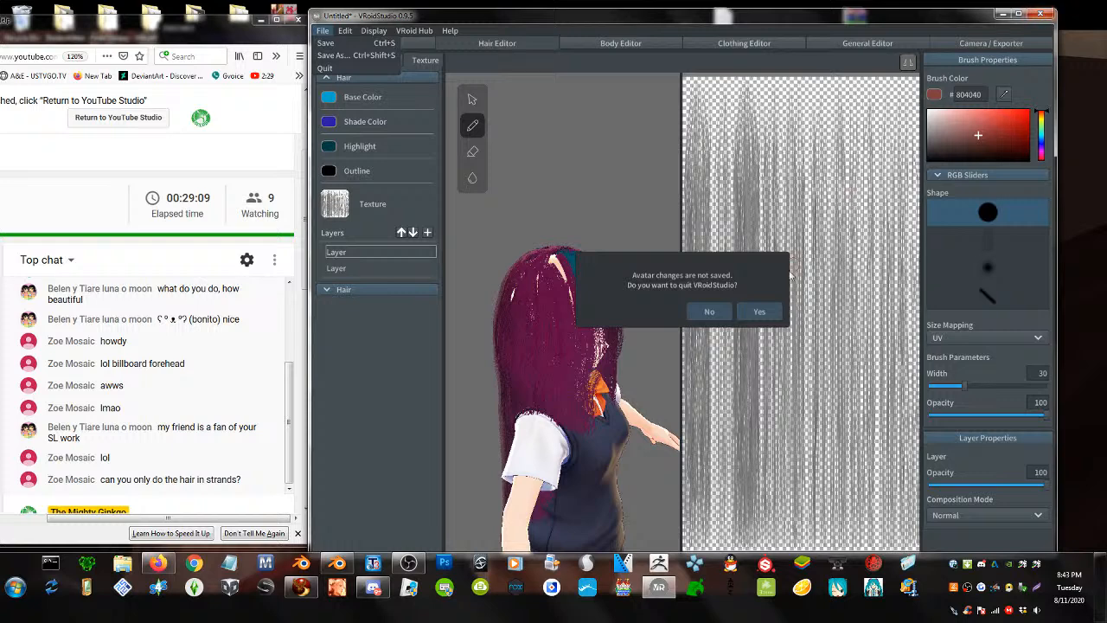
click(759, 312)
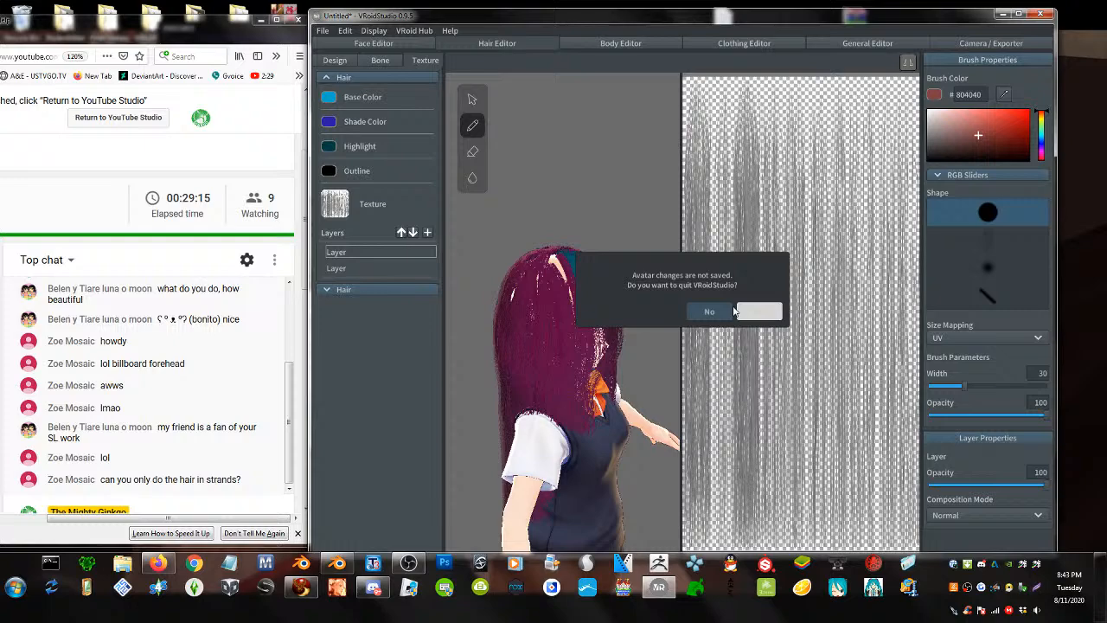
click(736, 311)
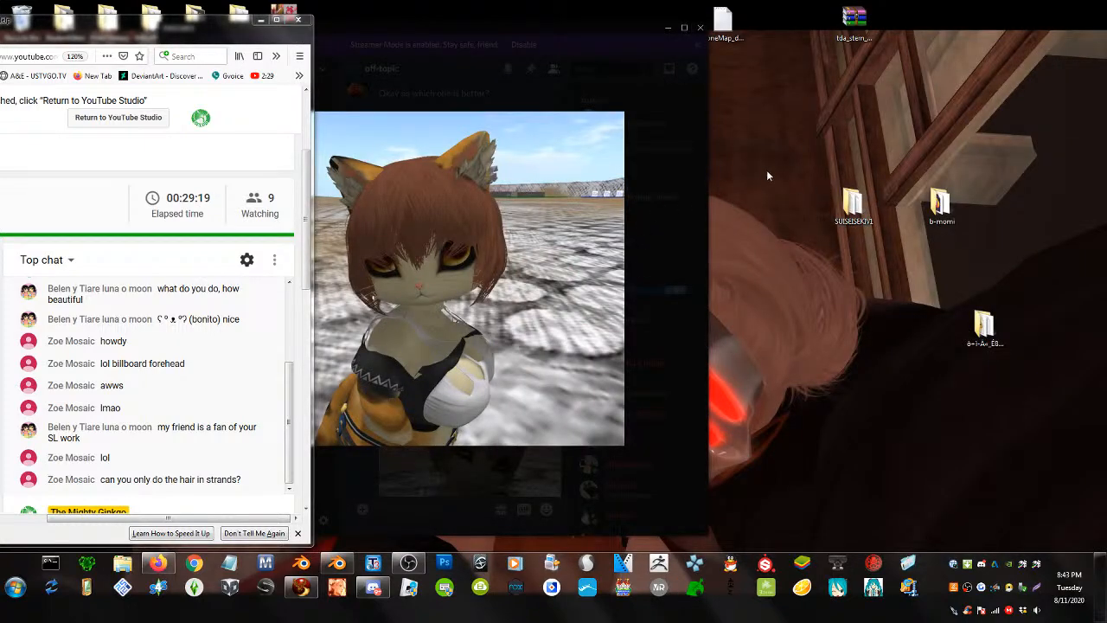
- Close the Discord image preview window and relaunch VRoid Studio from the taskbar
click(701, 31)
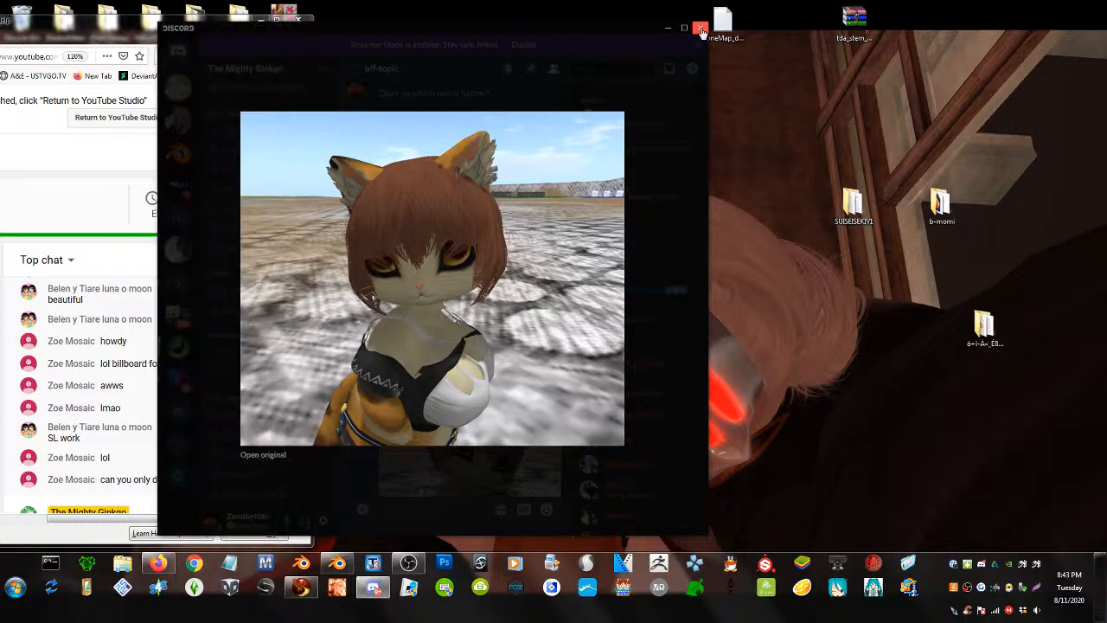
click(702, 31)
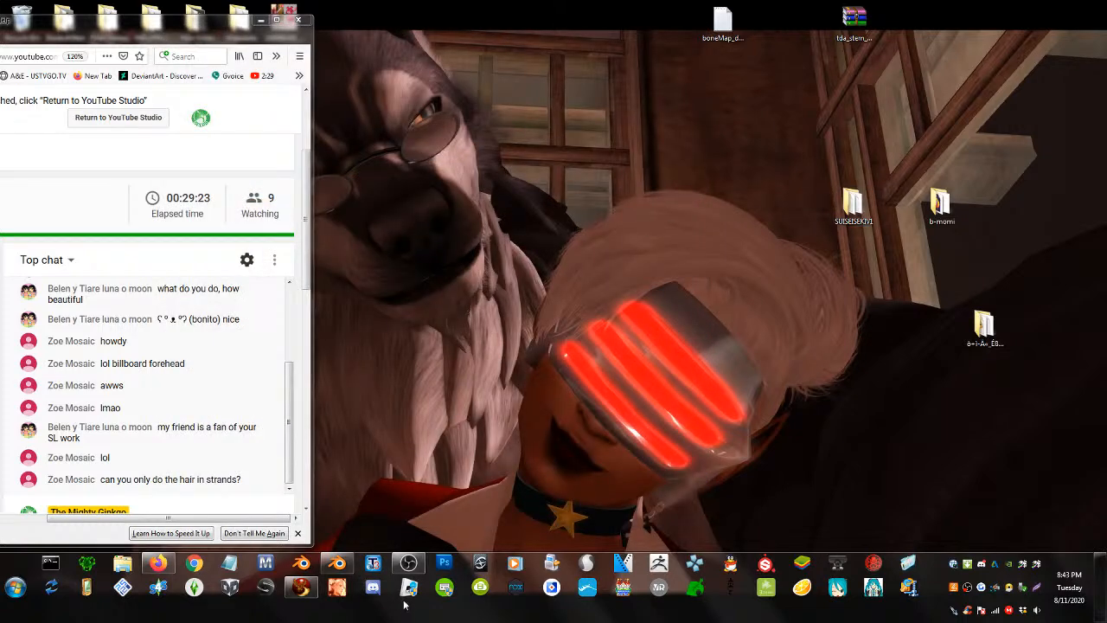
click(666, 591)
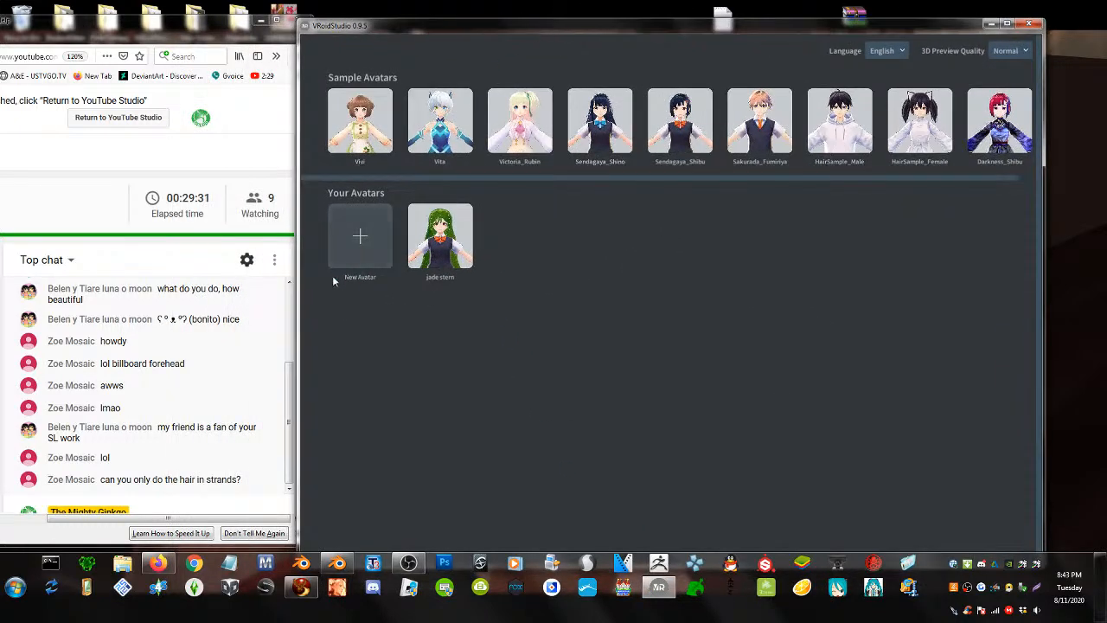
- Create a new avatar from the female model, zoom to the head, and enter the Hair Editor
click(369, 227)
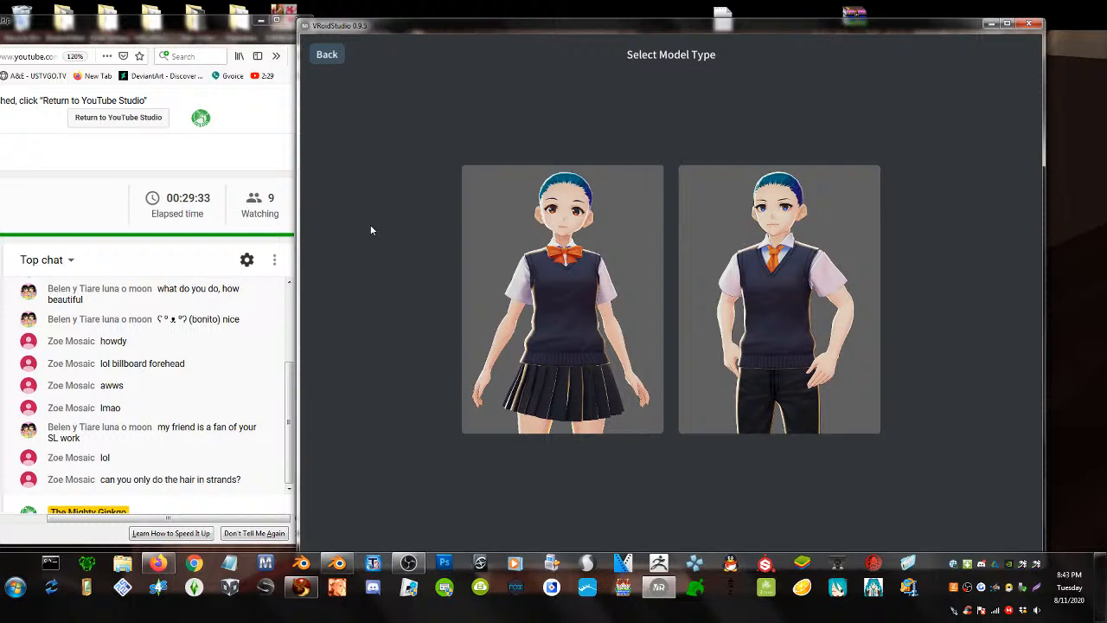
click(596, 235)
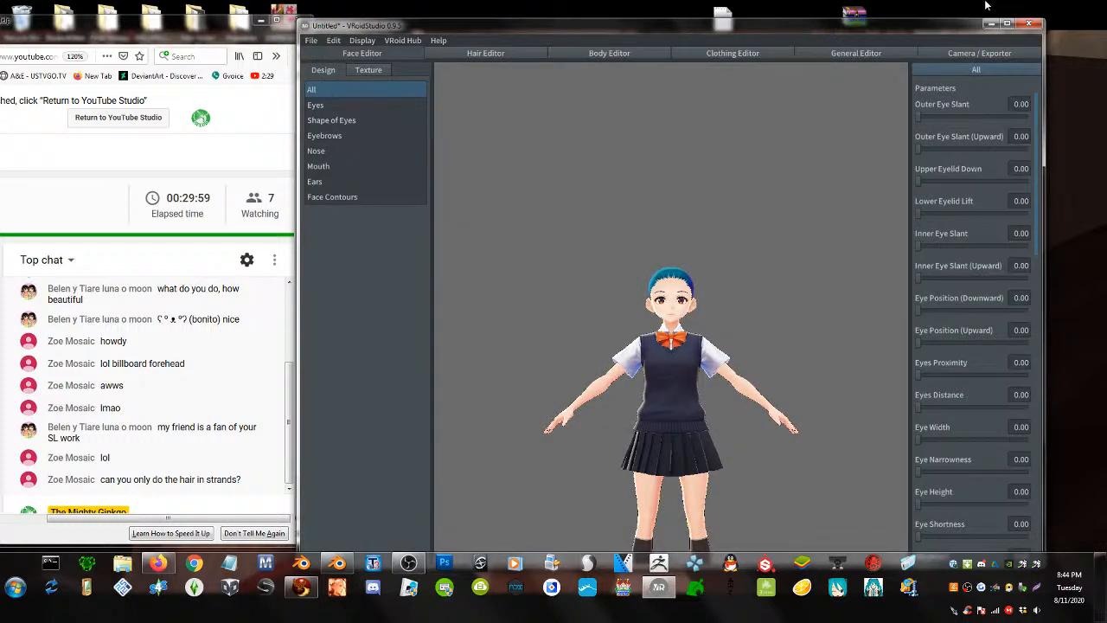
scroll(604, 255, up, 5)
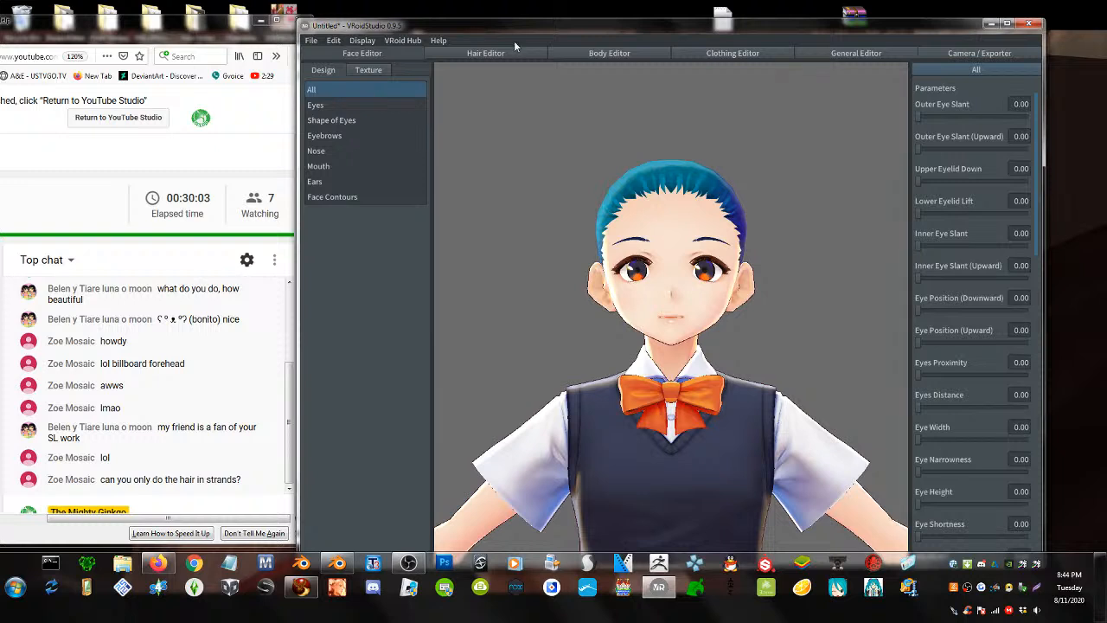
click(512, 50)
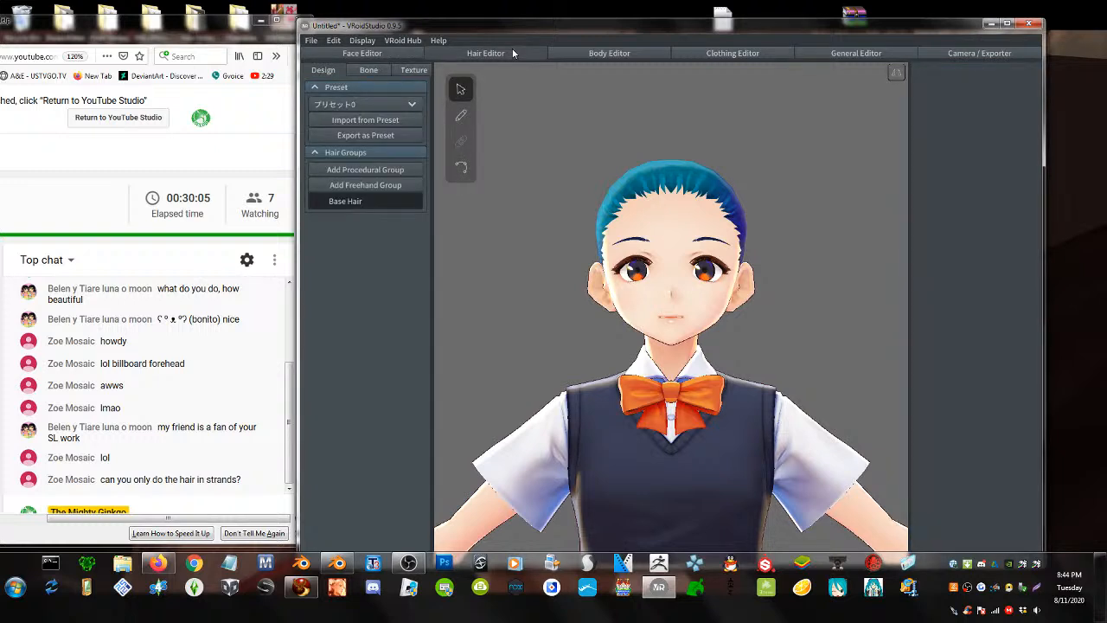
- With the Brush tool and a duplicated third material, draw strands from the crown over the forehead
click(466, 117)
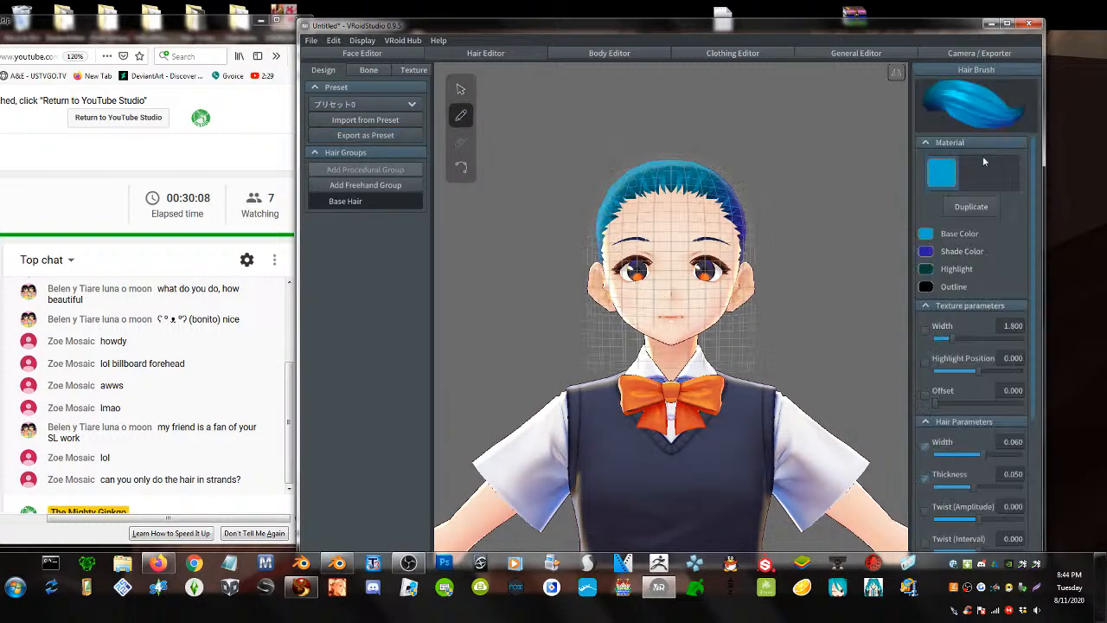
click(988, 207)
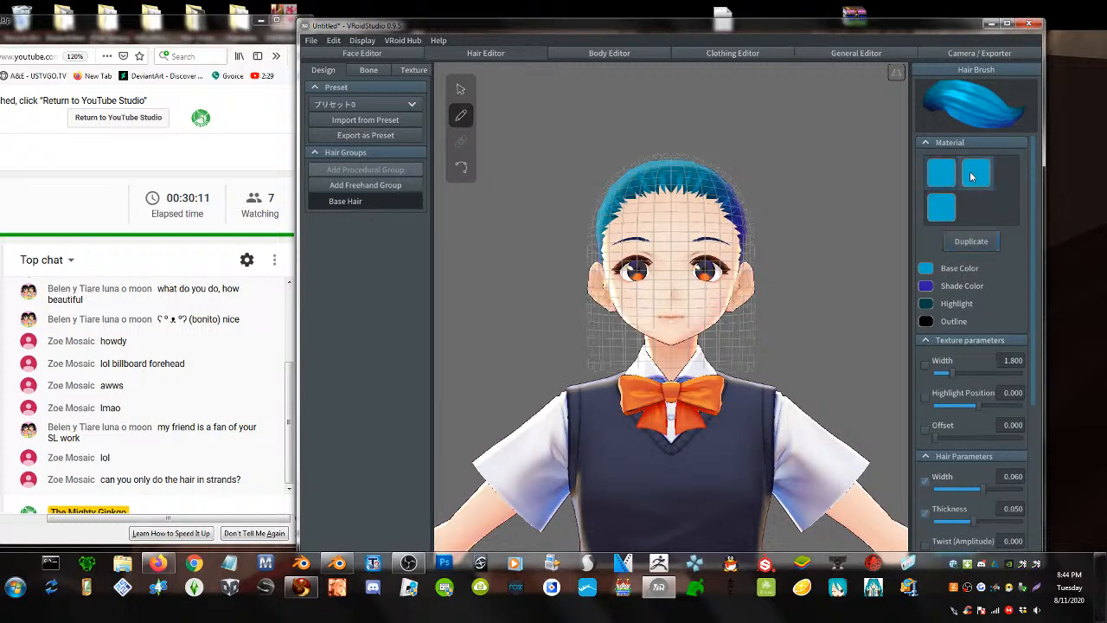
right_drag(684, 278, 678, 287)
scroll(701, 235, up, 3)
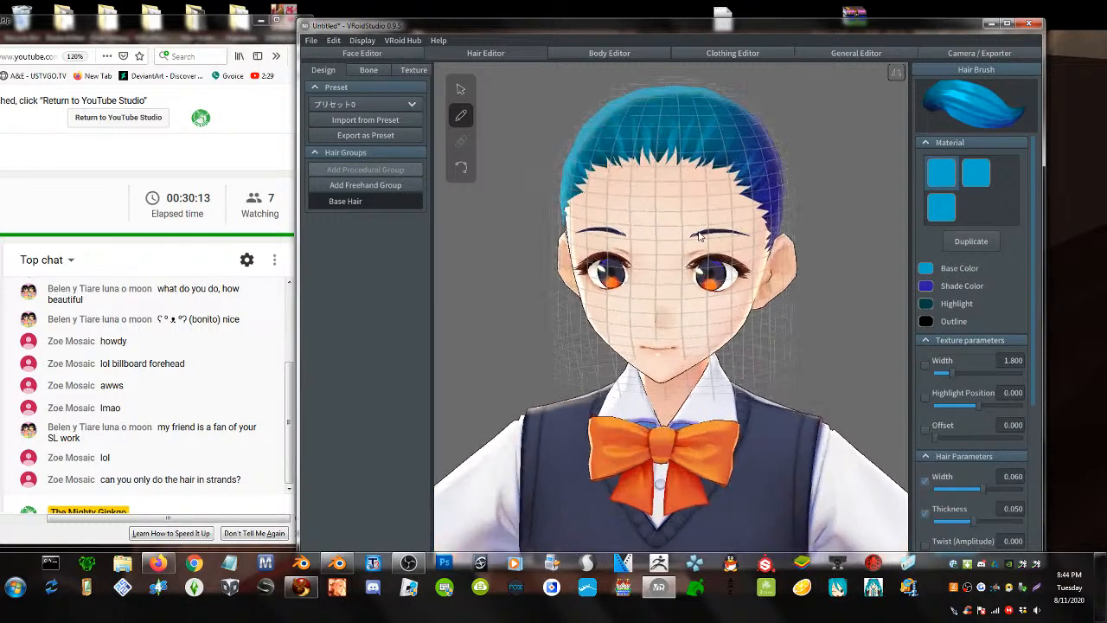
middle_drag(683, 179, 684, 221)
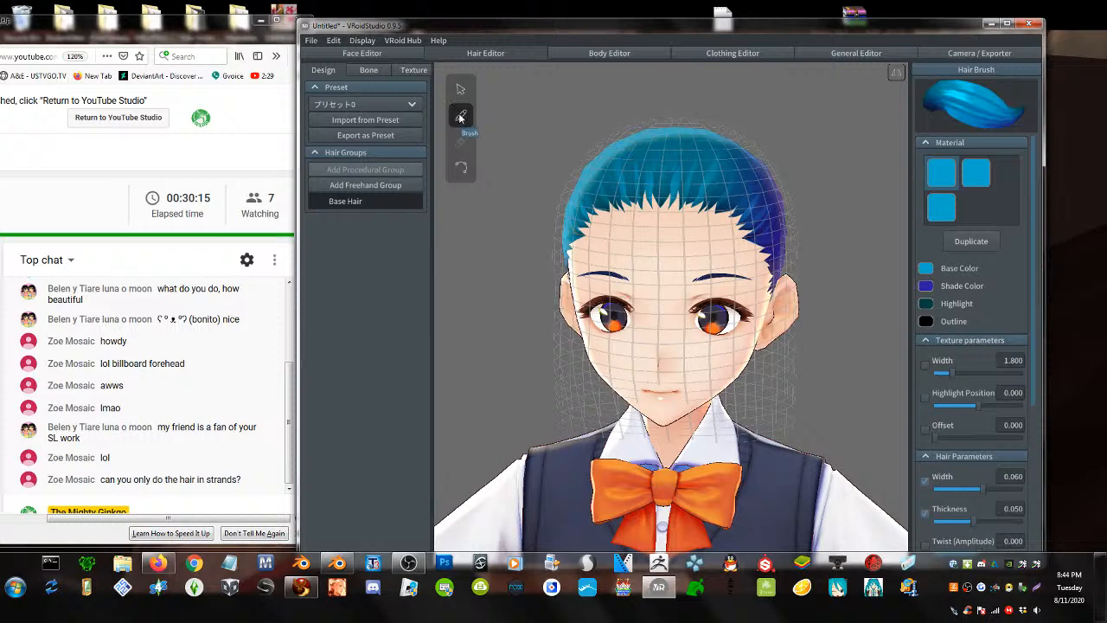
click(460, 116)
drag(674, 129, 657, 307)
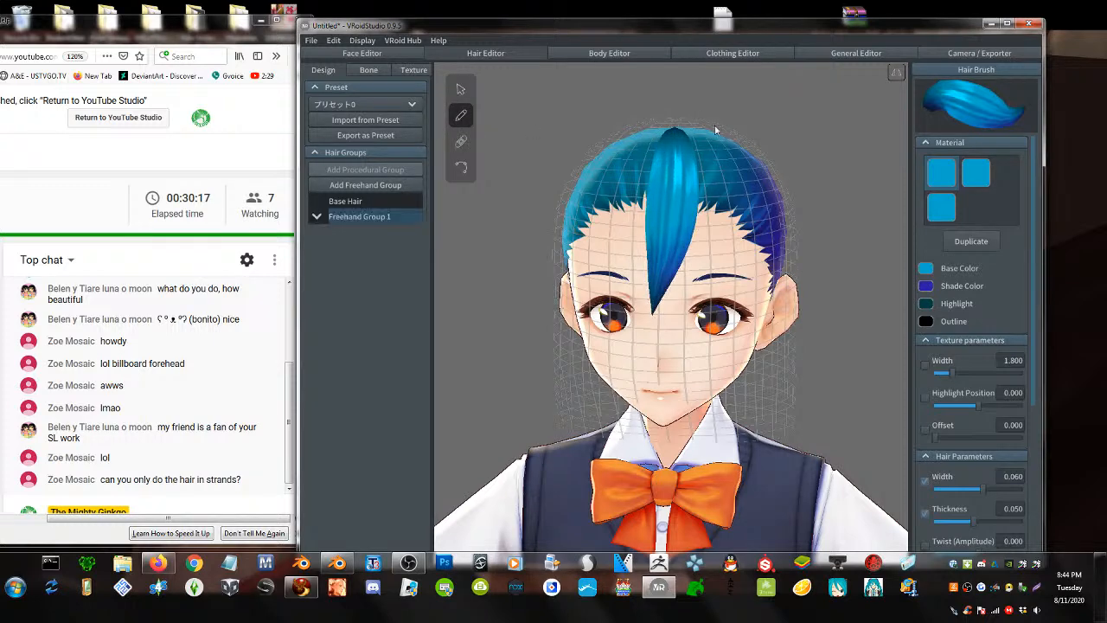
mouse_move(703, 136)
mouse_down()
mouse_move(717, 242)
mouse_move(677, 340)
mouse_up()
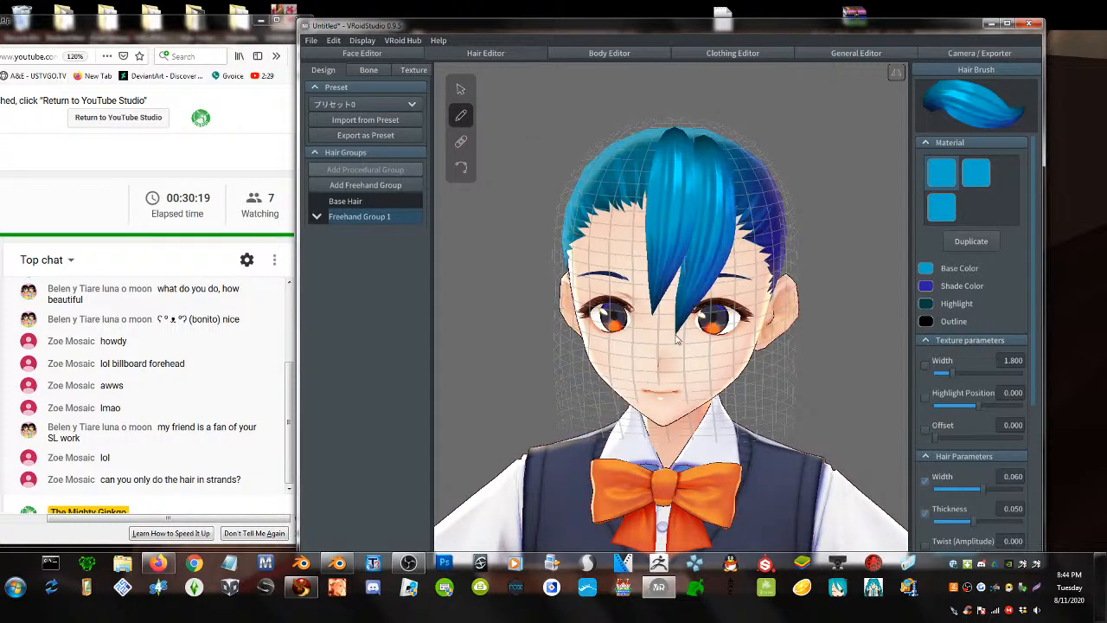
right_drag(677, 340, 714, 334)
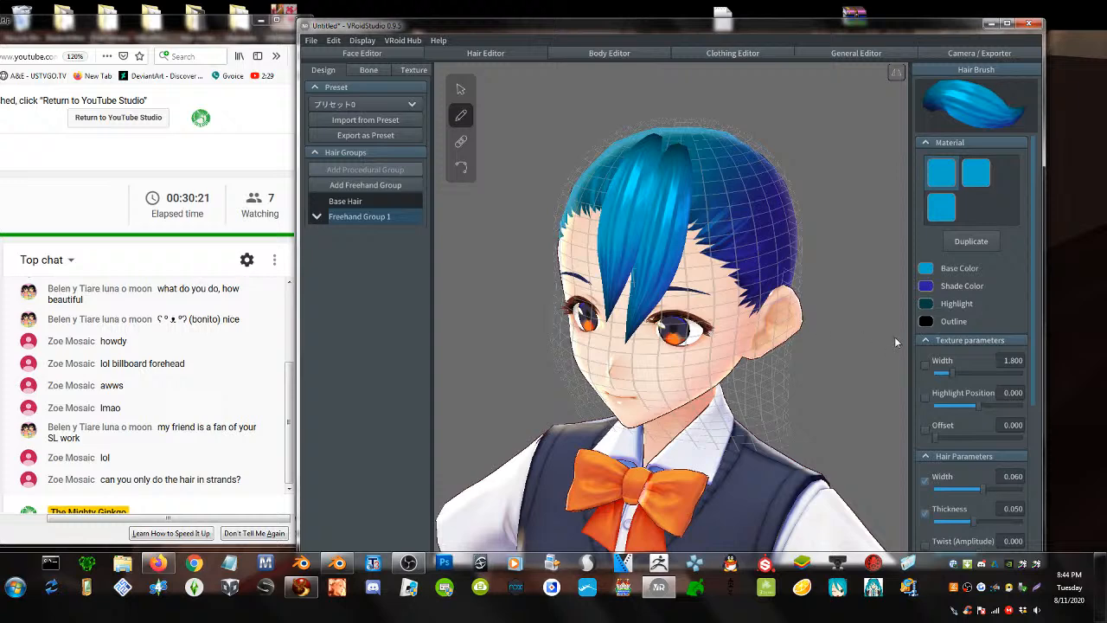
- Set Texture Width to 5.000, draw strands down the right side, and set Hair Width to 0.100
mouse_move(958, 377)
mouse_down()
mouse_move(1000, 373)
mouse_move(925, 394)
mouse_up()
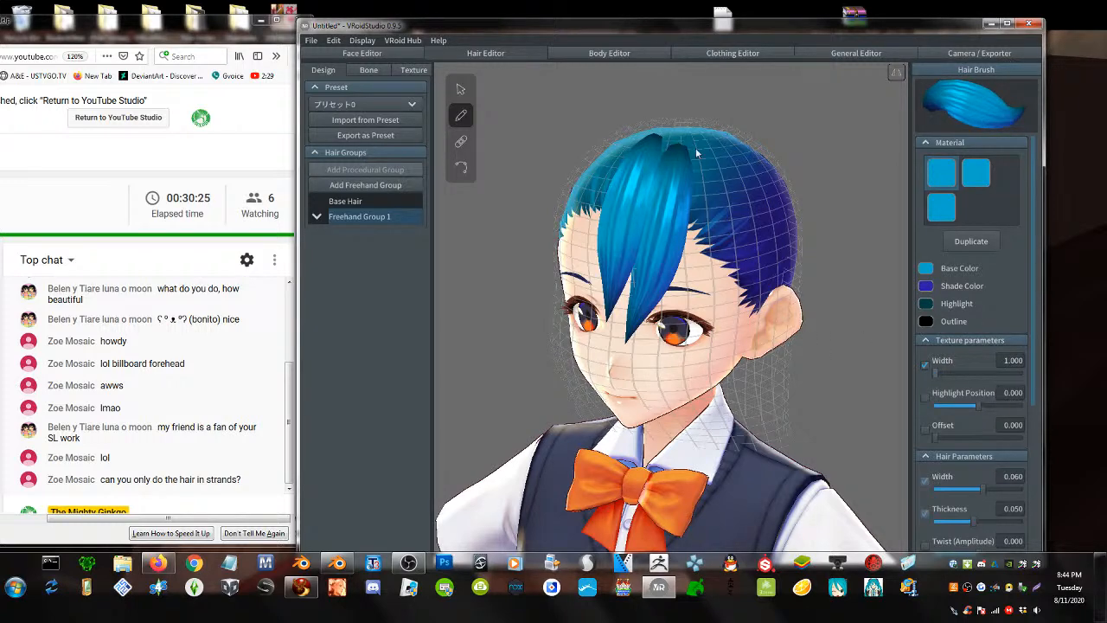
mouse_move(695, 148)
mouse_down()
mouse_move(709, 249)
mouse_move(662, 389)
mouse_up()
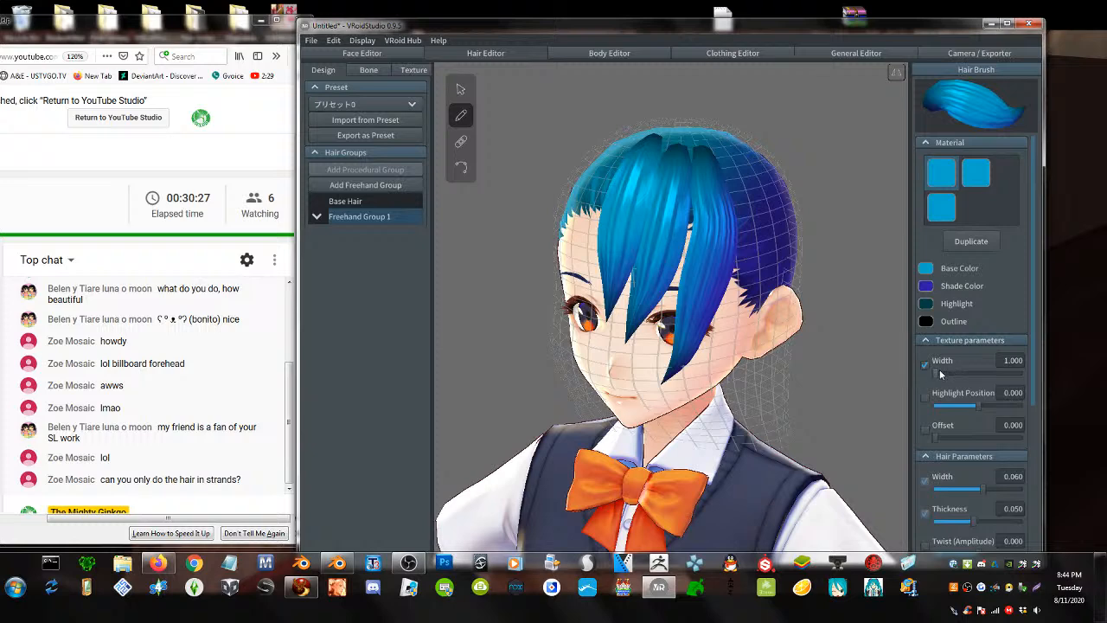
drag(939, 372, 1044, 377)
mouse_move(729, 162)
mouse_down()
mouse_move(726, 359)
mouse_move(712, 403)
mouse_up()
right_drag(711, 403, 698, 346)
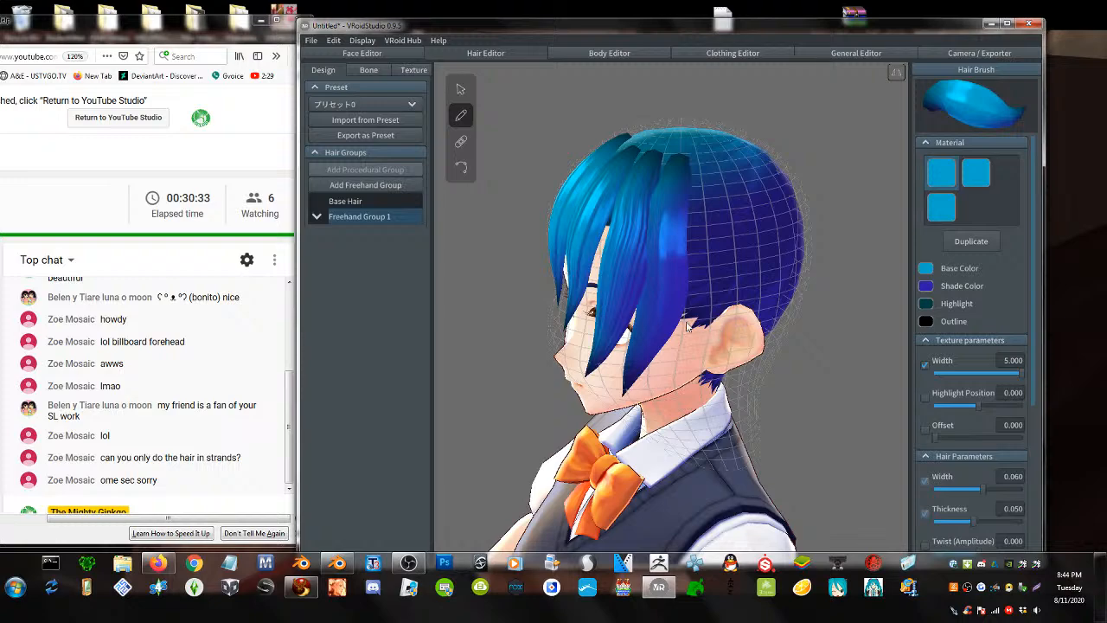
mouse_move(689, 327)
right_down()
mouse_move(699, 309)
mouse_move(709, 326)
mouse_move(687, 326)
right_up()
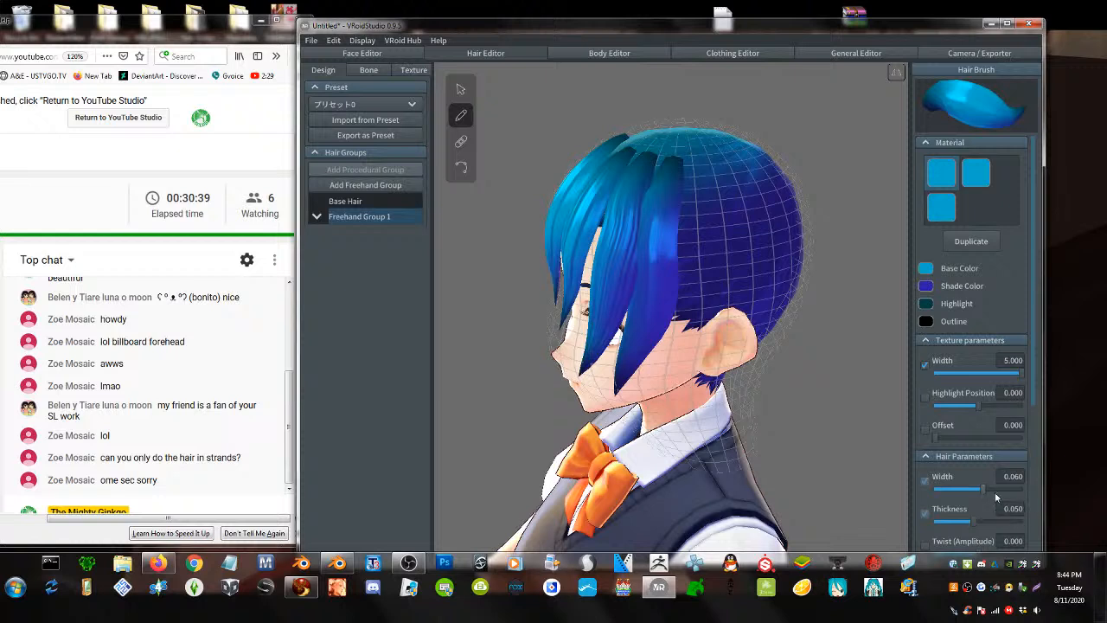
drag(996, 497, 1025, 491)
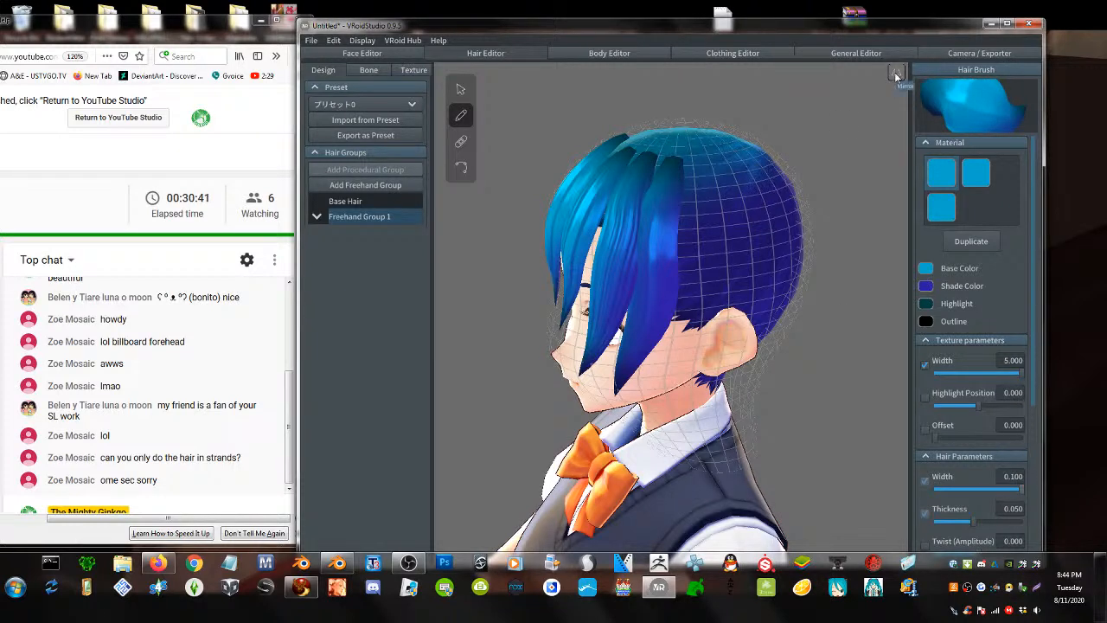
- Draw blue strands down both sides and the back of the head to the nape
mouse_move(676, 125)
mouse_down()
mouse_move(683, 381)
mouse_move(624, 416)
mouse_up()
mouse_move(699, 295)
right_down()
mouse_move(628, 221)
mouse_move(638, 222)
right_up()
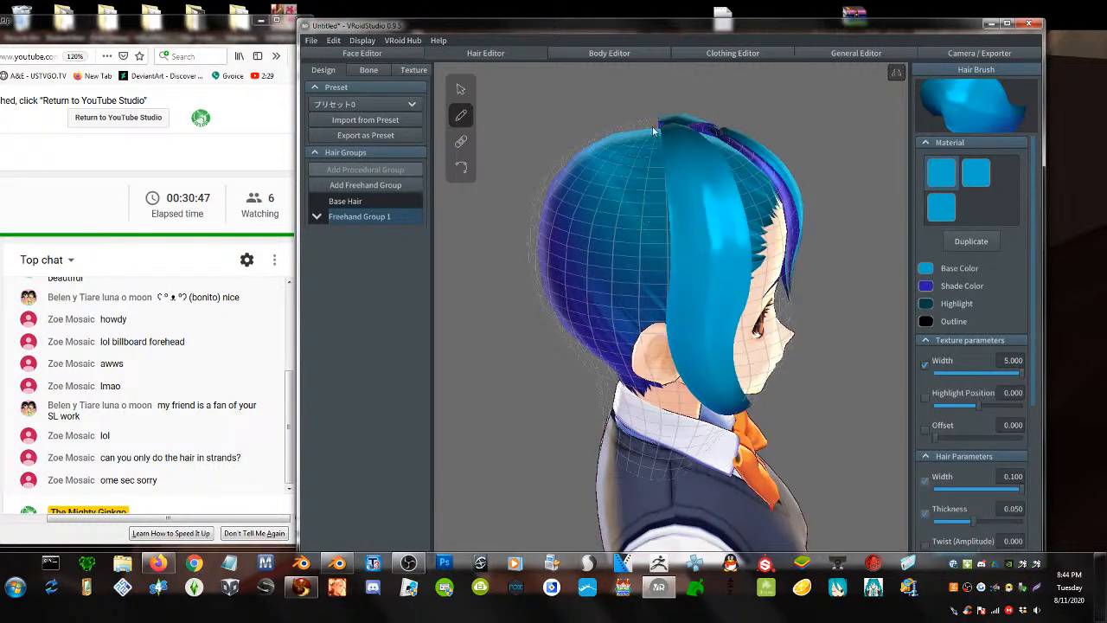
mouse_move(654, 128)
mouse_down()
mouse_move(633, 299)
mouse_move(573, 383)
mouse_up()
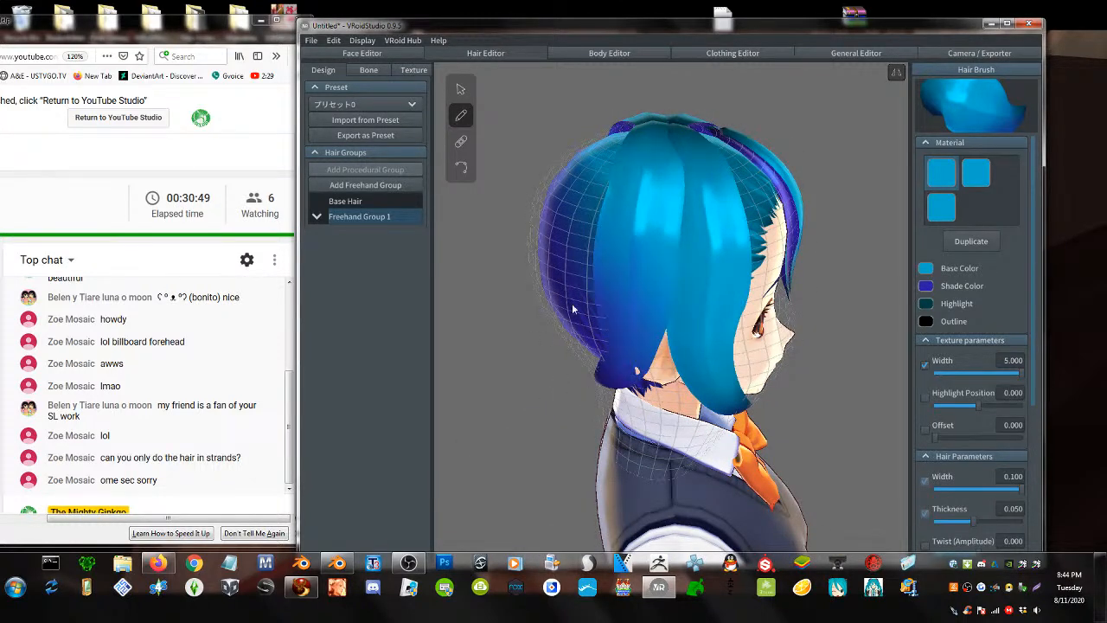
right_drag(607, 157, 627, 159)
mouse_move(638, 141)
mouse_down()
mouse_move(611, 226)
mouse_move(606, 365)
mouse_up()
right_drag(607, 368, 629, 361)
drag(645, 139, 644, 419)
right_drag(704, 258, 688, 258)
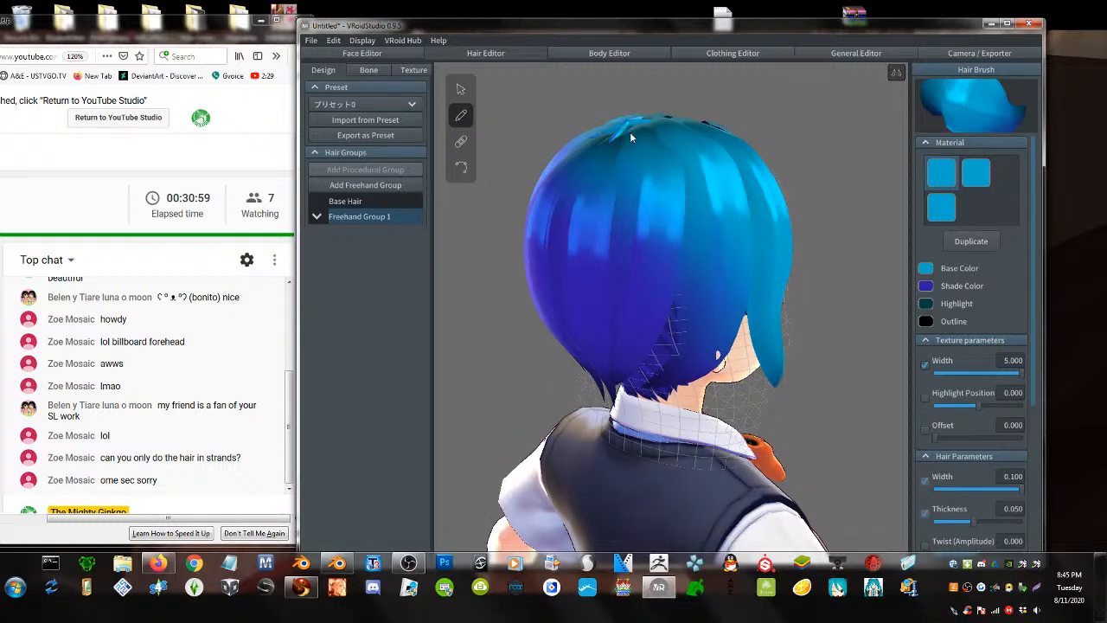
mouse_move(629, 131)
mouse_down()
mouse_move(672, 281)
mouse_move(665, 354)
mouse_move(626, 422)
mouse_up()
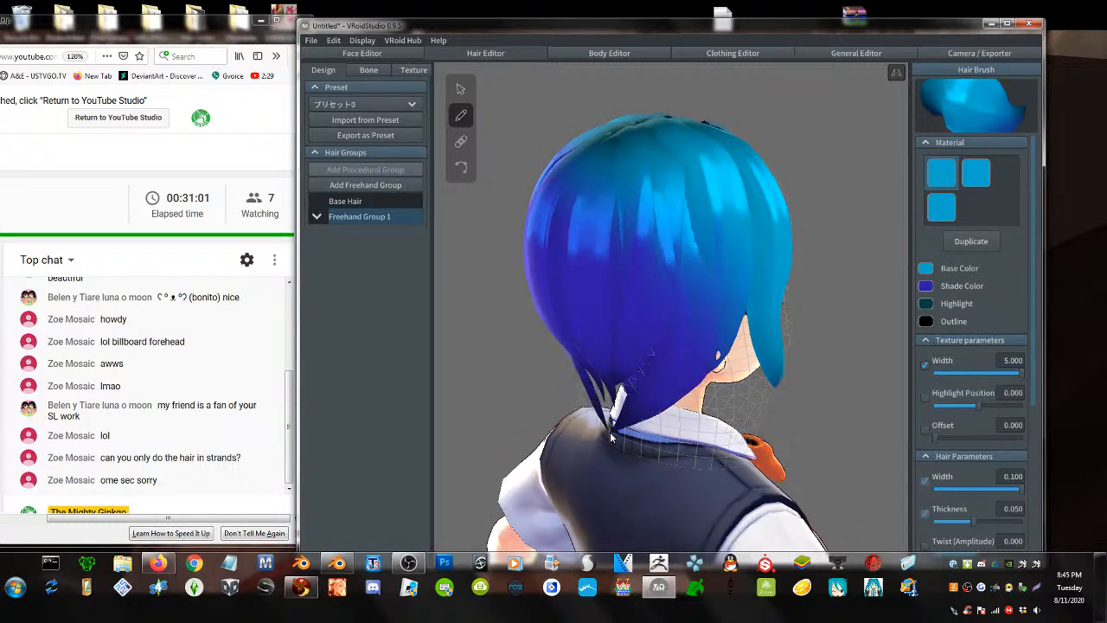
- Add fringe strands over the forehead and left eye and one down the right side to the chin
right_drag(743, 270, 700, 271)
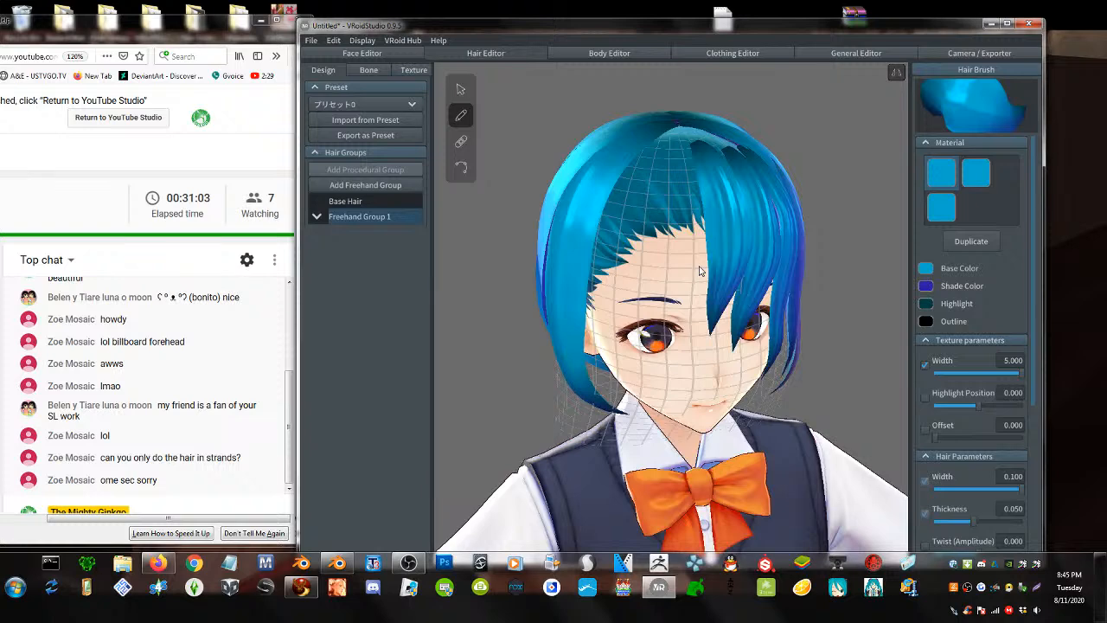
mouse_move(680, 130)
mouse_down()
mouse_move(689, 294)
mouse_move(675, 356)
mouse_up()
mouse_move(657, 135)
mouse_down()
mouse_move(643, 251)
mouse_move(651, 313)
mouse_up()
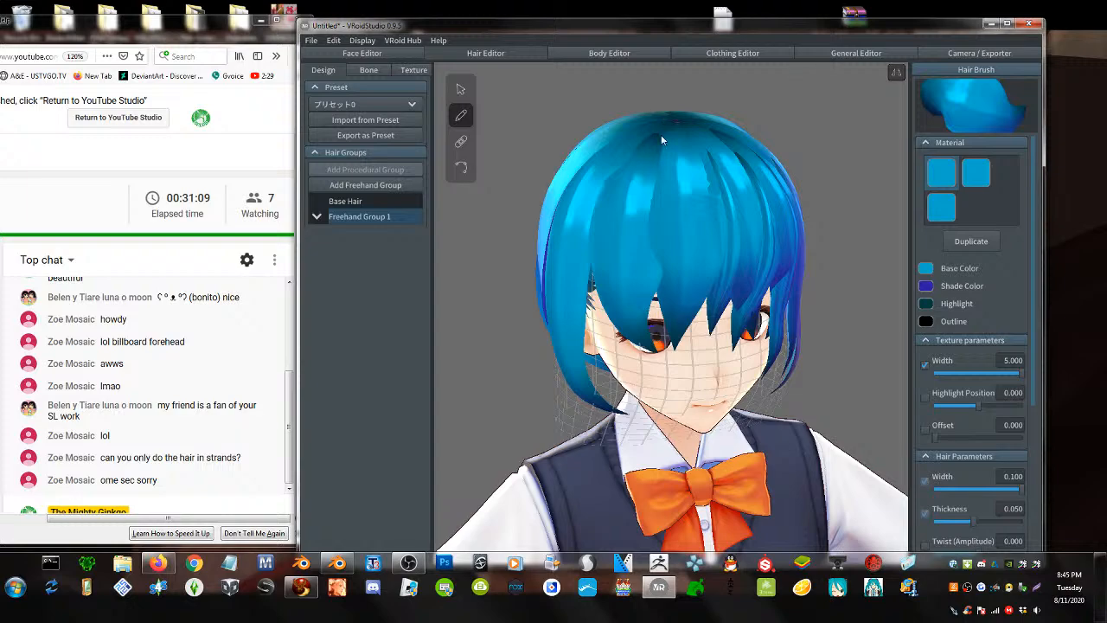
mouse_move(670, 121)
mouse_down()
mouse_move(612, 252)
mouse_move(599, 329)
mouse_move(621, 417)
mouse_up()
mouse_move(679, 337)
right_down()
mouse_move(666, 333)
mouse_move(643, 355)
mouse_move(664, 319)
mouse_move(633, 329)
mouse_move(670, 330)
right_up()
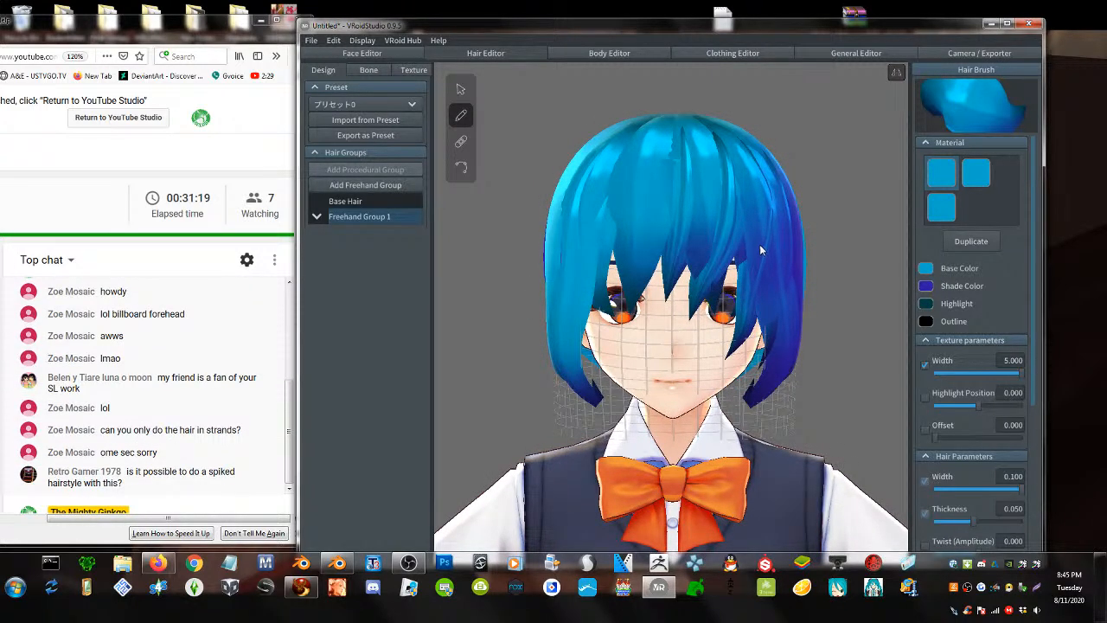
- Undo the painted strands with Ctrl+Z, then use the Select tool to pick the Base Hair
key(ctrl+z)
key(ctrl+z)
key(ctrl+z)
key(ctrl+z)
key(ctrl+z)
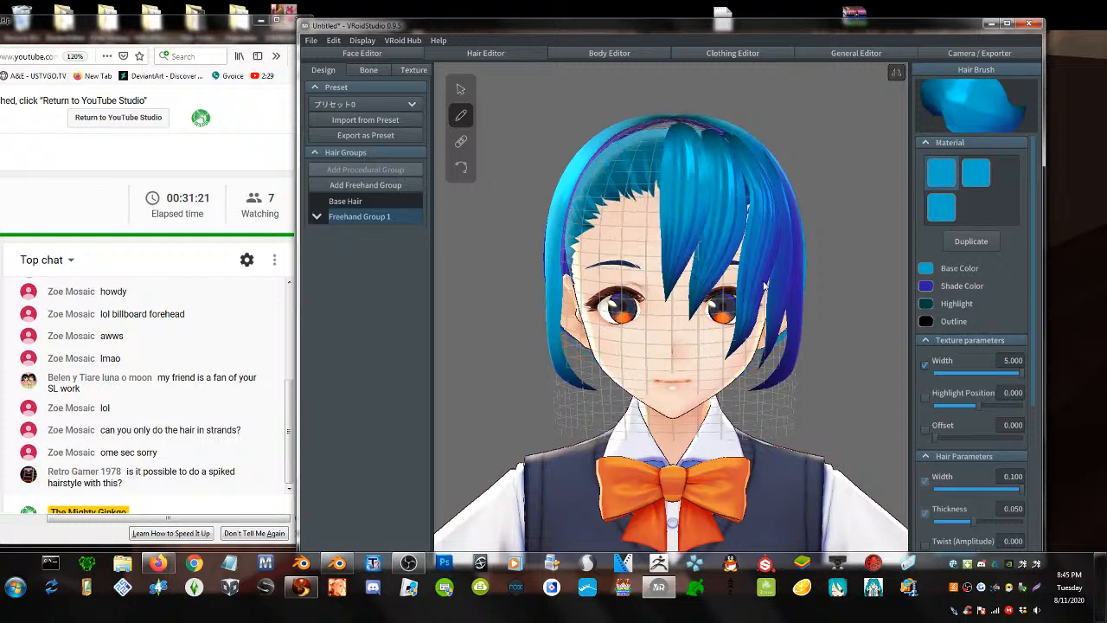
key(ctrl+z)
key(ctrl+z)
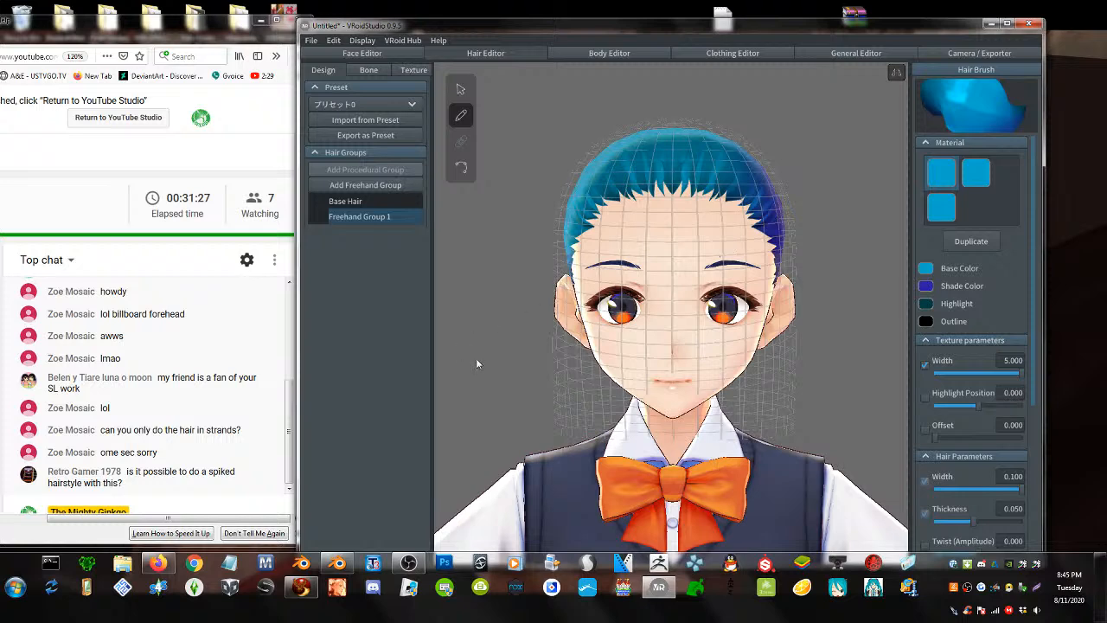
scroll(657, 284, down, 2)
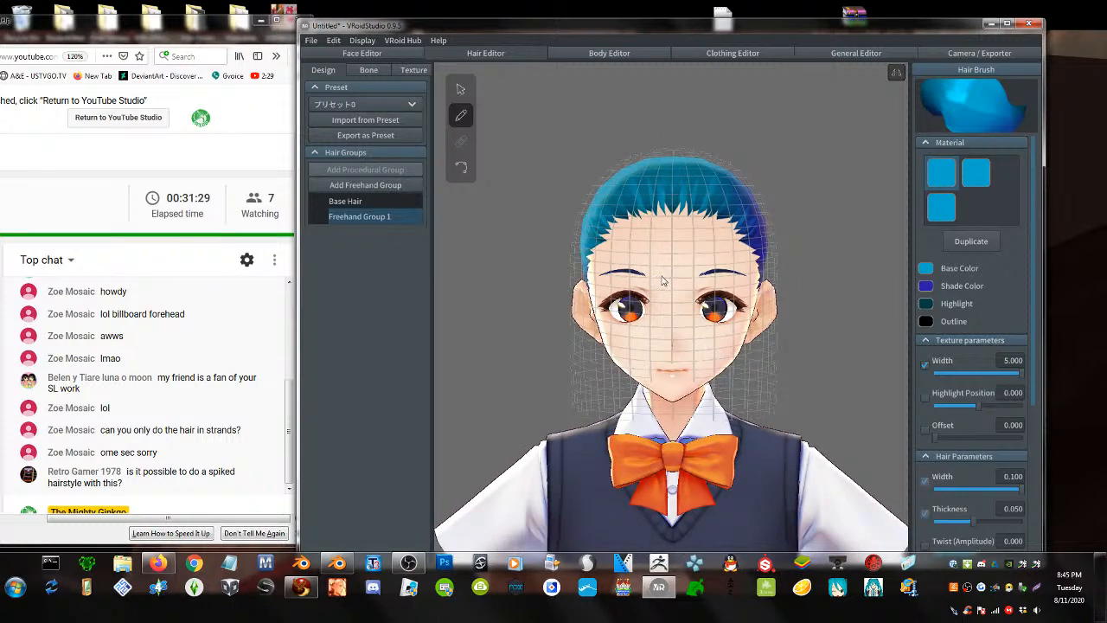
right_drag(662, 281, 704, 293)
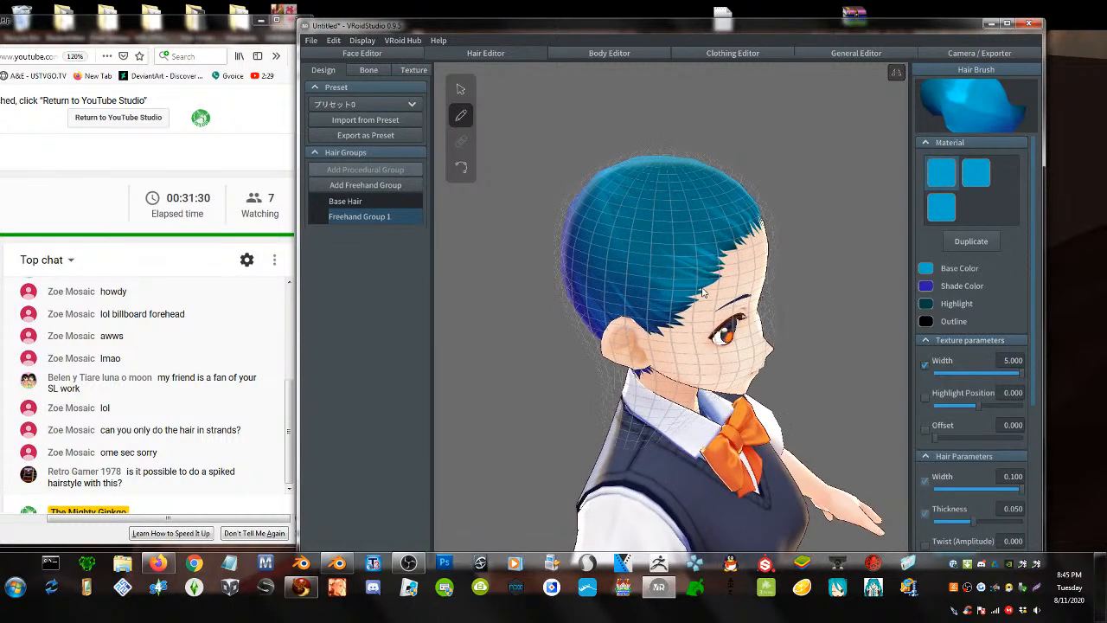
click(467, 92)
click(686, 227)
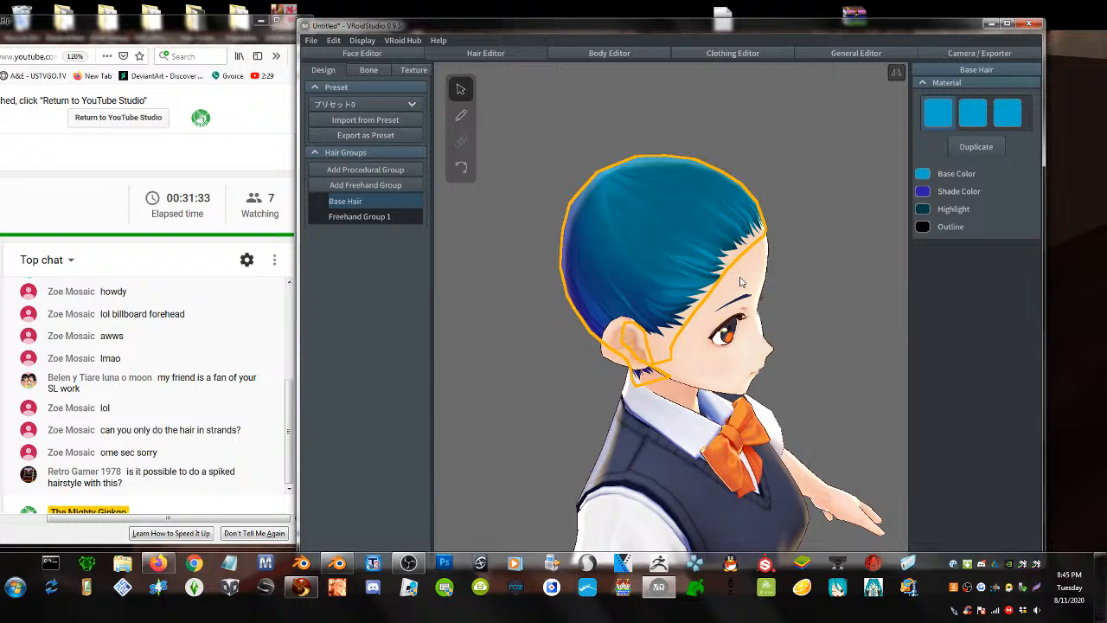
- Select Freehand Group 1 and pull the top of its hair guide up into a dome
click(358, 216)
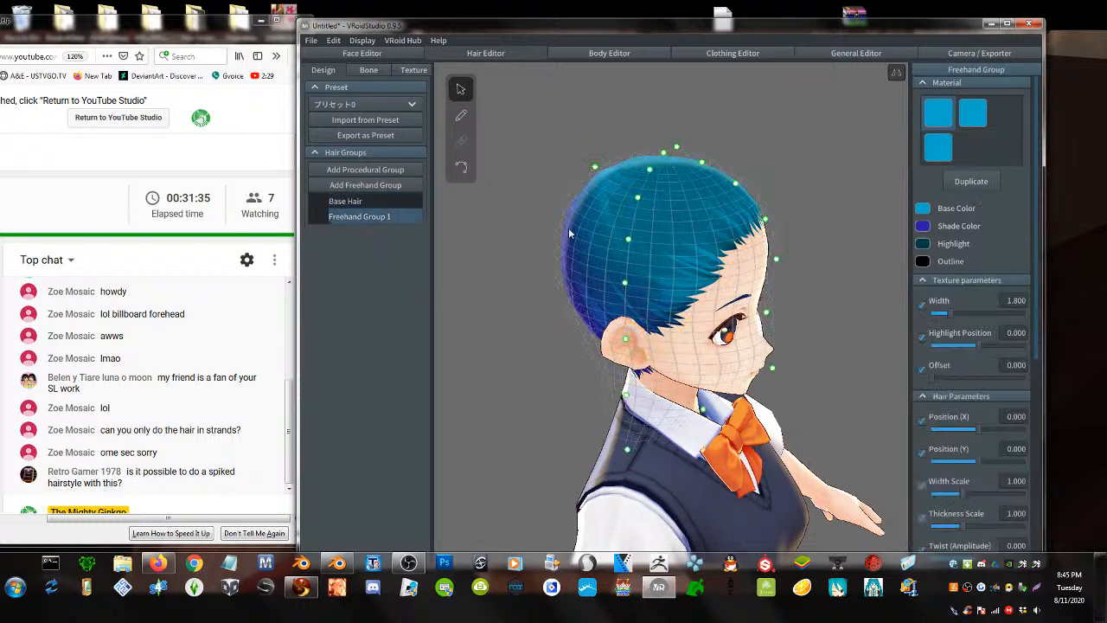
mouse_move(682, 266)
right_down()
mouse_move(667, 260)
mouse_move(673, 248)
right_up()
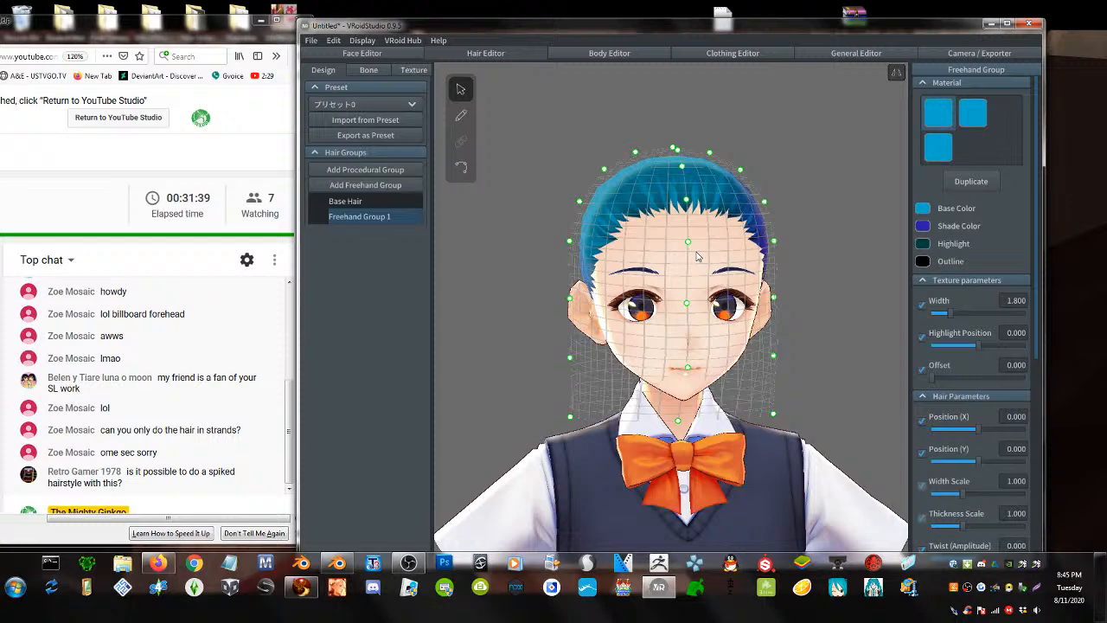
right_drag(707, 283, 697, 207)
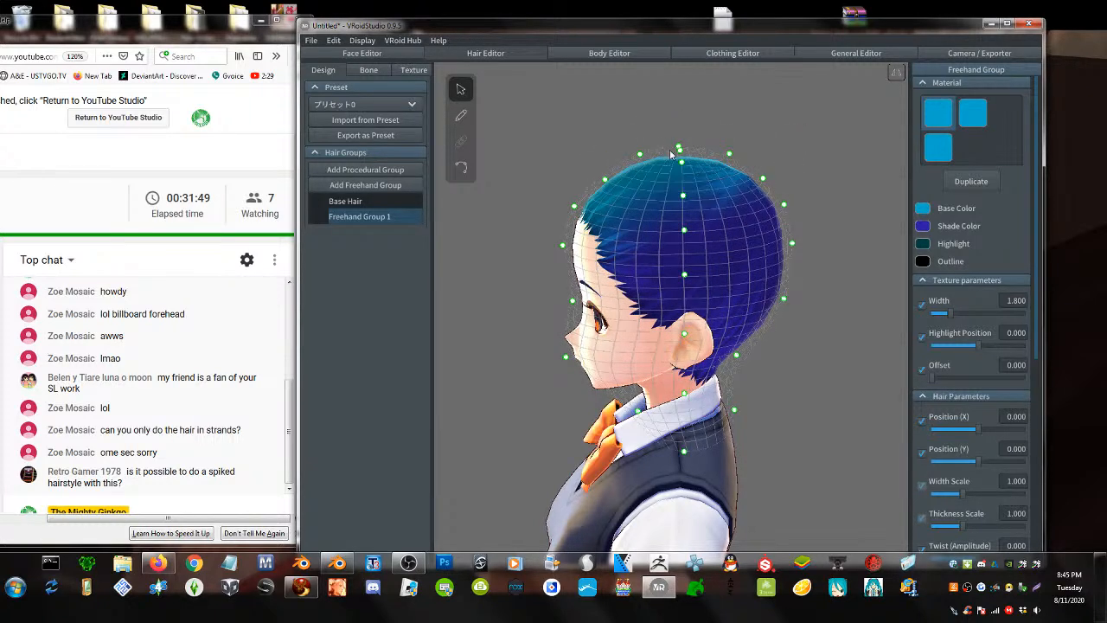
drag(678, 149, 684, 62)
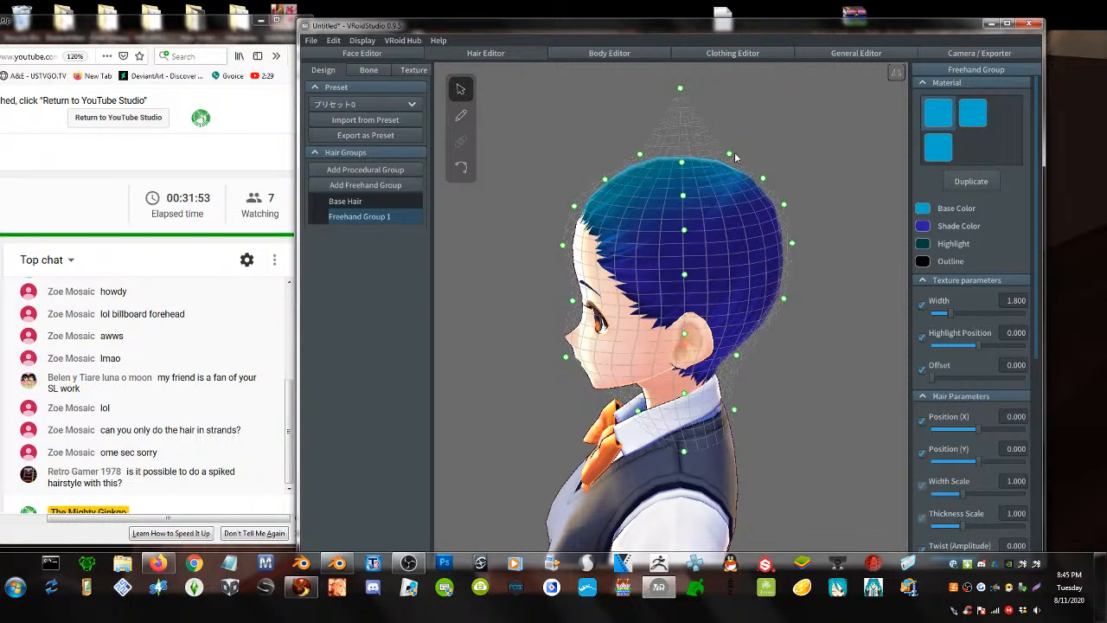
drag(731, 155, 759, 106)
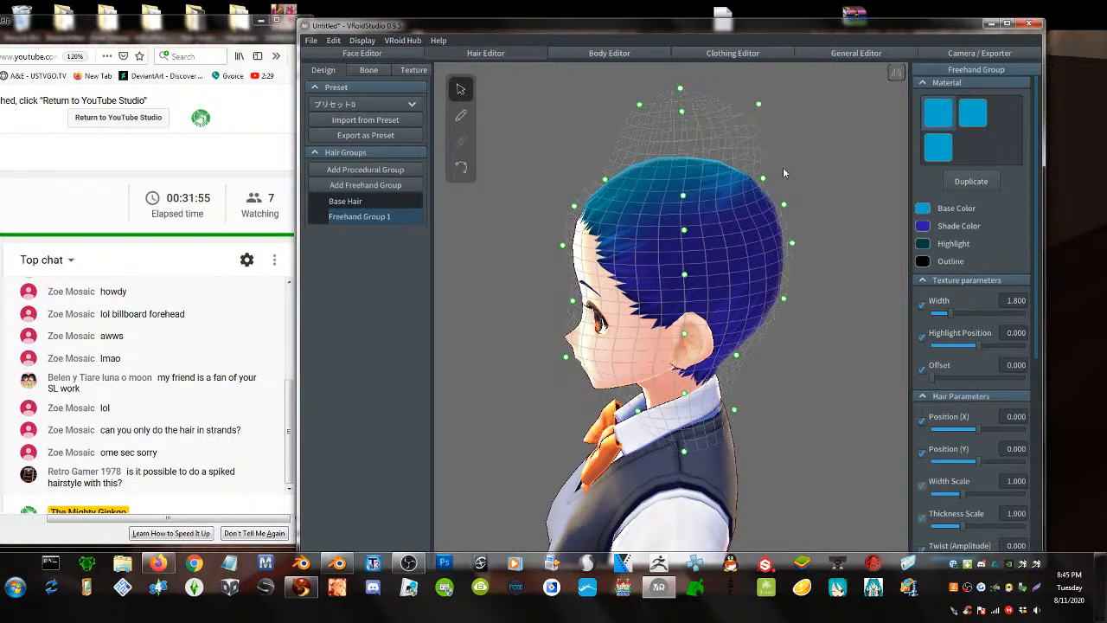
drag(761, 180, 814, 150)
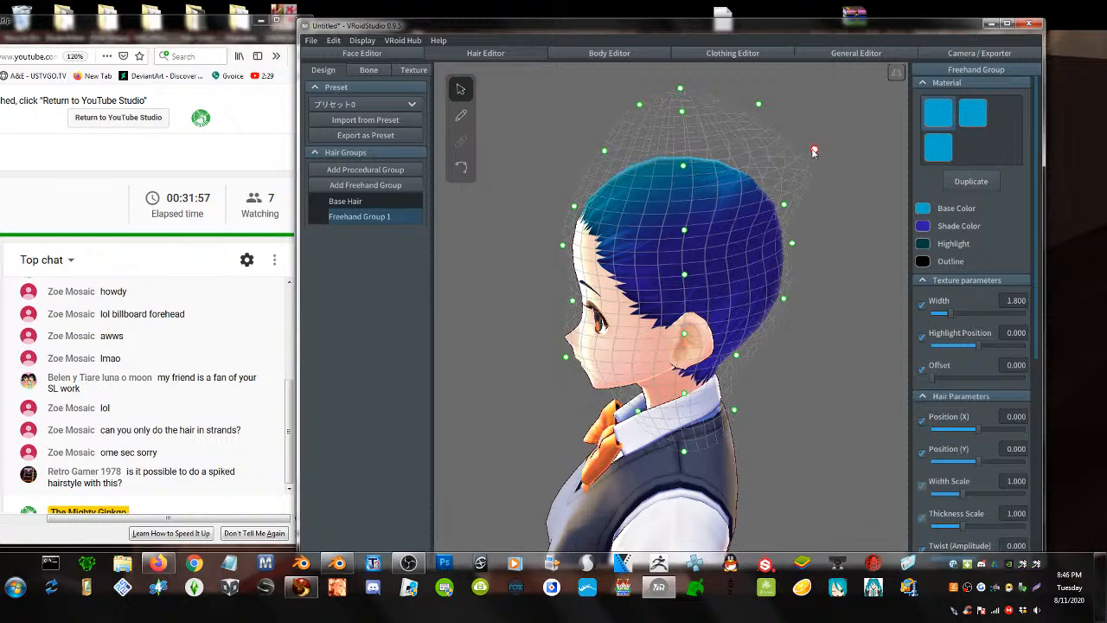
- Push the back of the guide far outward and stretch its lower edge downward
drag(783, 205, 865, 196)
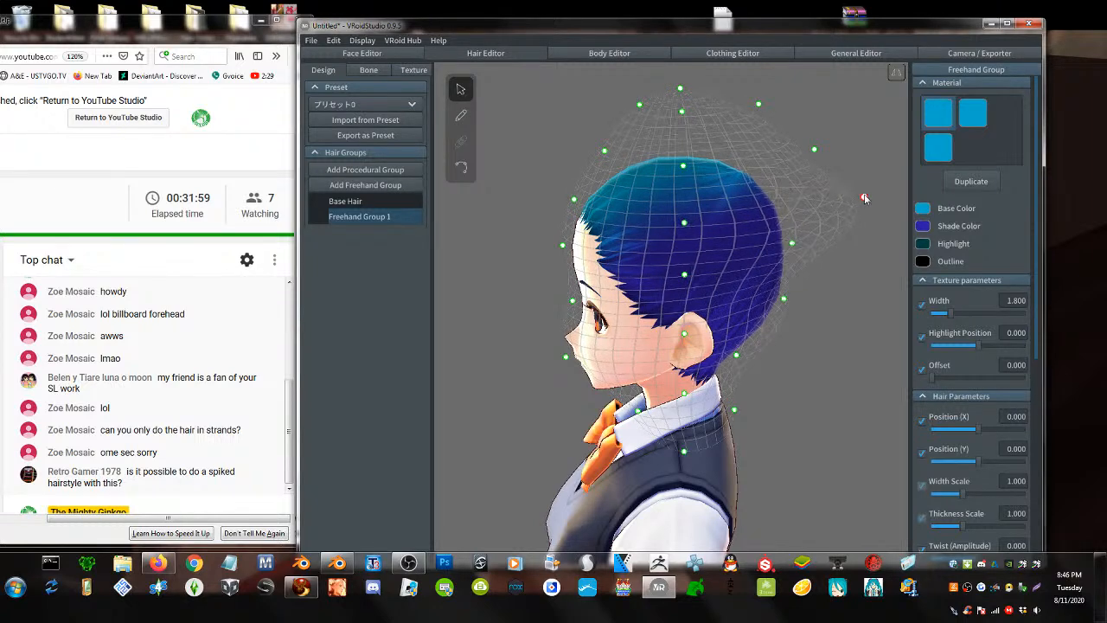
drag(792, 246, 888, 270)
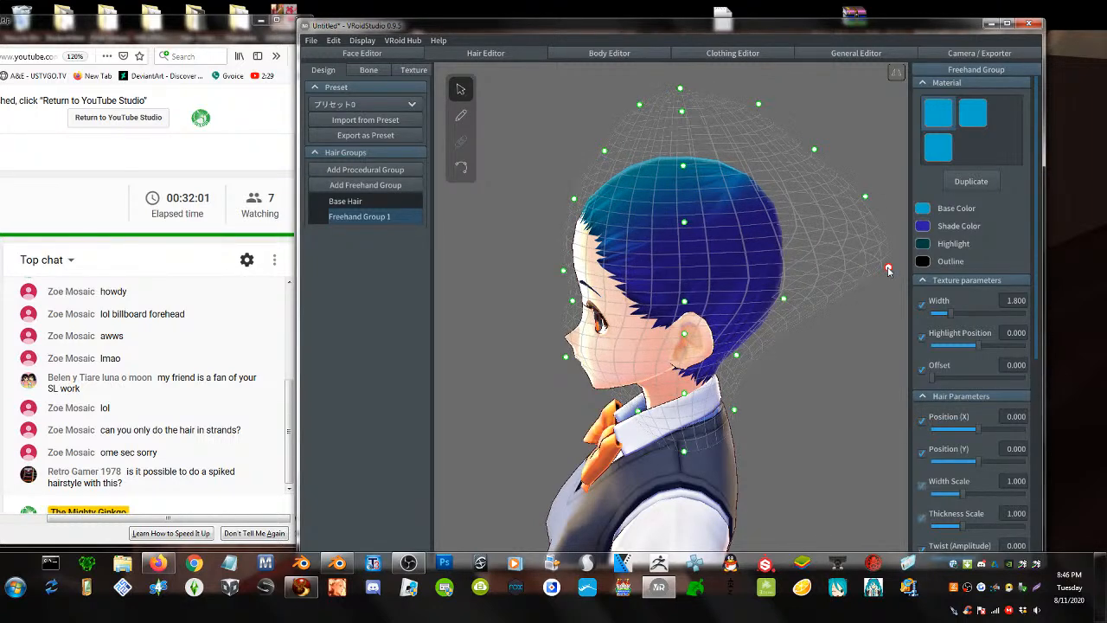
drag(785, 298, 888, 356)
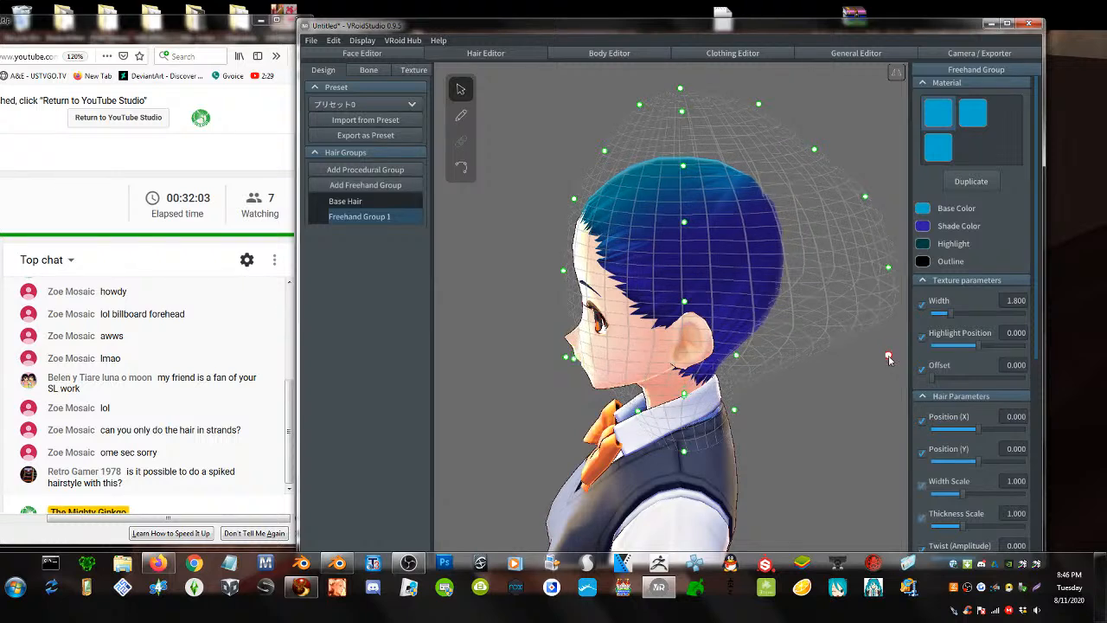
drag(736, 356, 880, 418)
right_drag(783, 432, 769, 418)
drag(737, 419, 850, 527)
right_drag(728, 293, 788, 316)
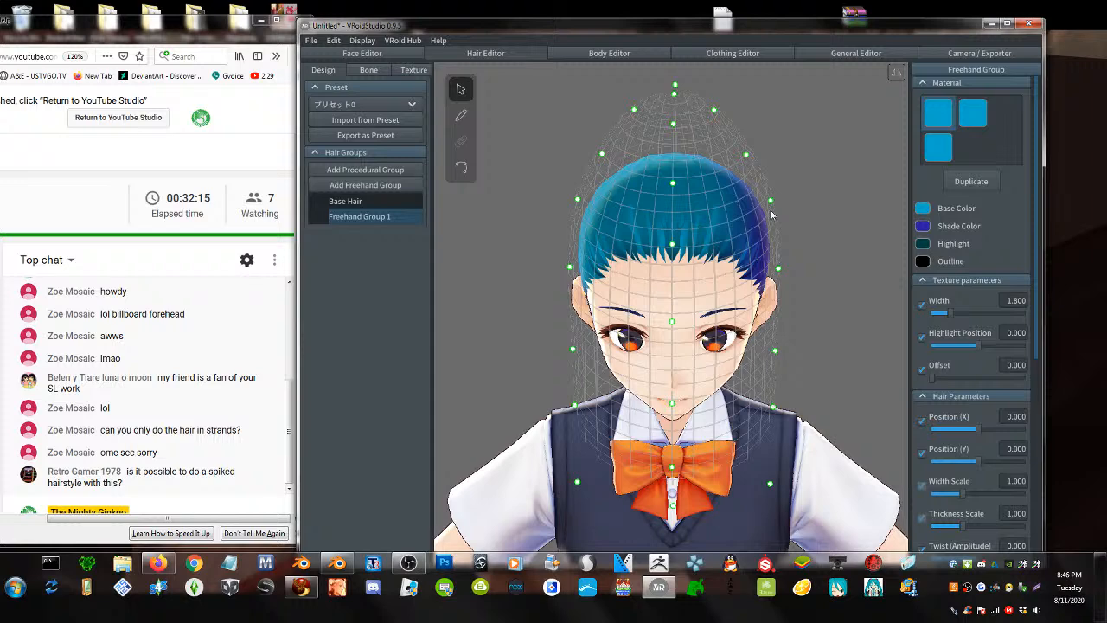
- Try bulging the upper-right guide point outward, undo it, and reselect Freehand Group 1
drag(771, 202, 828, 199)
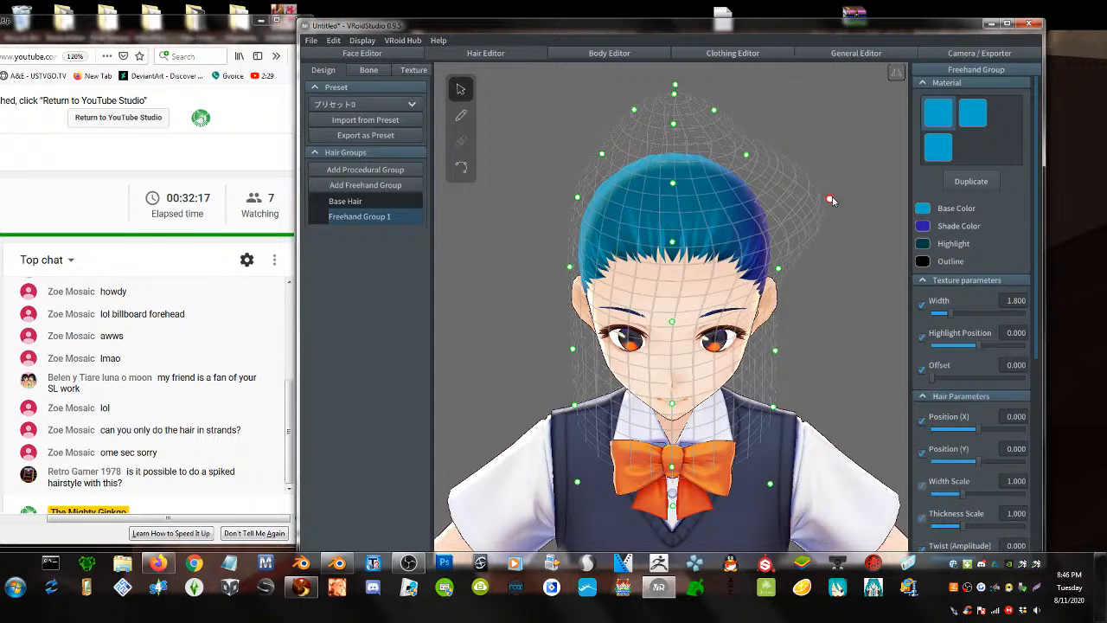
key(ctrl+z)
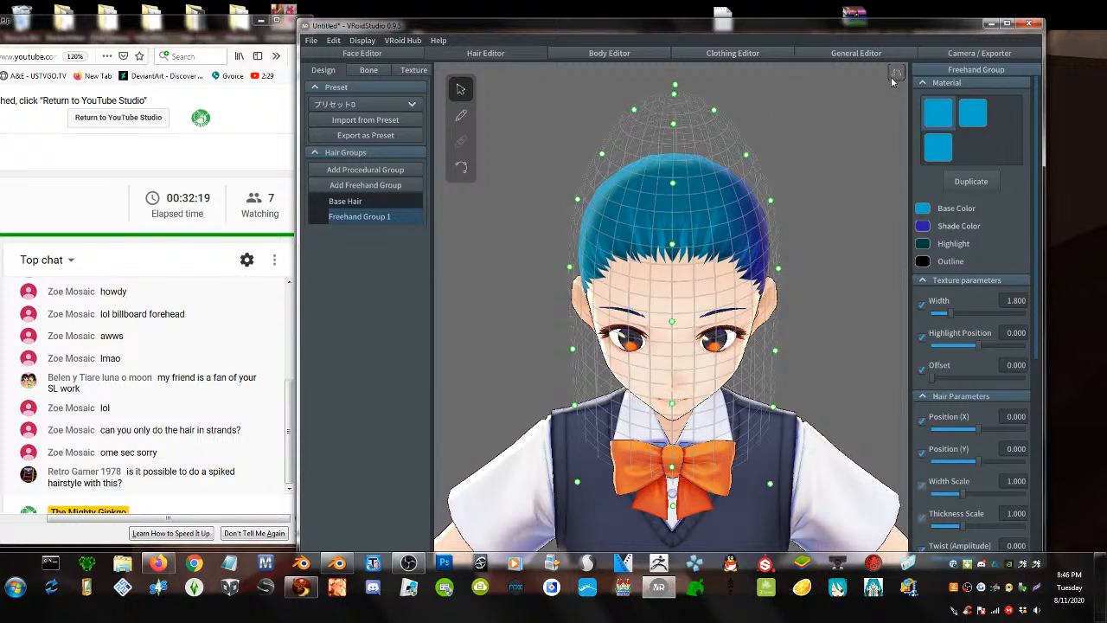
click(776, 203)
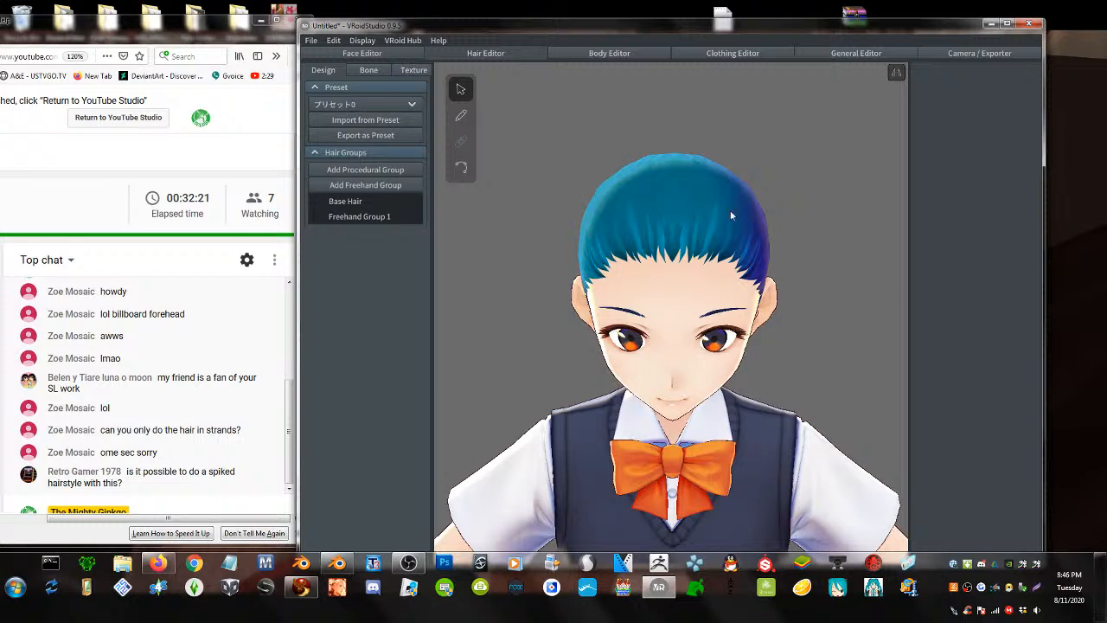
click(354, 216)
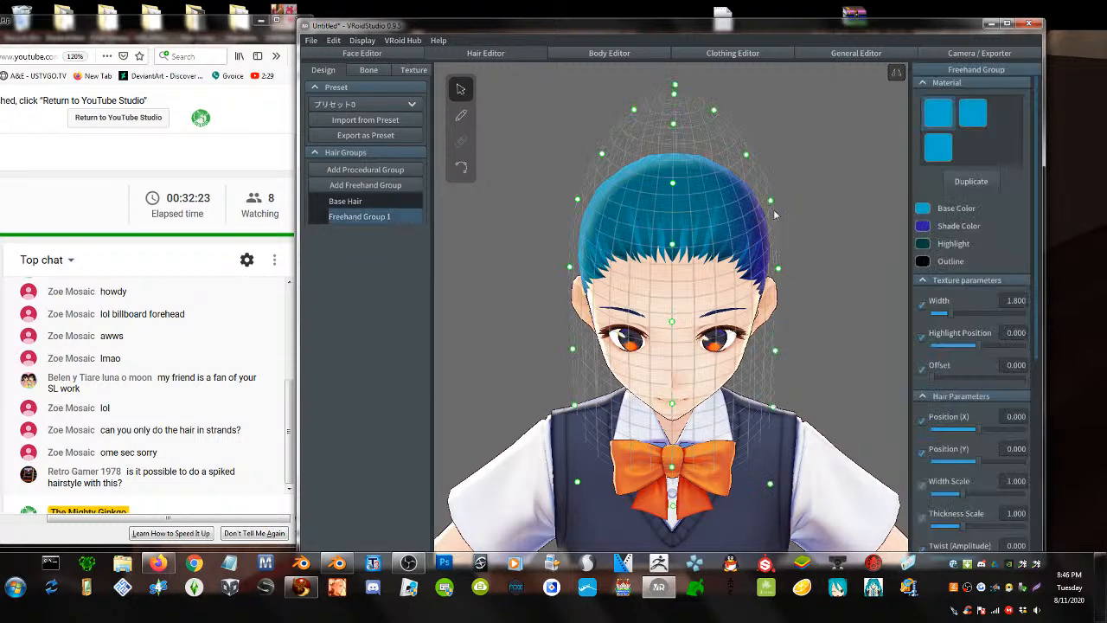
- Pull the guide's side points outward from crown to shoulders, then lower the top point
drag(770, 201, 823, 198)
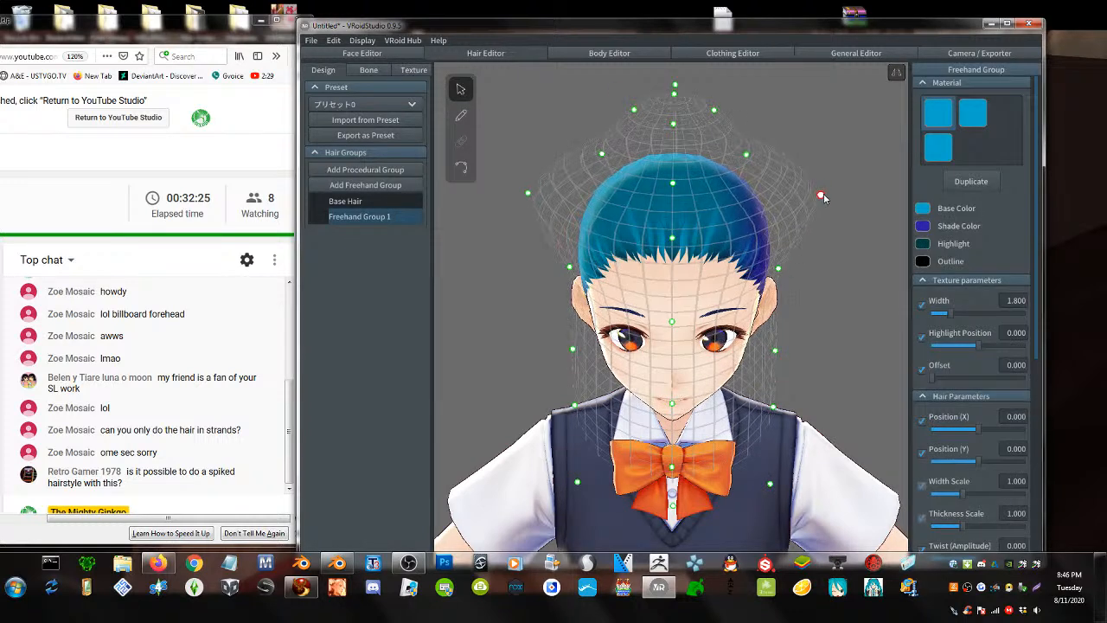
drag(747, 156, 766, 139)
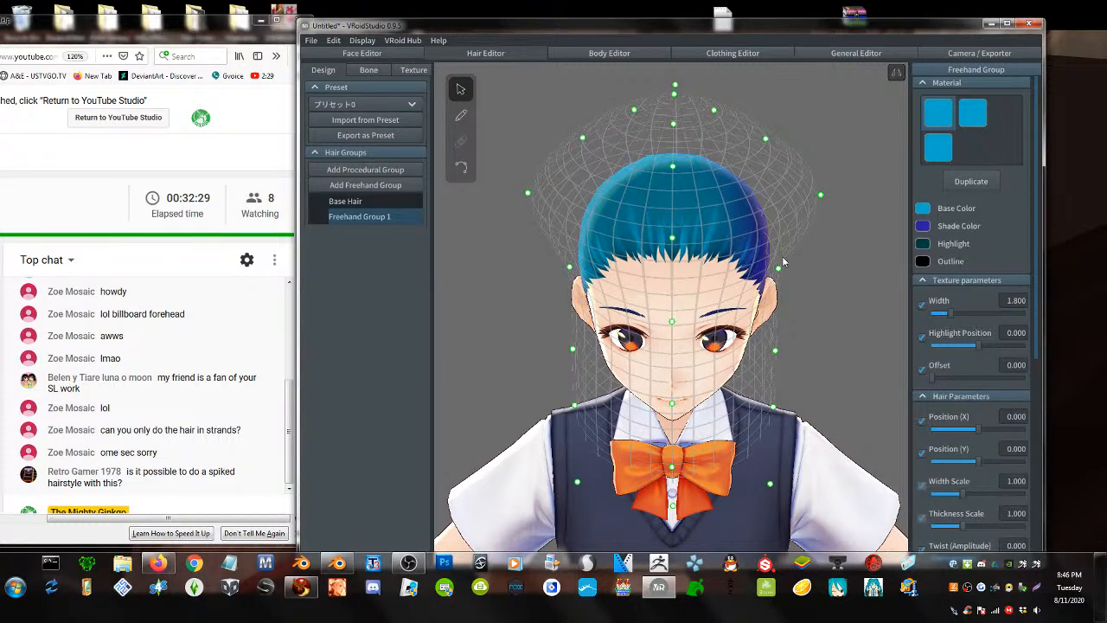
drag(777, 268, 845, 292)
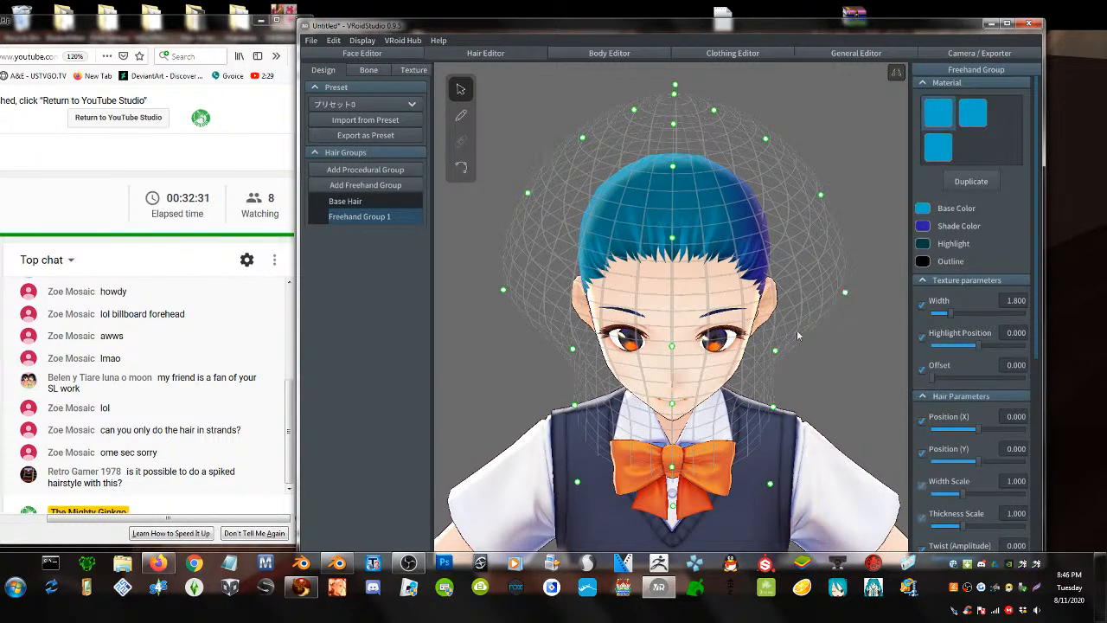
right_drag(797, 334, 796, 317)
drag(777, 359, 834, 382)
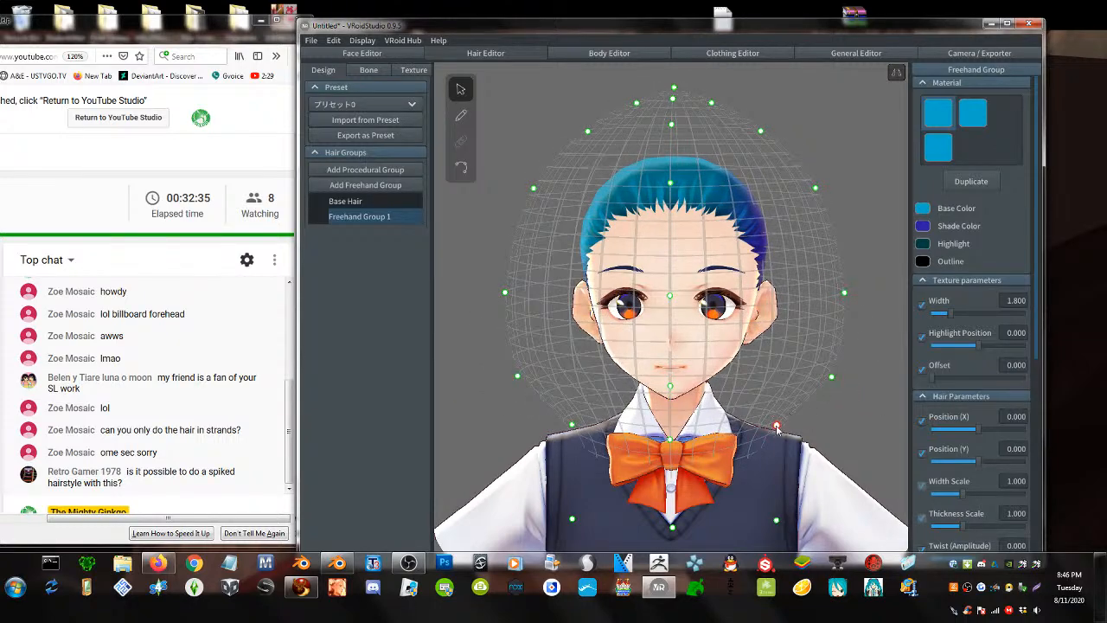
drag(776, 425, 828, 459)
right_drag(748, 334, 798, 341)
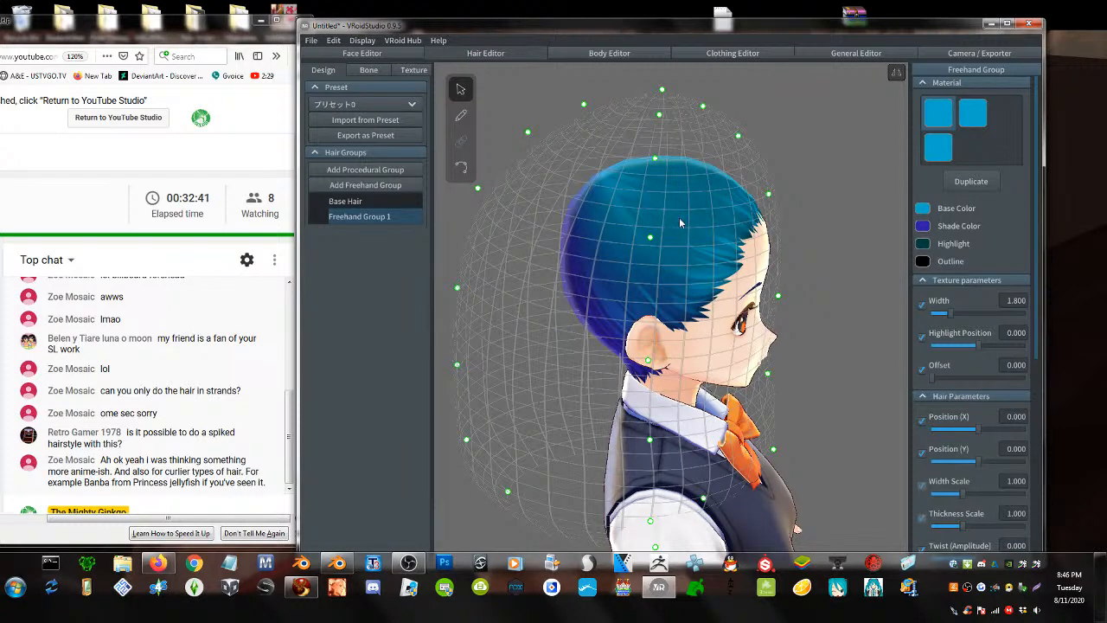
scroll(682, 232, down, 2)
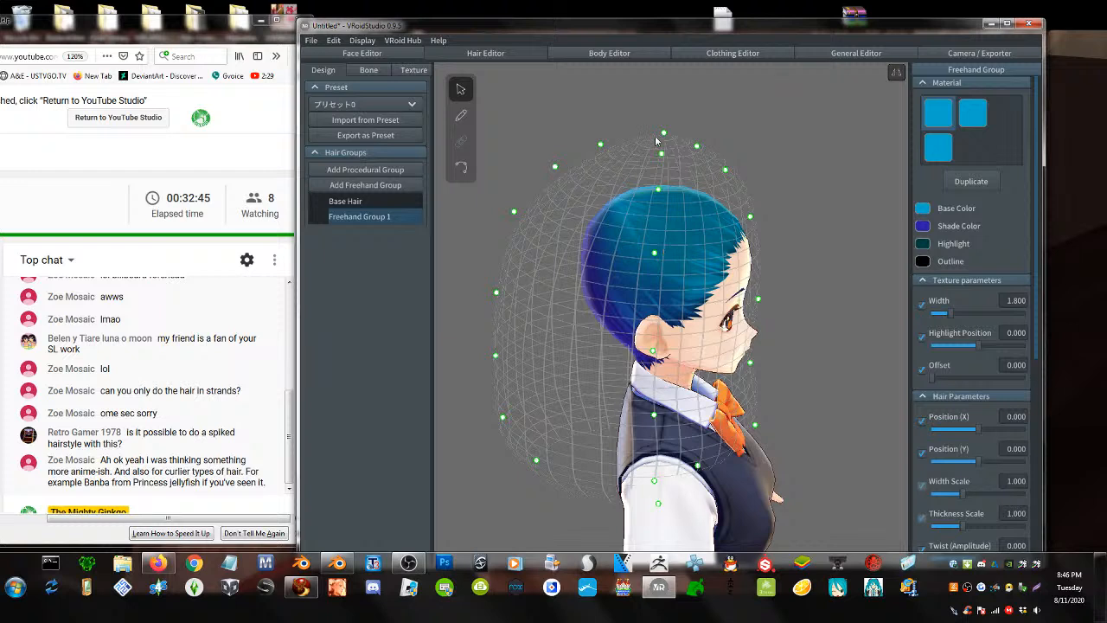
drag(663, 134, 660, 169)
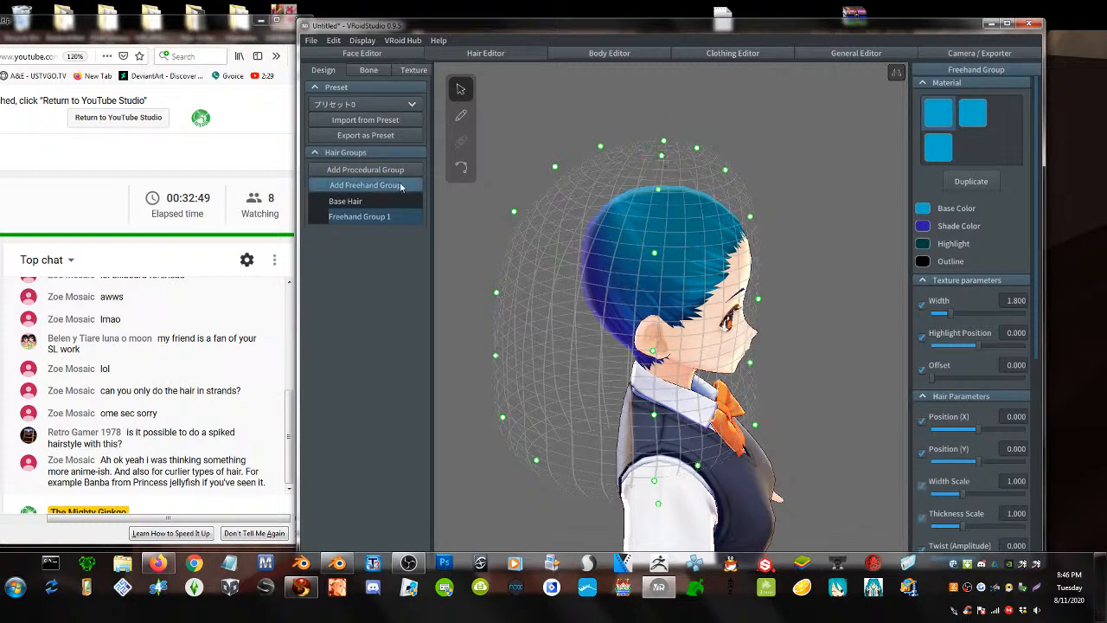
- Add Freehand Group 2 and Freehand Group 3
click(365, 185)
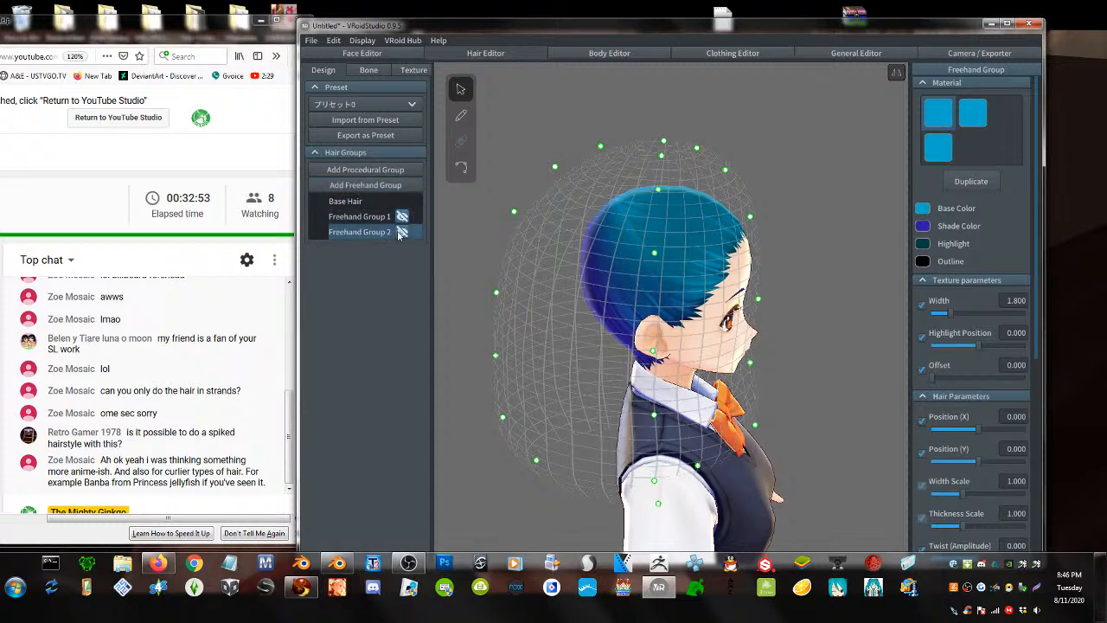
click(360, 201)
click(365, 184)
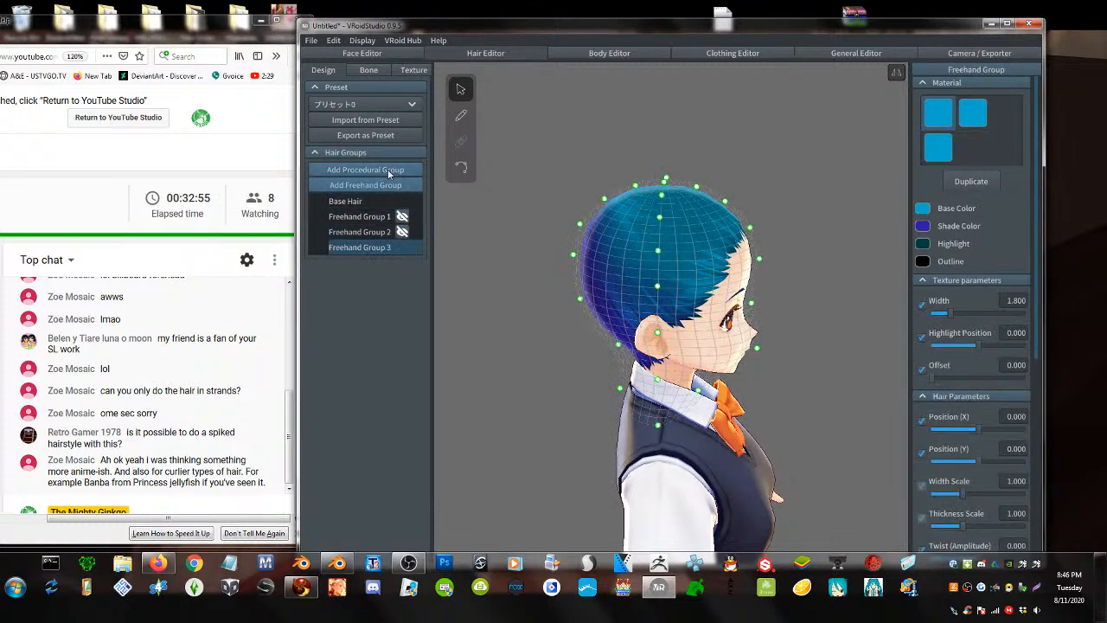
- Orbit the model to a three-quarter view and briefly visit the hair Texture page
right_drag(570, 246, 627, 275)
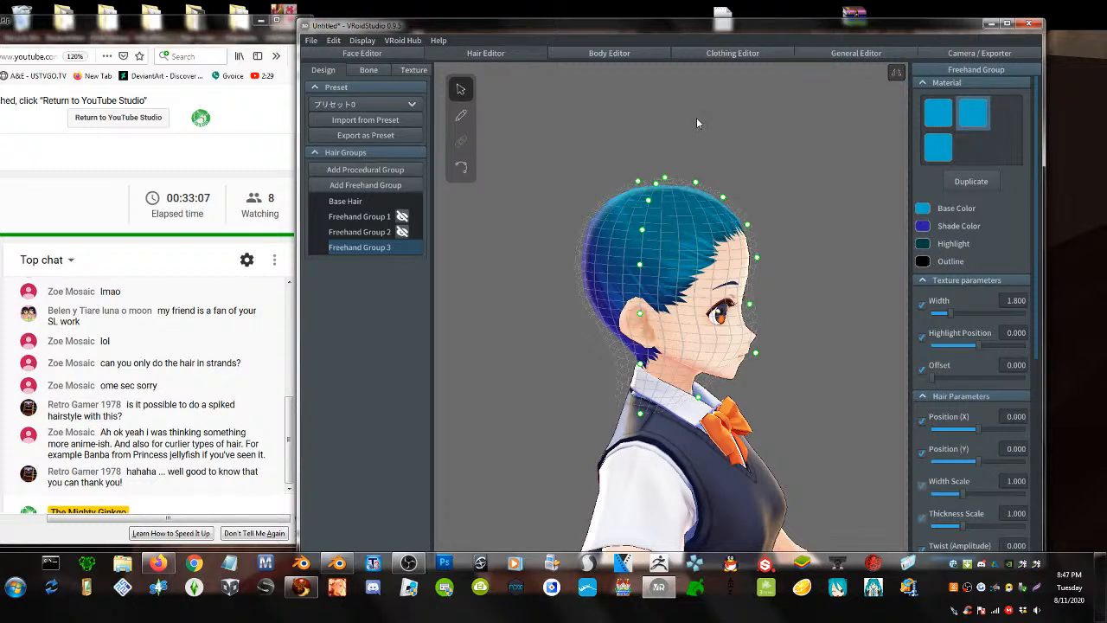
scroll(758, 296, up, 2)
right_drag(763, 296, 755, 304)
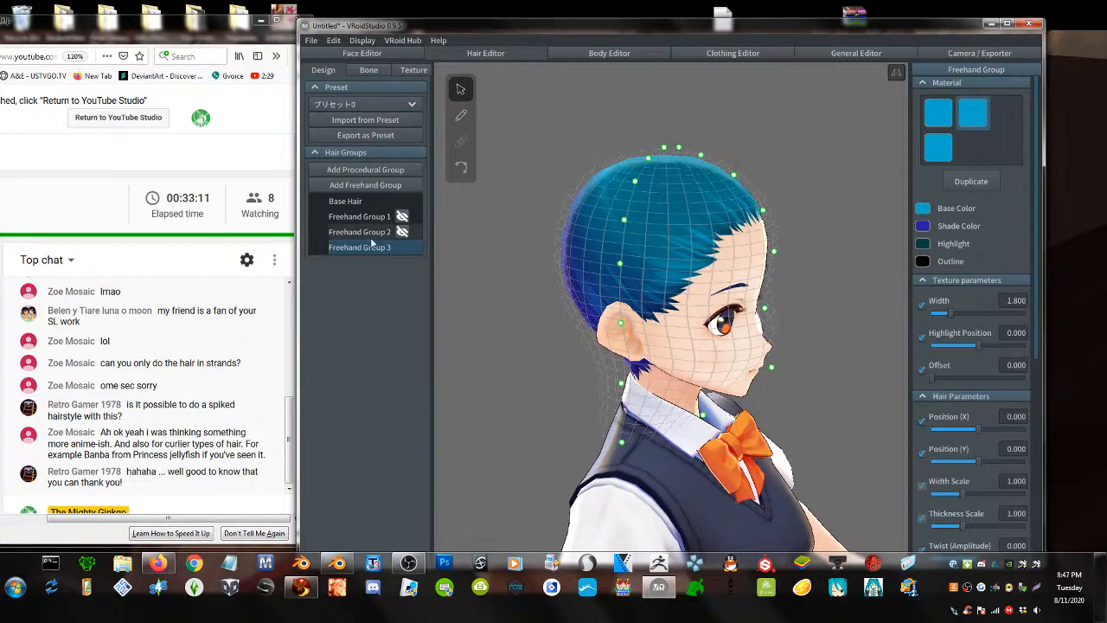
click(413, 71)
click(323, 70)
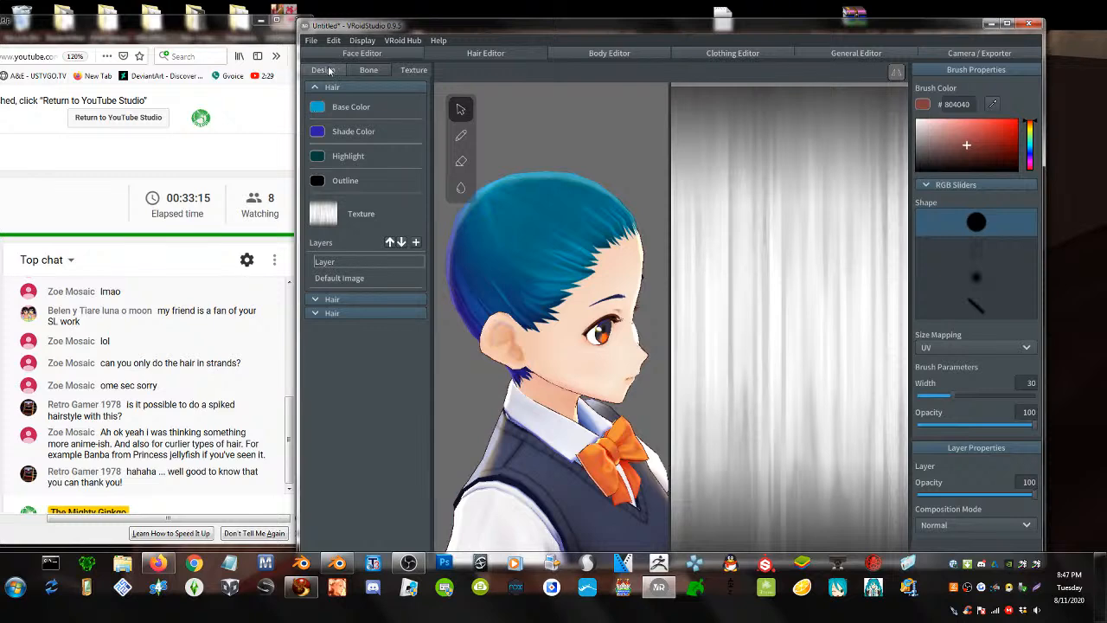
- Set Freehand Group 3's base colour to red and its shade colour to deep red
click(921, 213)
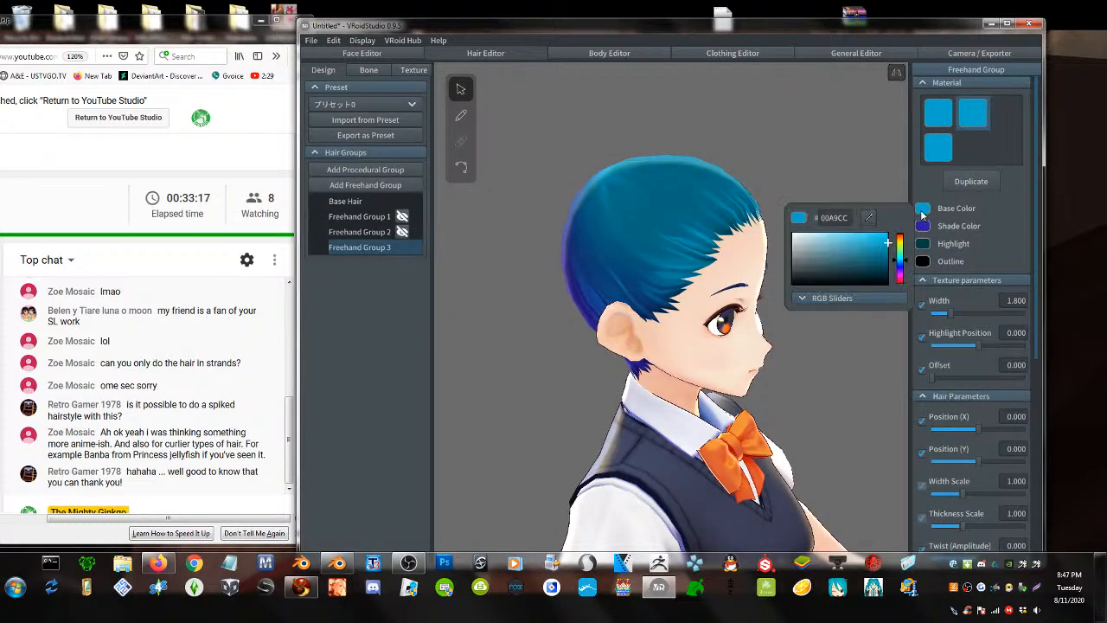
drag(899, 273, 901, 289)
click(921, 229)
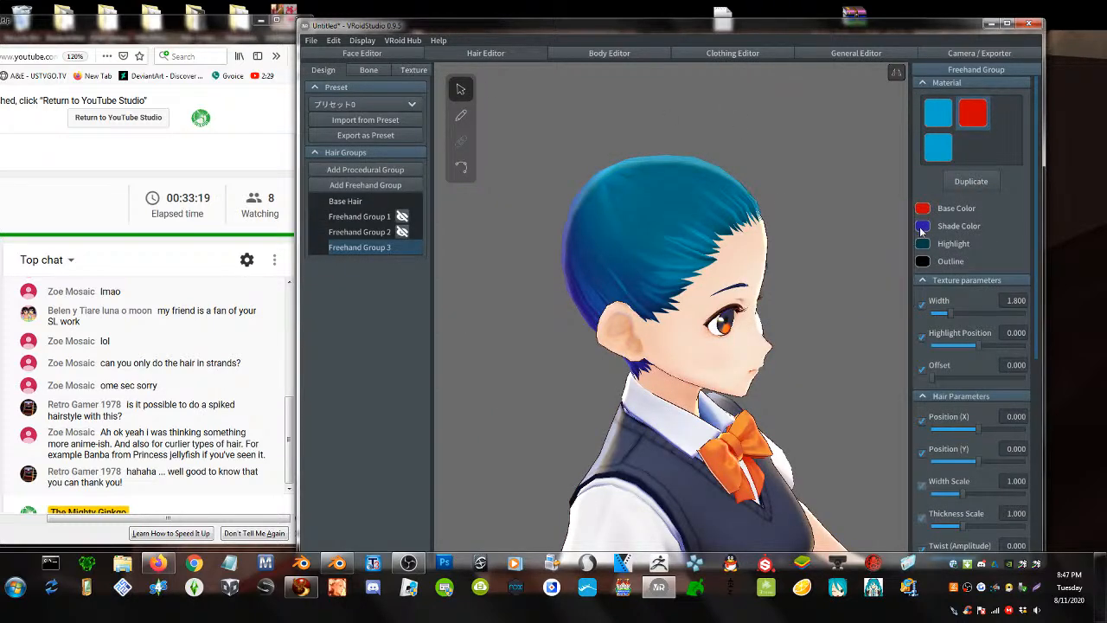
click(924, 230)
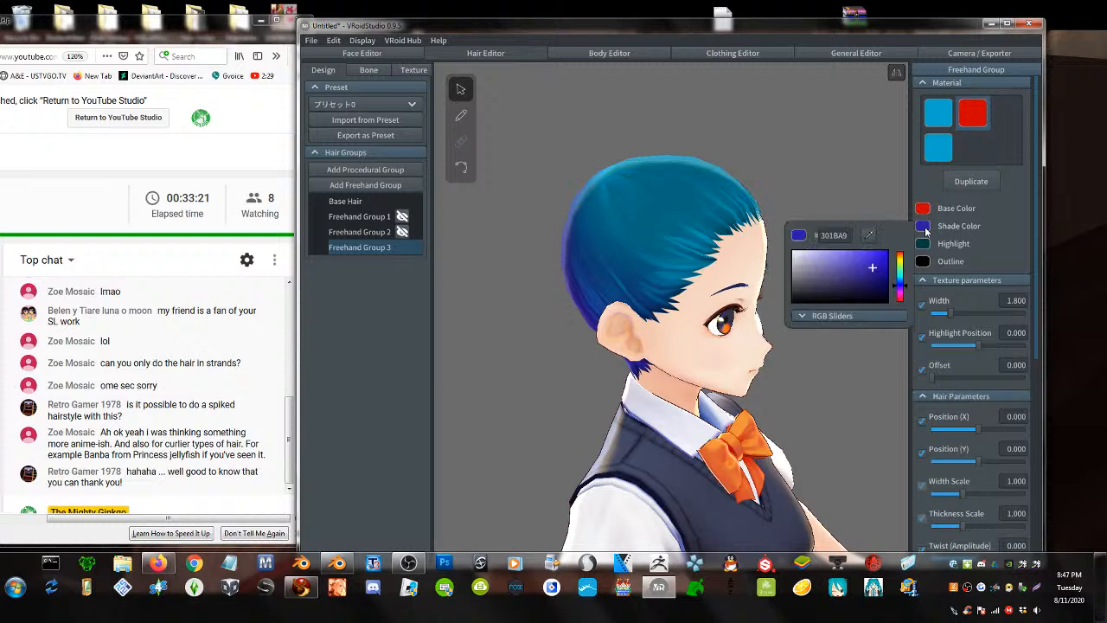
drag(899, 298, 901, 301)
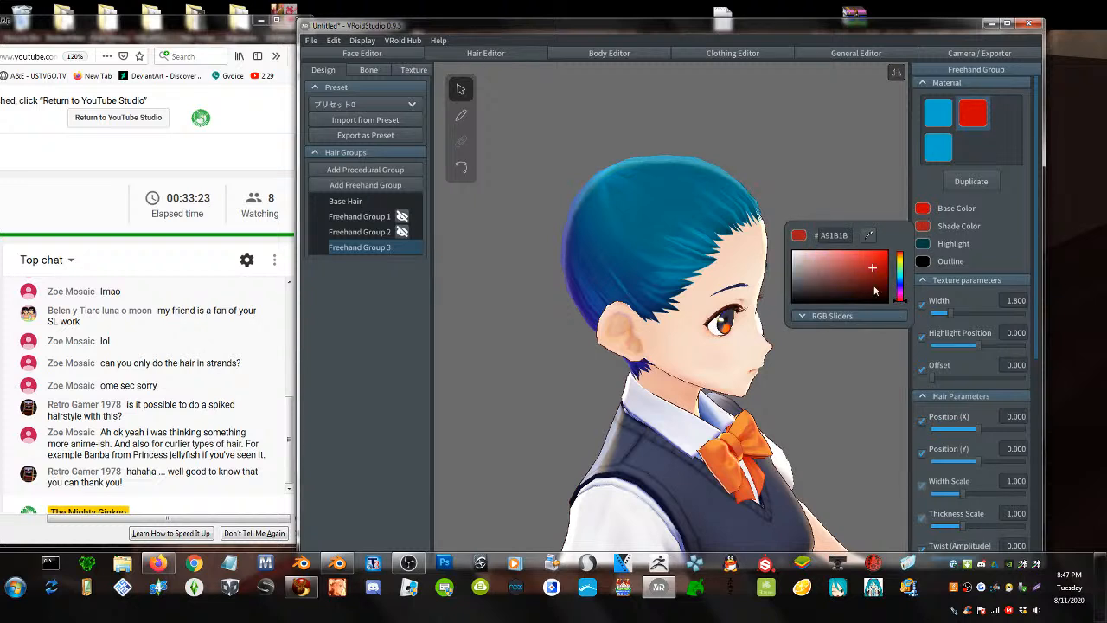
click(878, 282)
click(925, 247)
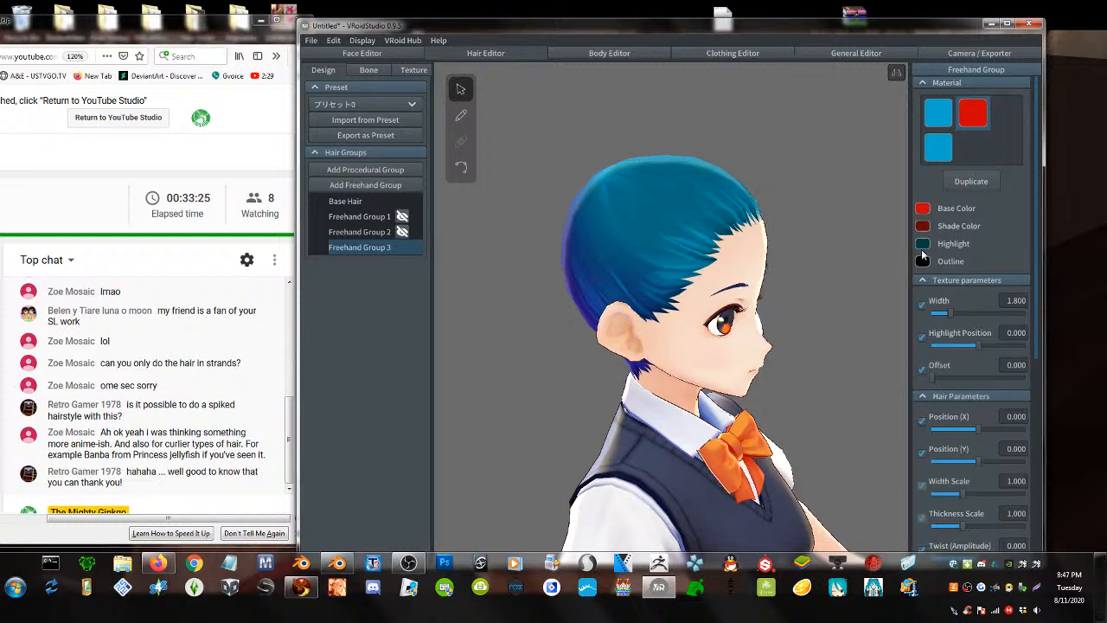
- Change the highlight colour from teal to dark plum #320720
click(923, 244)
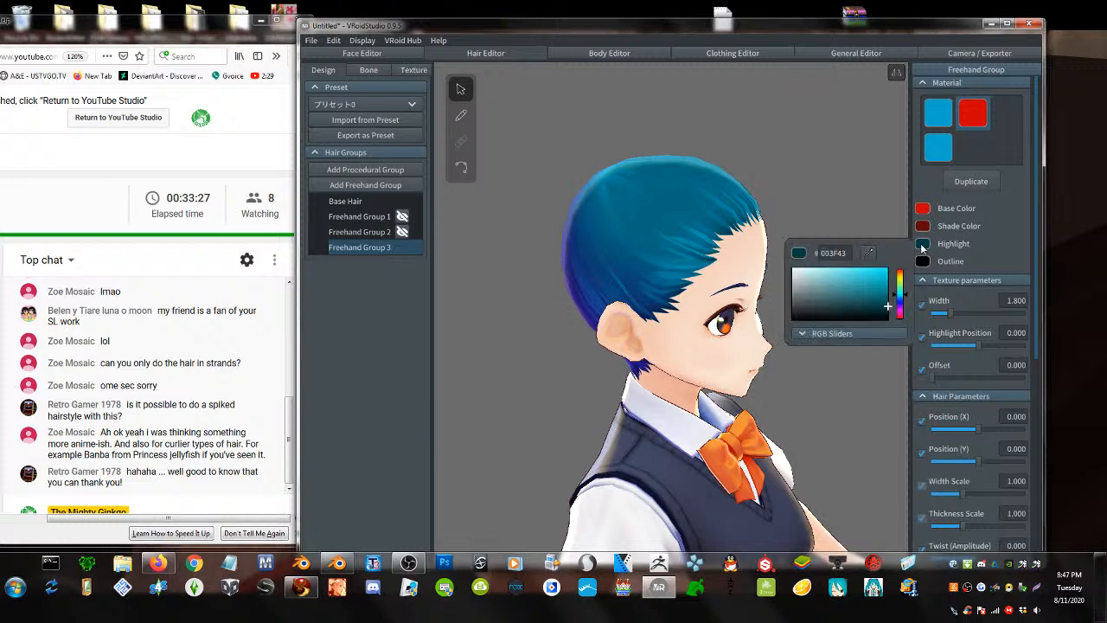
click(899, 317)
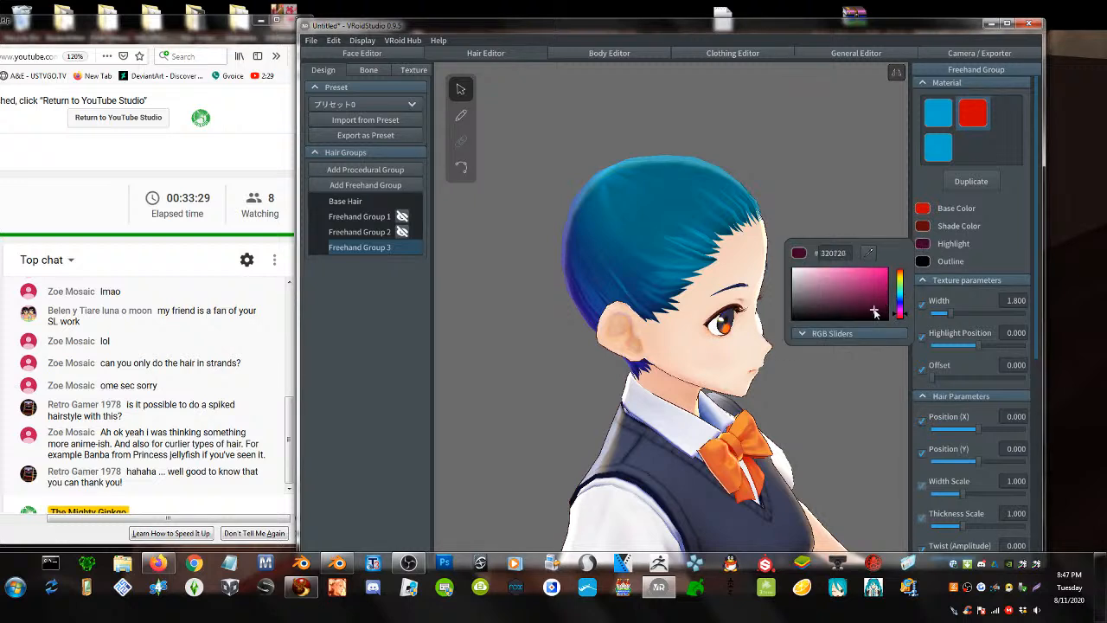
click(787, 158)
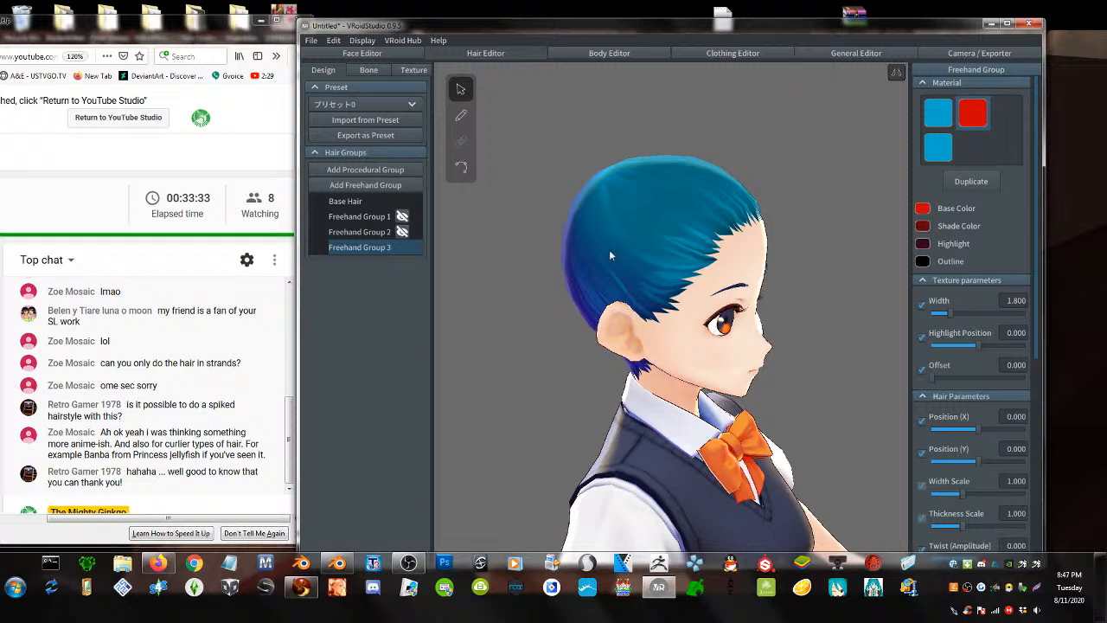
click(464, 117)
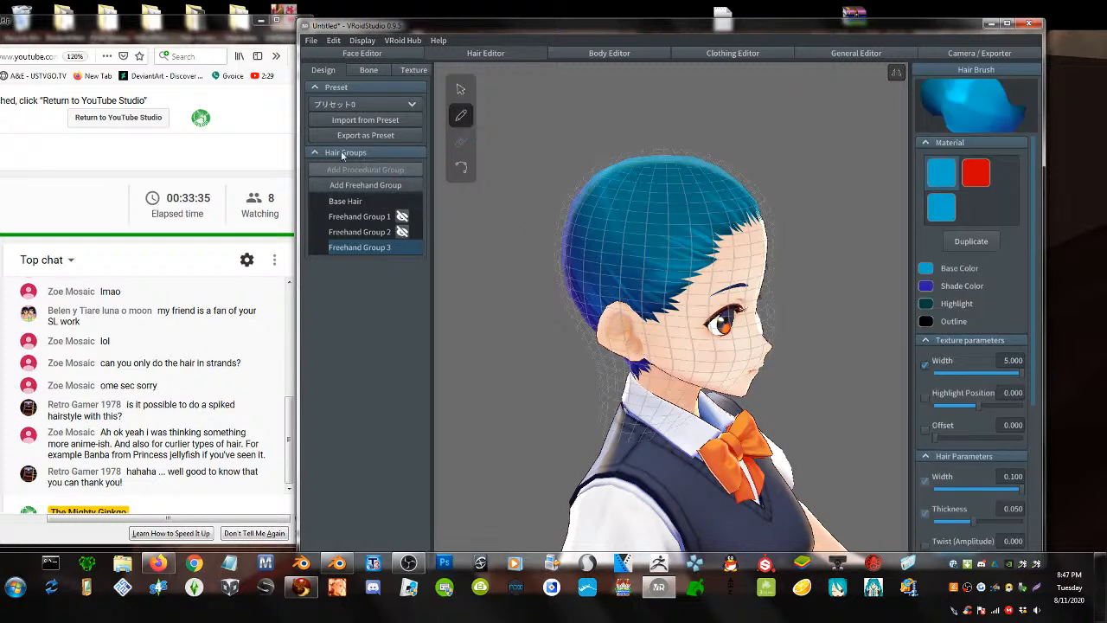
- Remove the extra texture layer from the red hair material
click(402, 70)
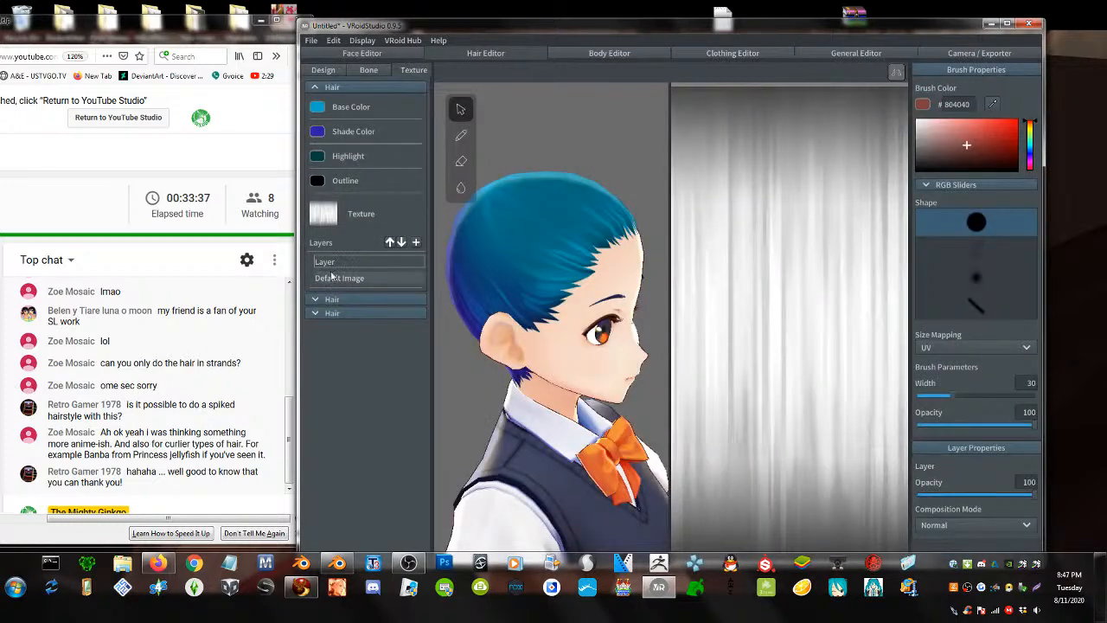
click(346, 299)
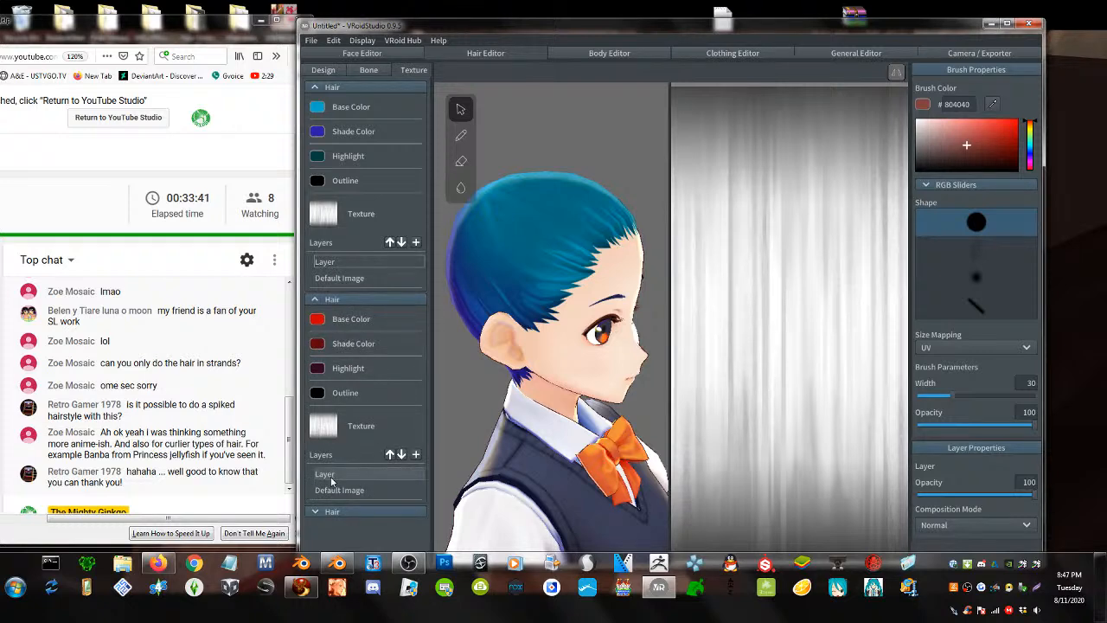
click(328, 474)
right_click(329, 482)
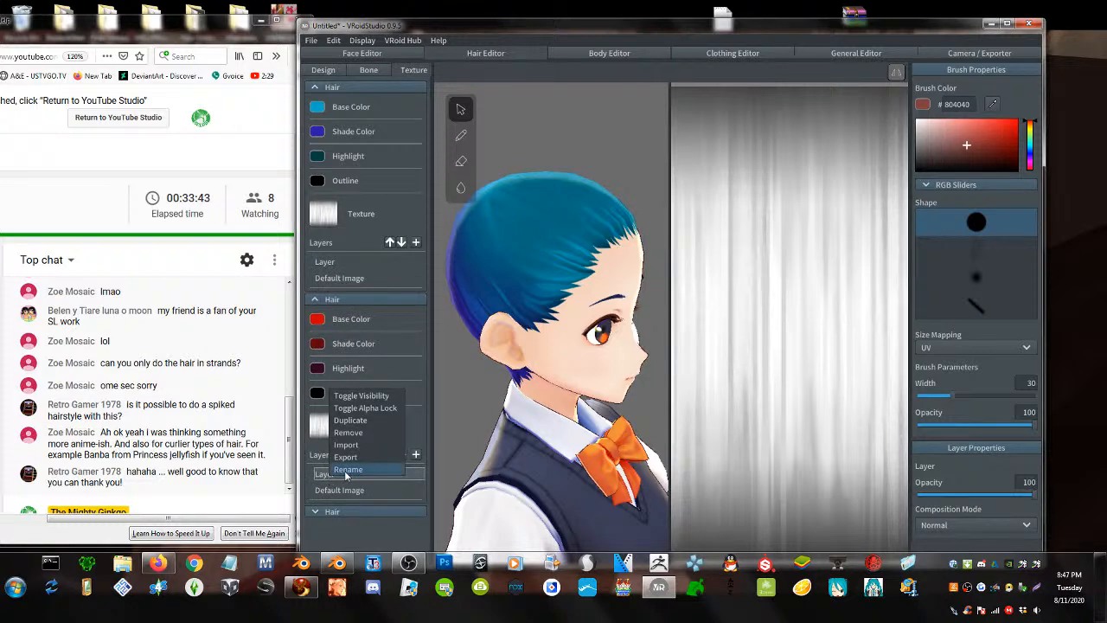
click(361, 433)
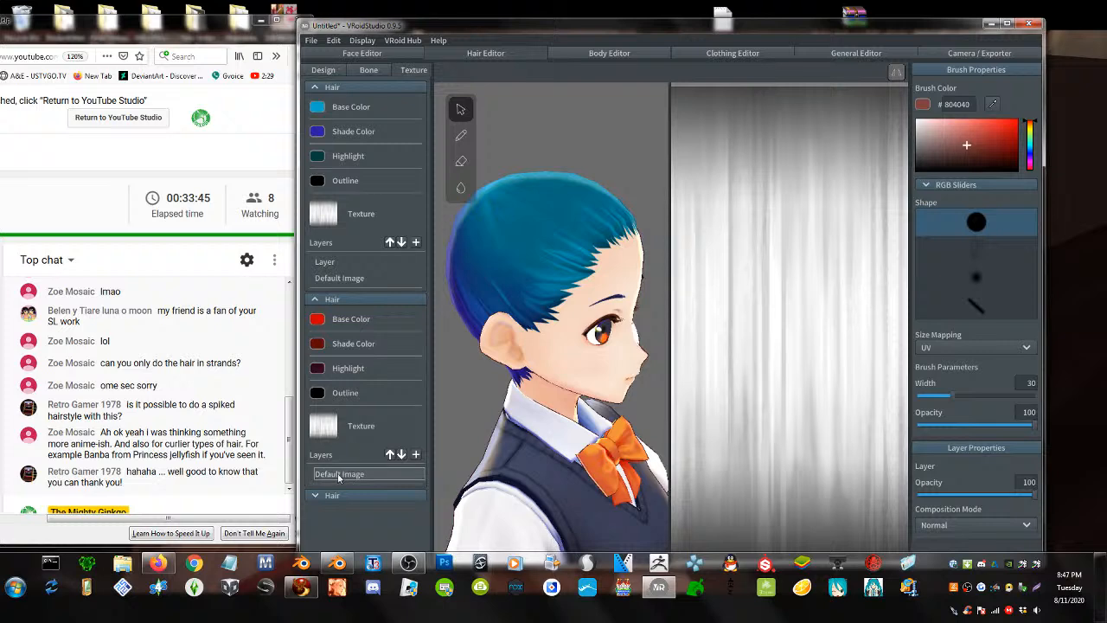
- Import test.png into the red material's Default Image layer and return to Design
right_click(338, 476)
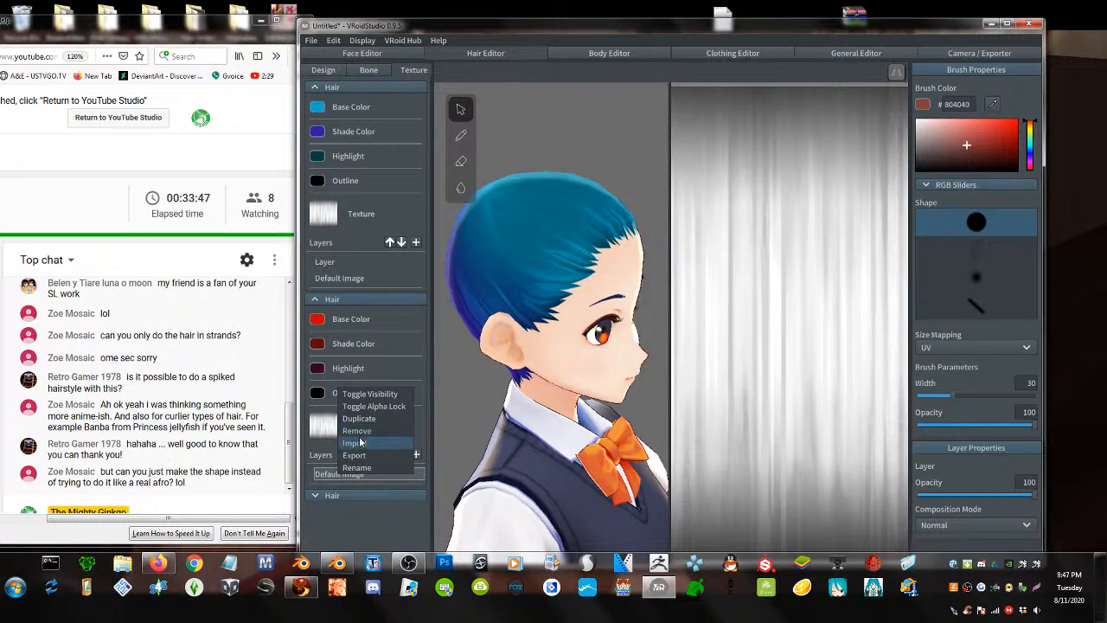
click(358, 443)
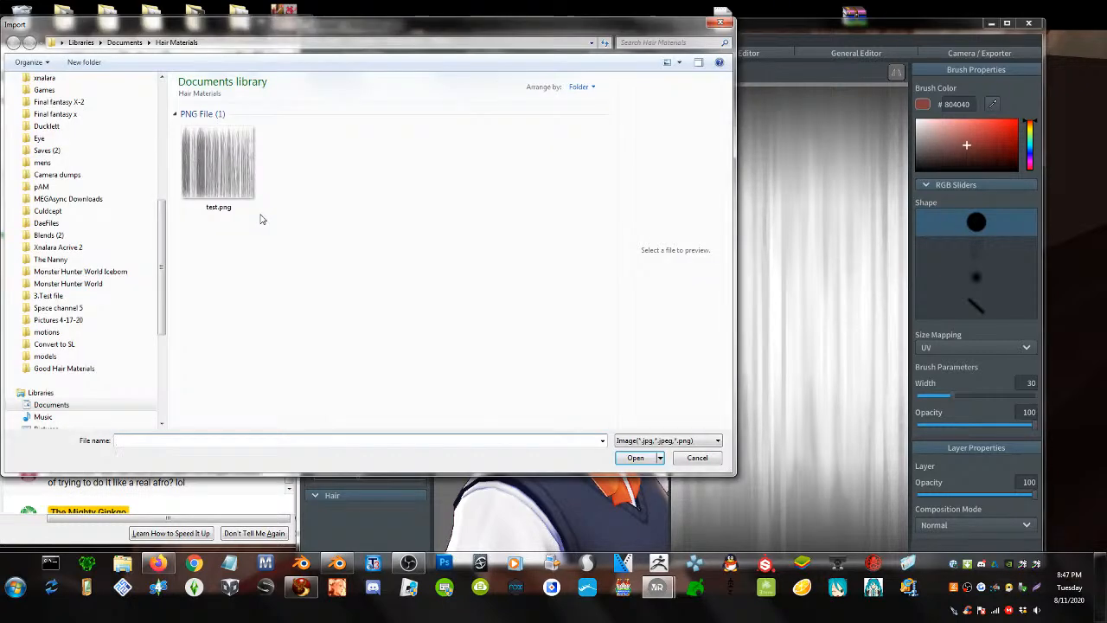
double_click(217, 144)
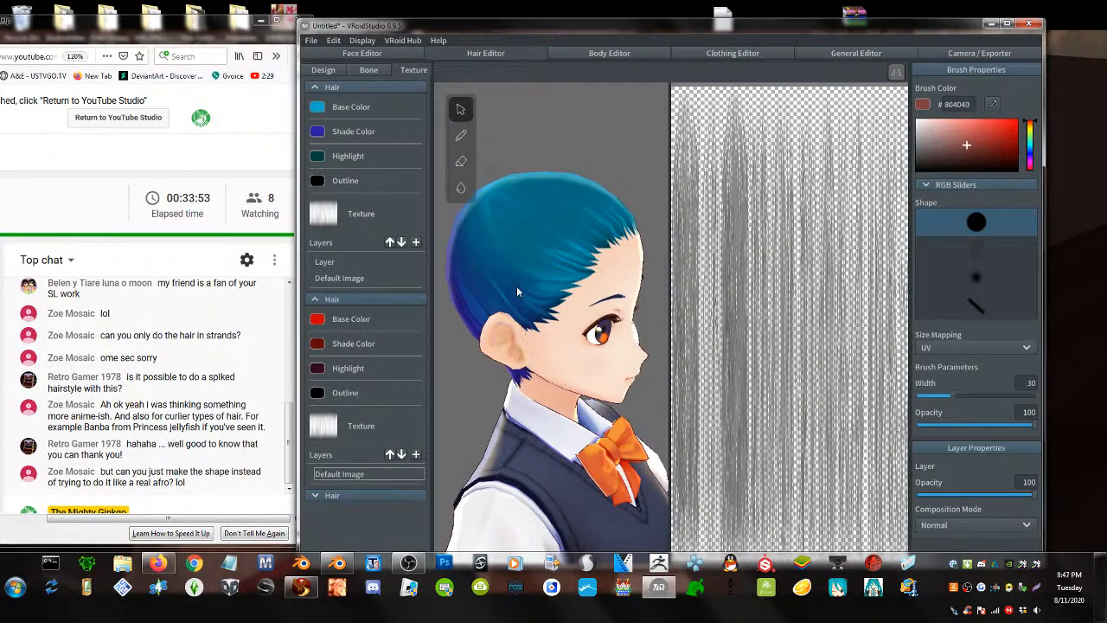
click(461, 137)
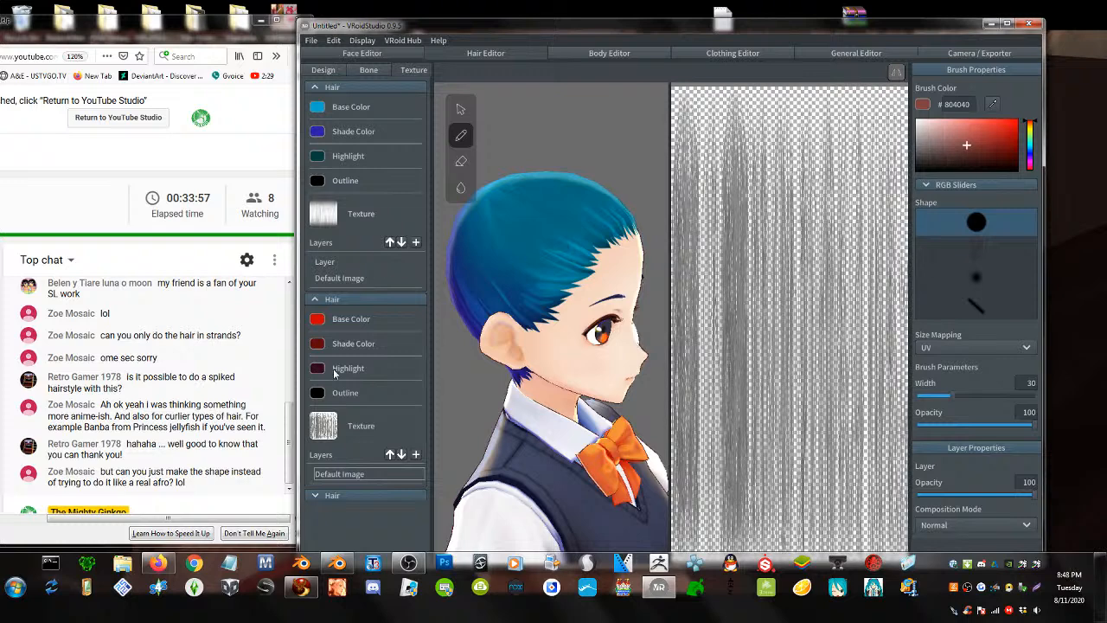
click(329, 72)
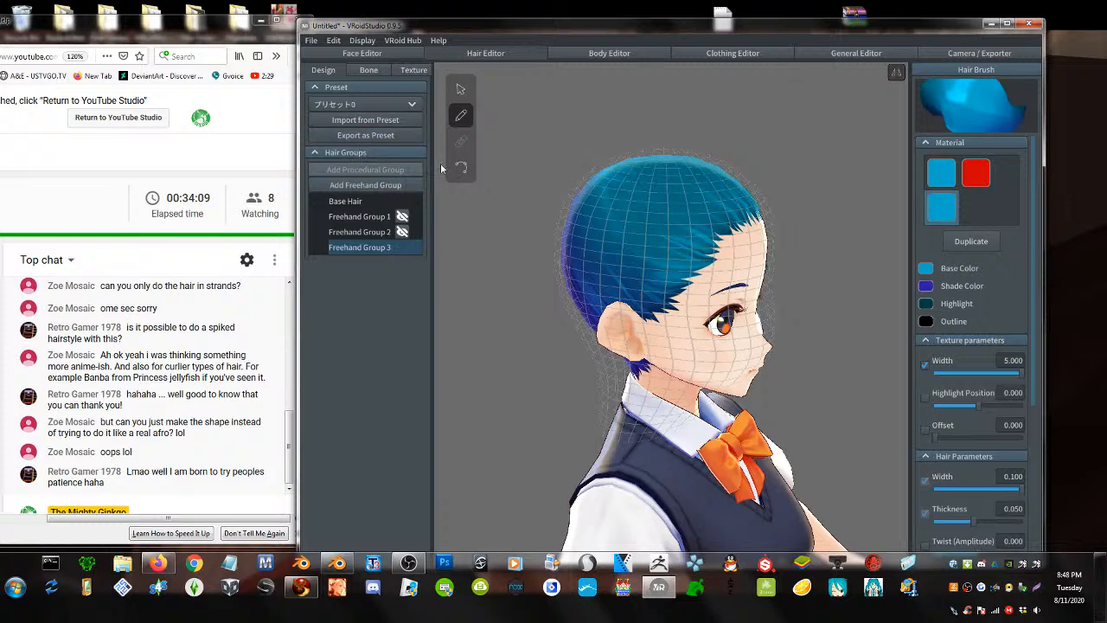
- Check the red material's texture settings on the Texture page, then go back to Design
click(413, 70)
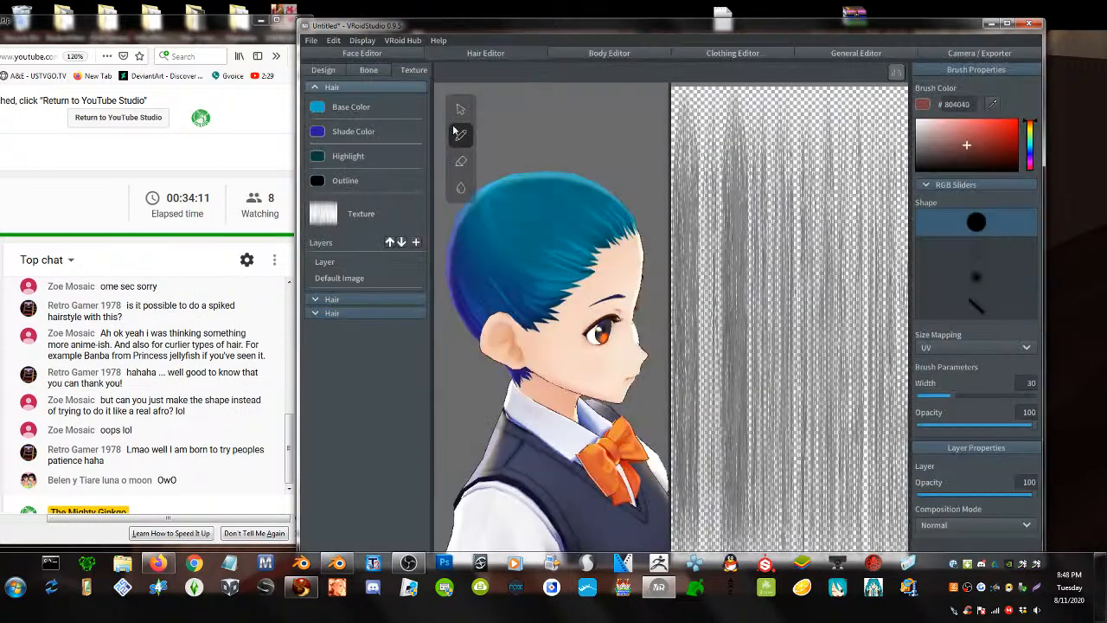
click(351, 298)
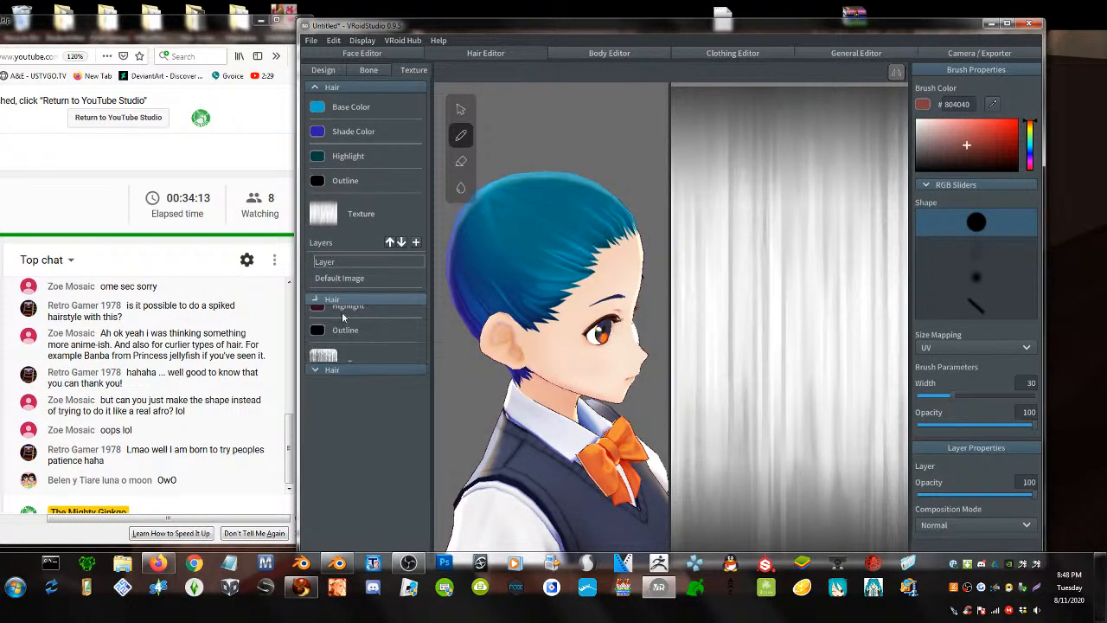
click(325, 70)
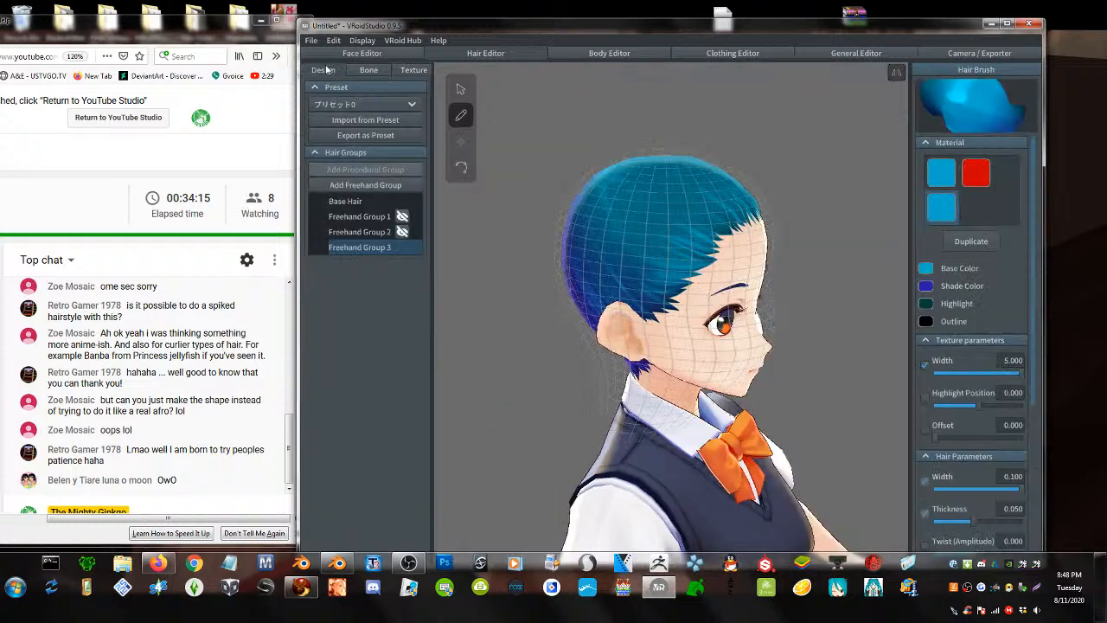
- Select the red material for the brush, paint a trial curly red strand, then undo it
click(973, 175)
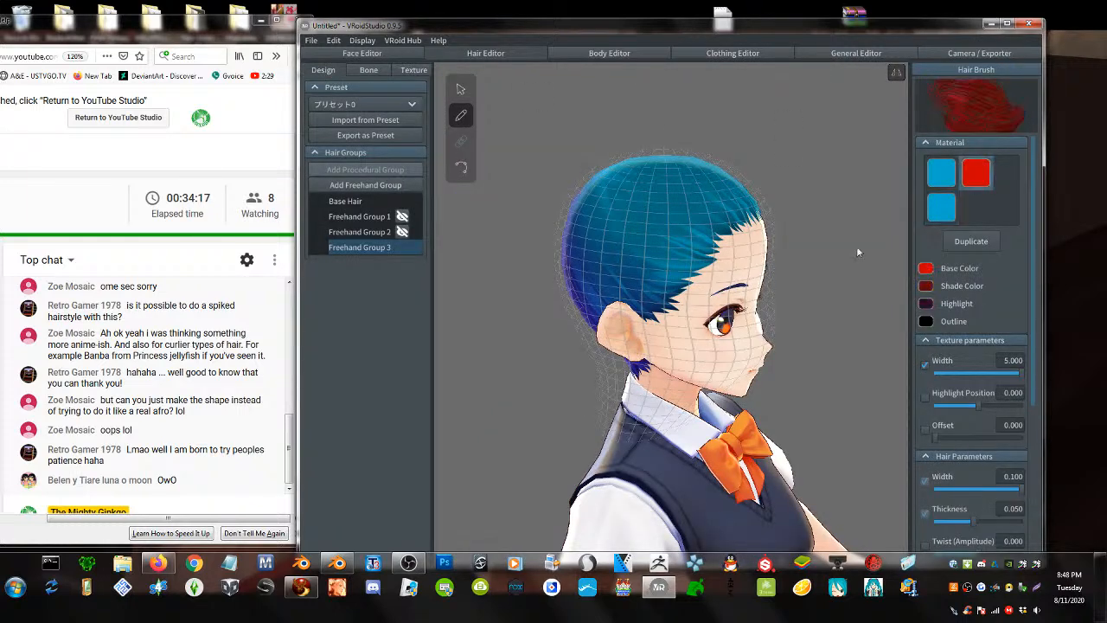
mouse_move(687, 224)
mouse_down()
mouse_move(656, 218)
mouse_move(691, 302)
mouse_move(640, 242)
mouse_move(695, 241)
mouse_move(658, 260)
mouse_move(743, 250)
mouse_move(622, 165)
mouse_move(575, 198)
mouse_move(576, 235)
mouse_move(518, 234)
mouse_up()
right_drag(798, 319, 703, 327)
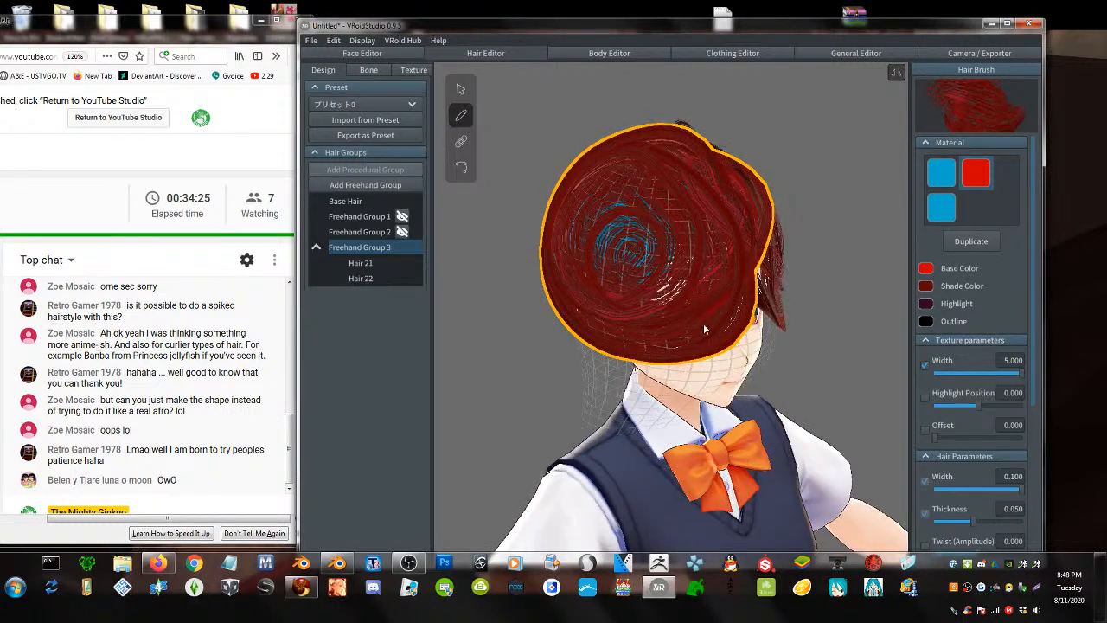
key(ctrl+z)
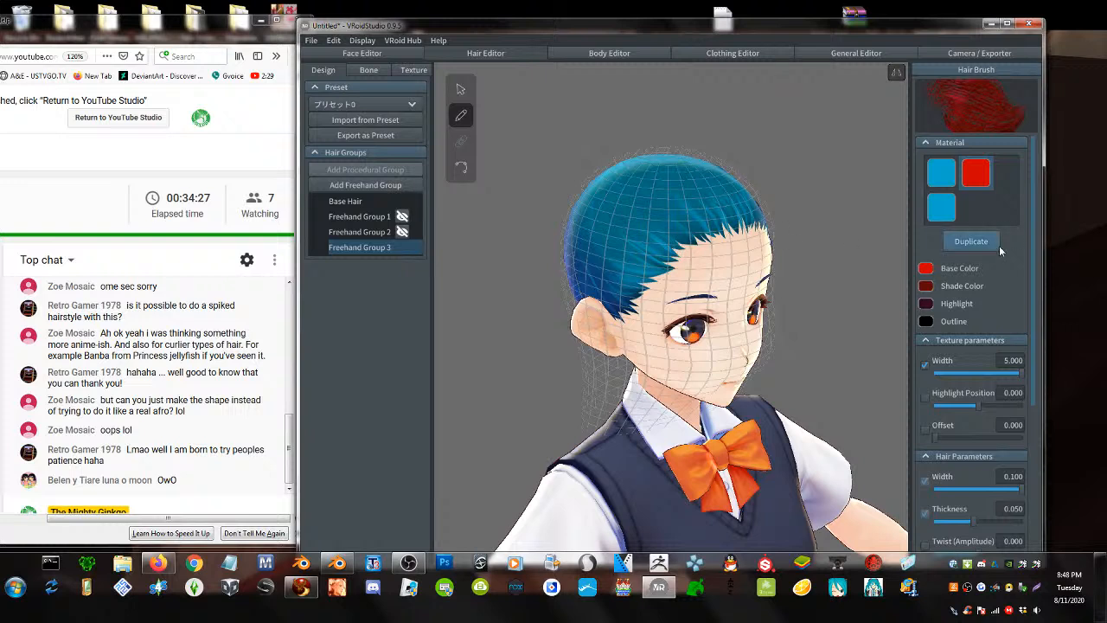
scroll(999, 396, down, 4)
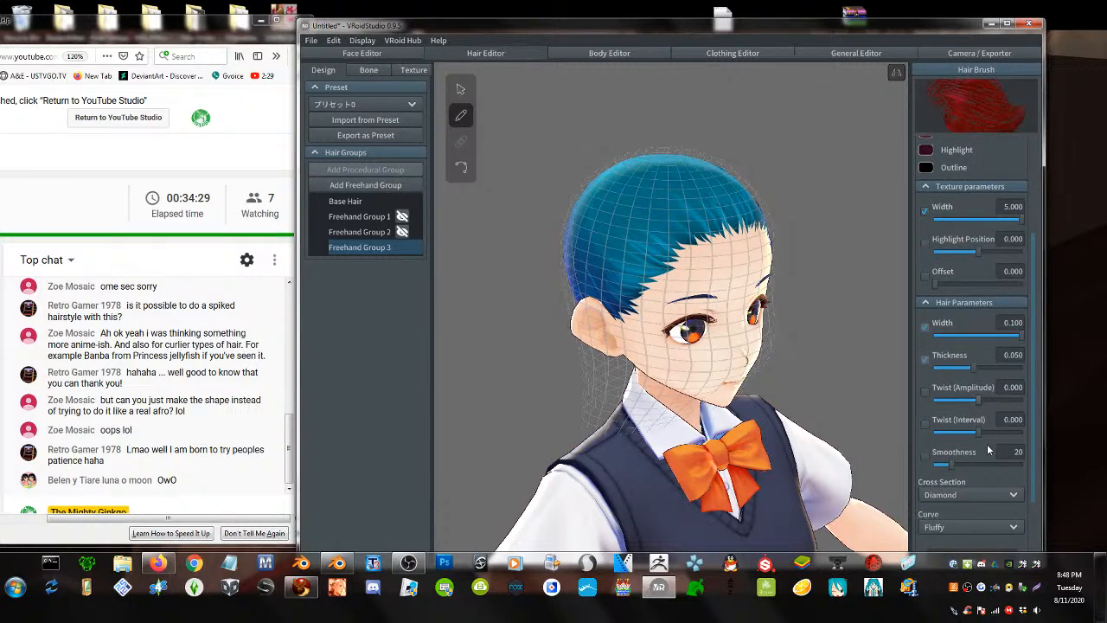
scroll(979, 431, down, 3)
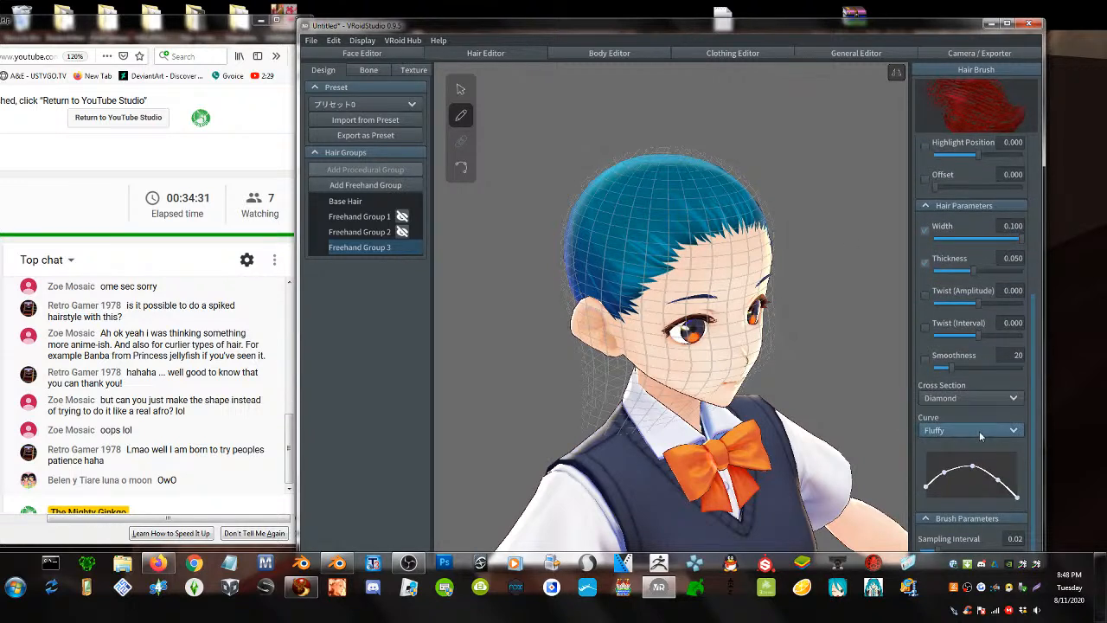
scroll(983, 436, up, 3)
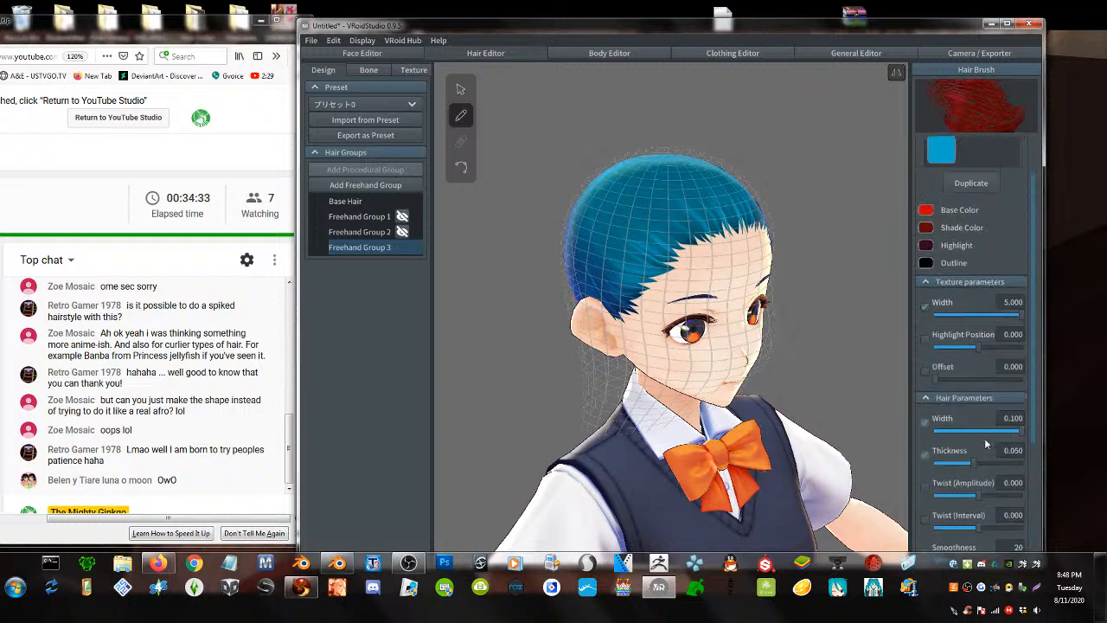
- Switch to group selection and turn the model to face the front
click(462, 90)
scroll(965, 359, down, 3)
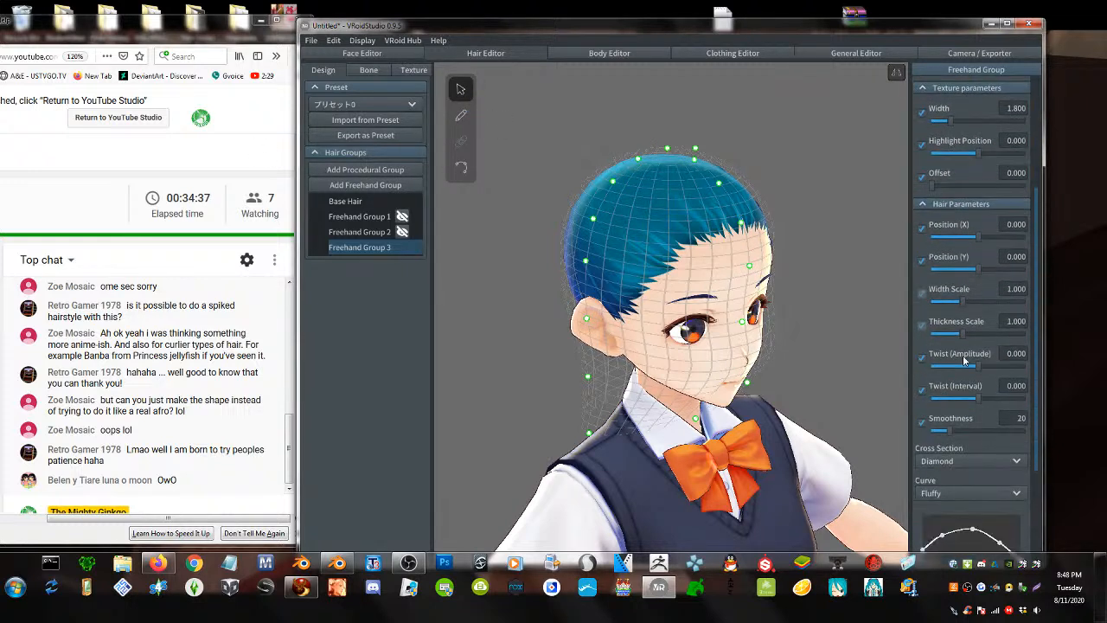
scroll(983, 424, down, 3)
scroll(983, 426, down, 1)
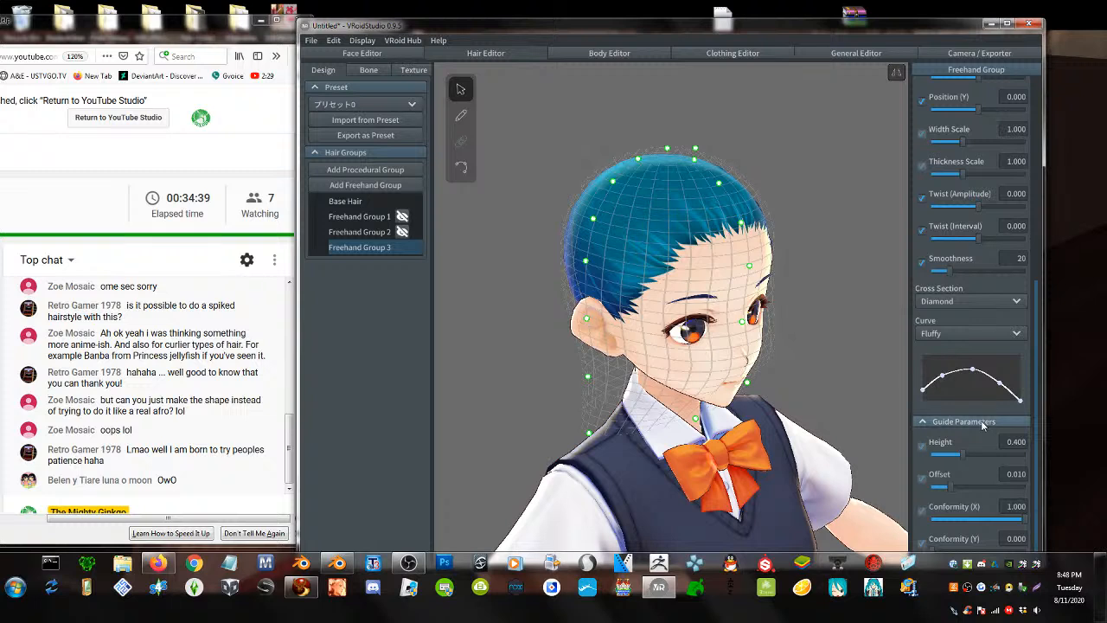
scroll(984, 489, up, 3)
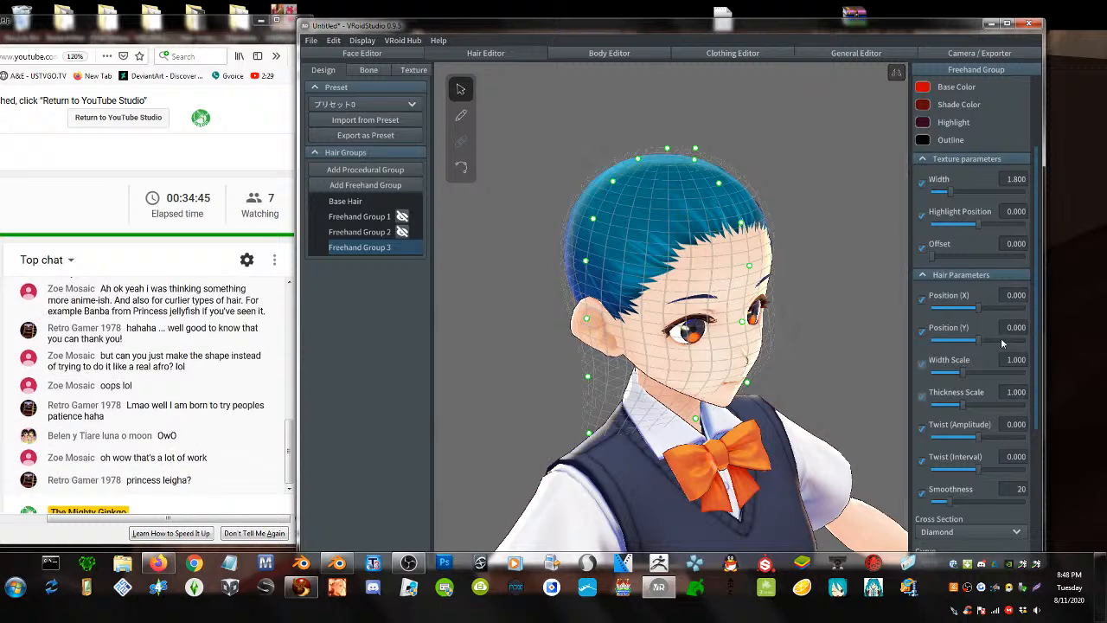
right_drag(733, 372, 721, 368)
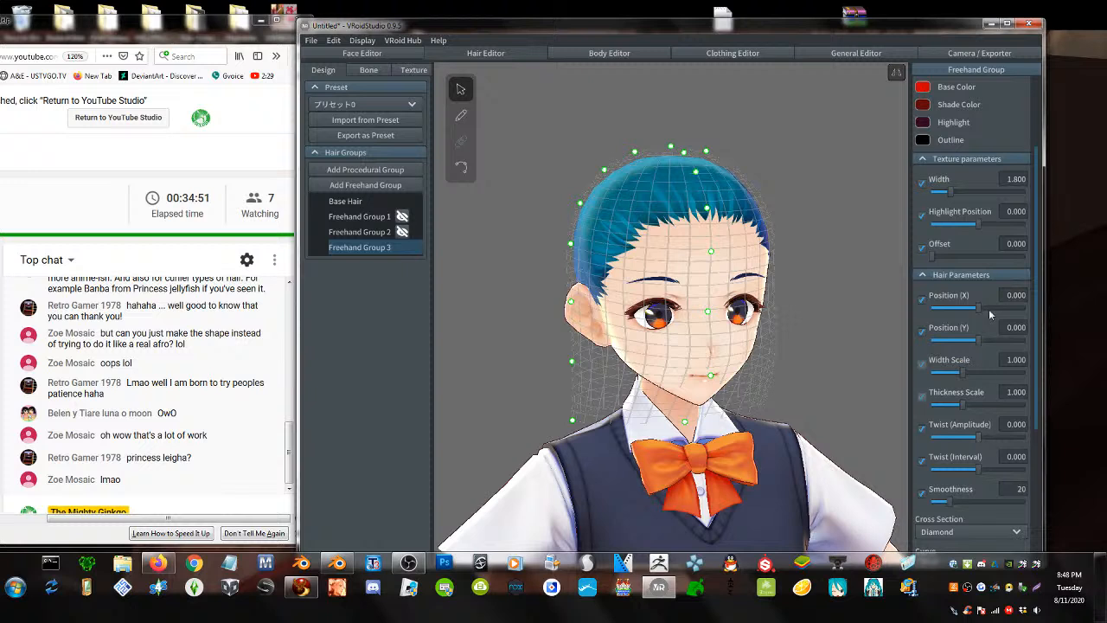
scroll(990, 314, up, 3)
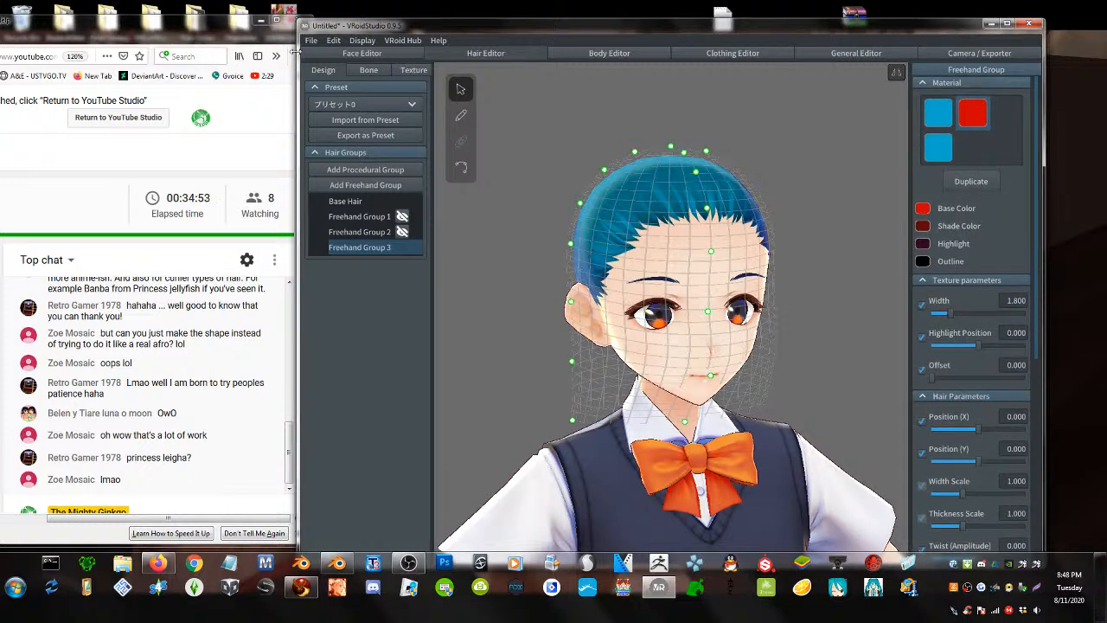
- Add Freehand Group 4 and raise its Twist (Amplitude) to 0.372
click(357, 192)
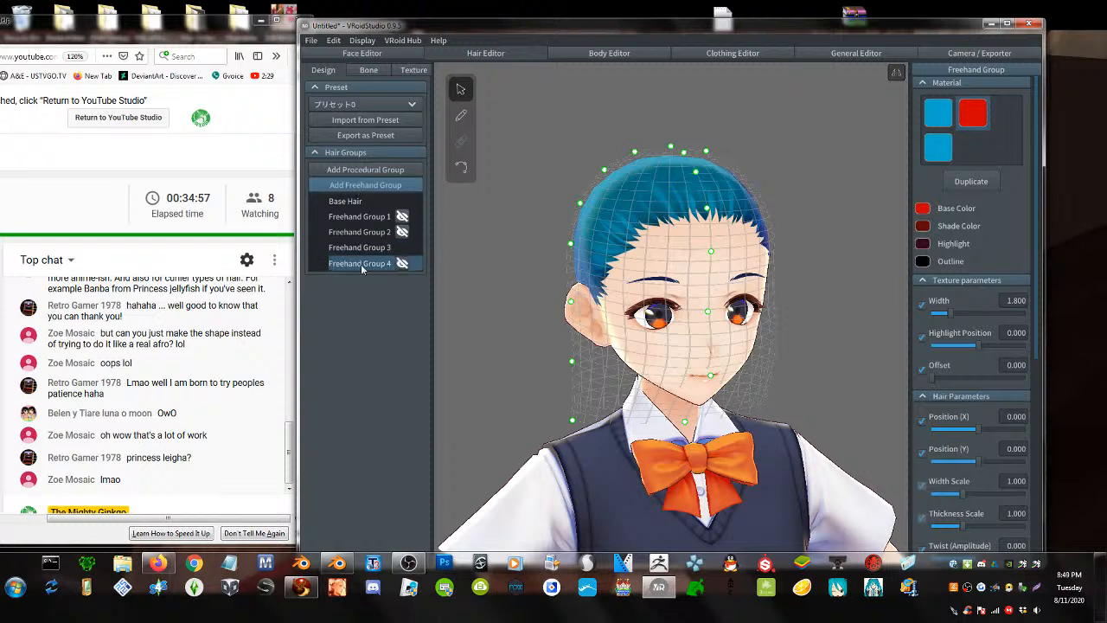
scroll(1003, 415, down, 3)
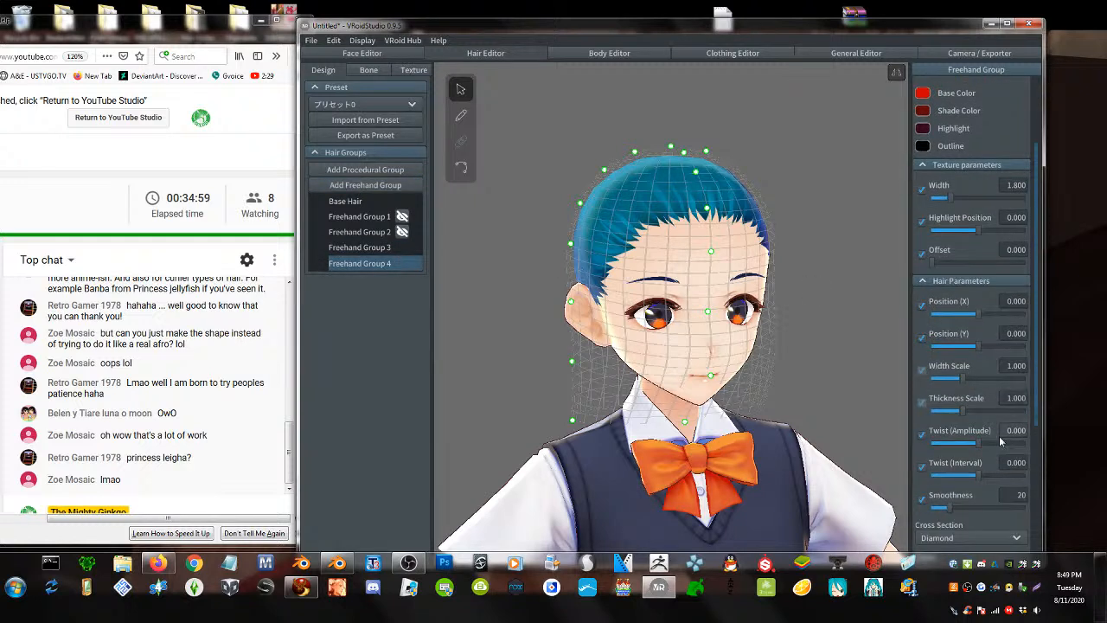
scroll(978, 450, down, 2)
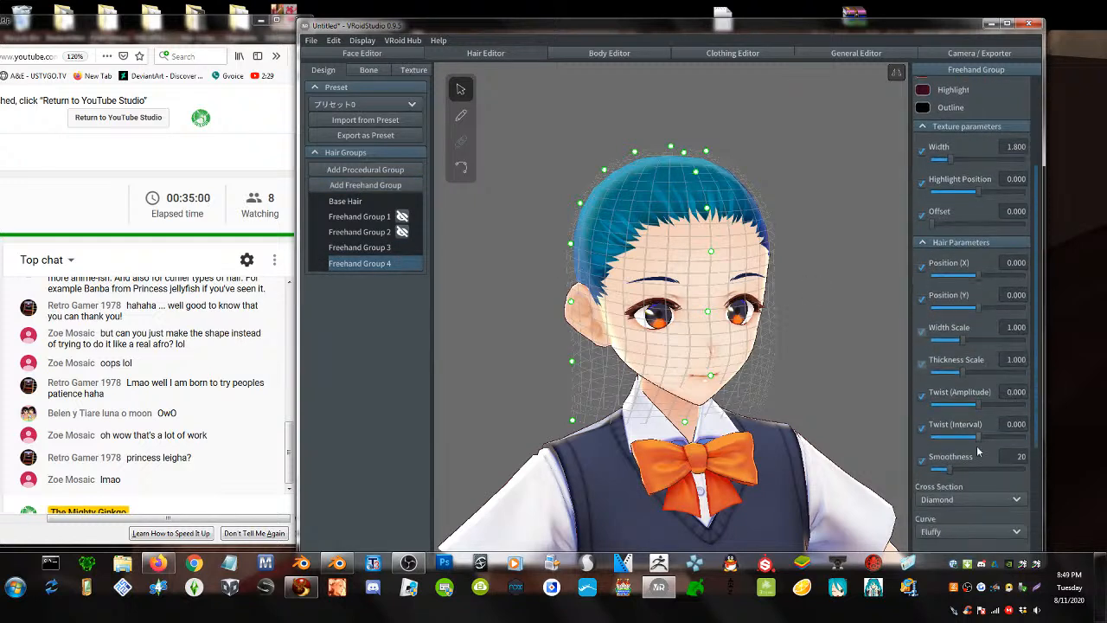
click(994, 404)
scroll(966, 324, up, 5)
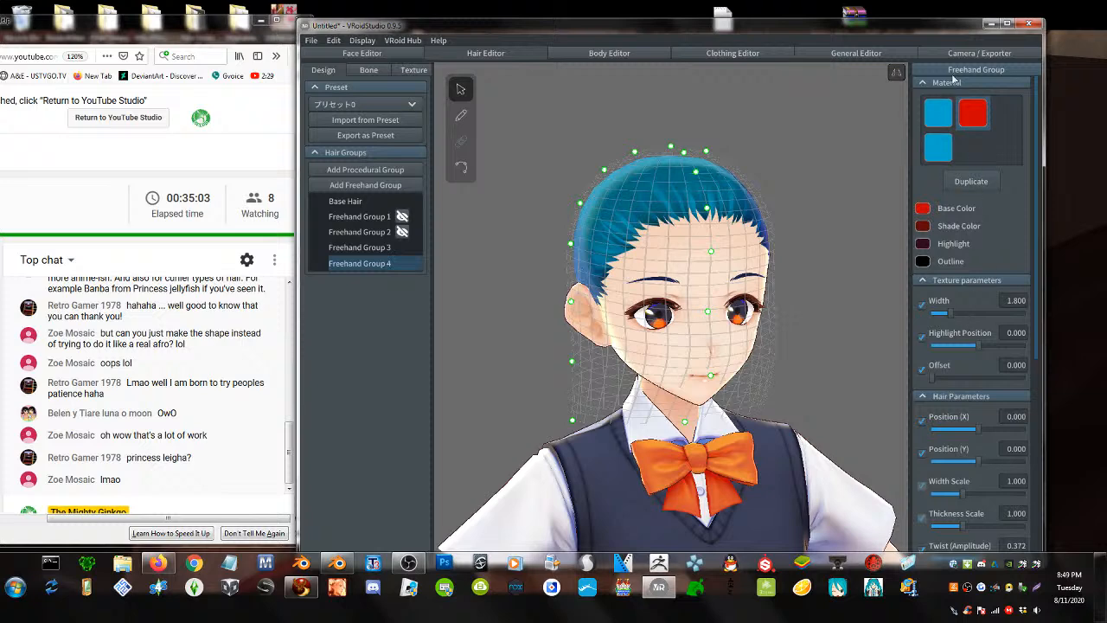
scroll(952, 86, down, 3)
scroll(952, 87, up, 3)
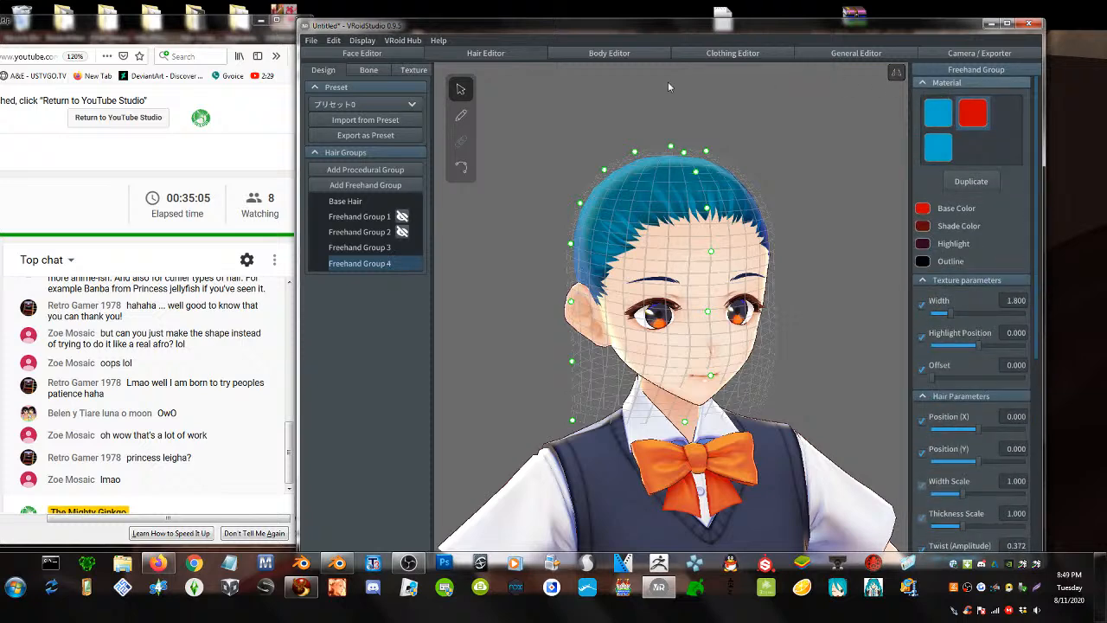
- With the Brush tool, turn on Twist (Interval) and undo a test red strand
click(462, 125)
scroll(956, 405, down, 2)
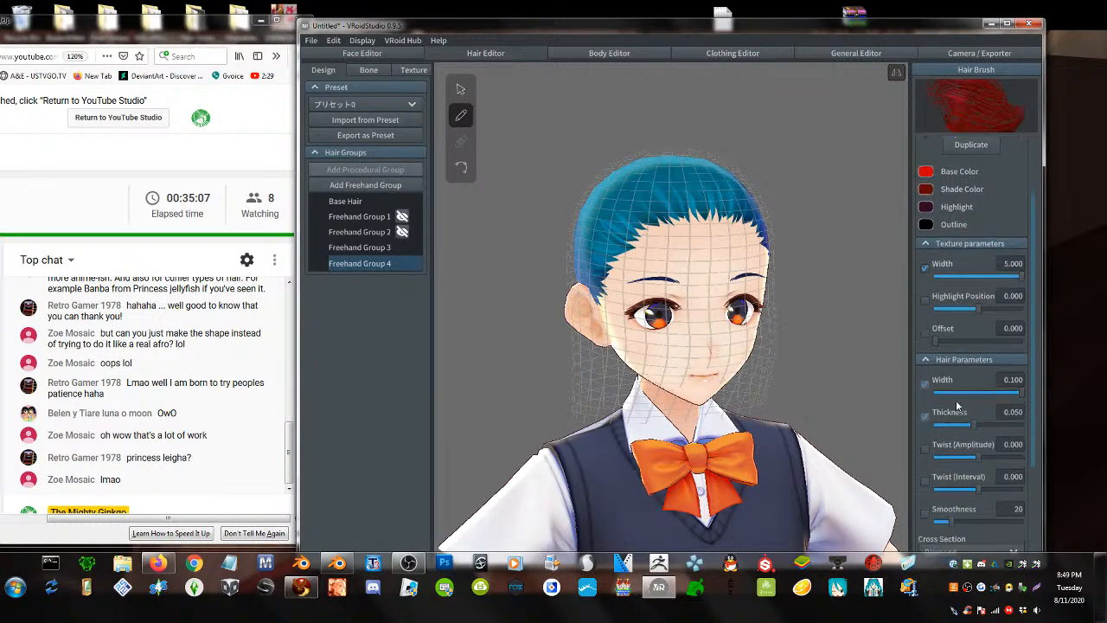
scroll(956, 404, down, 1)
mouse_move(978, 449)
mouse_down()
mouse_move(1021, 450)
mouse_move(945, 451)
mouse_move(1008, 451)
mouse_up()
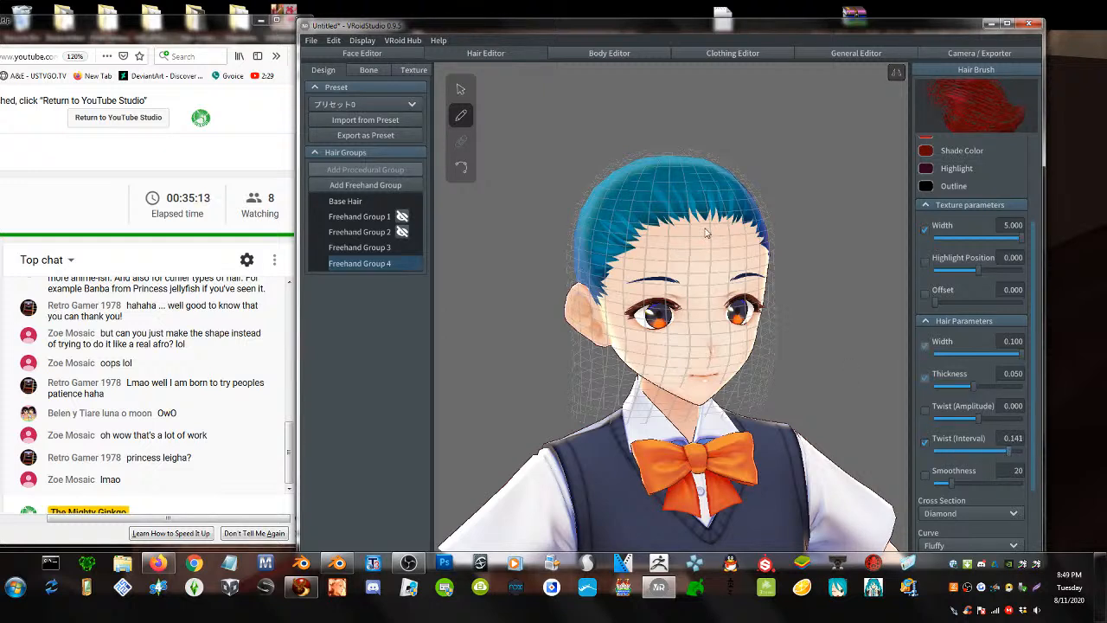
drag(675, 181, 679, 337)
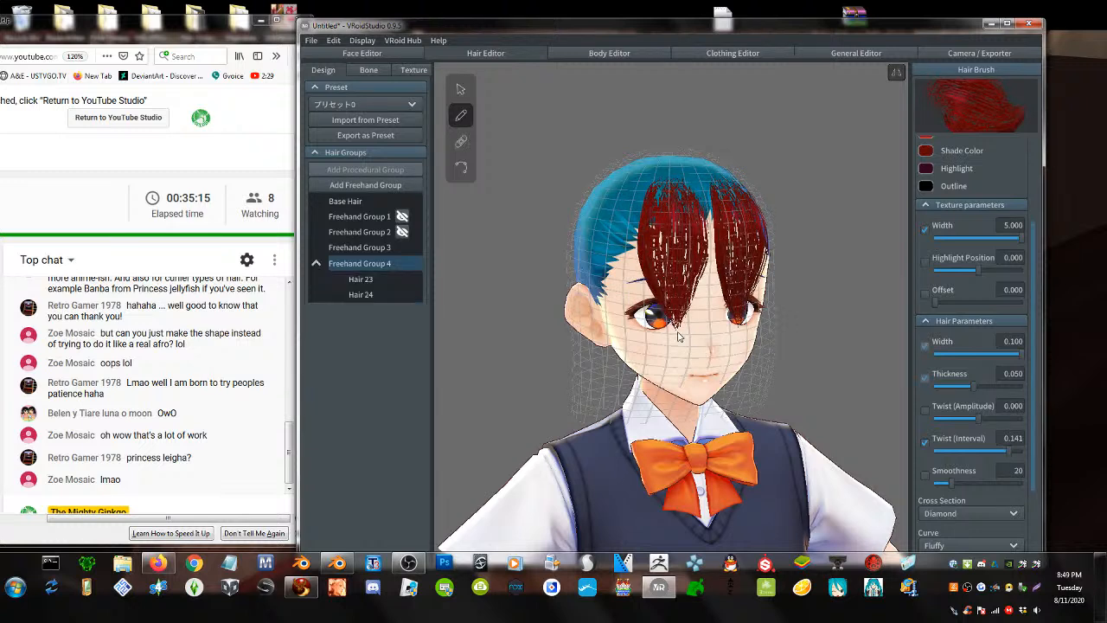
key(ctrl+z)
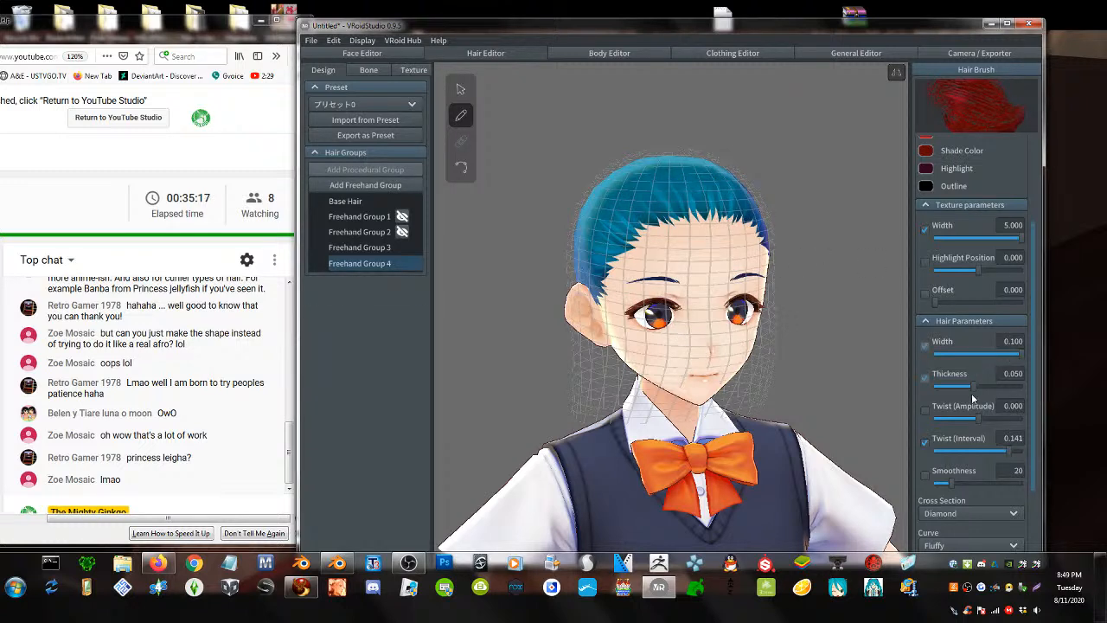
- Set Highlight Position 0.292, Twist (Interval) -0.101 and Twist (Amplitude) -2.522, undoing a test stroke
mouse_move(981, 268)
mouse_down()
mouse_move(966, 270)
mouse_move(994, 276)
mouse_up()
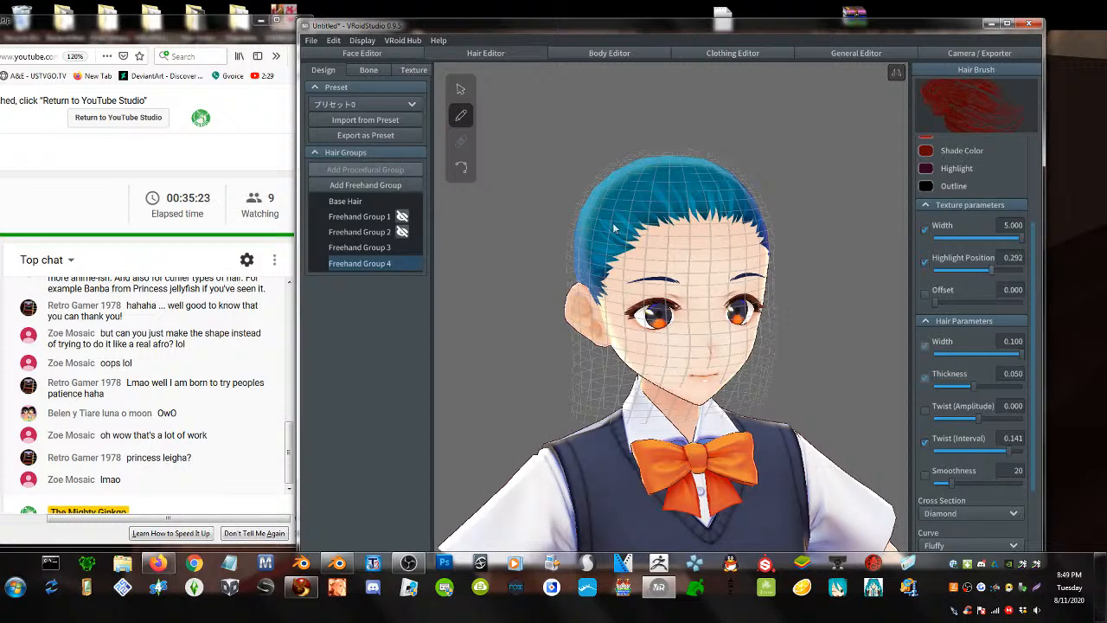
drag(668, 173, 687, 322)
key(ctrl+z)
drag(1010, 452, 957, 457)
drag(978, 419, 956, 429)
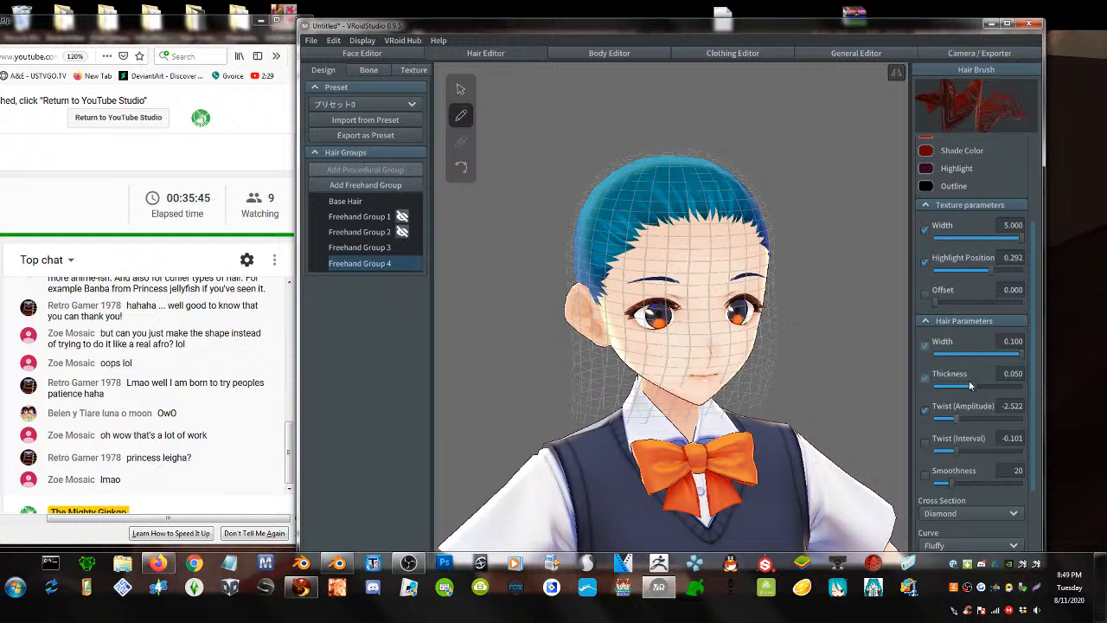
scroll(974, 439, down, 3)
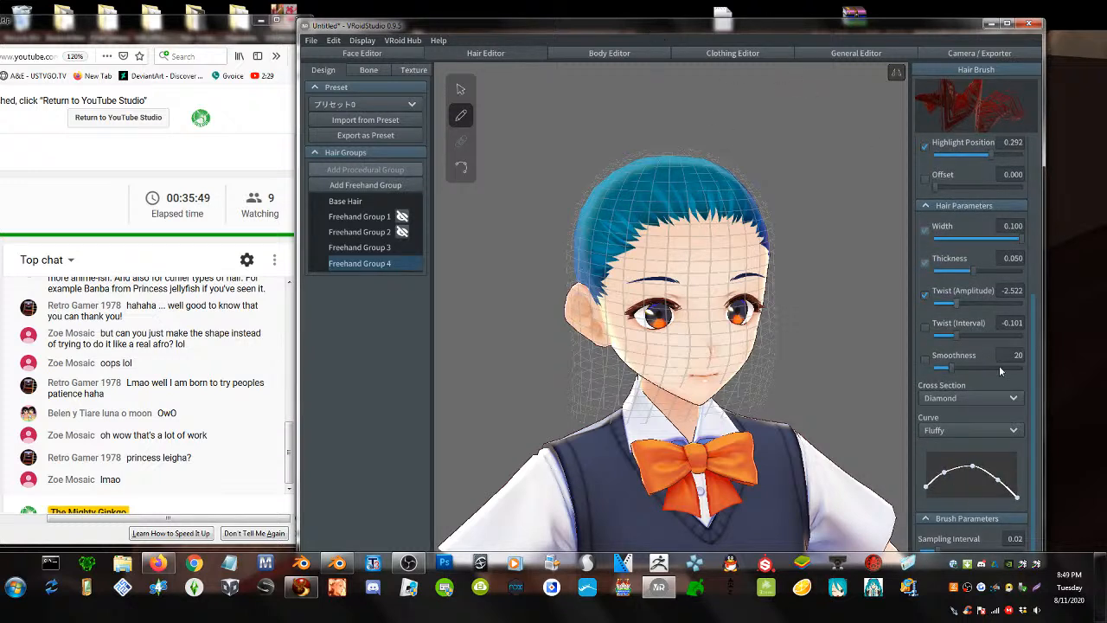
- Raise Smoothness to 46 and paint mirrored curly strands over the forehead and sides
drag(957, 370, 974, 367)
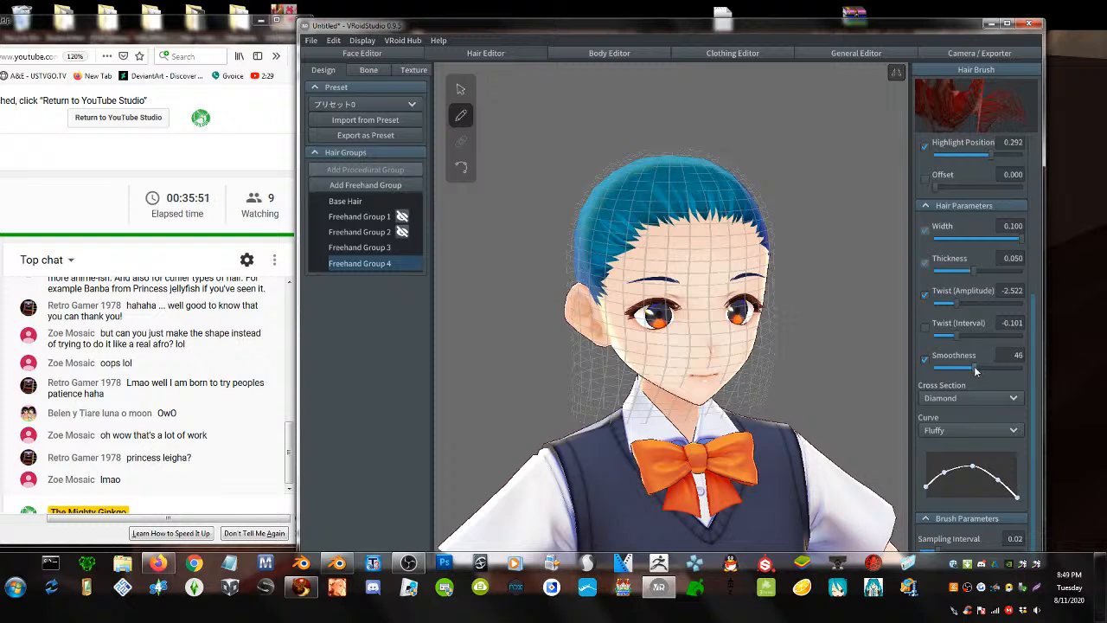
mouse_move(678, 159)
mouse_down()
mouse_move(687, 237)
mouse_move(674, 338)
mouse_up()
drag(658, 162, 633, 260)
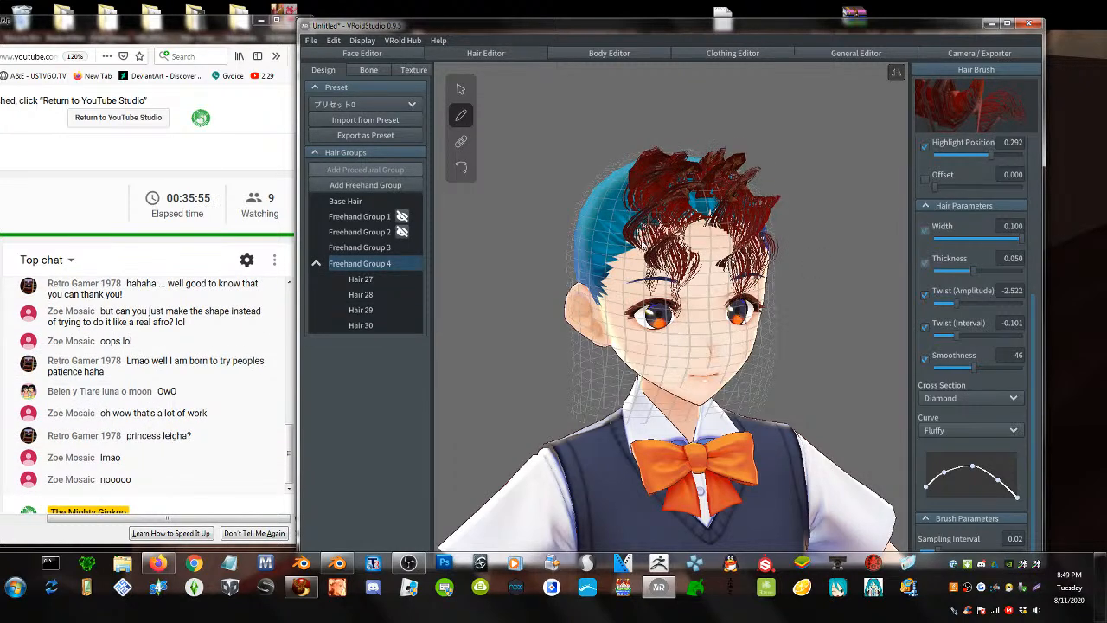
right_drag(618, 242, 659, 235)
drag(659, 153, 650, 320)
drag(694, 155, 661, 320)
right_drag(661, 320, 694, 256)
drag(659, 140, 677, 336)
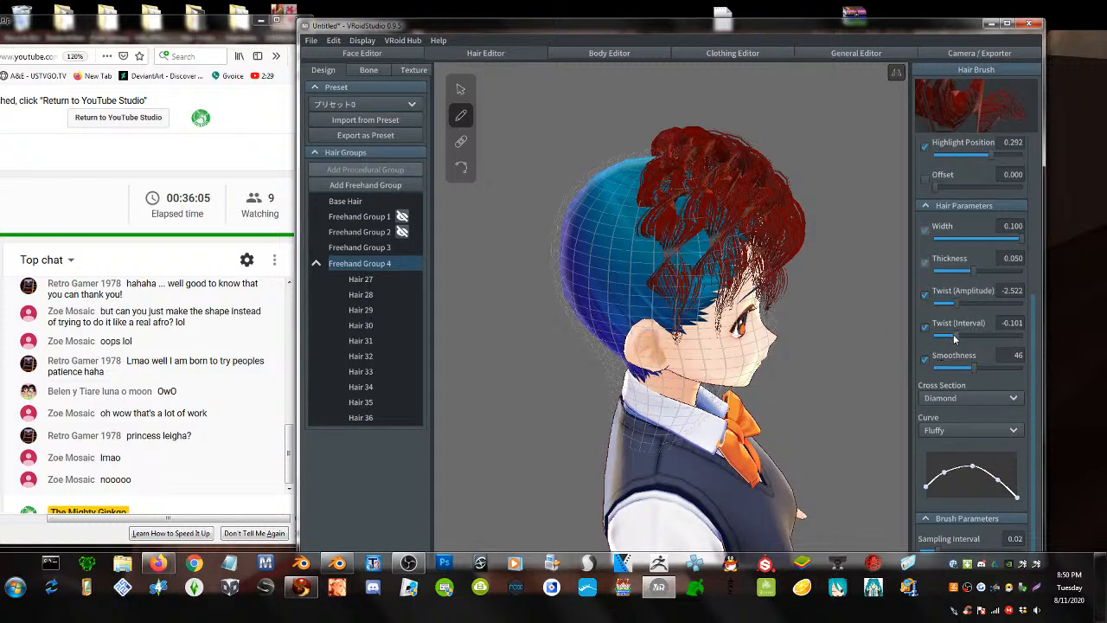
- Set Twist to -3.916/-0.117 and Smoothness to 77, then paint strands around ear and cheek
mouse_move(956, 337)
mouse_down()
mouse_move(944, 351)
mouse_move(954, 352)
mouse_up()
mouse_move(959, 310)
mouse_down()
mouse_move(974, 308)
mouse_move(948, 313)
mouse_up()
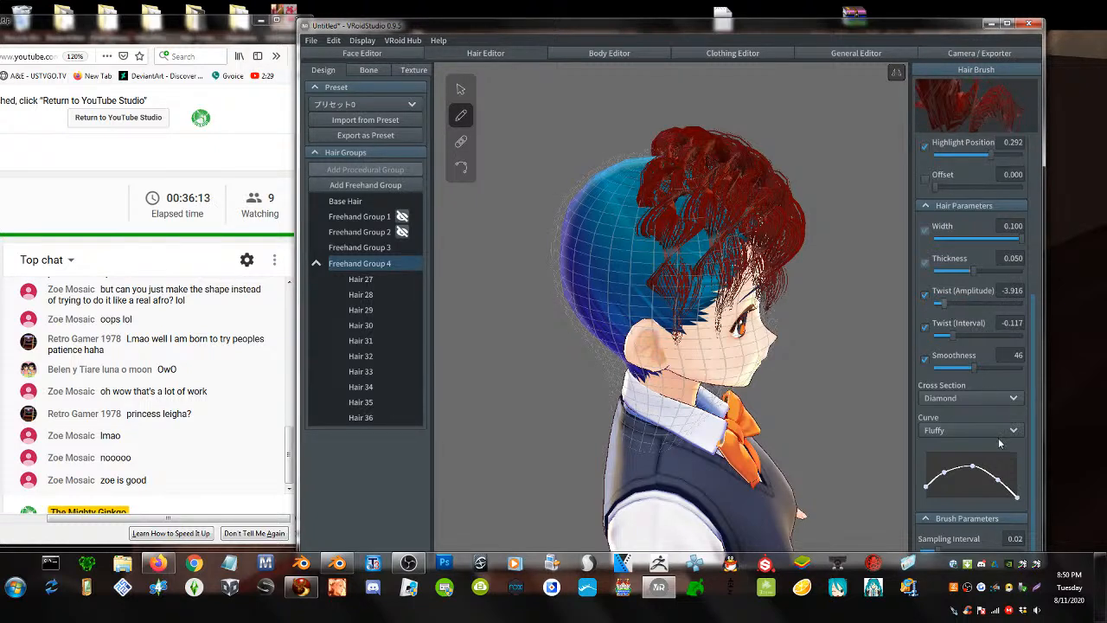
mouse_move(974, 368)
mouse_down()
mouse_move(1015, 372)
mouse_move(1005, 374)
mouse_up()
mouse_move(650, 156)
mouse_down()
mouse_move(636, 259)
mouse_move(653, 344)
mouse_move(699, 247)
mouse_move(687, 163)
mouse_up()
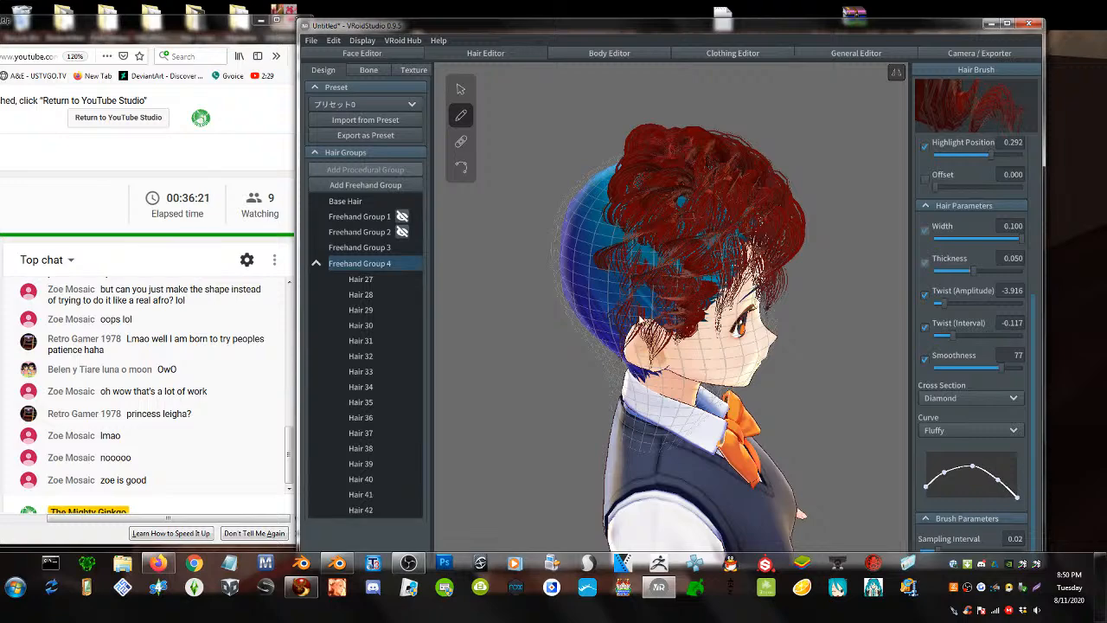
drag(652, 295, 689, 147)
mouse_move(716, 297)
mouse_down()
mouse_move(719, 167)
mouse_move(721, 219)
mouse_up()
mouse_move(736, 278)
right_down()
mouse_move(699, 278)
mouse_move(735, 307)
mouse_move(703, 344)
right_up()
drag(718, 349, 697, 248)
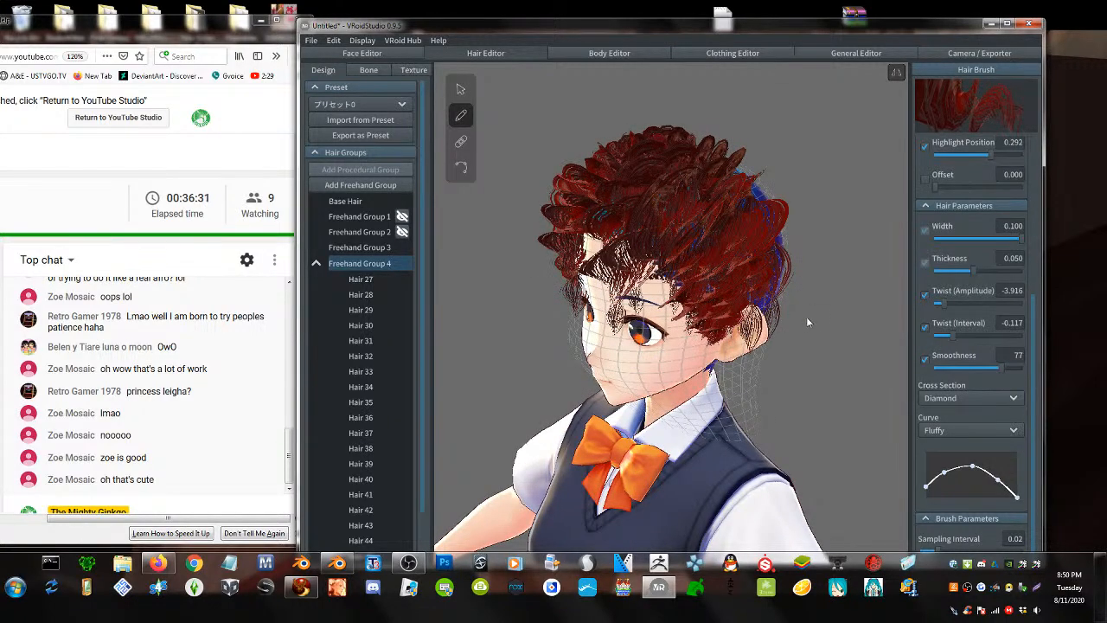
- Paint curly strands behind the ear, rising toward the crown and down to the nape
right_drag(806, 316, 755, 327)
mouse_move(633, 356)
mouse_down()
mouse_move(666, 245)
mouse_move(668, 175)
mouse_move(694, 178)
mouse_up()
drag(701, 290, 697, 177)
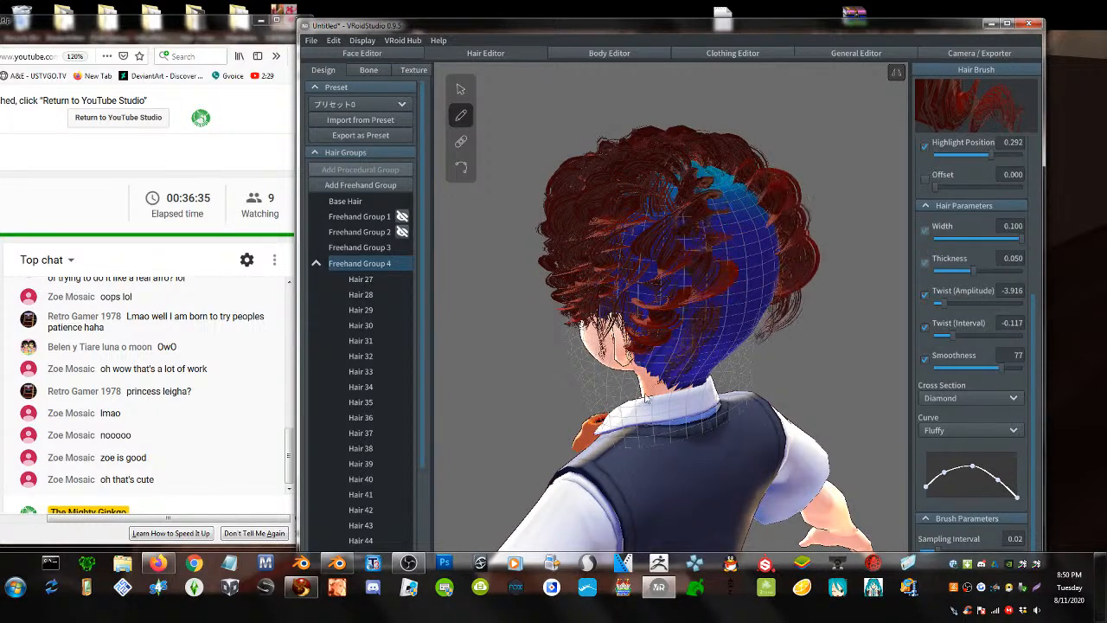
mouse_move(647, 383)
mouse_down()
mouse_move(683, 173)
mouse_move(664, 141)
mouse_move(637, 285)
mouse_move(636, 380)
mouse_move(644, 398)
mouse_move(707, 332)
mouse_move(704, 161)
mouse_move(693, 155)
mouse_move(741, 313)
mouse_move(719, 367)
mouse_move(706, 368)
mouse_up()
right_drag(673, 363, 678, 330)
- Paint three mirrored strands at the back from the crown down to the collar
right_drag(674, 319, 662, 331)
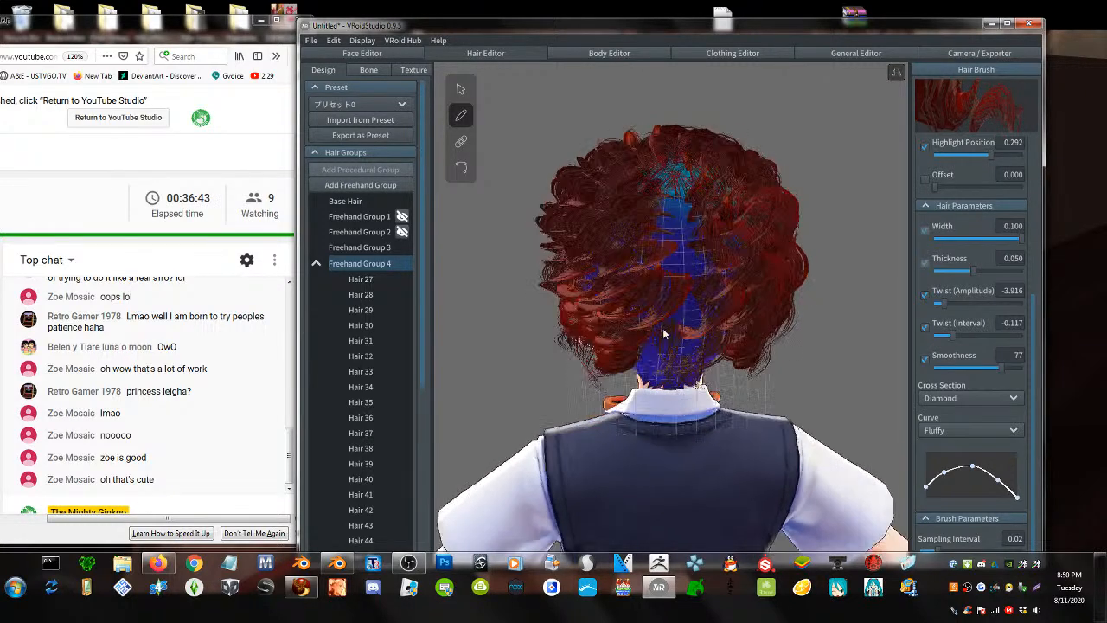
drag(677, 168, 657, 393)
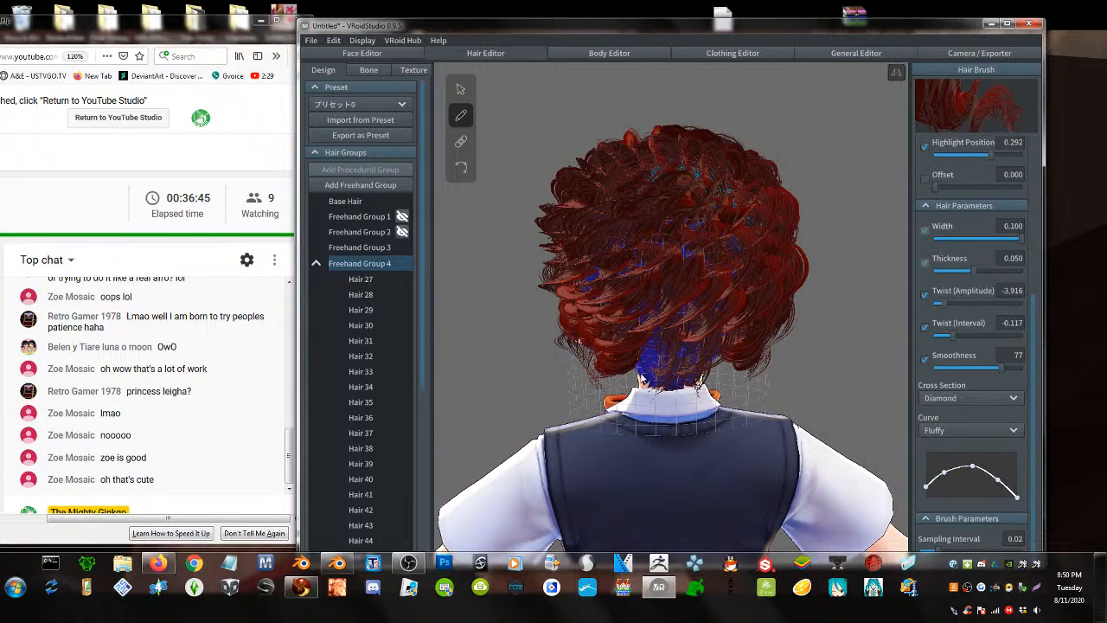
mouse_move(660, 164)
mouse_down()
mouse_move(632, 199)
mouse_move(608, 346)
mouse_move(659, 403)
mouse_up()
mouse_move(734, 171)
mouse_down()
mouse_move(761, 219)
mouse_move(706, 355)
mouse_move(658, 383)
mouse_up()
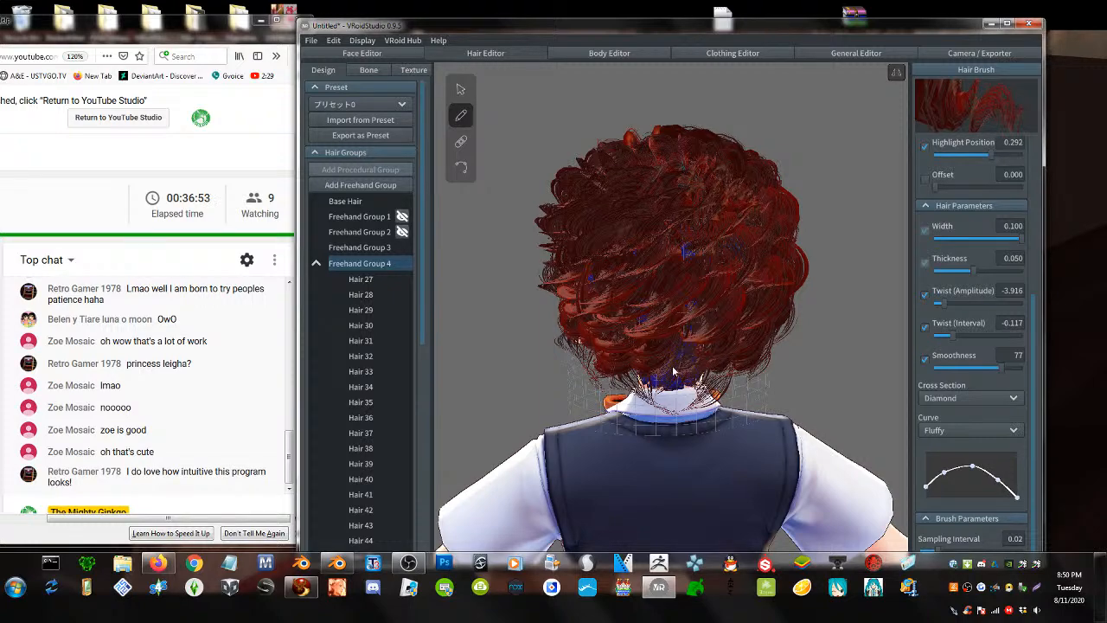
- Add a strand down the middle of the forehead and another past the ear toward the collar
right_drag(724, 301, 779, 325)
drag(687, 168, 677, 328)
right_drag(702, 311, 780, 285)
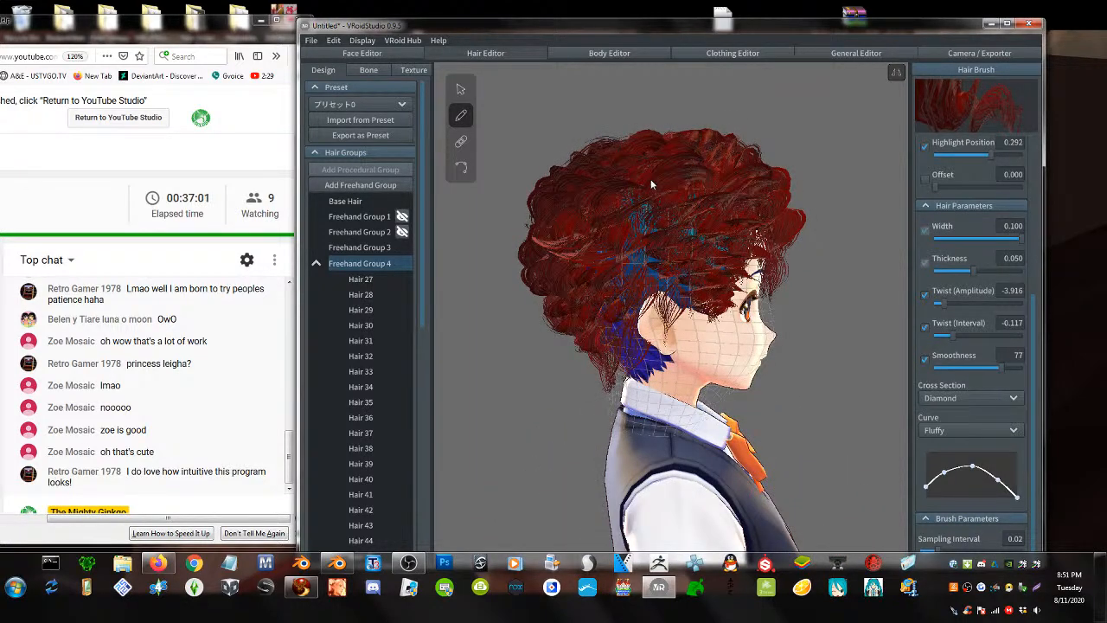
drag(641, 199, 685, 406)
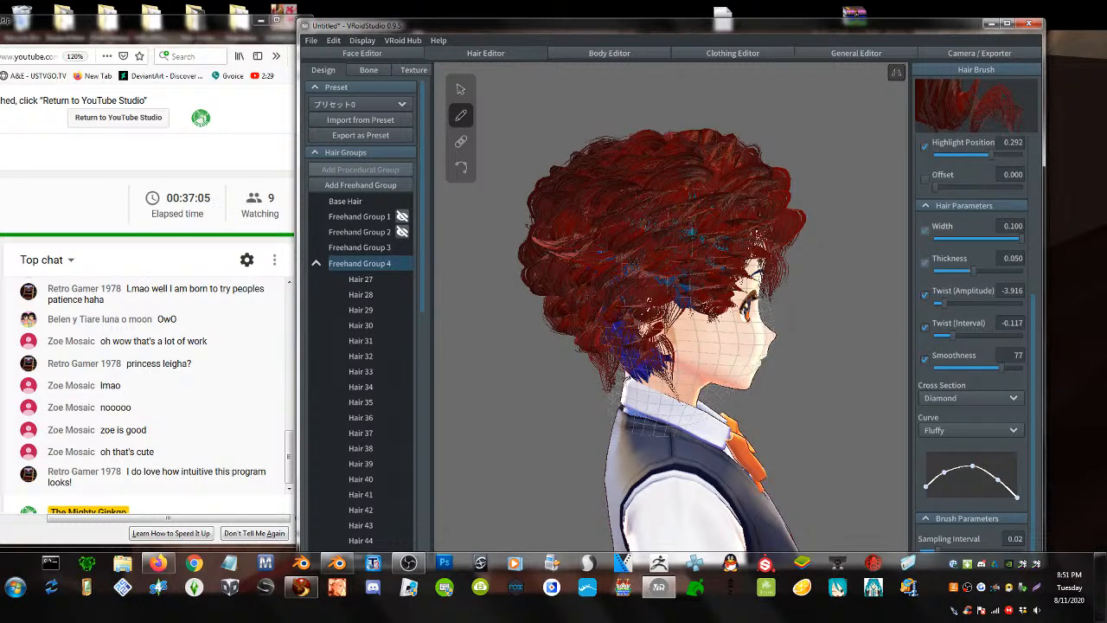
- Cover the remaining blue patch at the nape with three strands and check the back view
mouse_move(627, 373)
mouse_down()
mouse_move(688, 264)
mouse_move(676, 151)
mouse_up()
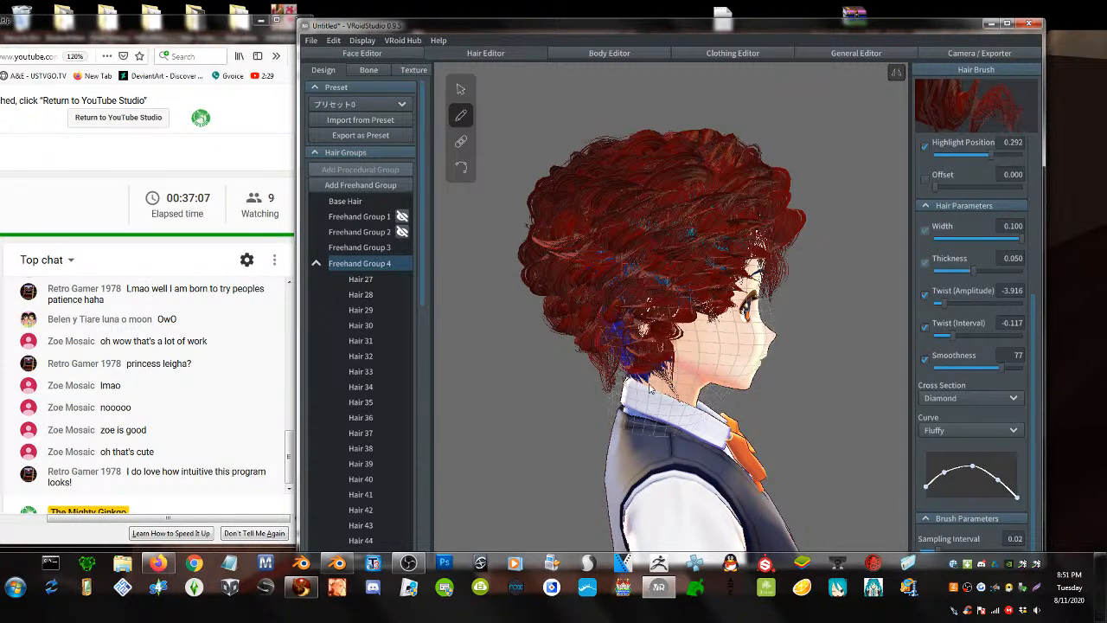
mouse_move(640, 378)
mouse_down()
mouse_move(603, 348)
mouse_move(596, 217)
mouse_move(652, 197)
mouse_up()
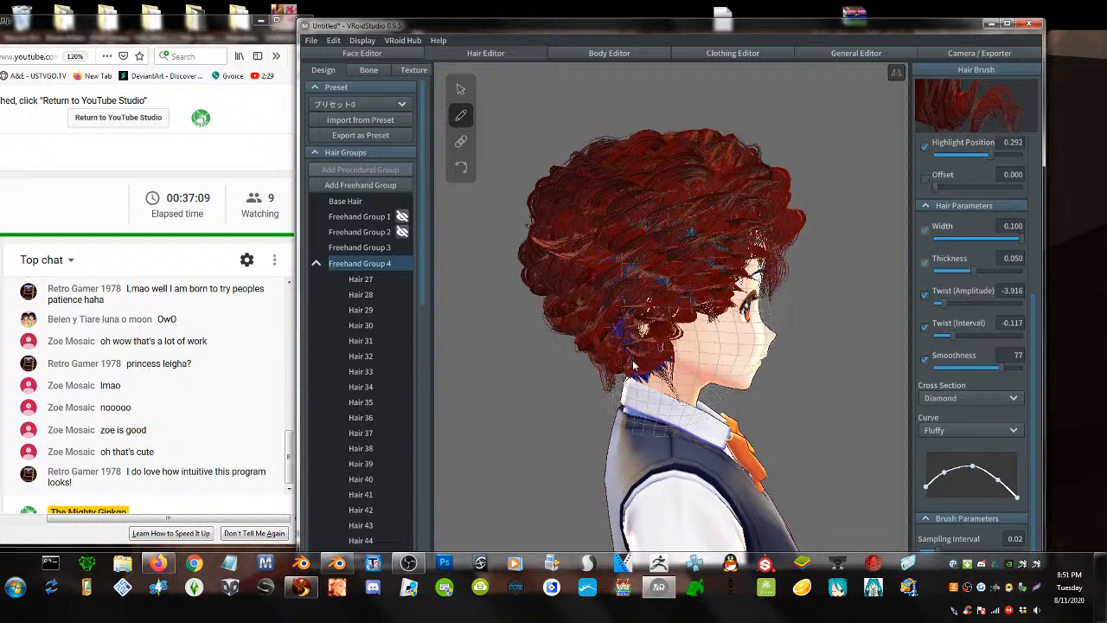
mouse_move(624, 343)
mouse_down()
mouse_move(645, 210)
mouse_move(688, 133)
mouse_up()
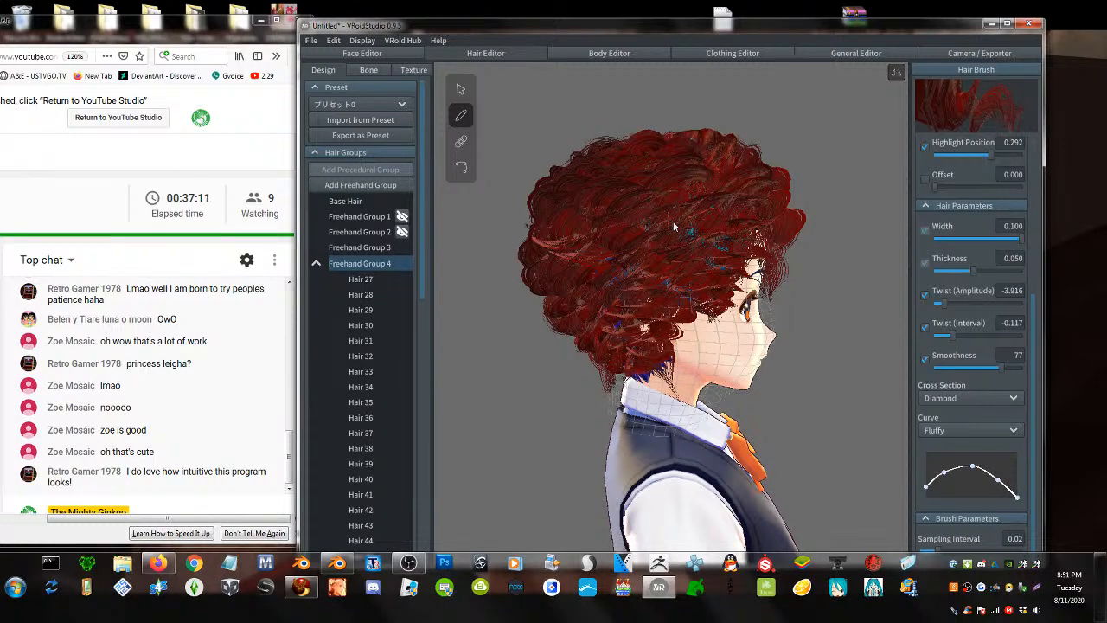
mouse_move(711, 249)
right_down()
mouse_move(761, 257)
mouse_move(742, 264)
mouse_move(709, 238)
right_up()
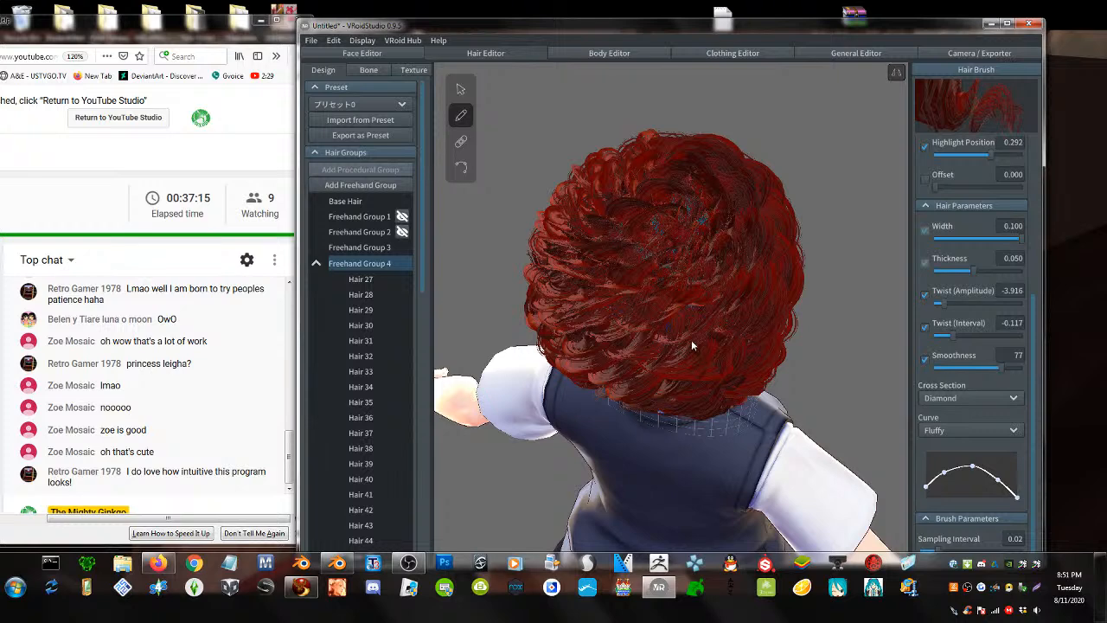
right_drag(690, 340, 746, 290)
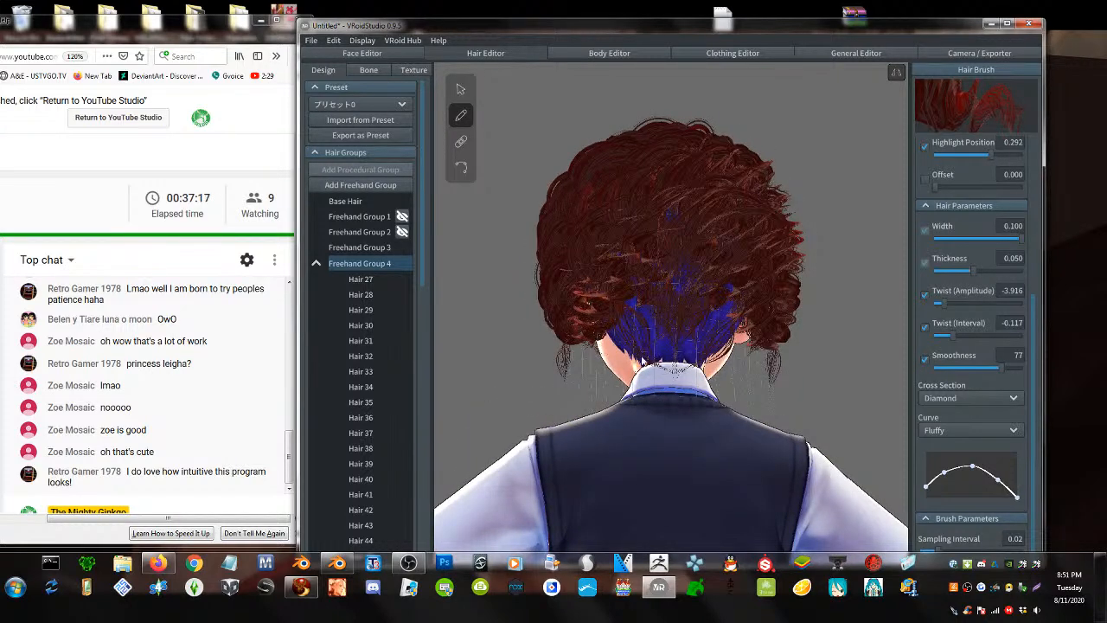
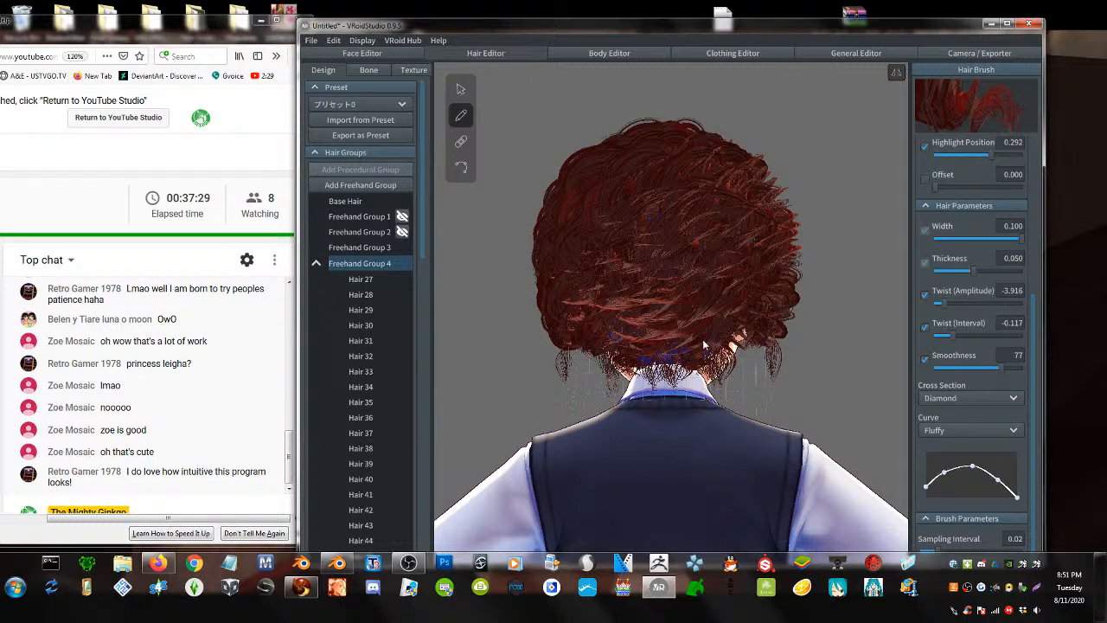
- Draw a curly strand up the back of the head and two up the side
right_drag(705, 345, 690, 349)
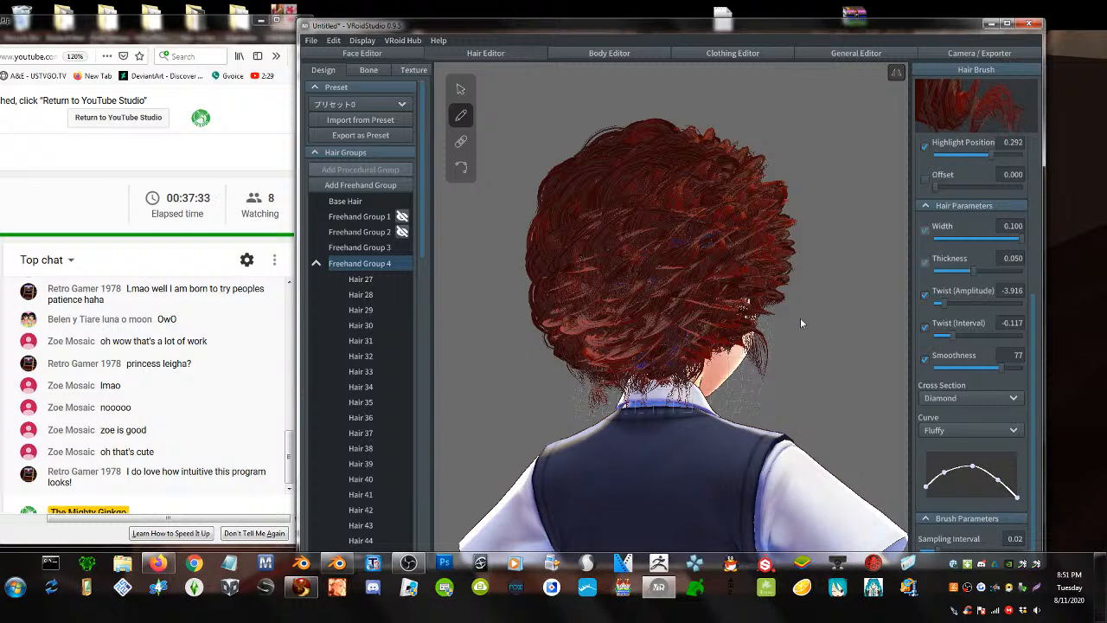
right_drag(800, 322, 612, 394)
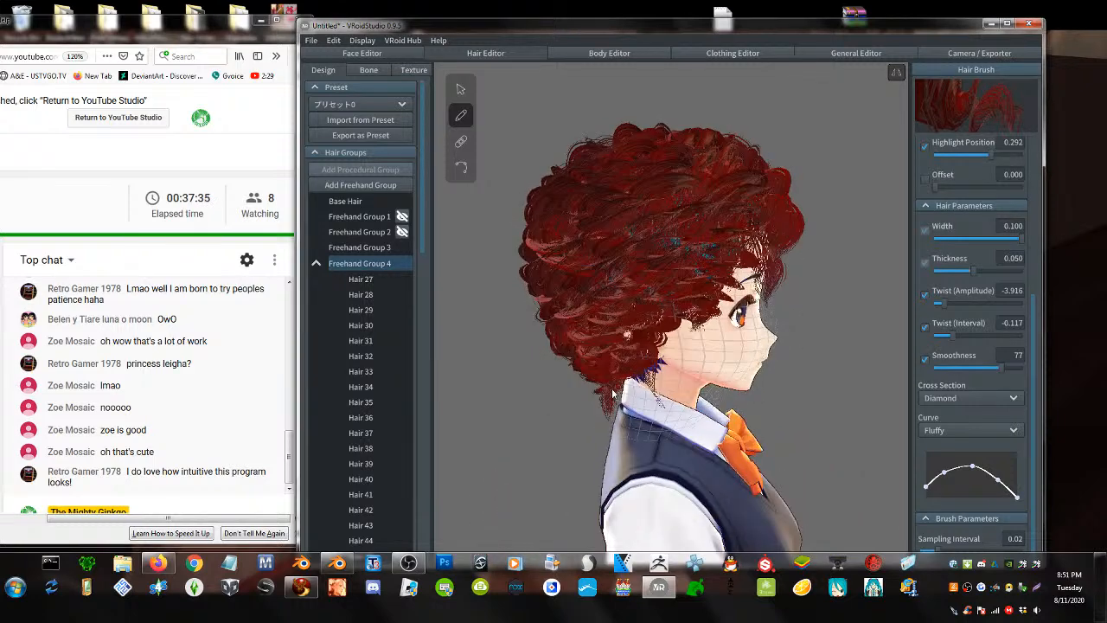
mouse_move(605, 407)
mouse_down()
mouse_move(670, 328)
mouse_move(733, 187)
mouse_move(683, 134)
mouse_up()
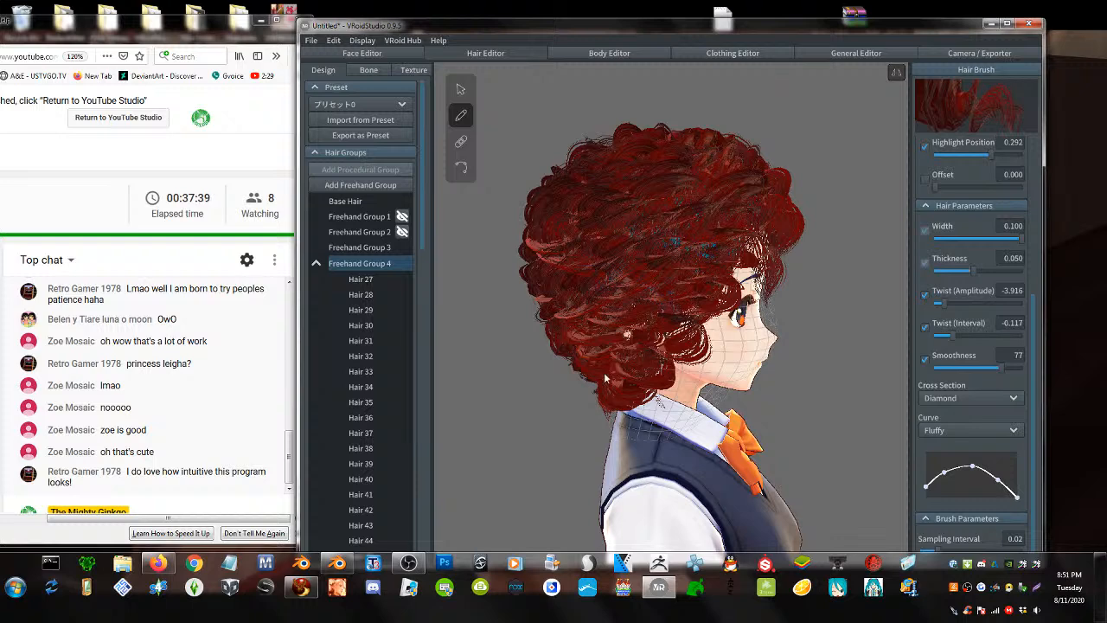
mouse_move(638, 358)
mouse_down()
mouse_move(703, 260)
mouse_move(708, 140)
mouse_up()
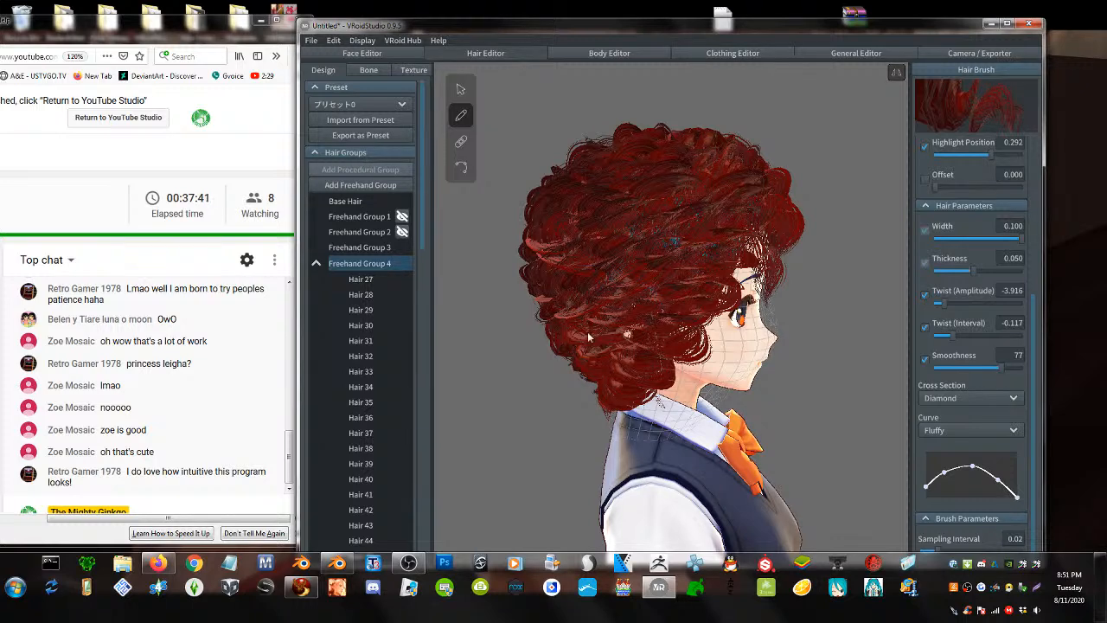
mouse_move(595, 353)
mouse_down()
mouse_move(704, 190)
mouse_move(717, 140)
mouse_up()
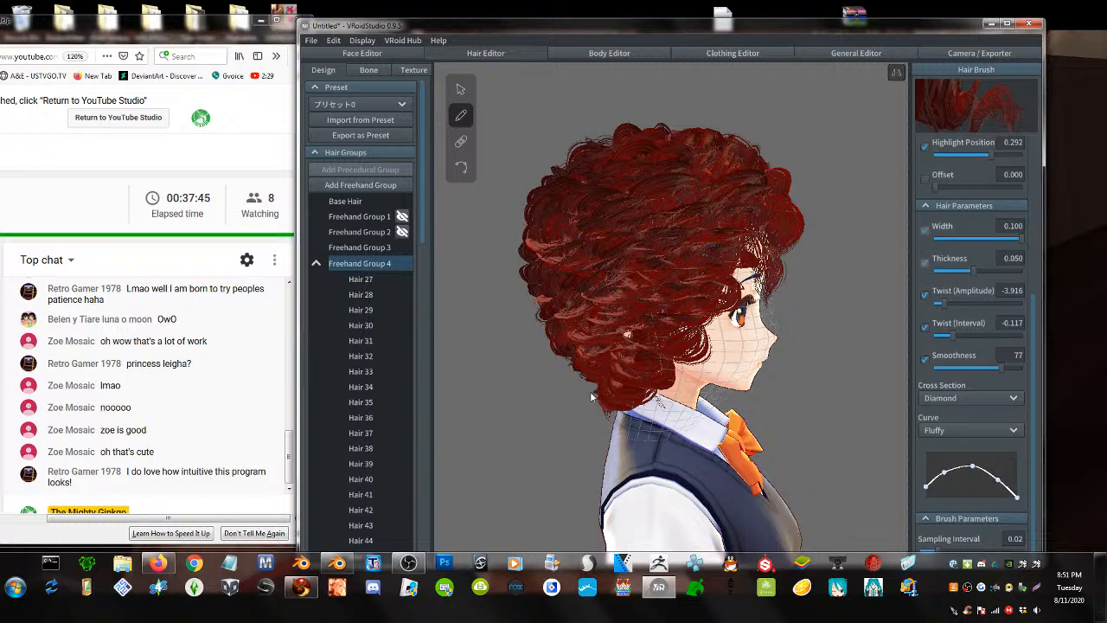
- Add longer bangs over the forehead and redraw the strand over the right eye
right_drag(636, 329, 607, 321)
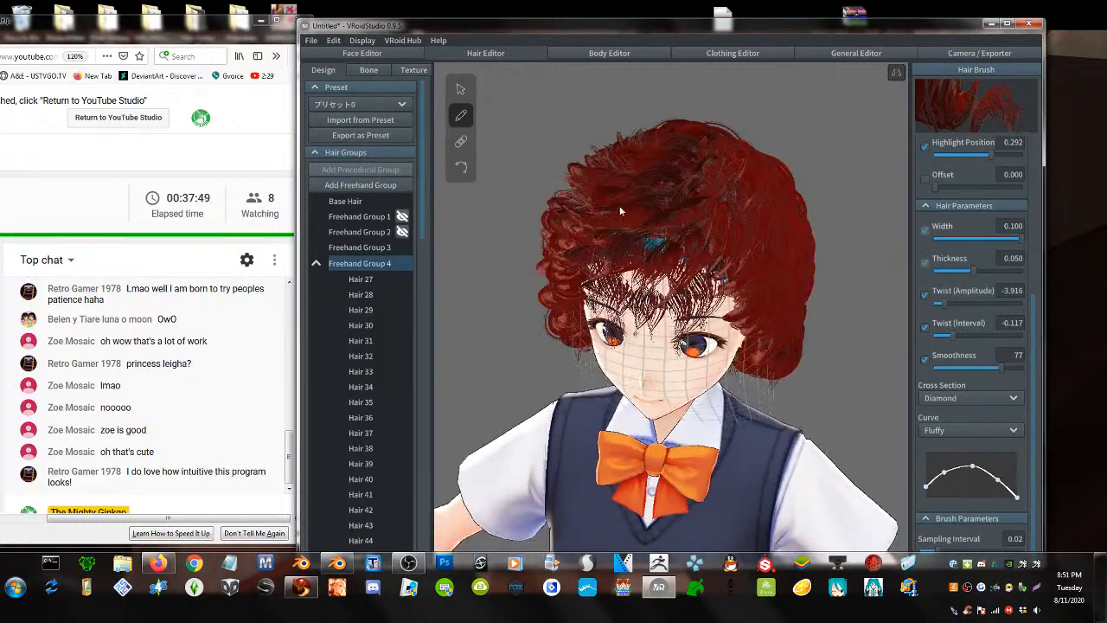
drag(664, 217, 679, 350)
mouse_move(710, 250)
mouse_down()
mouse_move(717, 289)
mouse_move(700, 370)
mouse_up()
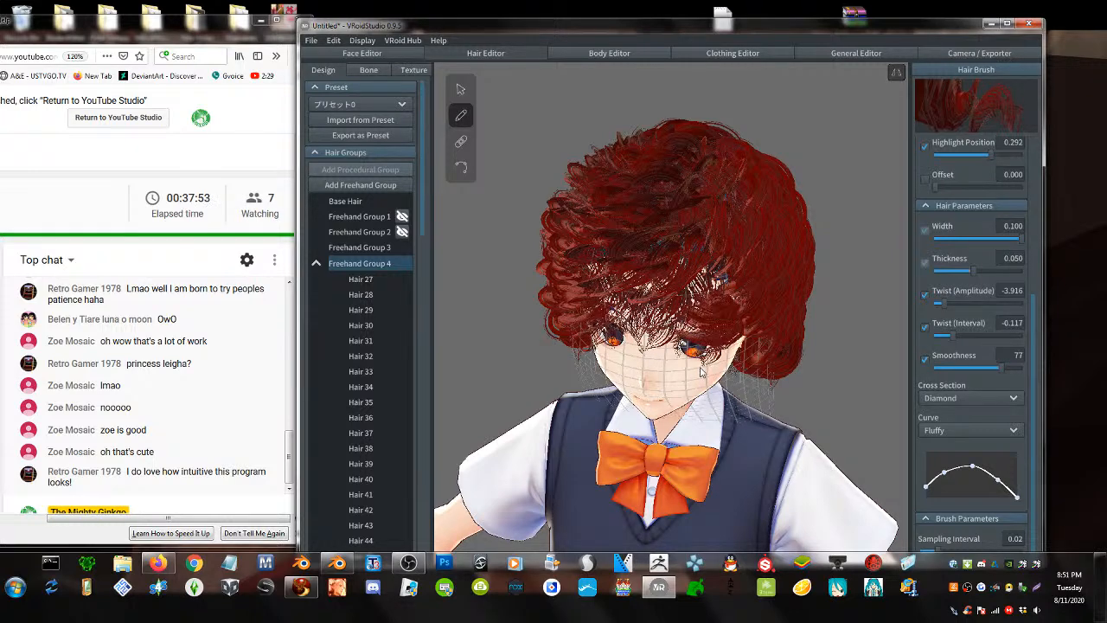
key(ctrl+z)
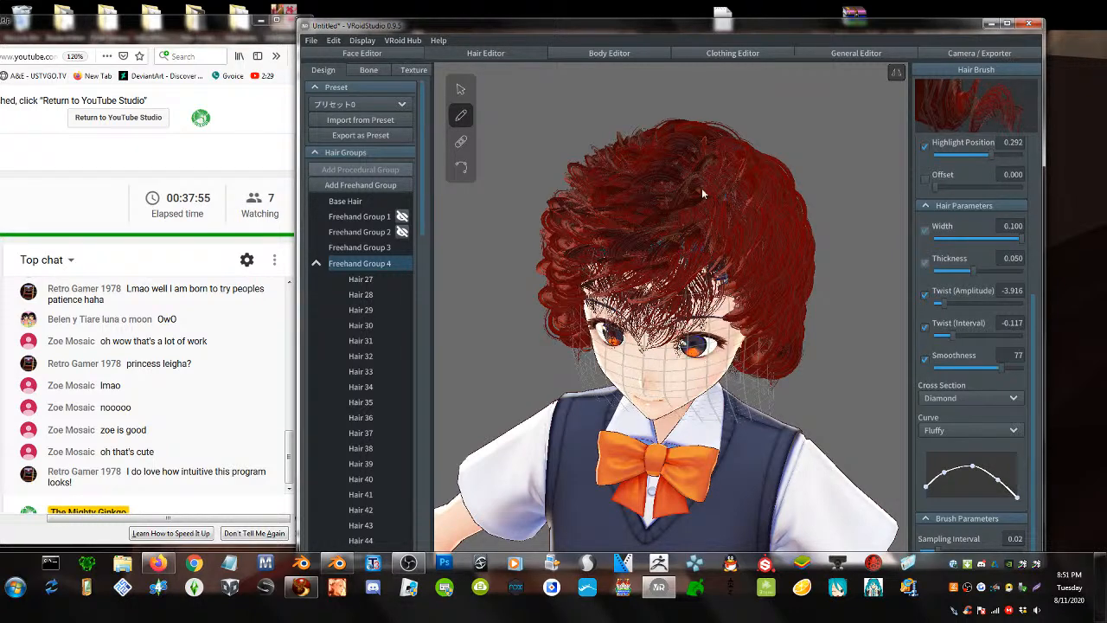
mouse_move(727, 211)
mouse_down()
mouse_move(731, 302)
mouse_move(704, 371)
mouse_move(691, 344)
mouse_up()
right_drag(697, 330, 667, 222)
- Select Freehand Group 4 and try widening it with a lattice point, then undo
click(460, 89)
click(645, 134)
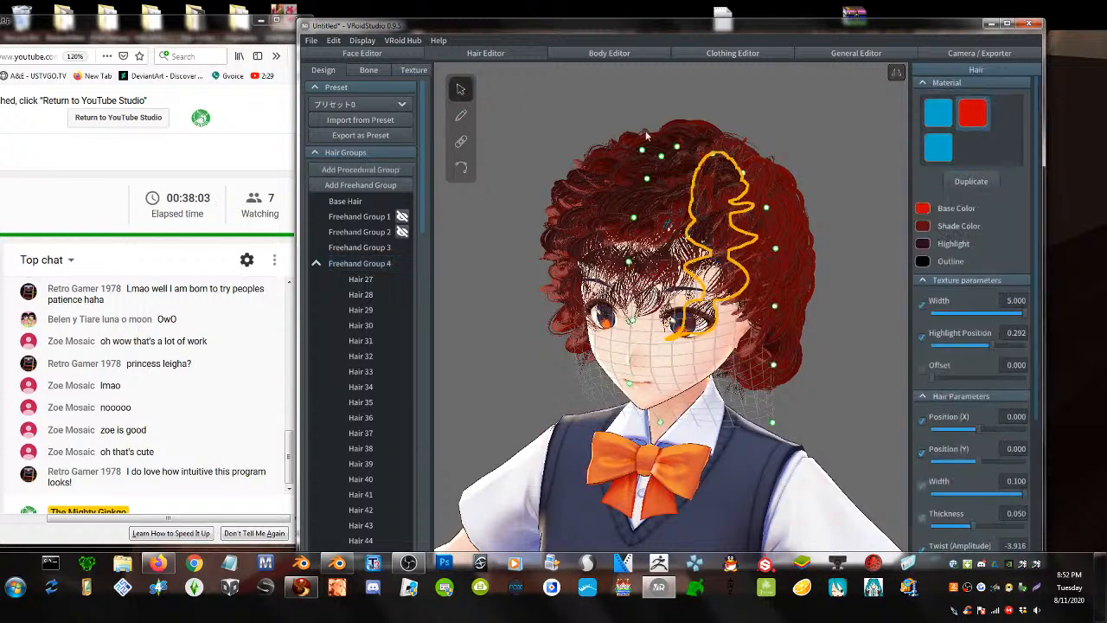
click(359, 263)
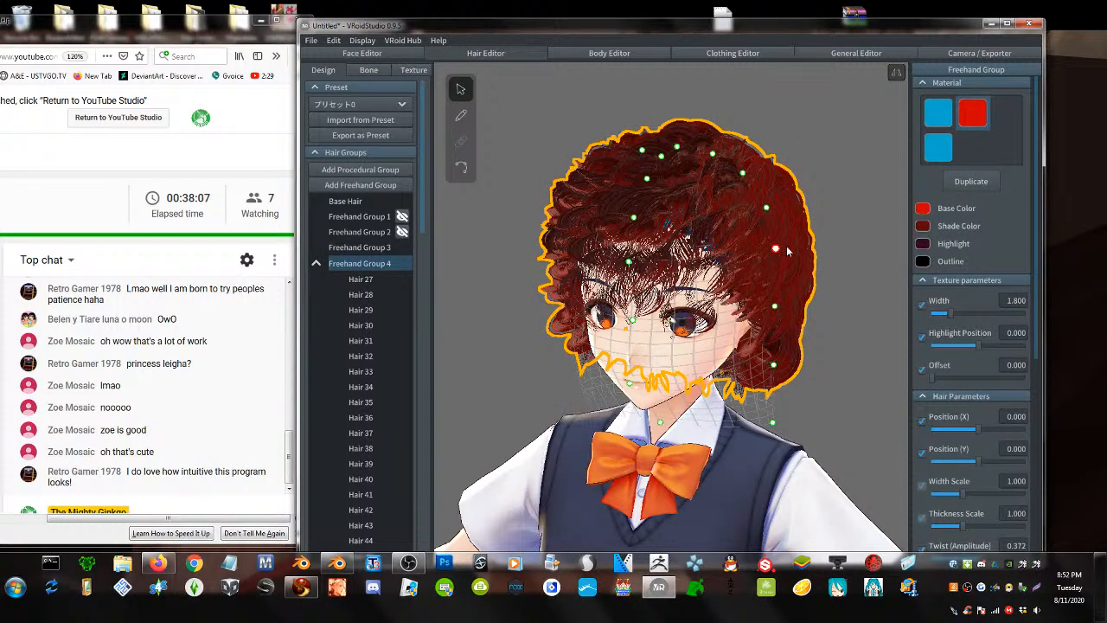
drag(786, 246, 841, 227)
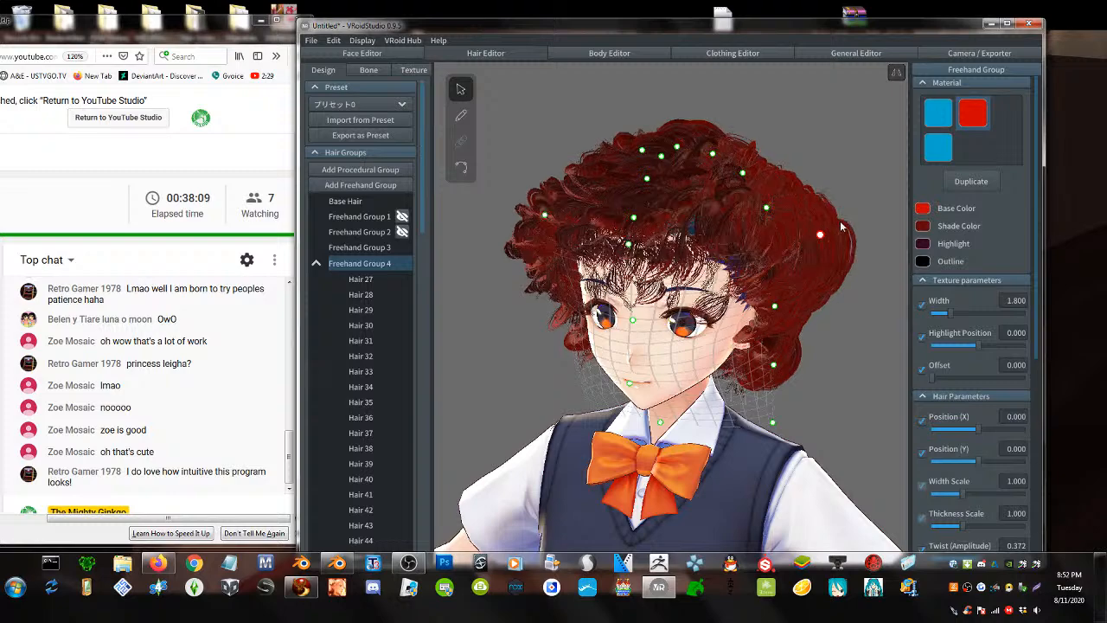
right_drag(835, 278, 845, 282)
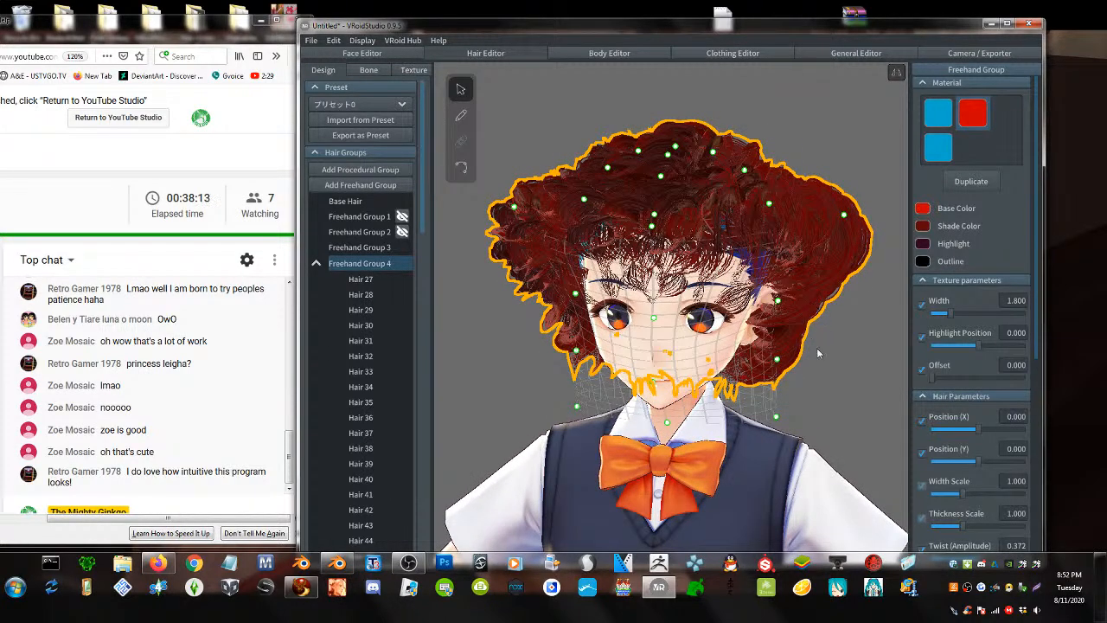
click(837, 378)
mouse_move(830, 383)
right_down()
mouse_move(843, 368)
mouse_move(838, 389)
right_up()
key(ctrl+z)
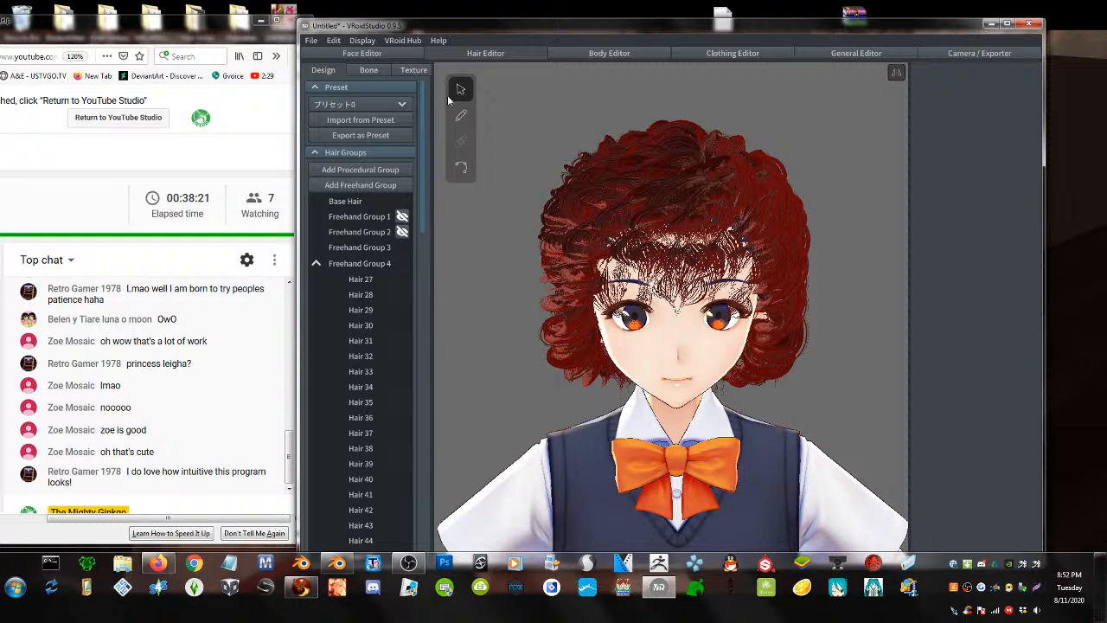
- Narrow the hair's lower part and widen its left side, checking from behind
click(359, 263)
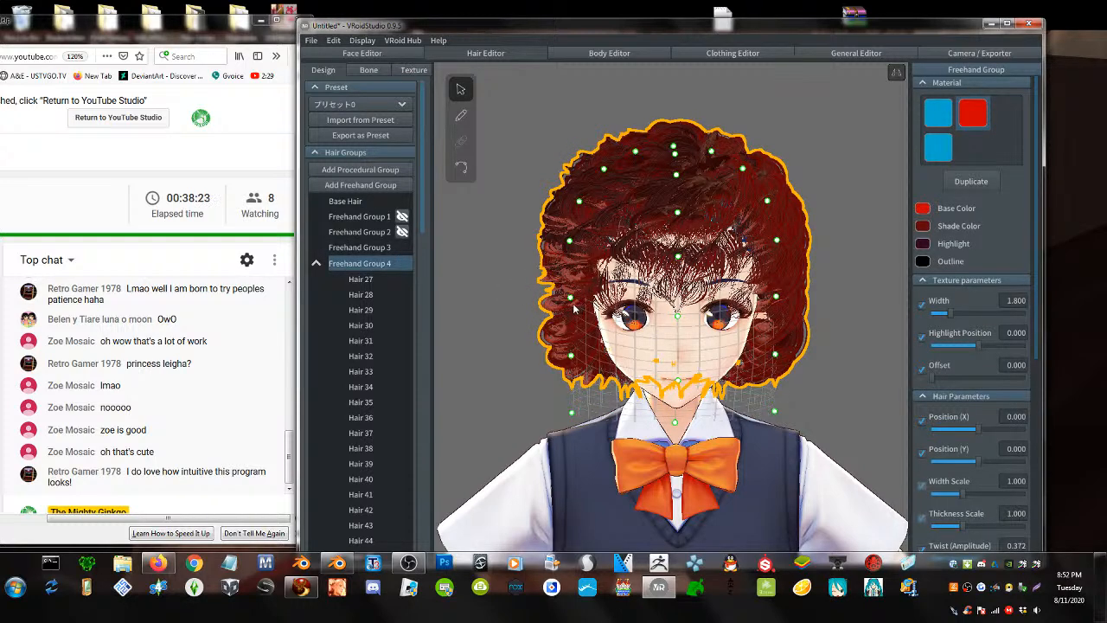
drag(579, 411, 681, 414)
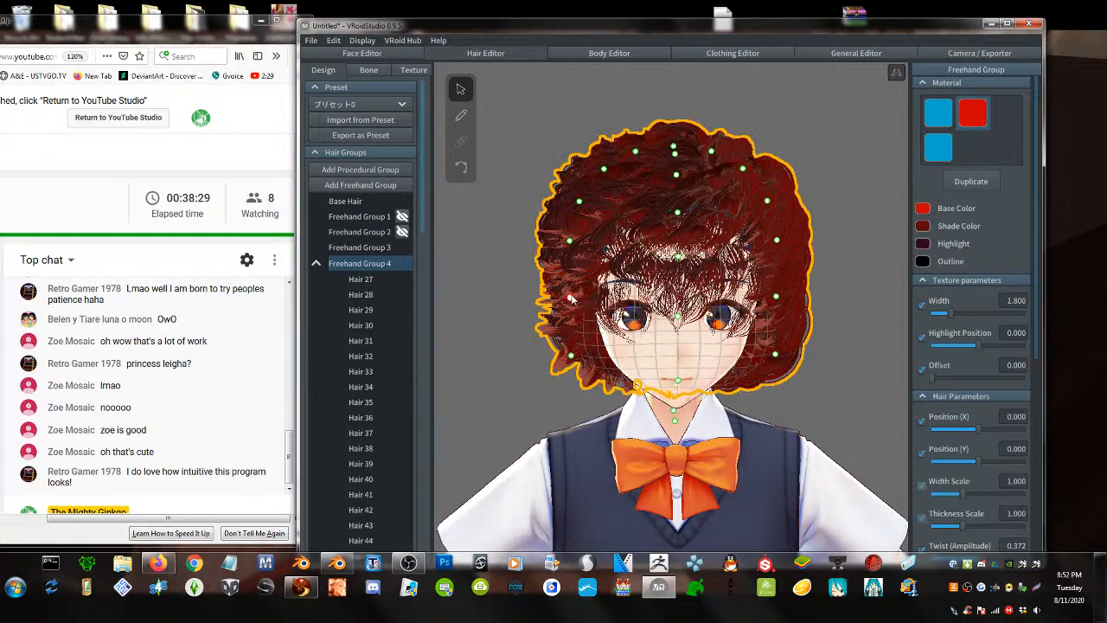
drag(570, 298, 550, 297)
right_drag(597, 177, 570, 359)
mouse_move(678, 303)
right_down()
mouse_move(652, 322)
mouse_move(665, 301)
right_up()
- Draw a curly strand beside the right cheek and inspect the afro front and back
click(459, 117)
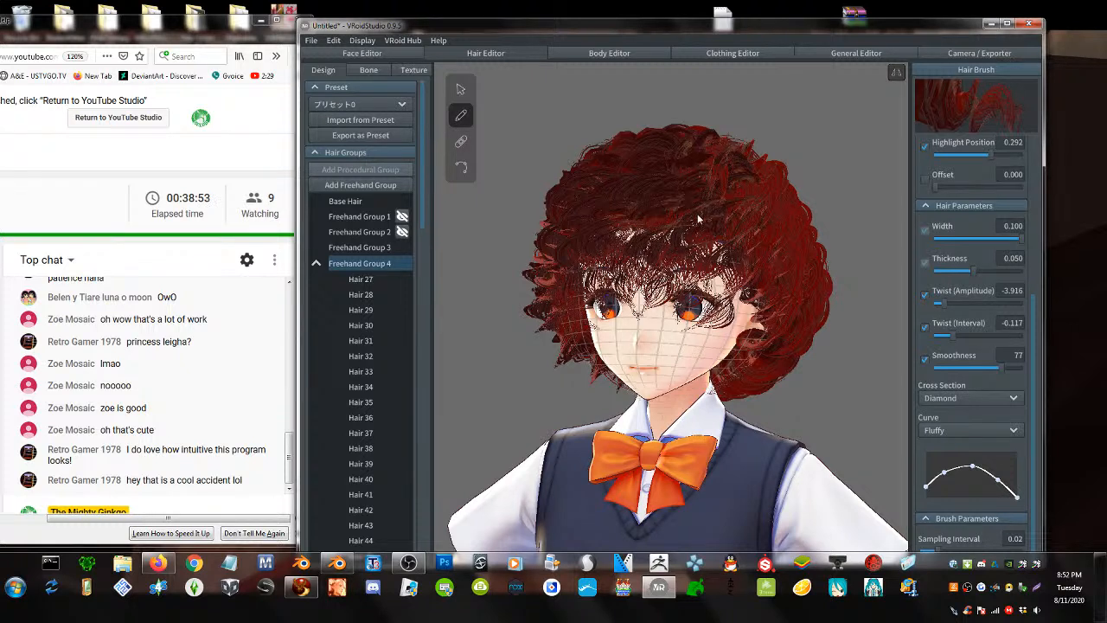
mouse_move(733, 247)
mouse_down()
mouse_move(735, 285)
mouse_move(706, 346)
mouse_up()
mouse_move(586, 337)
right_down()
mouse_move(726, 338)
mouse_move(623, 397)
mouse_move(749, 337)
right_up()
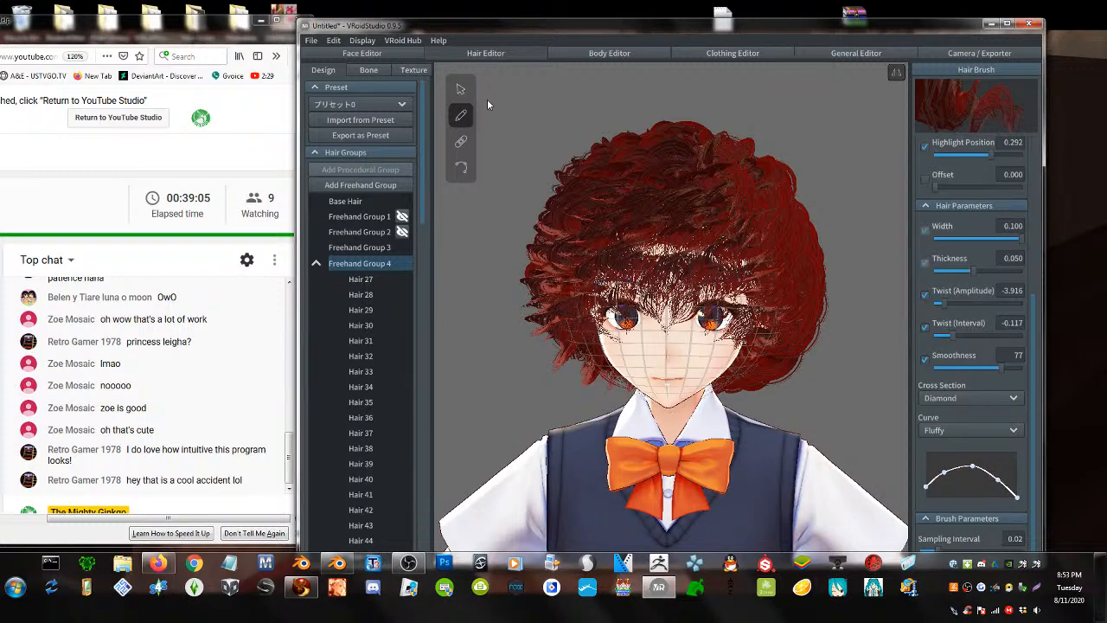
right_drag(749, 335, 633, 322)
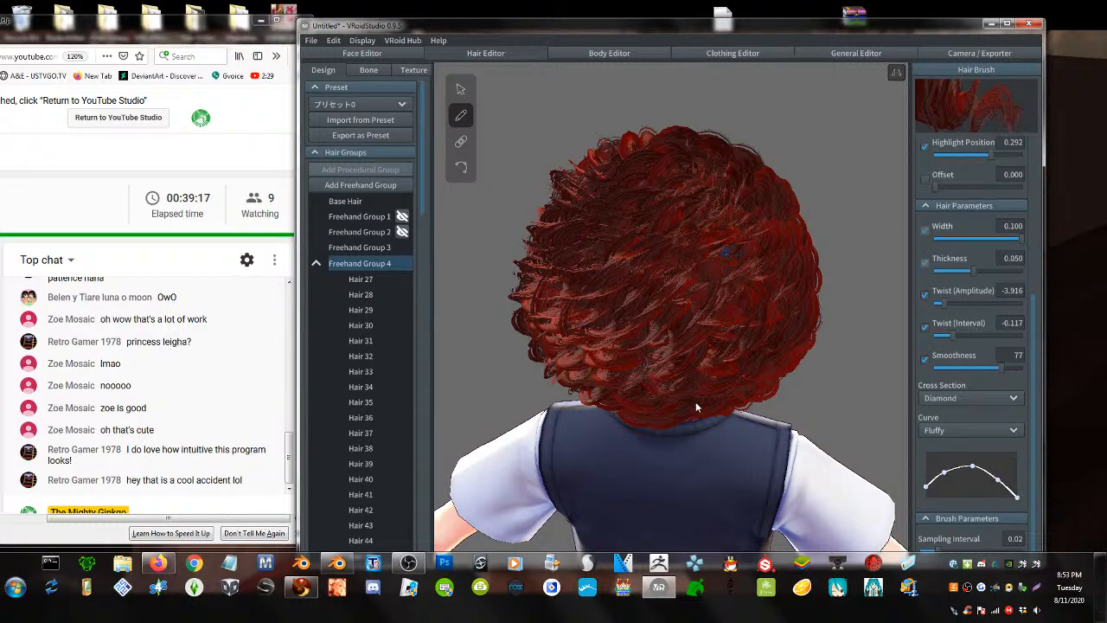
right_drag(591, 277, 763, 281)
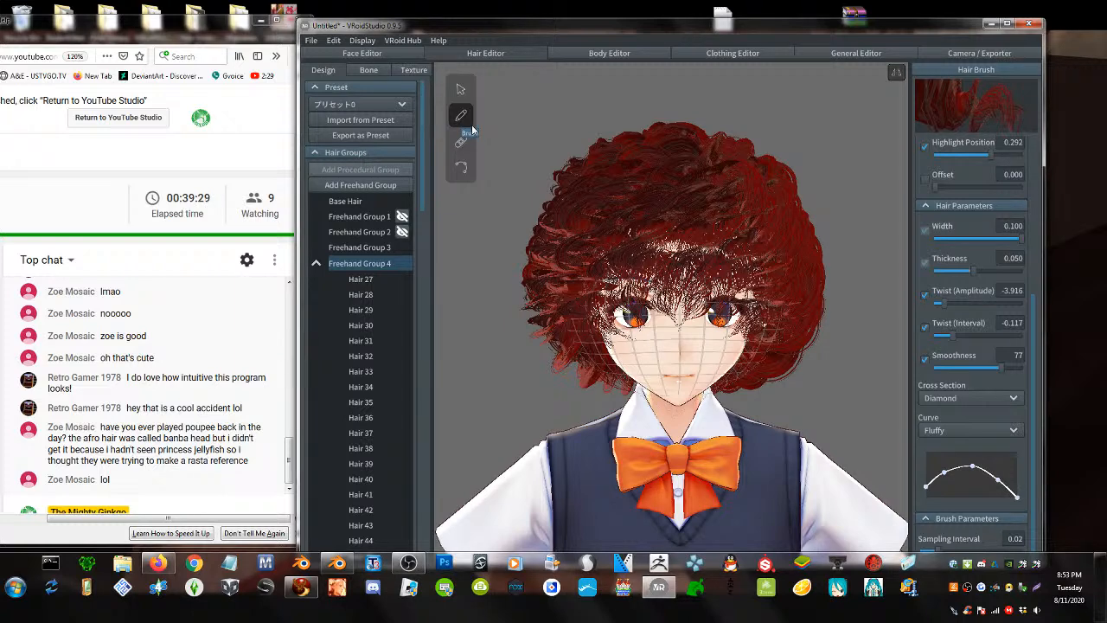
scroll(675, 346, down, 2)
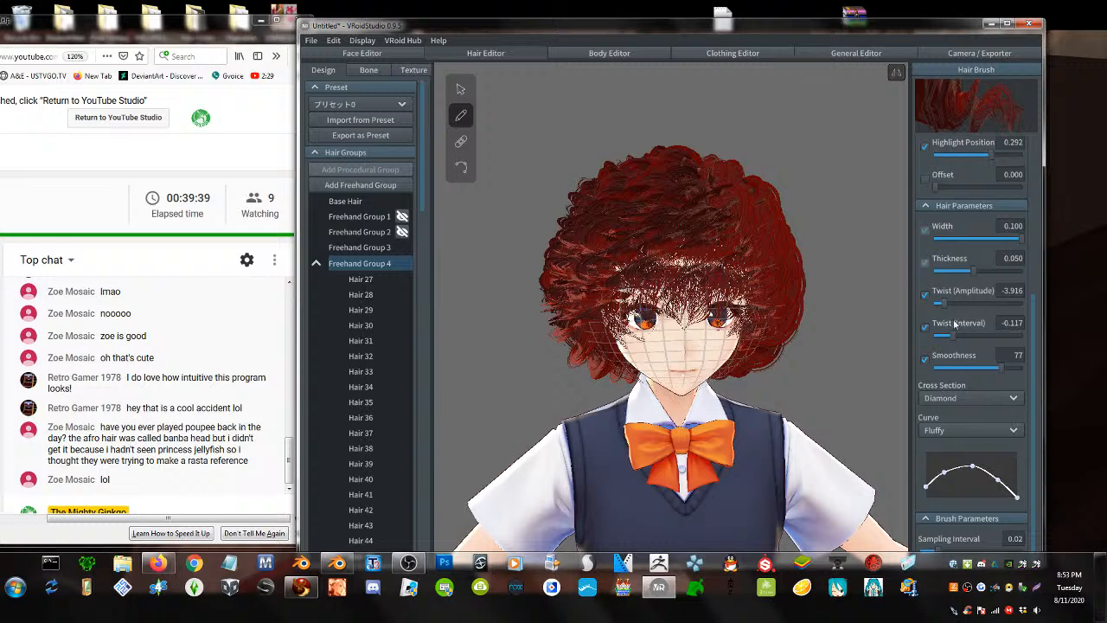
- Switch the brush to the red material with thickness 0.100 and test a strand over the eyes
scroll(955, 324, up, 5)
click(951, 189)
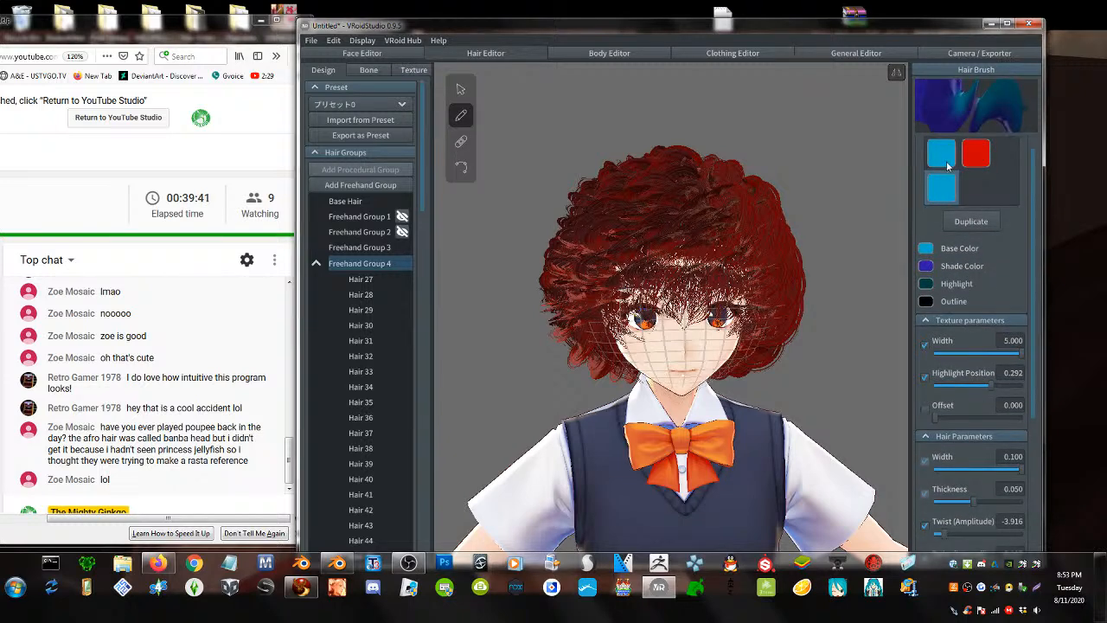
click(973, 159)
click(949, 192)
click(975, 163)
scroll(1000, 422, down, 3)
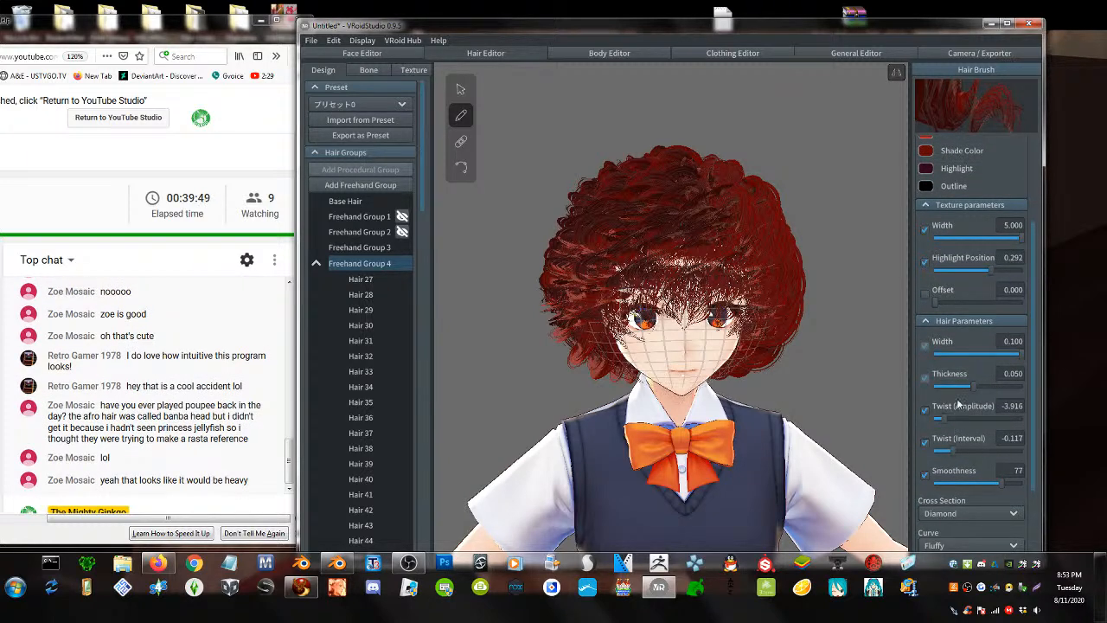
drag(976, 387, 1022, 387)
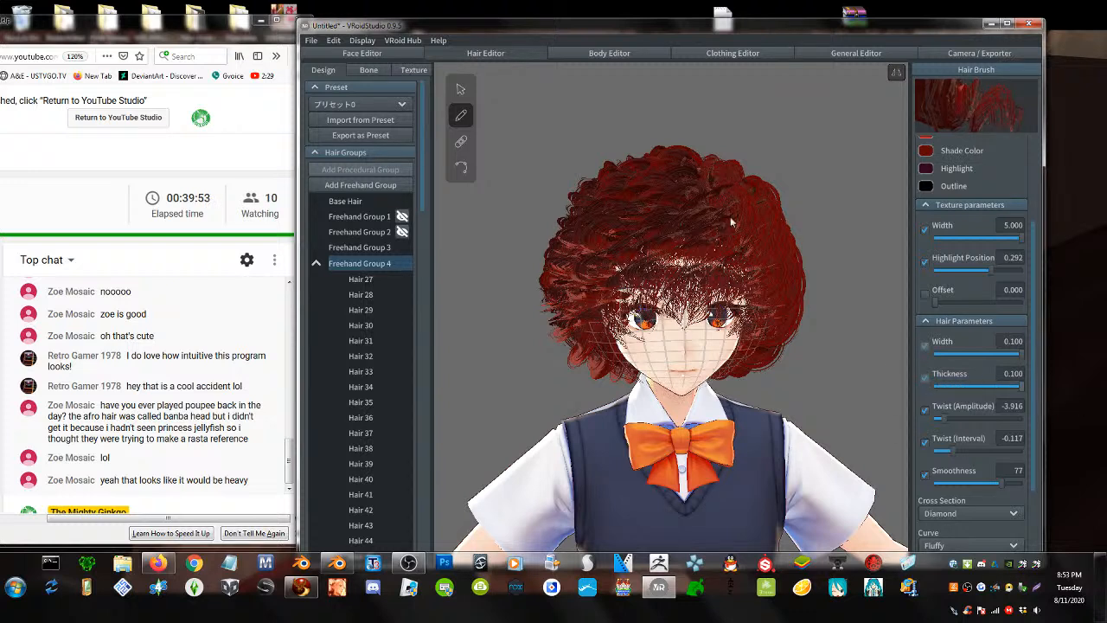
drag(737, 292, 728, 367)
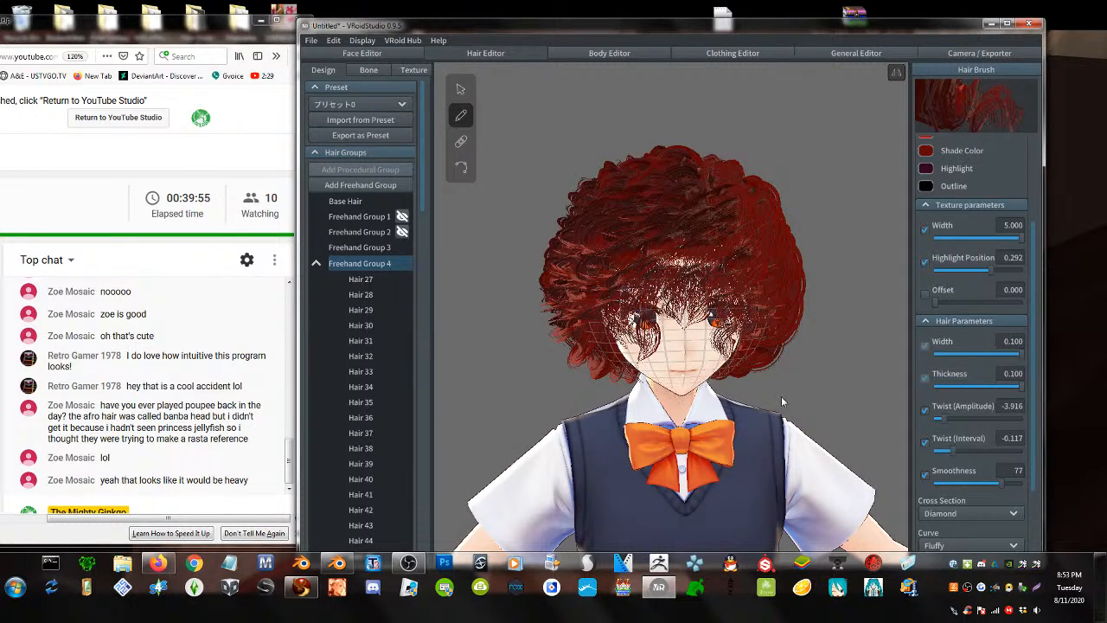
key(ctrl+z)
mouse_move(696, 183)
mouse_down()
mouse_move(718, 265)
mouse_move(710, 308)
mouse_up()
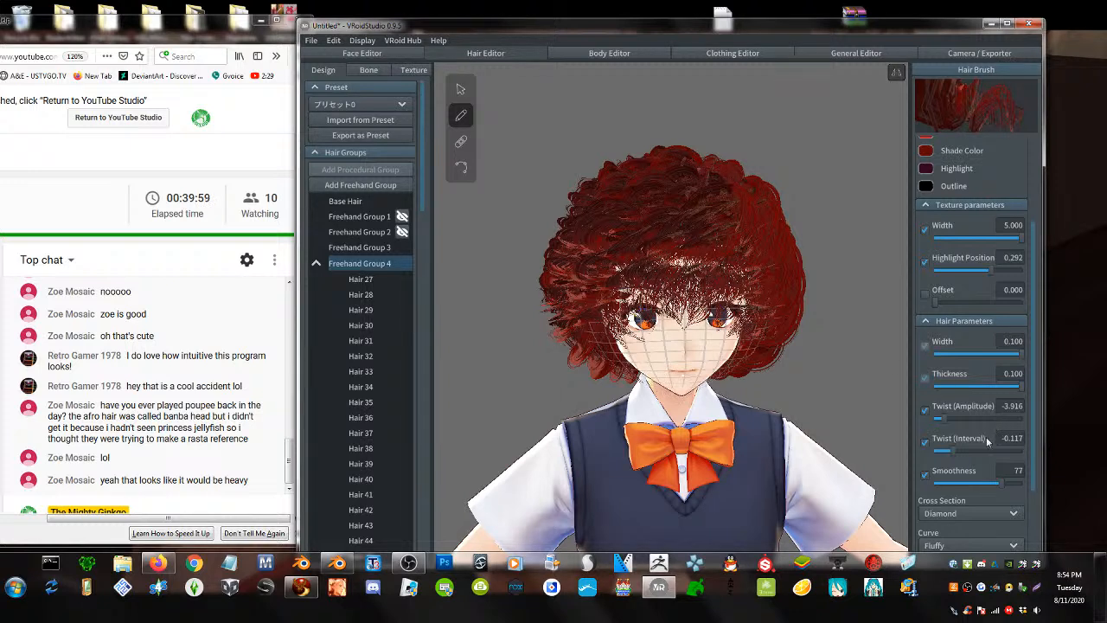
- Set Twist (Interval) to -0.200 and Twist (Amplitude) to -0.531
mouse_move(953, 452)
mouse_down()
mouse_move(1038, 447)
mouse_move(976, 452)
mouse_up()
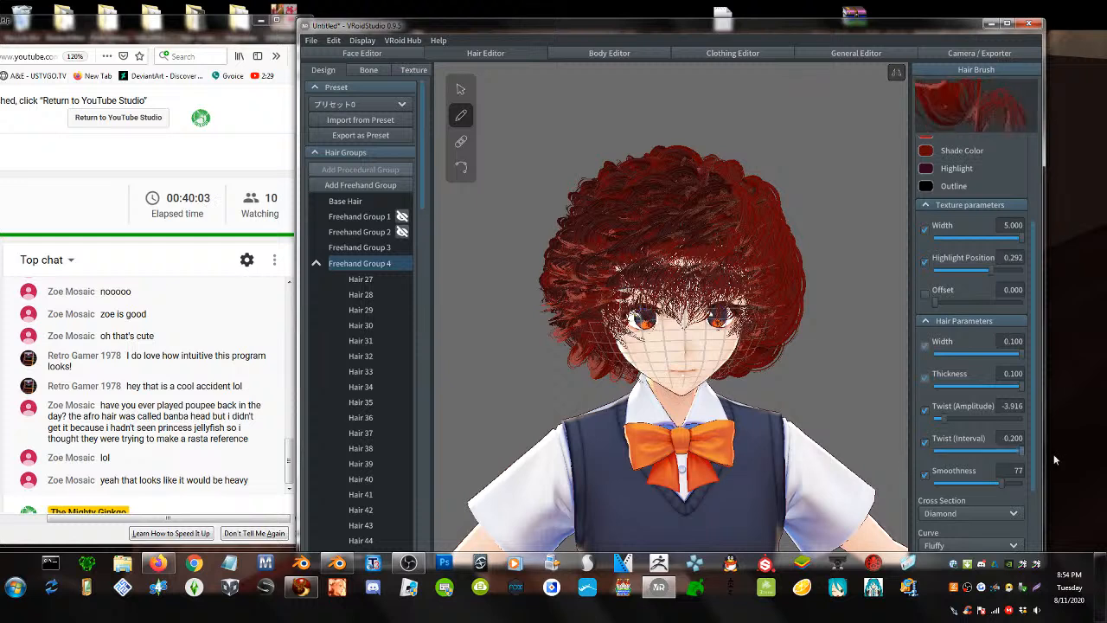
mouse_move(1021, 451)
mouse_down()
mouse_move(911, 446)
mouse_move(936, 422)
mouse_move(980, 428)
mouse_up()
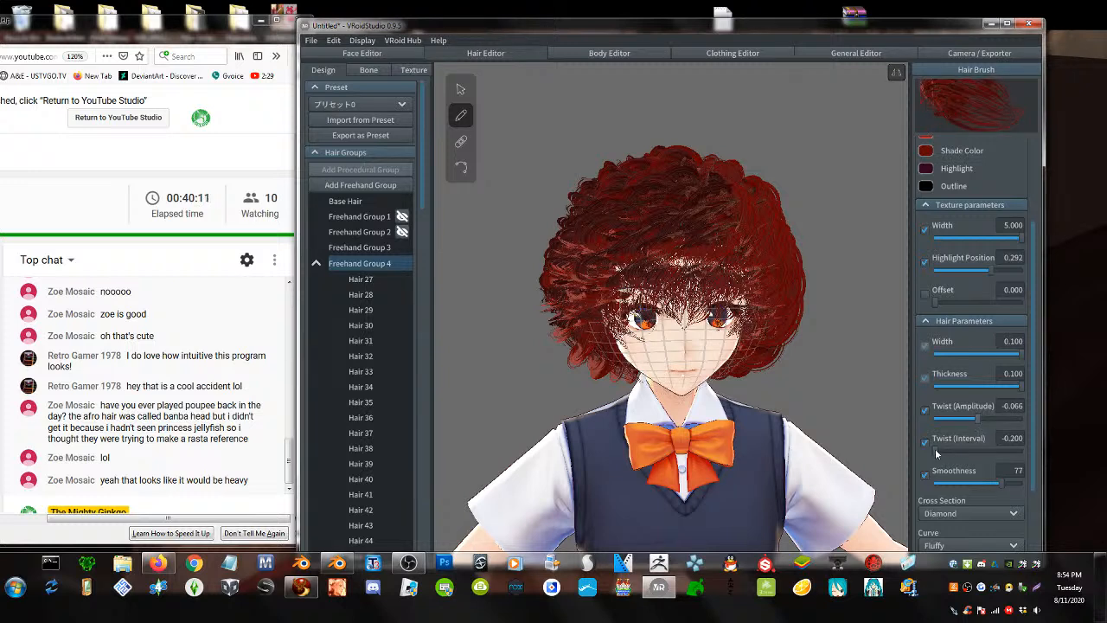
drag(934, 448, 945, 448)
drag(1013, 460, 864, 468)
mouse_move(983, 421)
mouse_down()
mouse_move(992, 418)
mouse_move(975, 440)
mouse_up()
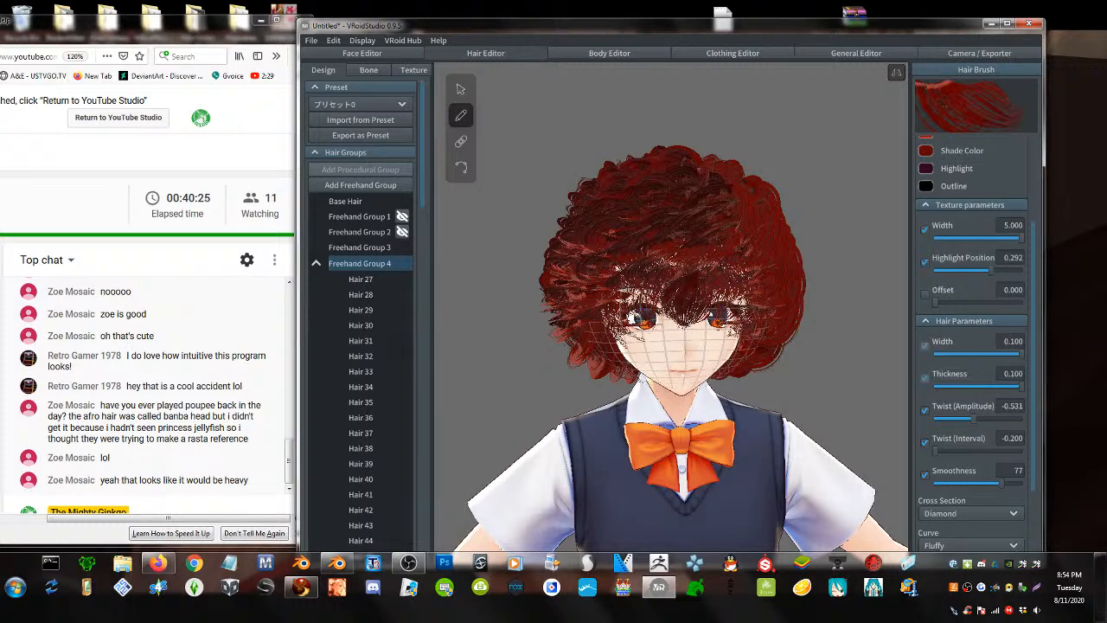
- Hide Freehand Group 4 and select Freehand Group 3 for drawing
right_drag(630, 314, 689, 322)
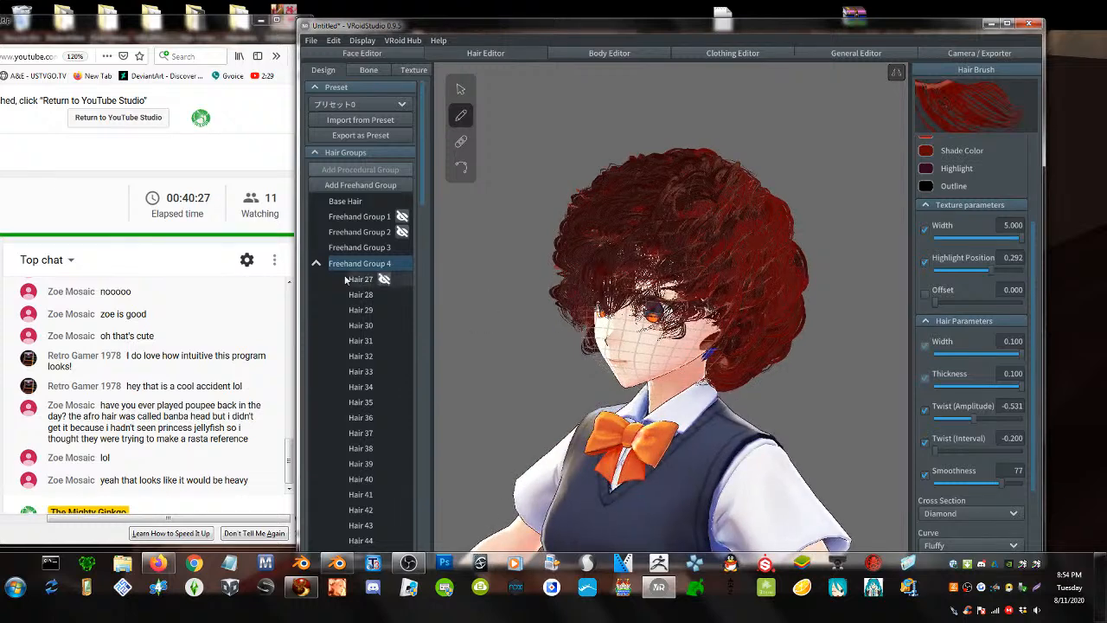
click(402, 262)
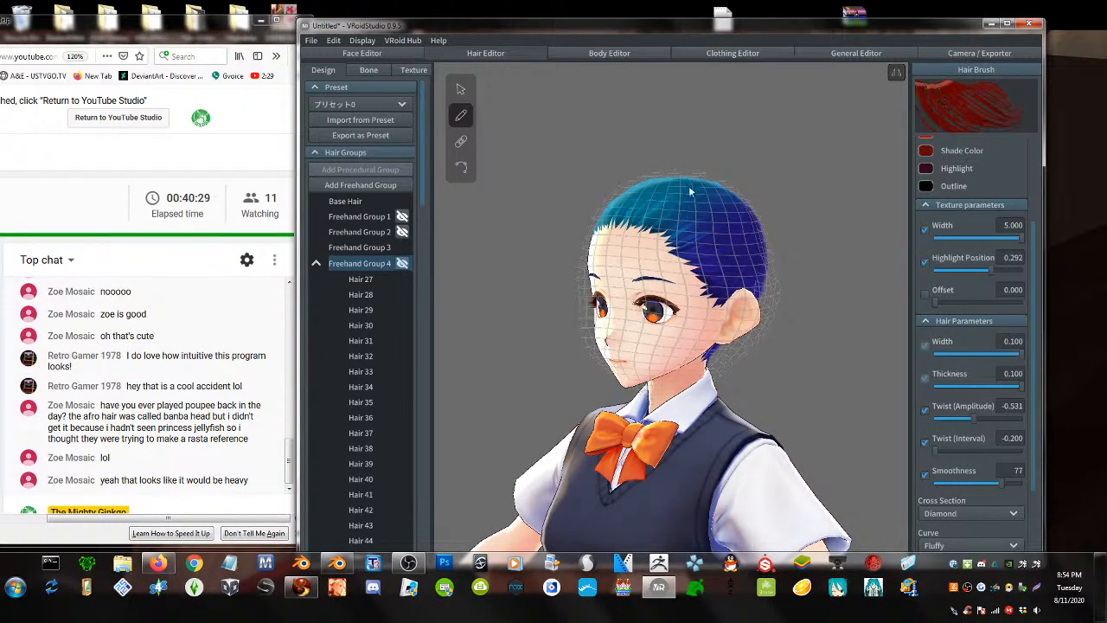
click(461, 92)
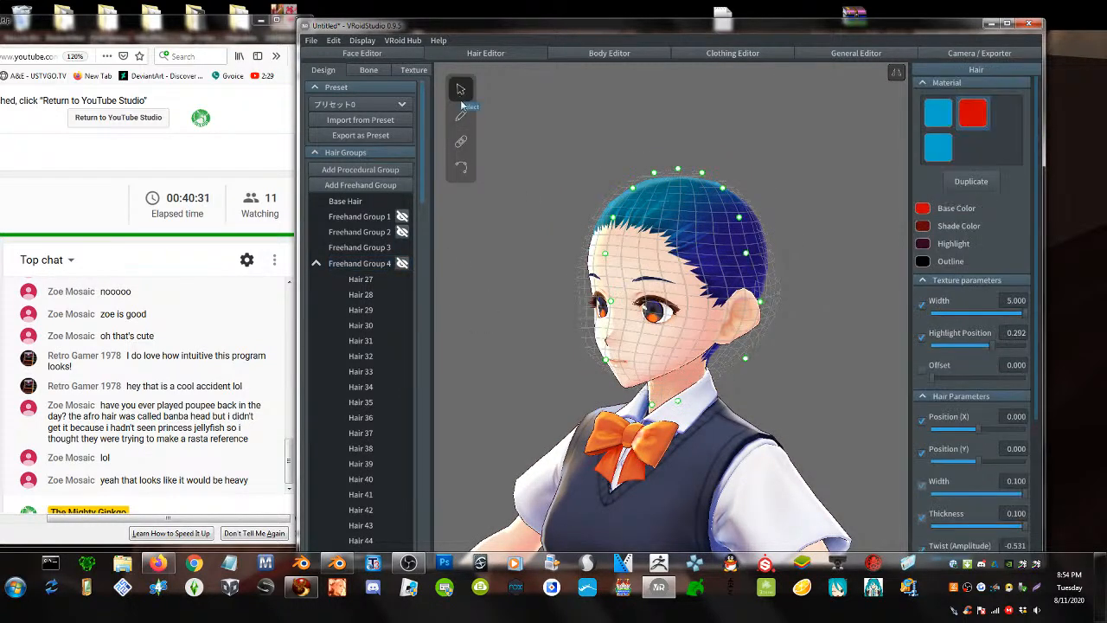
click(461, 117)
click(317, 263)
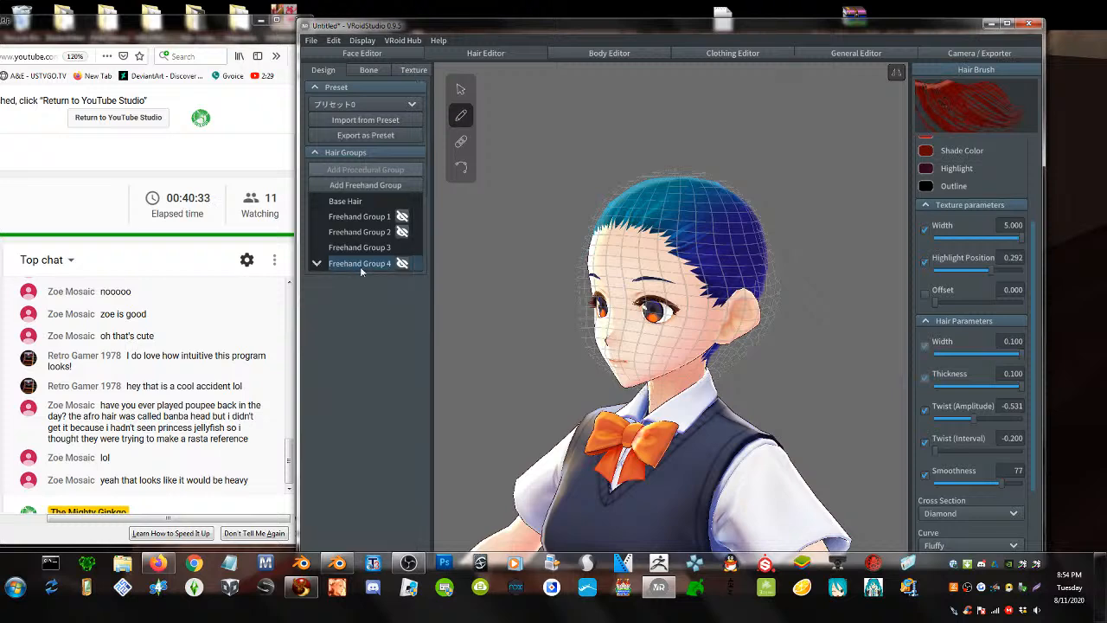
click(373, 248)
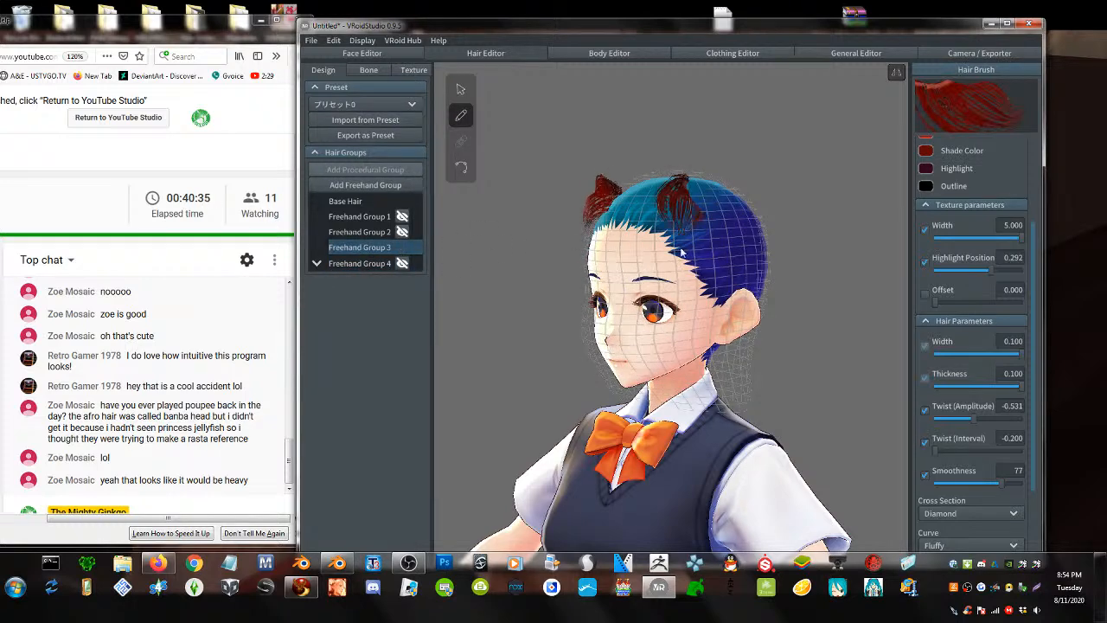
- Draw trial red strands over the fringe, crown and side, then undo them
mouse_move(682, 252)
mouse_down()
mouse_move(679, 302)
mouse_move(699, 304)
mouse_up()
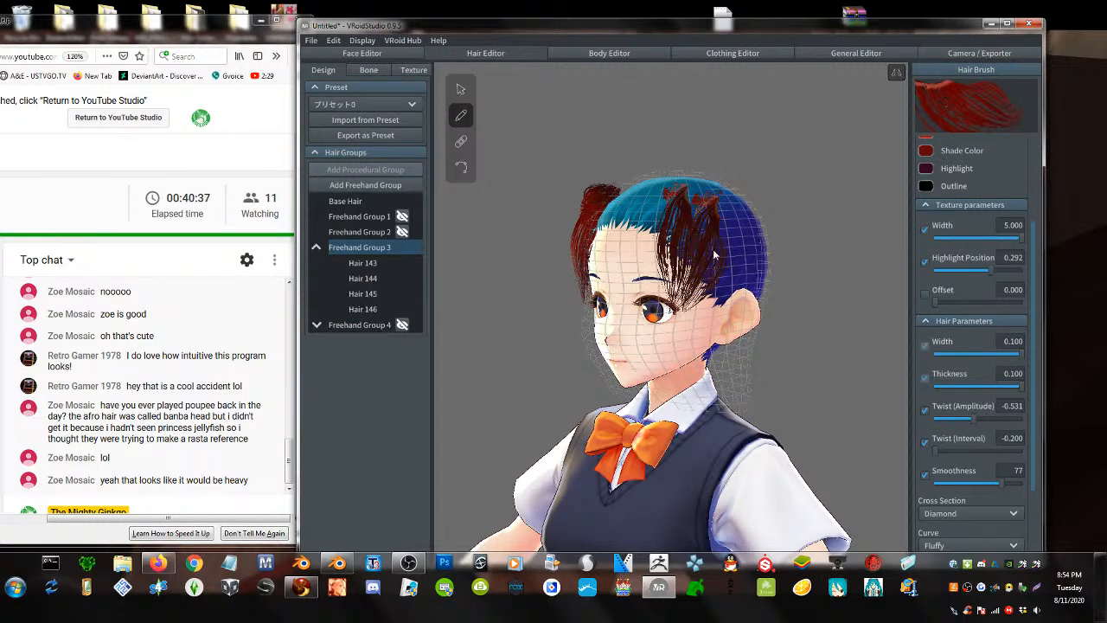
right_drag(698, 304, 643, 301)
drag(691, 207, 697, 231)
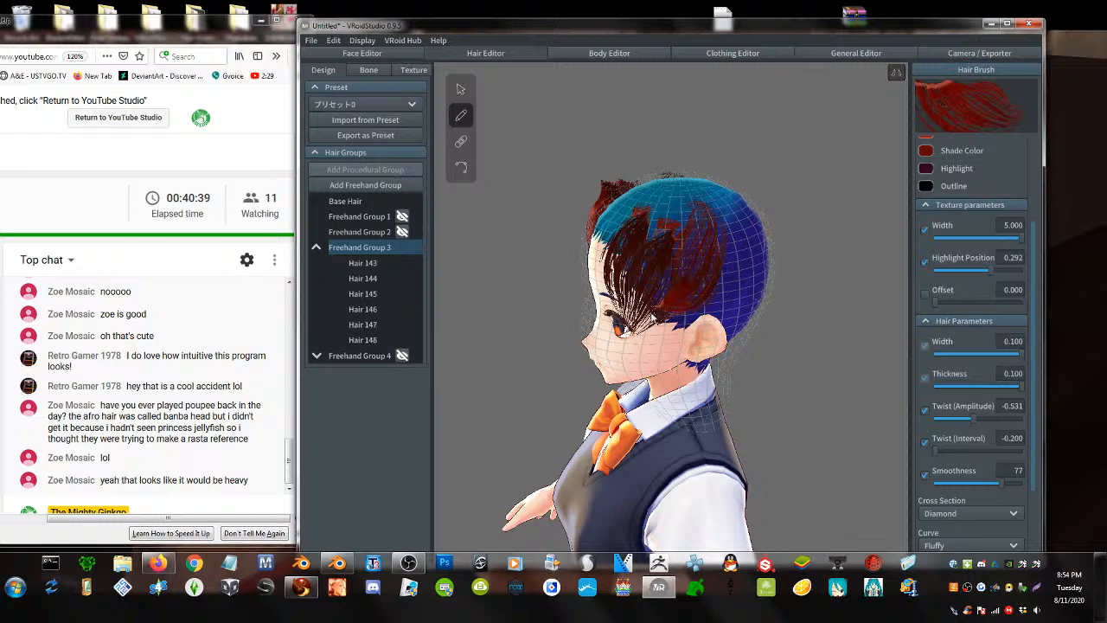
drag(704, 193, 727, 257)
right_drag(726, 256, 739, 258)
key(ctrl+z)
key(ctrl+z)
key(ctrl+z)
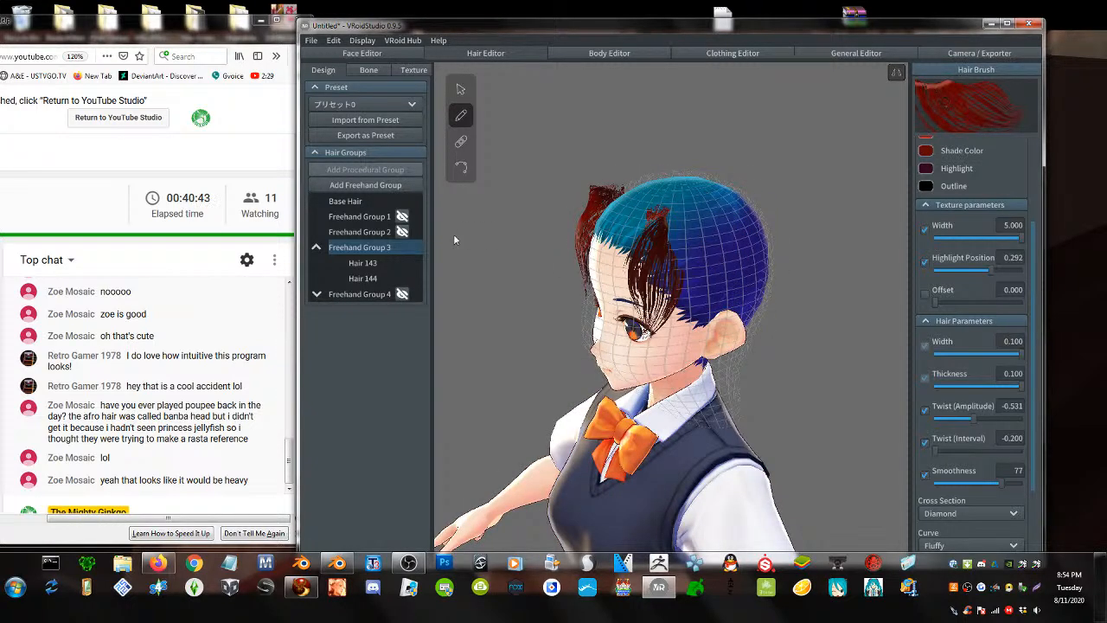
- Unhide the curly Freehand Group 4 hair and select it
click(401, 294)
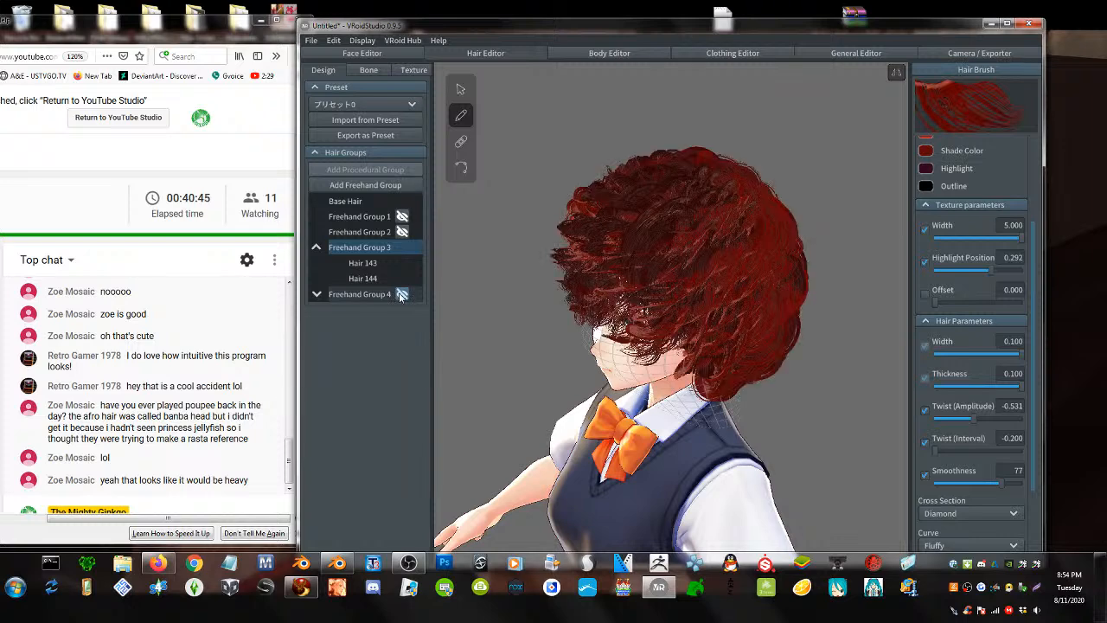
right_drag(595, 313, 662, 306)
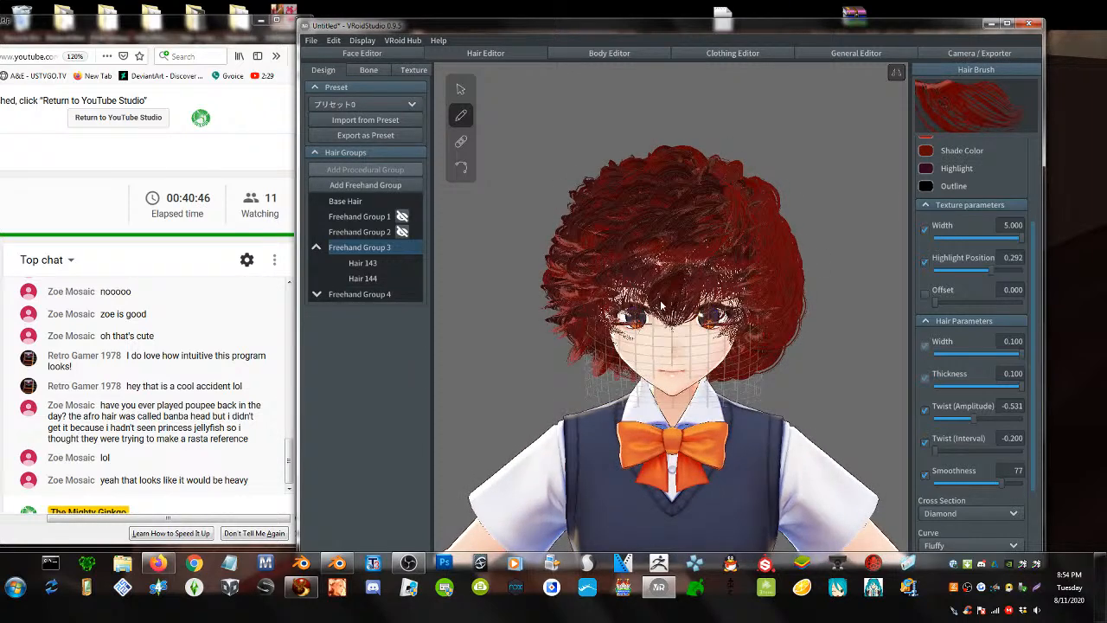
click(352, 295)
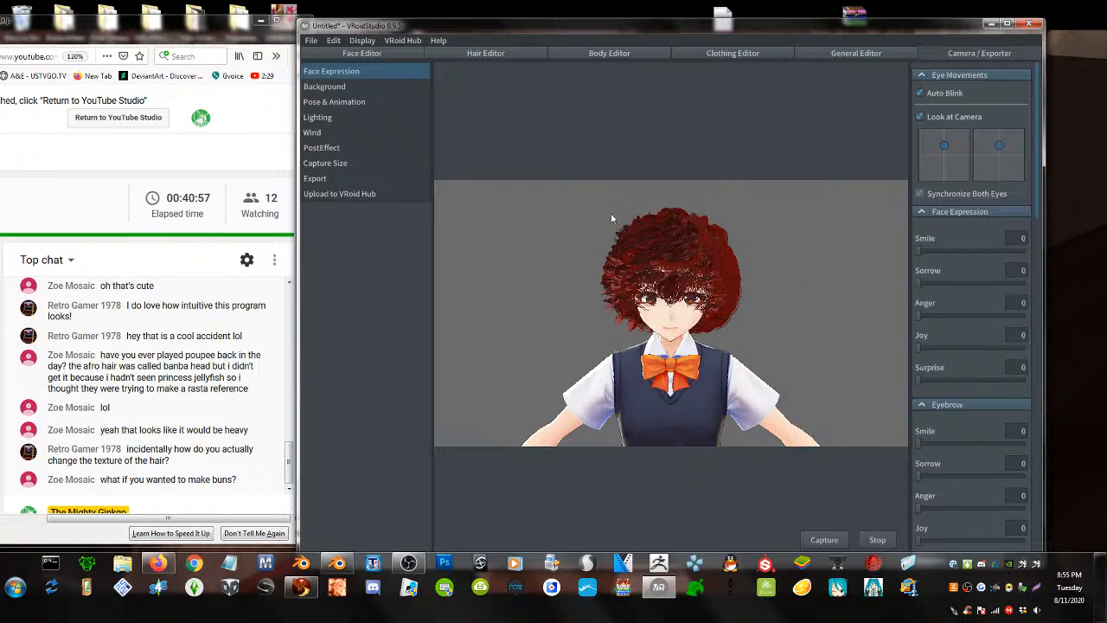
- Export the hair to OBJ under the name banba
click(312, 178)
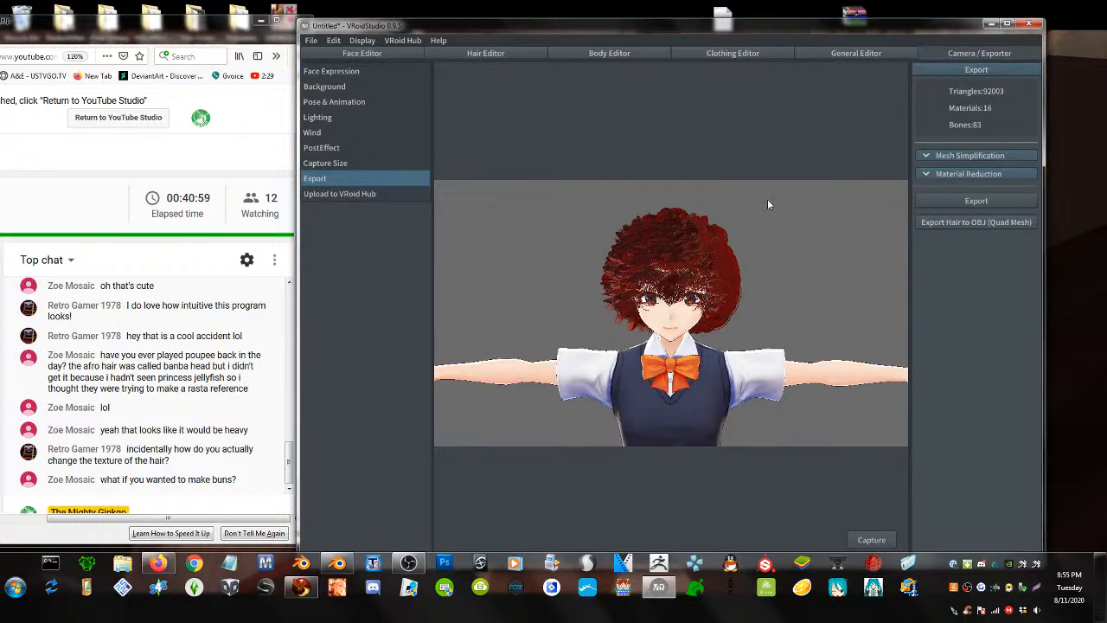
click(986, 221)
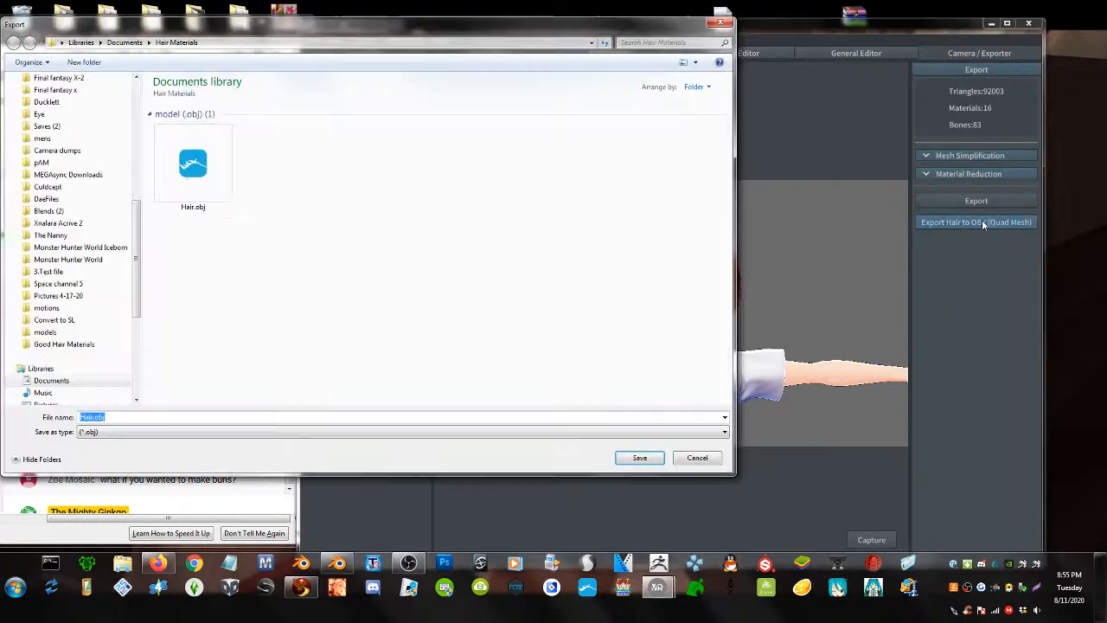
text(banba)
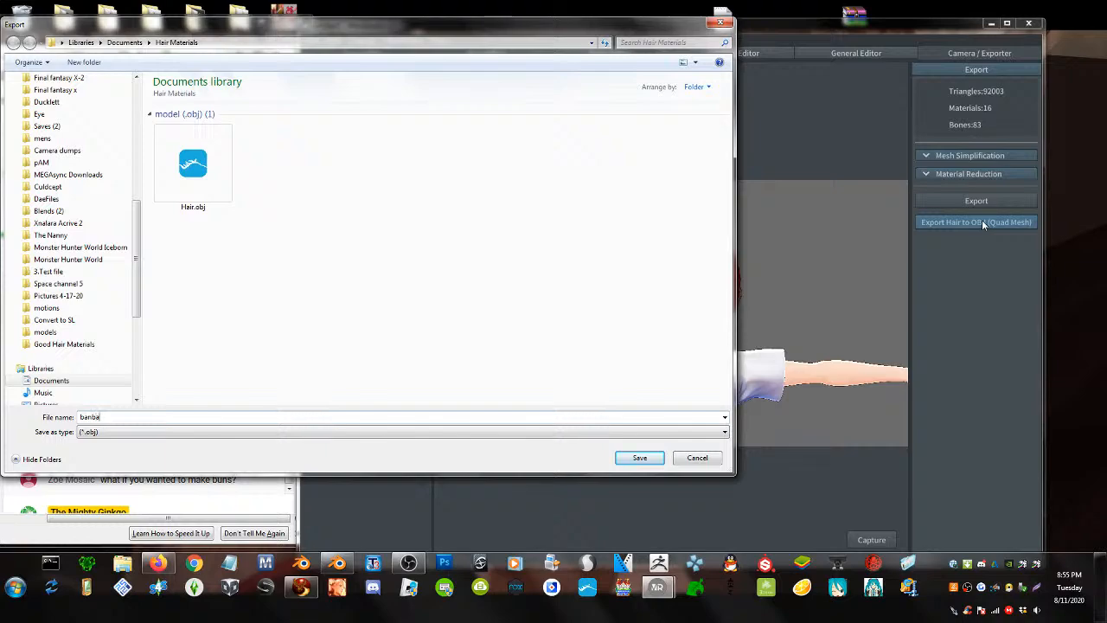
key(Return)
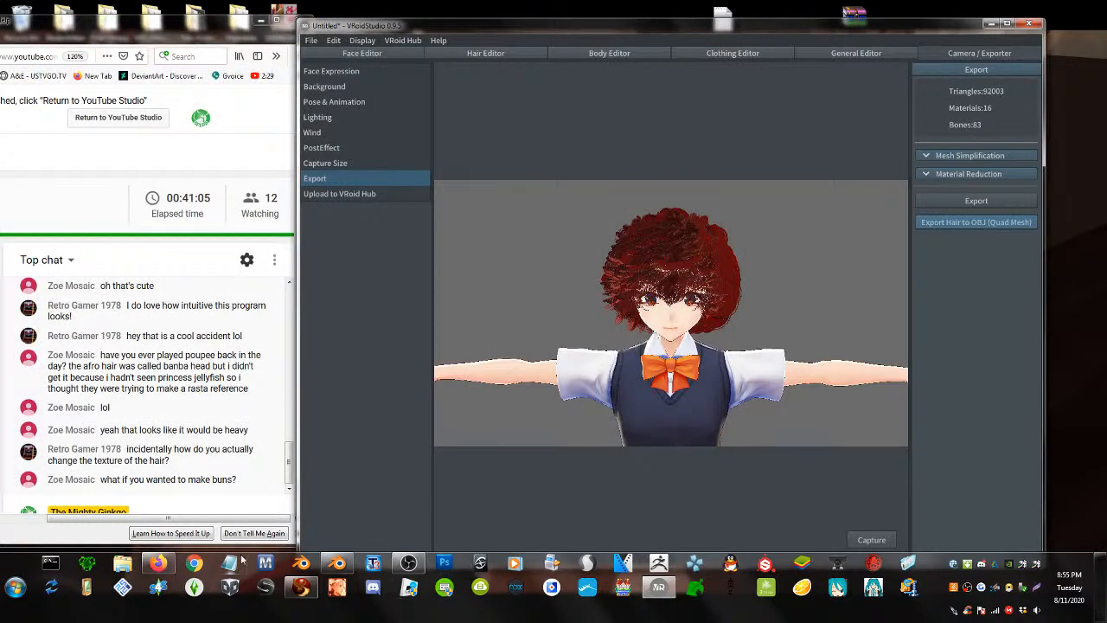
- Look over the rigged pocket hair1 model in Blender, then move to Firestorm
click(338, 563)
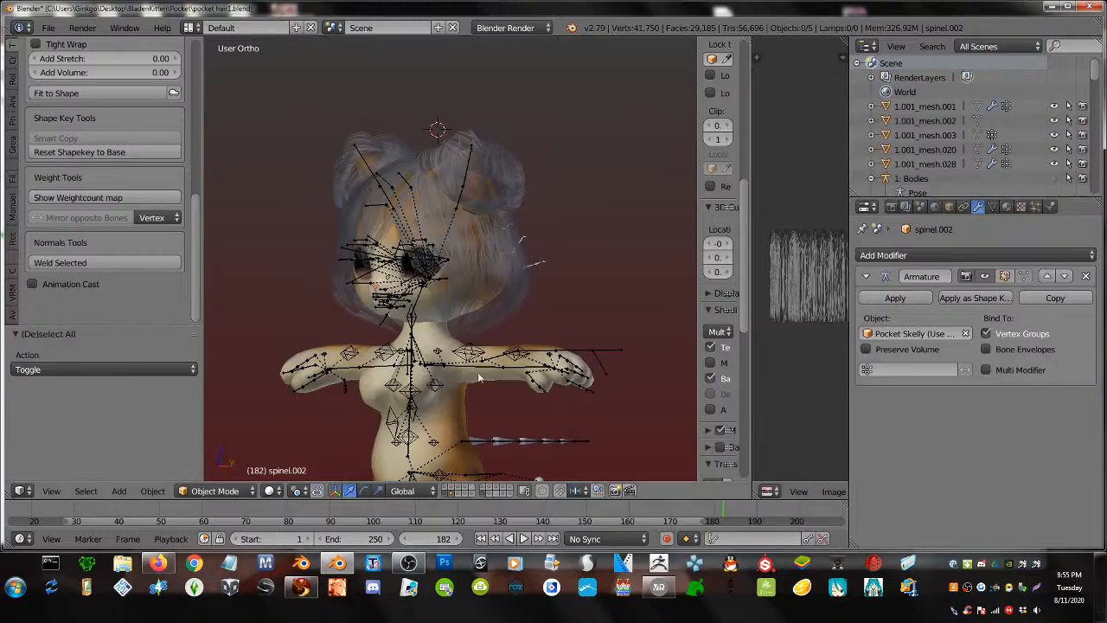
scroll(526, 374, up, 3)
middle_drag(442, 307, 445, 333)
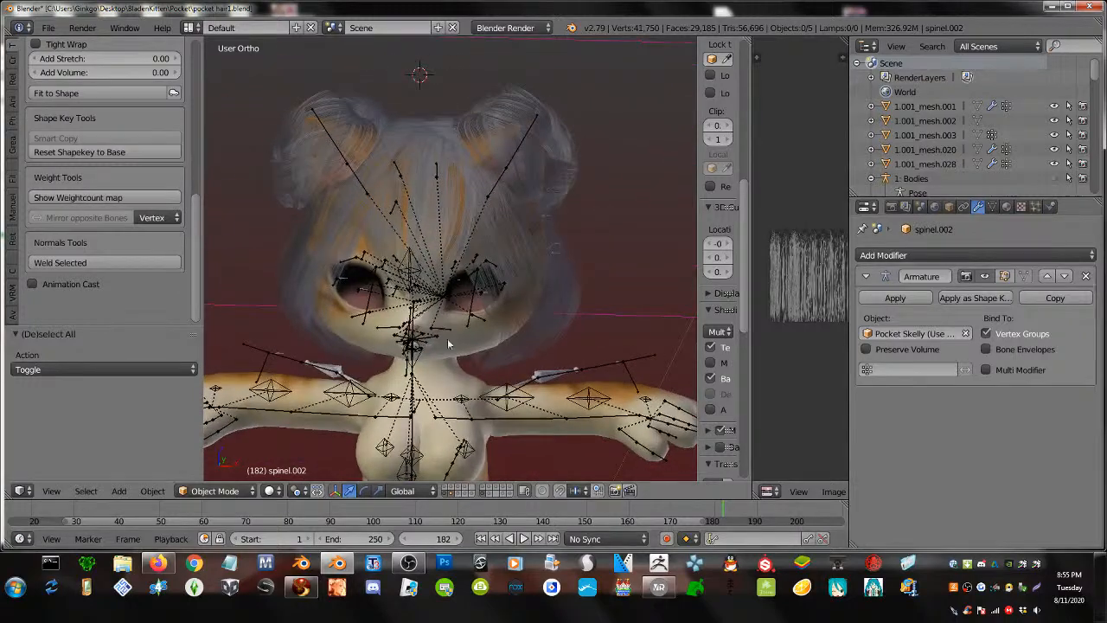
click(304, 587)
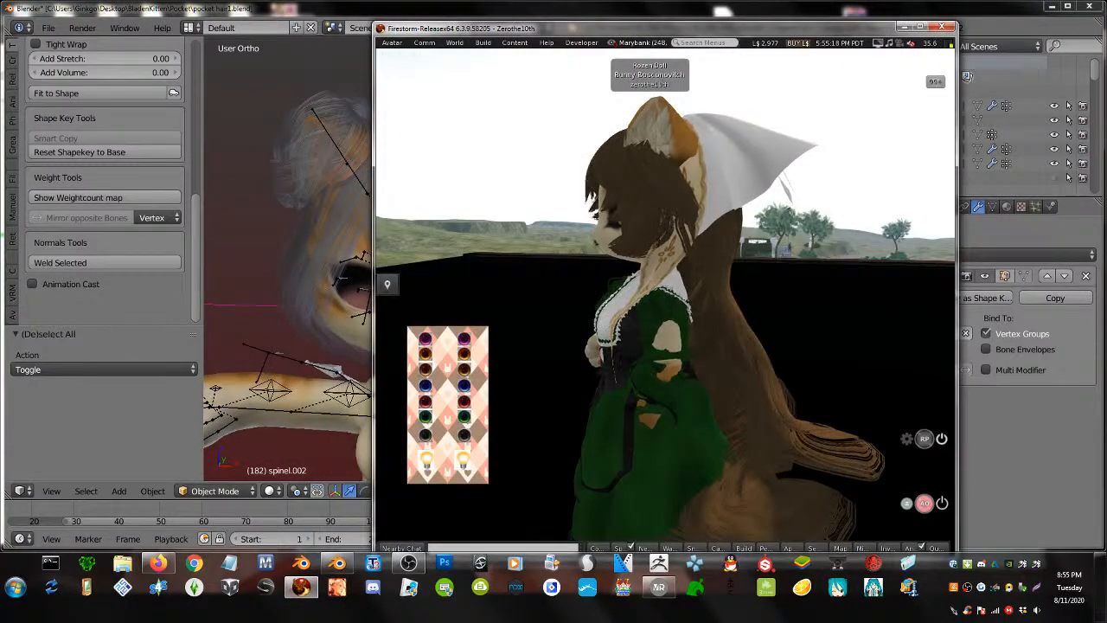
- Bring the camera close in front of the avatar and open the Inventory window
alt+drag(640, 285, 668, 289)
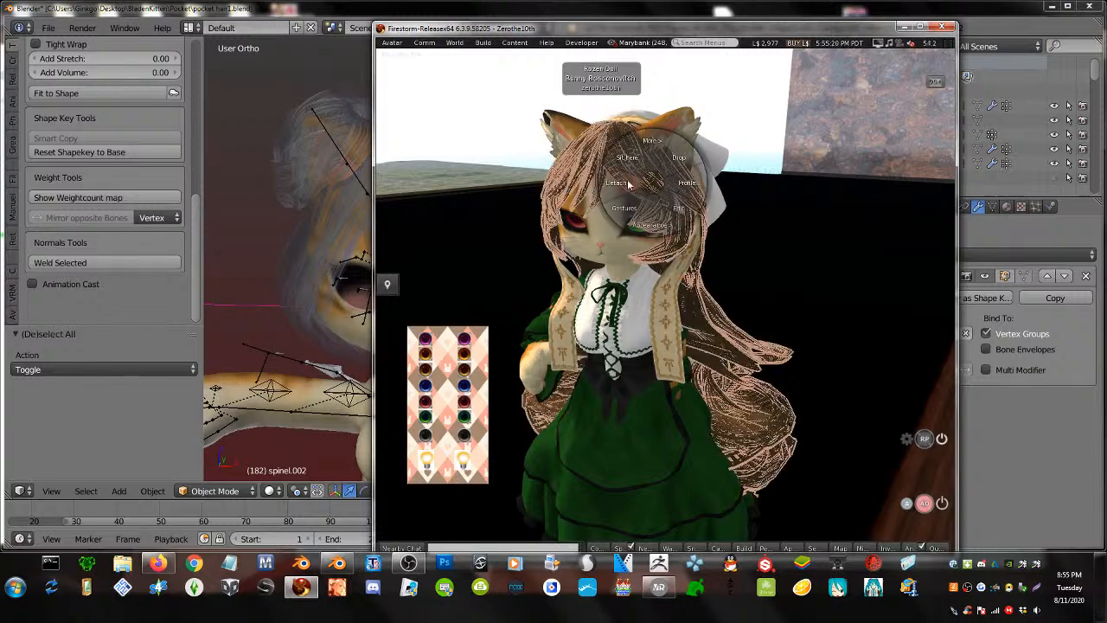
right_click(697, 180)
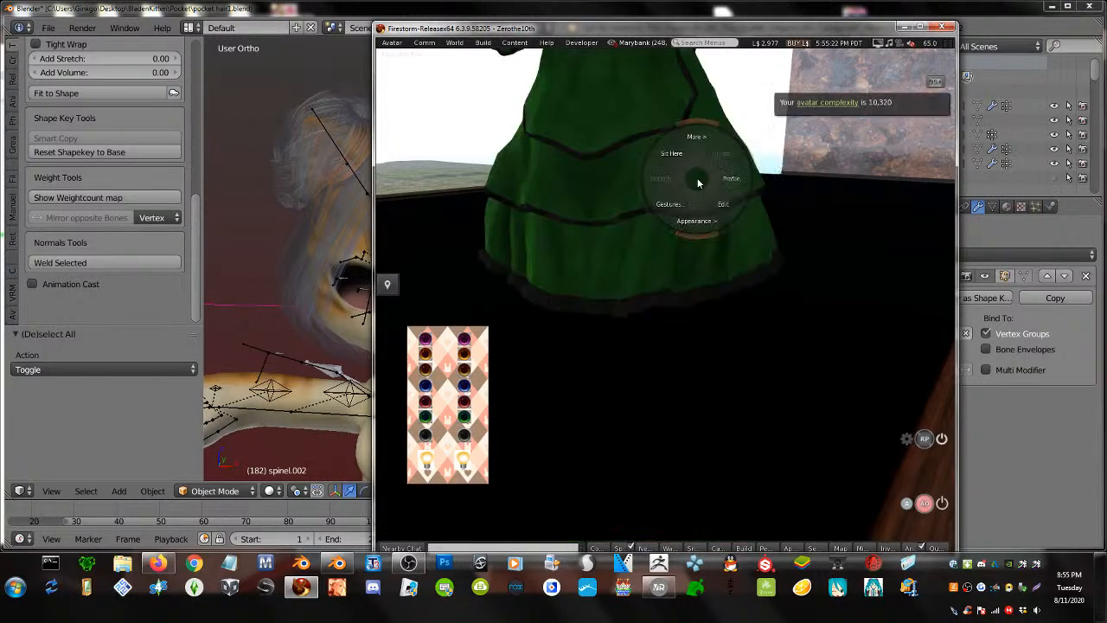
key(Escape)
alt+drag(668, 458, 654, 271)
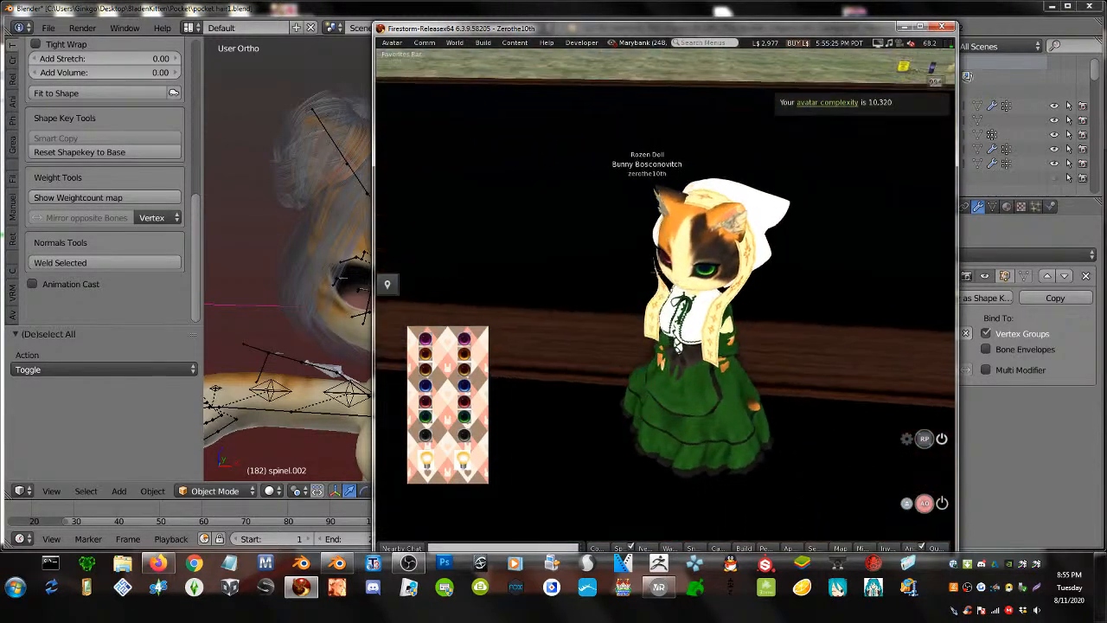
right_click(747, 244)
click(846, 196)
right_click(766, 224)
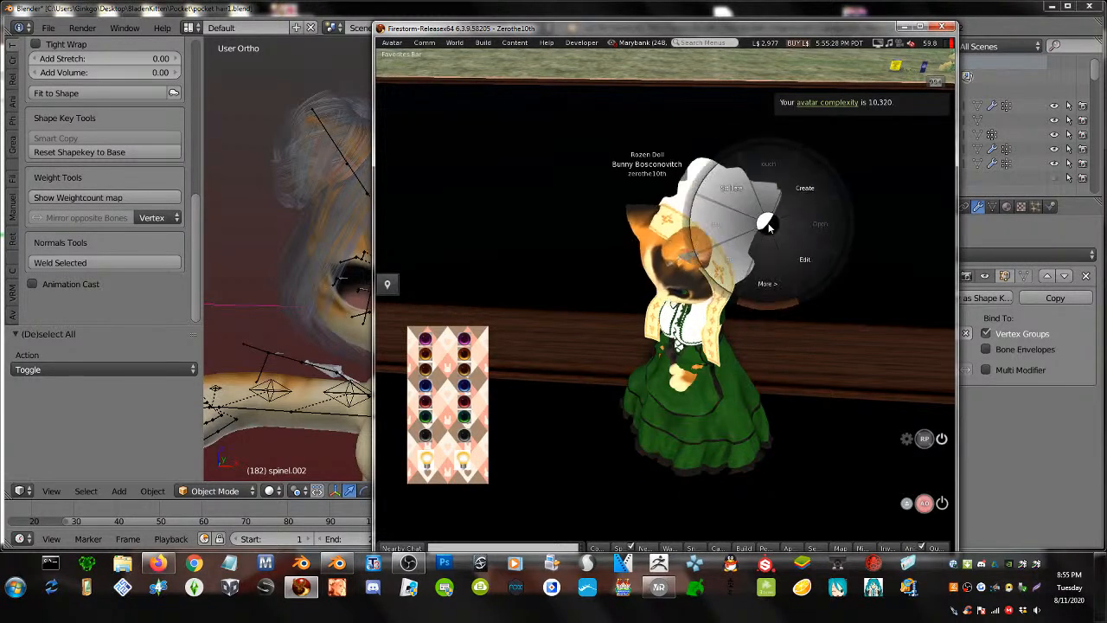
right_click(685, 205)
click(851, 466)
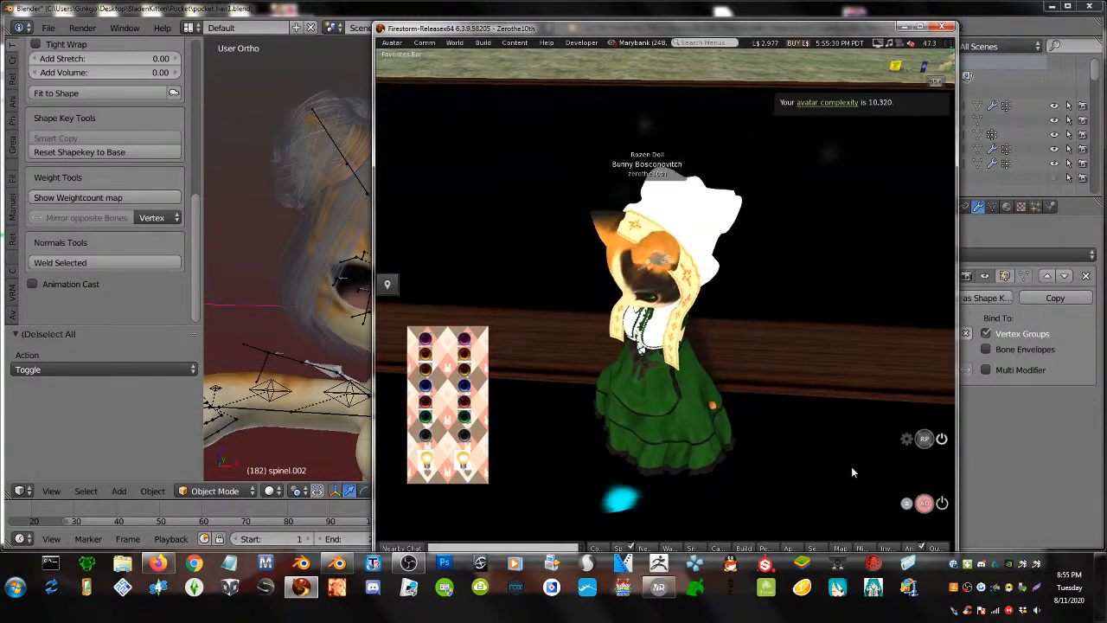
click(889, 548)
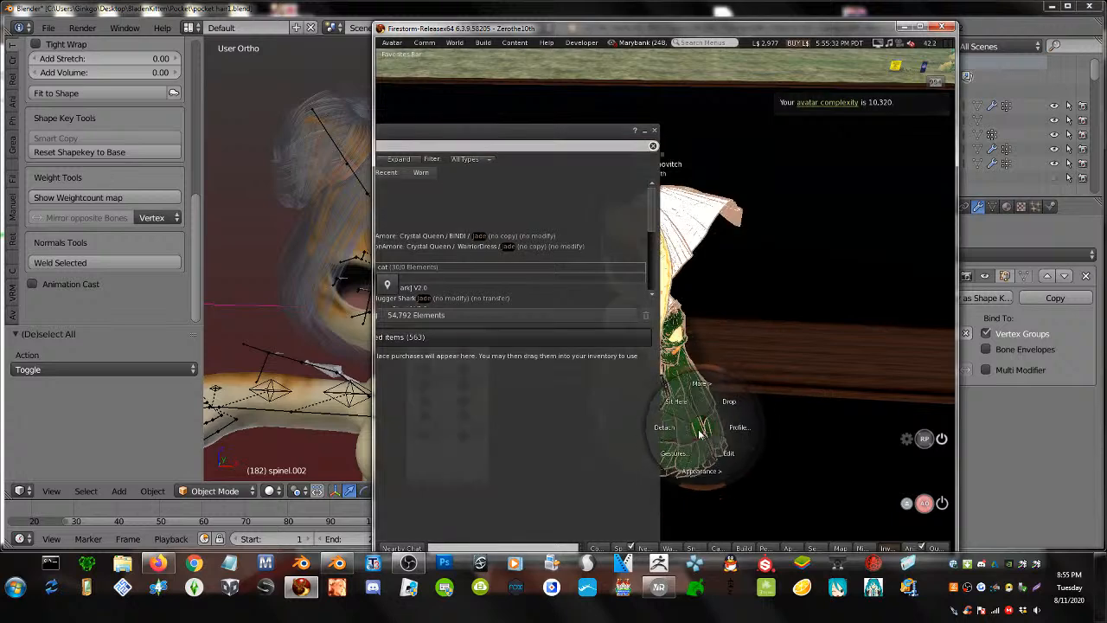
- Move the inventory aside, clear the jade filter and expand the Objects folder
drag(441, 125, 696, 136)
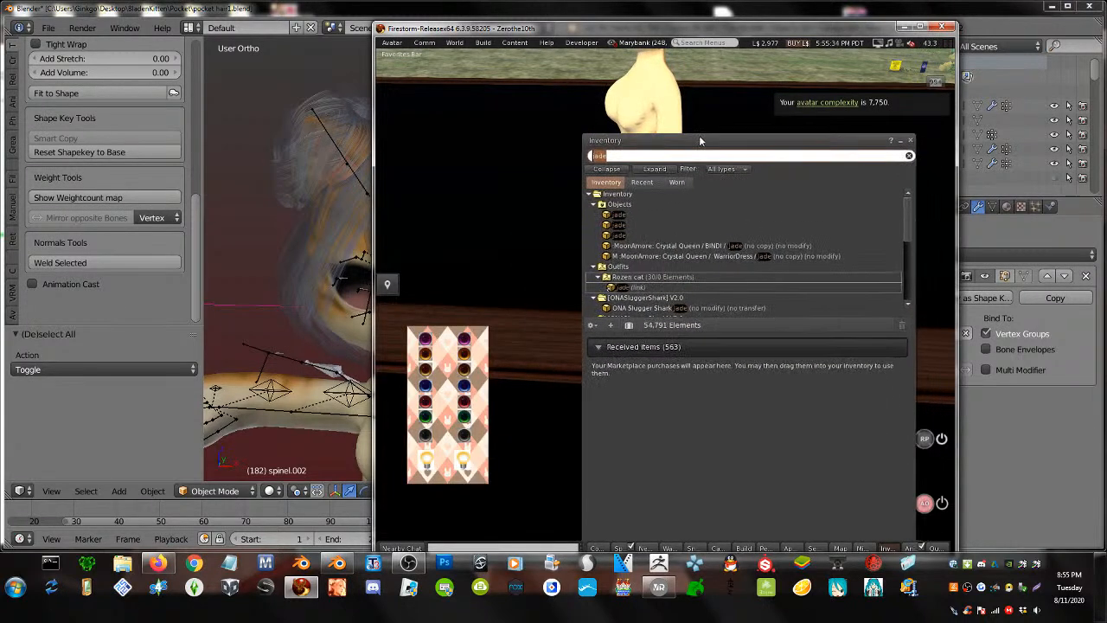
key(BackSpace)
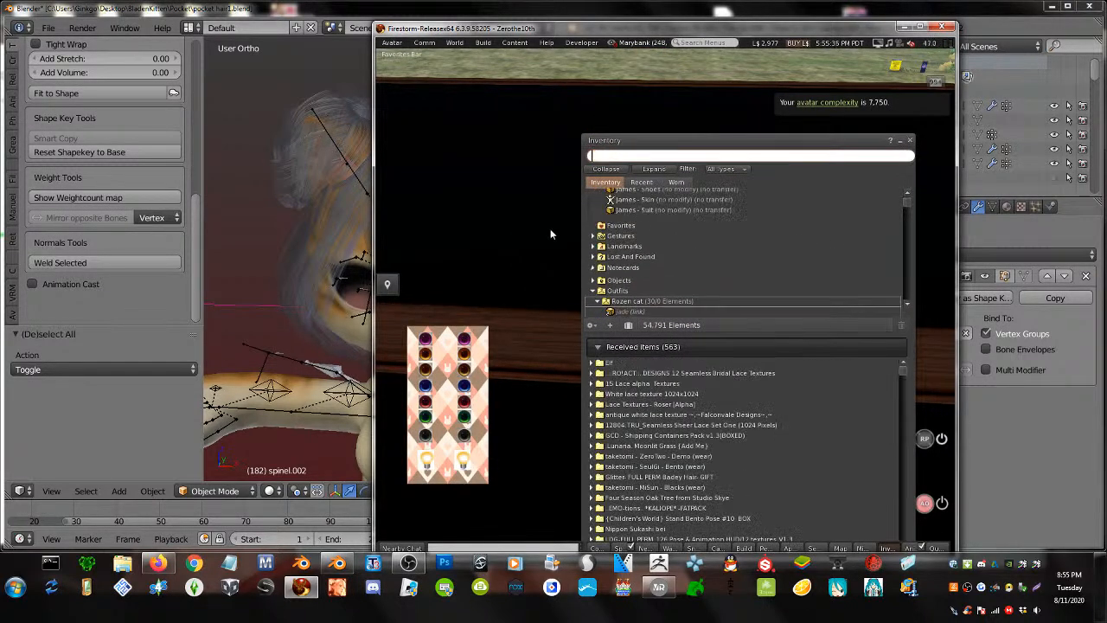
click(909, 199)
drag(910, 199, 910, 189)
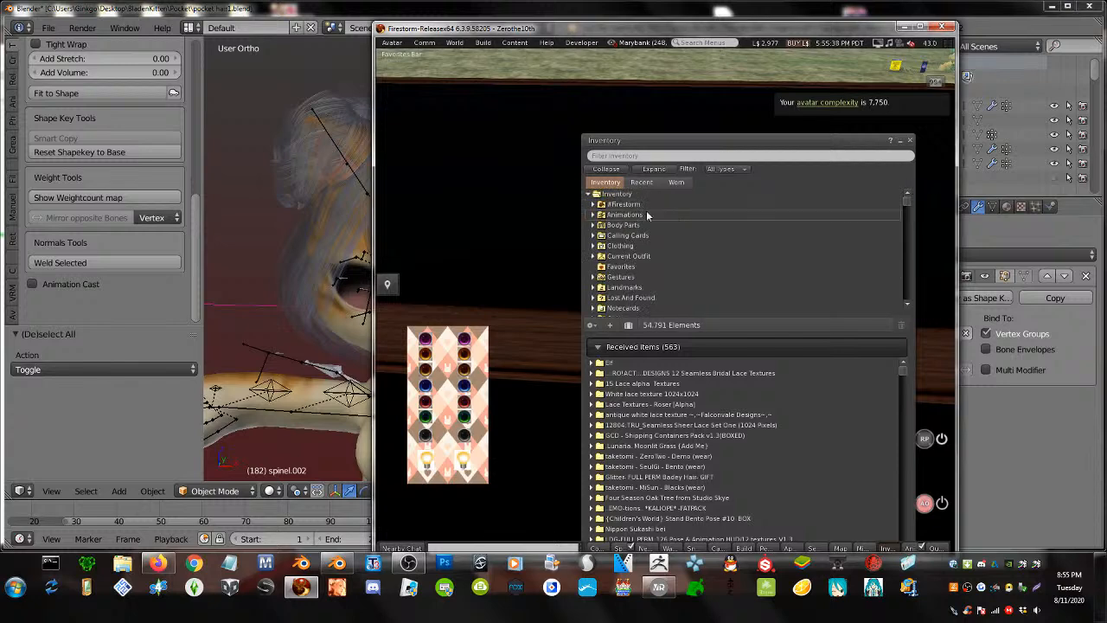
click(618, 286)
scroll(617, 286, down, 2)
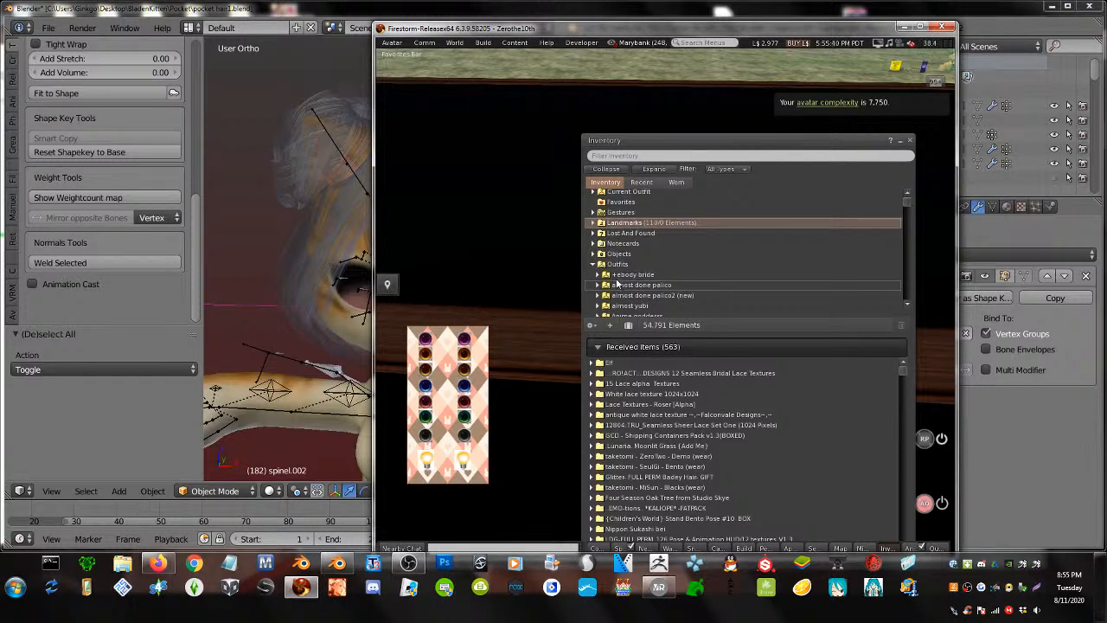
click(593, 263)
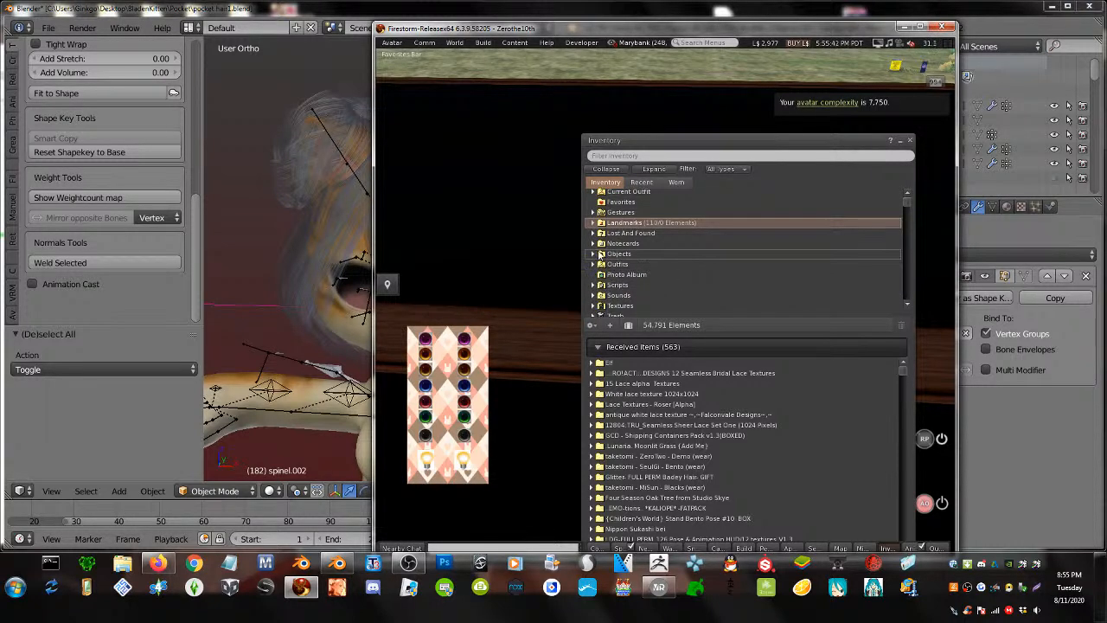
click(599, 253)
- Attach spinel.002 from Objects to the avatar's right hand
scroll(627, 269, down, 5)
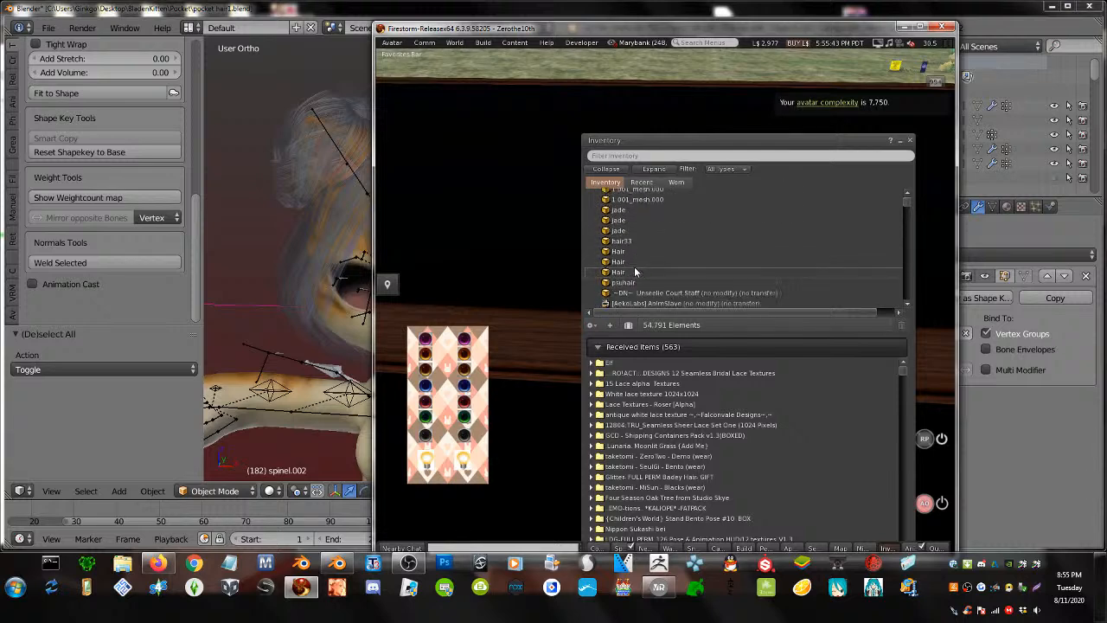
scroll(633, 268, up, 2)
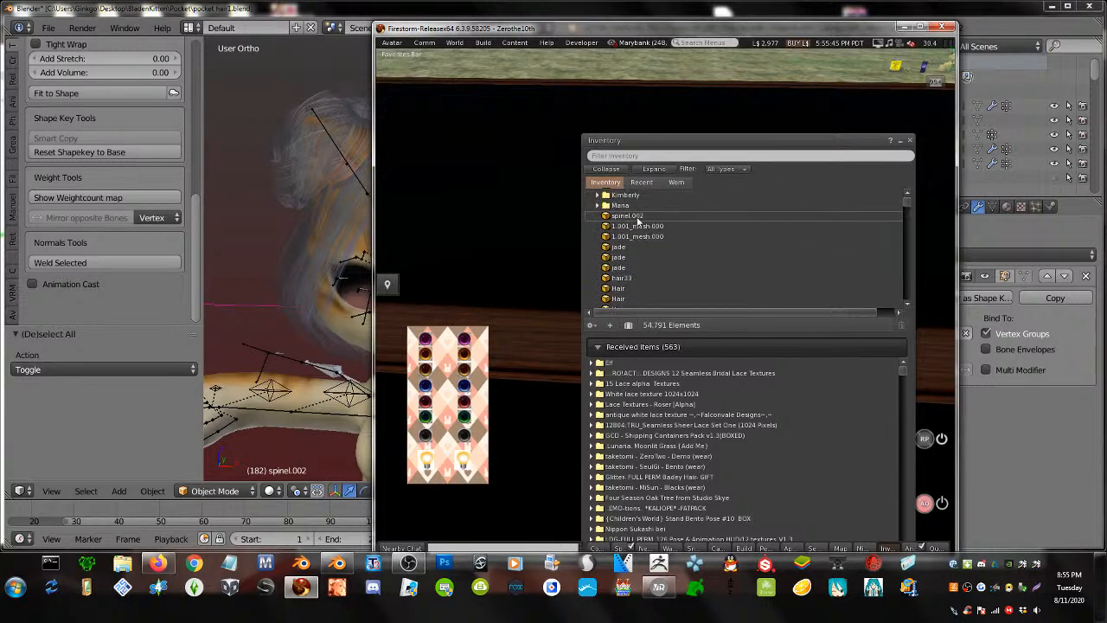
right_click(638, 222)
mouse_move(673, 383)
click(775, 385)
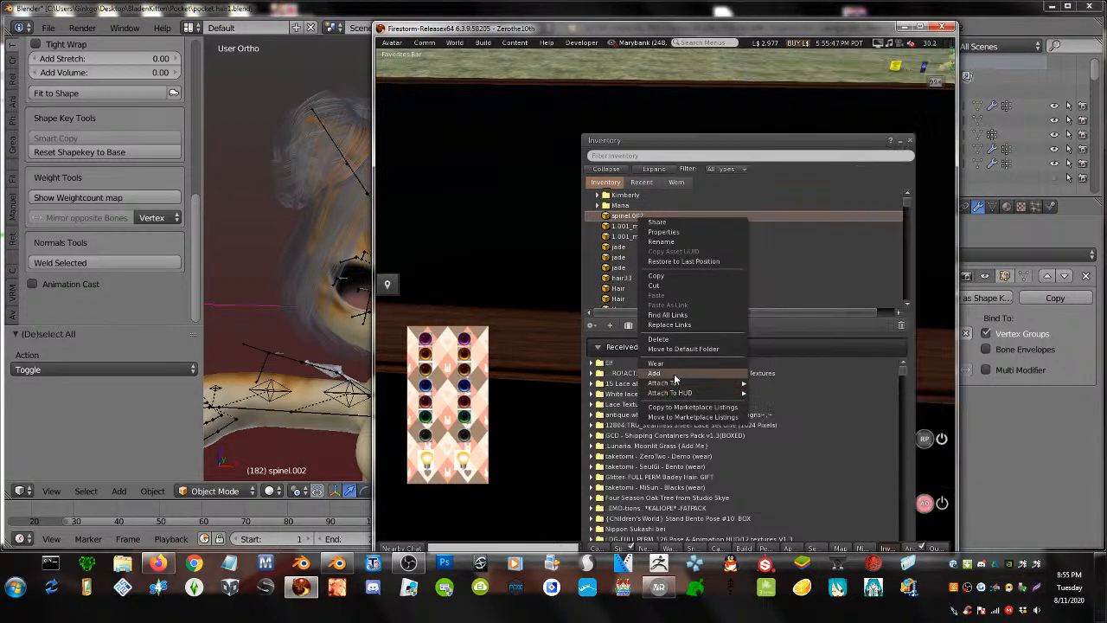
- Zoom the camera onto the teal hair and bring up its edit menu
drag(734, 151, 907, 285)
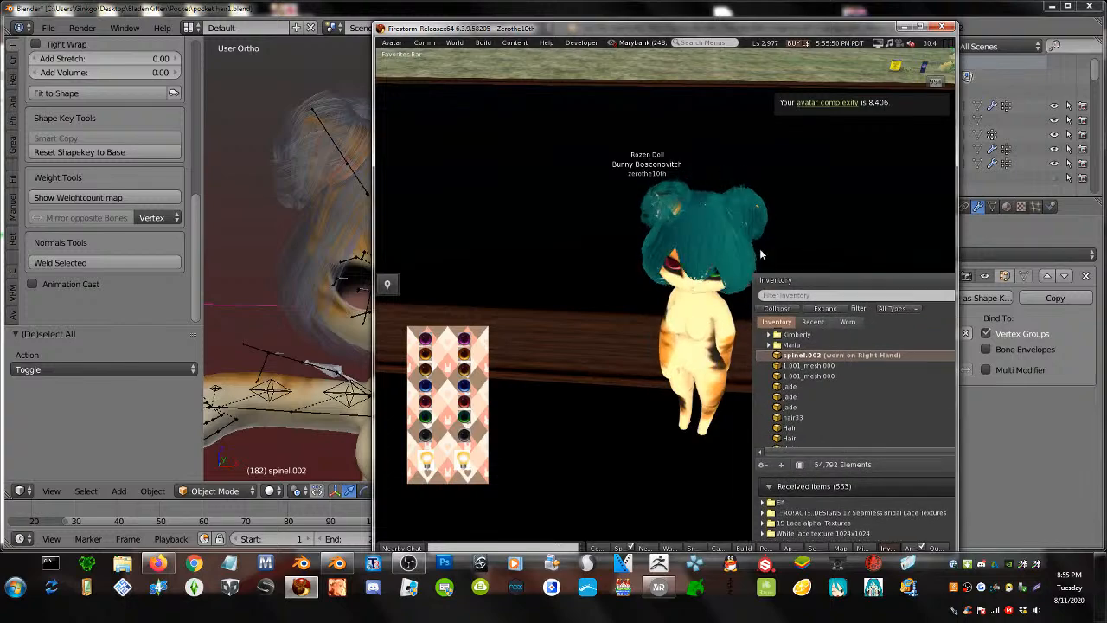
alt+drag(709, 253, 665, 303)
key(Escape)
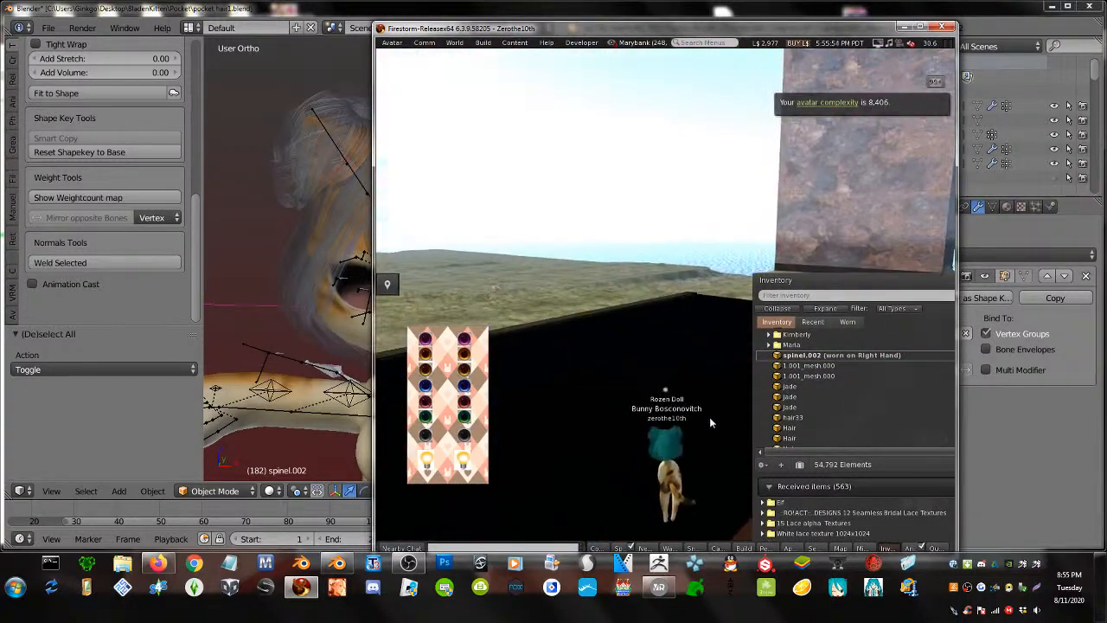
alt+drag(677, 485, 665, 292)
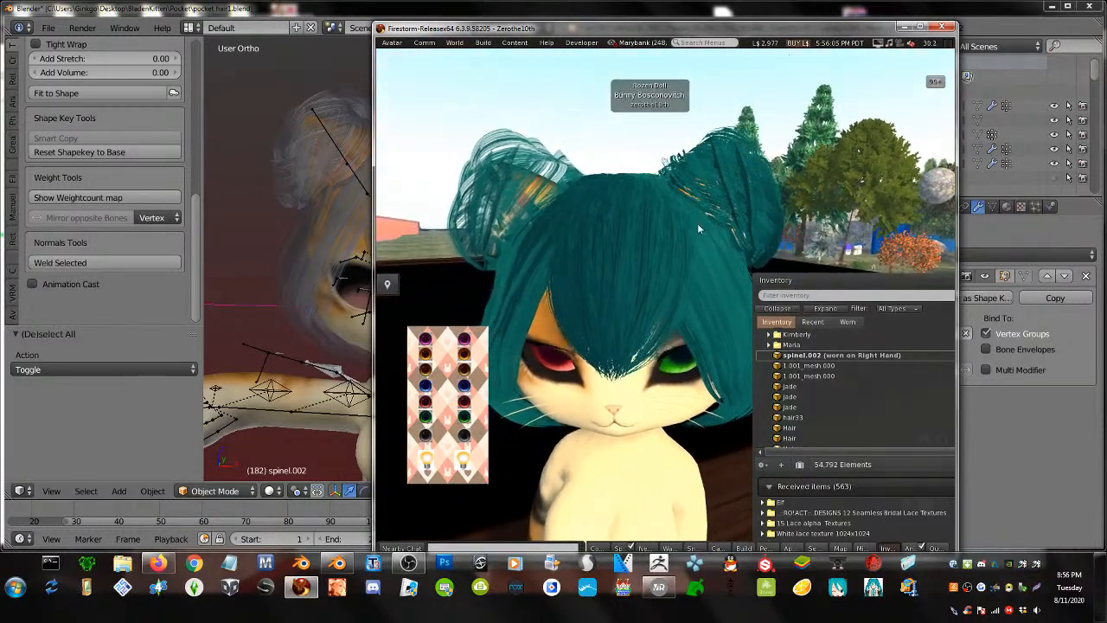
right_click(733, 192)
right_click(664, 292)
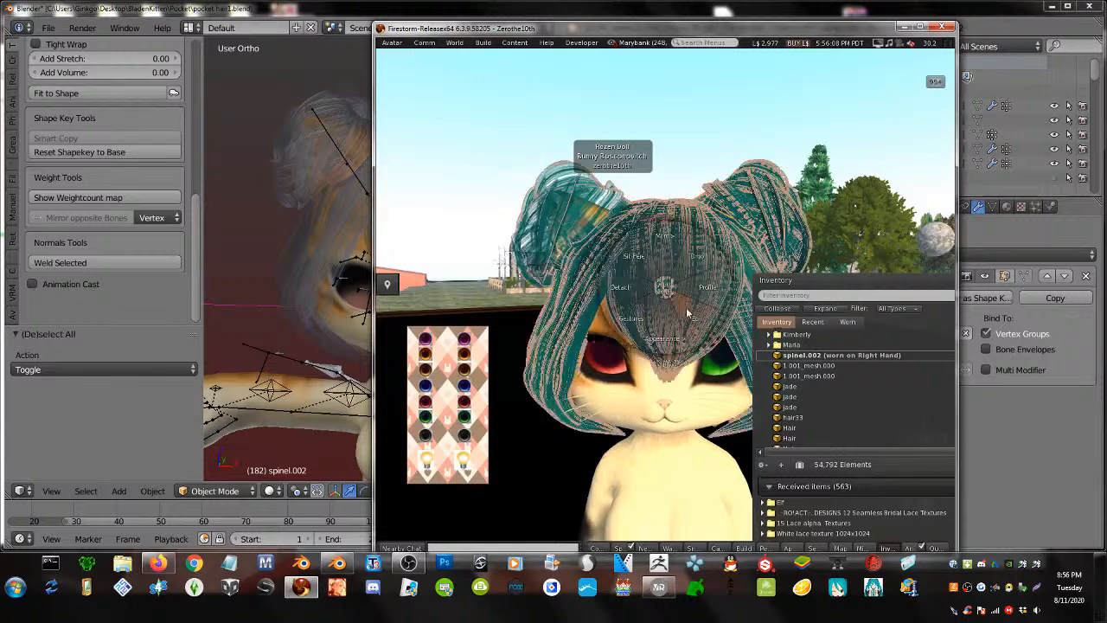
- Set the teal hair face to Alpha masking with a mask cutoff of 120
click(712, 318)
drag(591, 105, 534, 110)
click(405, 132)
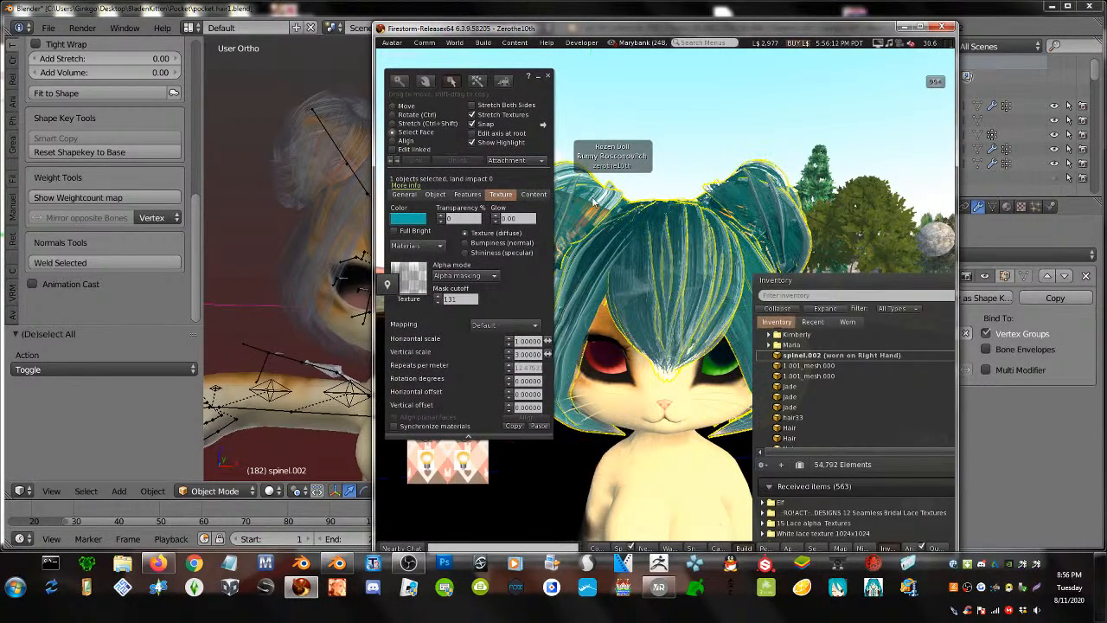
click(595, 201)
click(463, 275)
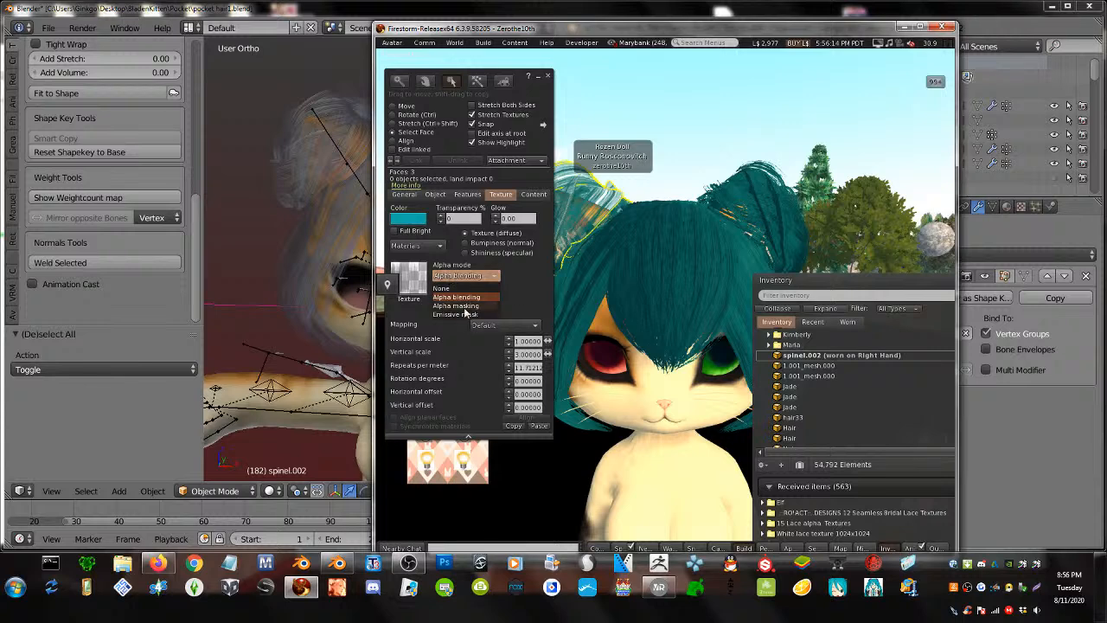
click(458, 305)
click(460, 300)
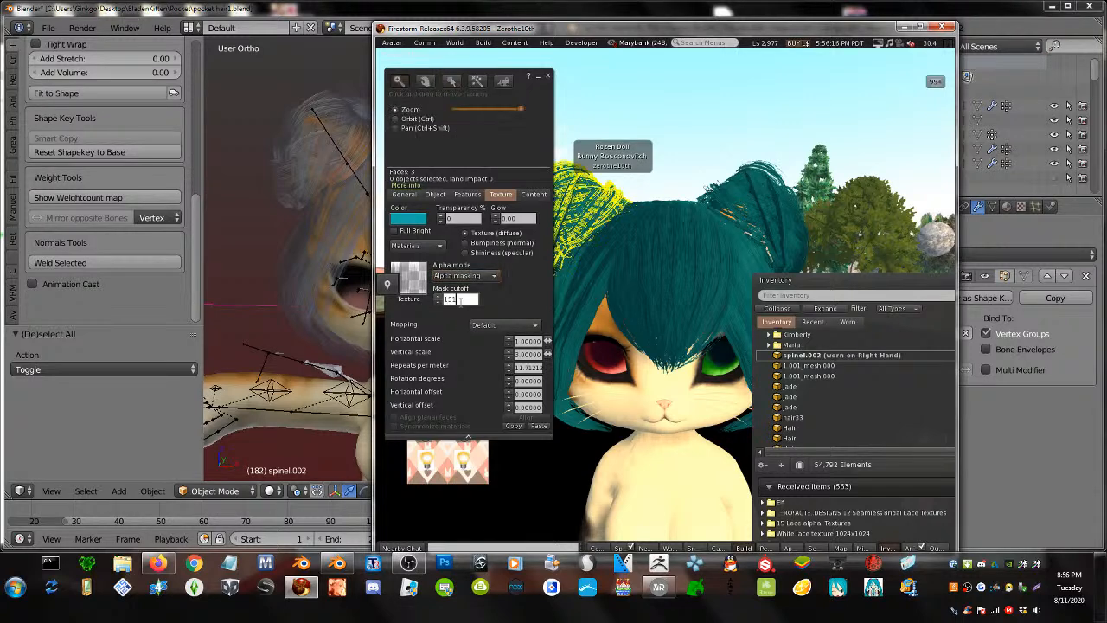
text(181)
key(Return)
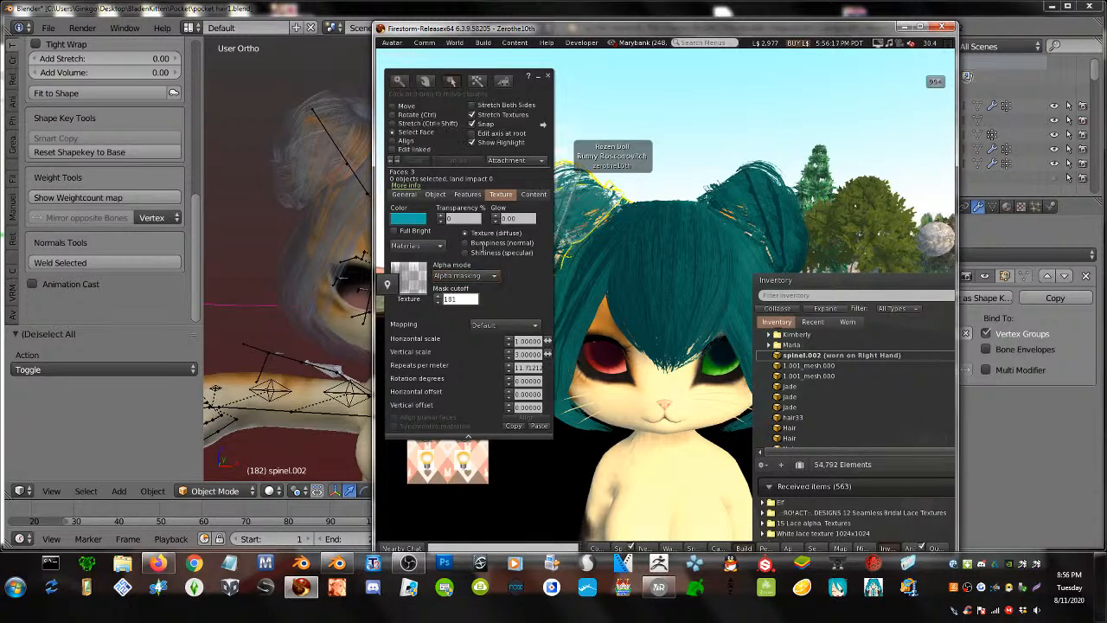
click(466, 299)
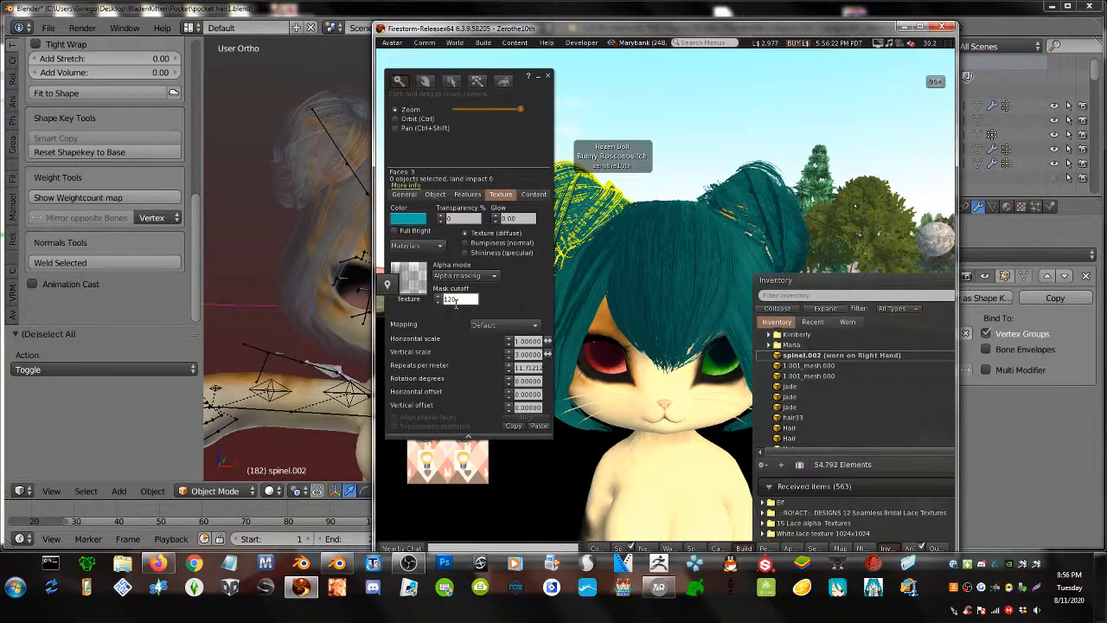
key(Return)
key(Escape)
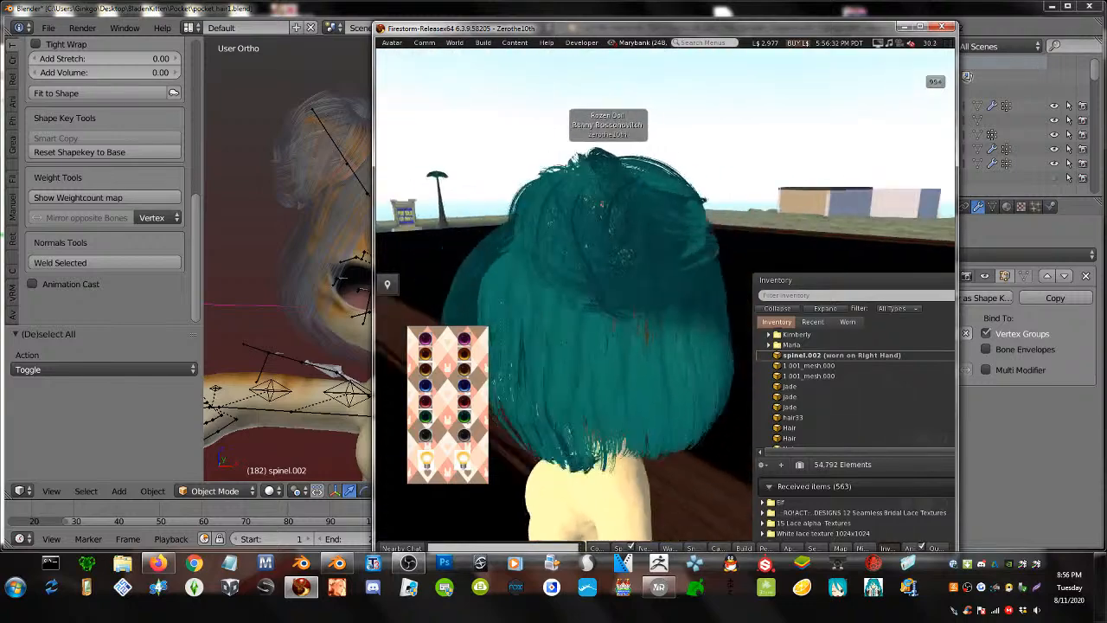
- Close the Build Tools and minimize Firestorm to return to Blender
alt+drag(554, 302, 642, 322)
key(ctrl+3)
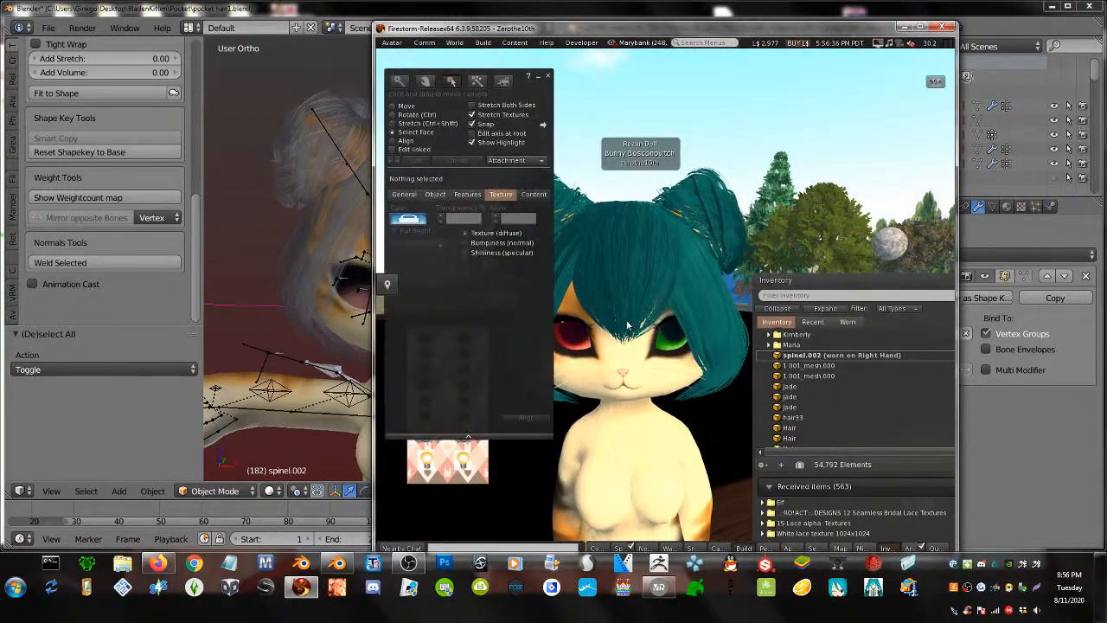
click(537, 76)
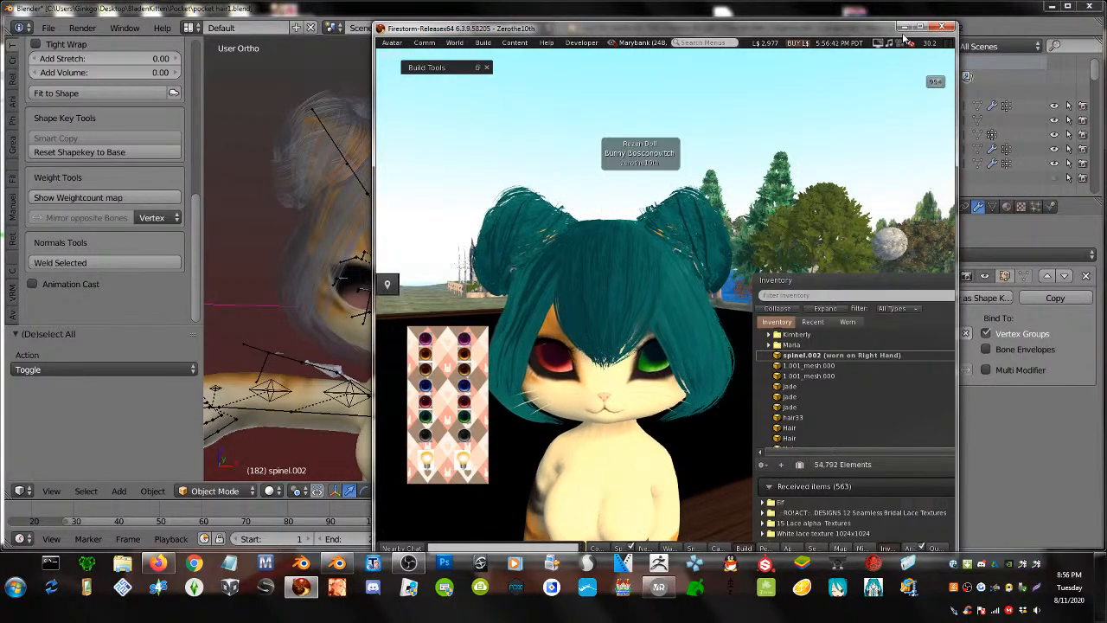
click(904, 27)
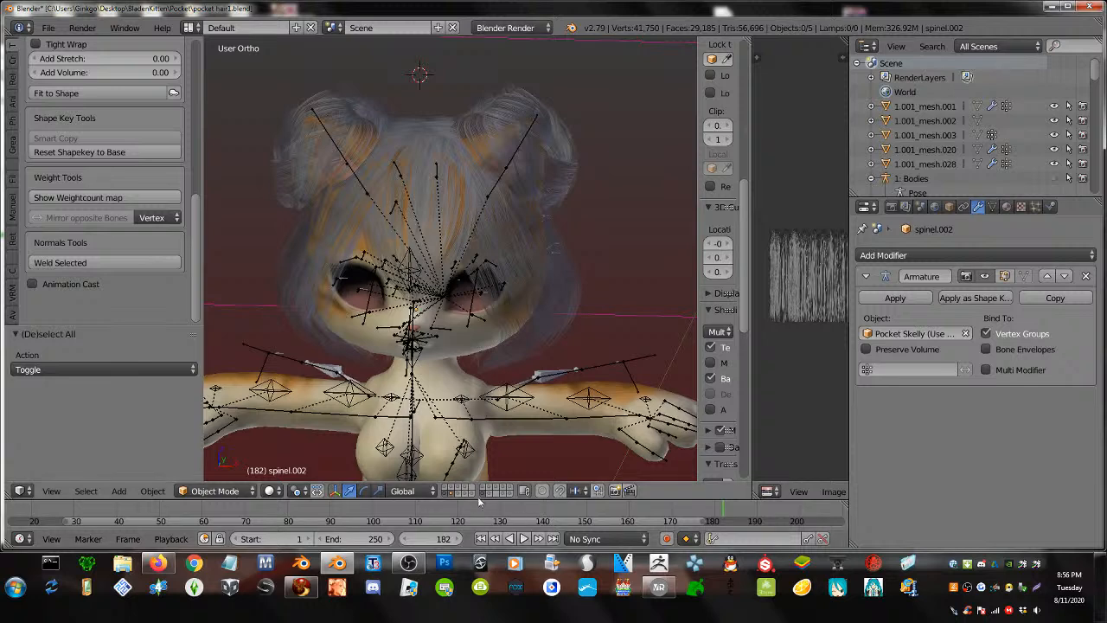
- Turn off the avatar layer and import banba.obj from Documents\Hair Materials as Wavefront OBJ
click(496, 493)
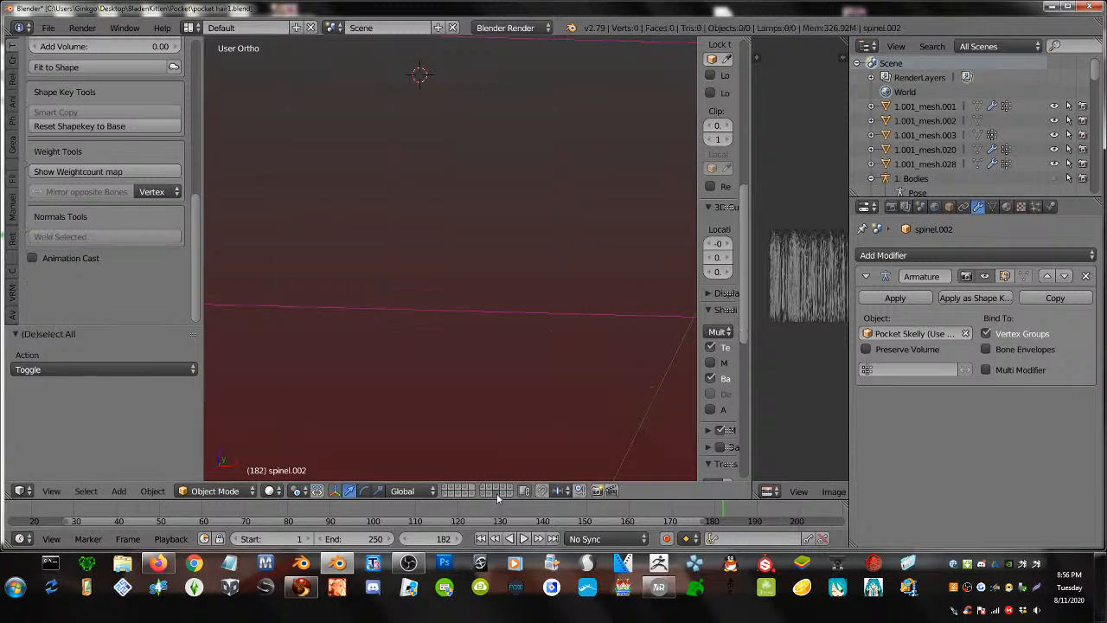
click(48, 27)
mouse_move(69, 315)
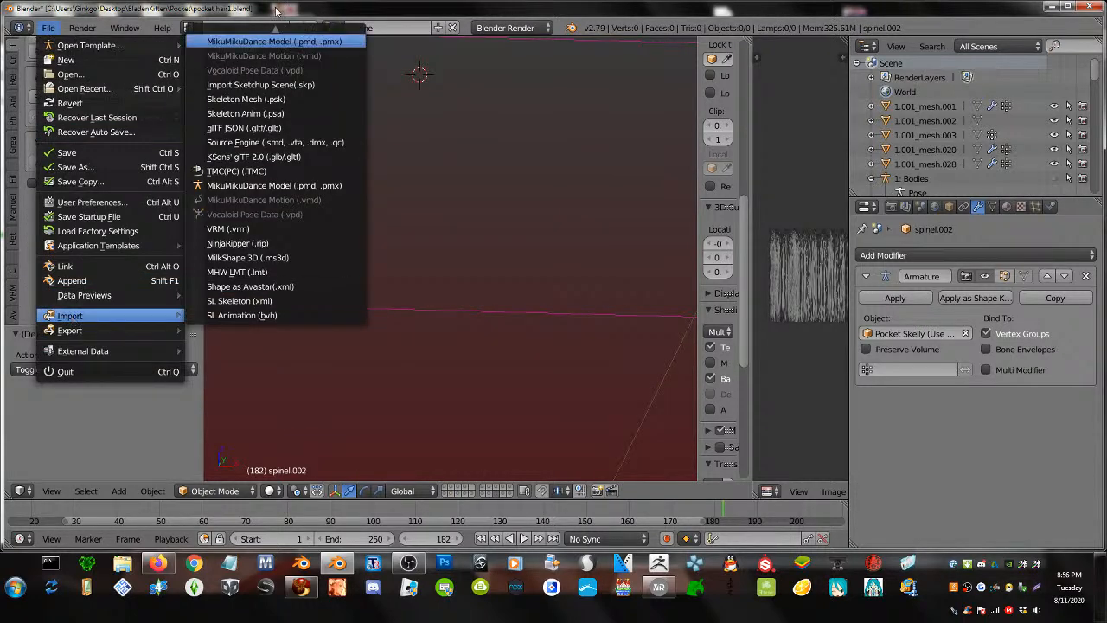
scroll(287, 38, up, 6)
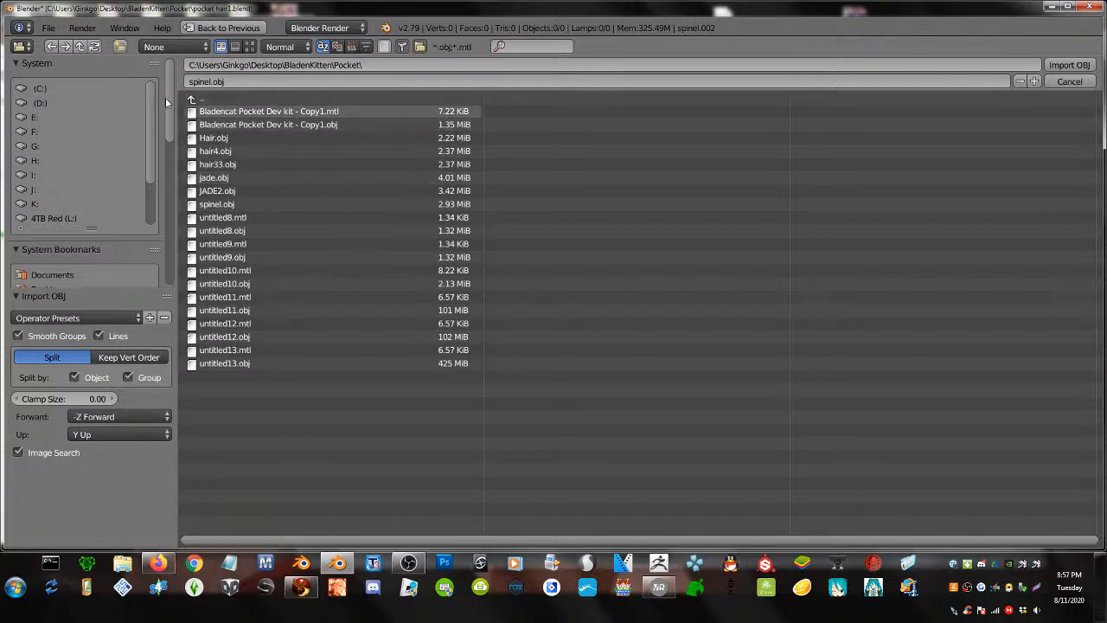
drag(166, 99, 191, 150)
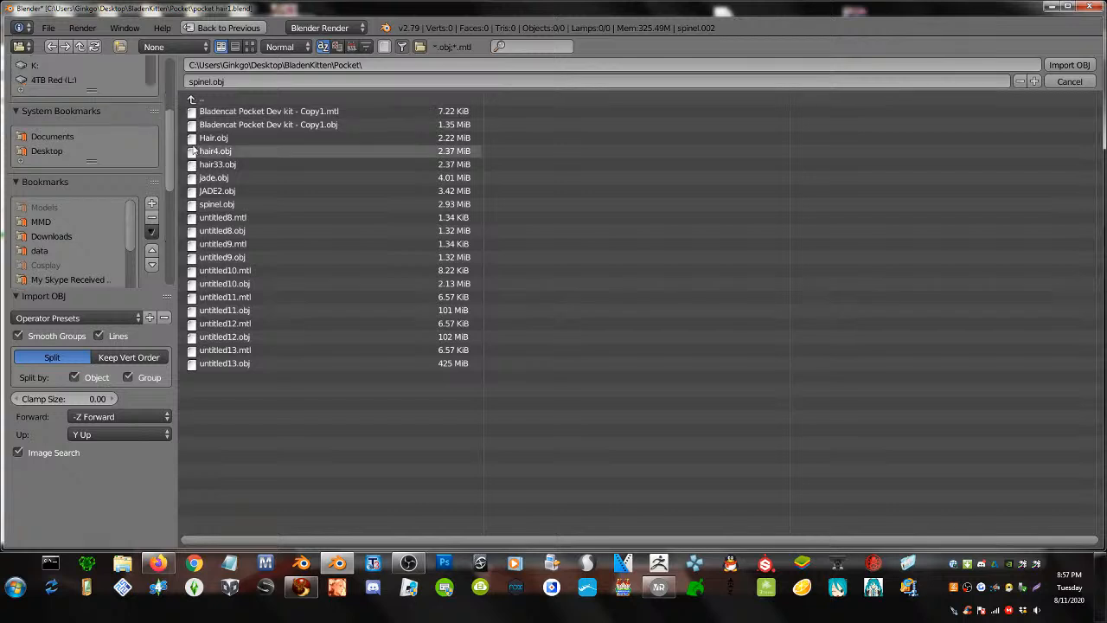
click(54, 151)
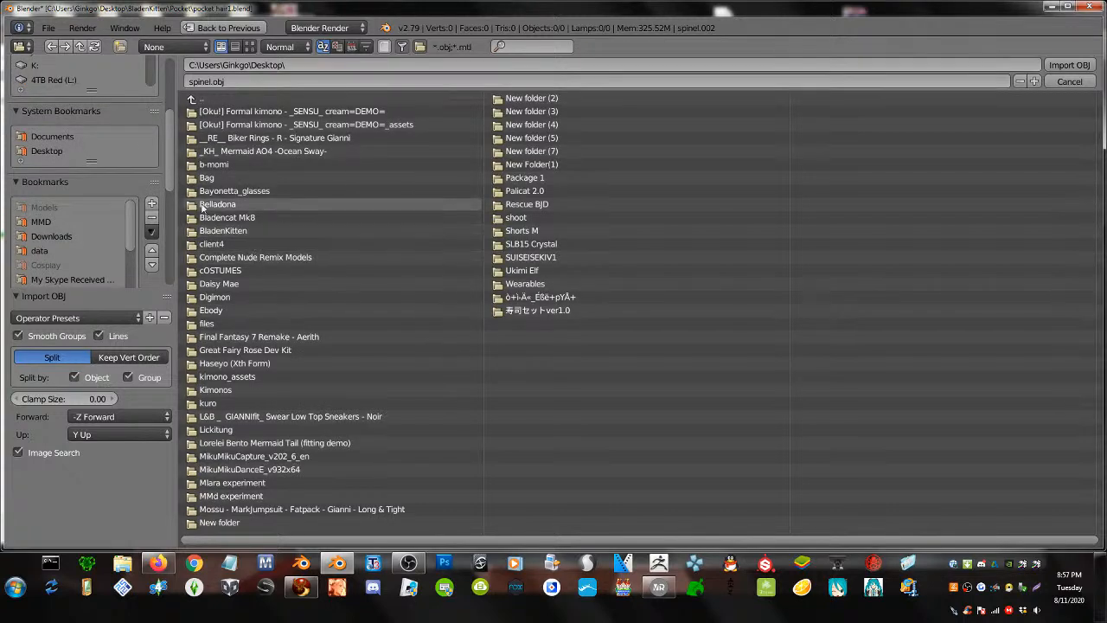
click(74, 136)
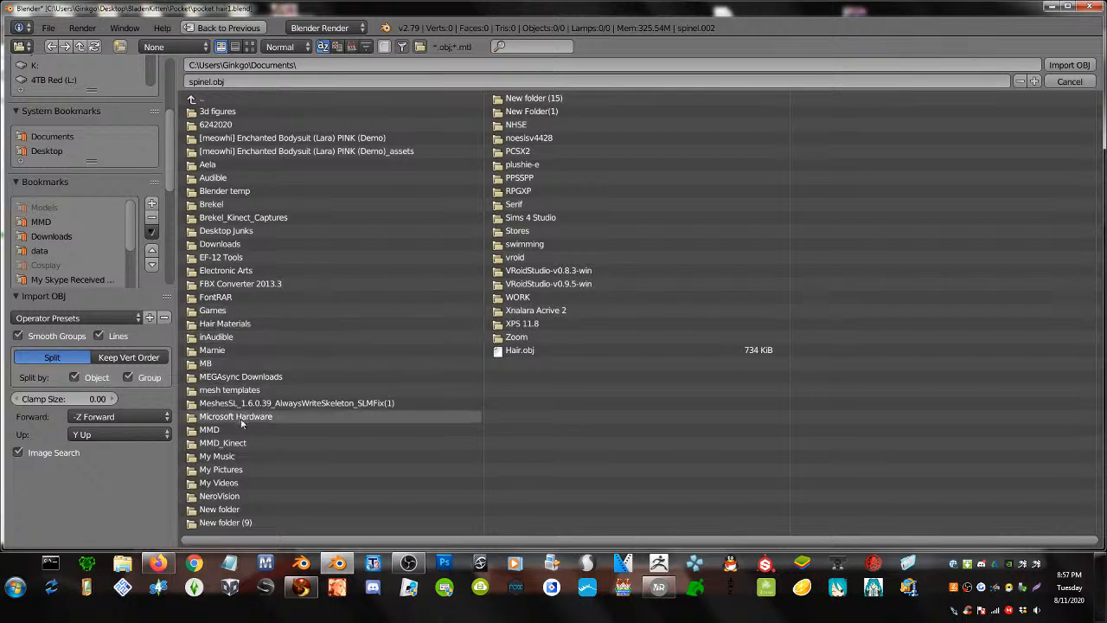
click(248, 325)
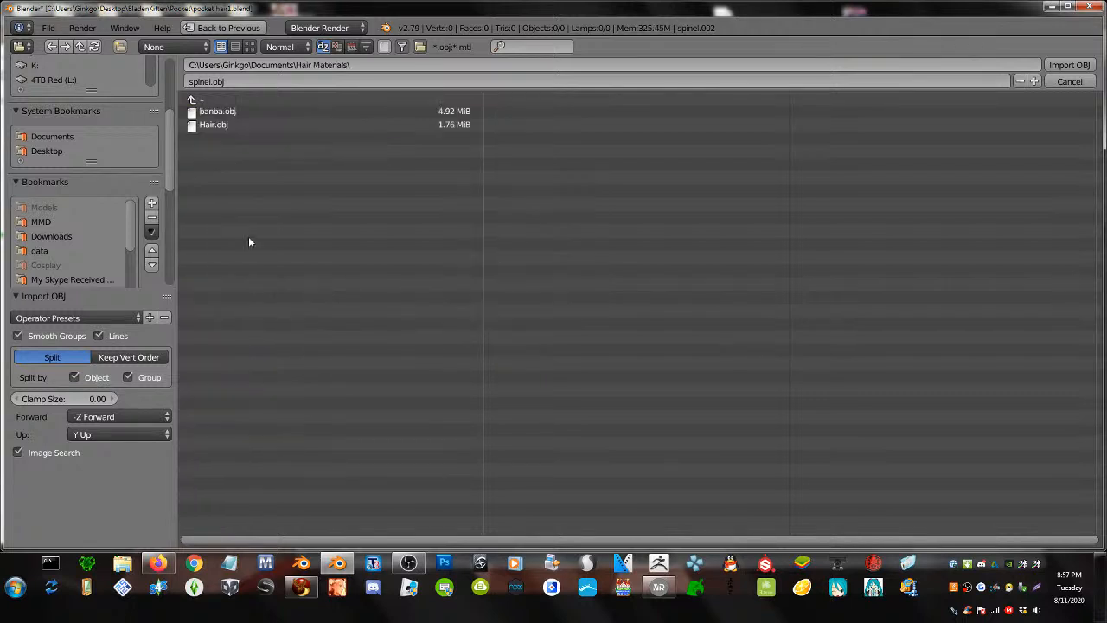
click(245, 113)
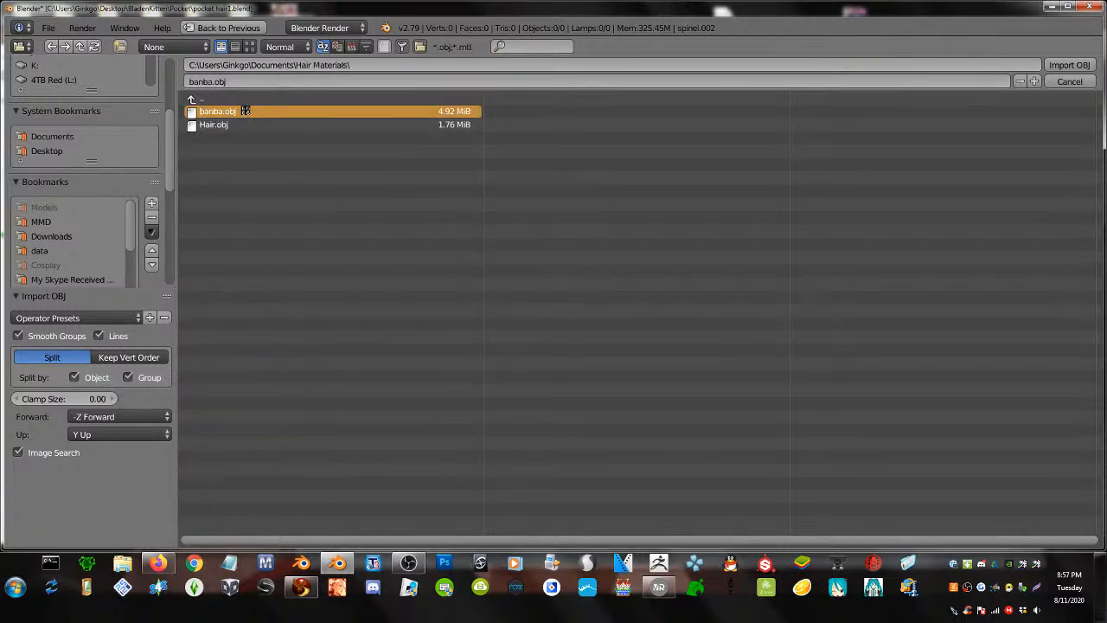
key(Escape)
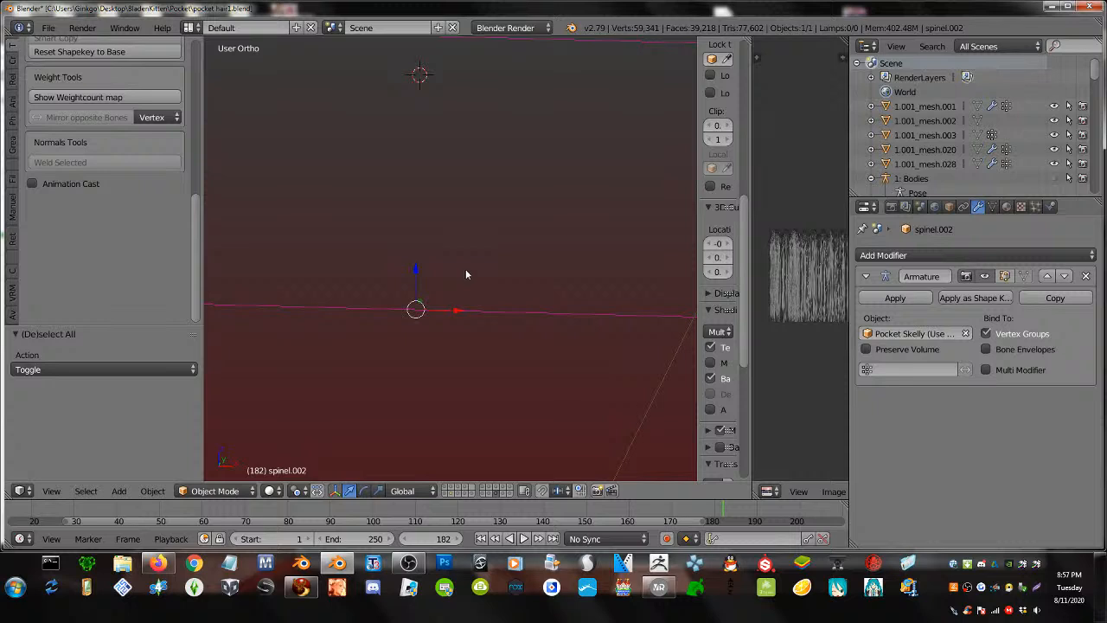
- Set the banba hair's origin to its geometry and select the hair
scroll(465, 270, down, 11)
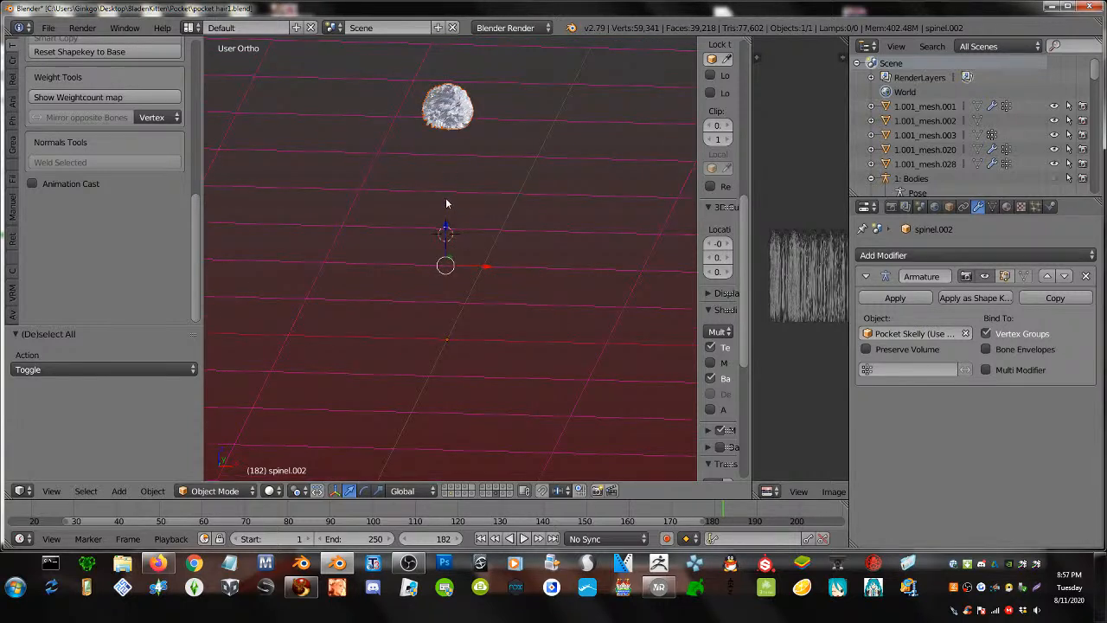
key(shift+ctrl+alt+c)
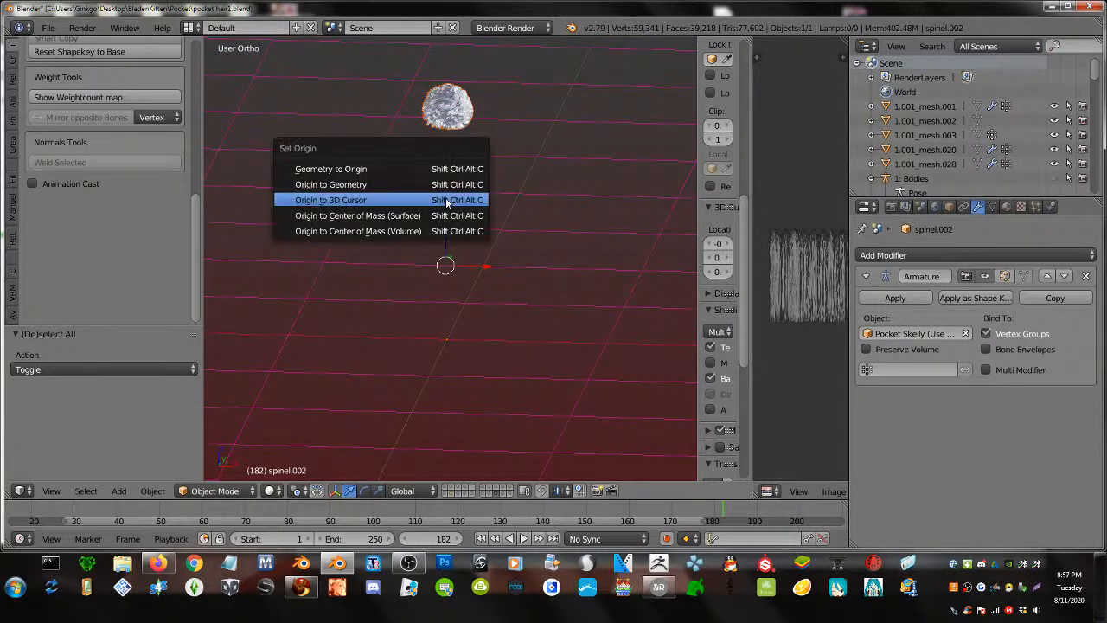
click(363, 185)
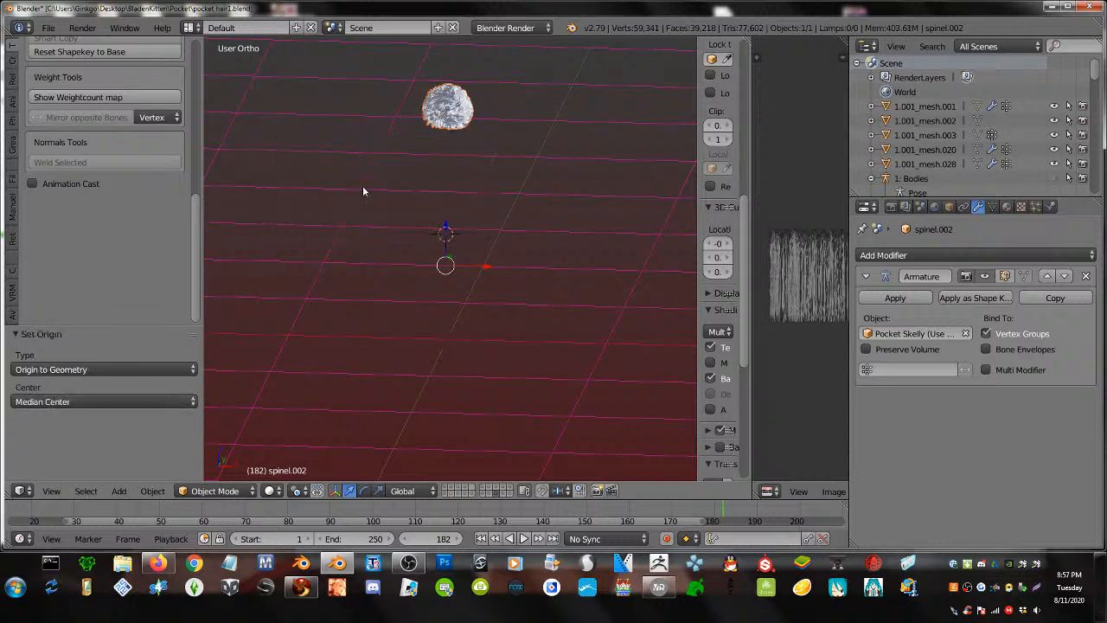
right_click(448, 108)
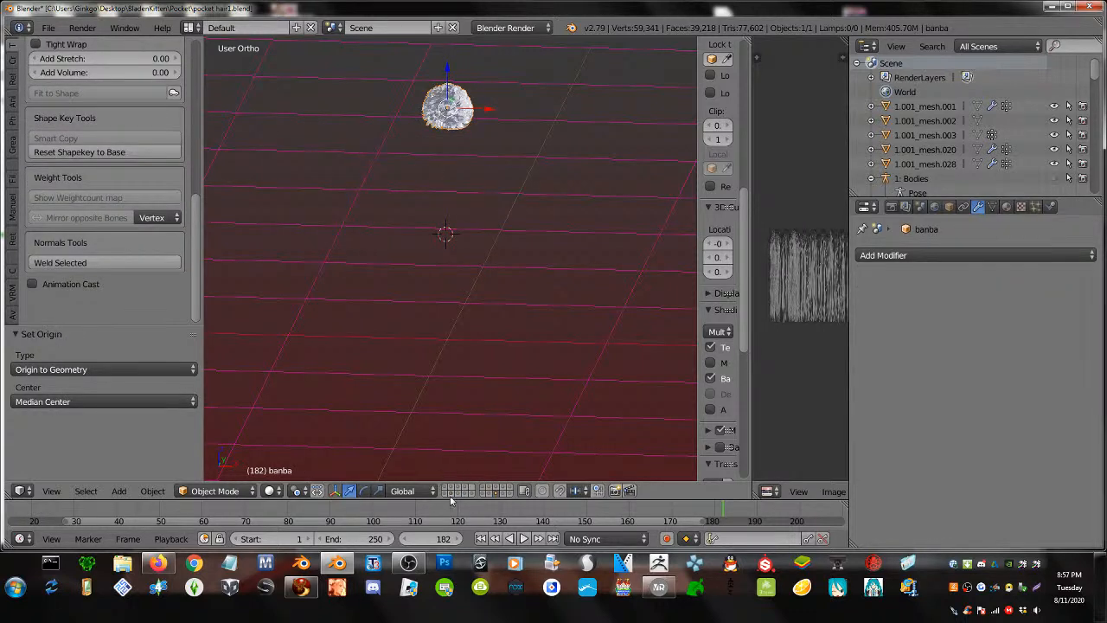
- Toggle through the scene layers to check what each one holds
shift+click(452, 494)
shift+click(464, 490)
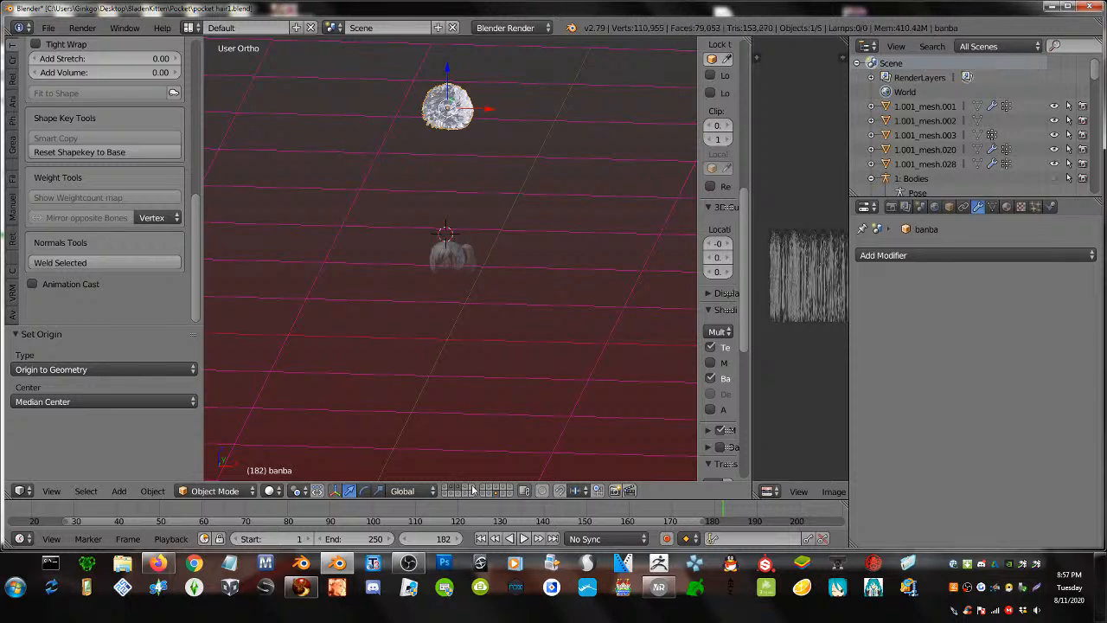
shift+click(459, 490)
shift+click(462, 495)
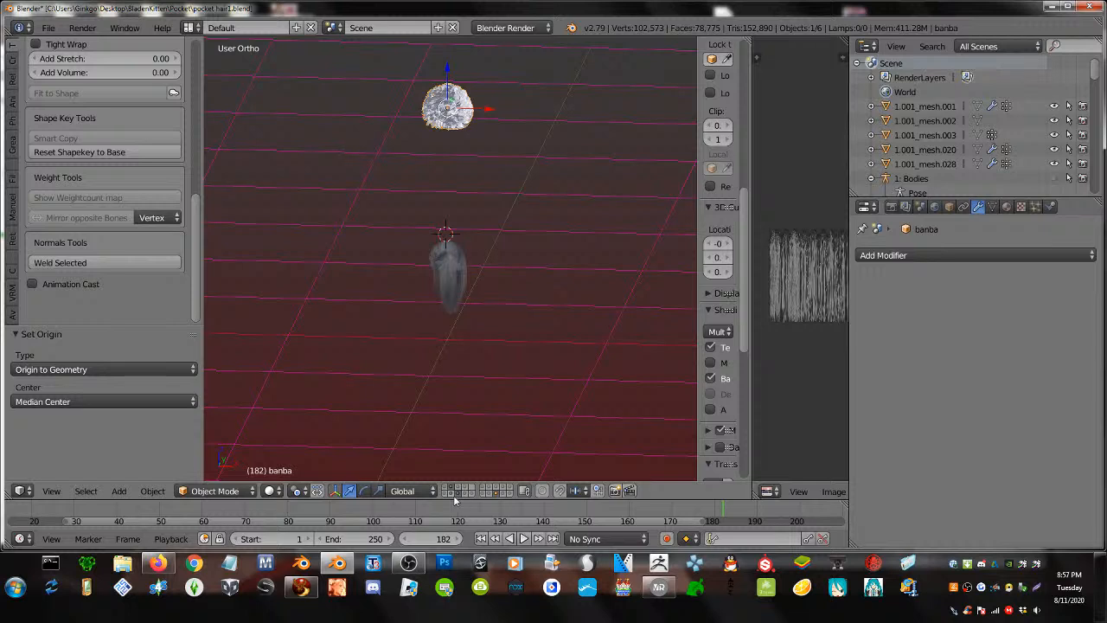
shift+click(453, 493)
shift+click(451, 491)
shift+click(455, 492)
shift+click(452, 494)
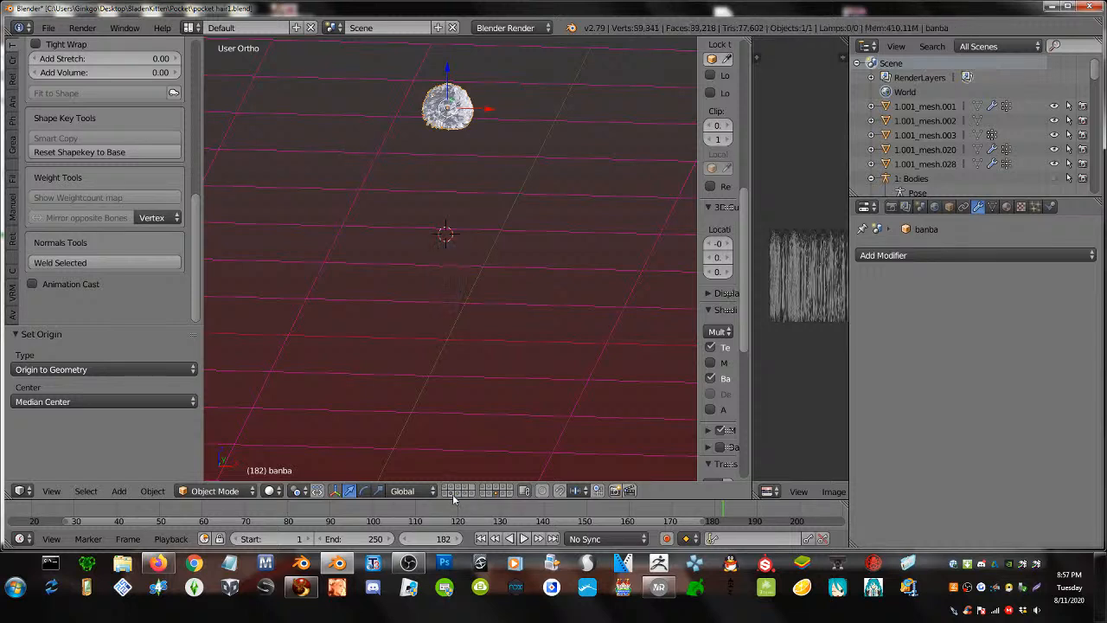
- Hide the extra hair layer and show the cat body's layer, facing the cat straight on
shift+click(455, 487)
shift+click(454, 488)
shift+click(465, 491)
shift+click(466, 492)
shift+click(471, 496)
shift+click(471, 494)
shift+click(484, 494)
scroll(508, 250, up, 4)
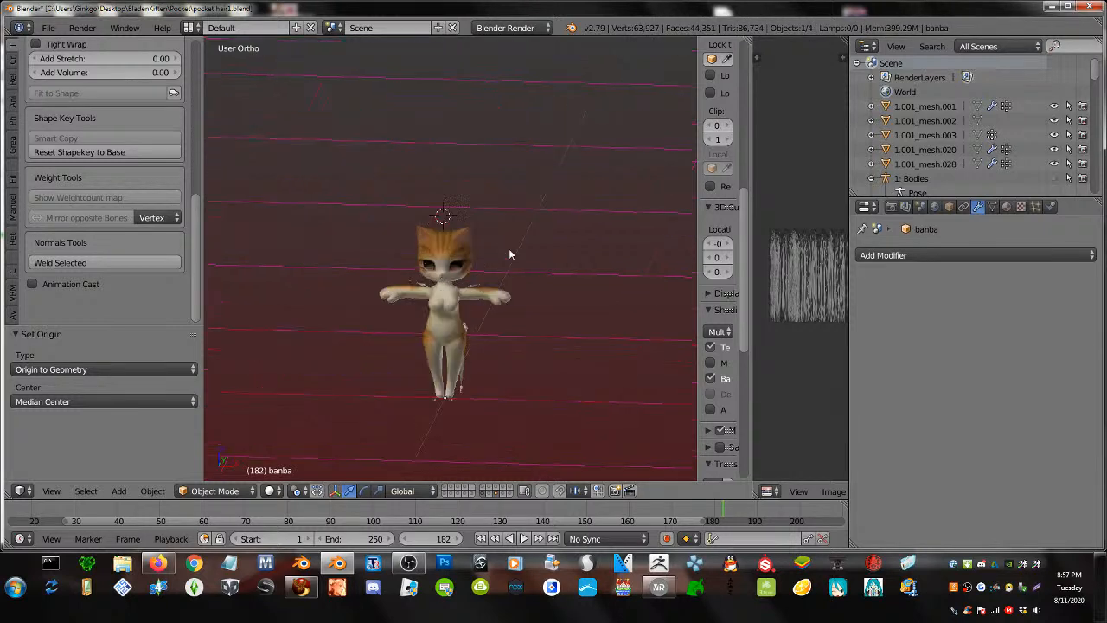
middle_drag(488, 250, 502, 249)
scroll(497, 250, down, 2)
- Lower the hair onto the cat's head and view it from three-quarters
scroll(446, 104, down, 1)
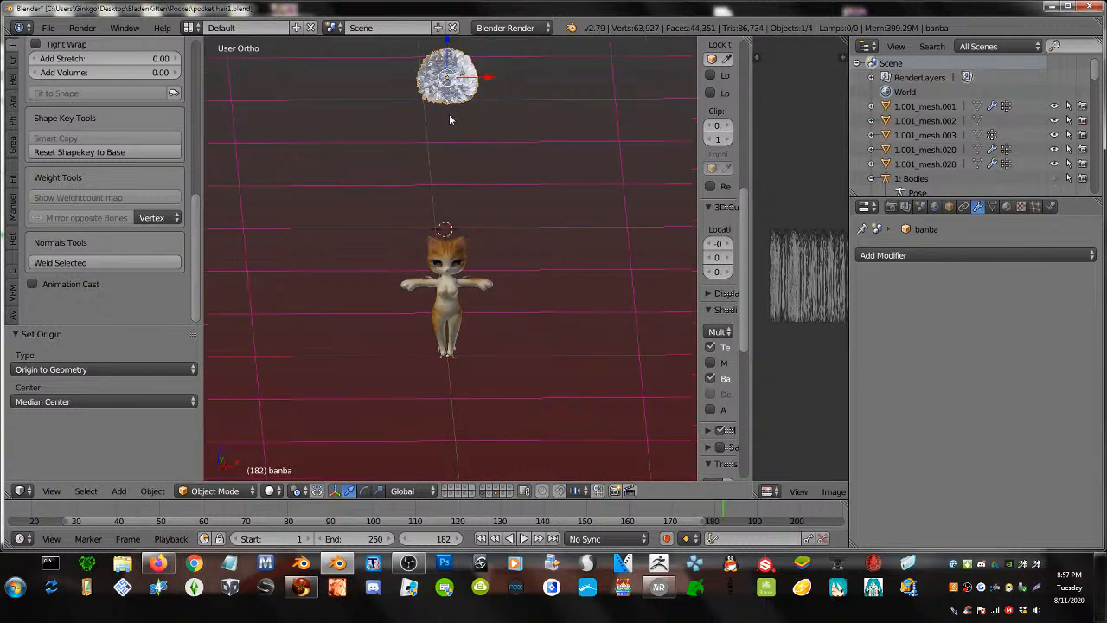
drag(450, 54, 458, 214)
scroll(432, 258, up, 6)
middle_drag(432, 258, 409, 147)
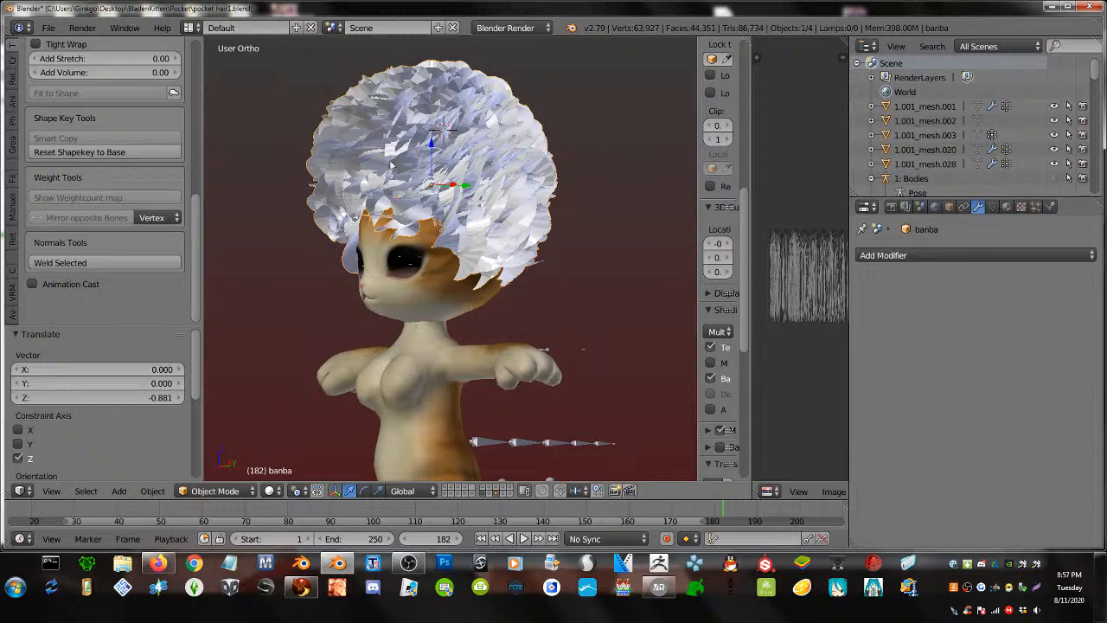
- Set Avastar's interface level to Experimental and make the hair smooth-shaded
click(15, 314)
click(92, 127)
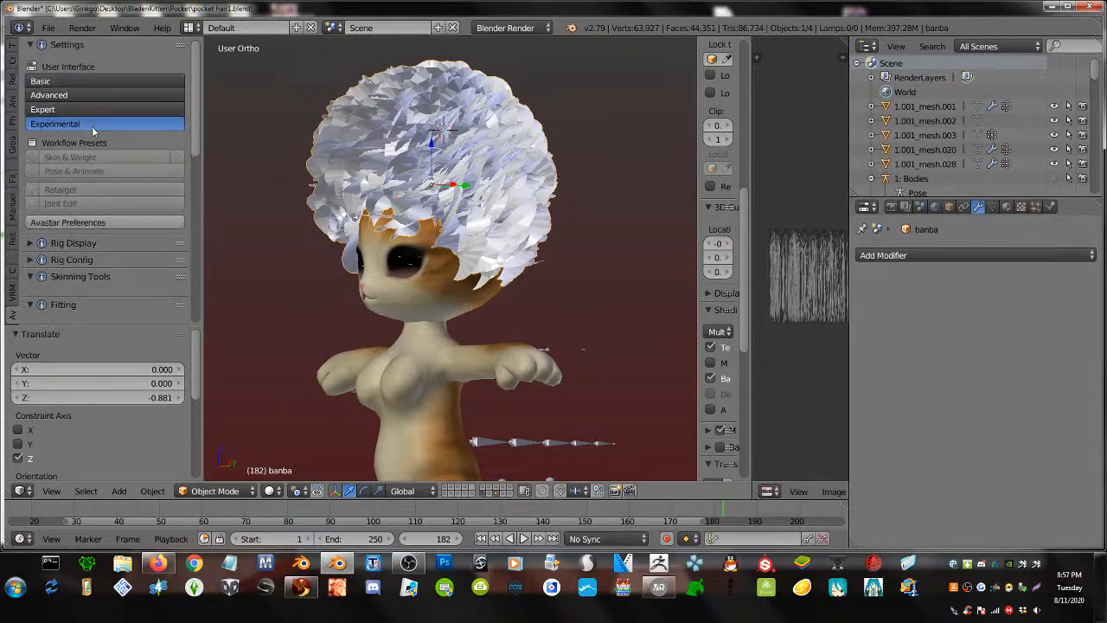
scroll(100, 233, down, 5)
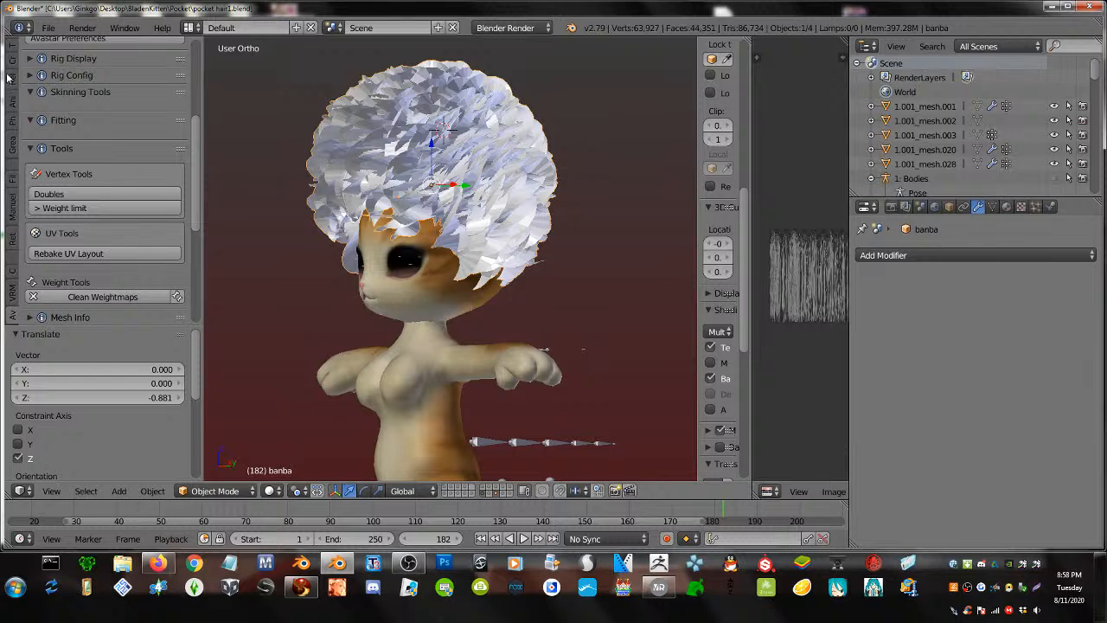
click(12, 45)
click(52, 254)
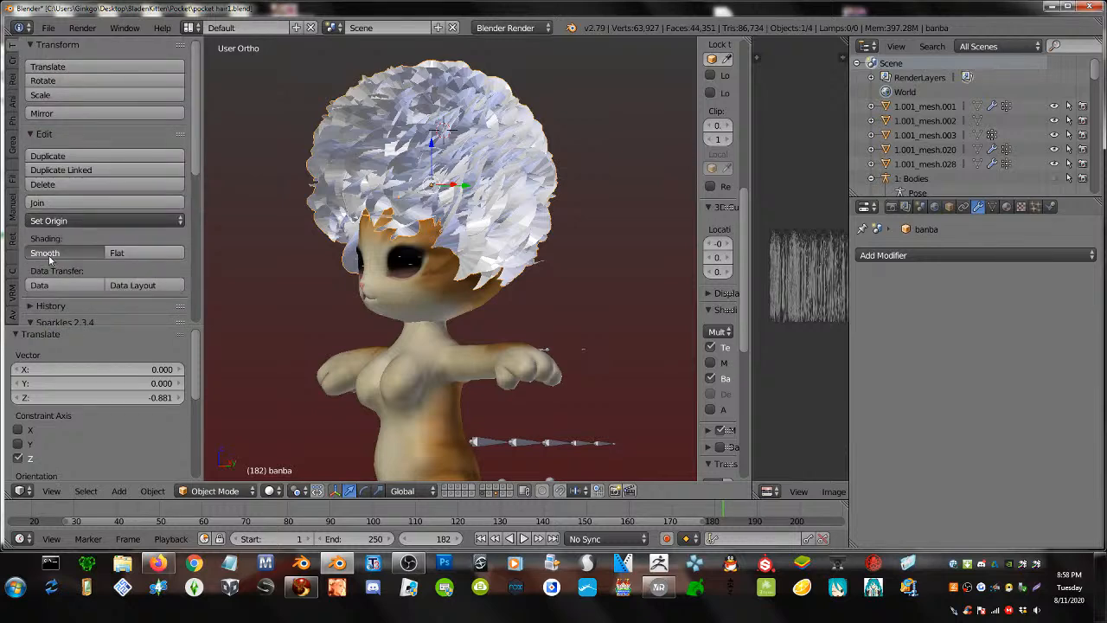
- Lower the hair slightly over the kitten's eyes
middle_drag(239, 255, 413, 258)
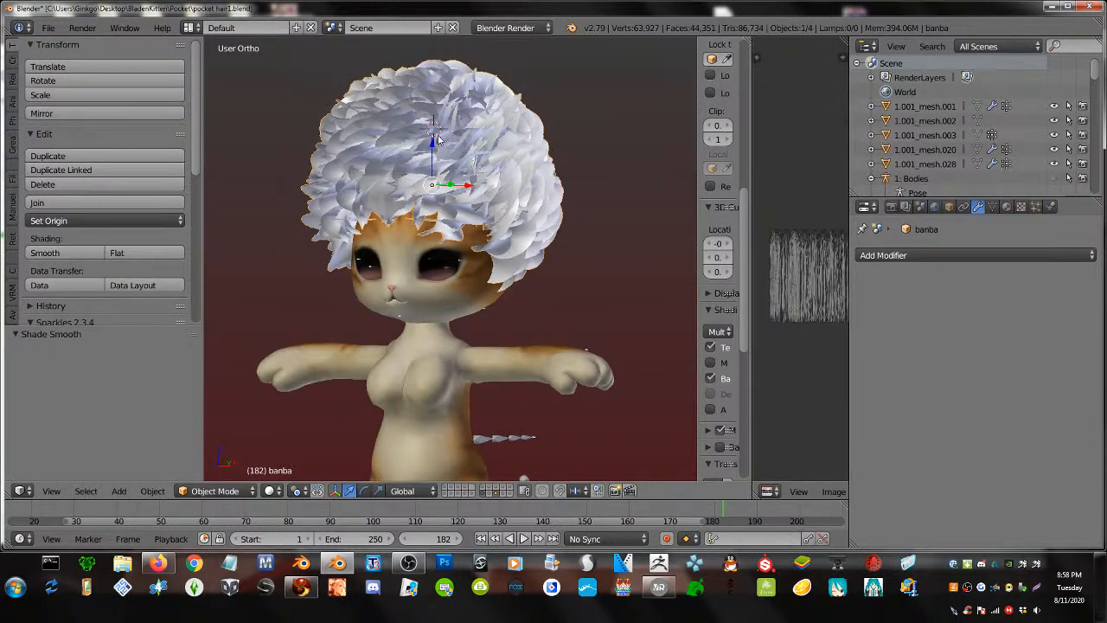
drag(437, 140, 438, 173)
middle_drag(438, 173, 420, 234)
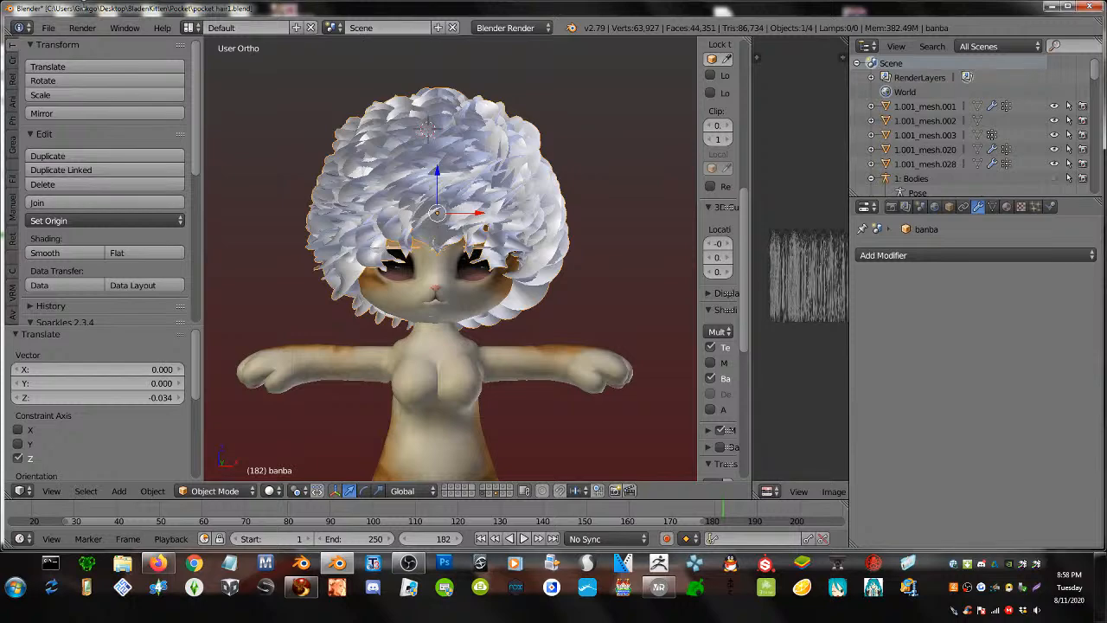
- Move the Blender window aside to reveal the live chat, then briefly edit the hair mesh
mouse_move(359, 9)
mouse_down()
mouse_move(443, 35)
mouse_move(369, 10)
mouse_up()
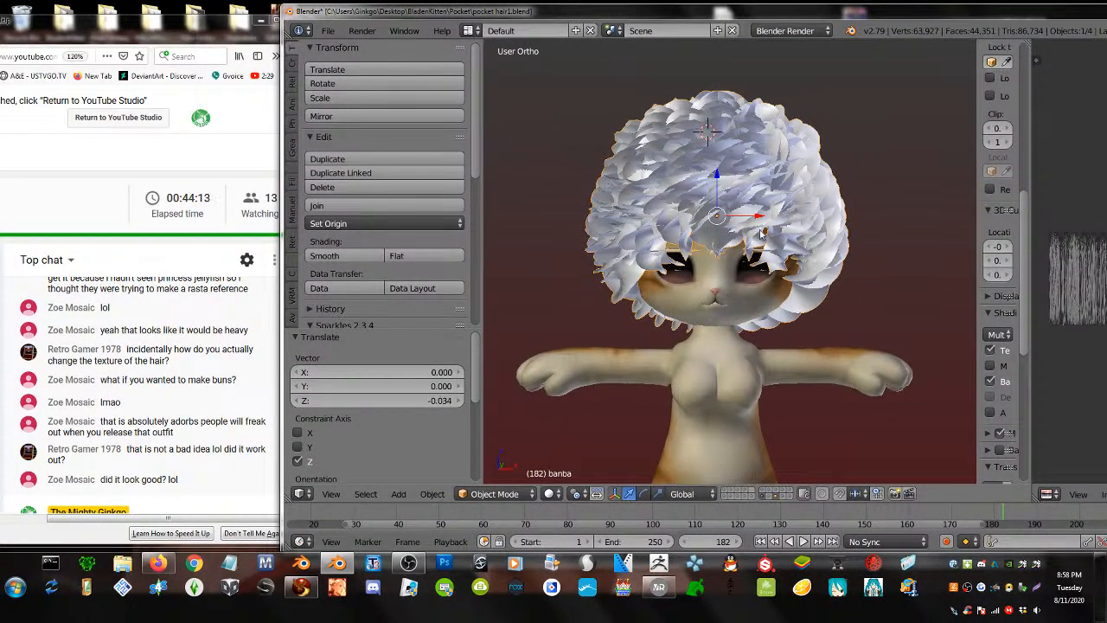
shift+middle_drag(761, 233, 731, 232)
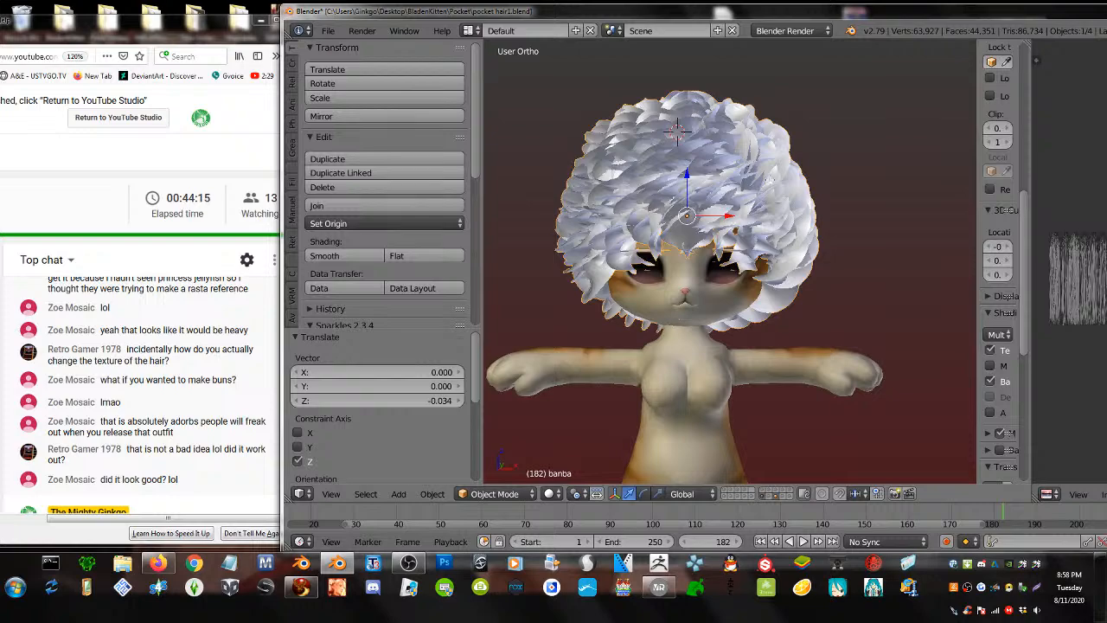
right_click(768, 179)
key(Tab)
drag(737, 19, 646, 23)
key(Tab)
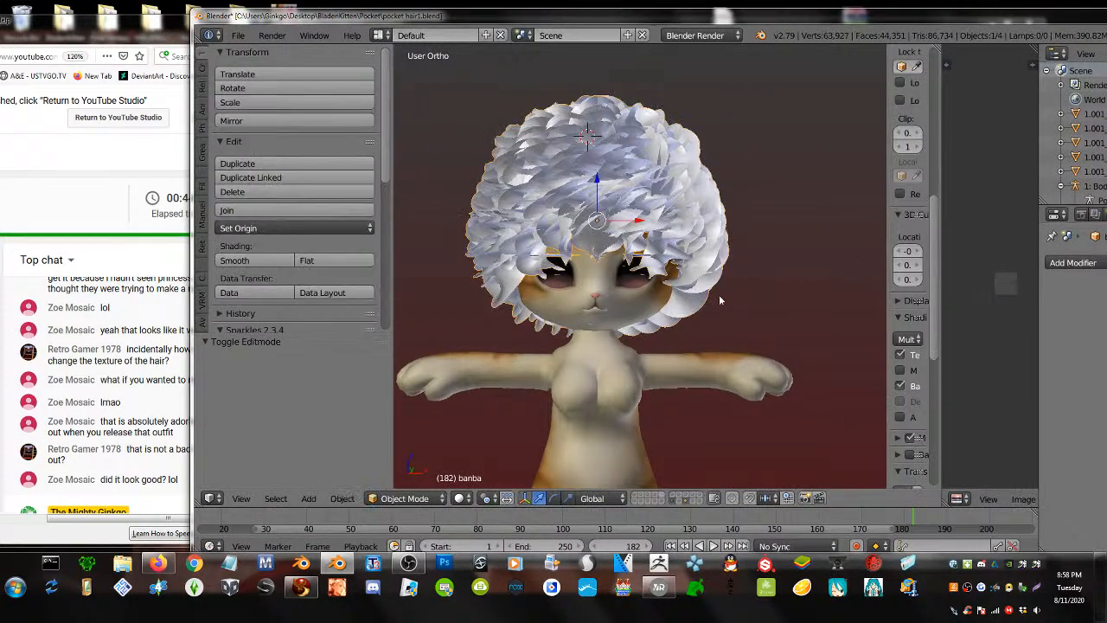
- Select the whole hair mesh and assign the test.png image to it in the UV editor
key(Tab)
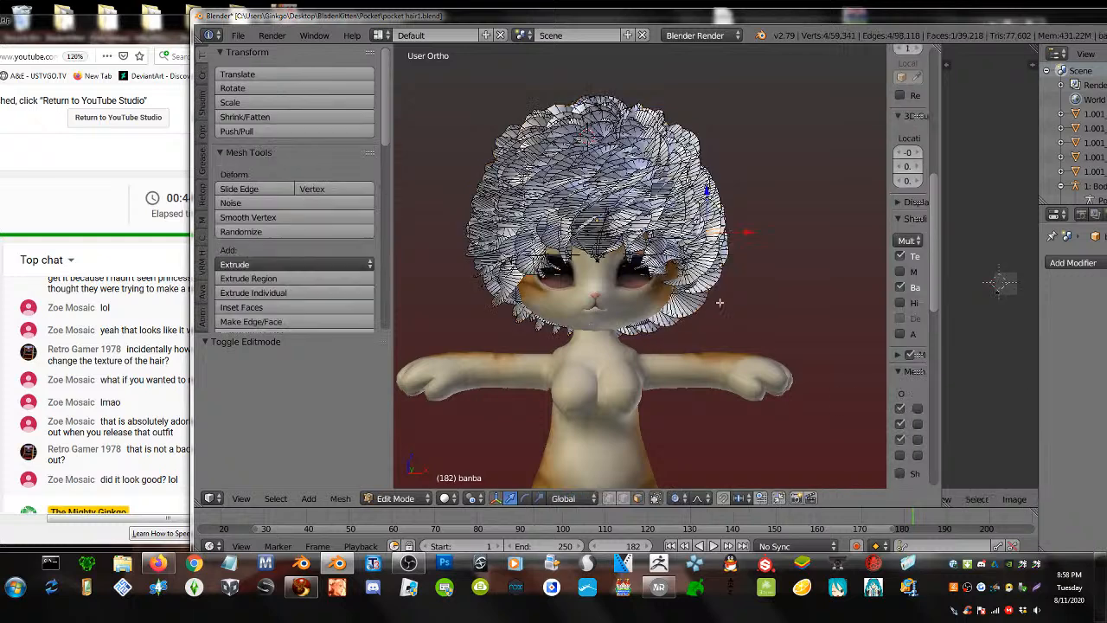
key(a)
key(a)
scroll(1003, 499, down, 5)
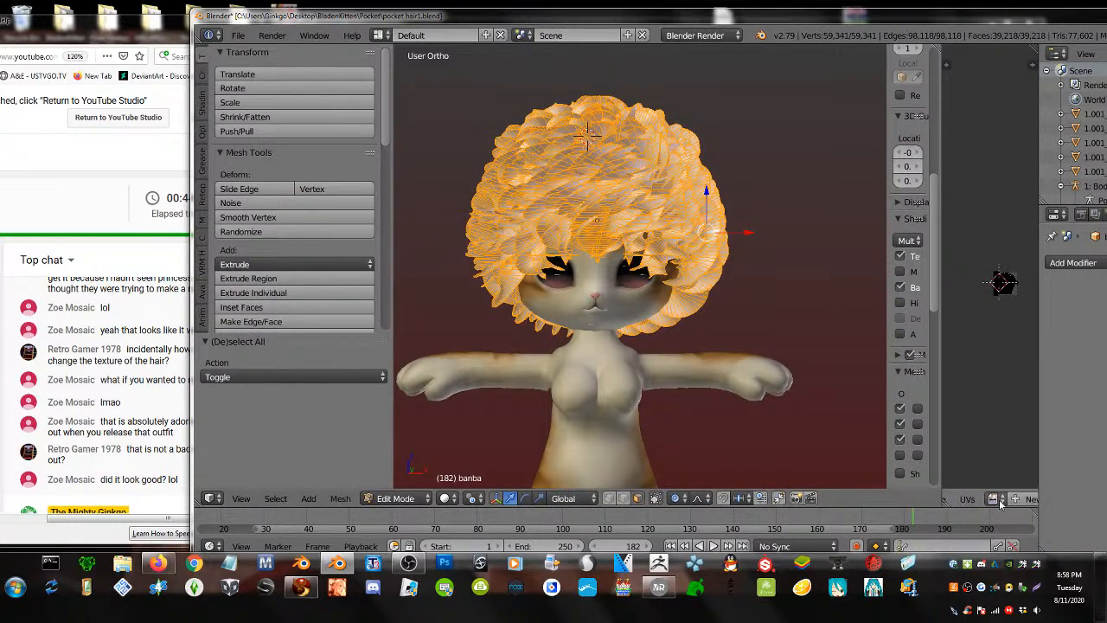
click(996, 498)
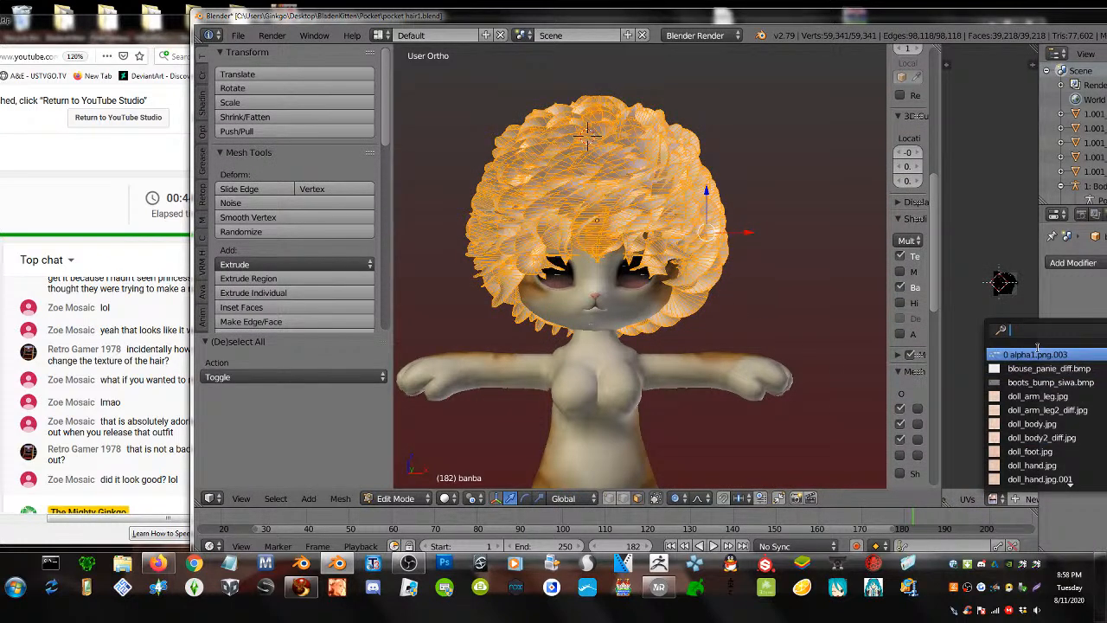
text(test)
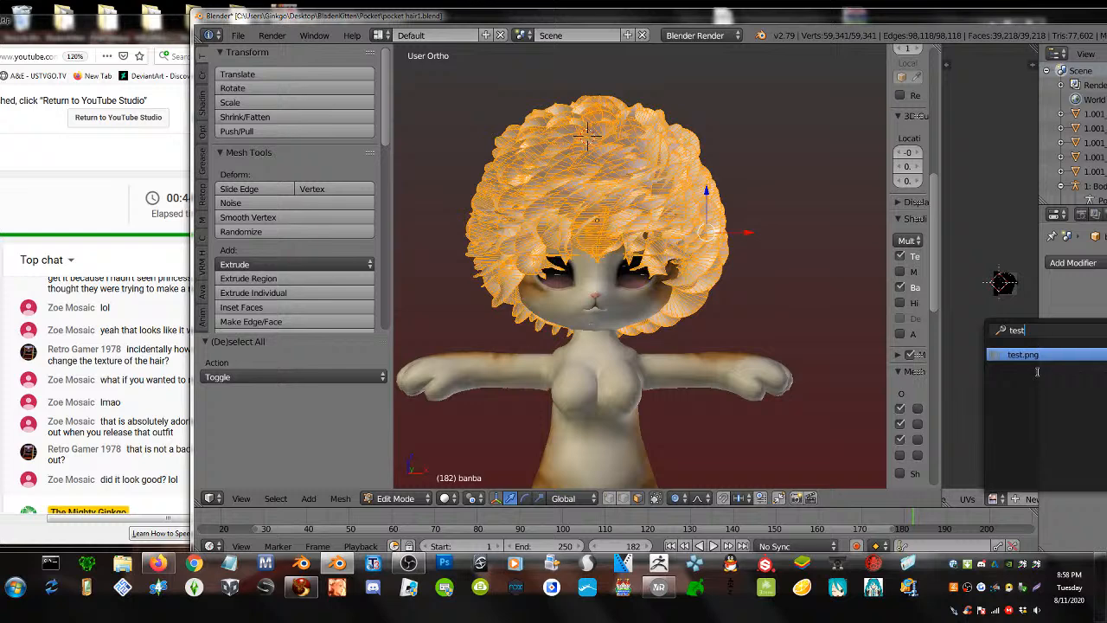
click(1043, 360)
key(Tab)
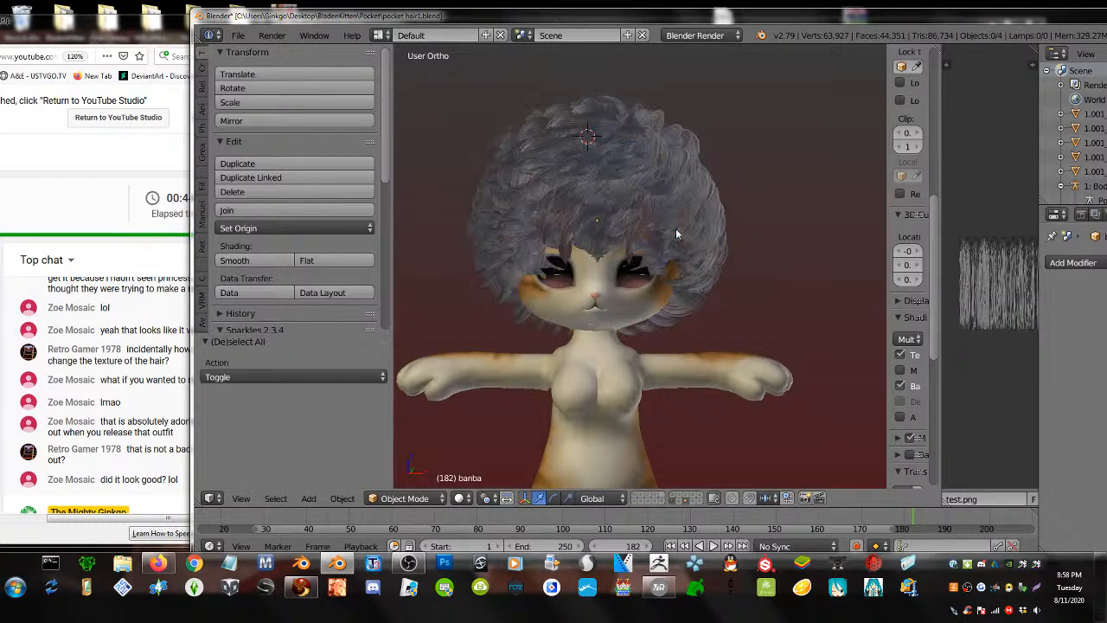
middle_drag(674, 232, 536, 246)
- Nudge the hair slightly along Y and up along Z
right_click(665, 231)
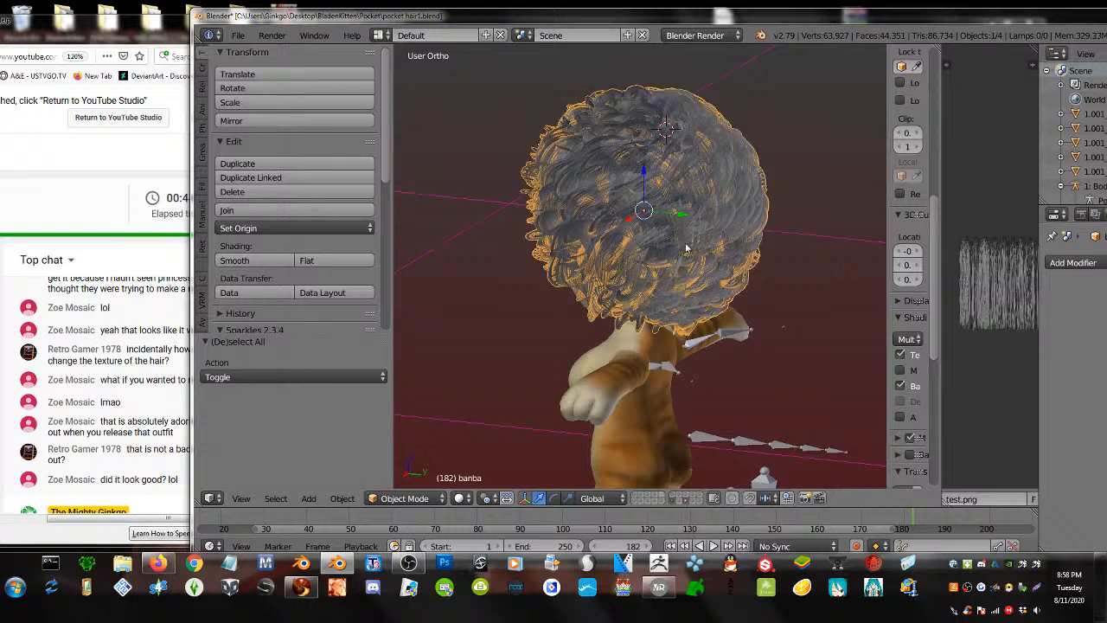
drag(664, 213, 668, 218)
middle_drag(668, 217, 805, 205)
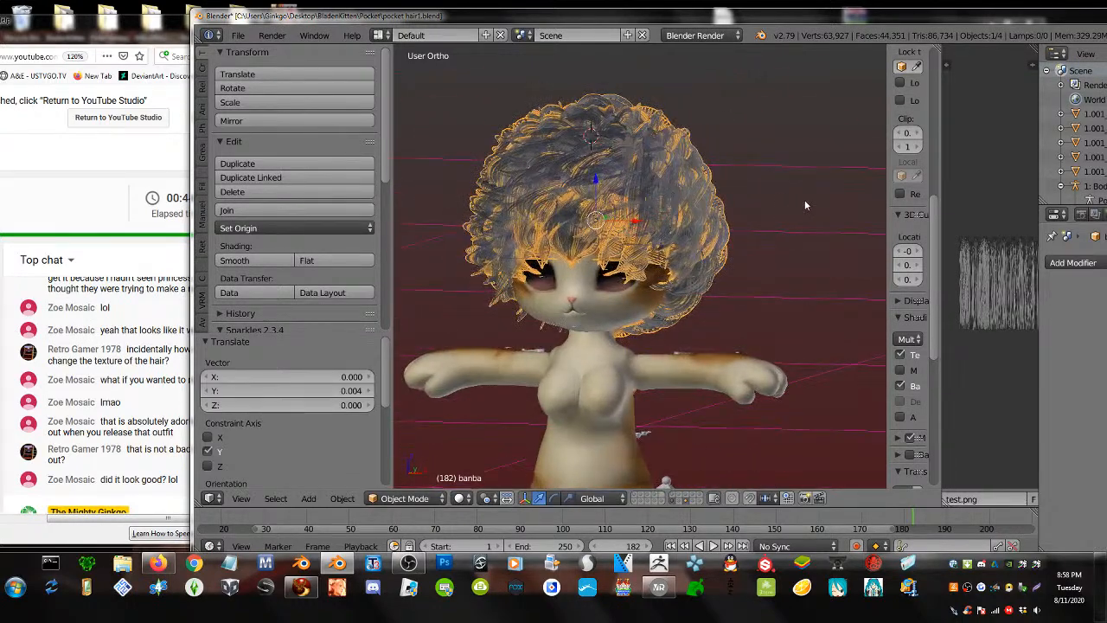
drag(598, 192, 603, 186)
key(a)
middle_drag(624, 226, 650, 239)
- Duplicate the hair as banba.001 and move the copy to a separate layer
right_click(617, 172)
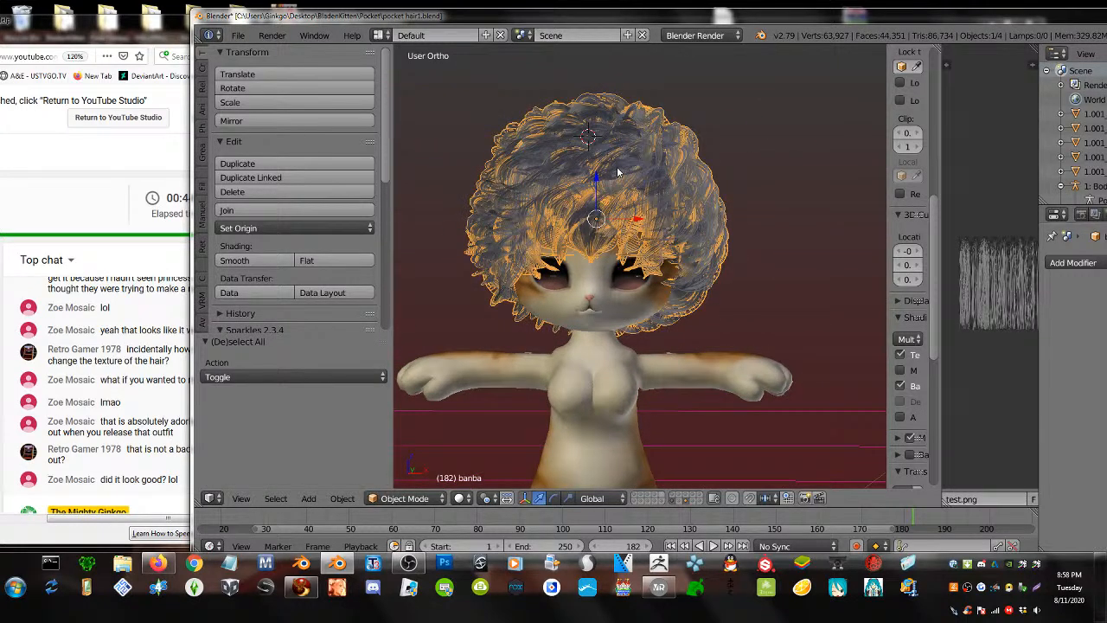
key(shift+d)
right_click(655, 217)
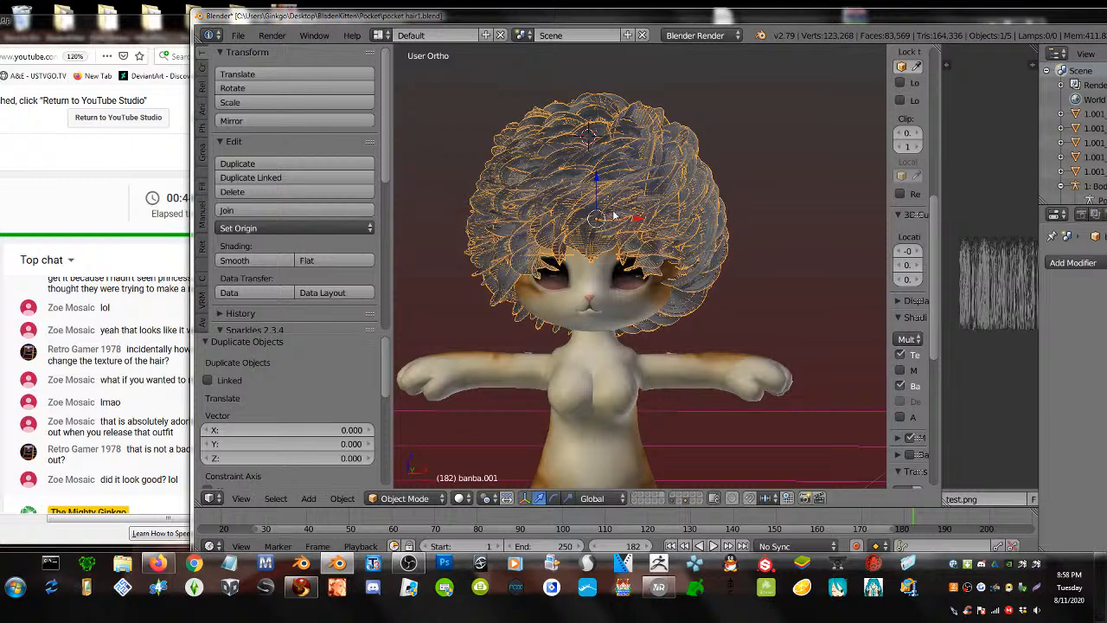
key(m)
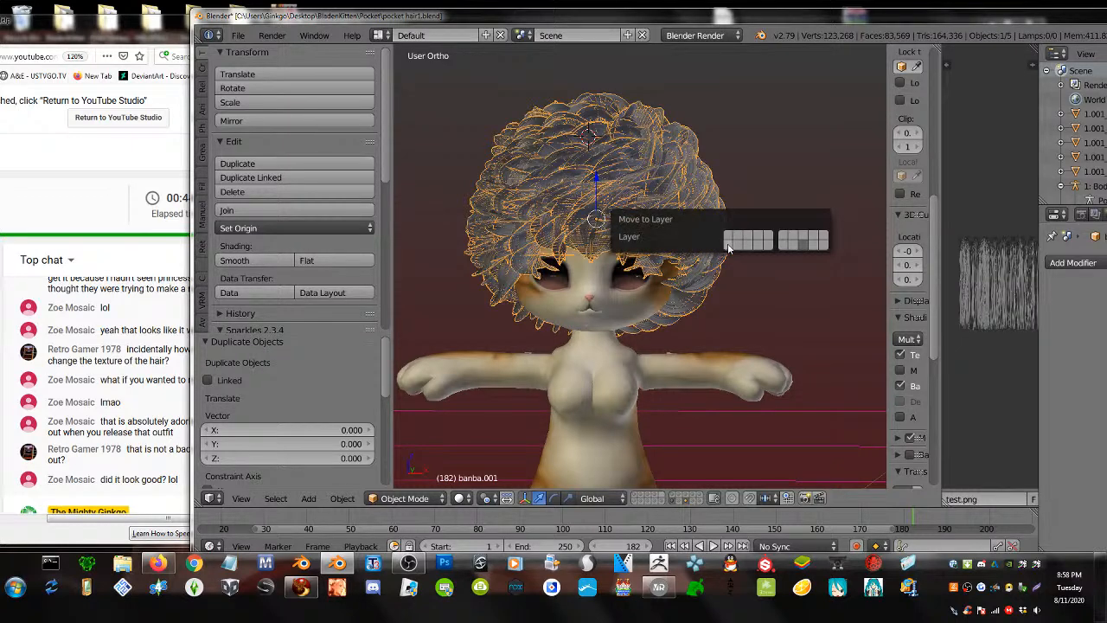
click(770, 235)
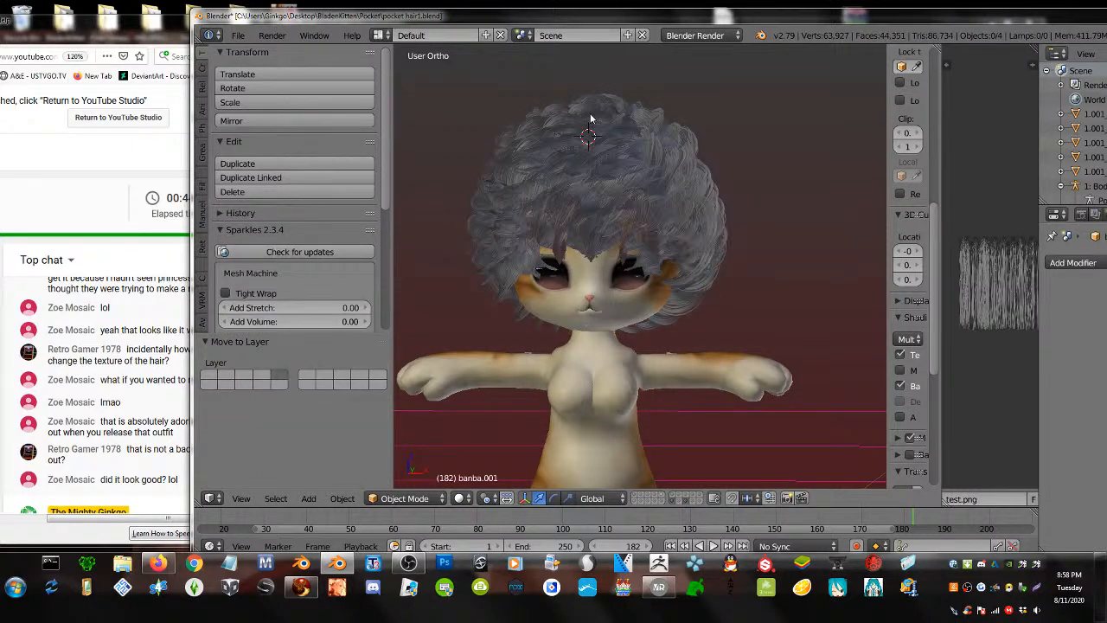
right_click(593, 119)
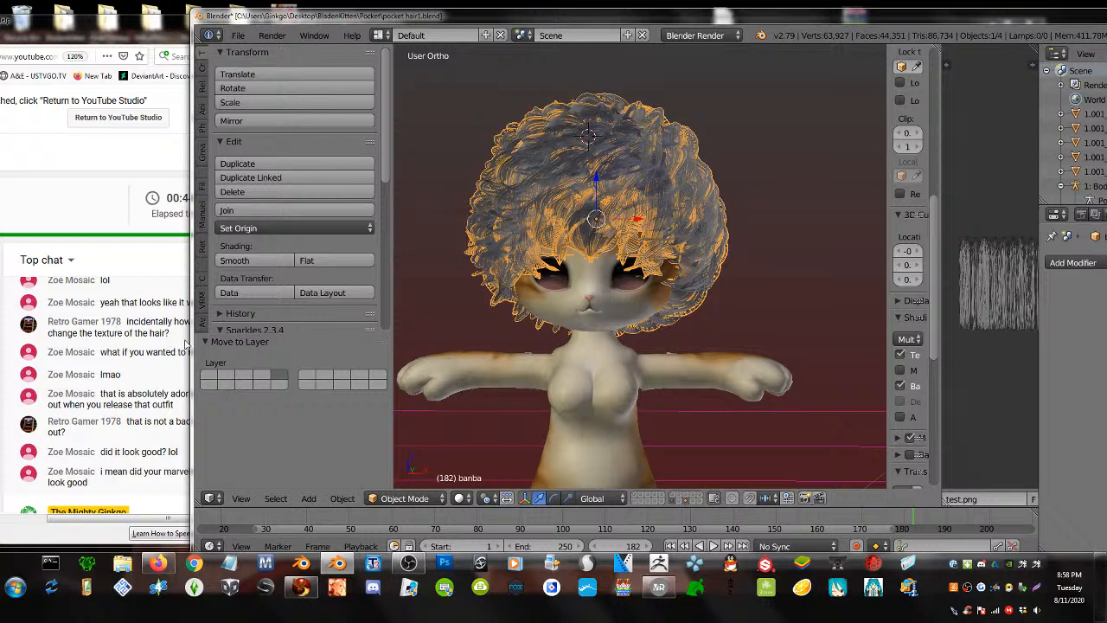
drag(188, 342, 274, 342)
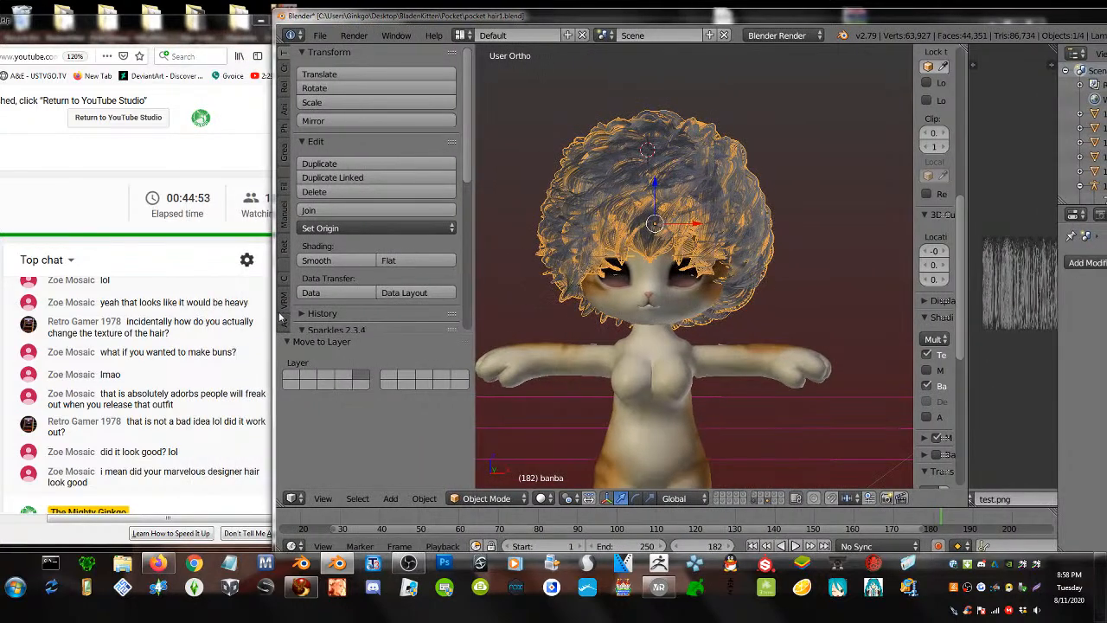
key(a)
right_click(562, 205)
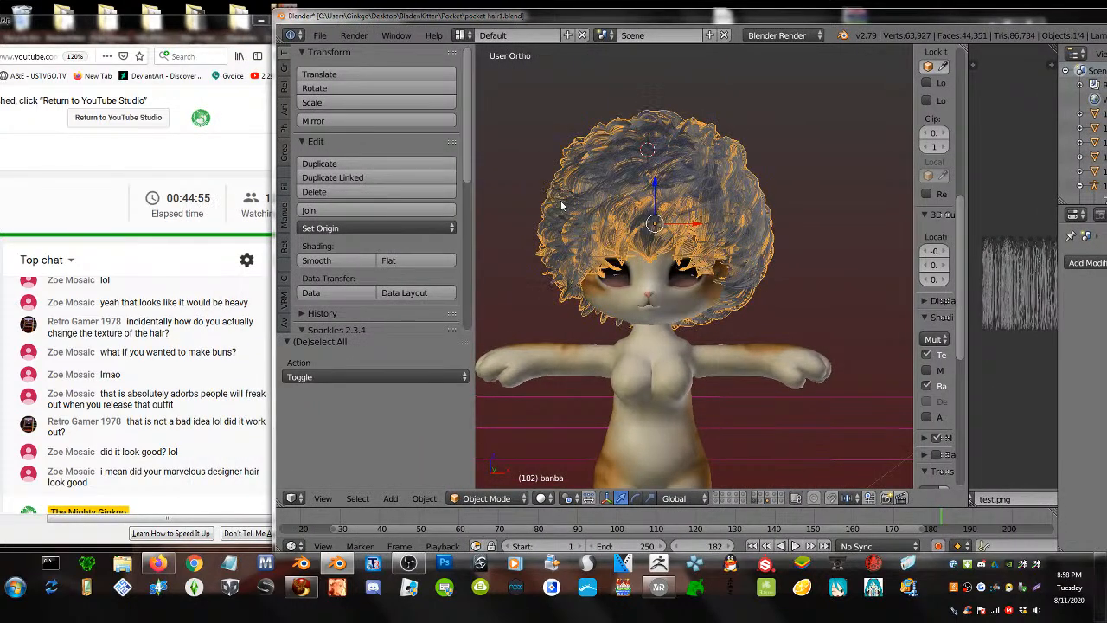
- Switch the hair to Sculpt Mode with the Inflate/Deflate brush at 163 px radius
click(493, 498)
click(512, 451)
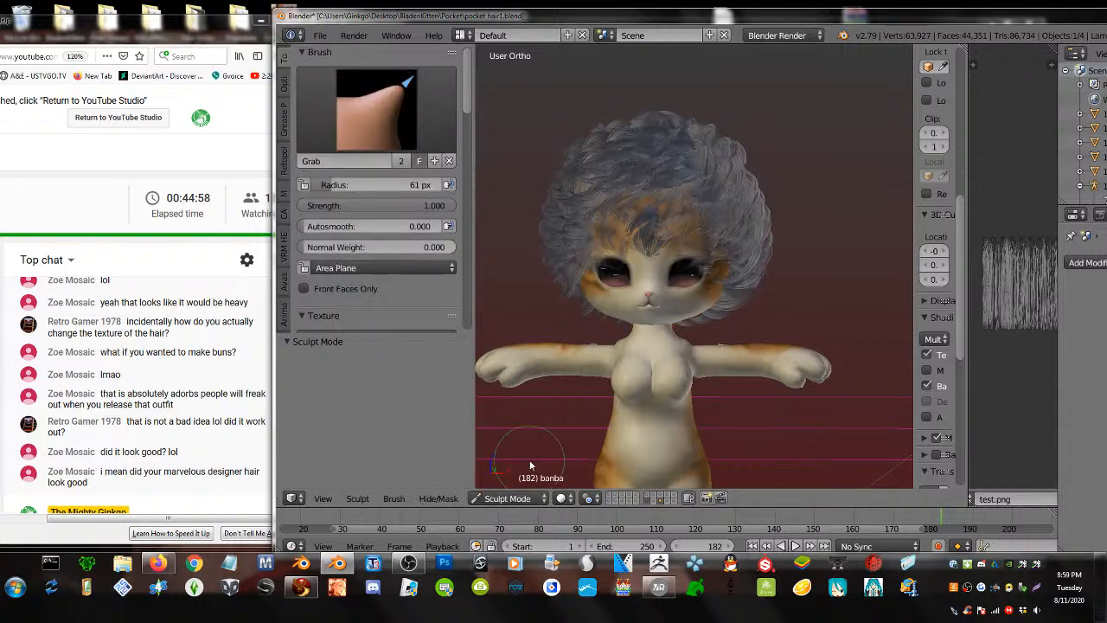
click(376, 108)
click(328, 333)
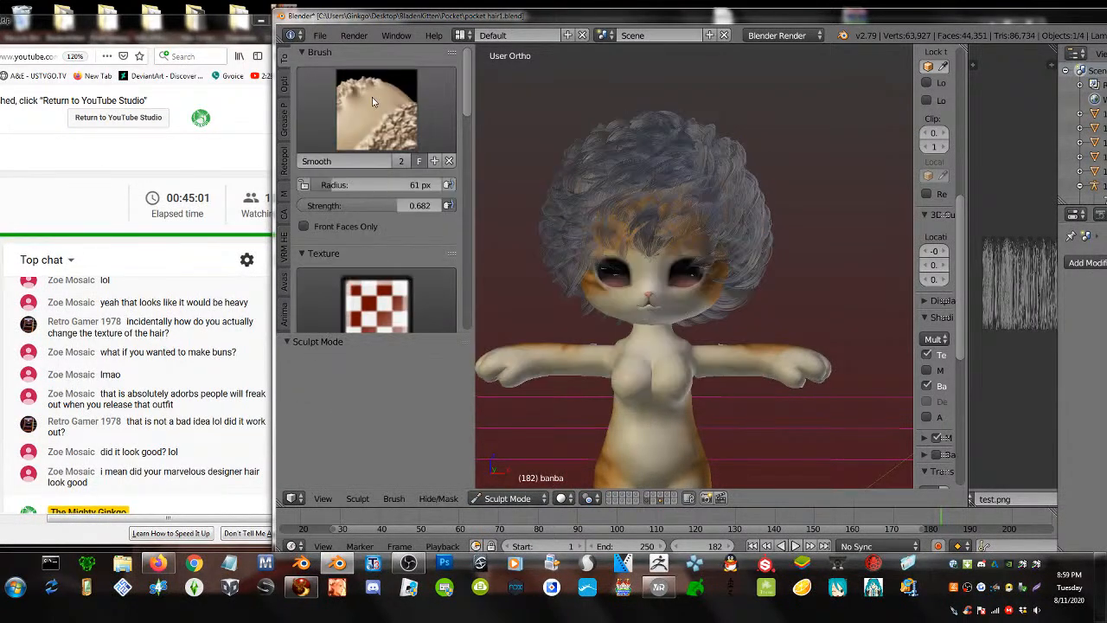
click(377, 108)
click(329, 264)
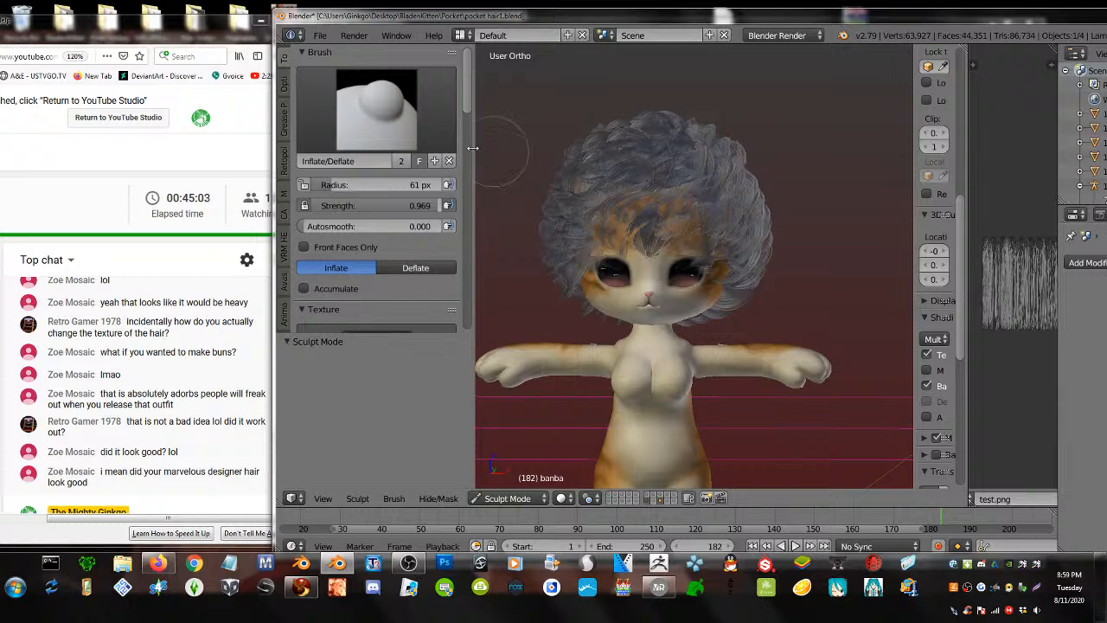
drag(373, 185, 407, 185)
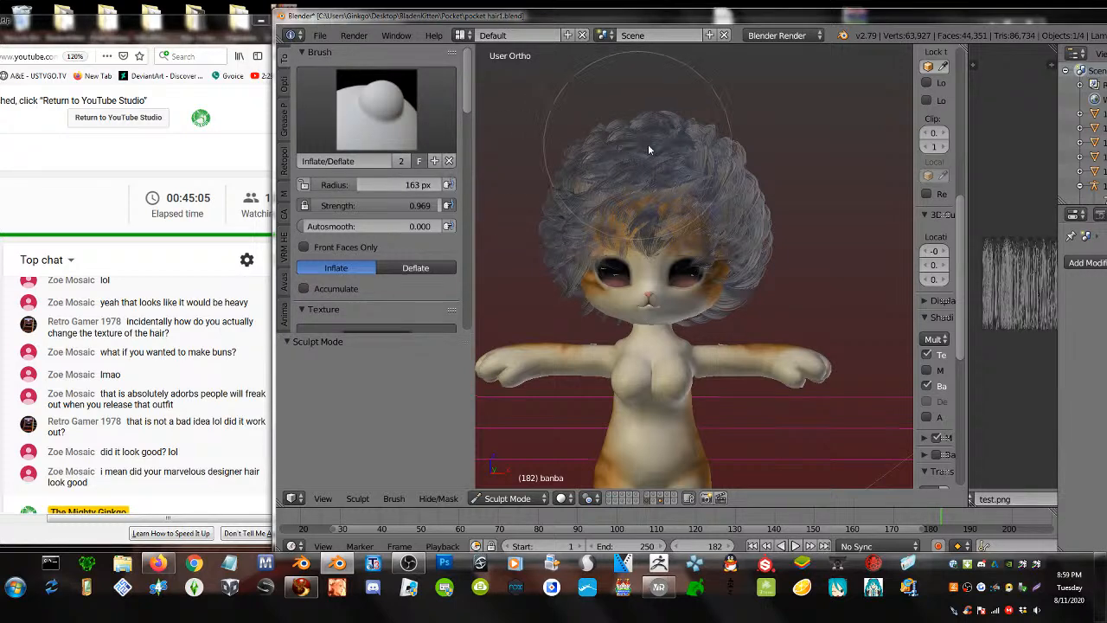
- Inflate the hair with a first stroke, then re-enter Sculpt Mode via Object Mode
mouse_move(779, 235)
mouse_down()
mouse_move(760, 220)
mouse_move(752, 231)
mouse_up()
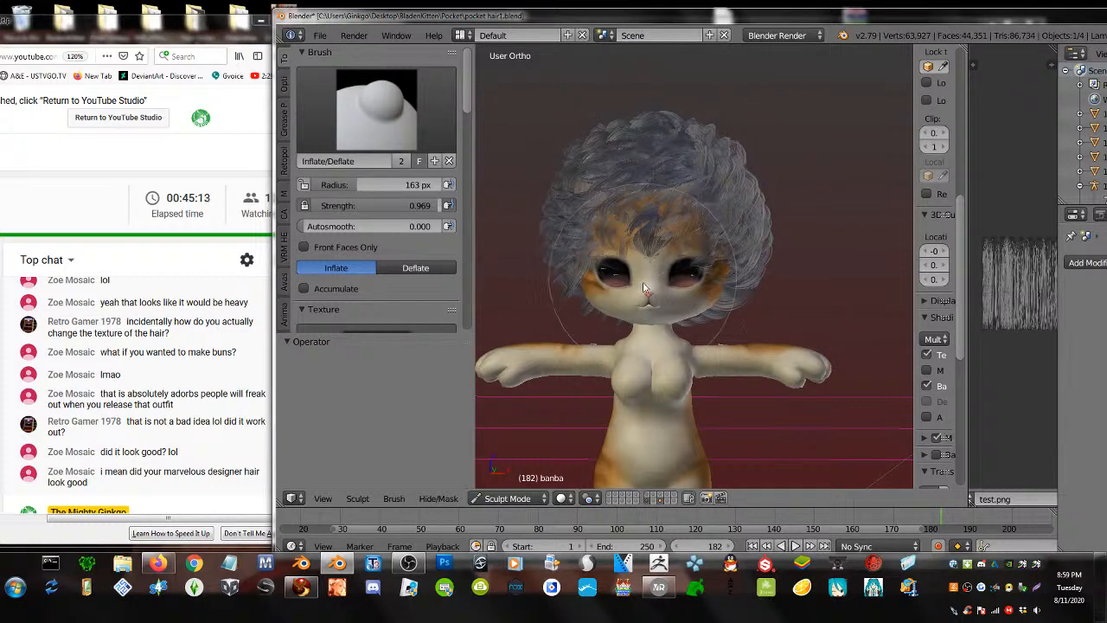
click(513, 499)
click(512, 481)
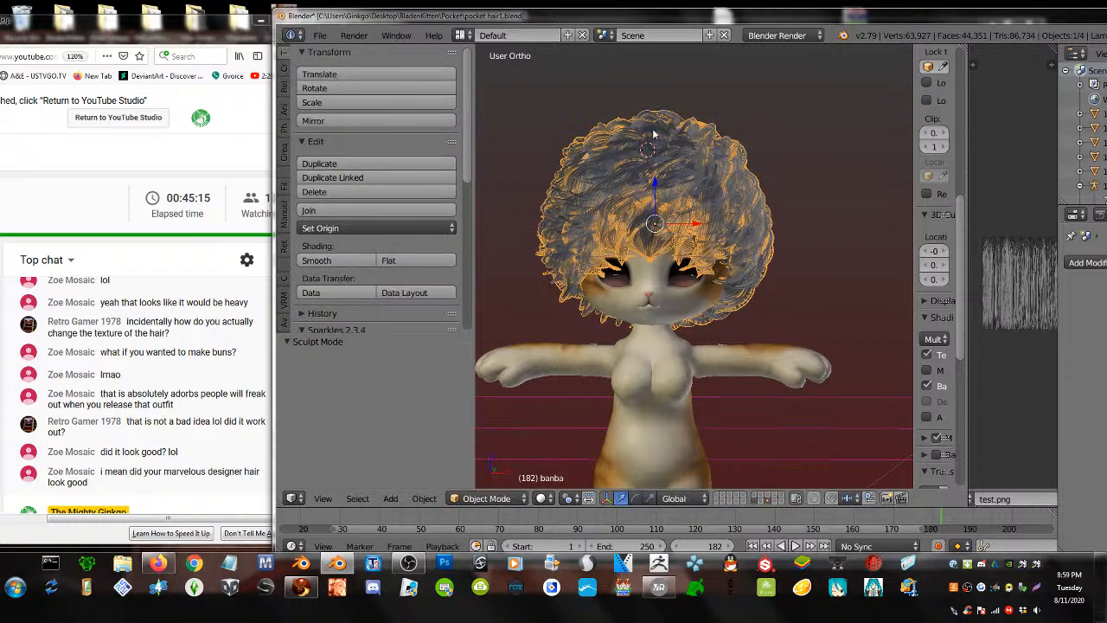
click(497, 499)
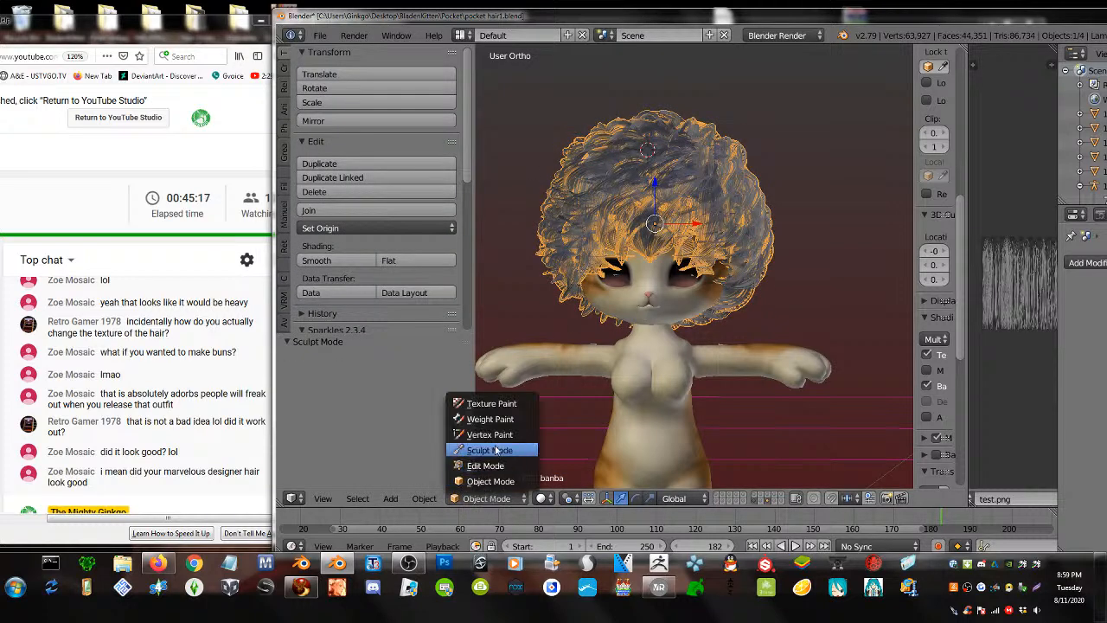
click(498, 449)
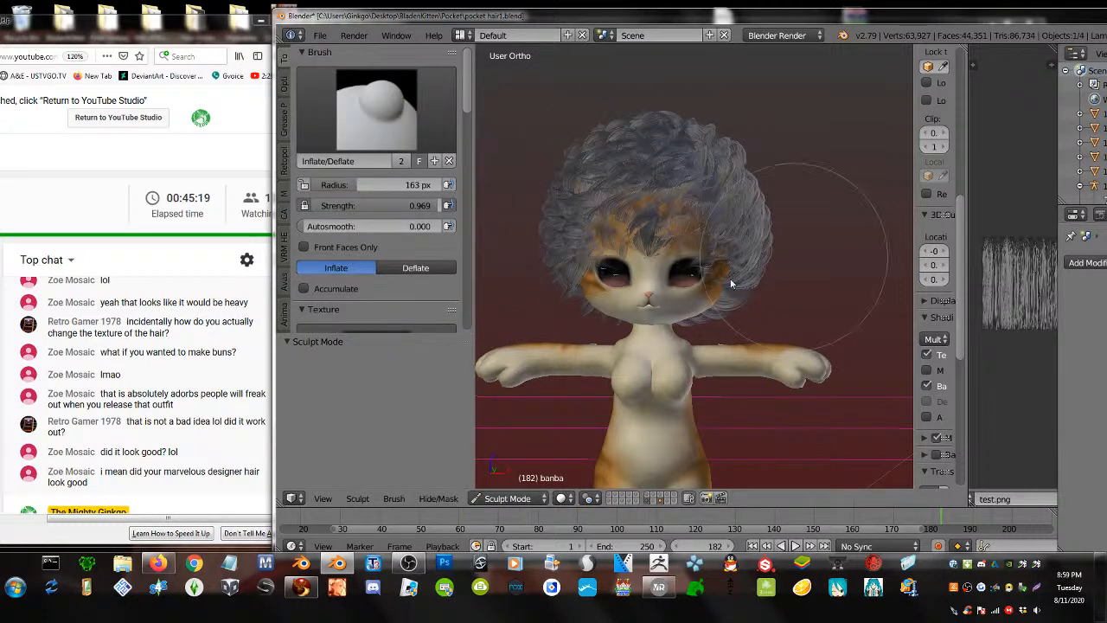
- Raise the brush strength to 1.000 and inflate the hair around the kitten's face
drag(389, 209, 432, 208)
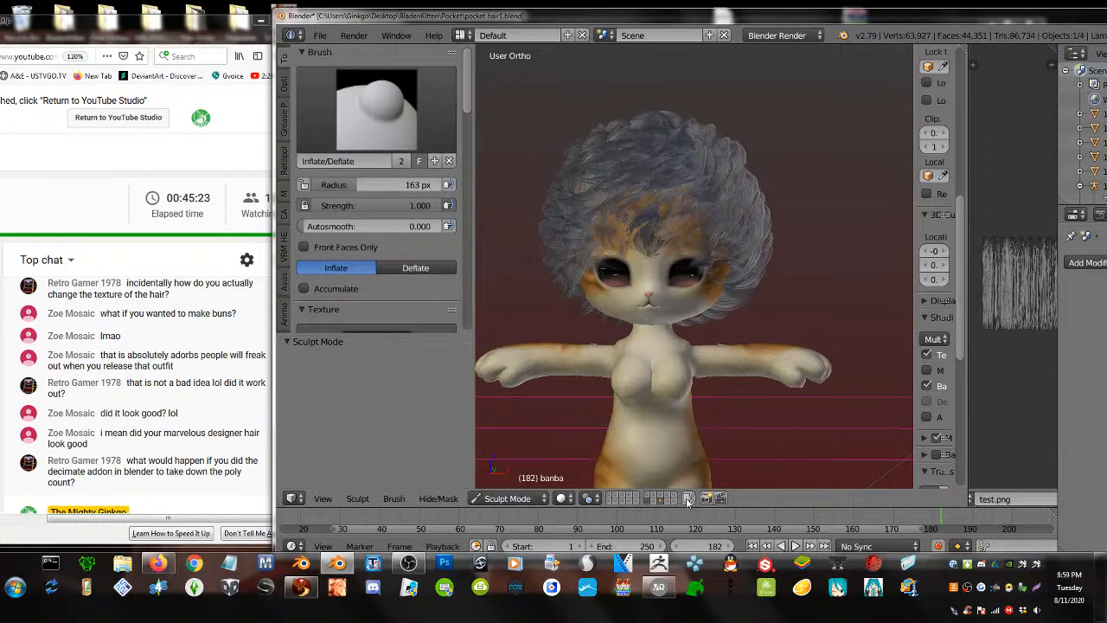
scroll(639, 242, up, 1)
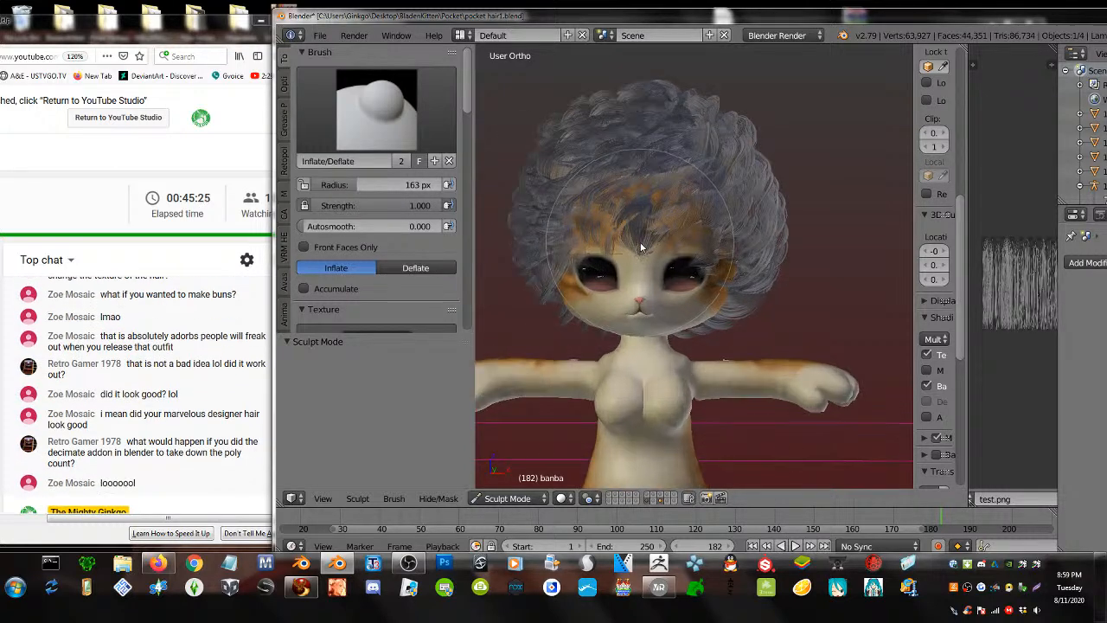
mouse_move(648, 250)
shift+middle_down()
mouse_move(655, 286)
mouse_move(610, 303)
mouse_move(645, 278)
mouse_move(766, 283)
shift+middle_up()
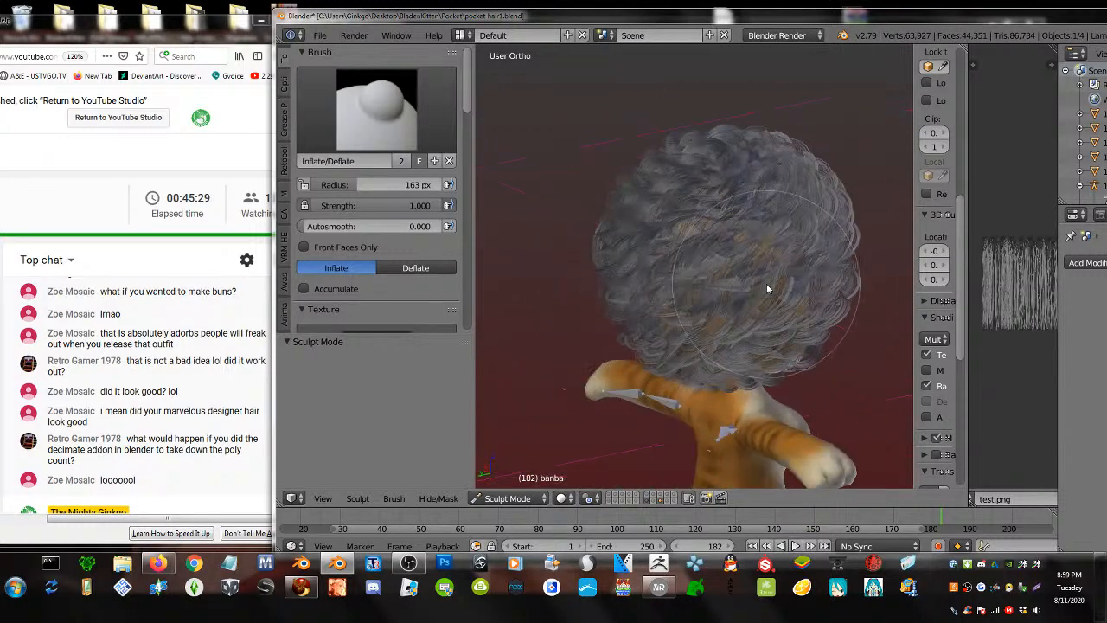
click(664, 273)
middle_drag(749, 279, 555, 257)
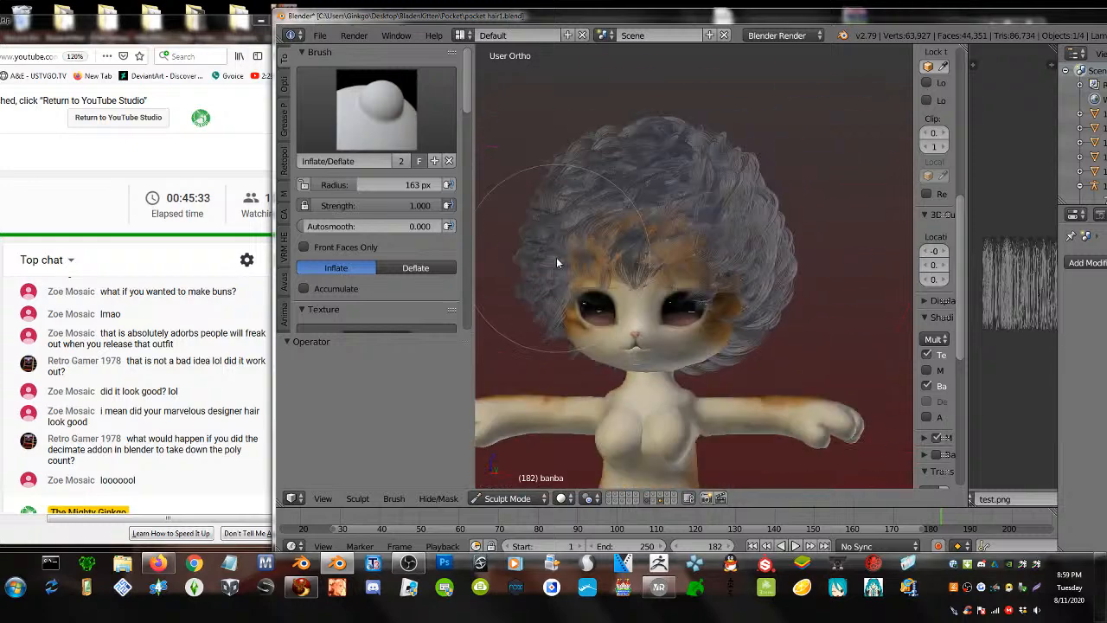
key(Tab)
scroll(683, 267, up, 3)
scroll(683, 267, up, 3)
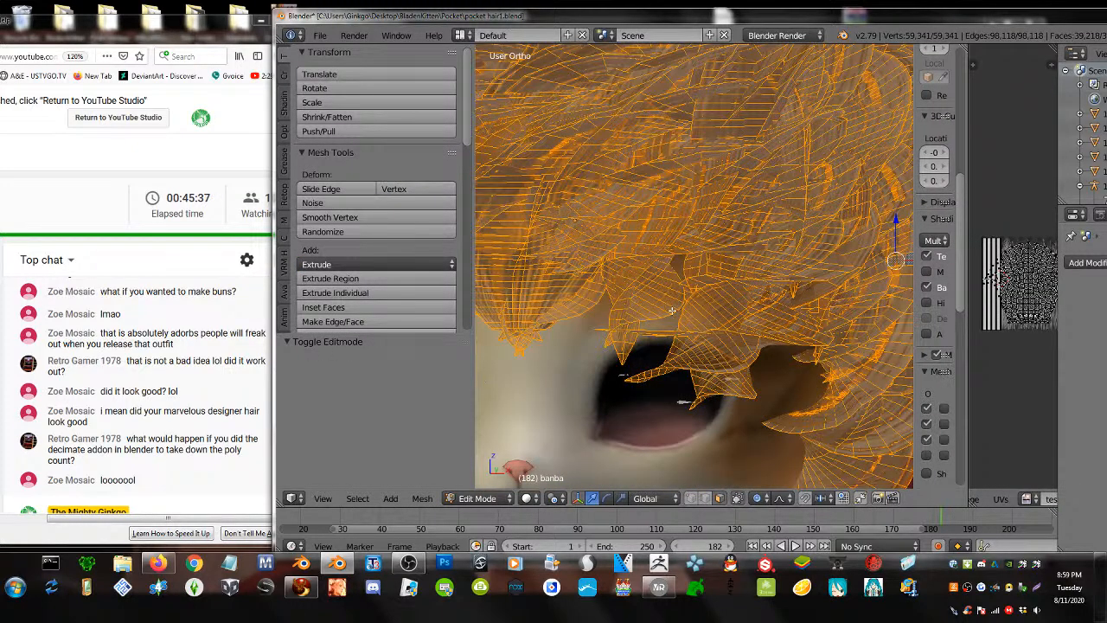
- Convert the hair's triangles to quads and remove its 20393 duplicate vertices
key(Tab)
scroll(667, 315, down, 5)
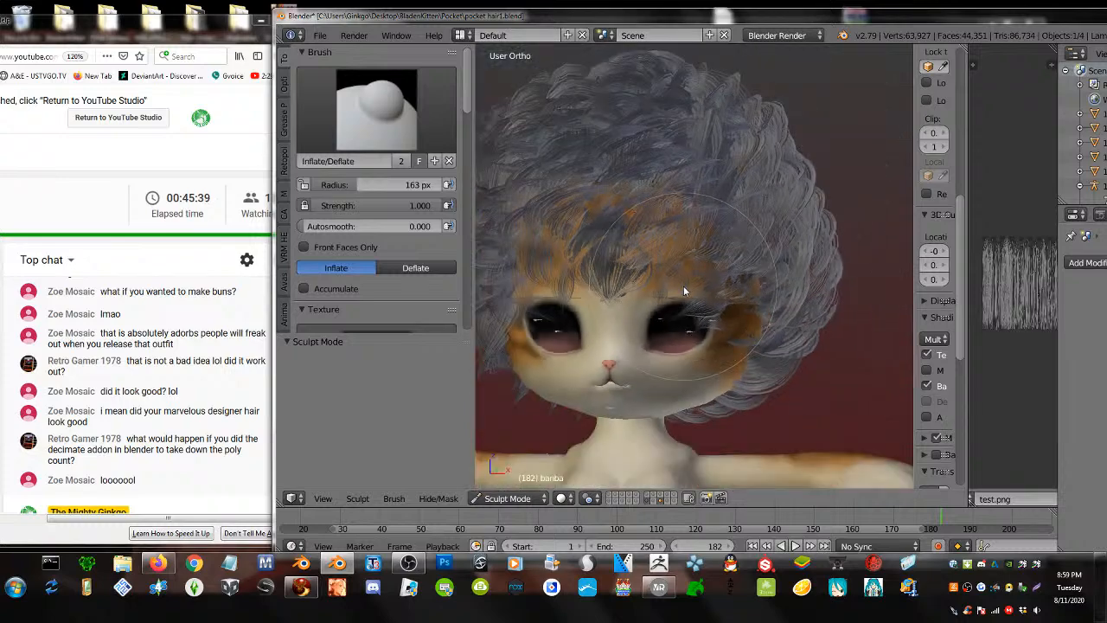
mouse_move(683, 285)
middle_down()
mouse_move(692, 317)
mouse_move(686, 292)
middle_up()
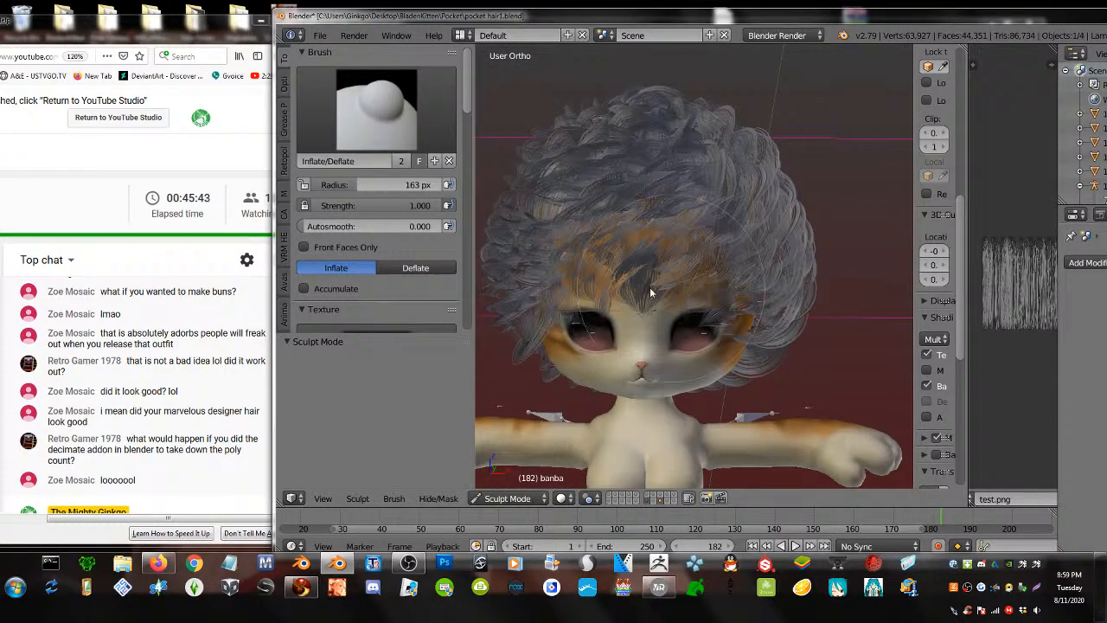
key(Tab)
key(Tab)
key(Tab)
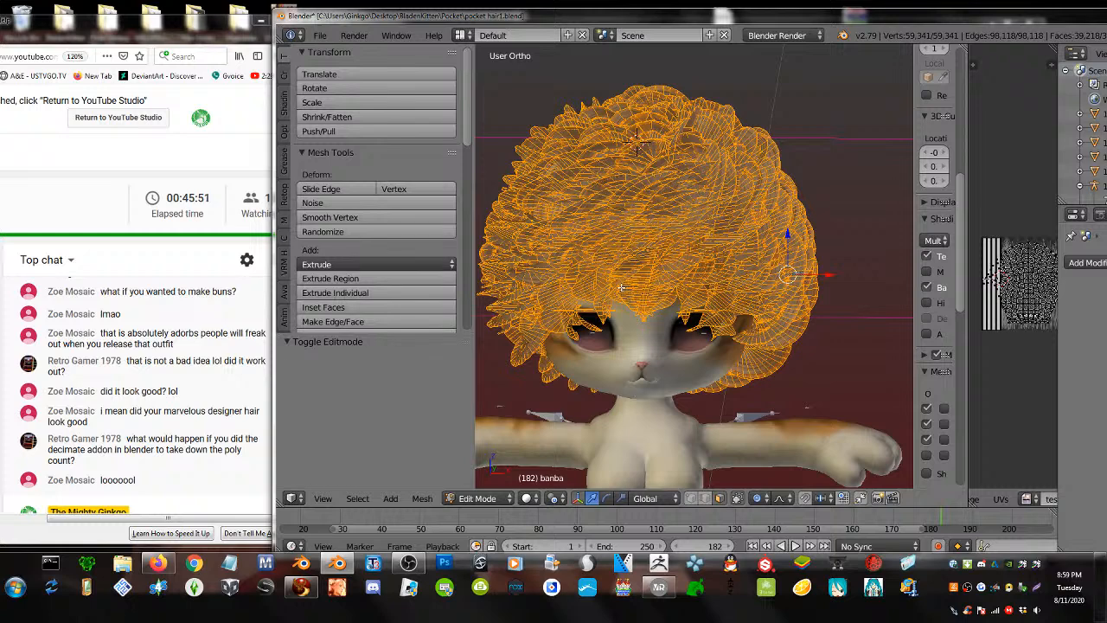
key(alt+j)
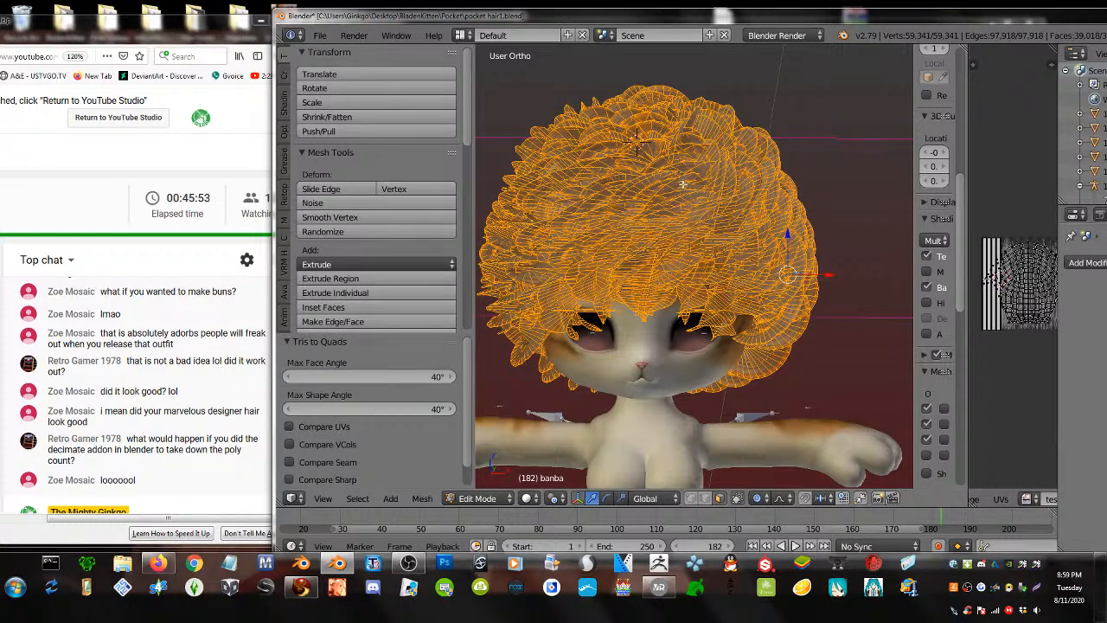
key(w)
click(665, 113)
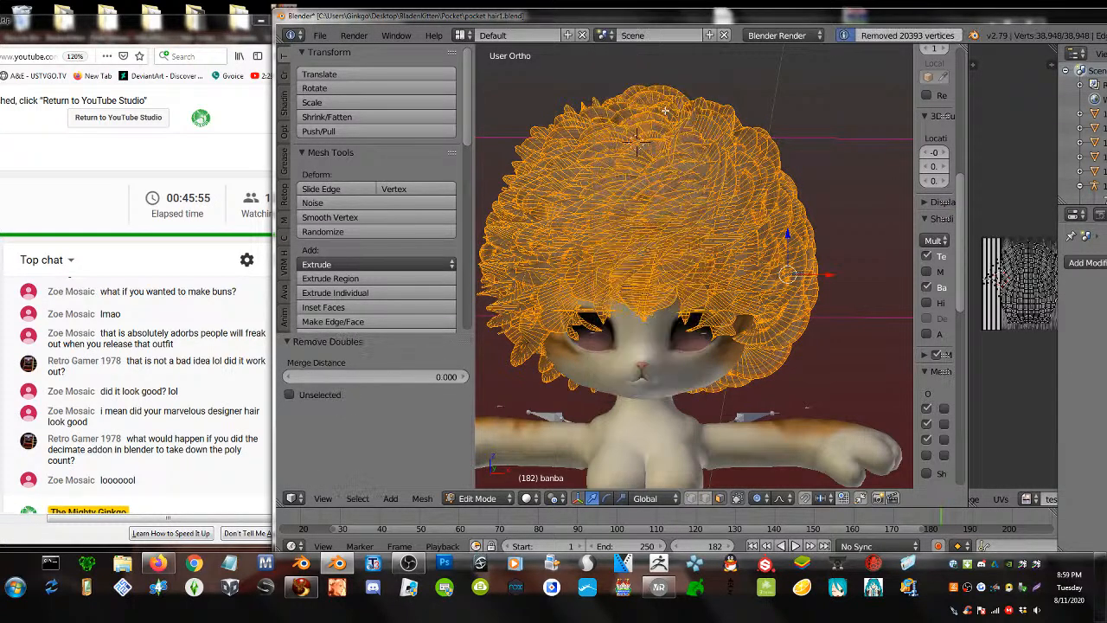
- Inflate the bangs down between the eyes, then return to Object Mode
key(Tab)
scroll(675, 233, up, 2)
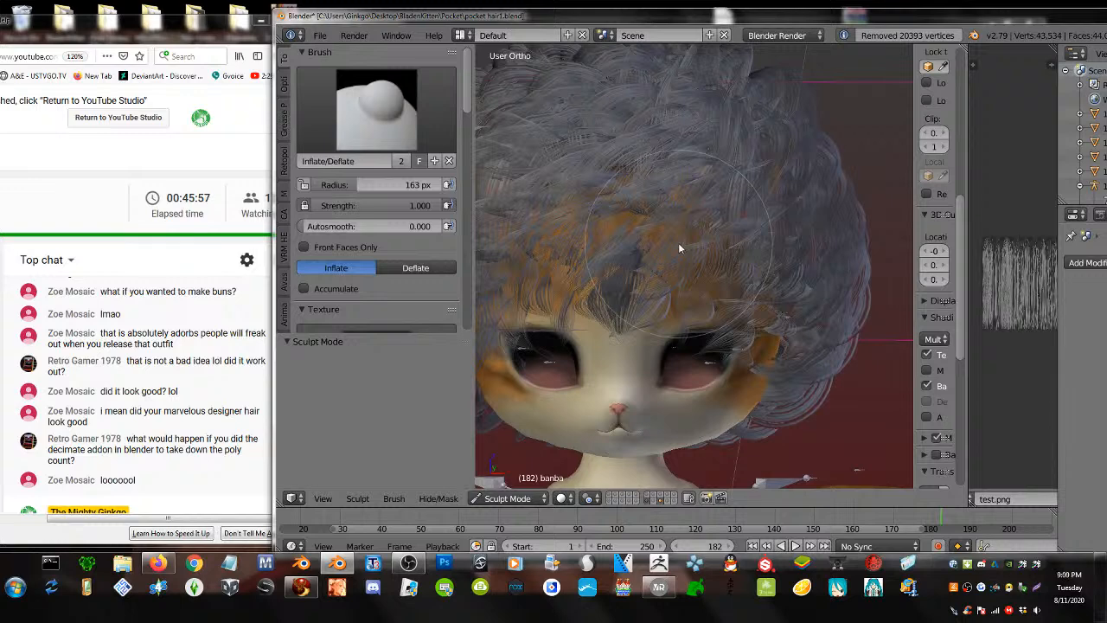
mouse_move(680, 249)
mouse_down()
mouse_move(711, 302)
mouse_move(660, 307)
mouse_up()
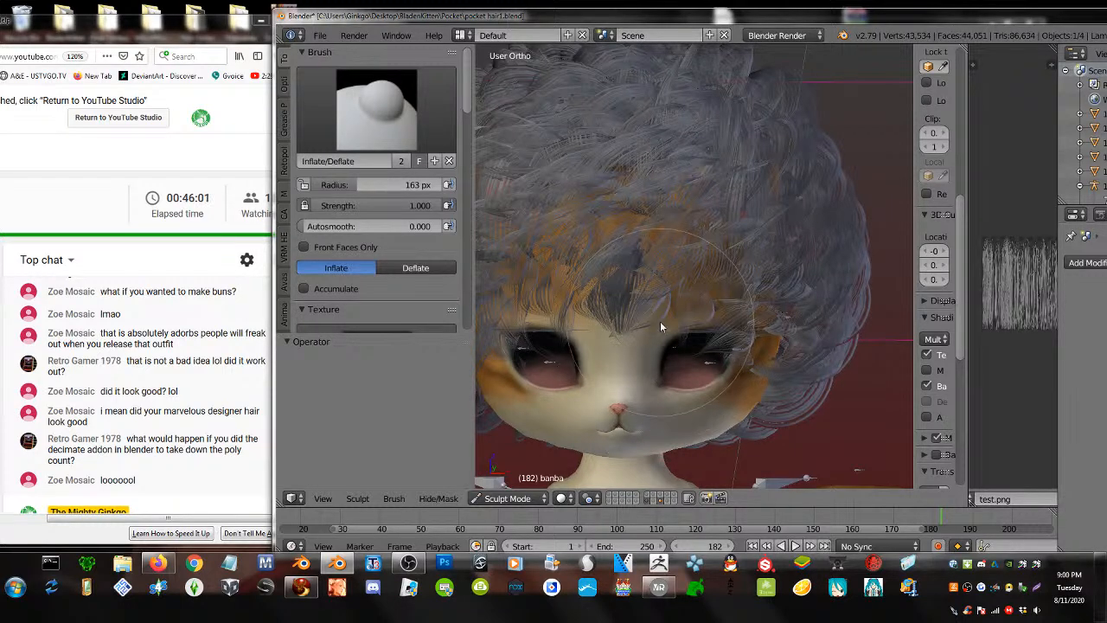
key(ctrl+alt+z)
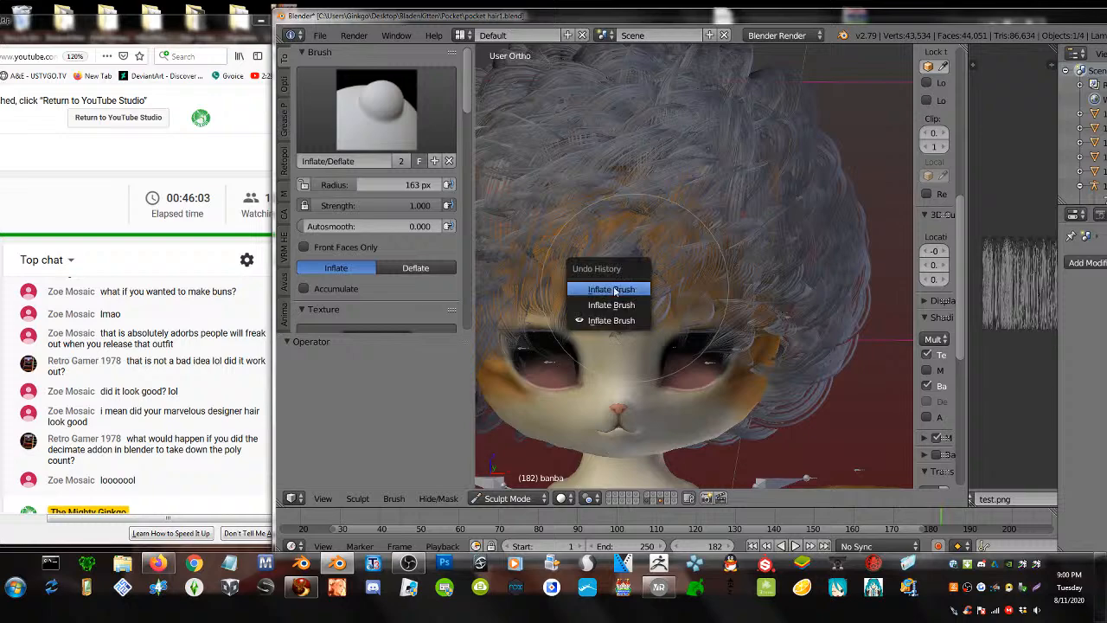
key(Tab)
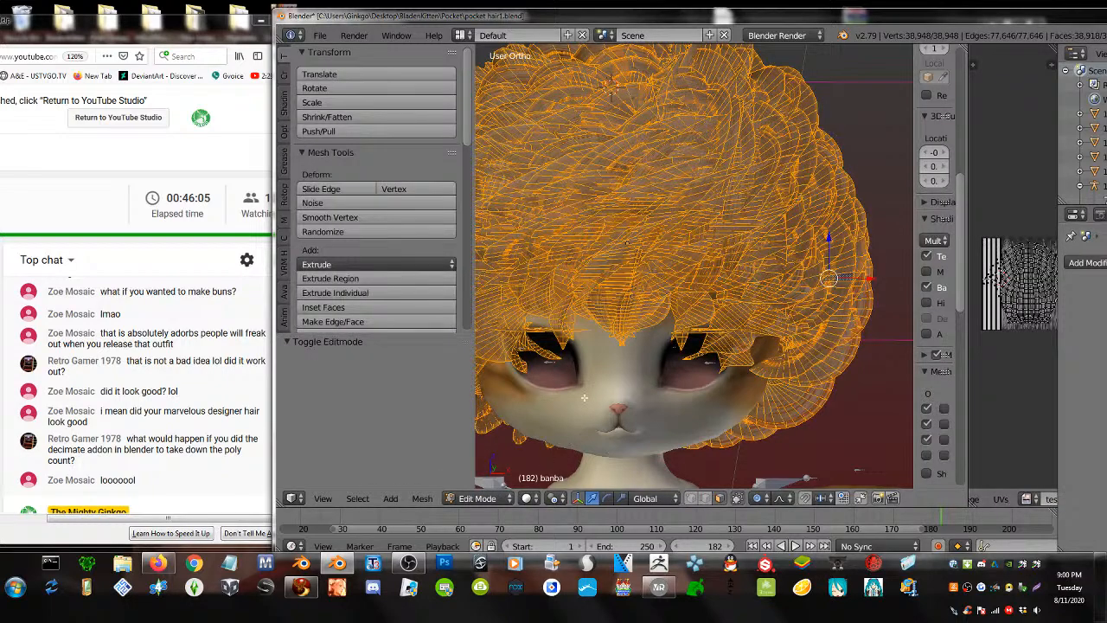
key(Tab)
click(477, 498)
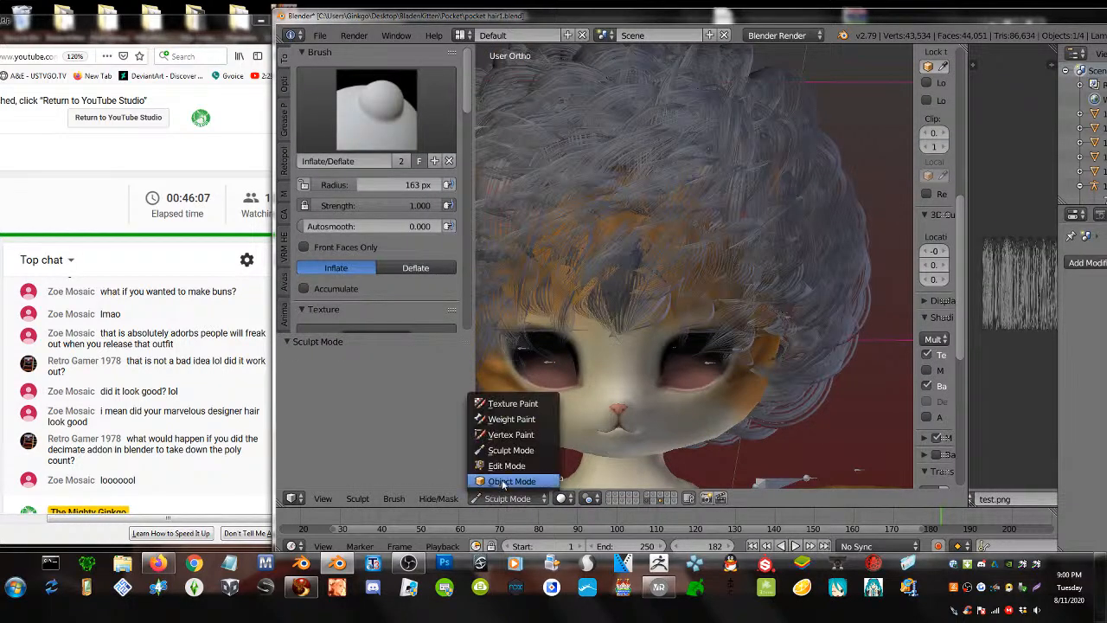
click(497, 484)
- Reselect the banba hair and switch it into Sculpt Mode
right_click(621, 290)
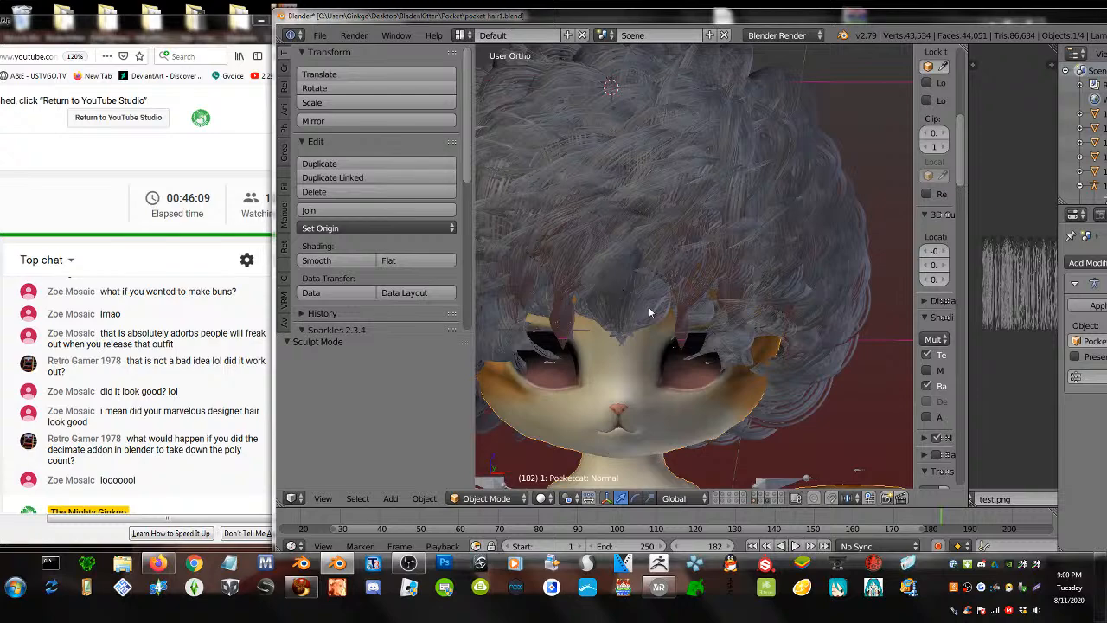
right_click(649, 310)
scroll(638, 317, down, 1)
scroll(638, 316, down, 2)
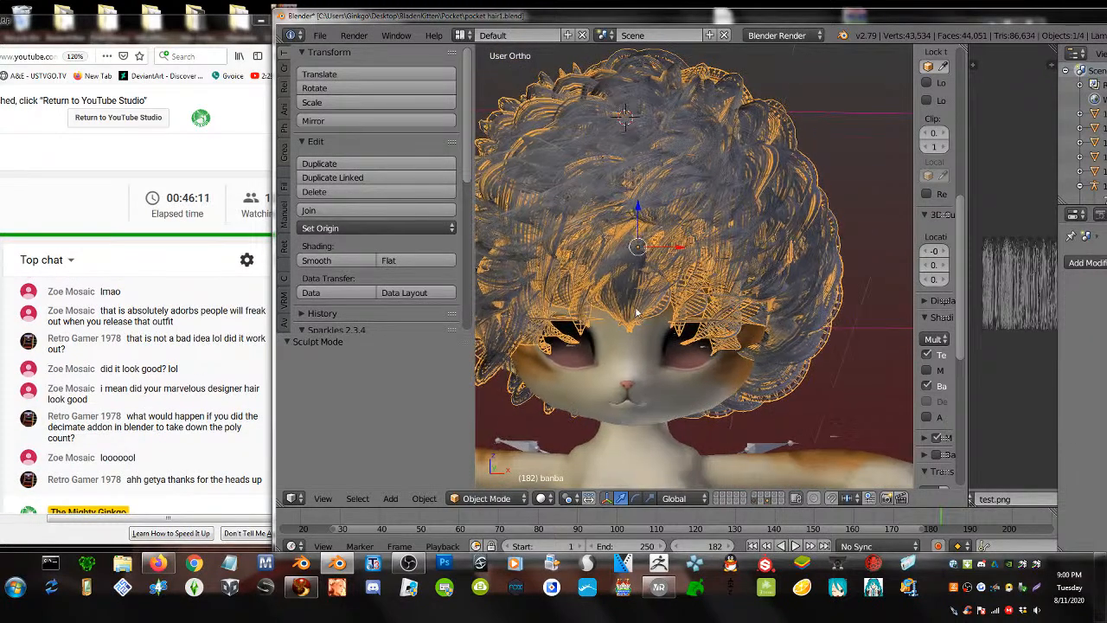
key(a)
scroll(635, 309, down, 1)
middle_drag(635, 311, 643, 286)
right_click(762, 171)
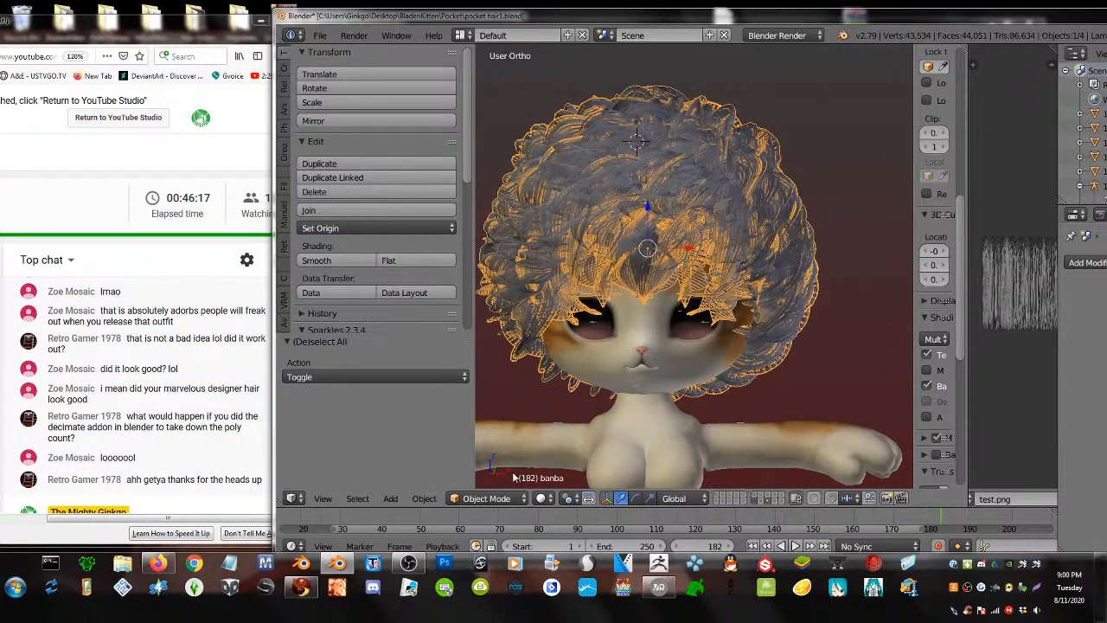
click(484, 498)
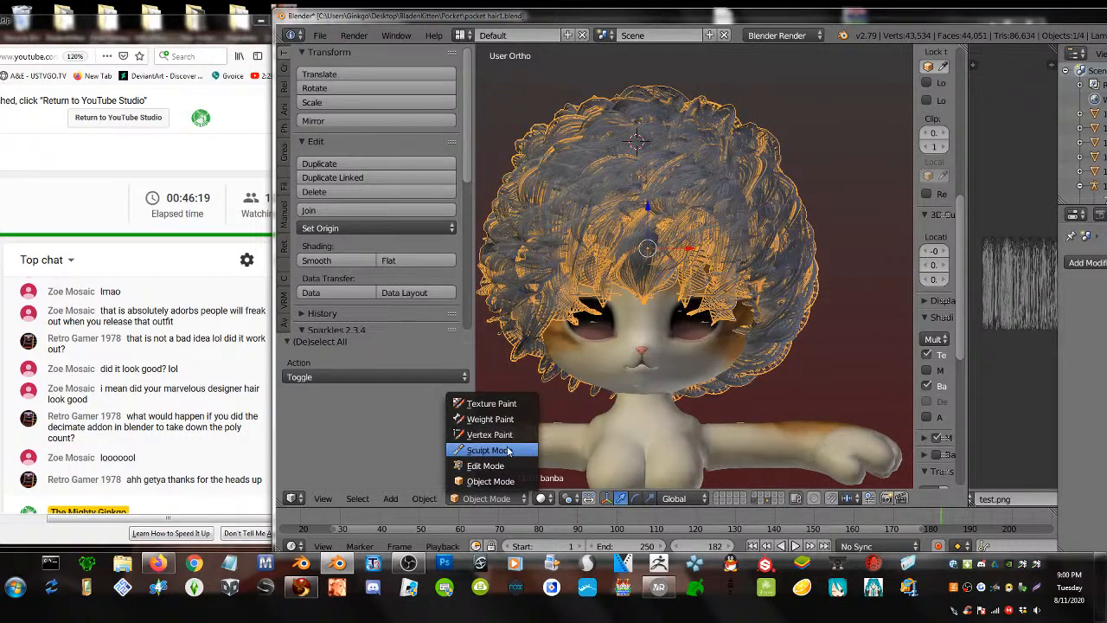
click(487, 450)
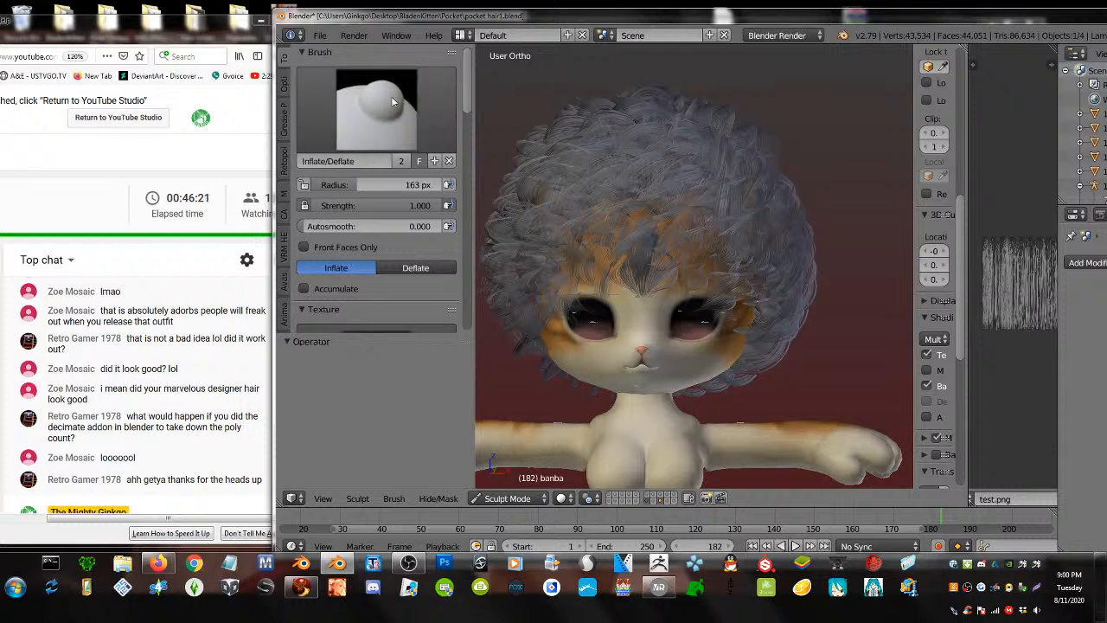
click(391, 96)
click(732, 188)
drag(743, 147, 839, 124)
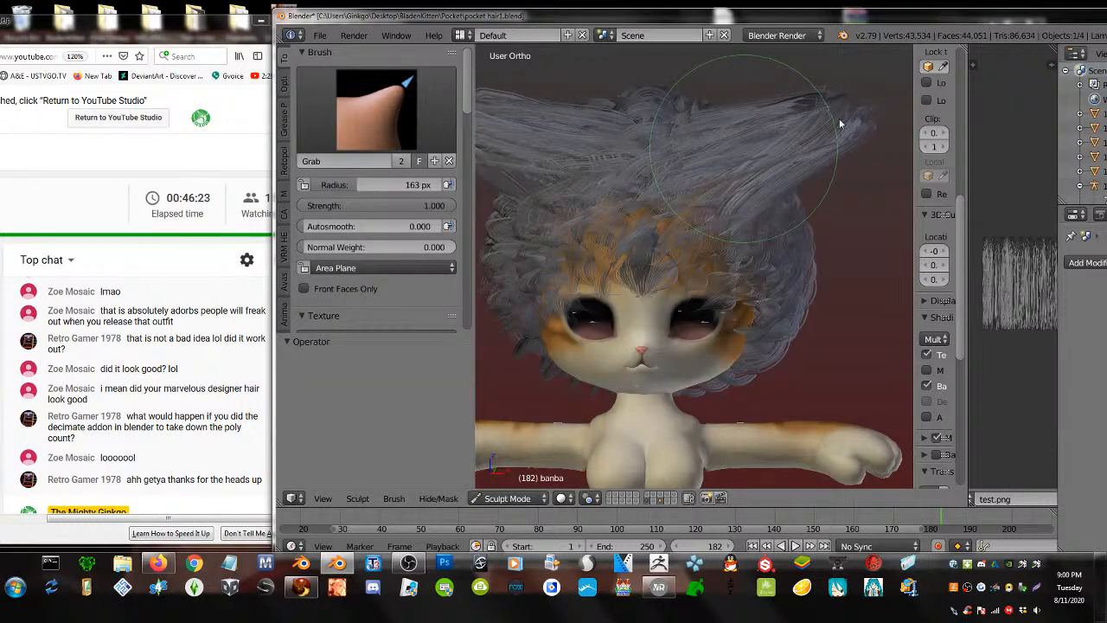
key(ctrl+z)
click(378, 121)
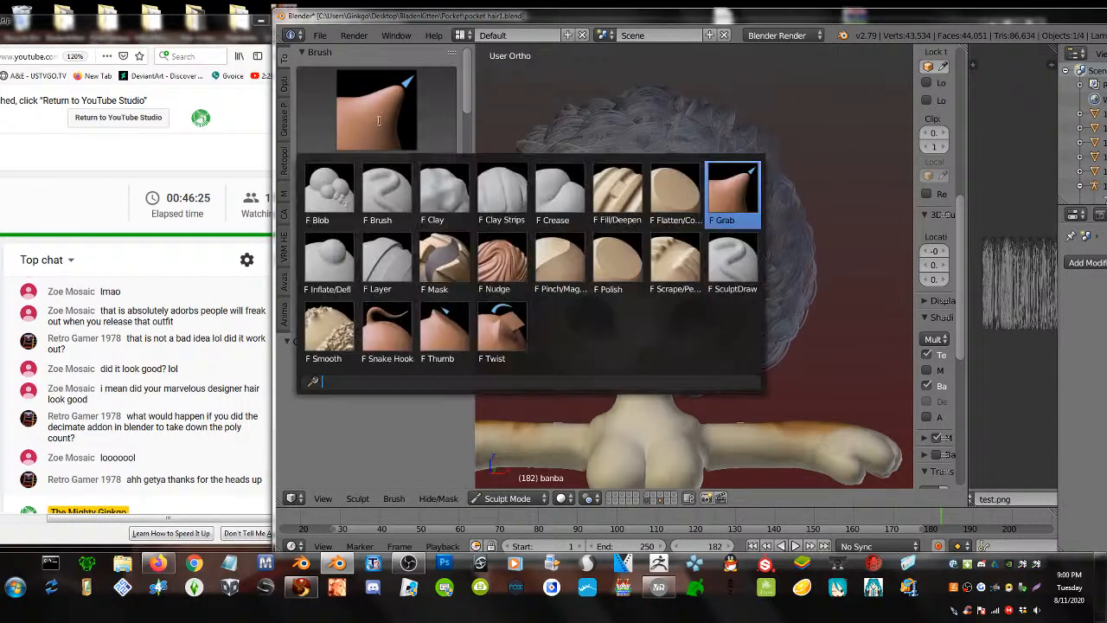
click(341, 251)
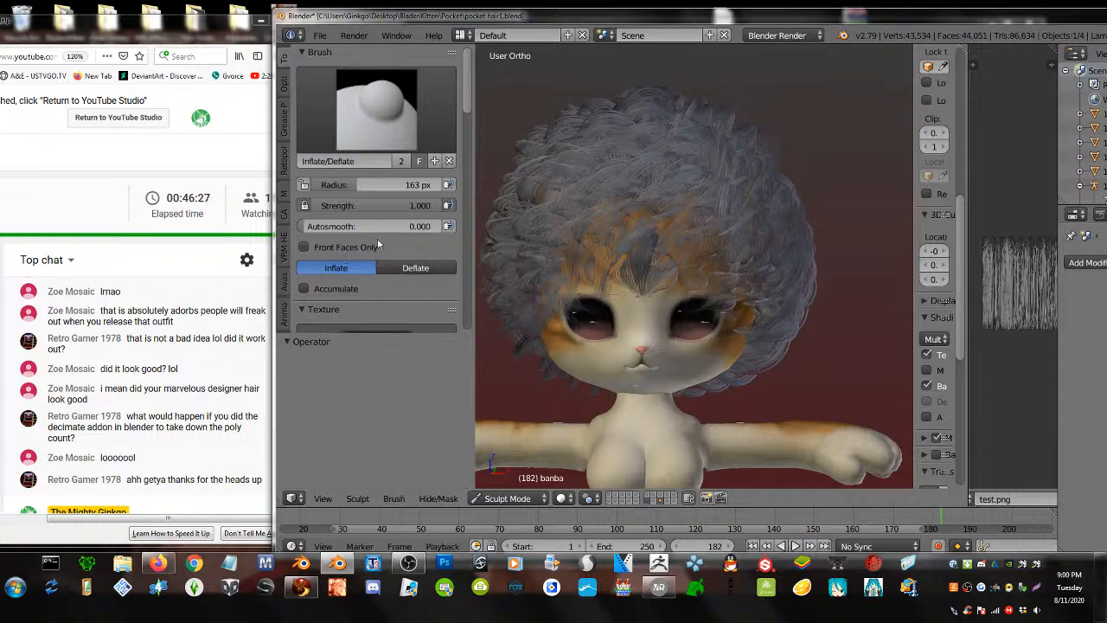
drag(353, 186, 398, 188)
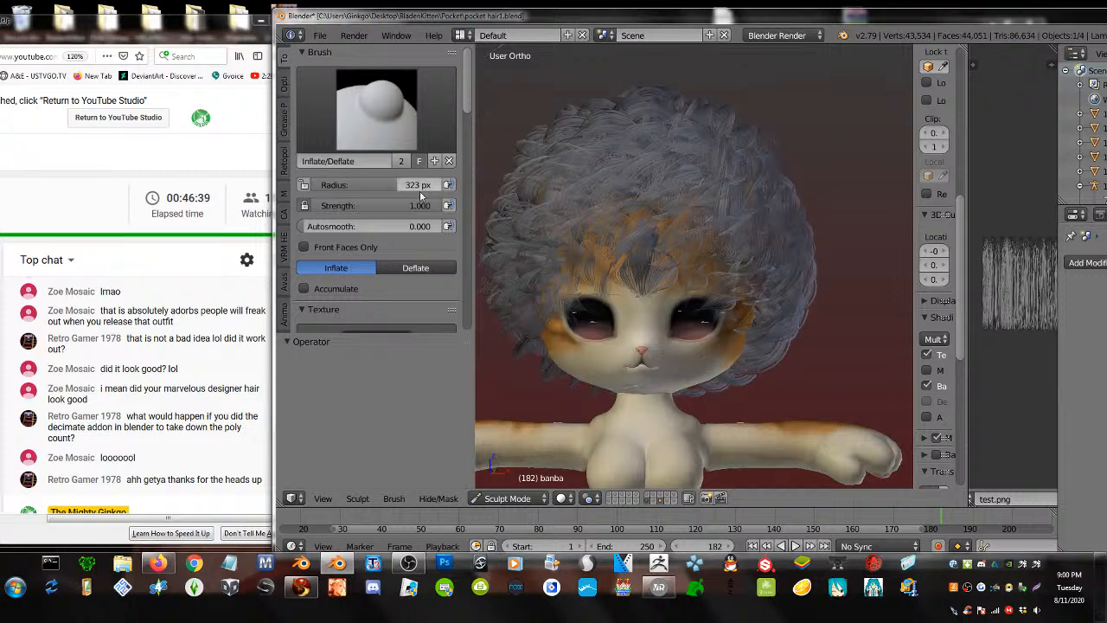
drag(424, 185, 344, 185)
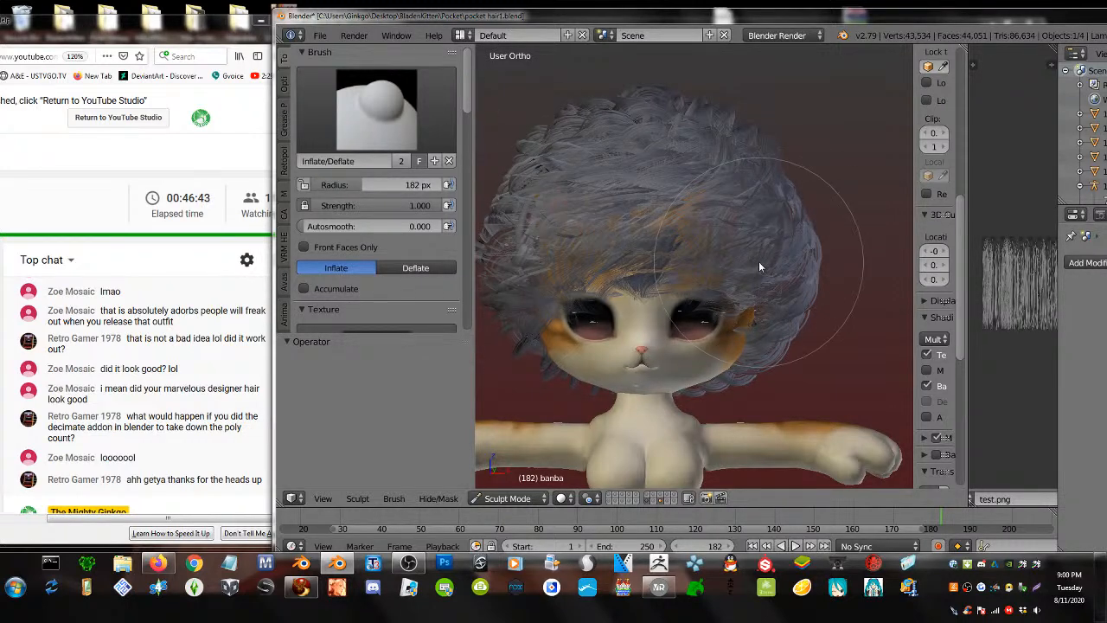
scroll(709, 233, down, 2)
click(376, 110)
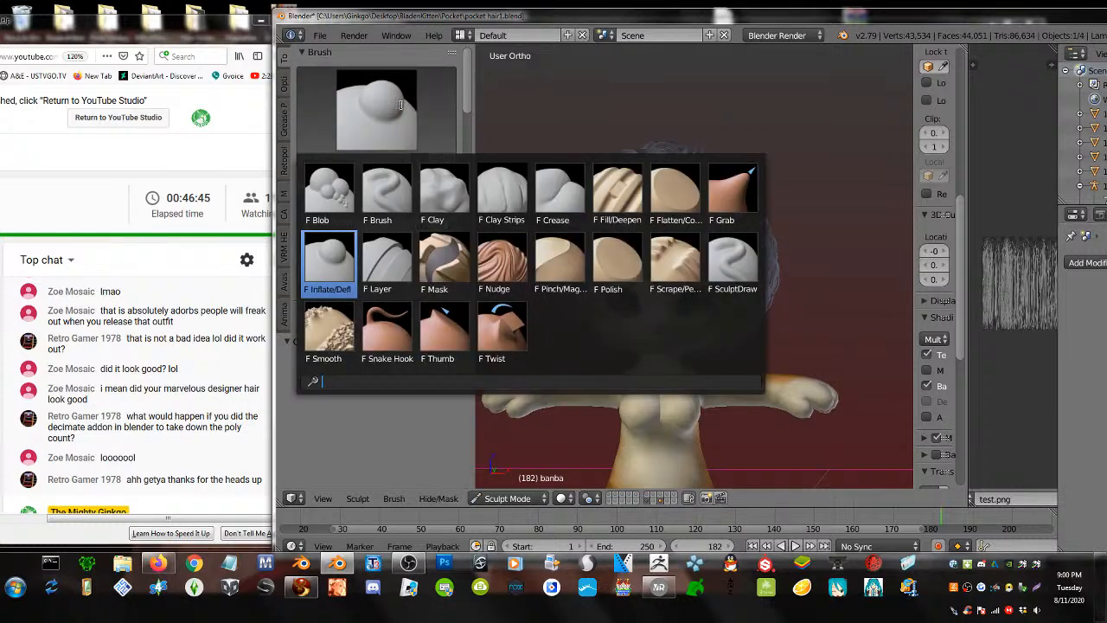
click(327, 346)
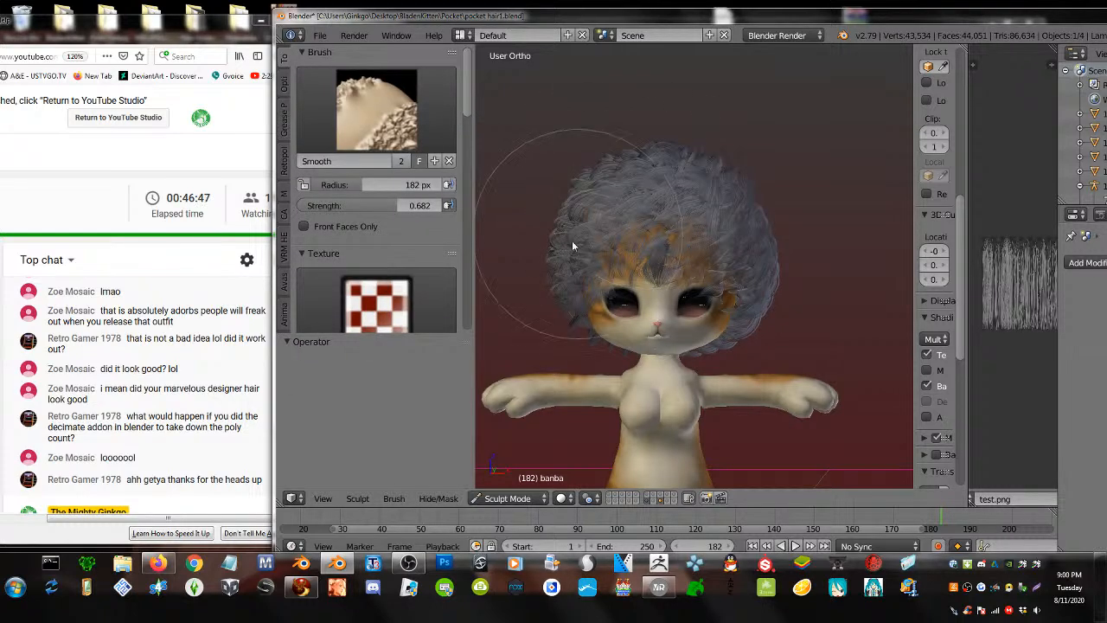
drag(613, 198, 603, 231)
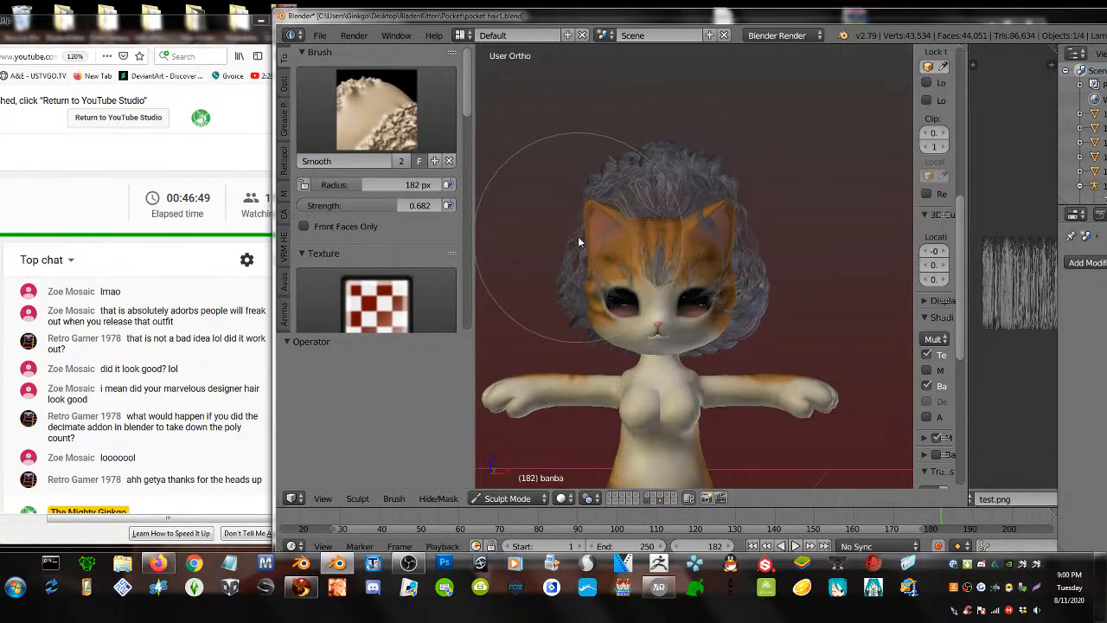
key(ctrl+z)
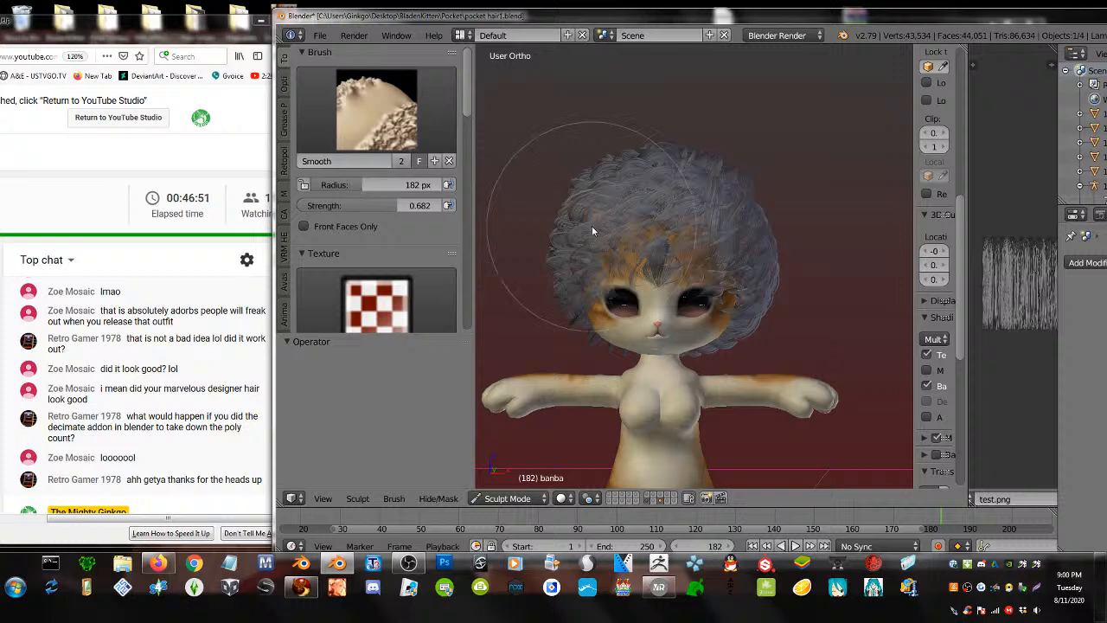
key(ctrl+alt+z)
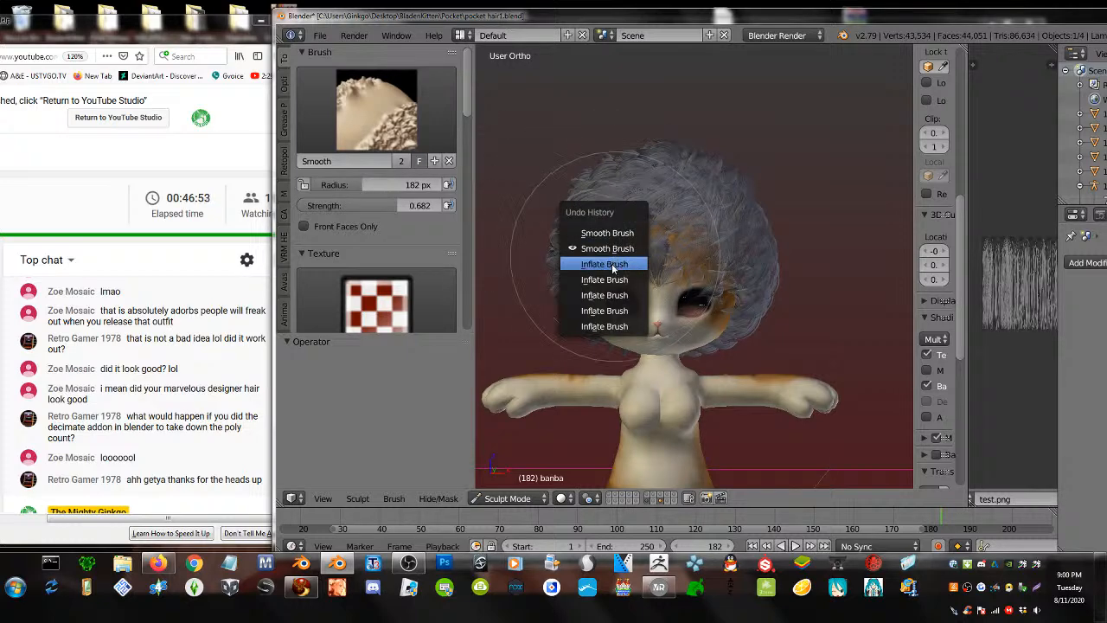
click(610, 232)
mouse_move(612, 234)
middle_down()
mouse_move(804, 236)
mouse_move(647, 219)
mouse_move(598, 247)
mouse_move(611, 253)
mouse_move(612, 239)
middle_up()
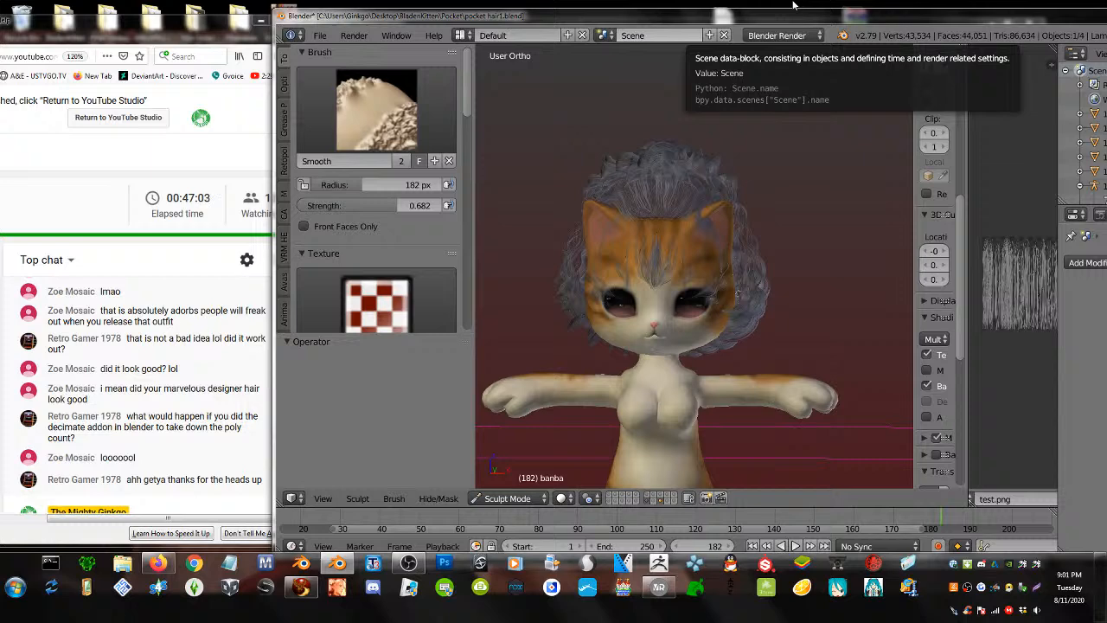
scroll(651, 313, up, 4)
scroll(670, 347, down, 1)
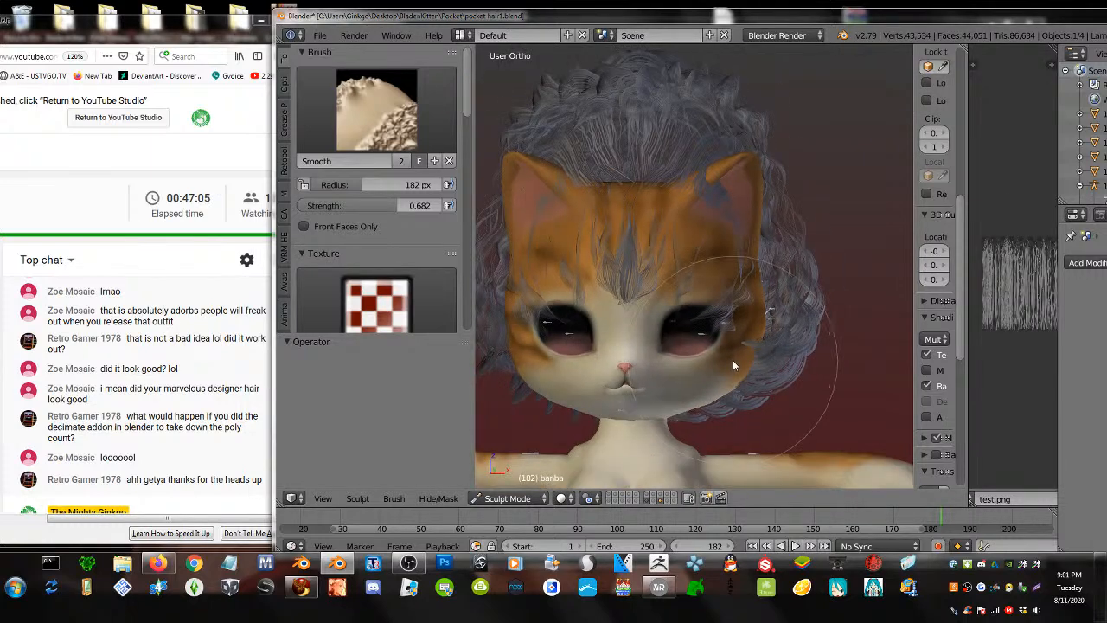
key(ctrl+z)
scroll(655, 278, down, 1)
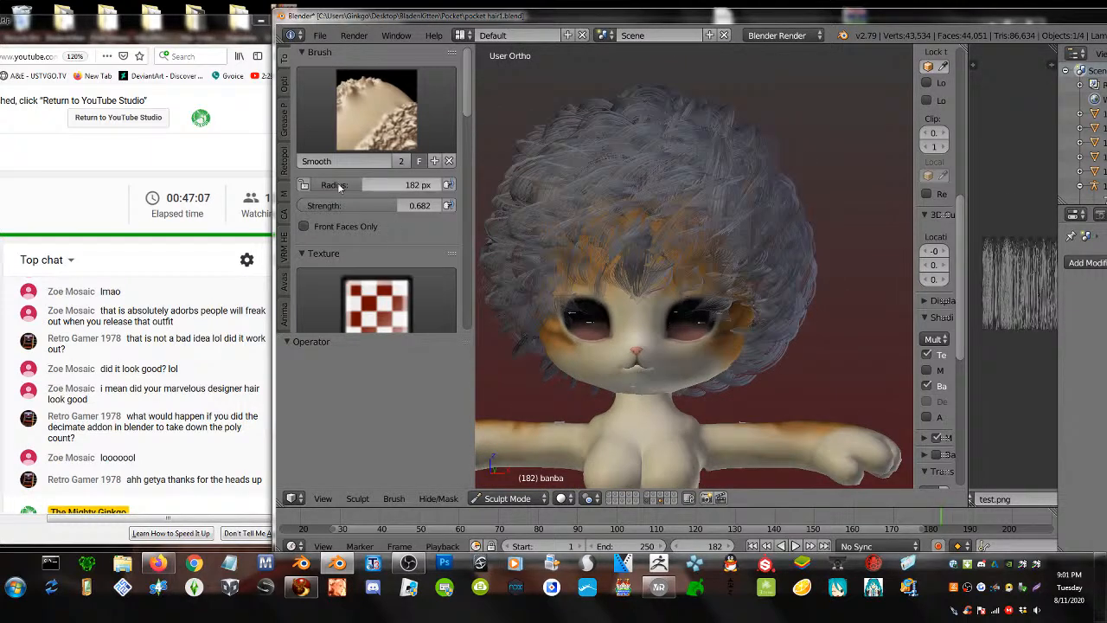
click(372, 111)
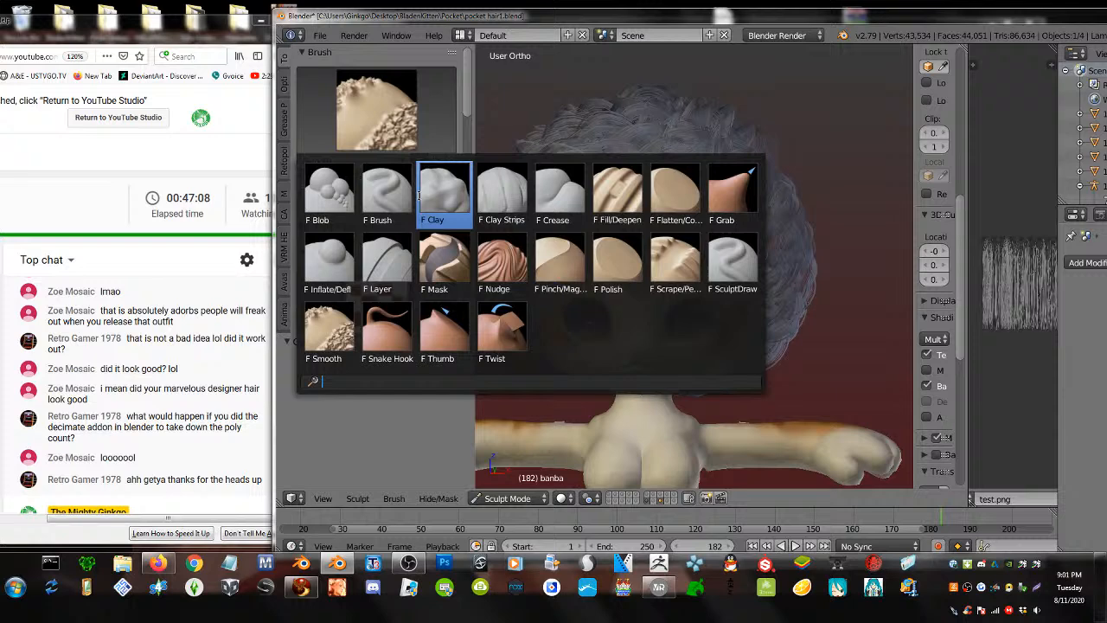
- Try a Blob stroke (undone), then flatten the forehead hair with the Crease brush
click(329, 191)
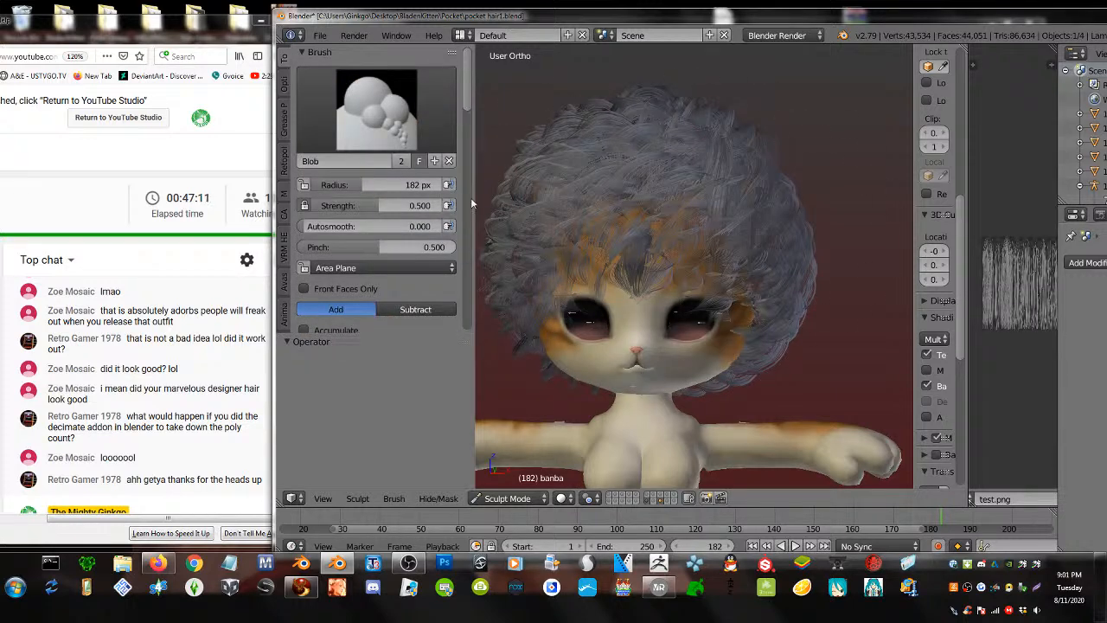
drag(770, 260, 705, 215)
key(ctrl+z)
click(372, 112)
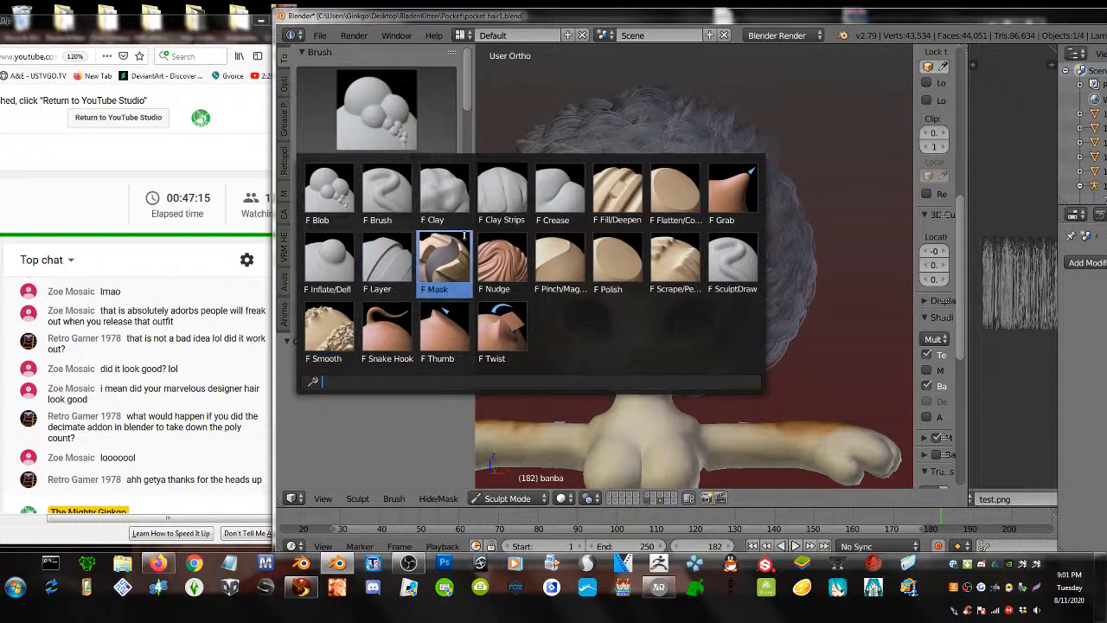
click(561, 191)
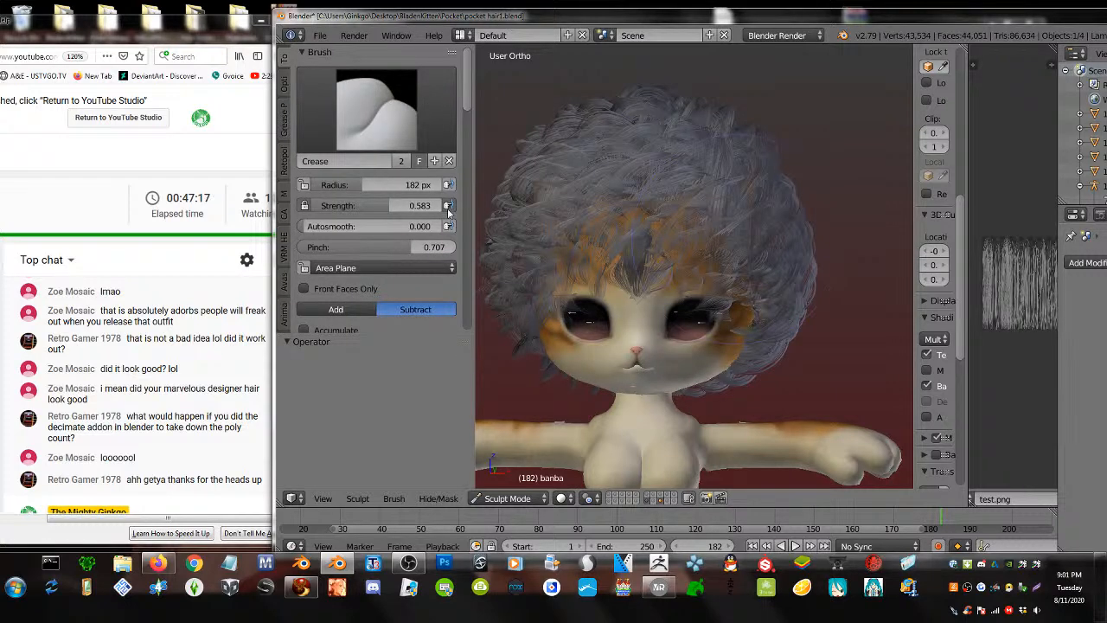
mouse_move(626, 228)
mouse_down()
mouse_move(578, 251)
mouse_move(708, 226)
mouse_move(578, 235)
mouse_move(588, 258)
mouse_move(522, 256)
mouse_up()
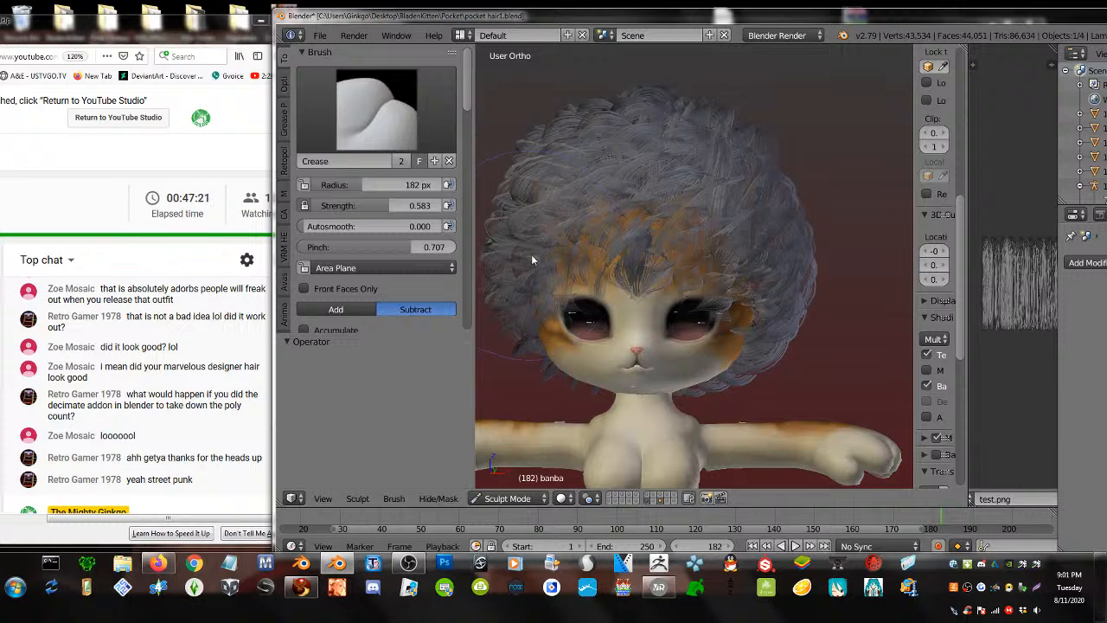
scroll(654, 303, down, 3)
scroll(654, 307, up, 2)
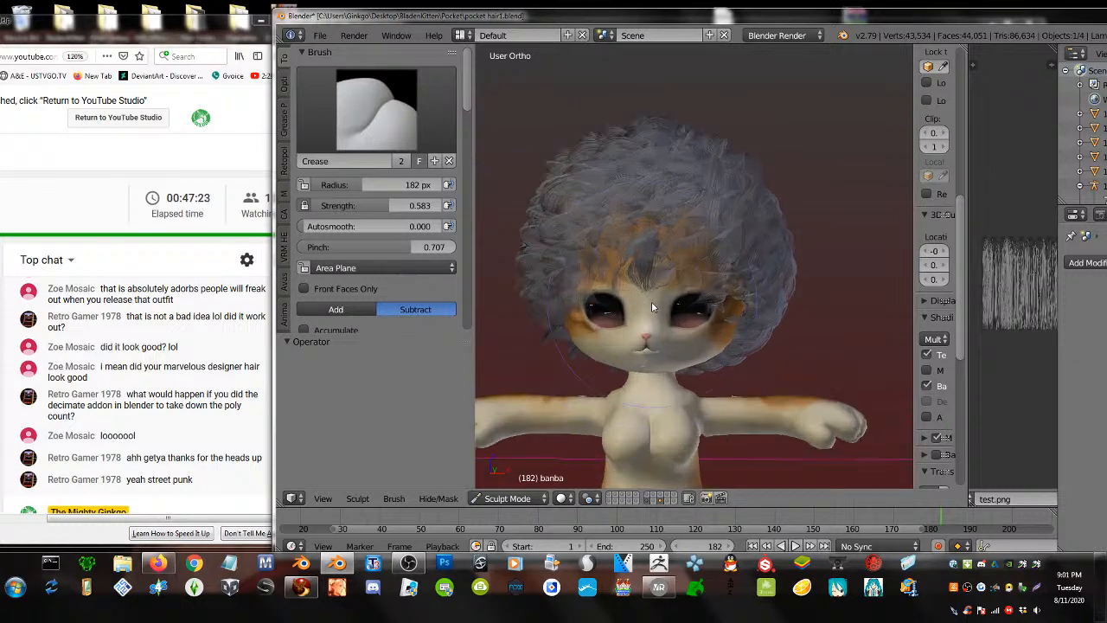
- Switch to the Inflate/Deflate brush at 145 px radius and puff up the bangs
click(376, 117)
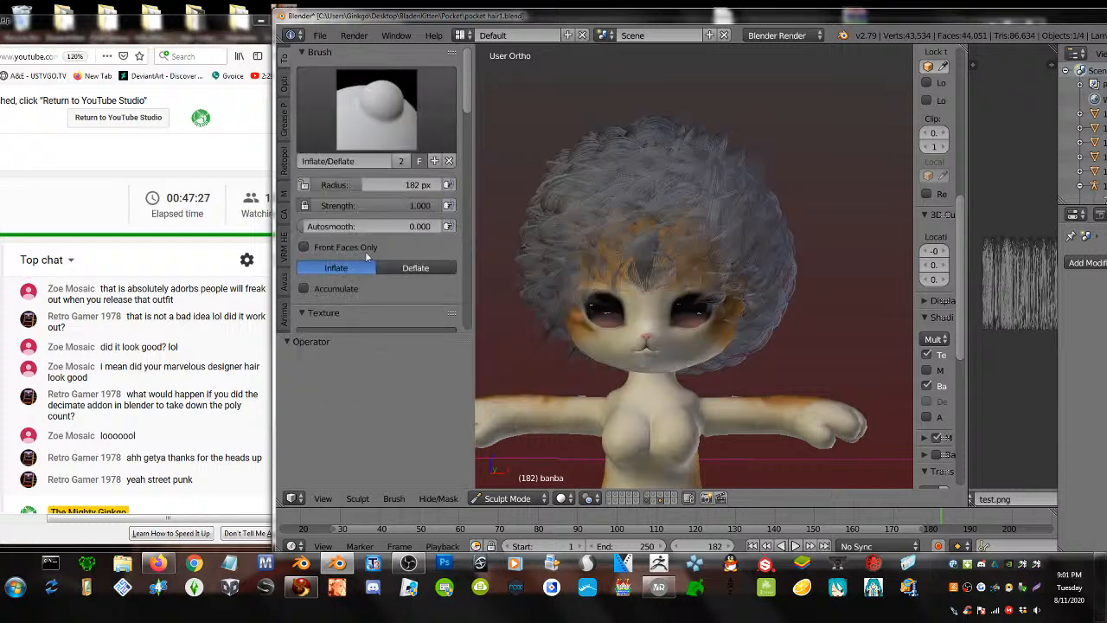
click(328, 260)
drag(355, 188, 345, 187)
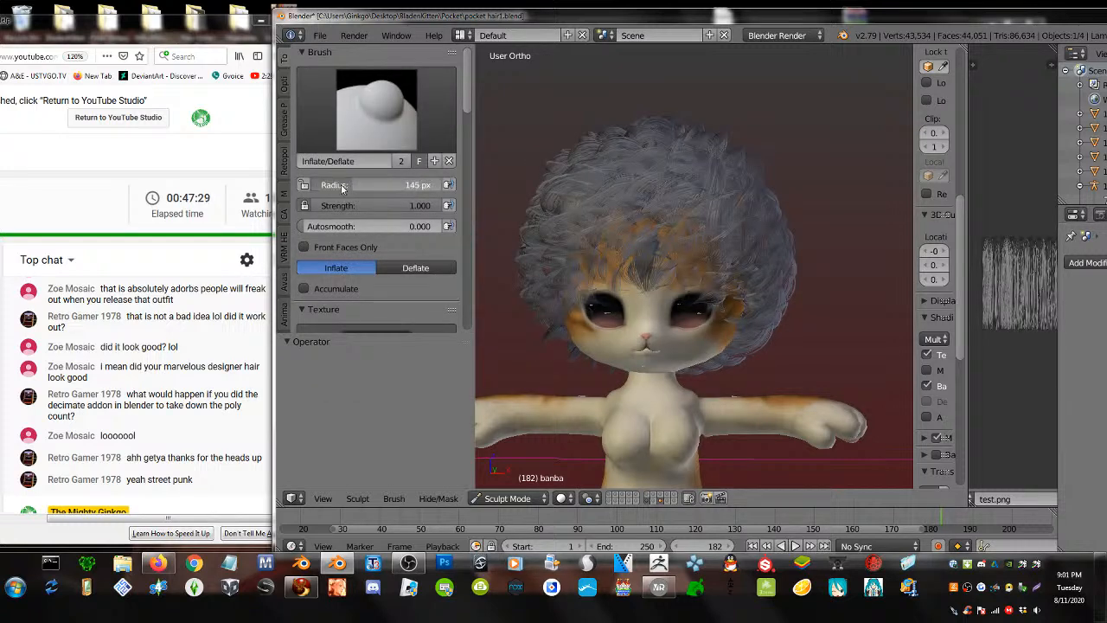
mouse_move(630, 230)
mouse_down()
mouse_move(755, 267)
mouse_move(771, 337)
mouse_move(771, 205)
mouse_move(645, 178)
mouse_move(614, 210)
mouse_move(642, 215)
mouse_up()
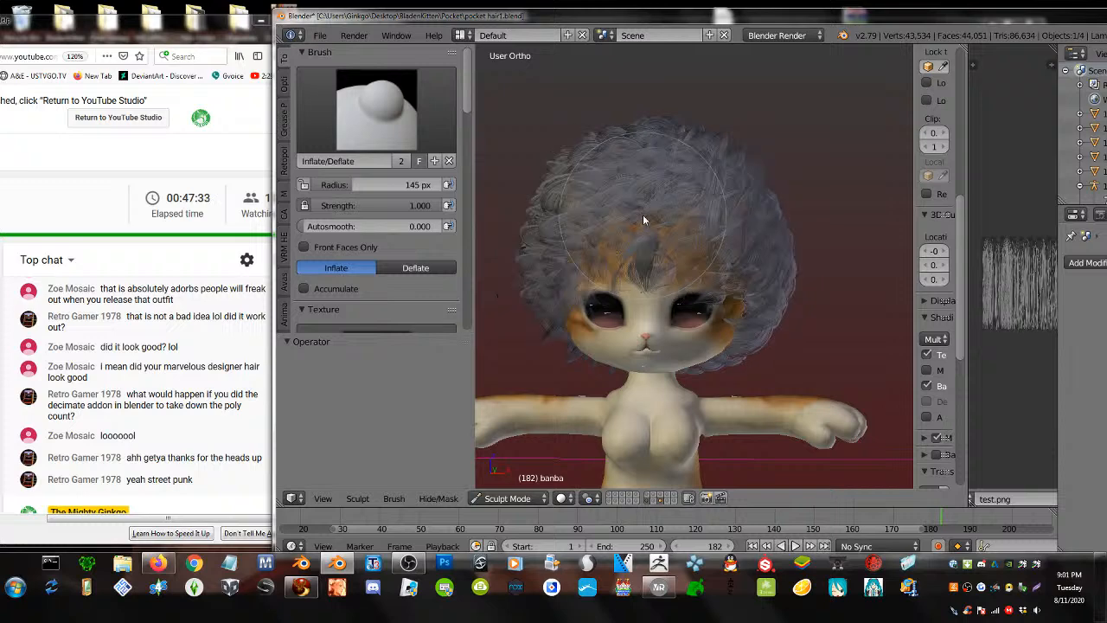
- Inflate the hair's right side and the part over the face
scroll(655, 223, down, 3)
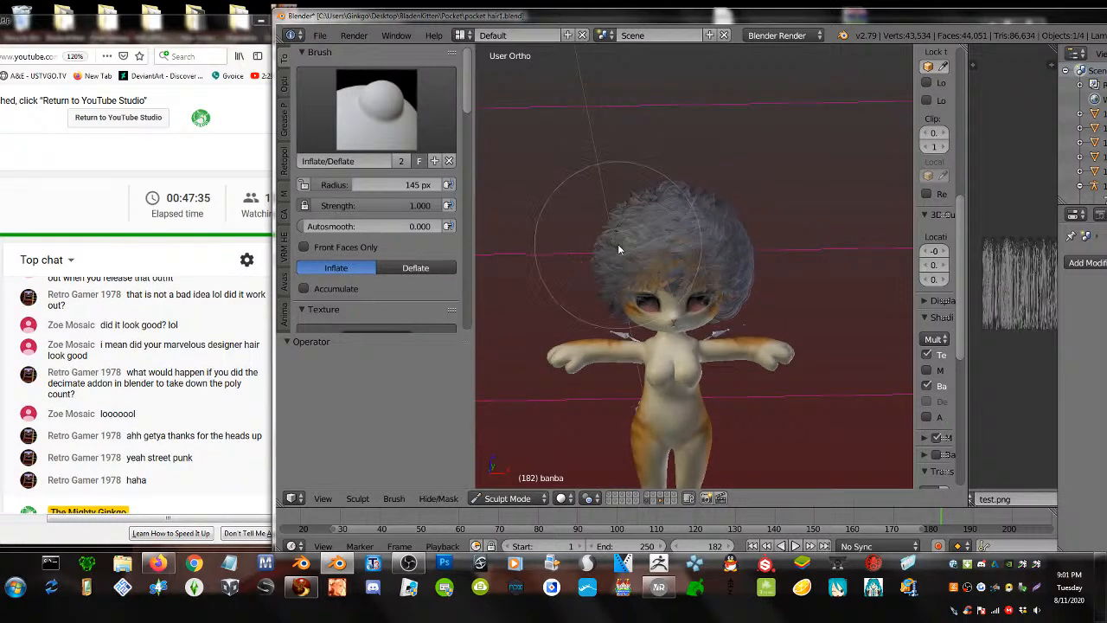
middle_drag(623, 255, 679, 256)
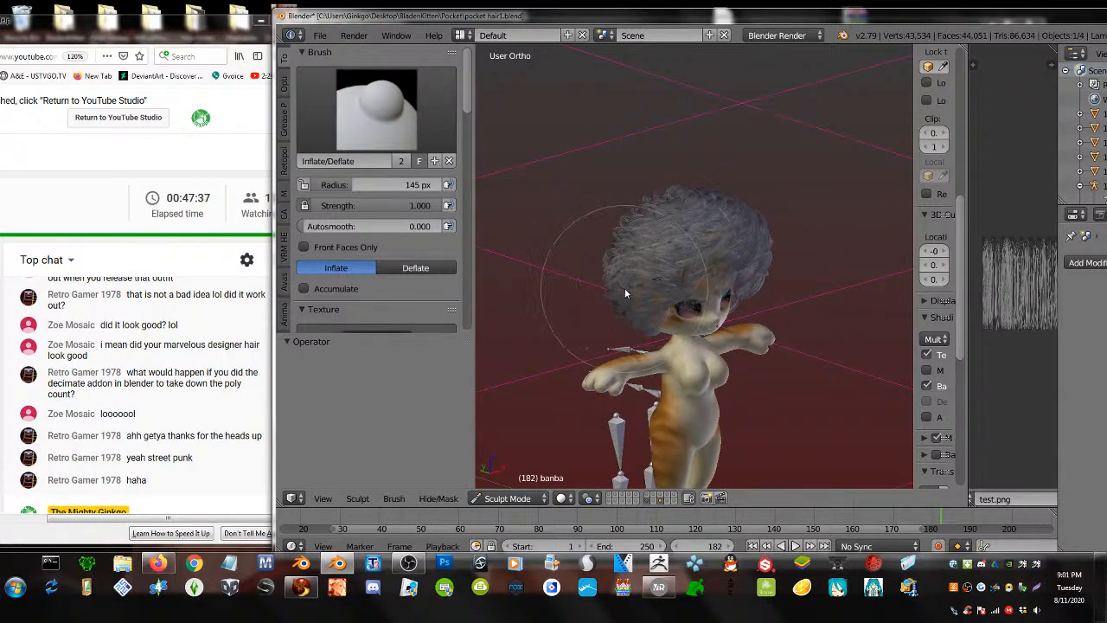
mouse_move(633, 300)
middle_down()
mouse_move(651, 285)
mouse_move(582, 267)
mouse_move(603, 264)
middle_up()
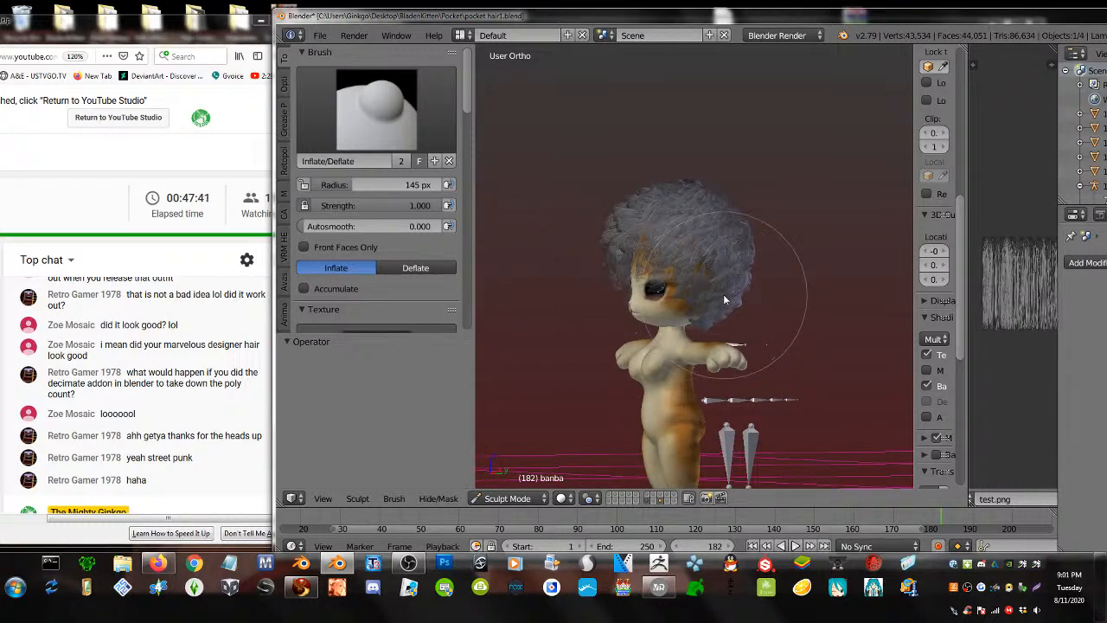
scroll(723, 294, down, 2)
scroll(723, 294, up, 5)
middle_drag(723, 294, 708, 300)
mouse_move(707, 300)
mouse_down()
mouse_move(754, 291)
mouse_move(759, 346)
mouse_move(737, 206)
mouse_move(730, 276)
mouse_move(747, 330)
mouse_move(679, 182)
mouse_move(709, 286)
mouse_move(754, 284)
mouse_up()
middle_drag(754, 284, 629, 269)
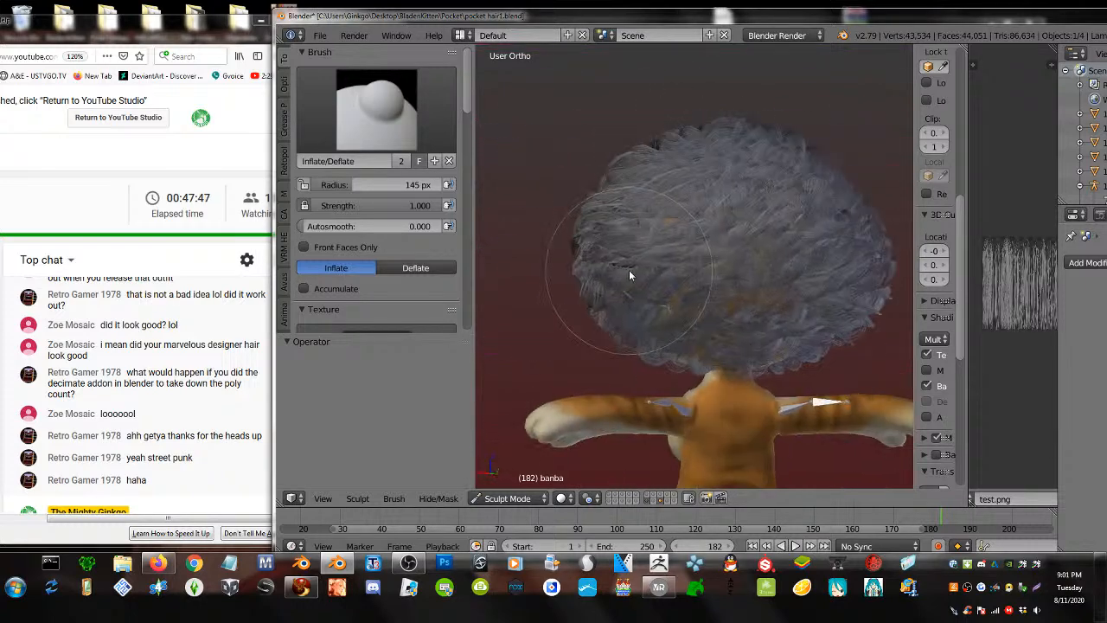
- Inflate the afro at the back of the head and over the top, orbiting between views
mouse_move(702, 230)
mouse_down()
mouse_move(712, 330)
mouse_move(676, 220)
mouse_move(719, 350)
mouse_move(752, 346)
mouse_move(756, 329)
mouse_move(684, 351)
mouse_move(683, 306)
mouse_move(797, 305)
mouse_move(811, 183)
mouse_up()
mouse_move(811, 183)
middle_down()
mouse_move(669, 244)
mouse_move(729, 257)
mouse_move(709, 213)
middle_up()
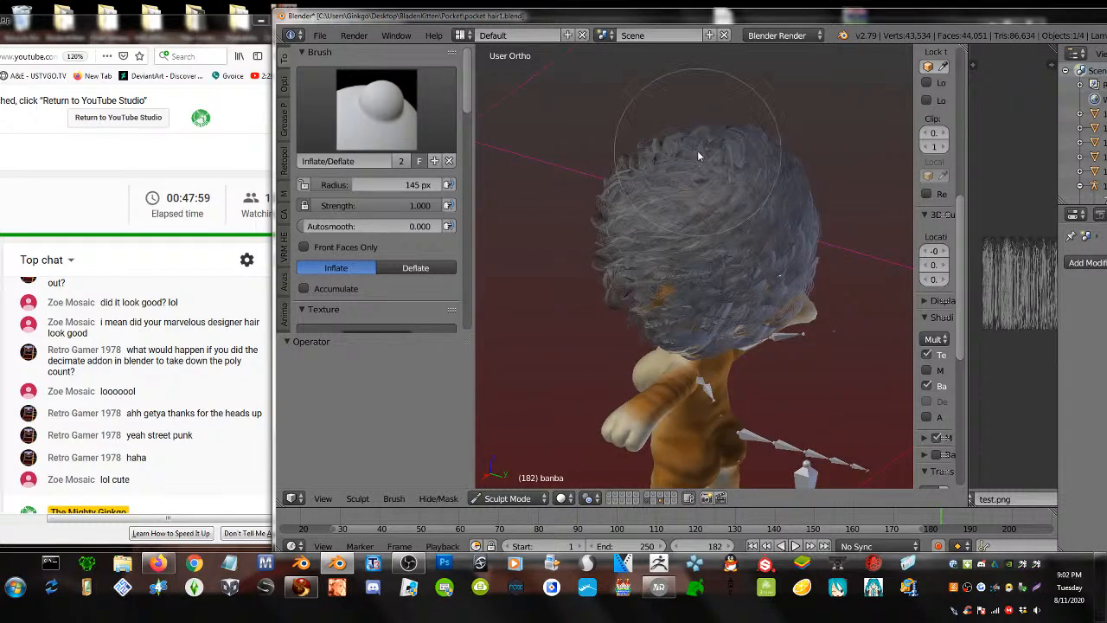
mouse_move(676, 157)
middle_down()
mouse_move(677, 170)
mouse_move(653, 174)
middle_up()
mouse_move(652, 175)
mouse_down()
mouse_move(634, 181)
mouse_move(650, 237)
mouse_move(645, 227)
mouse_up()
mouse_move(645, 228)
middle_down()
mouse_move(698, 211)
mouse_move(671, 219)
middle_up()
middle_drag(569, 230, 582, 224)
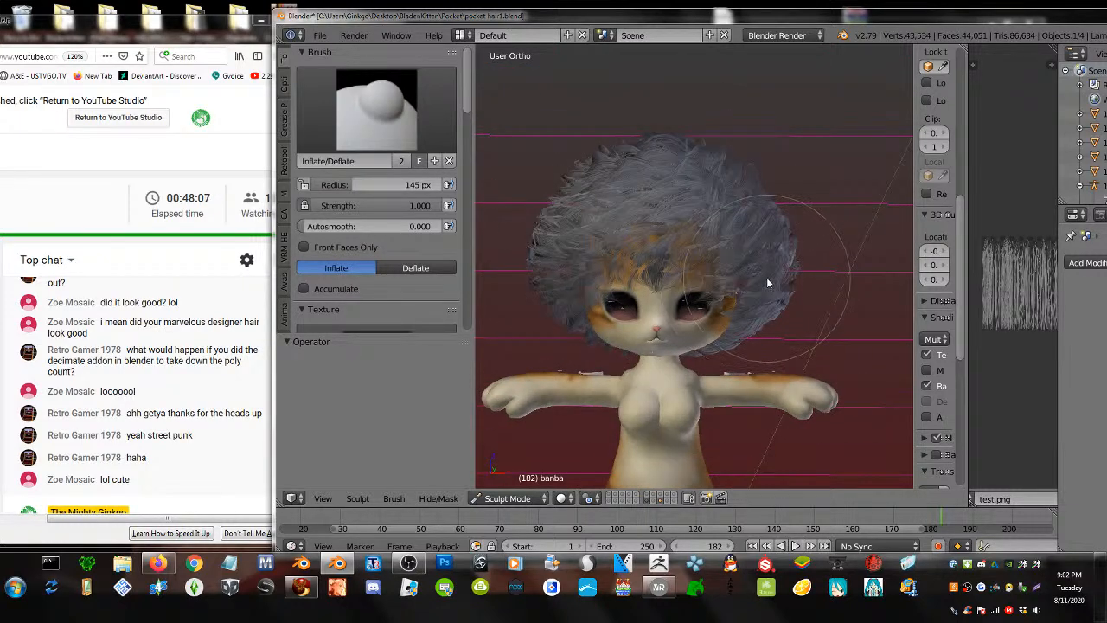
- With the Smooth brush, smooth the hair strands, including the lower and right side
click(376, 108)
click(328, 333)
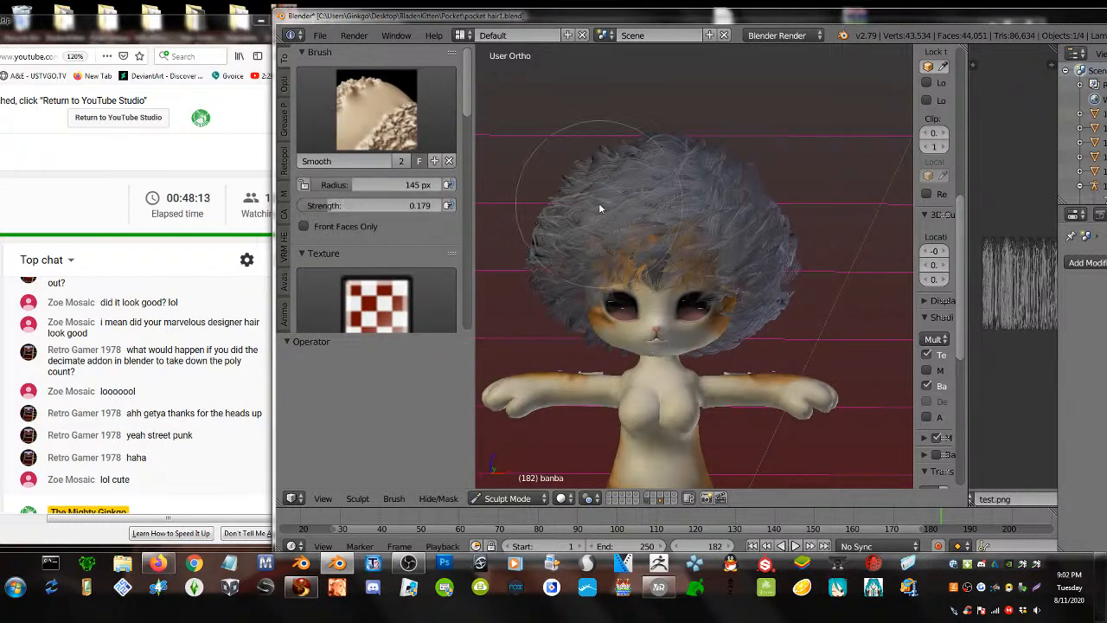
mouse_move(598, 202)
mouse_down()
mouse_move(572, 263)
mouse_move(590, 318)
mouse_move(733, 173)
mouse_move(621, 150)
mouse_move(751, 191)
mouse_move(793, 286)
mouse_move(780, 295)
mouse_up()
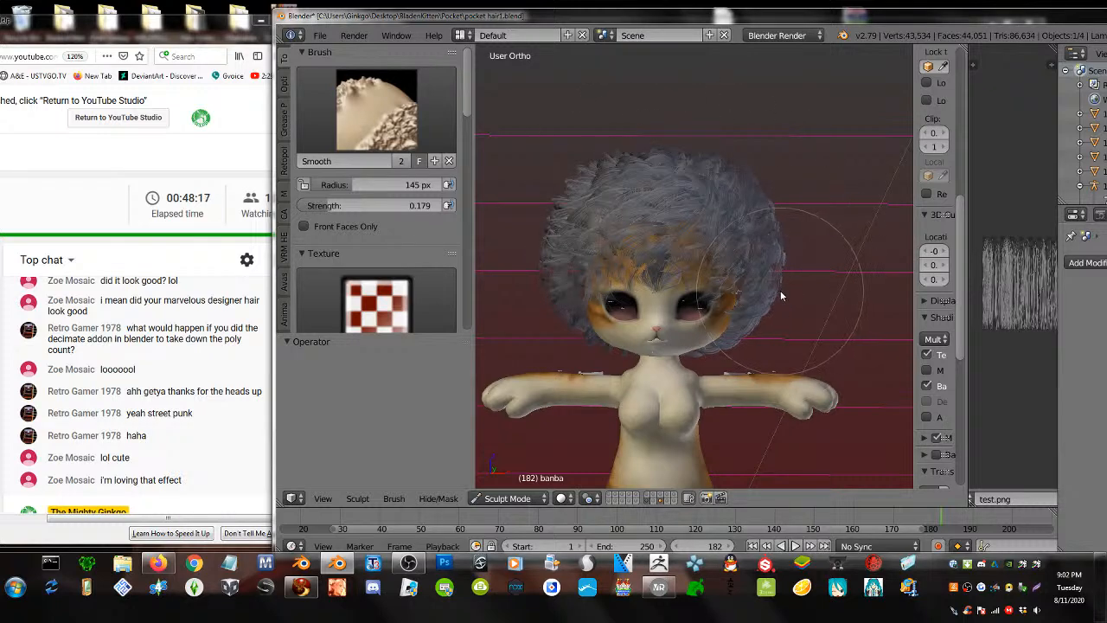
middle_drag(780, 295, 645, 297)
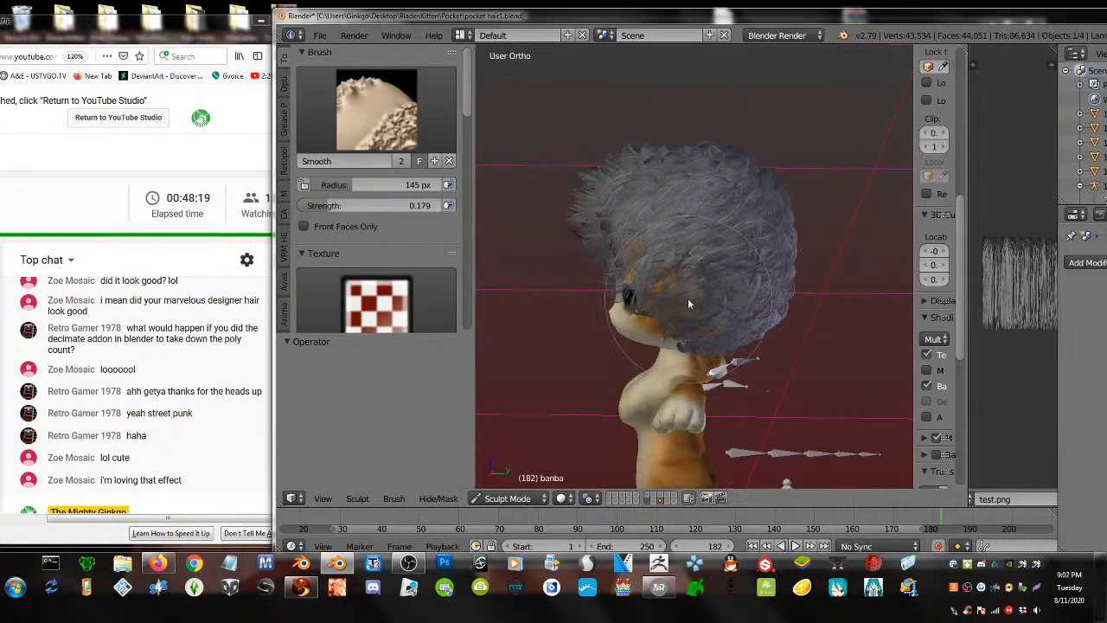
middle_drag(725, 316, 637, 329)
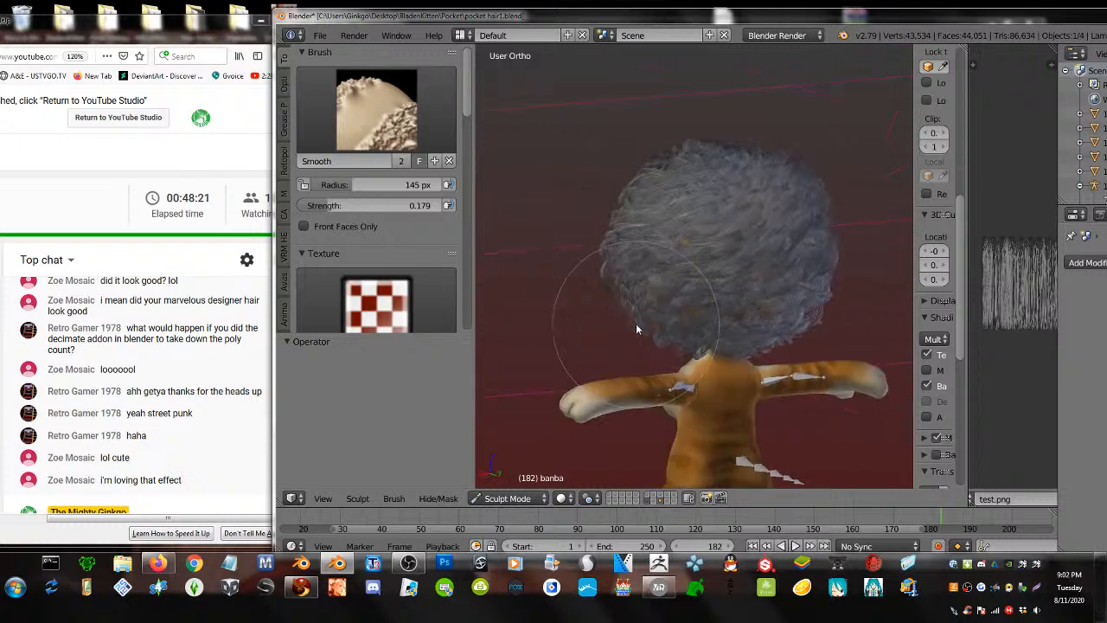
mouse_move(636, 328)
mouse_down()
mouse_move(678, 320)
mouse_move(747, 351)
mouse_up()
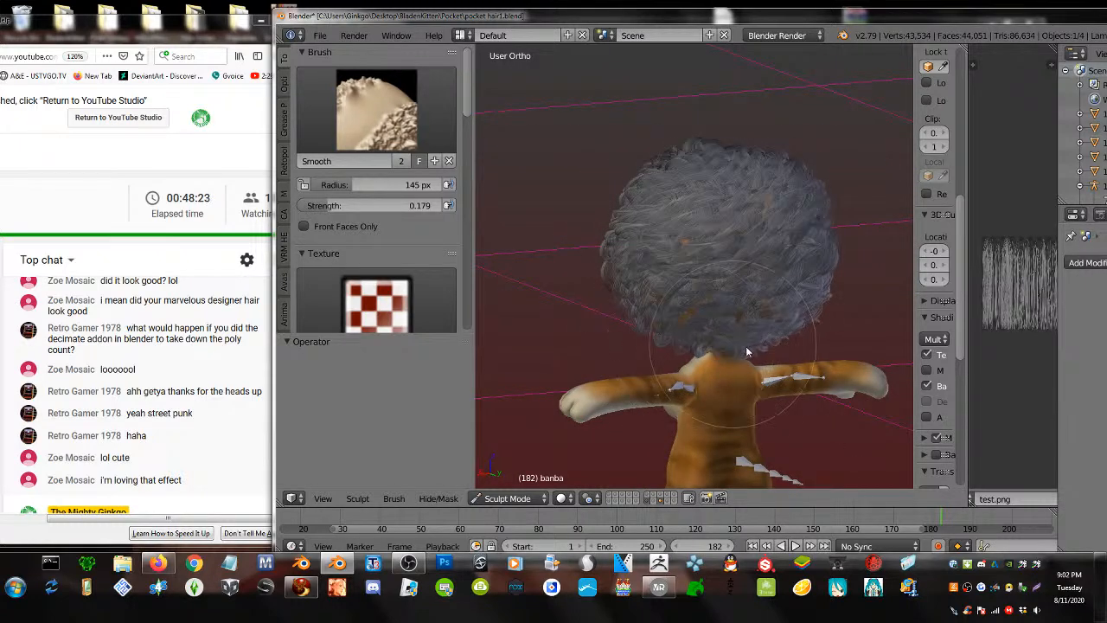
mouse_move(742, 327)
middle_down()
mouse_move(768, 211)
mouse_move(794, 180)
middle_up()
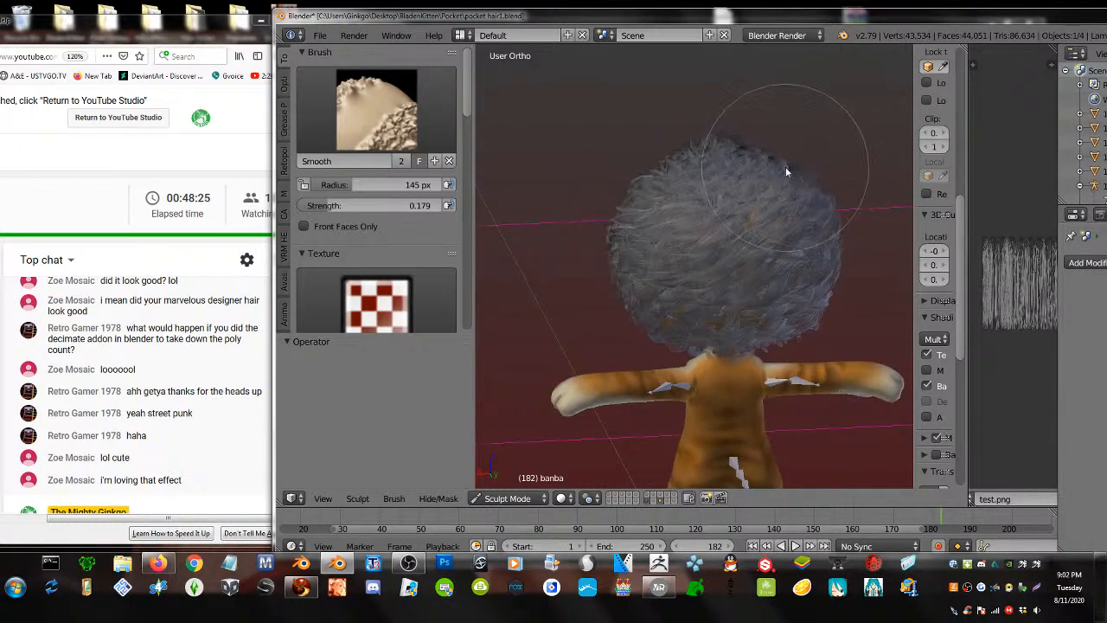
mouse_move(699, 196)
middle_down()
mouse_move(870, 198)
mouse_move(739, 220)
mouse_move(744, 229)
middle_up()
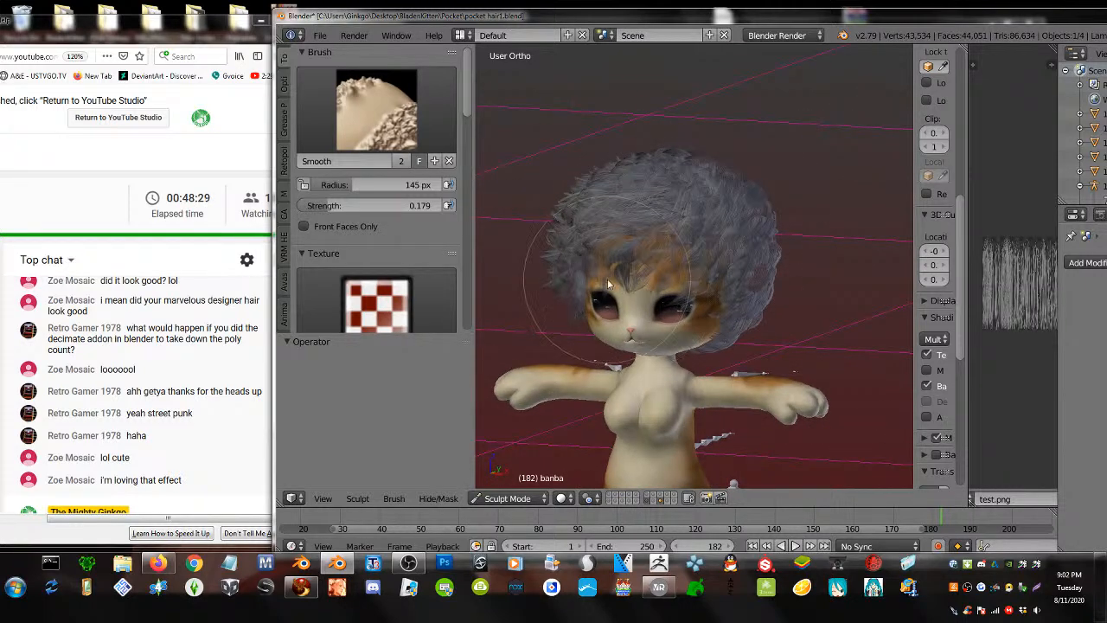
middle_drag(607, 279, 585, 288)
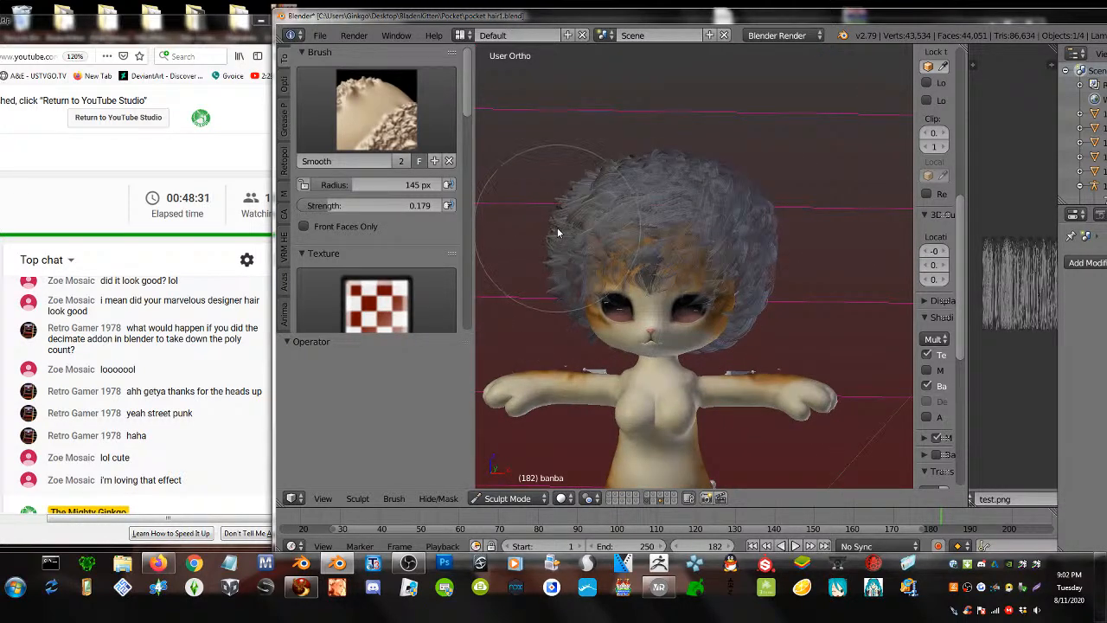
mouse_move(557, 232)
middle_down()
mouse_move(607, 251)
mouse_move(623, 244)
middle_up()
- With Inflate/Deflate, puff the left-side hair down by the face and the fringe over the eyes
click(434, 132)
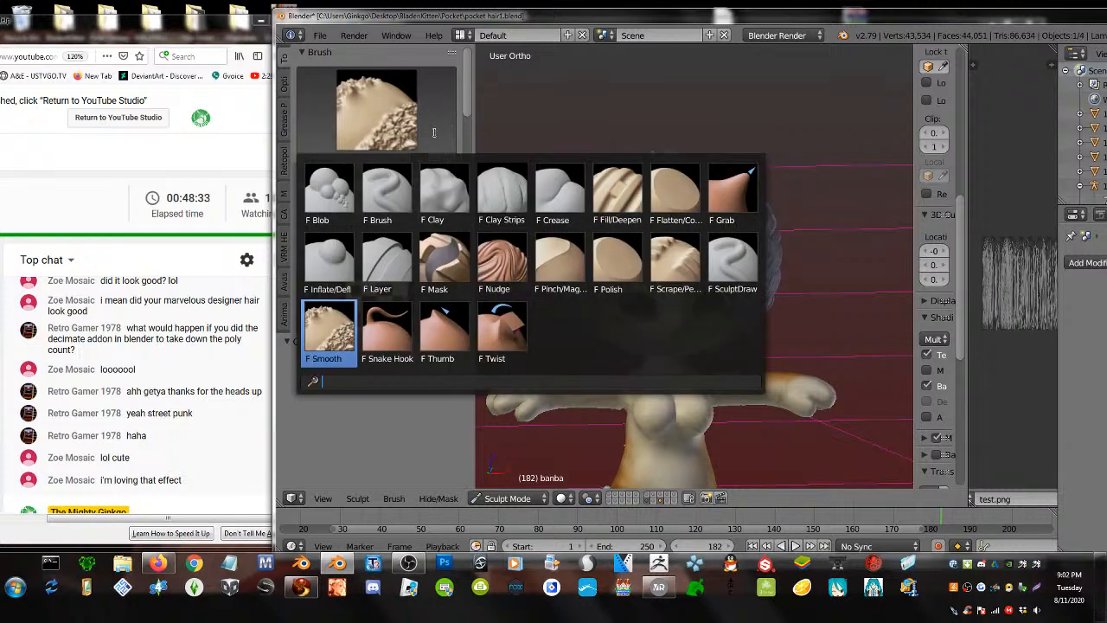
click(329, 260)
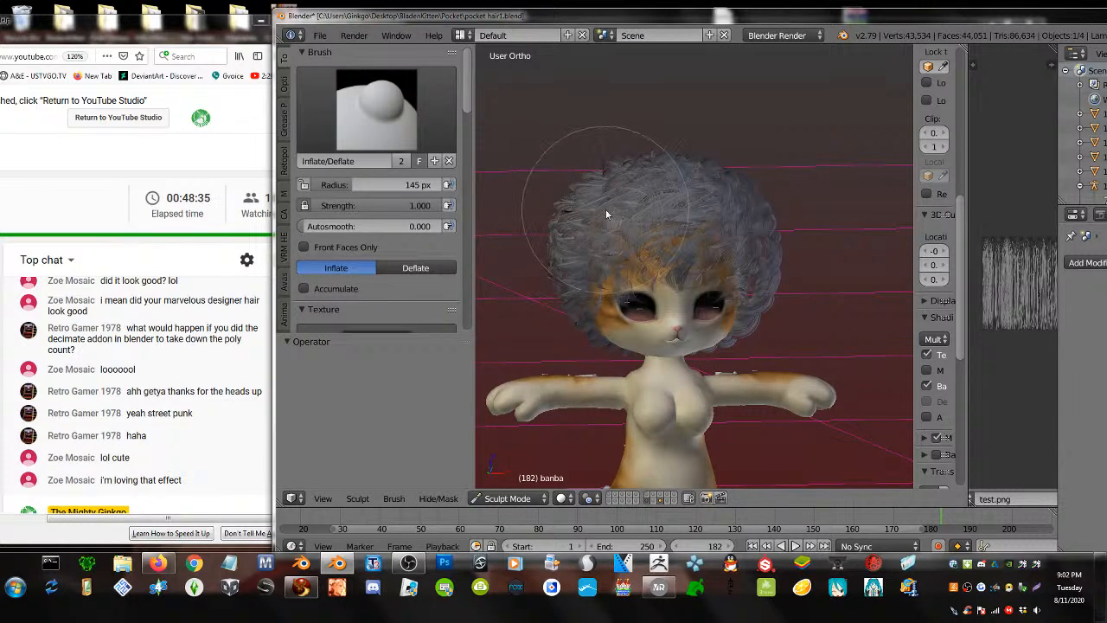
mouse_move(605, 209)
mouse_down()
mouse_move(593, 312)
mouse_move(573, 309)
mouse_move(578, 279)
mouse_up()
mouse_move(577, 279)
middle_down()
mouse_move(622, 279)
mouse_move(604, 279)
middle_up()
mouse_move(604, 278)
mouse_down()
mouse_move(605, 313)
mouse_move(599, 242)
mouse_move(589, 262)
mouse_up()
mouse_move(714, 216)
middle_down()
mouse_move(737, 255)
mouse_move(669, 277)
middle_up()
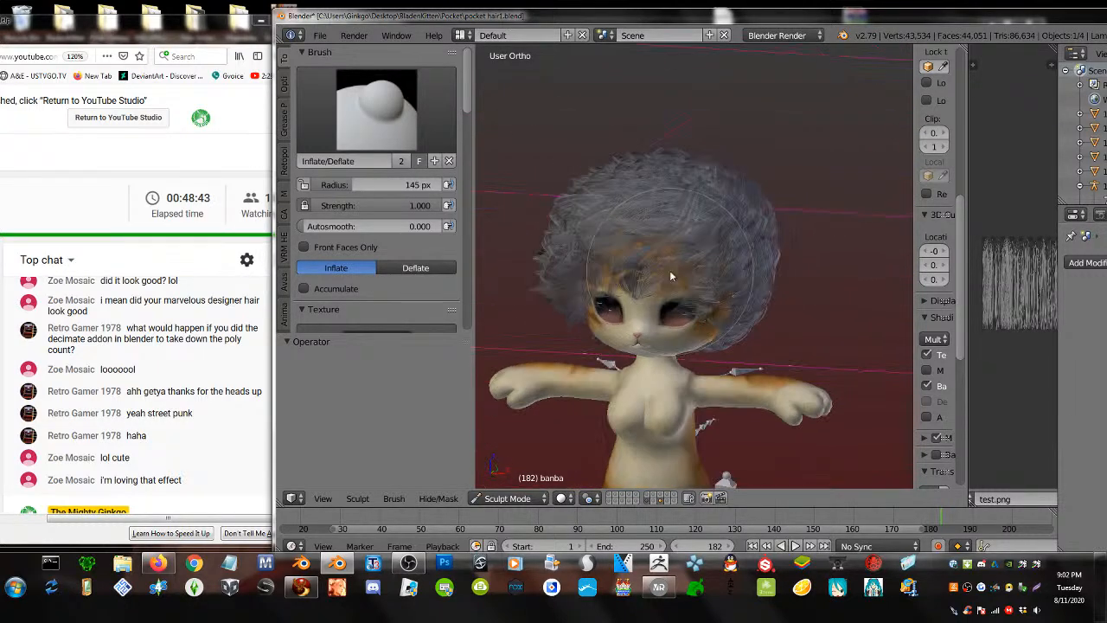
mouse_move(671, 272)
mouse_down()
mouse_move(645, 285)
mouse_move(677, 285)
mouse_move(638, 285)
mouse_move(682, 274)
mouse_up()
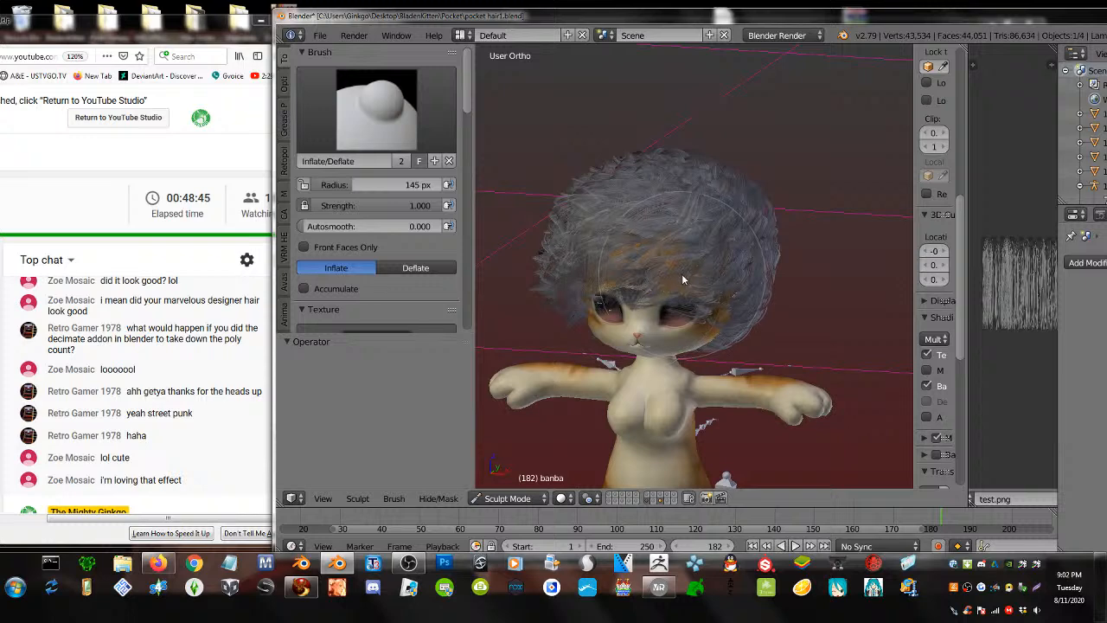
middle_drag(681, 273, 686, 259)
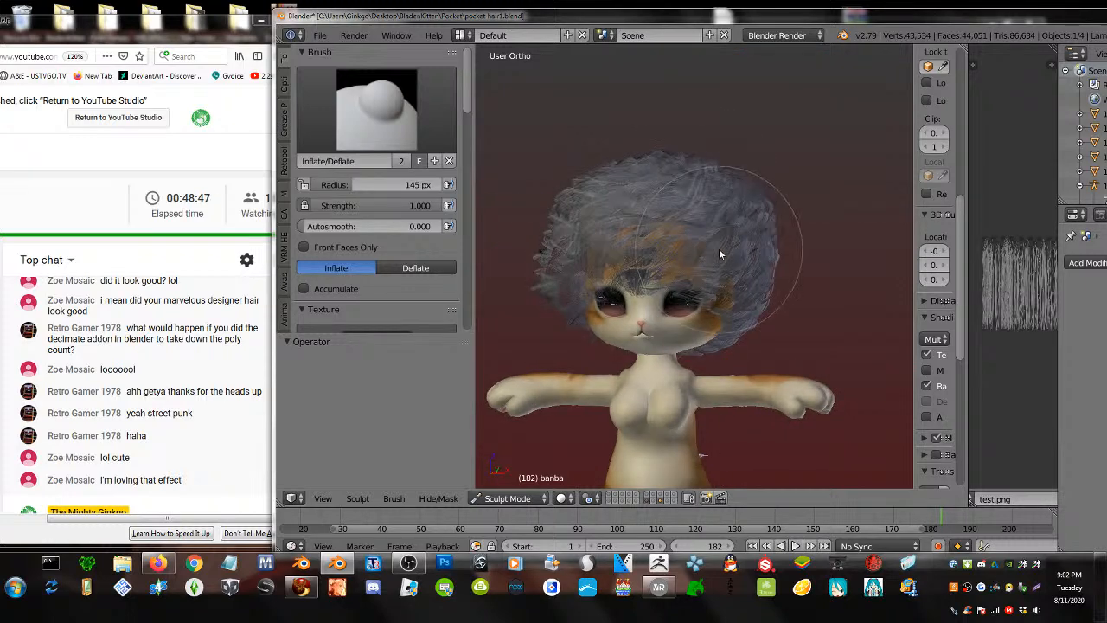
- Smooth the top and left of the hair with the Smooth brush
click(376, 108)
click(677, 187)
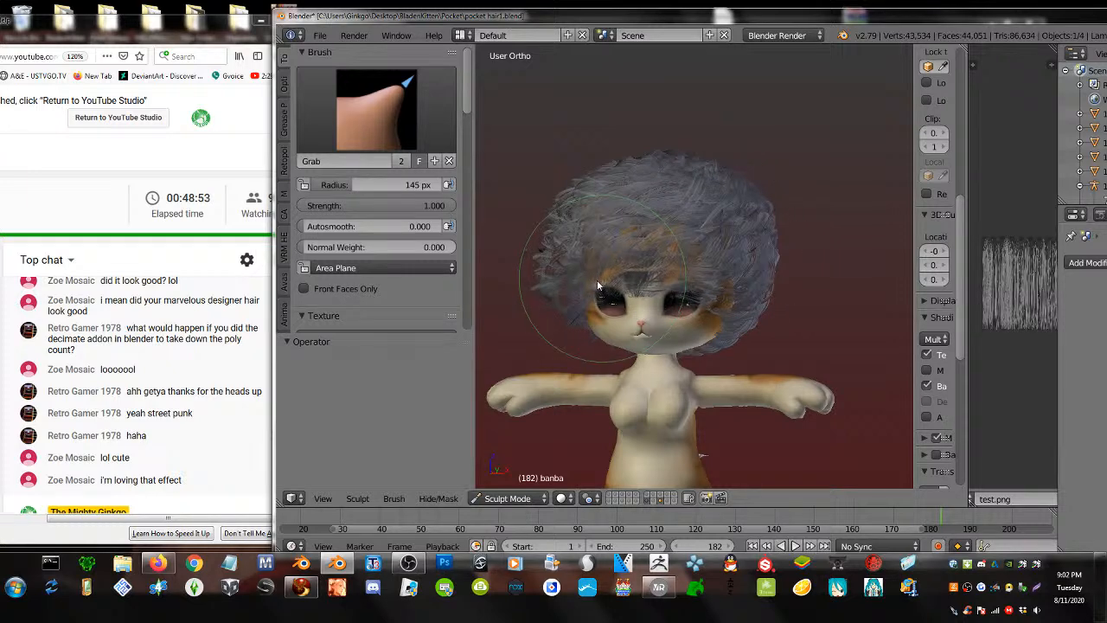
click(377, 111)
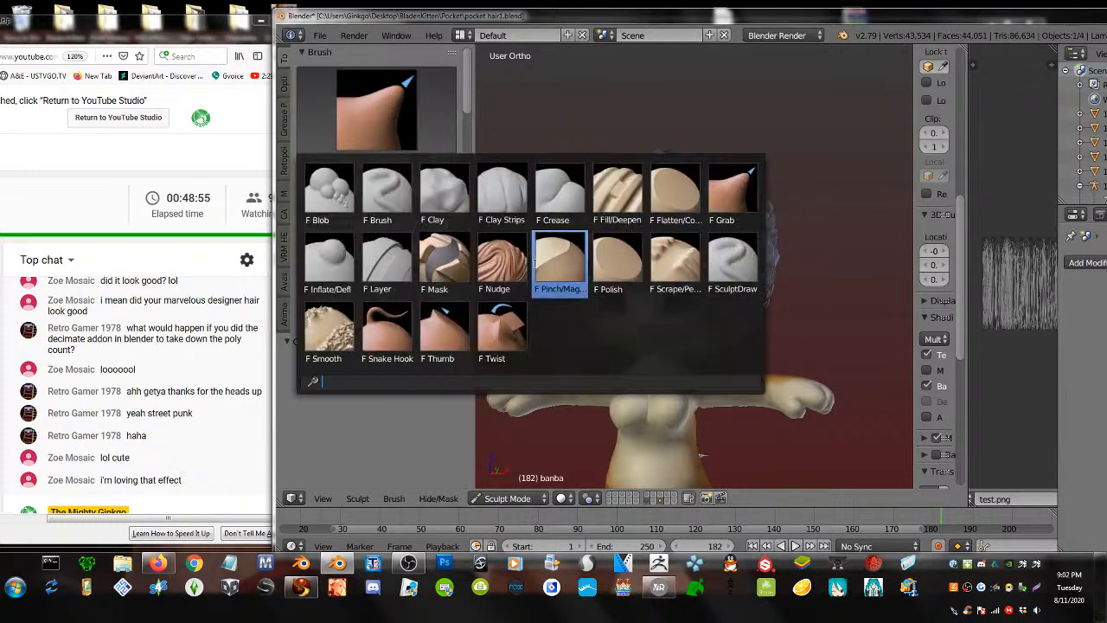
click(328, 330)
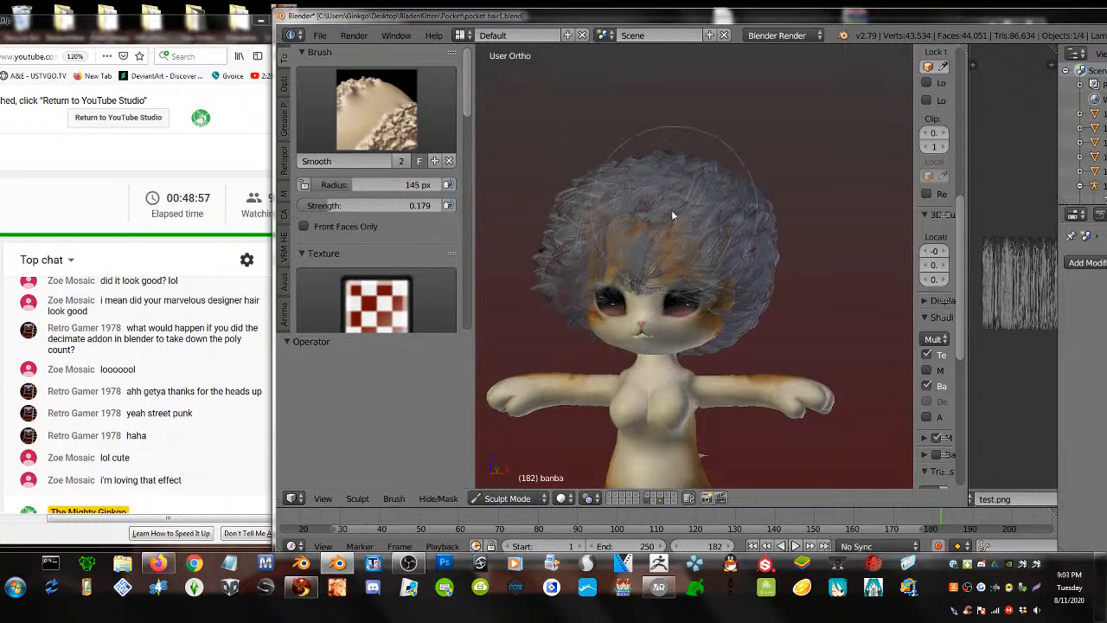
mouse_move(673, 215)
mouse_down()
mouse_move(605, 232)
mouse_move(707, 251)
mouse_move(778, 239)
mouse_move(766, 260)
mouse_move(770, 296)
mouse_move(554, 304)
mouse_move(542, 286)
mouse_move(565, 315)
mouse_move(559, 301)
mouse_up()
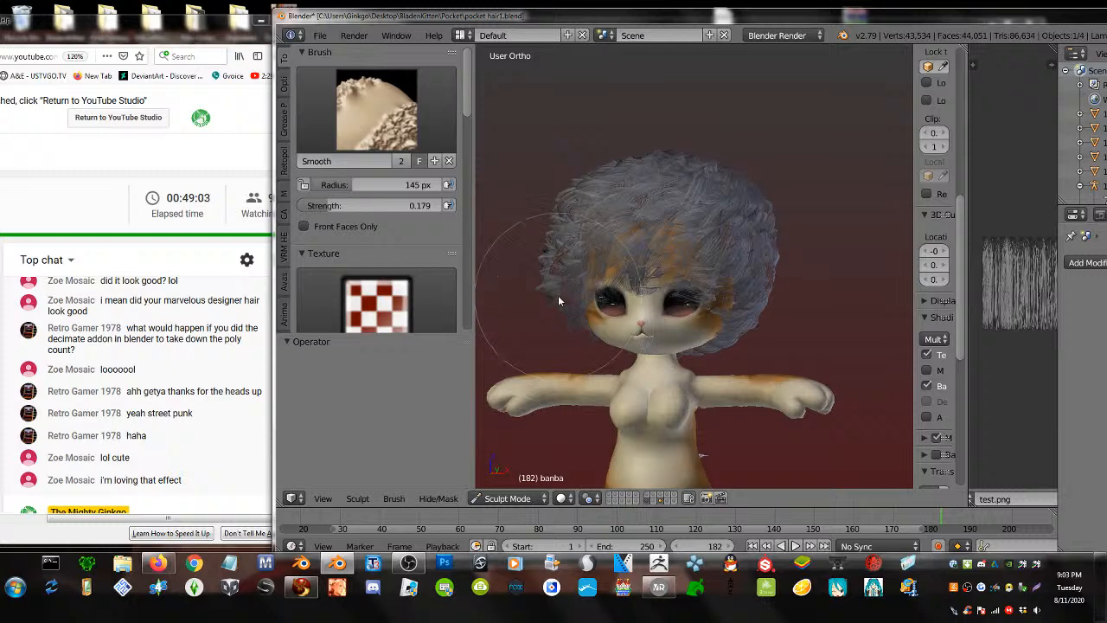
middle_drag(558, 301, 872, 300)
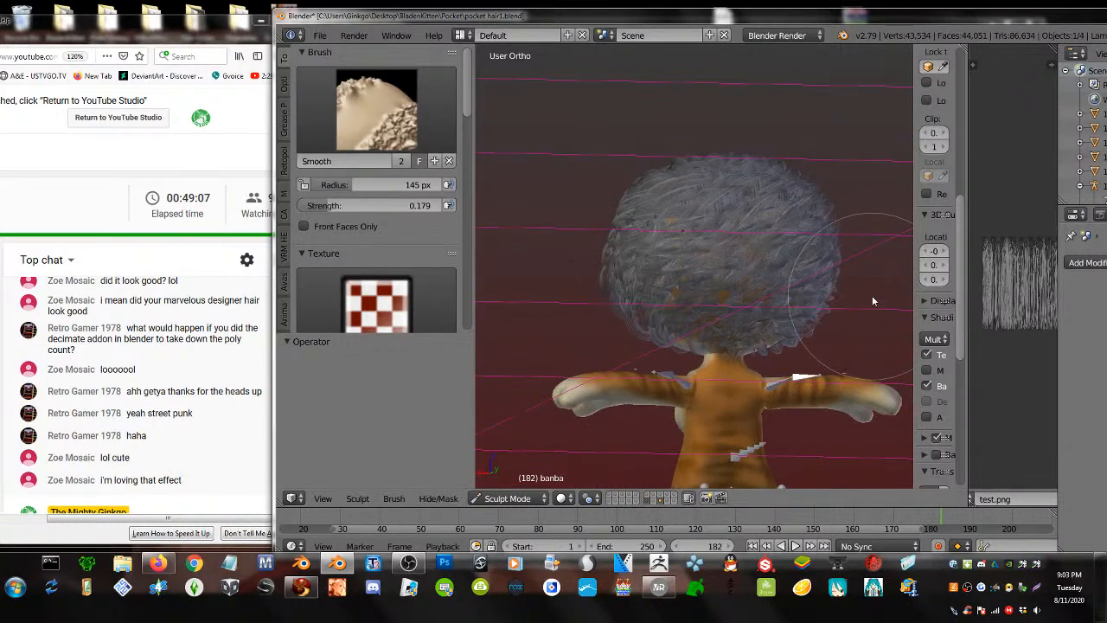
middle_drag(687, 276, 424, 286)
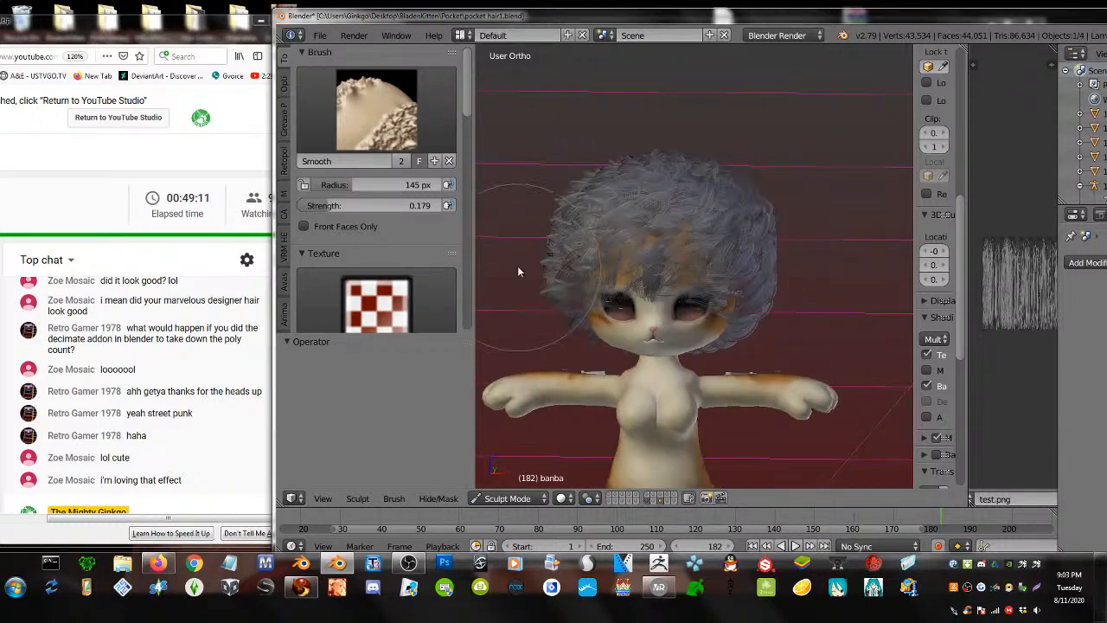
- Leave sculpting and return the hair to Object Mode
scroll(607, 329, up, 1)
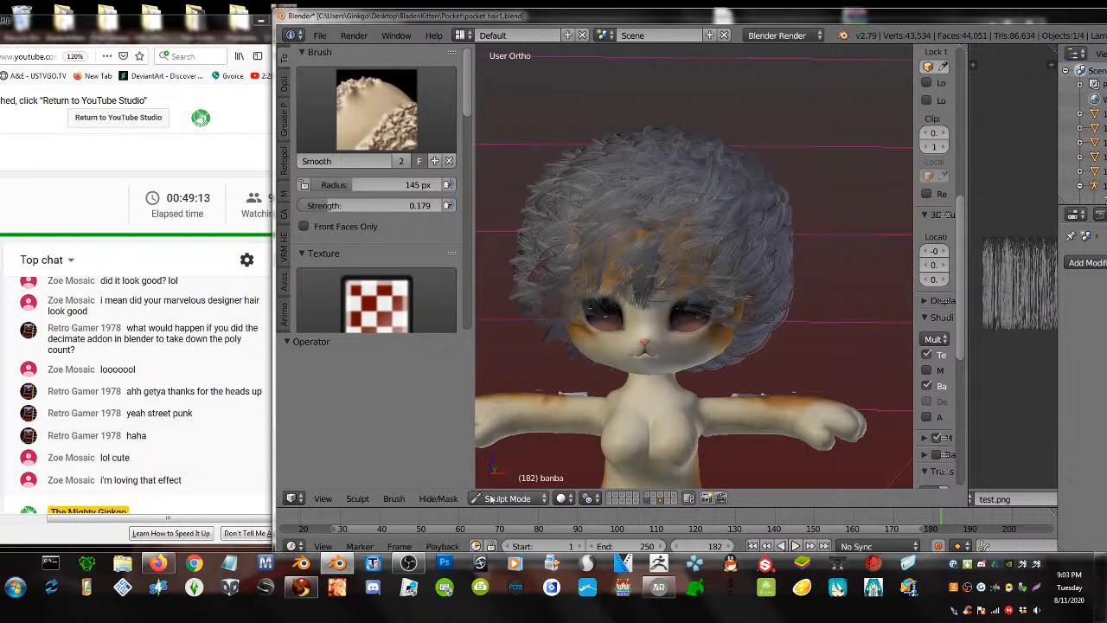
click(490, 499)
click(502, 482)
- Add an Armature modifier to the hair with Pocket Skelly as its rig object
key(a)
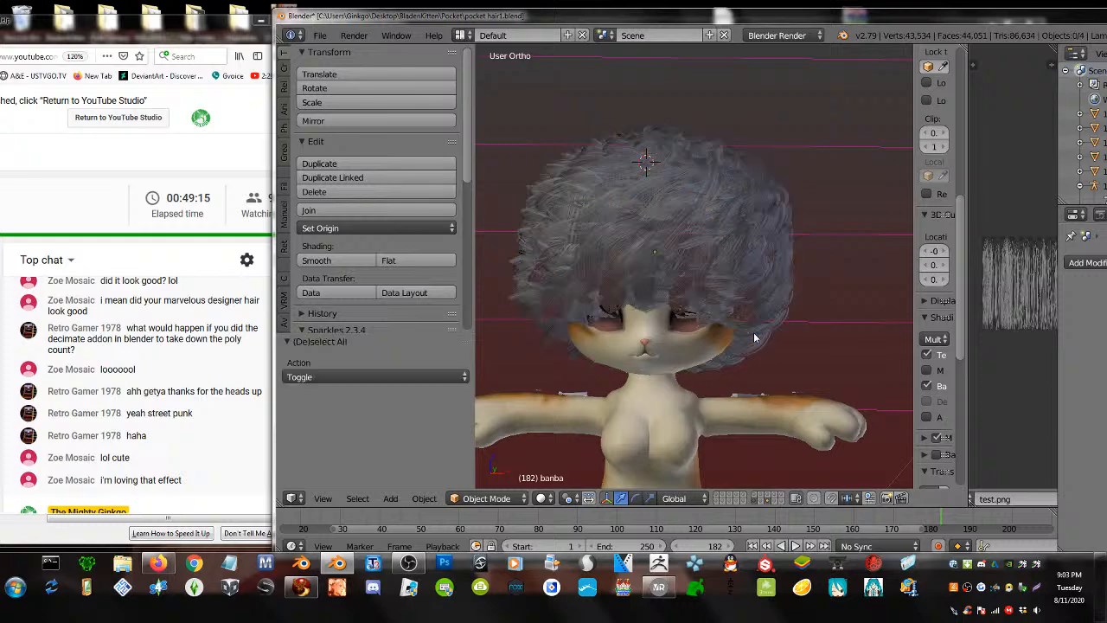
drag(773, 19, 620, 12)
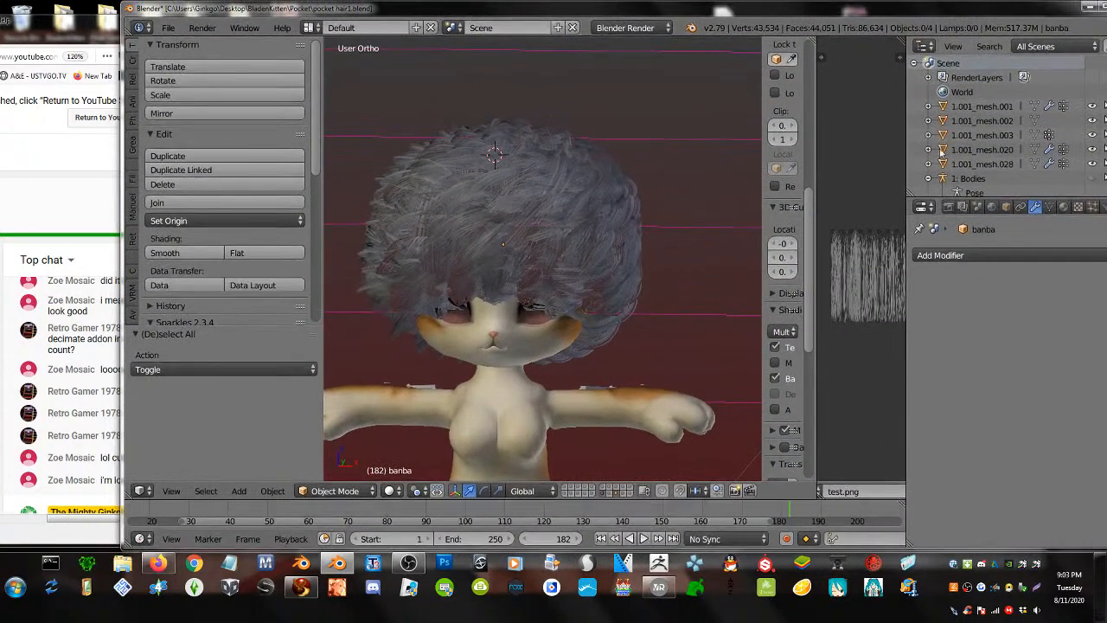
click(1050, 208)
click(1021, 206)
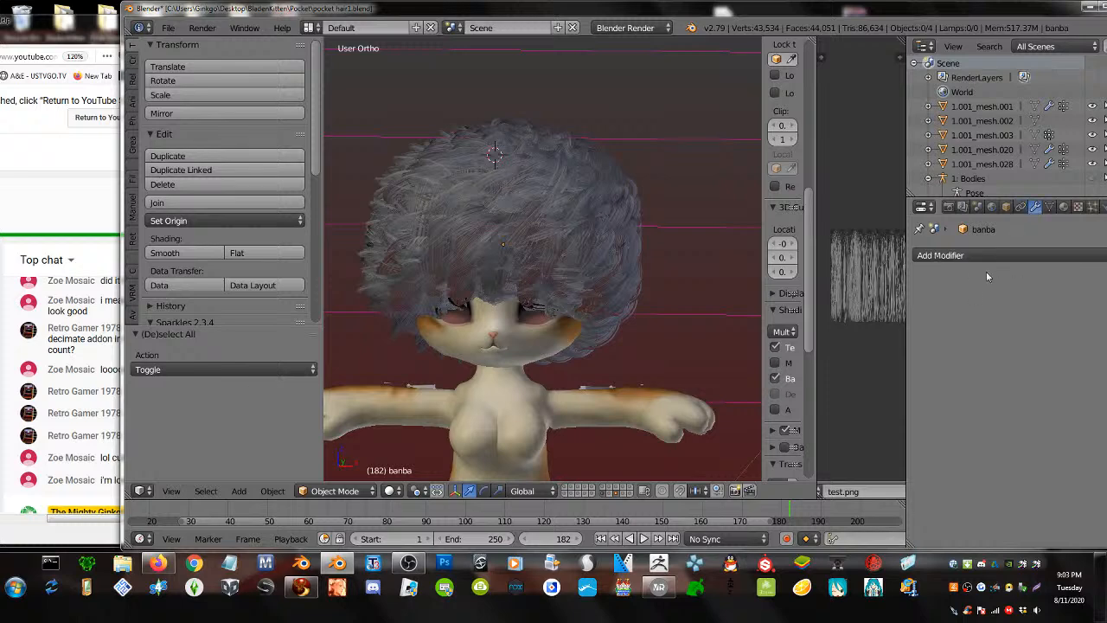
click(969, 255)
click(946, 289)
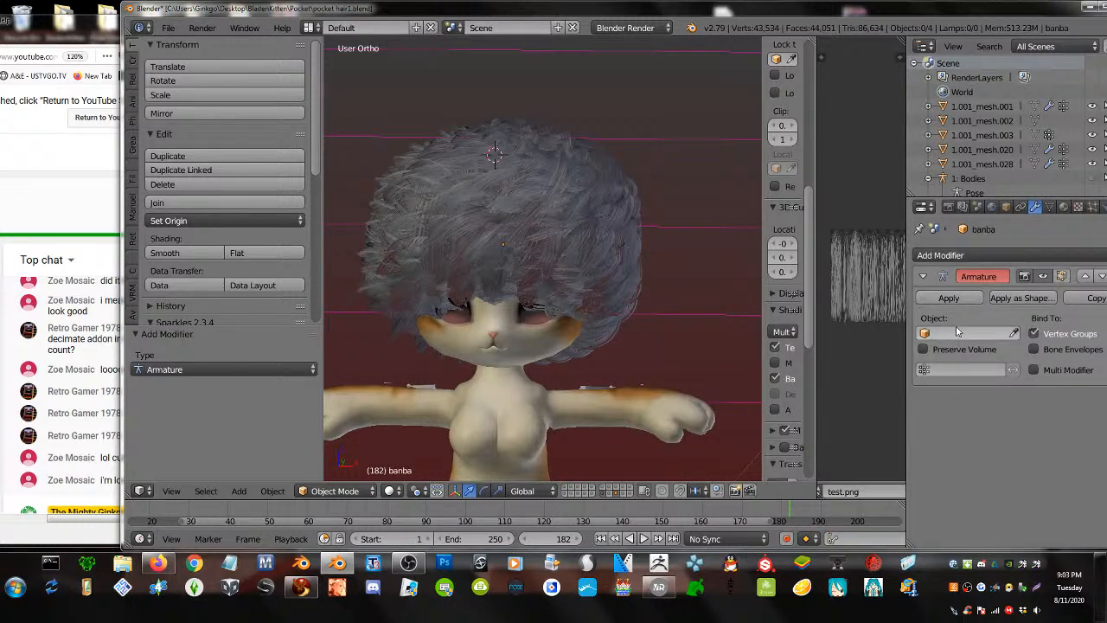
click(964, 333)
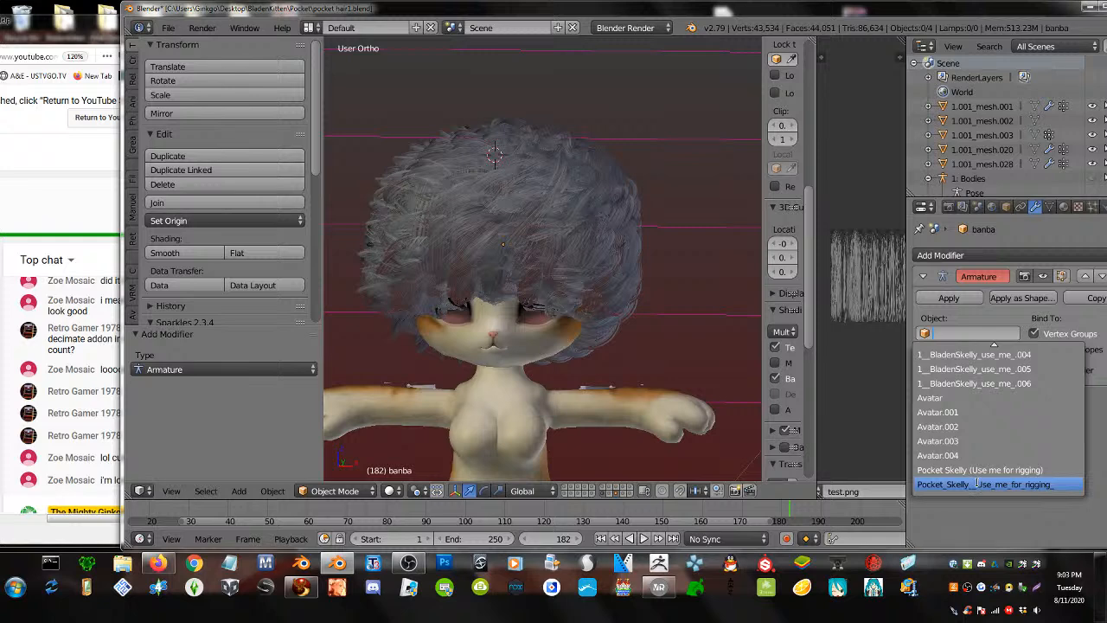
click(977, 470)
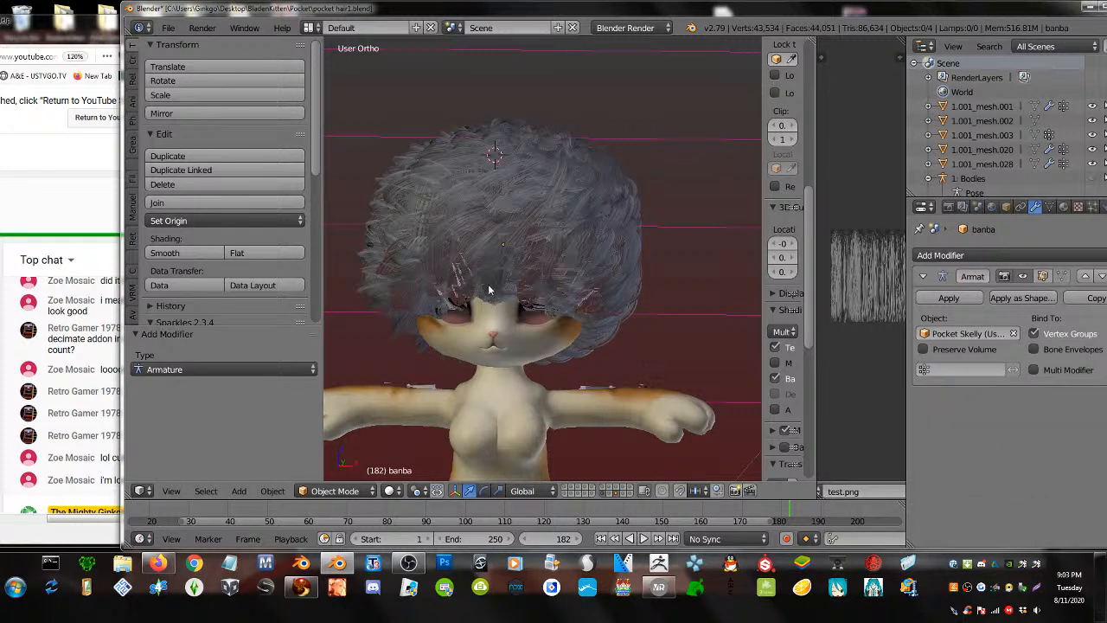
mouse_move(489, 288)
middle_down()
mouse_move(519, 267)
mouse_move(504, 303)
mouse_move(499, 285)
middle_up()
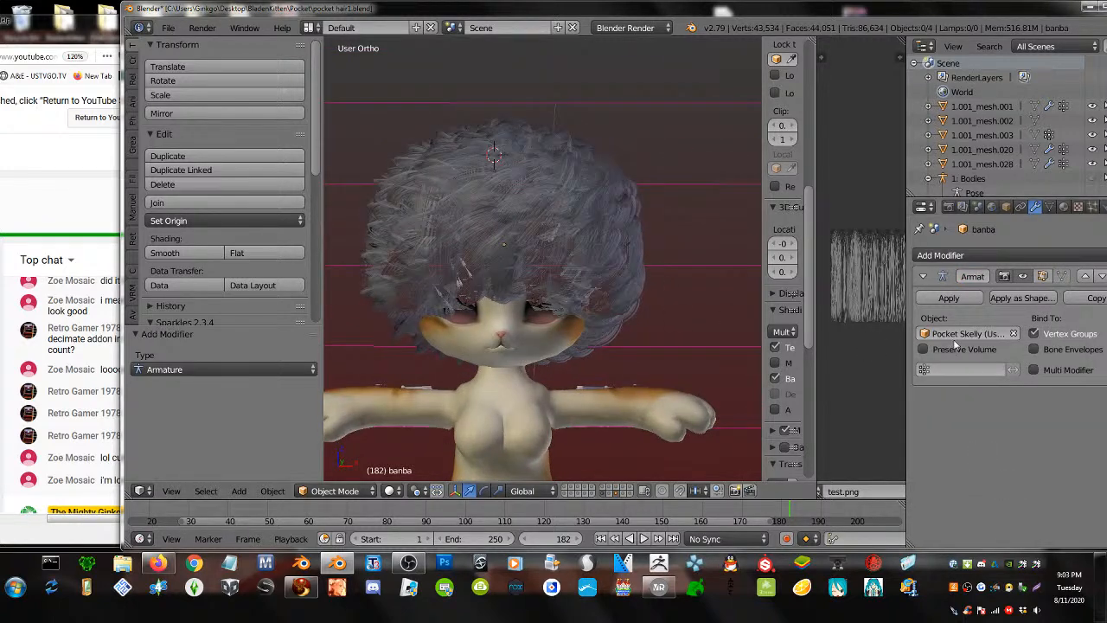
click(956, 337)
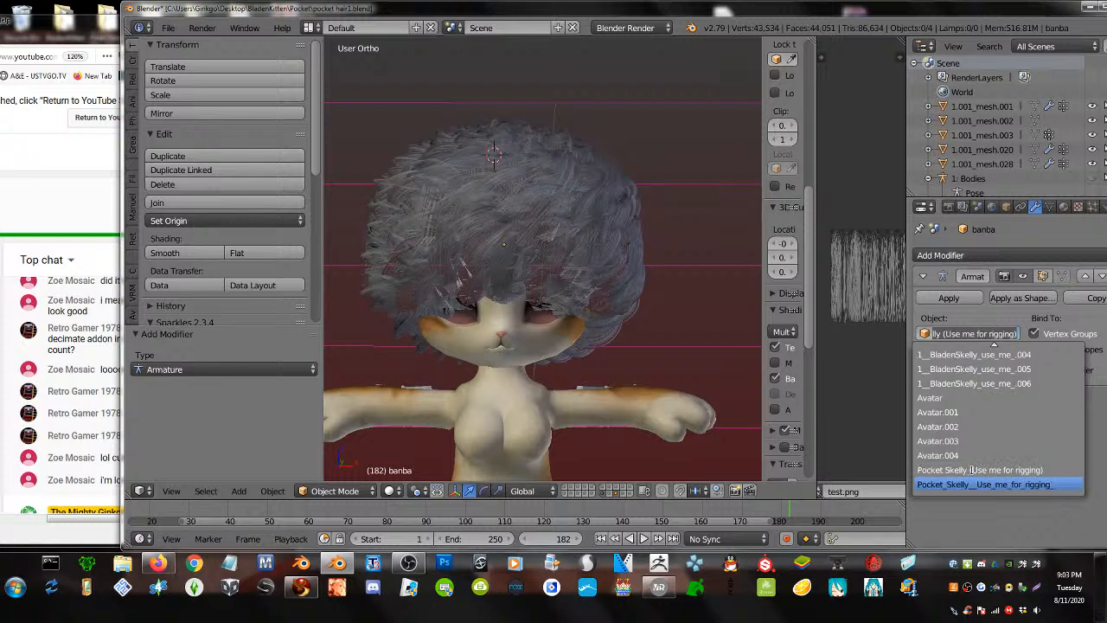
click(972, 470)
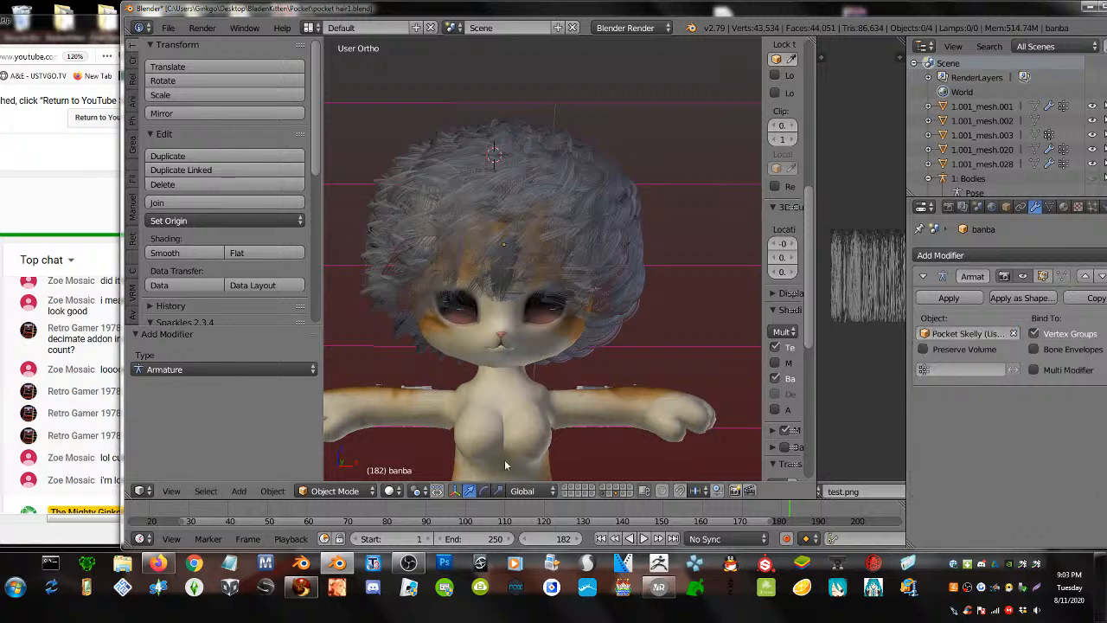
- Show the skeleton's layer, select Pocket Skelly and put it in Pose Mode
right_click(523, 152)
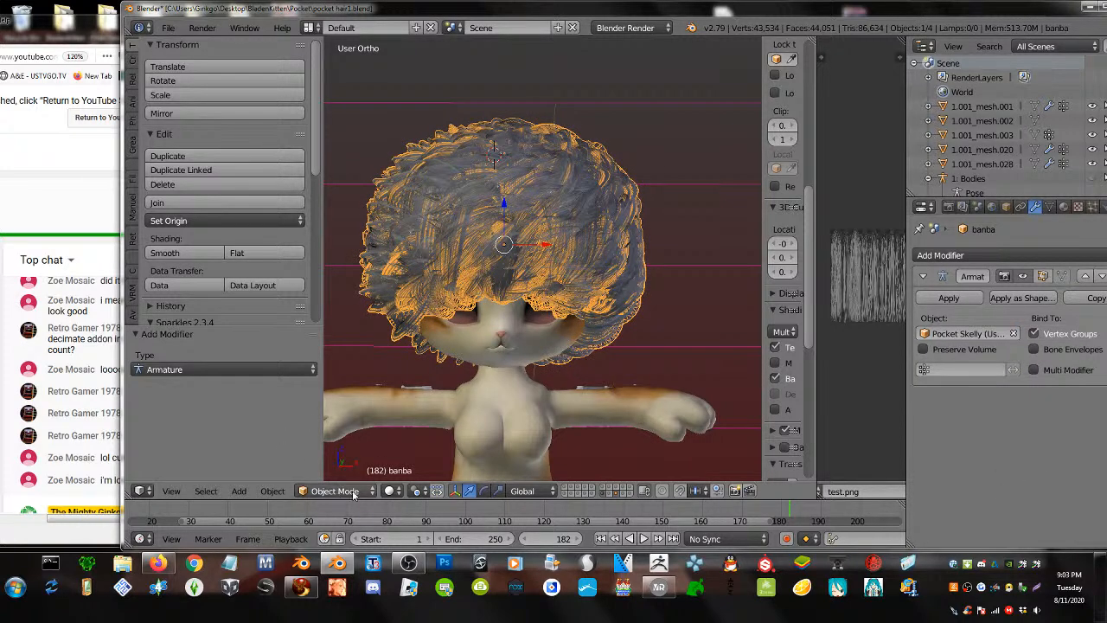
shift+click(567, 495)
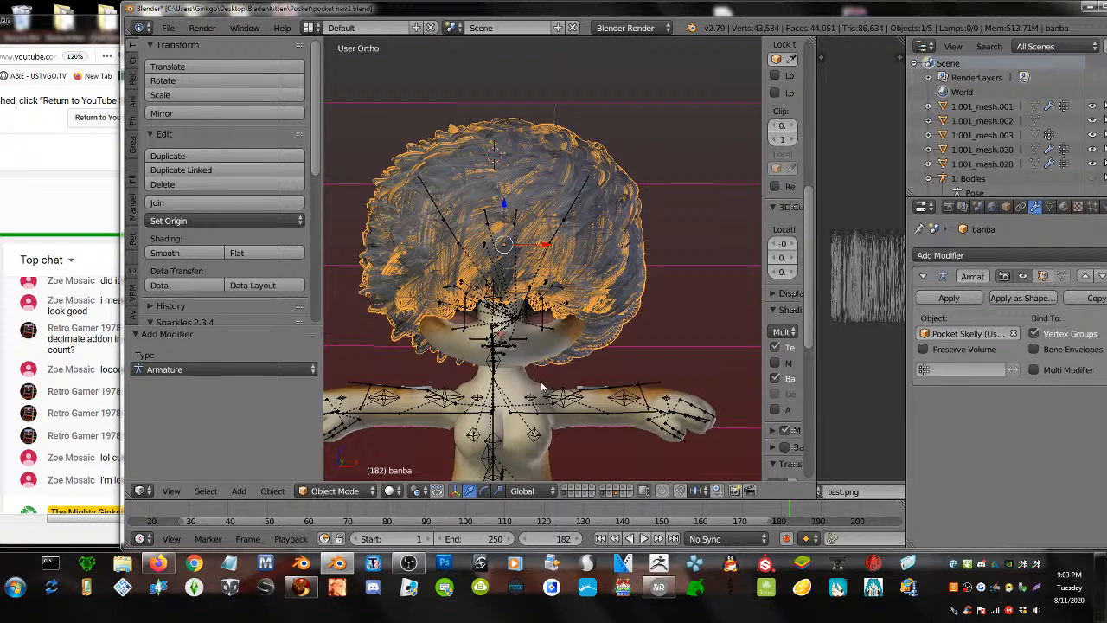
right_click(356, 400)
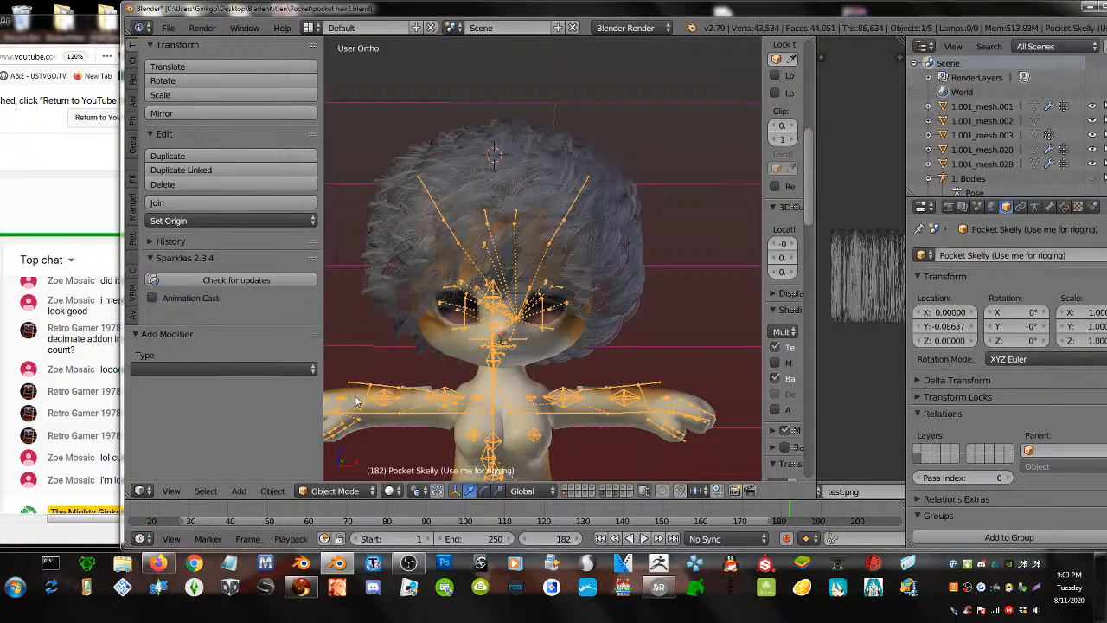
click(327, 491)
click(322, 438)
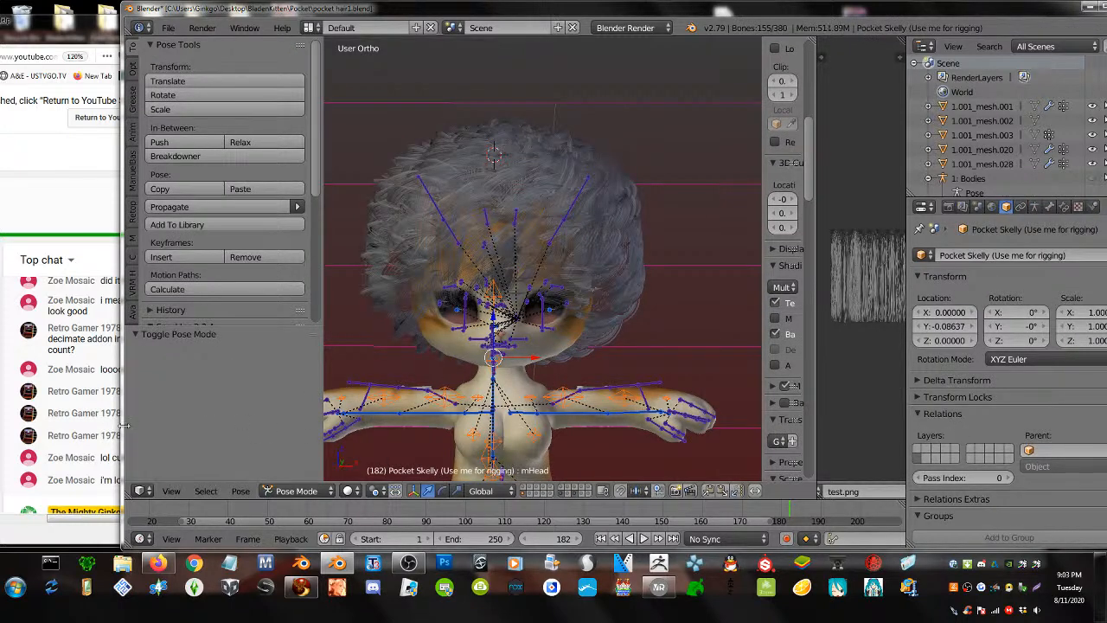
- Test the binding by rotating the mFaceChin and mNeck bones
drag(125, 425, 211, 424)
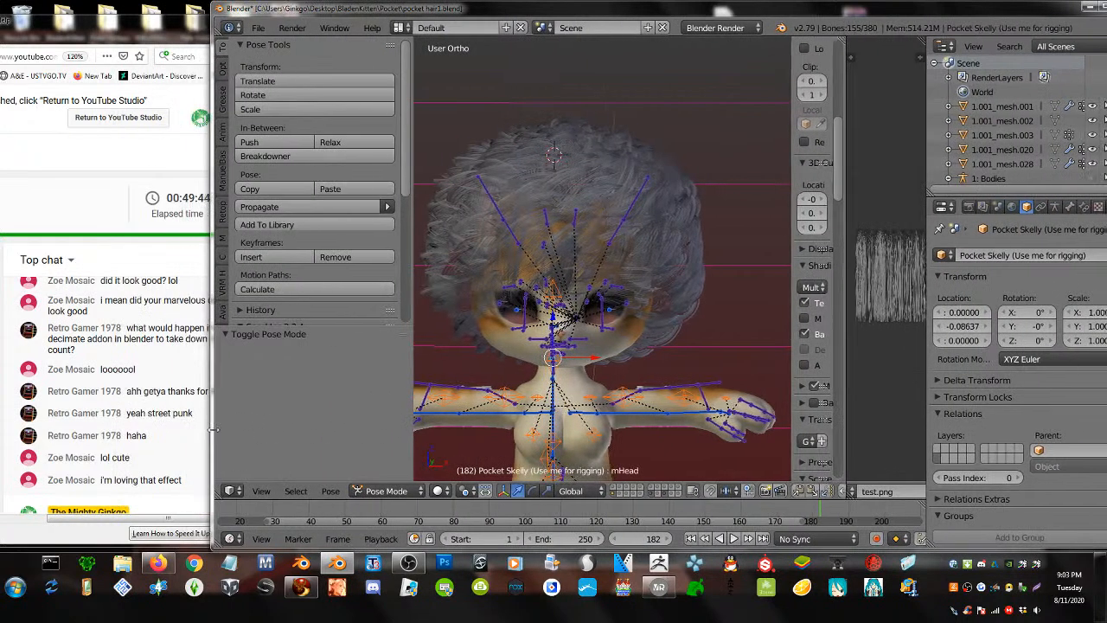
right_click(554, 377)
key(r)
click(560, 346)
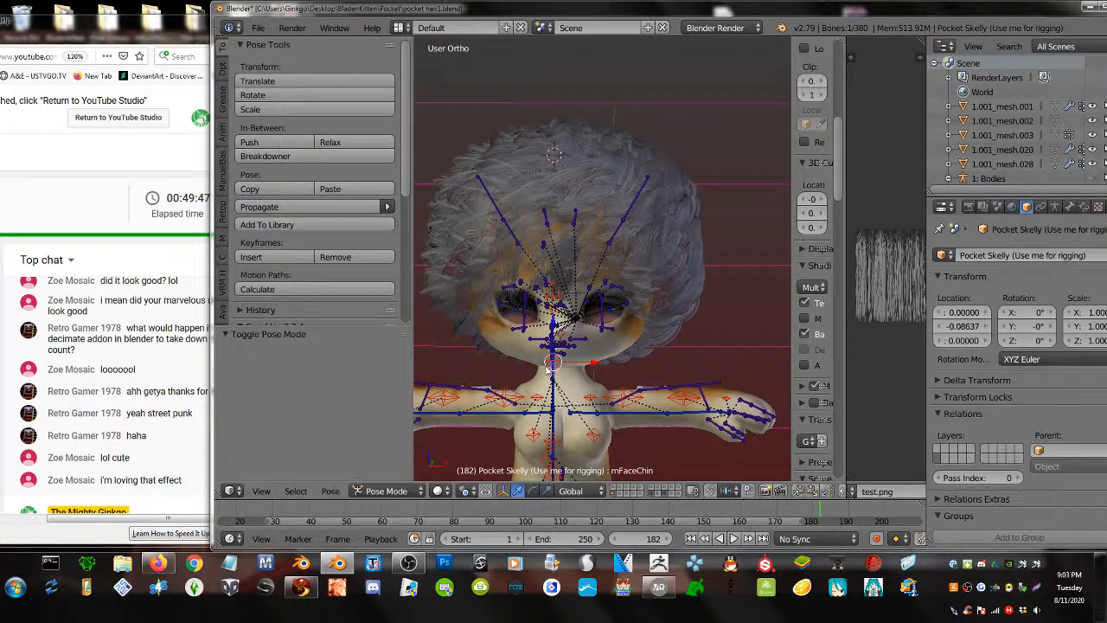
mouse_move(549, 369)
middle_down()
mouse_move(567, 367)
mouse_move(552, 362)
middle_up()
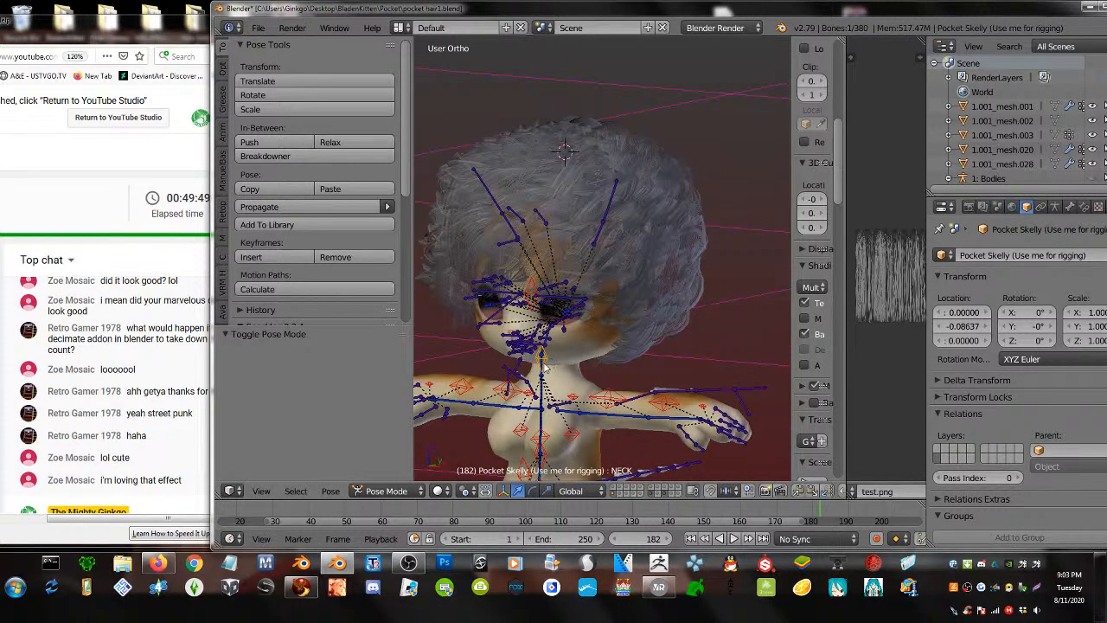
key(r)
key(r)
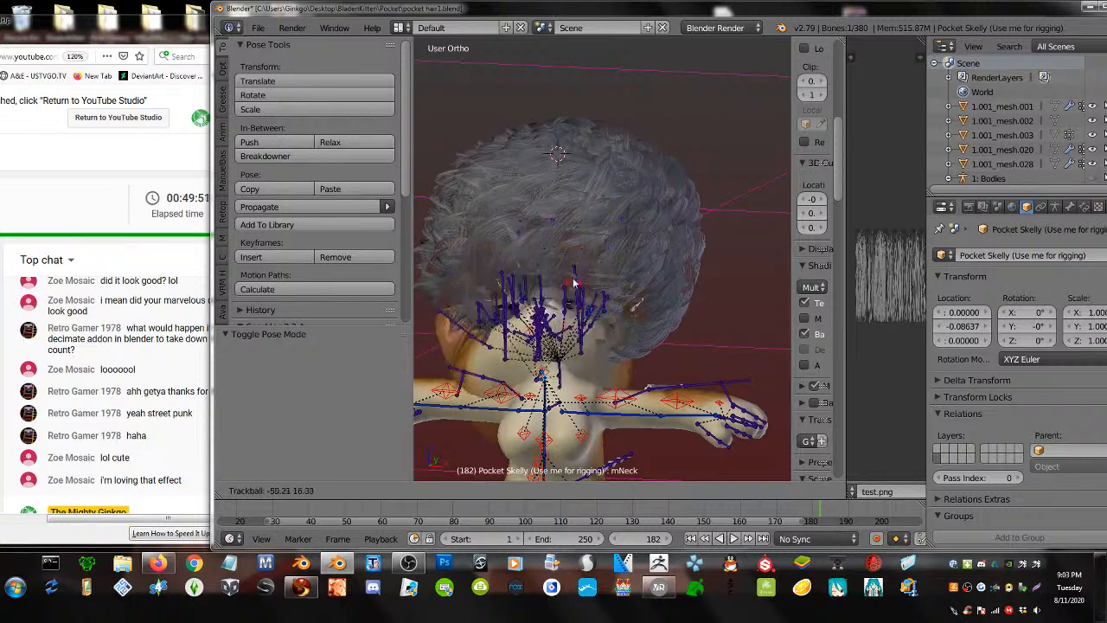
click(538, 264)
- Put the banba hair in Weight Paint mode and apply a top-down weight gradient
right_click(559, 166)
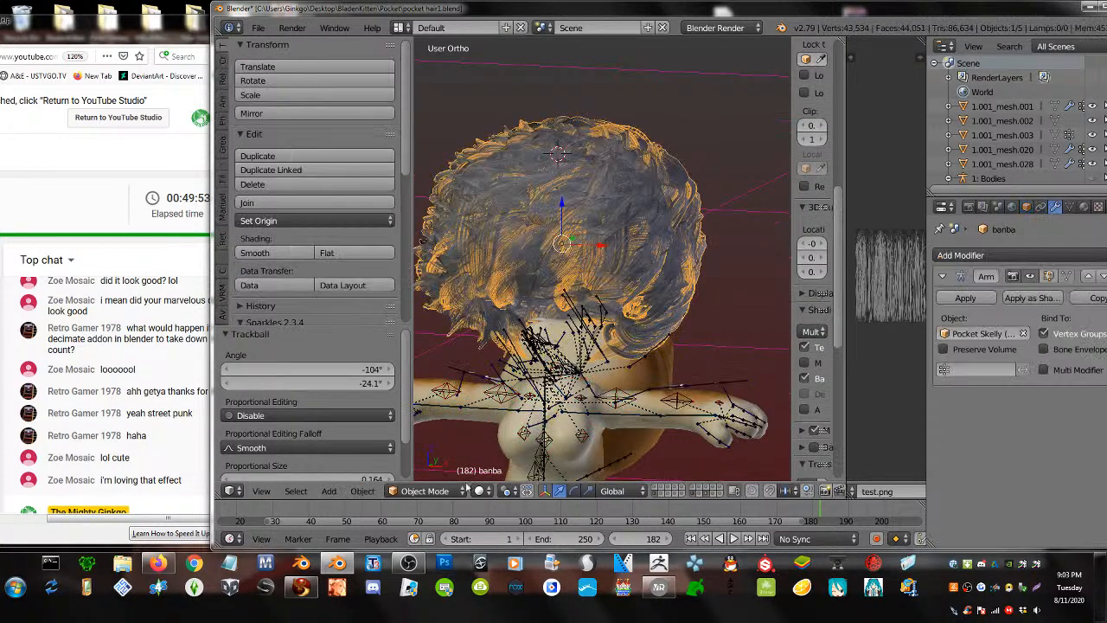
click(423, 490)
click(429, 411)
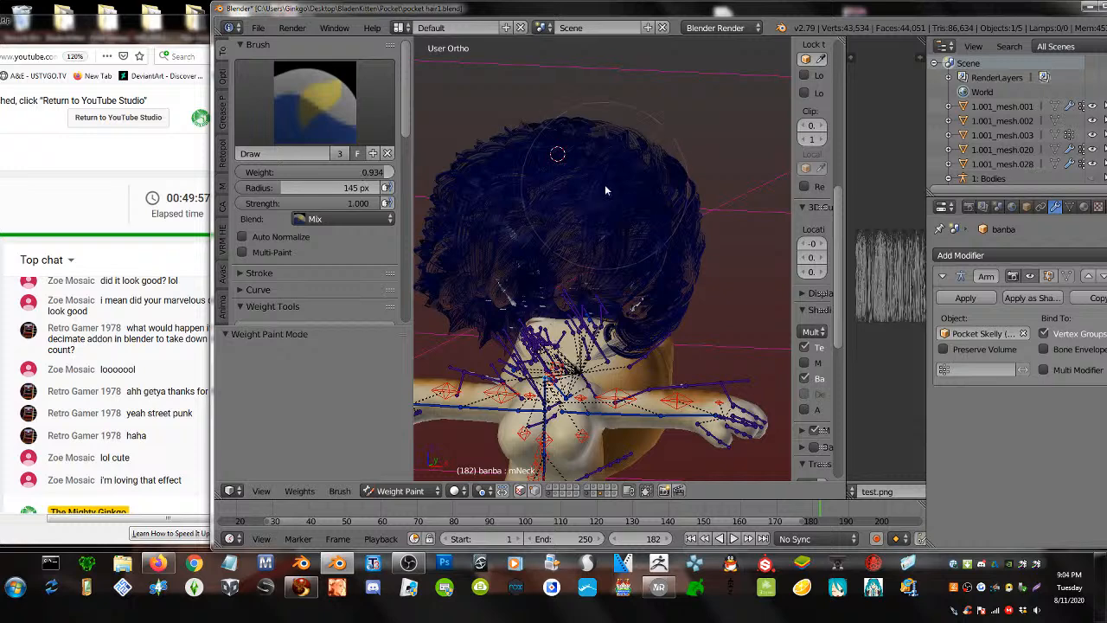
scroll(303, 238, down, 10)
scroll(302, 235, up, 3)
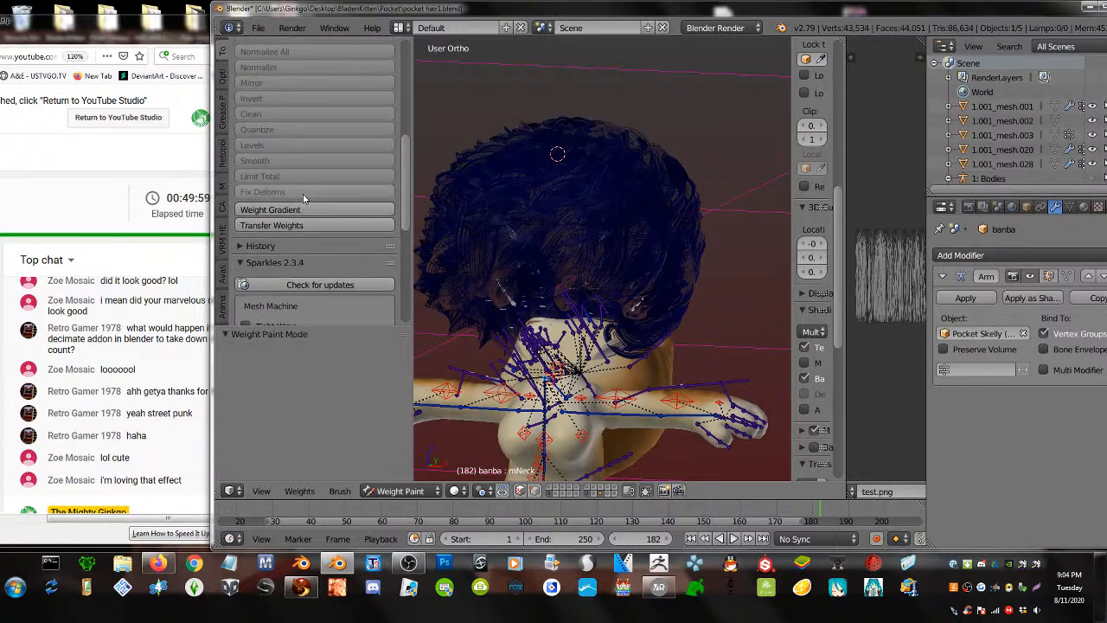
drag(532, 87, 481, 620)
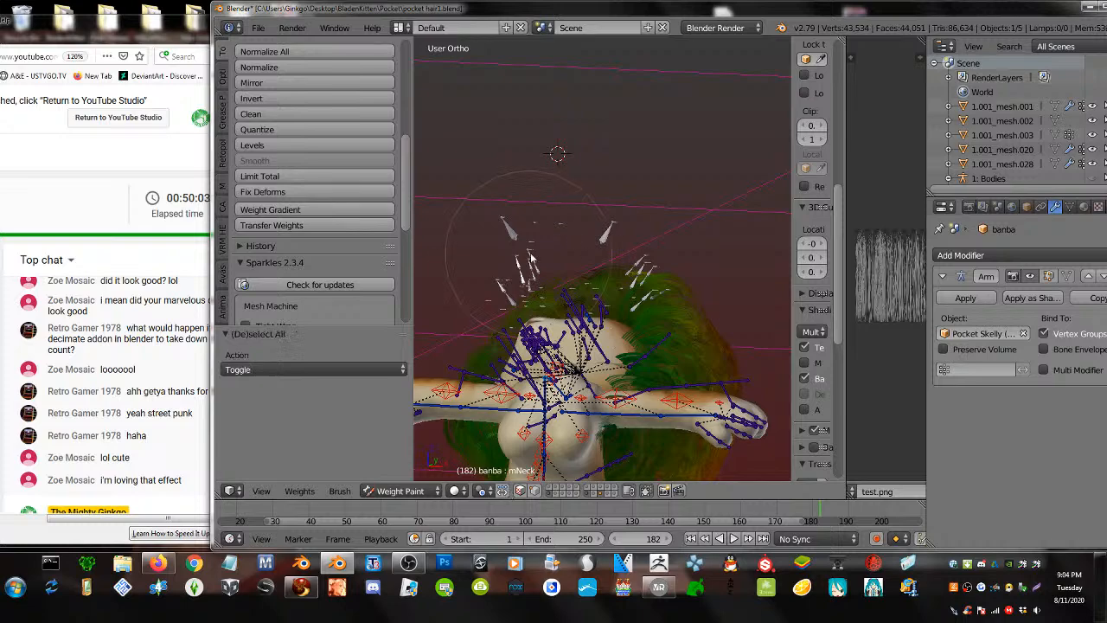
- Clear the head's pose rotation and return to Object Mode
key(alt+r)
middle_drag(561, 216, 563, 250)
scroll(563, 250, up, 2)
scroll(567, 248, down, 3)
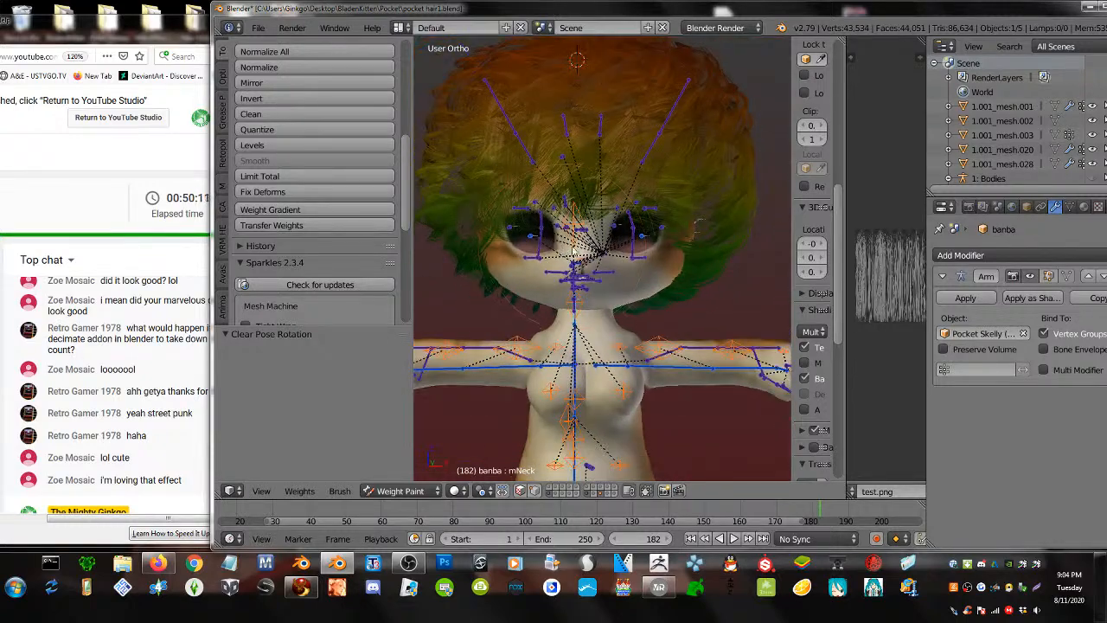
click(401, 492)
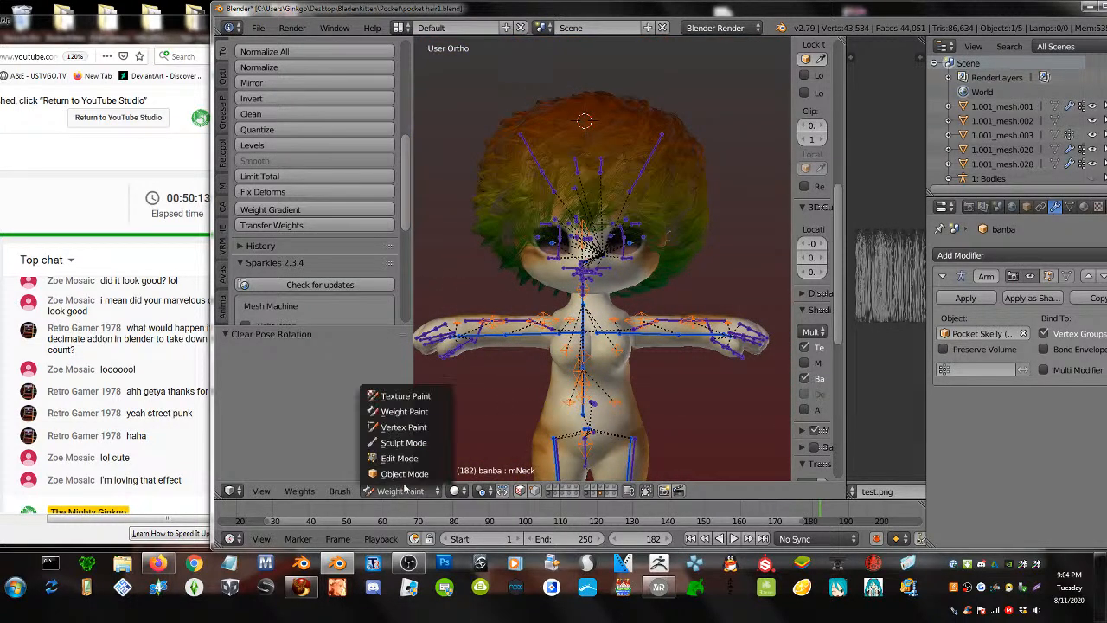
click(408, 476)
middle_drag(596, 223, 569, 158)
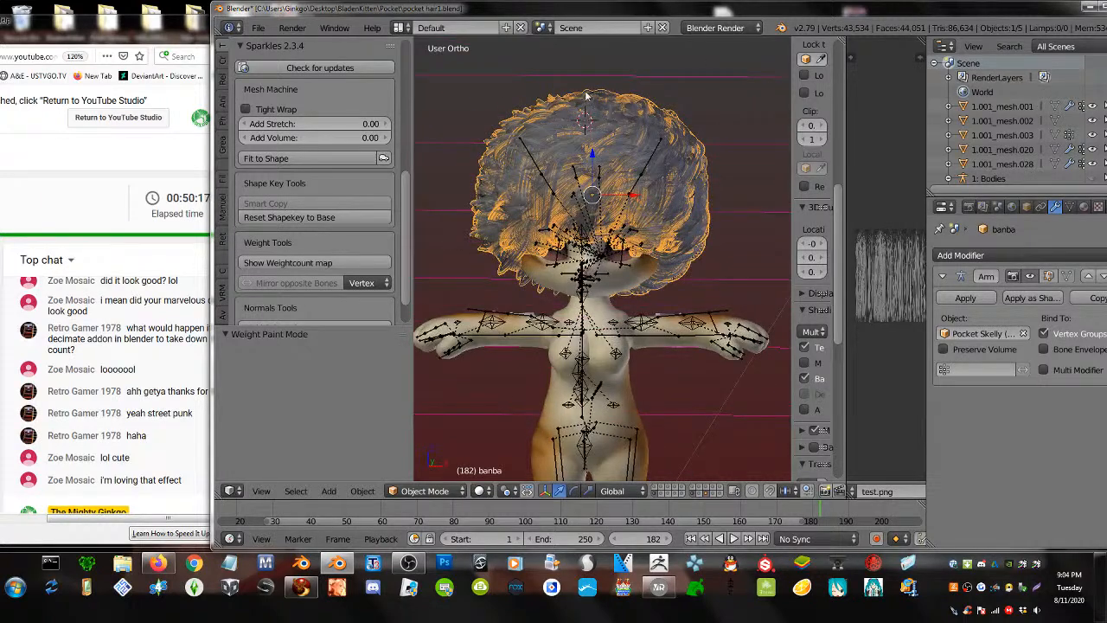
- Export the hair as a Collada (Avastar) .dae file named starting 'ban'
click(257, 27)
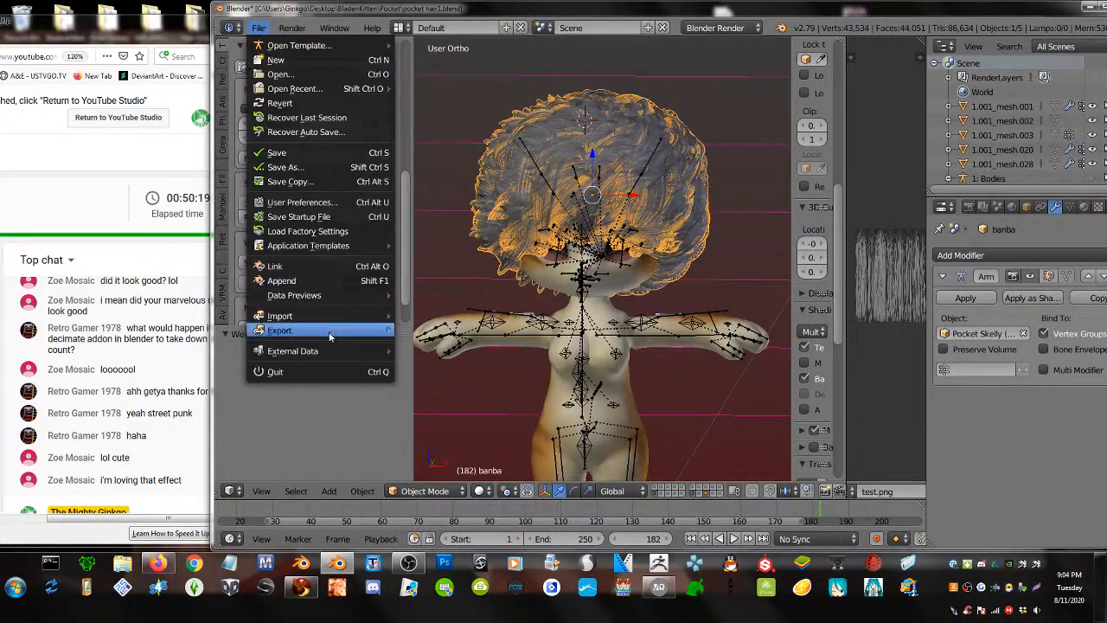
mouse_move(285, 330)
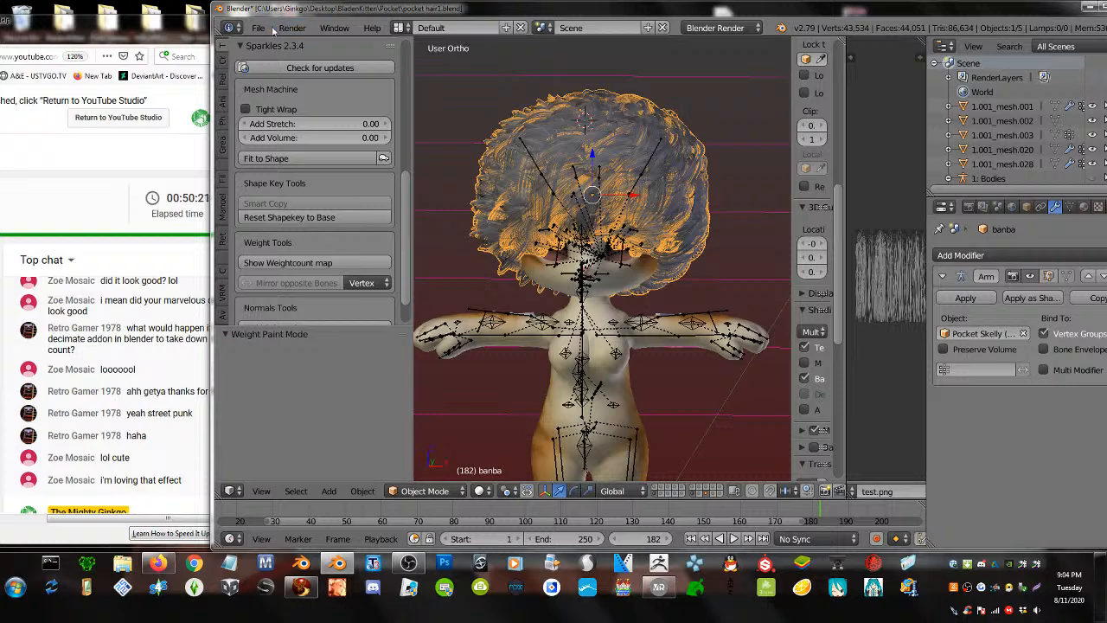
click(259, 29)
mouse_move(318, 331)
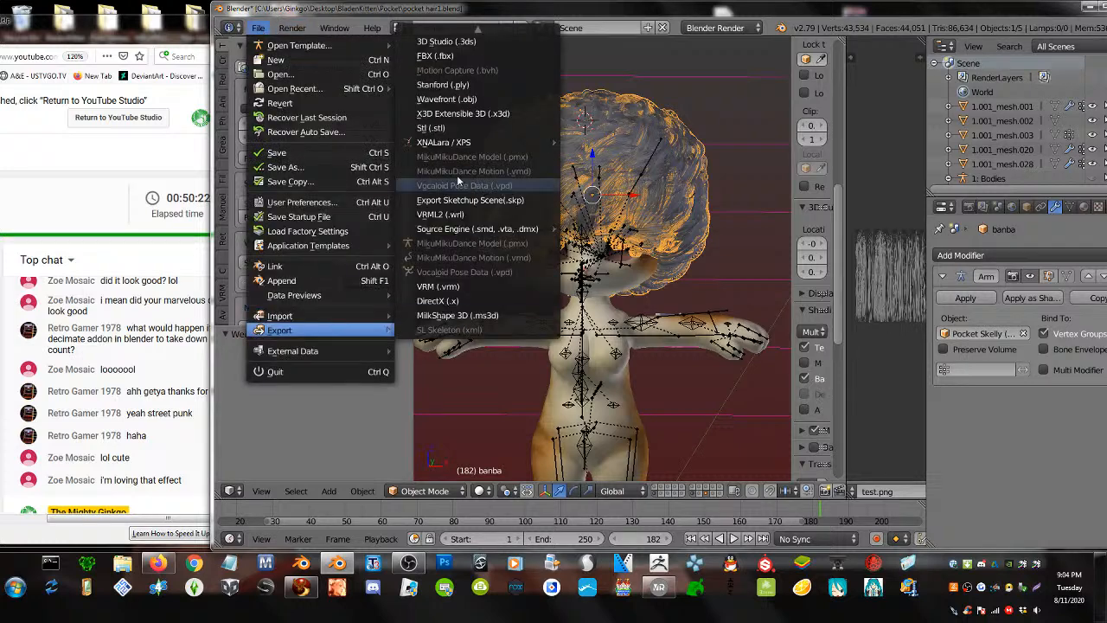
click(467, 36)
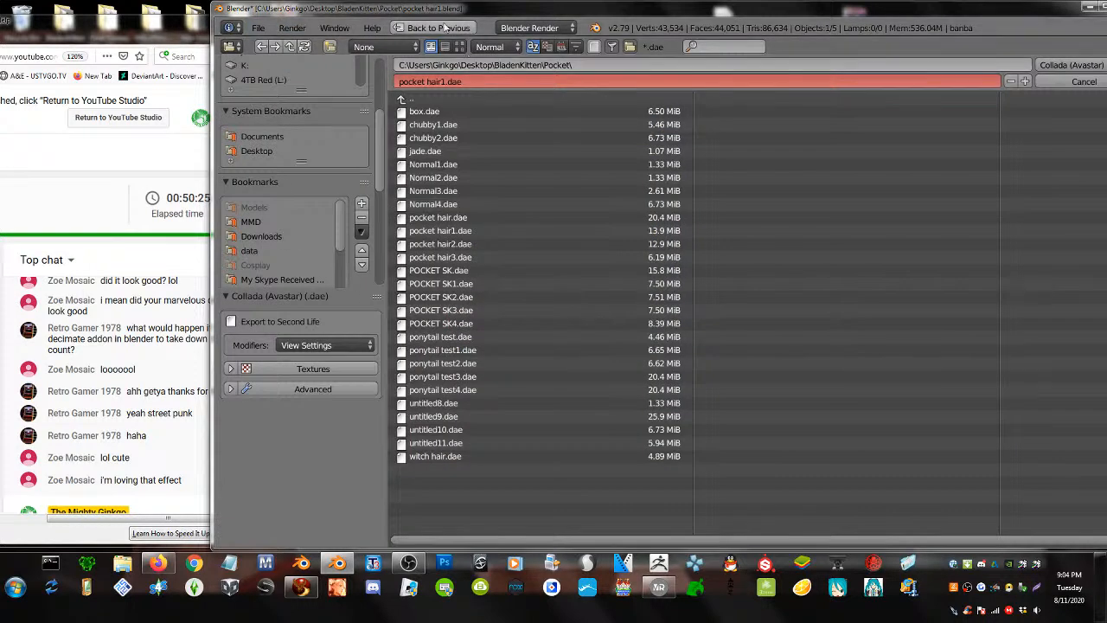
click(462, 81)
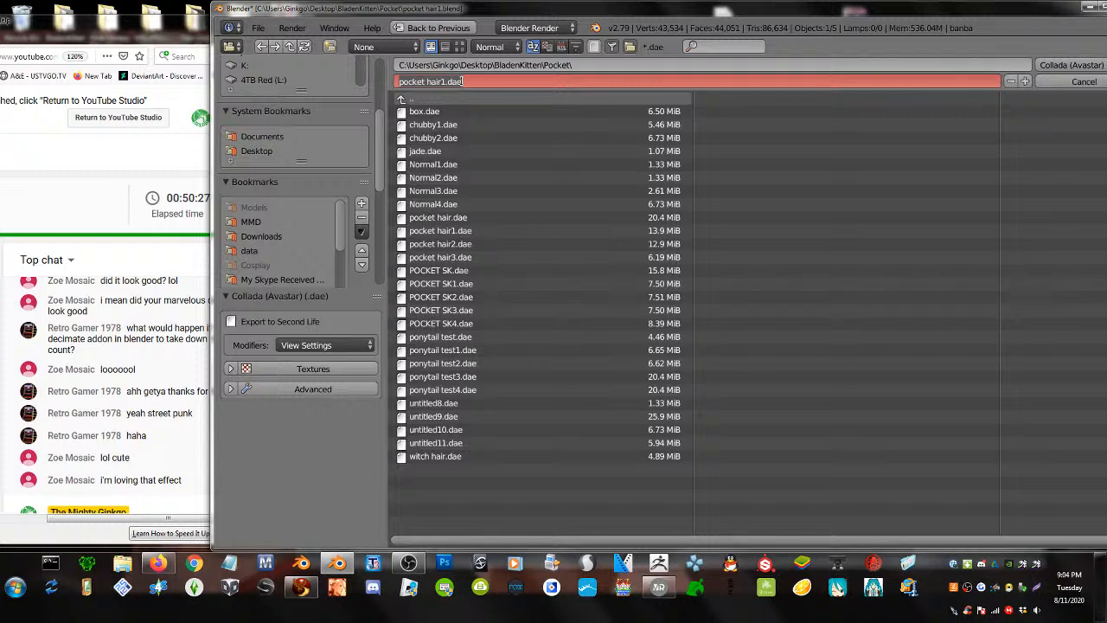
text(ban)
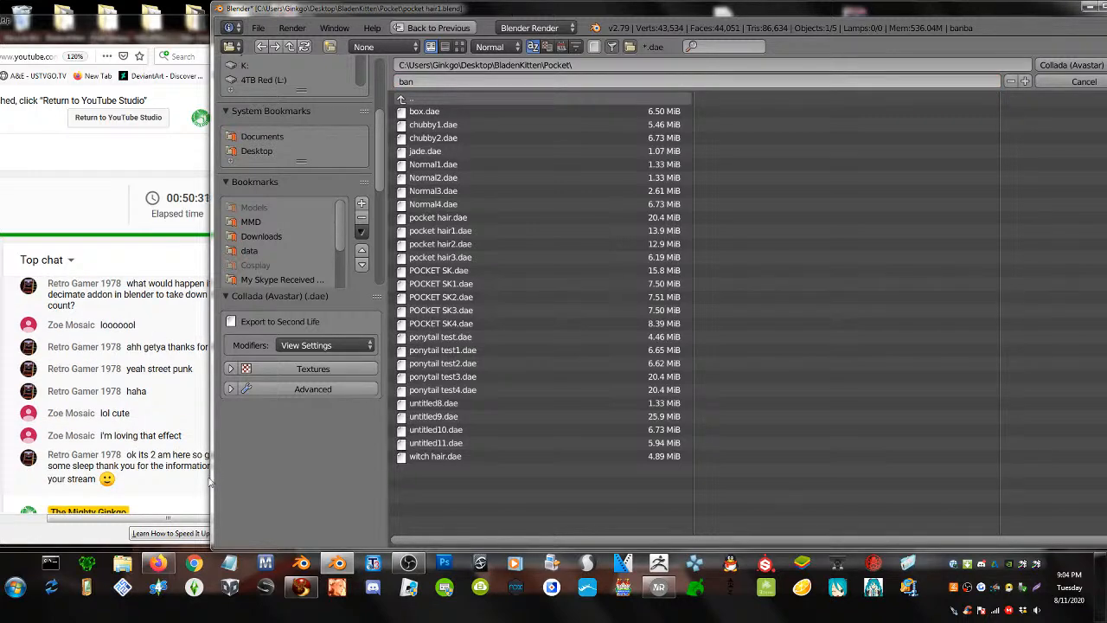
key(Return)
drag(210, 441, 313, 441)
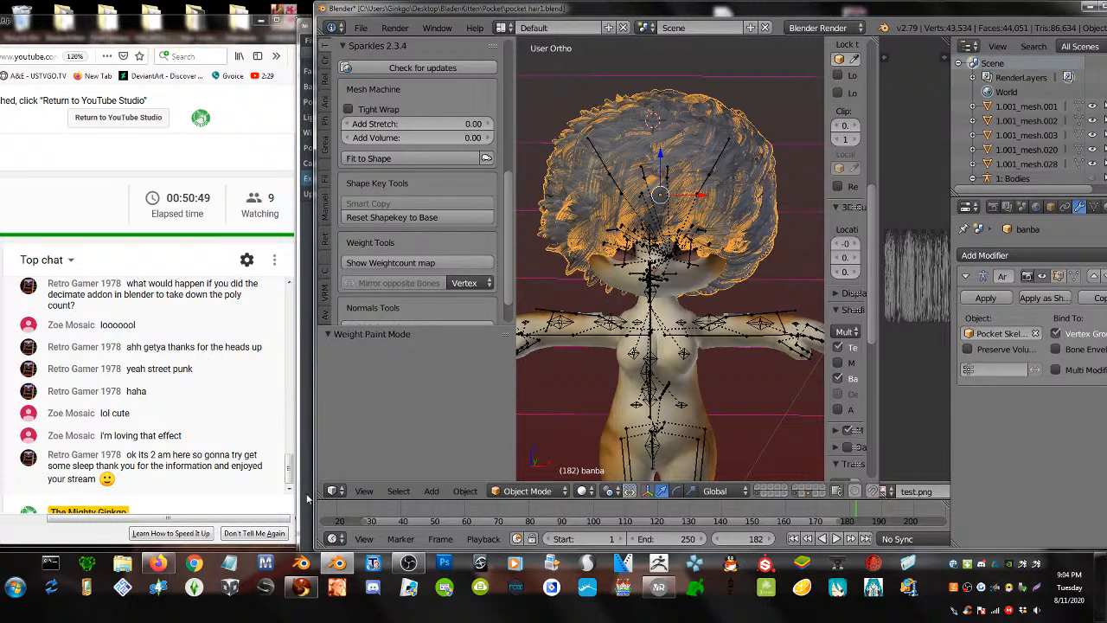
- In Firestorm, detach the teal hair from the avatar
click(300, 587)
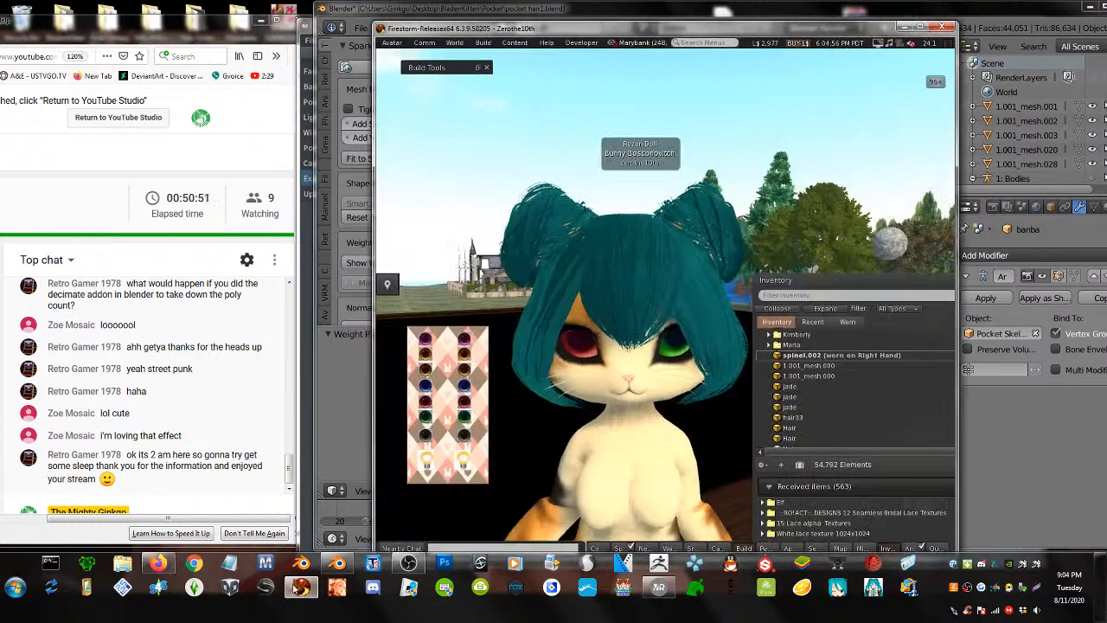
right_click(682, 223)
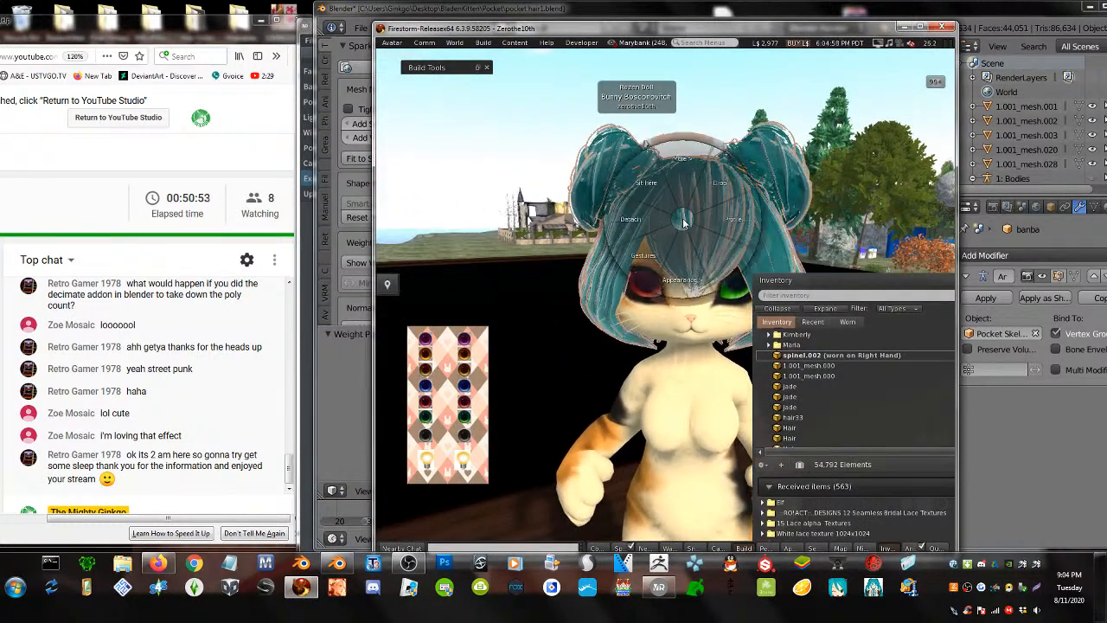
click(644, 216)
- Start a mesh model upload and choose the exported .dae file
click(483, 42)
mouse_move(503, 190)
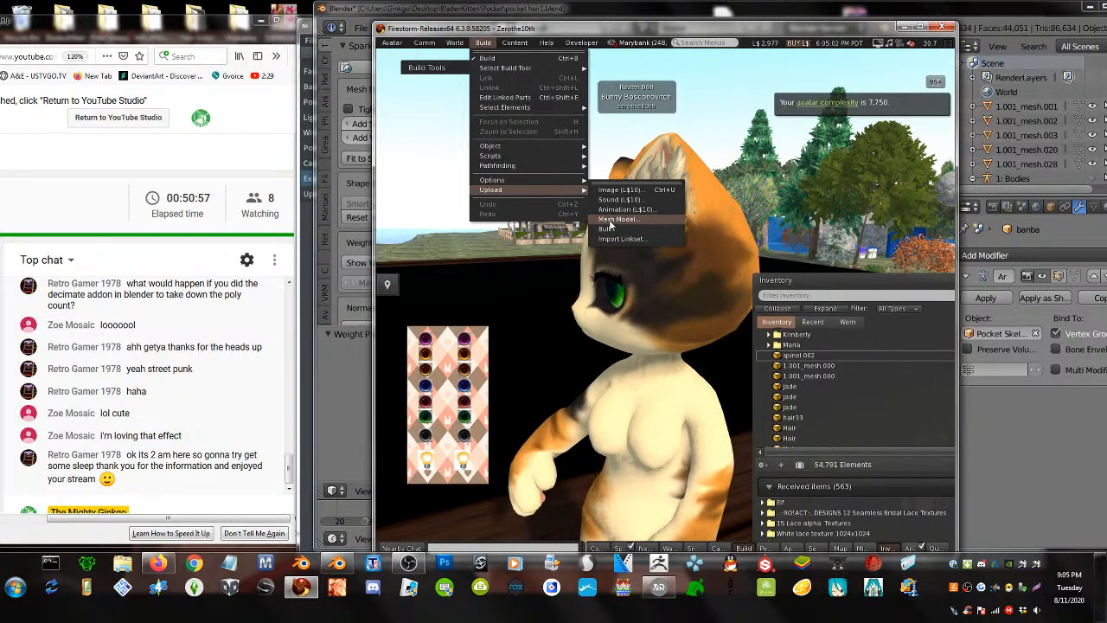
click(610, 223)
double_click(536, 137)
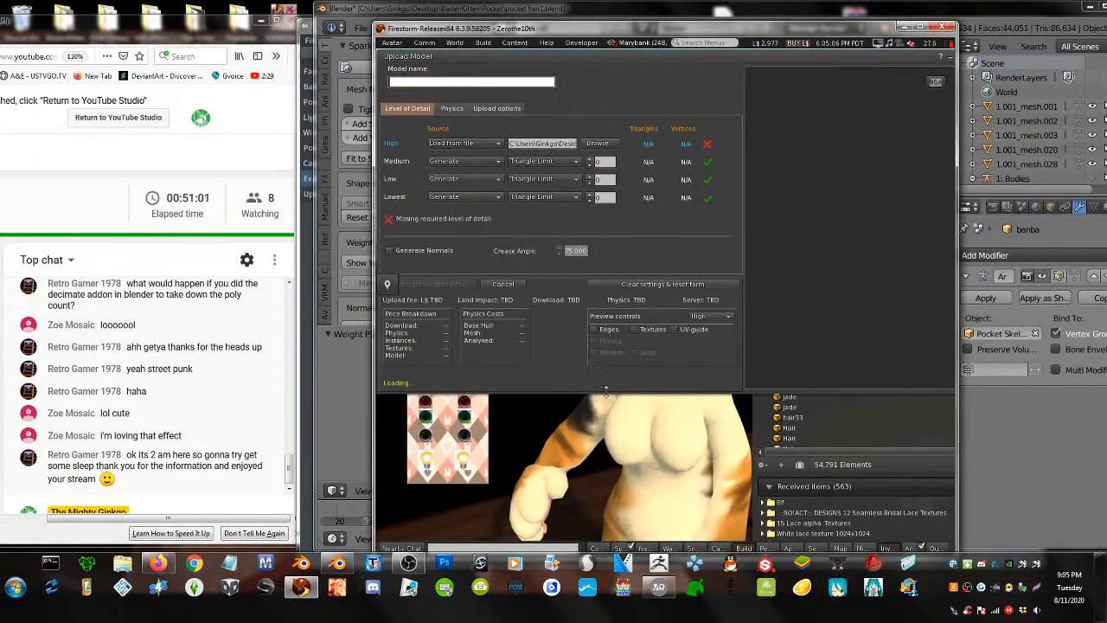
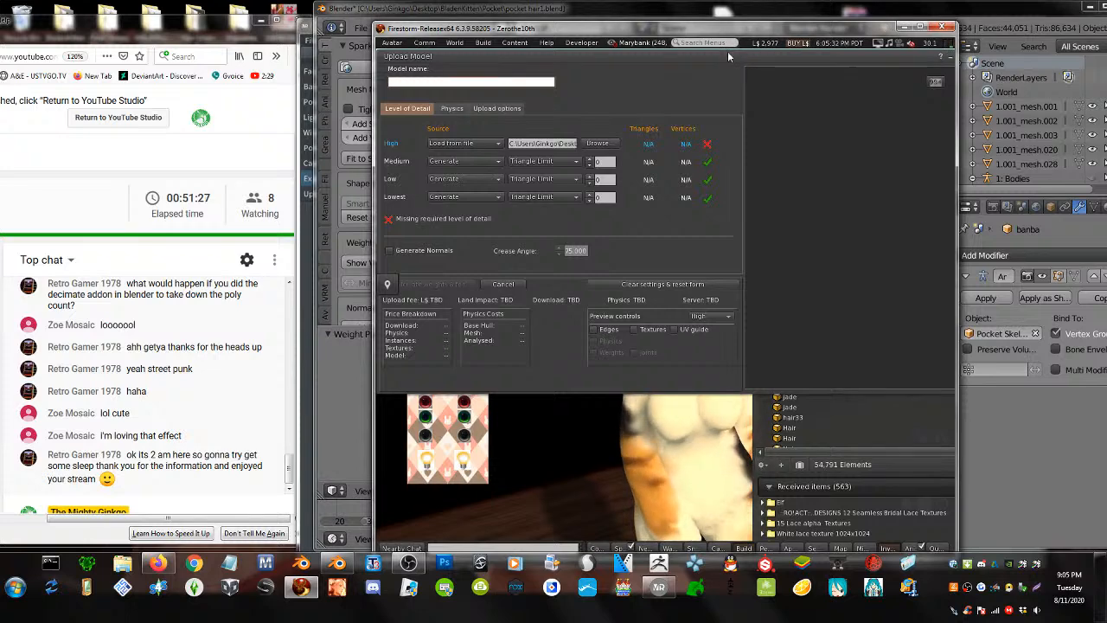
- Move Firestorm's Upload Model window down and to the left, then raise Blender with the hair scene
drag(727, 51, 674, 115)
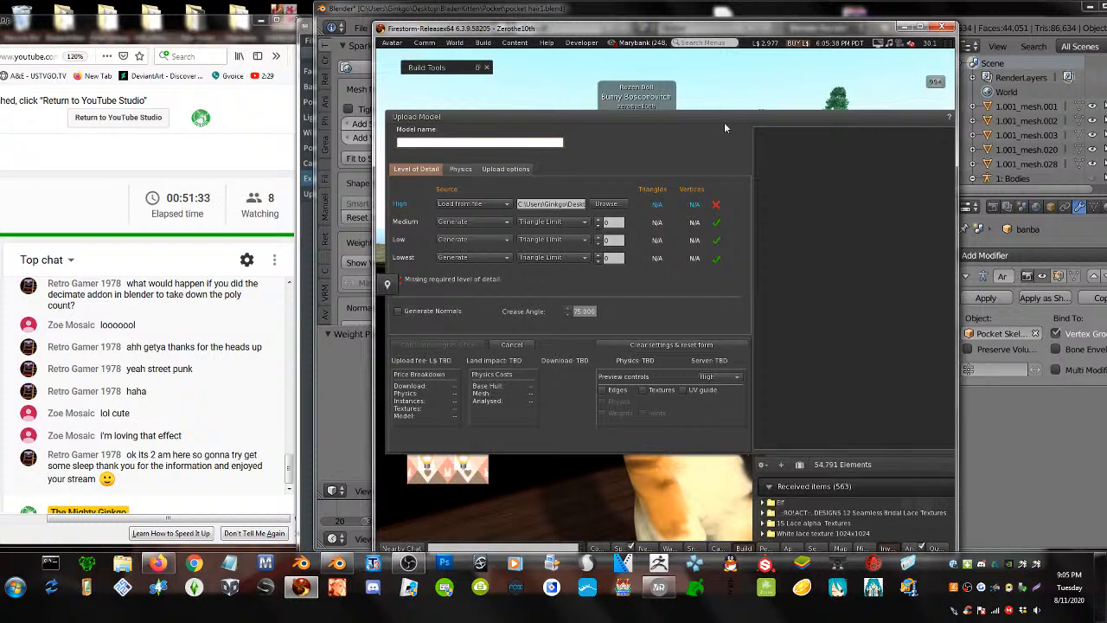
drag(724, 115, 703, 104)
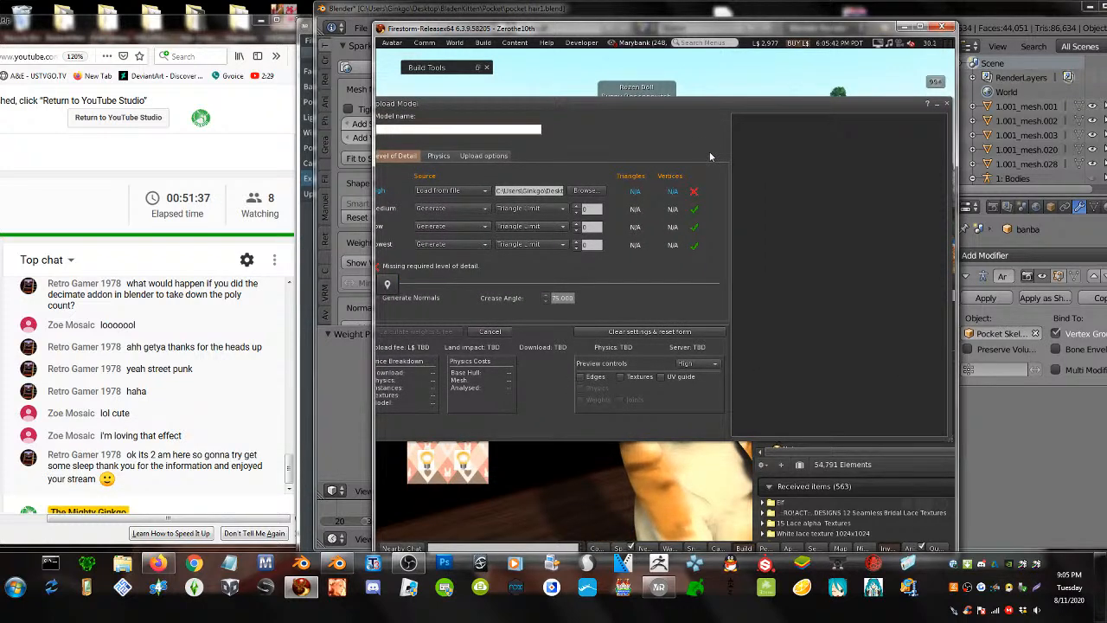
click(577, 11)
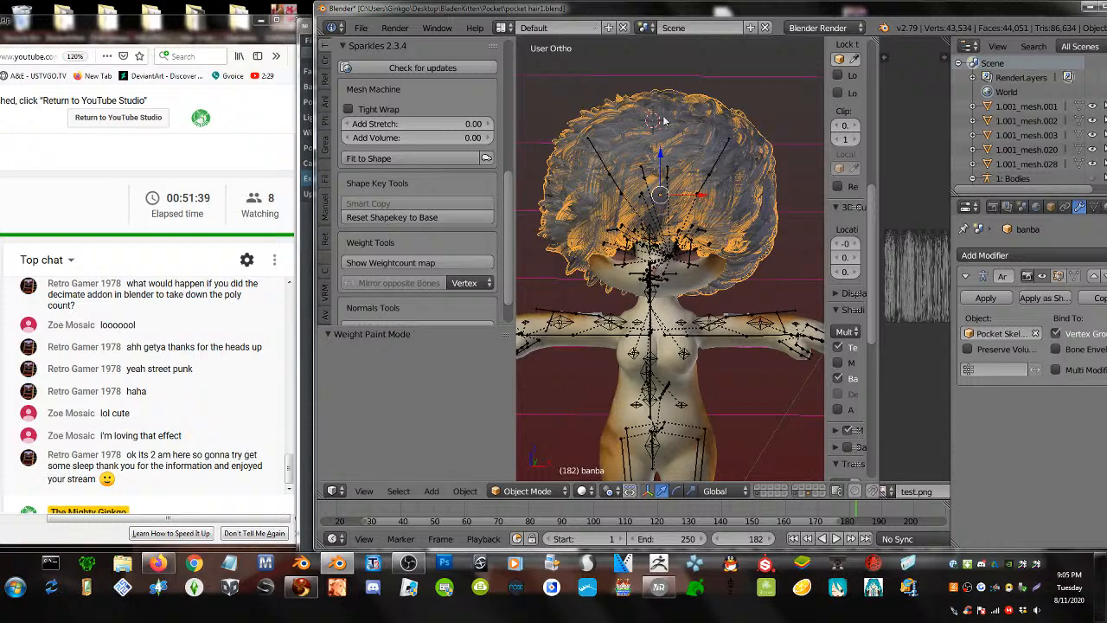
- Rearrange the Blender and uploader windows, and add a Decimate modifier to the Pocketcat body mesh
drag(698, 10, 248, 120)
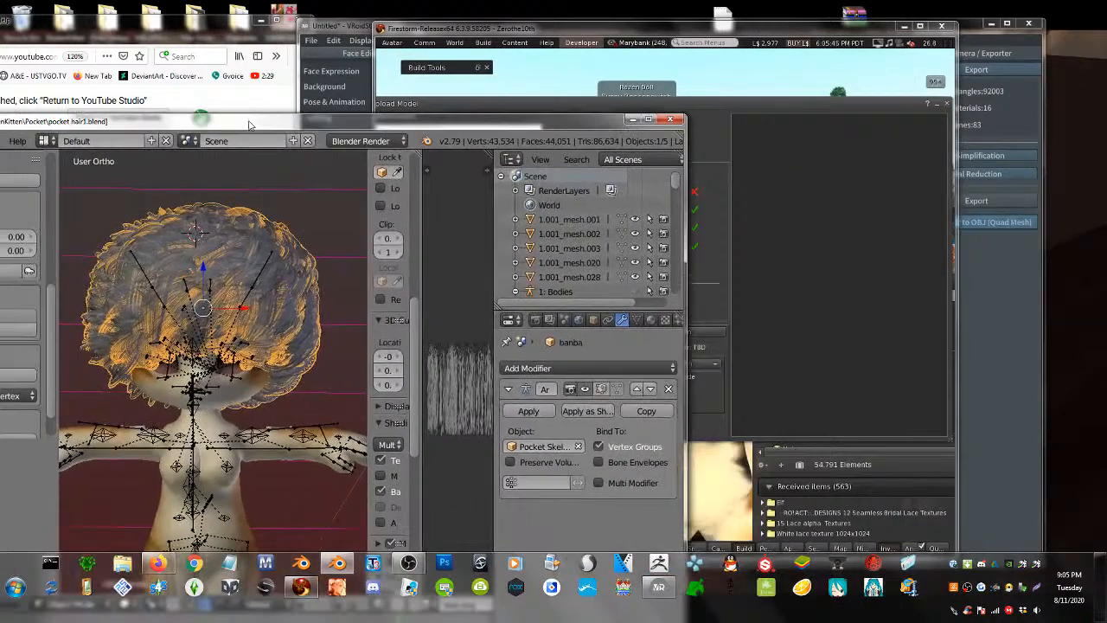
drag(581, 100, 755, 122)
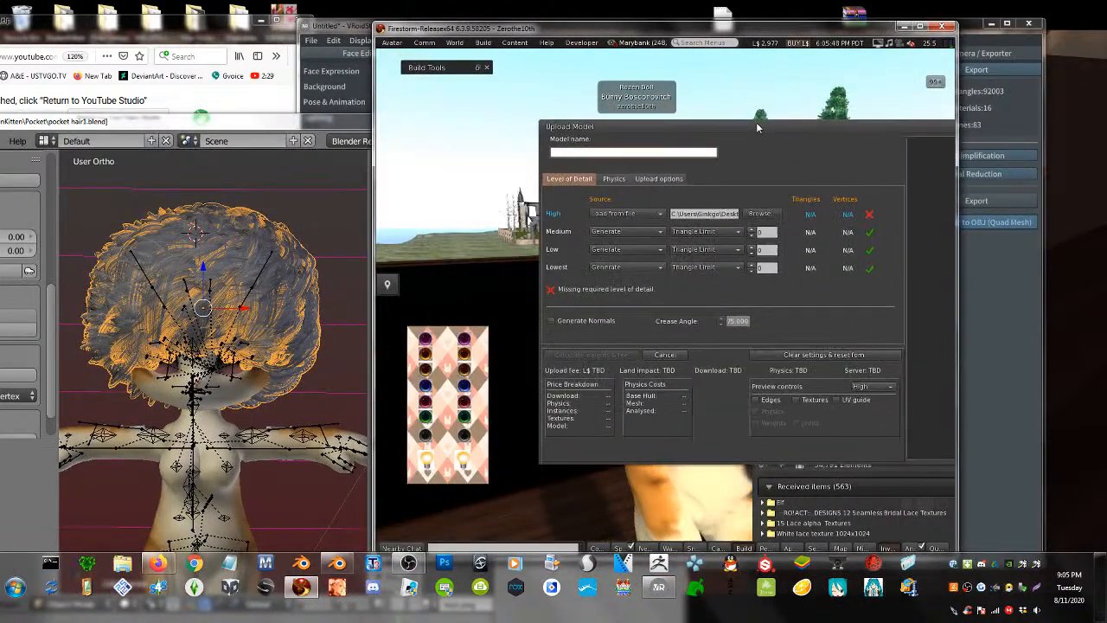
click(315, 186)
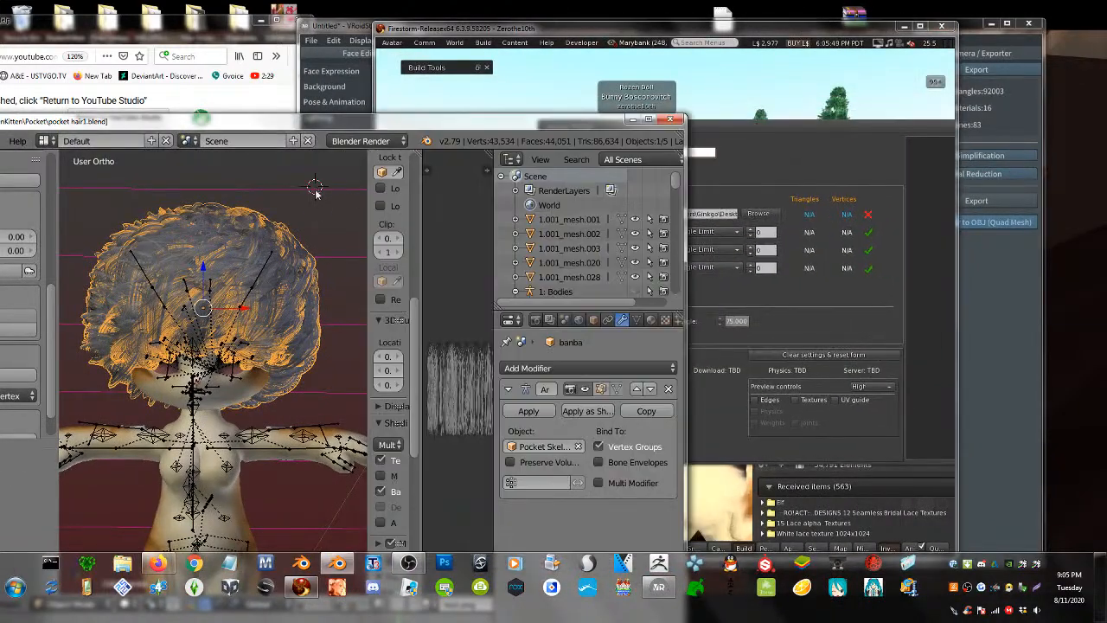
right_click(279, 279)
click(575, 368)
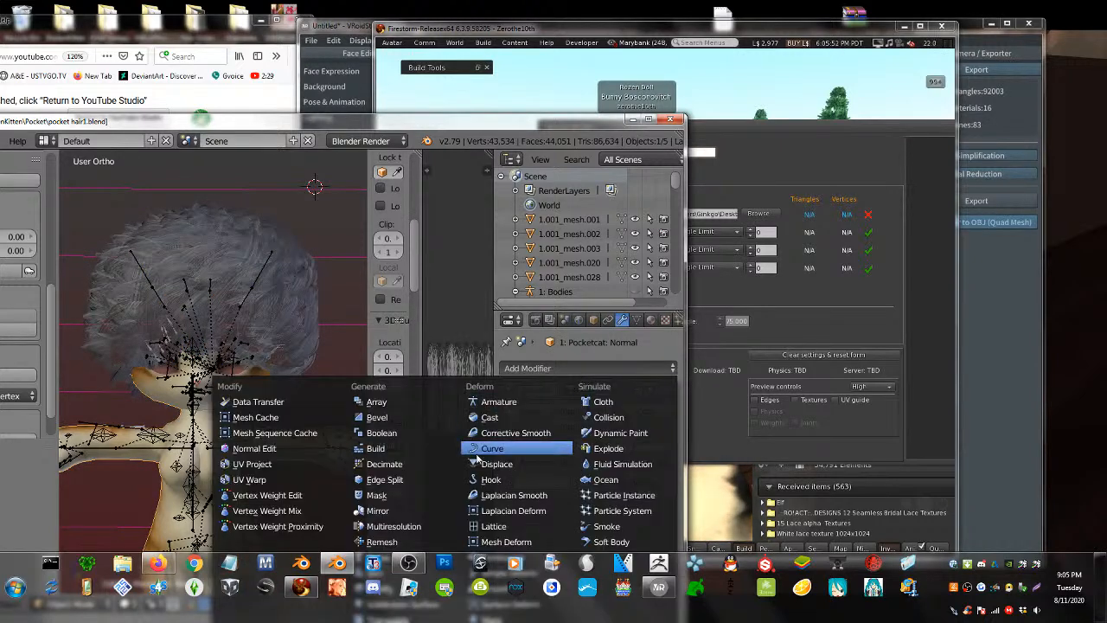
click(401, 464)
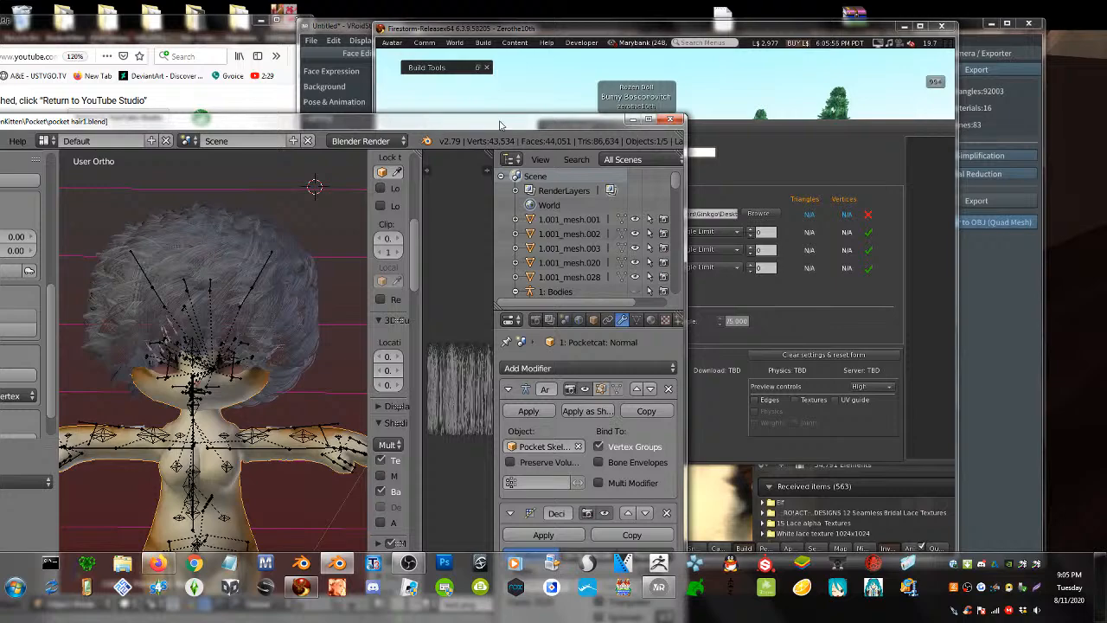
drag(500, 125, 505, 47)
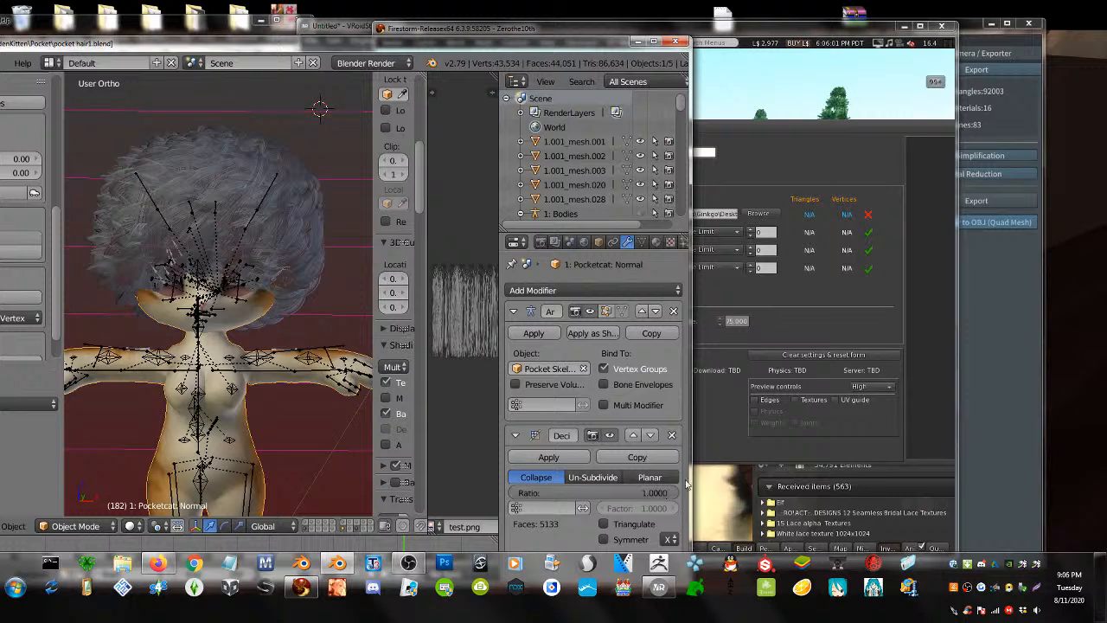
- Add a Decimate modifier to the banba hair, lower its ratio to about 0.48, and apply it
right_click(298, 224)
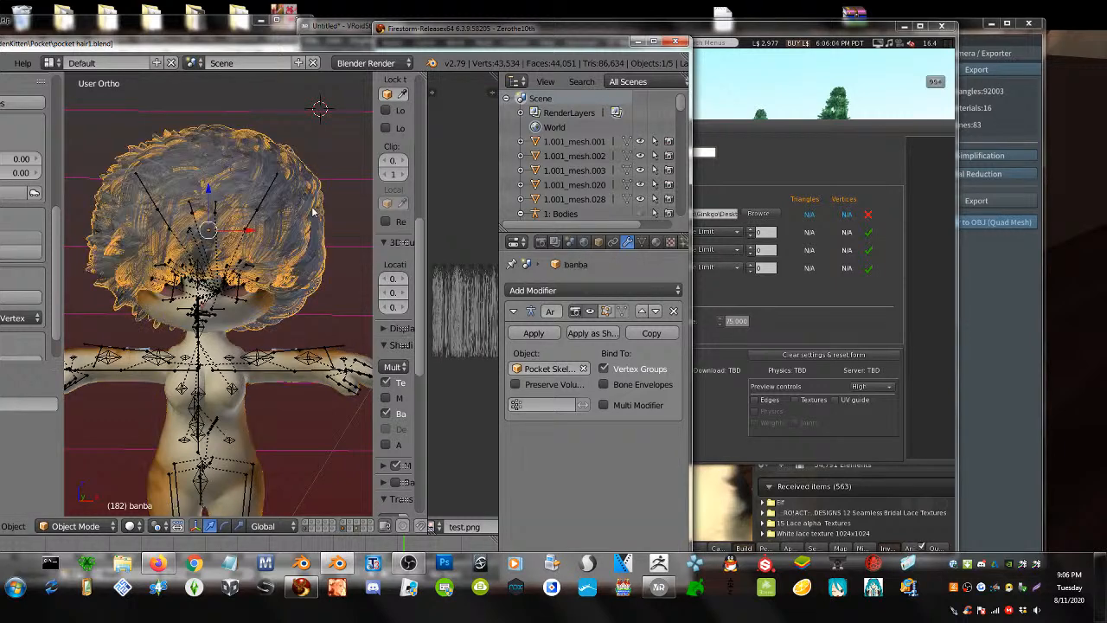
click(553, 290)
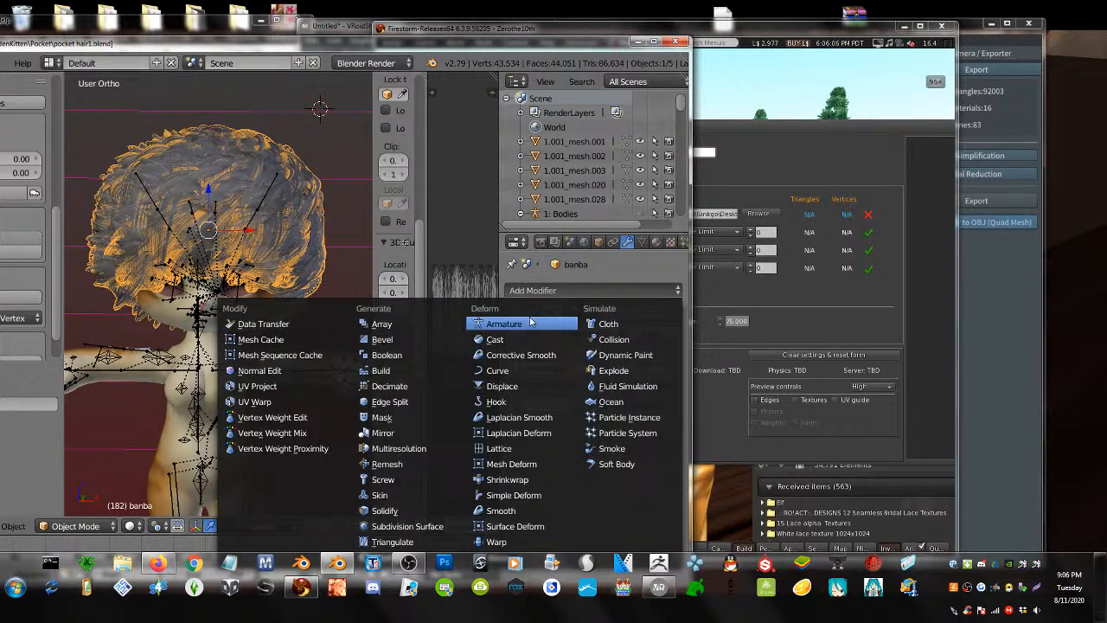
click(404, 384)
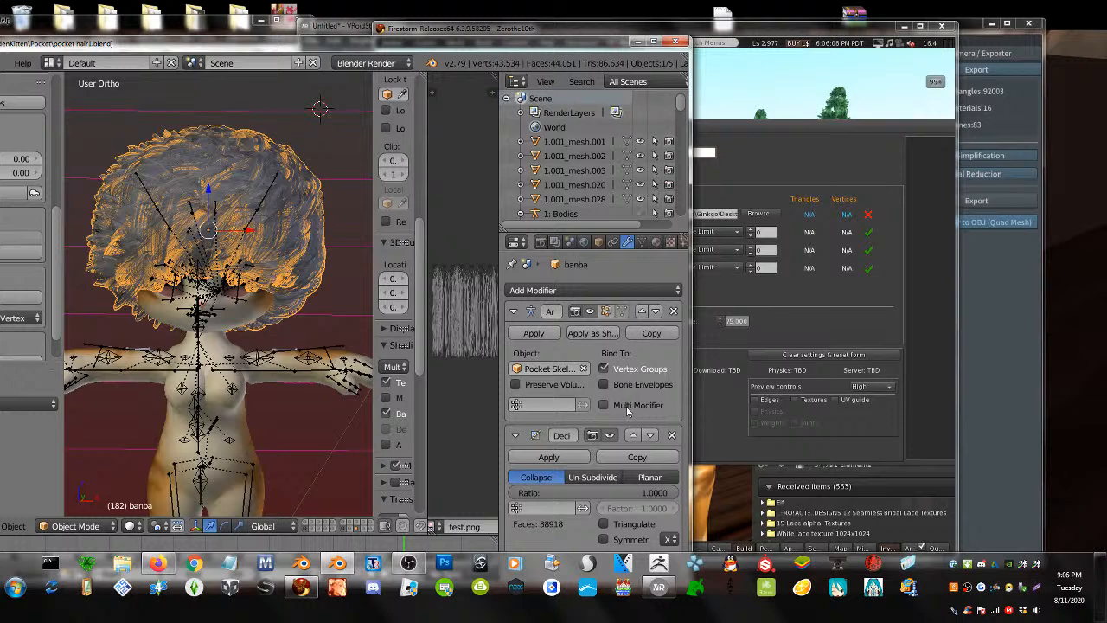
click(835, 304)
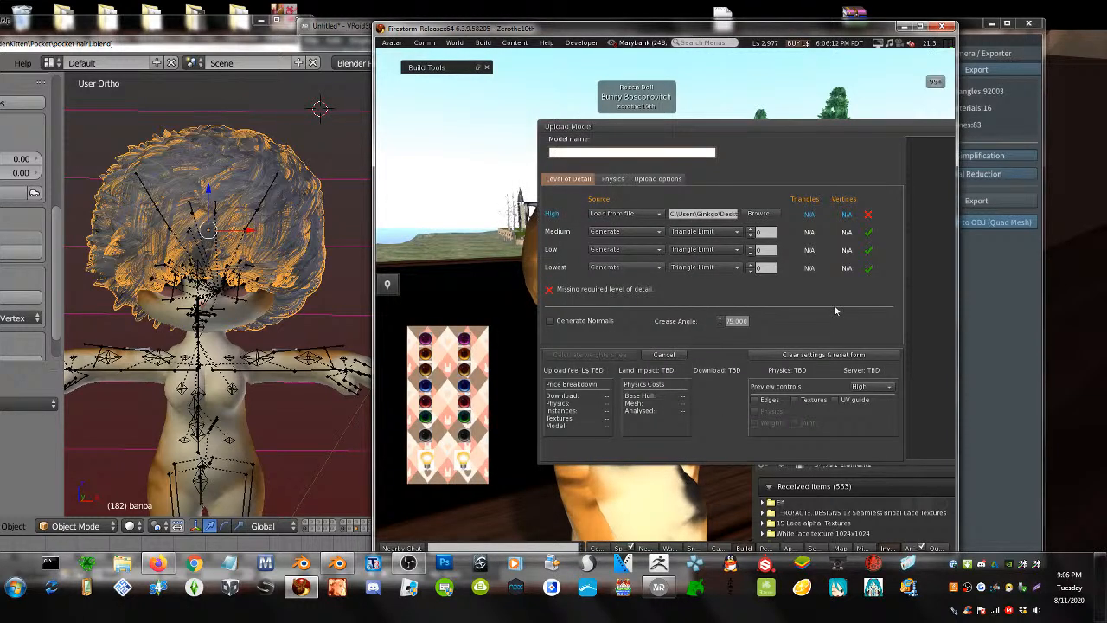
click(327, 292)
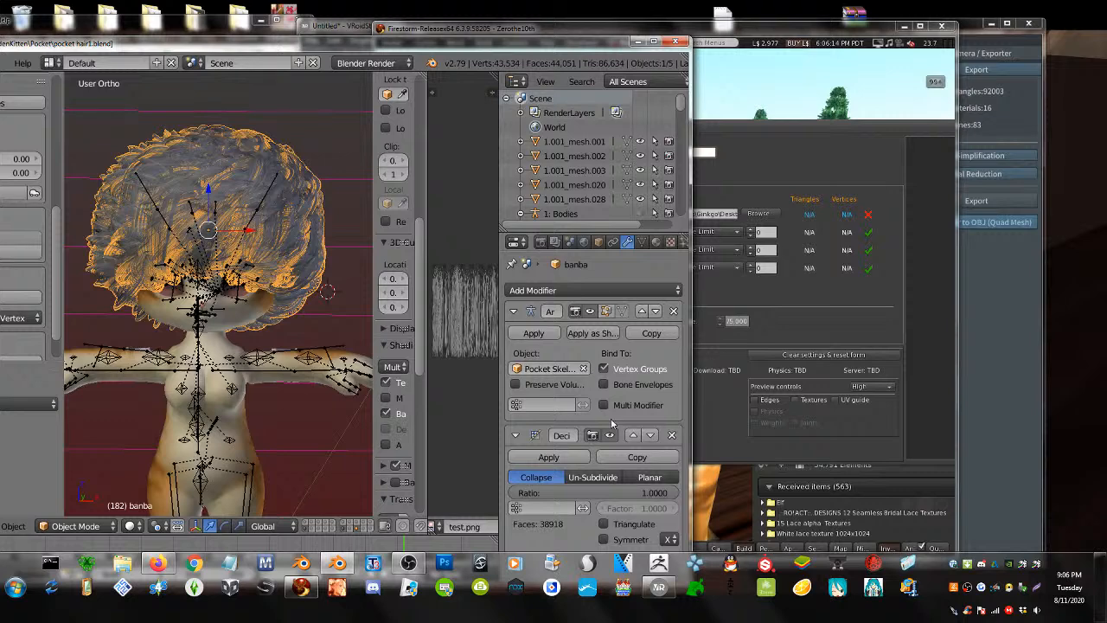
drag(657, 497, 567, 499)
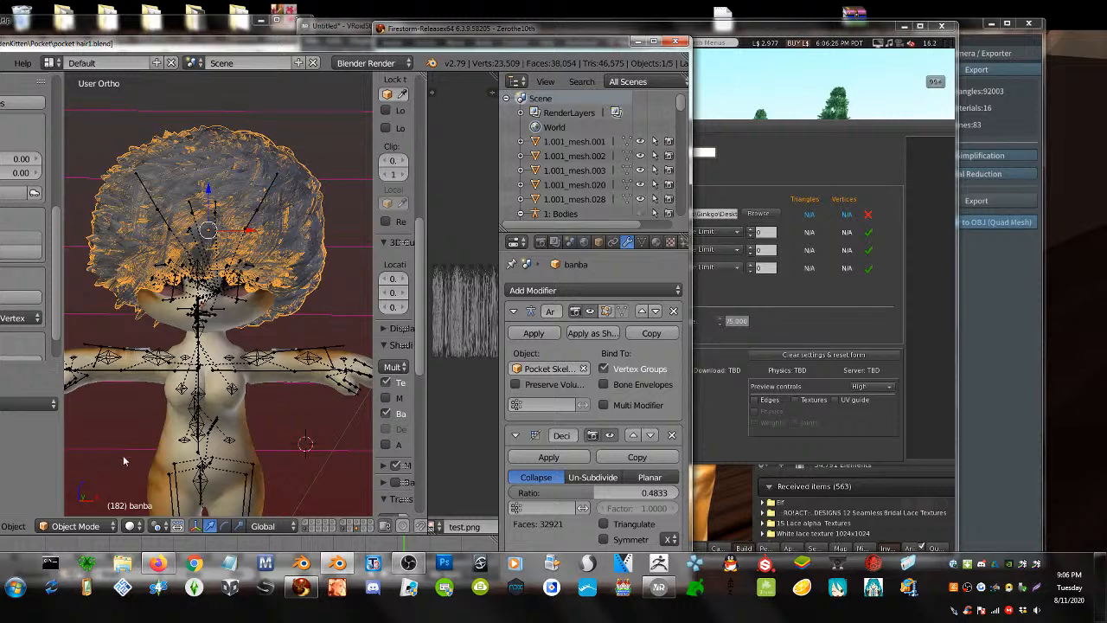
click(545, 458)
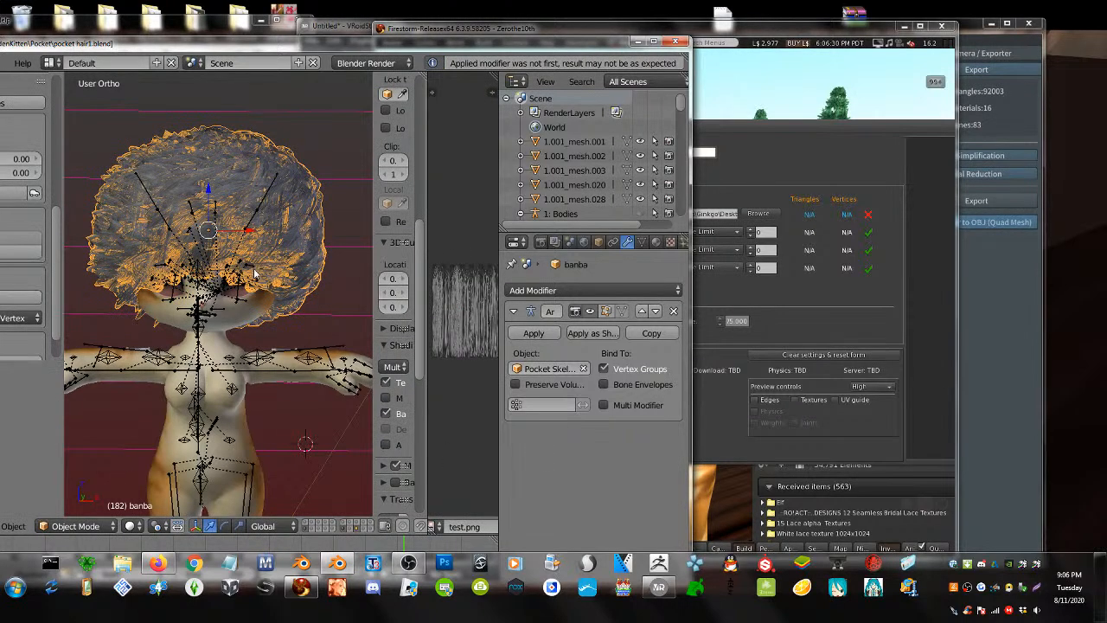
- Check layers 1 and 8, orbit to inspect the decimated hair, and reselect the hair mesh
key(1)
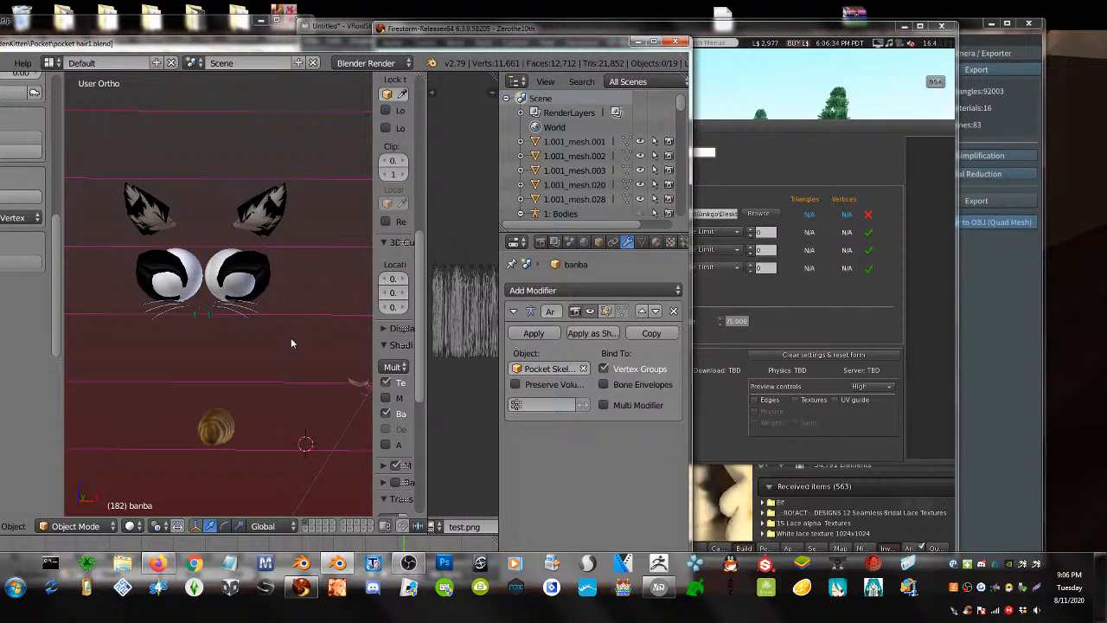
key(alt+8)
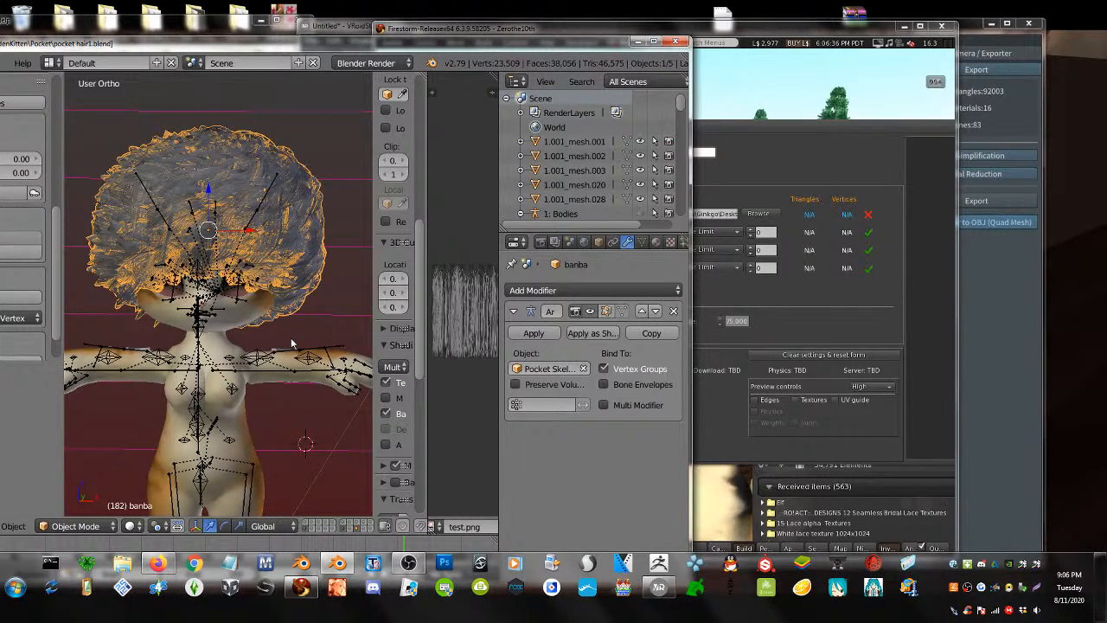
key(a)
middle_drag(292, 339, 282, 297)
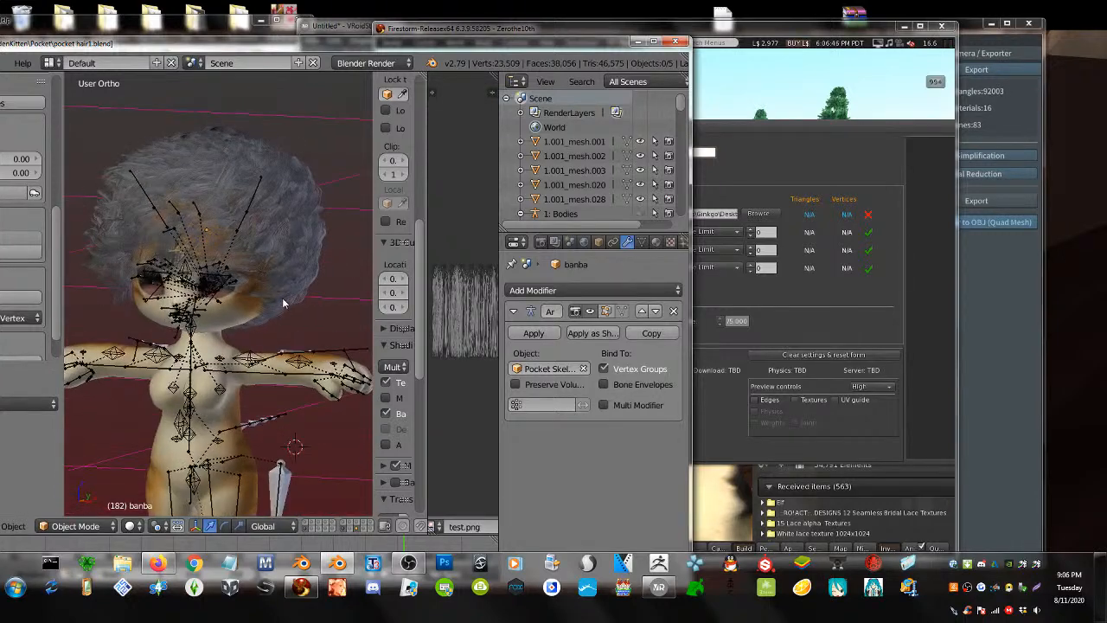
right_click(213, 169)
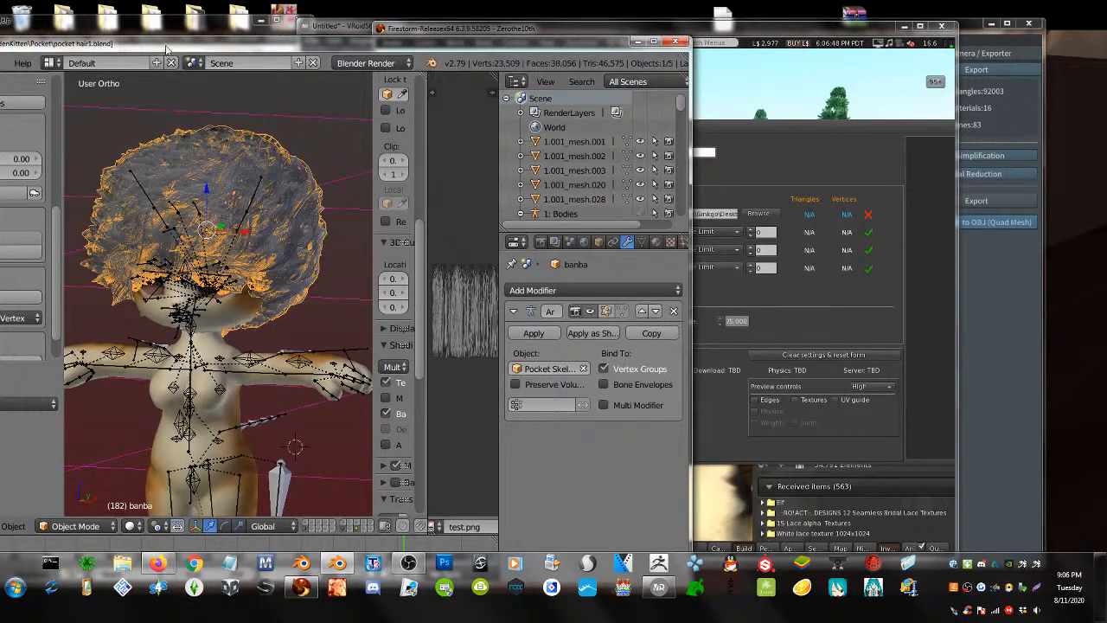
- Separate the hair mesh into its loose parts in Edit Mode
drag(169, 45, 331, 48)
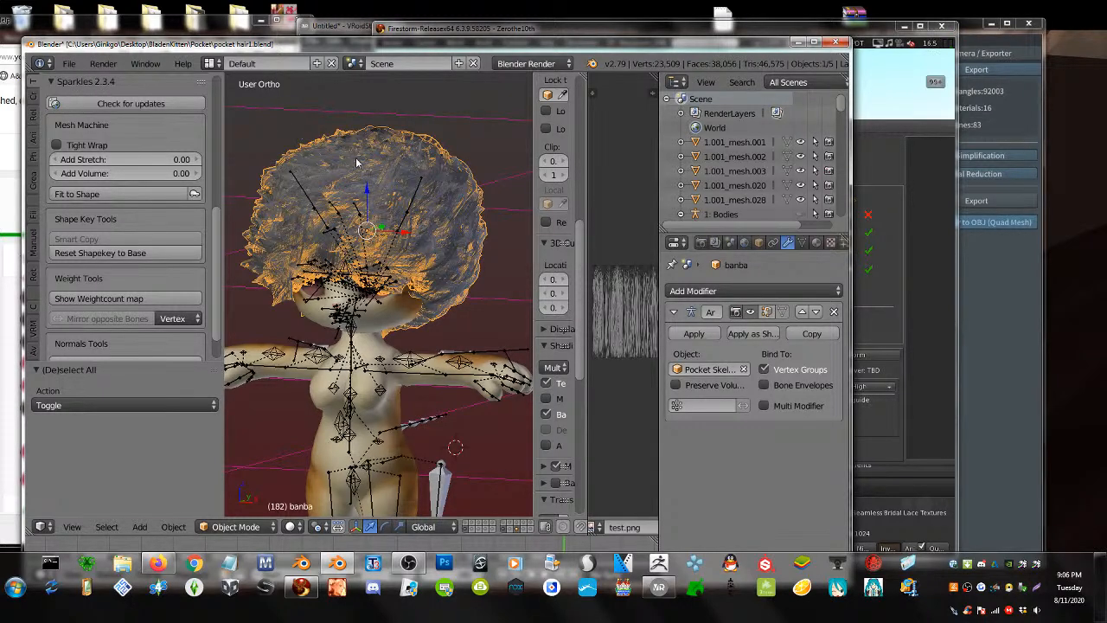
key(Tab)
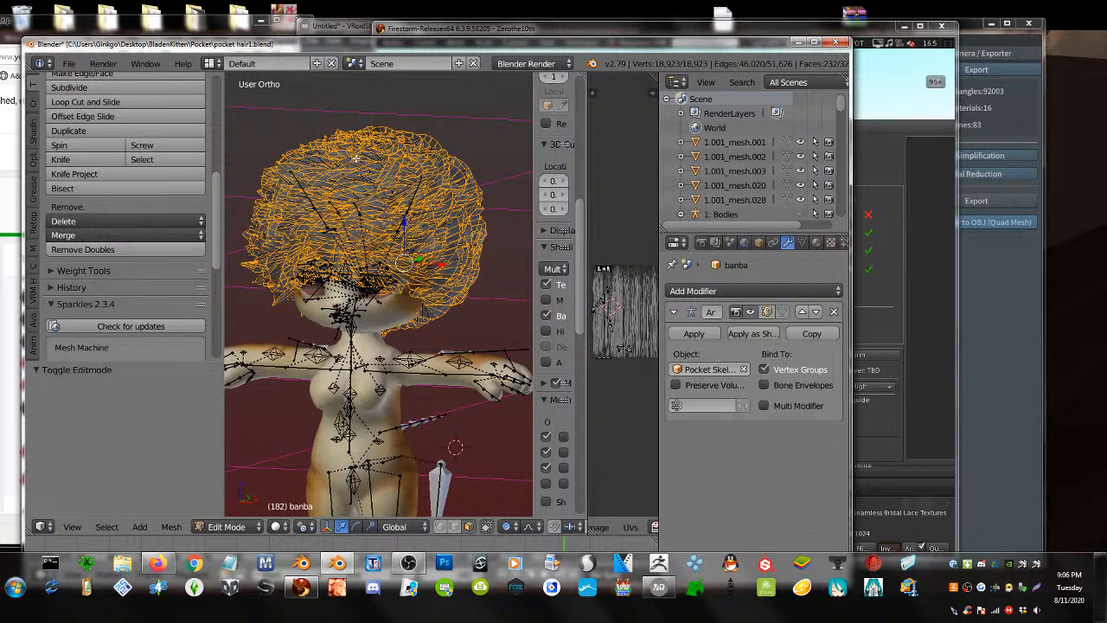
key(p)
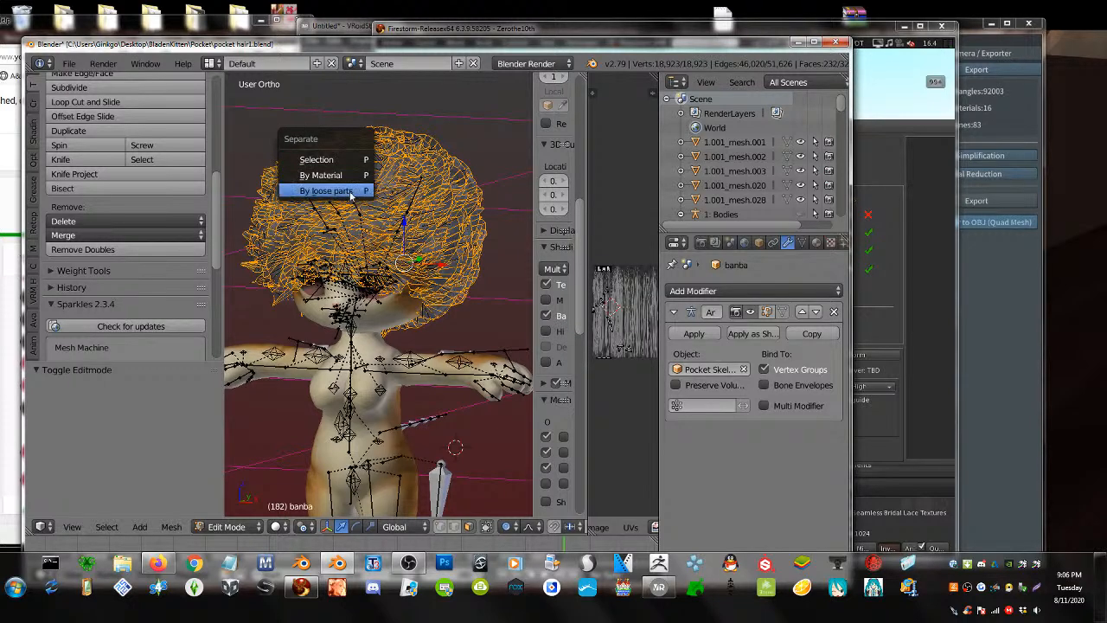
click(350, 194)
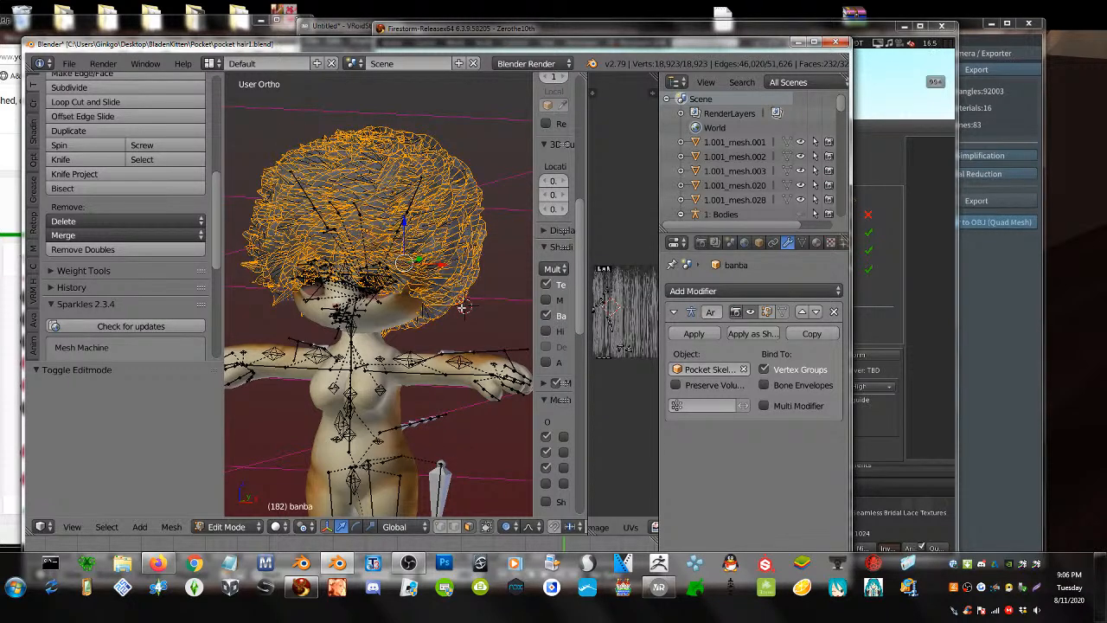
key(p)
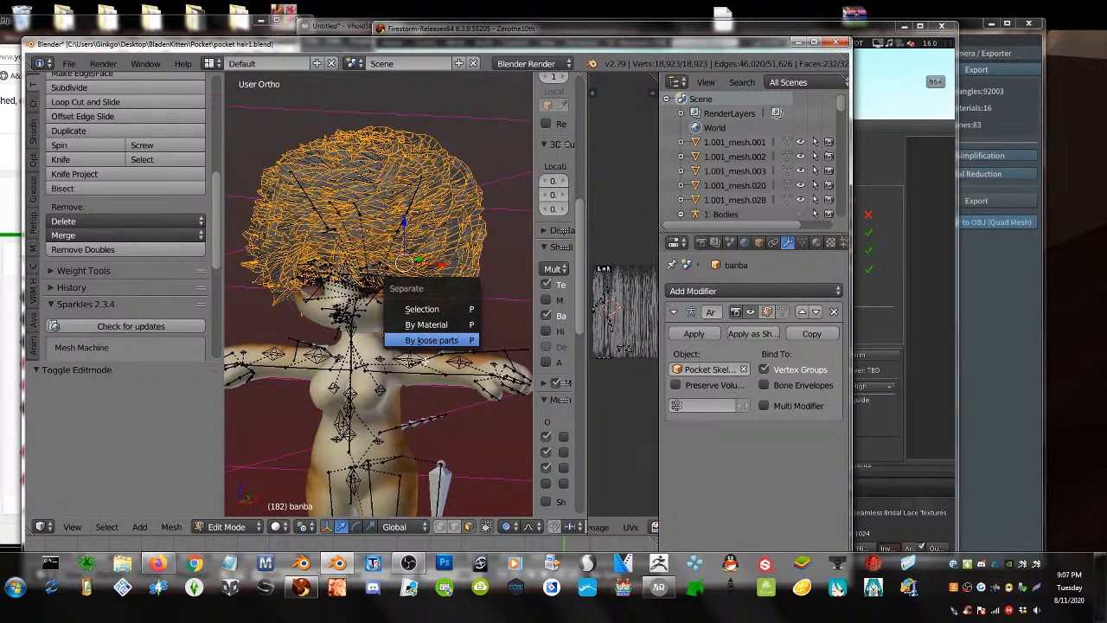
key(Return)
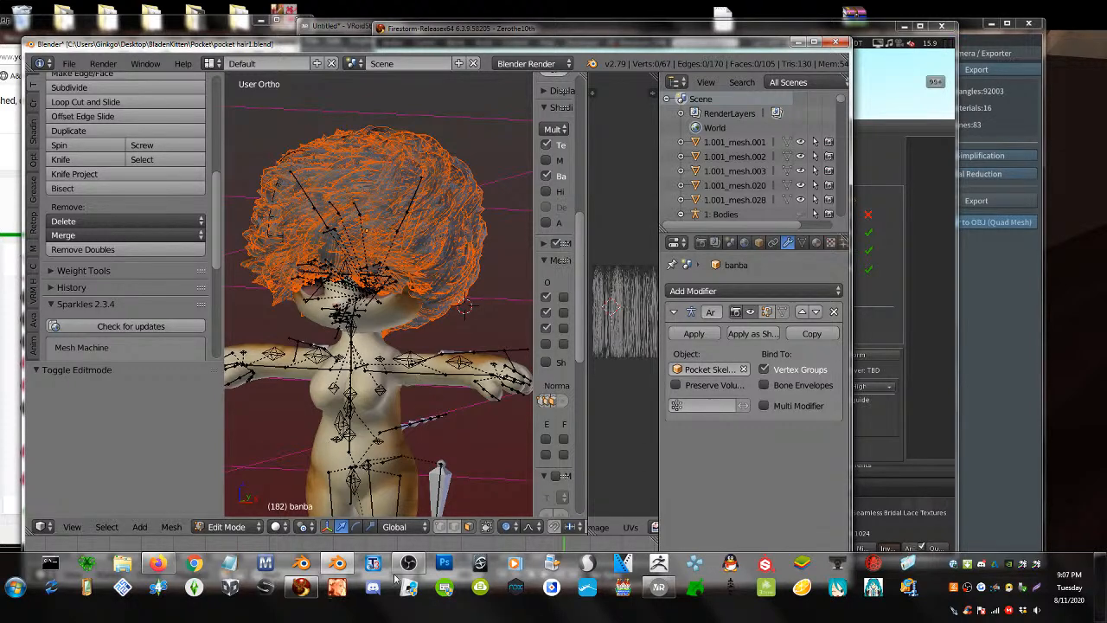
- Return to Object Mode, show only the hair, and select every hair piece including banba.089
click(193, 527)
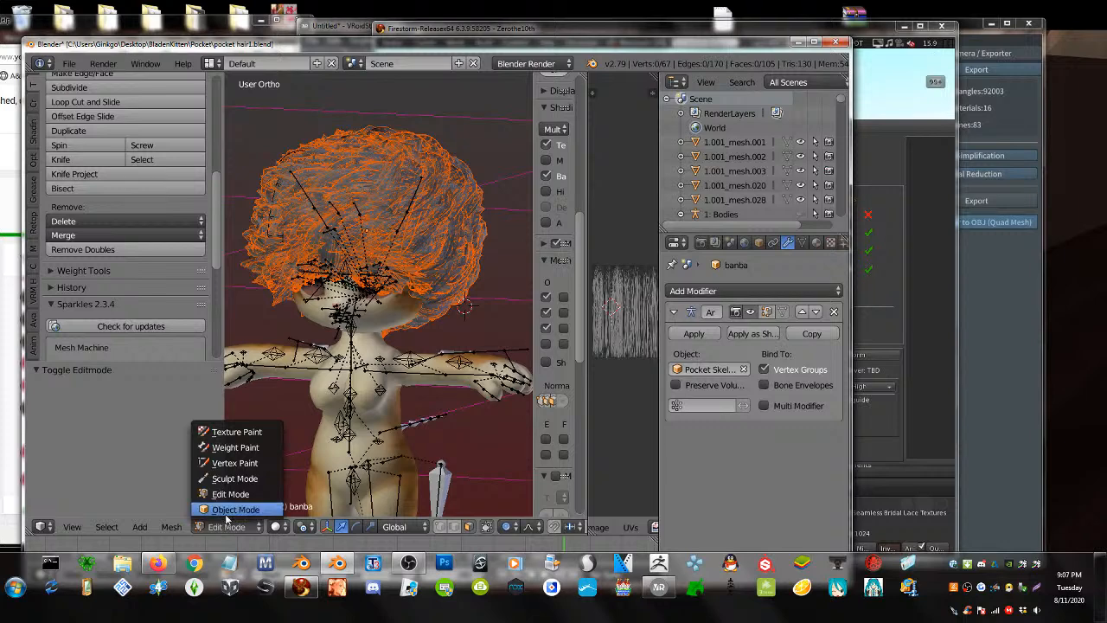
click(228, 512)
click(519, 530)
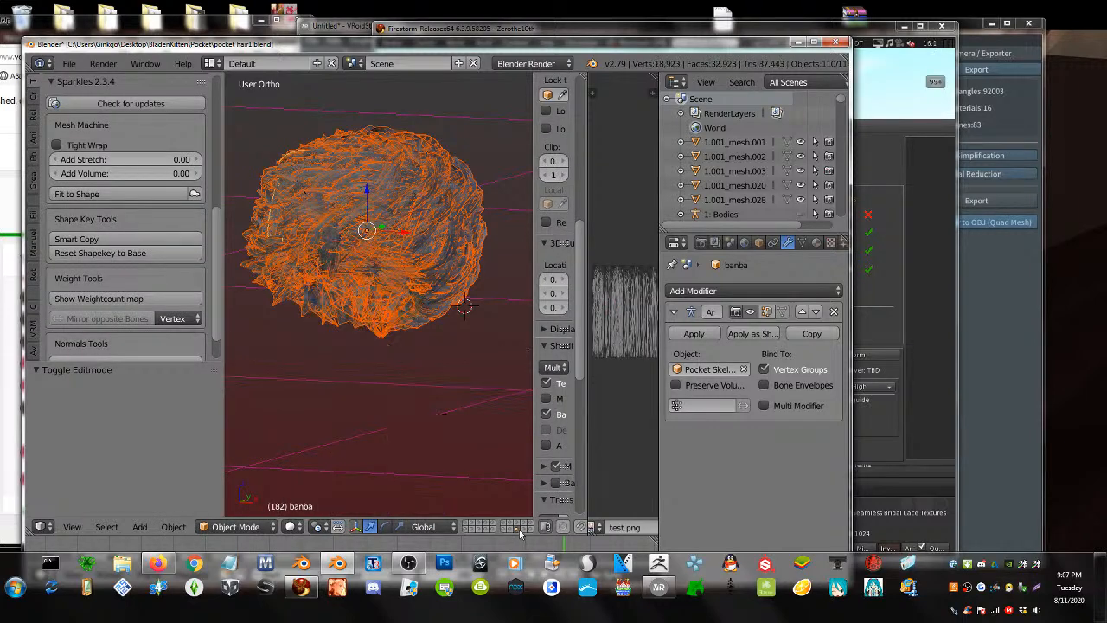
right_click(389, 228)
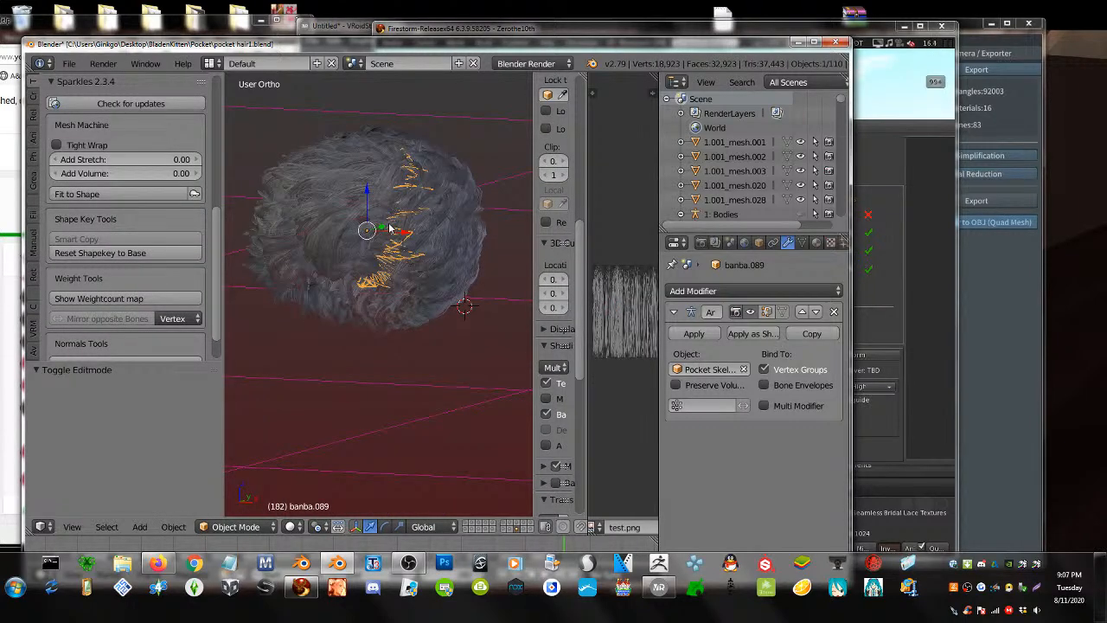
key(a)
key(a)
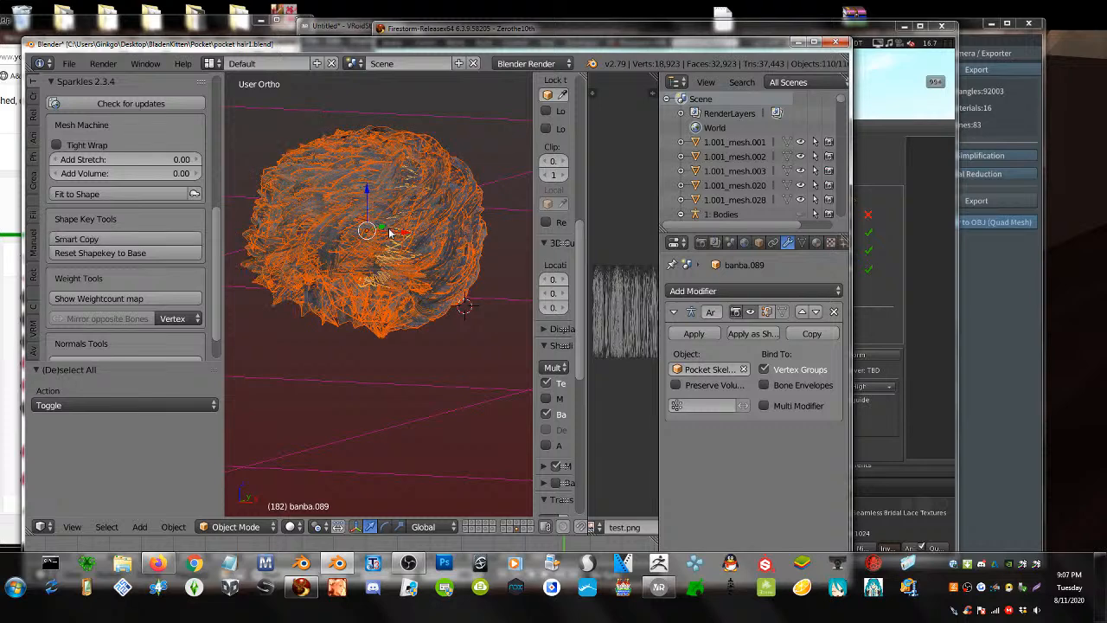
click(71, 64)
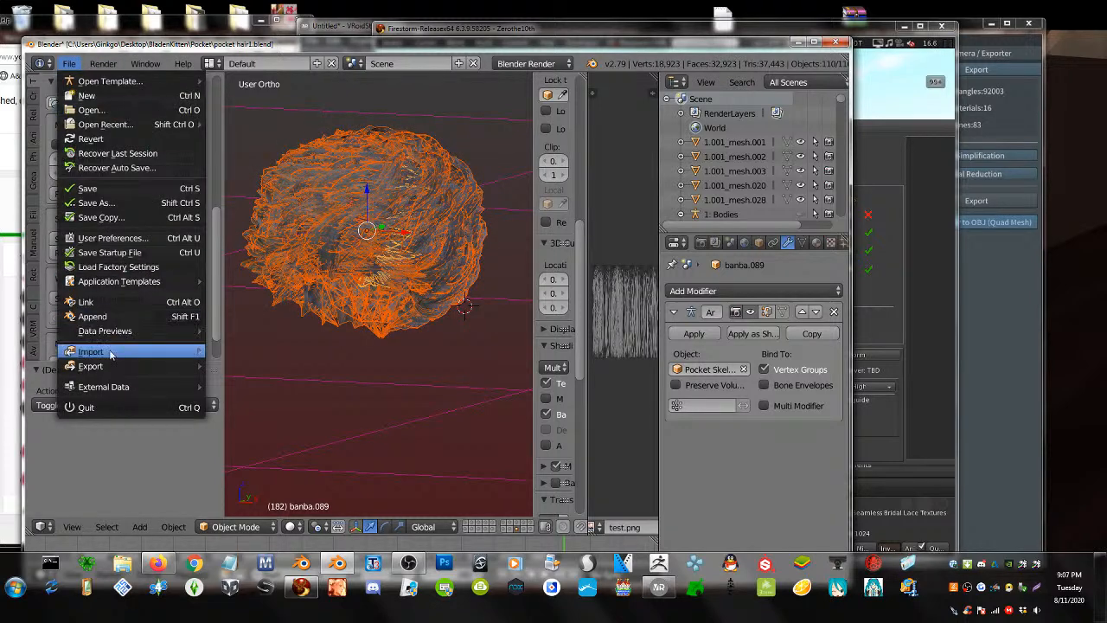
- Export the hair in Collada (Avastar) format as ban1.dae
mouse_move(111, 364)
scroll(293, 80, up, 3)
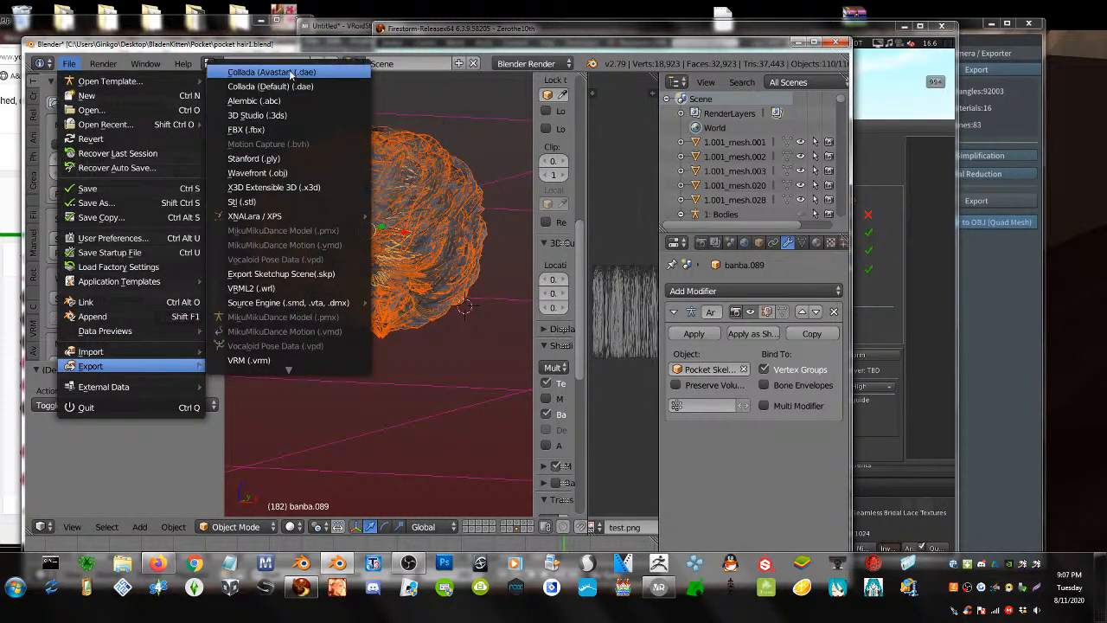
click(286, 73)
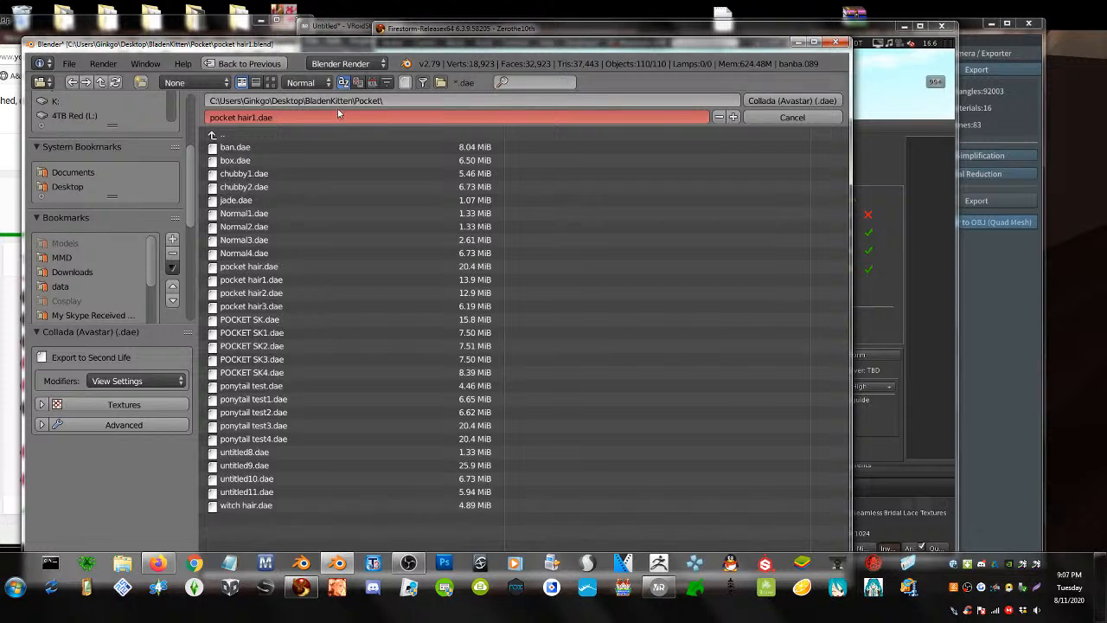
click(245, 152)
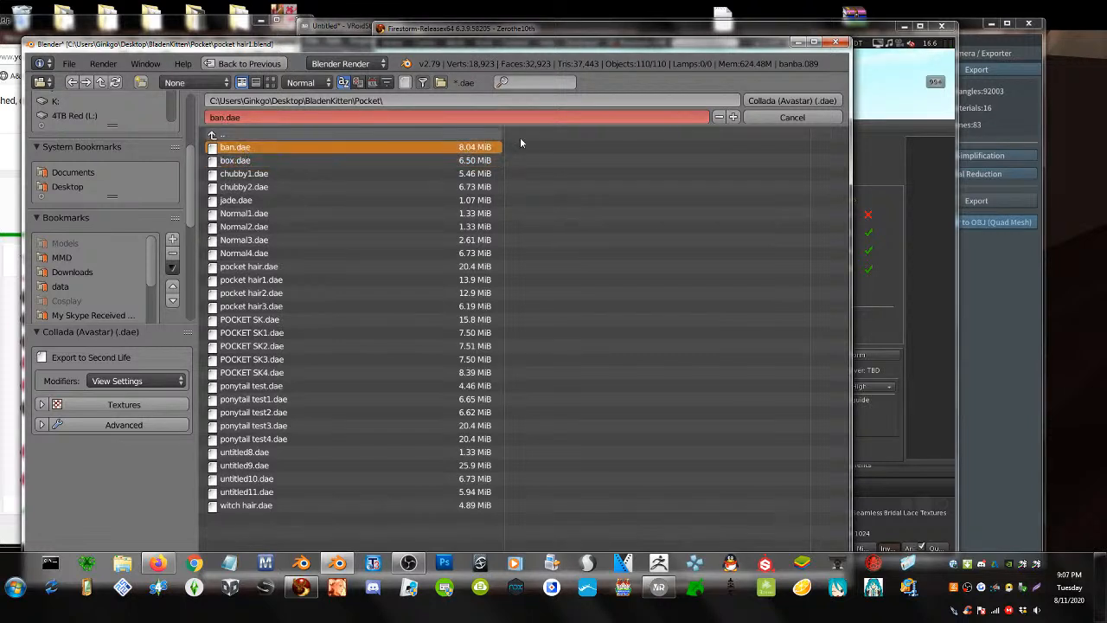
click(733, 116)
click(767, 101)
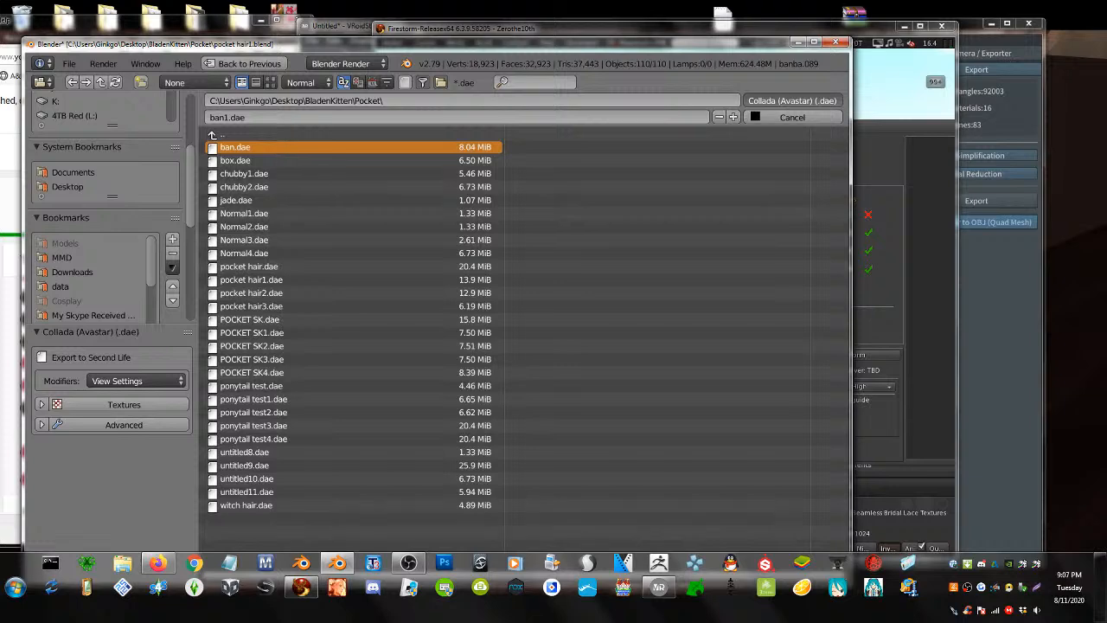
- Close Firestorm's model upload dialog, check Blender's export, and bring VRoid Studio to the front
click(873, 146)
drag(813, 128, 566, 128)
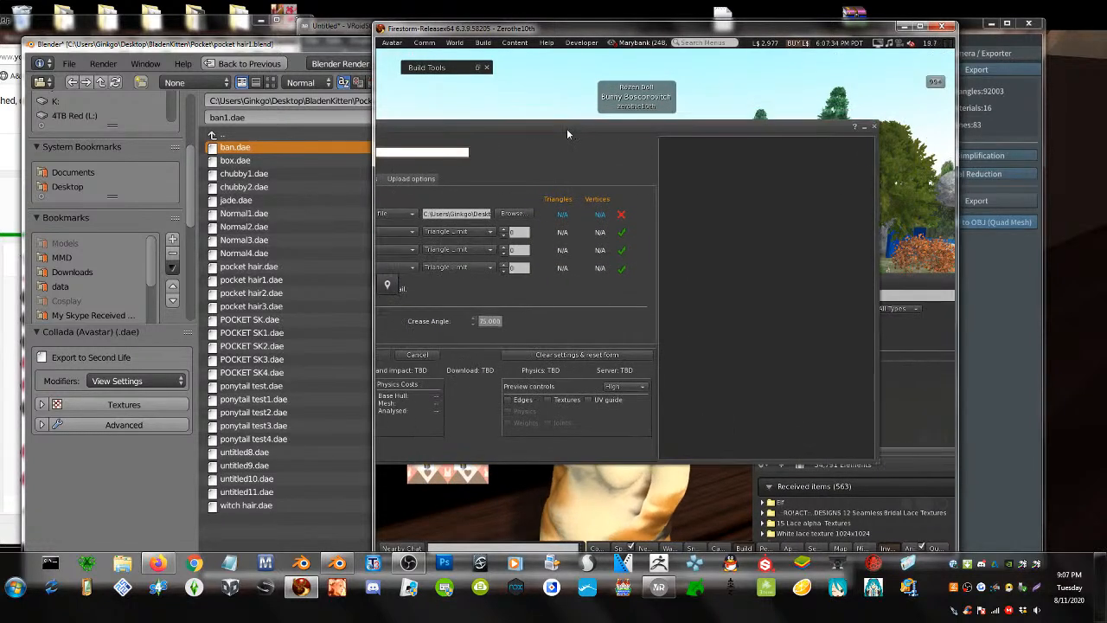
click(871, 128)
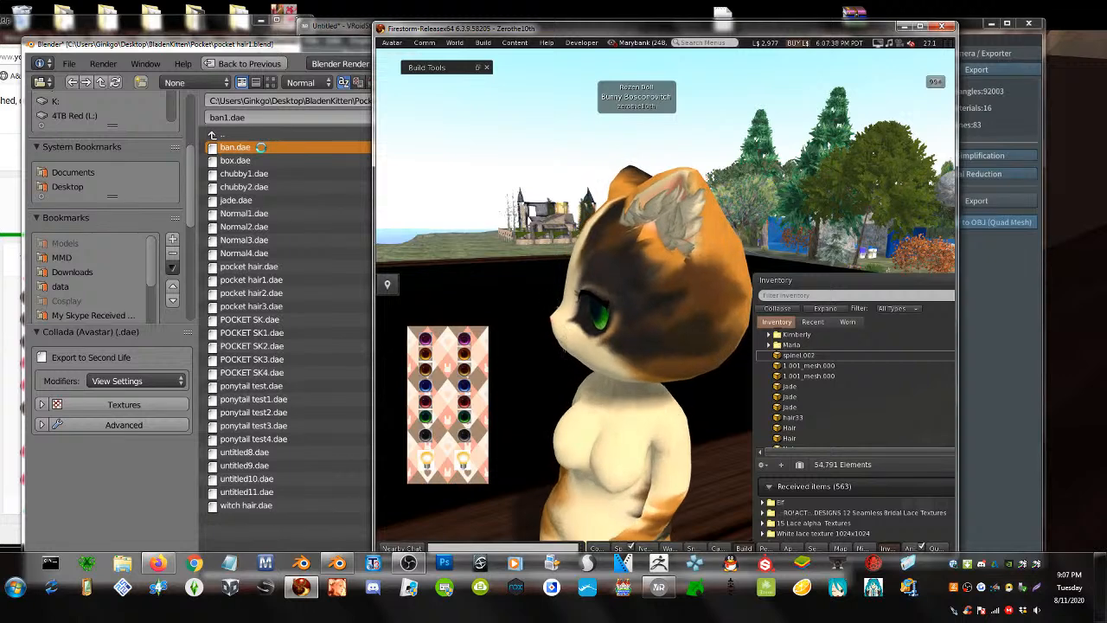
click(309, 50)
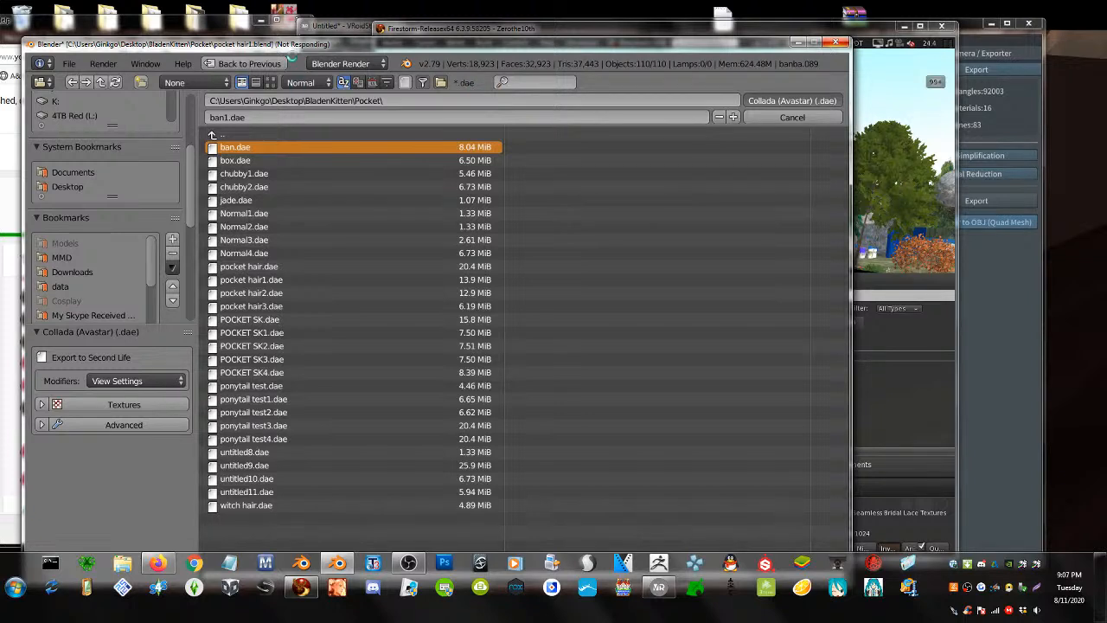
click(218, 31)
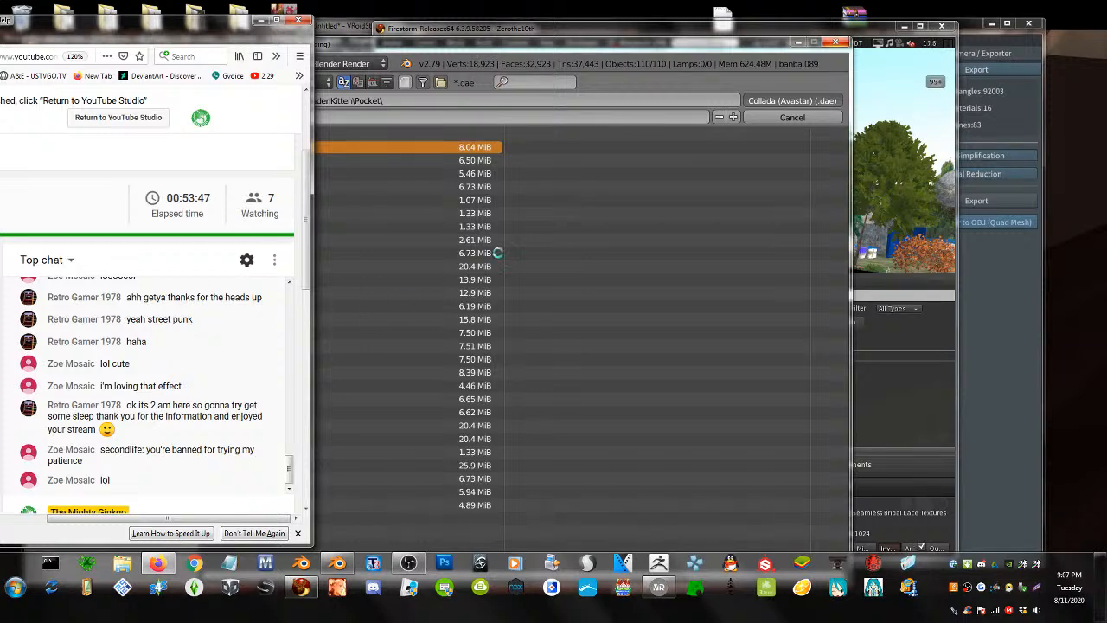
click(608, 183)
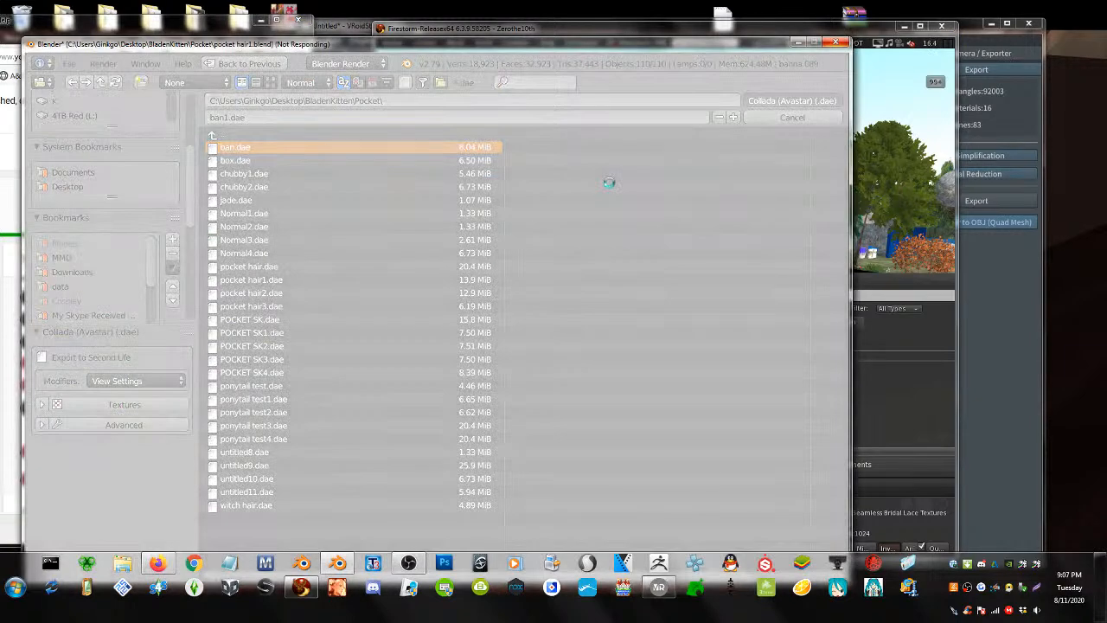
click(878, 140)
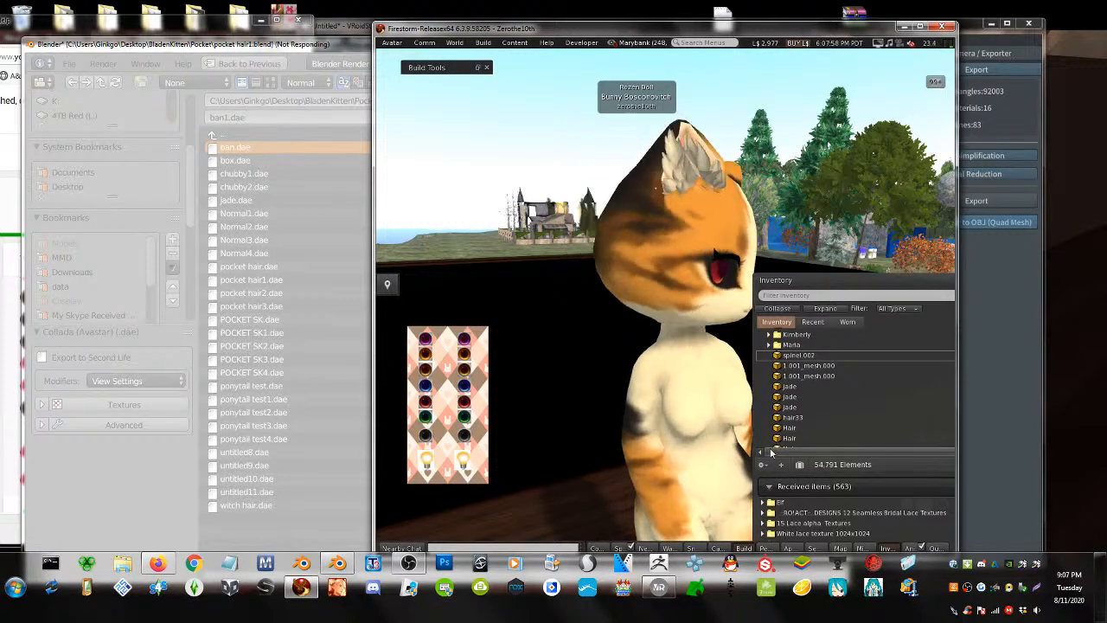
click(659, 588)
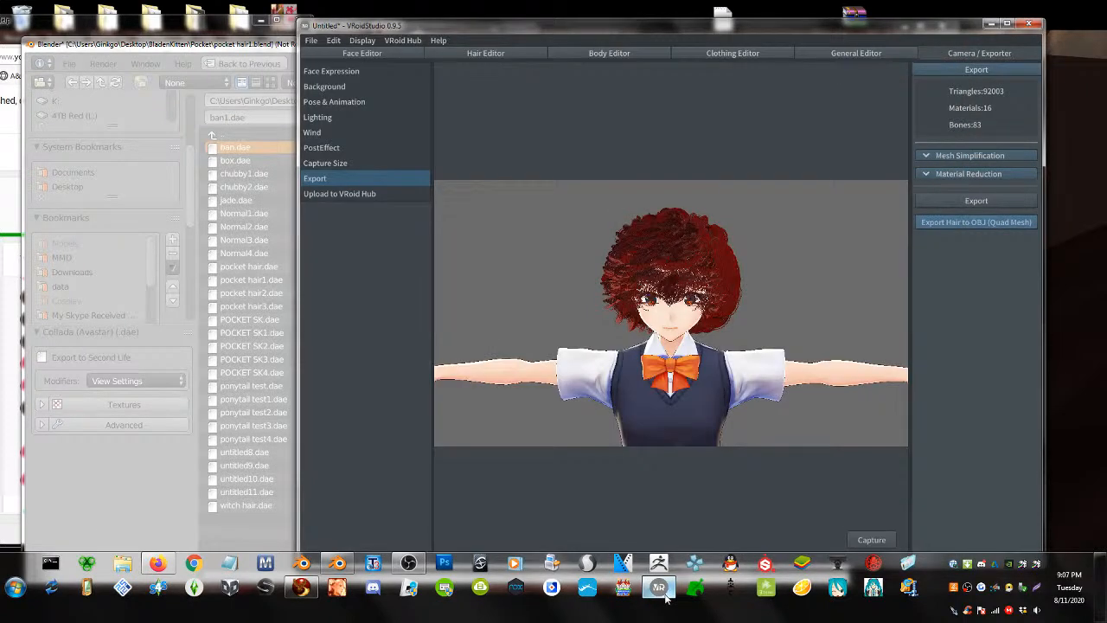
- Switch VRoid Studio to the Hair Editor to show the hair groups, briefly checking live chat
click(485, 56)
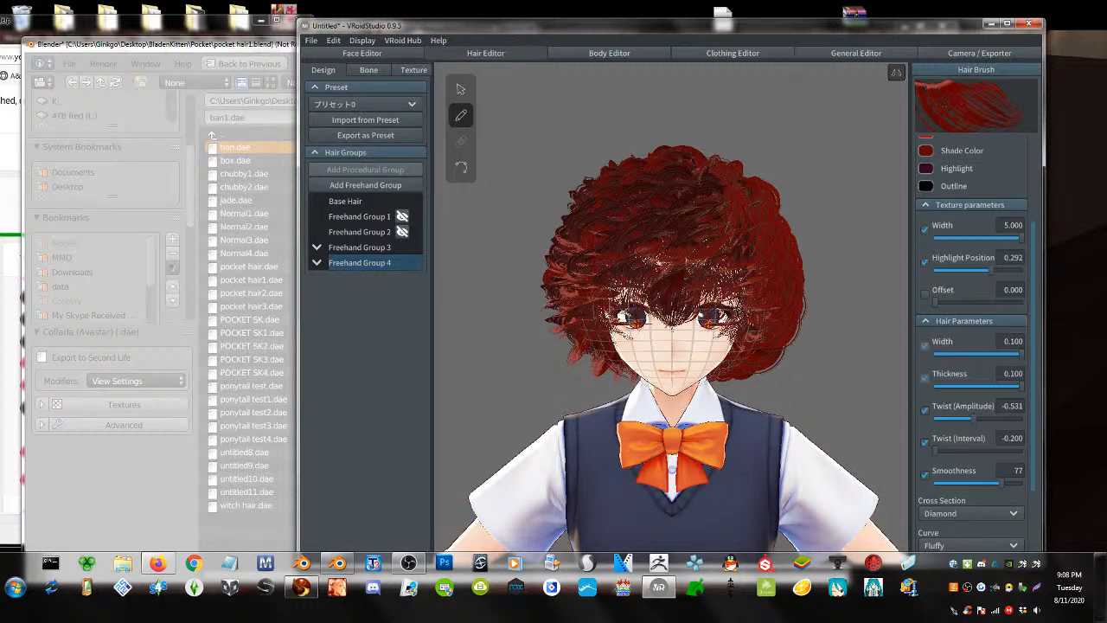
click(25, 25)
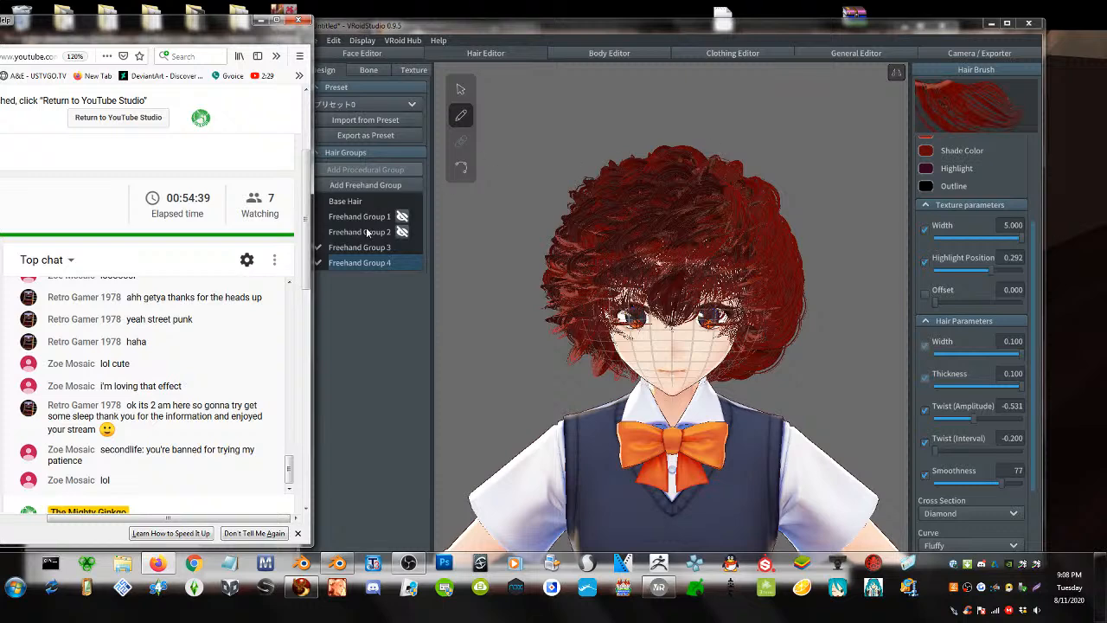
click(411, 246)
- Hide Freehand Groups 4 and 3 and select Freehand Group 1
click(402, 261)
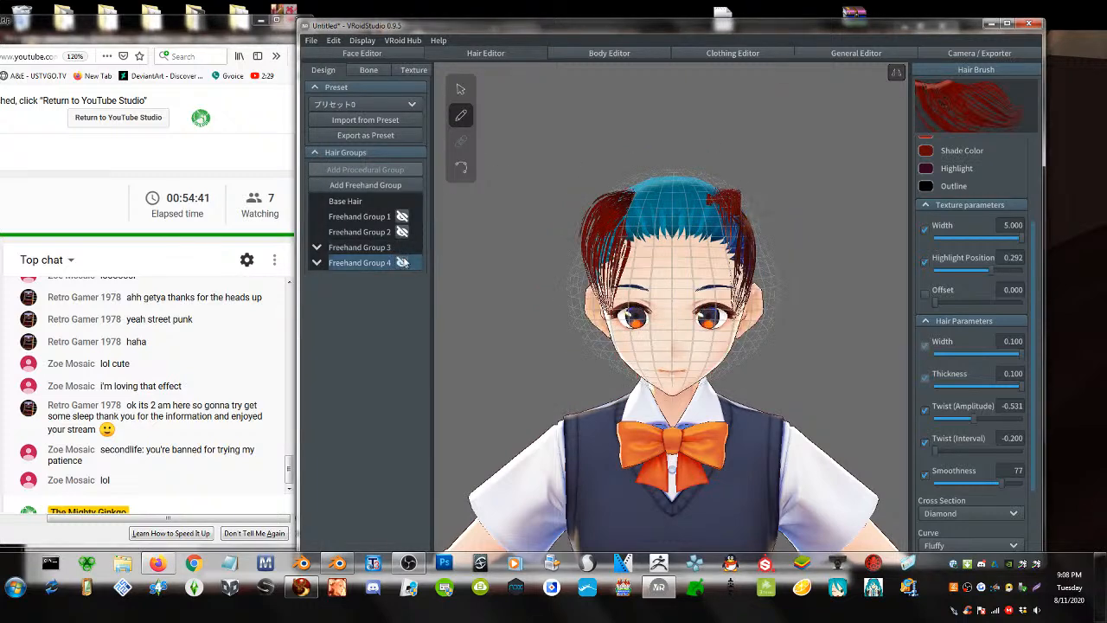
click(402, 246)
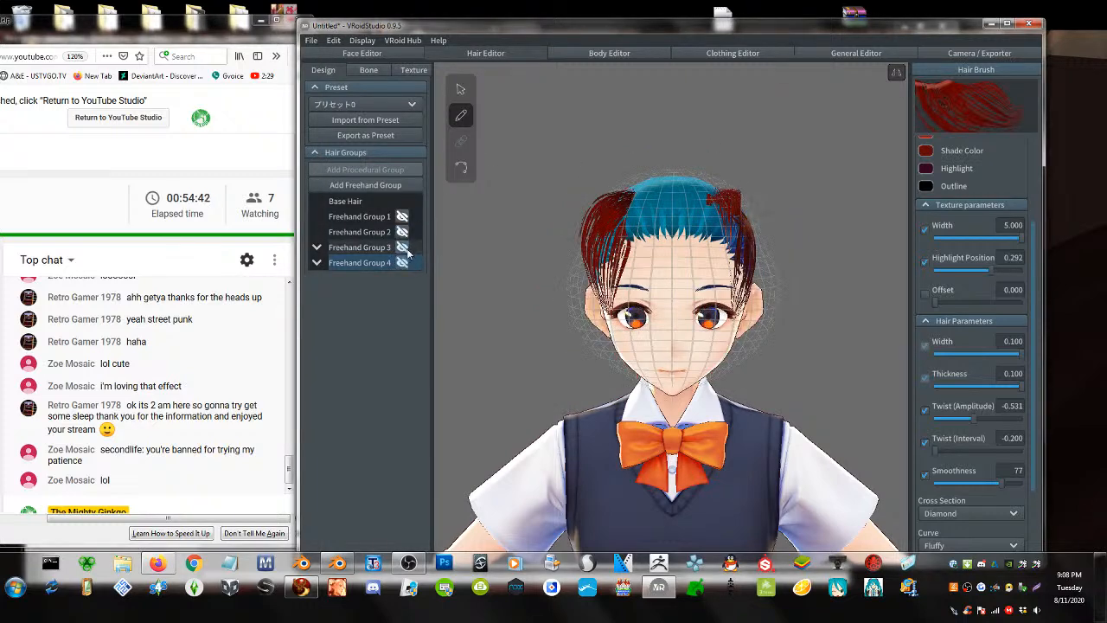
click(362, 210)
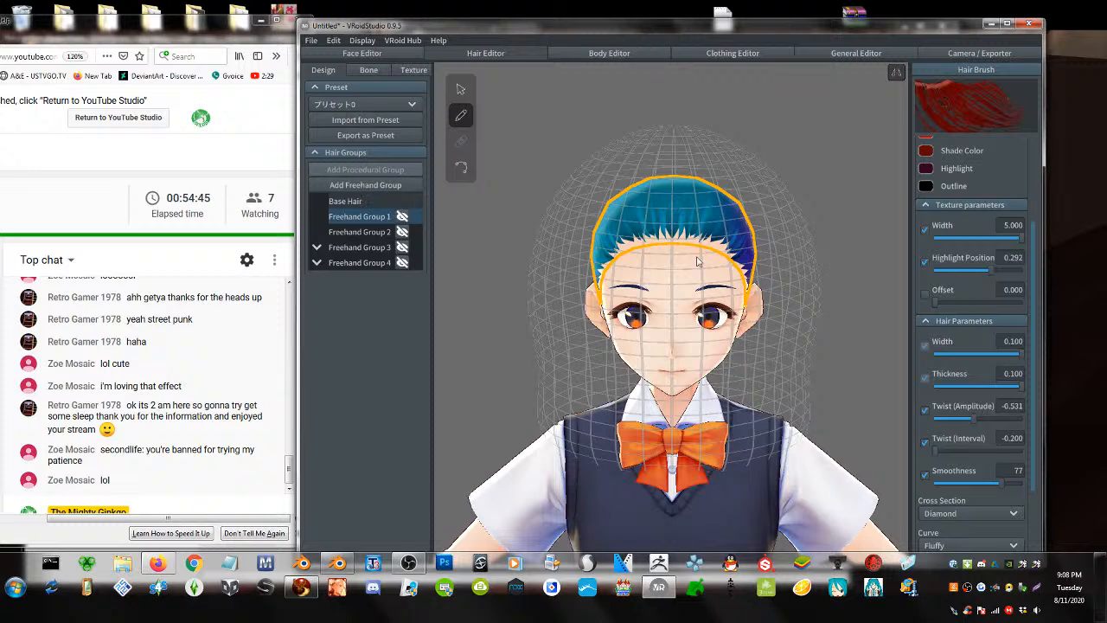
right_drag(697, 261, 657, 259)
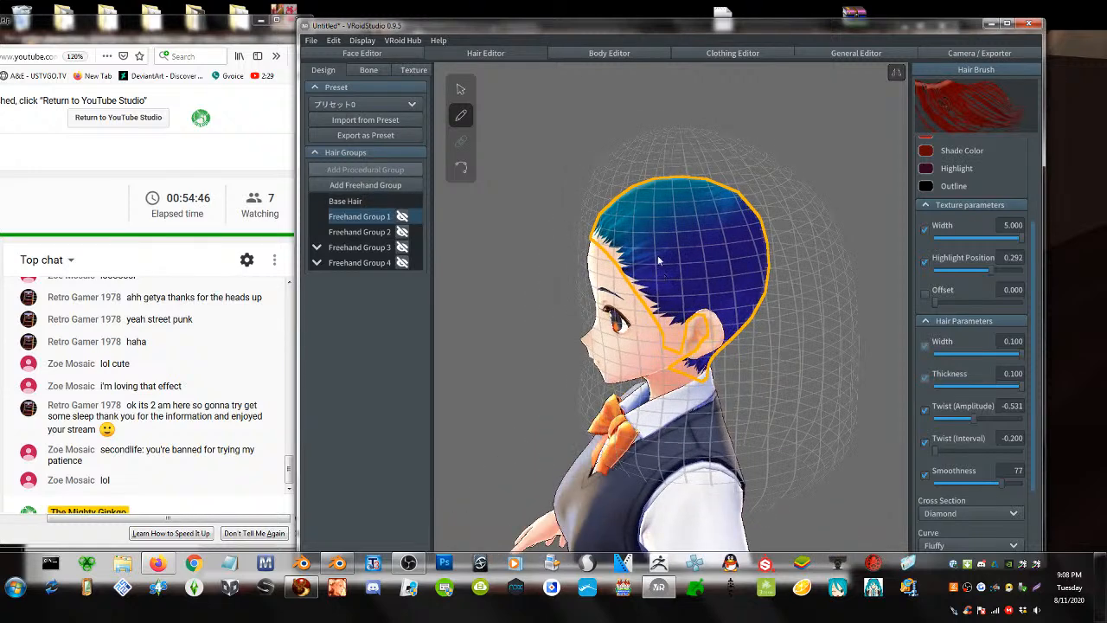
- With the hair pen, set strand width to 0.096 and twist amplitude to 0.000
click(459, 119)
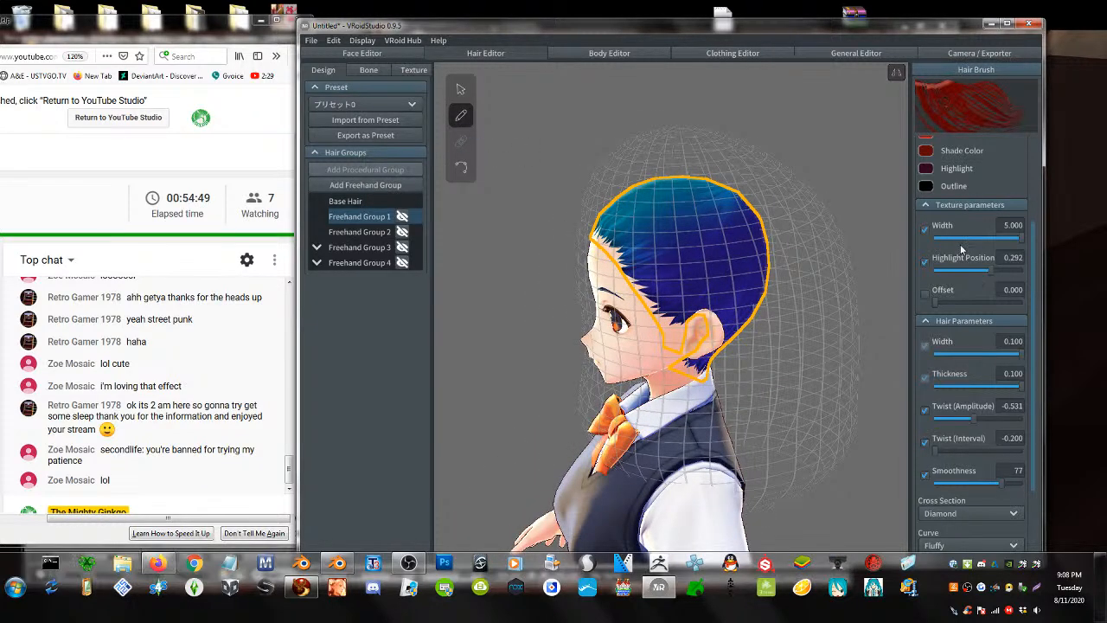
mouse_move(1016, 353)
mouse_down()
mouse_move(995, 354)
mouse_move(1018, 355)
mouse_up()
mouse_move(726, 343)
right_down()
mouse_move(794, 376)
mouse_move(822, 362)
mouse_move(840, 319)
mouse_move(799, 342)
mouse_move(720, 338)
right_up()
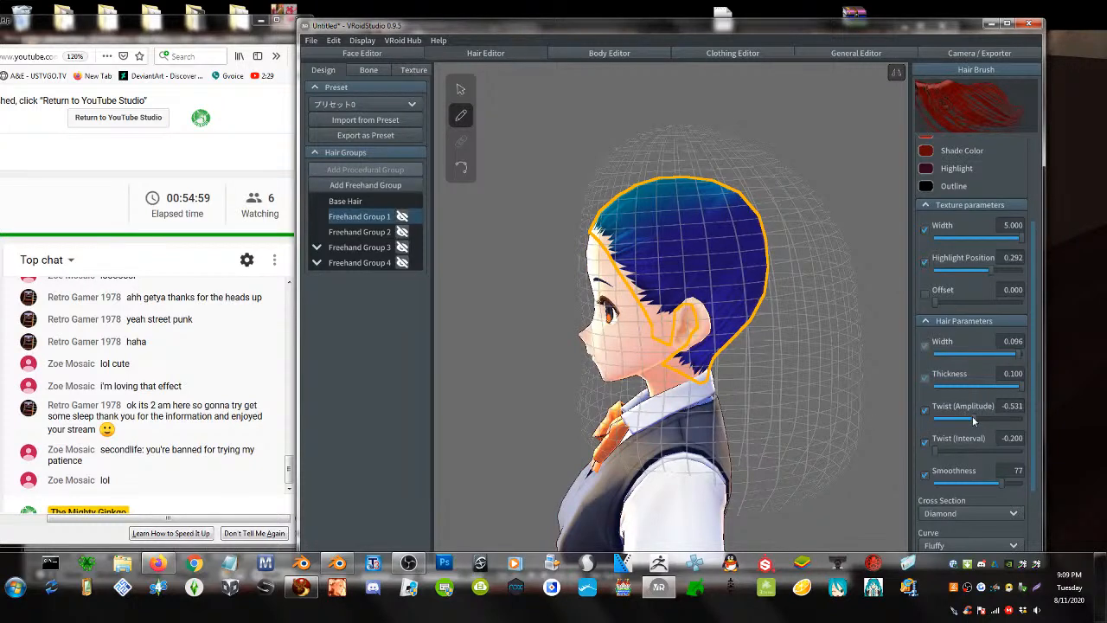
drag(972, 416, 978, 418)
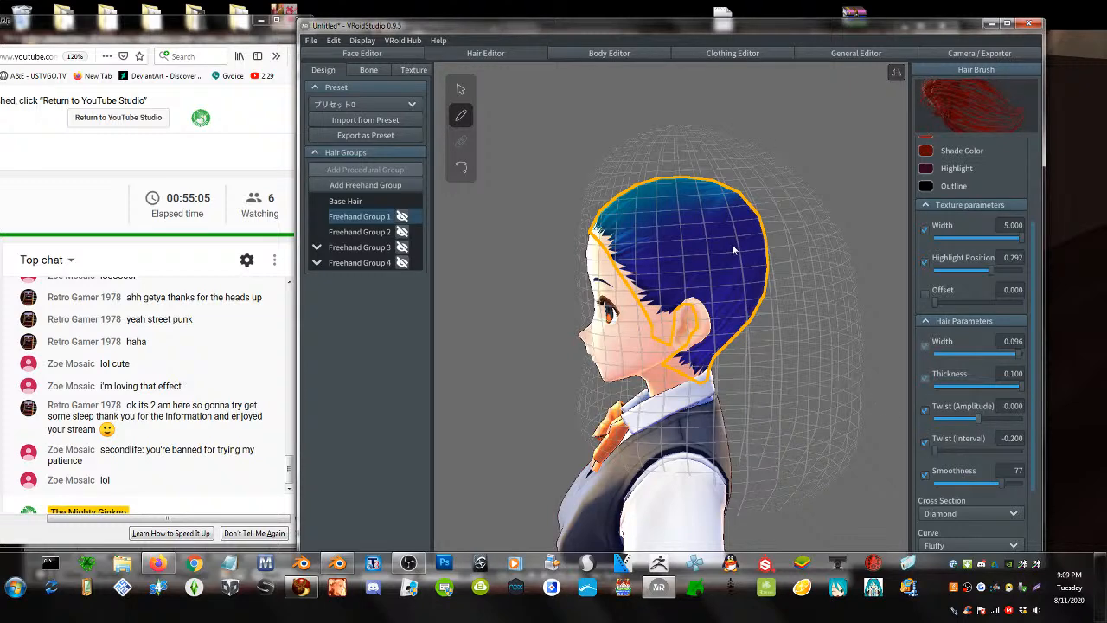
right_drag(753, 255, 710, 239)
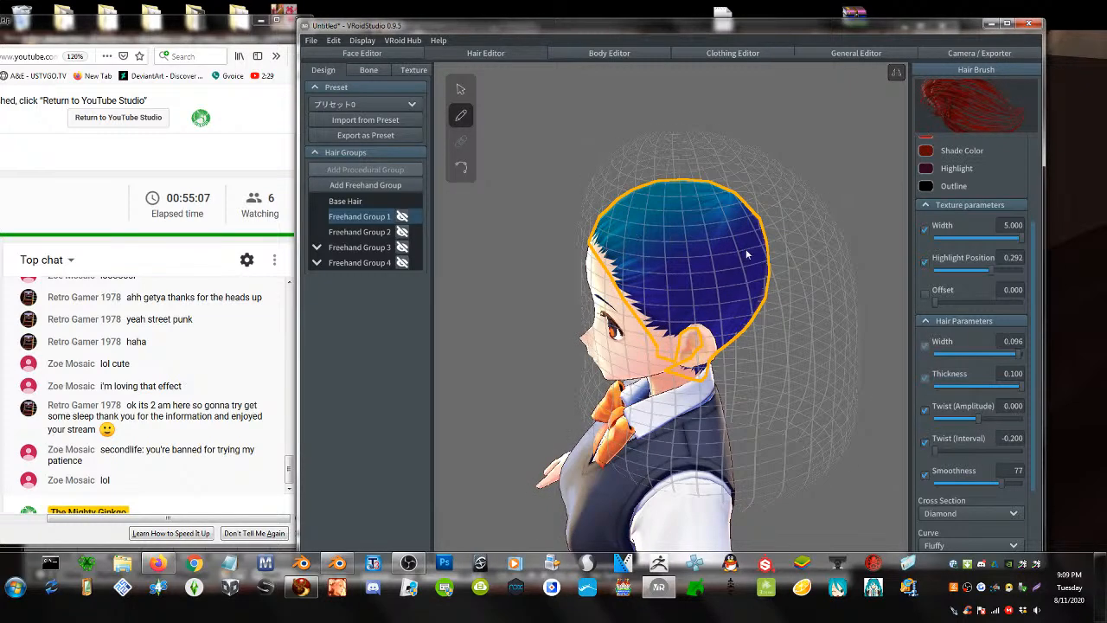
drag(746, 254, 543, 159)
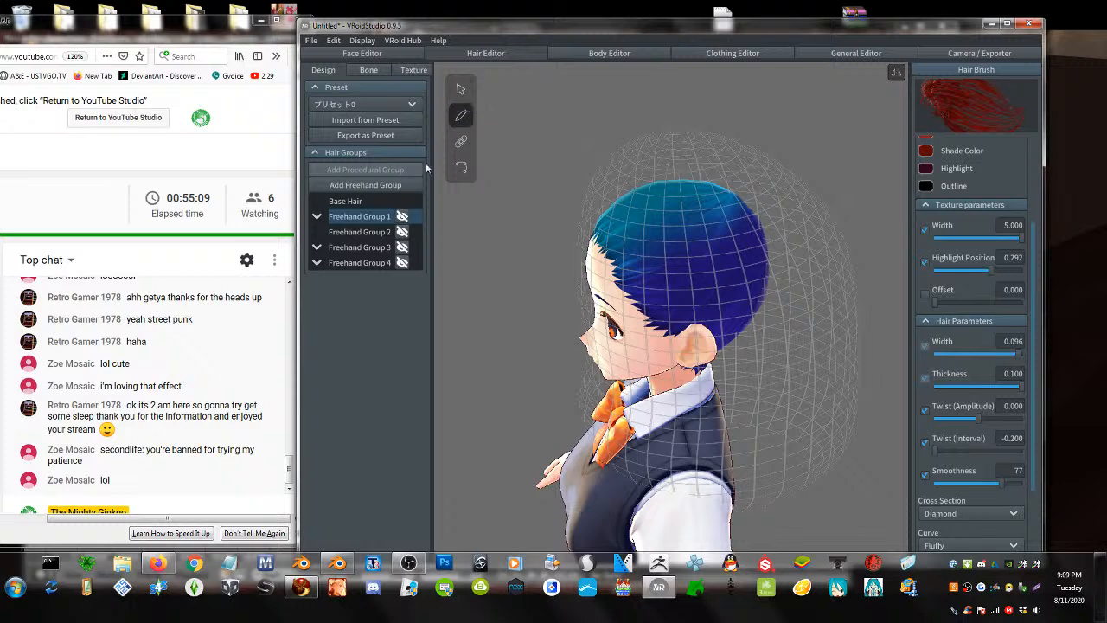
- Add a new freehand hair group and draw red strands across and up over the head
click(382, 185)
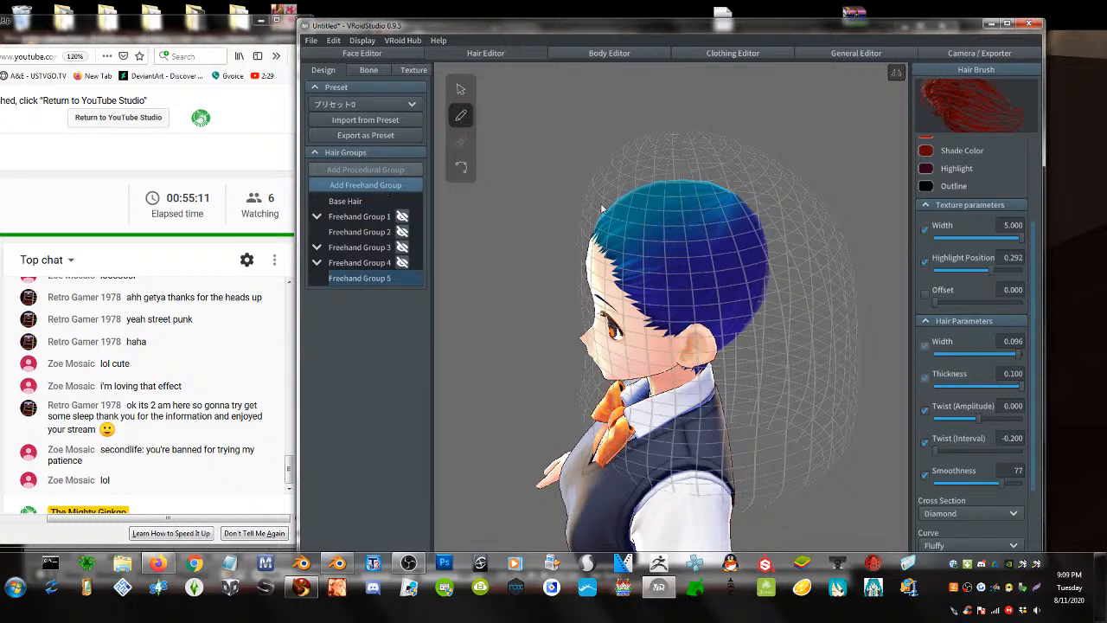
mouse_move(595, 238)
mouse_down()
mouse_move(692, 216)
mouse_move(856, 240)
mouse_up()
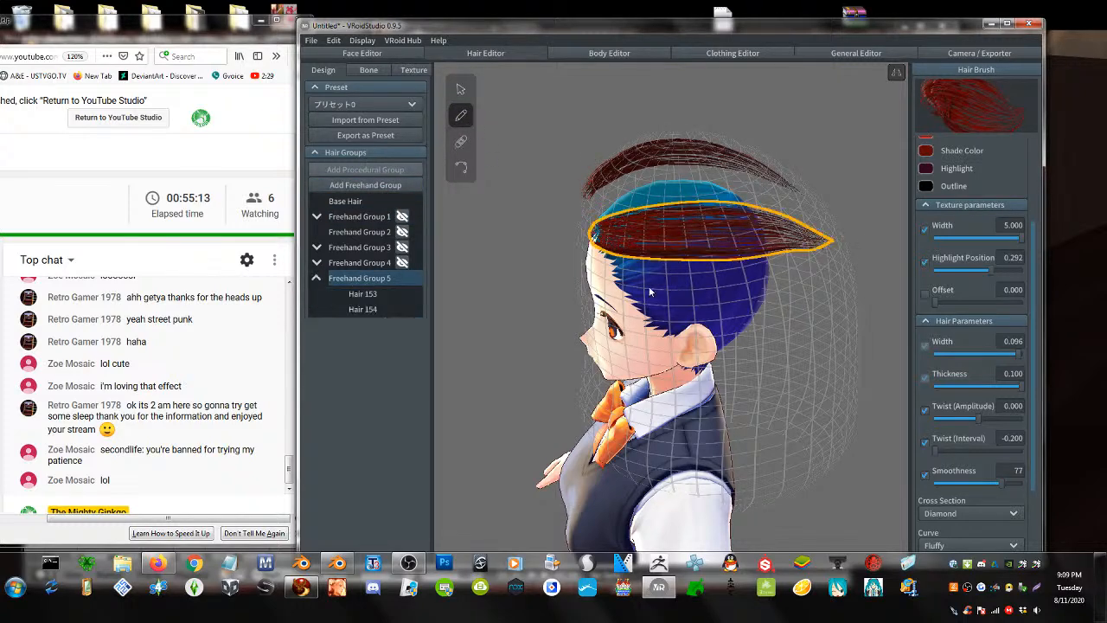
drag(618, 277, 853, 291)
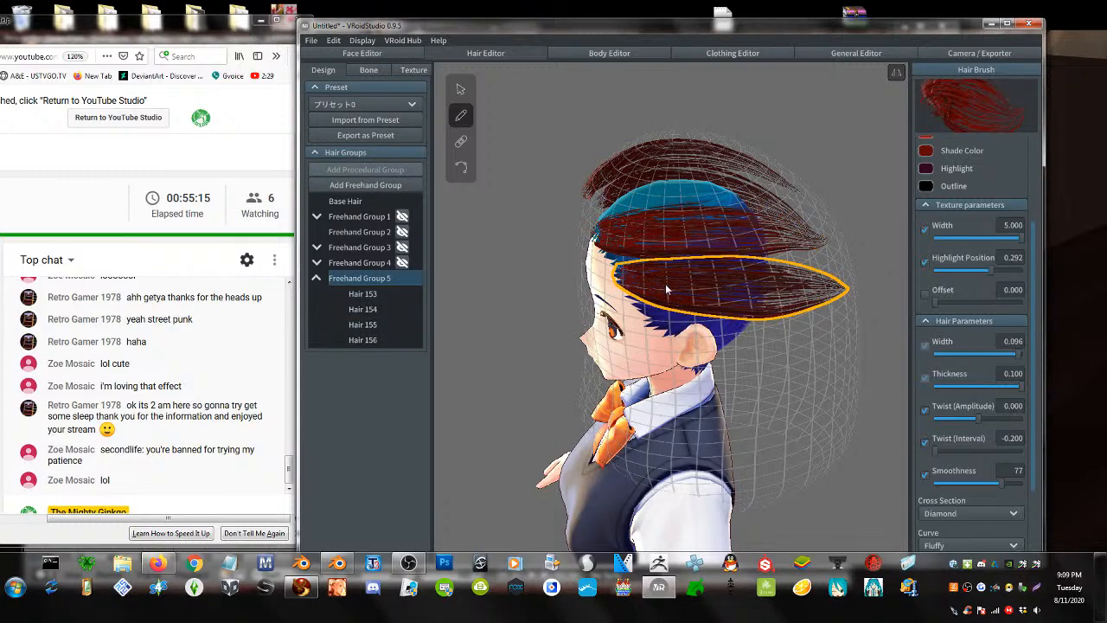
mouse_move(704, 293)
right_down()
mouse_move(746, 297)
mouse_move(669, 273)
right_up()
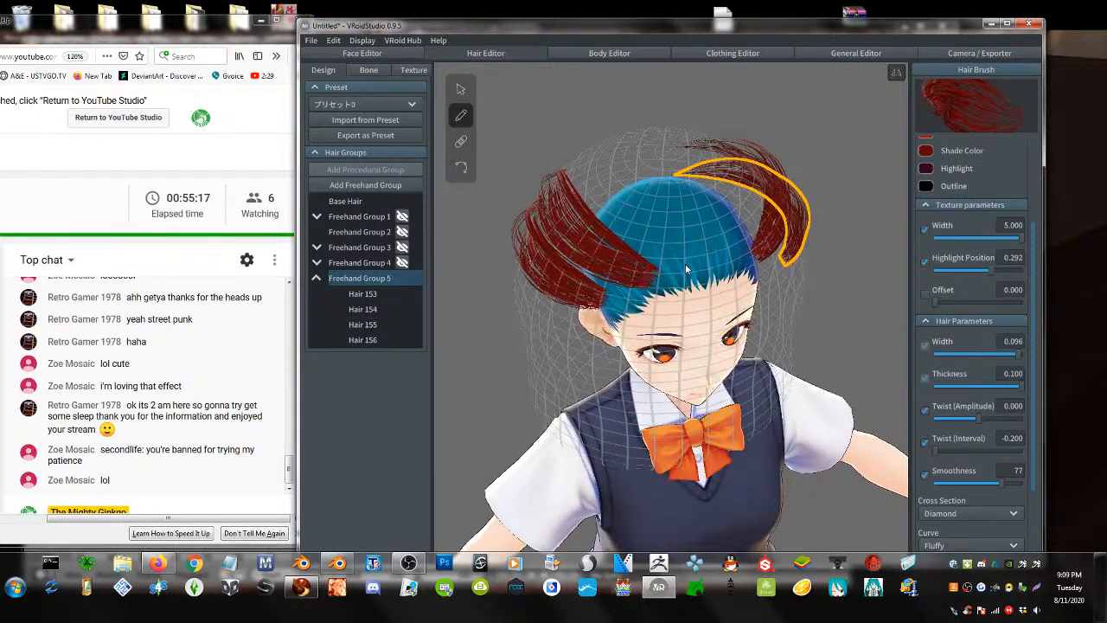
mouse_move(685, 271)
mouse_down()
mouse_move(631, 160)
mouse_move(588, 108)
mouse_up()
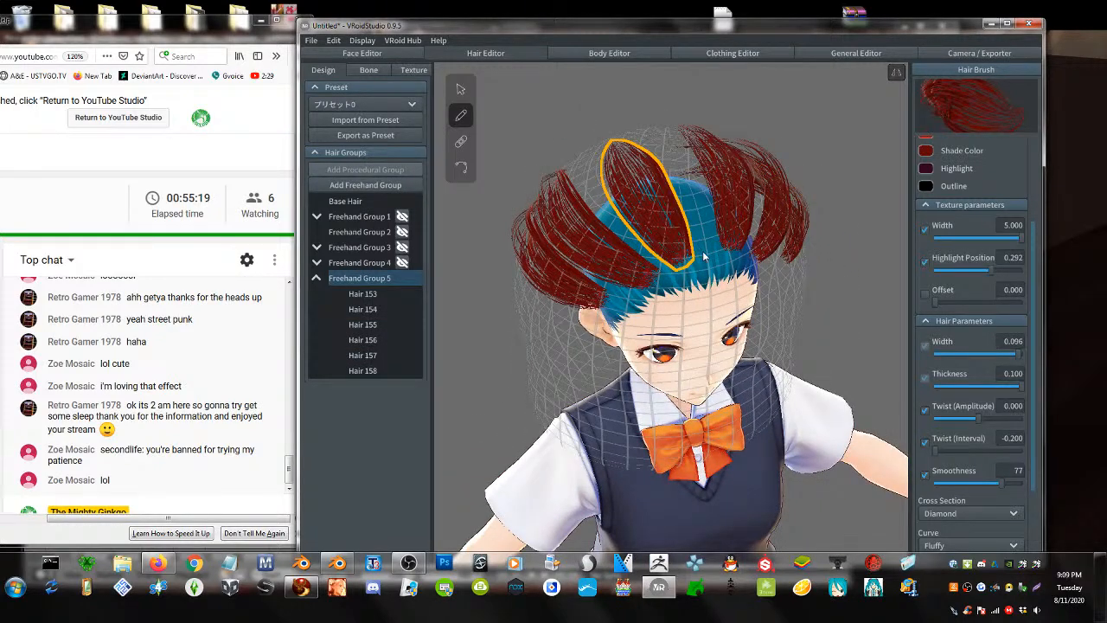
mouse_move(703, 255)
mouse_down()
mouse_move(683, 184)
mouse_move(641, 112)
mouse_up()
right_drag(641, 113, 683, 117)
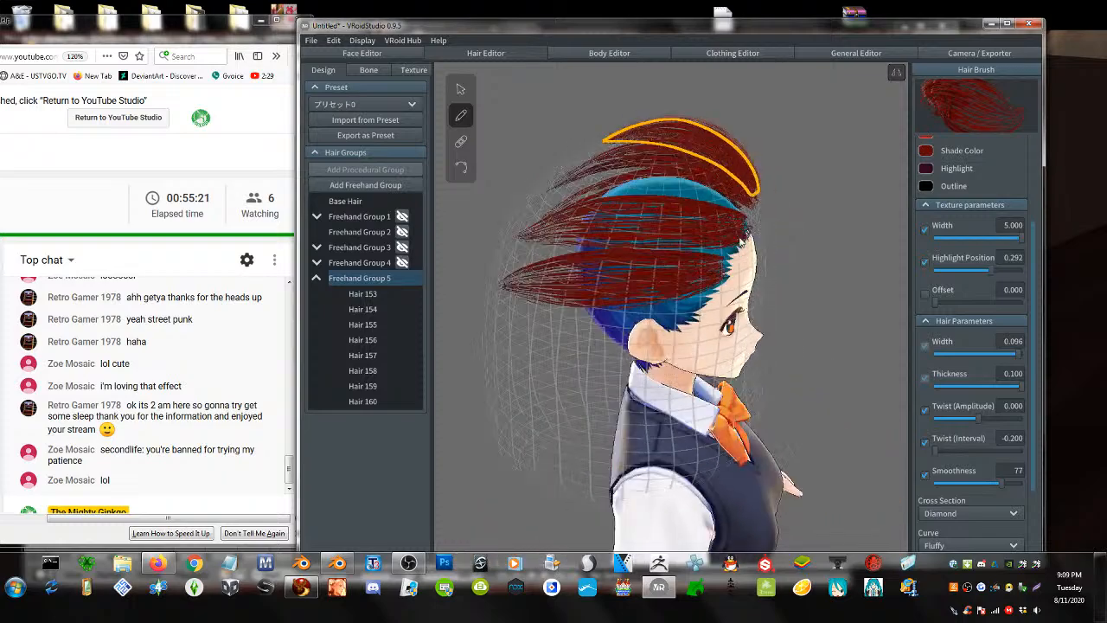
right_drag(740, 239, 795, 248)
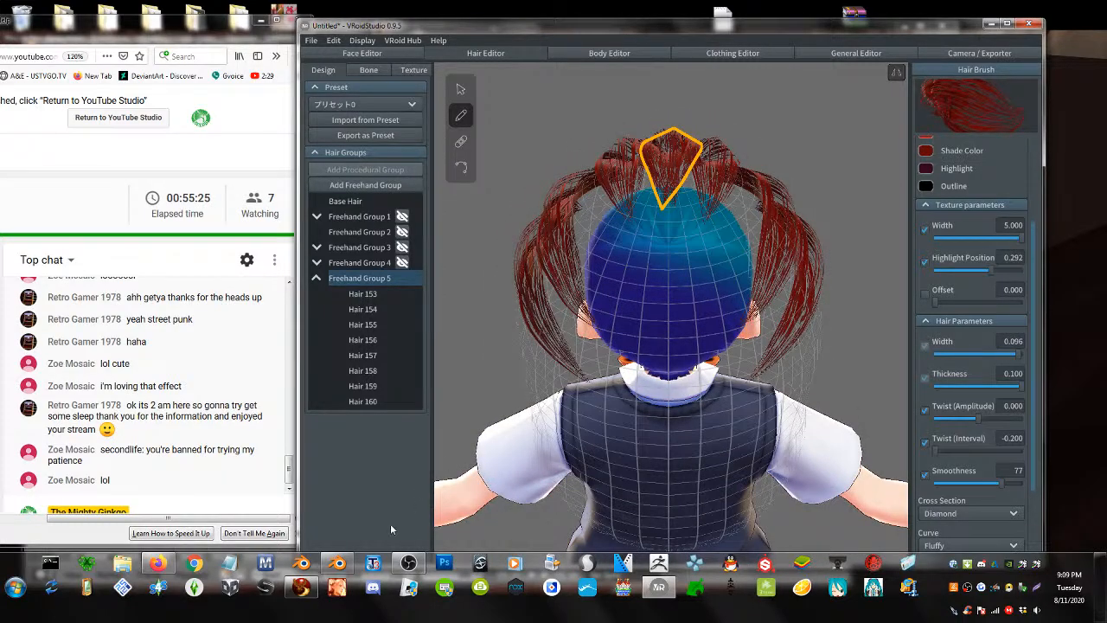
click(311, 589)
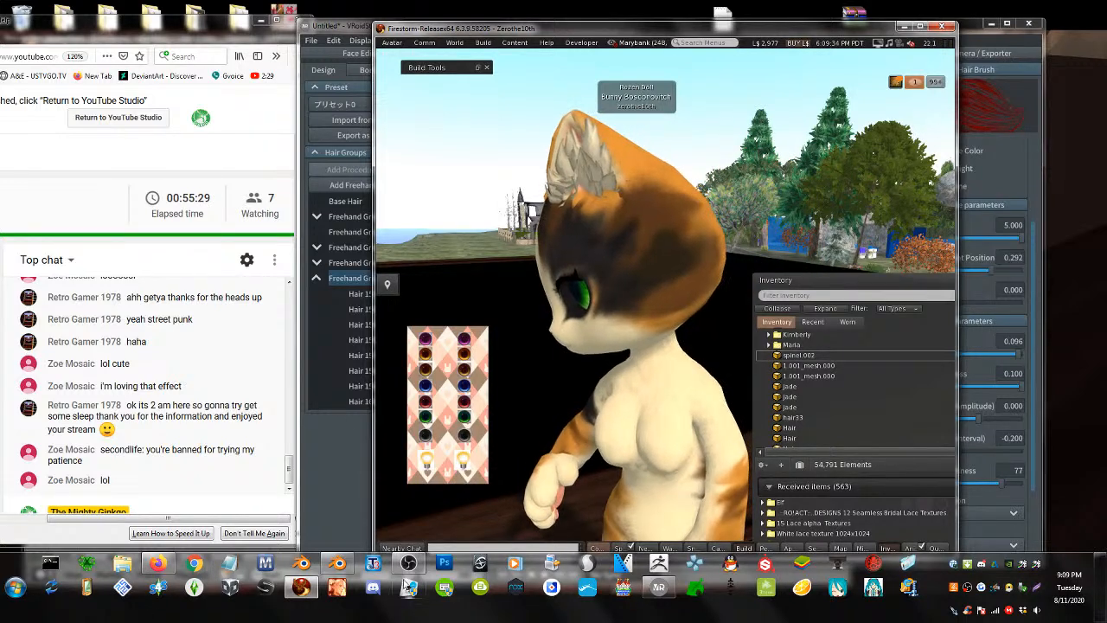
- Open Firestorm's Mesh Model uploader and load ban1.dae
click(338, 564)
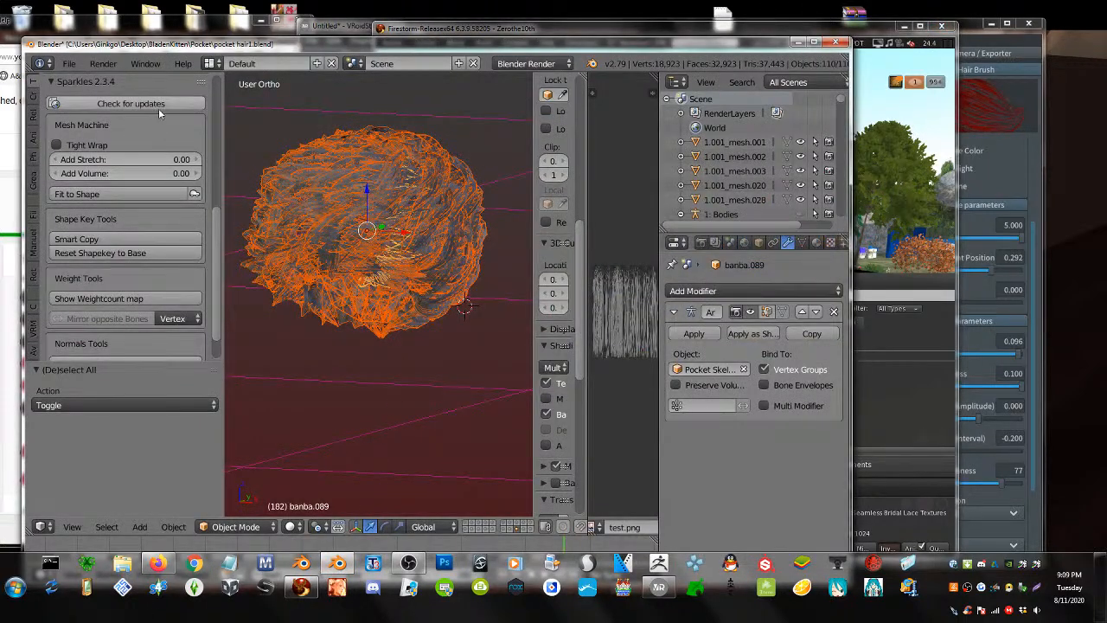
click(456, 34)
click(483, 43)
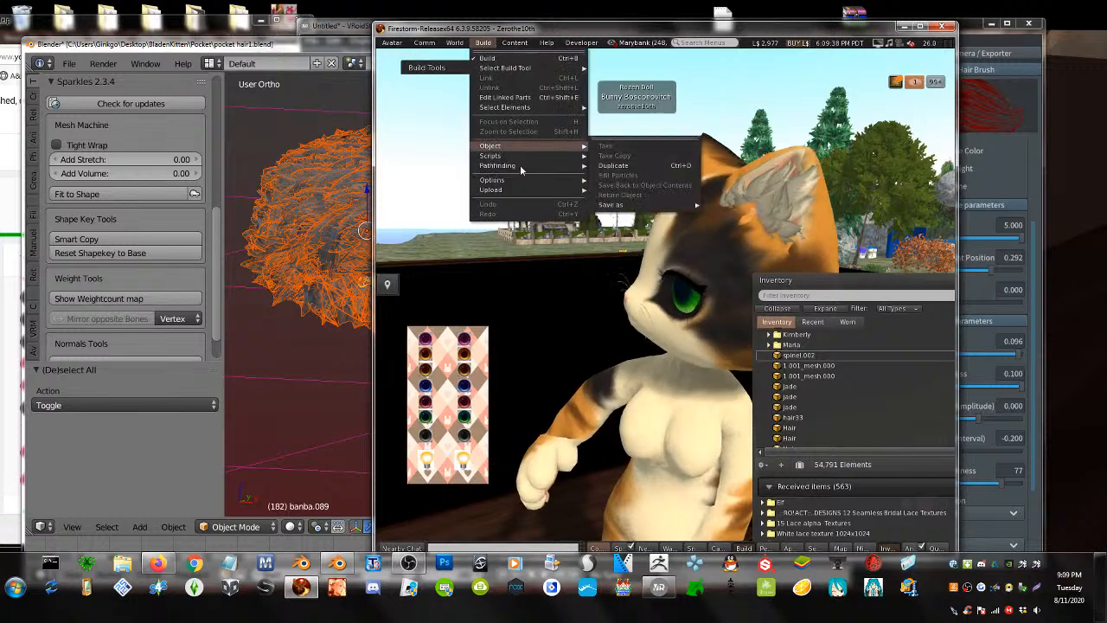
mouse_move(521, 190)
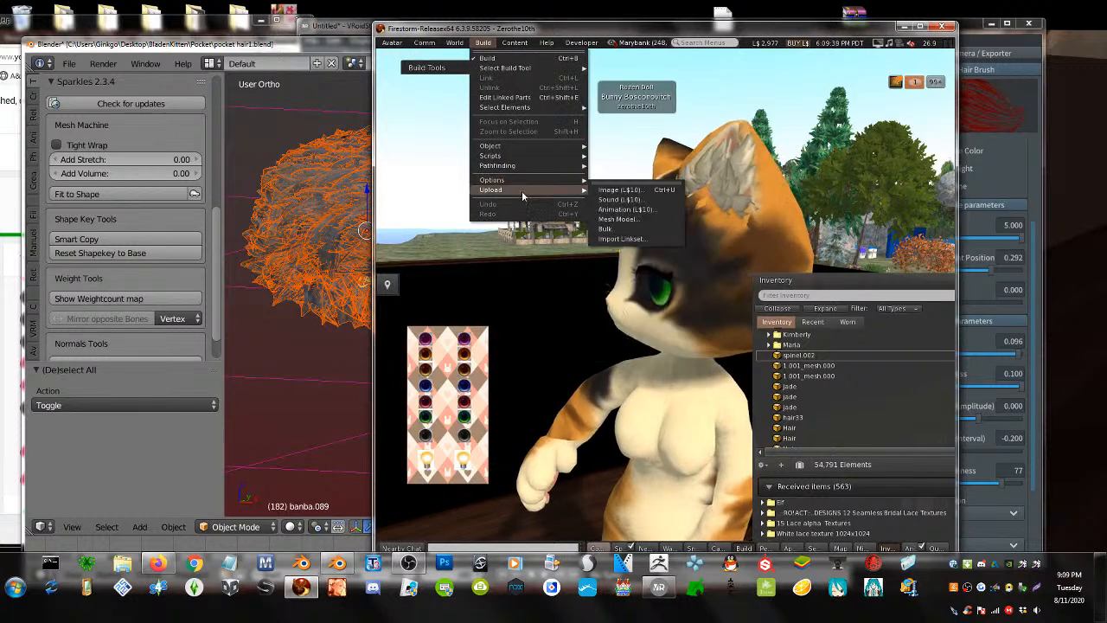
click(616, 219)
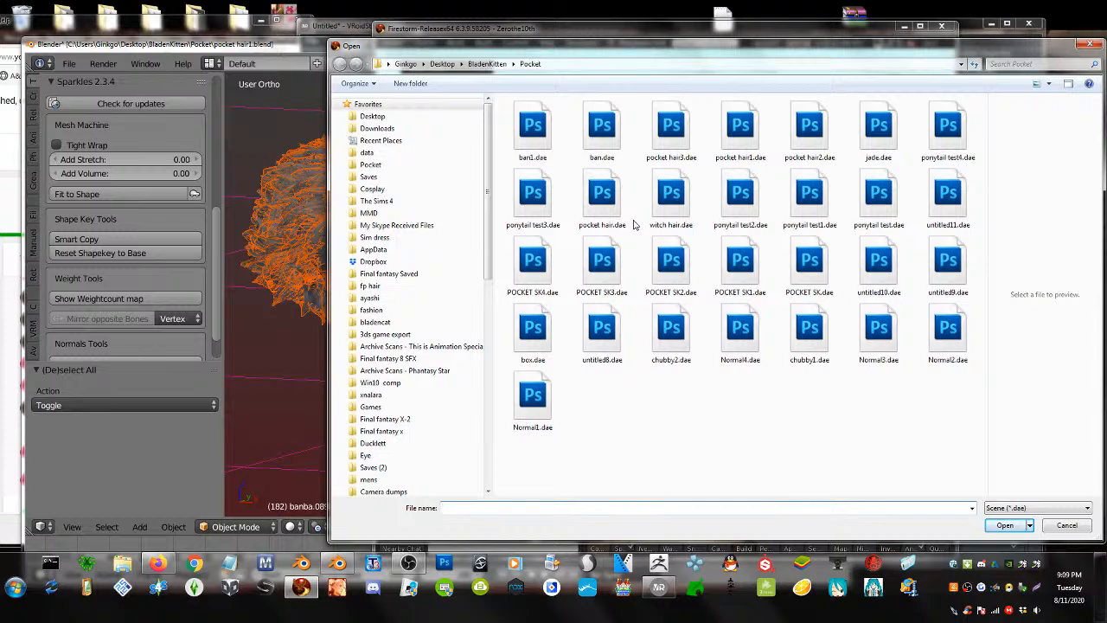
double_click(532, 137)
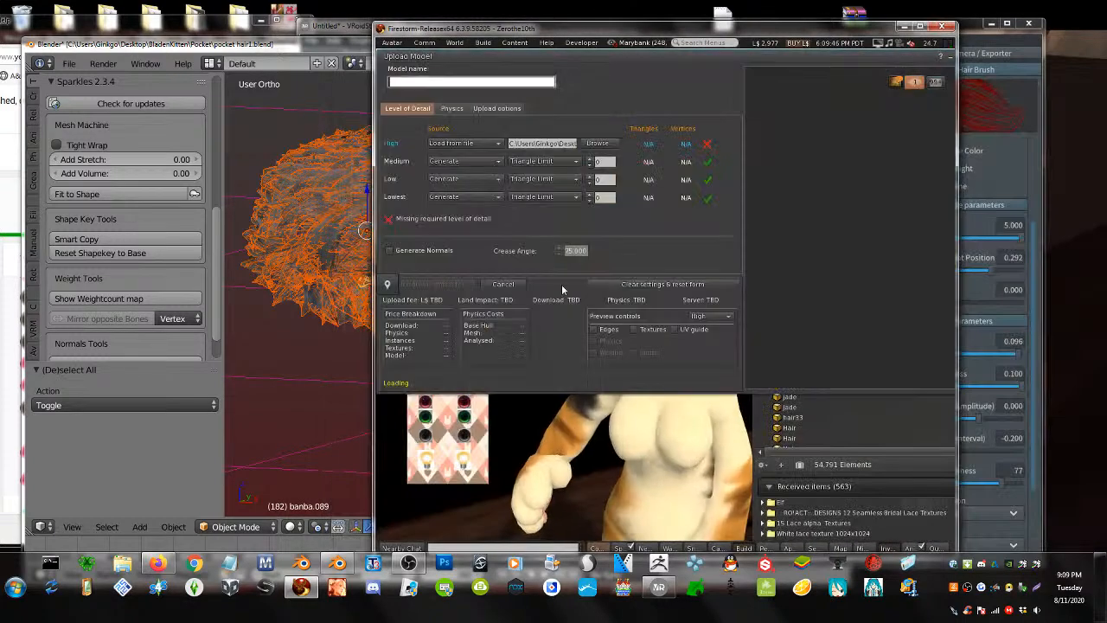
- Move the upload window to the left edge, minimize Blender, and return to VRoid Studio
drag(641, 35, 381, 49)
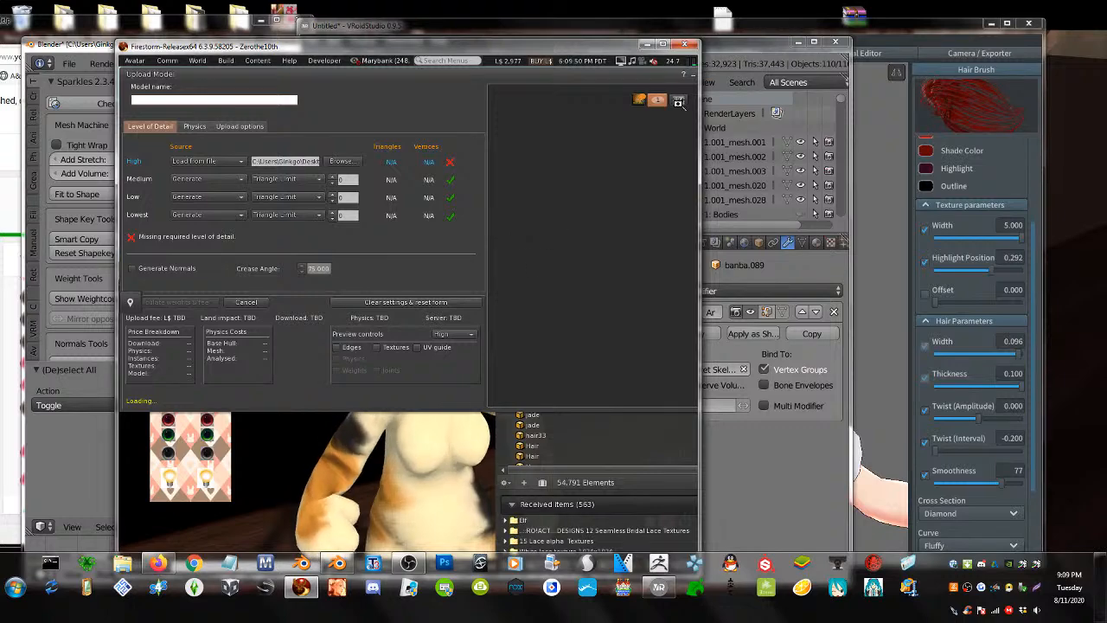
click(719, 45)
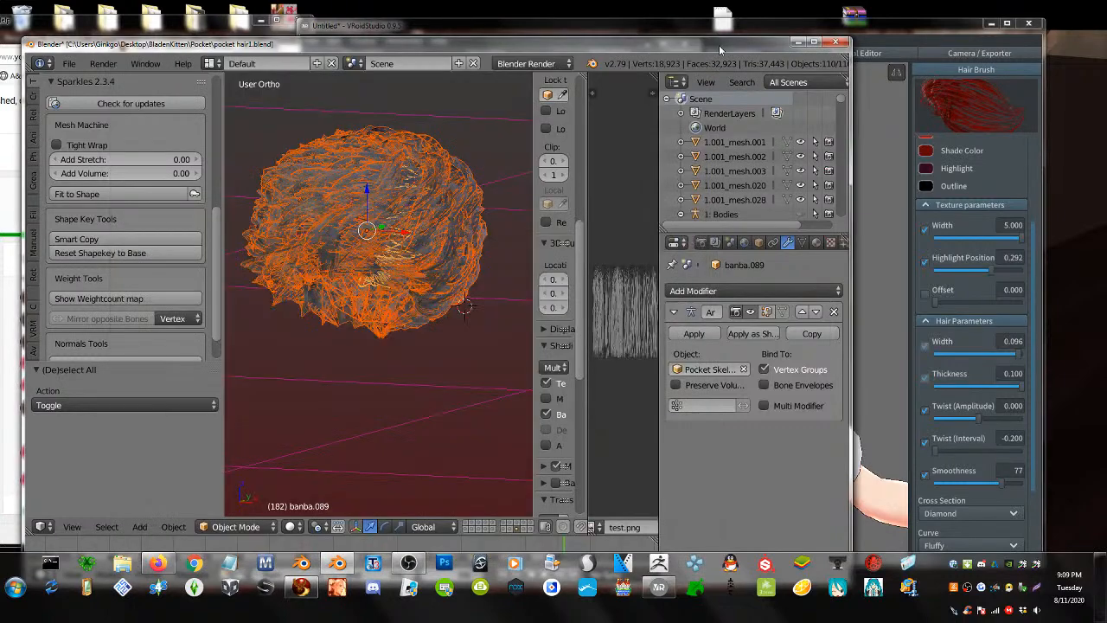
click(797, 41)
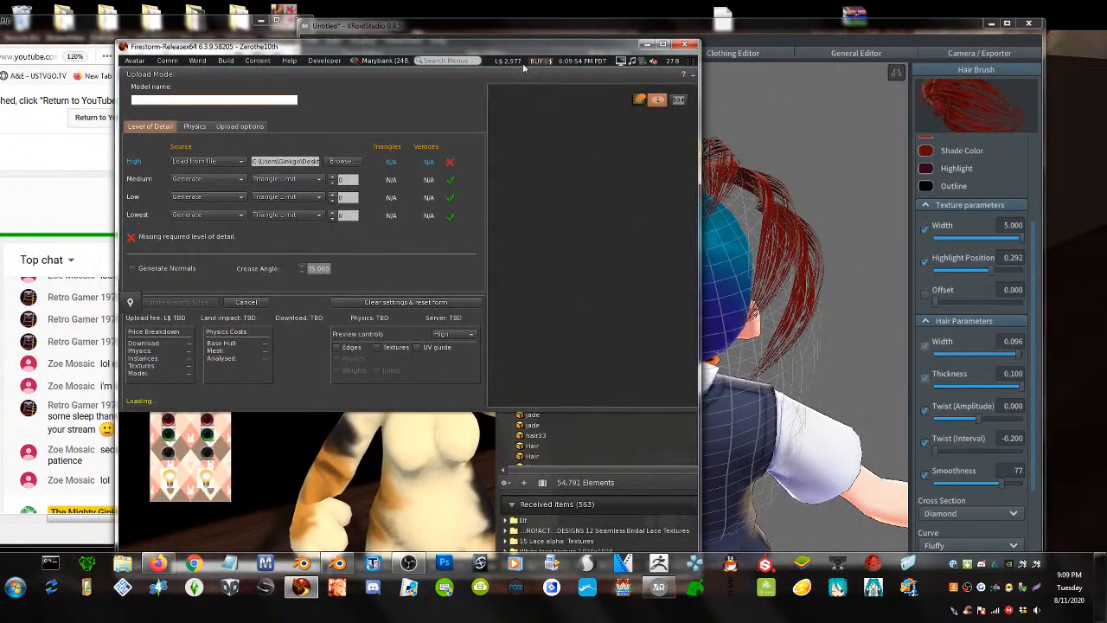
drag(521, 50, 396, 55)
click(683, 268)
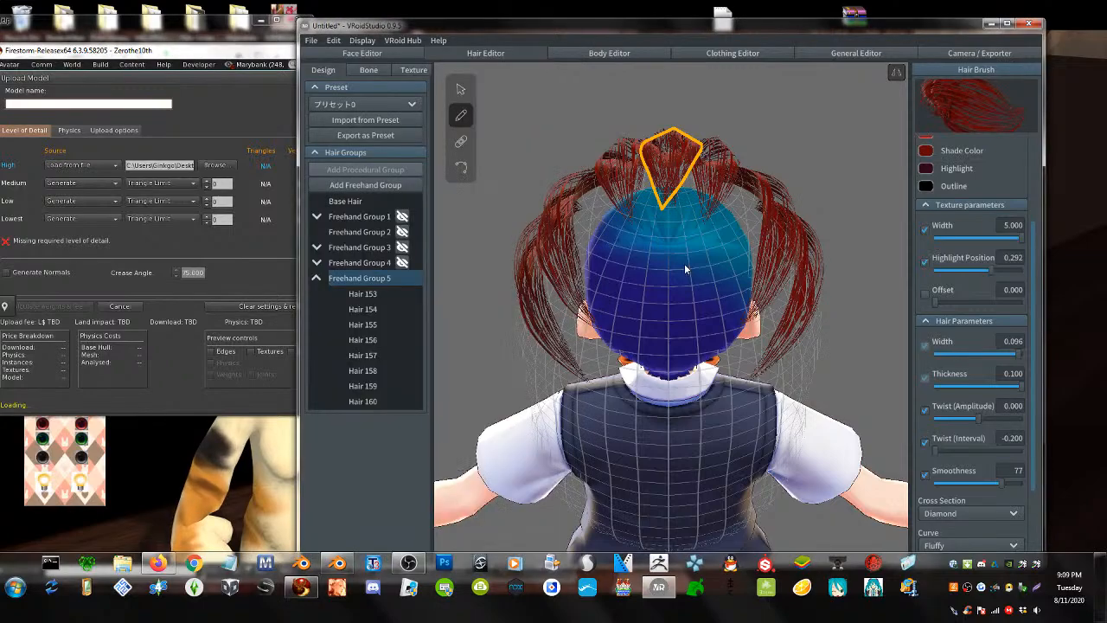
- Draw several trial strands down the right side of the head, then undo them
right_drag(684, 264, 702, 242)
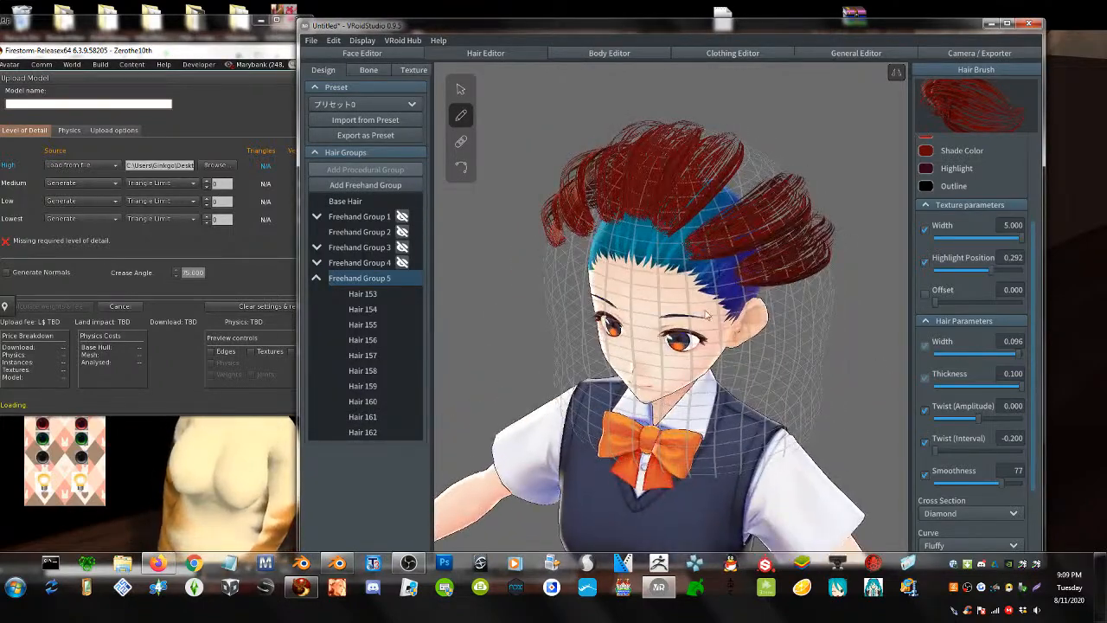
drag(662, 266, 824, 107)
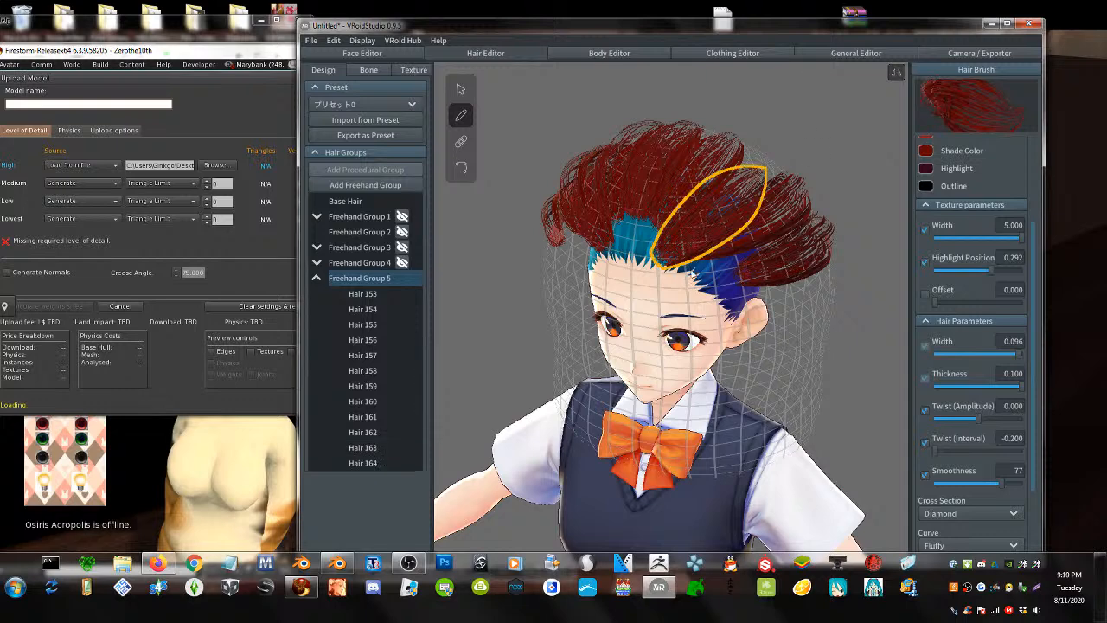
key(ctrl+z)
key(ctrl+z)
key(ctrl+z)
key(ctrl+z)
key(ctrl+z)
key(ctrl+z)
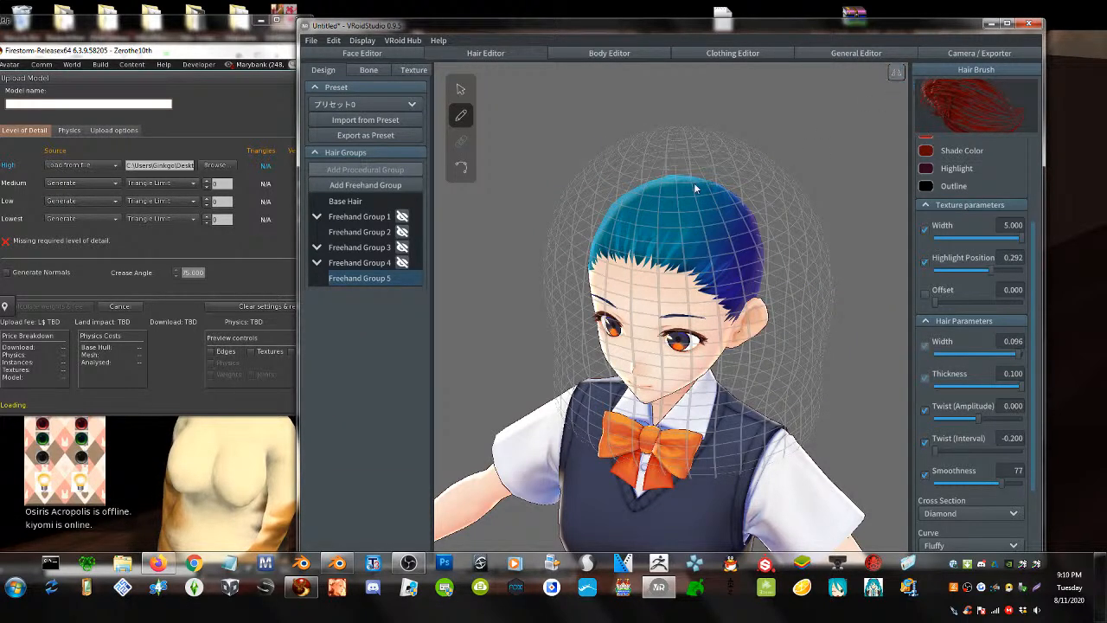
drag(660, 162, 829, 327)
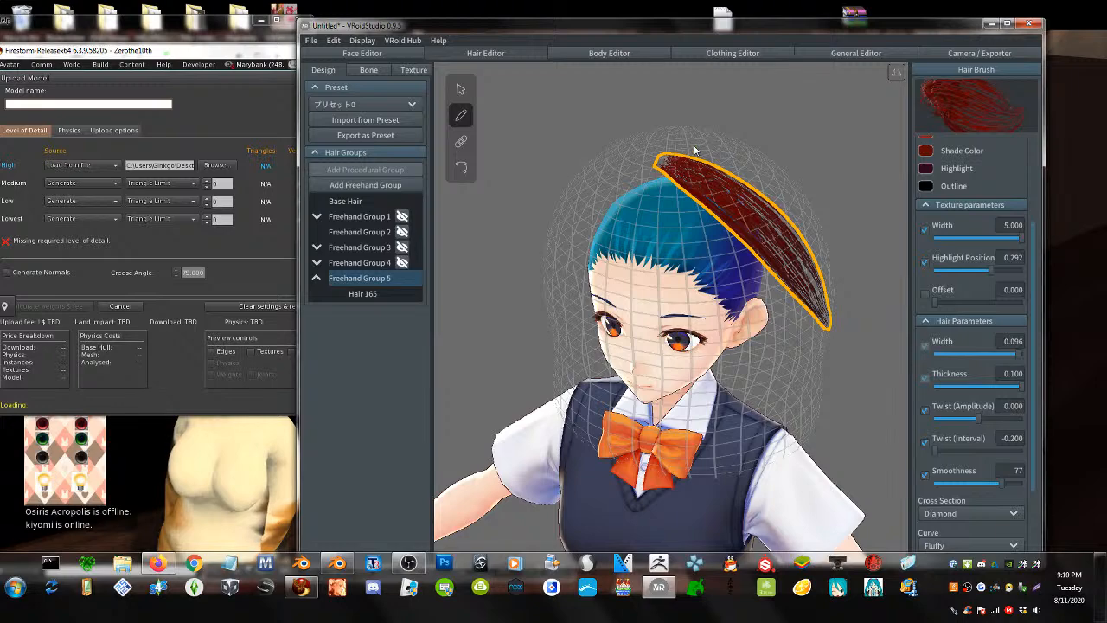
drag(700, 145, 826, 255)
drag(657, 215, 820, 348)
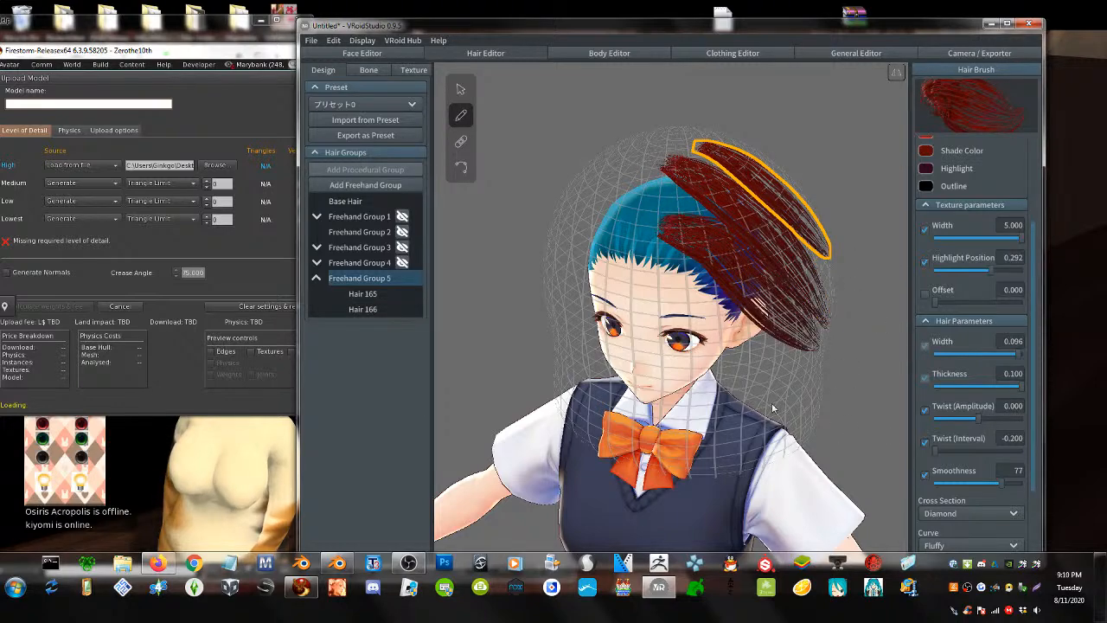
drag(618, 227, 837, 408)
right_drag(837, 408, 745, 375)
key(ctrl+z)
key(ctrl+z)
key(ctrl+z)
key(ctrl+z)
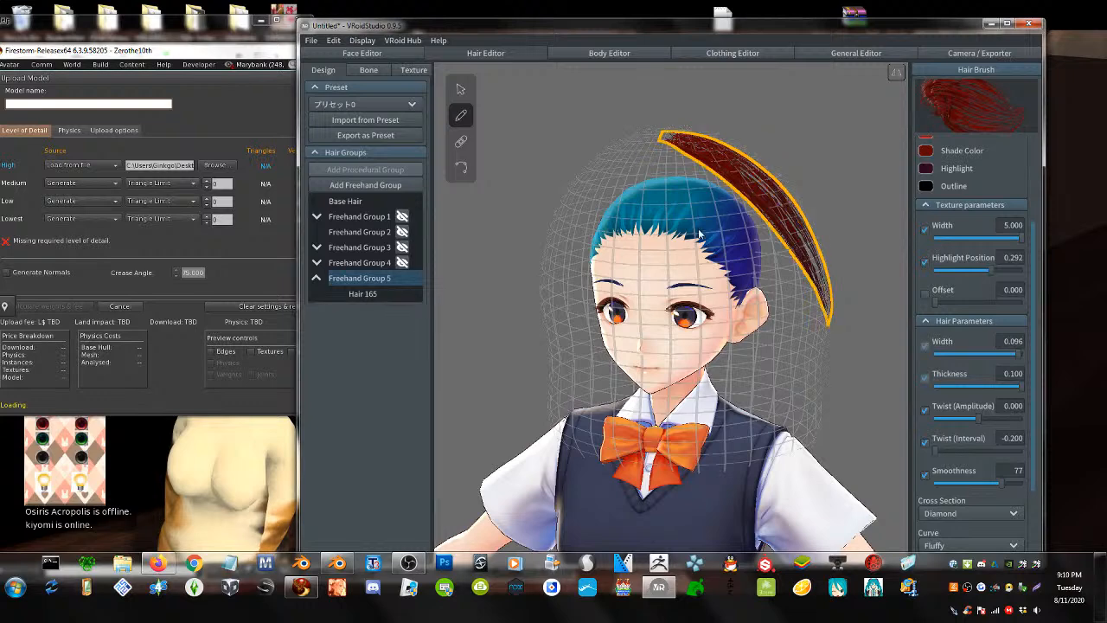
- Draw a strand across the head and undo it, then add two mirrored strand pairs
right_drag(697, 214, 671, 271)
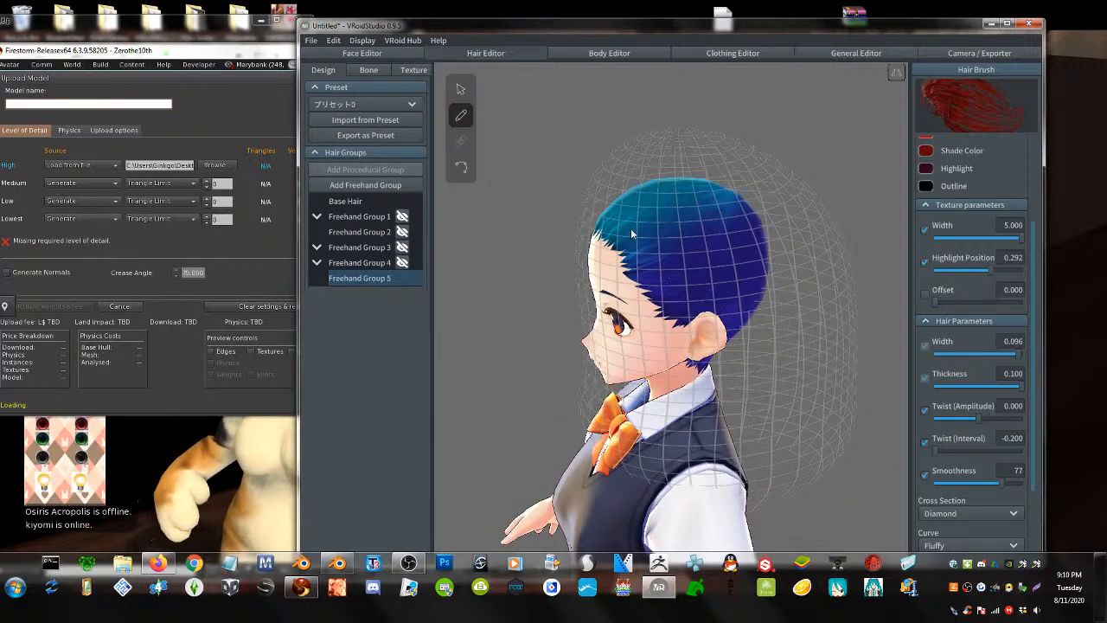
drag(653, 245, 863, 220)
key(ctrl+z)
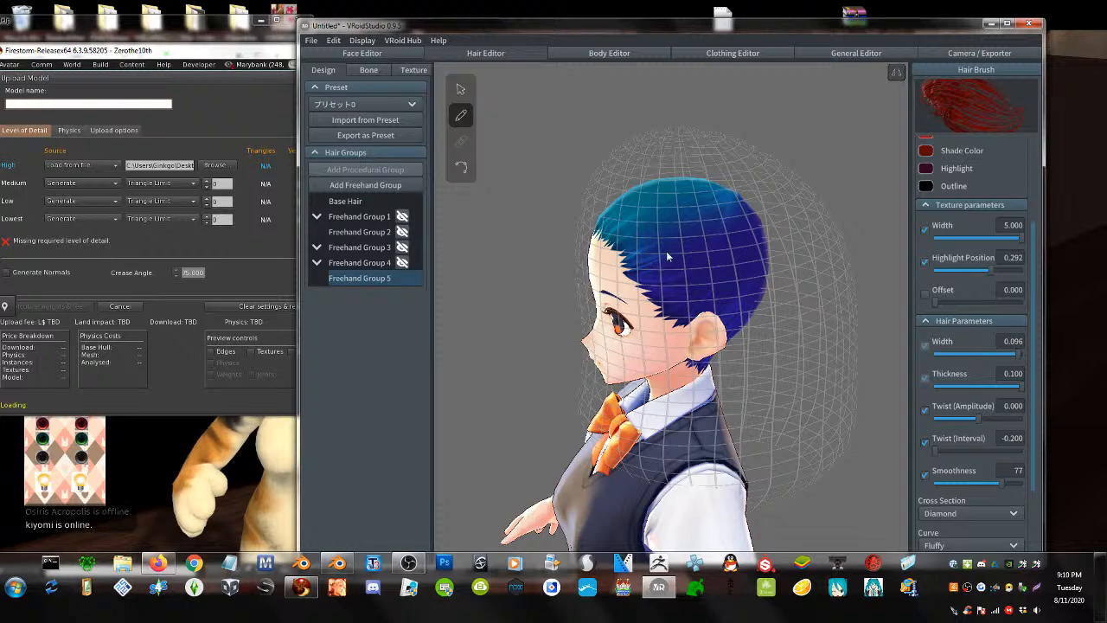
drag(666, 251, 861, 256)
drag(666, 222, 910, 242)
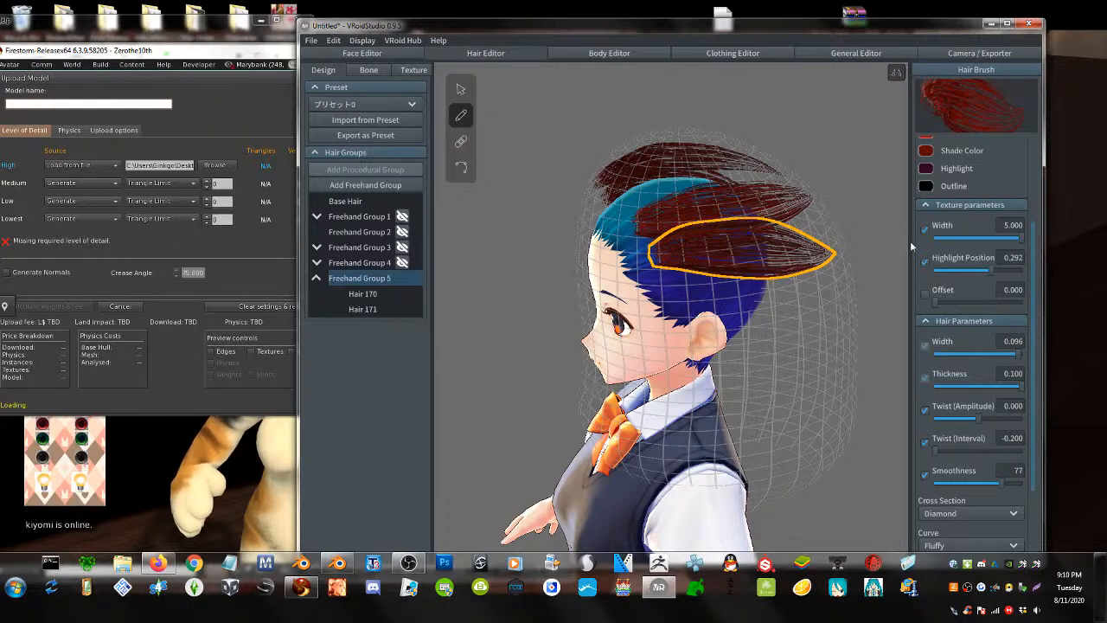
right_drag(554, 191, 664, 243)
- Draw more strands upward over the head and from the crown toward the back
drag(627, 281, 598, 91)
drag(674, 284, 650, 108)
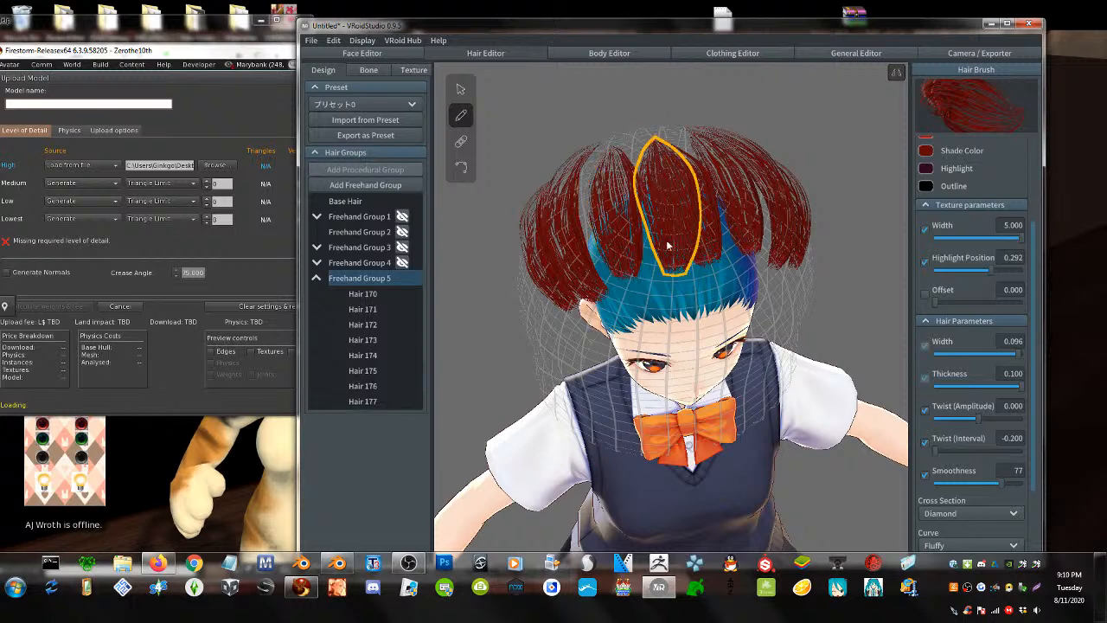
drag(655, 278, 619, 108)
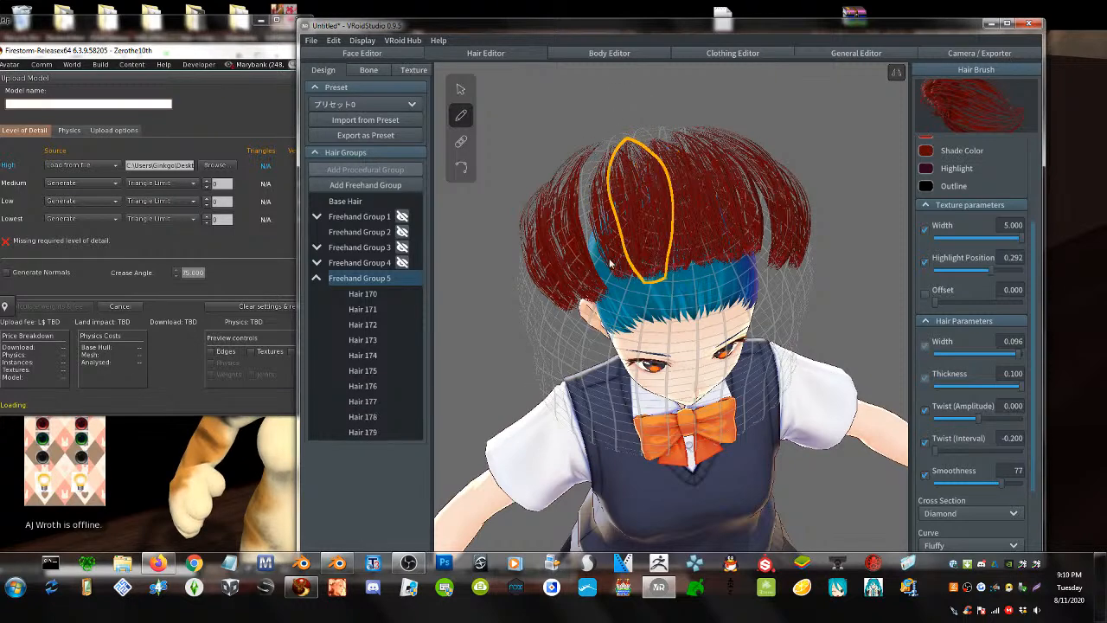
drag(605, 266, 593, 117)
right_drag(571, 242, 672, 237)
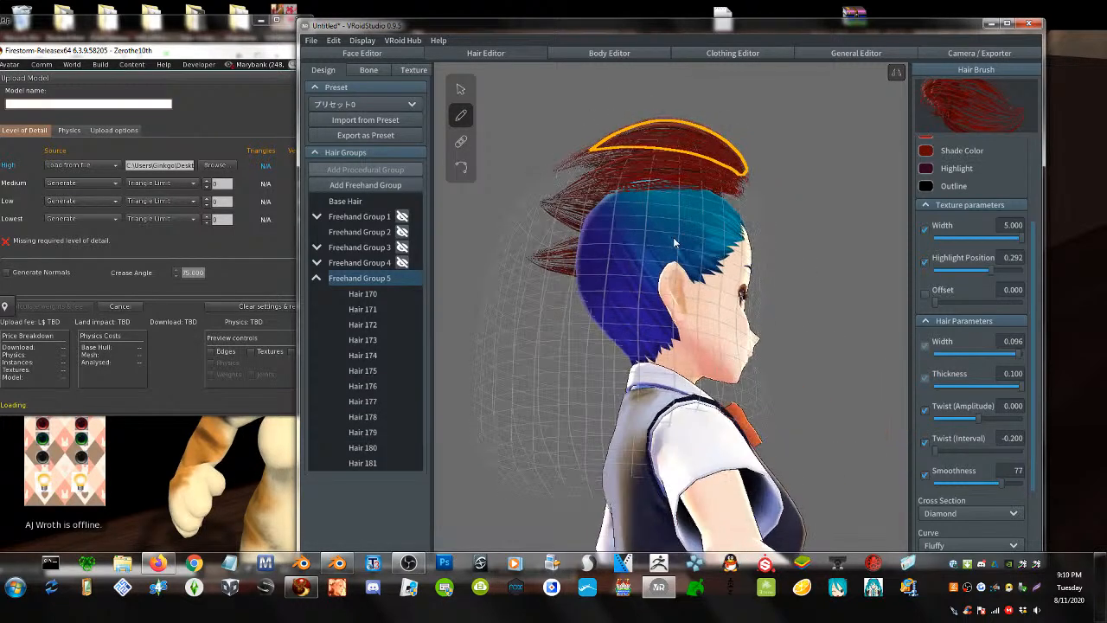
drag(731, 217, 501, 238)
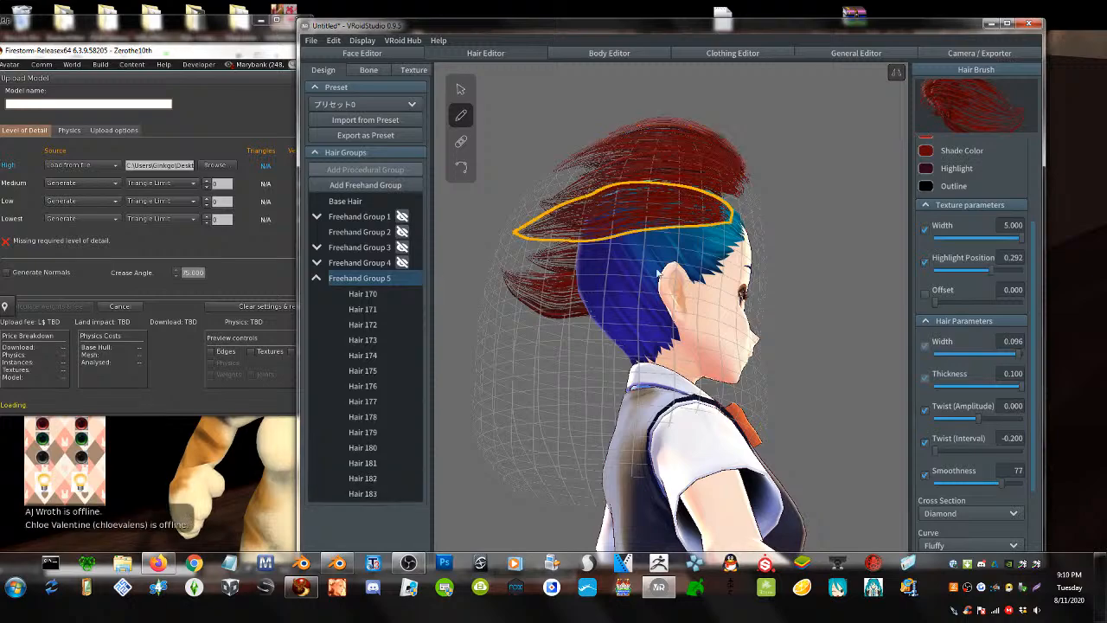
drag(727, 253, 506, 267)
mouse_move(600, 268)
right_down()
mouse_move(683, 306)
mouse_move(684, 279)
mouse_move(729, 302)
mouse_move(733, 290)
right_up()
- Pull the control points of Hair 184 and Hair 177 down toward the forehead, then undo
click(460, 89)
click(632, 175)
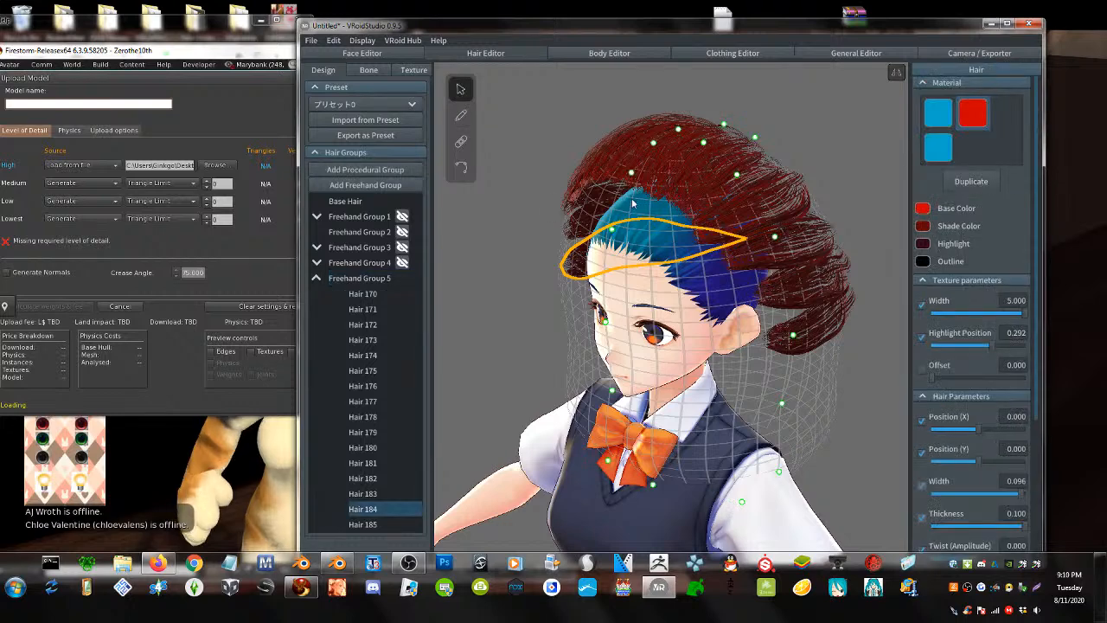
drag(632, 175, 638, 237)
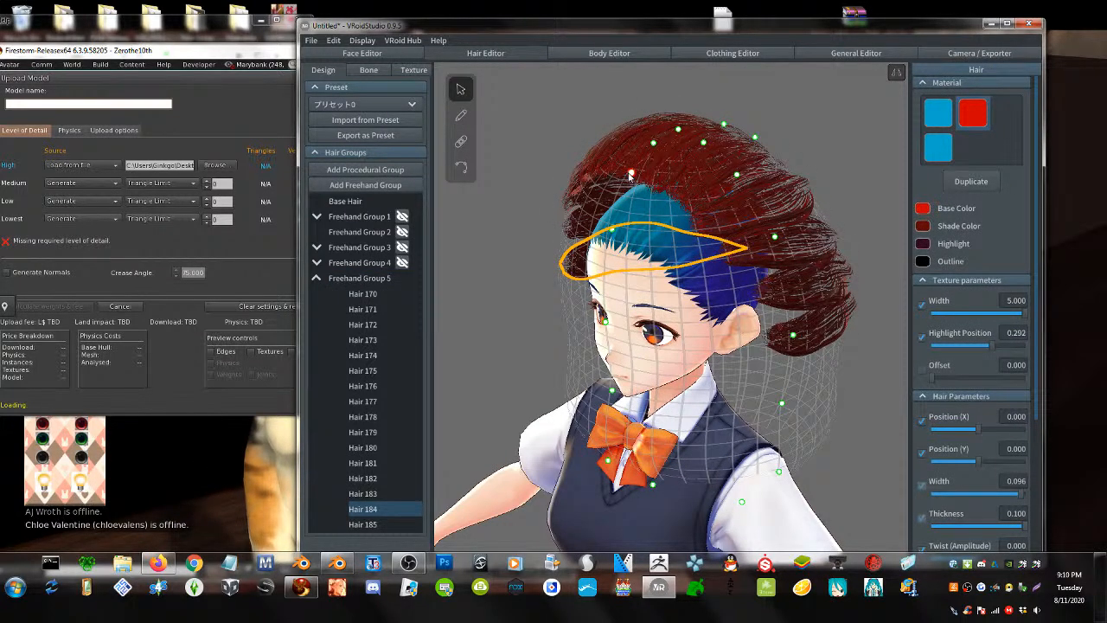
click(636, 178)
drag(635, 179, 622, 214)
drag(652, 142, 651, 202)
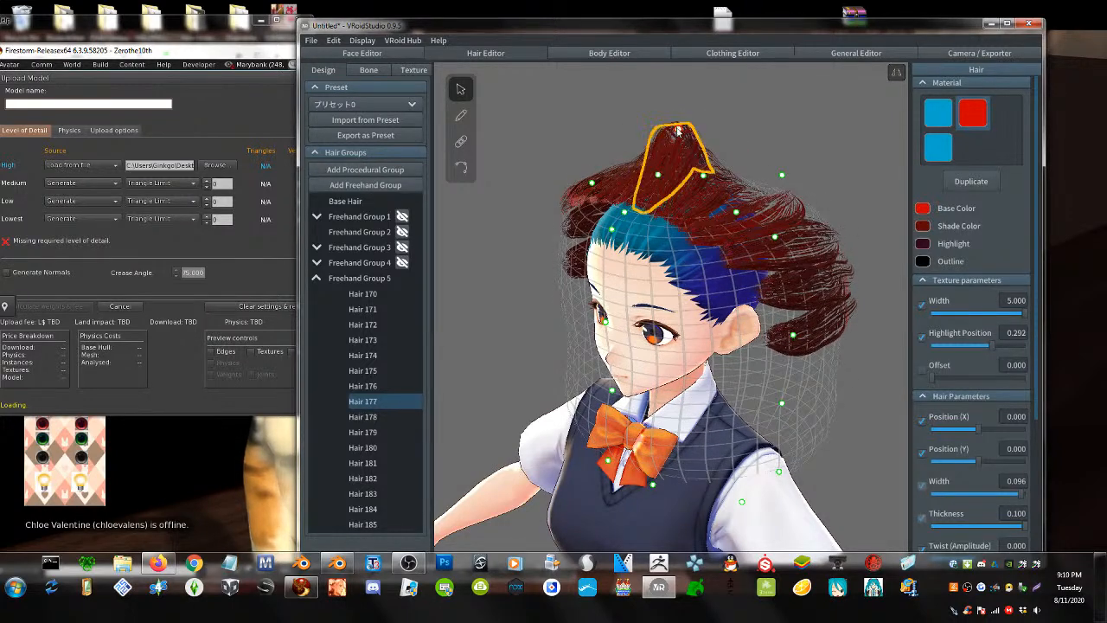
drag(678, 131, 688, 237)
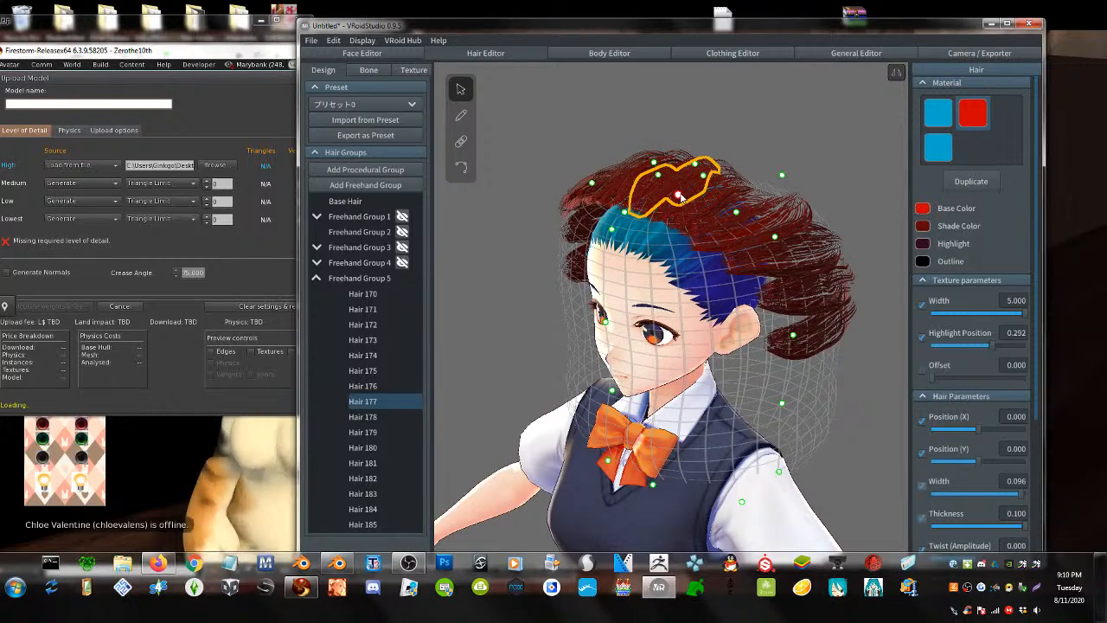
key(ctrl+z)
key(ctrl+z)
key(ctrl+z)
key(ctrl+z)
key(ctrl+z)
key(ctrl+z)
key(ctrl+z)
- Paint another red strand from the crown and undo the latest strokes
right_drag(688, 236, 618, 247)
click(458, 116)
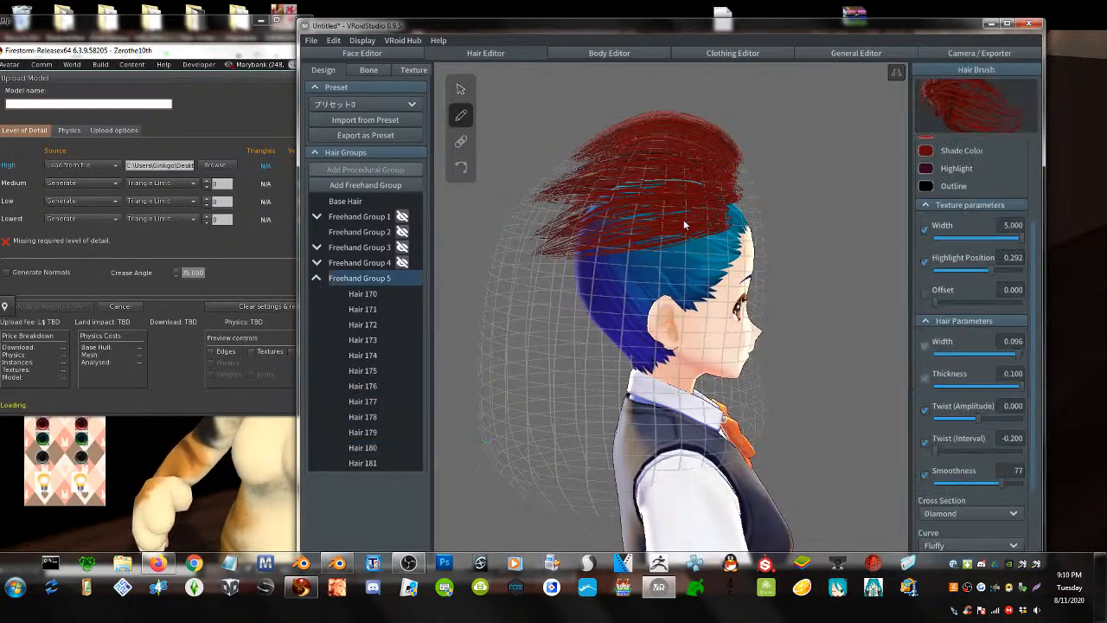
drag(721, 224, 477, 242)
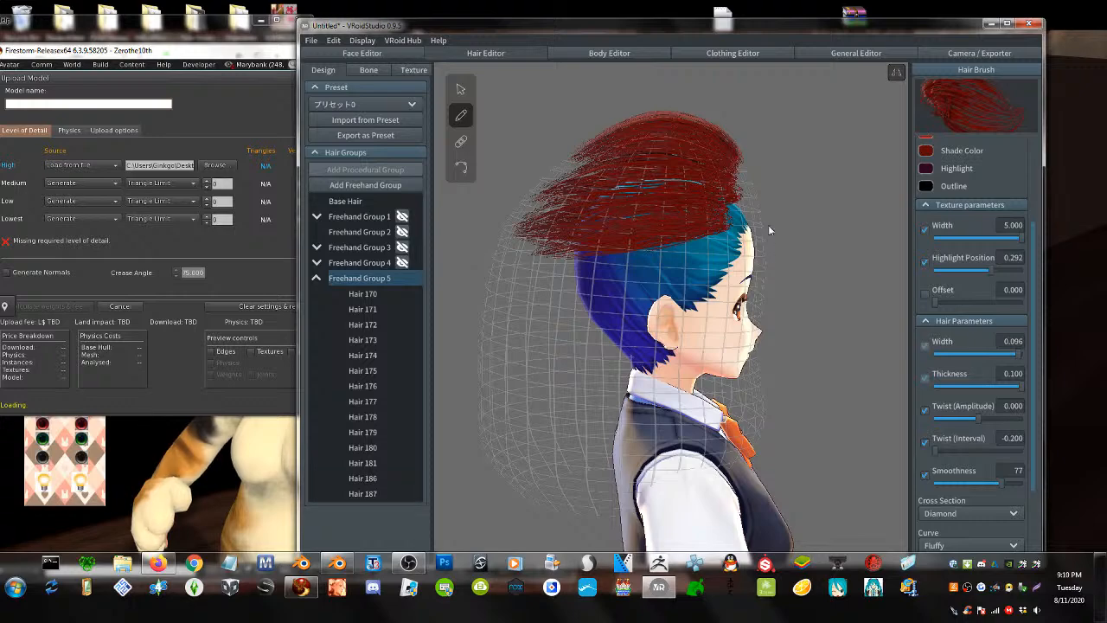
mouse_move(520, 224)
right_down()
mouse_move(580, 230)
mouse_move(590, 269)
right_up()
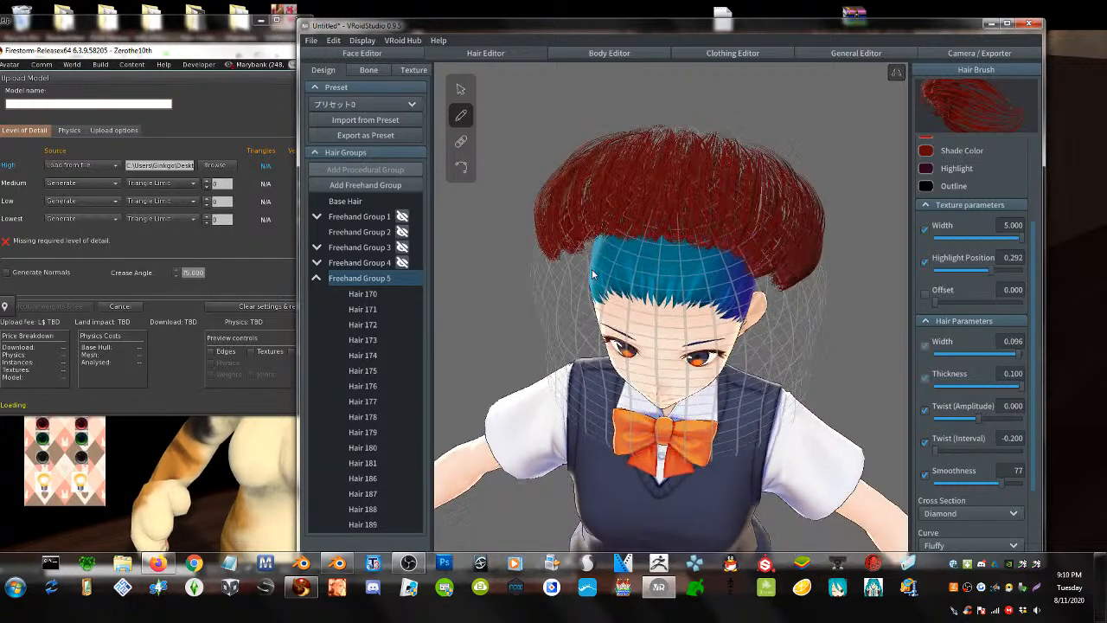
key(ctrl+z)
key(ctrl+z)
key(ctrl+z)
key(ctrl+z)
key(ctrl+z)
key(ctrl+z)
key(ctrl+z)
key(ctrl+z)
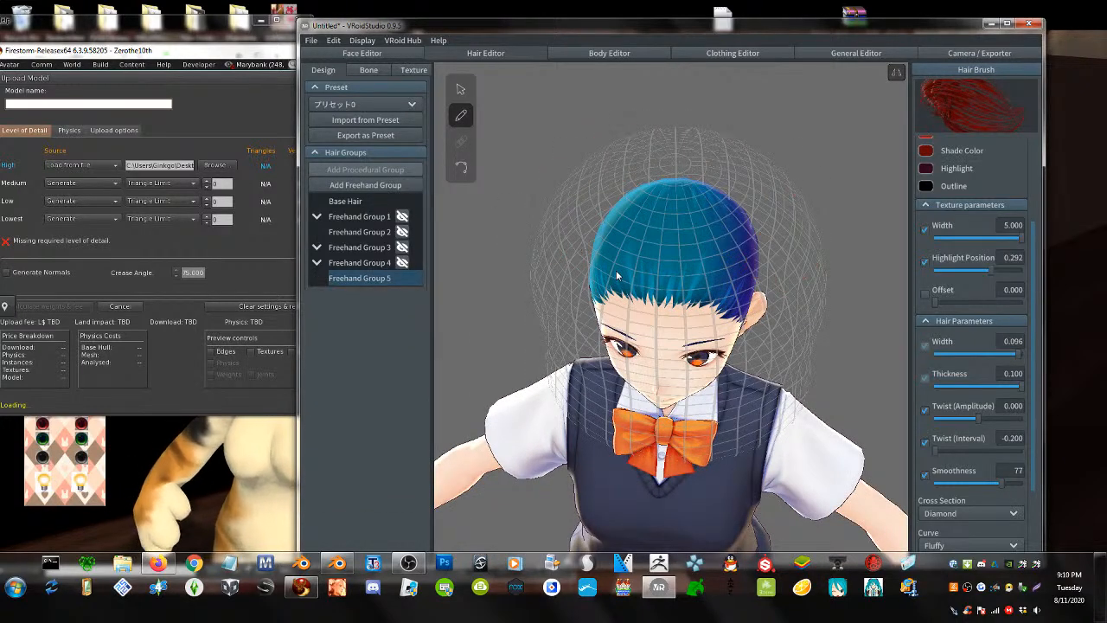
- Switch to the Select tool, nudge a guide point, and select Freehand Group 5
right_drag(621, 269, 627, 274)
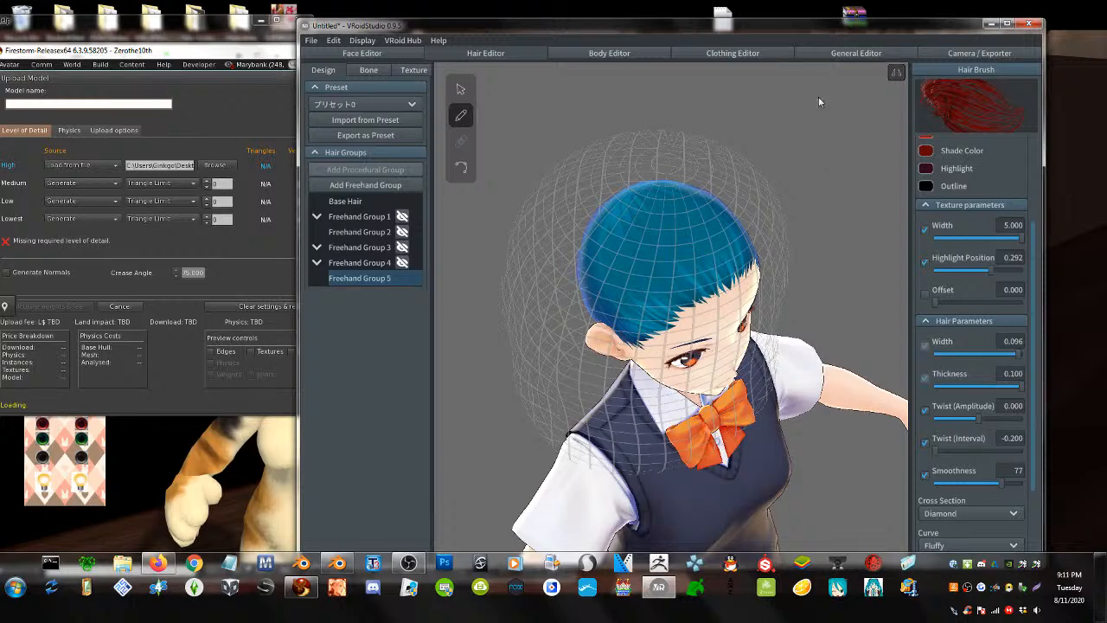
click(459, 91)
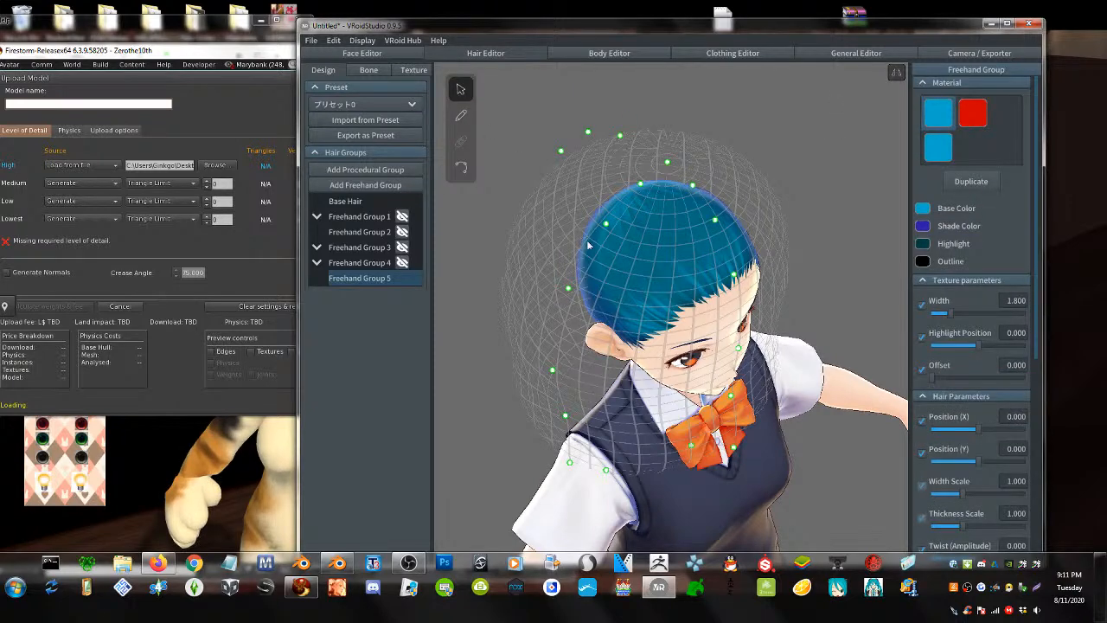
right_drag(588, 246, 493, 300)
drag(483, 299, 544, 290)
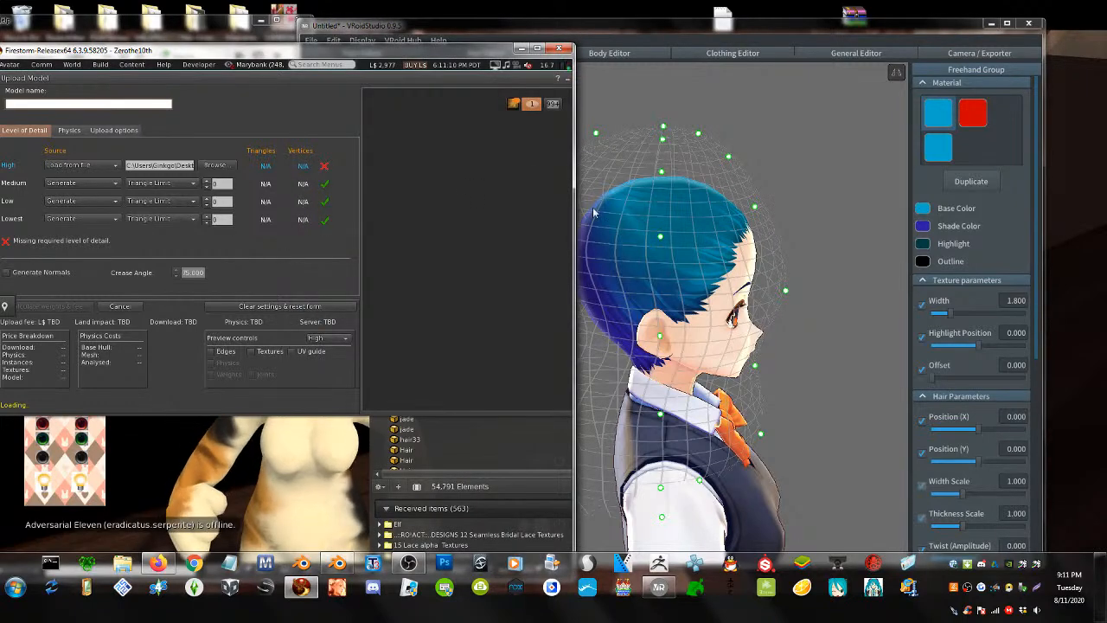
click(596, 227)
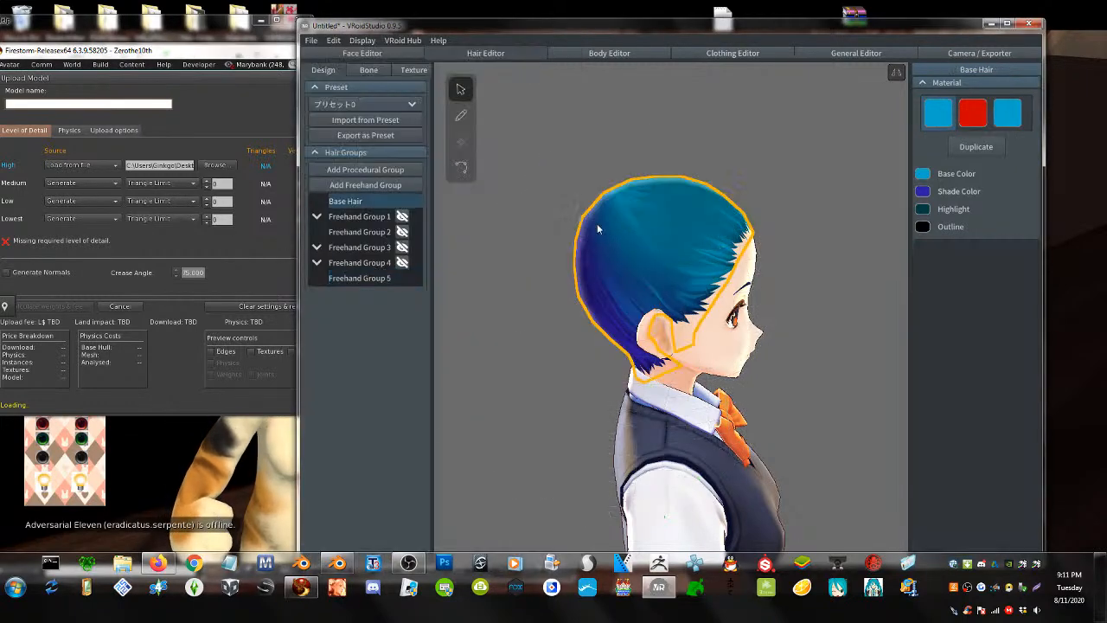
click(354, 217)
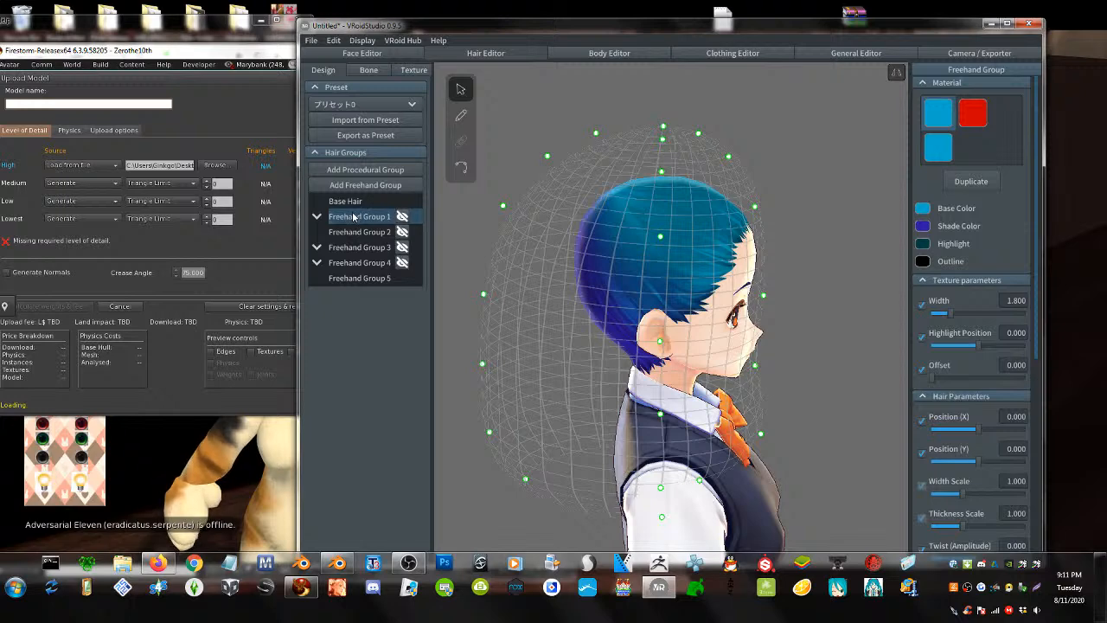
click(358, 277)
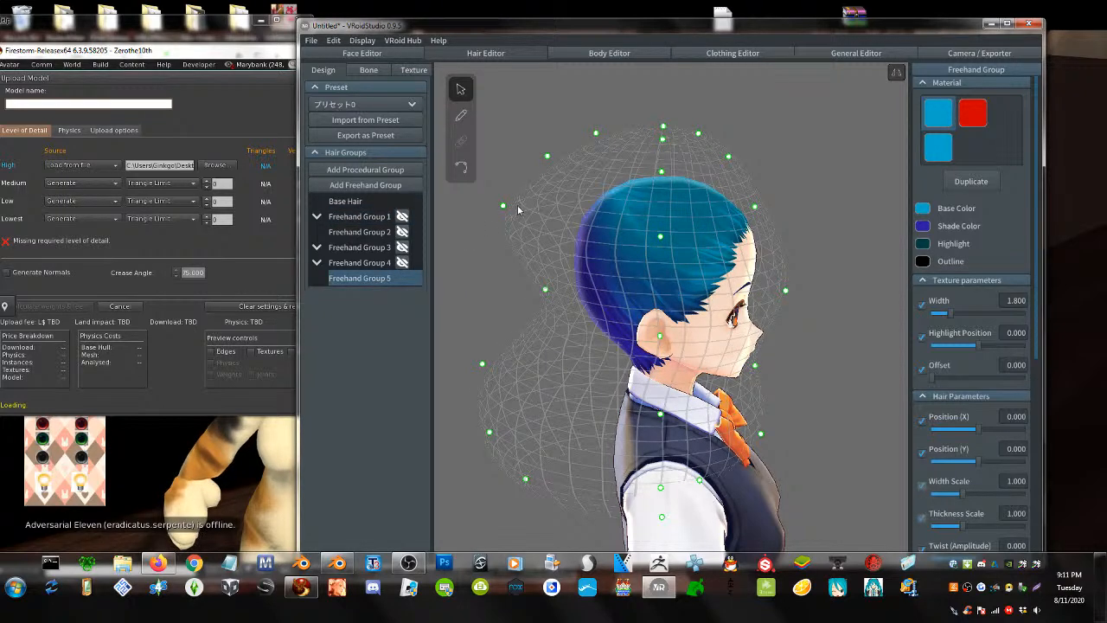
- Drag Freehand Group 5's left guide points outward and around to widen the lattice
drag(501, 209, 568, 210)
right_drag(567, 208, 542, 259)
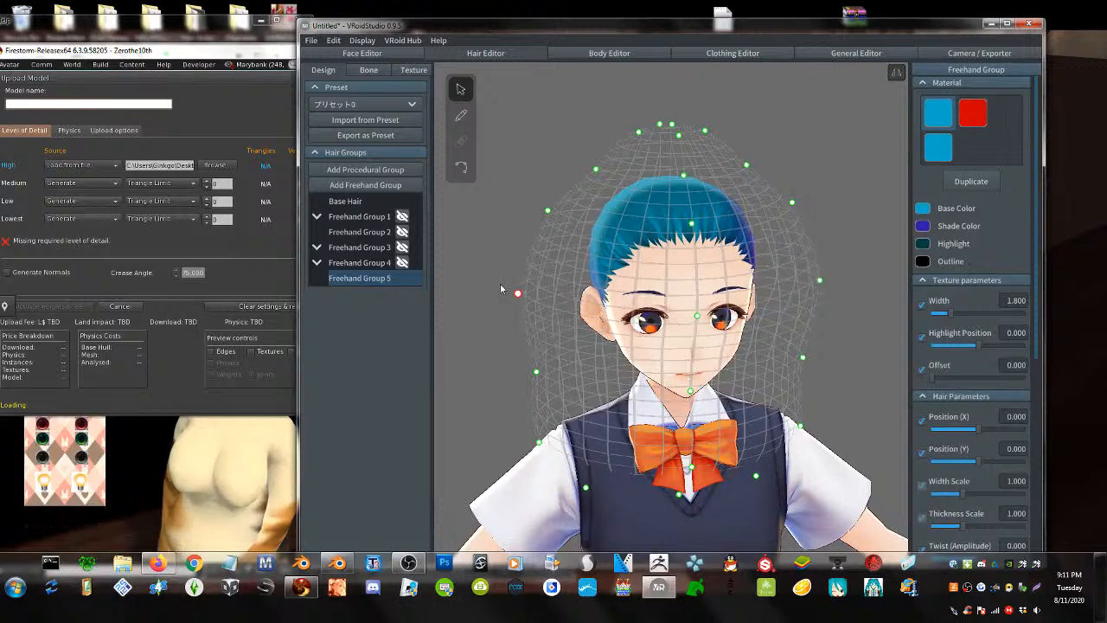
drag(523, 294, 425, 283)
right_drag(532, 270, 487, 201)
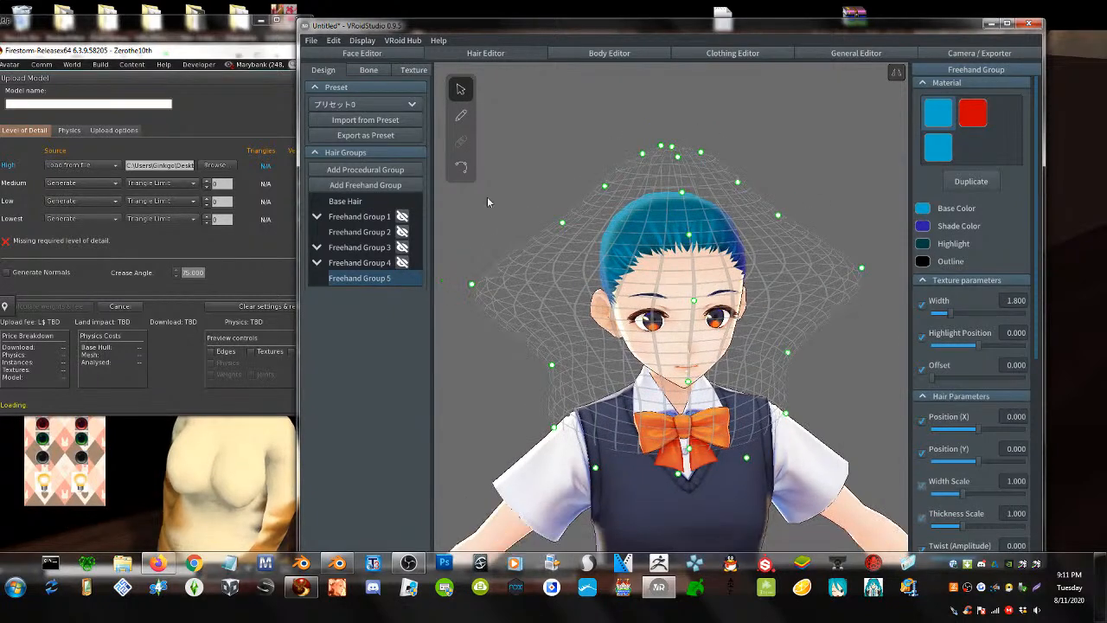
drag(472, 287, 460, 211)
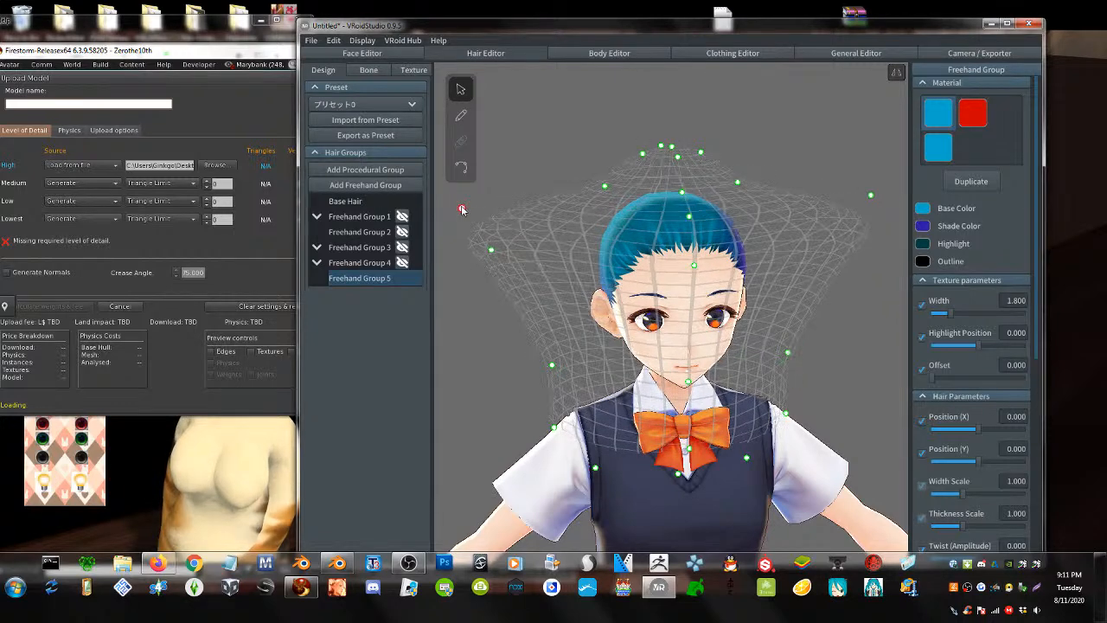
drag(494, 253, 531, 309)
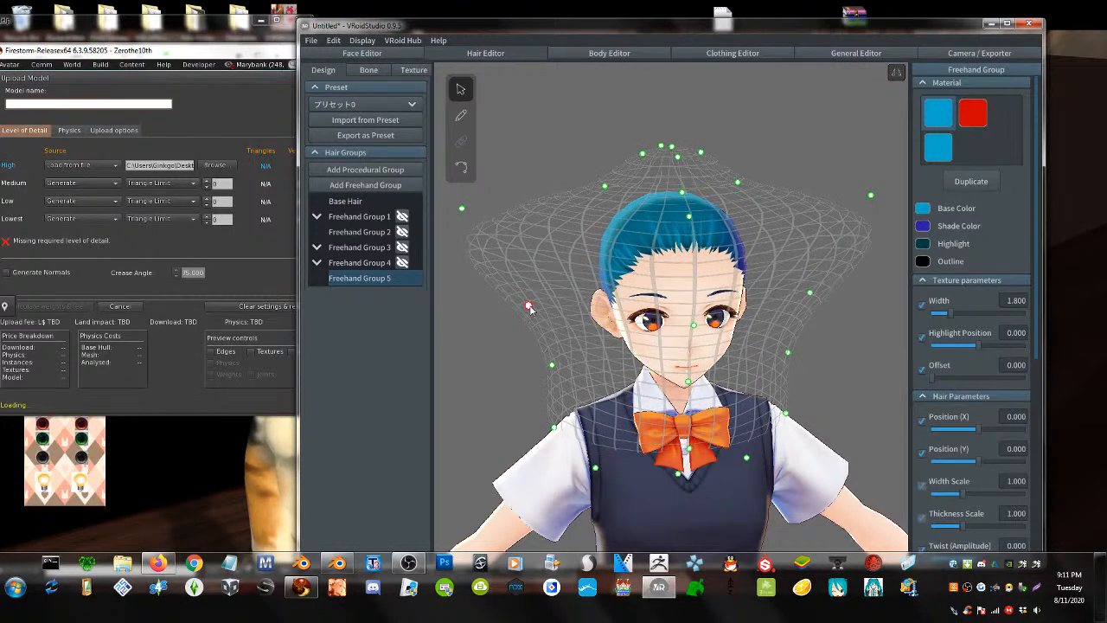
- Paint a mirrored red strand and reshape Hair 190 by moving its control points
click(464, 118)
drag(630, 270, 459, 241)
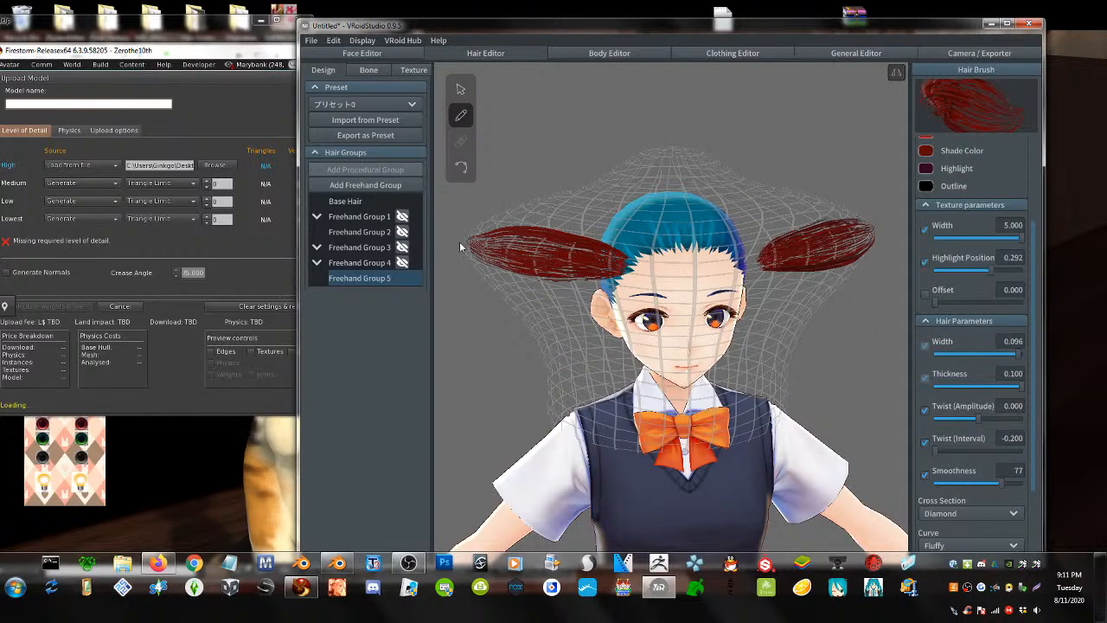
mouse_move(525, 256)
right_down()
mouse_move(688, 255)
mouse_move(677, 263)
mouse_move(675, 251)
right_up()
click(462, 88)
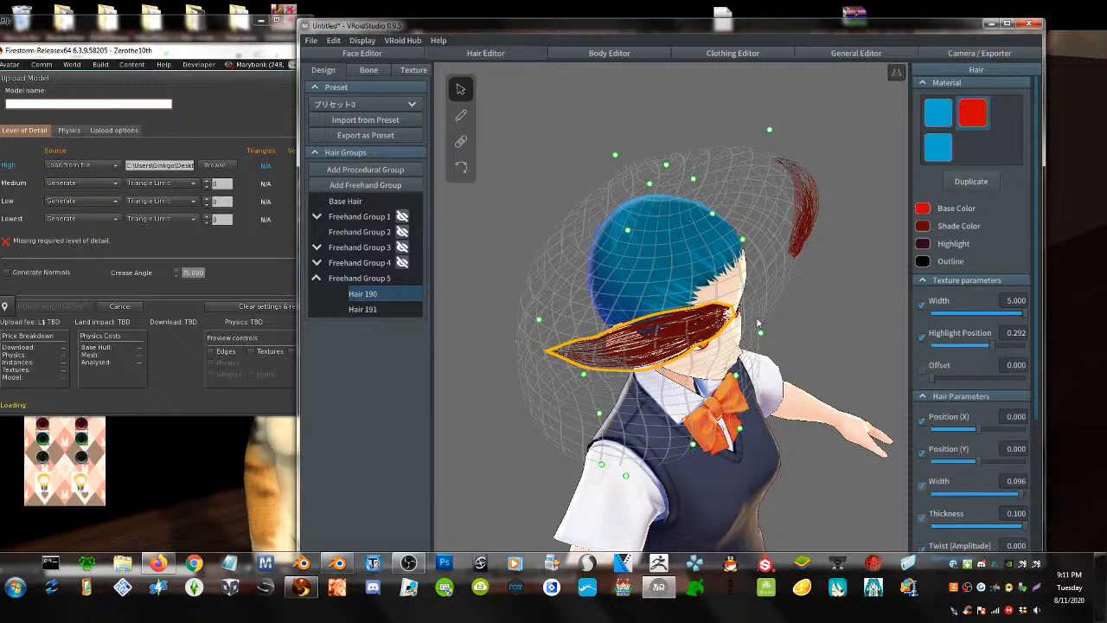
drag(761, 335, 733, 313)
mouse_move(583, 363)
mouse_down()
mouse_move(595, 371)
mouse_move(592, 358)
mouse_up()
right_drag(640, 364, 415, 213)
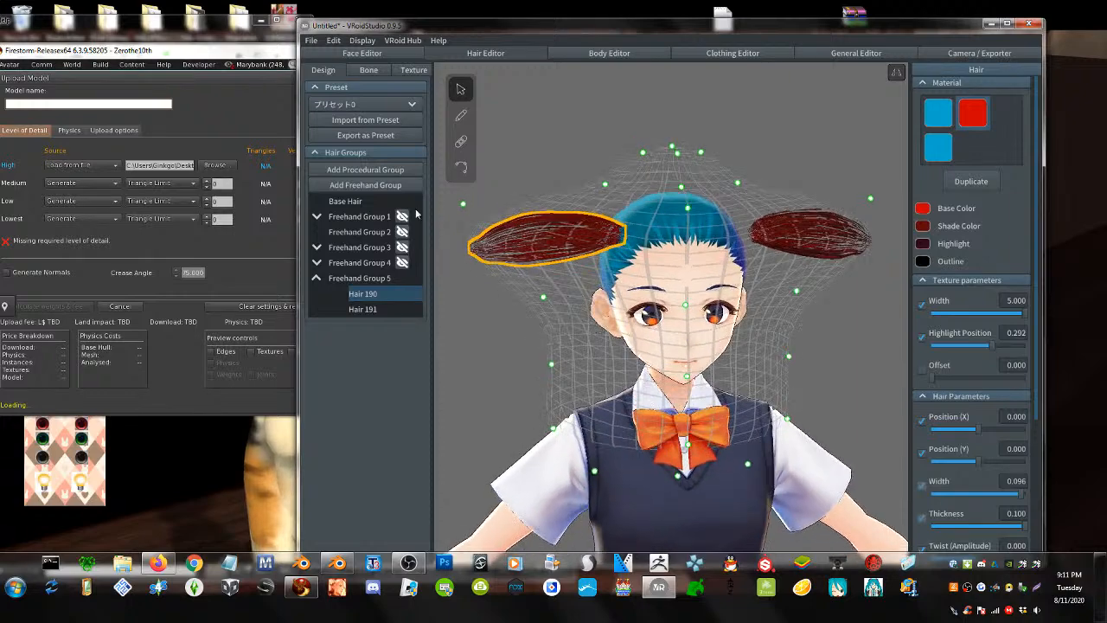
- Move the Firestorm window down and right, then return to VRoid Studio
click(194, 50)
drag(194, 50, 266, 391)
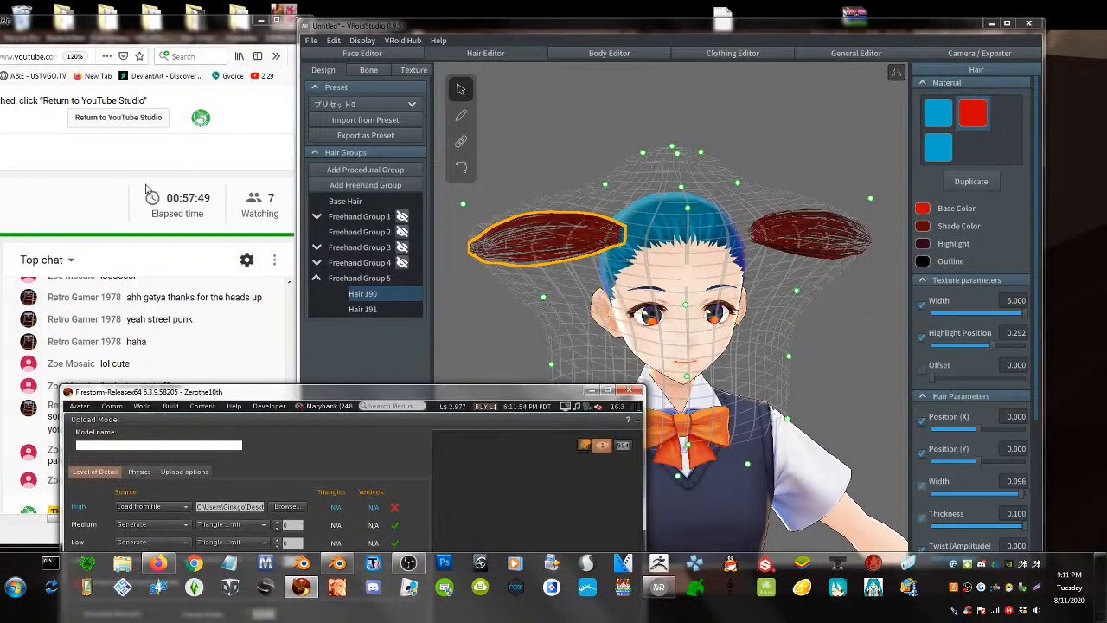
click(199, 172)
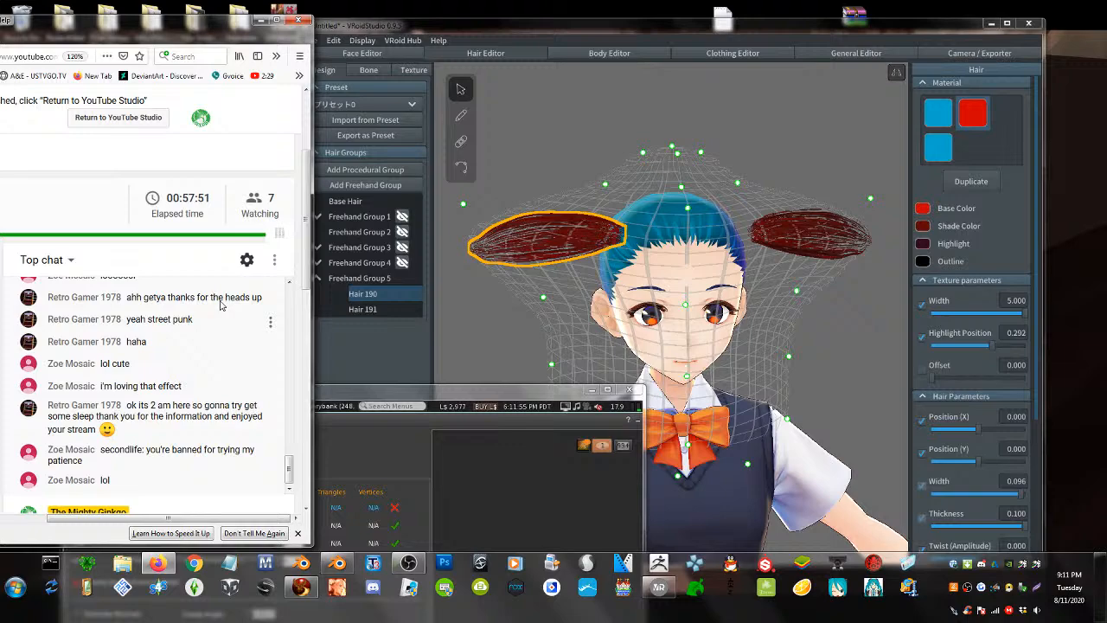
click(519, 300)
mouse_move(519, 301)
right_down()
mouse_move(564, 309)
mouse_move(540, 325)
mouse_move(512, 306)
right_up()
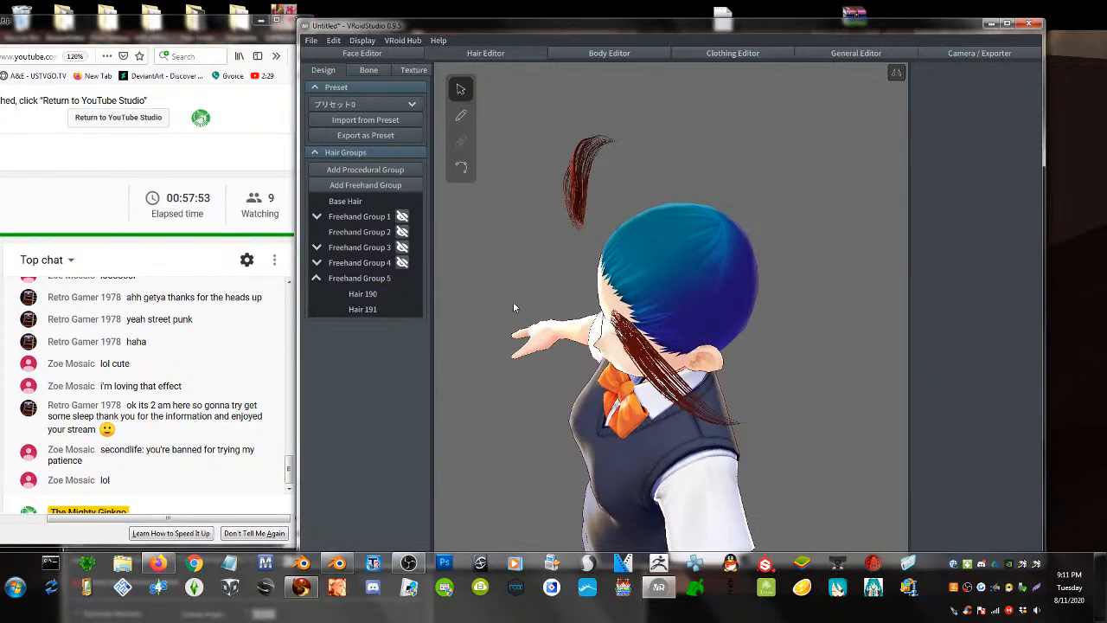
- In Freehand Group 5, paint three mirrored red strand pairs across the head top, undoing a back strand
click(461, 114)
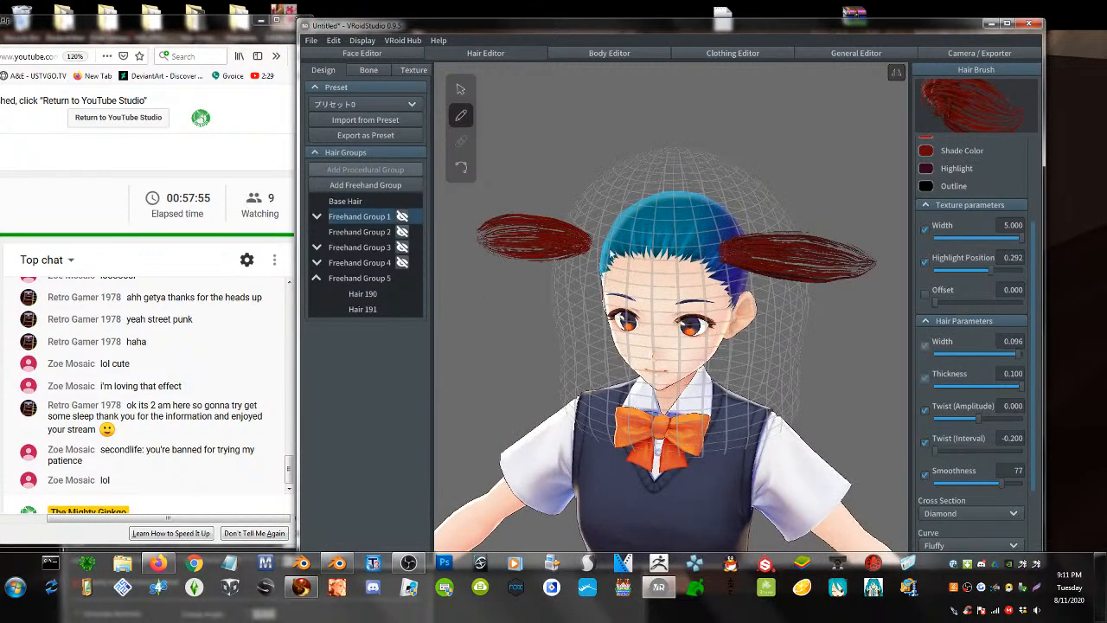
click(359, 278)
drag(669, 229, 861, 249)
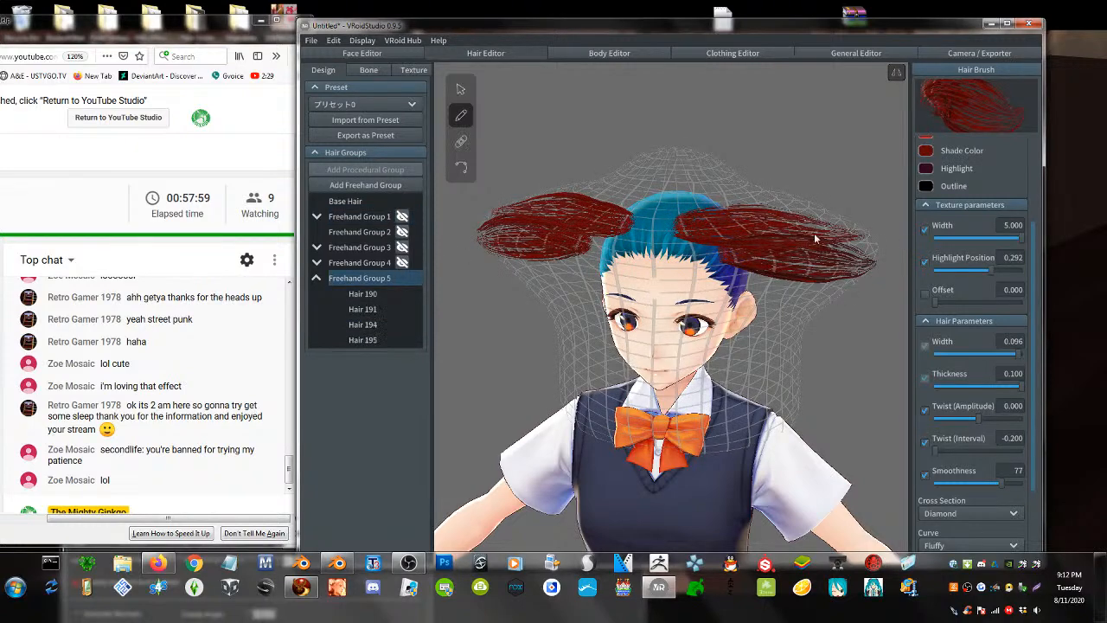
drag(668, 215, 900, 224)
drag(671, 201, 861, 204)
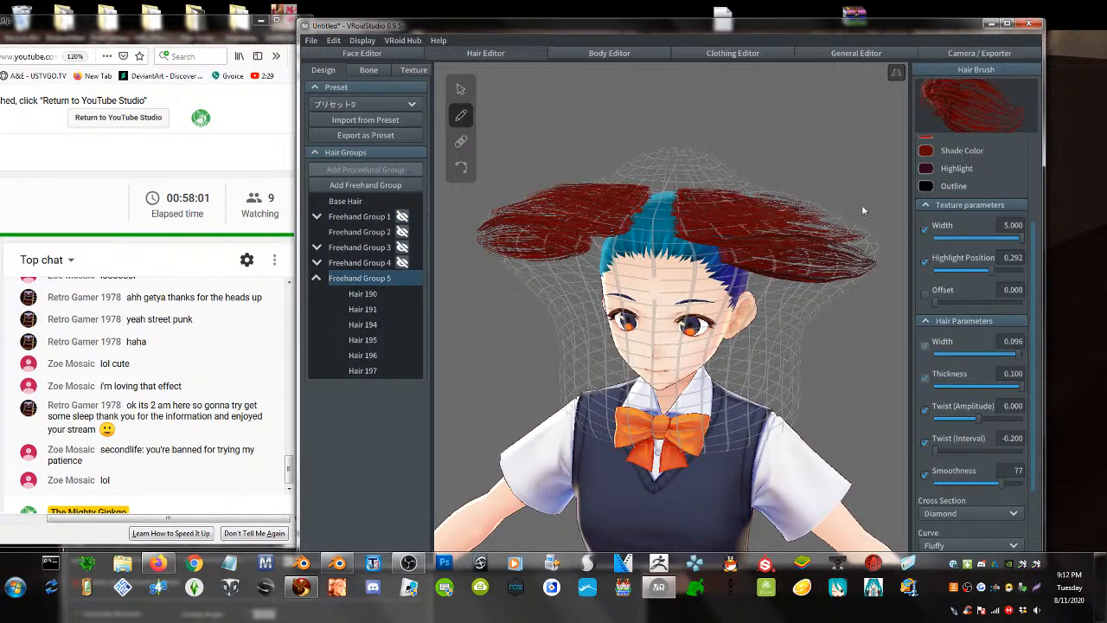
right_drag(673, 314, 592, 324)
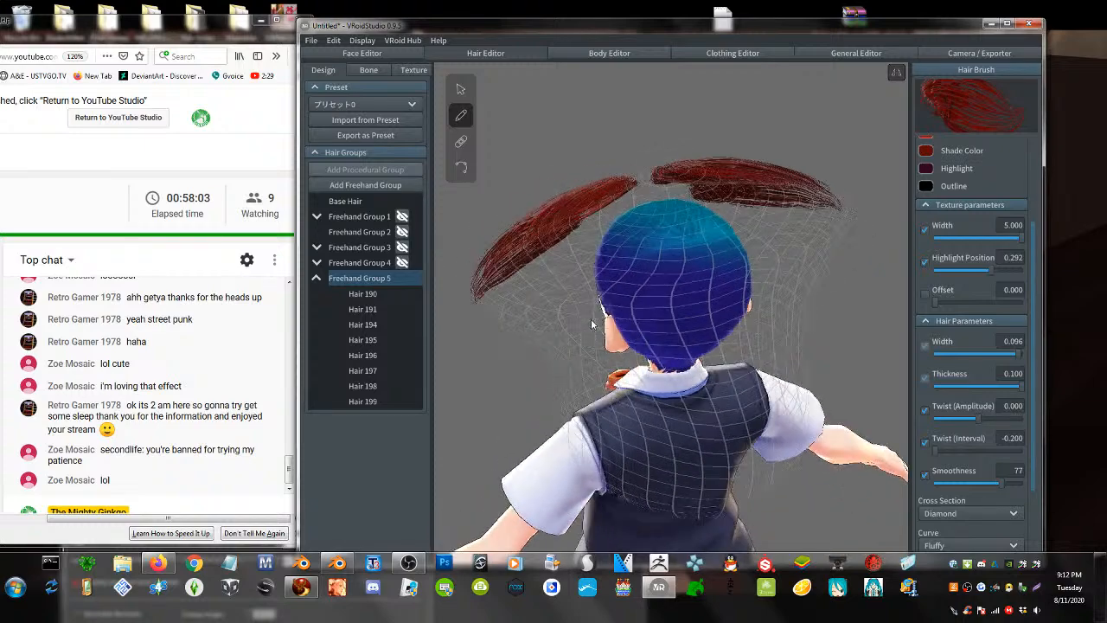
drag(645, 201, 730, 345)
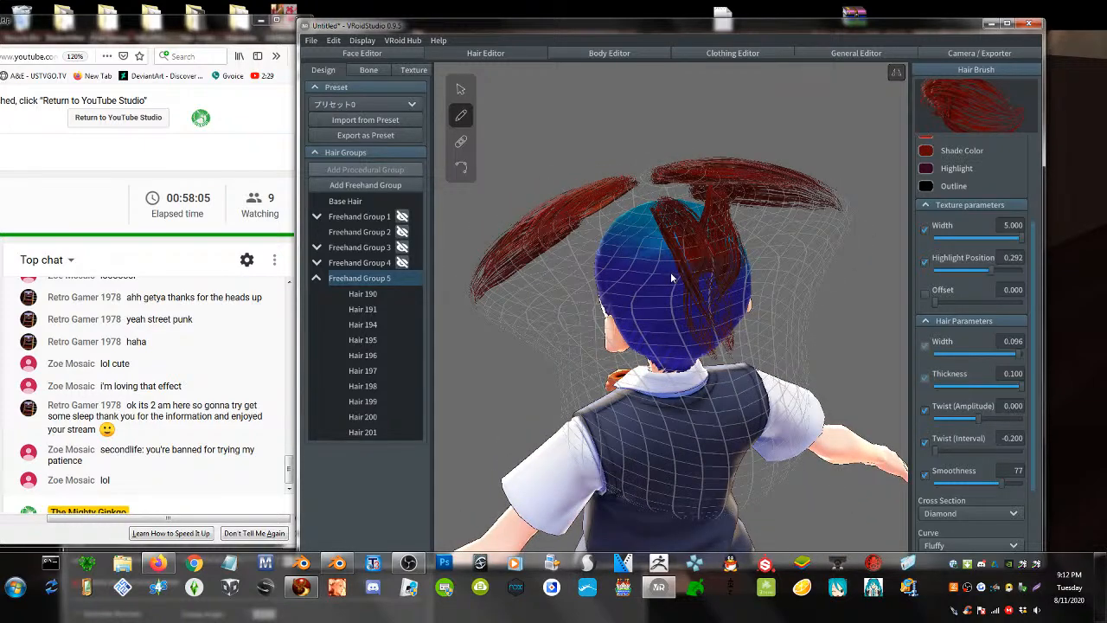
key(ctrl+z)
- Paint more mirrored red strands outward over the crown, undoing one stray stroke
mouse_move(664, 297)
right_down()
mouse_move(703, 323)
mouse_move(678, 296)
right_up()
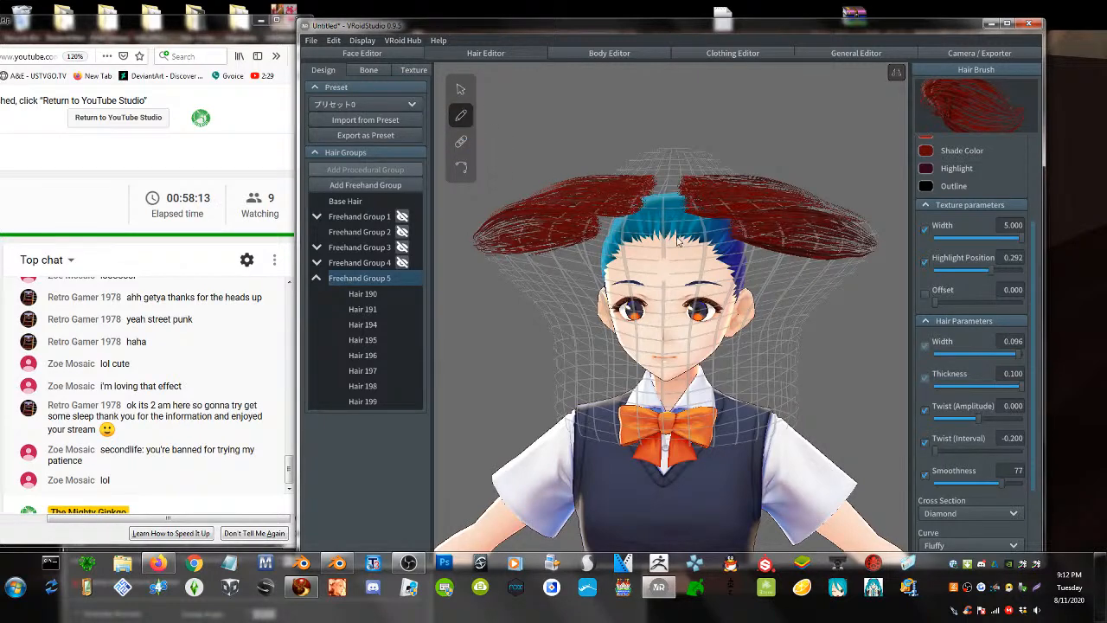
drag(677, 236, 521, 276)
key(ctrl+z)
drag(657, 238, 497, 240)
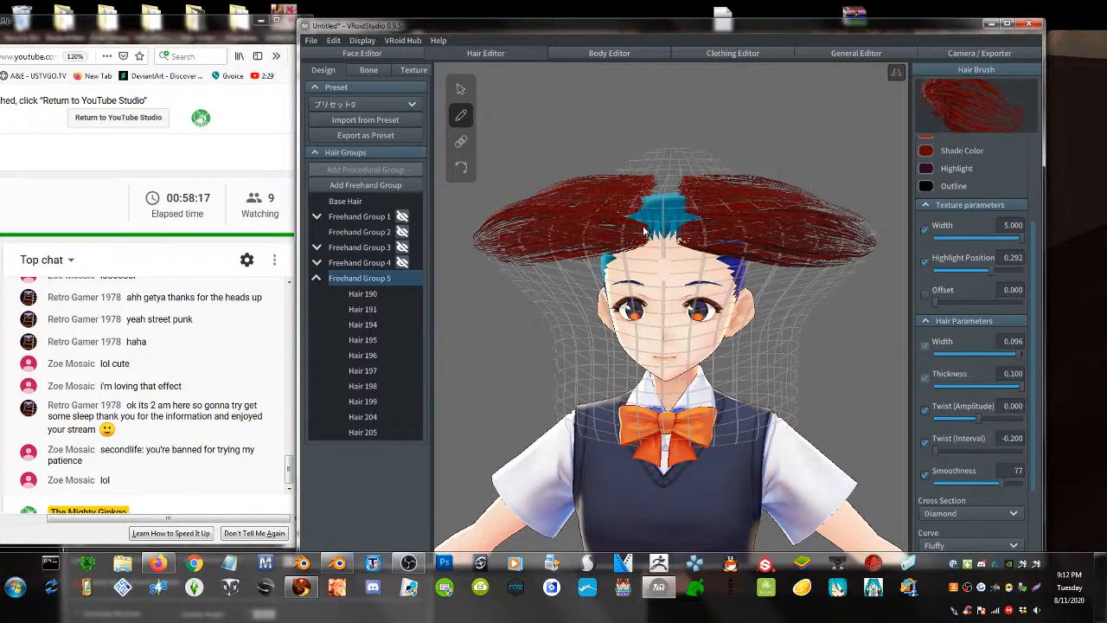
mouse_move(643, 228)
mouse_down()
mouse_move(591, 226)
mouse_move(620, 195)
mouse_up()
right_drag(620, 195, 653, 225)
drag(662, 226, 446, 227)
drag(663, 213, 510, 214)
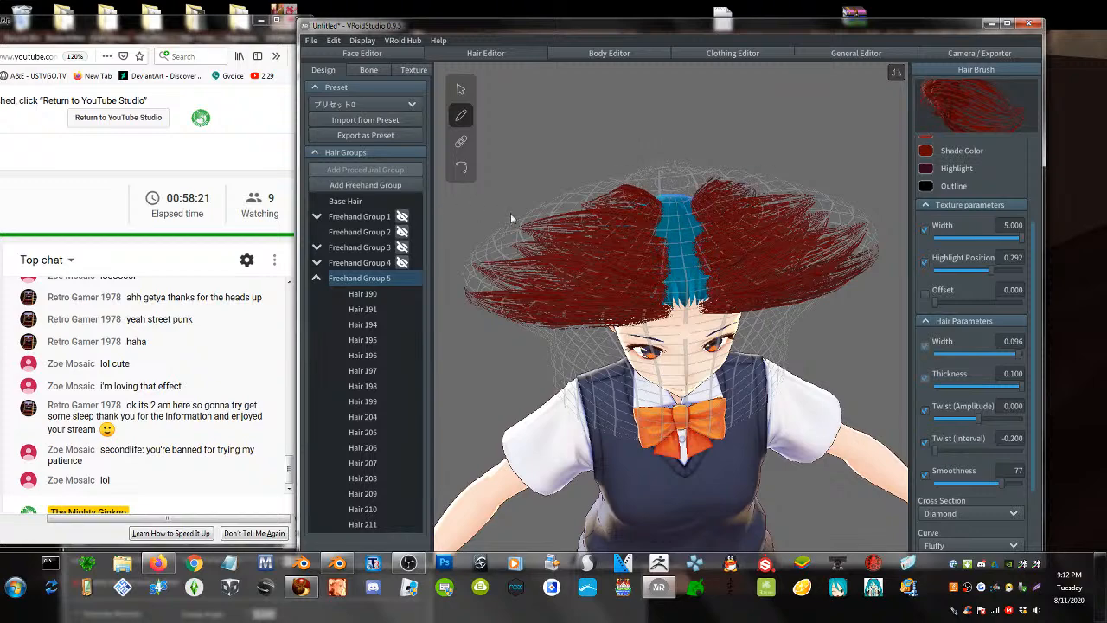
click(303, 589)
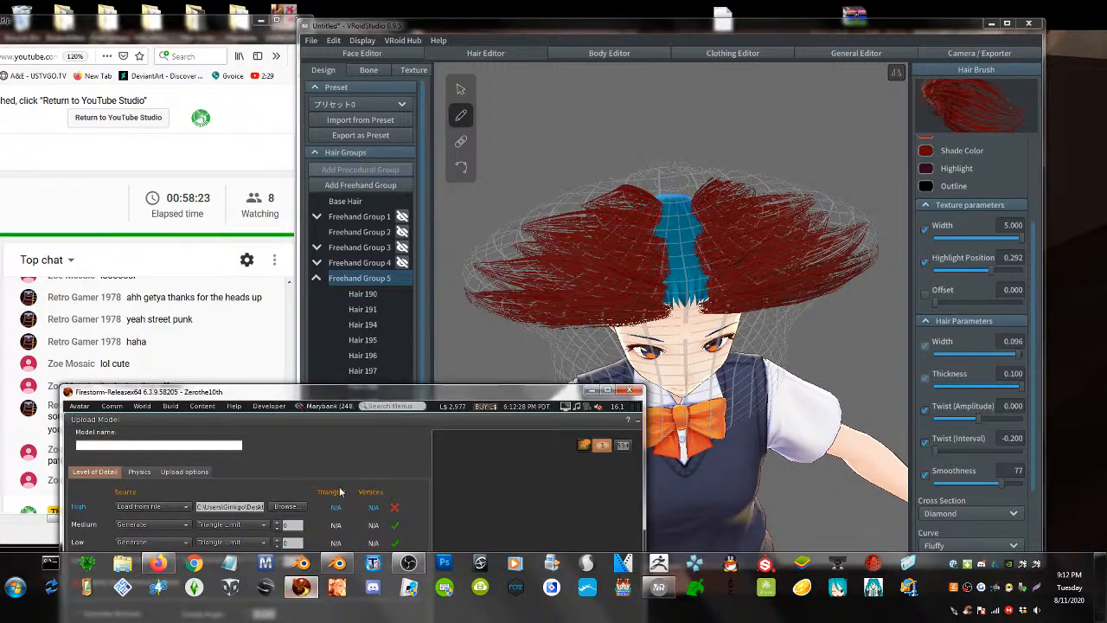
- Shift the Firestorm upload window out of the way and bring the chat browser forward
drag(379, 397, 342, 87)
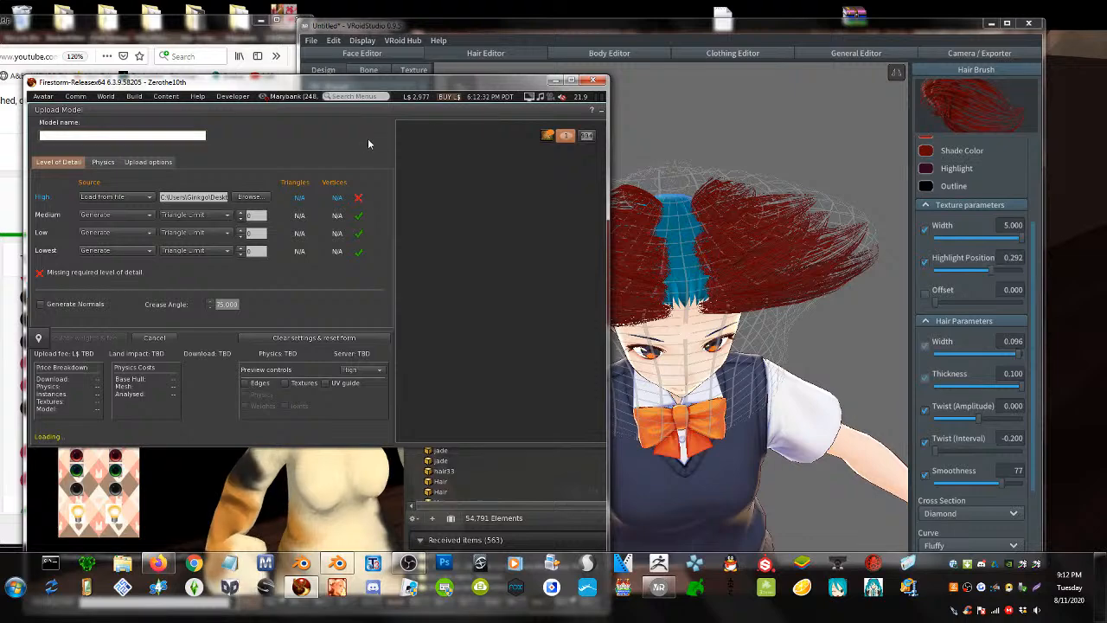
drag(401, 119, 327, 133)
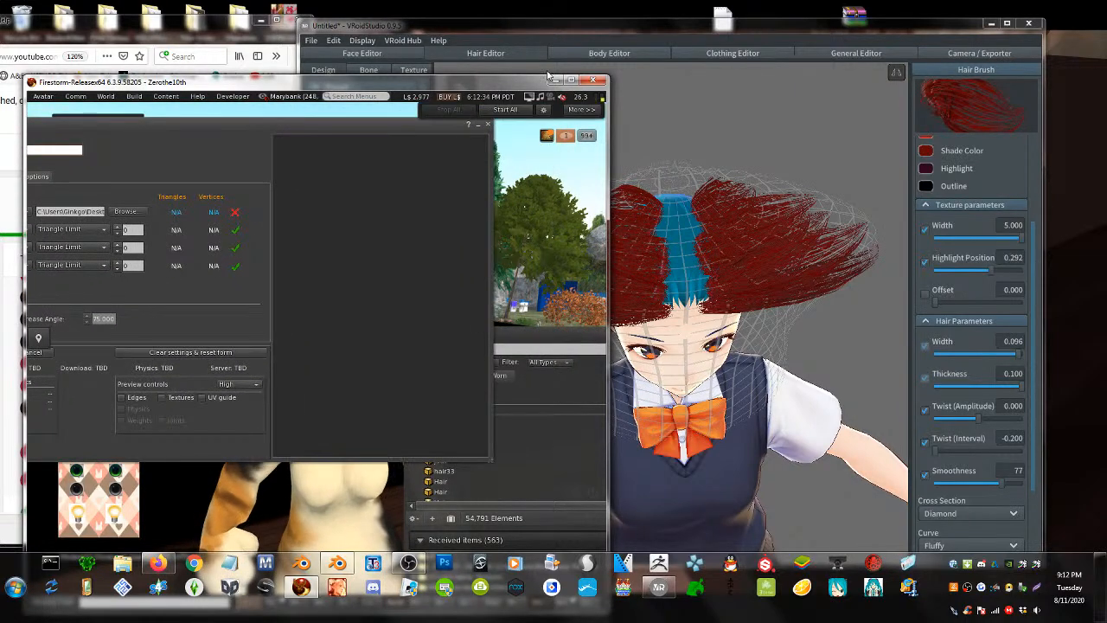
drag(514, 81, 285, 312)
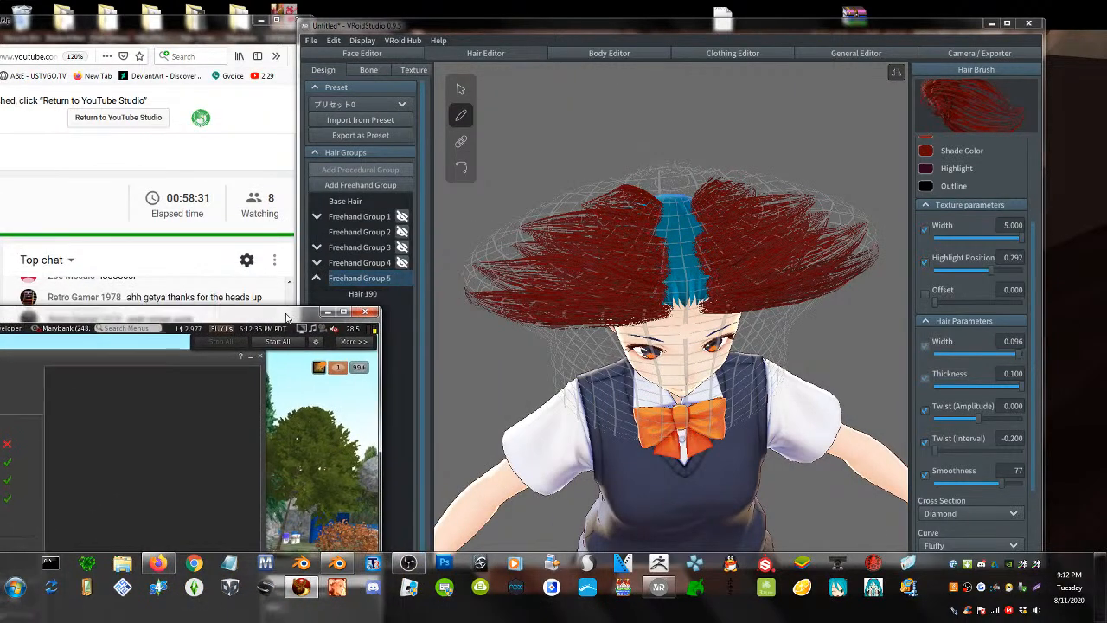
click(228, 234)
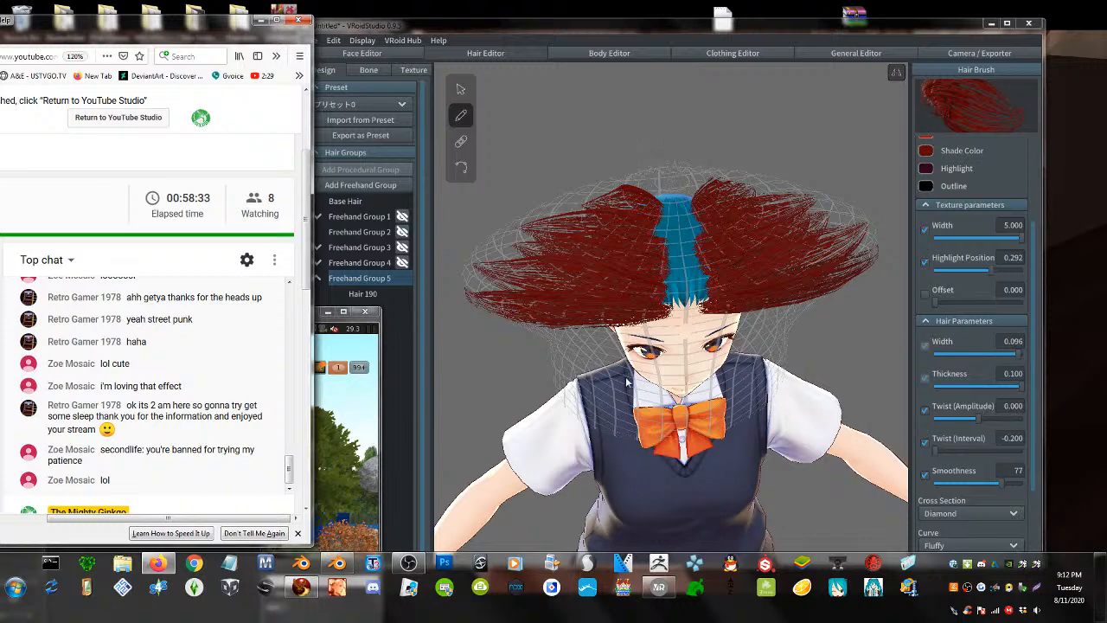
- Undo the Freehand Group 5 red strands and hair guide distortions with three Ctrl+Z presses
right_drag(627, 381, 656, 307)
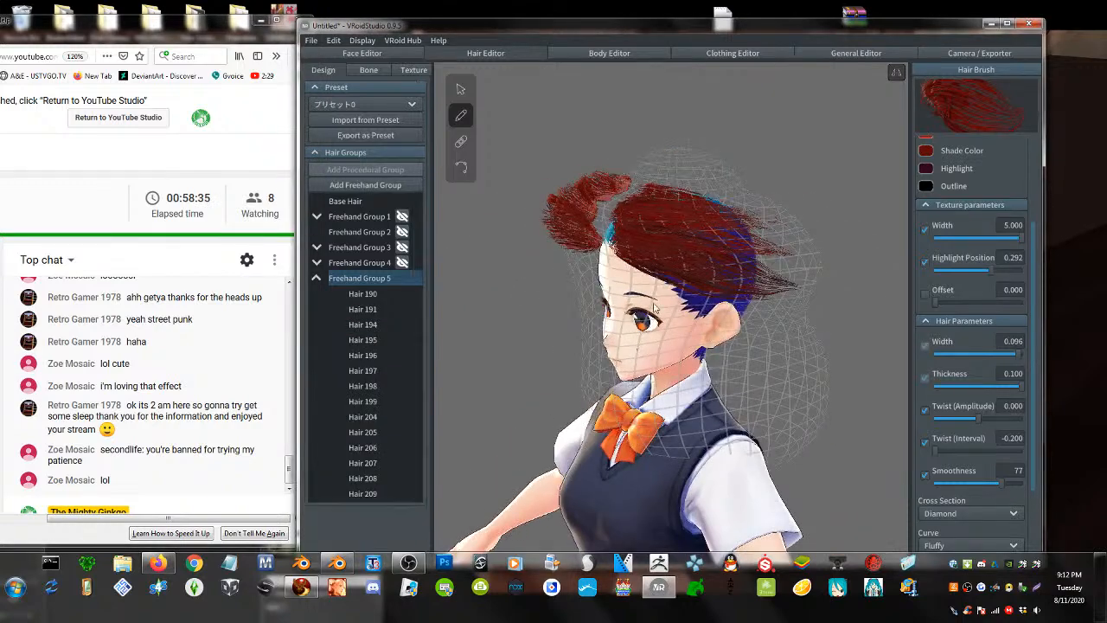
key(ctrl+z)
key(ctrl+z)
key(ctrl+z)
key(ctrl+z)
key(ctrl+z)
key(ctrl+z)
key(ctrl+z)
key(ctrl+z)
key(ctrl+z)
key(ctrl+z)
key(ctrl+z)
key(ctrl+z)
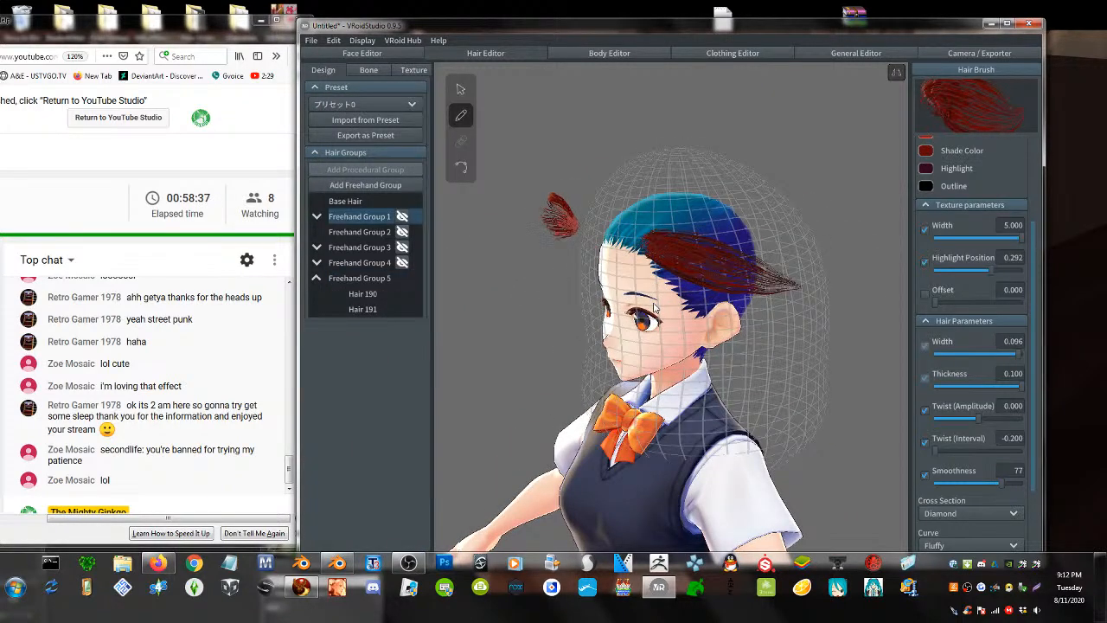
key(ctrl+z)
key(ctrl+z)
key(ctrl+z)
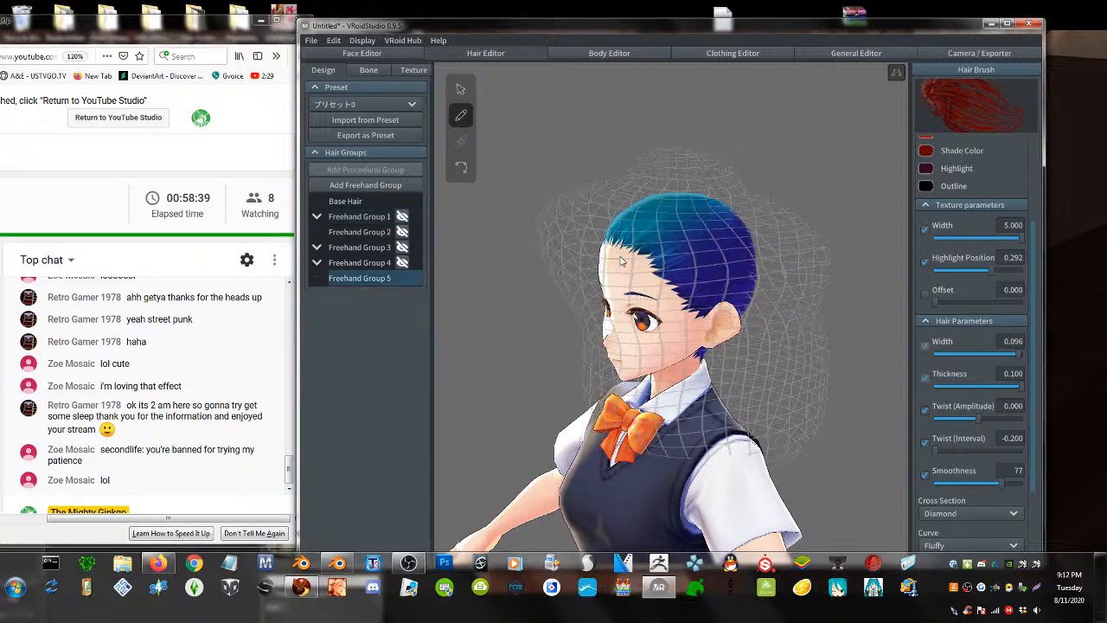
key(ctrl+z)
key(ctrl+z)
key(ctrl+z)
key(ctrl+z)
key(ctrl+z)
key(ctrl+z)
key(ctrl+z)
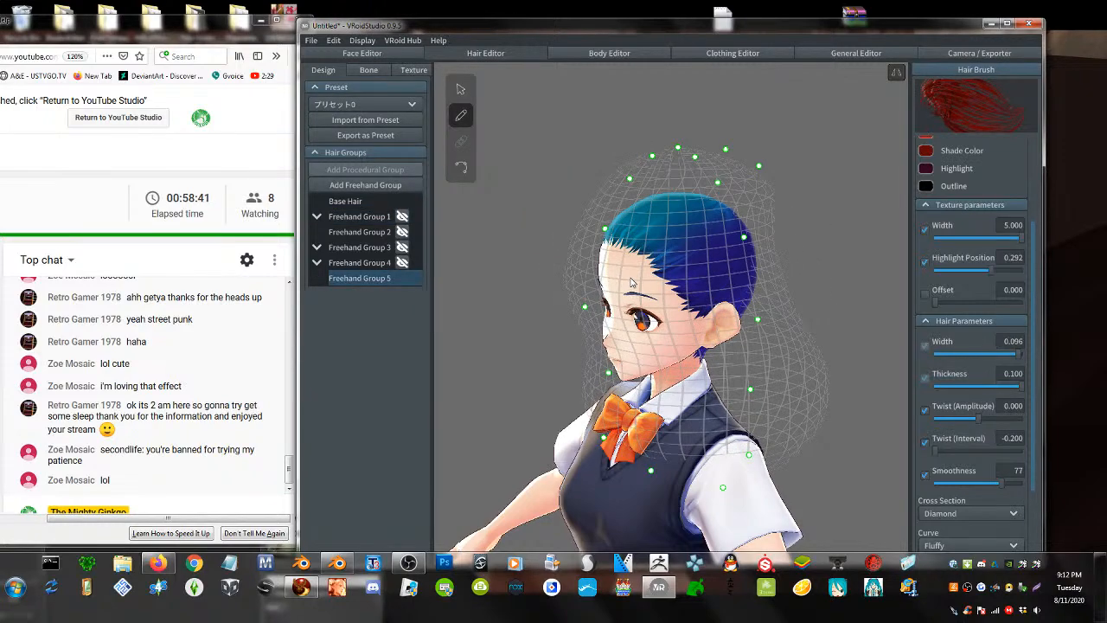
right_drag(643, 319, 659, 342)
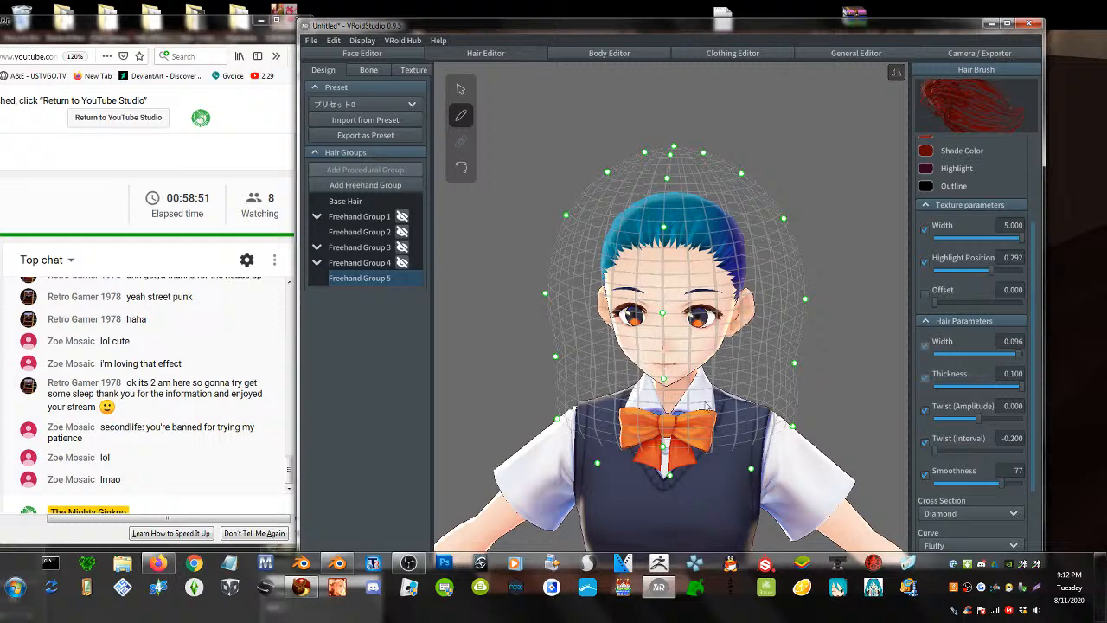
- Draw mirrored red strands across the crown, viewing the head from both sides
right_drag(710, 300, 679, 313)
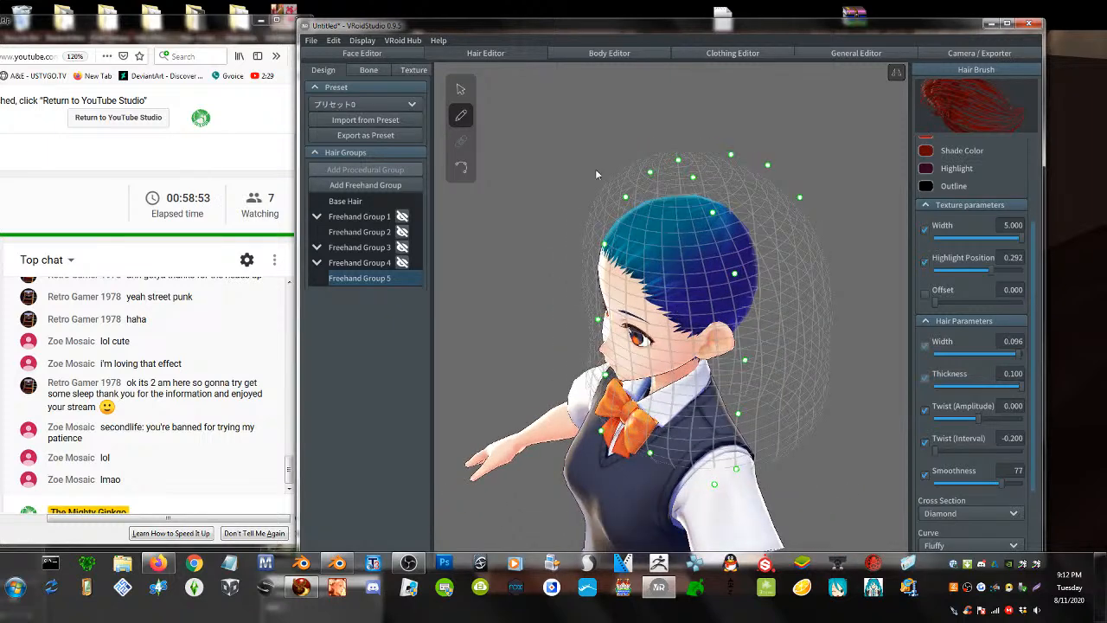
drag(630, 237, 783, 230)
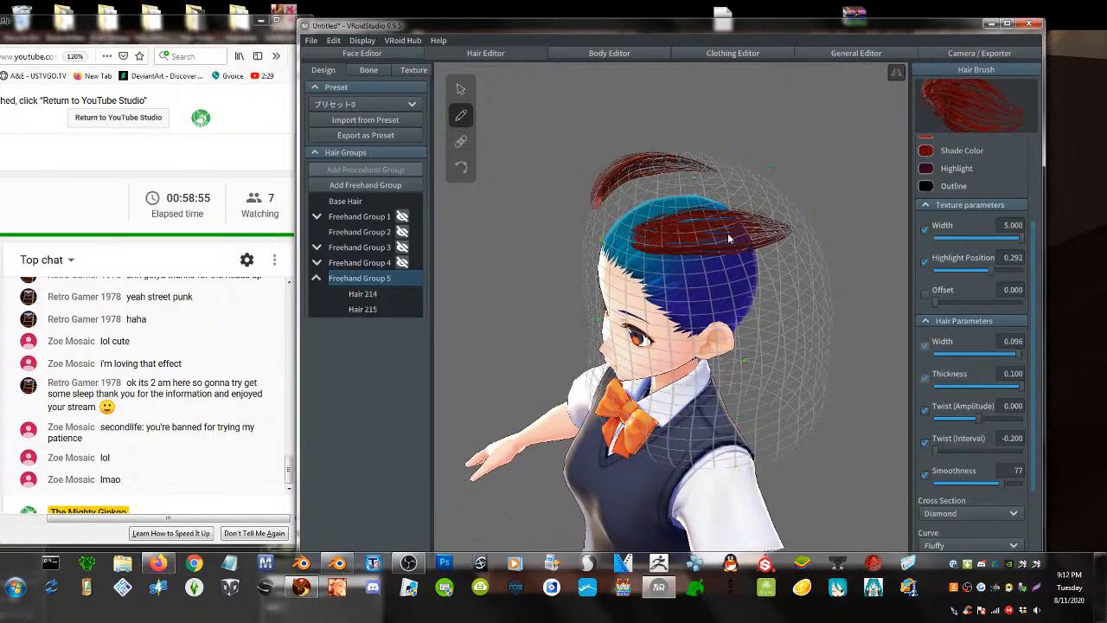
right_drag(651, 270, 685, 275)
drag(670, 259, 733, 122)
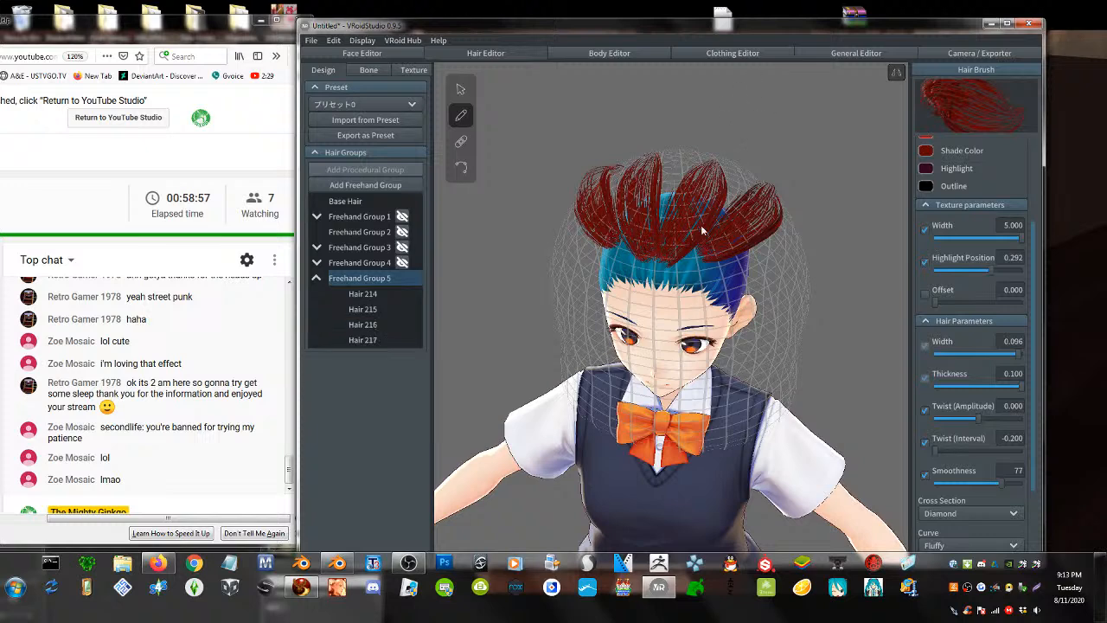
drag(699, 249, 742, 189)
right_drag(718, 227, 657, 256)
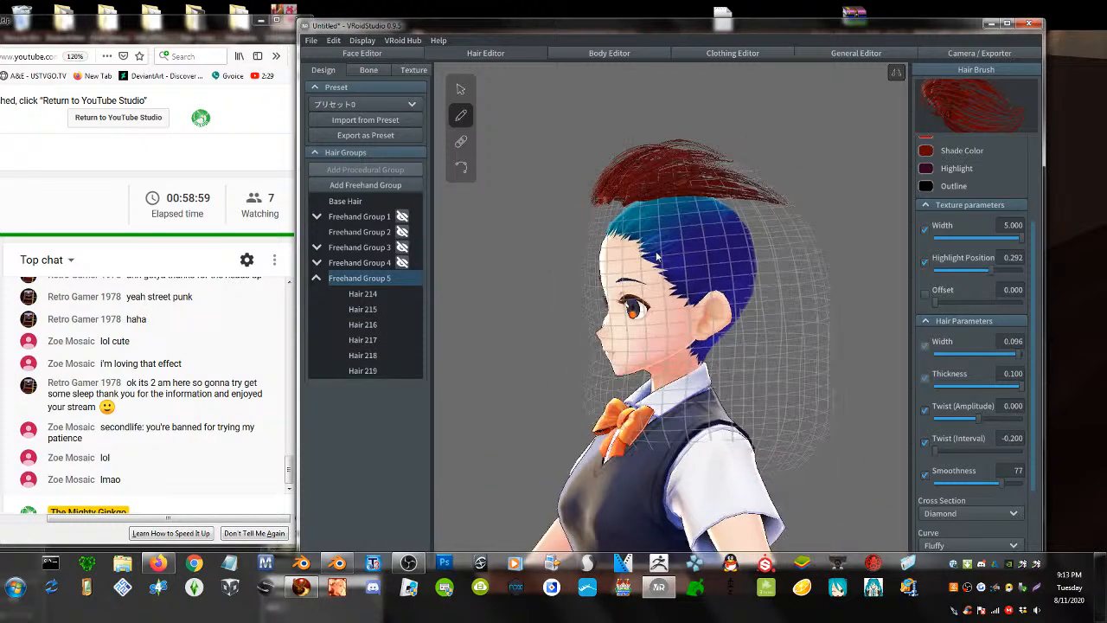
drag(630, 216, 783, 217)
drag(636, 237, 822, 256)
drag(702, 255, 851, 252)
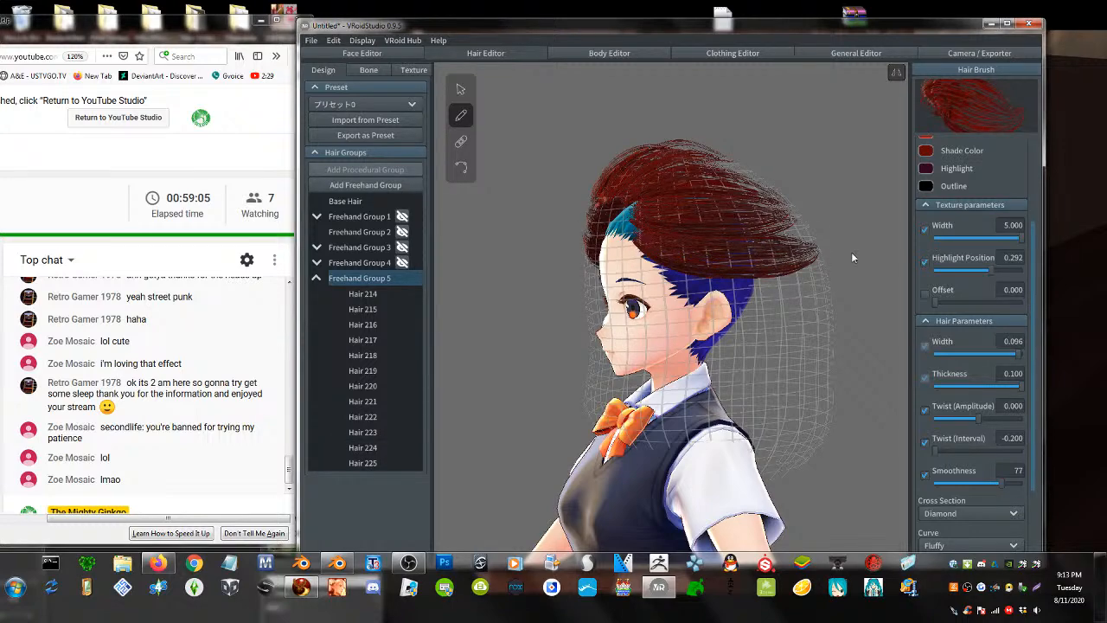
right_drag(605, 264, 734, 270)
- Fill the back of the head with red strands, then return to a front view
right_drag(654, 311, 706, 229)
mouse_move(722, 231)
mouse_down()
mouse_move(678, 235)
mouse_move(531, 323)
mouse_up()
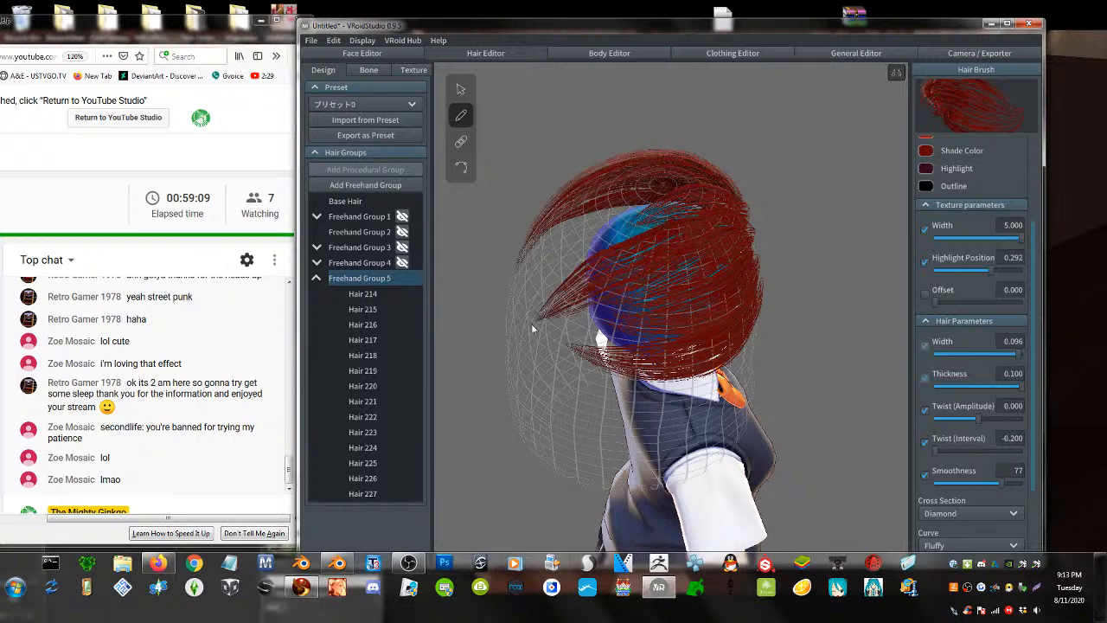
right_drag(585, 300, 657, 252)
mouse_move(664, 177)
mouse_down()
mouse_move(662, 354)
mouse_move(652, 227)
mouse_move(644, 357)
mouse_up()
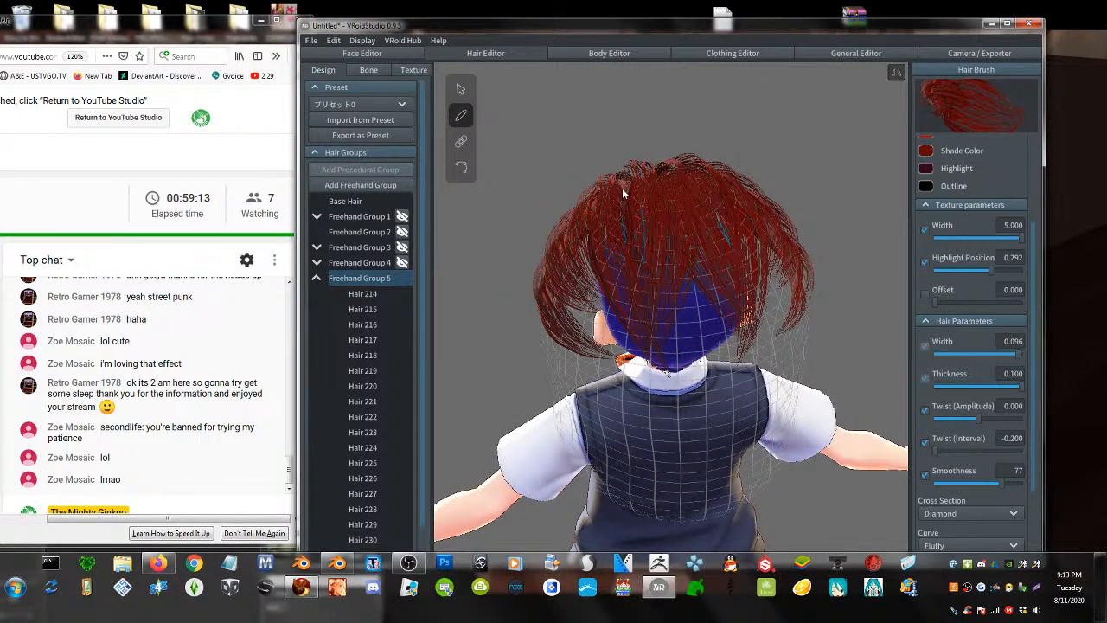
drag(623, 194, 624, 352)
right_drag(614, 240, 622, 215)
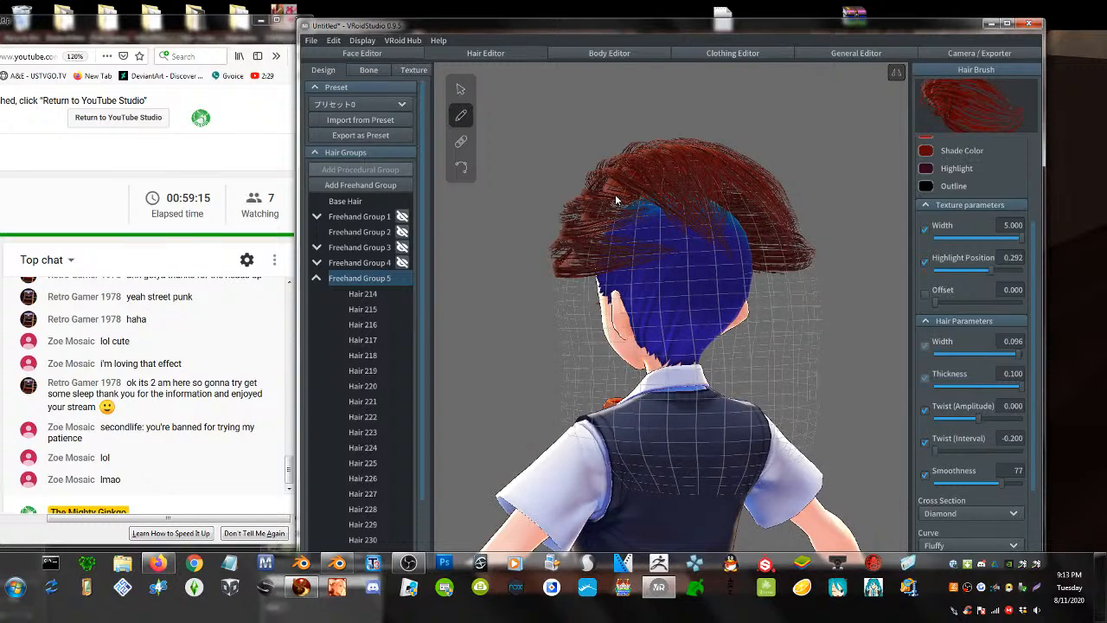
mouse_move(615, 201)
mouse_down()
mouse_move(683, 248)
mouse_move(697, 274)
mouse_up()
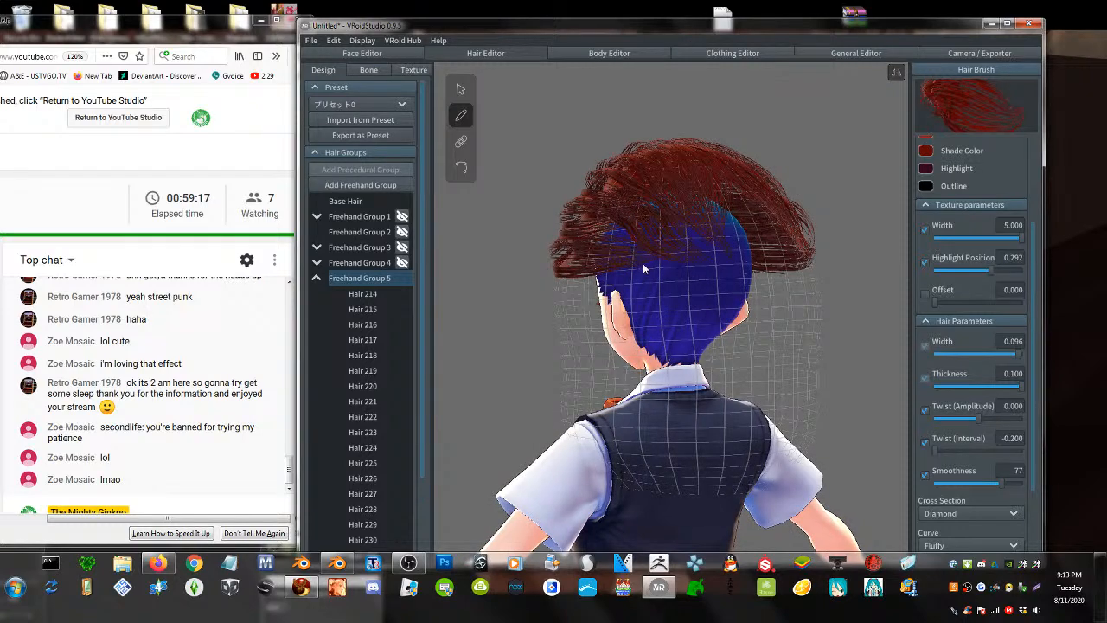
right_drag(635, 277, 692, 290)
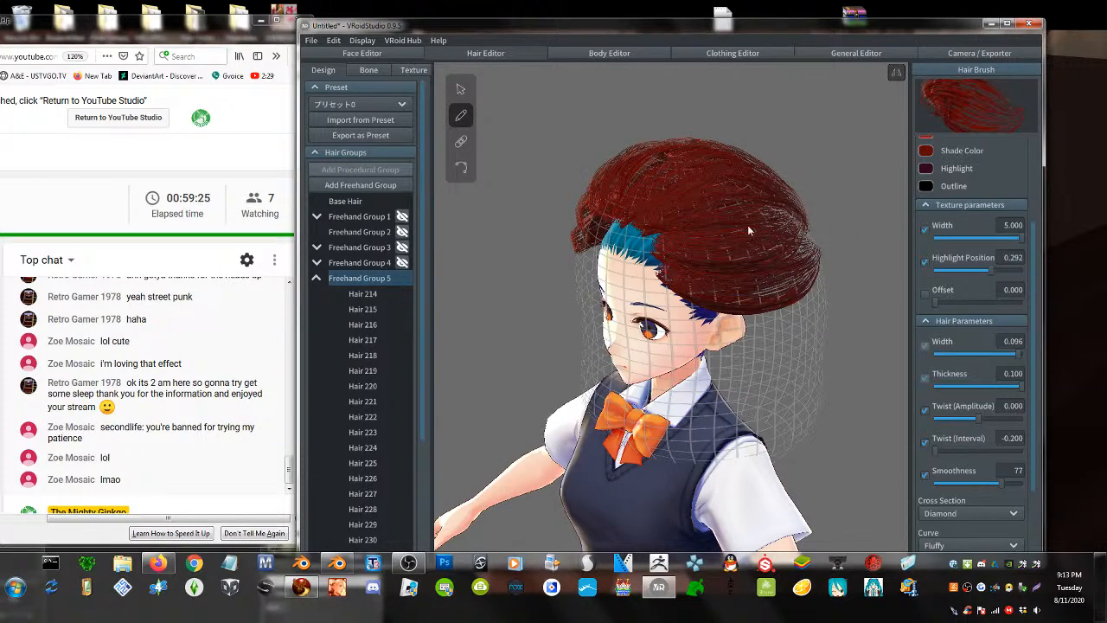
right_drag(744, 242, 774, 228)
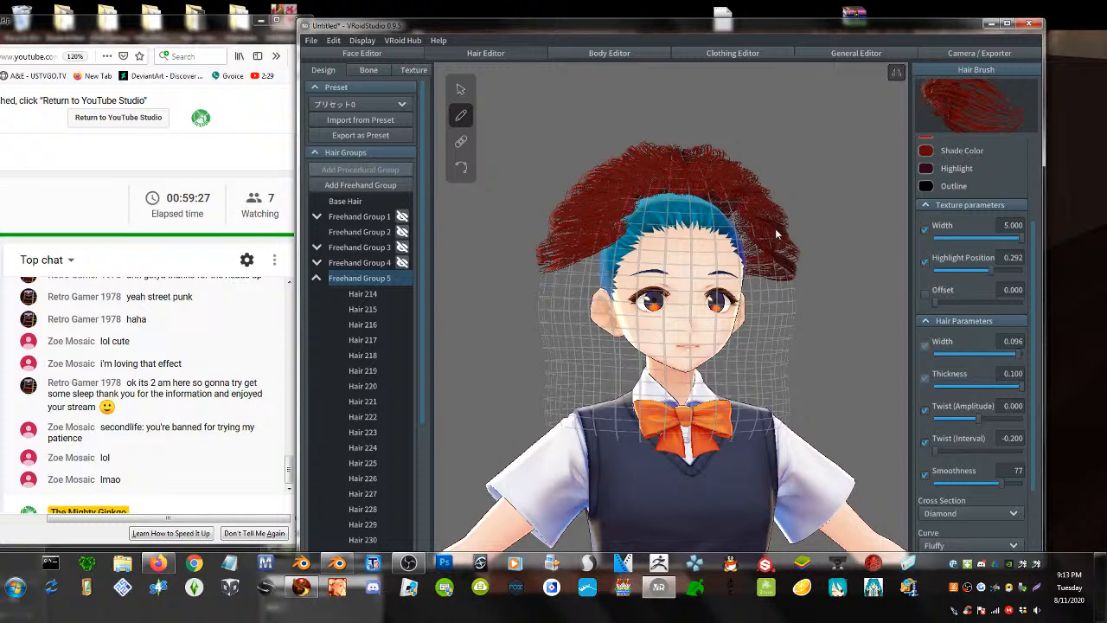
- Hide Freehand Group 5's red hair, collapse its list, add a group and select Freehand Group 1
click(400, 280)
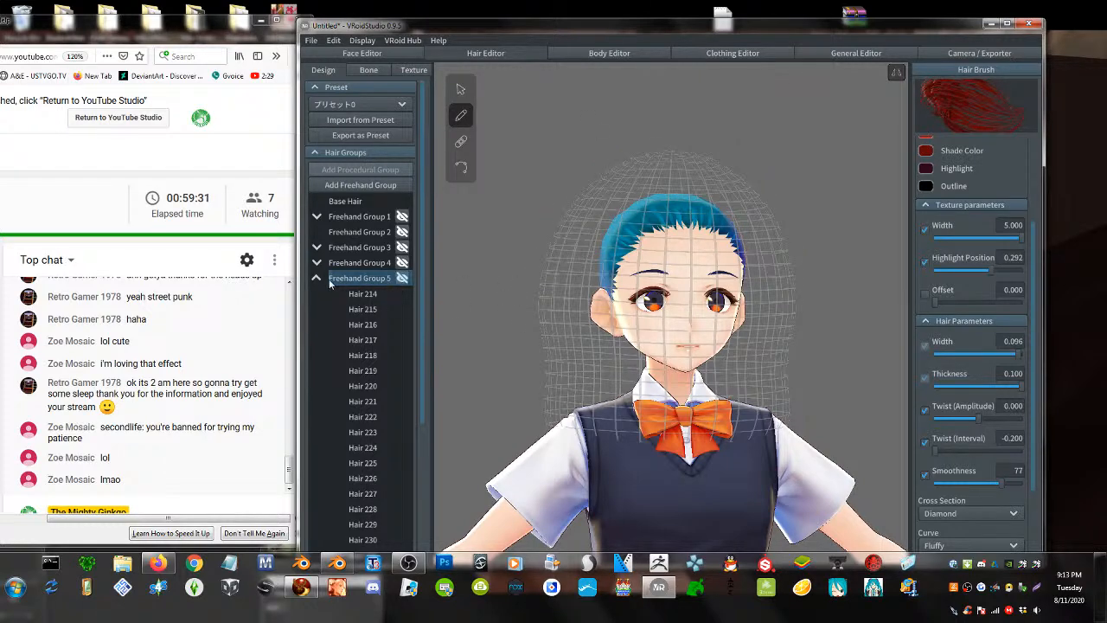
scroll(345, 266, down, 3)
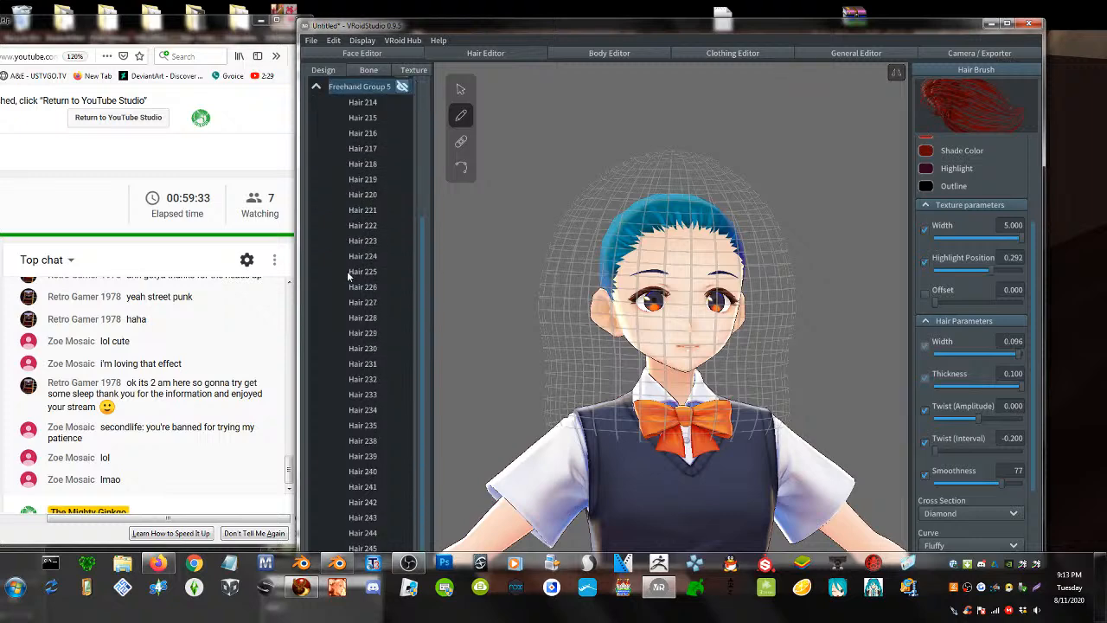
scroll(346, 267, up, 3)
click(317, 280)
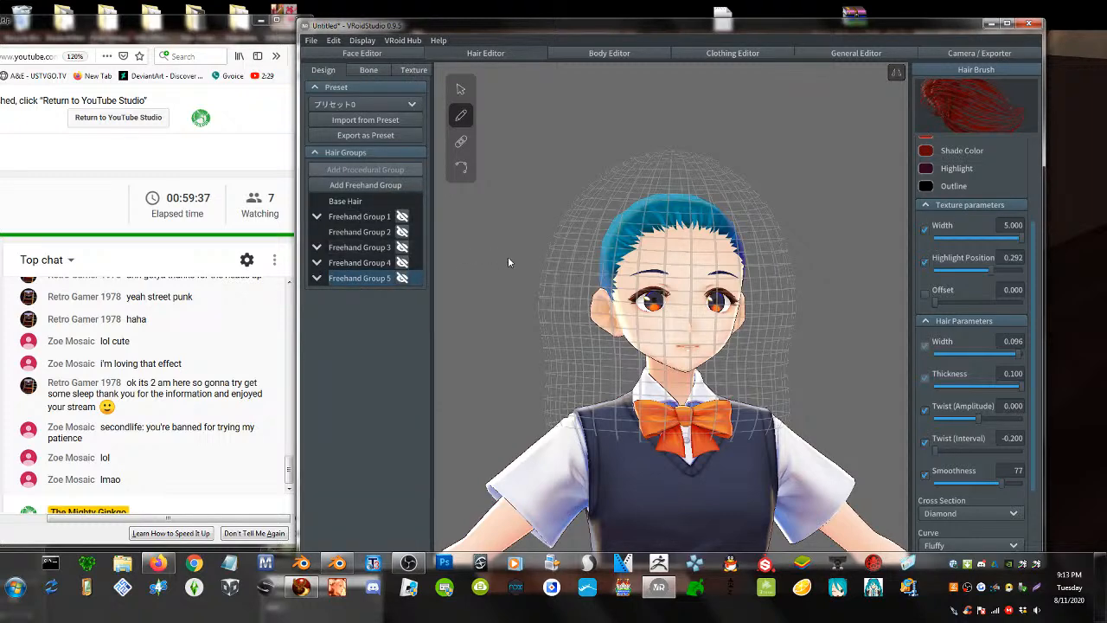
click(364, 185)
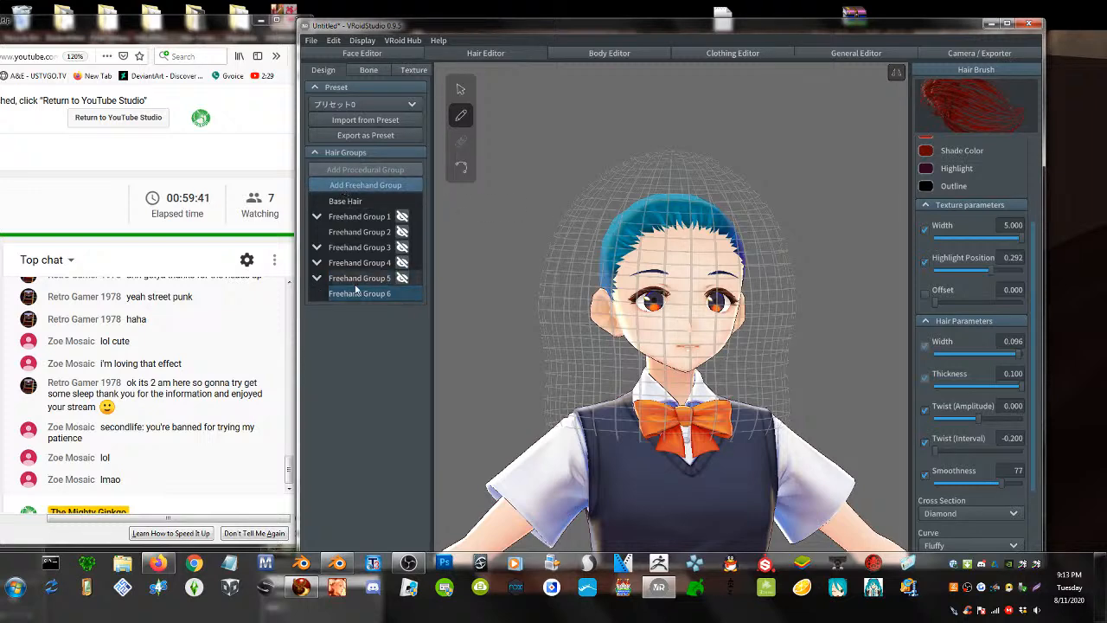
click(354, 214)
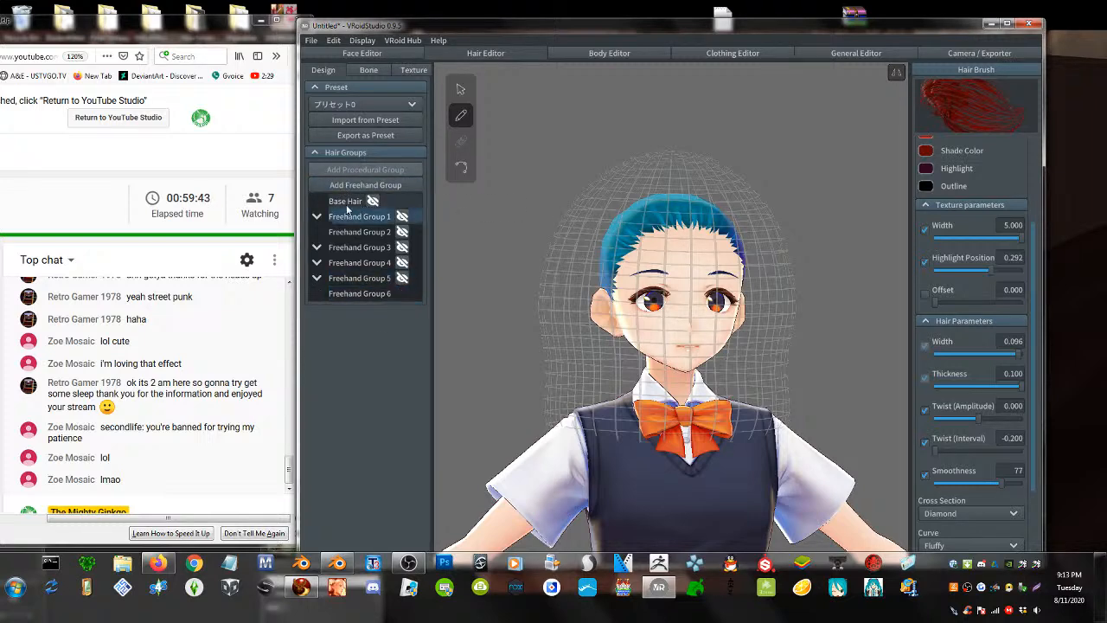
right_drag(550, 239, 568, 264)
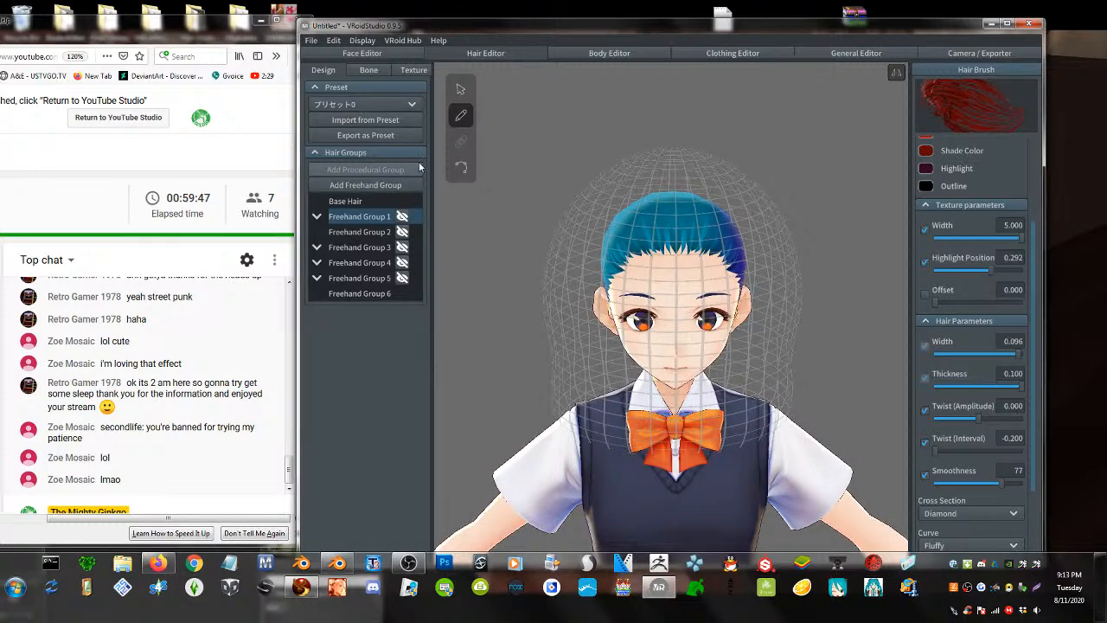
- Delete Freehand Groups 1 and 2, then add the new empty Freehand Group 7
right_click(353, 216)
click(373, 284)
right_click(362, 223)
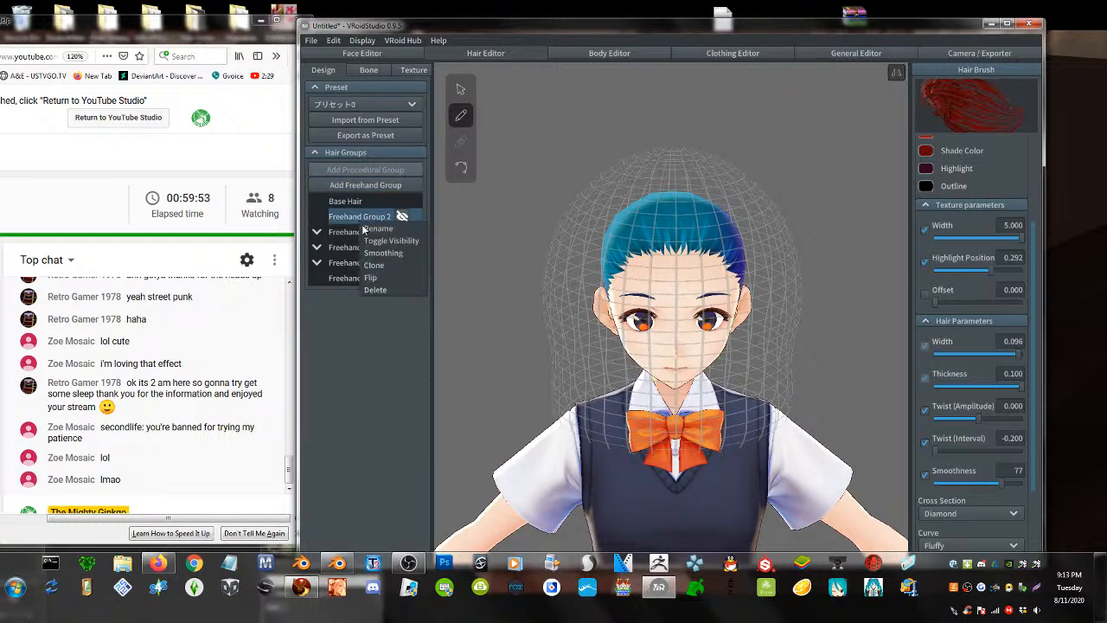
click(377, 291)
right_click(364, 216)
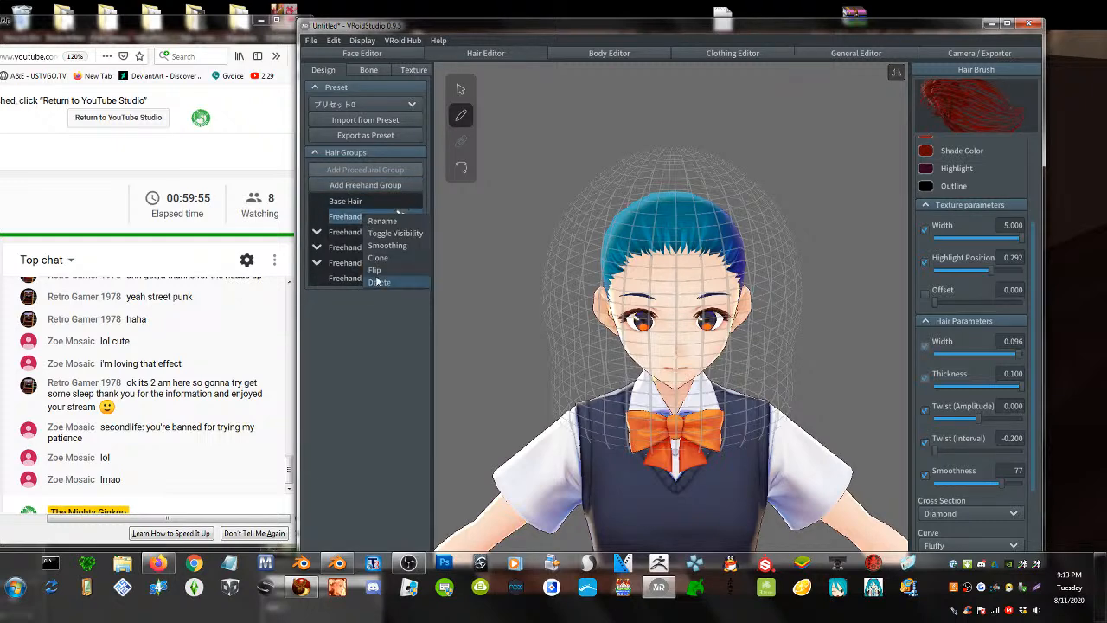
right_click(360, 216)
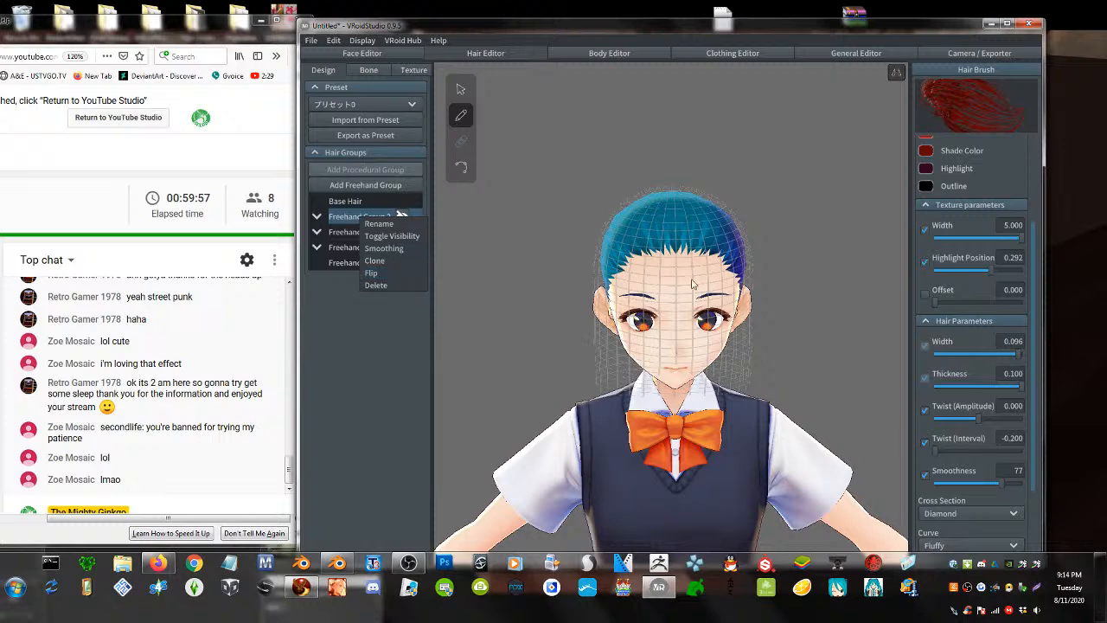
click(692, 280)
click(385, 187)
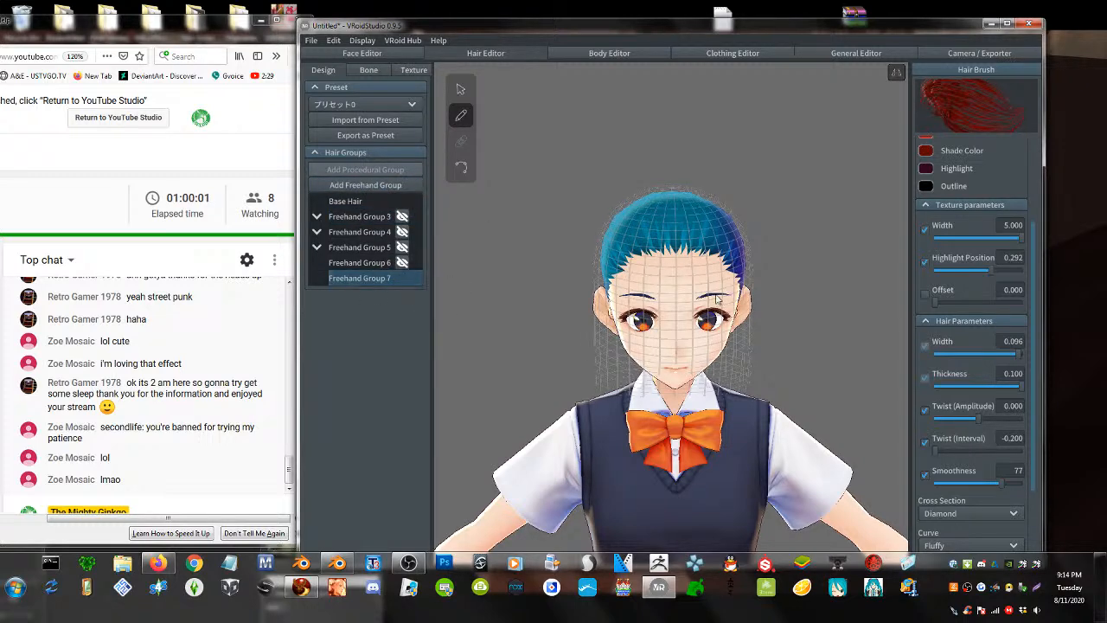
right_drag(714, 300, 705, 297)
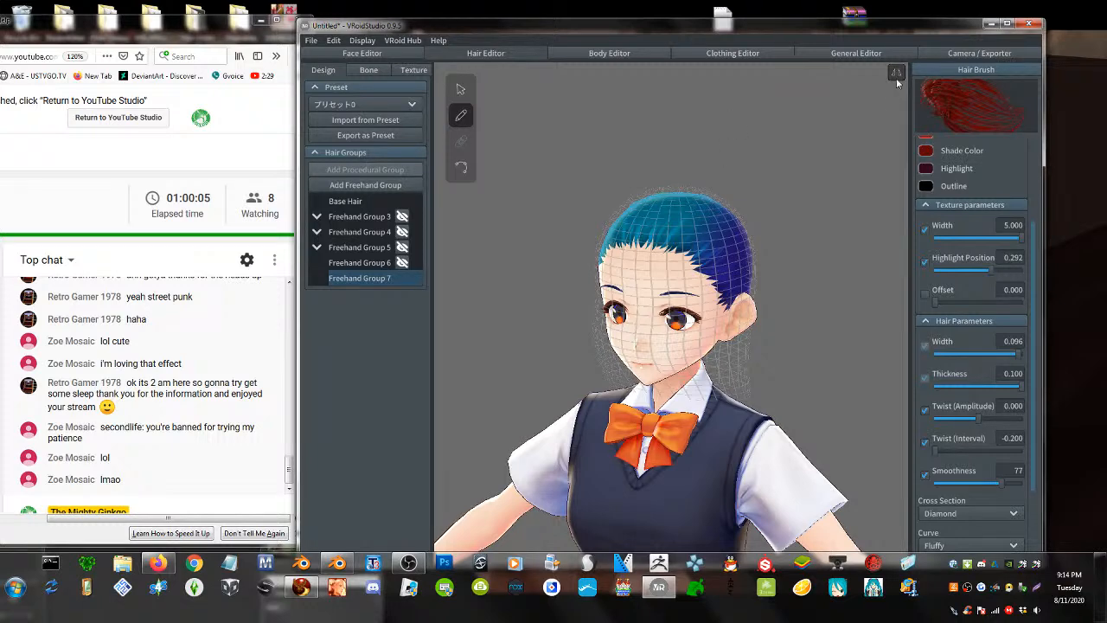
right_drag(840, 164, 804, 188)
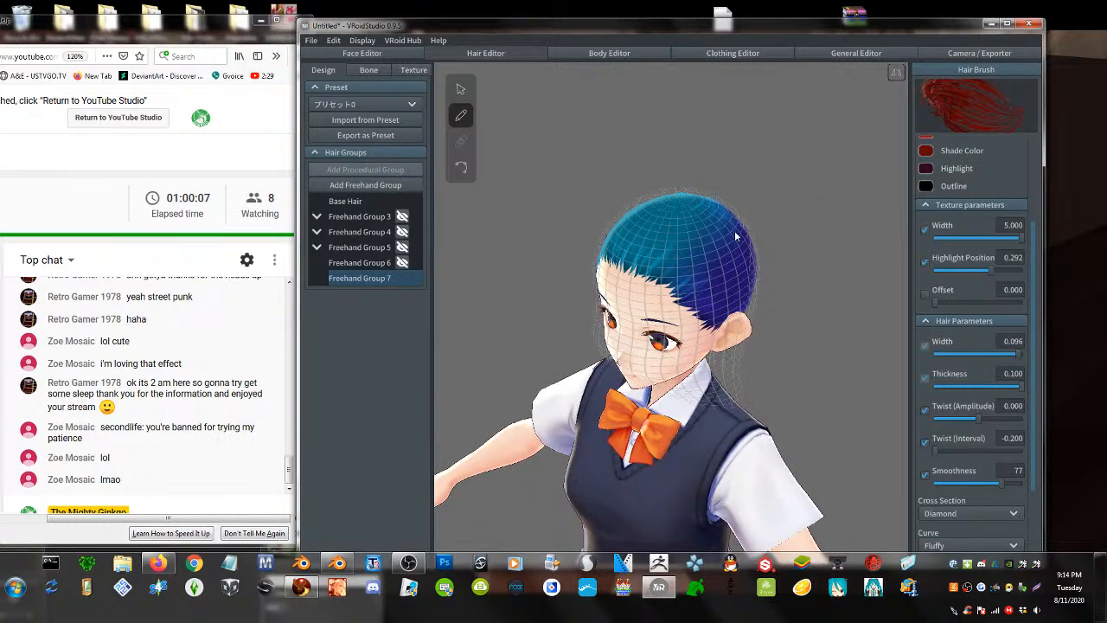
scroll(734, 230, up, 2)
scroll(943, 200, up, 3)
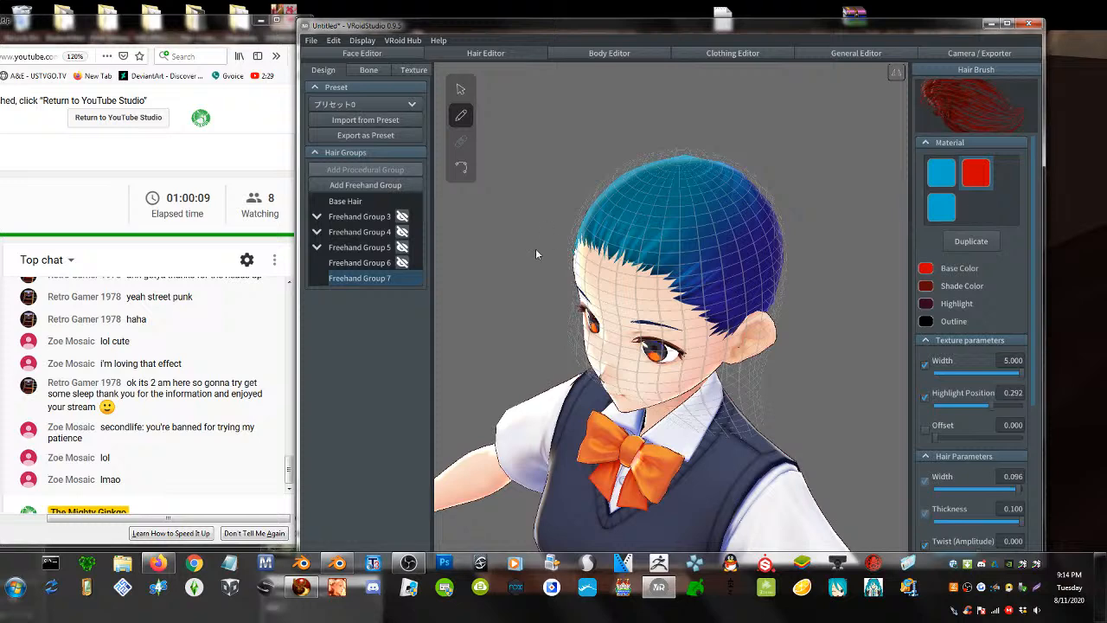
right_drag(536, 250, 561, 272)
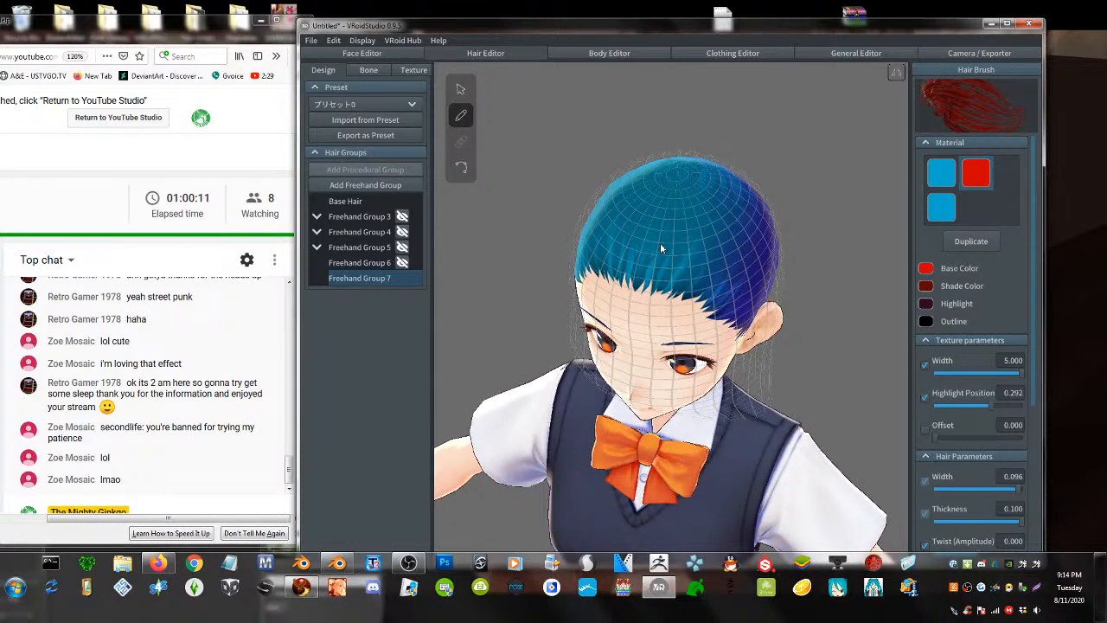
mouse_move(660, 248)
mouse_down()
mouse_move(679, 249)
mouse_move(750, 356)
mouse_move(751, 424)
mouse_up()
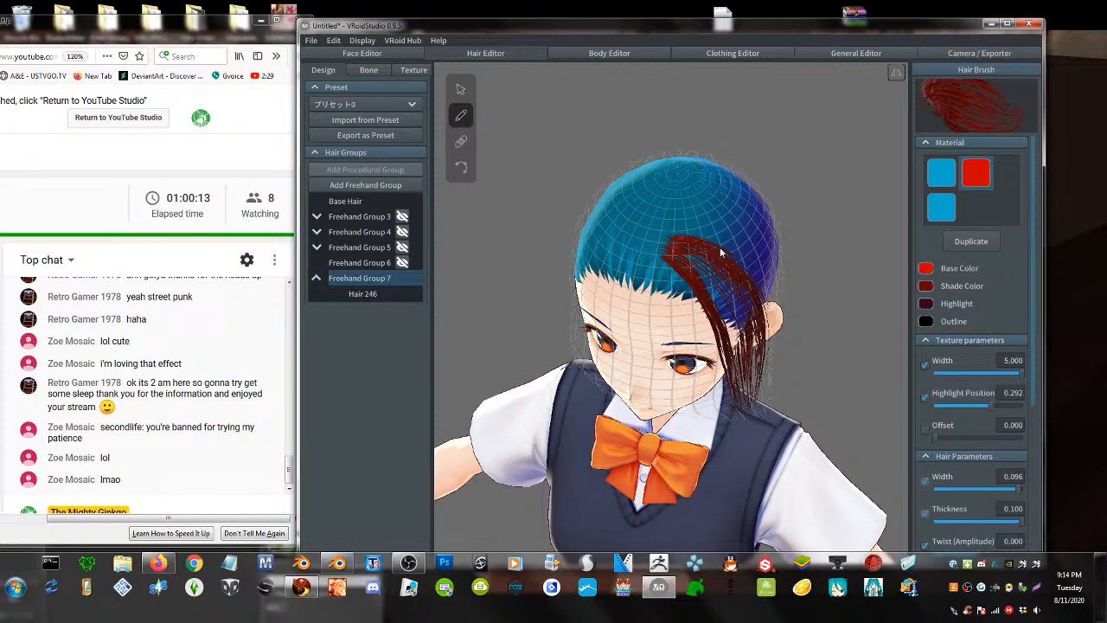
drag(709, 238, 772, 382)
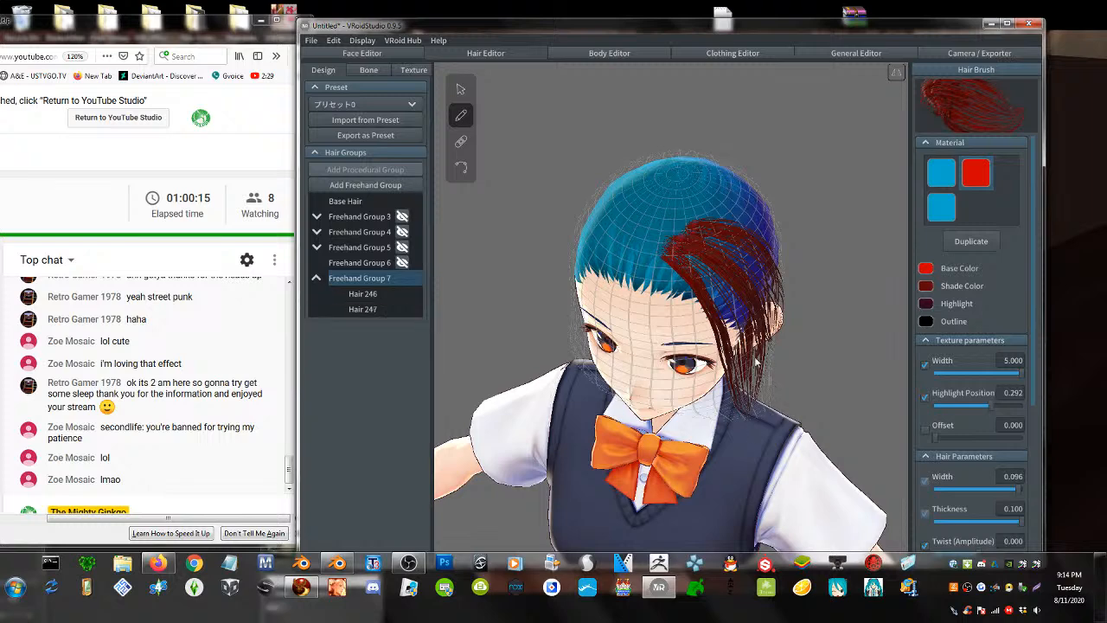
key(ctrl+z)
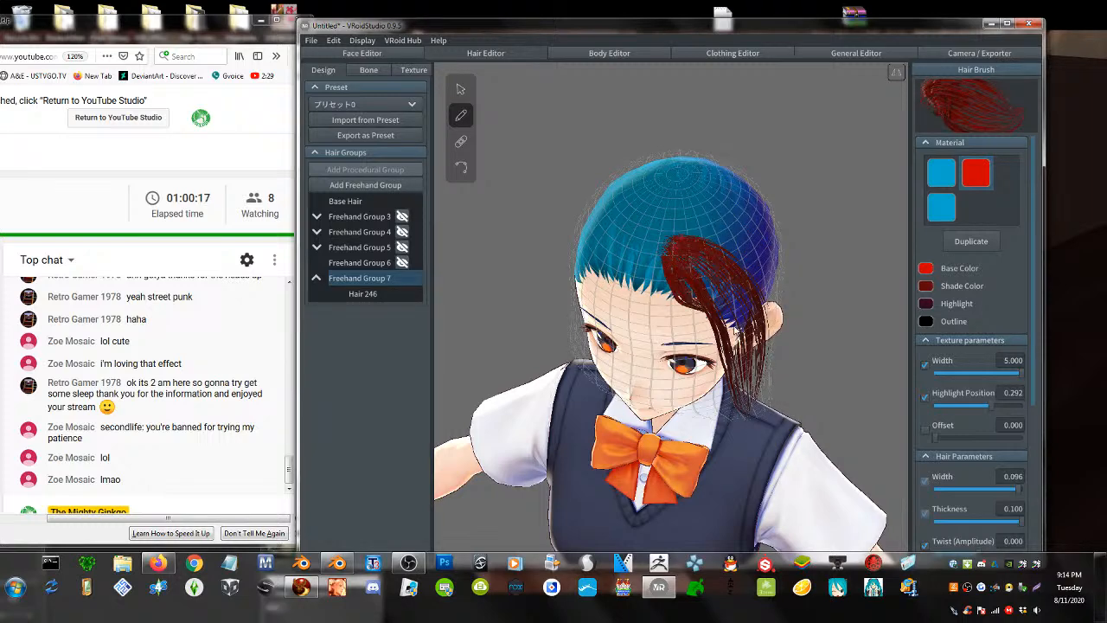
click(724, 448)
right_drag(725, 448, 679, 346)
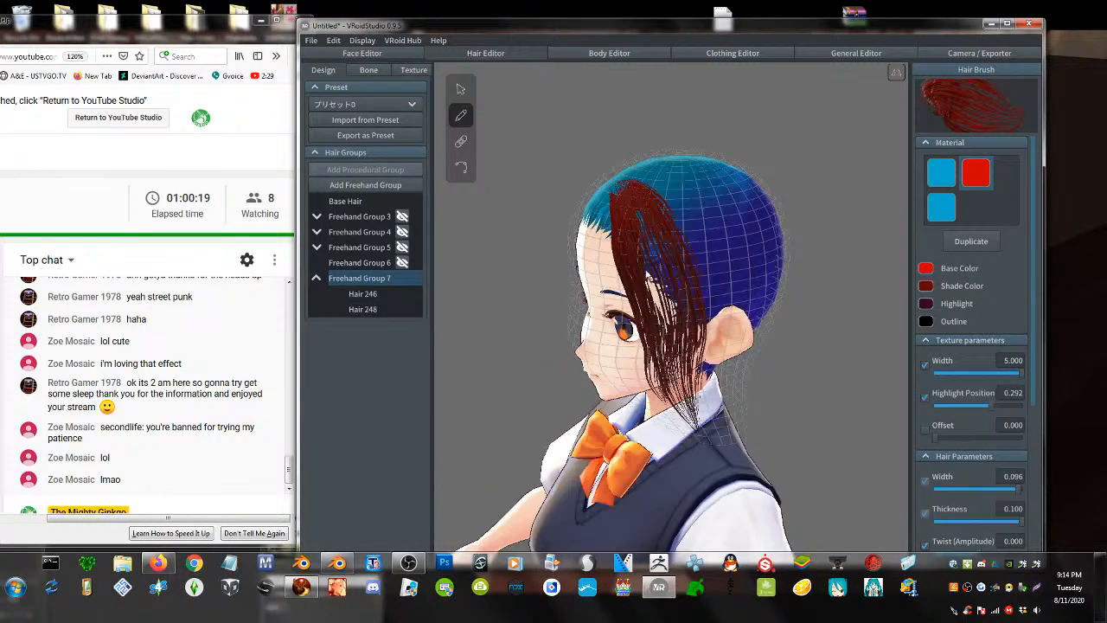
mouse_move(633, 189)
mouse_down()
mouse_move(664, 325)
mouse_move(659, 414)
mouse_up()
mouse_move(696, 168)
mouse_down()
mouse_move(702, 243)
mouse_move(678, 414)
mouse_up()
drag(668, 198, 655, 410)
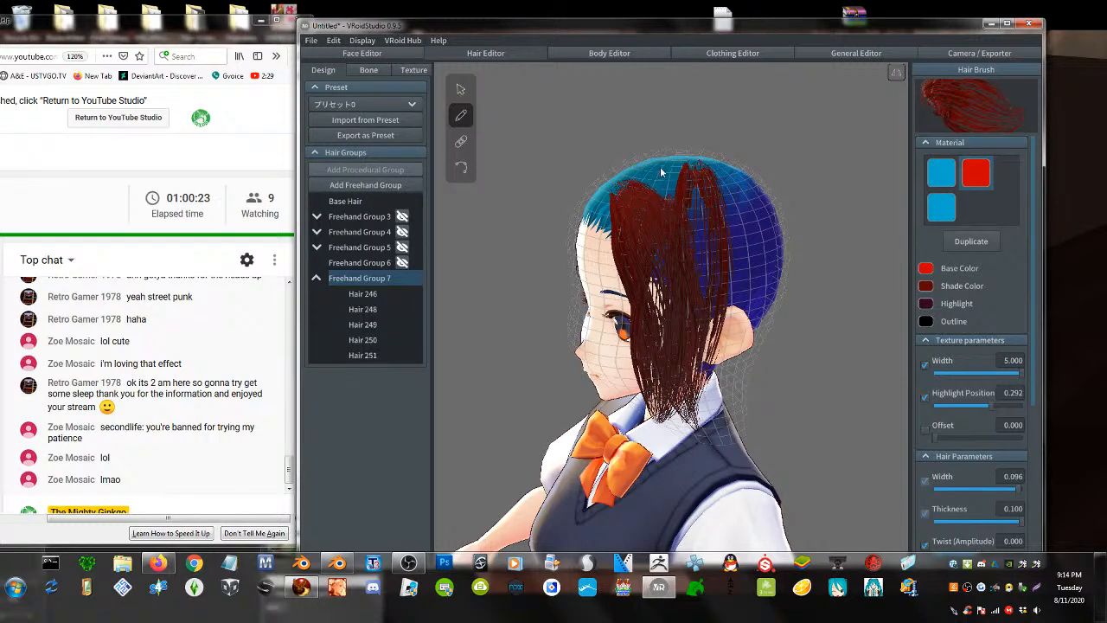
drag(661, 172, 682, 402)
drag(677, 168, 697, 408)
mouse_move(662, 161)
right_down()
mouse_move(712, 269)
mouse_move(699, 231)
right_up()
key(ctrl+z)
key(ctrl+z)
key(ctrl+z)
key(ctrl+z)
key(ctrl+z)
key(ctrl+z)
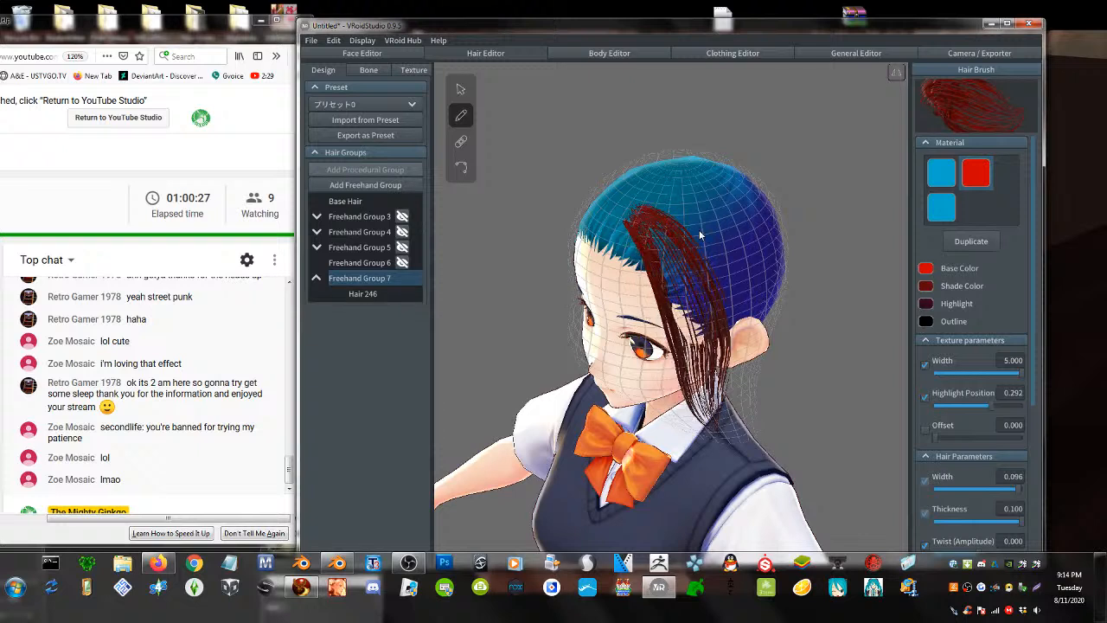
key(ctrl+z)
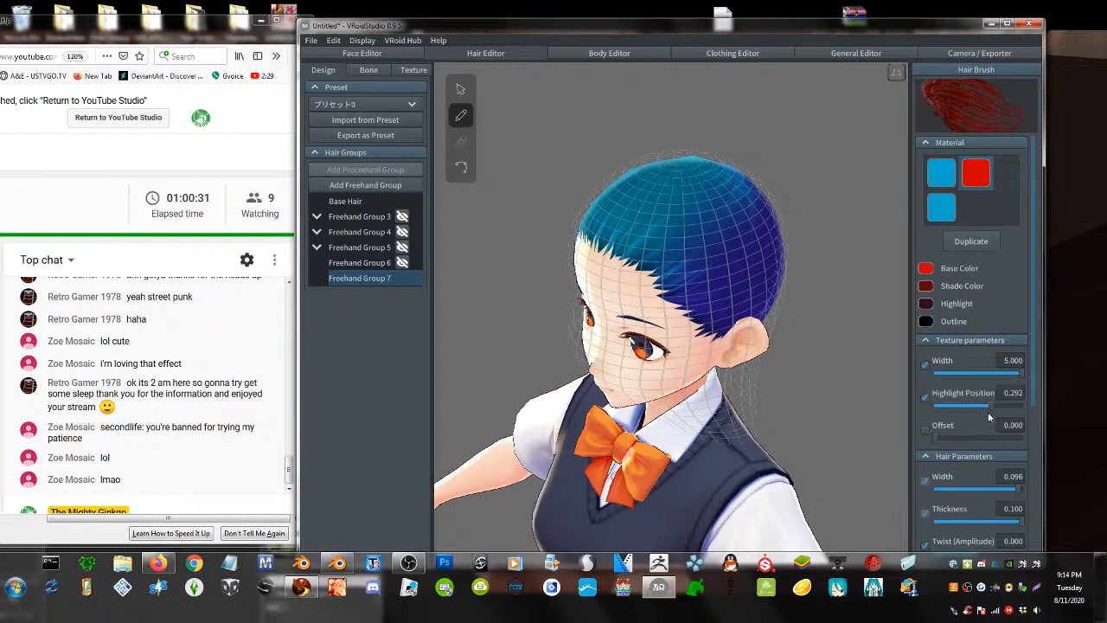
- Set highlight position to 0.159 and draw red strands from the crown past the ear
mouse_move(992, 407)
mouse_down()
mouse_move(973, 410)
mouse_move(1002, 411)
mouse_move(986, 420)
mouse_up()
drag(676, 196, 678, 389)
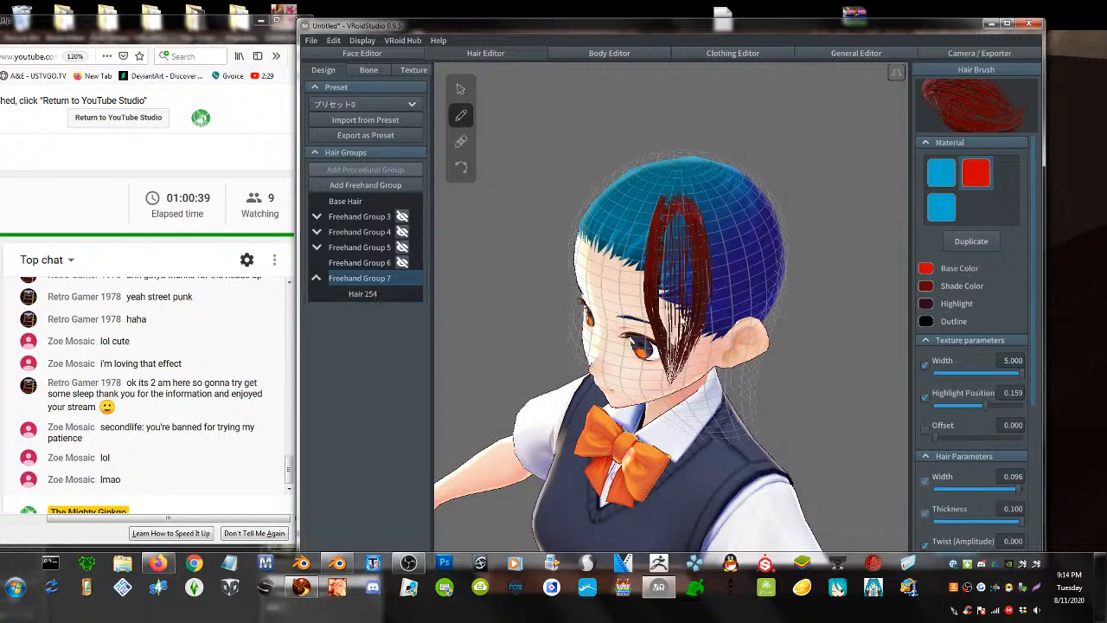
right_drag(674, 380, 678, 194)
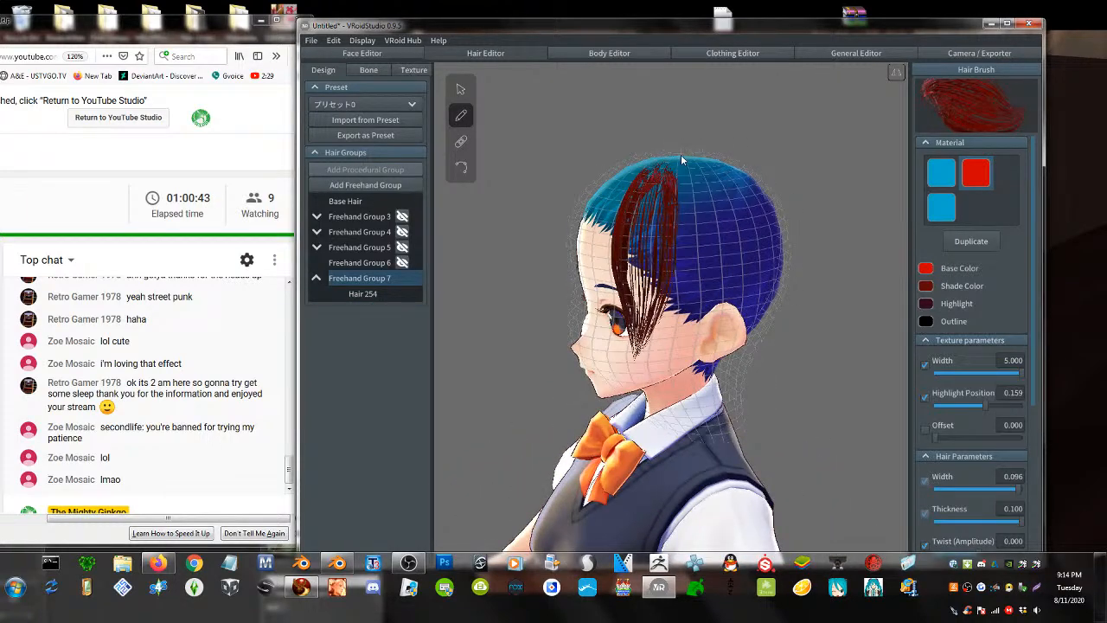
drag(681, 154, 679, 408)
drag(678, 156, 650, 422)
right_drag(690, 284, 678, 288)
scroll(942, 425, down, 3)
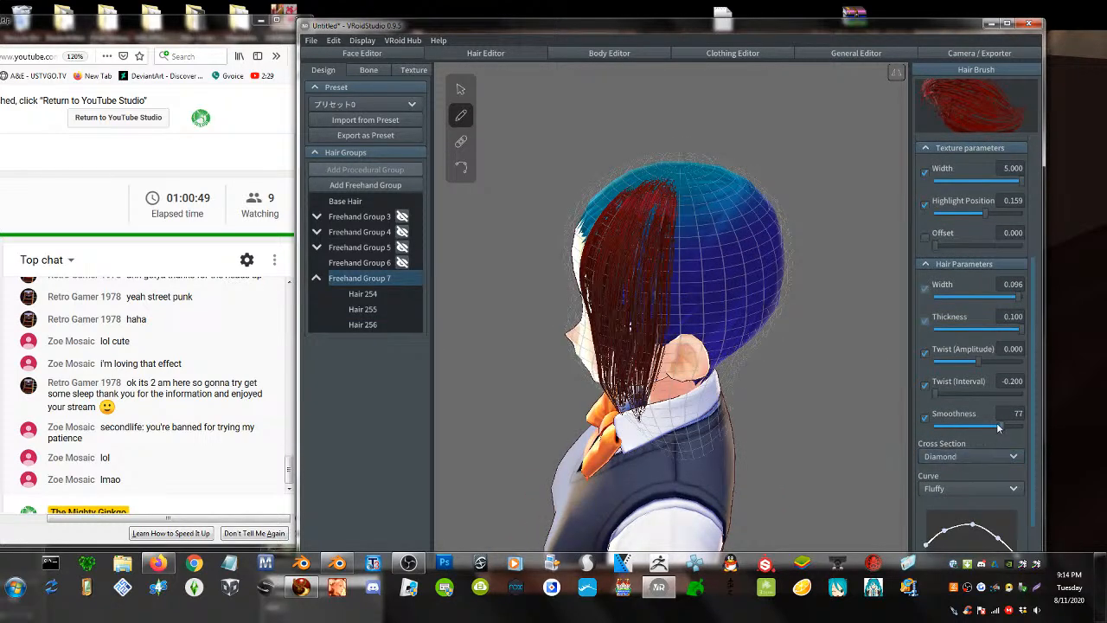
- Lower smoothness to 18 and draw red strands down the back of the head
drag(935, 425, 951, 425)
drag(680, 162, 653, 446)
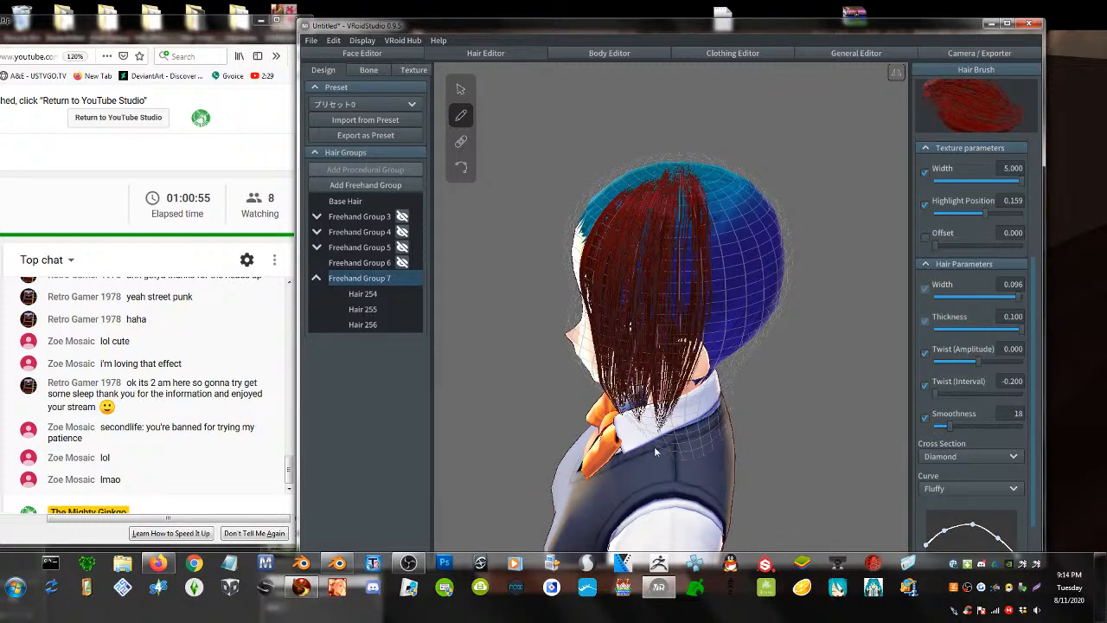
drag(691, 163, 696, 432)
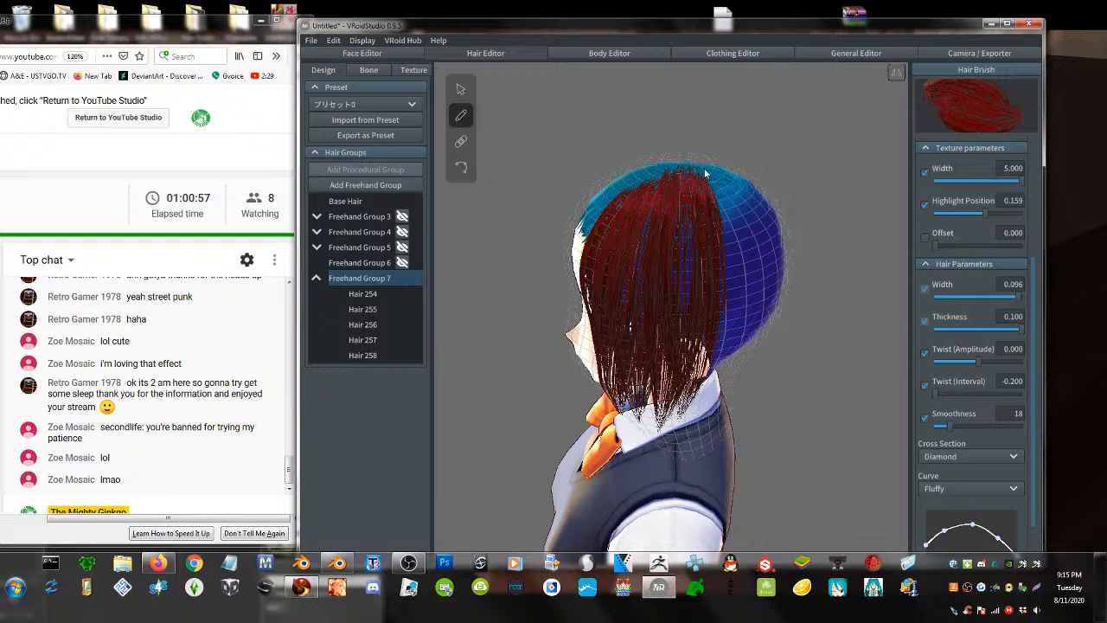
drag(705, 173, 689, 424)
right_drag(722, 212, 709, 208)
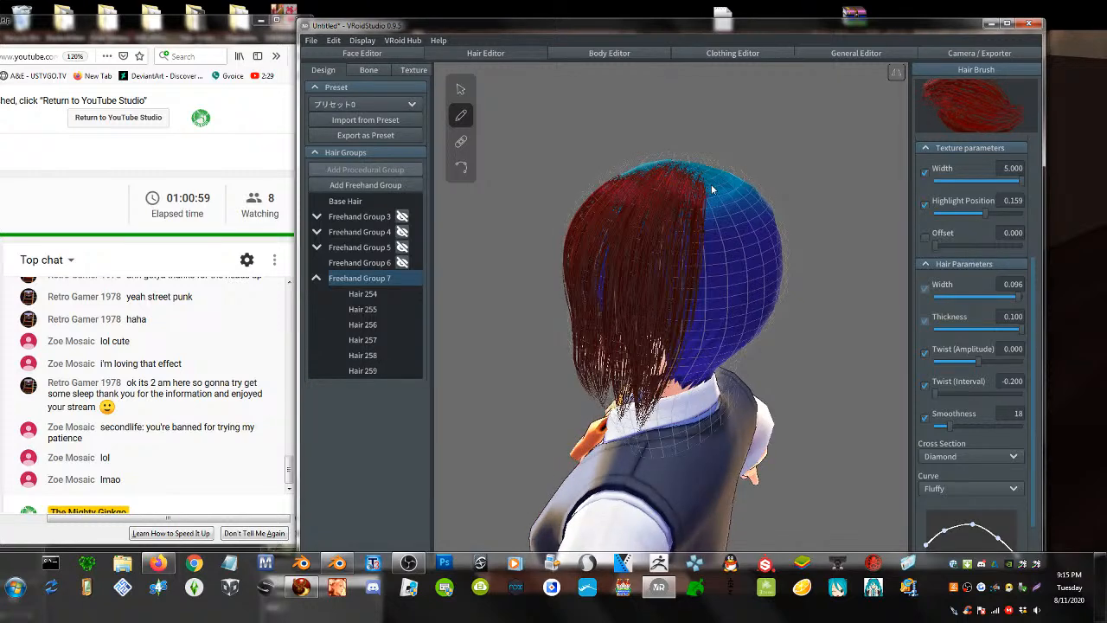
drag(713, 189, 689, 421)
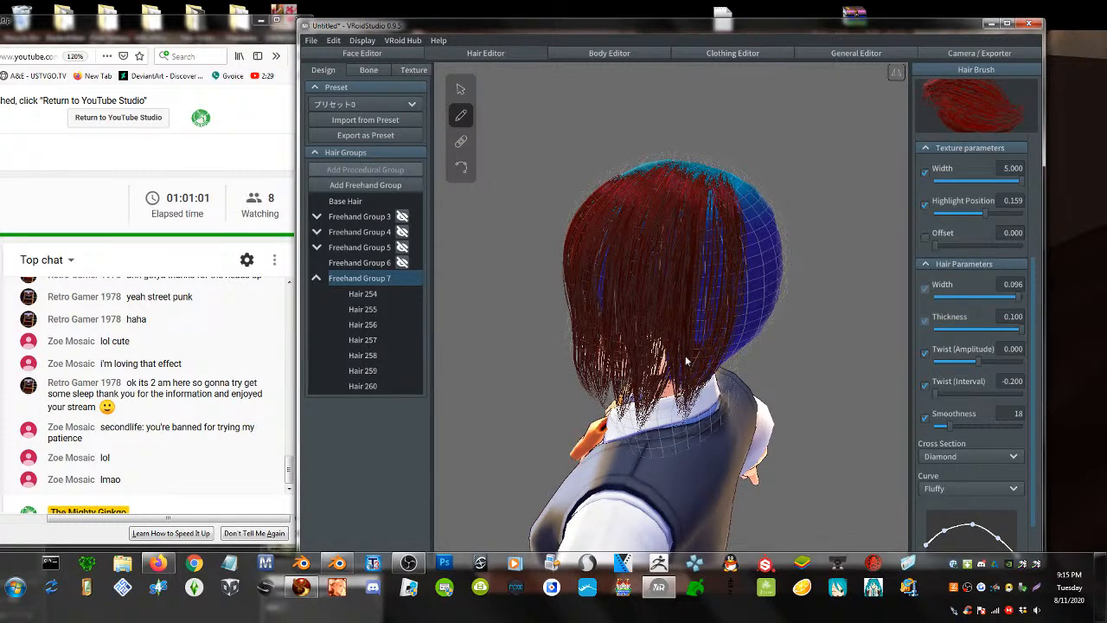
drag(731, 178, 733, 387)
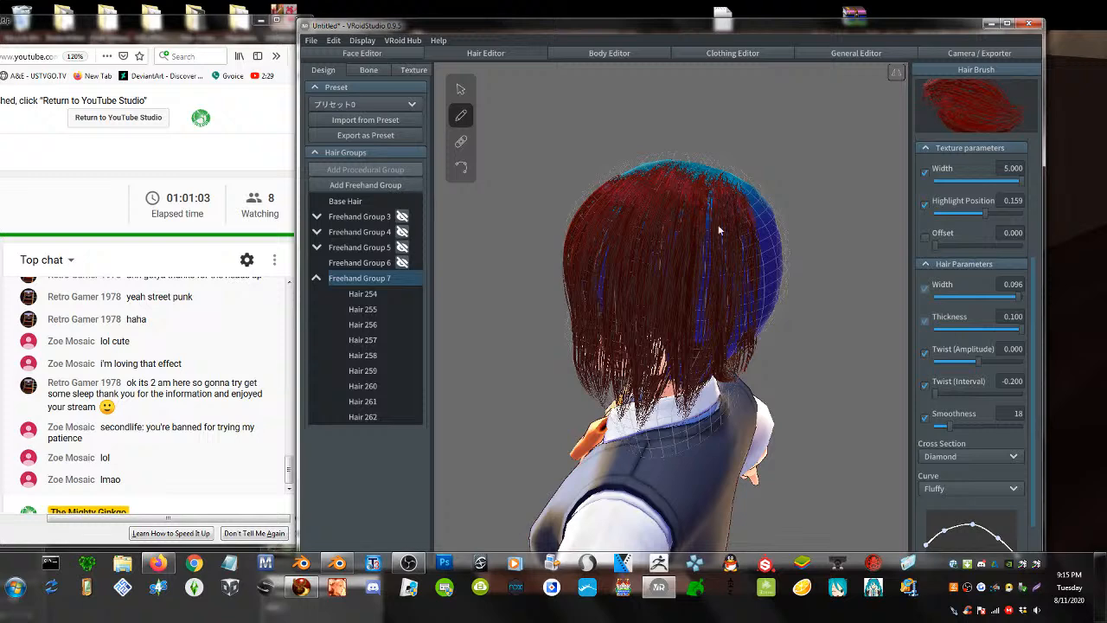
drag(711, 206, 706, 404)
right_drag(640, 275, 728, 268)
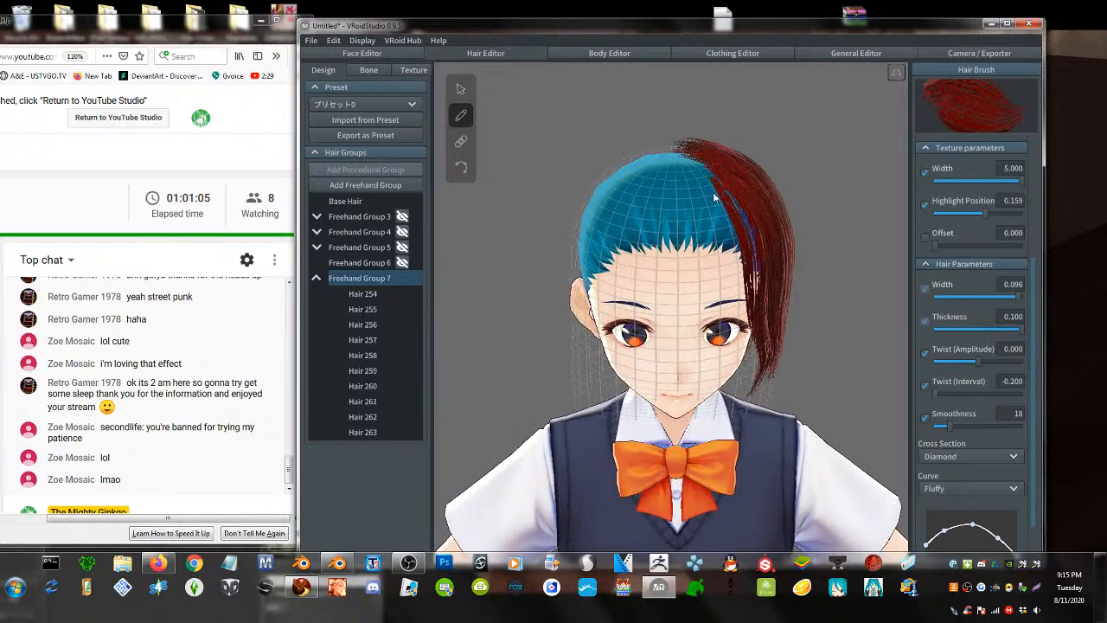
- Draw red strands from the crown down beside the face to the chin, then check the back
right_drag(714, 198, 706, 208)
mouse_move(677, 209)
mouse_down()
mouse_move(752, 255)
mouse_move(773, 304)
mouse_move(761, 372)
mouse_up()
mouse_move(671, 218)
mouse_down()
mouse_move(695, 317)
mouse_move(728, 383)
mouse_move(677, 216)
mouse_move(731, 372)
mouse_move(695, 211)
mouse_move(687, 217)
mouse_move(752, 395)
mouse_up()
drag(701, 188, 766, 376)
drag(704, 252, 735, 390)
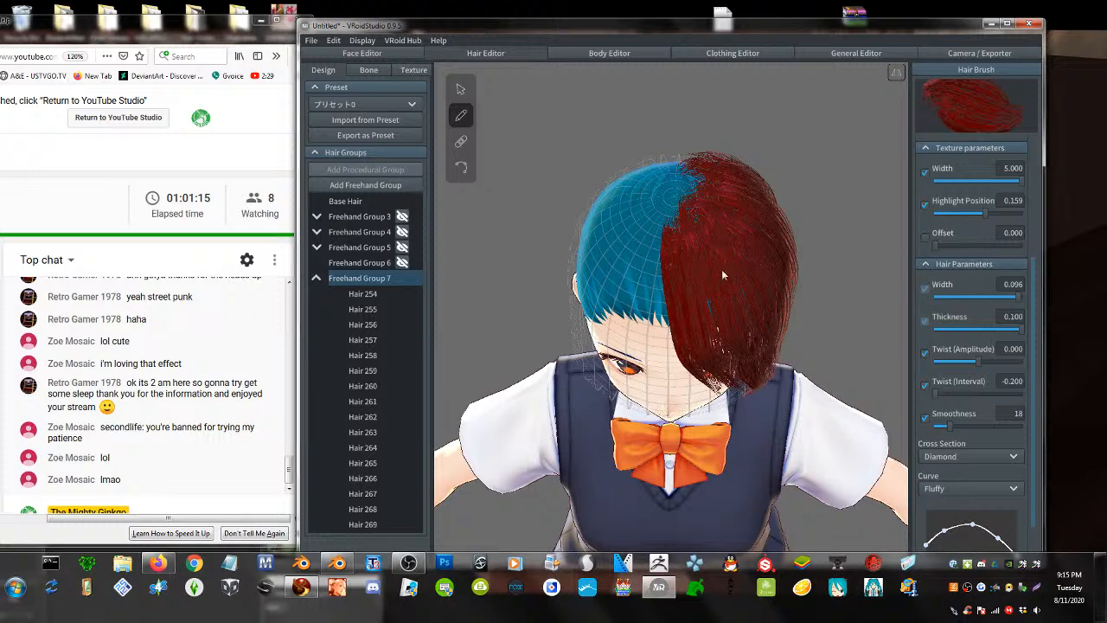
mouse_move(693, 196)
mouse_down()
mouse_move(802, 247)
mouse_move(683, 183)
mouse_move(722, 180)
mouse_move(792, 235)
mouse_up()
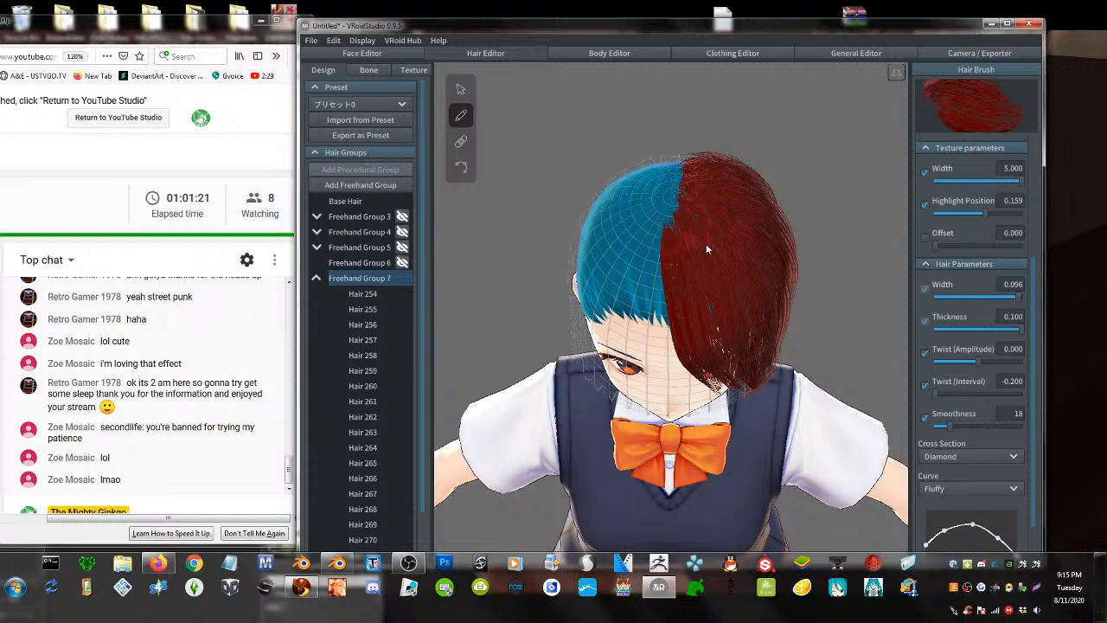
right_drag(726, 266, 661, 243)
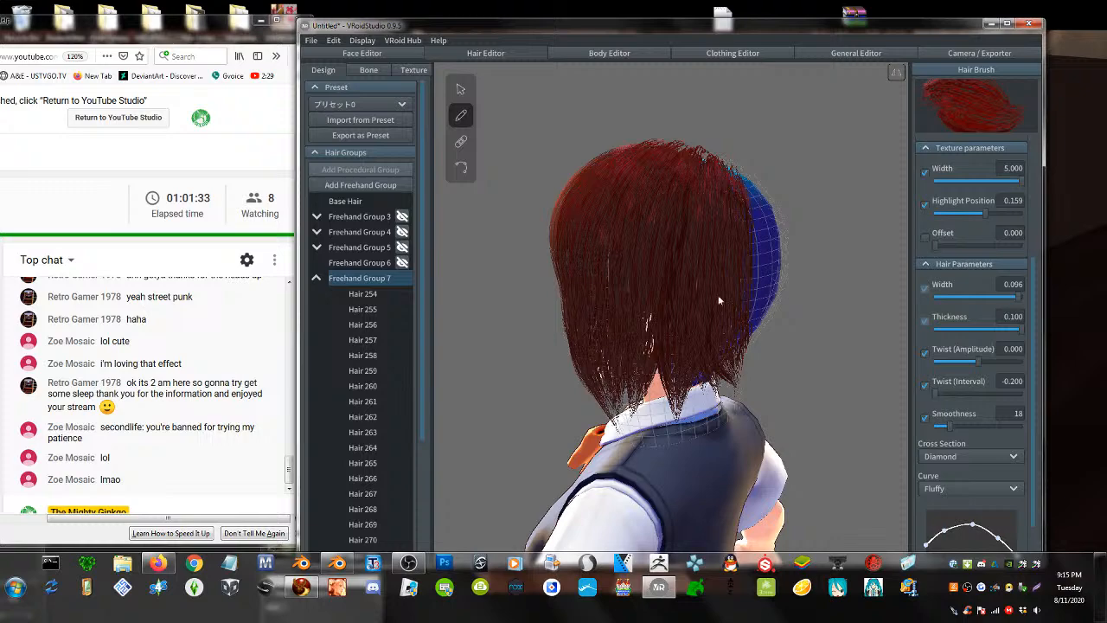
right_drag(718, 295, 569, 267)
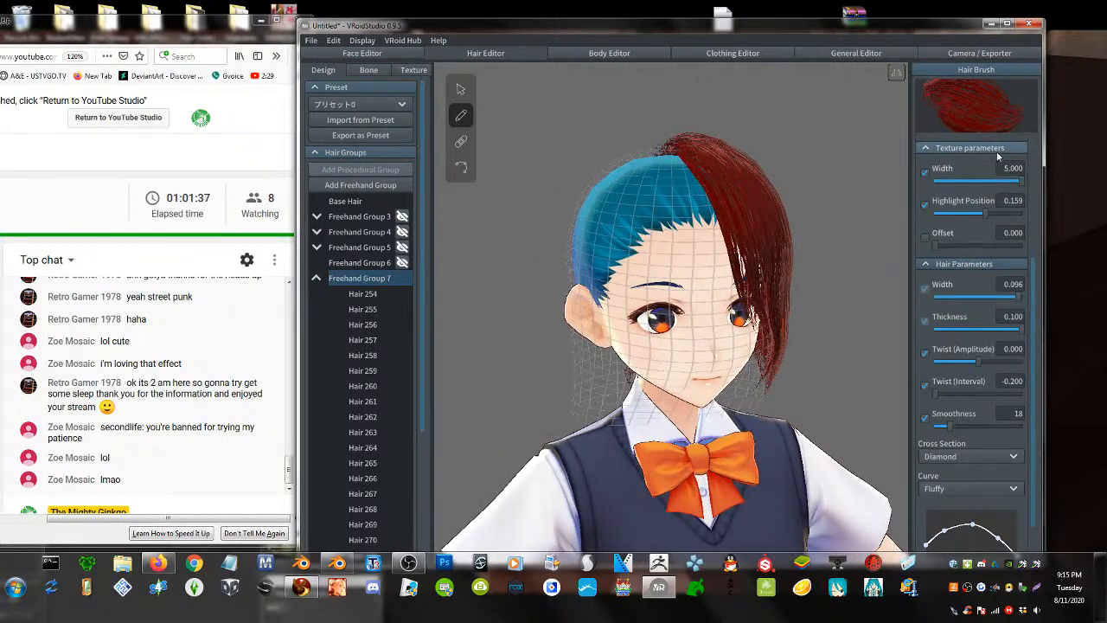
scroll(924, 139, up, 3)
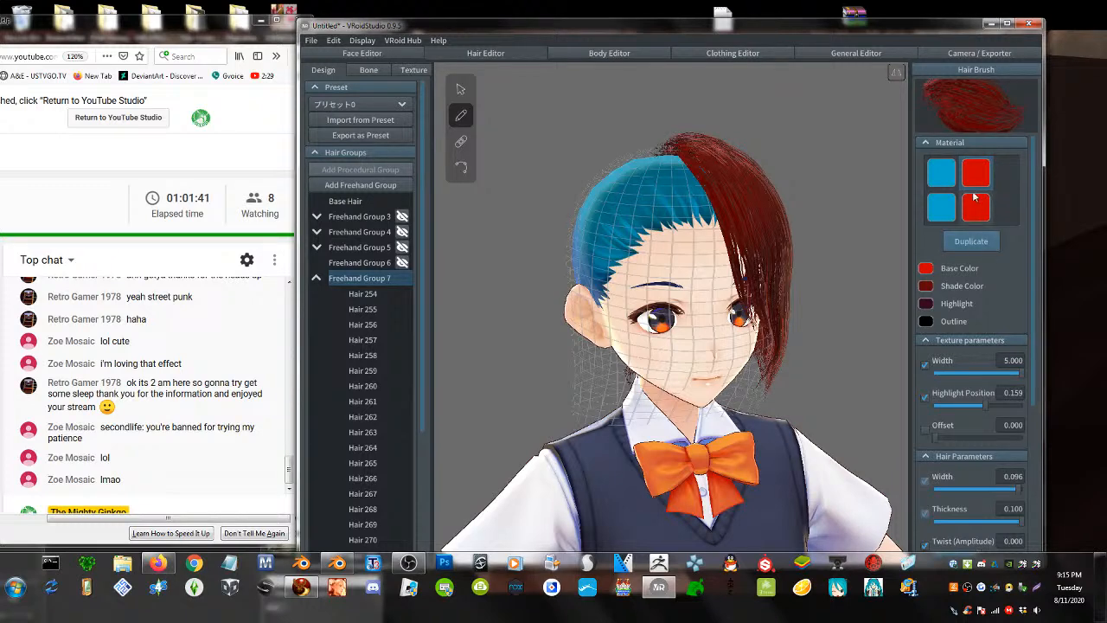
- Duplicate the red hair material and change its base colour to purple #4000CC
click(972, 245)
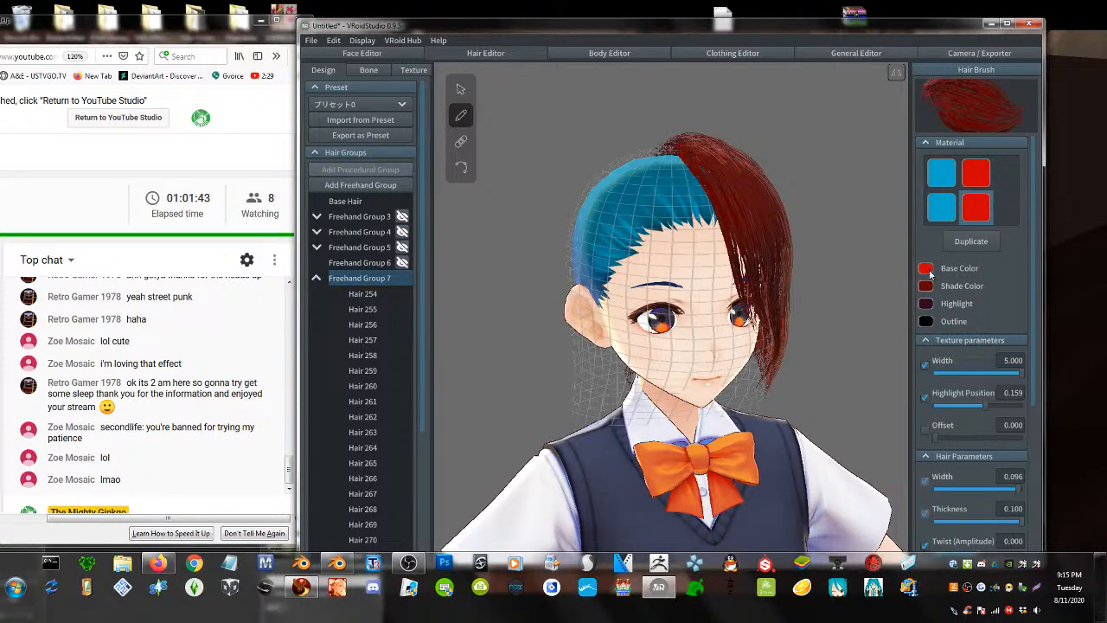
click(926, 269)
click(903, 332)
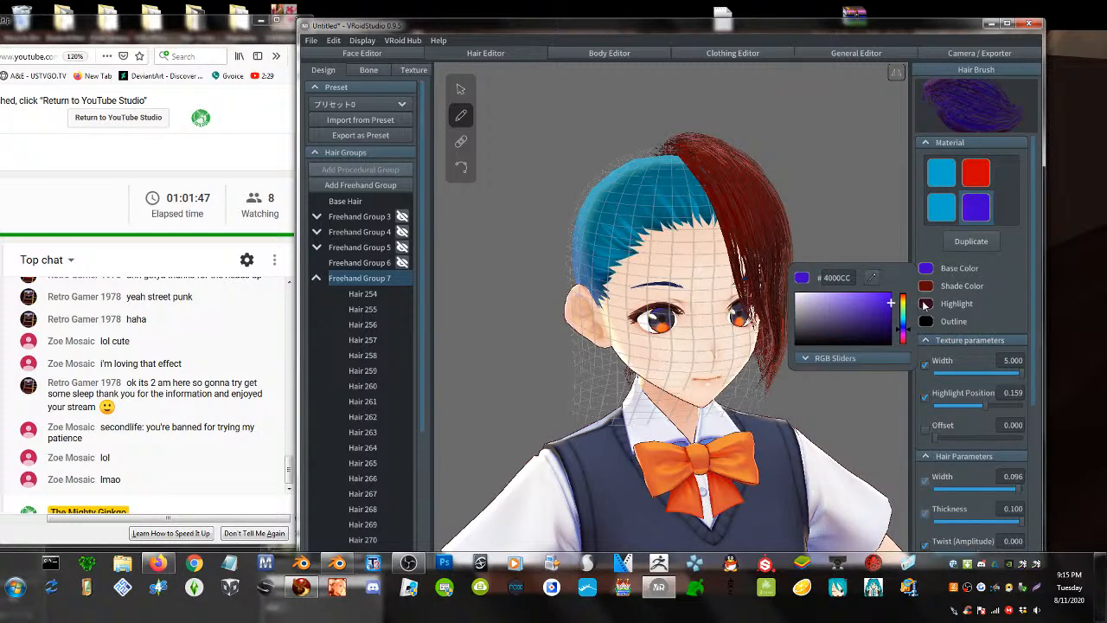
click(685, 196)
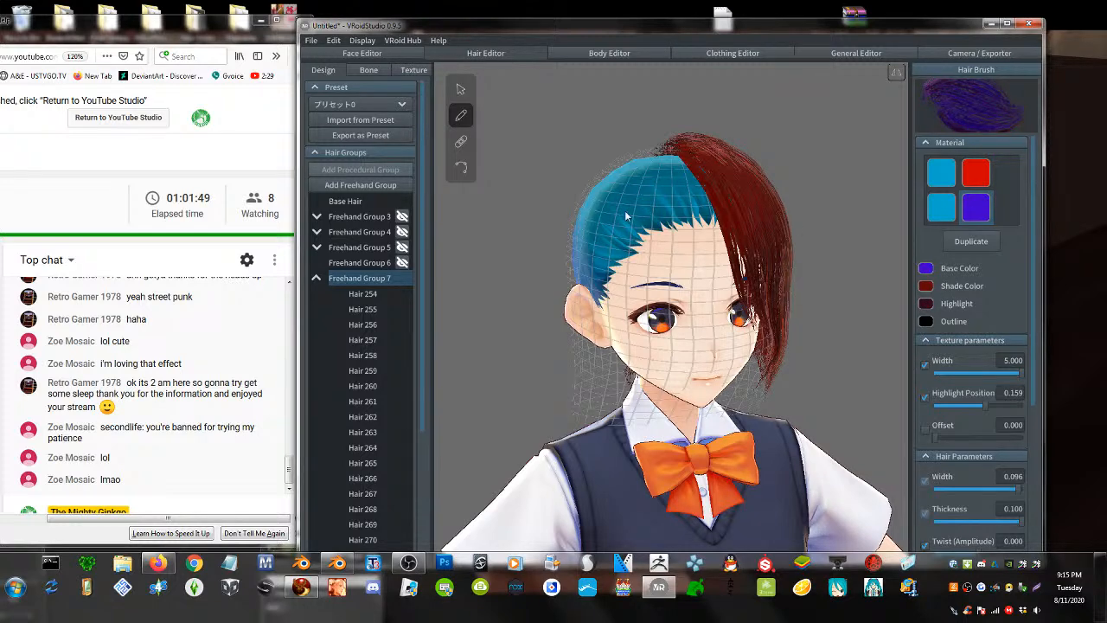
- Draw purple strands from the crown down the right side and back of the head
right_drag(624, 210, 702, 222)
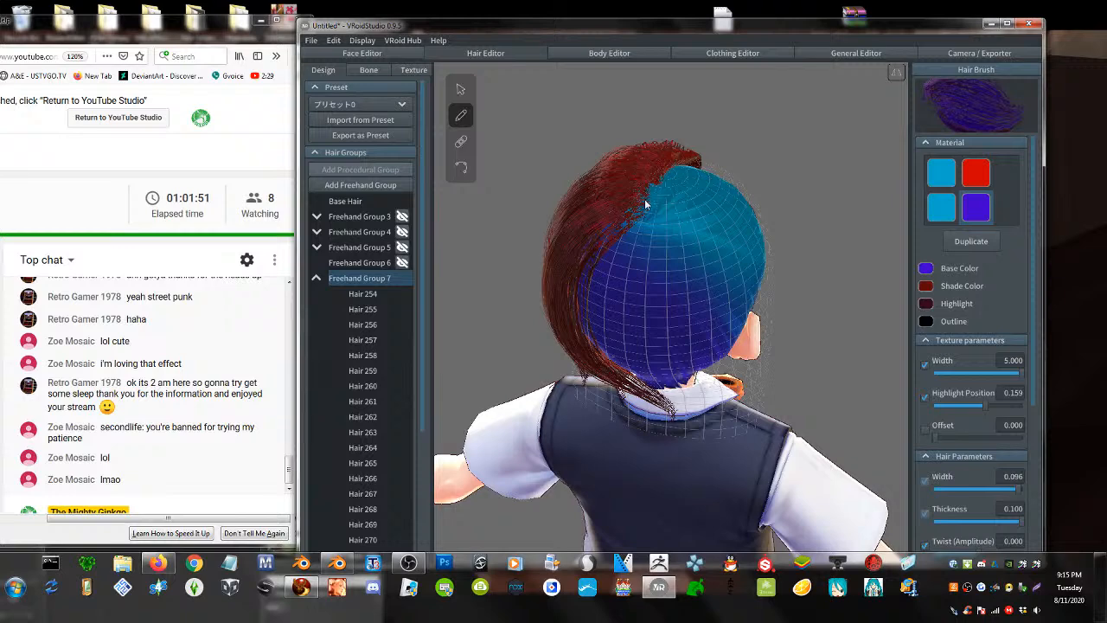
mouse_move(645, 204)
mouse_down()
mouse_move(717, 267)
mouse_move(735, 394)
mouse_up()
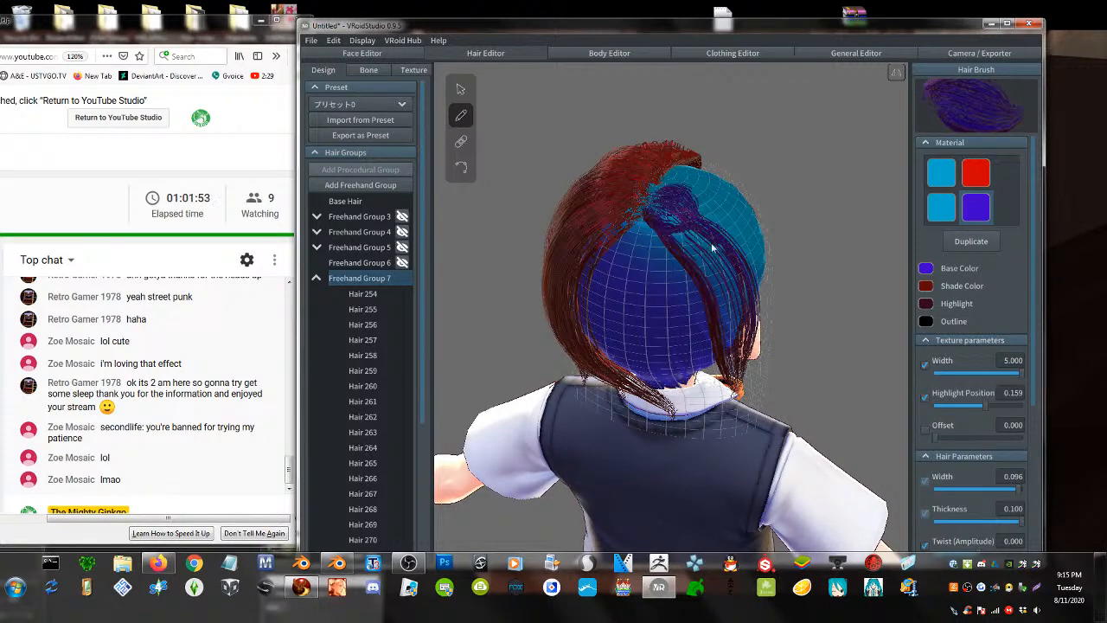
right_drag(666, 197, 652, 202)
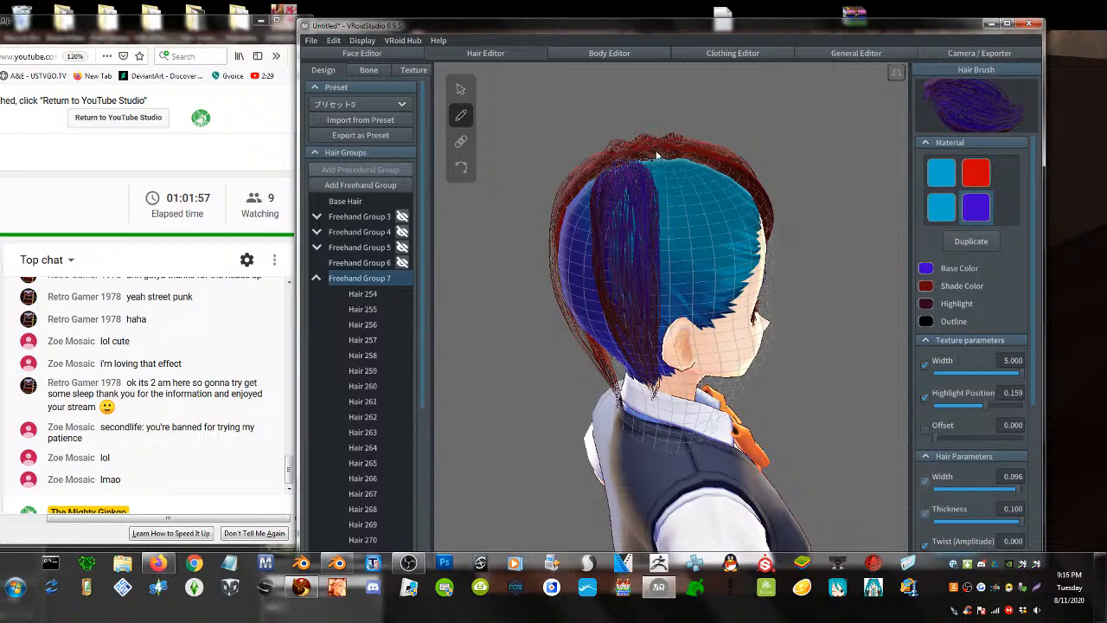
drag(657, 163, 668, 407)
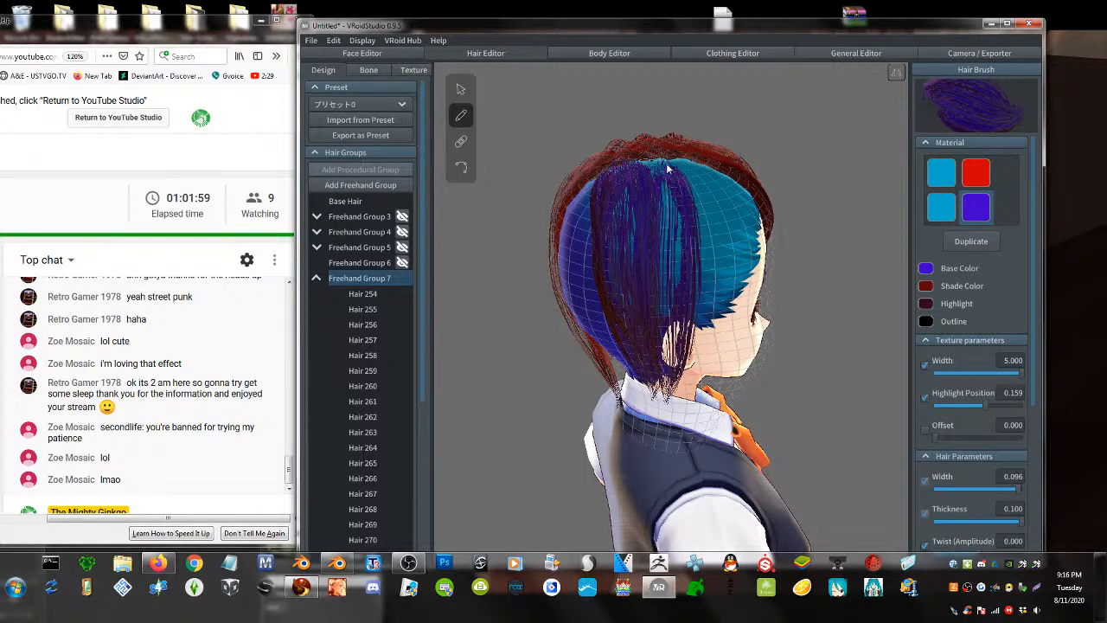
drag(666, 169, 683, 303)
drag(701, 160, 690, 428)
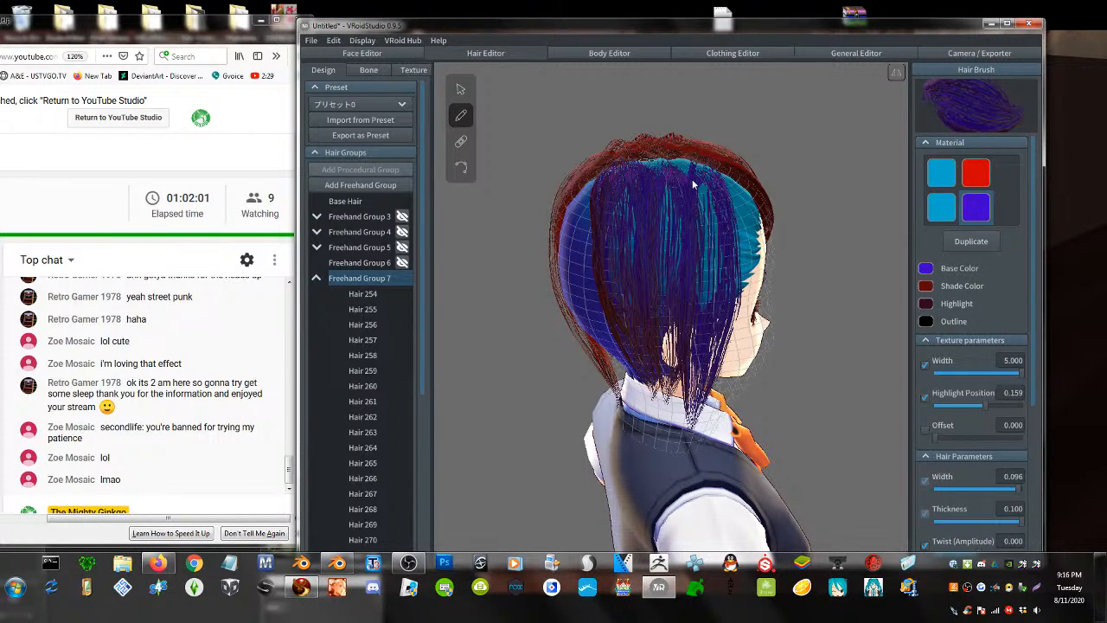
drag(727, 166, 724, 420)
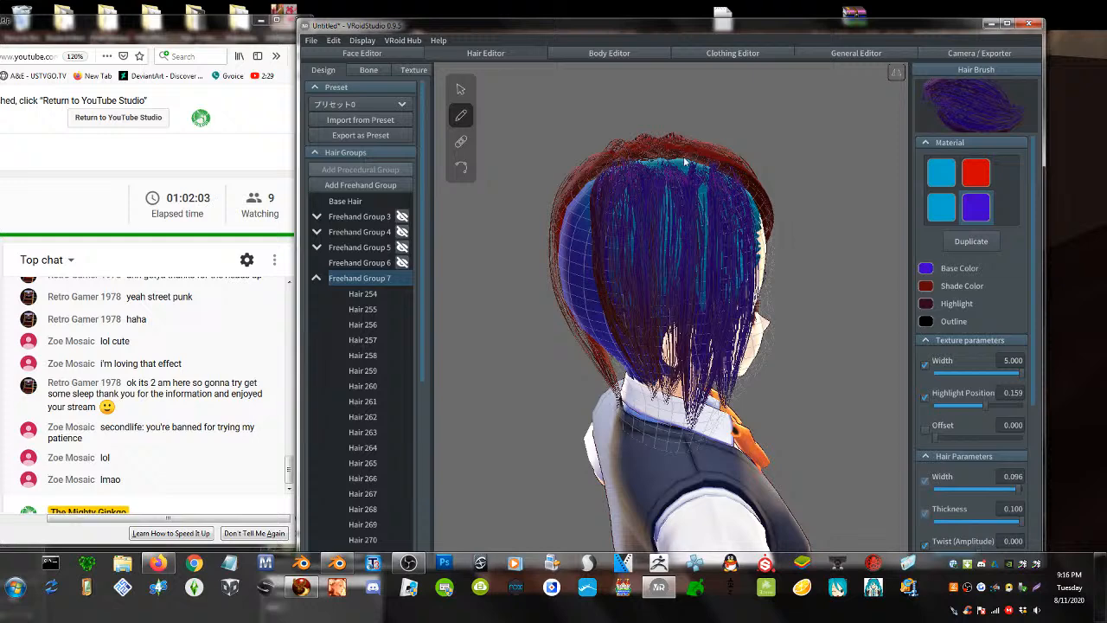
drag(683, 161, 681, 230)
mouse_move(662, 163)
mouse_down()
mouse_move(644, 185)
mouse_move(647, 245)
mouse_up()
drag(631, 161, 643, 368)
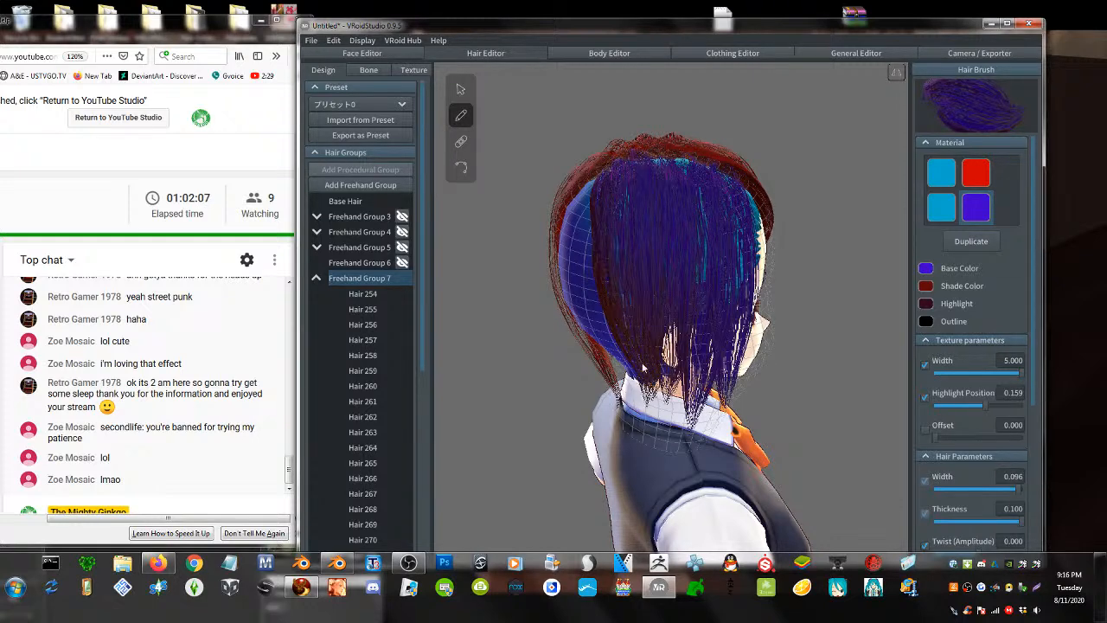
- Fill the remaining teal and blue gaps at the back with purple strands down to the collar
right_drag(652, 300, 657, 232)
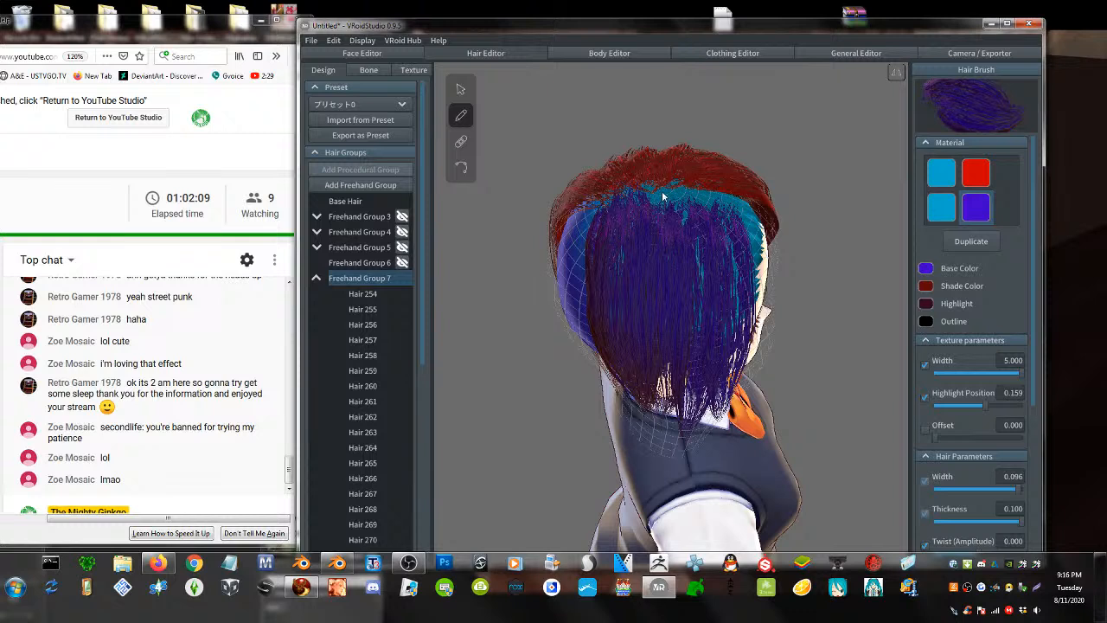
mouse_move(662, 192)
mouse_down()
mouse_move(678, 405)
mouse_move(680, 227)
mouse_move(691, 414)
mouse_up()
mouse_move(678, 184)
mouse_down()
mouse_move(740, 314)
mouse_move(709, 394)
mouse_up()
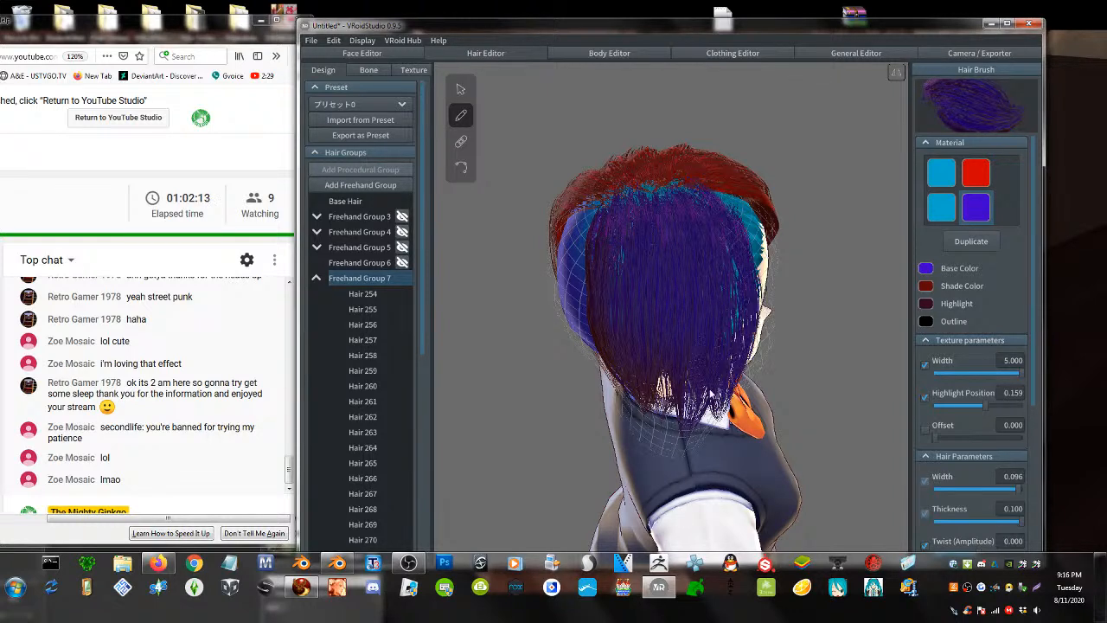
mouse_move(714, 190)
mouse_down()
mouse_move(744, 233)
mouse_move(749, 484)
mouse_up()
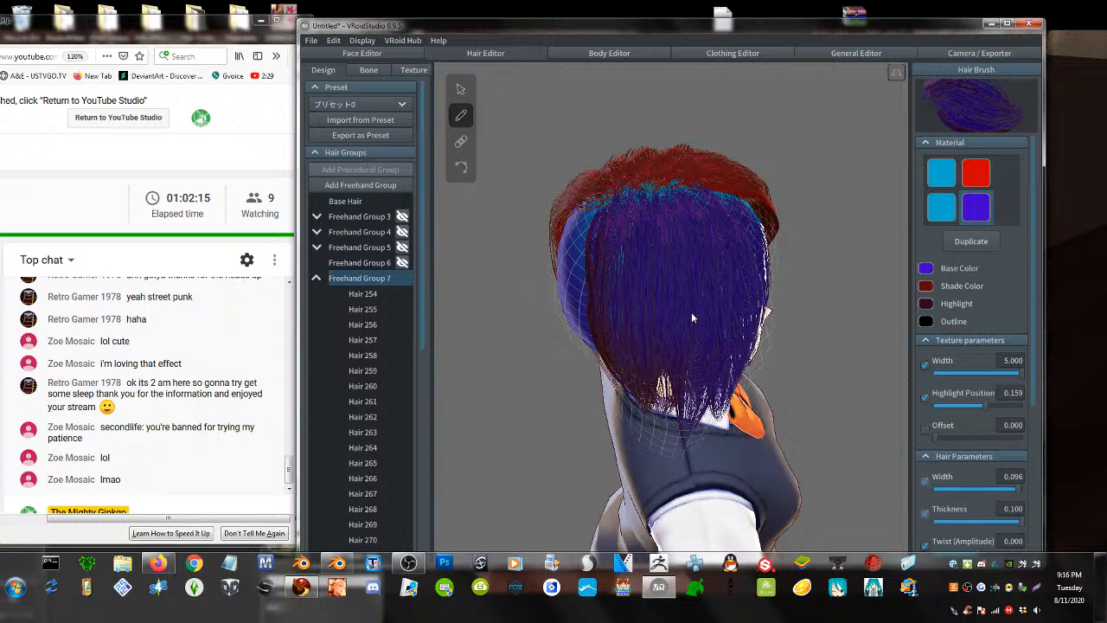
right_drag(691, 317, 725, 283)
drag(659, 184, 699, 444)
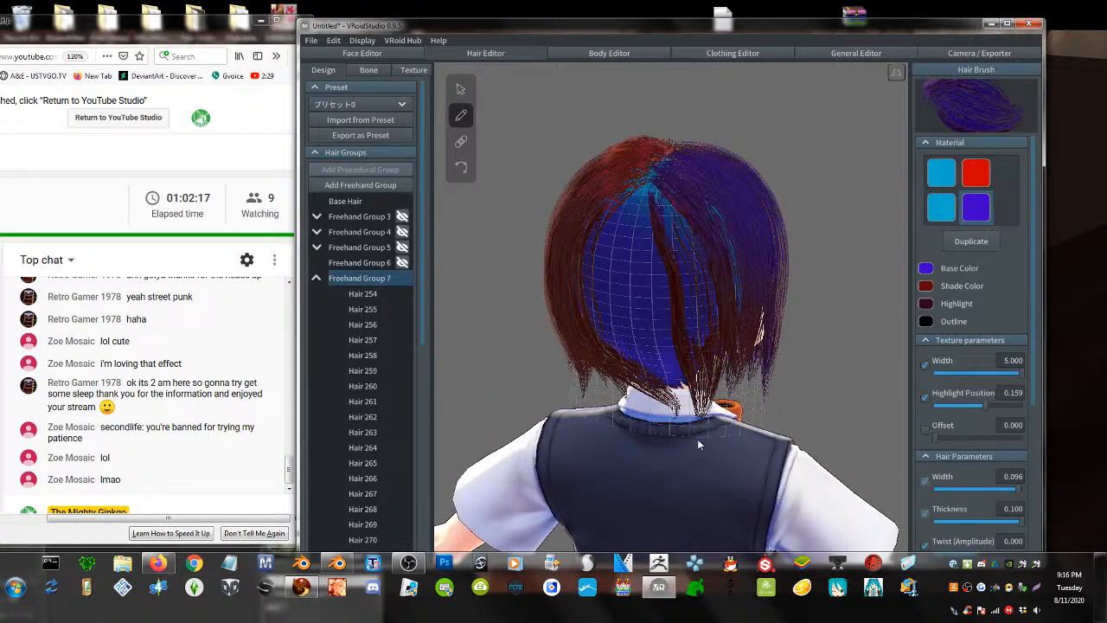
mouse_move(661, 176)
mouse_down()
mouse_move(696, 267)
mouse_move(704, 415)
mouse_up()
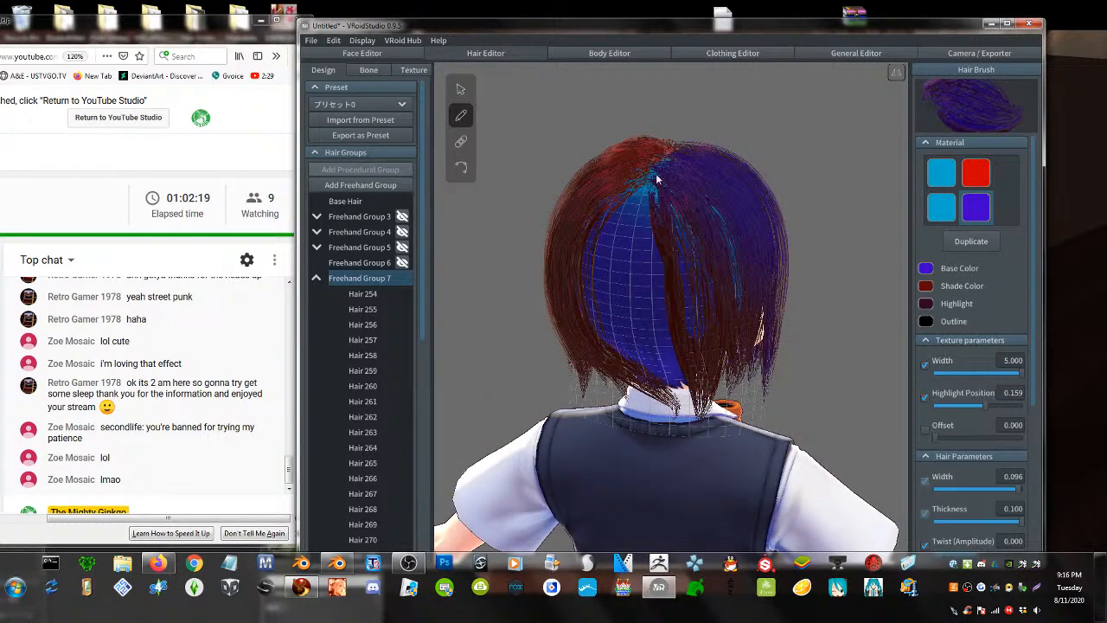
drag(657, 179, 678, 417)
mouse_move(666, 169)
mouse_down()
mouse_move(643, 240)
mouse_move(652, 447)
mouse_up()
drag(669, 167, 668, 419)
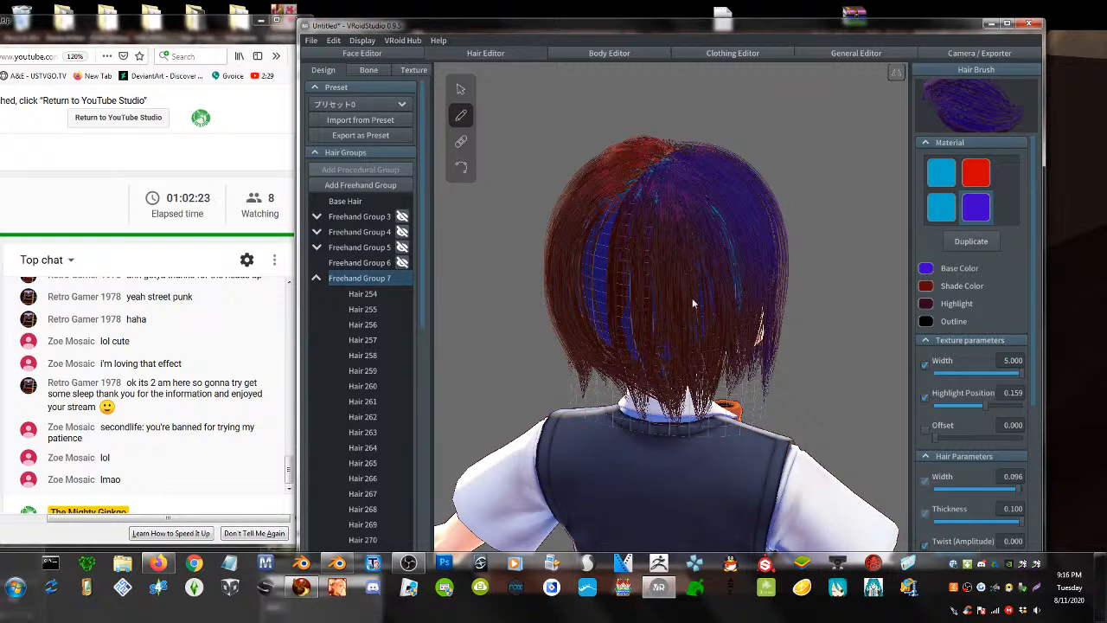
drag(714, 220, 749, 394)
drag(706, 357, 707, 396)
right_drag(714, 258, 746, 266)
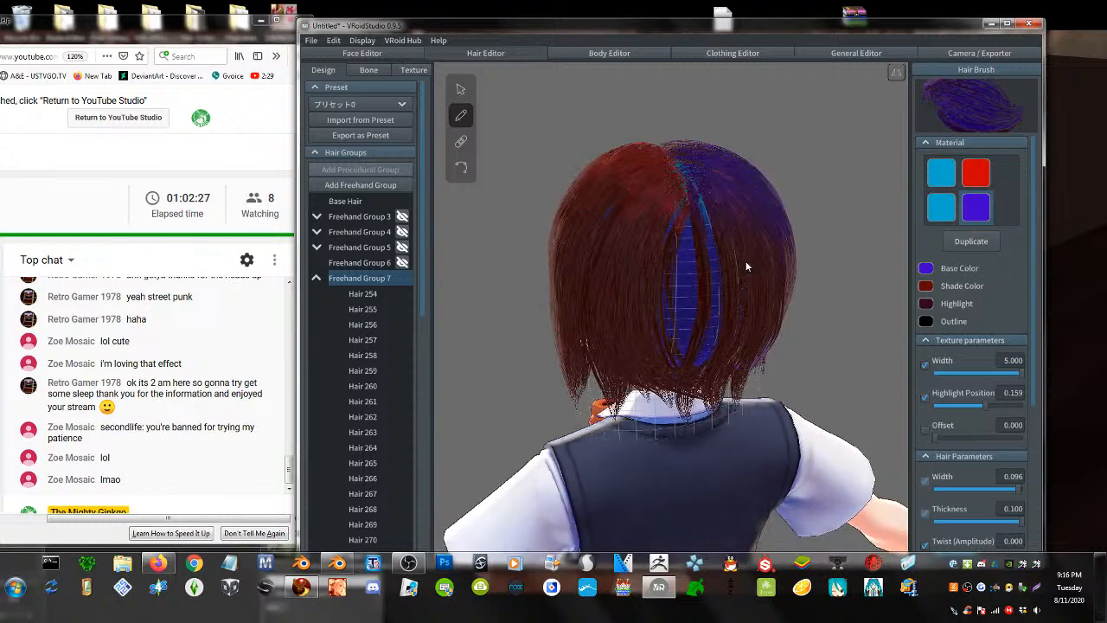
- Switch to the red material and draw three dark-red strands over the back's blue stripe
click(972, 175)
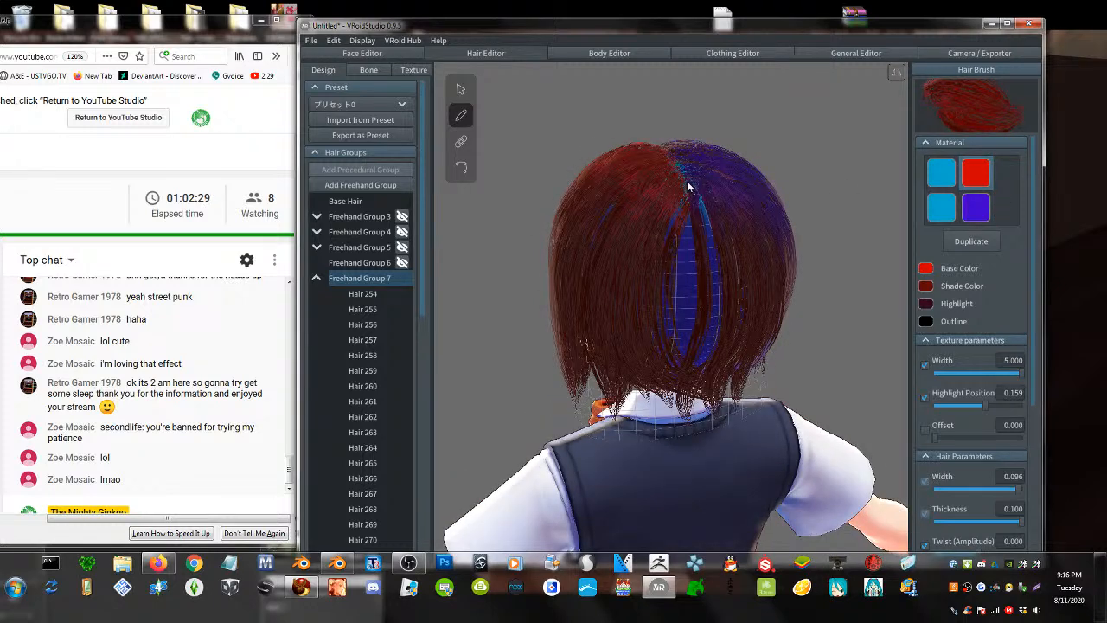
drag(689, 185, 676, 399)
drag(699, 285, 697, 360)
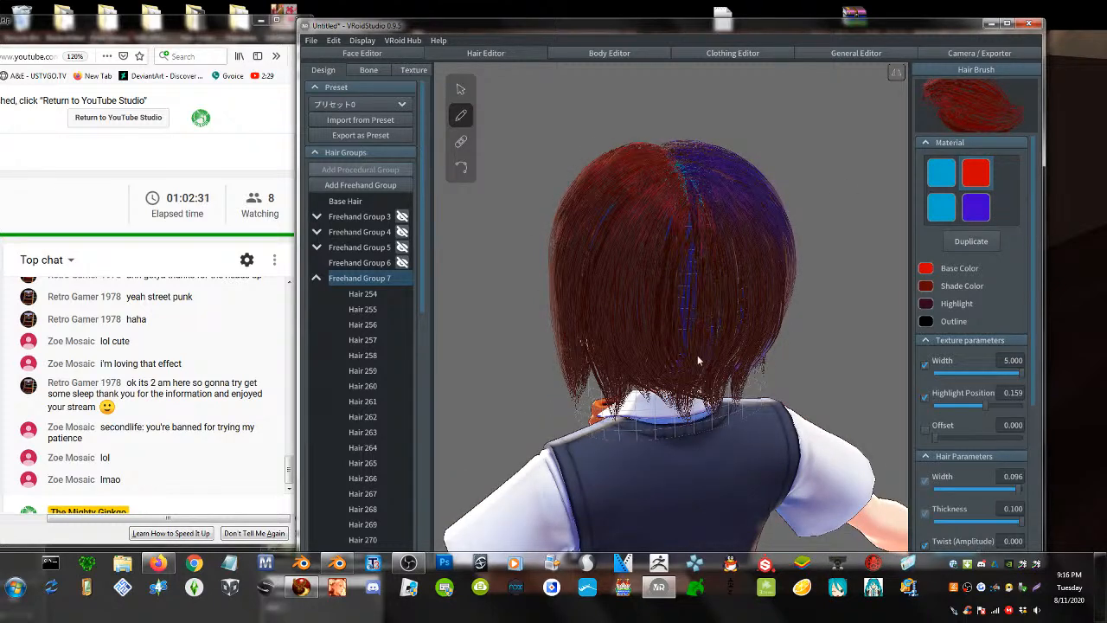
mouse_move(679, 166)
mouse_down()
mouse_move(699, 383)
mouse_move(689, 395)
mouse_up()
right_drag(654, 235, 817, 250)
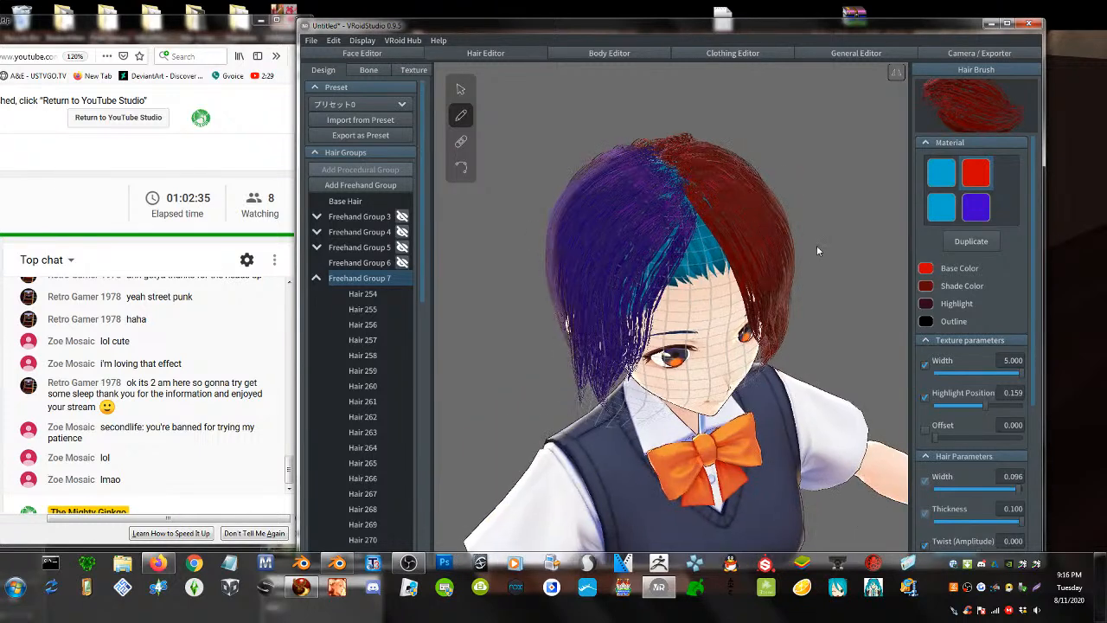
- Switch back to the purple material and paint purple strands over the crown, orbiting to check
click(977, 208)
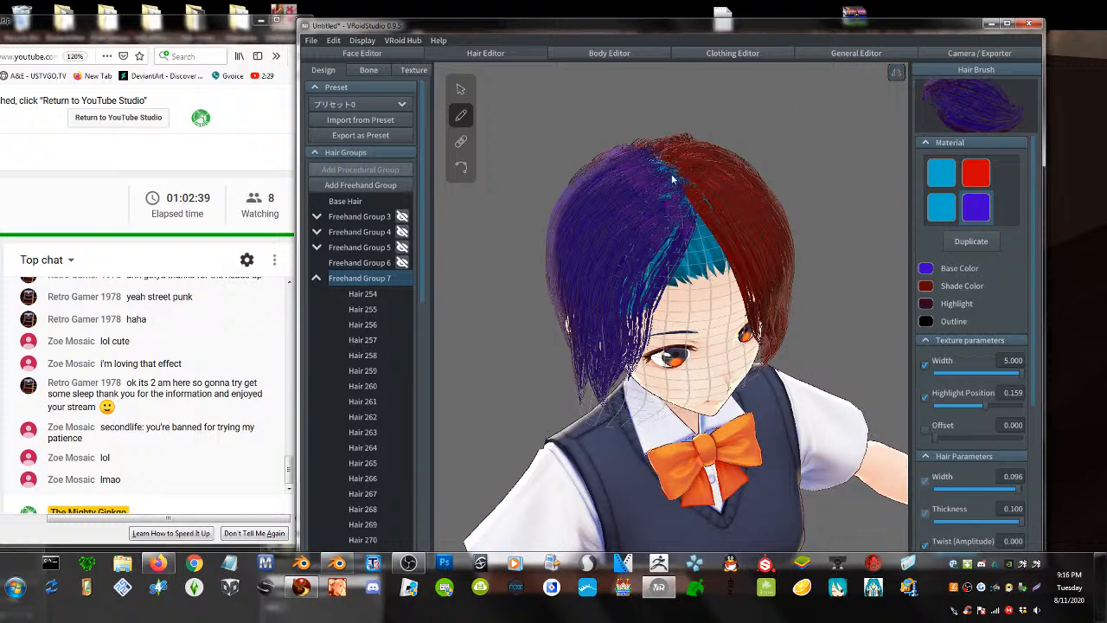
drag(679, 177, 589, 262)
drag(685, 180, 646, 221)
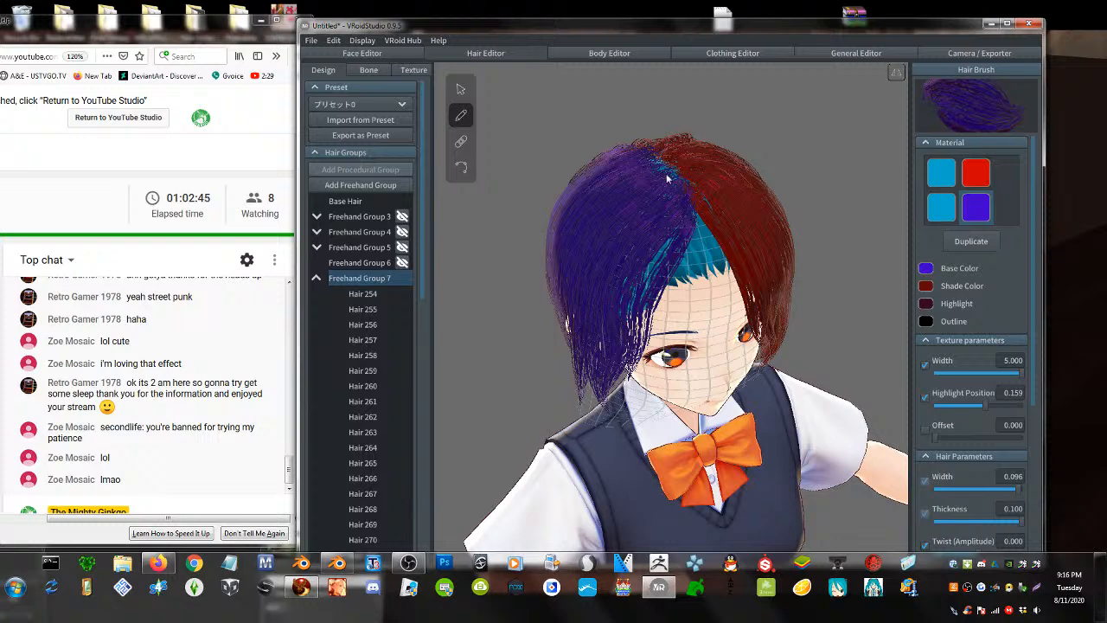
right_drag(668, 222, 731, 237)
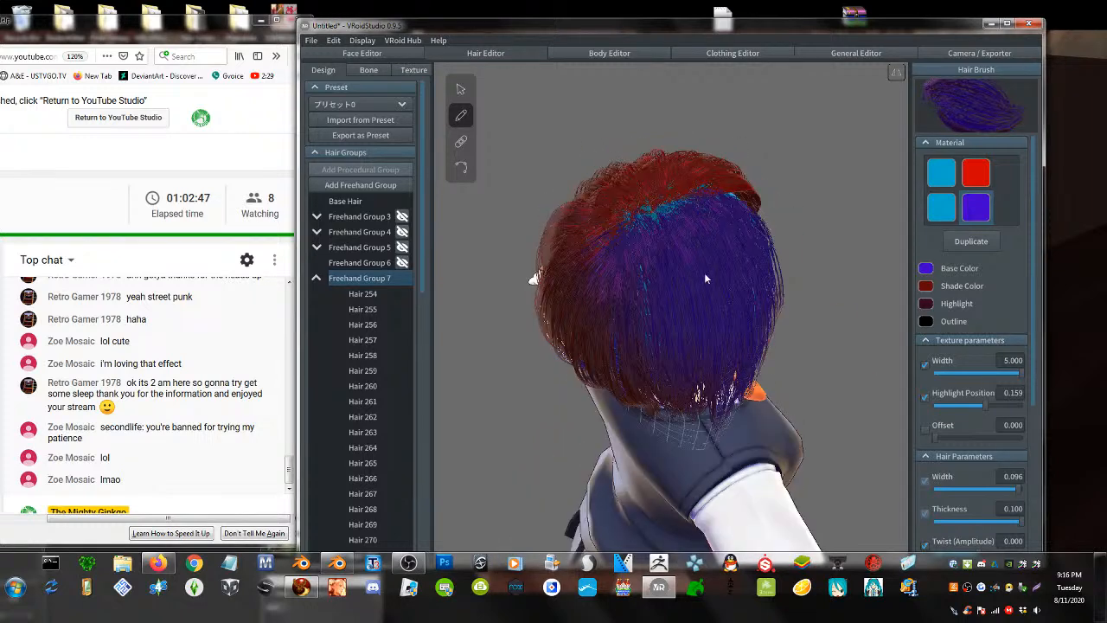
right_drag(704, 272, 654, 242)
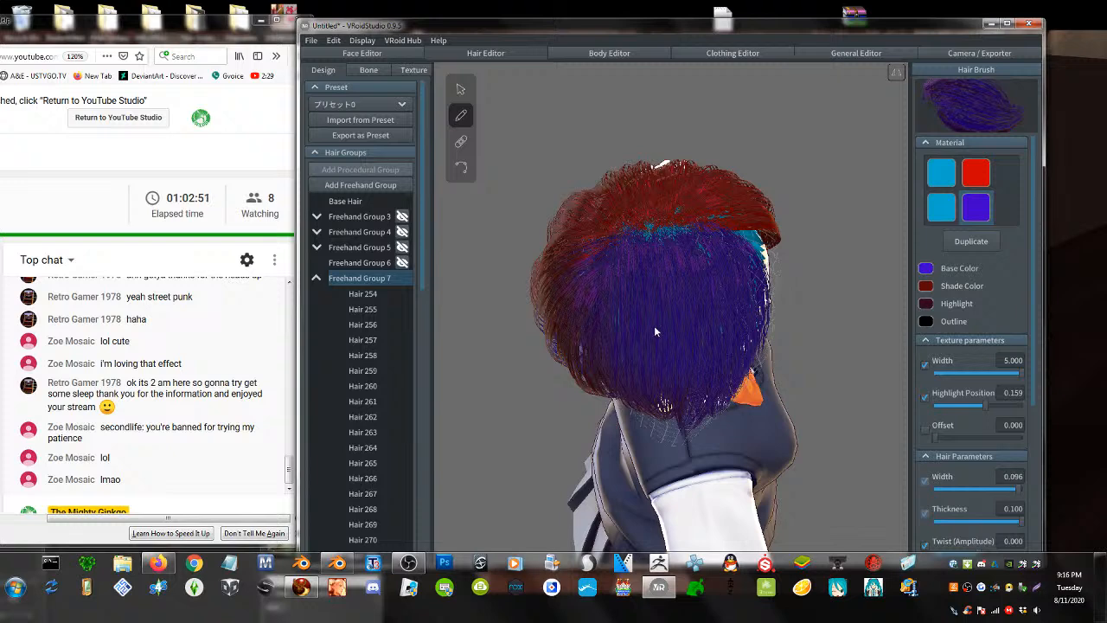
right_drag(654, 331, 657, 281)
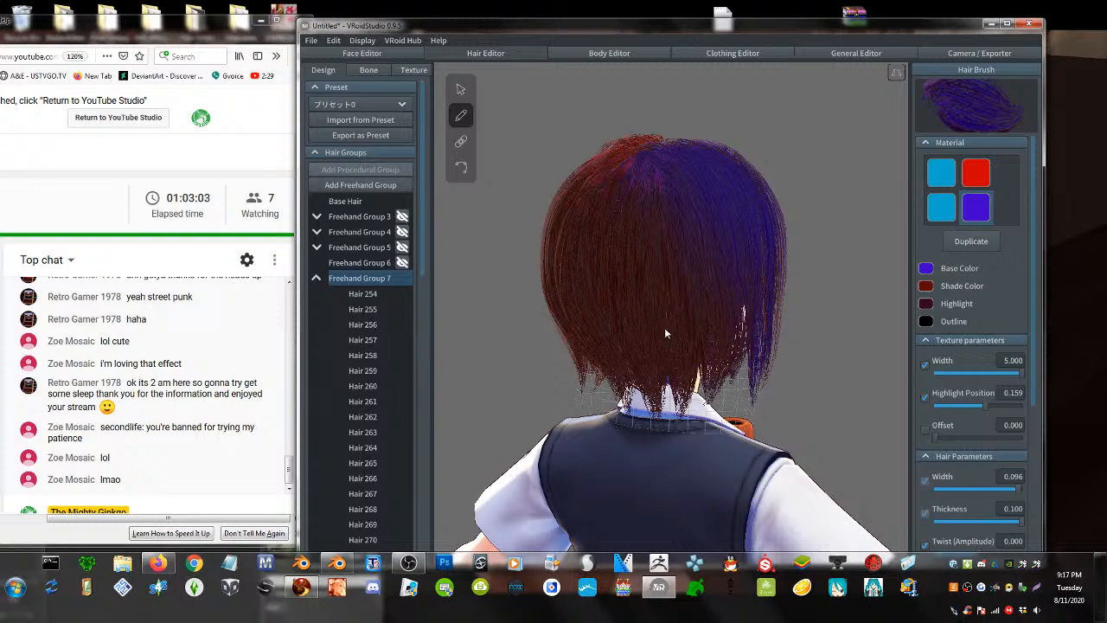
right_drag(721, 328, 754, 331)
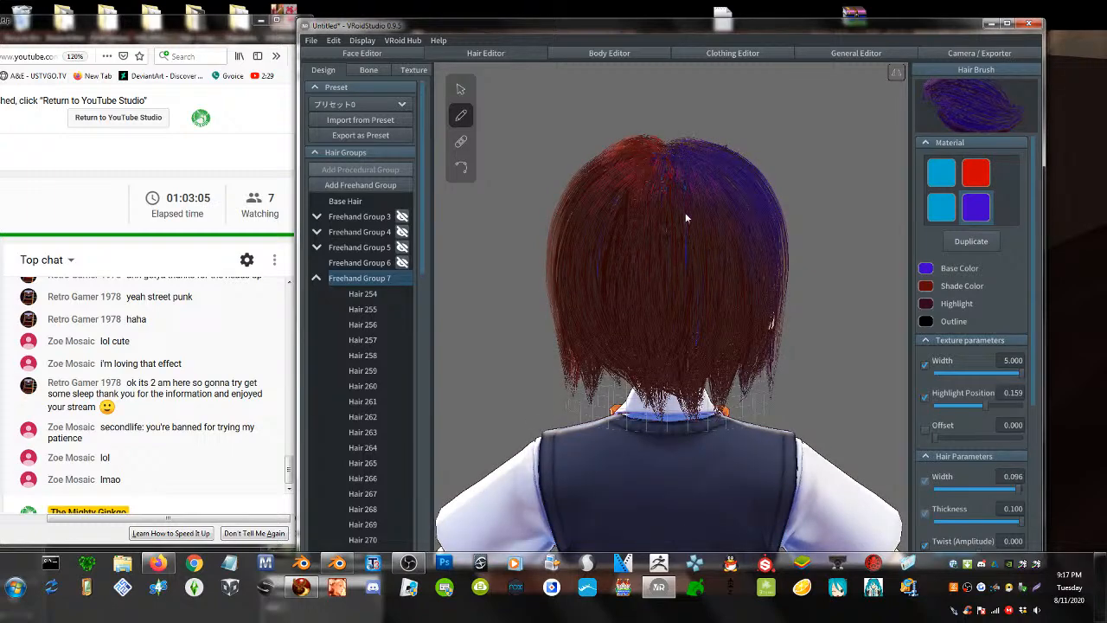
mouse_move(685, 271)
right_down()
mouse_move(615, 266)
mouse_move(639, 259)
mouse_move(611, 253)
mouse_move(690, 252)
mouse_move(655, 250)
right_up()
- Cover the cyan strands in the left bangs with purple strands down to eye level
drag(665, 164, 649, 292)
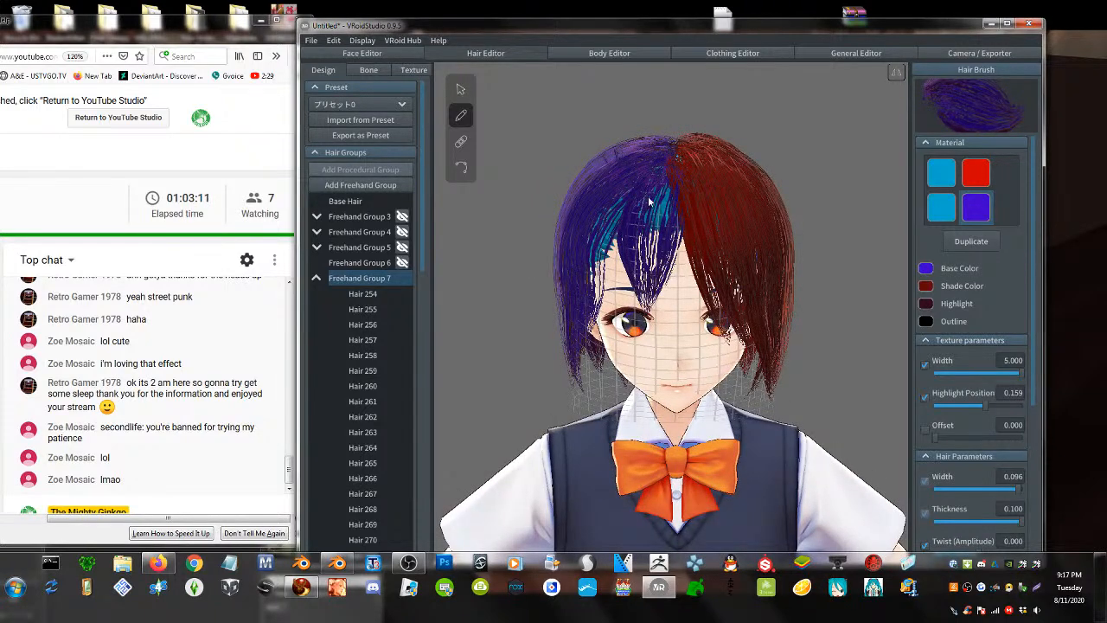
drag(645, 170, 624, 303)
drag(632, 198, 603, 296)
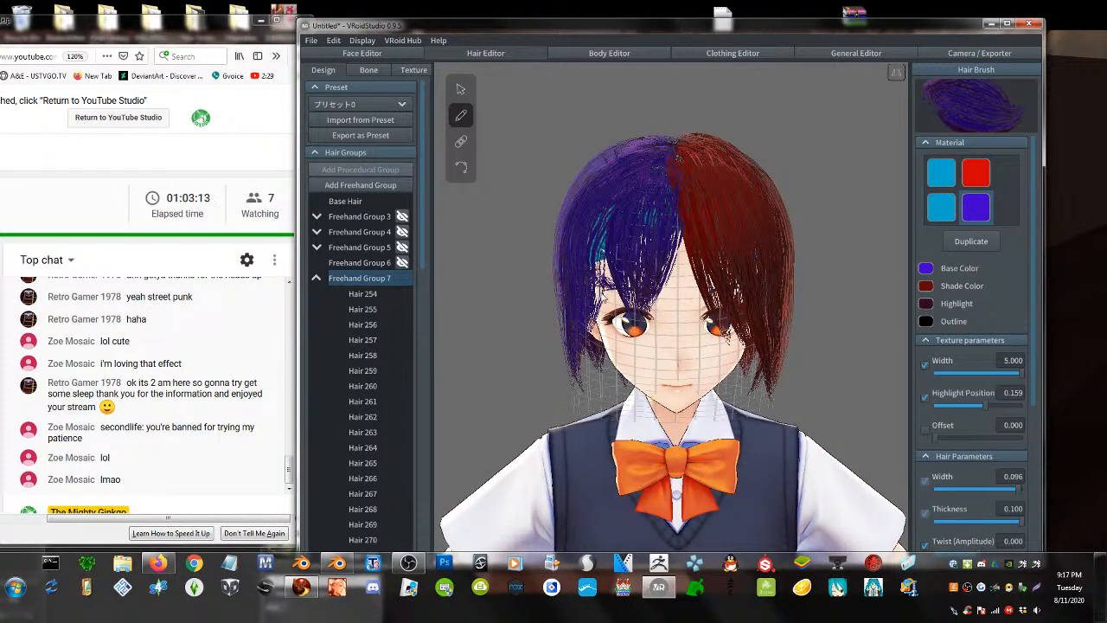
drag(641, 160, 616, 316)
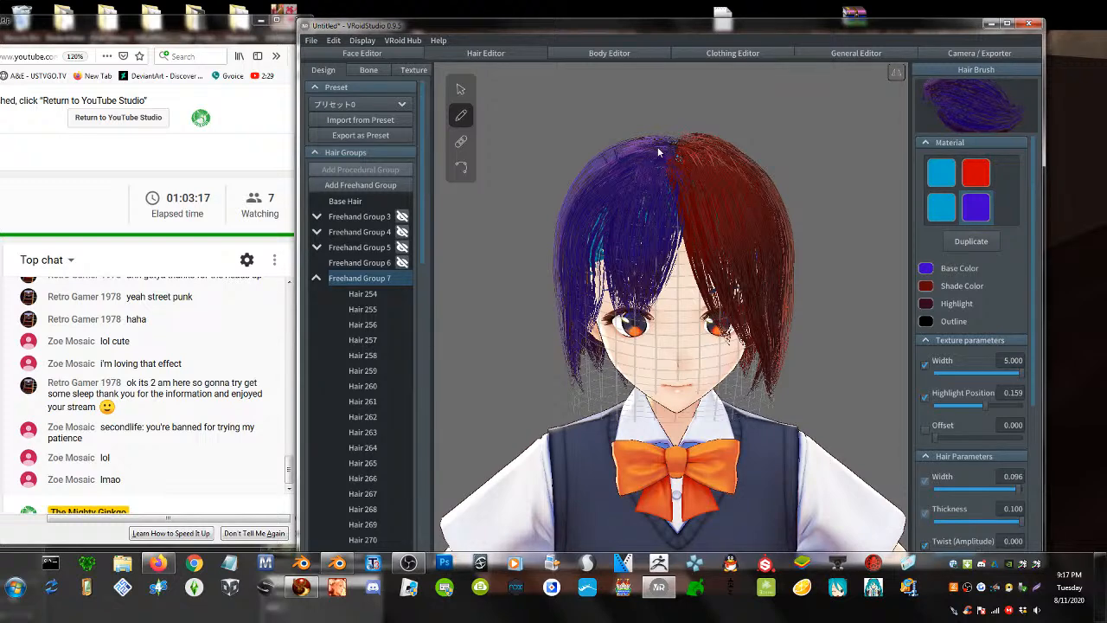
drag(647, 157, 604, 344)
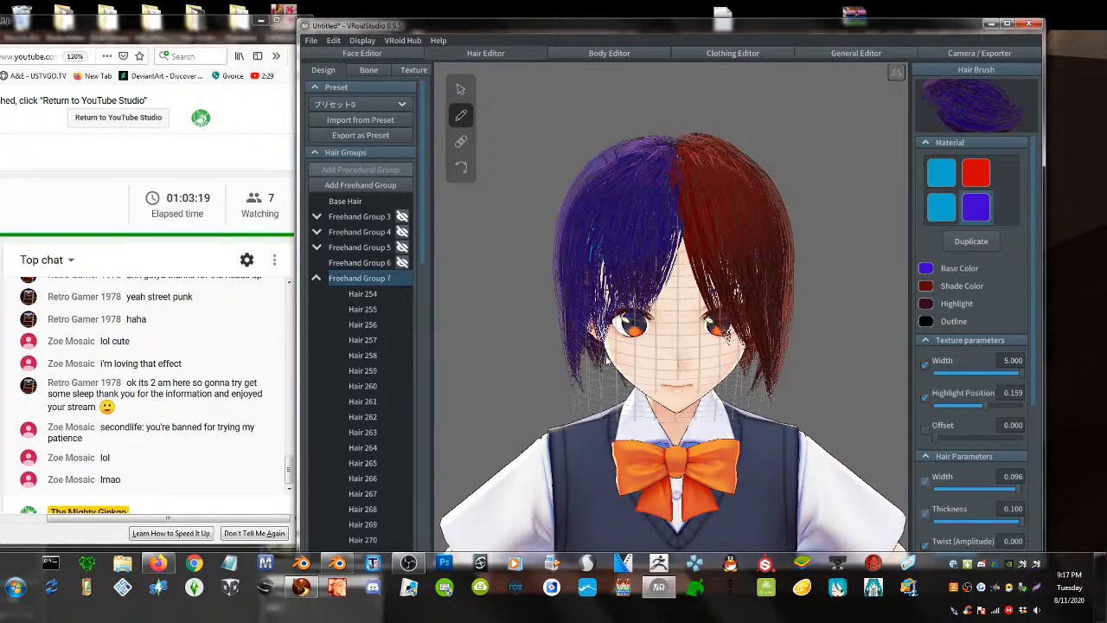
right_drag(660, 329, 585, 352)
scroll(1022, 288, down, 5)
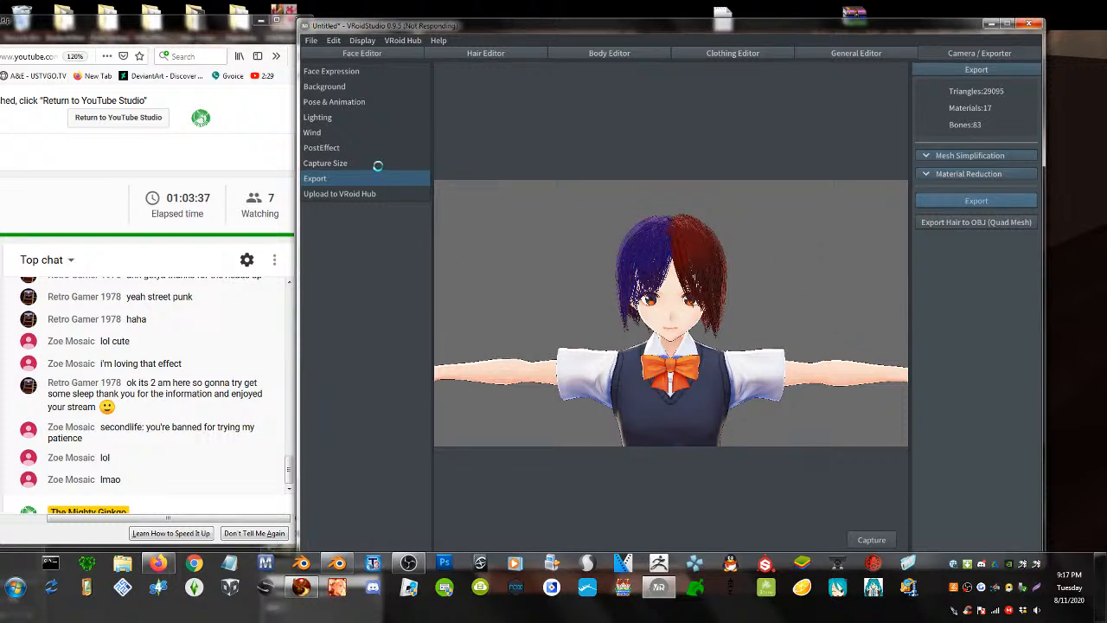
- Bring up Firestorm and move its window and the model upload window aside
click(303, 589)
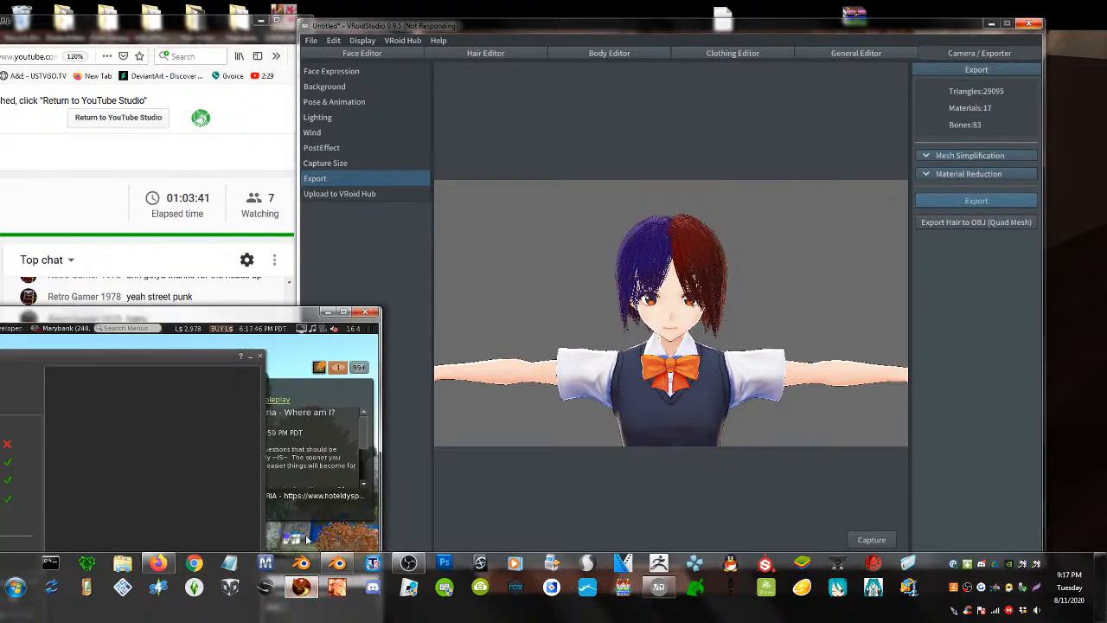
drag(205, 313, 467, 88)
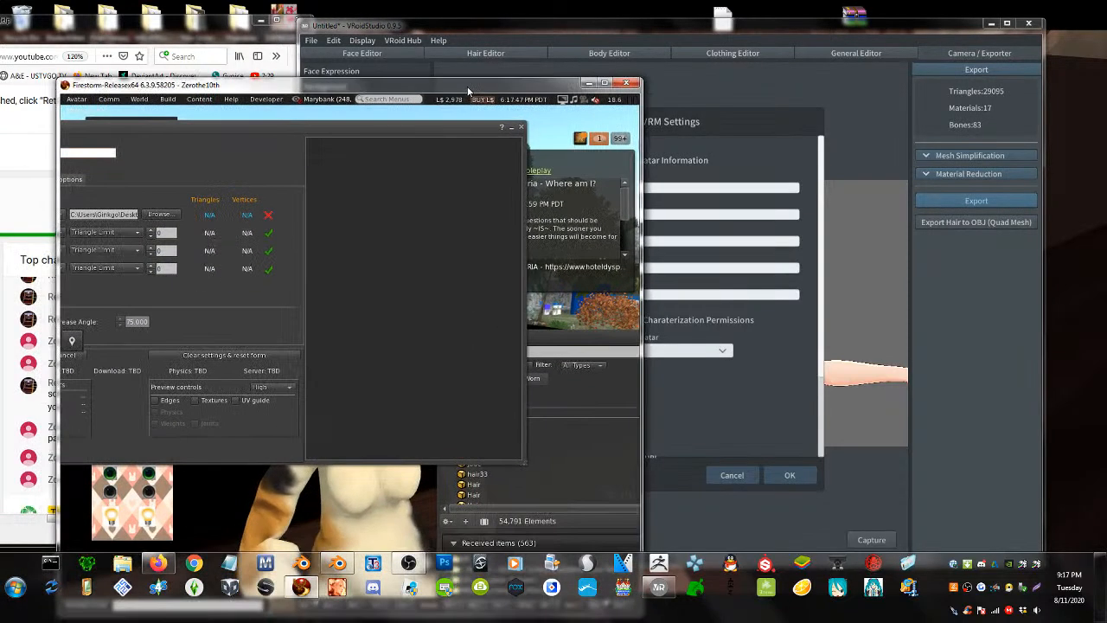
drag(232, 125, 259, 188)
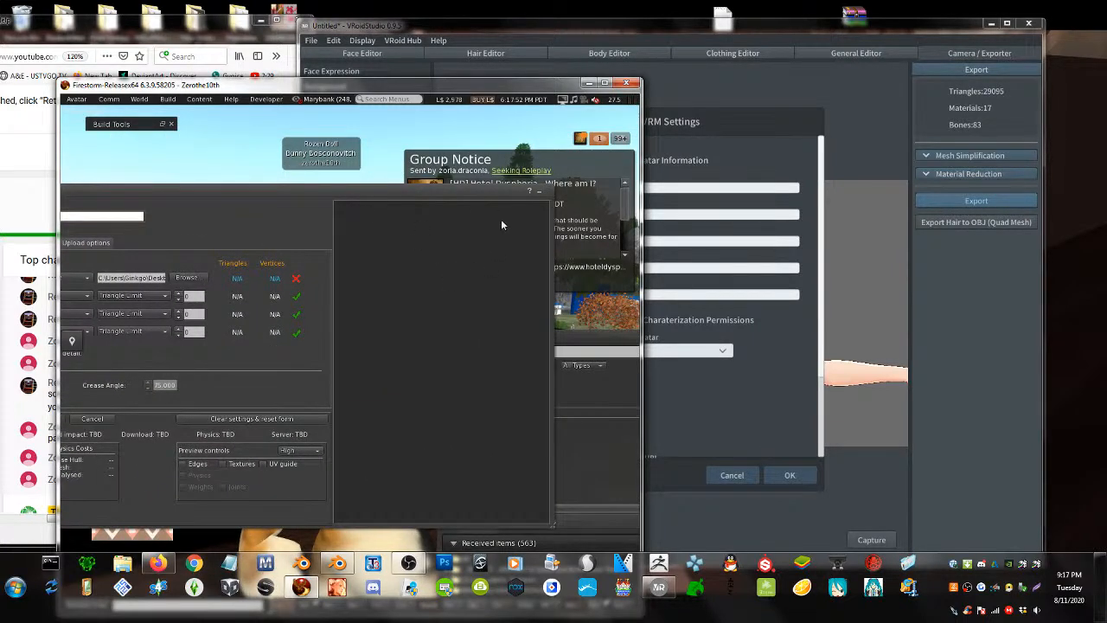
- Accept the VRM export settings in VRoid Studio and save the .vrm file
click(726, 115)
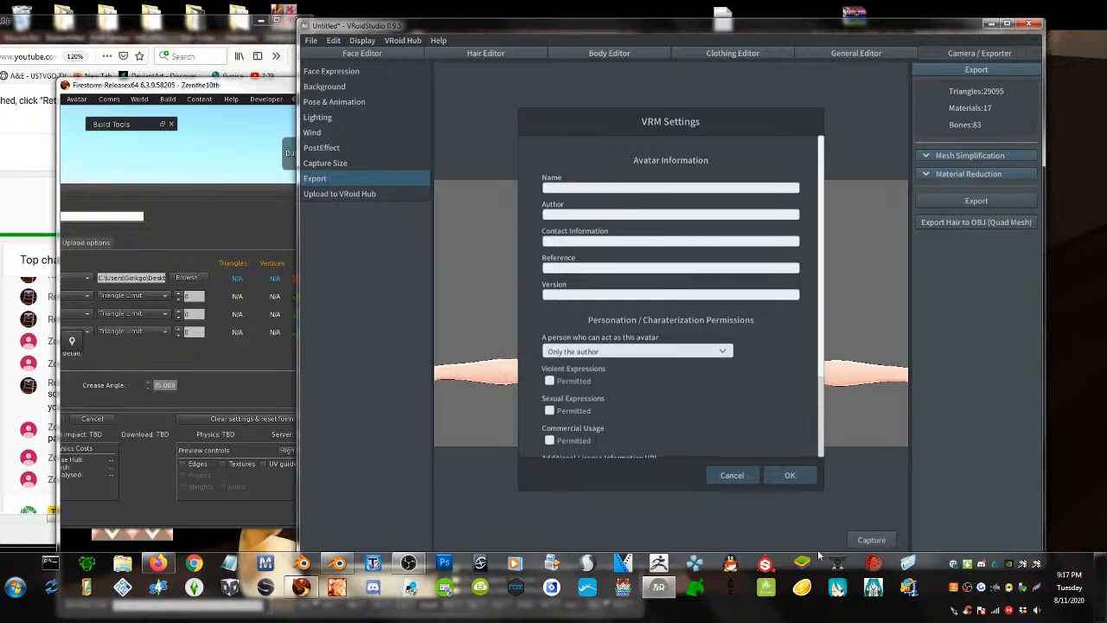
click(786, 476)
click(637, 457)
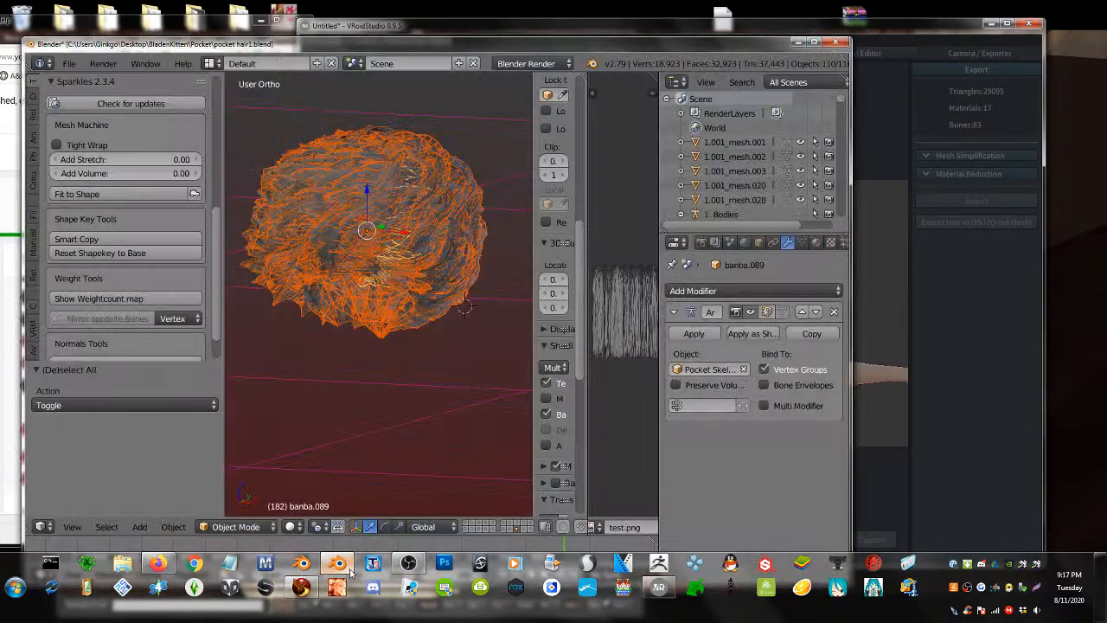
- In Blender, use Undo History to revert to the earlier full-character state
click(352, 515)
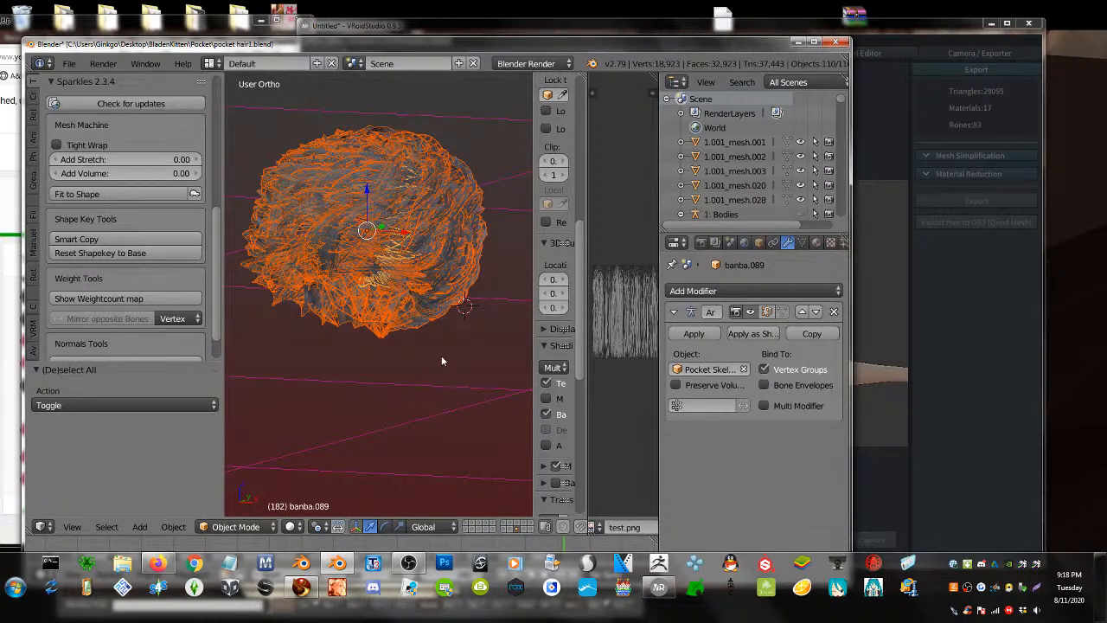
key(ctrl+alt+z)
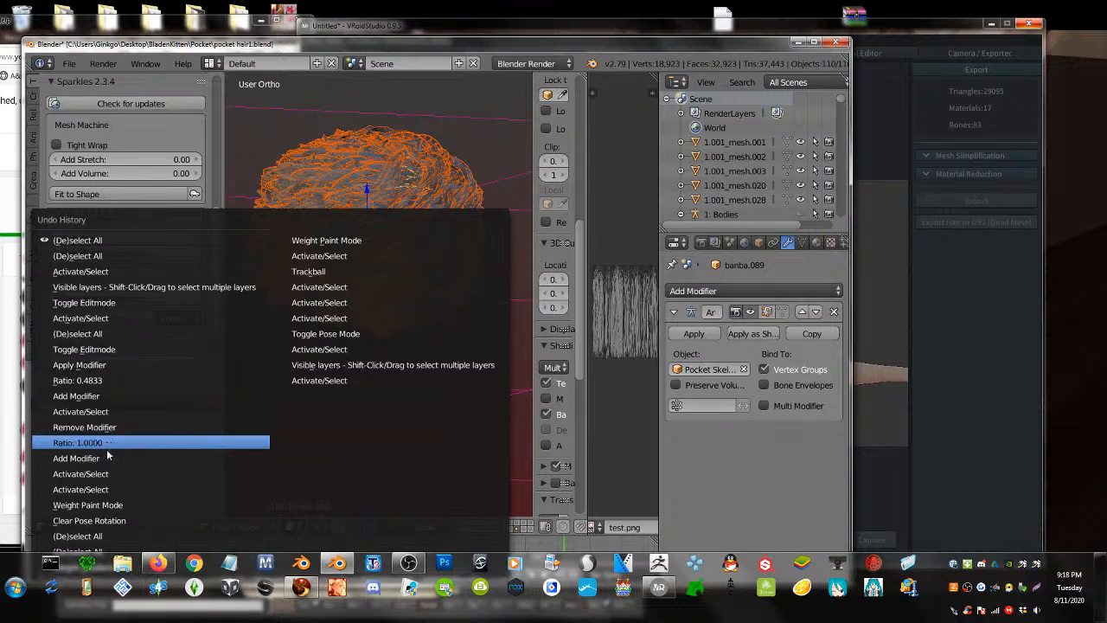
click(102, 495)
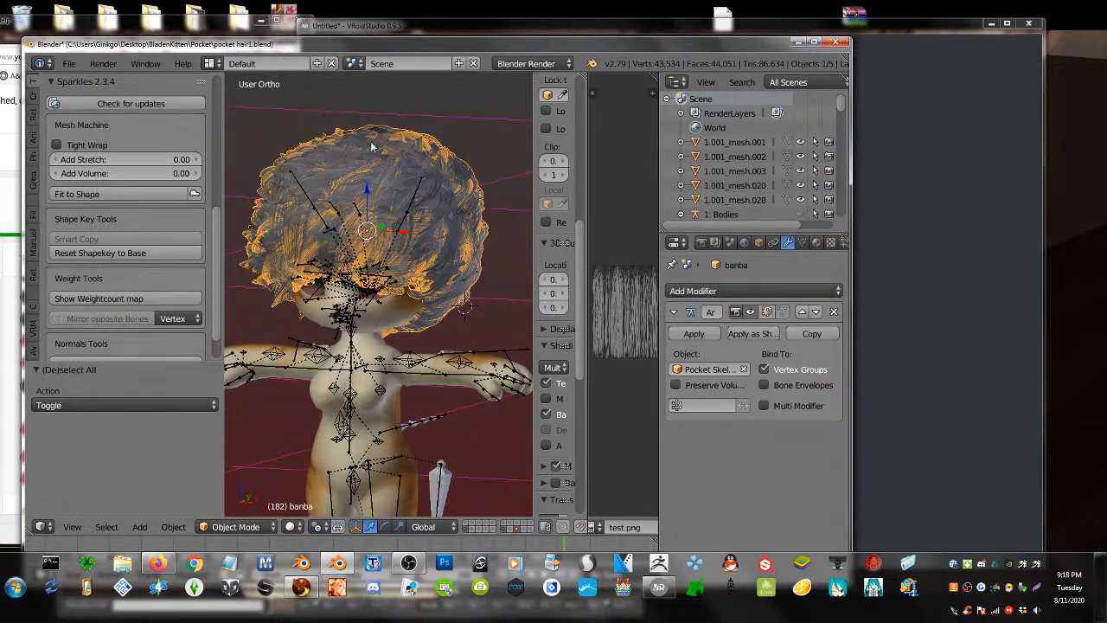
- Export the full character as Collada (Avastar) file ban2.dae, incremented from ban.dae
click(70, 64)
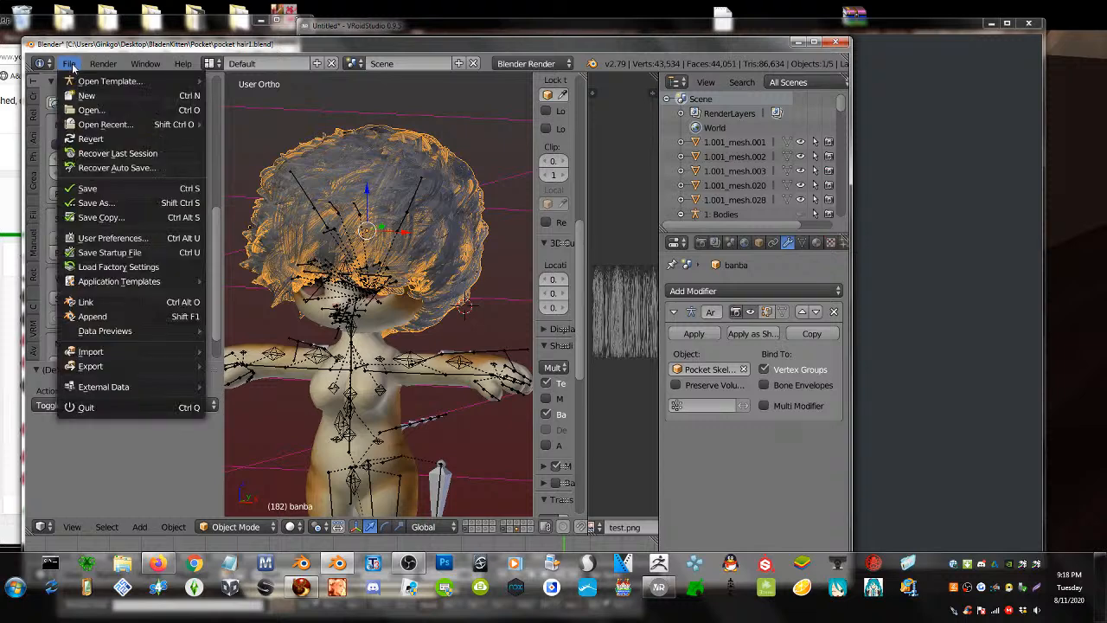
mouse_move(130, 366)
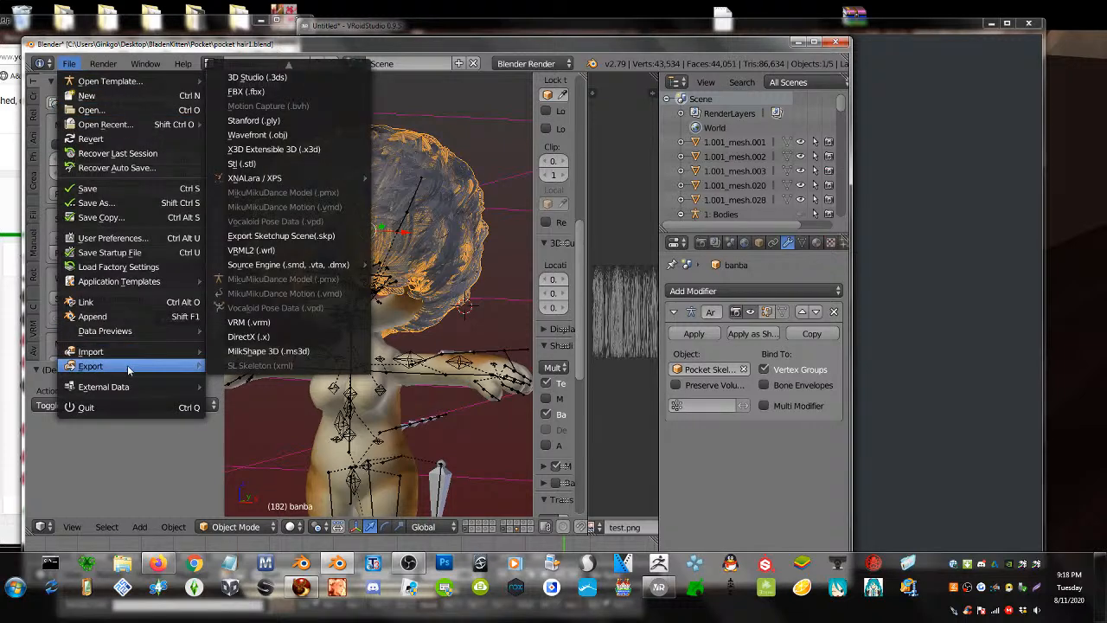
scroll(304, 77, up, 3)
click(305, 69)
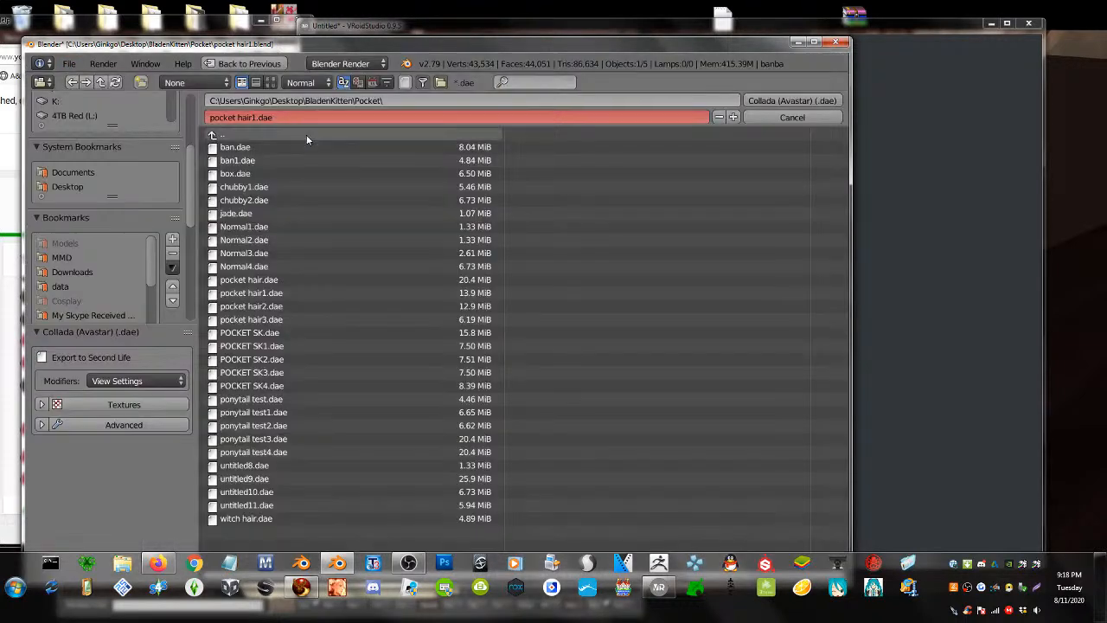
click(234, 147)
click(733, 117)
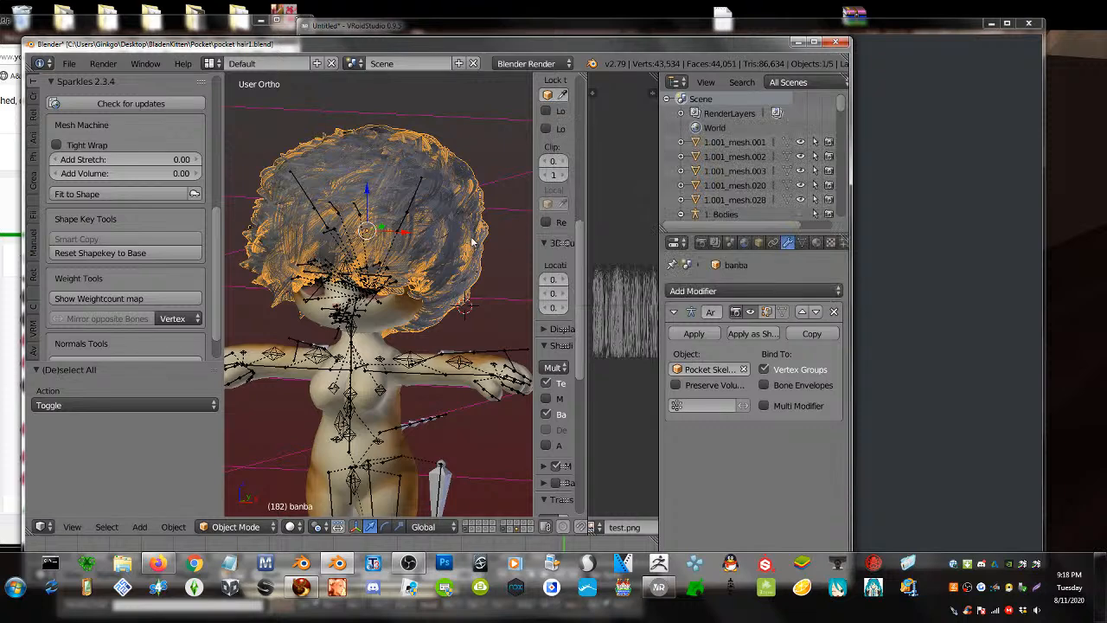
click(403, 589)
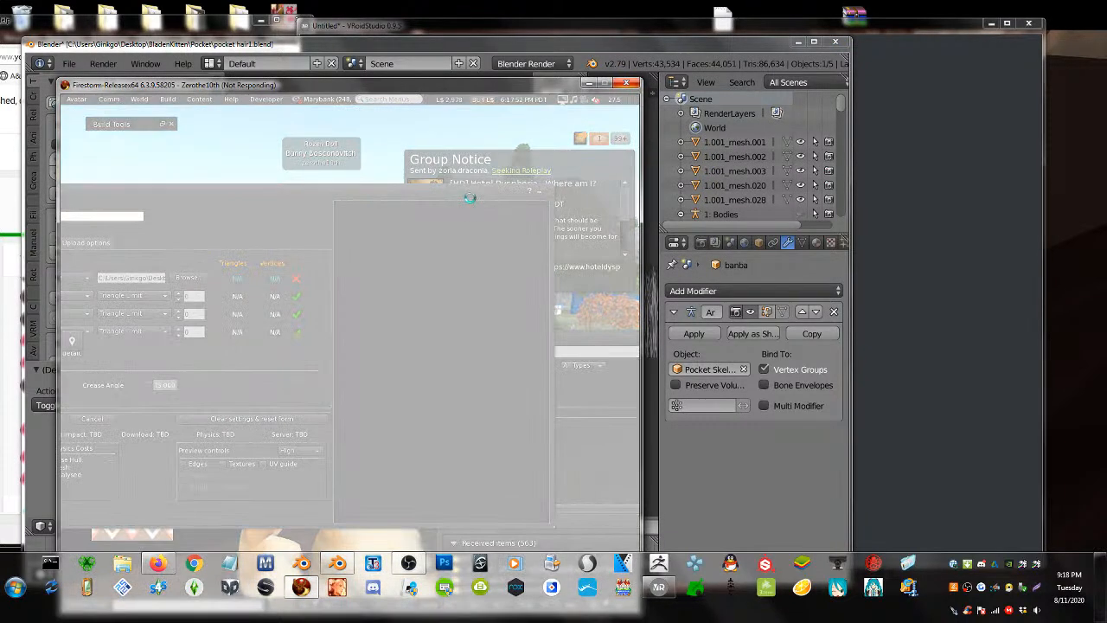
- Force-close the frozen Firestorm viewer and relaunch it
click(628, 83)
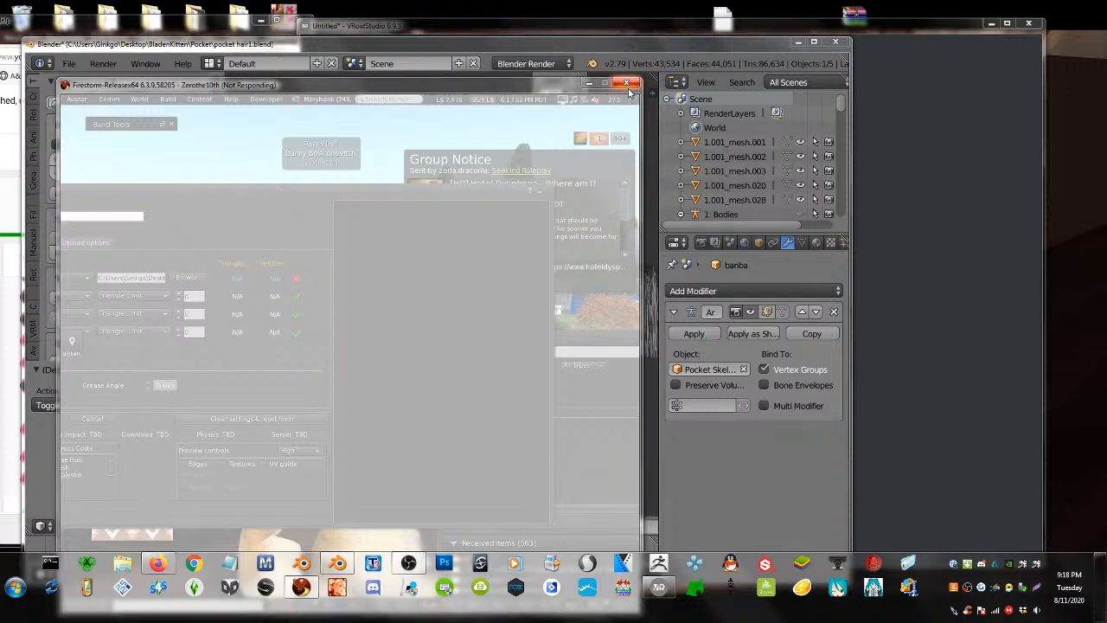
click(310, 358)
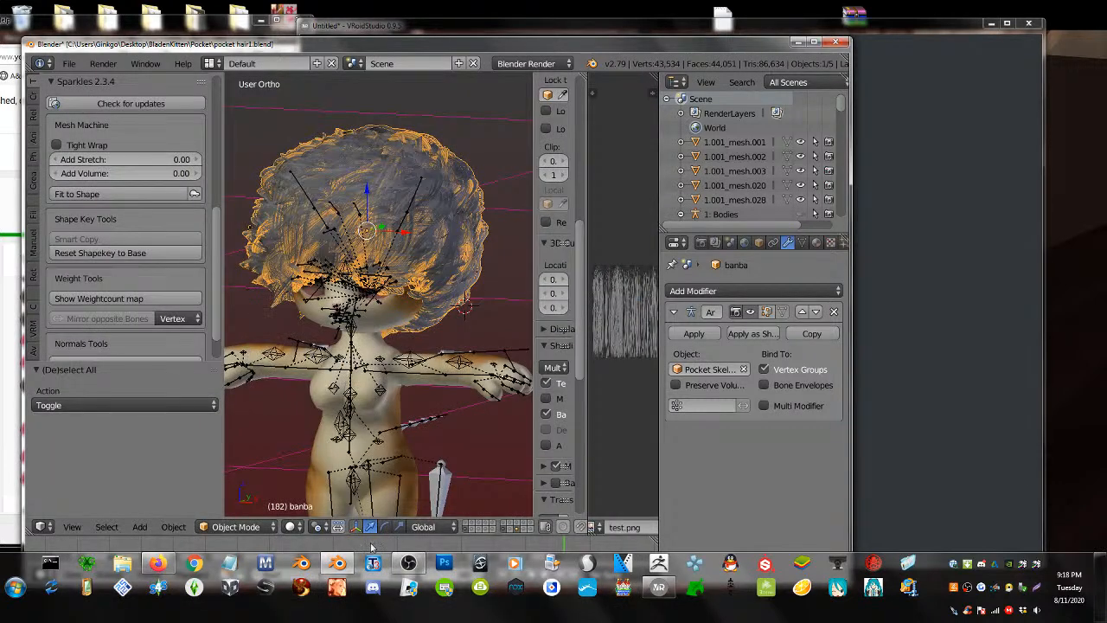
click(301, 587)
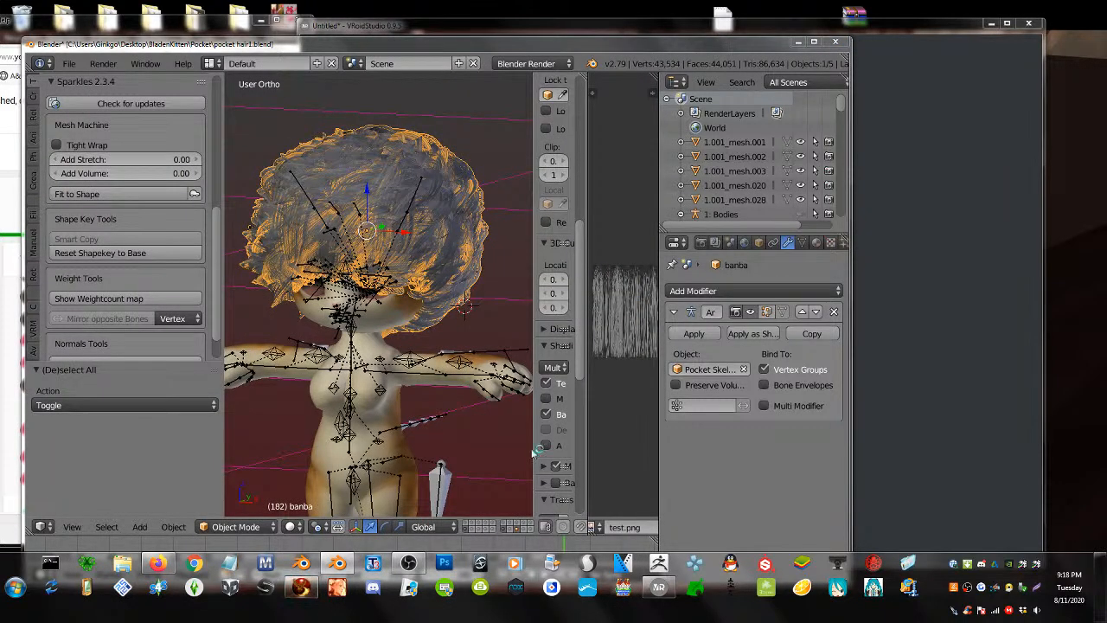
- Hide everything except the banba hair, delete the hair mesh, then undo the deletion
key(shift+h)
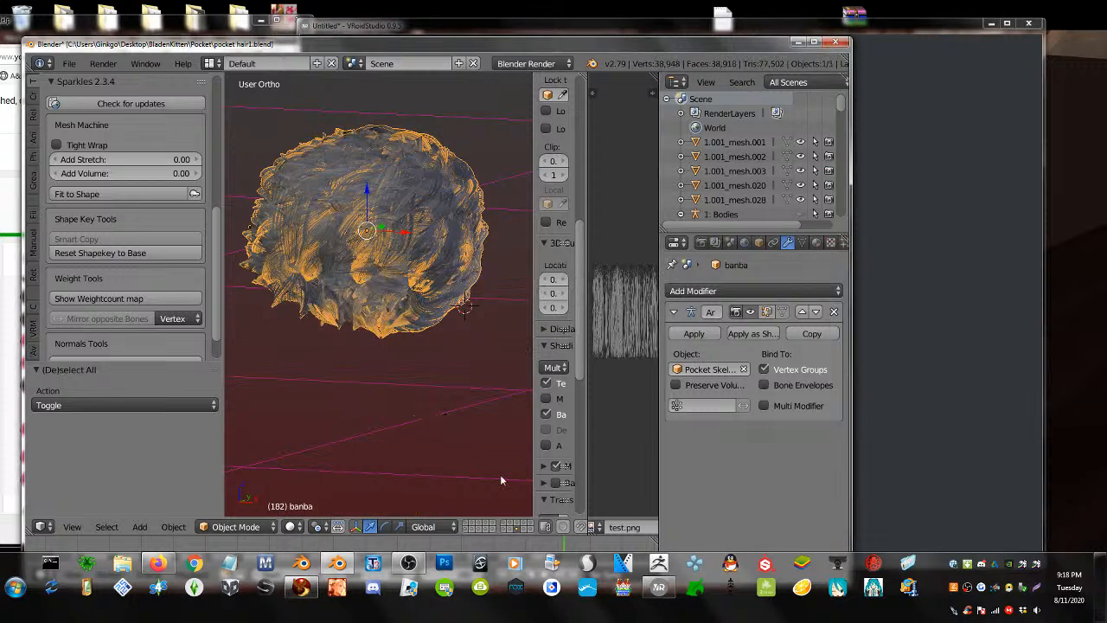
key(x)
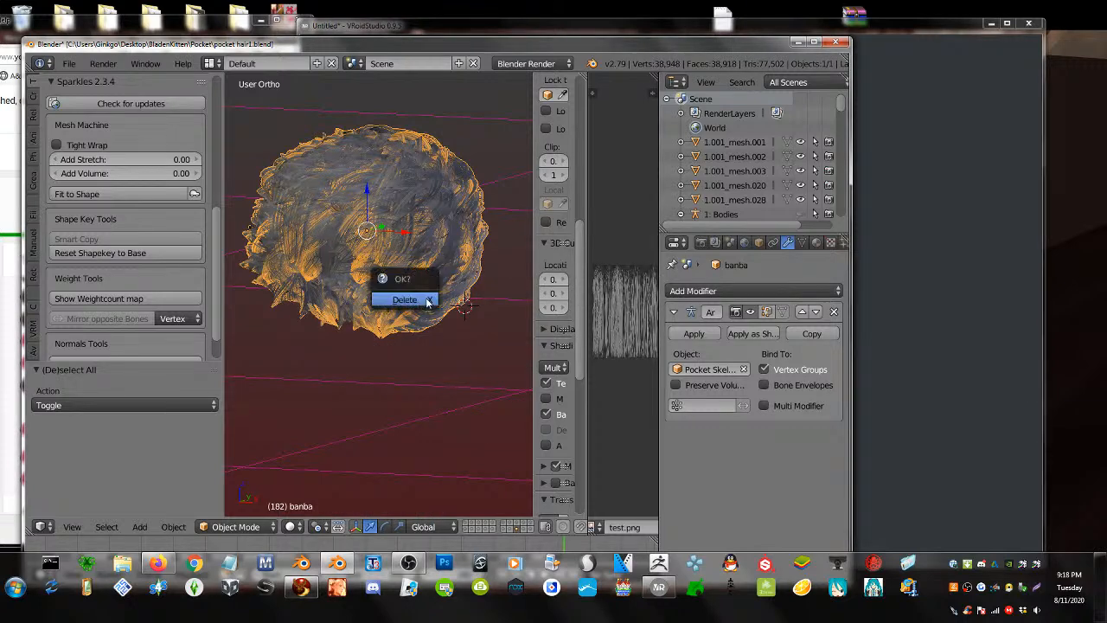
click(425, 303)
click(427, 301)
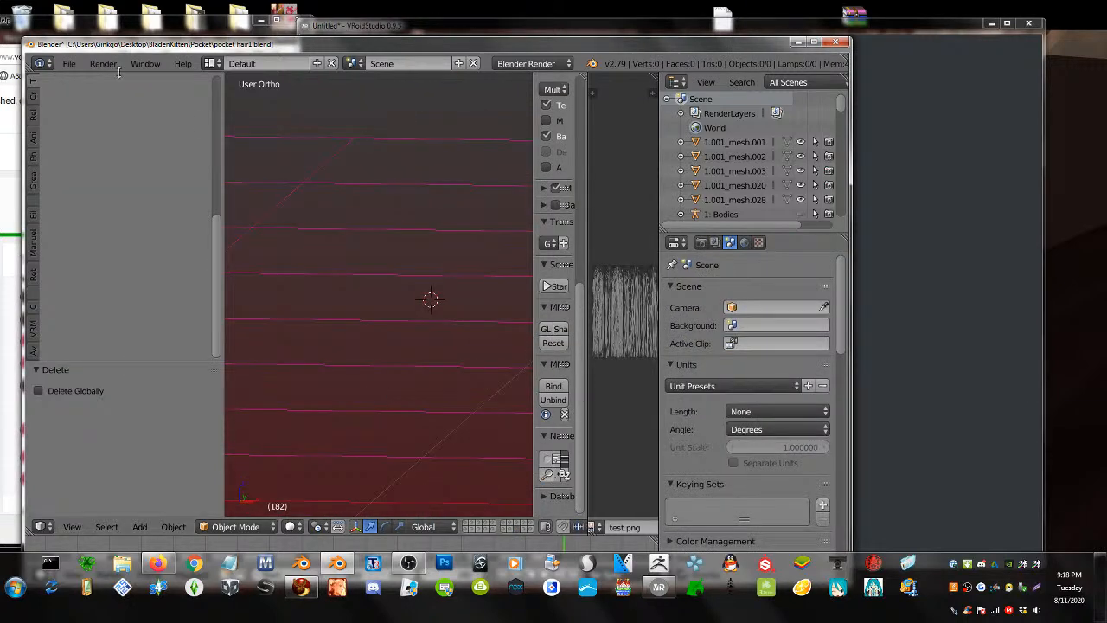
click(68, 63)
mouse_move(124, 363)
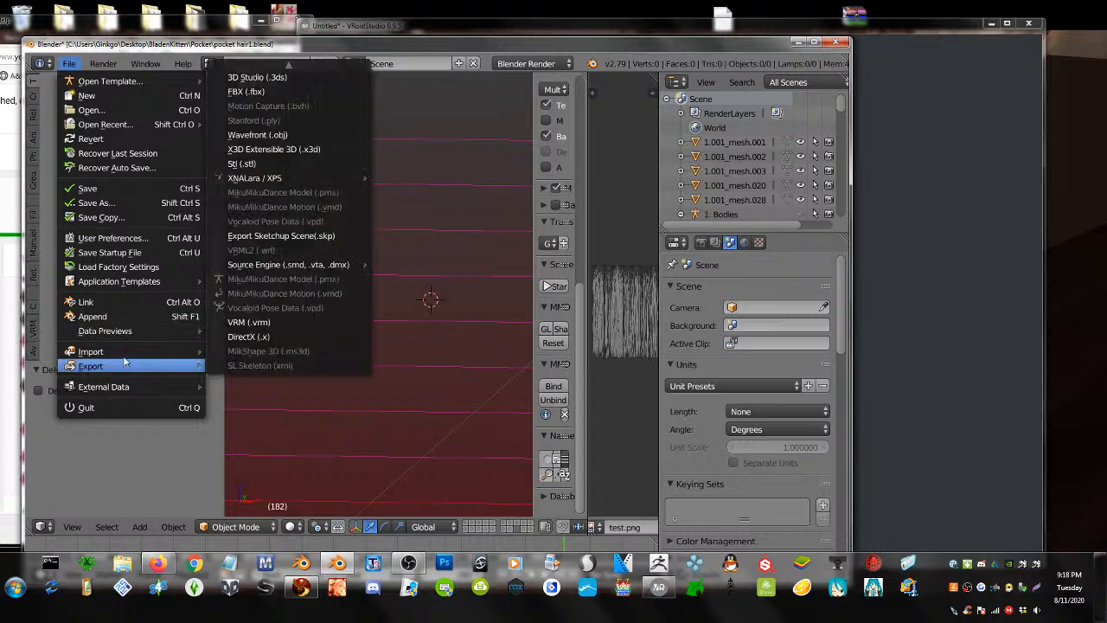
click(344, 459)
key(ctrl+z)
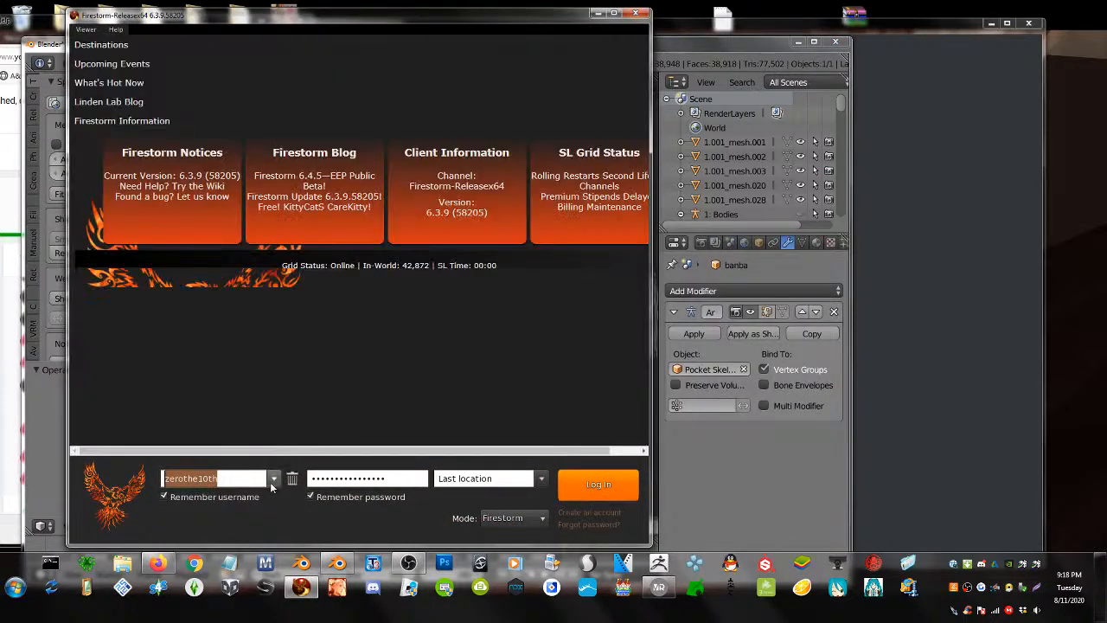
- Log in to Firestorm with the saved account, then return to Blender
click(273, 480)
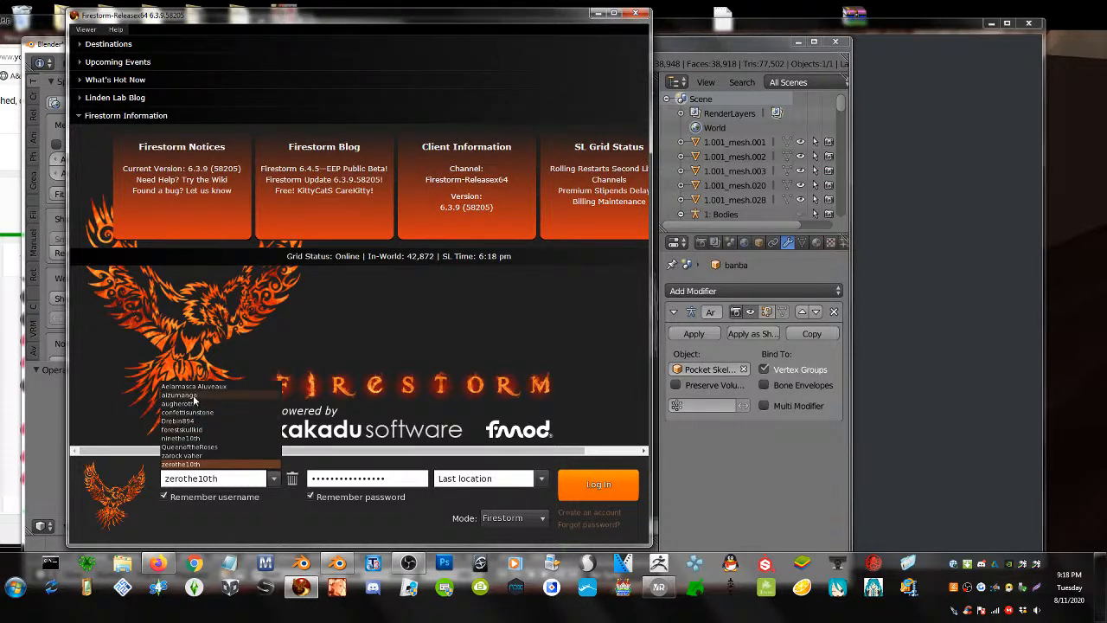
click(588, 486)
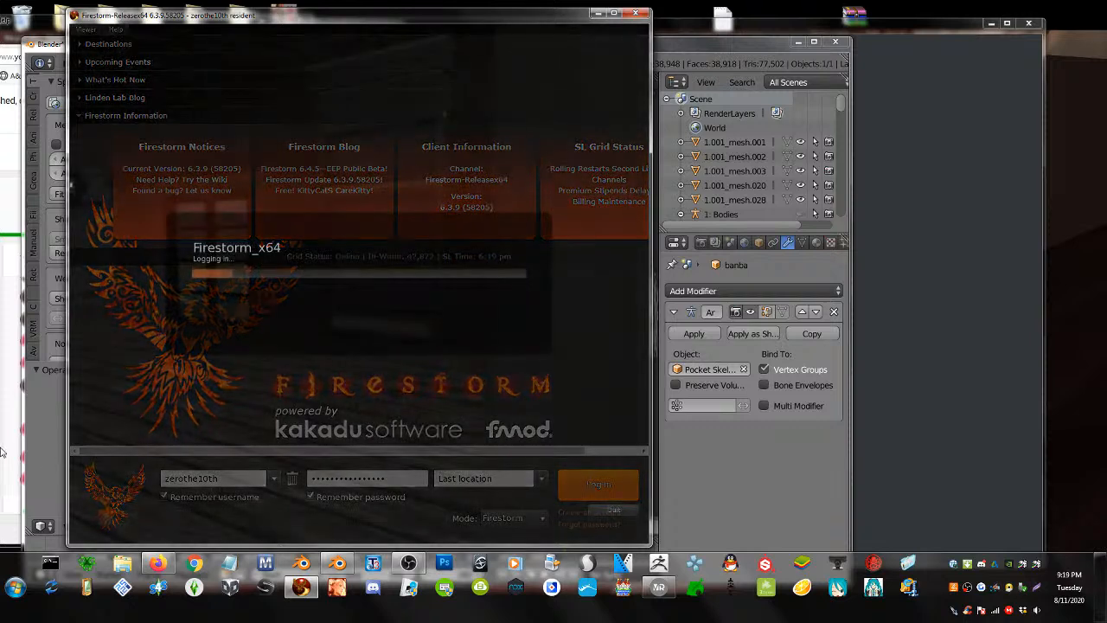
click(48, 456)
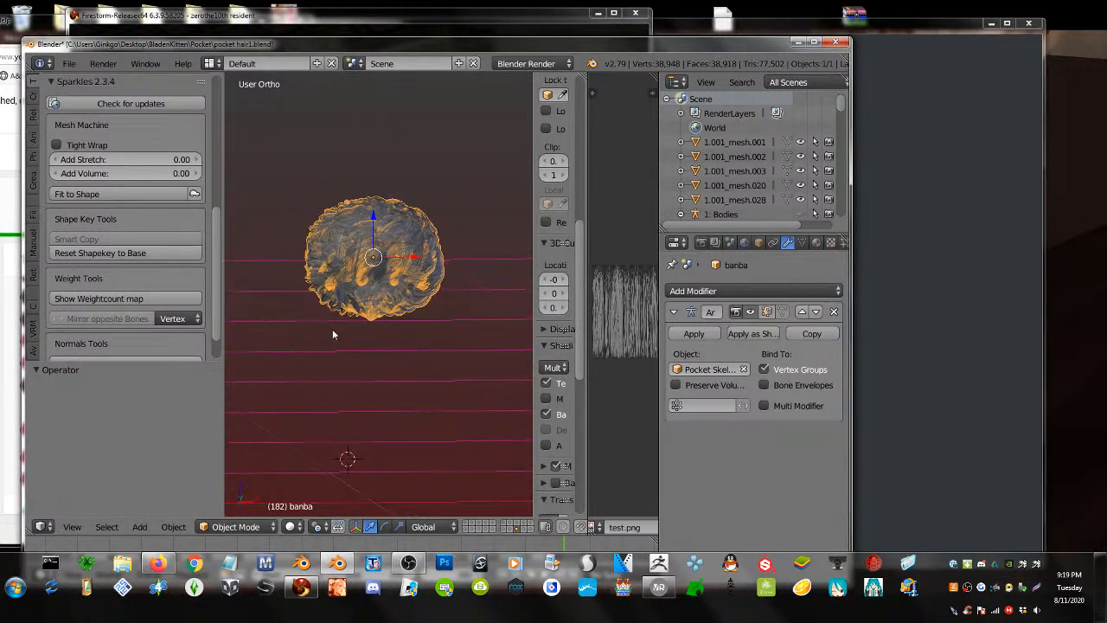
- Box-select the left half of the banba hair and separate it into a new object, banba.002
key(Tab)
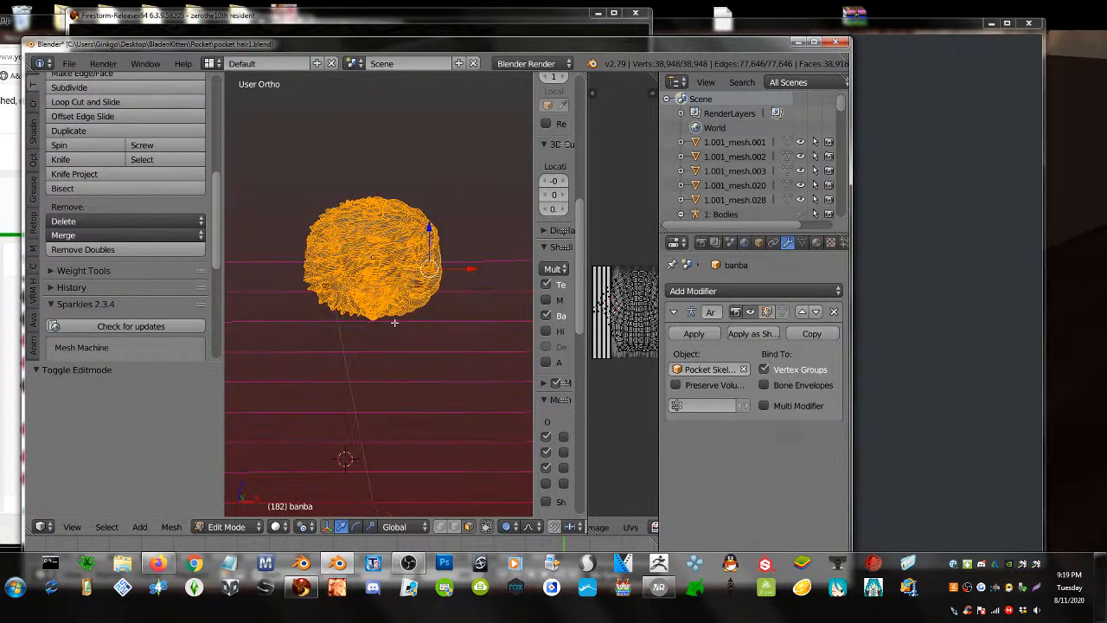
key(a)
click(486, 526)
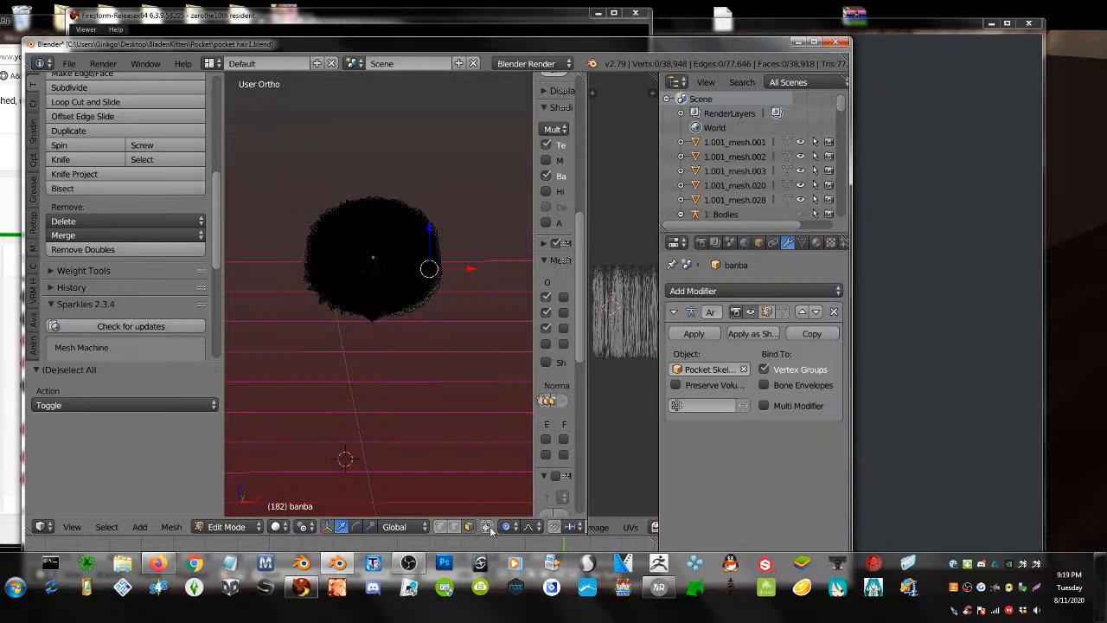
key(b)
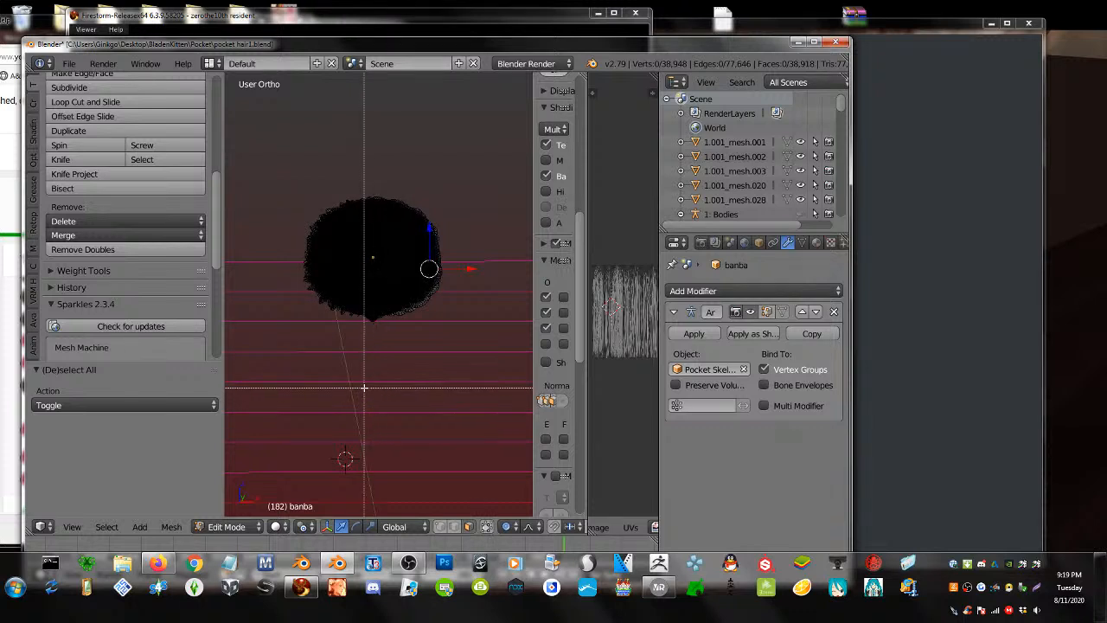
drag(371, 391, 223, 73)
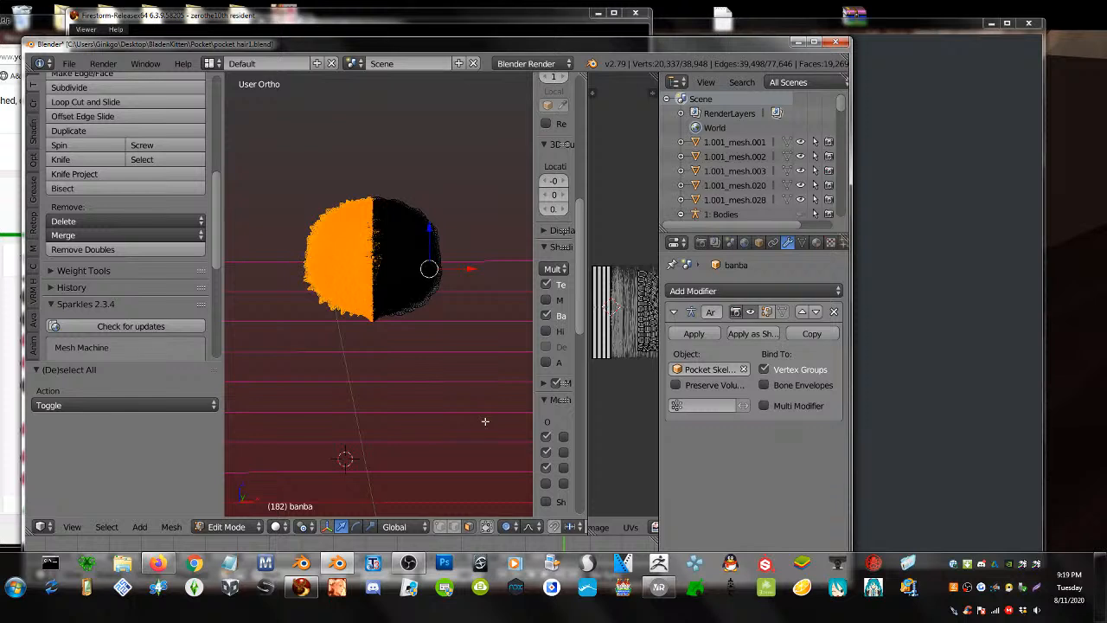
key(p)
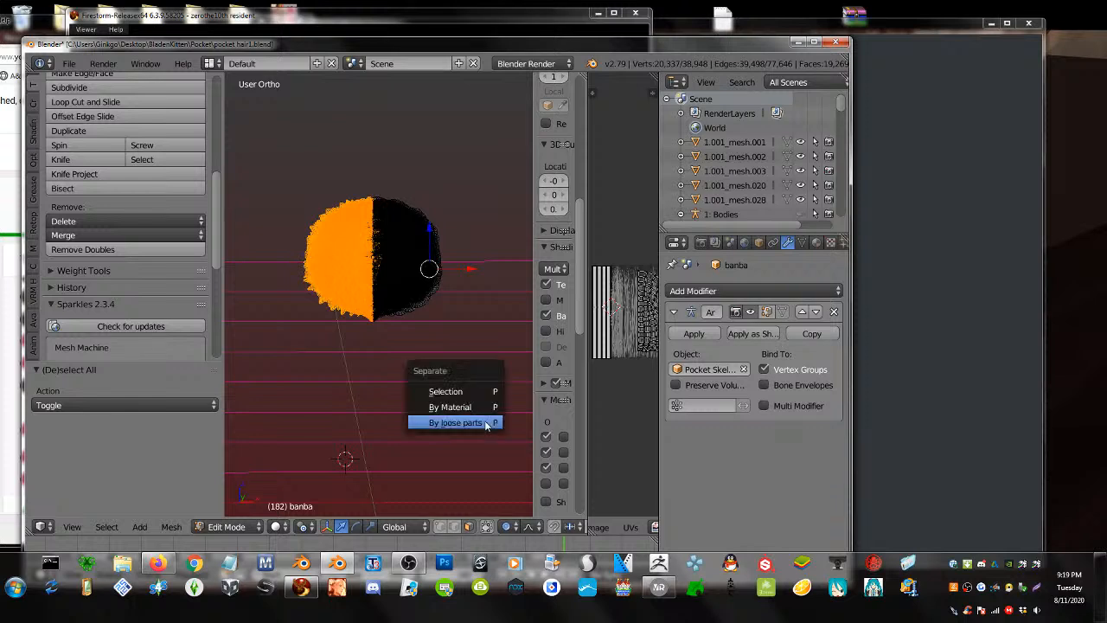
click(466, 386)
key(Tab)
right_click(338, 273)
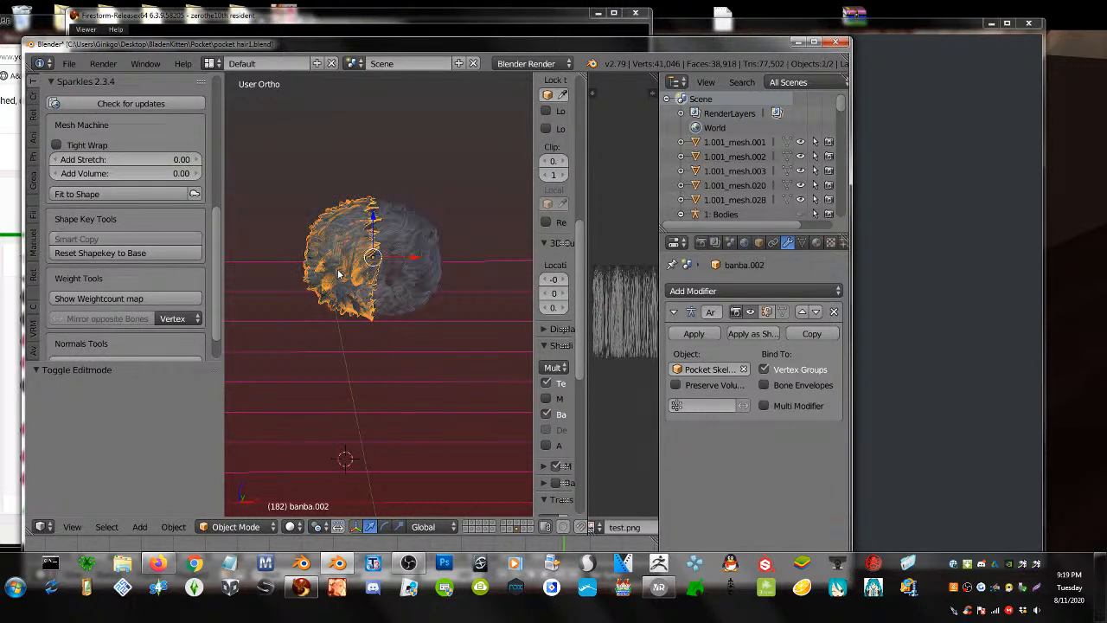
- Dismiss Firestorm's failed-login notice, log in again, and move its window aside
click(302, 587)
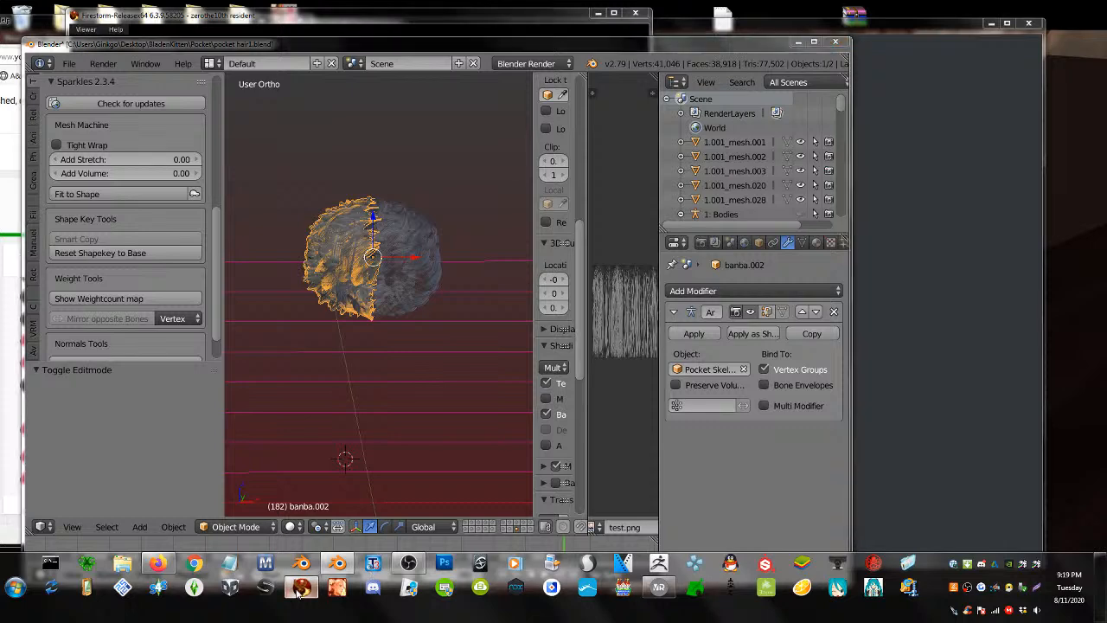
click(358, 318)
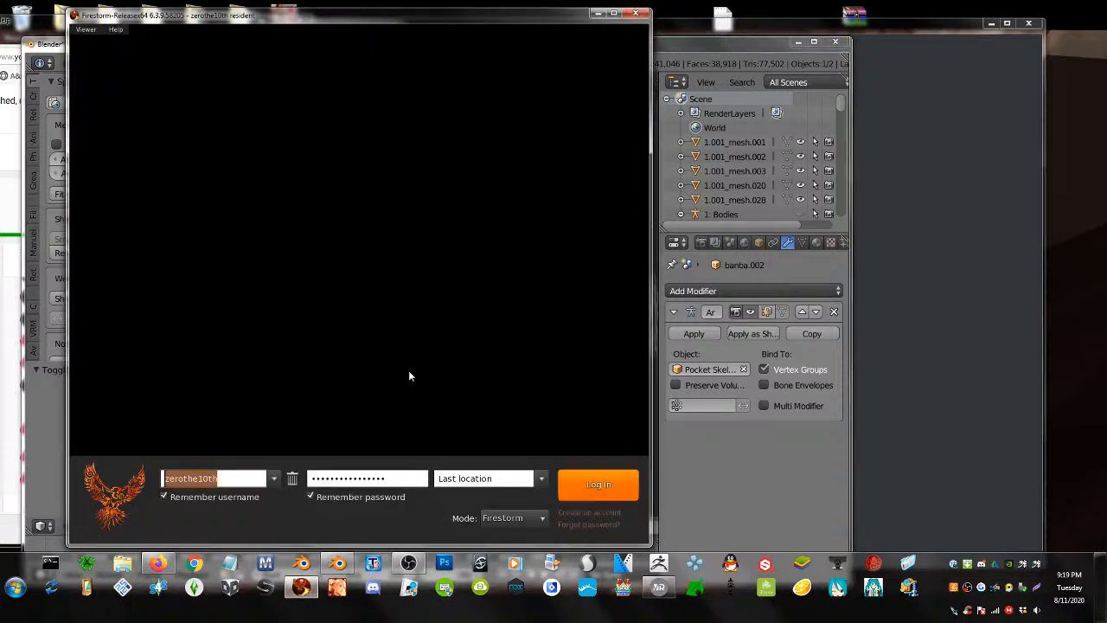
click(603, 493)
drag(339, 18, 671, 48)
click(340, 328)
- Select both hair halves and export them as Collada (Avastar) file ban3.dae
key(a)
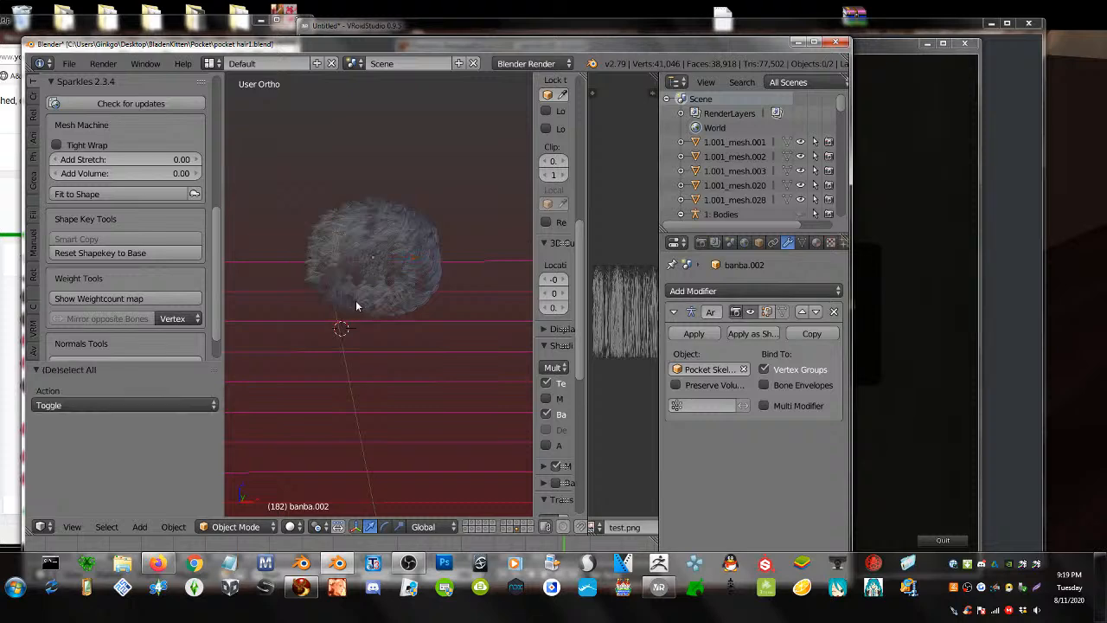
scroll(363, 332, up, 3)
right_click(312, 203)
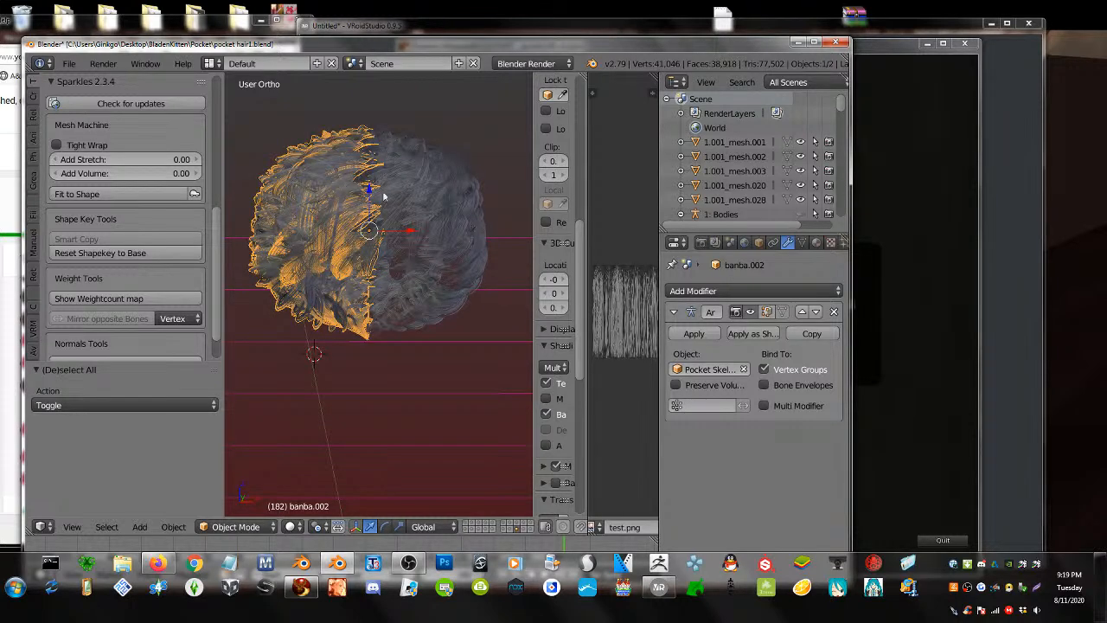
key(Tab)
key(Tab)
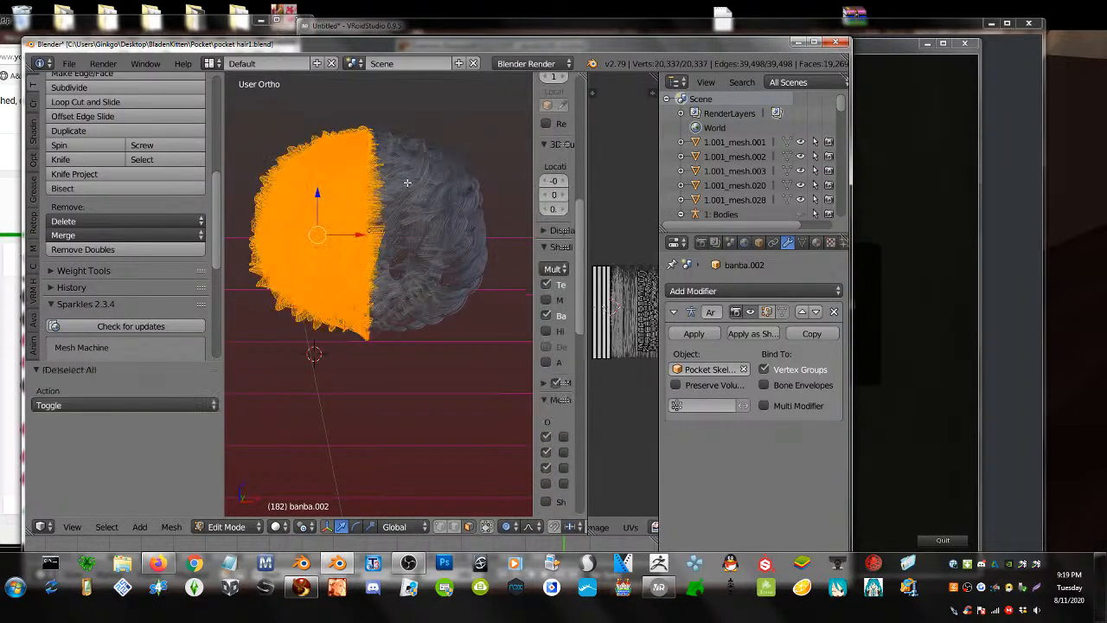
key(a)
right_click(403, 191)
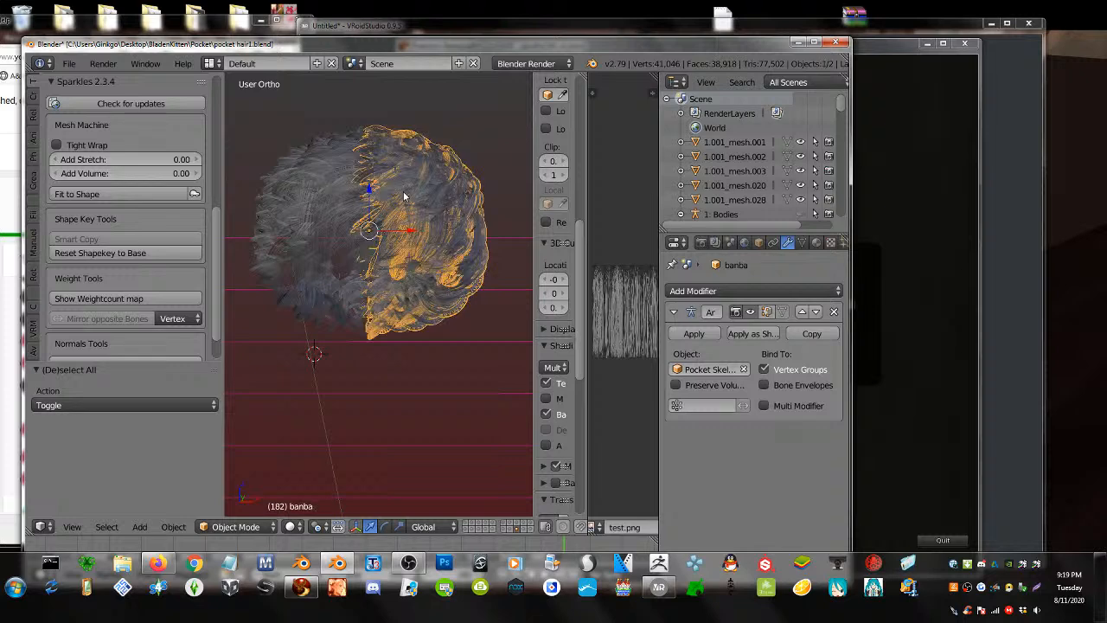
shift+right_click(339, 197)
click(69, 63)
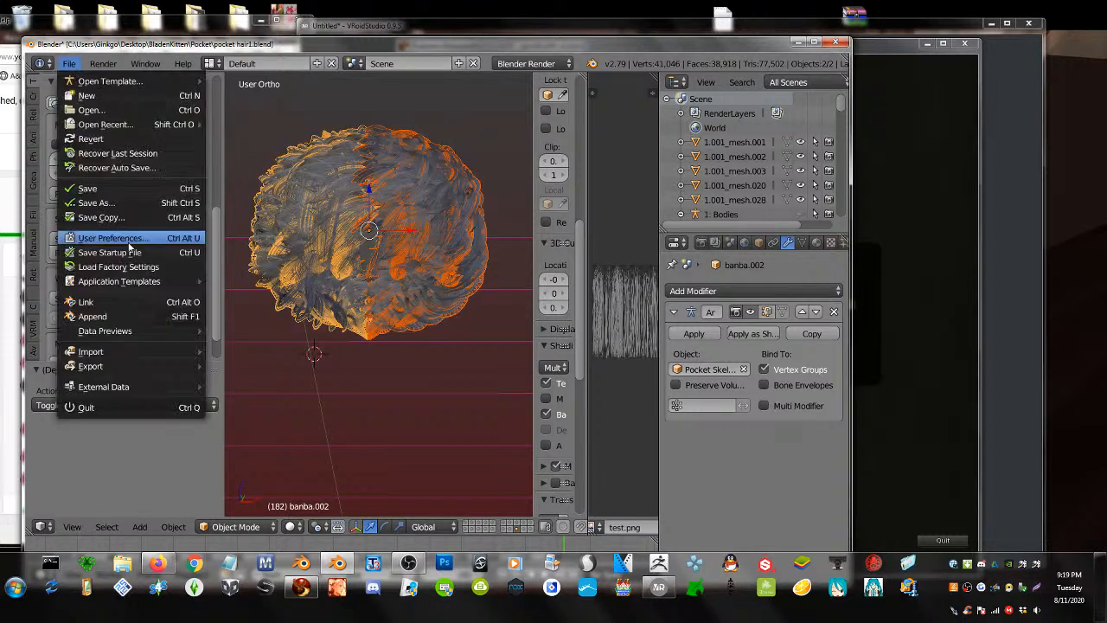
mouse_move(126, 366)
scroll(306, 106, up, 3)
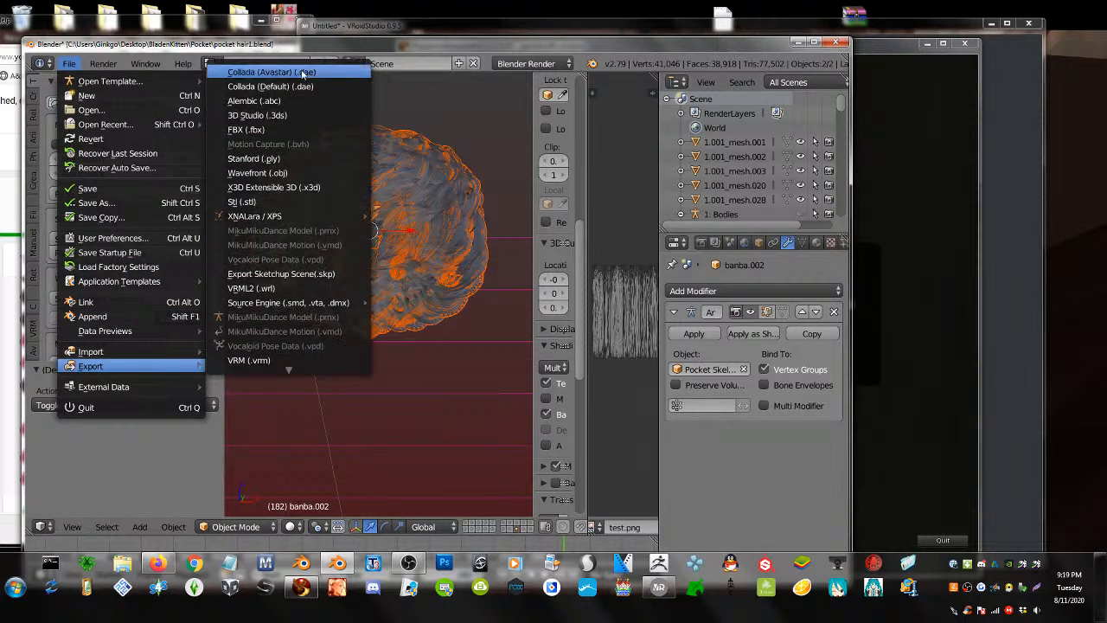
click(303, 72)
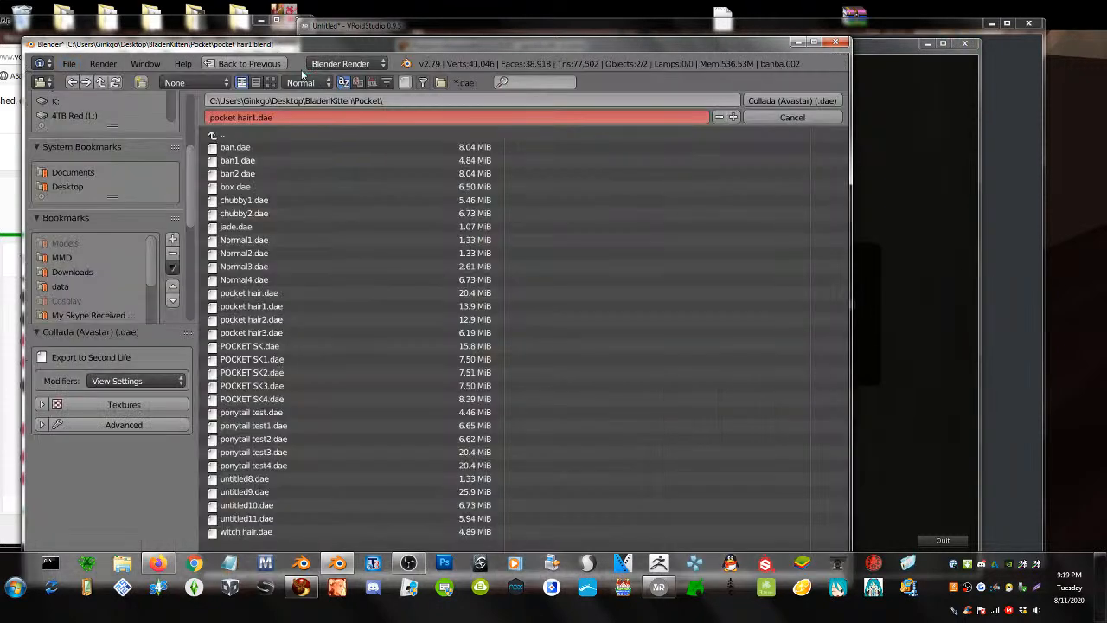
click(268, 173)
click(733, 117)
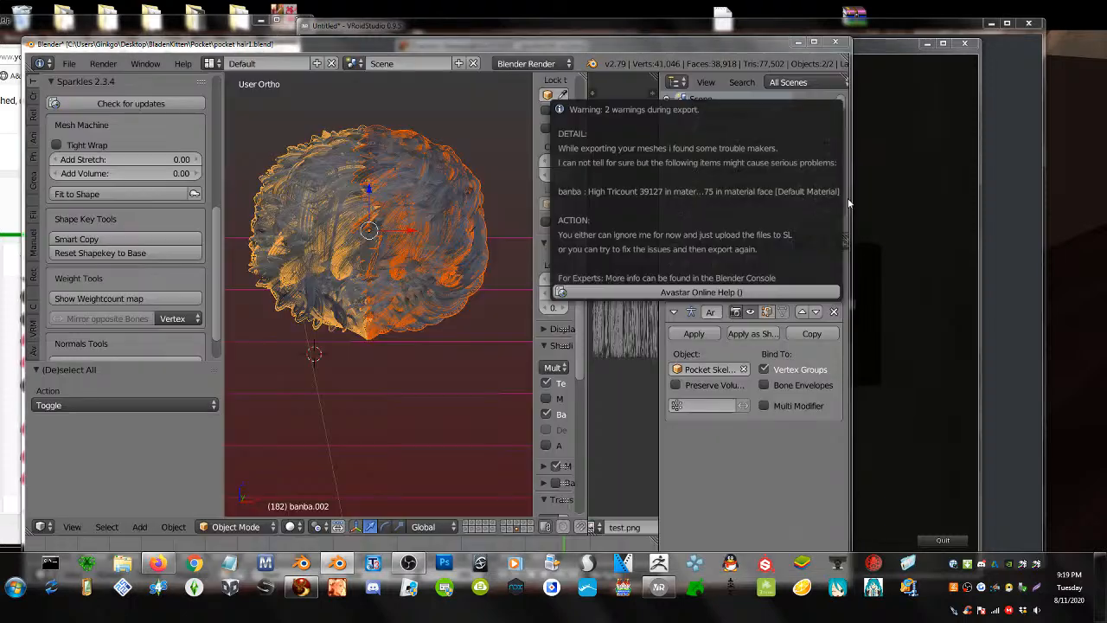
click(854, 201)
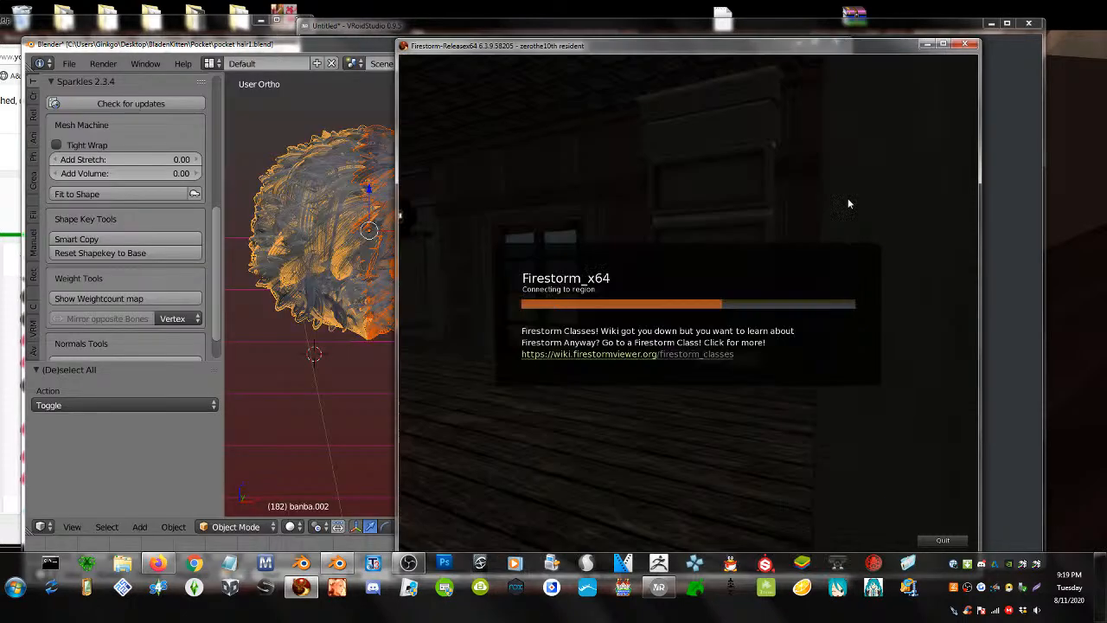
- Export only the left half, banba.002, as ban4.dae
right_click(293, 240)
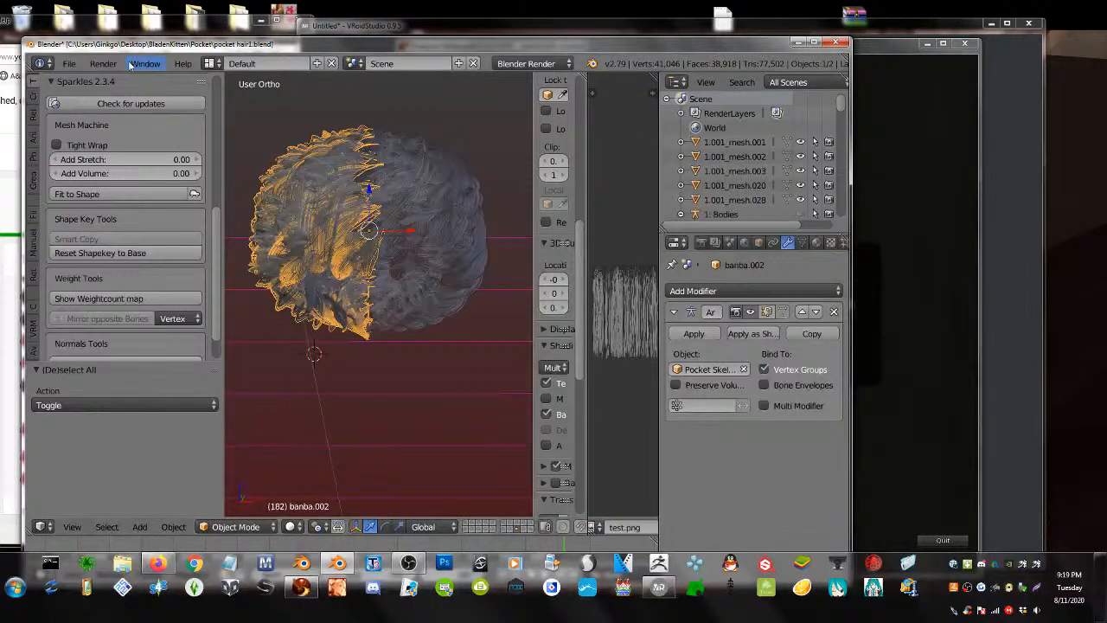
click(73, 64)
mouse_move(129, 371)
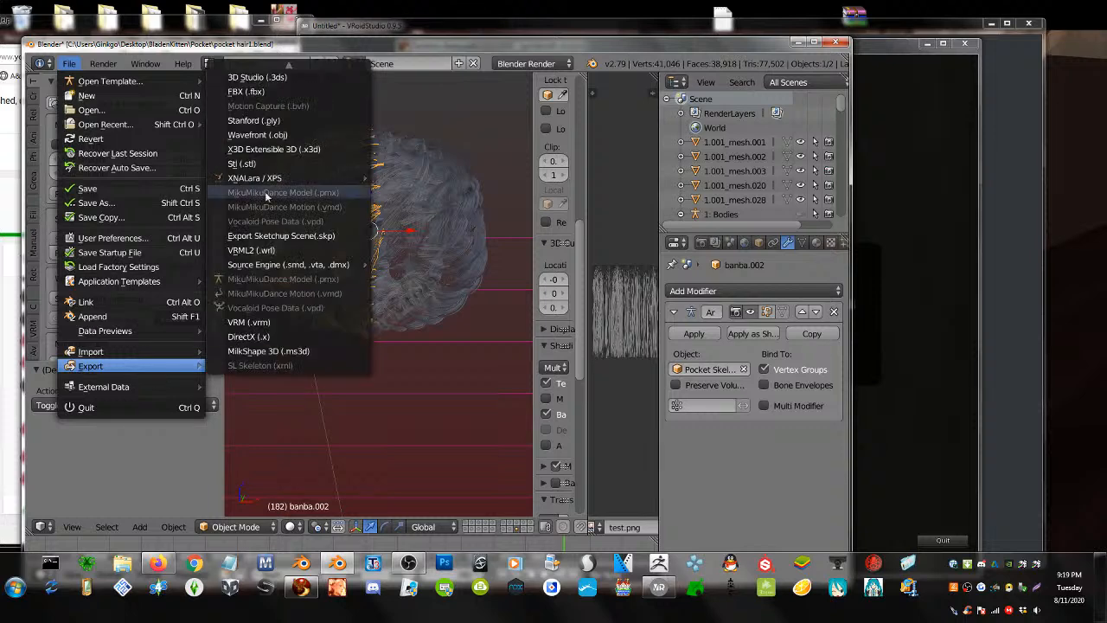
click(271, 73)
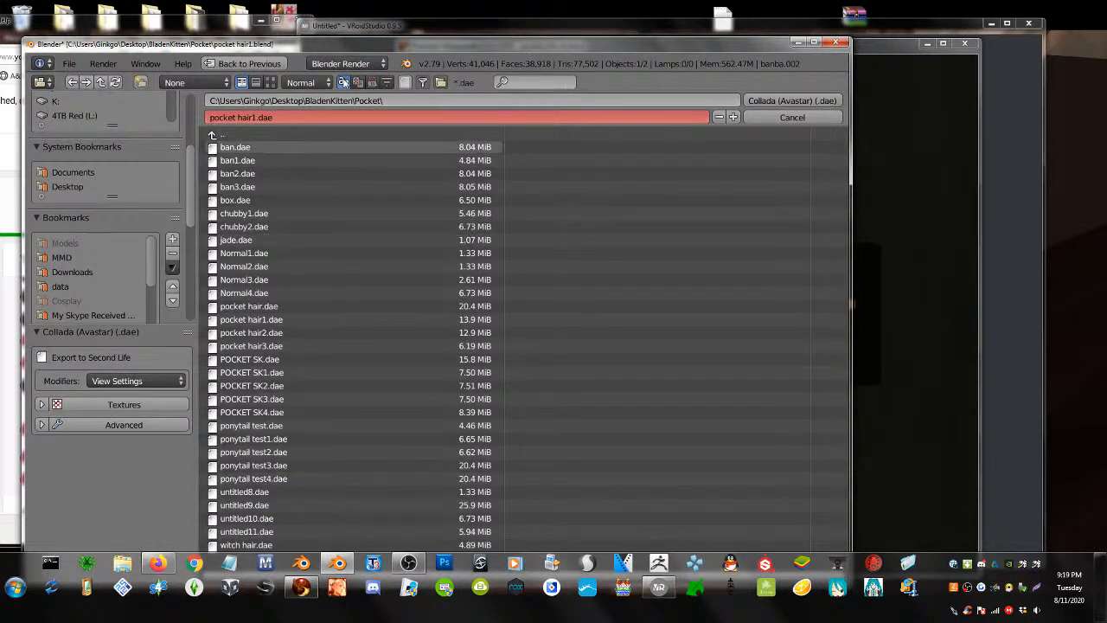
click(372, 82)
click(256, 148)
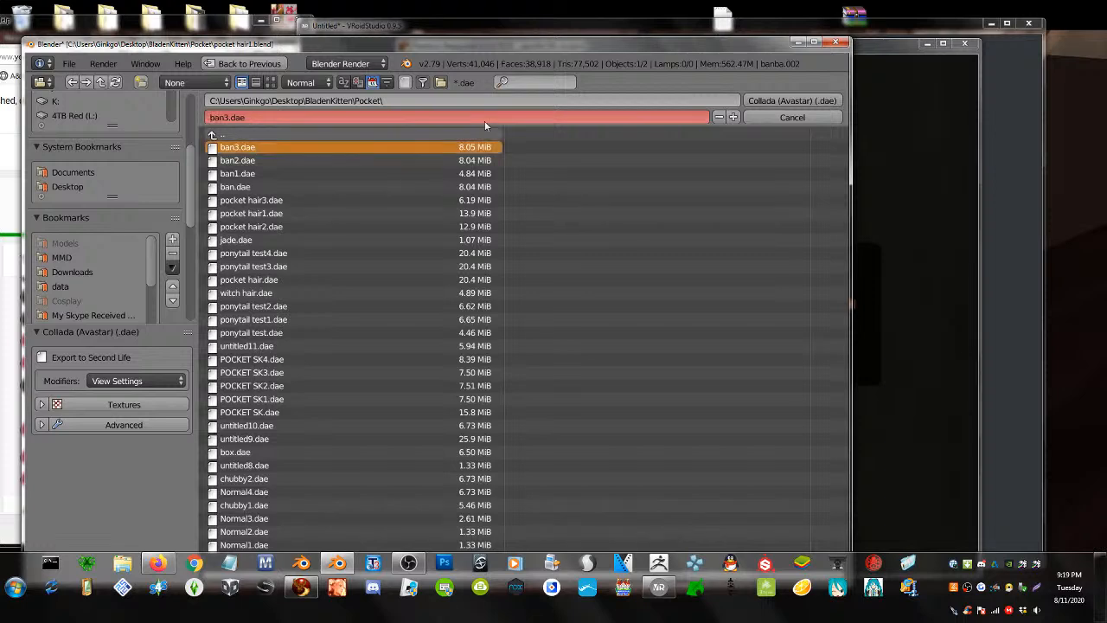
click(733, 117)
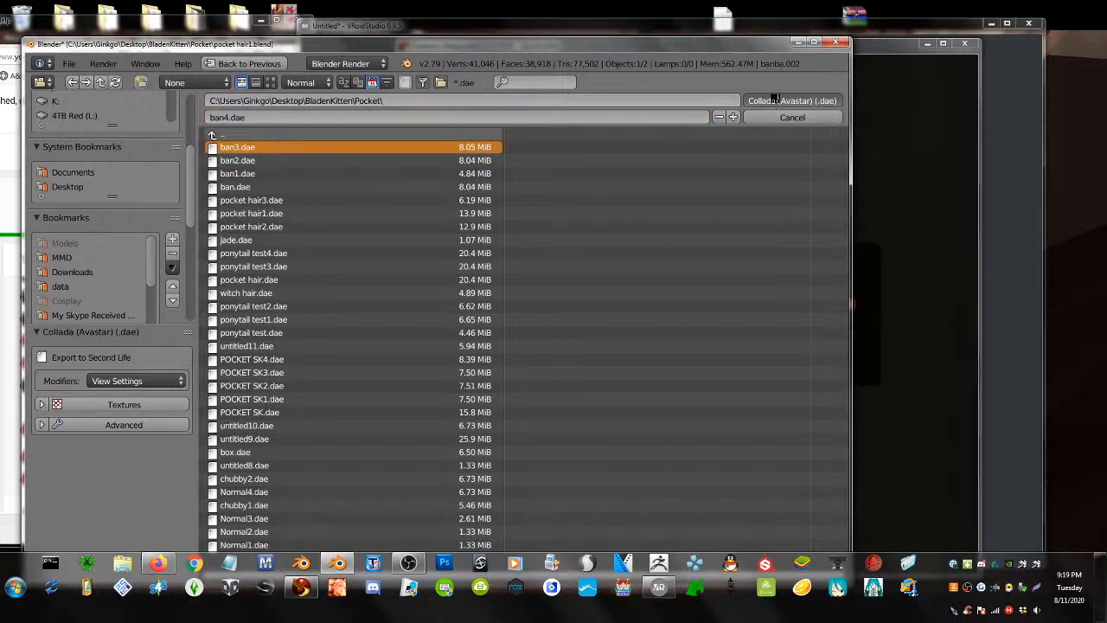
click(775, 100)
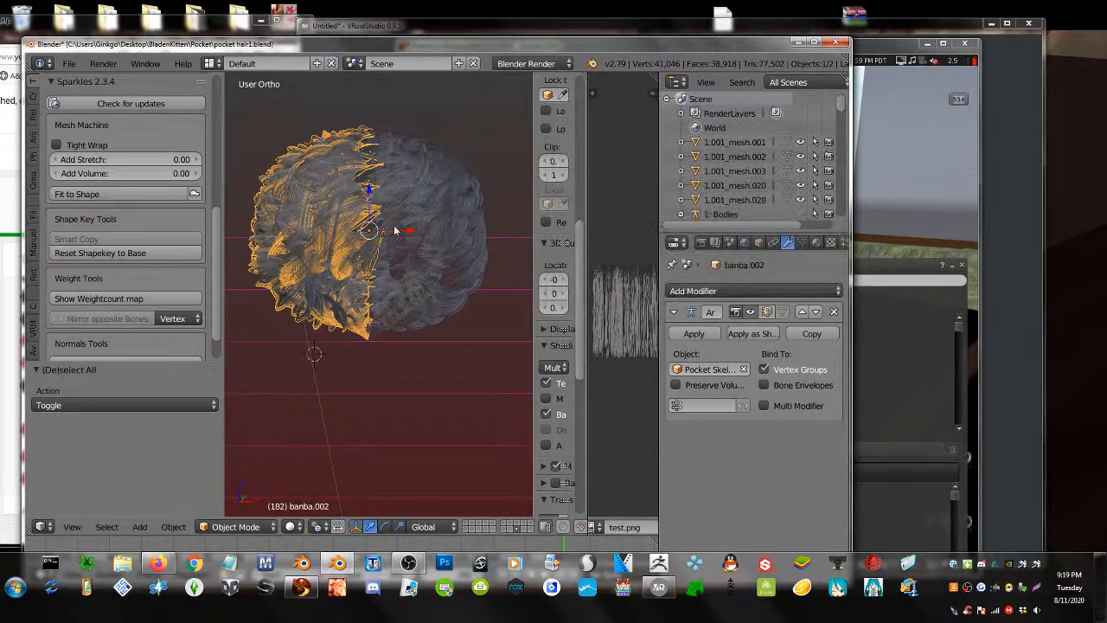
- Export only the right half, banba, as ban5.dae
right_click(442, 203)
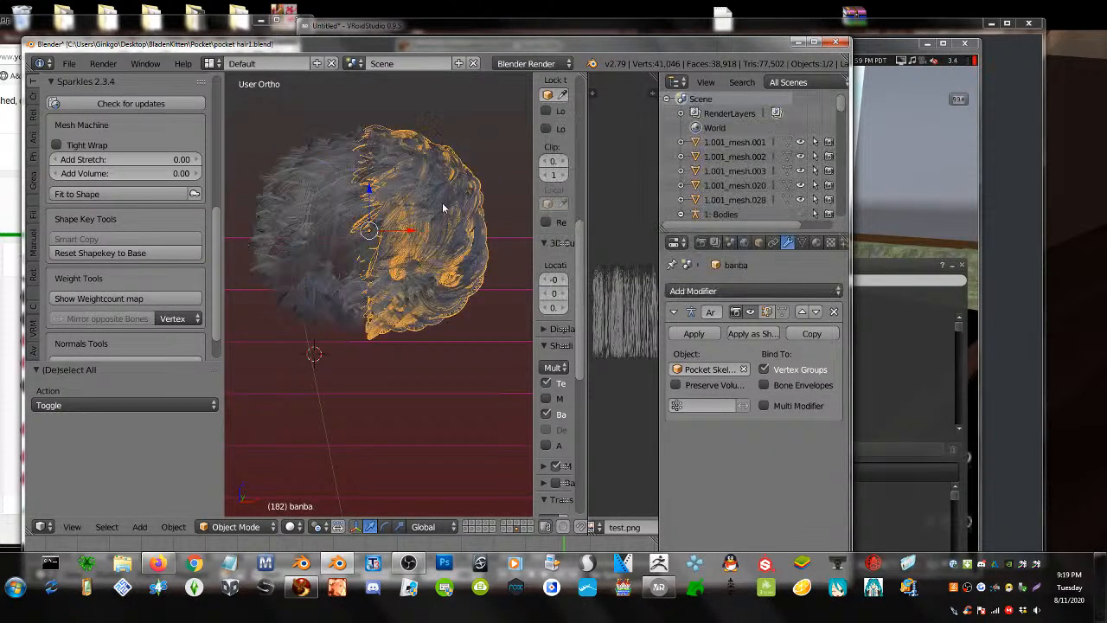
click(66, 64)
mouse_move(156, 365)
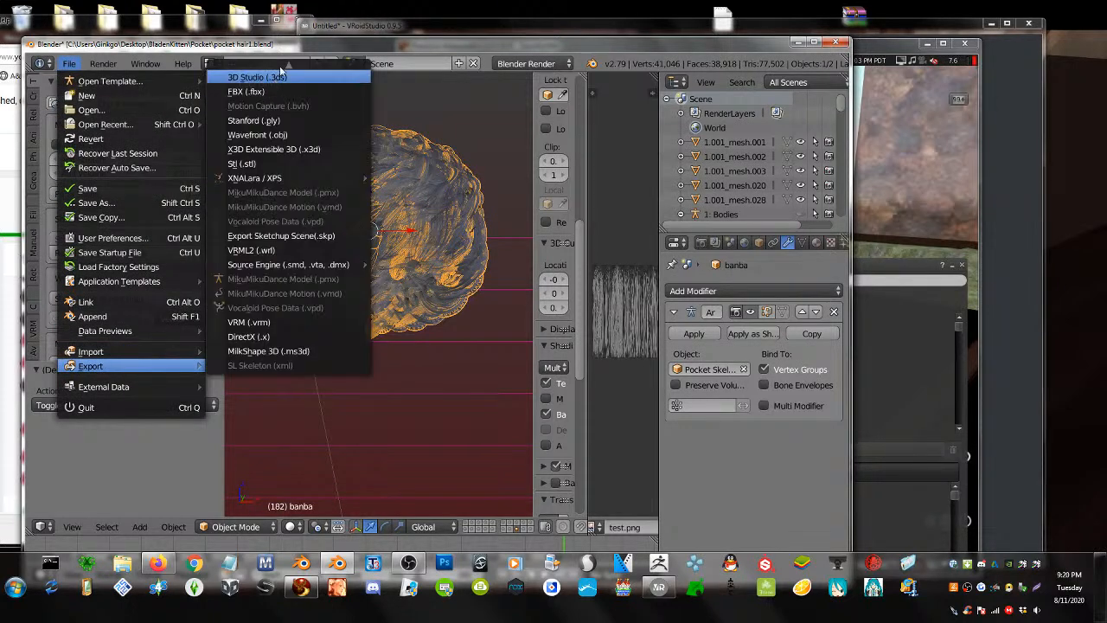
scroll(281, 69, up, 3)
click(282, 71)
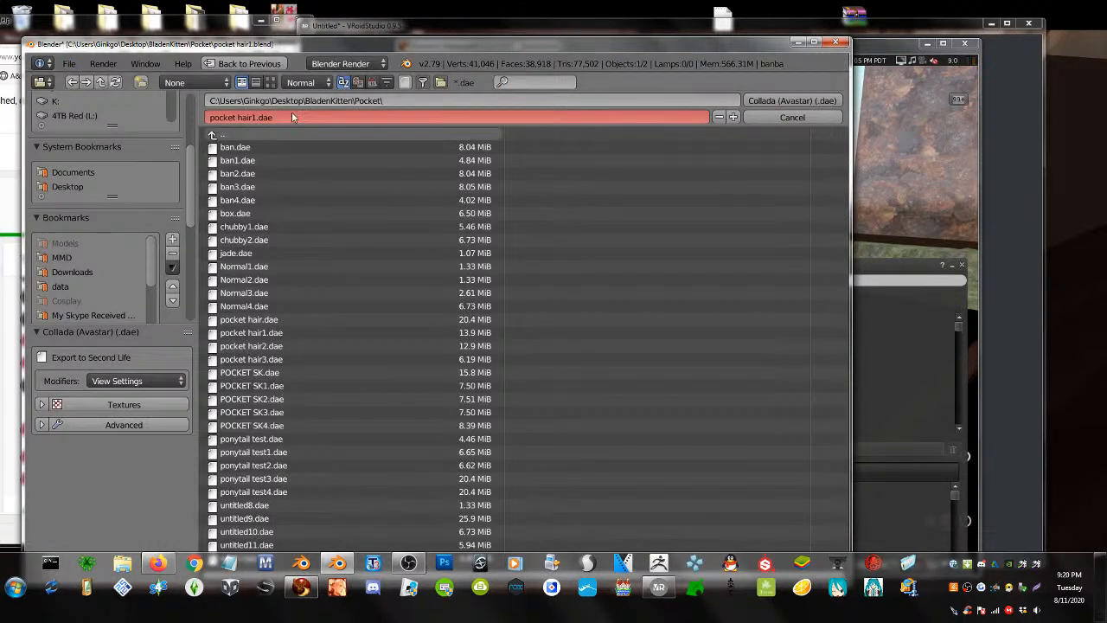
click(372, 82)
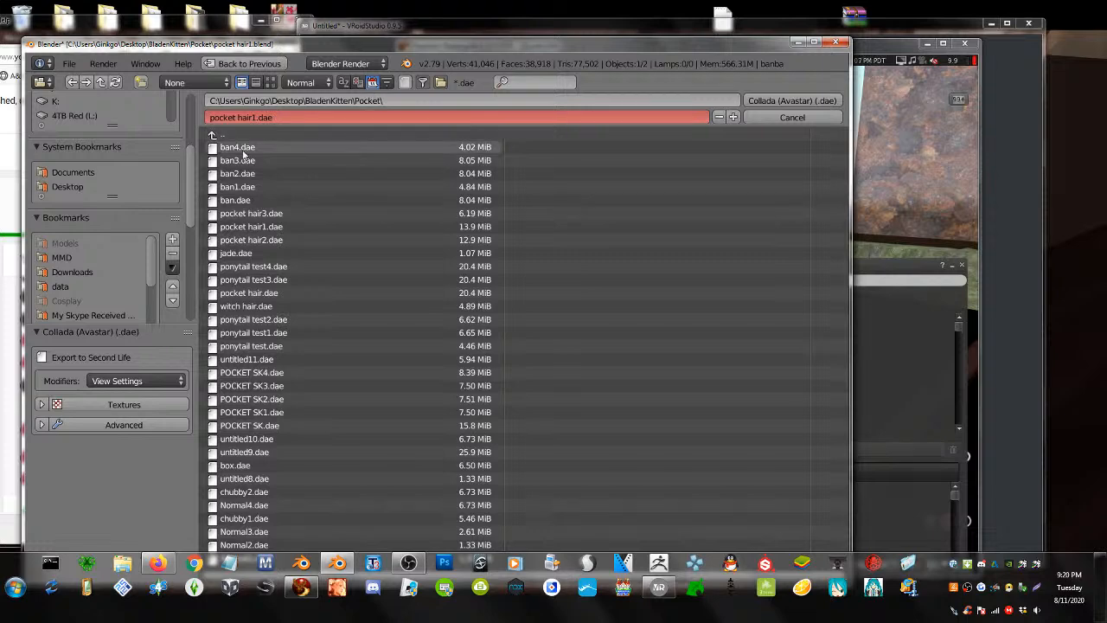
click(243, 151)
click(733, 117)
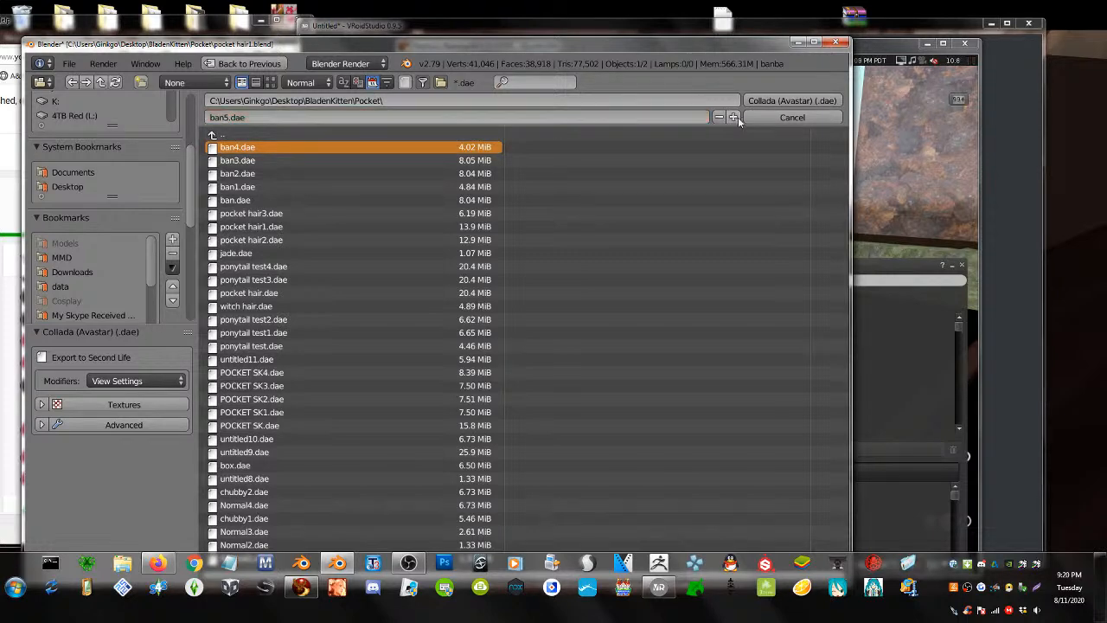
click(926, 161)
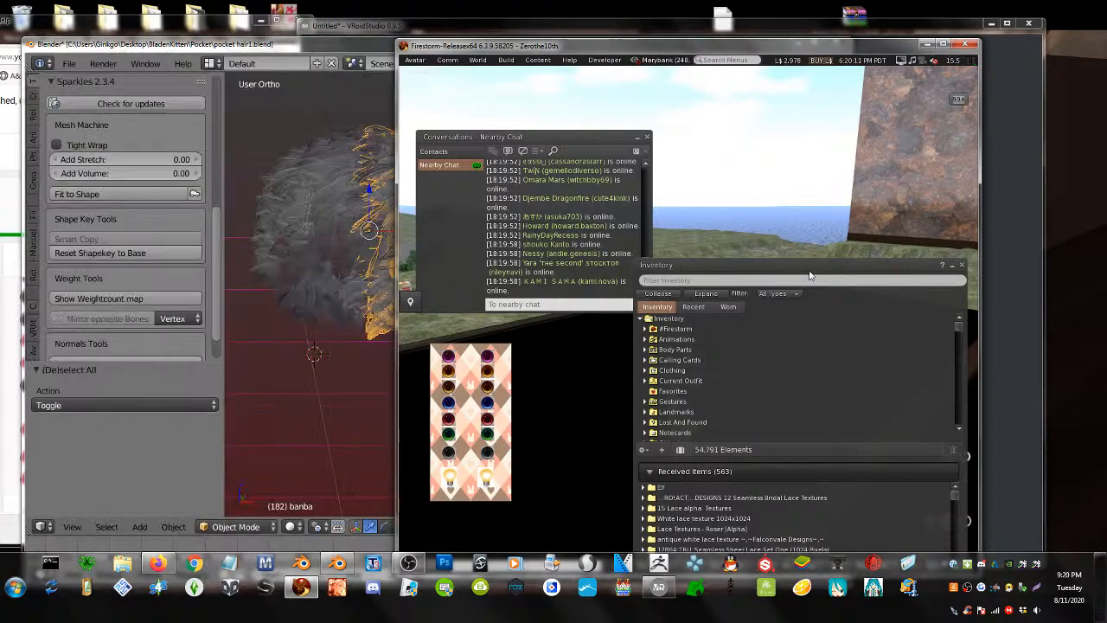
- Collapse Inventory, start Build > Upload > Mesh Model in Firestorm, then return to Blender
click(949, 265)
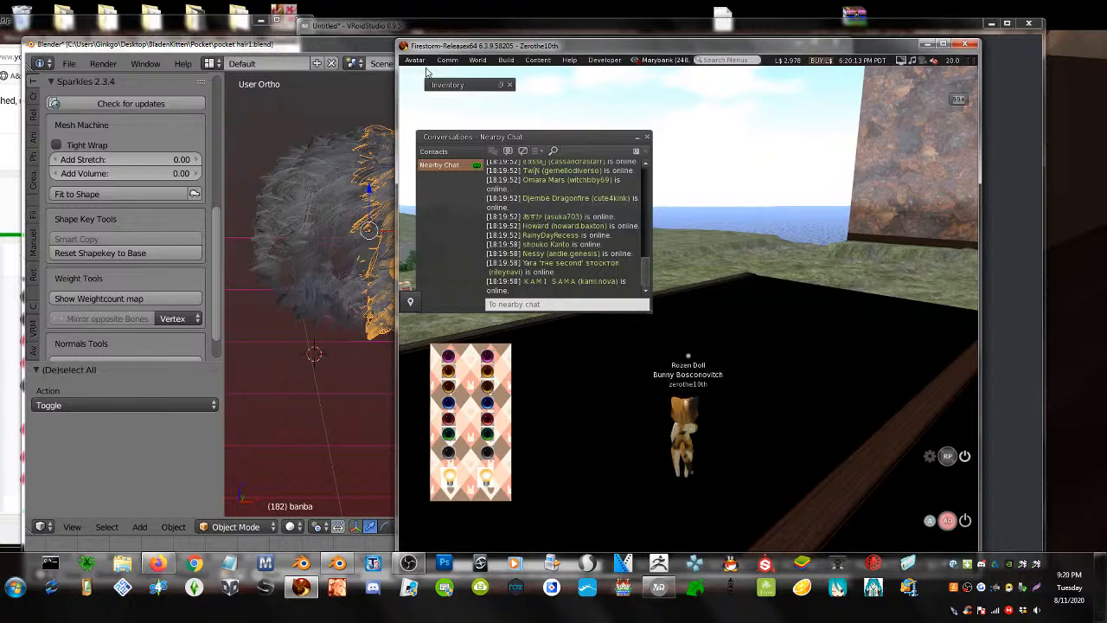
click(506, 60)
mouse_move(562, 207)
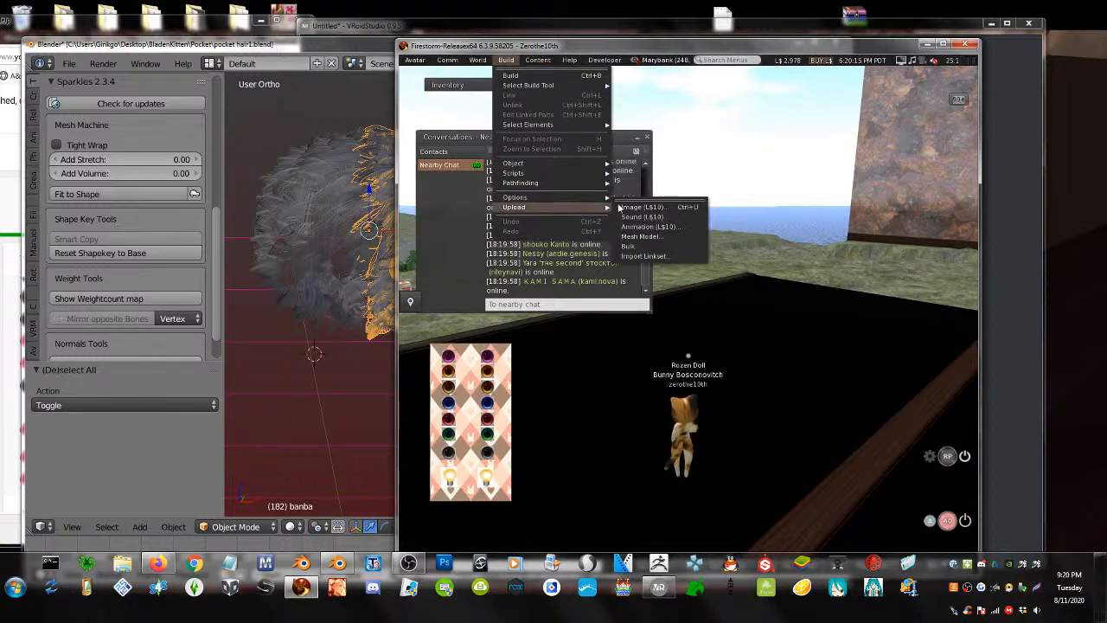
click(646, 239)
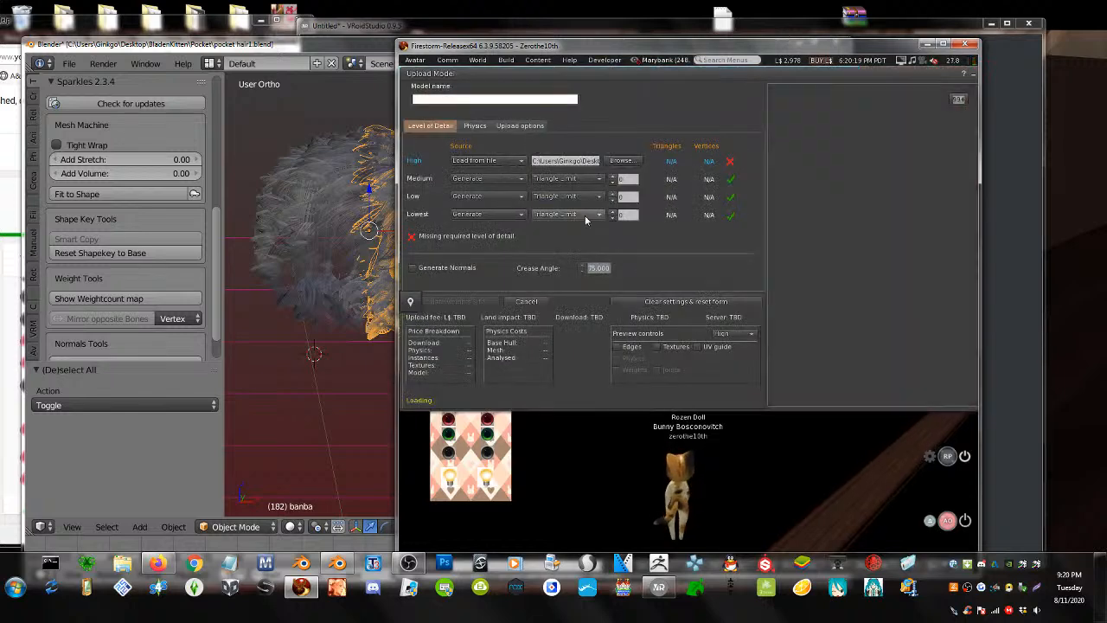
drag(632, 46, 455, 40)
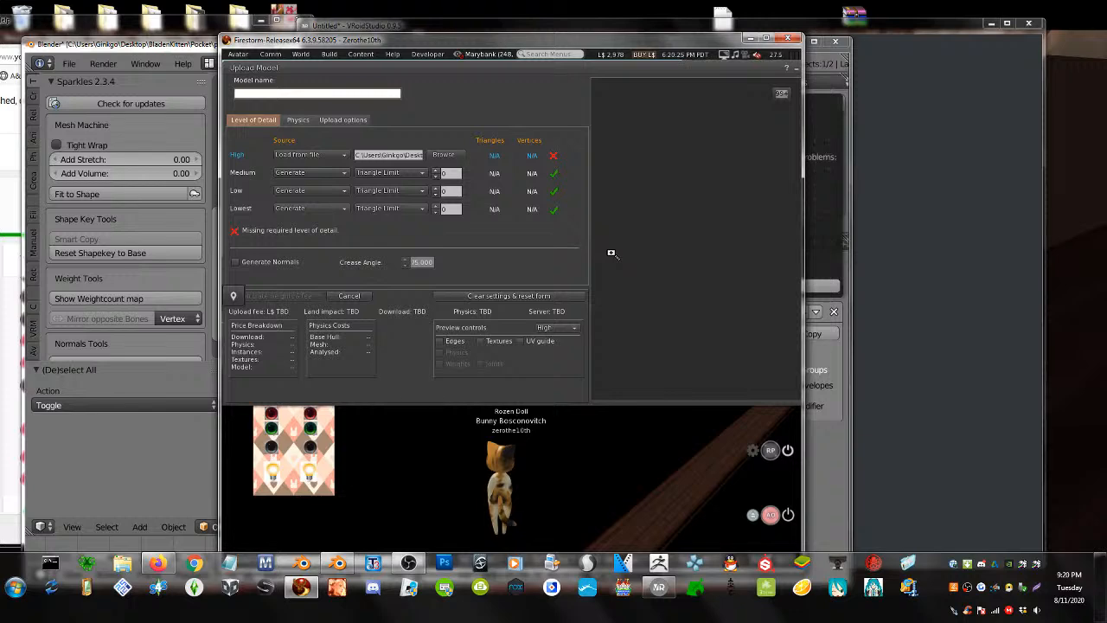
click(822, 233)
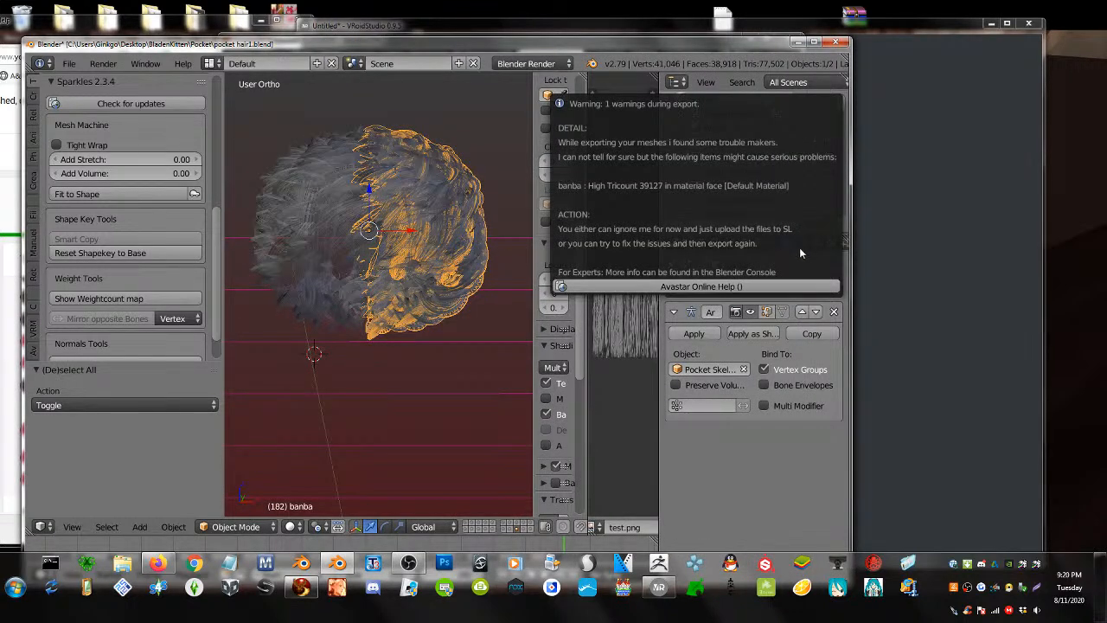
- Move the upload window aside and add a new material, Material.049, to banba.002
click(800, 42)
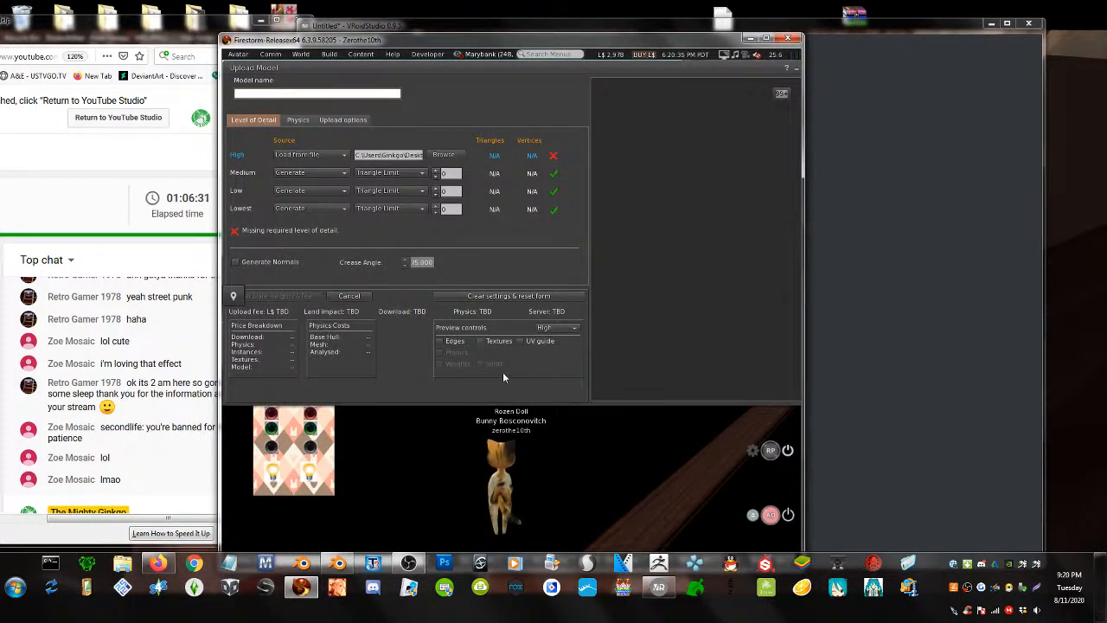
drag(575, 66, 540, 72)
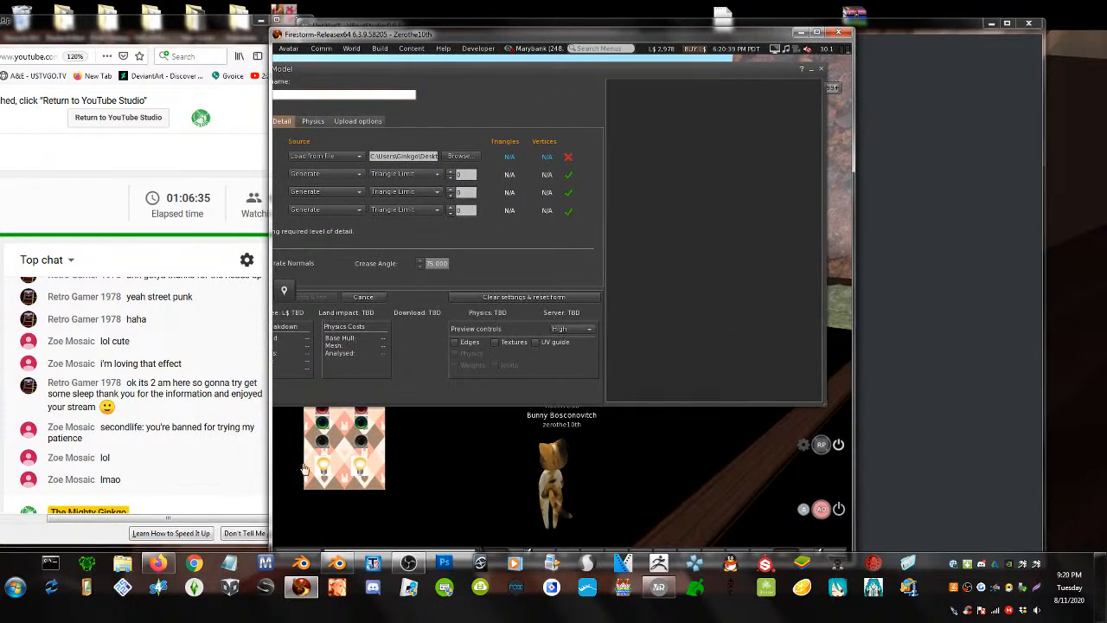
click(338, 565)
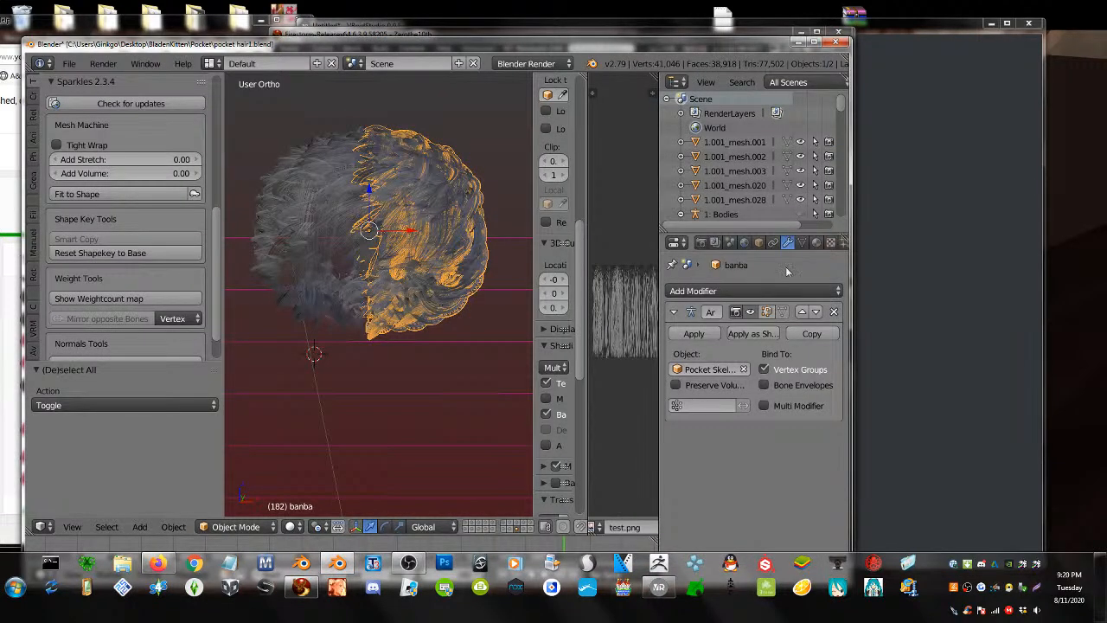
click(815, 242)
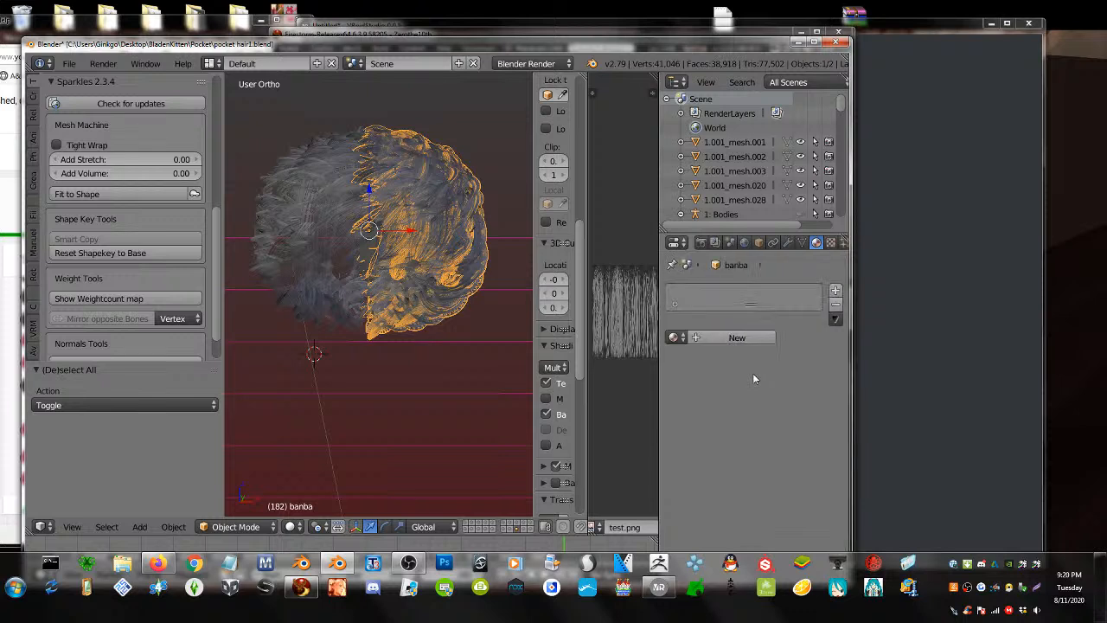
click(737, 338)
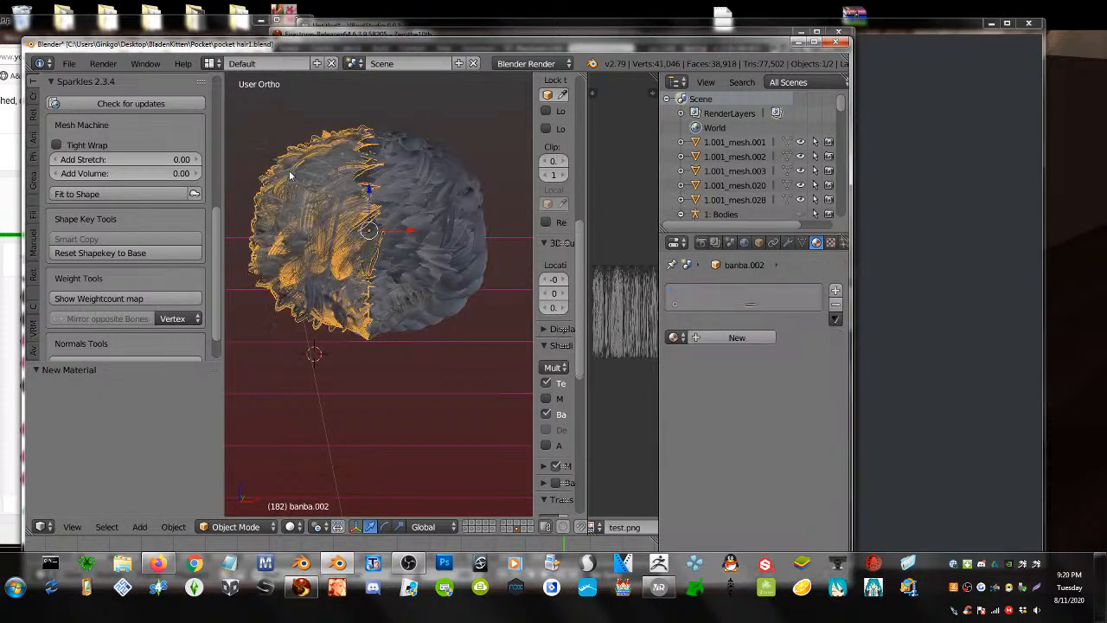
- Select both hair halves and export them as Collada (Avastar) file ban6.dae
right_click(431, 239)
shift+right_click(291, 221)
click(68, 63)
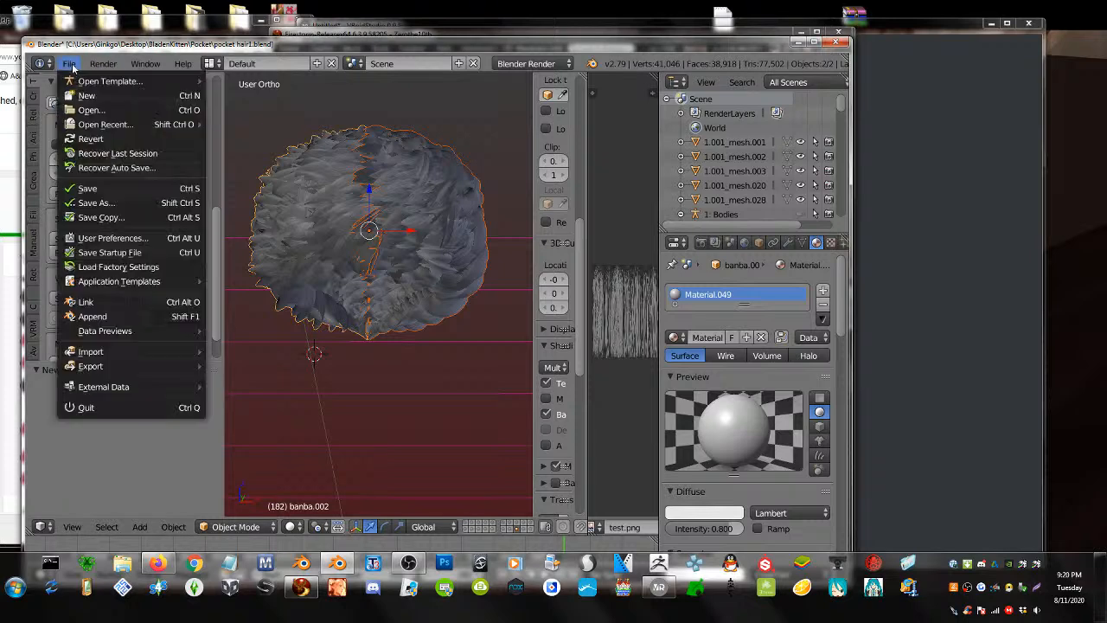
mouse_move(116, 366)
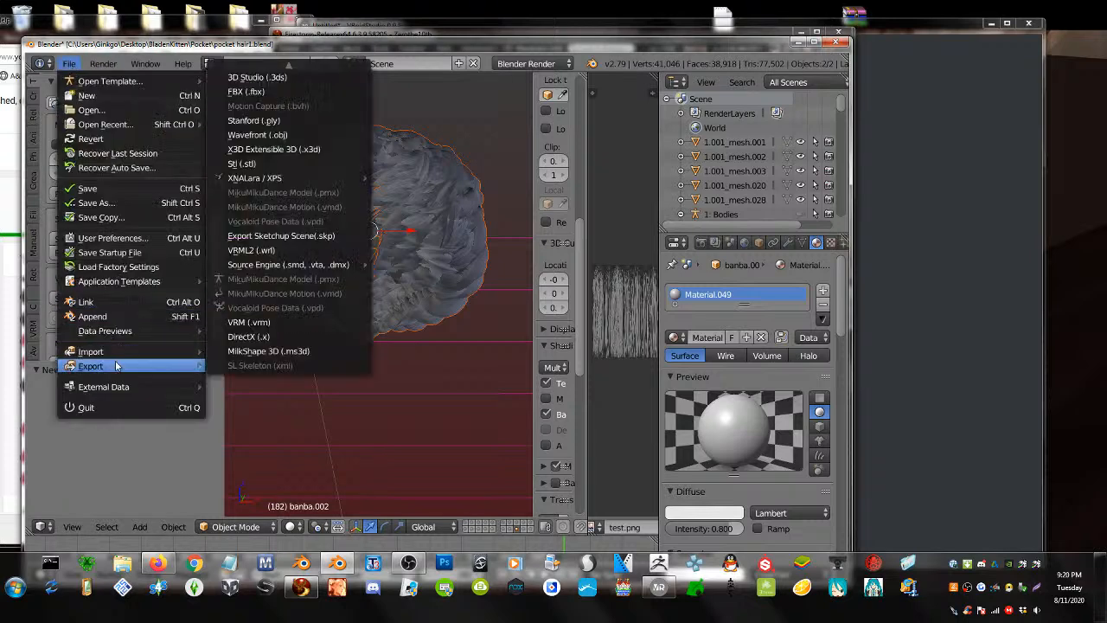
scroll(274, 82, up, 3)
click(275, 69)
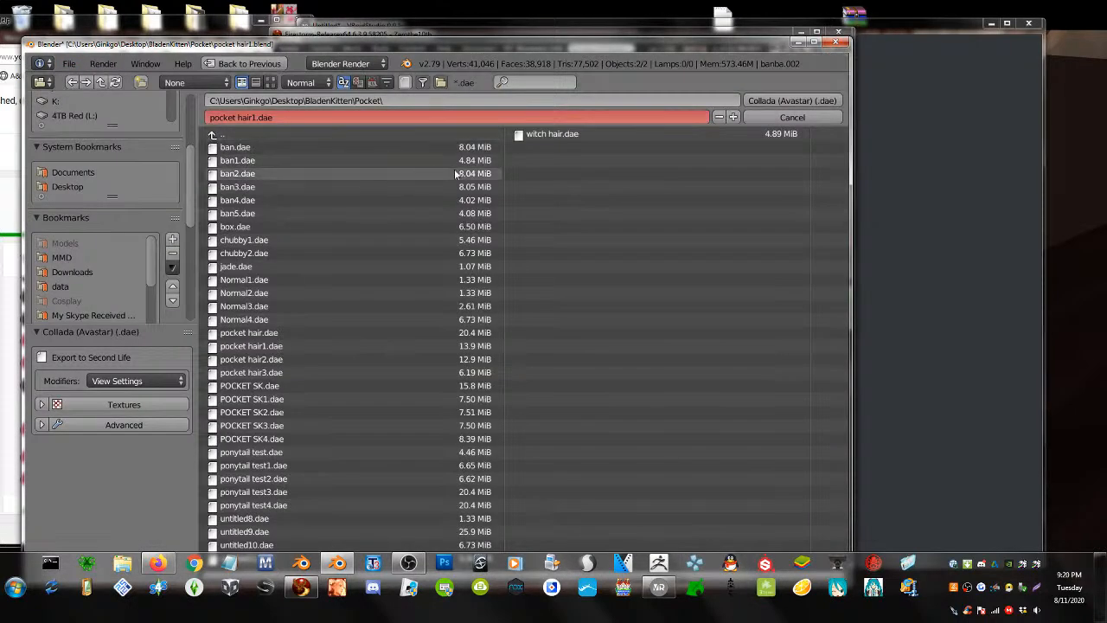
click(265, 212)
click(734, 116)
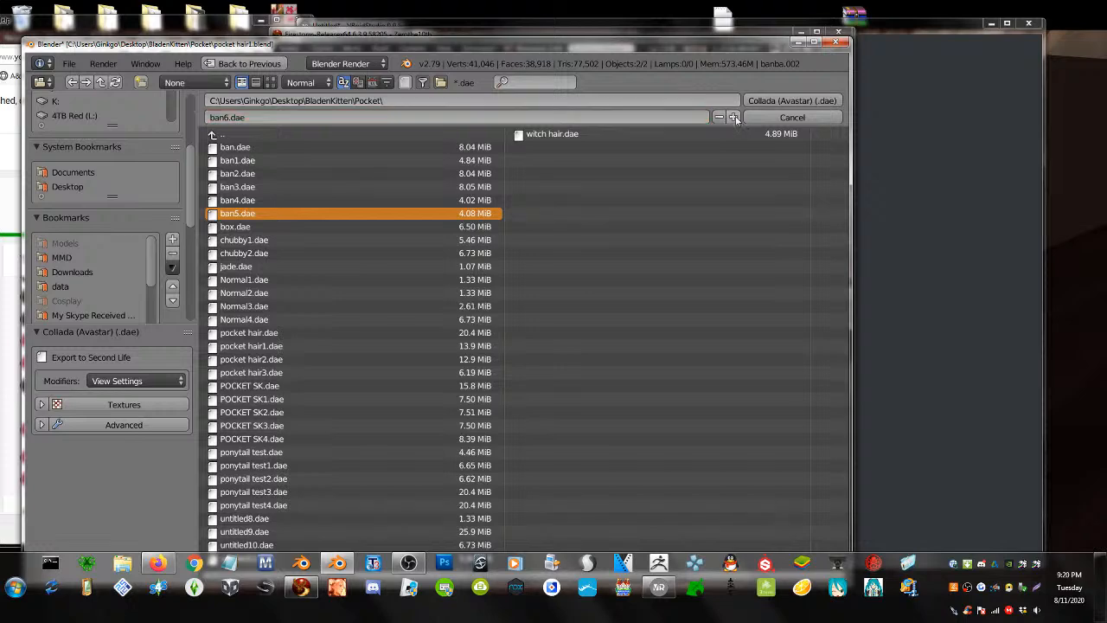
click(902, 177)
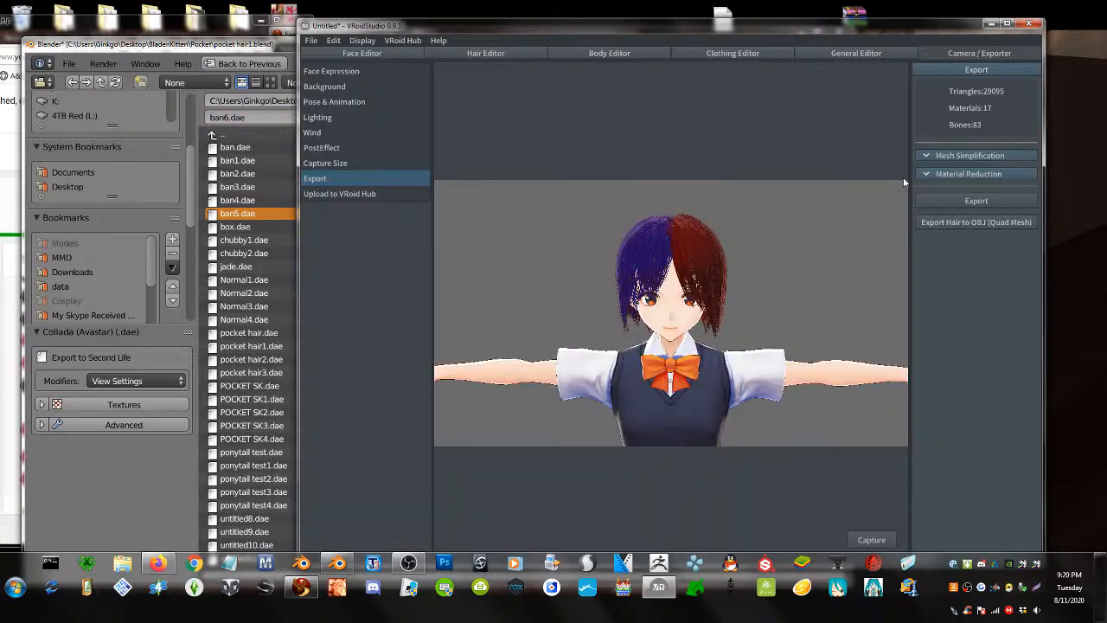
click(991, 26)
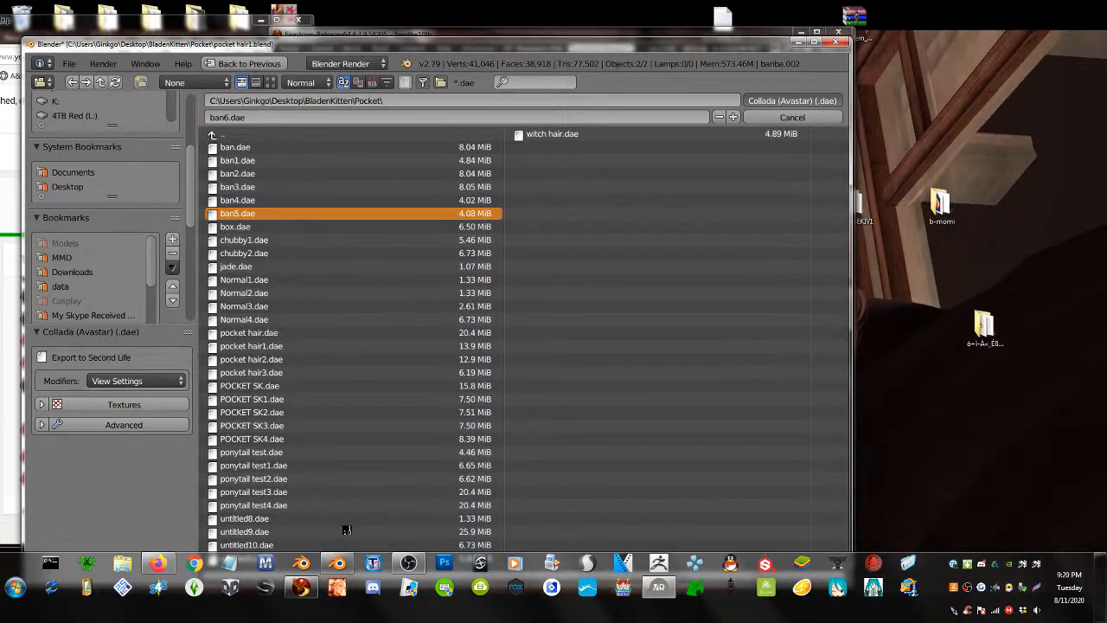
click(301, 587)
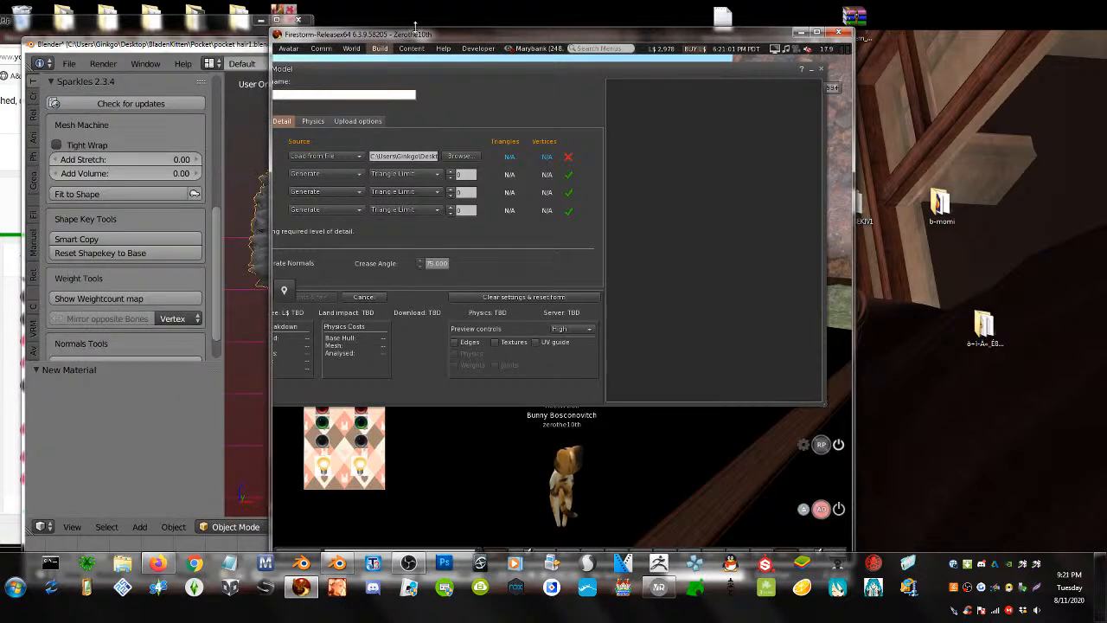
- Reopen the mesh uploader and load the exported hair .dae, zooming its 38375-triangle preview
click(822, 70)
click(379, 49)
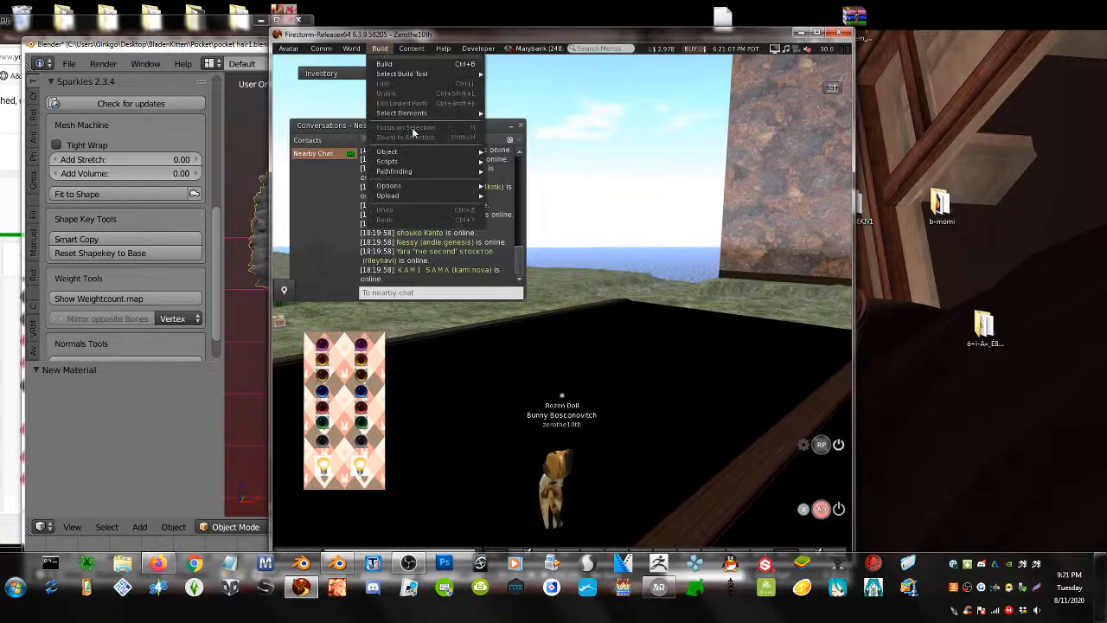
mouse_move(407, 195)
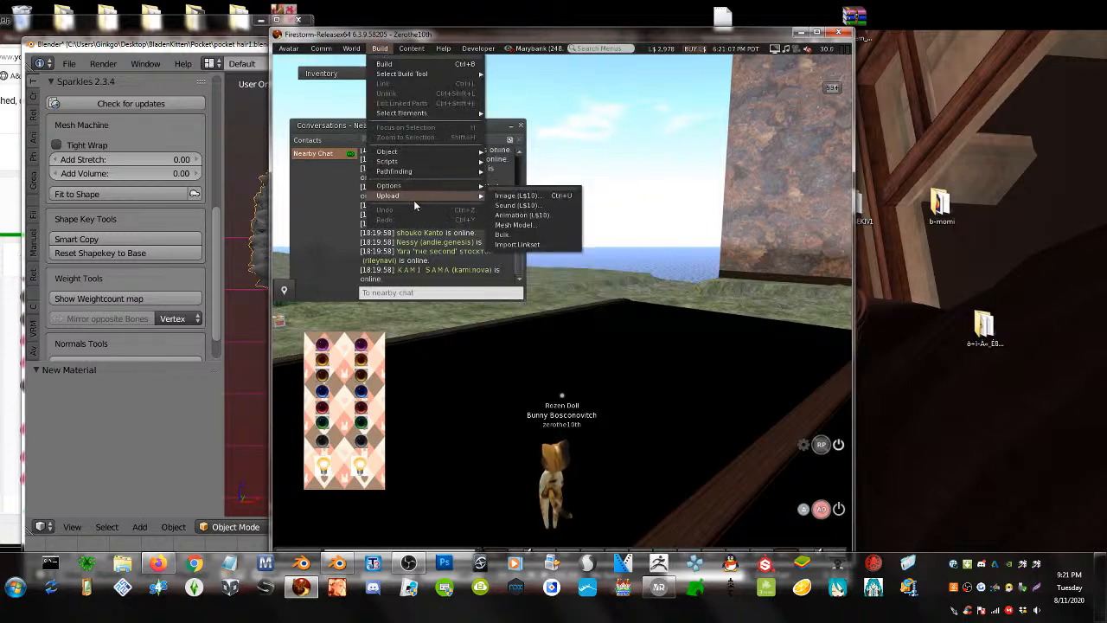
click(523, 226)
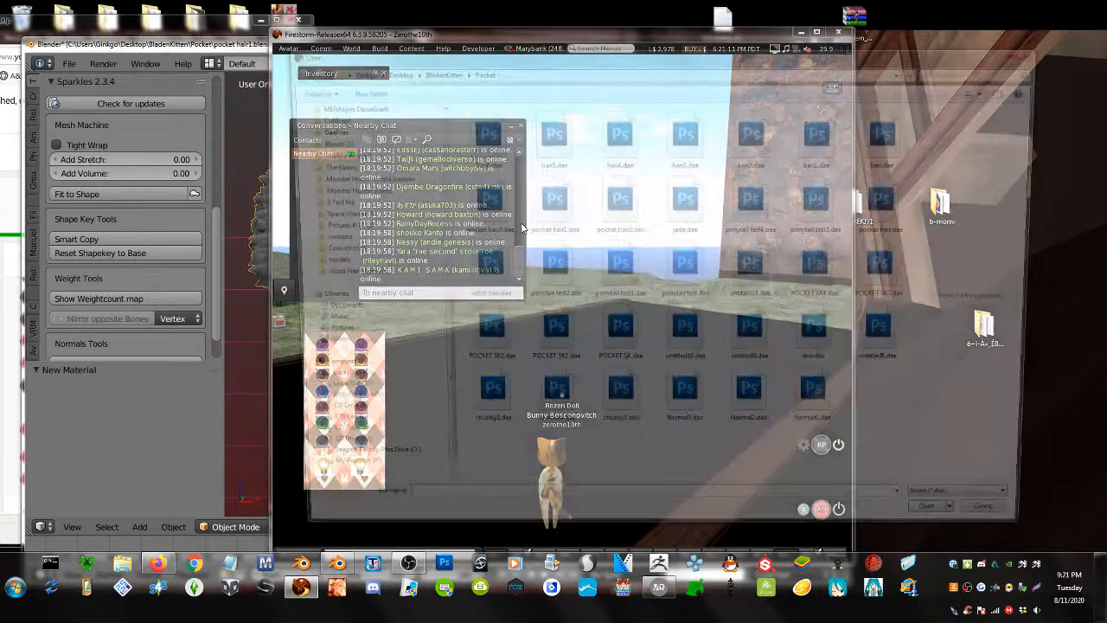
double_click(496, 134)
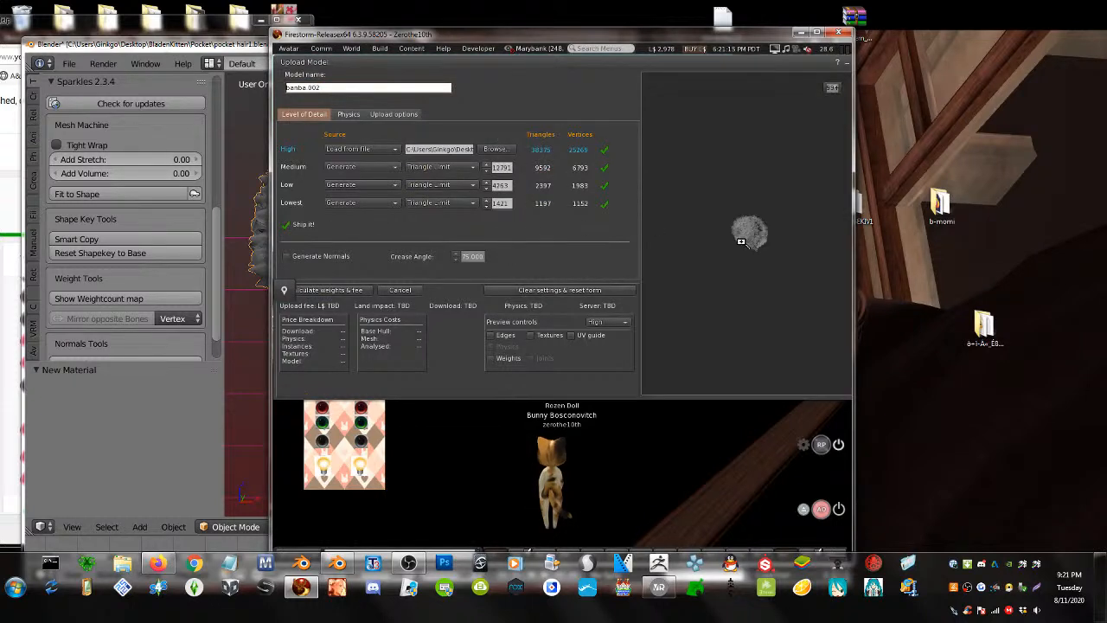
scroll(741, 241, up, 5)
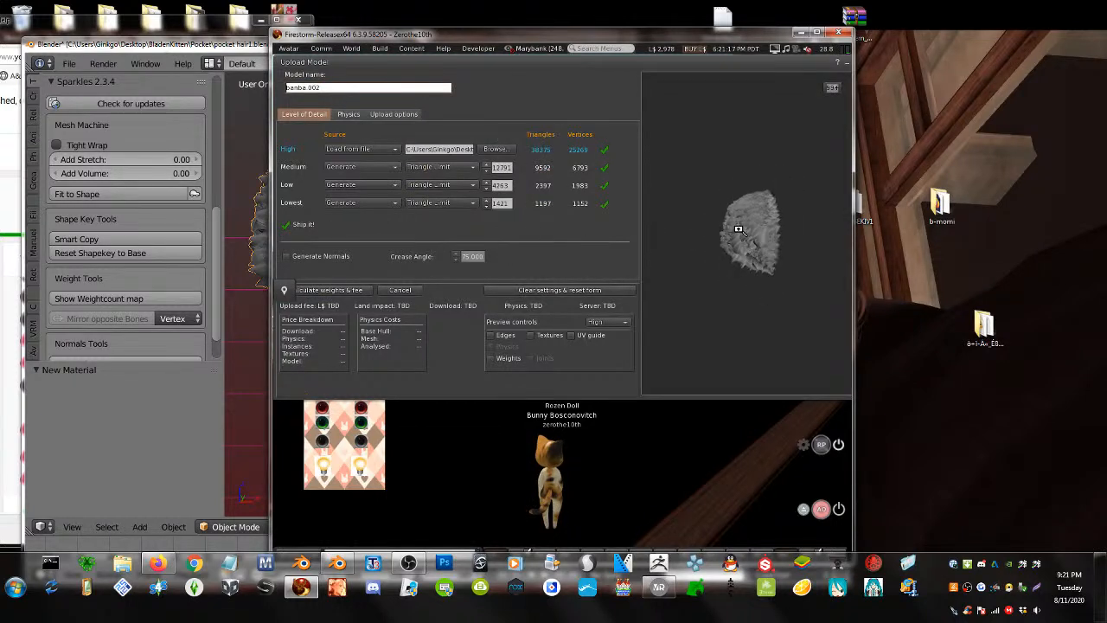
- Close the Upload Model window and select the left hair half in Blender
drag(669, 69, 512, 118)
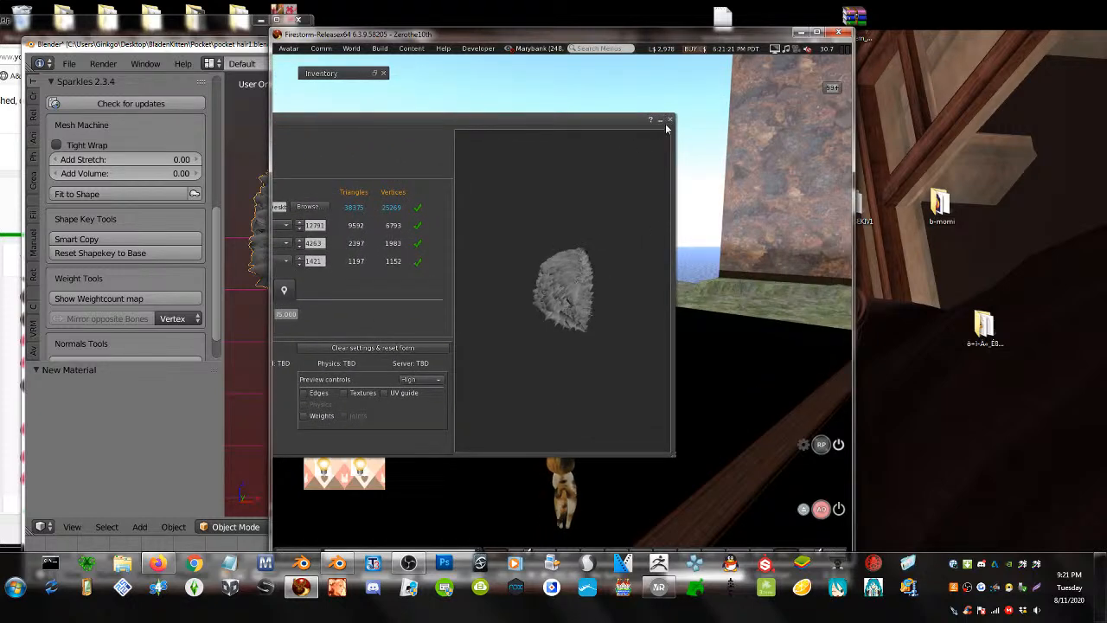
click(669, 119)
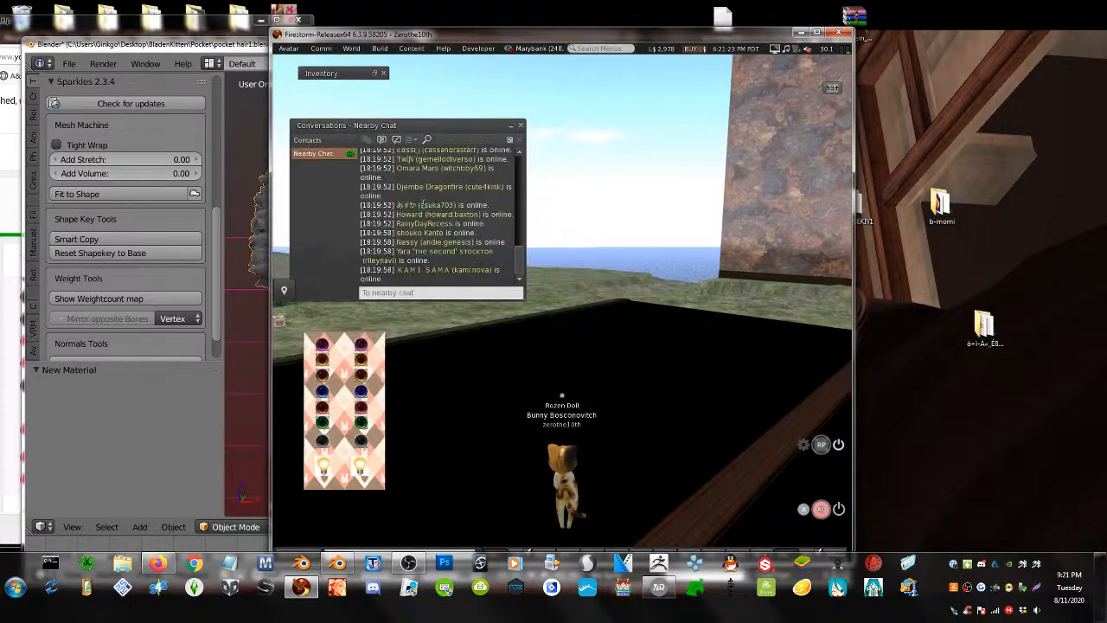
click(253, 323)
right_click(317, 235)
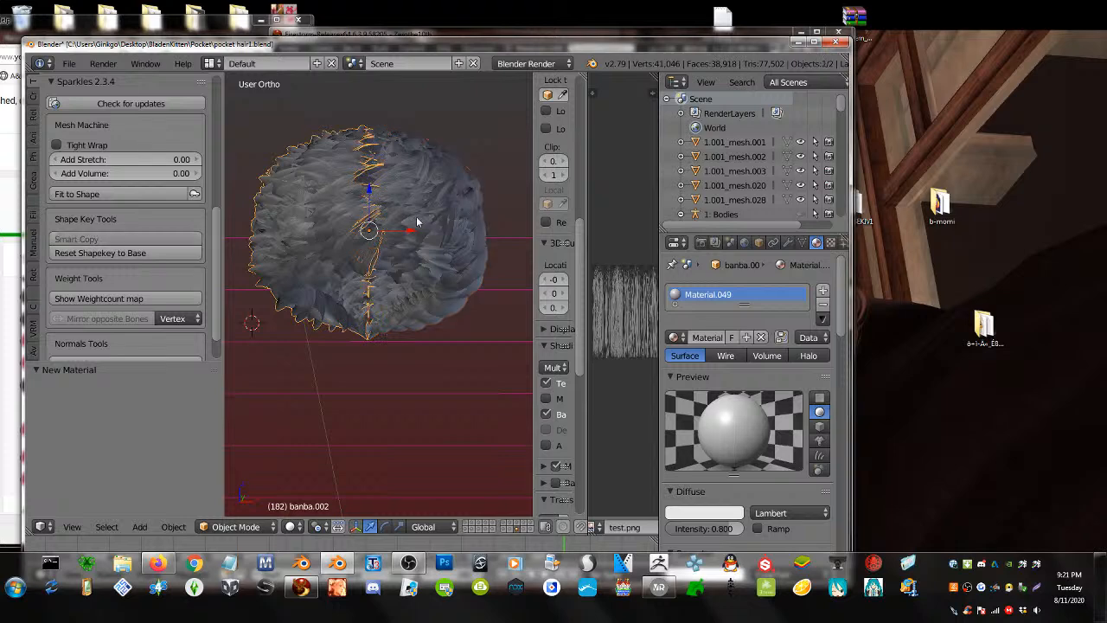
- Select both hair halves, including banba, and join them into one mesh
shift+right_click(417, 220)
click(34, 84)
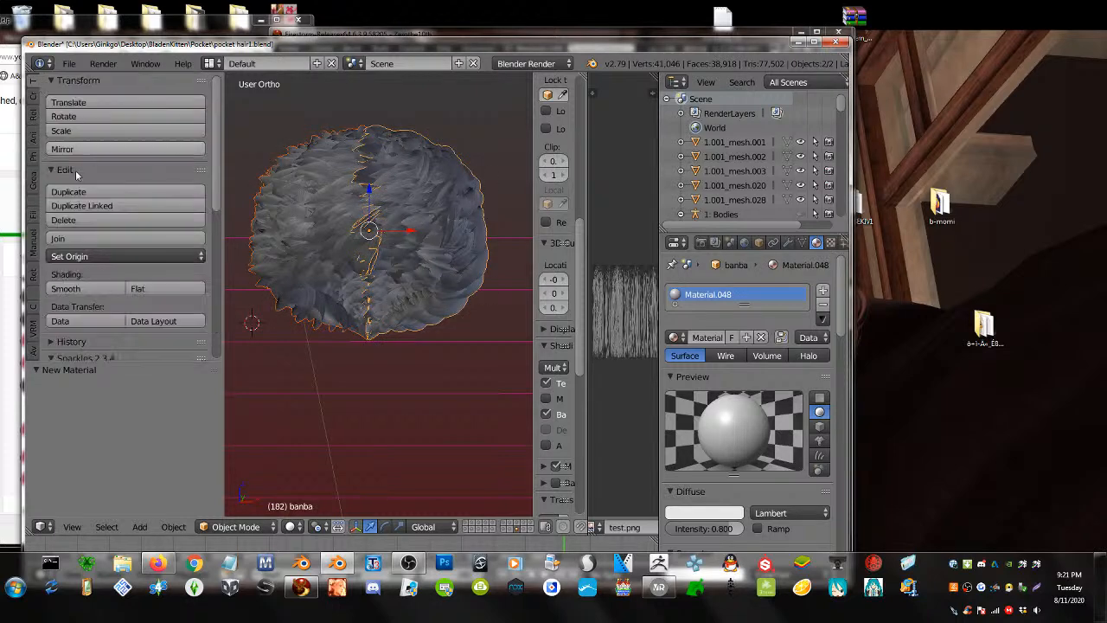
click(121, 238)
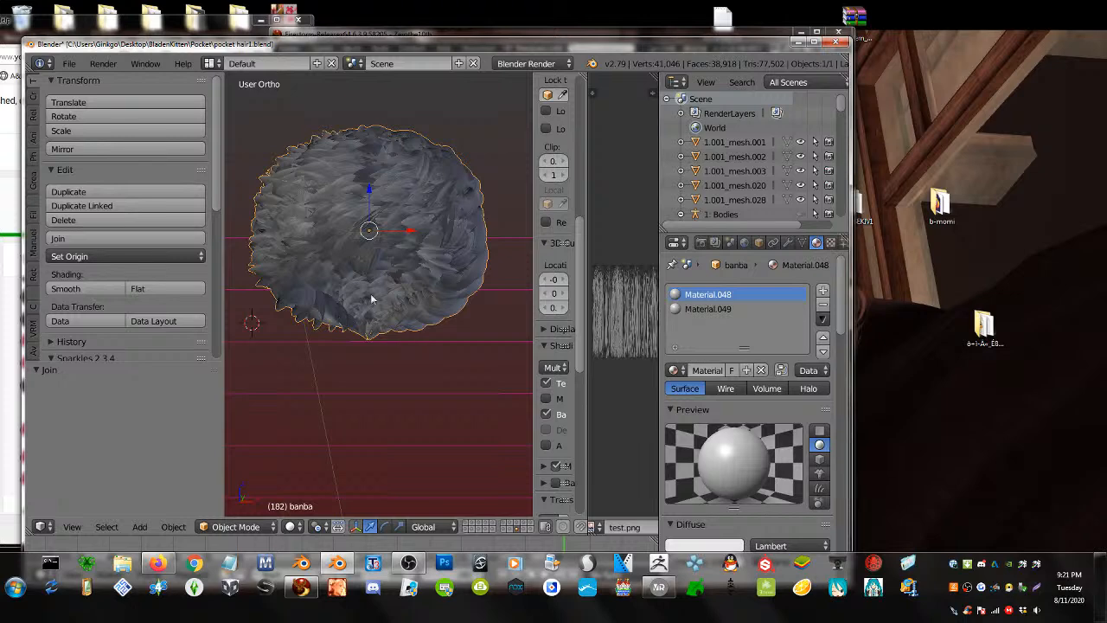
- Export the joined hair as Collada (Avastar) file ban7.dae, based on ban6.dae
click(68, 63)
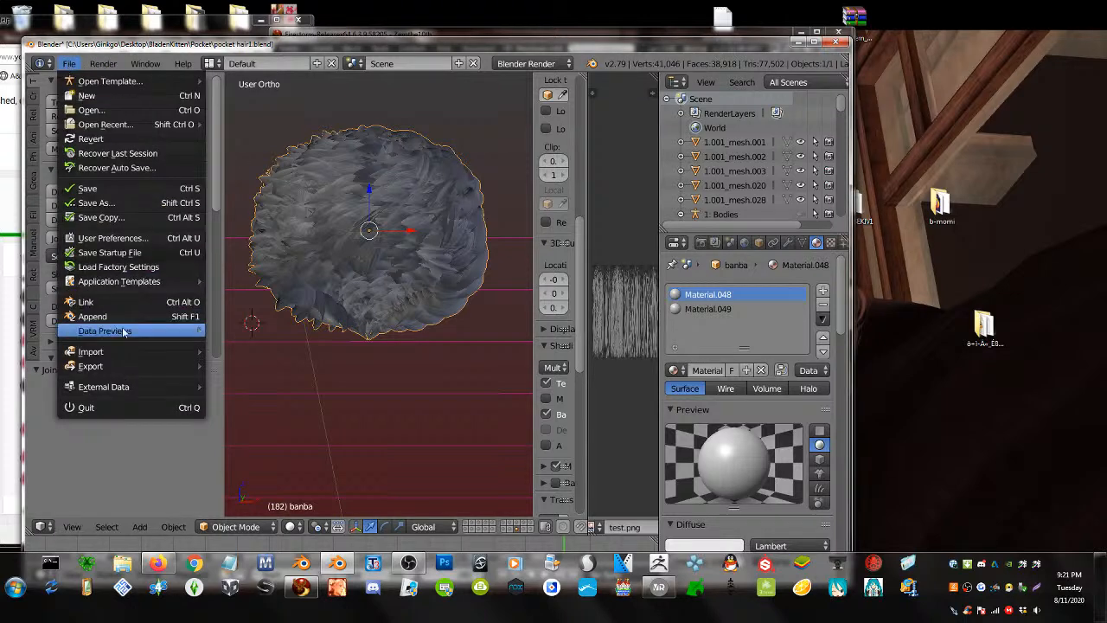
mouse_move(129, 366)
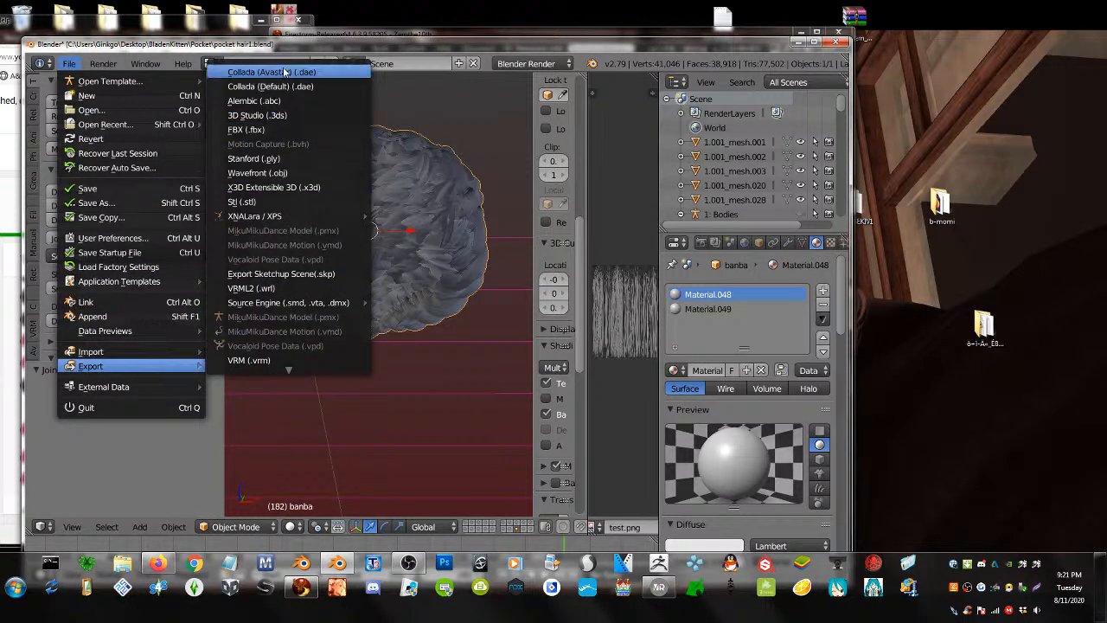
click(286, 71)
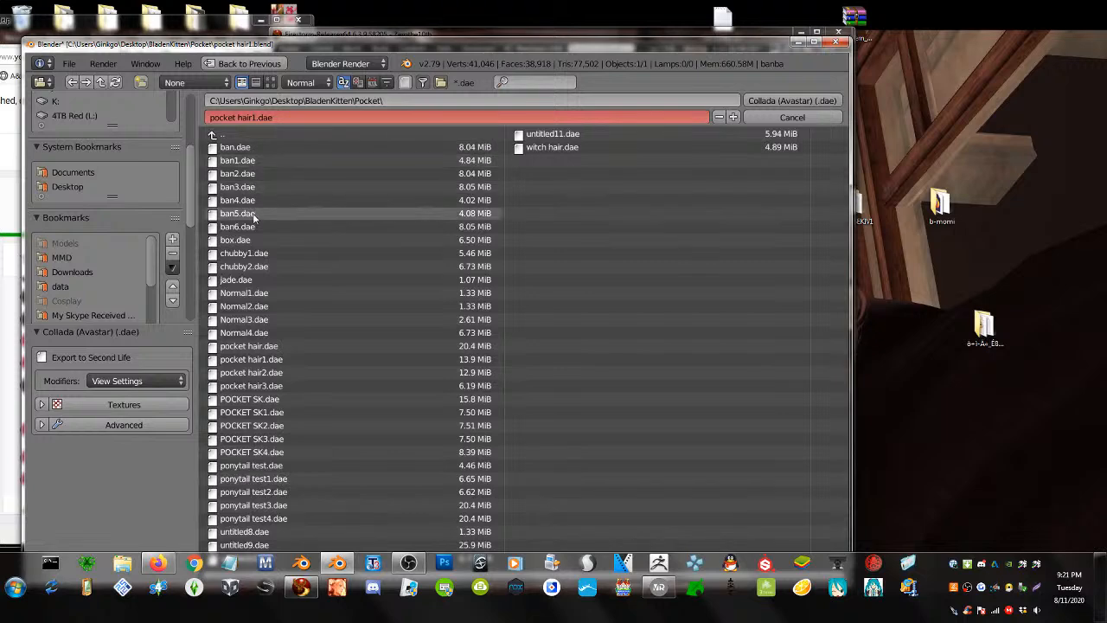
click(244, 228)
click(737, 116)
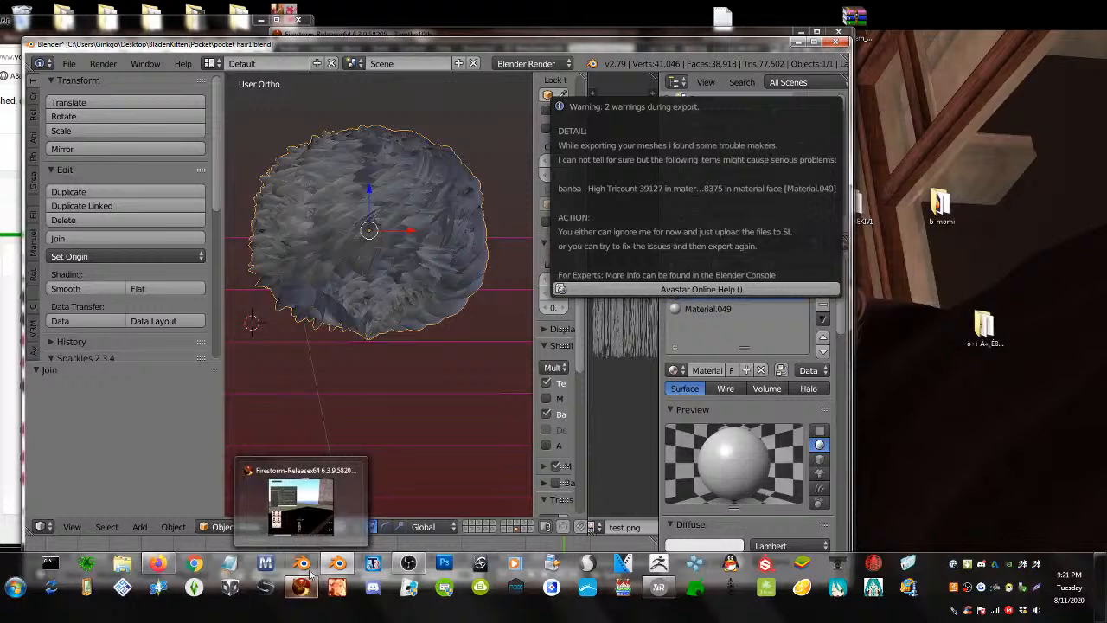
click(301, 588)
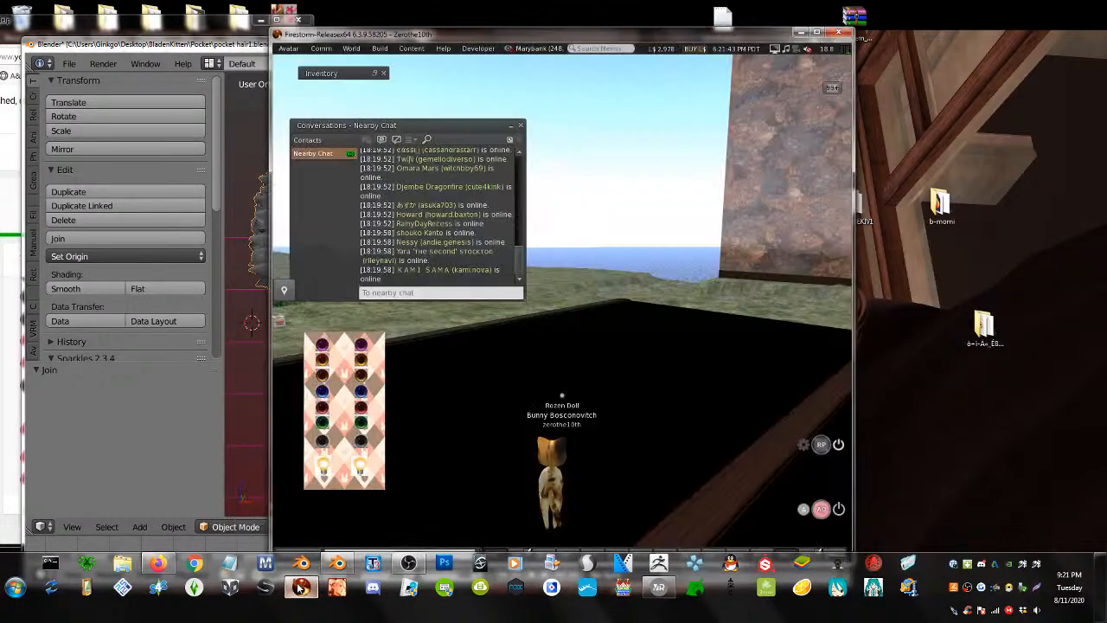
- Open Firestorm's Upload Model dialog through Build > Upload > Mesh Model
click(380, 48)
mouse_move(413, 197)
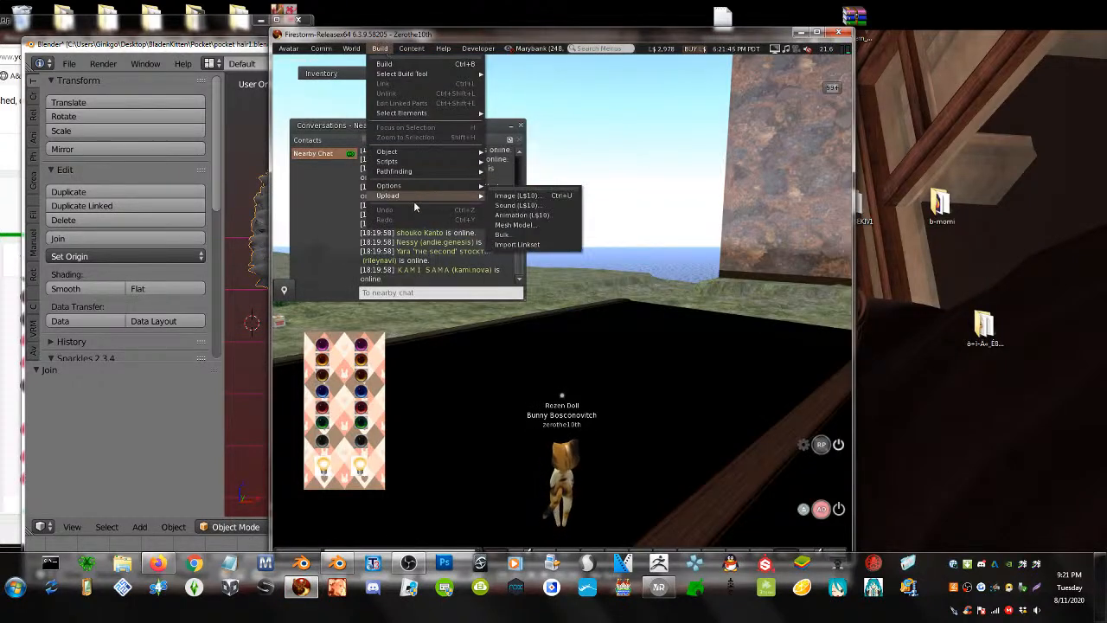
click(514, 225)
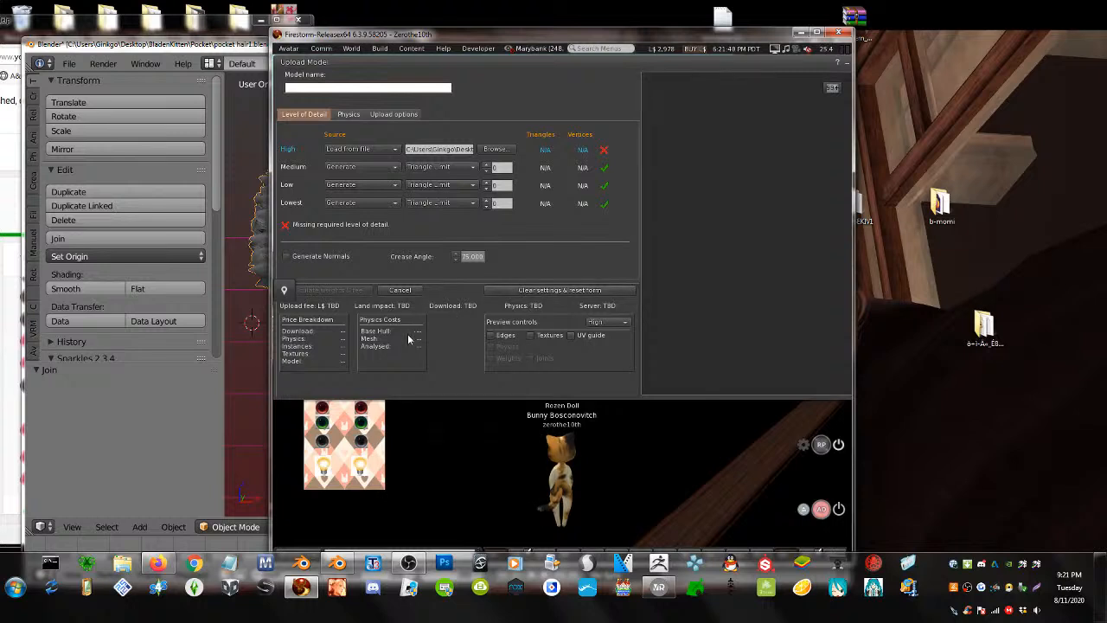
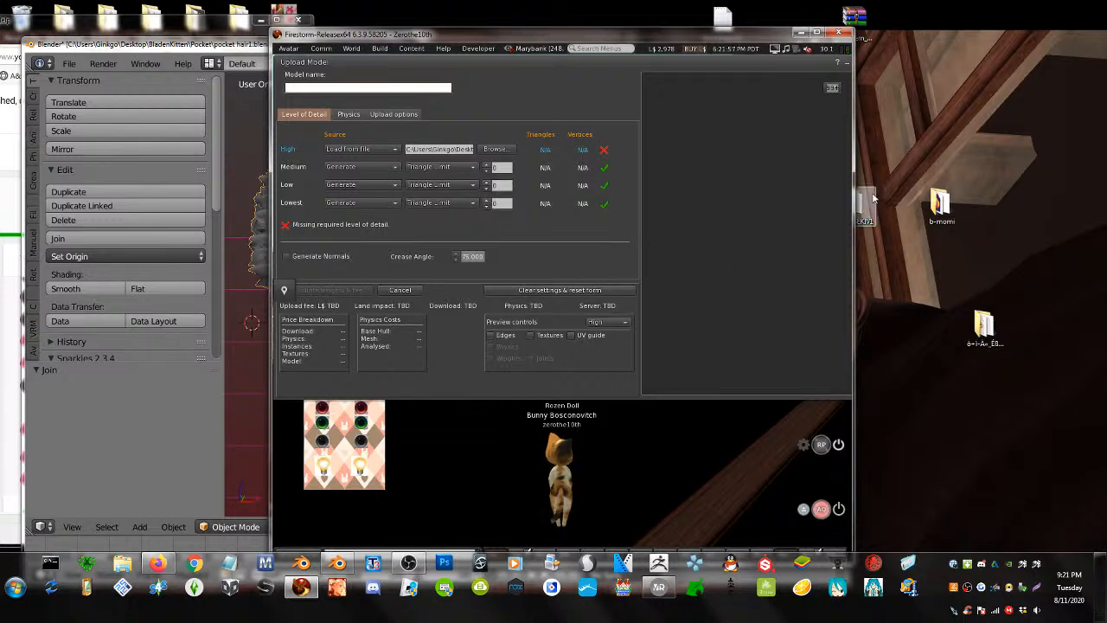
- Widen the Firestorm window, move the empty Upload Model dialog aside, then close it
drag(854, 196, 1065, 195)
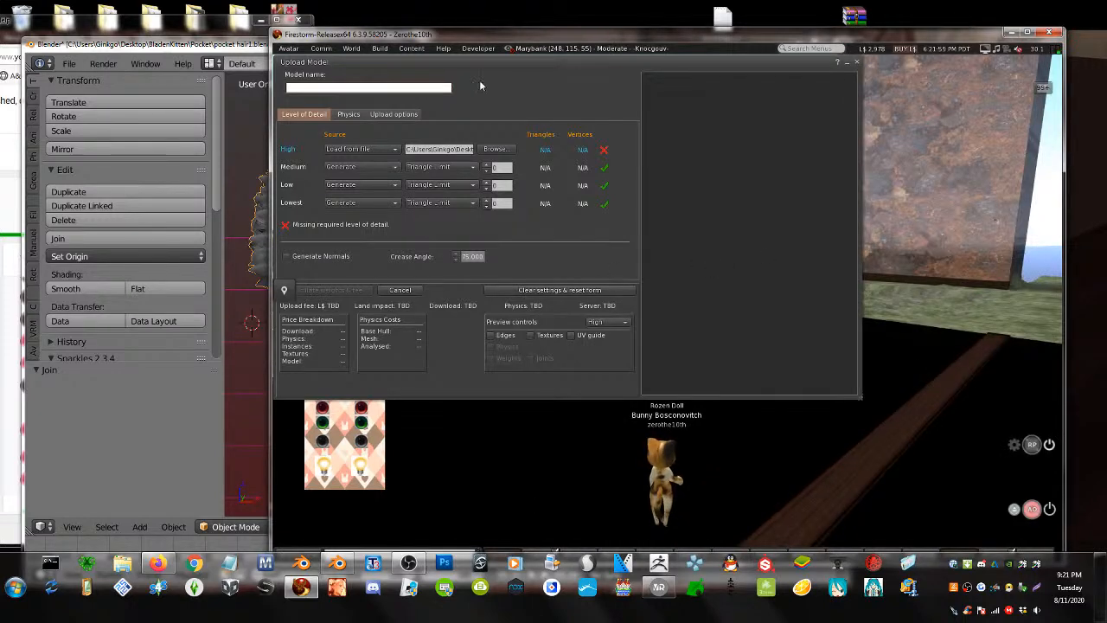
drag(476, 62, 595, 64)
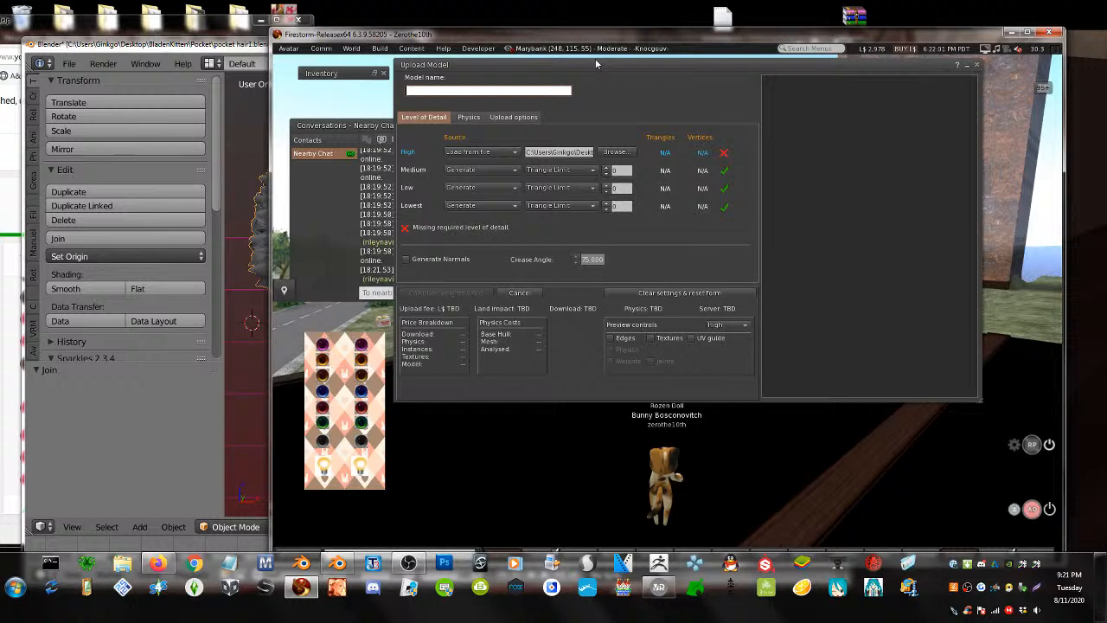
click(13, 447)
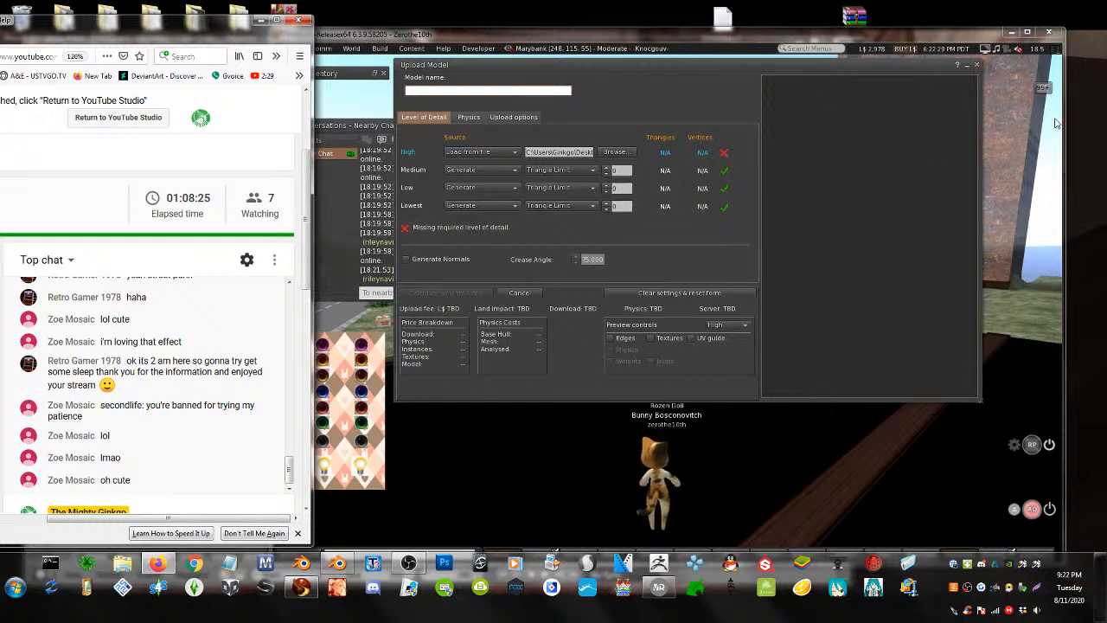
click(974, 65)
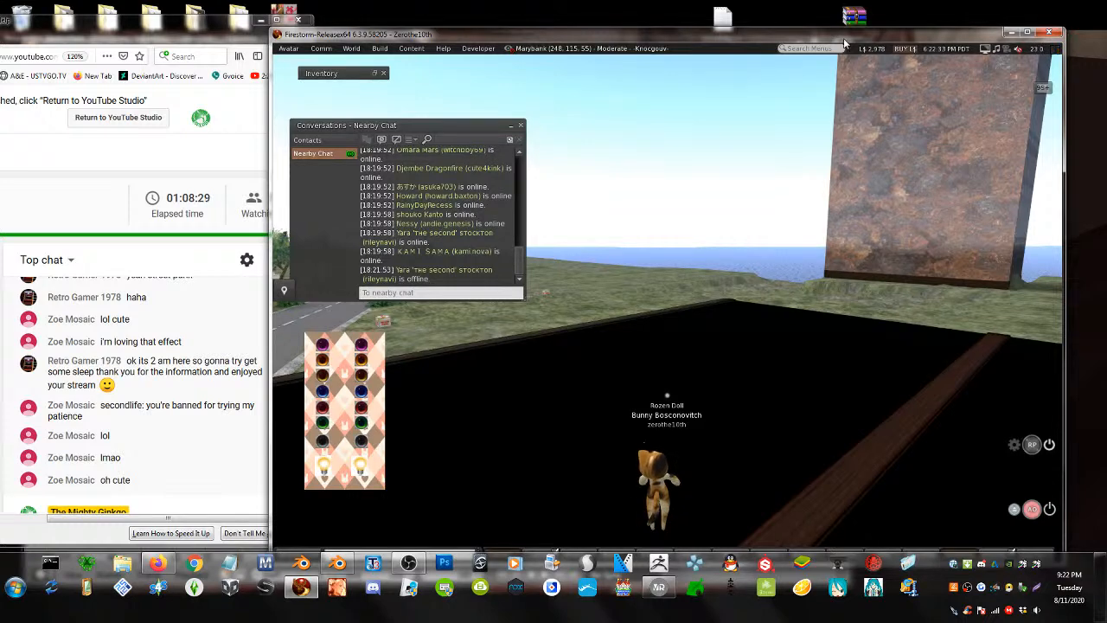
- Load ban6.dae into Firestorm's mesh model uploader
click(379, 48)
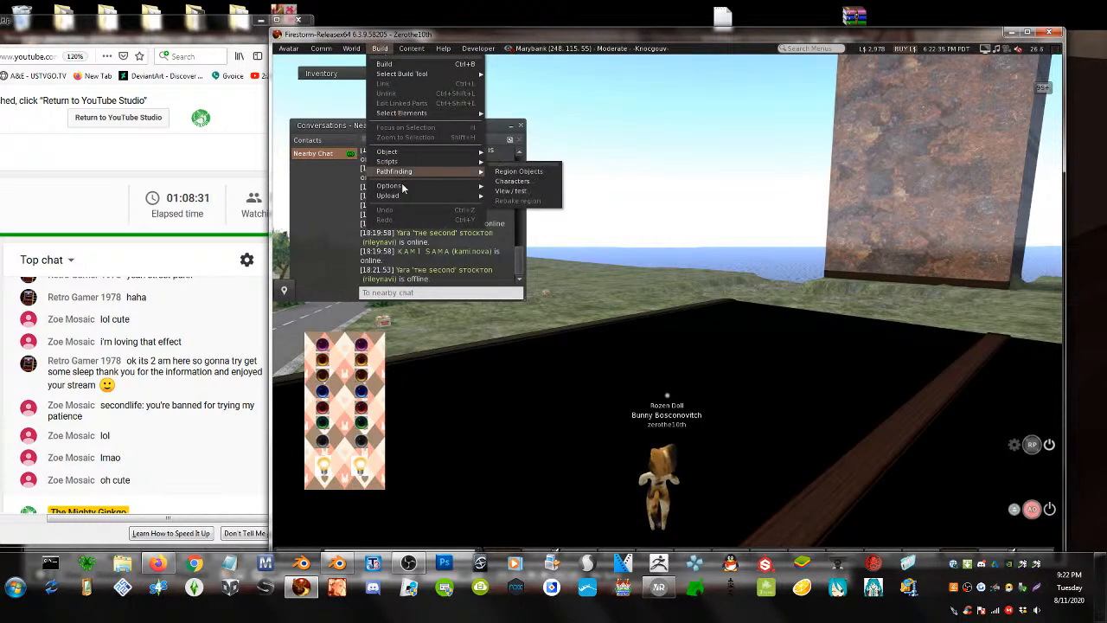
mouse_move(482, 197)
click(551, 225)
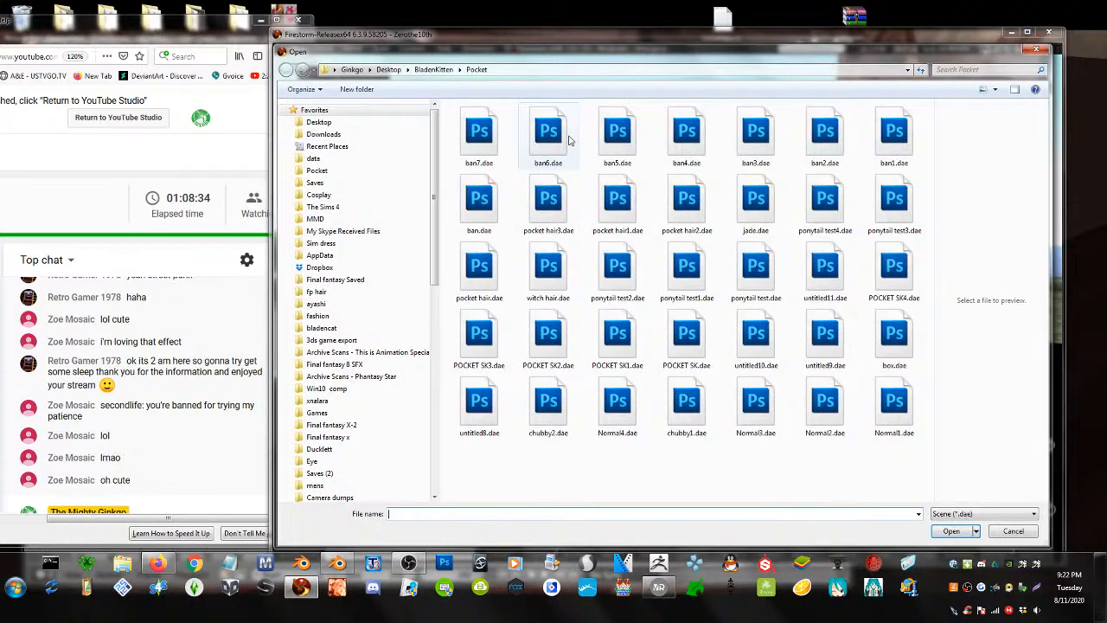
double_click(562, 138)
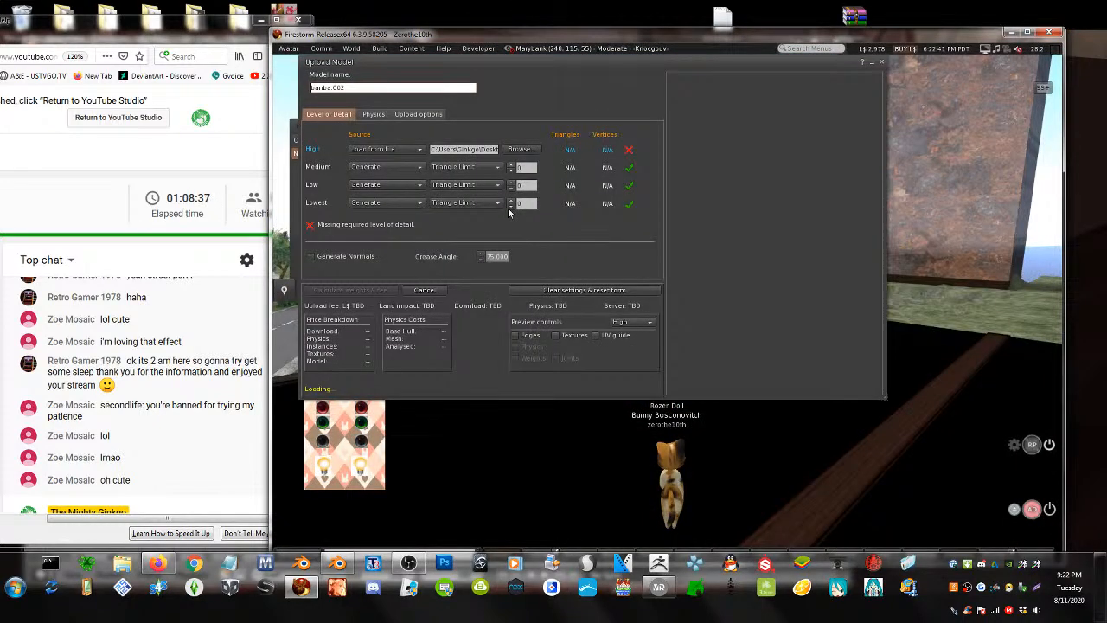
- Set Lowest LOD to 0, include skin weights, calculate the fee and upload the hair
click(510, 206)
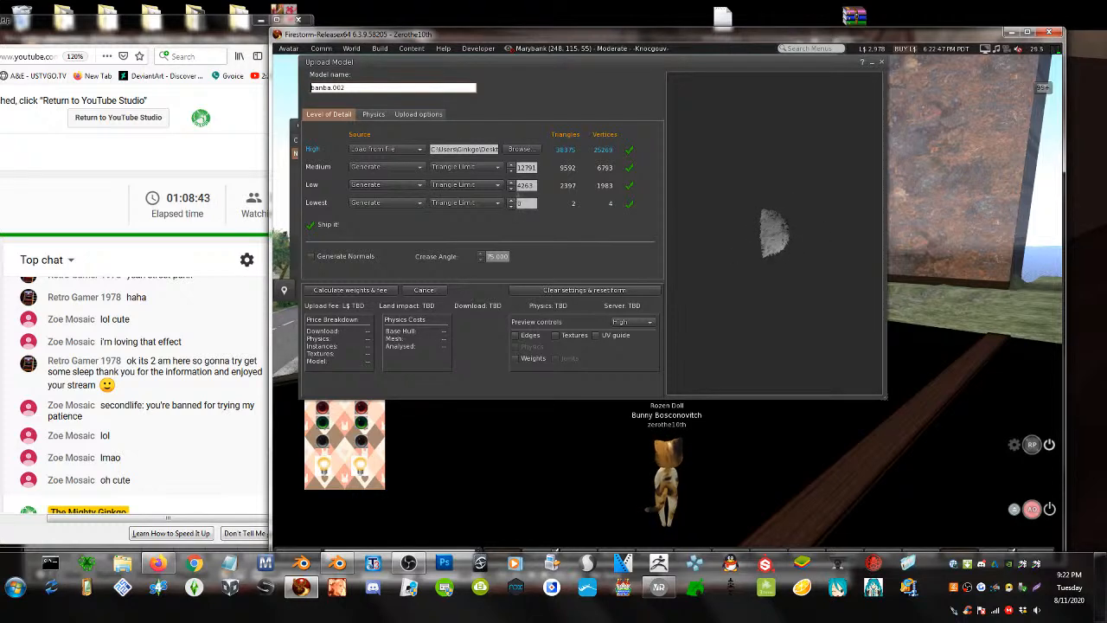
click(417, 113)
click(317, 201)
click(343, 289)
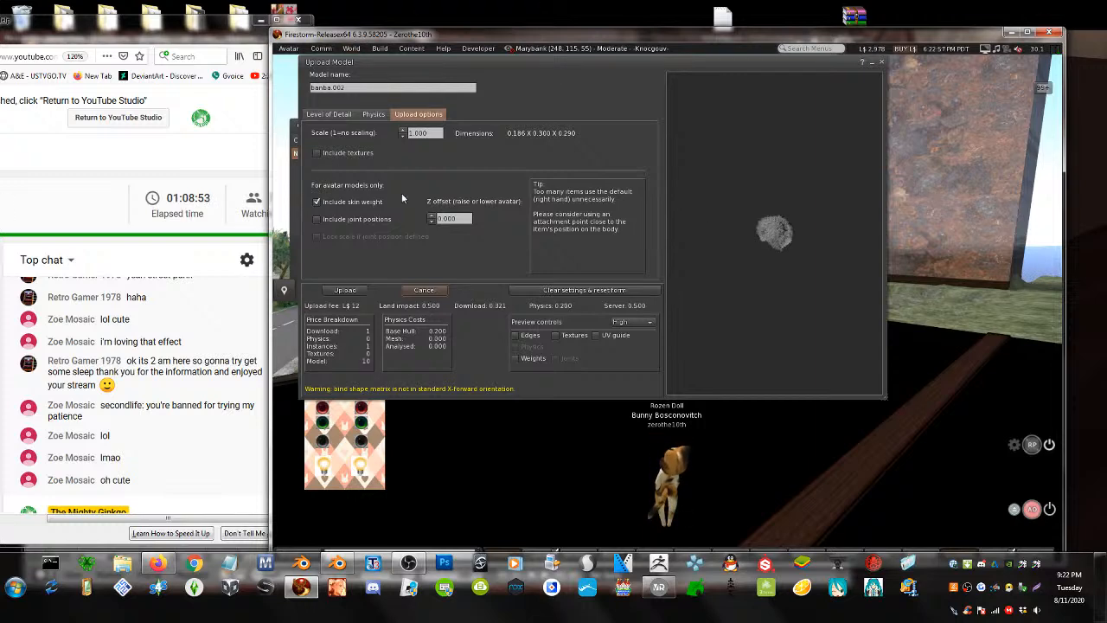
click(353, 291)
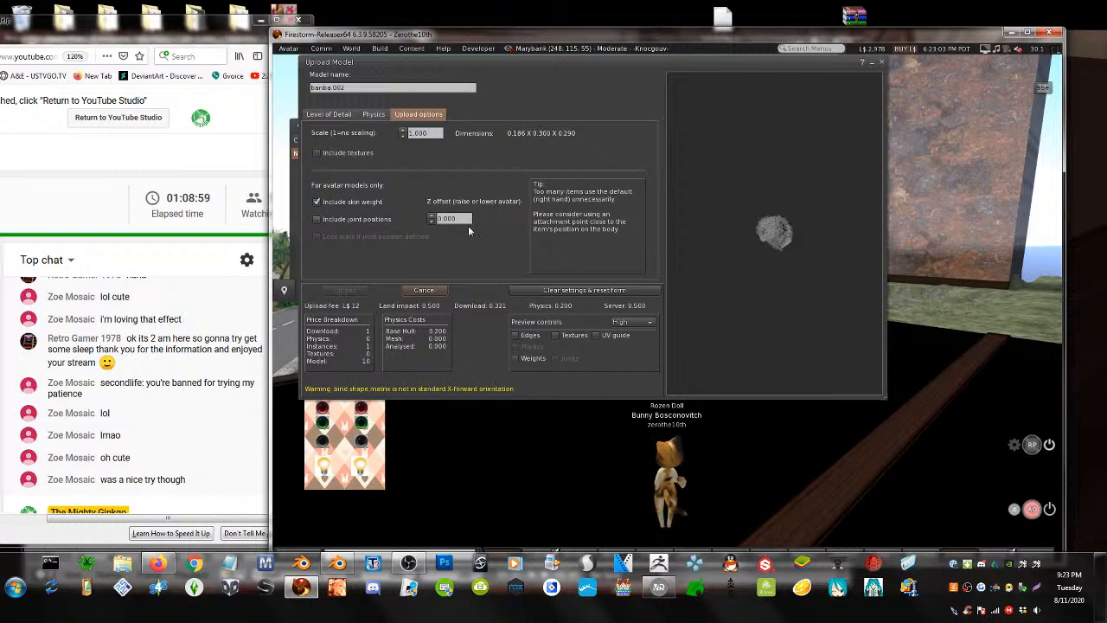
alt+drag(664, 458, 346, 294)
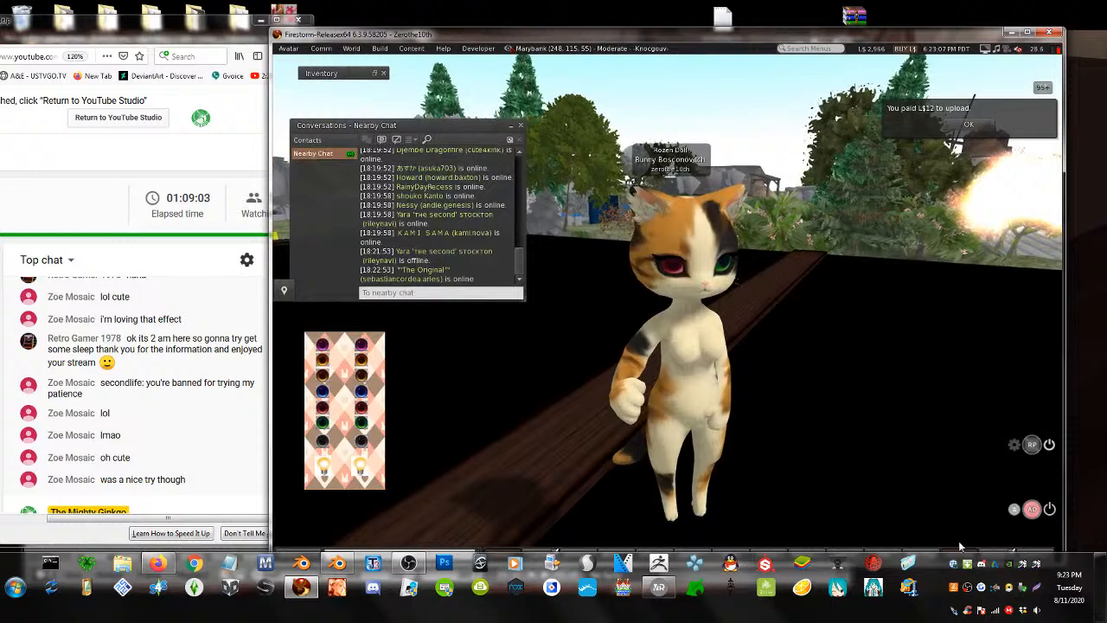
- Add banba.002 from the inventory to the avatar and orbit to inspect the white hair
drag(702, 34, 702, 16)
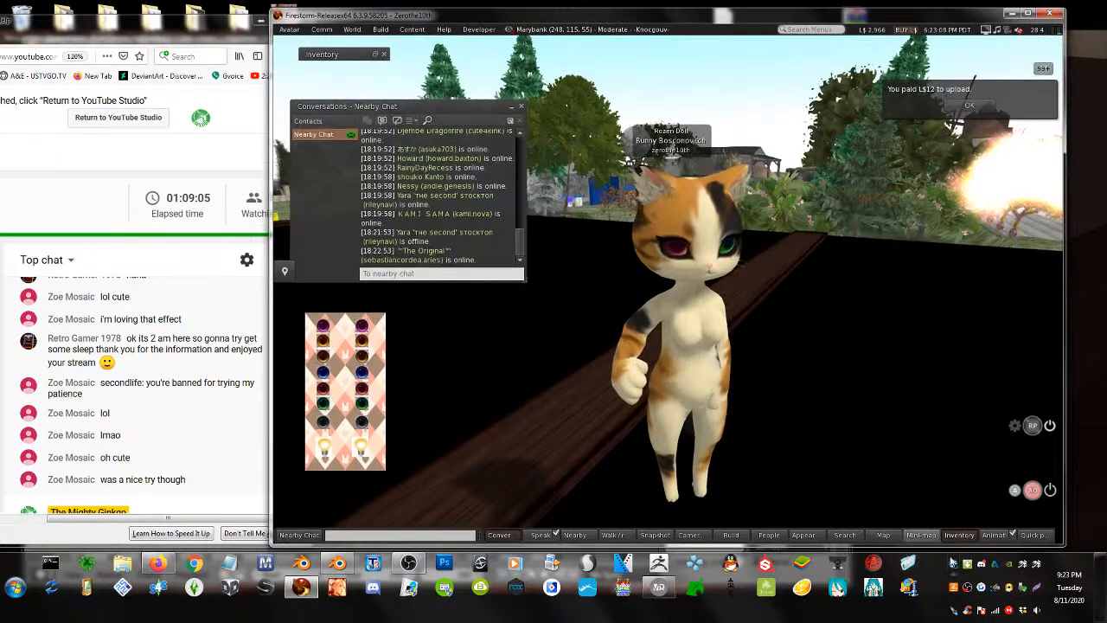
click(958, 535)
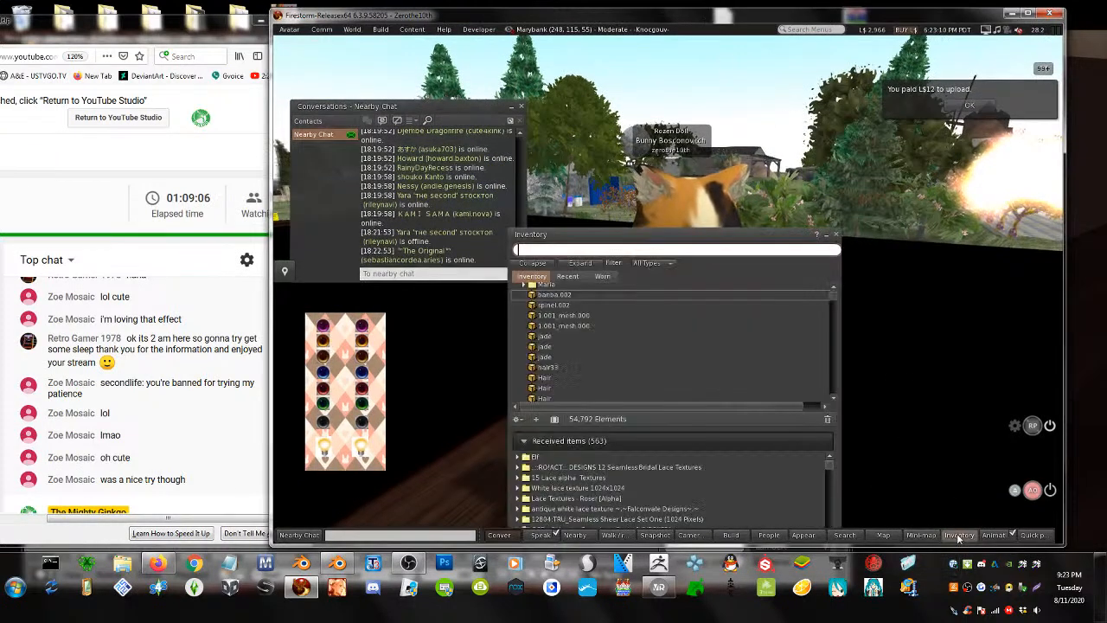
right_click(557, 299)
click(574, 452)
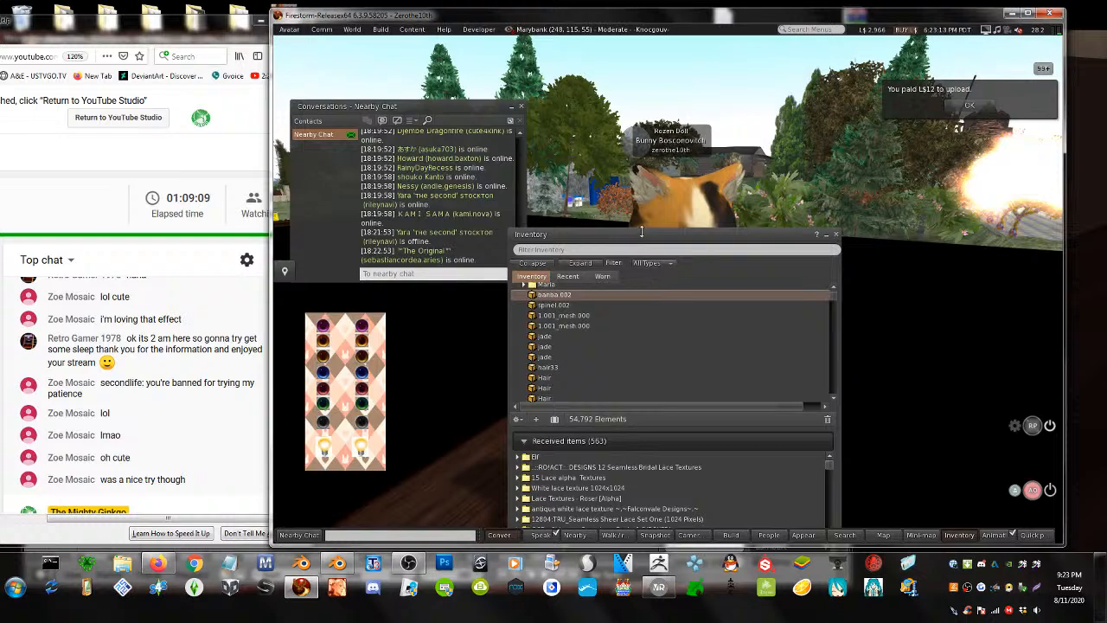
drag(641, 231, 843, 361)
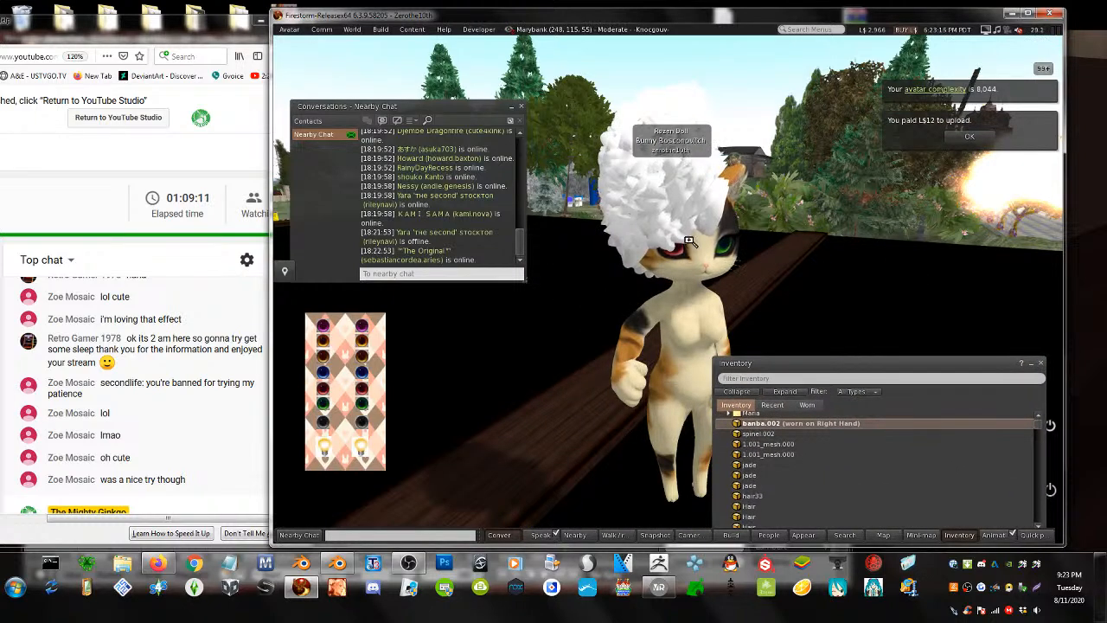
mouse_move(690, 241)
alt+mouse_down()
mouse_move(1051, 229)
mouse_move(686, 233)
alt+mouse_up()
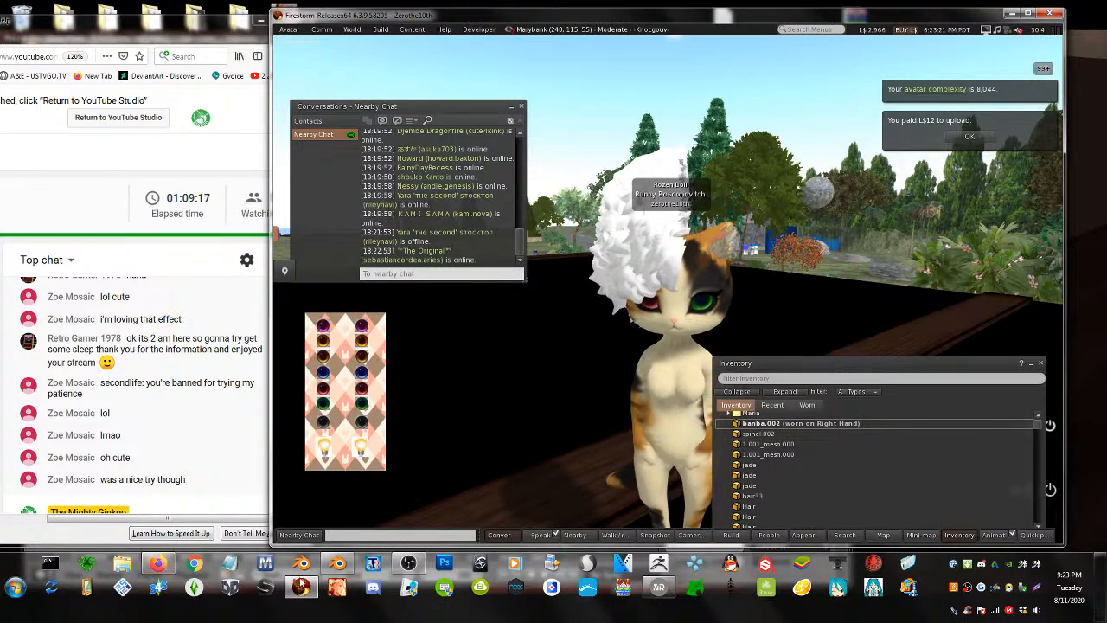
click(338, 564)
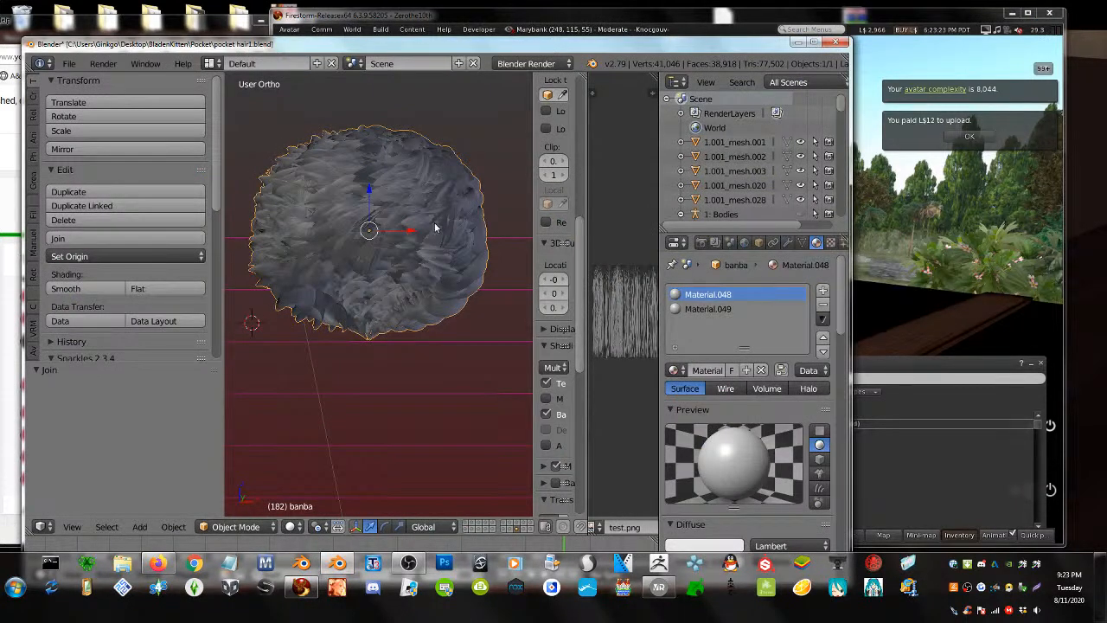
- Undo back to the selection step before the join and deselect the left hair half
key(ctrl+alt+z)
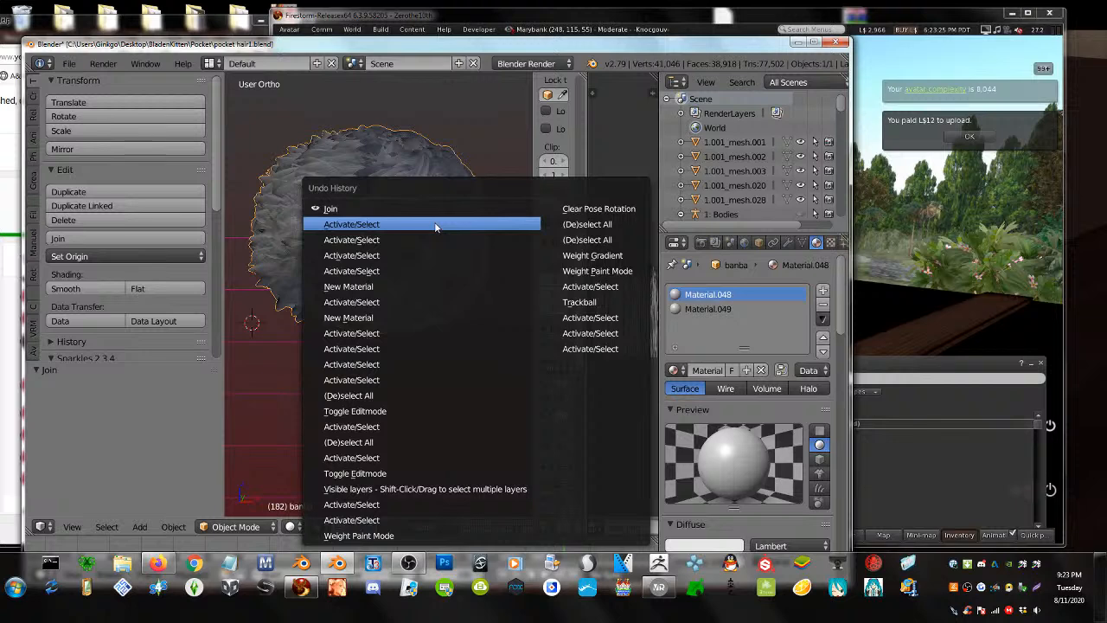
click(435, 226)
right_click(433, 252)
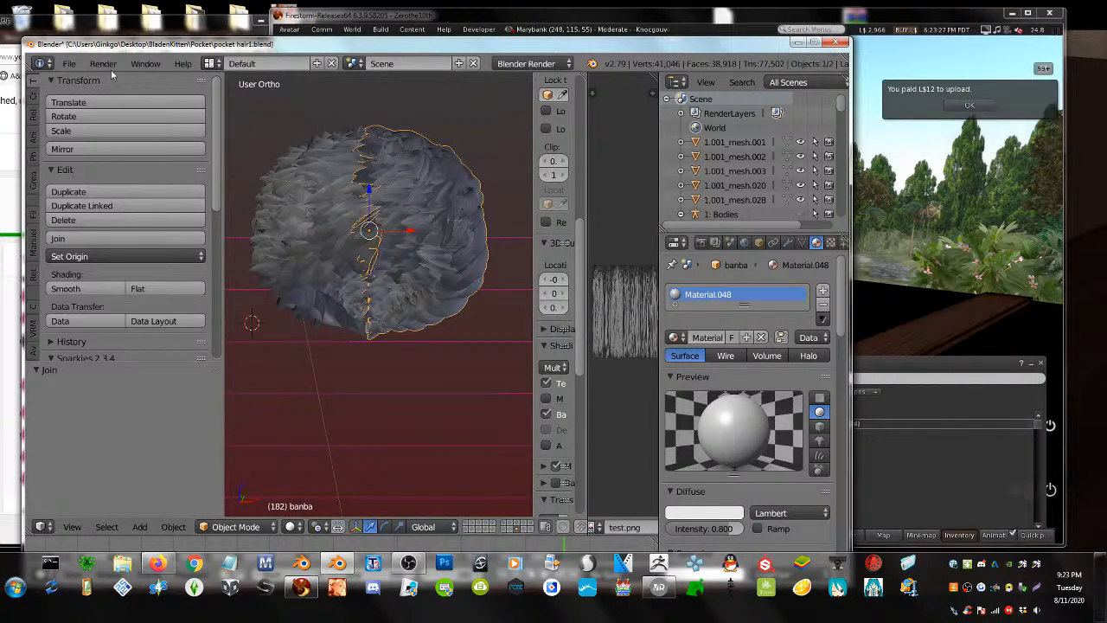
- Export banba as Collada (Avastar) file ban8.dae
click(68, 63)
mouse_move(99, 370)
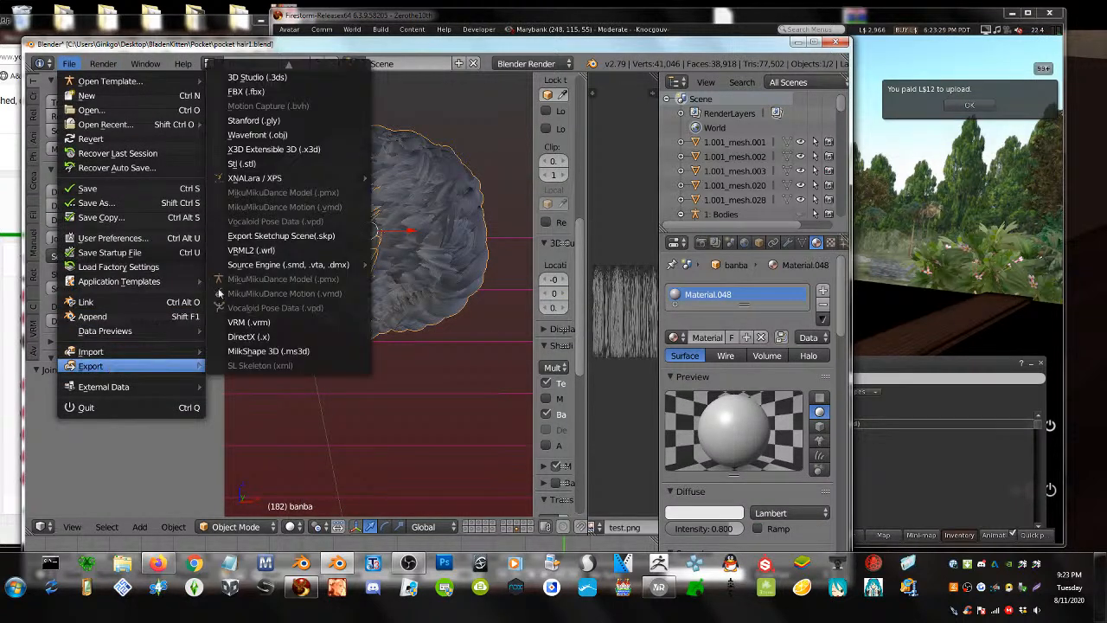
click(273, 71)
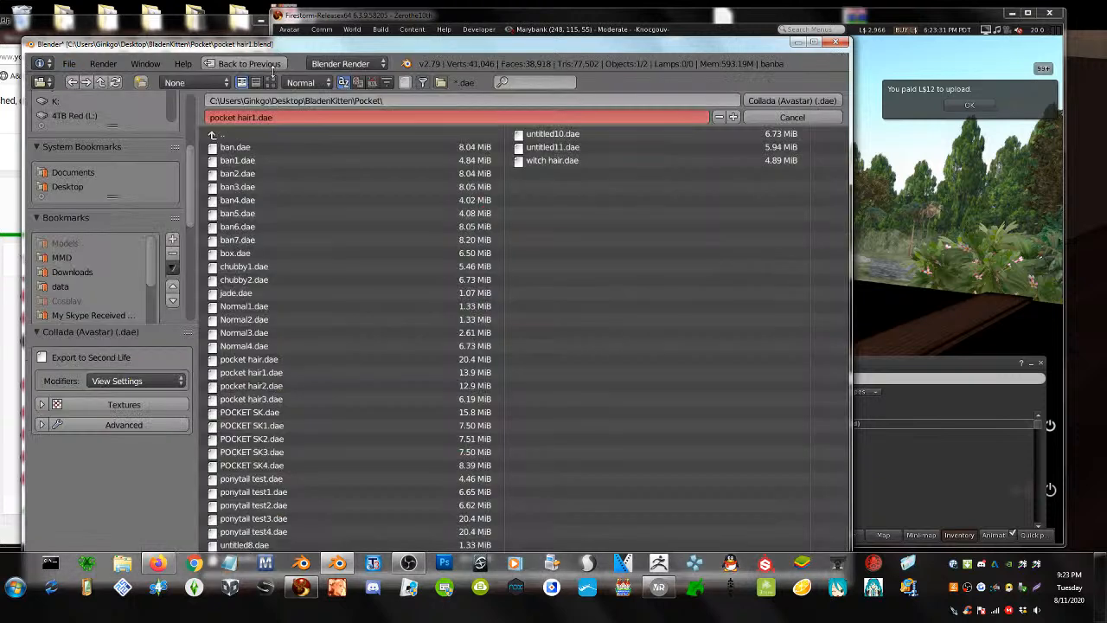
click(242, 240)
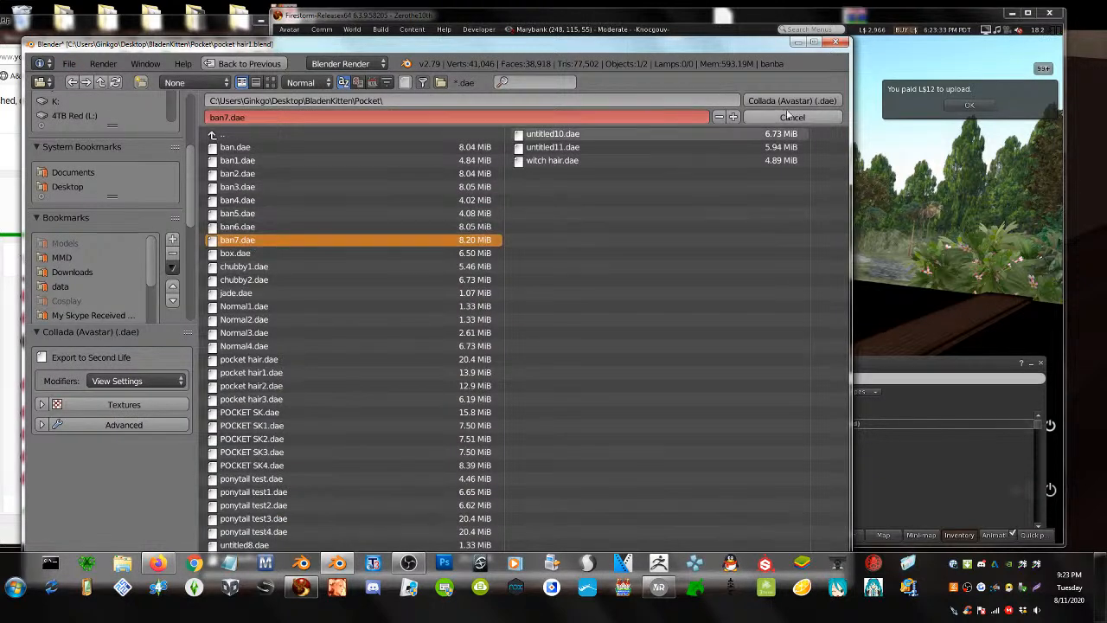
click(732, 117)
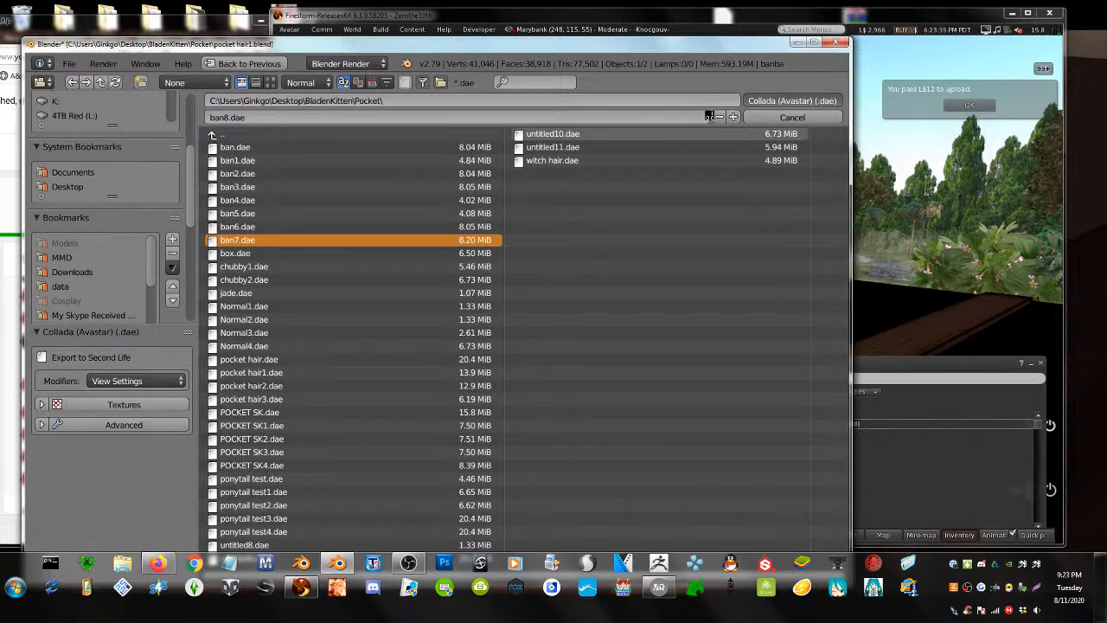
click(886, 149)
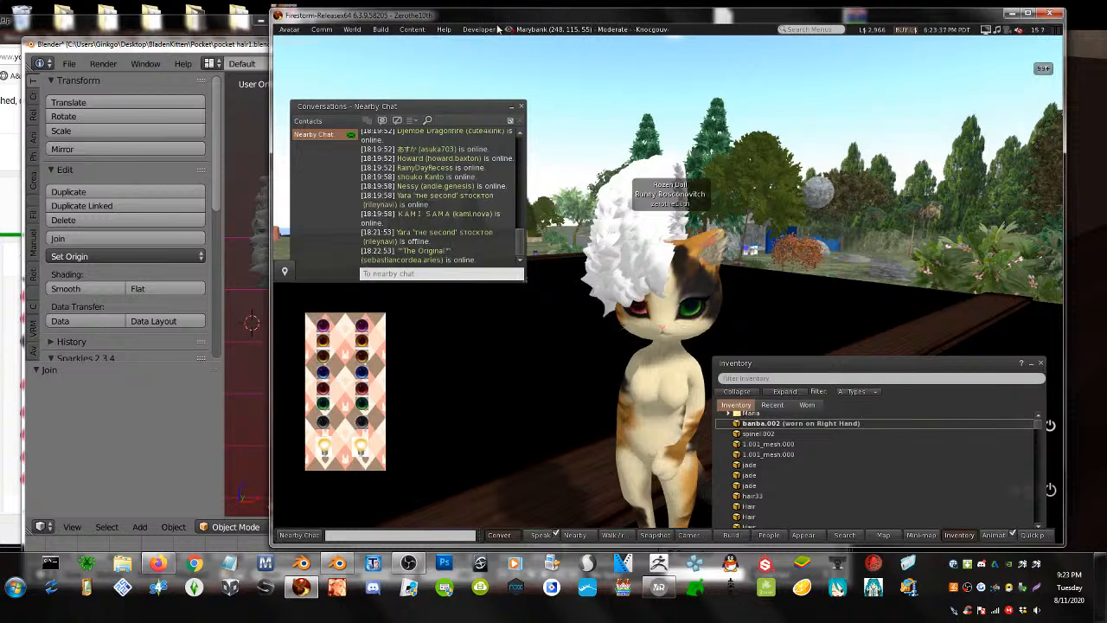
- Load the re-exported hair .dae file into a new Firestorm mesh upload and reposition the dialog
click(380, 29)
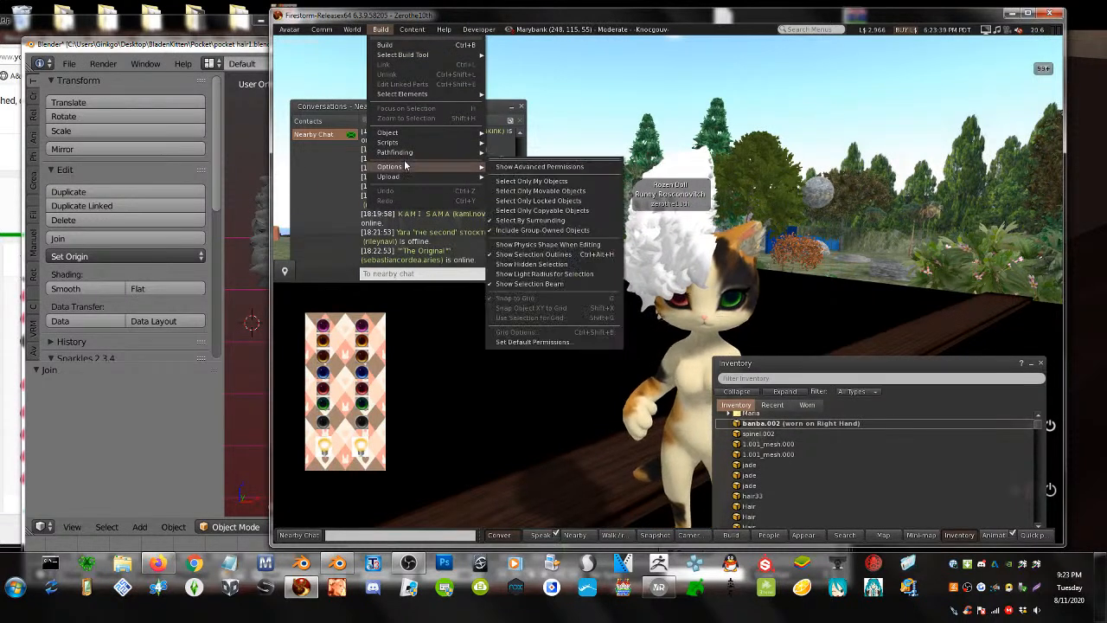
mouse_move(389, 176)
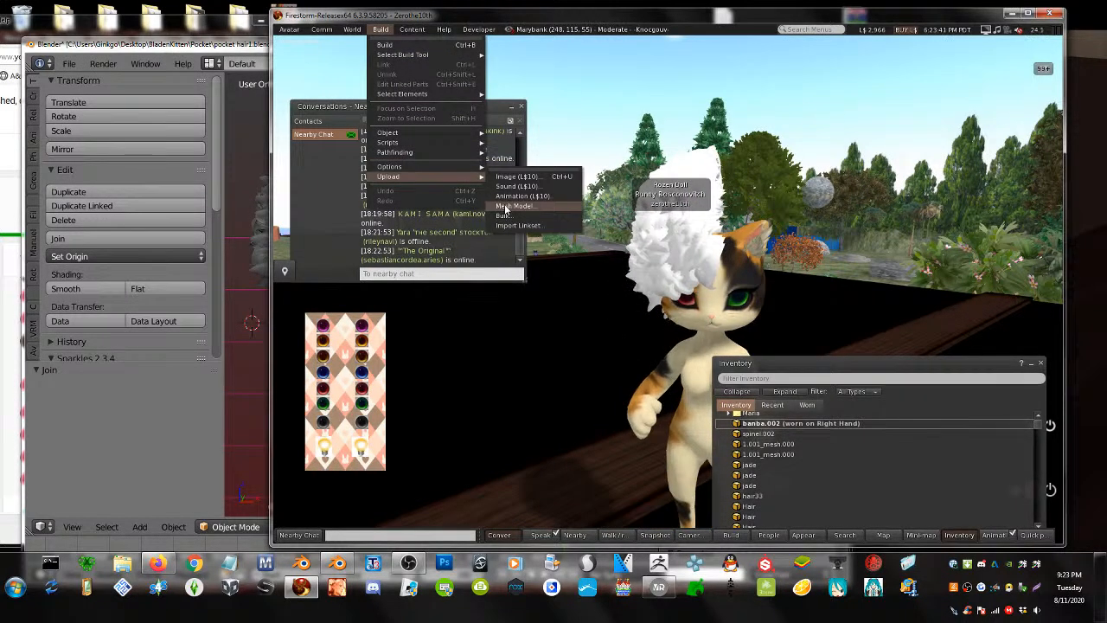
click(505, 207)
double_click(482, 117)
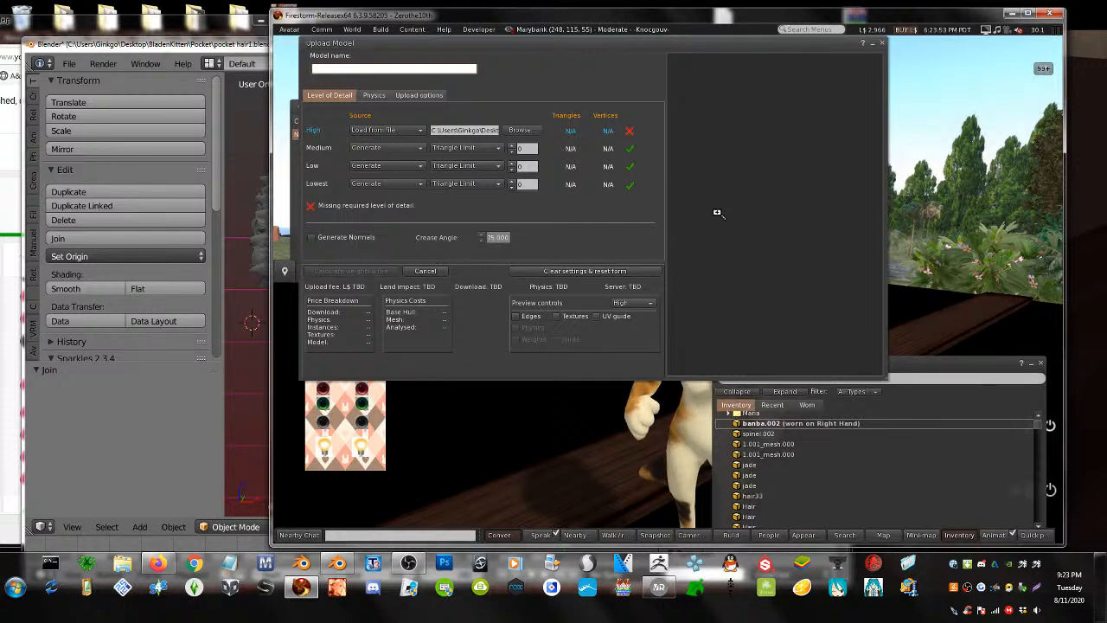
drag(756, 41, 796, 64)
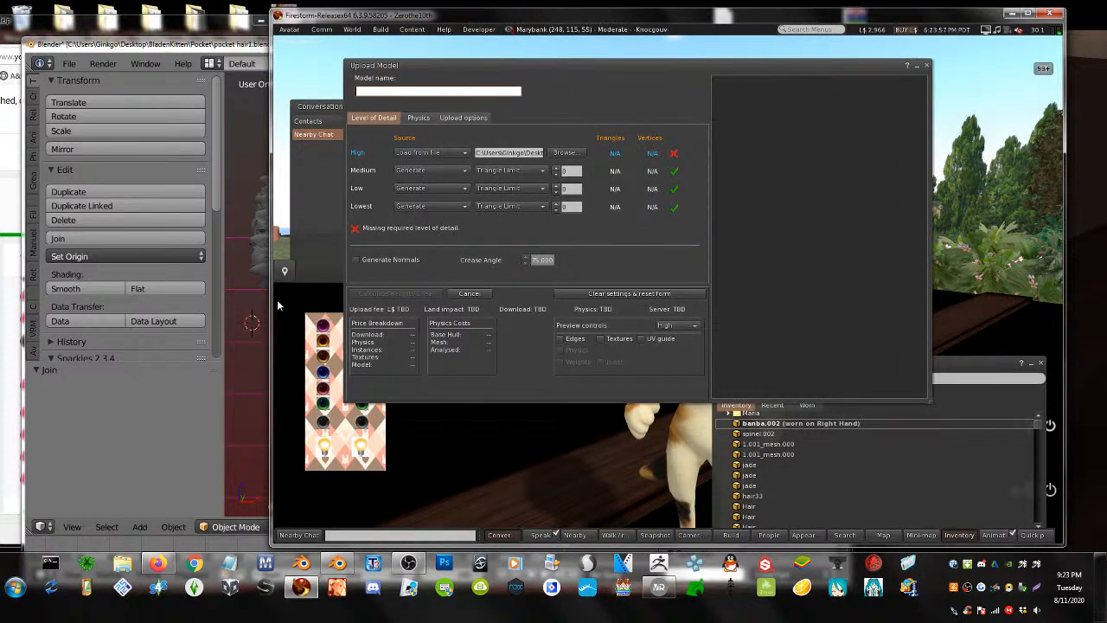
click(245, 320)
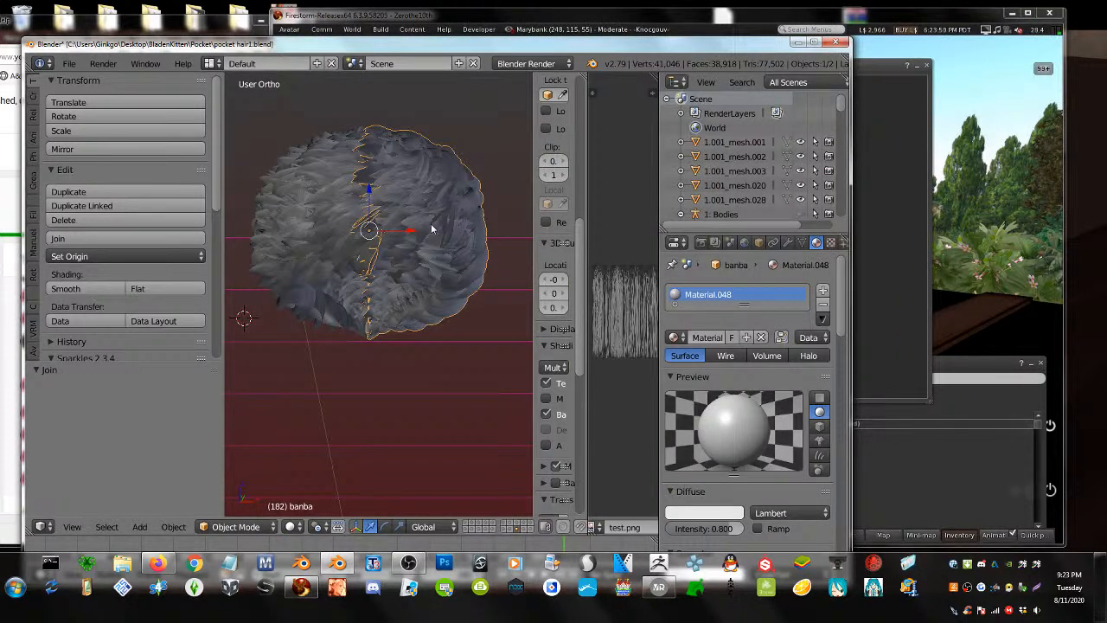
- Select the right hair half banba and enter Edit Mode on its mesh
right_click(311, 226)
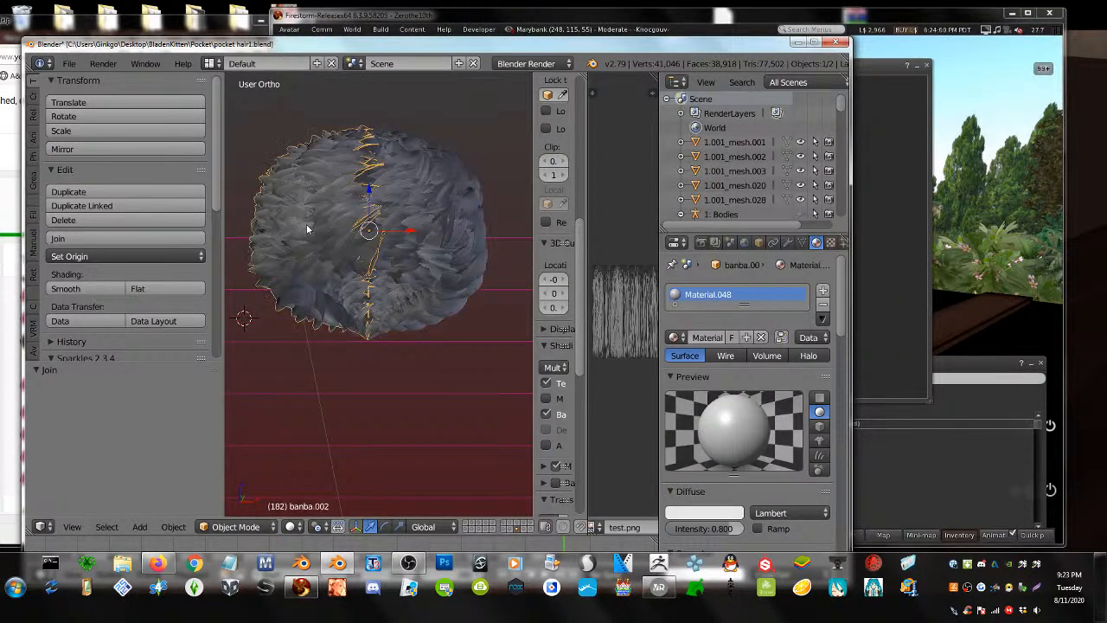
right_click(410, 232)
key(Tab)
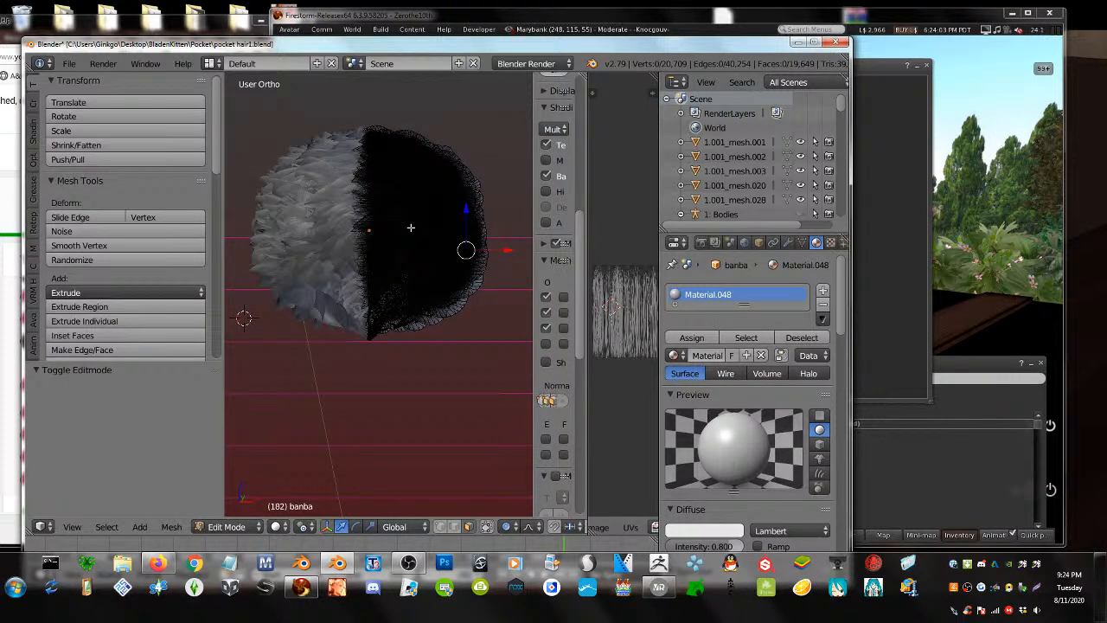
key(a)
key(Tab)
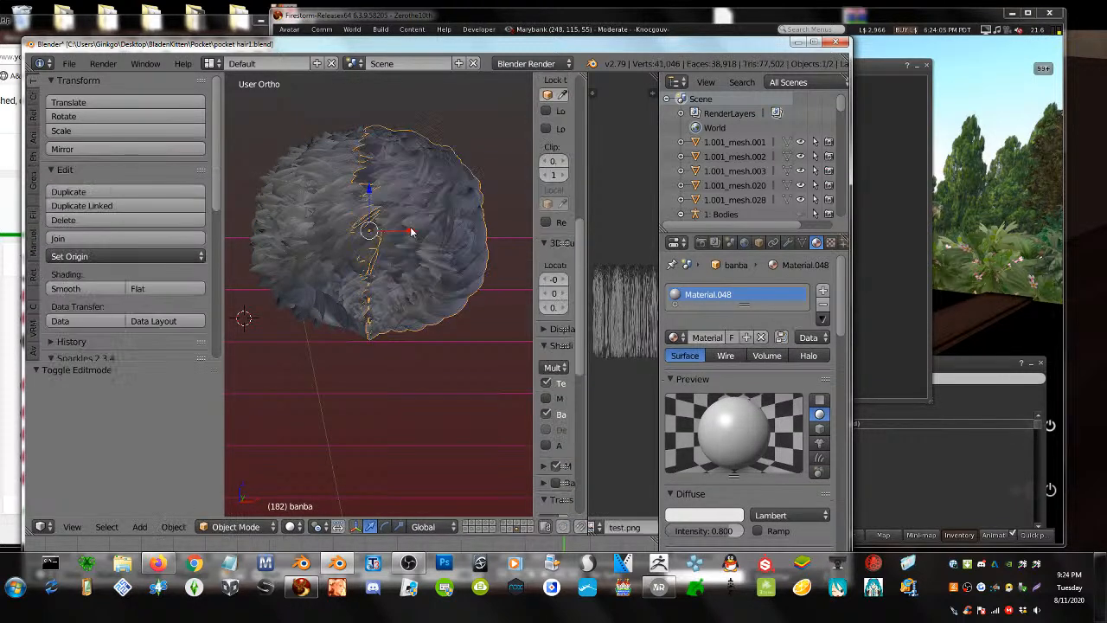
key(a)
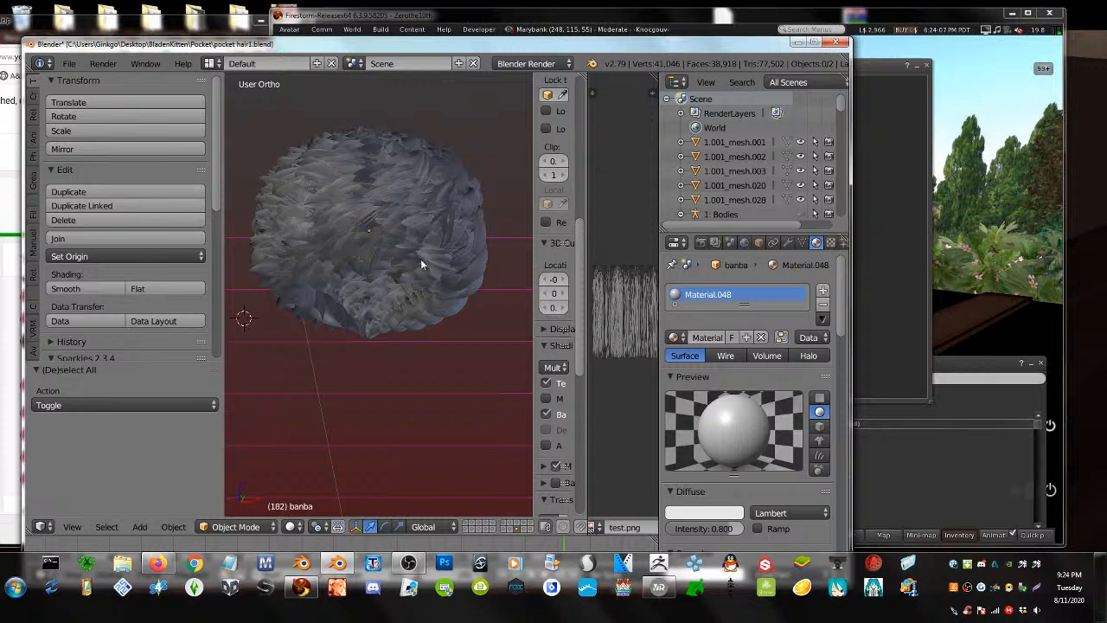
key(Tab)
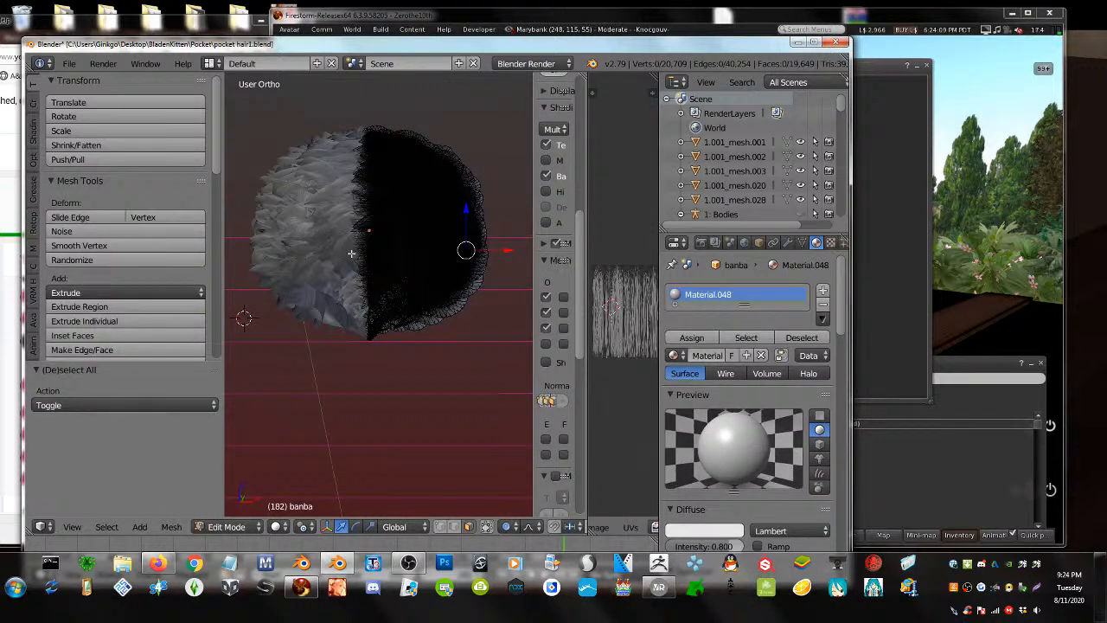
key(k)
key(Escape)
- Separate the box-selected lower part of the hair into its own object
key(b)
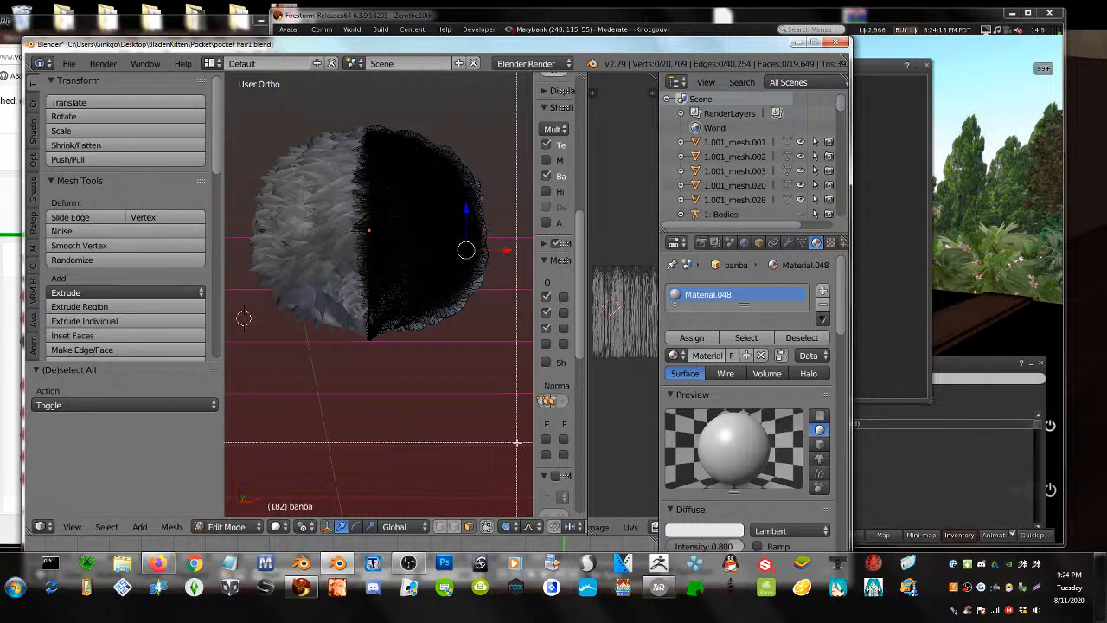
drag(517, 443, 321, 223)
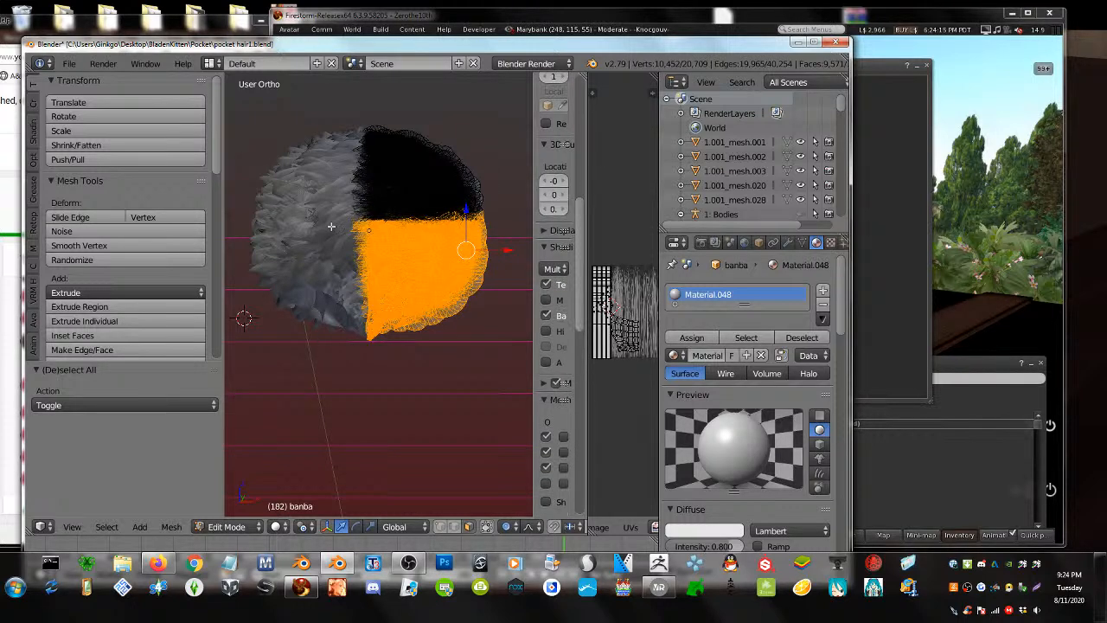
key(p)
click(412, 278)
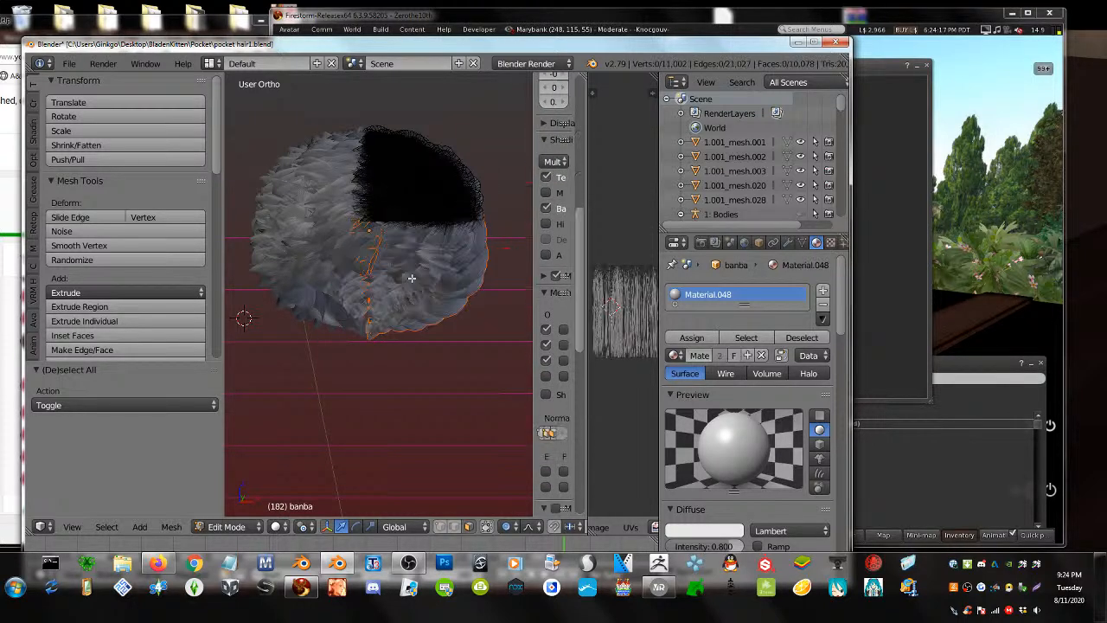
key(Tab)
right_click(400, 144)
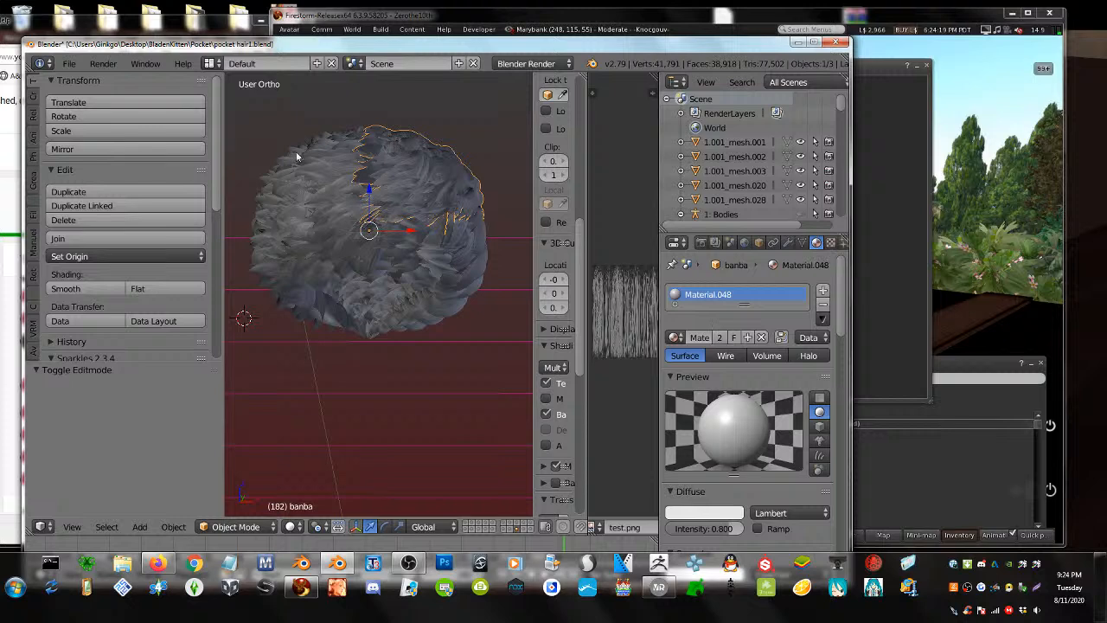
- Export the upper hair piece as Collada (Avastar) file ban9.dae
click(69, 63)
mouse_move(130, 366)
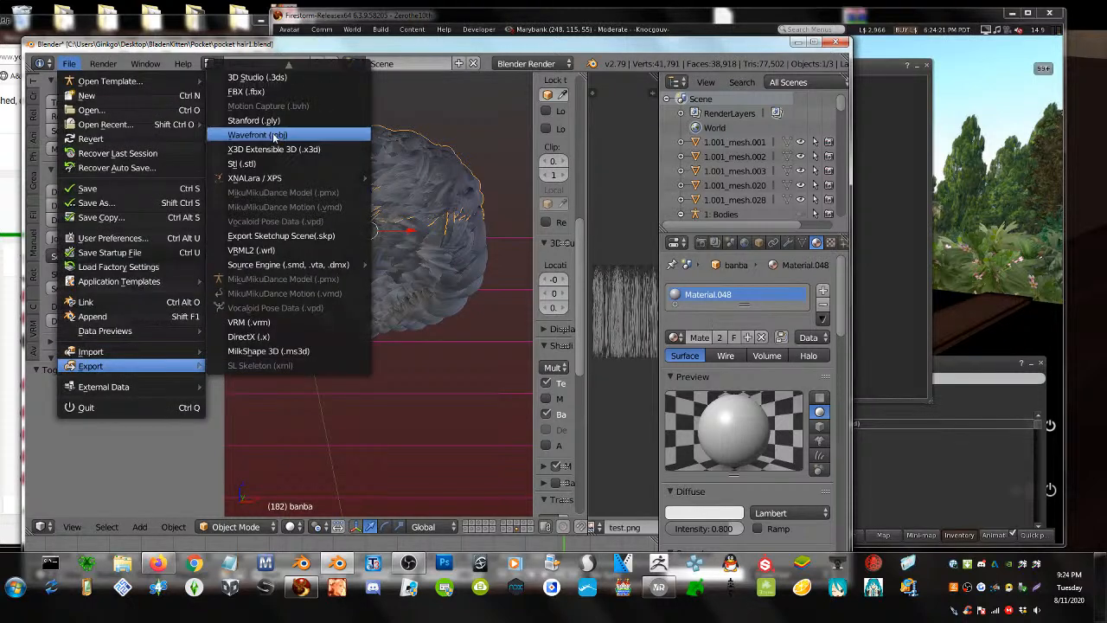
click(68, 63)
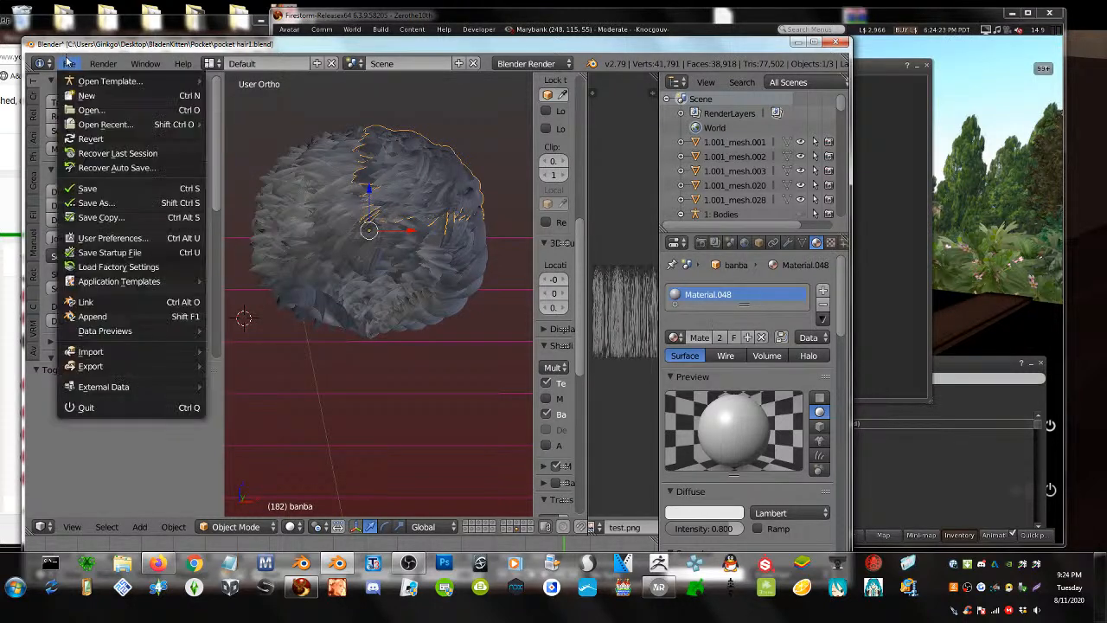
mouse_move(114, 366)
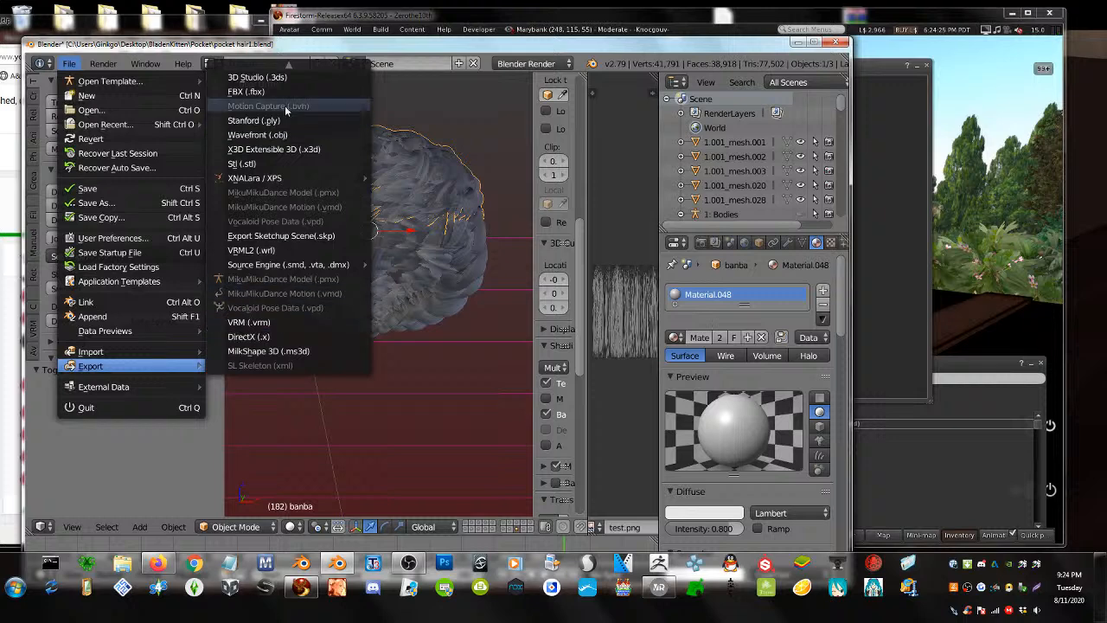
click(290, 71)
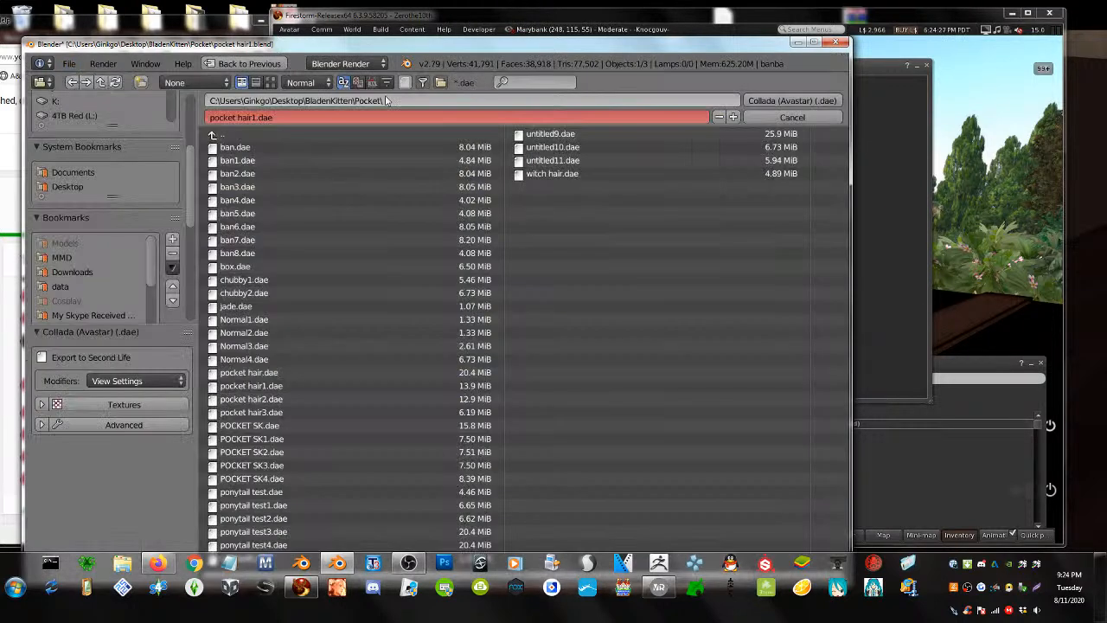
click(270, 82)
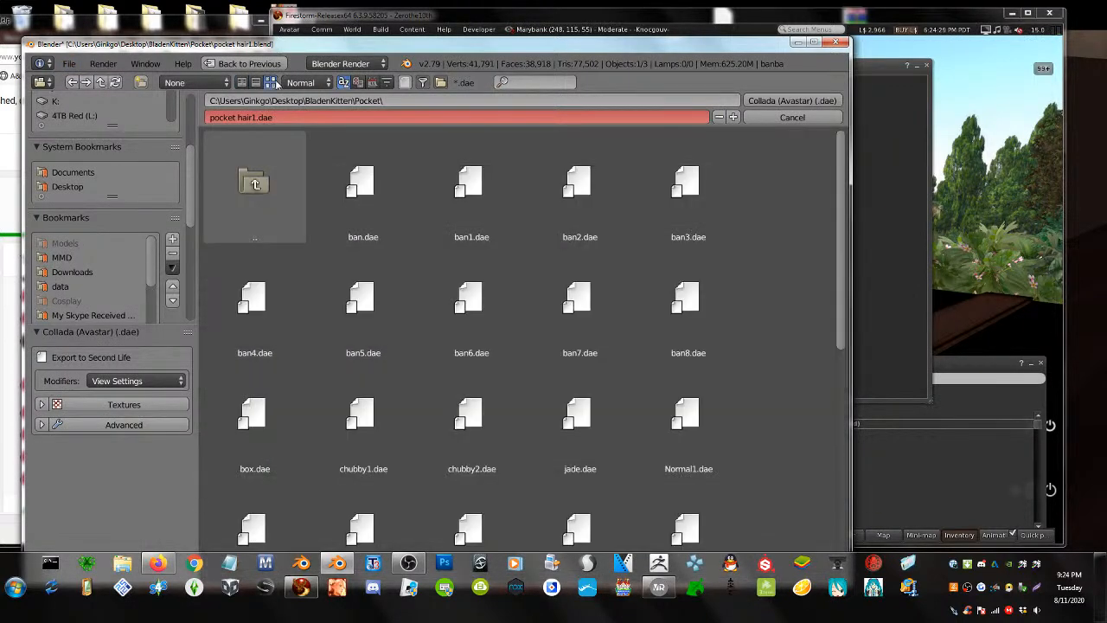
click(242, 82)
click(372, 82)
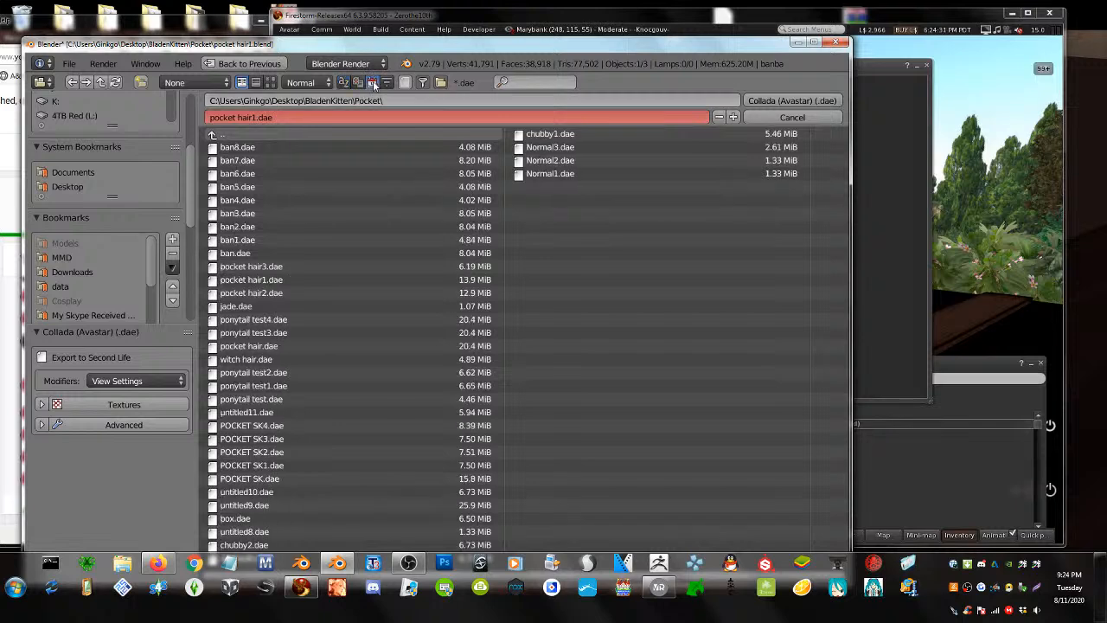
click(342, 146)
click(732, 117)
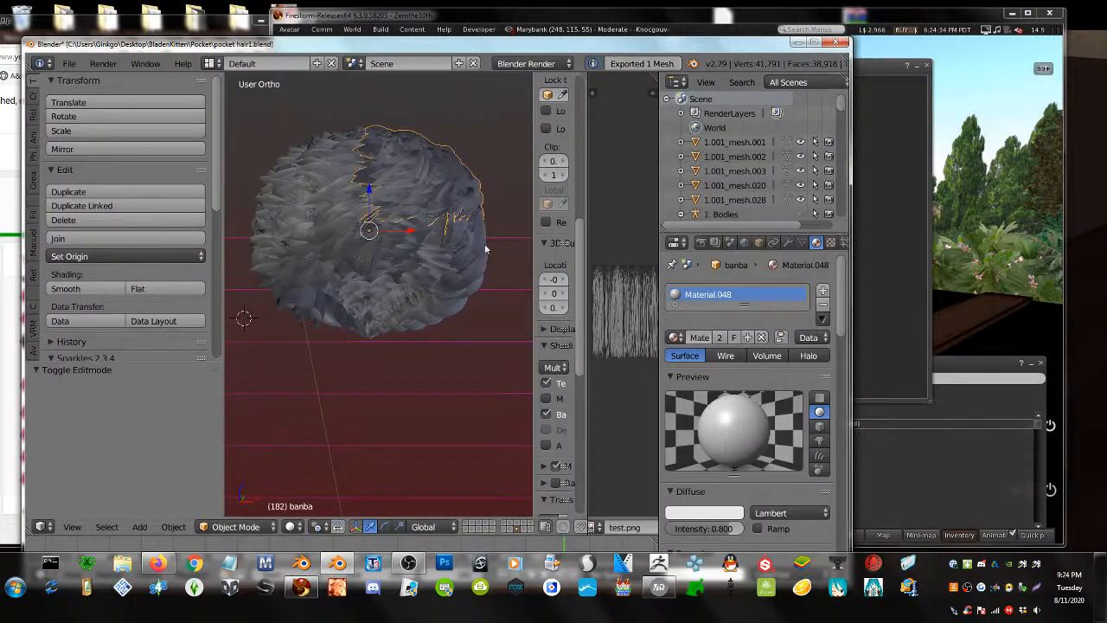
- Export the separated lower piece banba.003 as Collada (Avastar) file ban10.dae
right_click(469, 277)
click(68, 63)
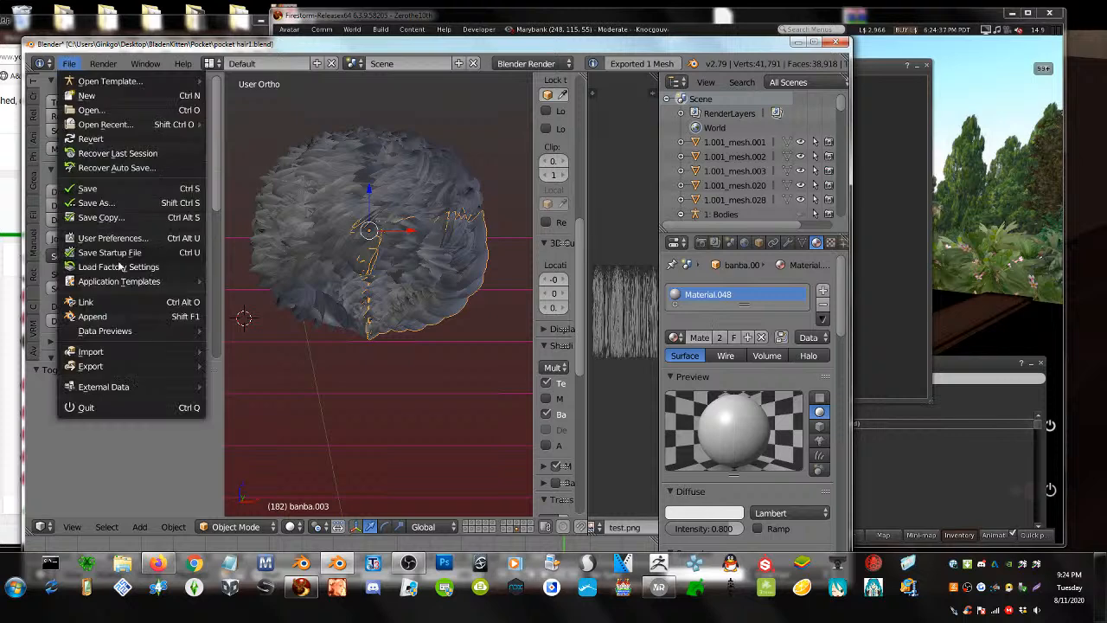
mouse_move(90, 351)
mouse_move(296, 66)
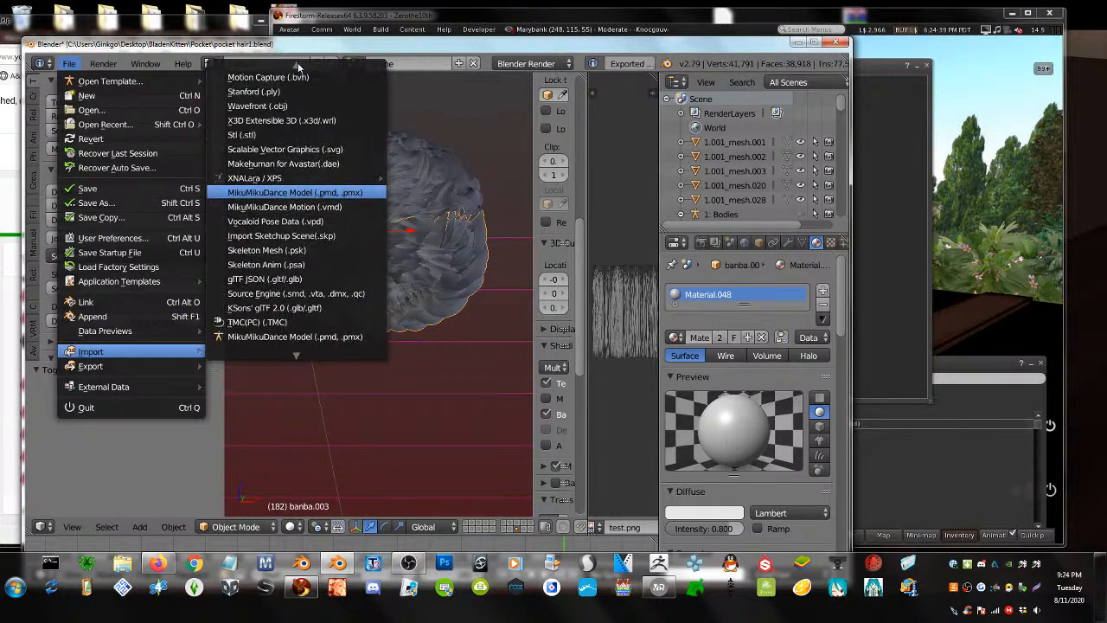
click(69, 63)
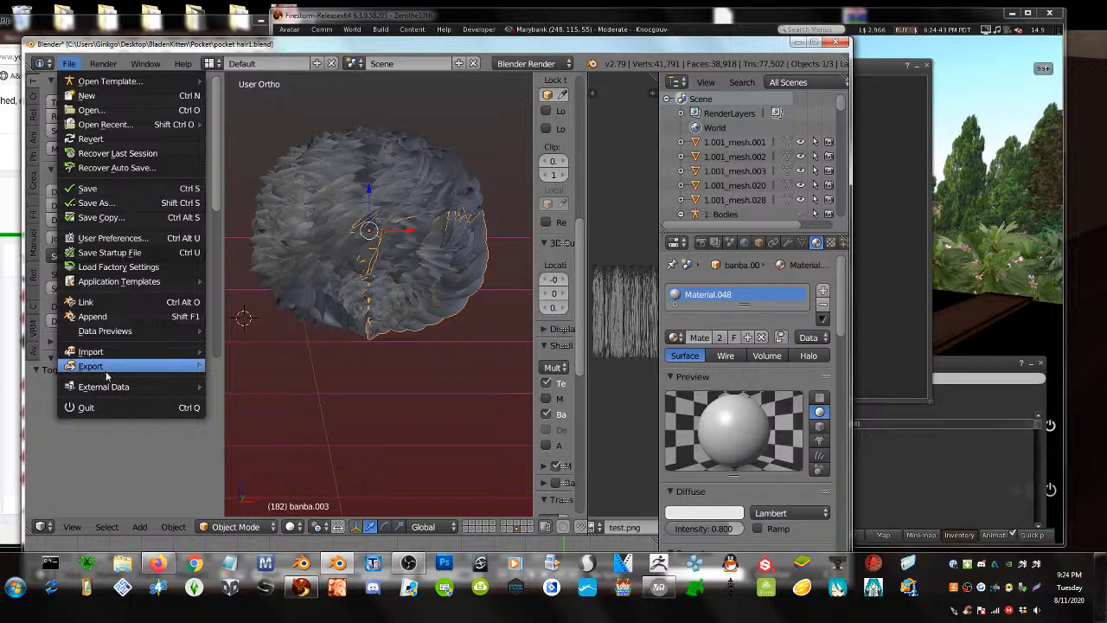
mouse_move(108, 372)
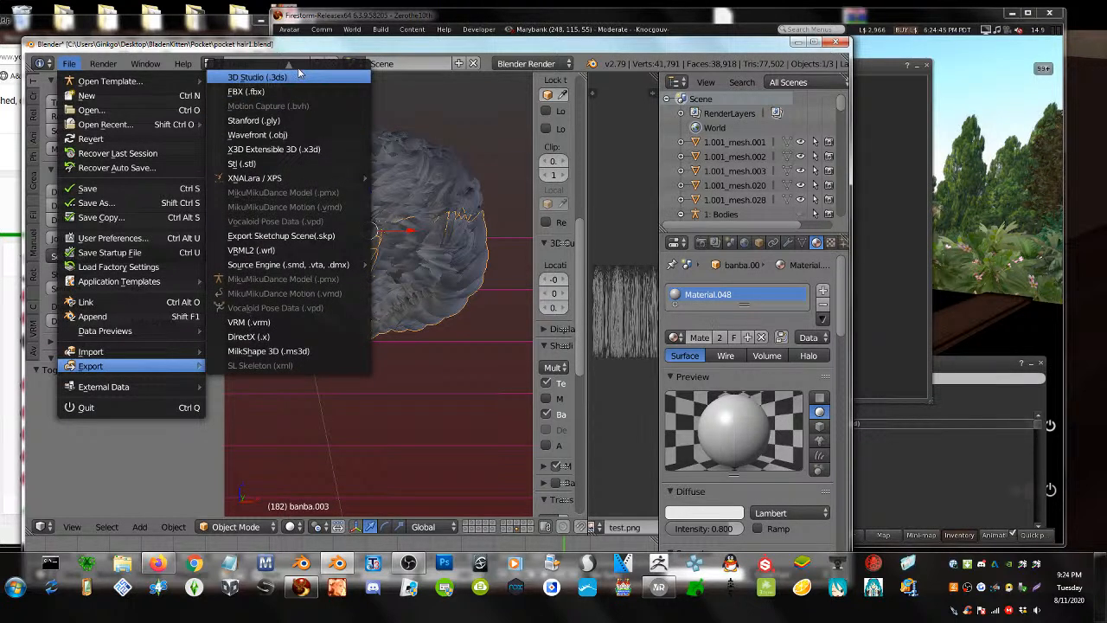
click(257, 113)
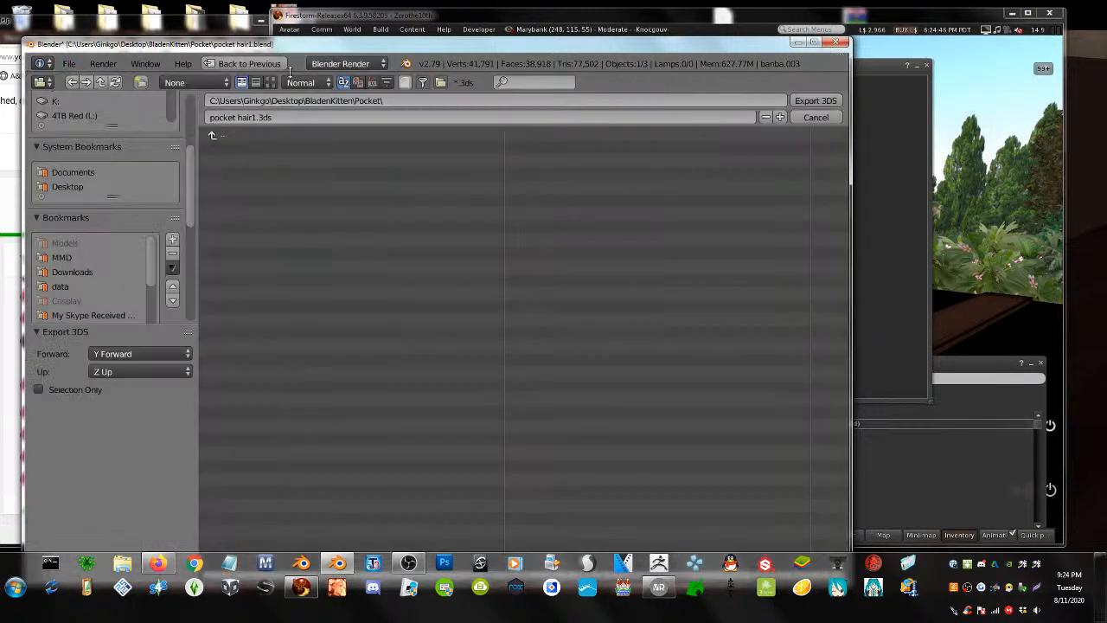
click(820, 119)
click(68, 63)
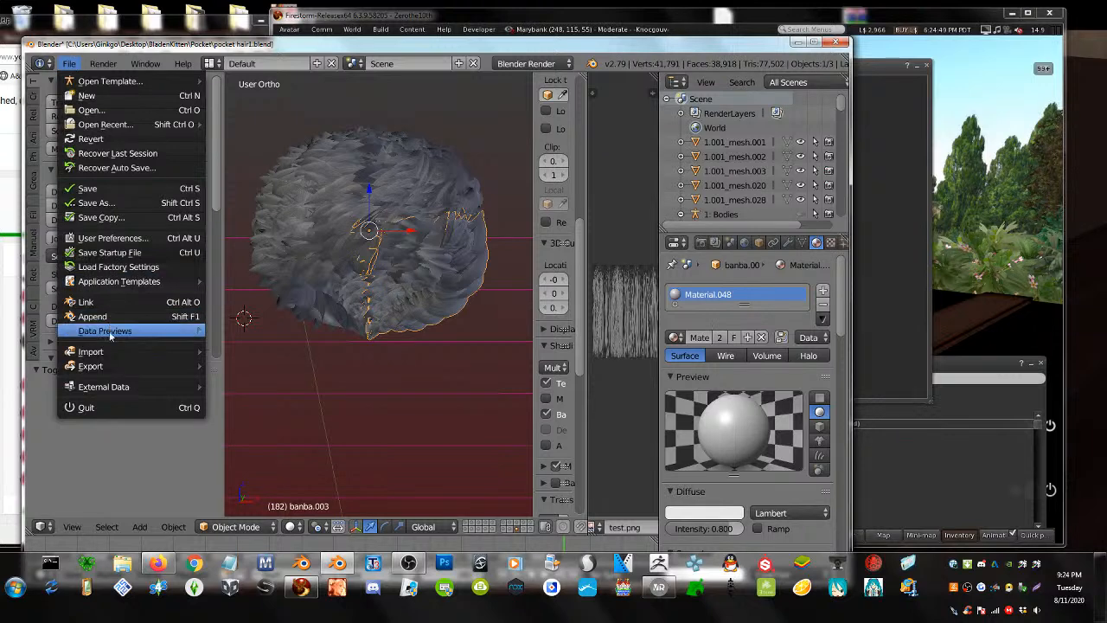
mouse_move(109, 367)
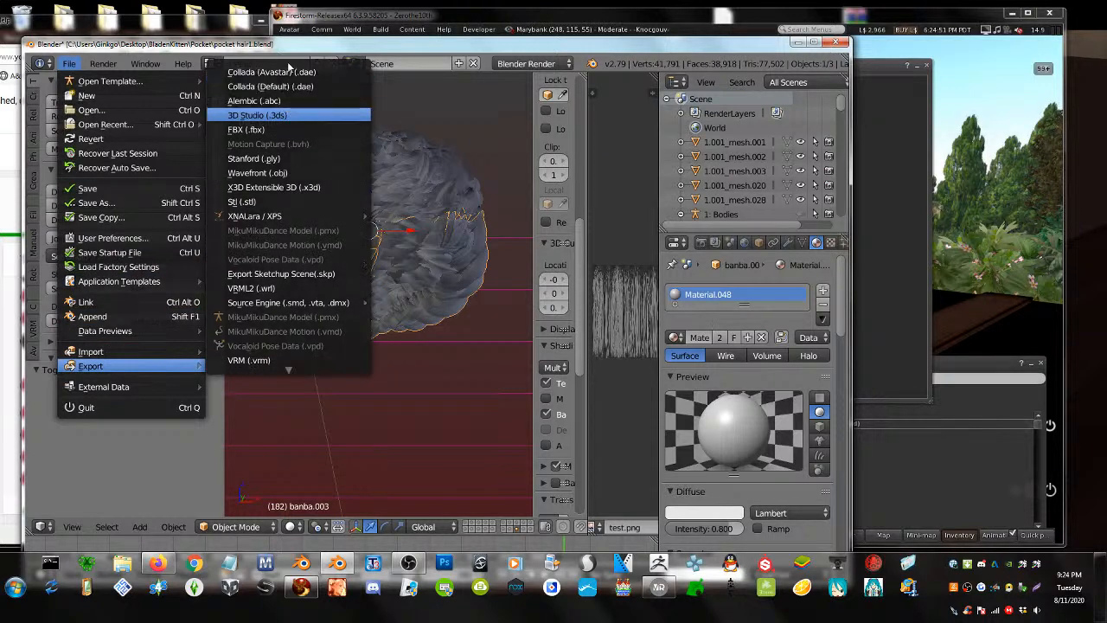
click(286, 71)
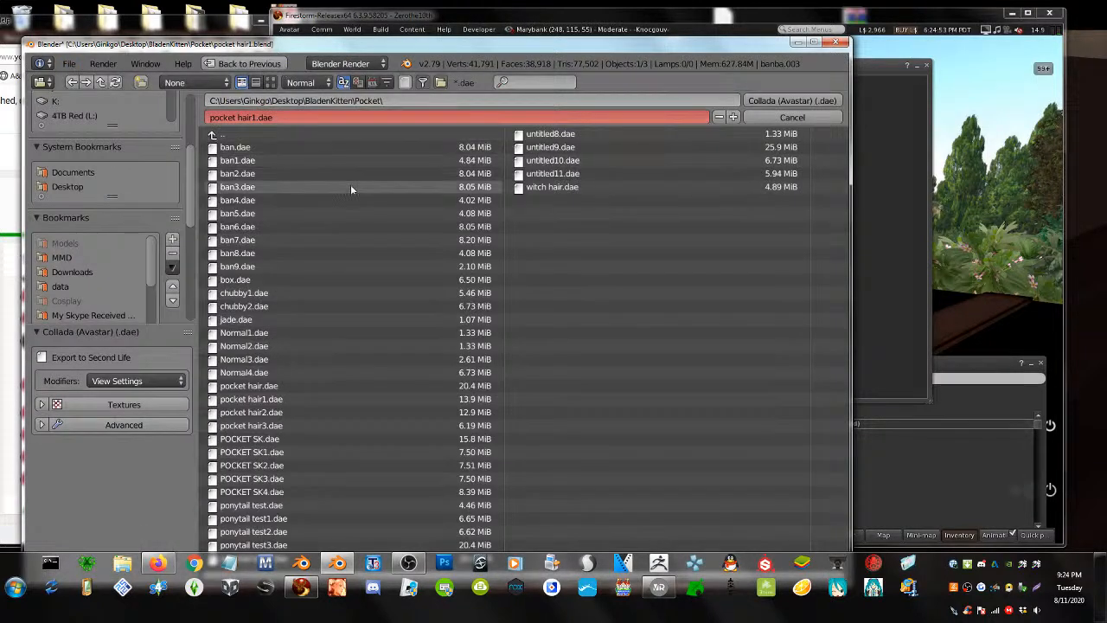
click(238, 267)
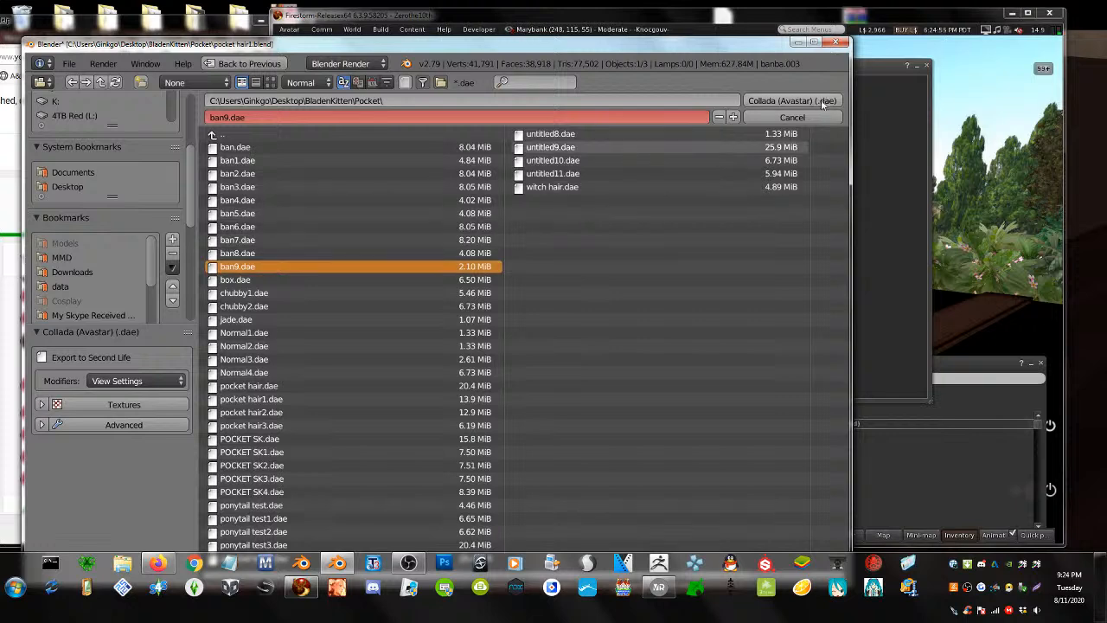
click(733, 117)
click(772, 100)
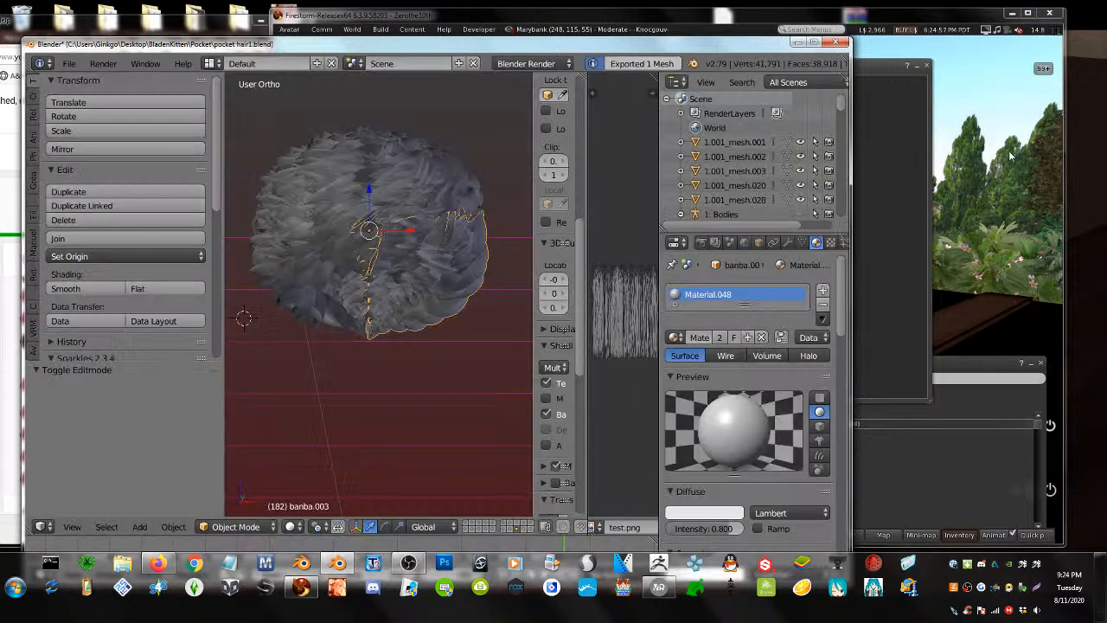
click(990, 164)
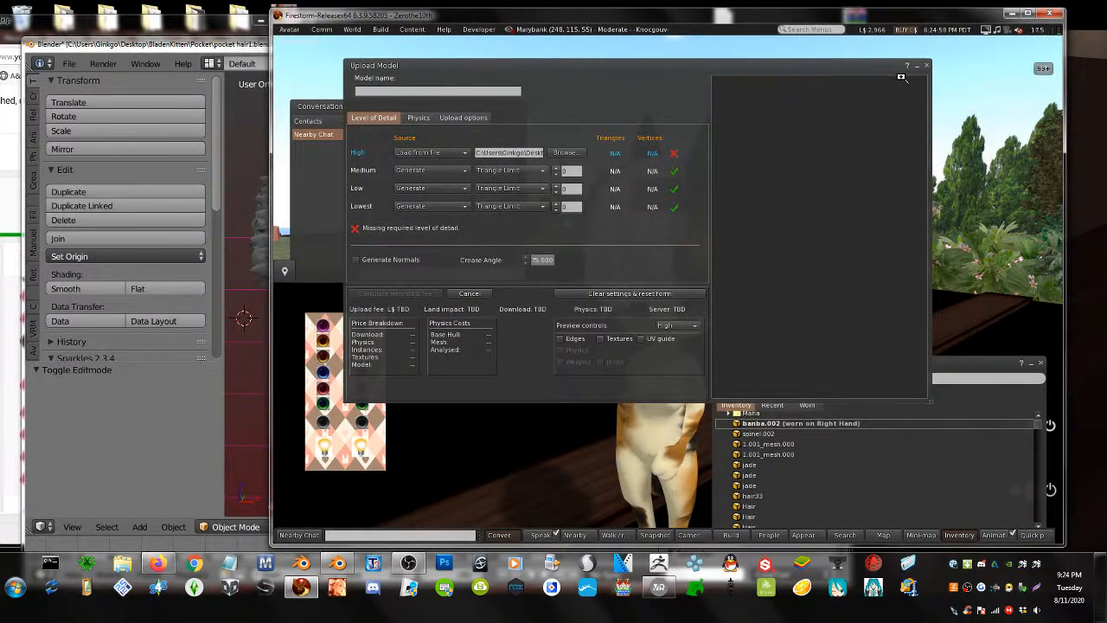
- Upload ban9.dae with Low and Lowest LOD at 0 and skin weights included
click(927, 67)
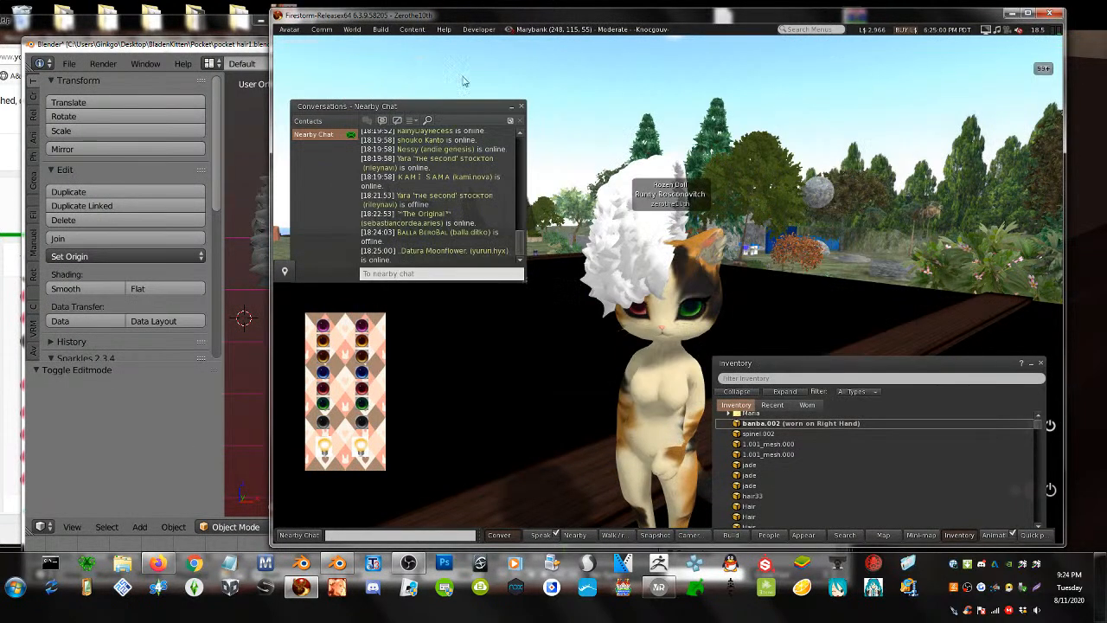
click(381, 30)
mouse_move(432, 177)
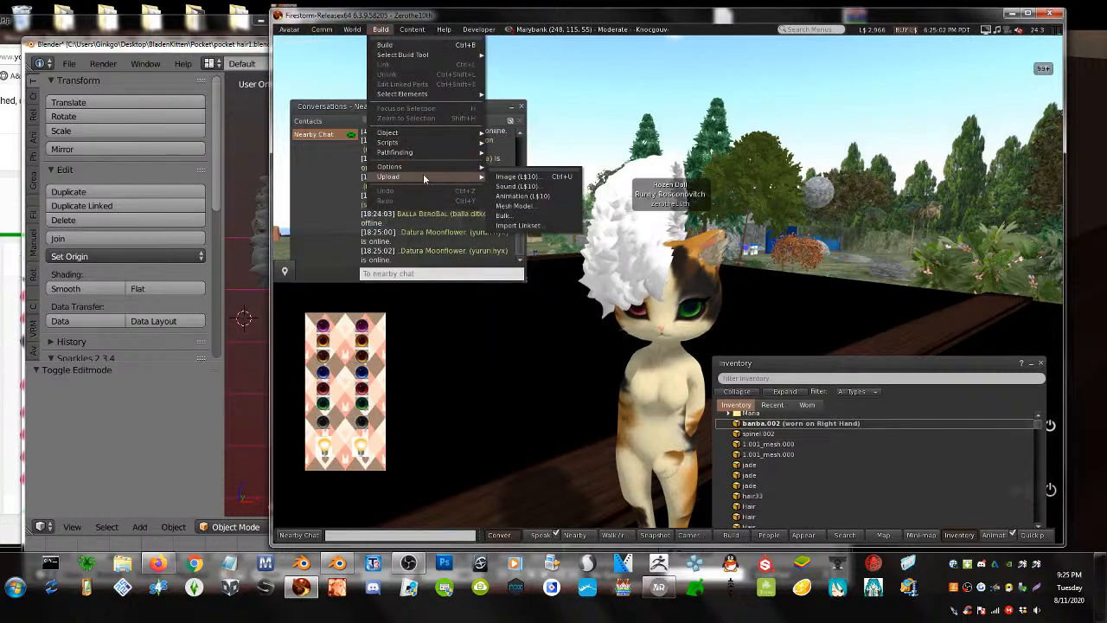
click(514, 206)
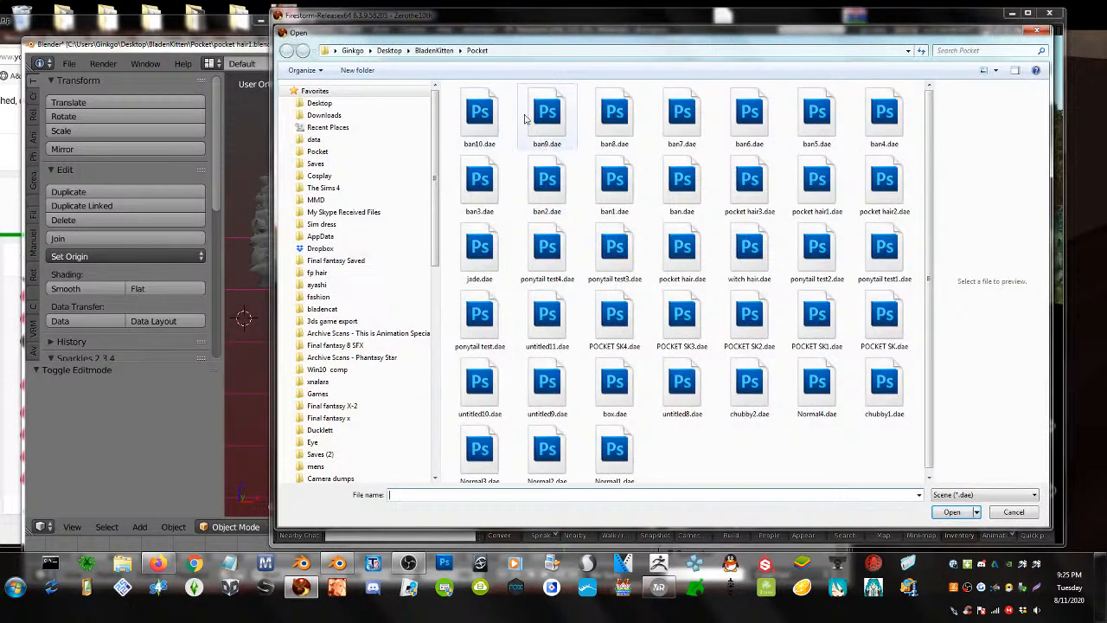
click(533, 119)
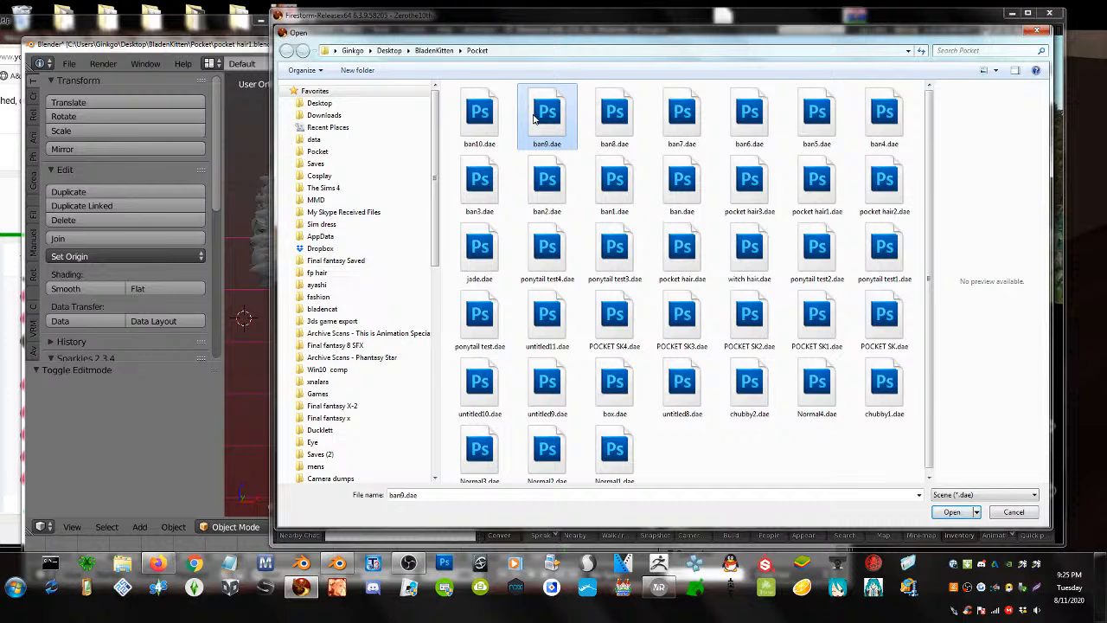
double_click(533, 119)
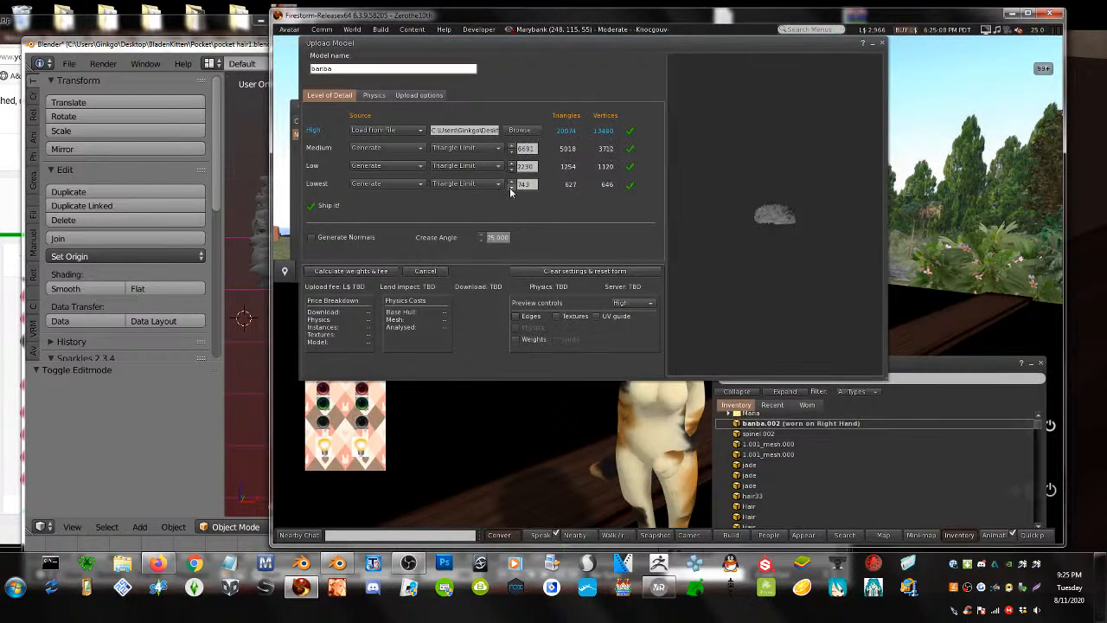
click(510, 185)
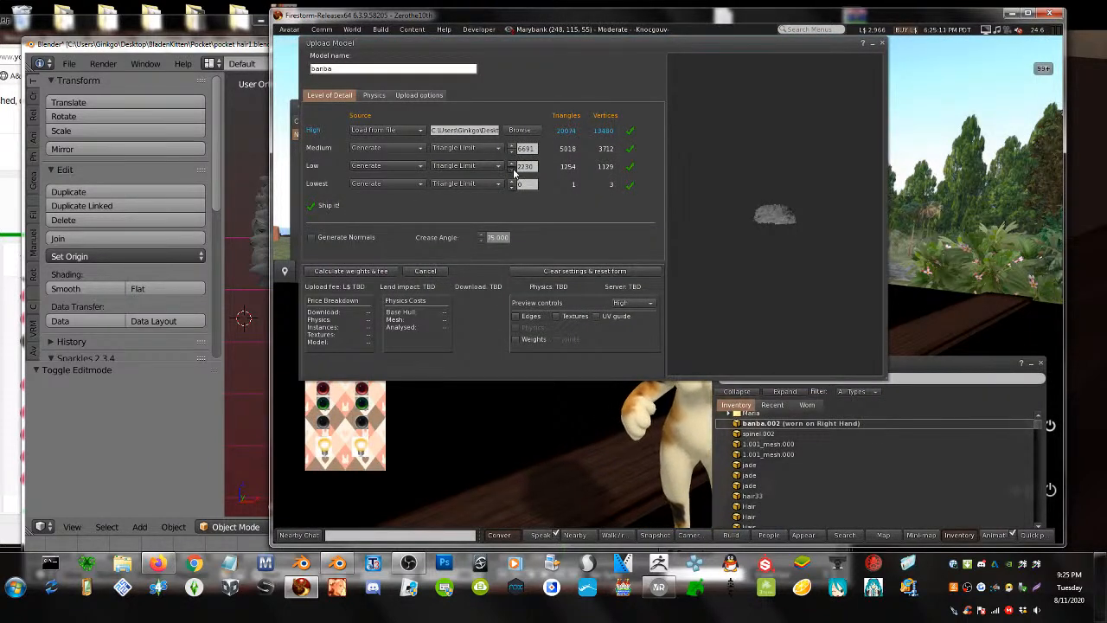
click(513, 169)
click(406, 95)
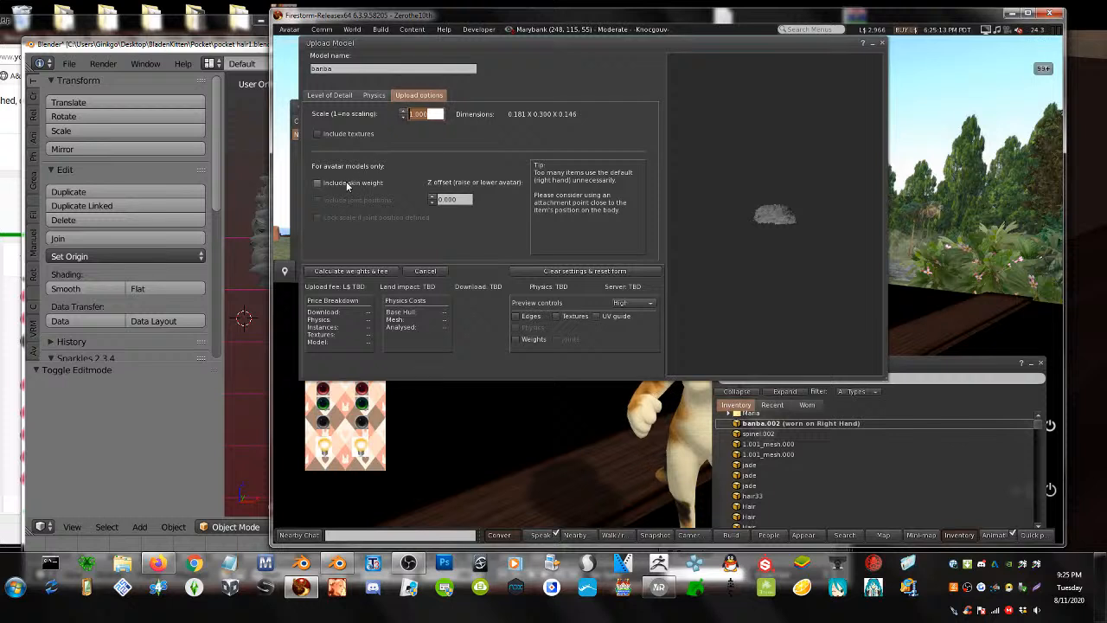
click(354, 276)
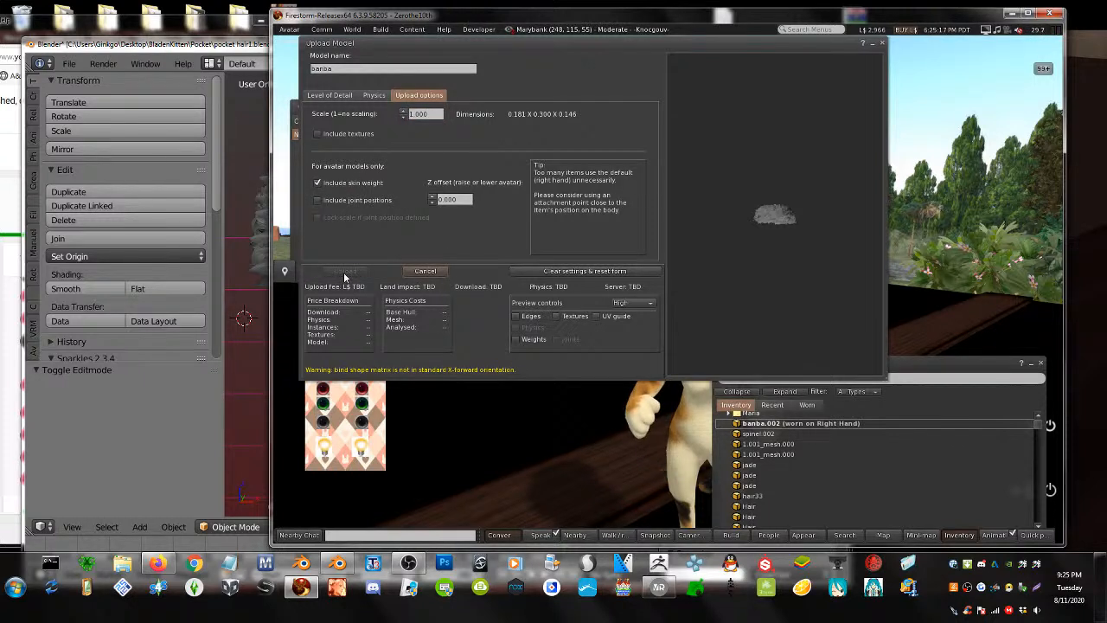
- Upload ban10.dae as banba.003 with Lowest LOD 0 and skin weights included
click(382, 31)
mouse_move(401, 179)
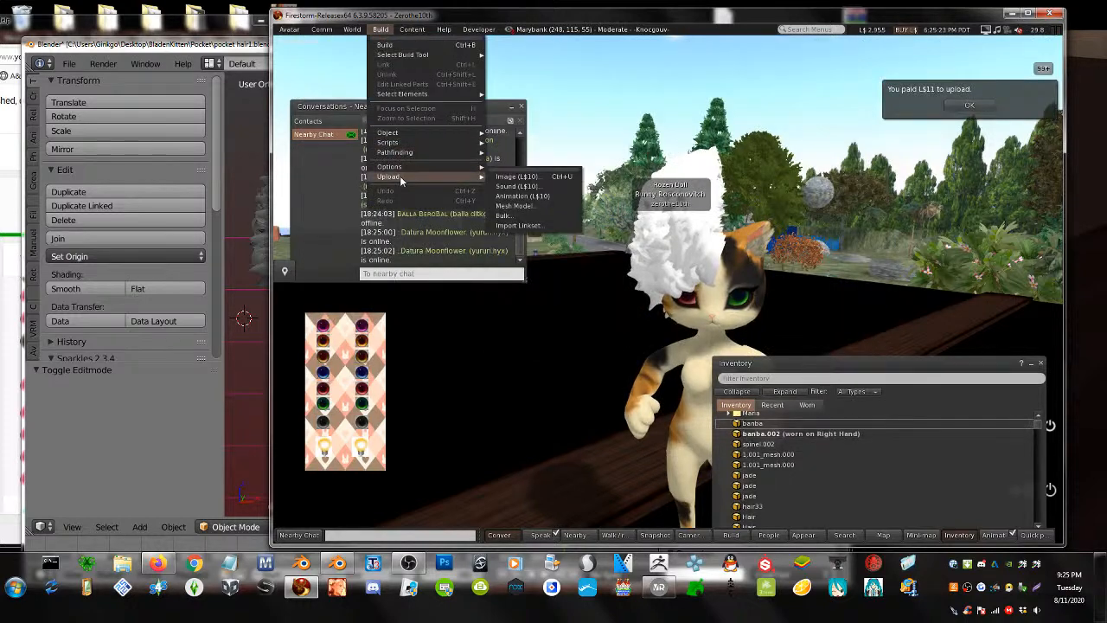
click(514, 205)
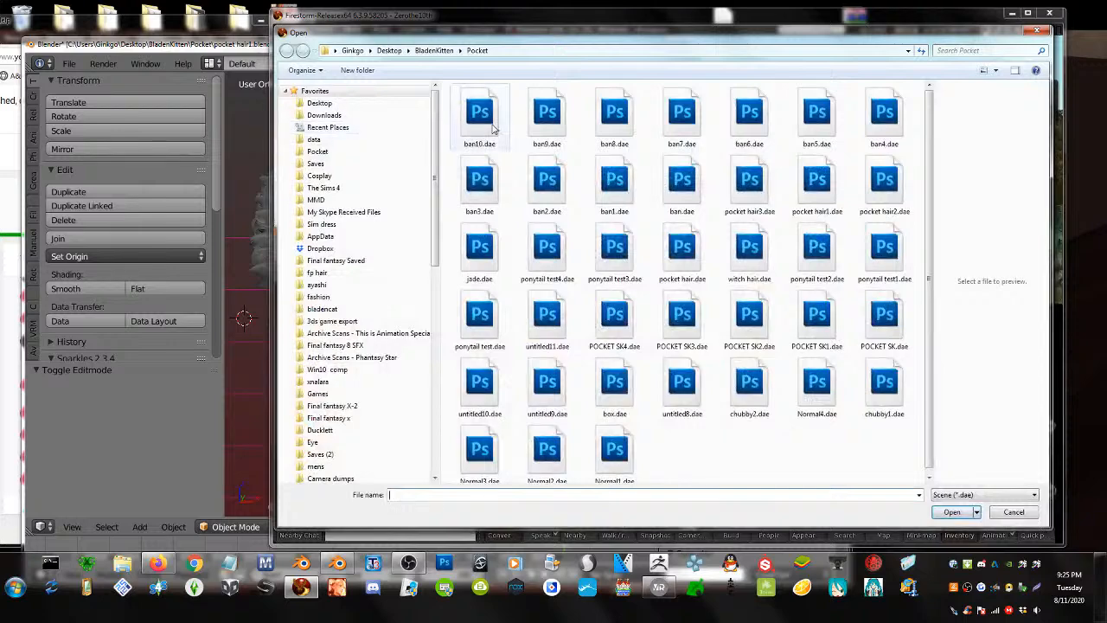
double_click(493, 128)
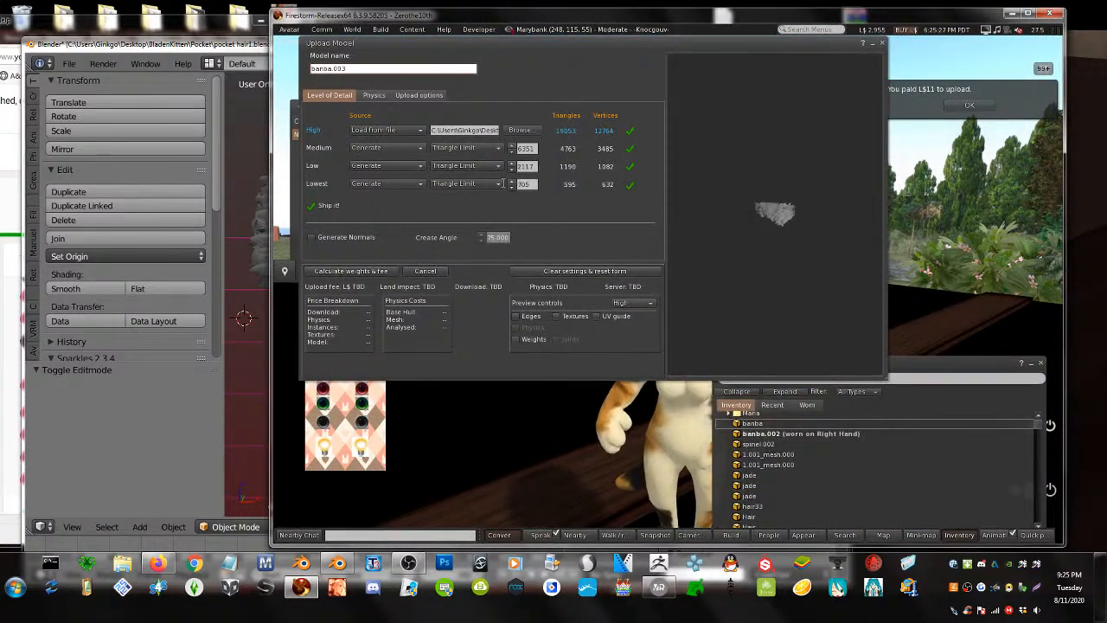
click(512, 187)
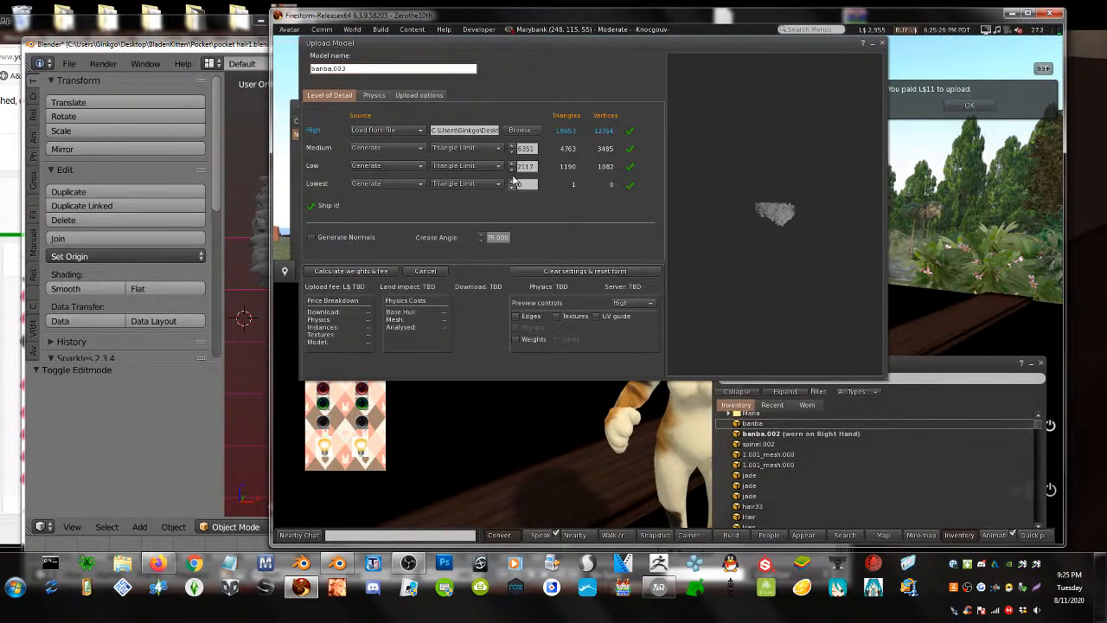
click(423, 96)
click(334, 188)
click(357, 270)
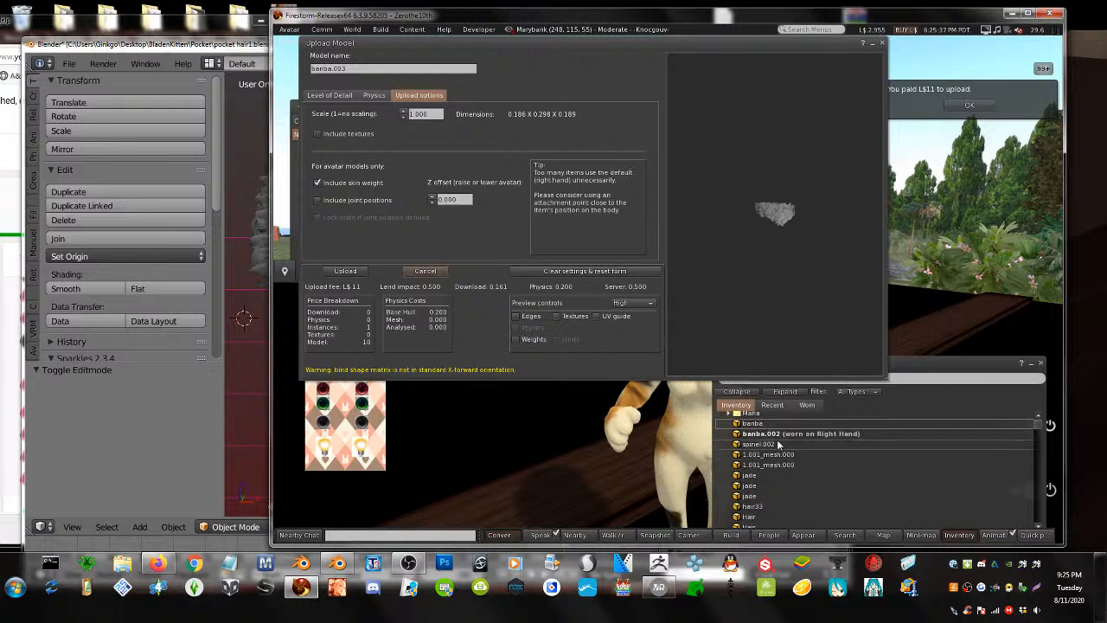
click(344, 273)
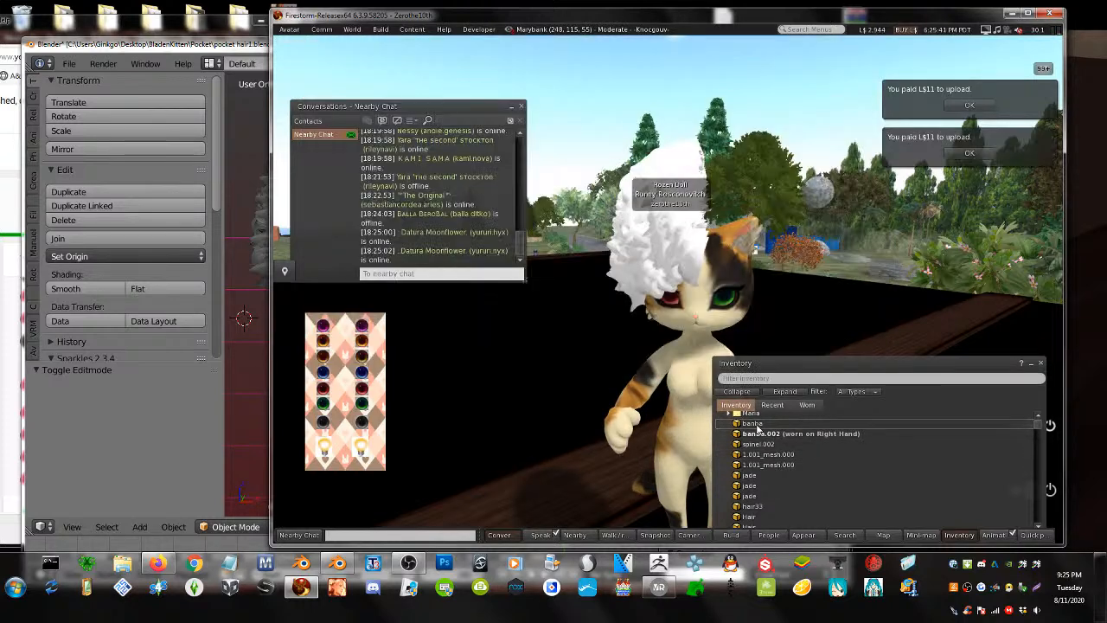
- Add banba and banba.003 to the avatar and orbit to view her front
right_click(771, 430)
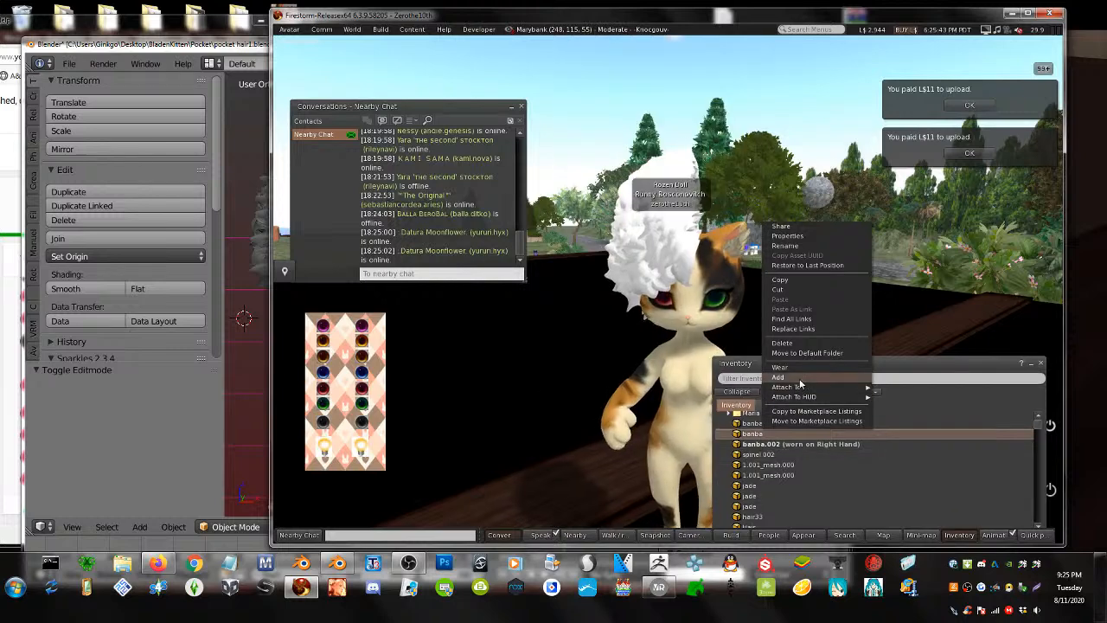
click(777, 377)
right_click(767, 430)
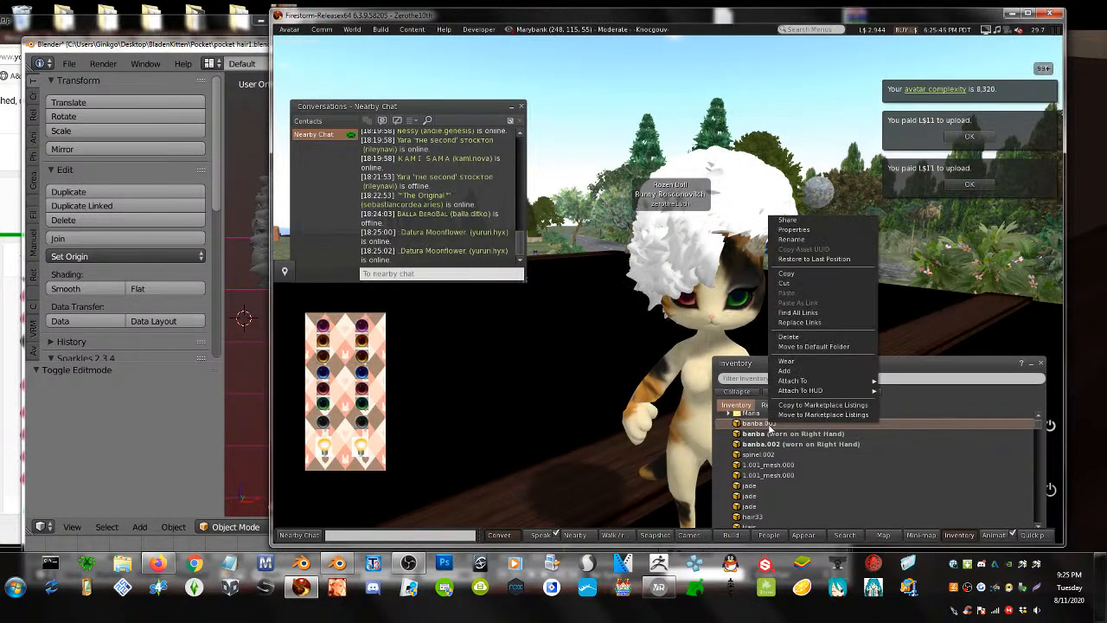
click(784, 372)
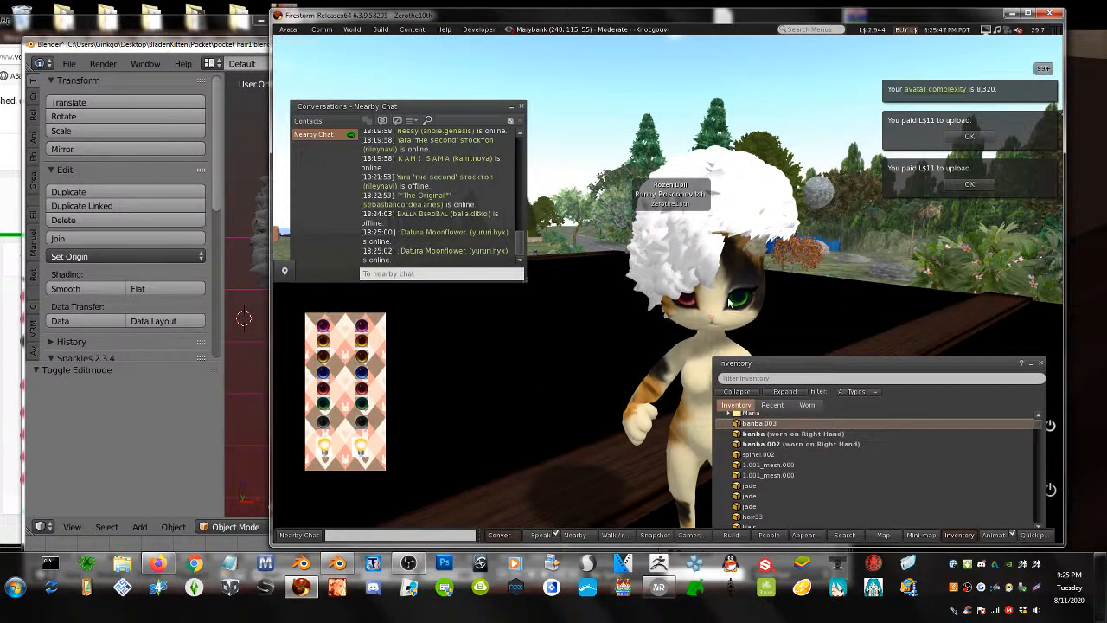
alt+drag(735, 313, 1003, 294)
click(189, 398)
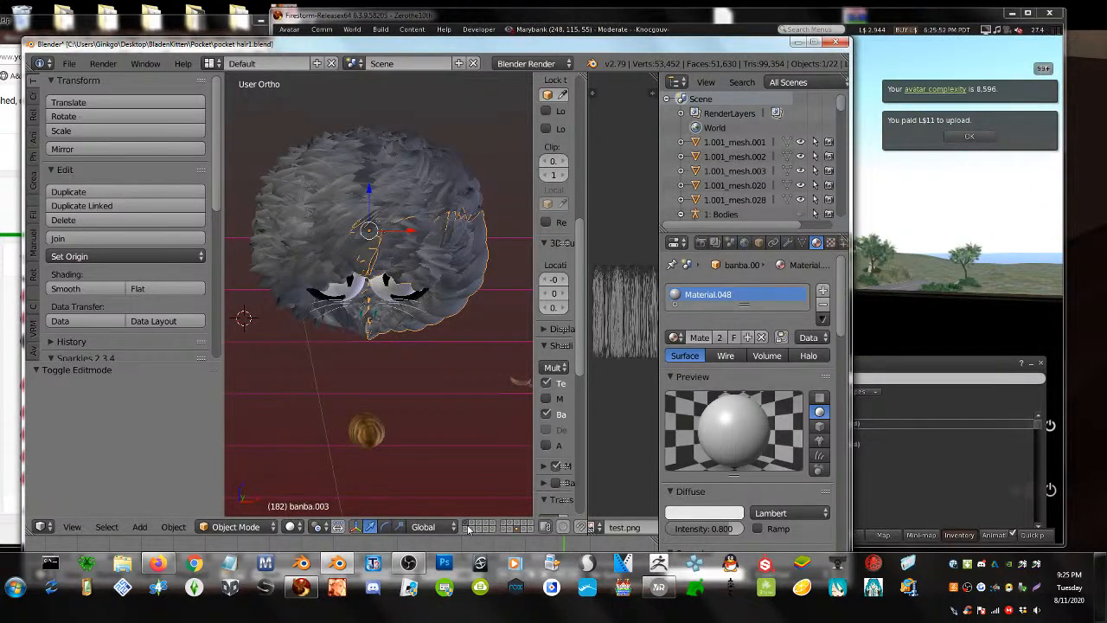
- Inspect banba.003's Armature modifier and mNeck vertex group, then return to Firestorm
click(791, 243)
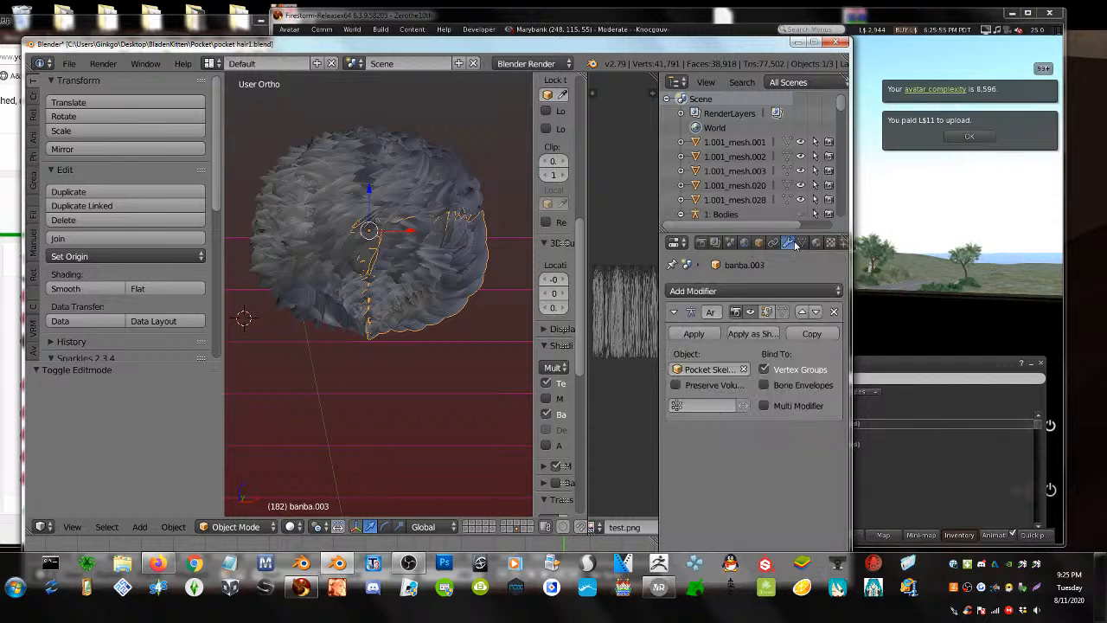
click(802, 243)
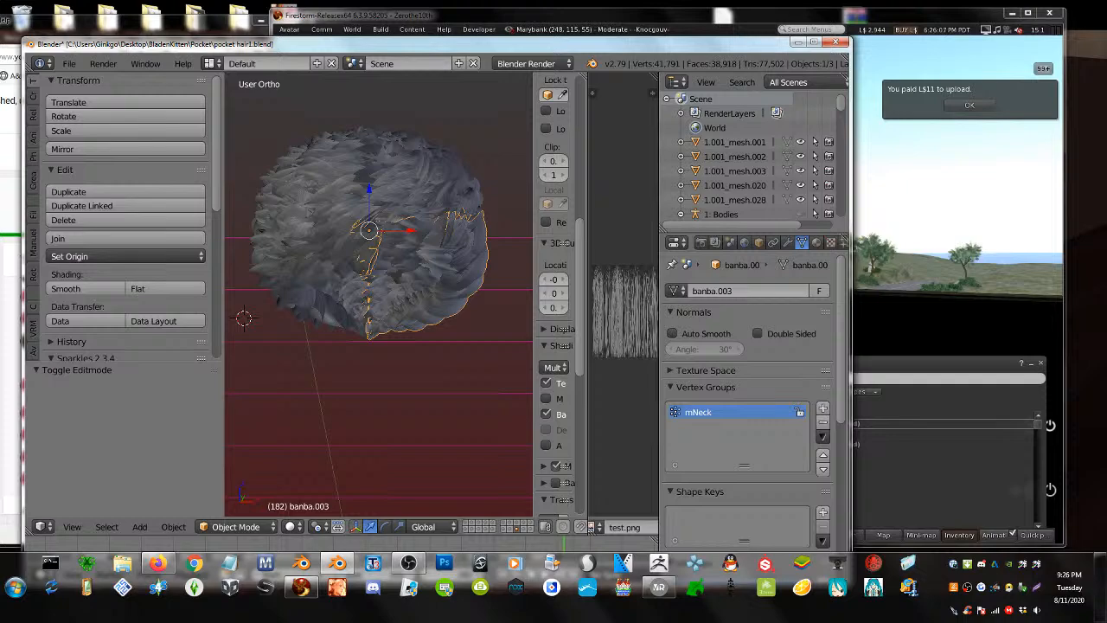
click(2, 393)
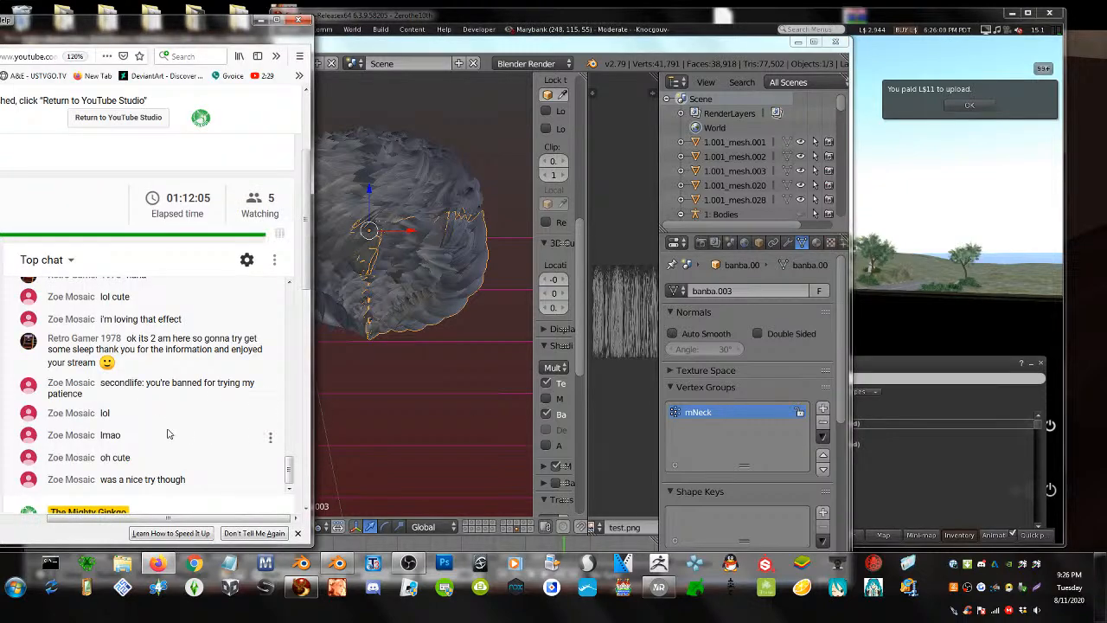
click(422, 267)
click(936, 297)
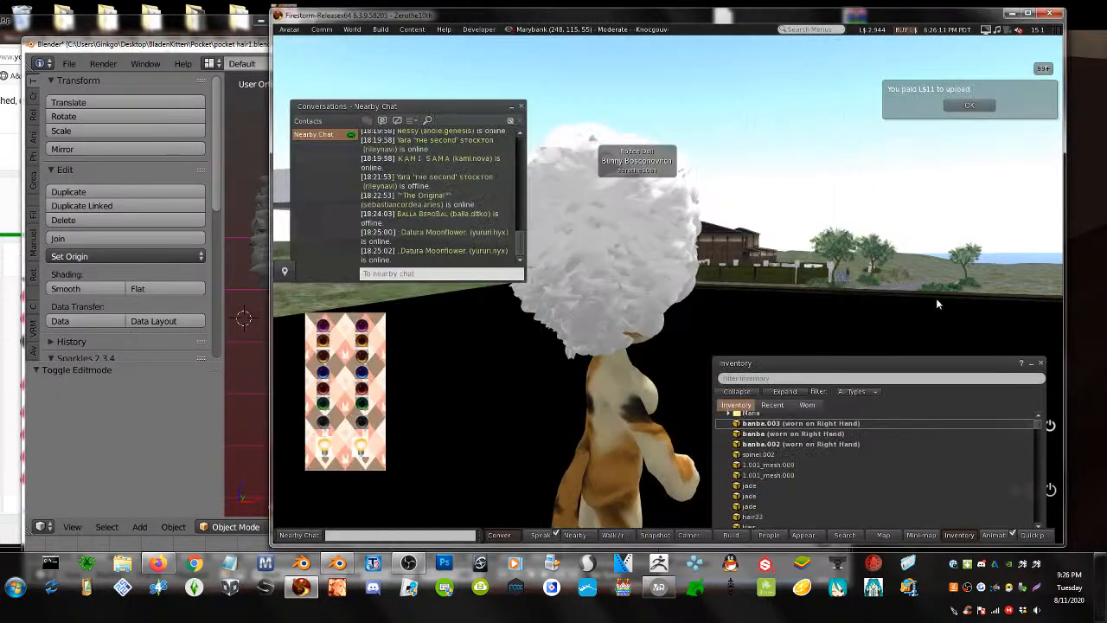
- Edit the worn hair with all pieces selected, leaving the baked texture at None
alt+drag(605, 260, 432, 182)
ctrl+alt+drag(680, 259, 681, 325)
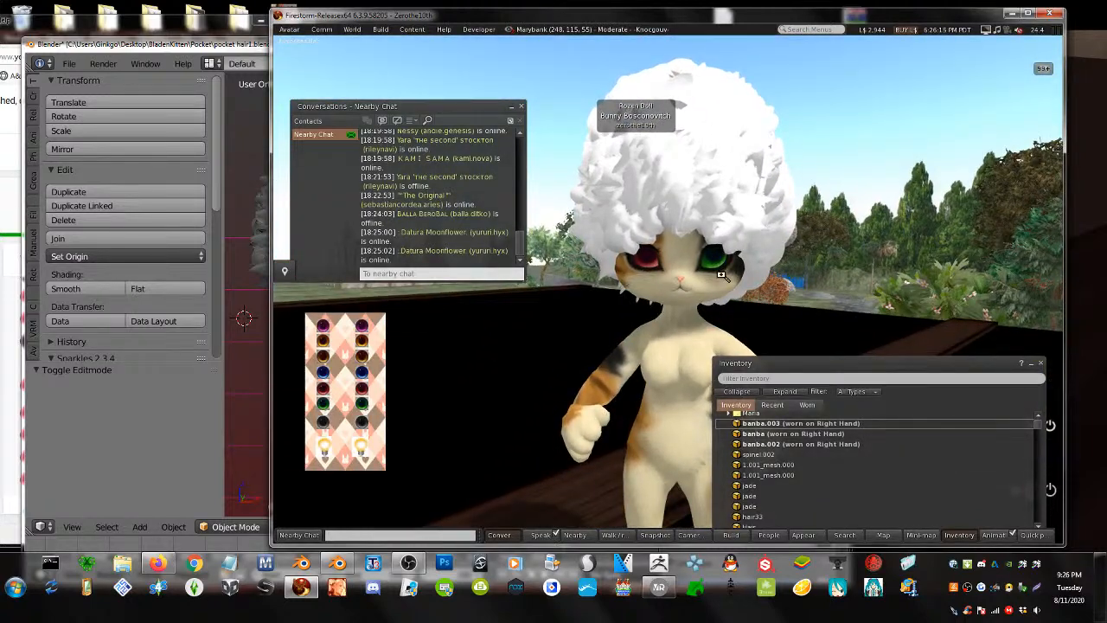
ctrl+alt+drag(721, 275, 791, 303)
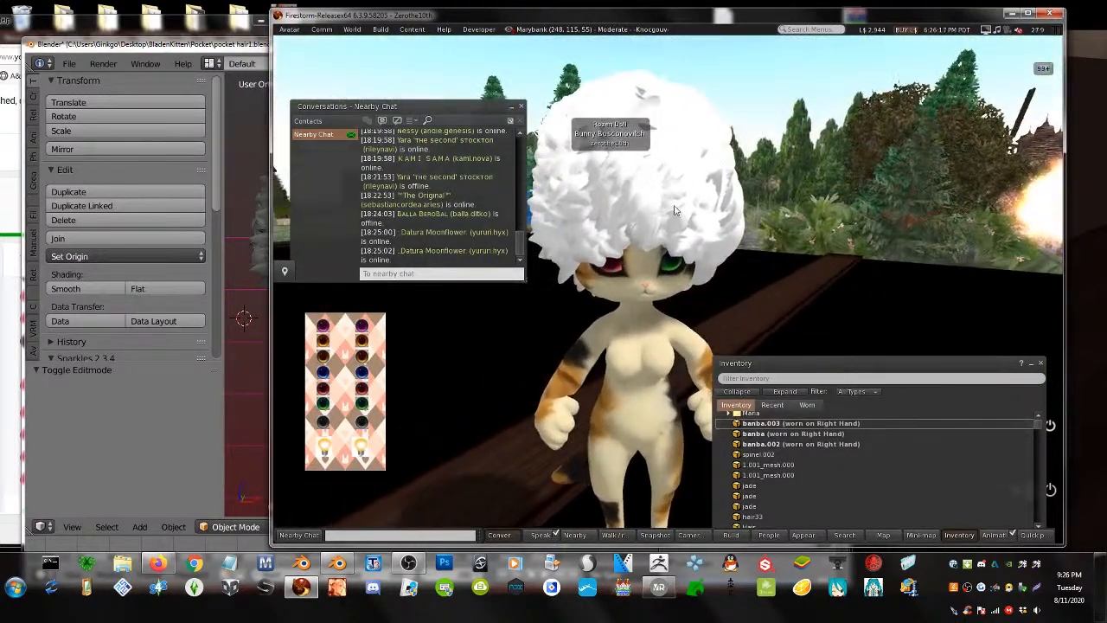
right_click(648, 187)
click(627, 178)
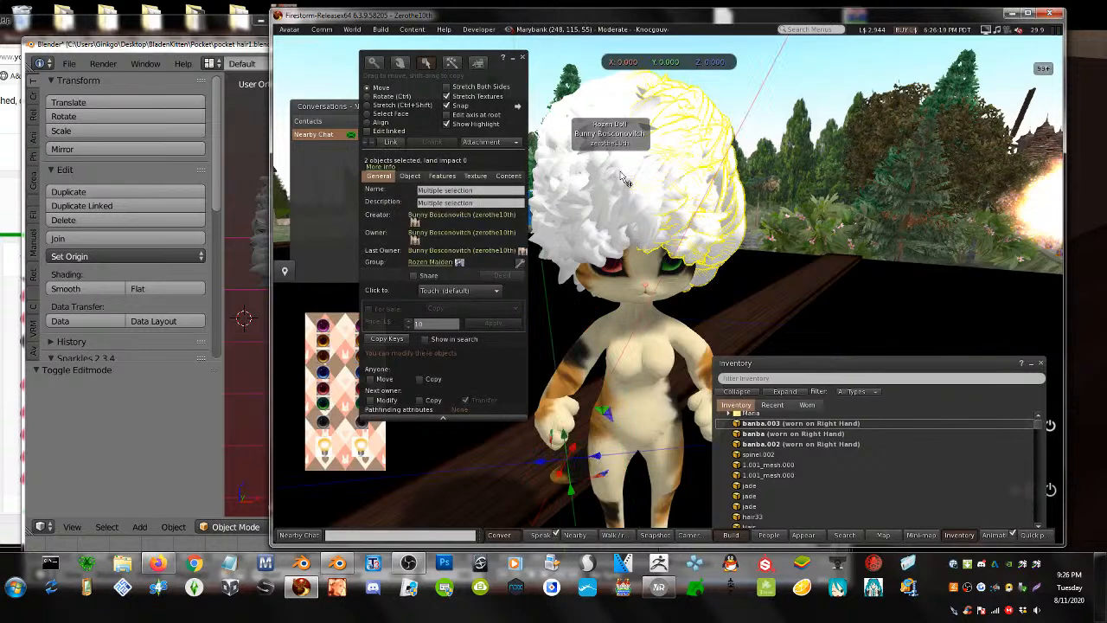
shift+click(584, 158)
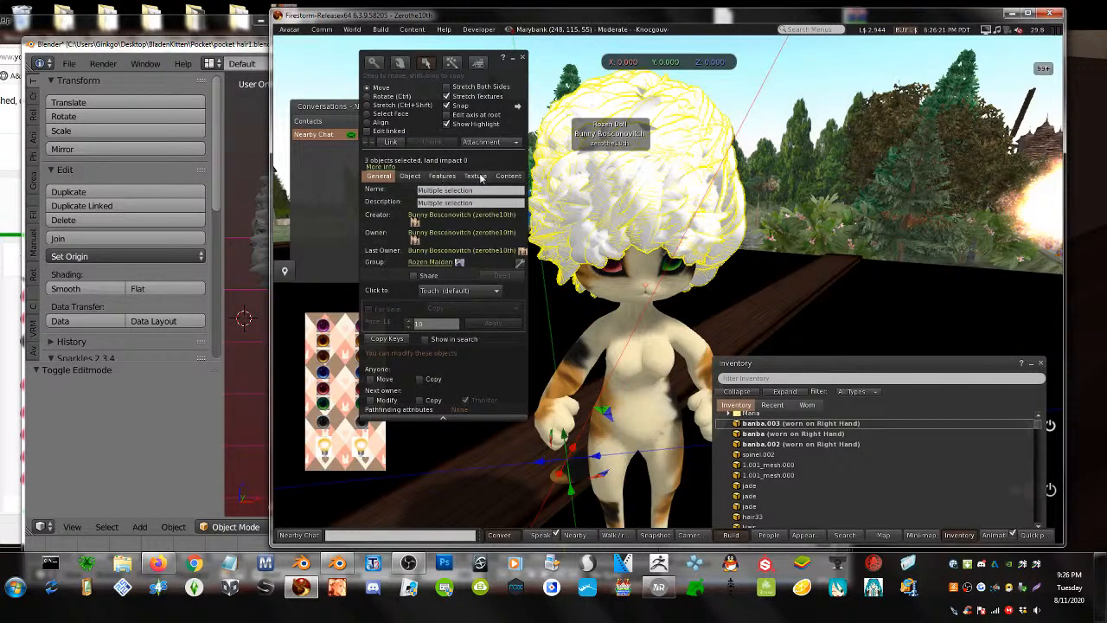
click(477, 176)
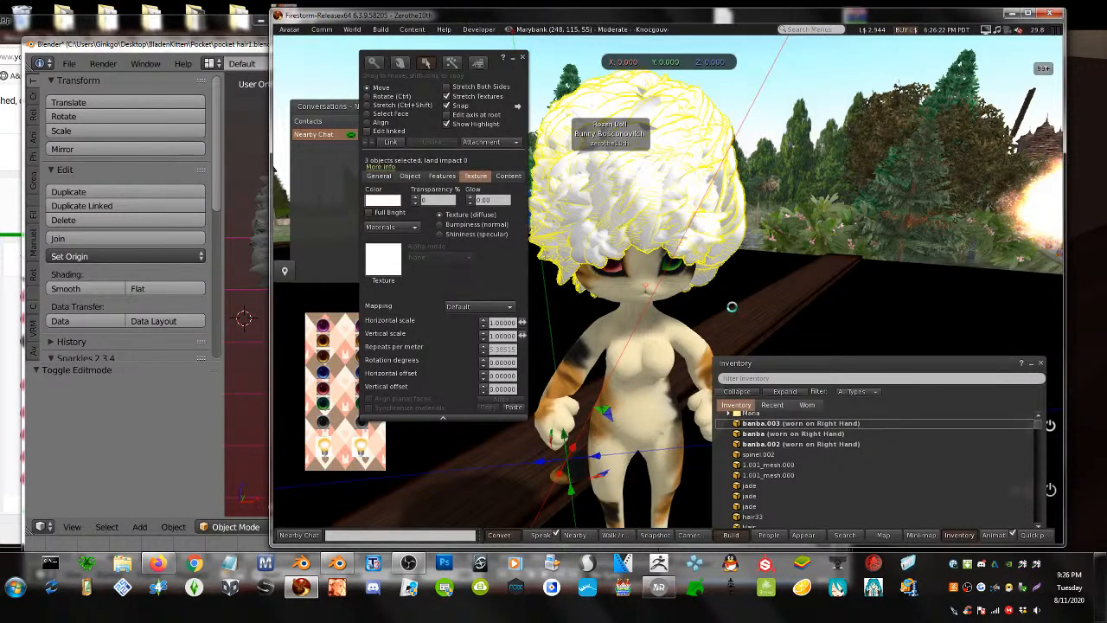
click(604, 168)
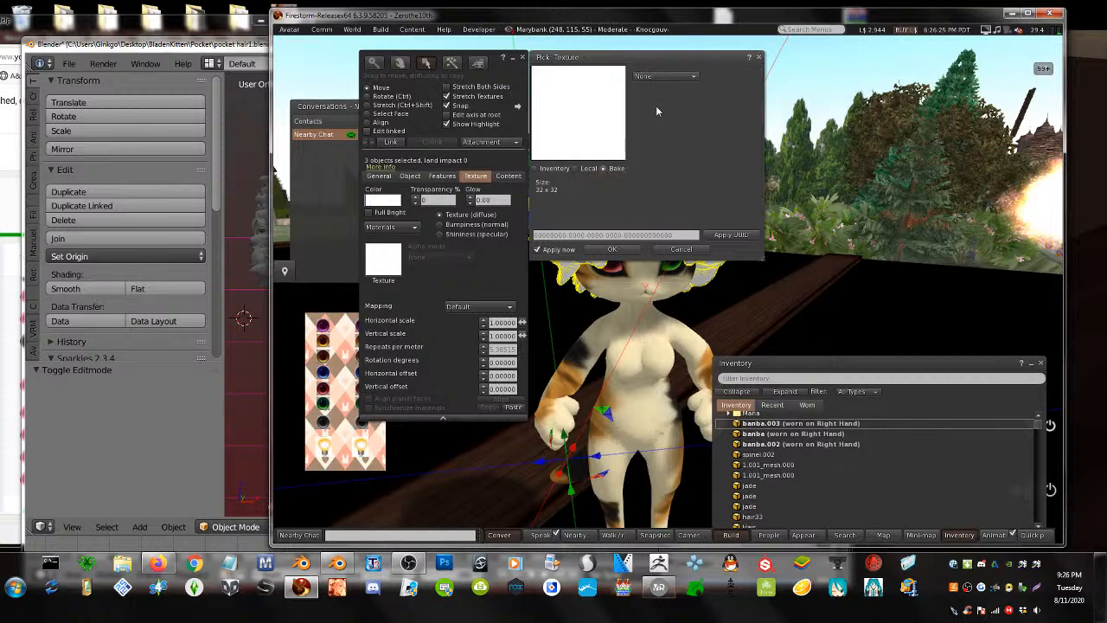
click(666, 77)
click(749, 183)
- Filter inventory to Textures, search 'tes', and apply test.png as the hair's texture
drag(836, 372, 833, 215)
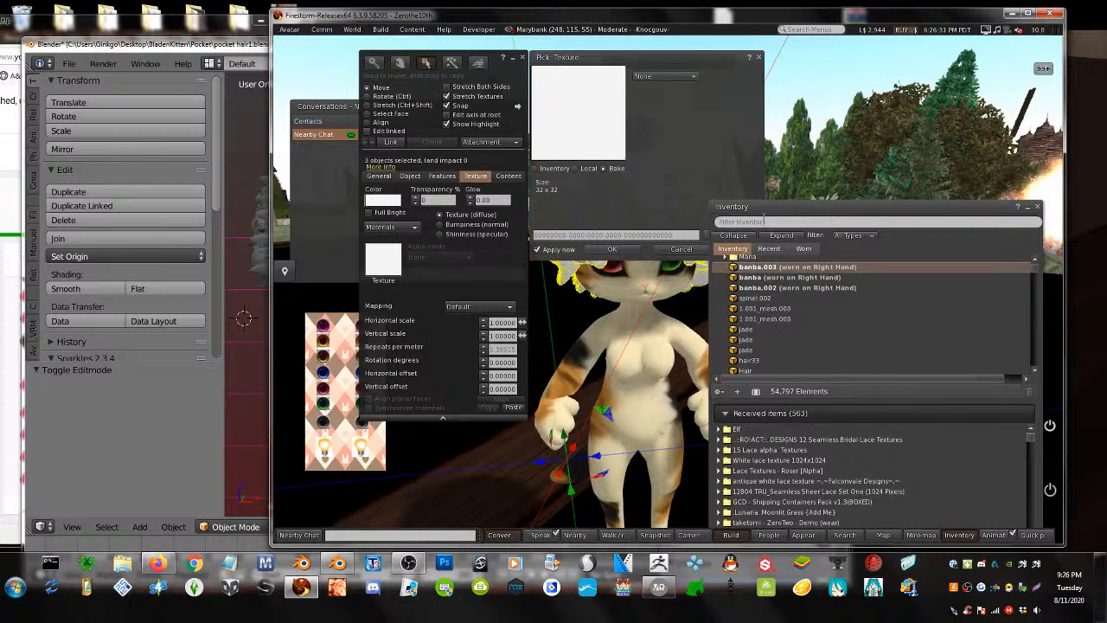
click(854, 236)
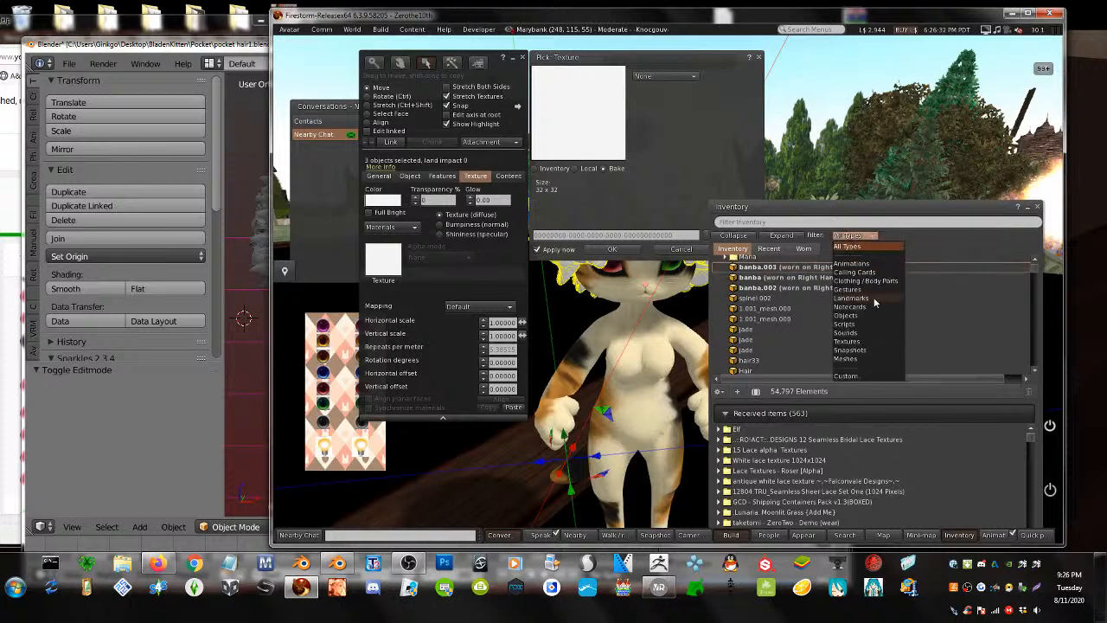
click(869, 341)
click(763, 221)
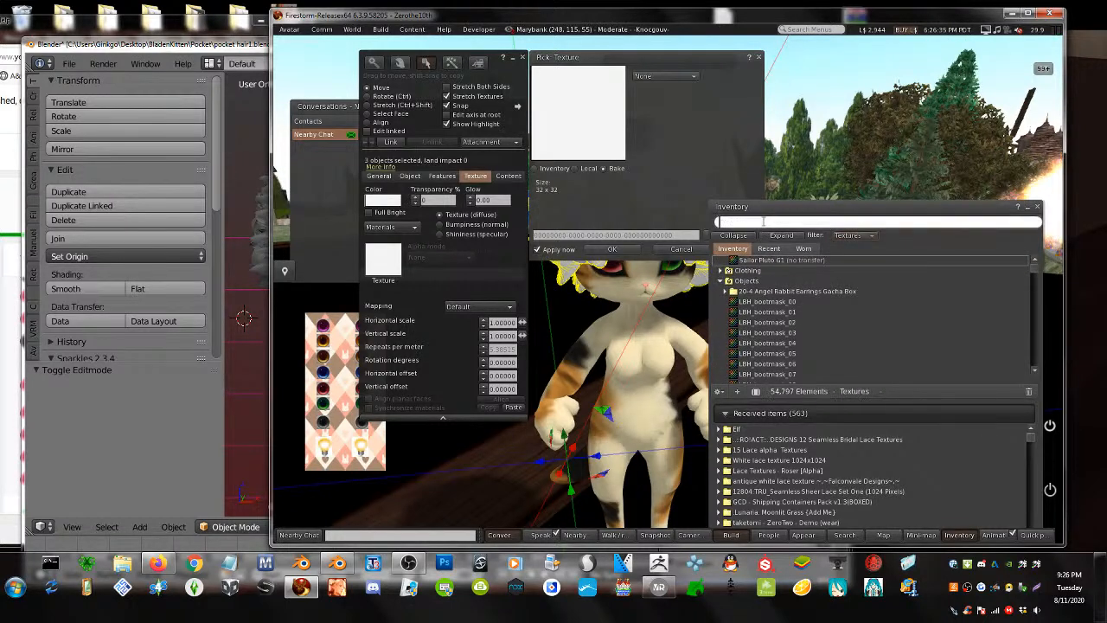
text(tes)
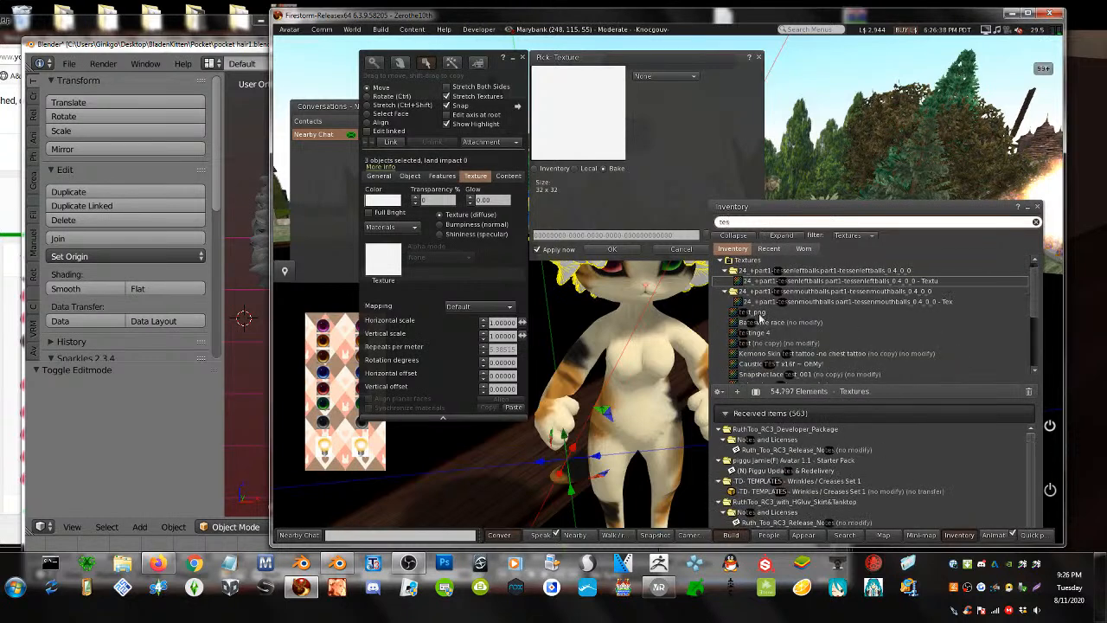
drag(758, 313, 381, 257)
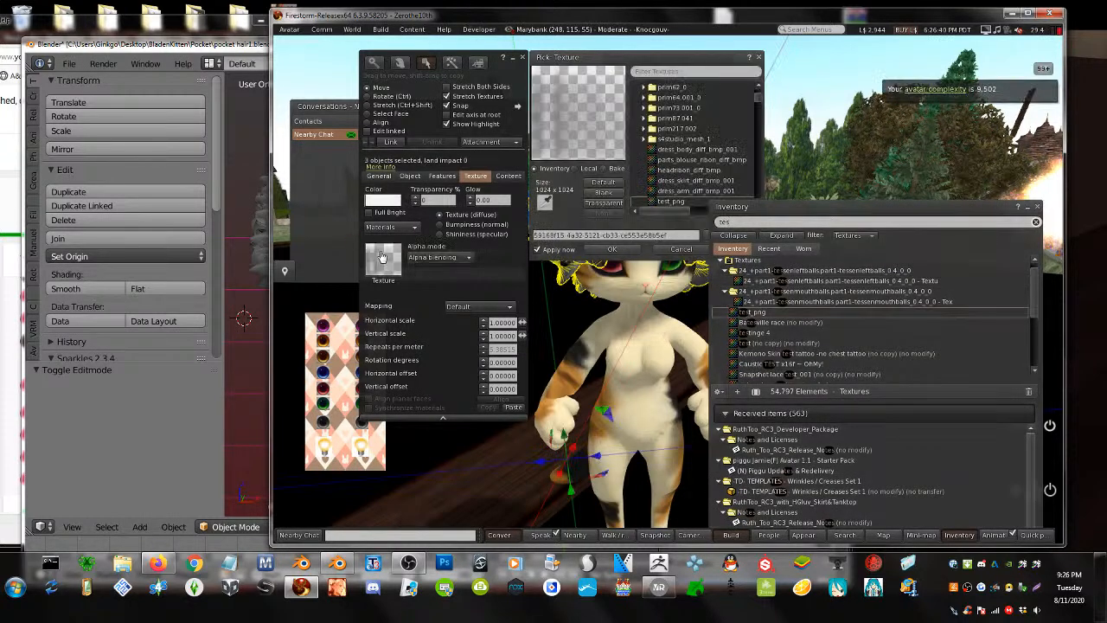
click(615, 249)
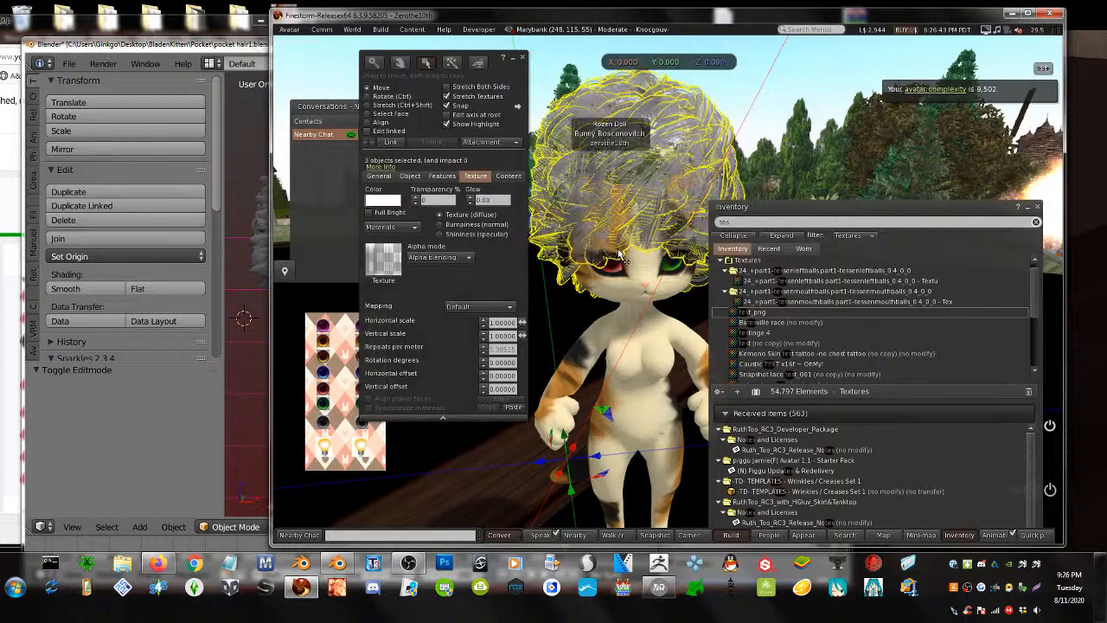
- Frame the avatar's face, select all three hair pieces and set Alpha mode to Alpha masking
click(797, 156)
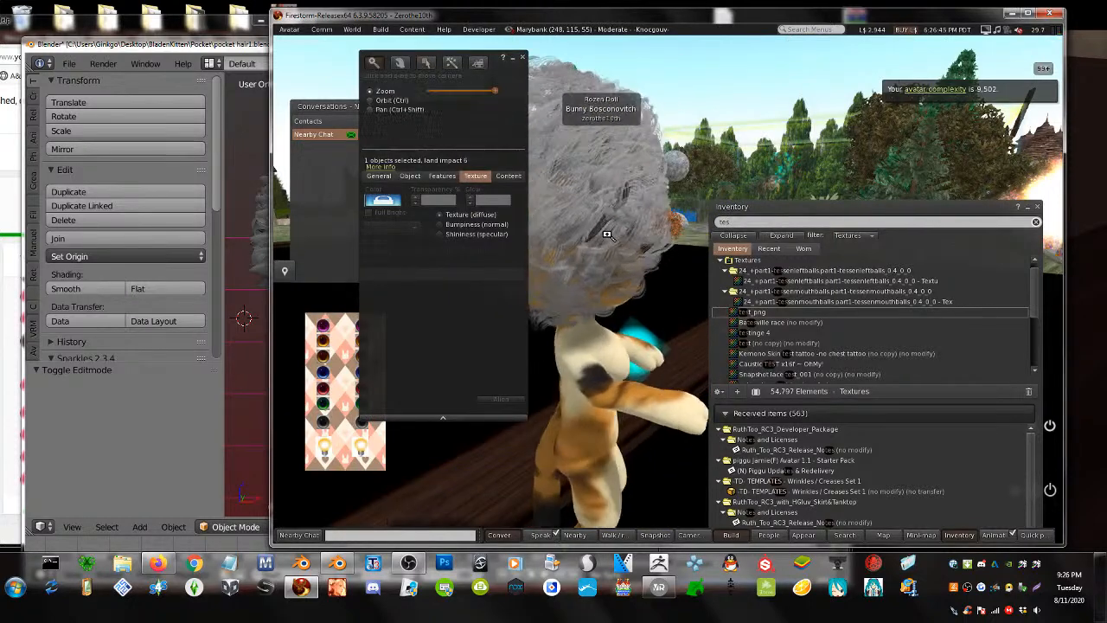
alt+drag(608, 234, 1008, 256)
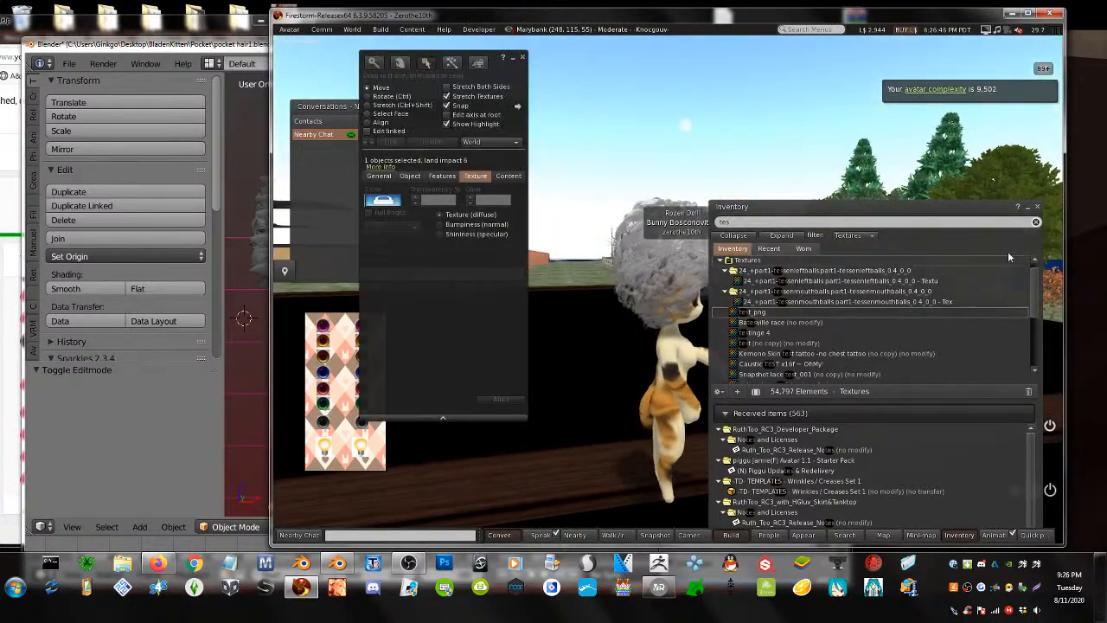
click(1027, 207)
alt+drag(696, 271, 1012, 212)
click(670, 294)
shift+click(803, 184)
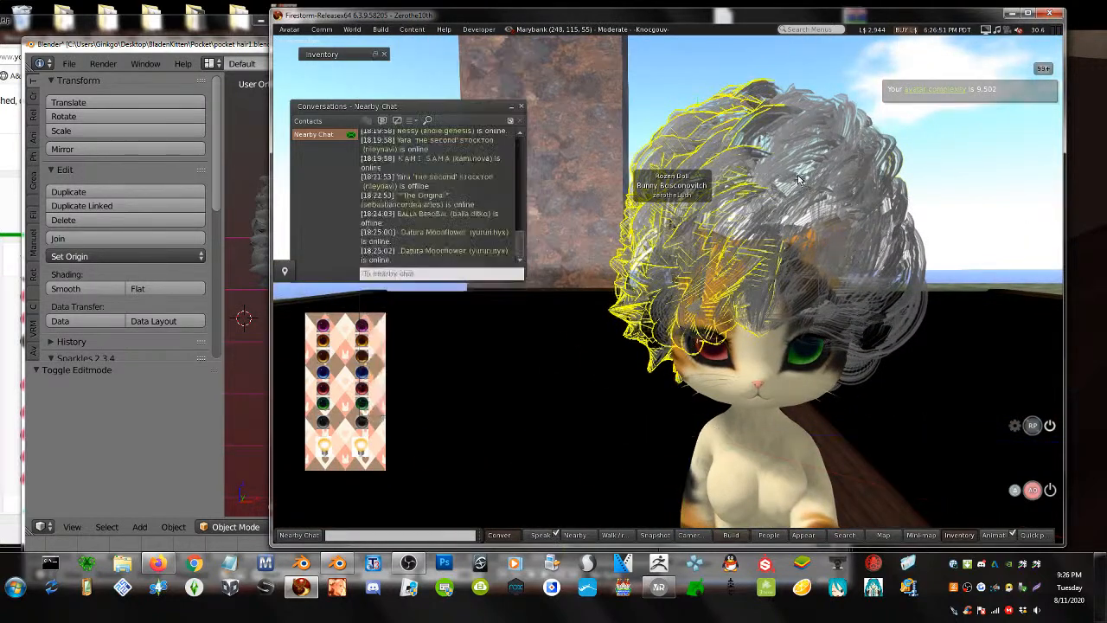
shift+click(844, 259)
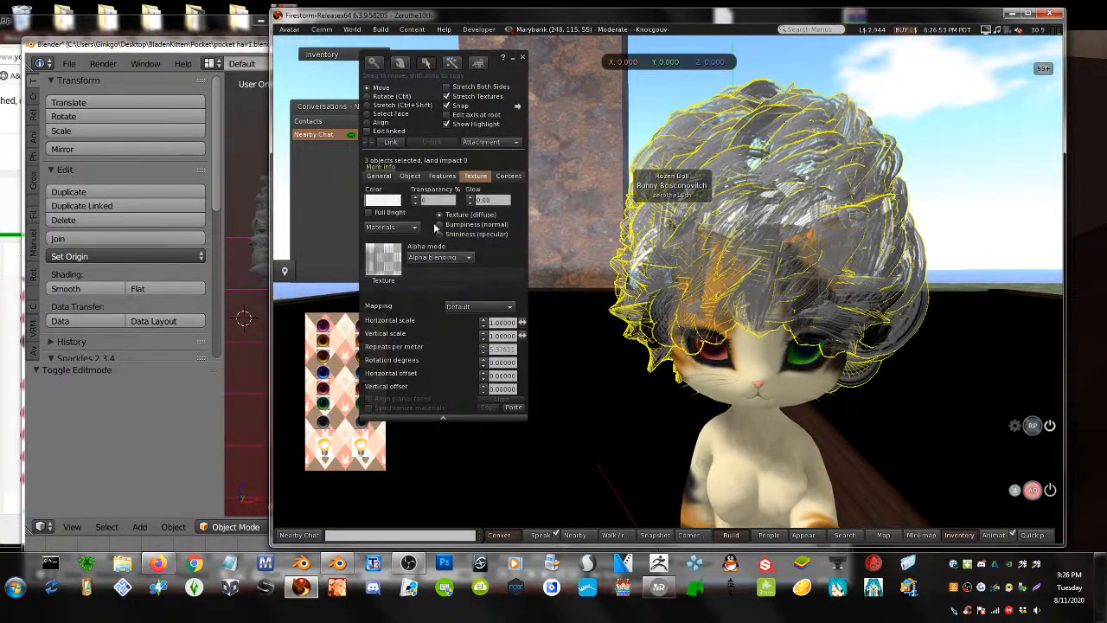
click(439, 257)
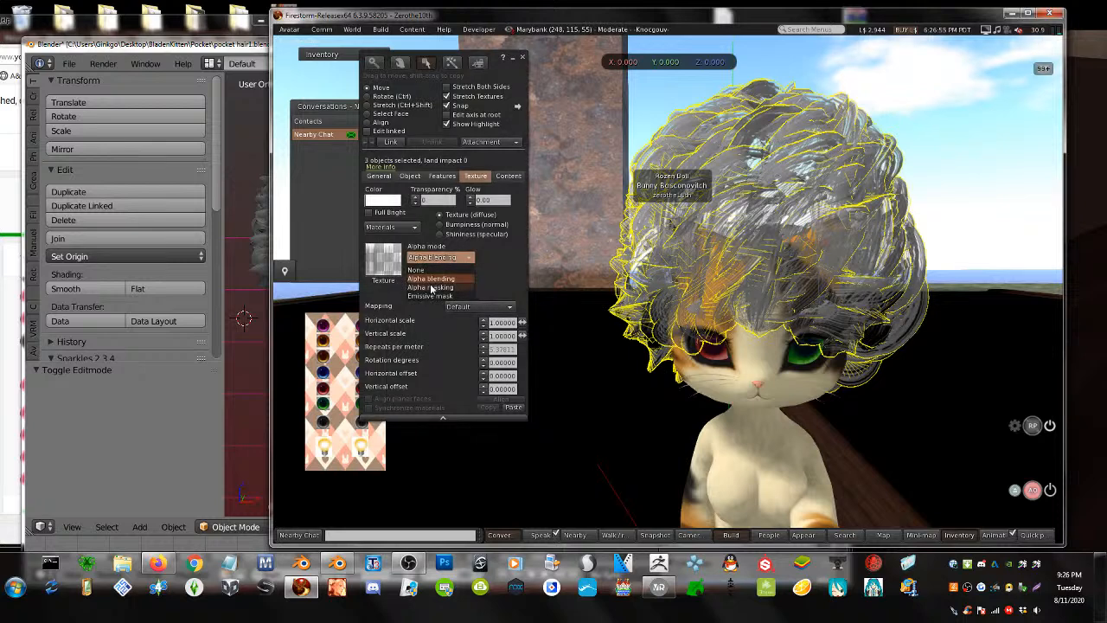
click(432, 279)
- Hide the selection outline and adjust the hair's mask cutoff, orbiting to check the result
alt+scroll(433, 283, up, 4)
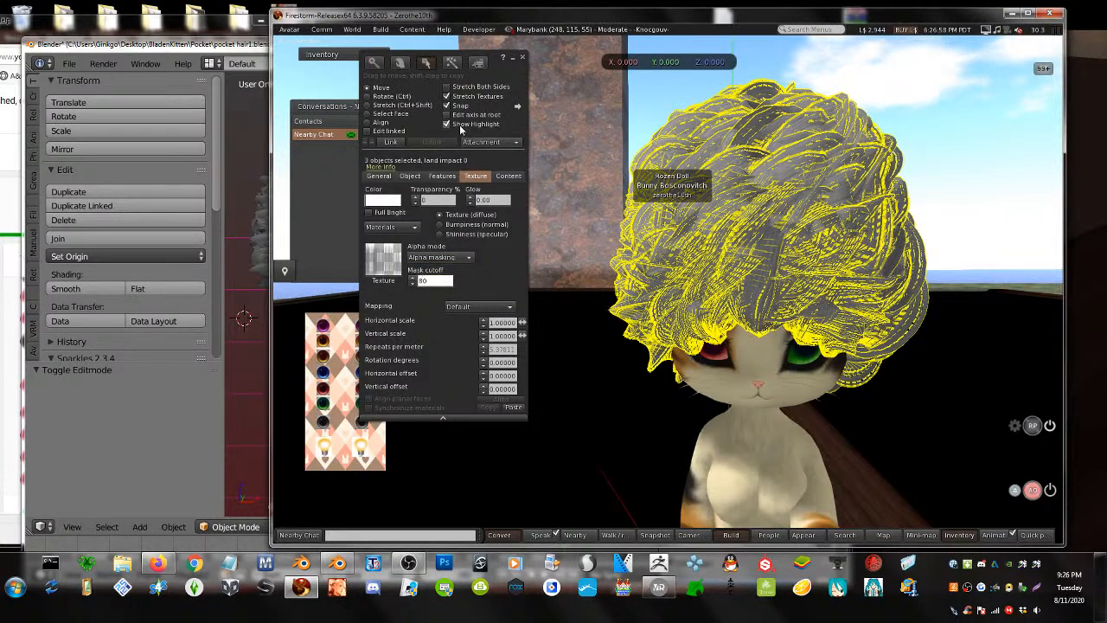
click(460, 127)
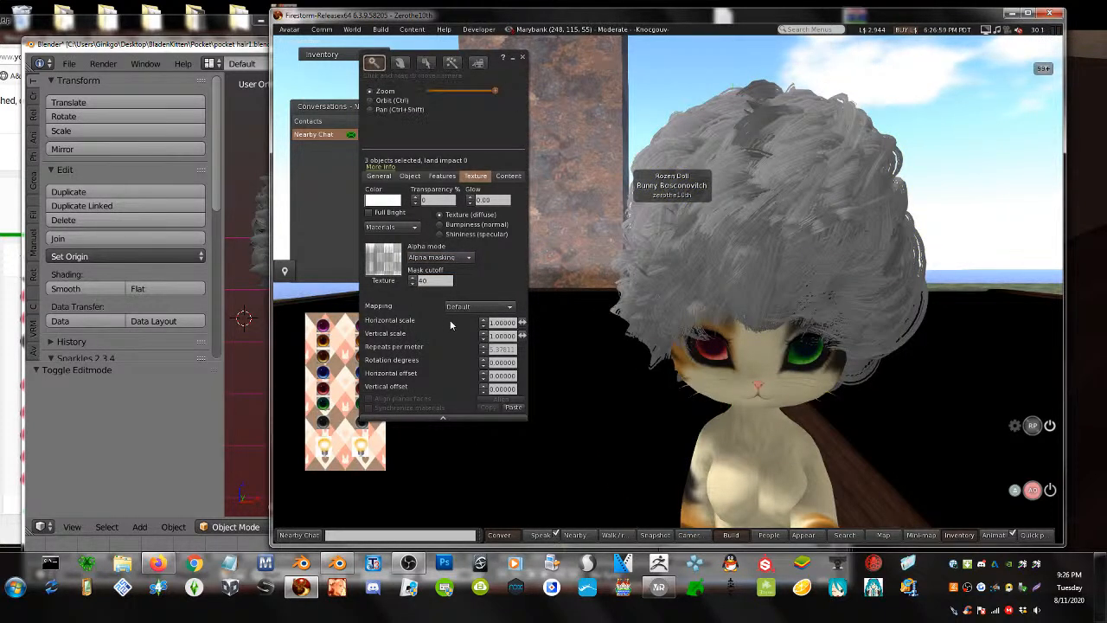
alt+scroll(440, 281, up, 9)
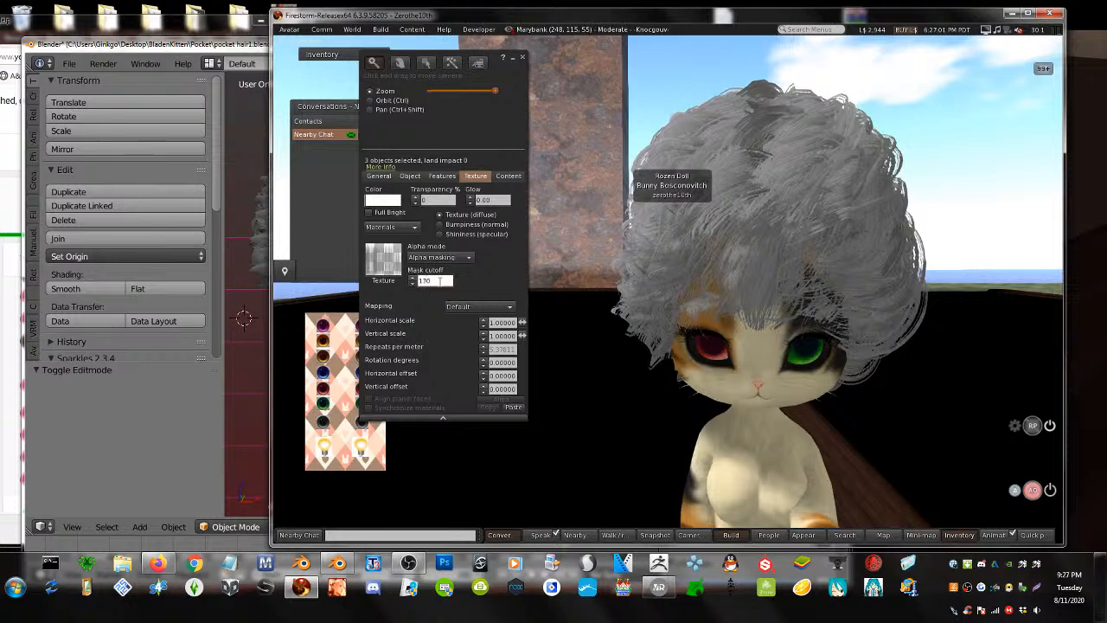
alt+scroll(440, 281, down, 6)
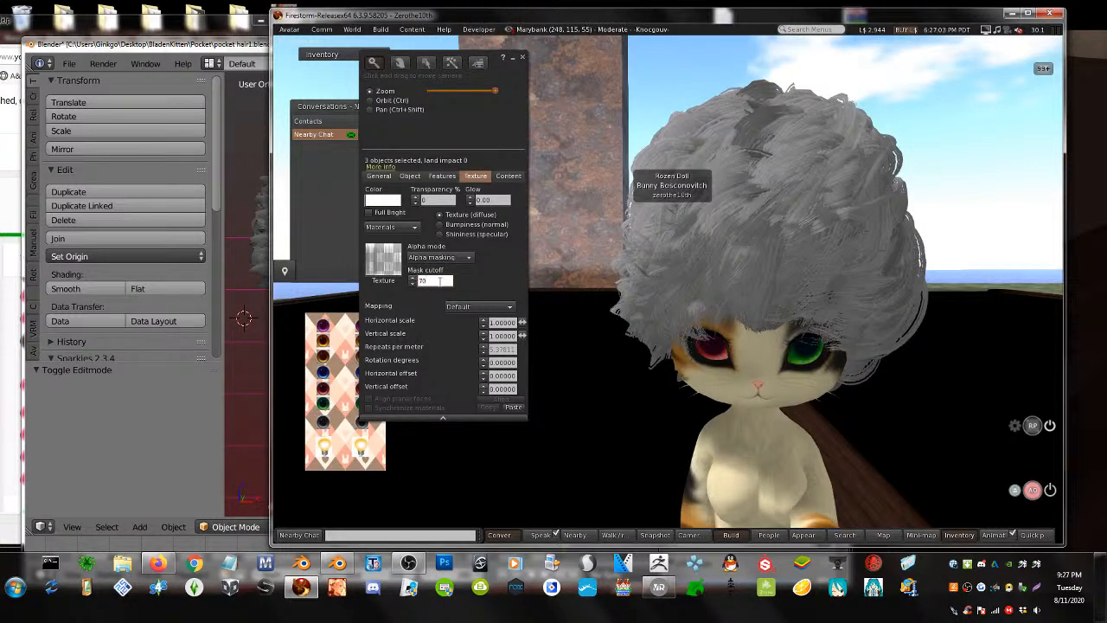
key(Escape)
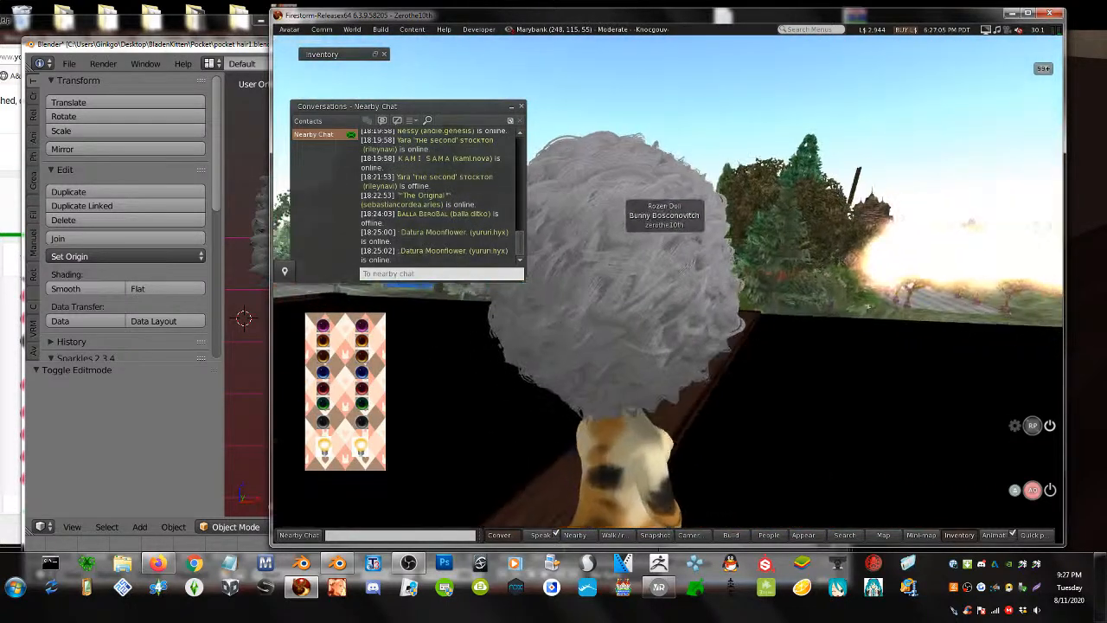
alt+drag(687, 266, 1055, 270)
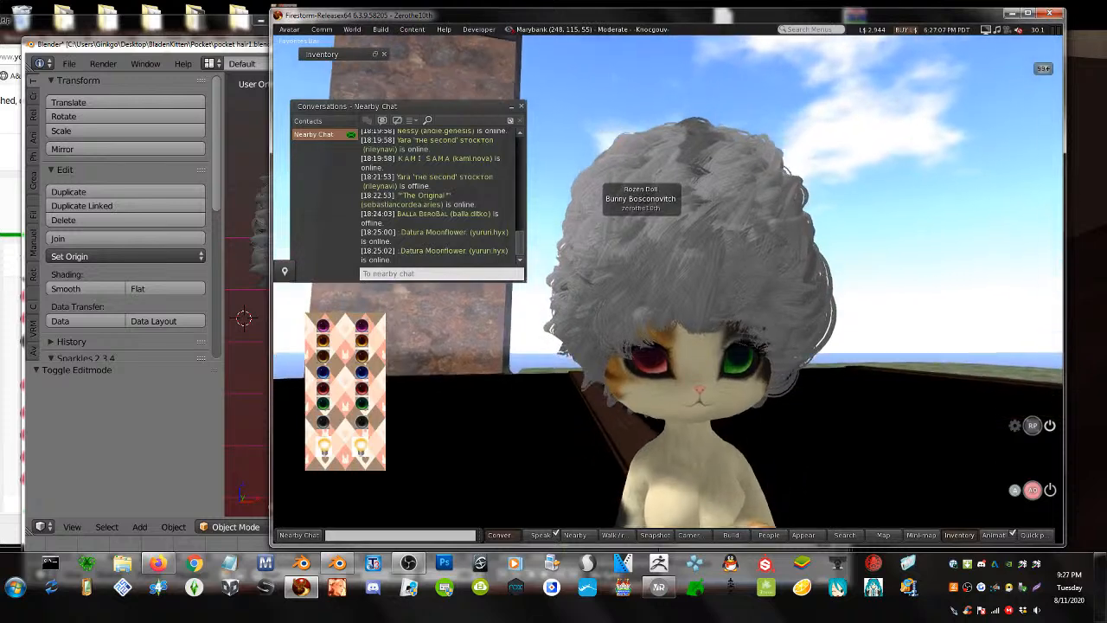
ctrl+alt+drag(667, 284, 668, 294)
click(443, 281)
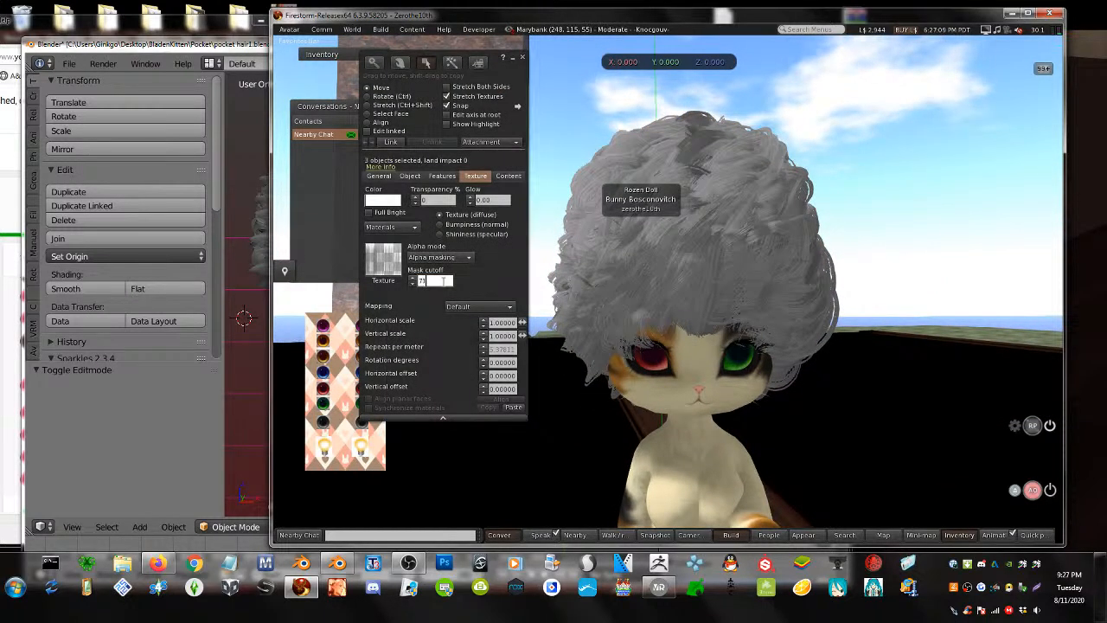
scroll(444, 281, up, 20)
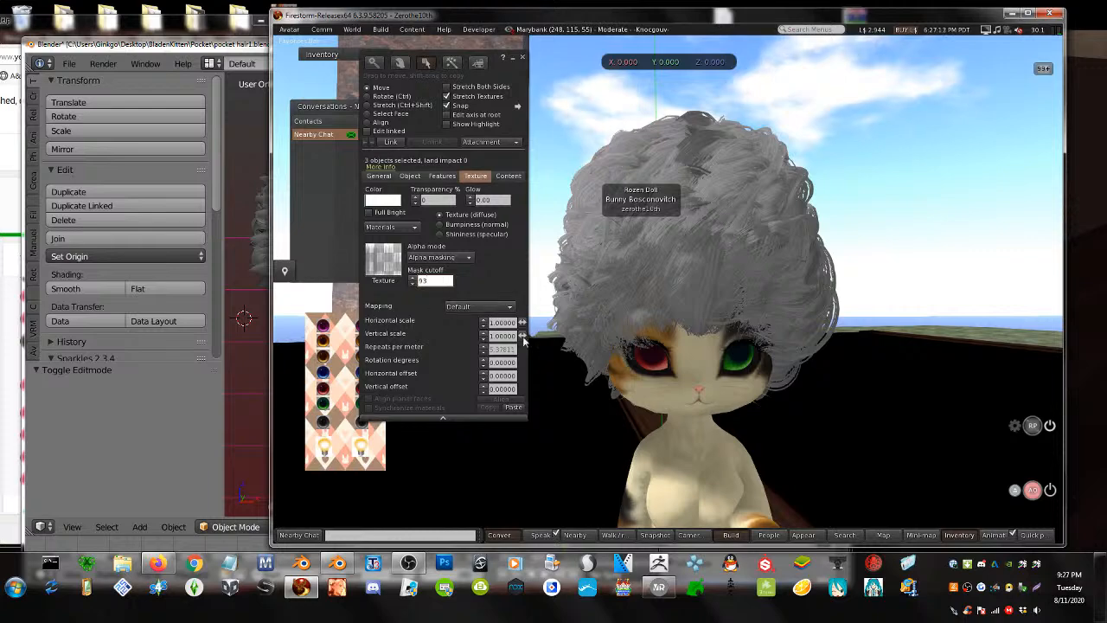
- Reselect all three hair pieces with outlines shown and bring up the normal map settings
alt+drag(652, 331, 1000, 331)
key(Escape)
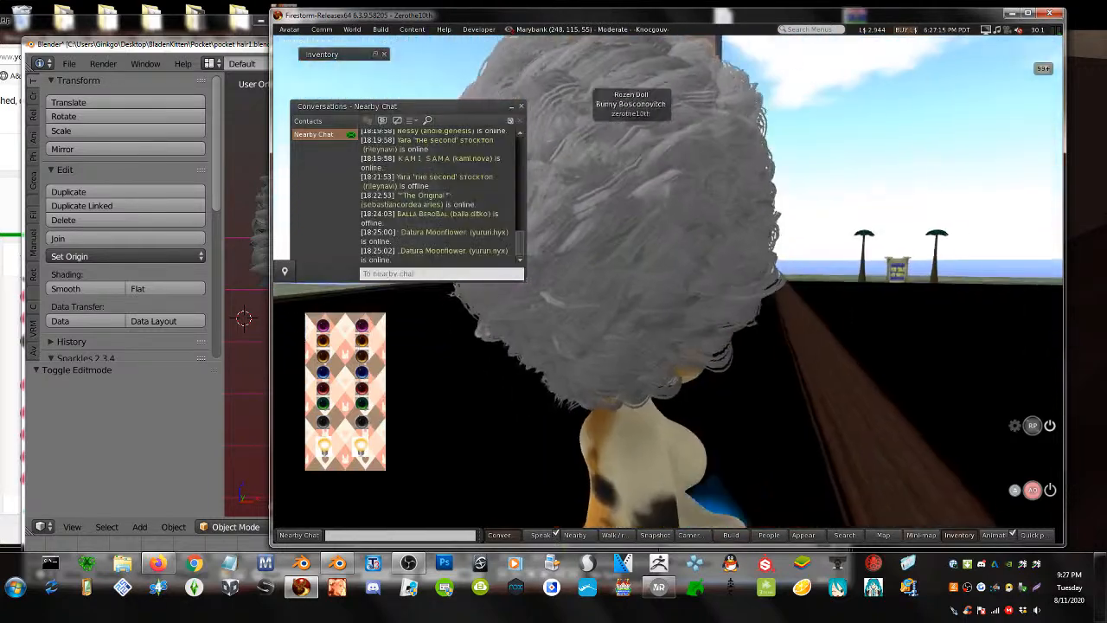
alt+drag(667, 331, 338, 331)
alt+drag(830, 303, 686, 246)
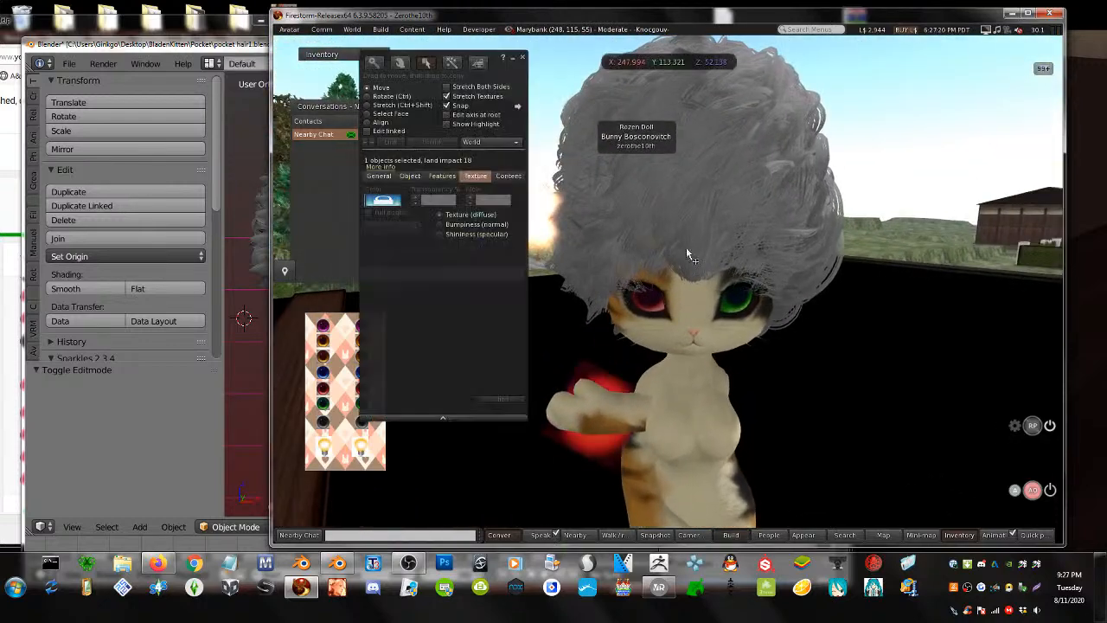
click(693, 153)
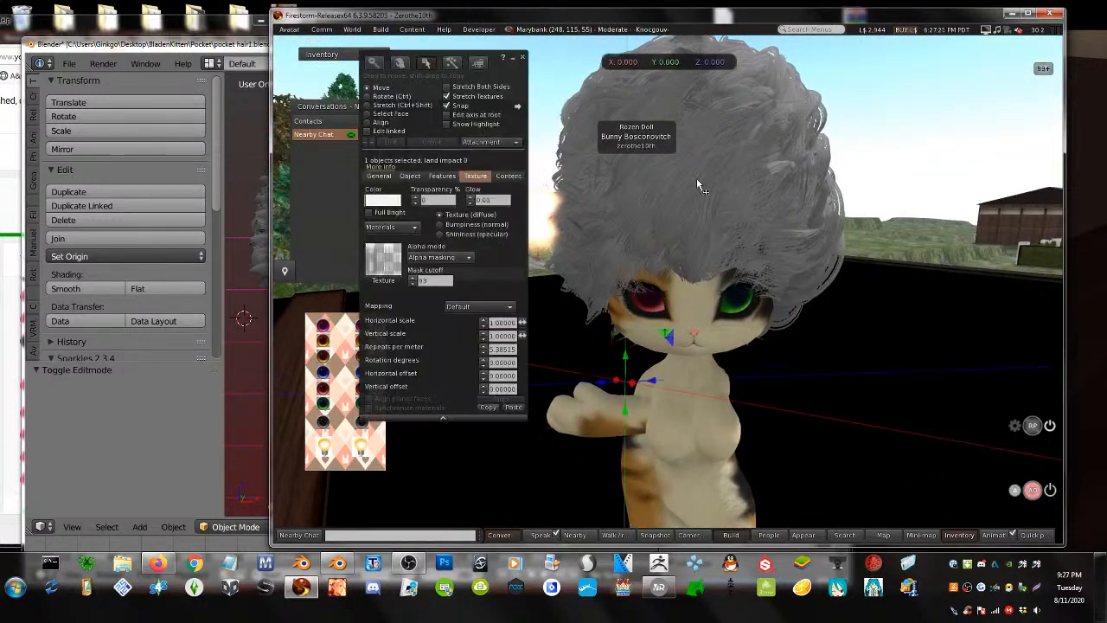
click(447, 124)
shift+click(747, 211)
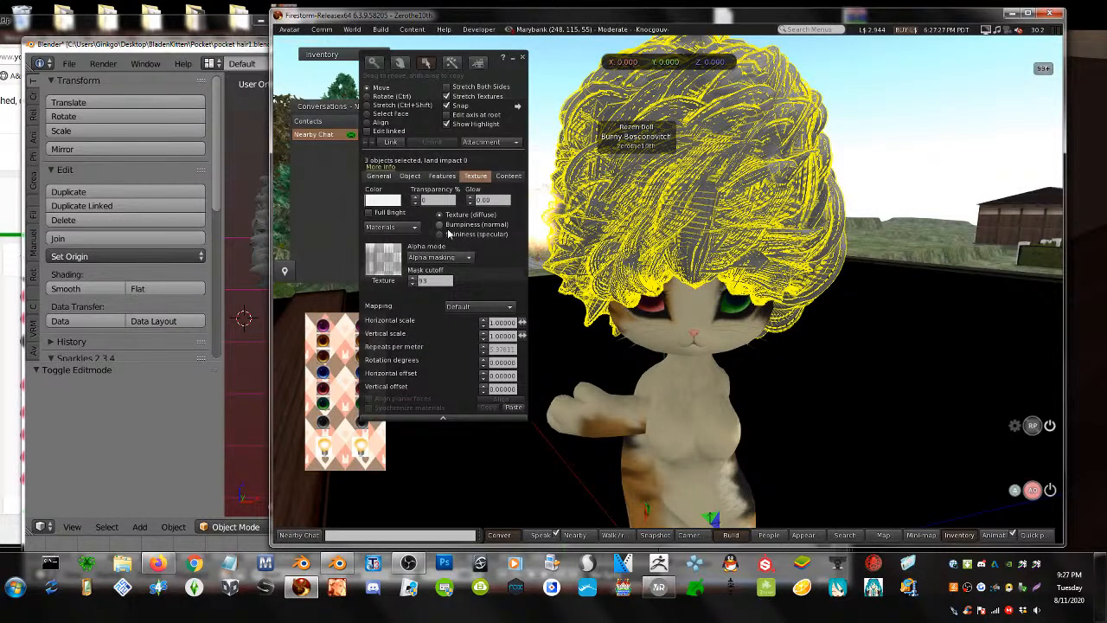
click(439, 225)
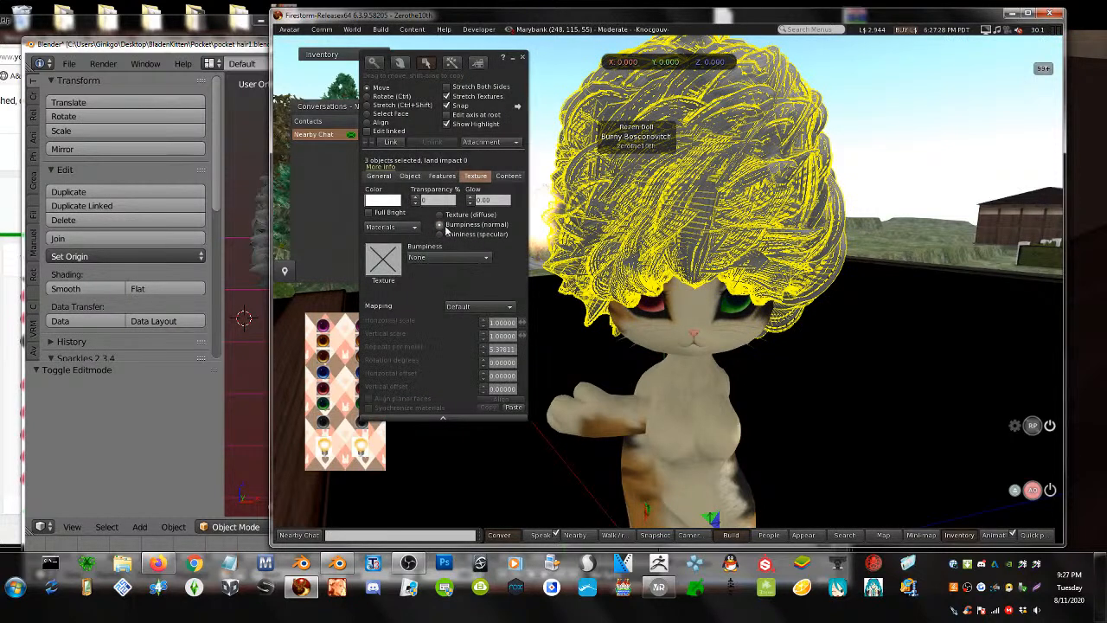
- Set Hair_N as the hair's normal map, using the 'hair' filter in the texture picker
click(391, 259)
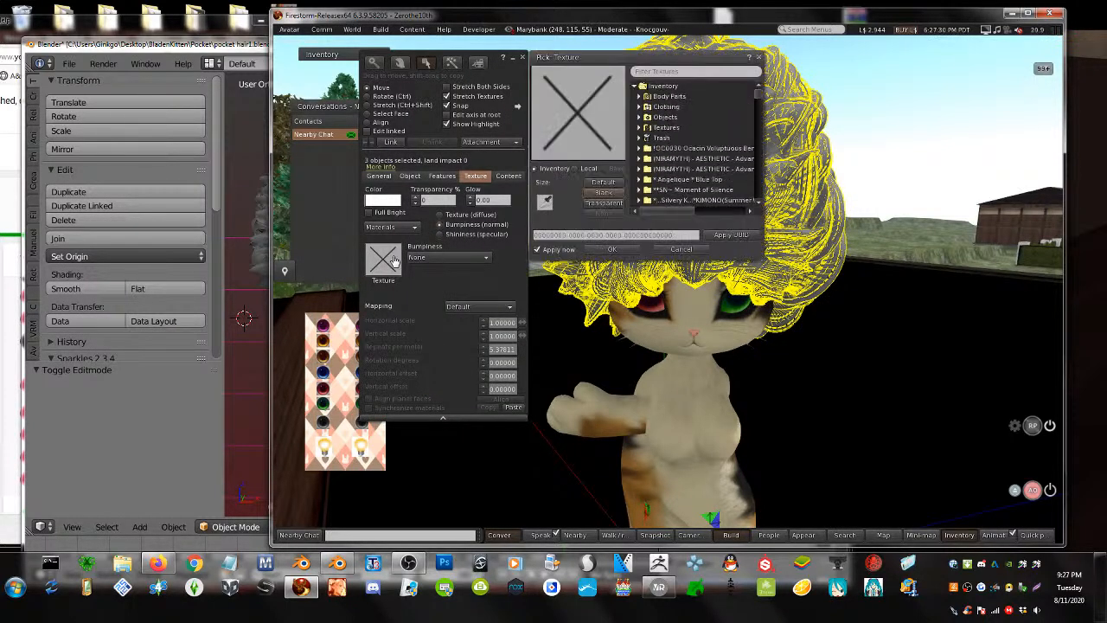
click(656, 70)
text(ha)
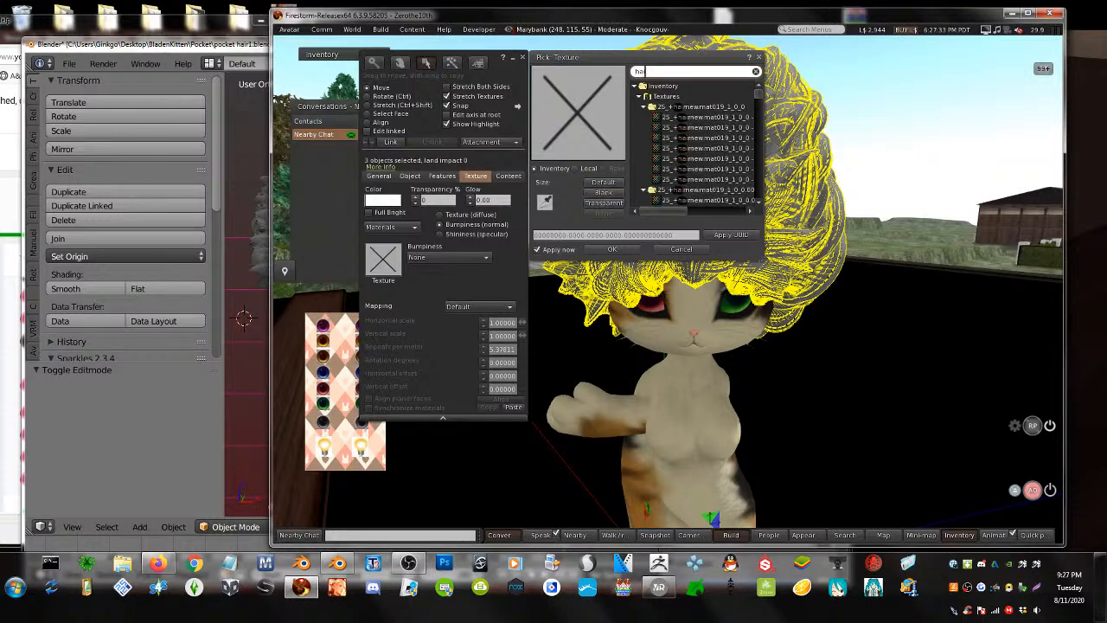
text(ir_)
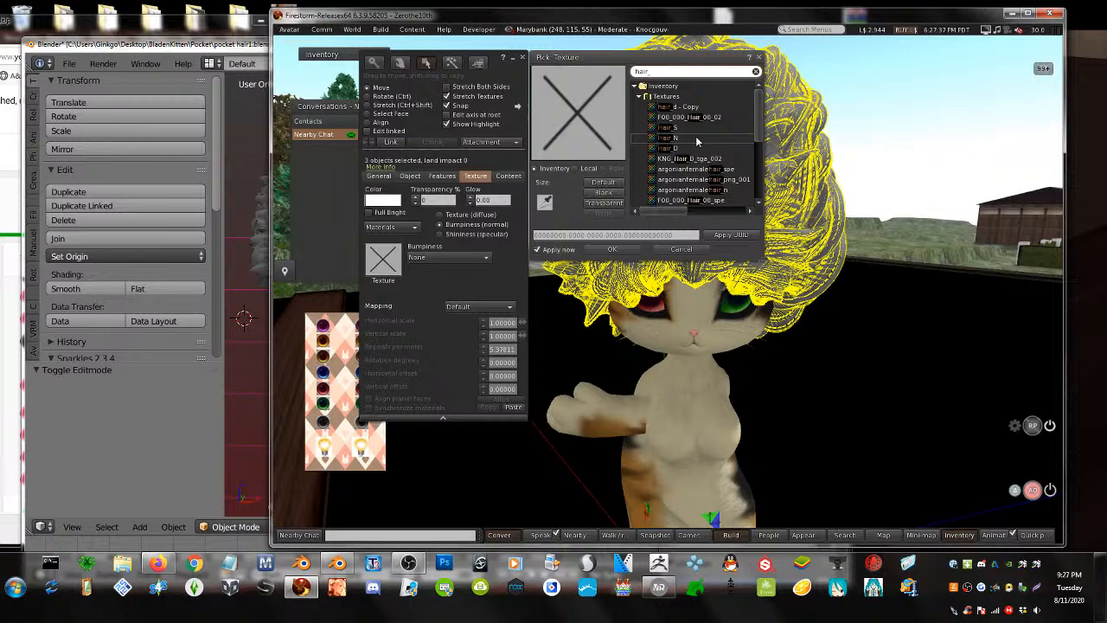
click(696, 139)
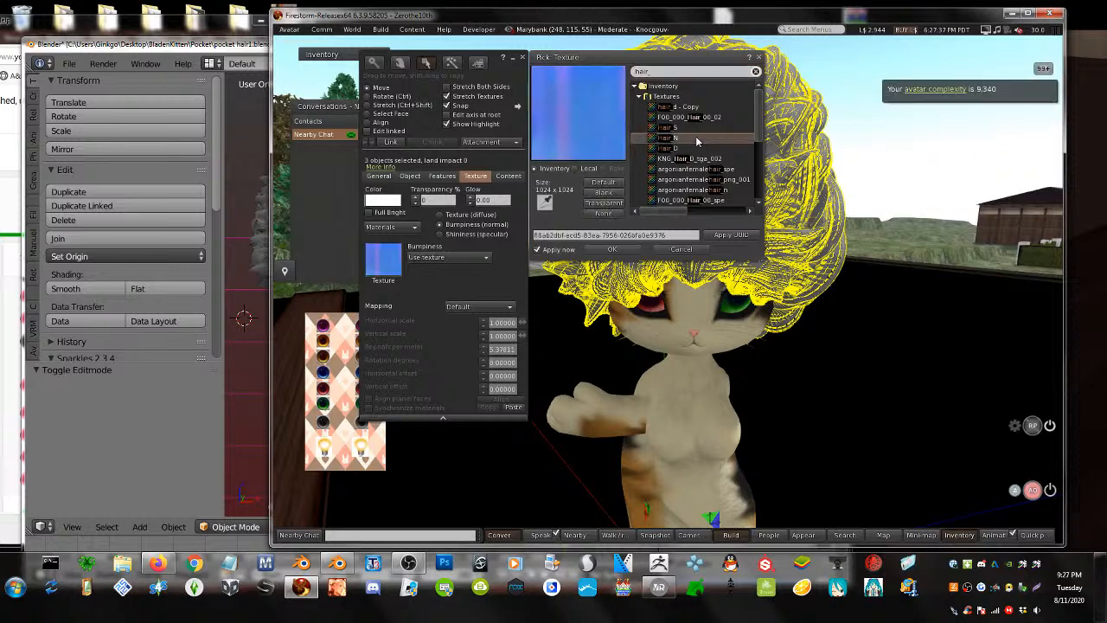
click(615, 248)
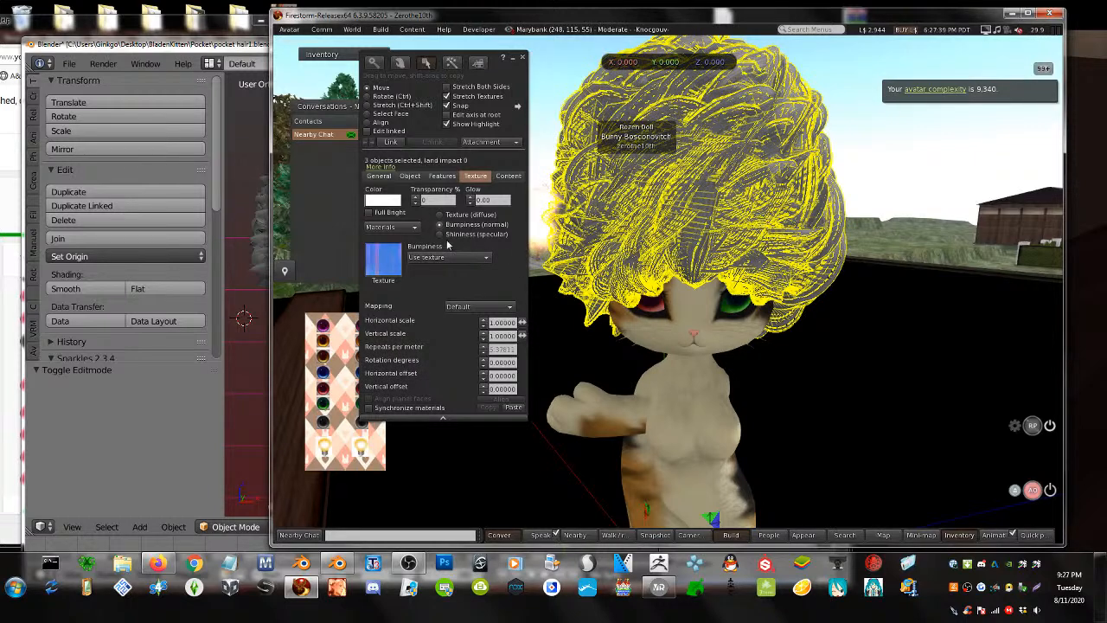
- Set hair_s as the hair's specular texture
click(440, 234)
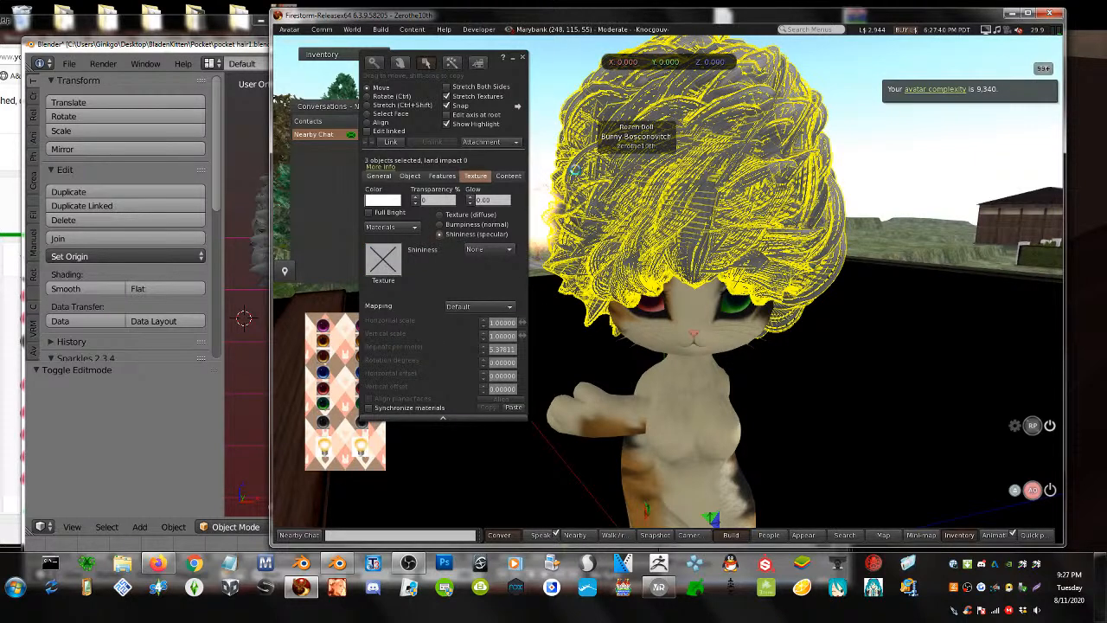
text(ha)
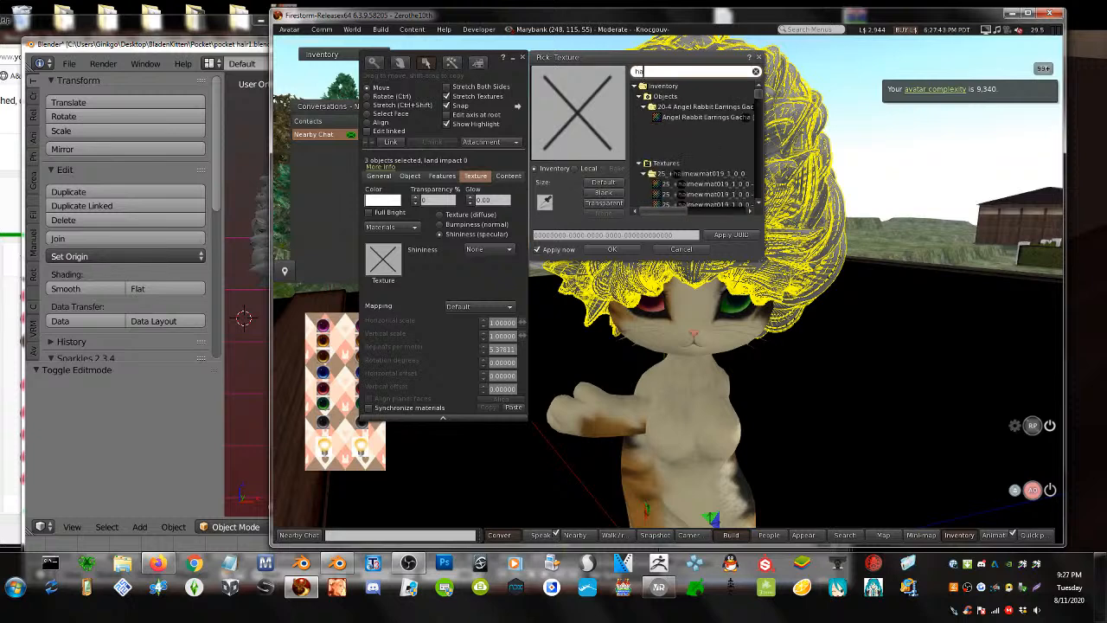
text(ir_s)
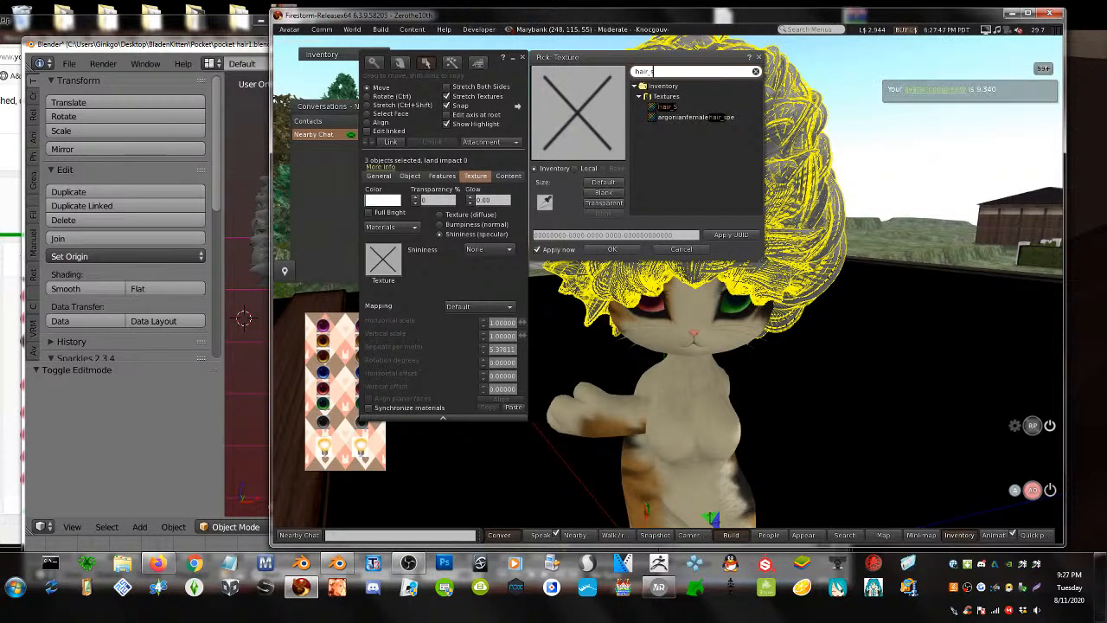
click(666, 106)
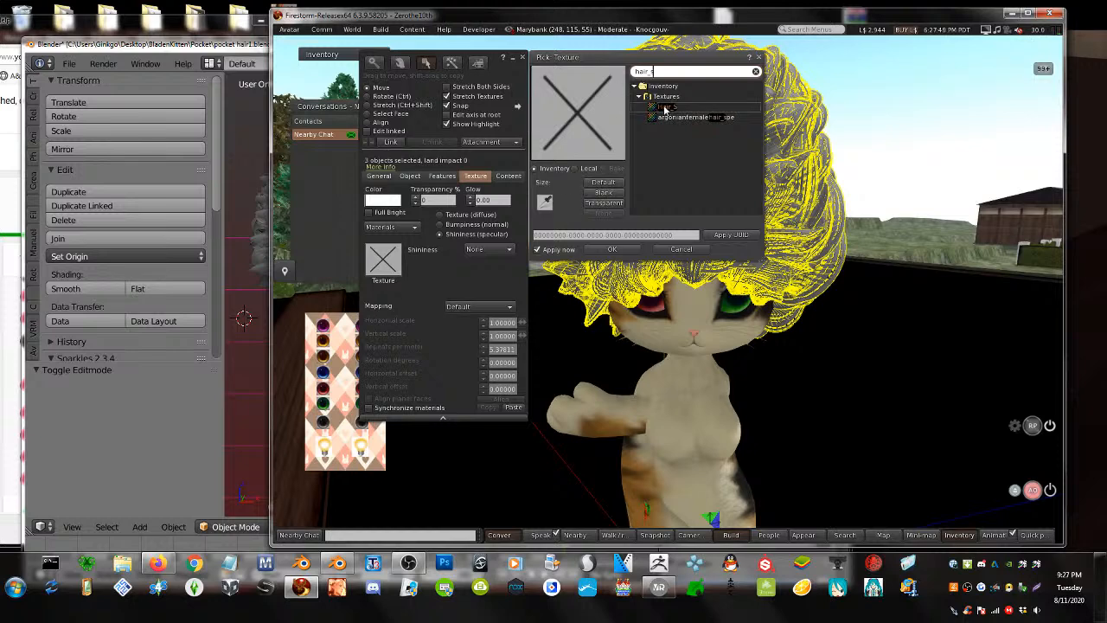
click(610, 250)
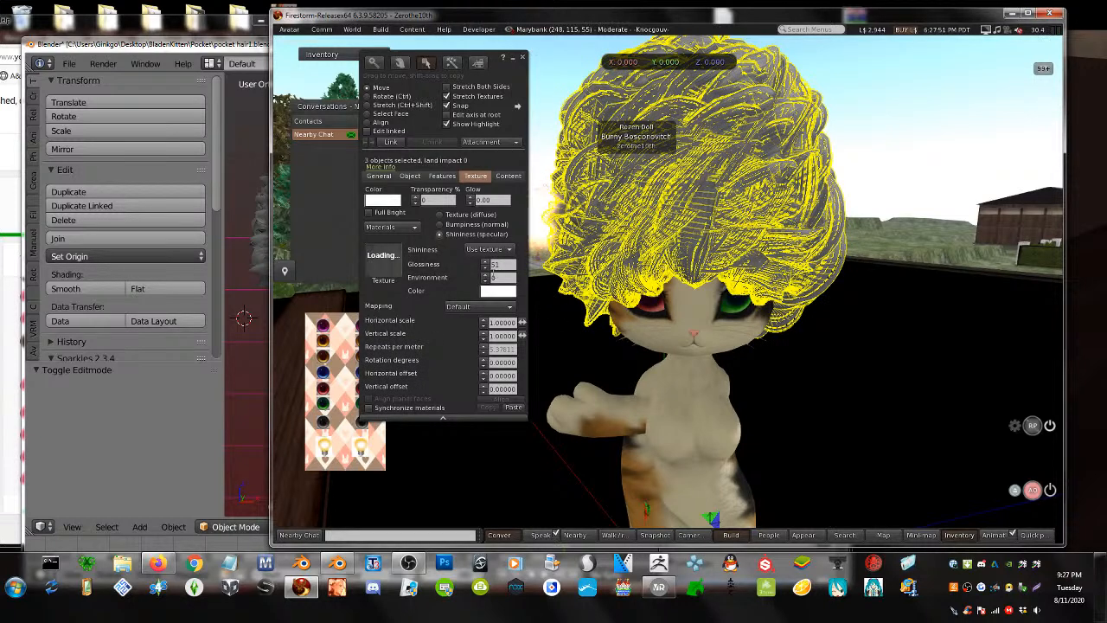
alt+click(496, 265)
- Tint the hair a mid blue in the Color Picker
click(498, 290)
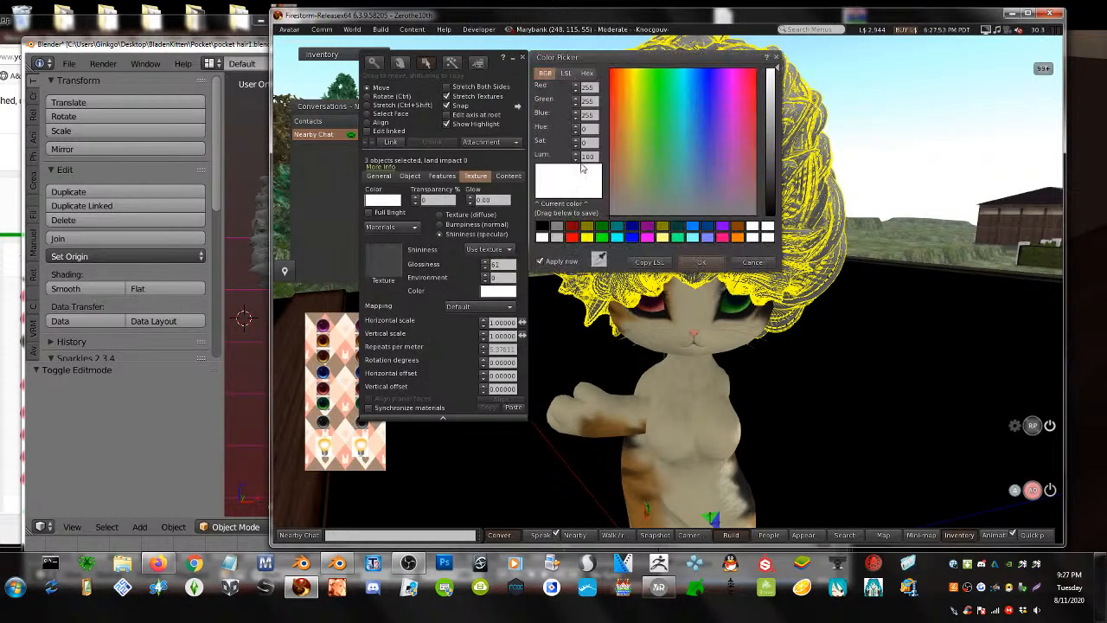
click(702, 145)
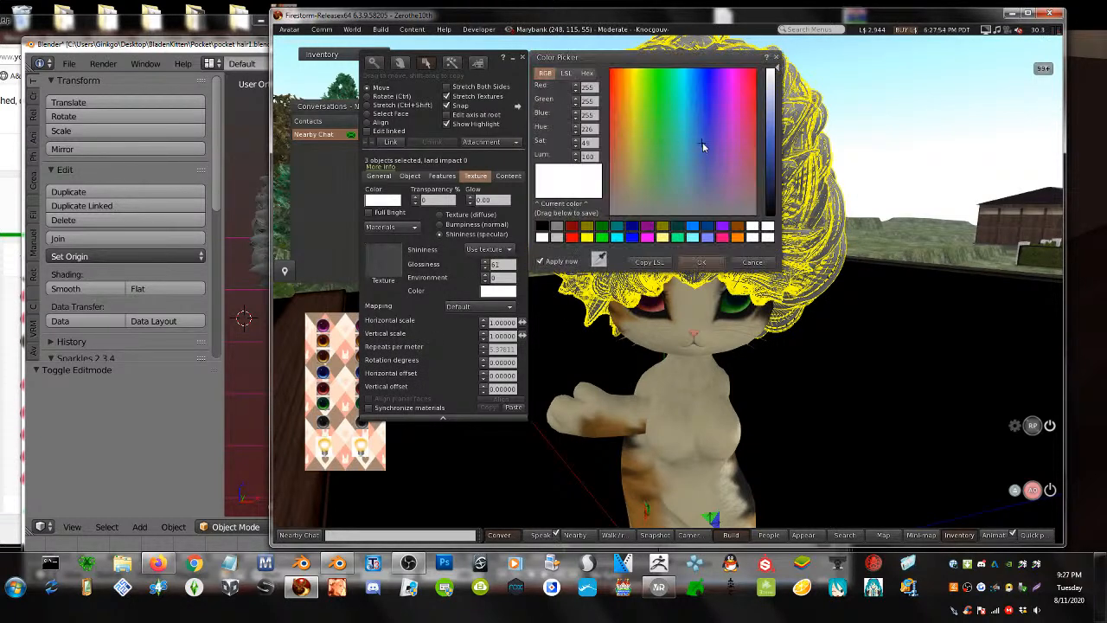
click(770, 138)
click(697, 262)
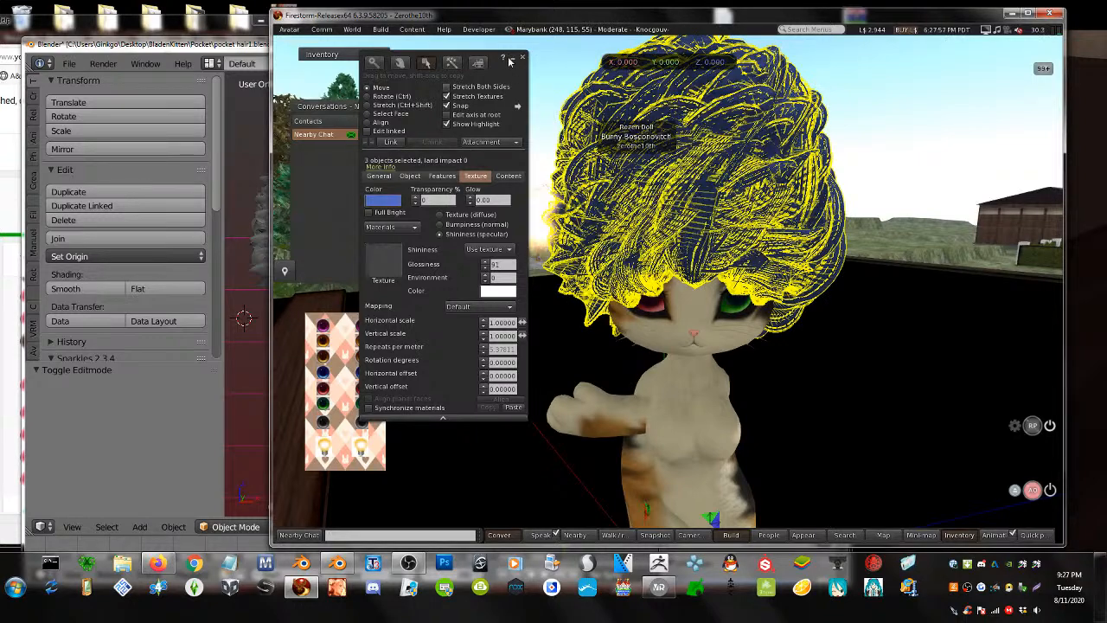
- Re-edit the whole hair, show its diffuse texture settings and hide the selection highlight
click(523, 58)
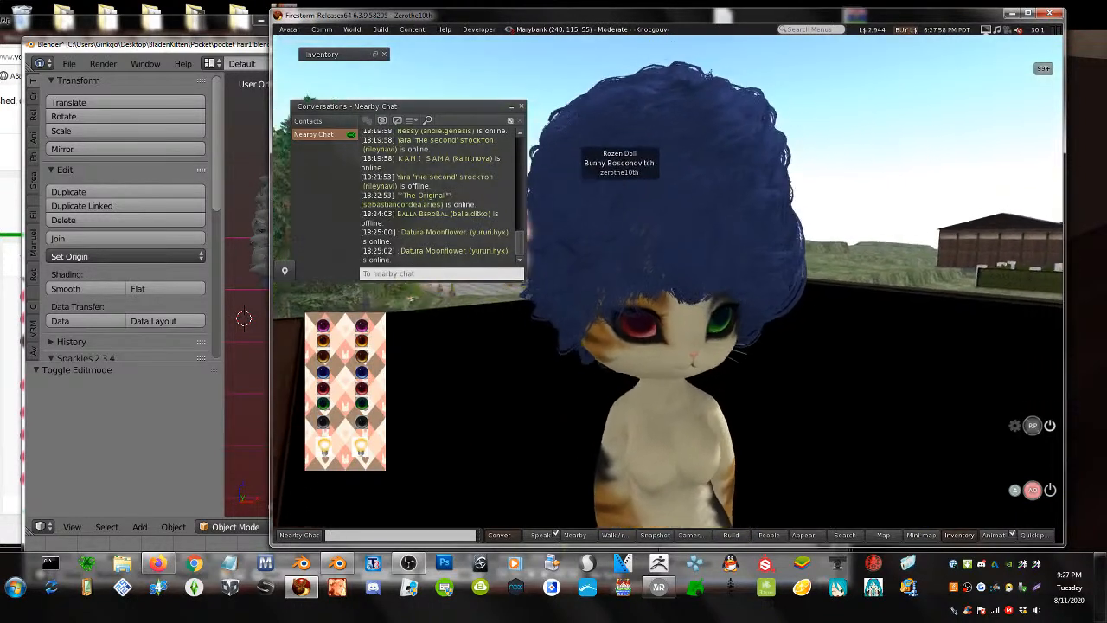
mouse_move(658, 311)
alt+mouse_down()
mouse_move(519, 312)
mouse_move(562, 346)
mouse_move(657, 355)
mouse_move(665, 291)
alt+mouse_up()
alt+drag(652, 341, 597, 259)
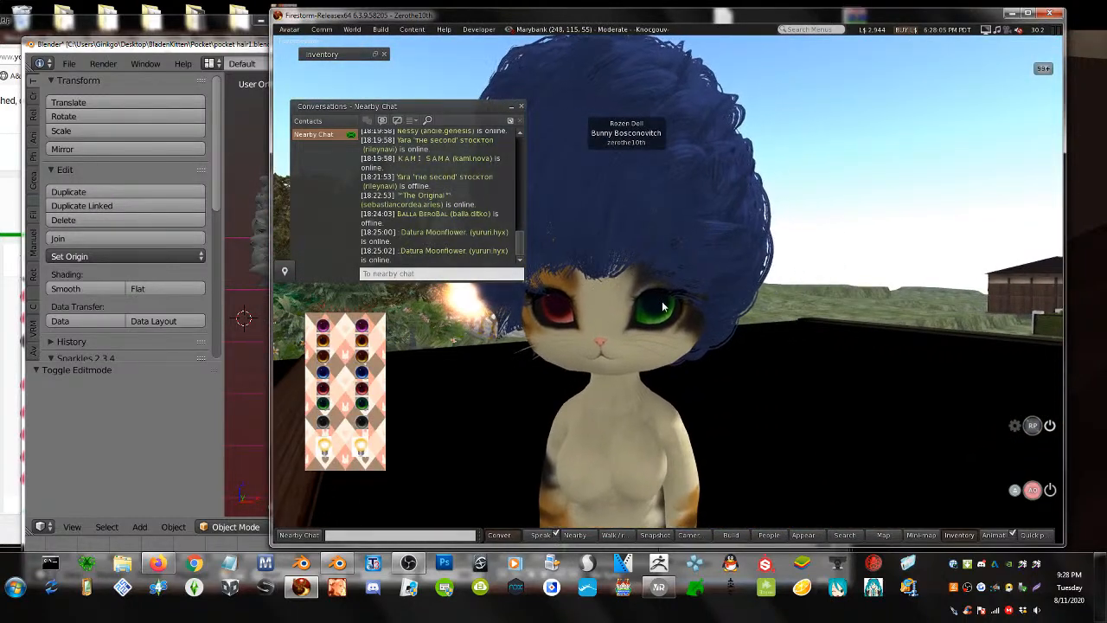
right_click(692, 239)
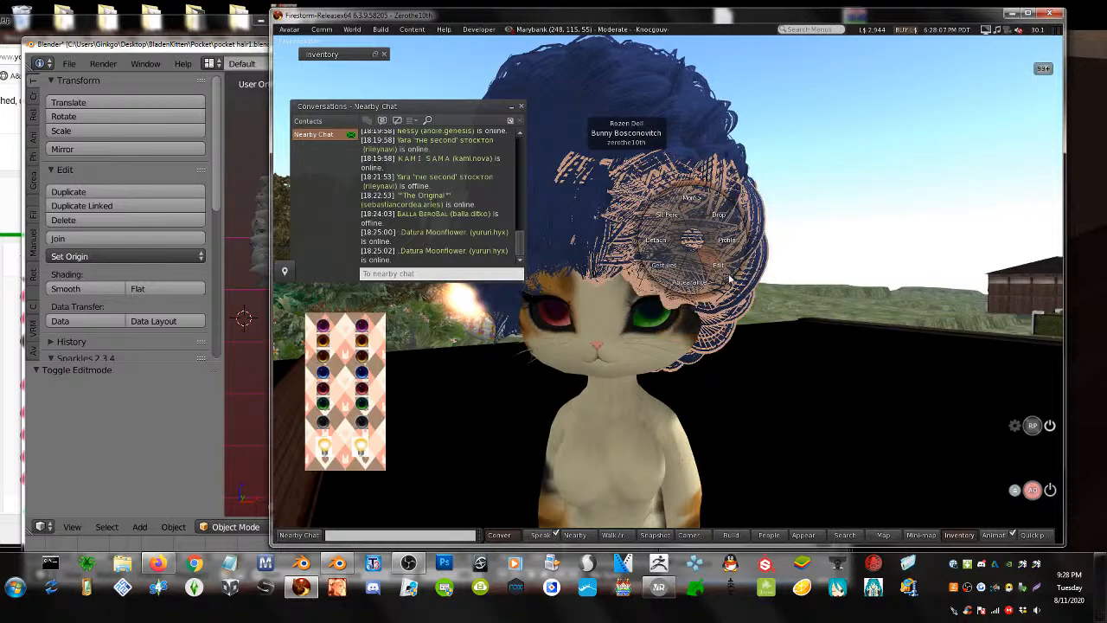
click(724, 265)
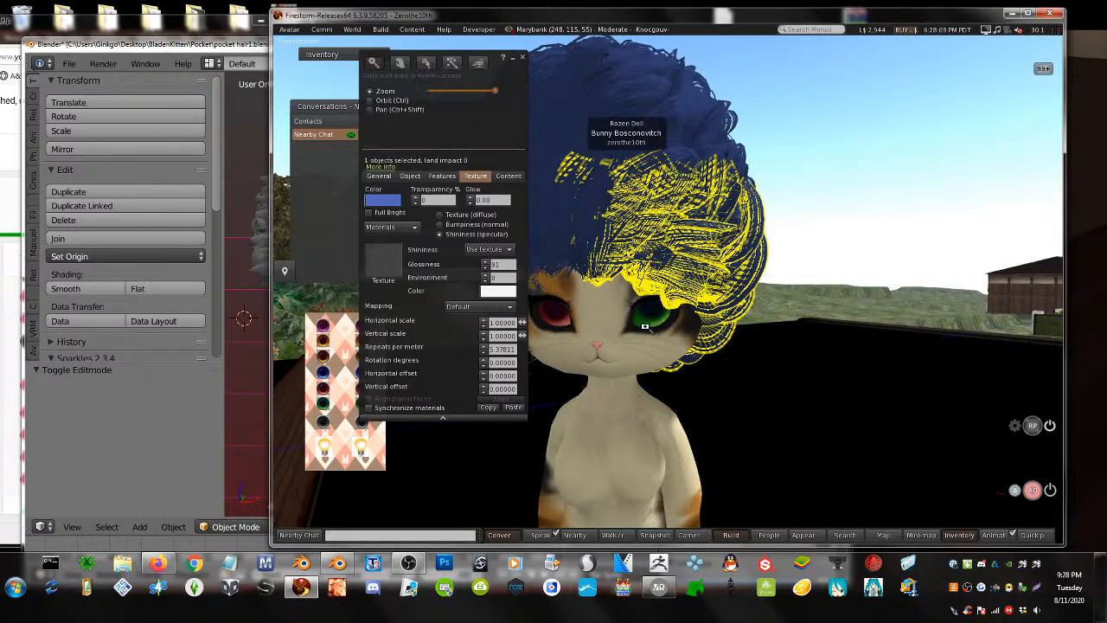
alt+drag(678, 126, 679, 257)
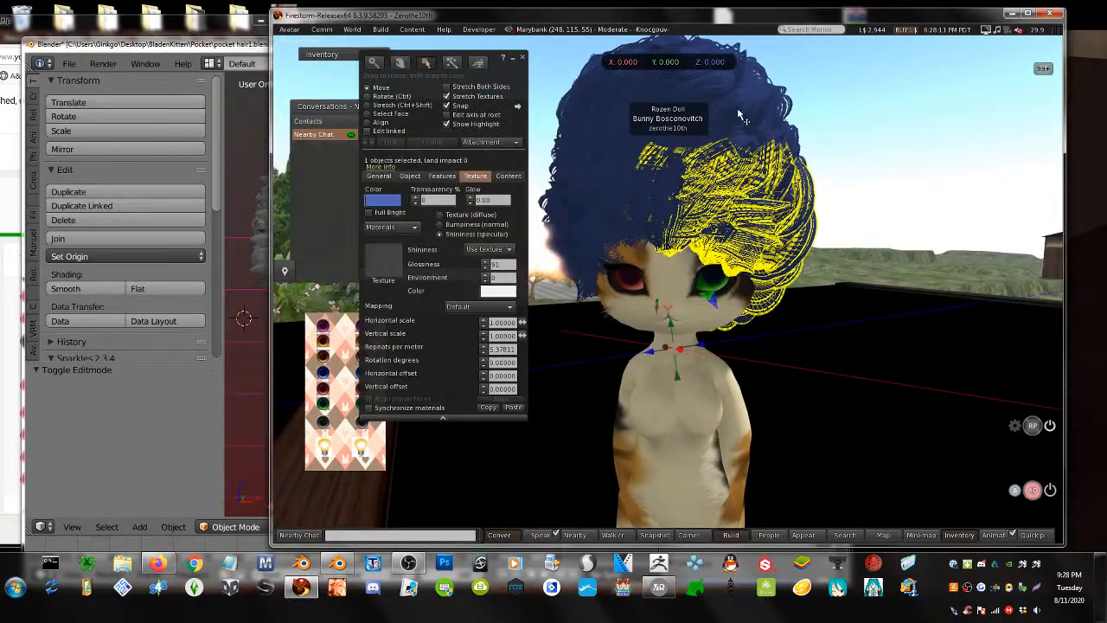
shift+click(595, 194)
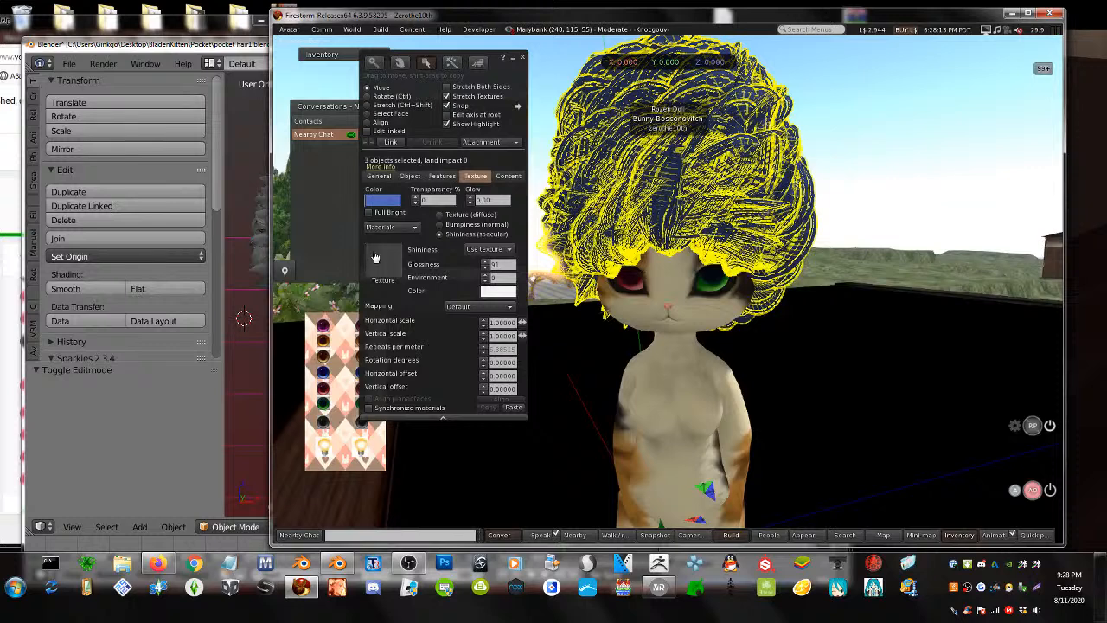
click(440, 214)
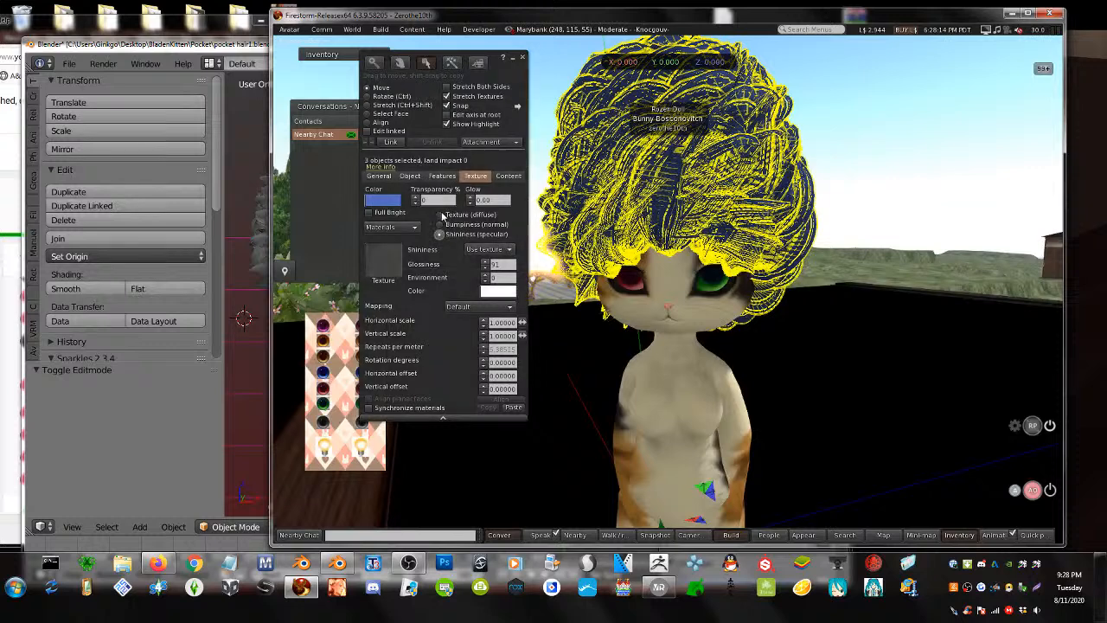
click(454, 123)
alt+drag(644, 216, 657, 234)
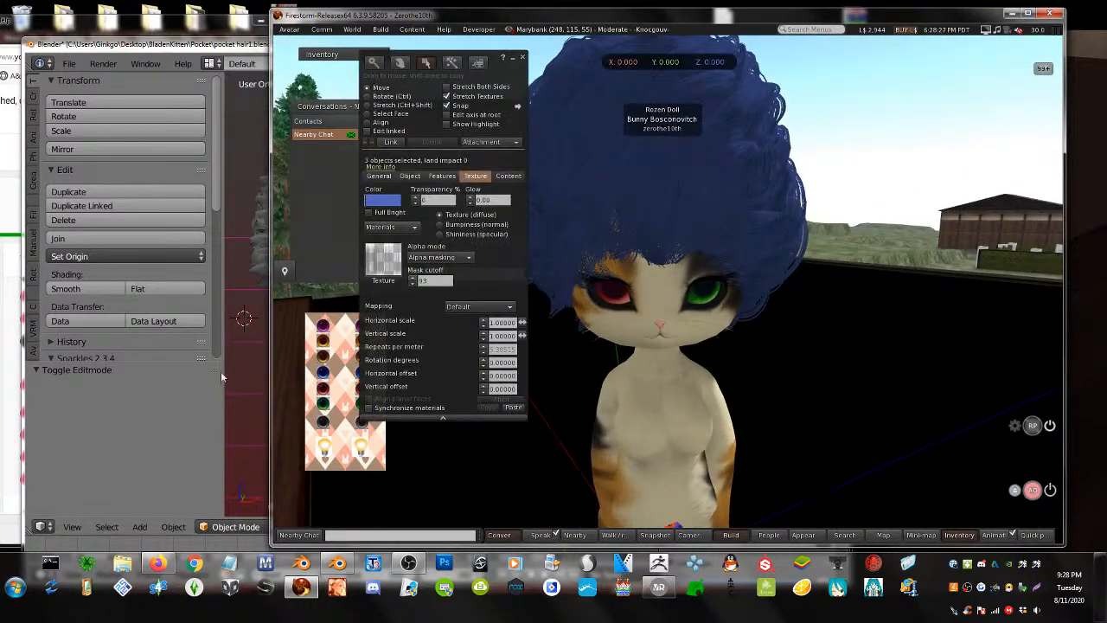
click(1, 406)
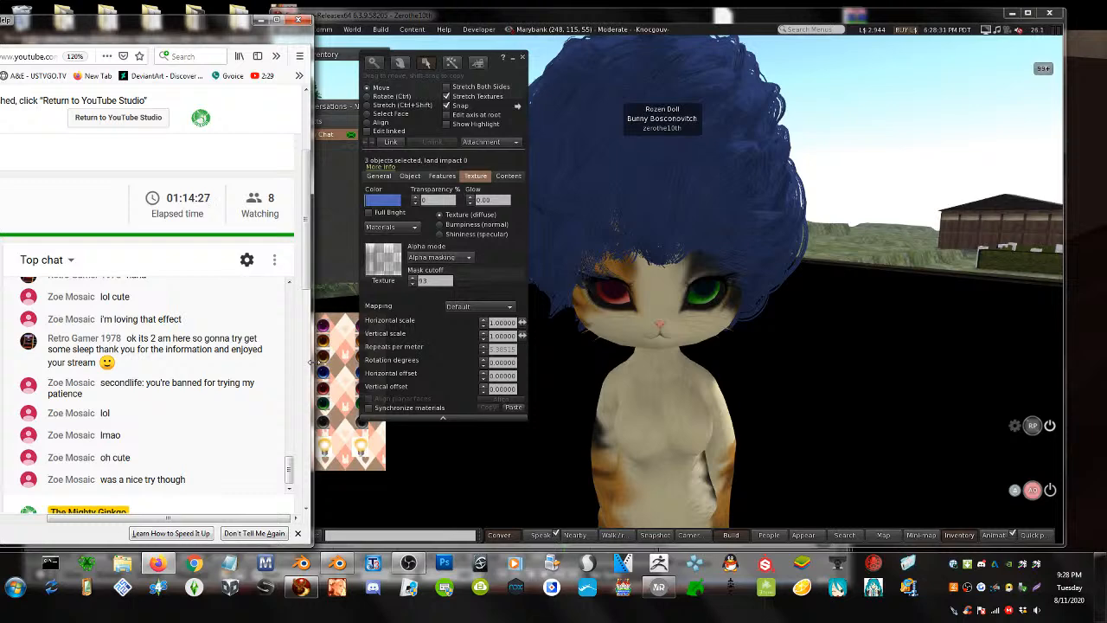
- Compare hair_d - Copy with F00_000_Hair_00_02, keep F00_000_Hair_00_02 as diffuse texture, and close editing
click(388, 257)
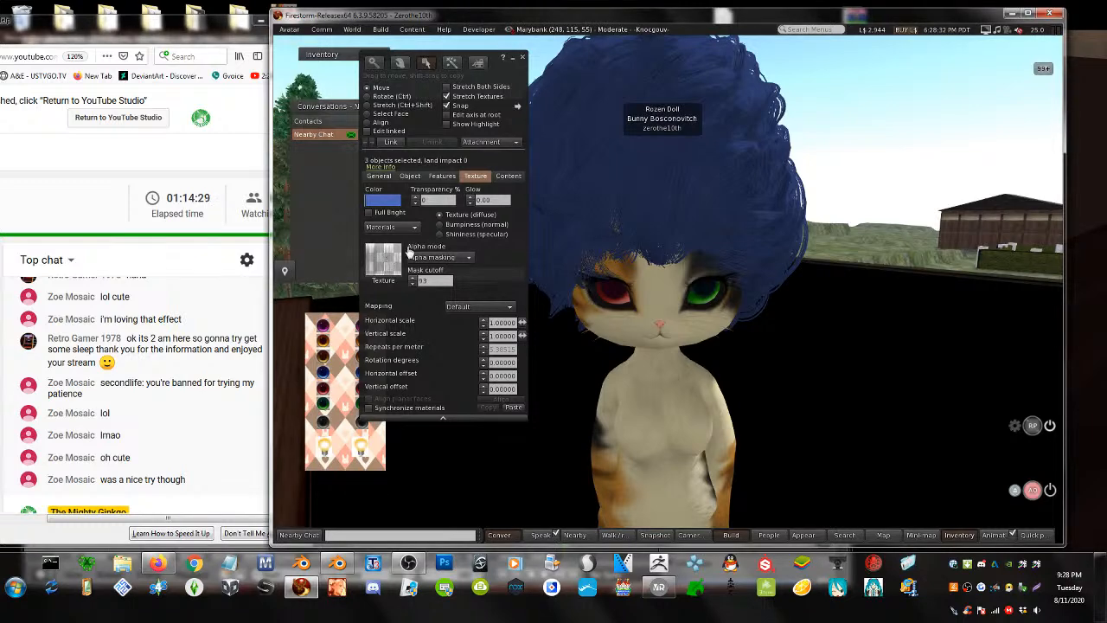
click(397, 256)
scroll(720, 148, down, 3)
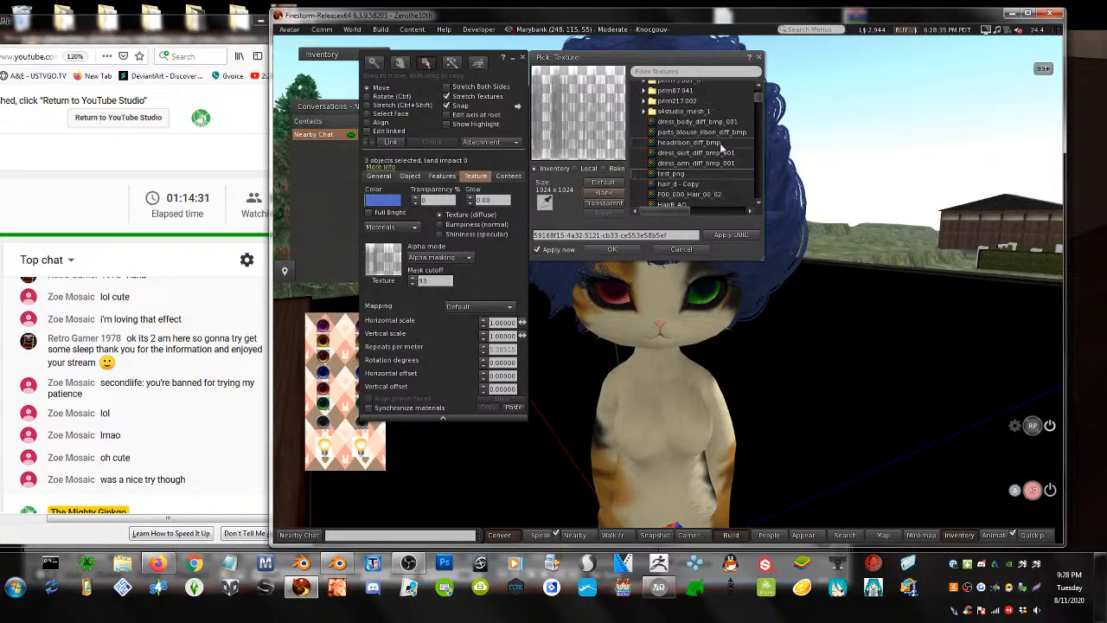
scroll(704, 173, down, 2)
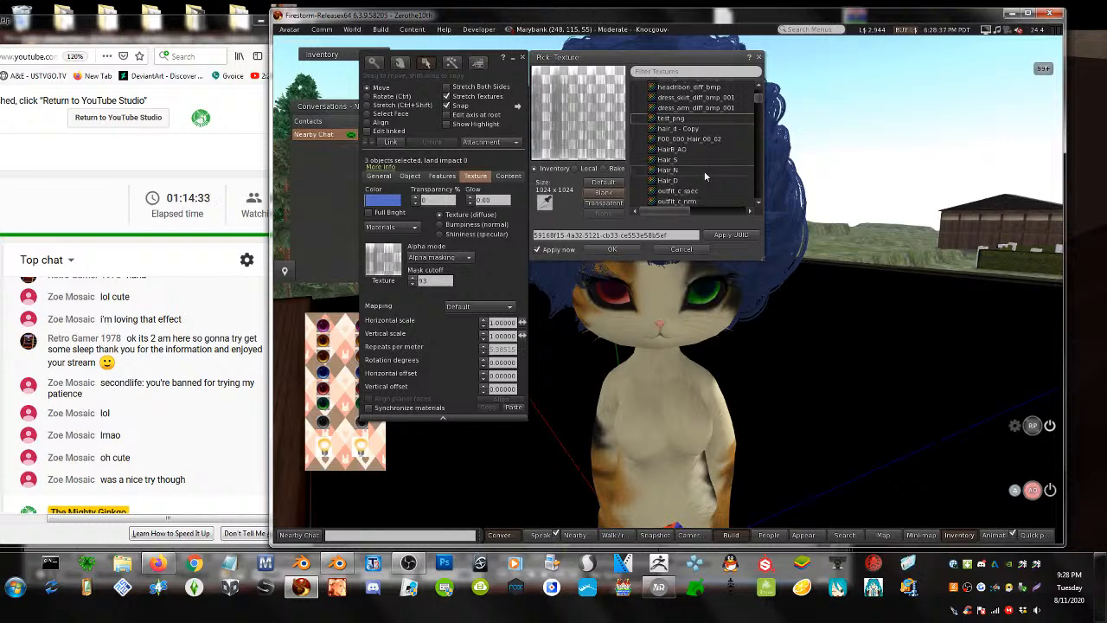
click(689, 149)
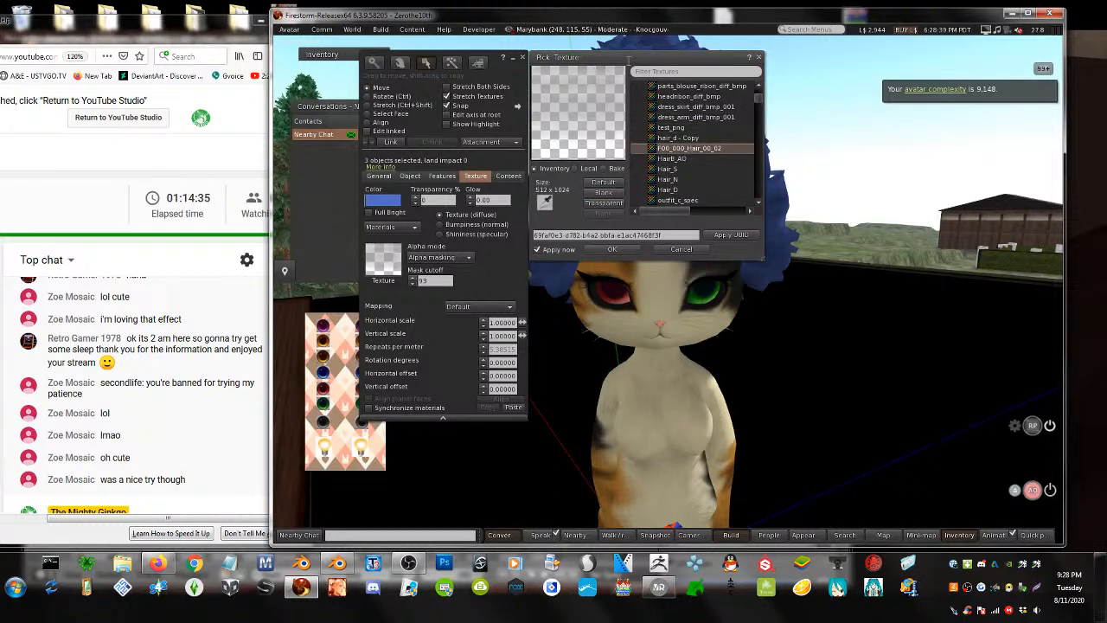
drag(628, 61, 438, 89)
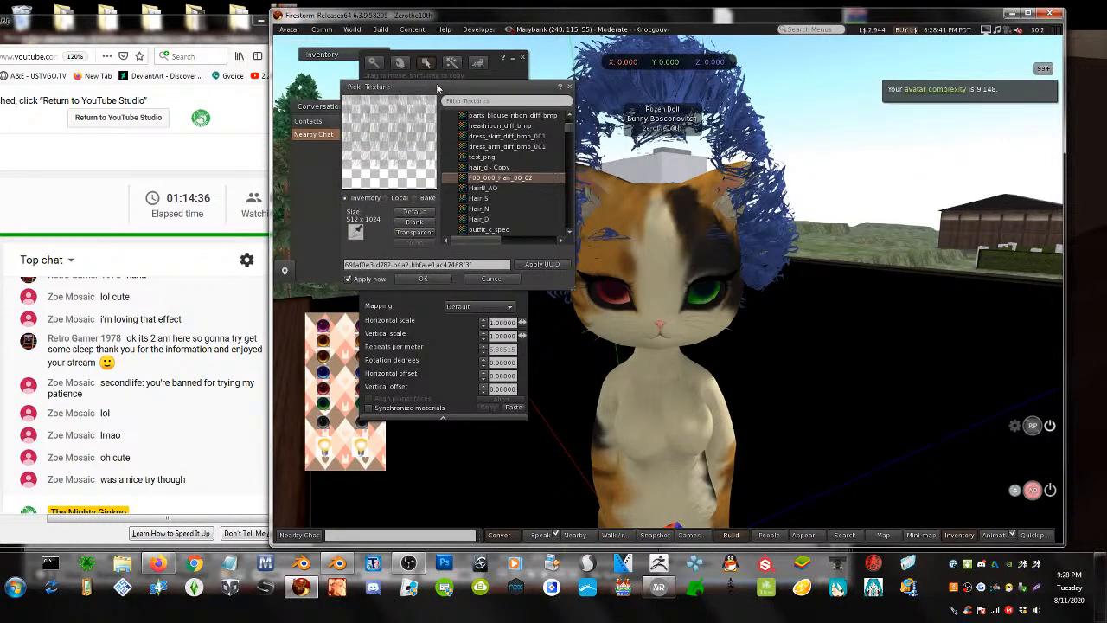
click(486, 169)
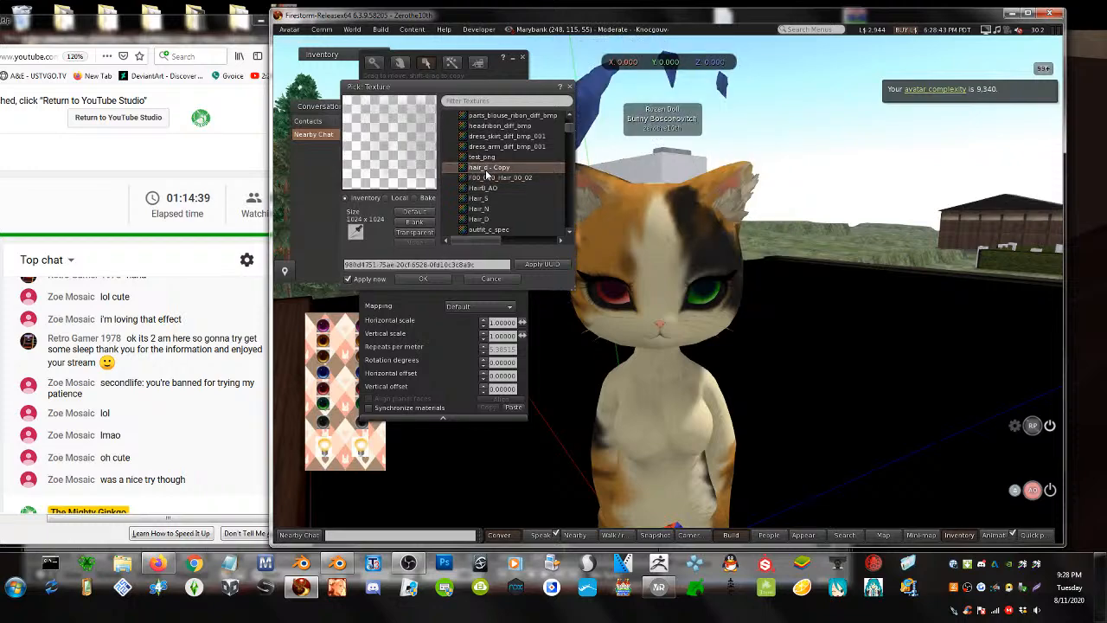
click(486, 179)
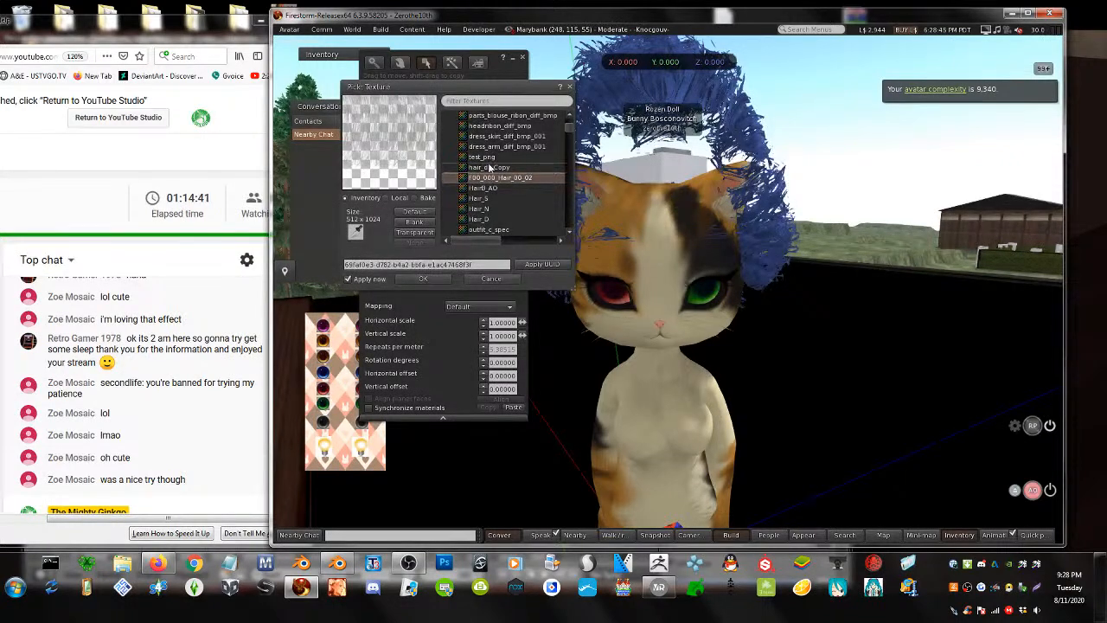
key(Escape)
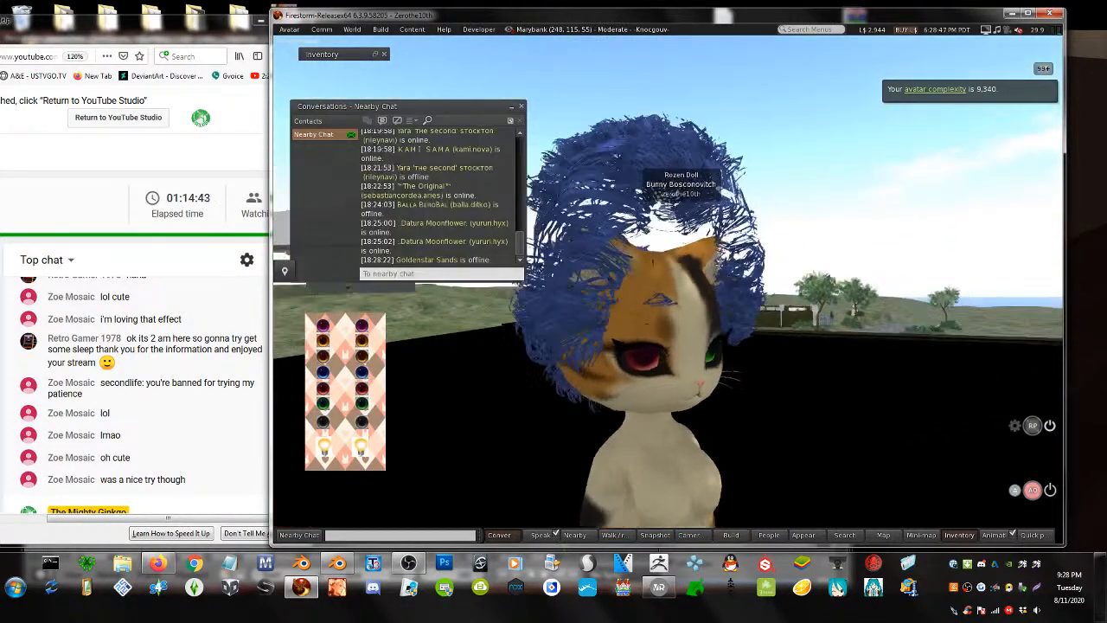
- Apply the hair_d - Copy texture to the hair
alt+drag(666, 289, 346, 289)
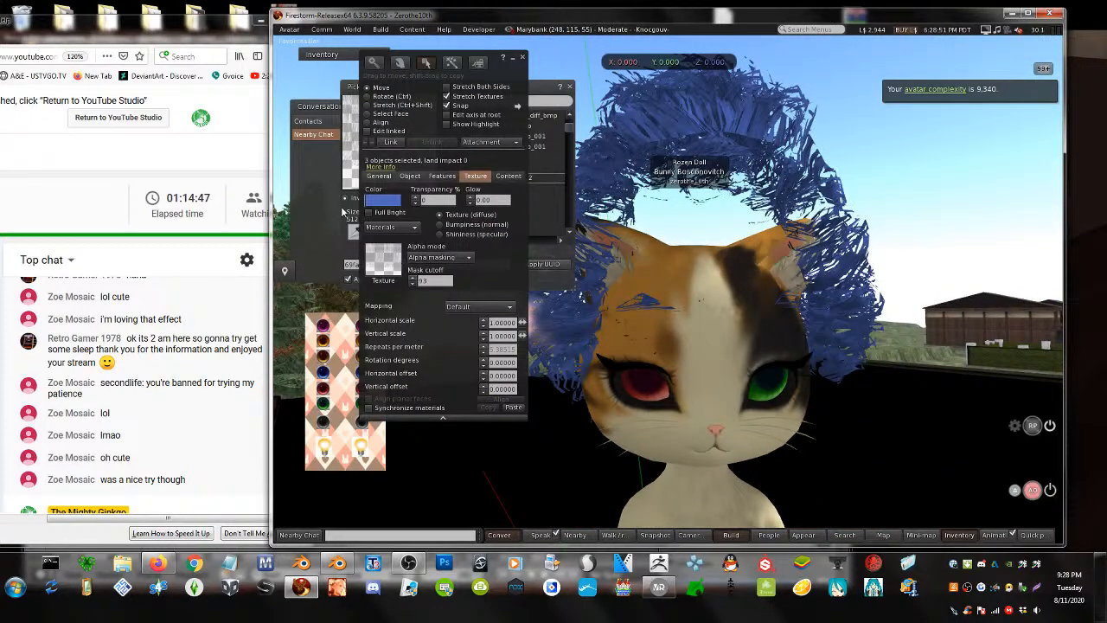
click(345, 212)
click(507, 167)
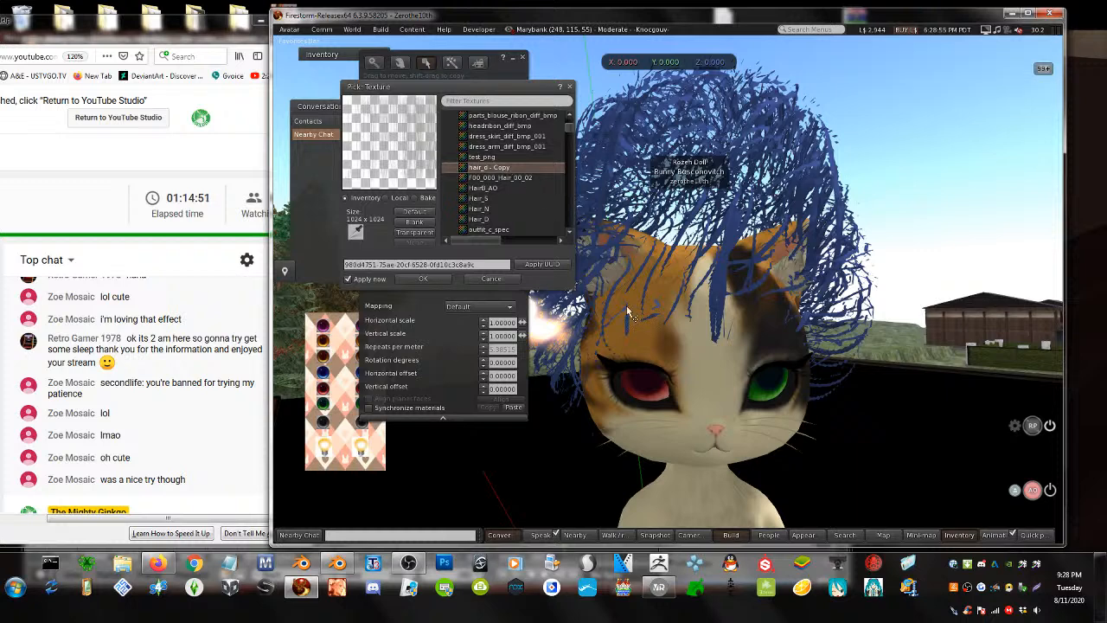
click(423, 279)
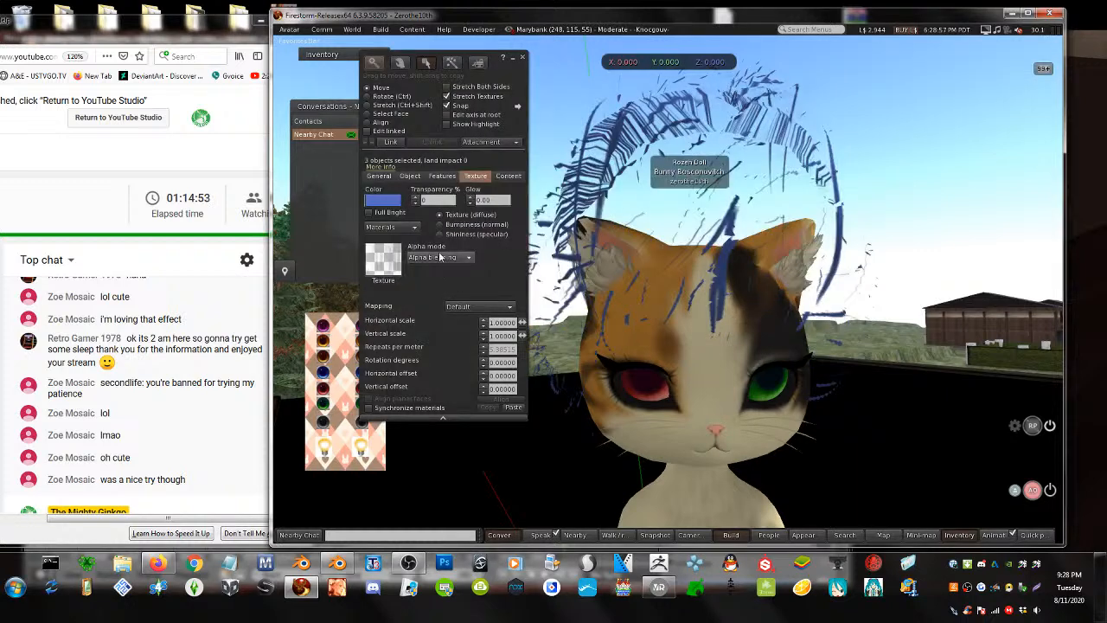
- Switch the hair to Alpha masking and lower the mask cutoff to a small value
click(439, 257)
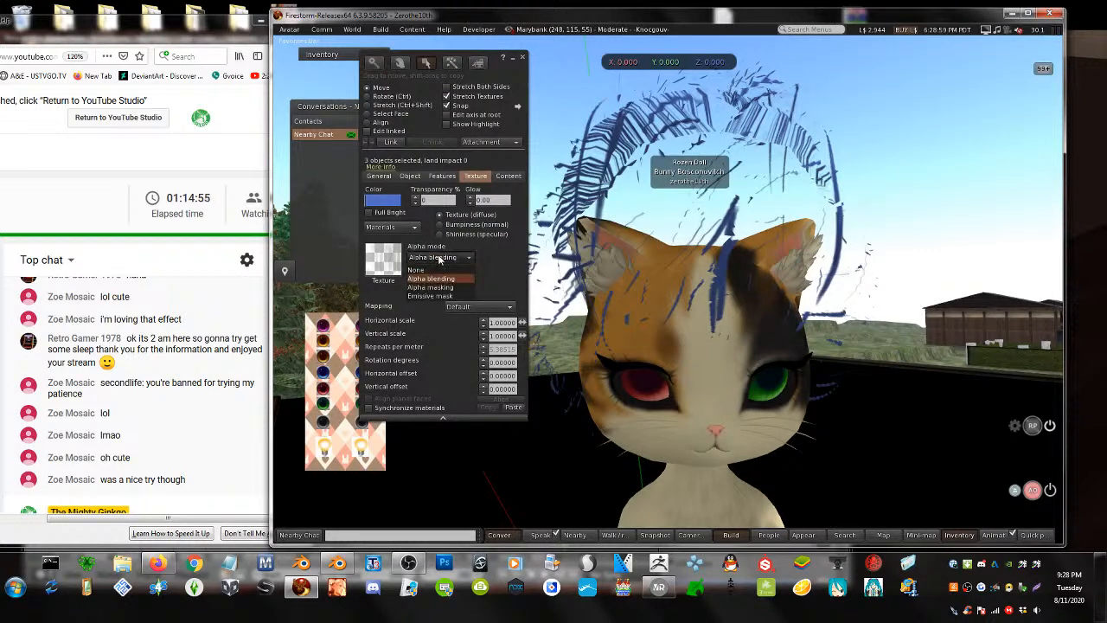
click(426, 286)
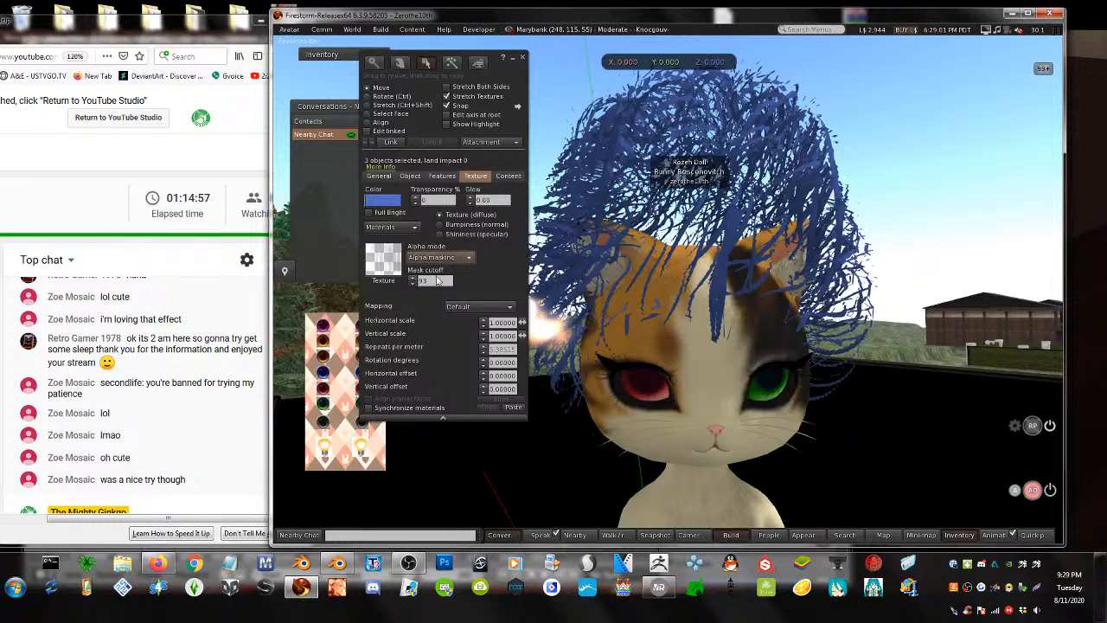
click(435, 280)
key(BackSpace)
key(BackSpace)
text(10)
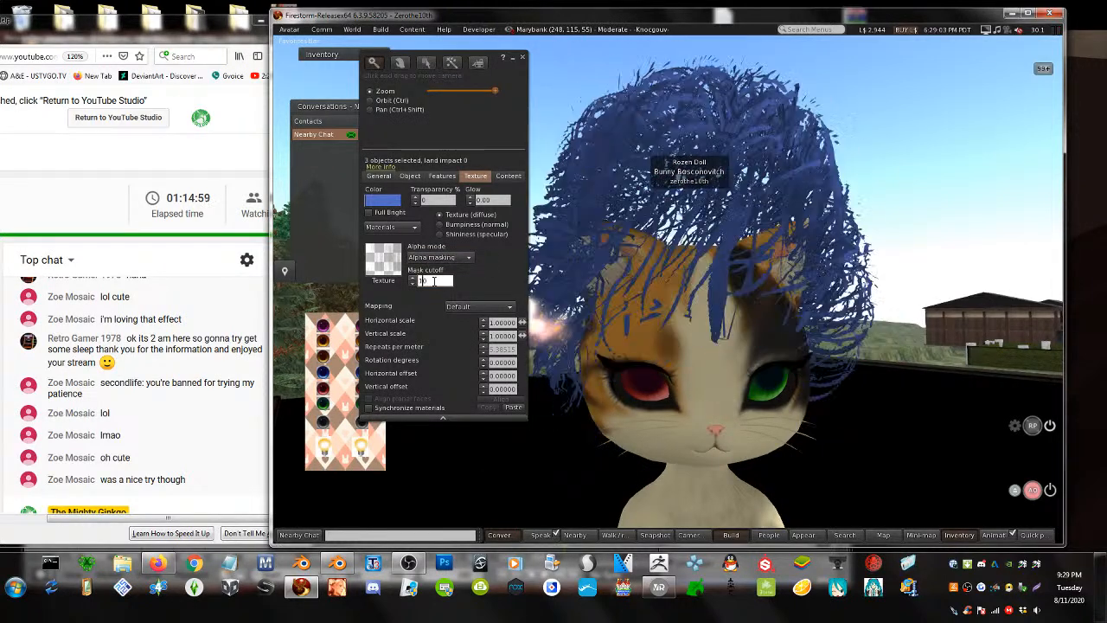
key(BackSpace)
text(1)
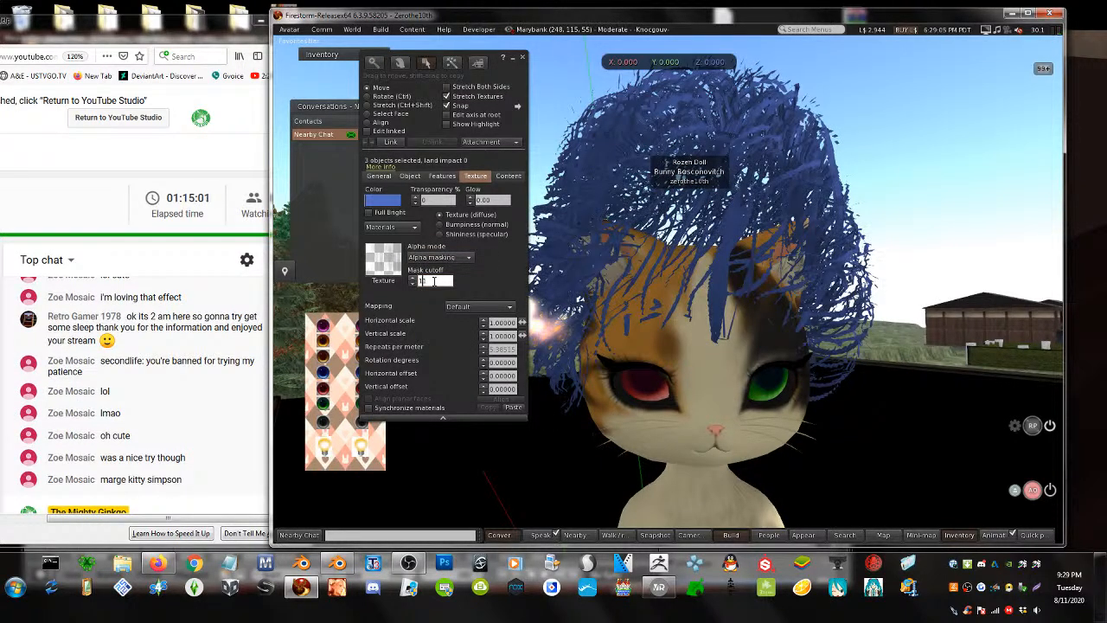
alt+scroll(434, 281, down, 1)
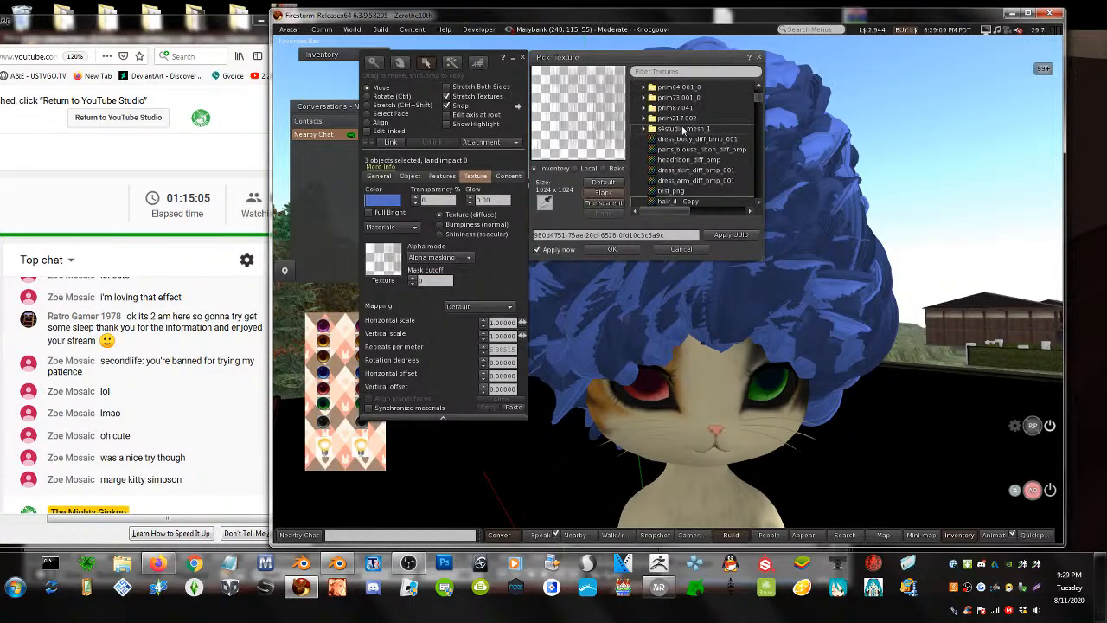
- Apply test_png with Alpha masking at mask cutoff 80, then close the editing panel
click(677, 193)
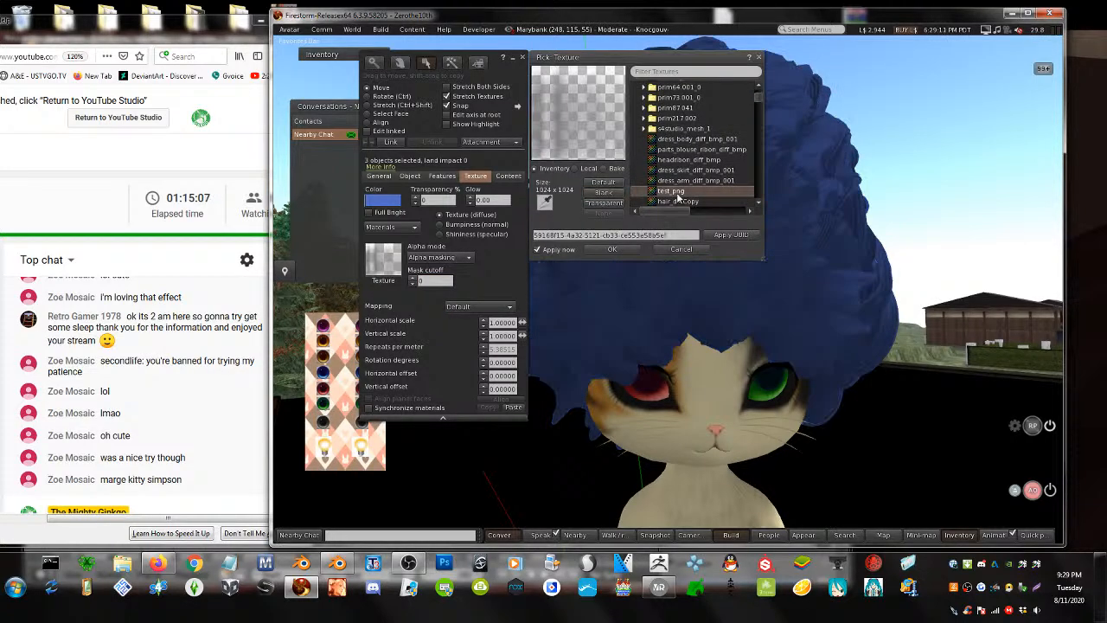
click(611, 249)
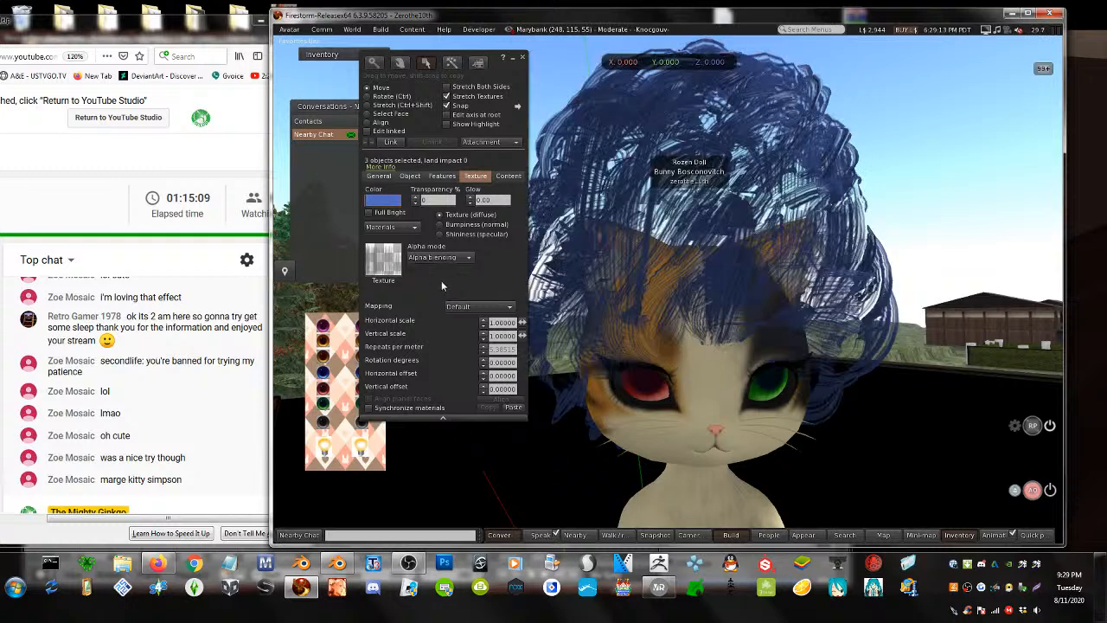
click(436, 256)
click(439, 281)
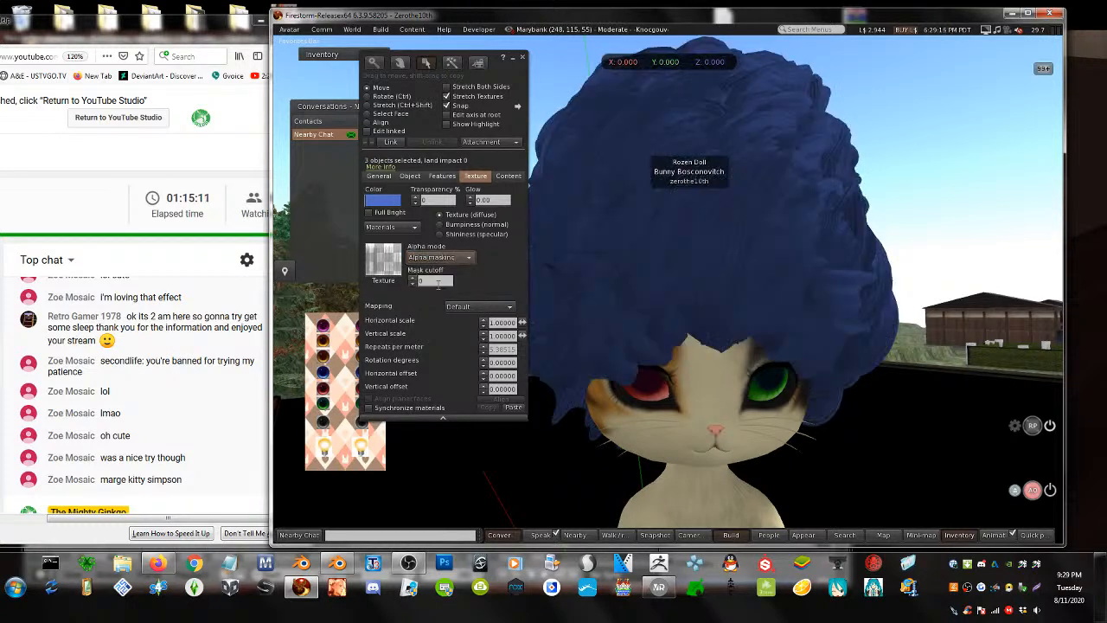
text(140)
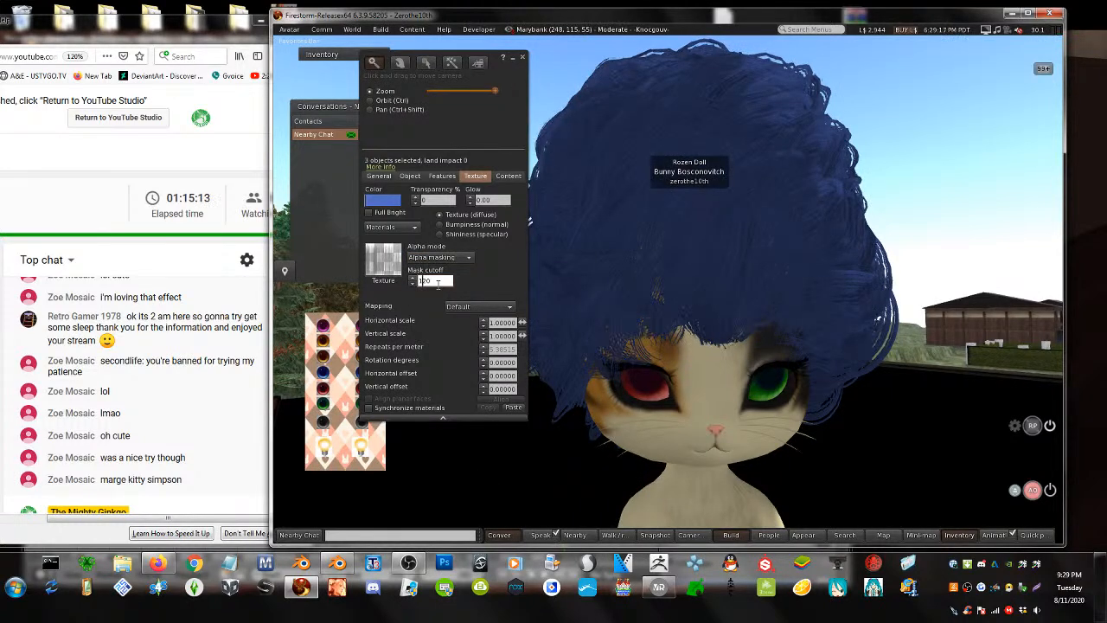
key(Return)
key(BackSpace)
key(BackSpace)
key(BackSpace)
text(80)
key(Return)
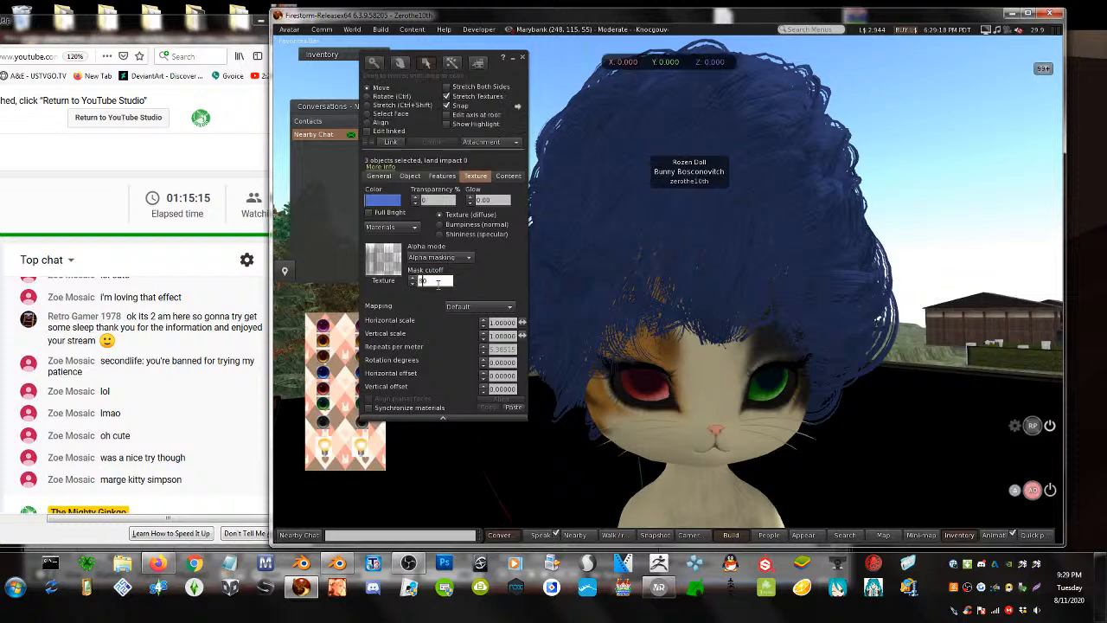
key(Escape)
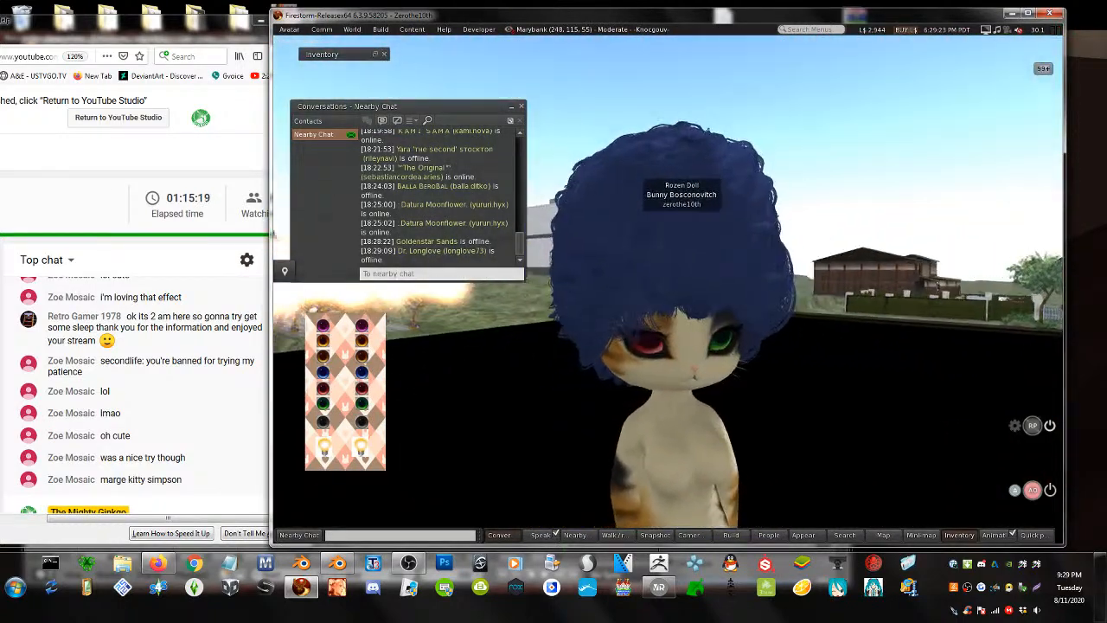
- Orbit around the avatar to inspect the hair, narrow the viewer window, and return to Blender
alt+drag(692, 282, 661, 285)
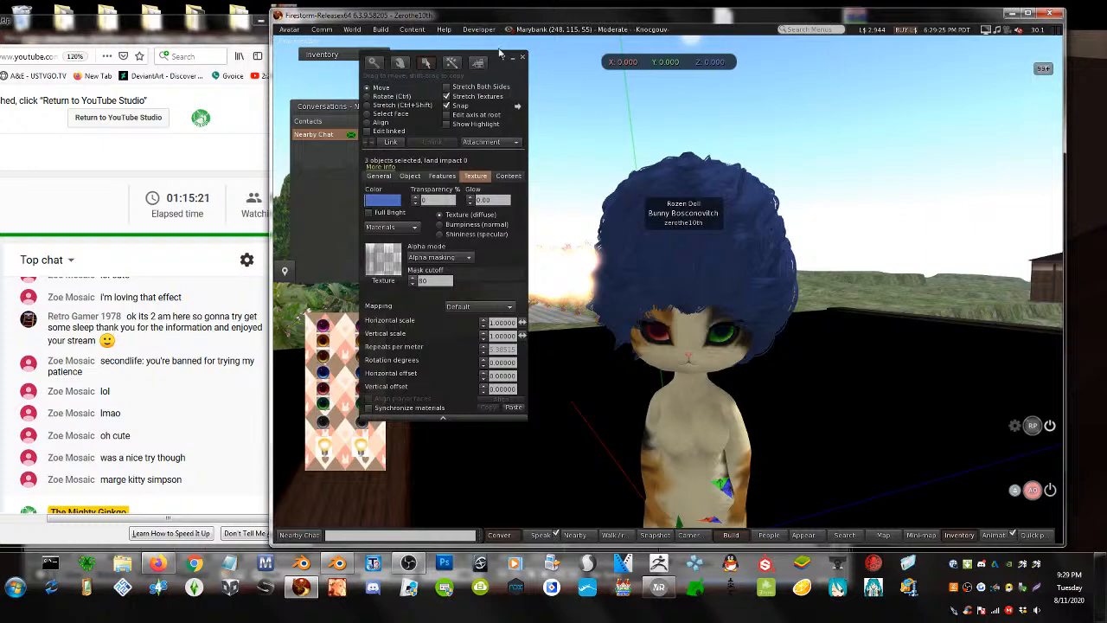
click(522, 58)
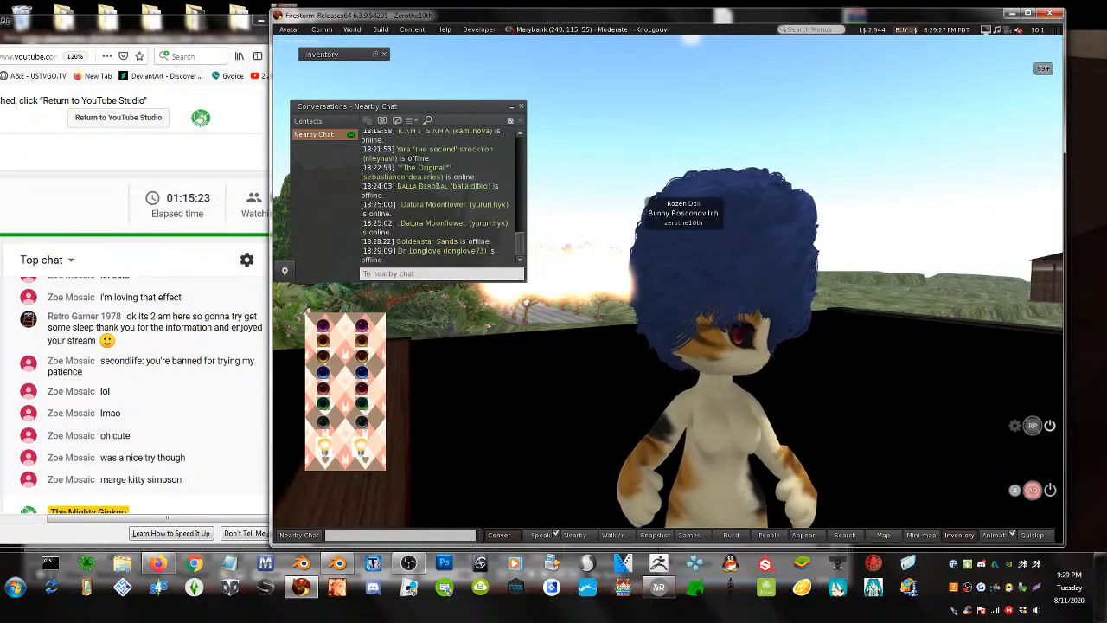
alt+drag(692, 282, 761, 326)
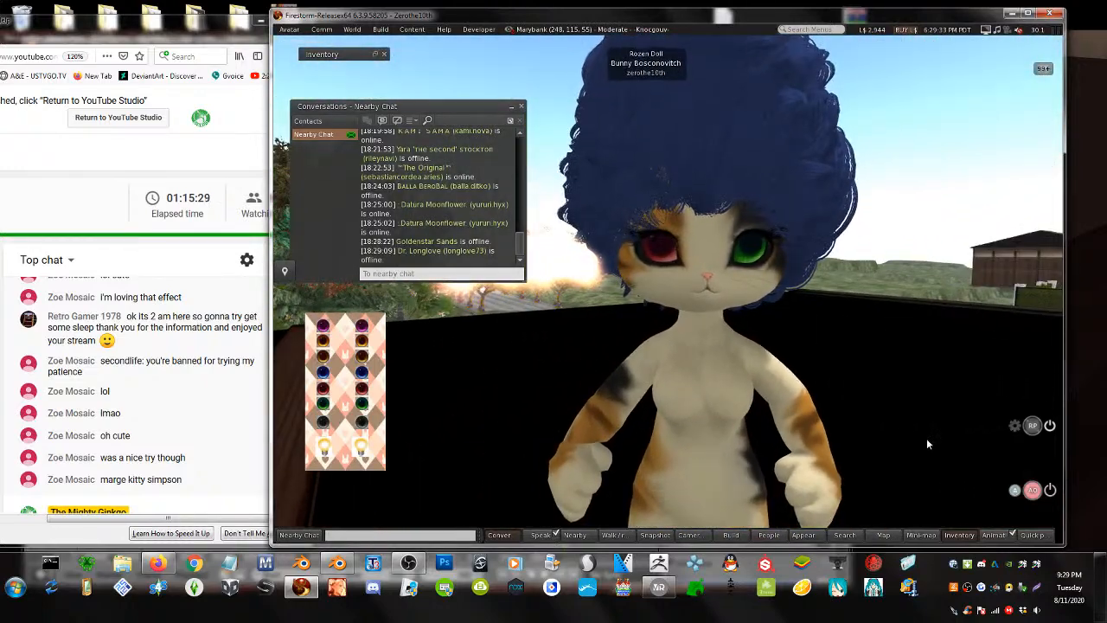
key(Escape)
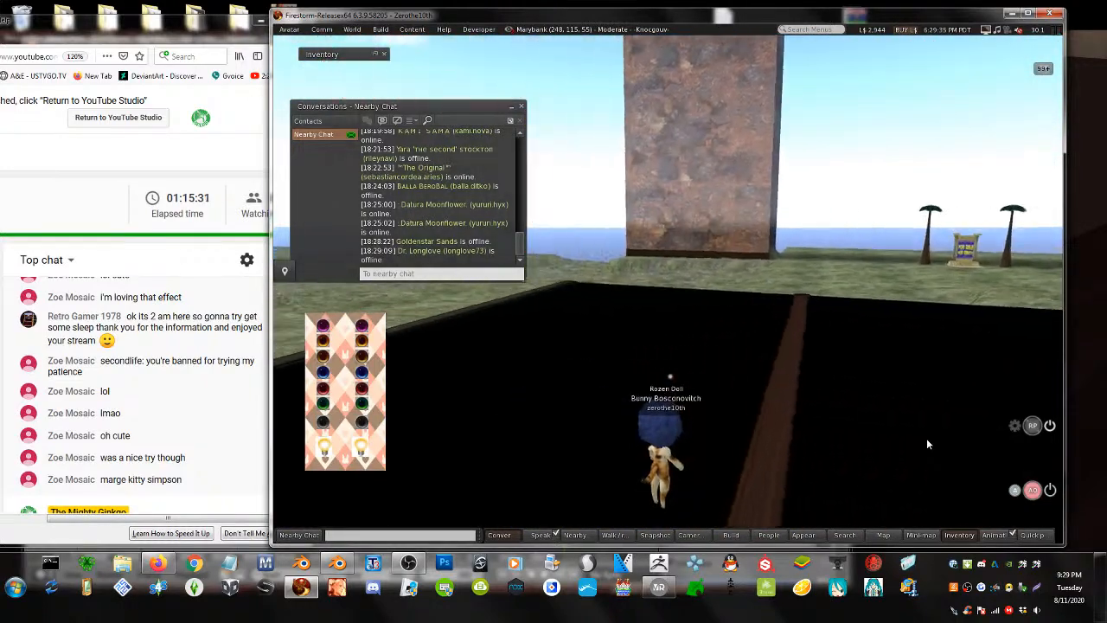
key(Up)
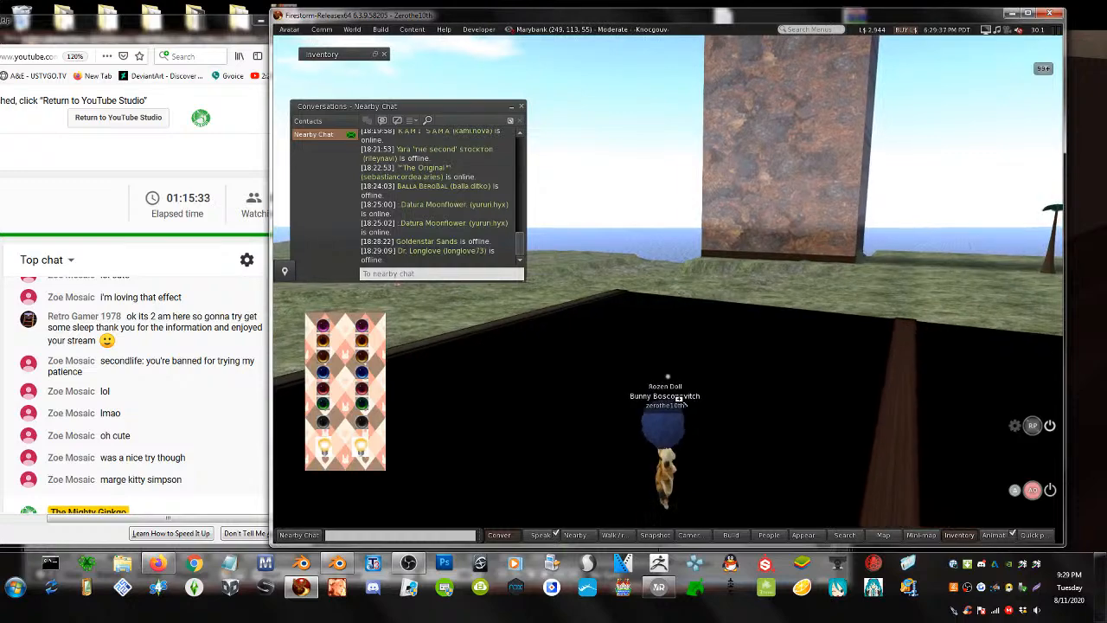
alt+drag(670, 464, 774, 320)
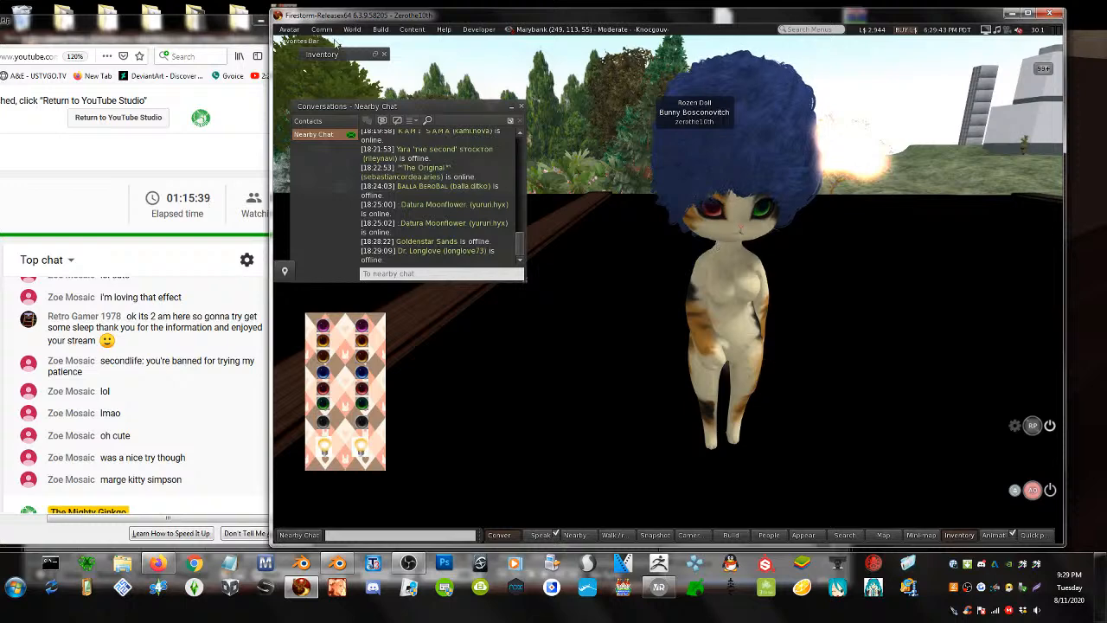
drag(271, 92, 366, 110)
click(316, 297)
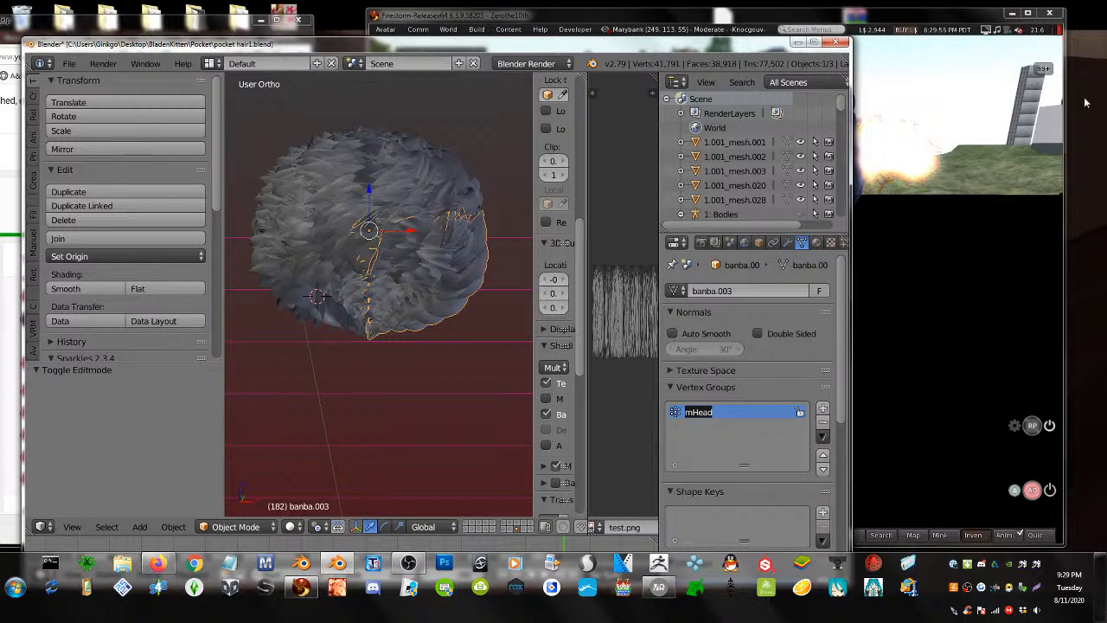
- Check the vertex groups of banba, banba.002 and banba.003, setting banba.002's group to mNeck
right_click(419, 155)
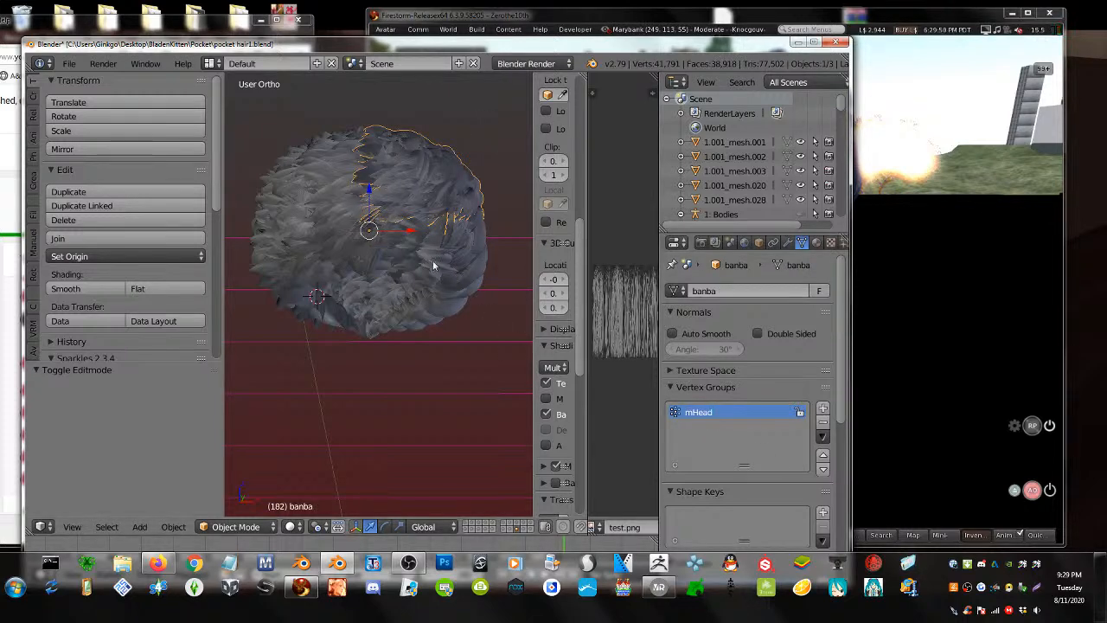
right_click(308, 161)
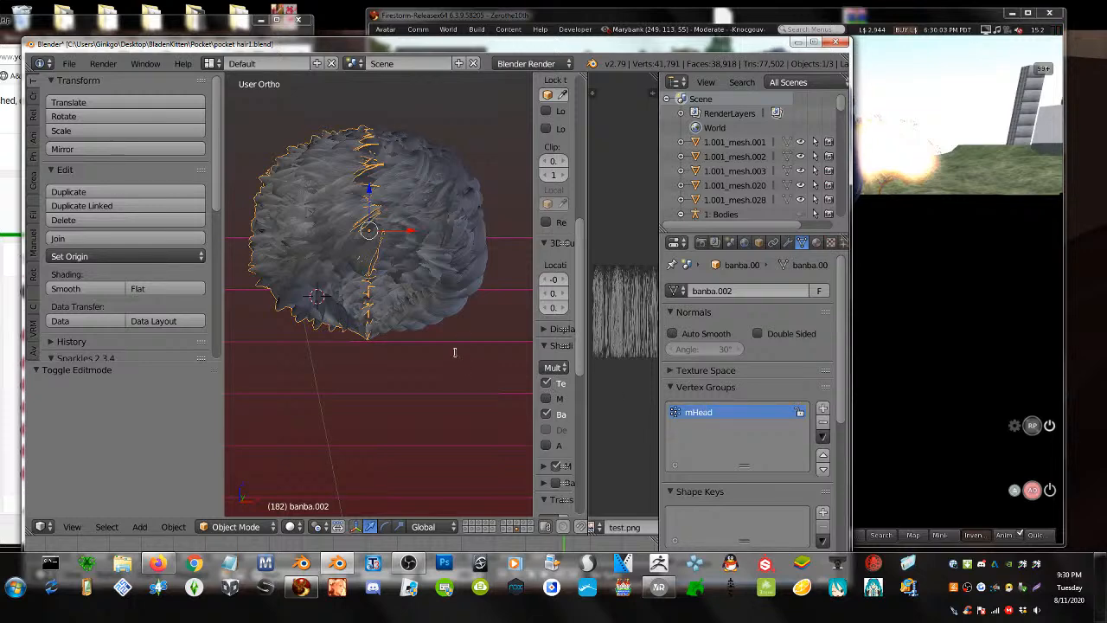
key(ctrl+z)
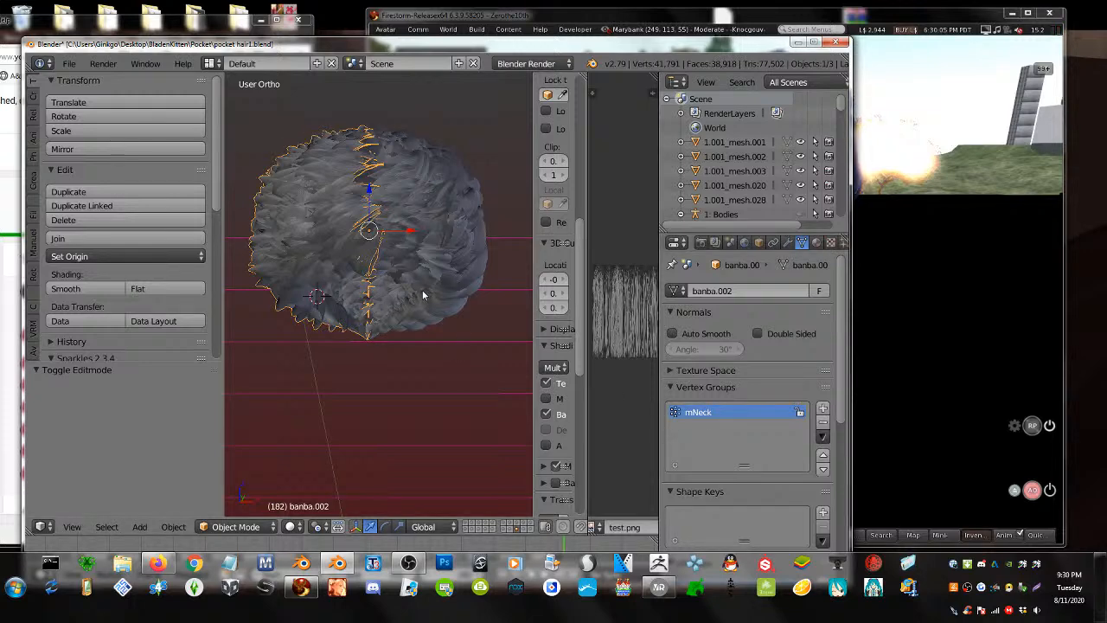
right_click(424, 295)
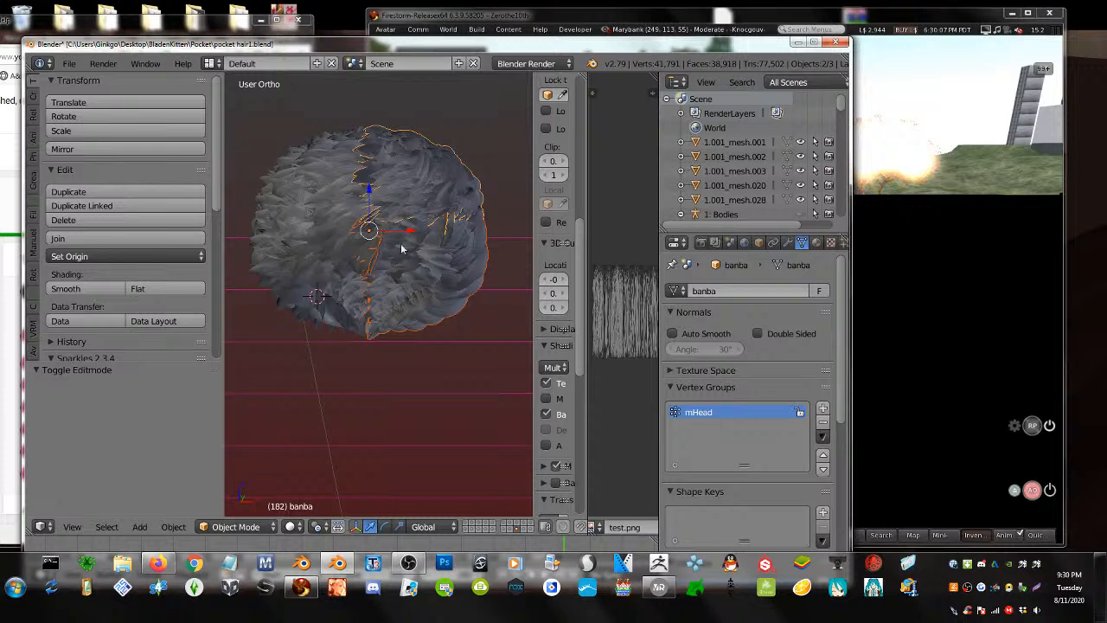
right_click(433, 263)
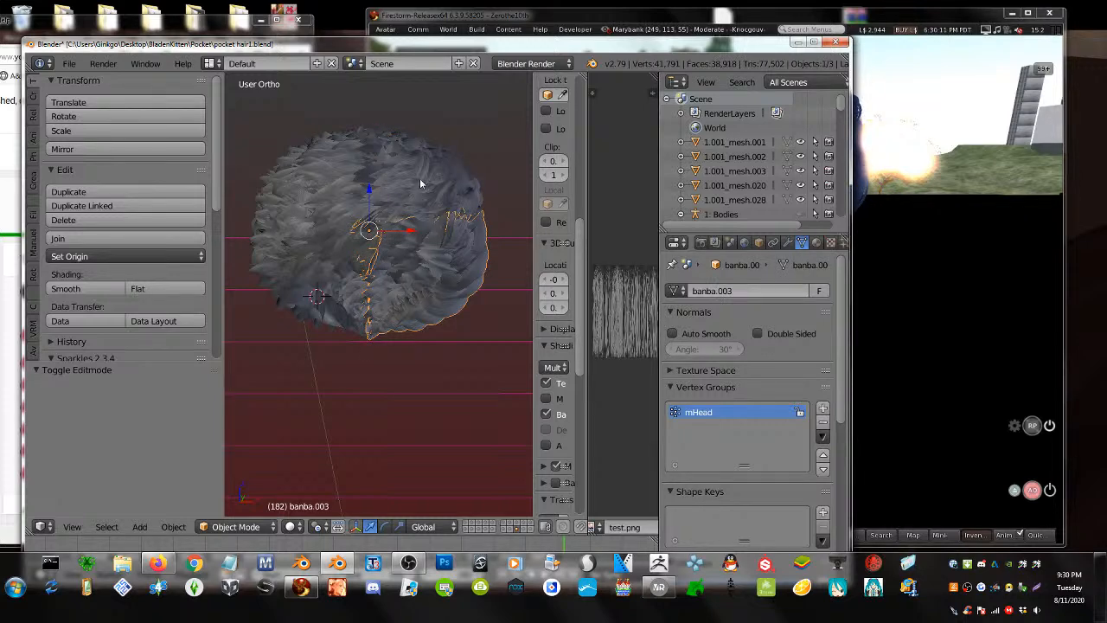
drag(271, 49, 287, 116)
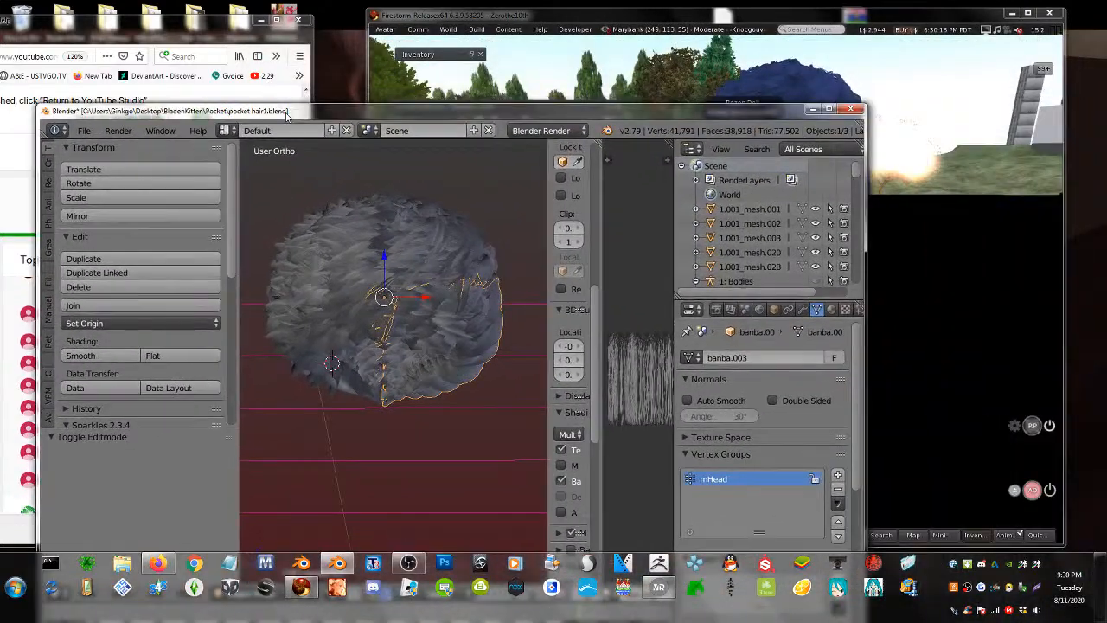
- Open the inventory with its filter cleared and expand the Recent tab's Objects folder
click(794, 76)
right_click(841, 204)
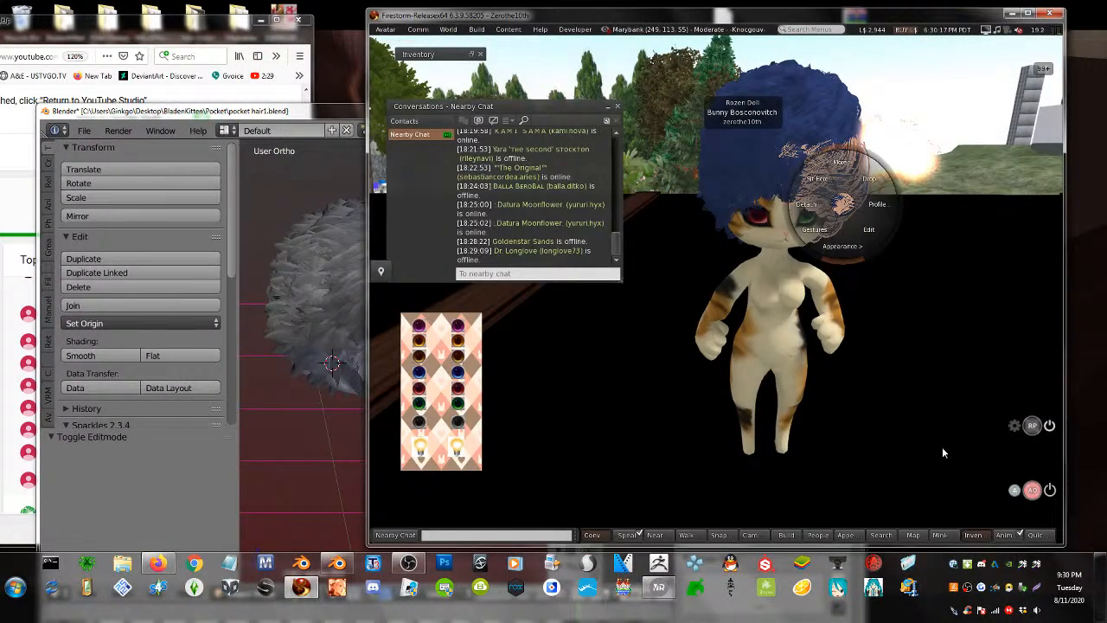
click(973, 534)
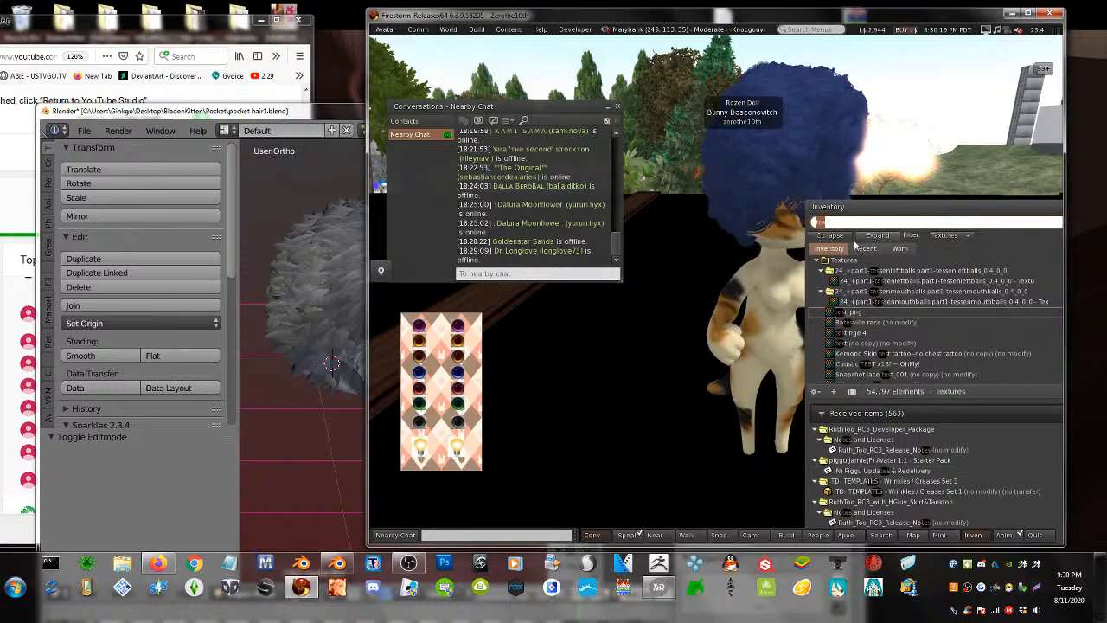
key(BackSpace)
key(BackSpace)
key(BackSpace)
click(865, 248)
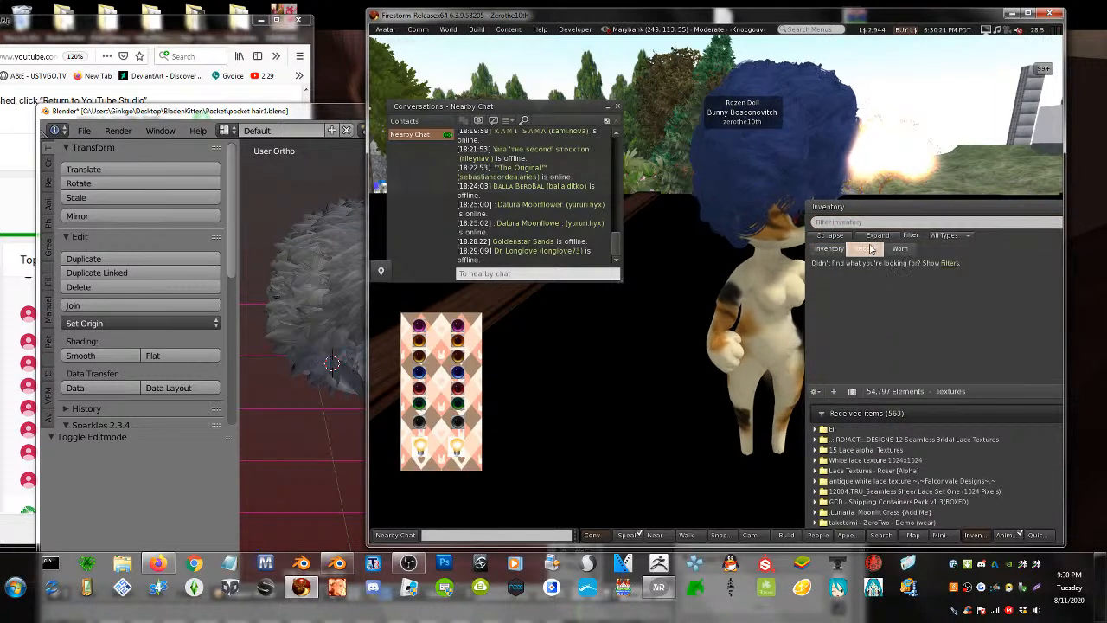
click(816, 281)
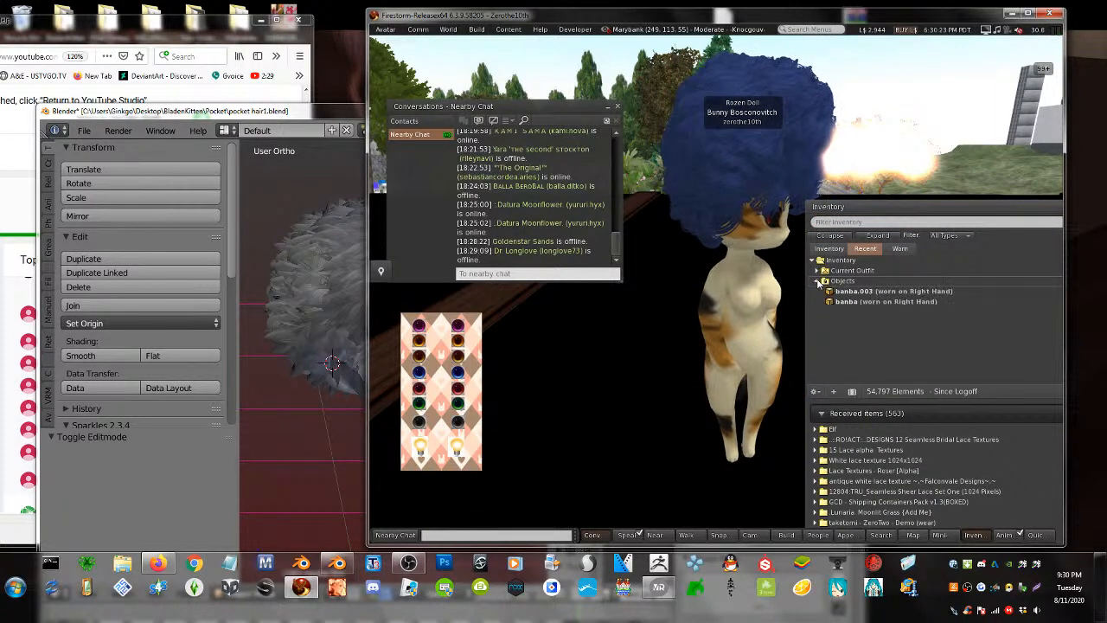
- Detach banba.002, banba and banba.003 from the avatar
double_click(851, 313)
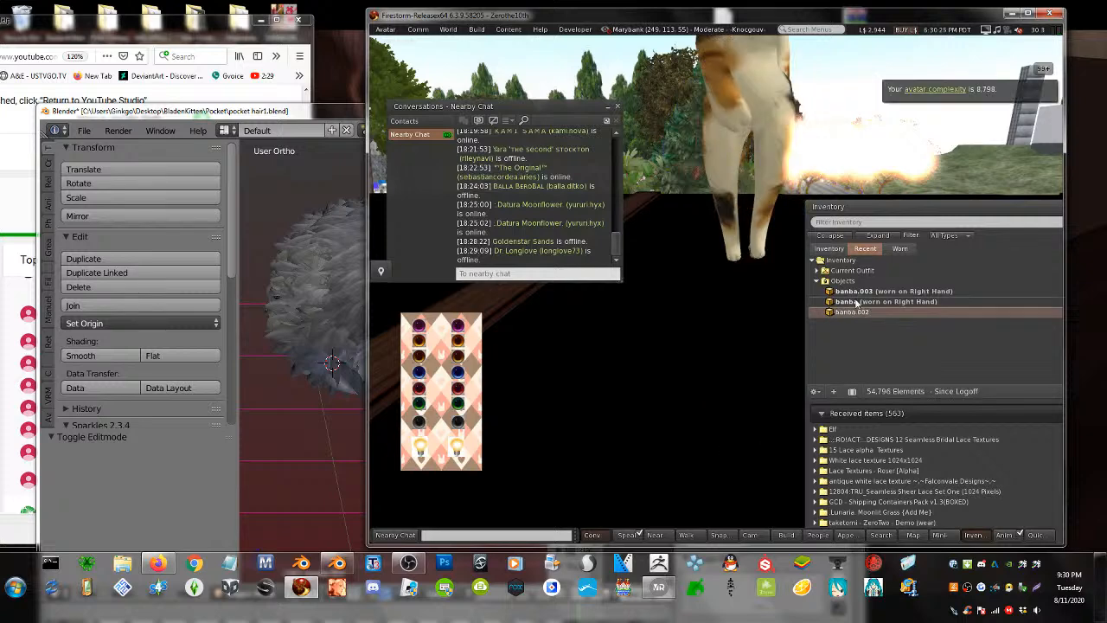
double_click(855, 300)
double_click(852, 291)
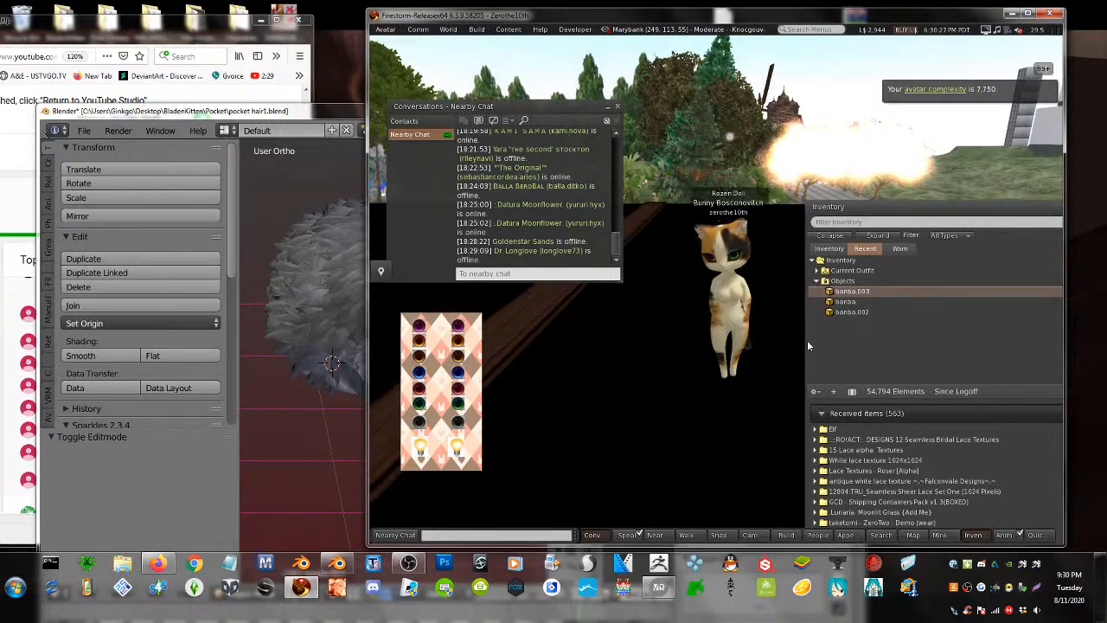
drag(847, 314, 576, 469)
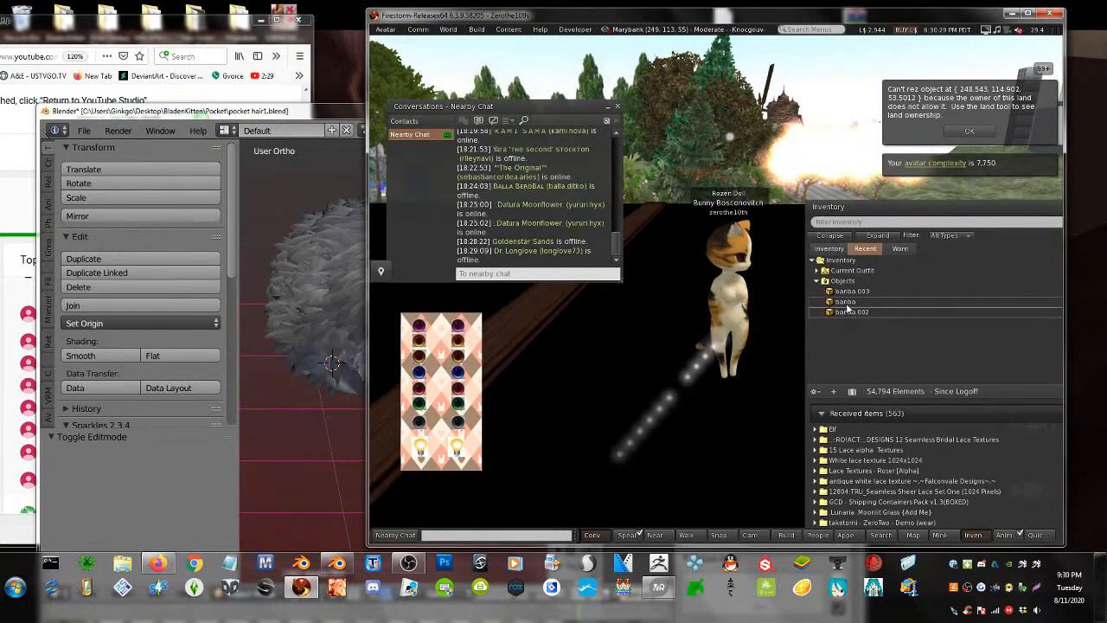
mouse_move(729, 302)
alt+mouse_down()
mouse_move(716, 441)
mouse_move(738, 320)
alt+mouse_up()
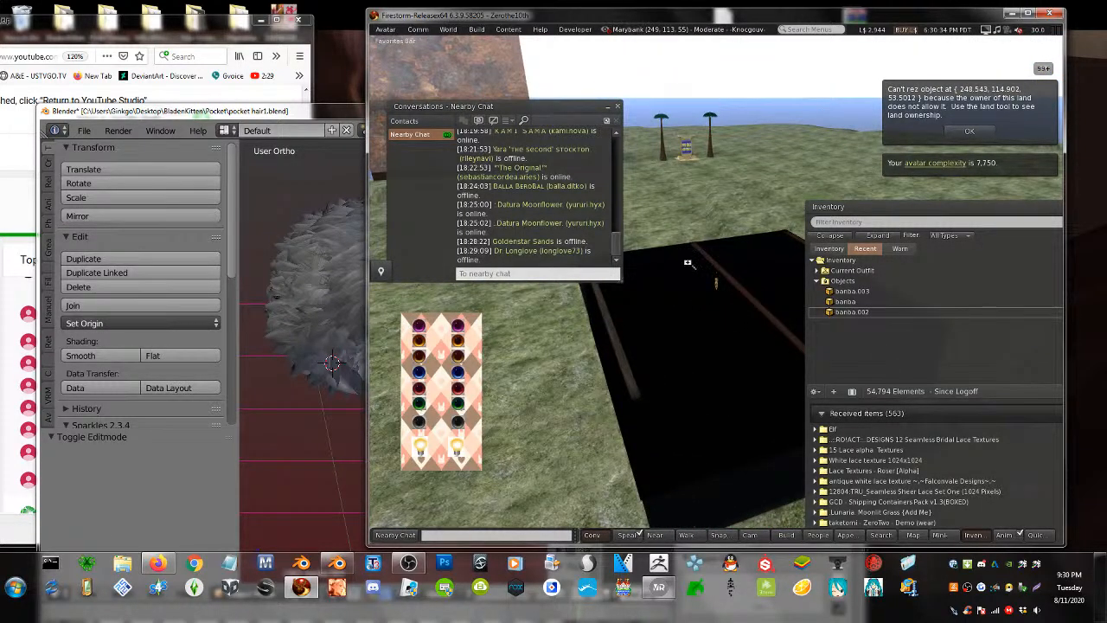
- Browse the teleport history's 2 days and 4 days ago entries, then view the avatar side-on
key(alt+h)
click(882, 242)
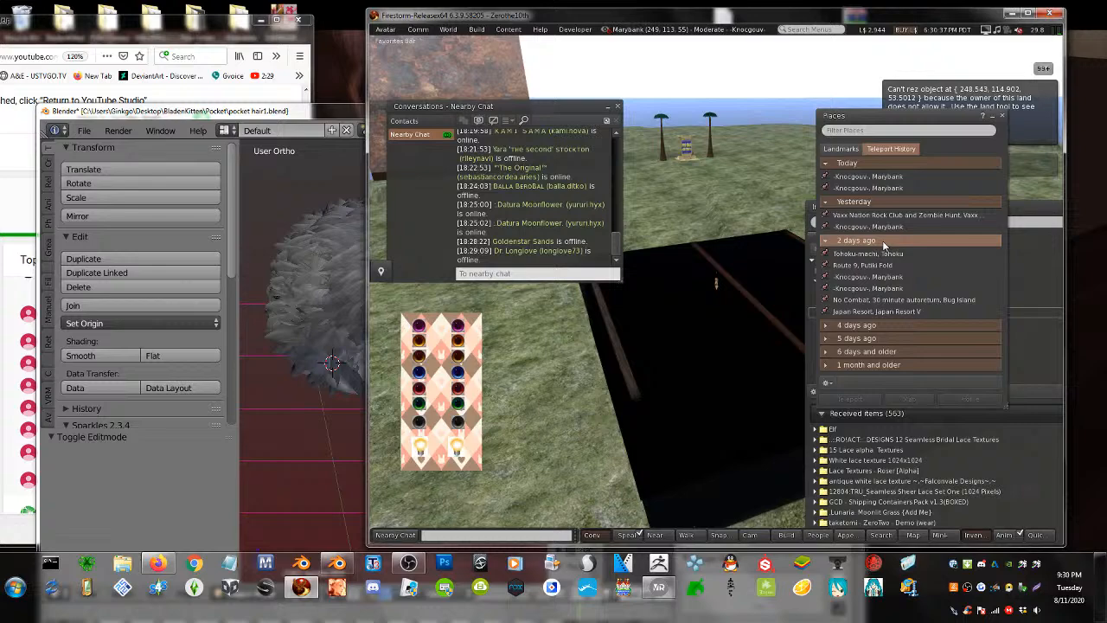
click(878, 325)
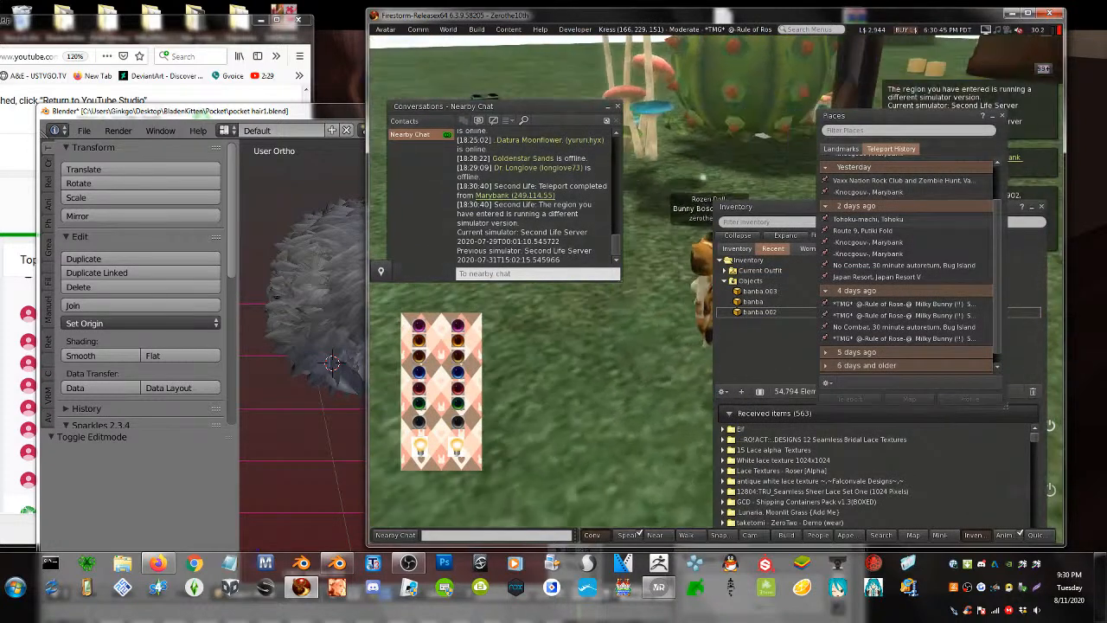
key(alt+Right)
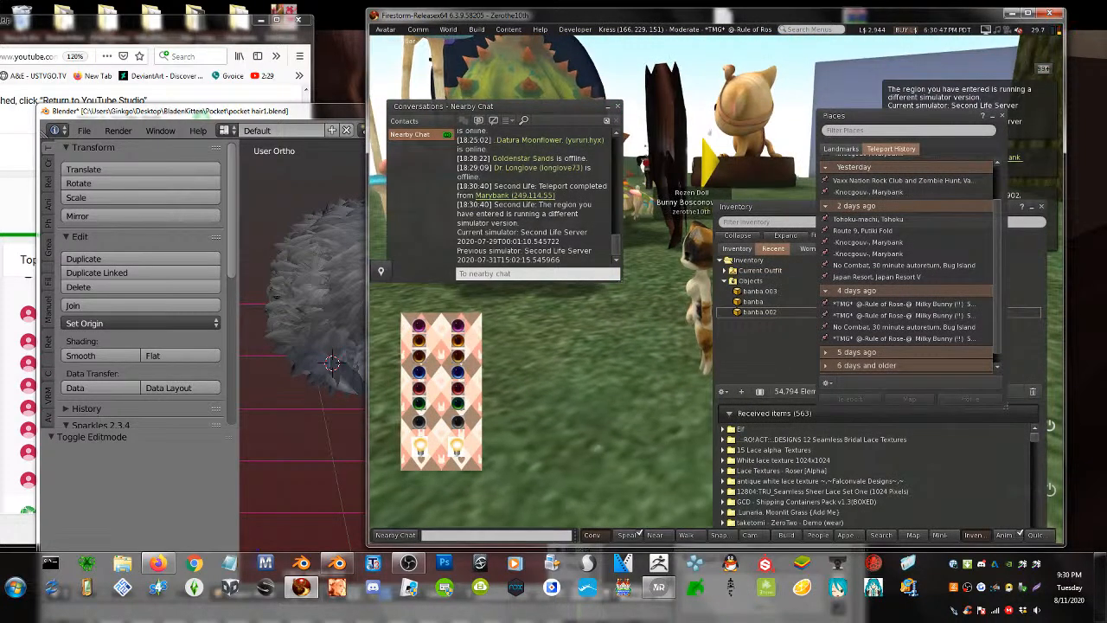
key(alt+Right)
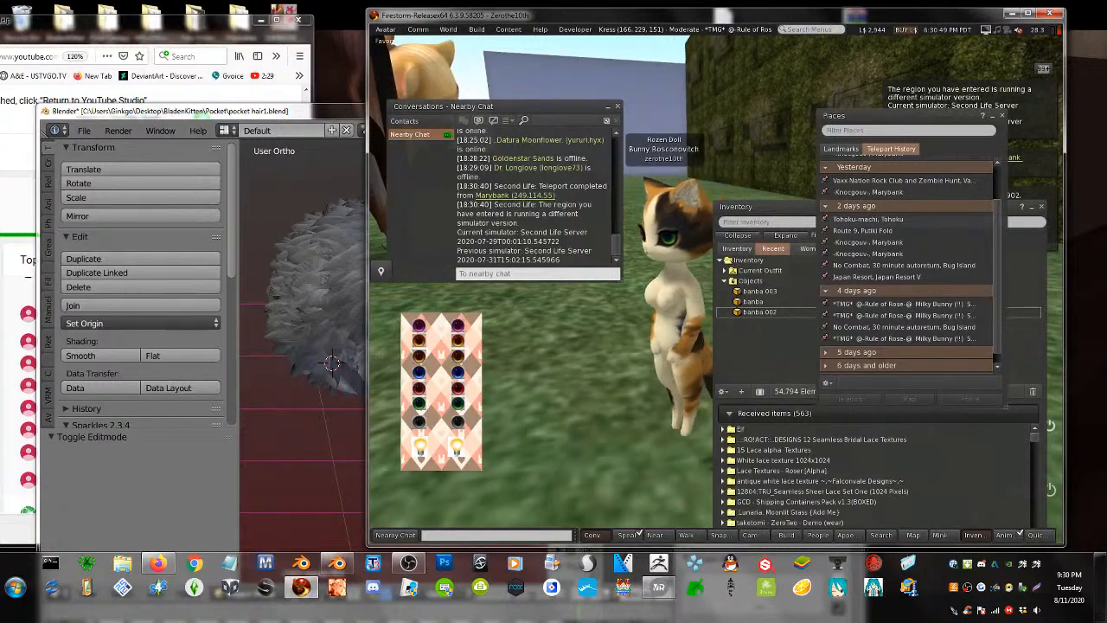
- Rez banba.002, banba and banba.003 from inventory onto the ground beside the avatar
click(759, 313)
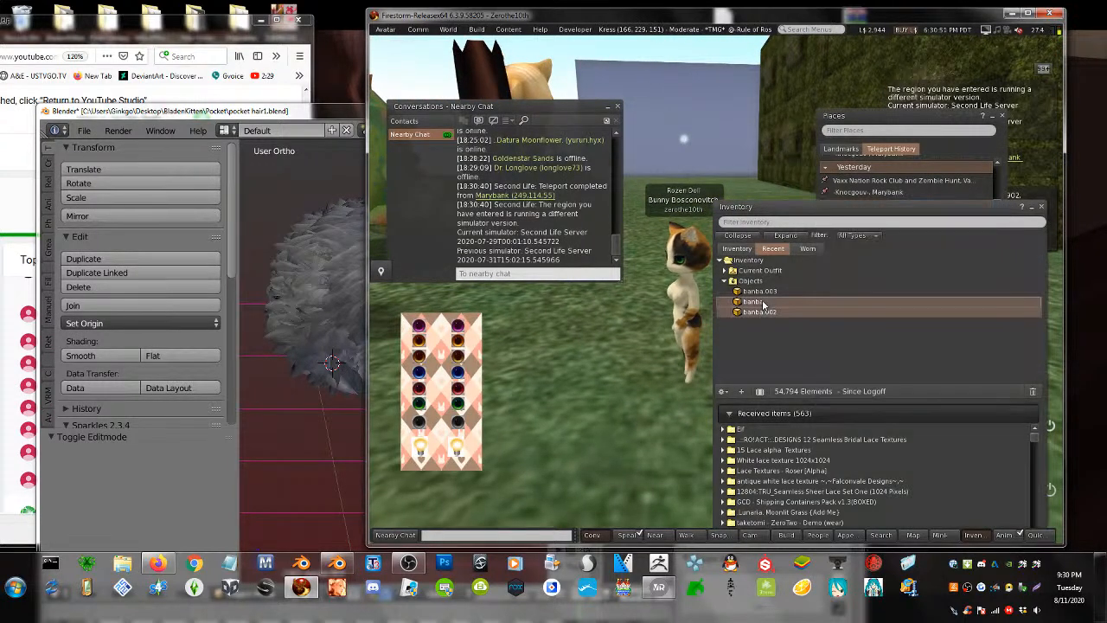
shift+click(739, 292)
click(753, 315)
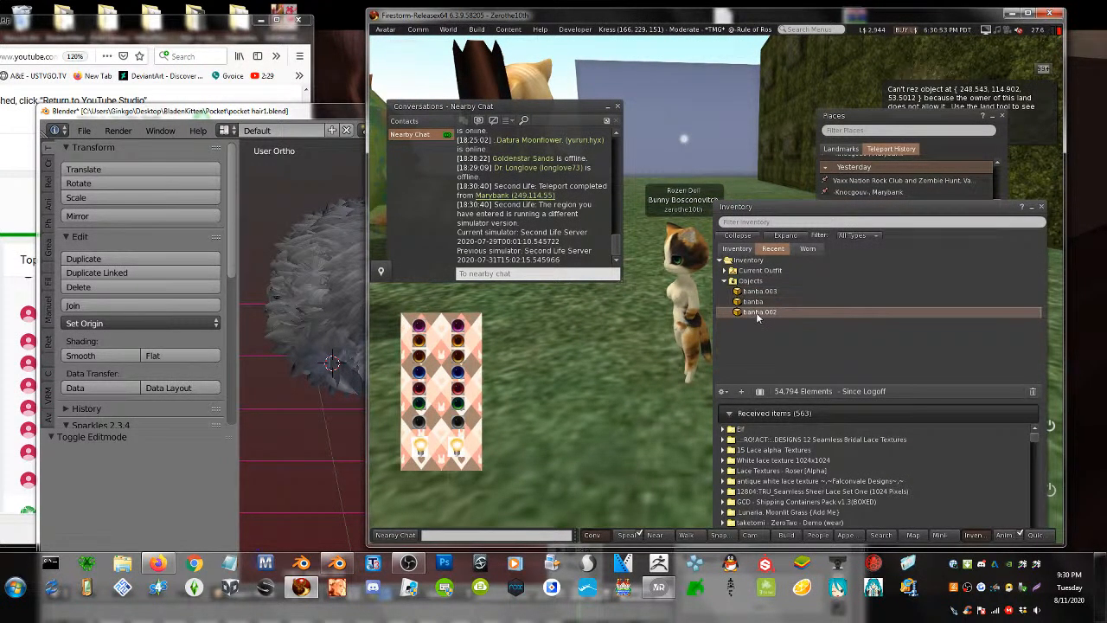
drag(753, 315, 589, 389)
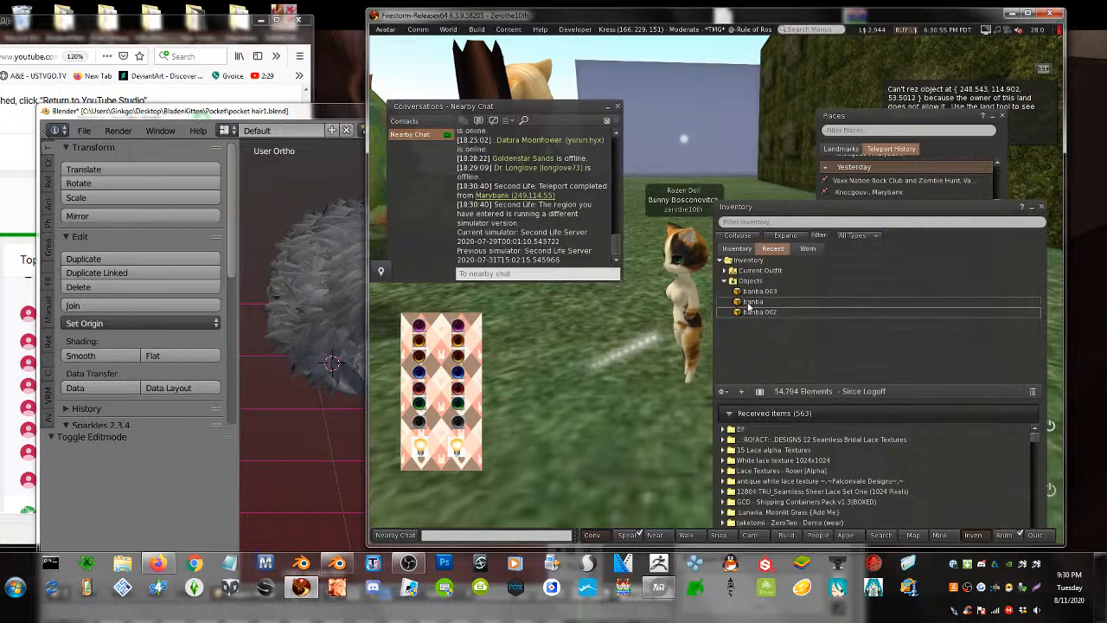
drag(748, 306, 586, 414)
drag(755, 294, 573, 395)
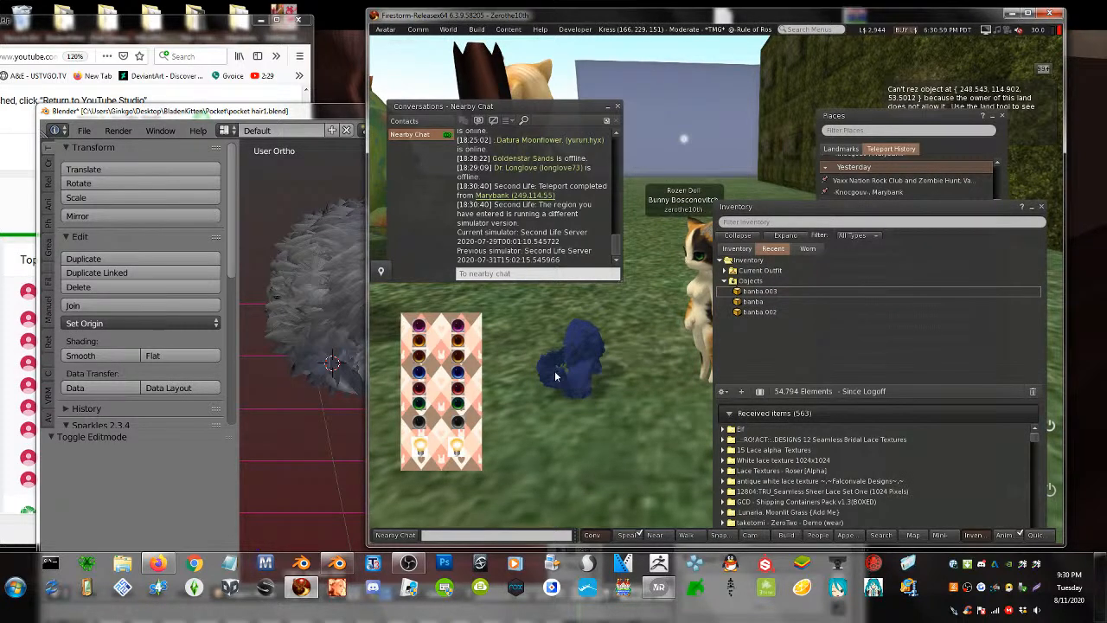
- Edit the blue hair pieces and link all three into one object
right_click(555, 375)
click(585, 400)
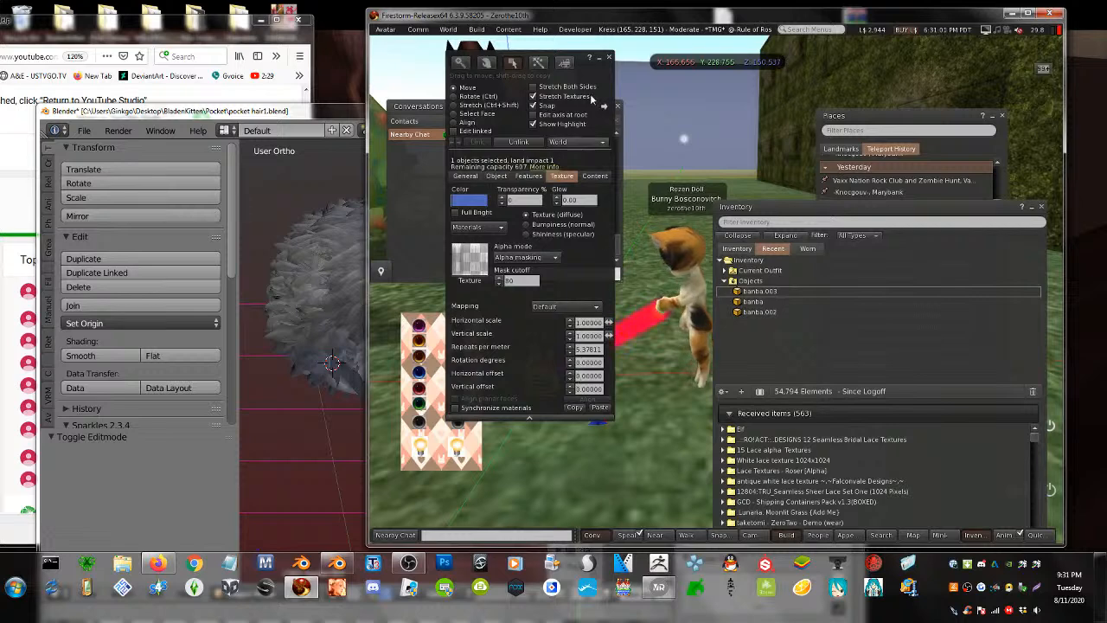
drag(591, 67, 430, 58)
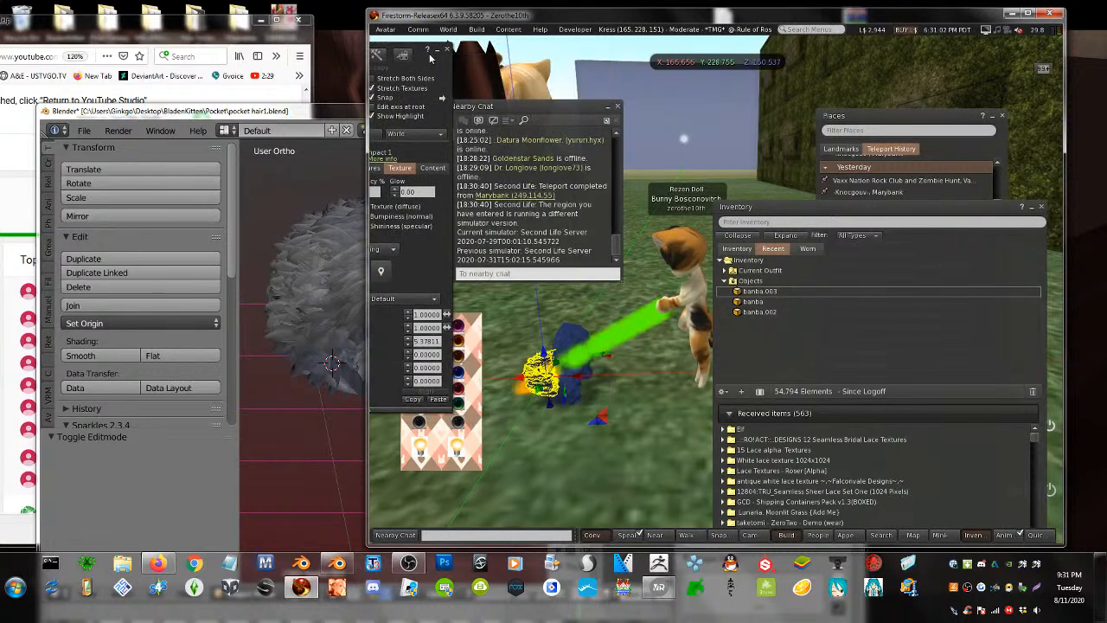
shift+click(573, 388)
shift+click(562, 342)
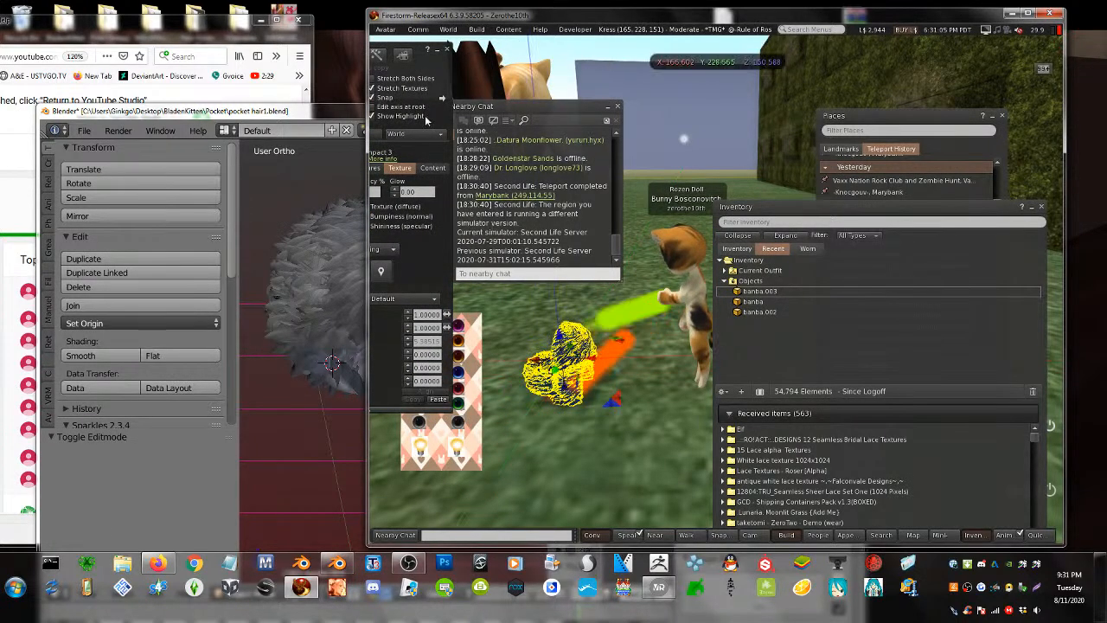
drag(427, 75, 535, 68)
click(421, 128)
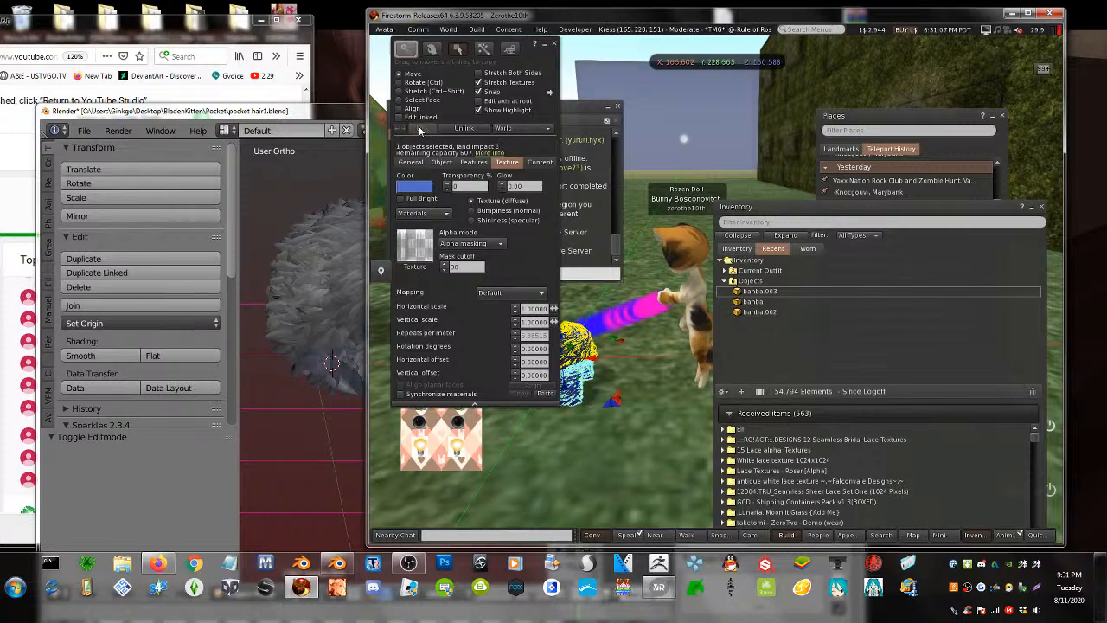
- Reopen the editing tools, rearrange the windows and reselect the linked blue hair object
click(597, 375)
key(Escape)
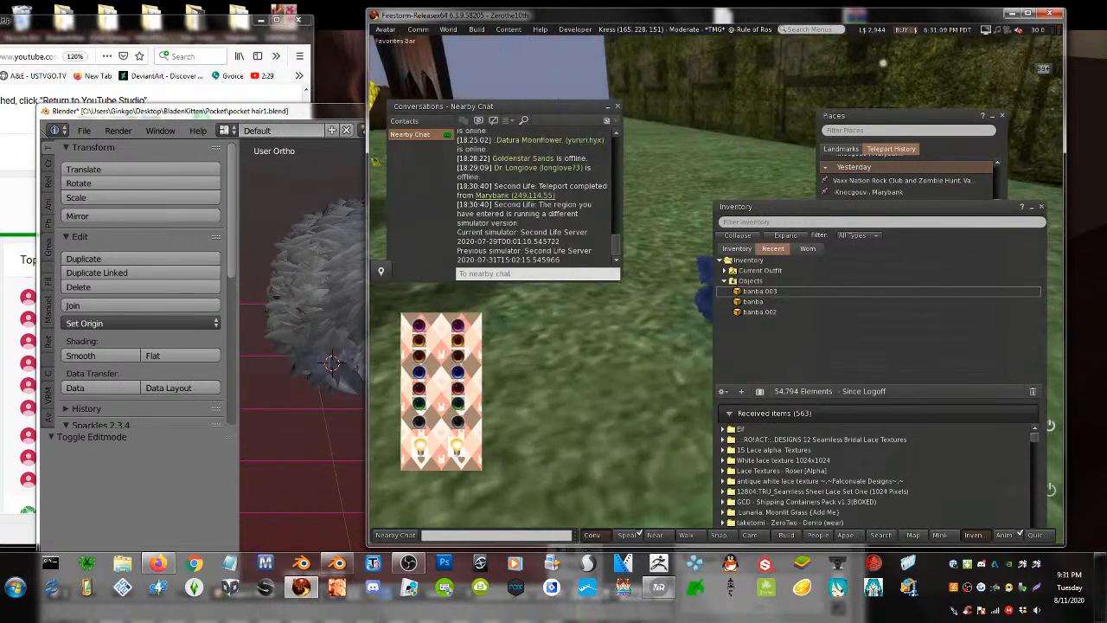
key(ctrl+3)
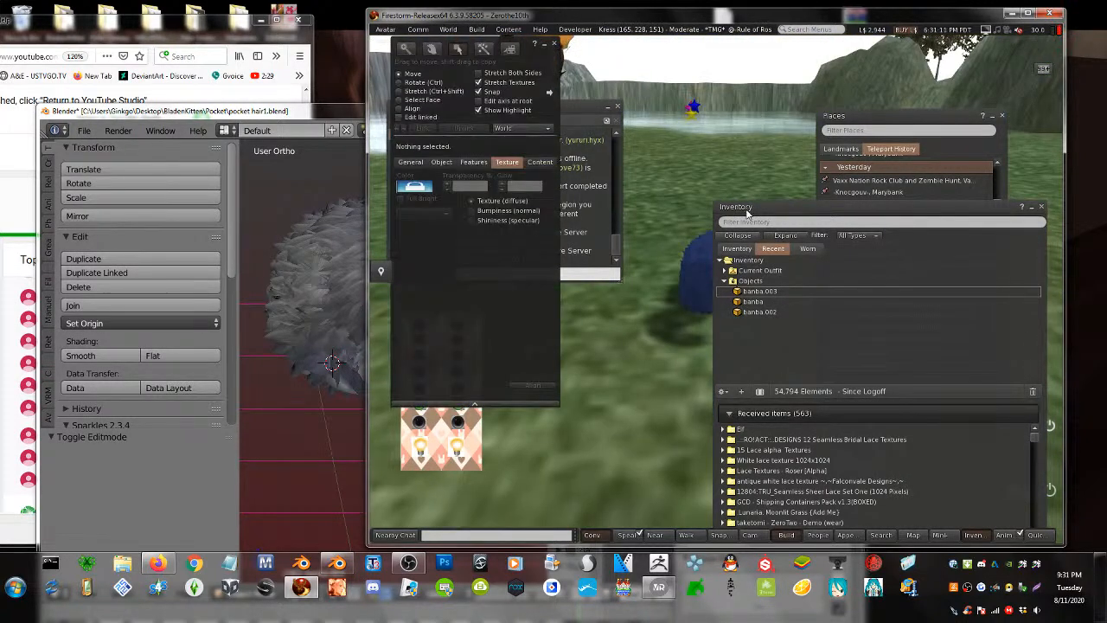
drag(748, 213, 886, 207)
click(733, 262)
click(778, 378)
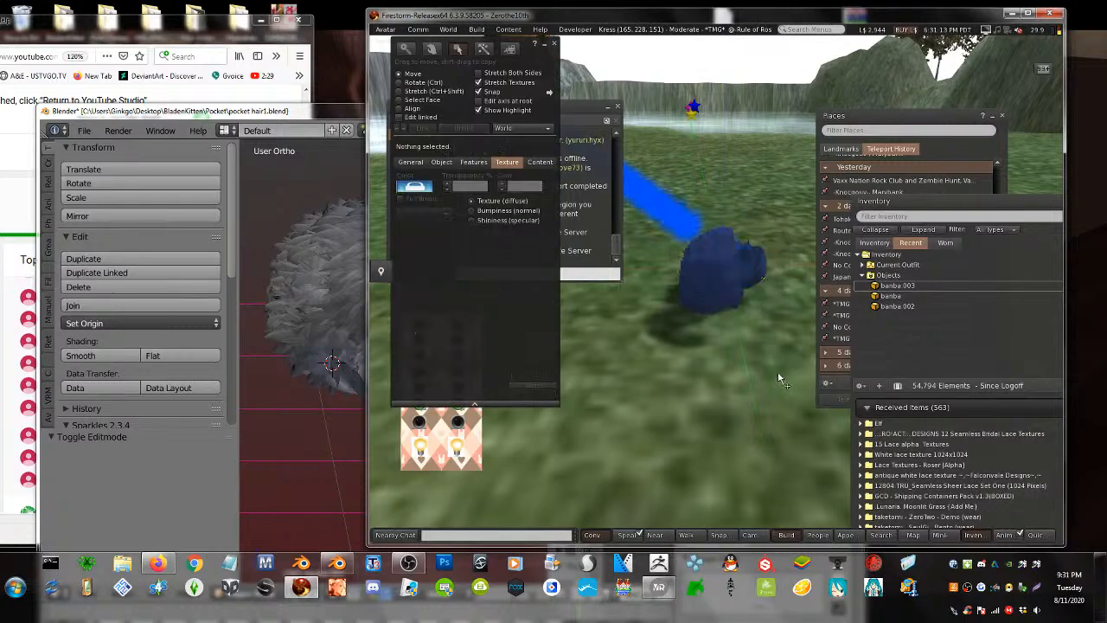
drag(254, 117, 316, 333)
click(734, 259)
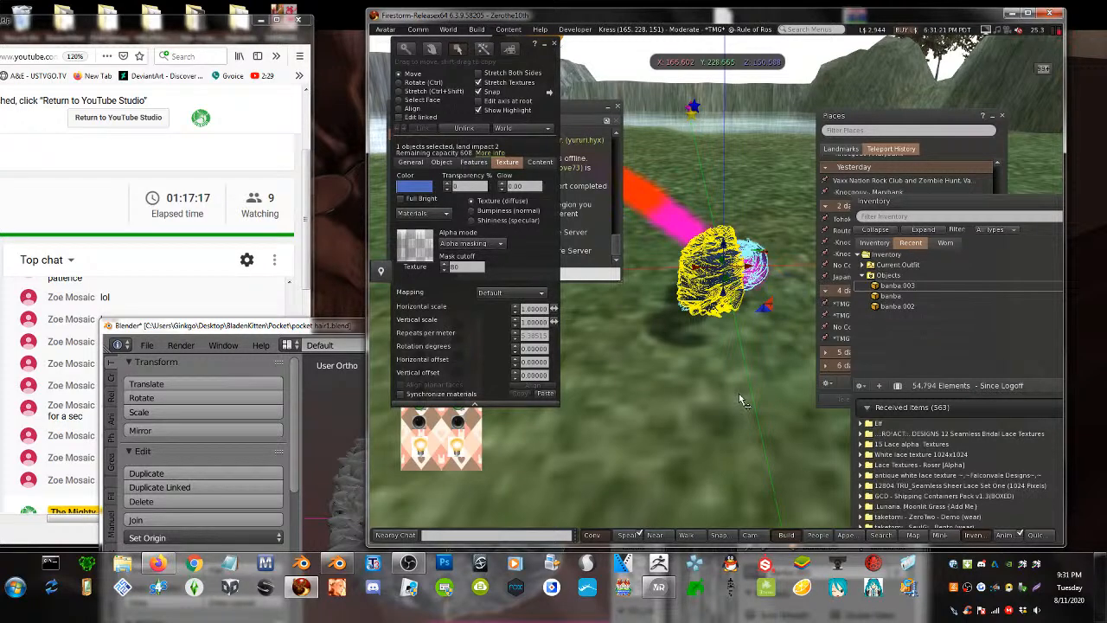
- Take a copy of the linked hair into inventory and wear it on the avatar
right_click(711, 268)
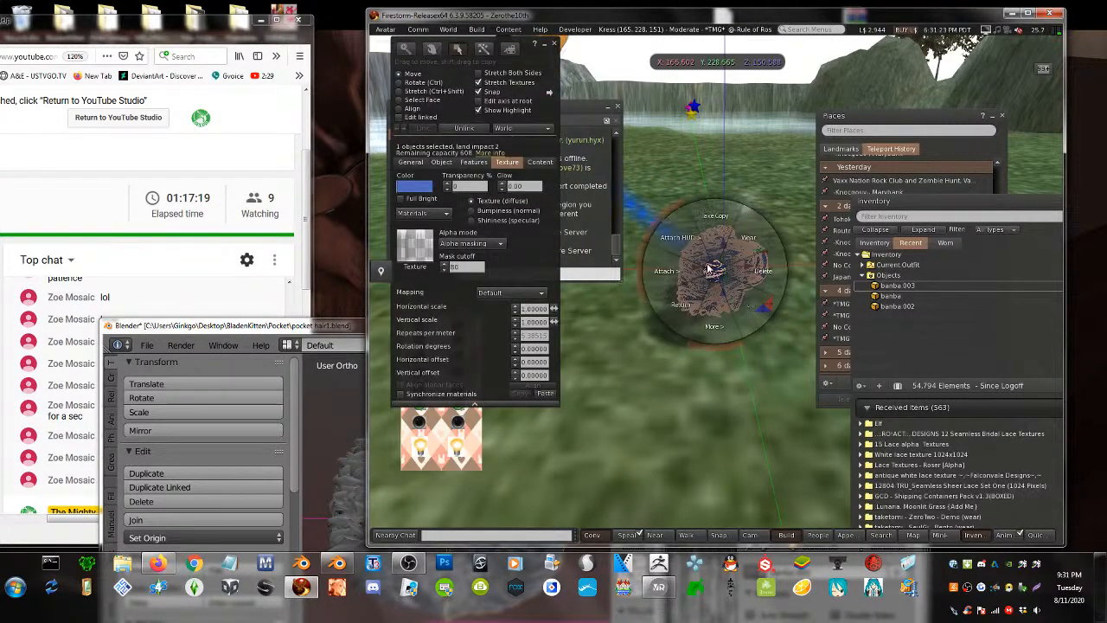
click(713, 238)
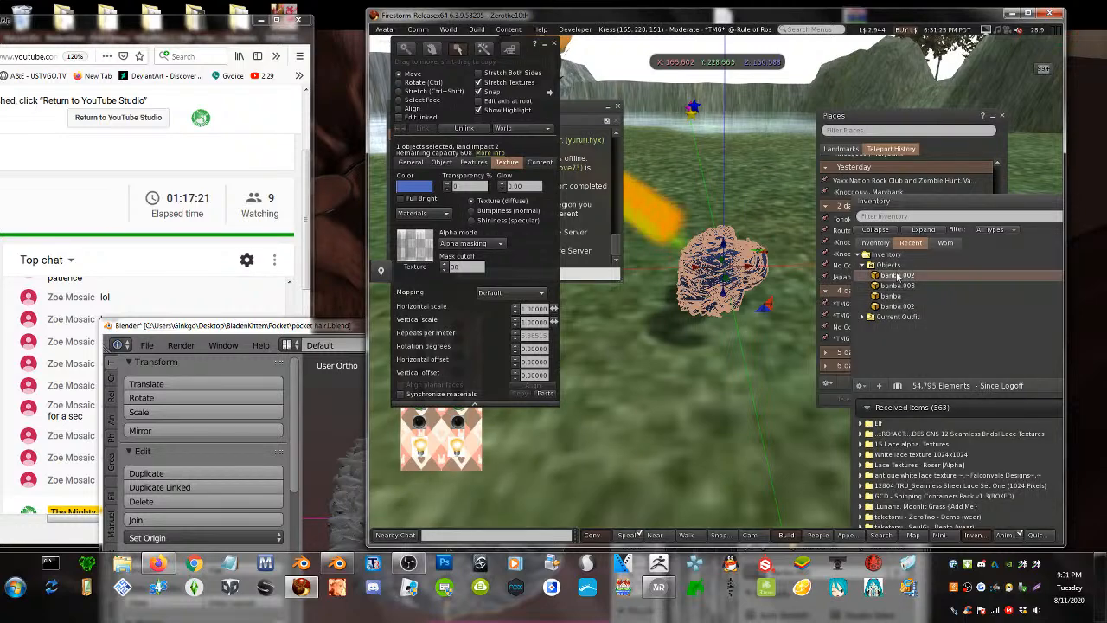
right_click(902, 275)
click(915, 439)
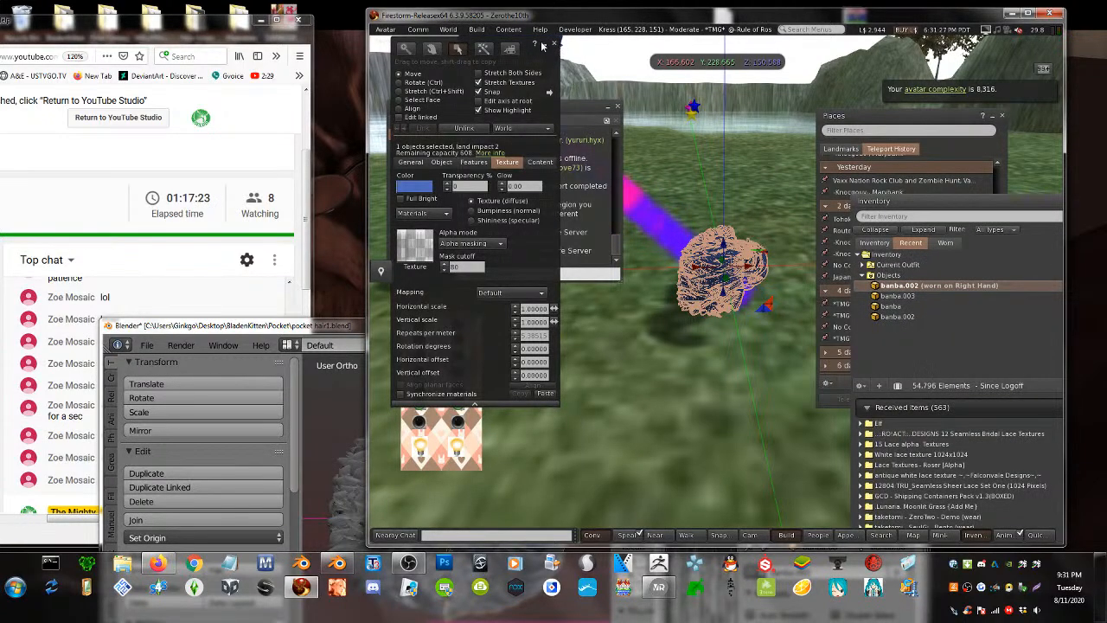
- Minimize the build tools and nearby chat, then bring Blender back to the front
click(545, 43)
click(606, 105)
key(Escape)
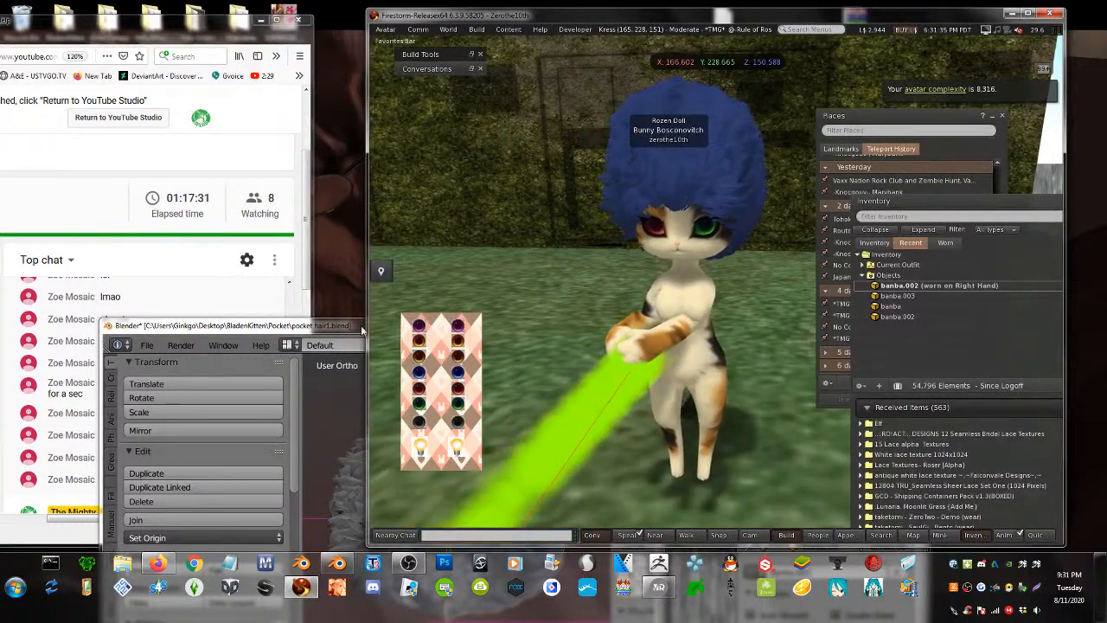
click(313, 332)
drag(313, 332, 440, 58)
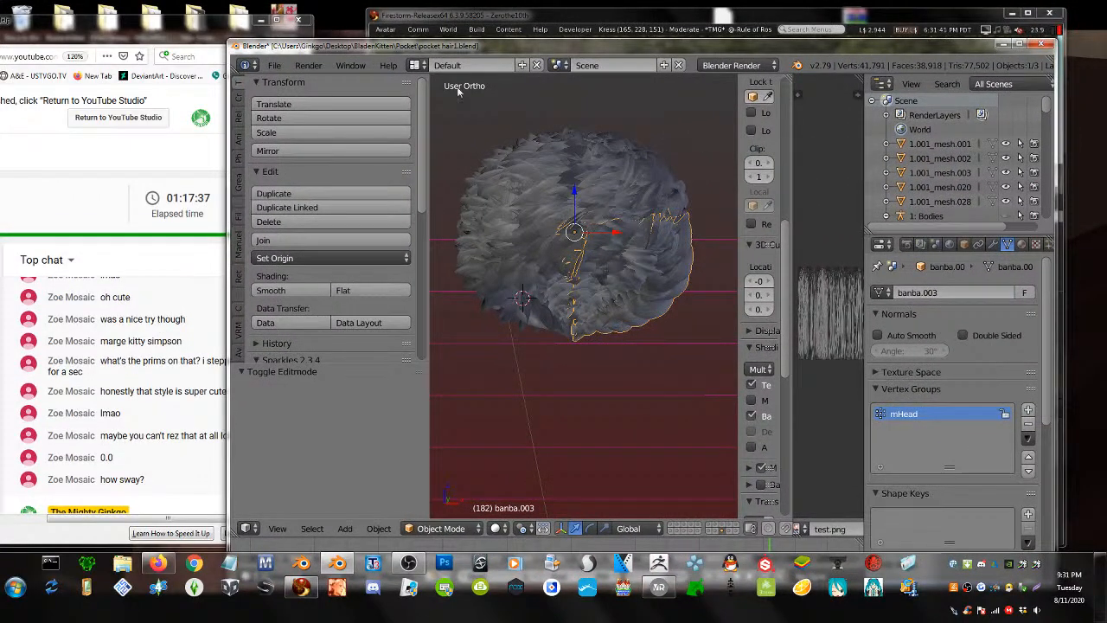
- Export the active hair mesh as Collada (Avastar) file ban11.dae
click(274, 66)
mouse_move(336, 368)
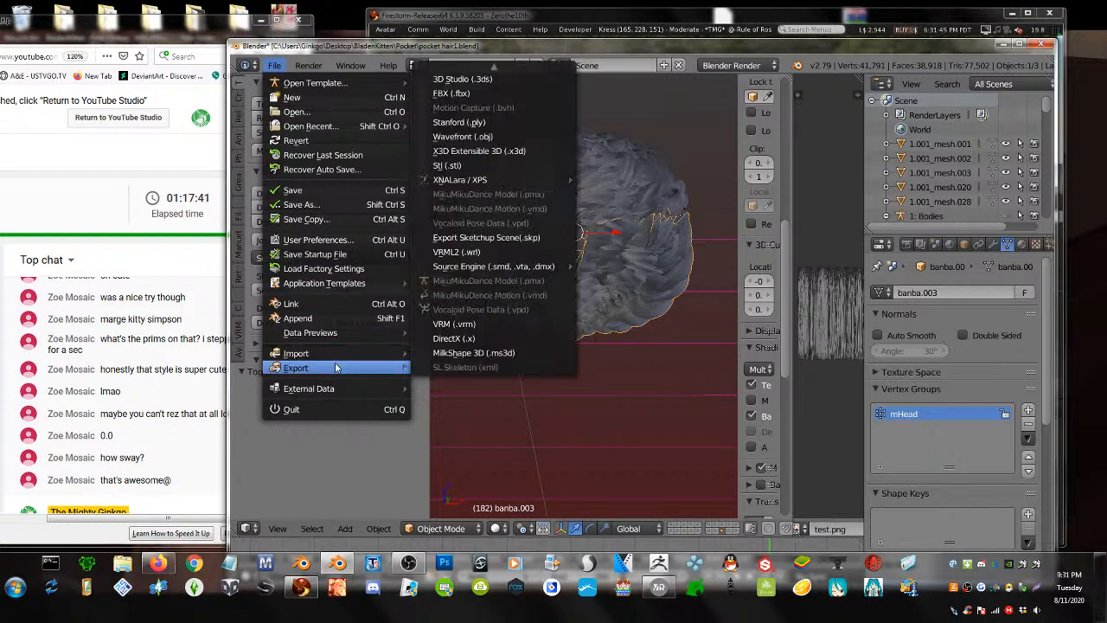
click(467, 73)
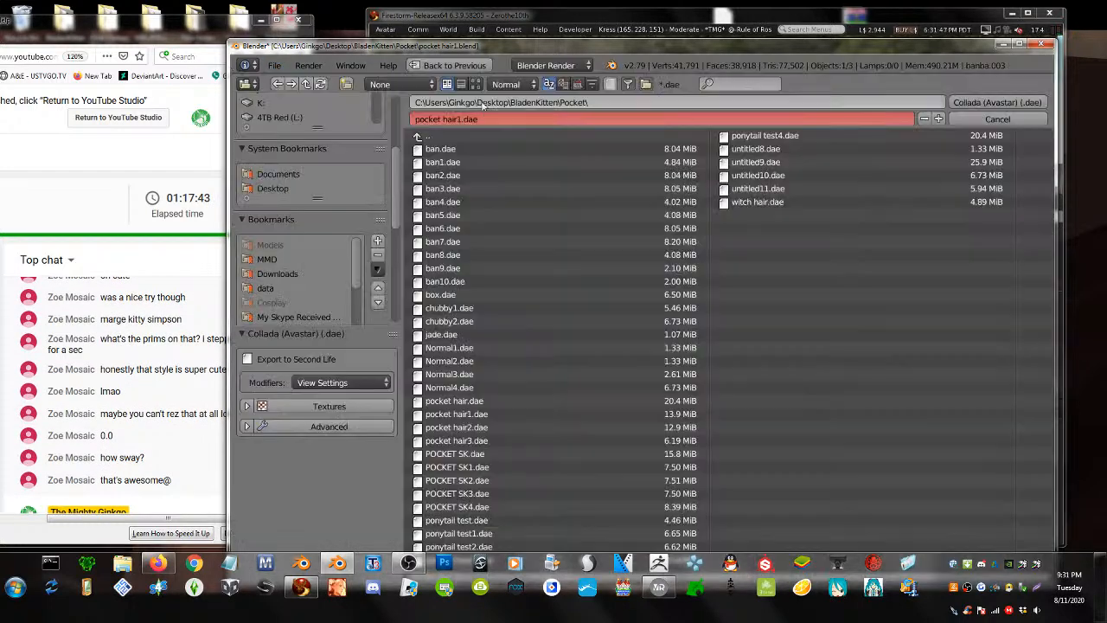
click(472, 283)
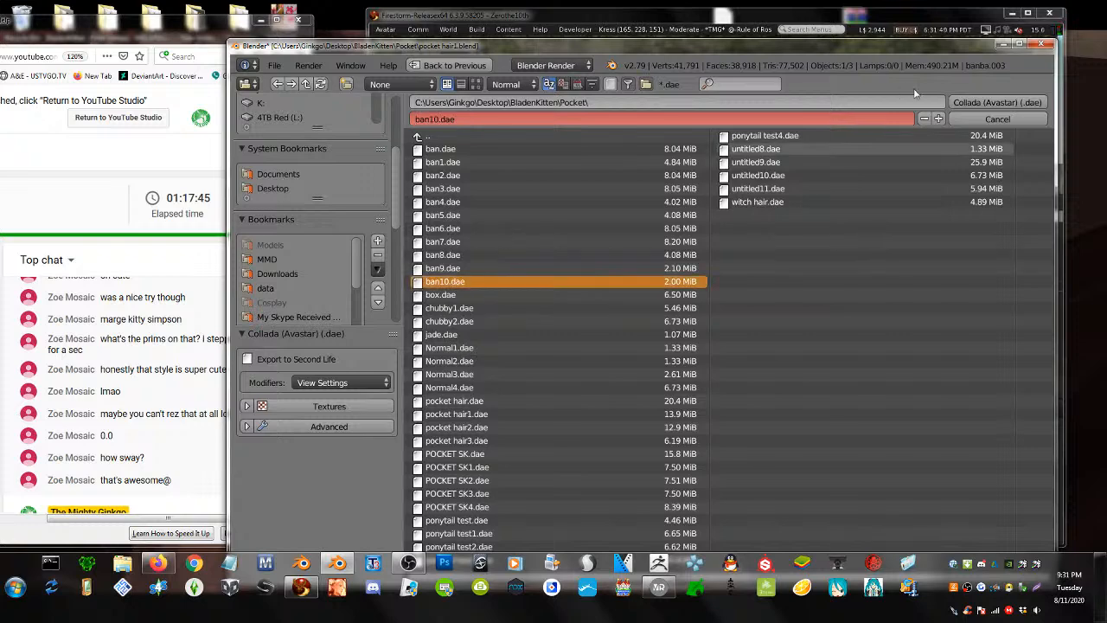
click(940, 118)
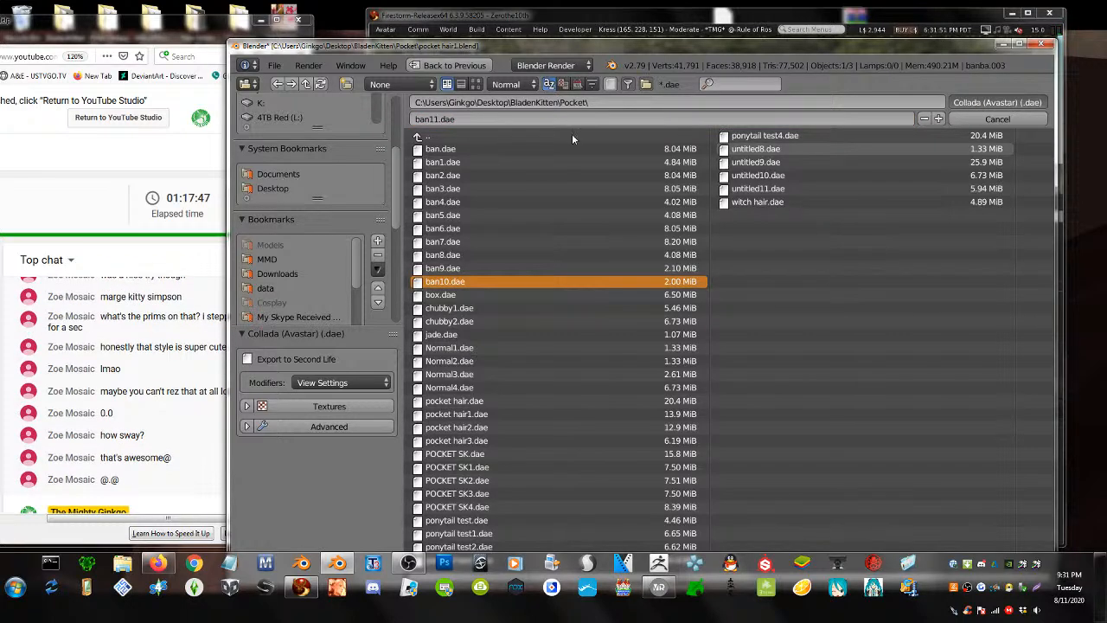
key(Return)
- Make banba the active object and export it as Collada (Avastar) ban12.dae
right_click(611, 163)
click(275, 66)
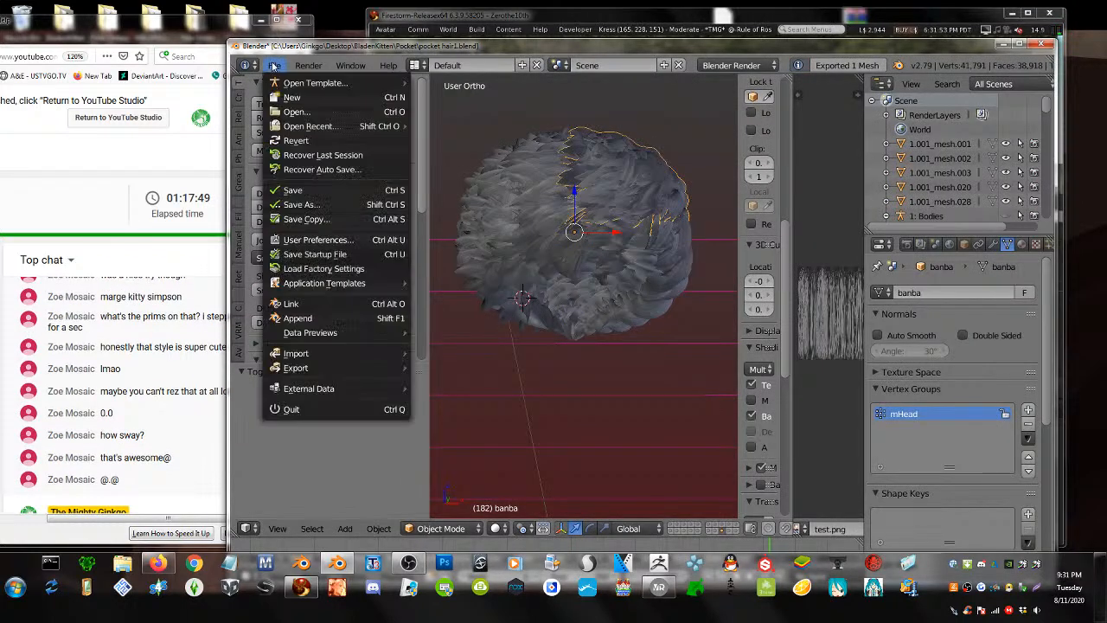
mouse_move(337, 370)
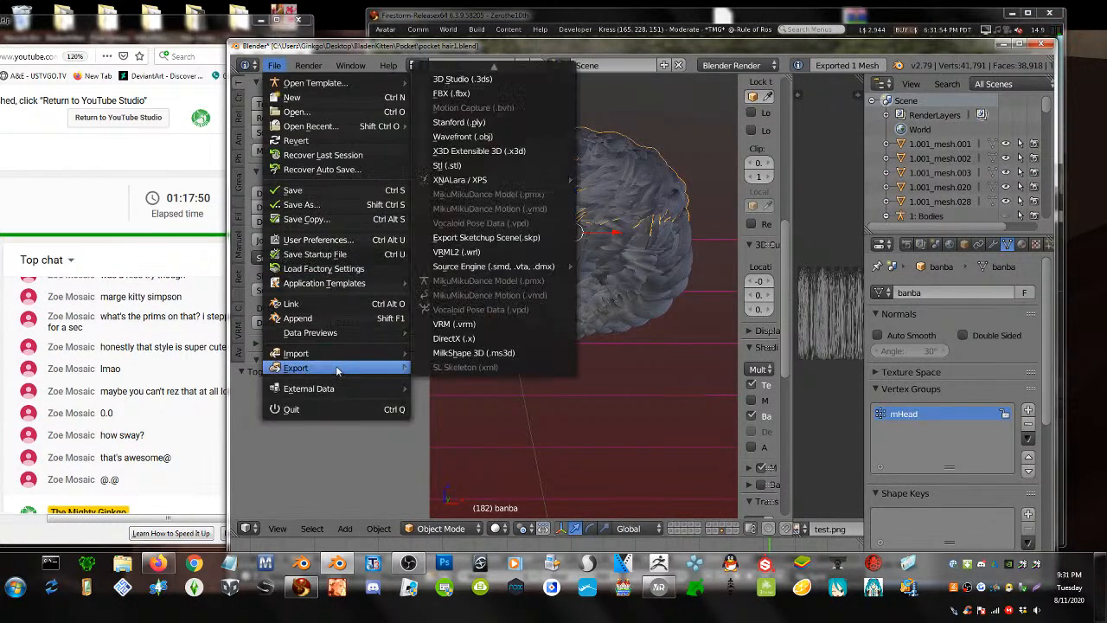
click(511, 74)
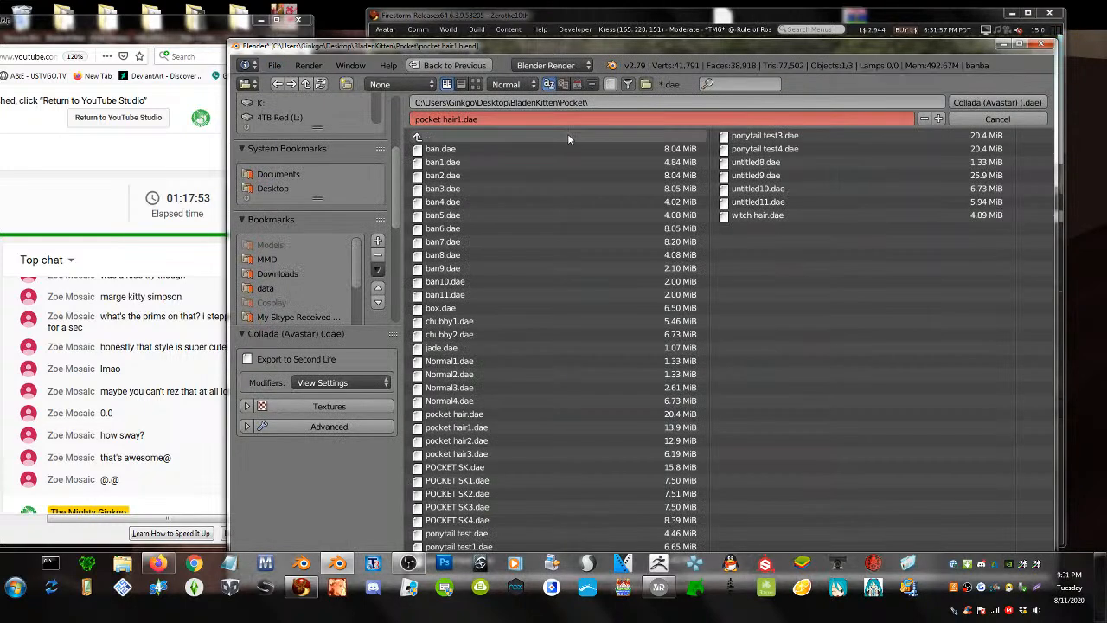
click(502, 294)
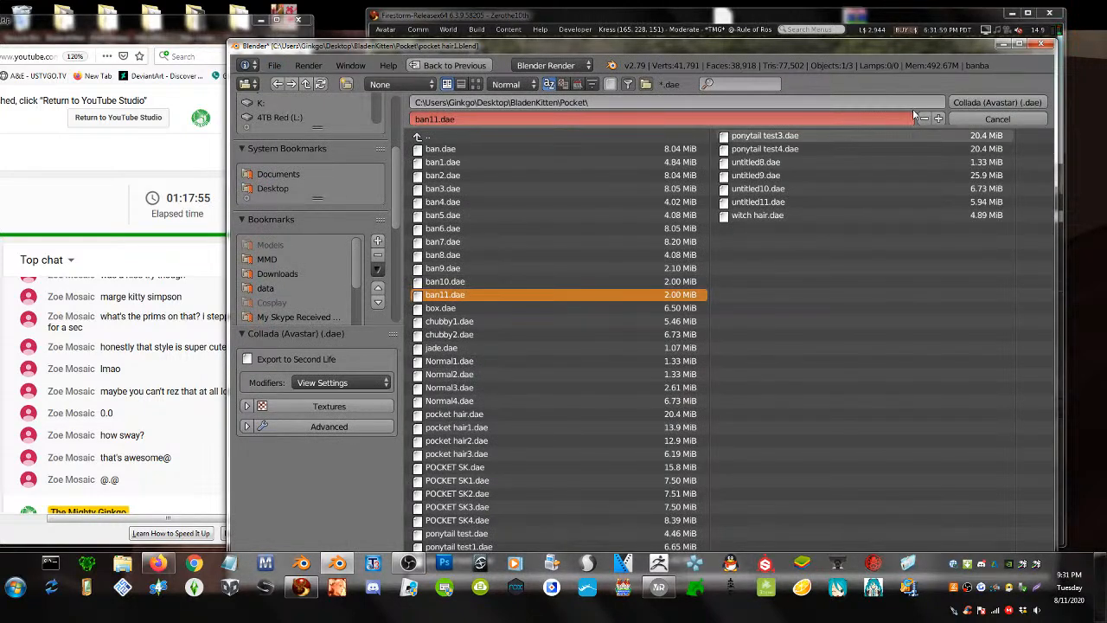
click(938, 119)
key(Return)
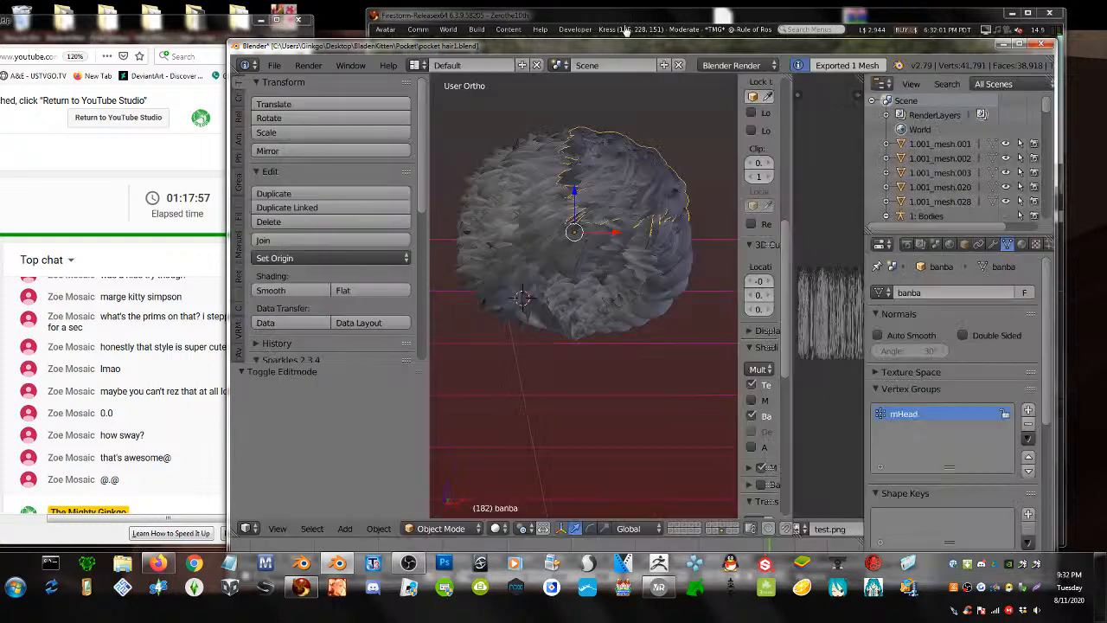
- Select banba.002 and export it as Collada (Avastar) ban13.dae
right_click(509, 188)
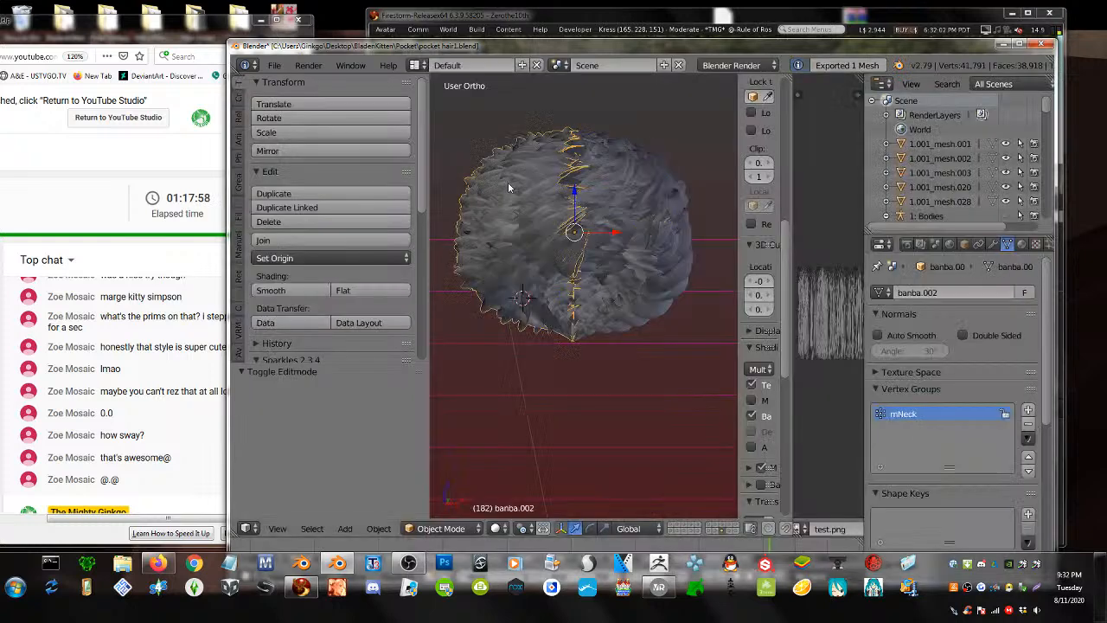
click(275, 65)
mouse_move(329, 367)
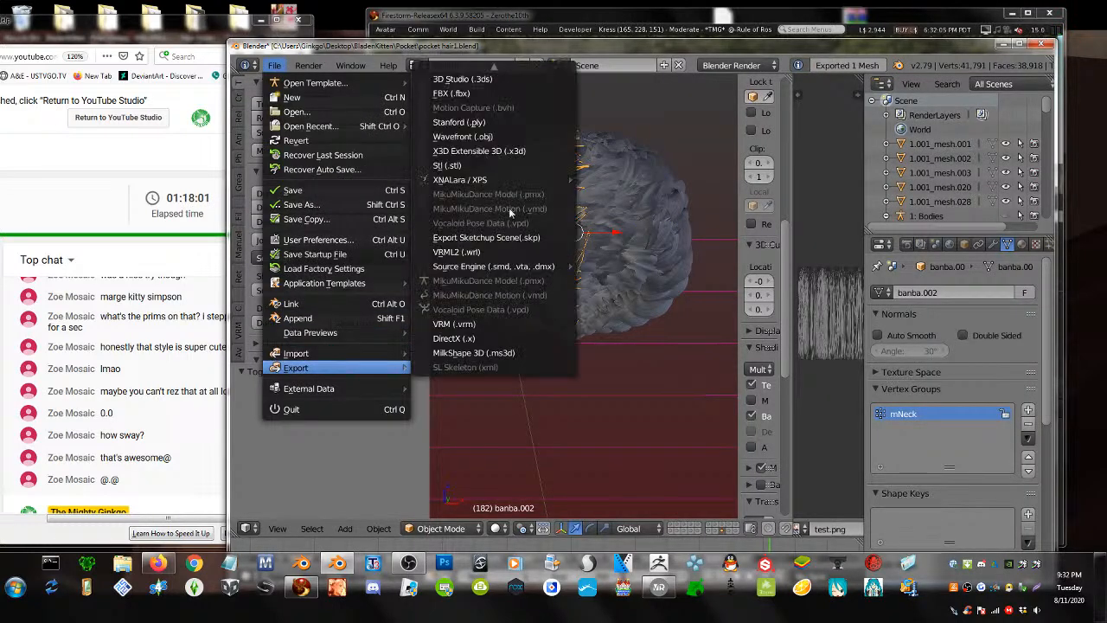
click(516, 72)
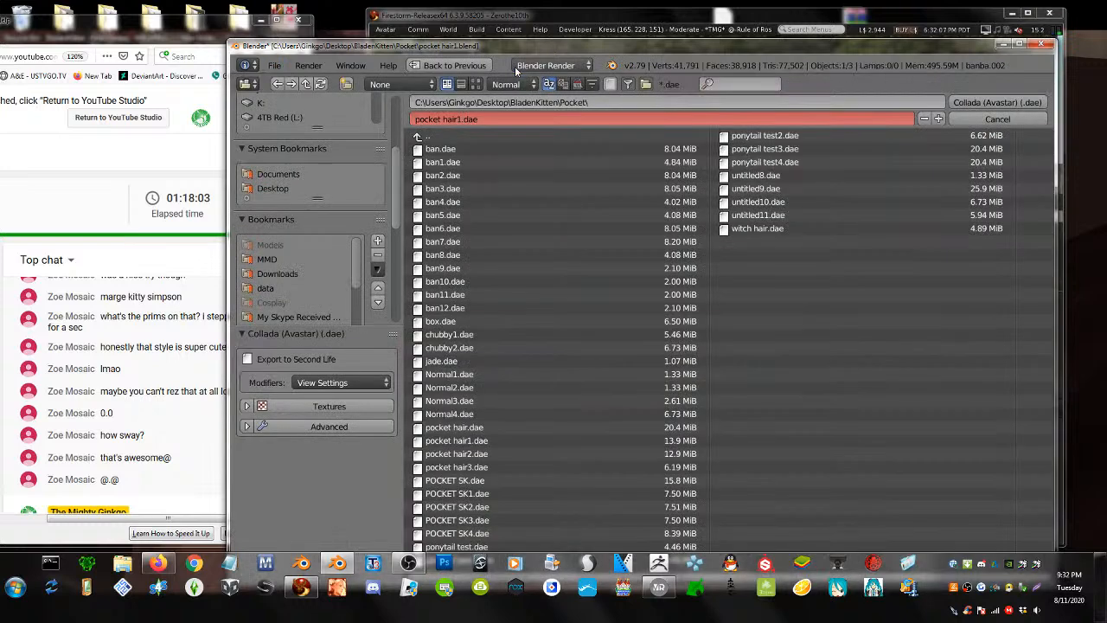
click(481, 308)
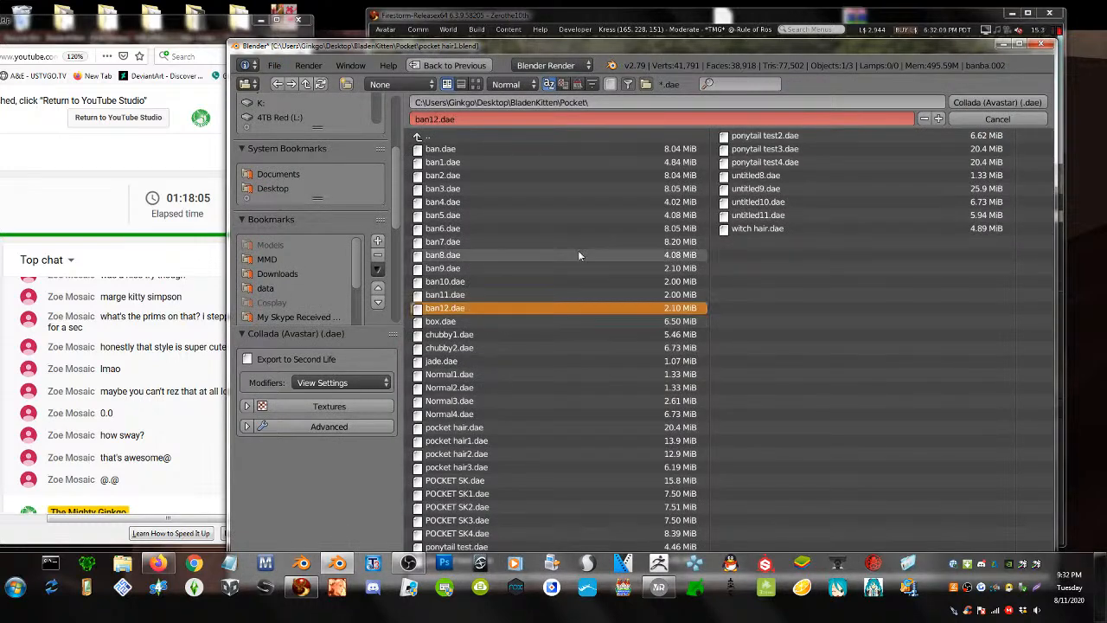
click(938, 118)
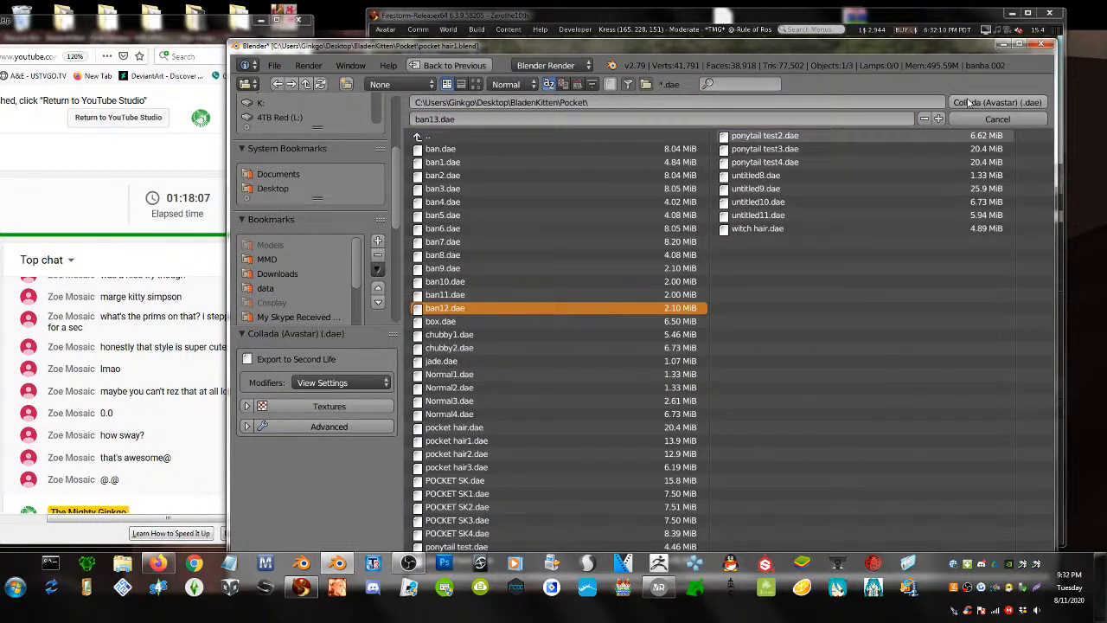
click(732, 6)
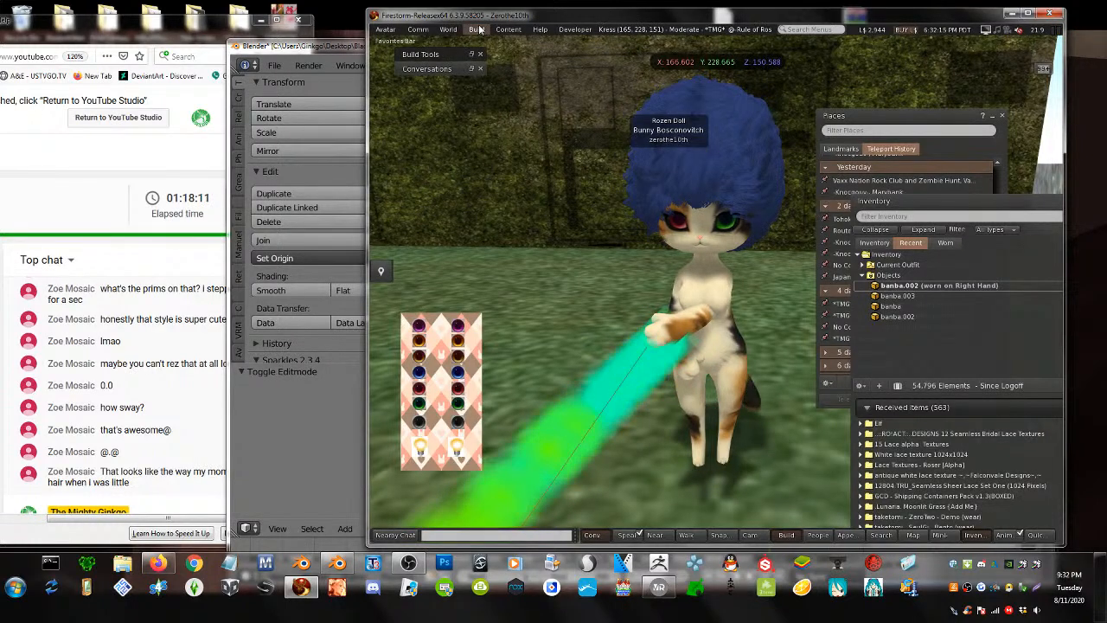
- Select the worn hair and orbit the camera to look down on the avatar's front
click(211, 38)
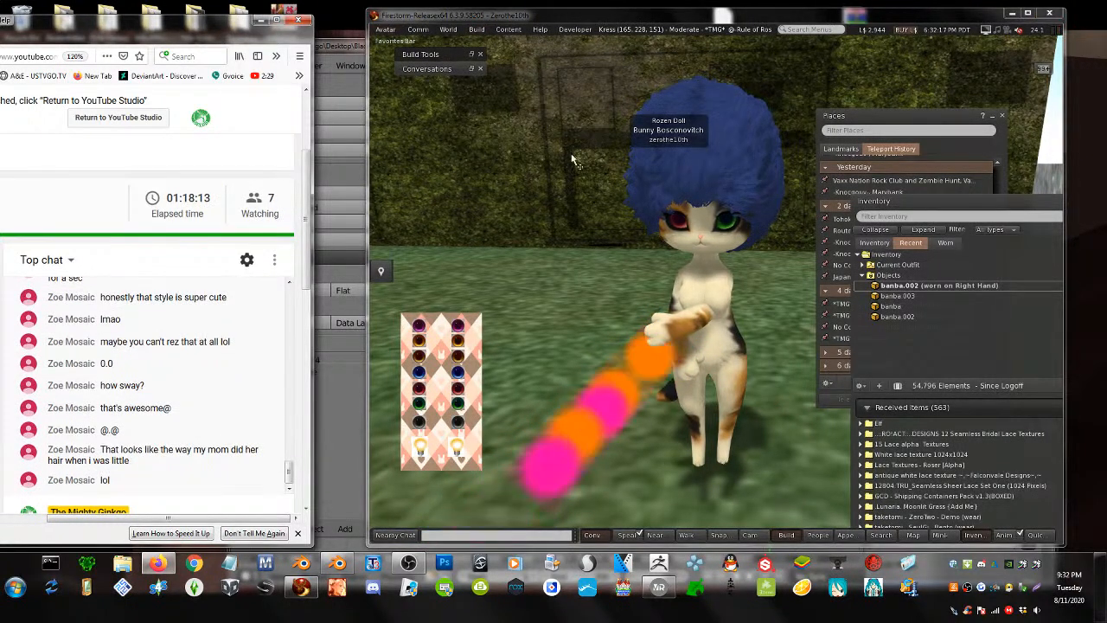
click(737, 142)
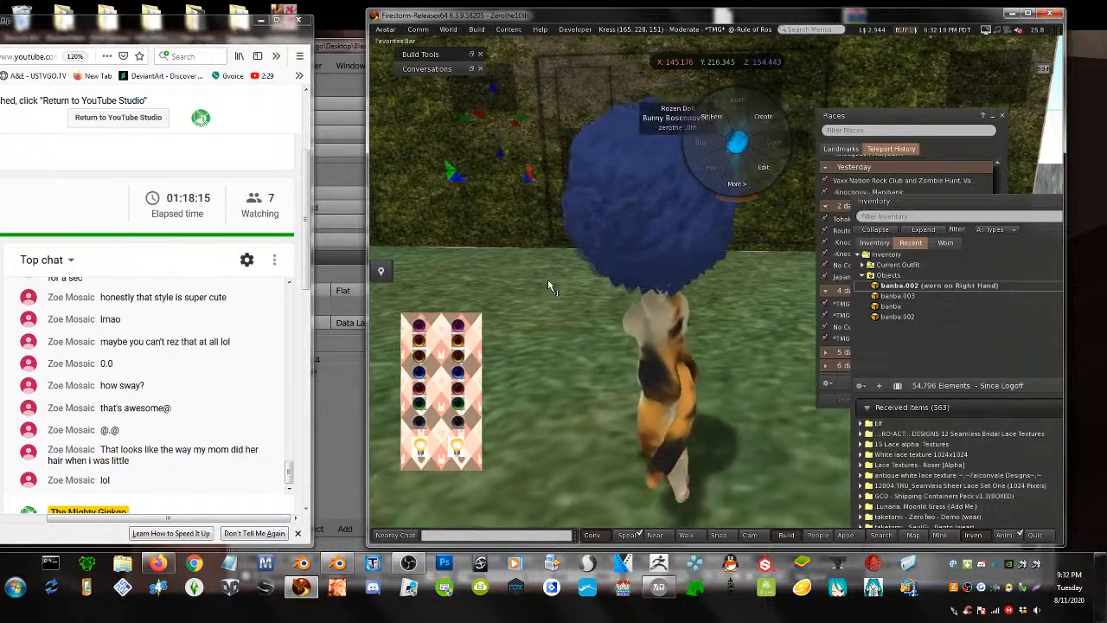
click(548, 282)
alt+drag(643, 279, 985, 279)
ctrl+alt+drag(661, 264, 723, 238)
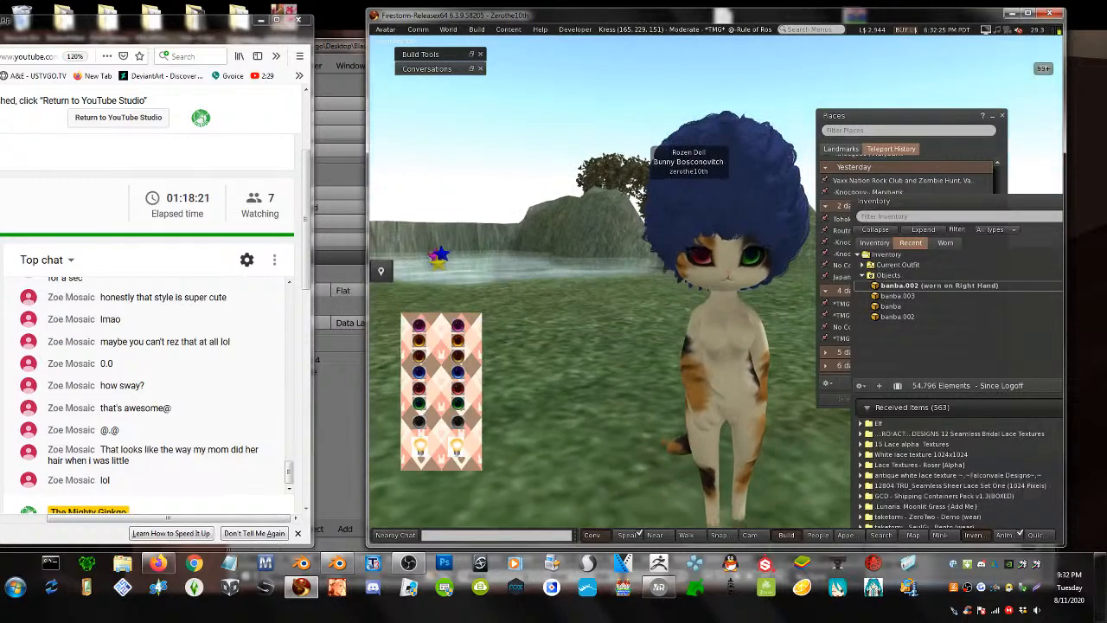
- Load ban13.dae as a mesh model and calculate its upload weights and fee
click(474, 31)
mouse_move(519, 176)
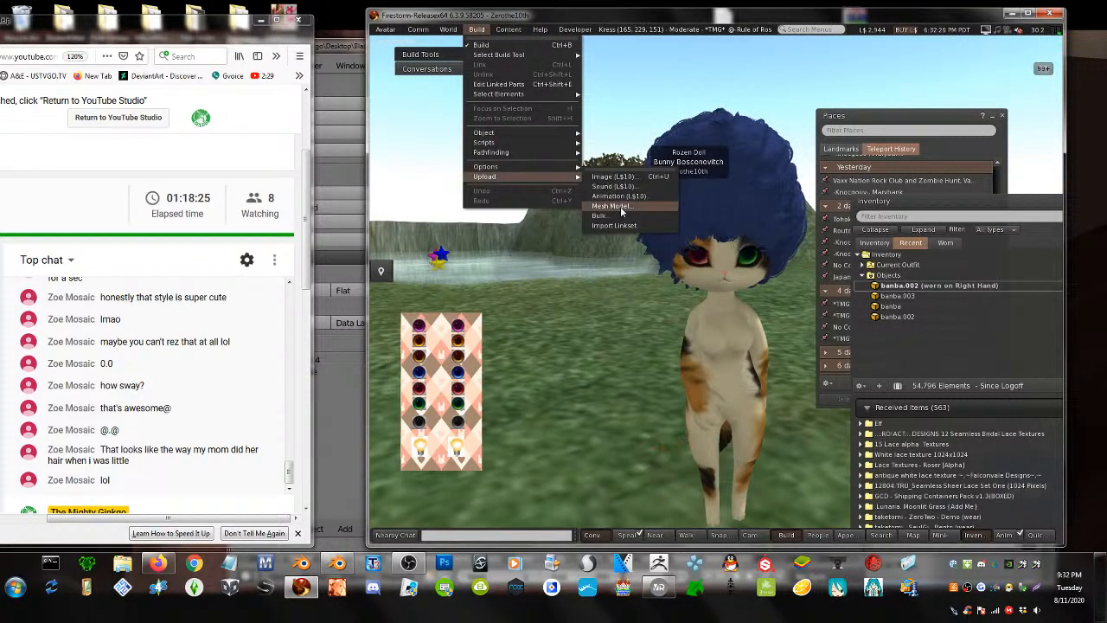
click(621, 211)
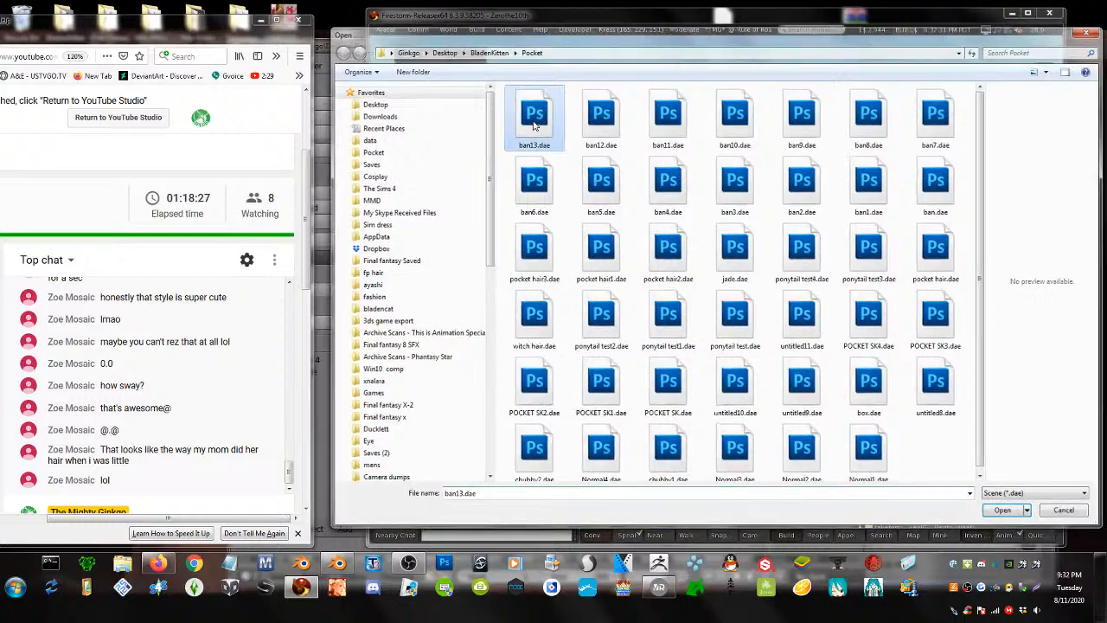
double_click(527, 121)
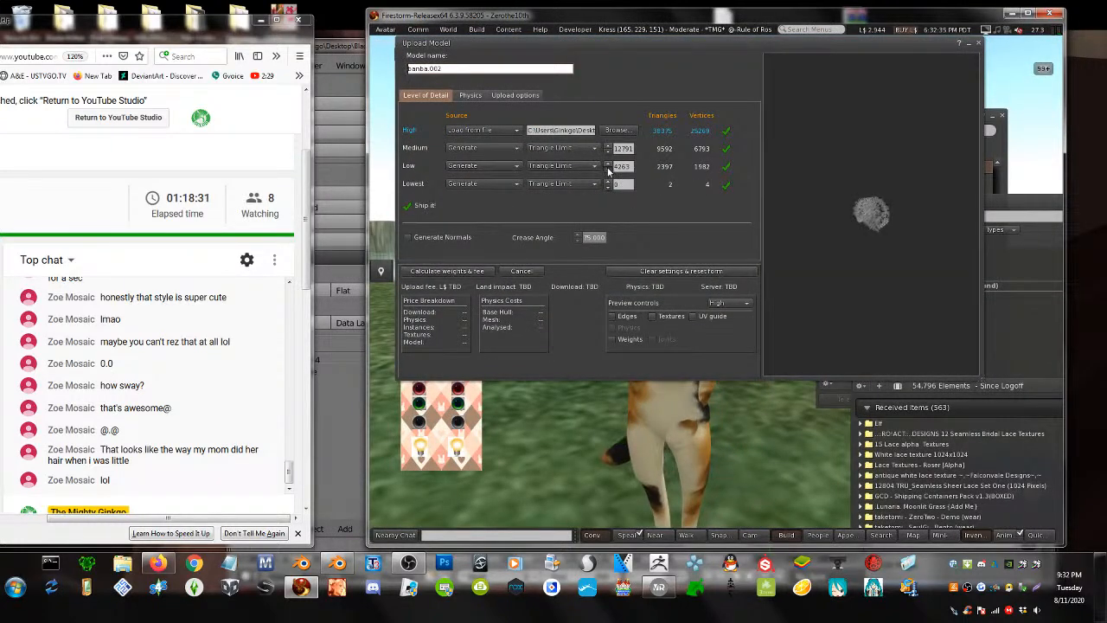
click(516, 95)
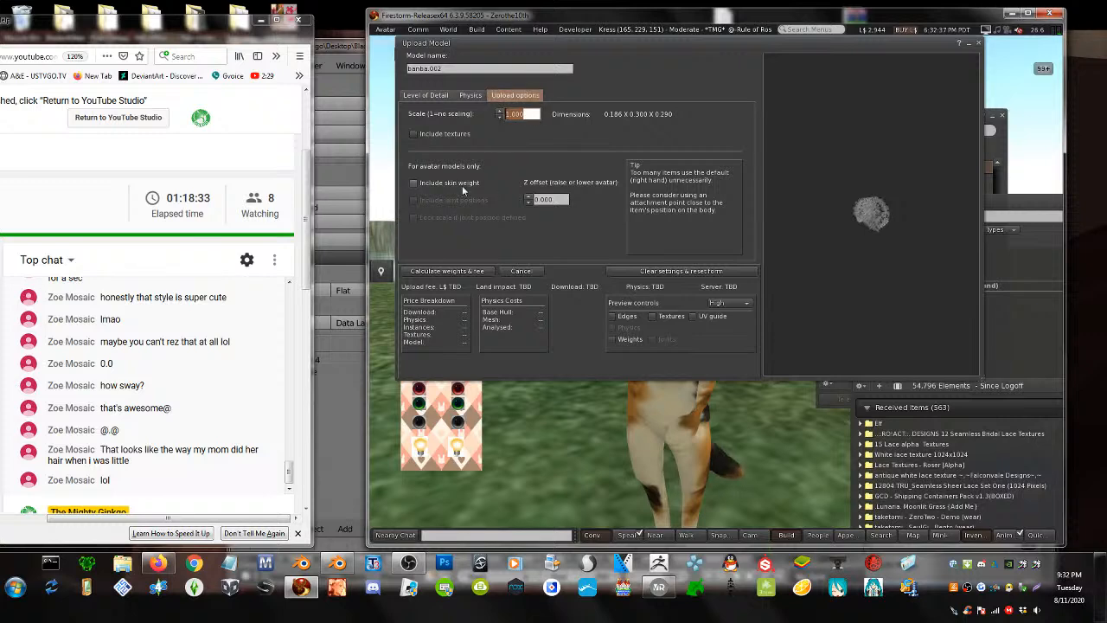
click(441, 271)
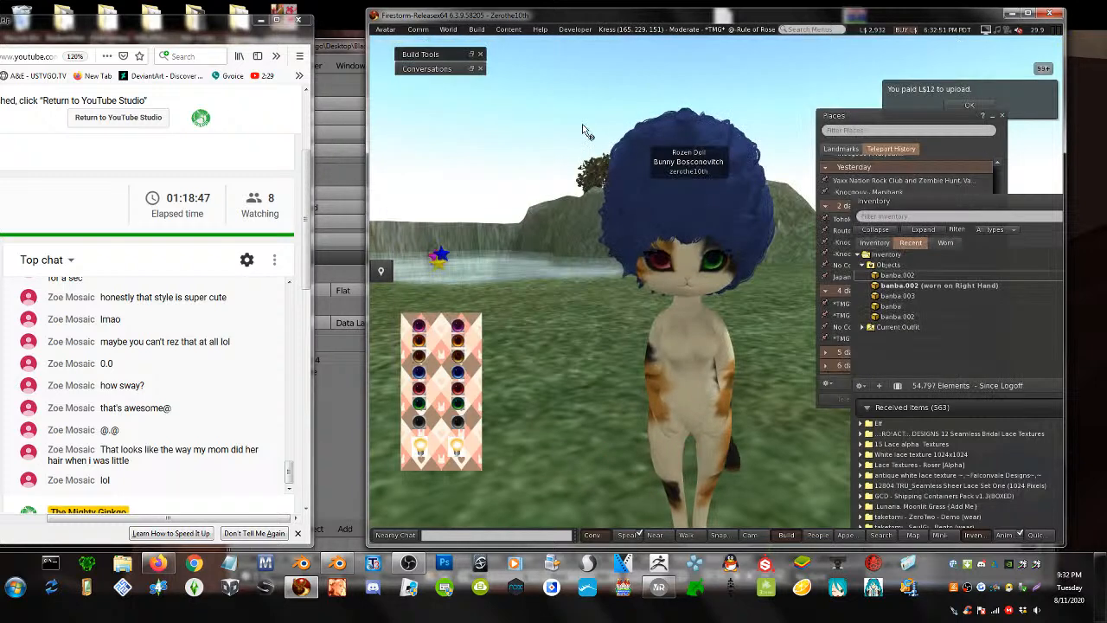
- Load ban12.dae as a mesh model with lowest LOD at 0 triangles, skin weights included, and calculate the fee
click(477, 30)
mouse_move(491, 180)
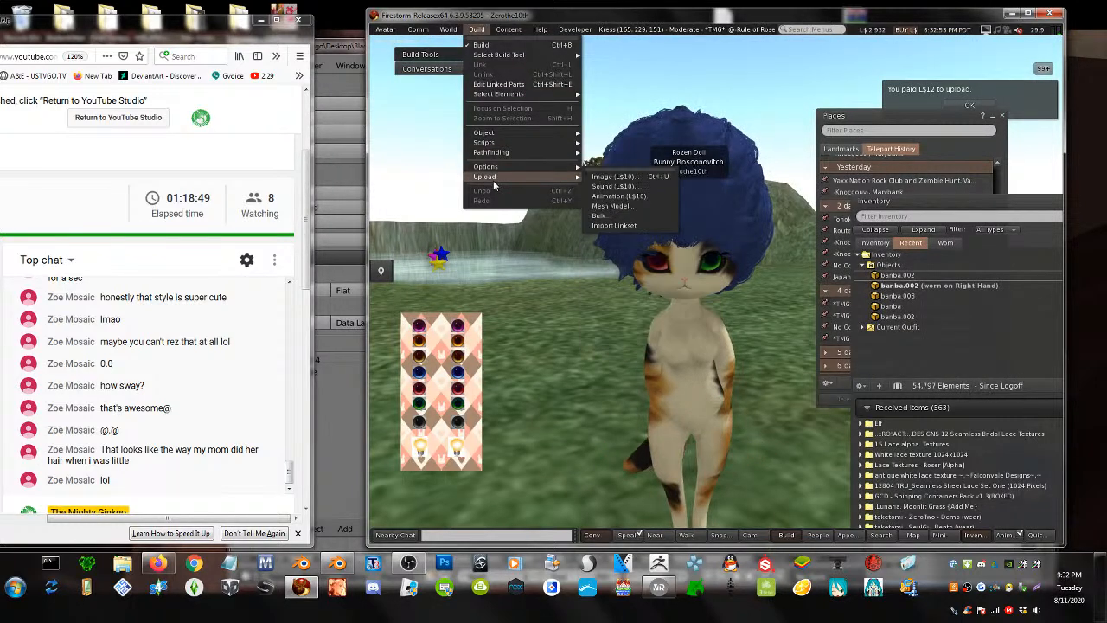
click(611, 206)
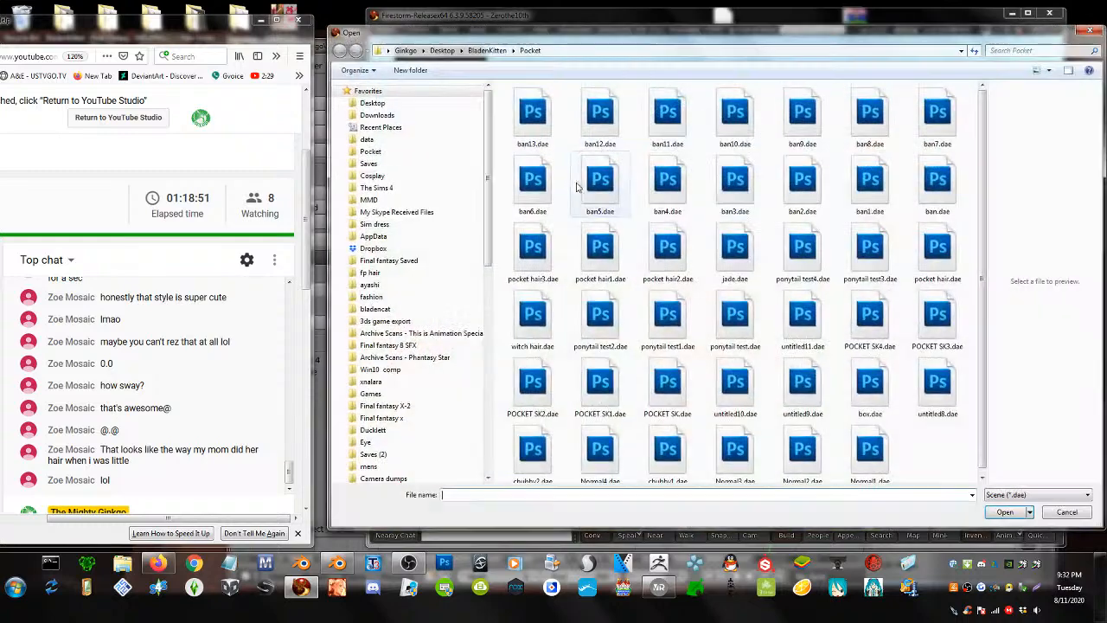
double_click(600, 113)
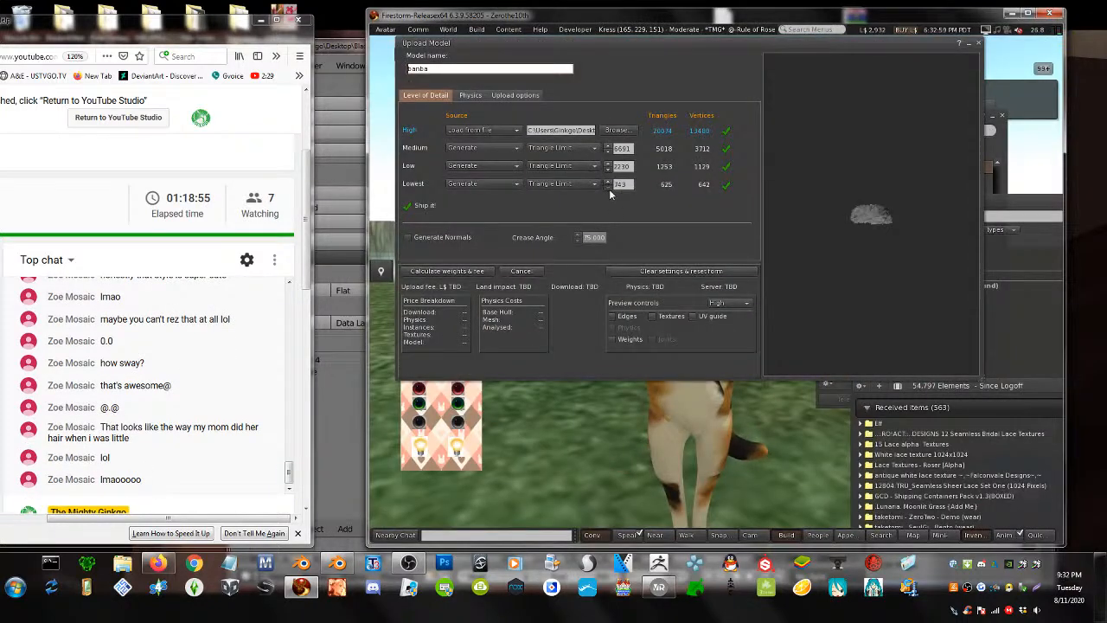
click(609, 188)
click(608, 188)
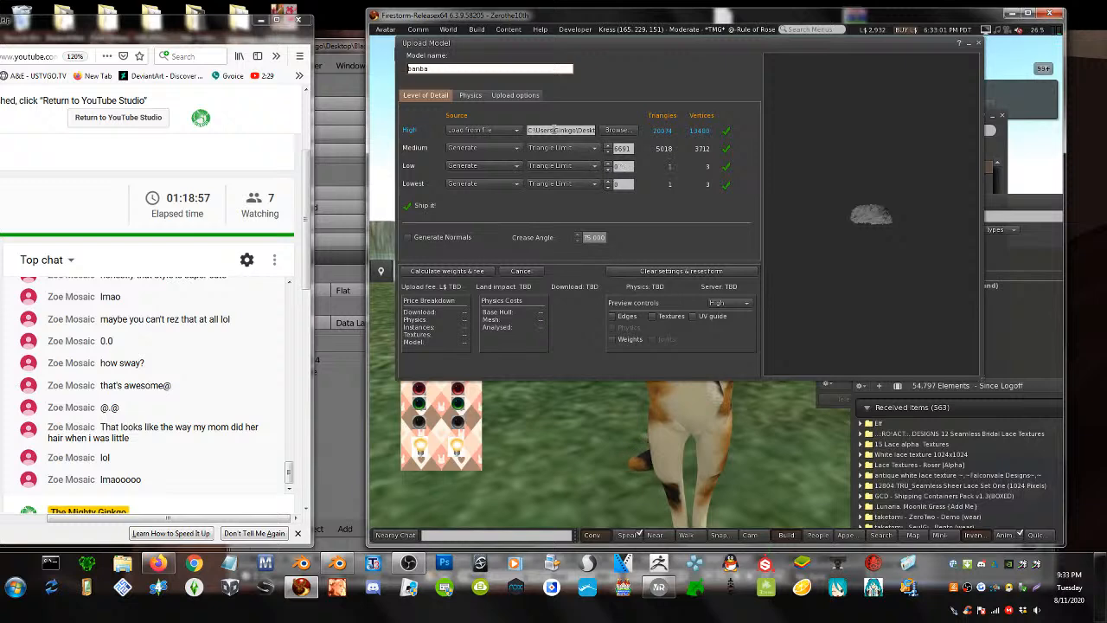
click(536, 97)
click(431, 182)
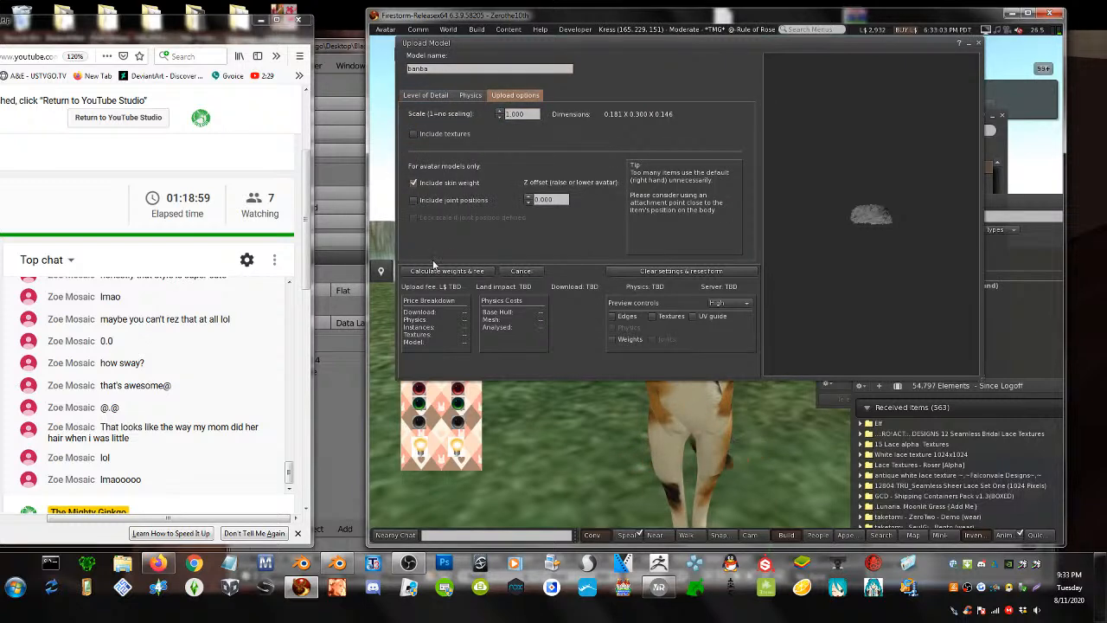
click(430, 271)
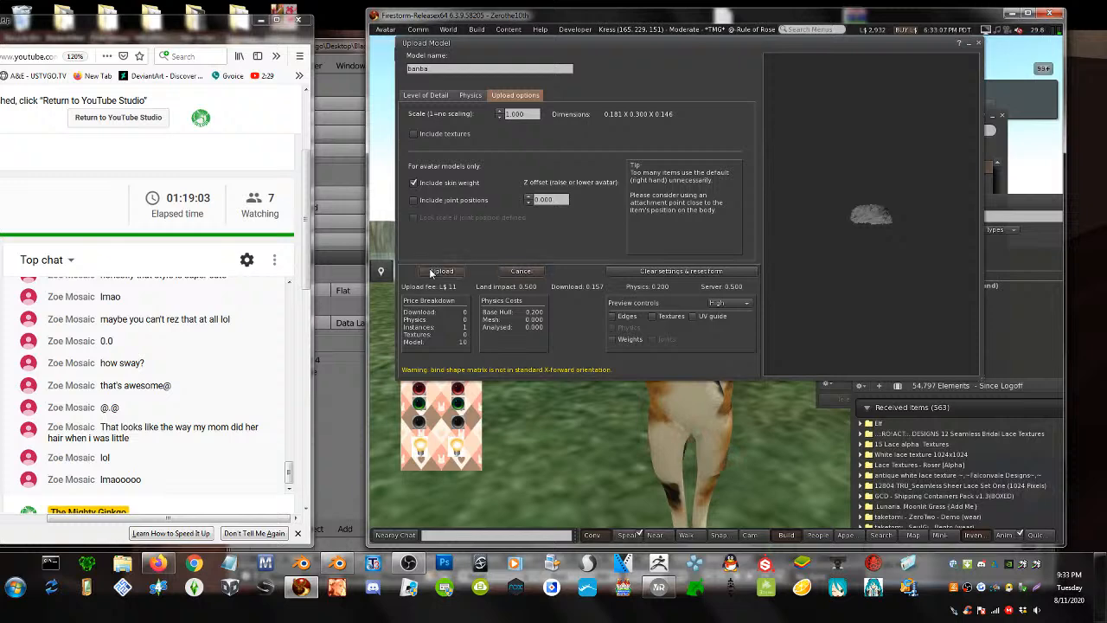
- Reload ban12.dae with lowest LOD at 0 triangles and skin weights included, then calculate the fee
click(477, 32)
mouse_move(506, 176)
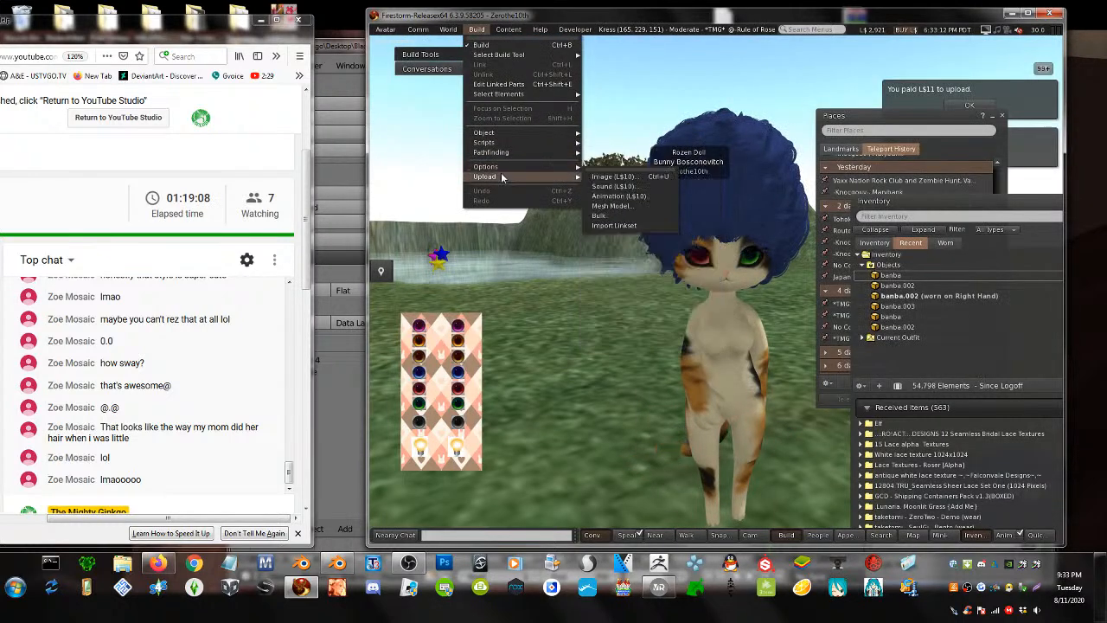
click(613, 206)
double_click(624, 131)
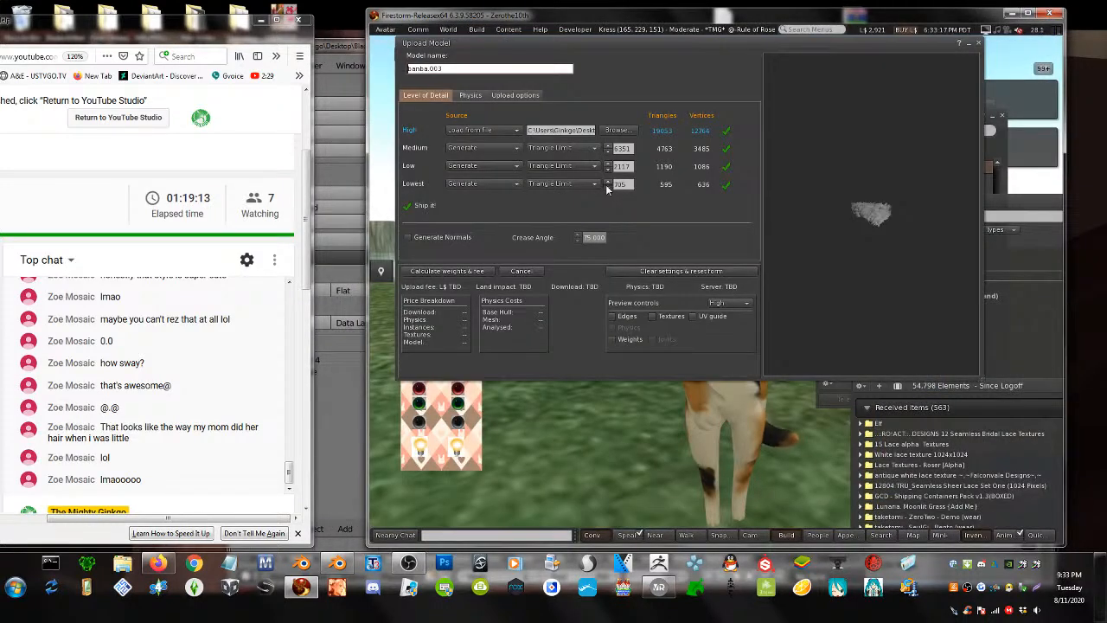
click(606, 186)
click(607, 186)
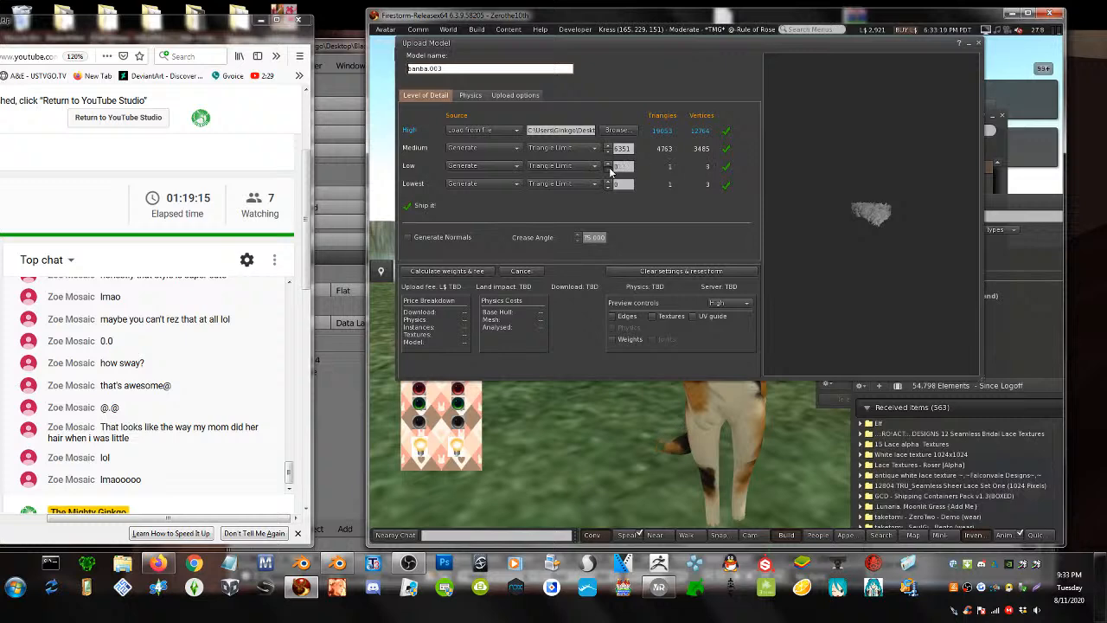
click(516, 95)
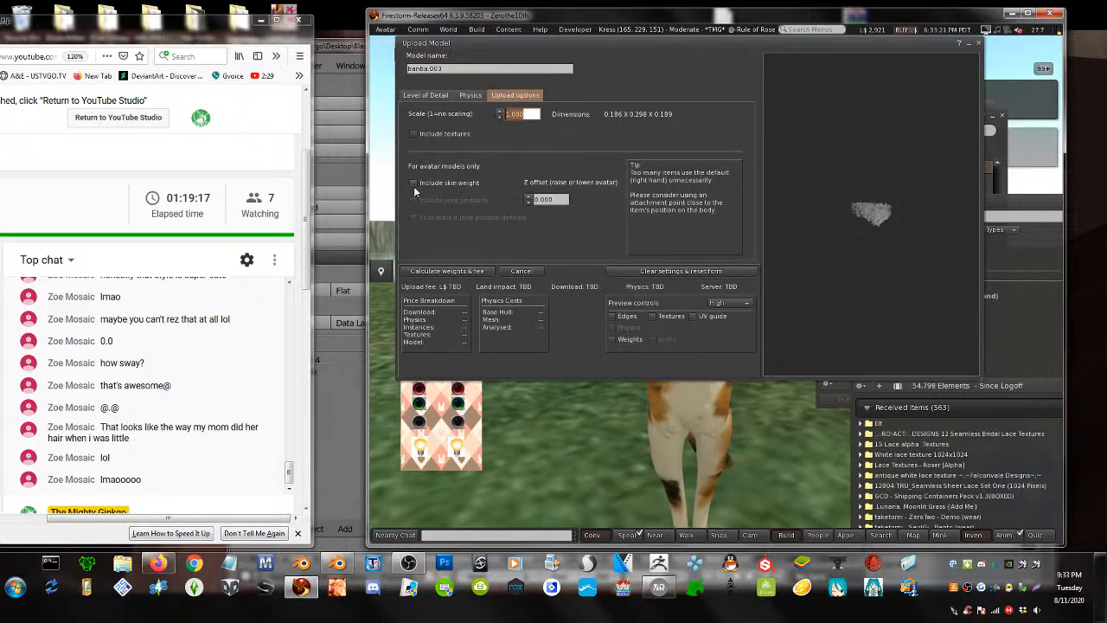
click(414, 182)
click(447, 272)
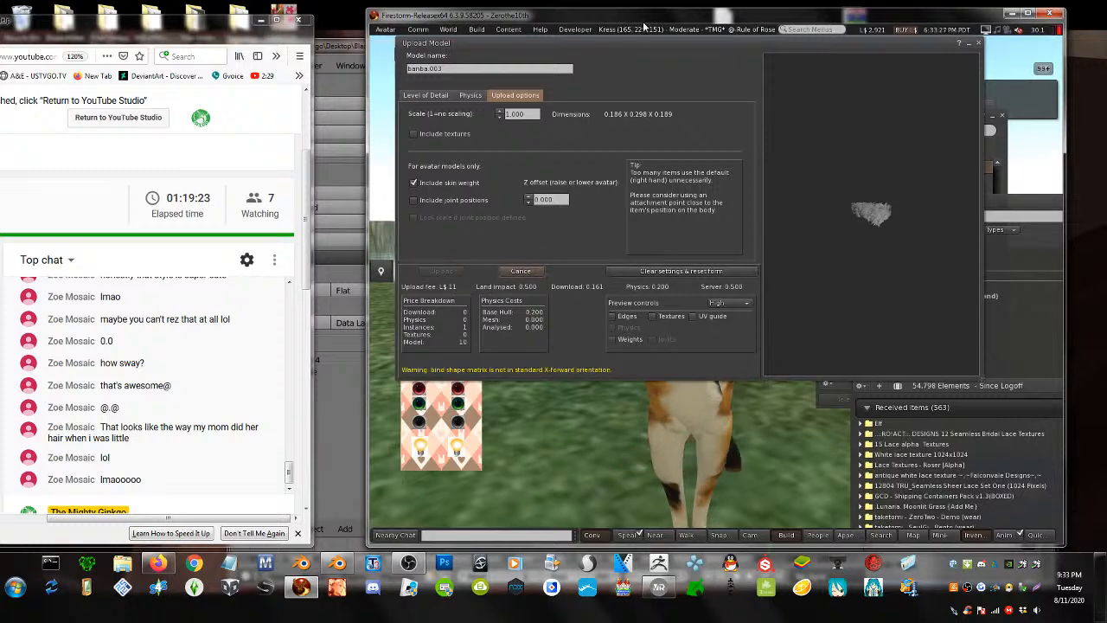
drag(643, 26, 493, 30)
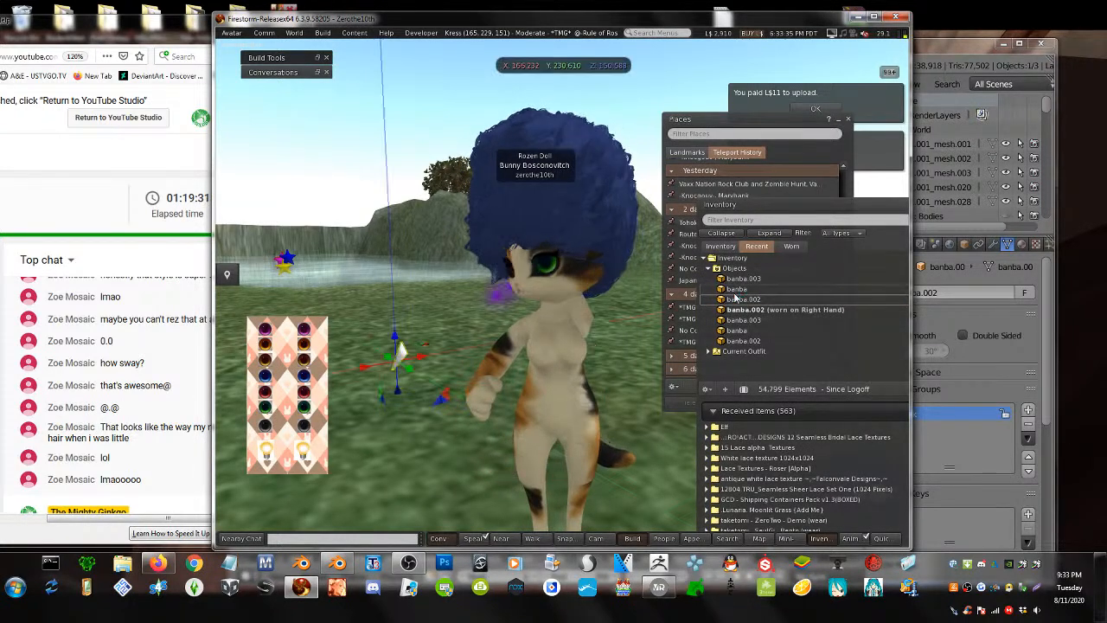
- Rez the banba mesh and another inventory object onto the grass and select a hair piece
drag(734, 290, 408, 386)
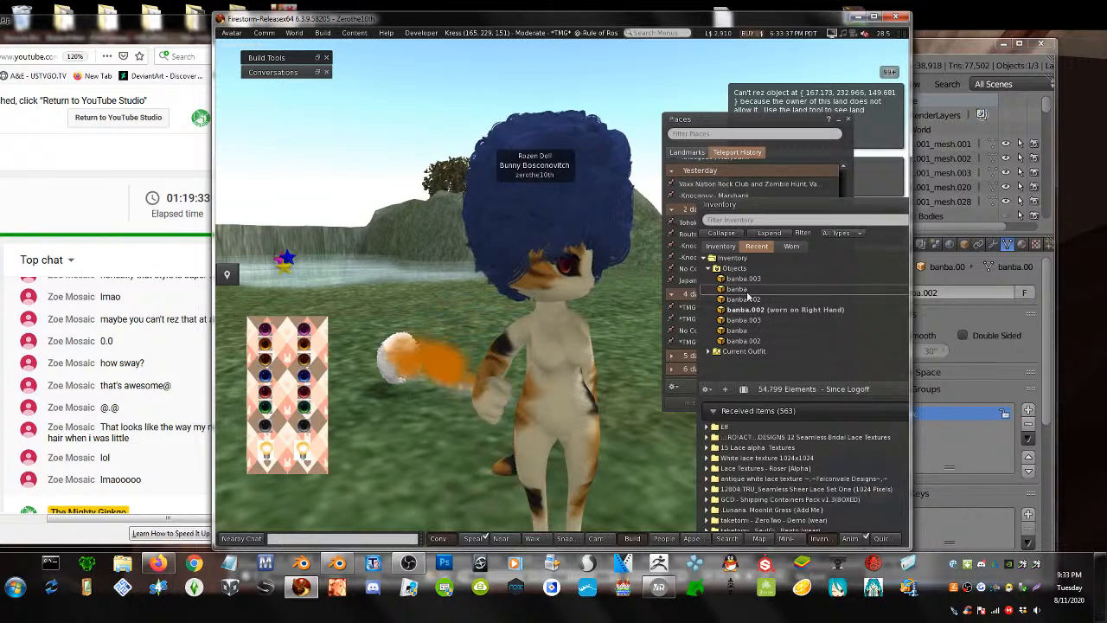
alt+click(394, 366)
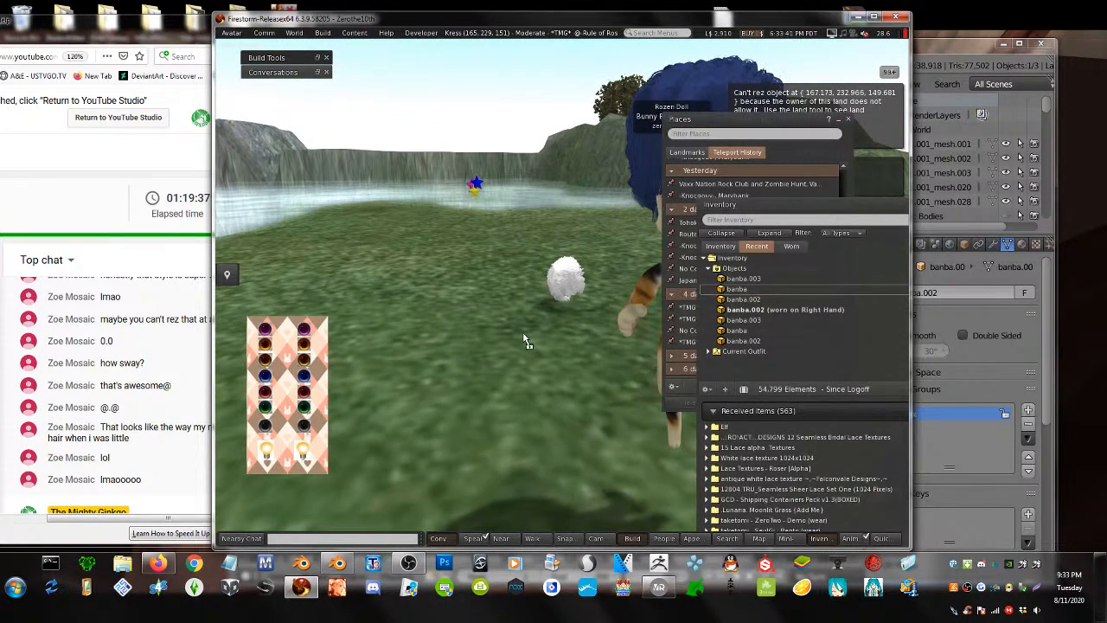
drag(523, 336, 523, 335)
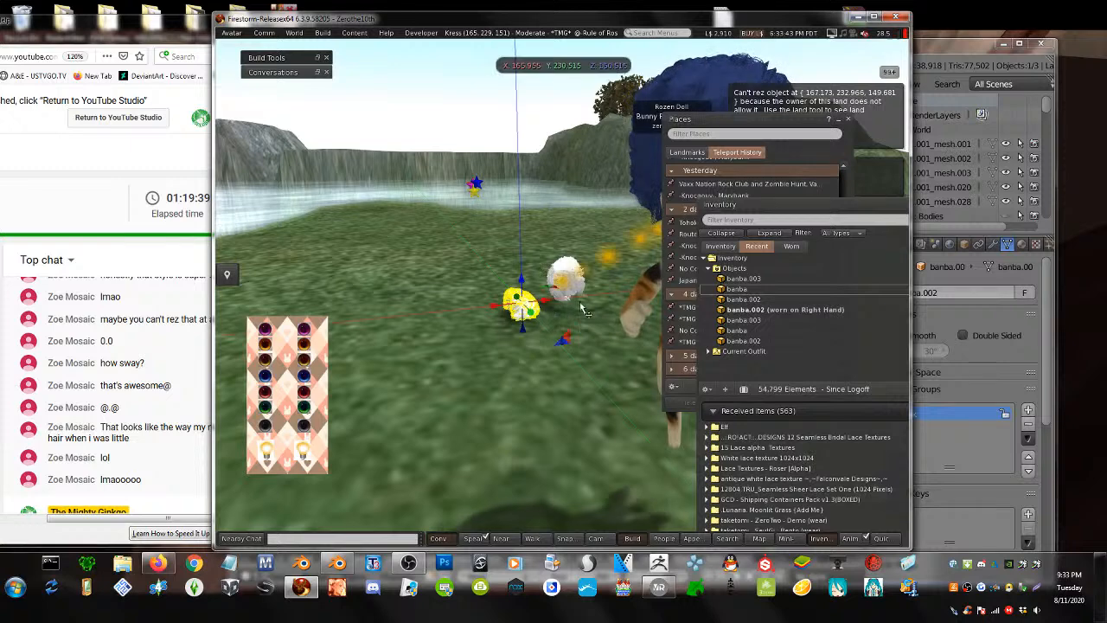
click(595, 328)
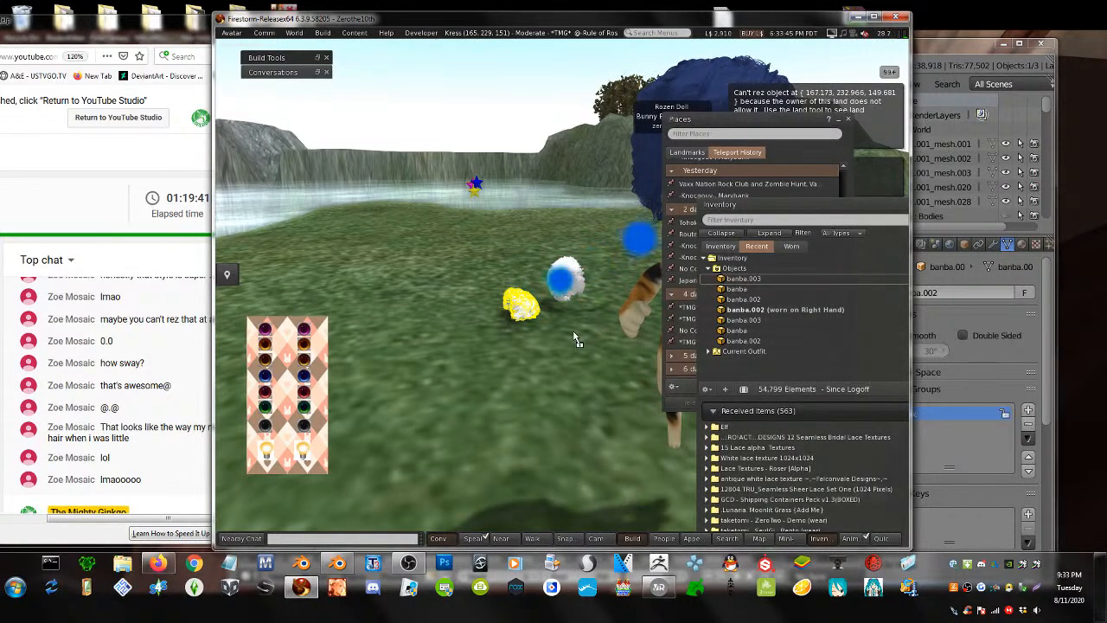
click(578, 339)
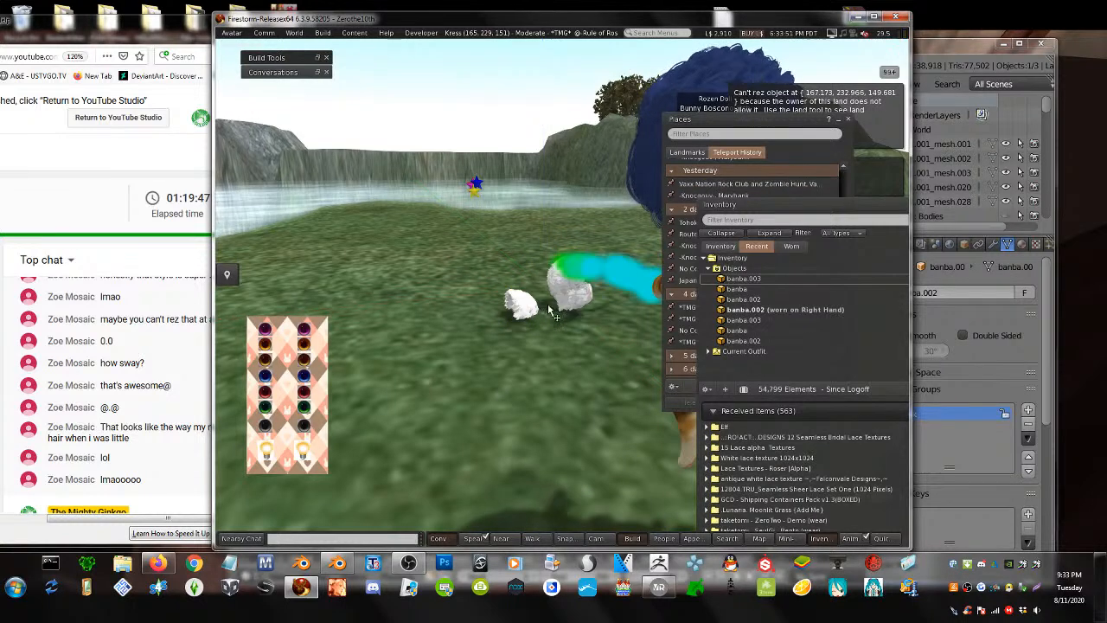
- Select the three white hair pieces and link them together
right_click(509, 281)
click(532, 315)
shift+click(527, 312)
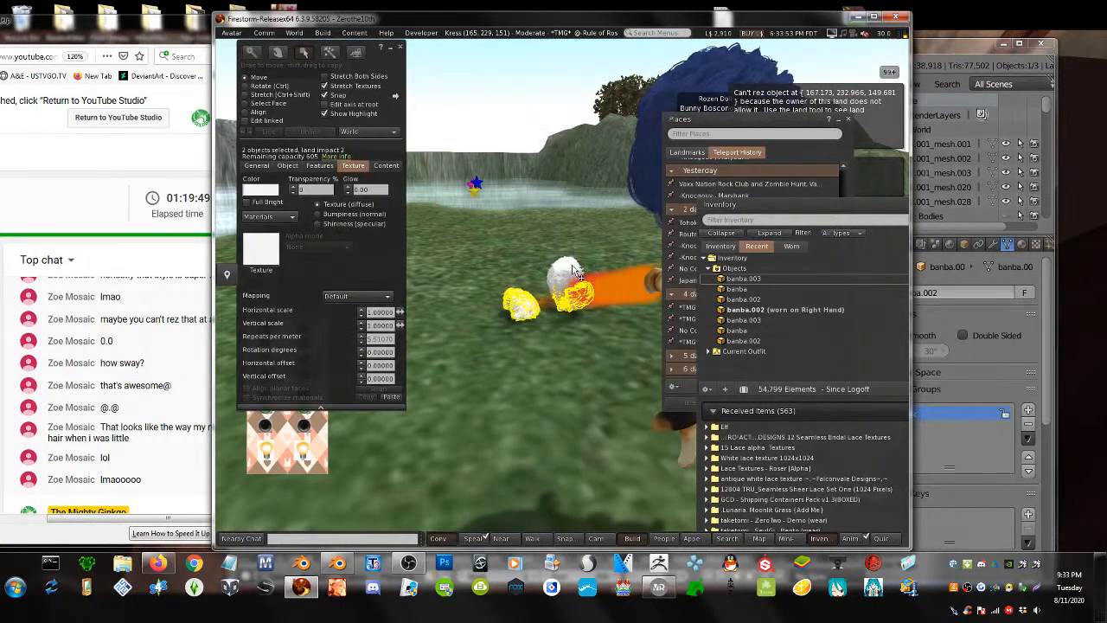
shift+click(564, 269)
click(269, 131)
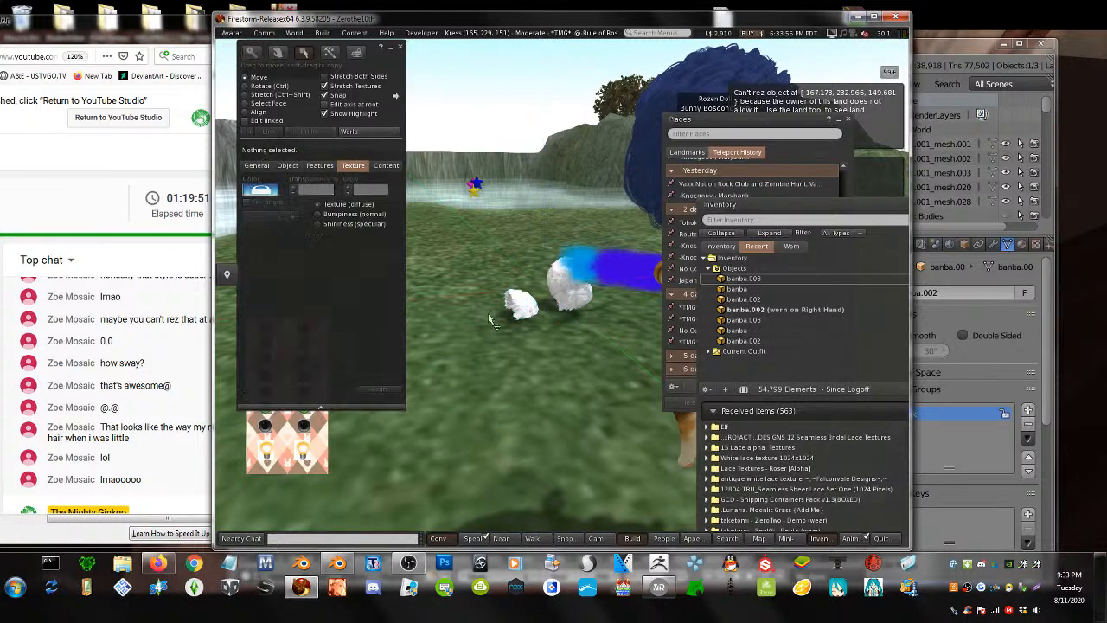
- Wear the banba.002 hair from inventory and frame the view on the avatar's hair
right_click(529, 298)
click(581, 373)
right_click(577, 294)
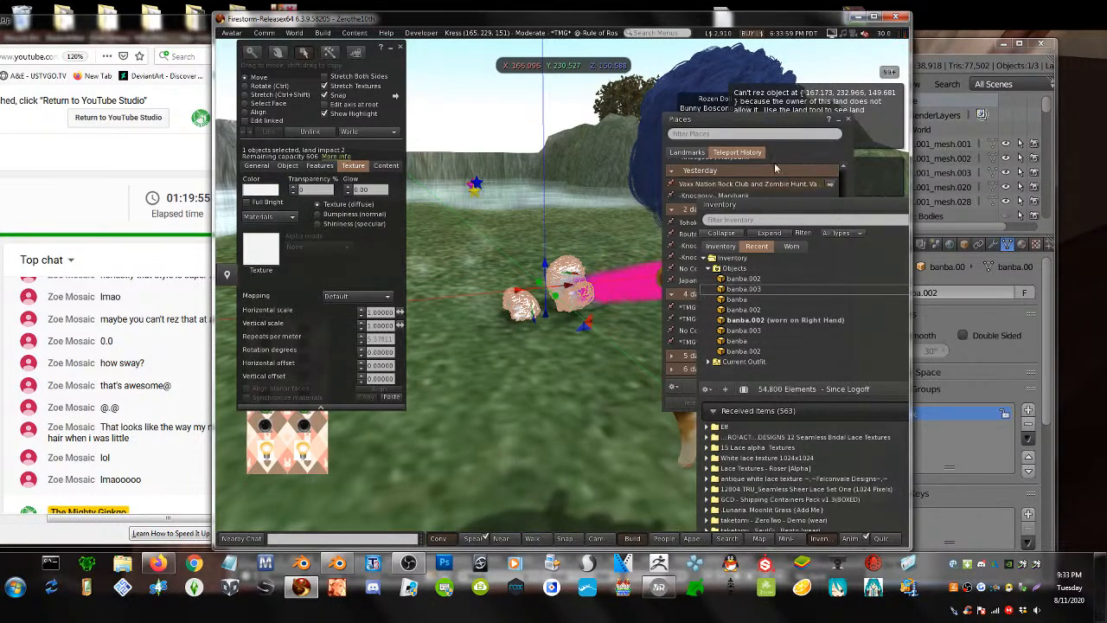
right_click(752, 281)
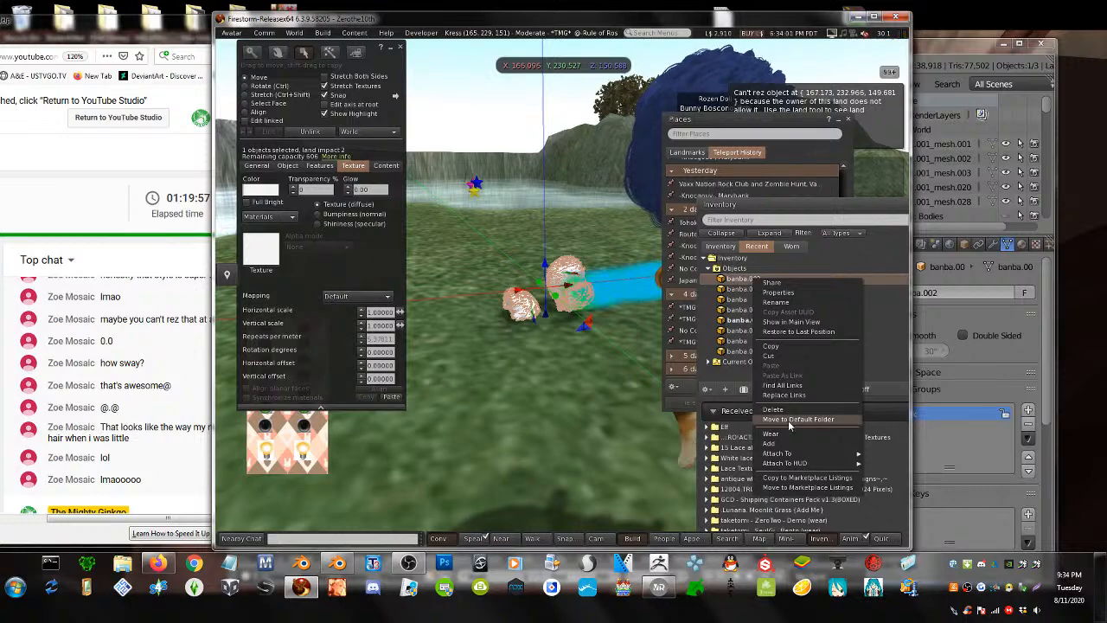
click(773, 434)
click(848, 120)
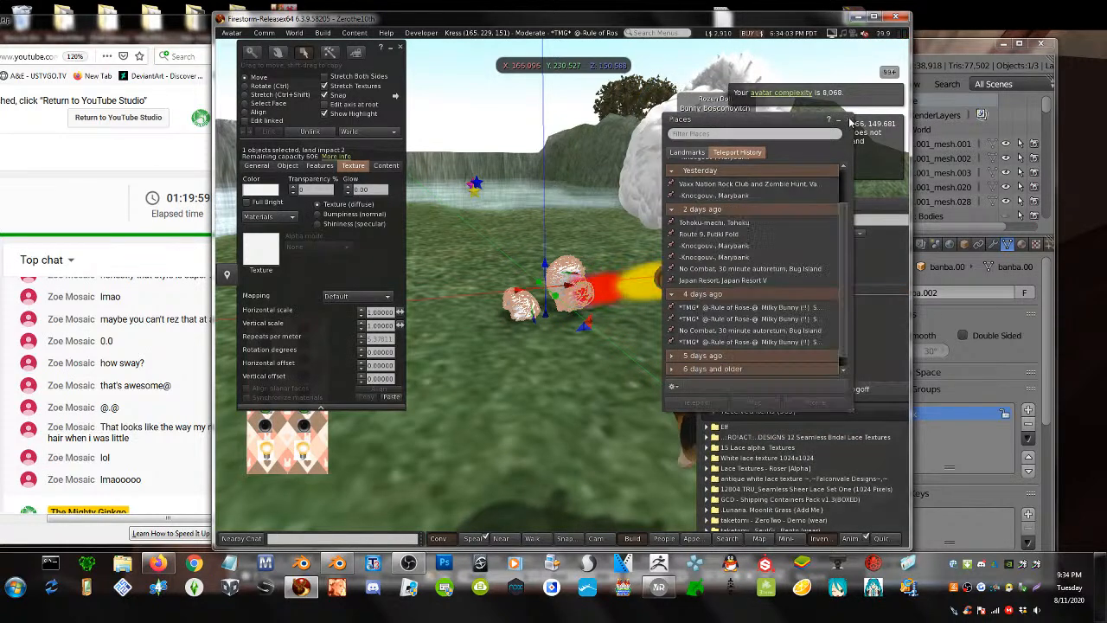
key(Escape)
alt+drag(577, 296, 452, 242)
- Inspect the worn hair's options, then switch back to Blender
right_click(443, 190)
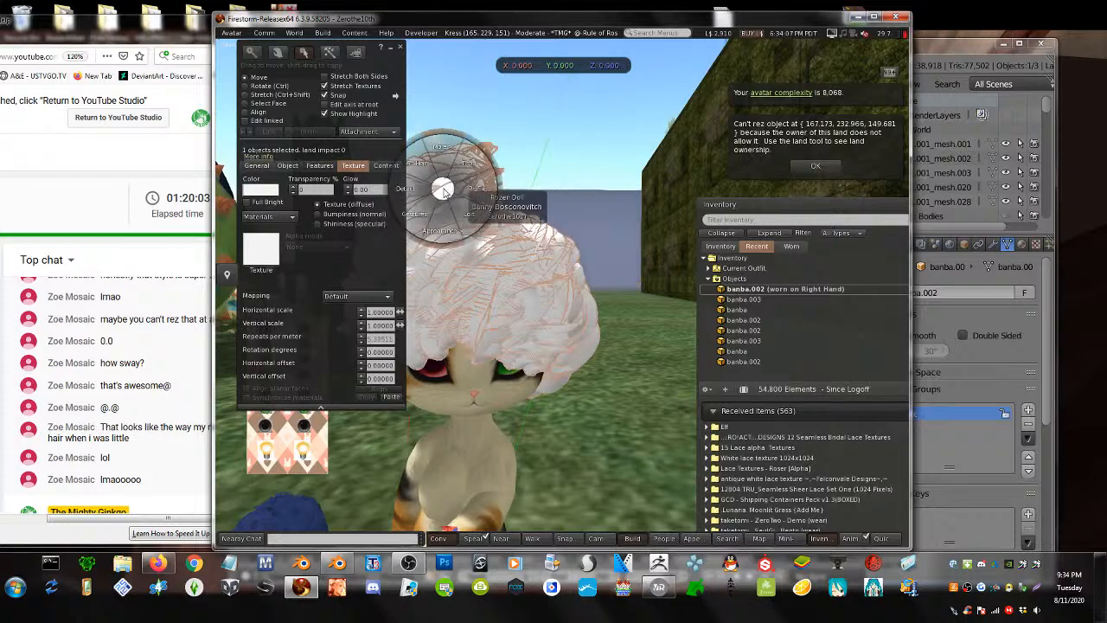
alt+drag(487, 291, 546, 294)
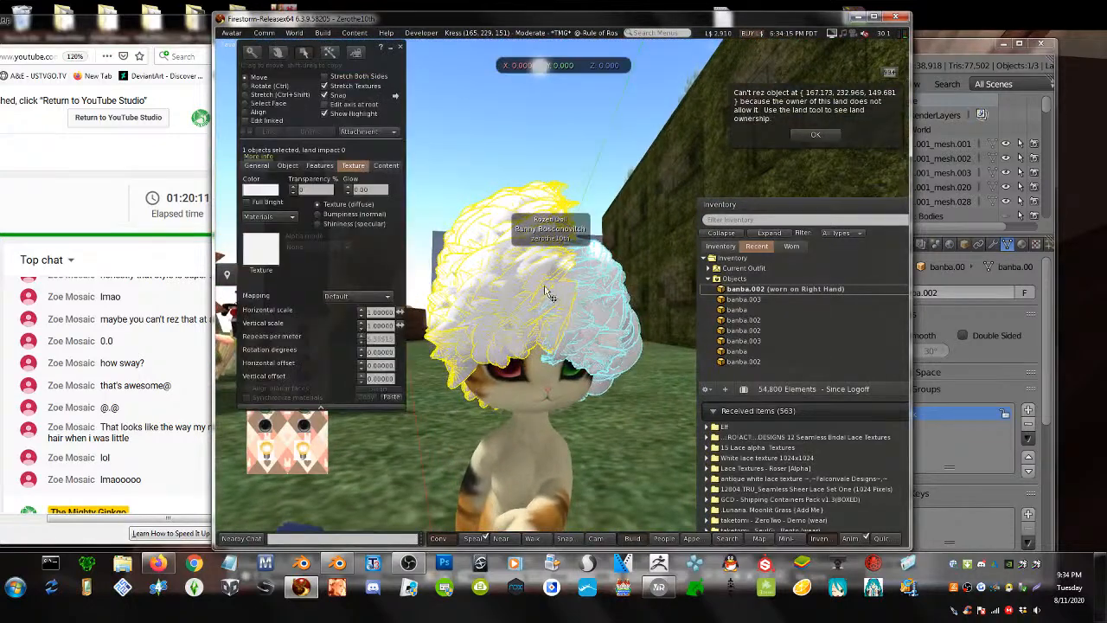
right_click(498, 279)
key(alt+Tab)
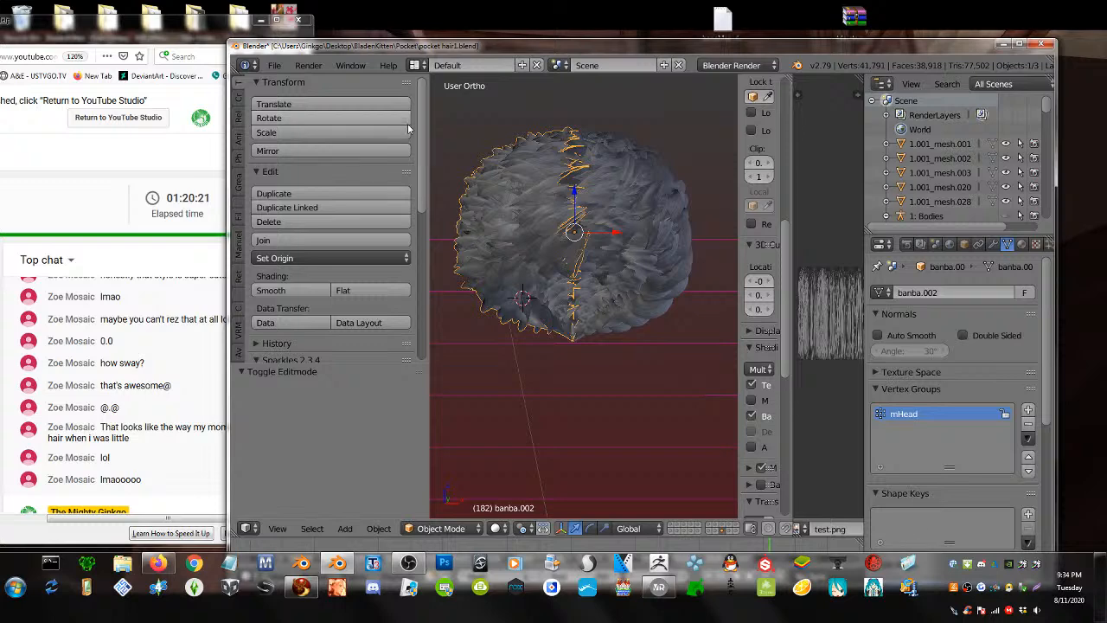
- Export the hair mesh as Collada (Avastar) ban14.dae, then return to Firestorm
click(273, 66)
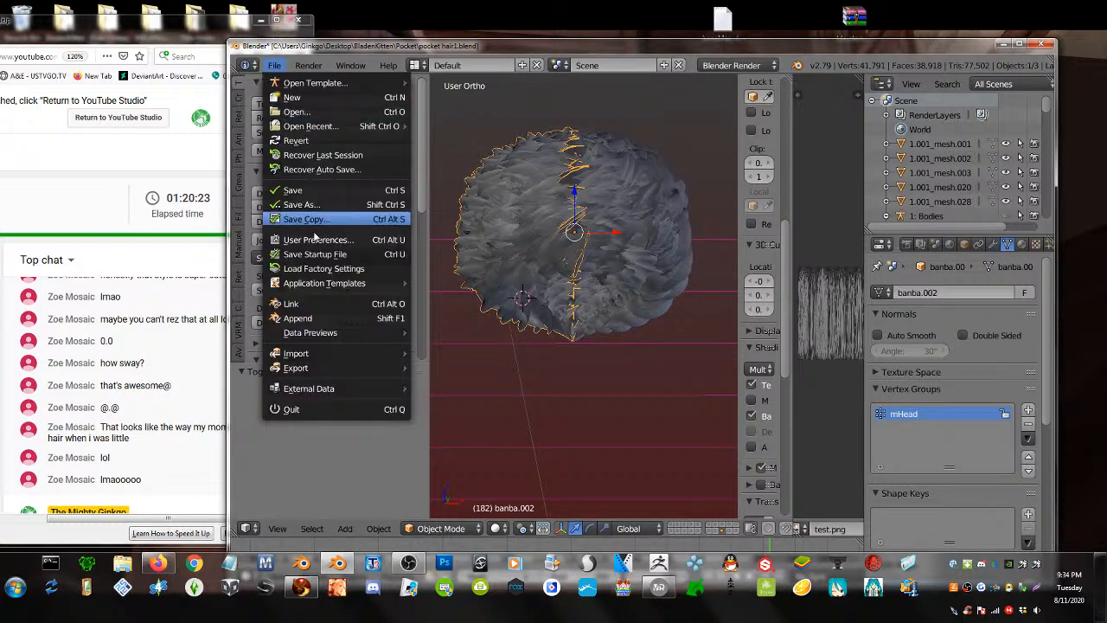
mouse_move(359, 370)
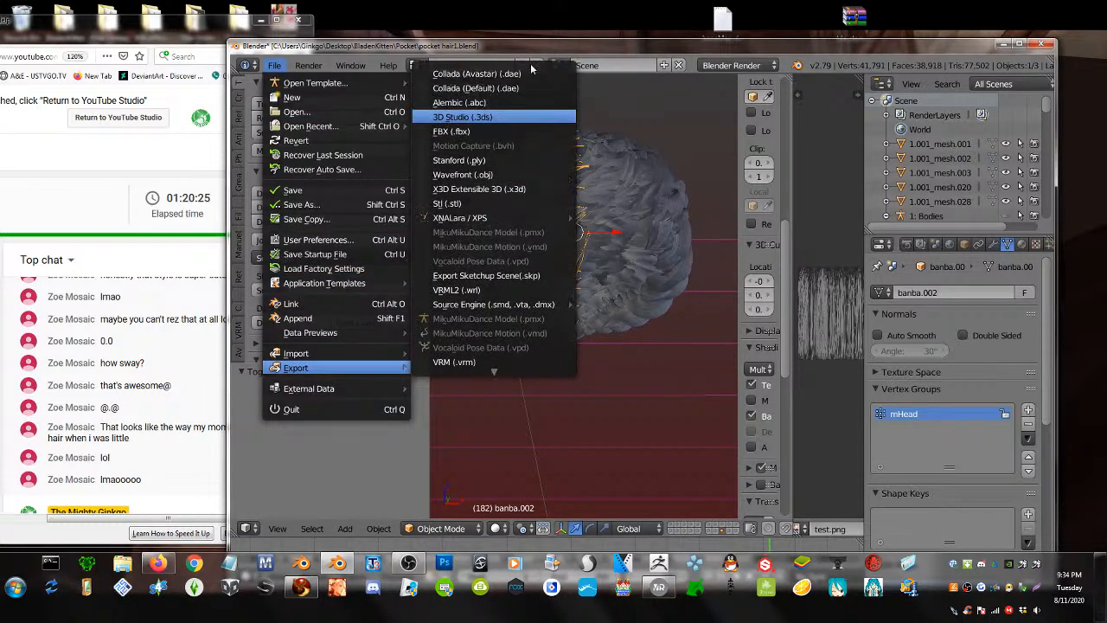
click(530, 74)
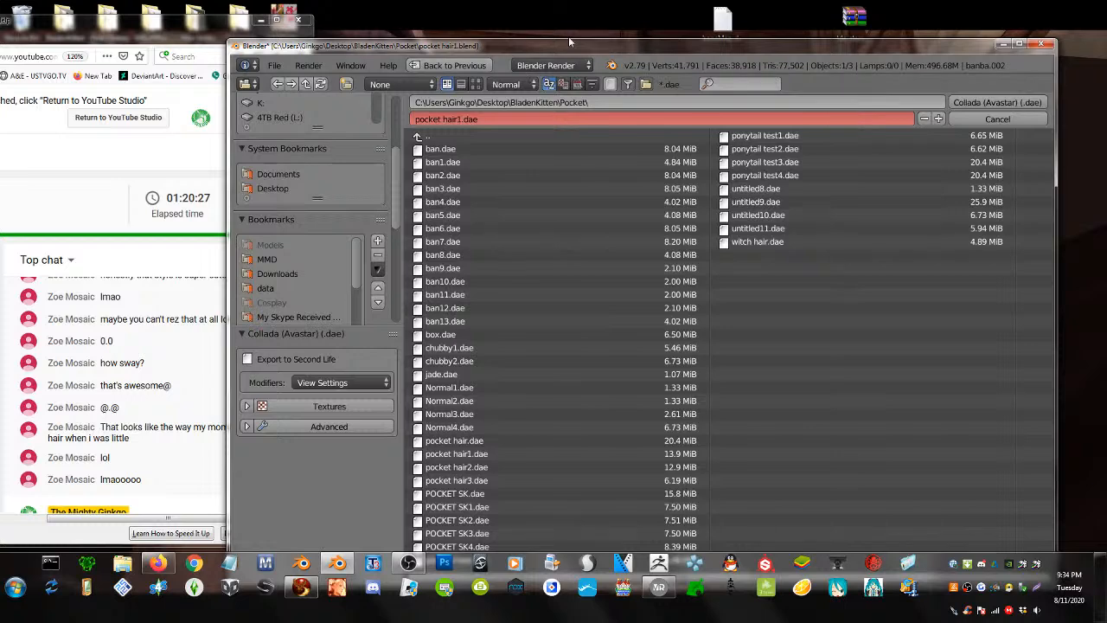
click(498, 321)
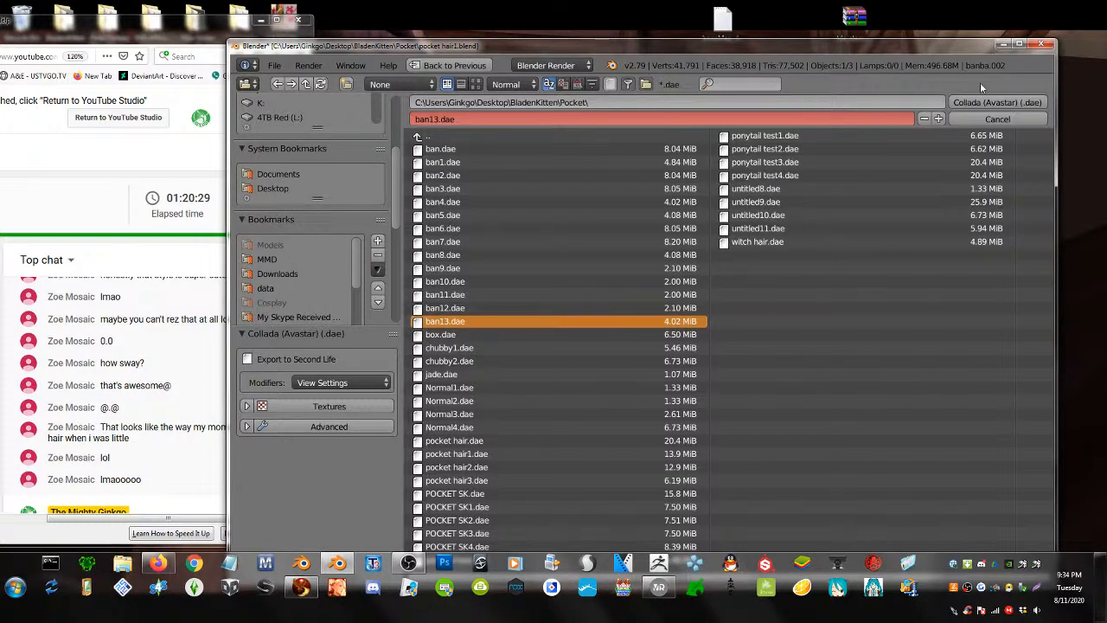
click(938, 118)
click(972, 106)
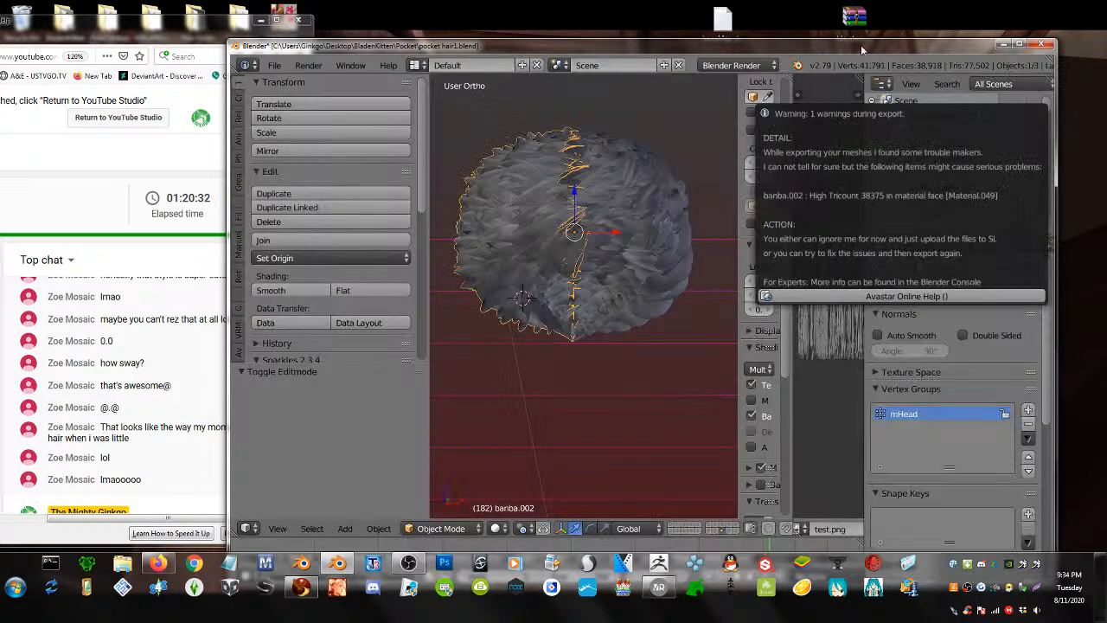
drag(860, 45, 833, 8)
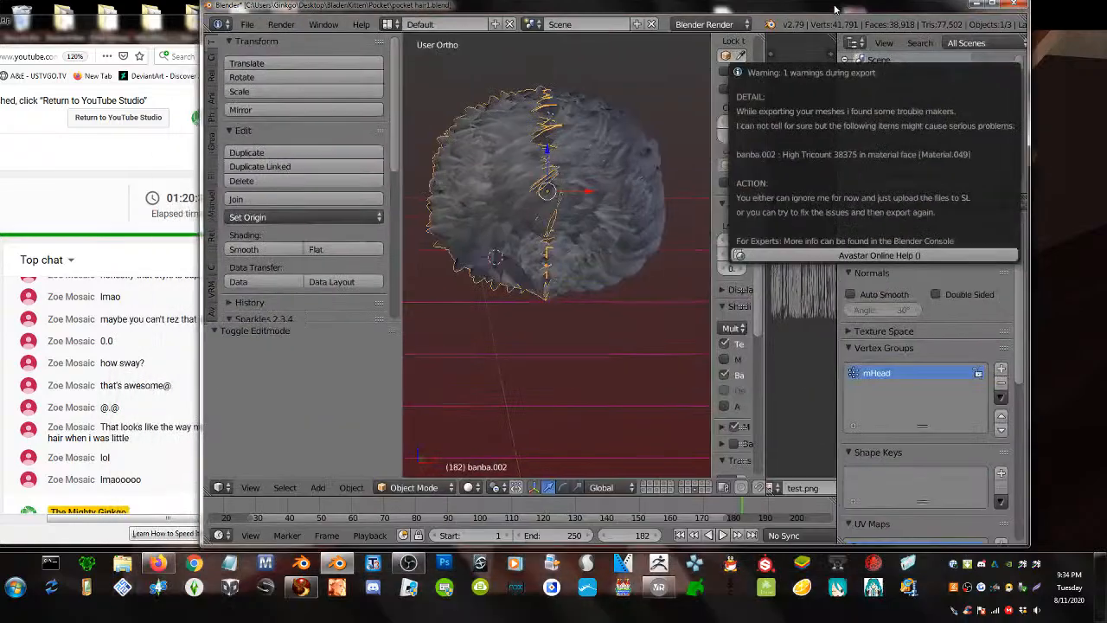
click(302, 588)
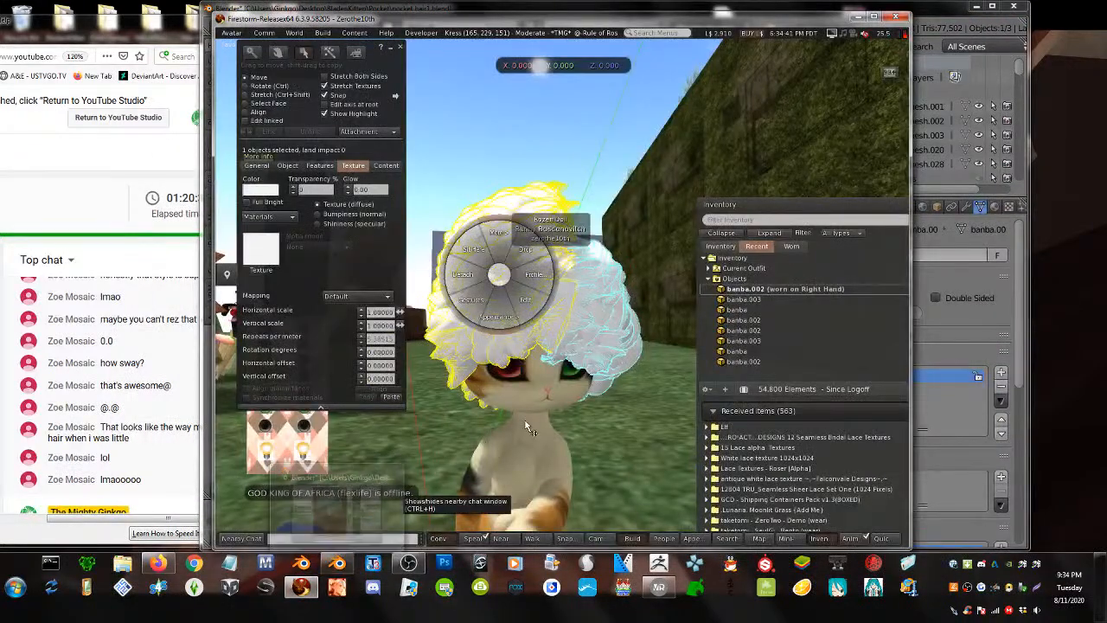
- Bulk-upload ban14.dae with lowest LOD at 0 triangles and skin weights, then calculate the fee
alt+drag(526, 425, 488, 524)
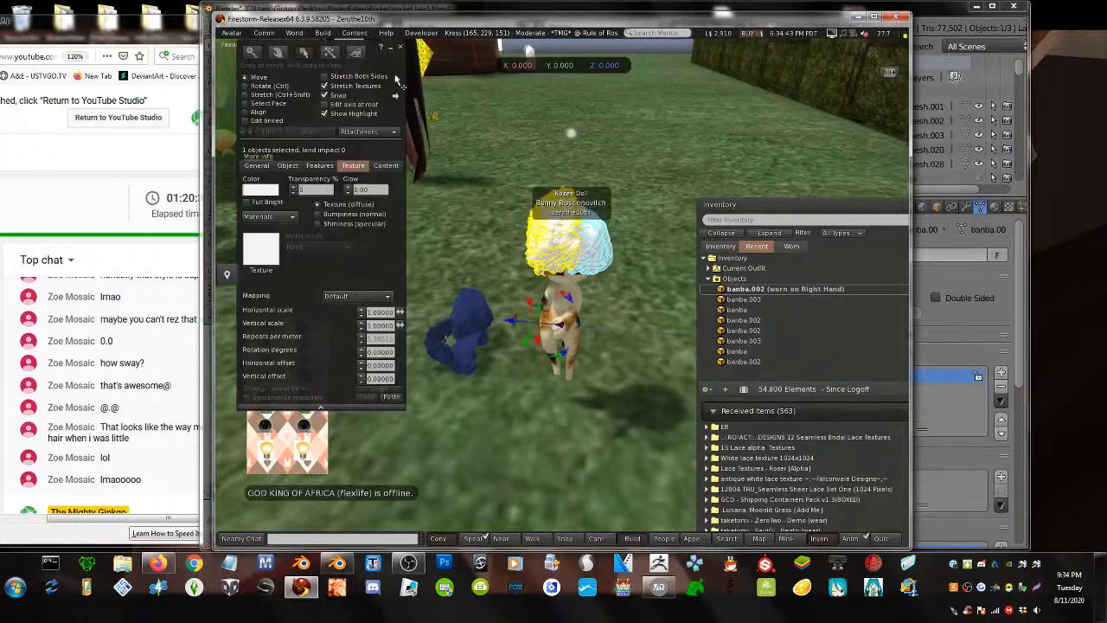
click(321, 33)
mouse_move(346, 176)
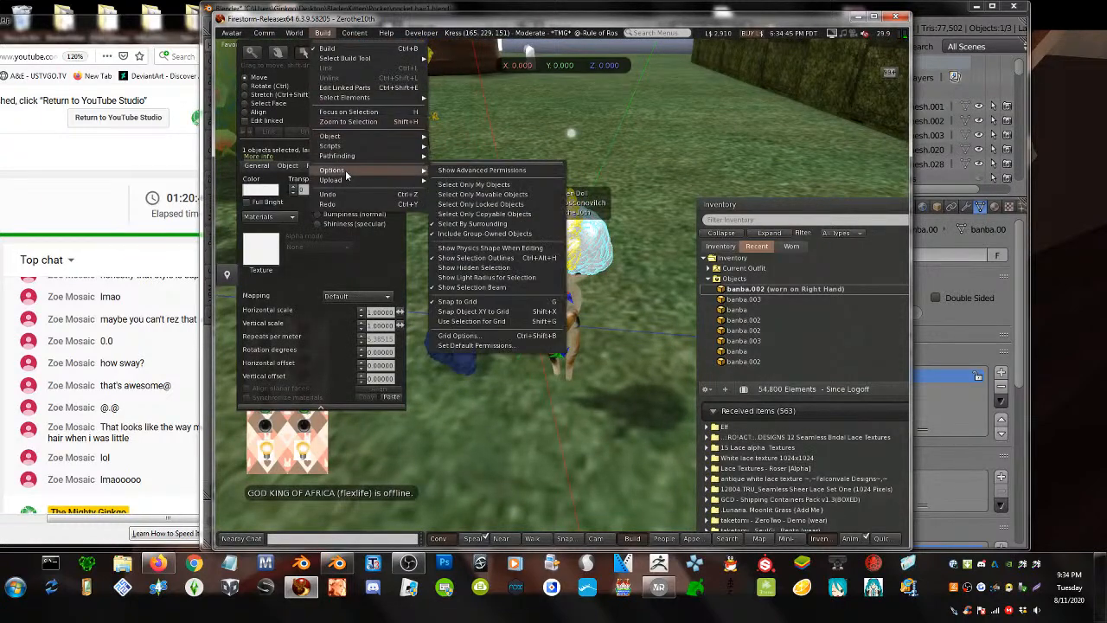
mouse_move(394, 184)
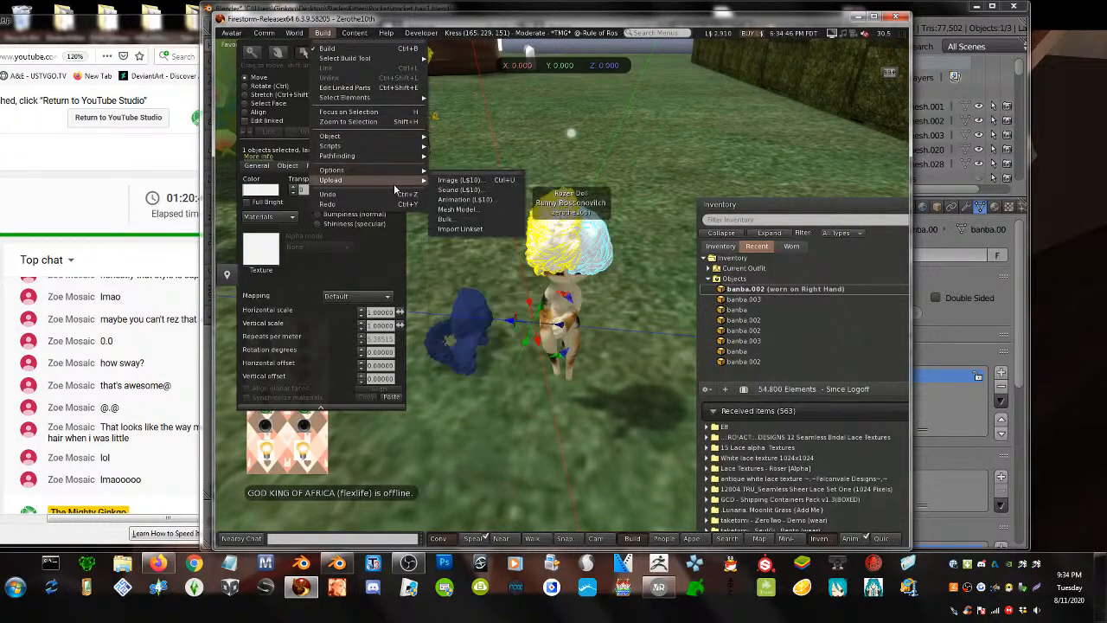
click(476, 217)
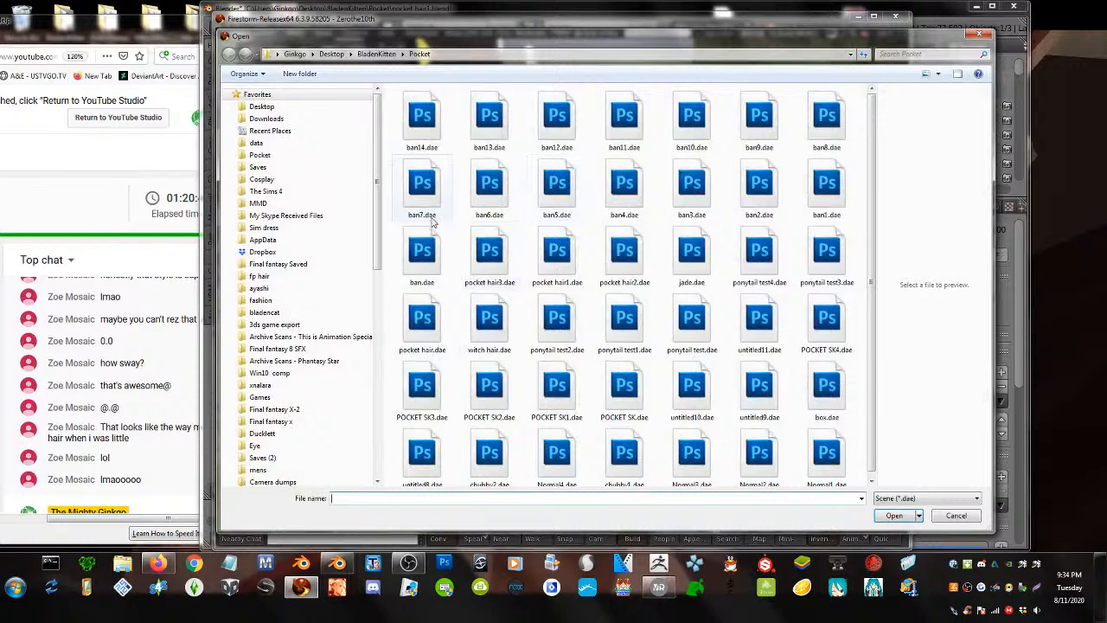
double_click(430, 142)
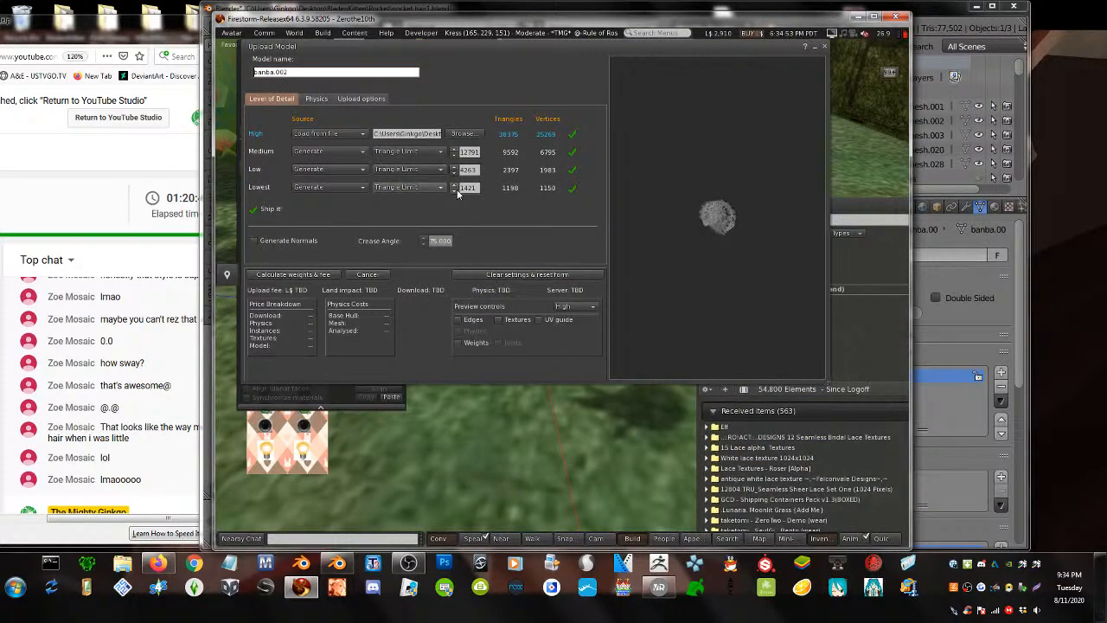
click(455, 189)
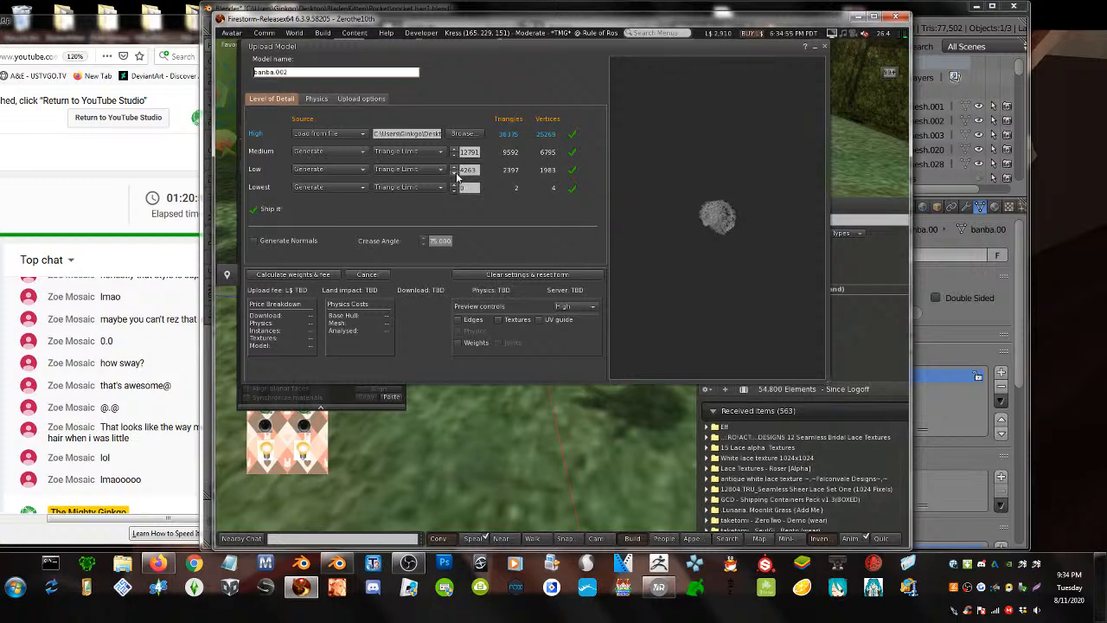
click(370, 99)
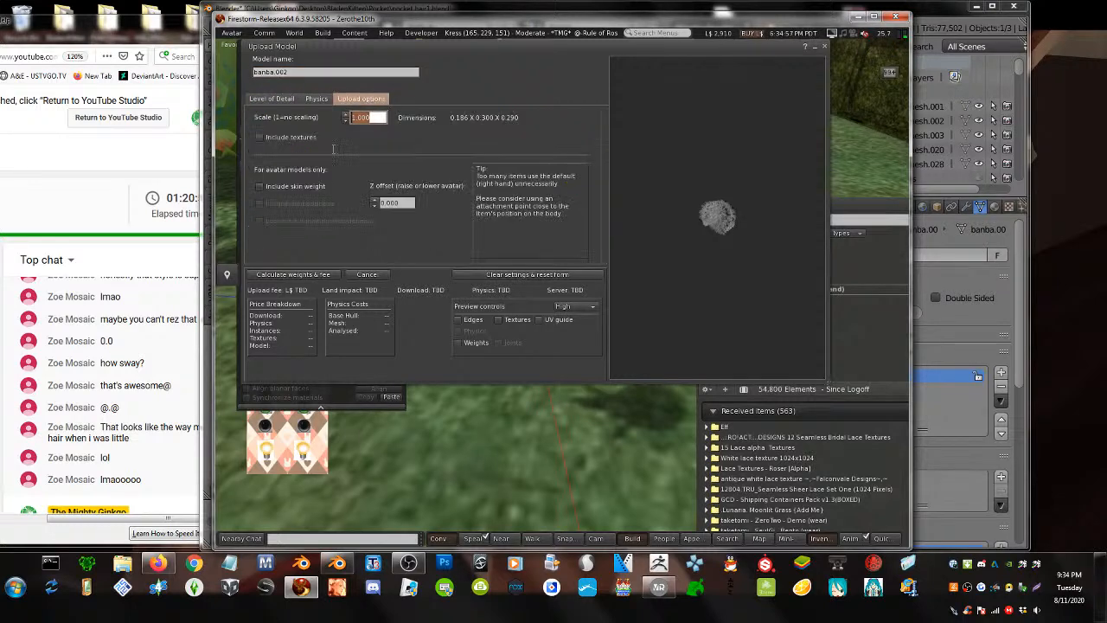
click(289, 186)
click(303, 274)
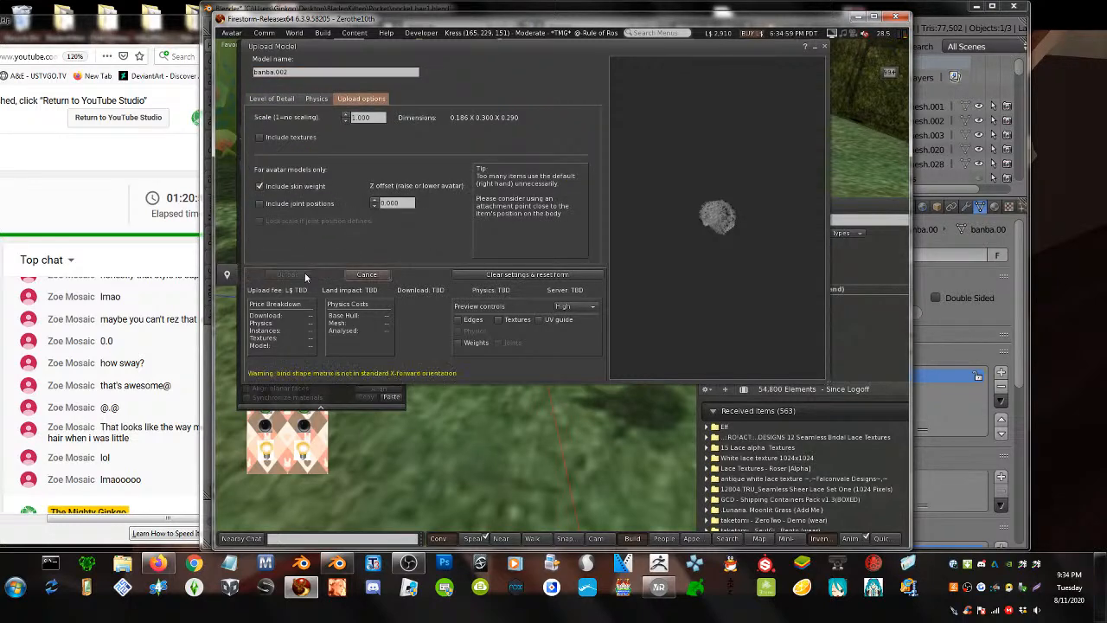
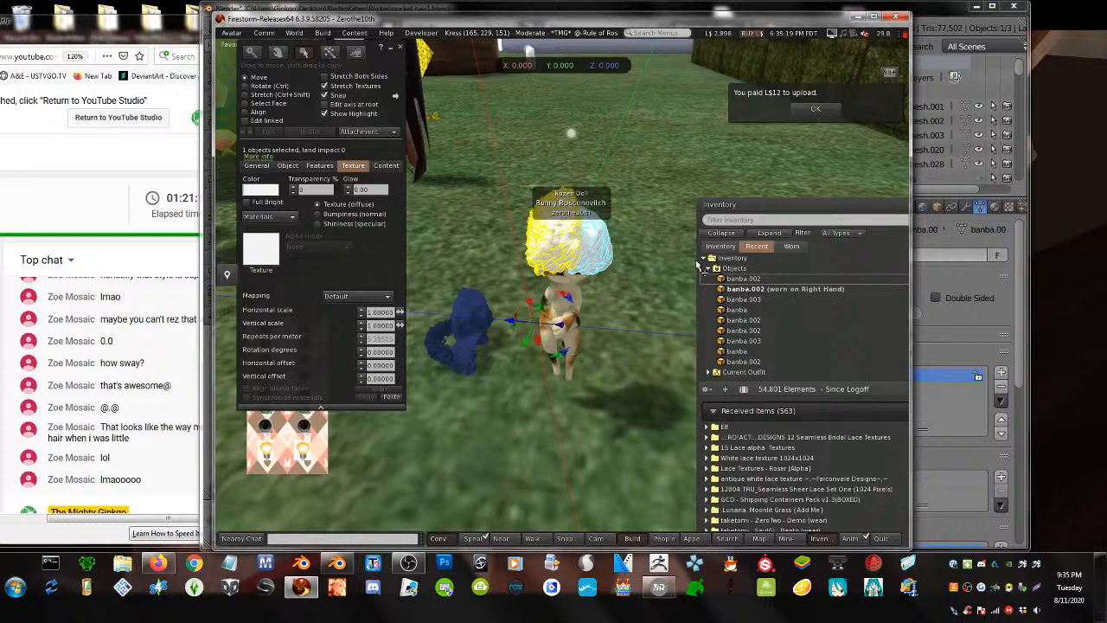
- Unlink the yellow hair part from the rezzed link set and move it aside
scroll(517, 333, down, 3)
alt+drag(517, 438, 449, 268)
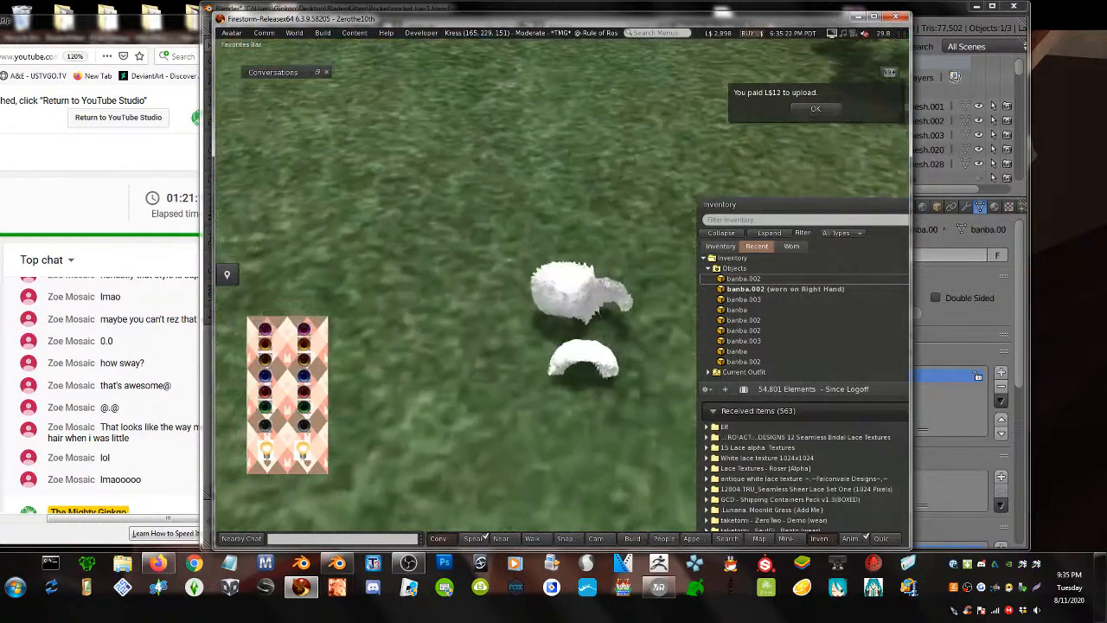
click(576, 284)
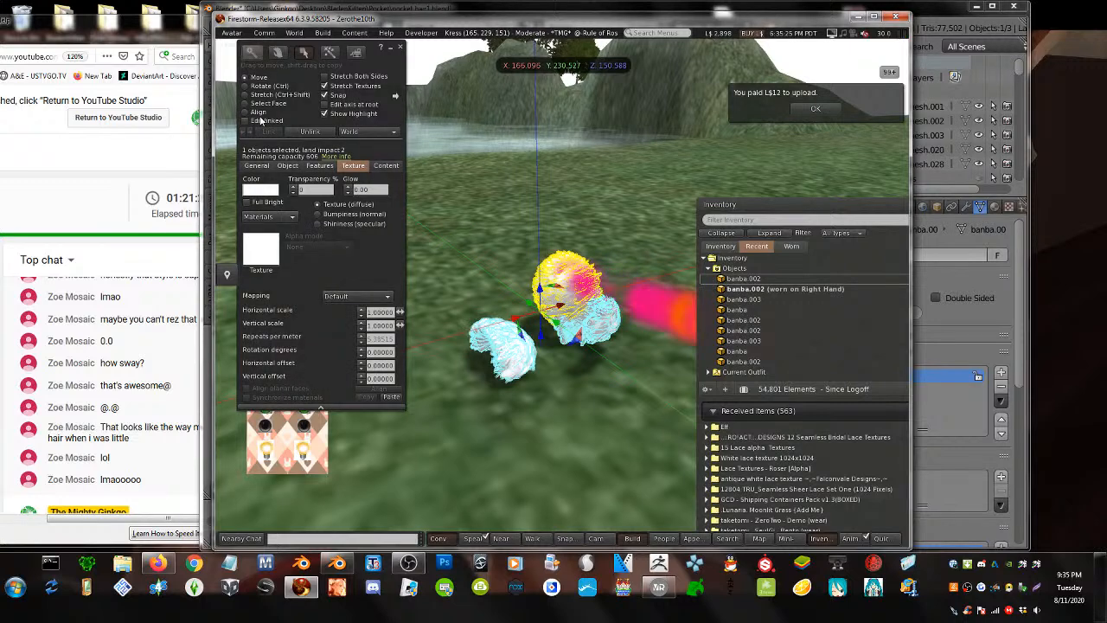
click(257, 119)
click(563, 270)
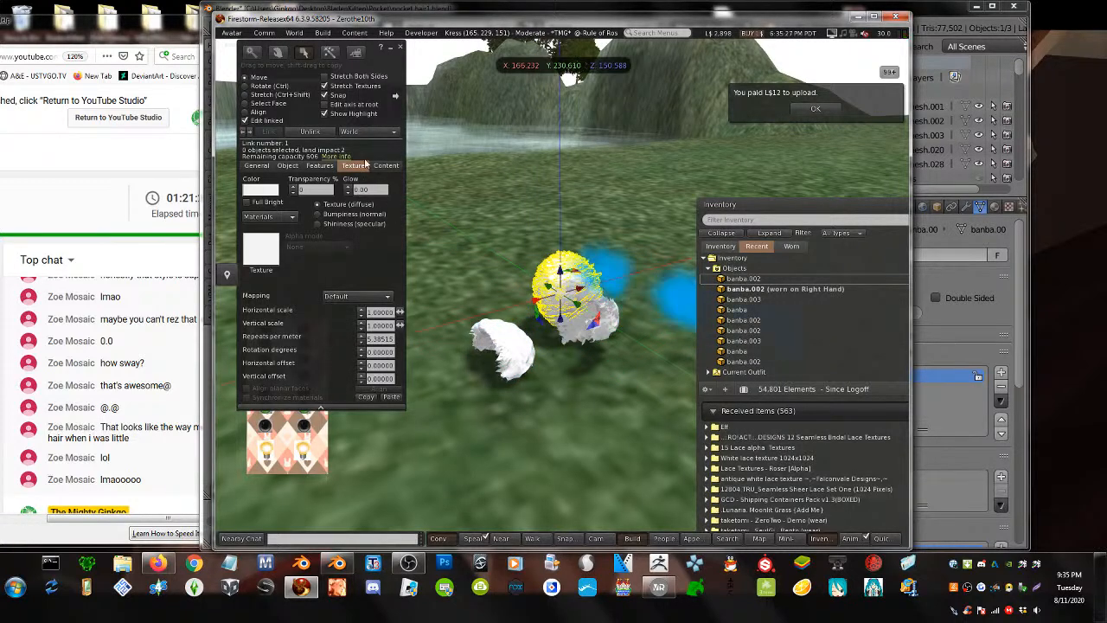
click(311, 132)
click(553, 346)
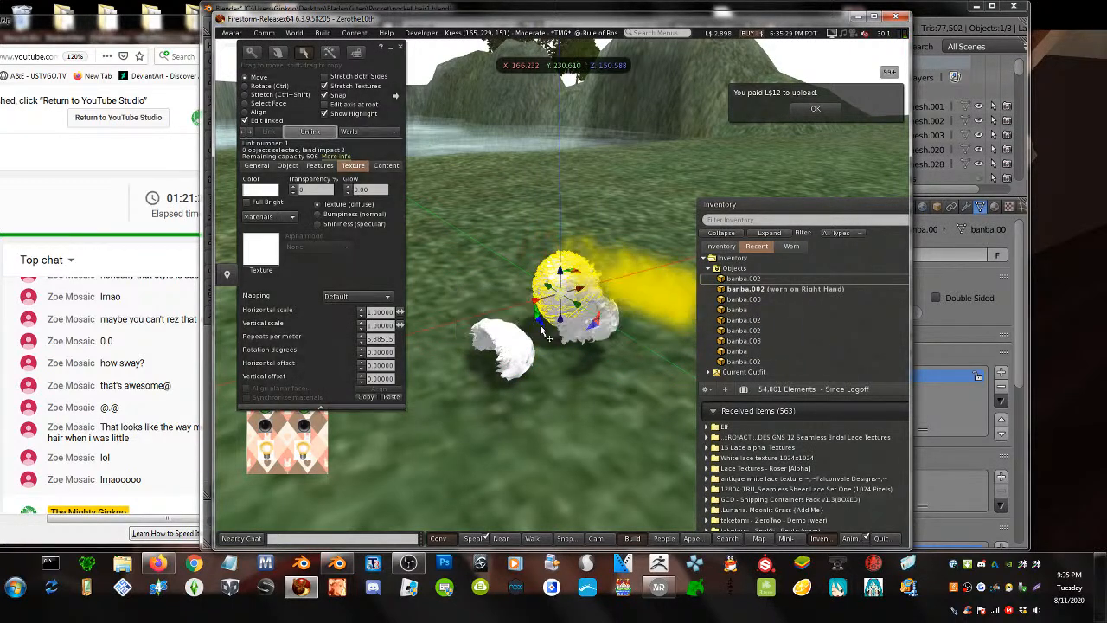
drag(576, 304, 521, 270)
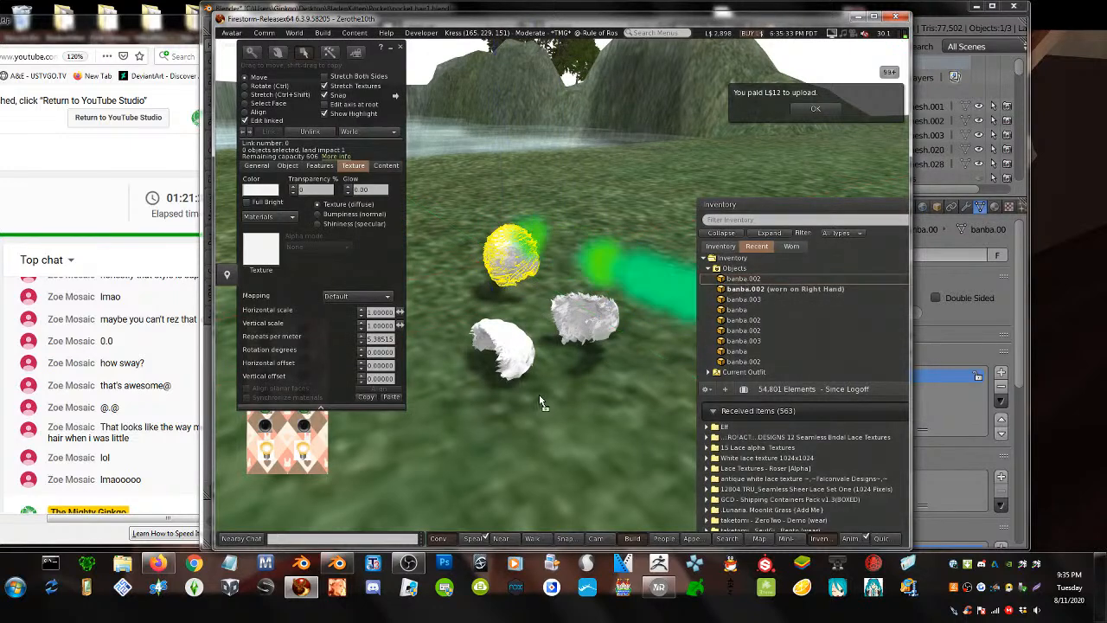
click(577, 403)
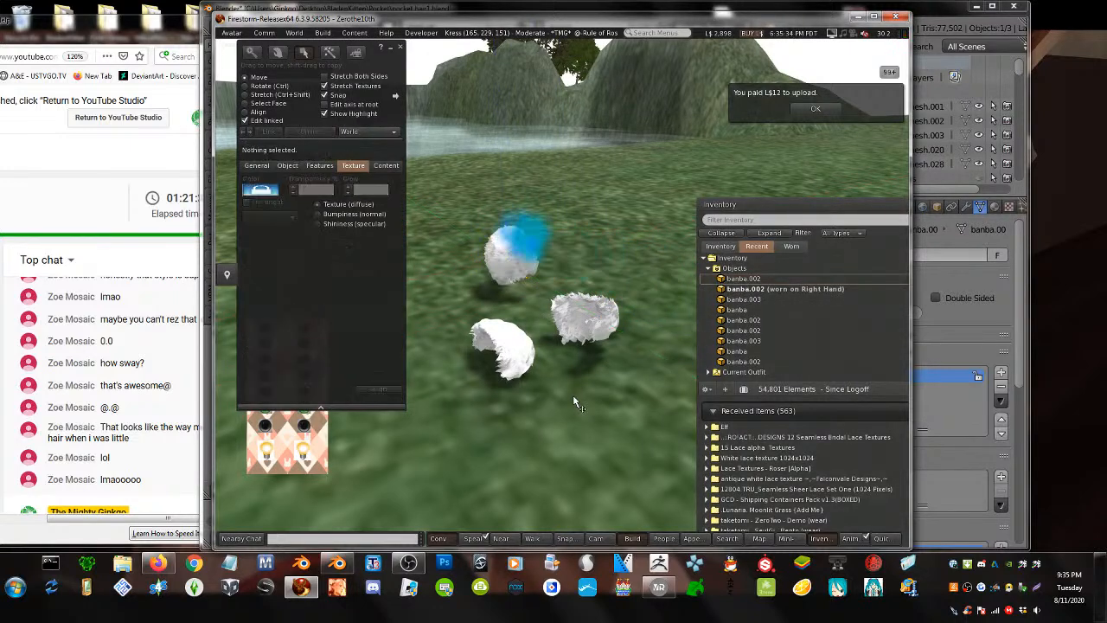
- Link the two remaining white hair pieces together and add banba.002 to the worn attachments
click(606, 354)
shift+click(490, 349)
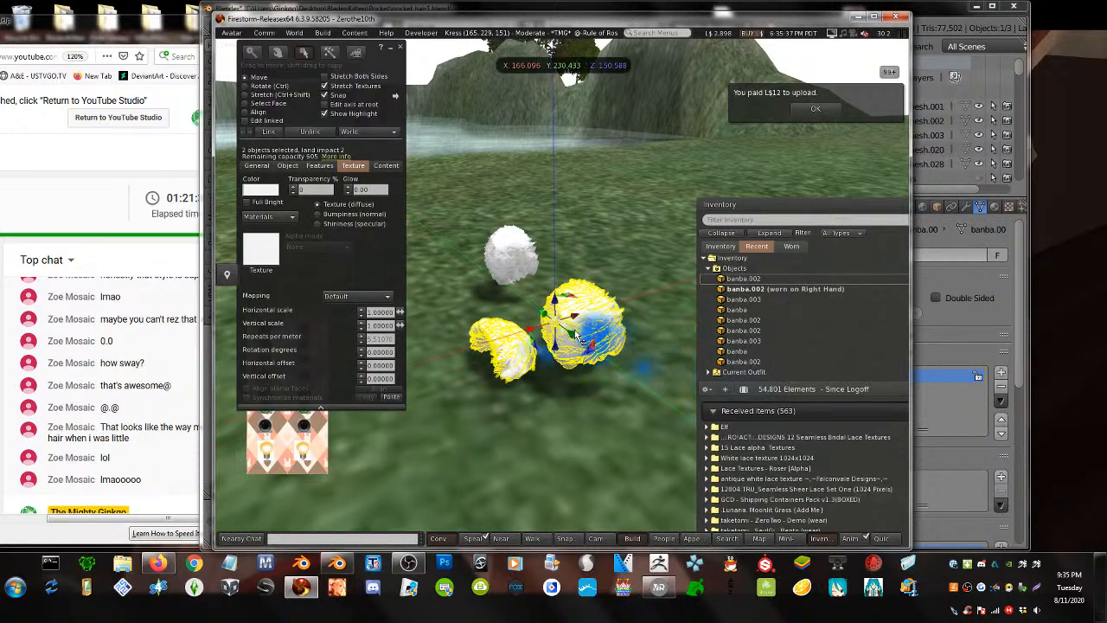
alt+drag(578, 327, 415, 327)
click(267, 133)
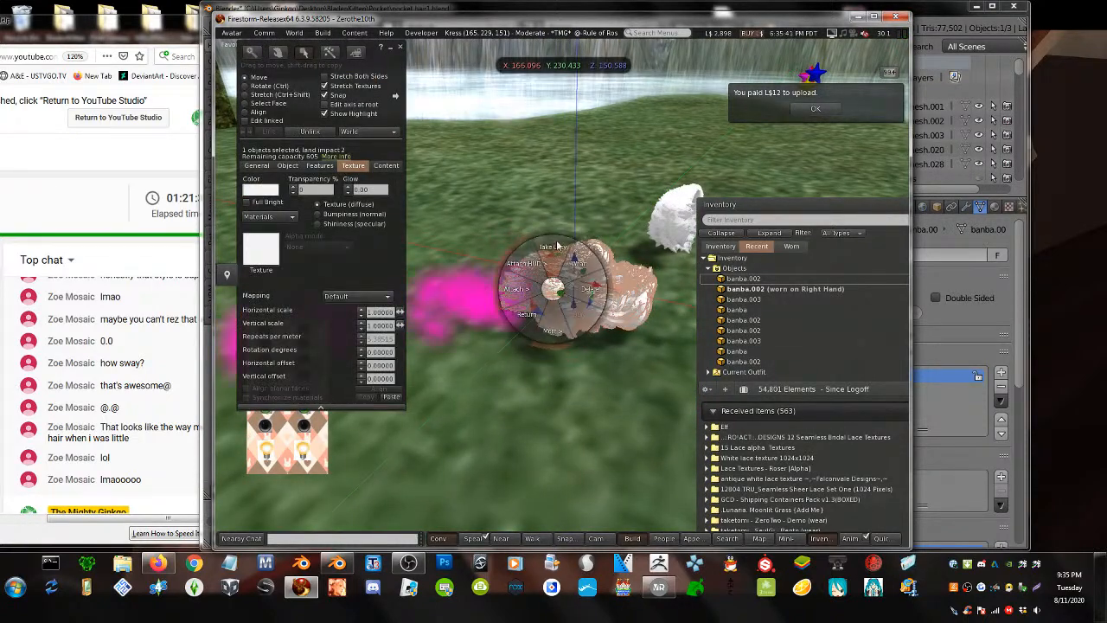
right_click(750, 279)
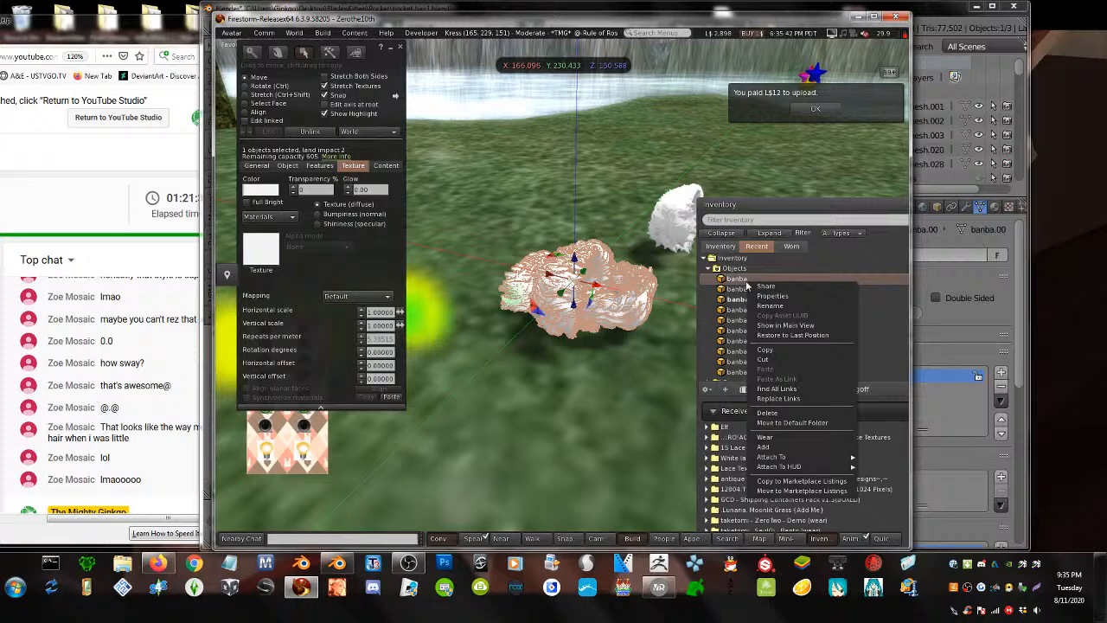
click(764, 448)
- Edit the worn white hair and raise it higher on the cat's head
key(Escape)
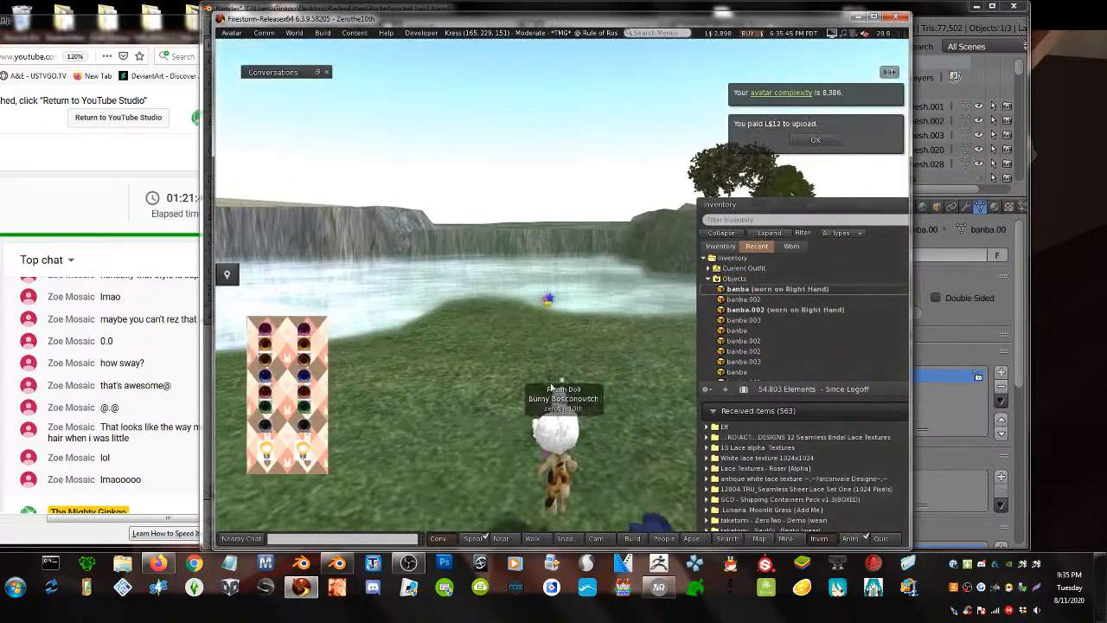
alt+drag(557, 438, 821, 338)
alt+drag(574, 275, 571, 281)
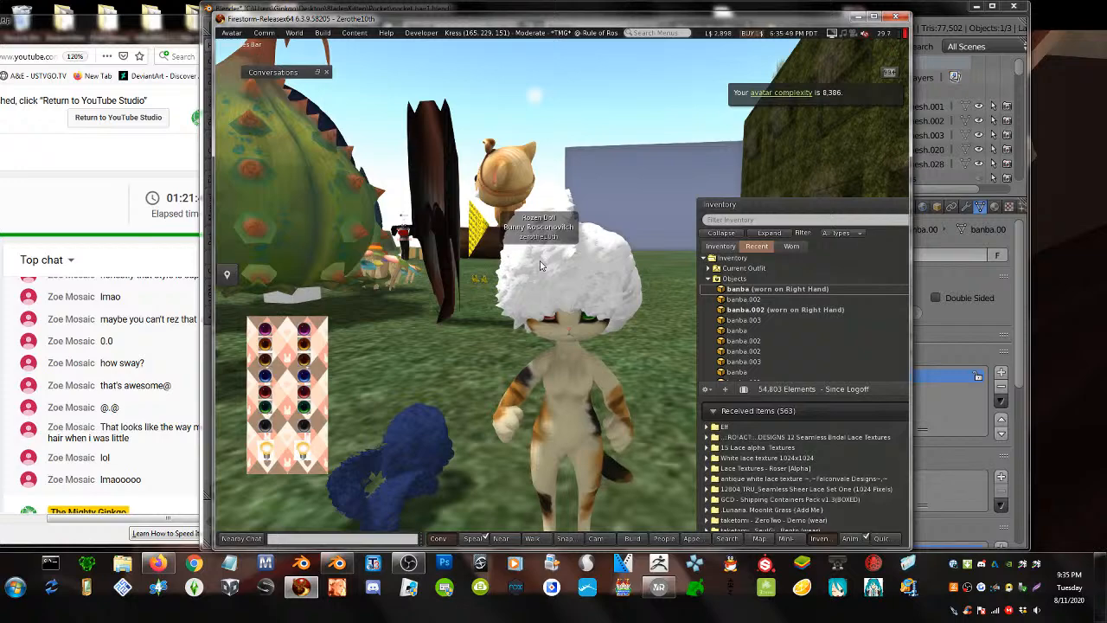
right_click(540, 265)
click(566, 300)
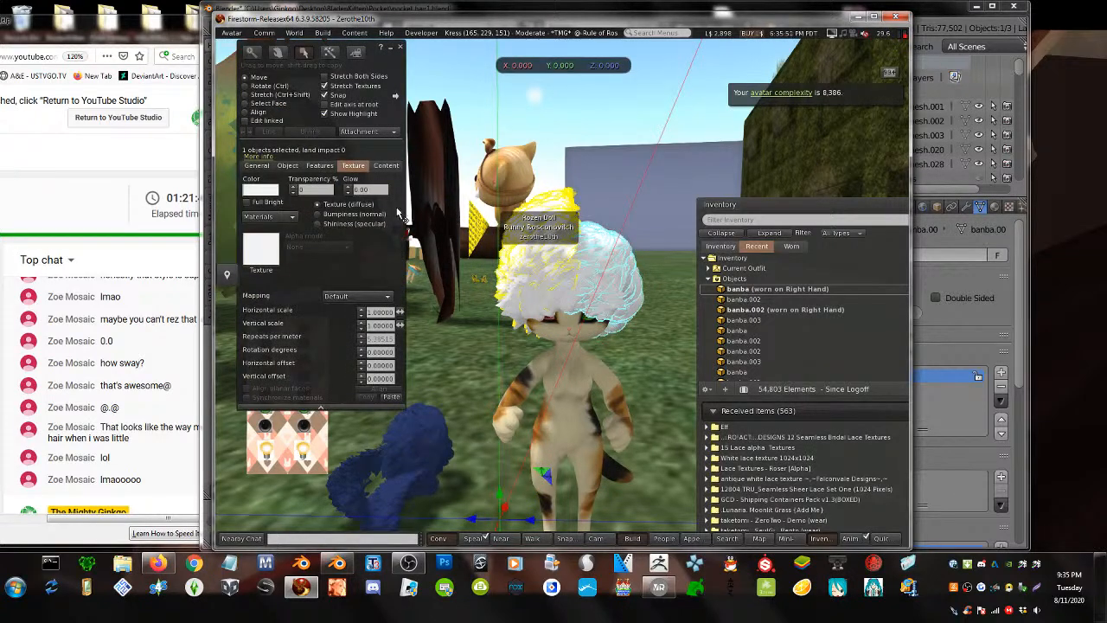
key(Escape)
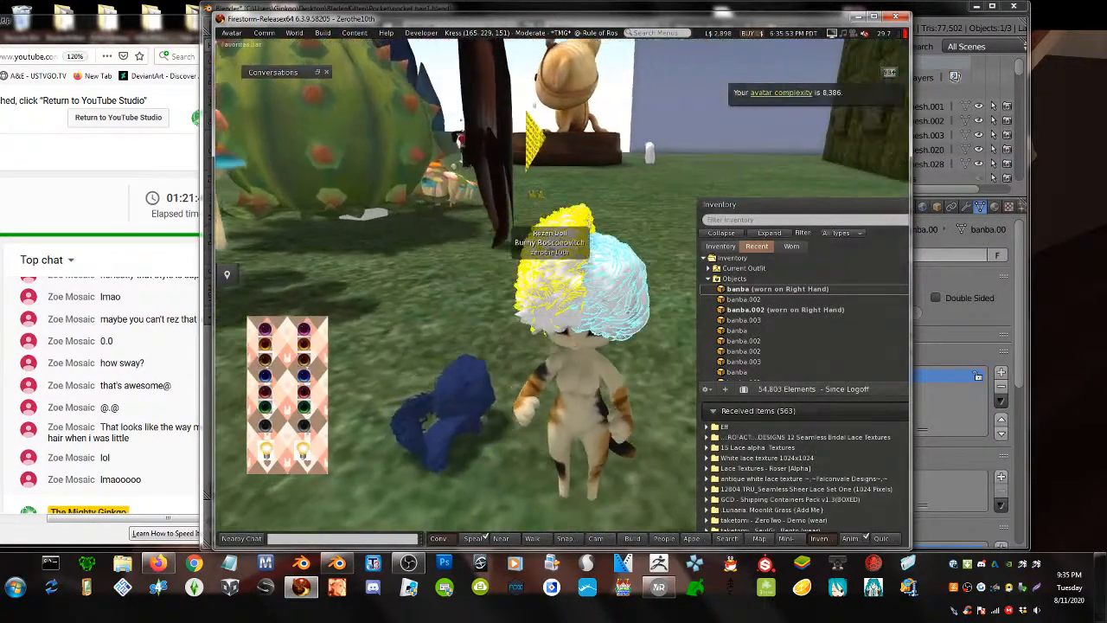
click(577, 322)
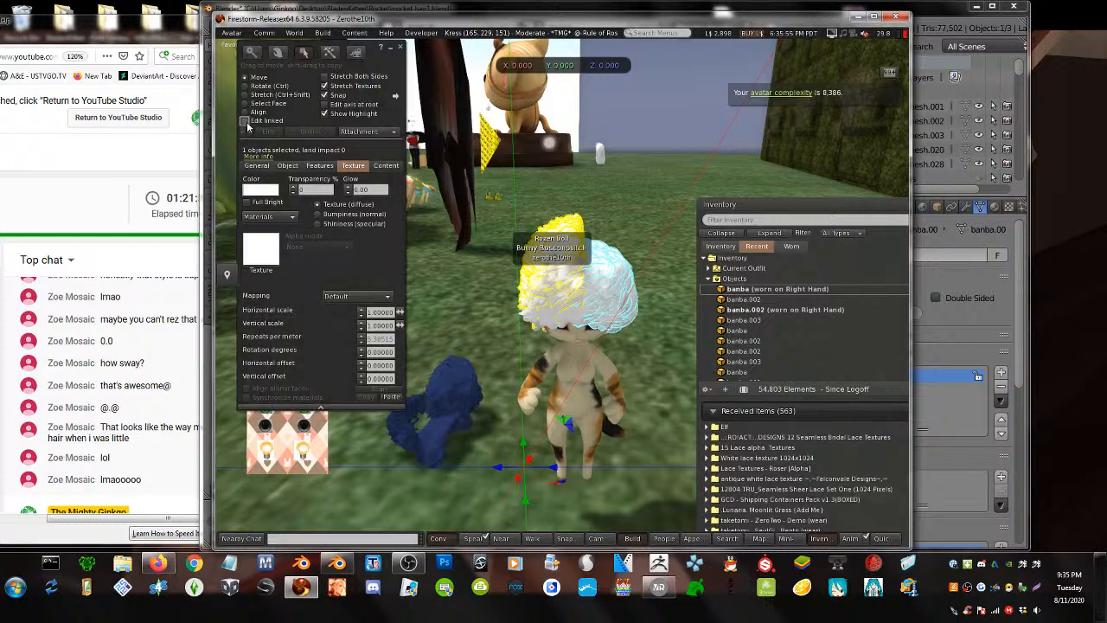
key(Escape)
click(579, 296)
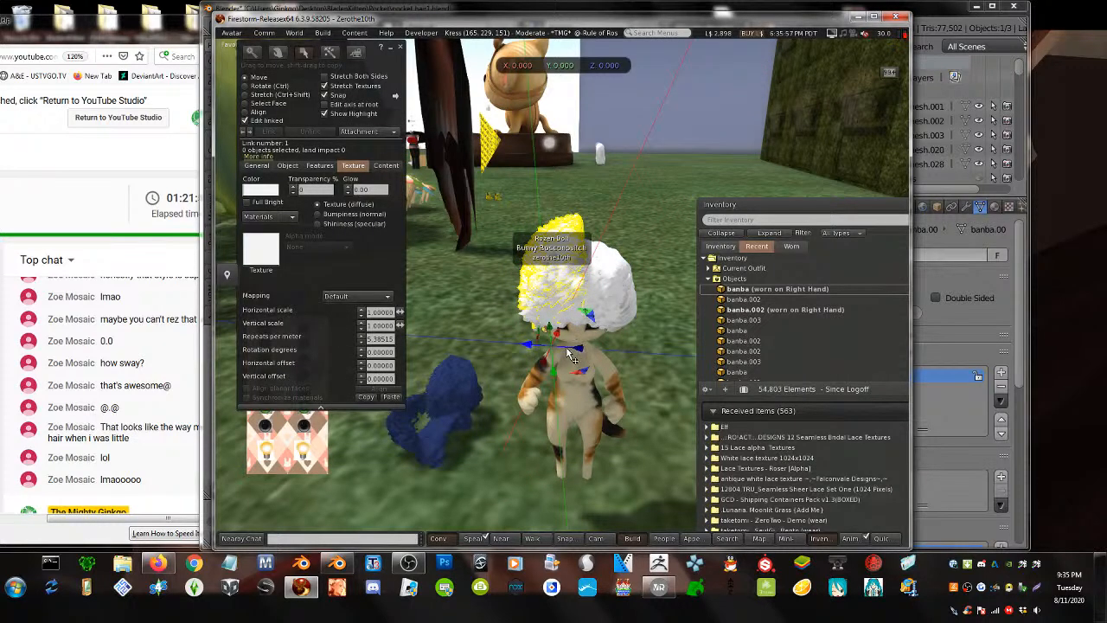
drag(566, 353, 499, 320)
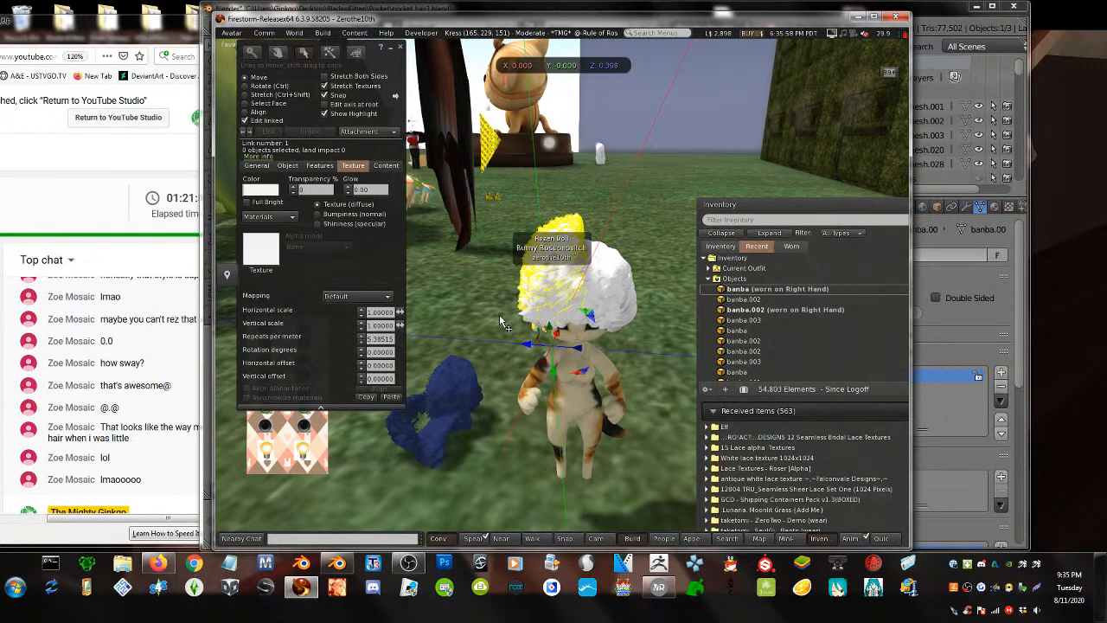
- Detach banba, shift-drag a copy of a rezzed hair piece, then return to Blender
double_click(742, 290)
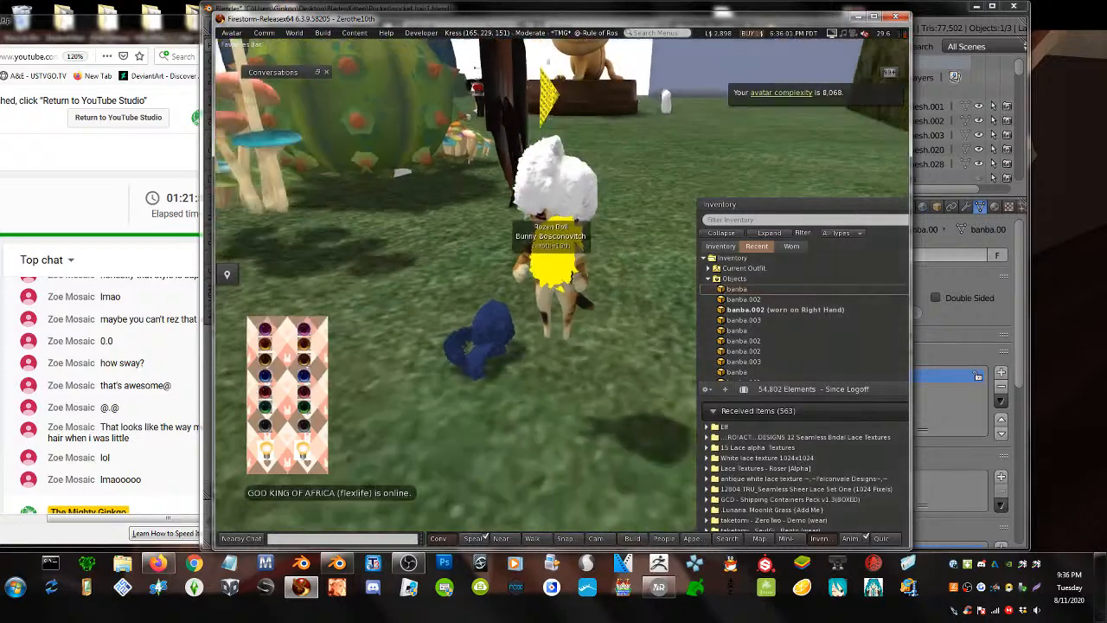
key(ctrl+3)
click(436, 306)
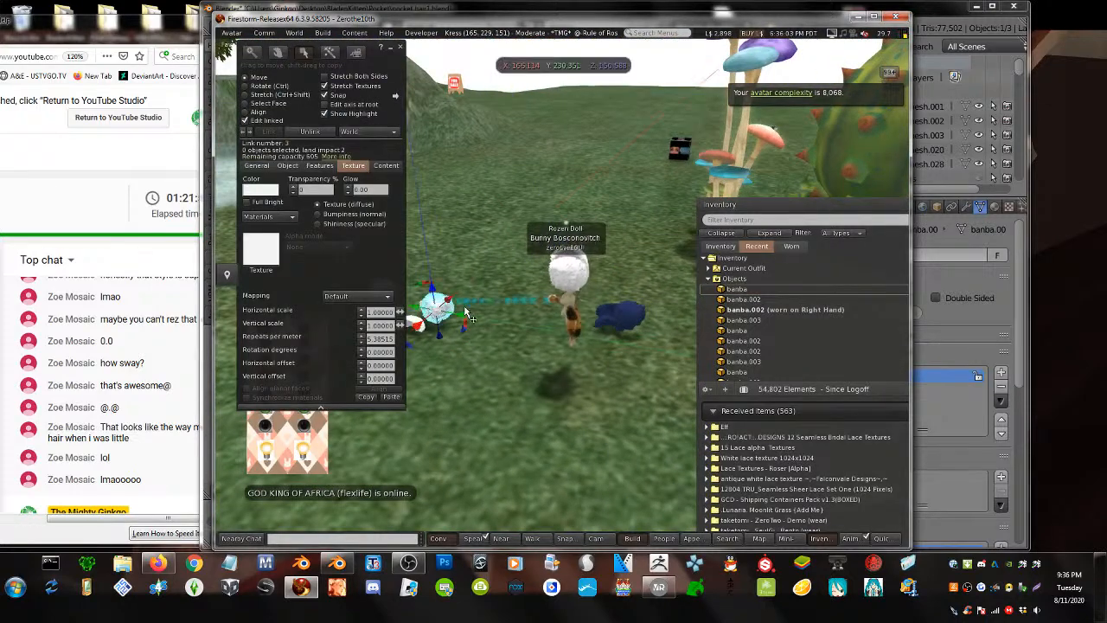
shift+drag(448, 300, 562, 301)
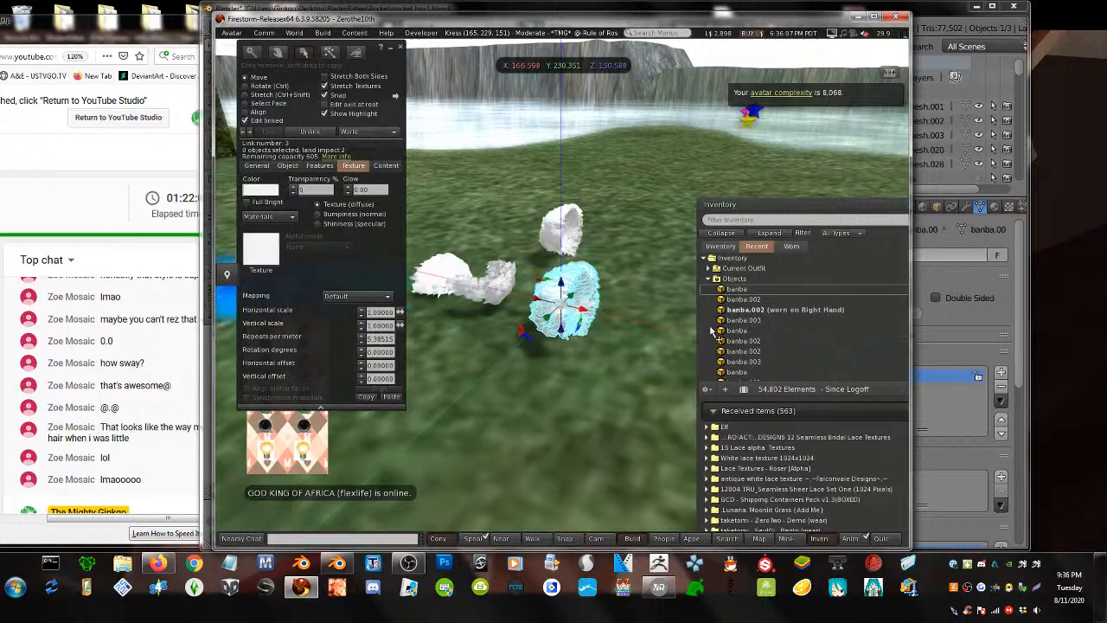
click(966, 350)
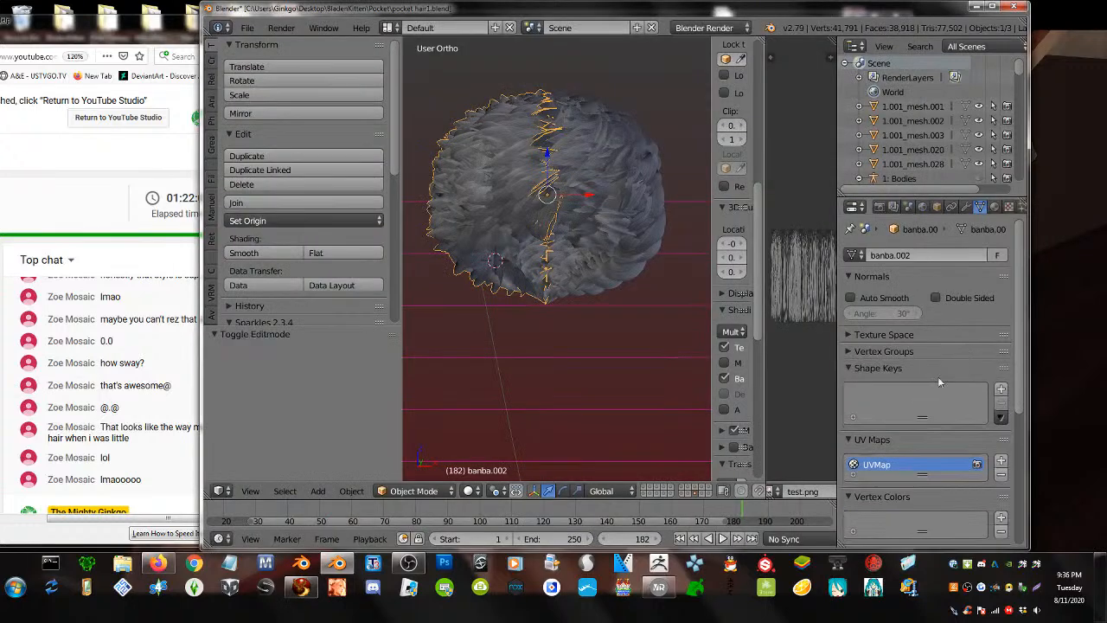
- Export banba.002 as Collada (Avastar) ban15.dae, incremented from ban14.dae
click(856, 349)
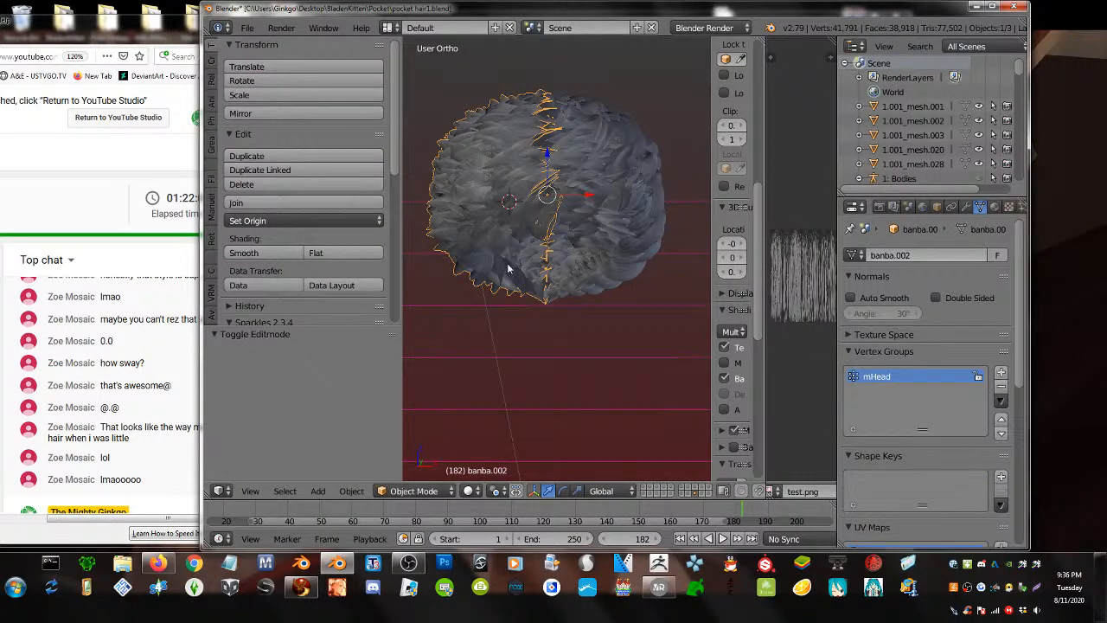
click(247, 28)
mouse_move(270, 331)
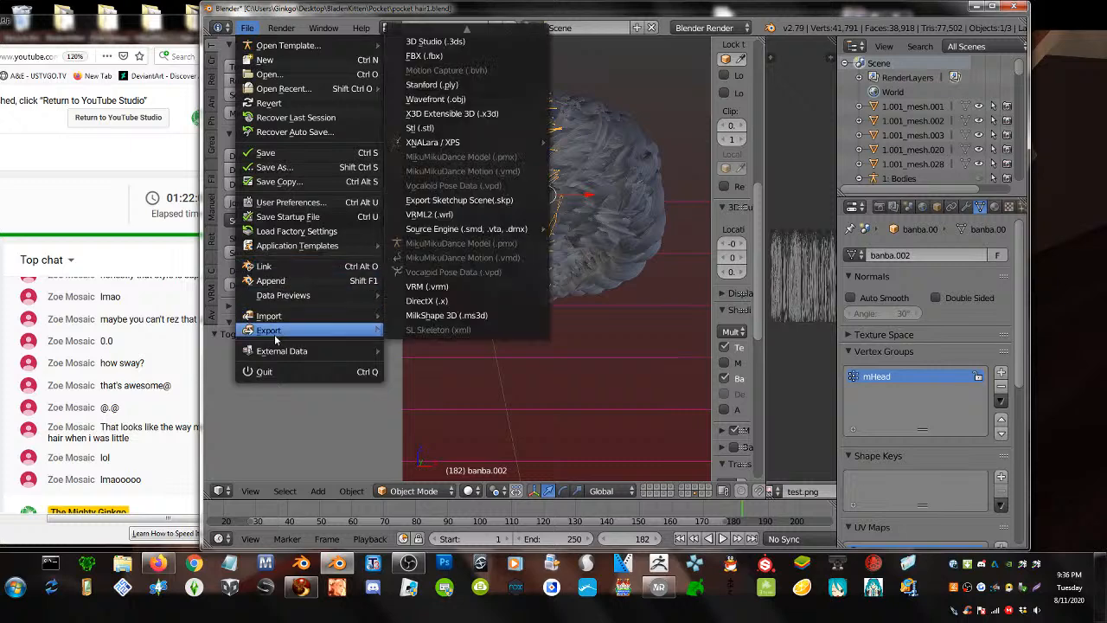
click(472, 36)
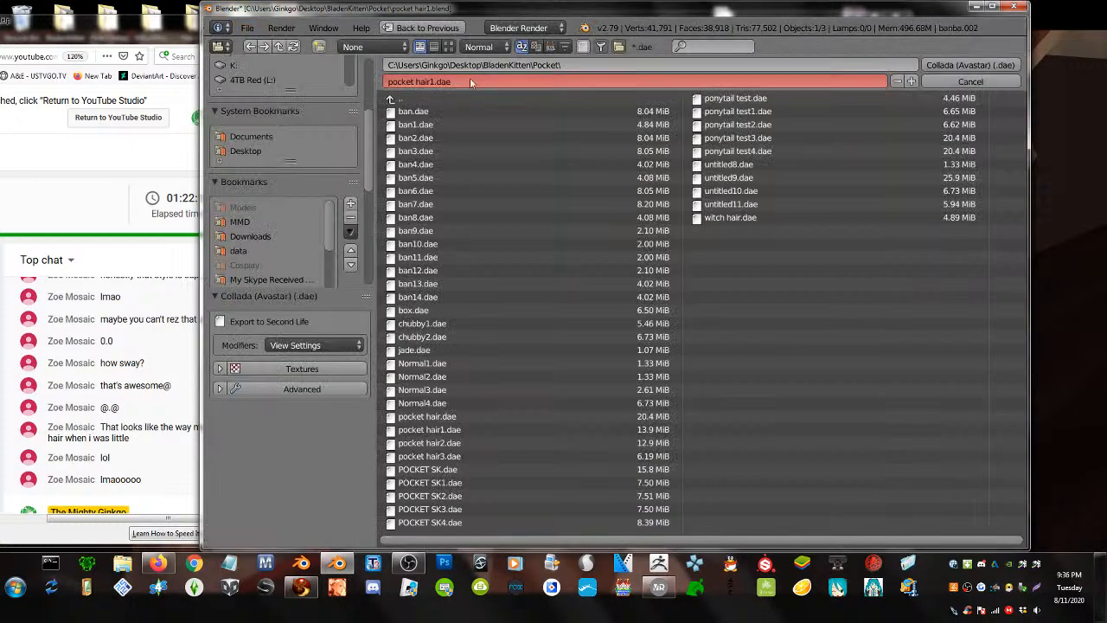
click(485, 297)
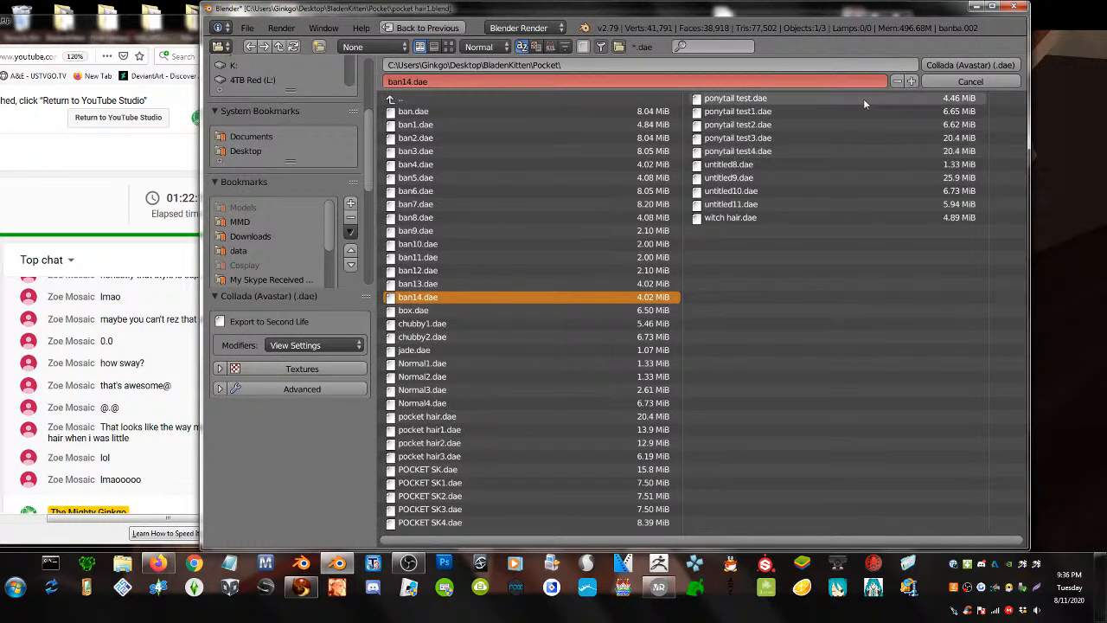
click(910, 81)
click(935, 65)
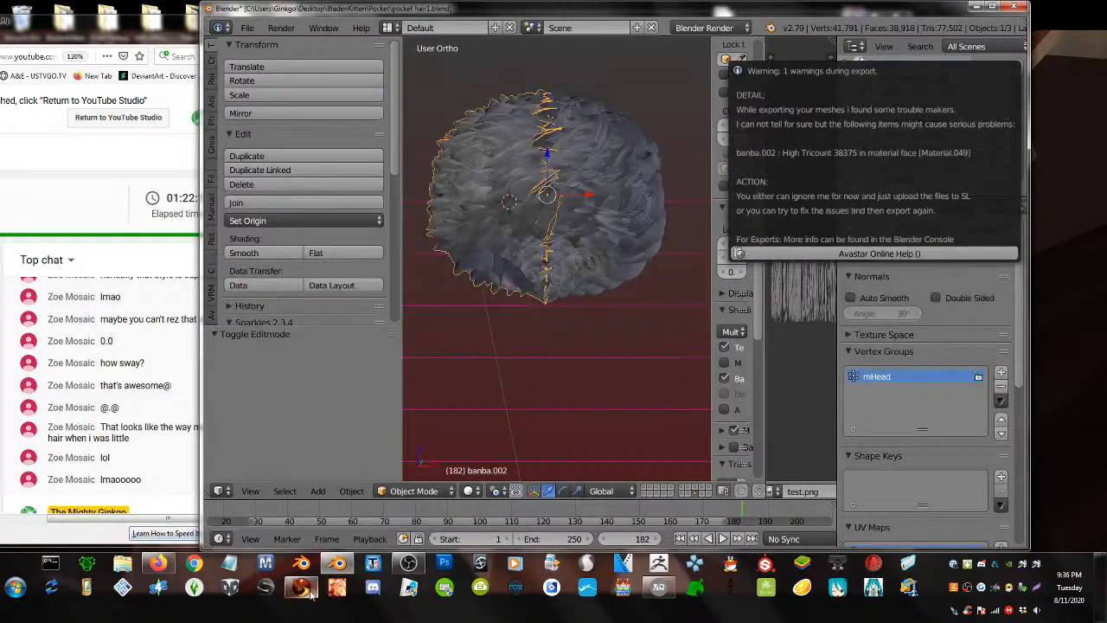
click(308, 589)
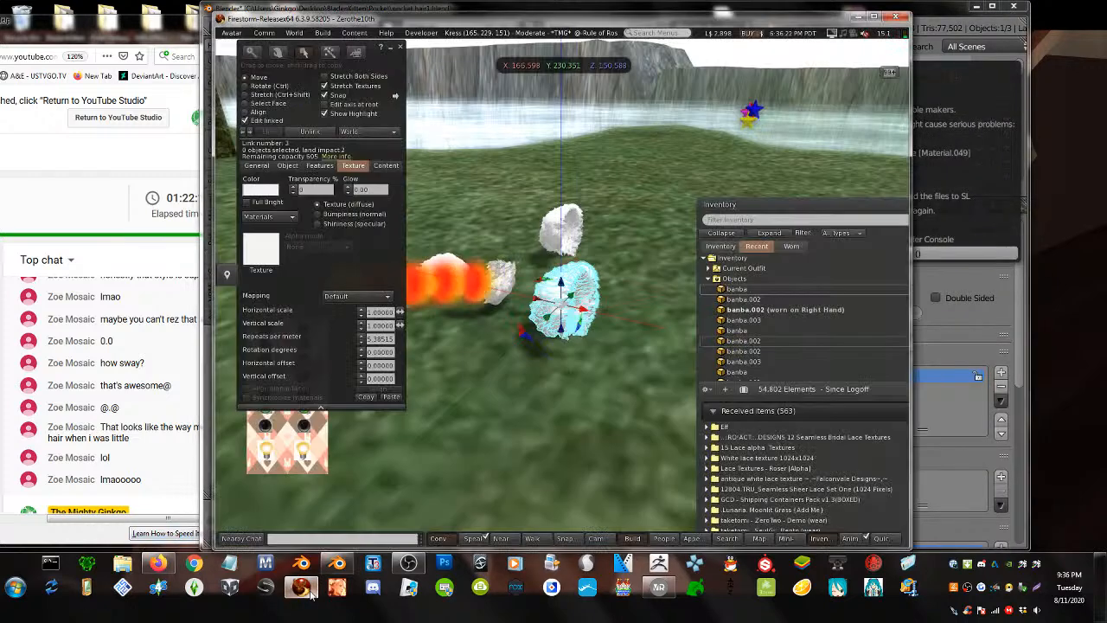
- Upload the hair mesh with lowest LOD 0 and skin weights included, for L$12
click(322, 33)
mouse_move(363, 180)
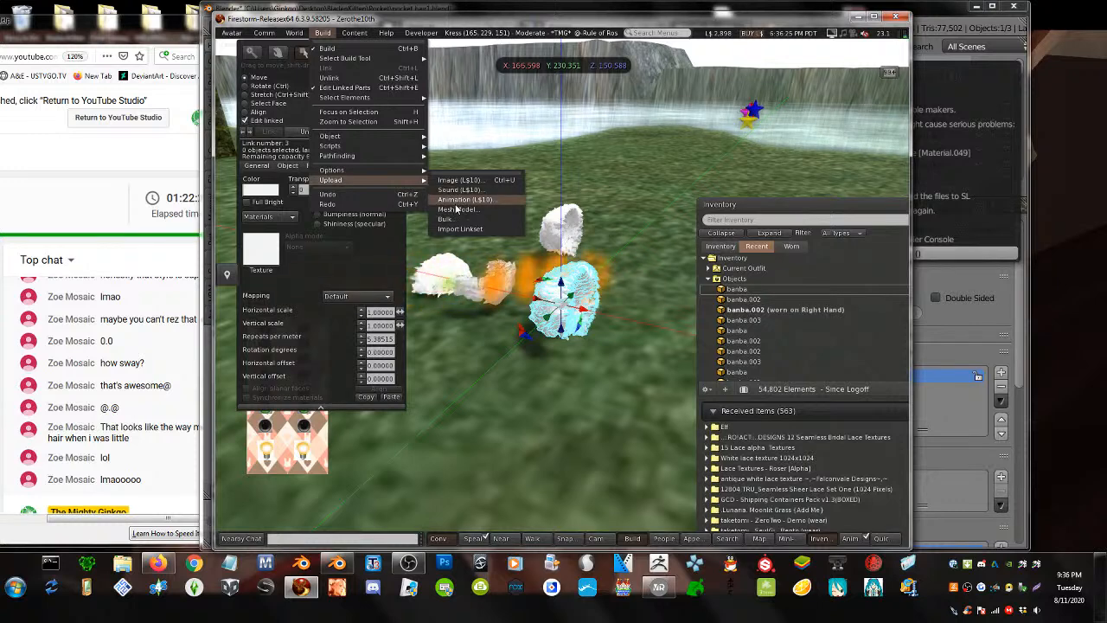
click(457, 210)
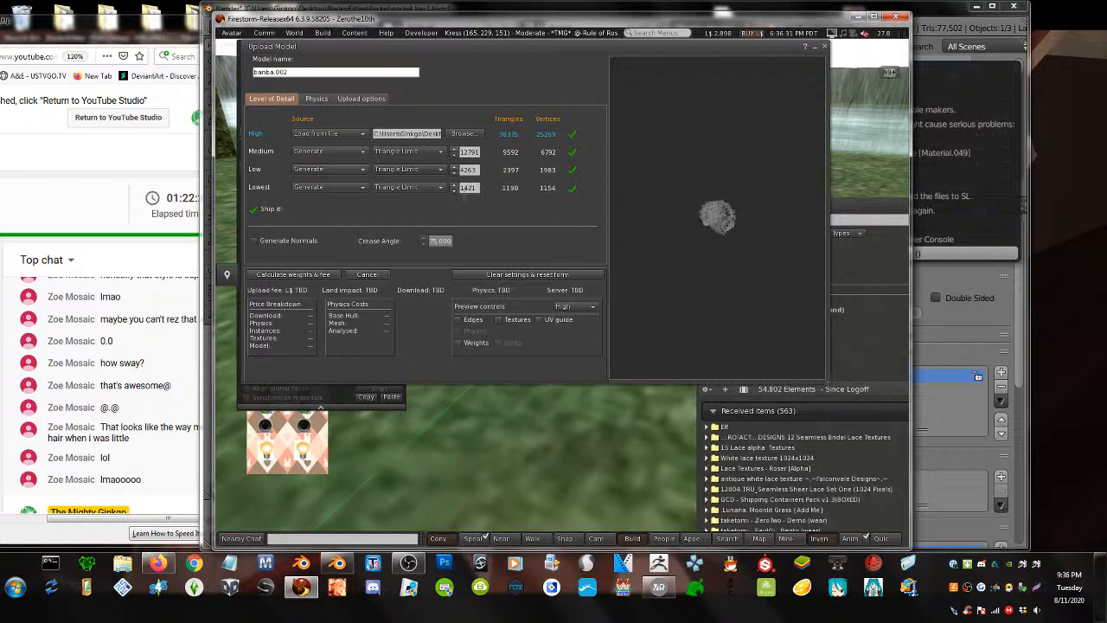
click(457, 188)
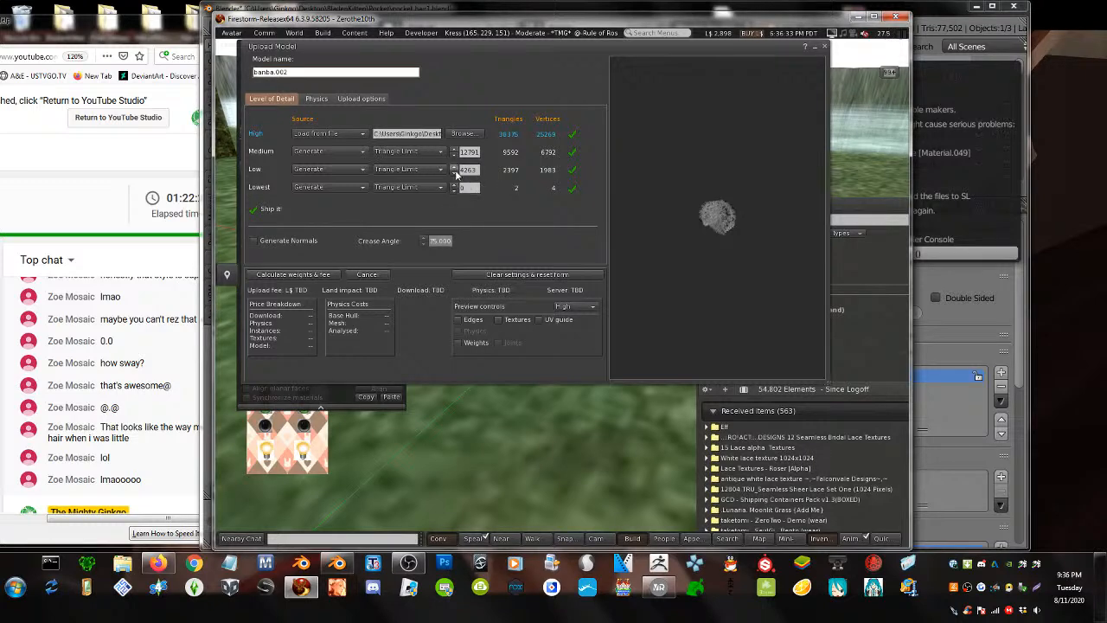
click(356, 98)
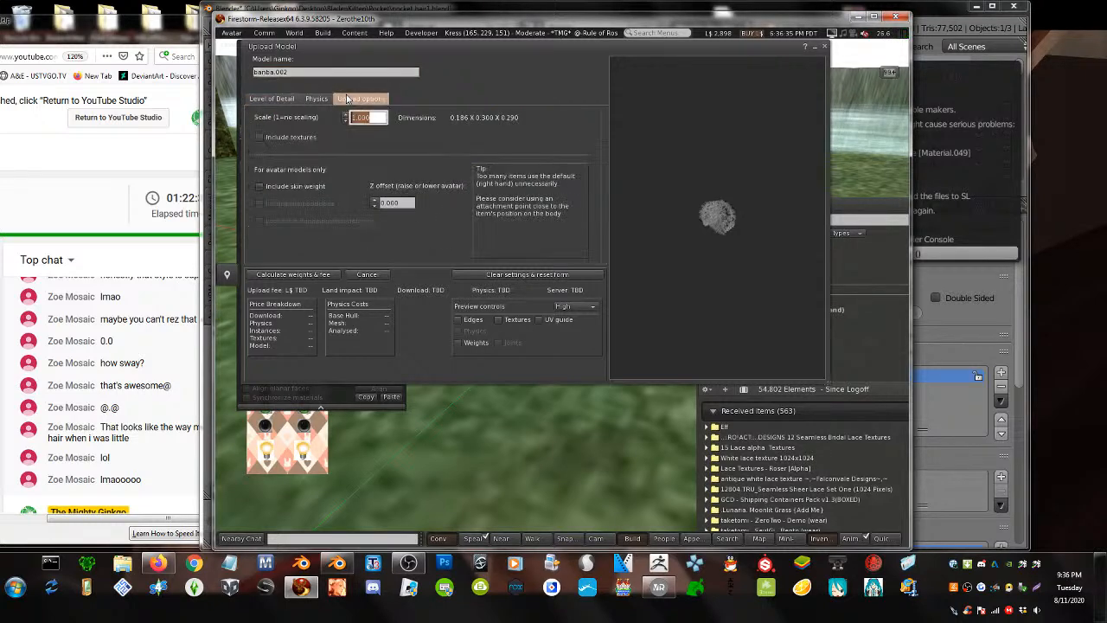
click(259, 186)
click(284, 275)
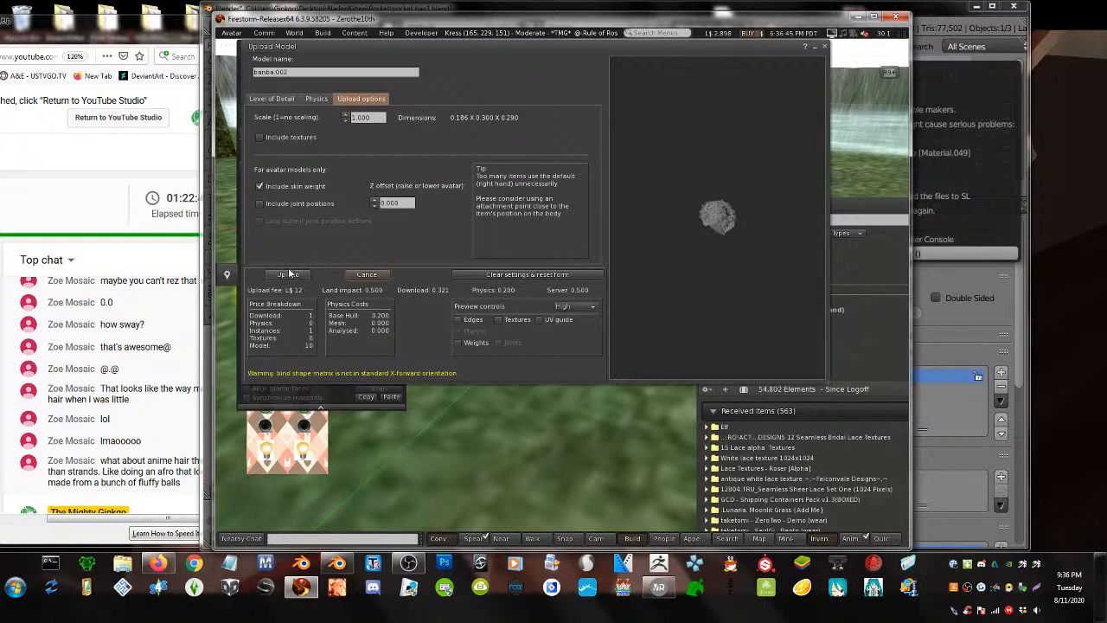
click(289, 275)
drag(431, 17, 532, 32)
click(154, 31)
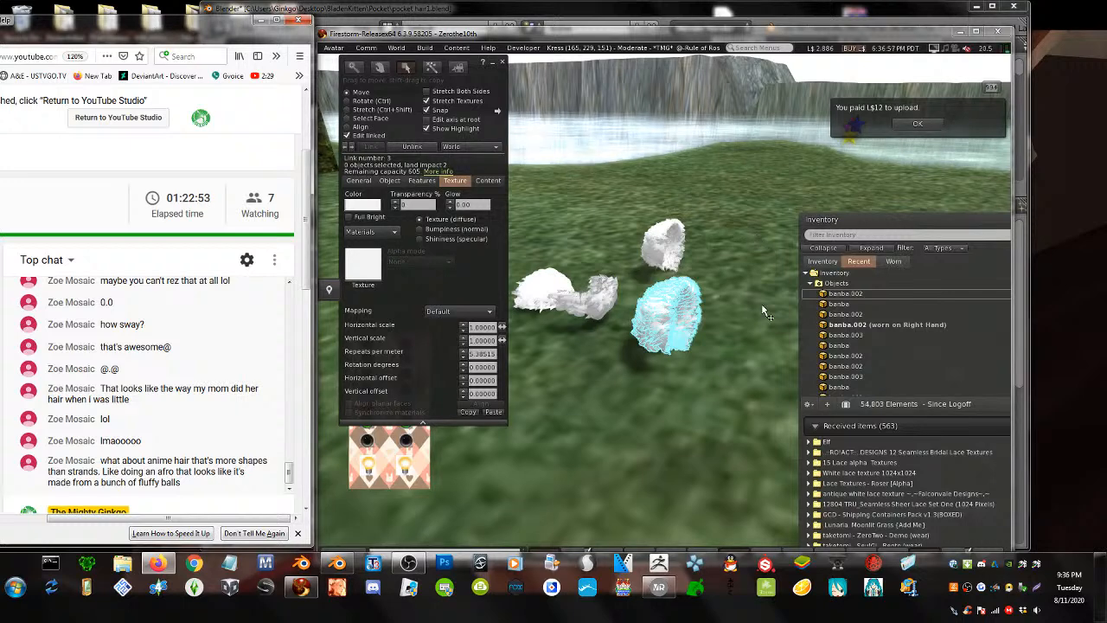
- Rez banba.002 on the ground and detach the previously worn banba.002 hair
drag(826, 294, 549, 397)
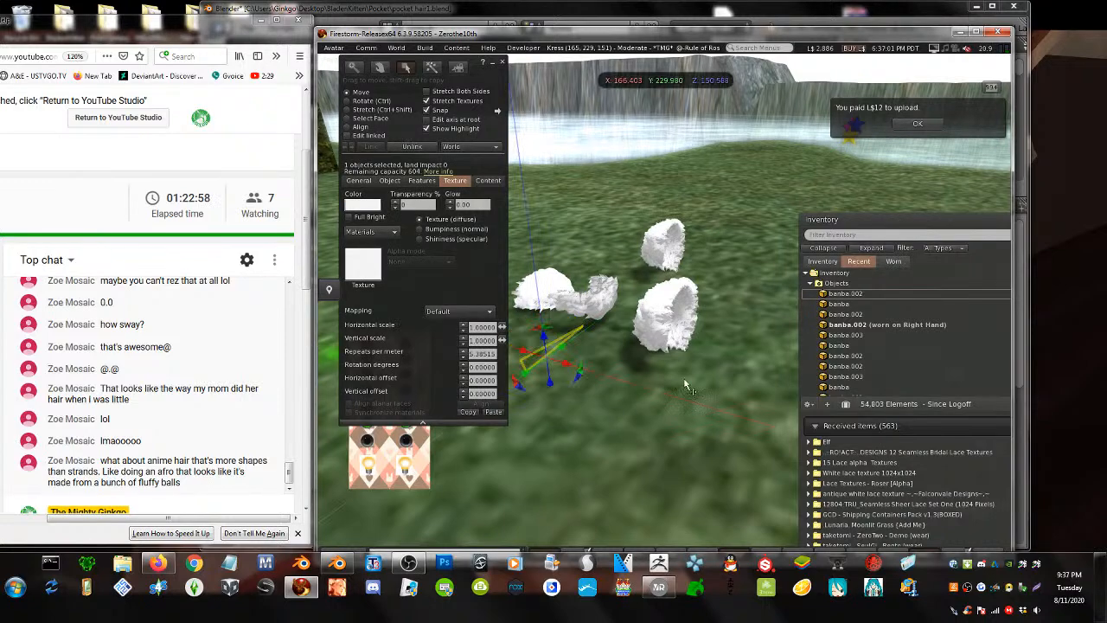
right_click(864, 294)
click(840, 324)
alt+drag(563, 358, 484, 311)
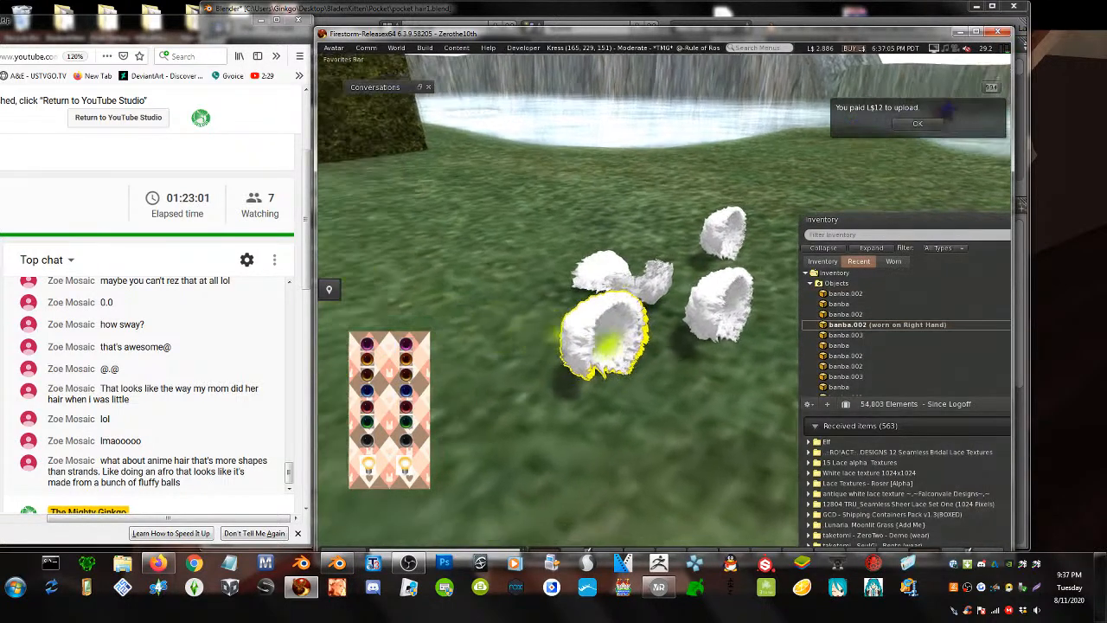
alt+drag(670, 342, 708, 331)
key(ctrl+3)
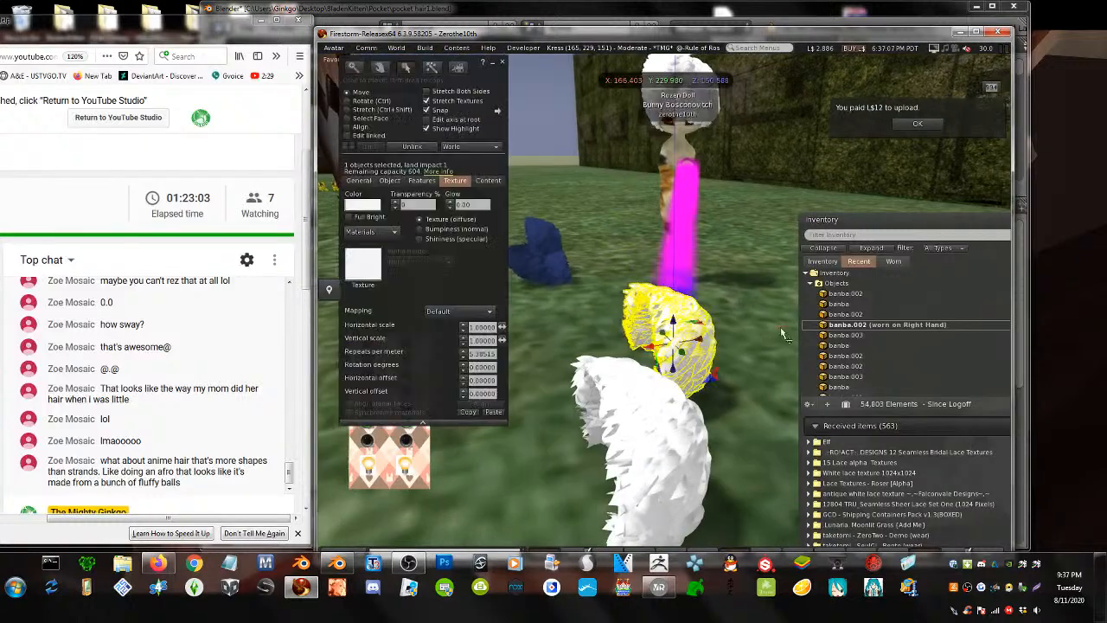
double_click(878, 330)
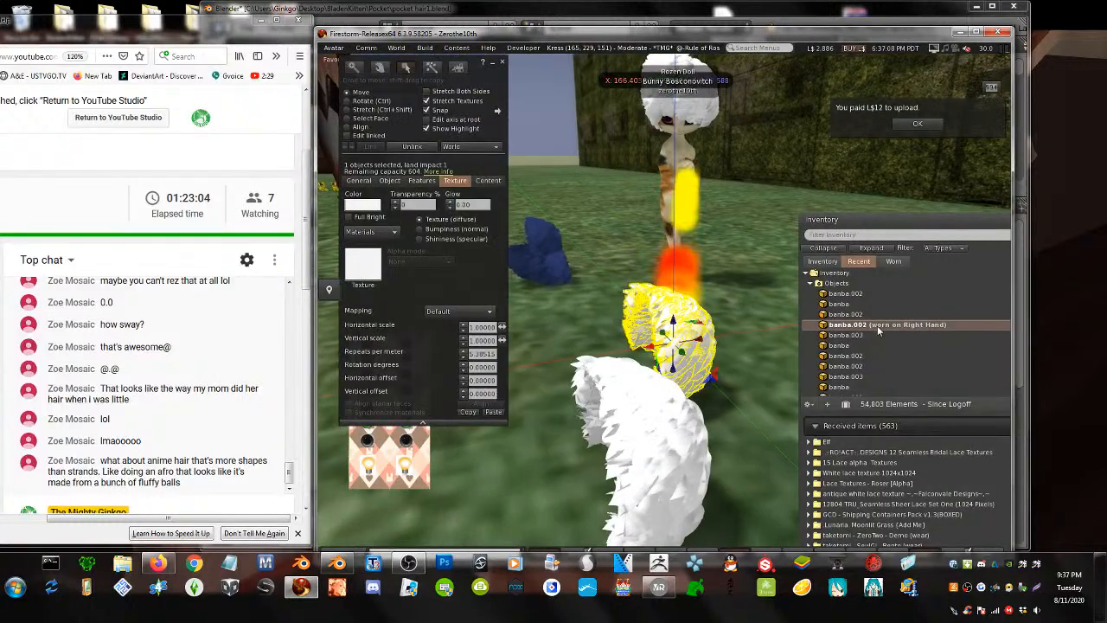
right_click(674, 330)
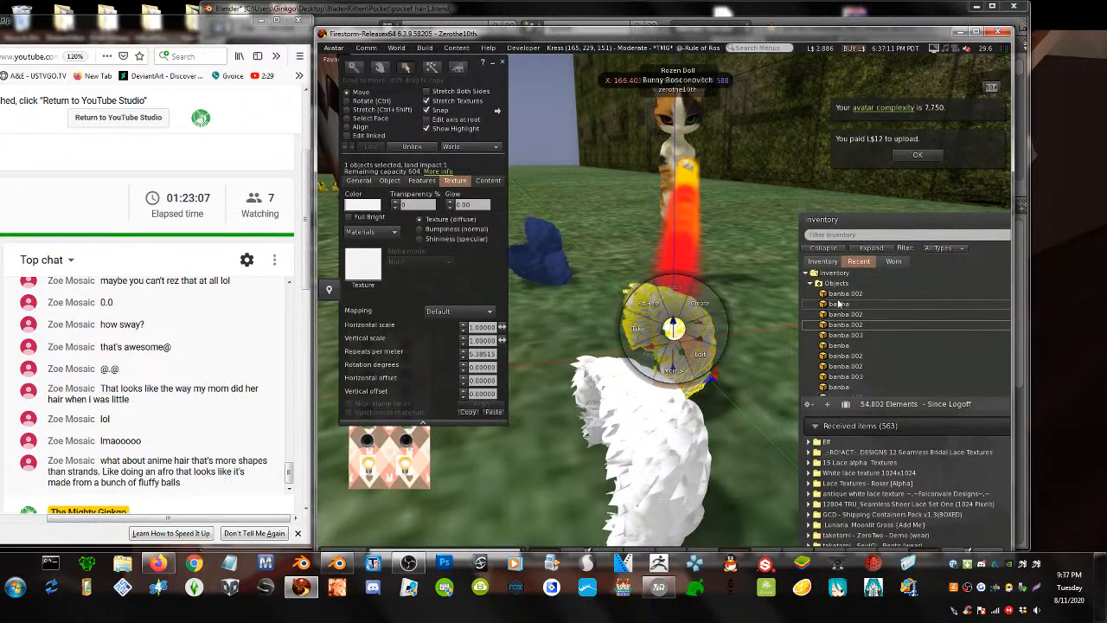
- Add both banba.002 inventory items to the avatar, showing the fluffy white hair
right_click(839, 296)
click(872, 461)
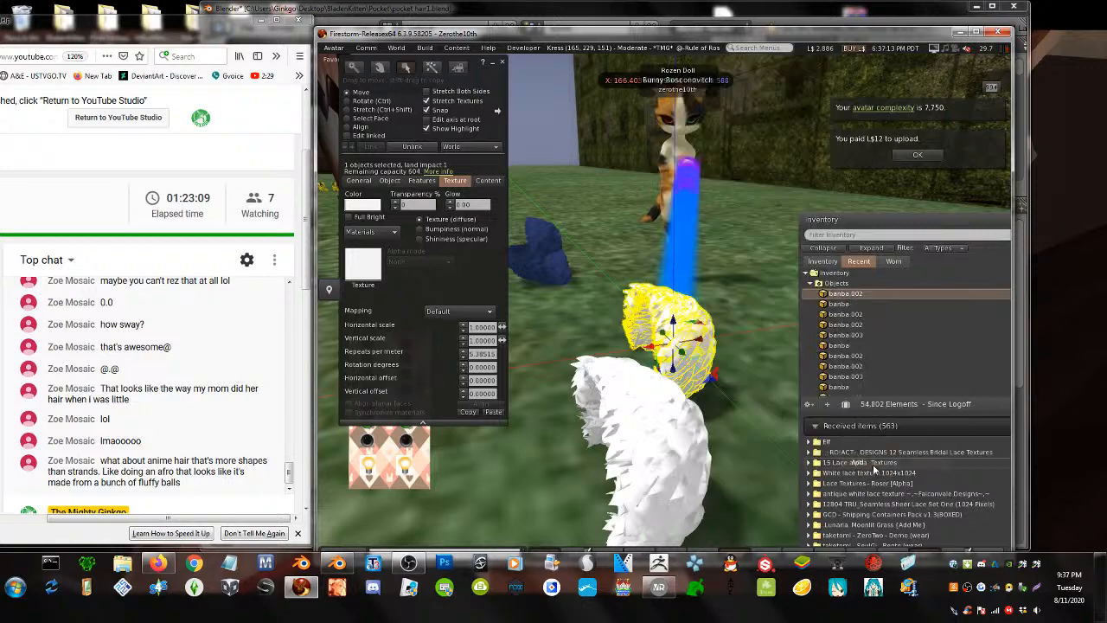
alt+drag(679, 121, 791, 331)
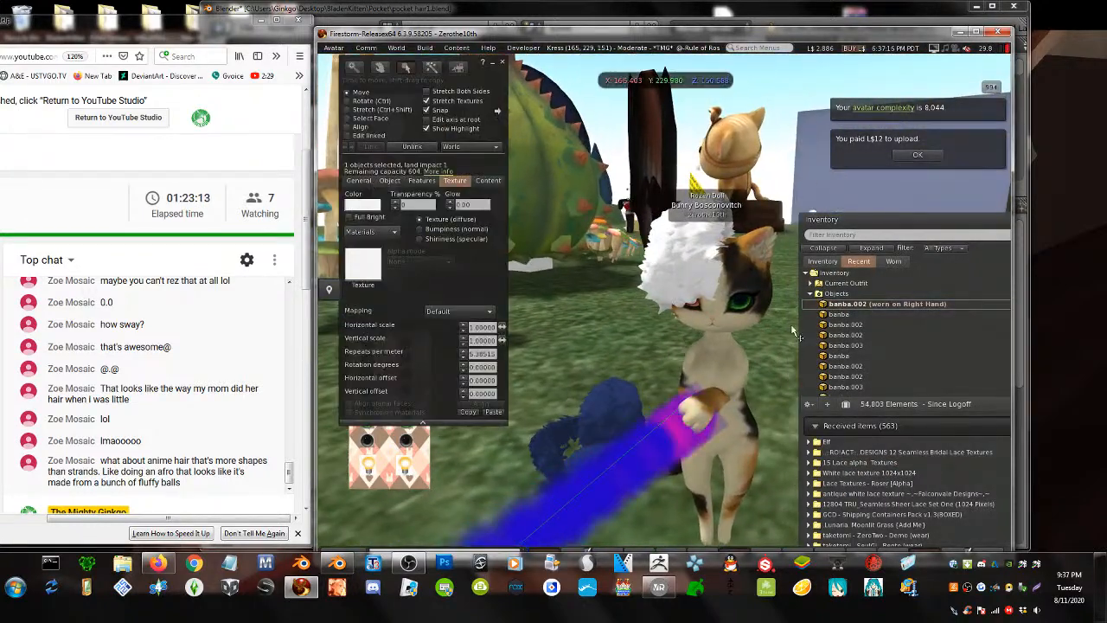
right_click(850, 326)
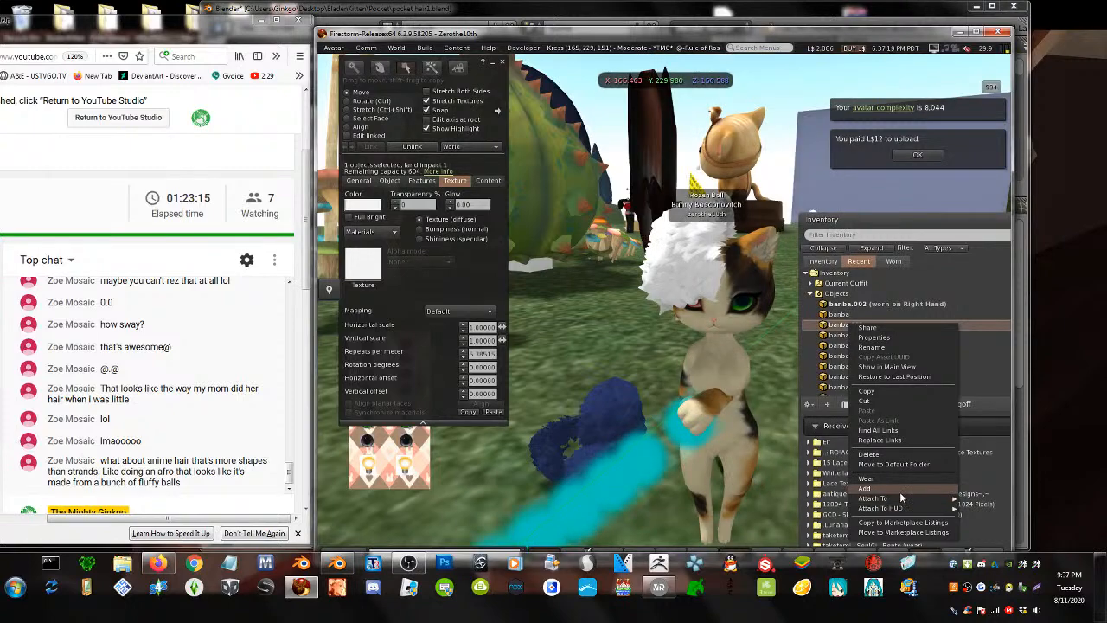
click(902, 497)
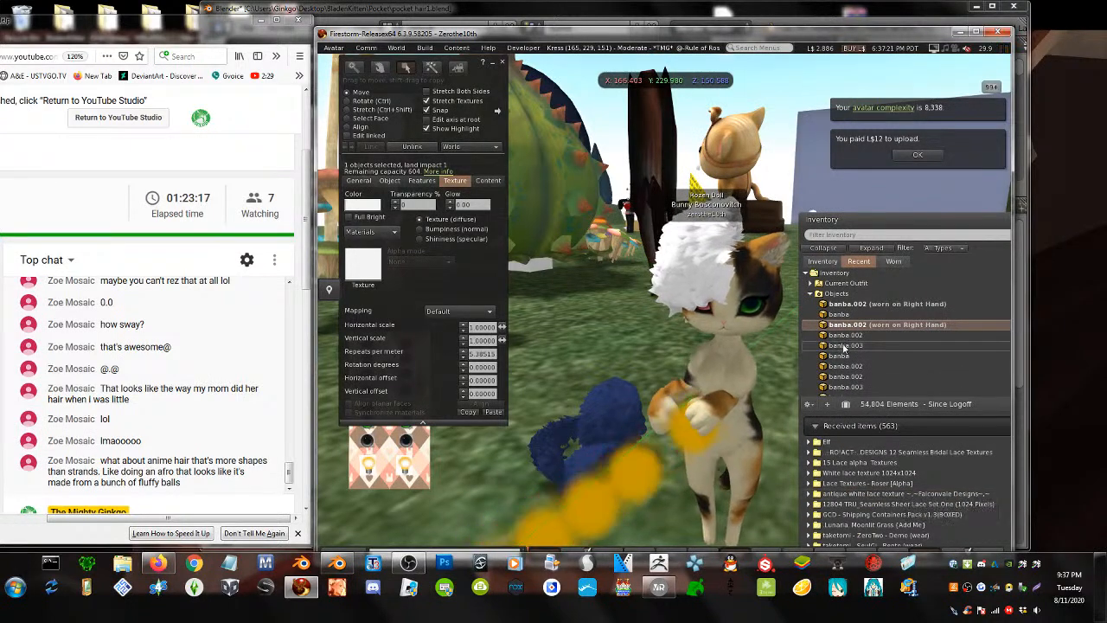
alt+drag(758, 316, 710, 276)
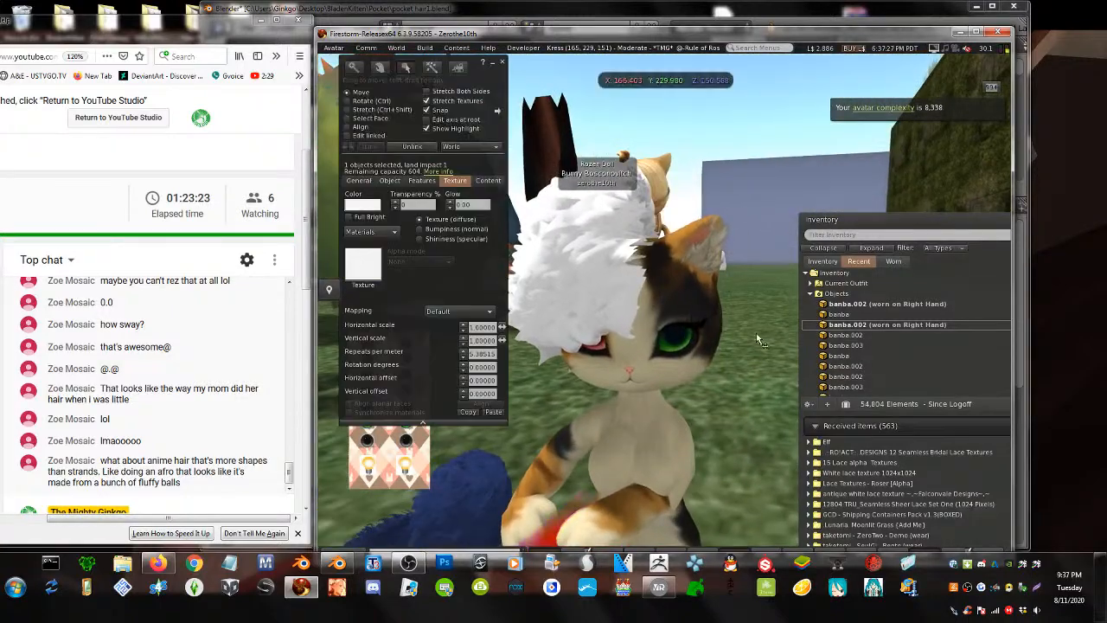
- Detach banba.002, rez it on the ground, and unlink its single banba part
double_click(855, 326)
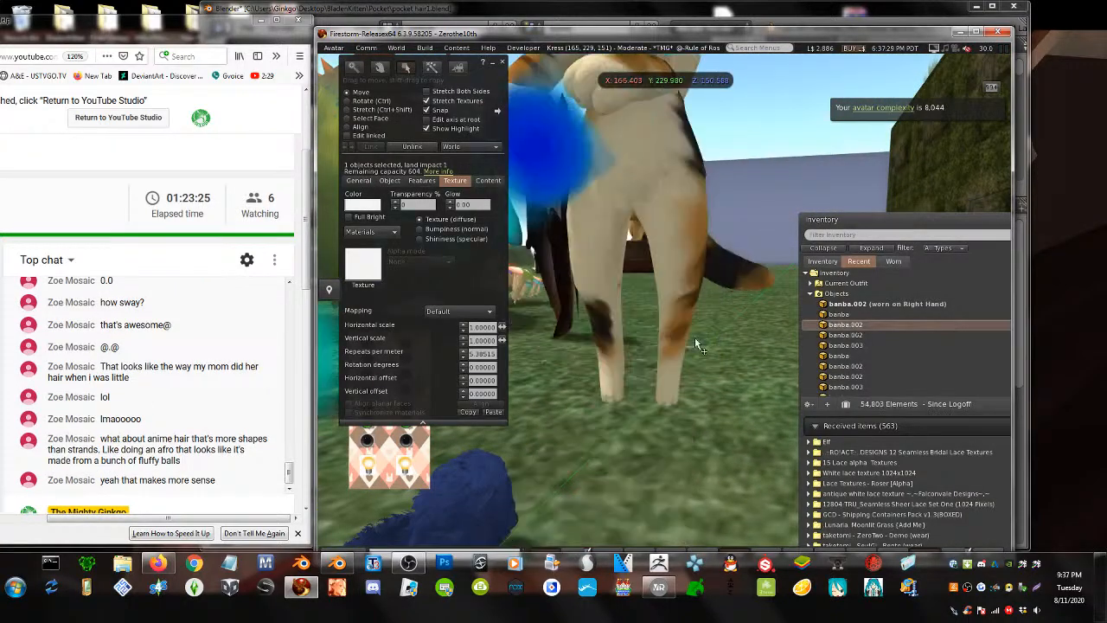
key(Escape)
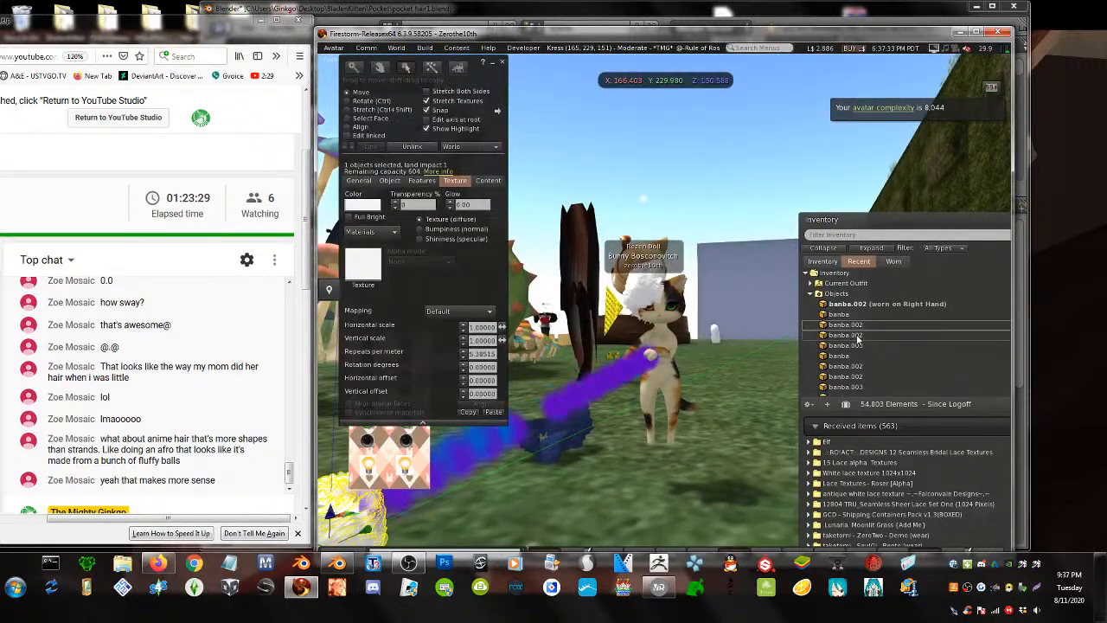
drag(848, 336, 632, 506)
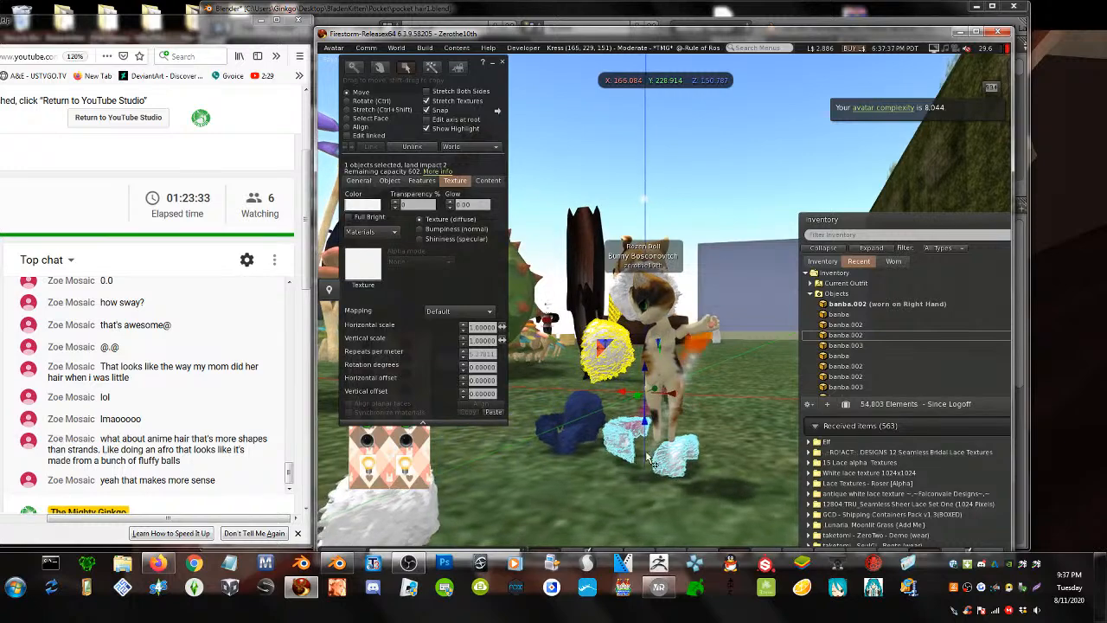
alt+drag(640, 393, 476, 417)
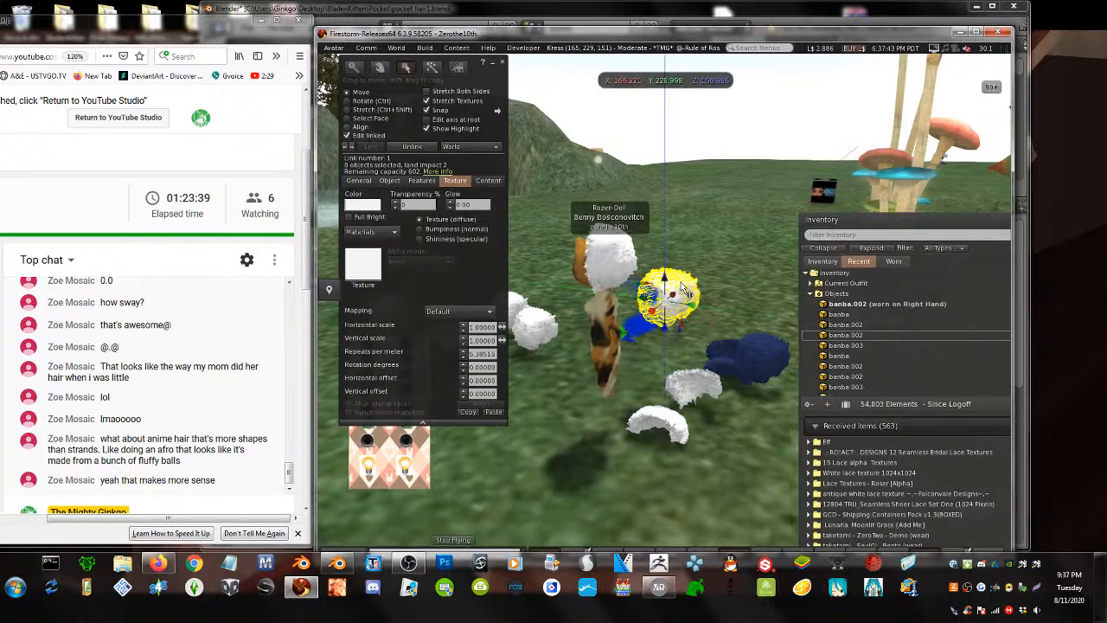
click(411, 147)
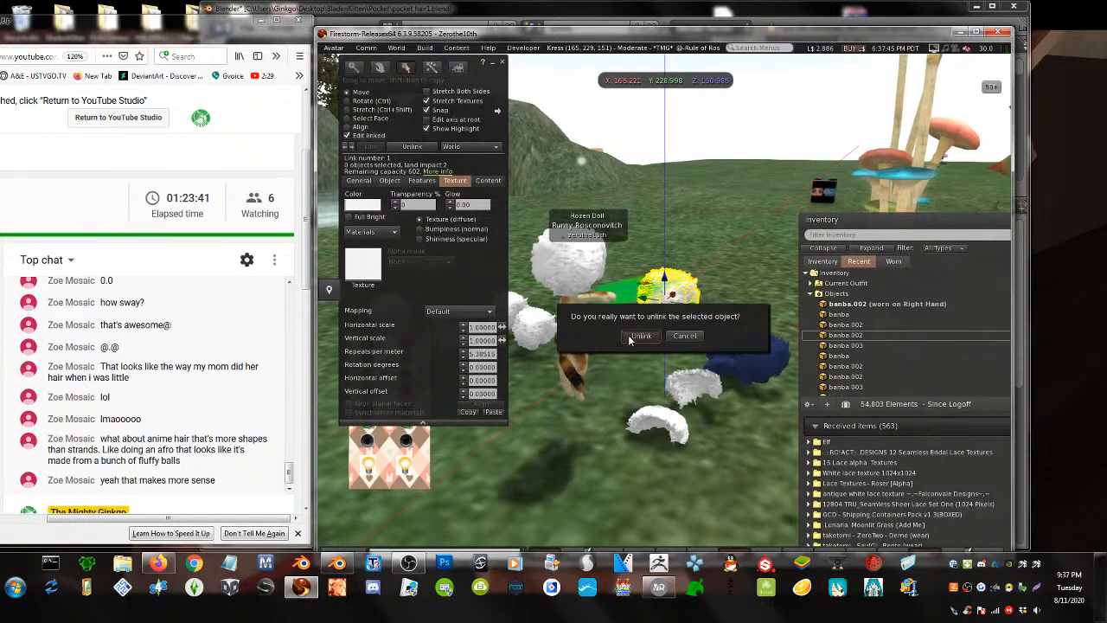
click(630, 337)
click(700, 483)
- Take a copy of the unlinked piece and add the new banba item to the avatar
right_click(666, 422)
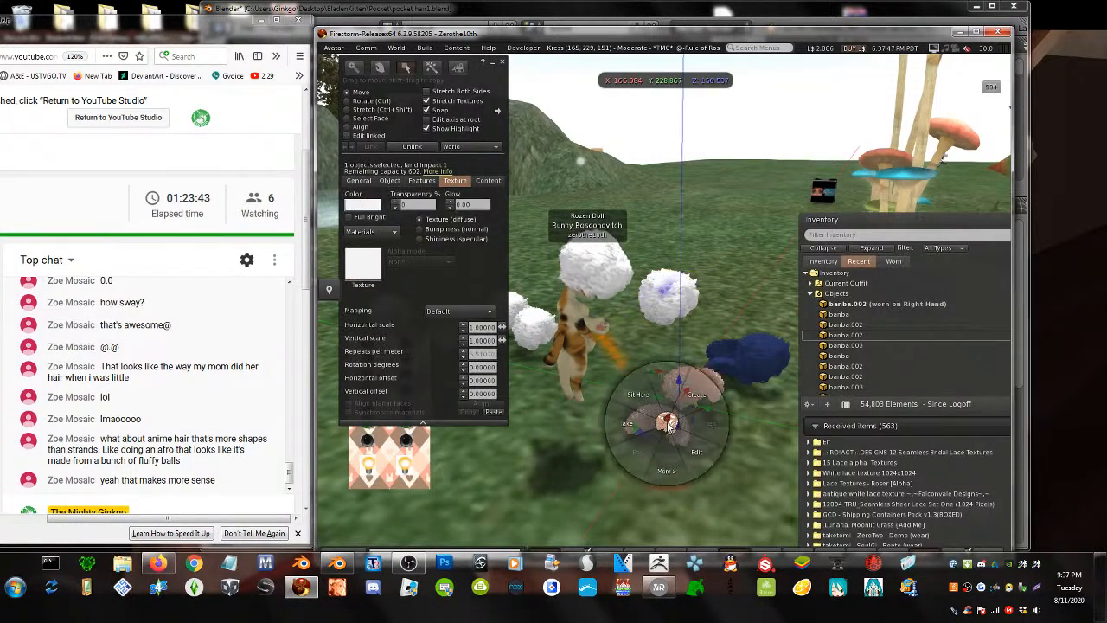
click(680, 391)
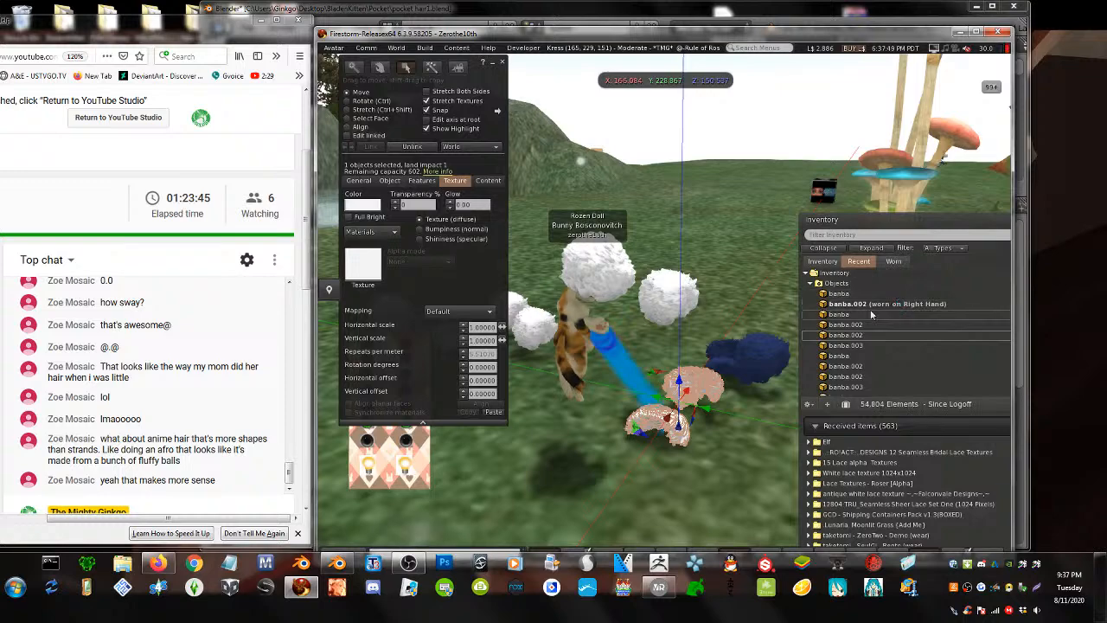
right_click(853, 296)
click(861, 453)
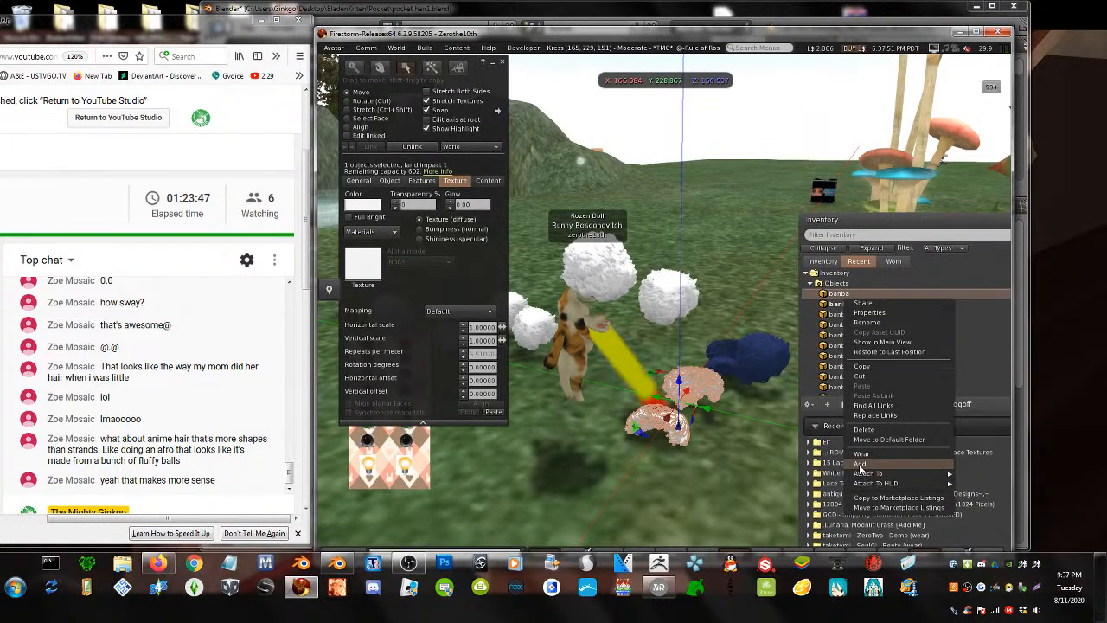
- Walk the avatar forward and orbit around to face its hair
key(Escape)
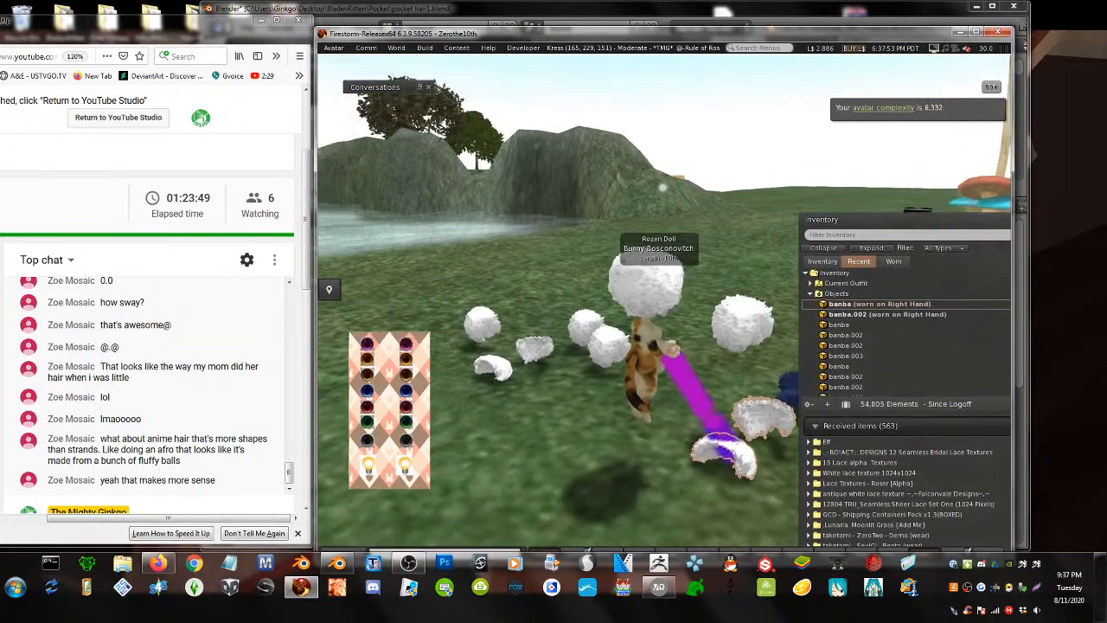
mouse_move(657, 270)
alt+mouse_down()
mouse_move(579, 208)
mouse_move(631, 234)
mouse_move(657, 270)
alt+mouse_up()
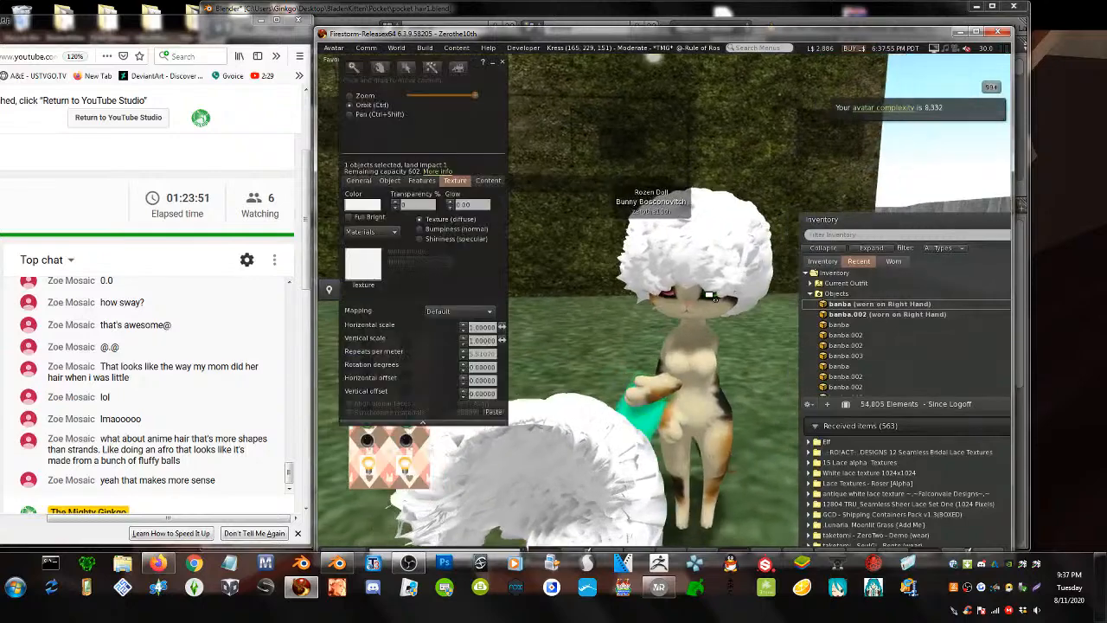
click(588, 325)
key(Escape)
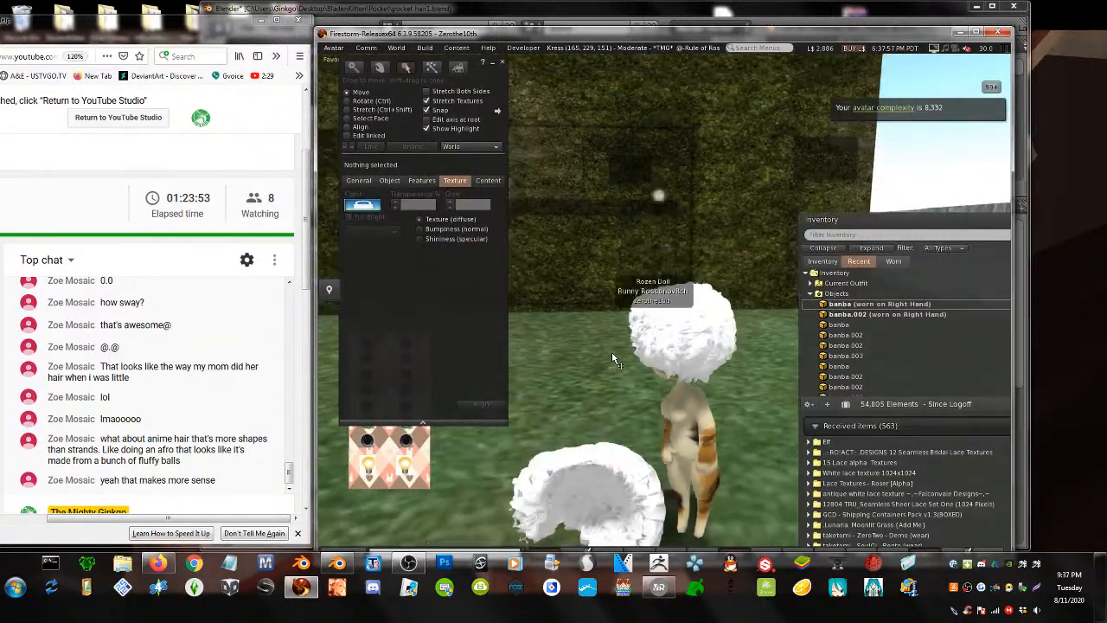
key(Up)
key(Left)
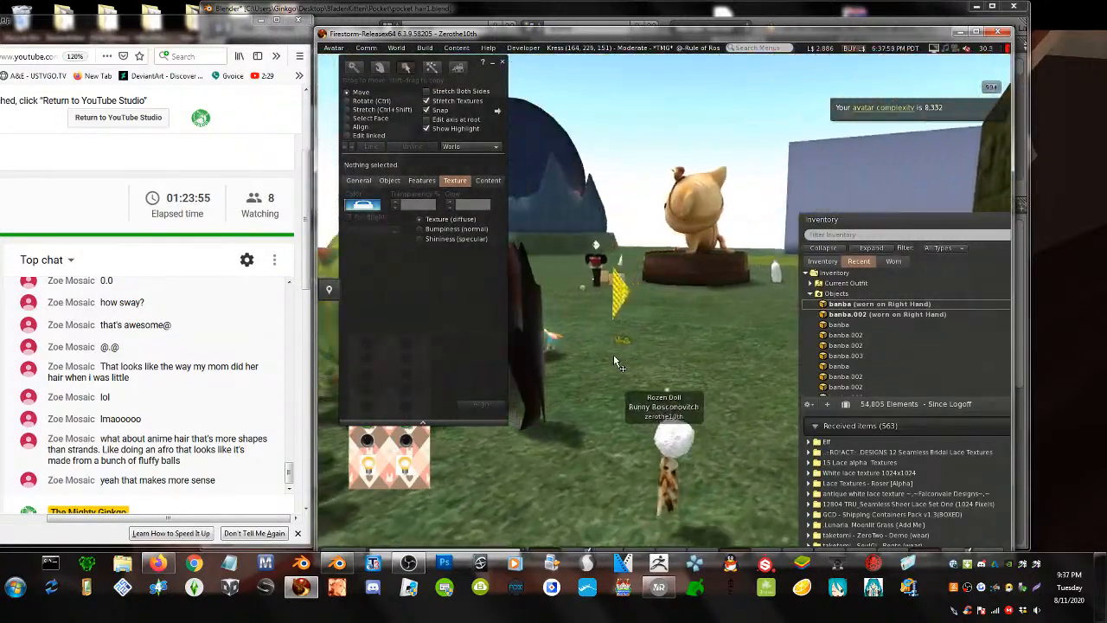
alt+drag(653, 459, 519, 354)
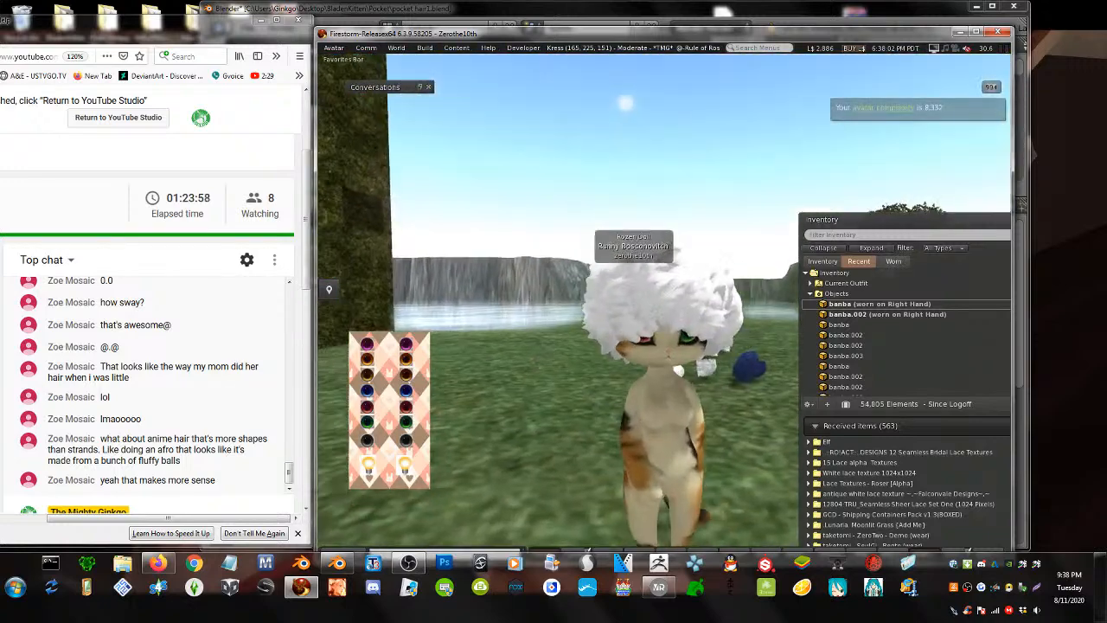
alt+drag(662, 311, 661, 299)
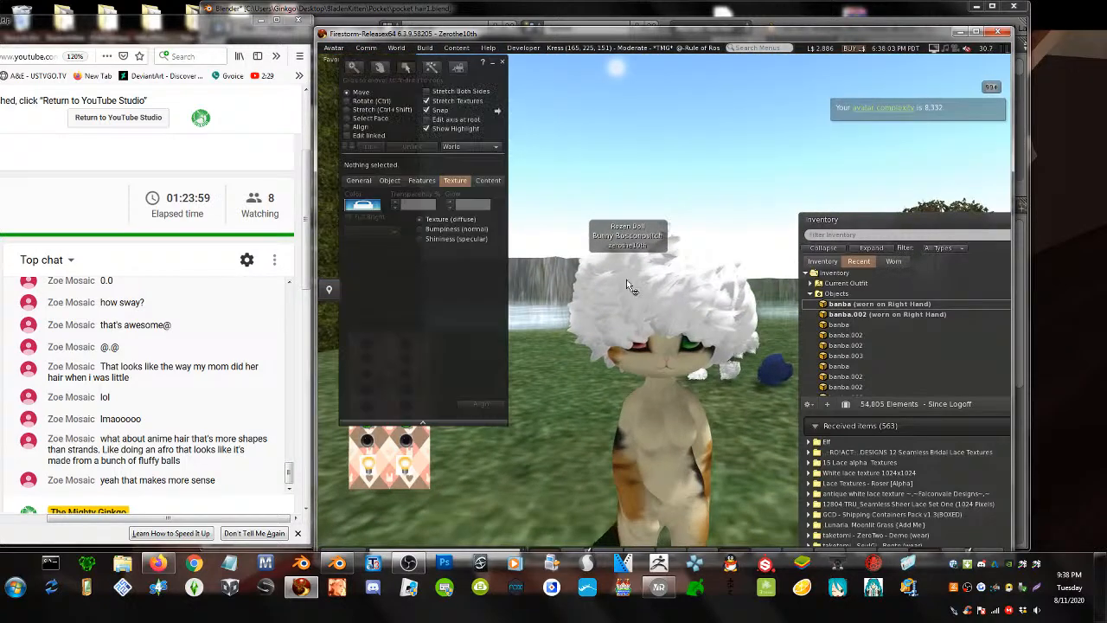
- Edit both worn hair attachments together, ready to choose their texture
right_click(626, 281)
click(637, 299)
shift+right_click(704, 310)
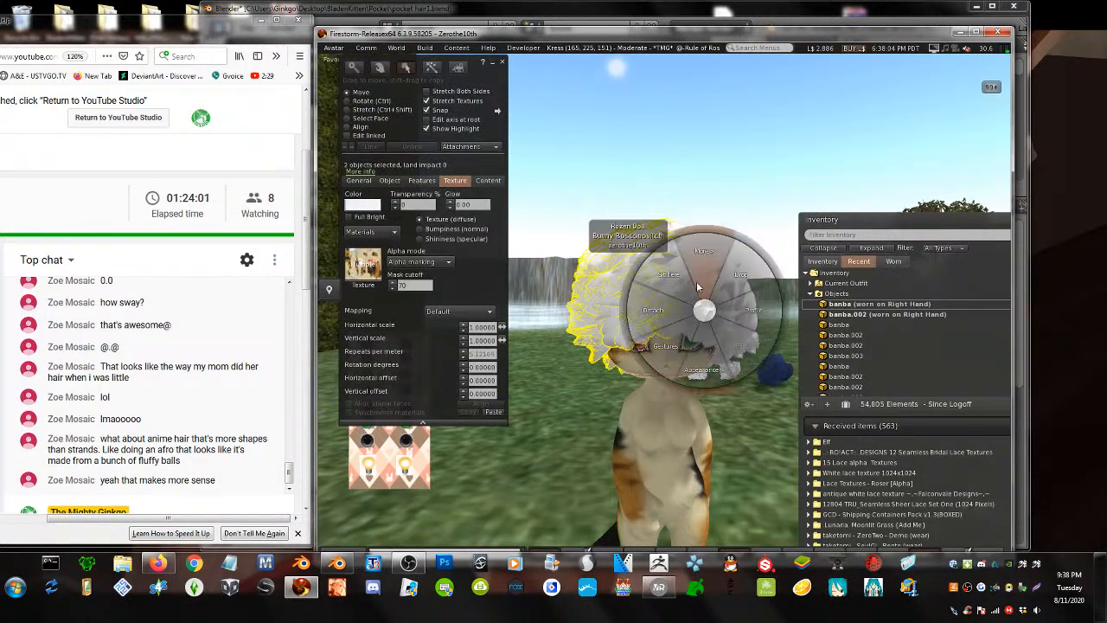
click(724, 329)
right_click(736, 303)
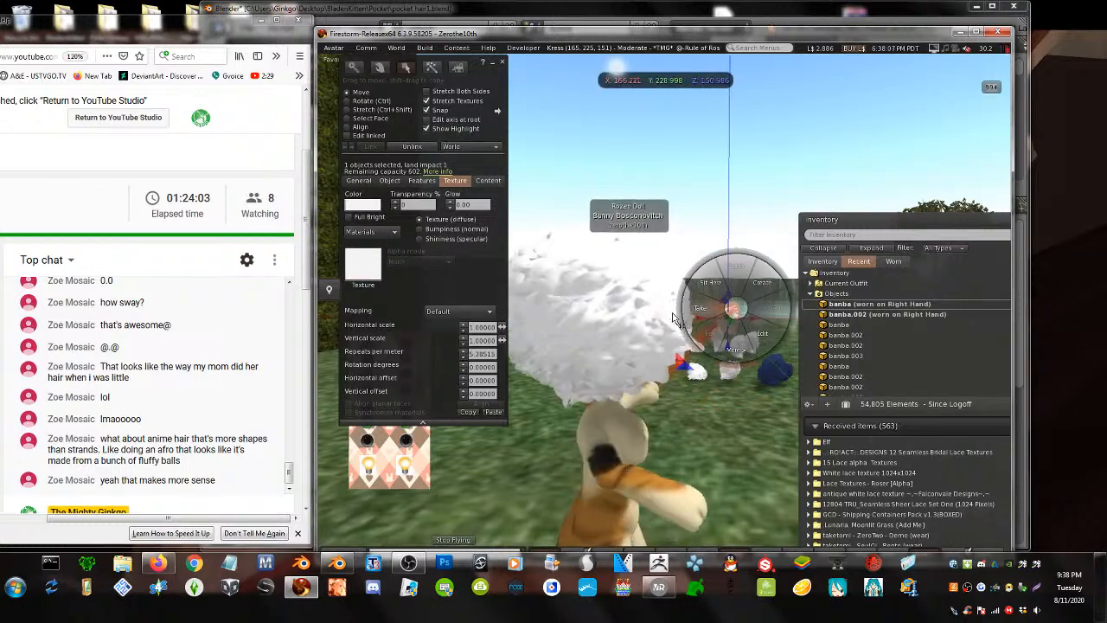
alt+drag(736, 308, 484, 308)
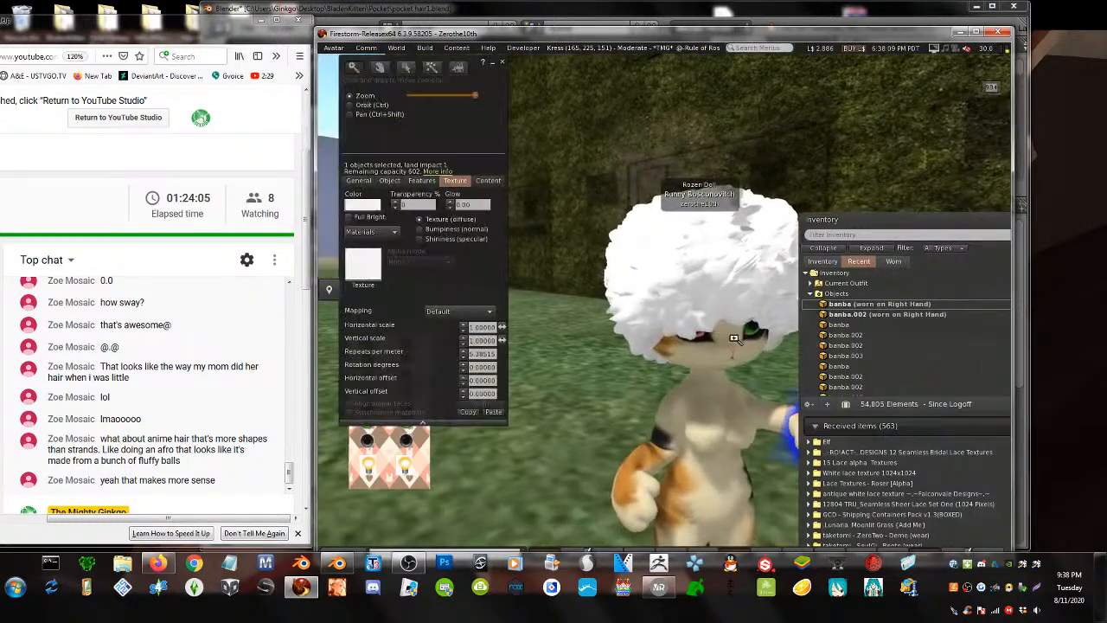
alt+drag(692, 328, 703, 290)
right_click(741, 194)
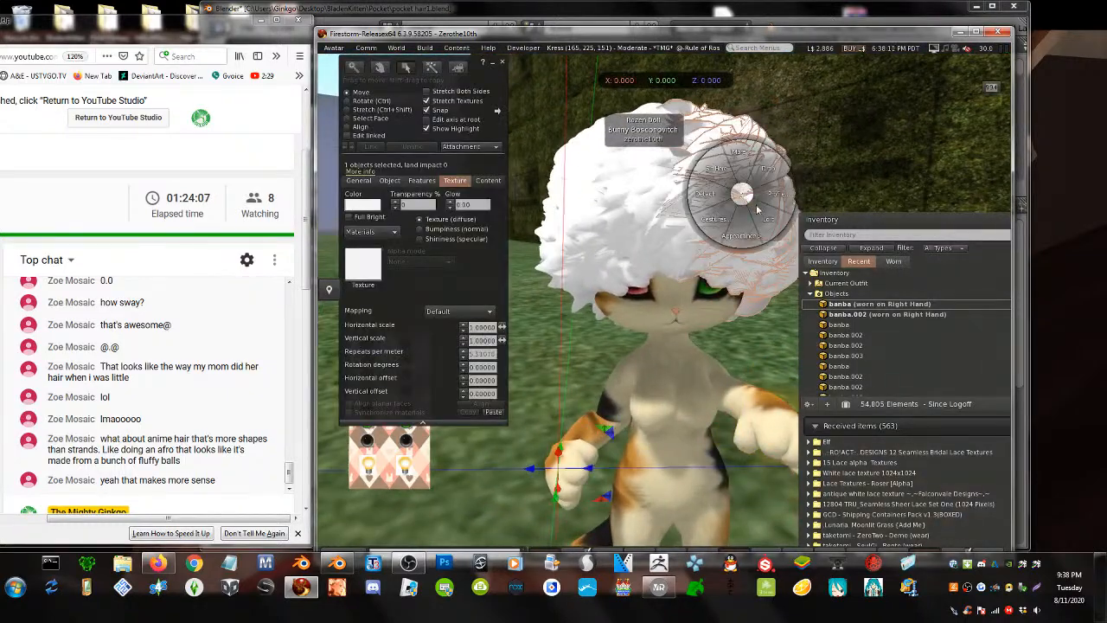
click(767, 220)
shift+click(610, 197)
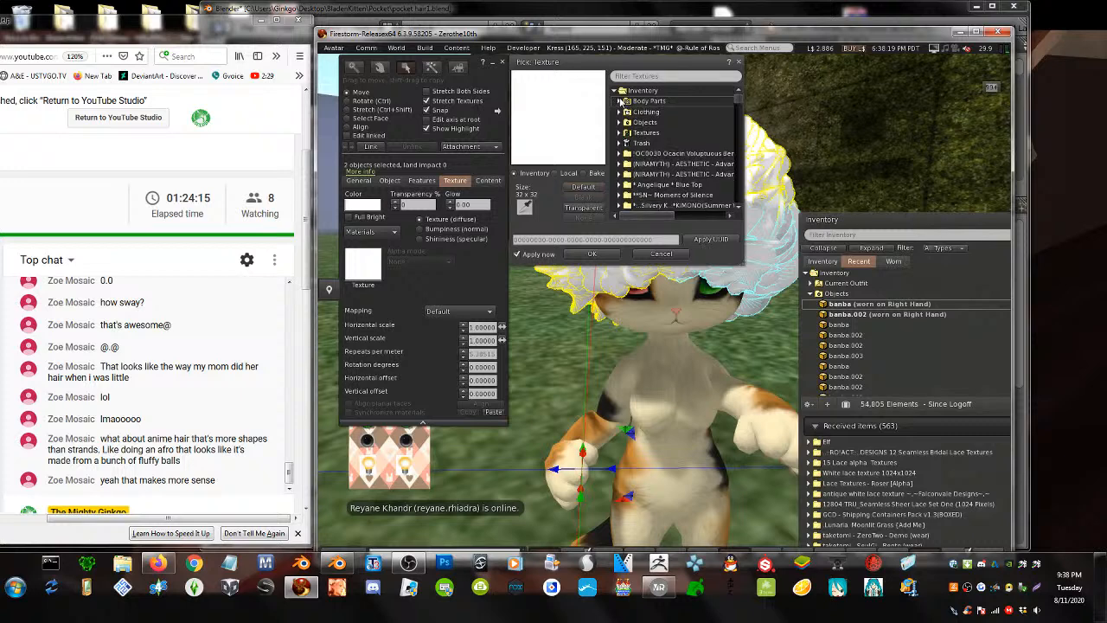
- Apply test_png as the hair texture and set its alpha mode to Masking
click(822, 262)
scroll(837, 295, up, 2)
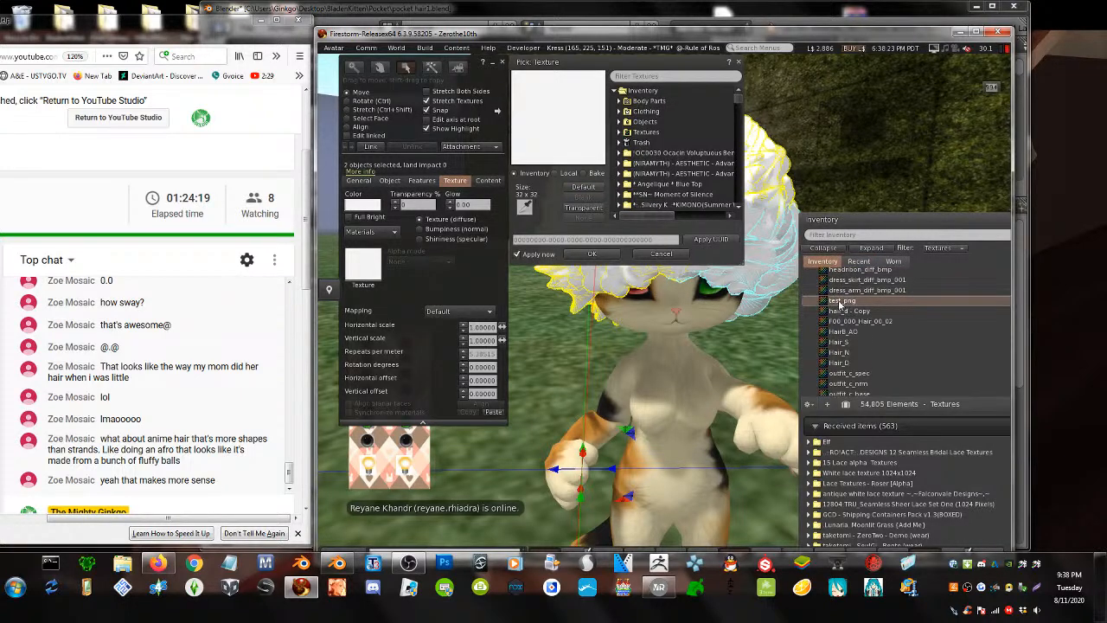
drag(840, 305, 355, 266)
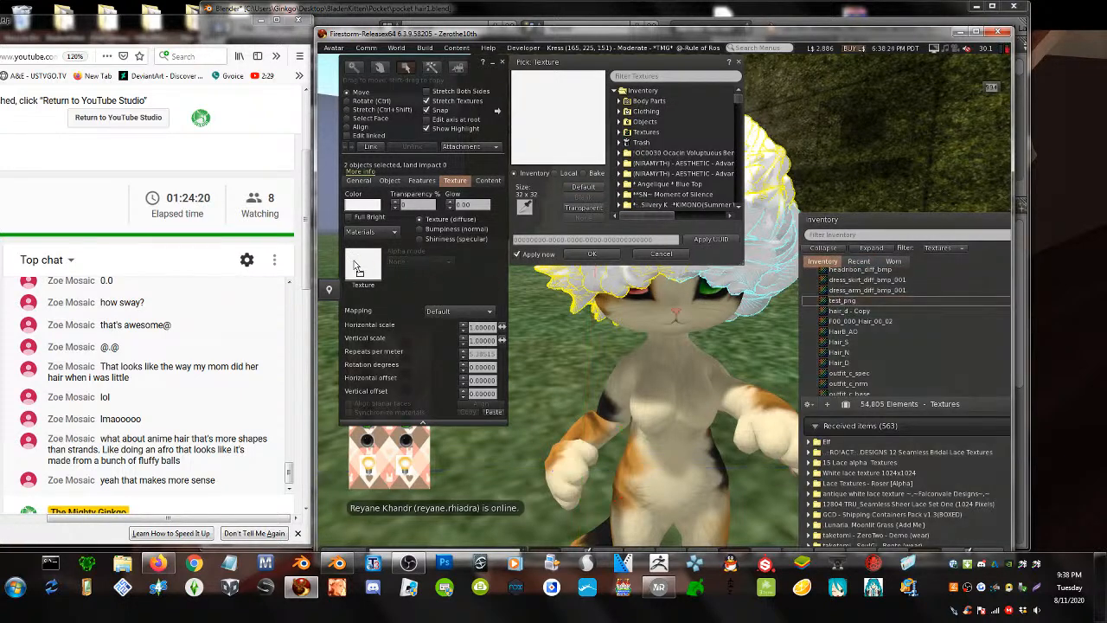
click(593, 255)
click(417, 262)
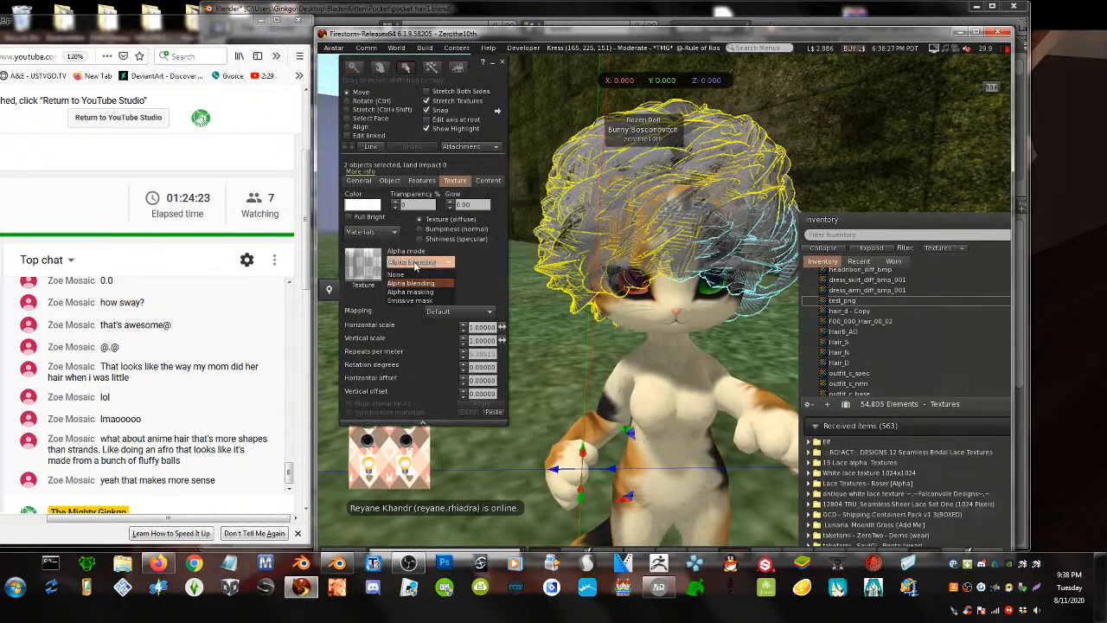
click(412, 292)
- Raise the mask cutoff to 100 and switch to the Bumpiness (normal) settings
key(alt)
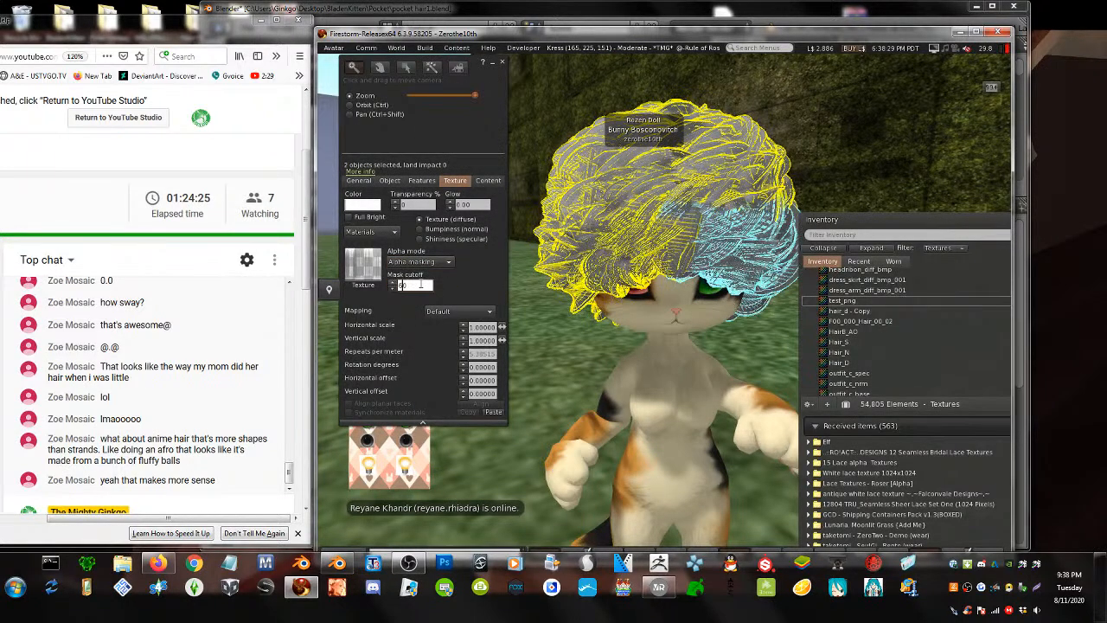
click(426, 131)
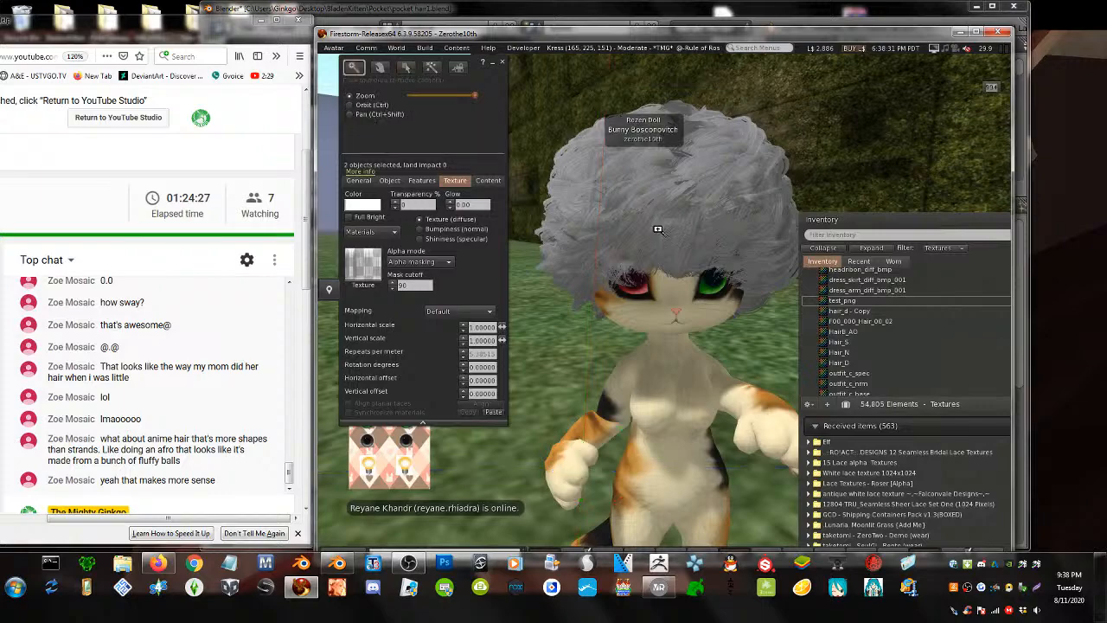
alt+drag(659, 230, 663, 307)
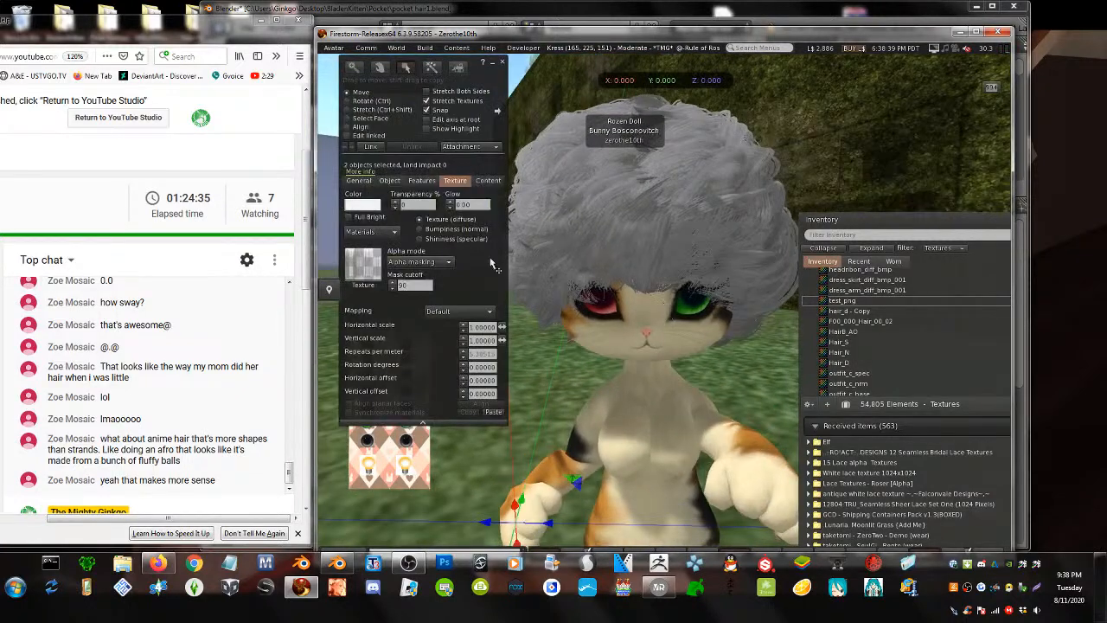
click(405, 288)
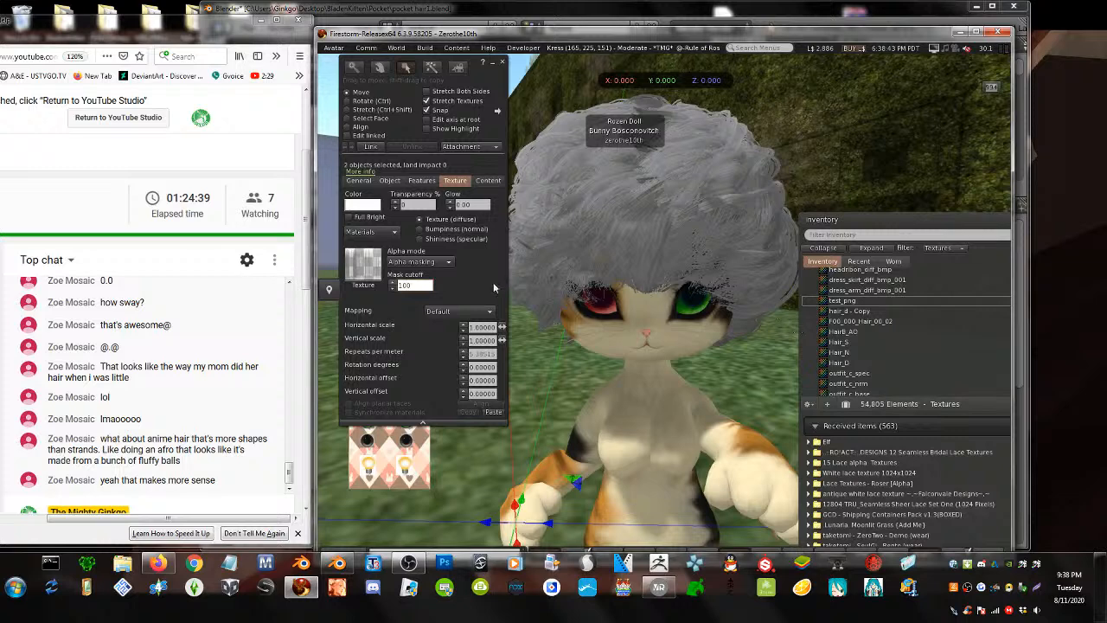
click(419, 229)
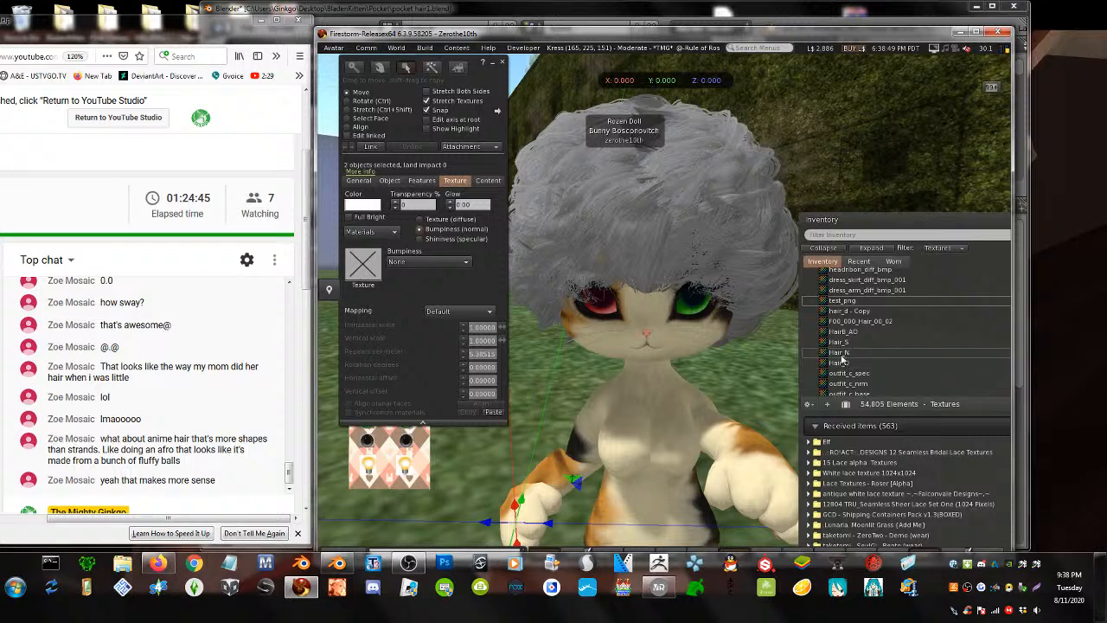
- Apply Hair_N as the hair's normal map
drag(839, 357, 635, 352)
drag(370, 275, 362, 268)
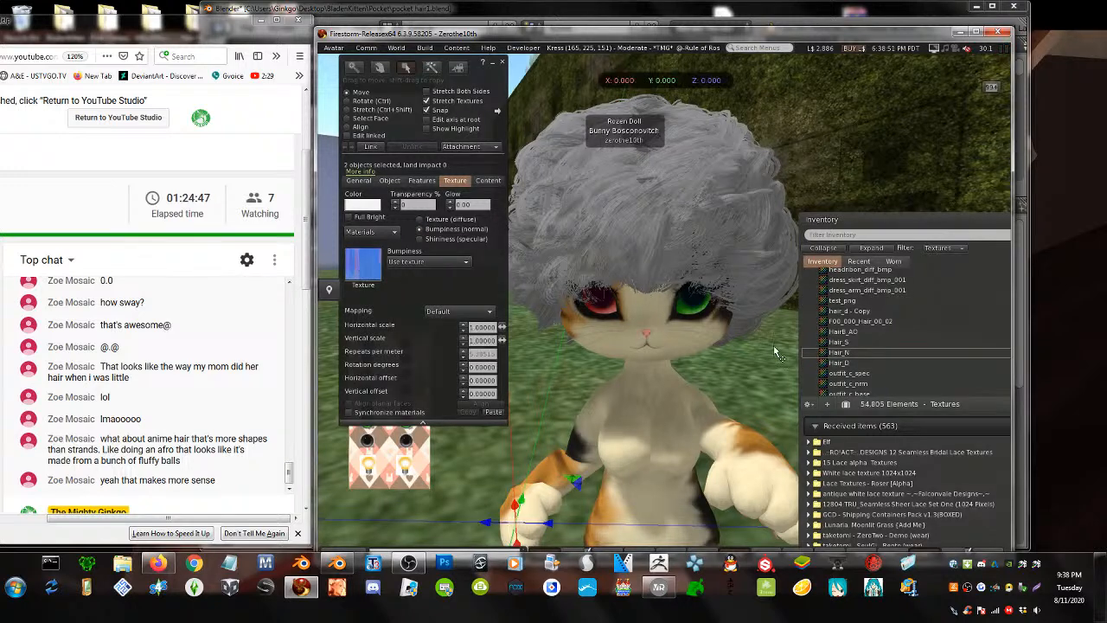
click(349, 415)
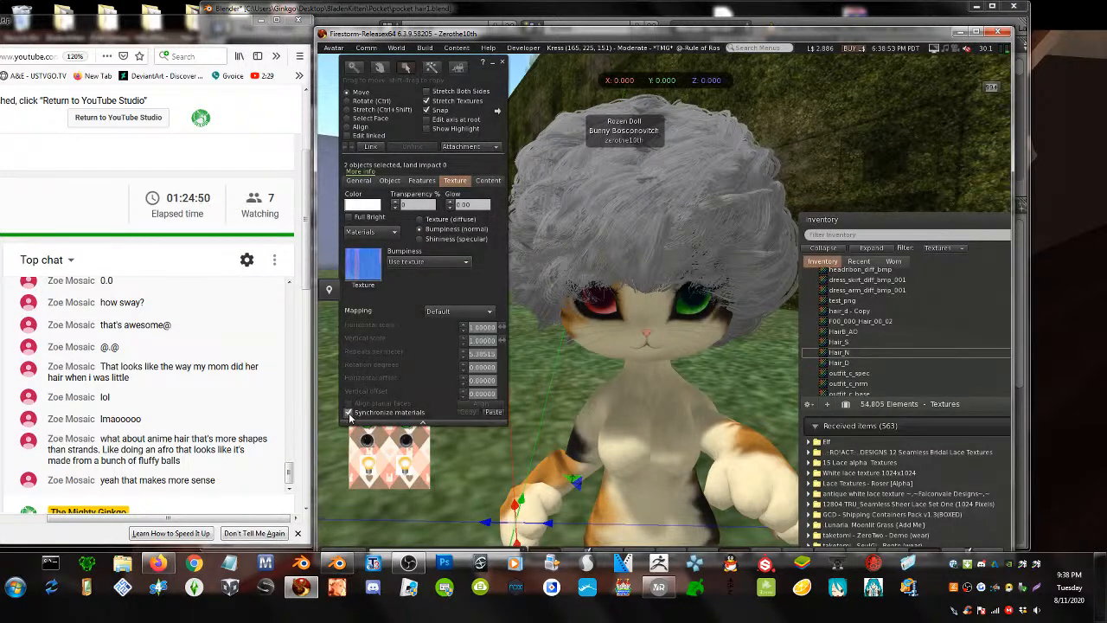
- Apply Hair_S as the specular map and raise glossiness to 121
click(420, 239)
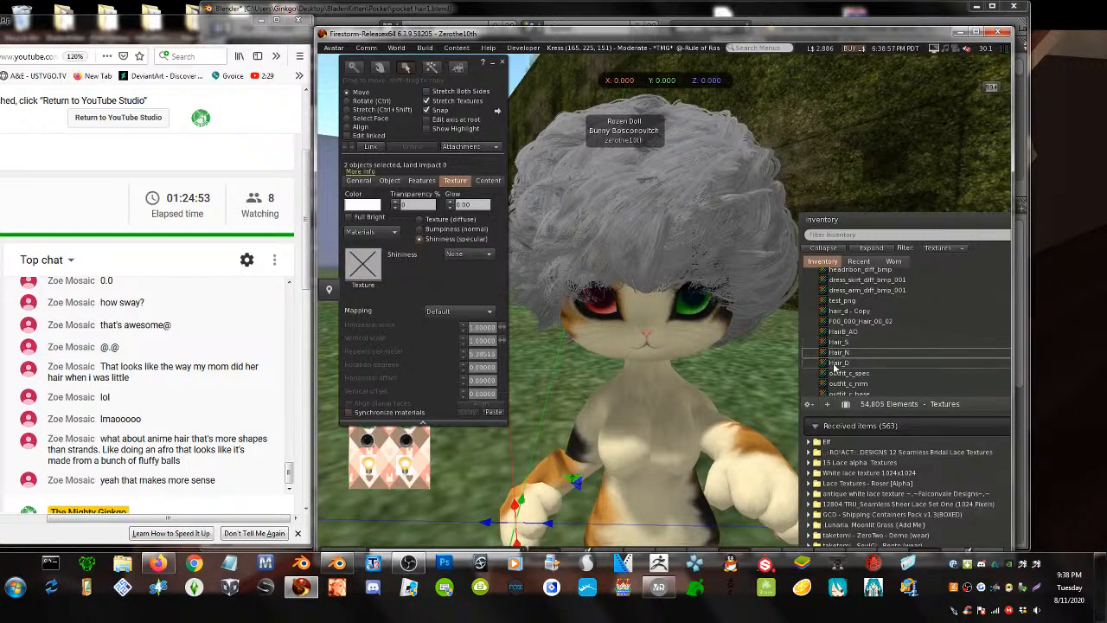
drag(837, 342, 369, 275)
click(484, 268)
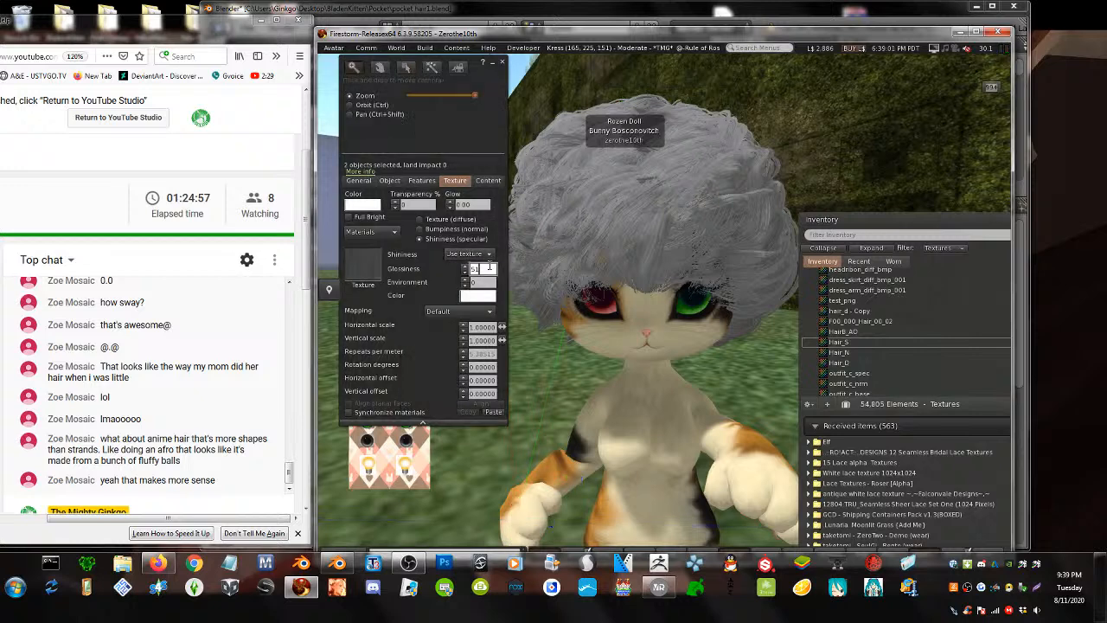
alt+scroll(483, 269, up, 1)
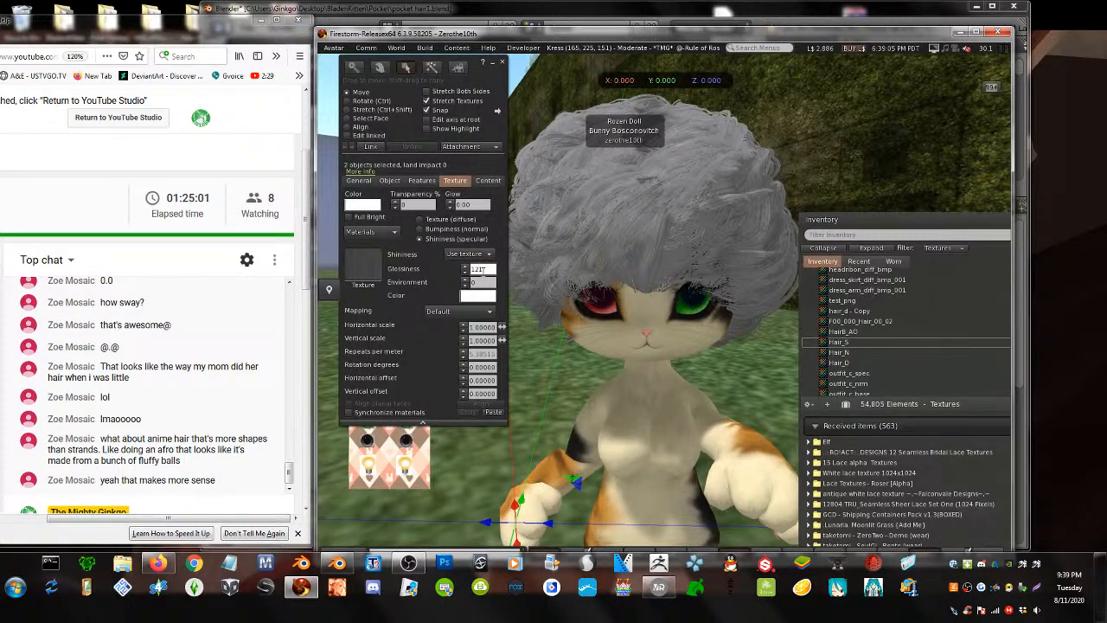
key(ctrl)
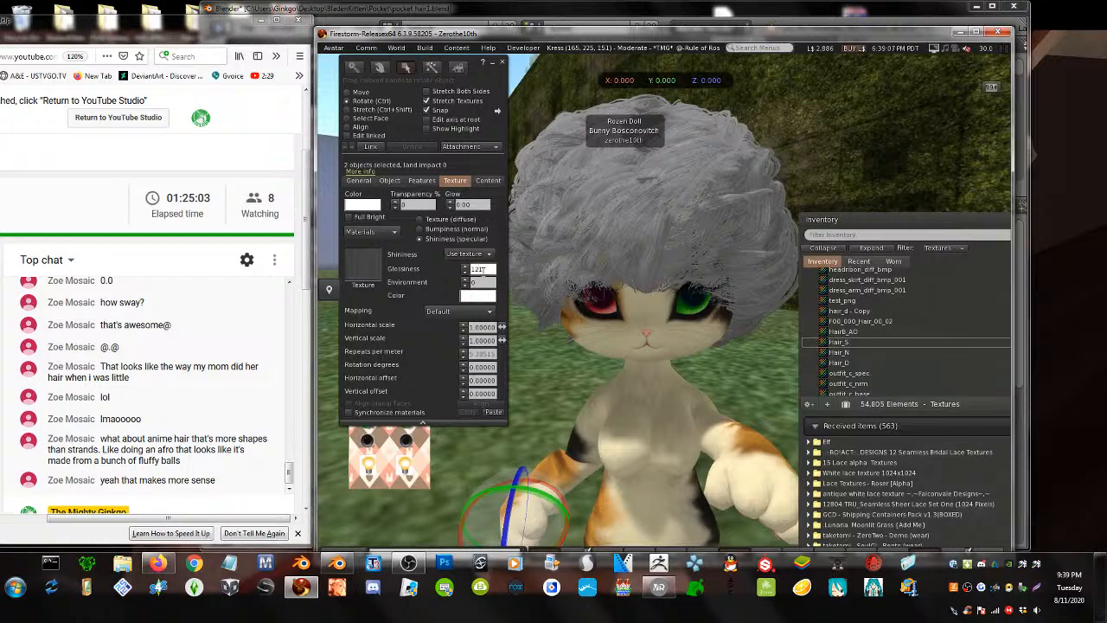
click(542, 356)
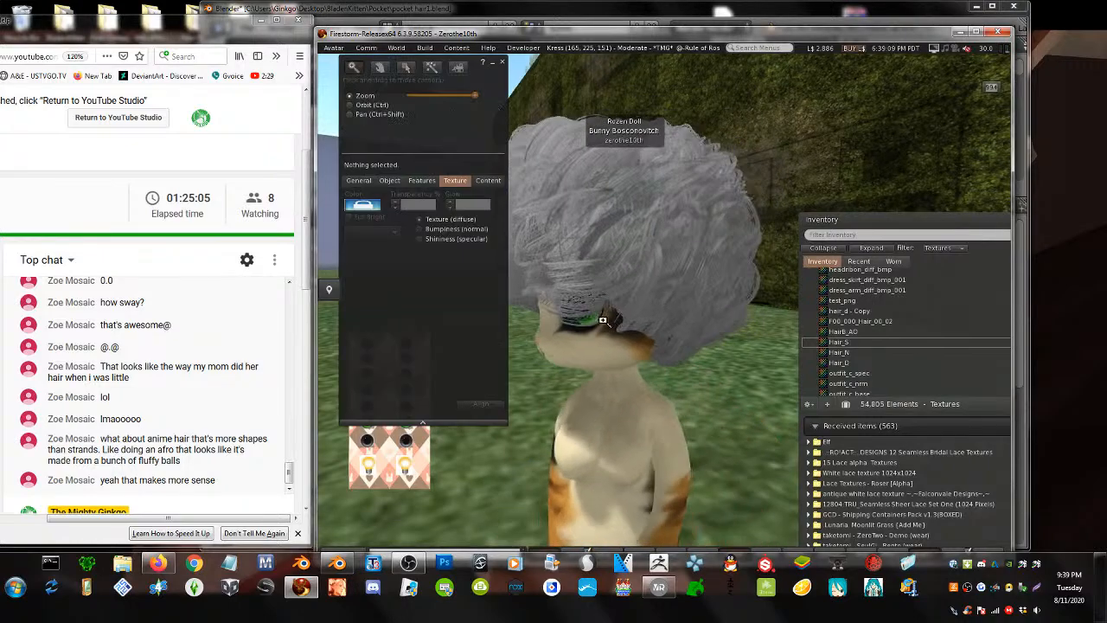
- Tint one hair piece dark grey (RGB 84, 84, 84) by lowering Lum to 33
alt+drag(647, 262, 717, 354)
alt+drag(576, 313, 550, 309)
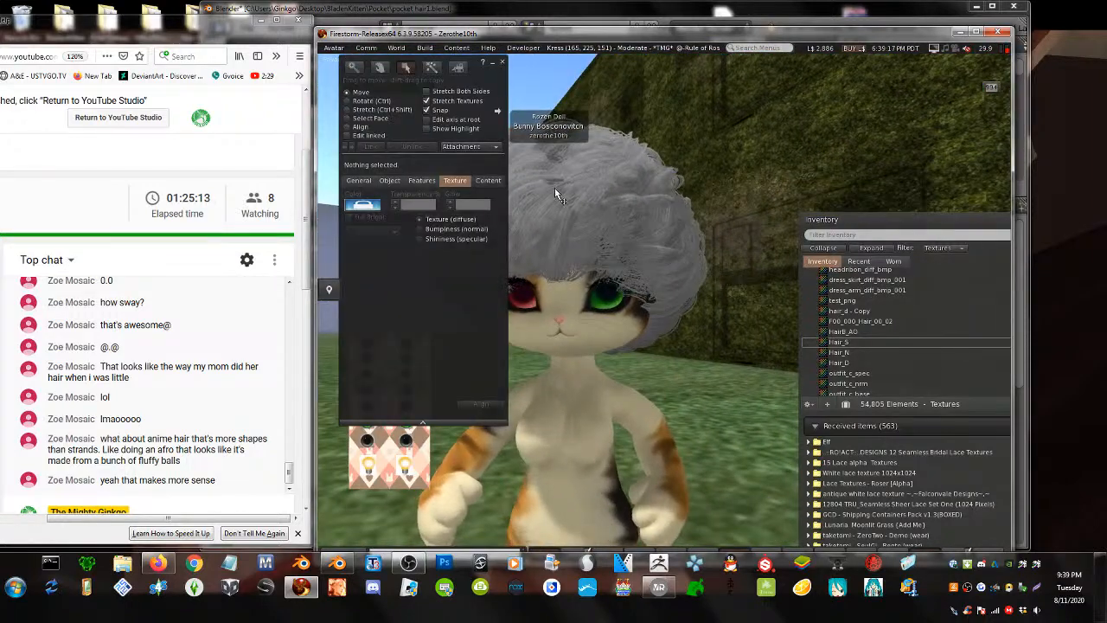
right_click(558, 195)
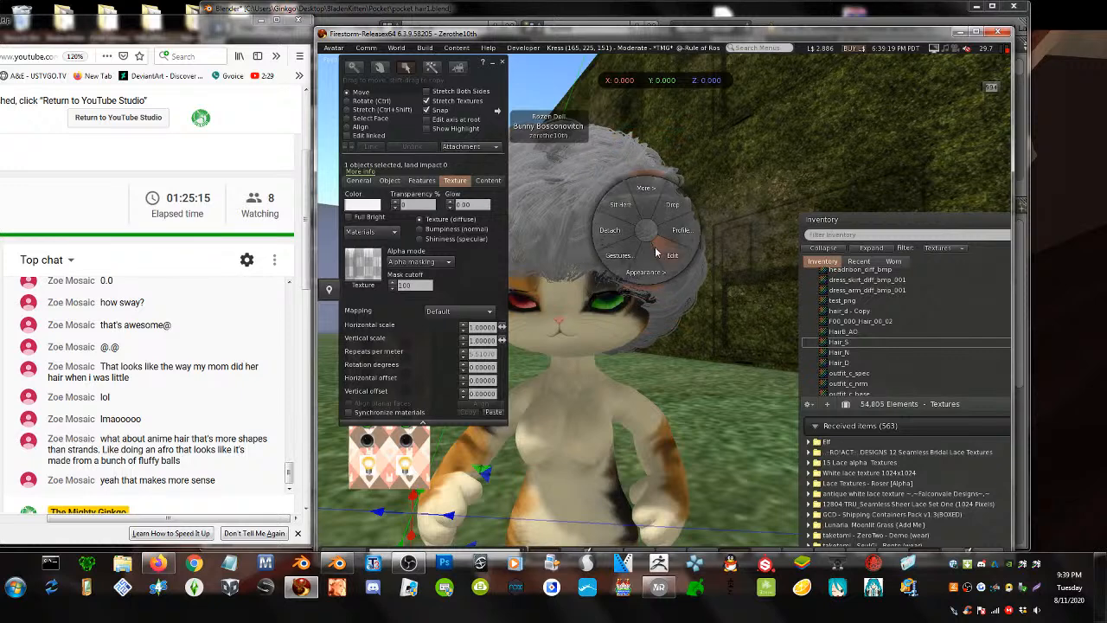
click(655, 246)
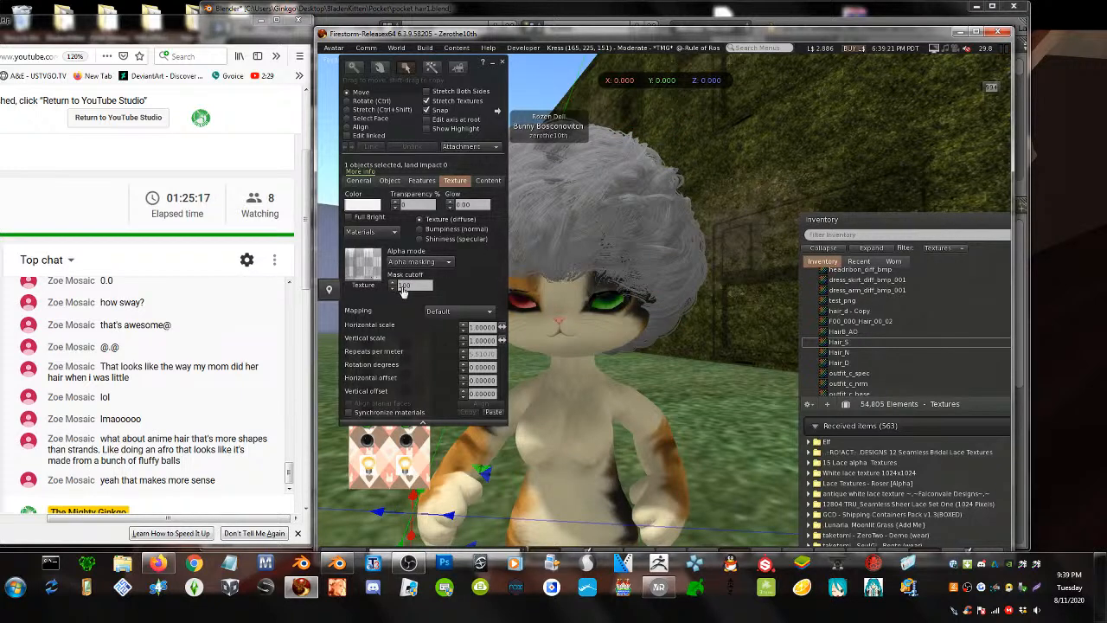
click(363, 263)
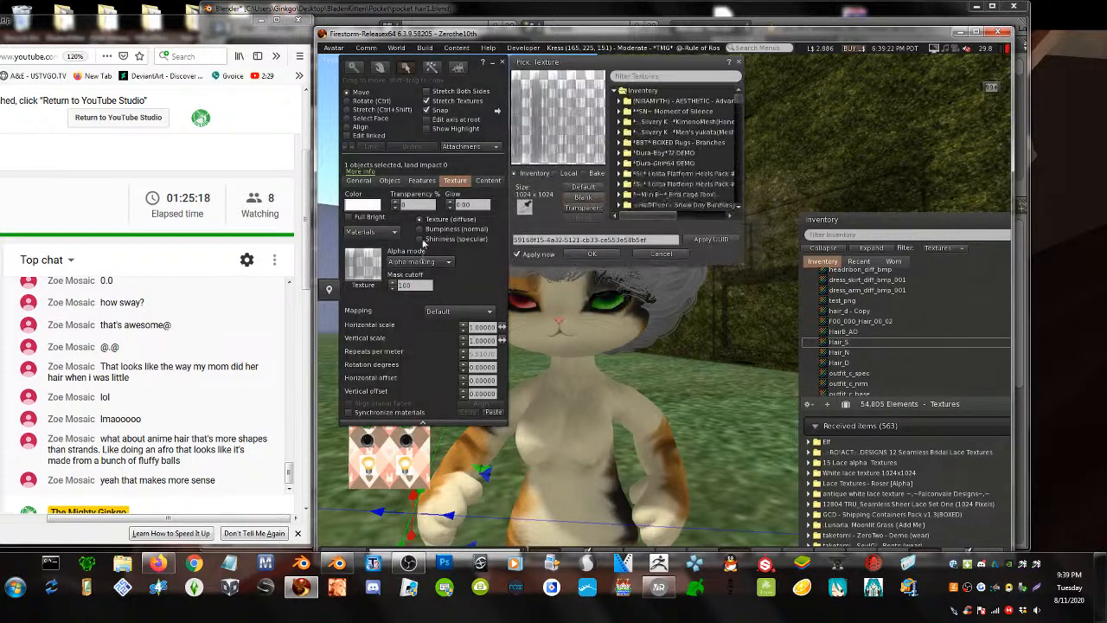
click(593, 253)
click(361, 205)
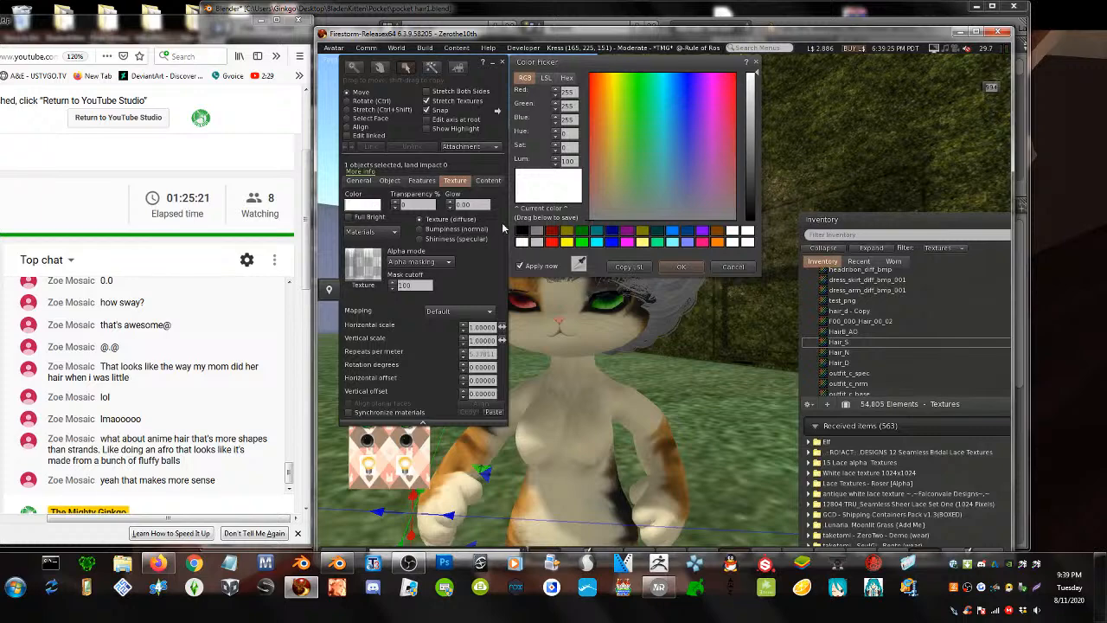
drag(751, 175, 745, 171)
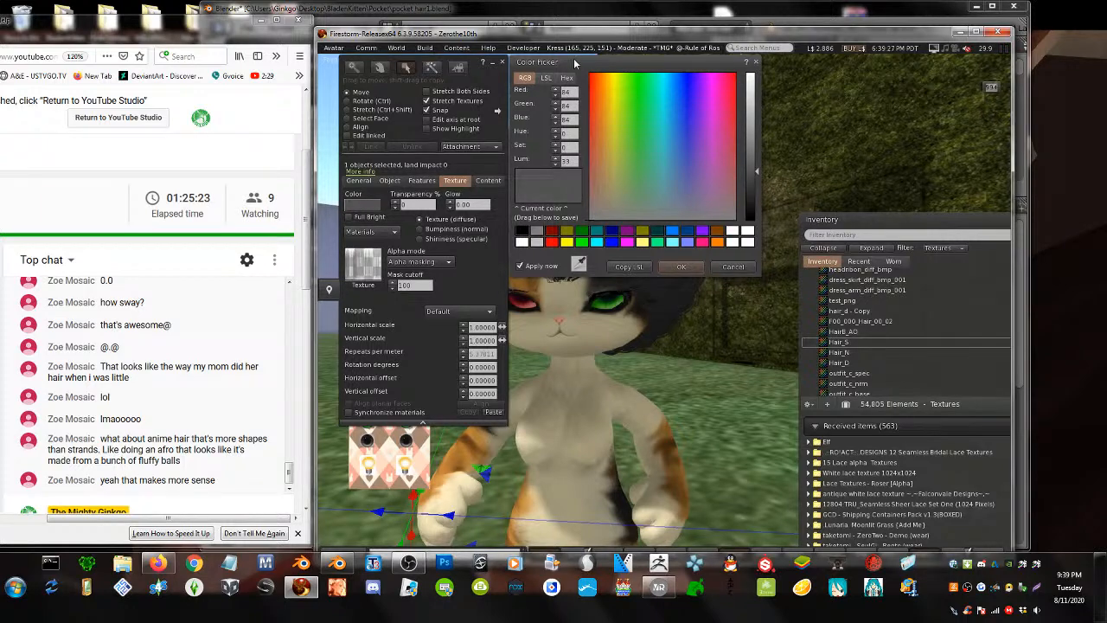
drag(579, 68, 776, 106)
key(Escape)
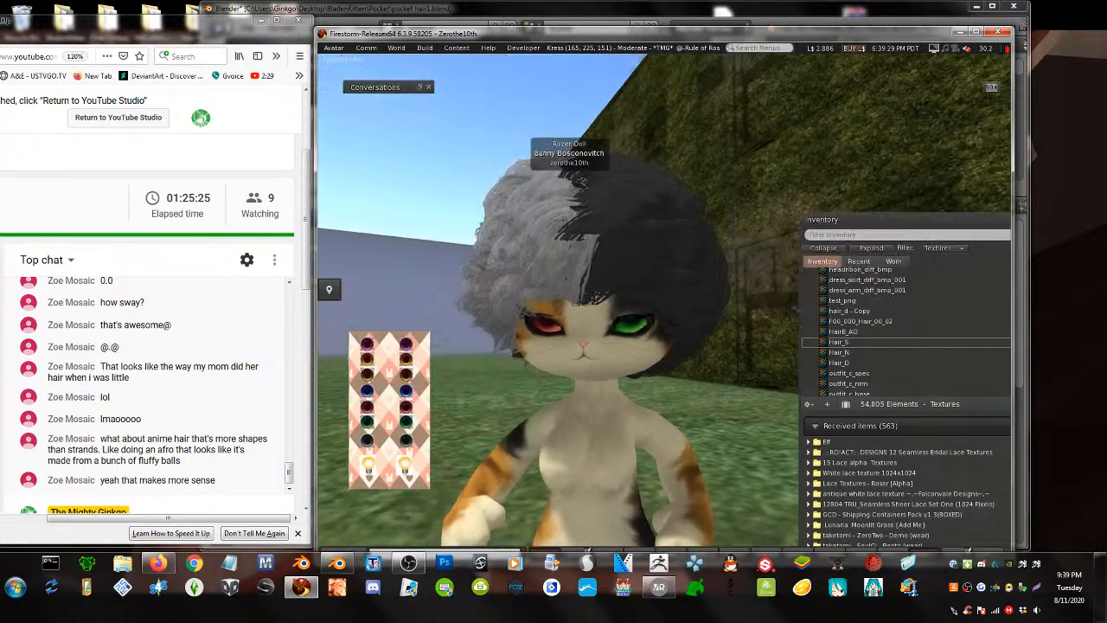
mouse_move(606, 320)
ctrl+alt+mouse_down()
mouse_move(632, 346)
mouse_move(631, 449)
mouse_move(610, 311)
ctrl+alt+mouse_up()
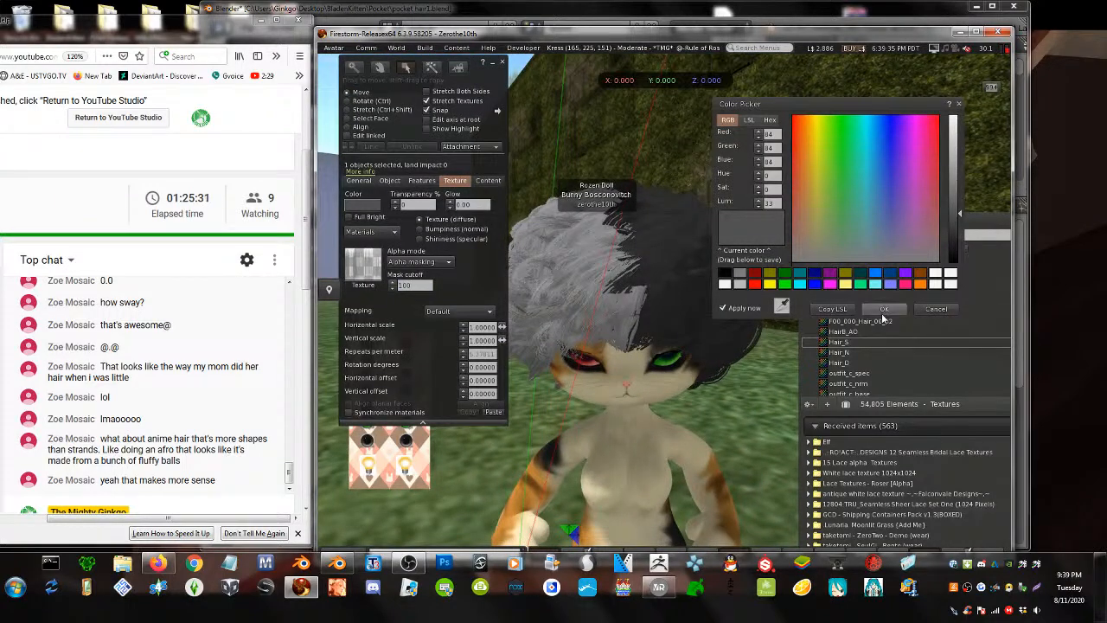
click(883, 311)
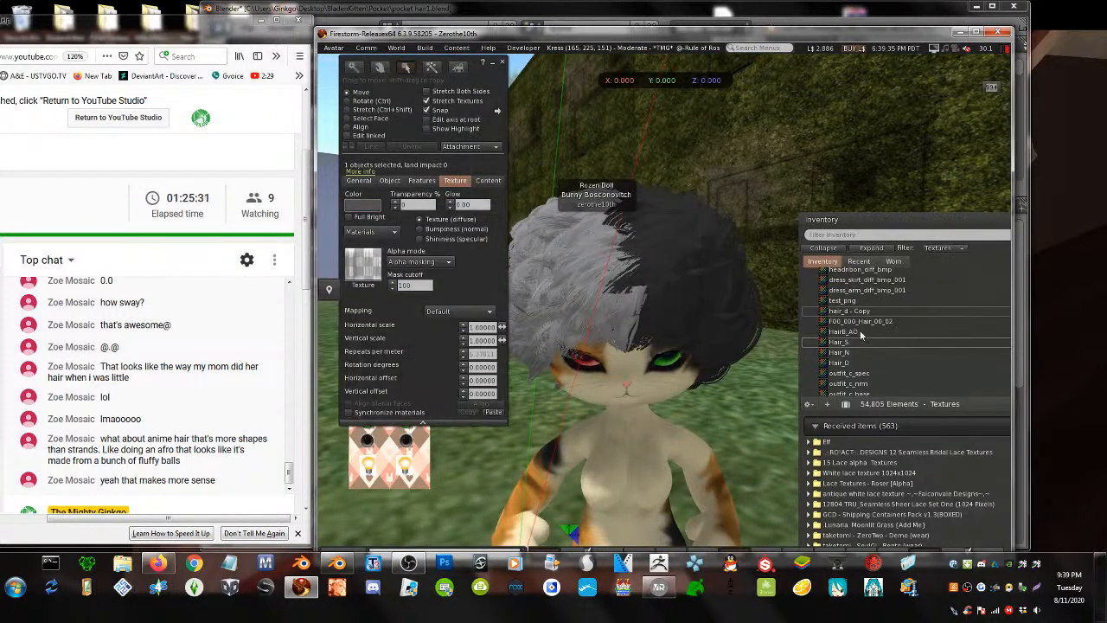
- Deselect the hair and close the Build floater, leaving the two-tone afro on display
click(757, 444)
alt+drag(663, 363, 597, 341)
key(ctrl+3)
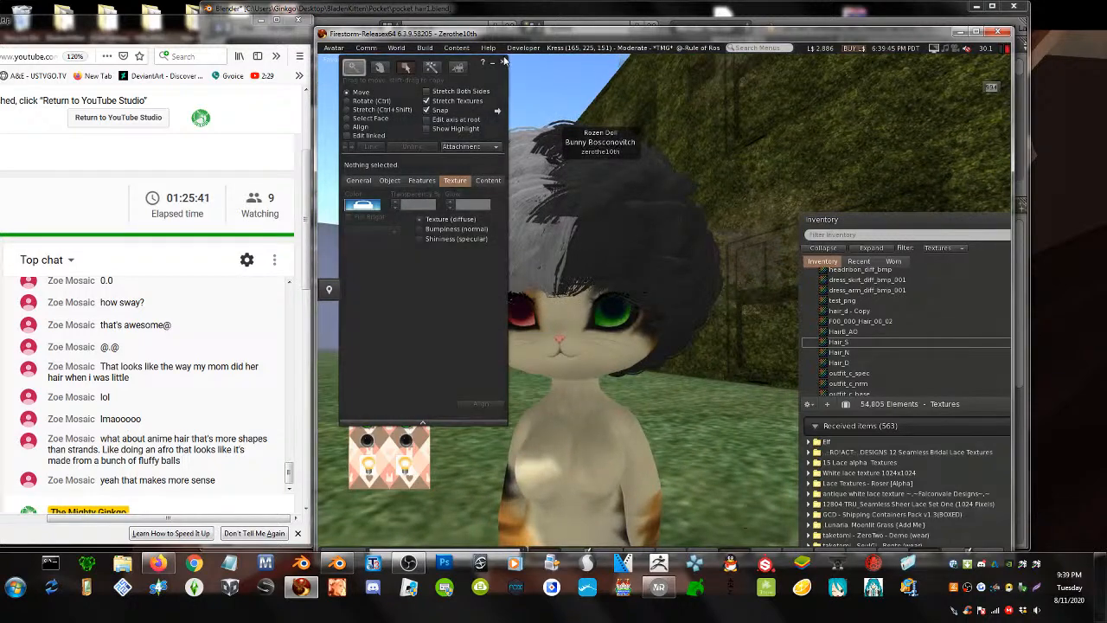
click(504, 65)
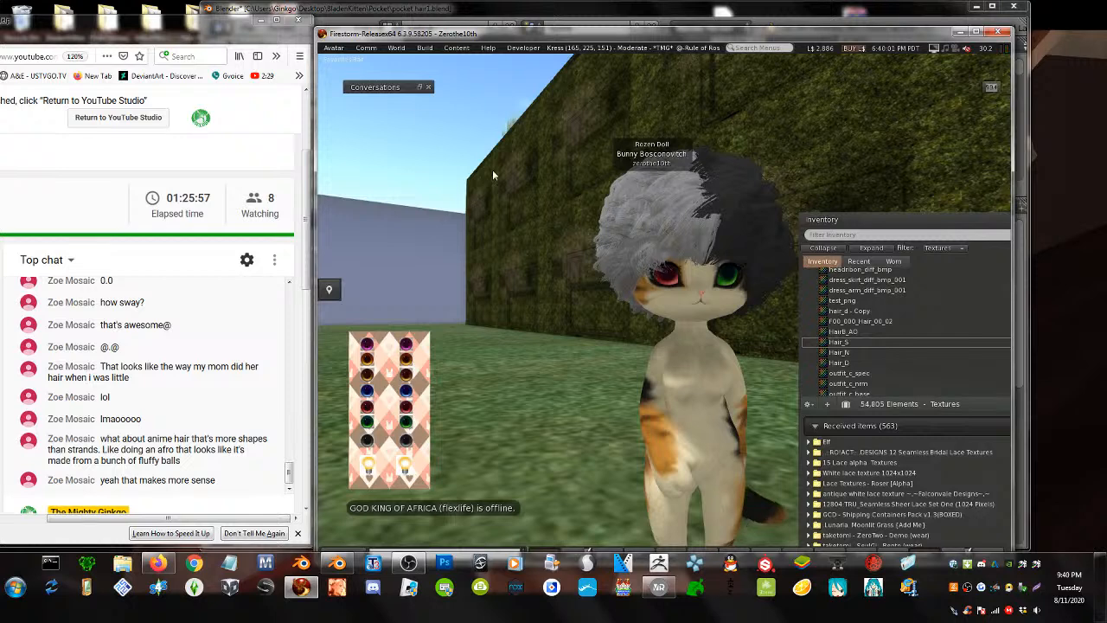
- Show all item types in the inventory and open the Sassy skank cat outfit folder
alt+drag(706, 358, 693, 298)
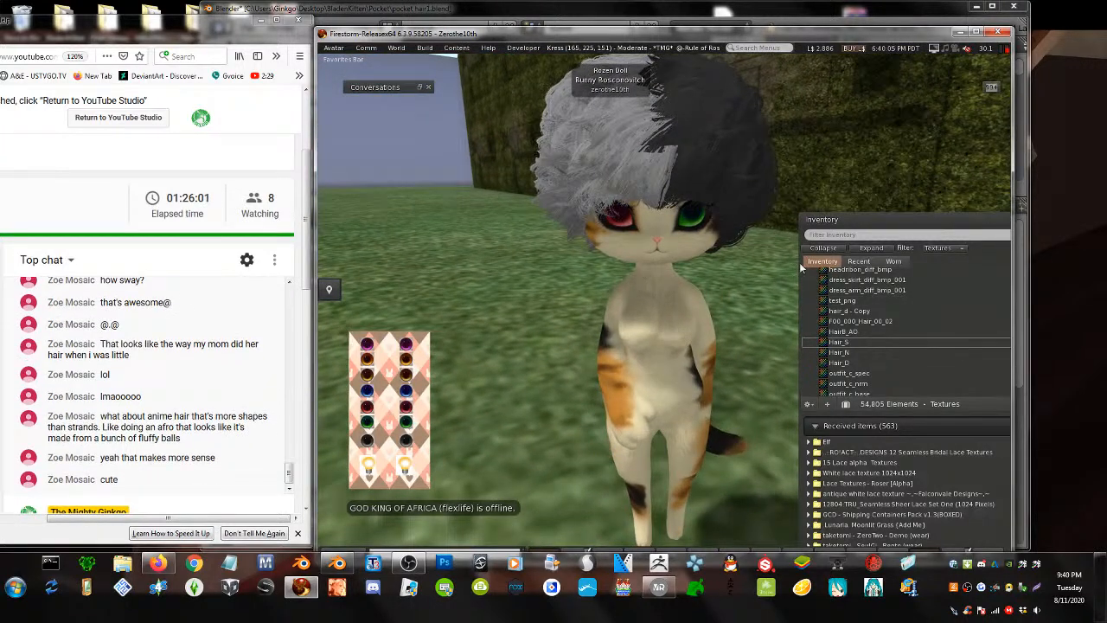
alt+click(653, 264)
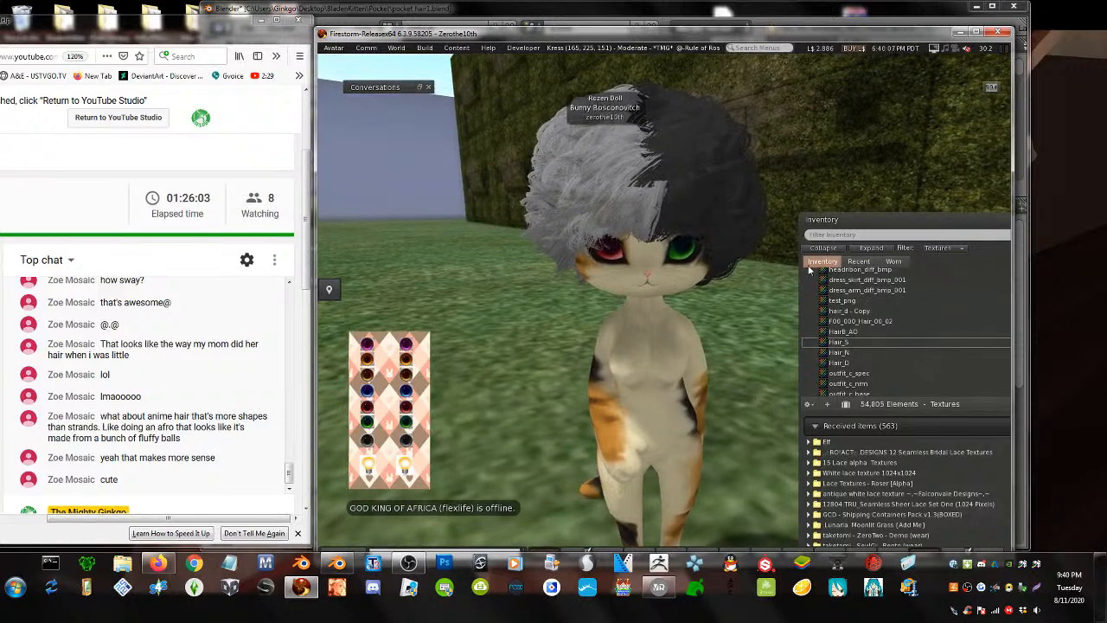
click(861, 235)
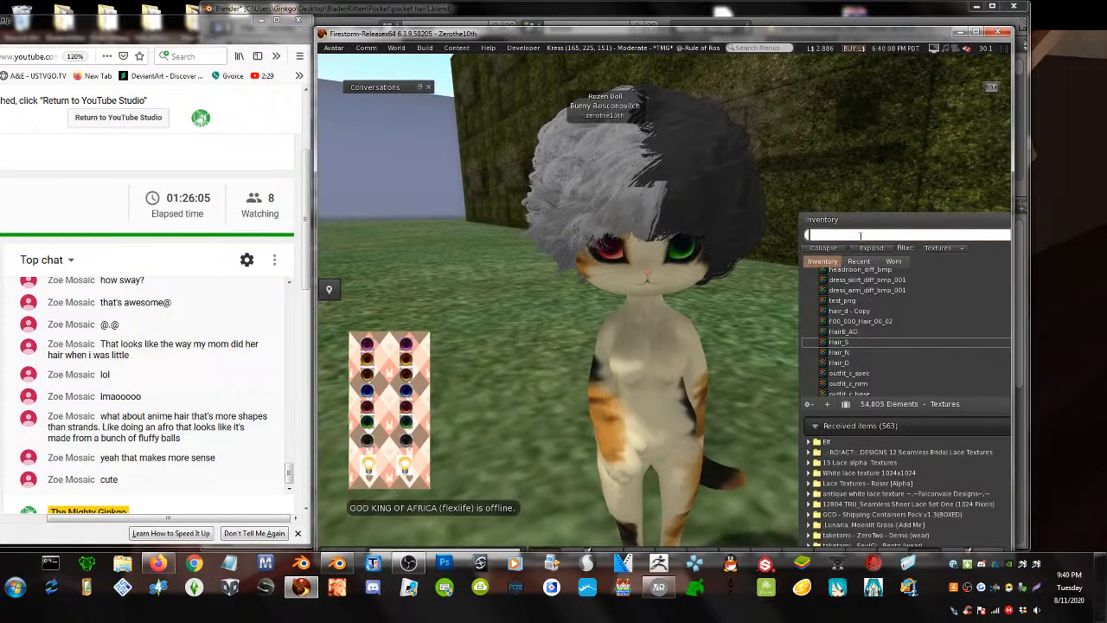
click(941, 248)
click(935, 260)
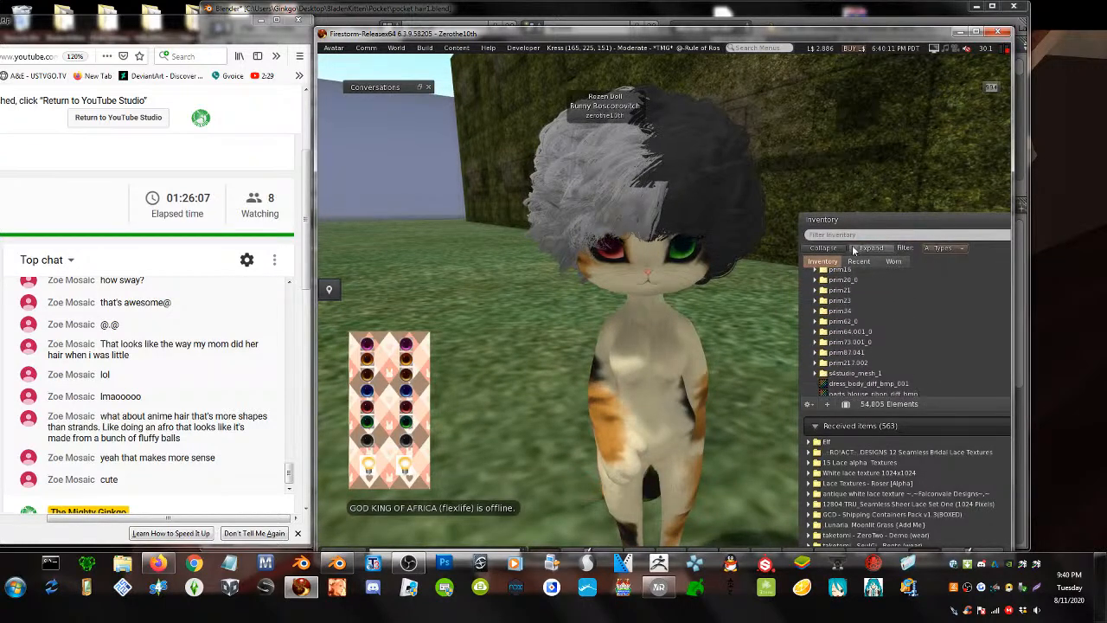
click(856, 235)
text(sassy)
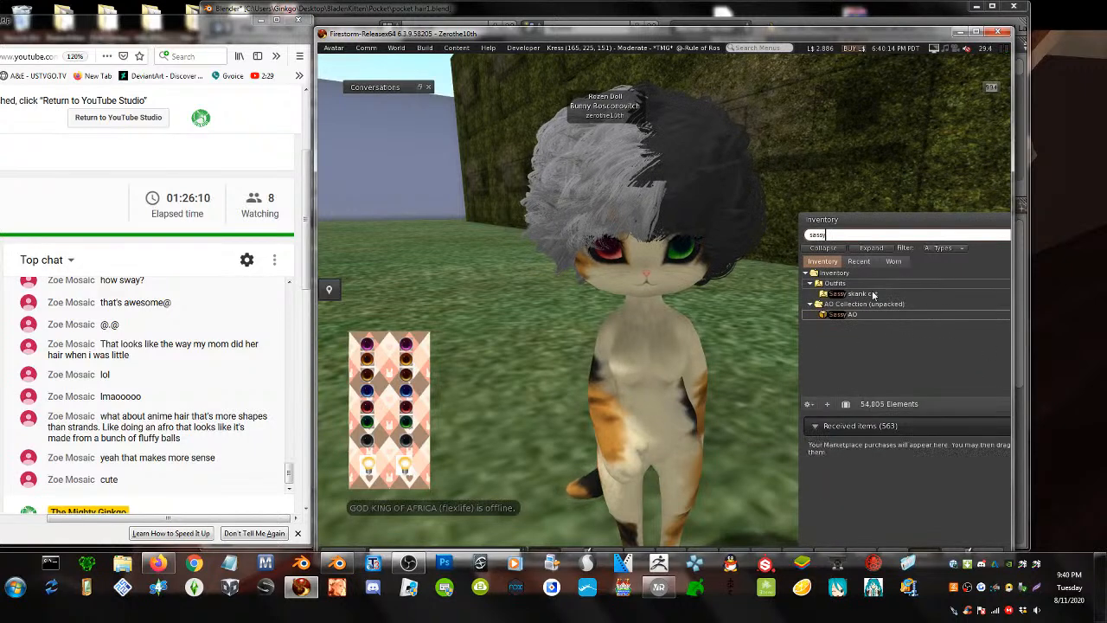
click(871, 294)
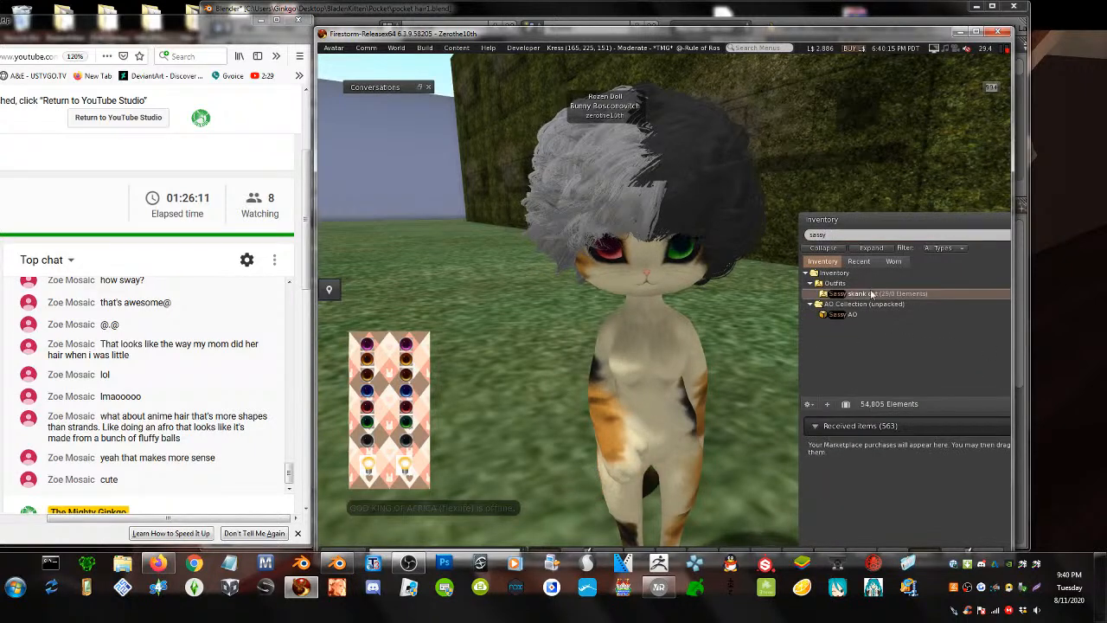
click(861, 234)
key(BackSpace)
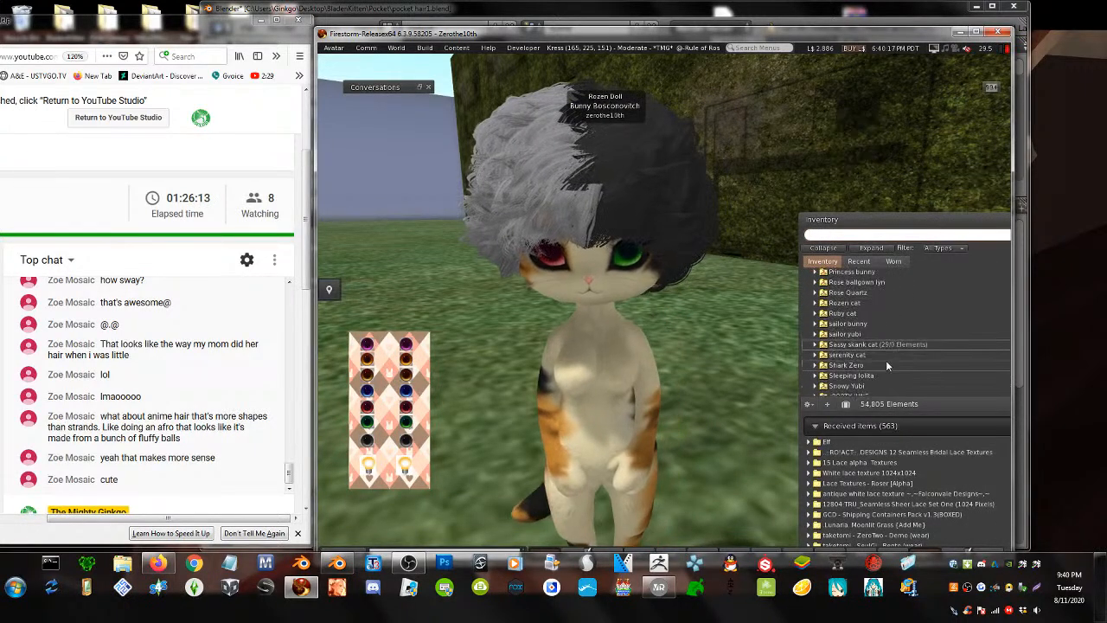
click(814, 345)
scroll(916, 356, down, 5)
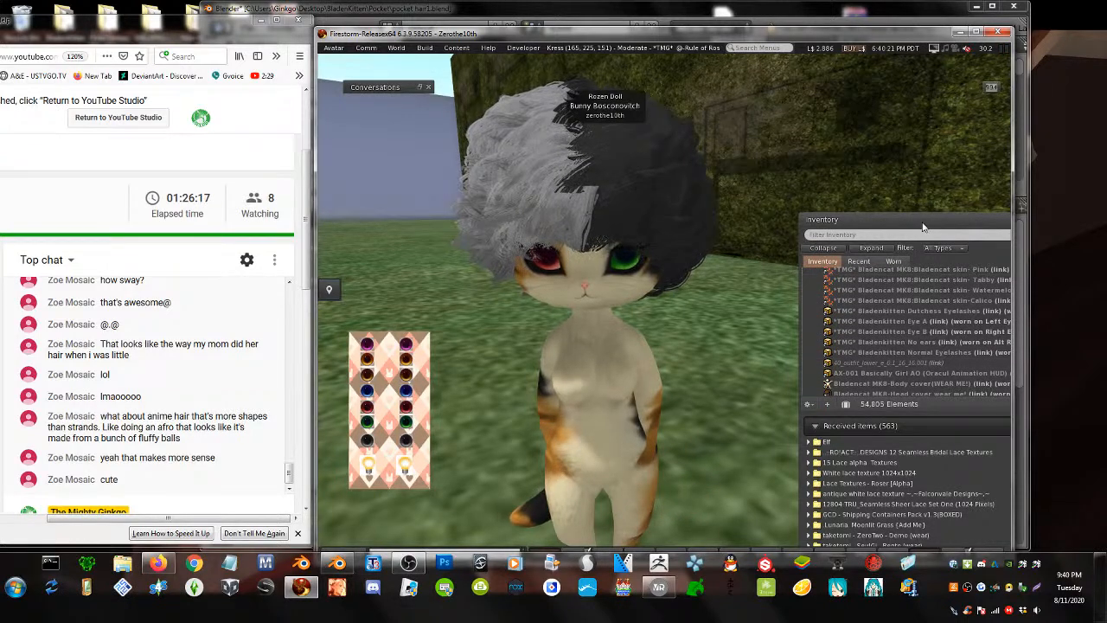
drag(922, 226, 864, 164)
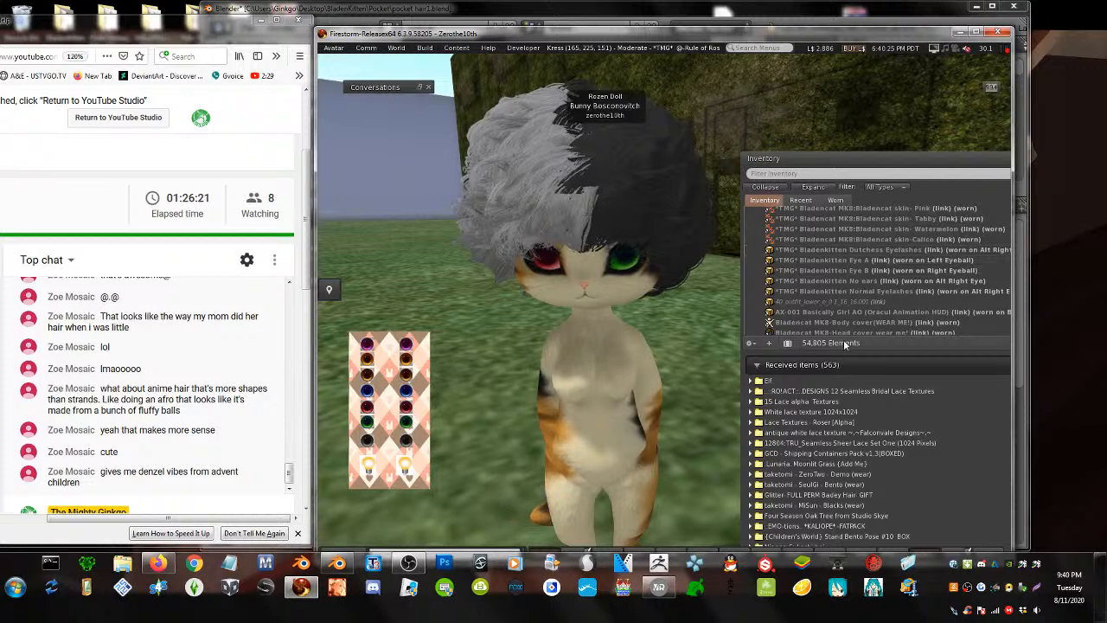
- Detach the attachment from the cat avatar to reveal its default body
right_click(626, 360)
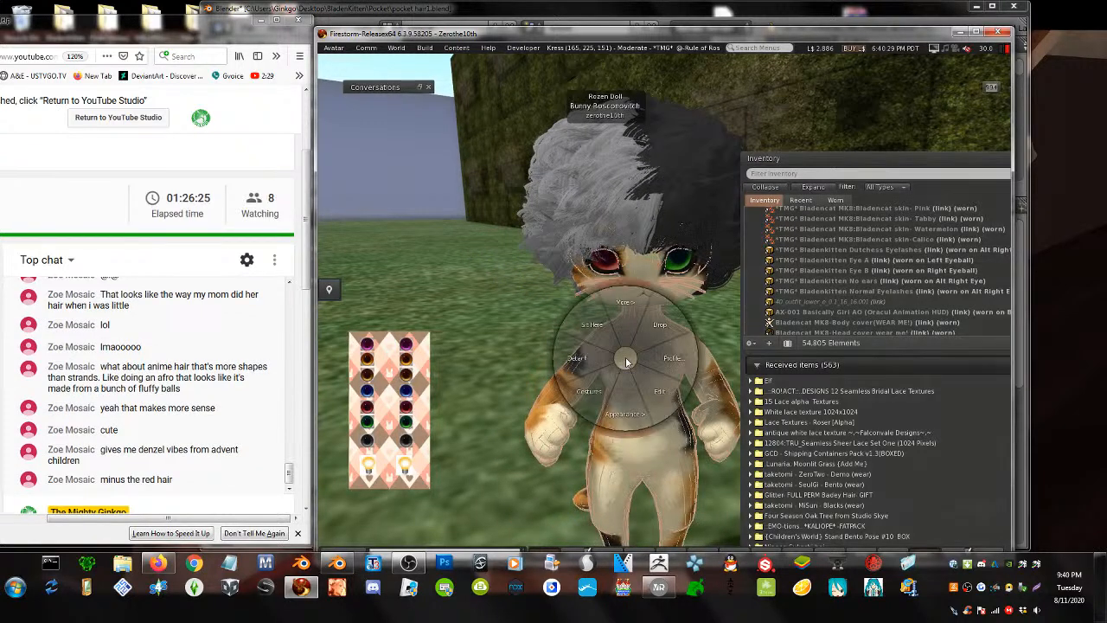
click(596, 359)
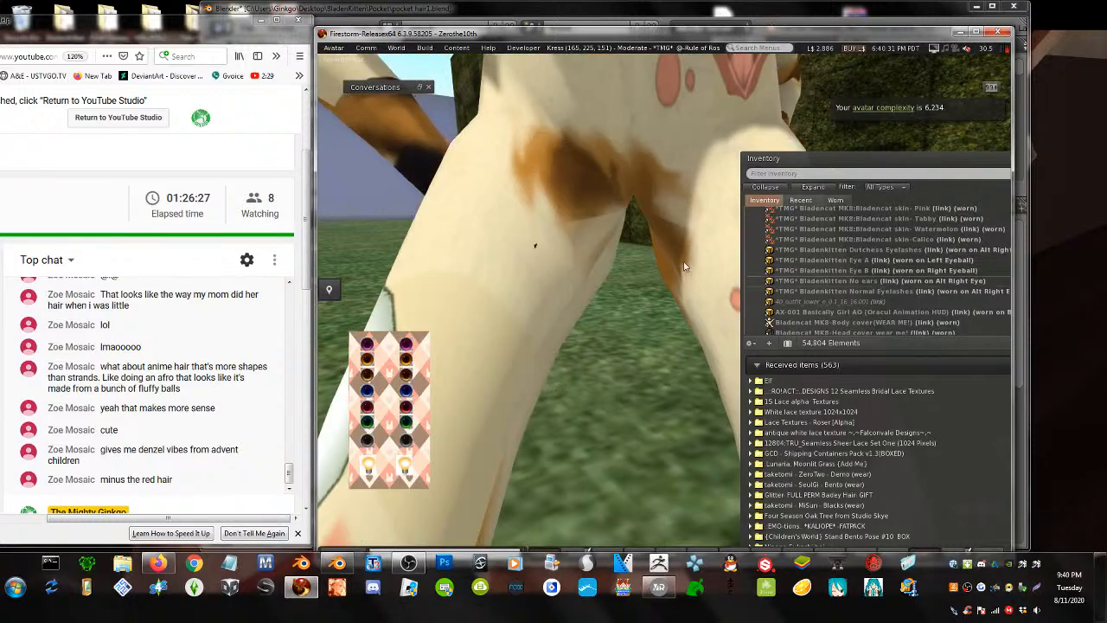
scroll(880, 269, down, 7)
scroll(881, 269, up, 5)
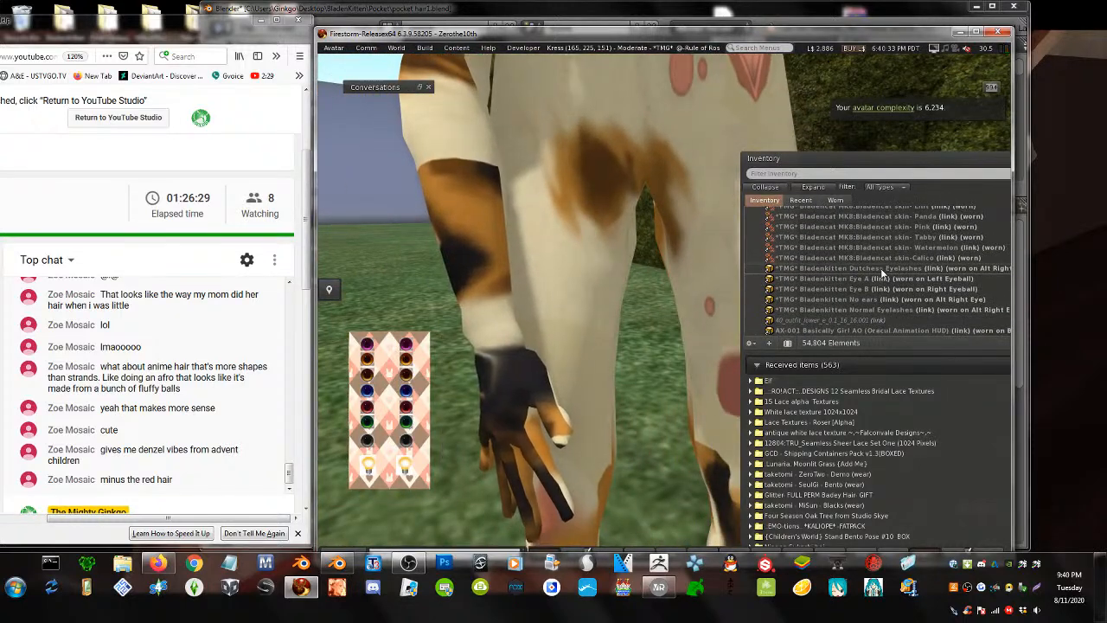
- Wear 40_outfit_lower and the Pocket EXTRA THICC body from the inventory
click(877, 323)
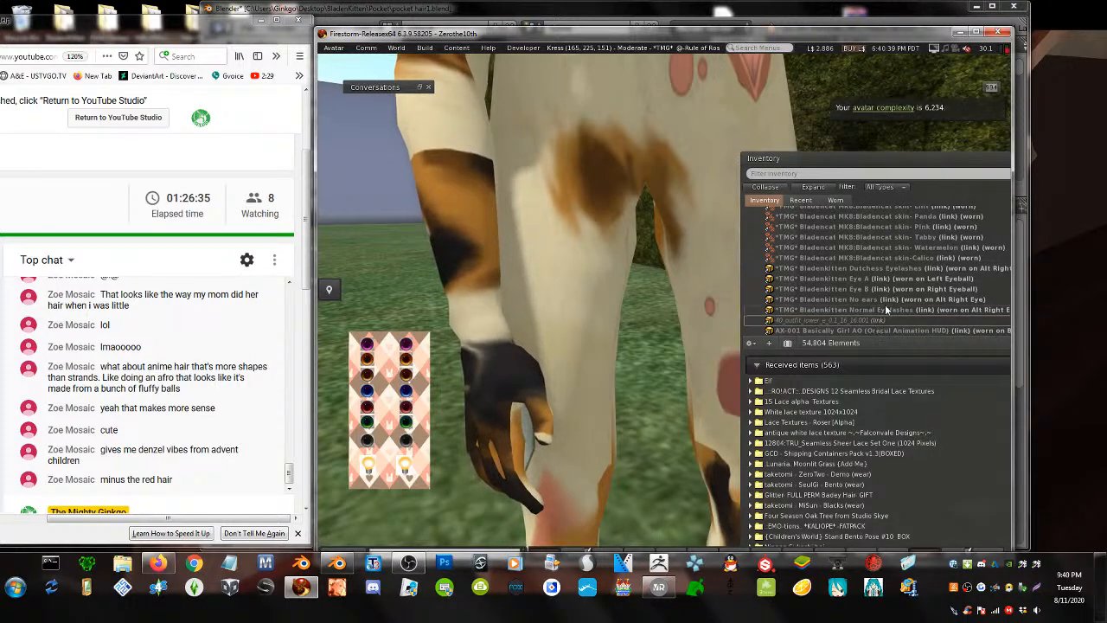
scroll(888, 292, down, 4)
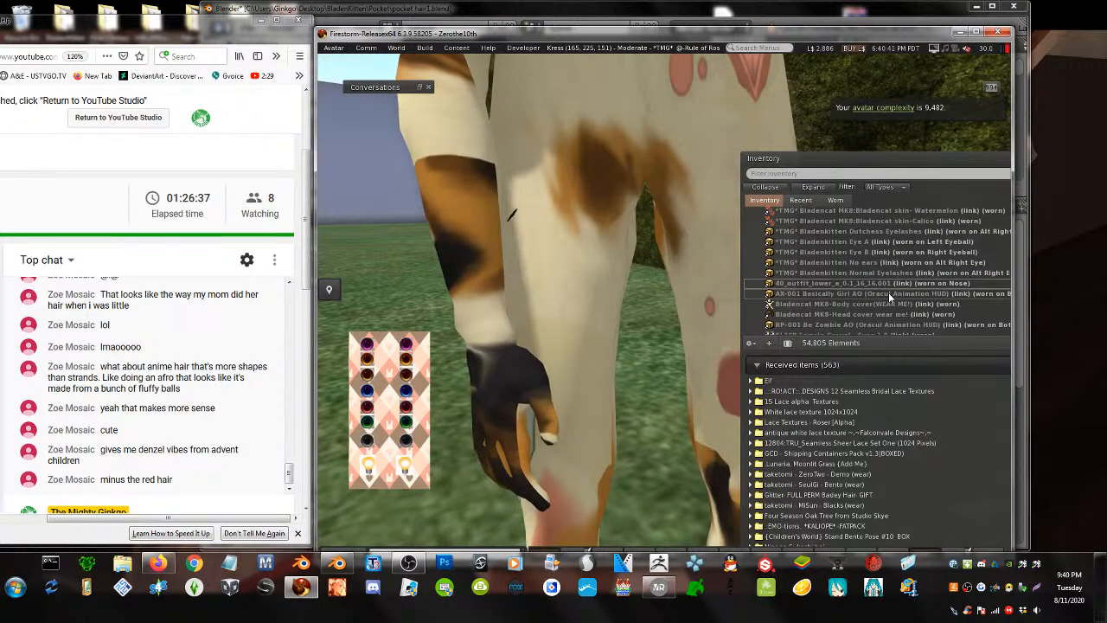
scroll(888, 292, up, 4)
scroll(879, 316, up, 6)
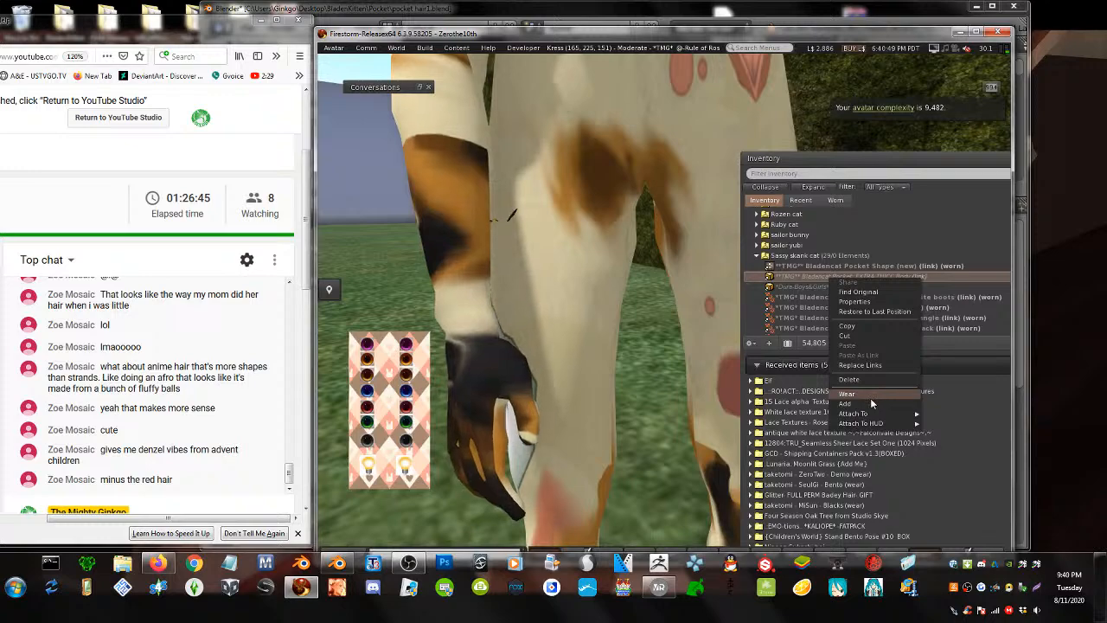
click(870, 400)
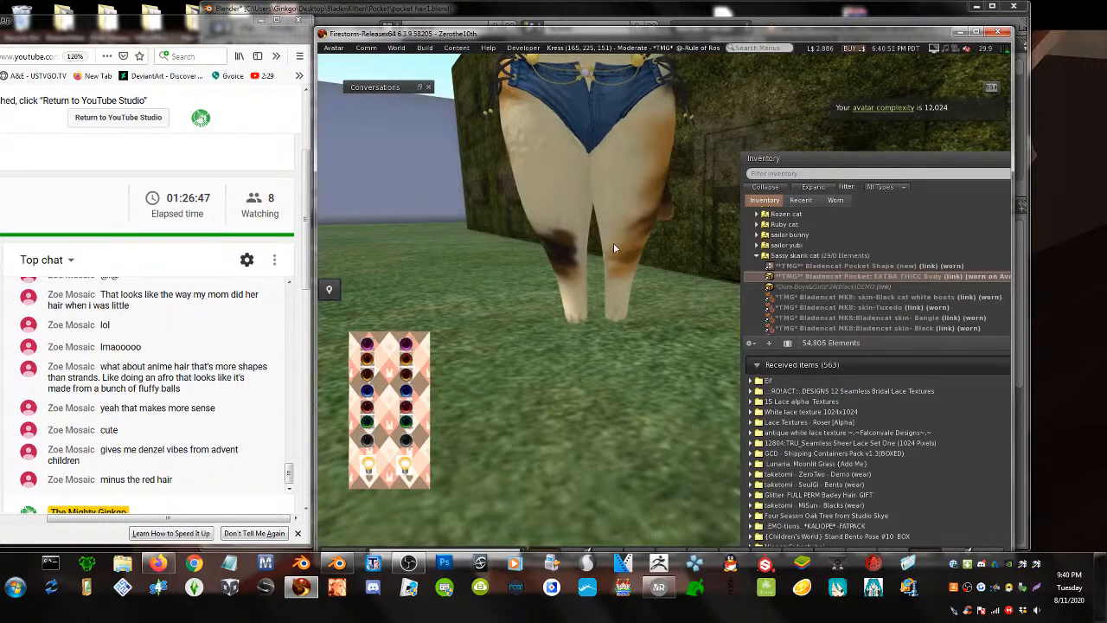
- Frame the cat's head and open the worn afro hair in the build editor
drag(588, 139, 658, 141)
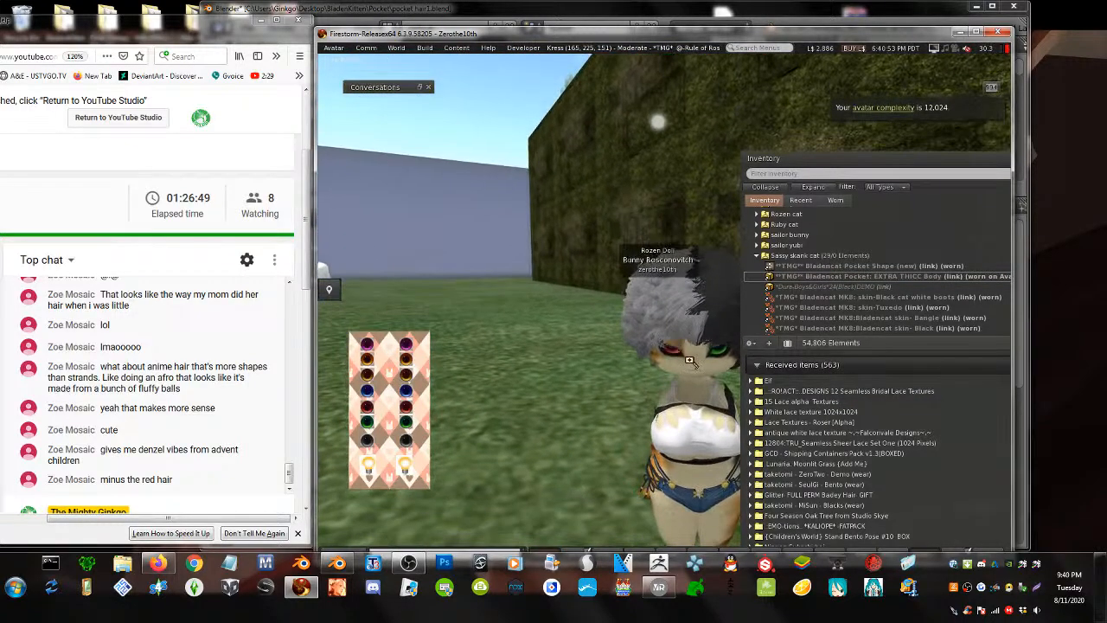
alt+drag(692, 363, 744, 346)
mouse_move(640, 285)
alt+mouse_down()
mouse_move(717, 281)
mouse_move(640, 269)
alt+mouse_up()
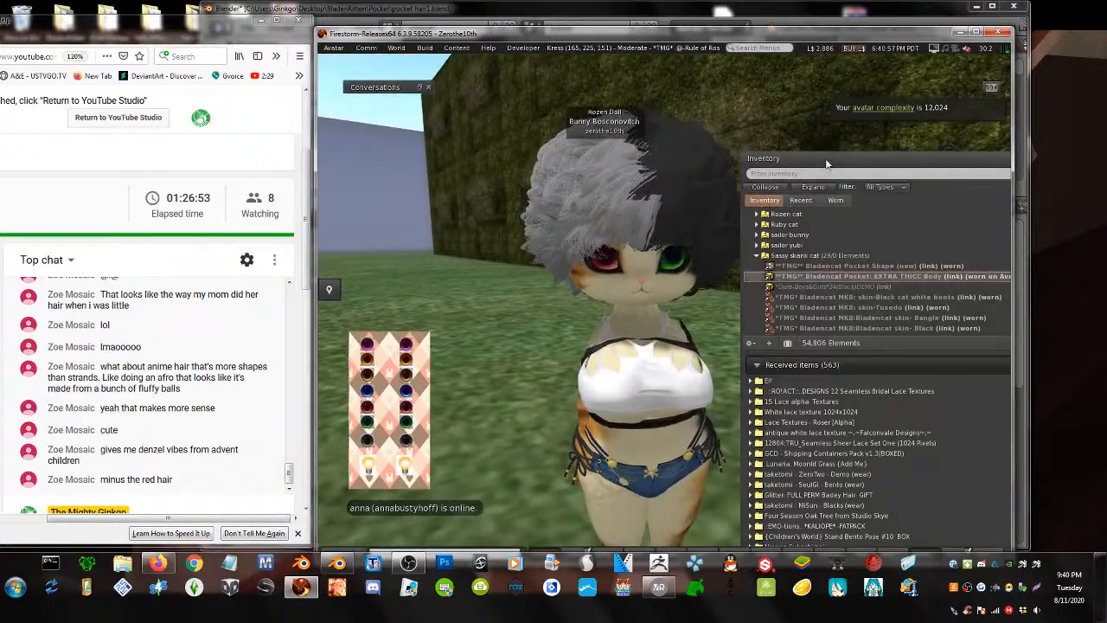
drag(804, 159, 910, 180)
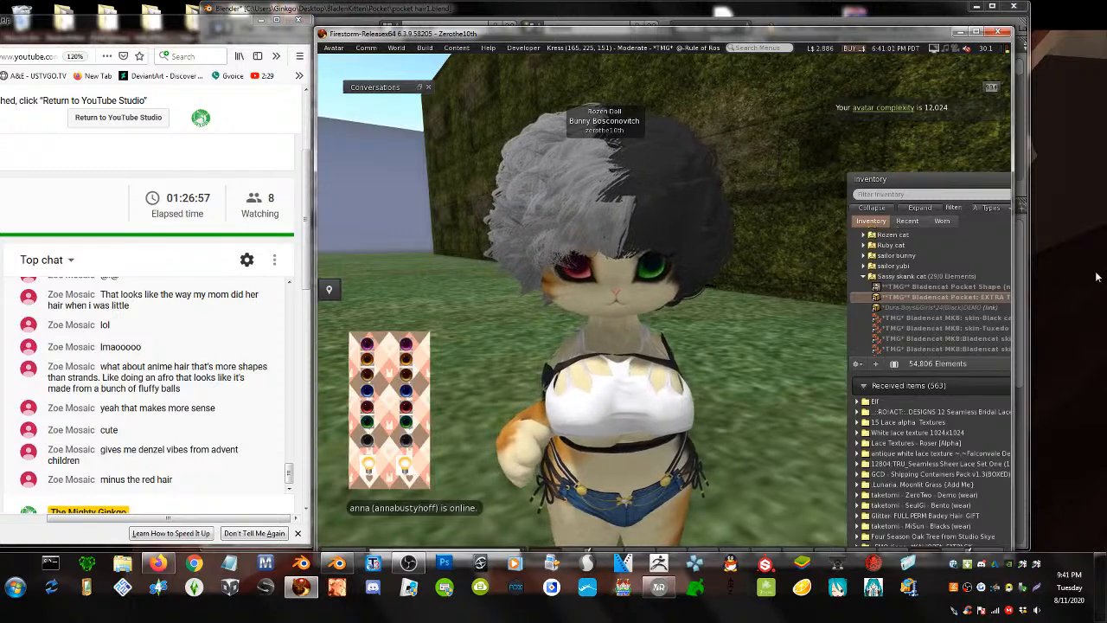
right_click(586, 202)
click(610, 228)
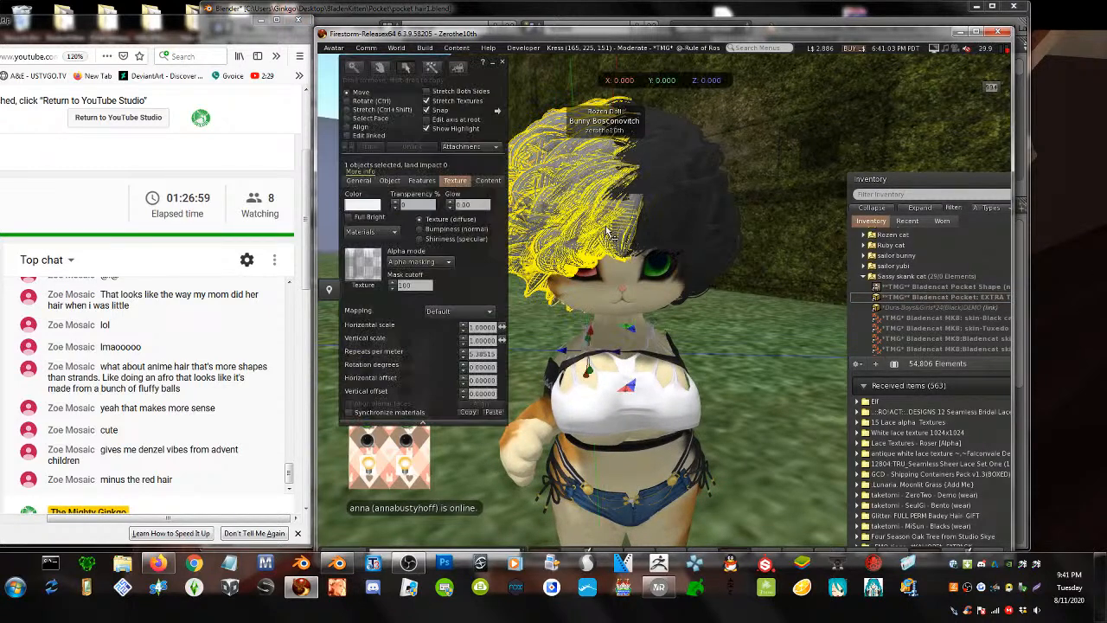
- Select both hair pieces and tint them dark purple
right_click(692, 141)
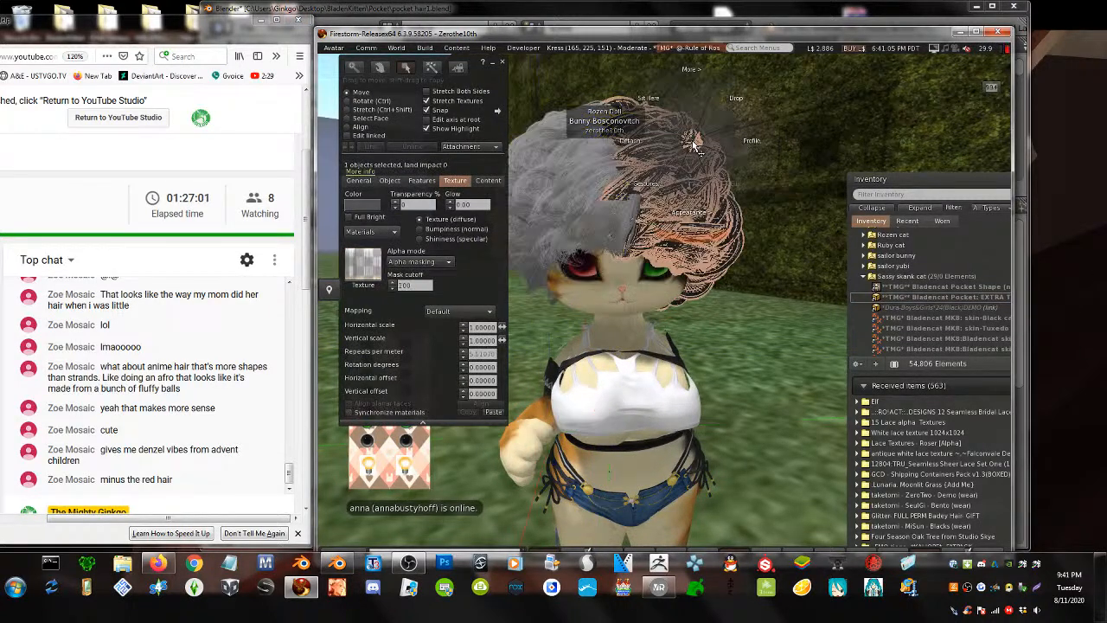
click(730, 173)
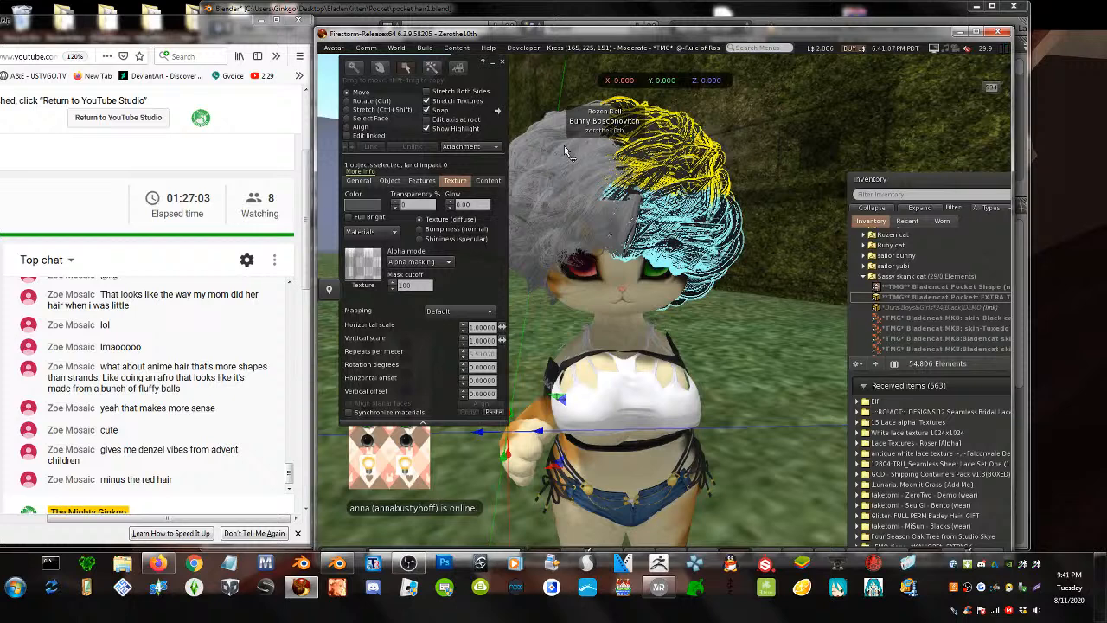
shift+click(565, 151)
right_click(563, 147)
click(365, 206)
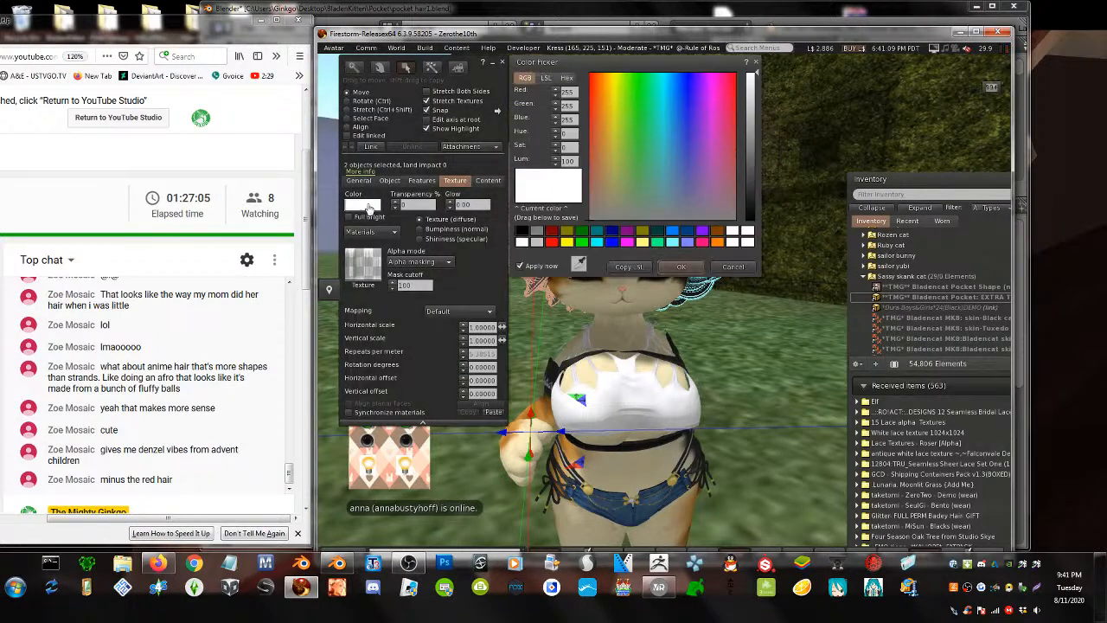
click(686, 162)
click(755, 169)
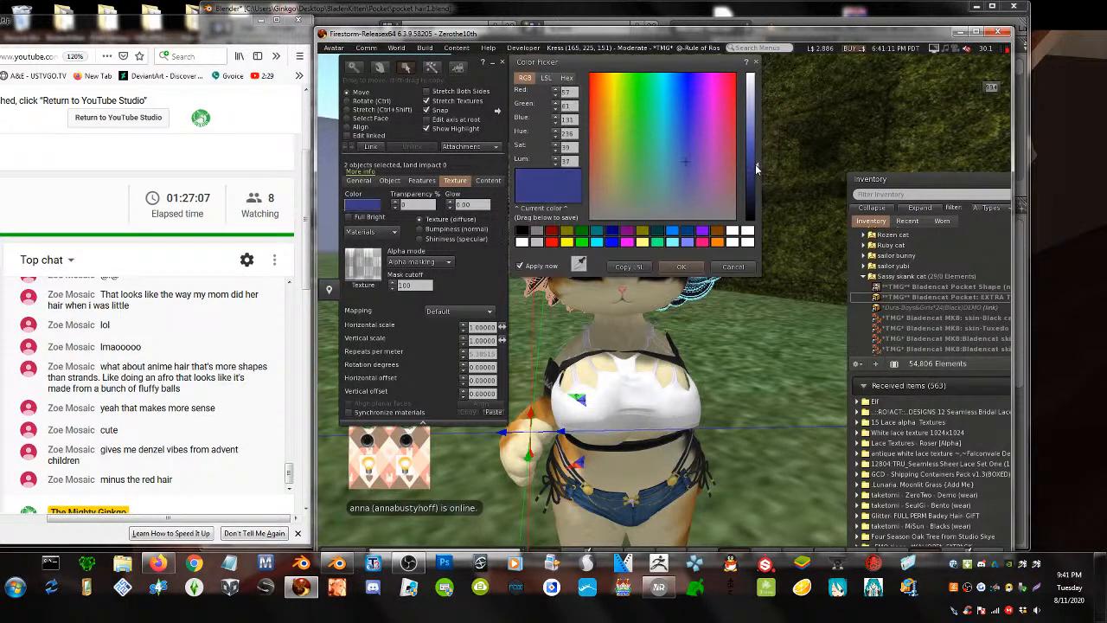
drag(644, 65, 416, 262)
click(425, 130)
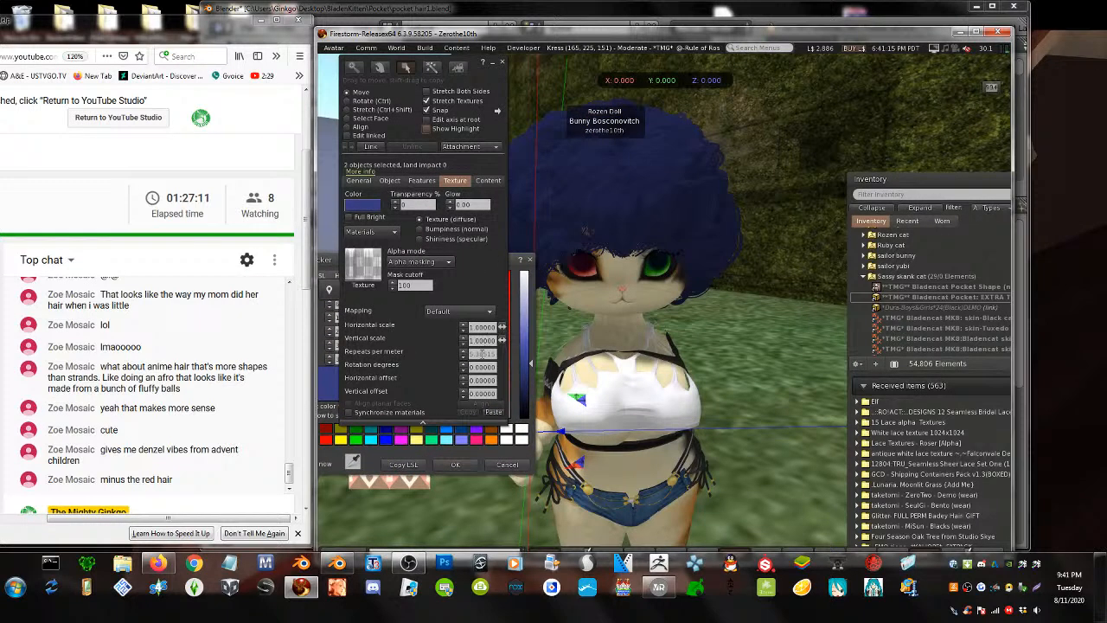
click(512, 267)
drag(428, 293, 488, 330)
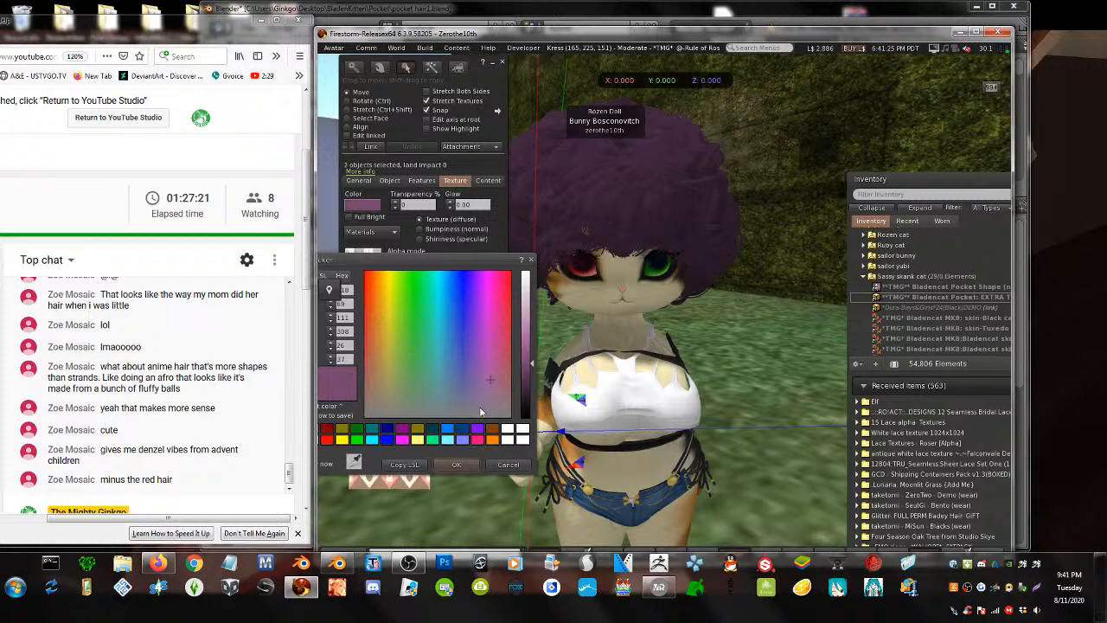
click(463, 465)
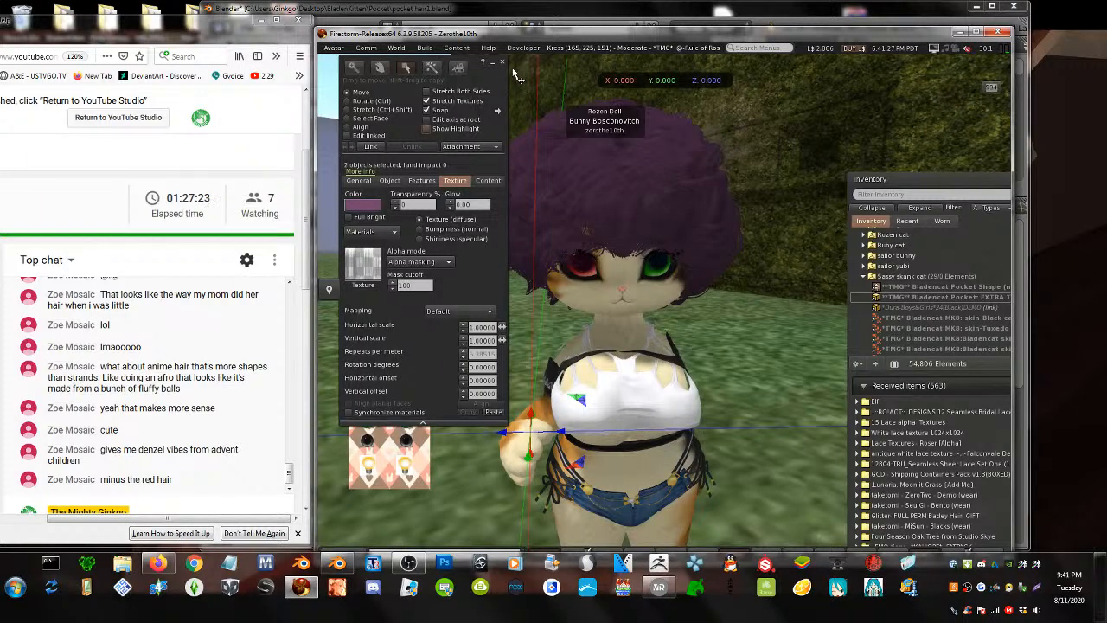
click(500, 66)
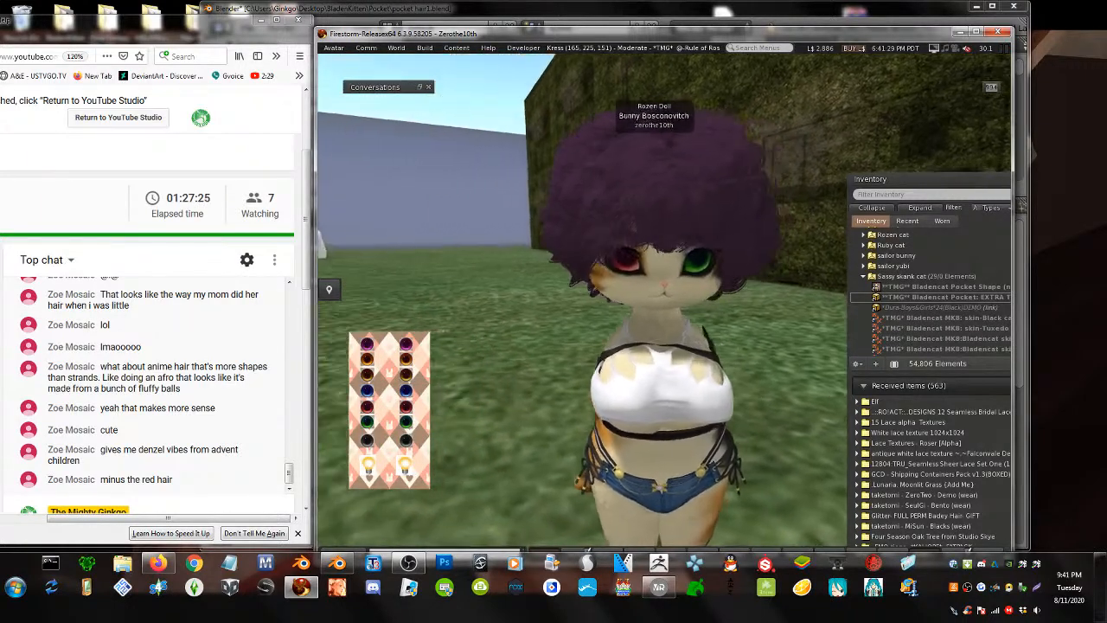
- Switch the avatar's eyes to yellow and reopen the hair for editing
click(369, 377)
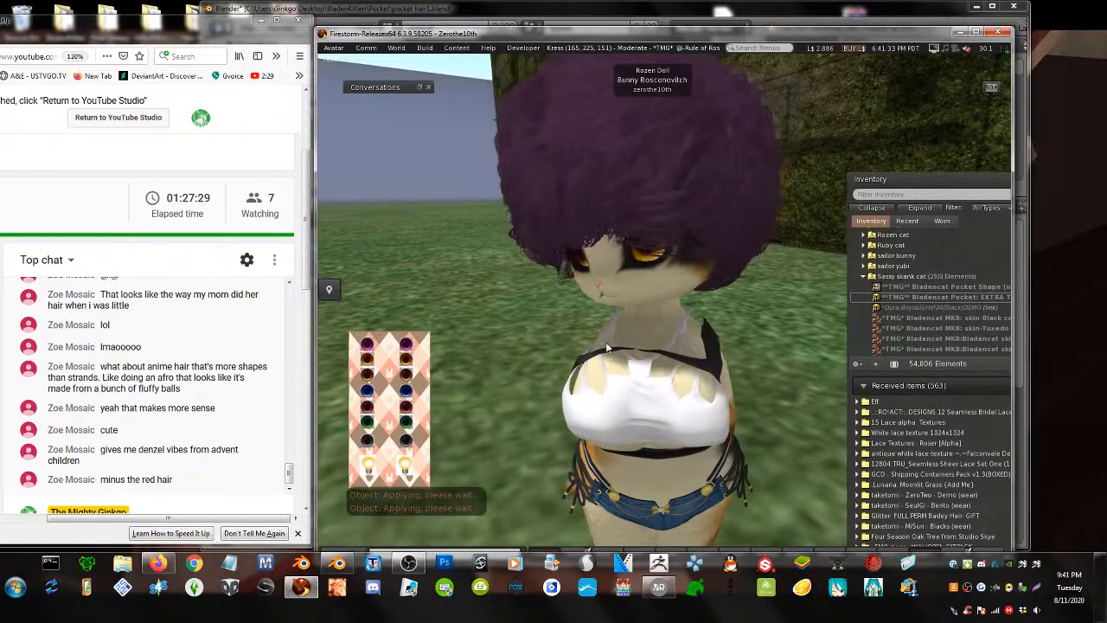
alt+drag(652, 259, 728, 281)
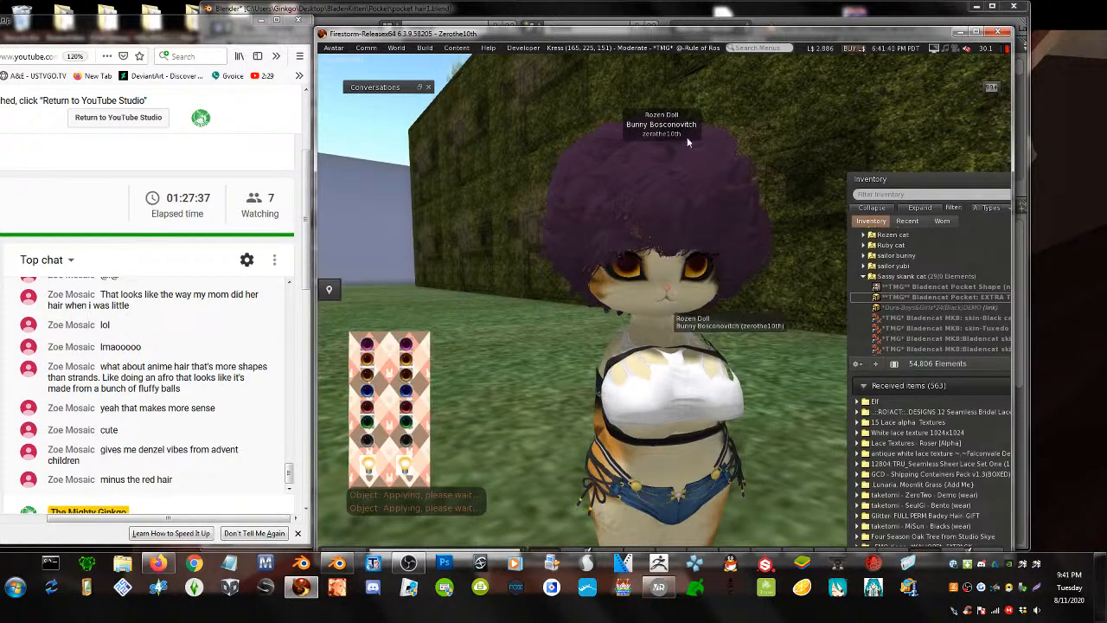
right_click(674, 204)
click(718, 218)
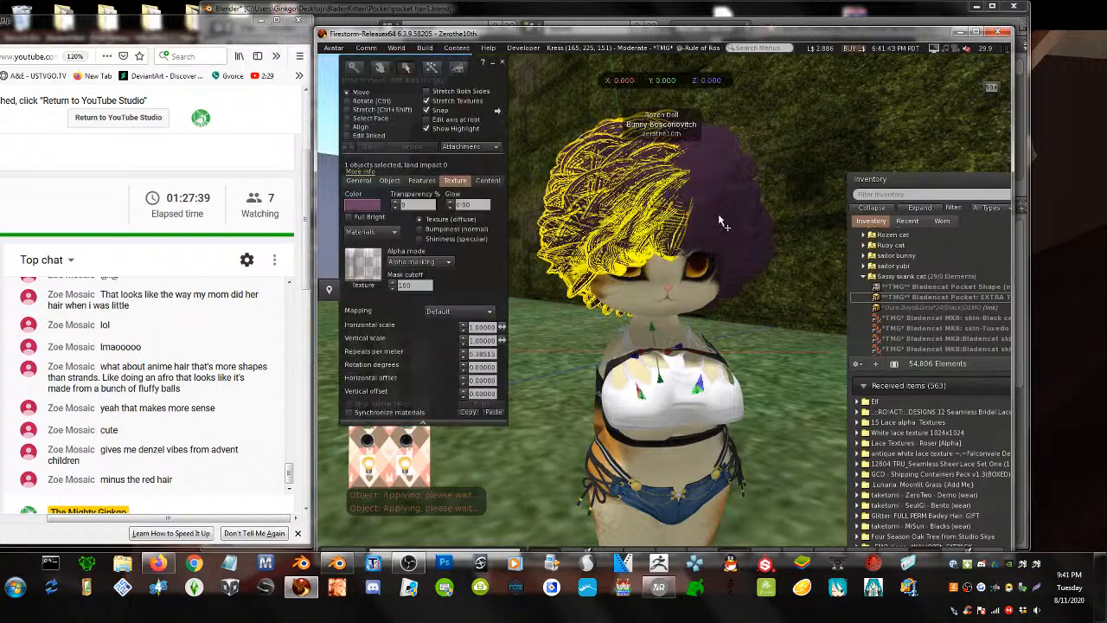
- Select both hair pieces and retint them from purple to a dark reddish brown
right_click(720, 217)
click(789, 267)
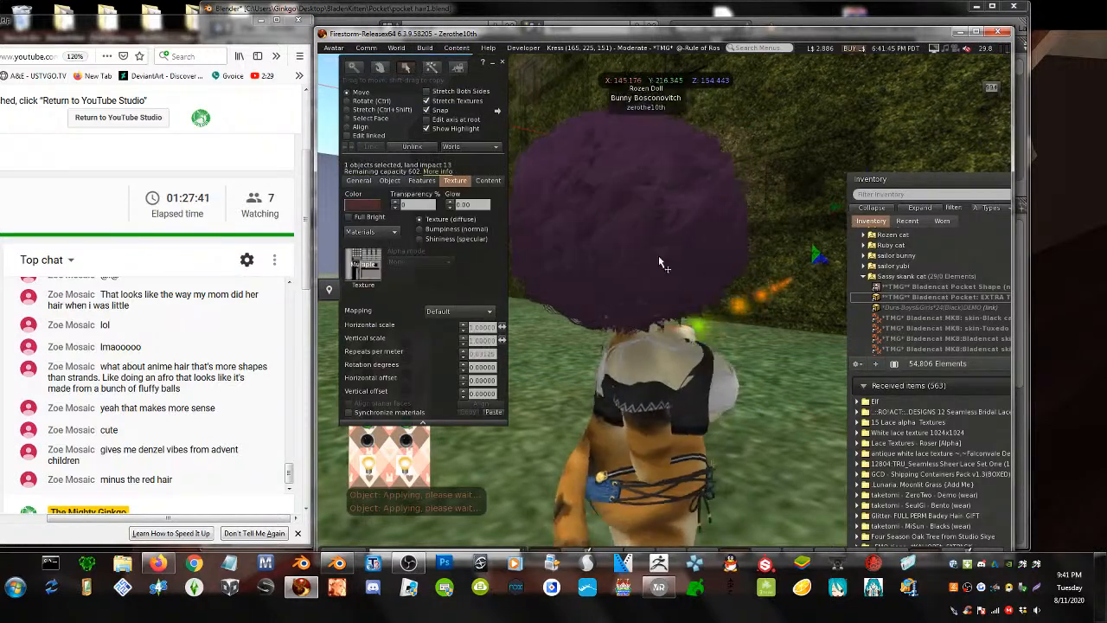
alt+drag(659, 258, 830, 331)
right_click(705, 252)
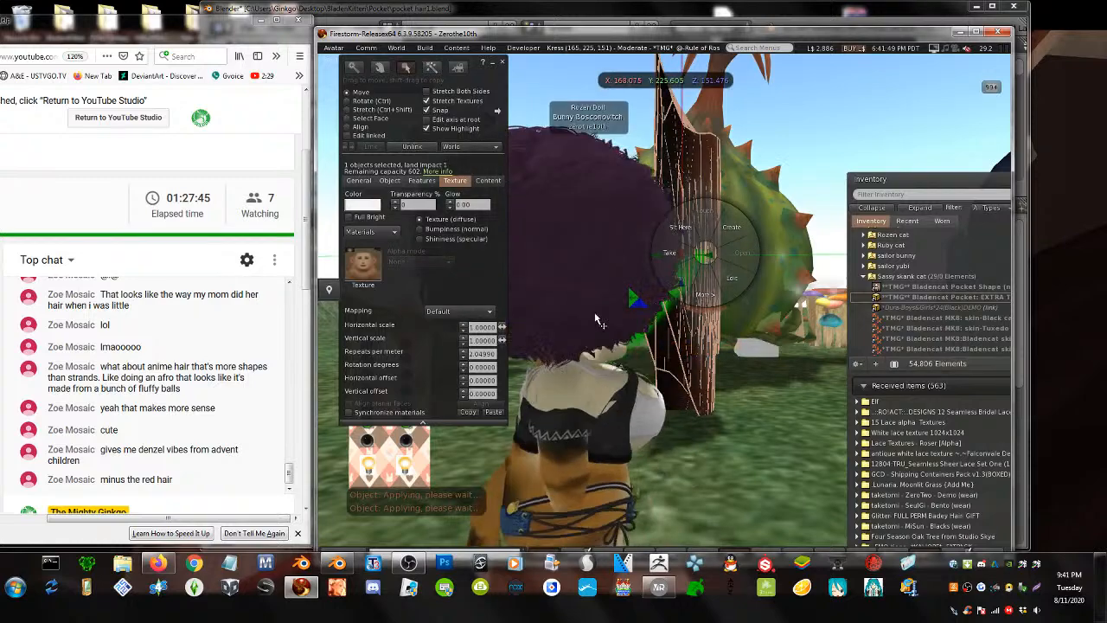
alt+drag(595, 319, 320, 318)
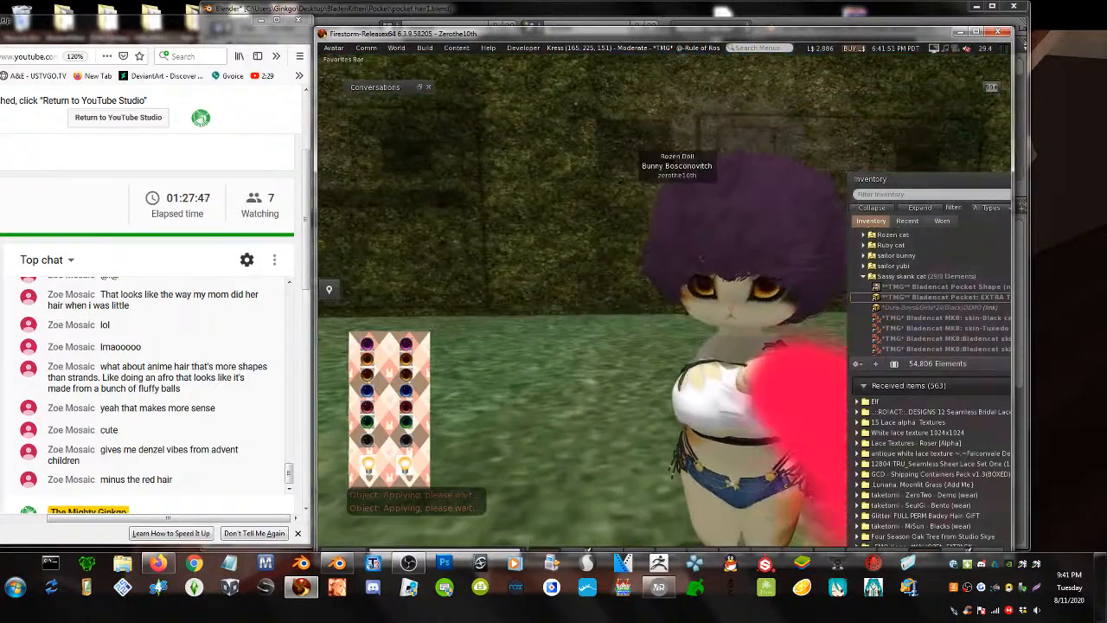
right_click(788, 206)
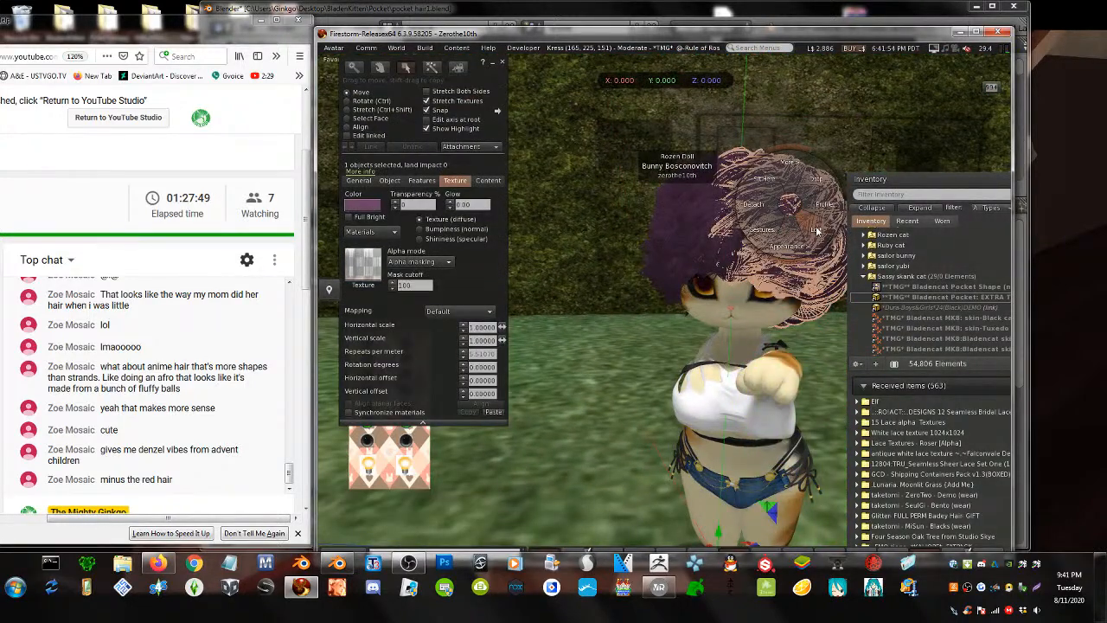
click(816, 231)
shift+right_click(697, 195)
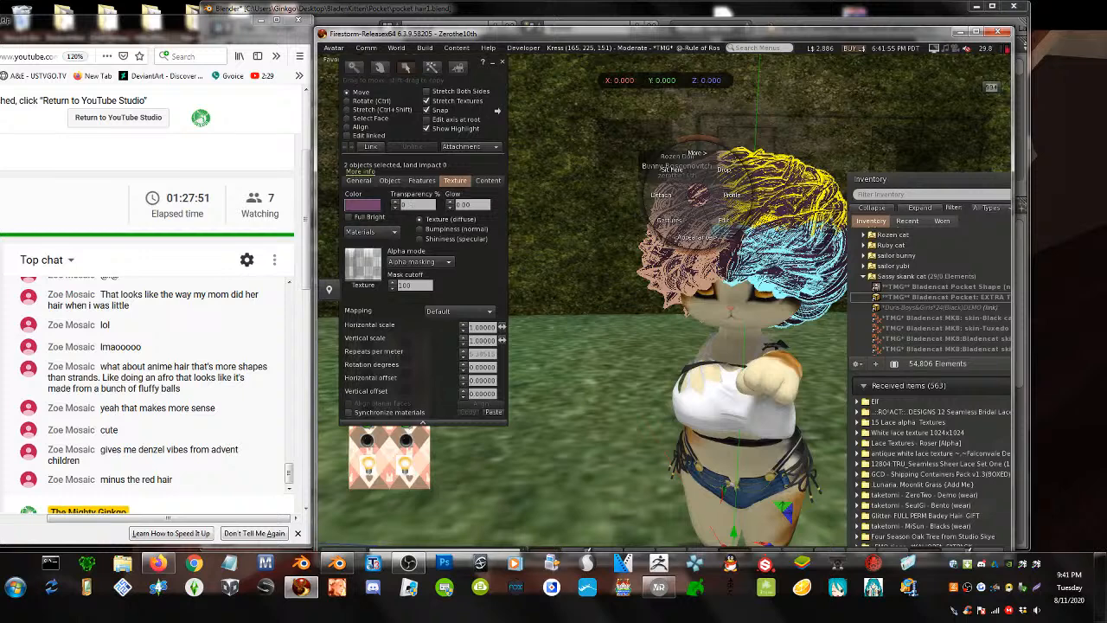
click(361, 204)
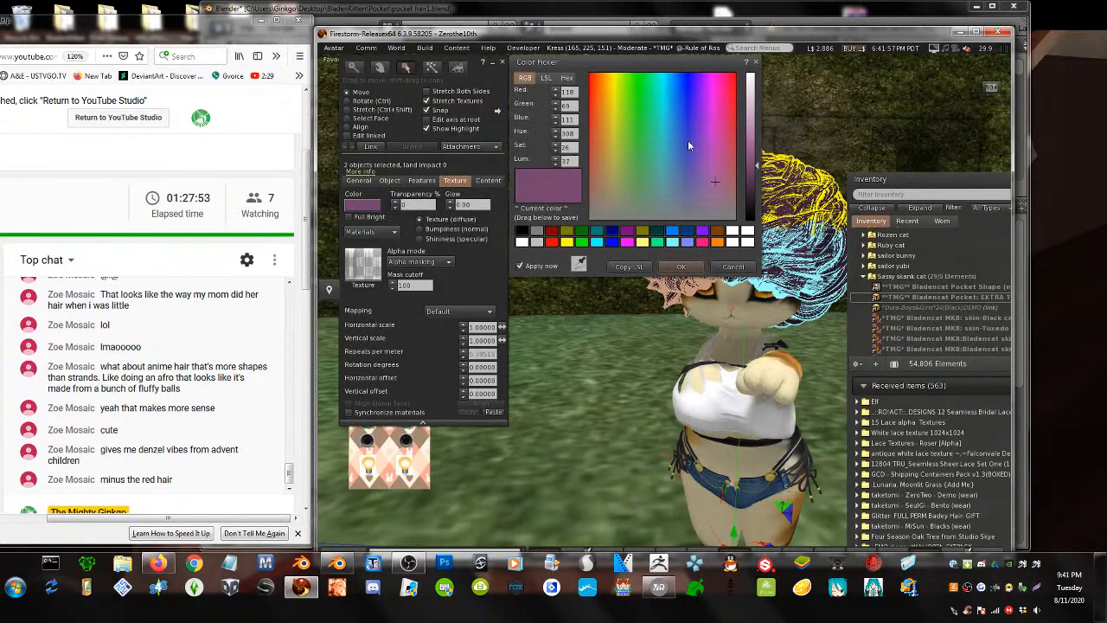
click(590, 179)
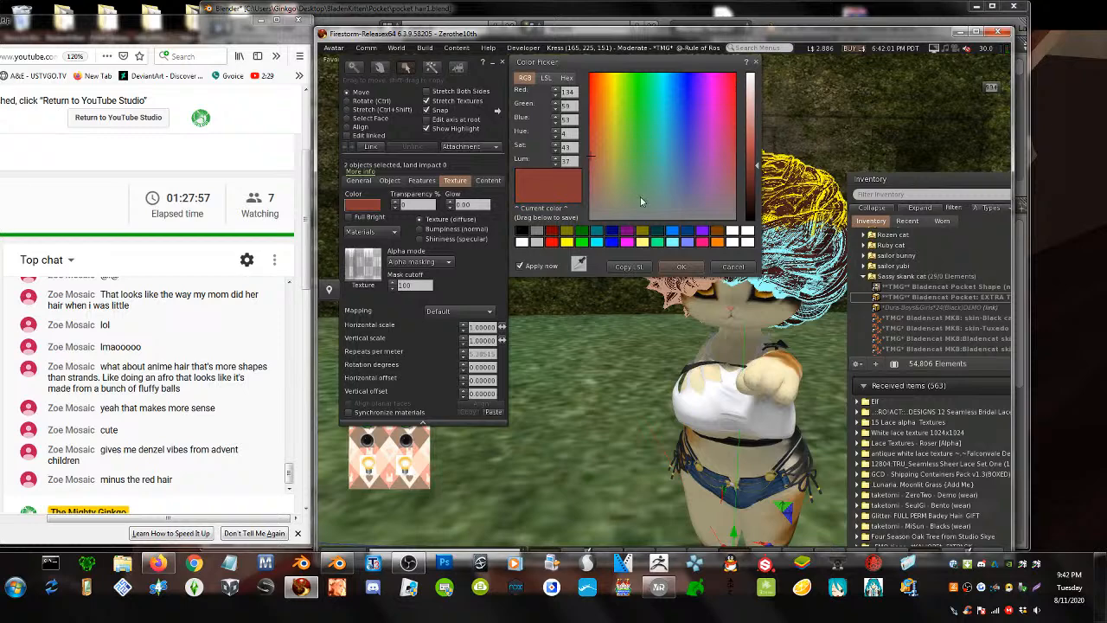
click(680, 266)
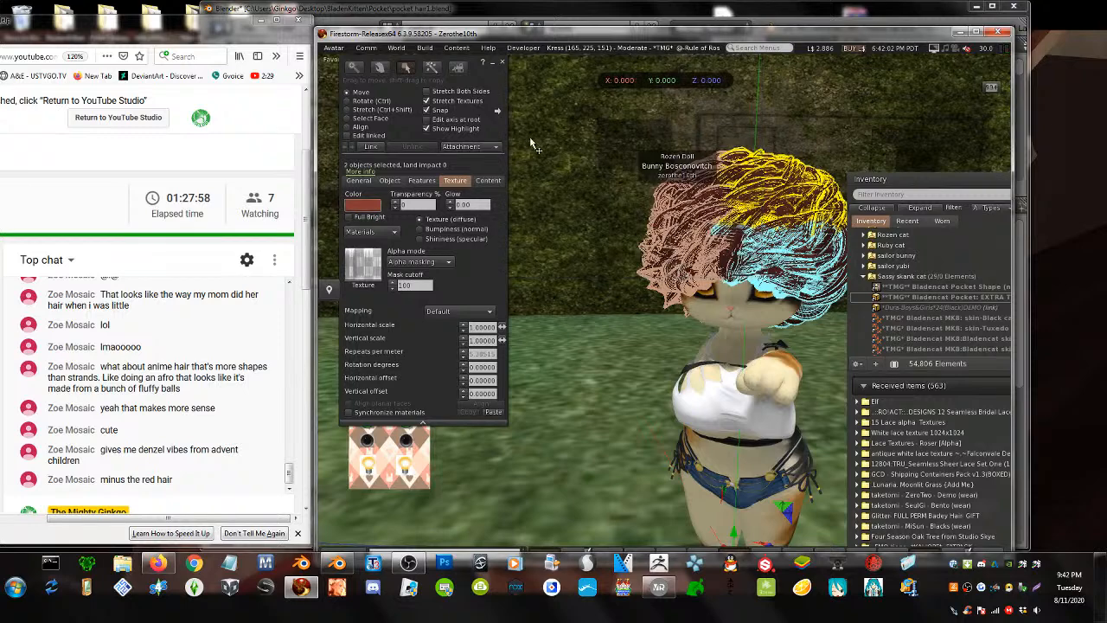
click(501, 64)
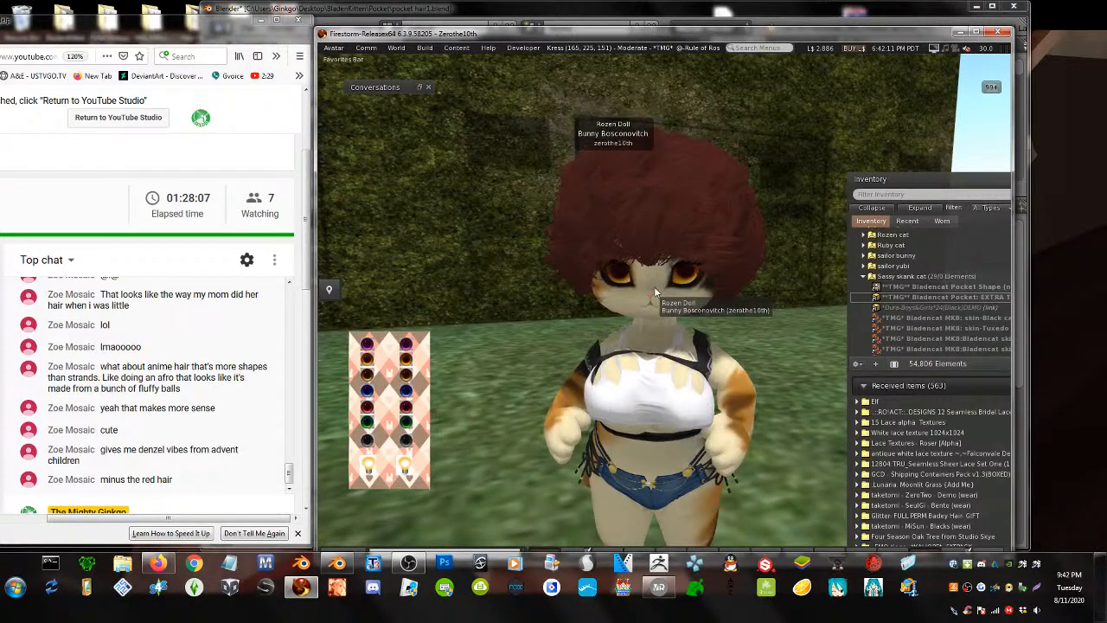
- Return to Blender and save the file as pocket hair3.blend
click(961, 32)
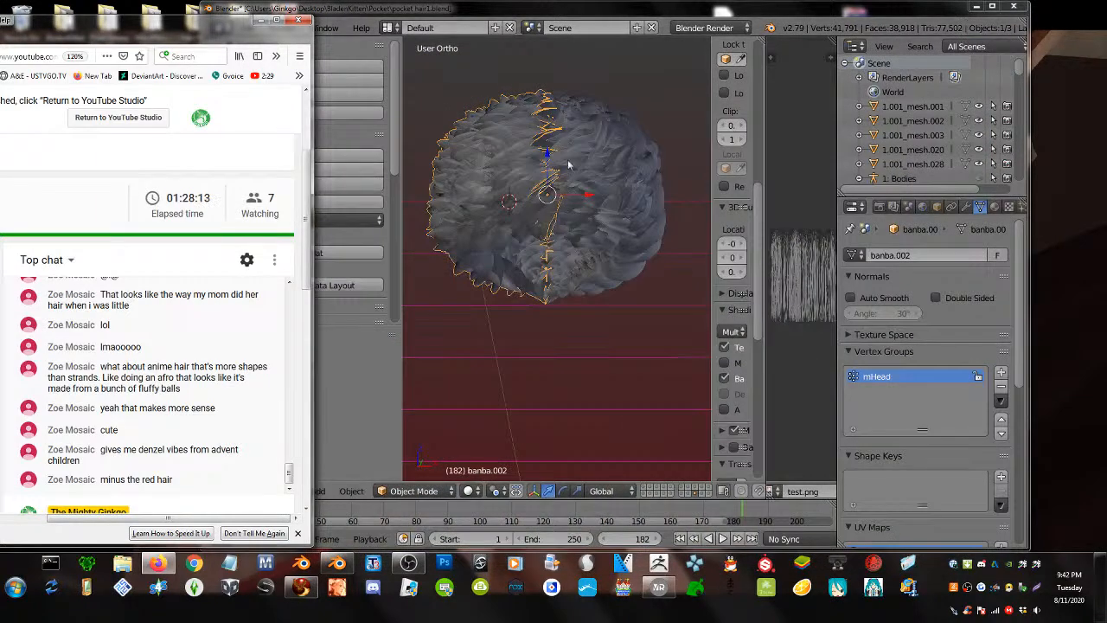
drag(380, 11, 395, 17)
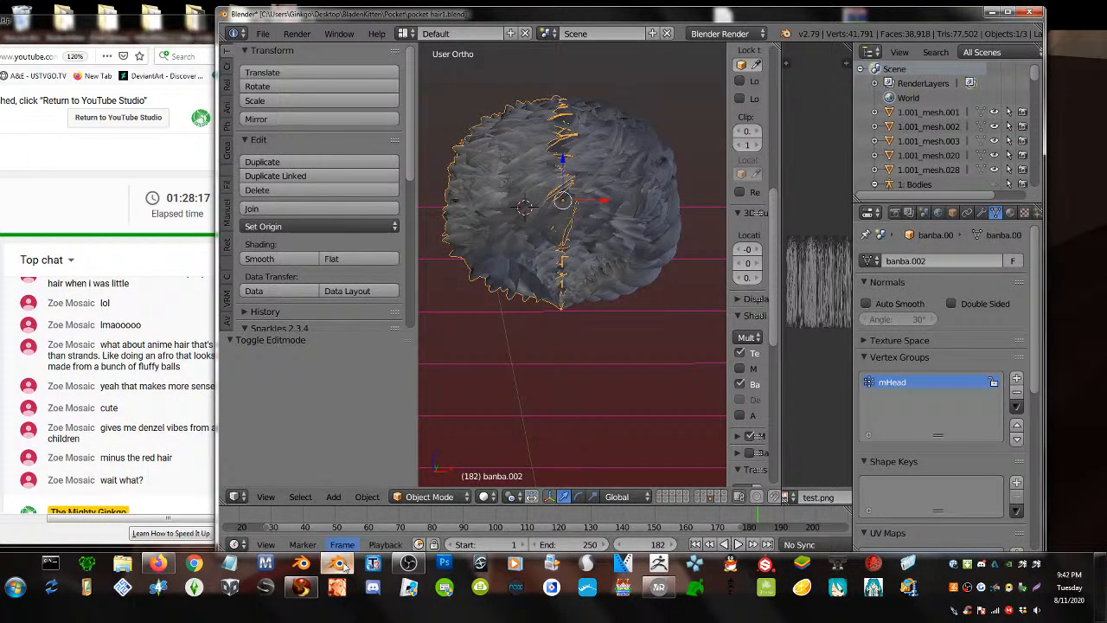
mouse_move(339, 563)
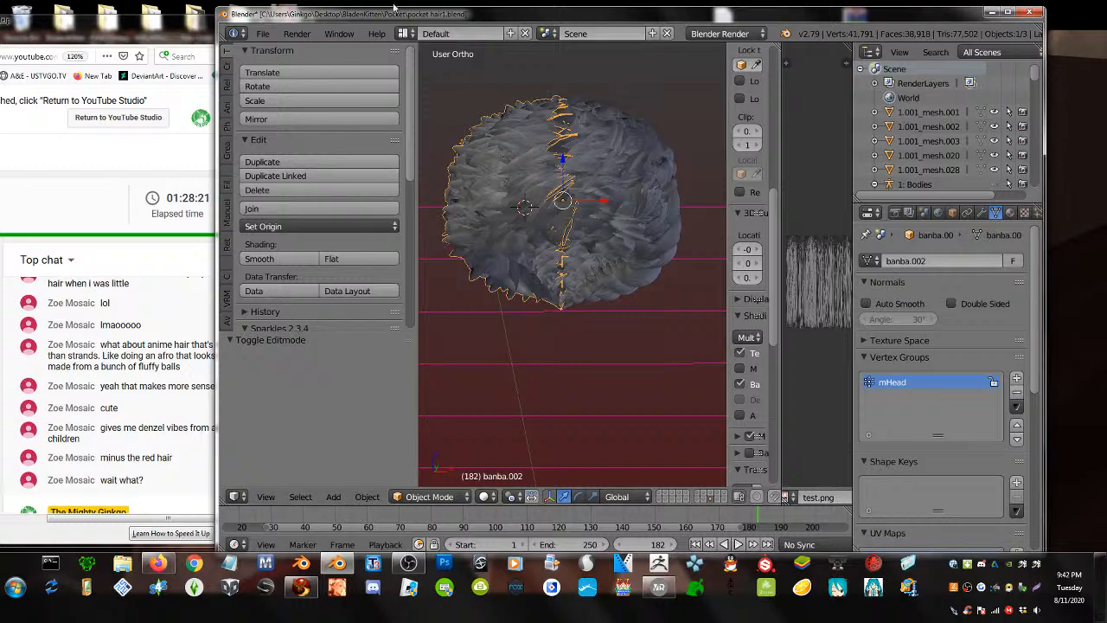
drag(347, 19, 383, 18)
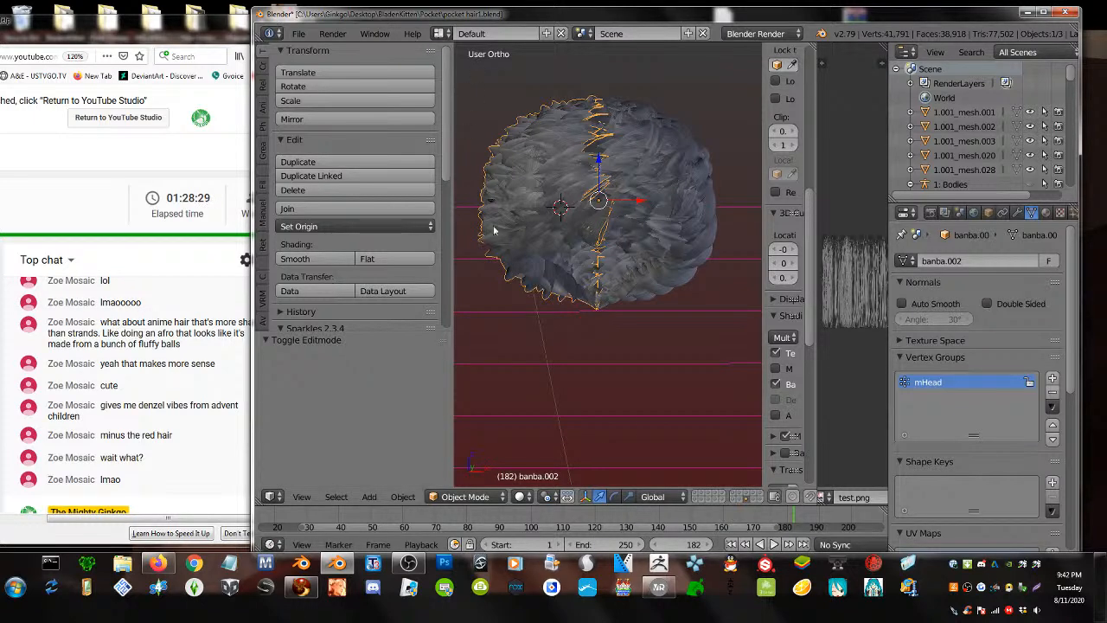
click(298, 33)
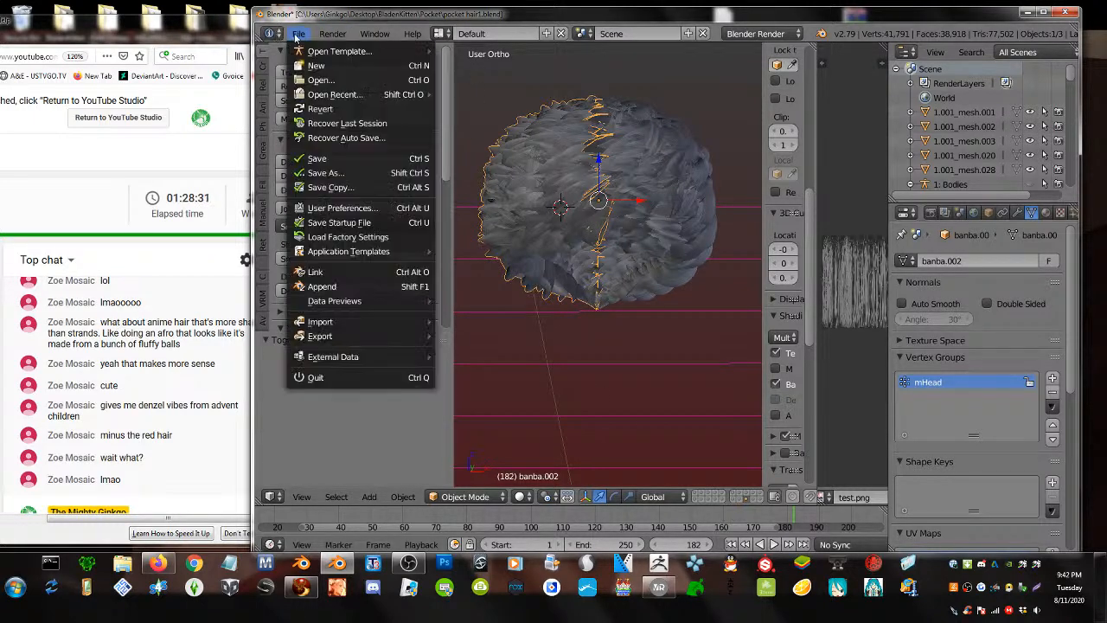
click(315, 174)
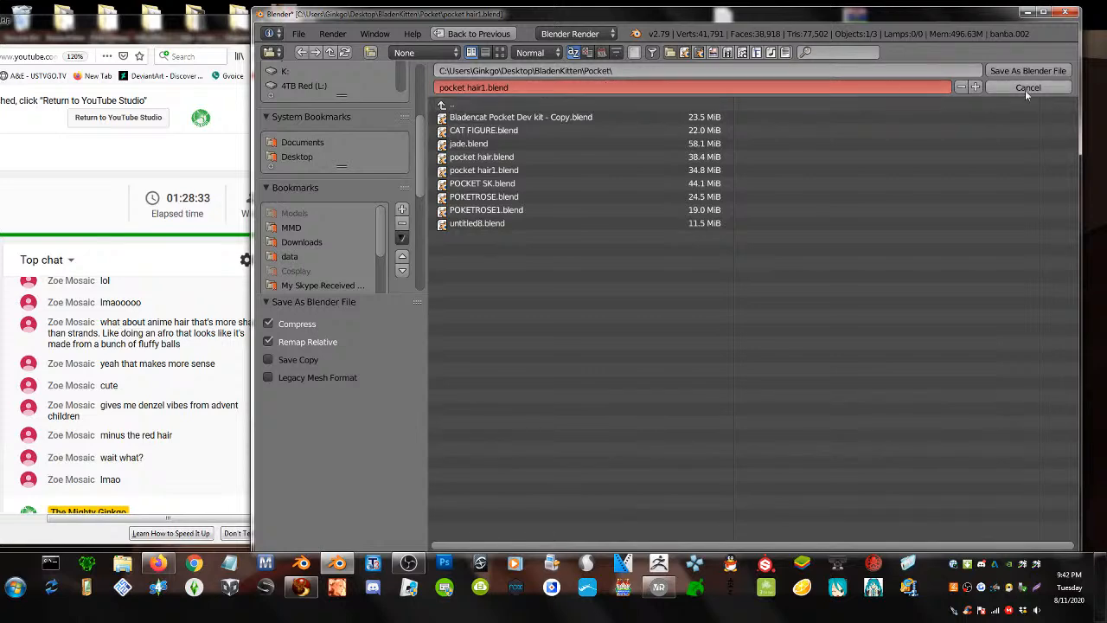
double_click(978, 87)
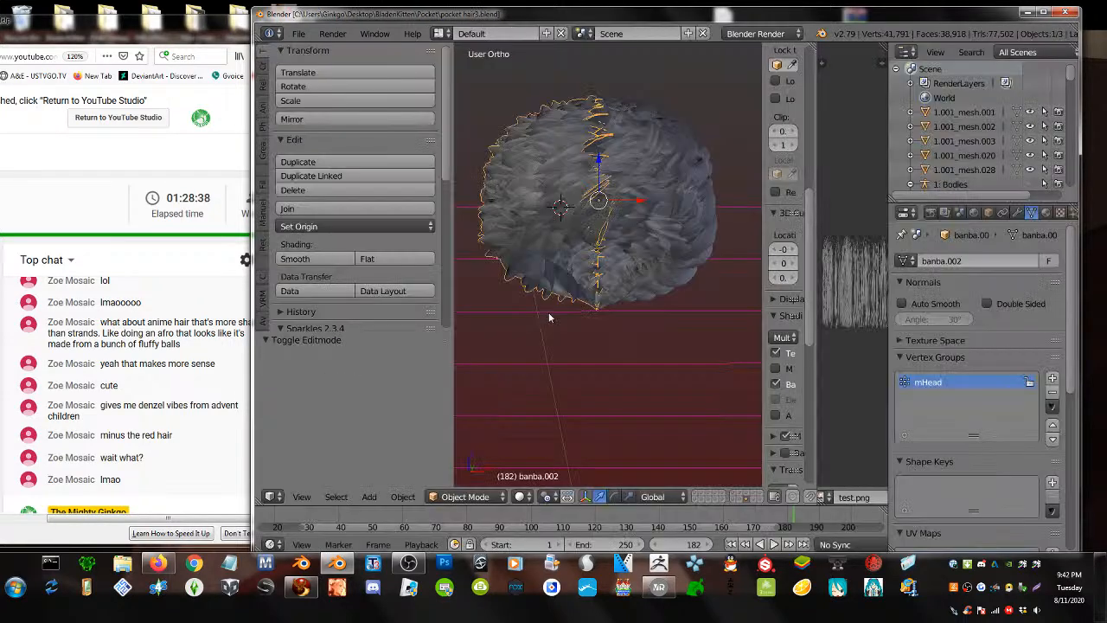
- Delete all three old hair pieces, including banba.003, leaving the scene empty
key(x)
click(548, 317)
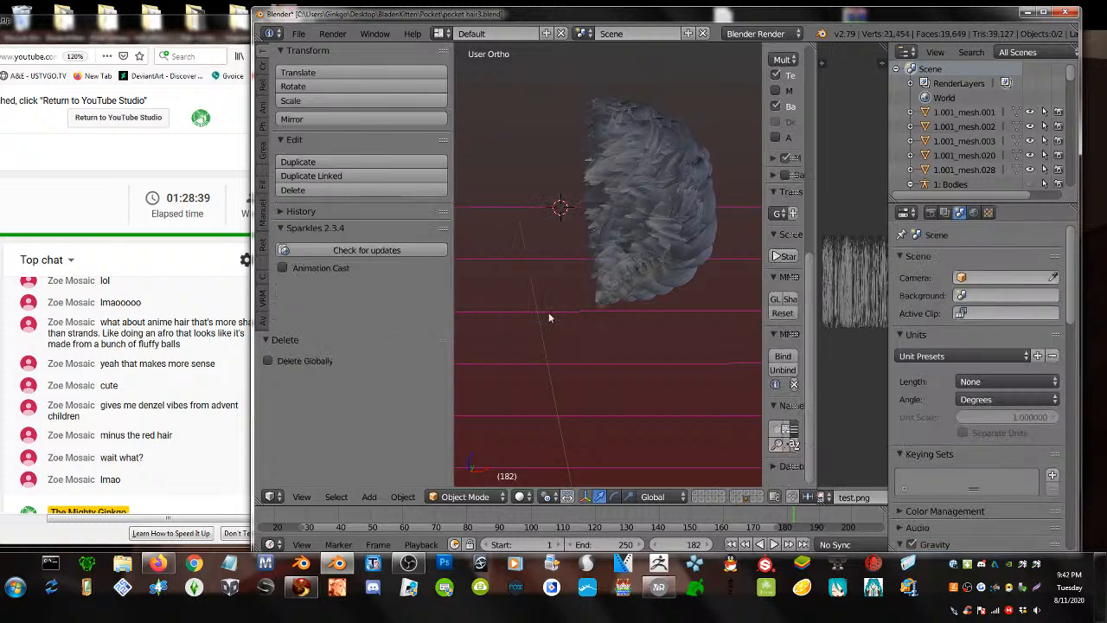
right_click(631, 268)
key(x)
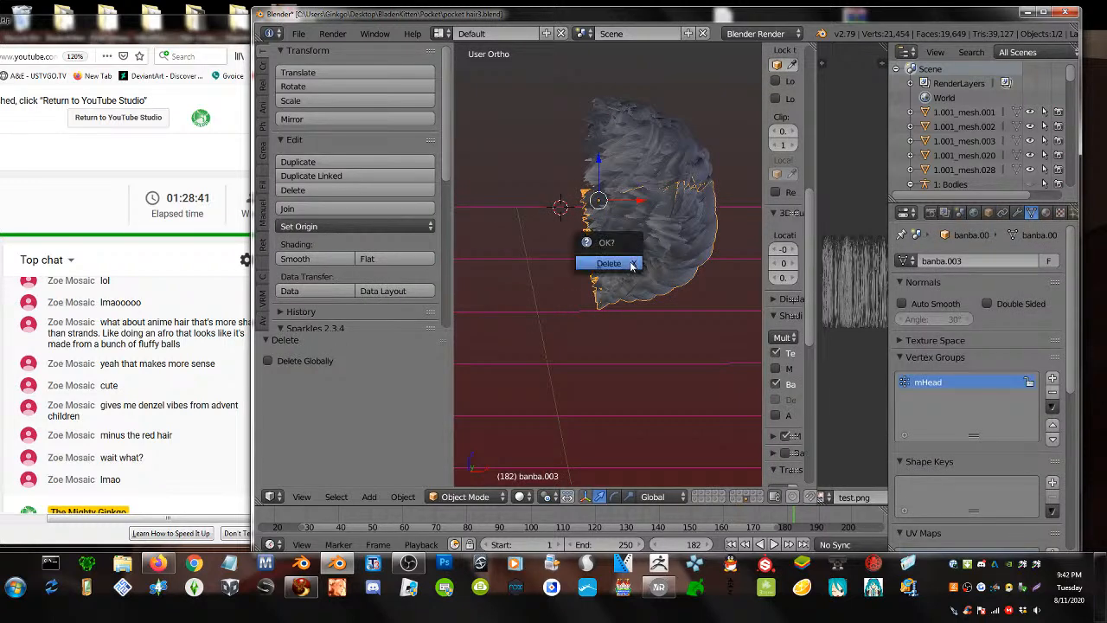
click(628, 258)
right_click(628, 180)
key(x)
click(621, 162)
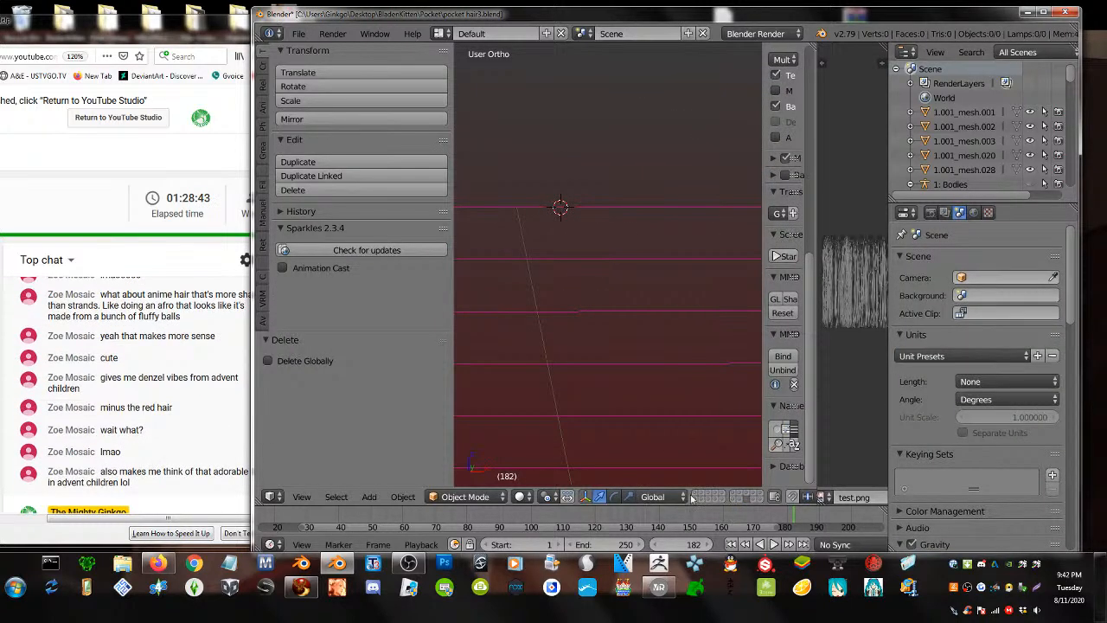
- Show the cat avatar's layer and orbit to a three-quarter view of its grey hair
drag(253, 442, 304, 443)
scroll(597, 428, down, 2)
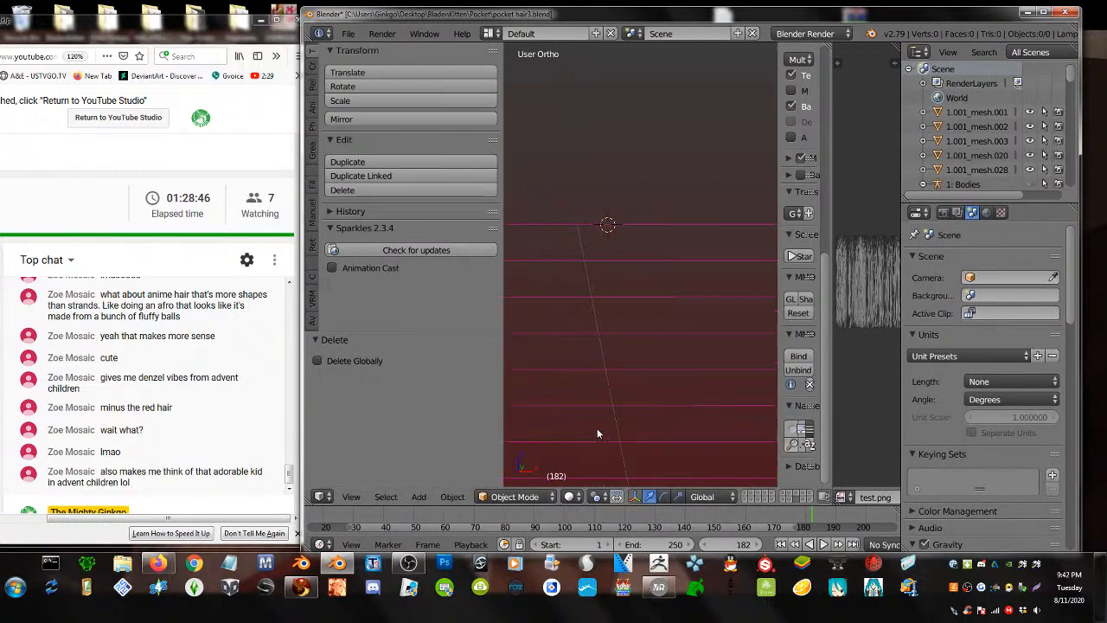
click(787, 497)
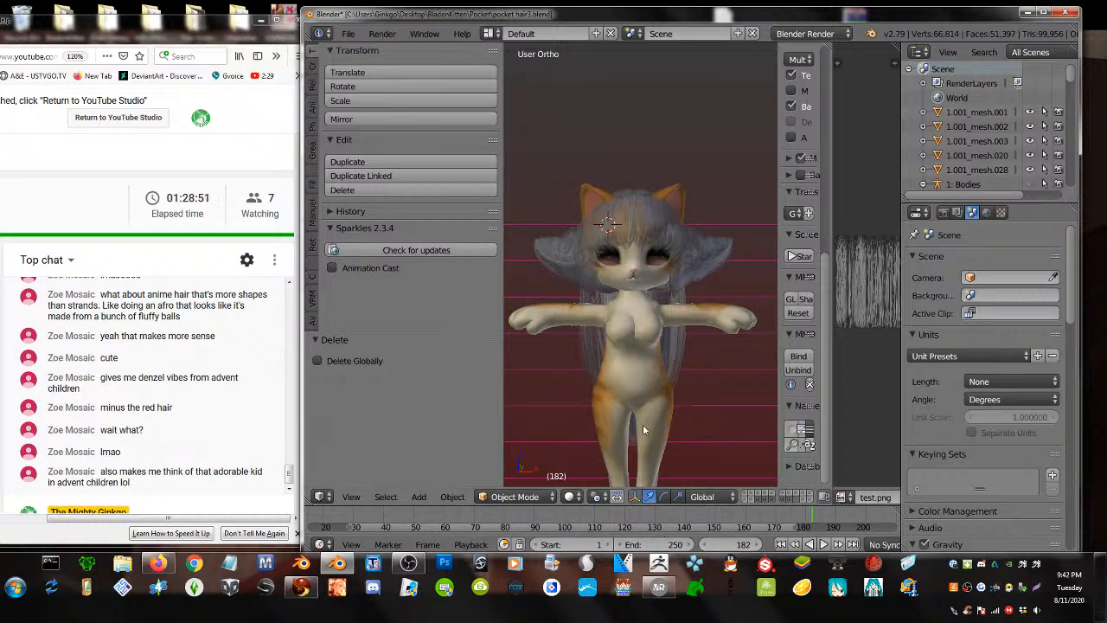
scroll(694, 323, up, 3)
scroll(693, 332, up, 2)
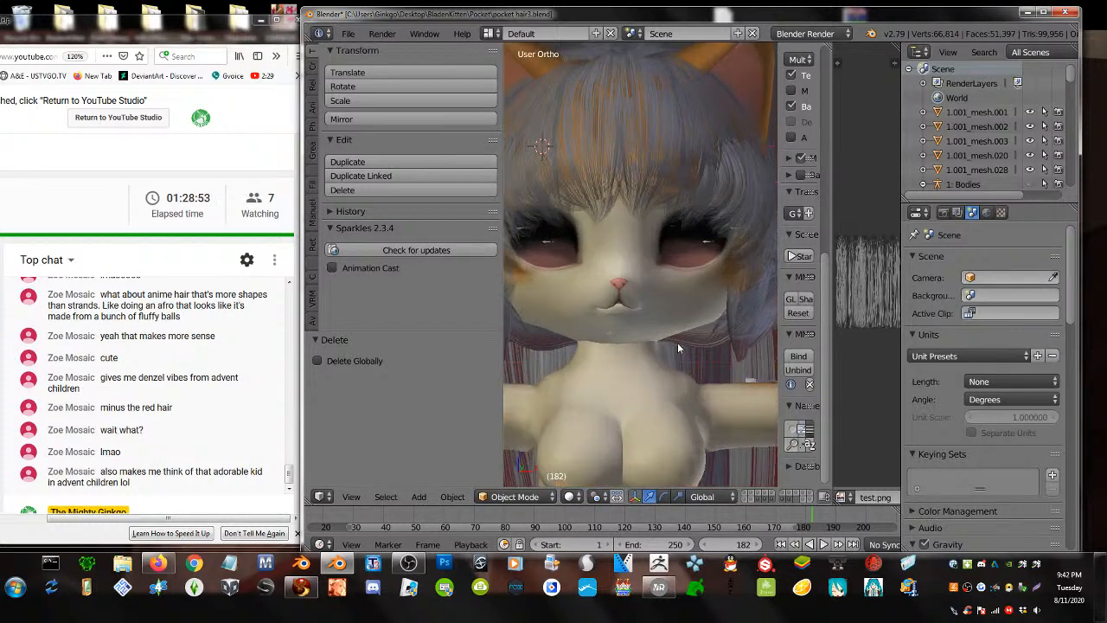
scroll(677, 342, down, 3)
drag(501, 144, 396, 147)
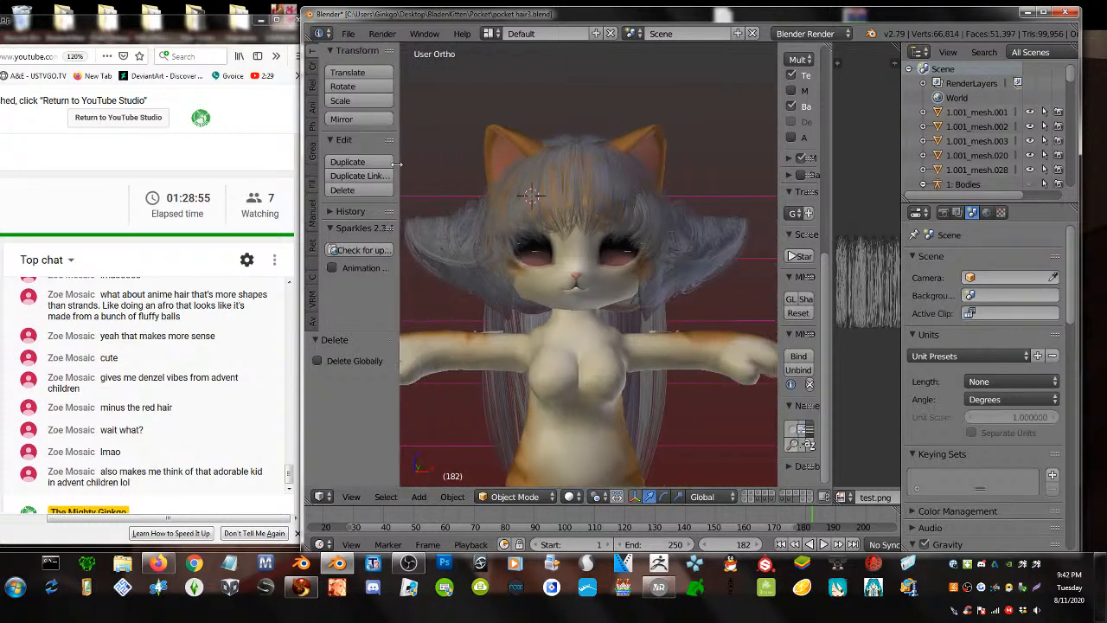
middle_drag(633, 389, 91, 379)
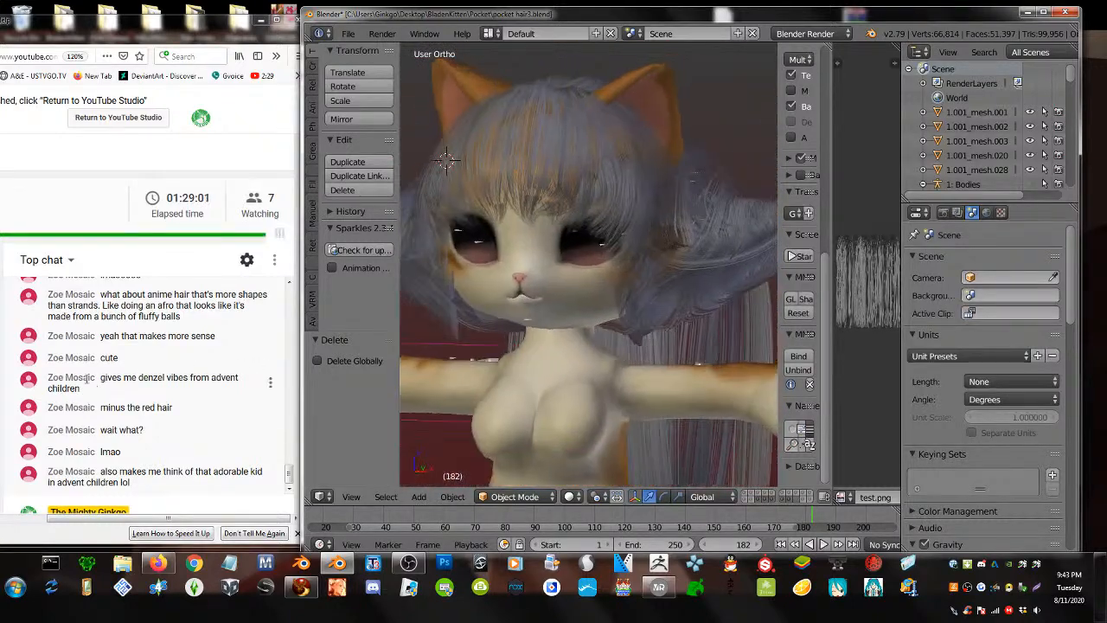
scroll(439, 333, down, 3)
middle_drag(503, 322, 1035, 328)
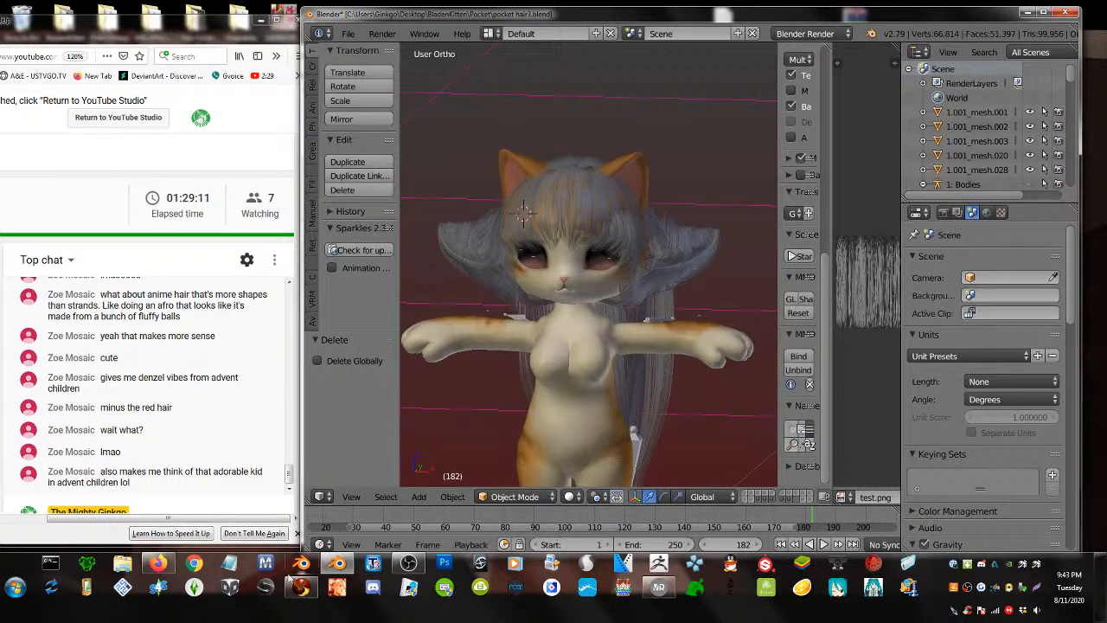
- Reposition the VRoid Studio window and switch Blender to an empty layer
click(650, 593)
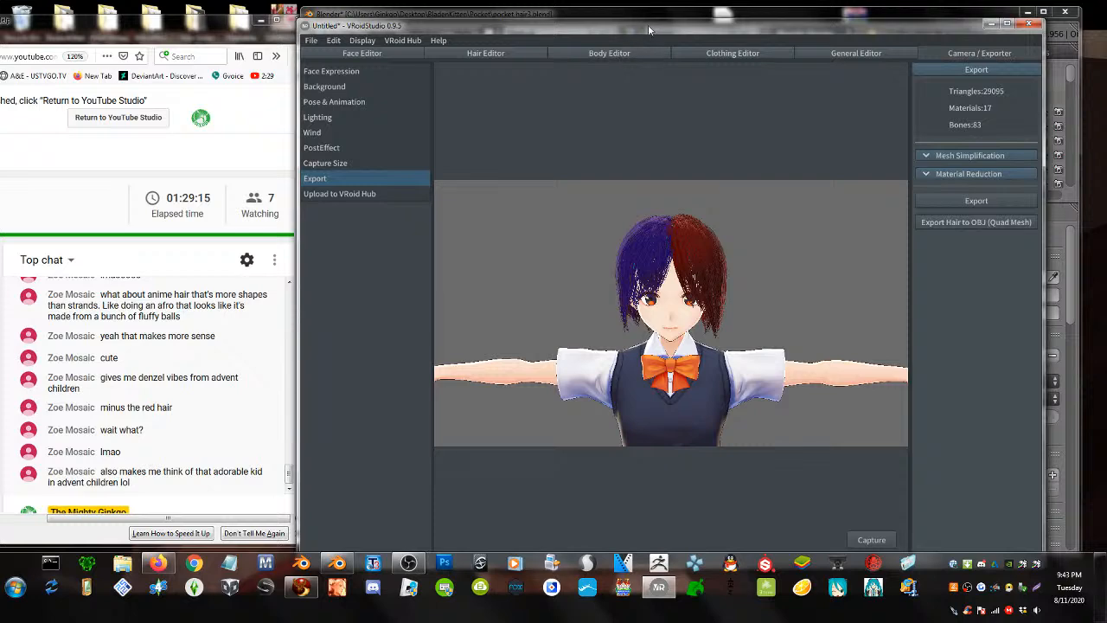
drag(647, 24, 582, 312)
click(621, 159)
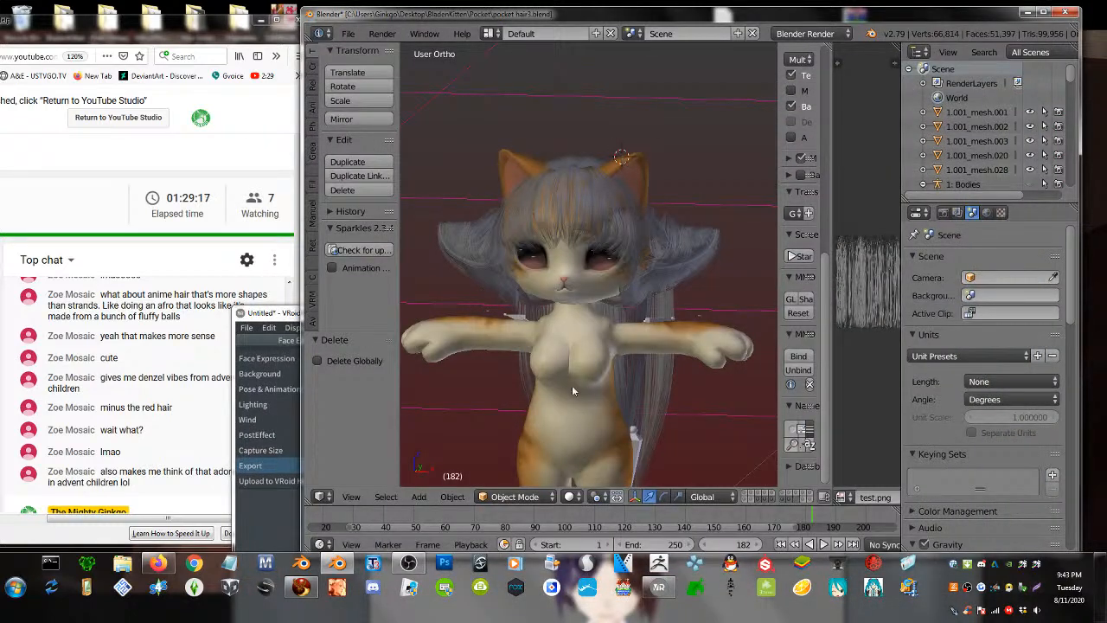
click(798, 502)
- Import VRoid.vrm from the recent Hair Materials folder with the VRM importer
click(346, 33)
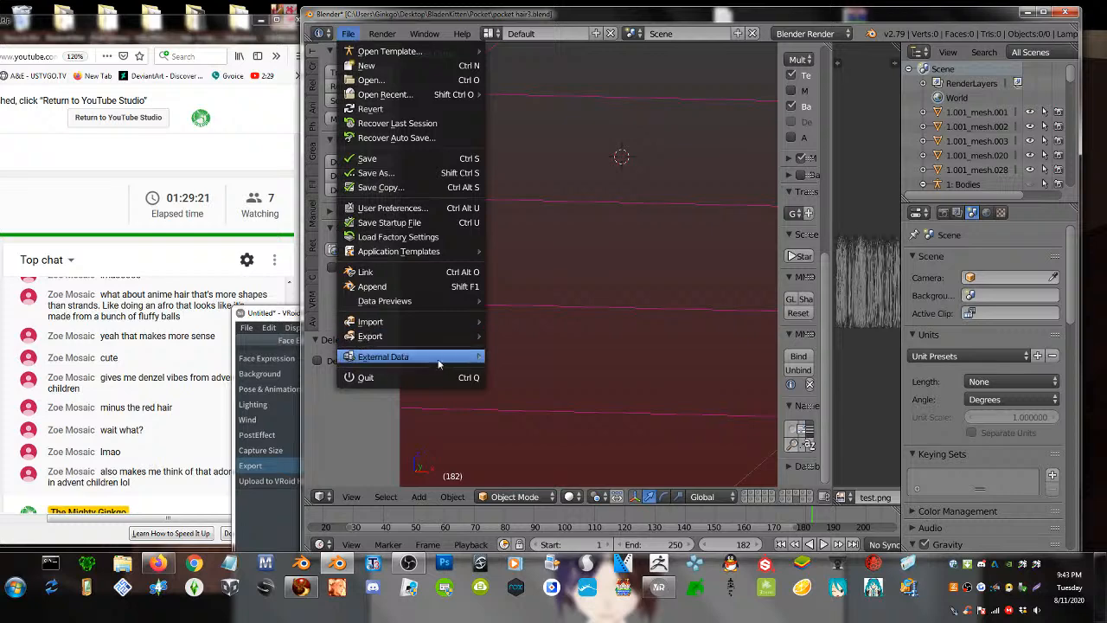
mouse_move(436, 323)
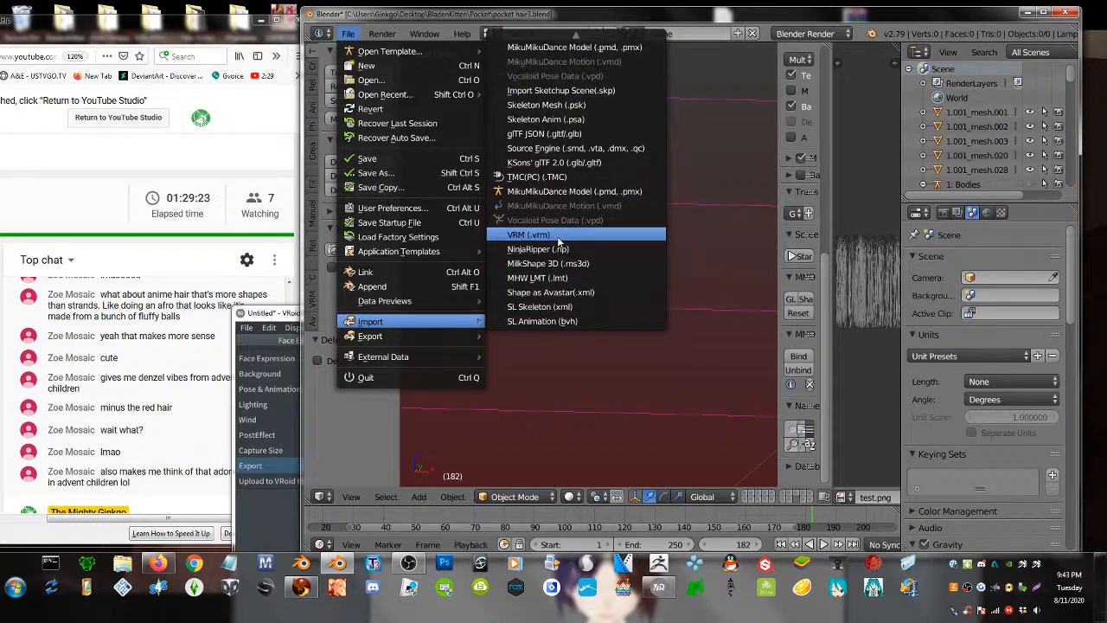
click(558, 238)
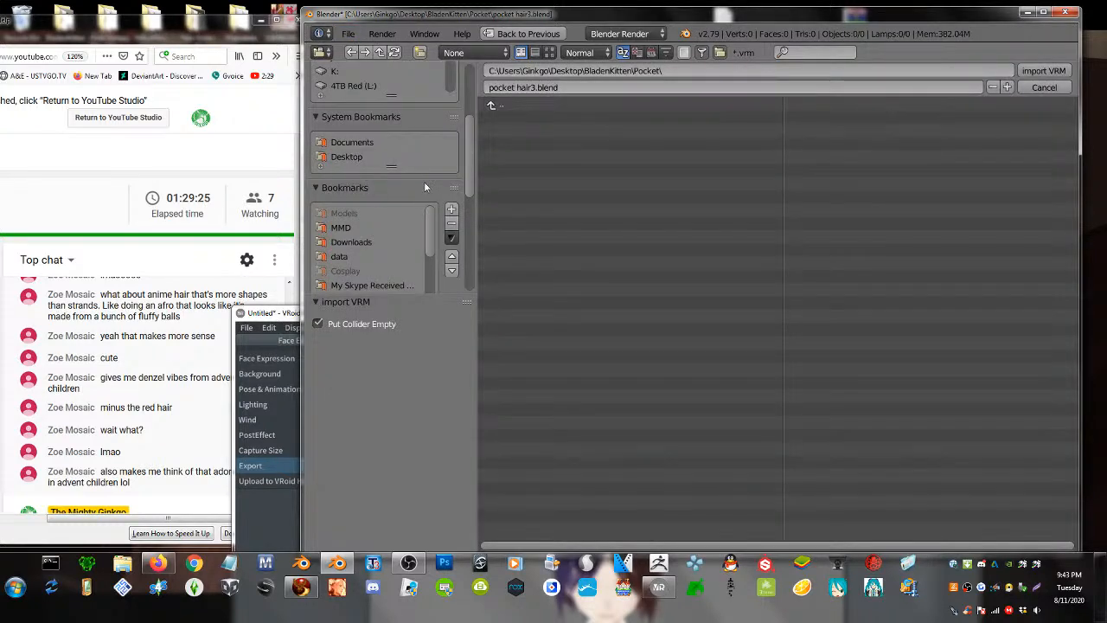
drag(472, 161, 467, 236)
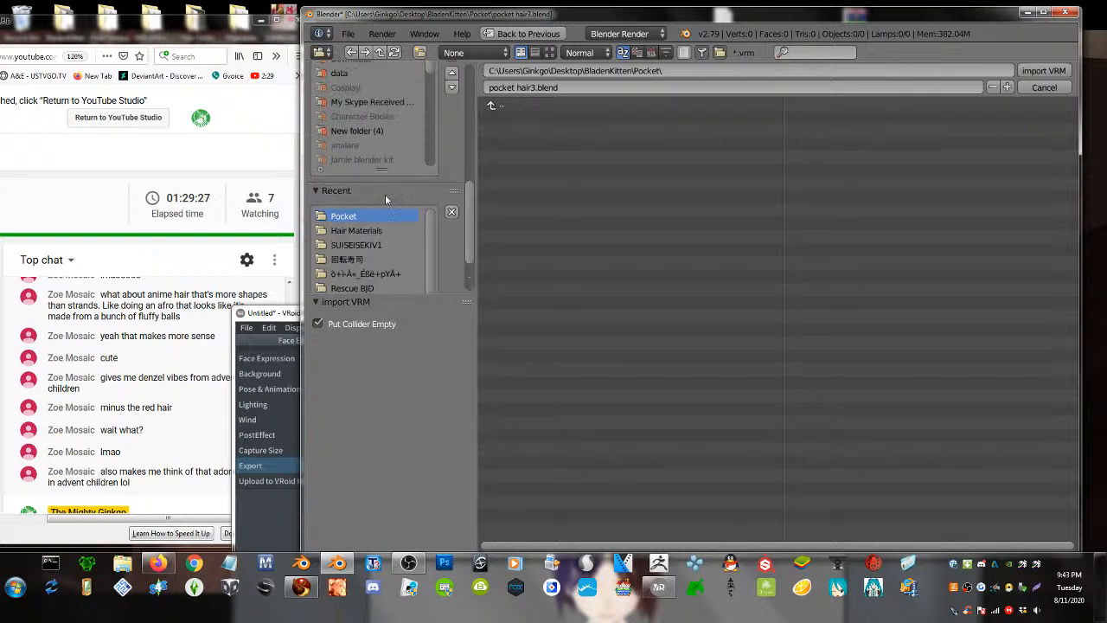
click(359, 230)
click(532, 118)
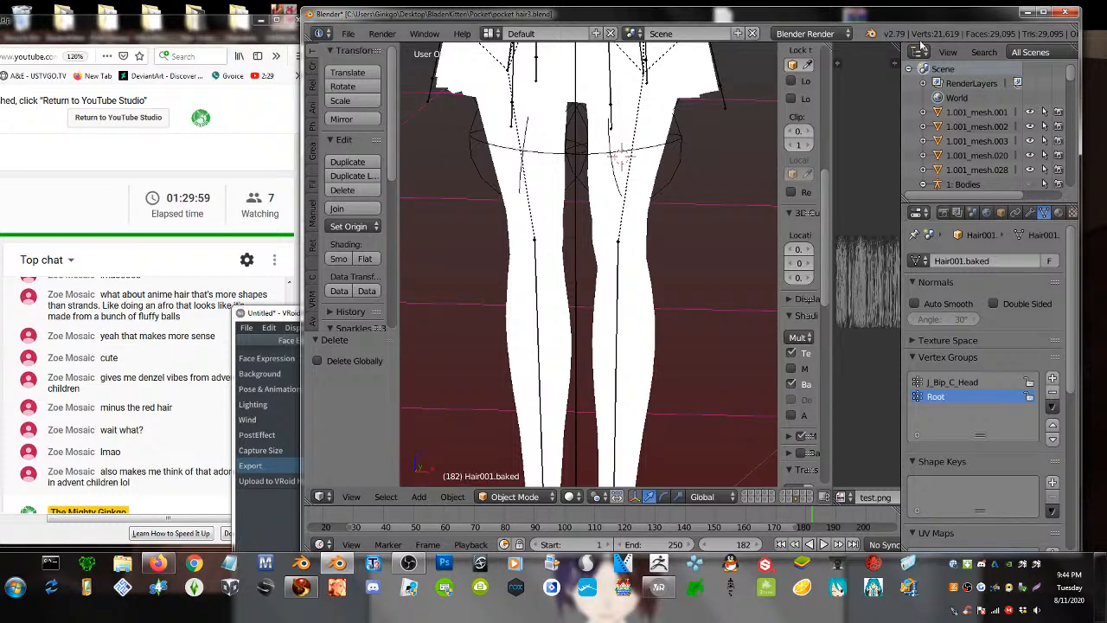
- Hide the Body.baked mesh, upper leg collider and armature, leaving only the hair
scroll(537, 275, down, 6)
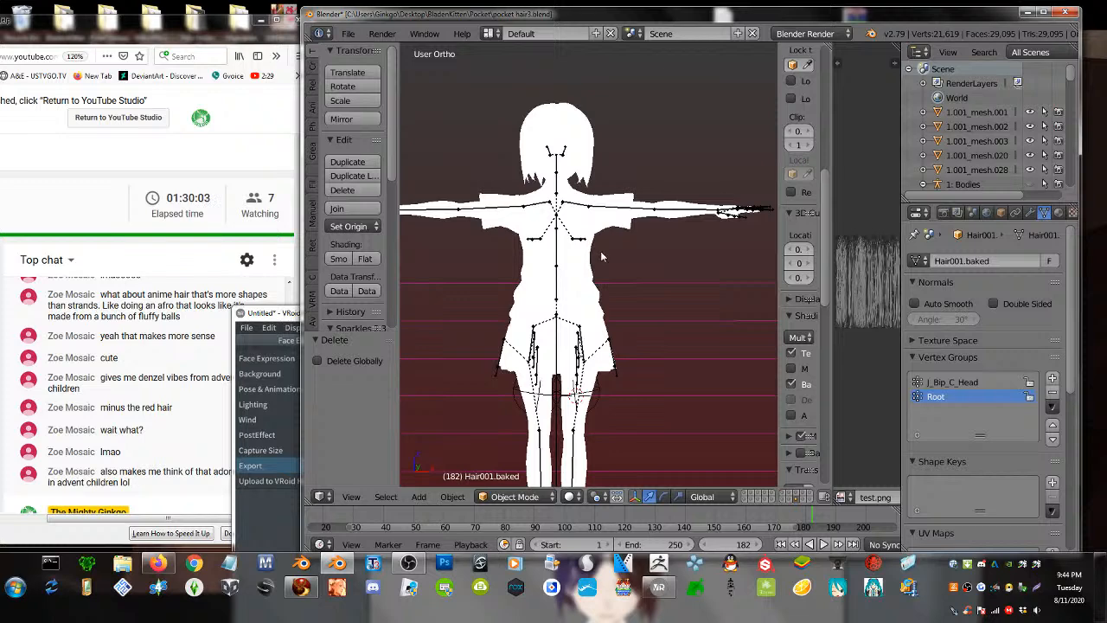
right_click(607, 233)
key(h)
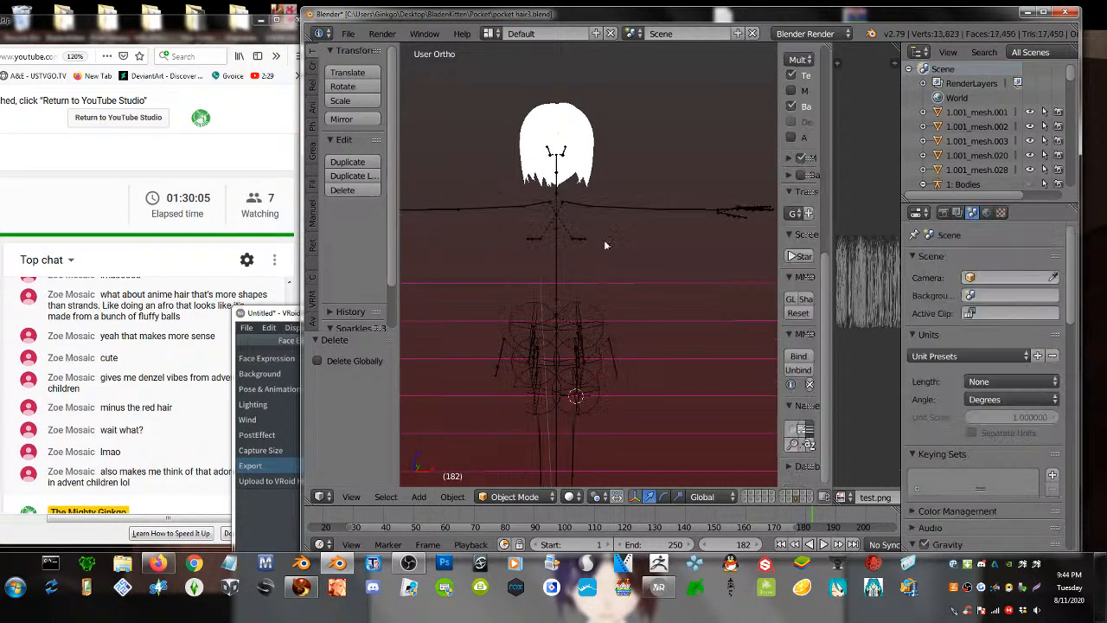
right_click(566, 344)
key(h)
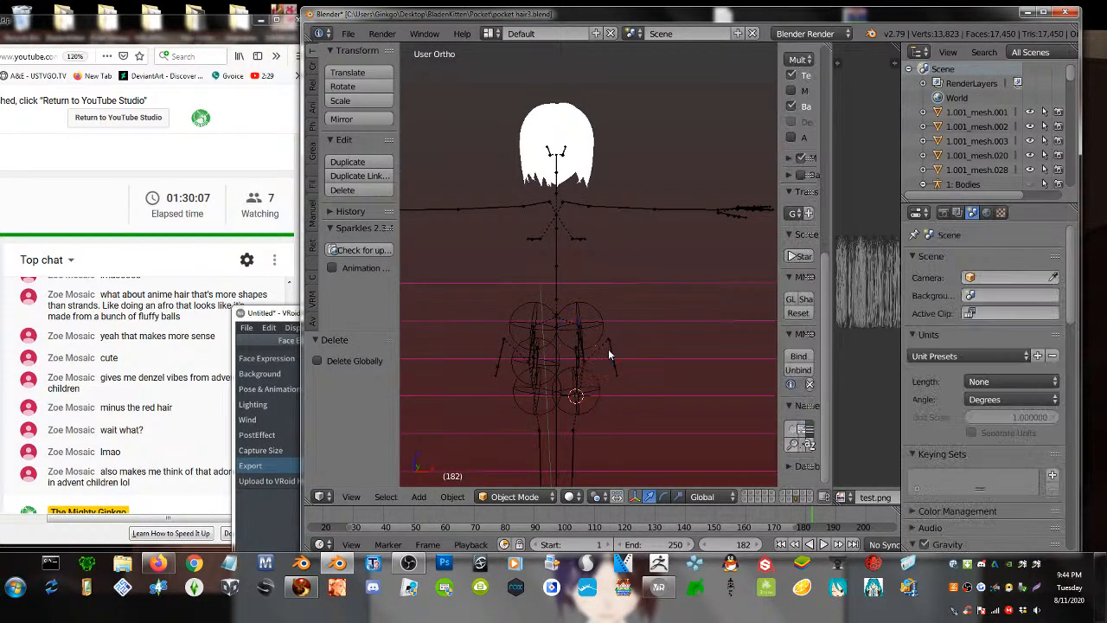
right_click(562, 234)
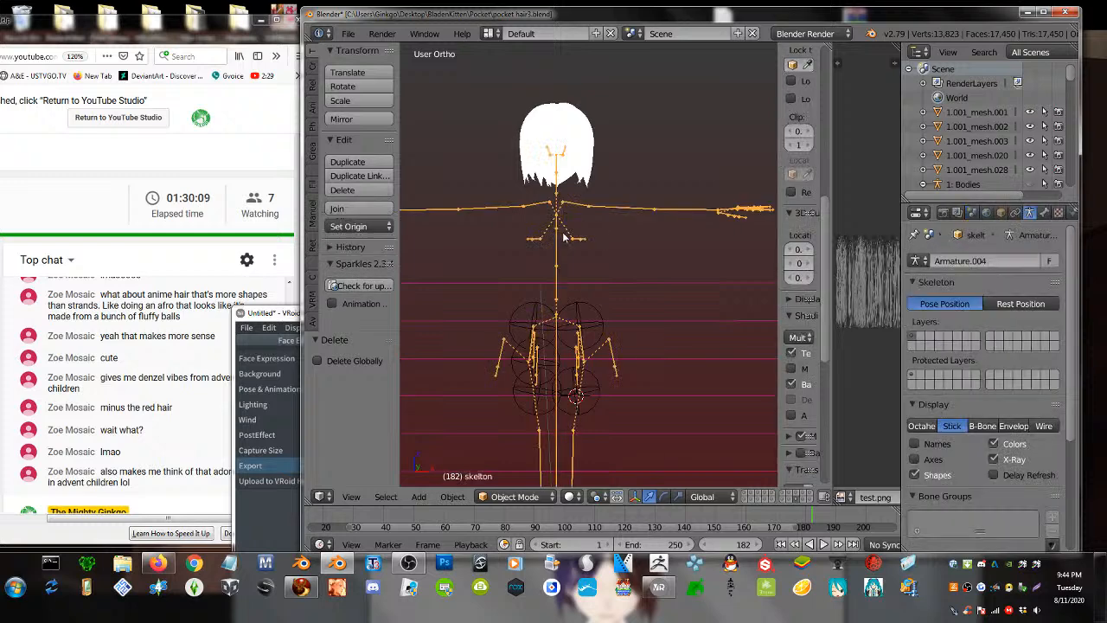
key(h)
- Frame the whole hair and delete the Face.baked mesh
right_click(549, 122)
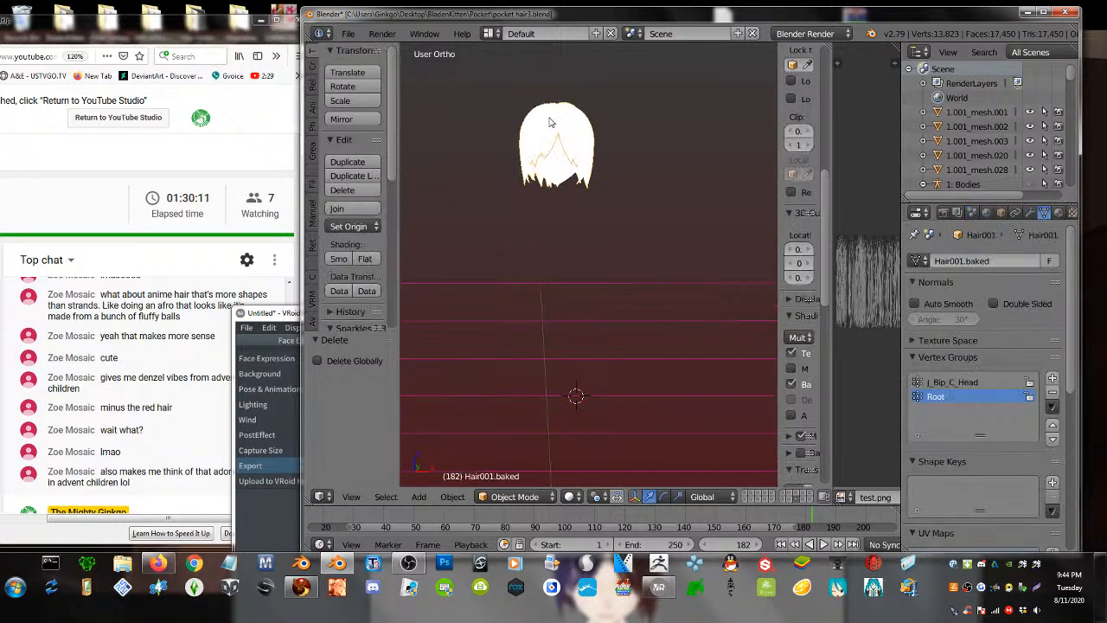
scroll(586, 221, up, 4)
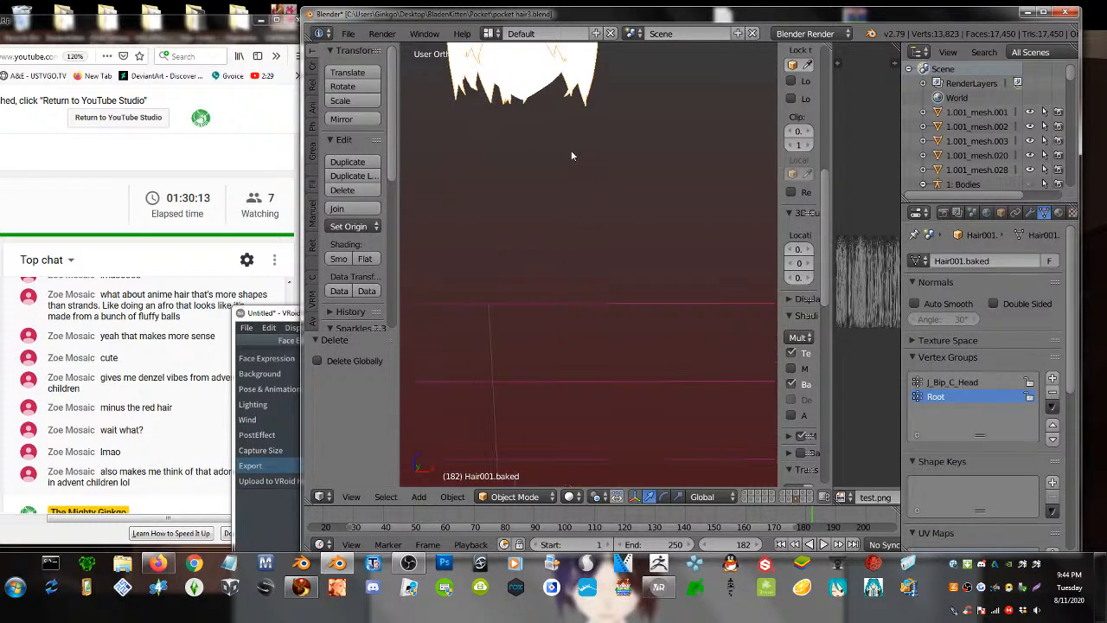
shift+middle_drag(571, 150, 574, 305)
right_click(536, 241)
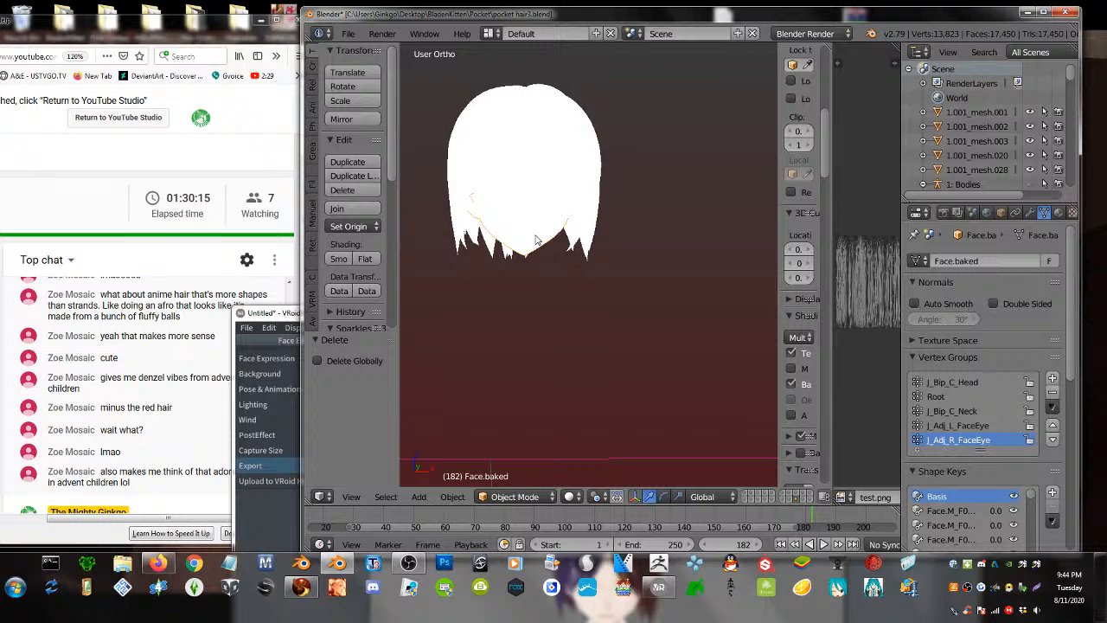
key(x)
click(536, 236)
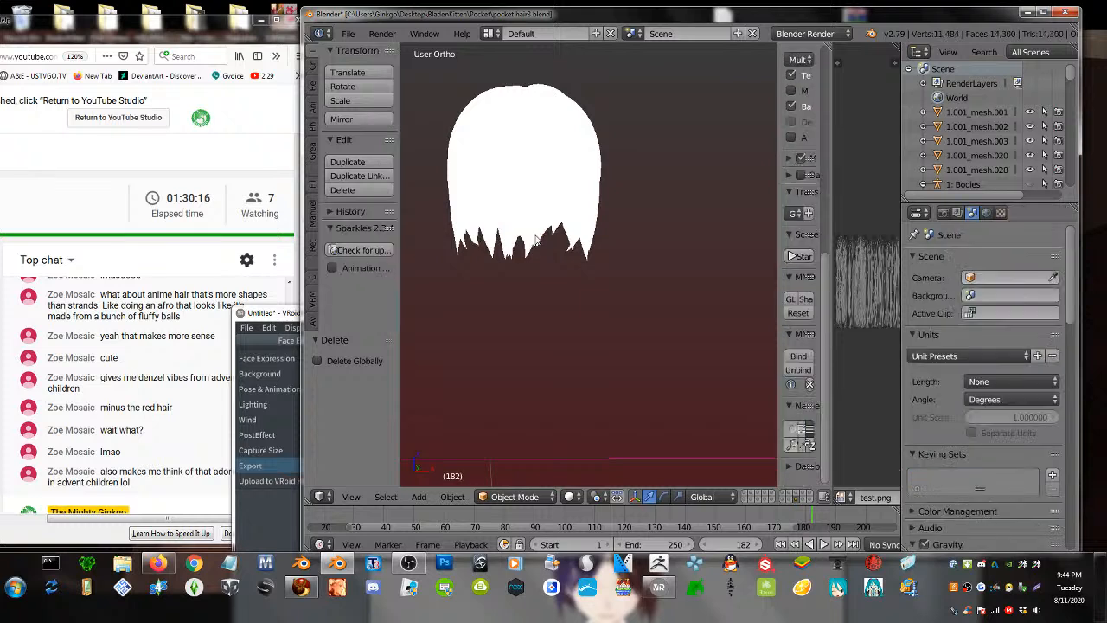
- Set viewport shading to Material and put the Hair001.baked object into Edit Mode
click(572, 498)
click(600, 432)
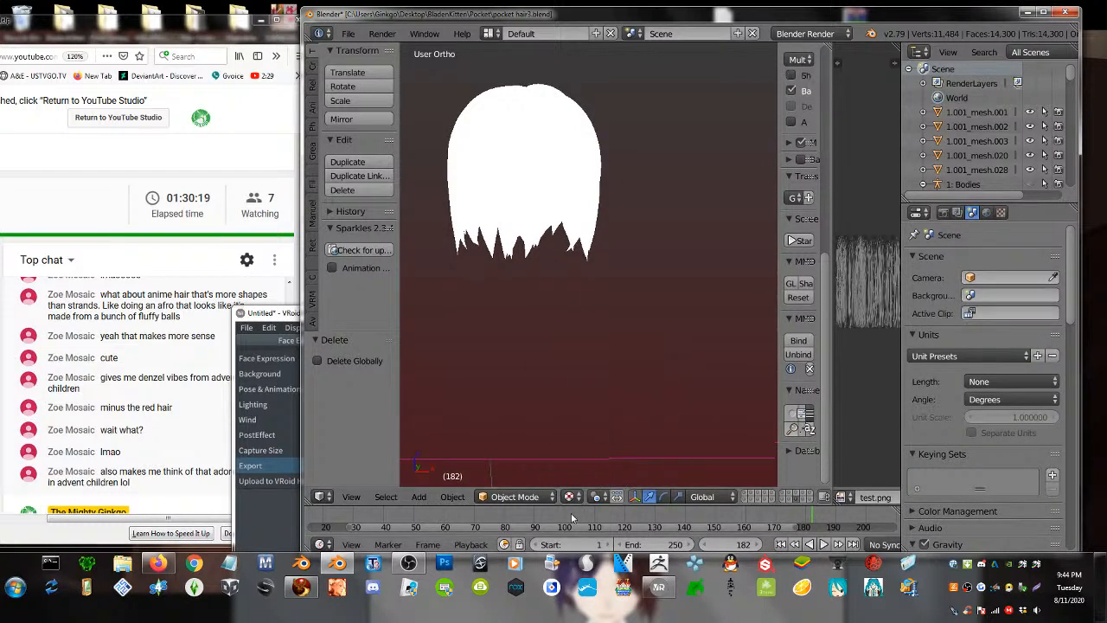
click(569, 496)
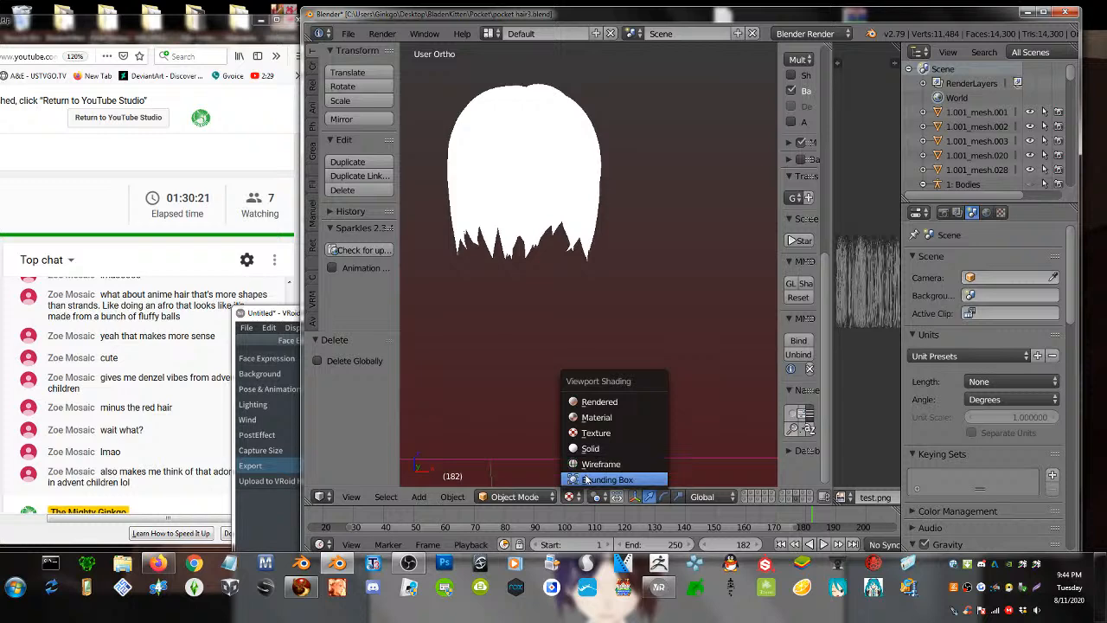
click(597, 417)
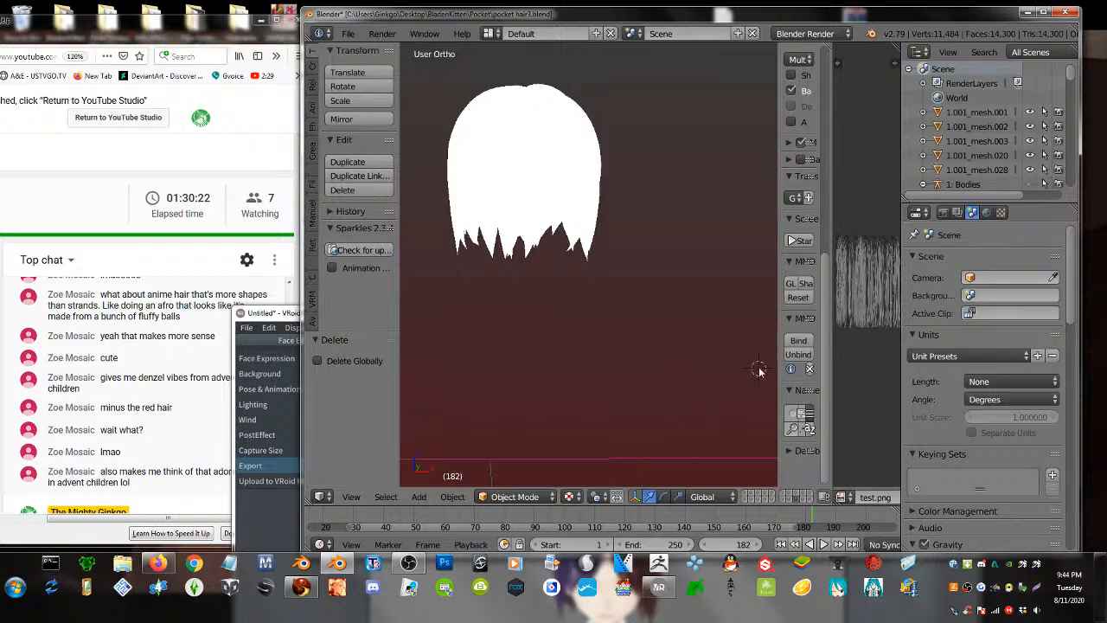
right_click(538, 156)
key(Tab)
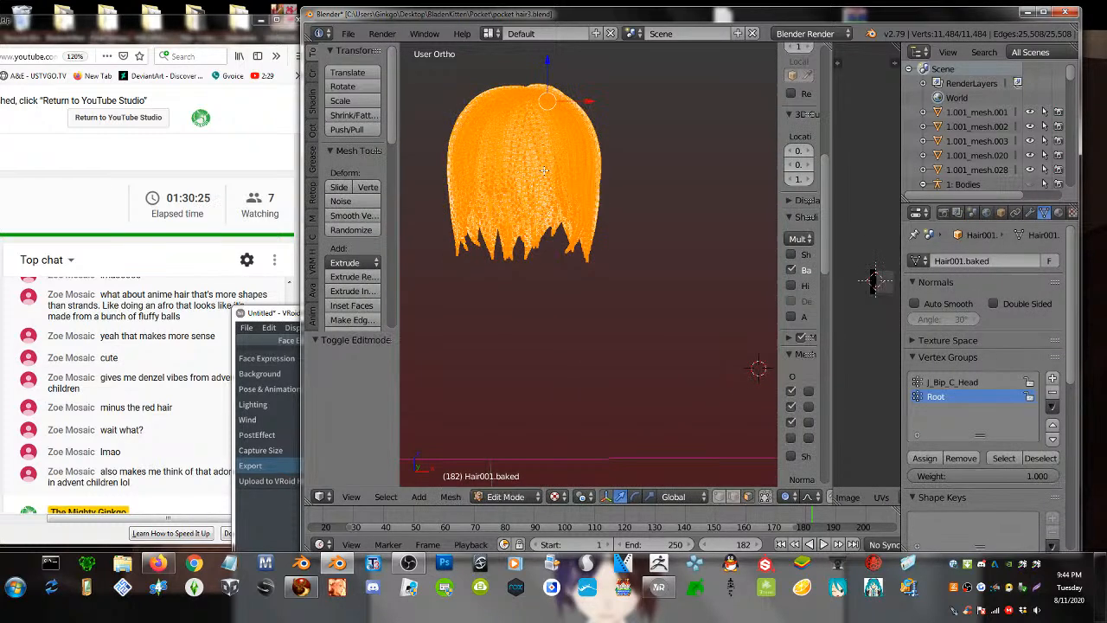
- Select all the hair geometry and separate it into pieces by material
key(a)
key(a)
key(p)
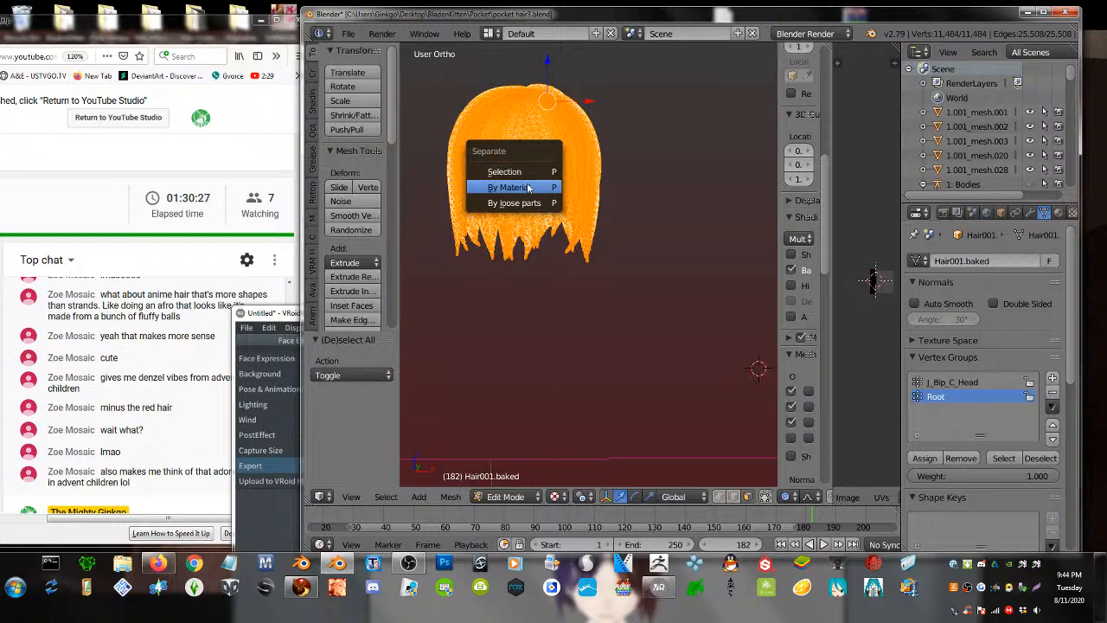
click(543, 187)
key(Tab)
- Test-move the two separated hair pieces, then join them back into one mesh
right_click(577, 208)
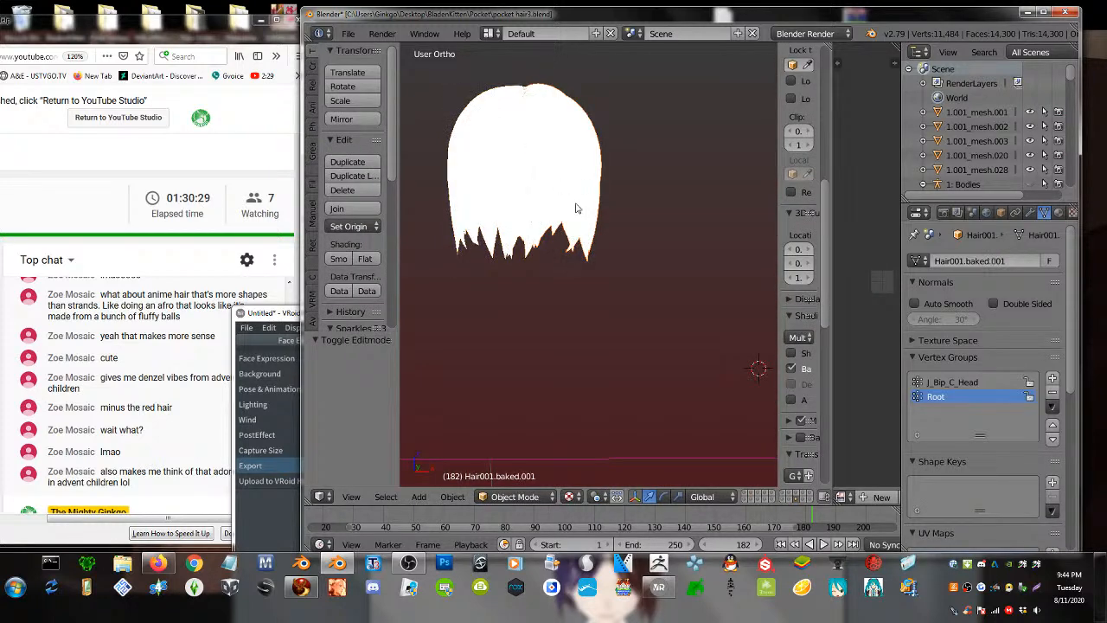
key(g)
right_click(644, 262)
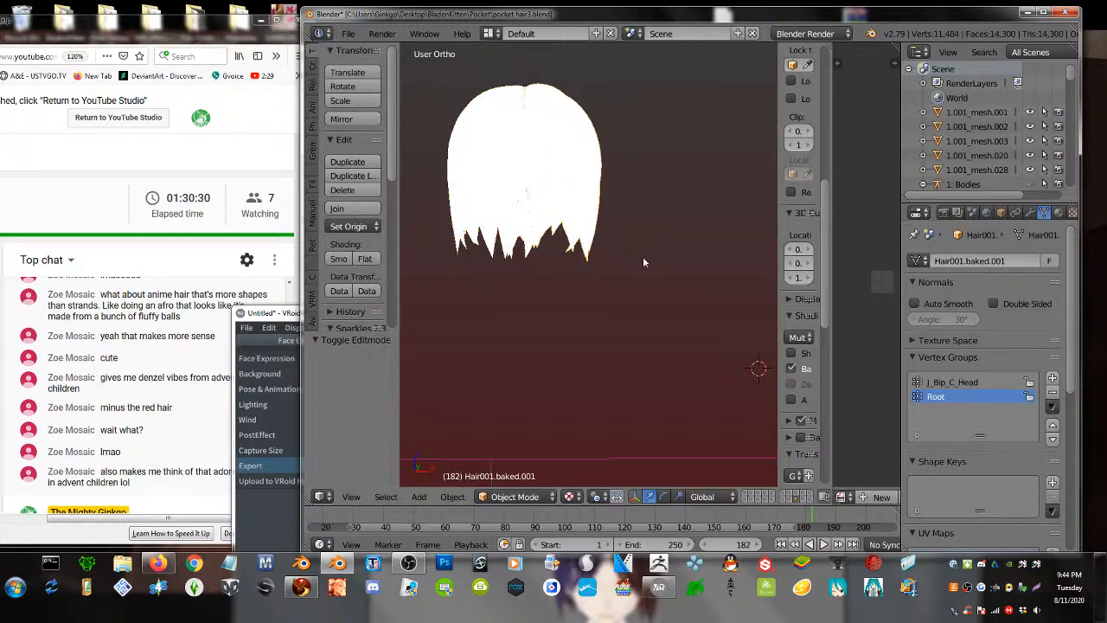
right_click(476, 186)
key(g)
right_click(525, 187)
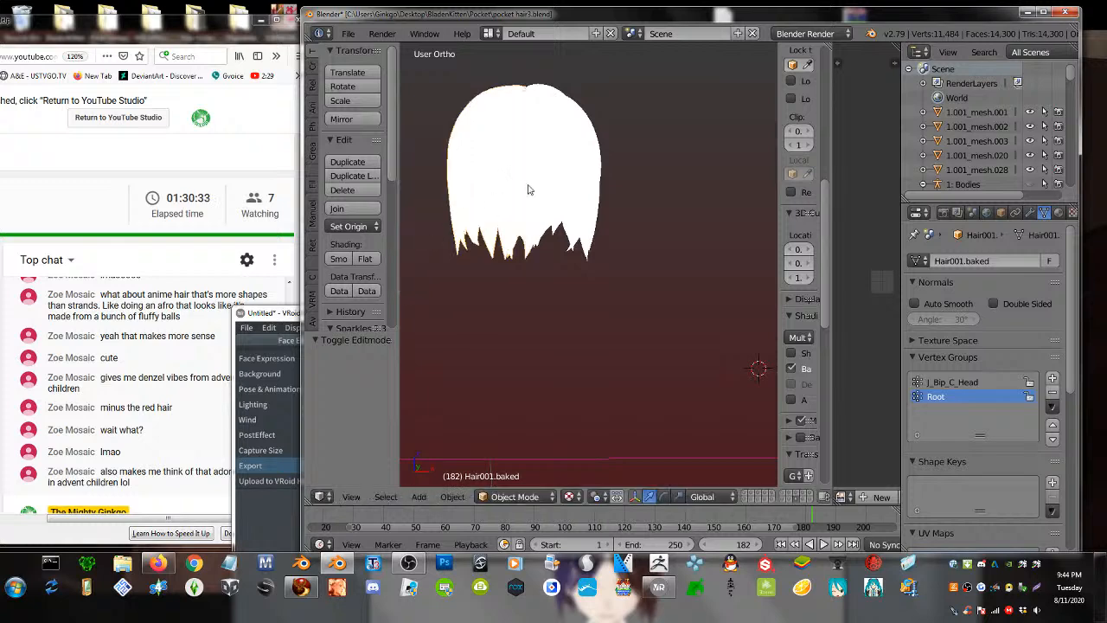
right_click(551, 185)
key(Tab)
key(Tab)
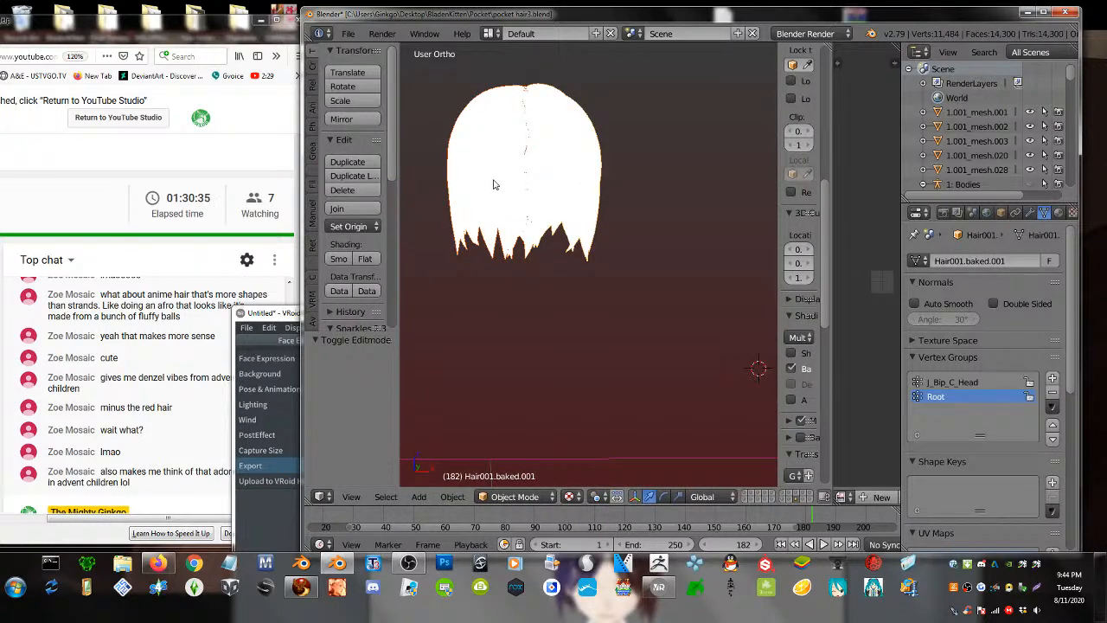
shift+right_click(494, 184)
click(356, 208)
key(Tab)
- Select all of the joined hair and assign test.png in the UV/Image editor
key(a)
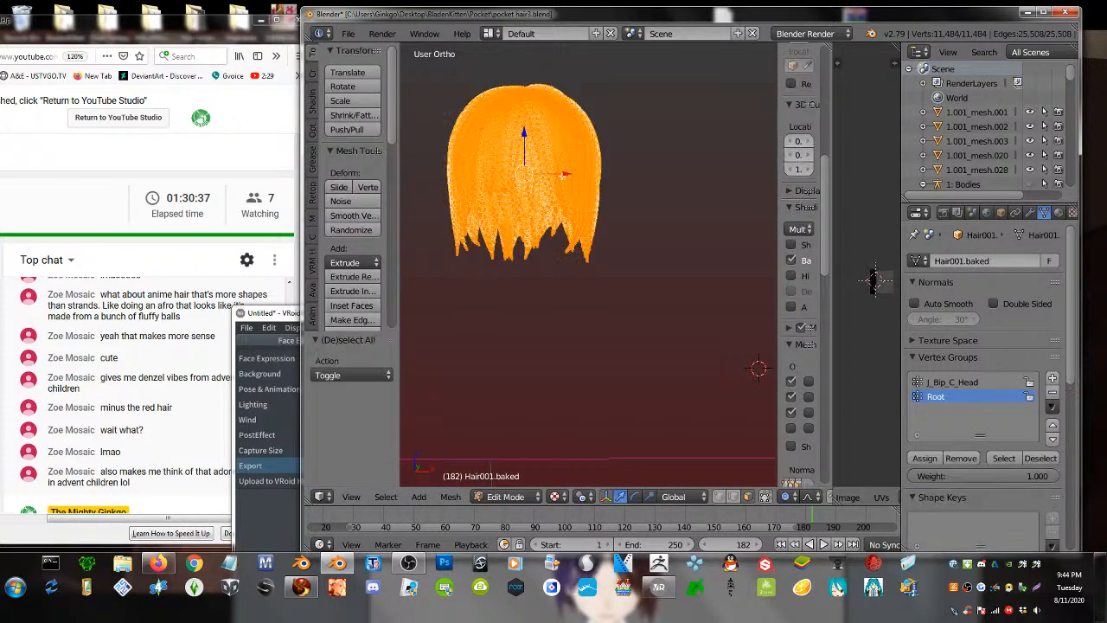
key(a)
key(a)
drag(836, 283, 677, 284)
click(829, 496)
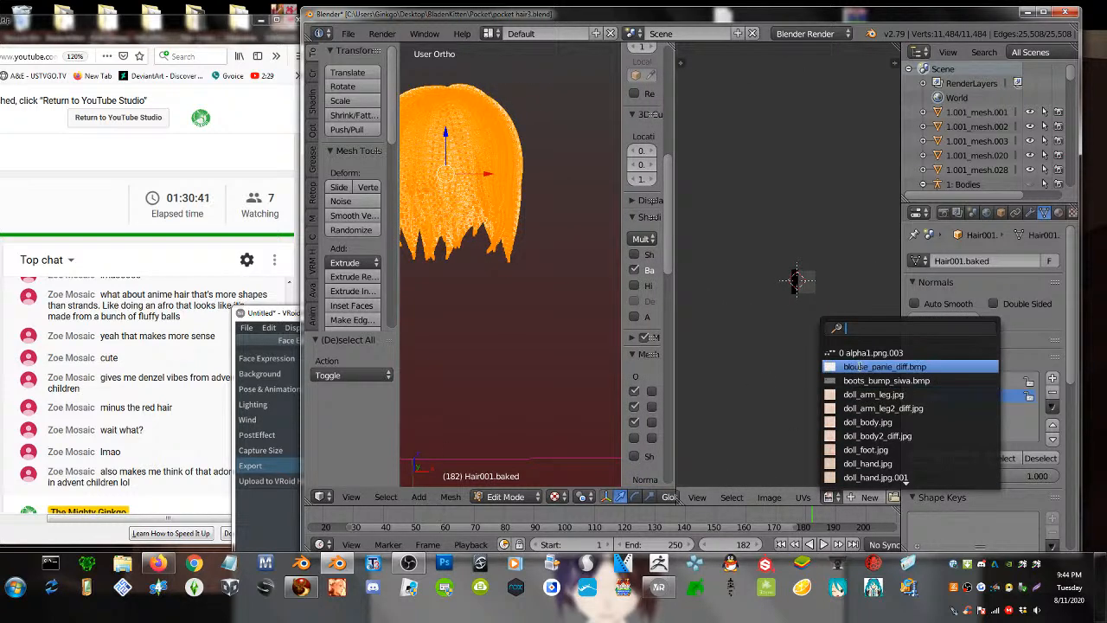
text(test)
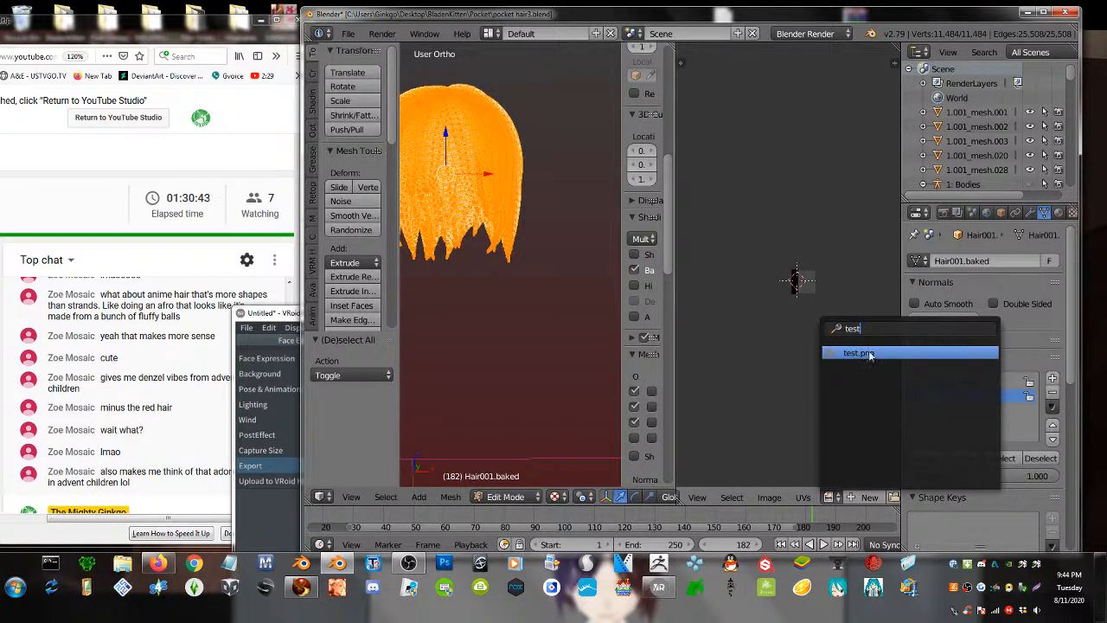
click(870, 354)
key(Tab)
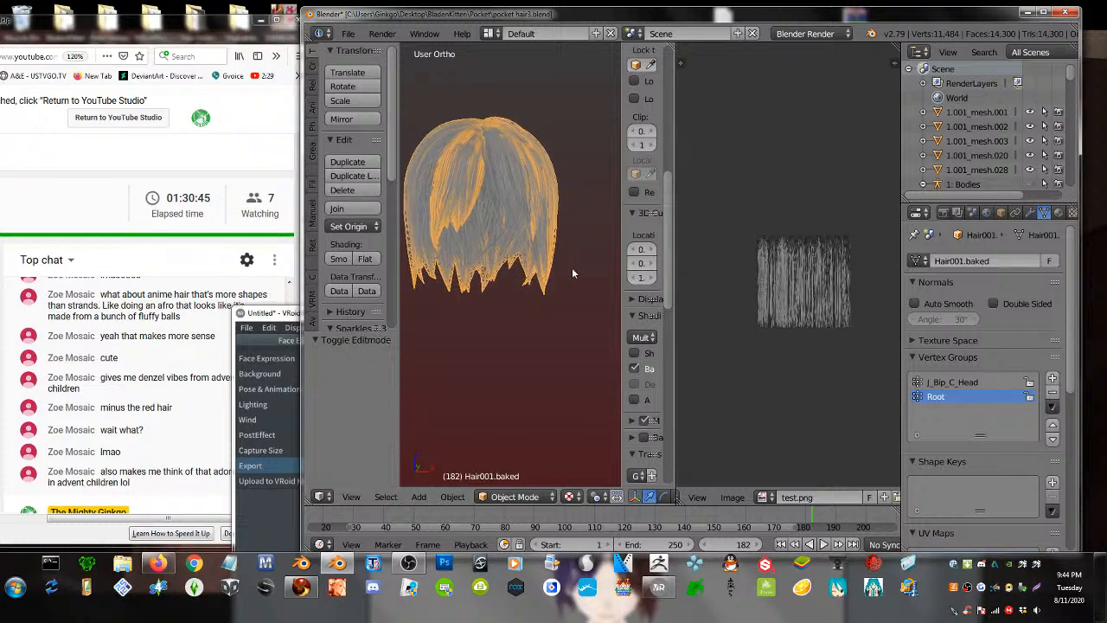
key(a)
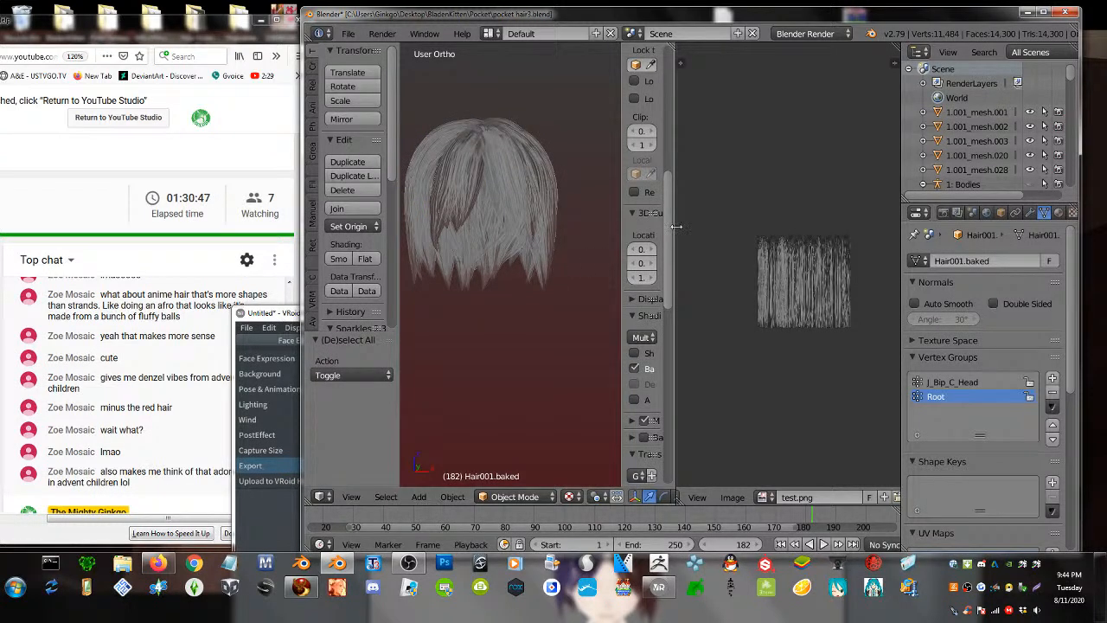
drag(671, 226, 778, 225)
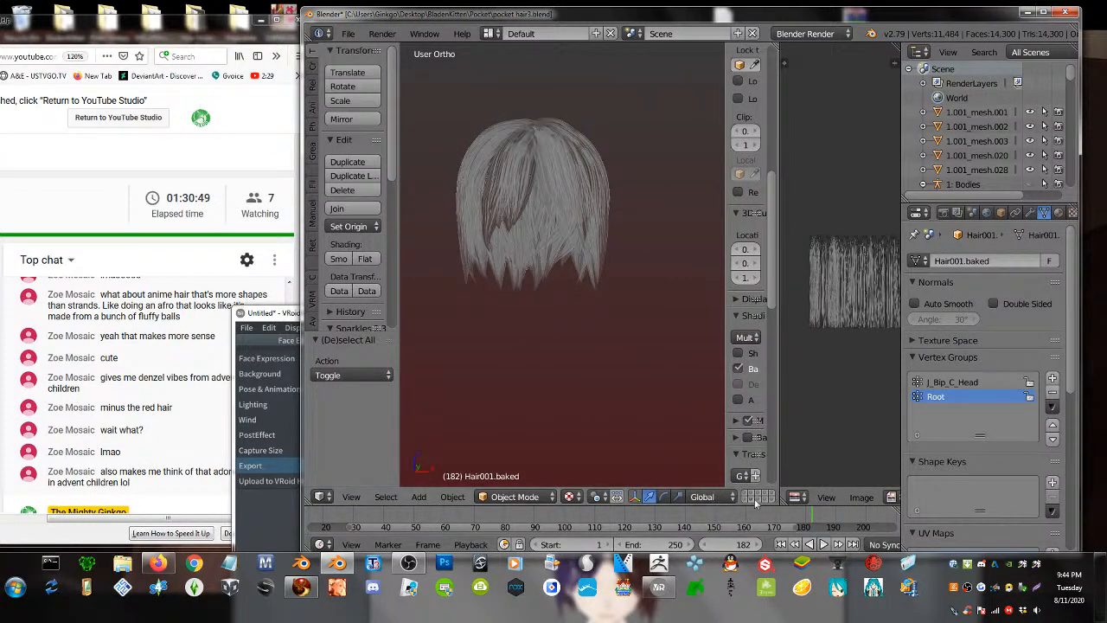
scroll(708, 448, down, 5)
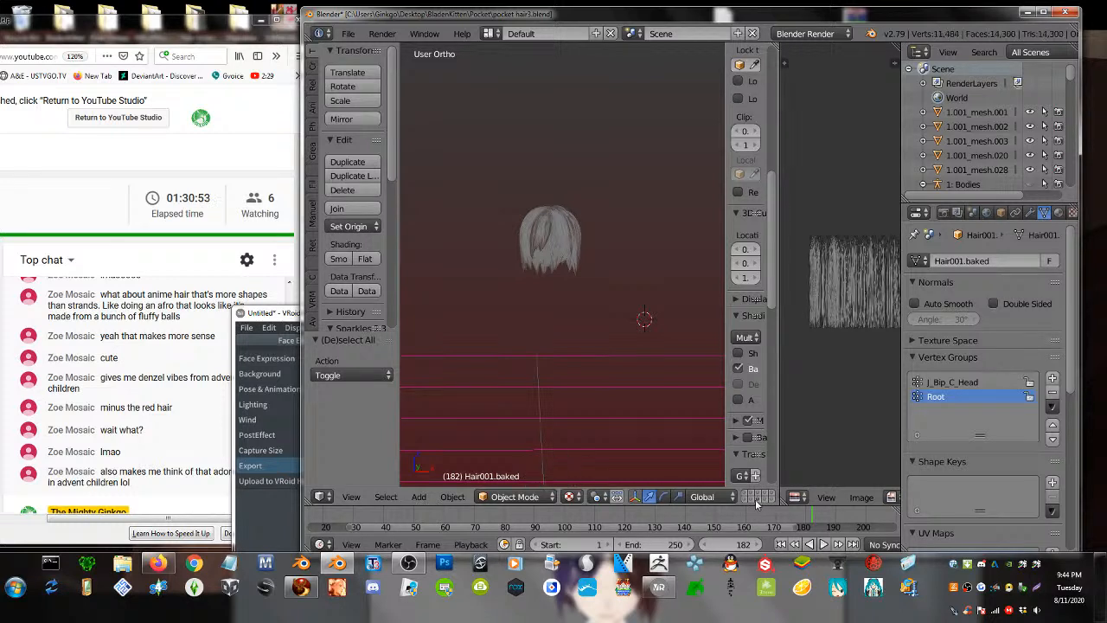
- Reveal the hair and armature scene layers, then select the hair object
shift+click(763, 501)
shift+click(774, 495)
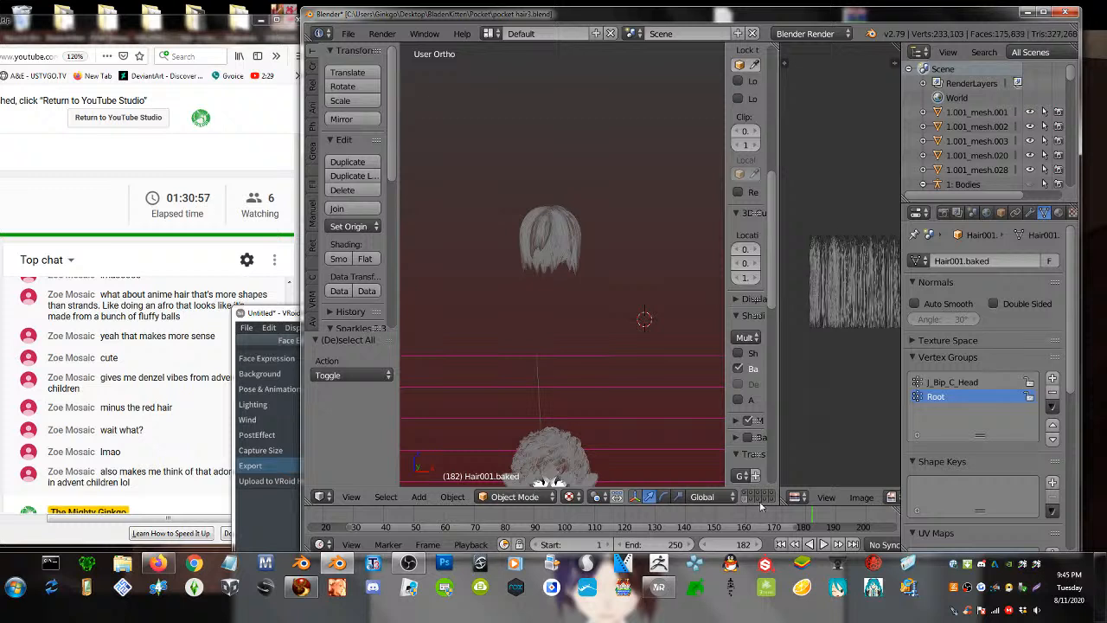
shift+click(747, 500)
key(a)
key(a)
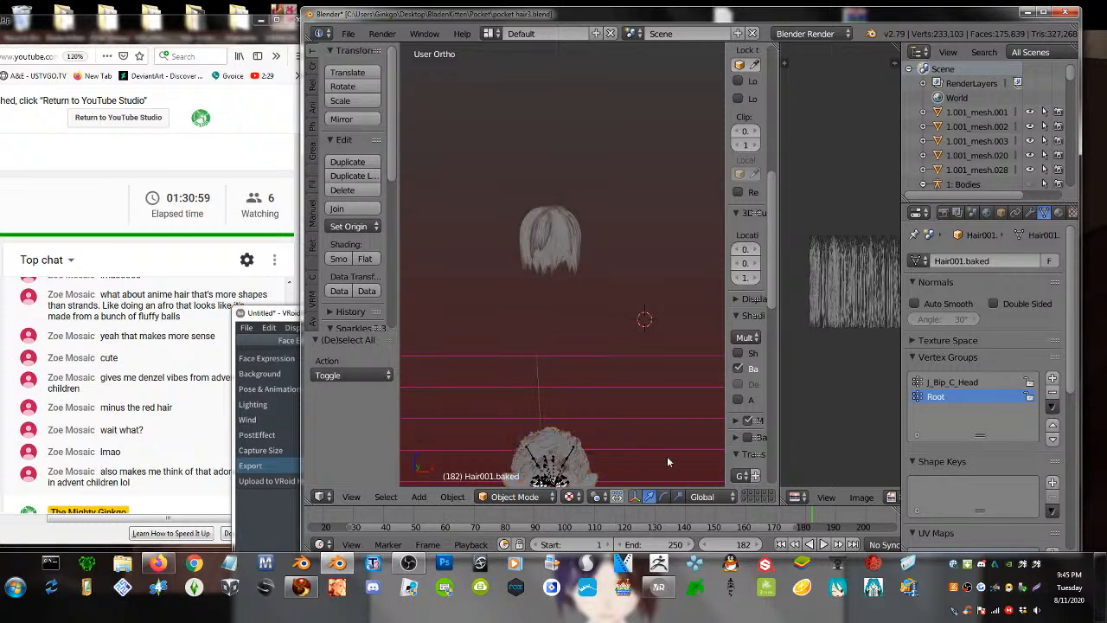
click(749, 501)
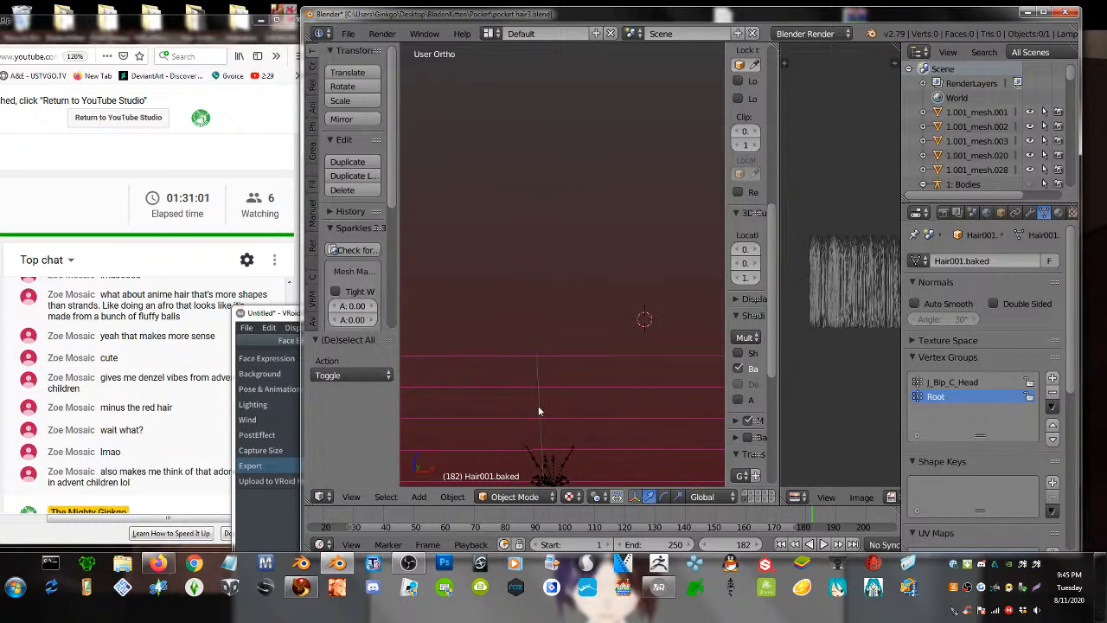
key(ctrl+z)
key(ctrl+z)
key(ctrl+z)
key(ctrl+z)
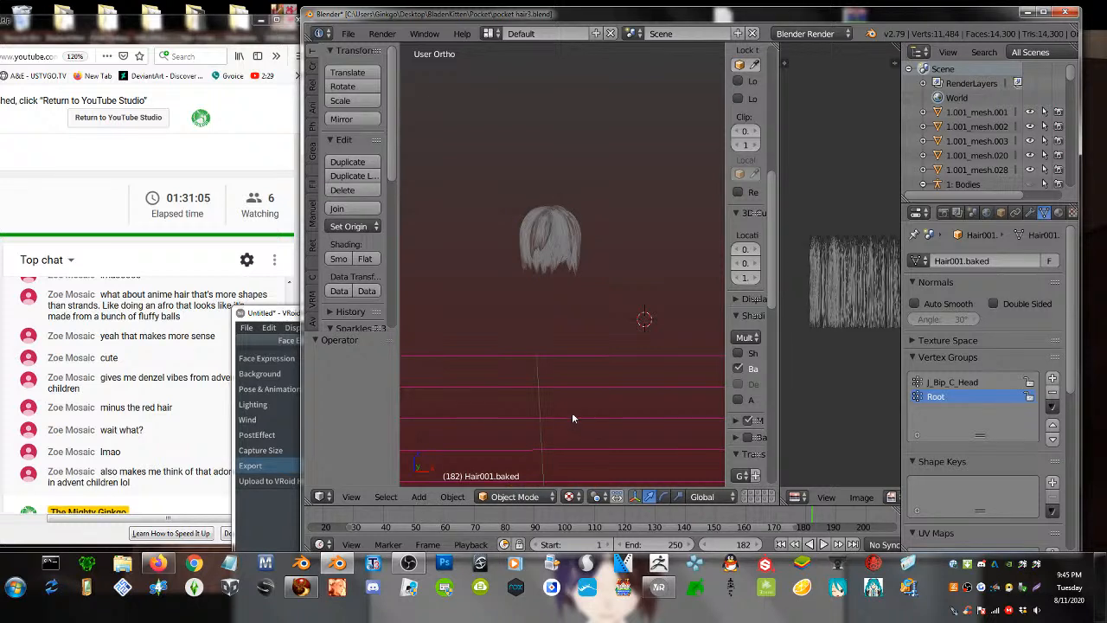
scroll(572, 412, down, 8)
key(a)
click(579, 379)
scroll(579, 364, up, 4)
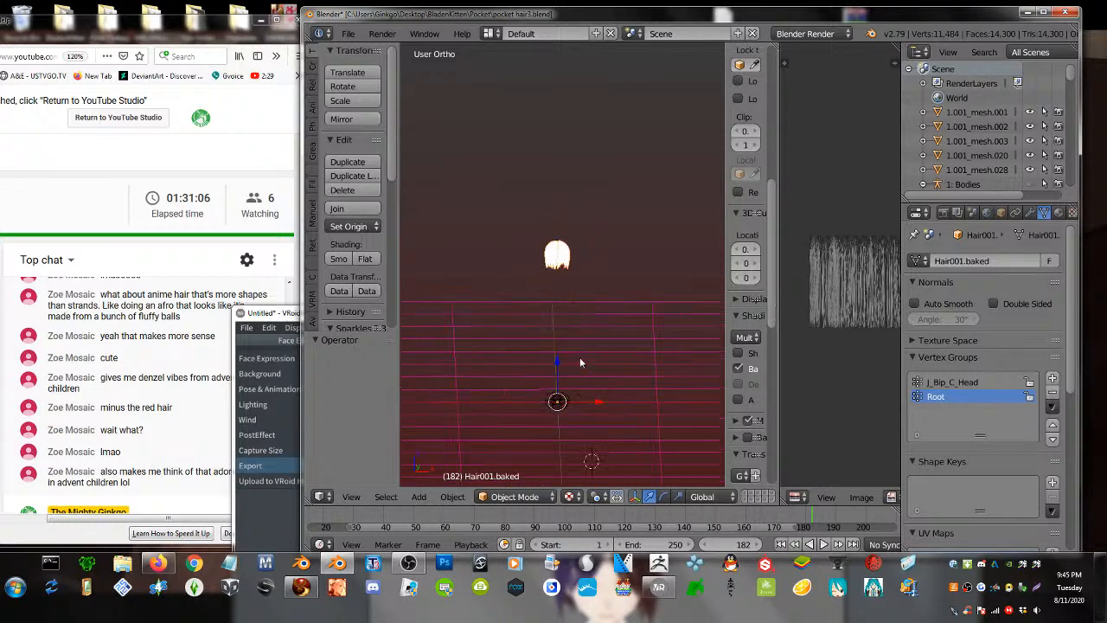
scroll(753, 498, down, 2)
- Show the scene layers holding the cat's head and body
shift+click(743, 493)
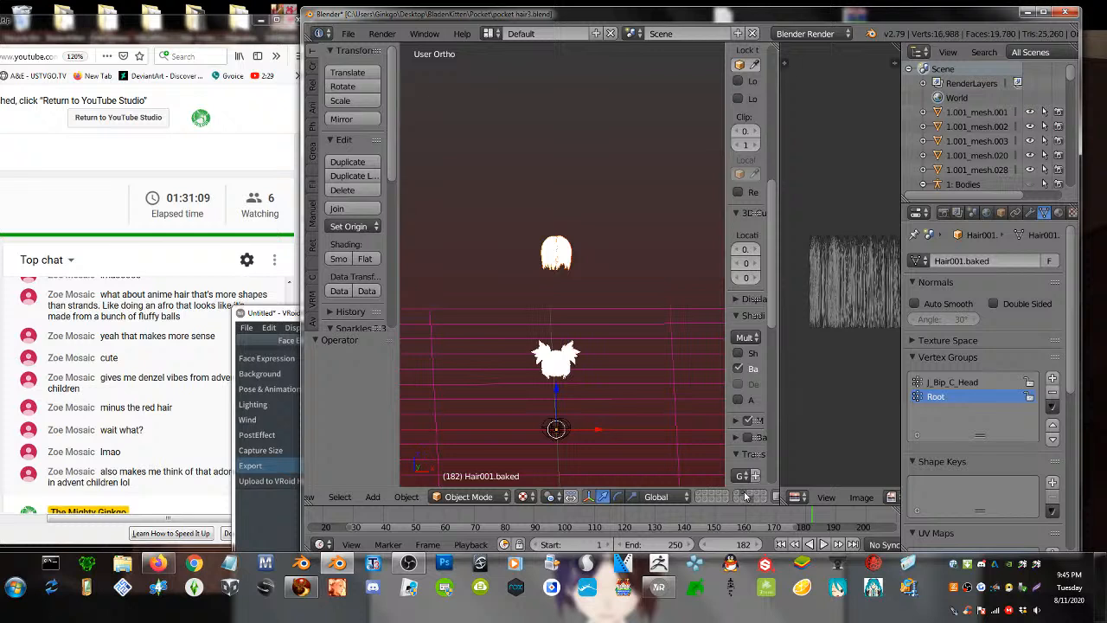
shift+click(744, 493)
shift+click(736, 493)
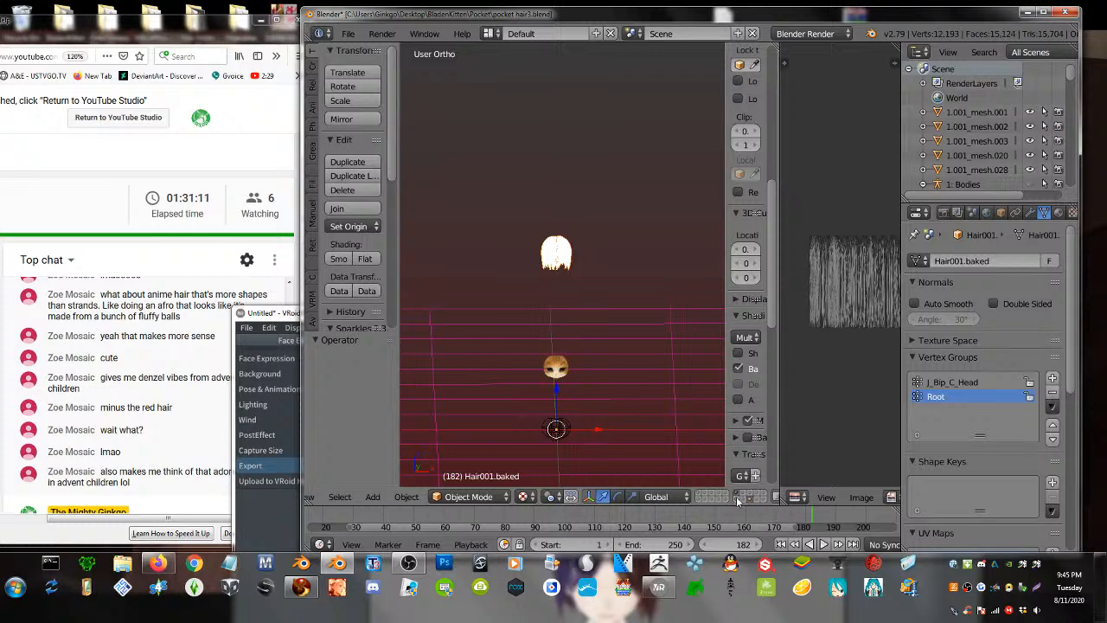
shift+click(737, 499)
scroll(553, 432, up, 3)
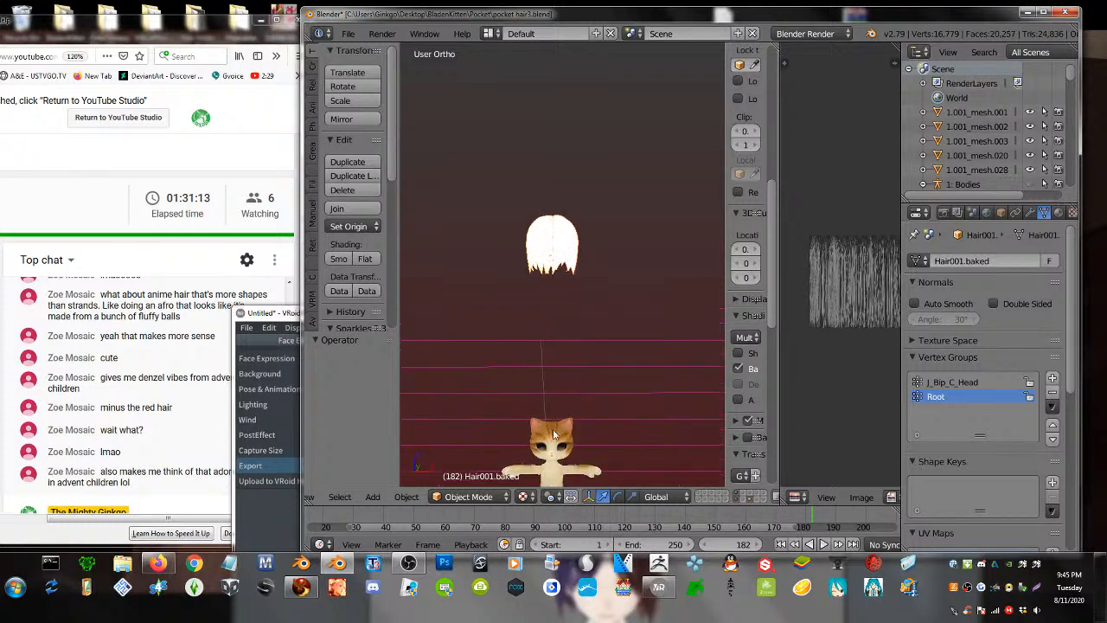
- Switch to Solid shading, join the hair pieces, and set the origin to geometry
click(526, 497)
click(557, 524)
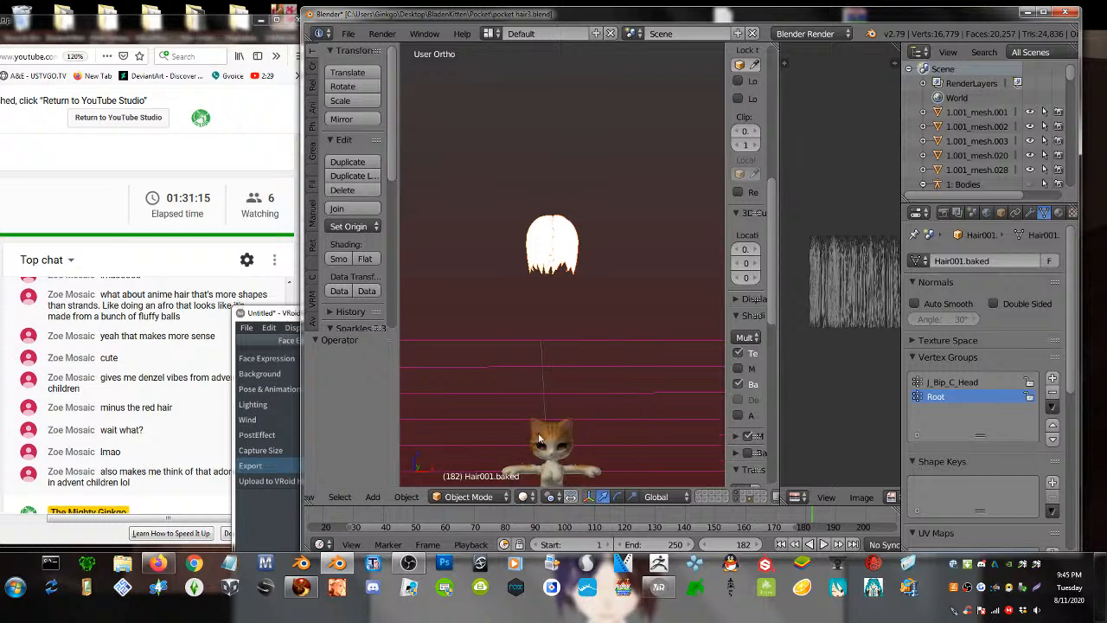
middle_drag(546, 385, 571, 322)
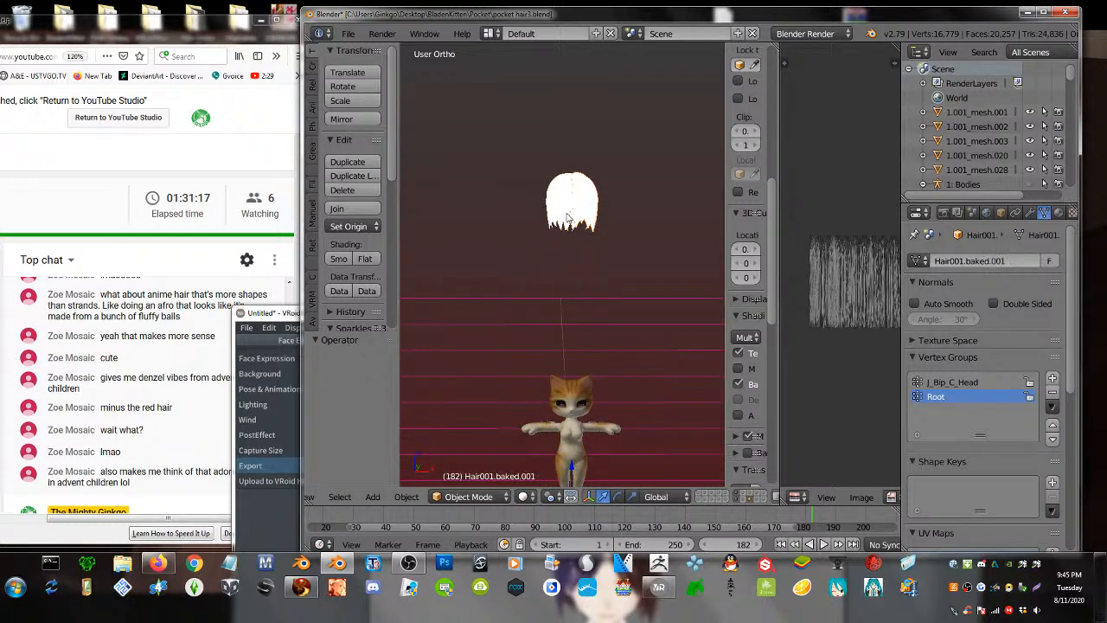
click(361, 213)
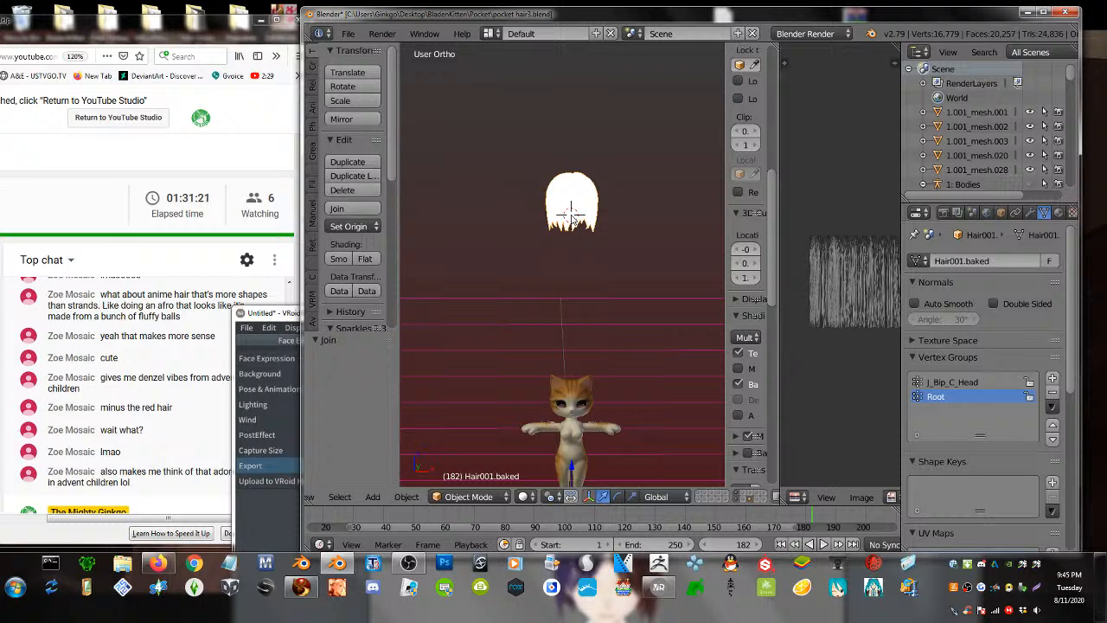
key(shift+ctrl+alt+c)
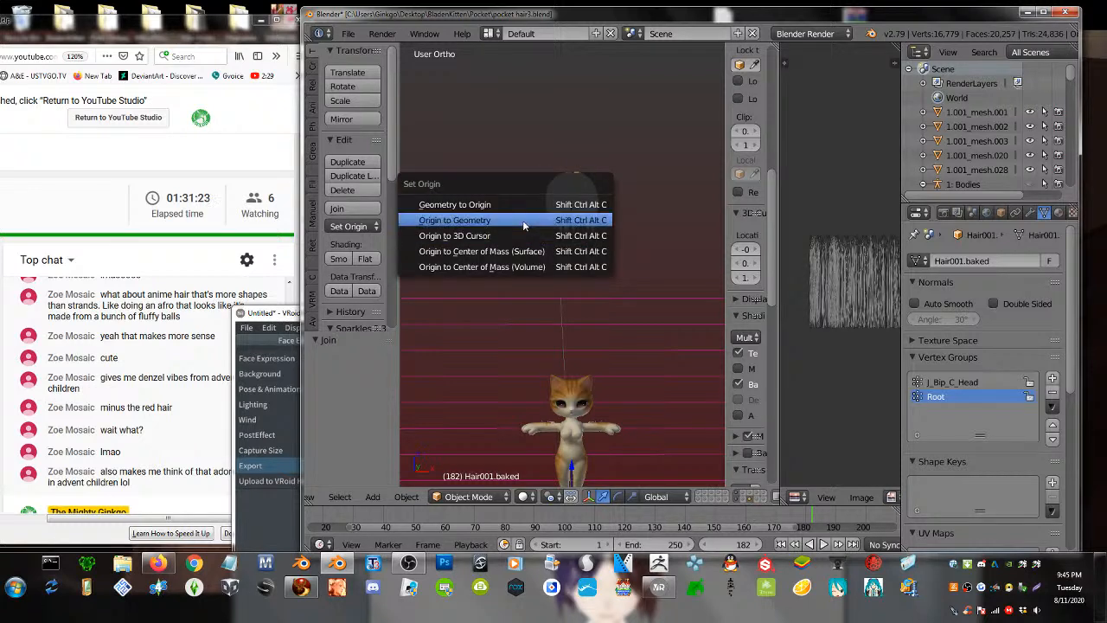
click(523, 225)
- Move the hair down 0.955 along Z so it sits on the cat's head
key(g)
key(z)
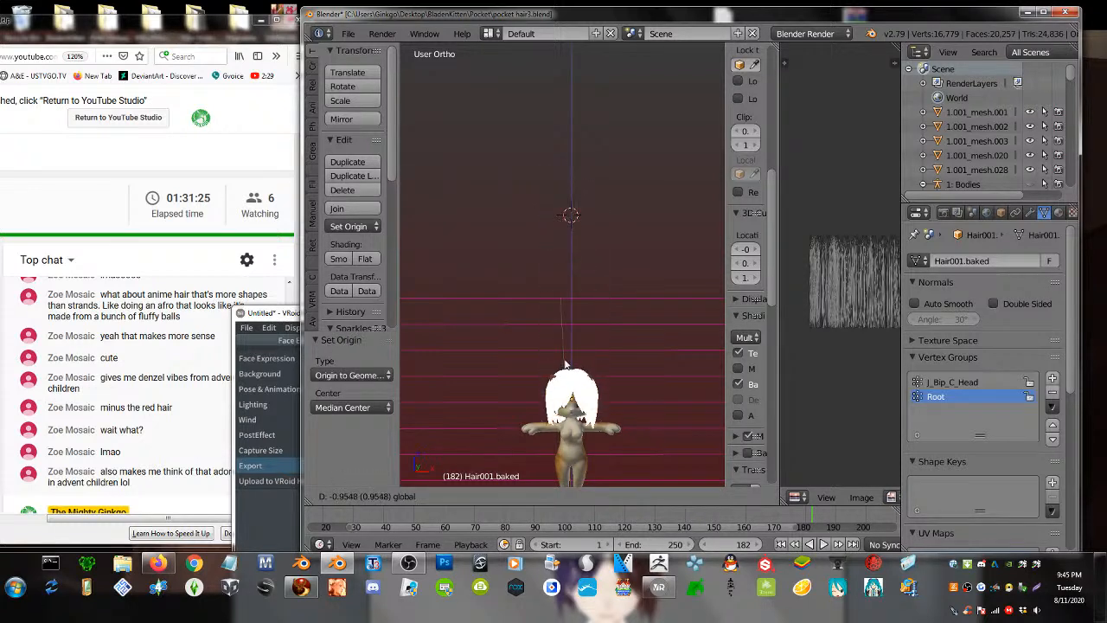
click(586, 415)
scroll(584, 398, up, 5)
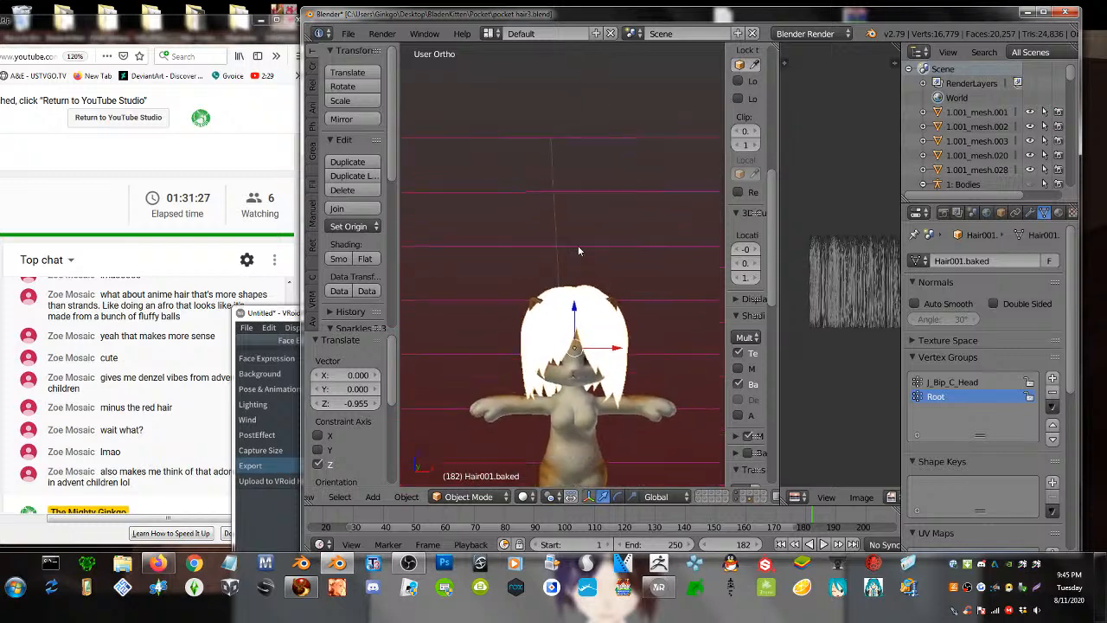
mouse_move(570, 359)
middle_down()
mouse_move(524, 333)
mouse_move(423, 338)
mouse_move(536, 356)
mouse_move(573, 344)
middle_up()
- Assign the test.png image to all of the hair's faces in Edit Mode
key(Tab)
key(a)
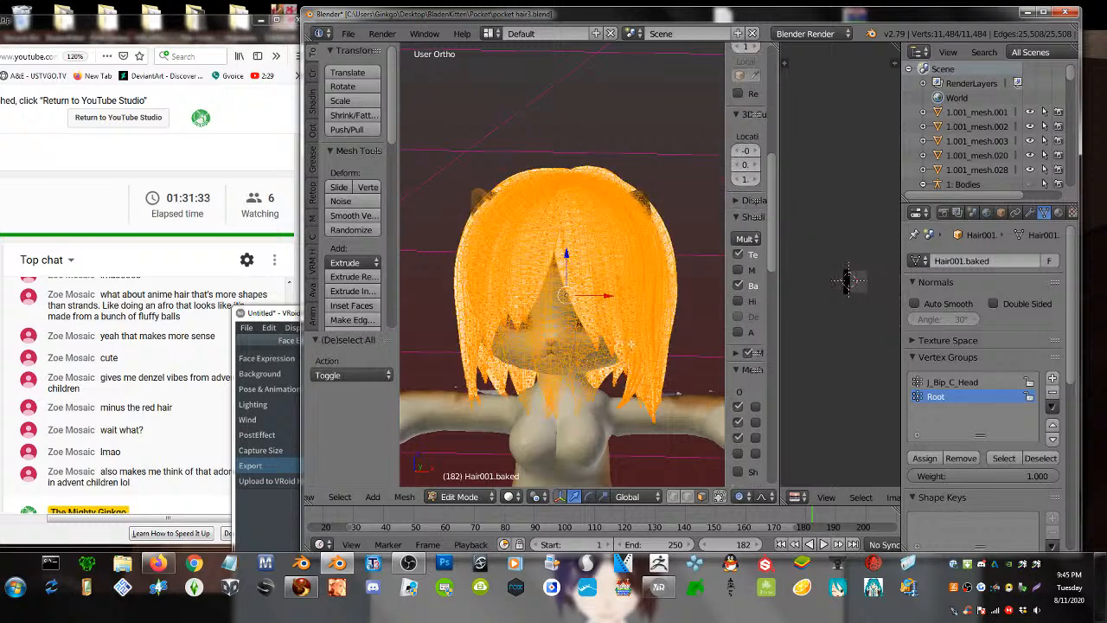
scroll(858, 500, down, 2)
click(867, 497)
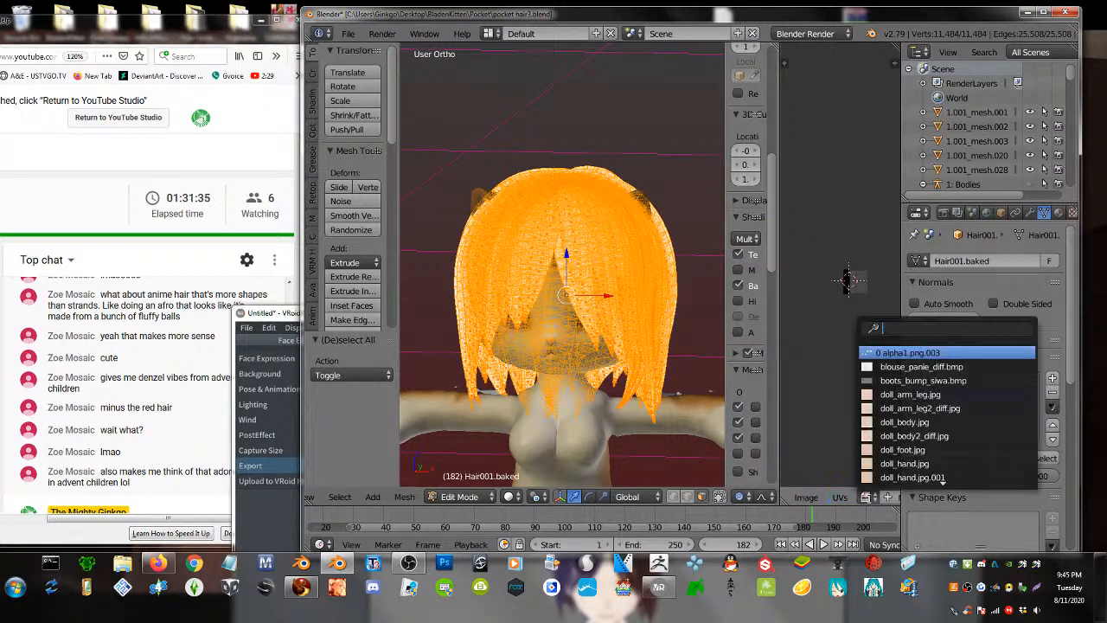
text(test)
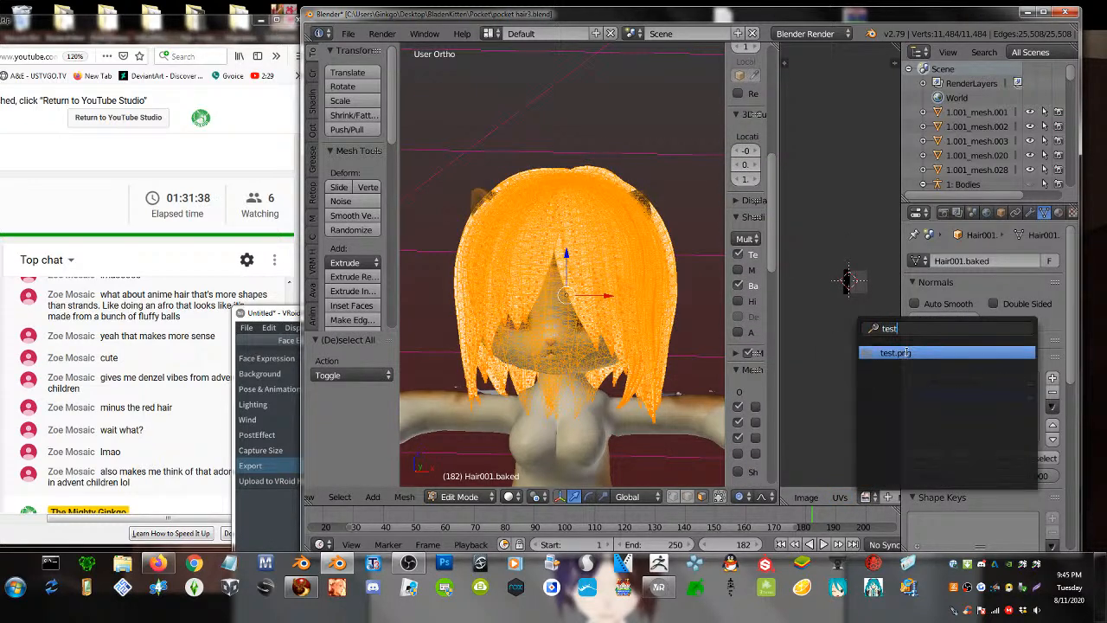
click(899, 352)
key(Tab)
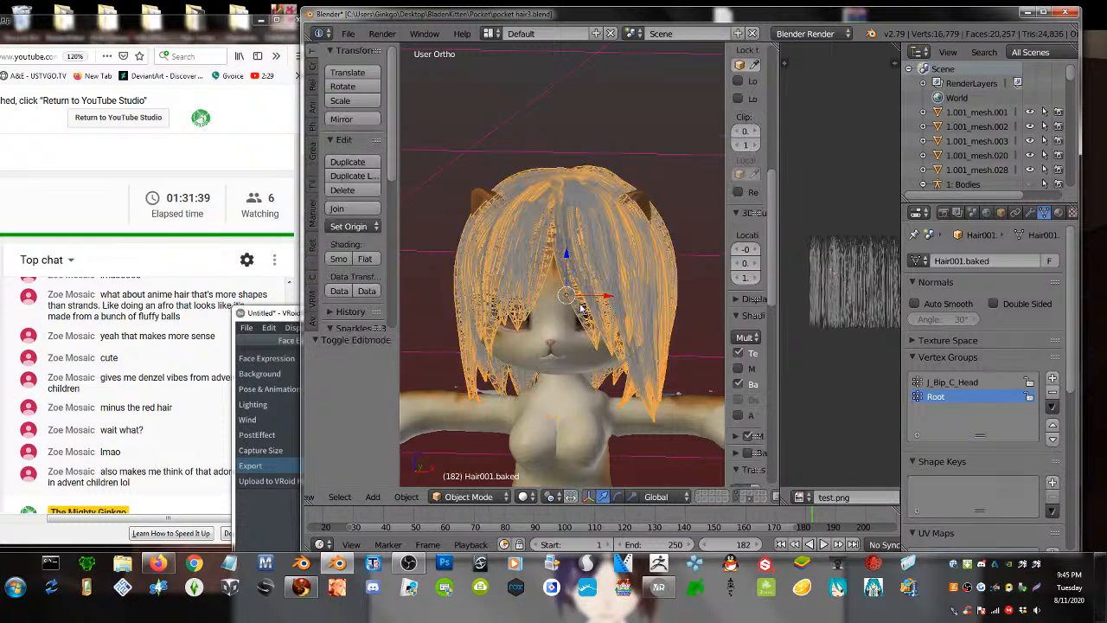
- Delete the J_Bip_C_Head vertex group from the hair
click(1051, 395)
scroll(1022, 445, down, 2)
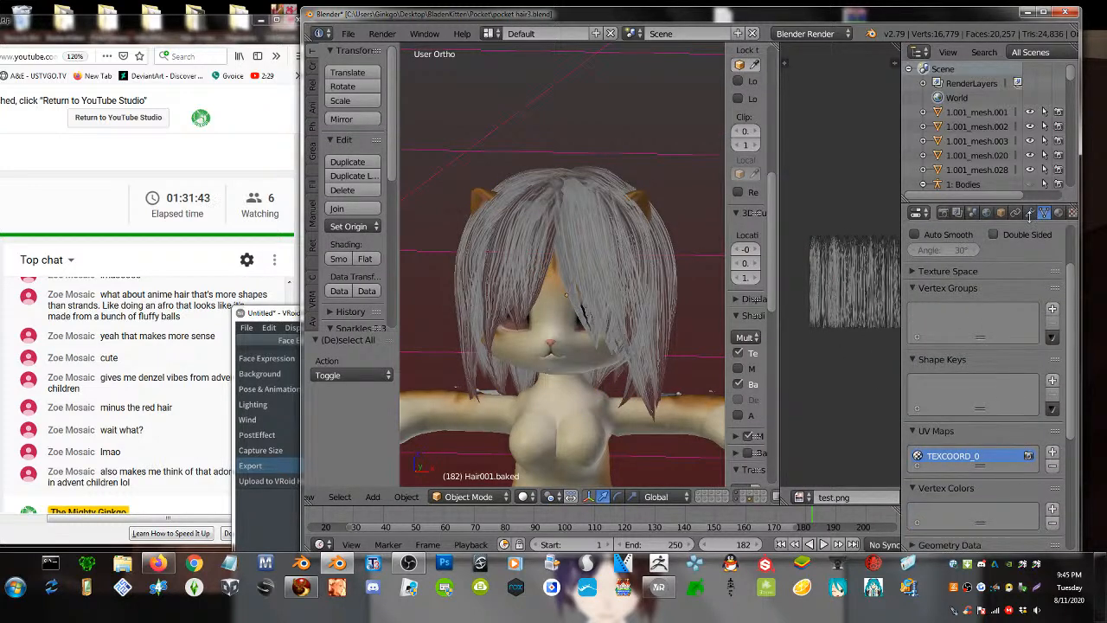
click(1030, 214)
- Set Pocket Skelly as the hair Armature modifier's object
click(941, 339)
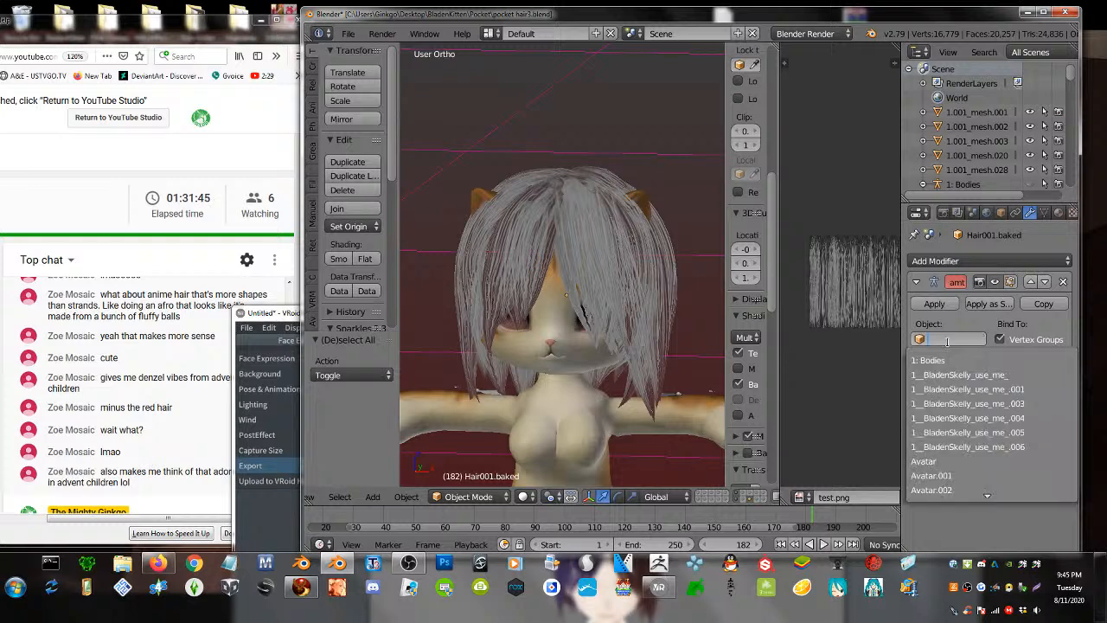
click(949, 476)
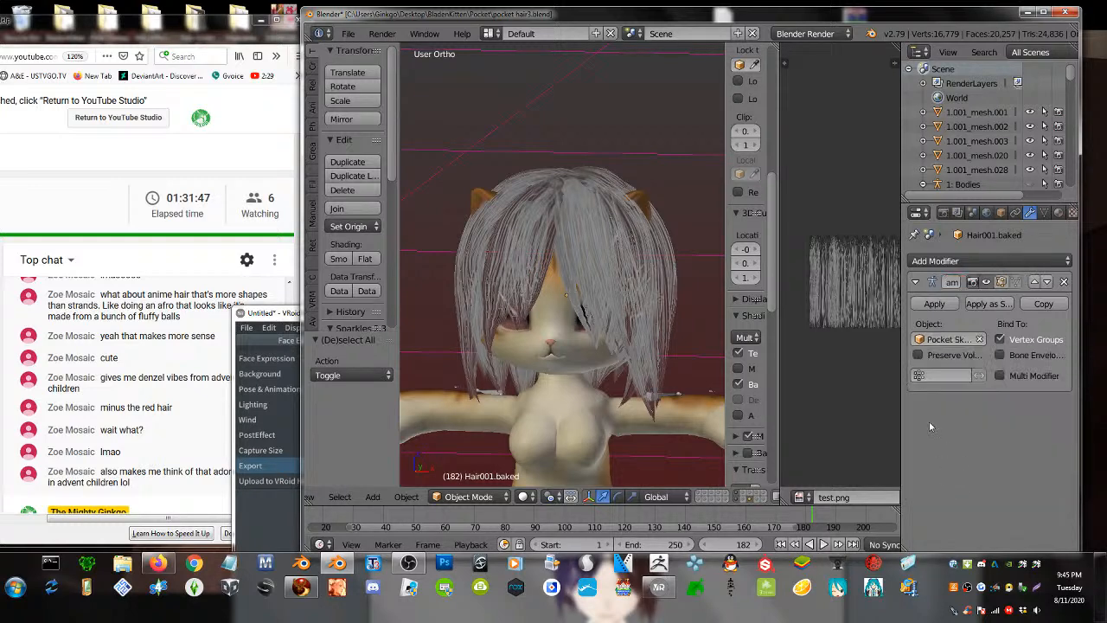
mouse_move(498, 386)
middle_down()
mouse_move(564, 360)
mouse_move(517, 377)
middle_up()
right_click(478, 327)
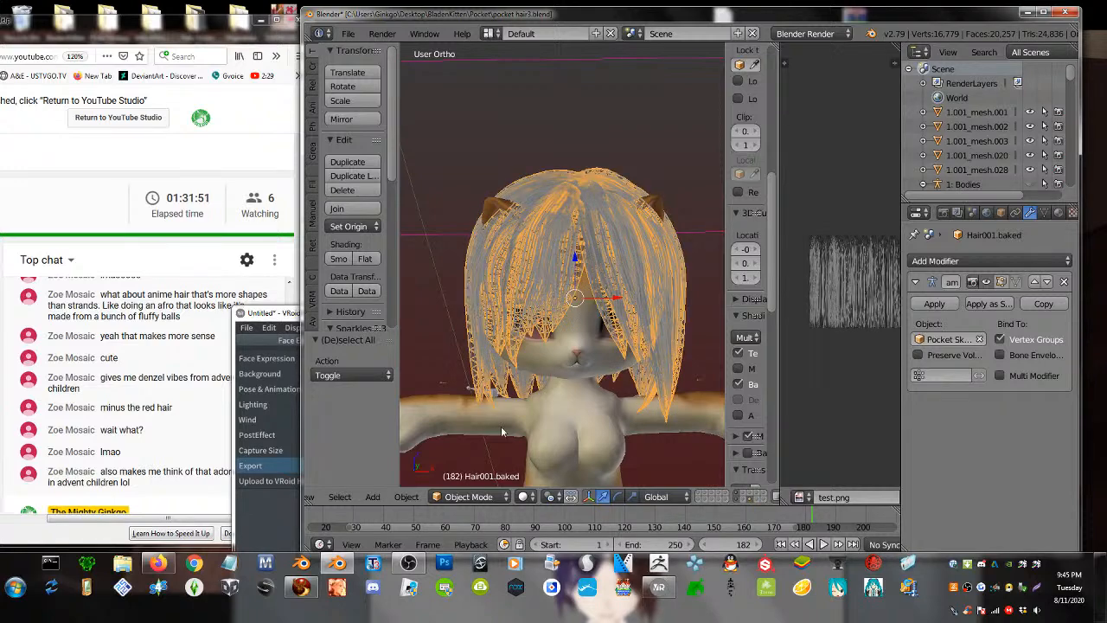
- Show the bones, make mHead active in Pose Mode, then reselect the hair mesh
shift+click(704, 500)
middle_drag(621, 394, 540, 357)
right_click(550, 330)
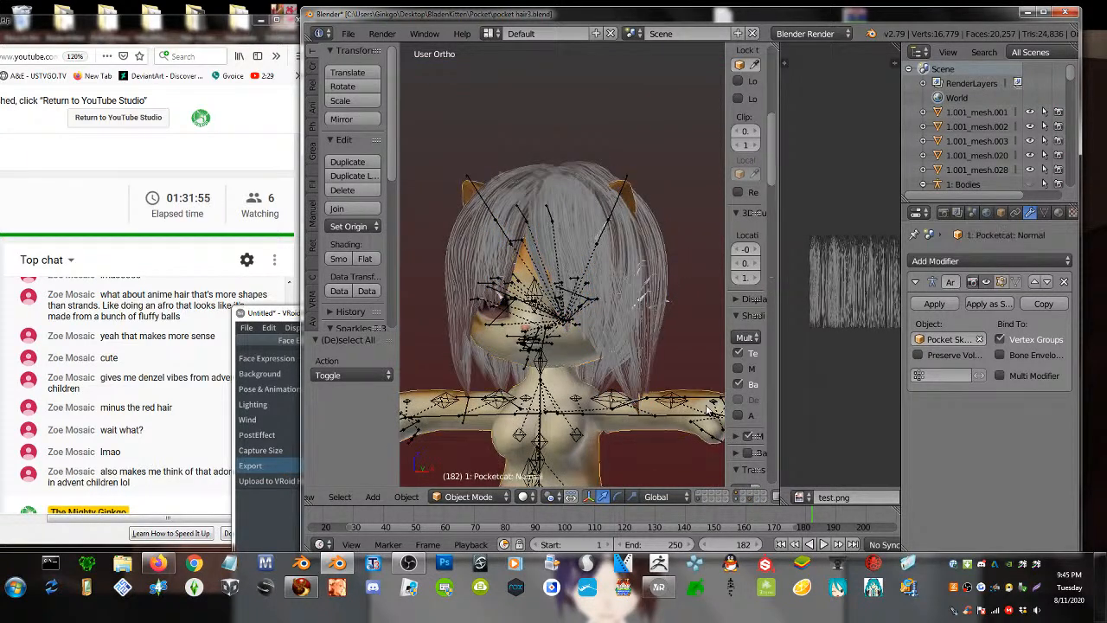
middle_drag(700, 406, 464, 390)
right_click(445, 373)
click(468, 496)
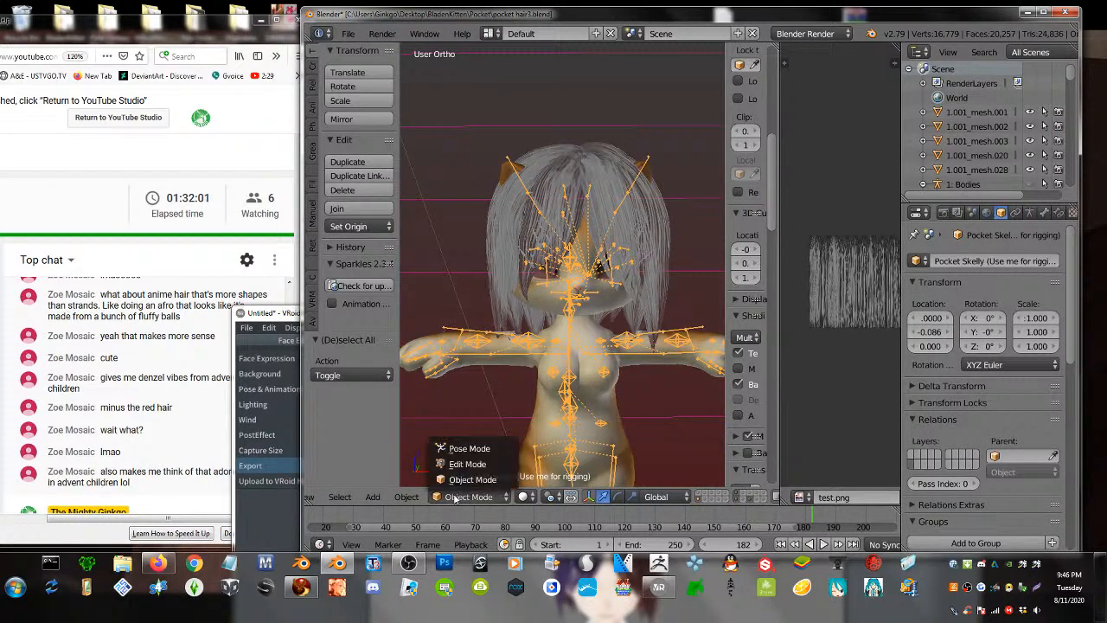
click(467, 444)
scroll(543, 337, up, 4)
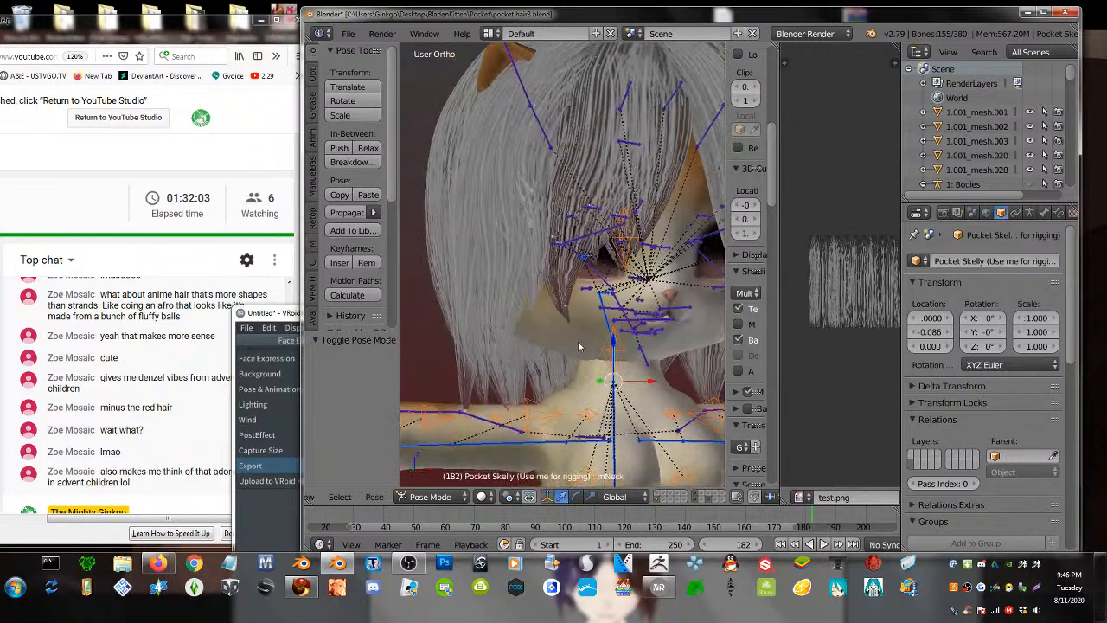
right_click(611, 318)
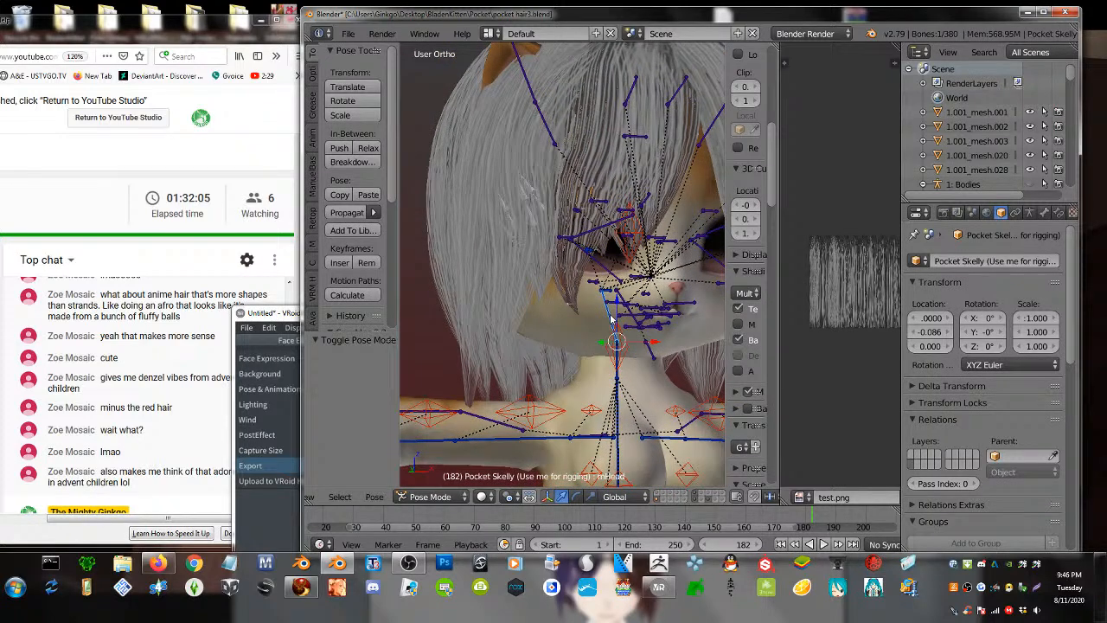
scroll(510, 286, down, 4)
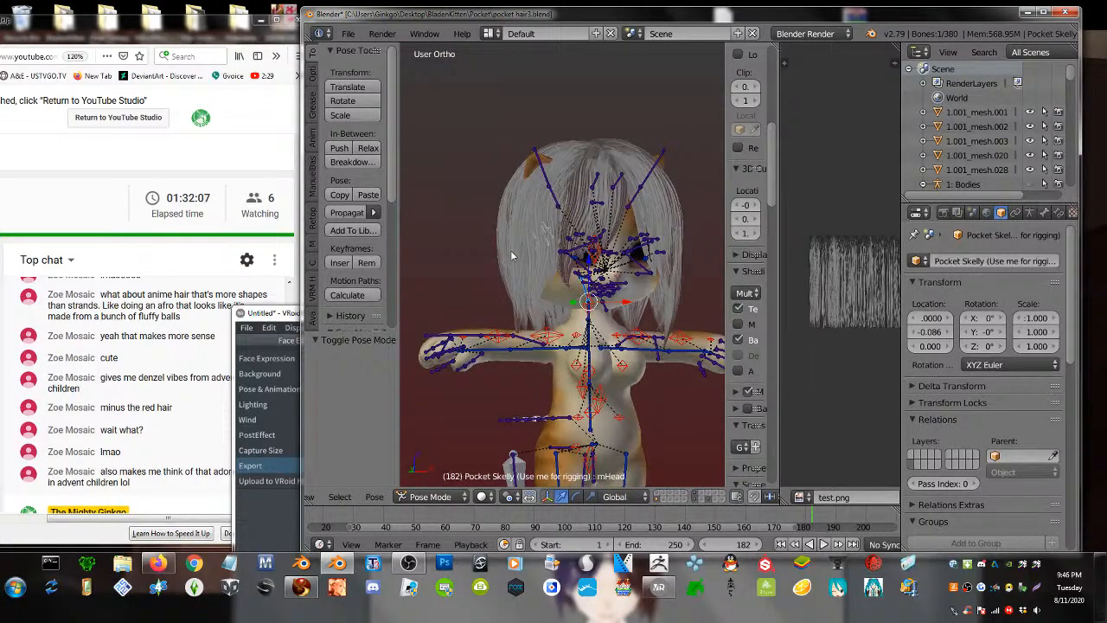
right_click(510, 250)
click(468, 497)
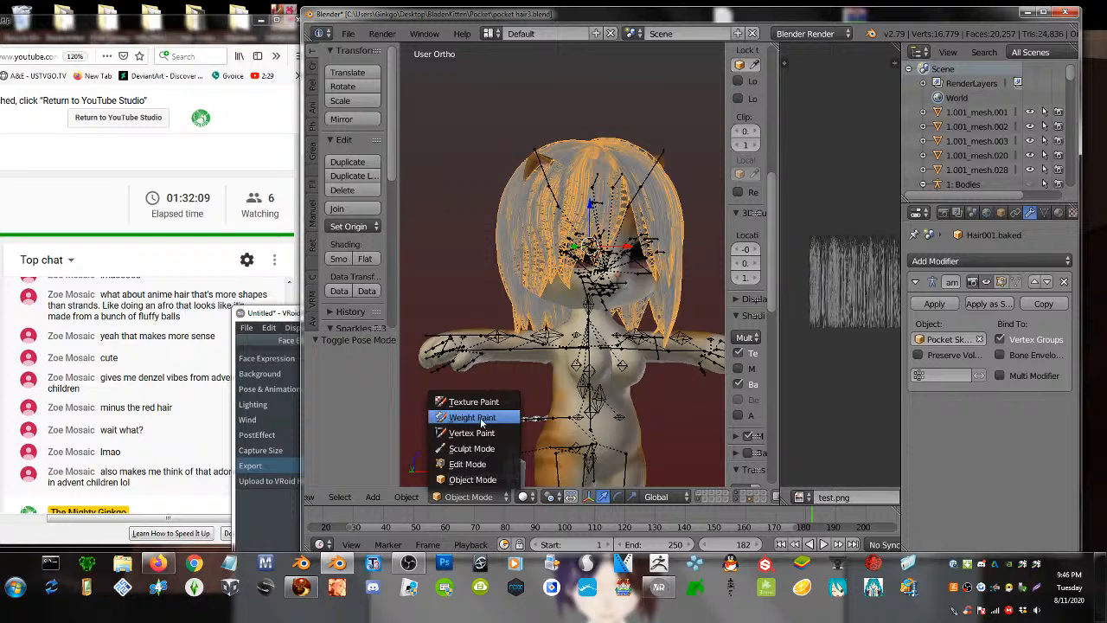
- Enter Weight Paint mode, then revert to an earlier selection step via Undo History
click(472, 417)
scroll(532, 287, up, 3)
scroll(531, 287, down, 3)
scroll(372, 248, down, 5)
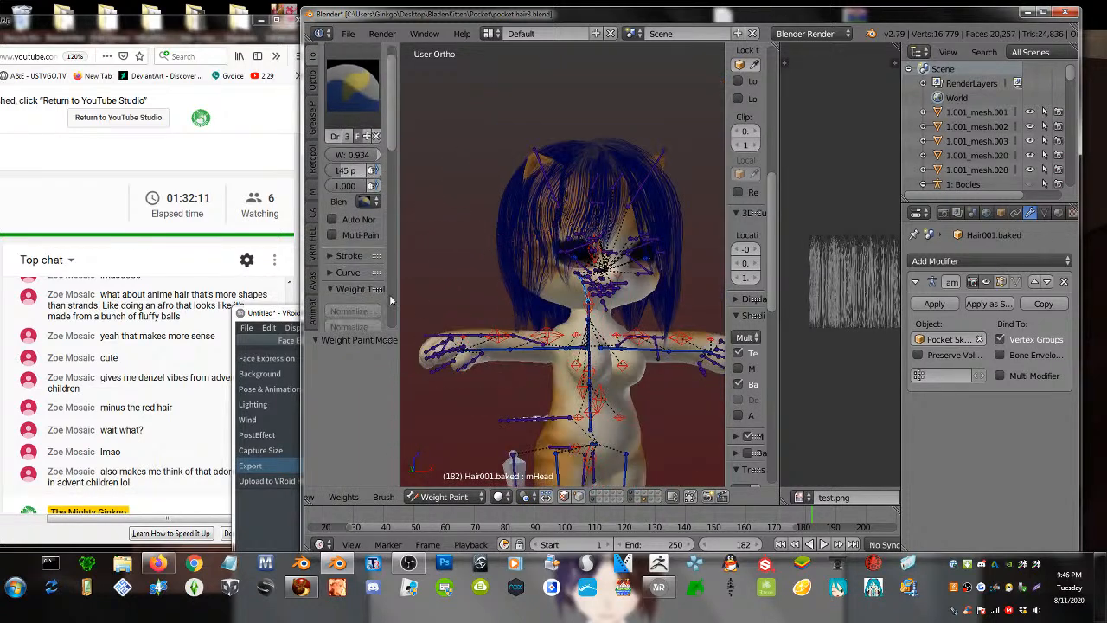
scroll(372, 248, down, 4)
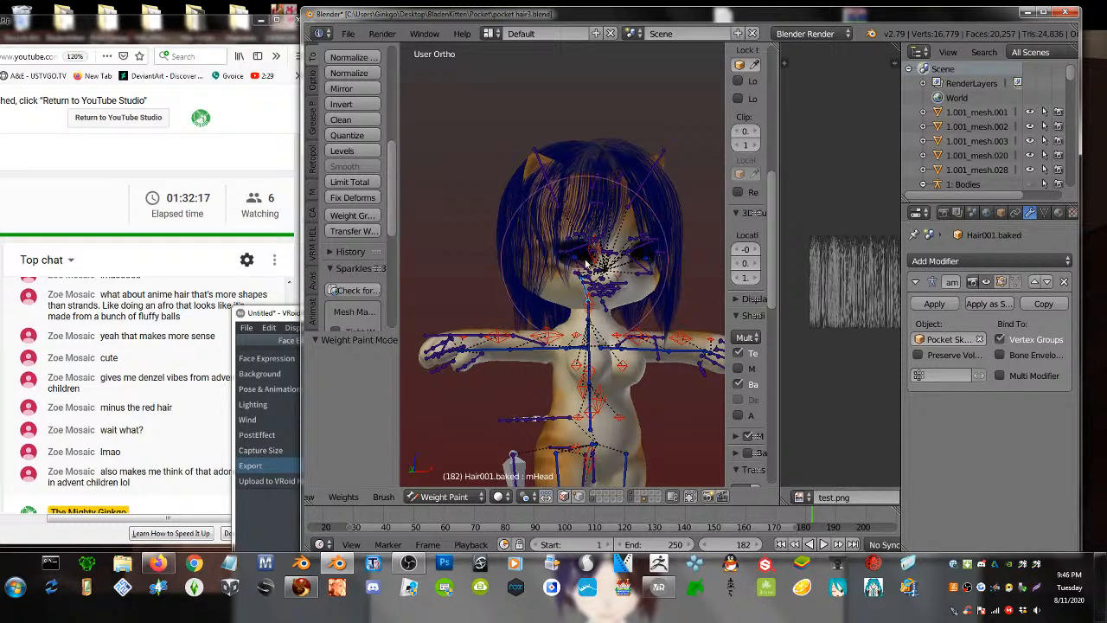
key(ctrl+alt+z)
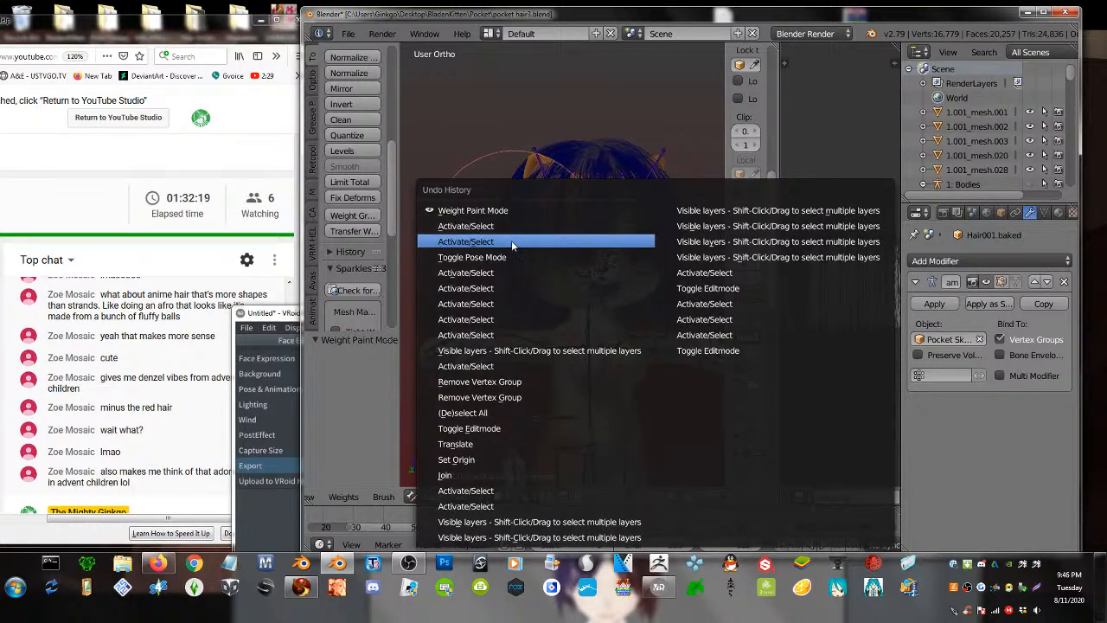
click(510, 227)
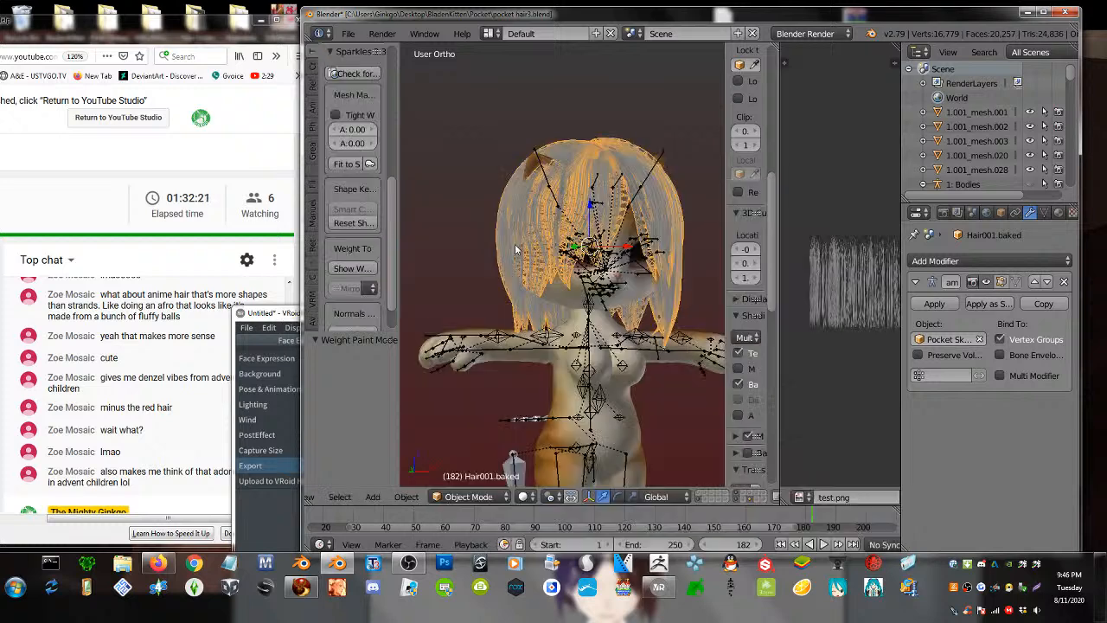
- Paint a linear mHead weight gradient from crown to hair ends, then return to Object Mode
click(468, 496)
click(489, 416)
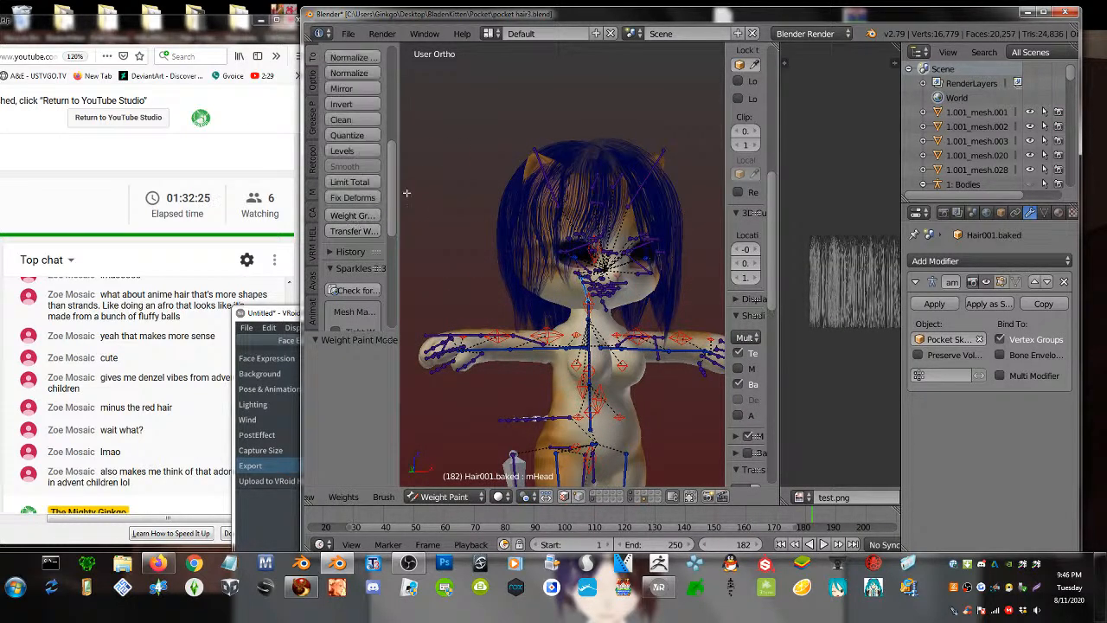
alt+drag(567, 81, 555, 480)
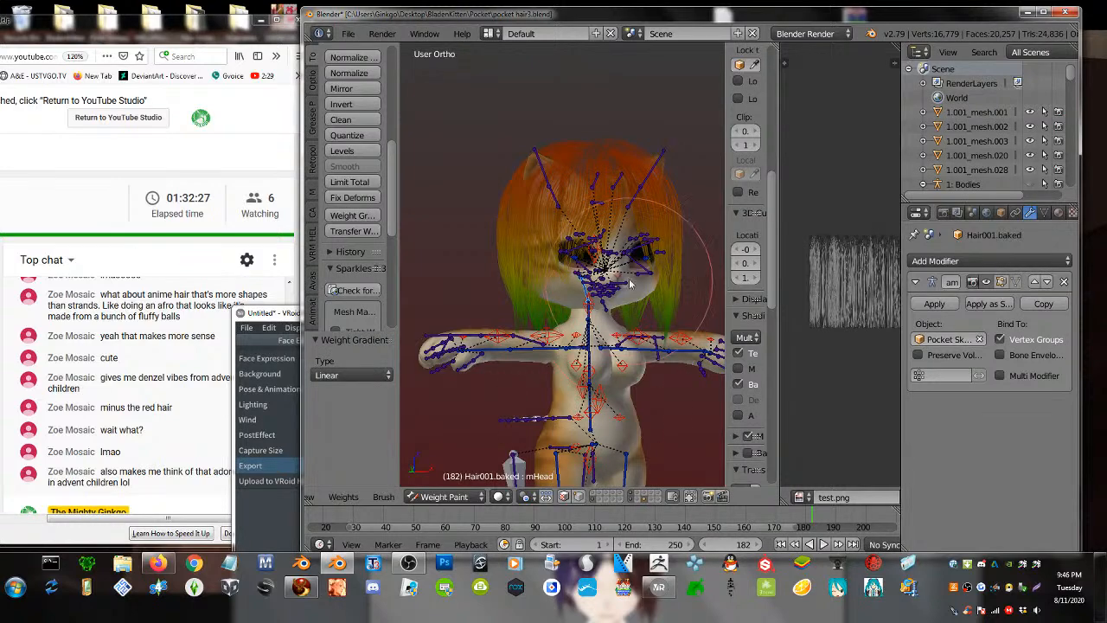
key(r)
key(r)
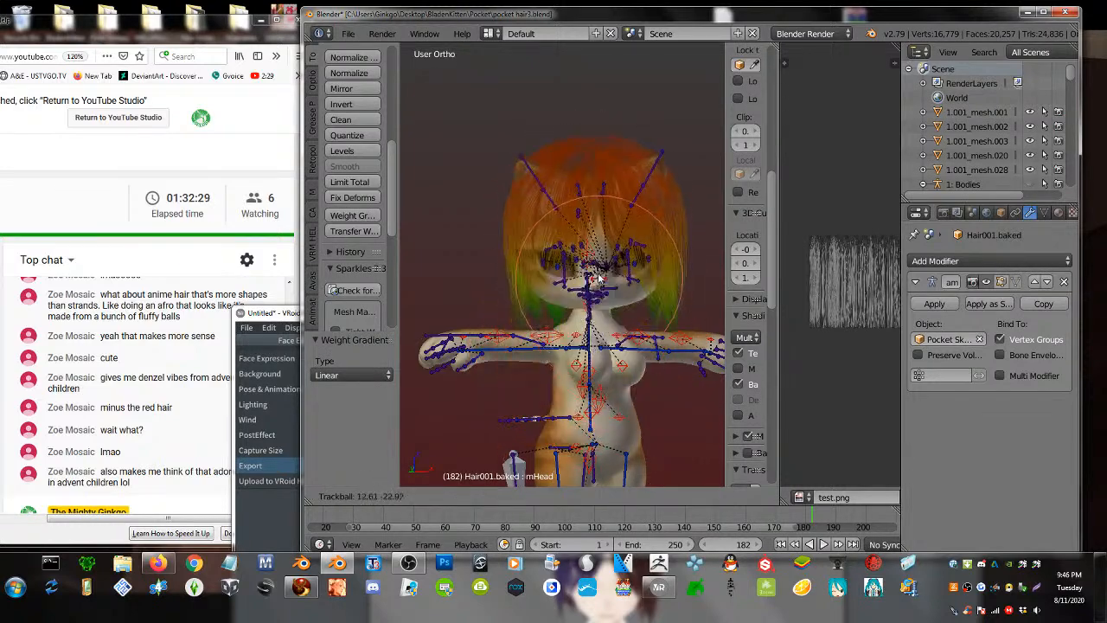
right_click(598, 256)
middle_drag(619, 401, 558, 391)
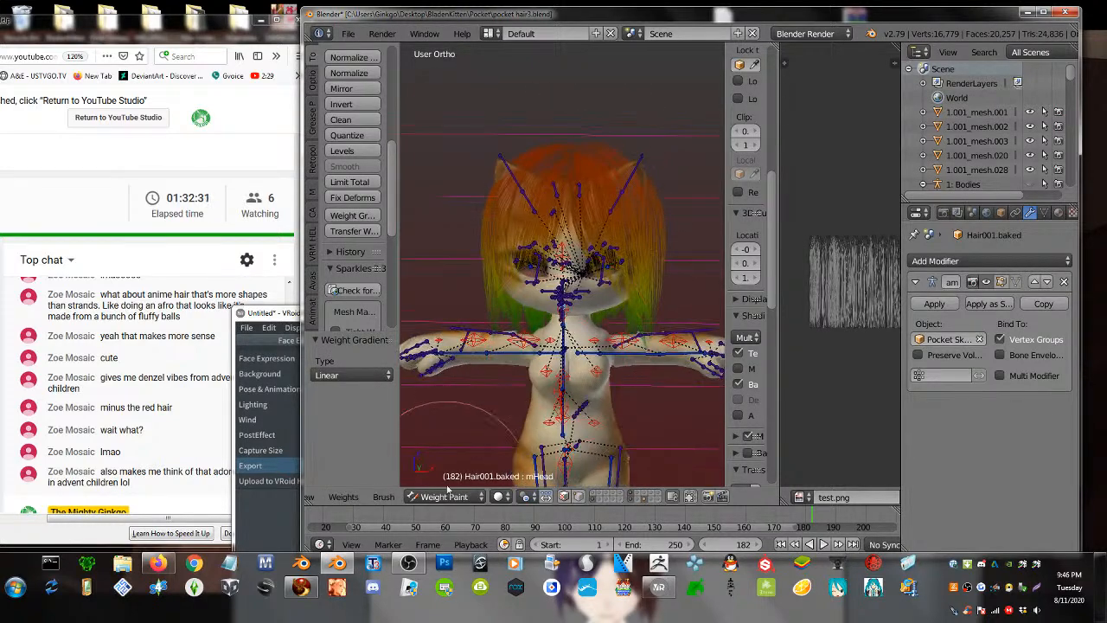
click(444, 495)
click(447, 480)
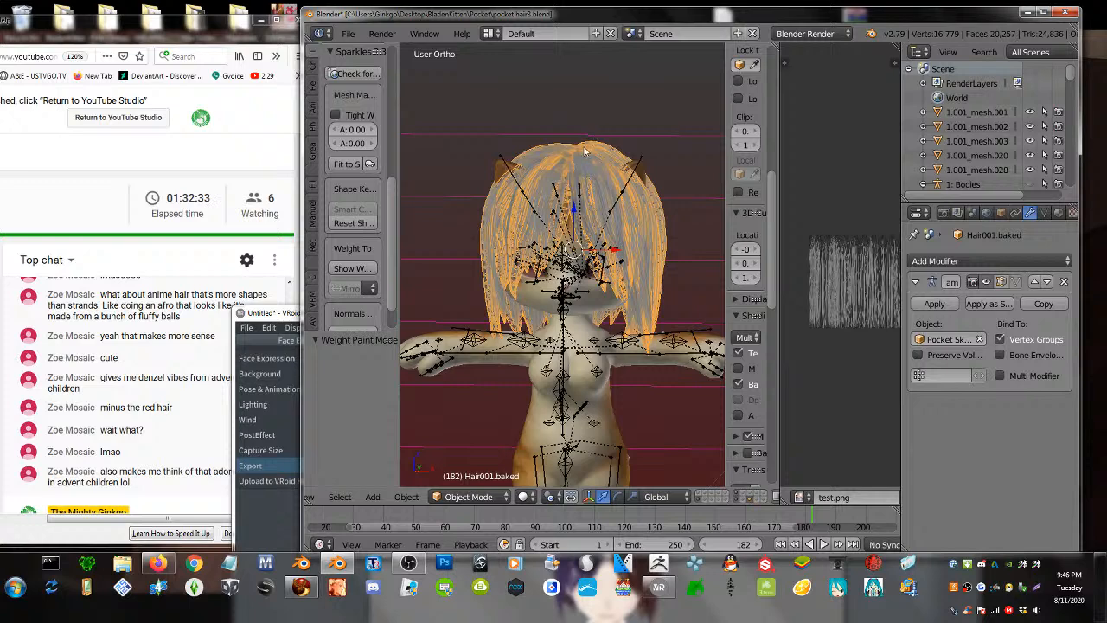
- Export the hair with Collada (Avastar) as pocket hair4.dae, then switch to Firestorm
click(348, 34)
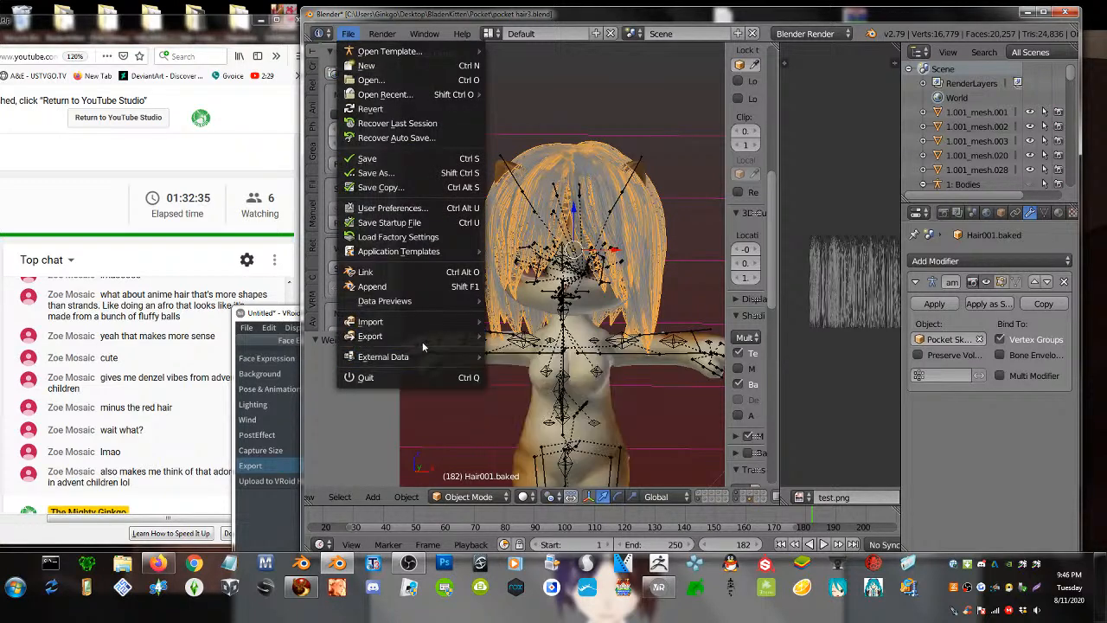
mouse_move(428, 342)
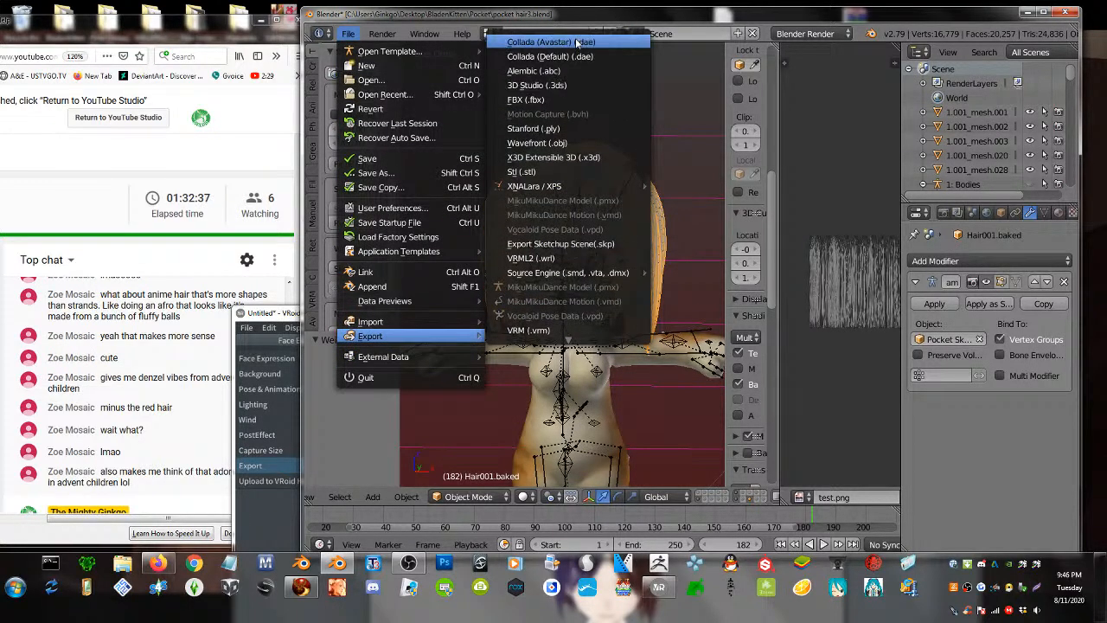
click(575, 40)
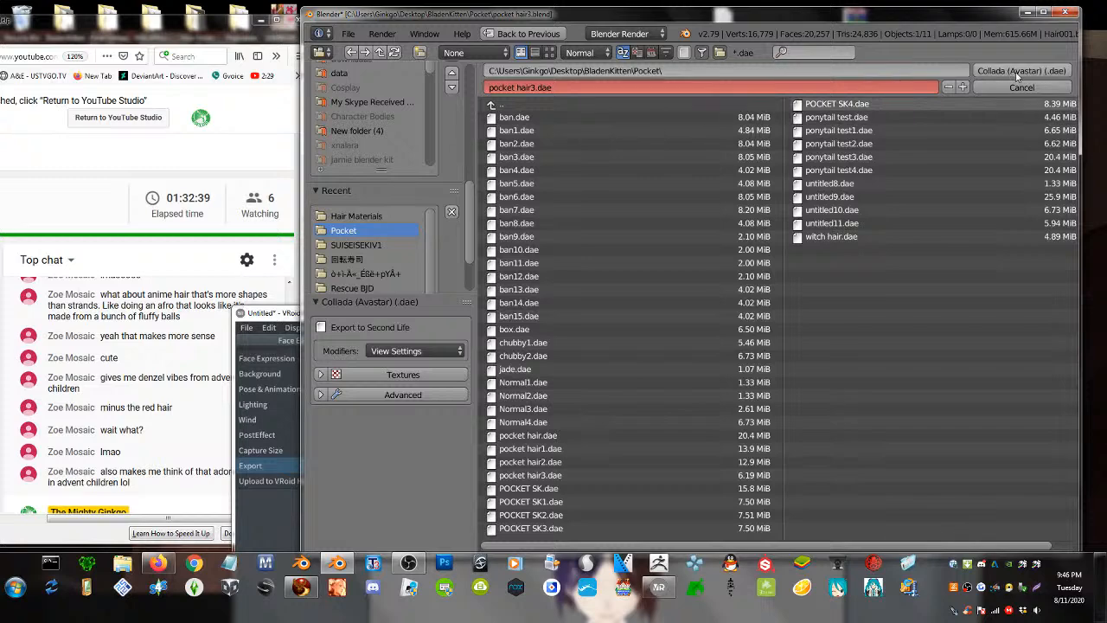
click(963, 87)
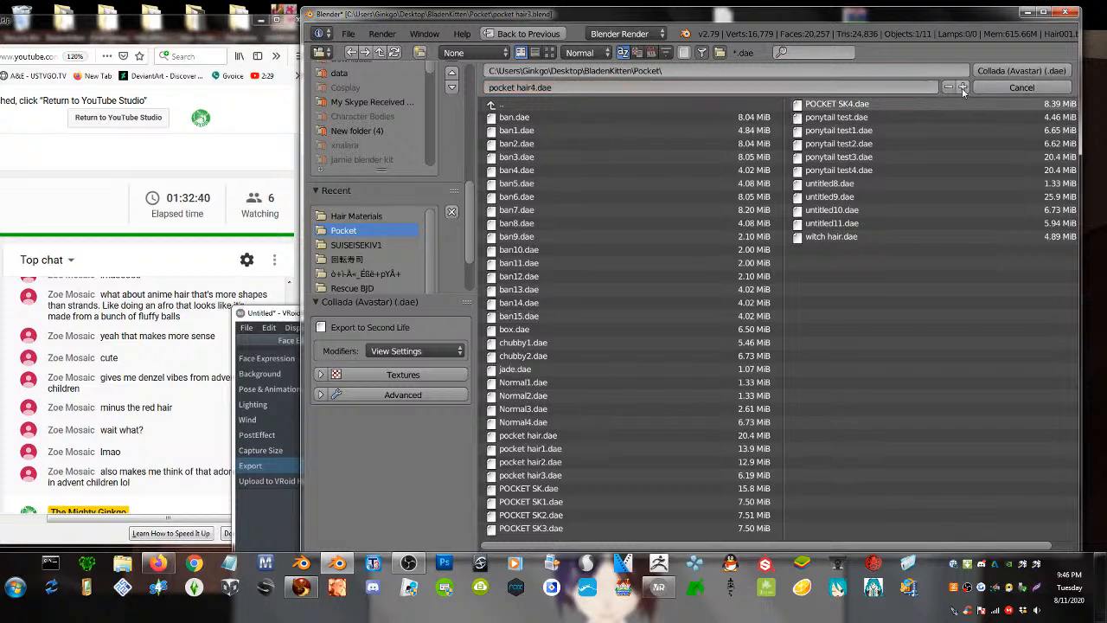
click(1008, 70)
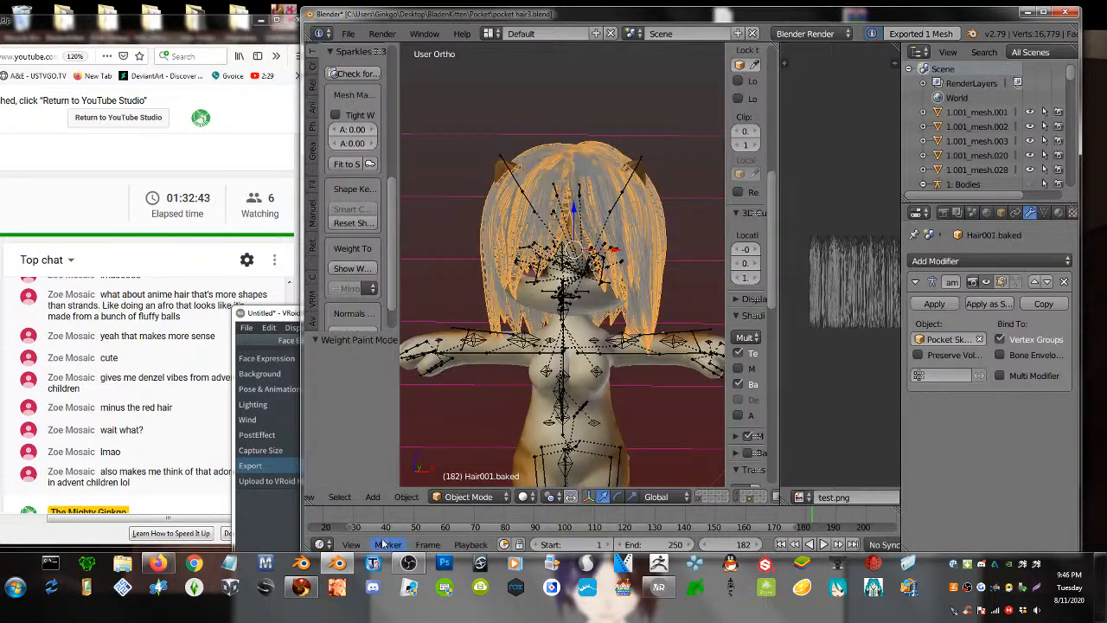
click(301, 587)
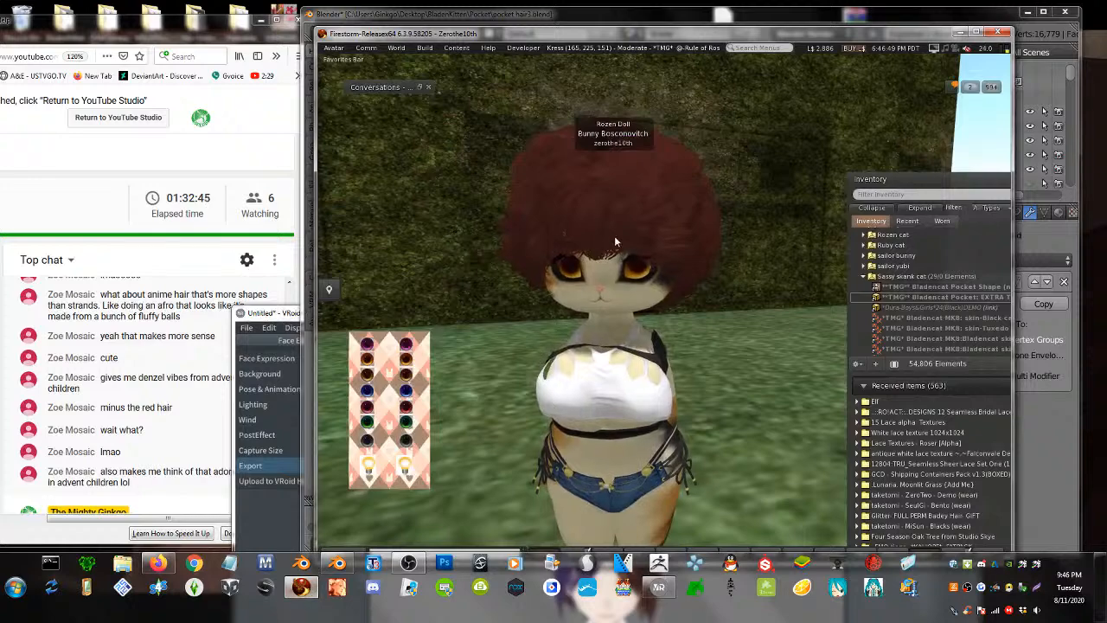
- Take off the worn afro hair and detach the remaining hair from the avatar
alt+drag(686, 188, 735, 155)
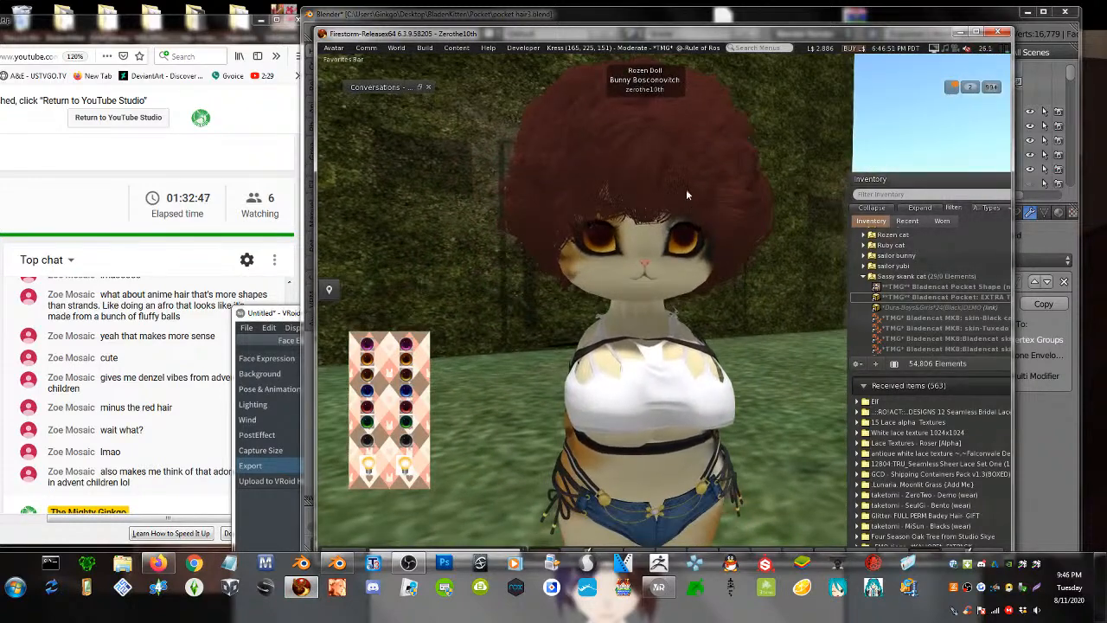
alt+drag(652, 270, 769, 242)
mouse_move(689, 202)
alt+mouse_down()
mouse_move(718, 195)
mouse_move(689, 201)
alt+mouse_up()
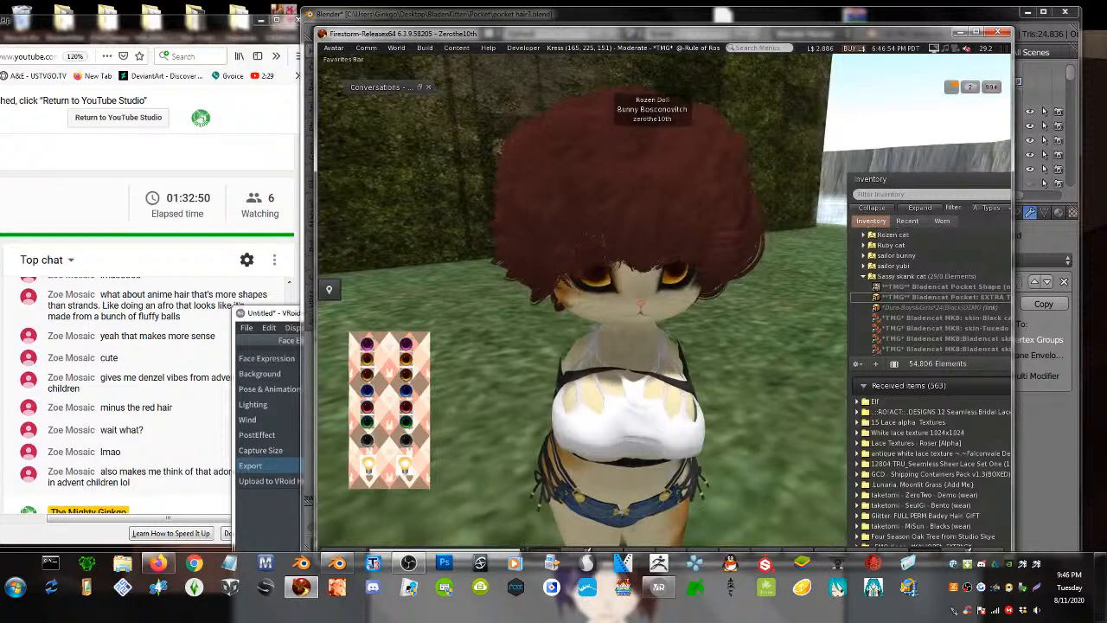
right_click(689, 201)
click(761, 325)
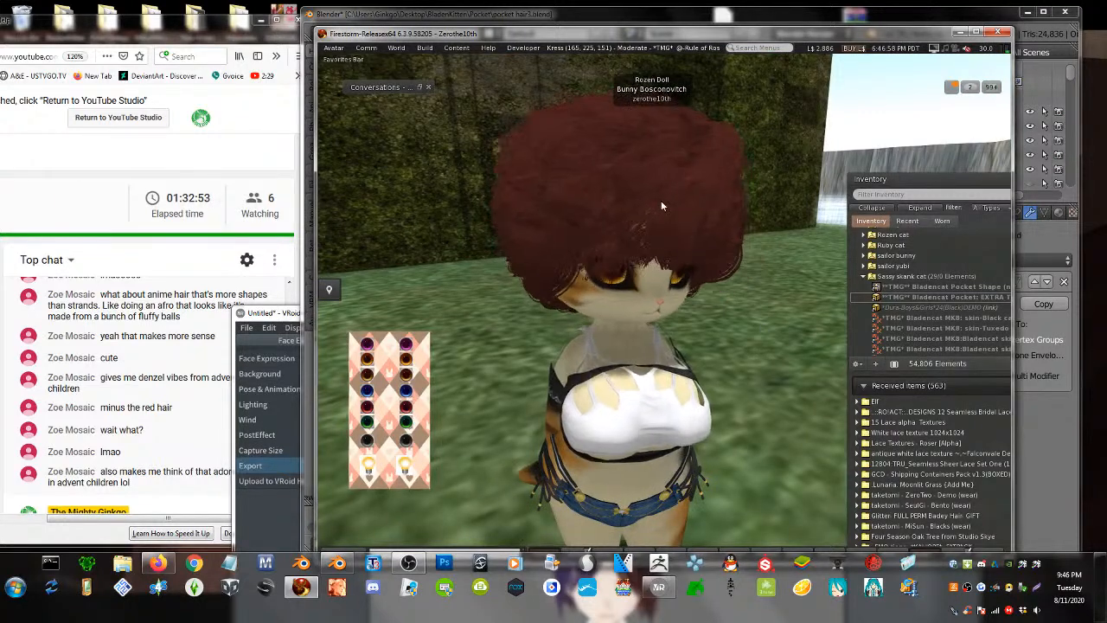
right_click(661, 201)
click(629, 202)
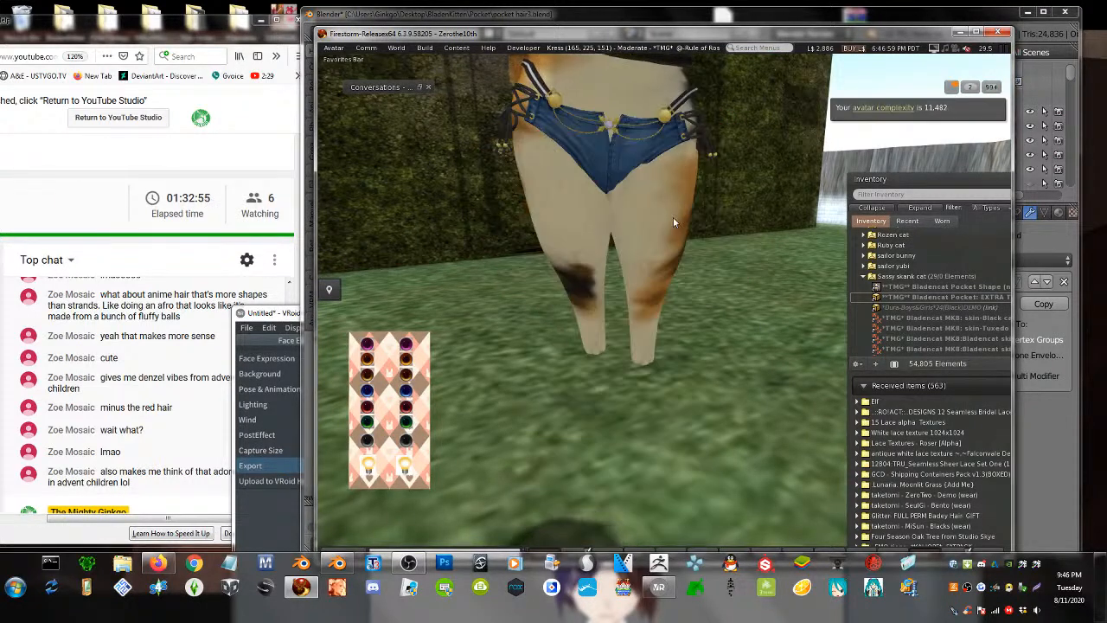
alt+drag(645, 278, 715, 235)
right_click(715, 235)
click(681, 236)
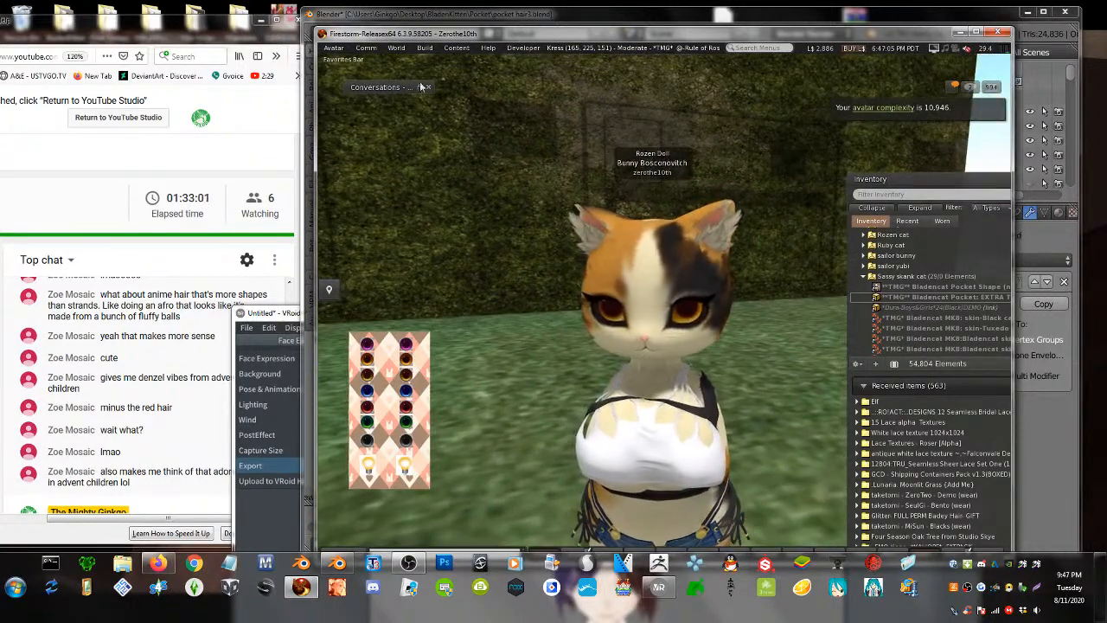
- Upload the hair mesh with lowest LOD 0 and skin weights included, paying L$11
click(424, 48)
mouse_move(432, 195)
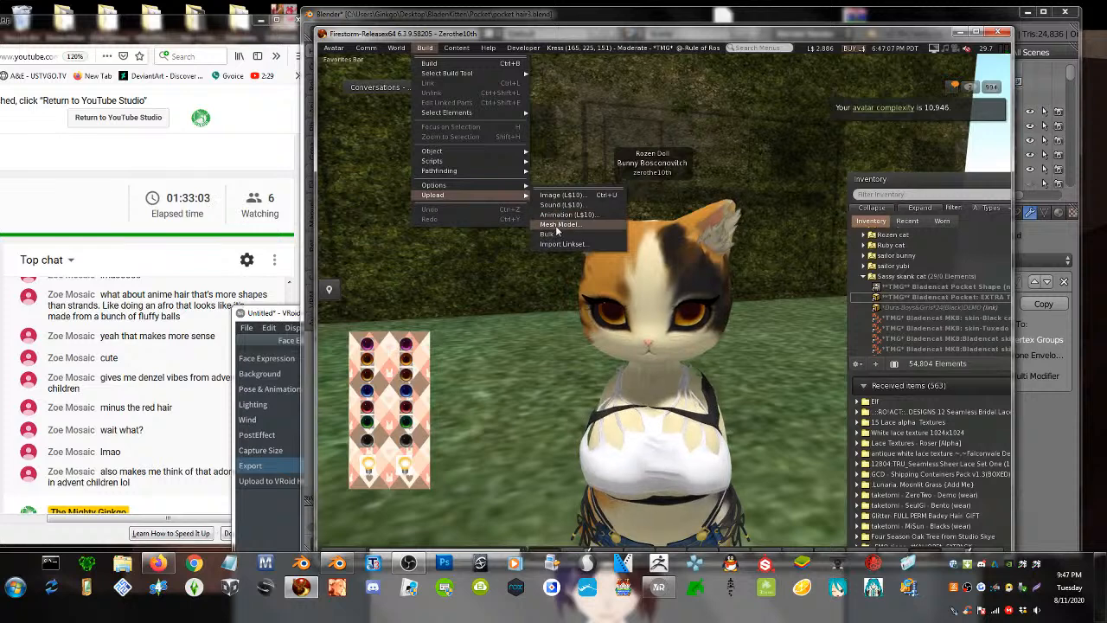
click(556, 226)
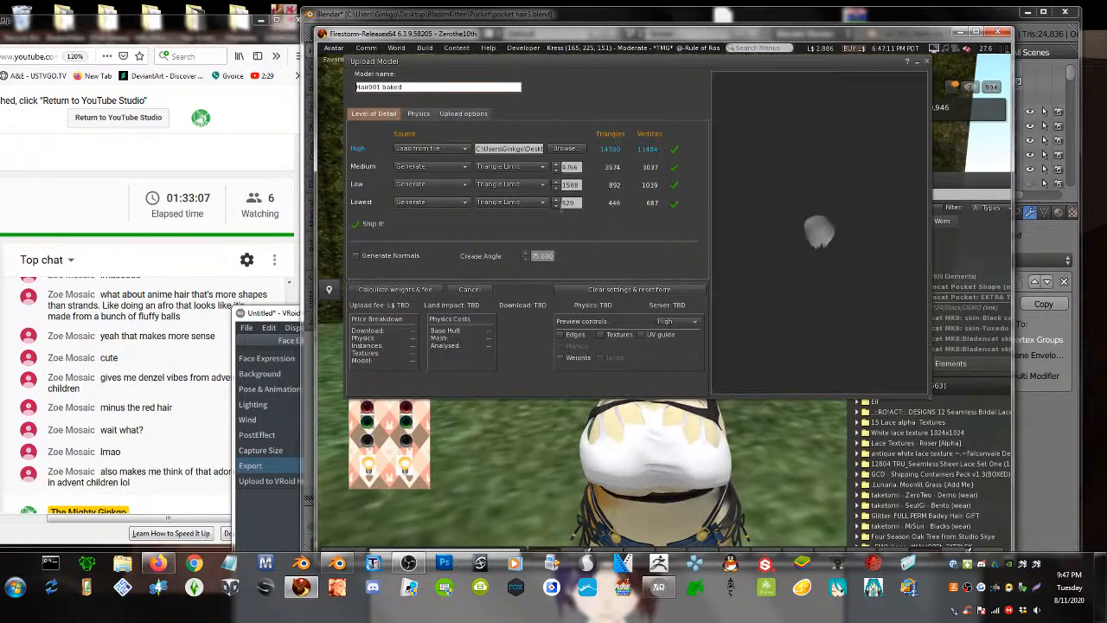
click(556, 205)
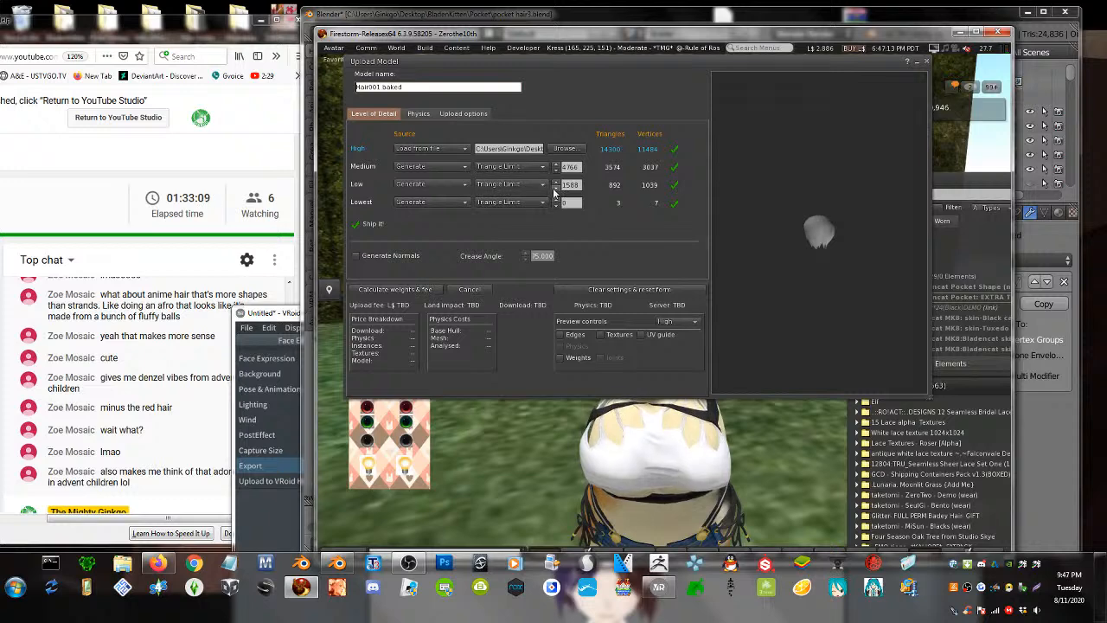
click(464, 113)
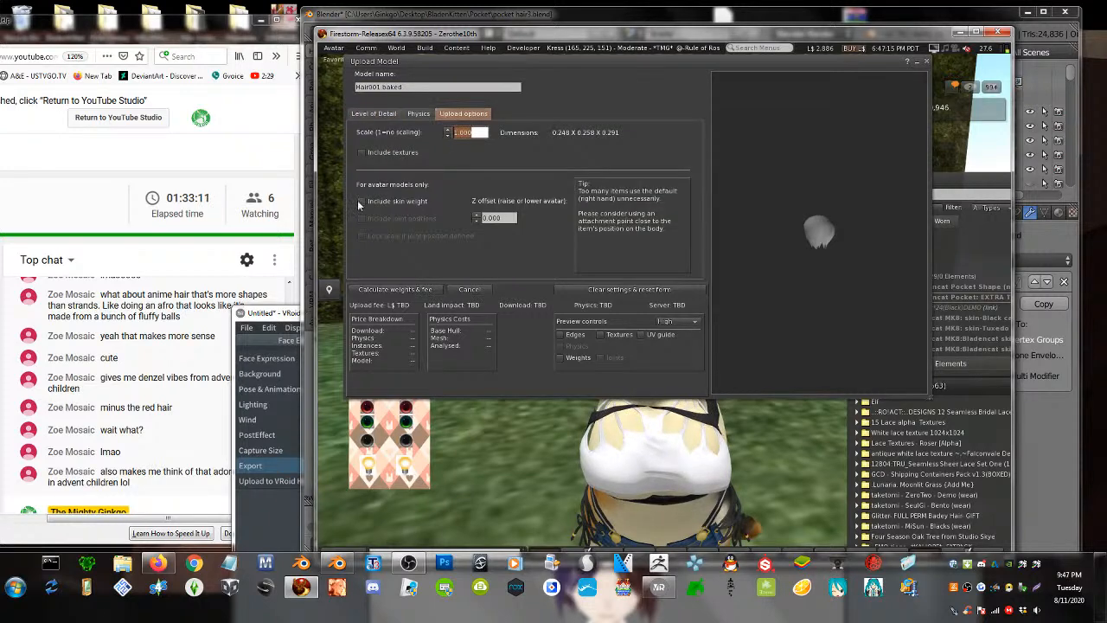
click(373, 290)
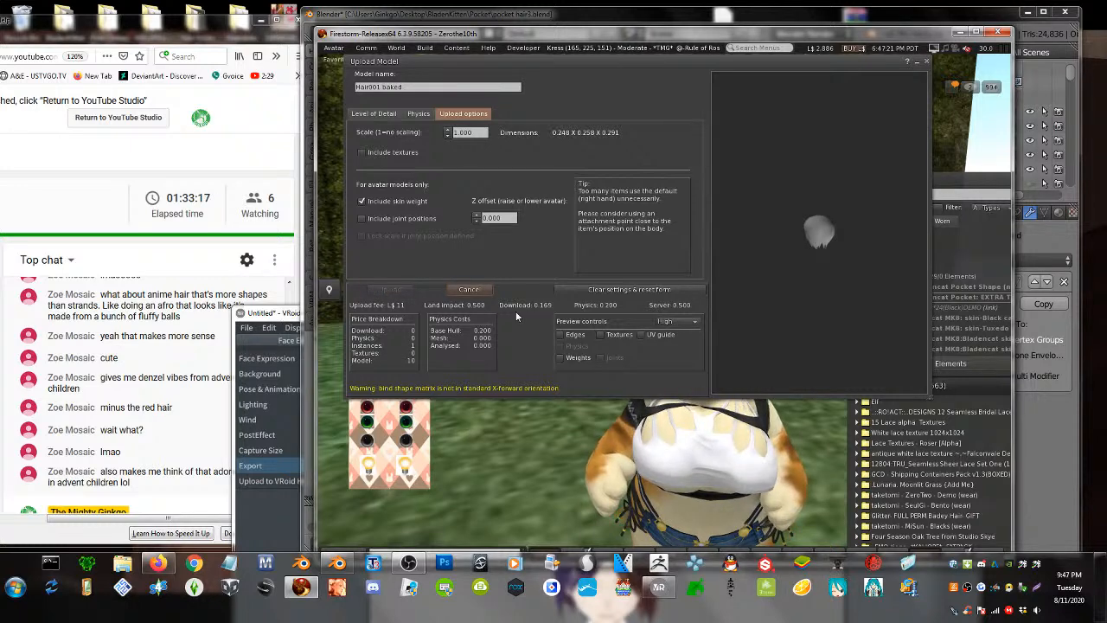
click(949, 90)
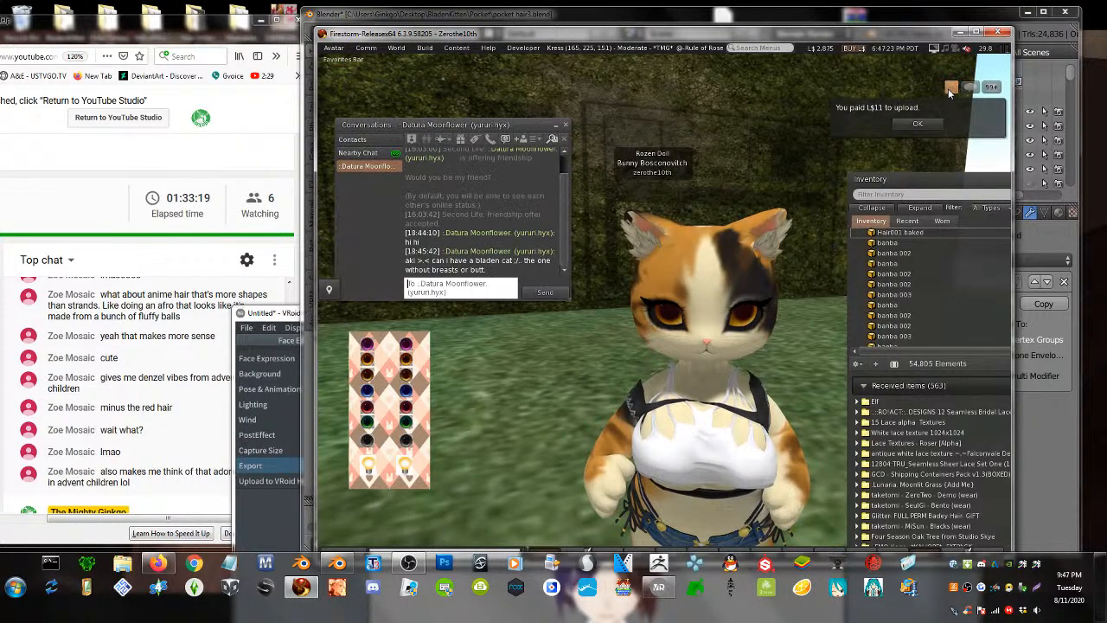
- Add the uploaded Hair001.baked hair to the cat avatar and edit the attachment
click(557, 125)
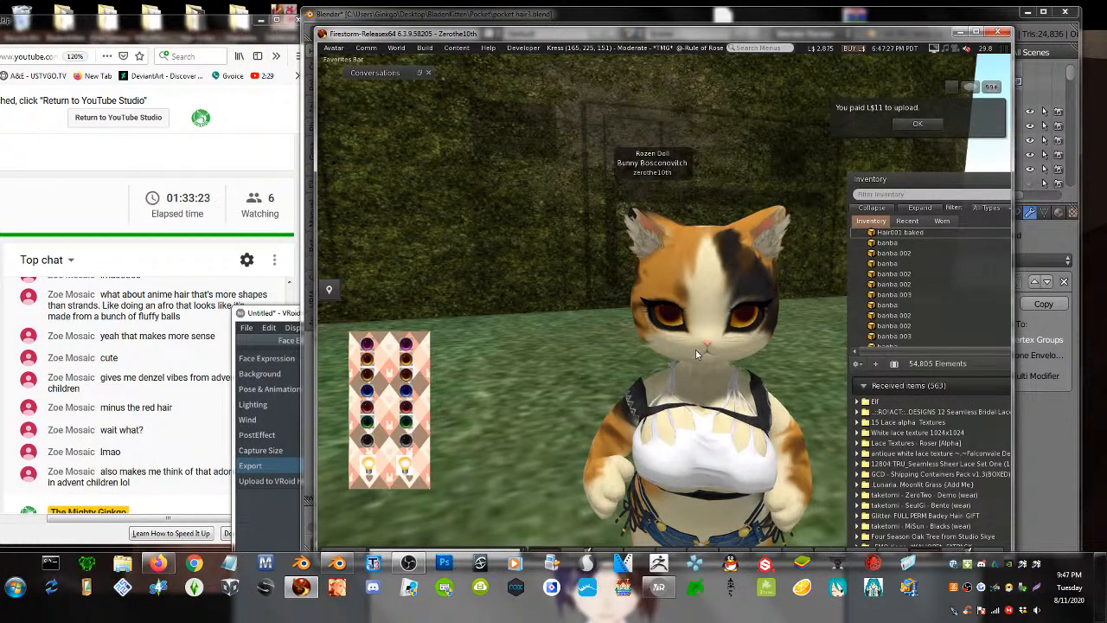
alt+drag(695, 350, 695, 338)
right_click(887, 233)
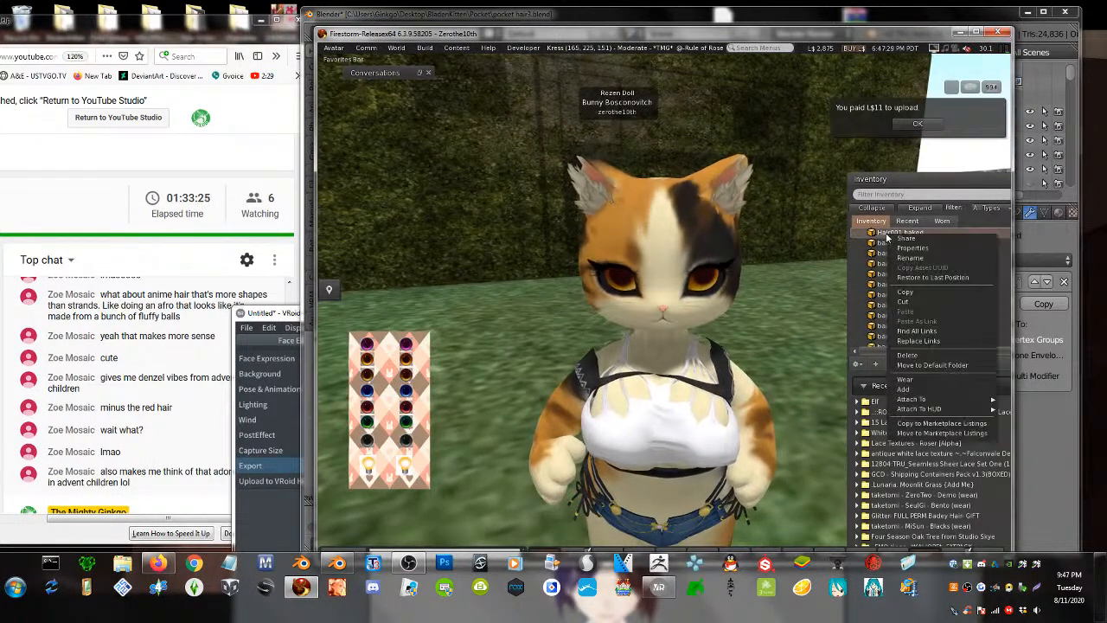
click(931, 391)
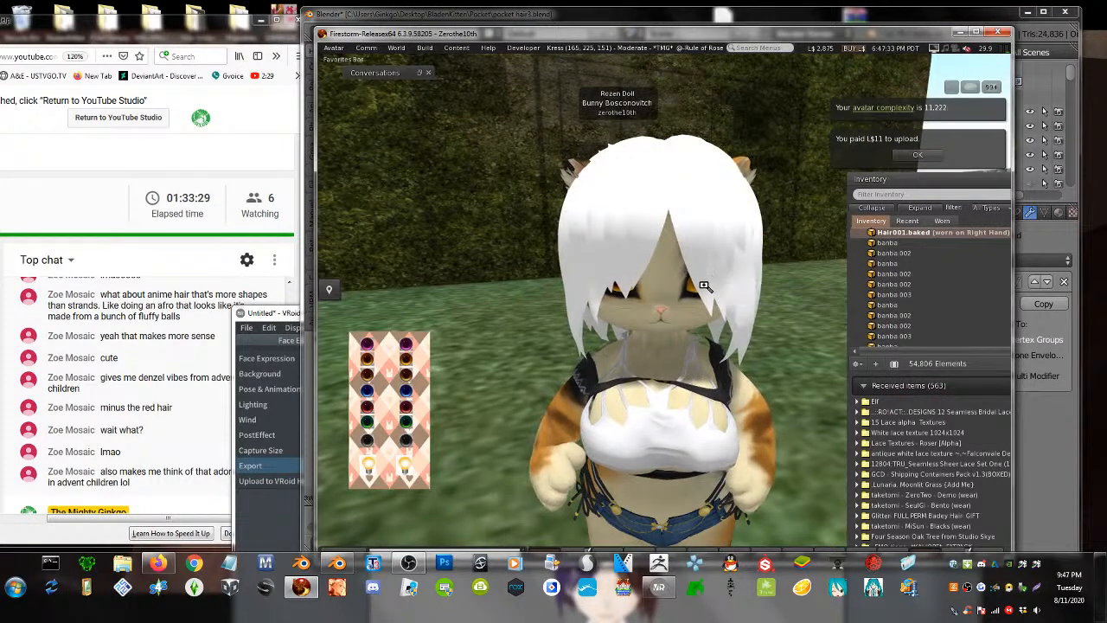
scroll(700, 272, up, 3)
right_click(683, 264)
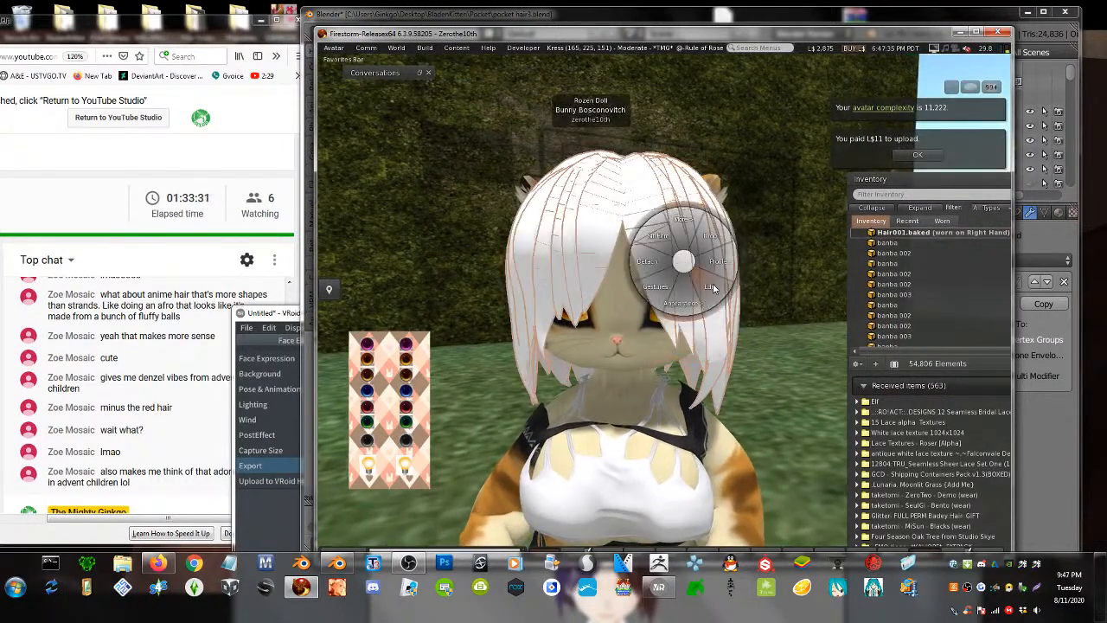
click(713, 286)
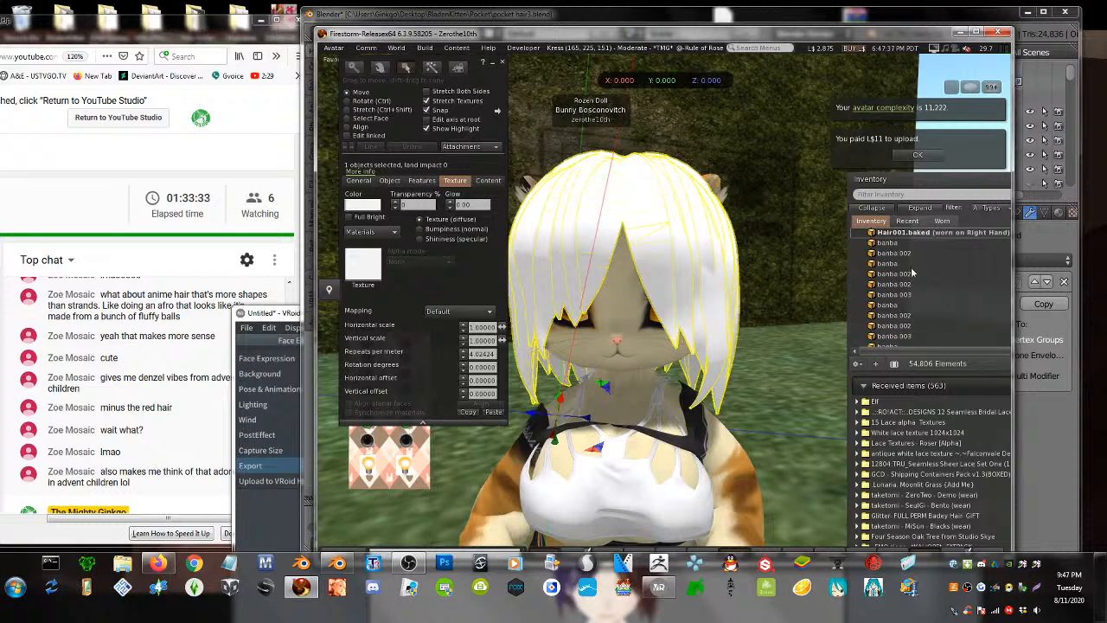
- Filter the inventory to textures named 'test' and apply test_png to the hair
drag(934, 186, 869, 175)
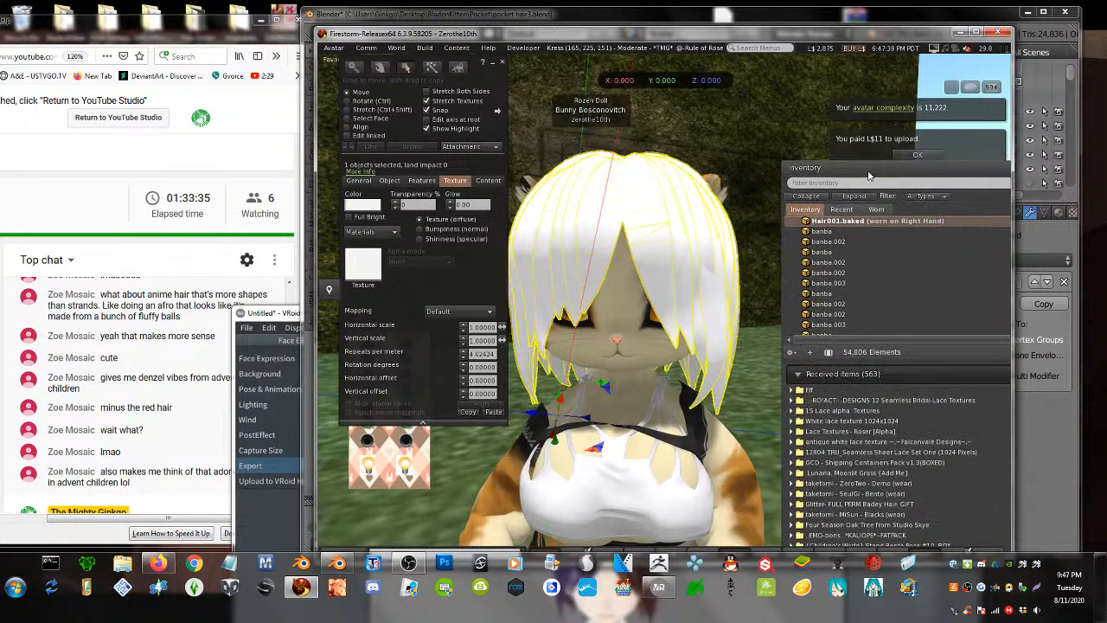
click(923, 196)
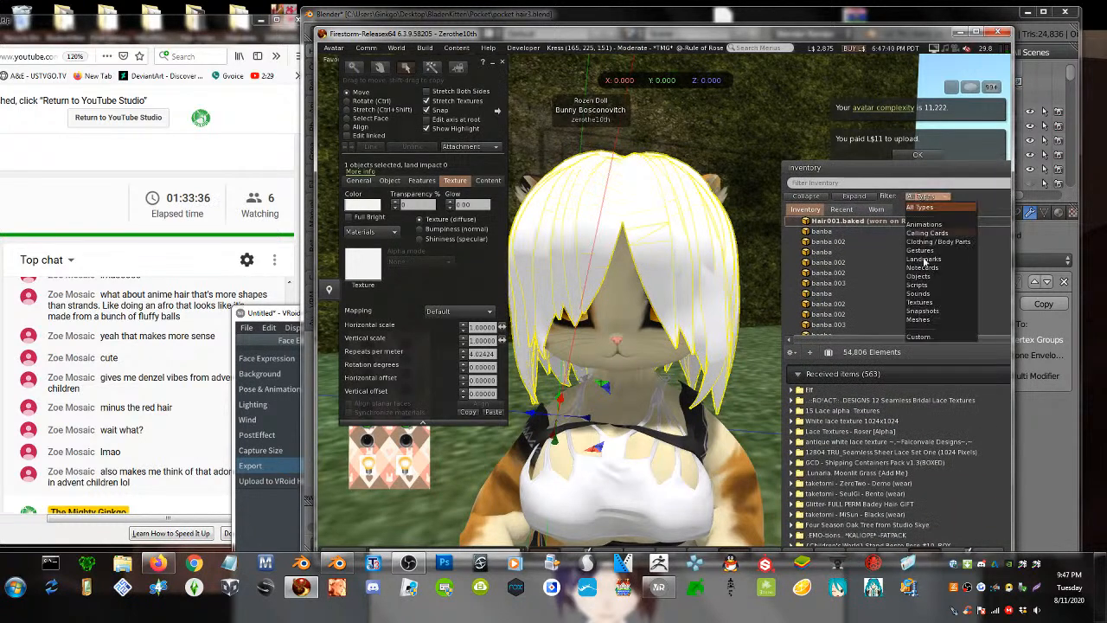
click(920, 302)
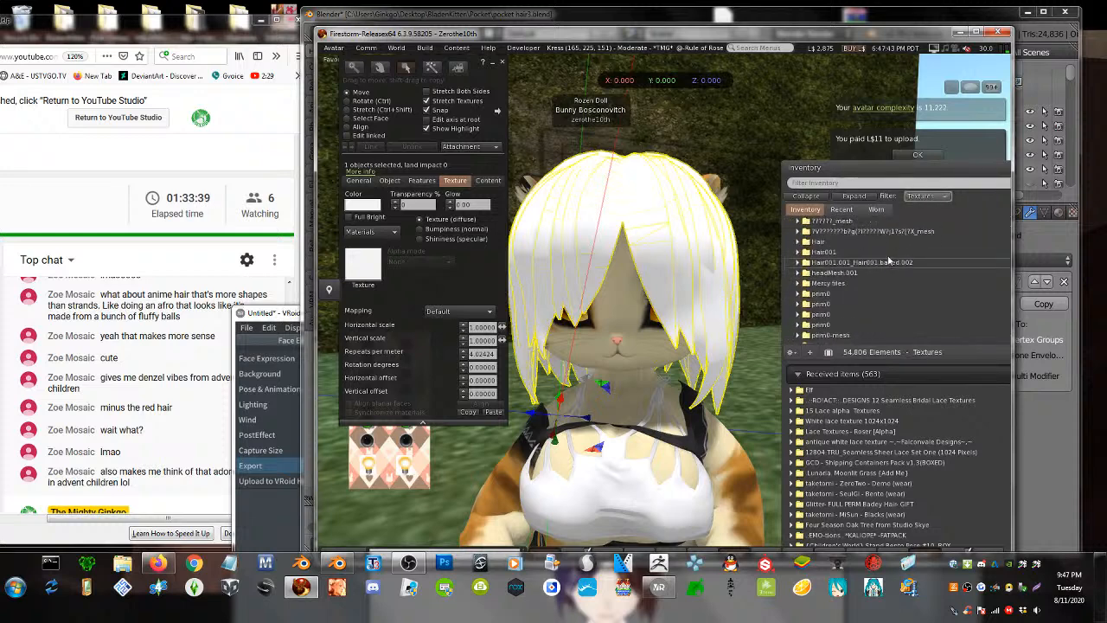
click(830, 184)
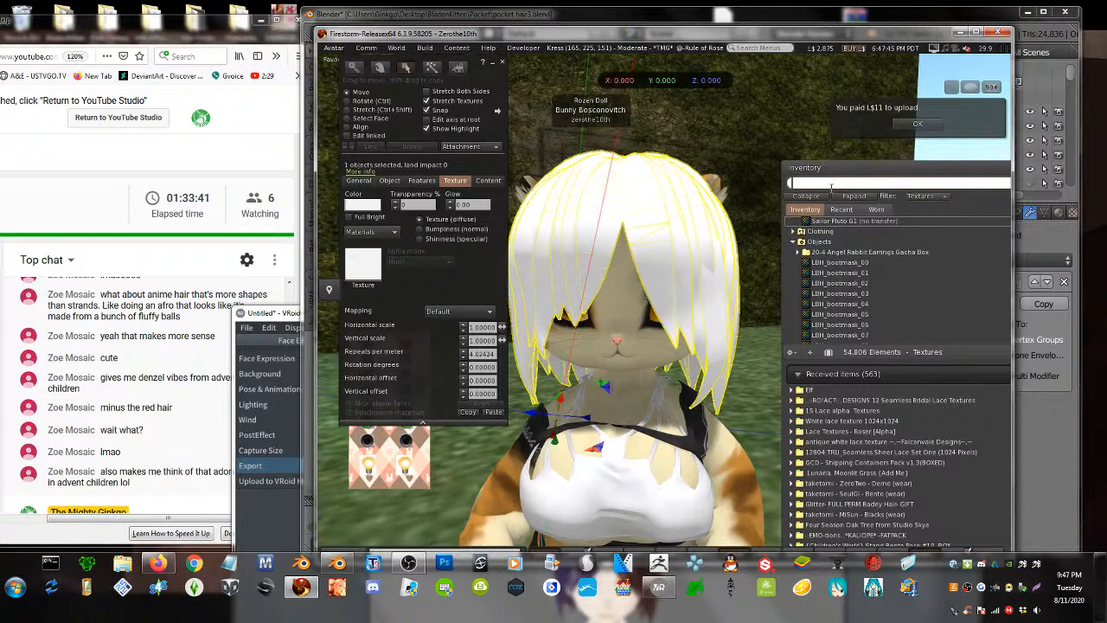
text(test)
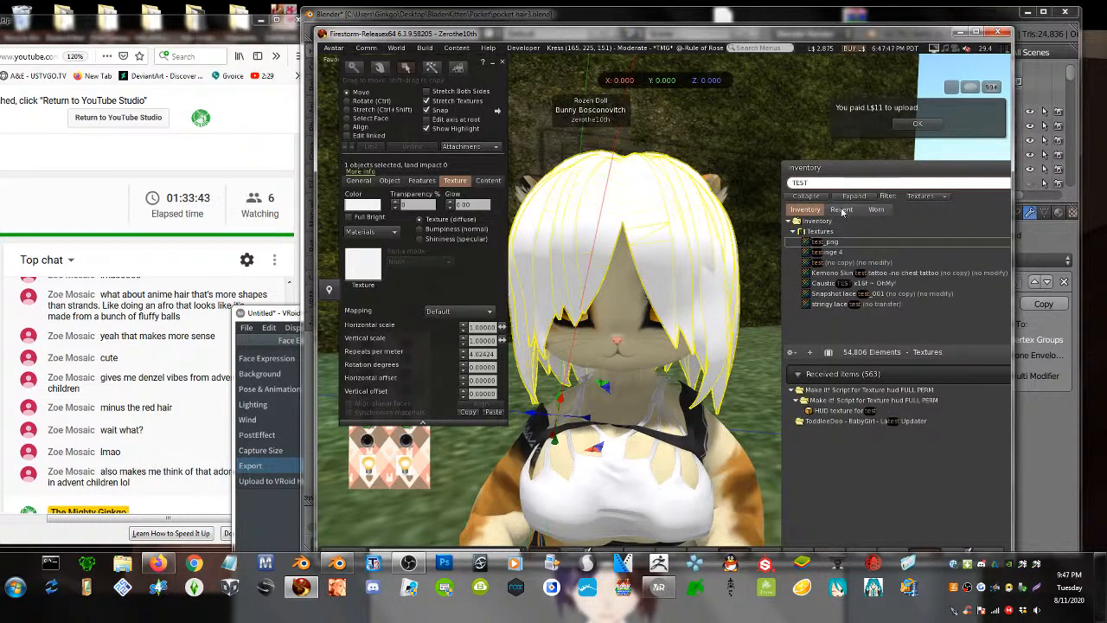
drag(837, 242, 365, 261)
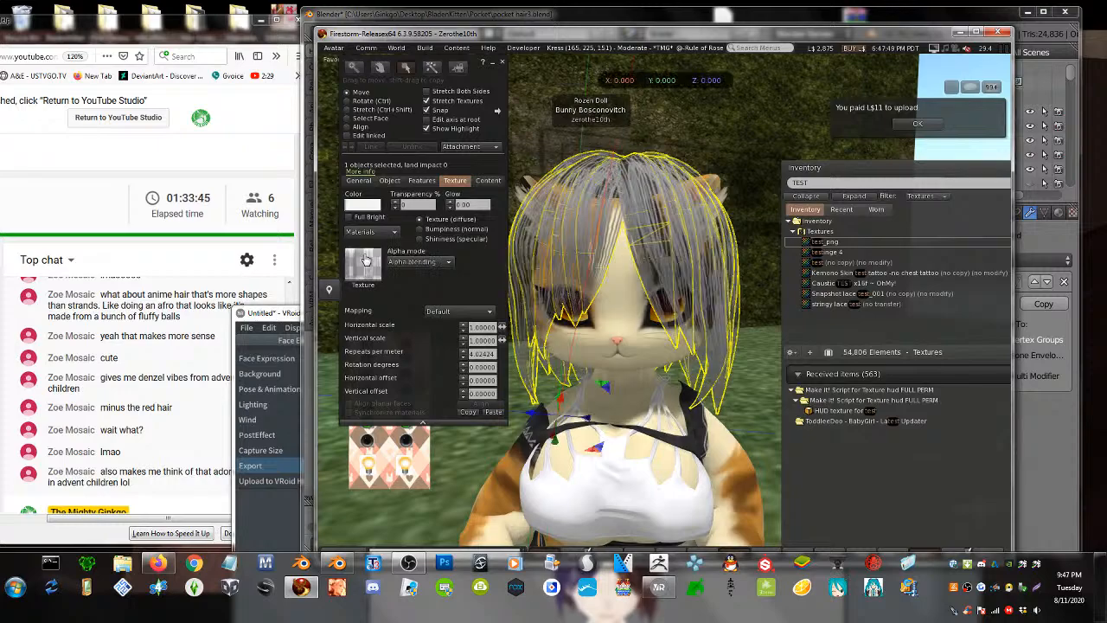
key(Escape)
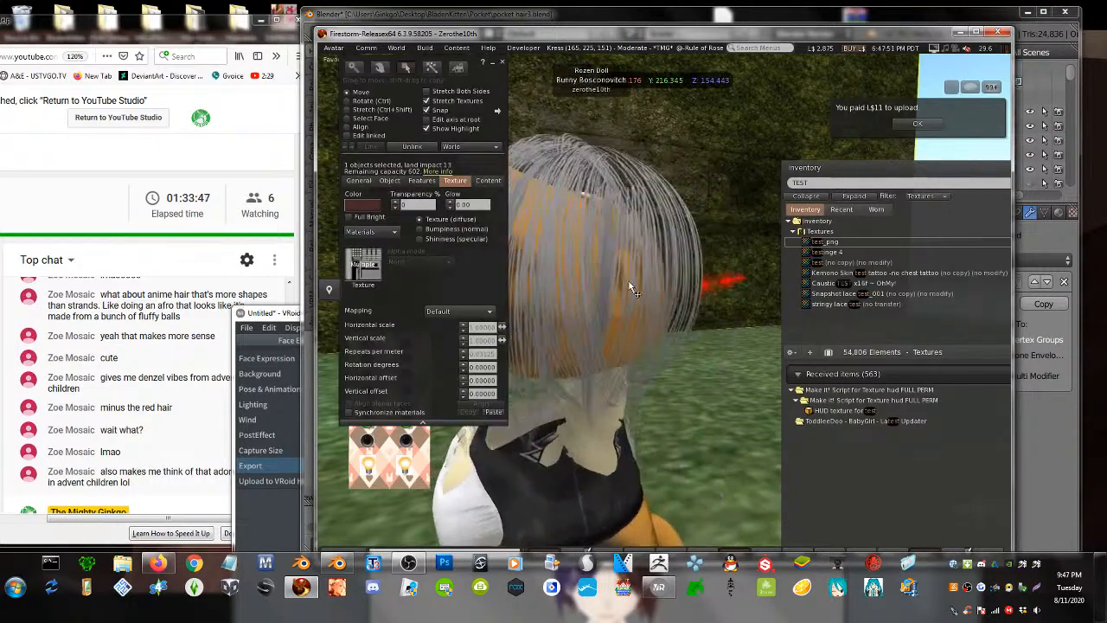
- Set the hair texture's alpha mode to Alpha masking
alt+drag(662, 260, 779, 260)
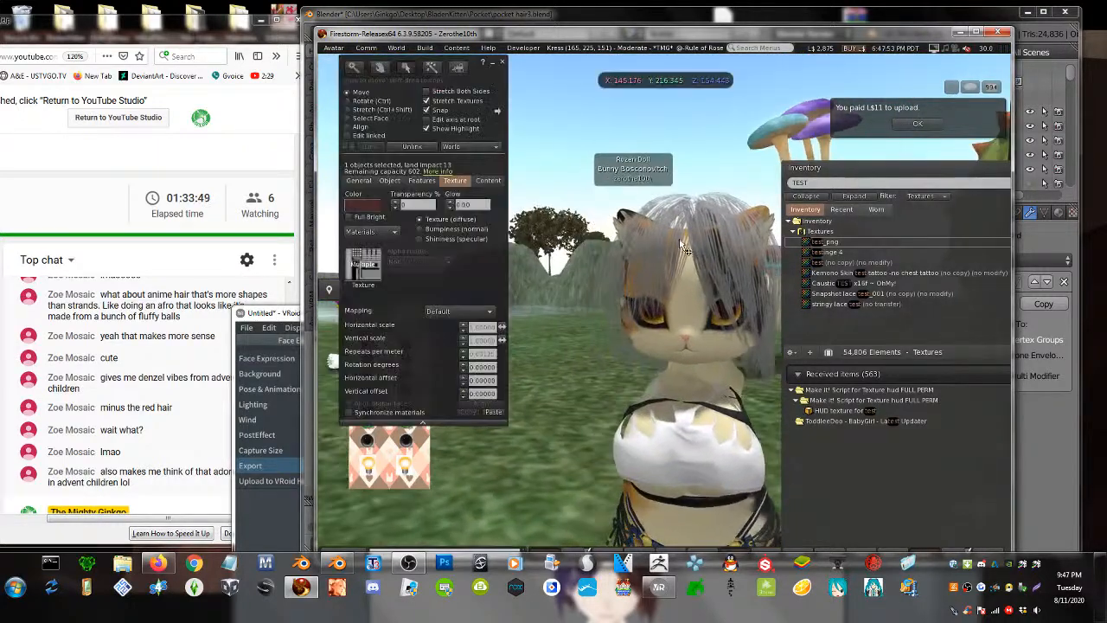
click(680, 227)
click(422, 262)
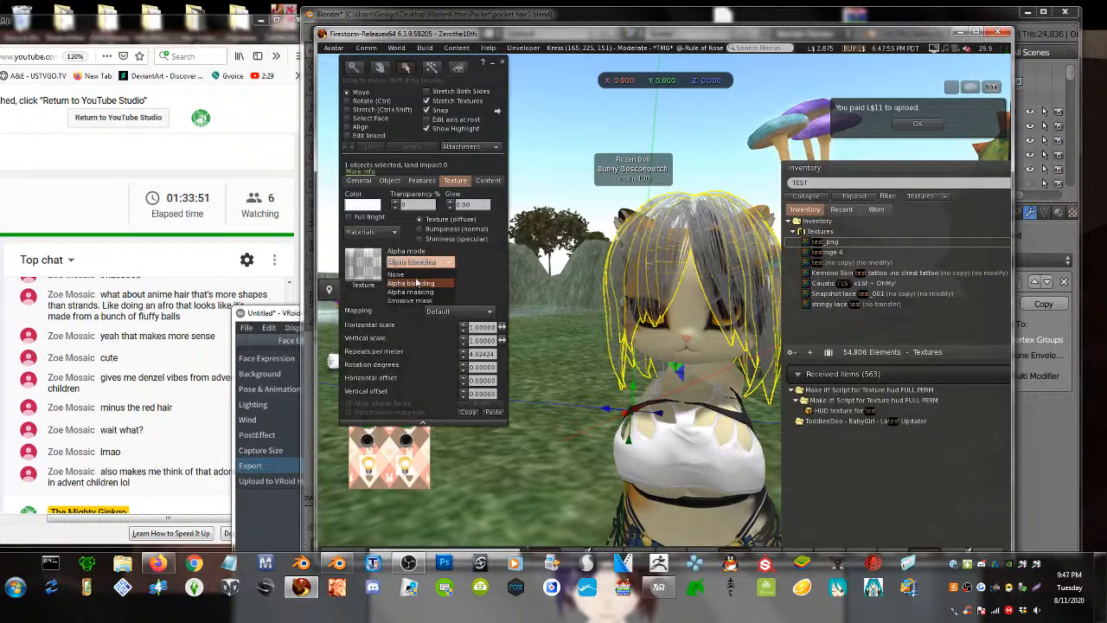
click(414, 292)
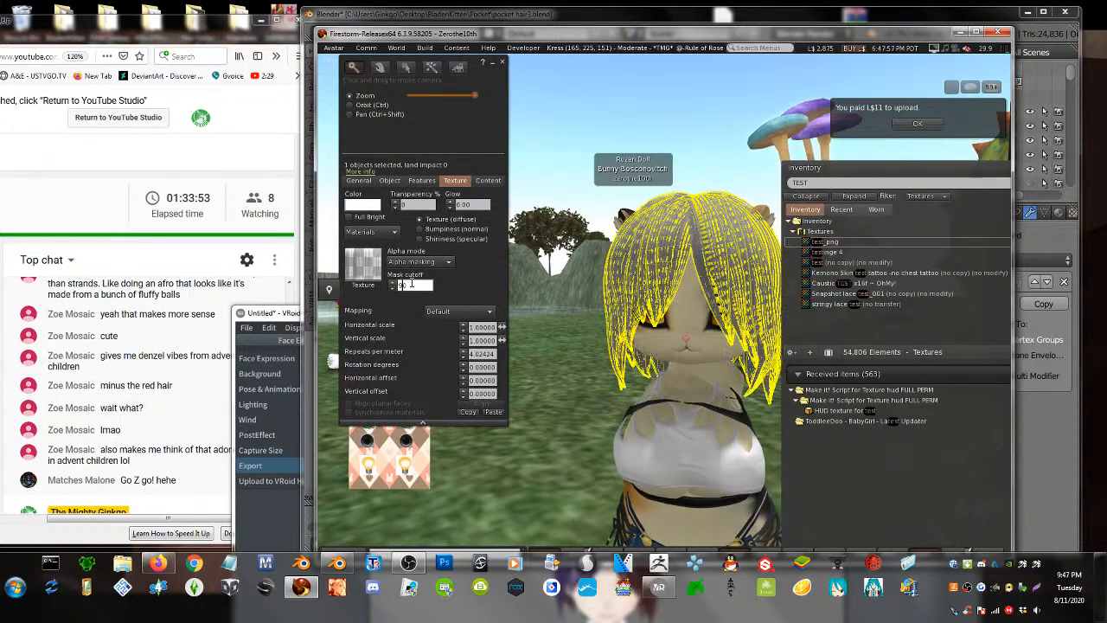
click(597, 384)
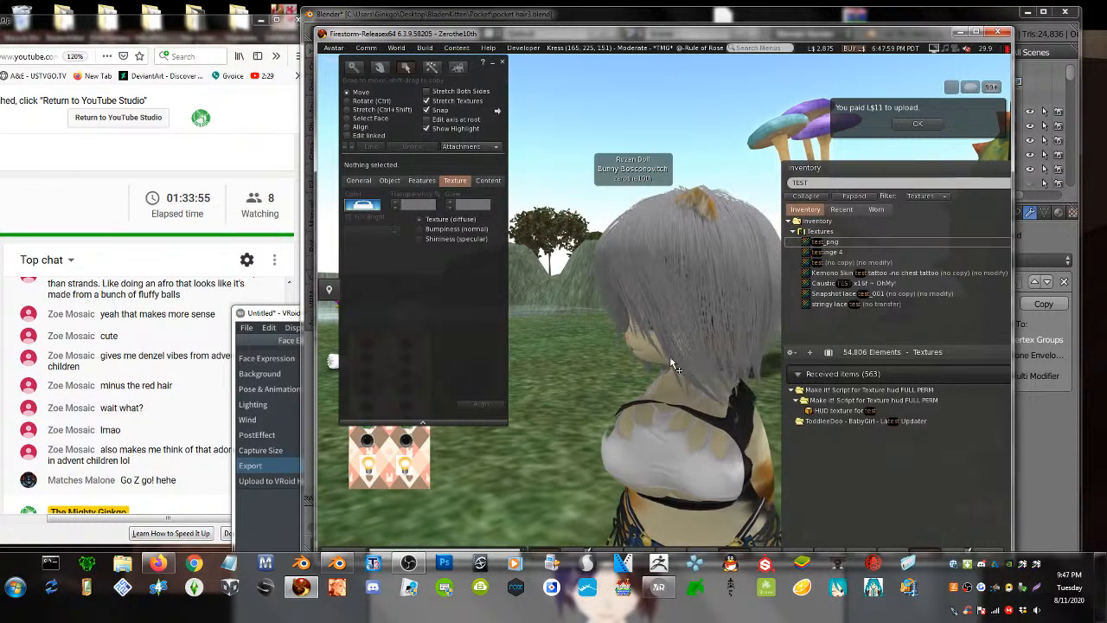
alt+drag(675, 352, 969, 299)
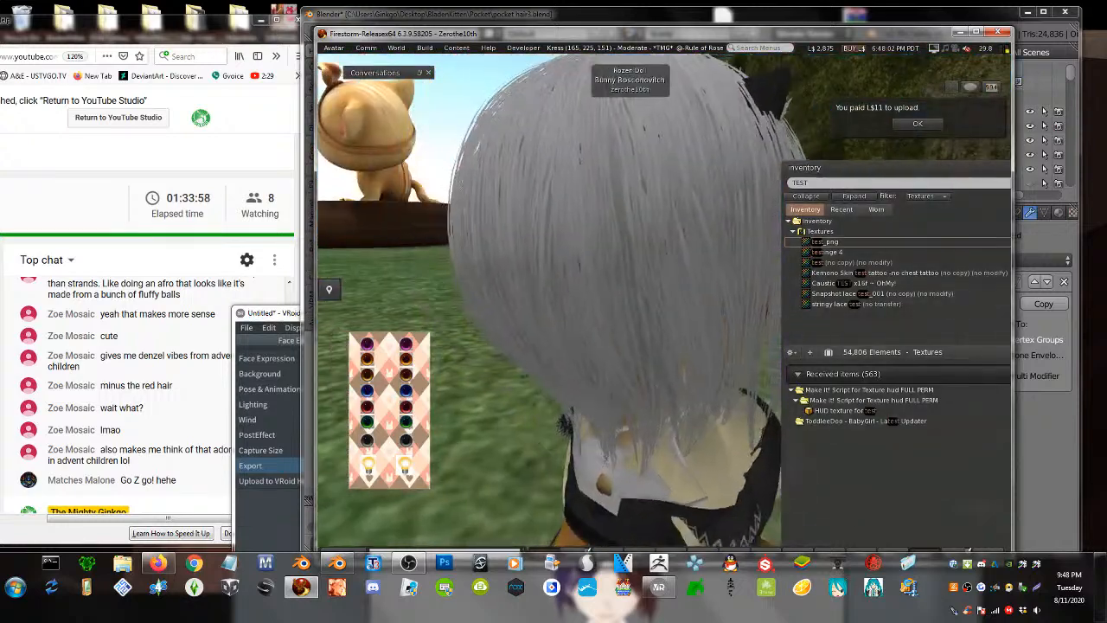
alt+drag(622, 311, 761, 316)
- Set the hair's mask cutoff to 30
key(ctrl+3)
click(704, 189)
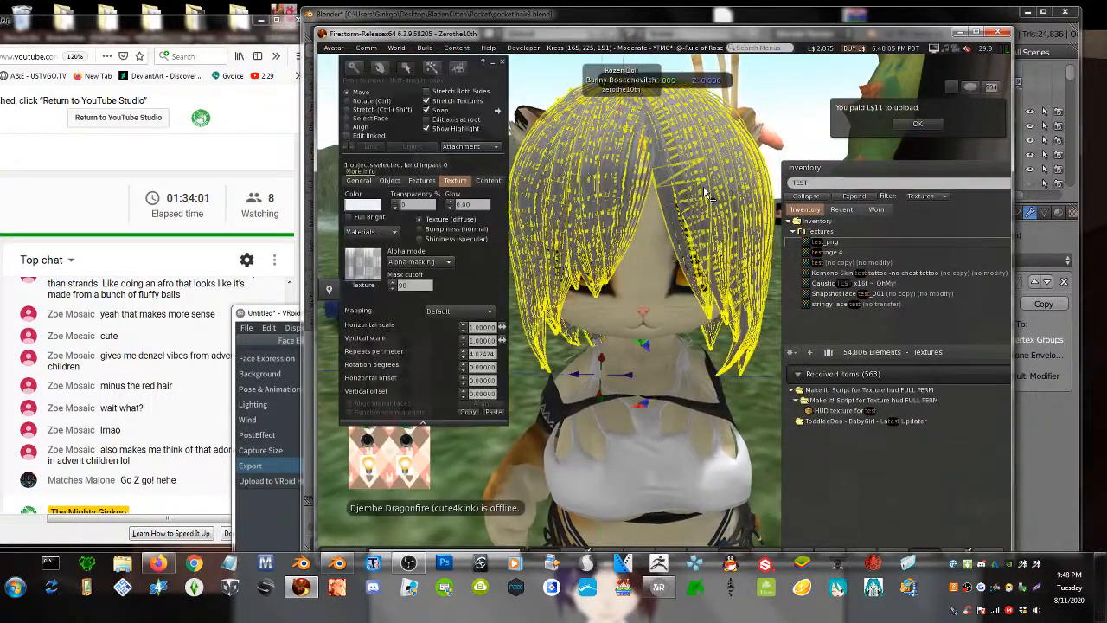
double_click(407, 284)
text(30)
key(Return)
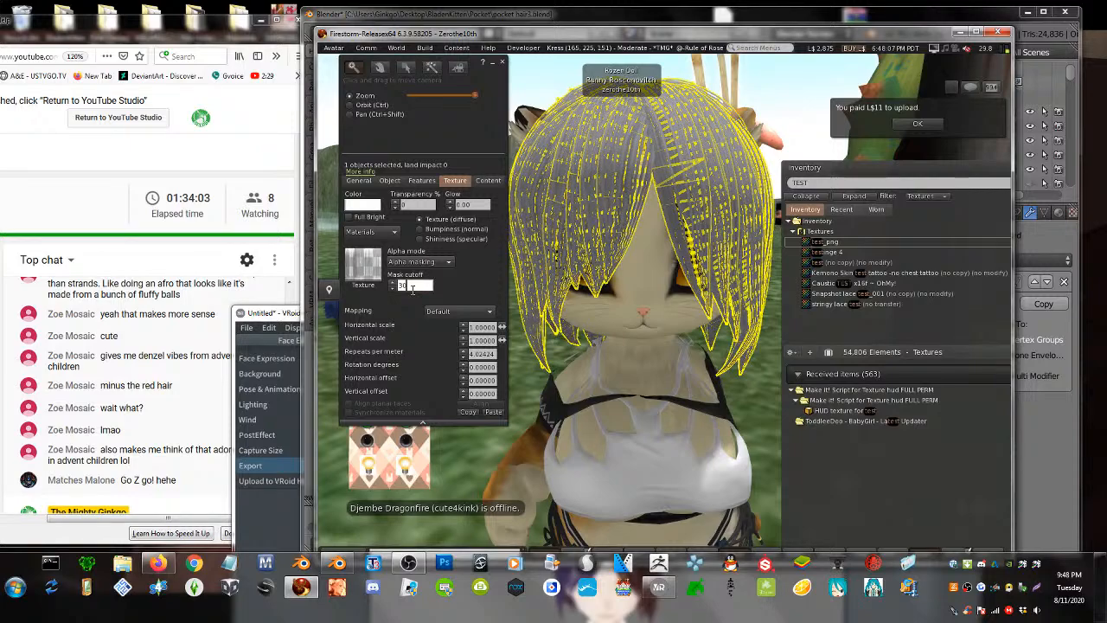
key(Escape)
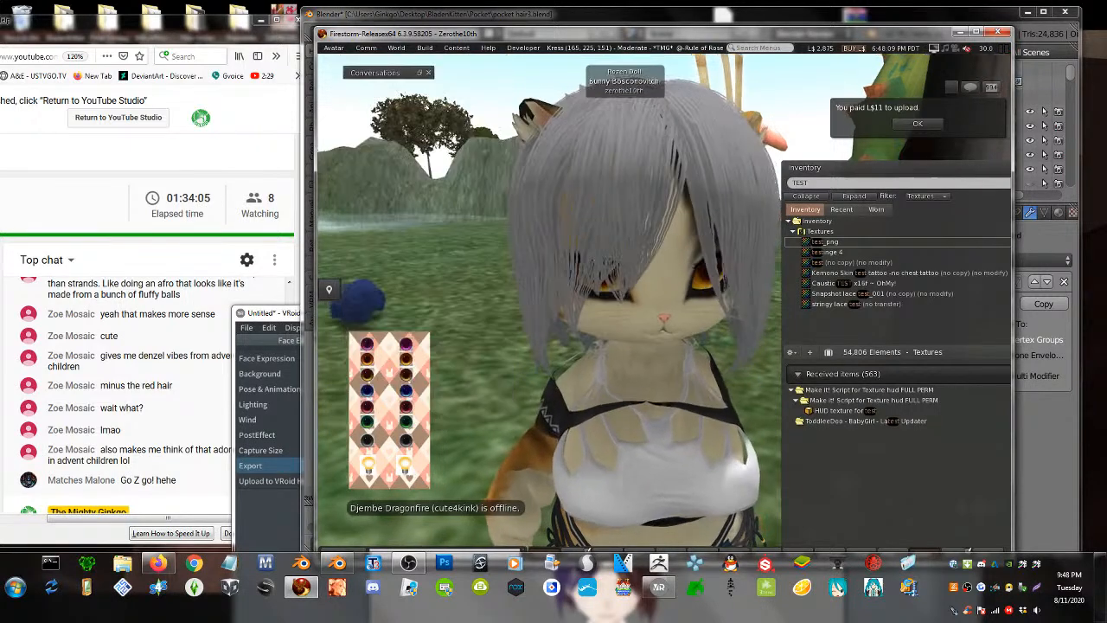
mouse_move(588, 285)
alt+mouse_down()
mouse_move(337, 286)
mouse_move(597, 285)
alt+mouse_up()
alt+drag(761, 260, 625, 202)
key(ctrl+3)
click(625, 202)
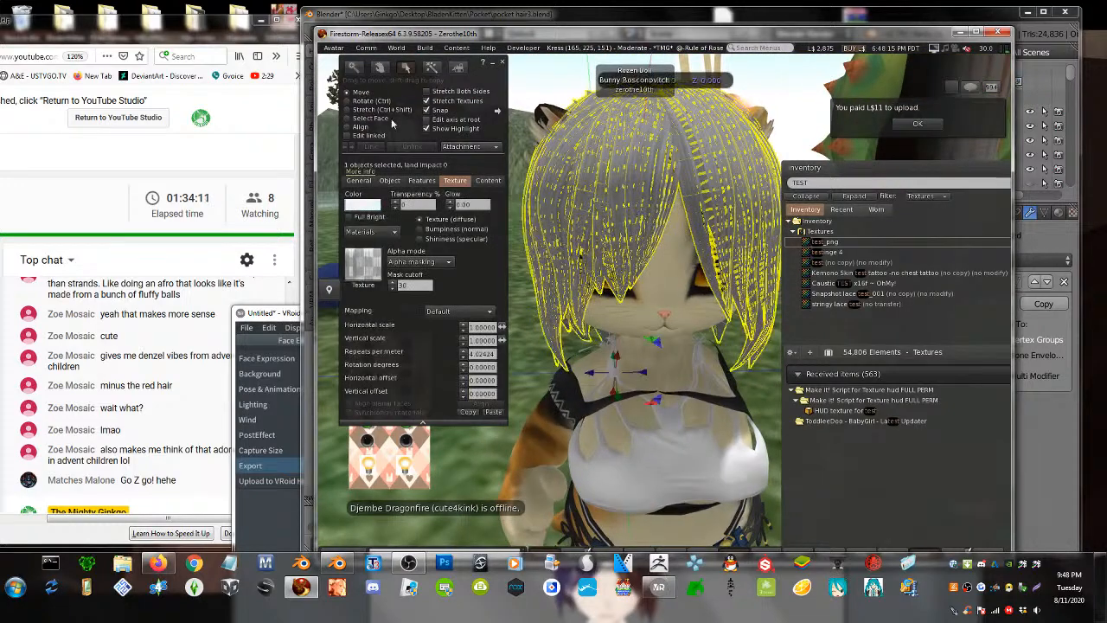
- Select individual hair faces and colour the left hair section black
click(374, 120)
click(638, 232)
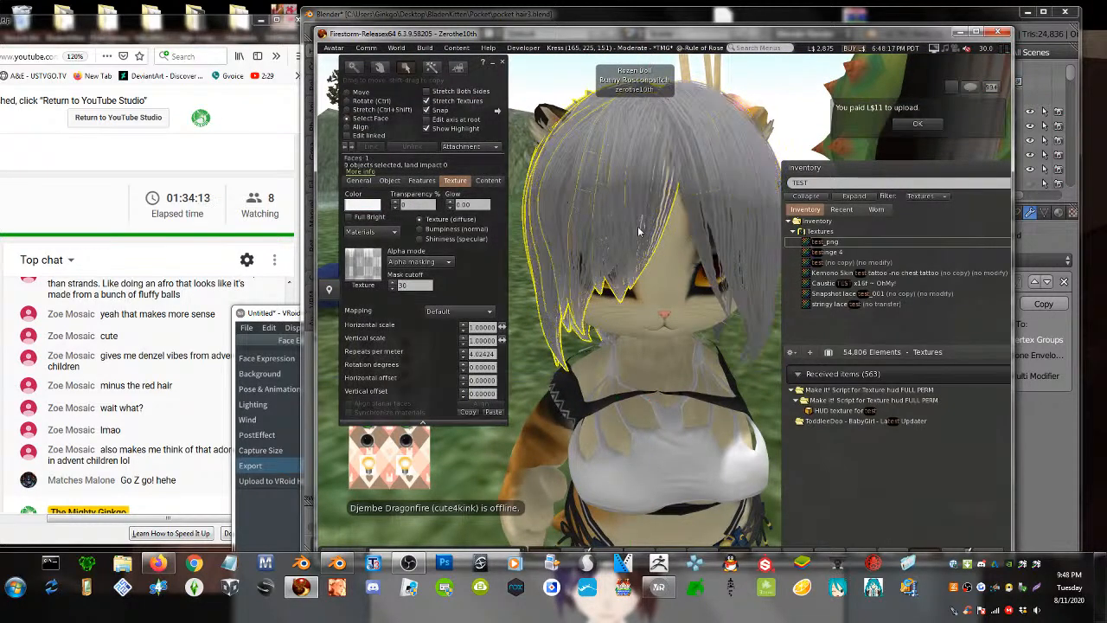
click(362, 205)
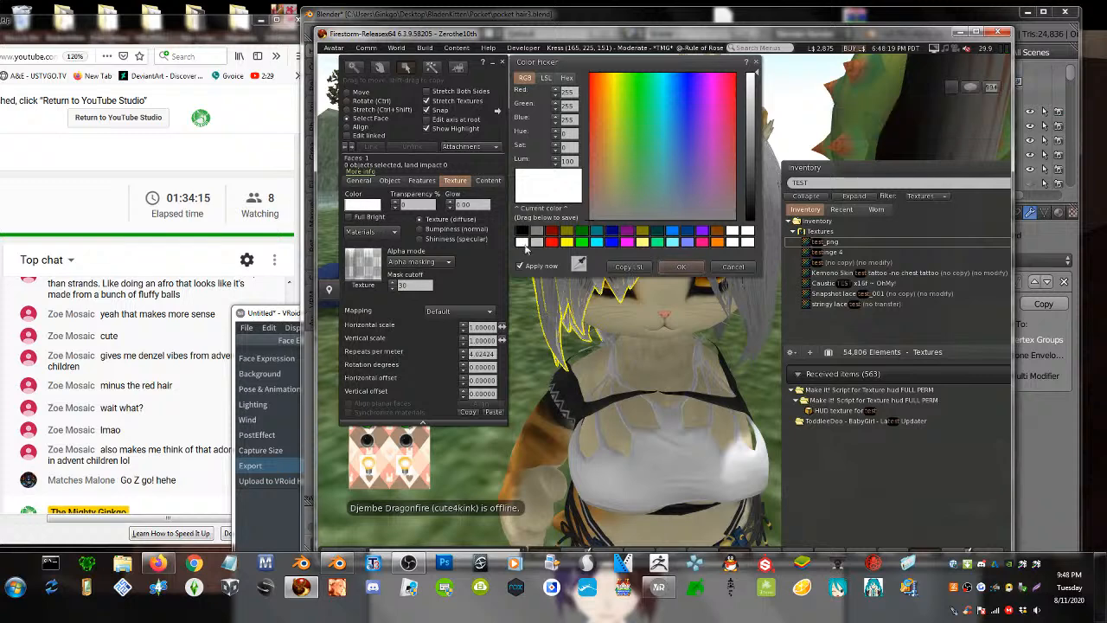
click(749, 194)
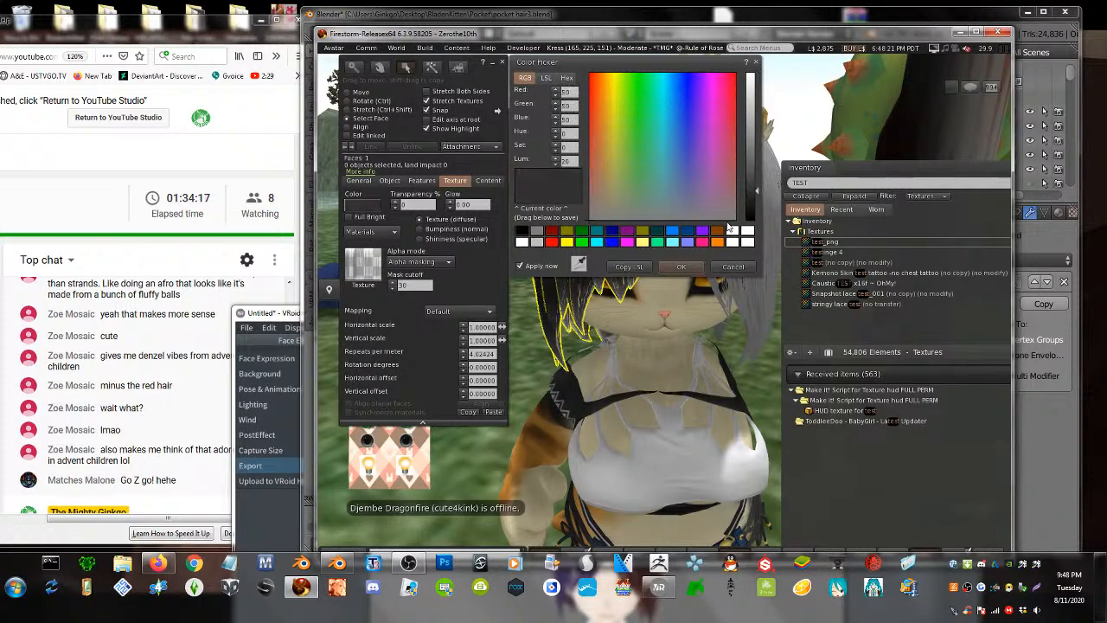
drag(630, 62, 439, 287)
click(727, 156)
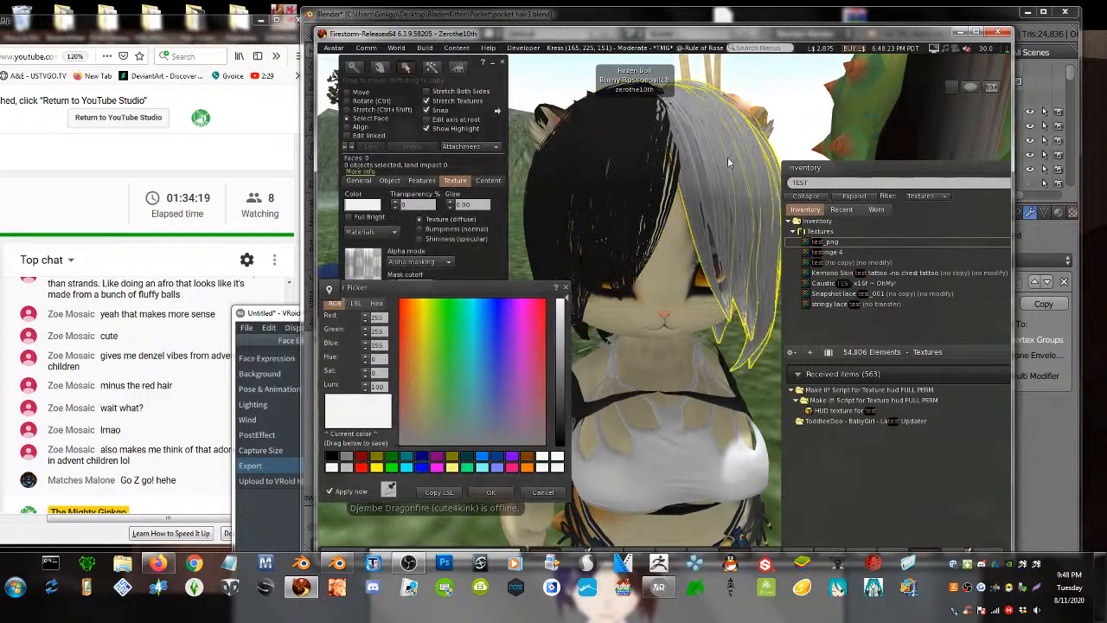
click(640, 184)
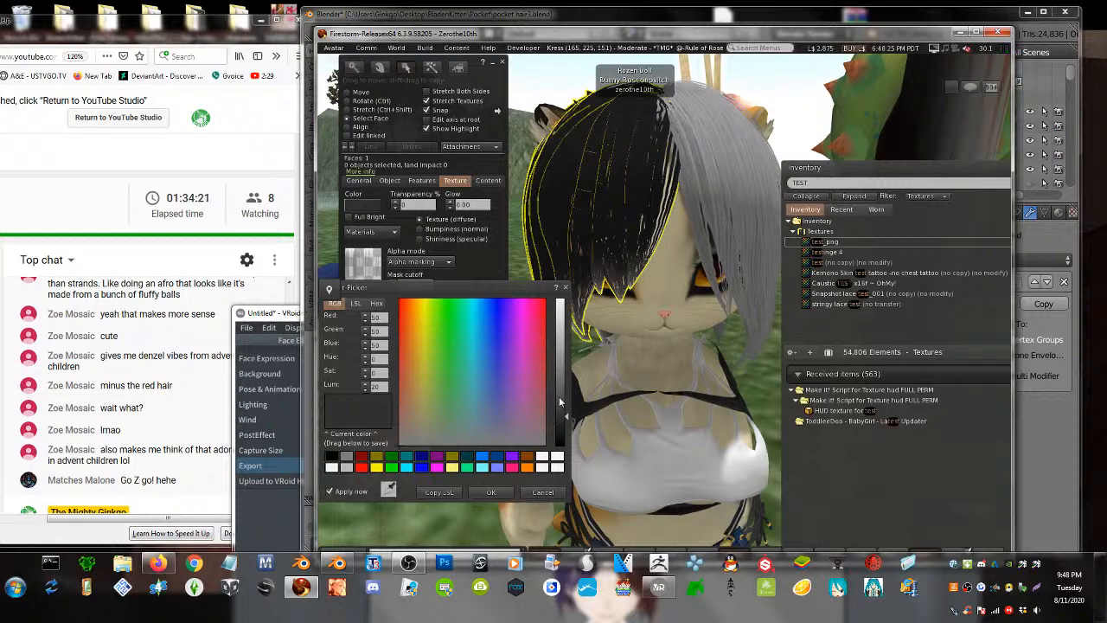
drag(558, 396, 567, 498)
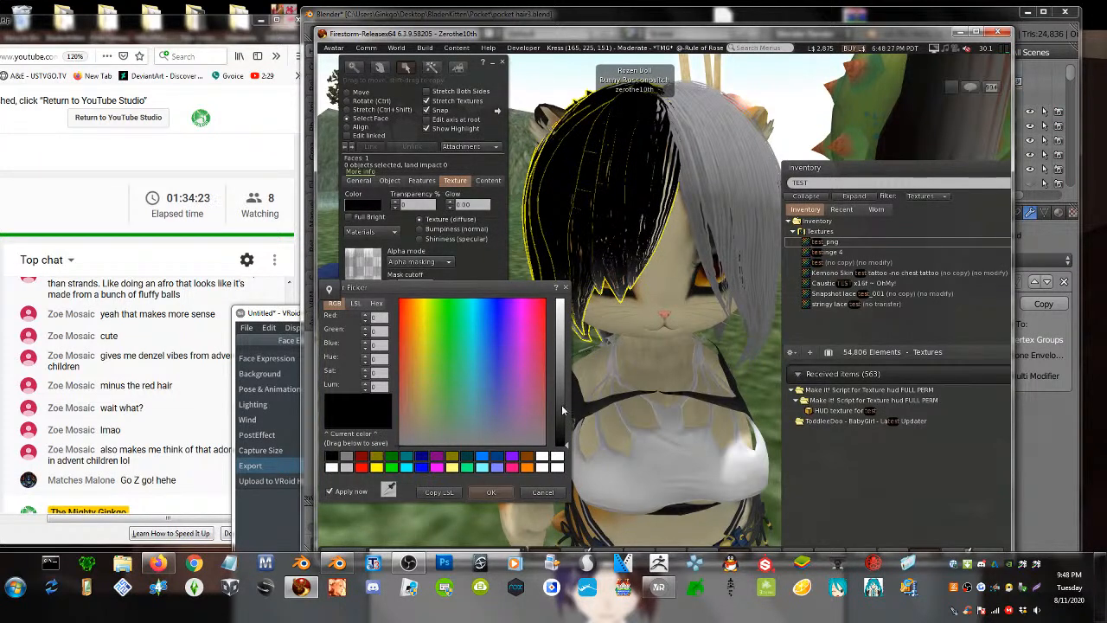
click(561, 405)
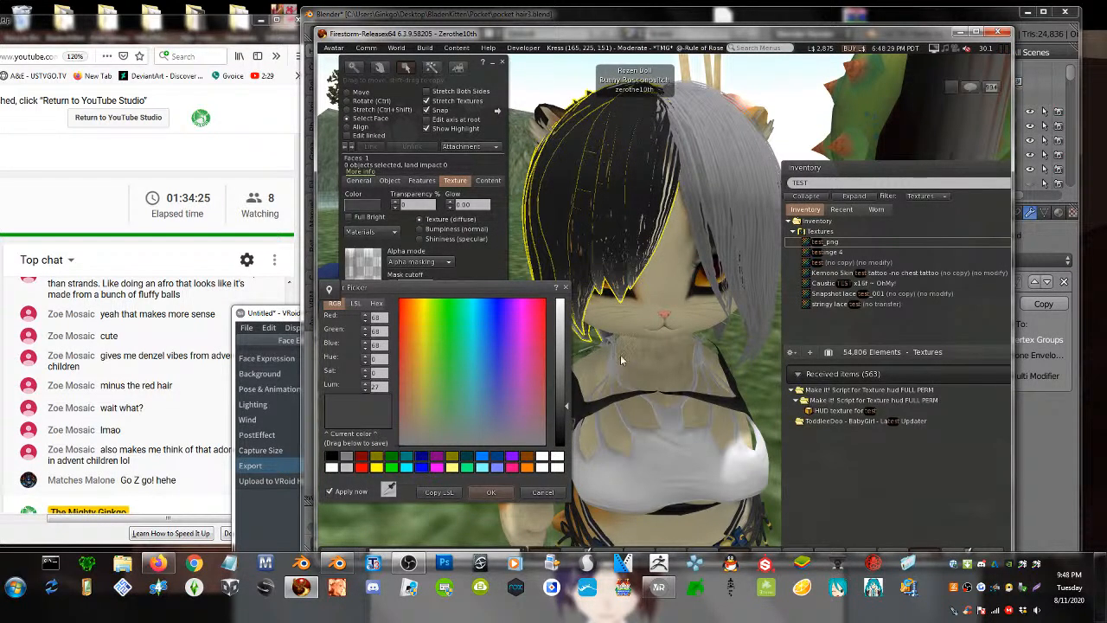
- Tint the right hair section red and close the editing tools
click(722, 214)
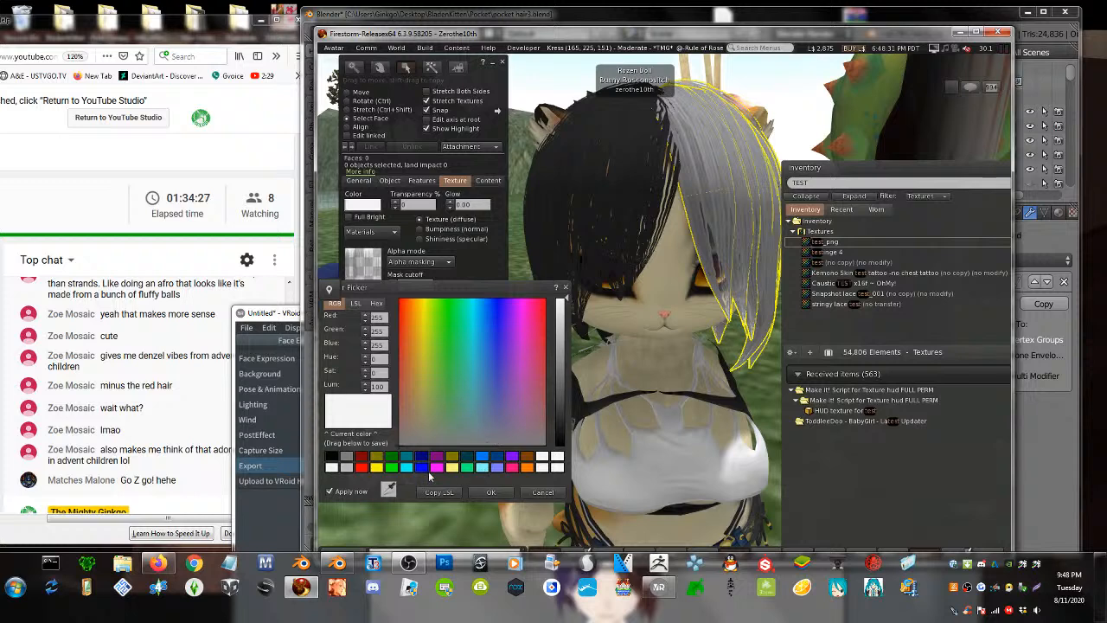
click(361, 467)
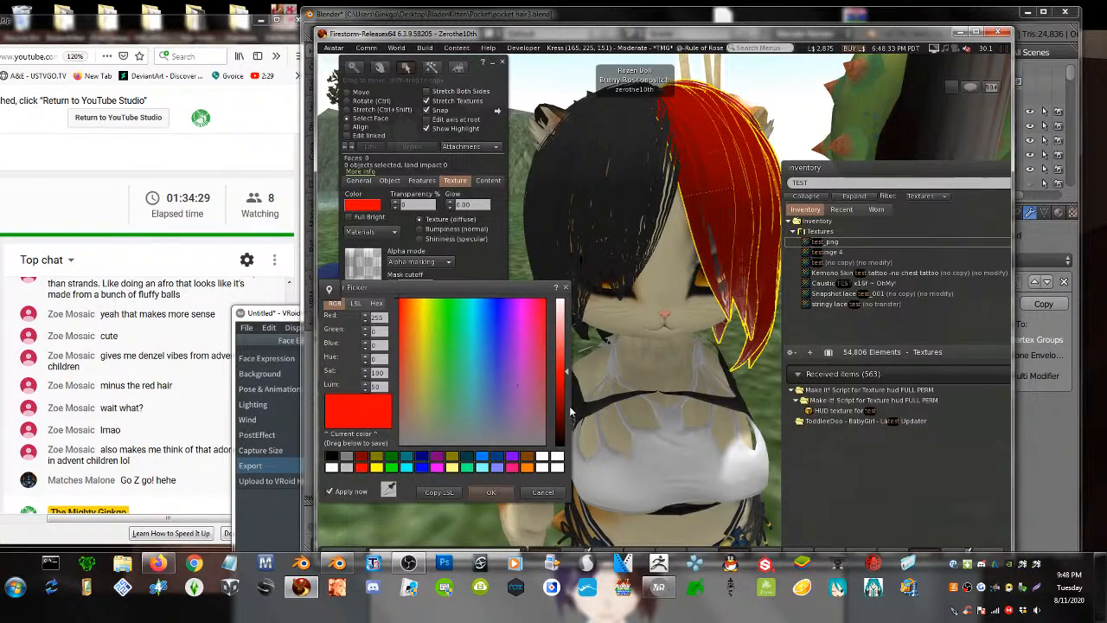
click(402, 403)
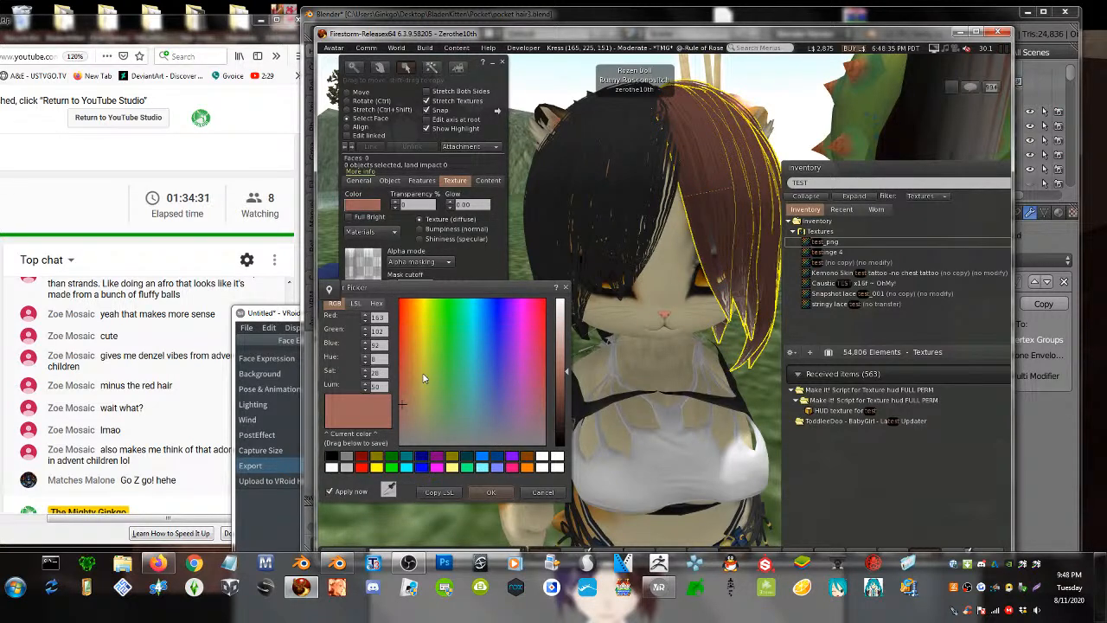
click(400, 377)
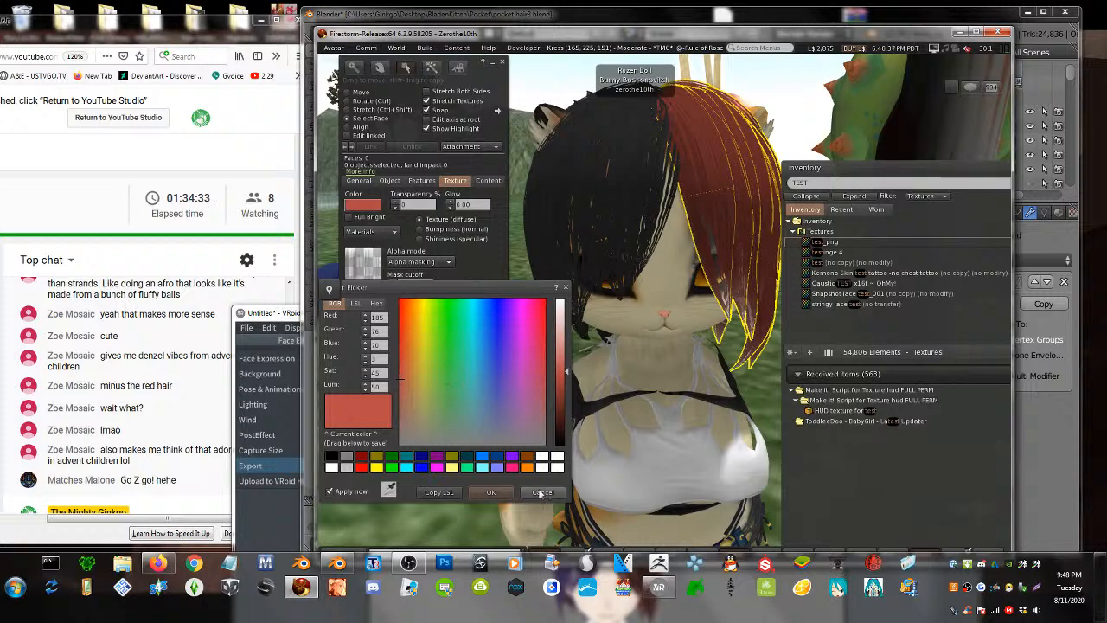
click(491, 491)
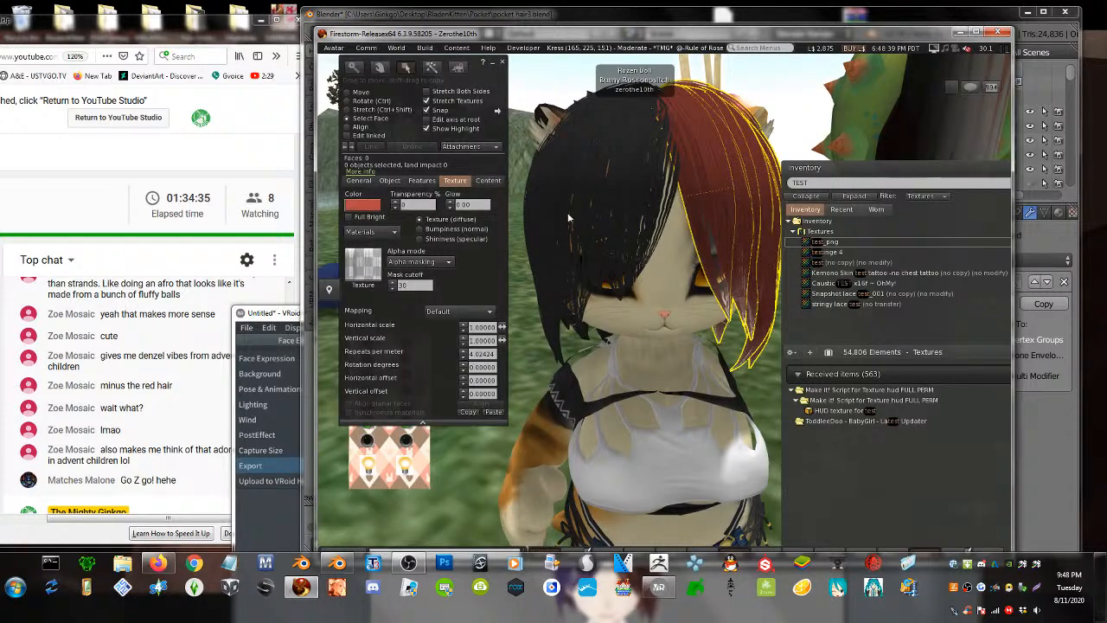
click(501, 65)
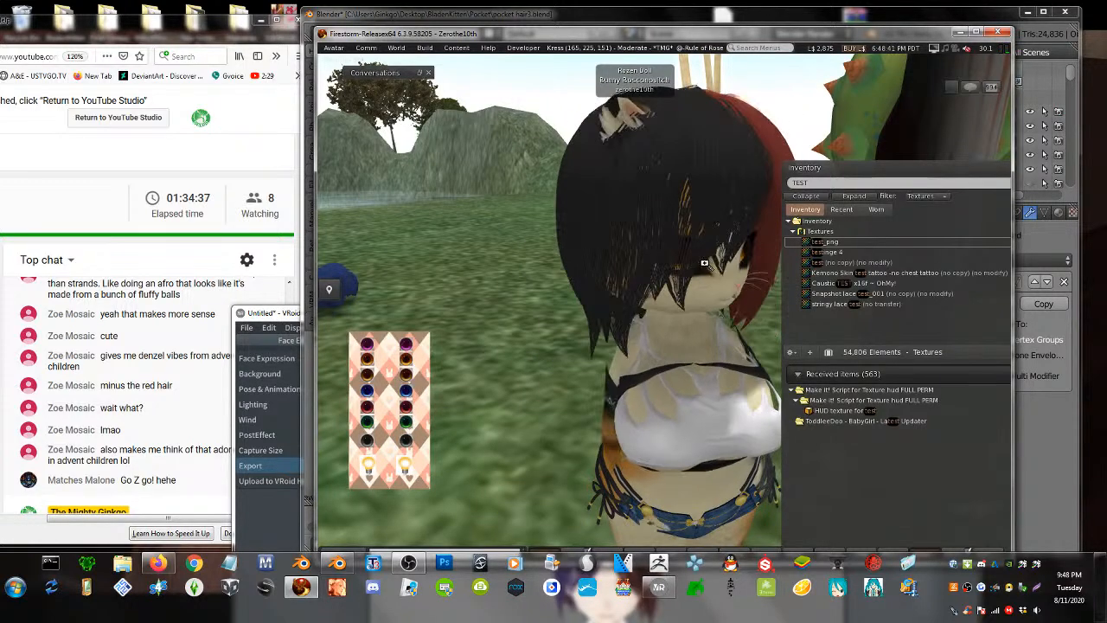
- View the black-and-red hair from the front and above, then bring up VRoid Studio
alt+drag(718, 298, 354, 272)
alt+drag(605, 346, 540, 337)
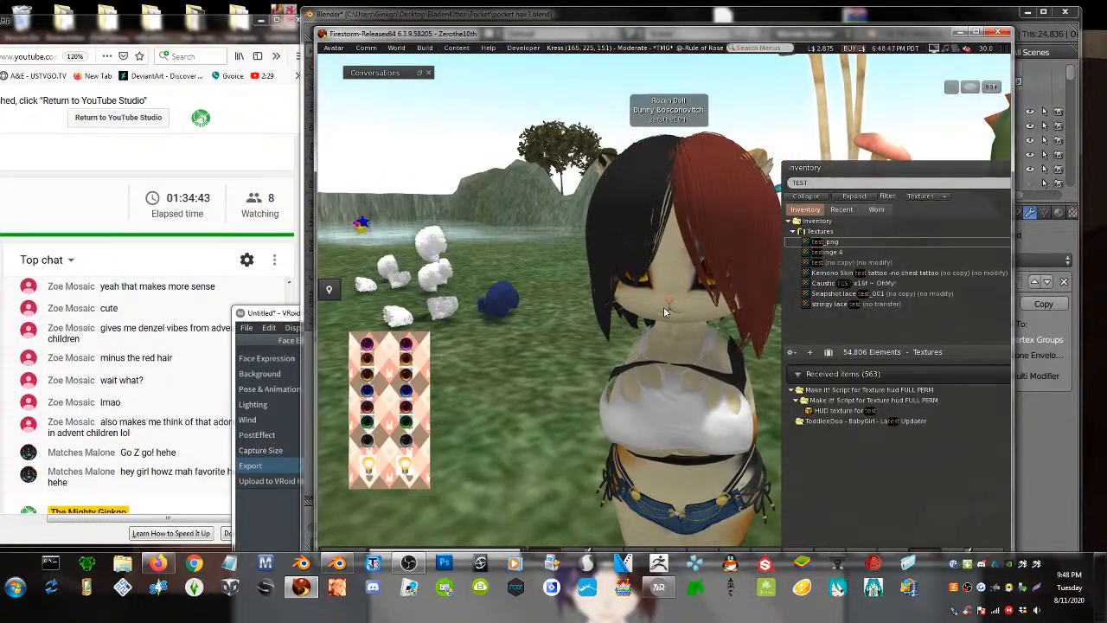
ctrl+alt+drag(678, 309, 726, 255)
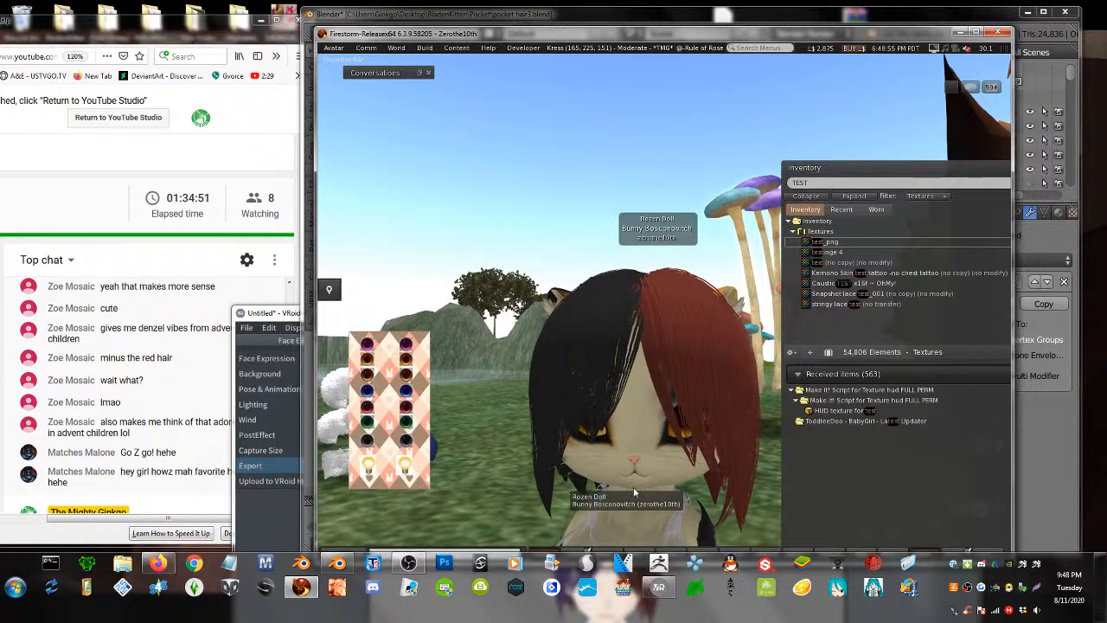
drag(271, 315, 97, 507)
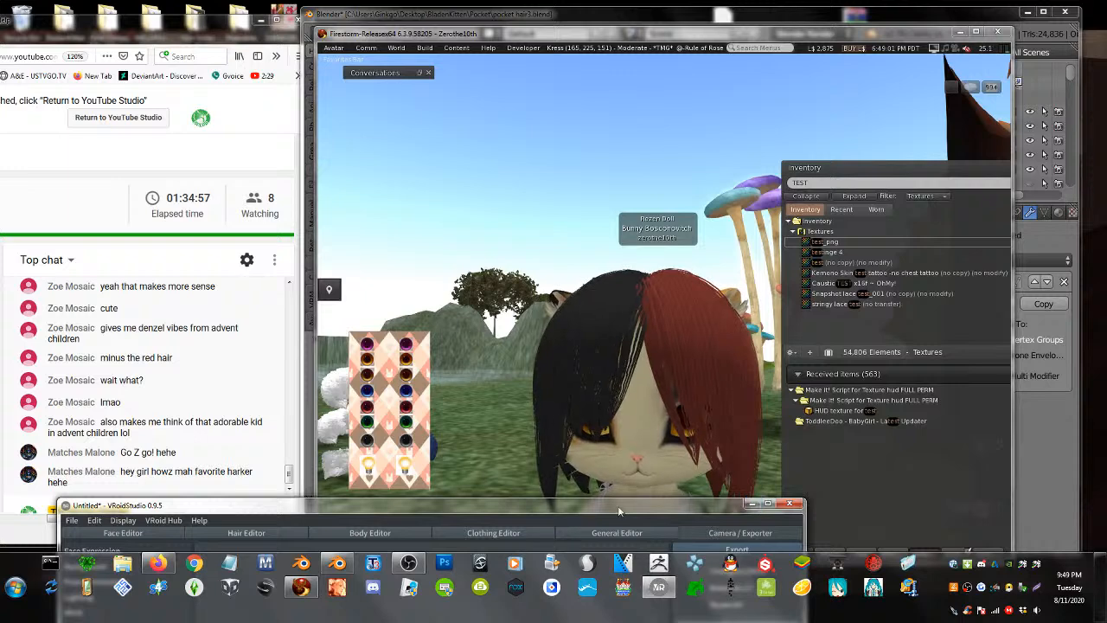
drag(599, 516, 838, 67)
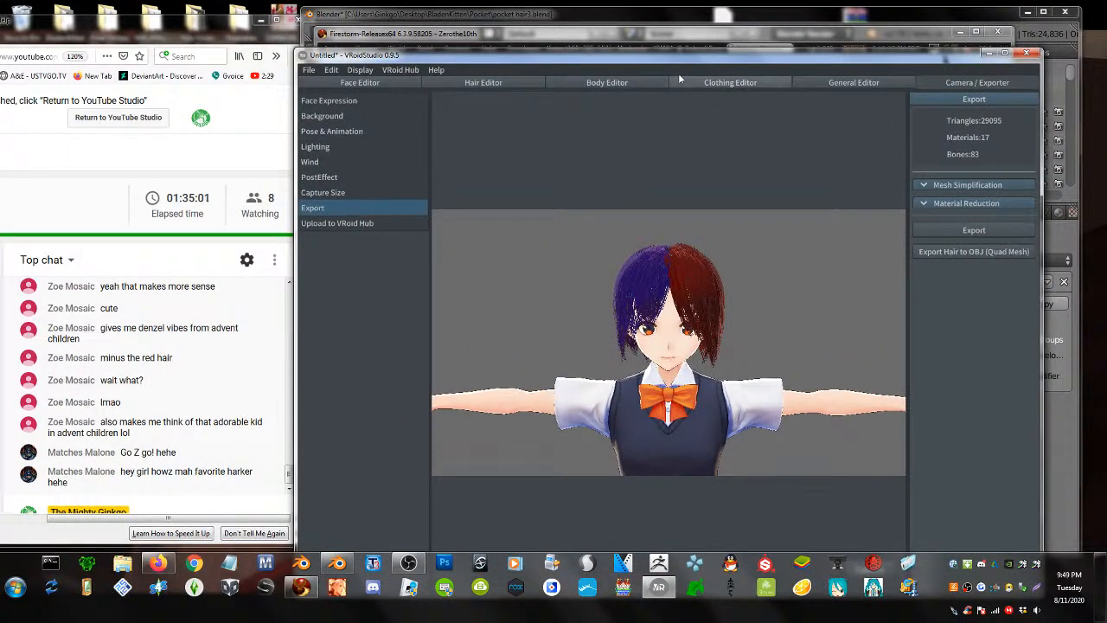
drag(644, 64, 697, 504)
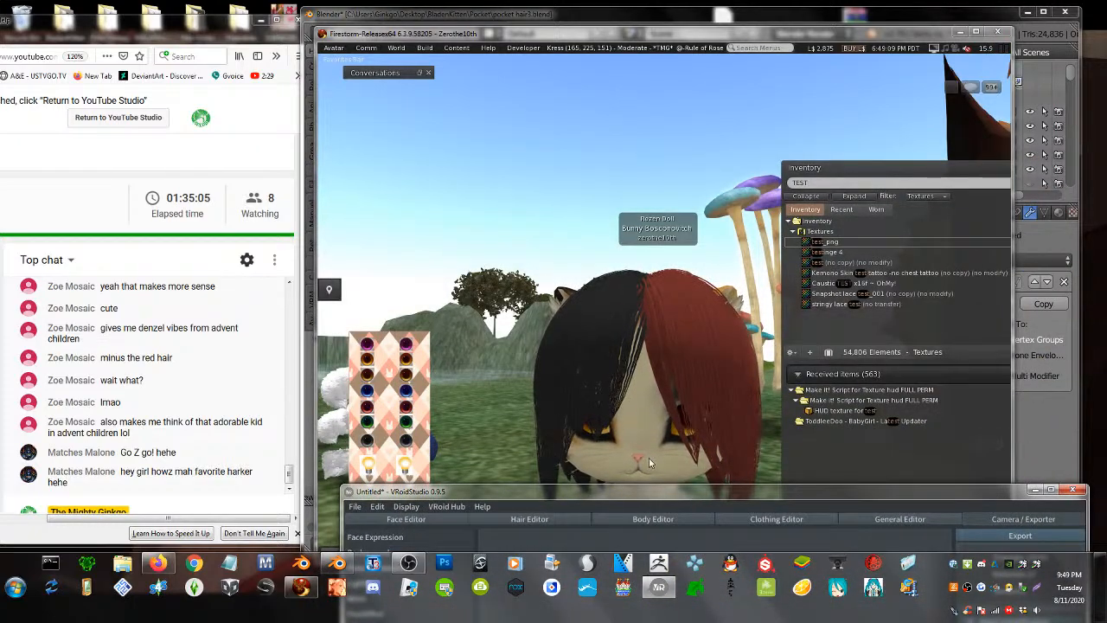
- Edit the worn hair and apply the Hair_N normal map as its bumpiness texture
alt+drag(649, 458, 510, 450)
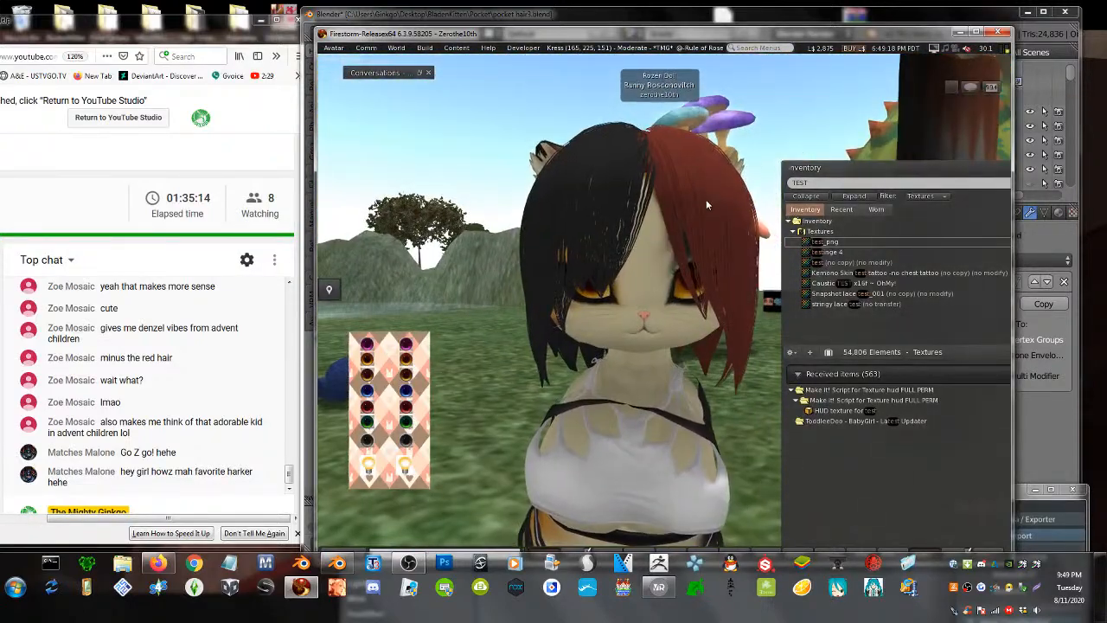
right_click(706, 202)
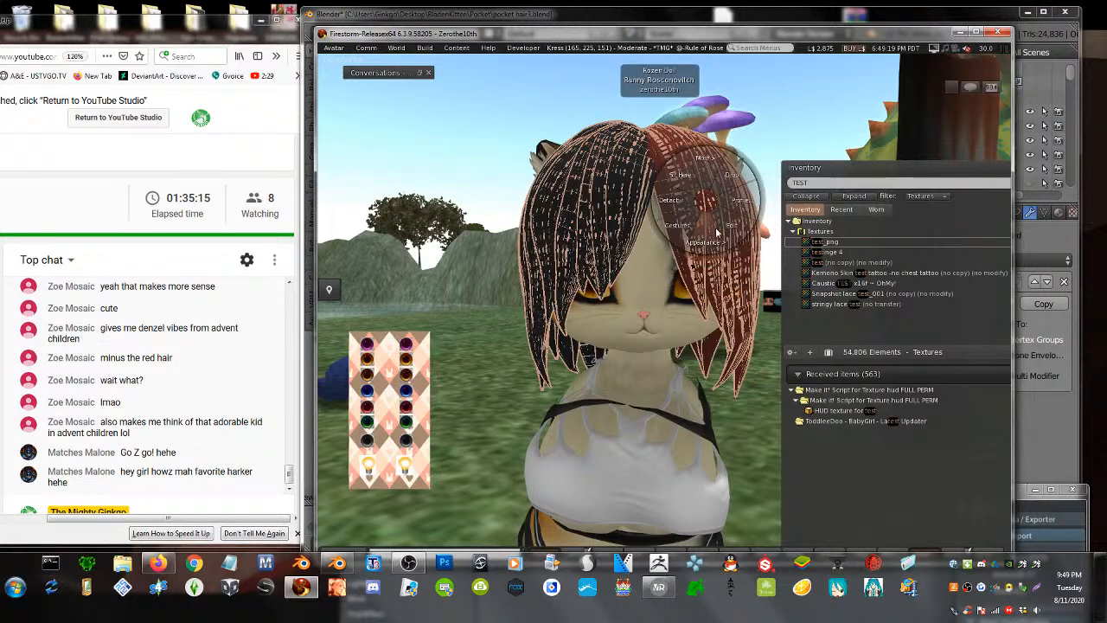
click(735, 228)
click(457, 229)
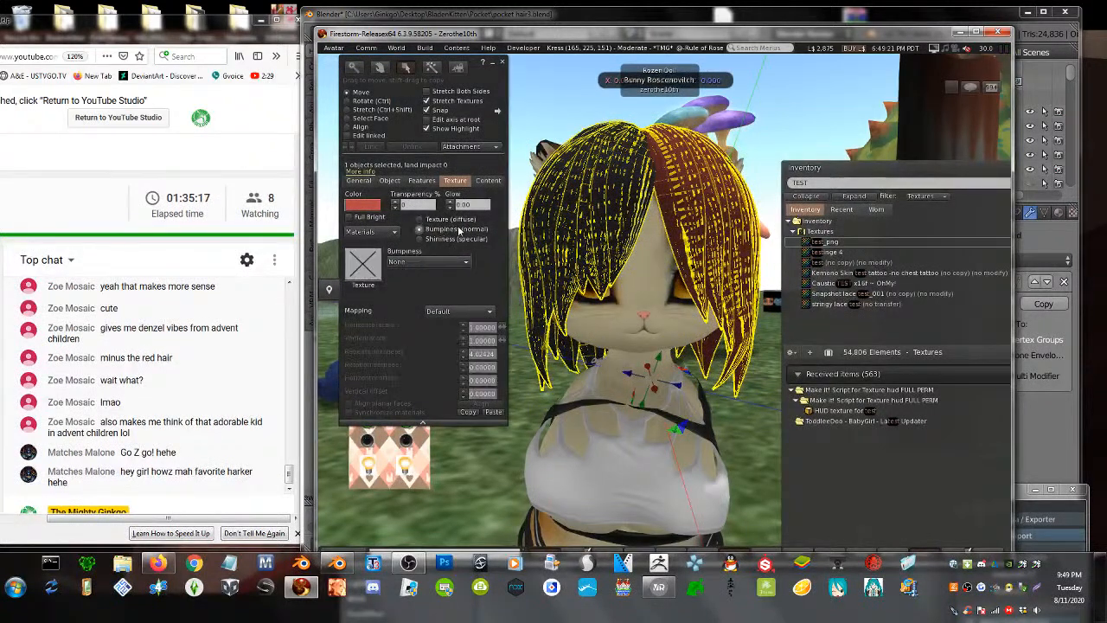
click(826, 181)
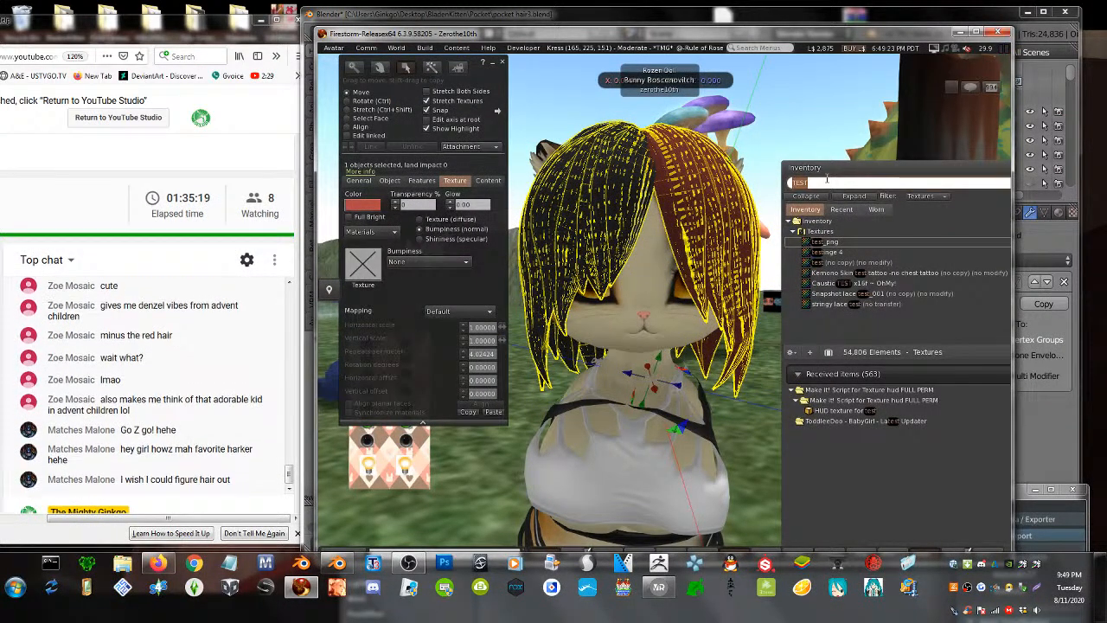
text(ha)
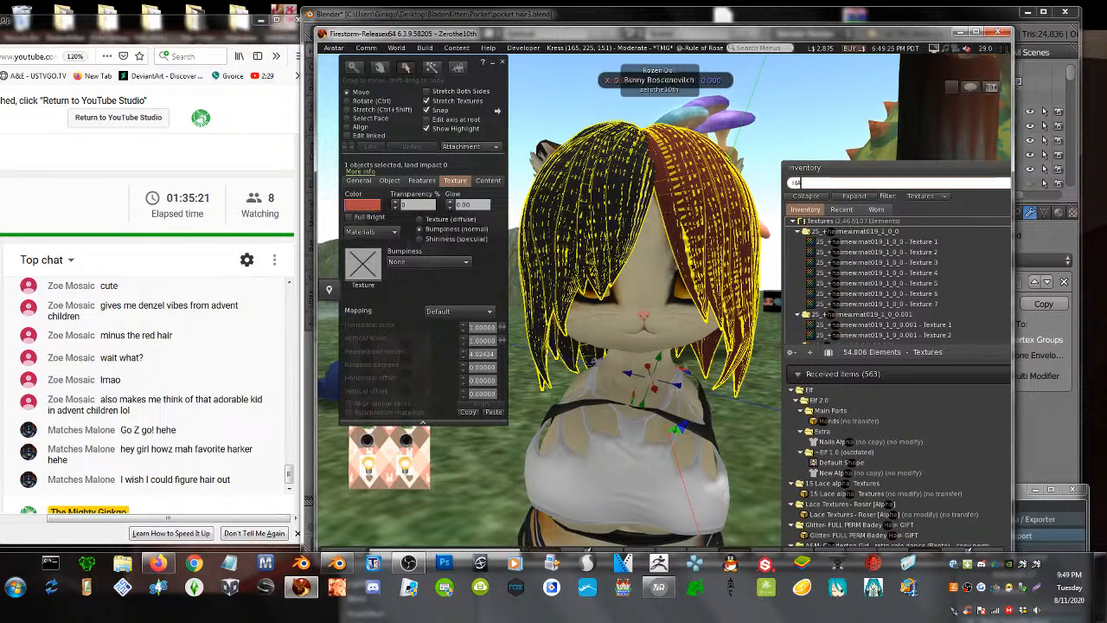
text(ir)
click(902, 296)
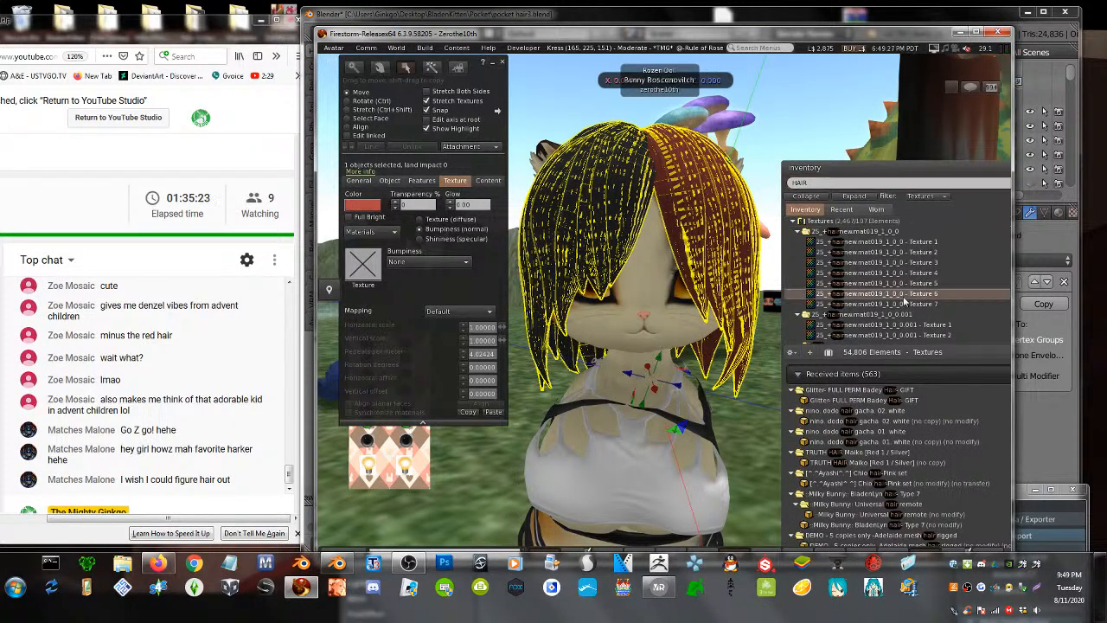
scroll(903, 295, down, 10)
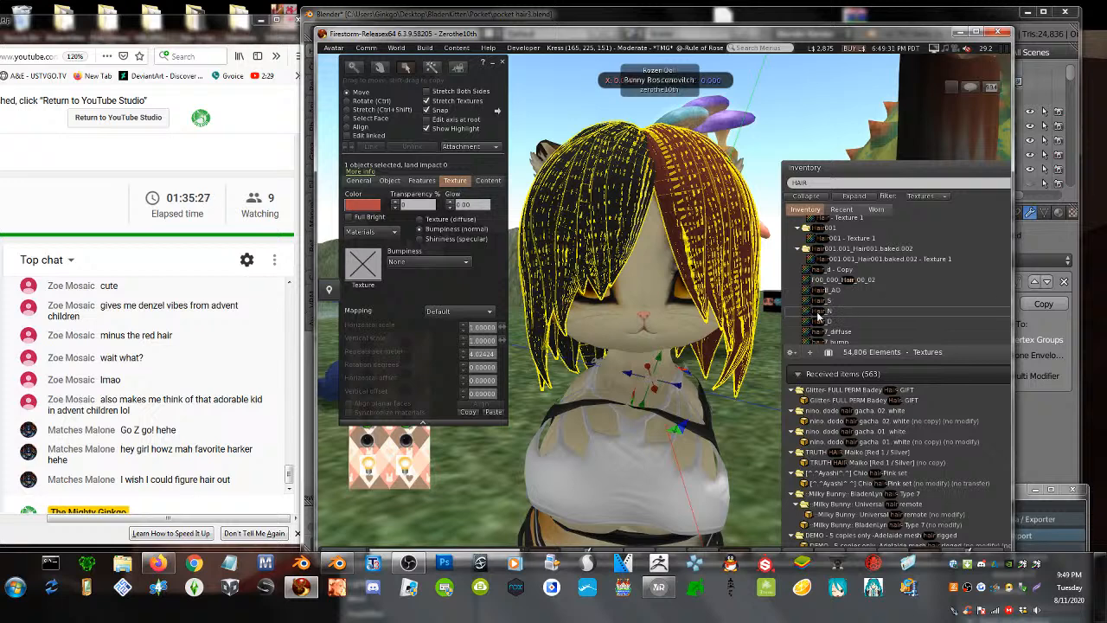
drag(818, 318, 477, 281)
drag(362, 273, 363, 270)
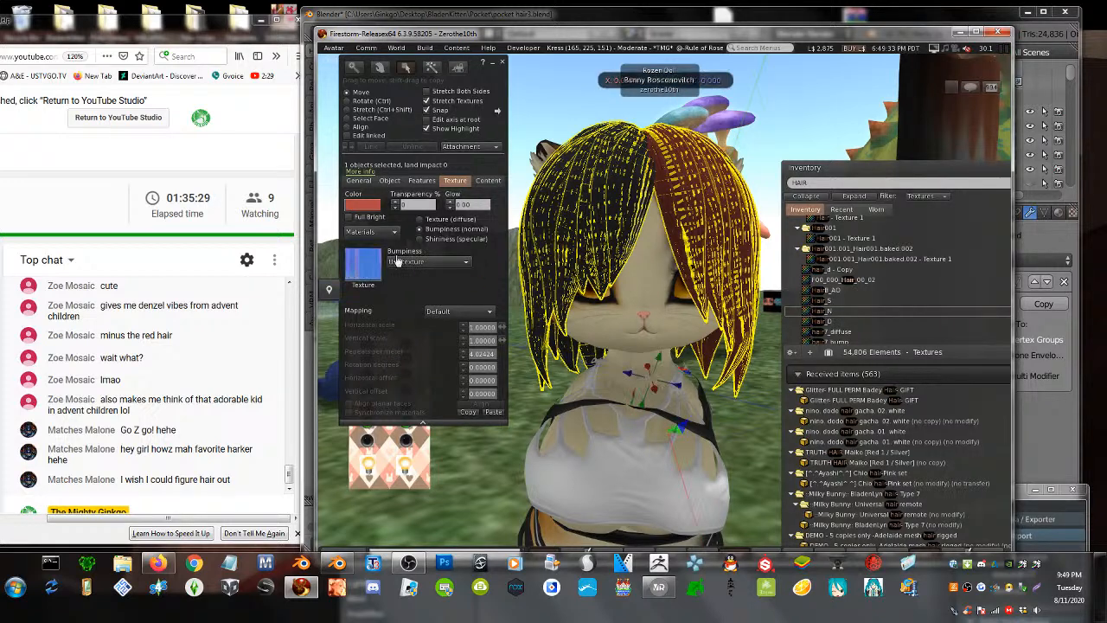
- Apply the Hair_S map as the hair's shininess texture and close the editor
click(419, 239)
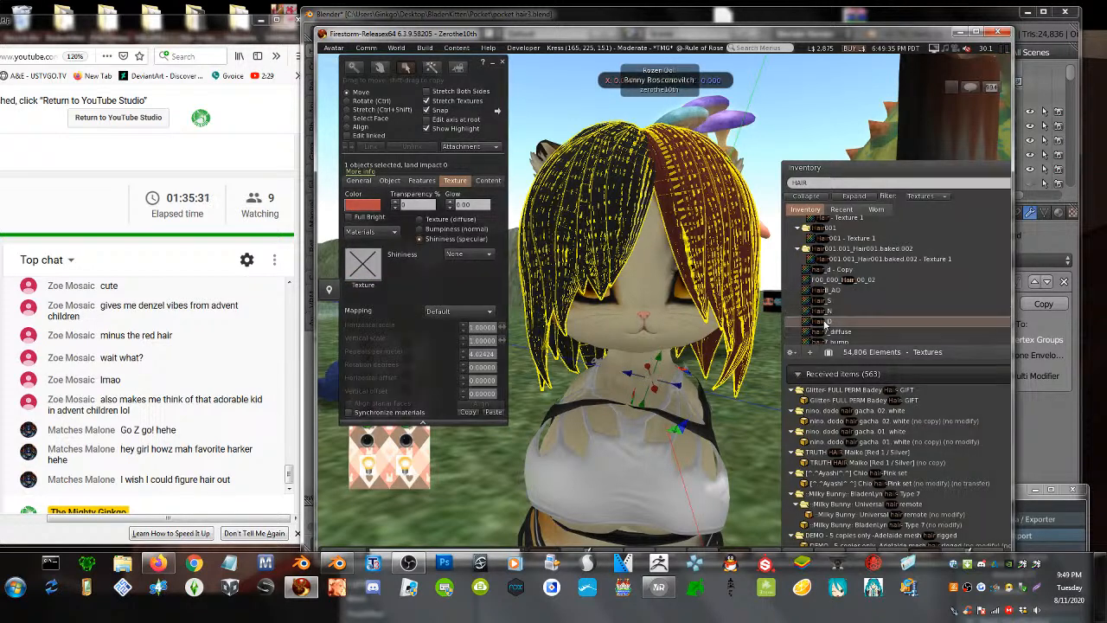
drag(820, 303, 363, 275)
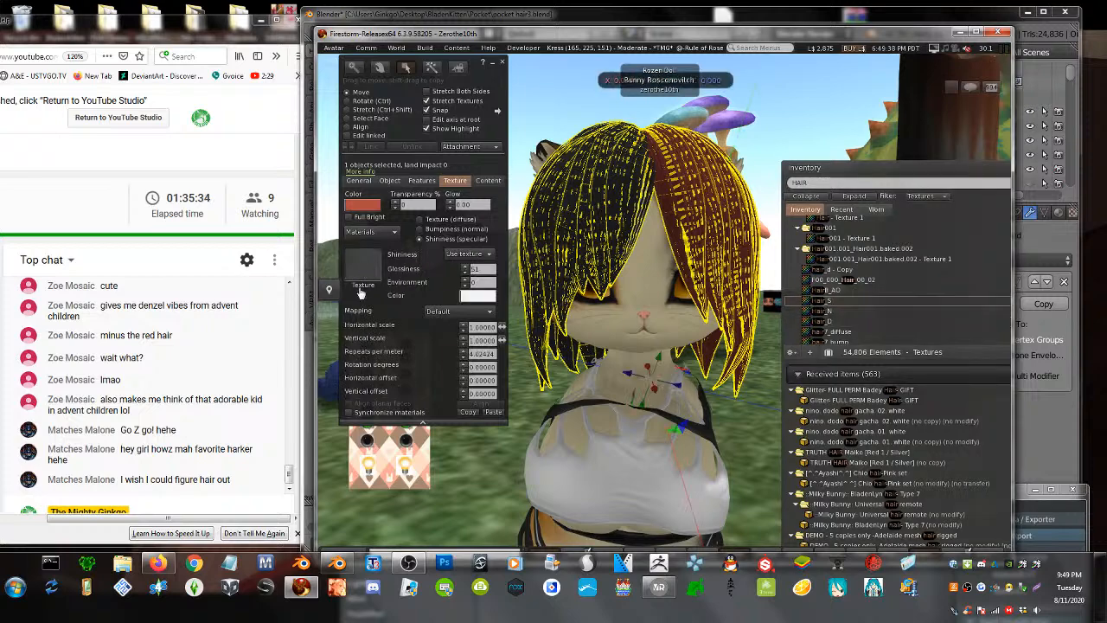
click(501, 65)
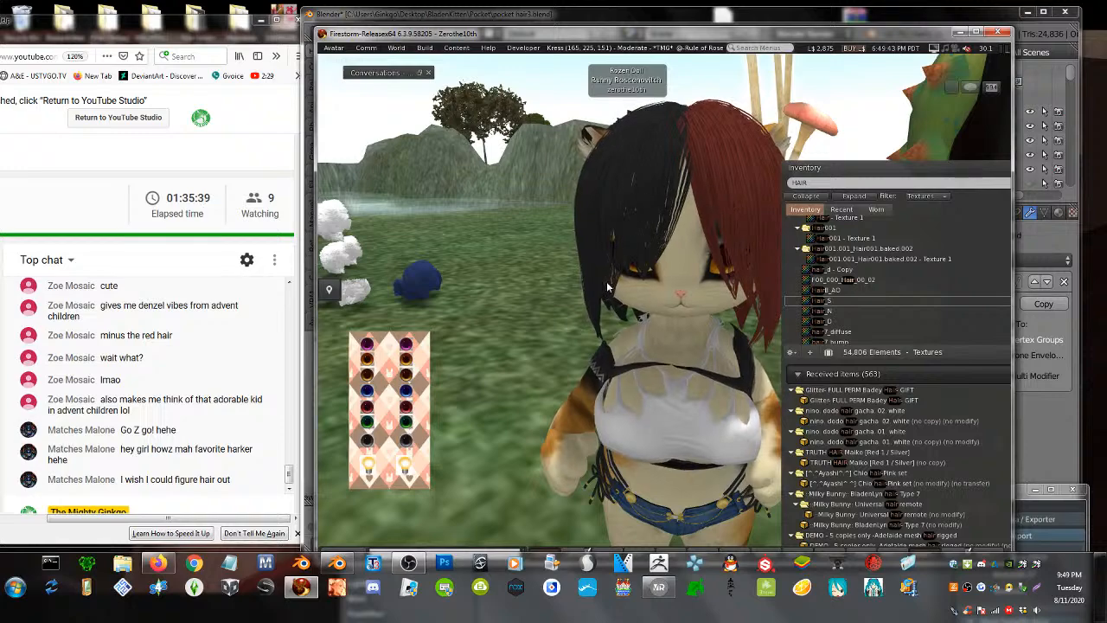
- Orbit and zoom around the avatar's head to check the black-and-red hair, then raise VRoid Studio
alt+drag(607, 286, 665, 229)
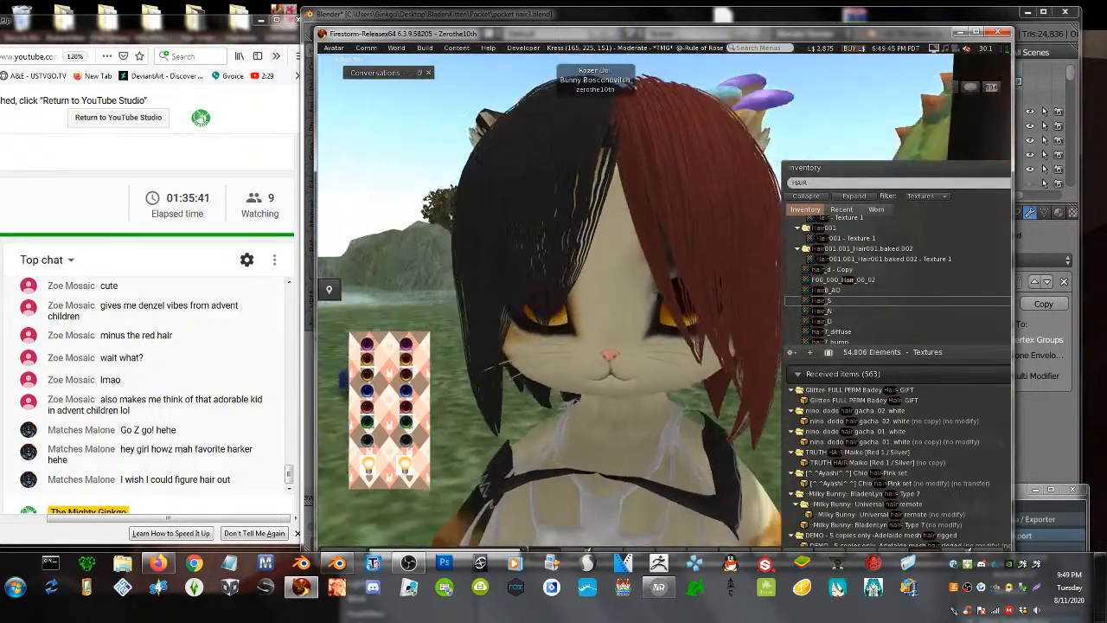
ctrl+alt+drag(622, 147, 622, 209)
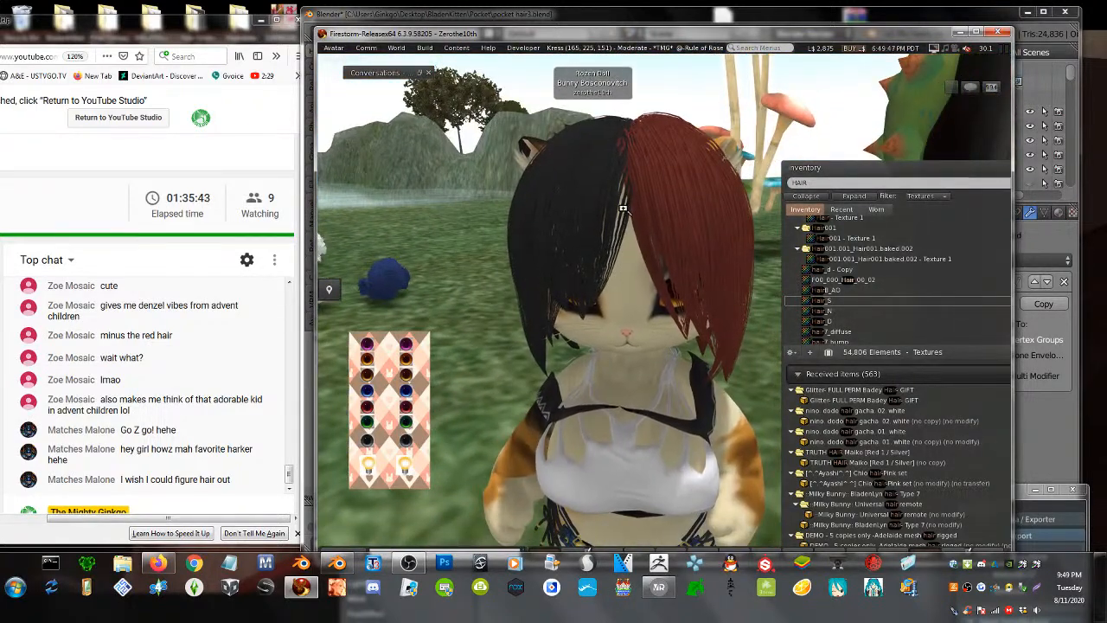
ctrl+alt+drag(631, 259, 609, 402)
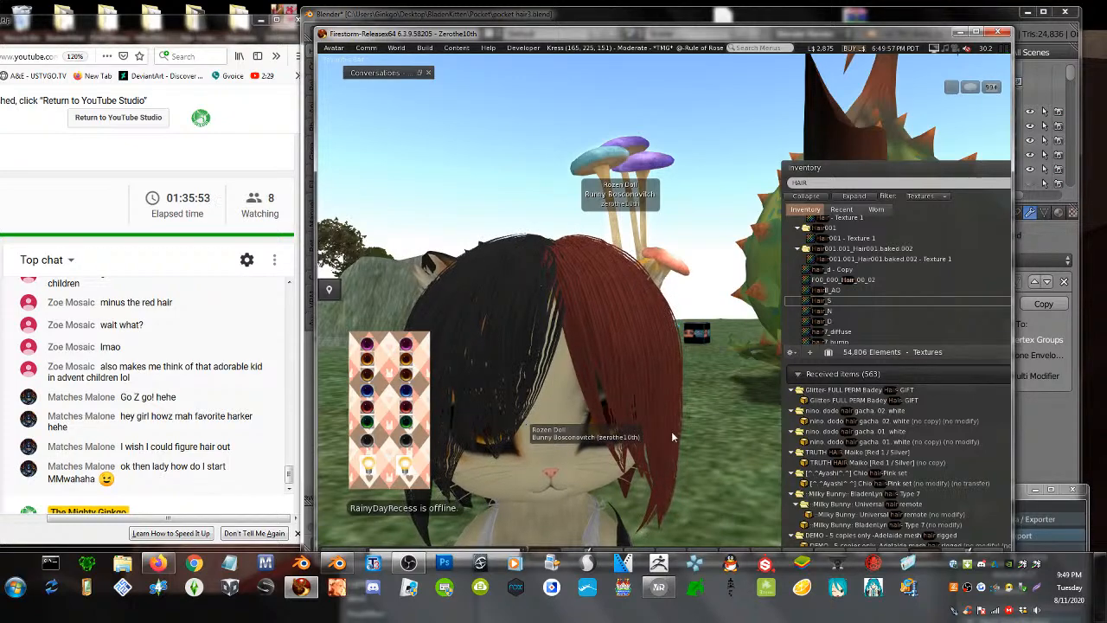
alt+drag(568, 439, 579, 506)
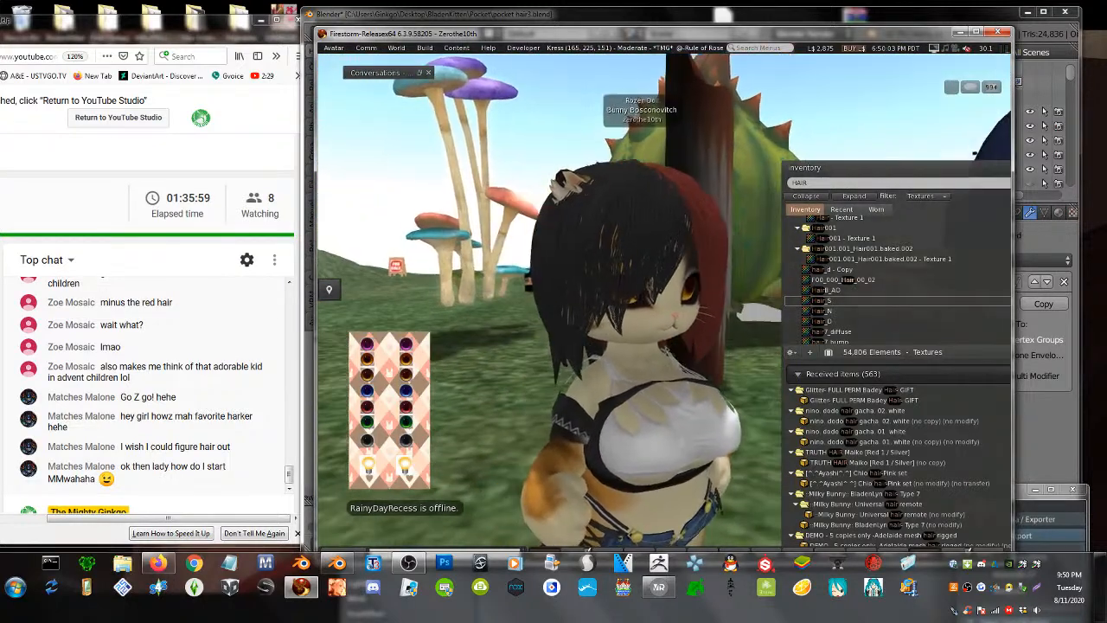
click(657, 587)
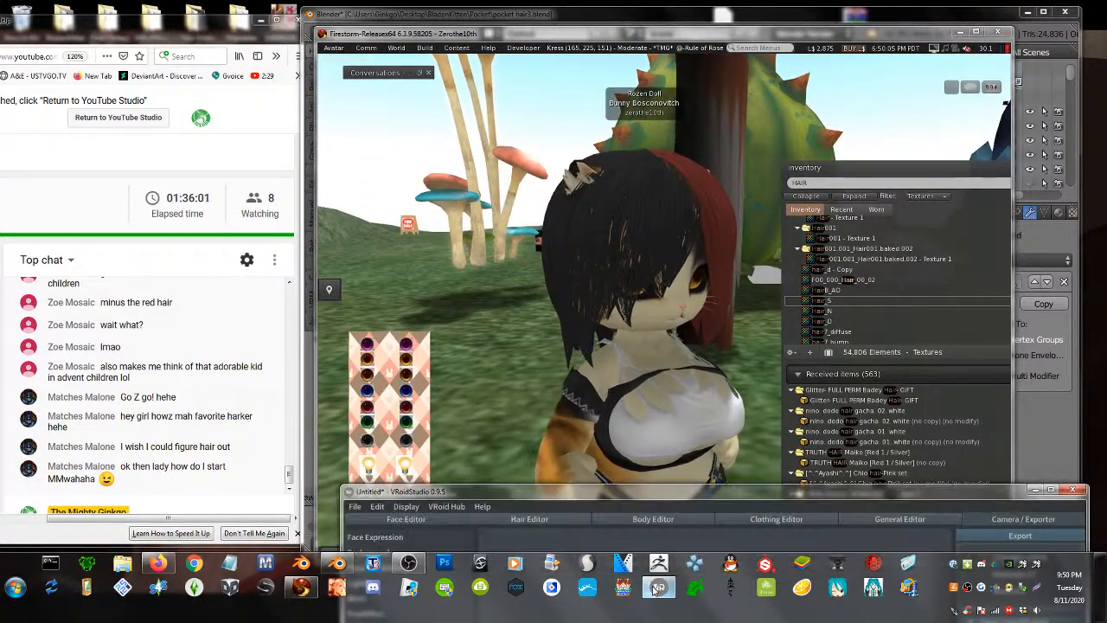
- Maximize VRoid Studio, orbit down onto the blue-and-red hair, then restore the smaller window
drag(490, 491, 491, 5)
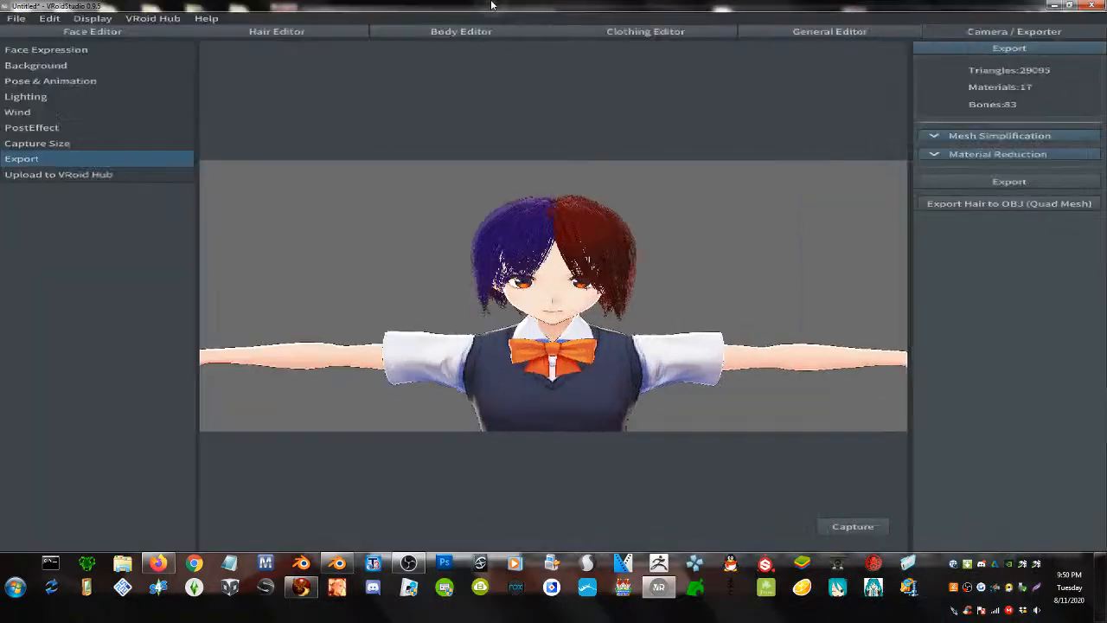
scroll(568, 226, up, 3)
scroll(579, 234, down, 2)
right_drag(596, 247, 386, 243)
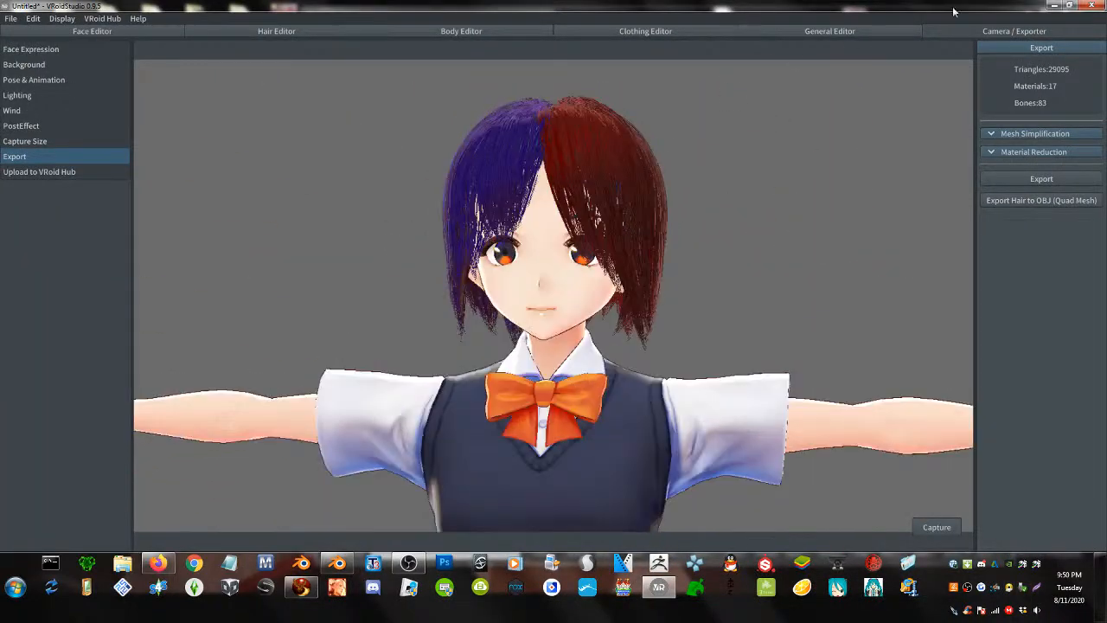
drag(540, 5, 715, 129)
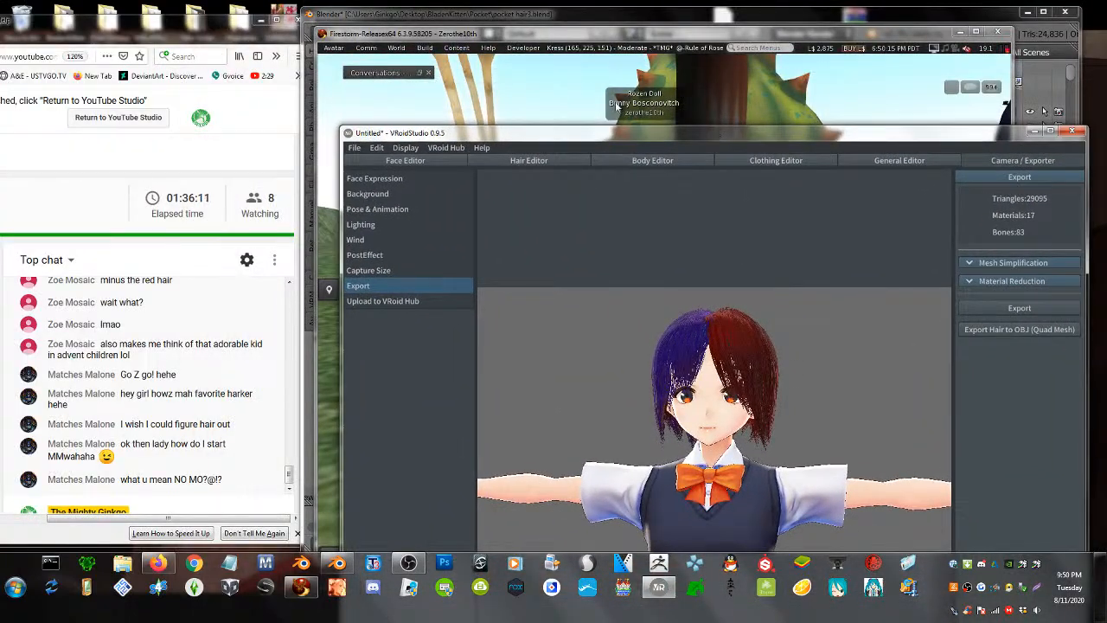
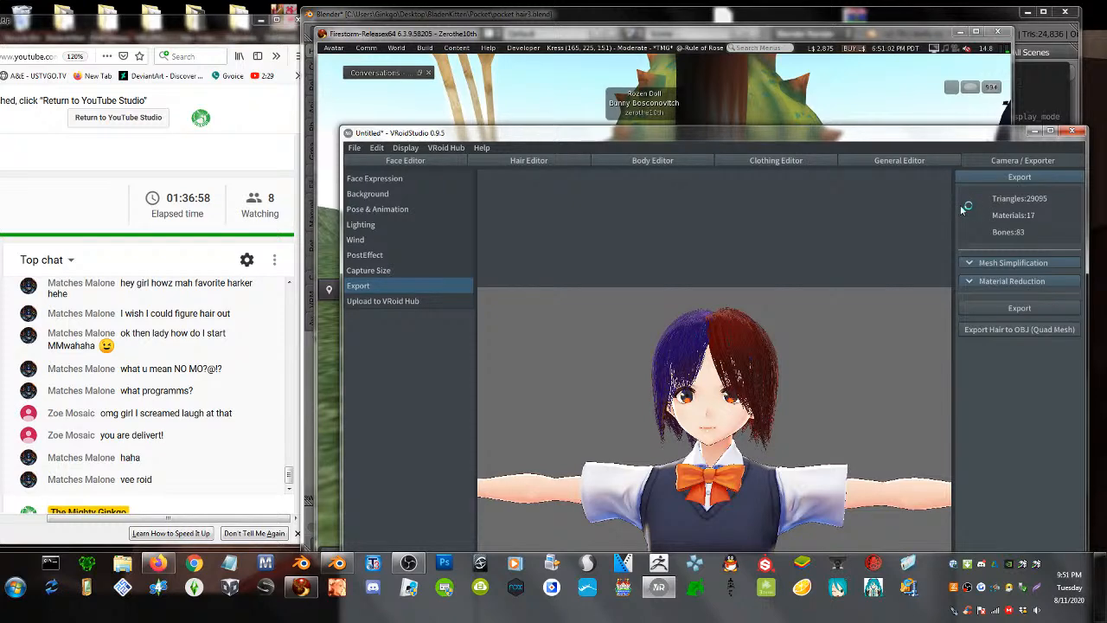
- Move the VRoid Studio window up-left and open the Hair Editor workspace
drag(690, 136, 622, 76)
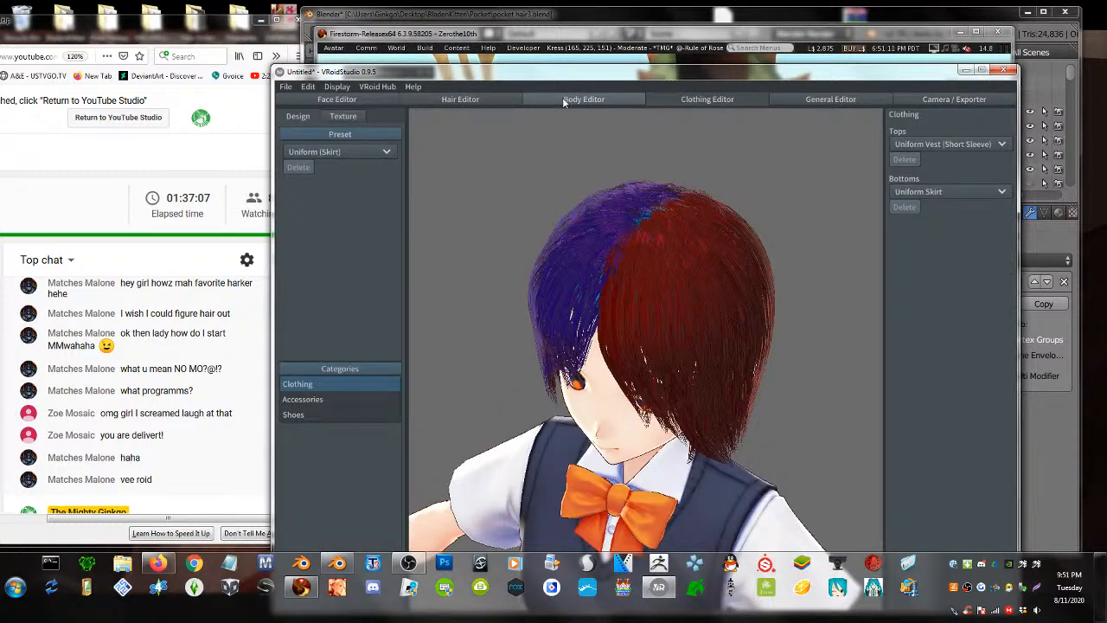
click(478, 98)
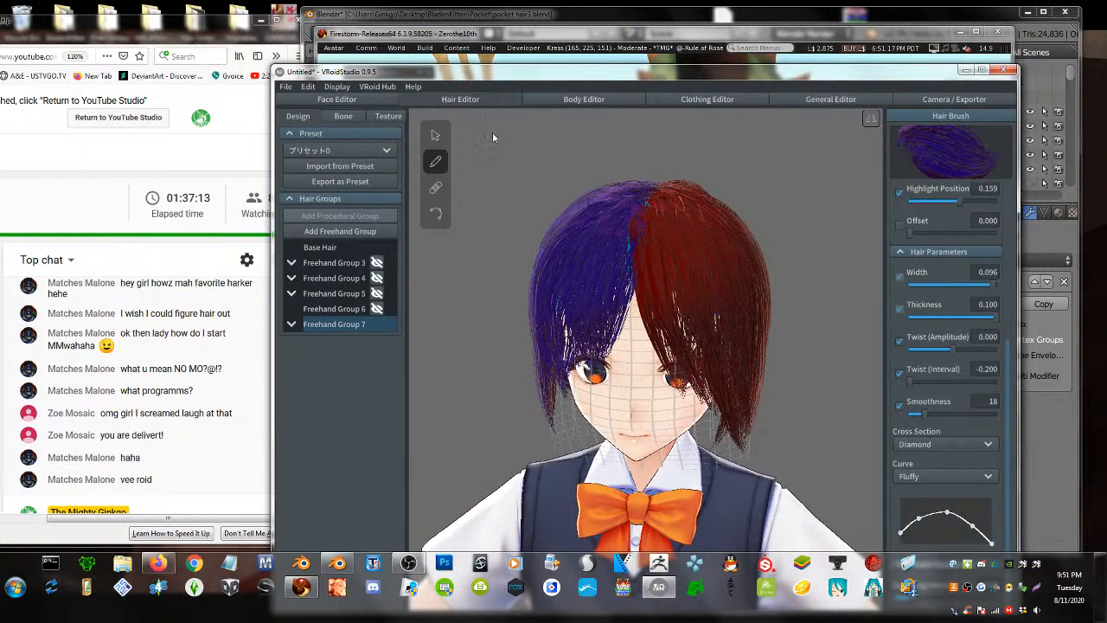
scroll(647, 377, down, 2)
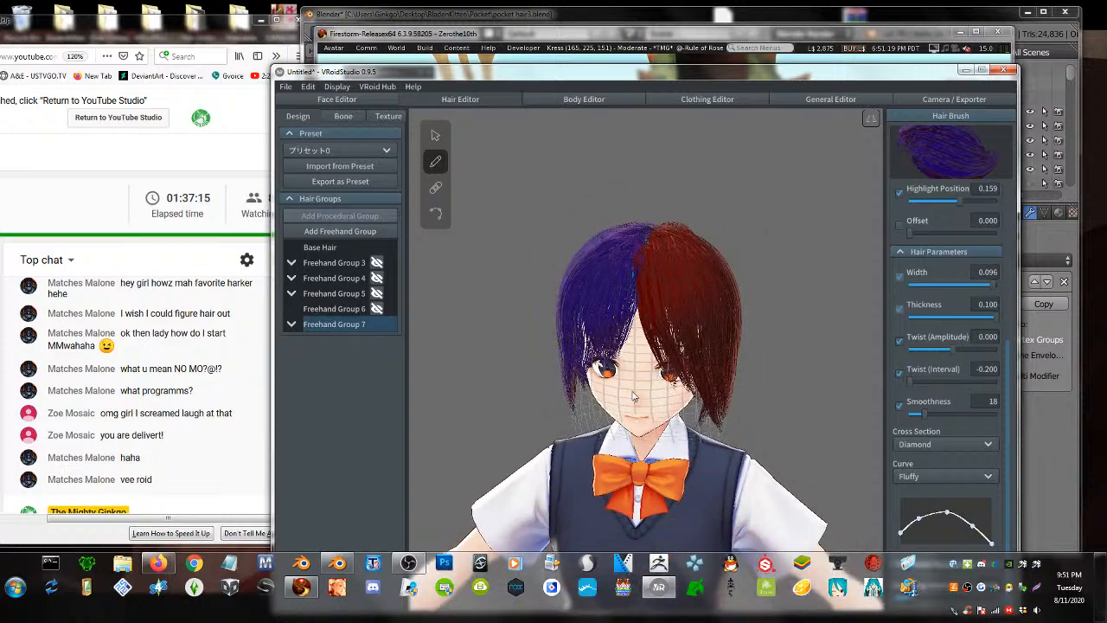
mouse_move(632, 394)
right_down()
mouse_move(600, 377)
mouse_move(560, 383)
mouse_move(623, 396)
right_up()
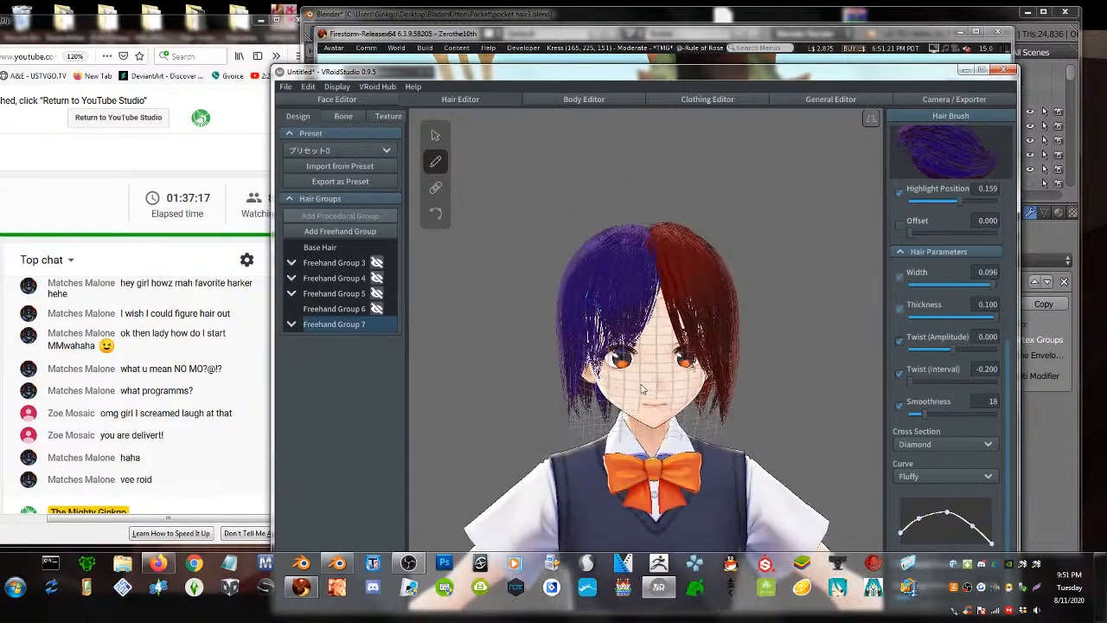
scroll(626, 400, up, 5)
- Orbit to the head's left profile, open Freehand Group 3's options, then bring Firestorm forward
scroll(628, 403, down, 3)
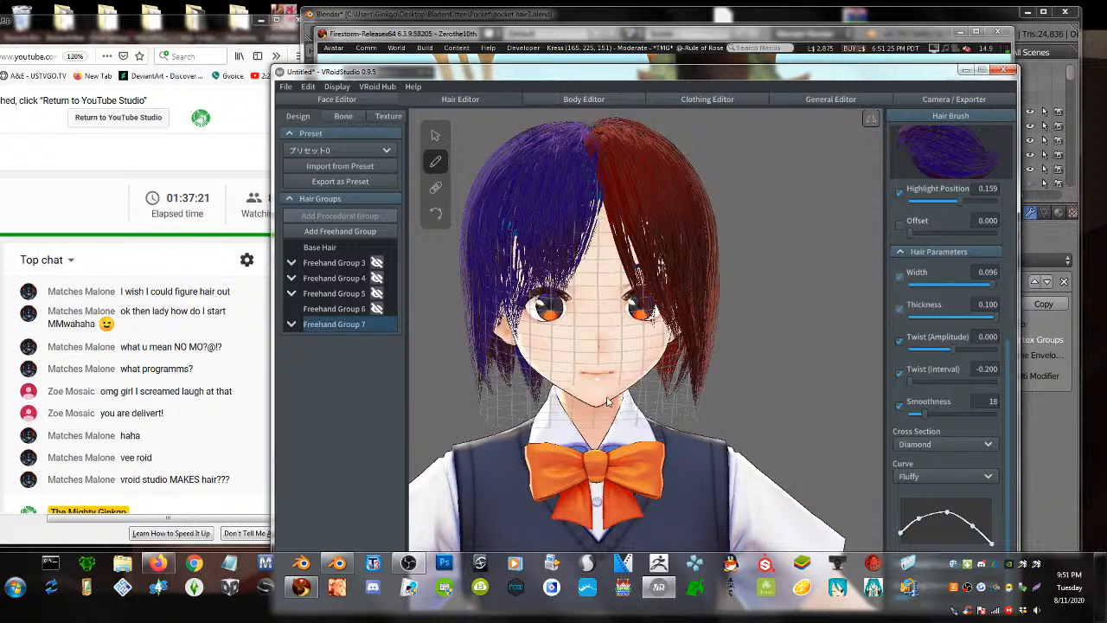
right_drag(607, 430, 605, 433)
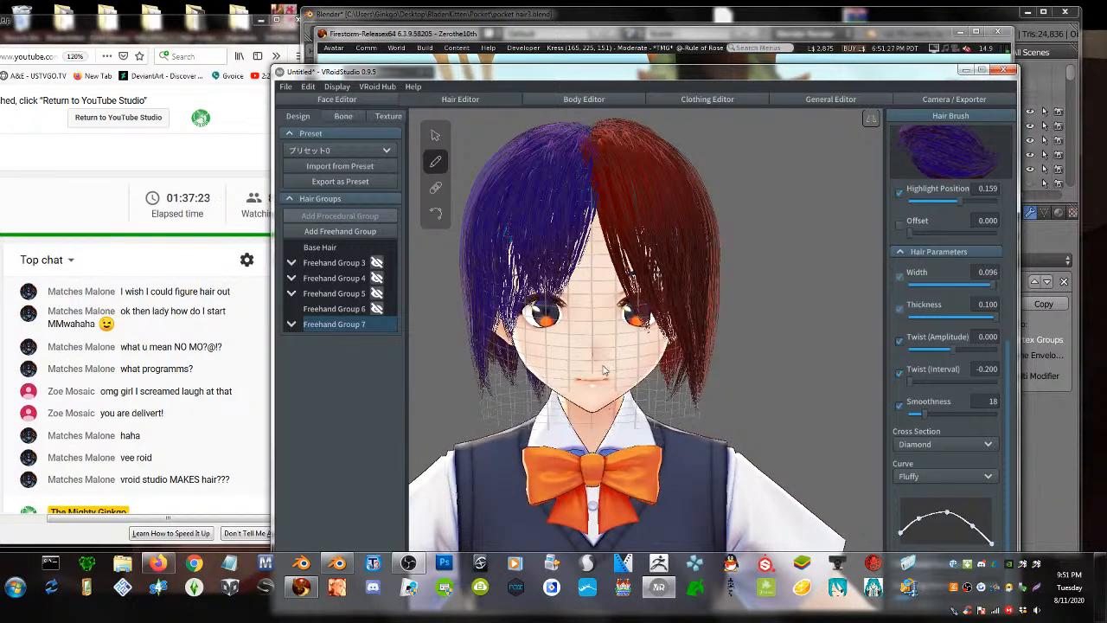
right_drag(604, 369, 594, 399)
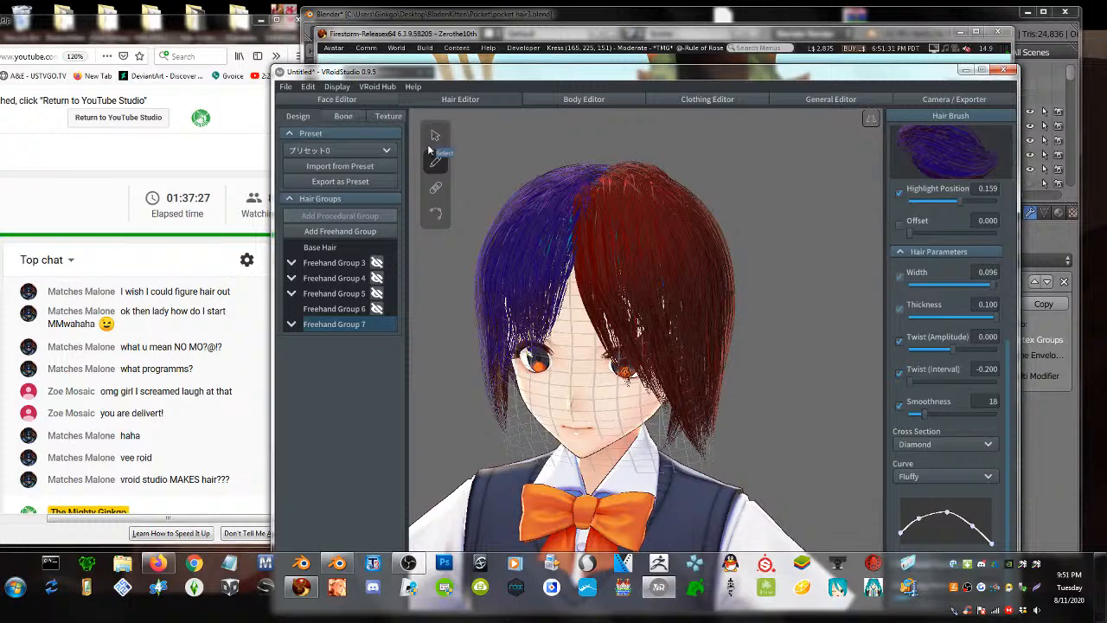
right_click(345, 264)
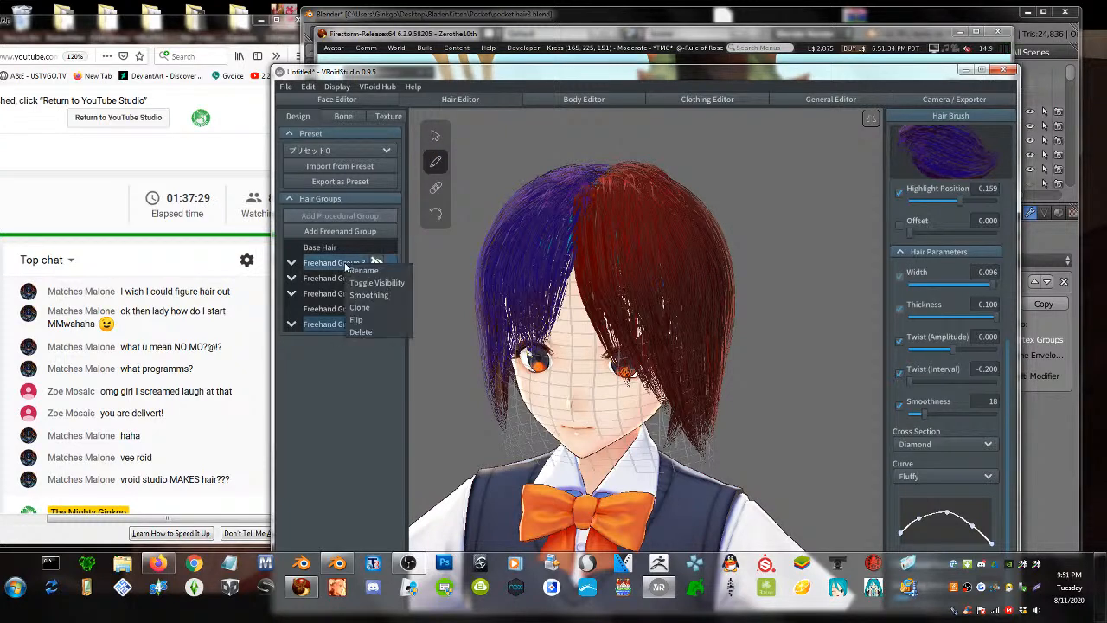
click(607, 43)
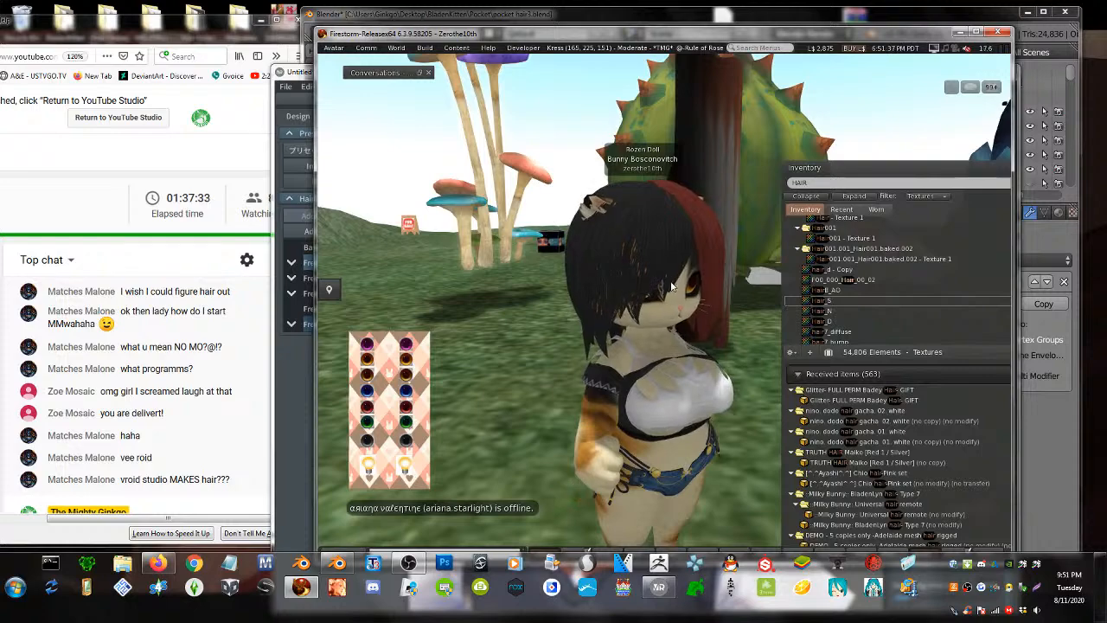
- Compare the cat avatar's face in Firestorm with VRoid's front view, then reopen Freehand Group 3's options
alt+drag(668, 307, 570, 250)
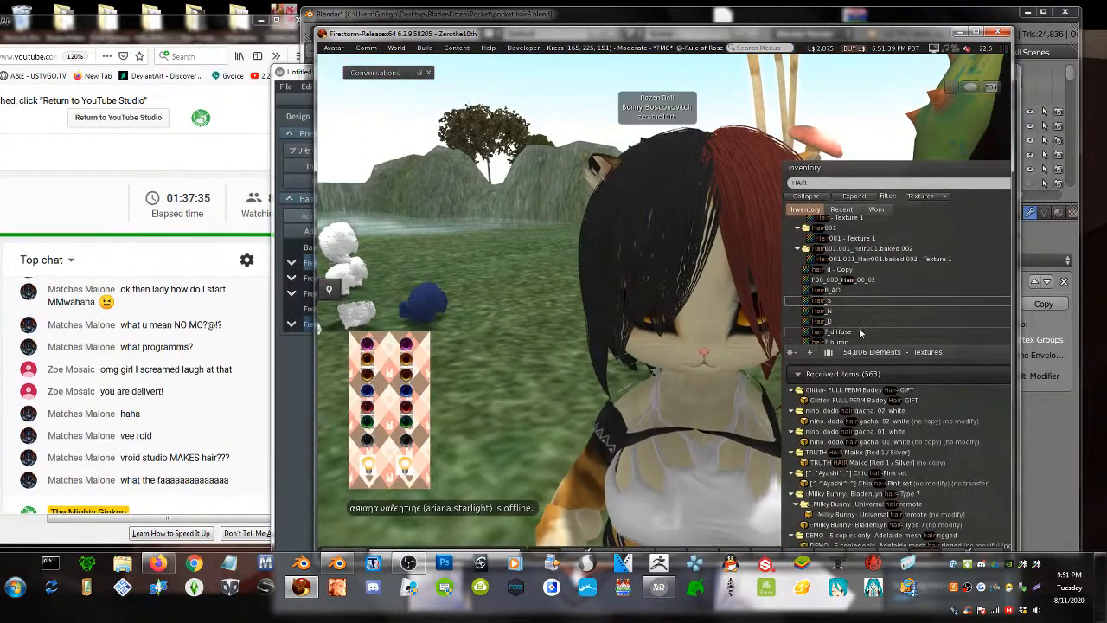
click(283, 372)
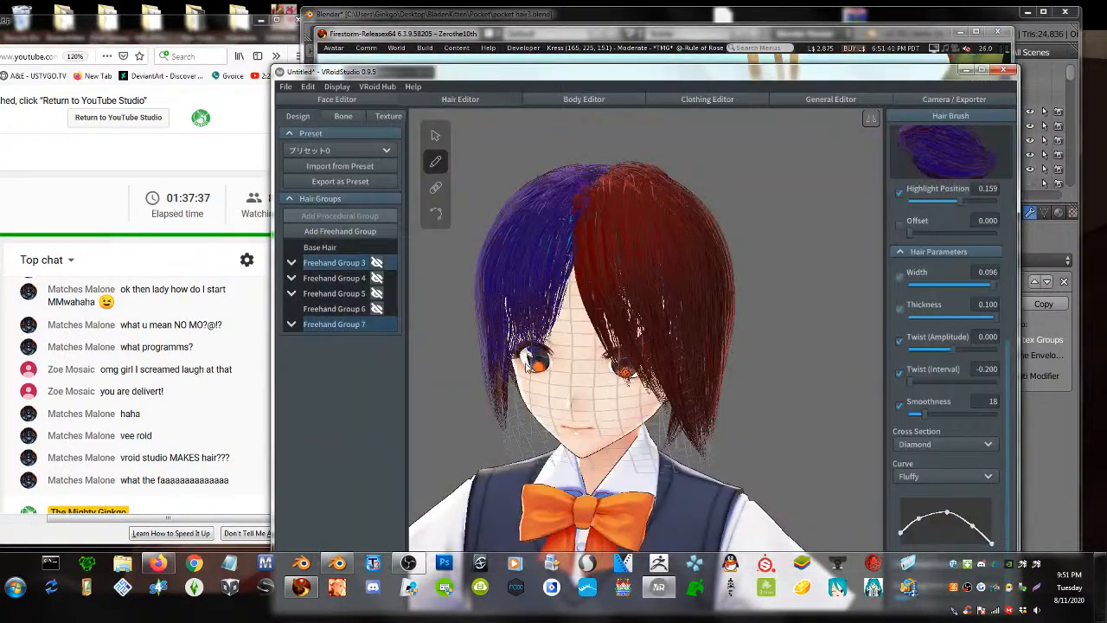
right_drag(610, 321, 627, 313)
click(758, 40)
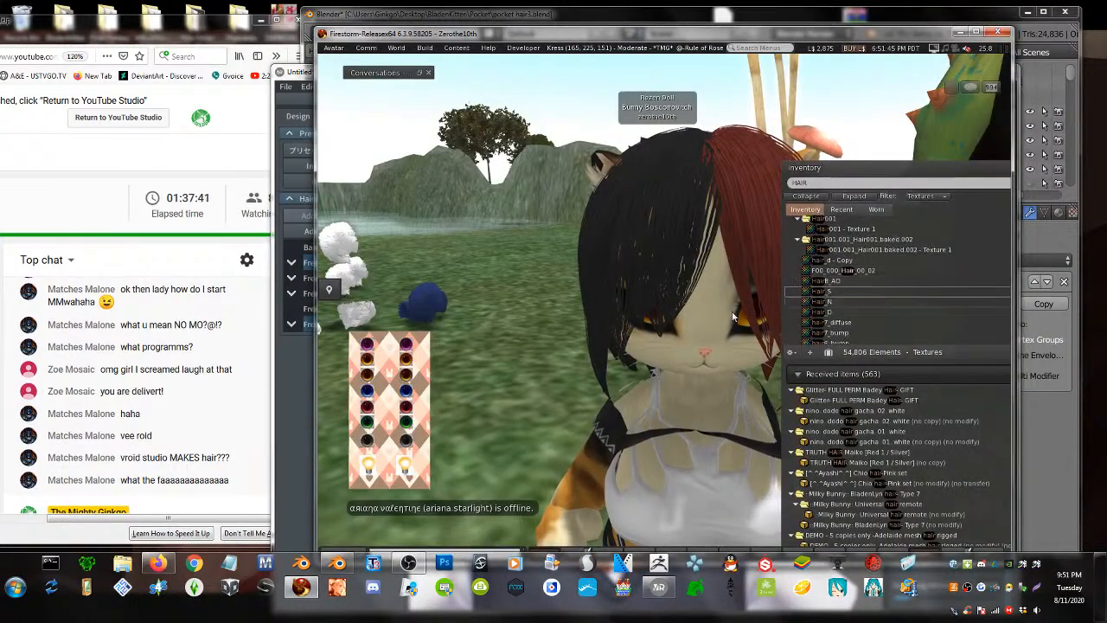
click(308, 361)
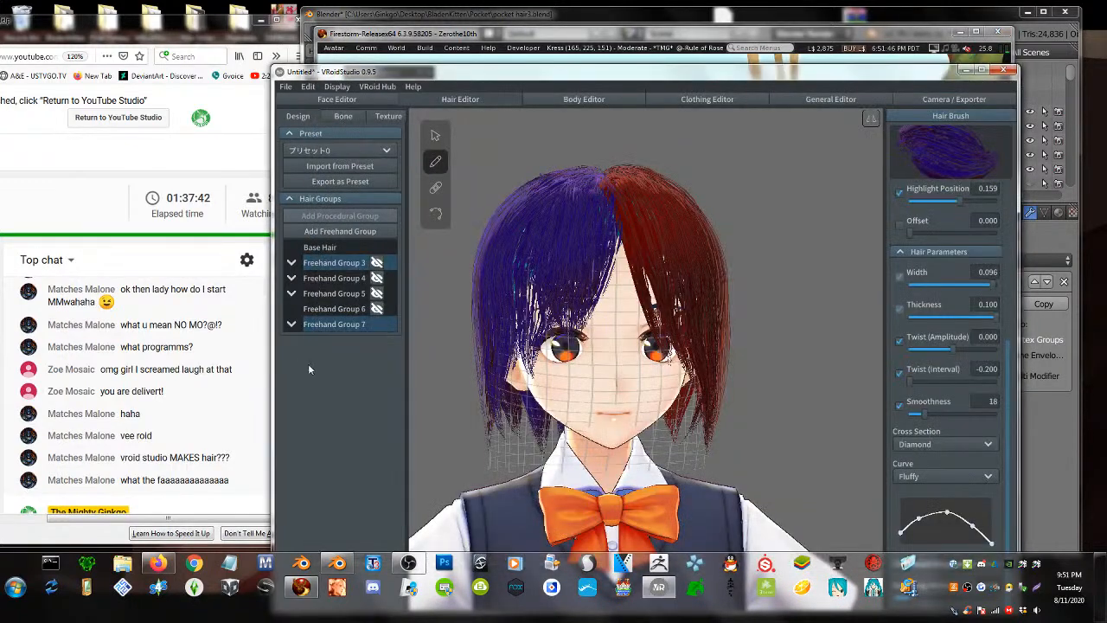
right_click(334, 264)
- Delete Freehand Groups 3 and 4, and collapse Freehand Group 5's strand list
click(350, 333)
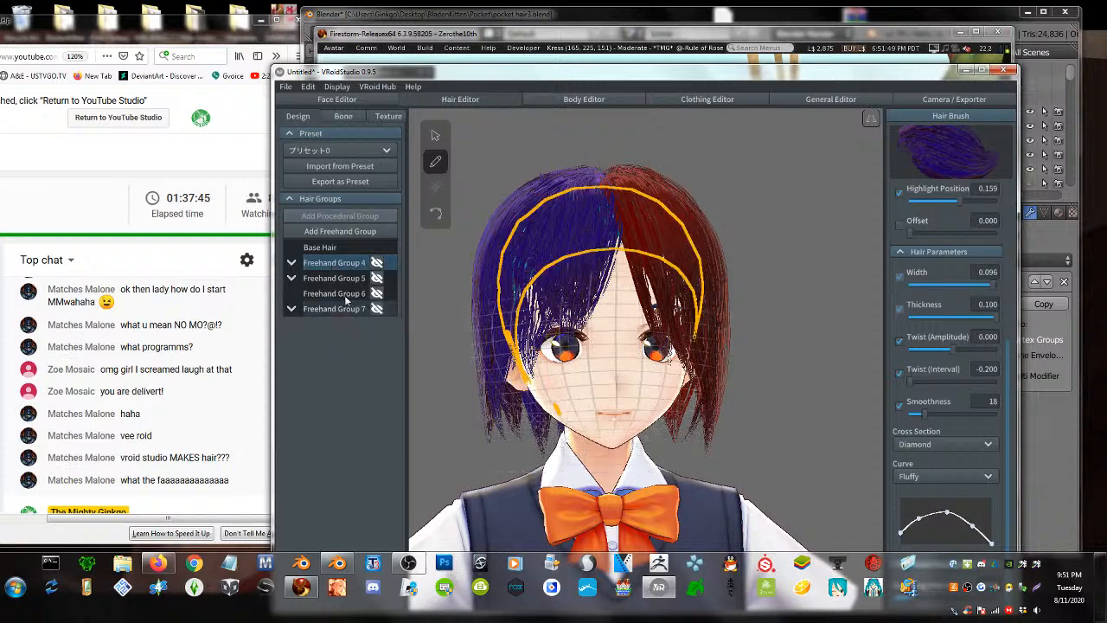
right_click(346, 264)
click(361, 334)
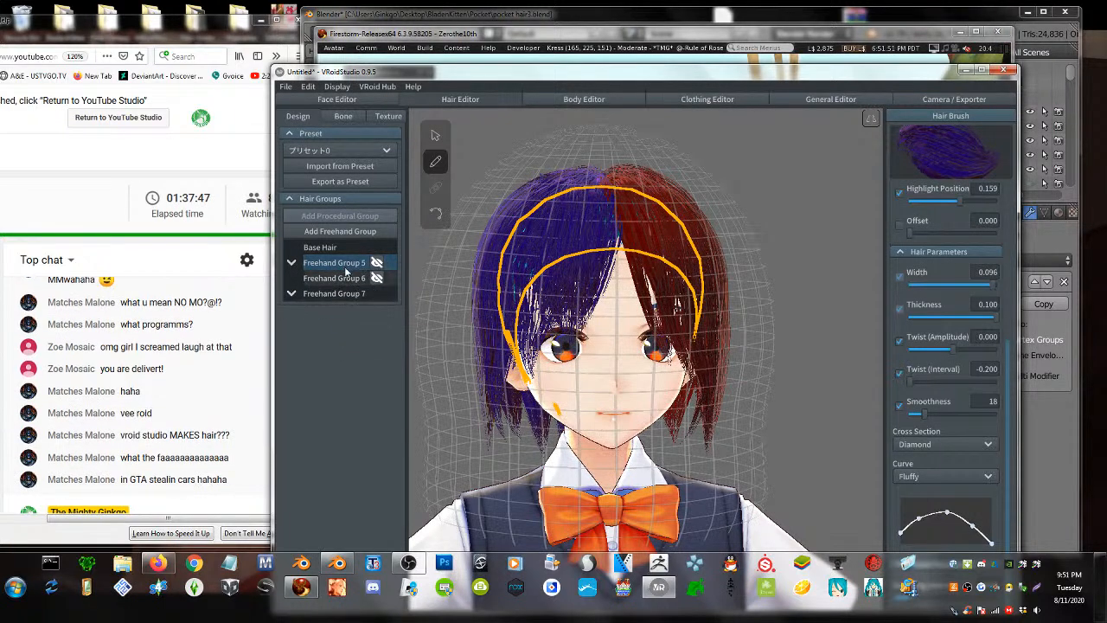
right_click(341, 264)
click(496, 433)
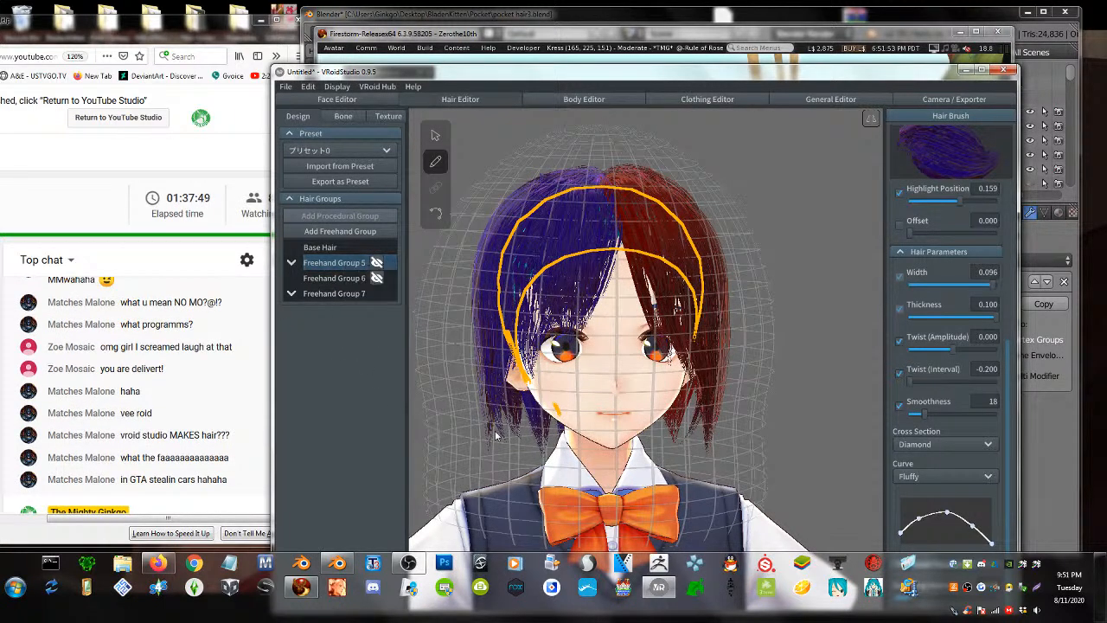
drag(496, 432, 563, 419)
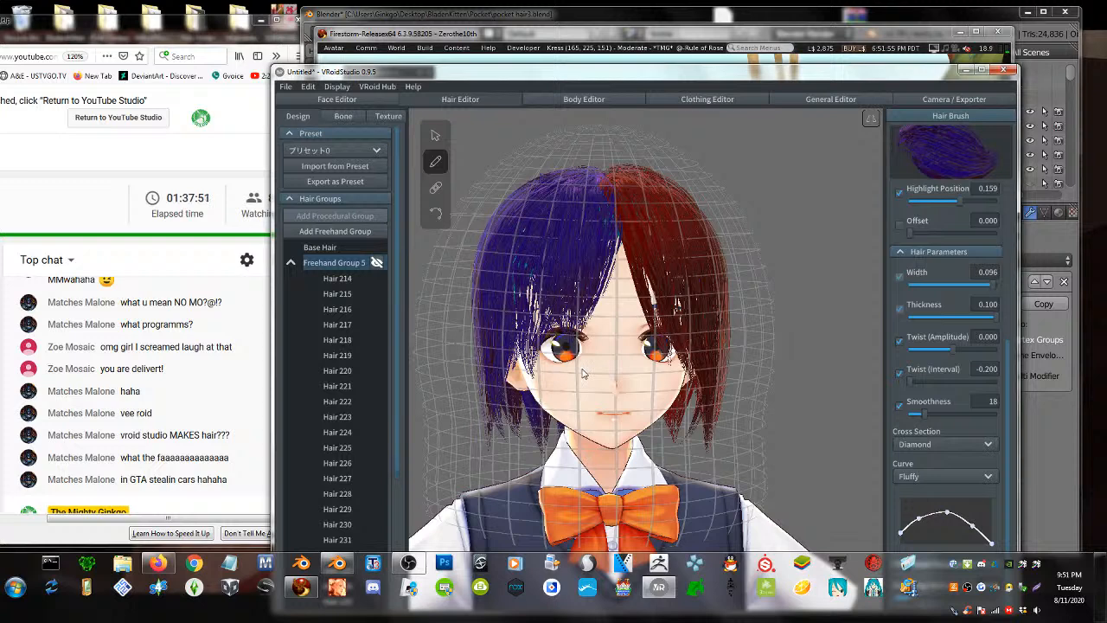
scroll(583, 369, down, 1)
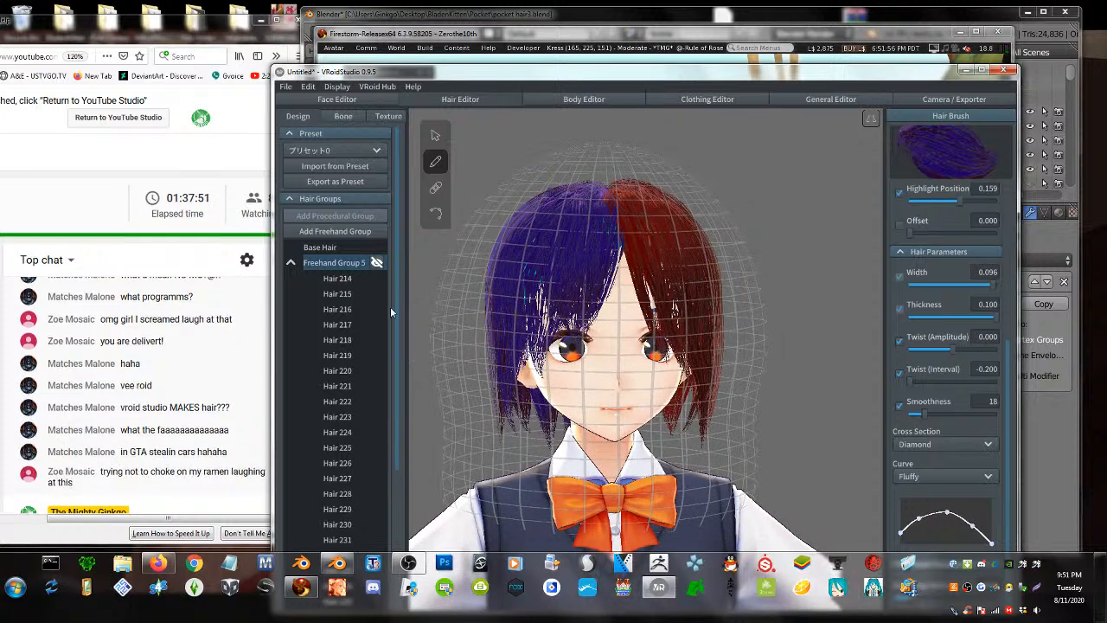
click(293, 261)
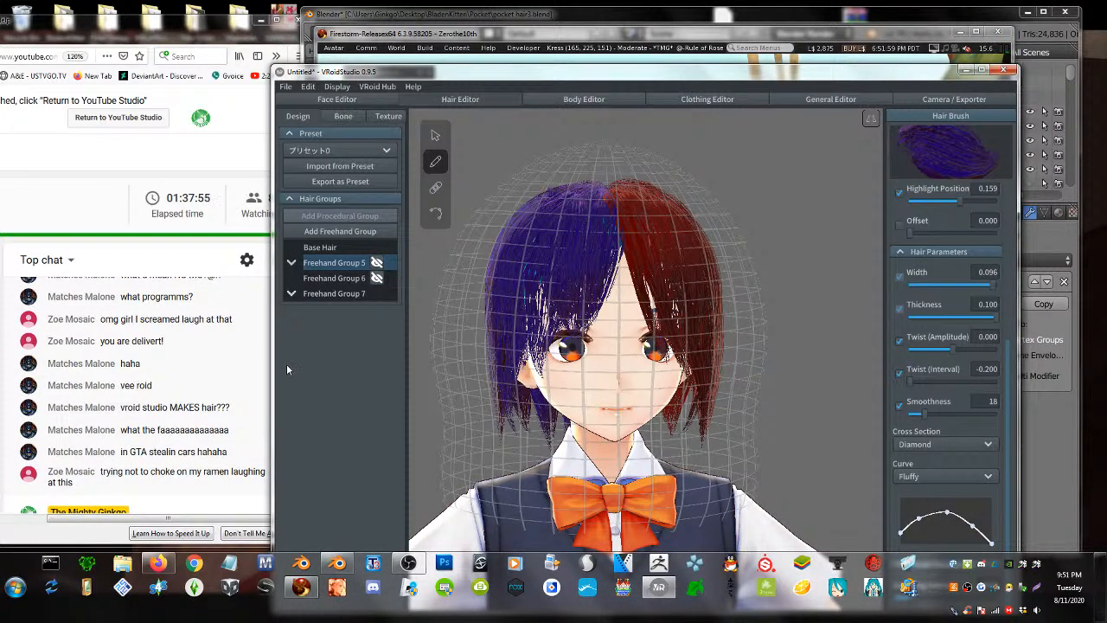
- Delete Freehand Groups 5 and 7 with their hair, undoing the deletion of Group 6
click(338, 277)
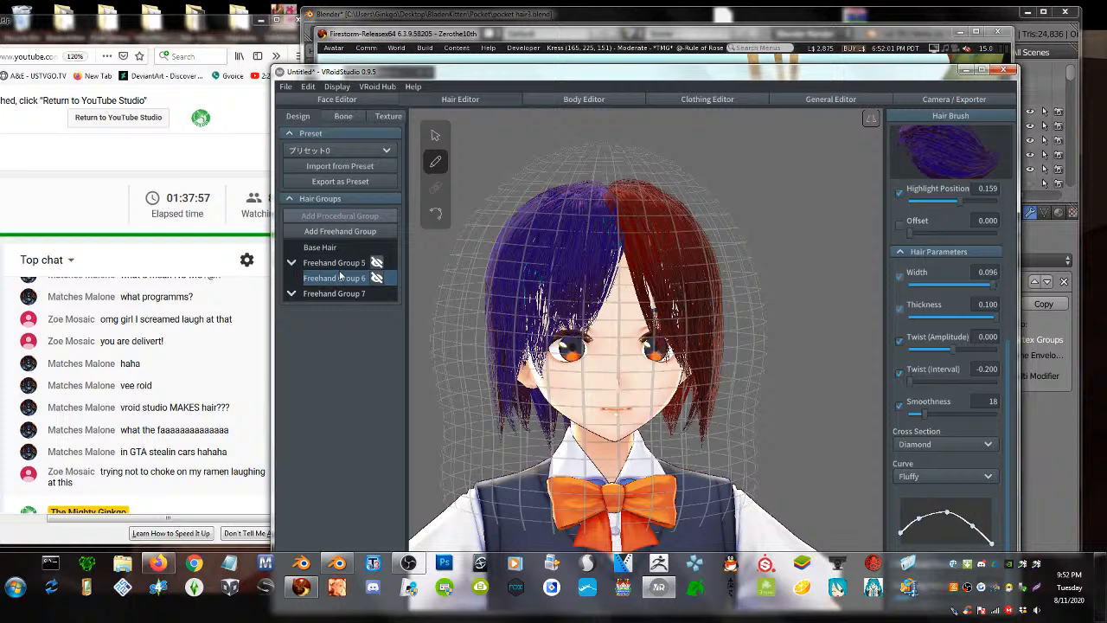
right_click(338, 273)
click(339, 266)
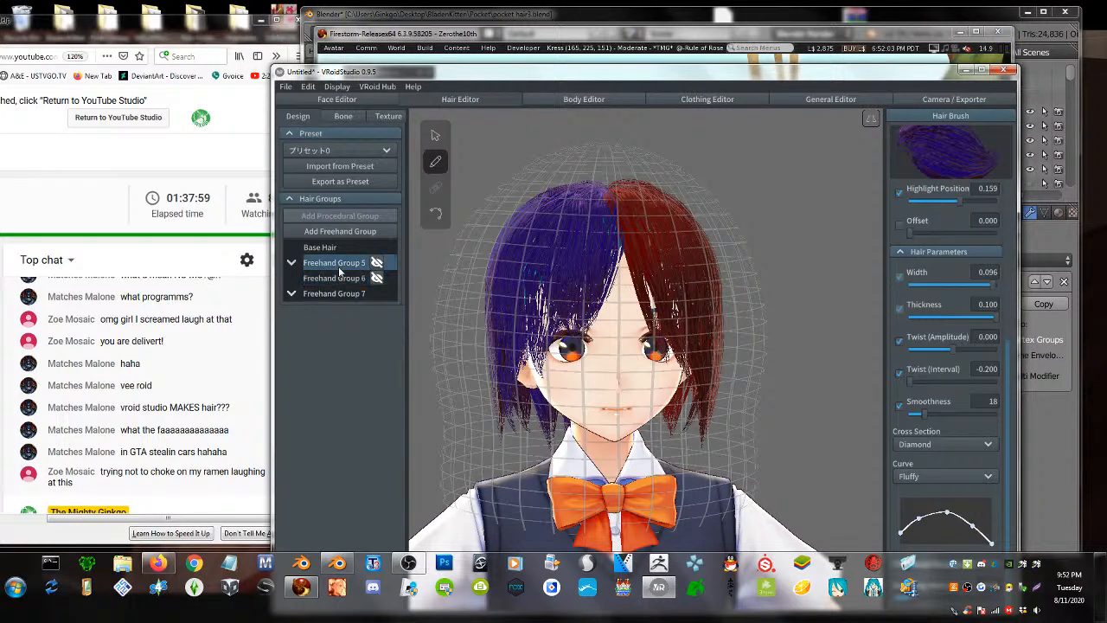
right_click(339, 268)
click(352, 338)
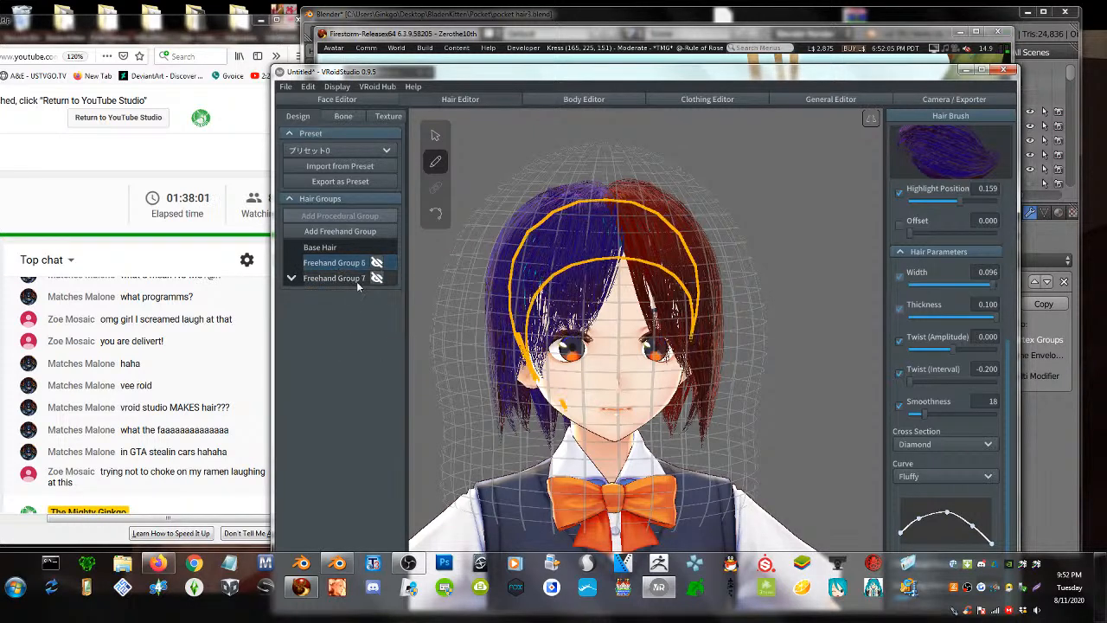
right_click(354, 262)
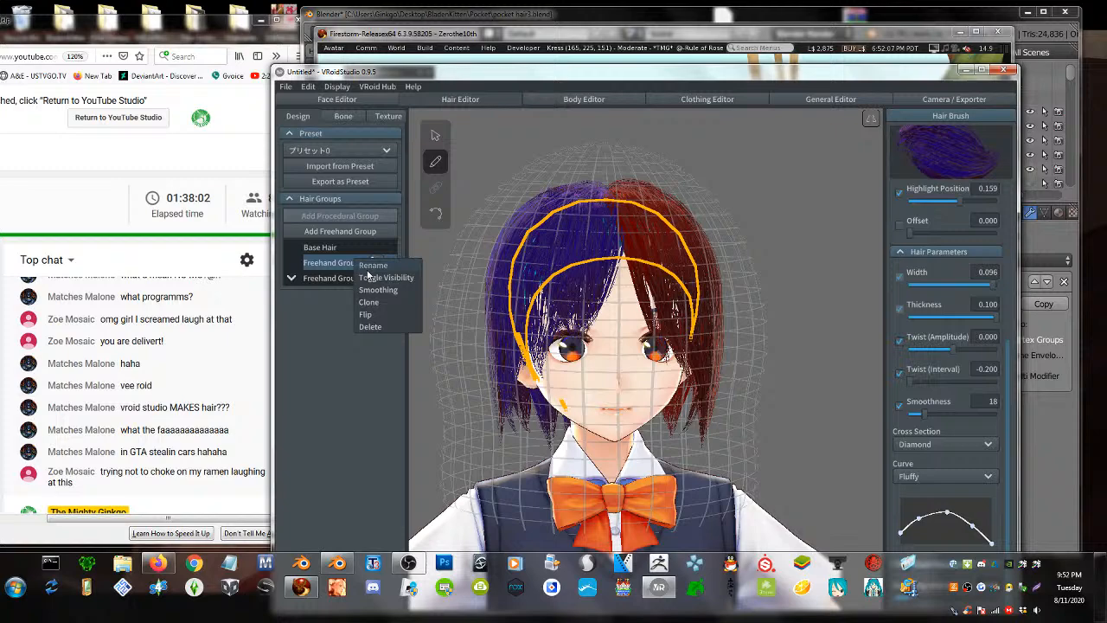
click(369, 329)
key(ctrl+z)
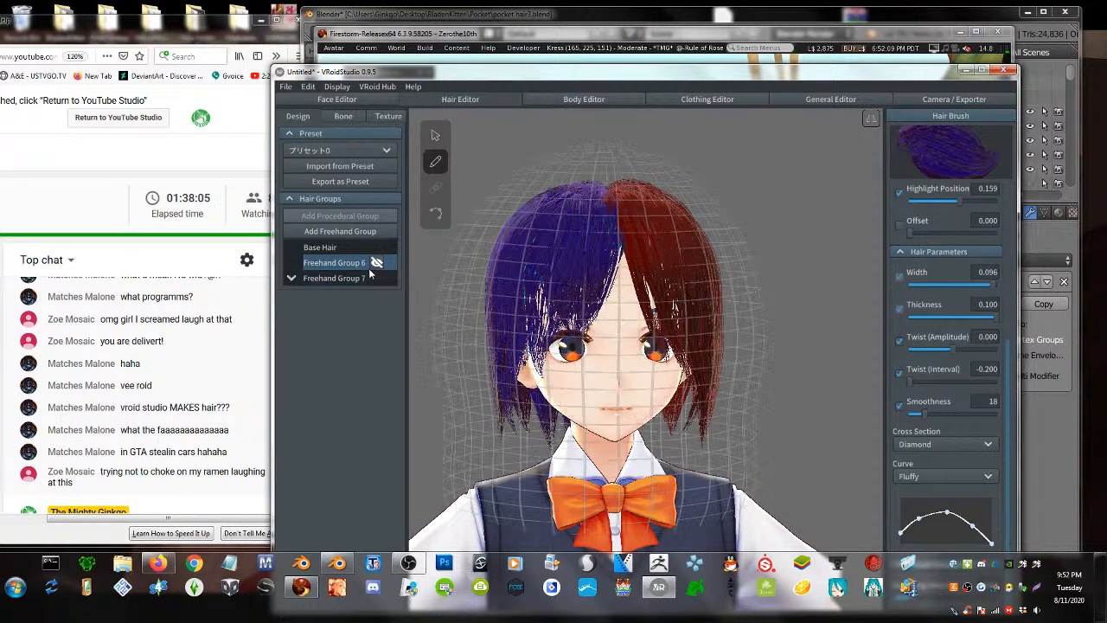
click(357, 279)
right_click(357, 279)
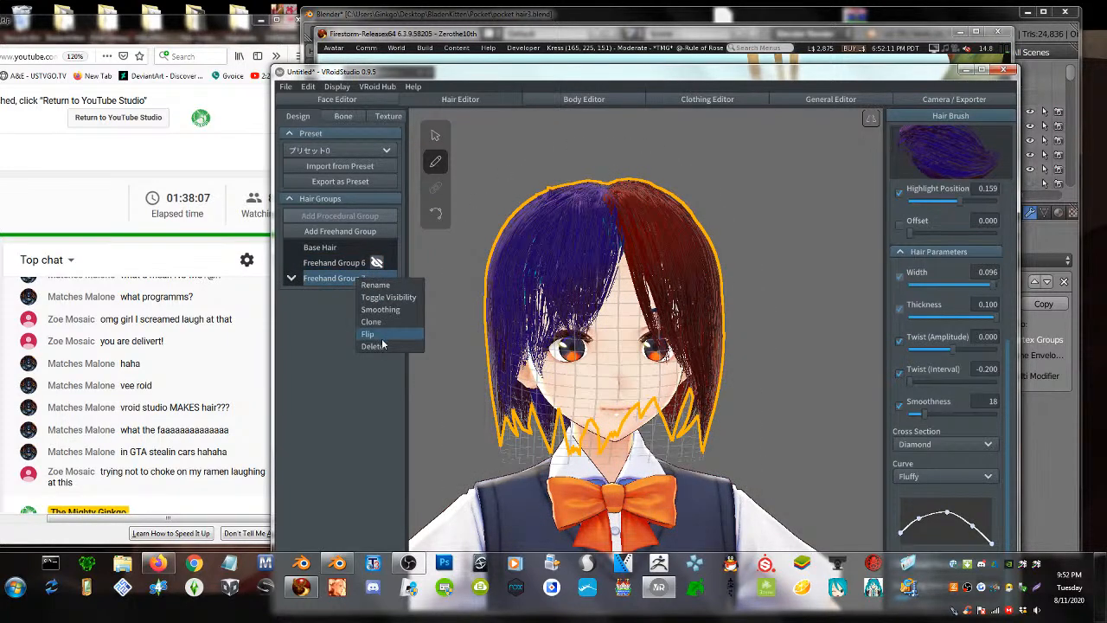
click(372, 345)
- Draw trial strands on the head, undo them including Hair 330, and add a new freehand group
mouse_move(560, 360)
right_down()
mouse_move(622, 360)
mouse_move(624, 371)
mouse_move(635, 346)
mouse_move(617, 337)
right_up()
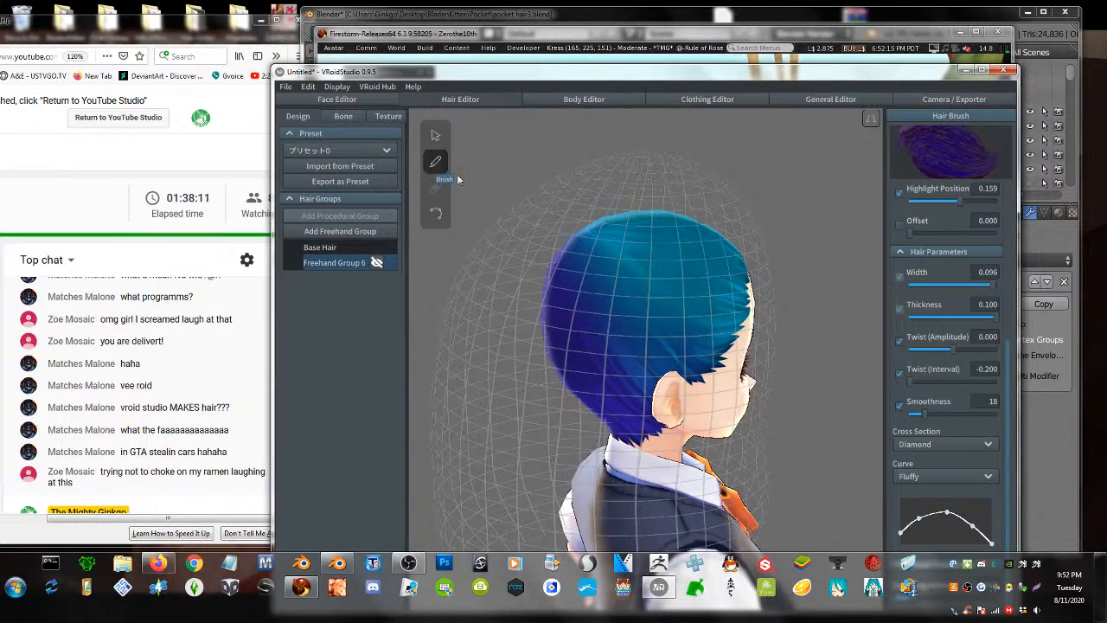
mouse_move(614, 284)
mouse_down()
mouse_move(574, 310)
mouse_move(748, 308)
mouse_up()
scroll(623, 271, down, 2)
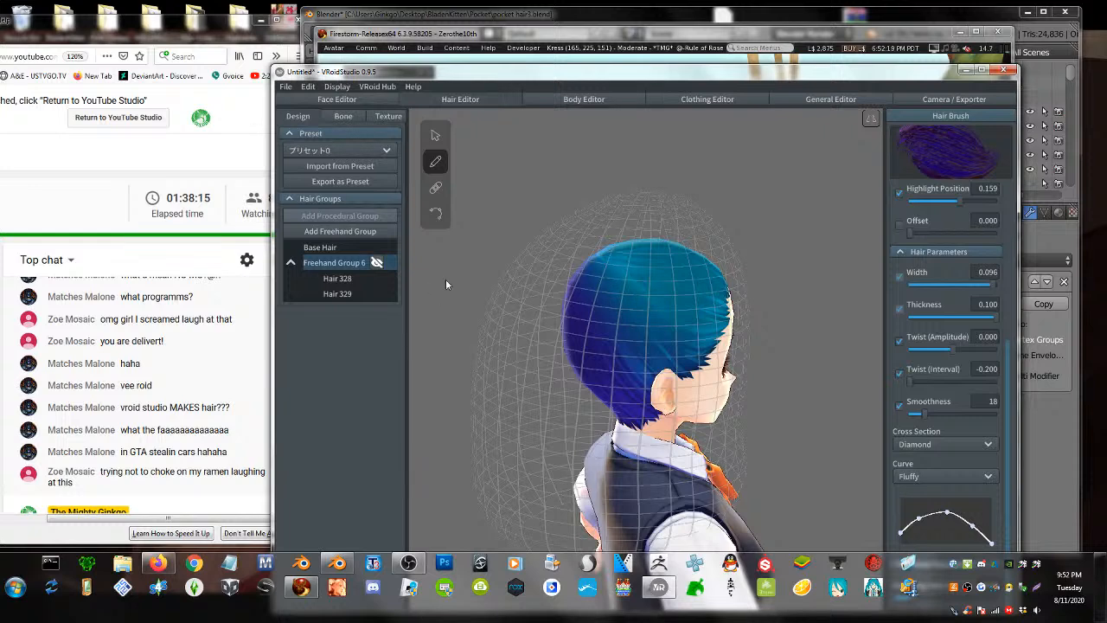
key(ctrl+z)
key(ctrl+z)
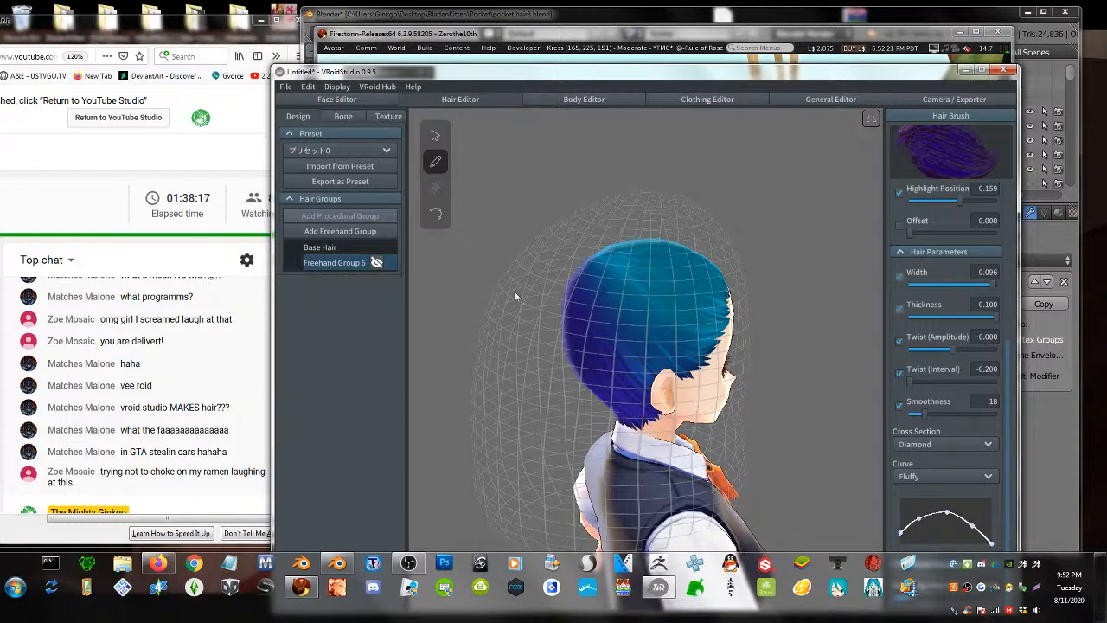
right_drag(554, 294, 572, 331)
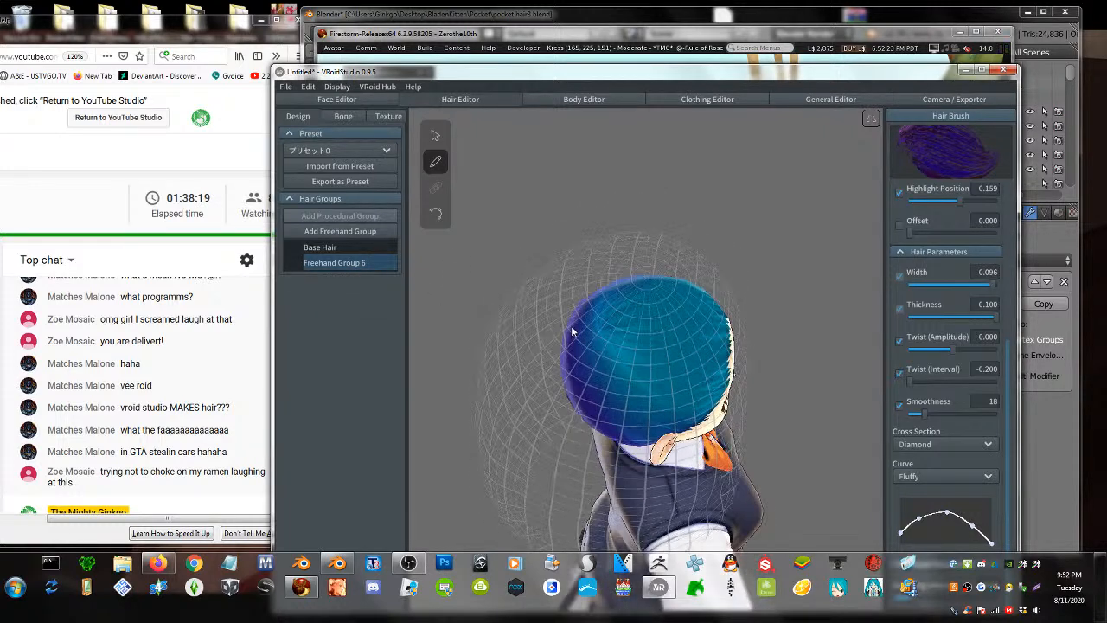
mouse_move(707, 292)
mouse_down()
mouse_move(523, 426)
mouse_move(486, 540)
mouse_up()
mouse_move(487, 540)
right_down()
mouse_move(689, 407)
mouse_move(670, 384)
right_up()
key(ctrl+z)
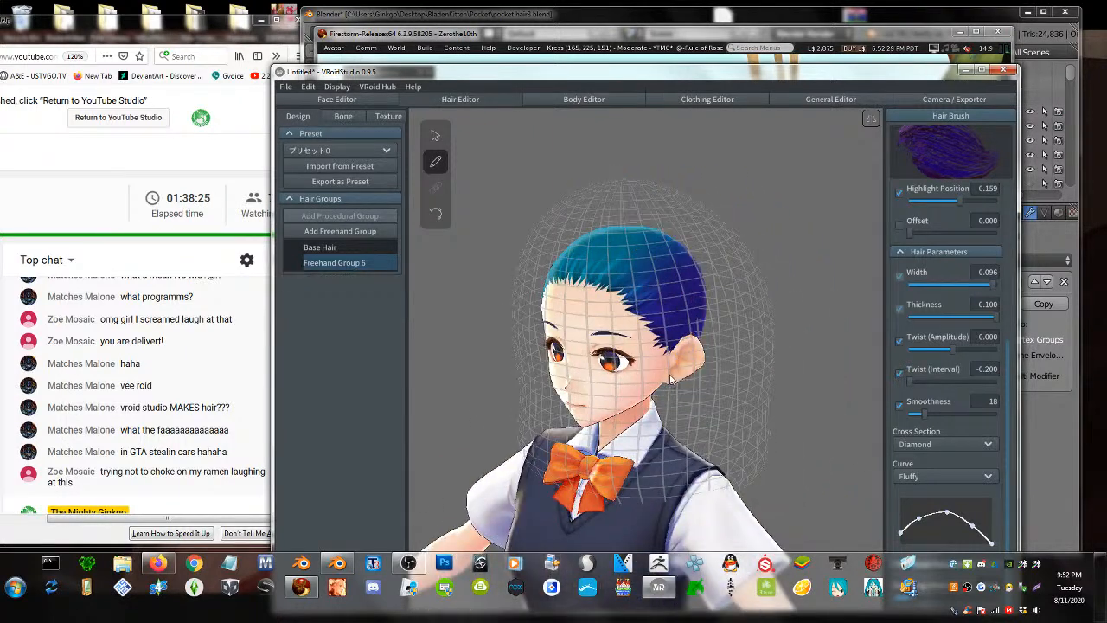
click(339, 230)
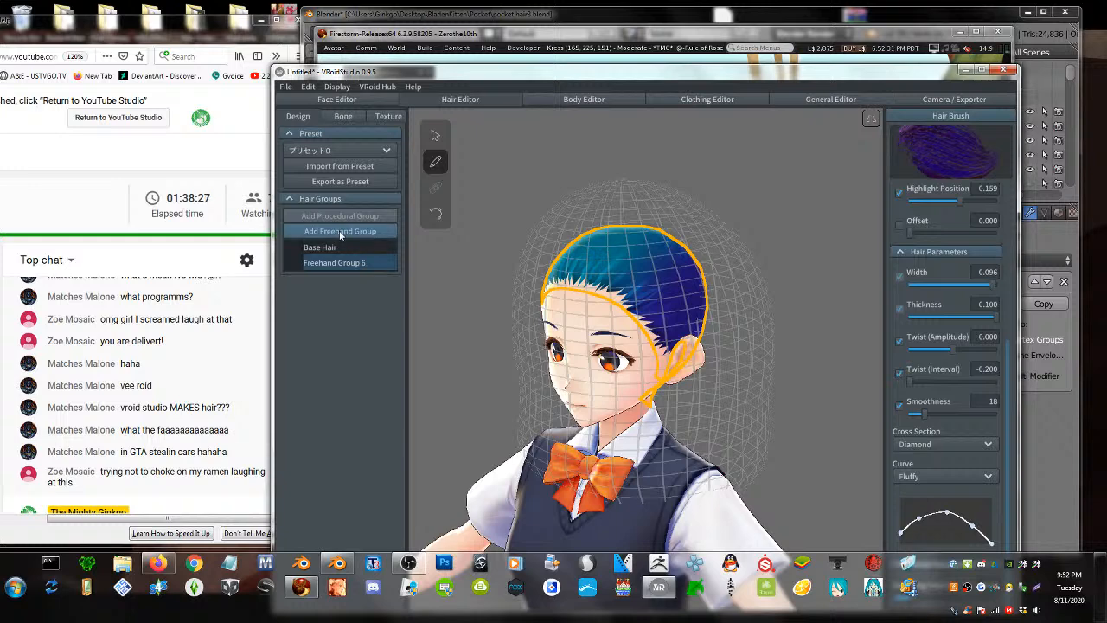
- Try the guide-point adjust mode, then paint and undo test strand Hair 331 across the forehead
right_drag(647, 331, 666, 334)
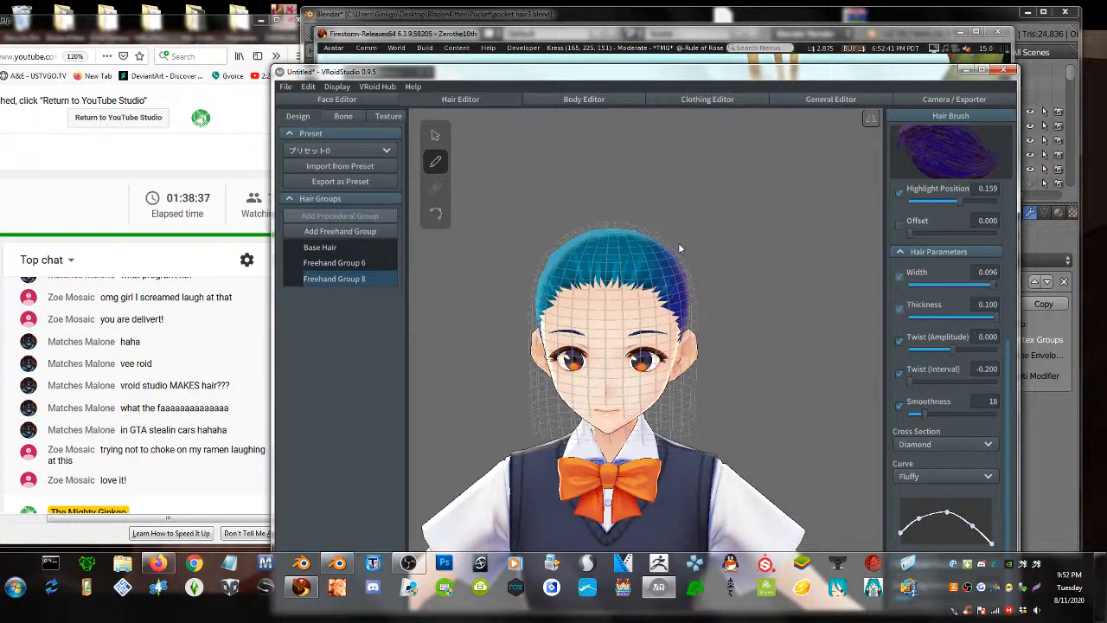
click(435, 135)
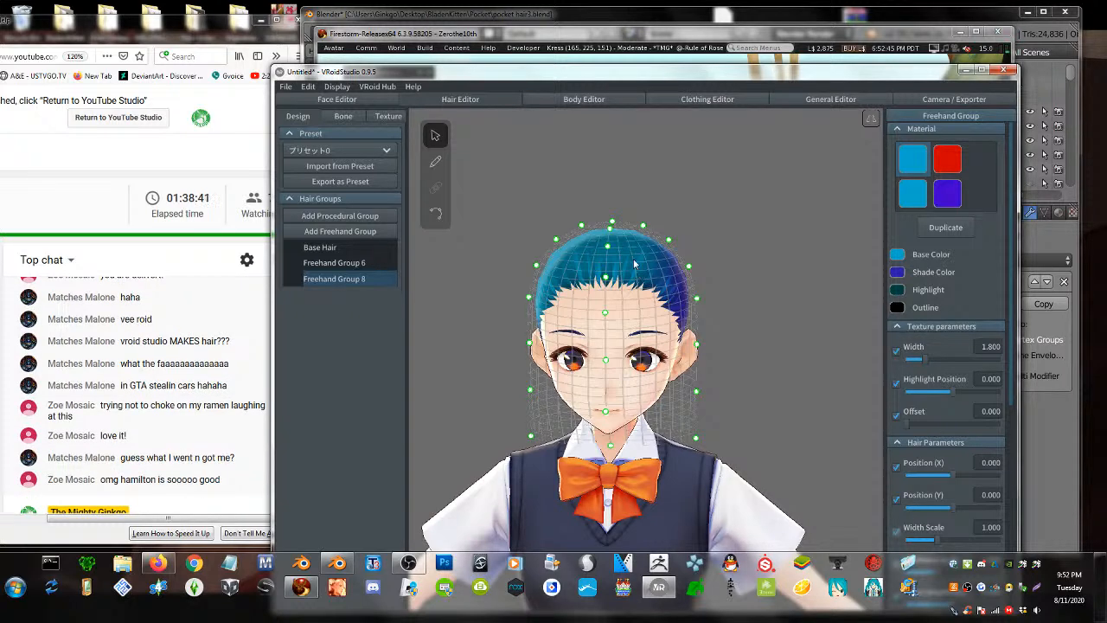
scroll(619, 305, up, 2)
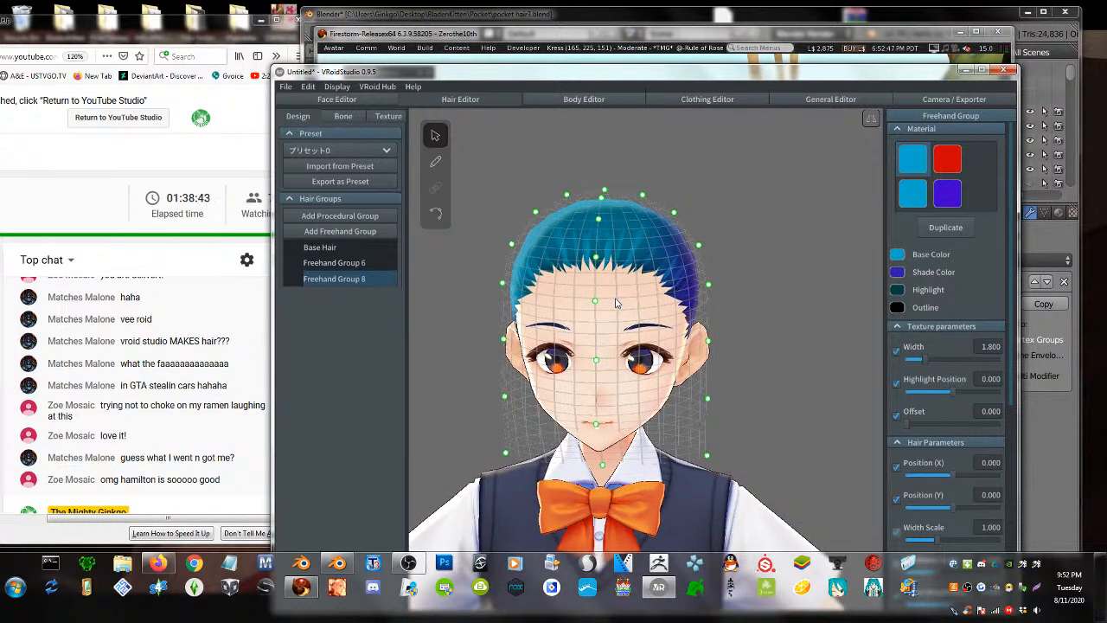
right_drag(617, 336, 603, 346)
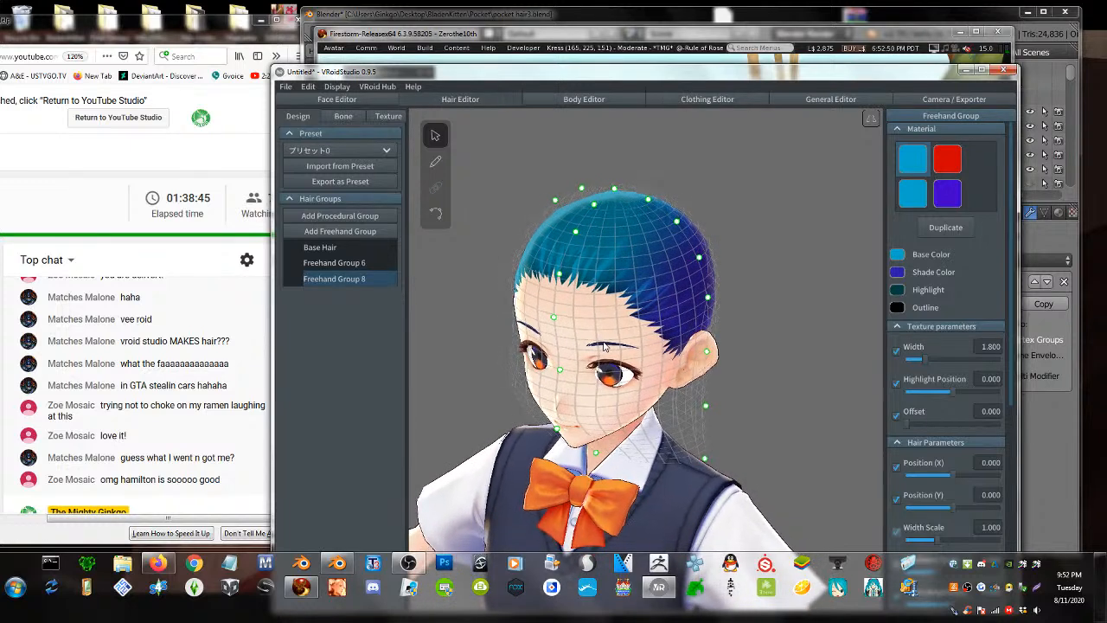
click(435, 161)
drag(603, 330, 685, 212)
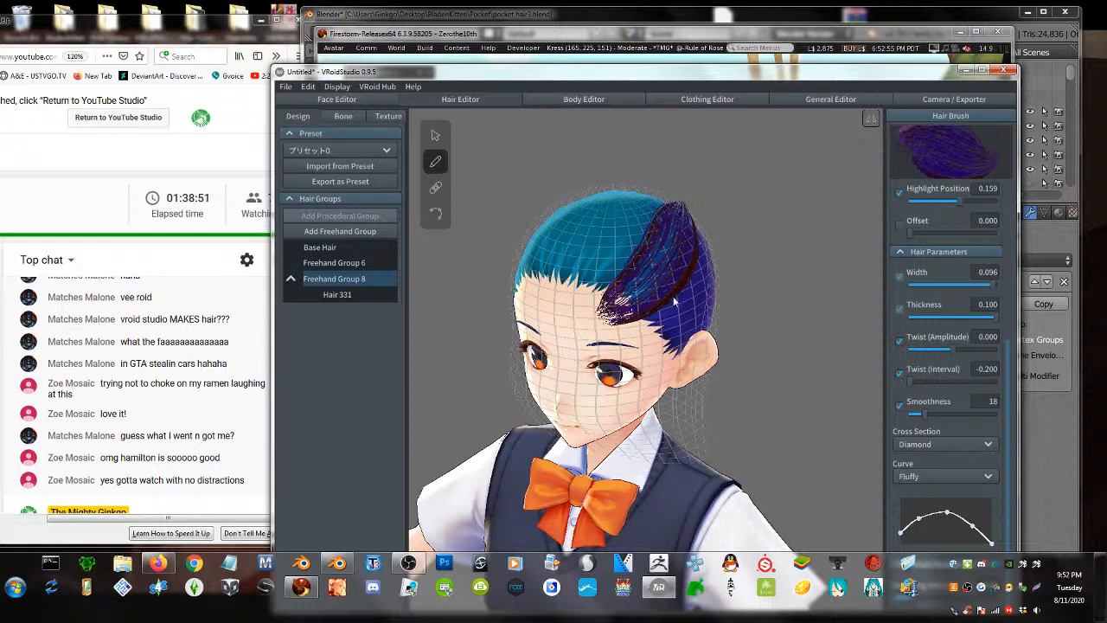
key(ctrl+z)
- Undo a strand and Freehand Group 8, restoring Group 7's red hair, then hide it
right_drag(675, 320, 646, 331)
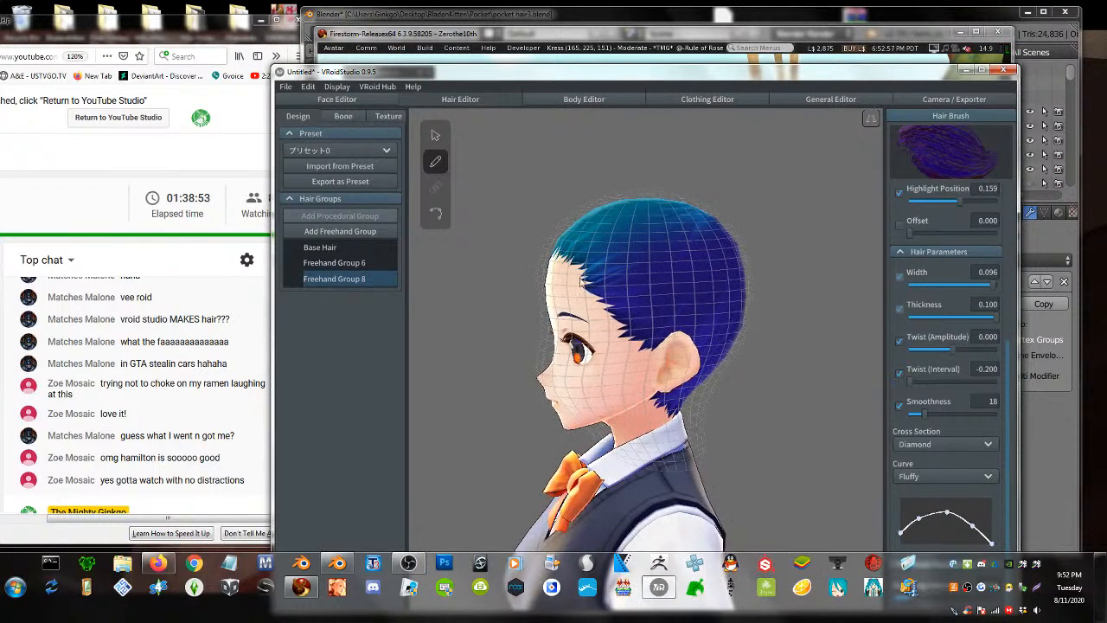
mouse_move(579, 286)
mouse_down()
mouse_move(605, 264)
mouse_move(671, 244)
mouse_move(693, 252)
mouse_up()
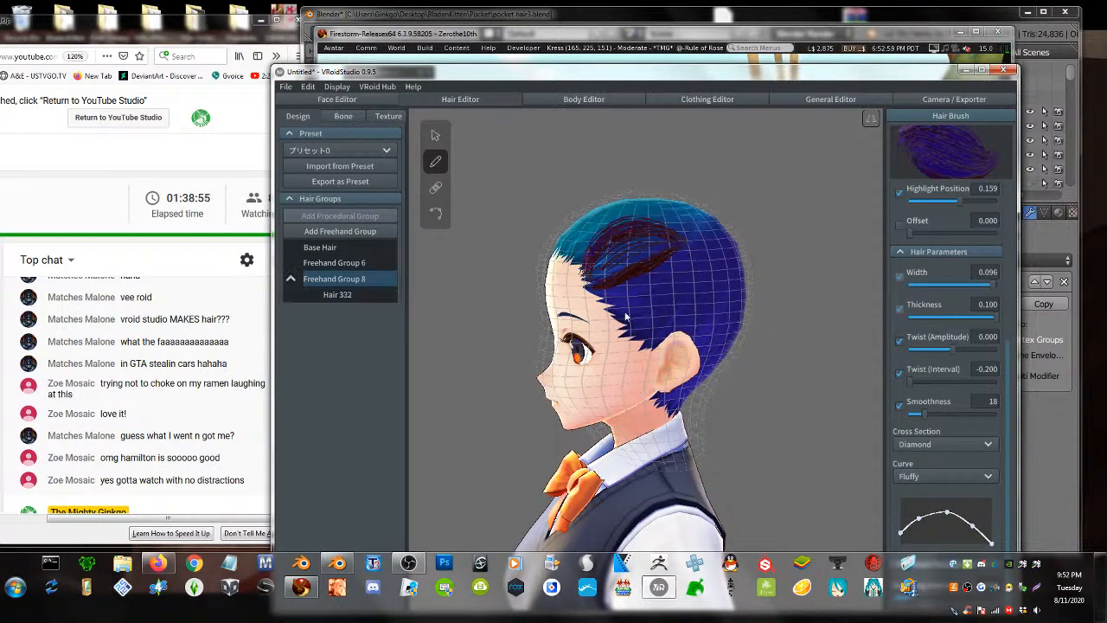
key(ctrl+z)
key(ctrl+z)
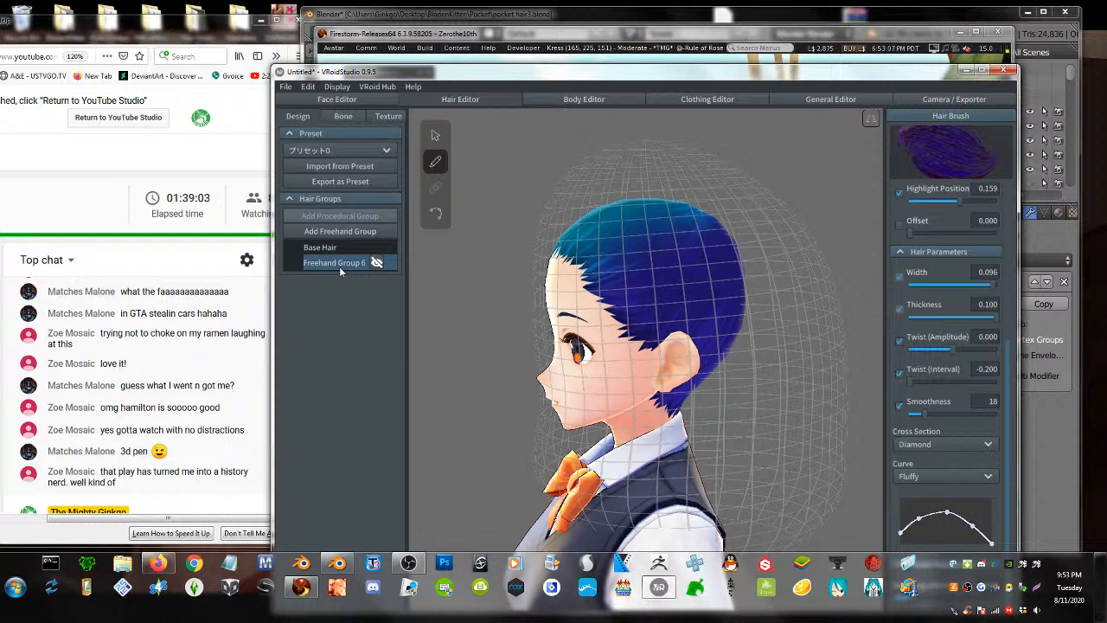
key(ctrl+z)
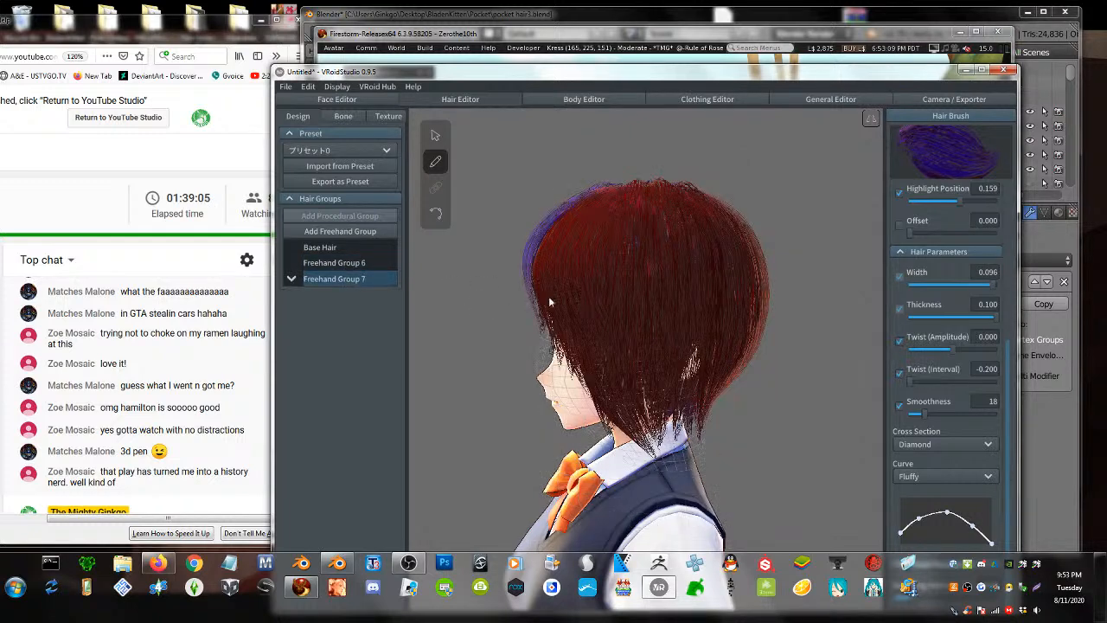
click(378, 278)
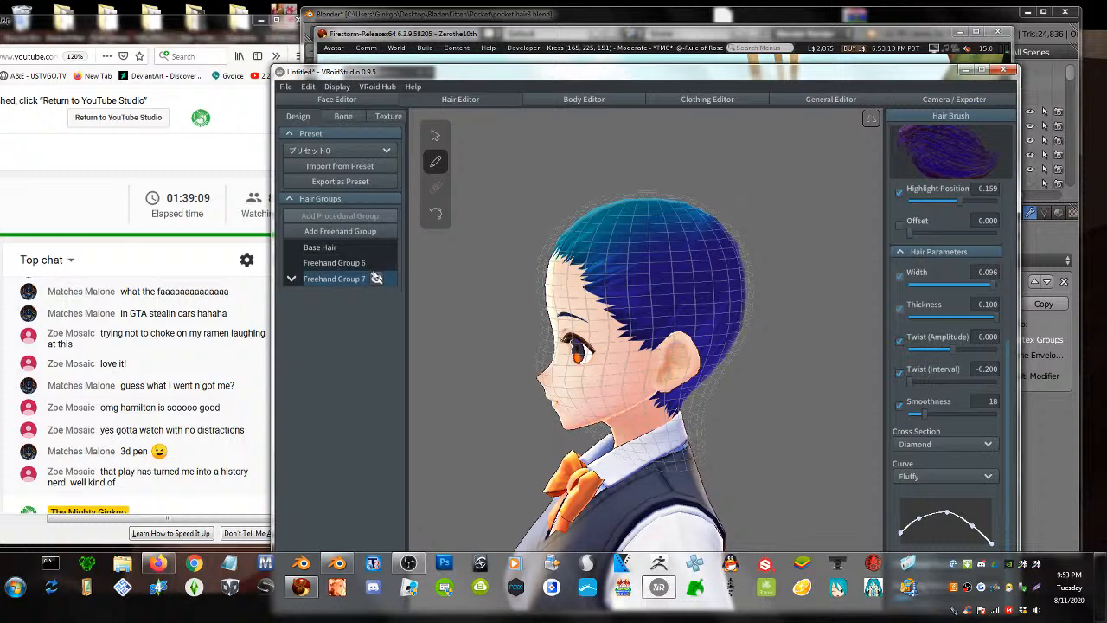
- Add Freehand Group 9 and paint four trial strands across the side and back of the head
click(340, 231)
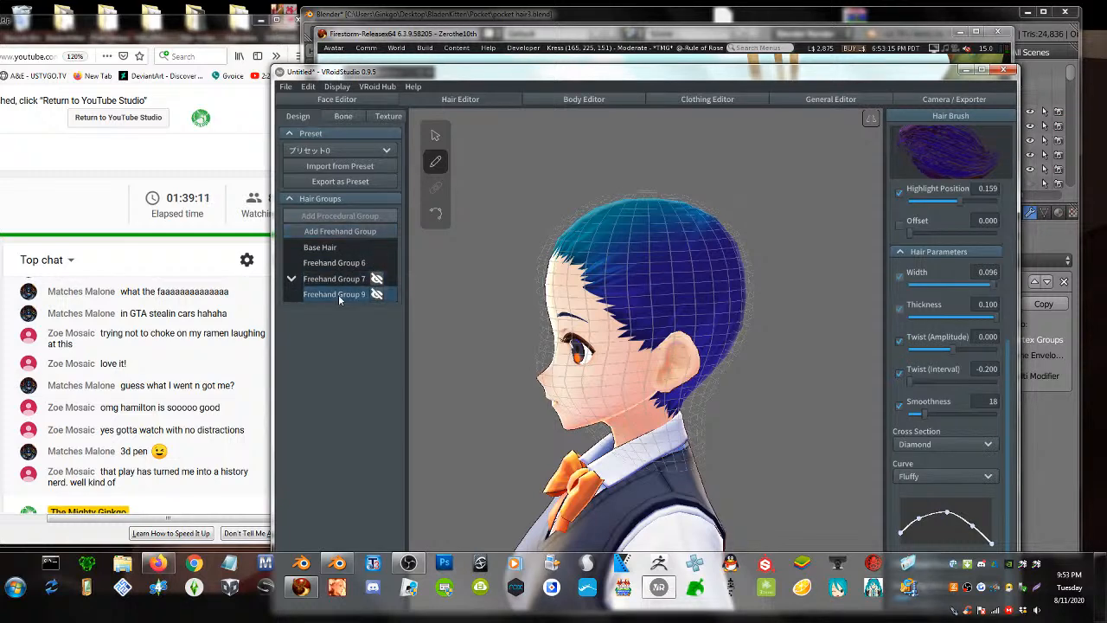
mouse_move(649, 301)
right_down()
mouse_move(662, 310)
mouse_move(654, 305)
right_up()
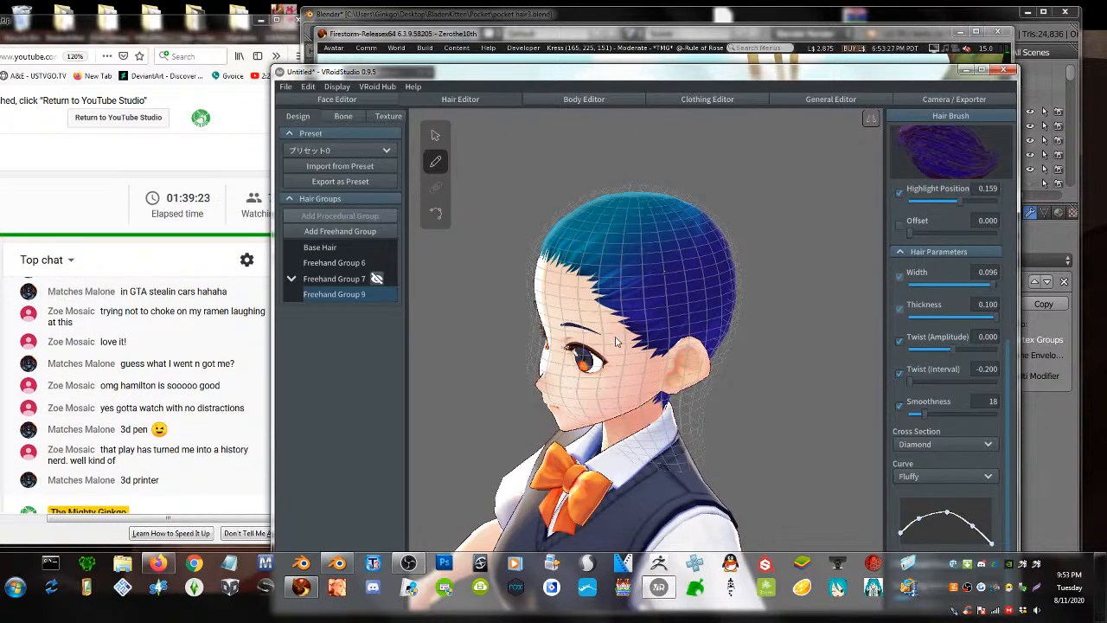
mouse_move(617, 341)
right_down()
mouse_move(629, 340)
mouse_move(613, 336)
right_up()
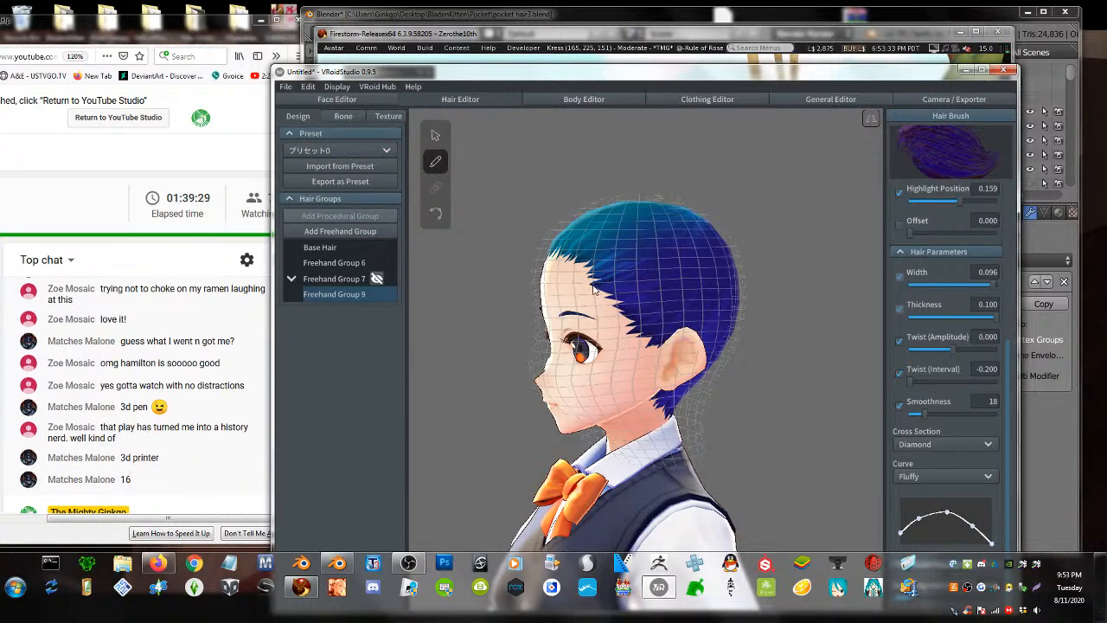
mouse_move(594, 291)
mouse_down()
mouse_move(671, 281)
mouse_move(716, 232)
mouse_up()
mouse_move(609, 296)
mouse_down()
mouse_move(670, 318)
mouse_move(726, 235)
mouse_up()
right_drag(707, 290, 666, 294)
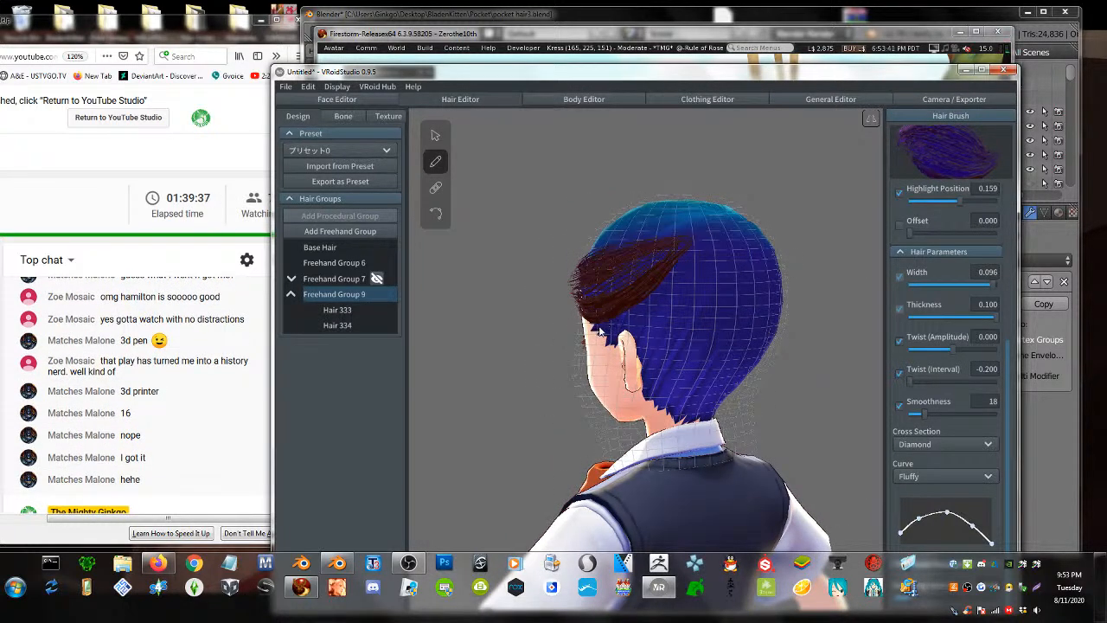
drag(599, 331, 687, 269)
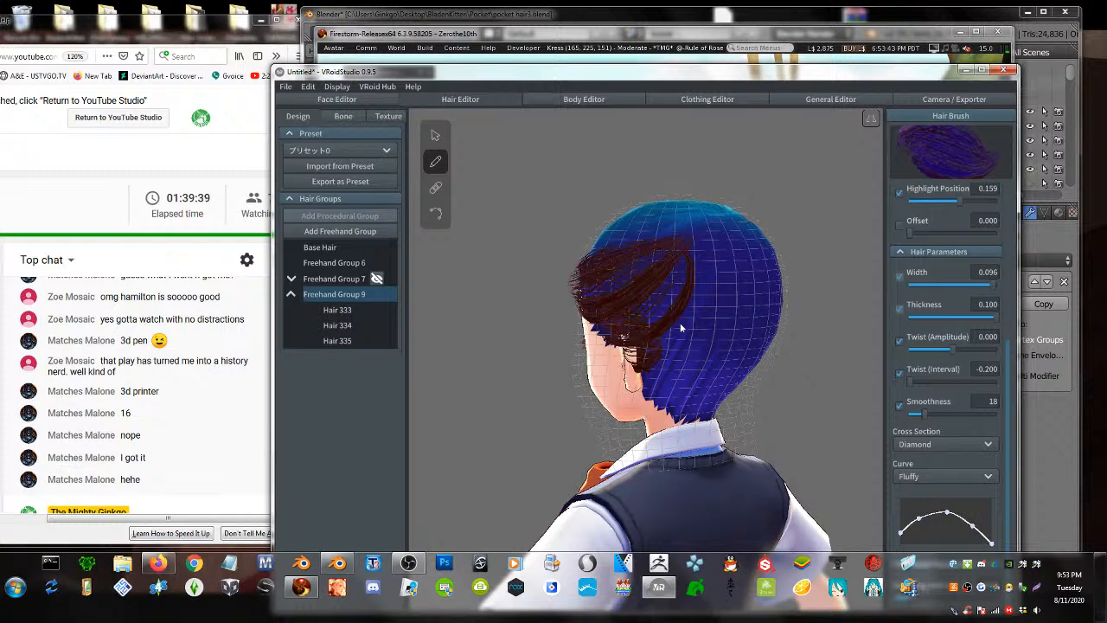
drag(633, 355, 676, 236)
- Undo the trial strands and widen the brush strands to 0.100
right_drag(674, 360, 730, 361)
key(ctrl+z)
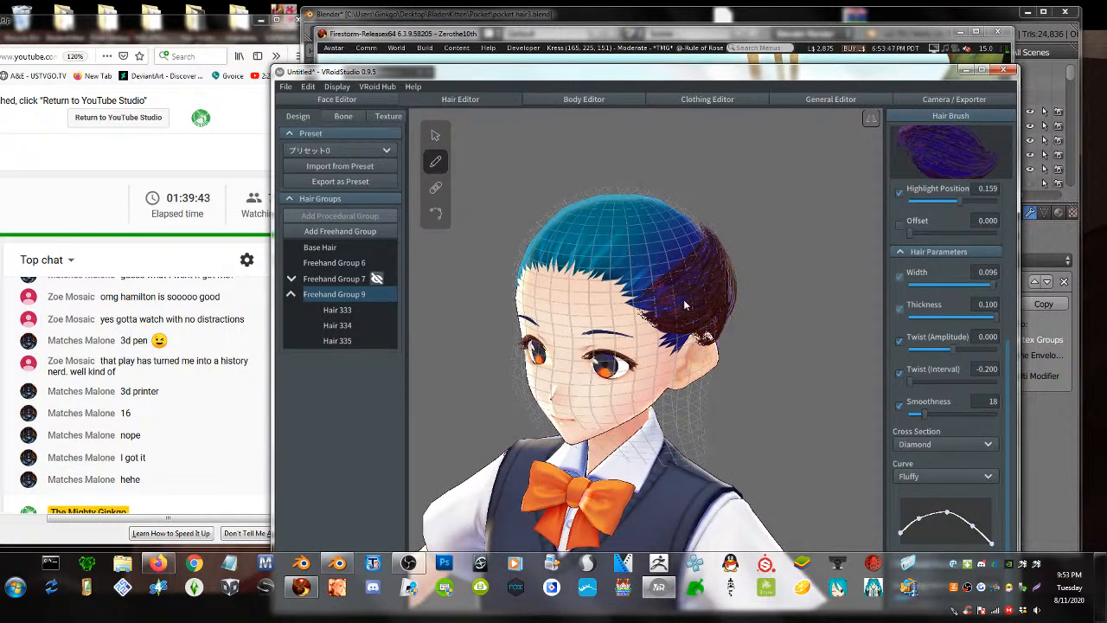
key(ctrl+z)
key(ctrl+z)
key(ctrl+z)
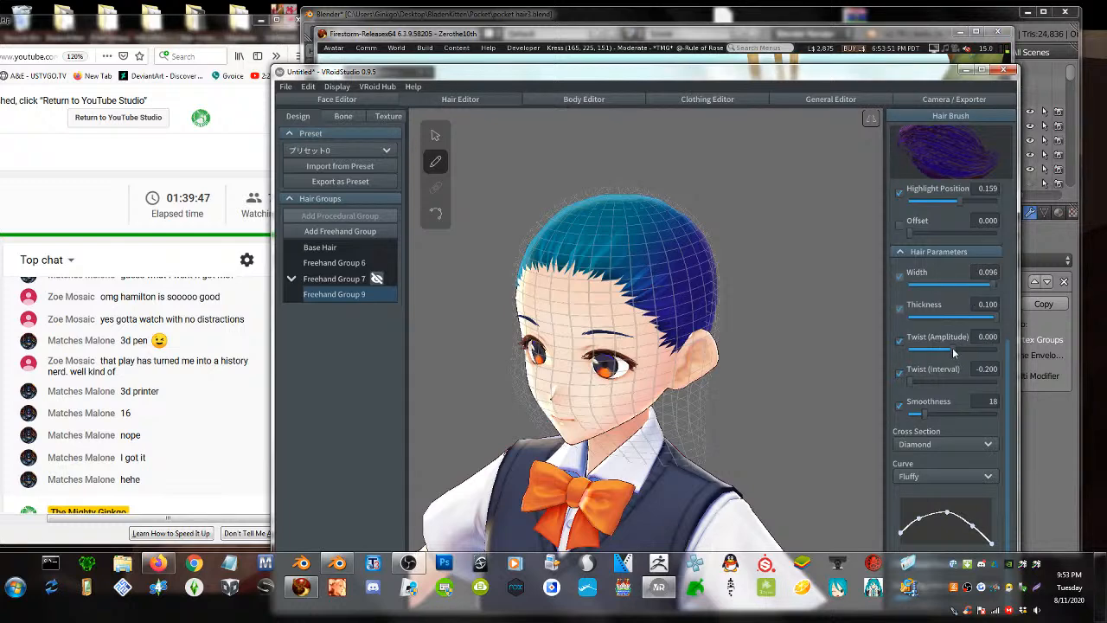
drag(992, 286, 1018, 290)
- Move the brush highlight position to 0.186 and paint a dark red test strand
scroll(952, 316, up, 2)
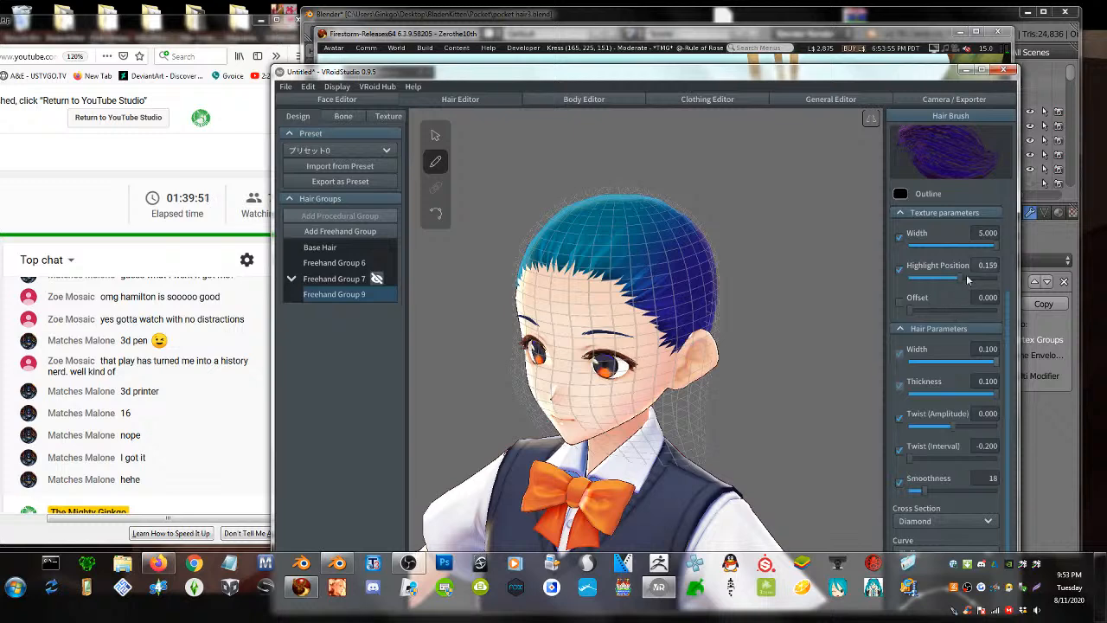
mouse_move(955, 276)
mouse_down()
mouse_move(945, 277)
mouse_move(961, 284)
mouse_up()
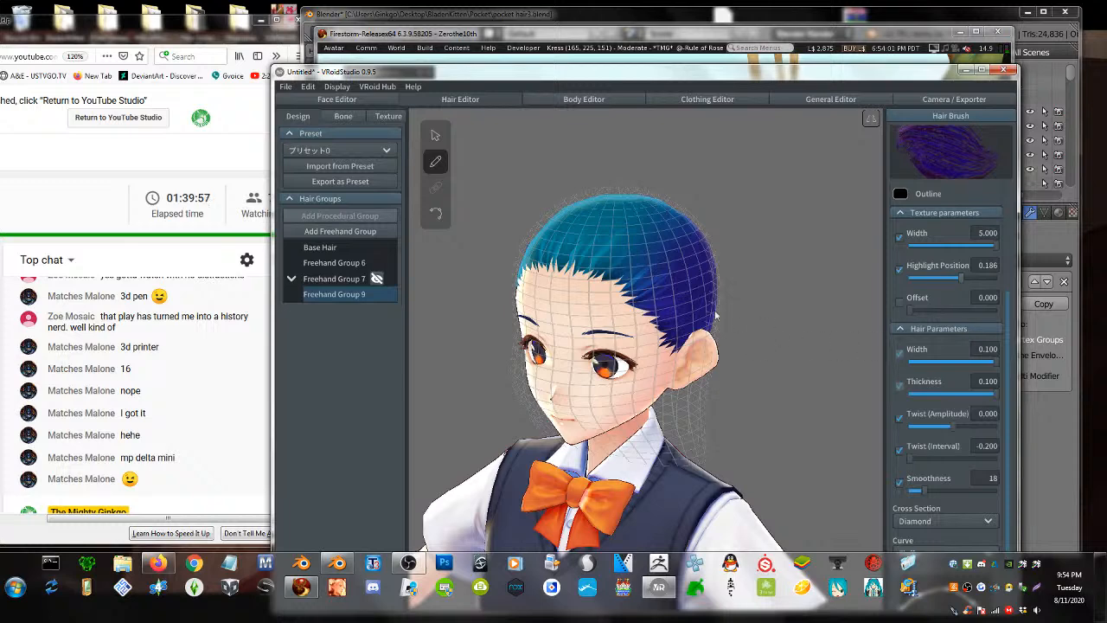
right_drag(782, 338, 707, 316)
mouse_move(608, 302)
mouse_down()
mouse_move(668, 298)
mouse_move(711, 260)
mouse_move(712, 281)
mouse_up()
right_drag(752, 308, 733, 304)
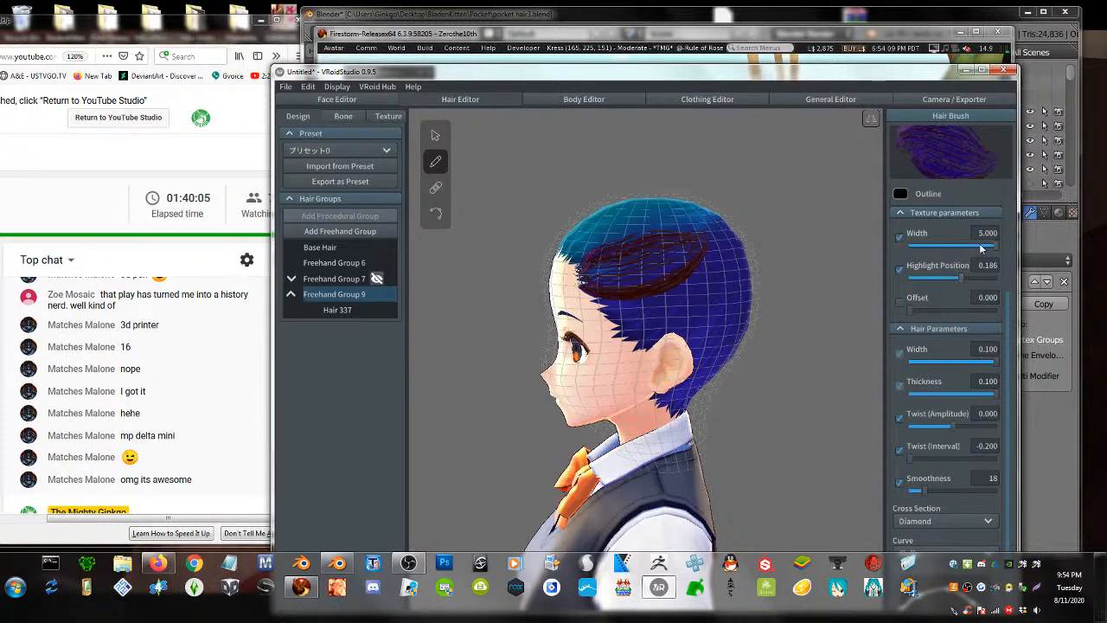
- Narrow the texture width to 1.858, undo the trial strands, and switch the brush colour to red
mouse_move(992, 246)
mouse_down()
mouse_move(918, 250)
mouse_move(930, 253)
mouse_up()
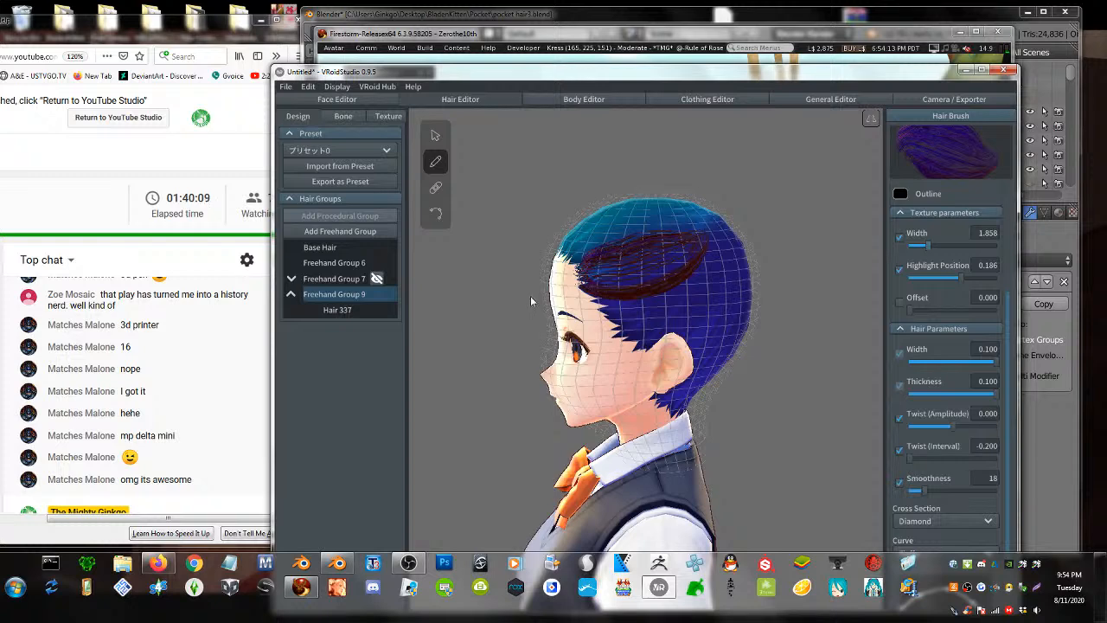
mouse_move(579, 282)
mouse_down()
mouse_move(678, 301)
mouse_move(747, 230)
mouse_up()
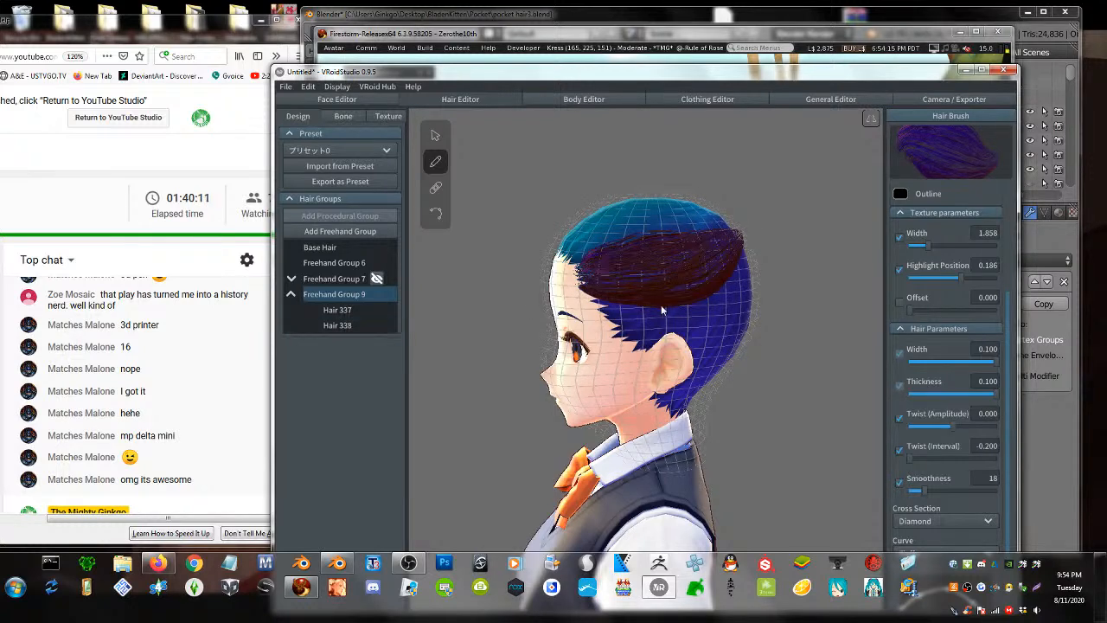
drag(618, 316, 737, 235)
key(ctrl+z)
key(ctrl+z)
key(ctrl+z)
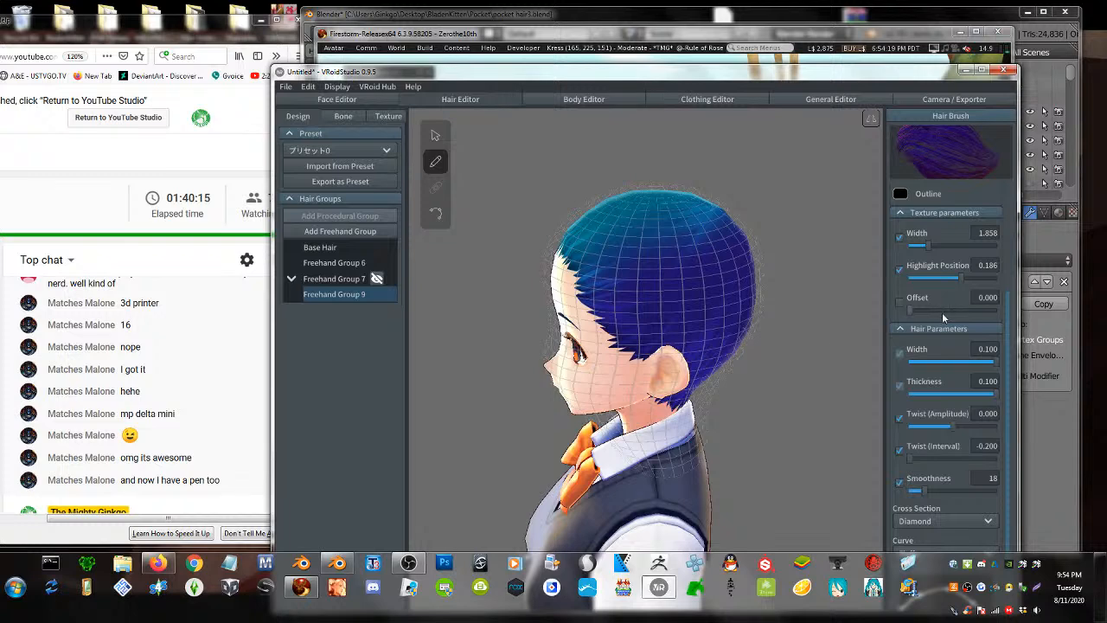
scroll(942, 312, up, 3)
scroll(944, 323, up, 2)
scroll(946, 327, up, 1)
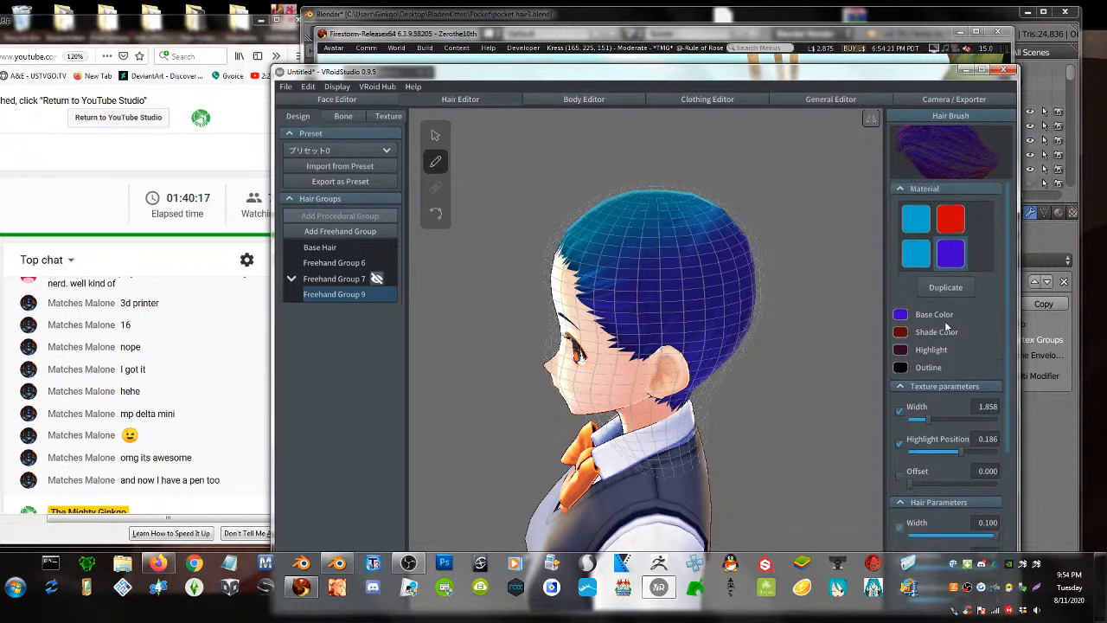
click(951, 219)
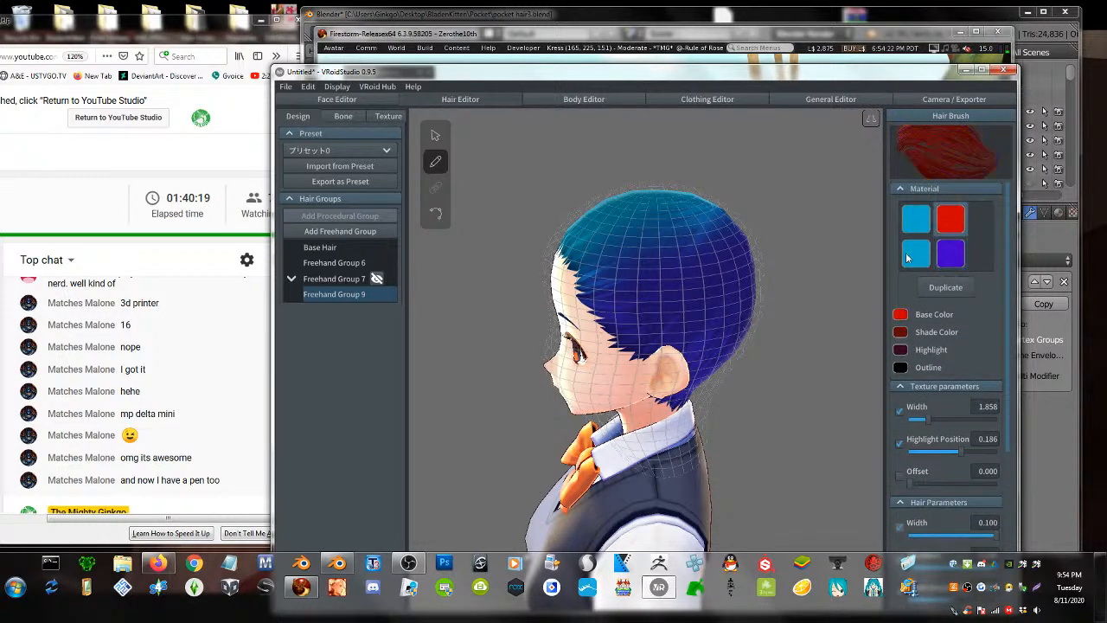
right_drag(644, 338, 700, 343)
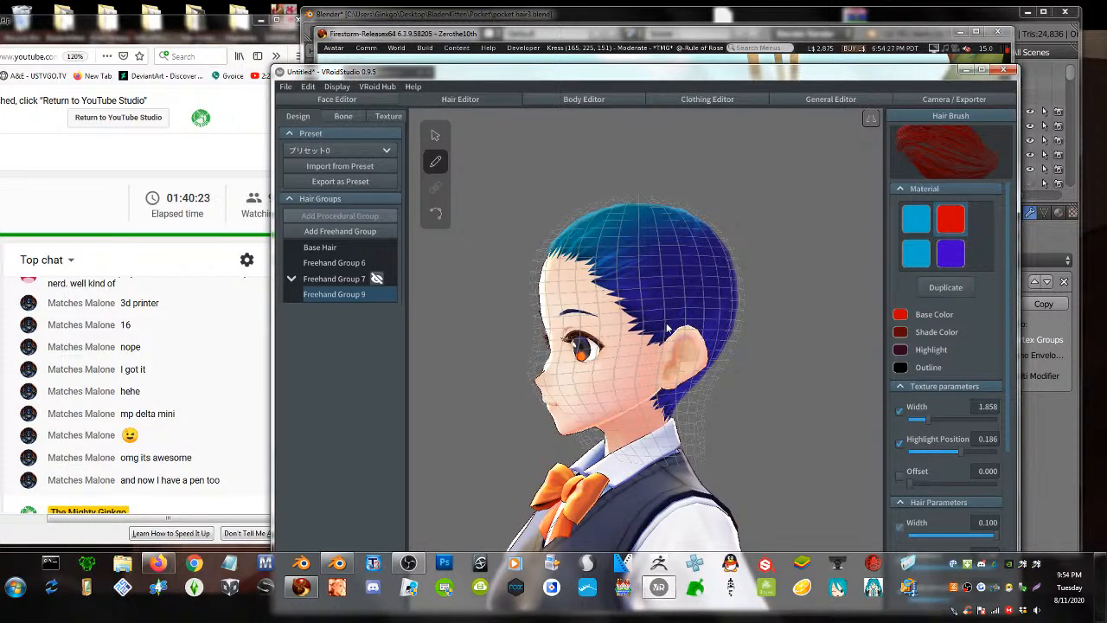
right_drag(667, 328, 678, 350)
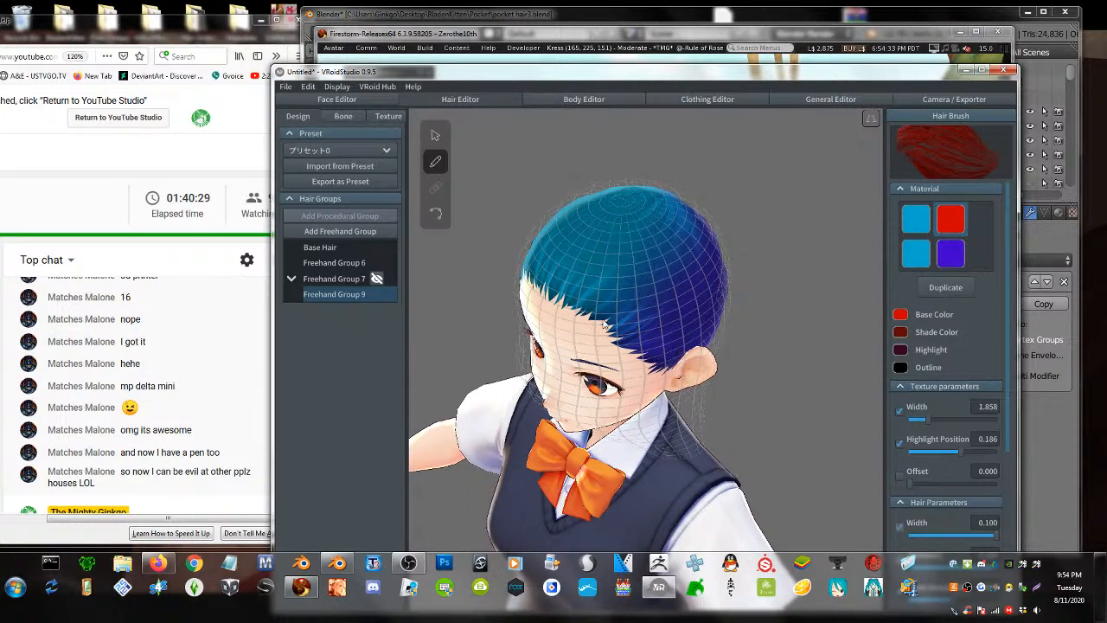
mouse_move(605, 325)
mouse_down()
mouse_move(709, 246)
mouse_move(720, 219)
mouse_up()
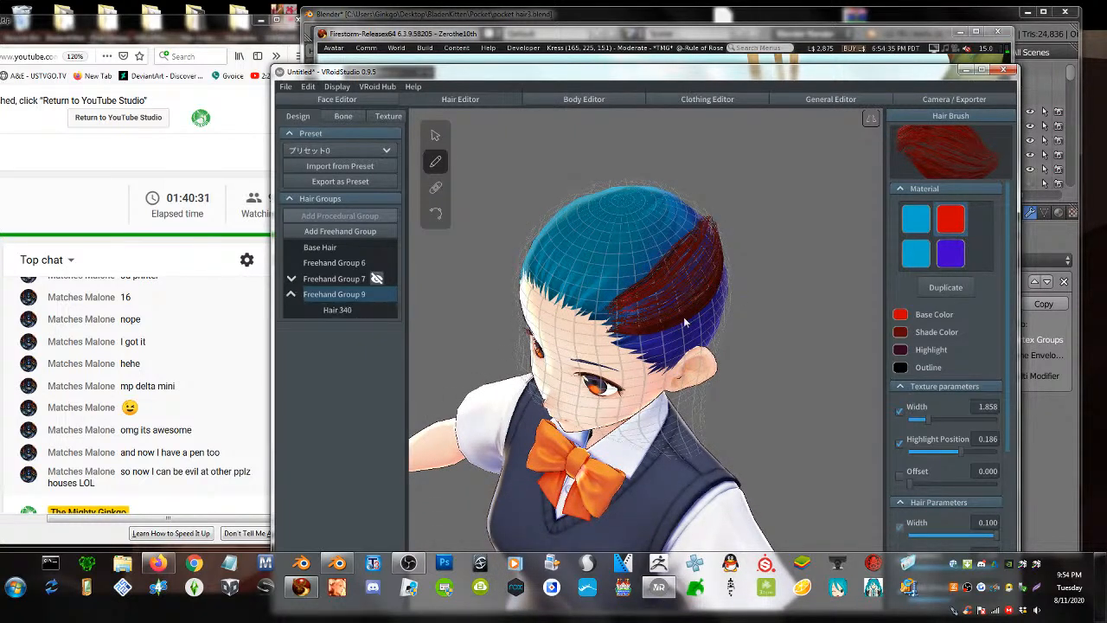
key(ctrl+z)
right_drag(630, 330, 666, 302)
right_drag(604, 287, 599, 299)
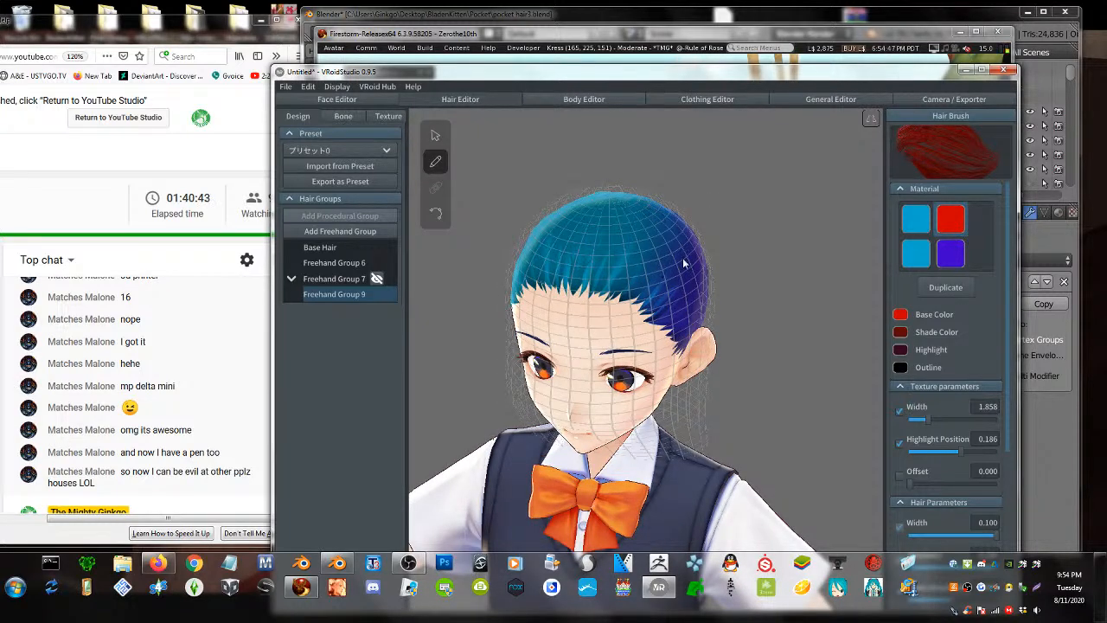
right_drag(683, 258, 666, 297)
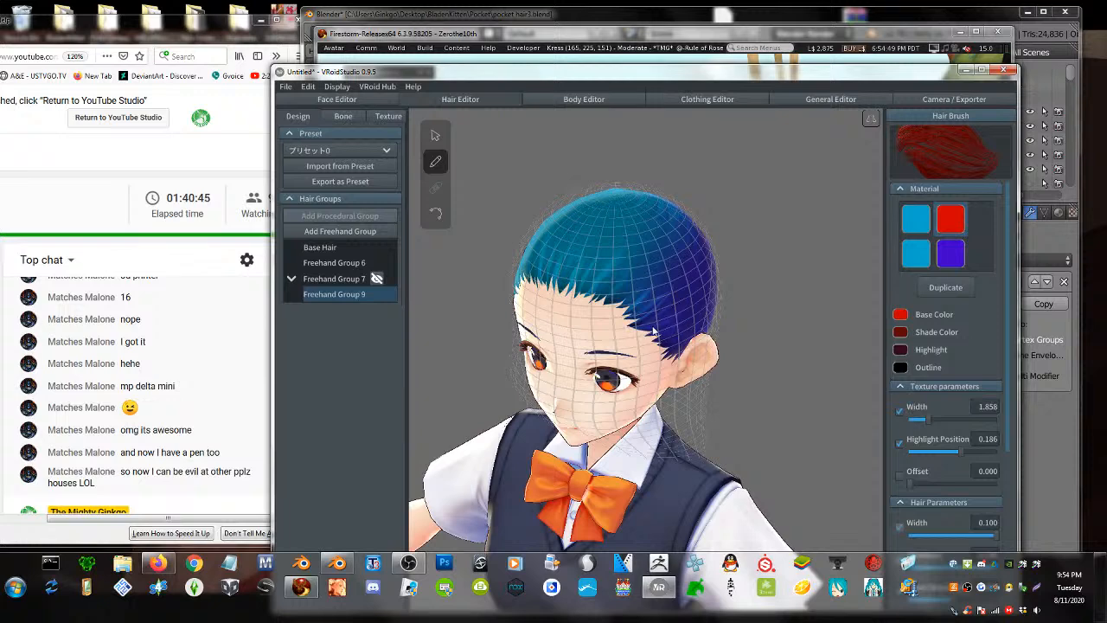
right_drag(651, 335, 638, 259)
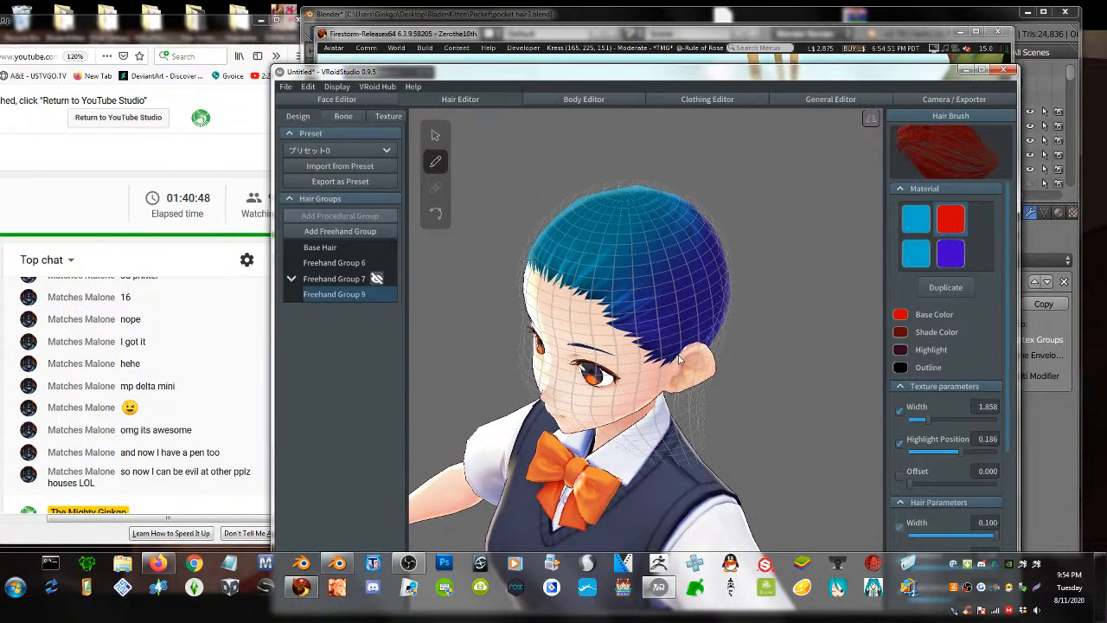
drag(634, 228, 664, 404)
drag(636, 208, 687, 394)
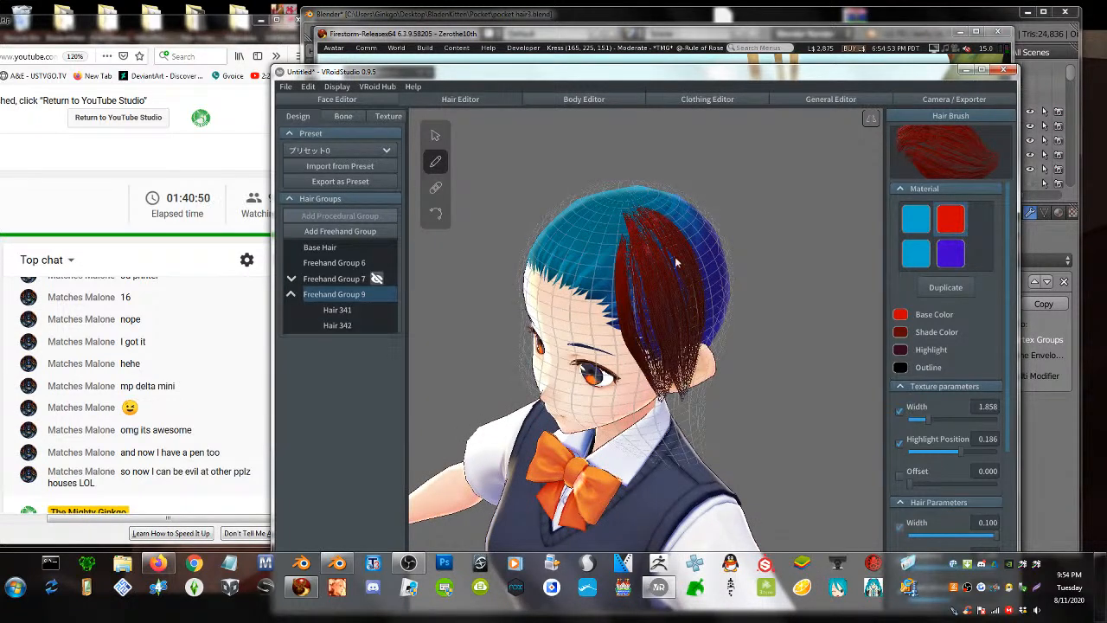
drag(648, 210, 693, 297)
drag(668, 208, 713, 259)
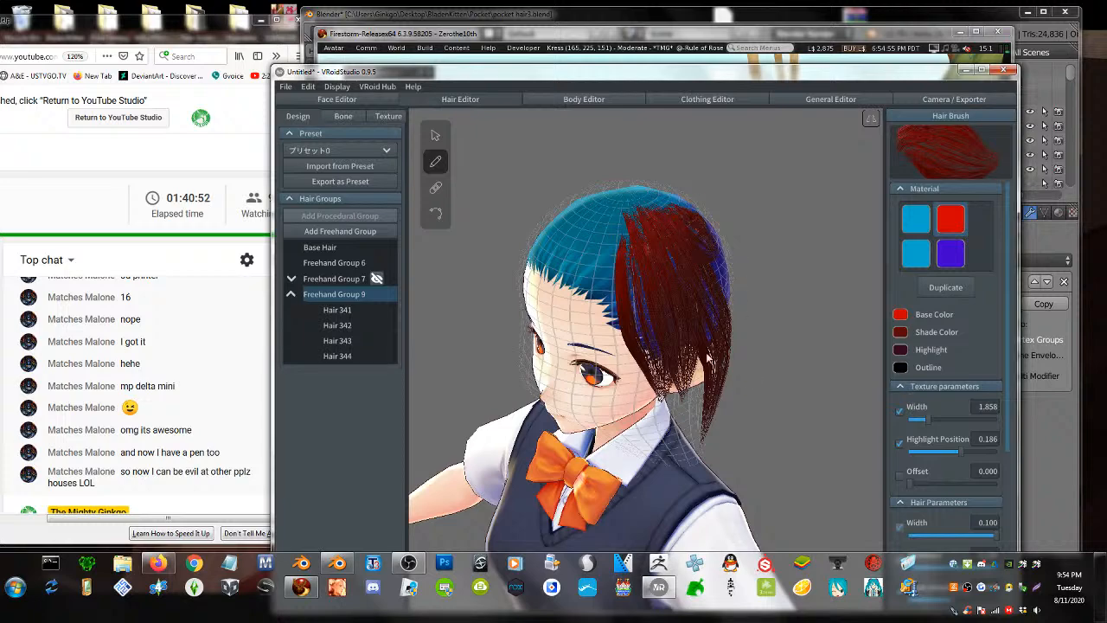
mouse_move(683, 232)
right_down()
mouse_move(669, 227)
mouse_move(694, 222)
right_up()
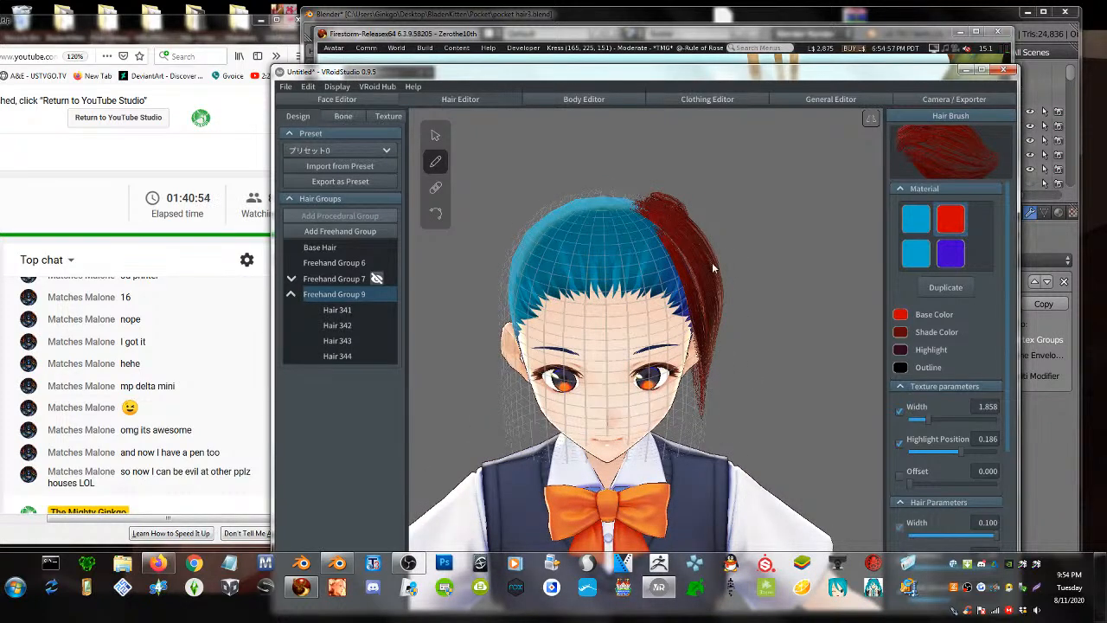
mouse_move(712, 262)
right_down()
mouse_move(684, 271)
mouse_move(697, 270)
right_up()
key(ctrl+z)
key(ctrl+z)
key(ctrl+z)
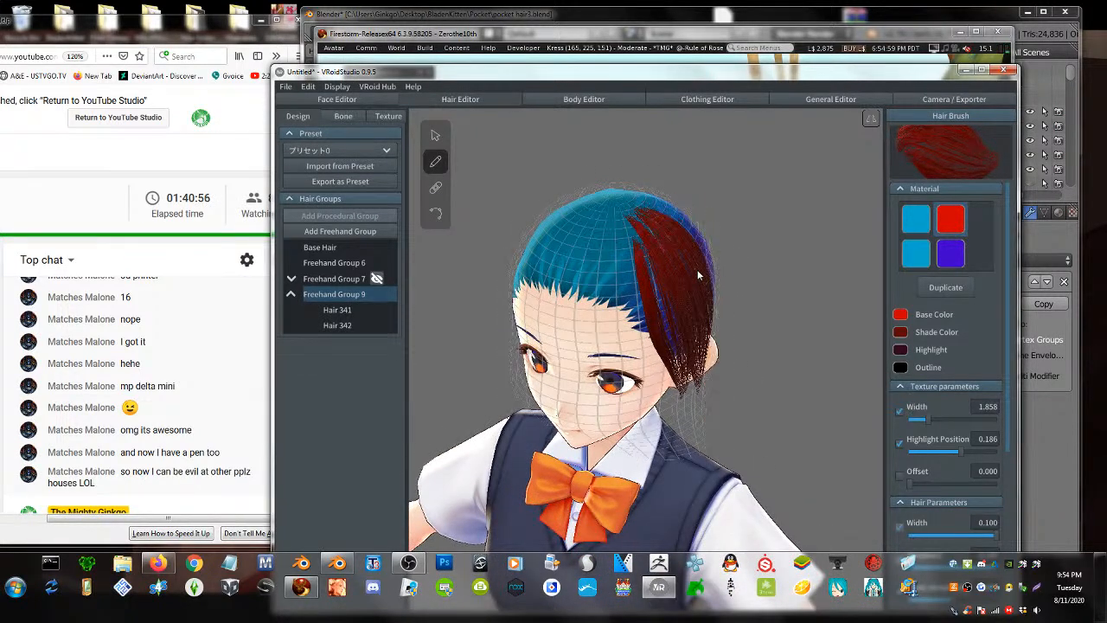
drag(605, 221, 644, 428)
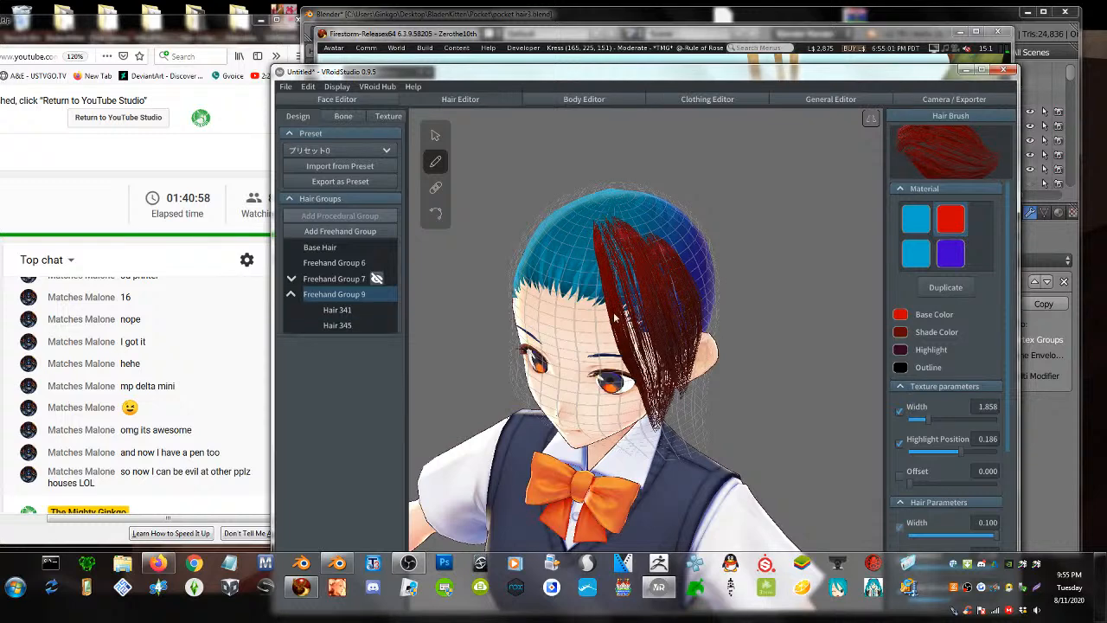
key(ctrl+z)
key(ctrl+z)
key(ctrl+z)
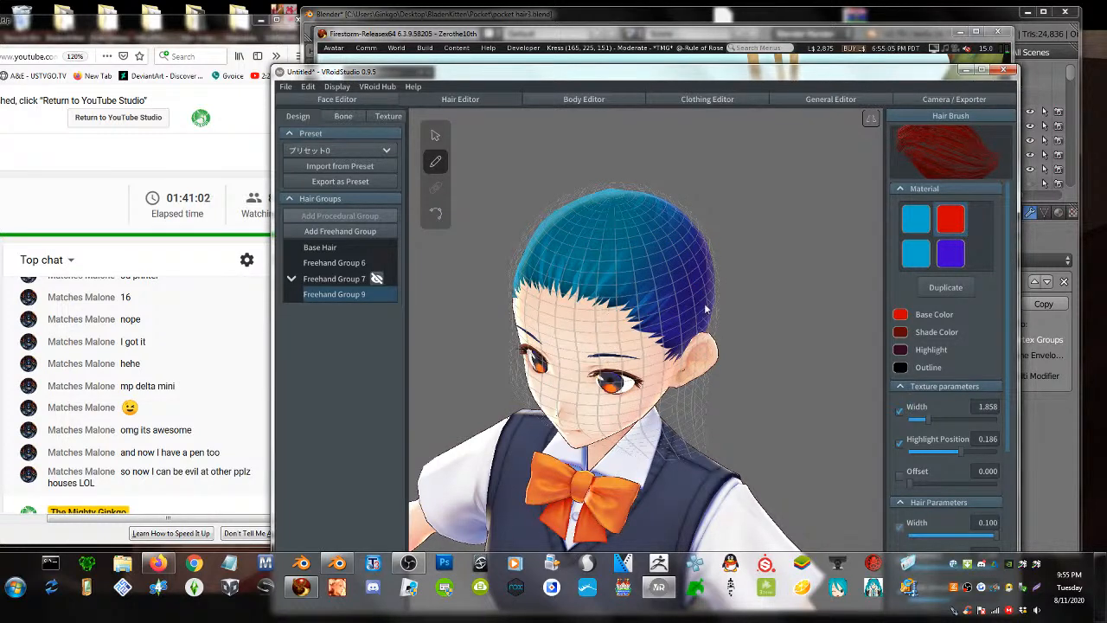
right_drag(602, 312, 606, 276)
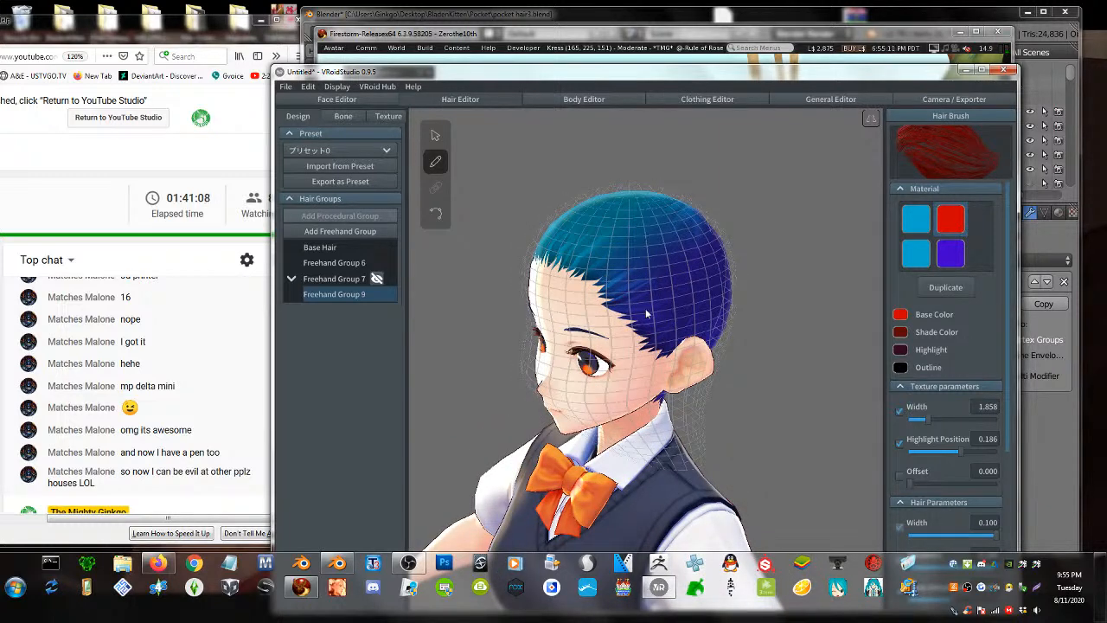
right_drag(646, 313, 654, 326)
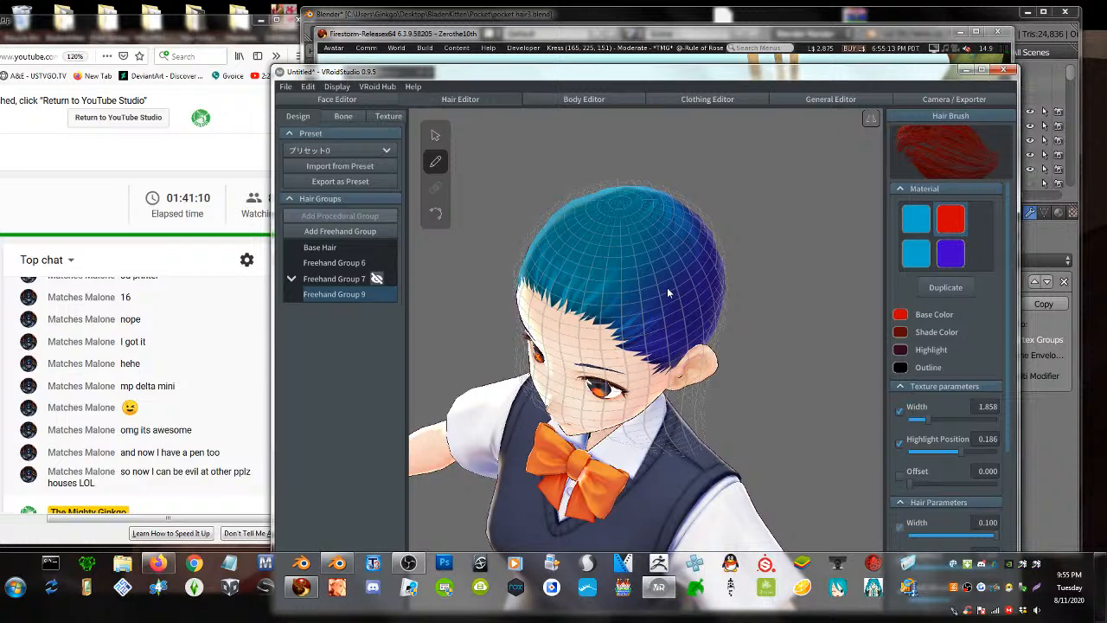
right_drag(602, 323, 593, 296)
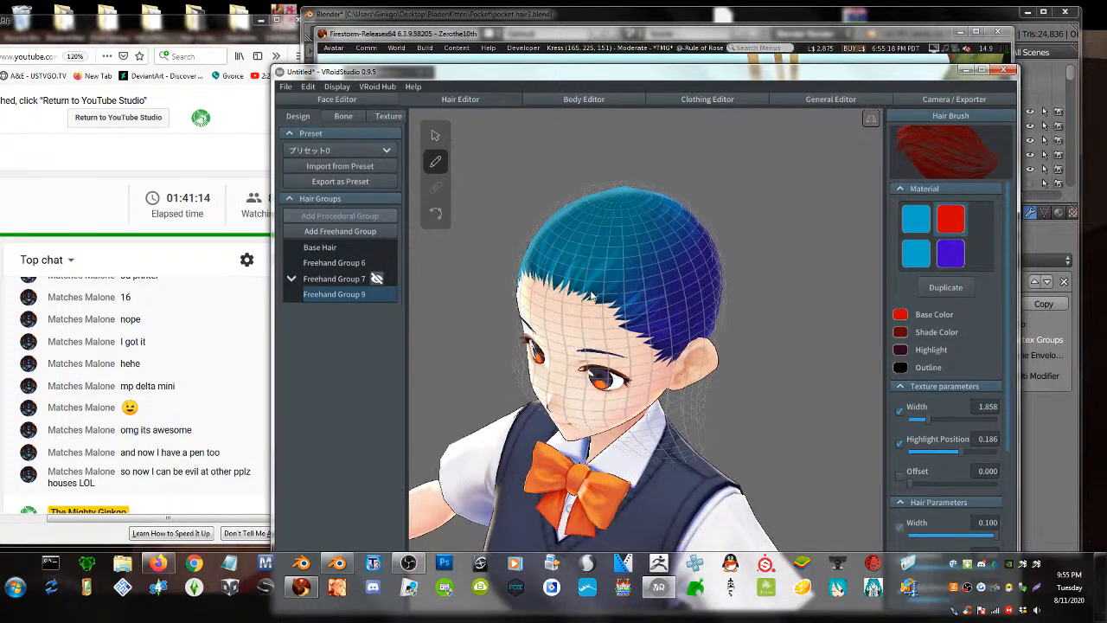
mouse_move(589, 297)
mouse_down()
mouse_move(621, 265)
mouse_move(696, 235)
mouse_move(711, 232)
mouse_move(619, 303)
mouse_move(735, 258)
mouse_up()
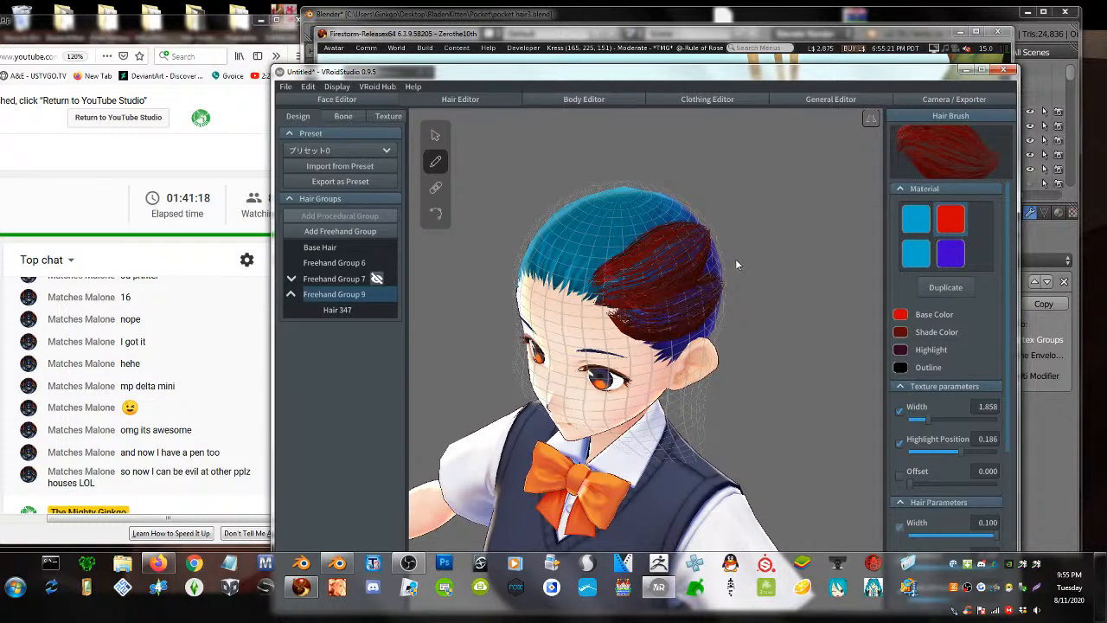
key(ctrl+z)
key(ctrl+z)
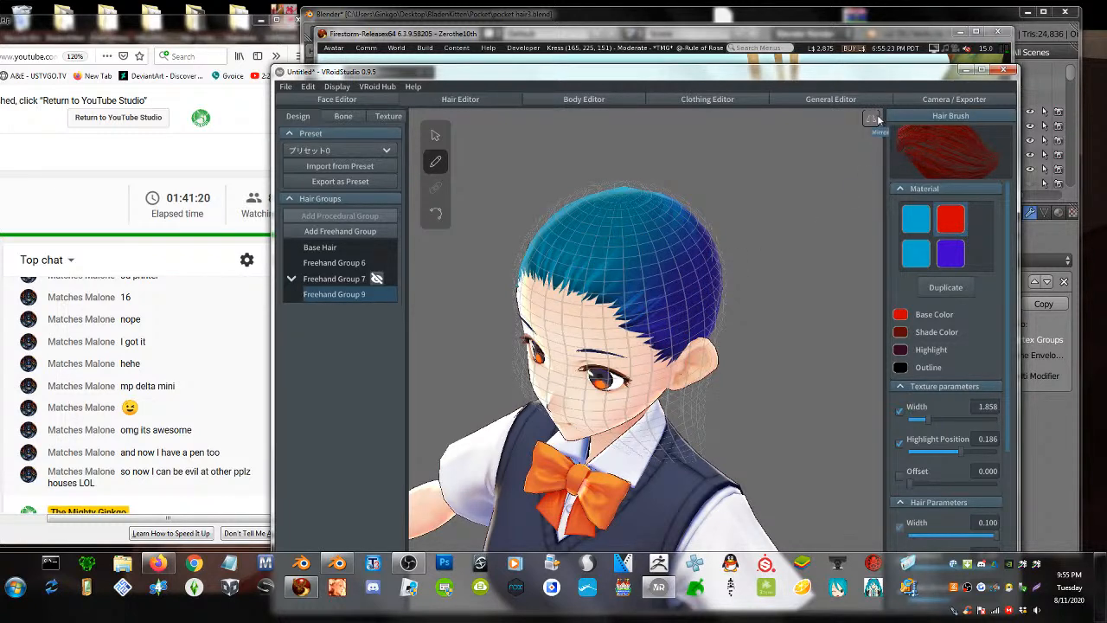
right_drag(855, 185, 774, 234)
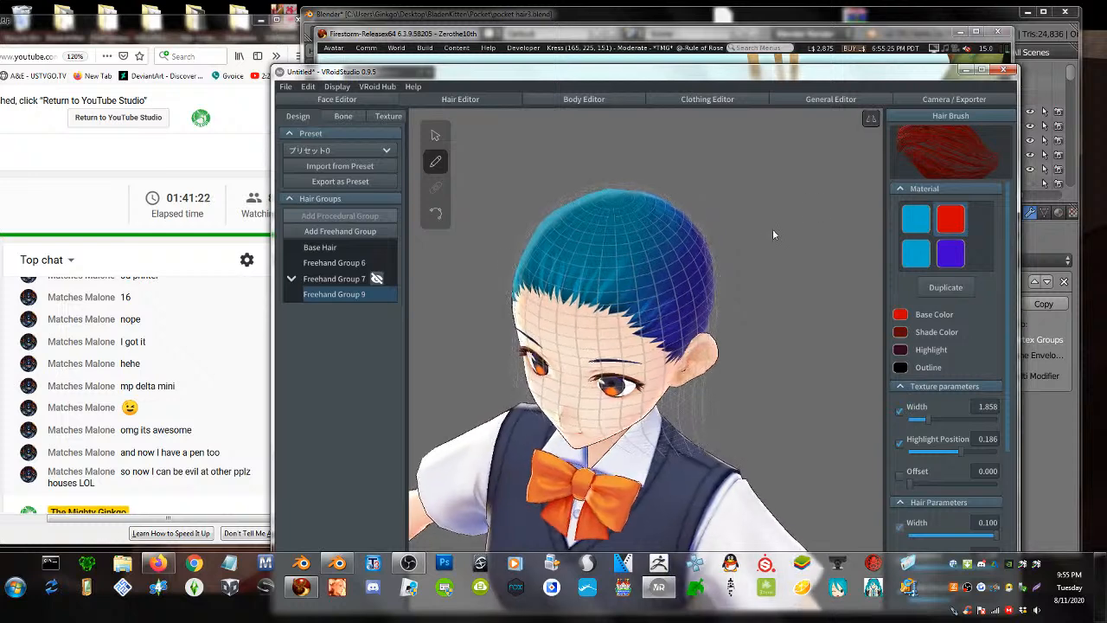
drag(588, 303, 722, 229)
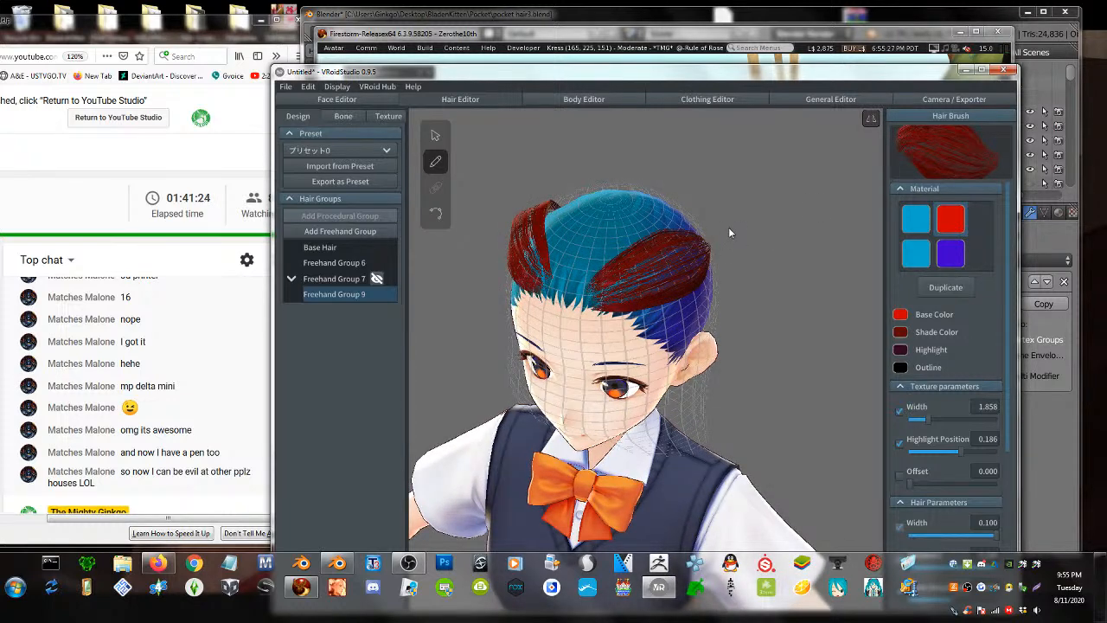
drag(613, 310, 726, 264)
right_drag(701, 284, 664, 265)
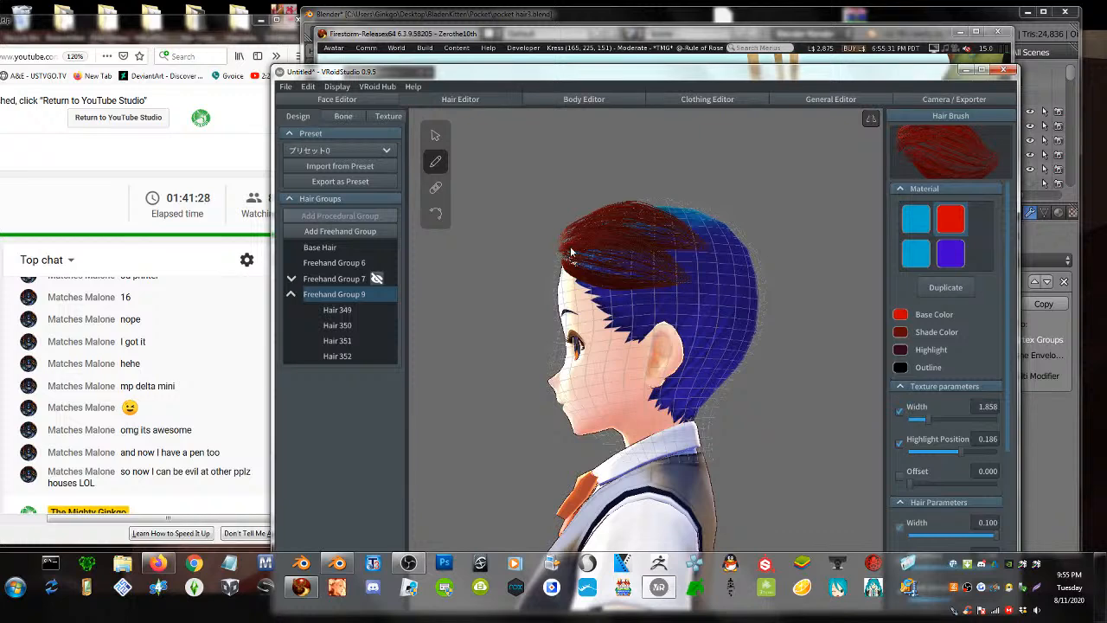
mouse_move(576, 277)
mouse_down()
mouse_move(605, 301)
mouse_move(710, 263)
mouse_move(710, 233)
mouse_up()
mouse_move(610, 305)
mouse_down()
mouse_move(621, 331)
mouse_move(714, 251)
mouse_move(712, 233)
mouse_up()
mouse_move(661, 295)
right_down()
mouse_move(628, 301)
mouse_move(647, 290)
right_up()
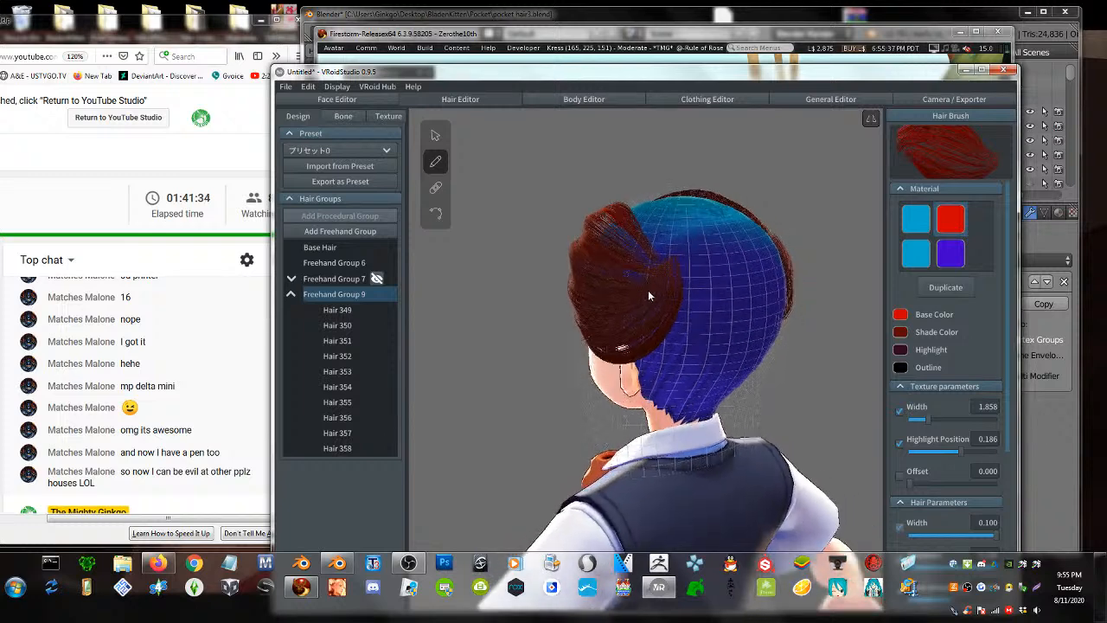
right_drag(728, 220, 697, 245)
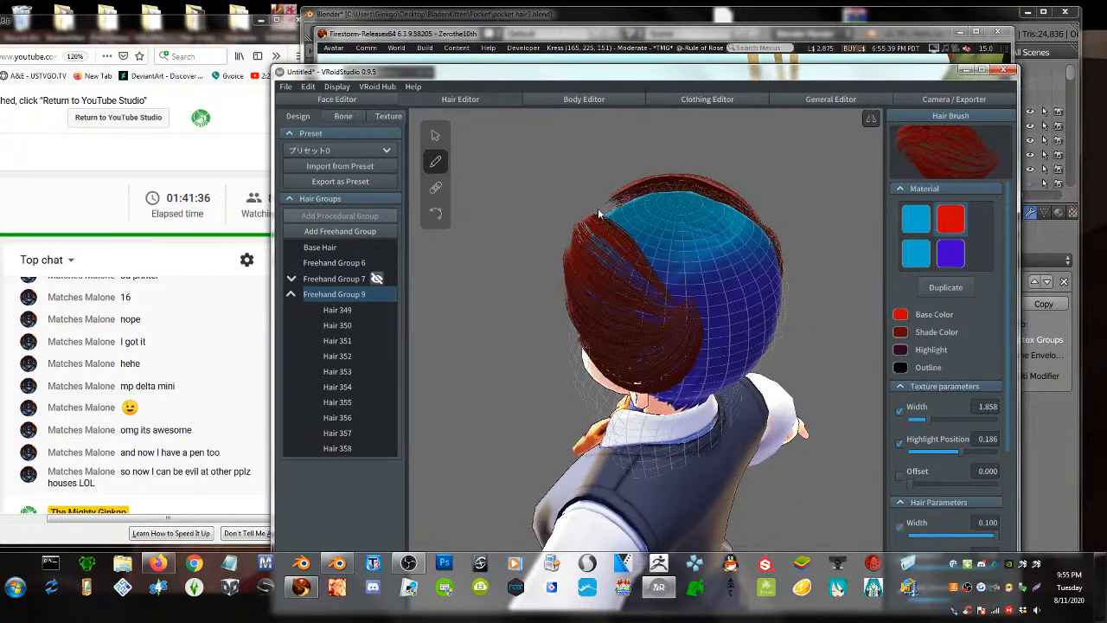
mouse_move(598, 209)
mouse_down()
mouse_move(636, 246)
mouse_move(662, 302)
mouse_move(652, 327)
mouse_up()
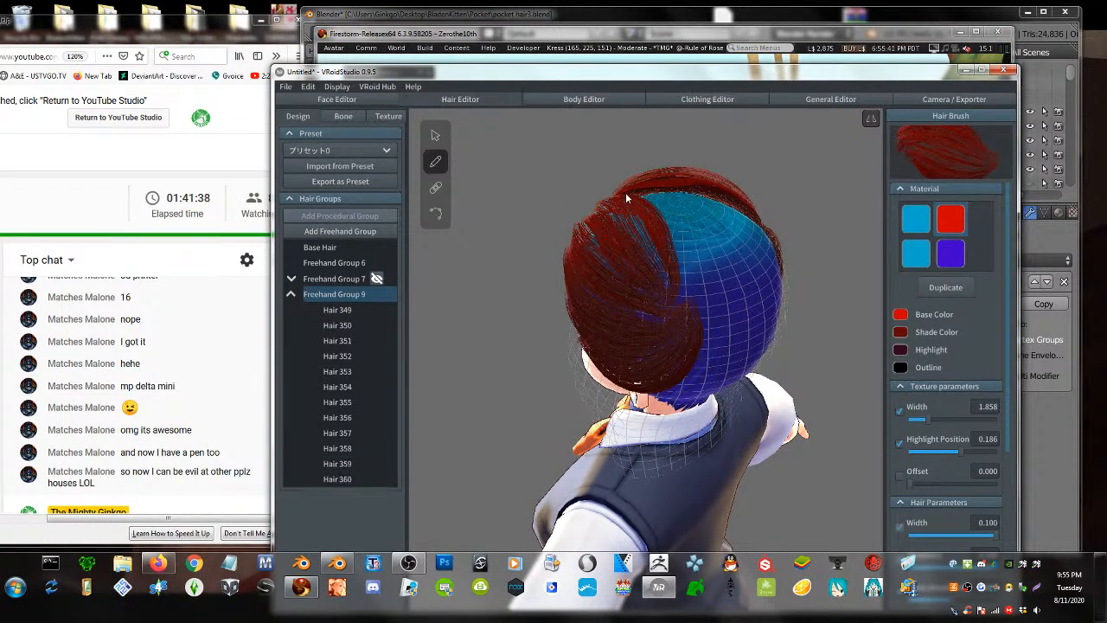
mouse_move(626, 195)
mouse_down()
mouse_move(687, 236)
mouse_move(681, 304)
mouse_move(659, 319)
mouse_up()
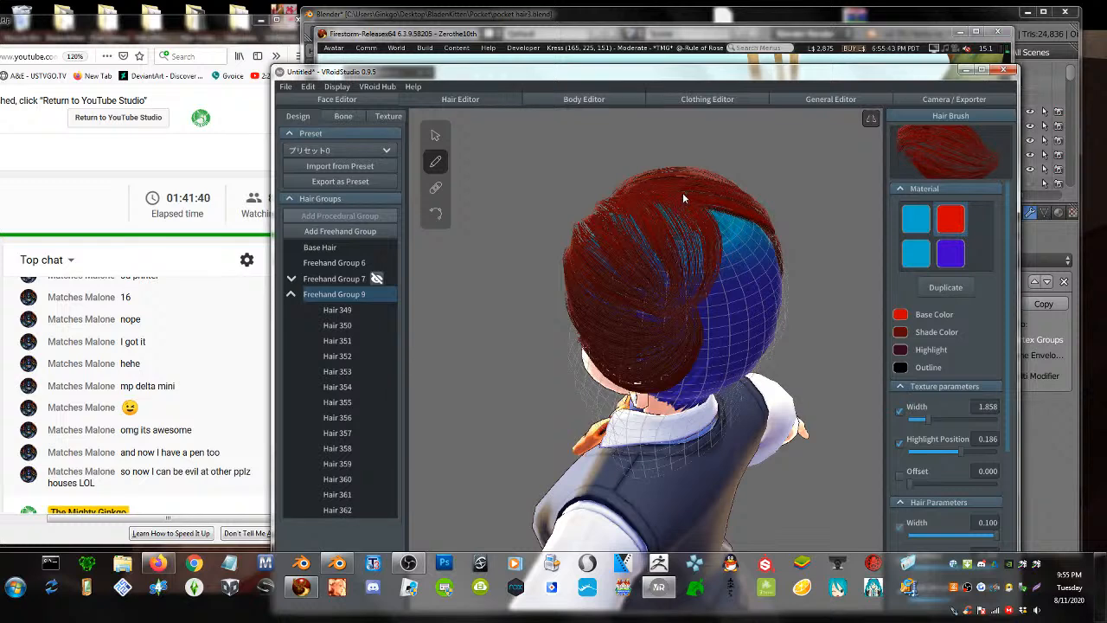
mouse_move(682, 192)
mouse_down()
mouse_move(708, 235)
mouse_move(710, 299)
mouse_move(669, 324)
mouse_up()
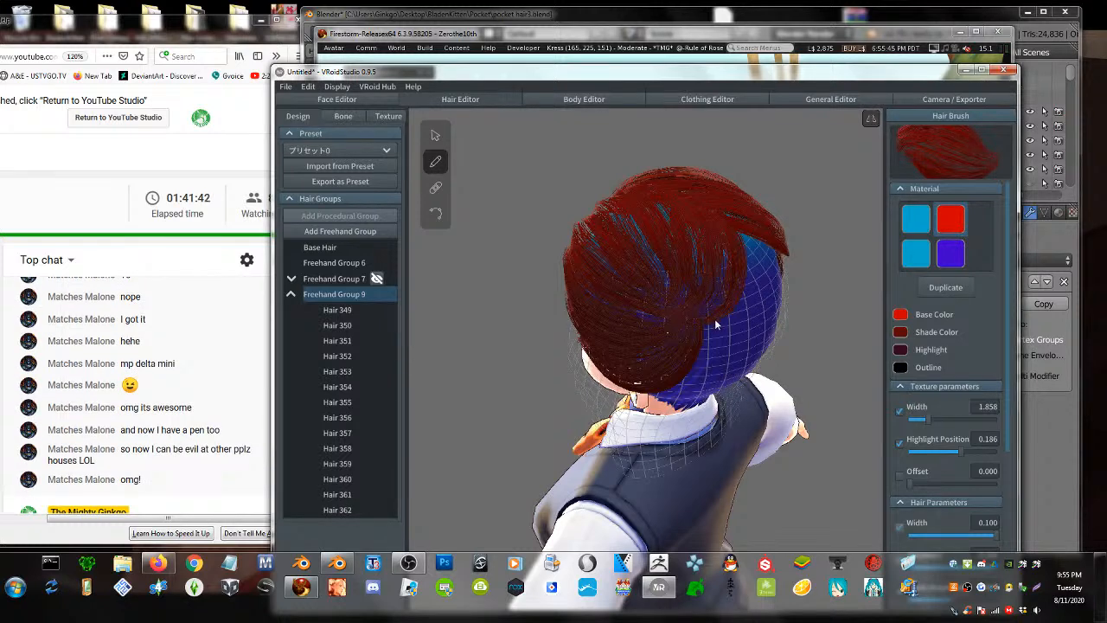
right_drag(715, 320, 679, 298)
mouse_move(632, 286)
mouse_down()
mouse_move(700, 257)
mouse_move(719, 196)
mouse_up()
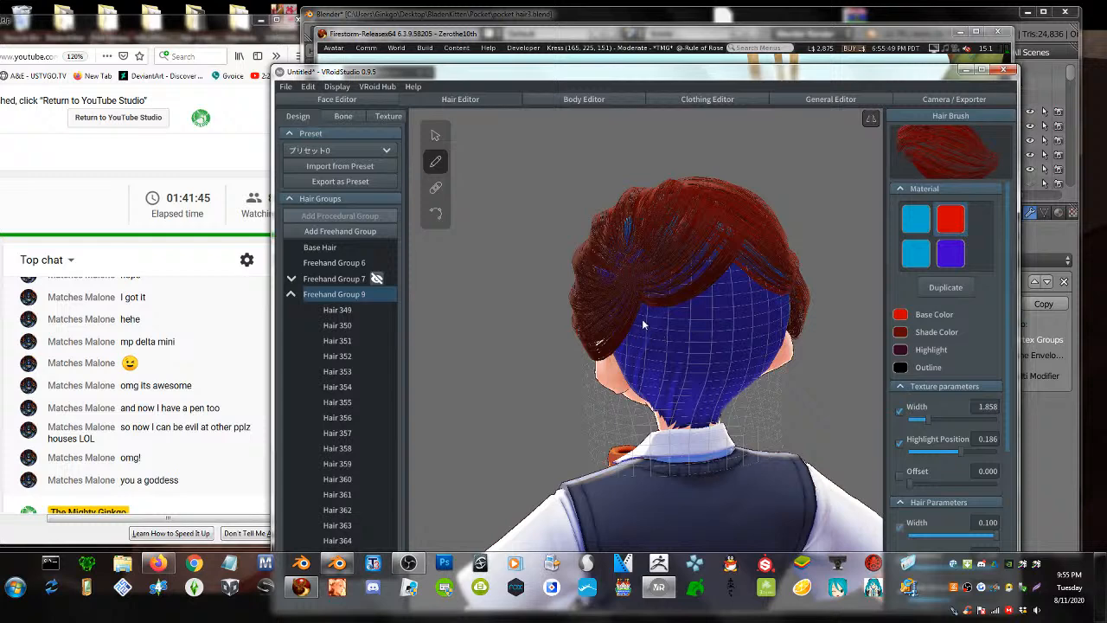
mouse_move(721, 249)
mouse_down()
mouse_move(648, 311)
mouse_move(618, 270)
mouse_up()
mouse_move(724, 292)
mouse_down()
mouse_move(631, 298)
mouse_move(648, 262)
mouse_up()
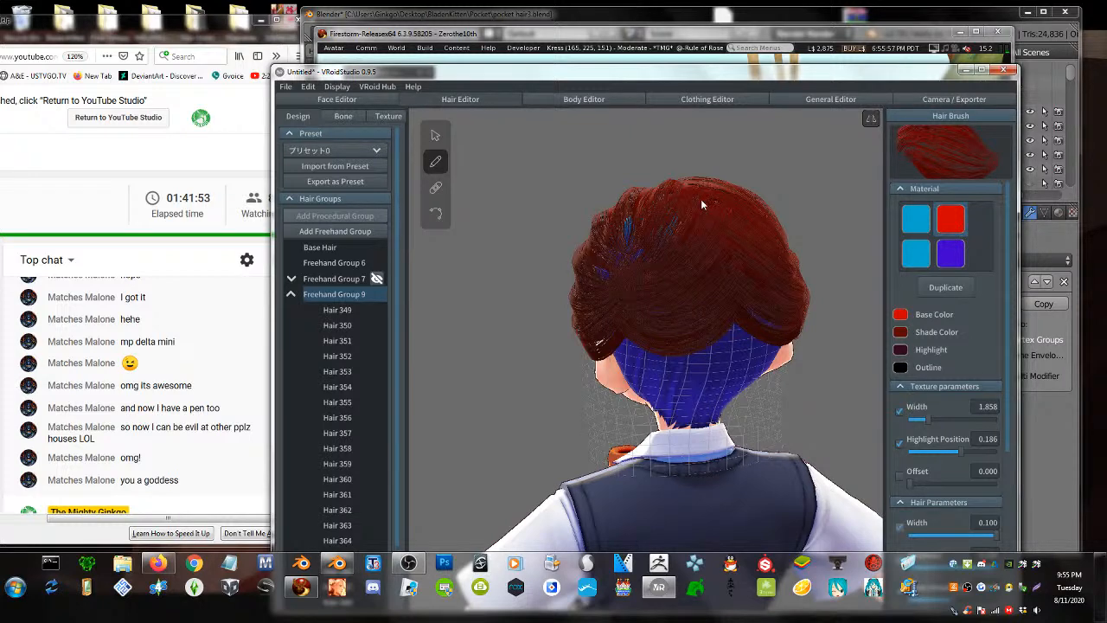
right_drag(662, 324, 675, 356)
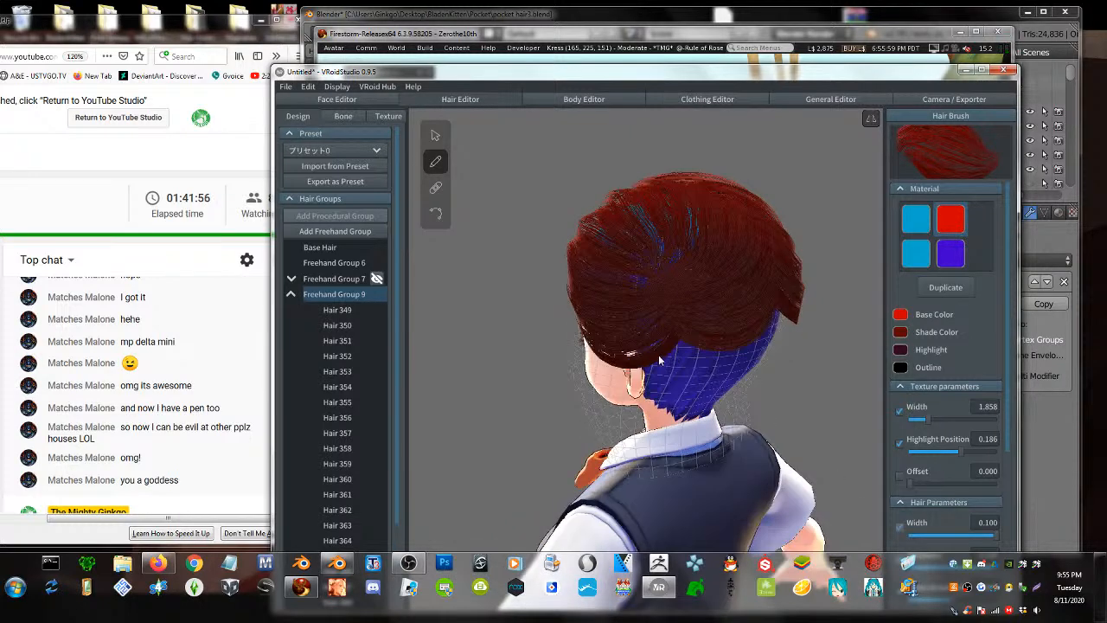
right_drag(687, 396, 688, 418)
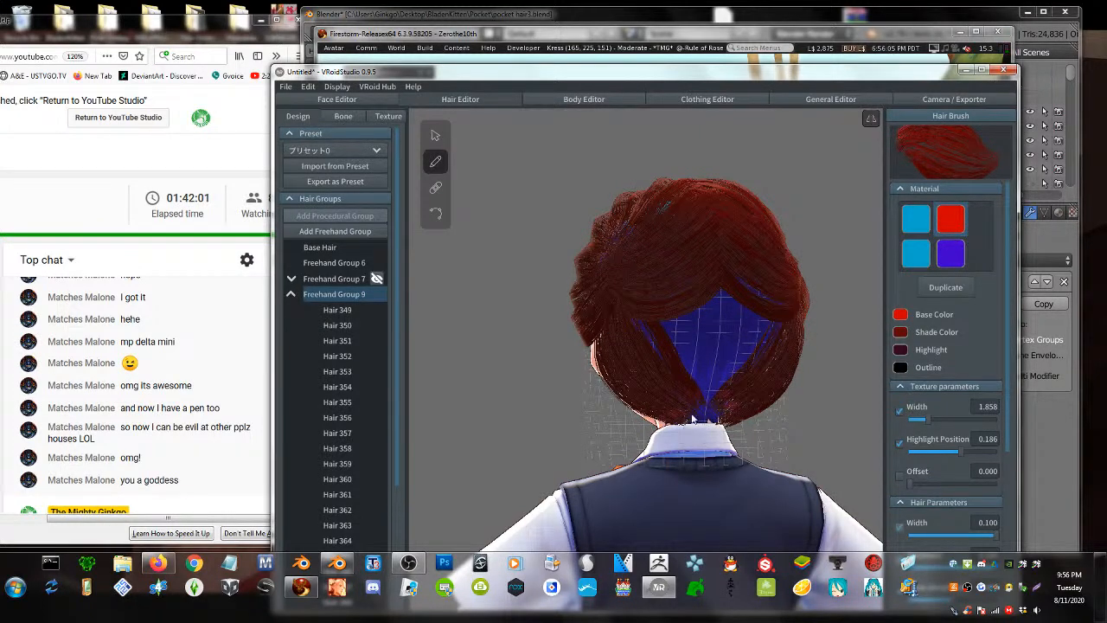
drag(711, 408, 645, 308)
drag(720, 367, 647, 319)
drag(724, 334, 651, 302)
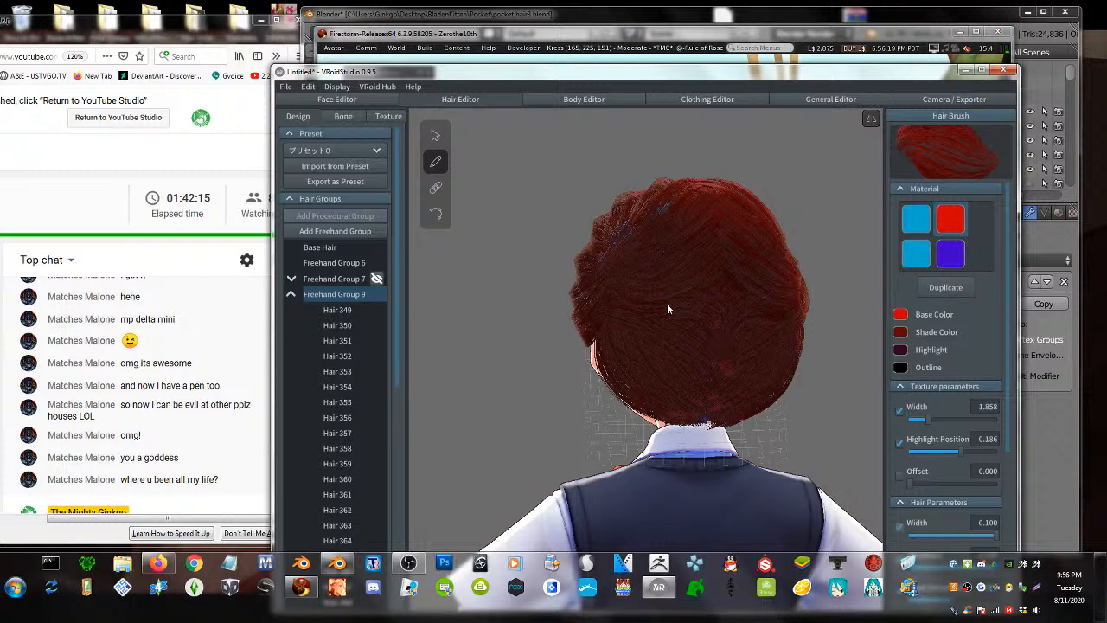
right_drag(690, 321, 699, 237)
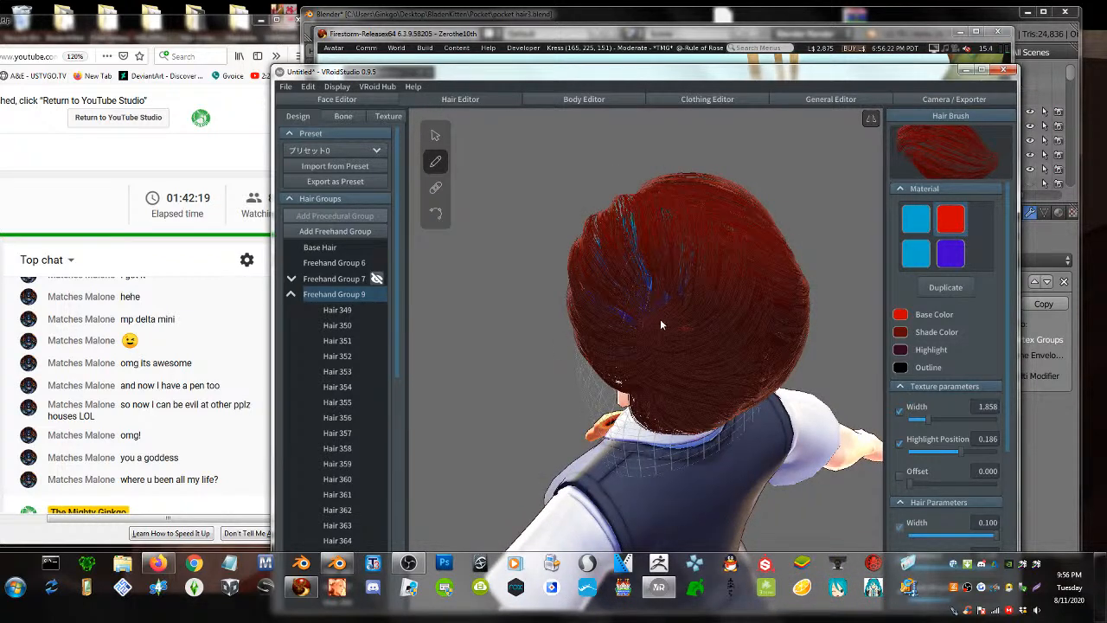
right_drag(648, 285, 712, 286)
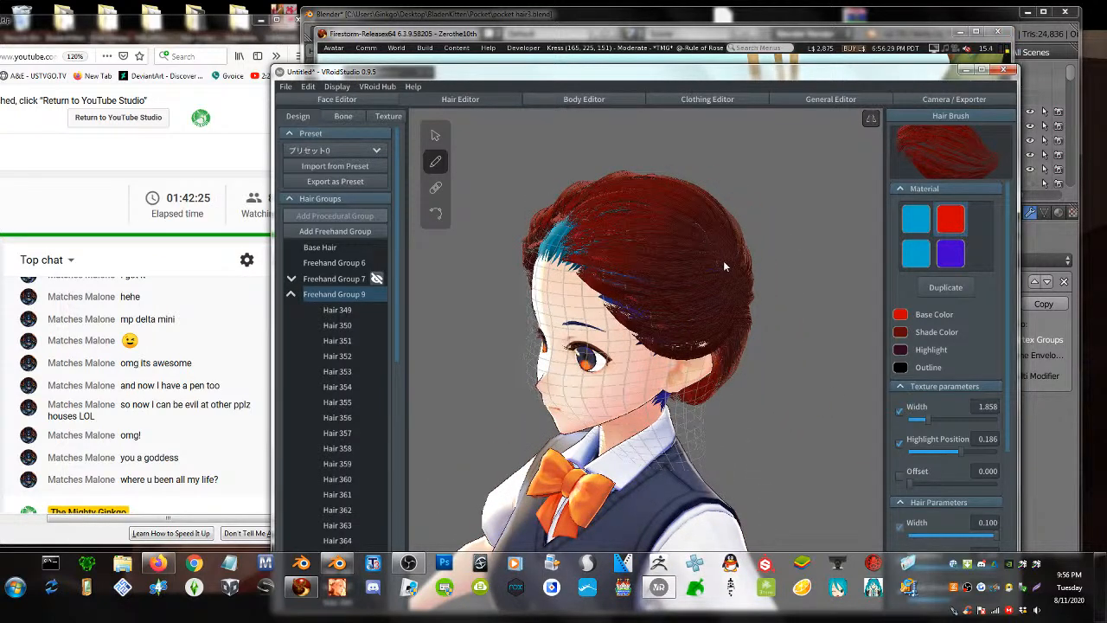
right_drag(709, 272, 578, 257)
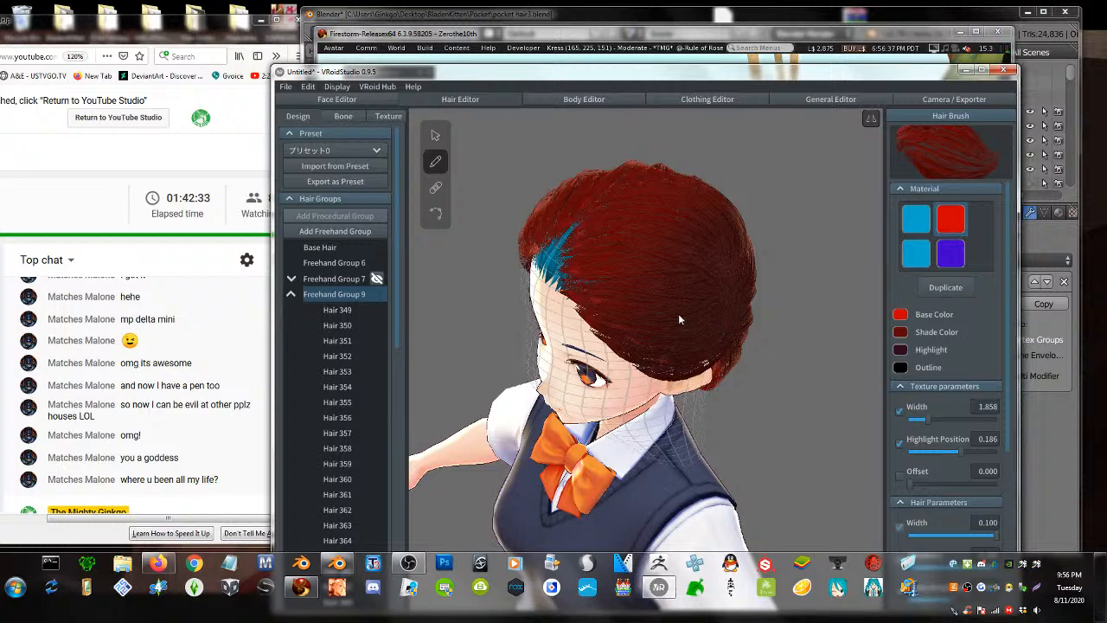
mouse_move(678, 318)
right_down()
mouse_move(648, 313)
mouse_move(647, 201)
right_up()
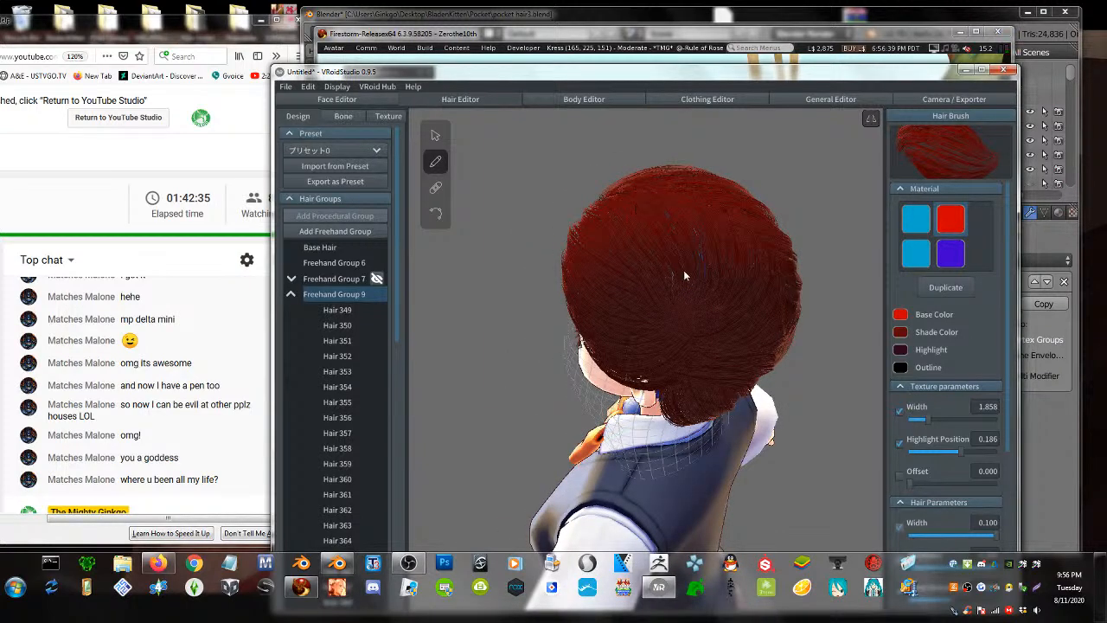
mouse_move(709, 344)
right_down()
mouse_move(823, 317)
mouse_move(849, 333)
mouse_move(867, 321)
right_up()
right_drag(723, 374, 704, 372)
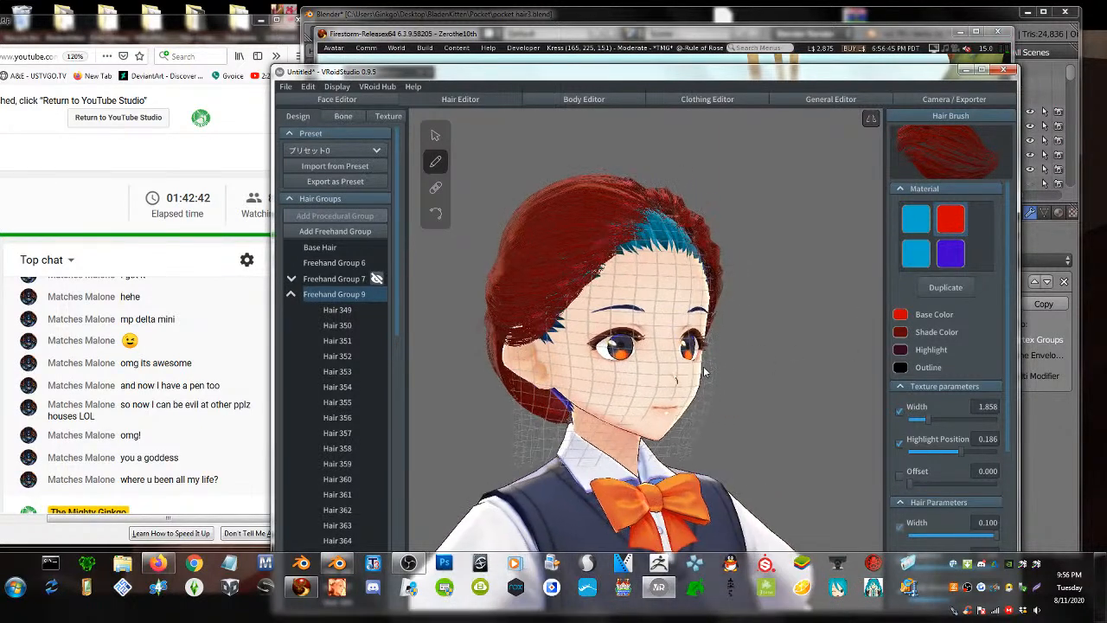
- Drag the lower back hair guide points inward, tucking the nape hair toward the chin
click(435, 136)
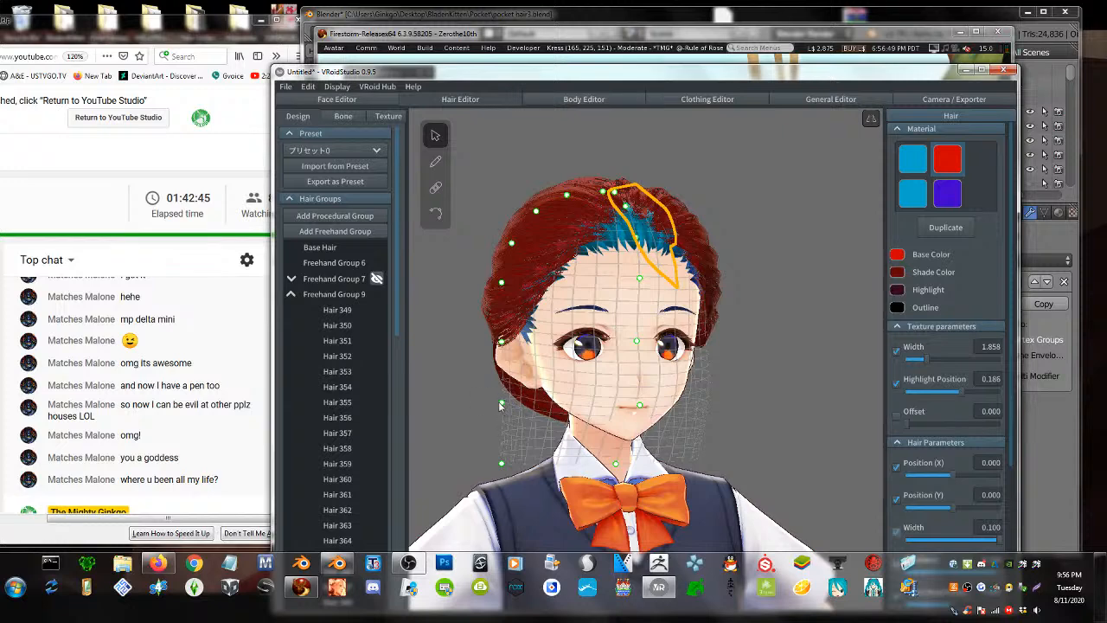
drag(504, 405, 570, 398)
right_drag(570, 401, 626, 426)
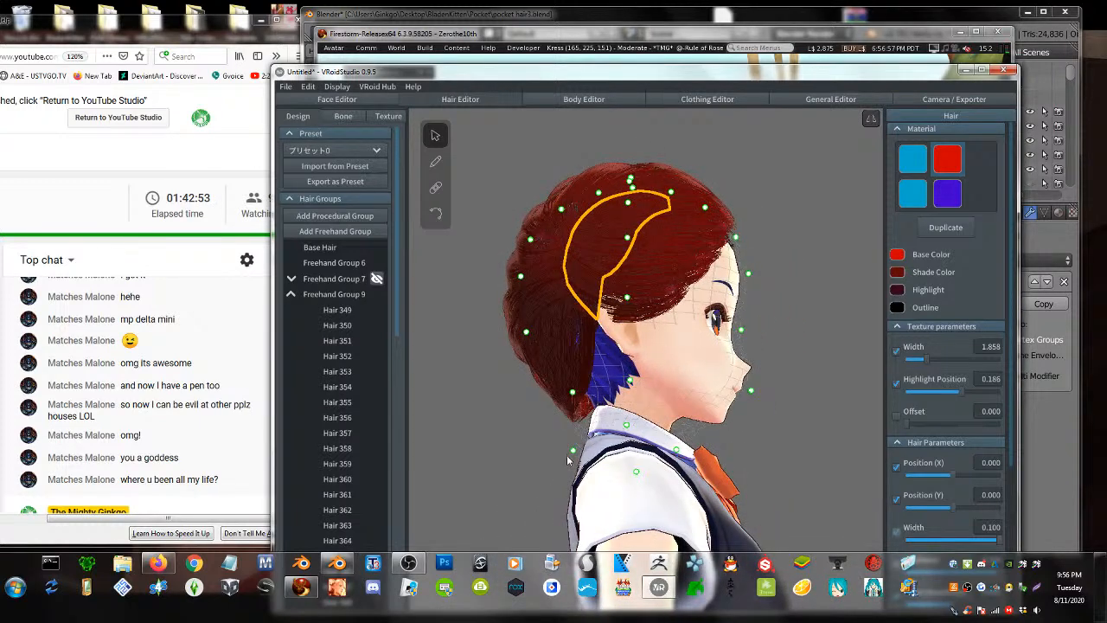
drag(573, 451, 592, 450)
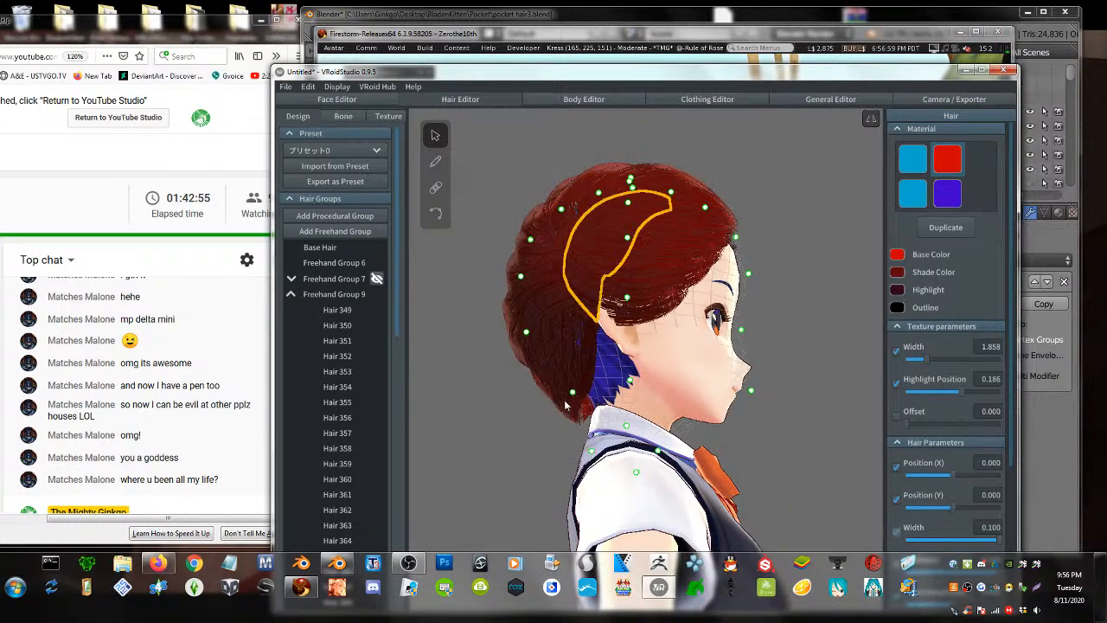
drag(572, 393, 595, 398)
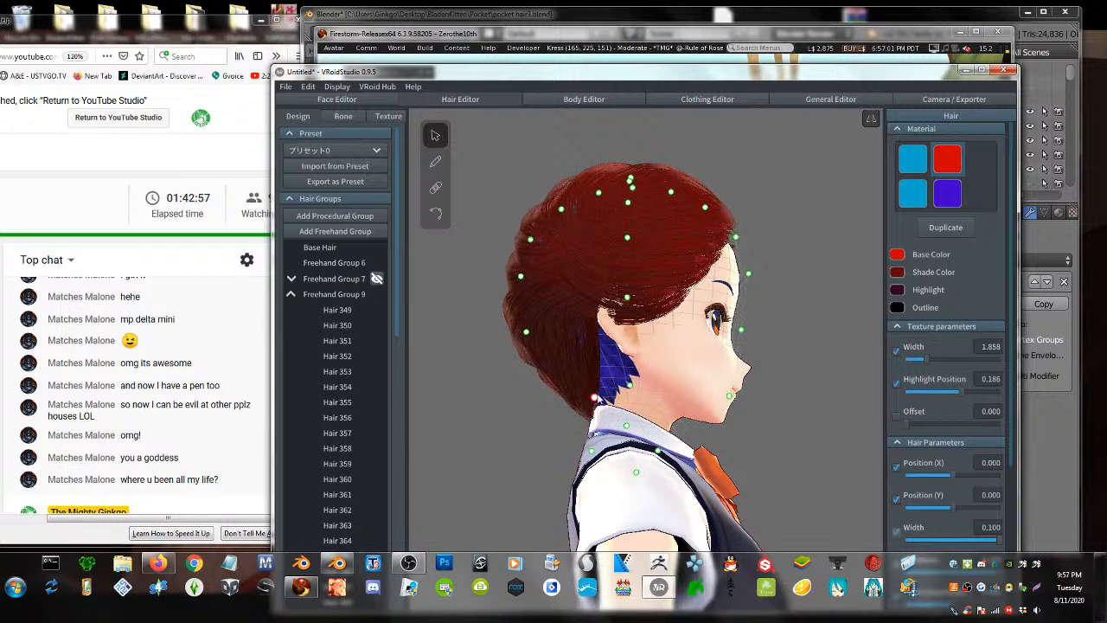
right_drag(602, 396, 639, 403)
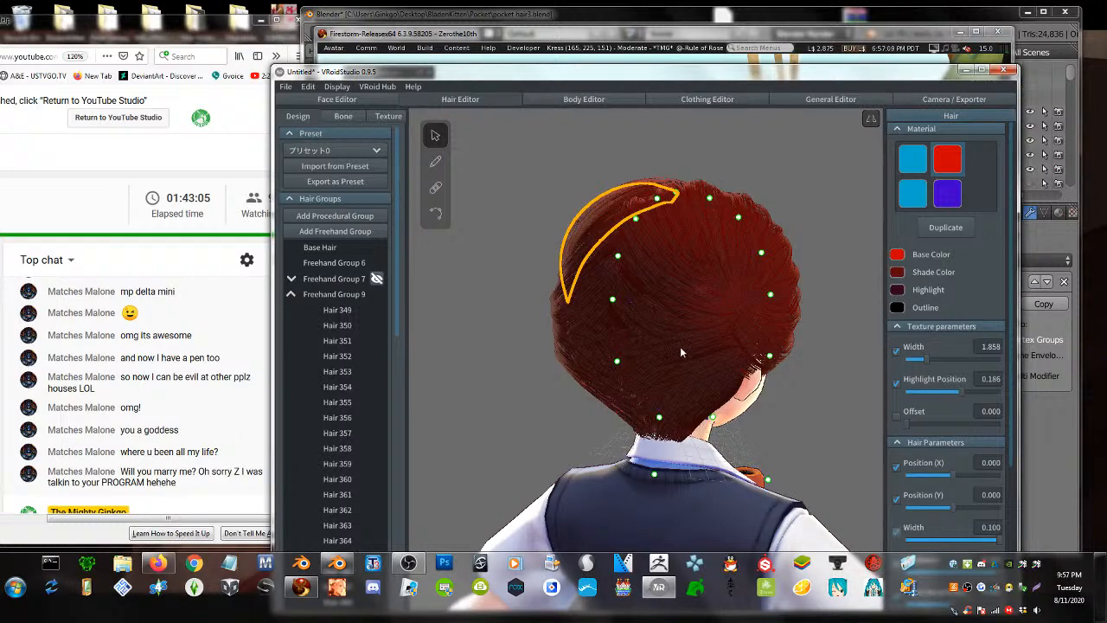
right_drag(679, 351, 592, 265)
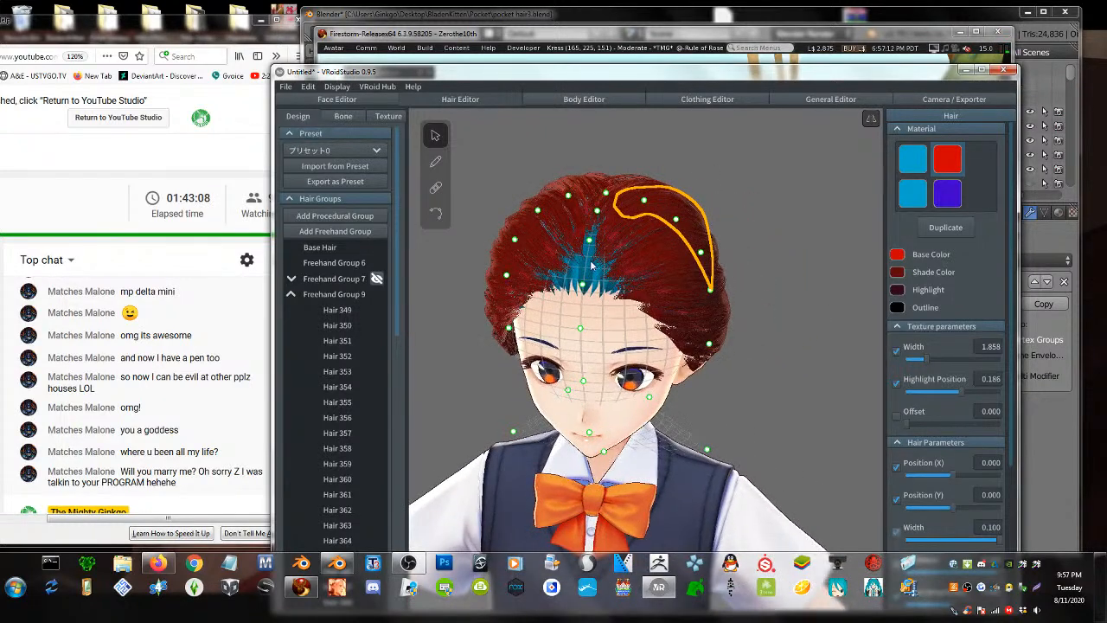
- Paint three red strands across the front hairline to hide the blue scalp streaks
click(435, 161)
drag(585, 276, 700, 221)
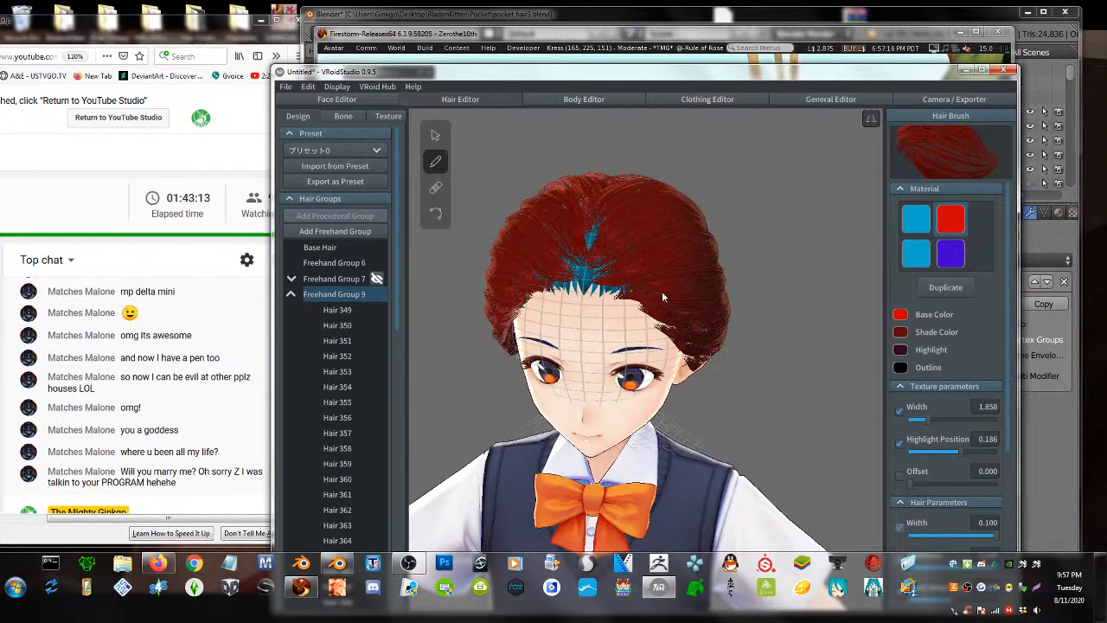
drag(577, 277, 671, 285)
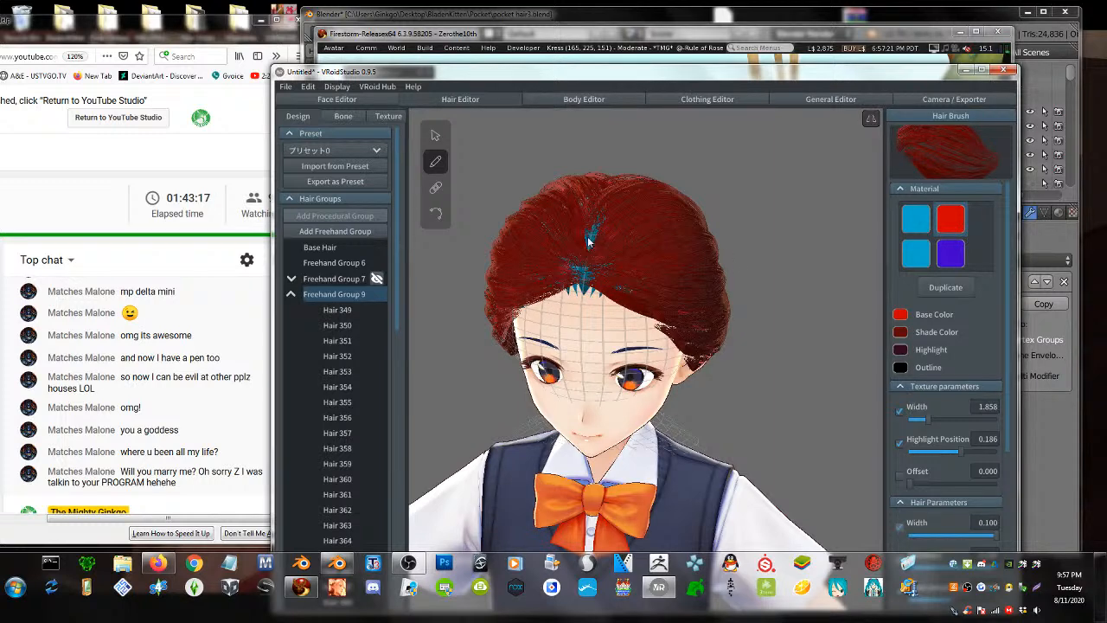
drag(587, 242, 642, 201)
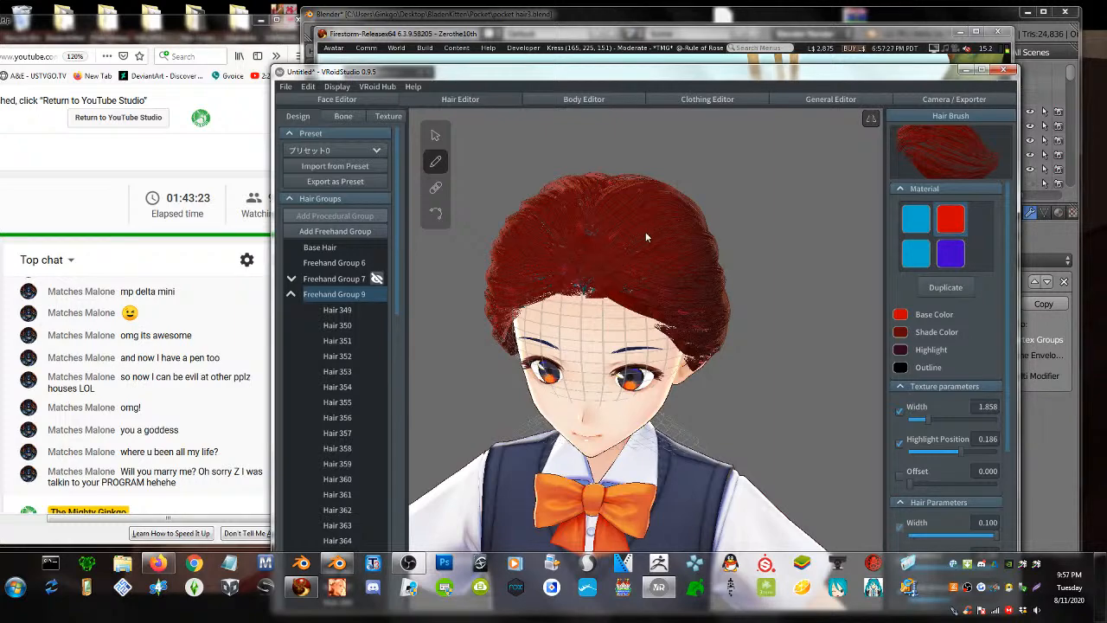
right_drag(726, 297, 684, 293)
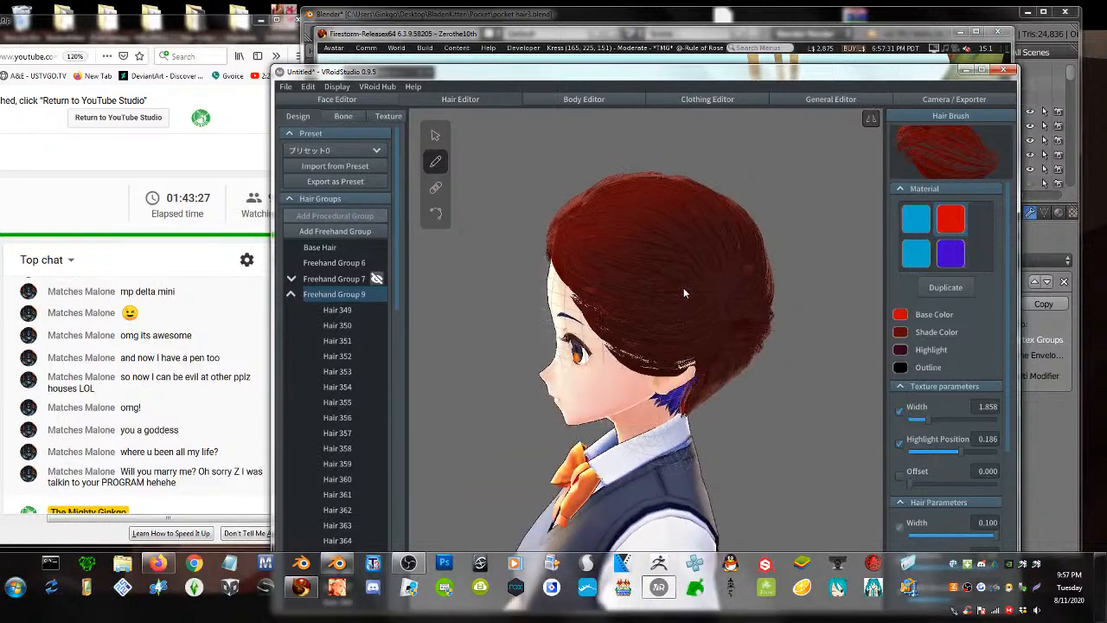
- Select Freehand Group 9, undo a trial procedural group, and add Freehand Group 10
click(435, 136)
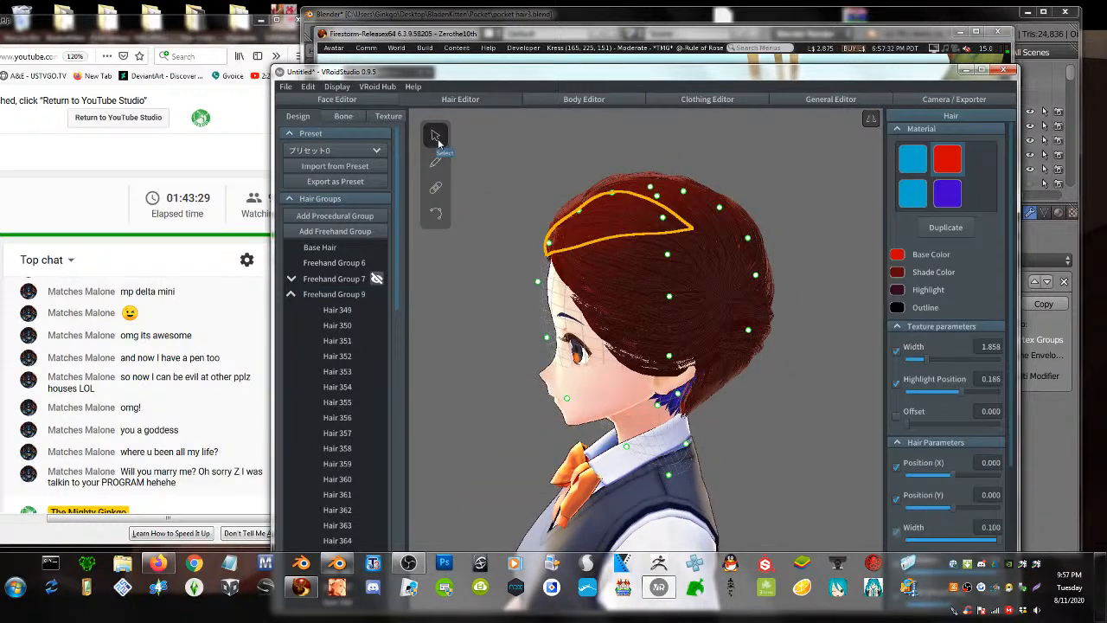
click(292, 295)
click(334, 295)
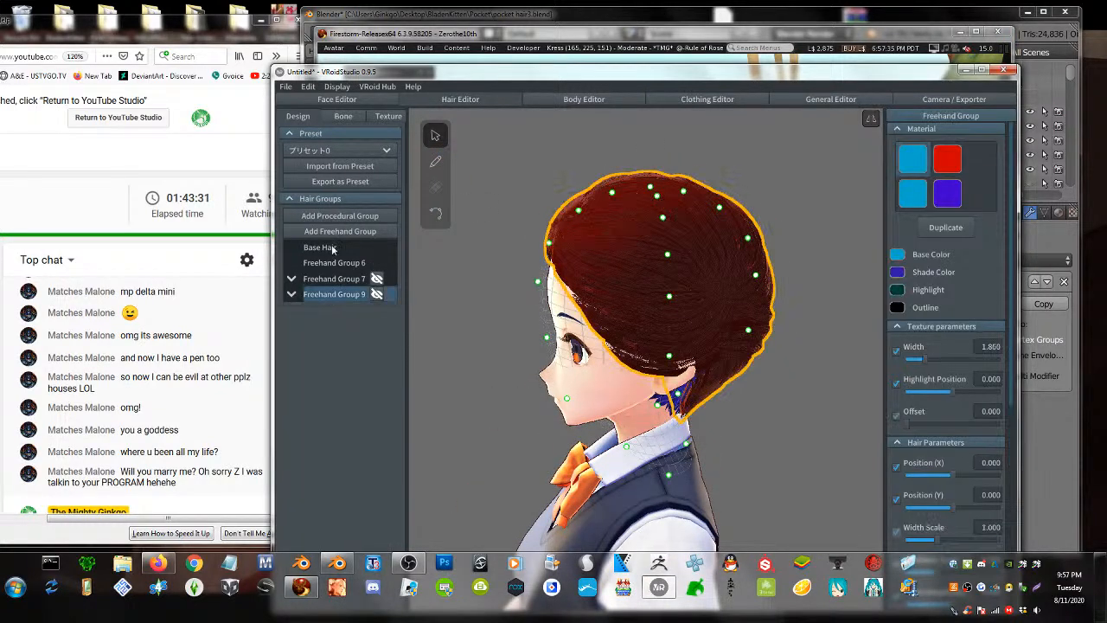
click(342, 215)
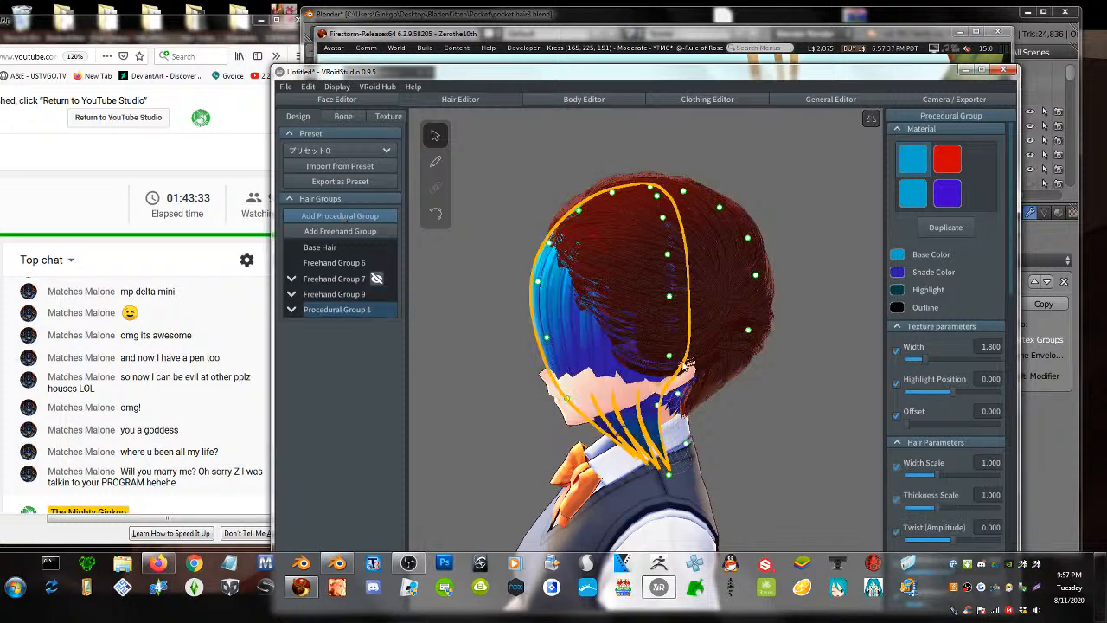
right_drag(571, 344, 624, 349)
key(ctrl+z)
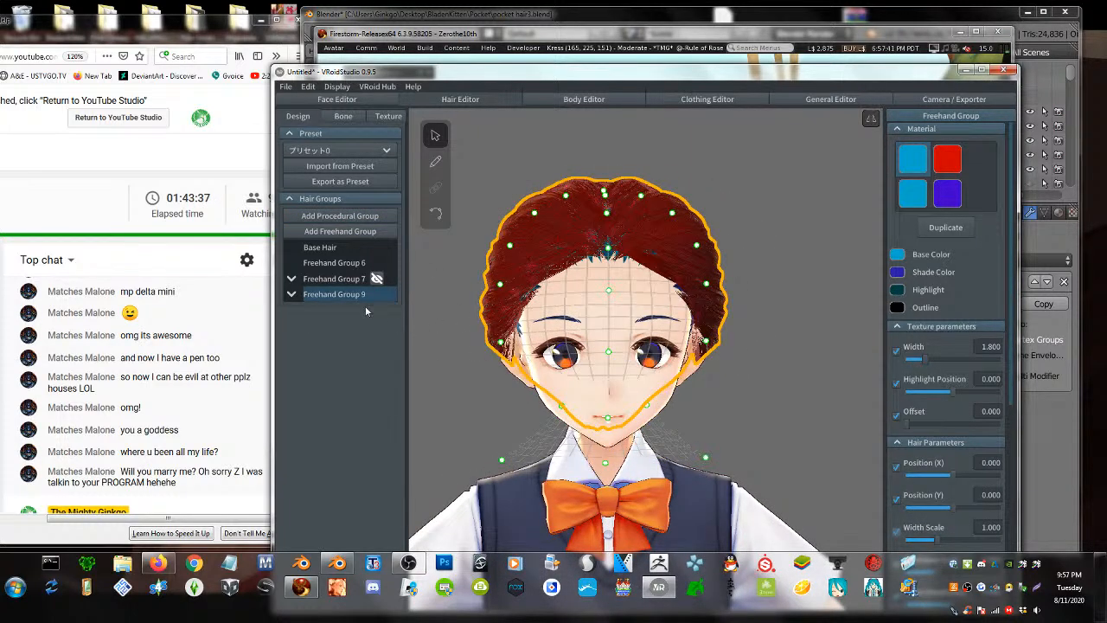
click(330, 235)
- Stretch Freehand Group 10's guide mesh outward past both sides of the head and raise its lower points
right_drag(606, 363, 672, 367)
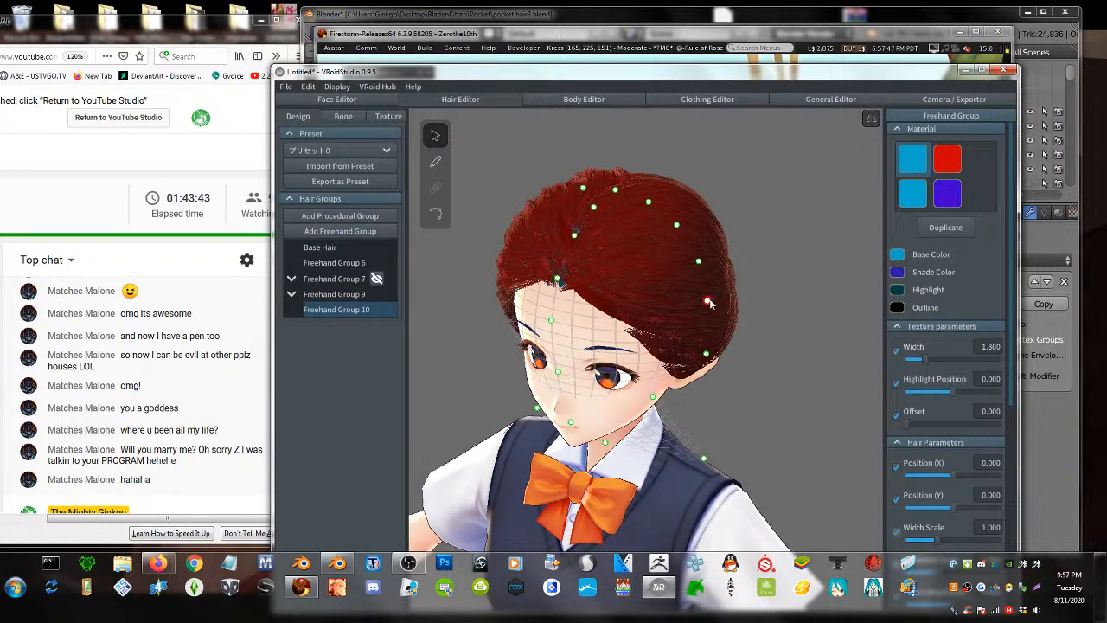
drag(706, 300, 782, 291)
right_drag(783, 316, 699, 300)
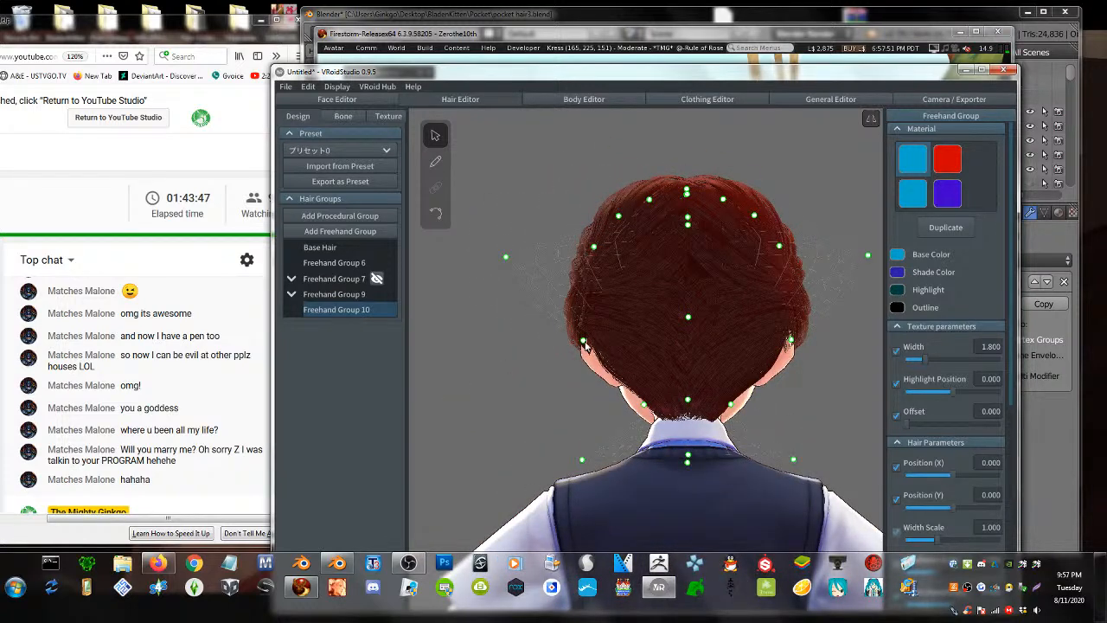
drag(584, 344, 497, 350)
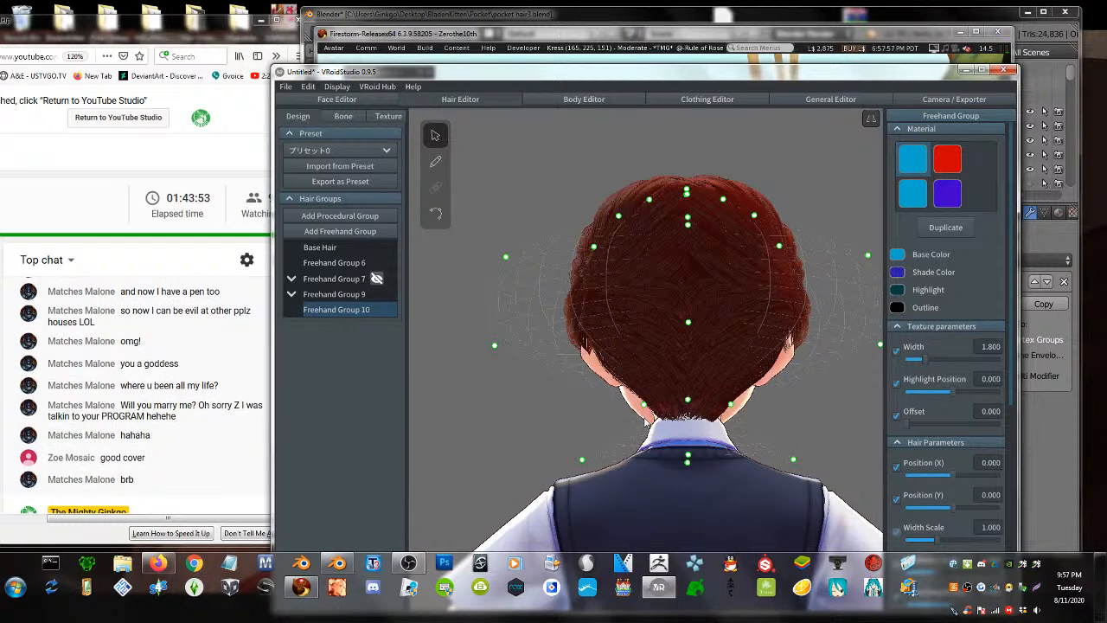
drag(646, 409, 632, 355)
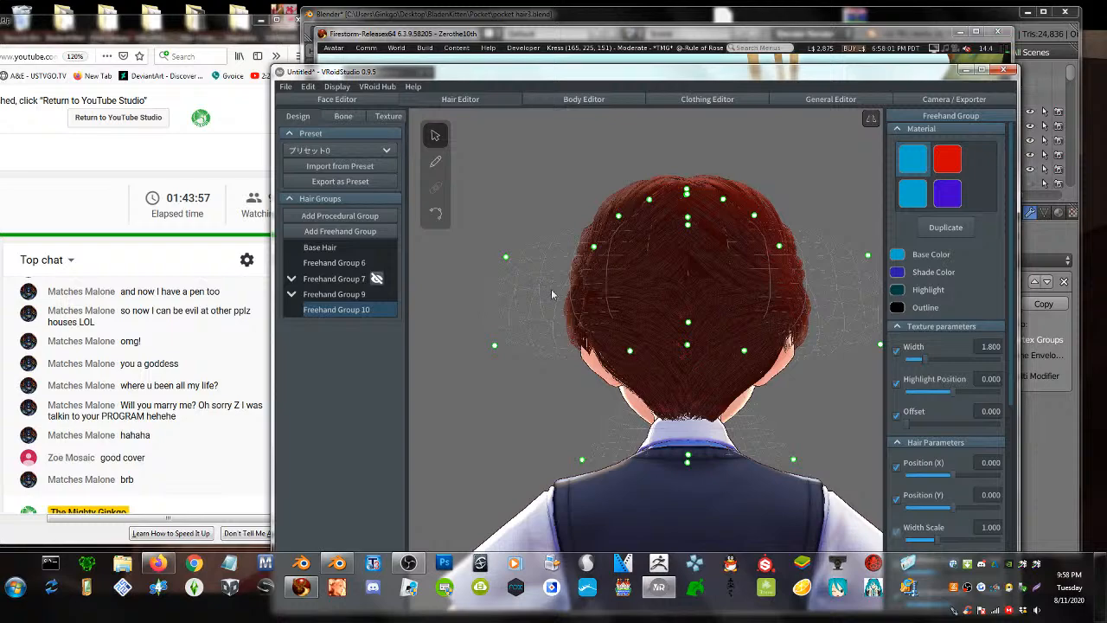
drag(505, 261, 506, 249)
- Raise the crown guide point and lift the front guide points up to the brow
right_drag(582, 309, 584, 298)
drag(591, 260, 595, 242)
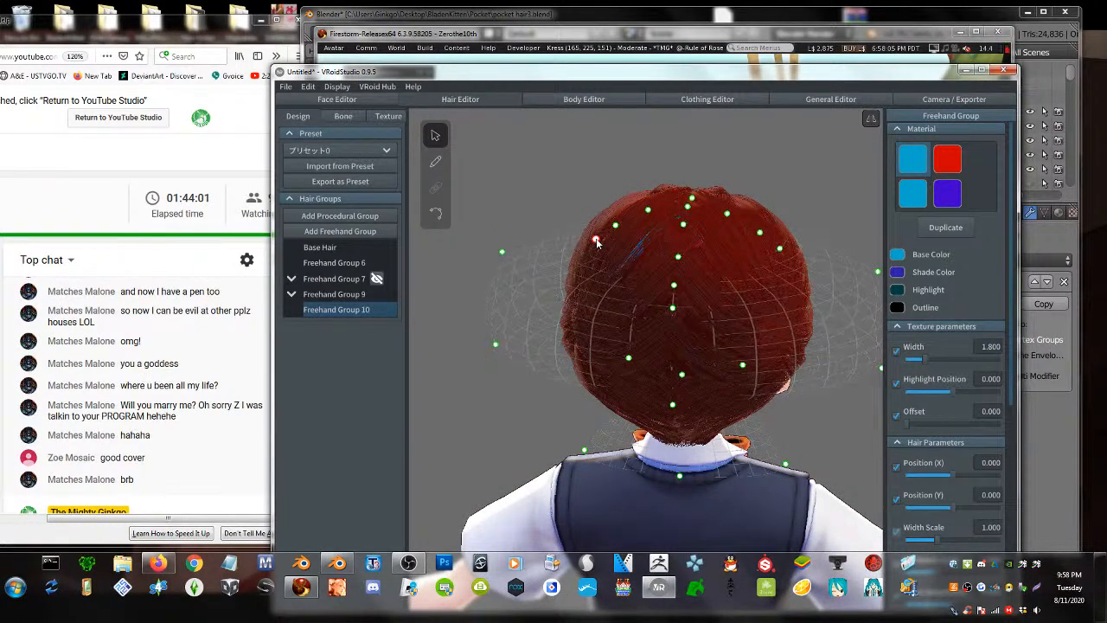
right_drag(599, 285, 666, 381)
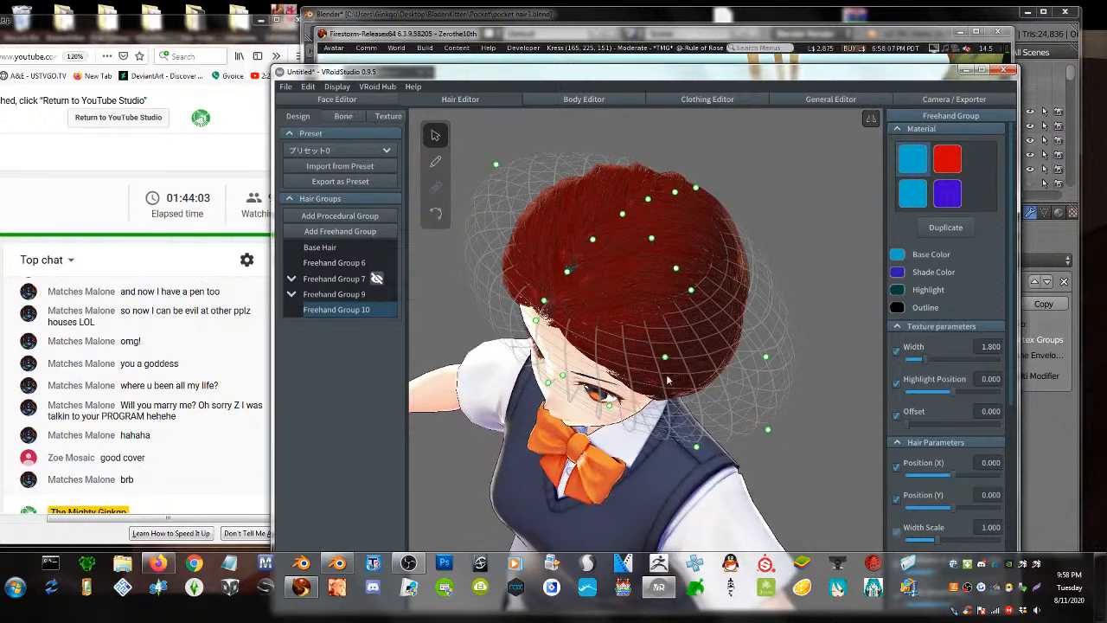
drag(562, 377, 607, 375)
right_drag(607, 374, 624, 381)
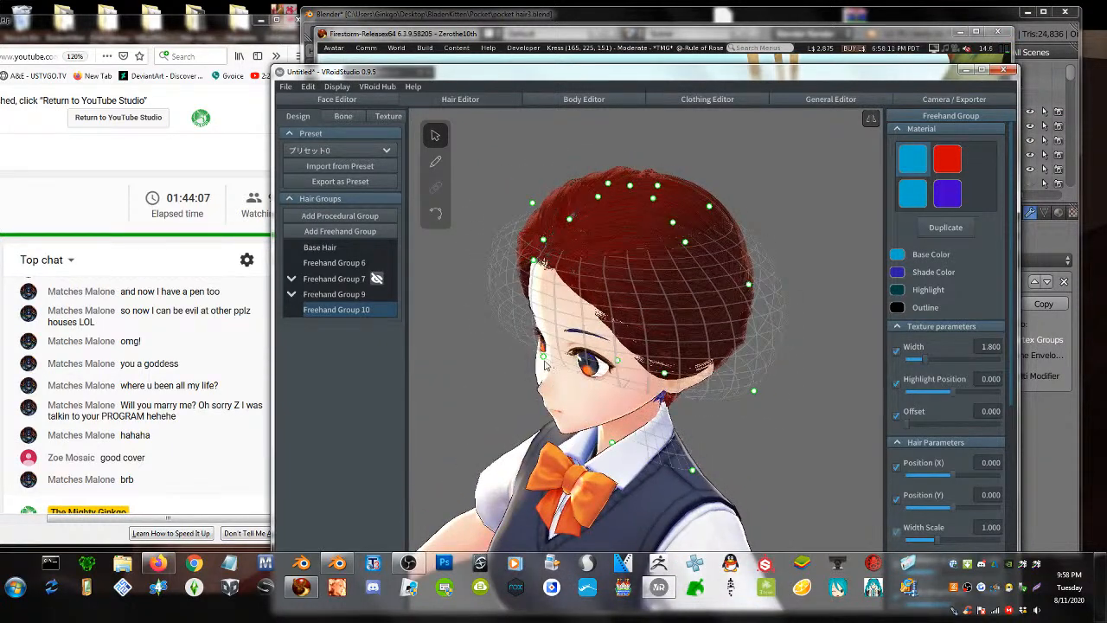
drag(543, 357, 607, 328)
right_drag(617, 345, 627, 346)
mouse_move(563, 279)
mouse_down()
mouse_move(558, 297)
mouse_move(588, 283)
mouse_move(580, 288)
mouse_up()
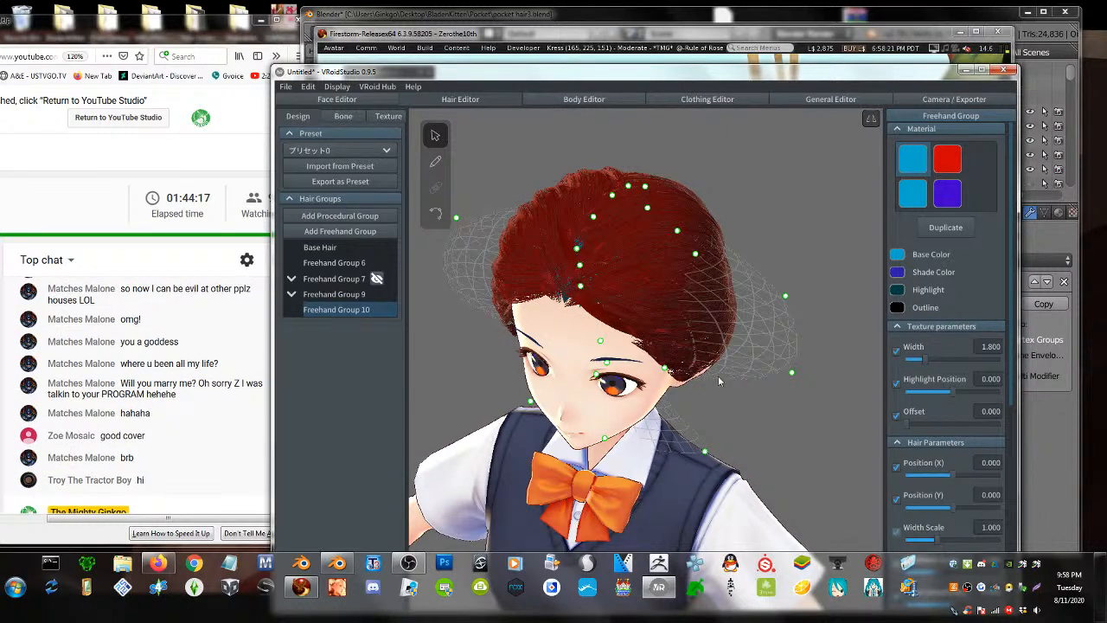
right_drag(717, 376, 721, 347)
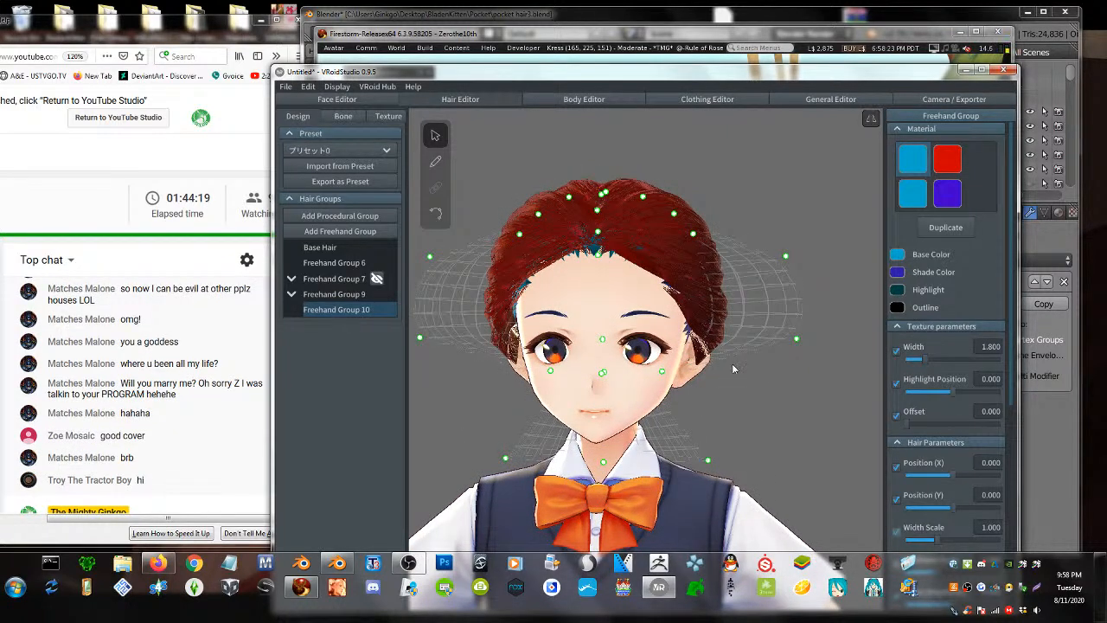
- Paint a mirrored red side bun and add strands down the back of the buns
click(435, 162)
mouse_move(737, 251)
mouse_down()
mouse_move(726, 256)
mouse_move(747, 344)
mouse_up()
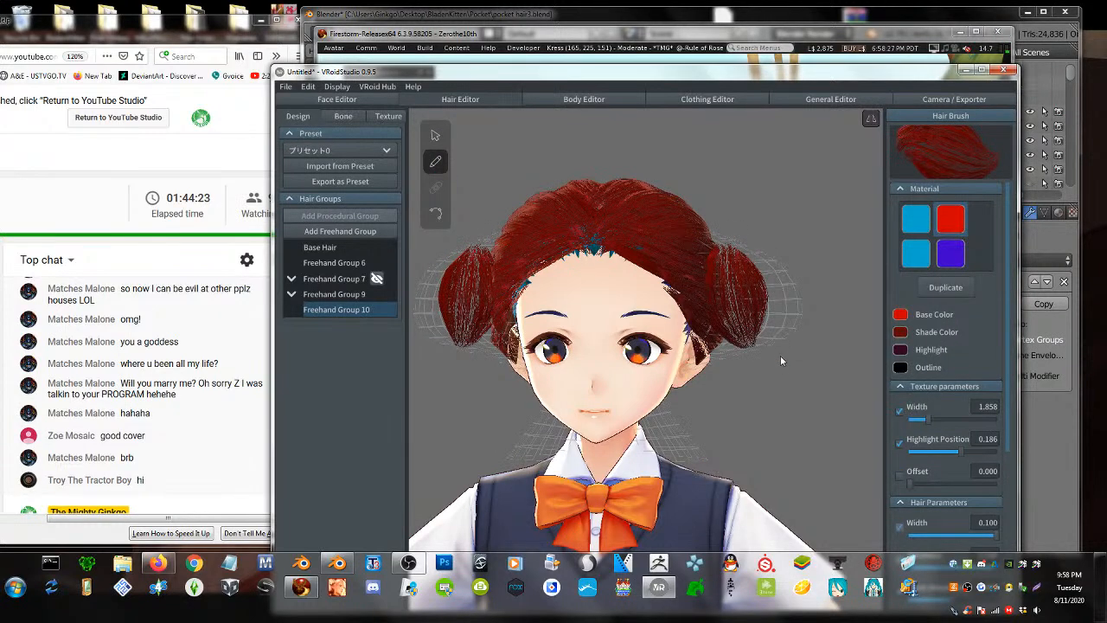
mouse_move(780, 355)
right_down()
mouse_move(720, 346)
mouse_move(711, 369)
mouse_move(601, 288)
right_up()
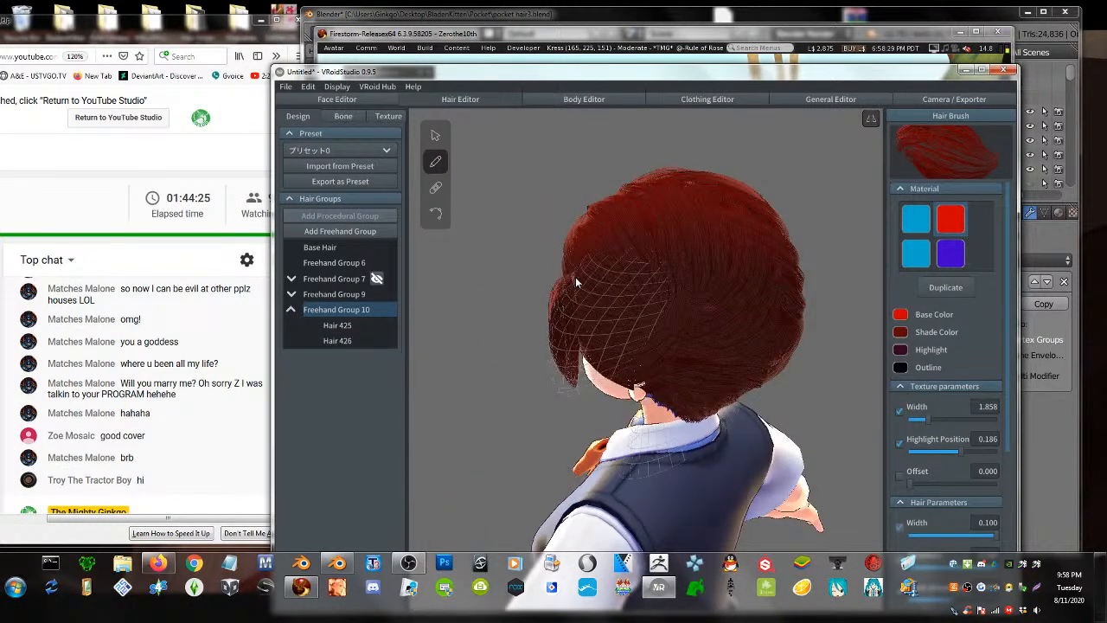
drag(575, 276, 552, 392)
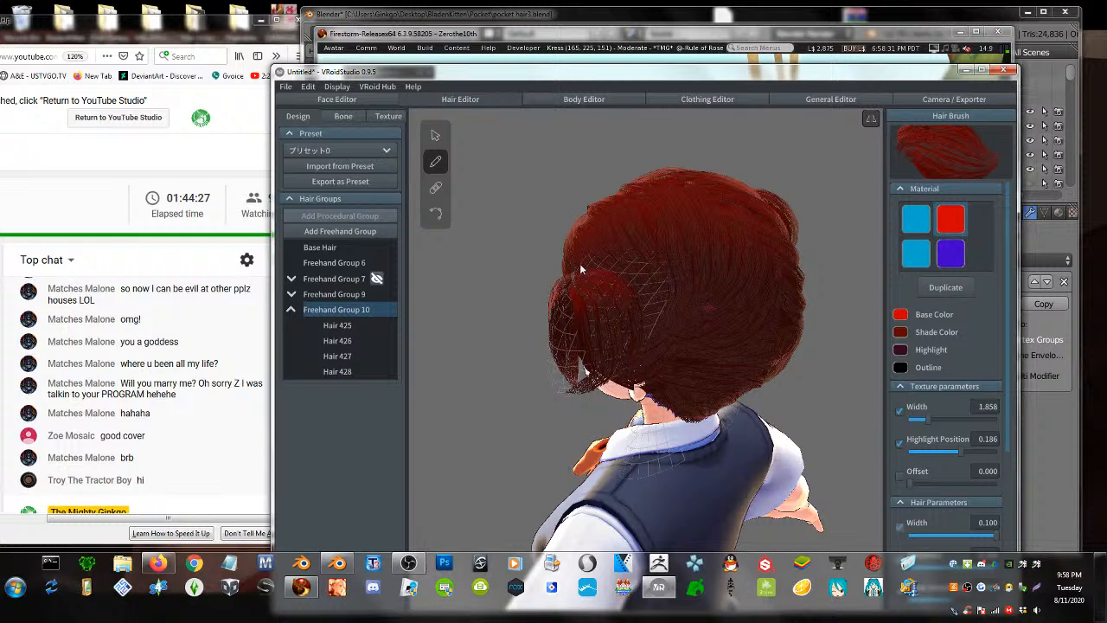
mouse_move(581, 265)
mouse_down()
mouse_move(654, 337)
mouse_move(543, 384)
mouse_up()
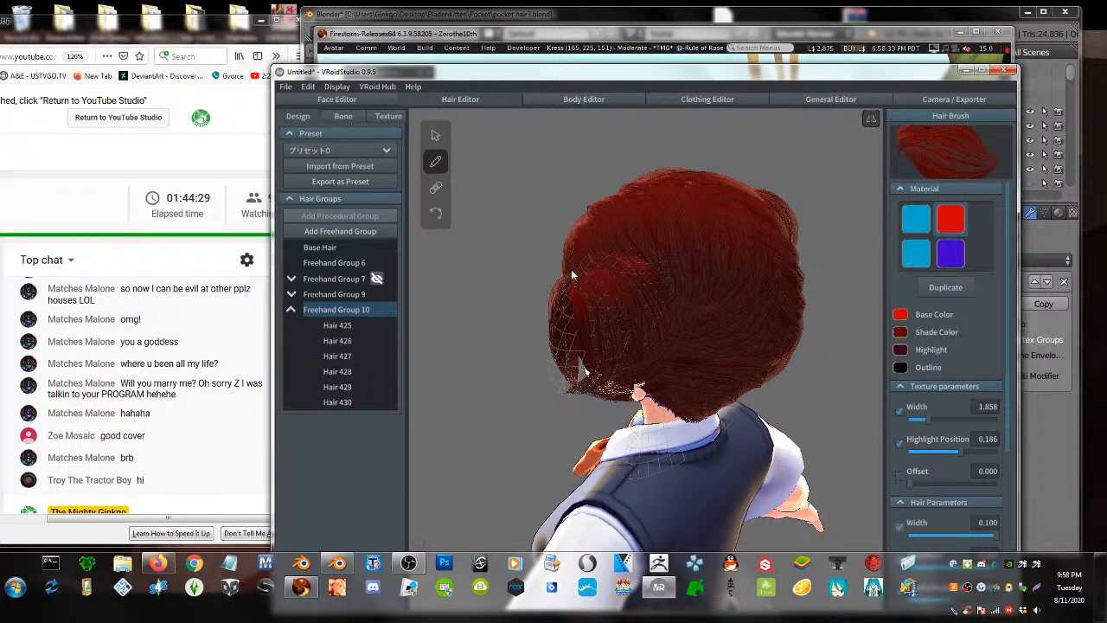
- Fill out the right bun with more strands, covering its dark gap
right_drag(612, 371, 671, 360)
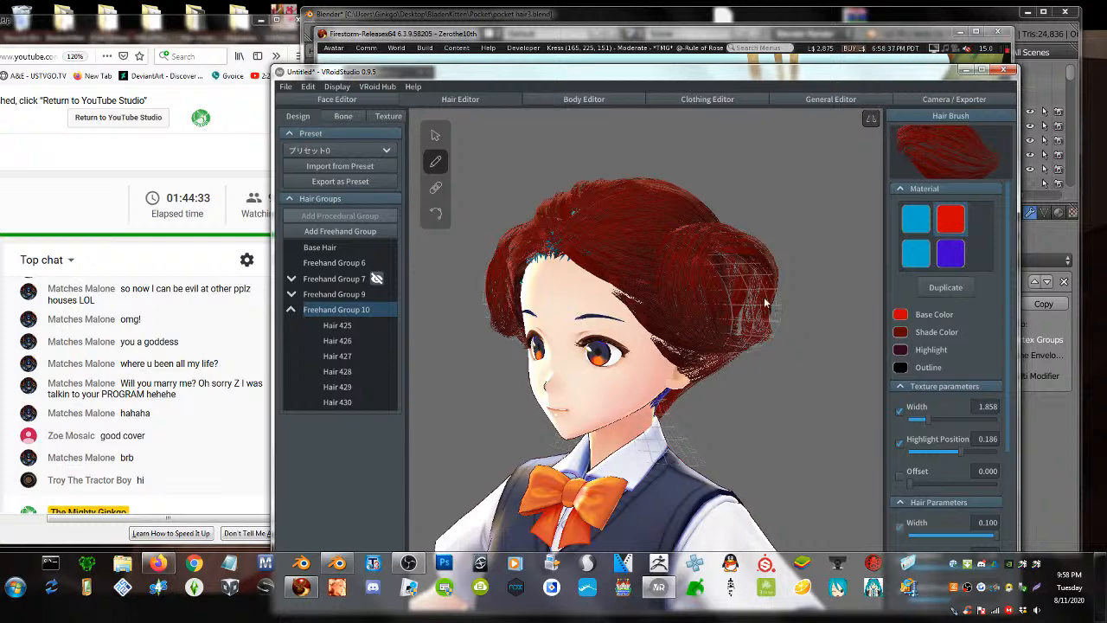
drag(765, 298, 764, 298)
mouse_move(736, 237)
mouse_down()
mouse_move(710, 354)
mouse_move(736, 337)
mouse_move(753, 234)
mouse_move(725, 225)
mouse_up()
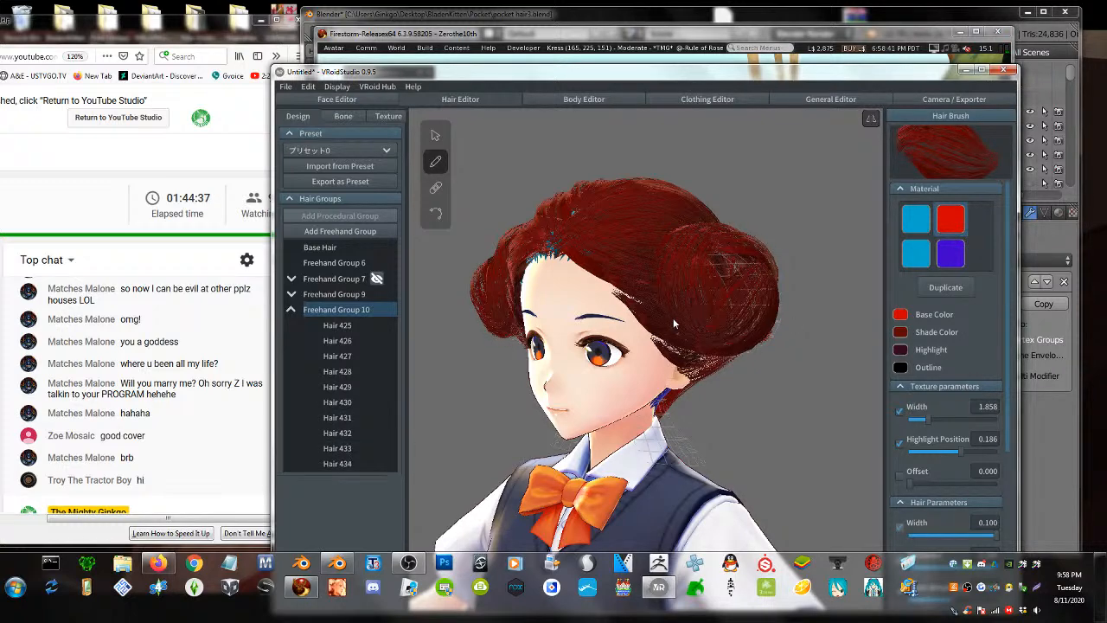
mouse_move(673, 317)
mouse_down()
mouse_move(745, 270)
mouse_move(729, 204)
mouse_up()
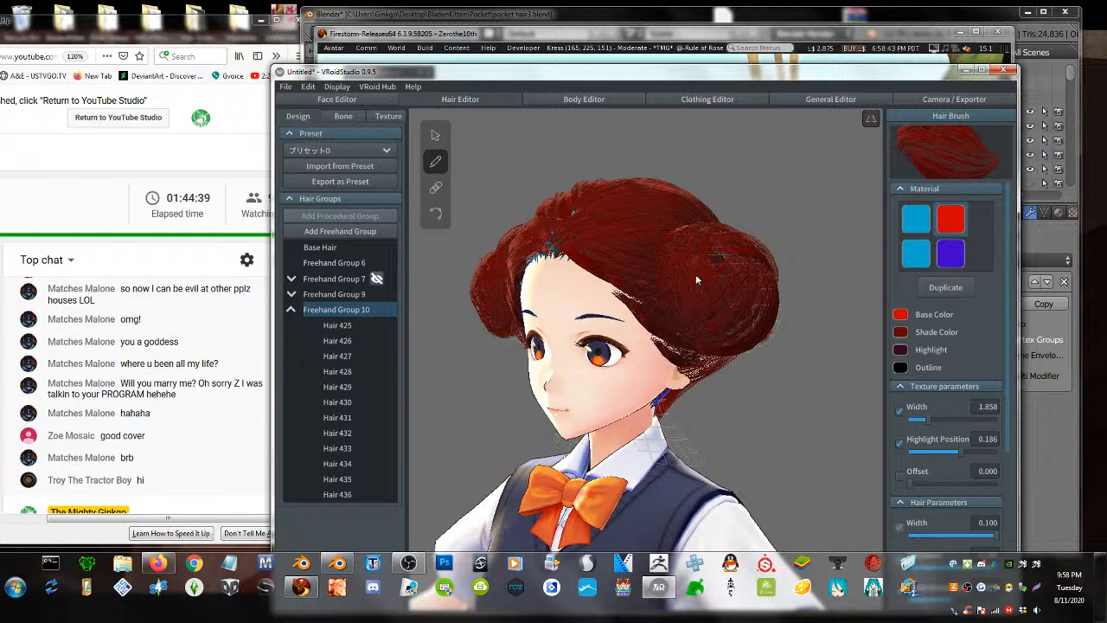
drag(696, 279, 753, 246)
- From behind, draw mirrored strands across the left bun
right_drag(768, 298, 554, 320)
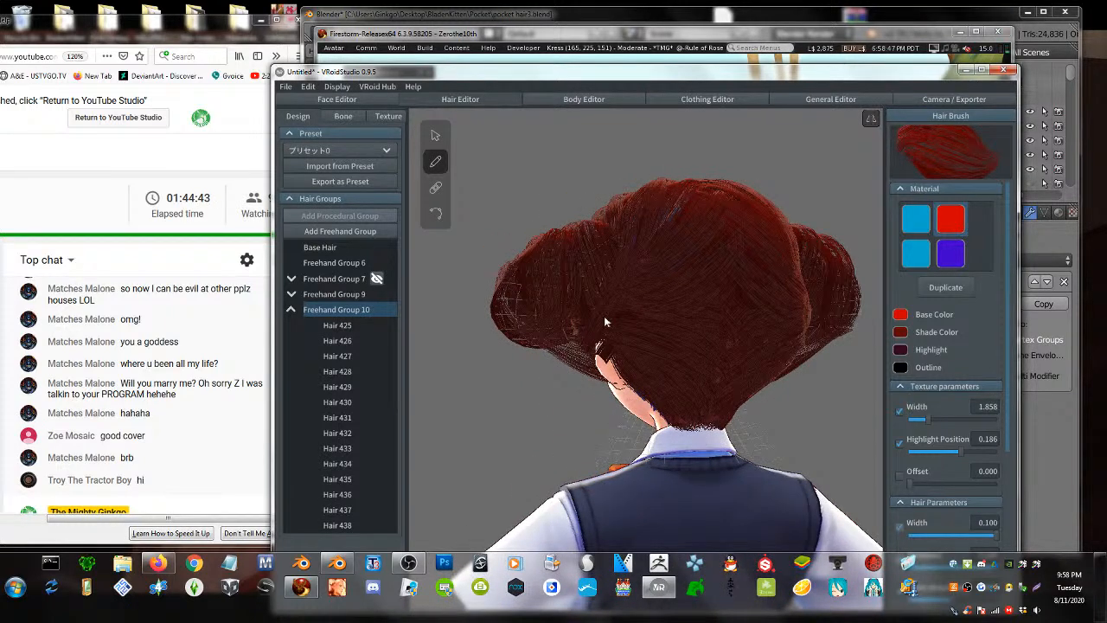
mouse_move(604, 315)
mouse_down()
mouse_move(504, 276)
mouse_move(516, 228)
mouse_up()
drag(585, 338, 510, 322)
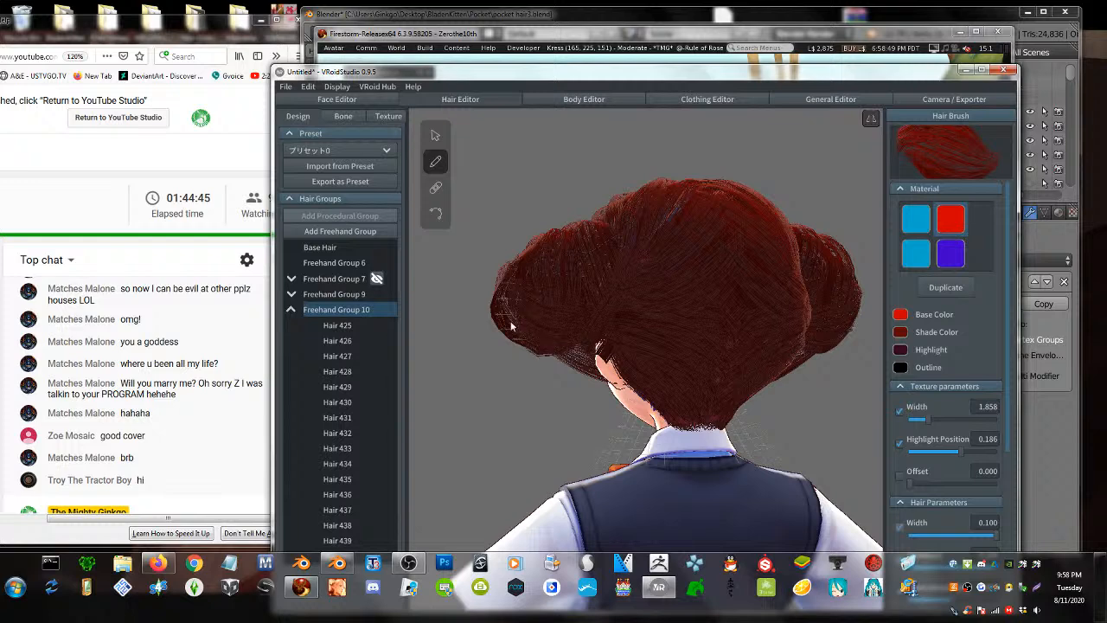
mouse_move(555, 283)
mouse_down()
mouse_move(519, 346)
mouse_move(524, 374)
mouse_up()
mouse_move(609, 245)
mouse_down()
mouse_move(584, 235)
mouse_move(522, 270)
mouse_move(531, 338)
mouse_move(608, 356)
mouse_up()
- Add strands along the left bun's lower edge to darken it
right_drag(608, 357, 739, 387)
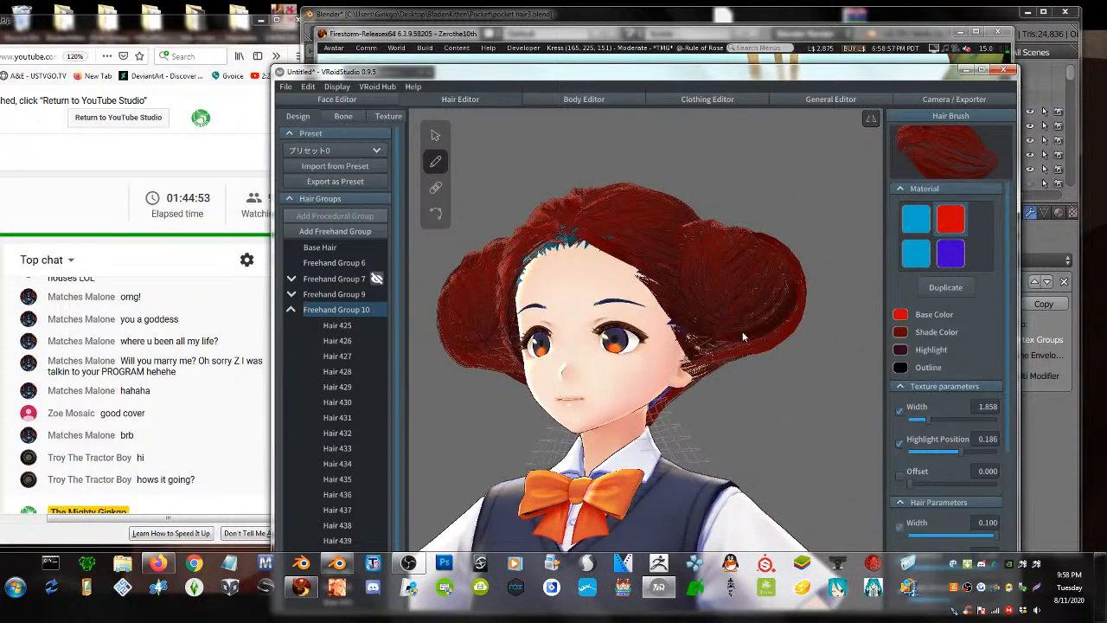
mouse_move(747, 316)
right_down()
mouse_move(740, 351)
mouse_move(728, 339)
right_up()
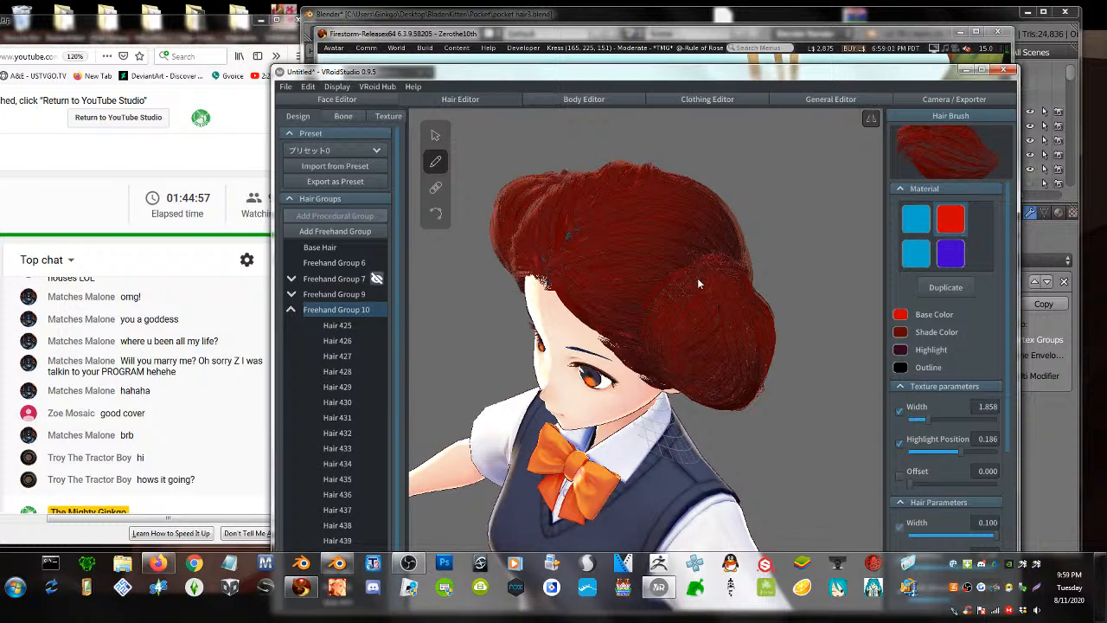
mouse_move(735, 390)
right_down()
mouse_move(645, 381)
mouse_move(592, 340)
right_up()
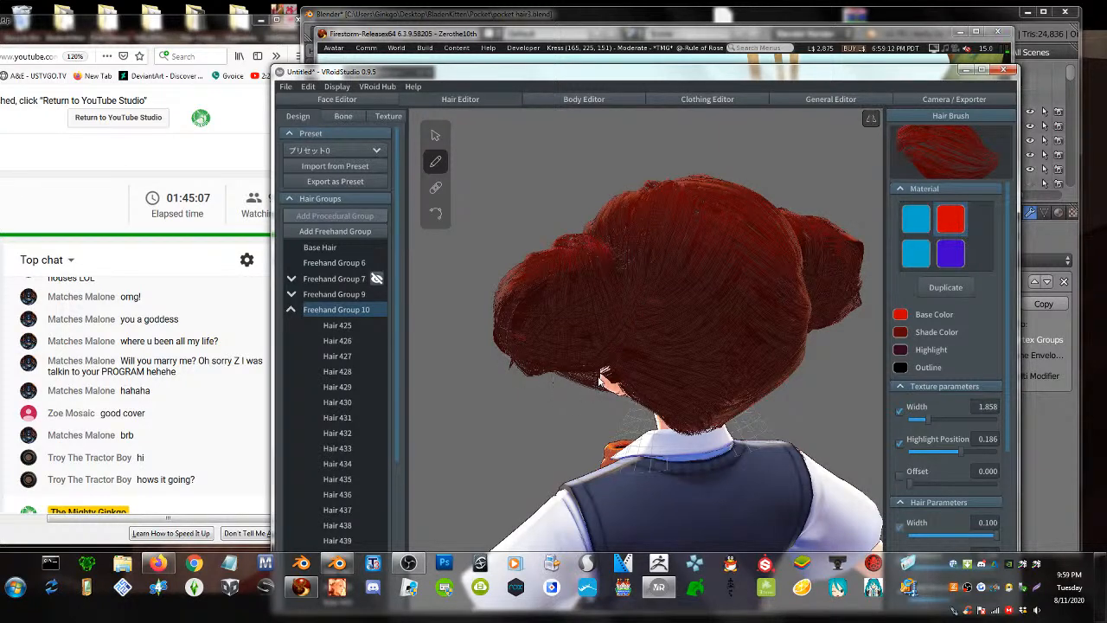
right_drag(555, 386, 556, 344)
mouse_move(518, 278)
mouse_down()
mouse_move(522, 323)
mouse_move(570, 348)
mouse_move(605, 344)
mouse_up()
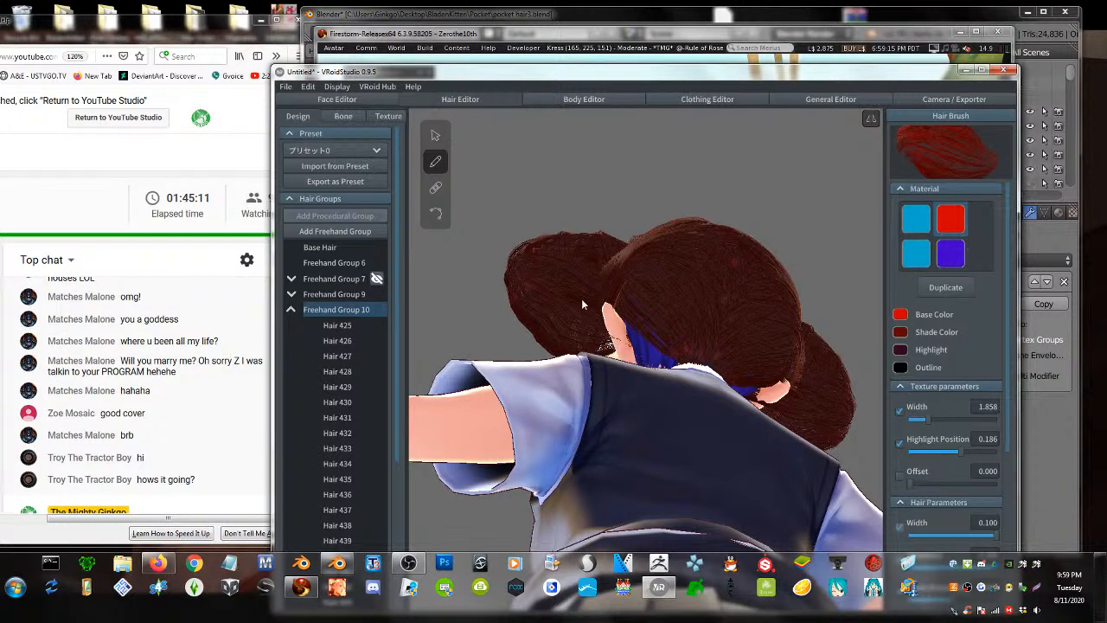
right_drag(581, 298, 590, 332)
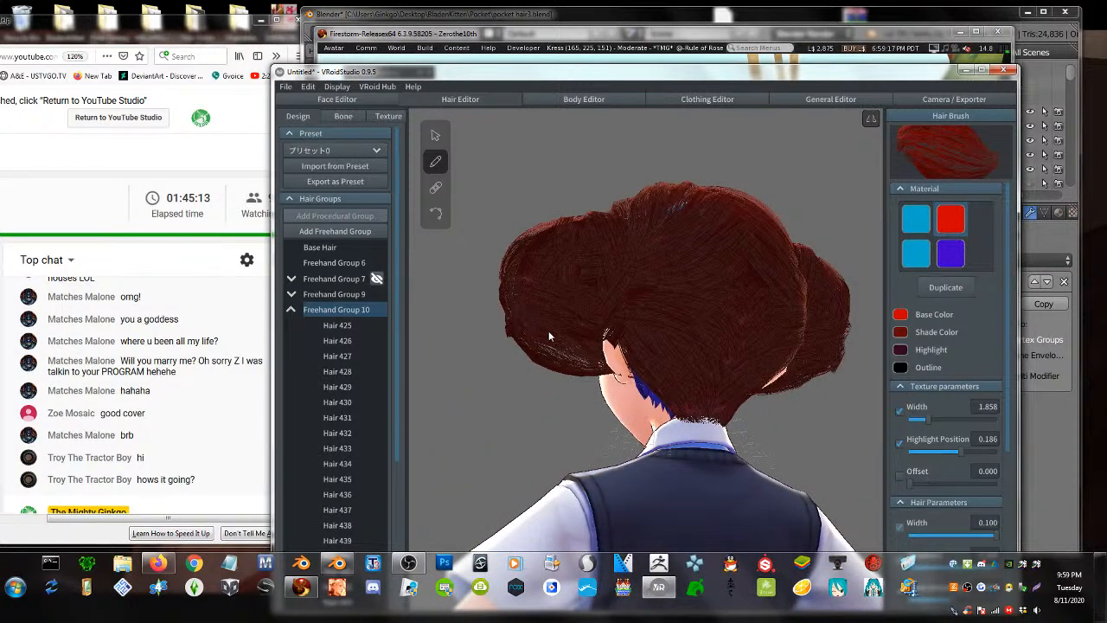
mouse_move(548, 336)
mouse_down()
mouse_move(581, 348)
mouse_move(613, 332)
mouse_up()
- Cover the pale gridded strip near the ear with strands, undoing the stray one
right_drag(575, 352, 694, 208)
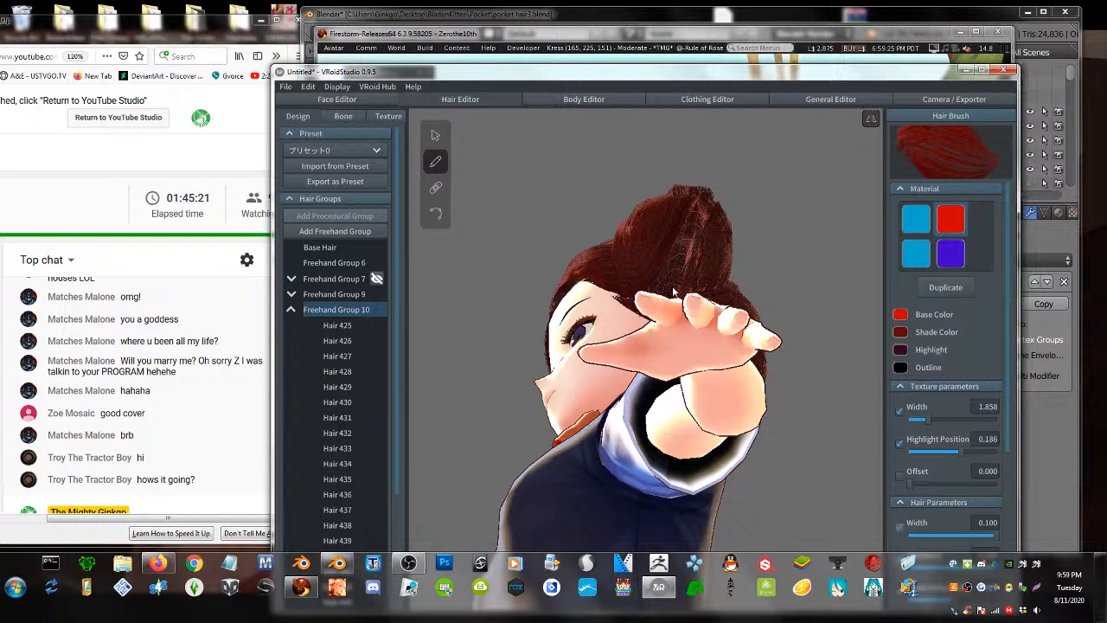
right_drag(673, 292, 669, 299)
drag(662, 302, 705, 181)
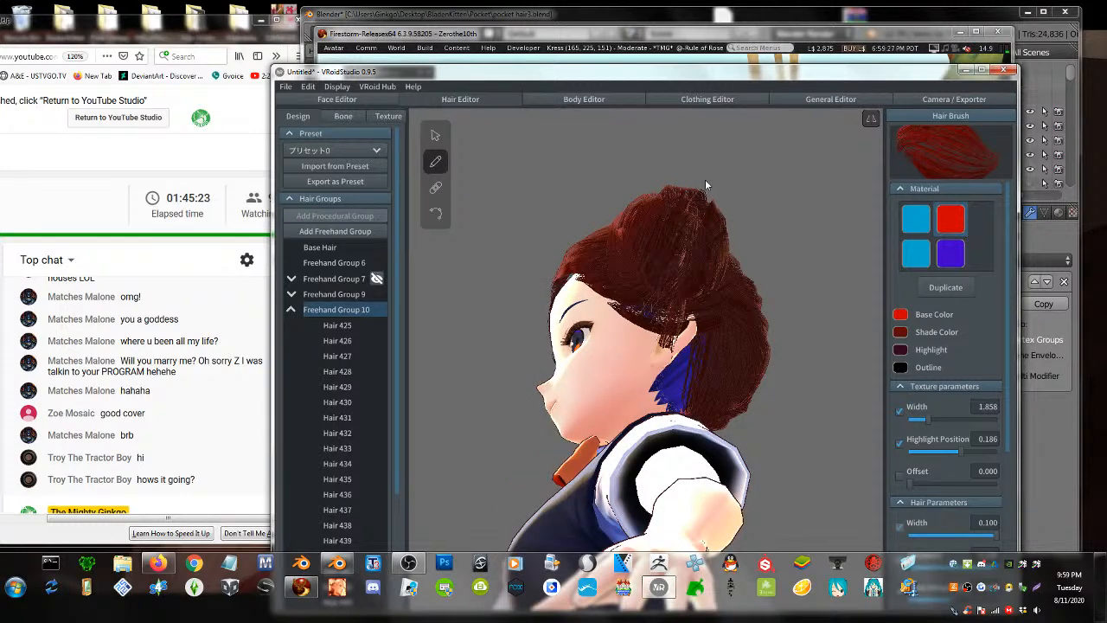
drag(657, 307, 702, 208)
right_drag(690, 256, 673, 238)
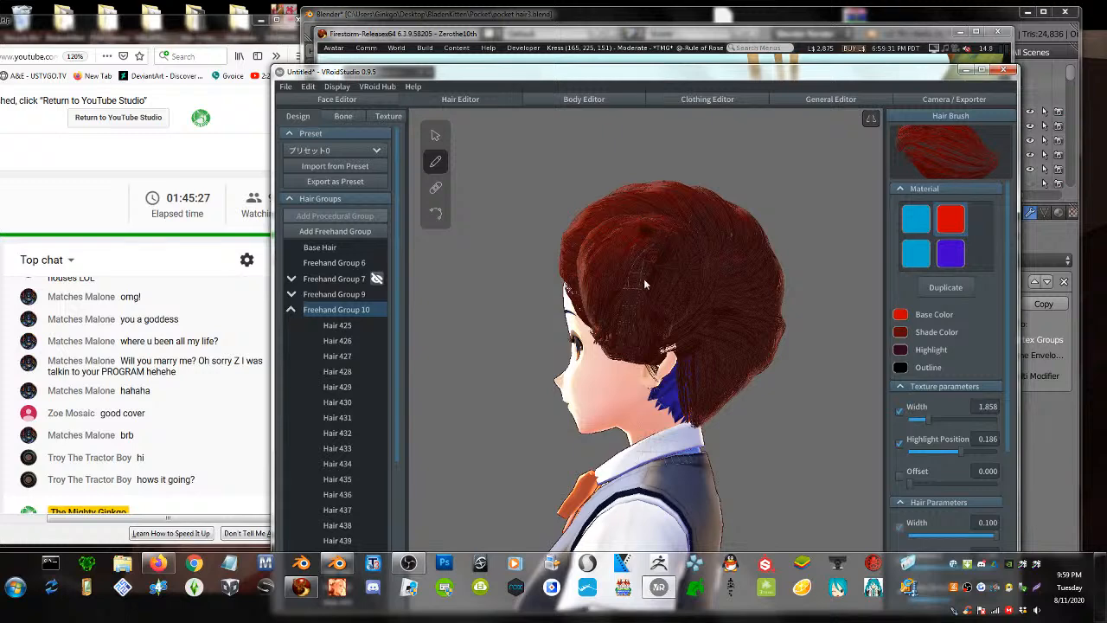
mouse_move(644, 284)
mouse_down()
mouse_move(638, 311)
mouse_move(669, 348)
mouse_up()
key(ctrl+z)
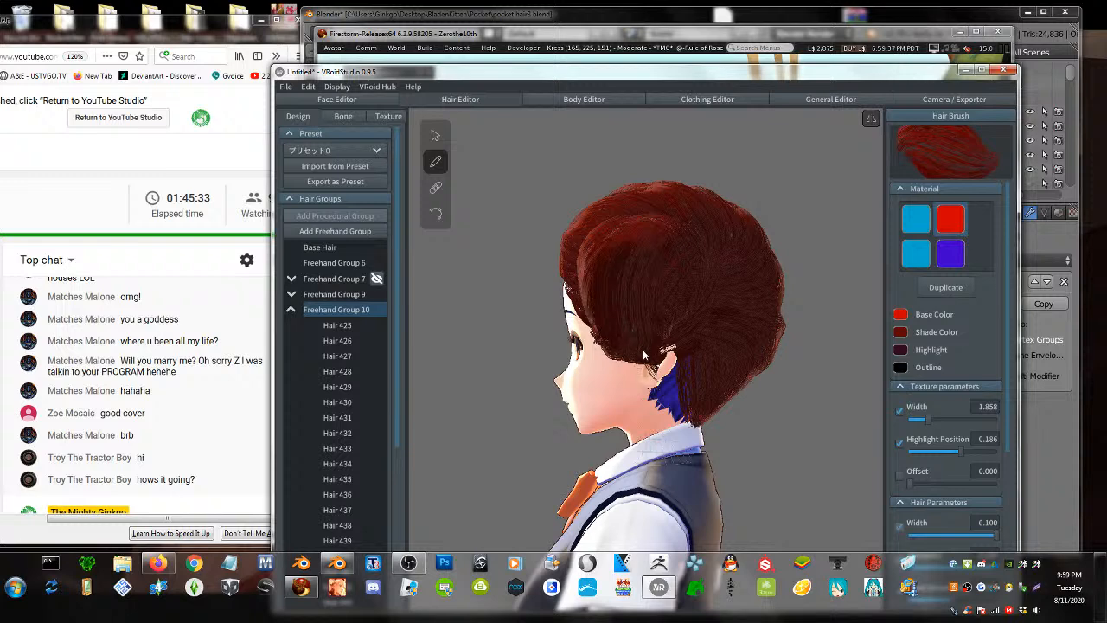
- Undo the outer strand on both buns and check the result from the front
right_drag(667, 353, 616, 366)
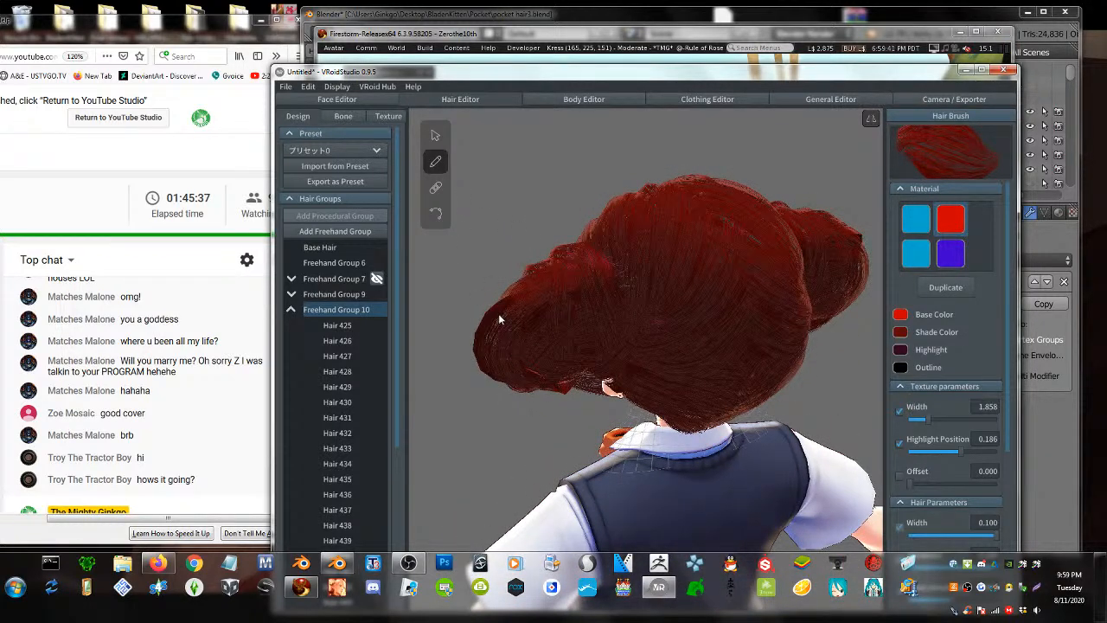
key(ctrl+z)
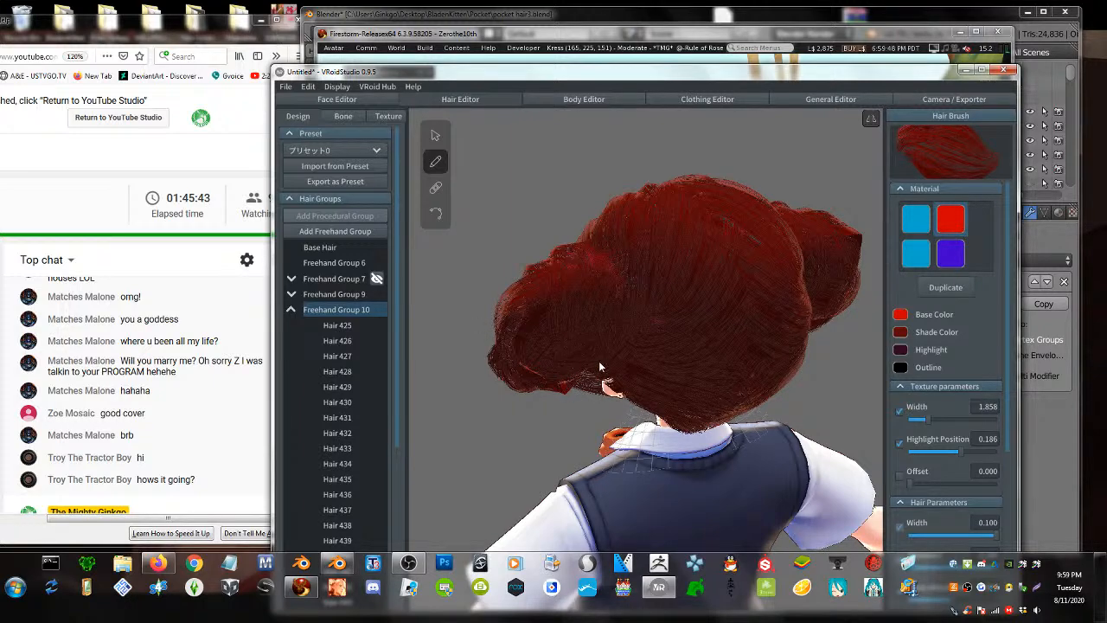
right_drag(601, 366, 765, 246)
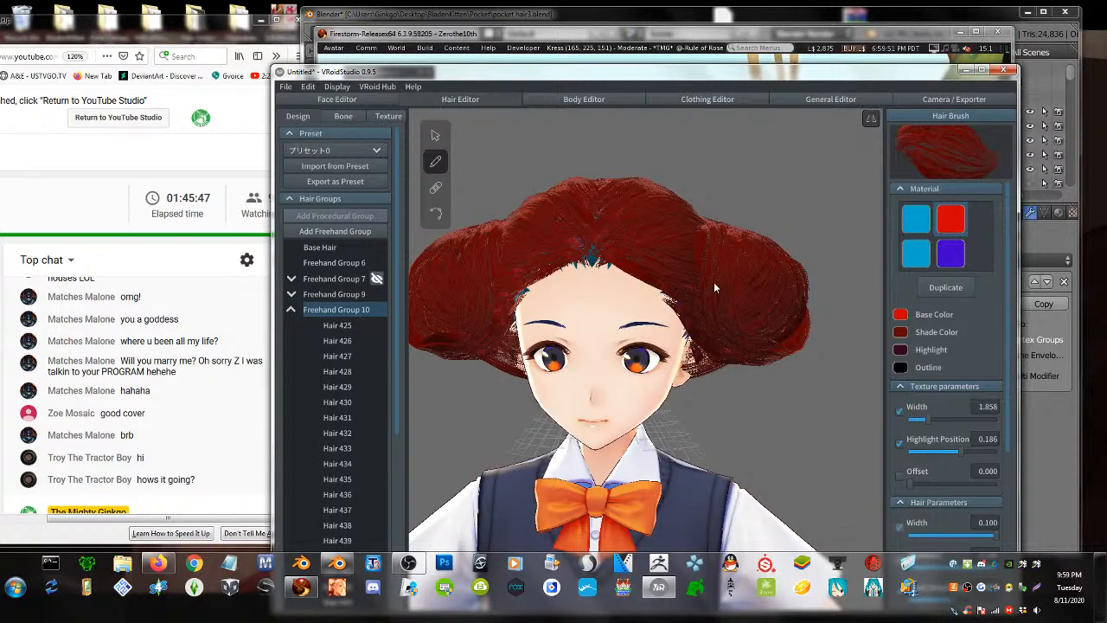
right_drag(746, 307, 743, 320)
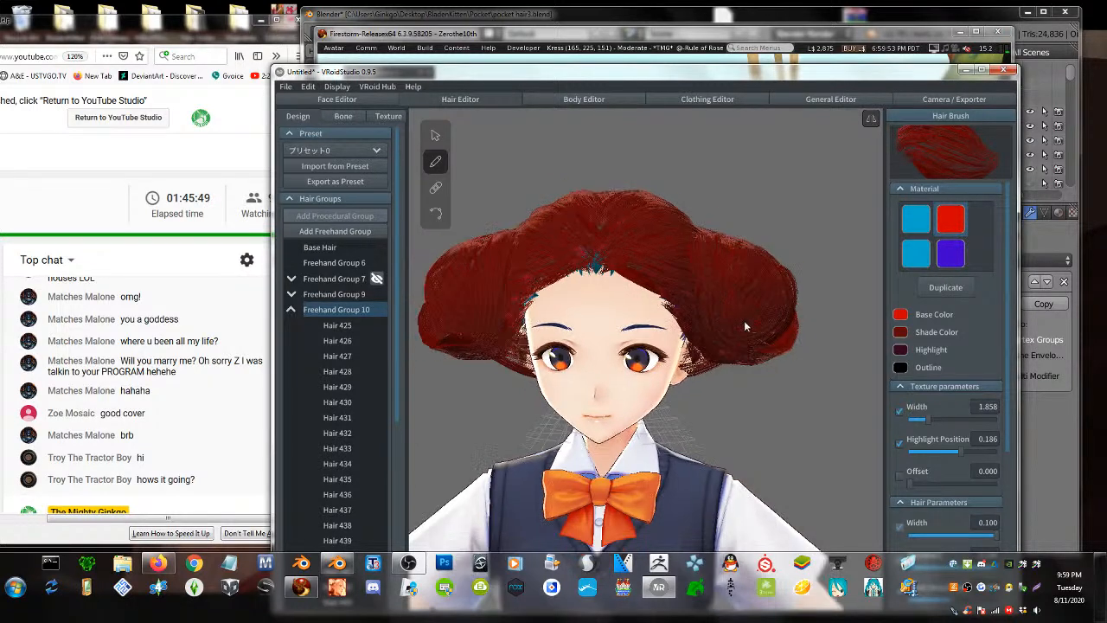
click(435, 135)
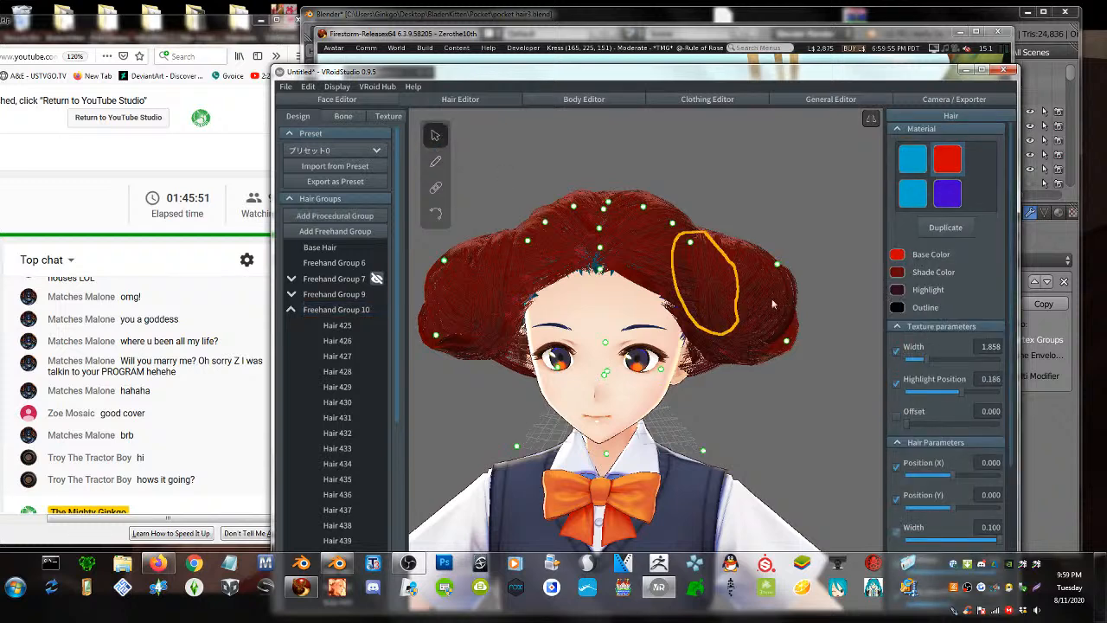
- Drag control points to make the buns smaller and neater and the back hair fuller
drag(785, 345, 757, 344)
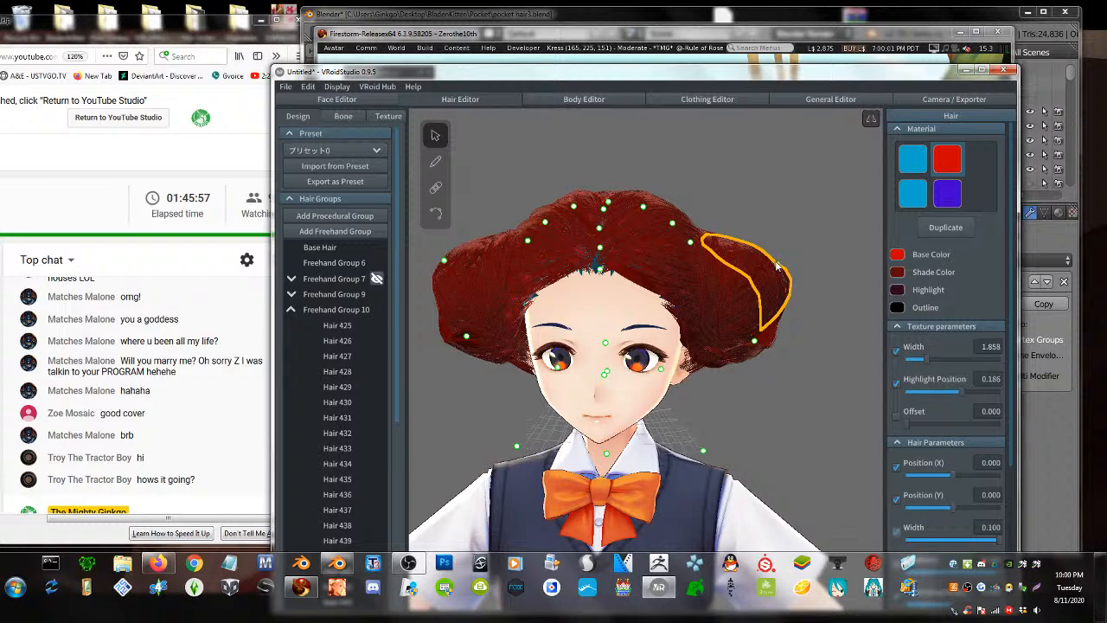
drag(777, 269, 761, 226)
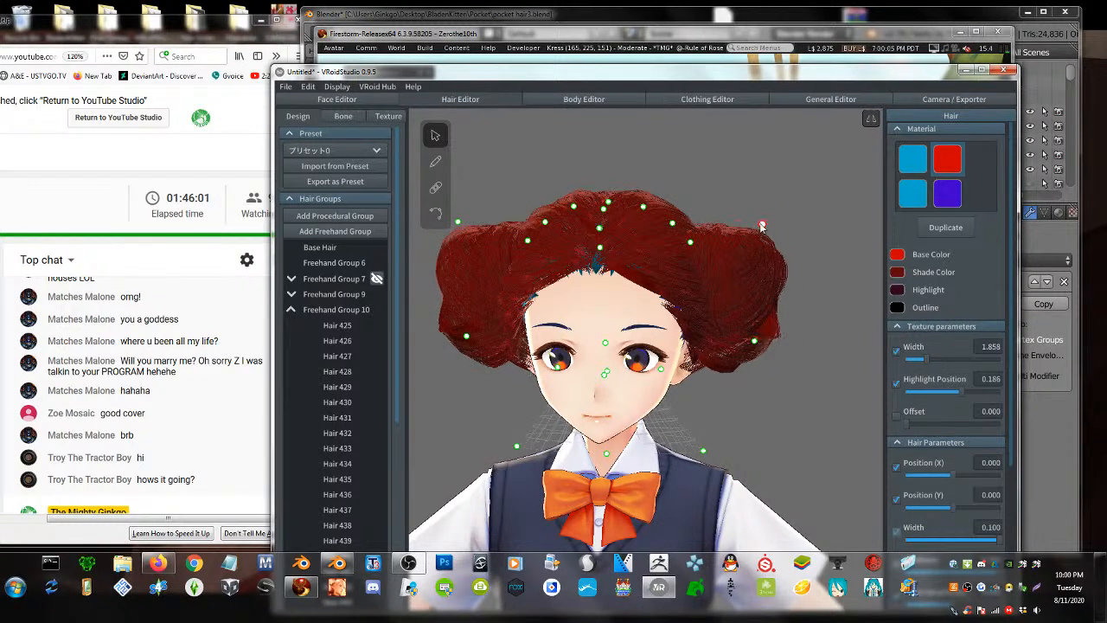
right_drag(742, 275, 653, 370)
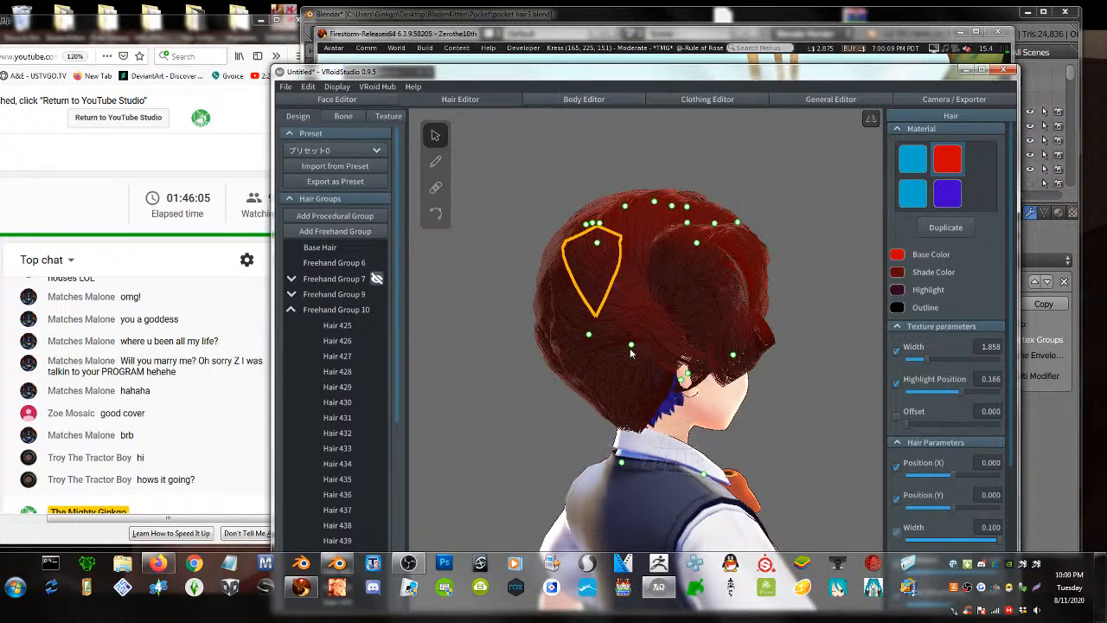
drag(631, 346, 613, 376)
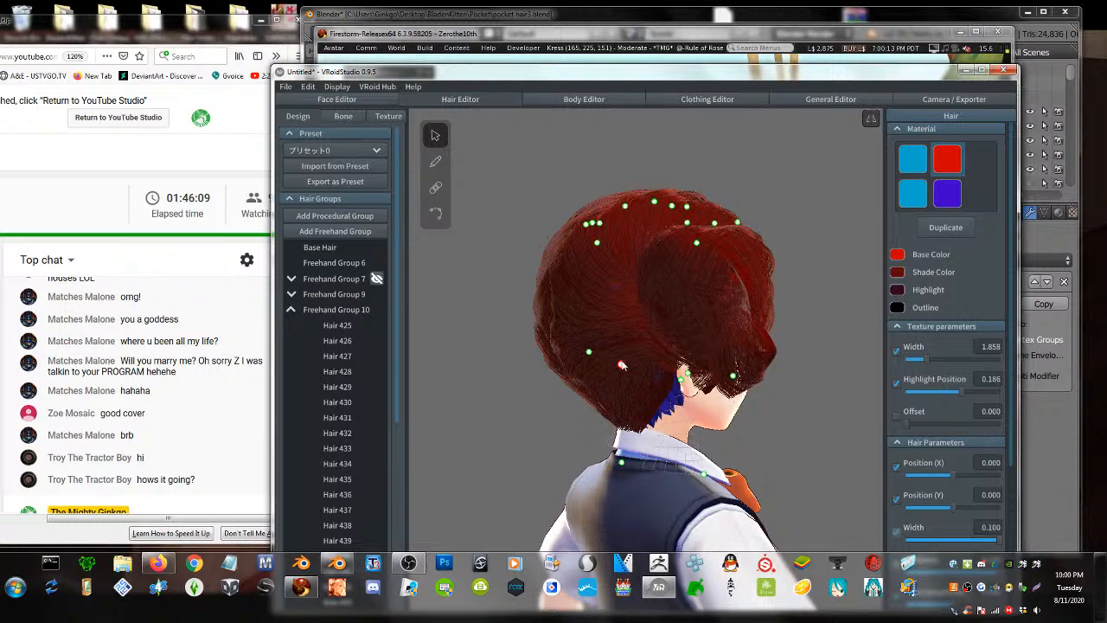
right_drag(701, 396, 652, 400)
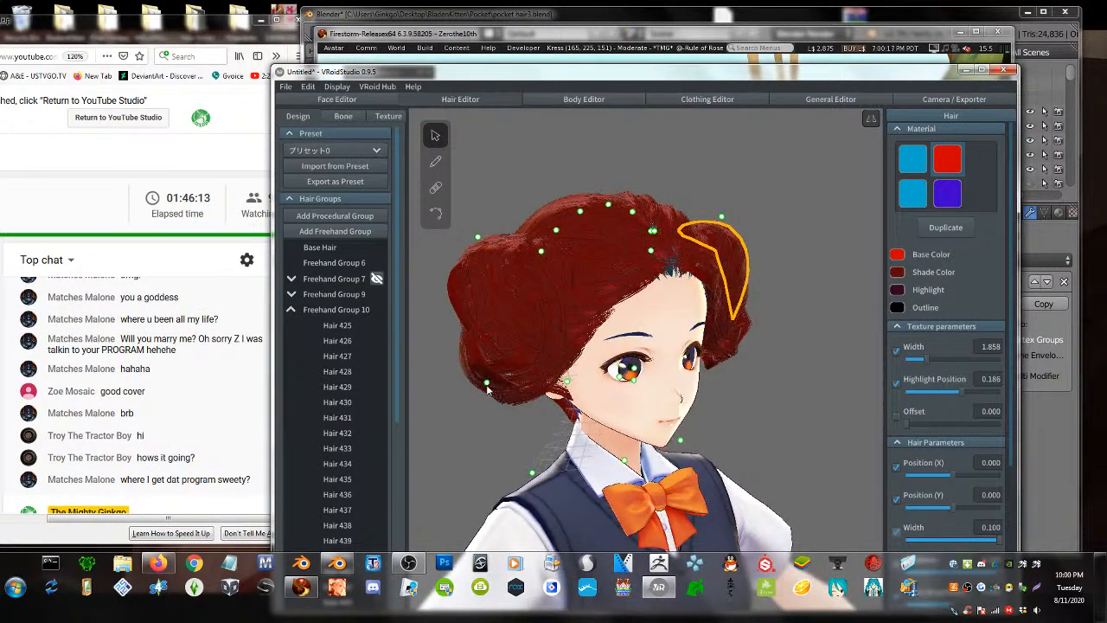
drag(487, 384, 494, 359)
right_drag(495, 361, 551, 322)
mouse_move(794, 337)
right_down()
mouse_move(678, 402)
mouse_move(618, 363)
mouse_move(543, 266)
right_up()
- Select Hair 358 in Freehand Group 9 and switch the brush to the purple material
click(681, 406)
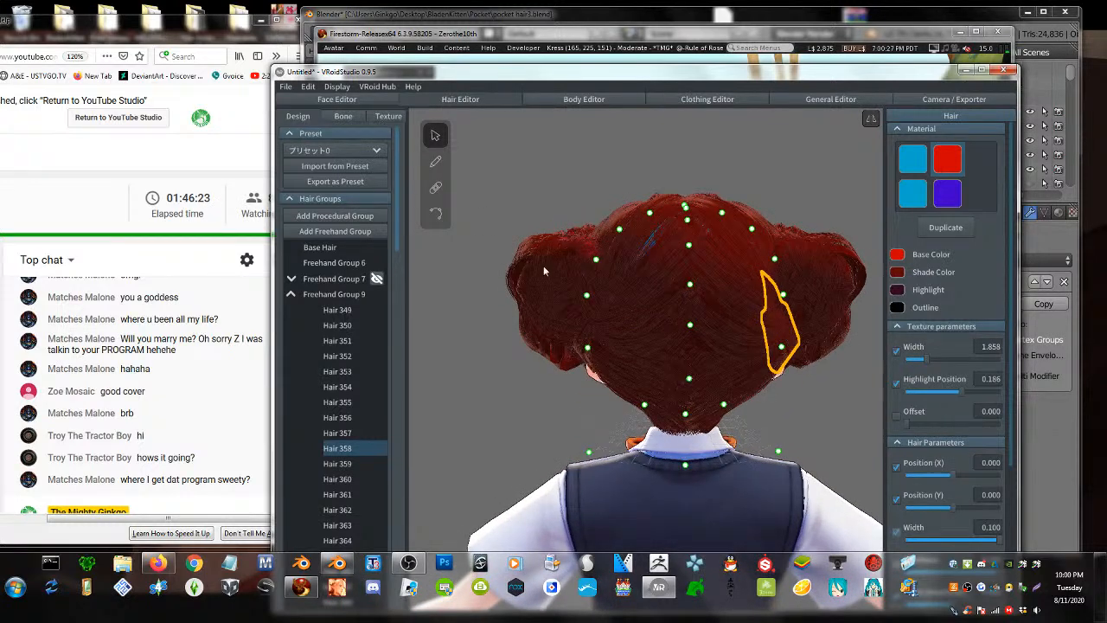
click(436, 163)
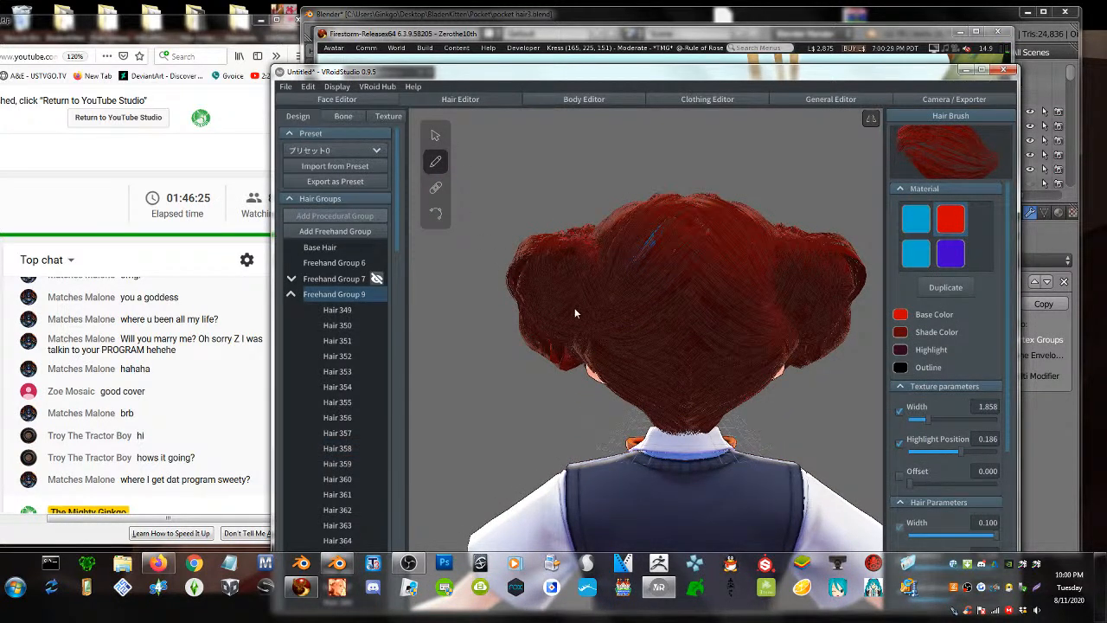
right_drag(607, 351, 681, 397)
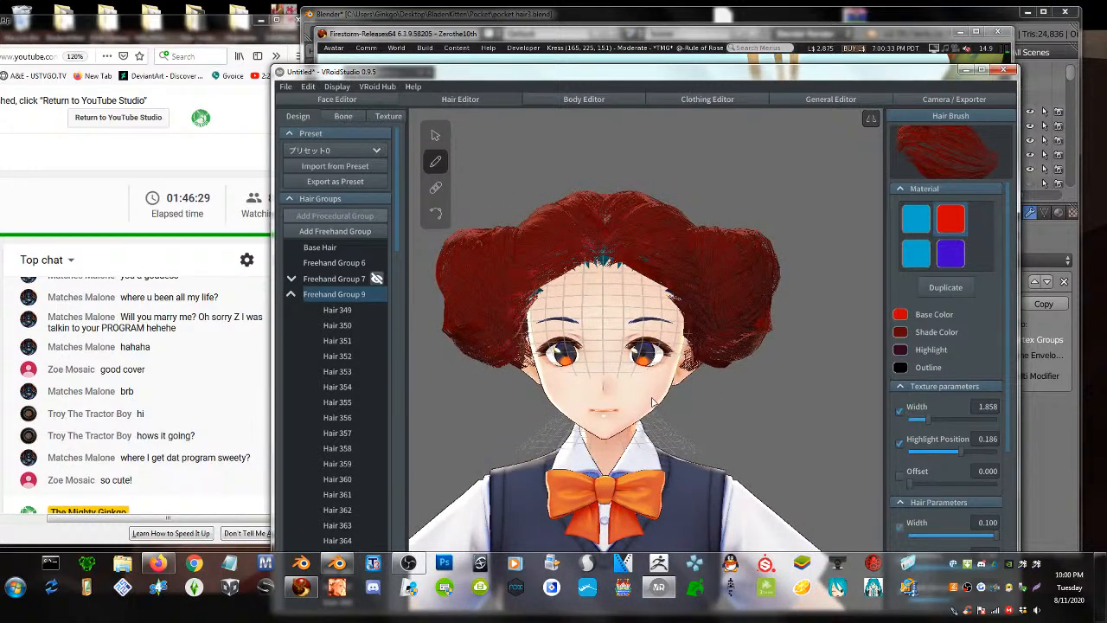
scroll(653, 399, down, 2)
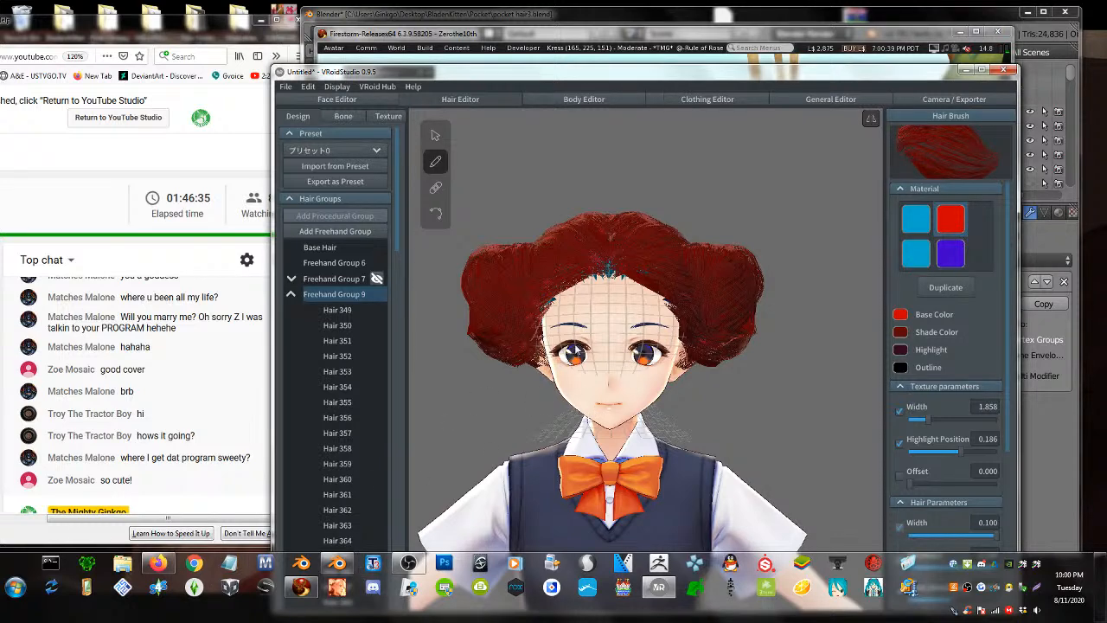
scroll(608, 392, up, 1)
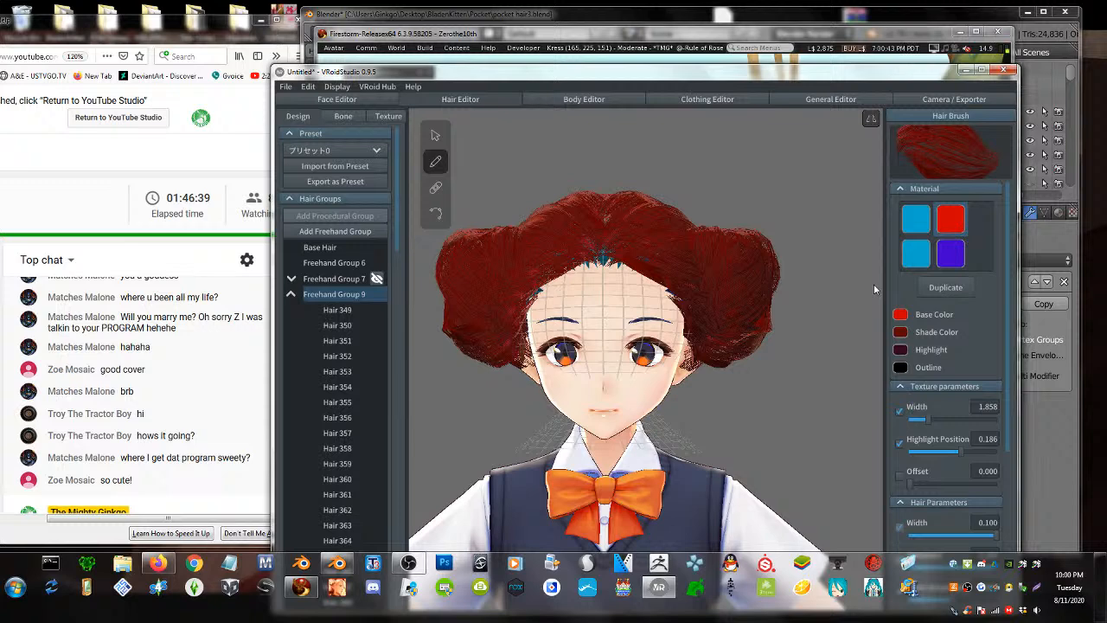
click(950, 253)
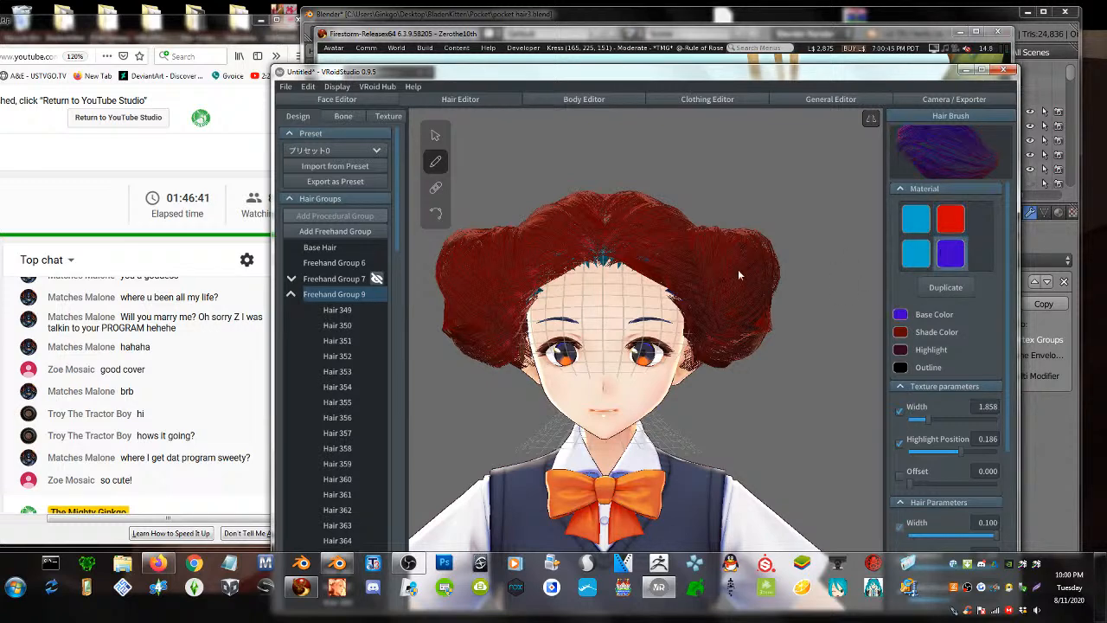
- Try drawing purple bangs down the forehead, undoing each attempt
drag(601, 261, 600, 289)
drag(594, 325, 594, 338)
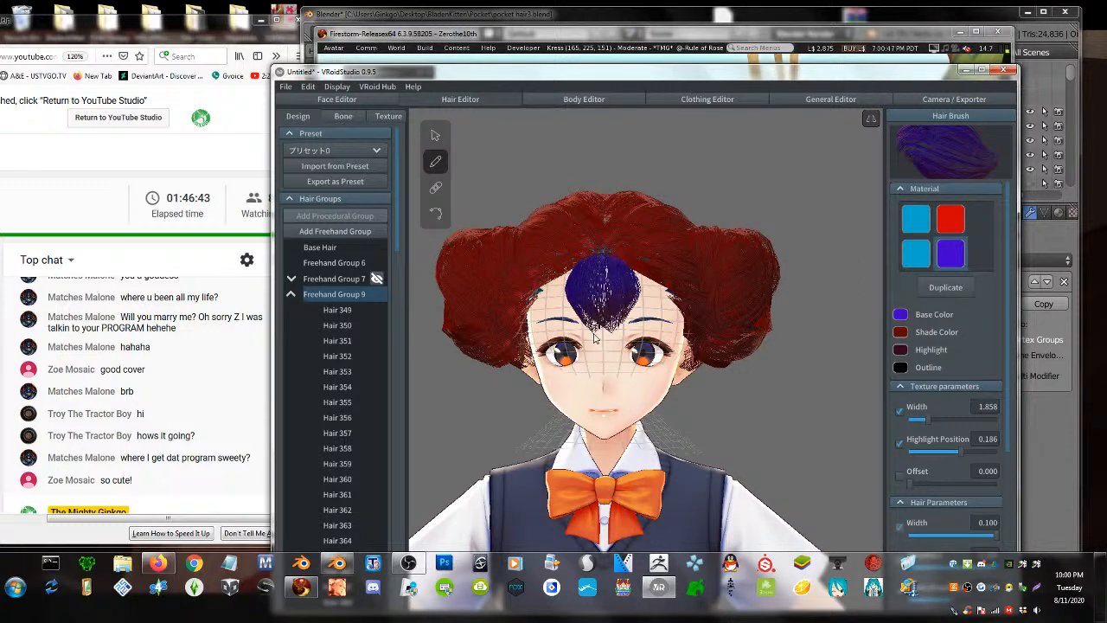
key(ctrl+z)
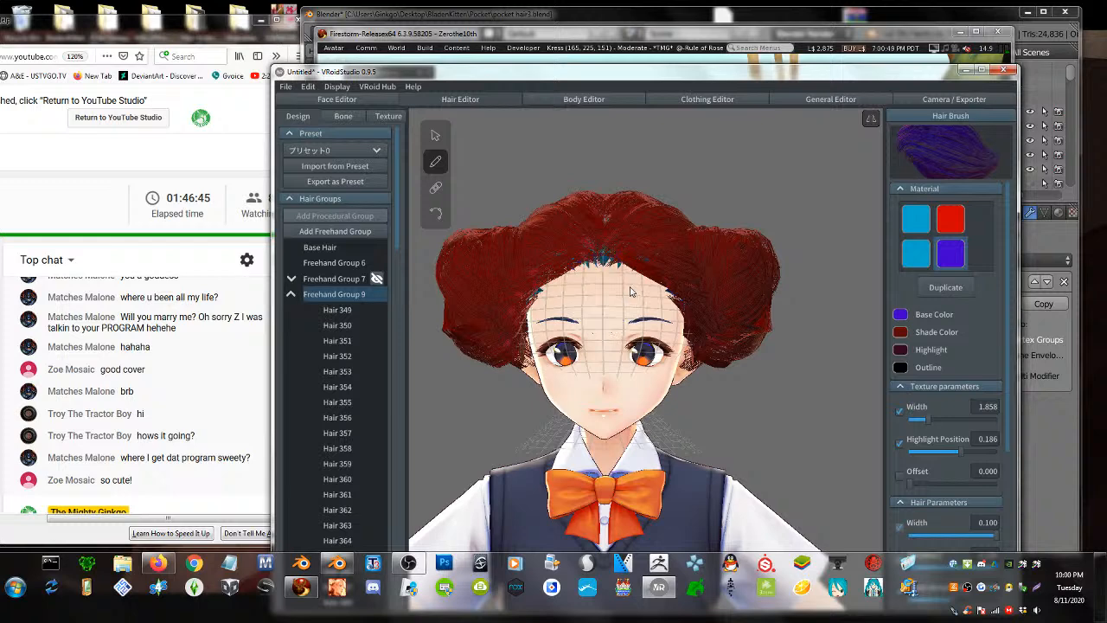
drag(613, 261, 635, 306)
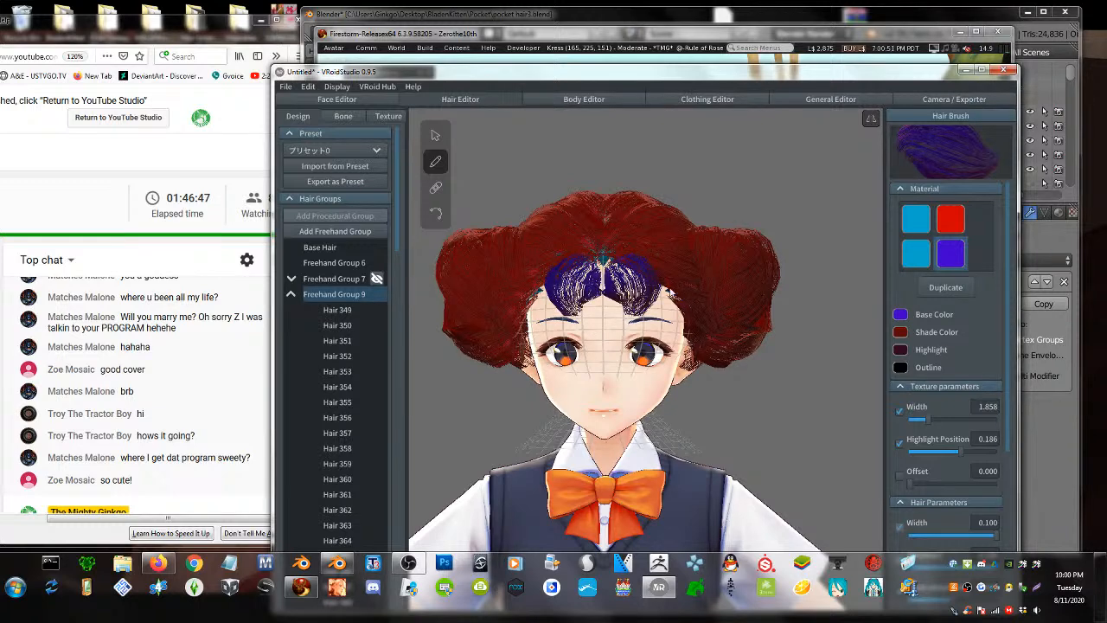
key(ctrl+z)
- Lower Hair Width to 0.041 and try thinner mirrored bangs, then undo them
scroll(942, 446, down, 3)
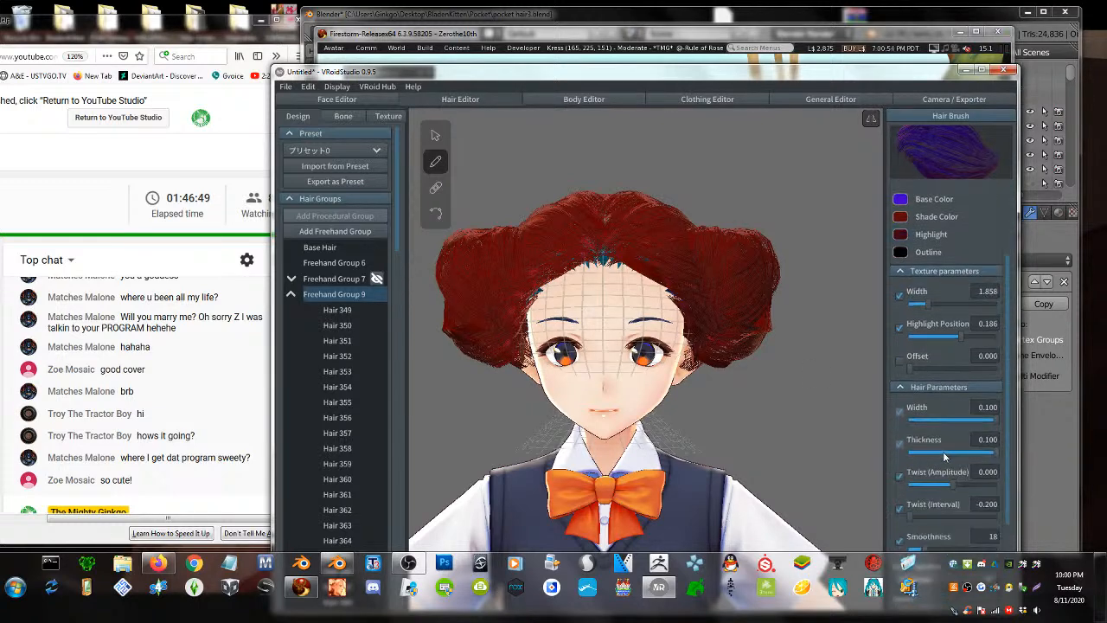
drag(986, 423, 937, 419)
drag(619, 257, 636, 335)
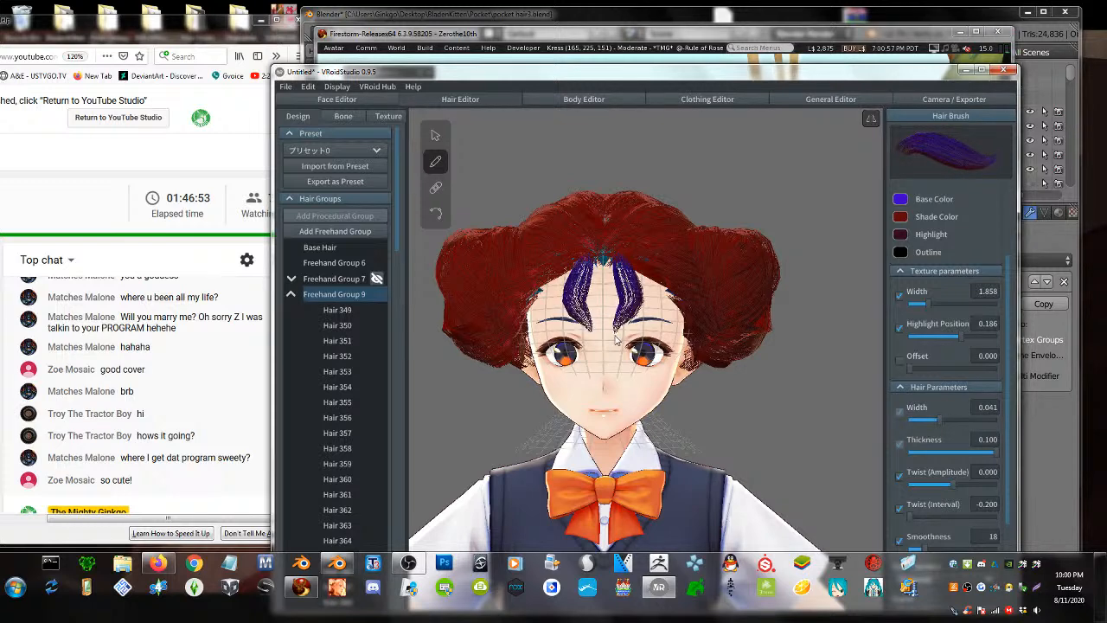
key(ctrl+z)
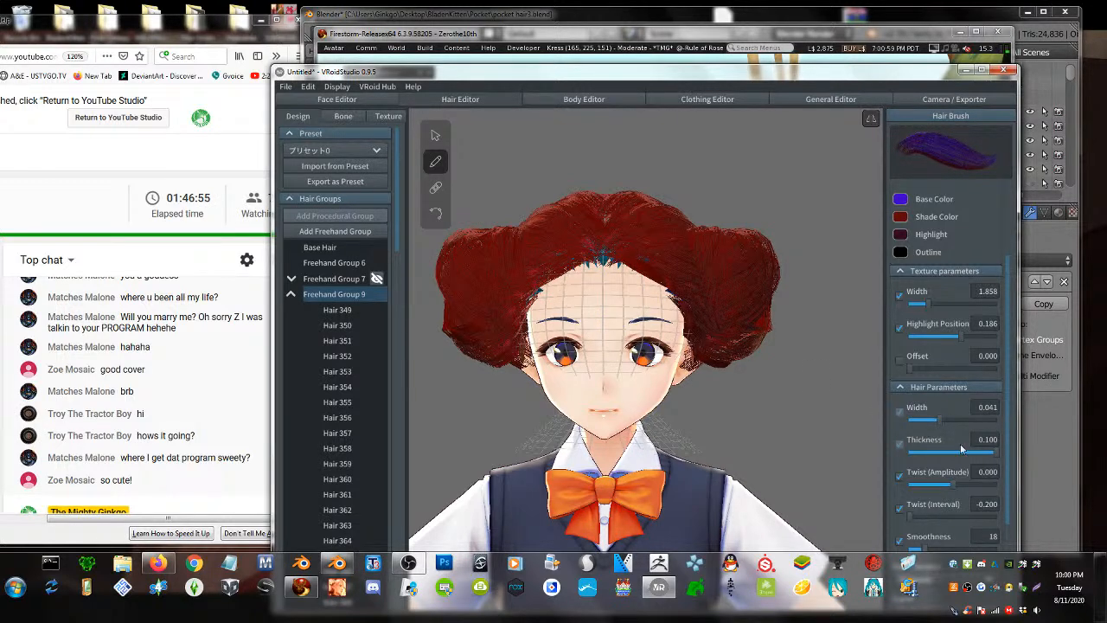
- Raise Smoothness from 18 to 50 and draw fuller, smooth mirrored purple bangs
scroll(955, 424, down, 2)
drag(942, 472, 952, 472)
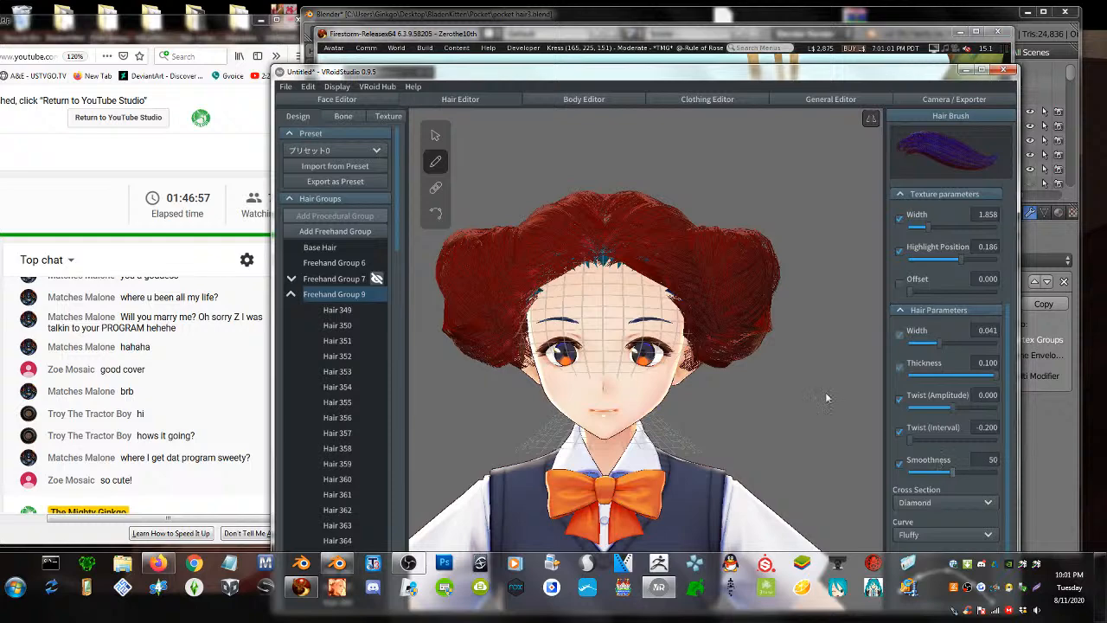
drag(626, 270, 640, 342)
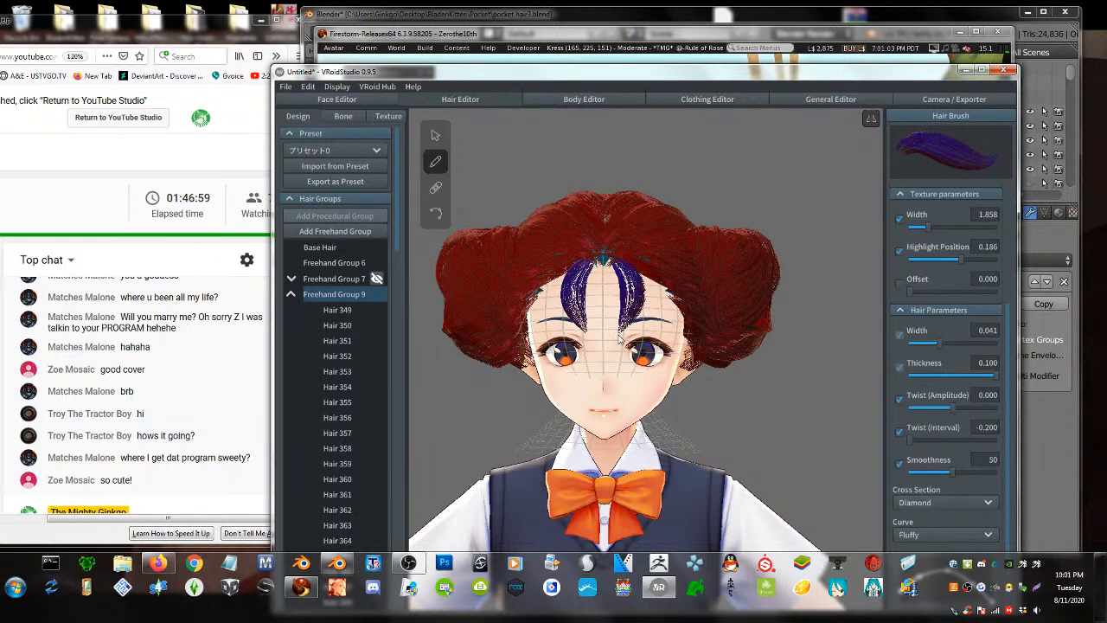
mouse_move(703, 391)
right_down()
mouse_move(792, 375)
mouse_move(690, 383)
right_up()
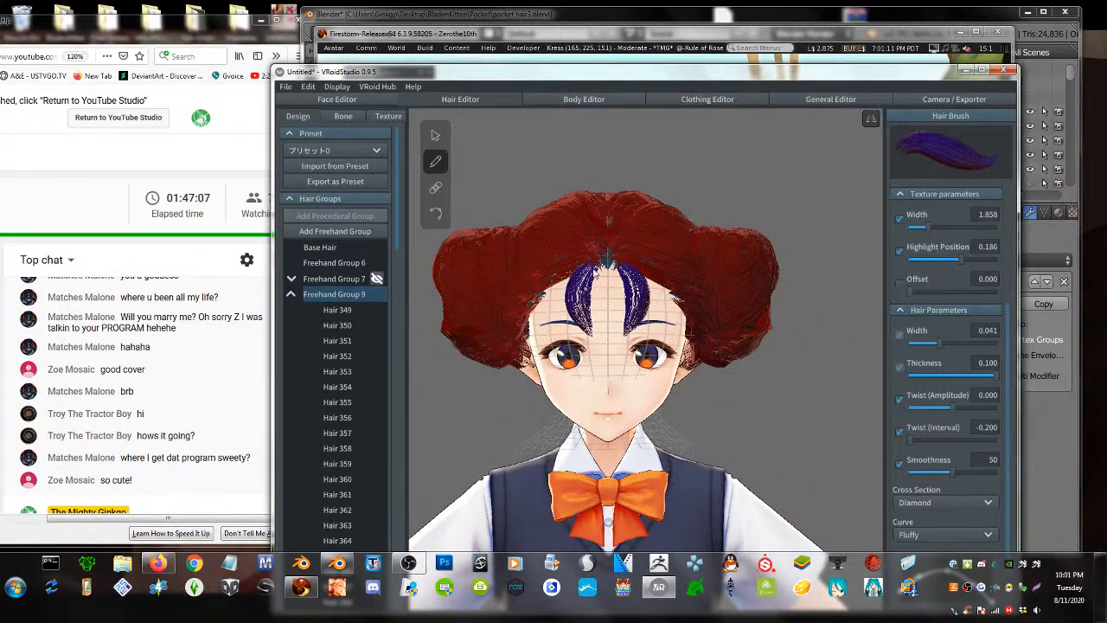
mouse_move(594, 269)
mouse_down()
mouse_move(563, 310)
mouse_move(589, 334)
mouse_up()
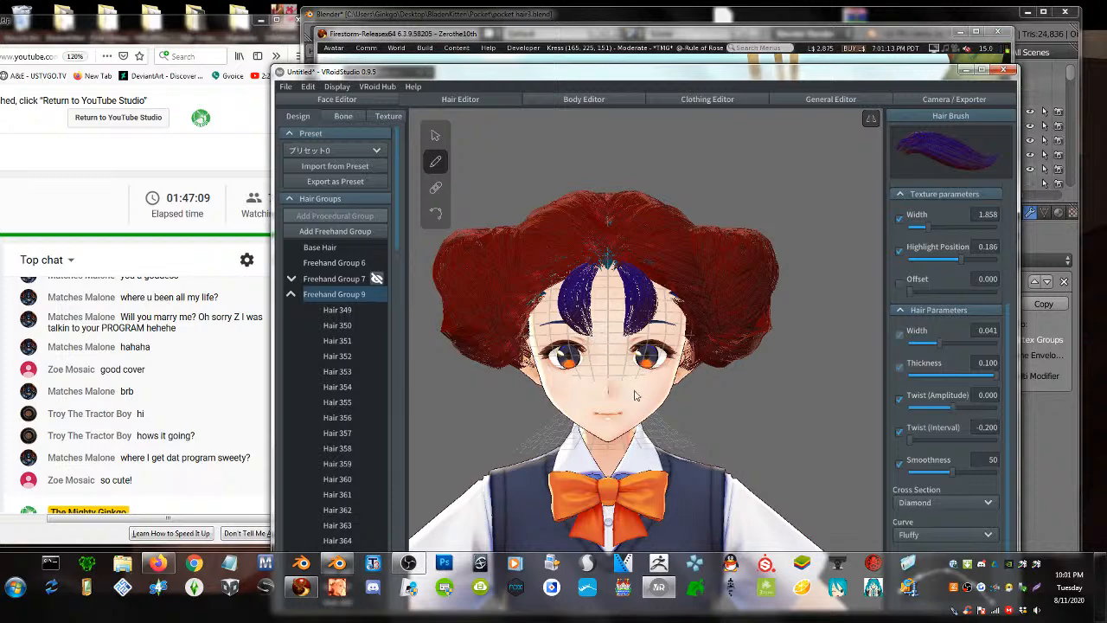
right_drag(635, 395, 498, 439)
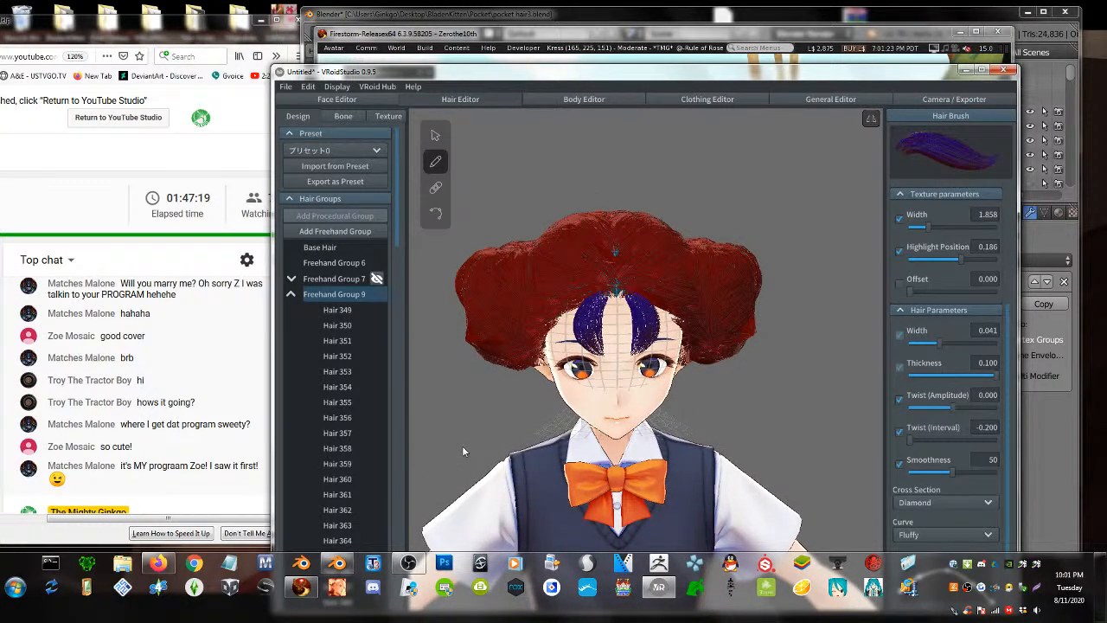
scroll(553, 391, down, 2)
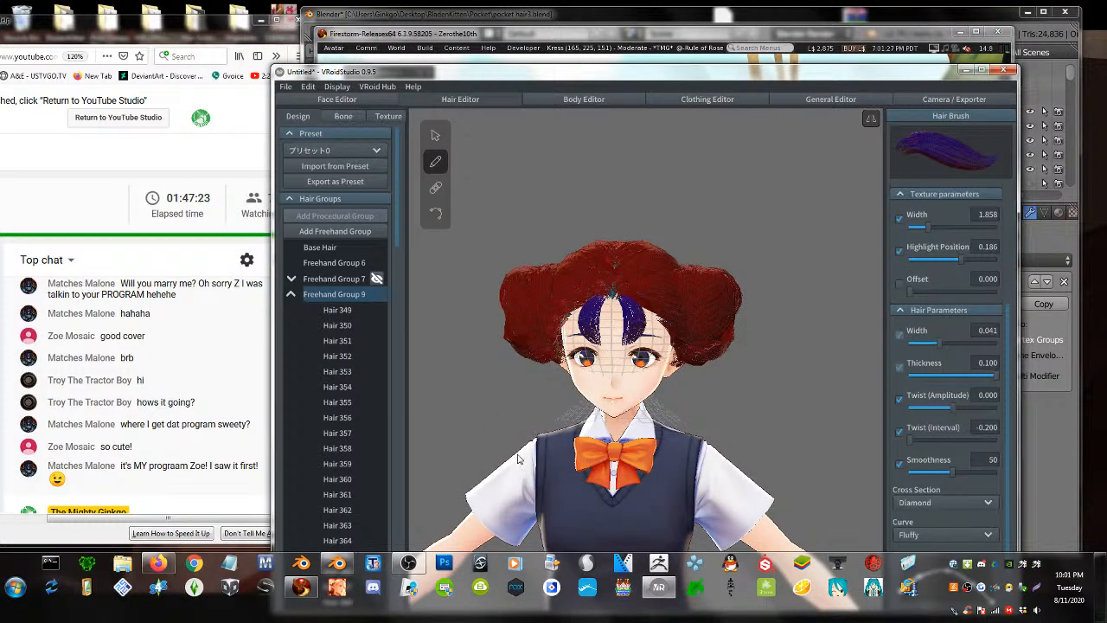
click(926, 98)
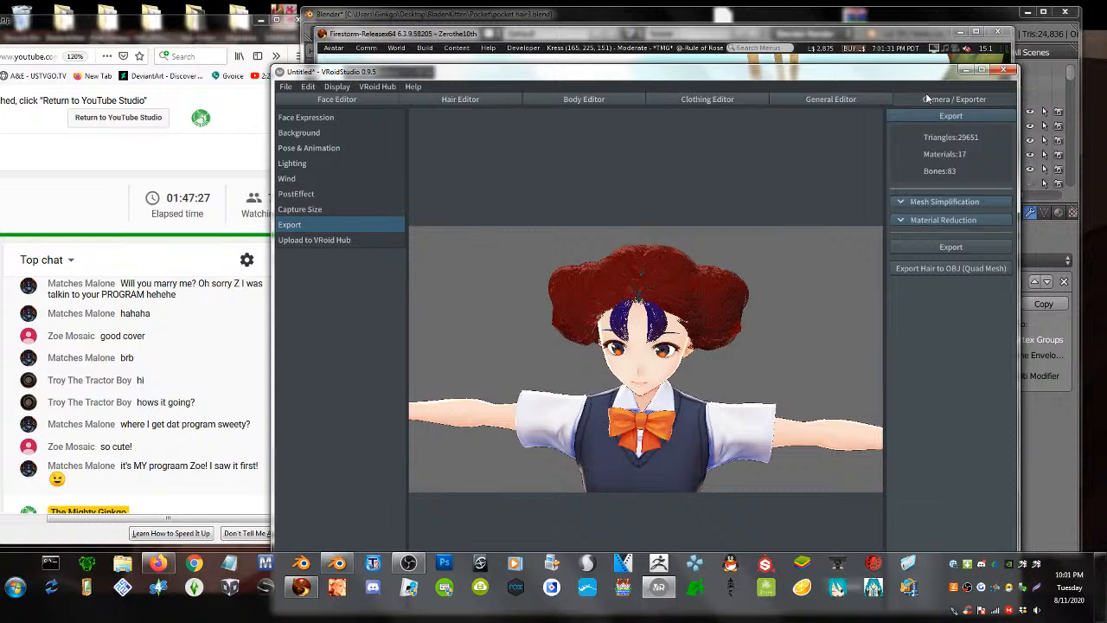
- Export the hair to OBJ (Quad Mesh) as 'buns' in the Hair Materials folder
right_drag(724, 275, 801, 261)
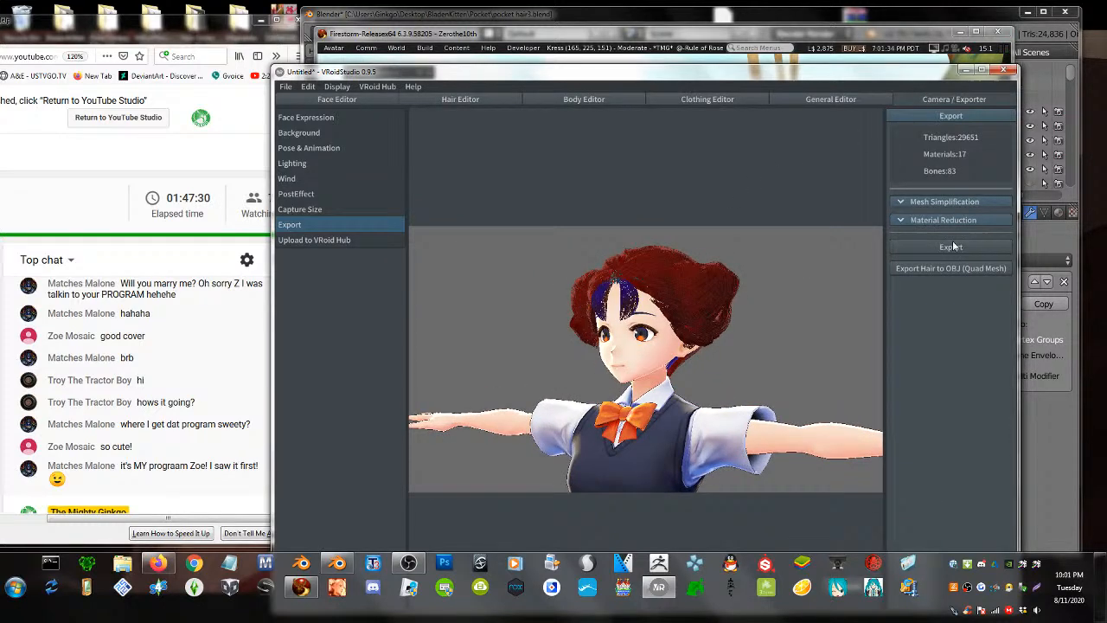
click(951, 268)
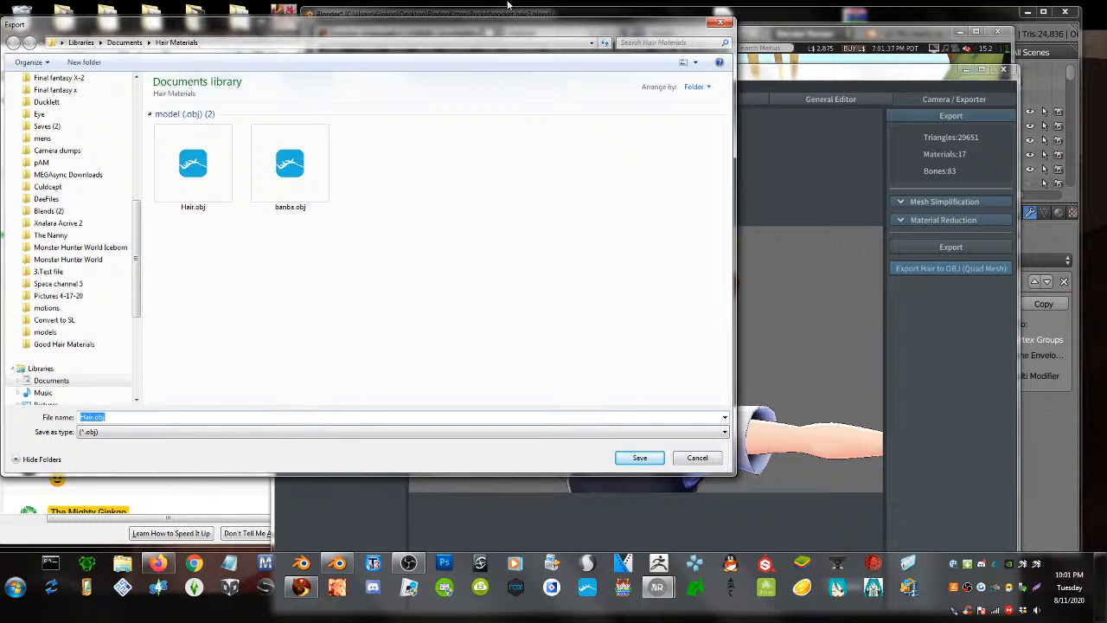
text(buns)
key(Return)
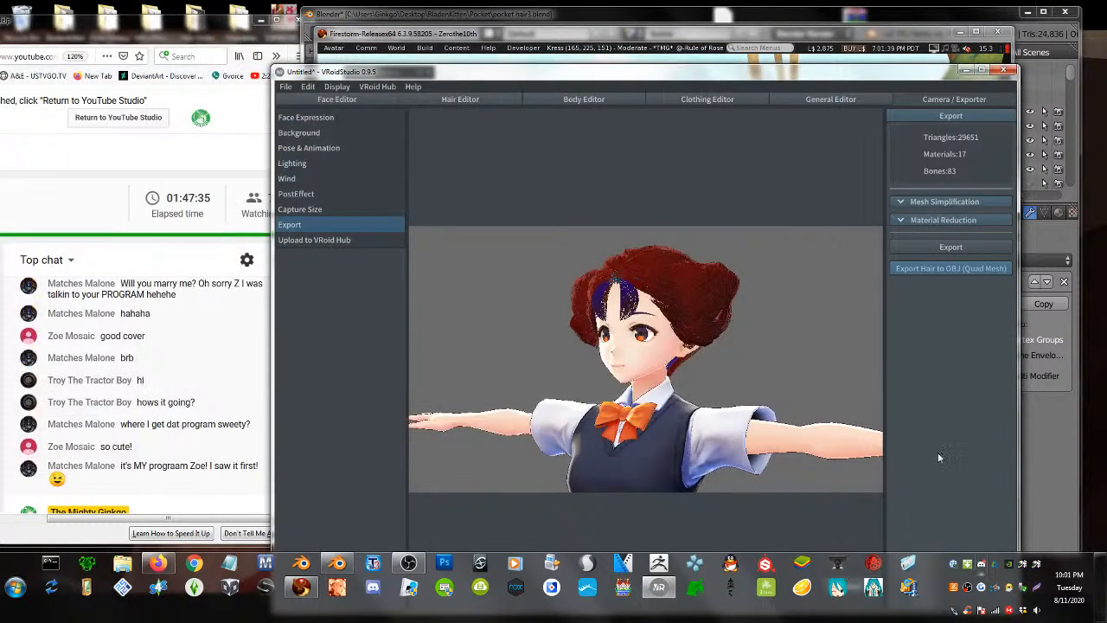
click(336, 563)
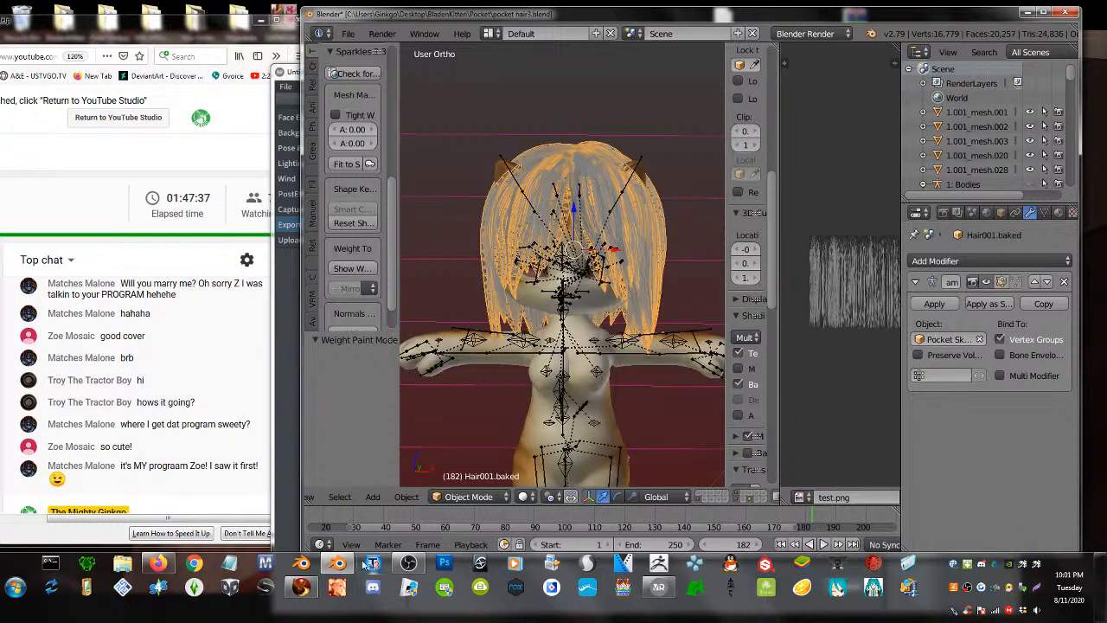
- Delete the old Hair001.baked hair and import BUNS.obj as a Wavefront OBJ
right_click(610, 175)
right_click(604, 162)
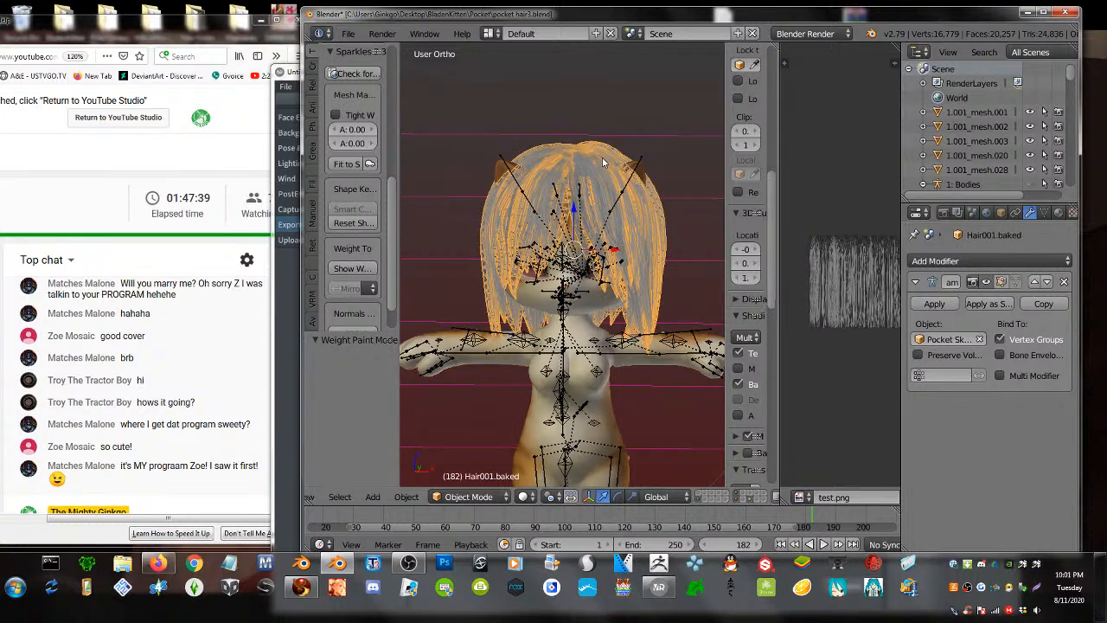
key(Delete)
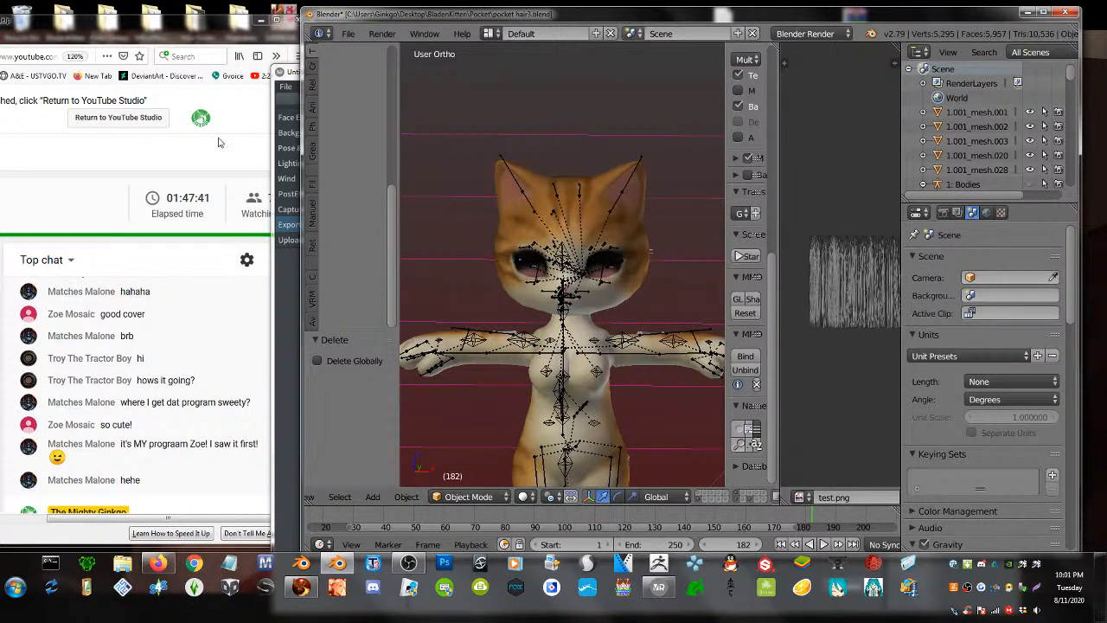
click(348, 33)
mouse_move(456, 321)
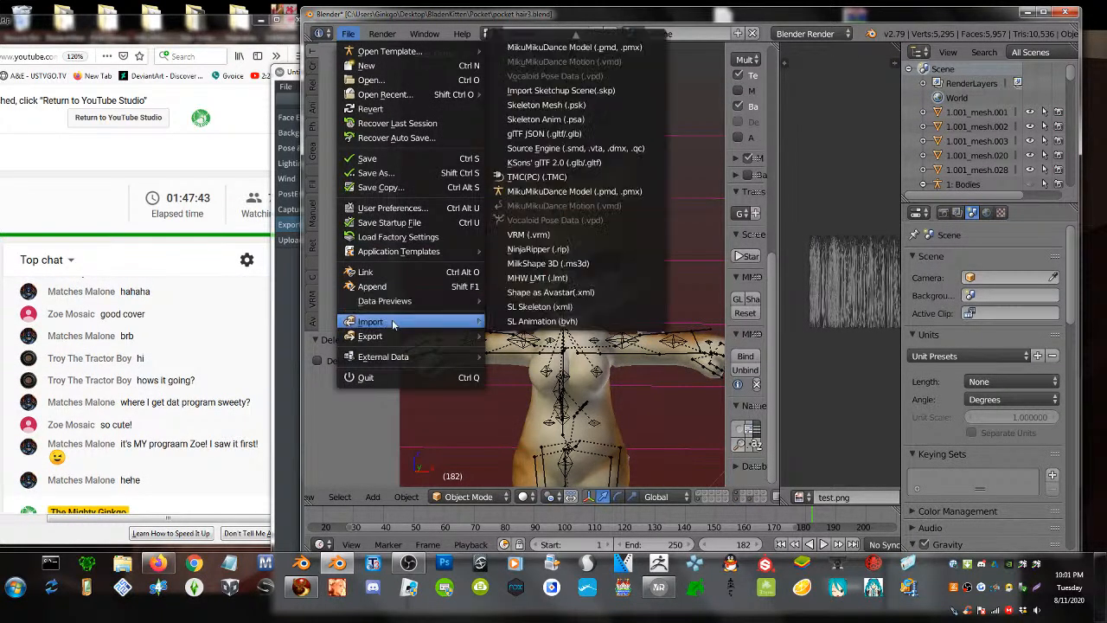
mouse_move(574, 36)
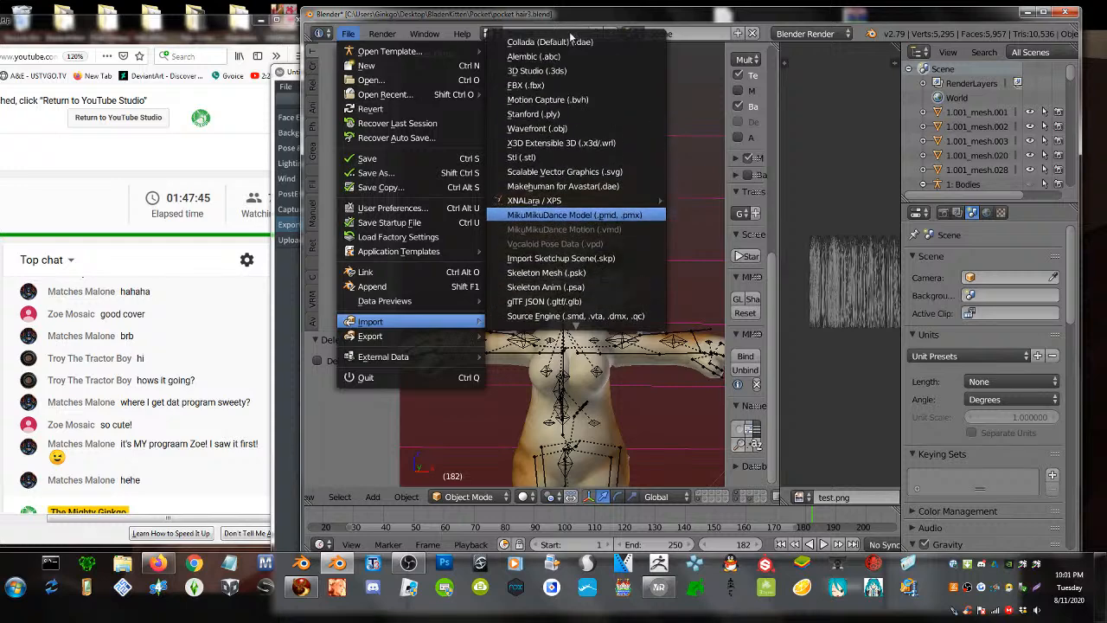
click(569, 128)
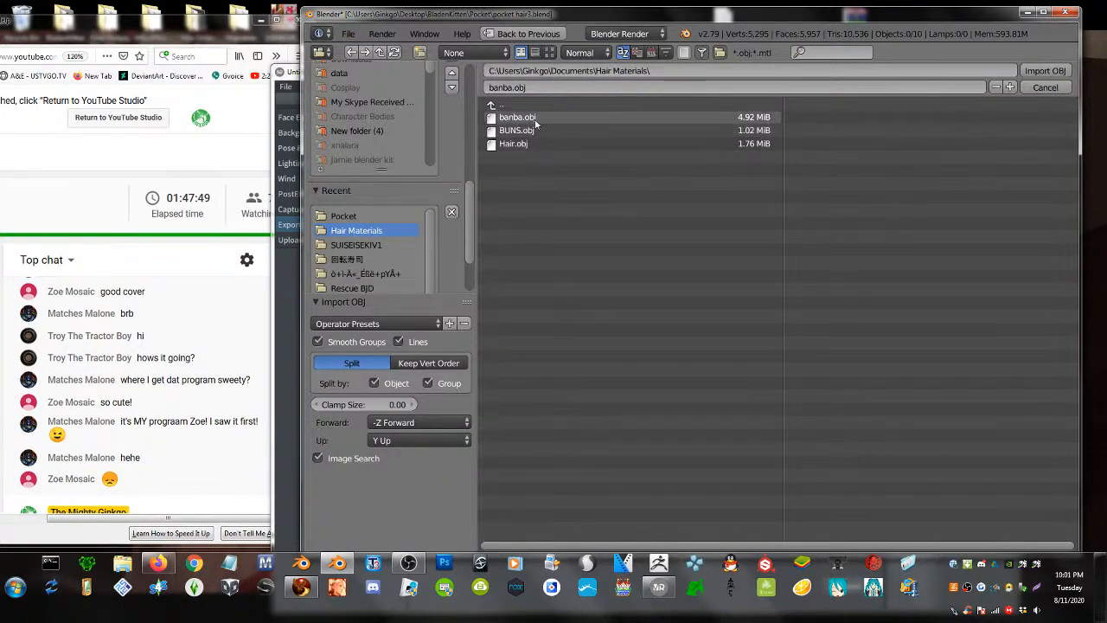
click(533, 130)
double_click(532, 130)
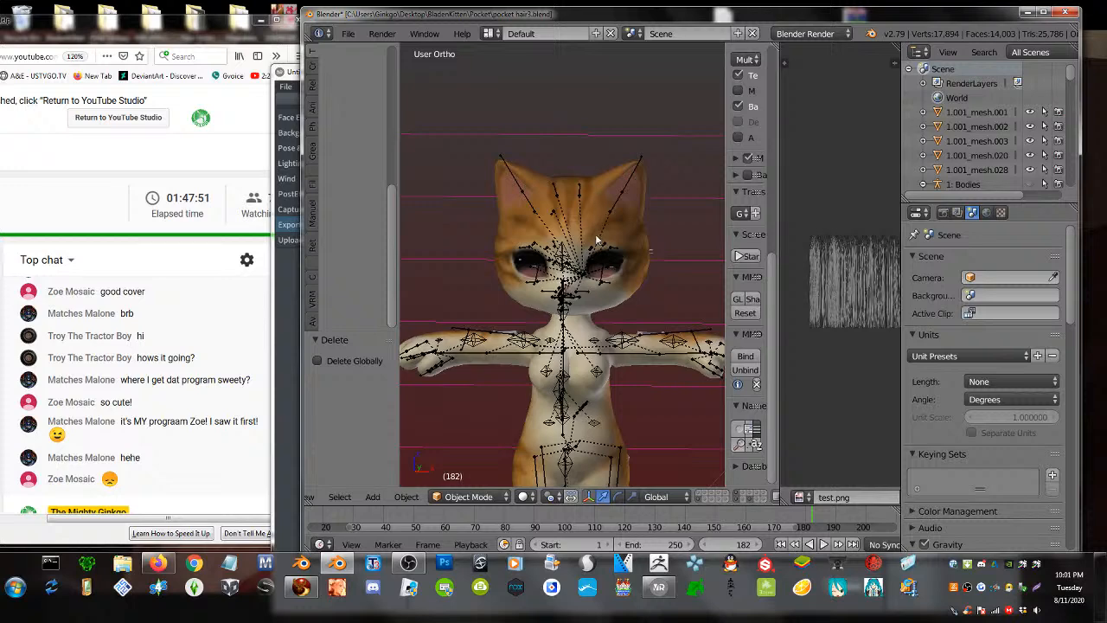
scroll(596, 240, down, 7)
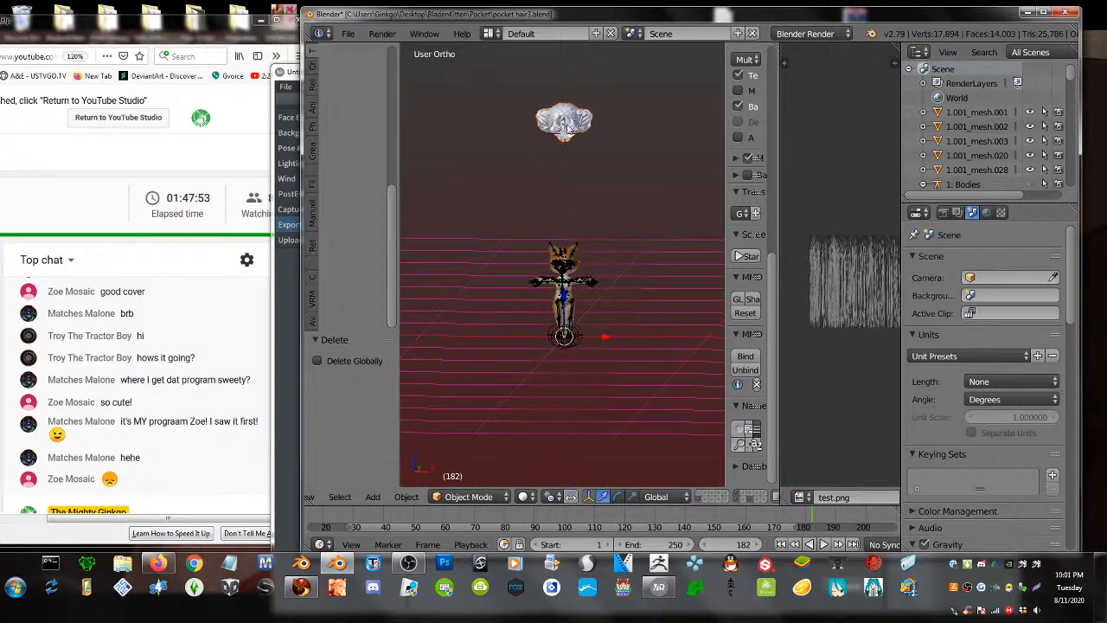
- Shade the BUNS mesh smooth, set its origin to geometry, and lower it 0.947 on Z
right_click(544, 119)
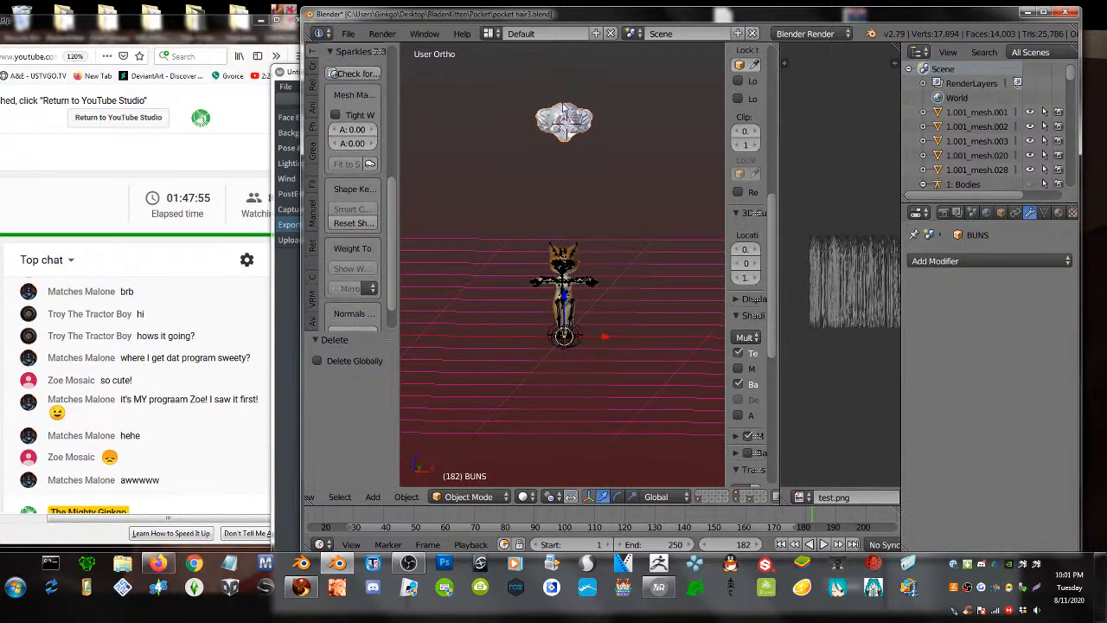
click(312, 323)
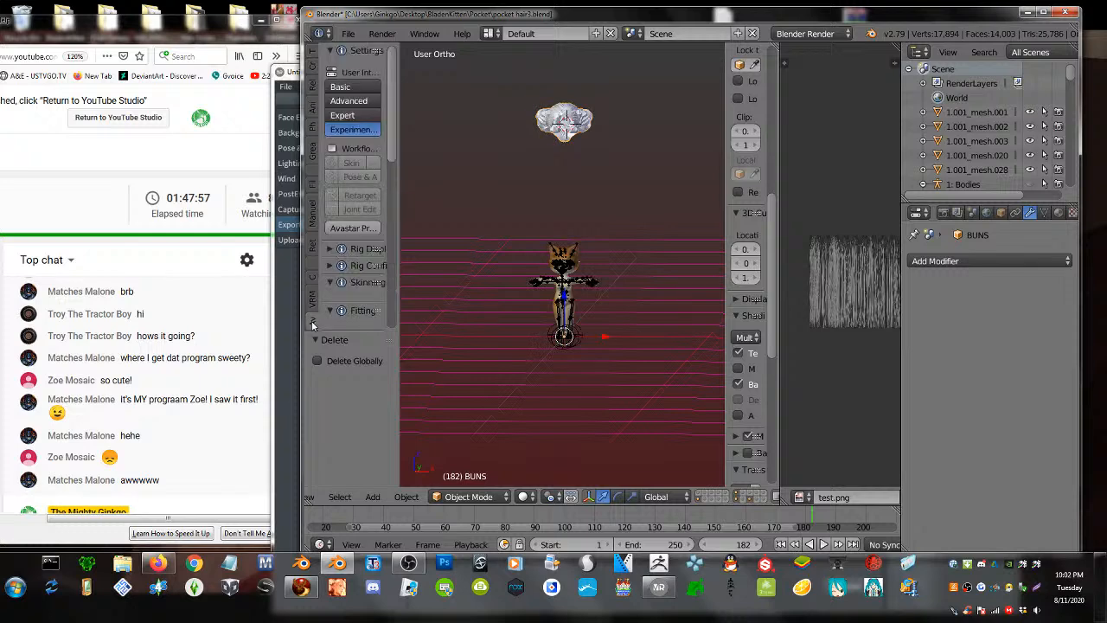
click(313, 55)
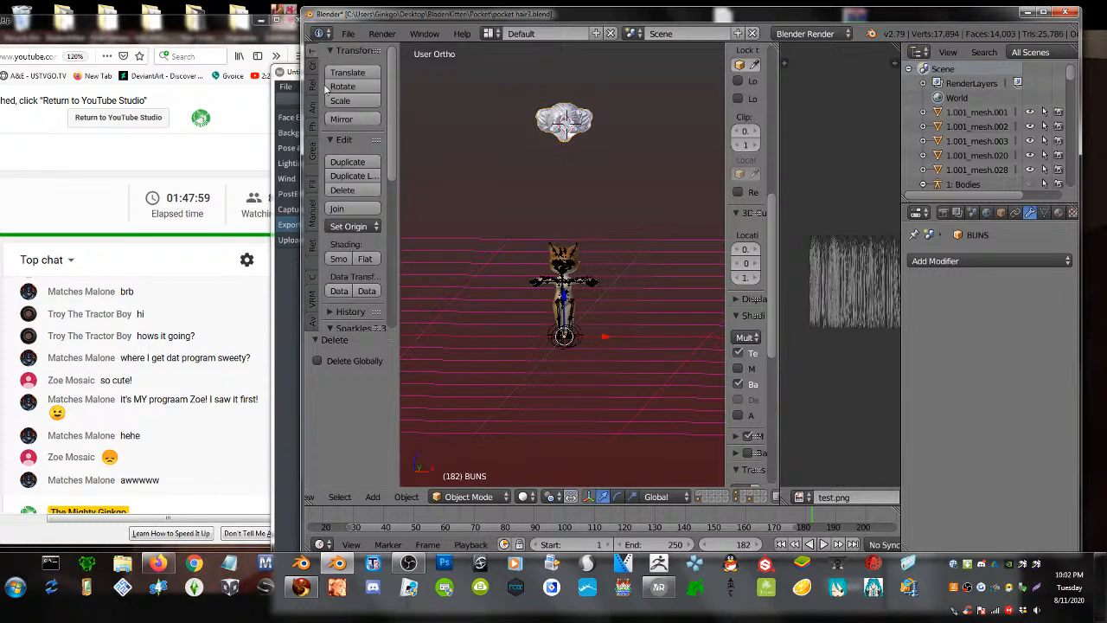
click(339, 259)
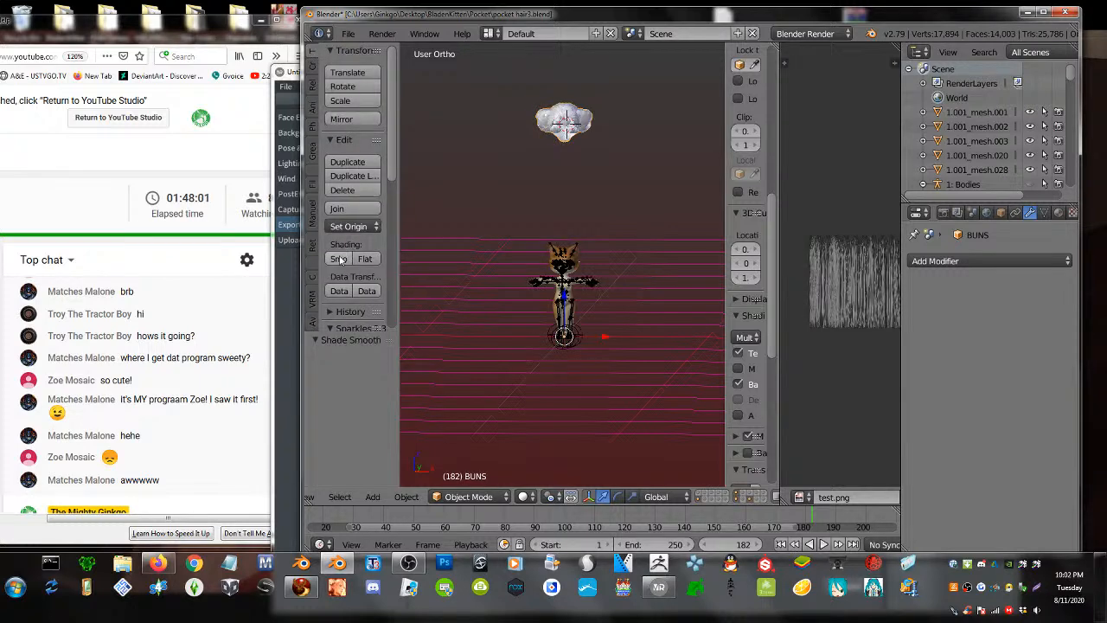
key(ctrl+shift+alt+c)
click(533, 144)
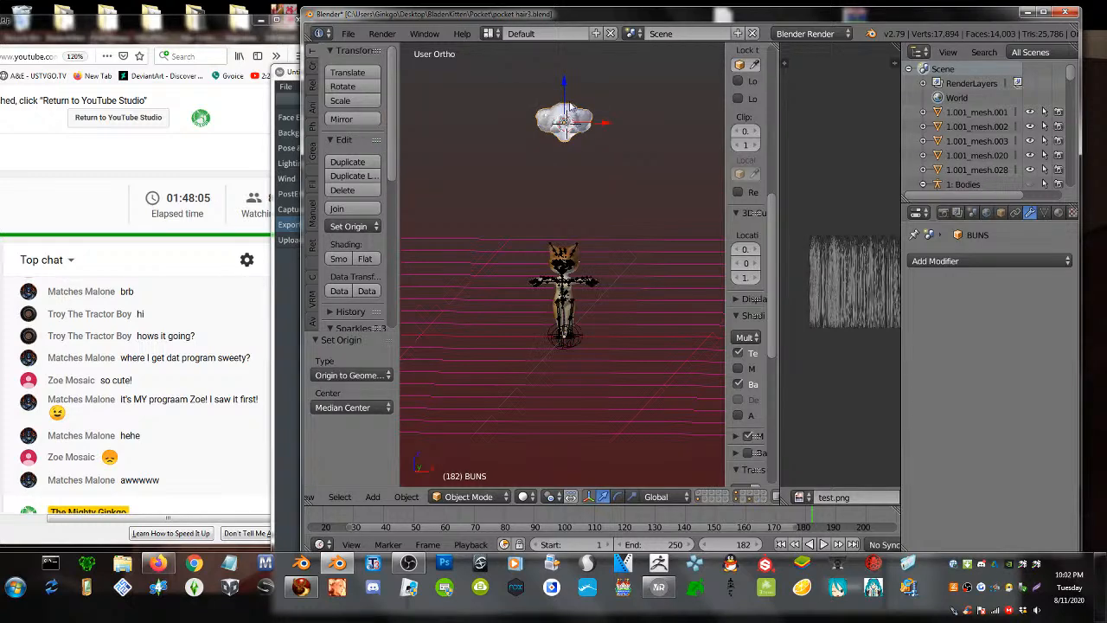
drag(565, 86, 567, 218)
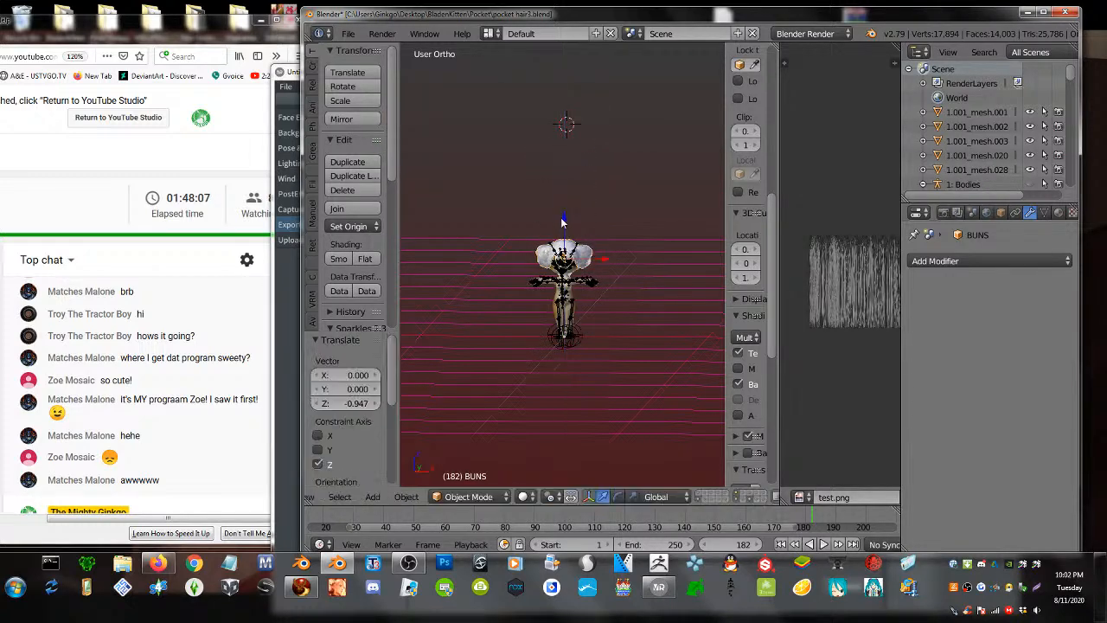
scroll(596, 266, up, 5)
scroll(596, 266, up, 2)
key(Tab)
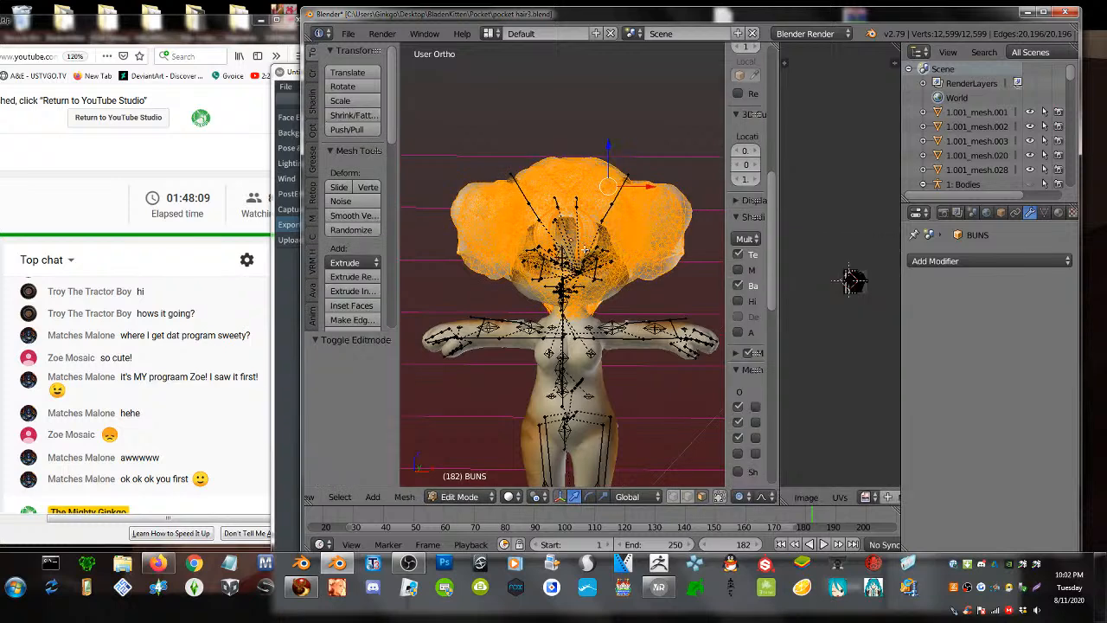
- In a new Firefox tab, search Google for 'vroid'
click(161, 560)
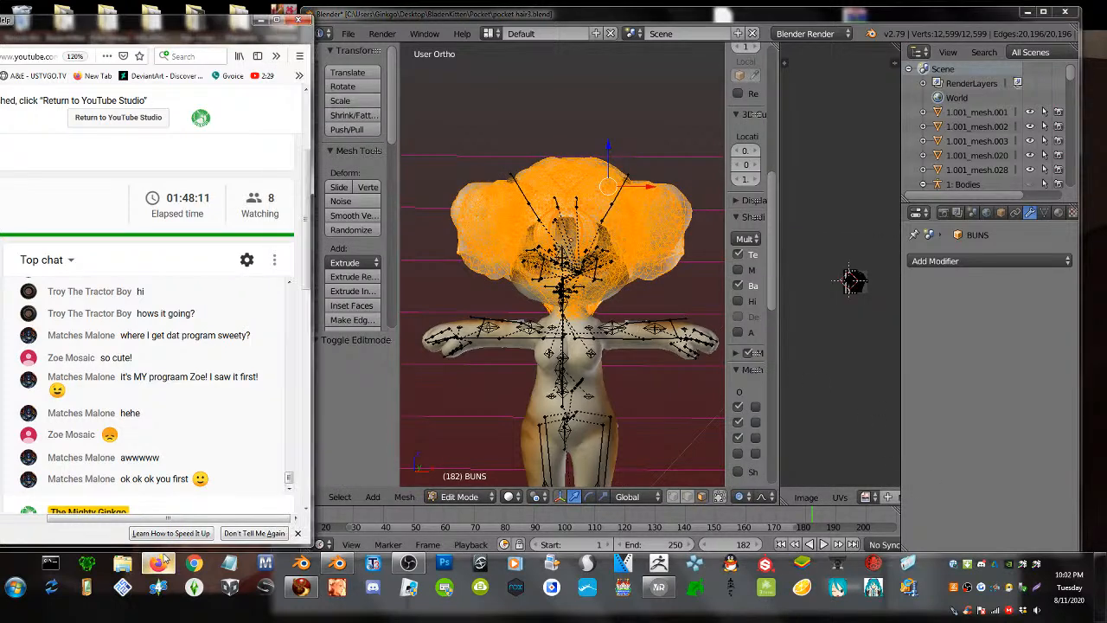
drag(221, 45, 605, 65)
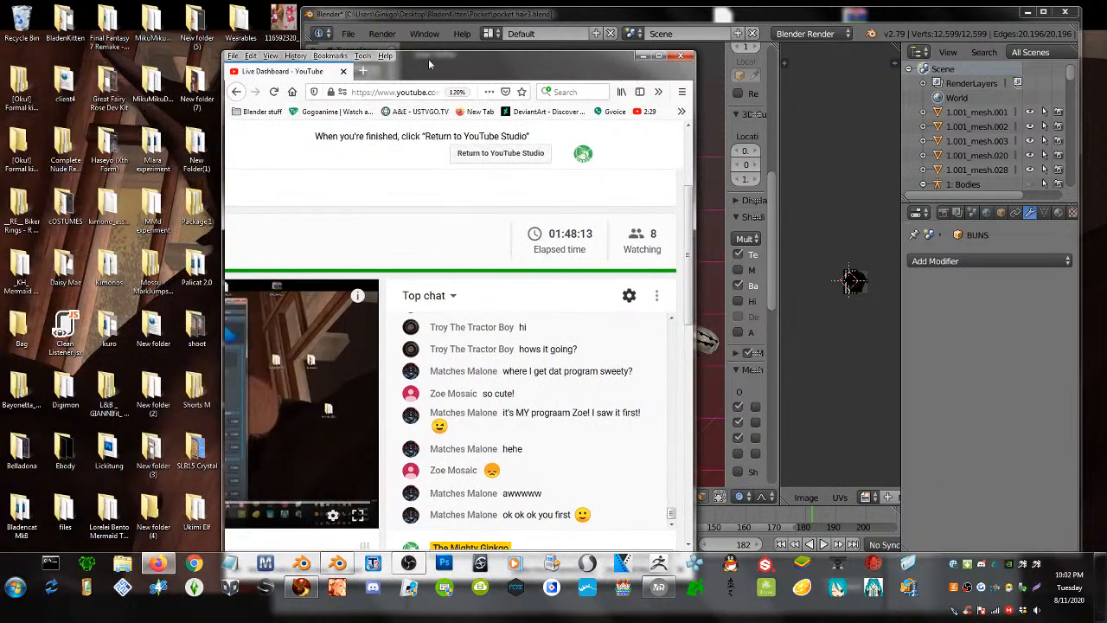
key(ctrl+t)
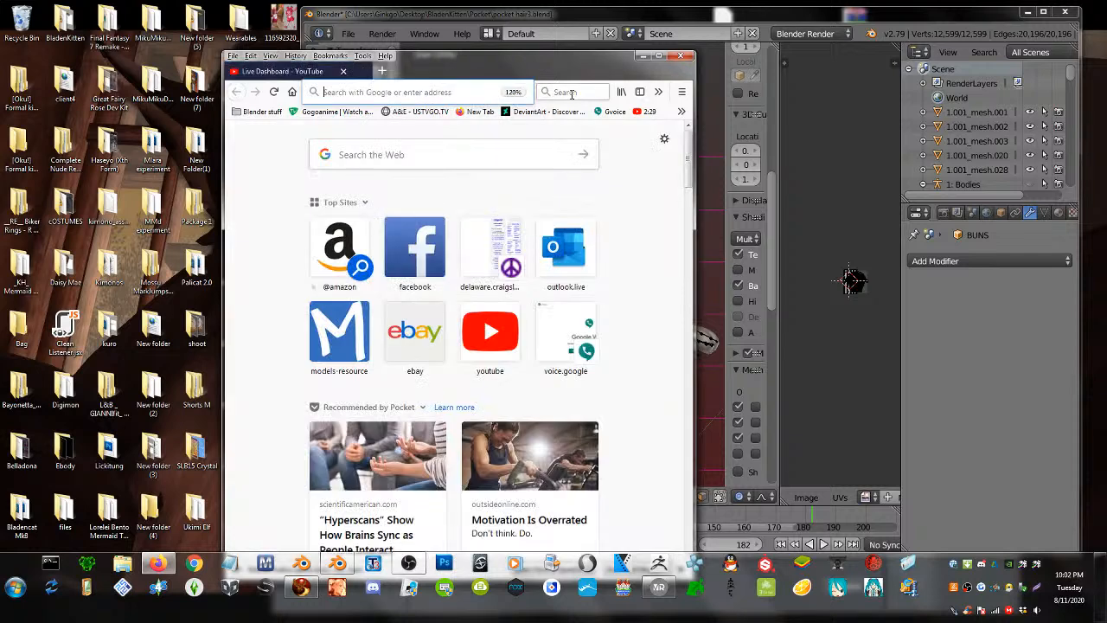
text(vroid)
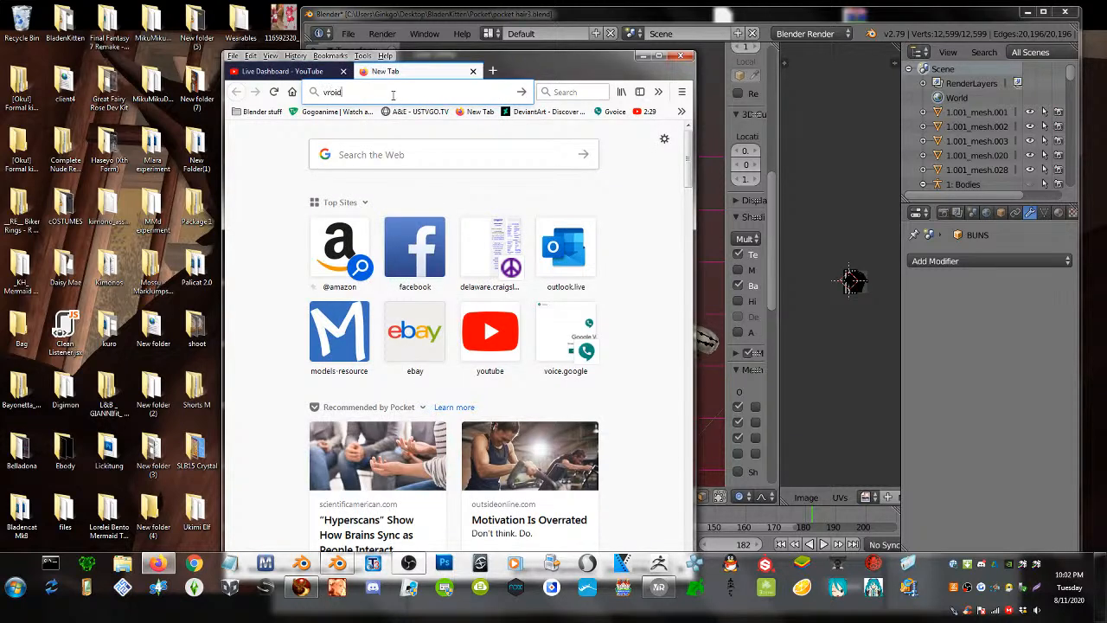
key(Return)
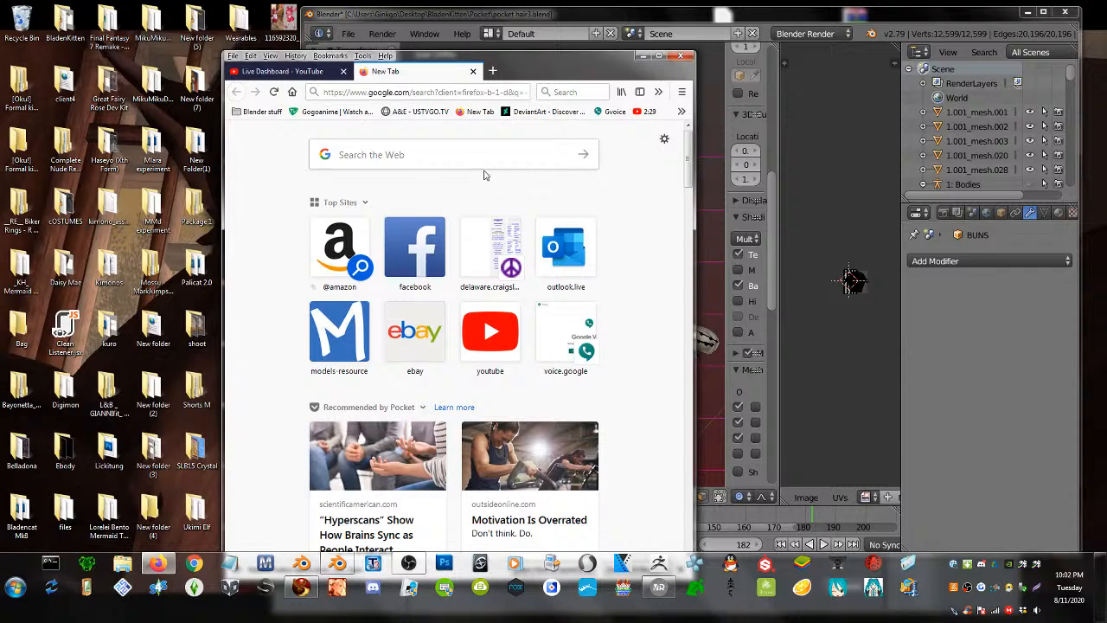
scroll(621, 264, down, 2)
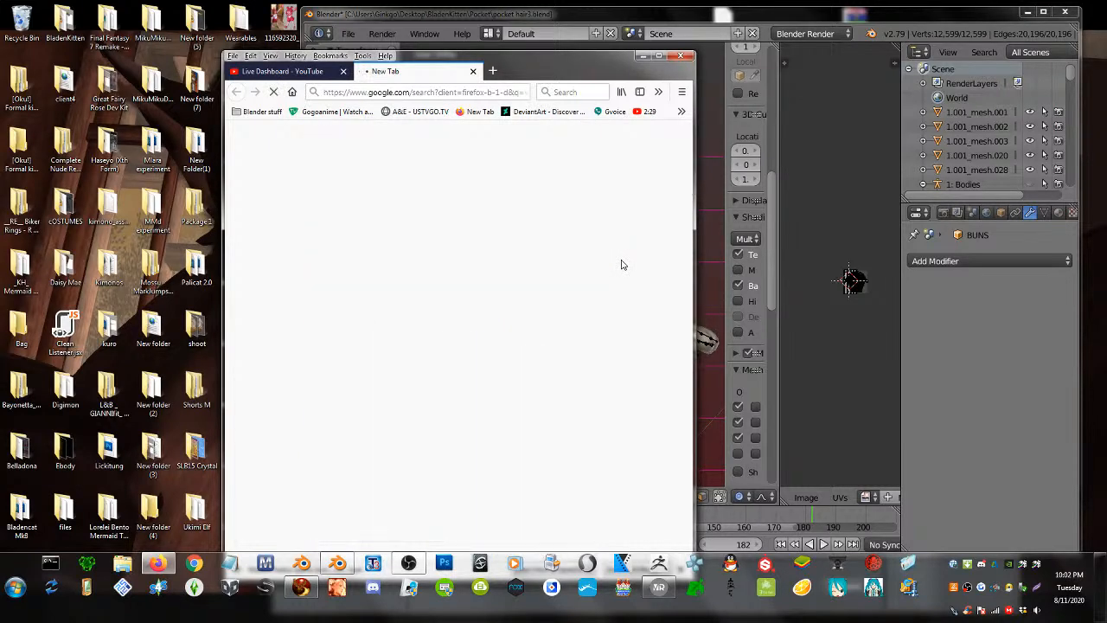
drag(549, 74, 320, 54)
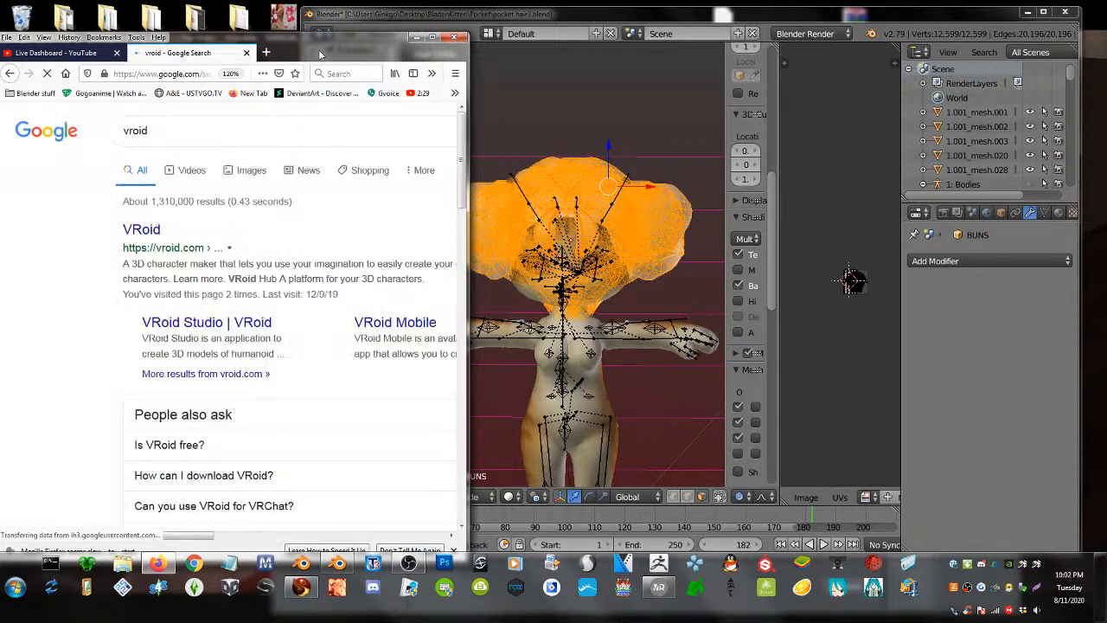
- Open the official vroid.com site from the results and scroll through it
click(150, 230)
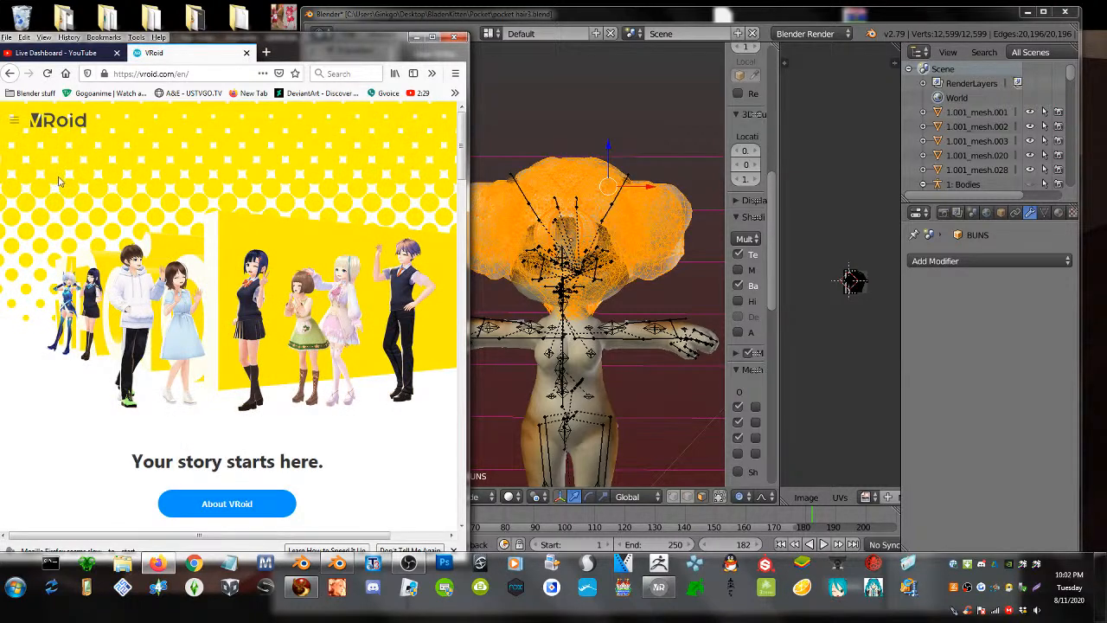
click(190, 75)
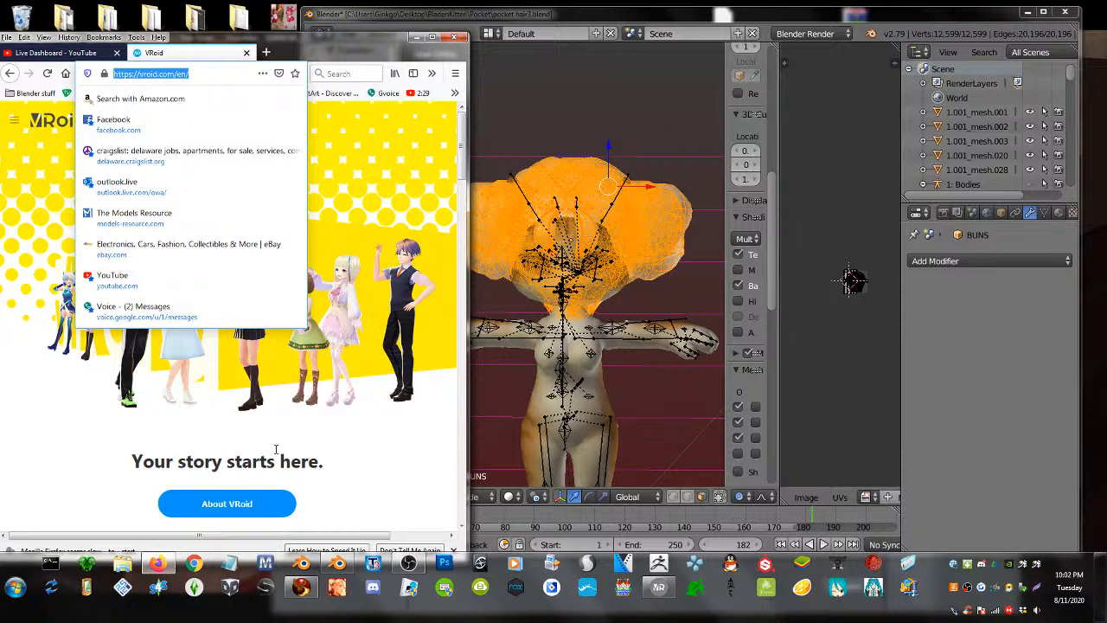
click(344, 453)
scroll(342, 446, down, 5)
scroll(338, 440, up, 5)
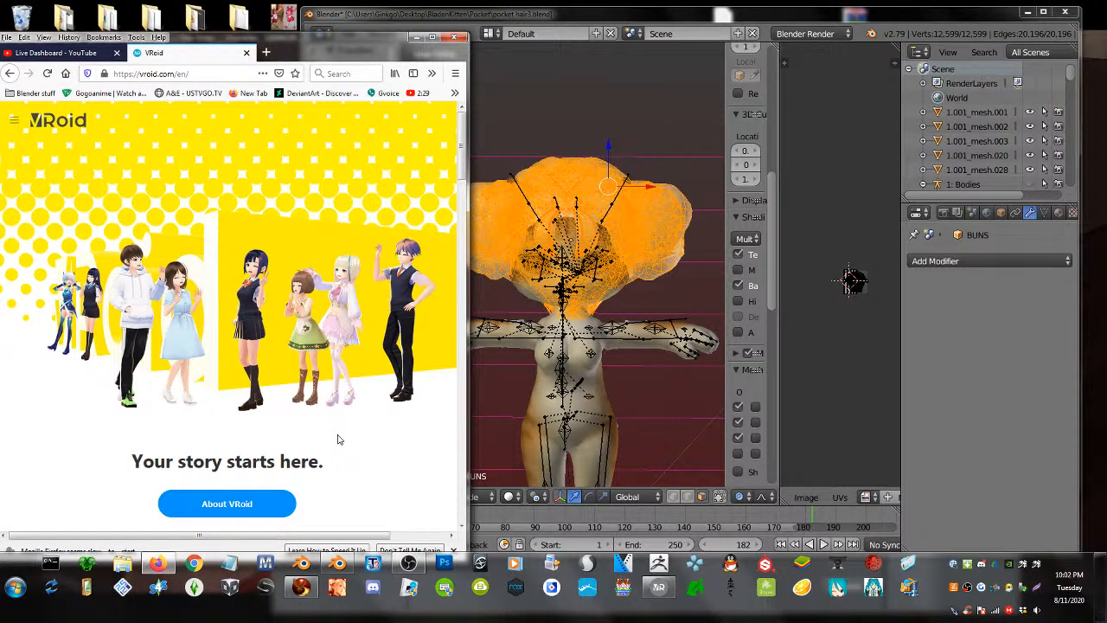
scroll(338, 440, down, 8)
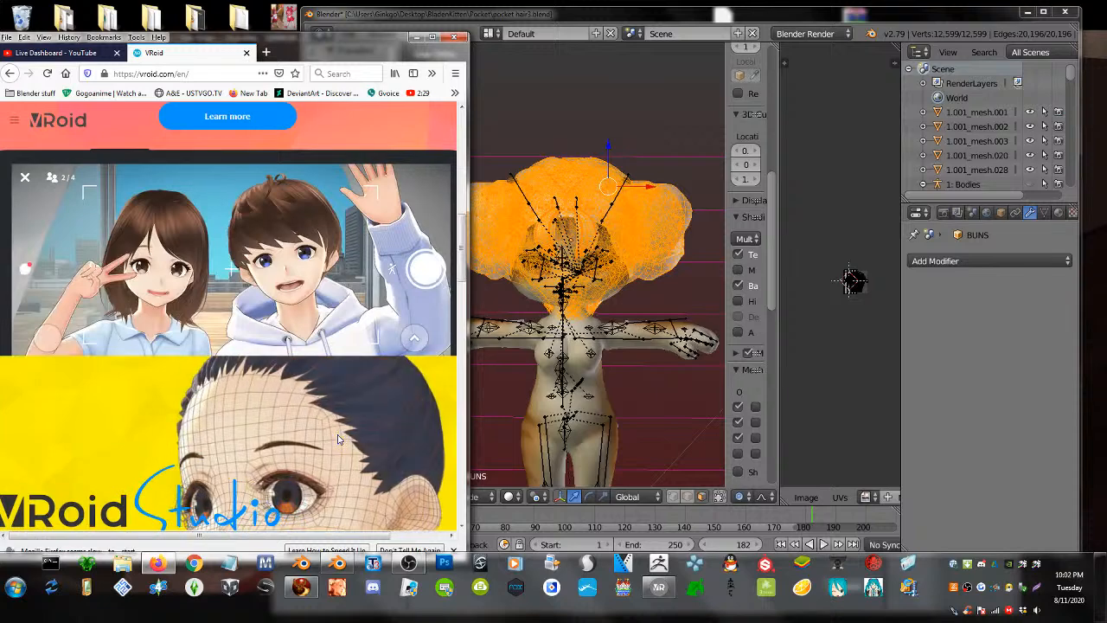
scroll(338, 439, down, 6)
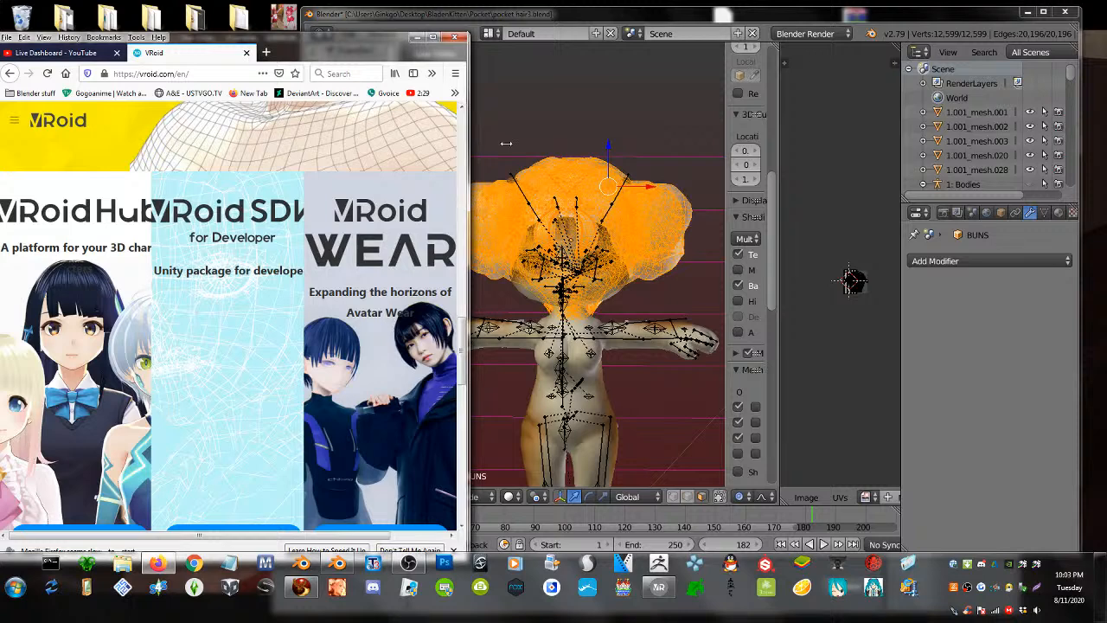
drag(467, 164, 785, 164)
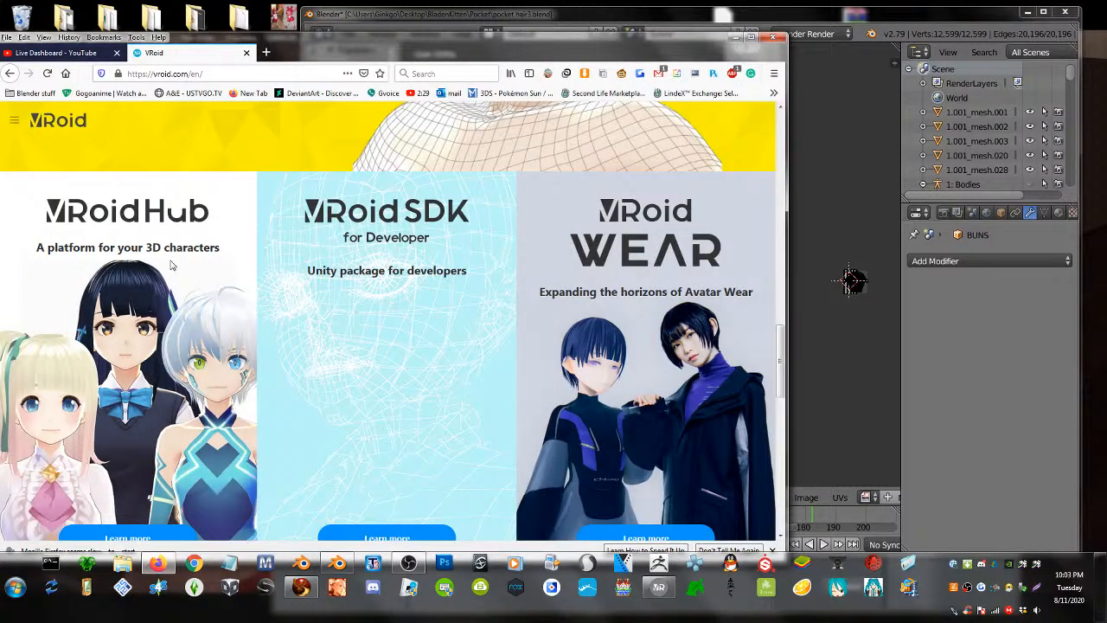
- Look over the VRoid Hub page, then return to the main VRoid site
click(128, 534)
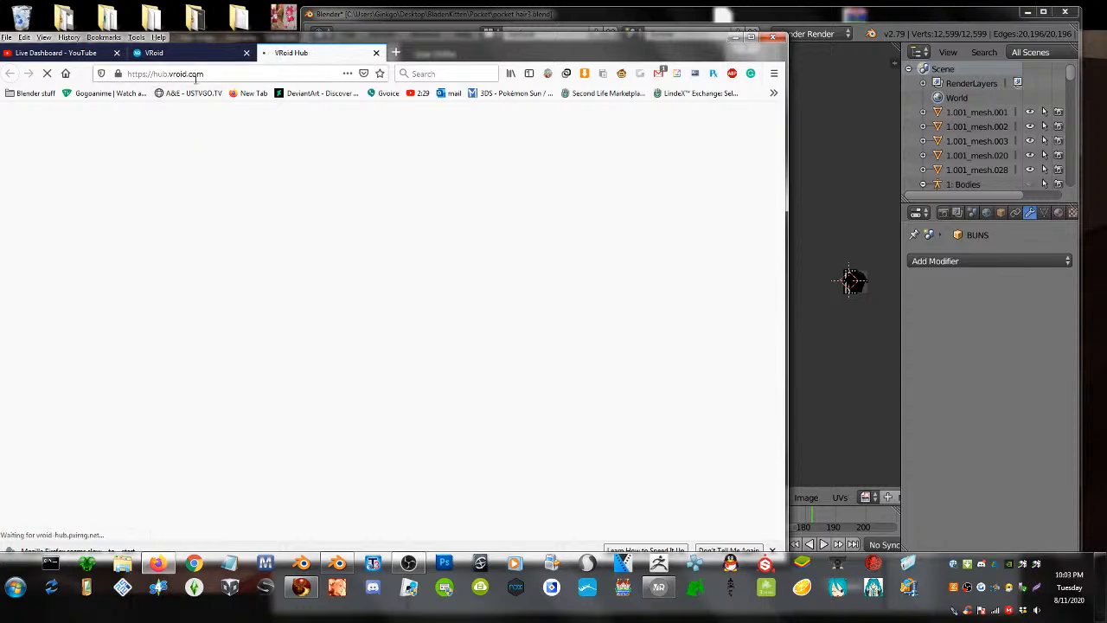
scroll(285, 214, down, 6)
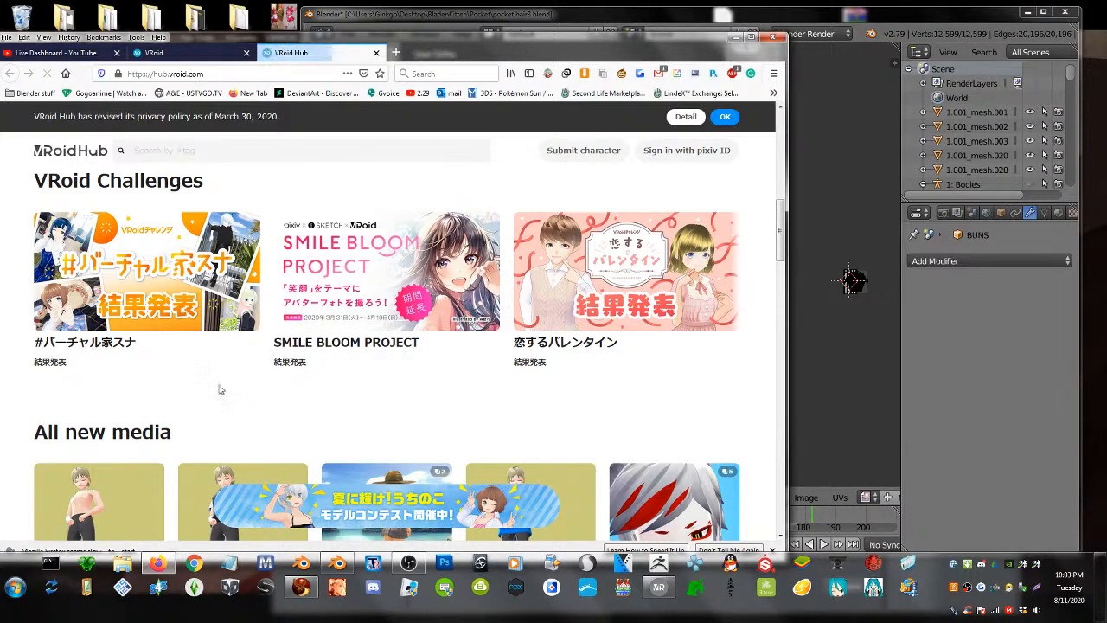
scroll(223, 388, down, 2)
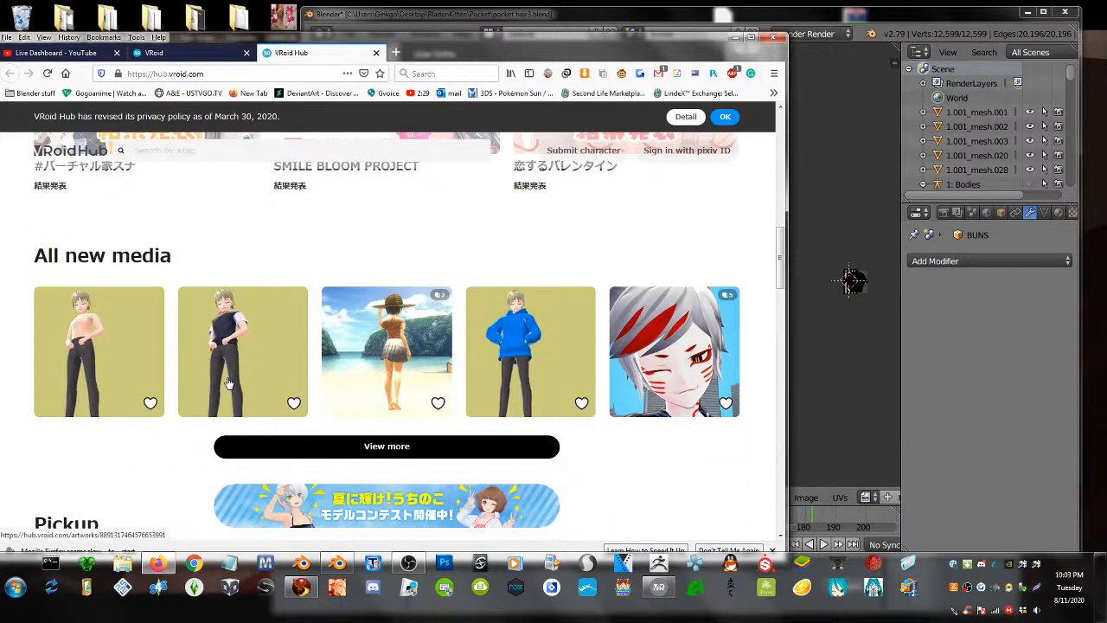
click(202, 55)
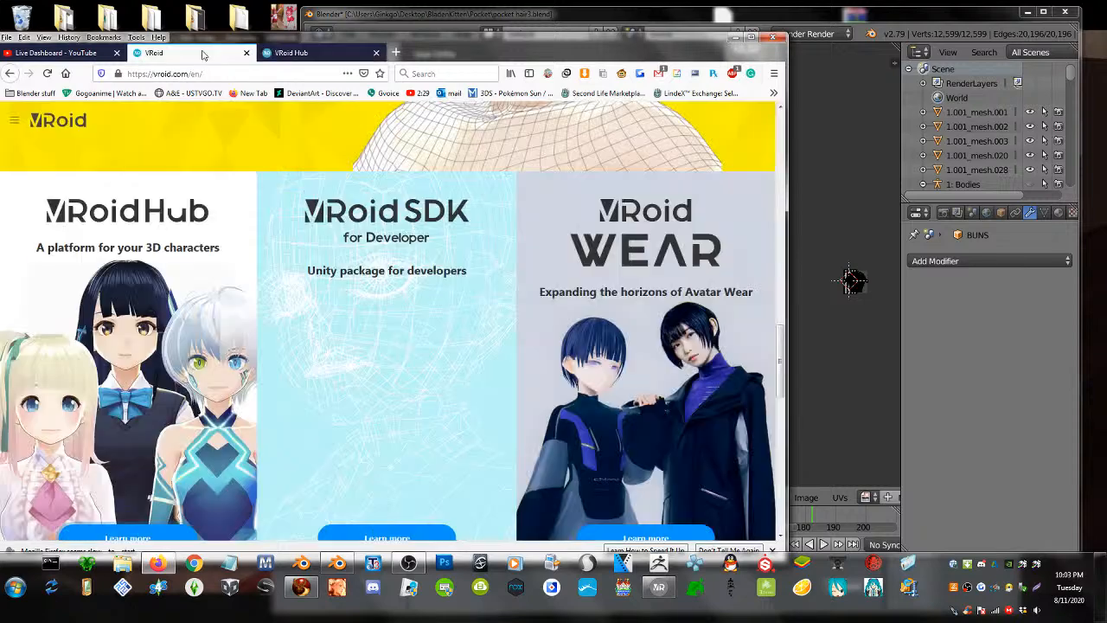
scroll(441, 344, down, 2)
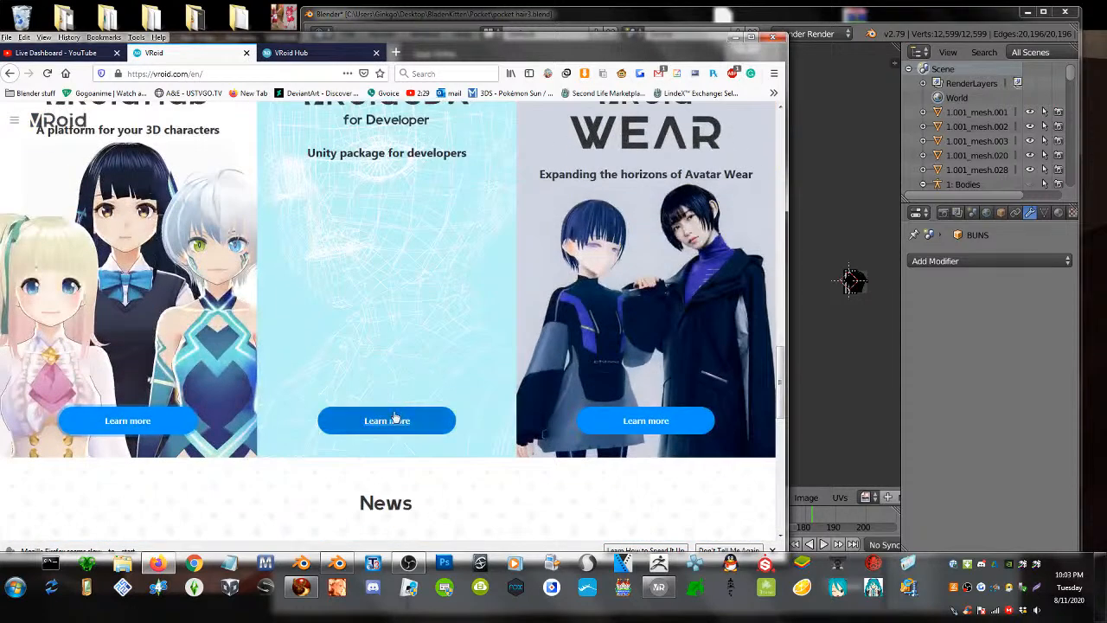
scroll(200, 422, down, 8)
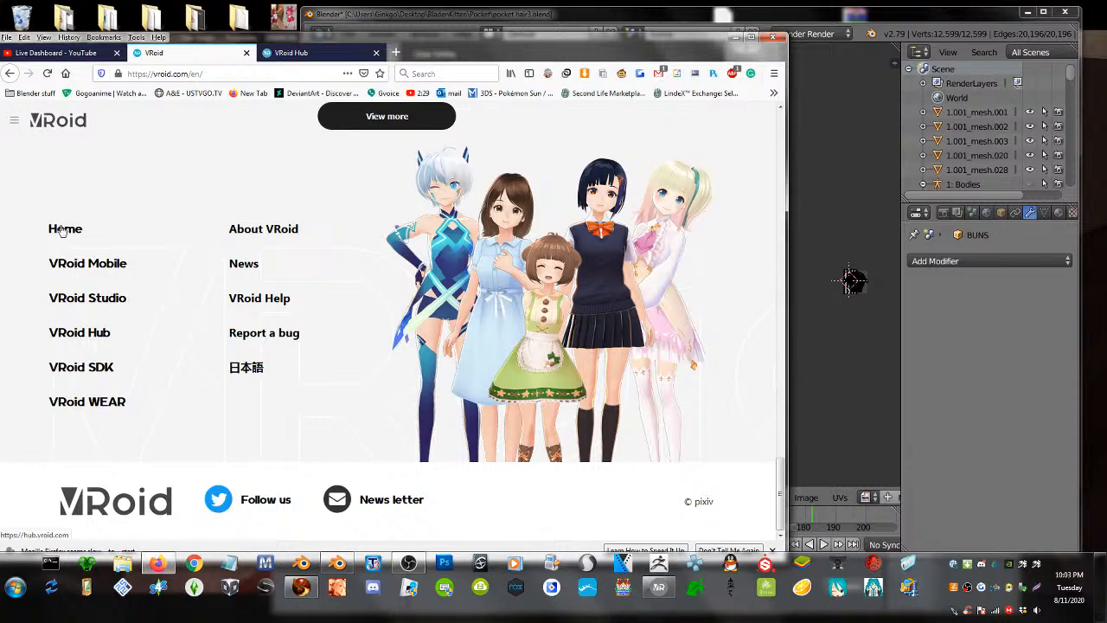
- Open the VRoid Studio Beta v0.11.1 download page and cut its address
click(81, 304)
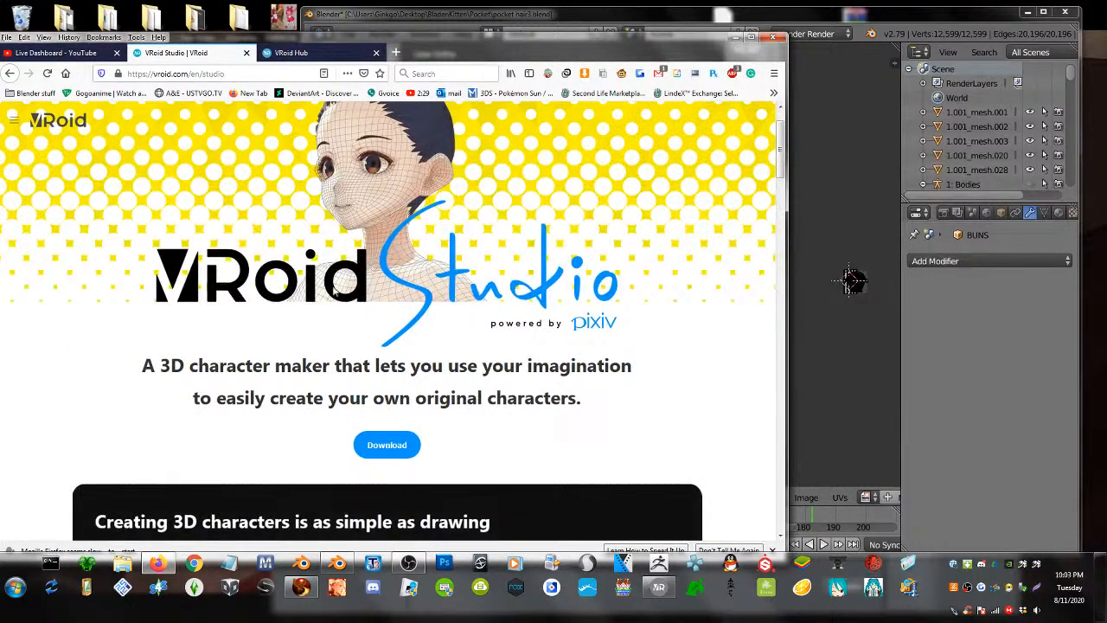
click(388, 443)
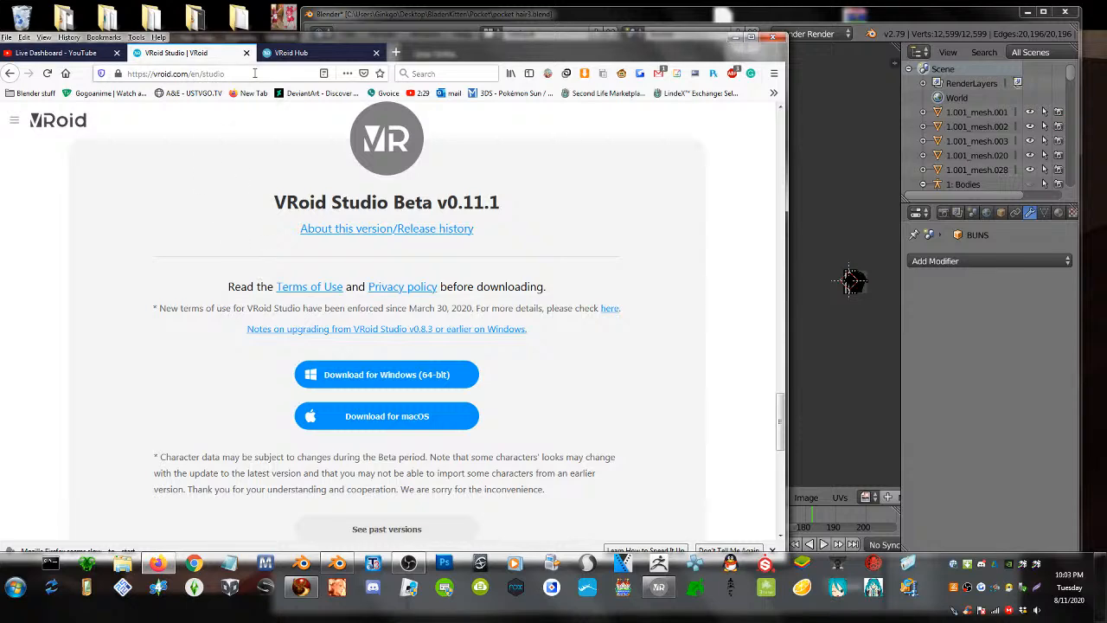
click(254, 74)
key(ctrl+c)
right_click(253, 74)
click(269, 107)
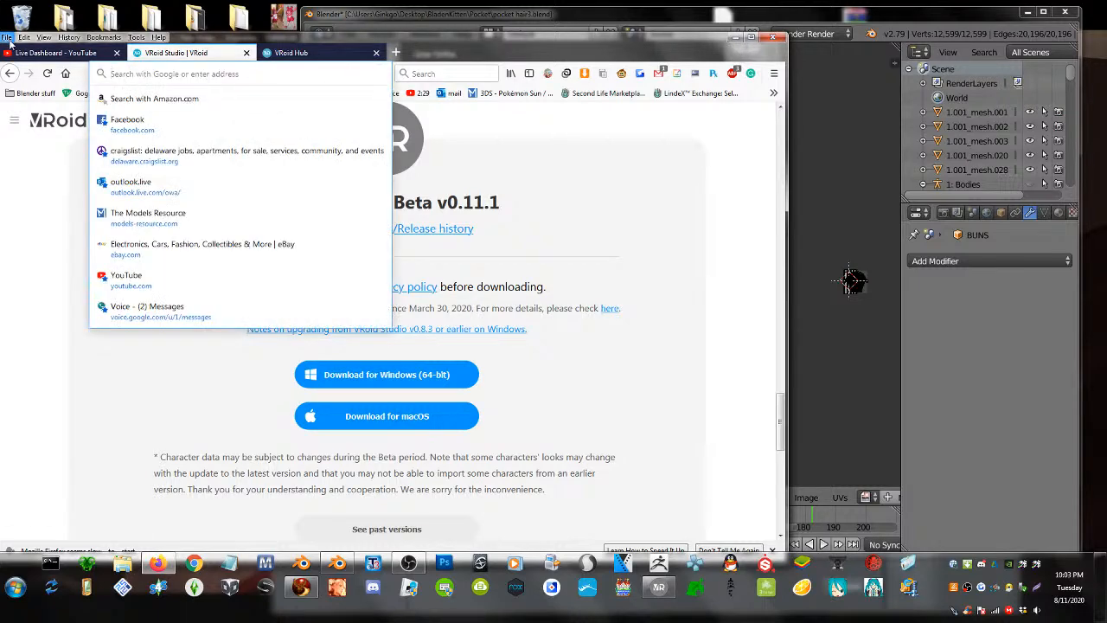
click(55, 53)
scroll(632, 467, down, 1)
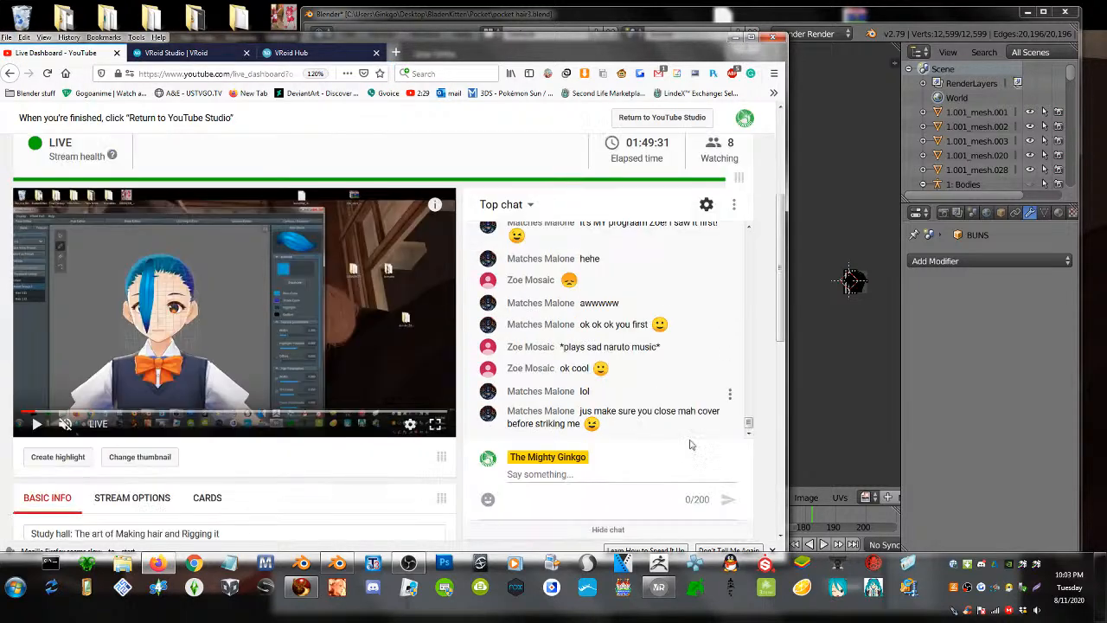
click(584, 474)
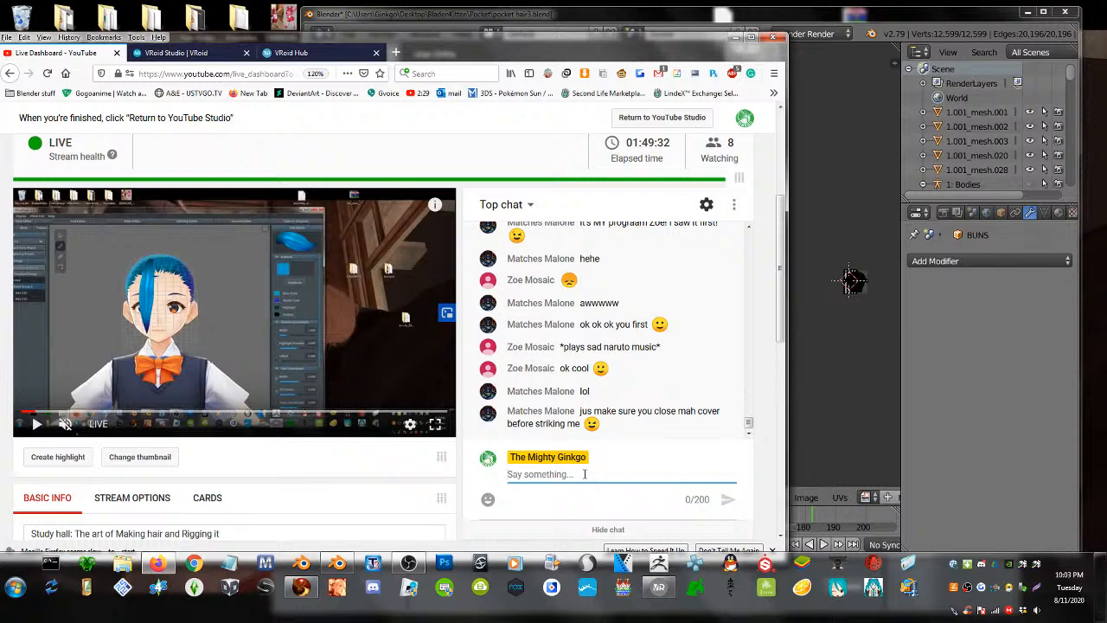
key(ctrl+v)
key(Return)
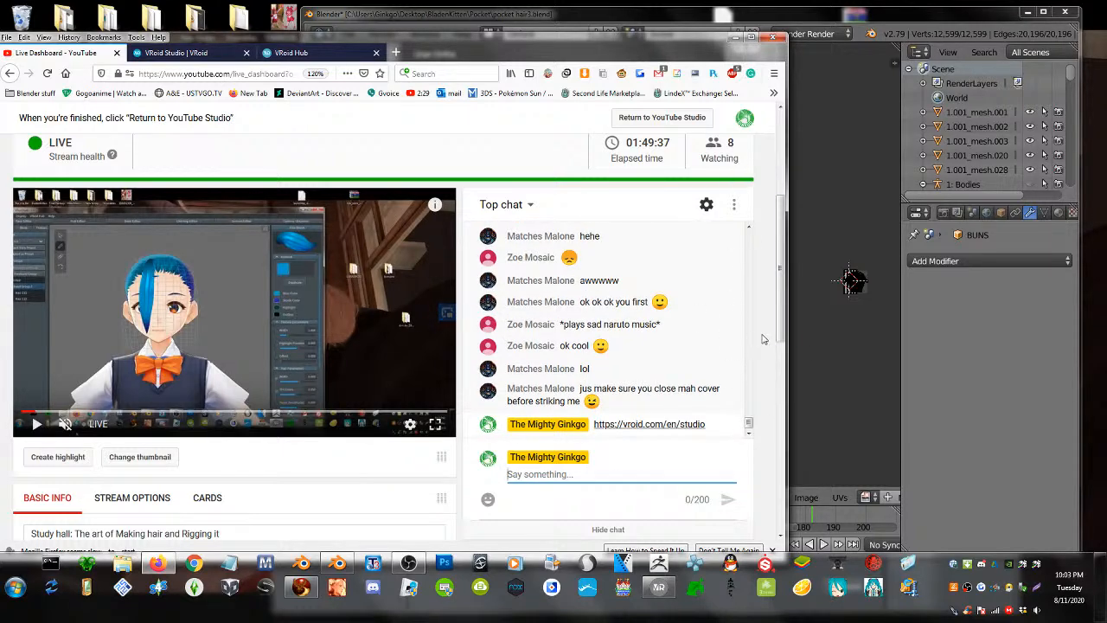
click(833, 349)
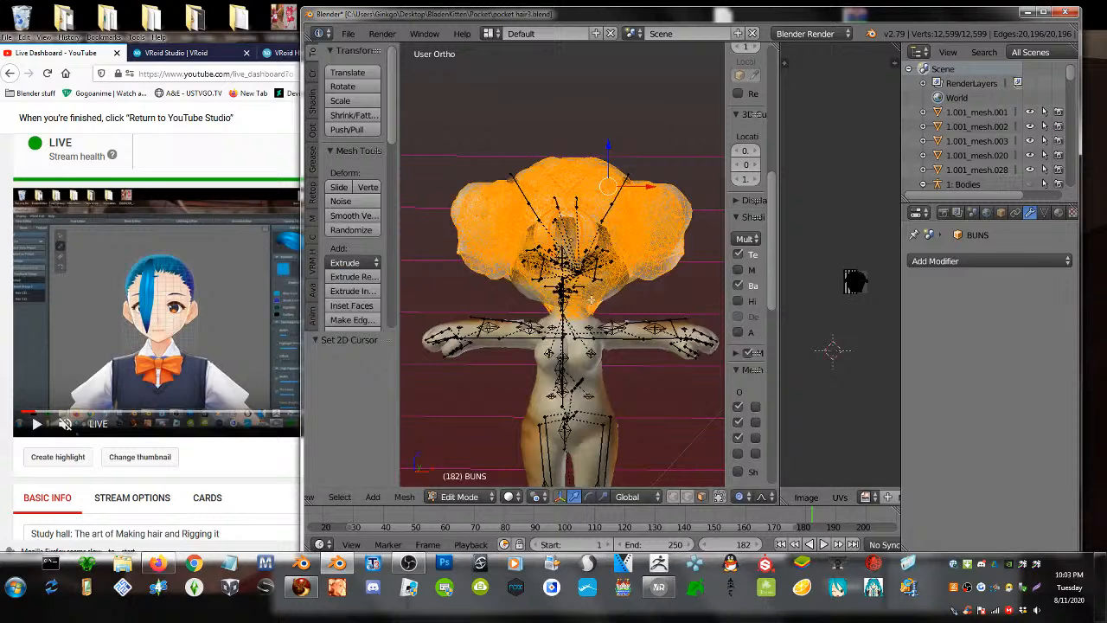
- Zoom in on the BUNS hair mesh and return to Edit Mode
key(KP_Decimal)
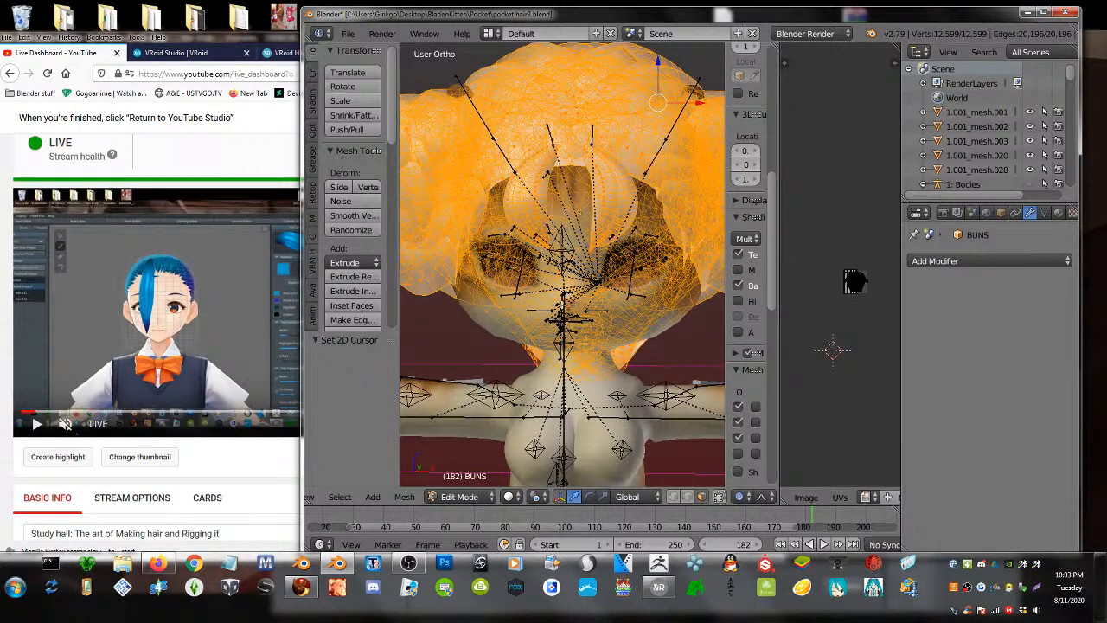
scroll(960, 31, down, 2)
scroll(960, 31, down, 6)
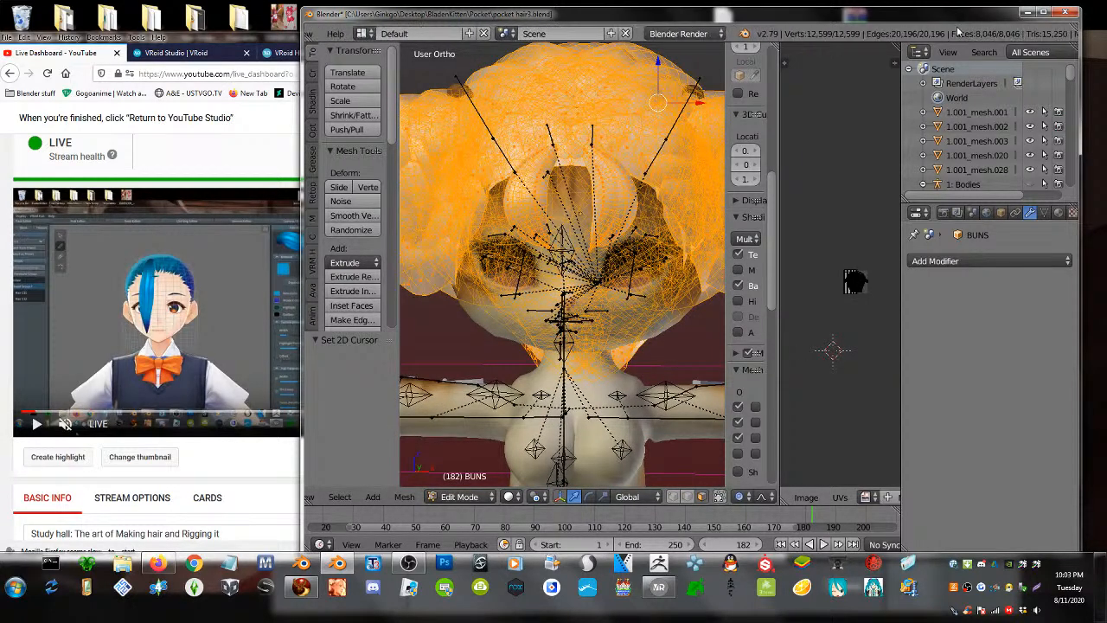
key(Tab)
scroll(553, 173, down, 3)
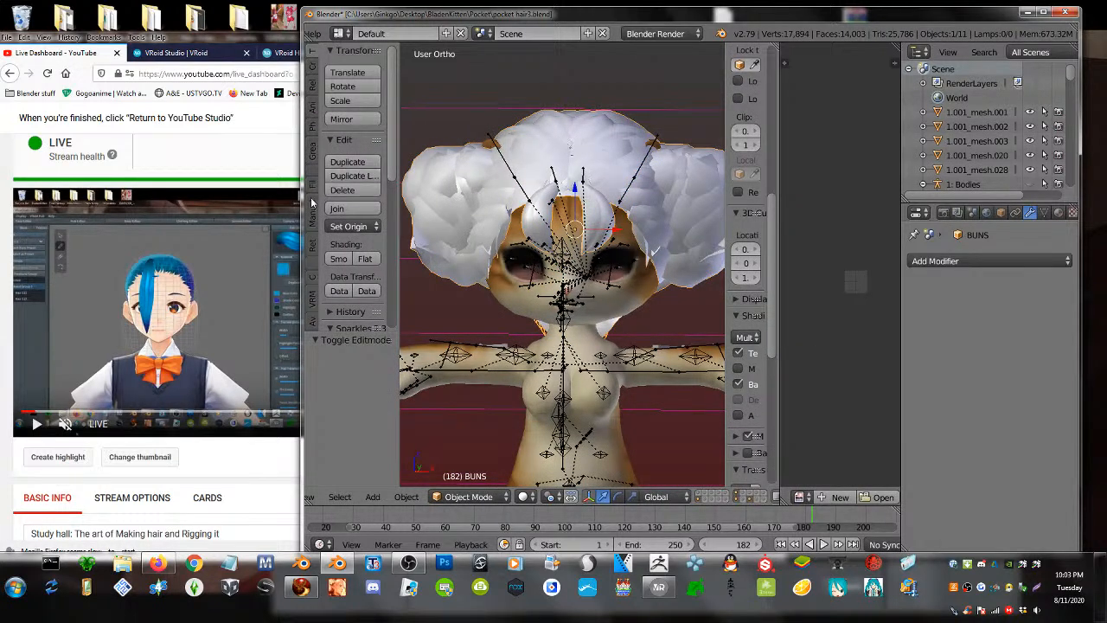
key(Tab)
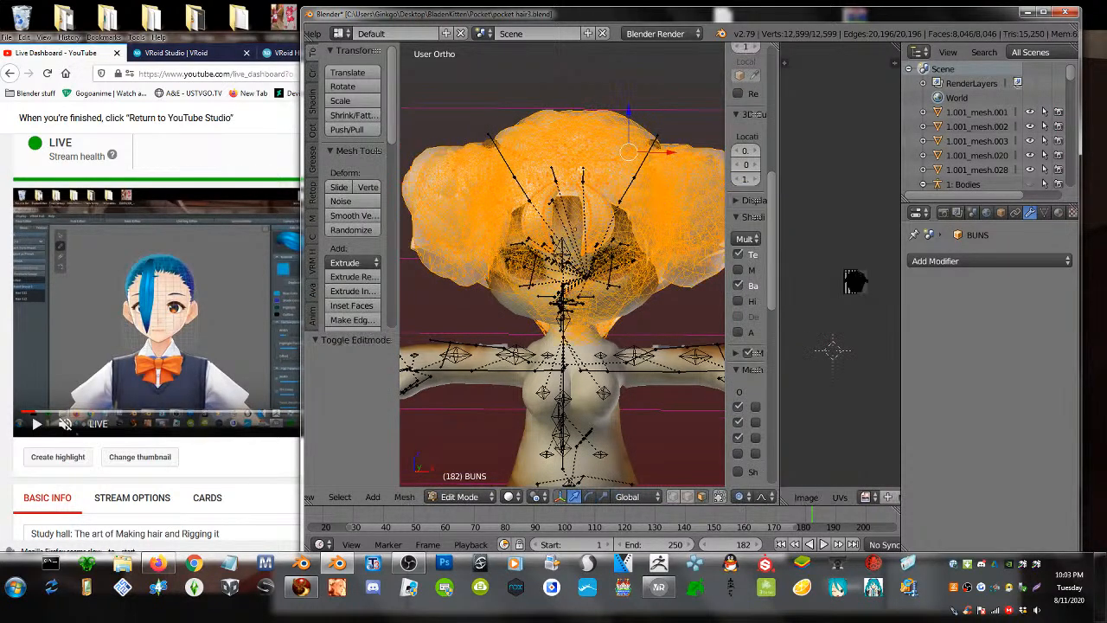
- Search the image list for 'tes' and assign test.png to the hair faces
click(867, 496)
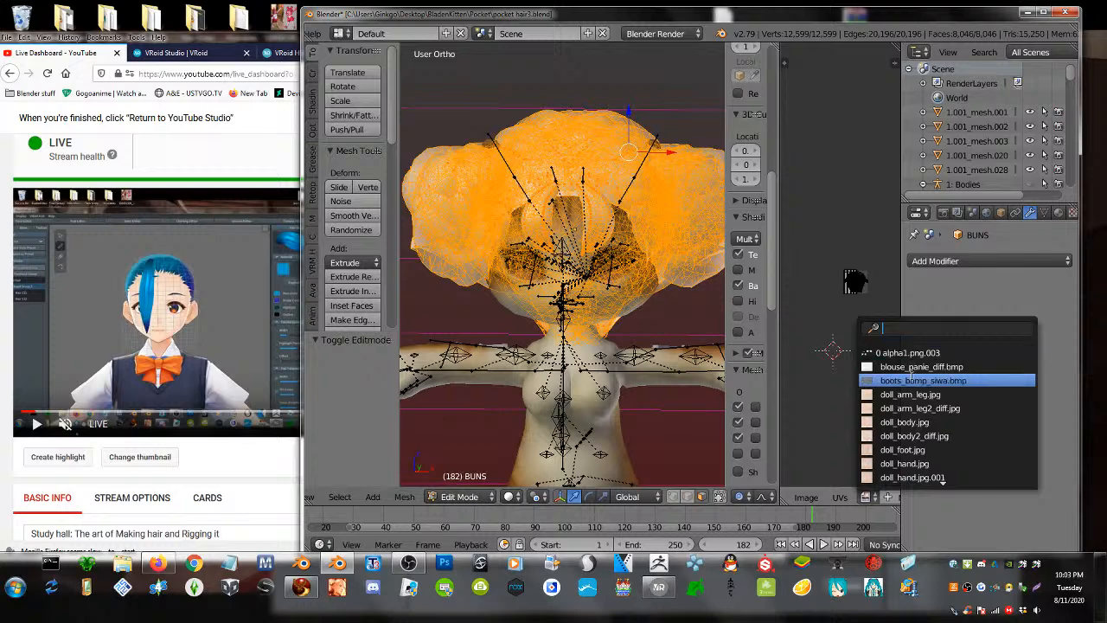
scroll(891, 476, down, 10)
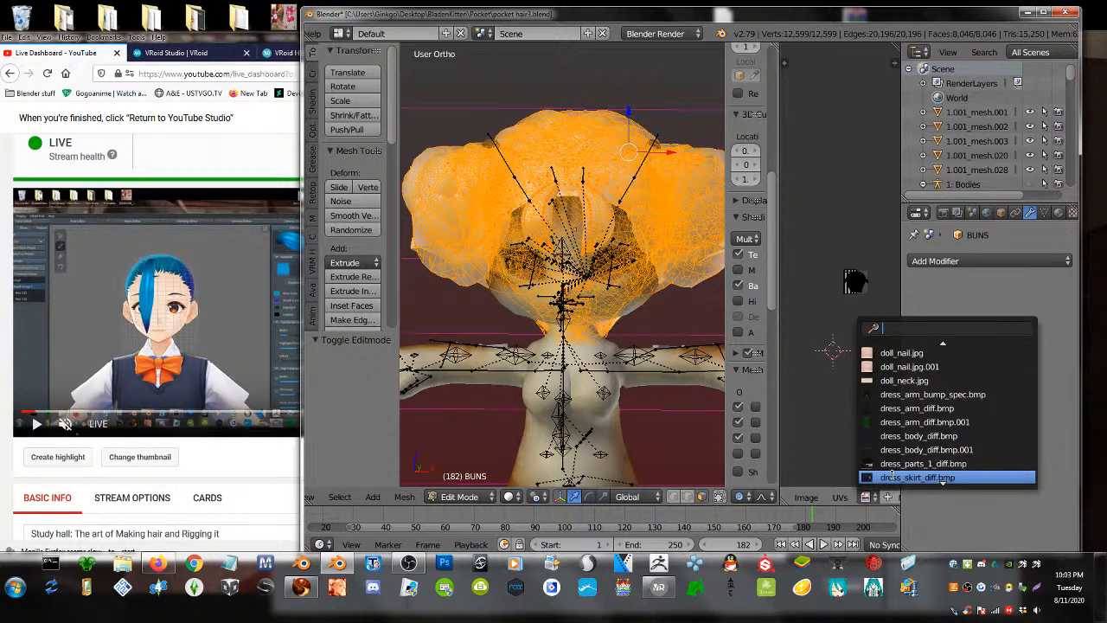
text(e)
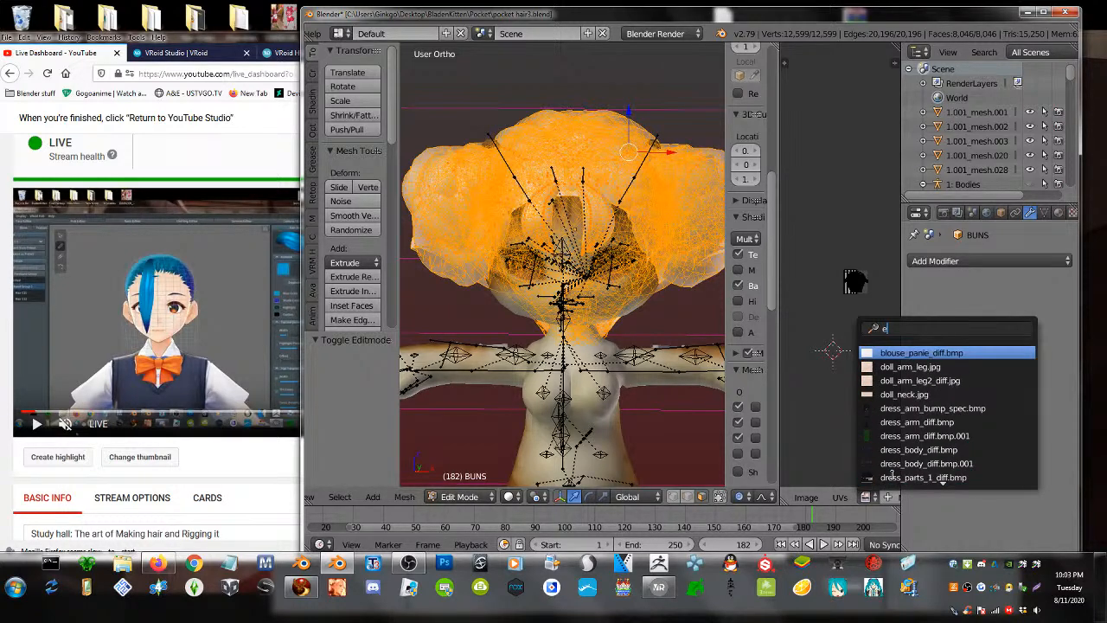
key(BackSpace)
text(tes)
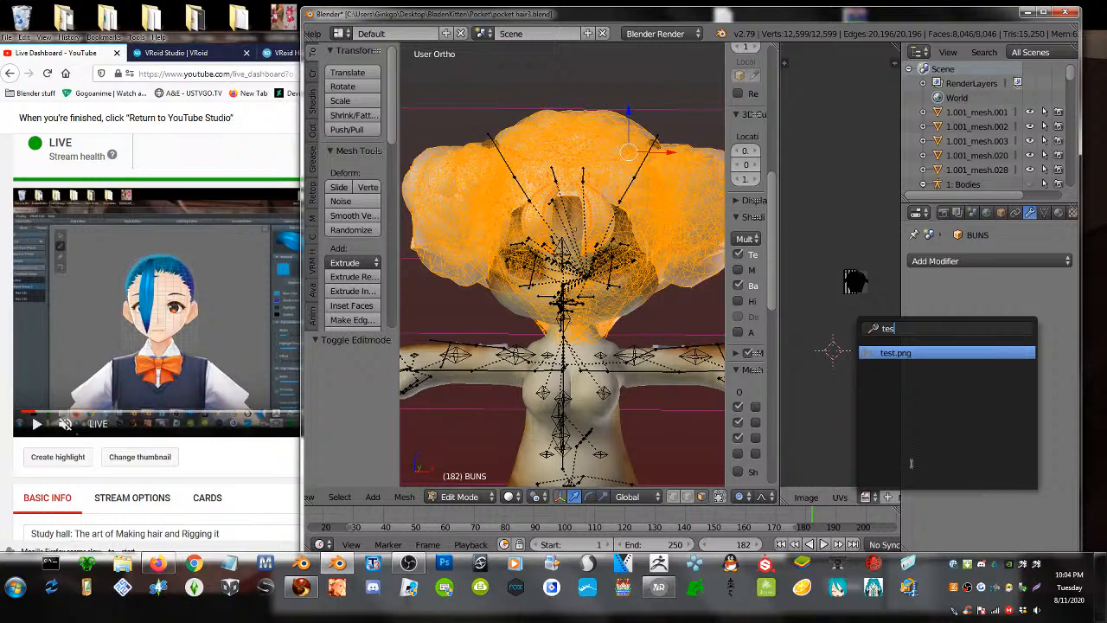
click(891, 353)
key(Tab)
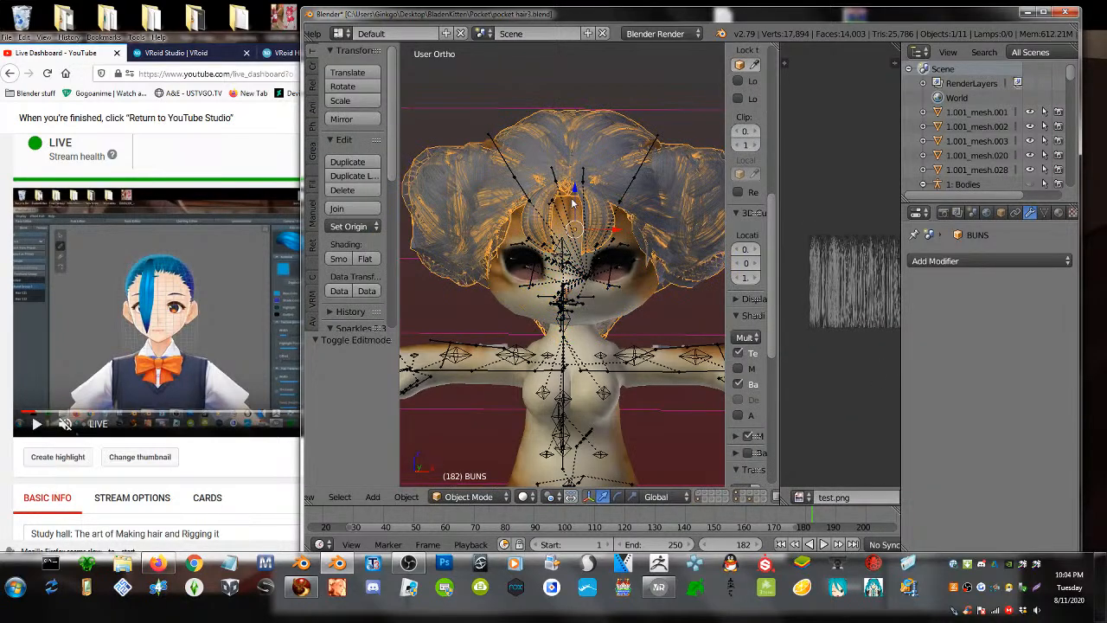
- Lower the bun hair along Z onto the cat's head and scale it slightly smaller
middle_drag(580, 220, 446, 216)
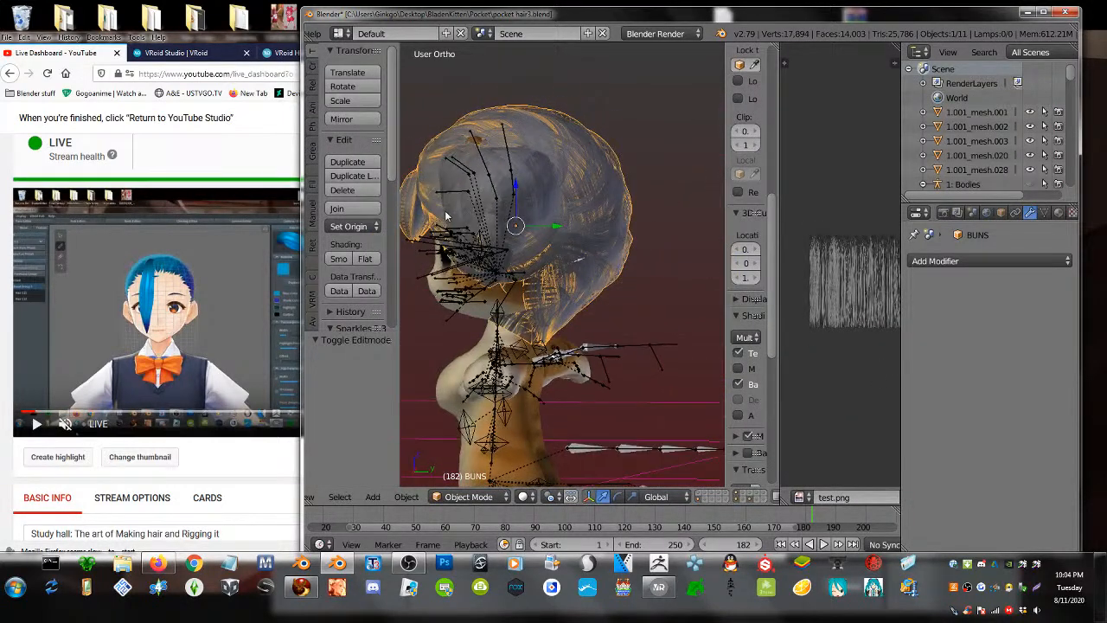
middle_drag(544, 273, 604, 275)
middle_drag(660, 276, 655, 271)
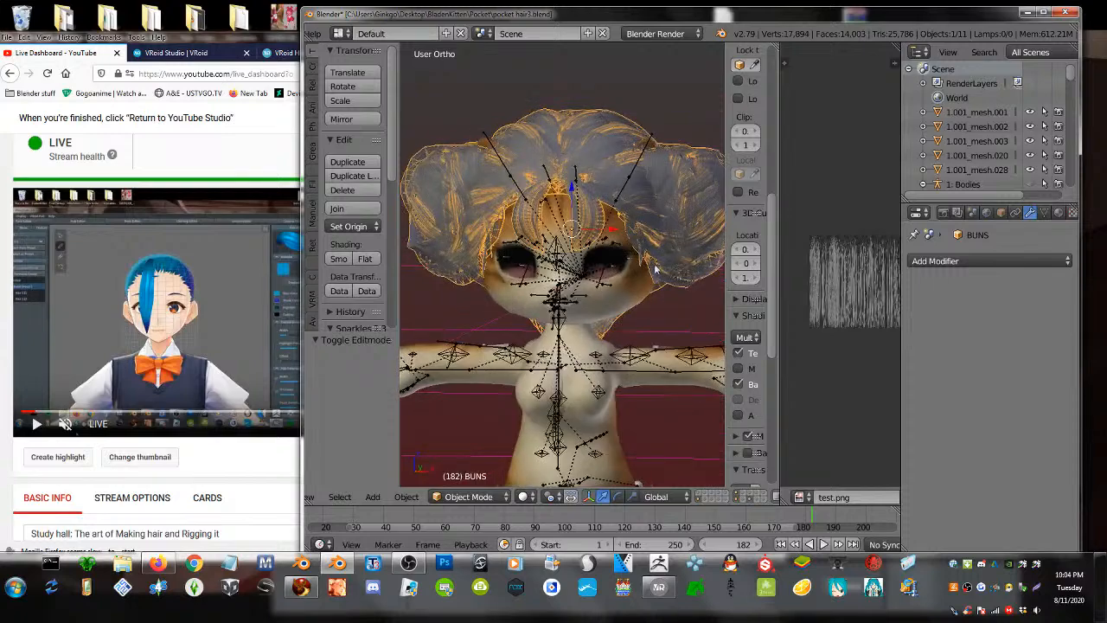
key(g)
key(z)
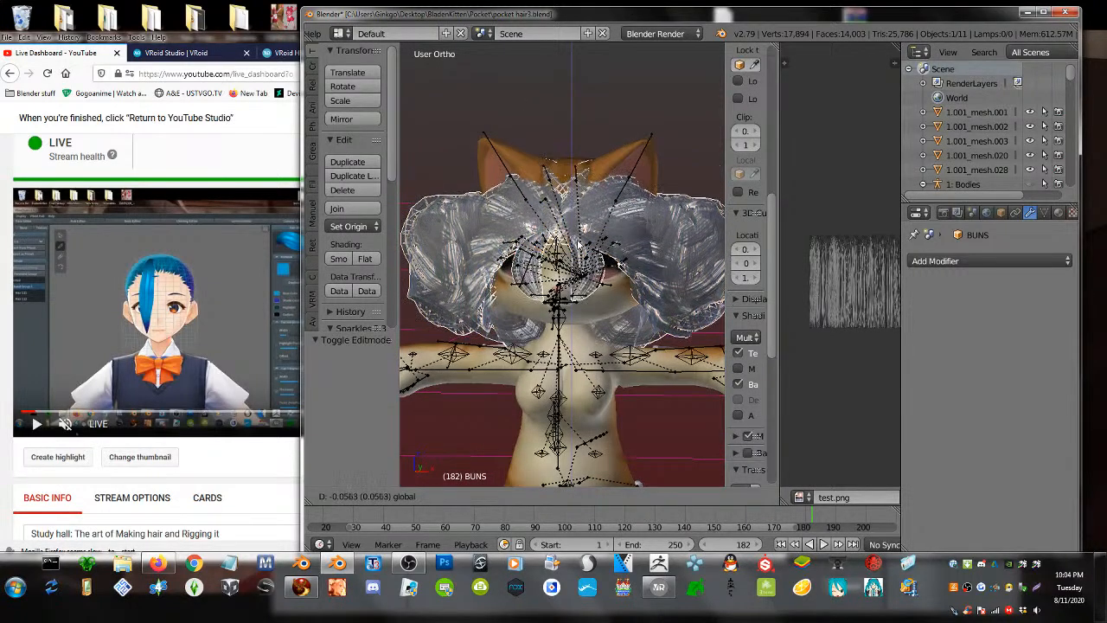
click(588, 211)
key(s)
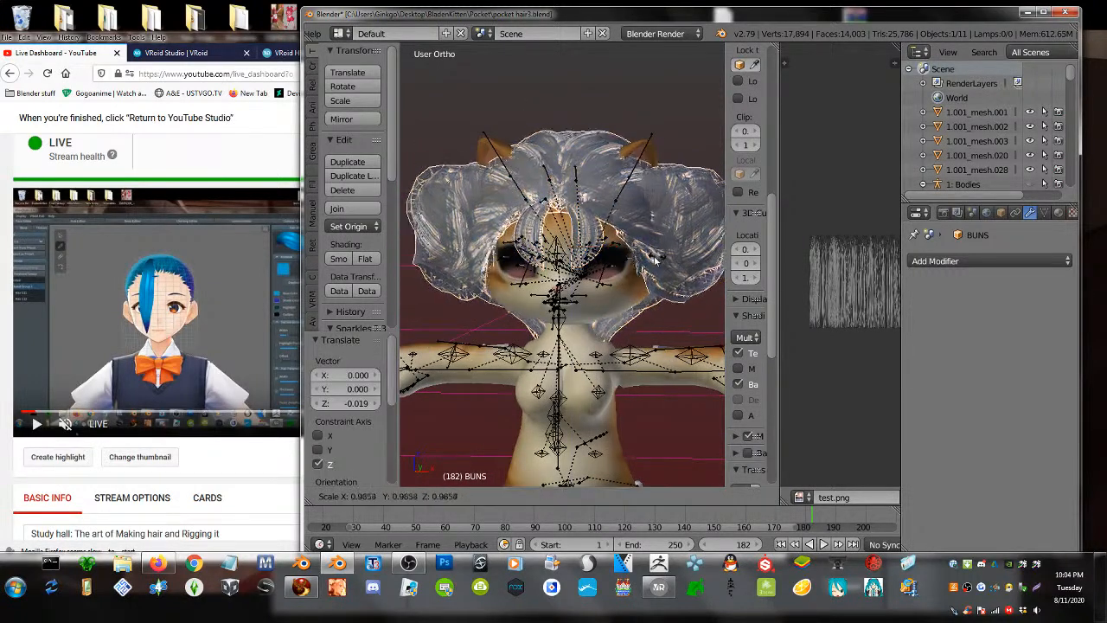
click(654, 257)
- Edit the bun hair mesh, clear the selection, and link-select the left bun's pieces
key(Tab)
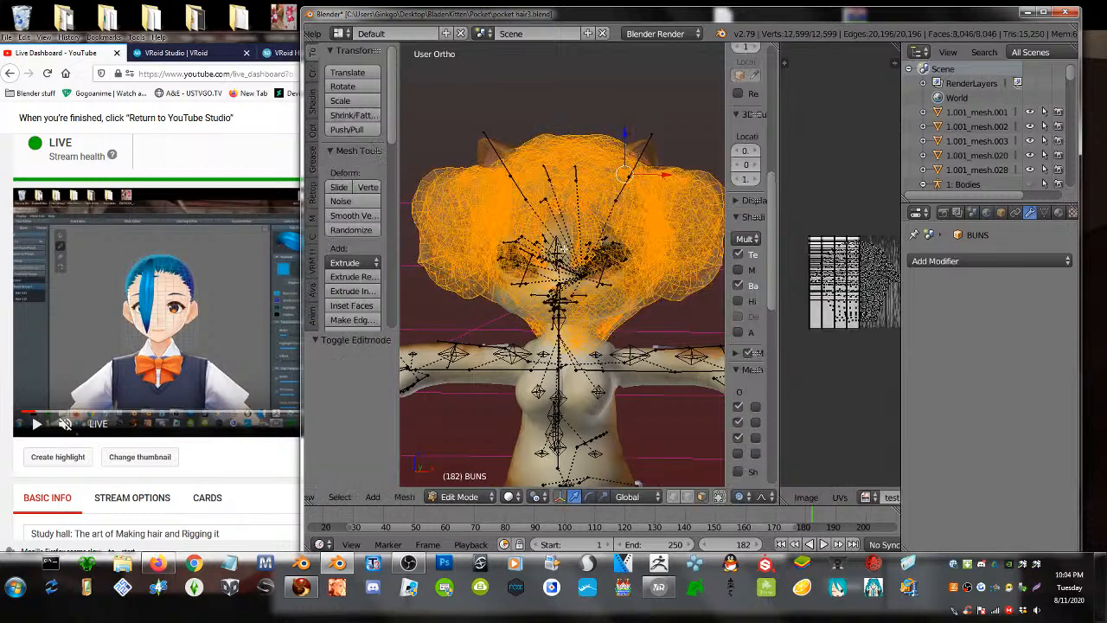
key(Tab)
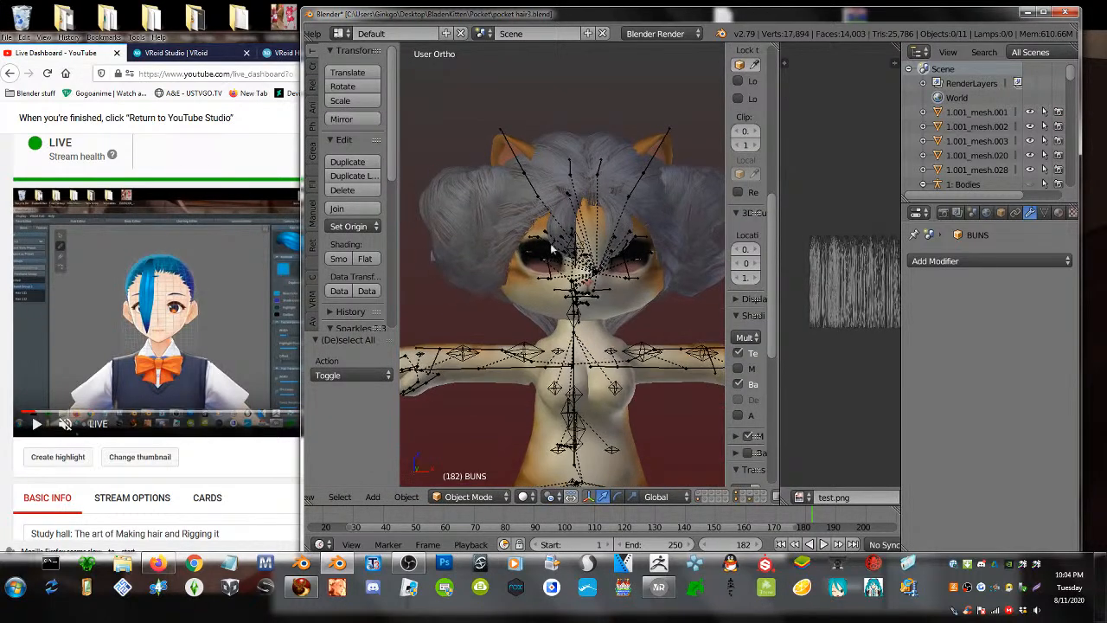
right_click(461, 225)
key(Tab)
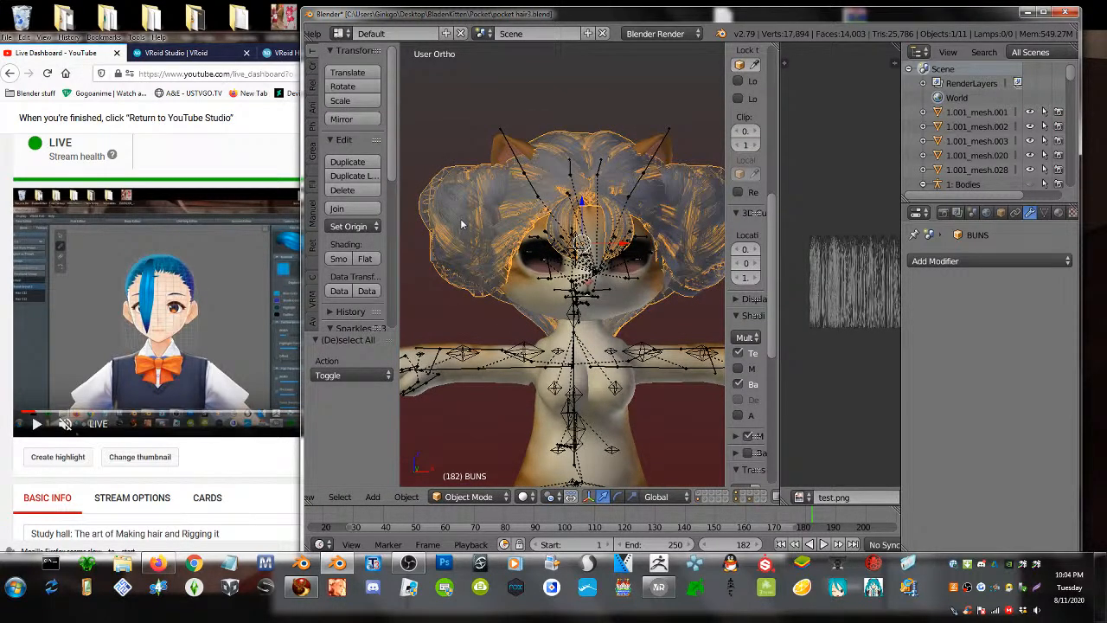
key(a)
key(a)
key(Tab)
key(Tab)
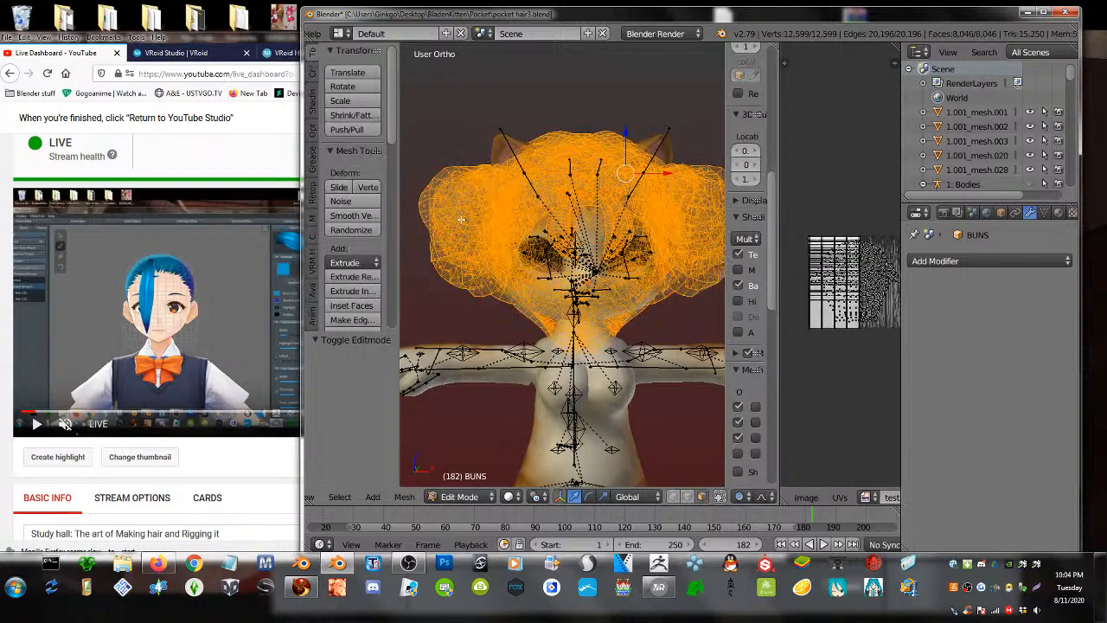
key(a)
key(l)
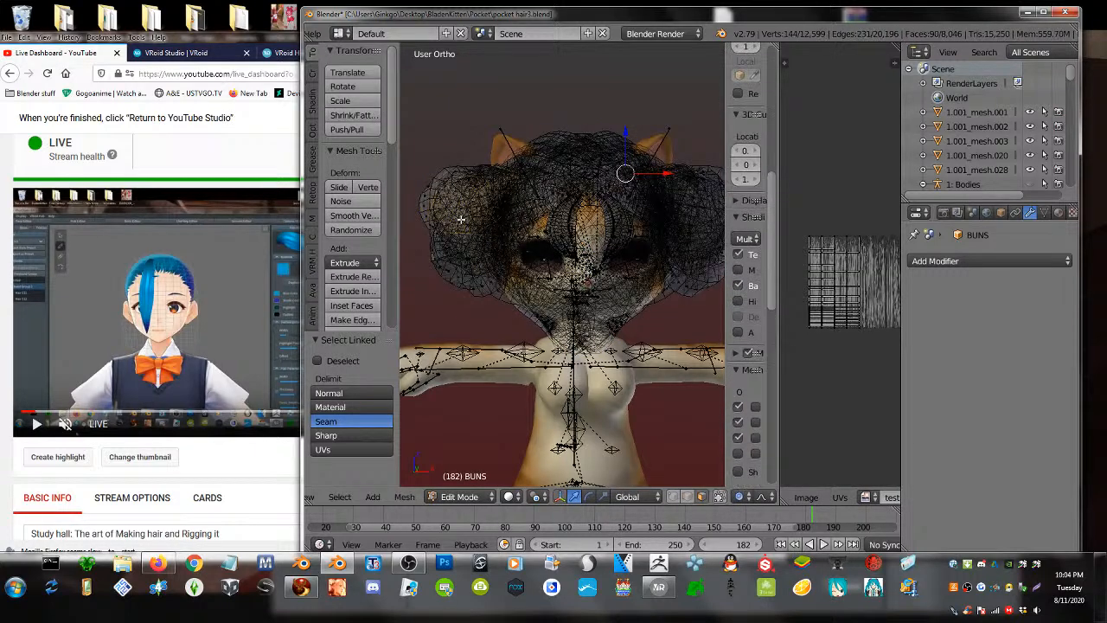
key(l)
key(l)
key(l)
key(l)
key(l)
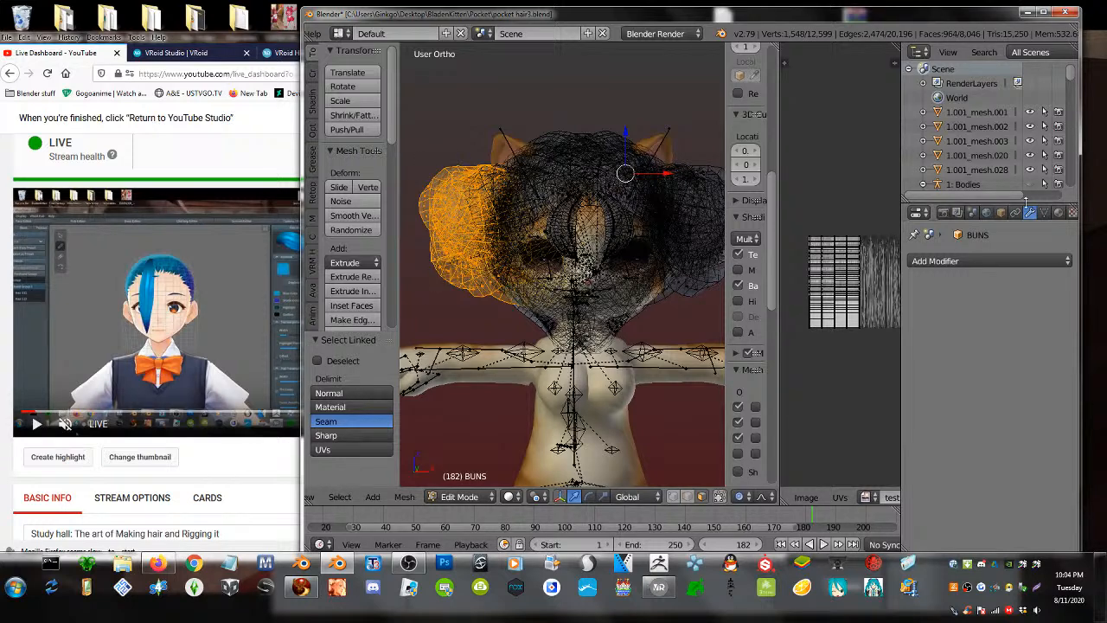
click(1058, 214)
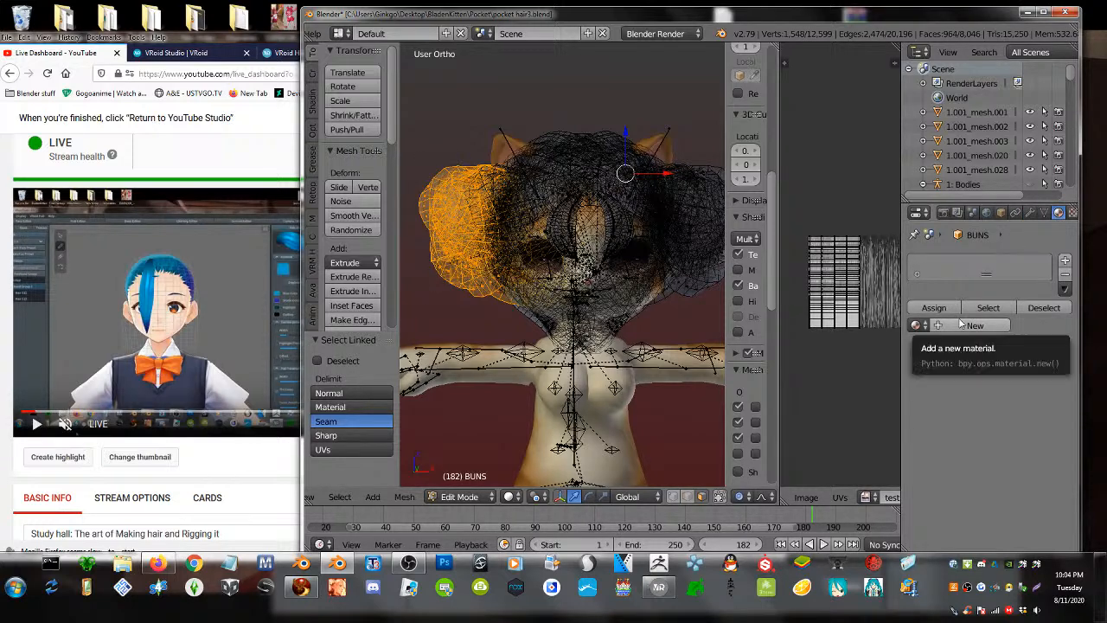
- Separate the selected left bun into its own object, then clear the selection
key(p)
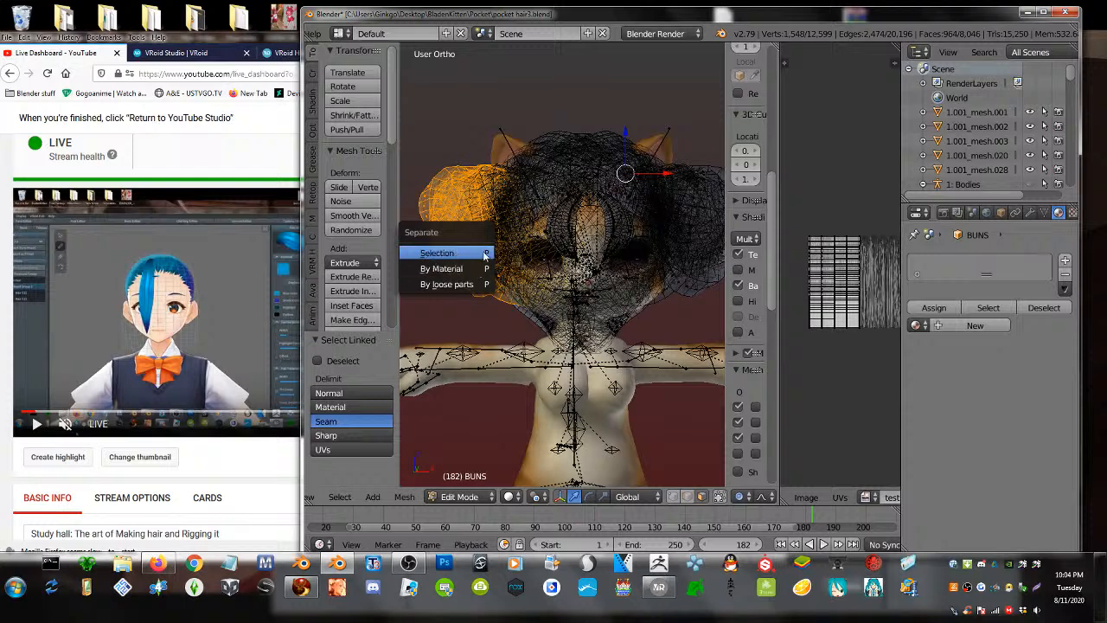
click(479, 251)
shift+middle_drag(634, 278, 581, 260)
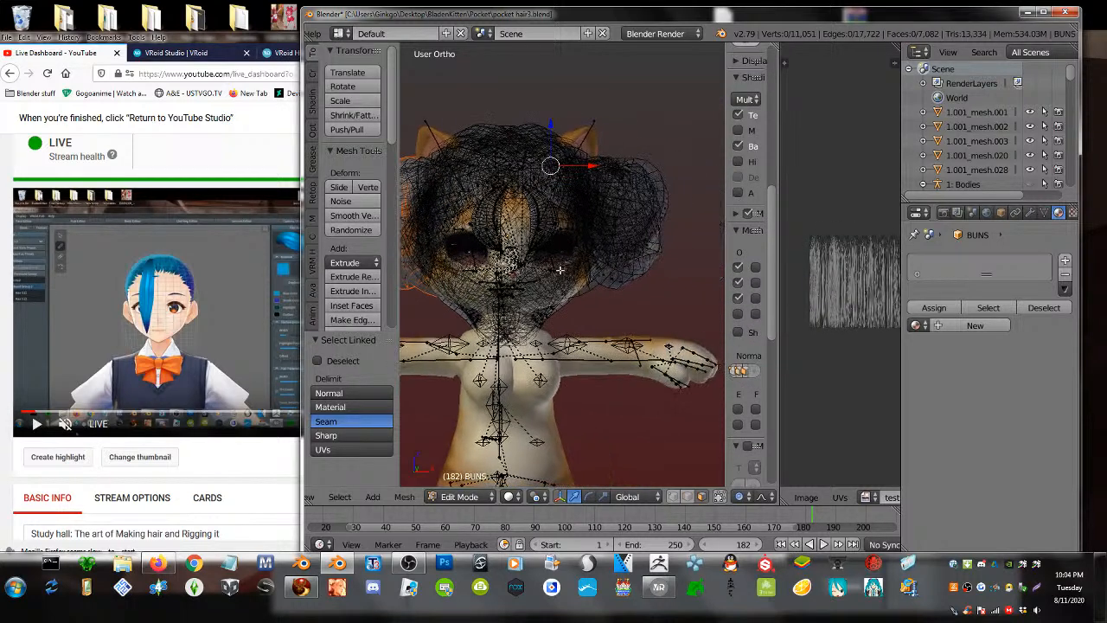
key(a)
key(a)
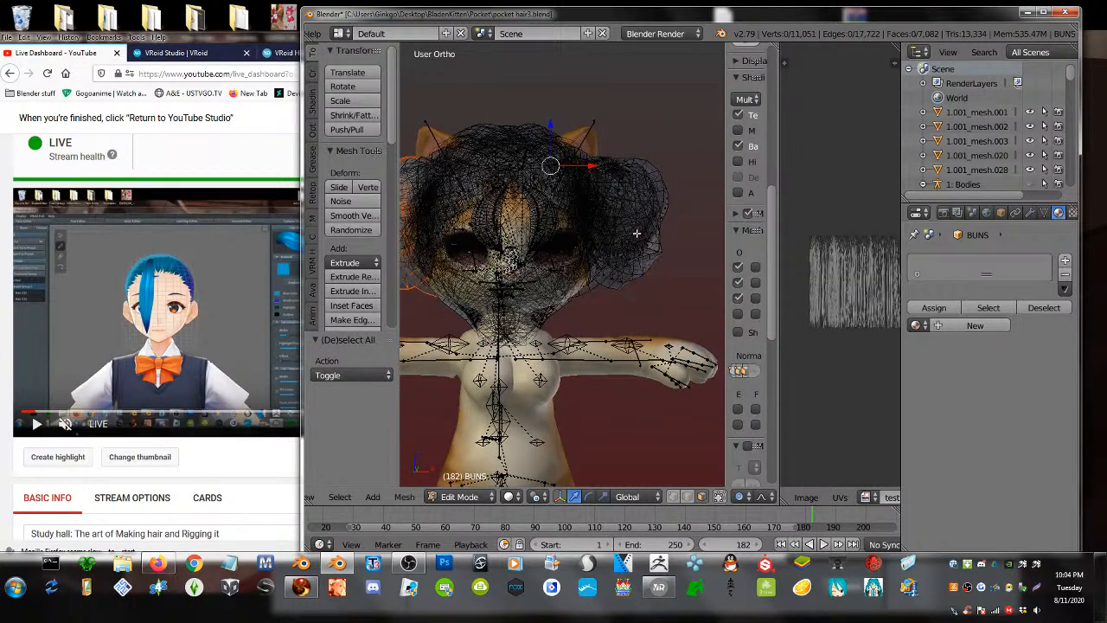
- Link-select all the right bun's pieces and separate them into their own object
key(l)
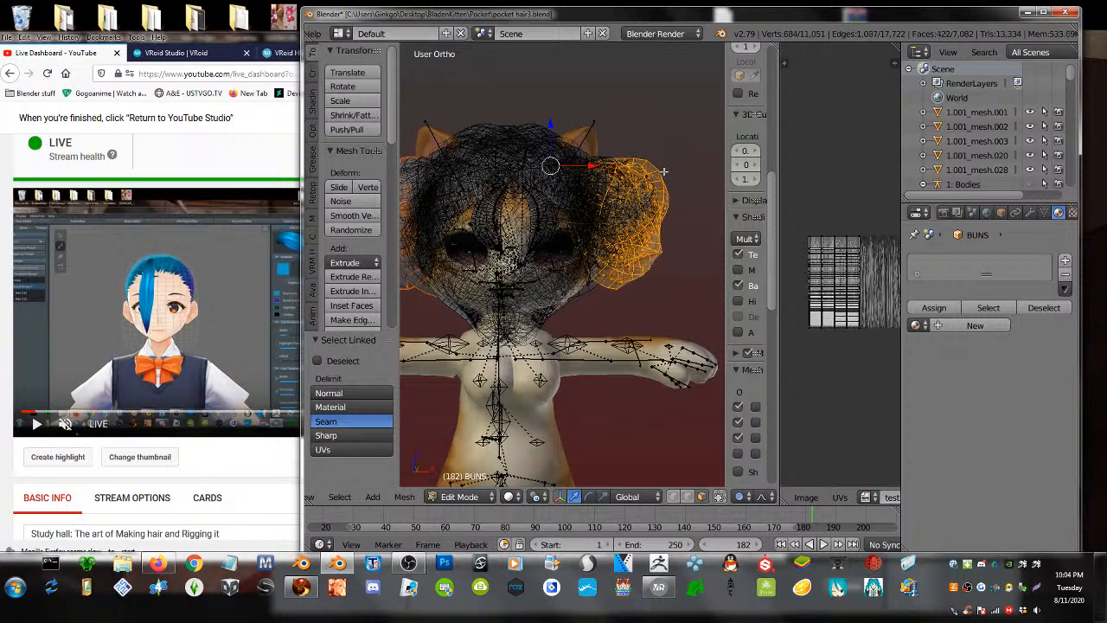
key(l)
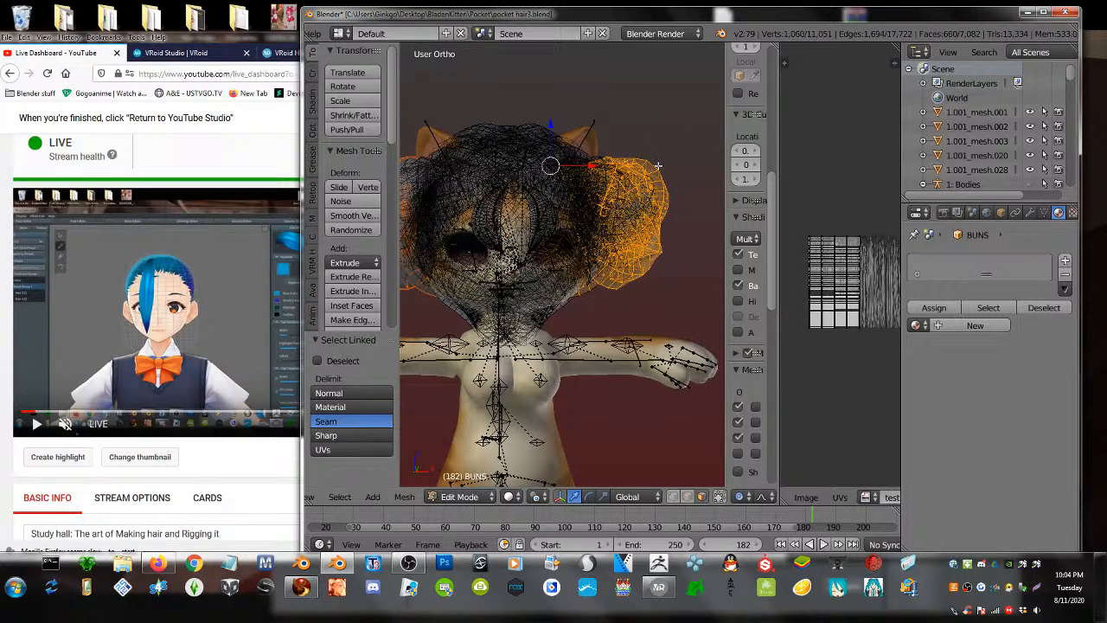
key(l)
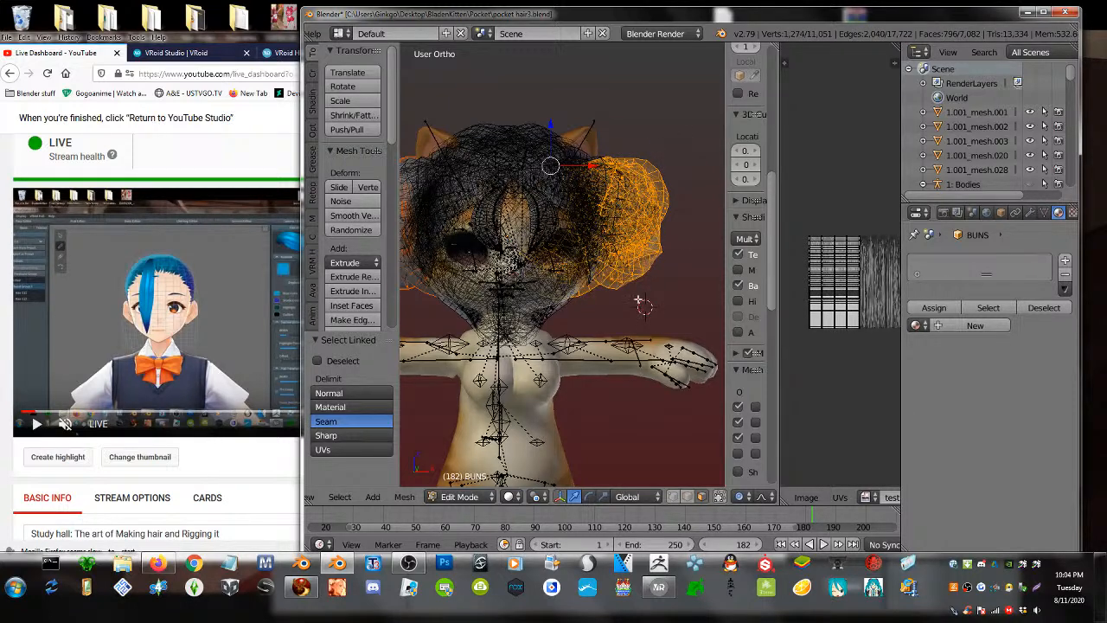
key(l)
key(l)
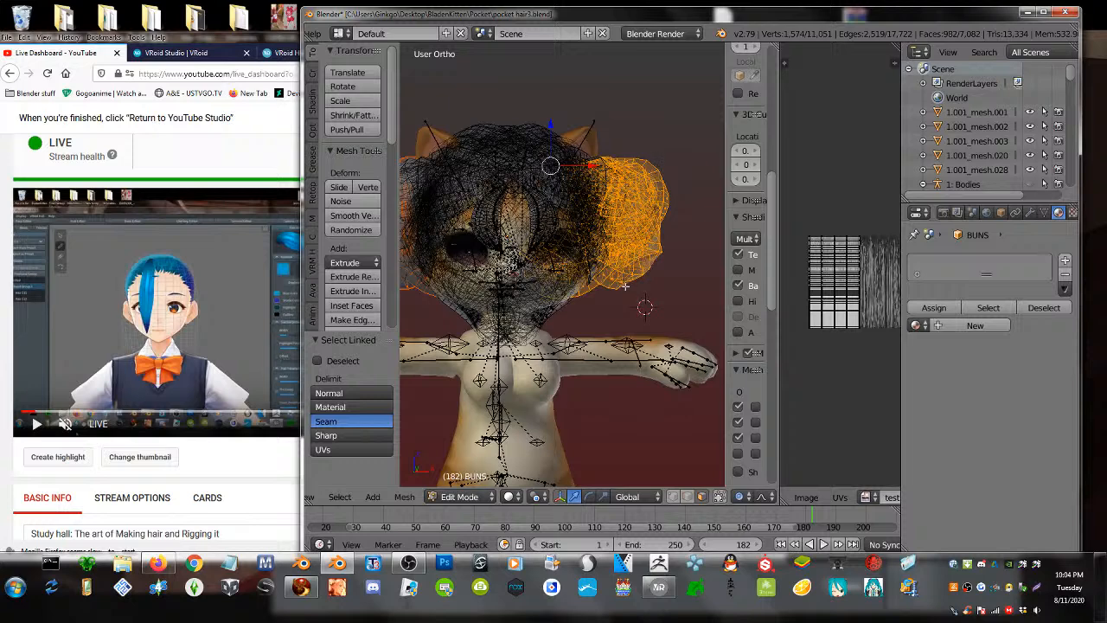
key(l)
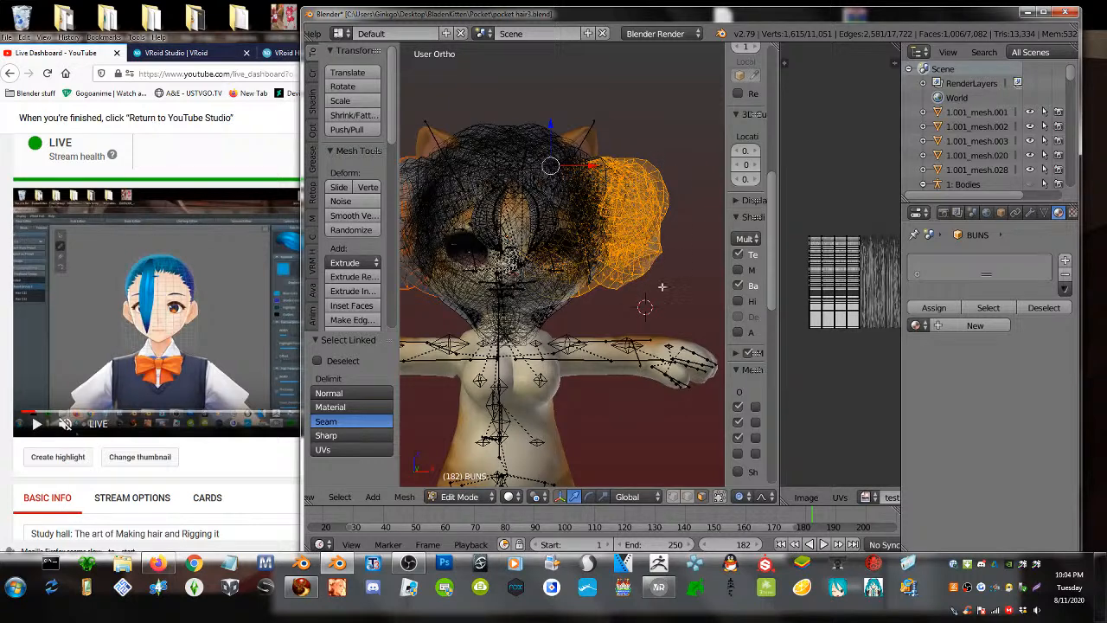
key(p)
click(662, 247)
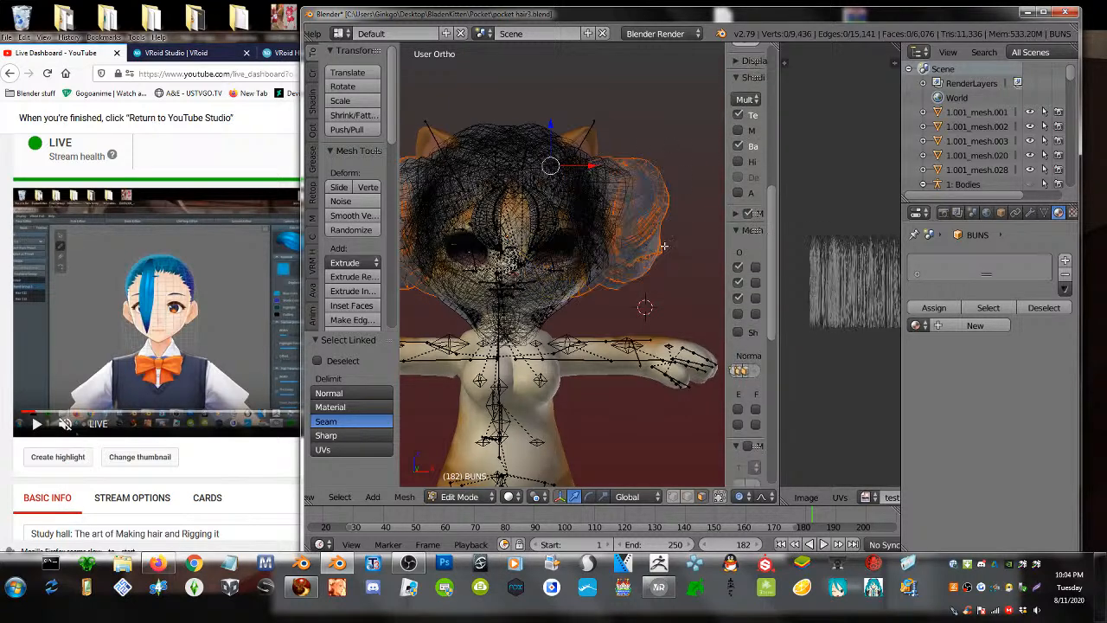
key(Tab)
middle_drag(513, 234, 569, 235)
- Select both separated buns and raise them along Z above the head
right_click(511, 208)
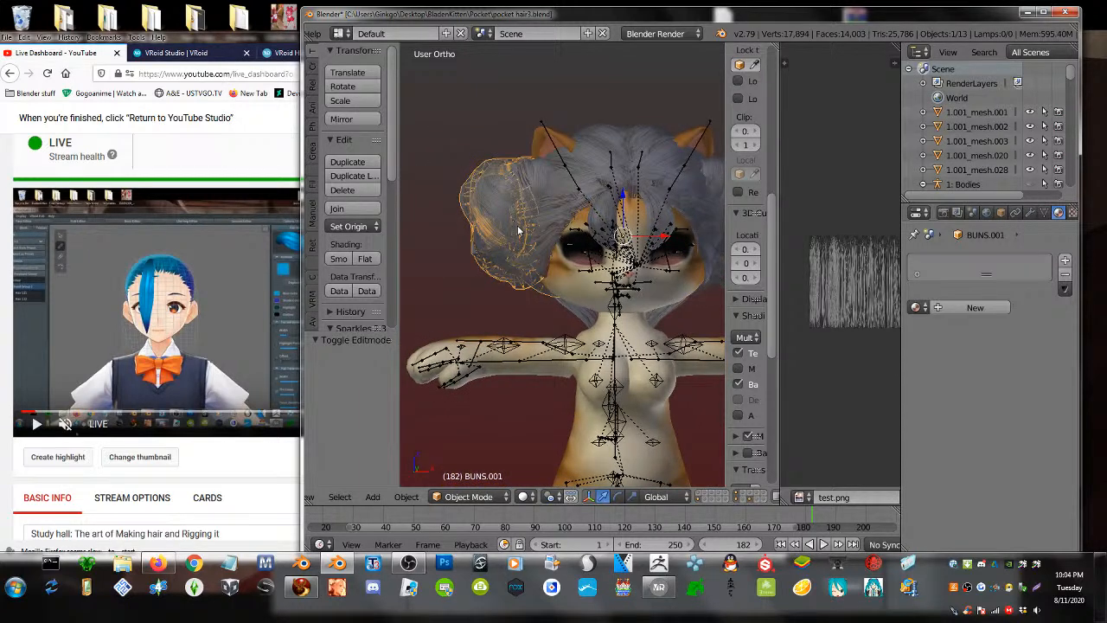
scroll(590, 291, down, 2)
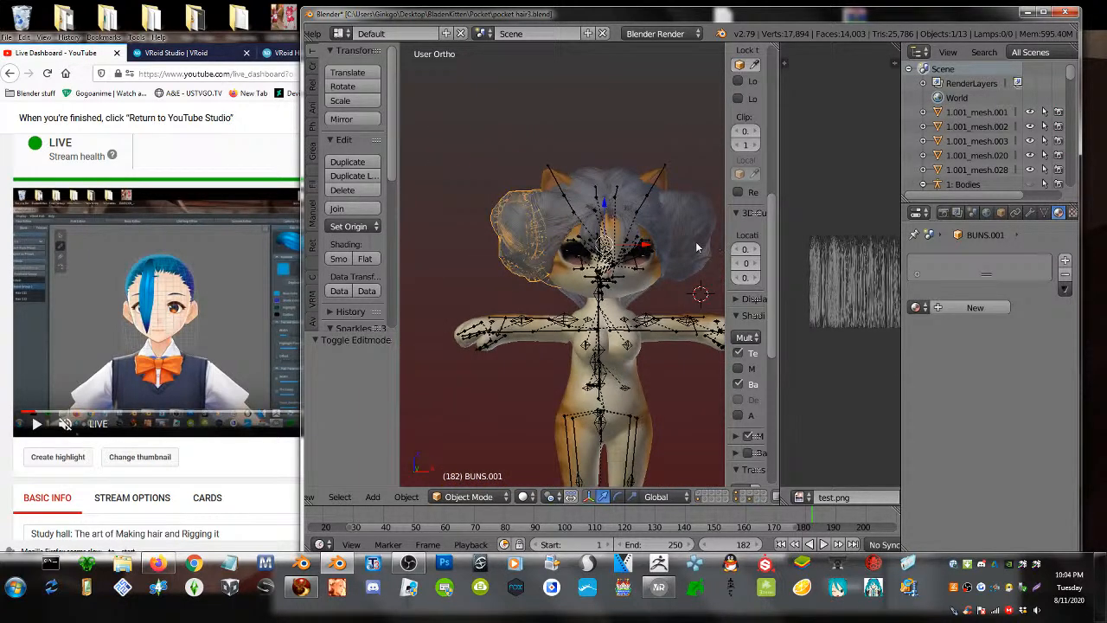
shift+right_click(696, 248)
key(g)
key(z)
click(619, 65)
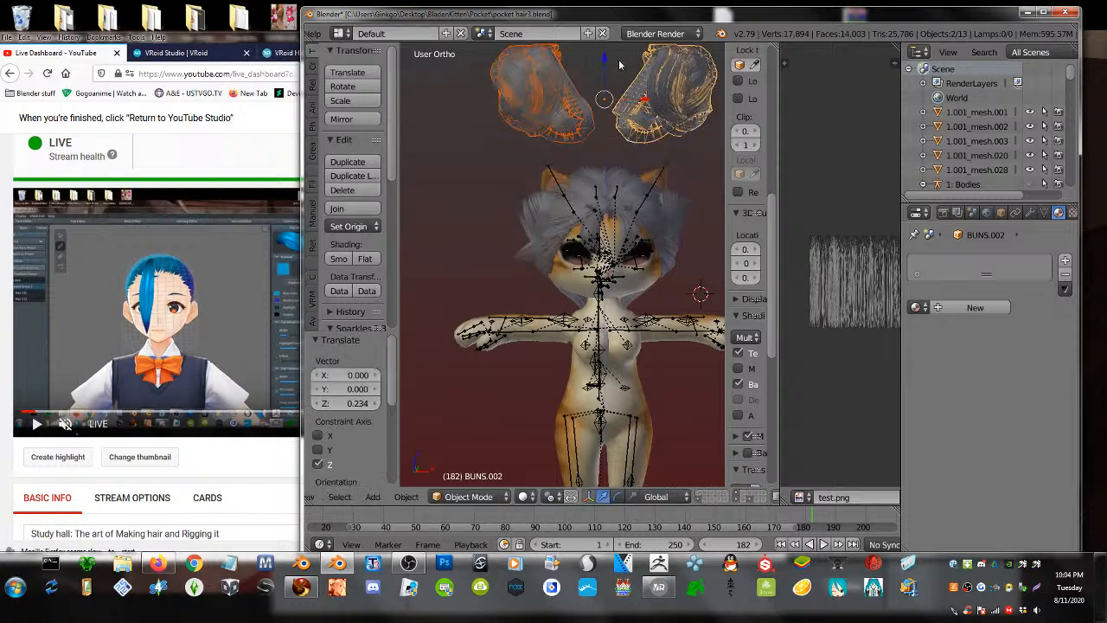
middle_drag(619, 65, 592, 299)
- Edit the remaining head hair and proportionally scale a selected spot on the mesh
right_click(616, 179)
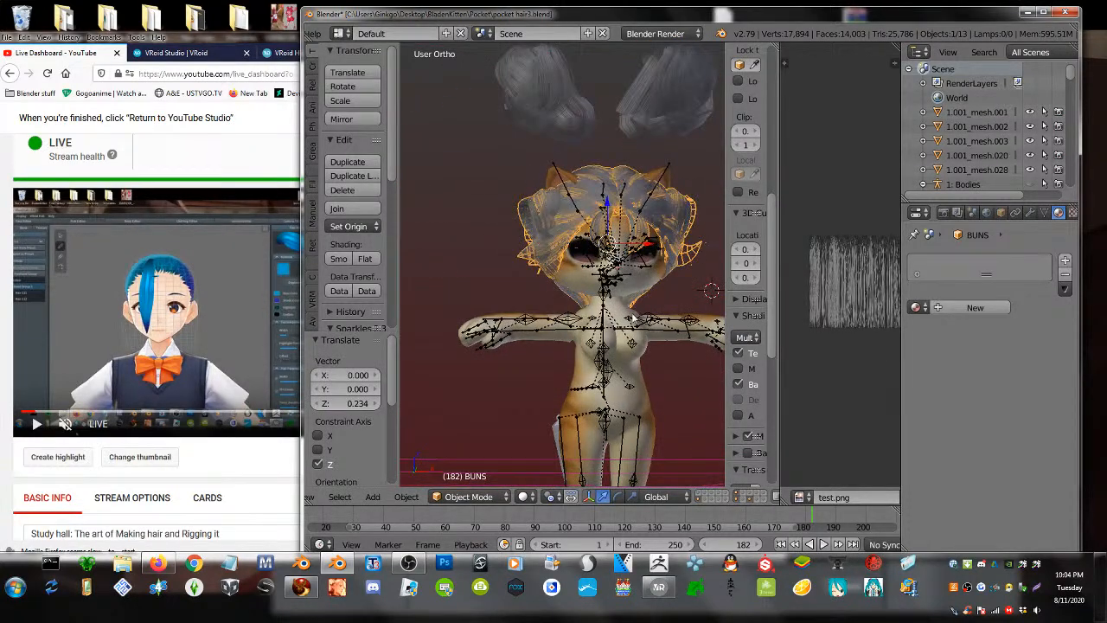
key(Tab)
right_click(609, 318)
key(s)
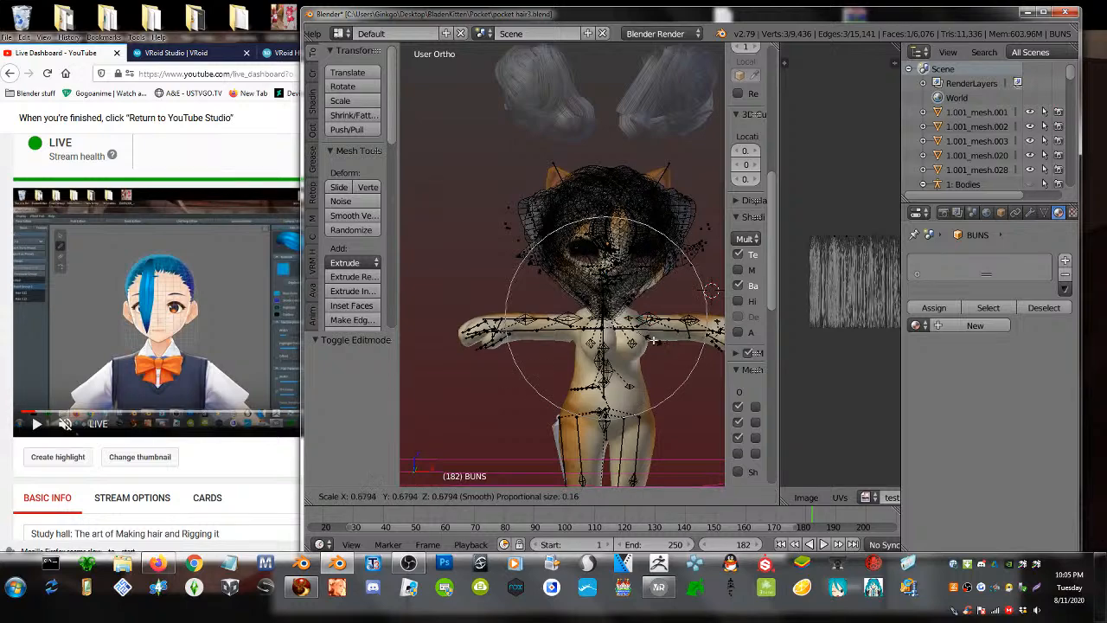
click(634, 326)
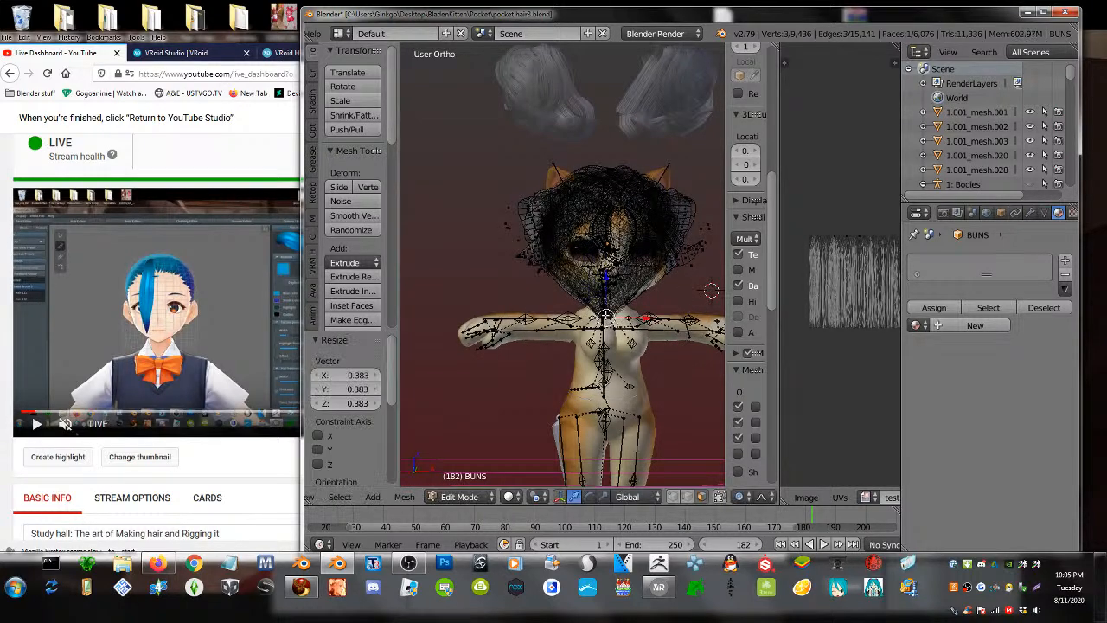
- Nudge the selected hair vertices slightly upward along Z with proportional falloff
middle_drag(605, 316, 718, 343)
scroll(718, 343, up, 3)
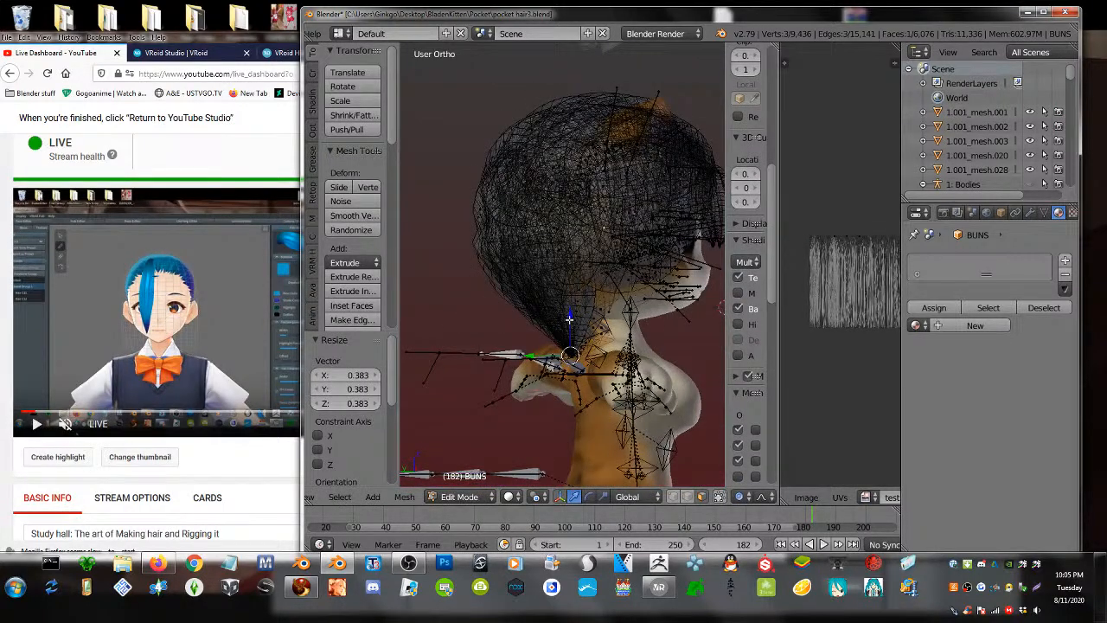
key(g)
key(z)
scroll(575, 286, down, 2)
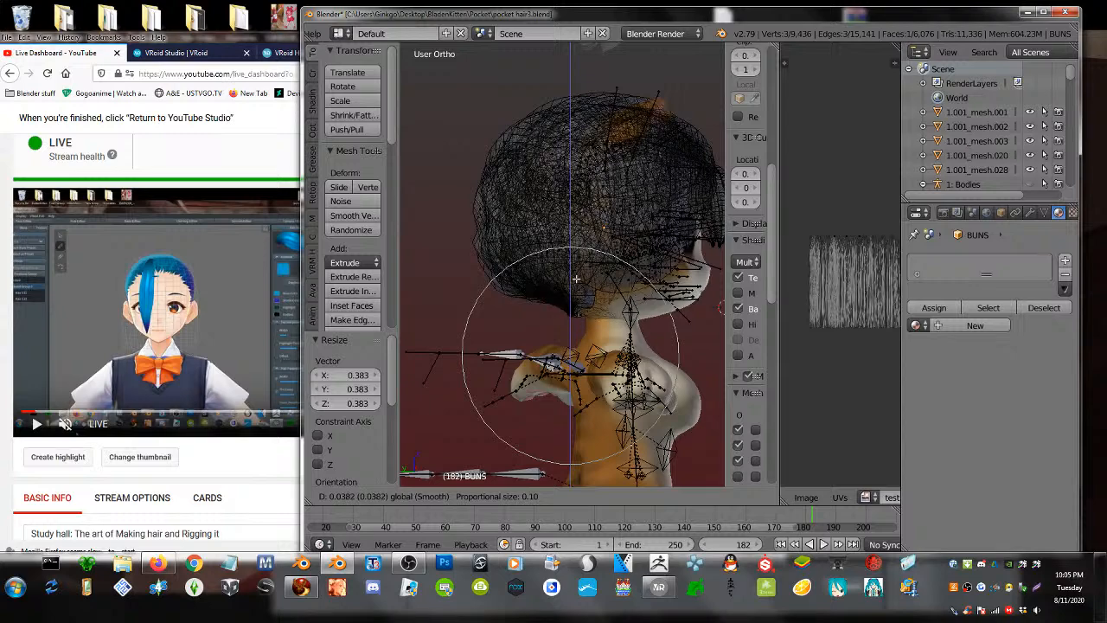
click(610, 316)
middle_drag(610, 316, 590, 330)
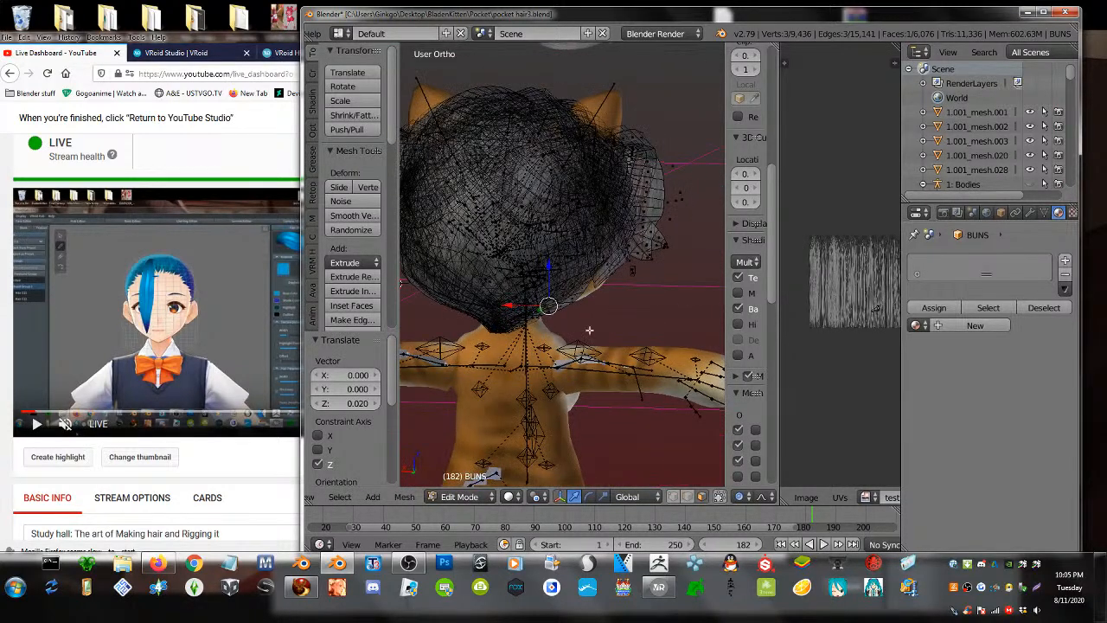
- Limit selection to visible and proportionally move a vertex at the hair's lower back edge
click(718, 498)
shift+right_click(565, 304)
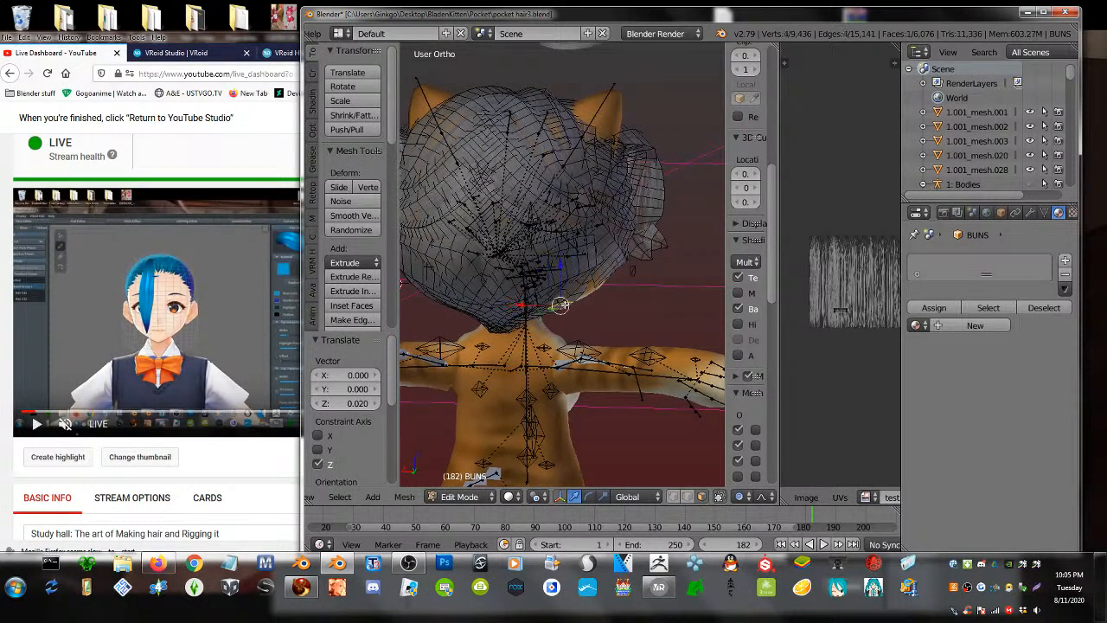
key(g)
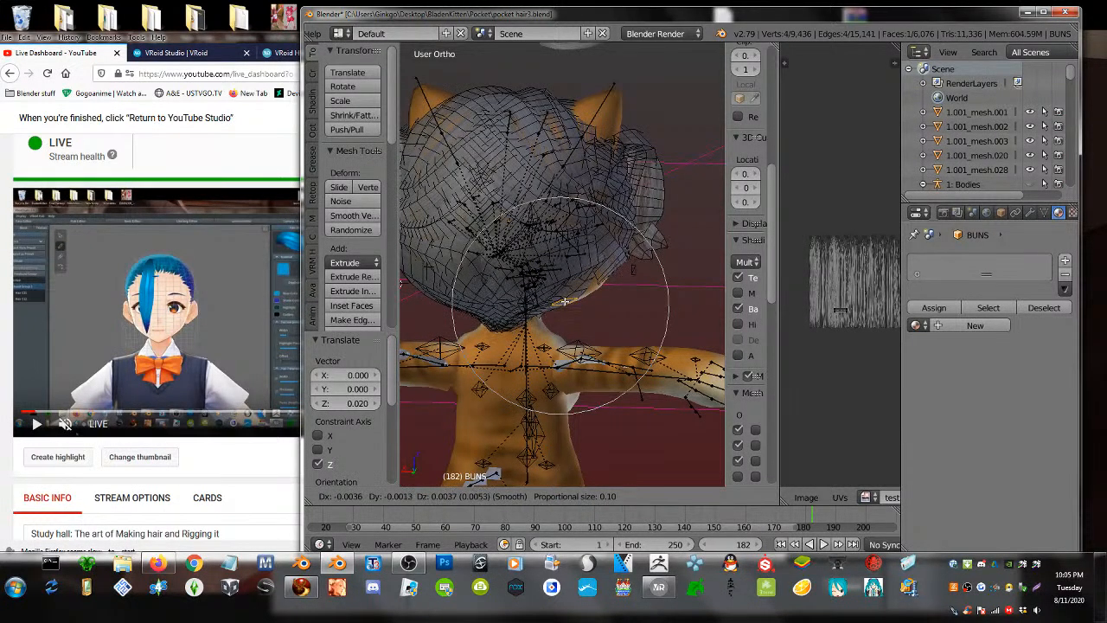
scroll(567, 307, up, 3)
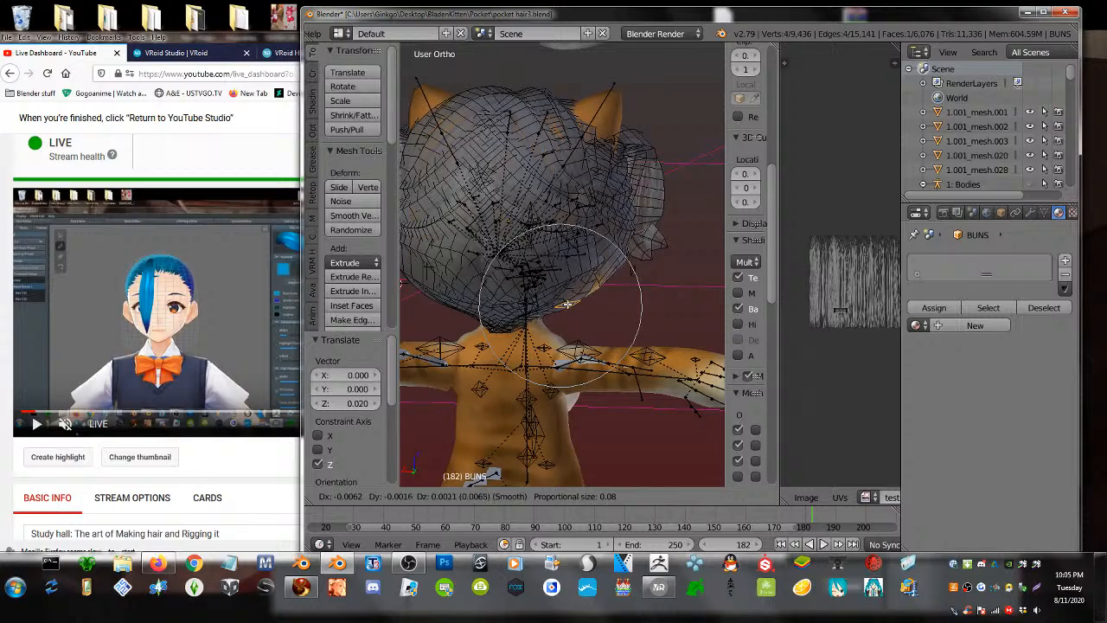
click(566, 304)
middle_drag(519, 298, 594, 283)
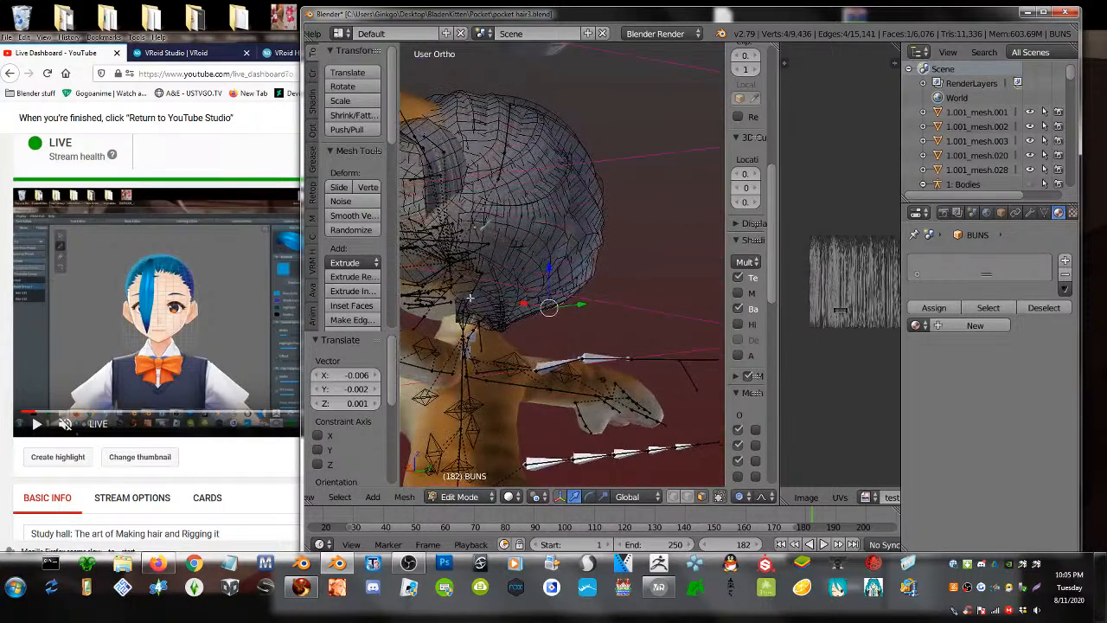
- Proportionally adjust a vertex on the hair's lower side edge, then select the floating left bun
right_click(458, 291)
middle_drag(458, 290, 440, 298)
key(g)
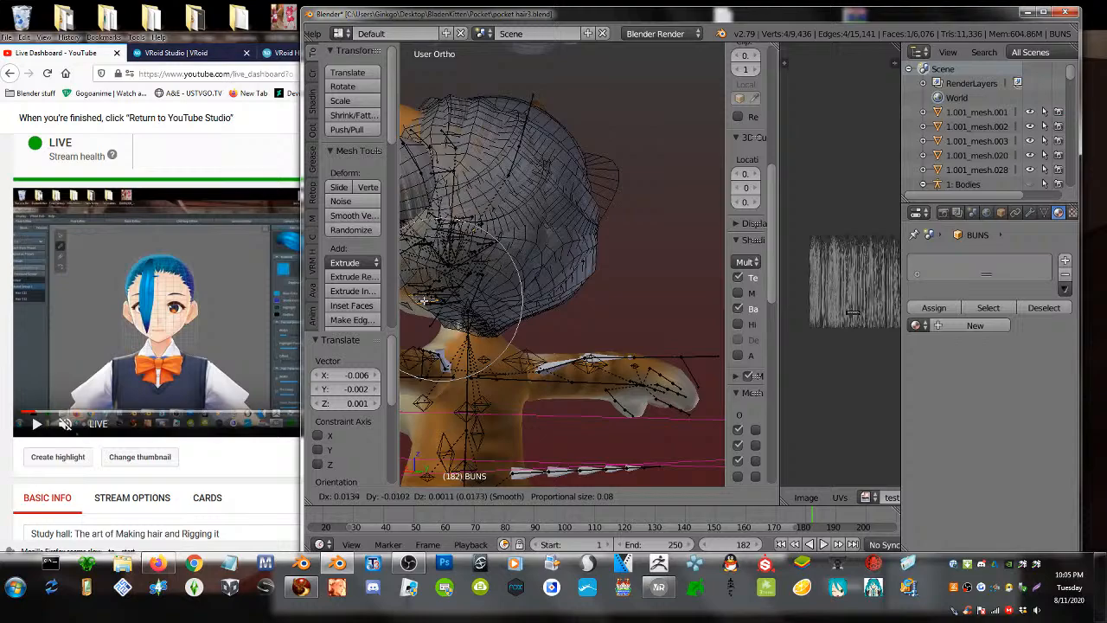
click(424, 300)
middle_drag(438, 316, 649, 306)
scroll(626, 378, down, 2)
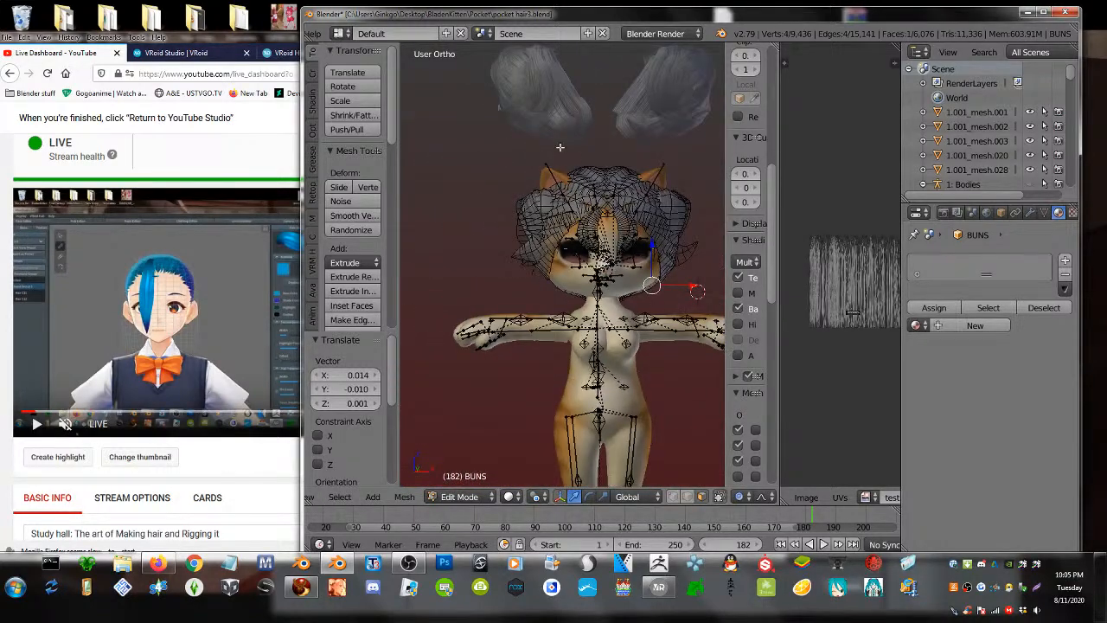
key(Tab)
right_click(536, 90)
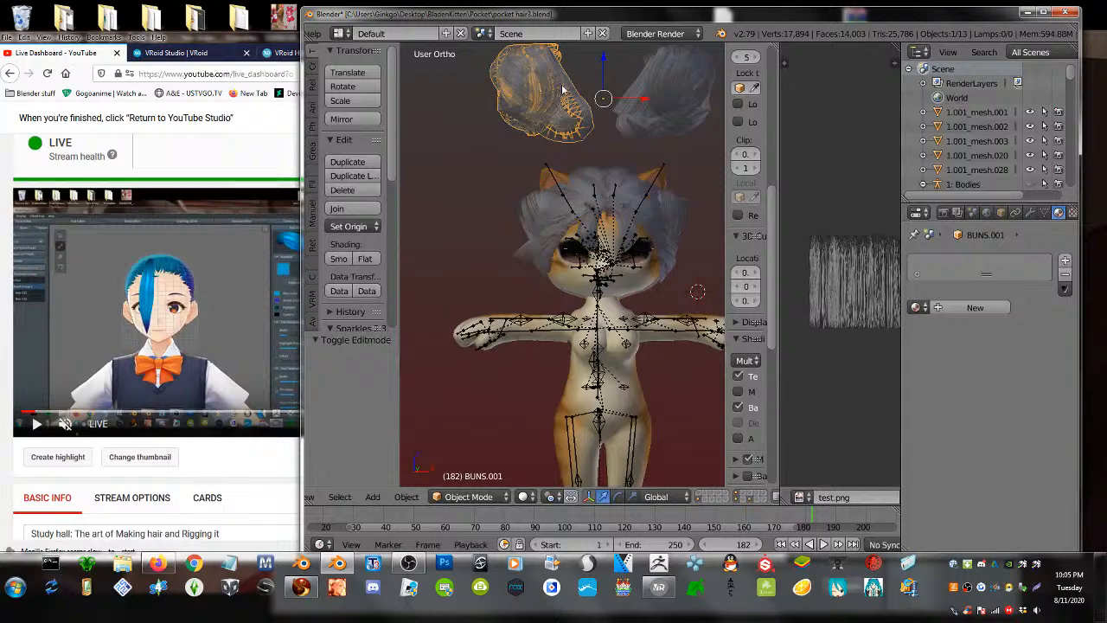
- Lower the left bun onto the head and shrink it, undoing a sideways slide
drag(598, 71, 582, 209)
key(s)
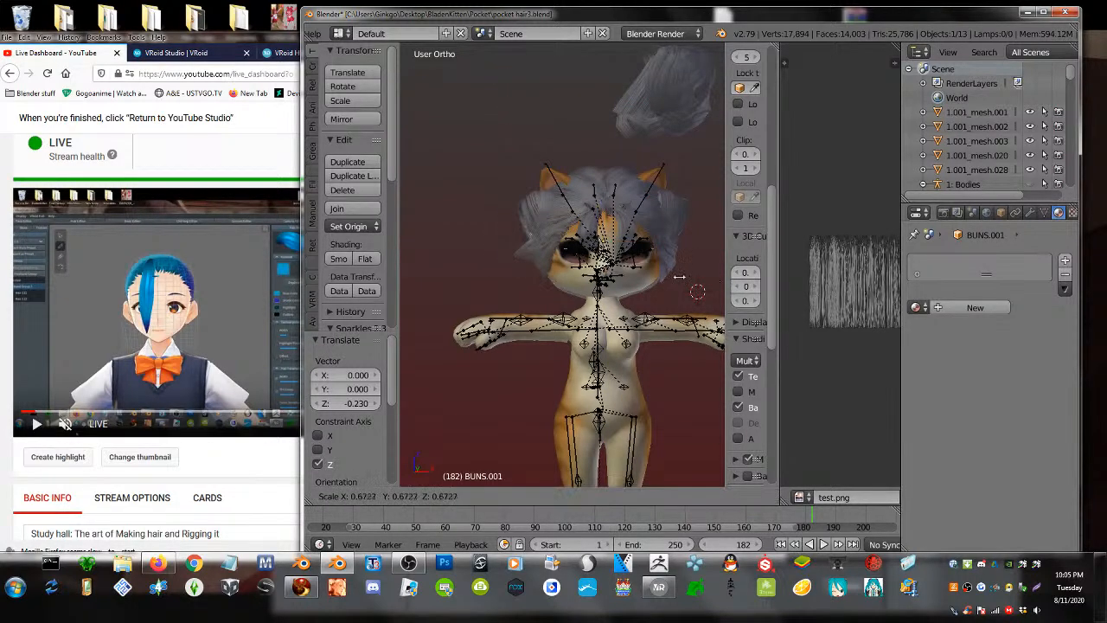
click(678, 281)
drag(644, 247, 553, 246)
middle_drag(553, 247, 639, 281)
key(ctrl+z)
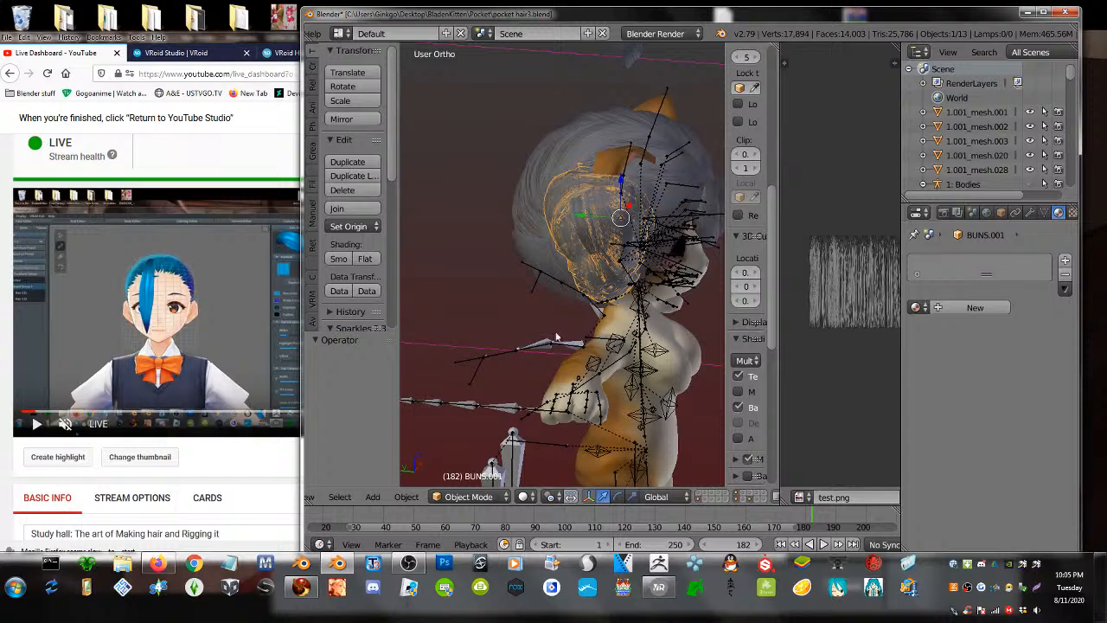
- Switch the bun to Sculpt Mode with the Grab brush
click(468, 496)
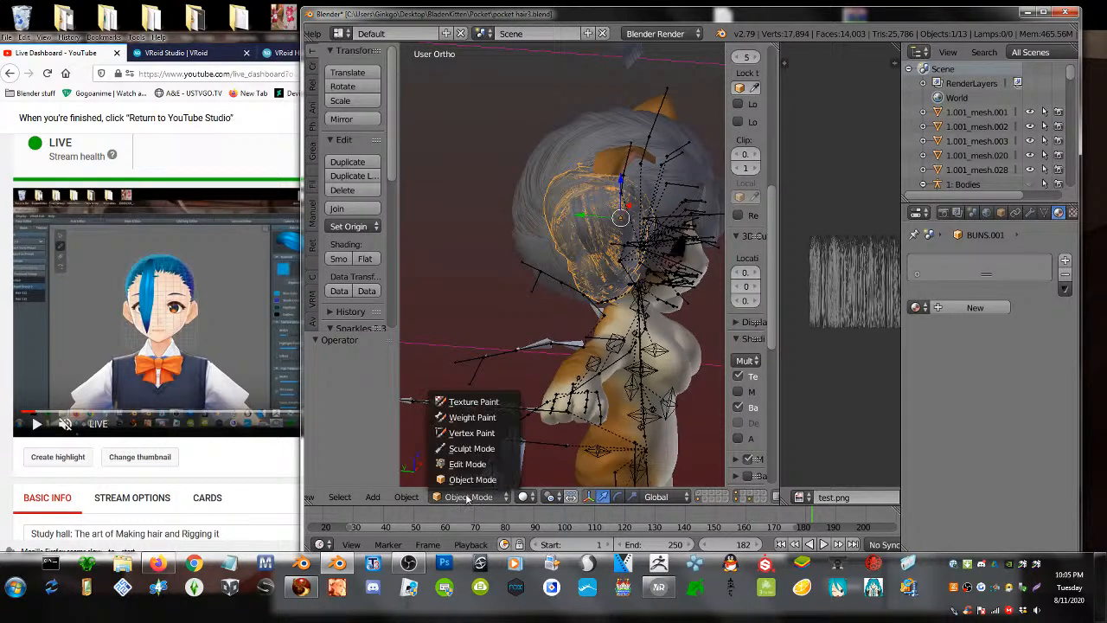
click(471, 447)
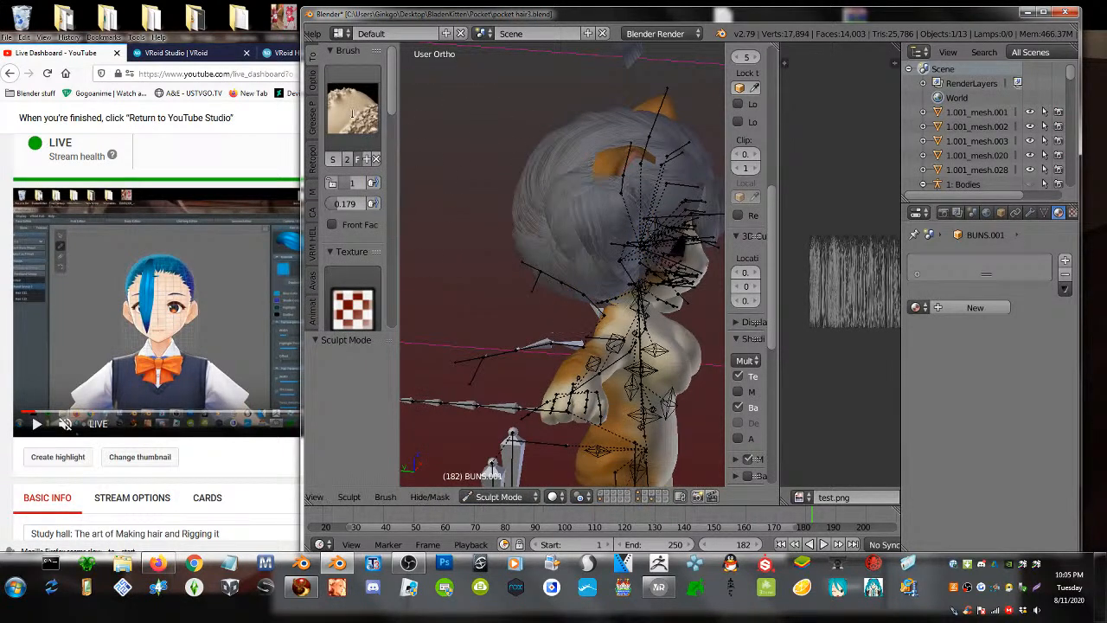
click(352, 108)
click(737, 196)
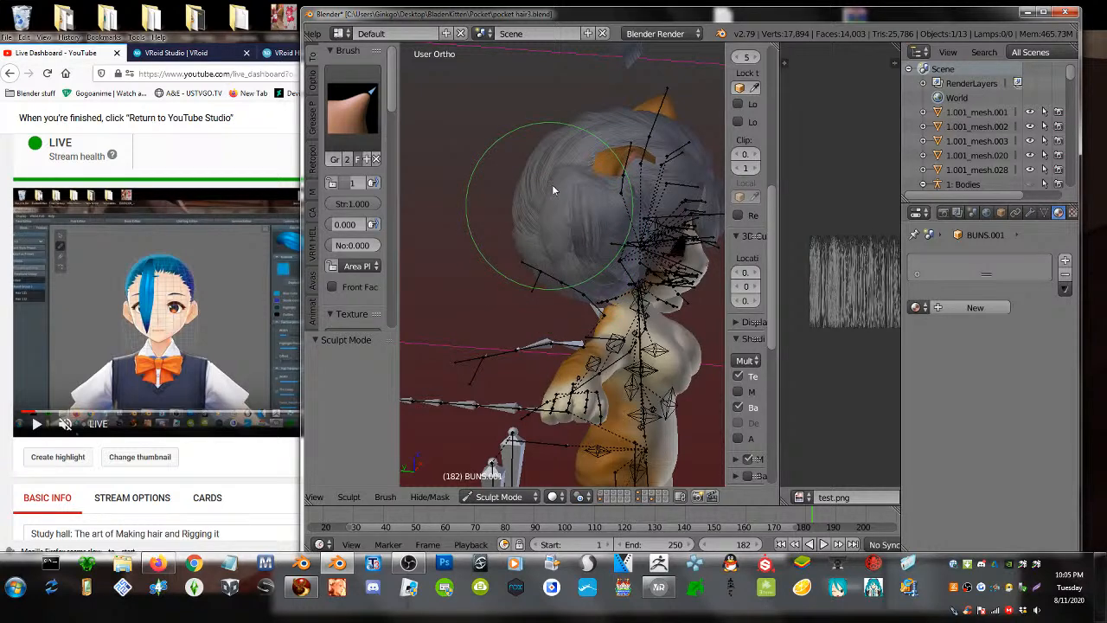
- Grab-sculpt the bun's hair downward and push its surface against the head
drag(550, 203, 550, 232)
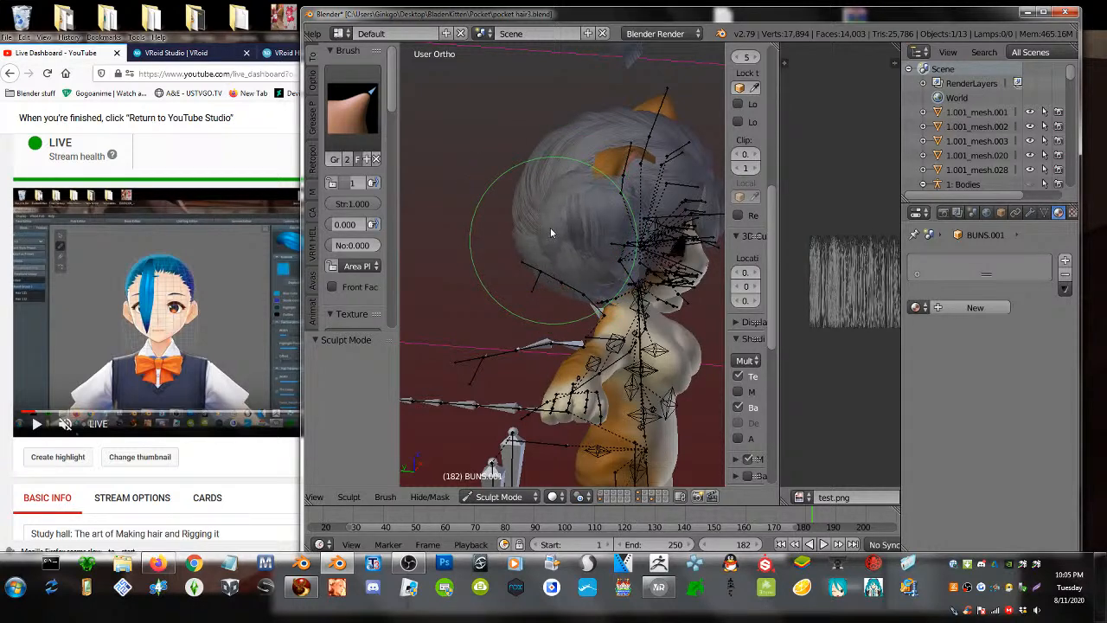
mouse_move(567, 247)
middle_down()
mouse_move(489, 244)
mouse_move(600, 249)
mouse_move(597, 261)
middle_up()
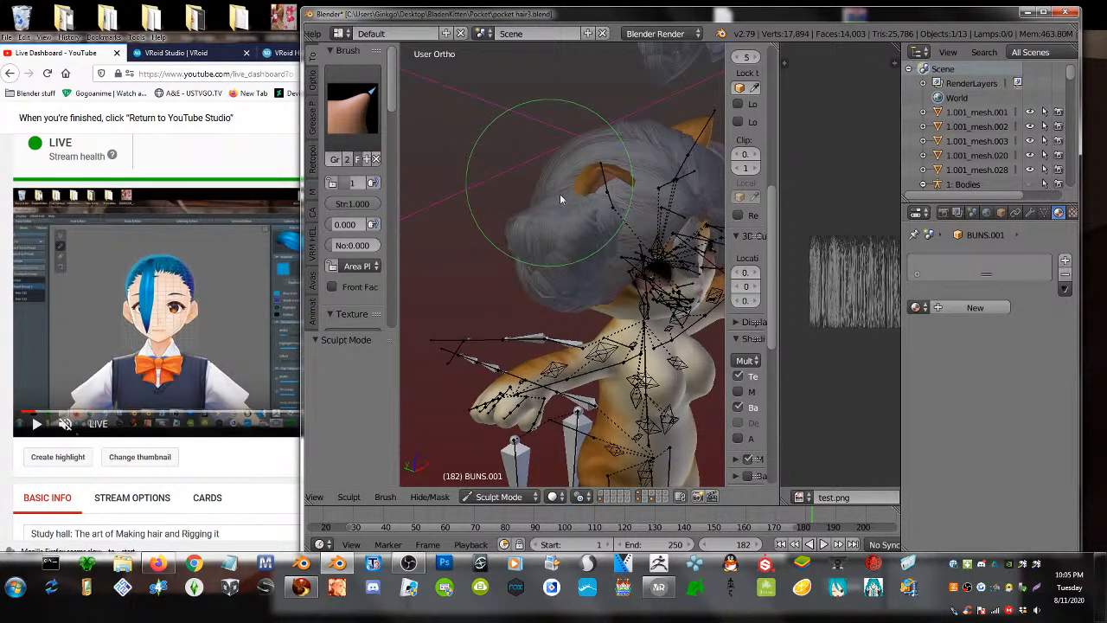
mouse_move(557, 186)
middle_down()
mouse_move(560, 235)
mouse_move(629, 240)
mouse_move(628, 230)
middle_up()
key(ctrl+z)
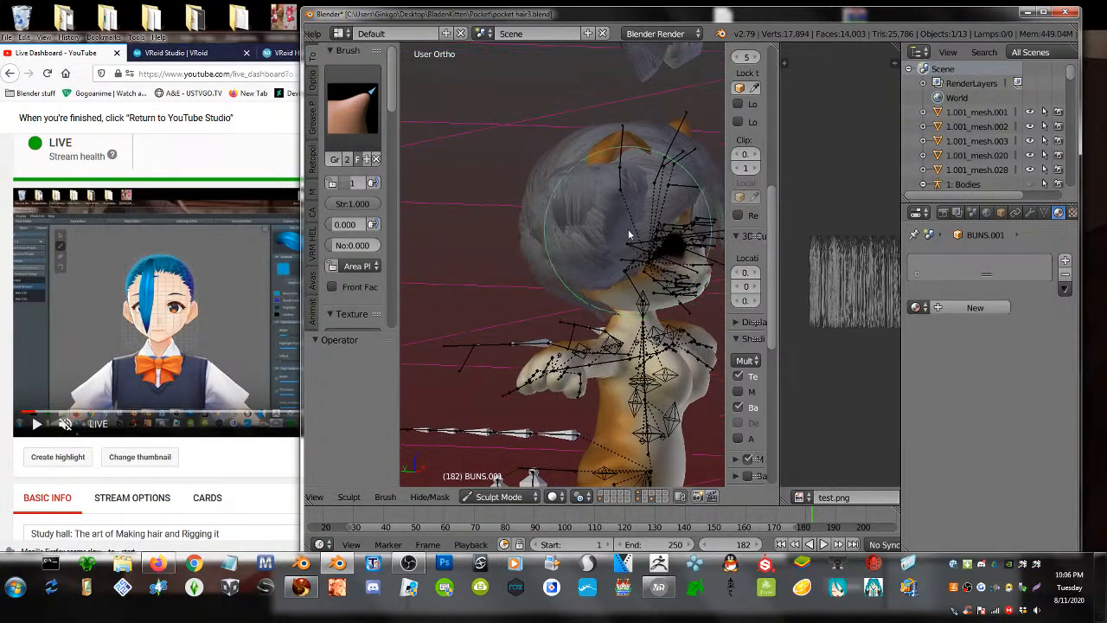
mouse_move(628, 229)
mouse_down()
mouse_move(640, 230)
mouse_move(637, 221)
mouse_move(633, 230)
mouse_up()
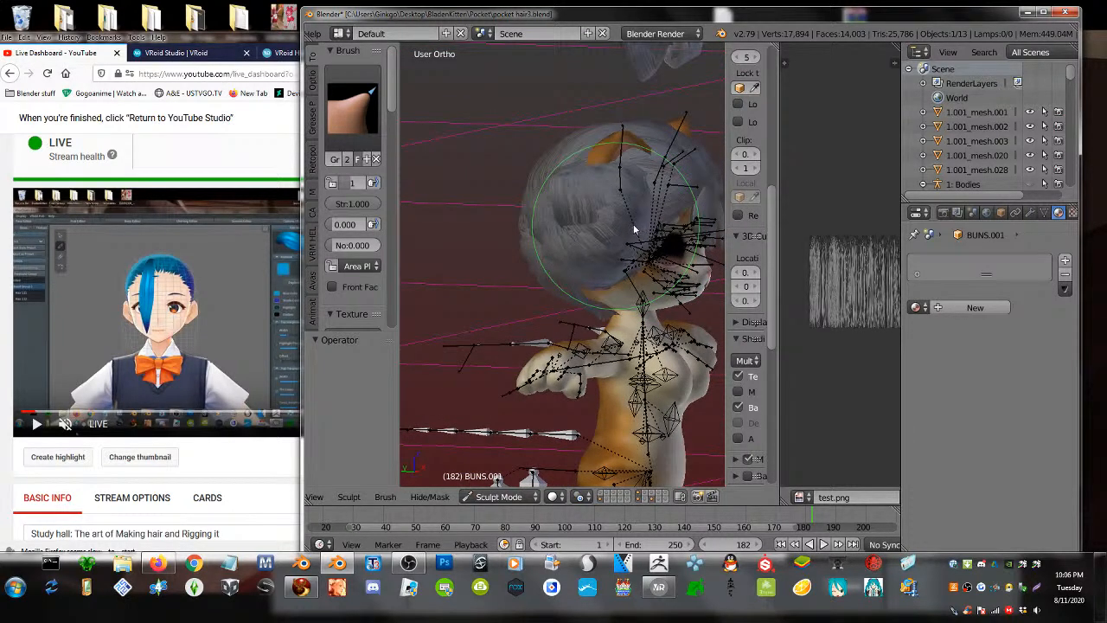
mouse_move(627, 232)
middle_down()
mouse_move(640, 235)
mouse_move(584, 252)
middle_up()
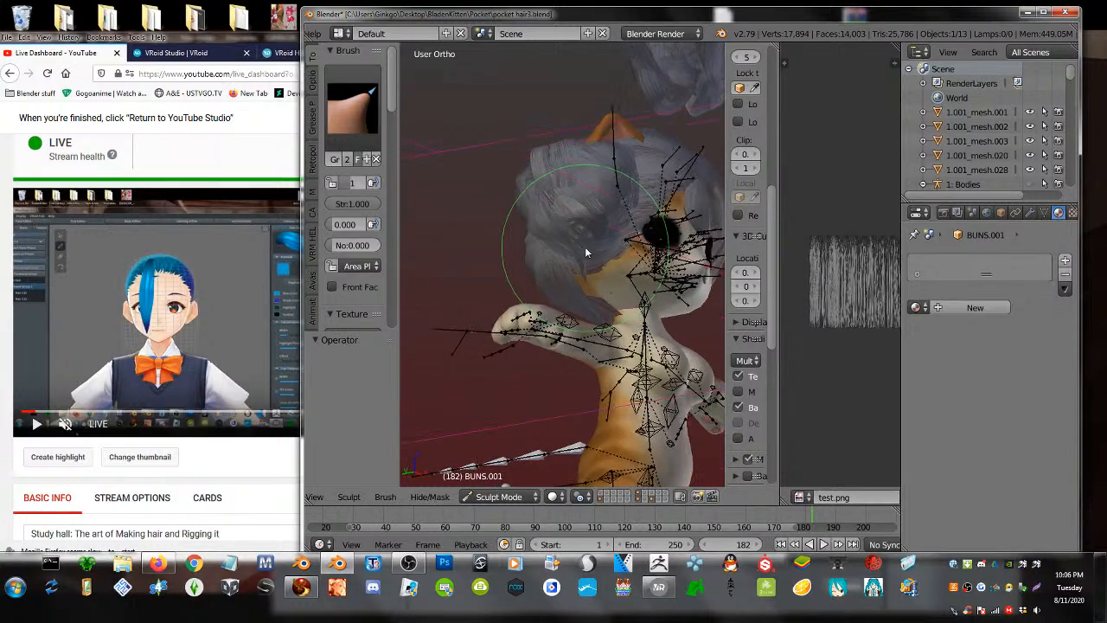
drag(584, 252, 582, 256)
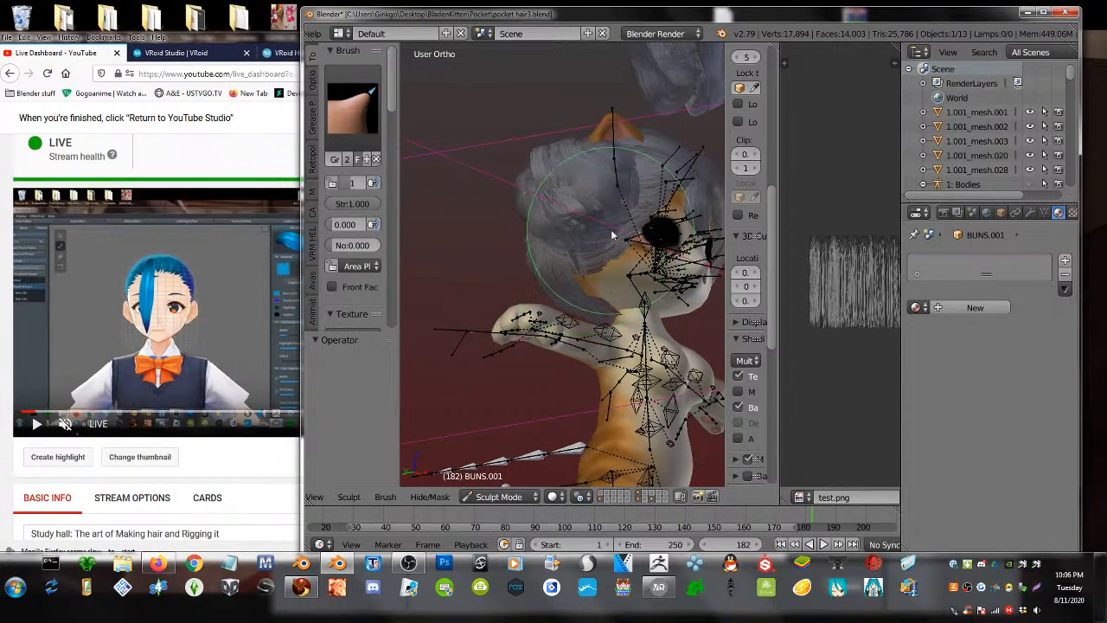
middle_drag(611, 229, 542, 252)
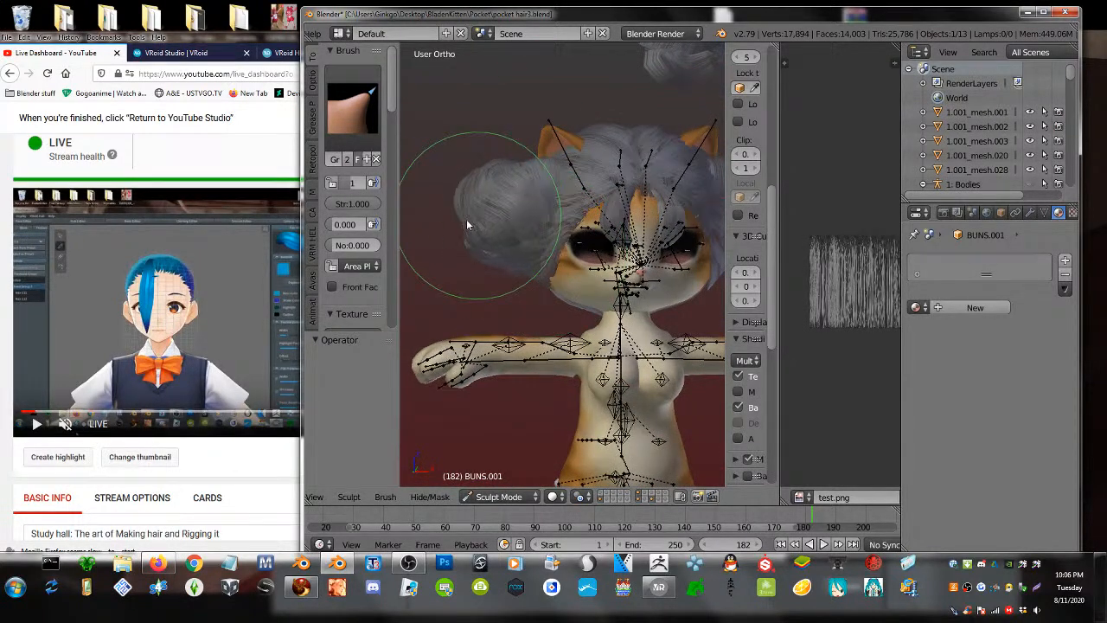
- Choose the Inflate/Deflate sculpt brush and check the bun from side and front
click(351, 113)
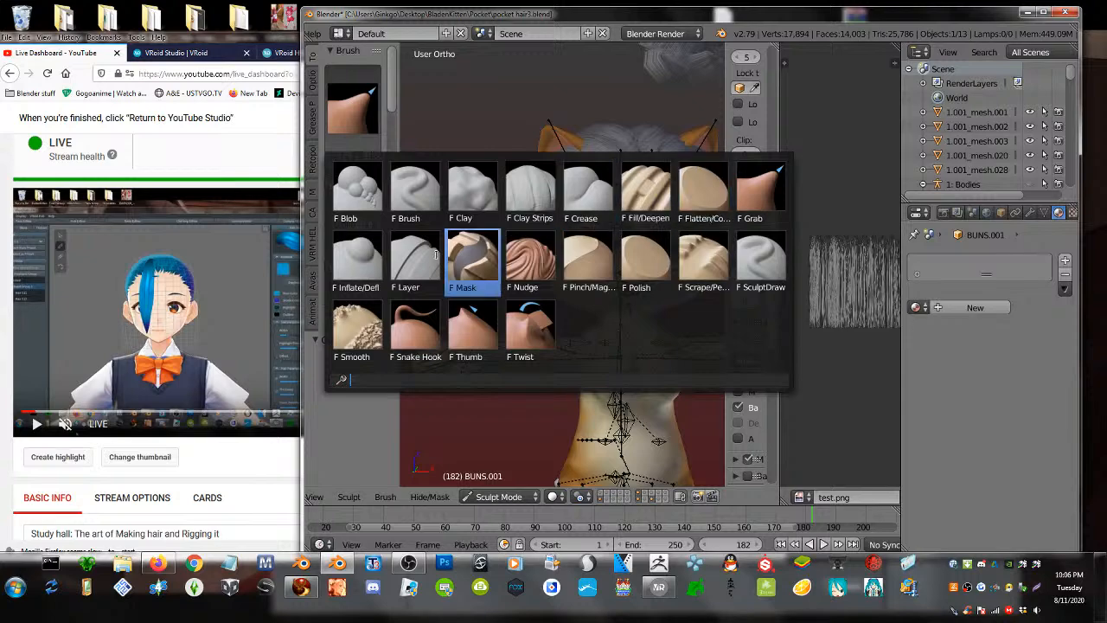
click(356, 259)
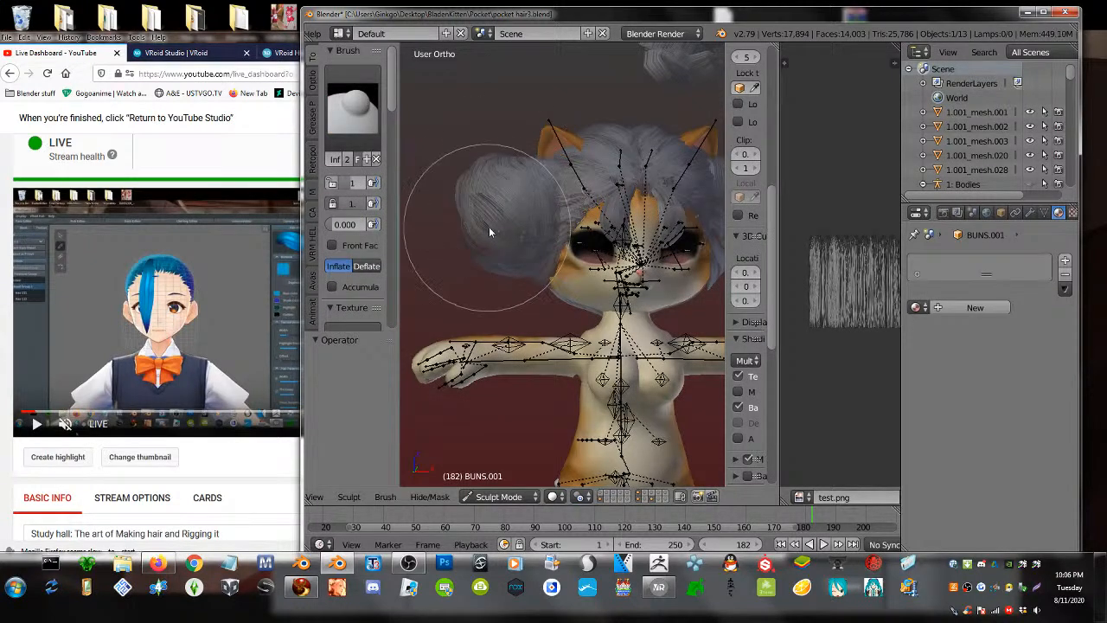
middle_drag(489, 227, 600, 242)
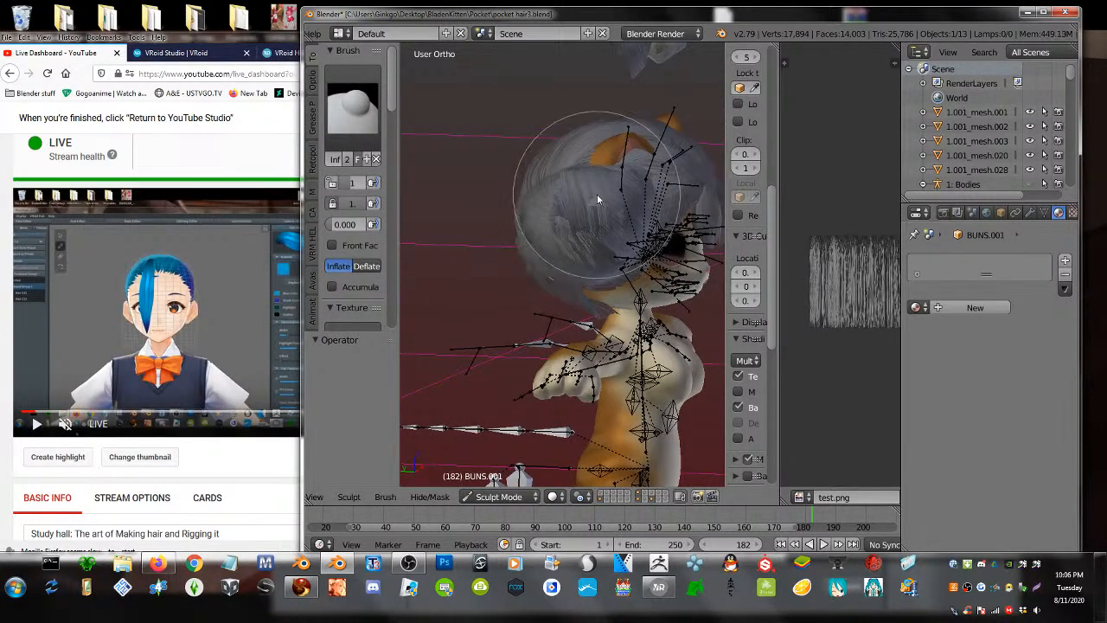
mouse_move(596, 194)
middle_down()
mouse_move(586, 220)
mouse_move(566, 199)
mouse_move(603, 274)
mouse_move(510, 167)
middle_up()
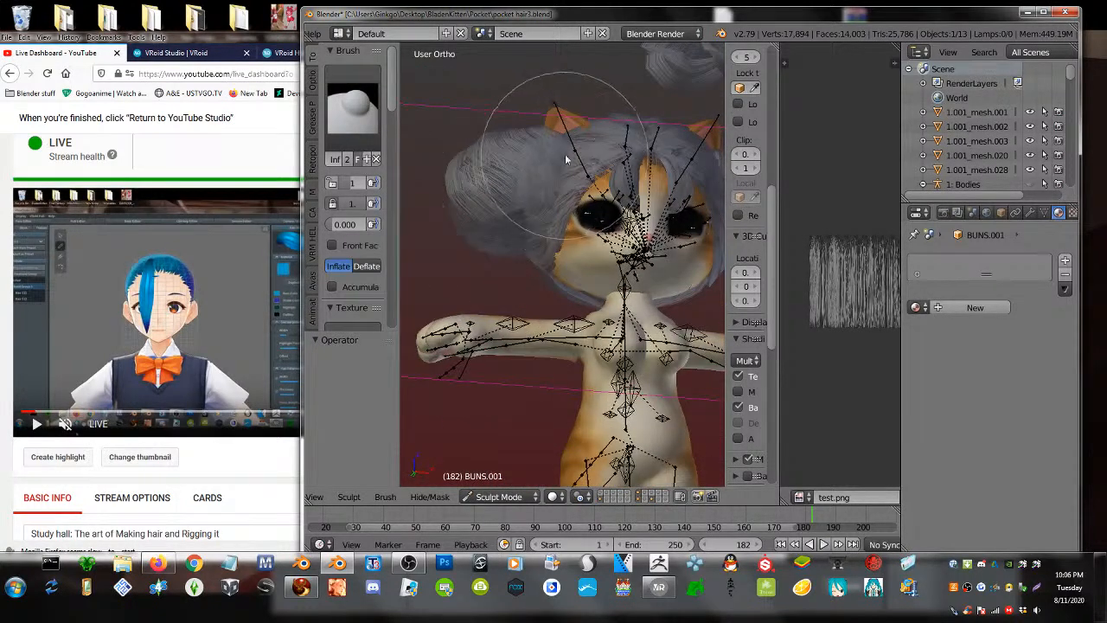
- Pick the Crease sculpt brush, then bring up the YouTube live dashboard chat
click(350, 99)
click(589, 192)
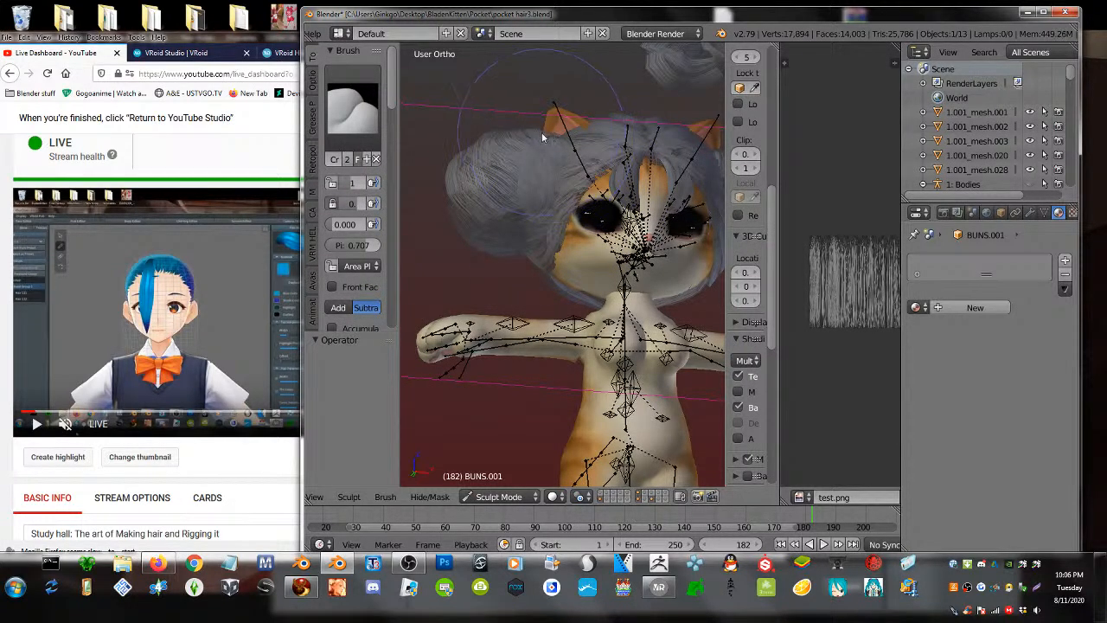
middle_drag(543, 137, 590, 311)
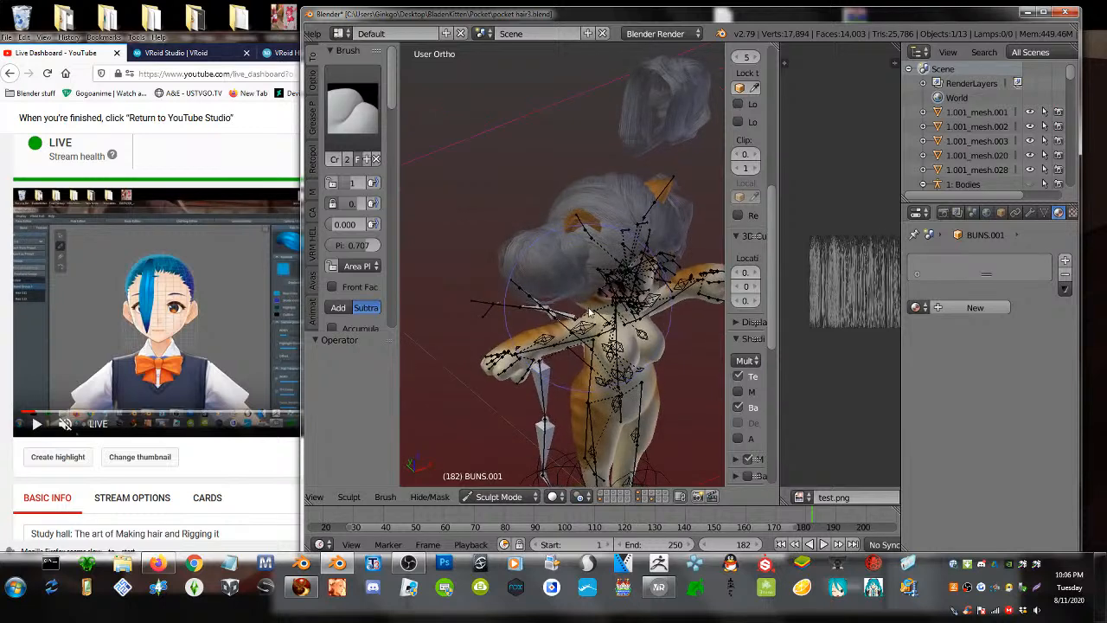
click(231, 471)
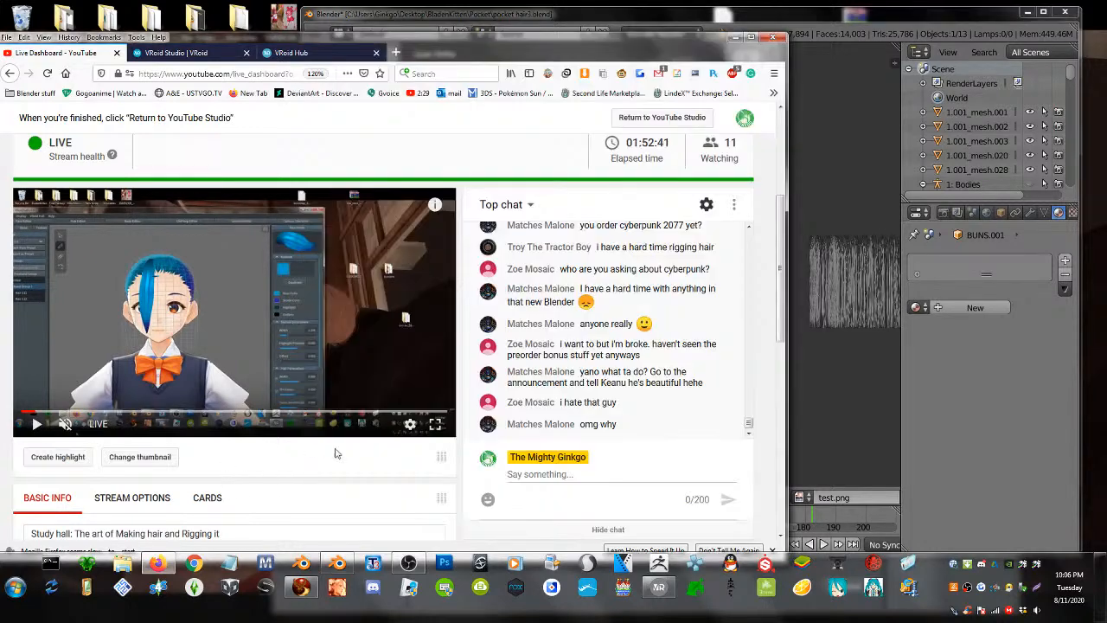
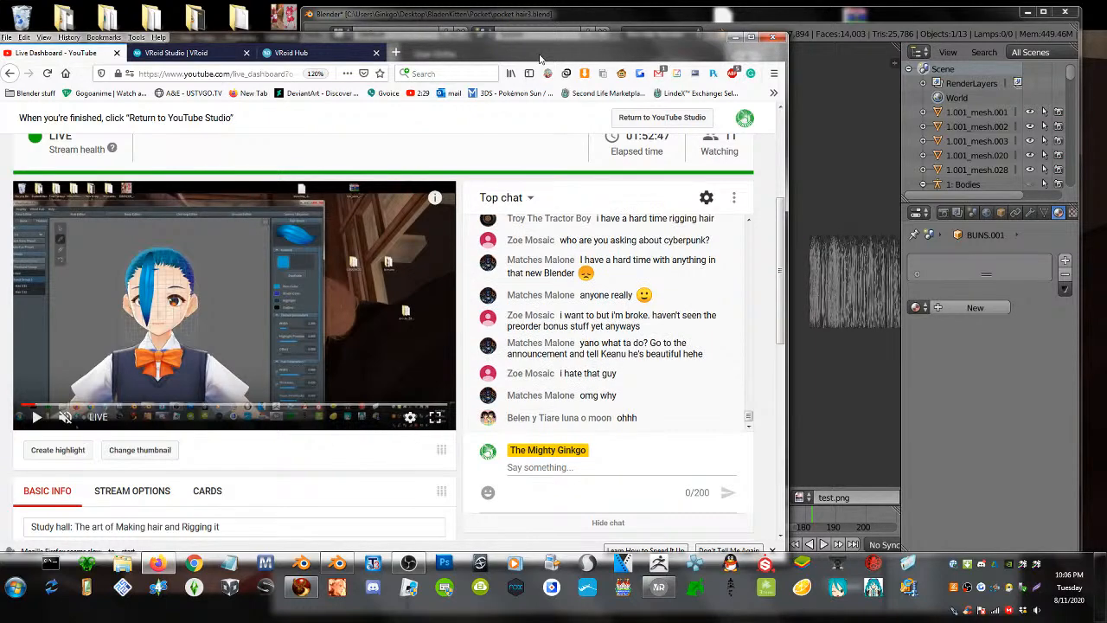
- In Edit Mode, select one hair clump of the left bun and scale it to about 0.697
drag(600, 50, 327, 44)
middle_drag(638, 245, 588, 241)
scroll(578, 252, up, 2)
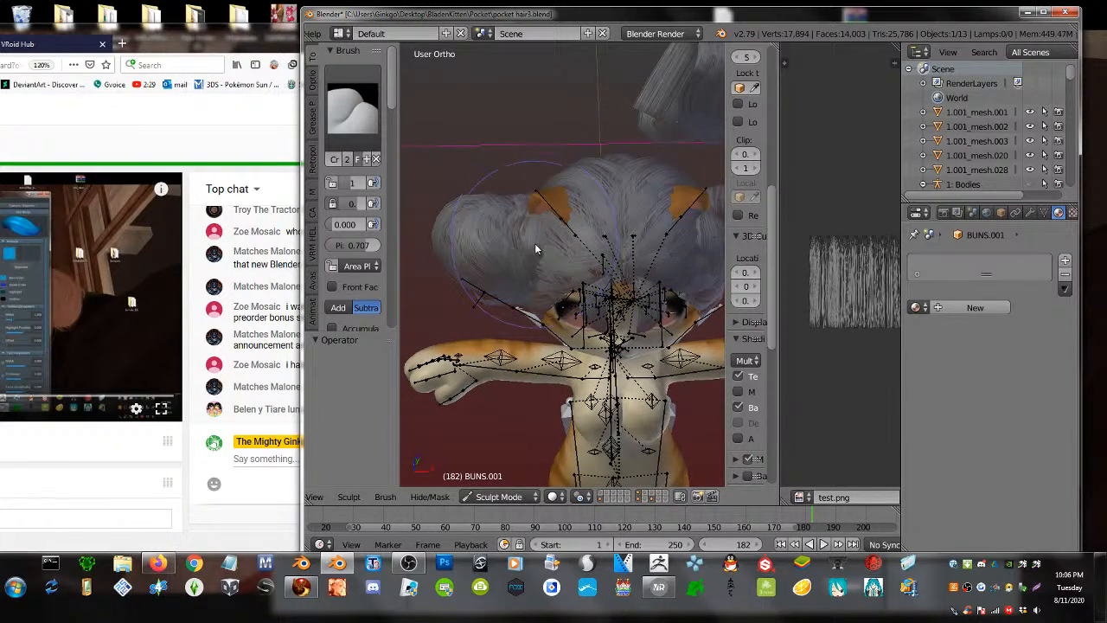
middle_drag(536, 247, 531, 270)
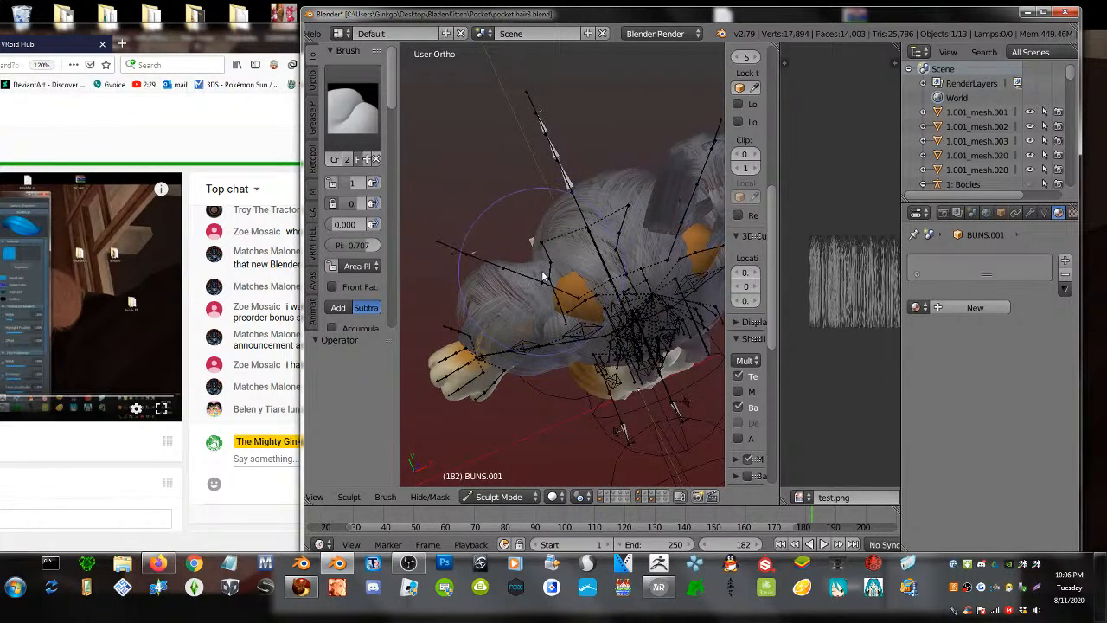
middle_drag(562, 319, 540, 257)
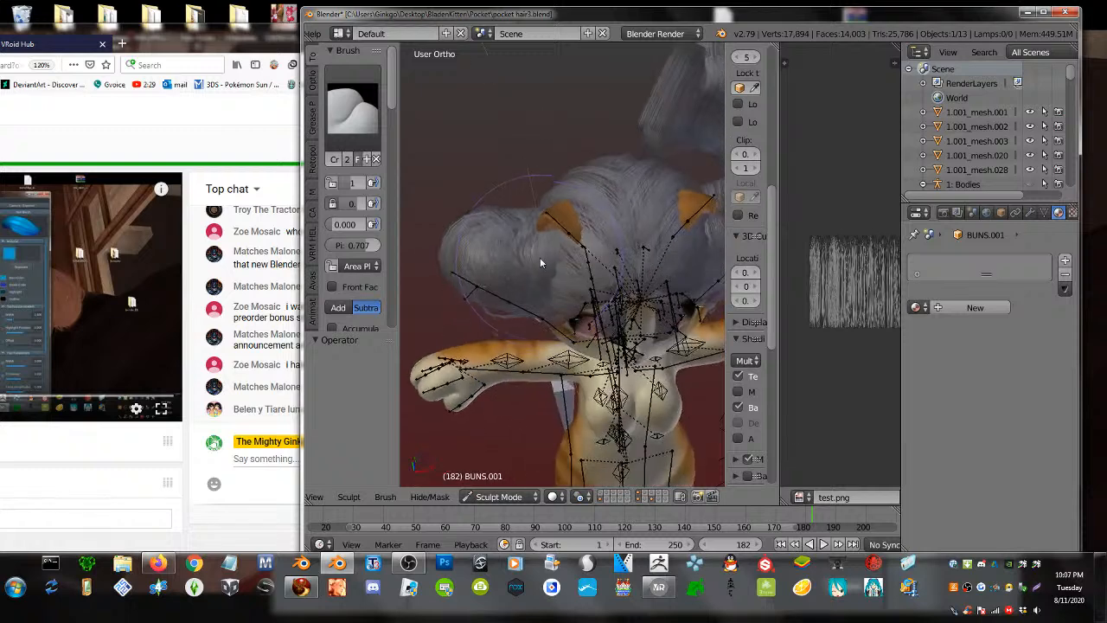
key(Tab)
key(l)
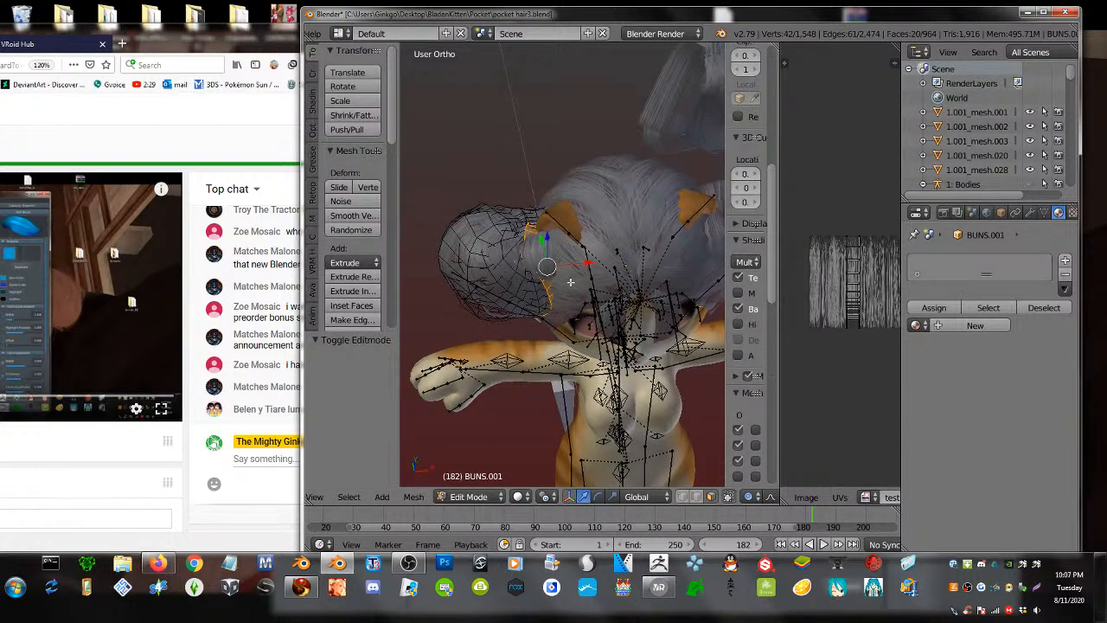
key(s)
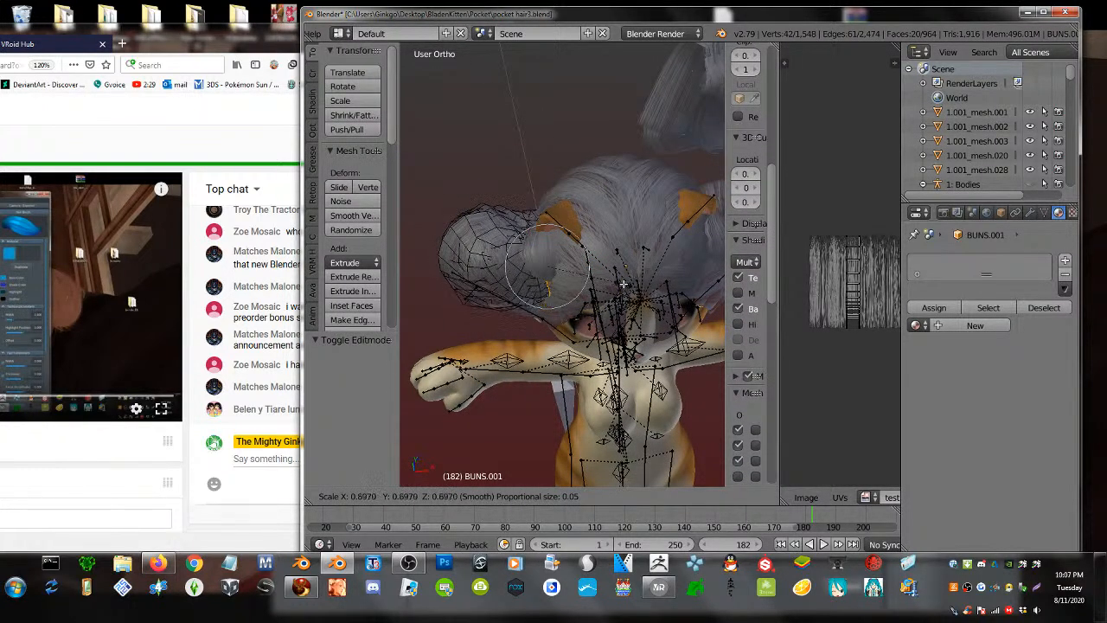
click(612, 280)
key(Tab)
- Back in Sculpt Mode, orbit around the character to check the smaller bun from front and side
scroll(610, 282, down, 2)
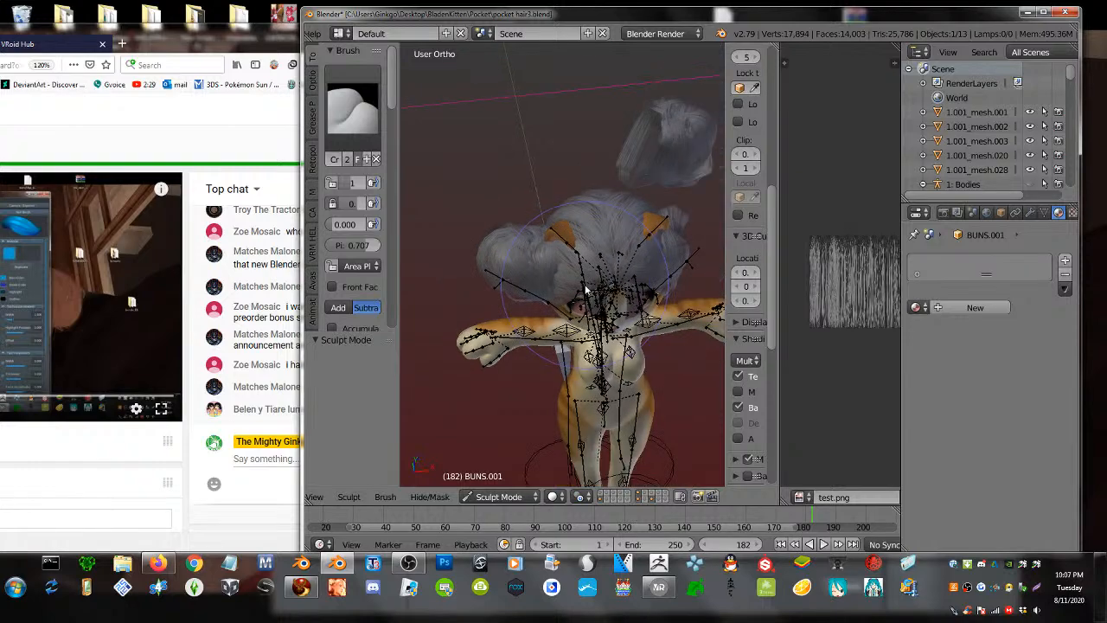
mouse_move(605, 282)
middle_down()
mouse_move(567, 246)
mouse_move(765, 256)
mouse_move(741, 267)
middle_up()
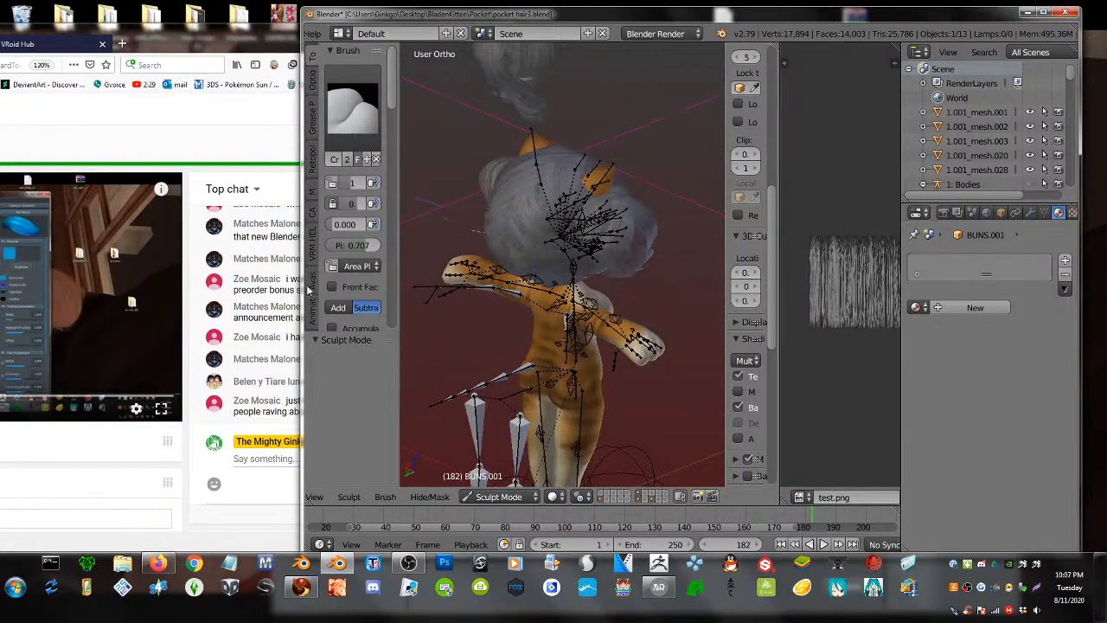
mouse_move(304, 286)
mouse_down()
mouse_move(502, 285)
mouse_move(304, 280)
mouse_up()
key(Tab)
key(Tab)
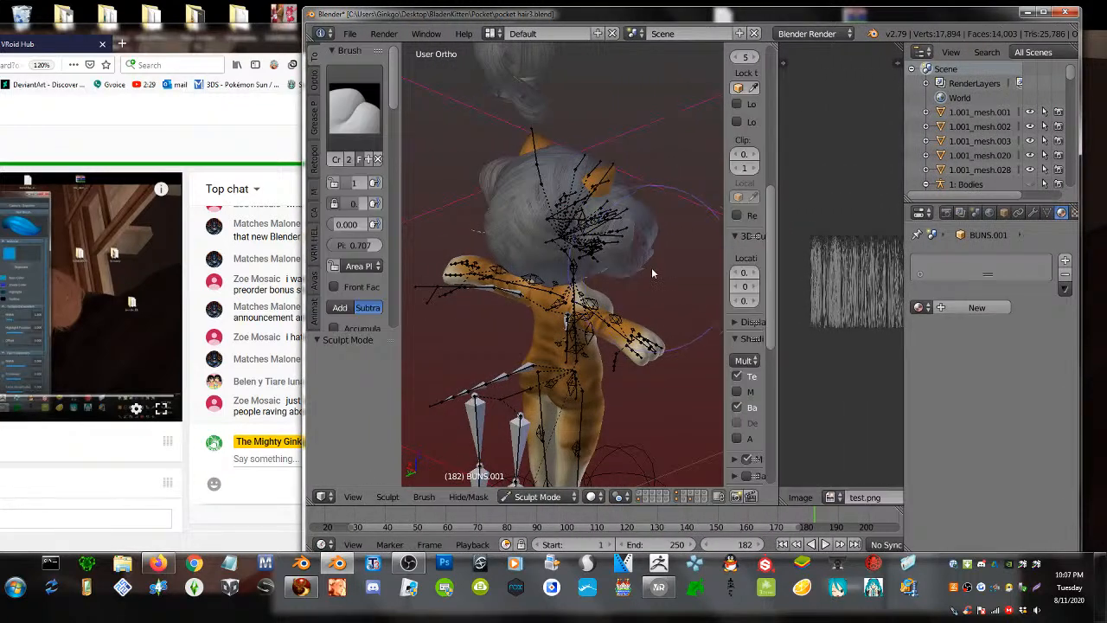
mouse_move(651, 267)
middle_down()
mouse_move(465, 240)
mouse_move(474, 263)
middle_up()
- Switch to the Grab sculpt brush and nudge the left bun's outline from the front
click(374, 121)
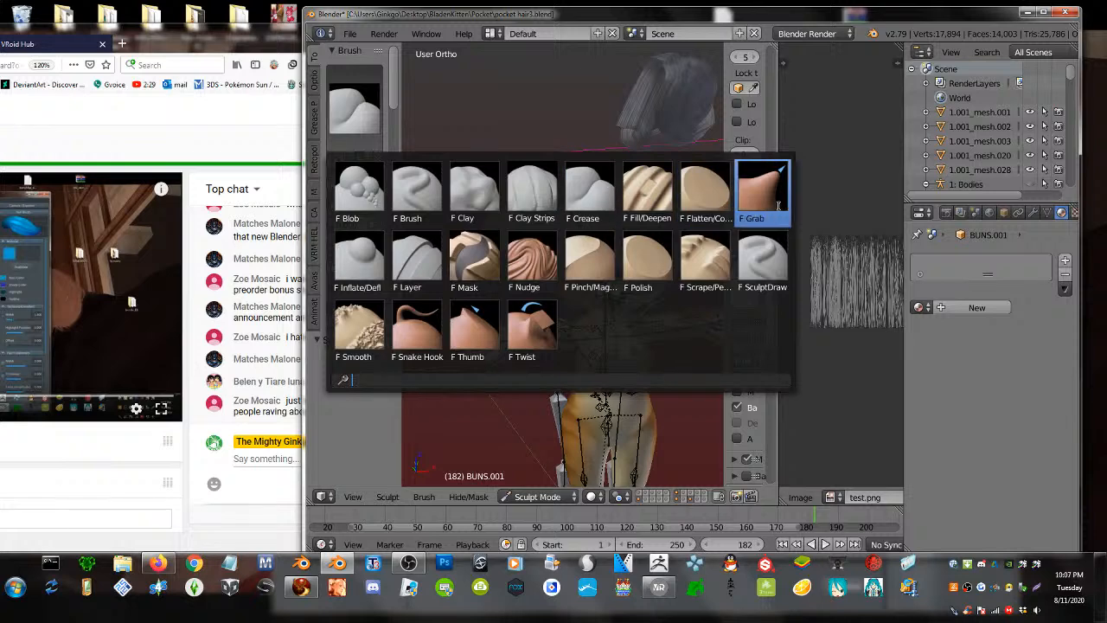
click(758, 185)
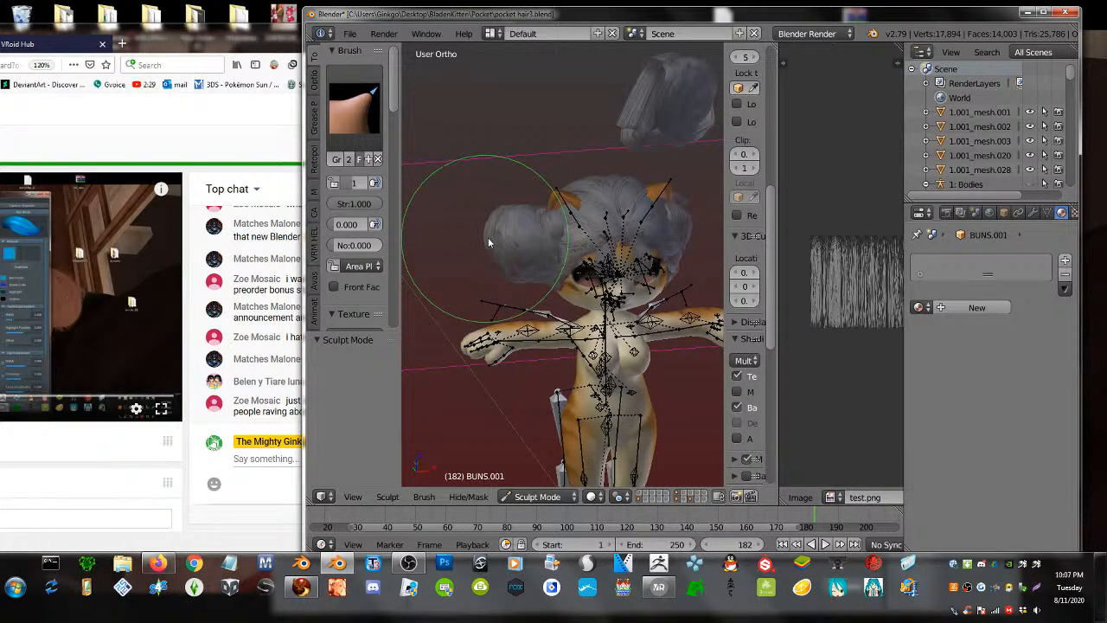
mouse_move(492, 237)
middle_down()
mouse_move(618, 233)
mouse_move(644, 247)
mouse_move(661, 232)
mouse_move(649, 212)
mouse_move(557, 216)
middle_up()
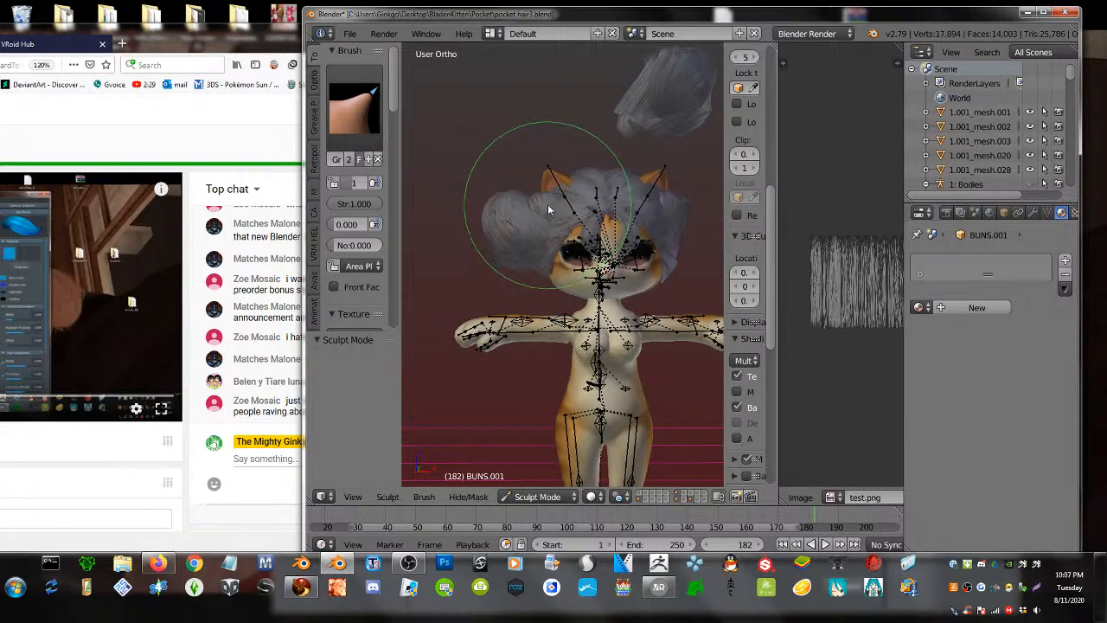
key(ctrl+z)
- Move the live chat window left and return the bun to Object Mode
key(Tab)
key(Tab)
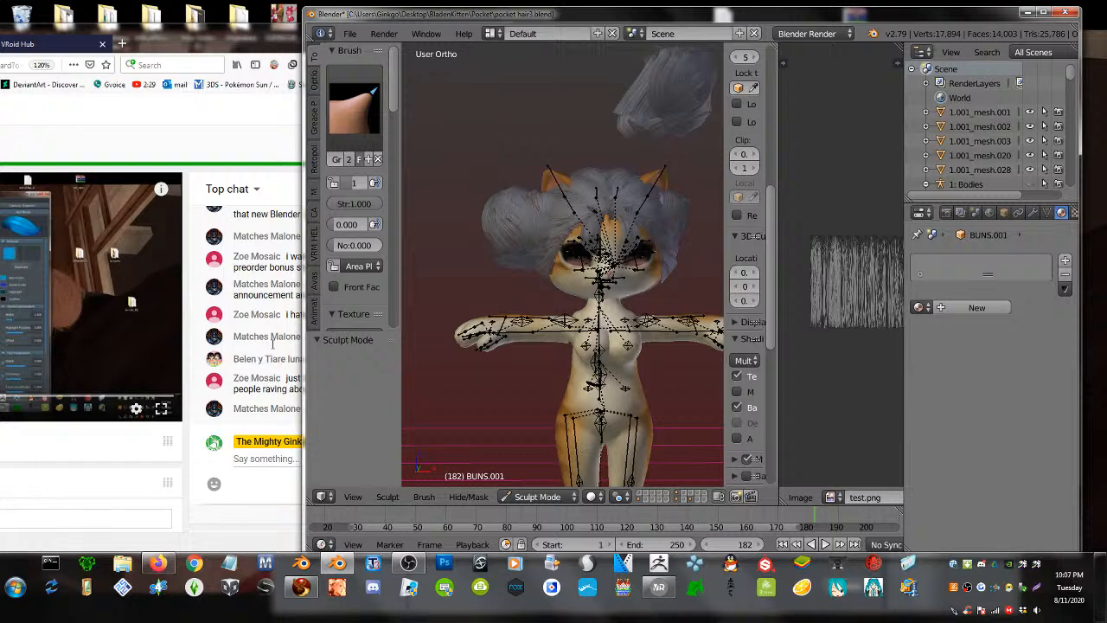
drag(228, 43, 25, 49)
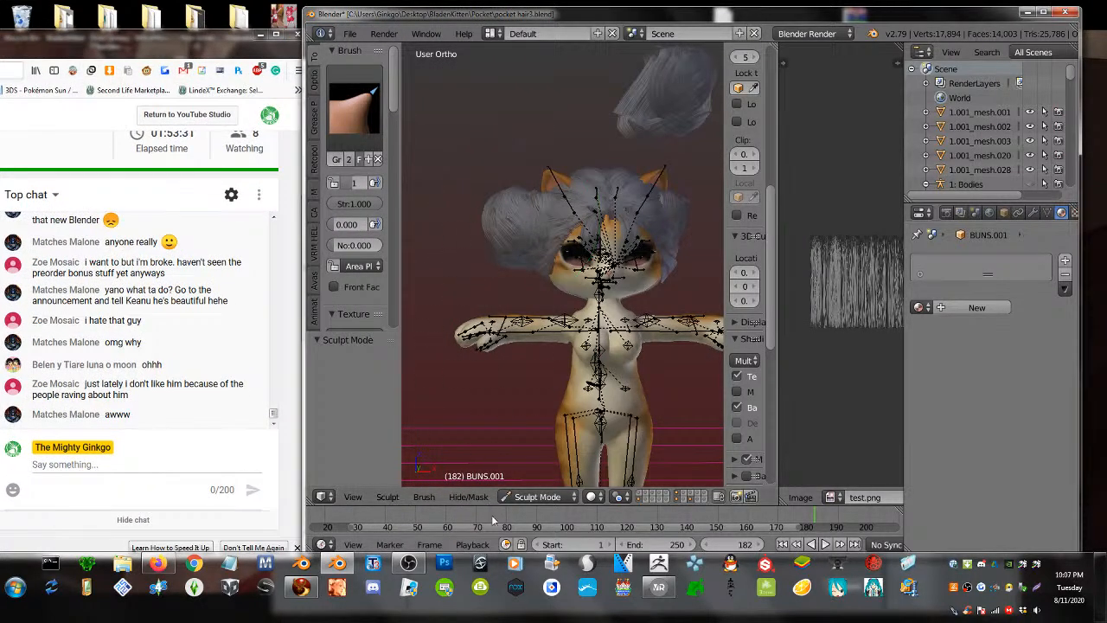
click(534, 496)
click(528, 489)
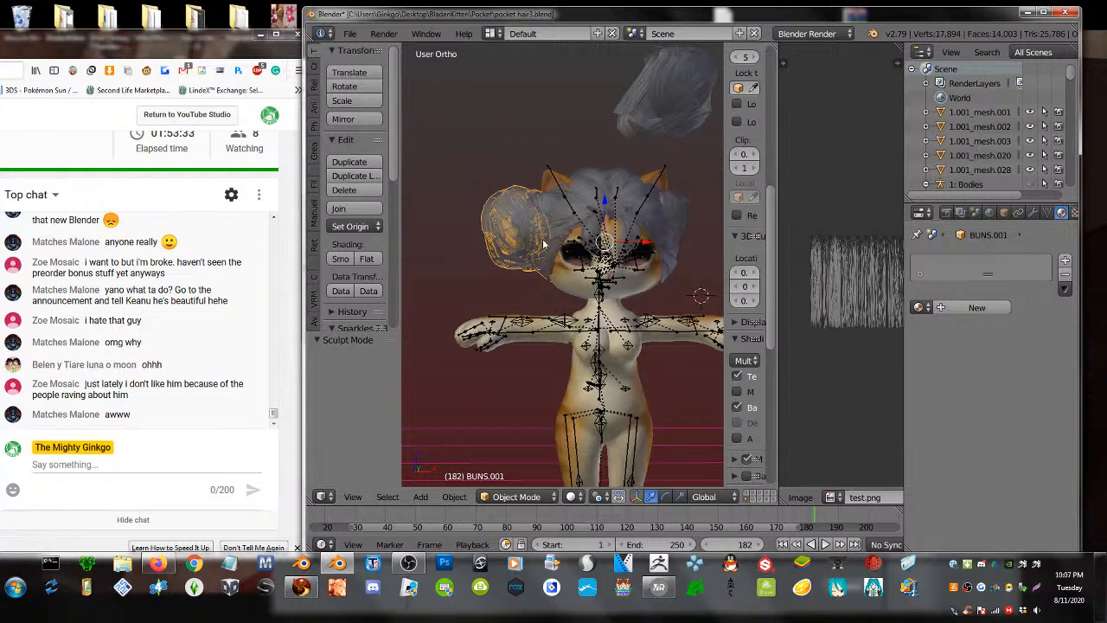
- Duplicate the left hair bun in place and mirror the copy across X to the right side
key(shift+d)
right_click(586, 249)
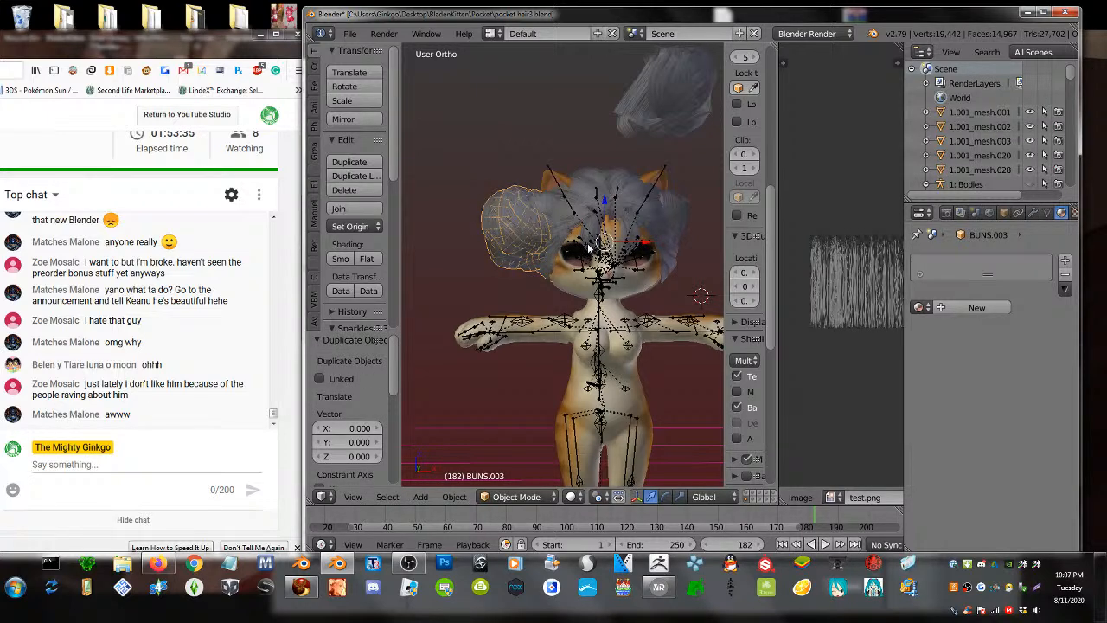
key(ctrl+m)
key(x)
key(Return)
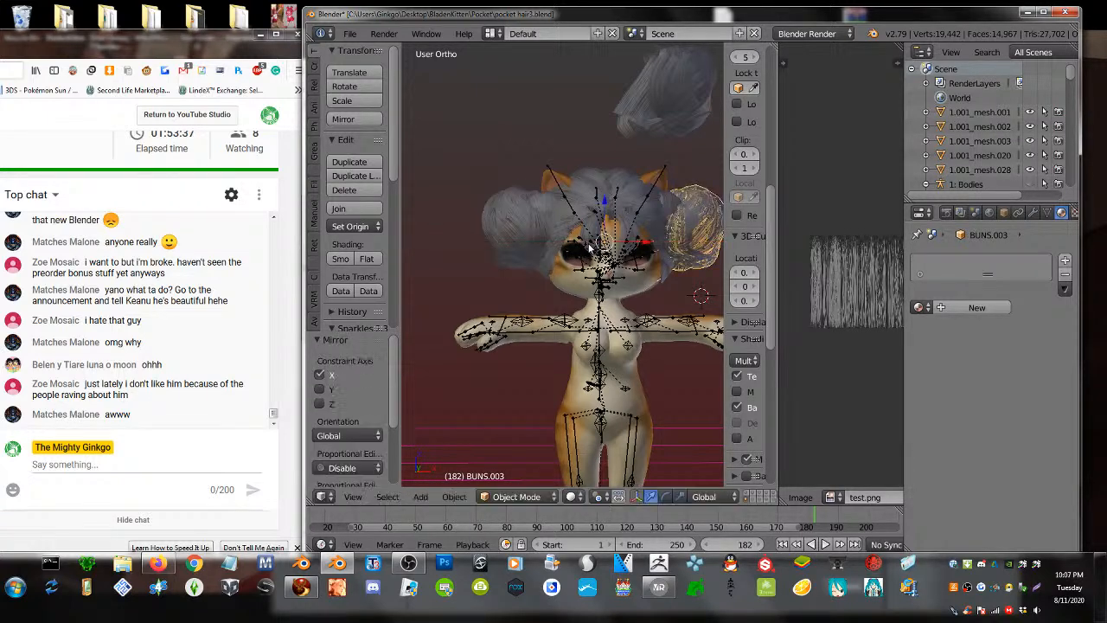
middle_drag(646, 225, 627, 282)
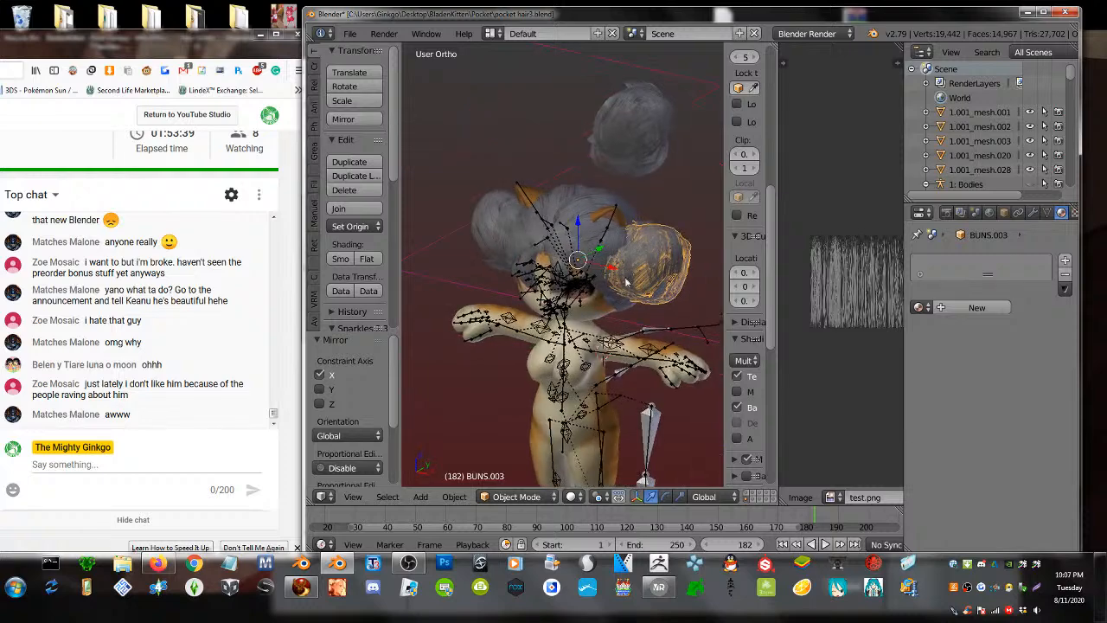
- Delete the stray bun floating above the head
key(a)
key(a)
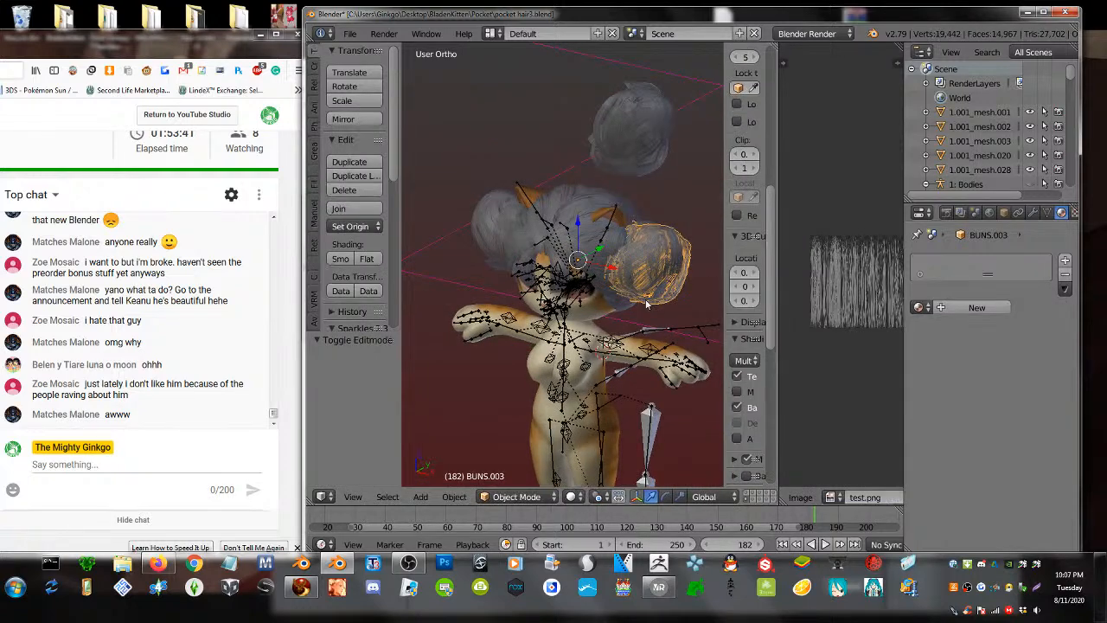
key(a)
middle_drag(619, 284, 590, 303)
right_click(595, 173)
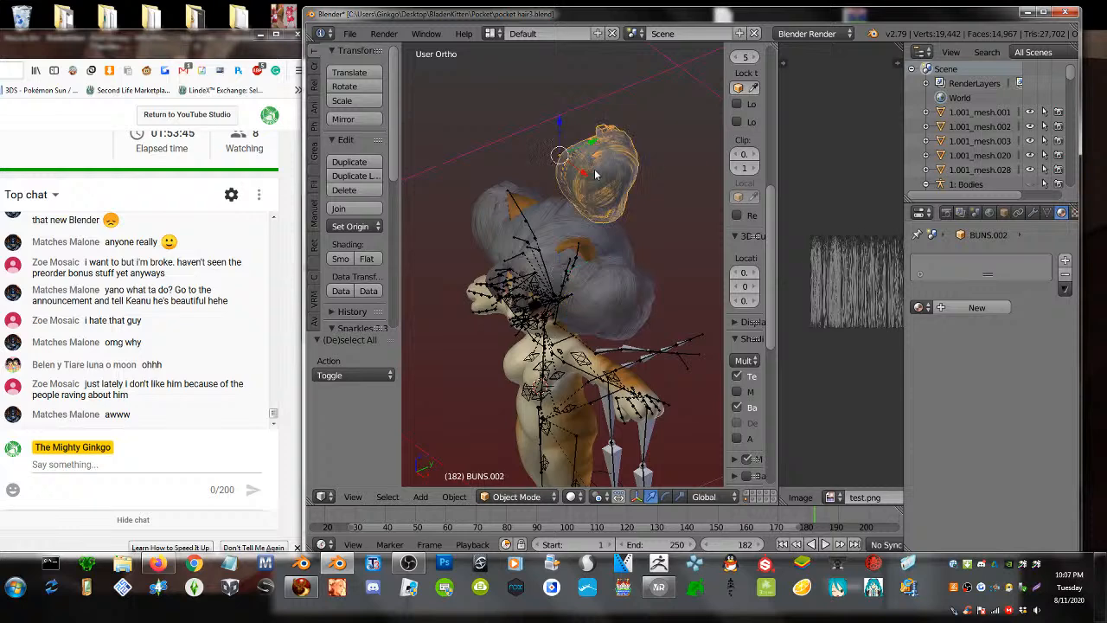
key(x)
click(594, 168)
middle_drag(593, 169, 530, 269)
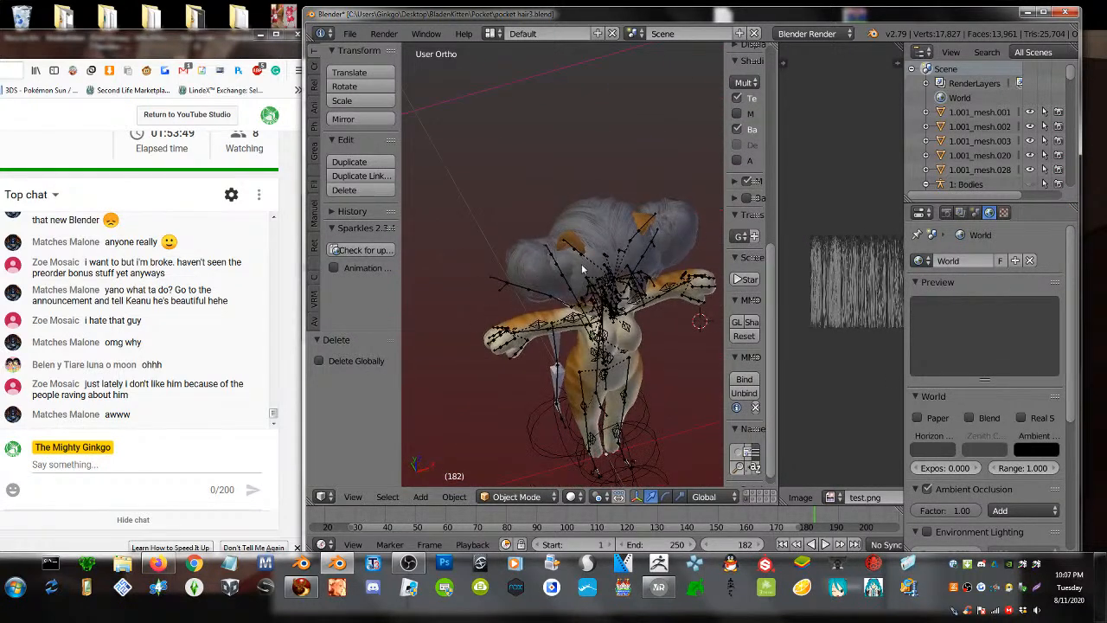
- Select the left and right buns and join them into one object
right_click(530, 269)
shift+right_click(694, 230)
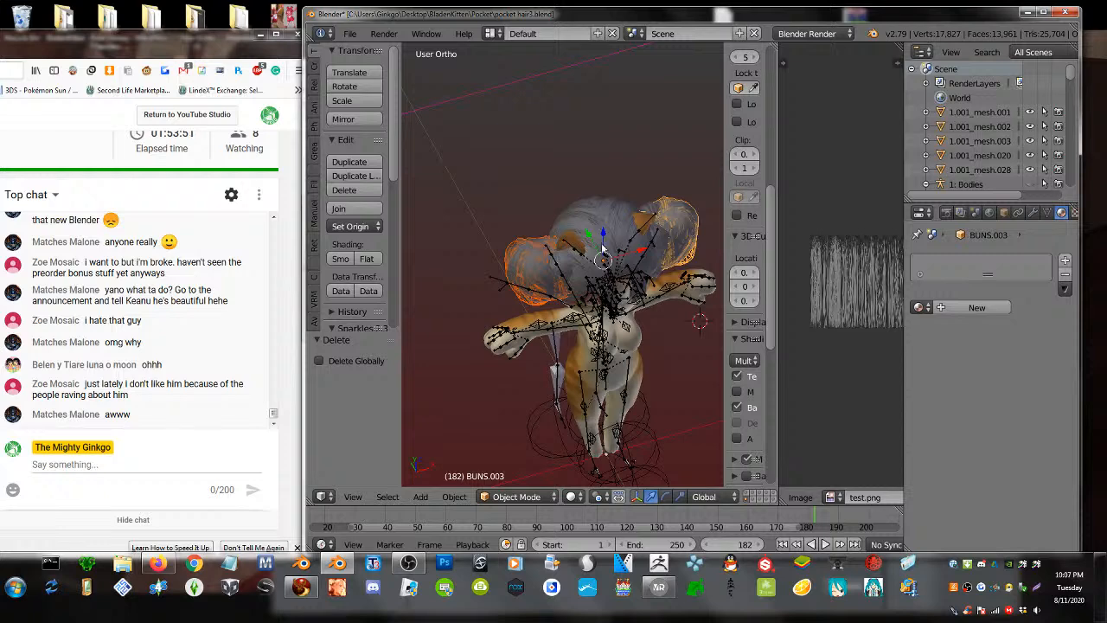
key(Tab)
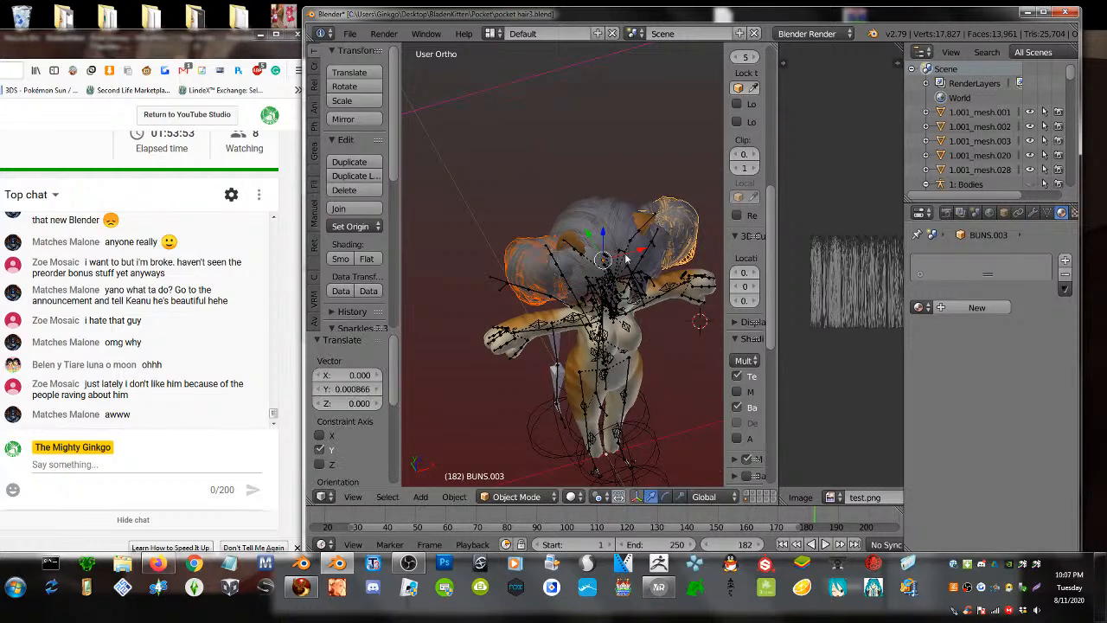
key(Tab)
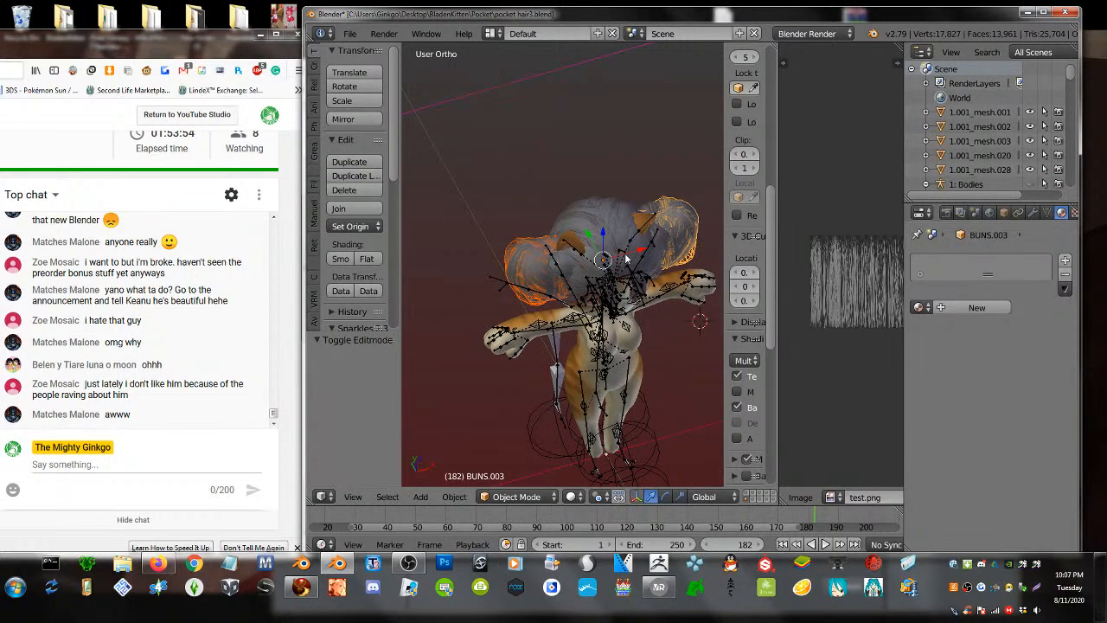
click(339, 208)
- Select the joined buns object and flip its normals in Edit Mode
key(a)
key(a)
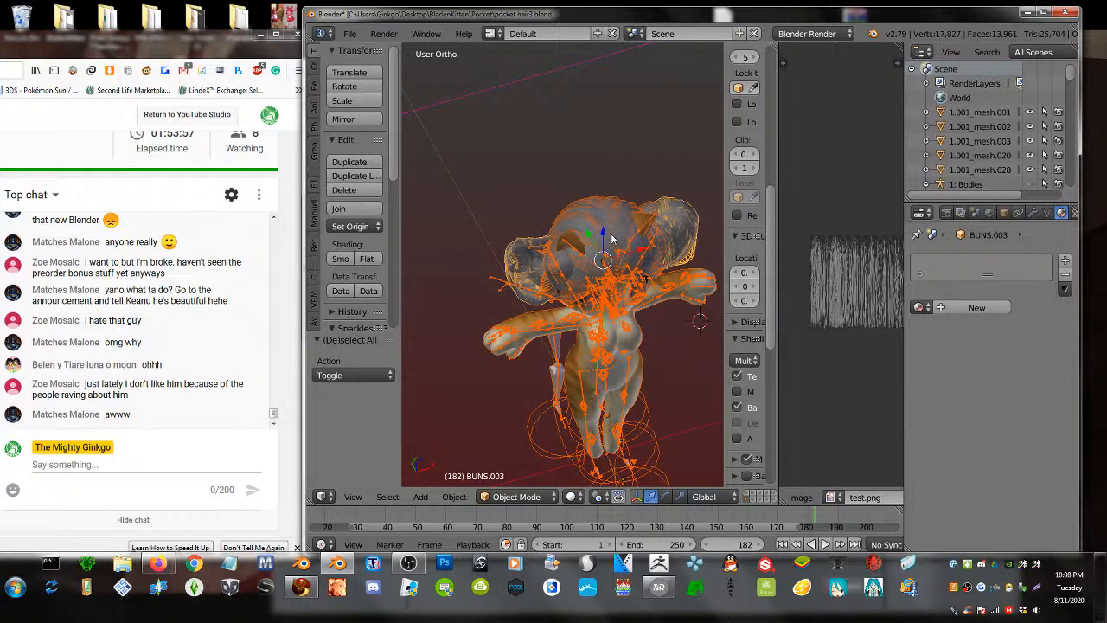
key(w)
key(a)
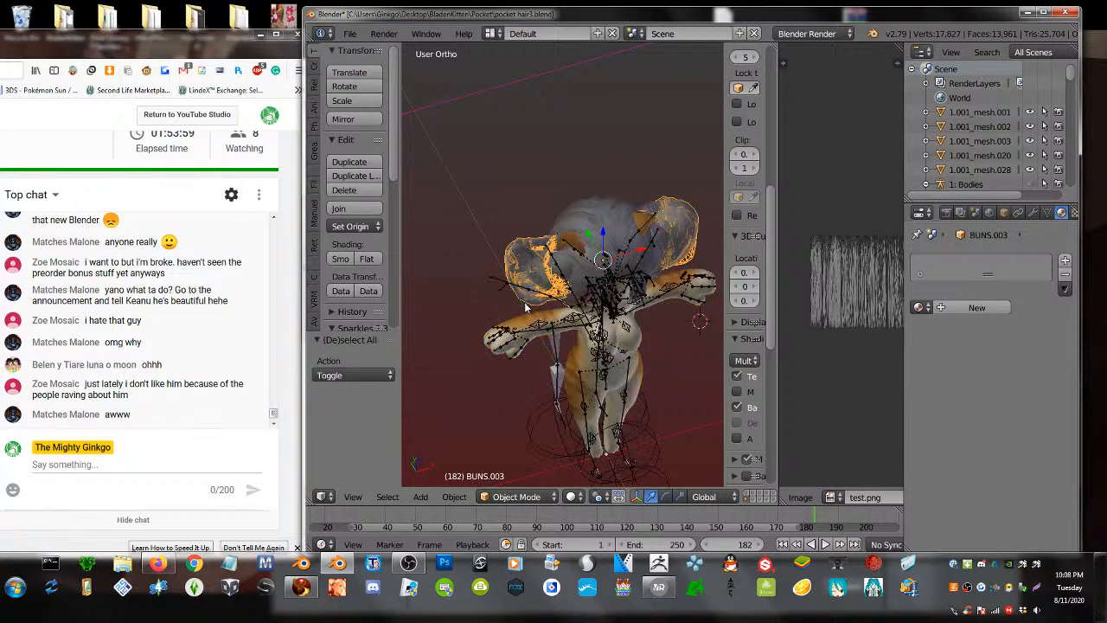
key(Tab)
key(Tab)
key(a)
key(a)
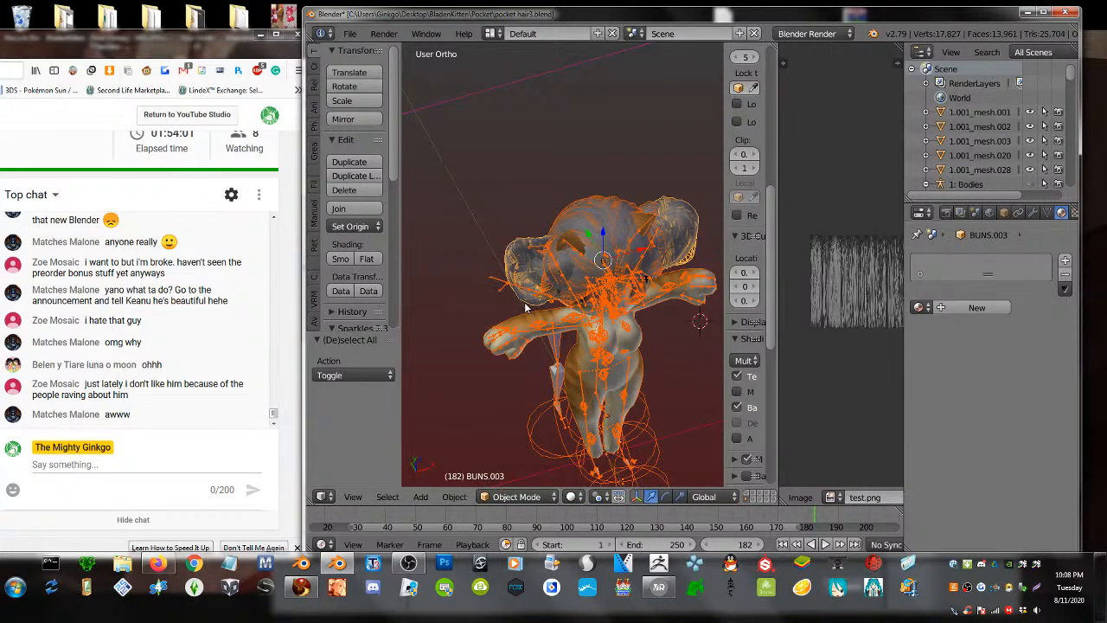
right_click(525, 307)
key(Tab)
key(a)
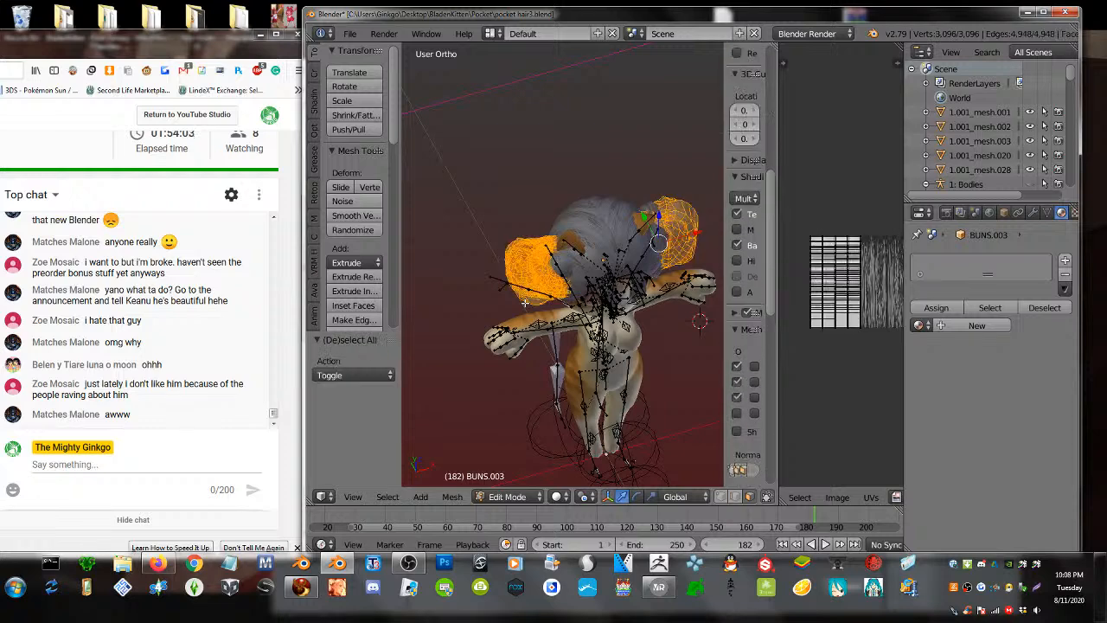
key(w)
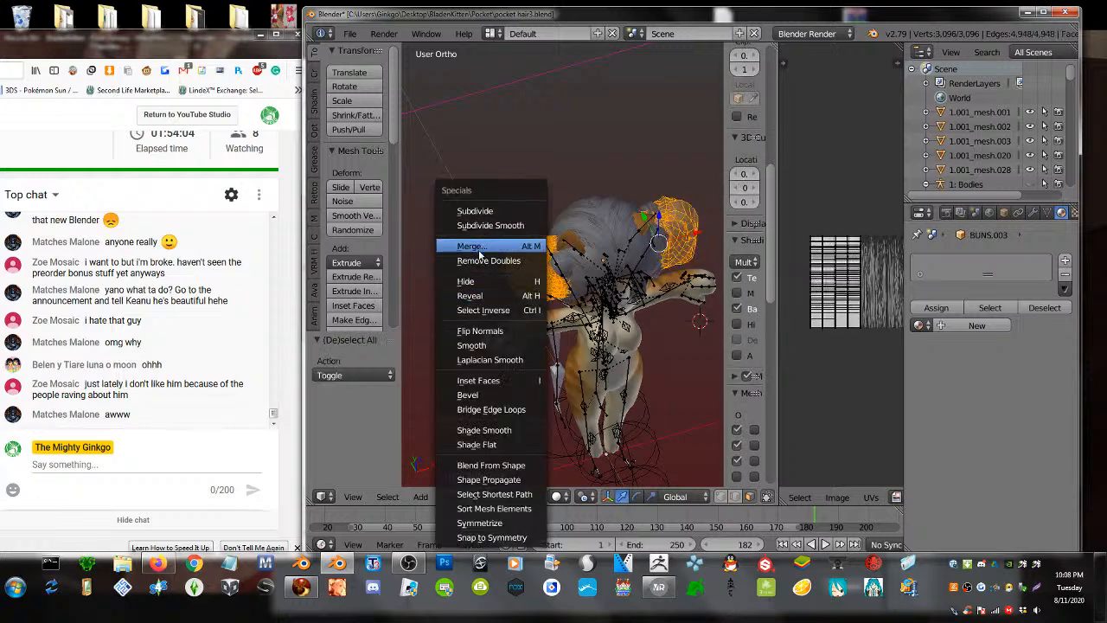
click(477, 329)
key(Tab)
- Reselect the buns and unwrap their UVs
key(a)
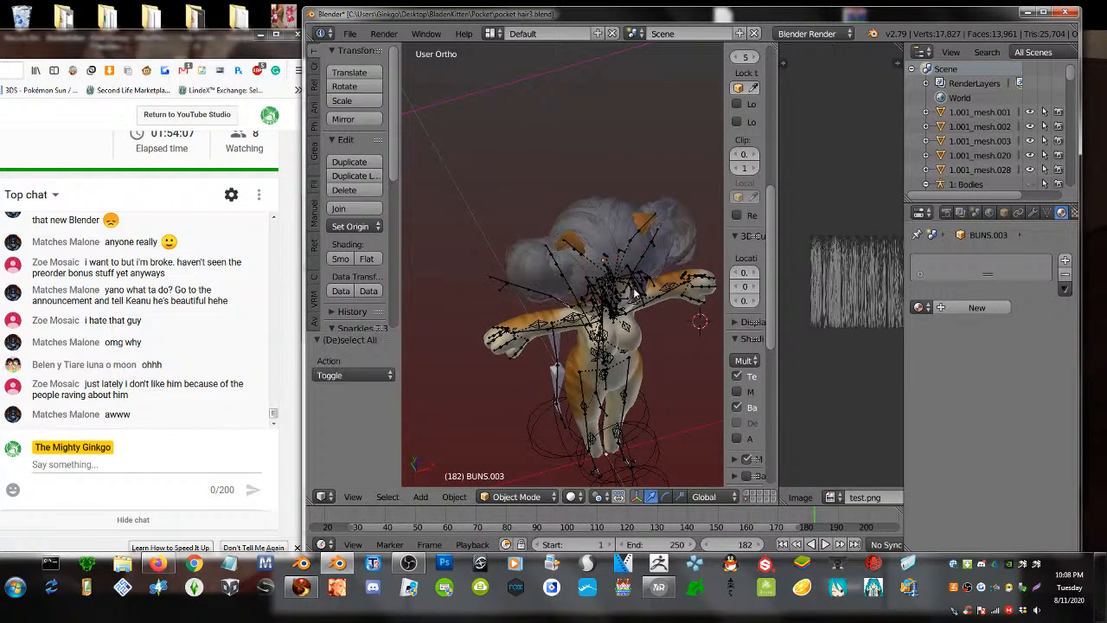
middle_drag(518, 285, 684, 251)
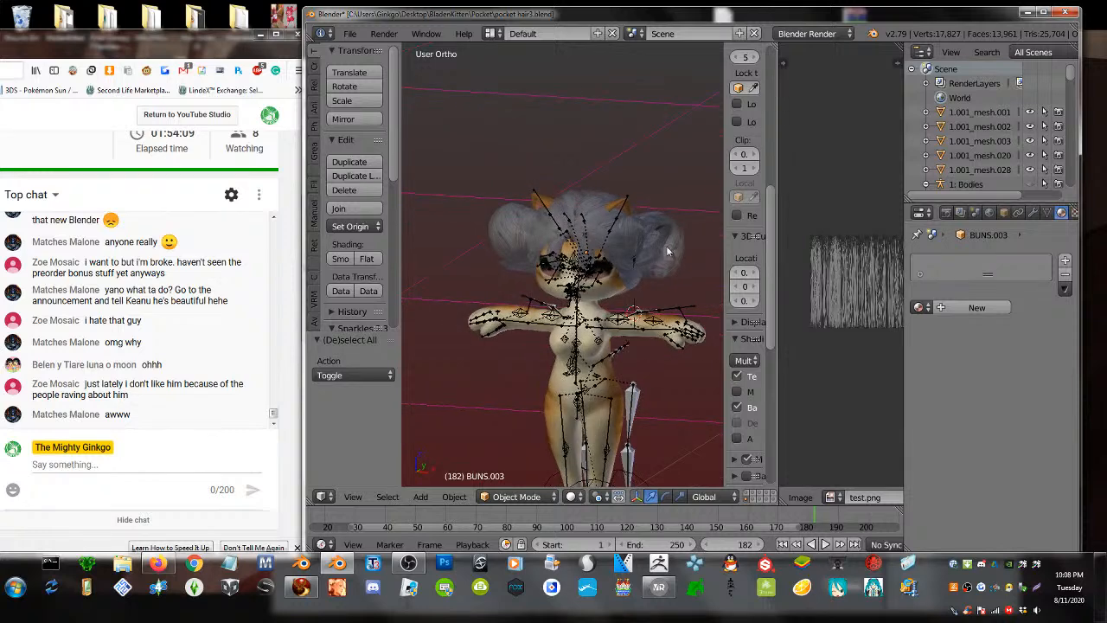
right_click(684, 251)
key(Tab)
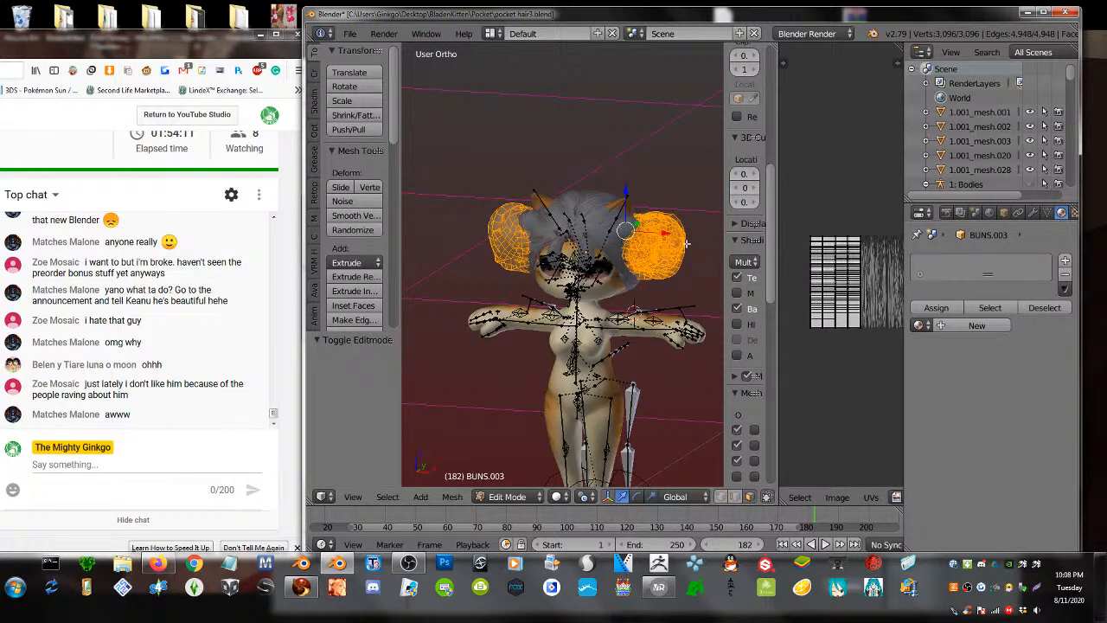
key(u)
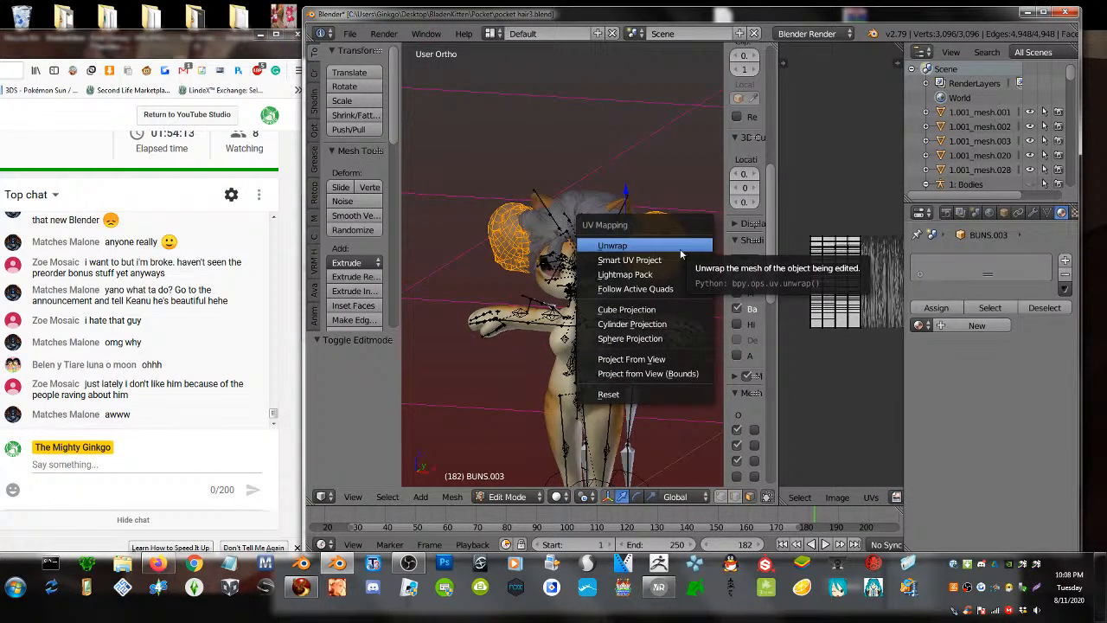
click(657, 247)
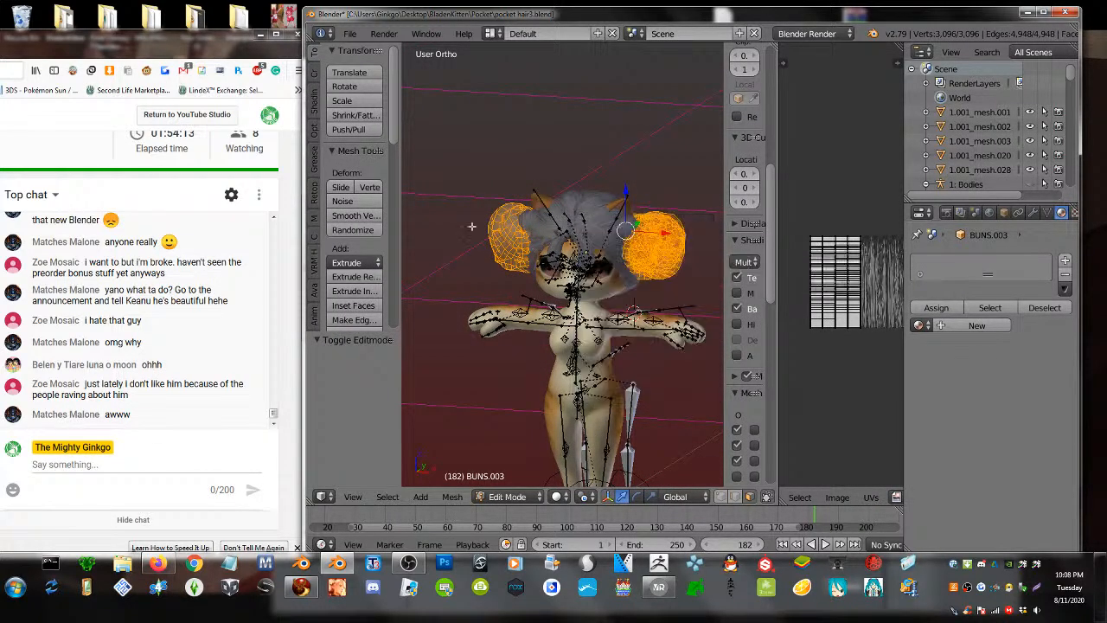
click(315, 320)
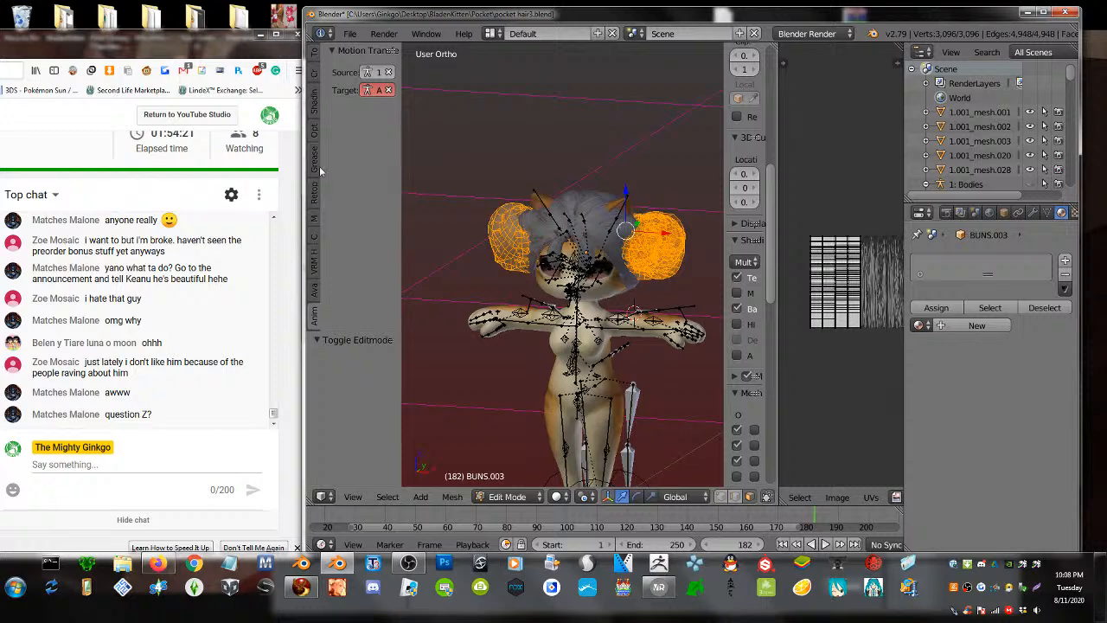
- Flip the buns' normals twice more with all bun geometry selected
key(w)
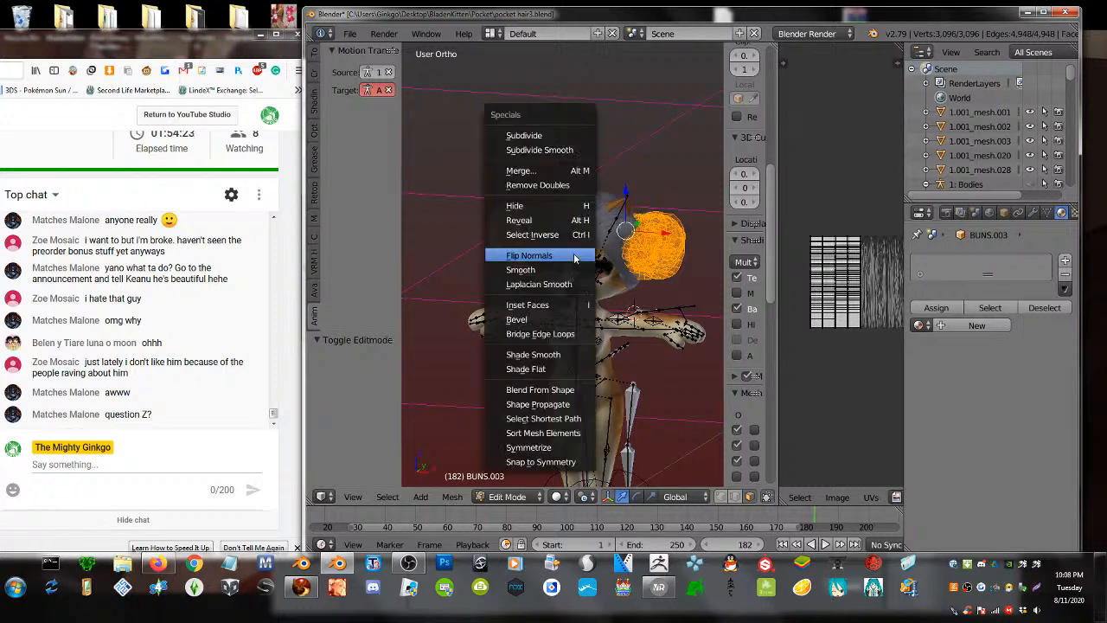
click(569, 252)
key(Tab)
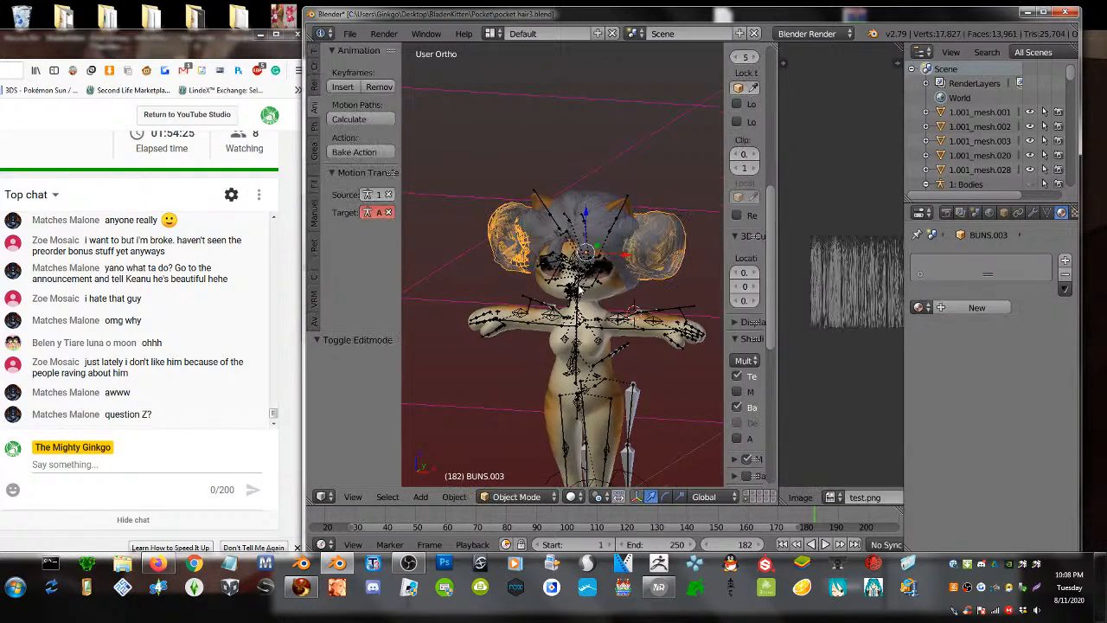
key(Tab)
key(a)
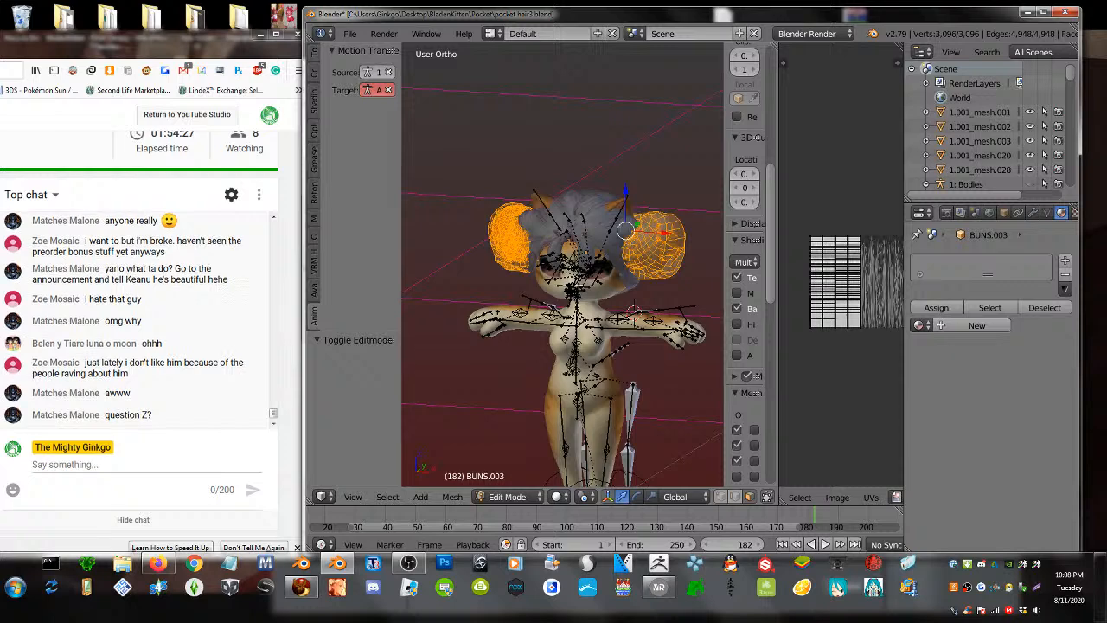
key(p)
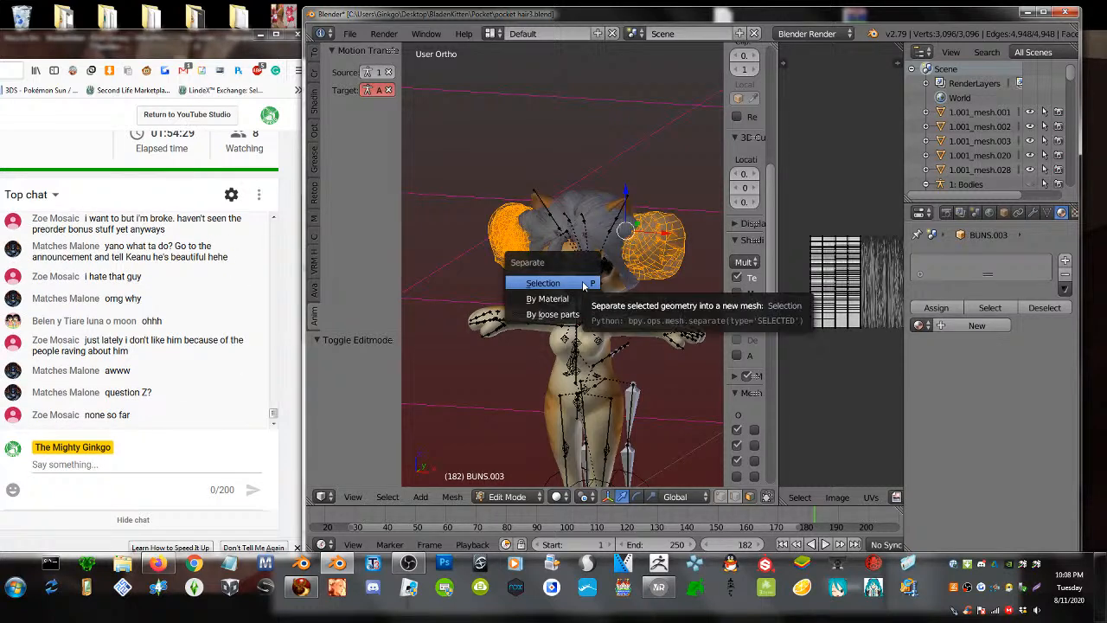
key(w)
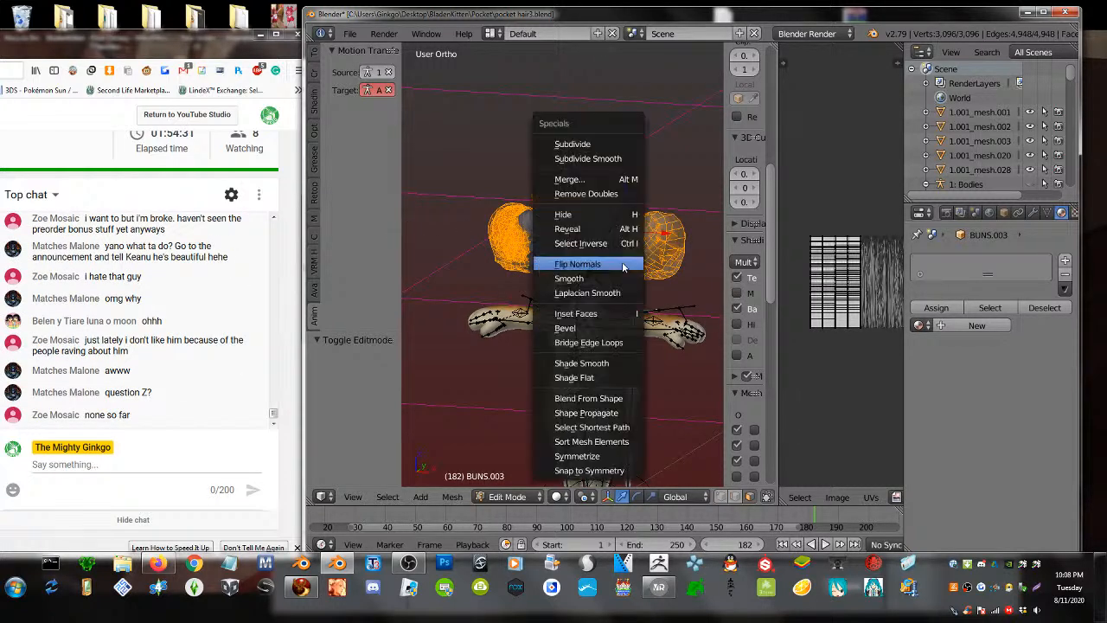
click(596, 261)
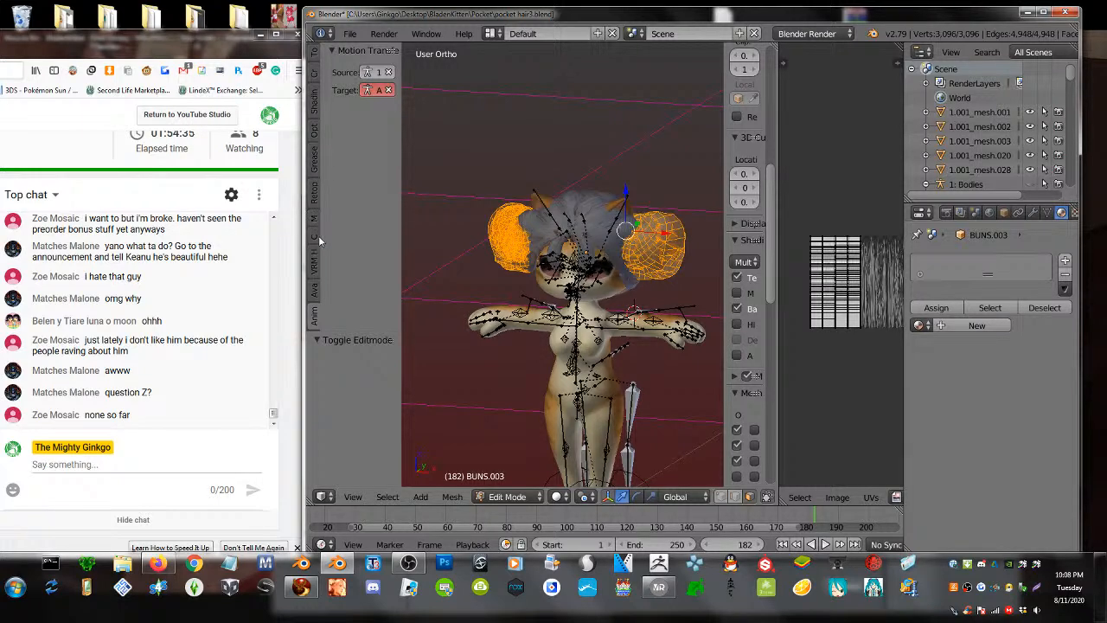
- Recalculate the buns' normals from the Shading/UVs tools and return to Object Mode
click(319, 283)
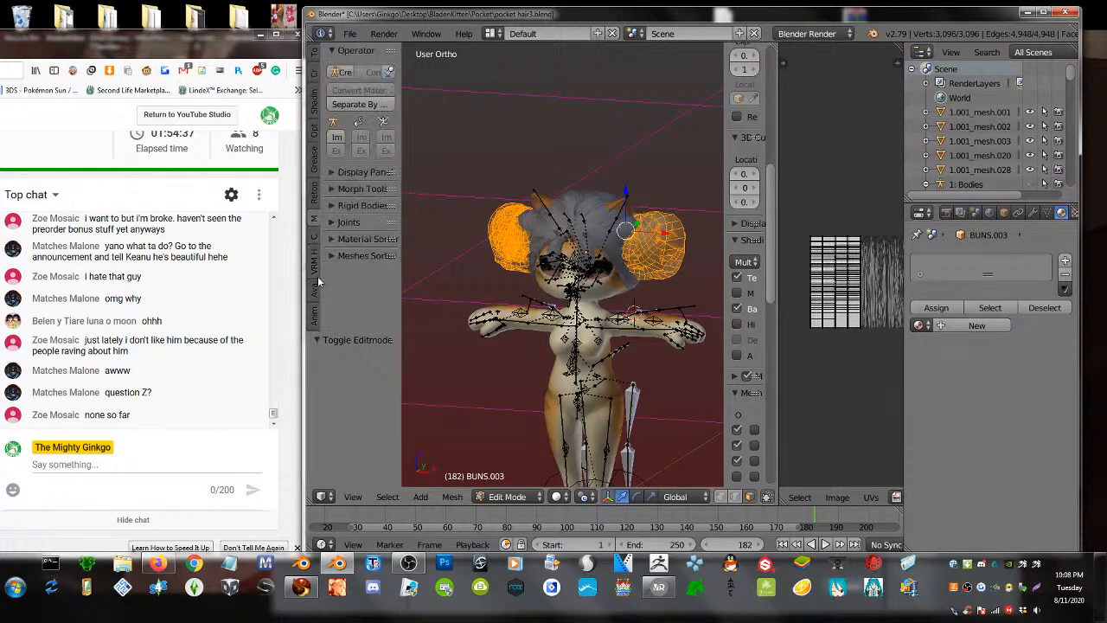
click(316, 192)
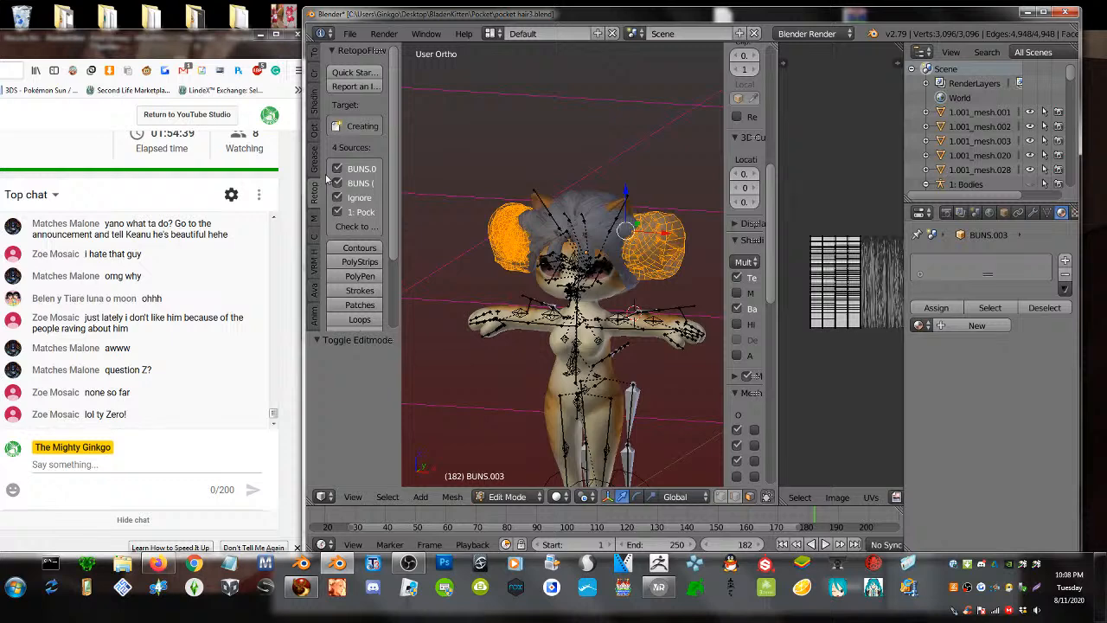
click(320, 149)
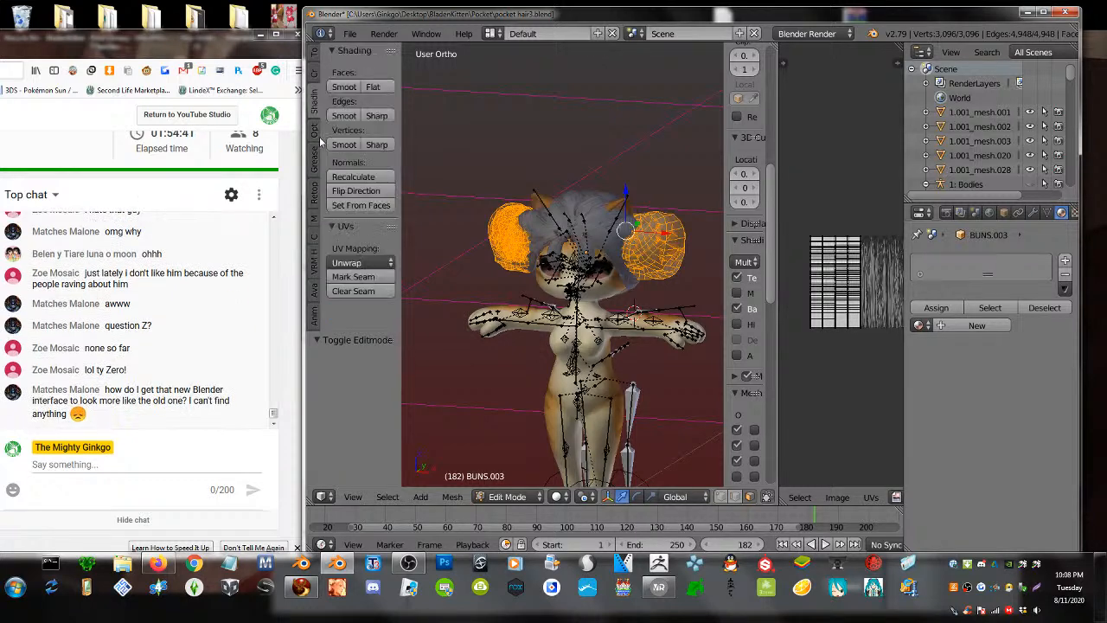
click(348, 177)
key(Tab)
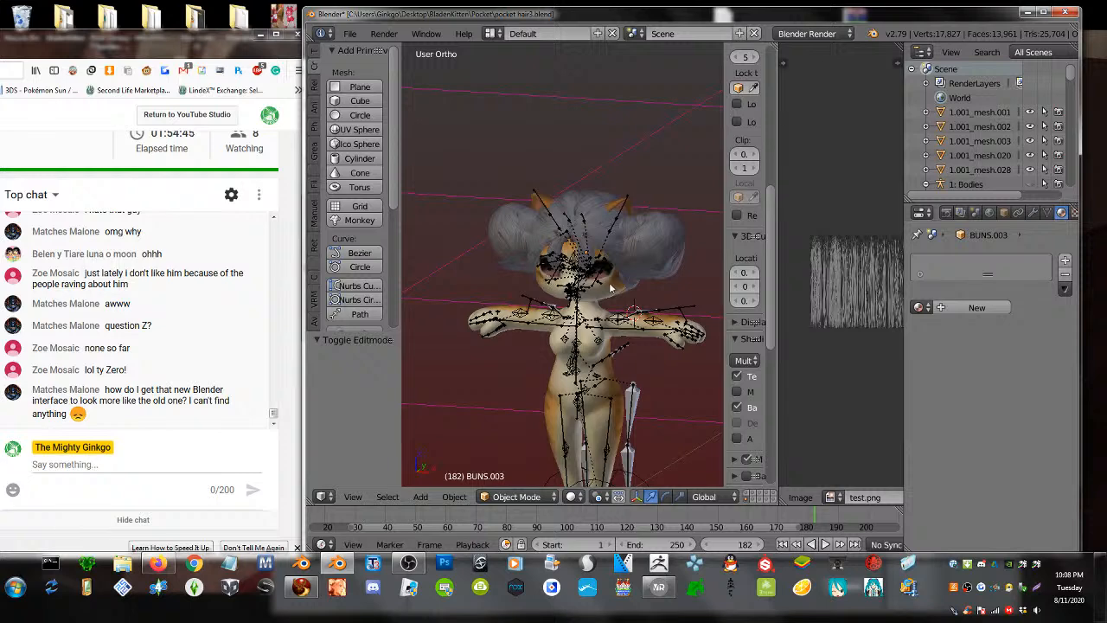
middle_drag(660, 285, 647, 248)
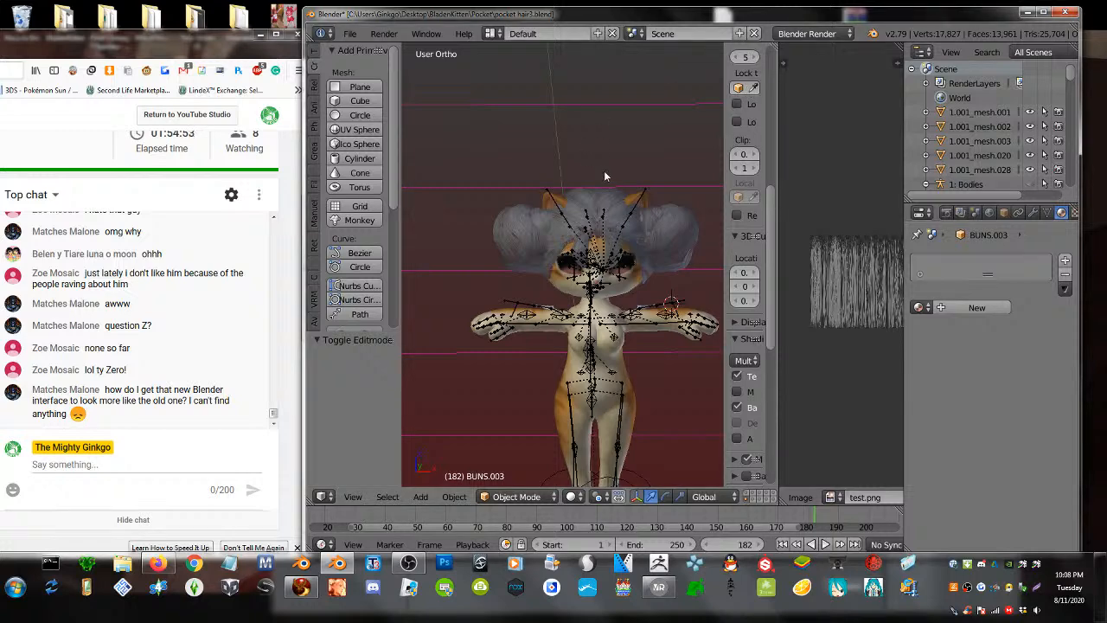
middle_drag(693, 273, 626, 259)
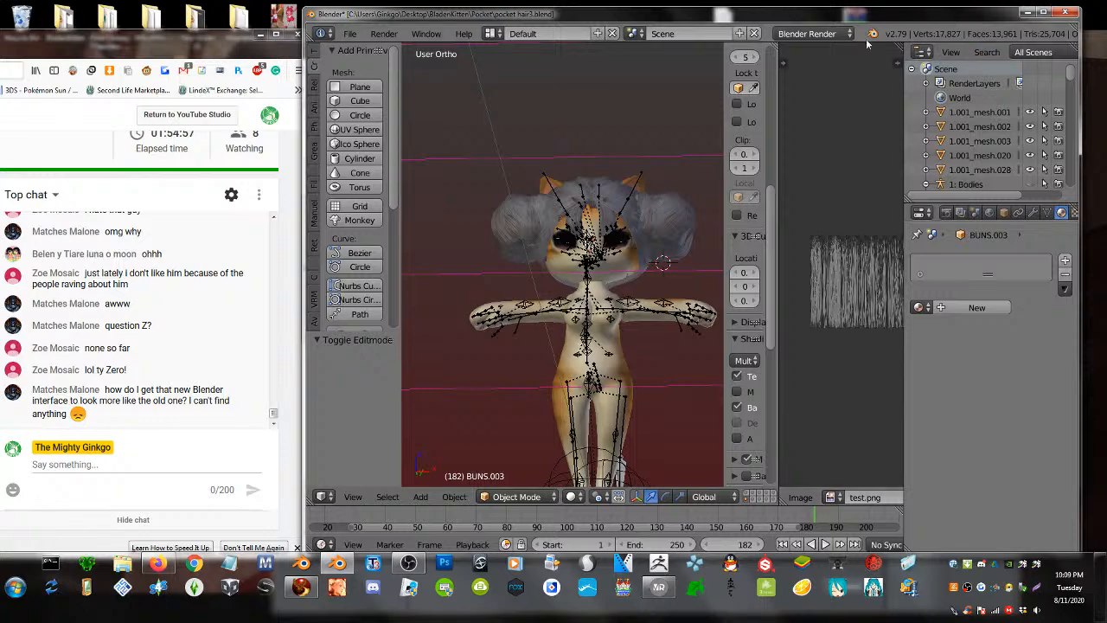
scroll(640, 302, up, 3)
middle_drag(642, 195, 573, 289)
scroll(573, 290, down, 2)
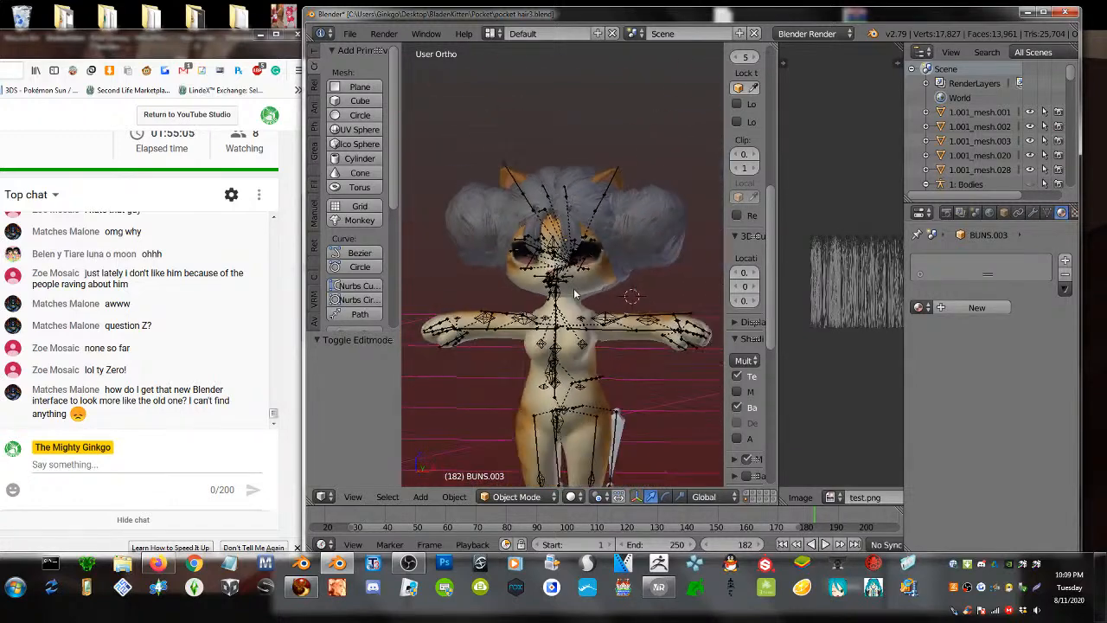
click(659, 588)
- Close VRoid Studio without saving the red-haired avatar, after one cancelled attempt
scroll(614, 284, up, 3)
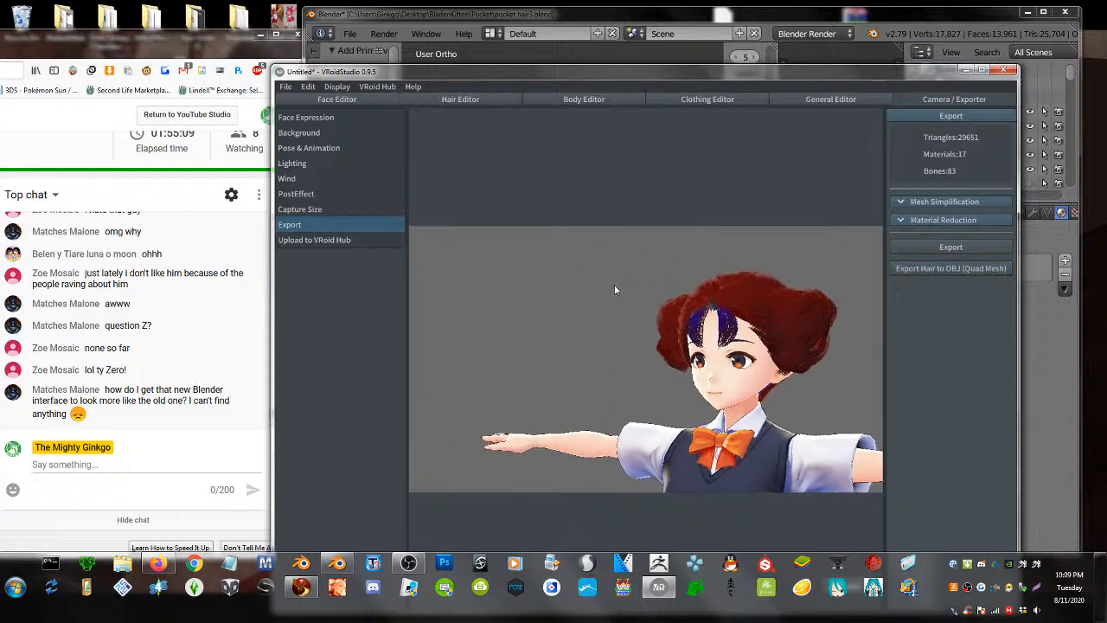
right_drag(624, 319, 529, 356)
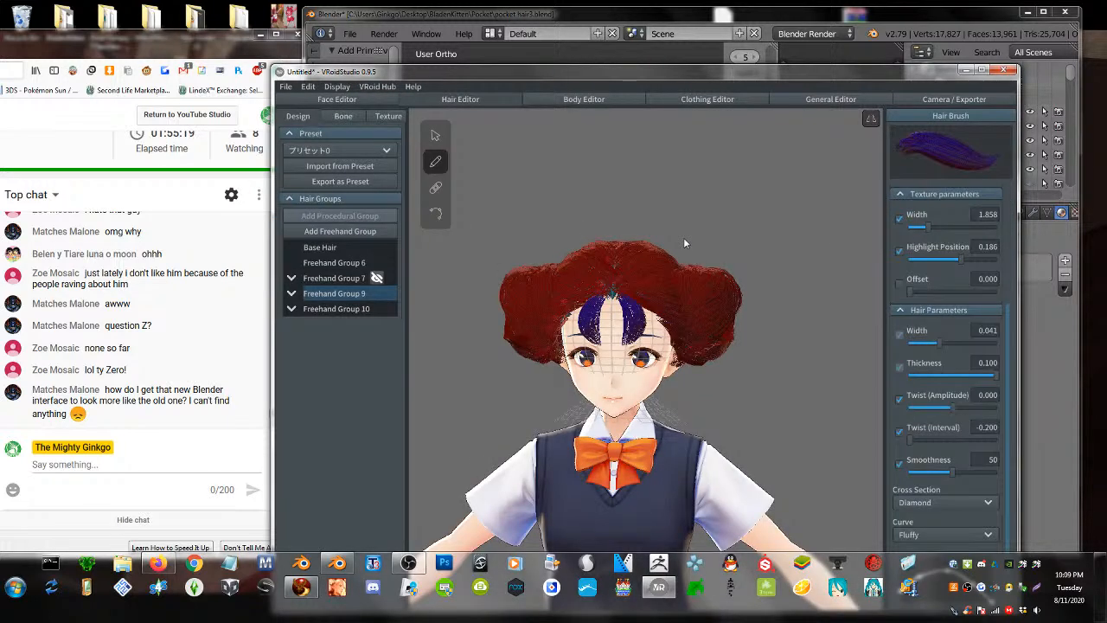
click(1006, 70)
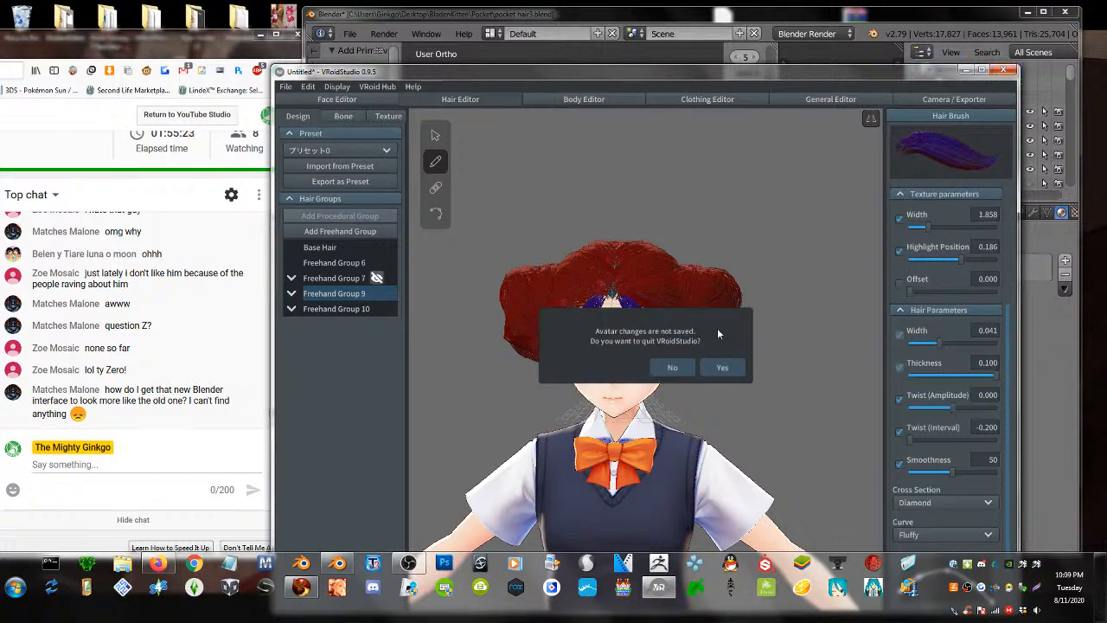
click(669, 371)
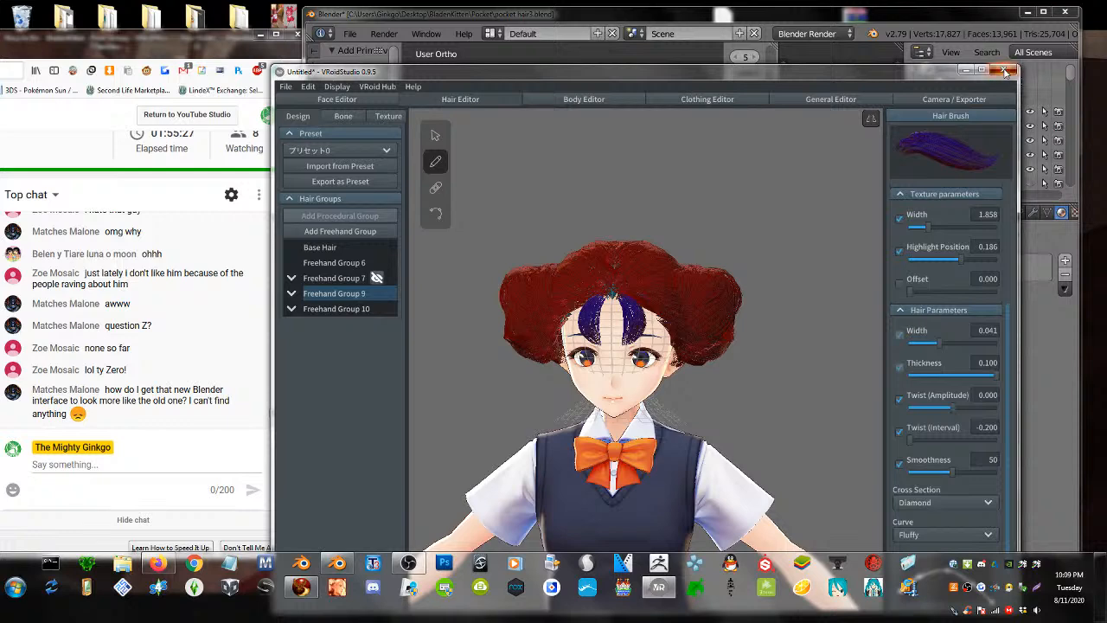
click(1002, 70)
click(702, 369)
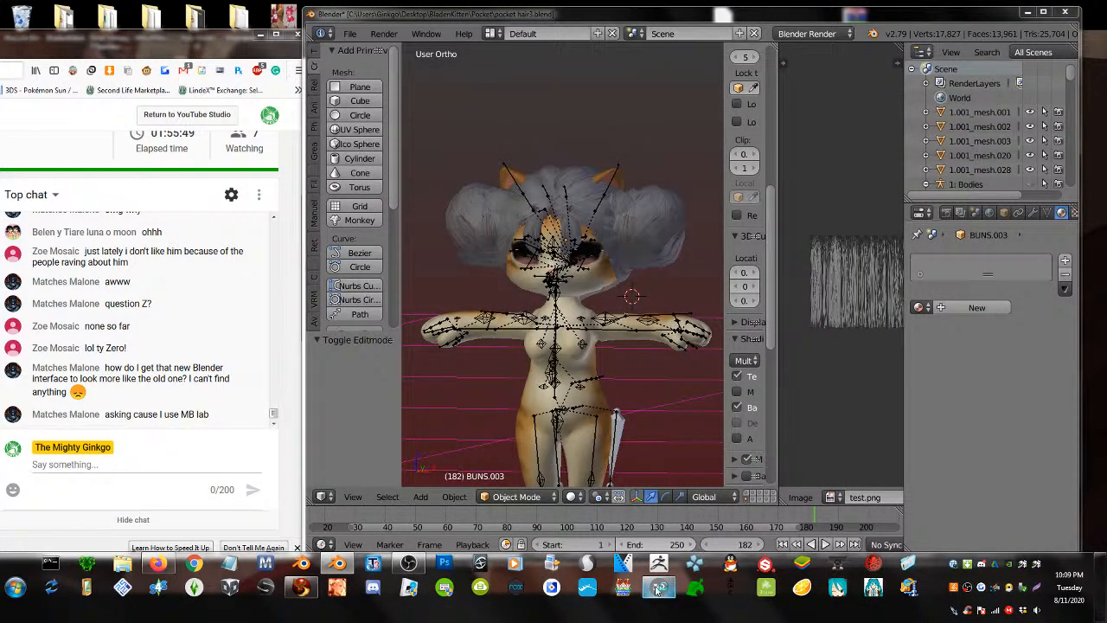
- Relaunch VRoid Studio, create a New Avatar from the female model, and minimize the Second Life viewer
click(658, 589)
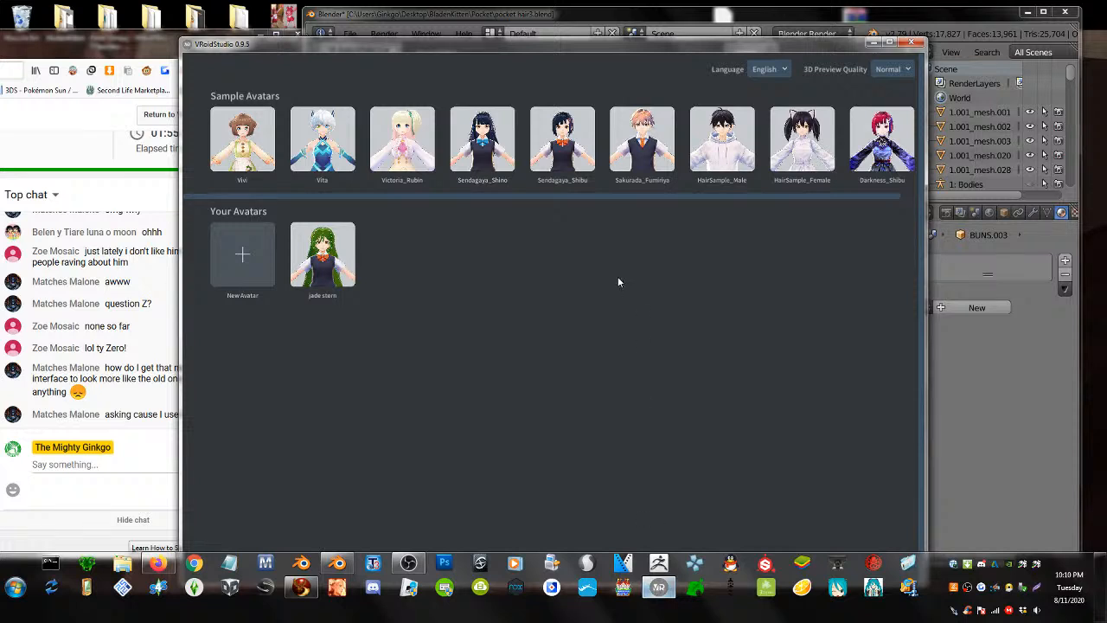
click(235, 254)
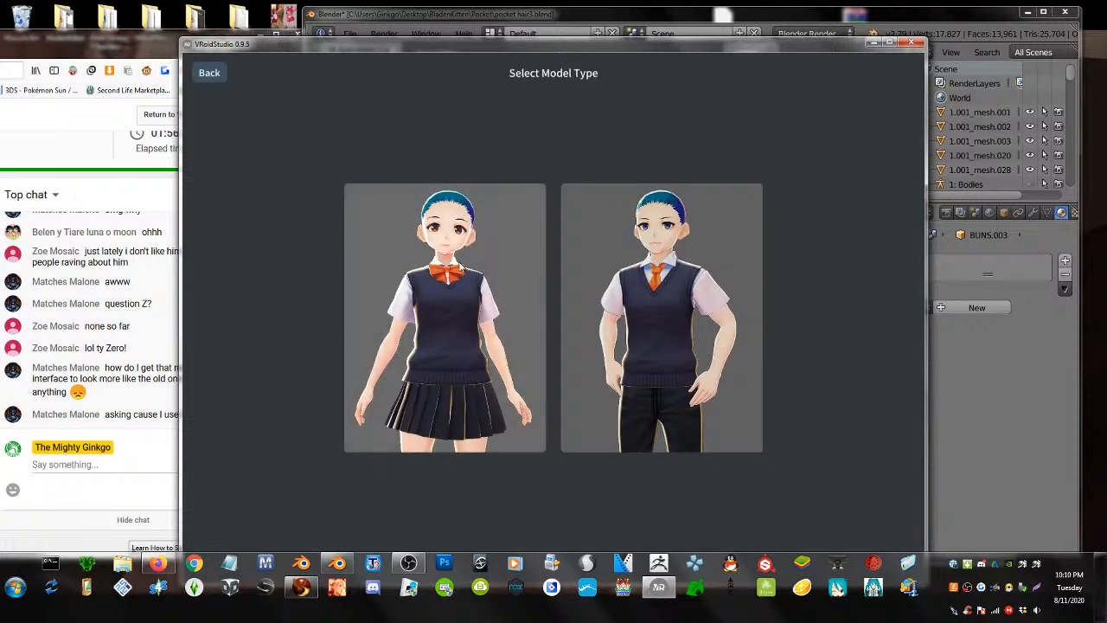
click(425, 273)
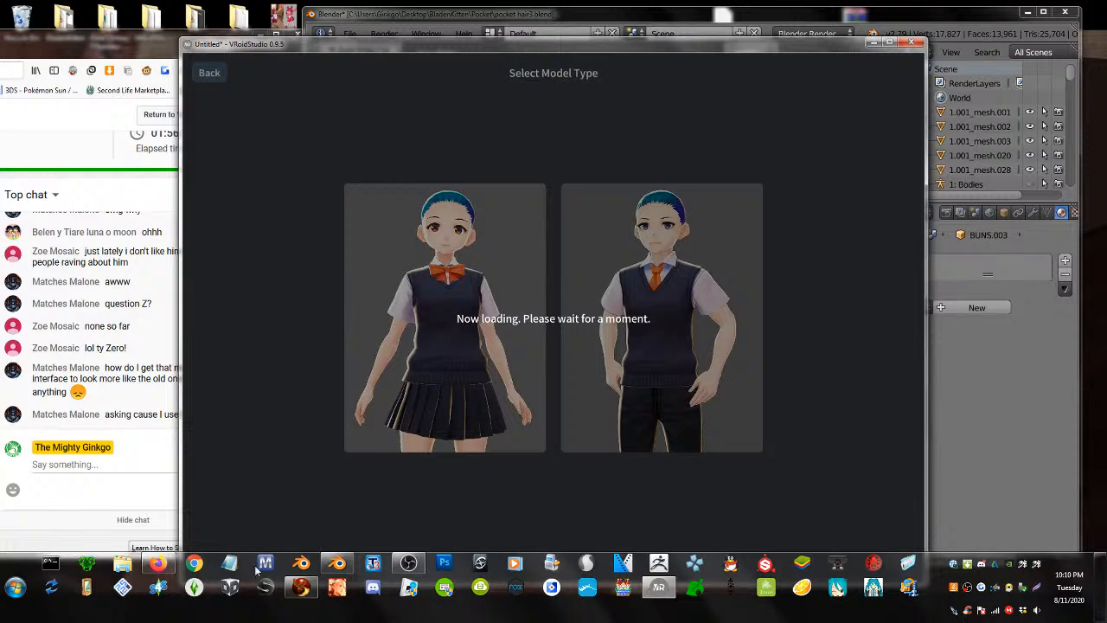
click(301, 588)
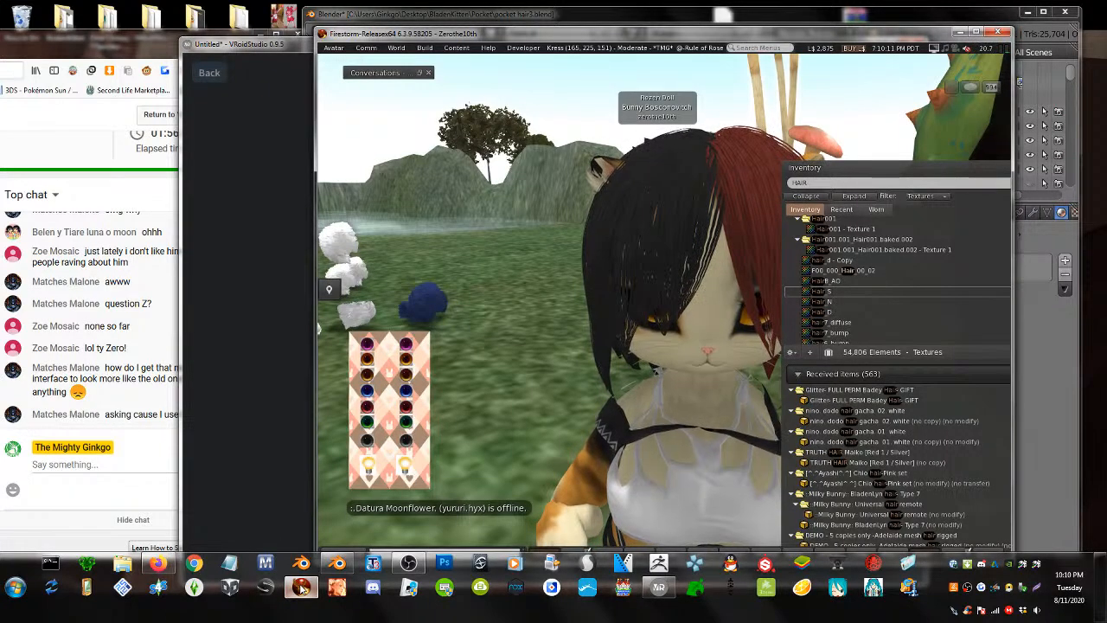
click(302, 587)
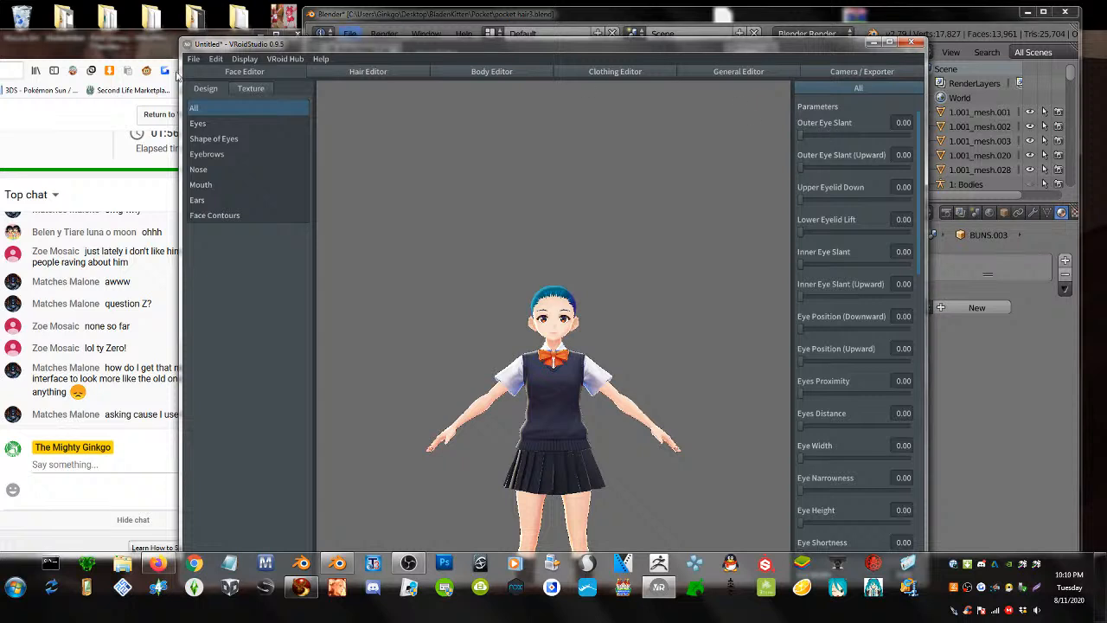
- In the Hair Editor, add Freehand Group 1 and orbit around the bald head to inspect its guides
click(366, 74)
scroll(537, 319, up, 5)
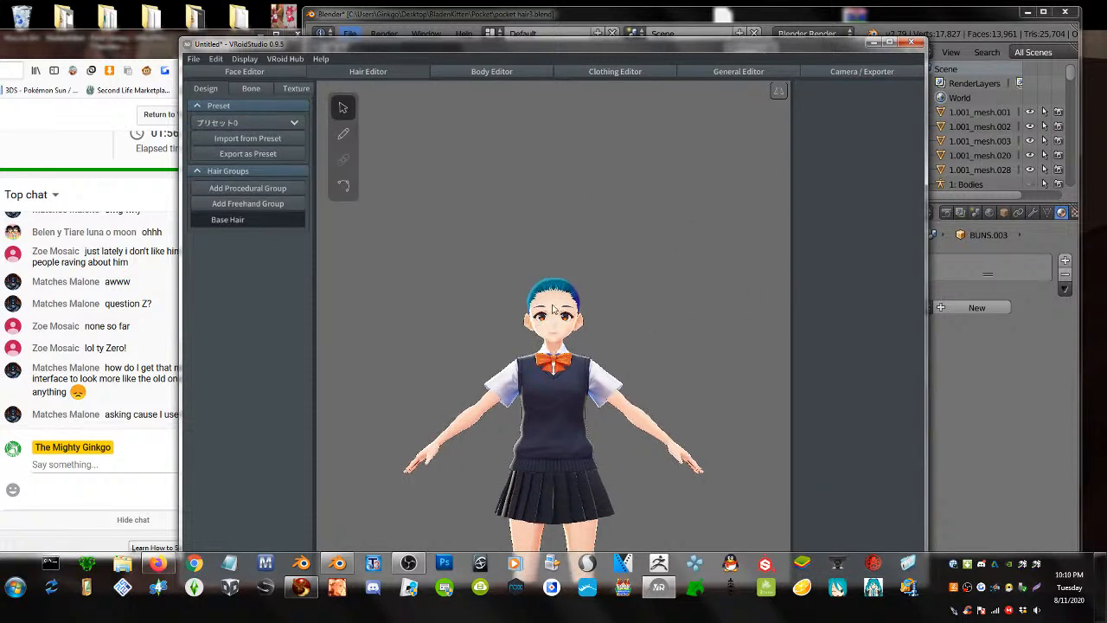
click(247, 203)
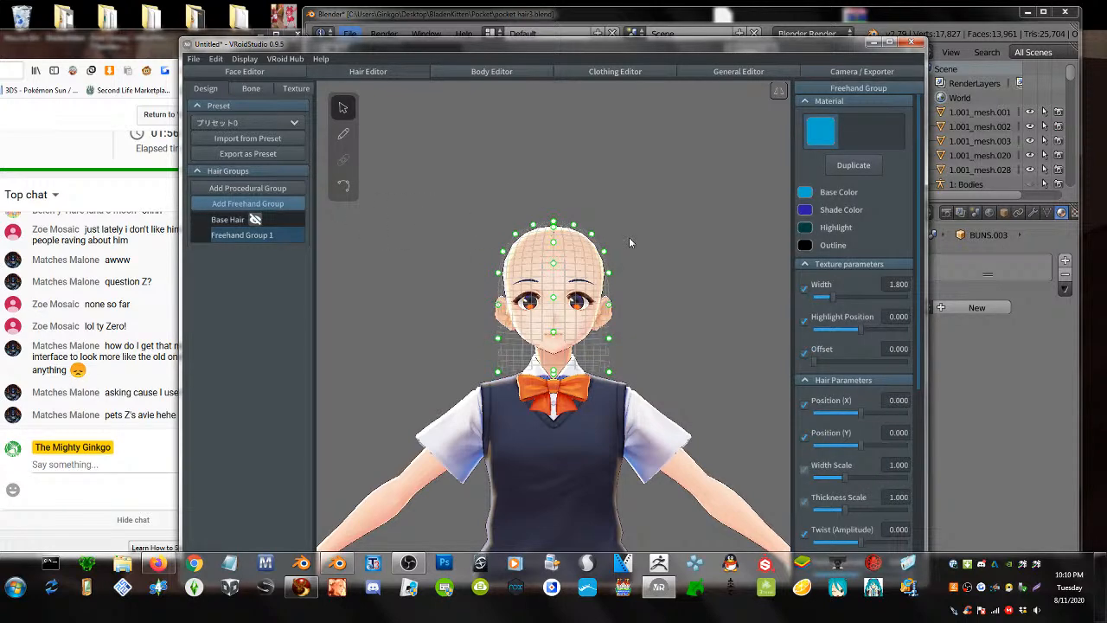
mouse_move(586, 45)
mouse_down()
mouse_move(627, 44)
mouse_move(586, 44)
mouse_up()
scroll(621, 216, up, 5)
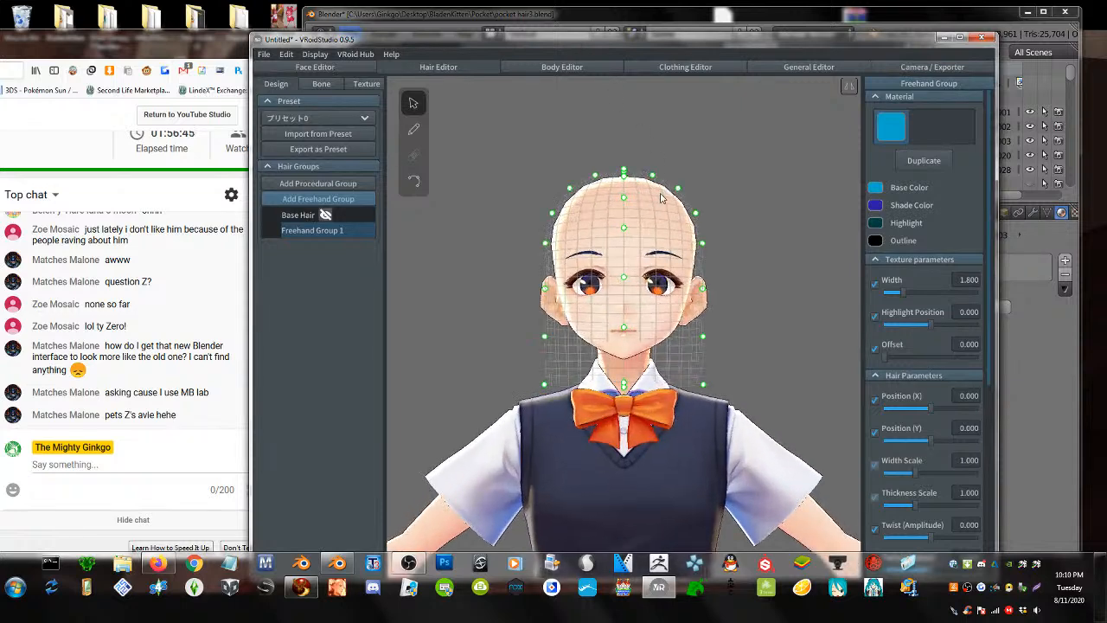
right_drag(622, 182, 545, 185)
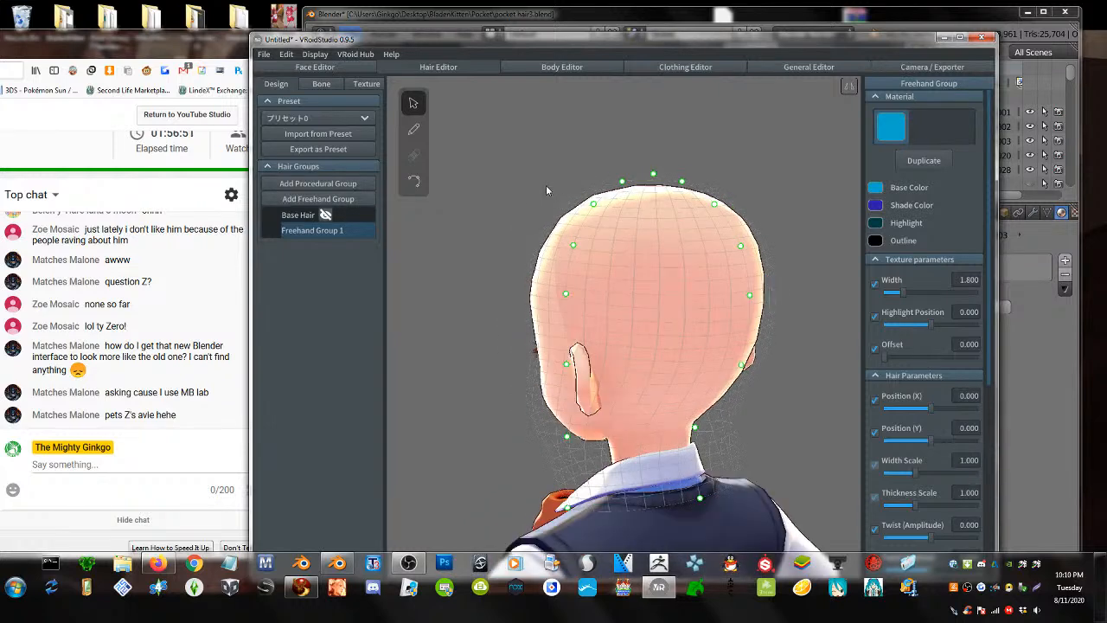
right_drag(652, 355, 679, 355)
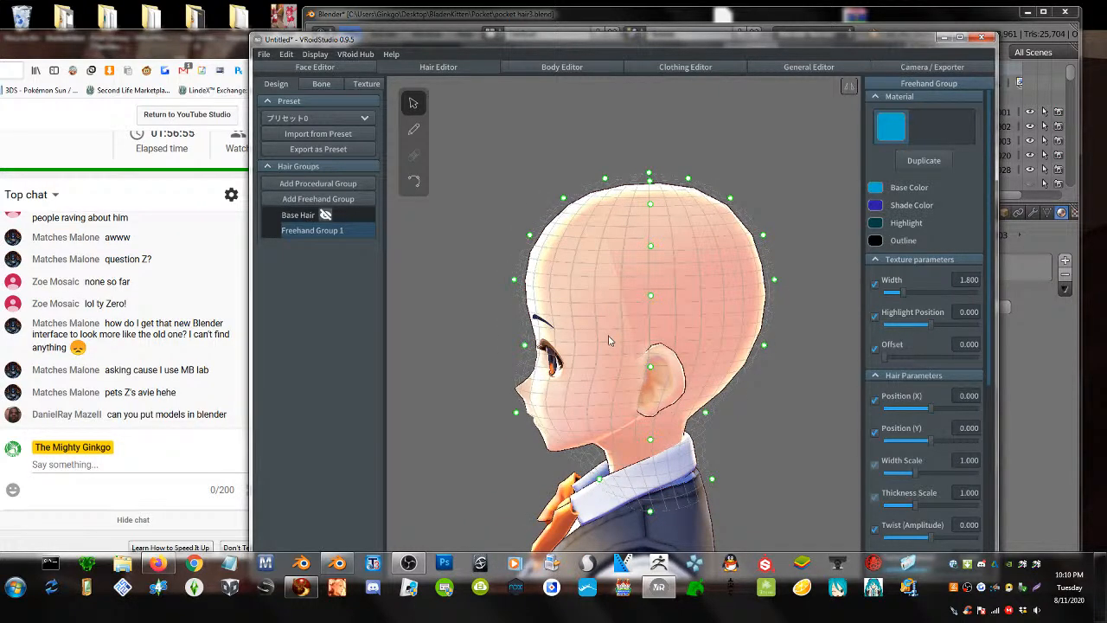
middle_drag(609, 340, 597, 317)
scroll(582, 324, down, 2)
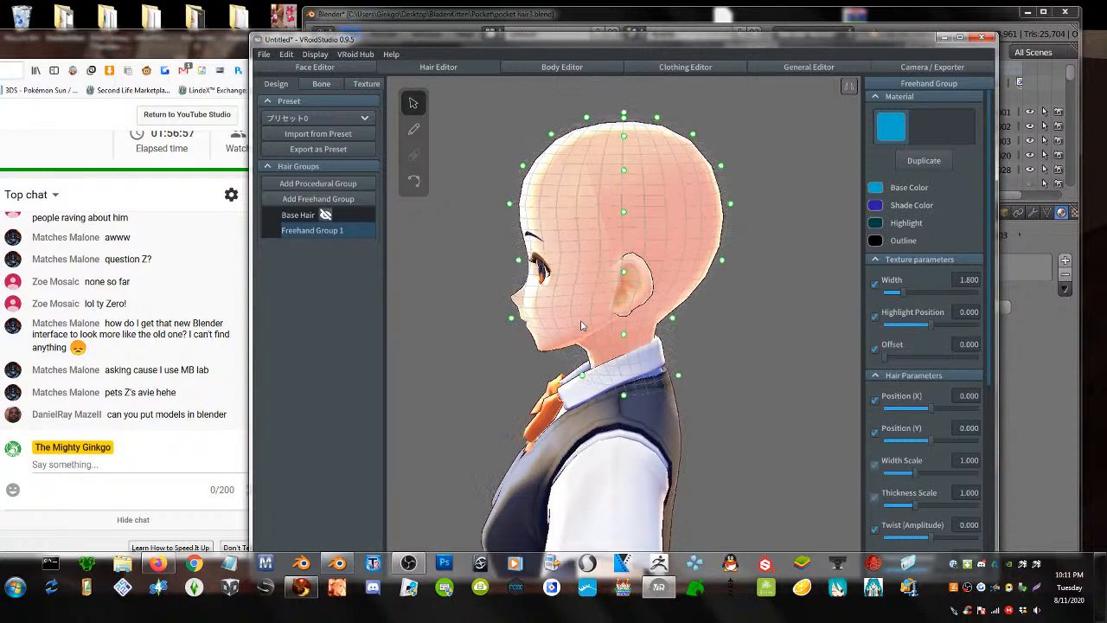
scroll(582, 325, down, 2)
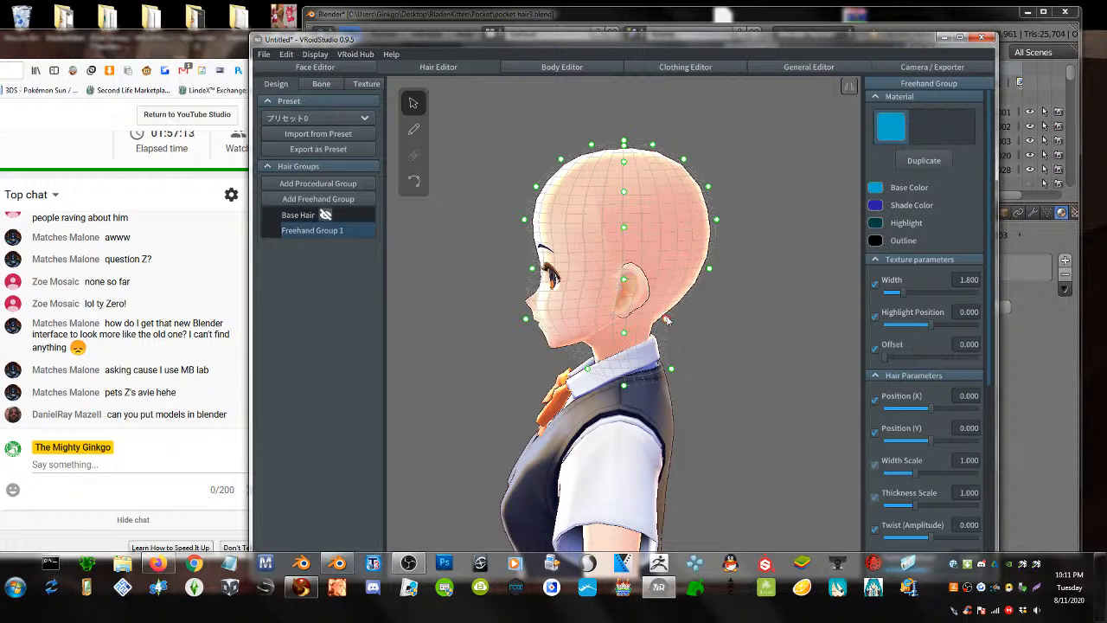
- Return to Freehand Group 1 and pick the guide-adjusting arrow tool
click(932, 67)
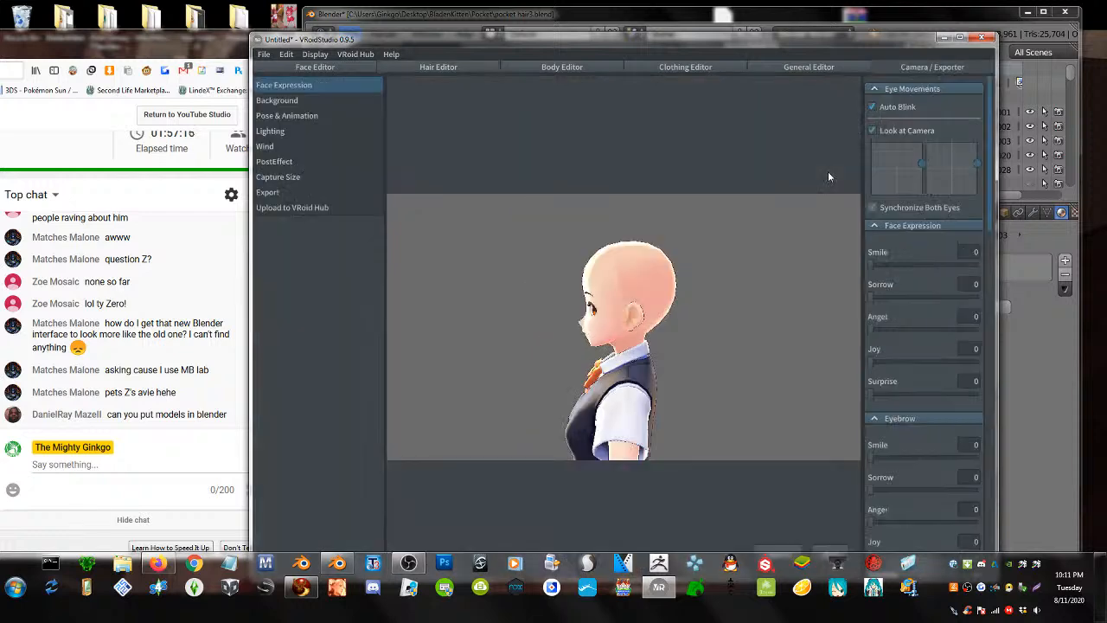
click(809, 67)
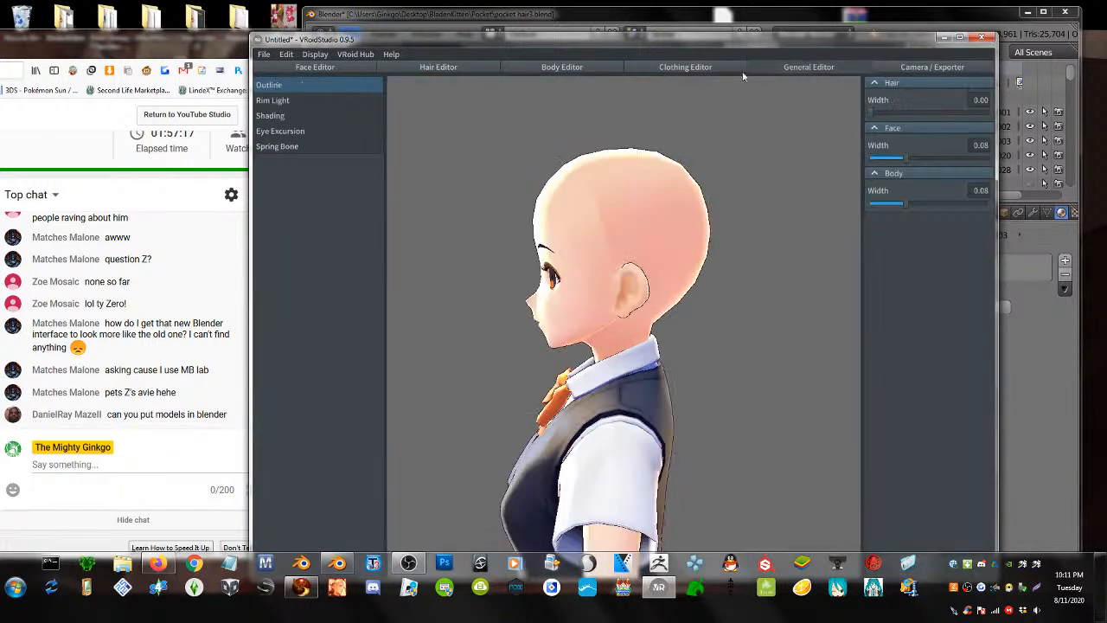
click(438, 66)
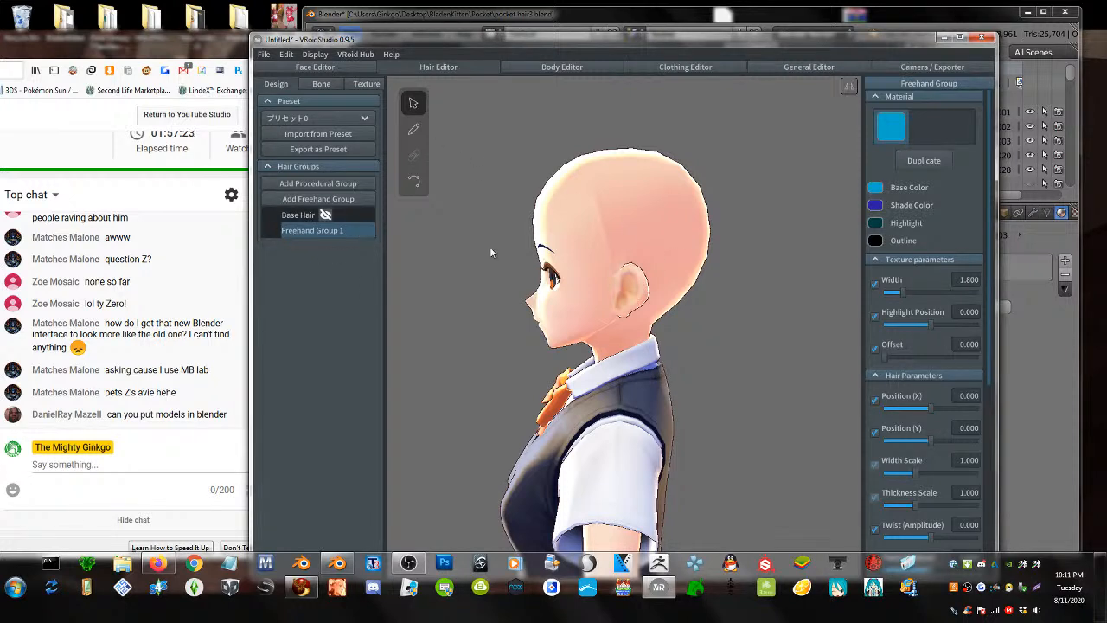
click(411, 134)
click(418, 109)
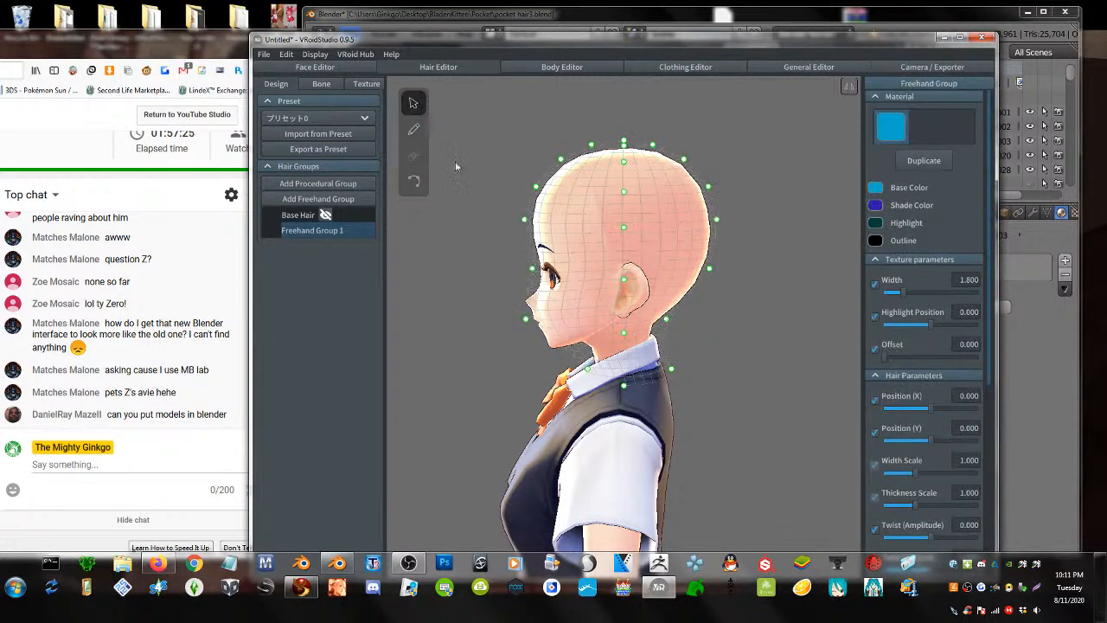
- Set guide Conformity (X) to 0, check the head guides, and open Camera / Exporter
scroll(865, 447, down, 5)
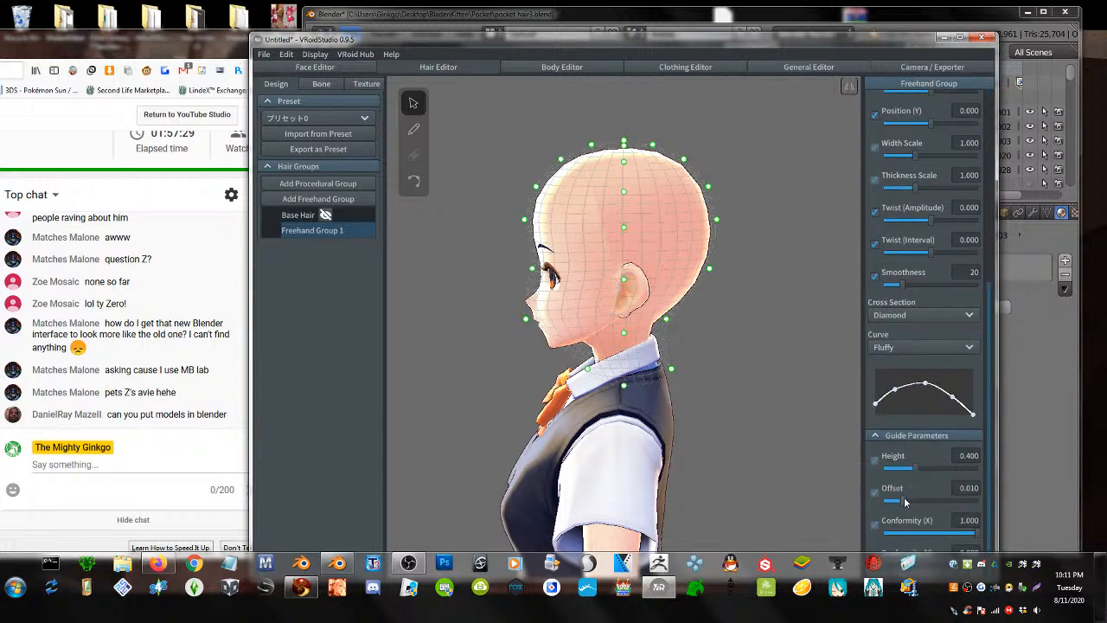
drag(977, 539, 885, 547)
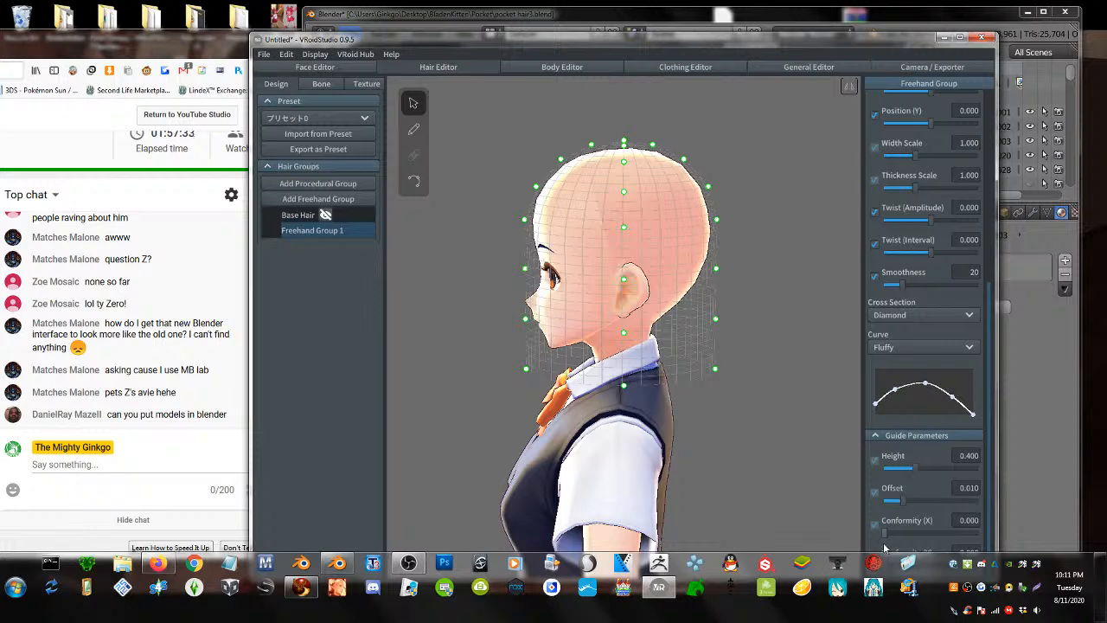
middle_drag(691, 438, 680, 402)
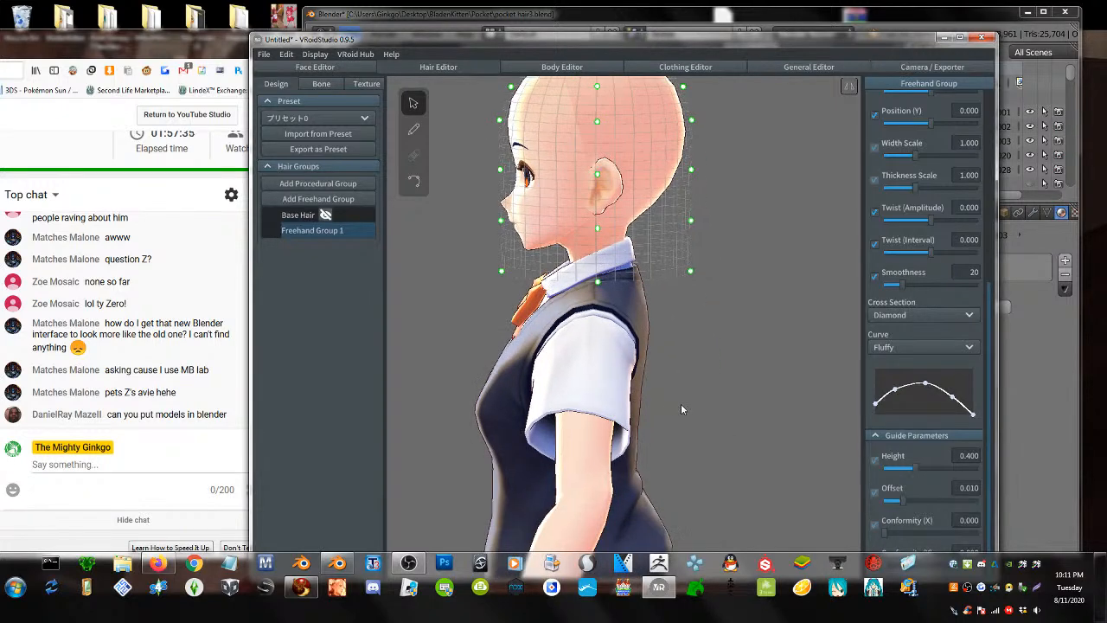
mouse_move(680, 409)
right_down()
mouse_move(714, 415)
mouse_move(675, 412)
right_up()
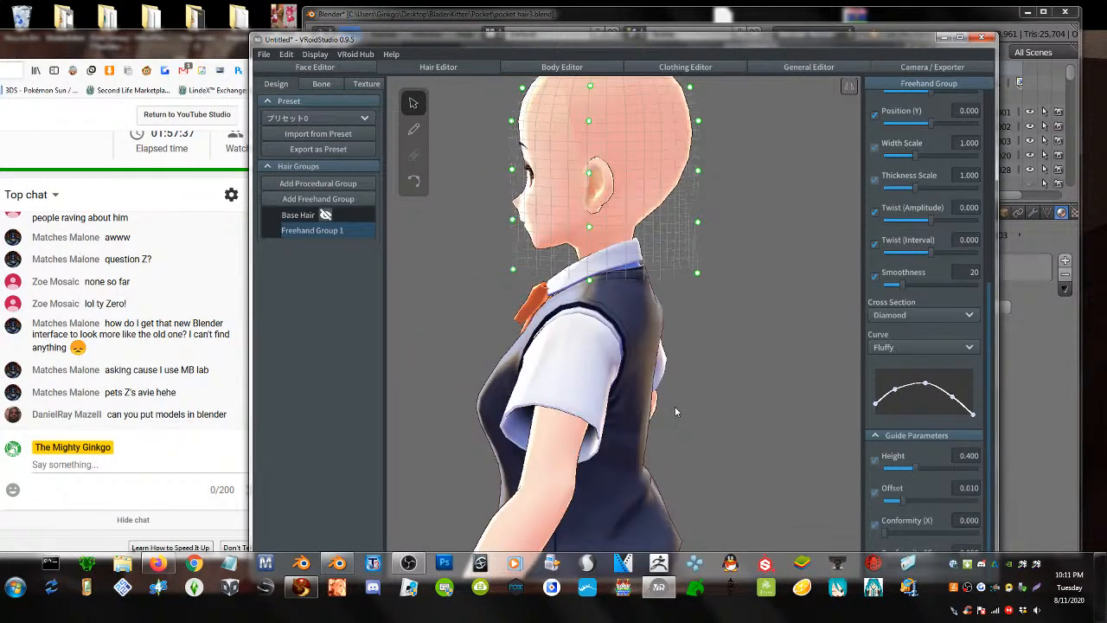
middle_drag(645, 221, 640, 327)
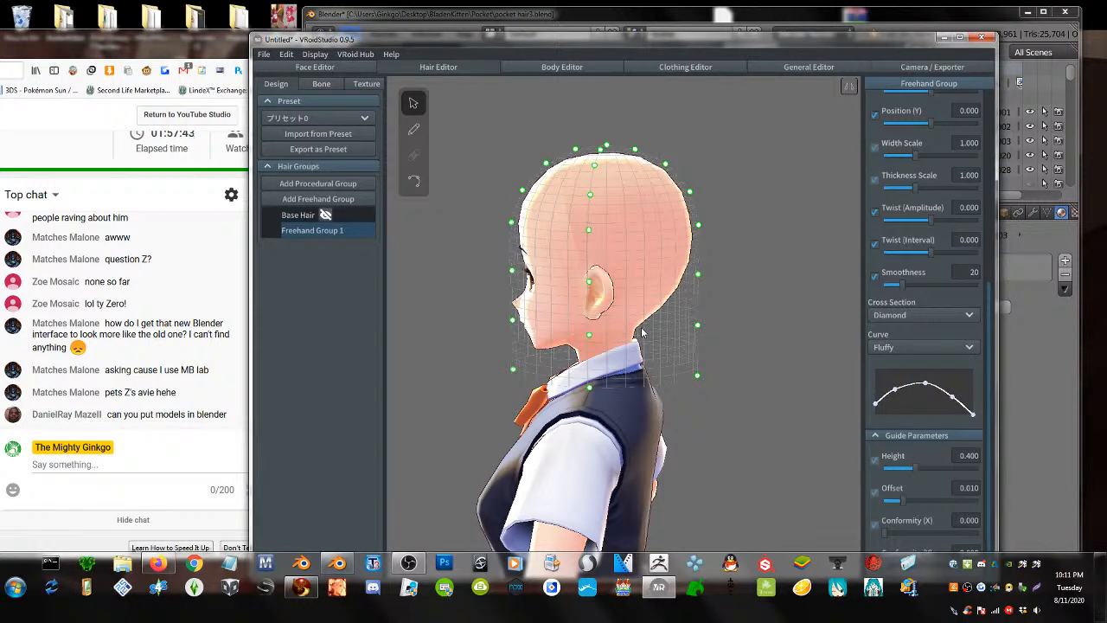
click(915, 70)
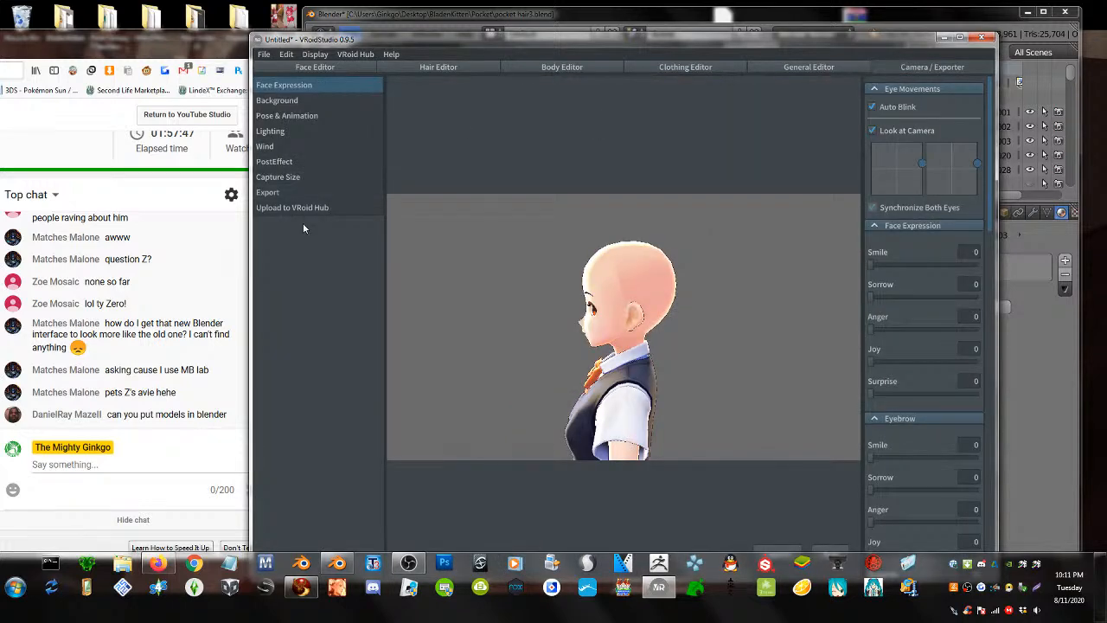
- Open the Export settings listing the model's triangle, material and bone counts
click(270, 192)
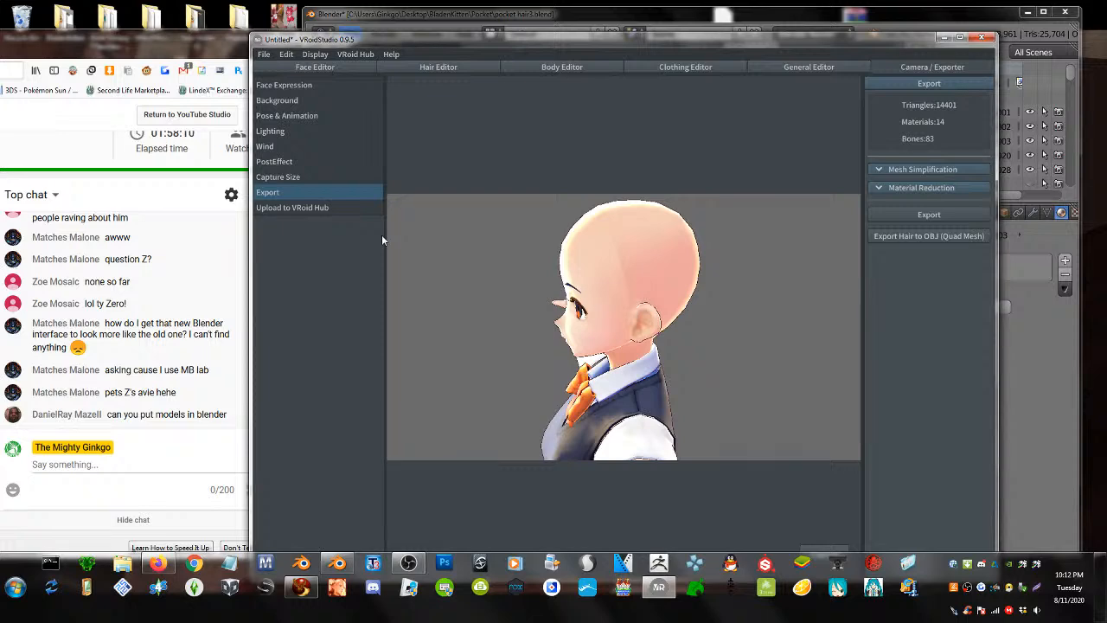
click(342, 69)
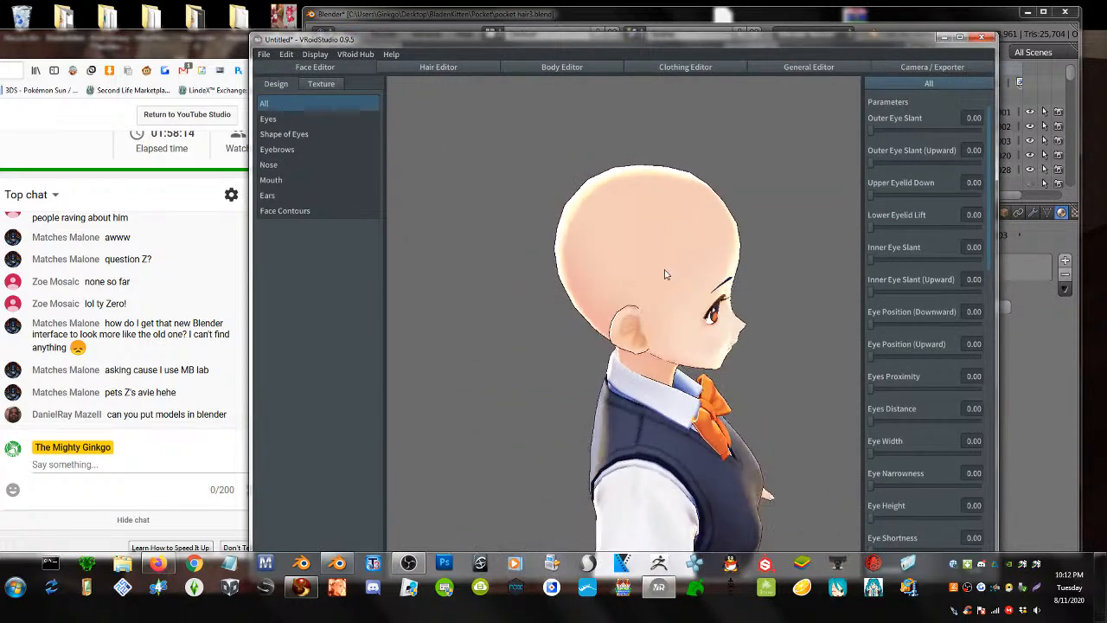
right_drag(604, 263, 593, 269)
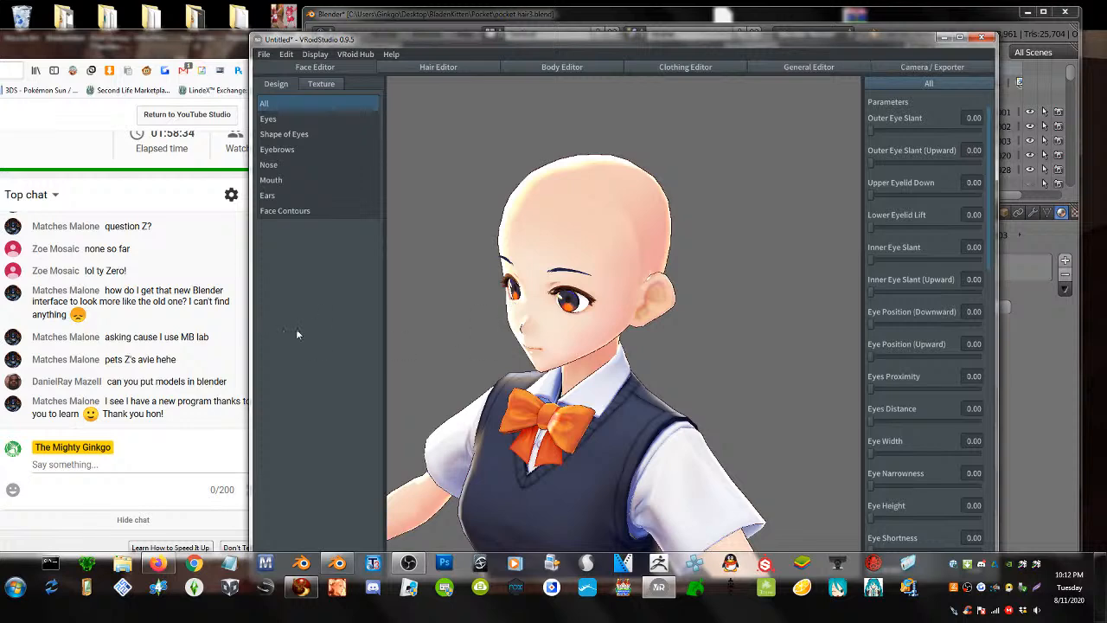
drag(251, 332, 316, 338)
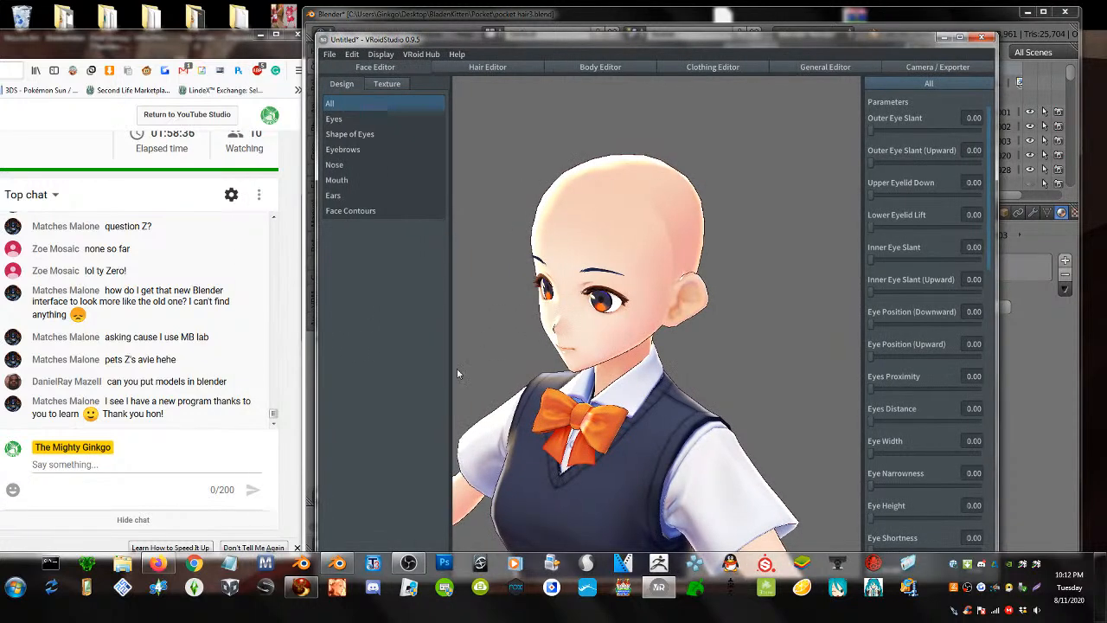
scroll(603, 423, down, 2)
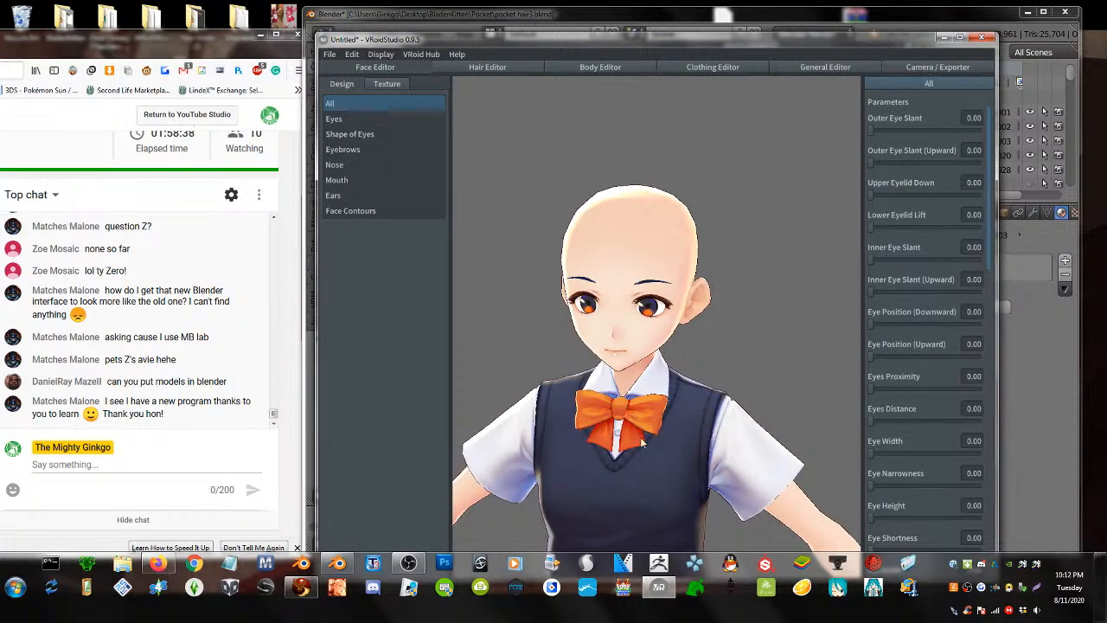
right_drag(656, 436, 652, 413)
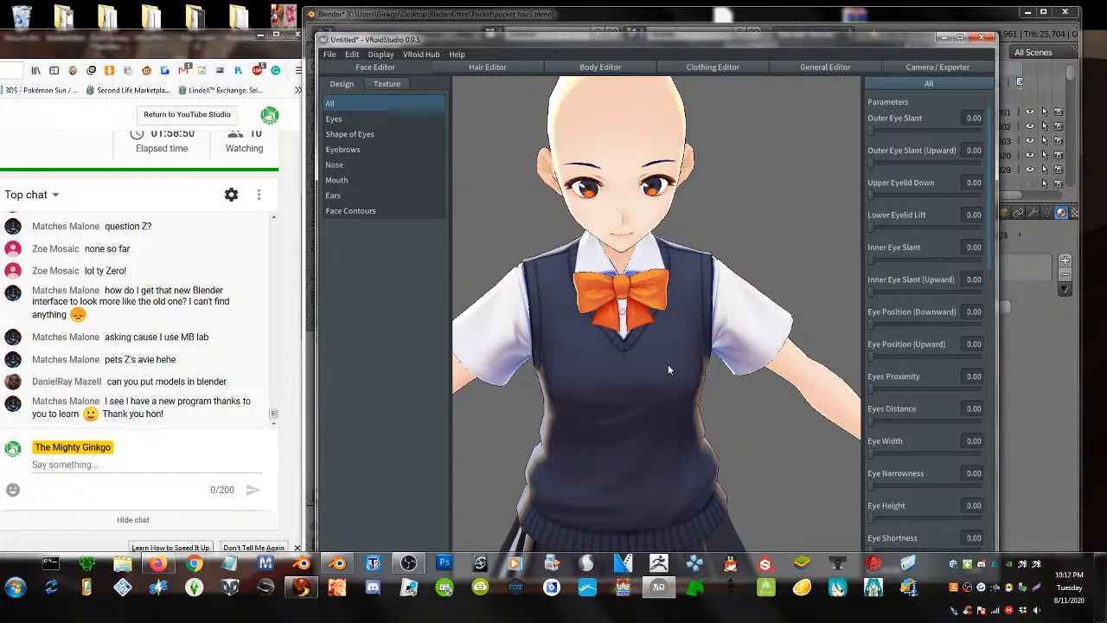
right_drag(630, 316, 639, 303)
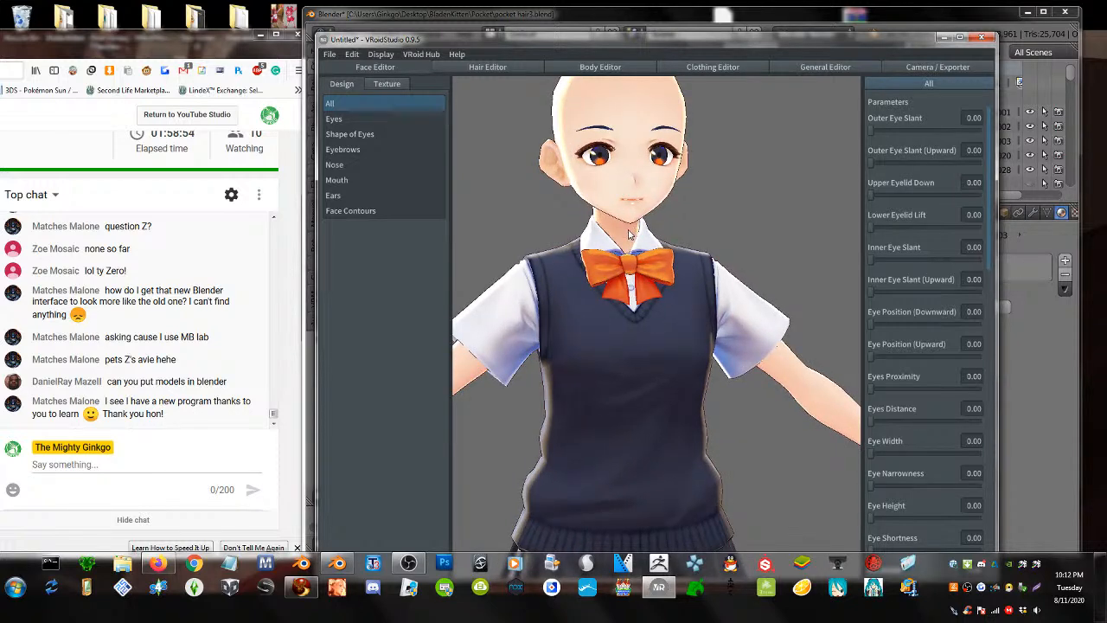
middle_drag(629, 228, 629, 292)
scroll(631, 293, up, 5)
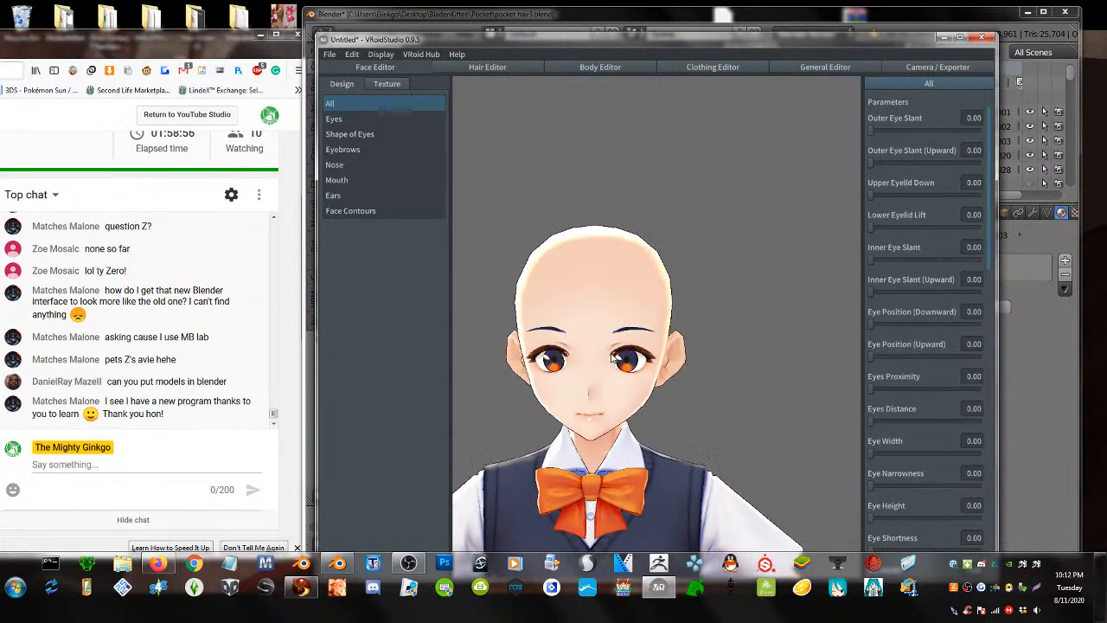
middle_drag(608, 356, 637, 330)
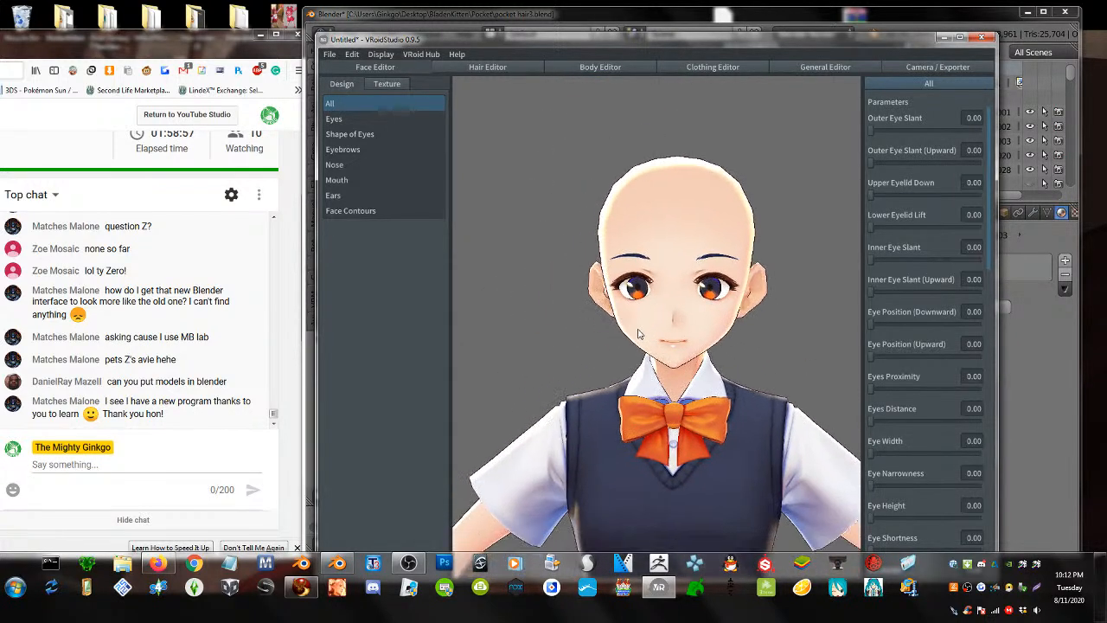
click(927, 72)
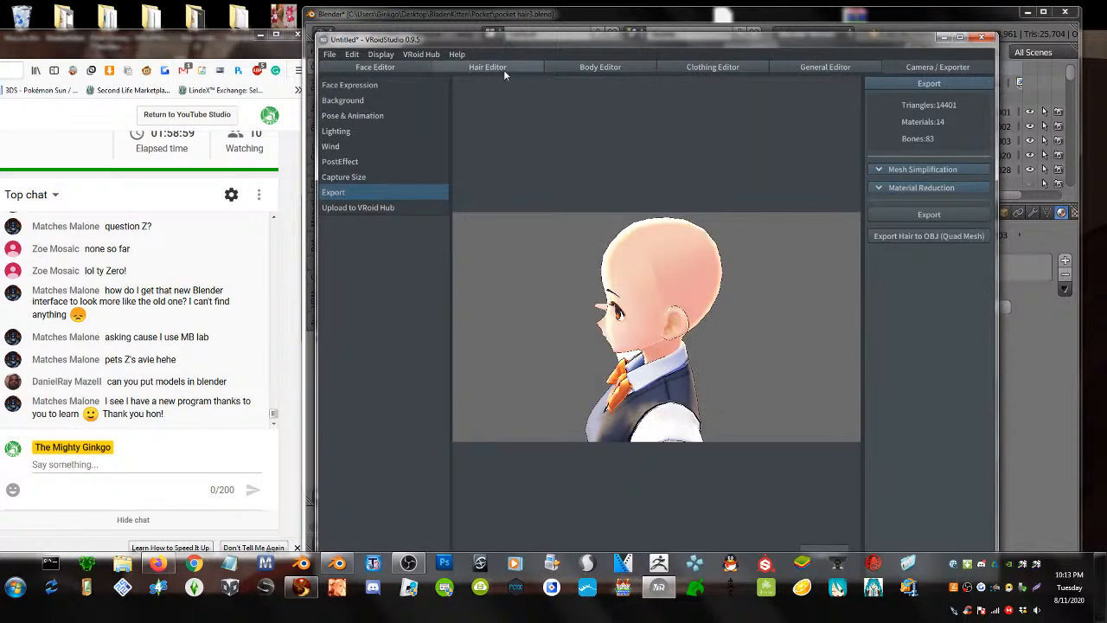
- Return to Freehand Group 1 in the Hair Editor, then move the browser with the livestream chat over it
click(503, 70)
click(479, 129)
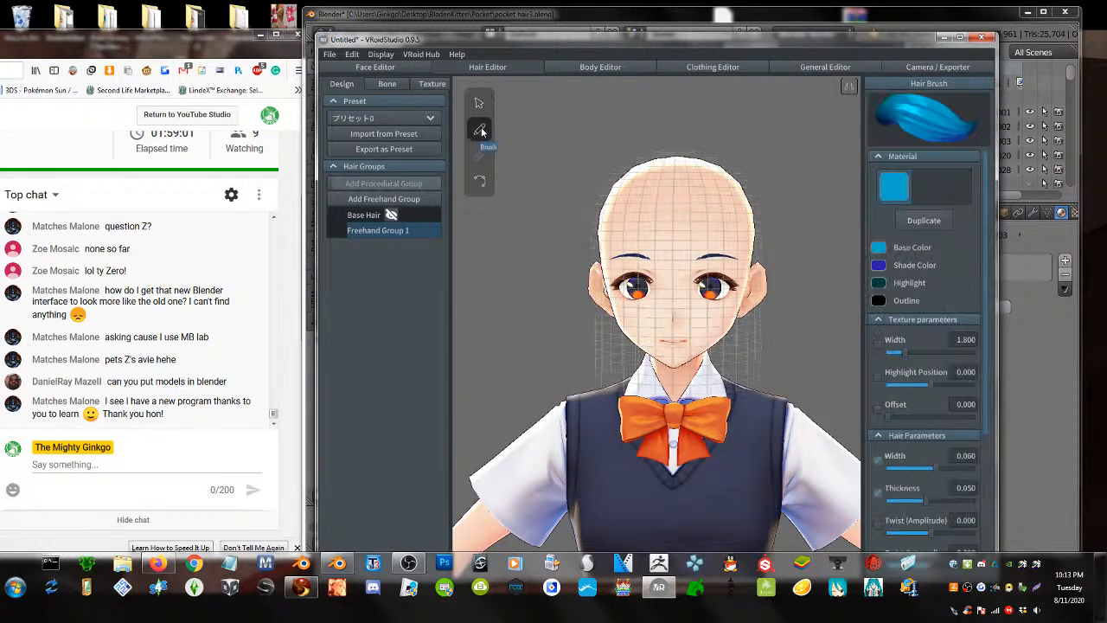
right_drag(733, 288, 752, 301)
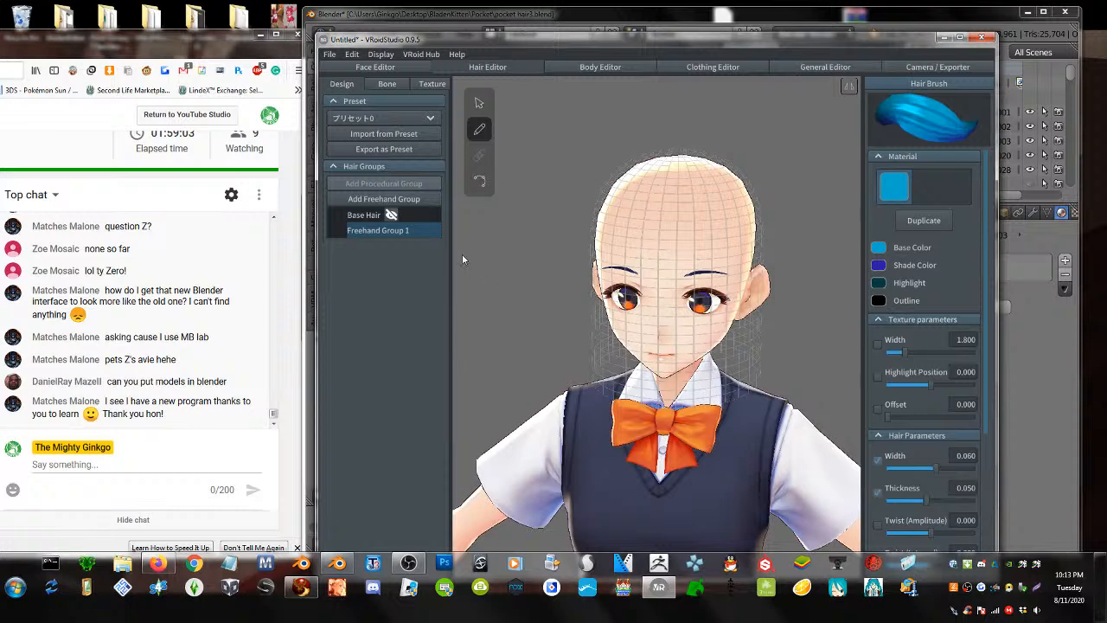
right_click(364, 234)
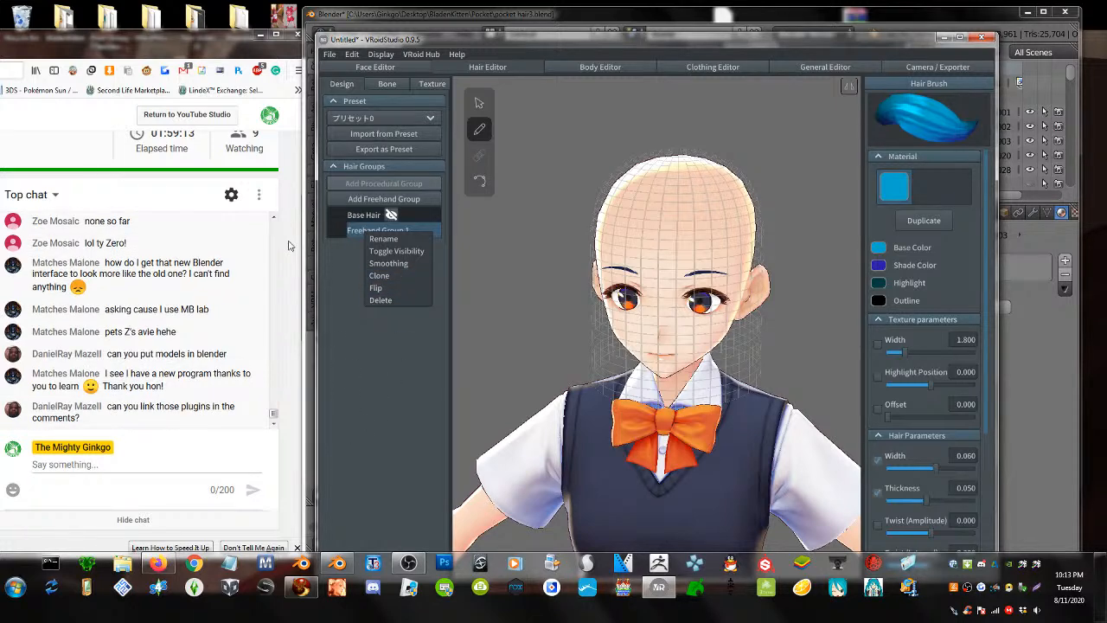
drag(187, 43, 564, 46)
- Go to the VRoid Studio download page and move the VRoid Studio window right and down
click(91, 53)
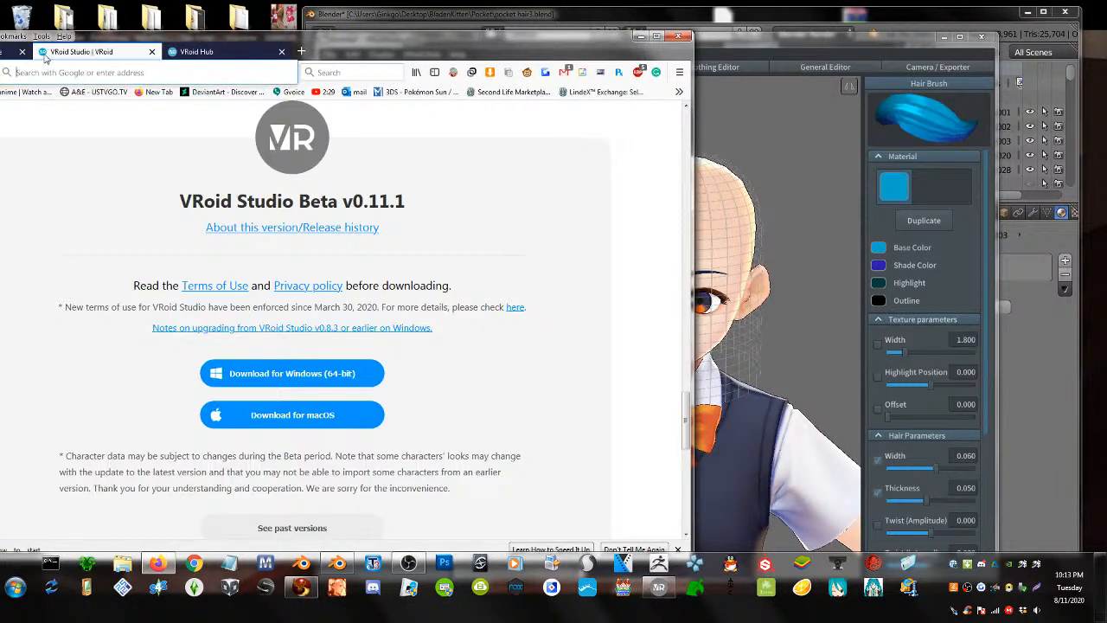
click(4, 52)
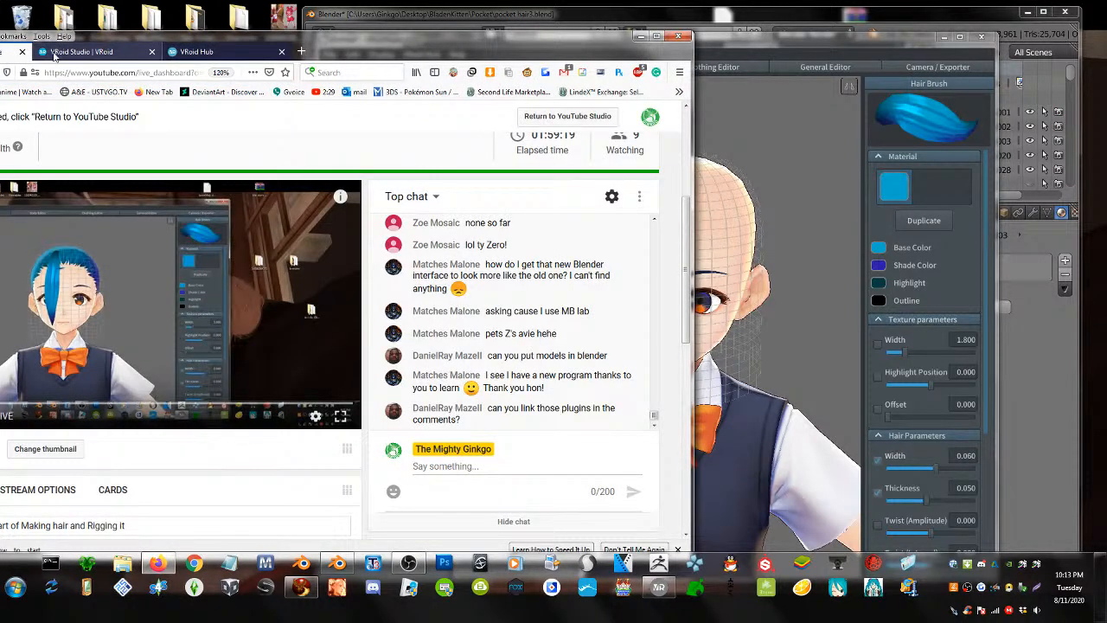
click(87, 52)
click(360, 75)
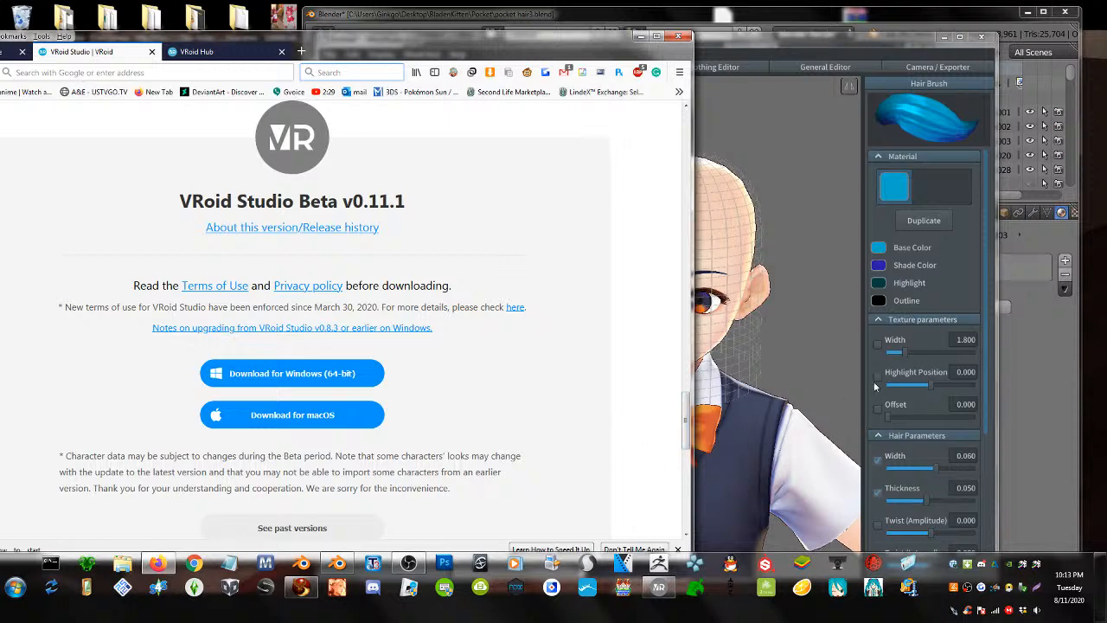
click(808, 259)
drag(437, 39, 529, 58)
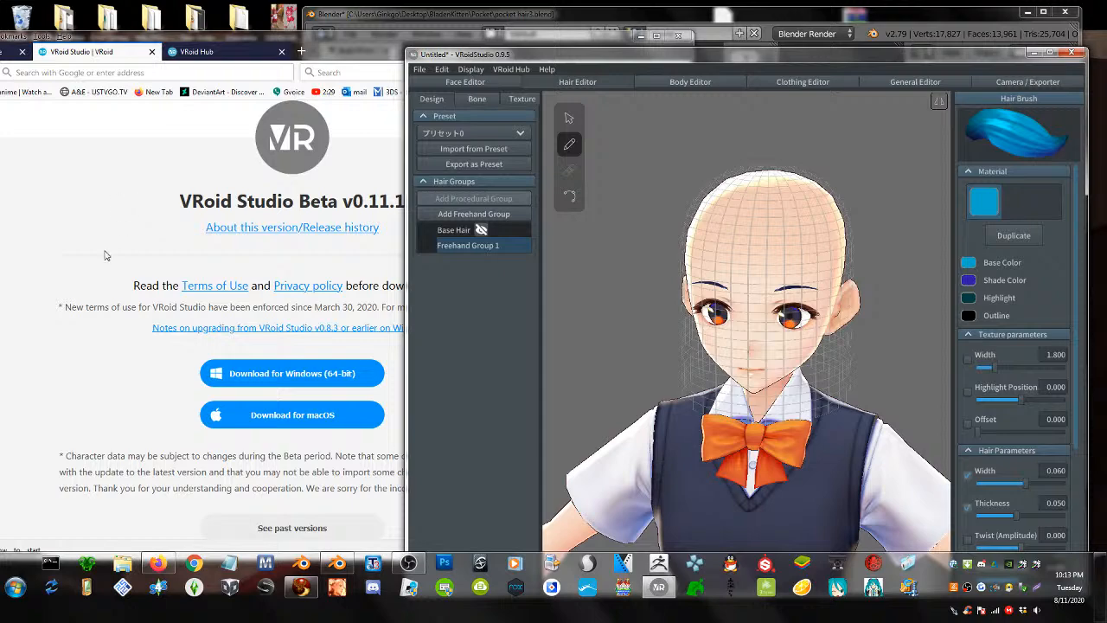
click(136, 431)
- Scroll to the download section and download VRoid Studio for Windows (64-bit)
scroll(135, 450, down, 5)
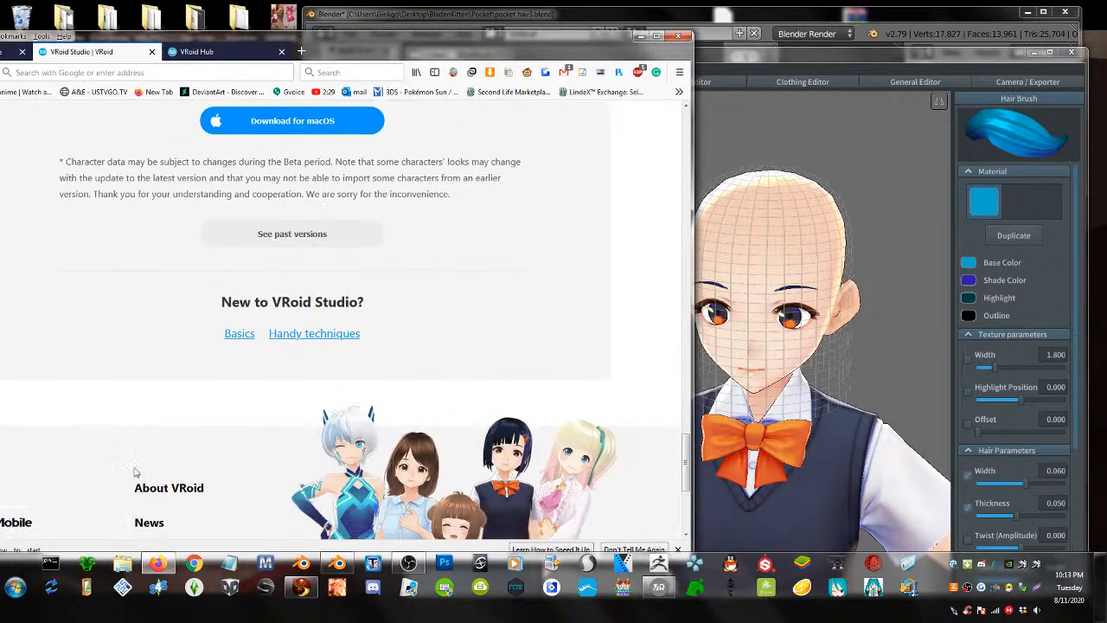
scroll(277, 448, up, 4)
scroll(276, 448, up, 3)
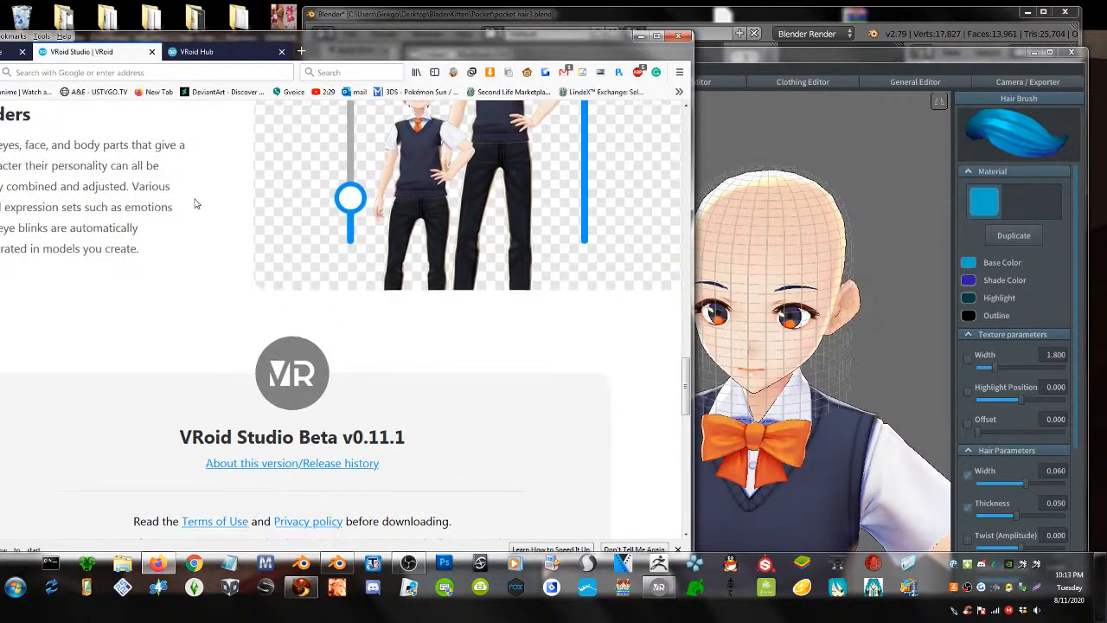
scroll(386, 154, up, 3)
scroll(386, 154, down, 3)
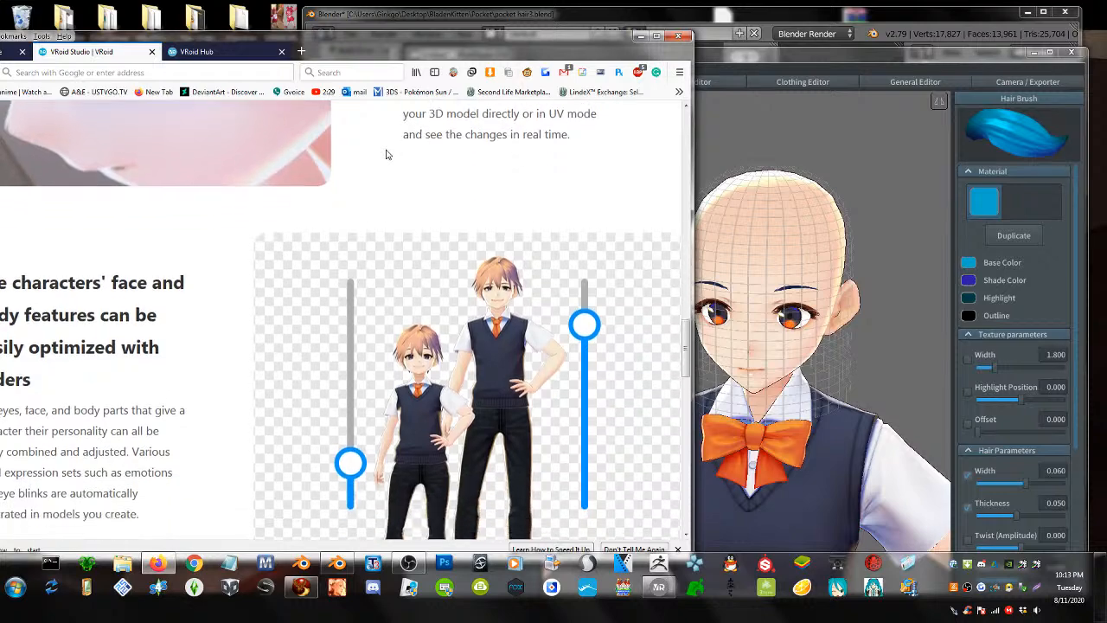
drag(257, 33, 345, 14)
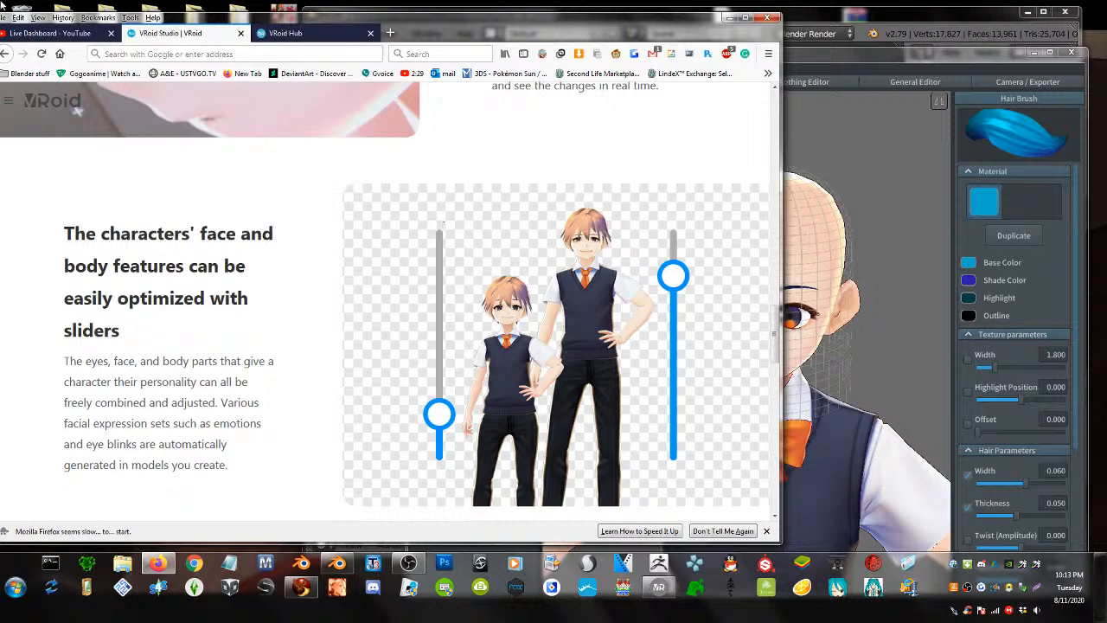
scroll(87, 129, down, 5)
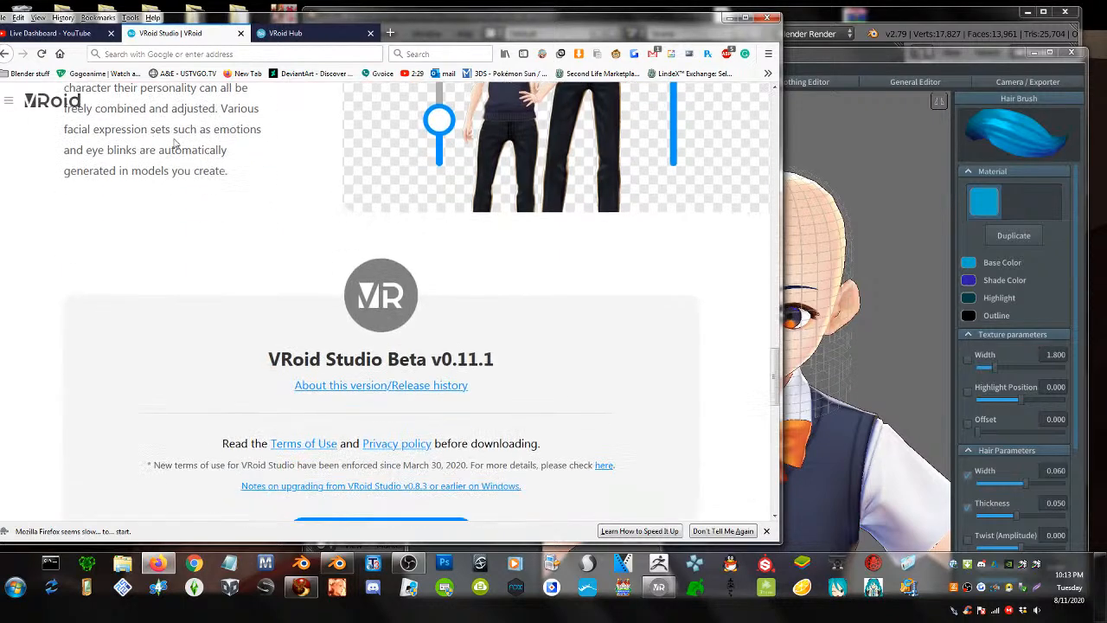
scroll(367, 433, down, 2)
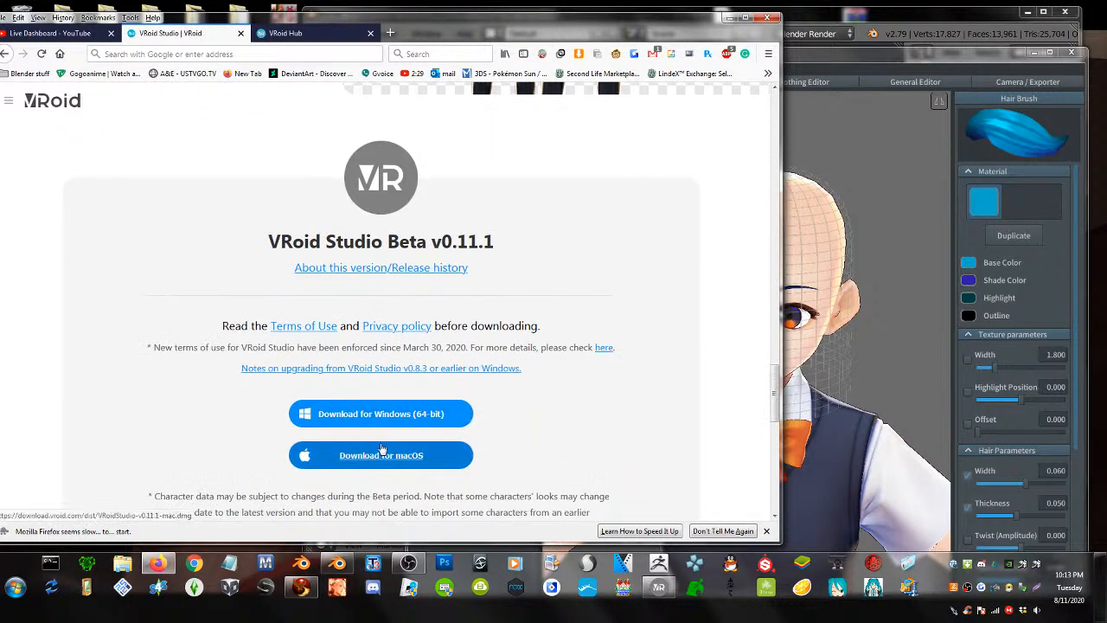
click(398, 425)
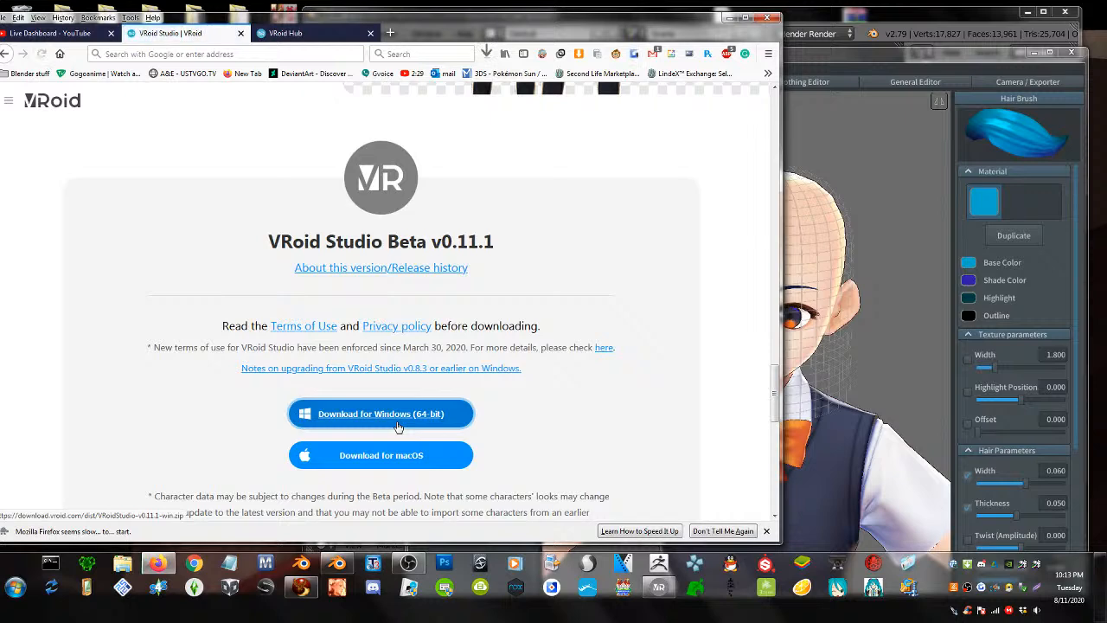
- Rearrange the Firefox and VRoid Studio windows and return to the YouTube live dashboard
scroll(660, 264, up, 6)
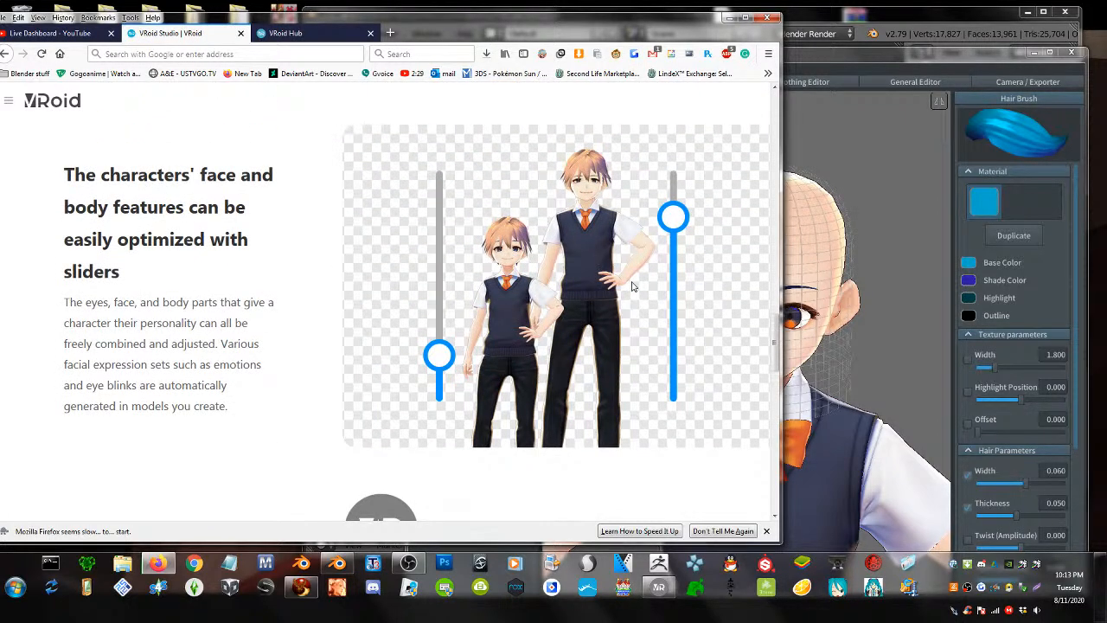
drag(527, 32, 383, 34)
click(692, 66)
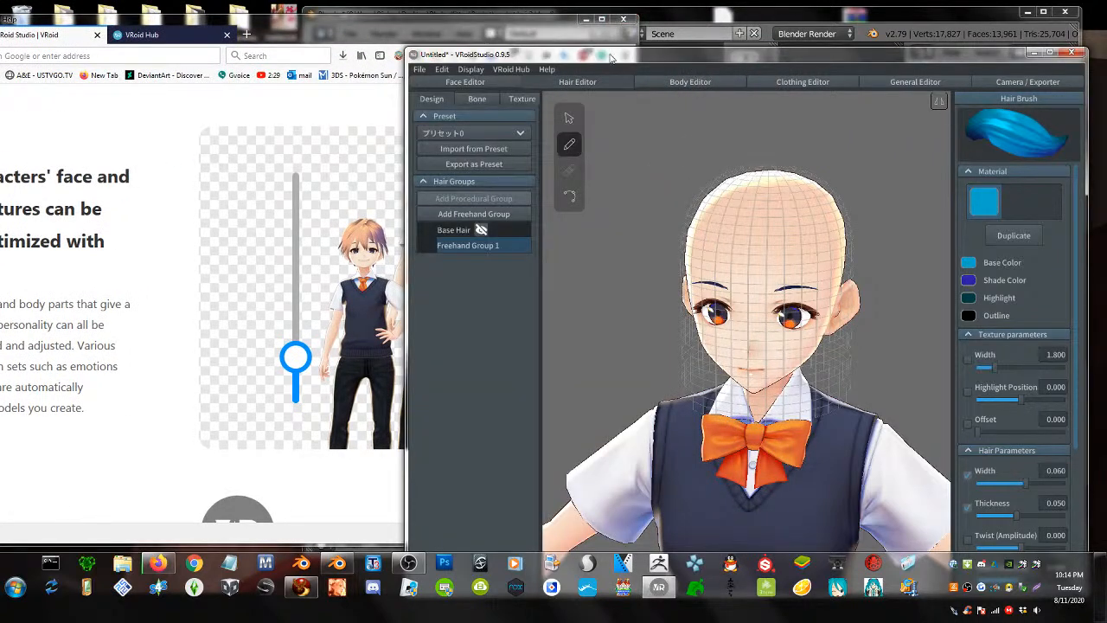
drag(313, 31, 401, 48)
click(27, 48)
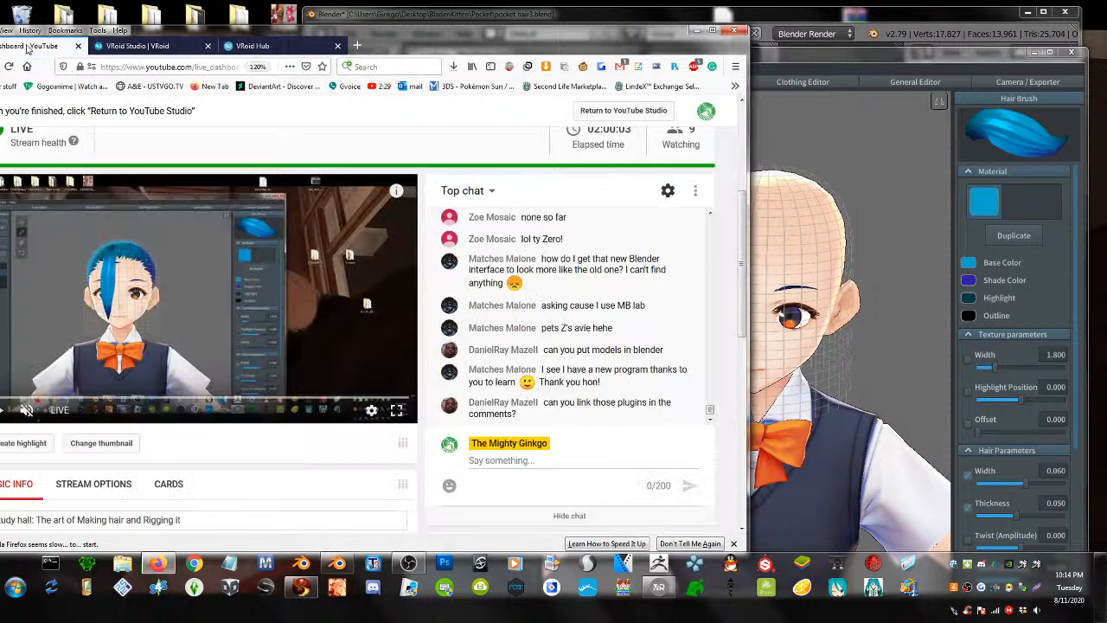
- Search the web for 'bento buddy'
click(285, 46)
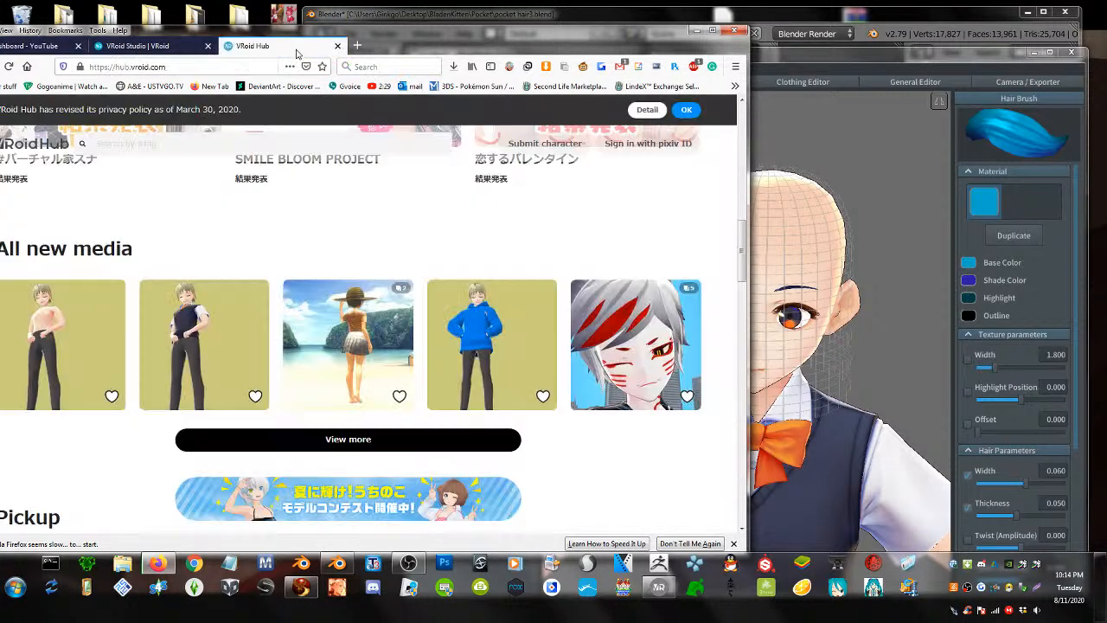
click(385, 65)
text(bento buddy)
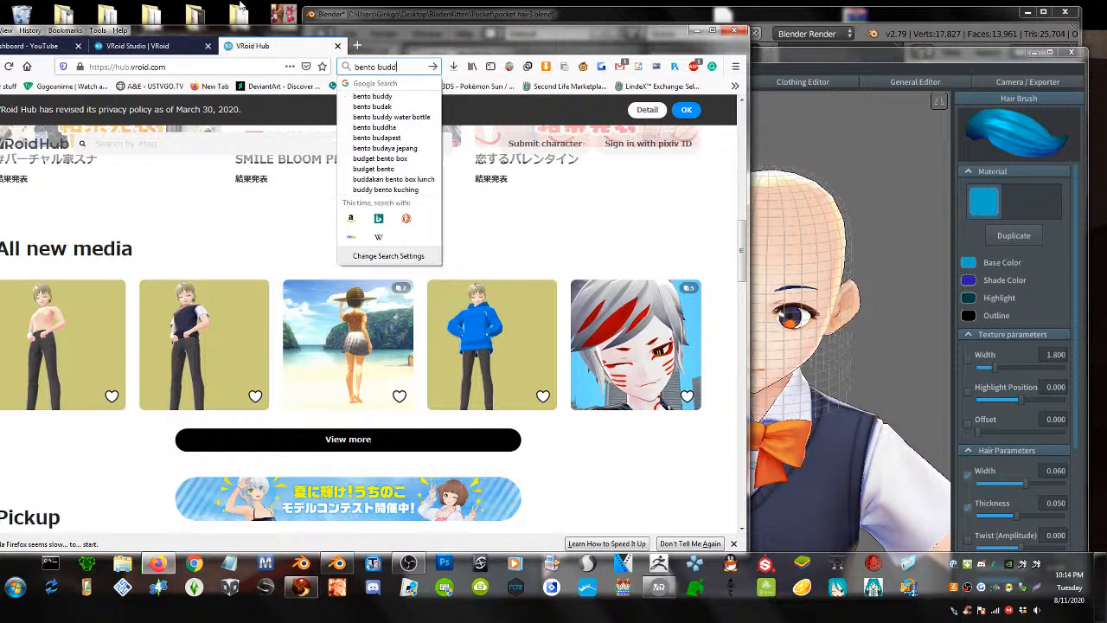
key(Return)
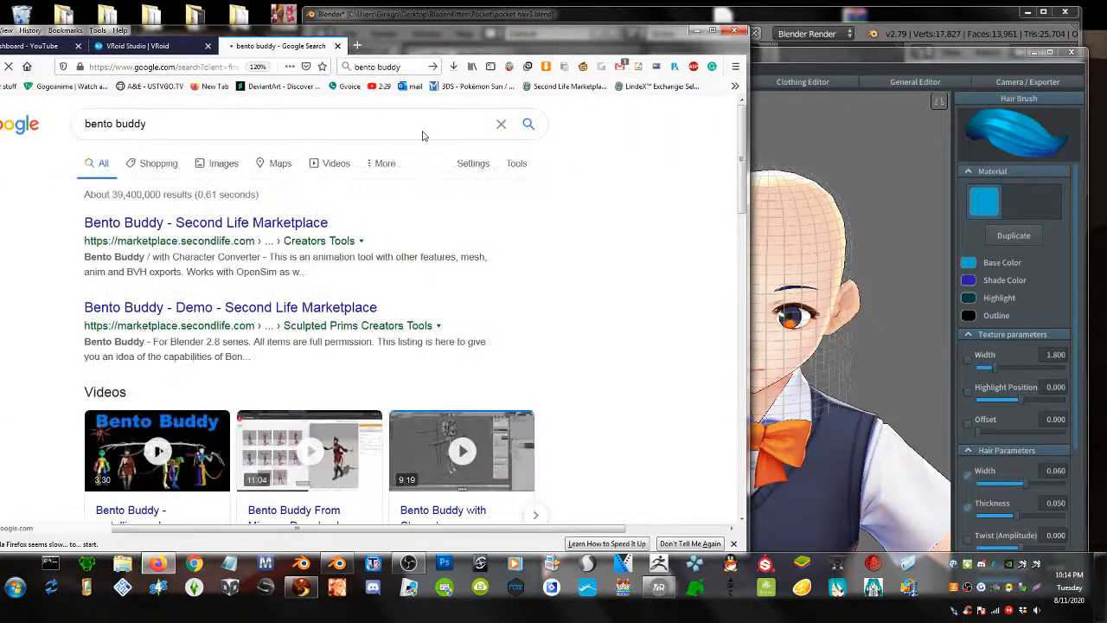
- Open the Bento Buddy Second Life Marketplace result
click(180, 223)
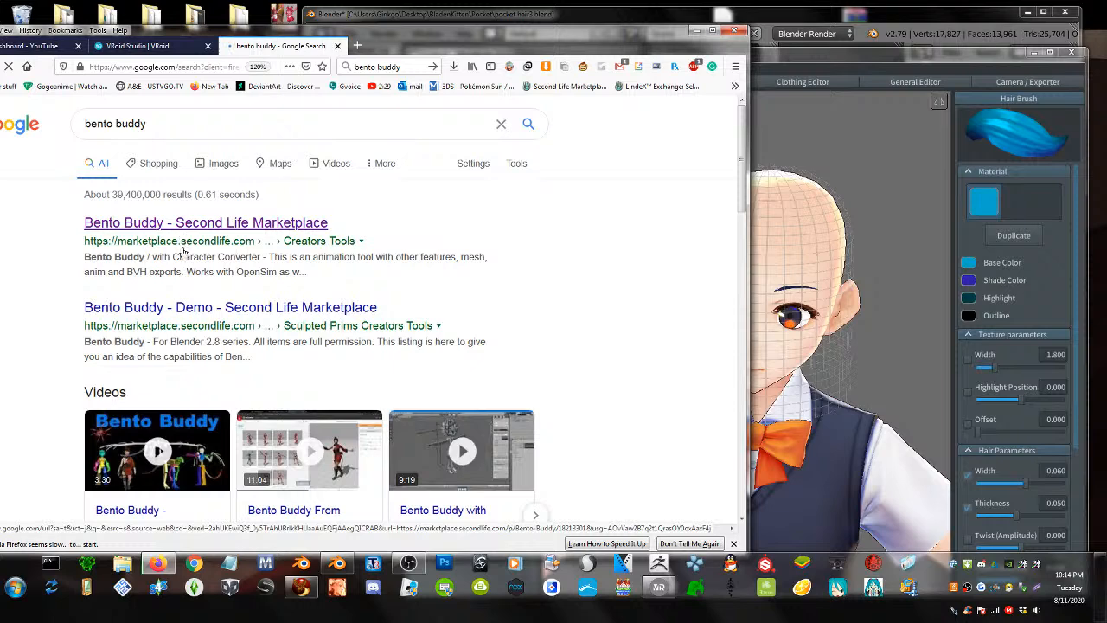
scroll(380, 364, down, 1)
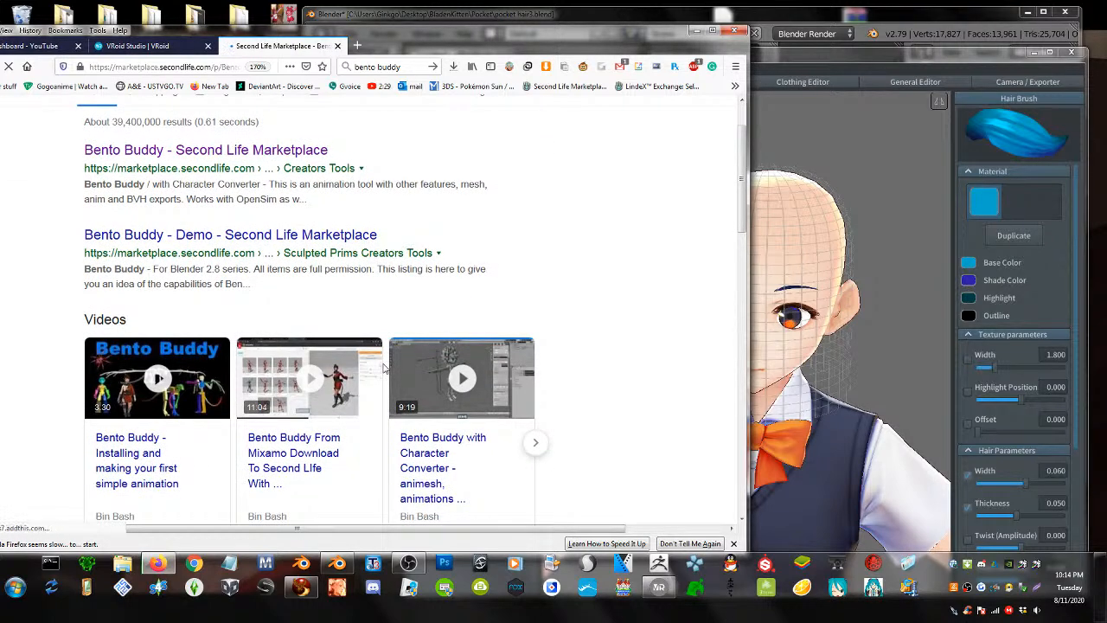
scroll(315, 429, down, 4)
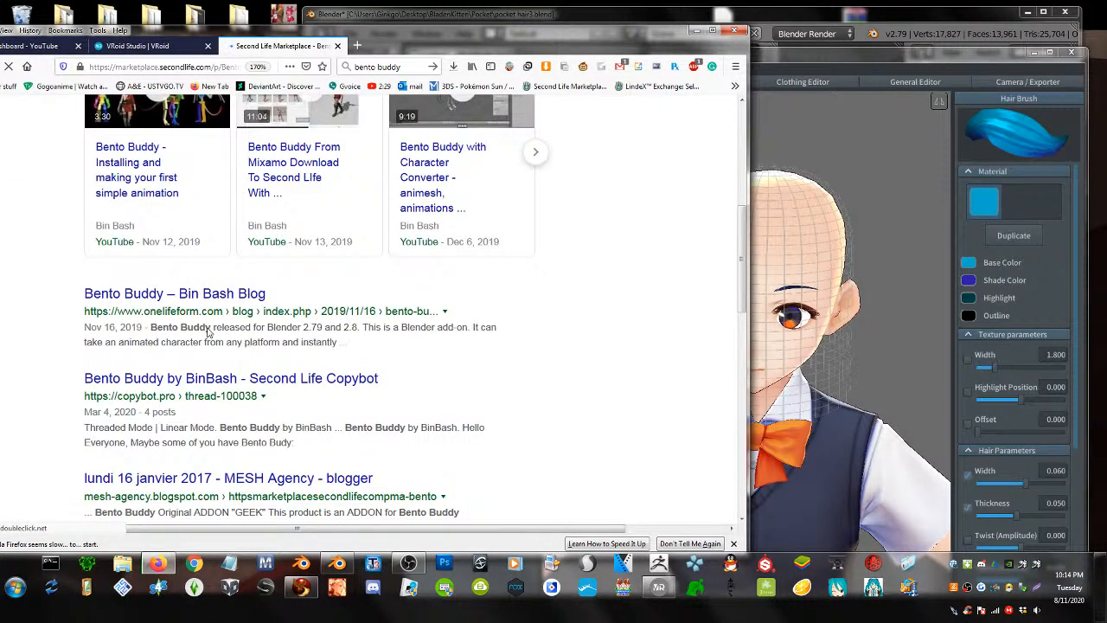
scroll(164, 282, up, 3)
scroll(161, 252, up, 2)
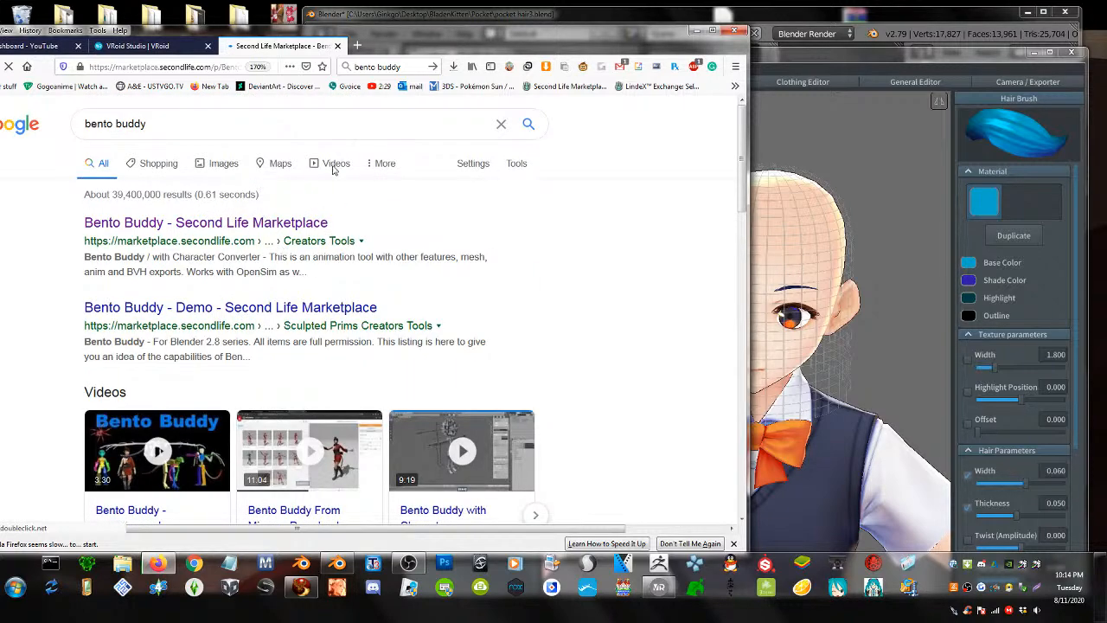
click(259, 222)
- Browse the listing to check the product title and its L$5,000 price
scroll(273, 269, down, 5)
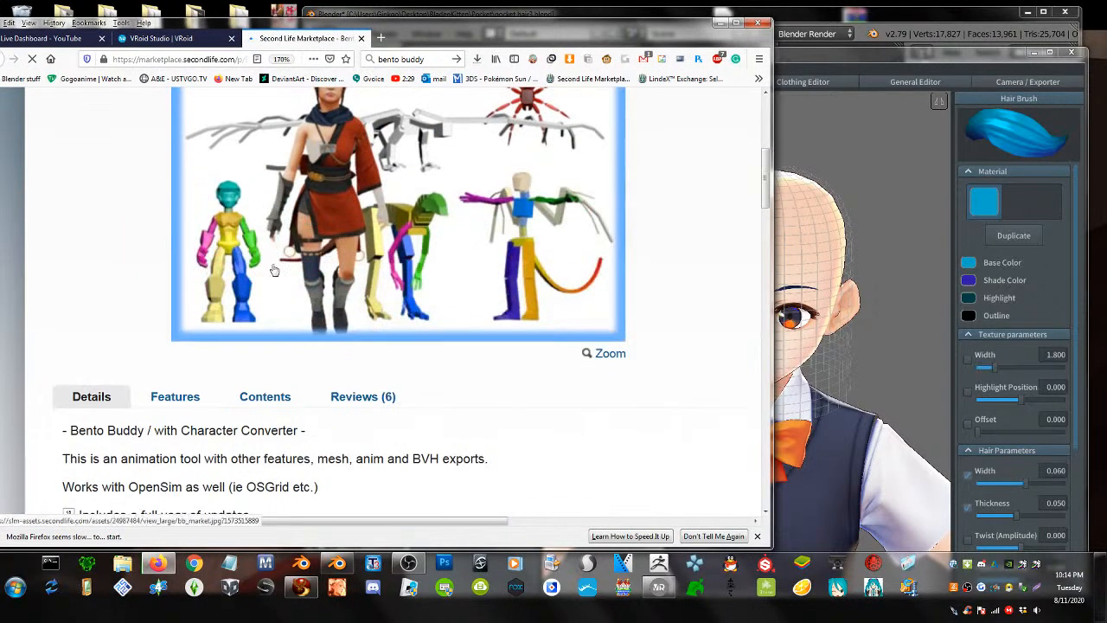
scroll(467, 392, right, 4)
scroll(594, 388, up, 1)
scroll(594, 388, up, 3)
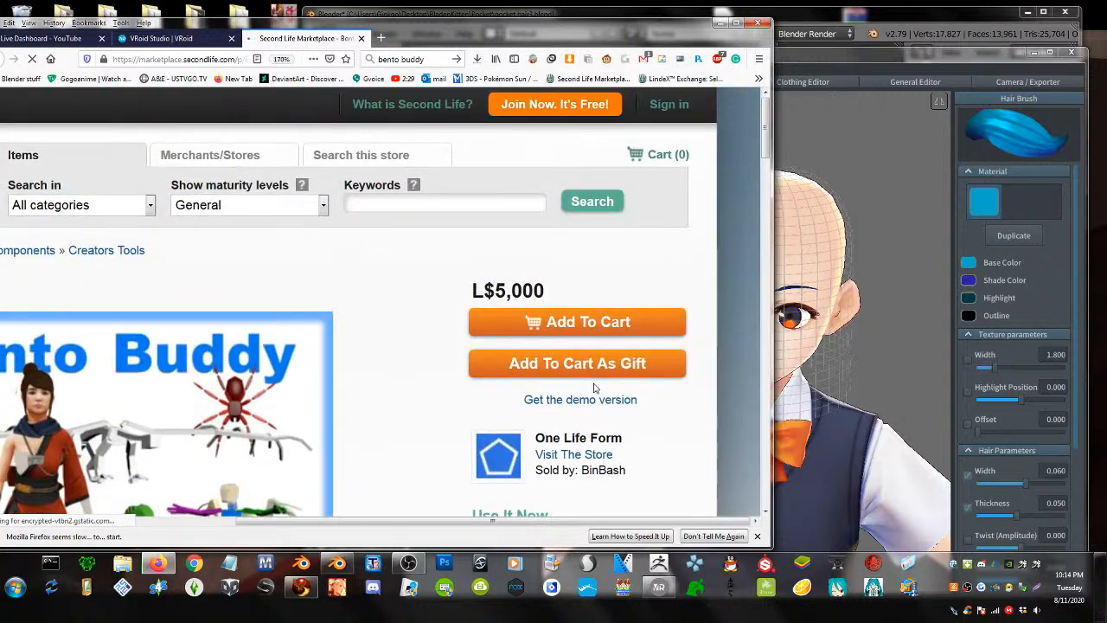
scroll(446, 407, down, 3)
scroll(446, 408, up, 3)
scroll(445, 407, down, 2)
scroll(446, 408, down, 2)
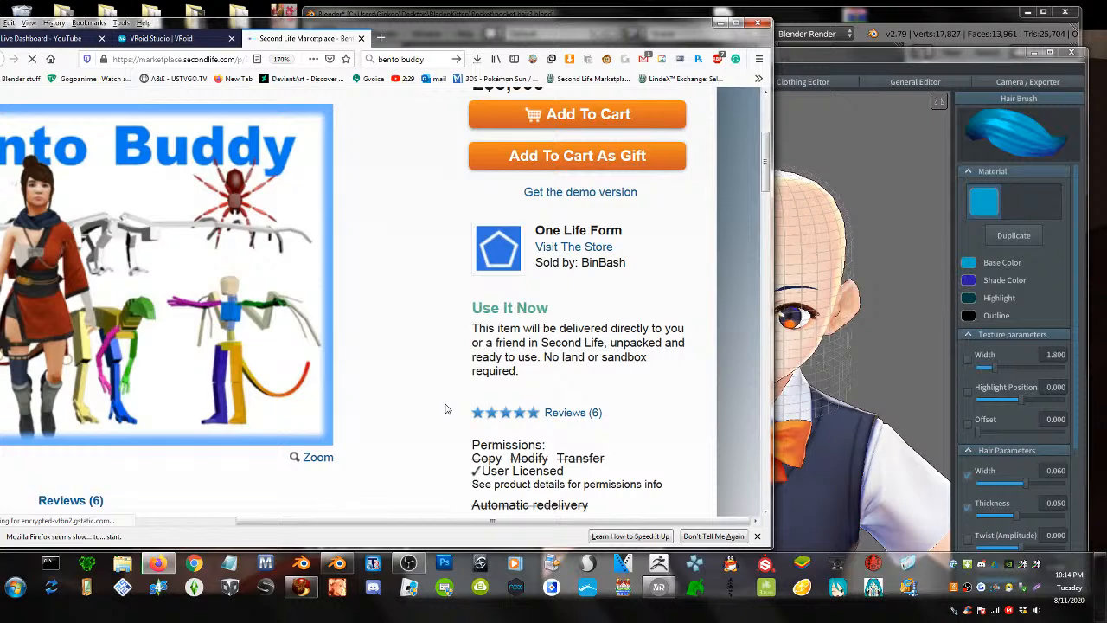
middle_click(446, 408)
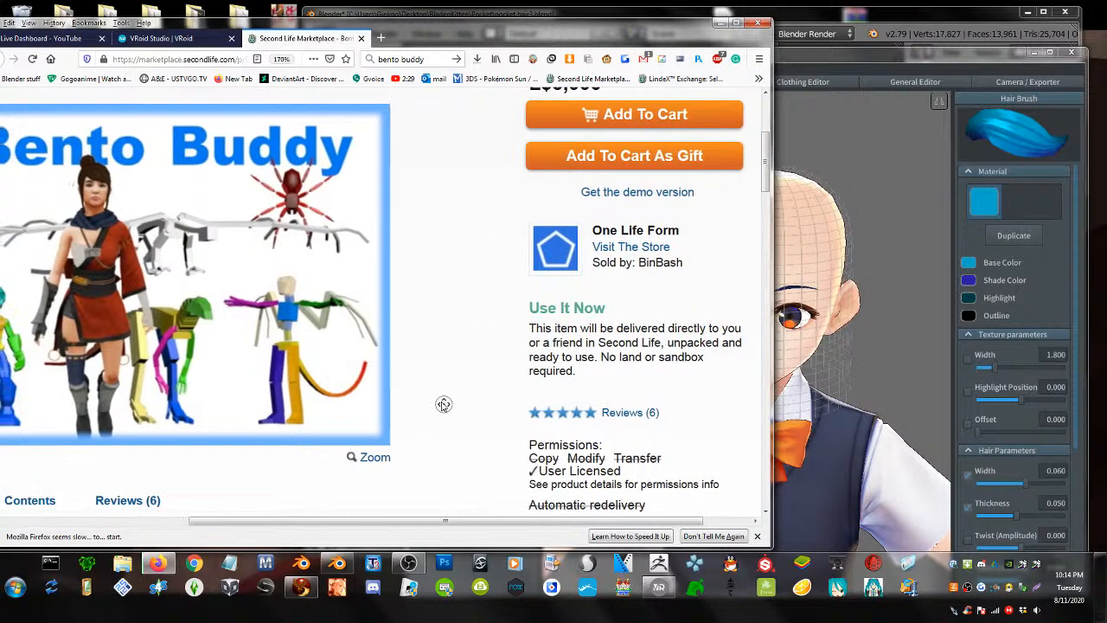
middle_click(459, 400)
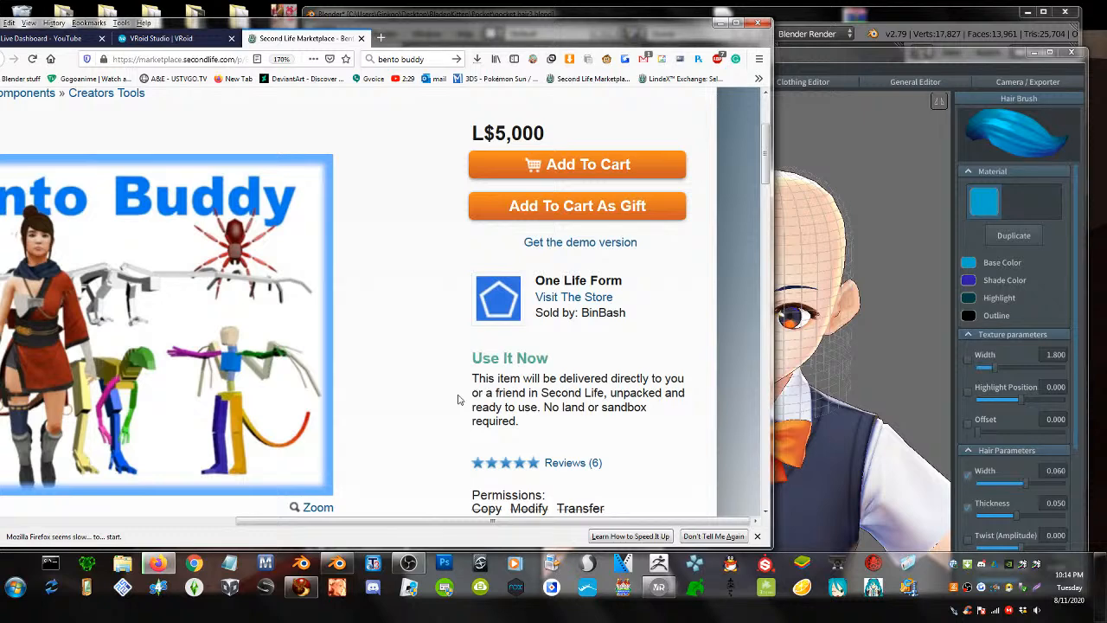
- Cut the Bento Buddy listing's web address from the address bar
click(148, 54)
right_click(149, 55)
click(195, 81)
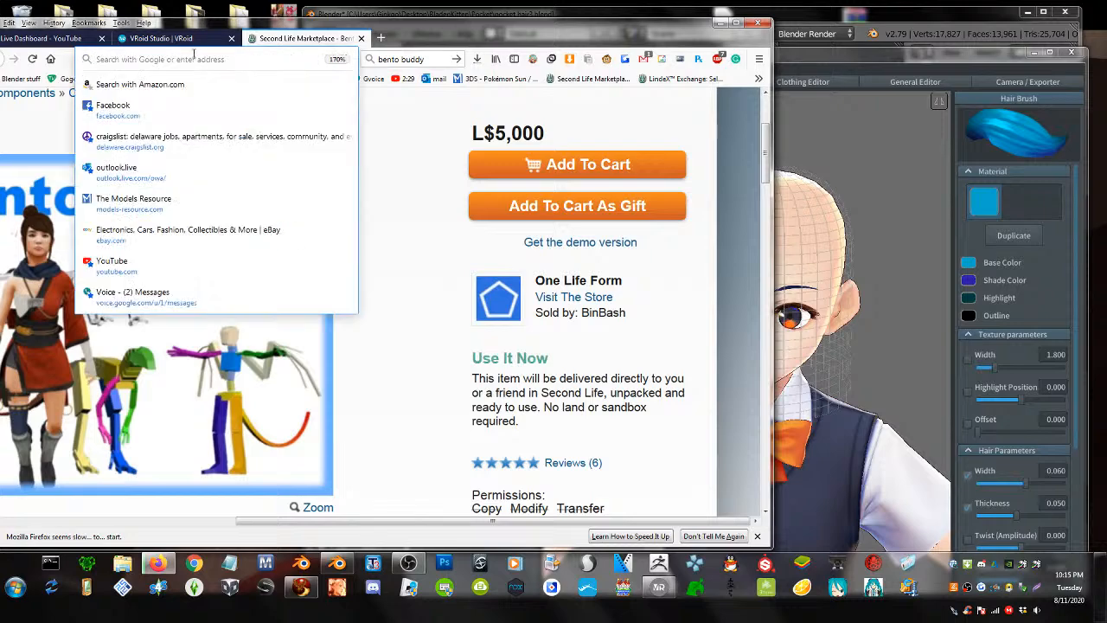
click(194, 39)
click(294, 40)
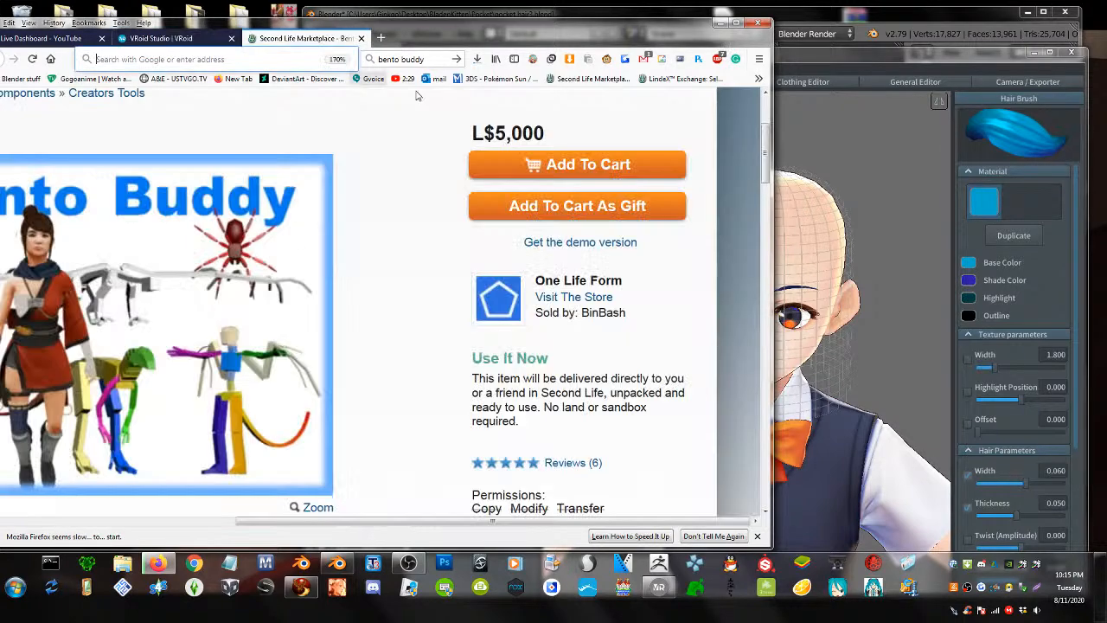
scroll(457, 317, down, 8)
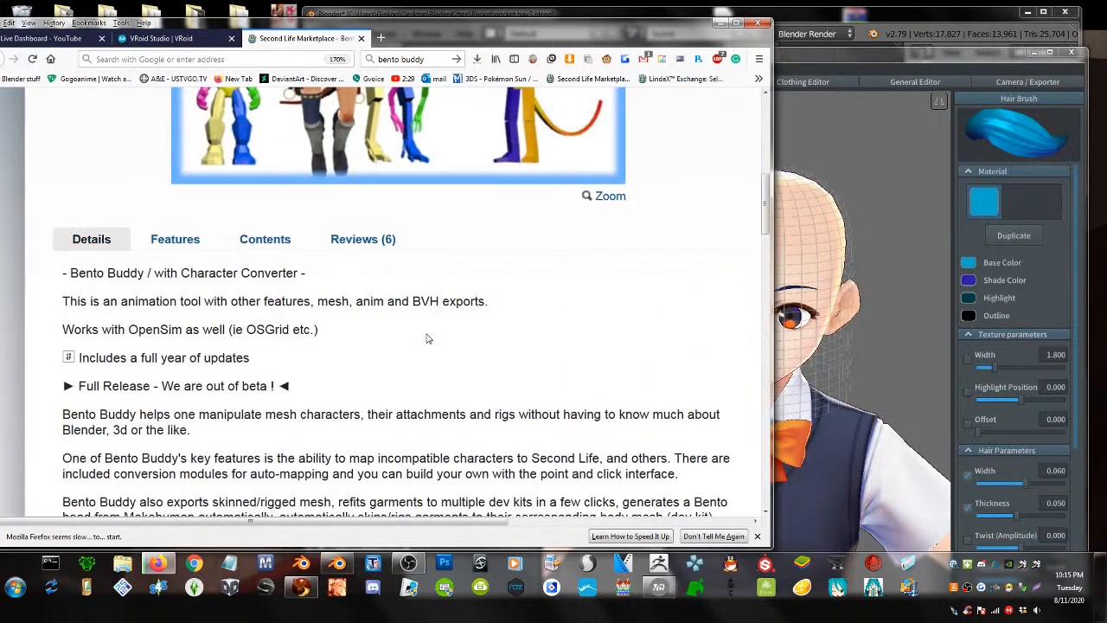
scroll(427, 338, down, 2)
scroll(427, 331, up, 8)
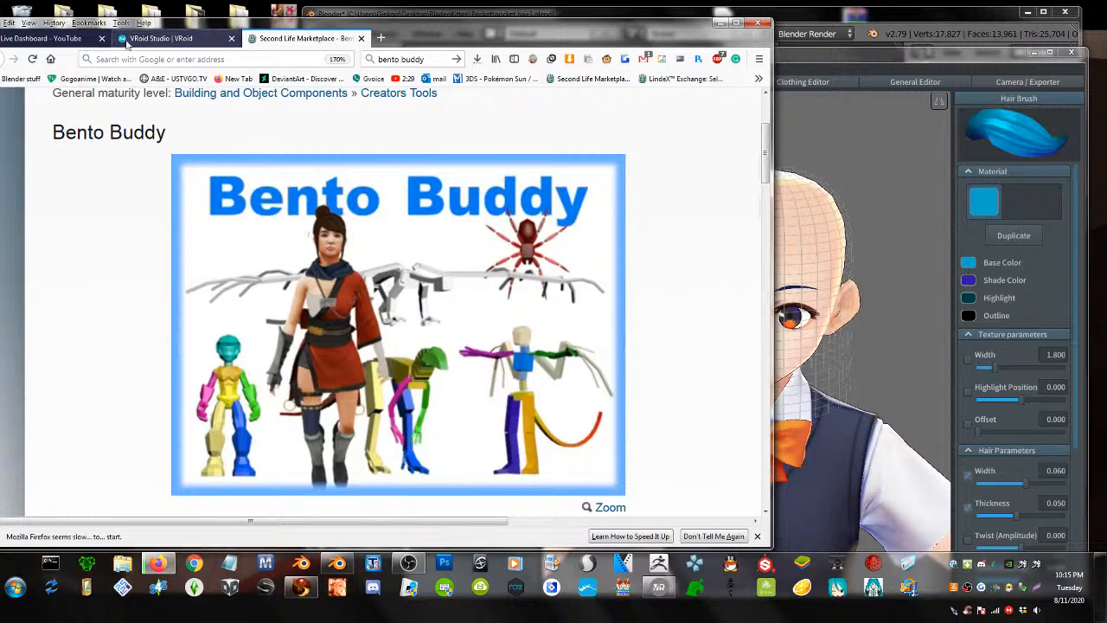
- Paste the marketplace link into the live stream chat and send it, then return to the listing
click(47, 39)
click(585, 453)
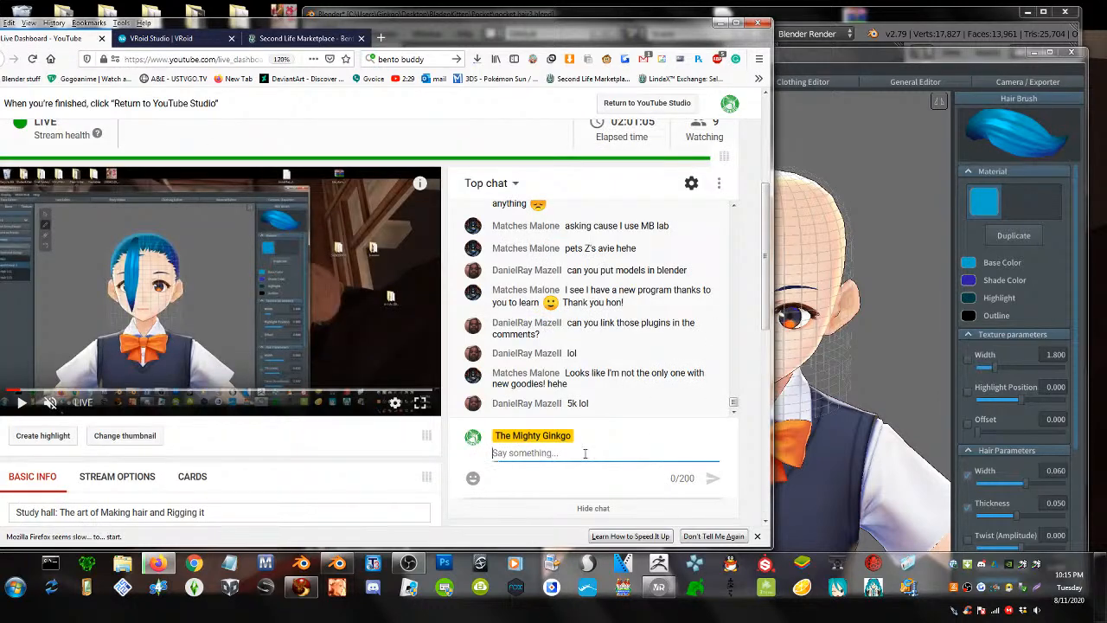
text(https://marketplace.secondlife.com/p/Bento-Buddy/18213301)
key(Return)
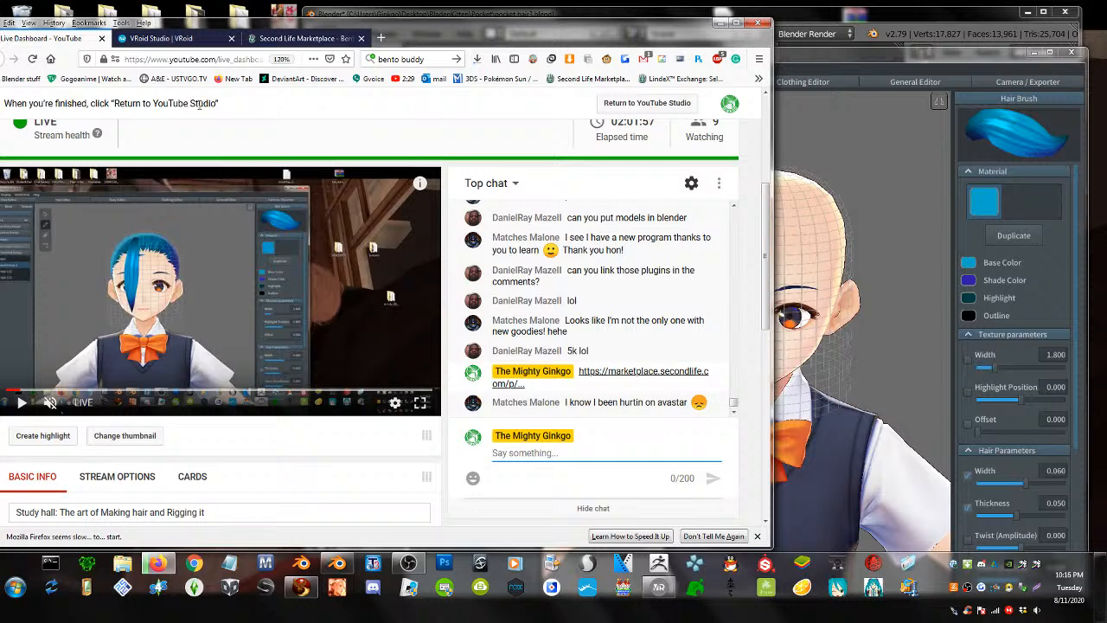
click(270, 38)
click(402, 55)
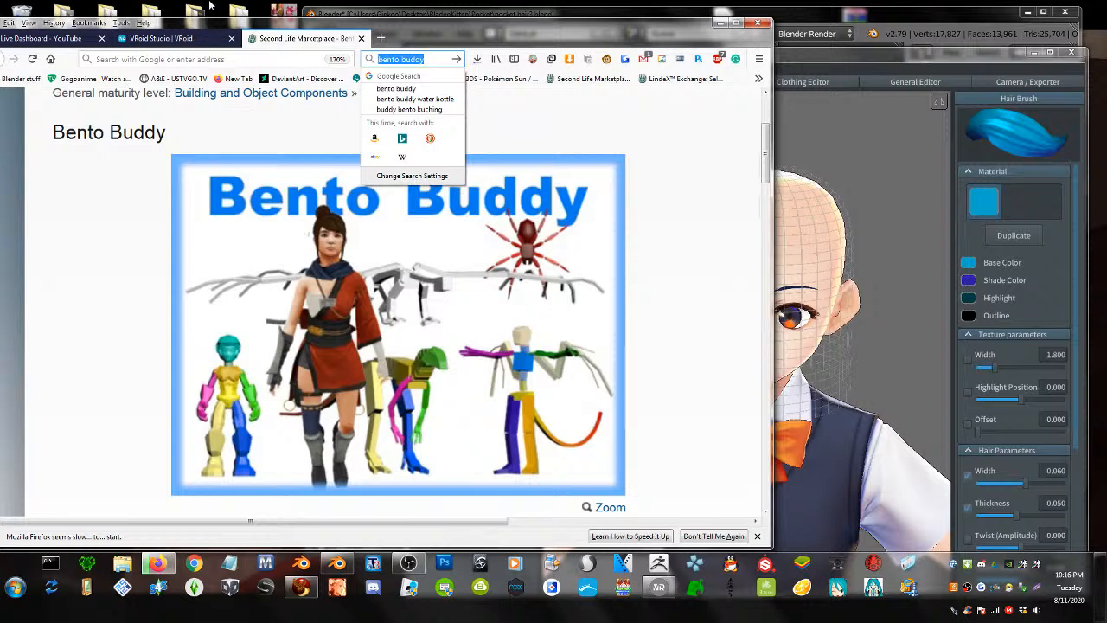
- Search 'blender cats', open the cats-blender-plugin GitHub page and cut its address
text(blender cats)
key(Return)
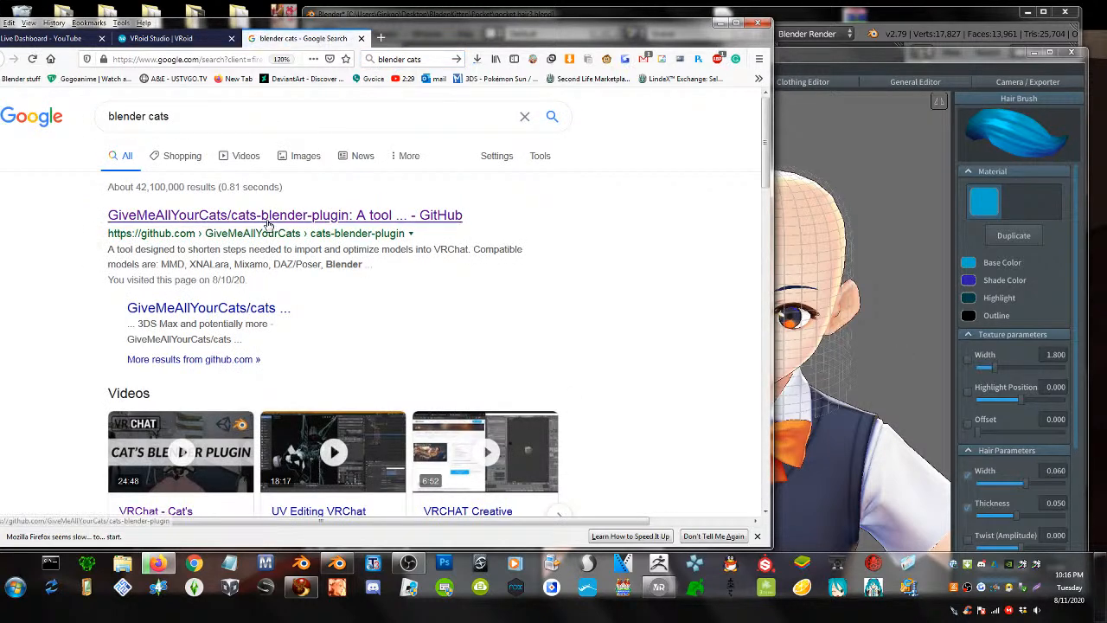
click(294, 216)
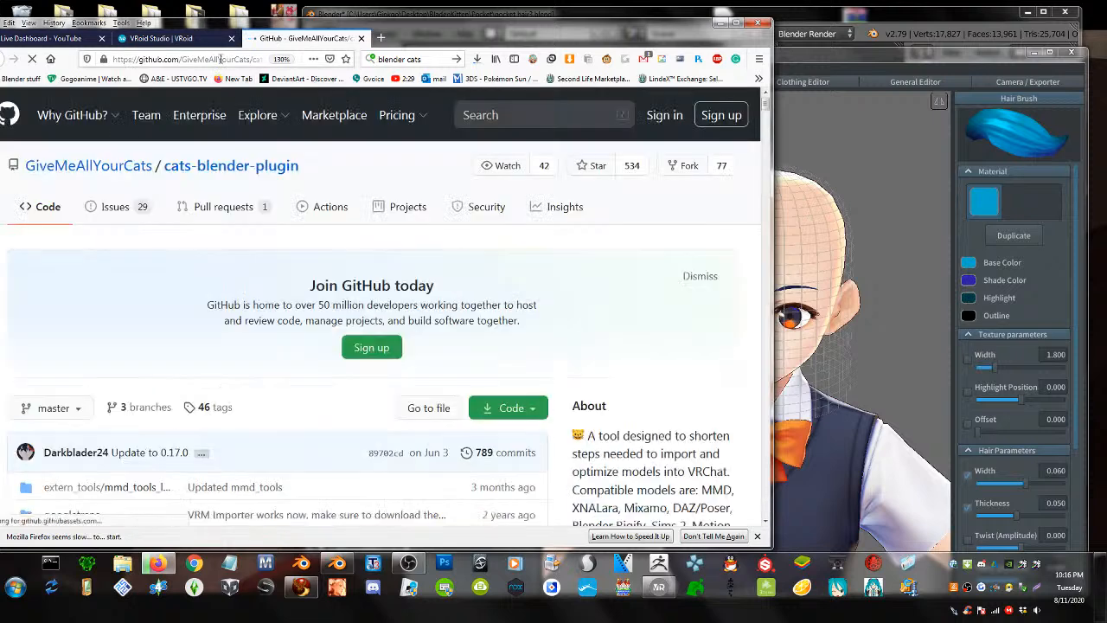
click(221, 59)
key(ctrl+c)
right_click(221, 59)
click(239, 85)
- Paste the GitHub link into the live stream chat and send it
click(40, 38)
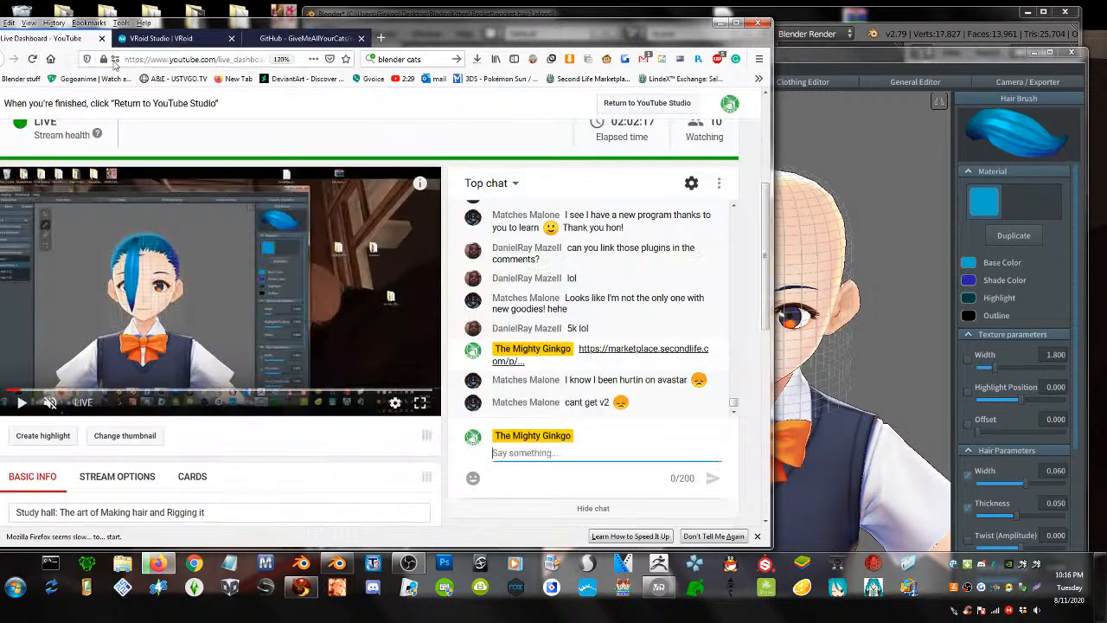
key(ctrl+v)
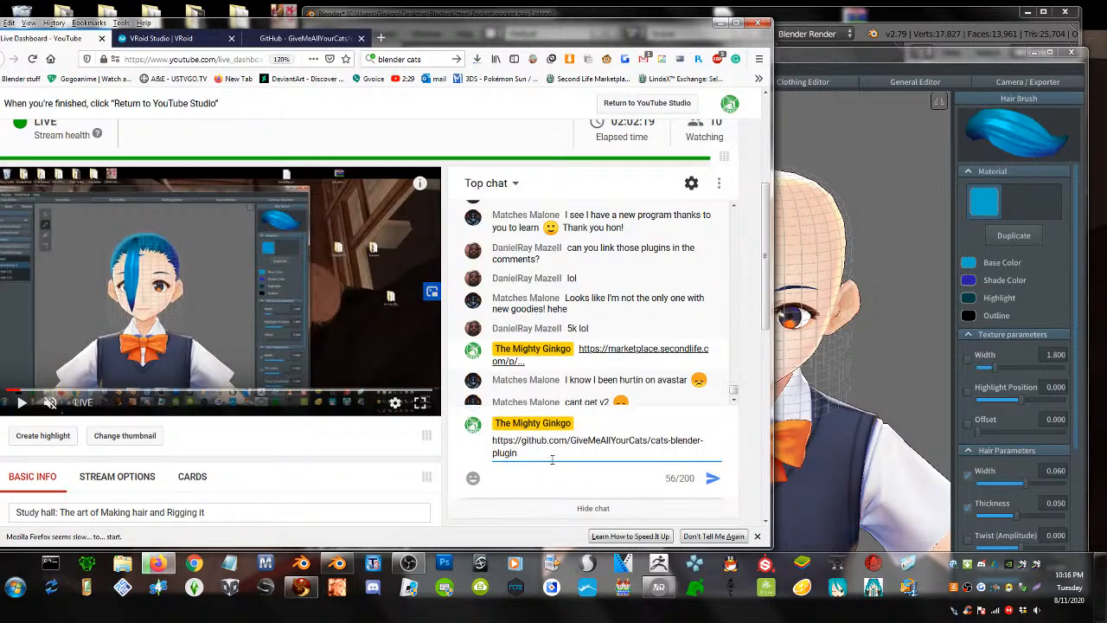
key(Return)
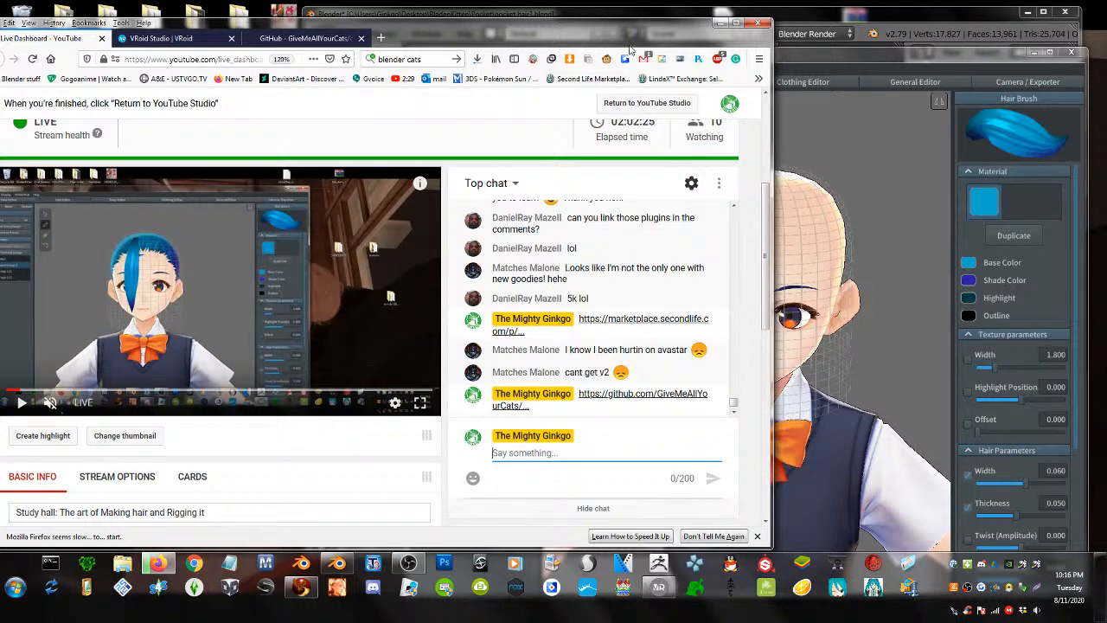
- Rearrange the browser and VRoid Studio windows so the chat stays visible
drag(623, 36, 543, 36)
scroll(639, 302, up, 1)
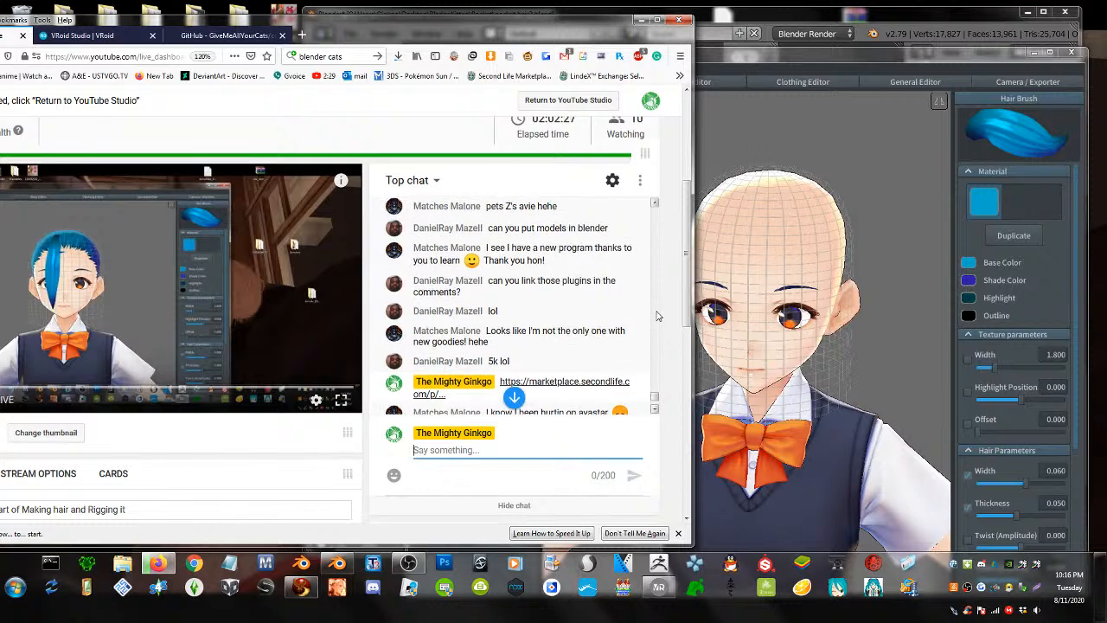
scroll(657, 316, down, 1)
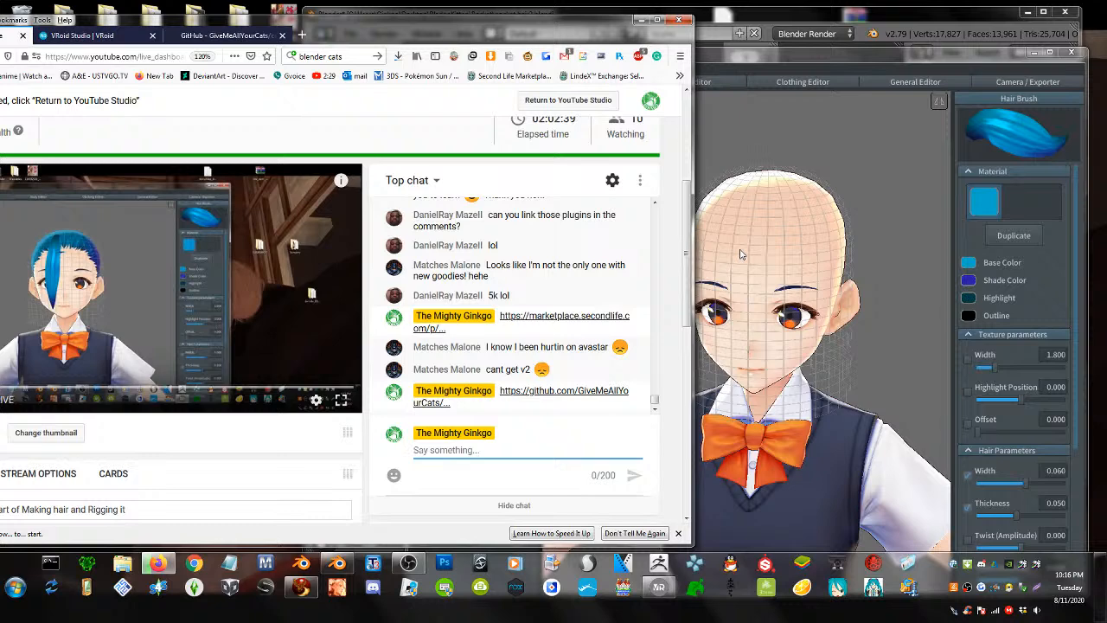
click(788, 205)
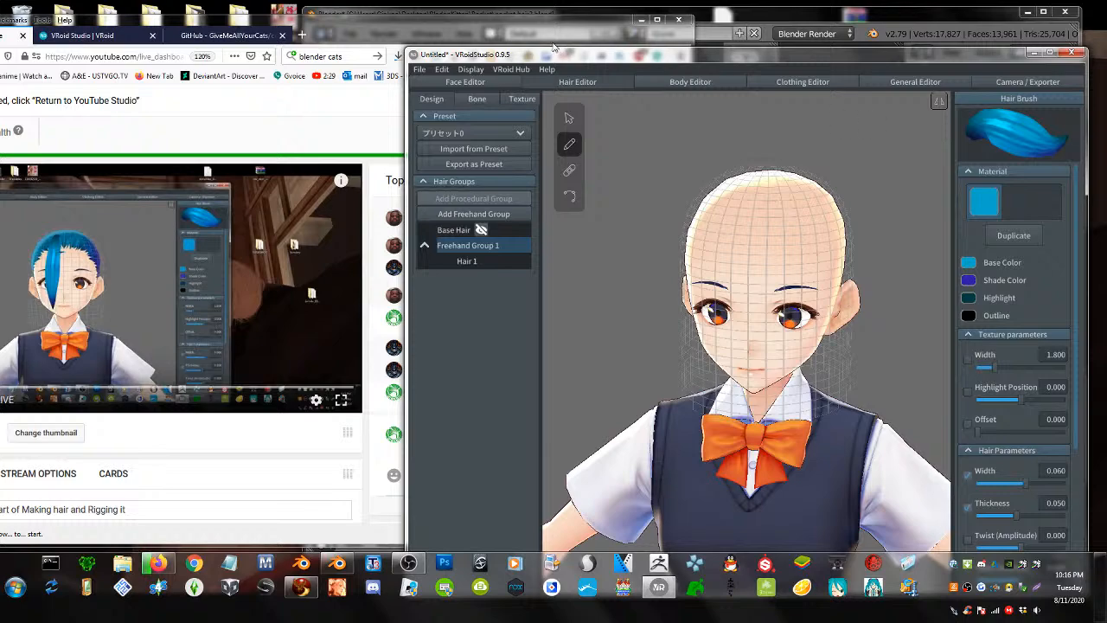
drag(572, 31, 247, 33)
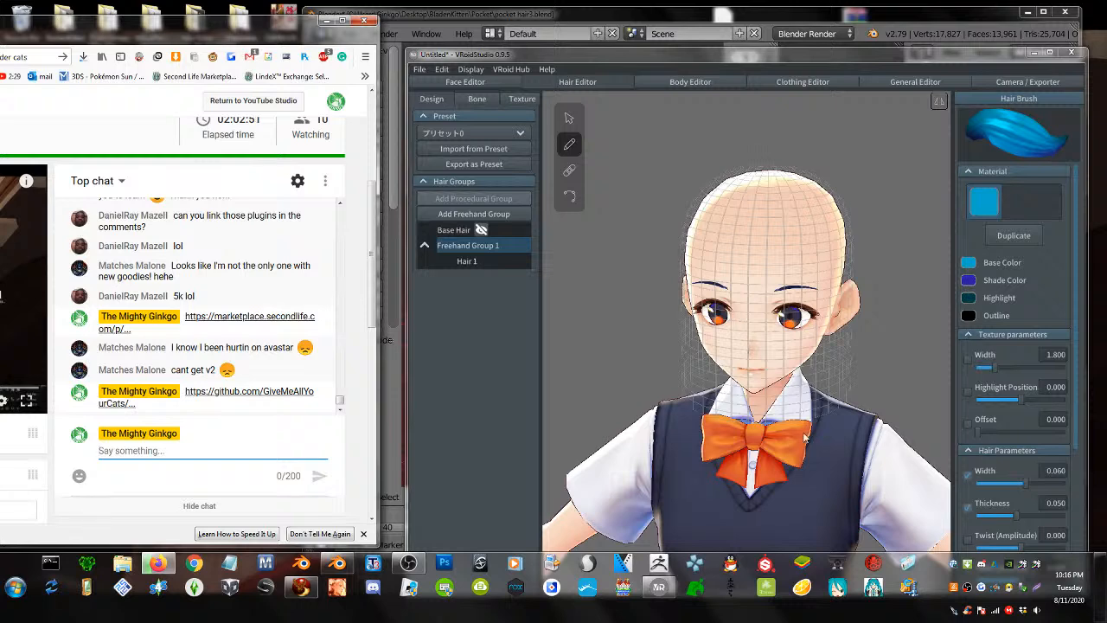
mouse_move(737, 338)
right_down()
mouse_move(716, 340)
mouse_move(731, 337)
right_up()
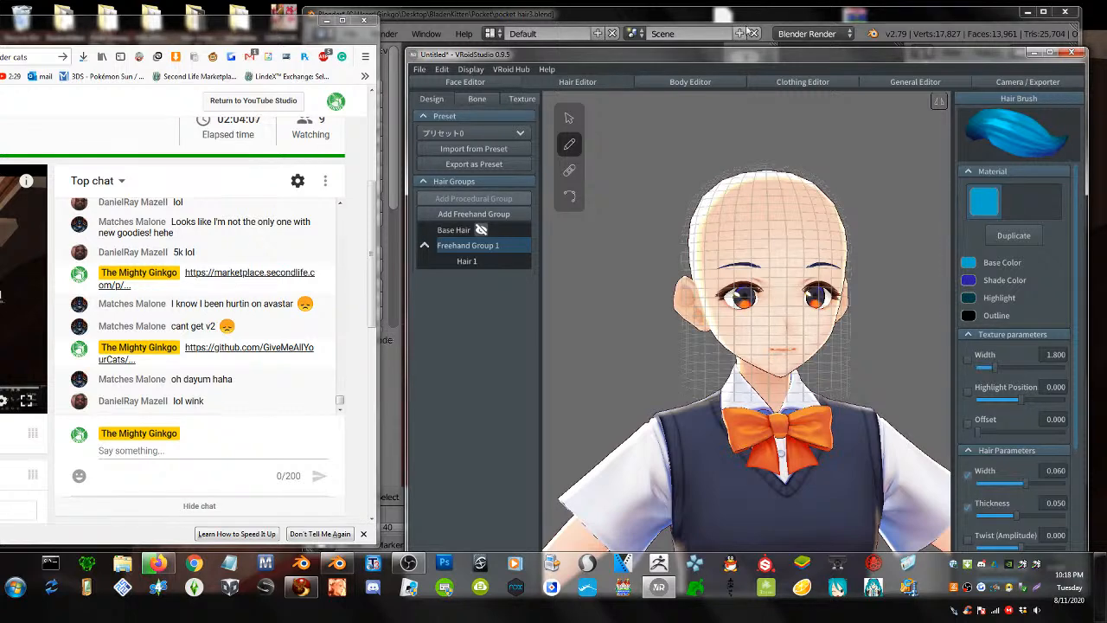
drag(725, 51, 719, 44)
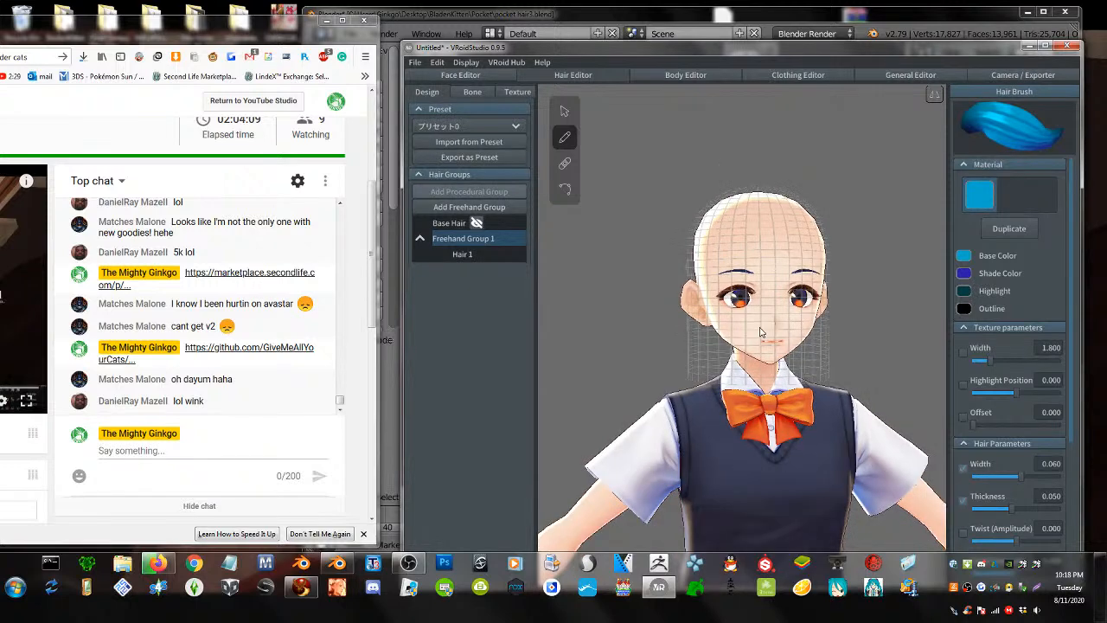
- Orbit and pan around the model, bringing the head to mid-view facing the camera
middle_drag(736, 419, 714, 325)
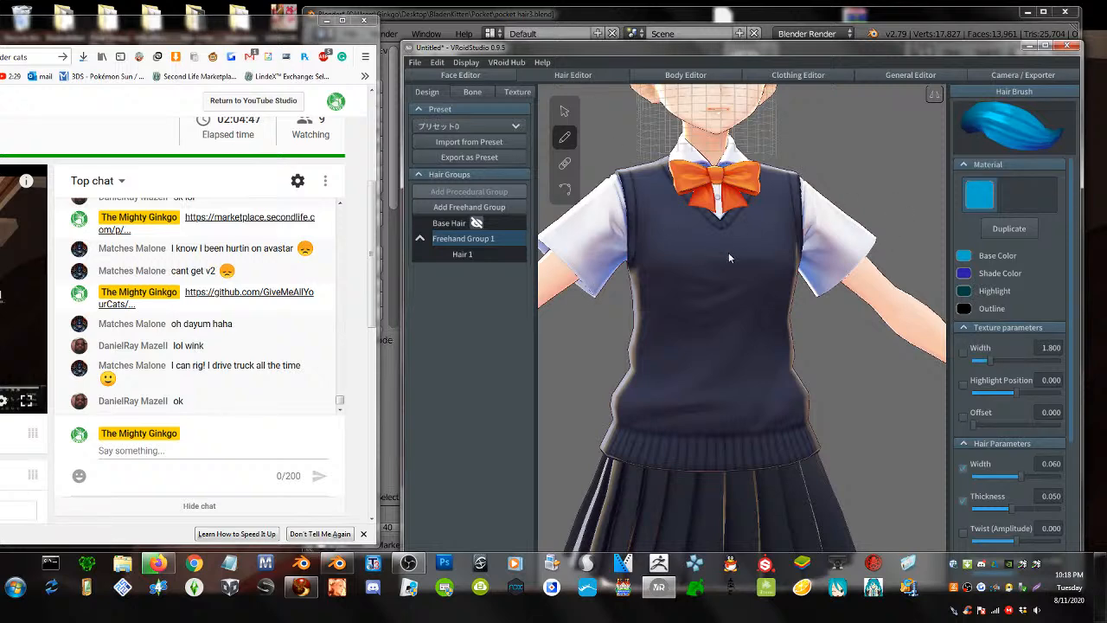
right_drag(728, 251, 764, 251)
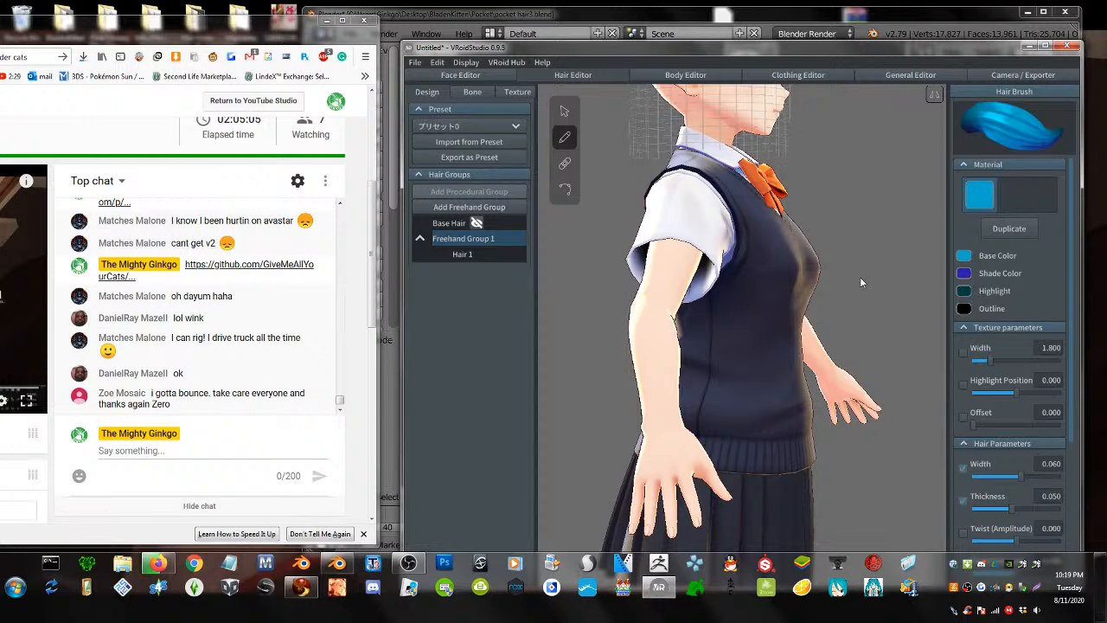
right_drag(860, 276, 776, 268)
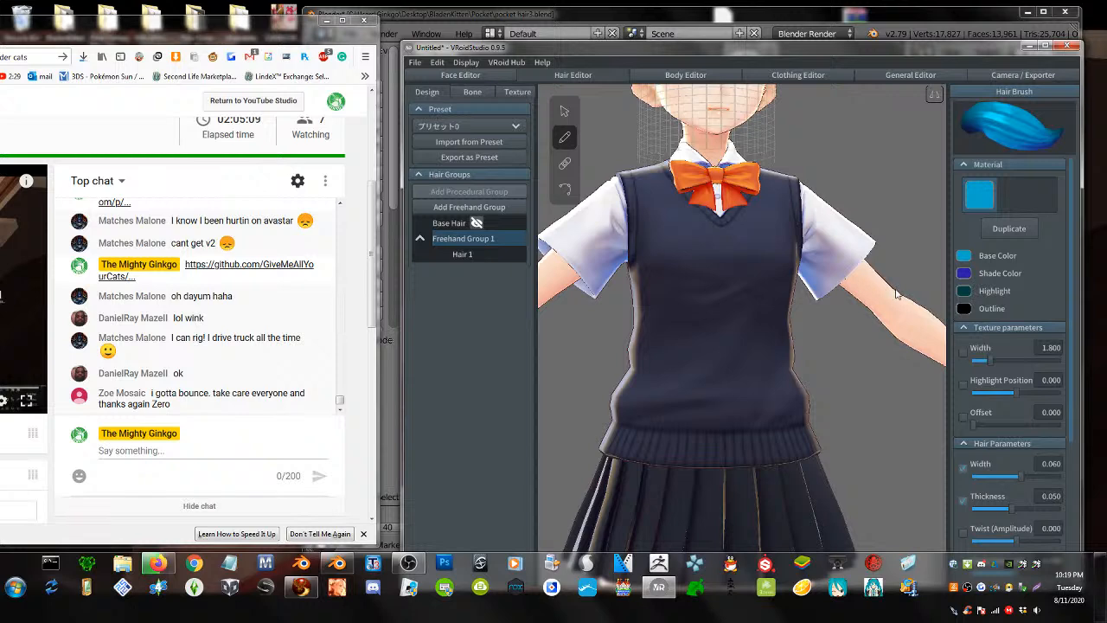
scroll(678, 297, down, 2)
scroll(728, 339, down, 2)
middle_drag(735, 336, 727, 384)
right_drag(727, 384, 720, 386)
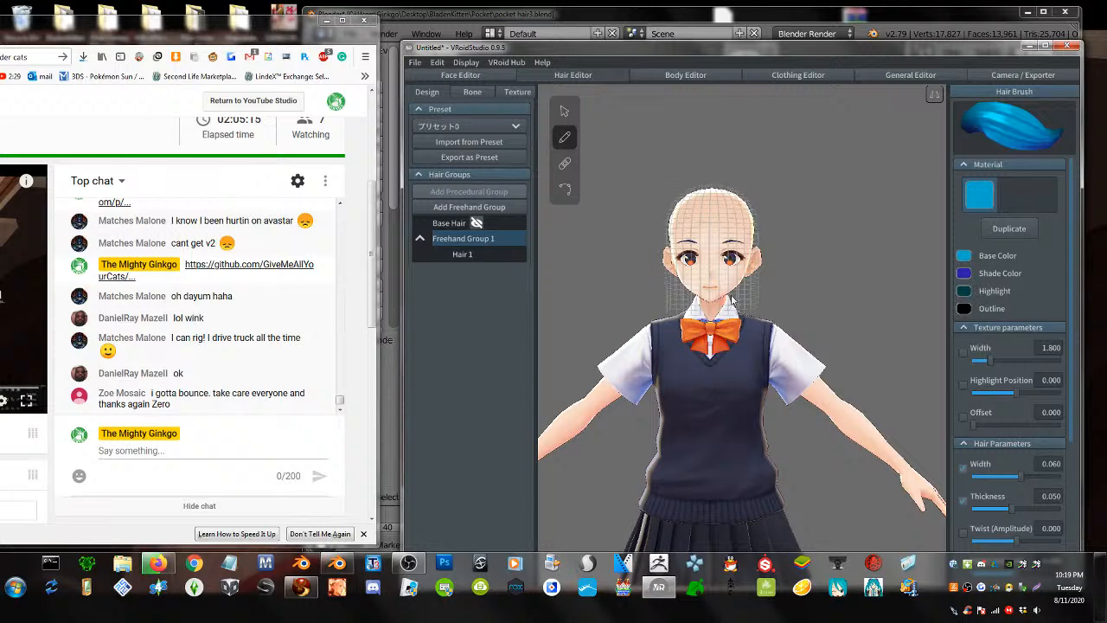
scroll(728, 299, up, 2)
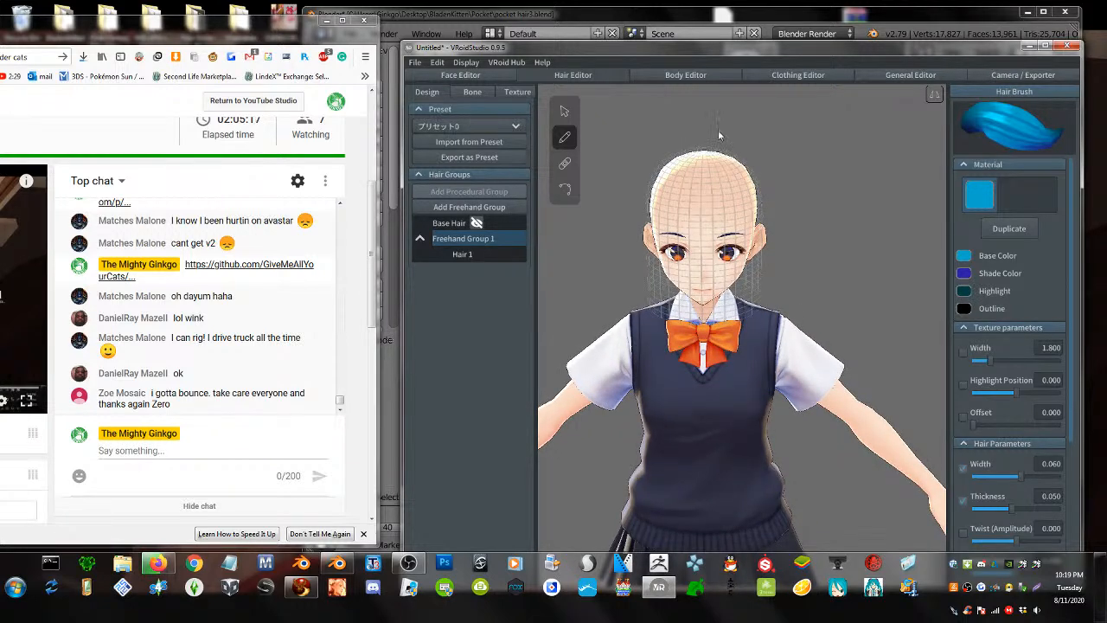
- Switch to the hair Texture page and open the options for the extra Layer
right_drag(757, 237, 843, 315)
scroll(960, 463, down, 3)
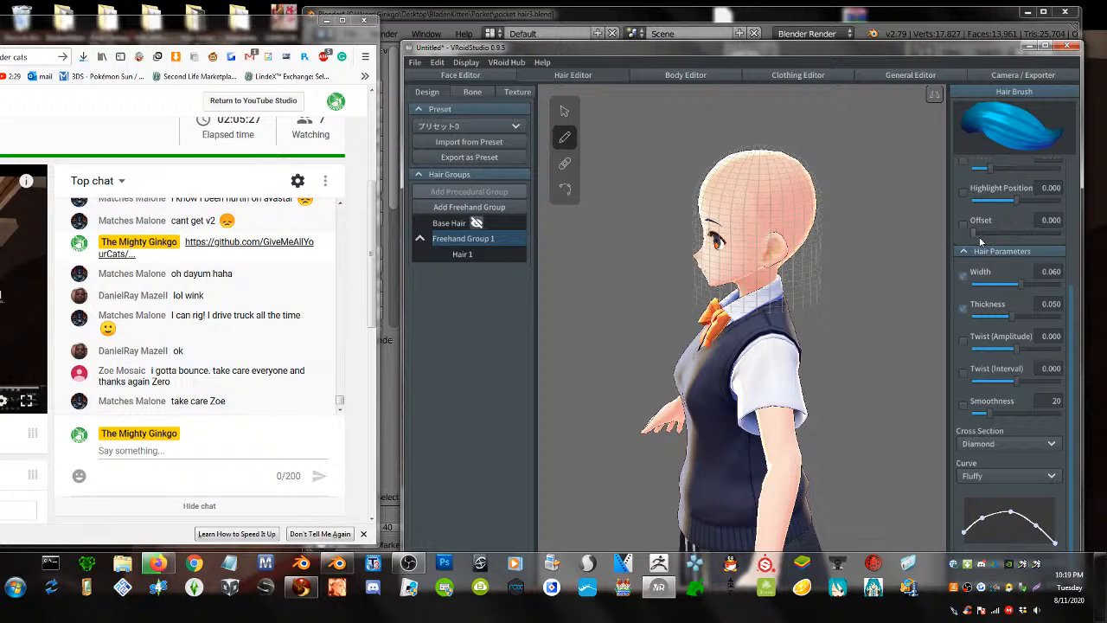
scroll(984, 286, up, 3)
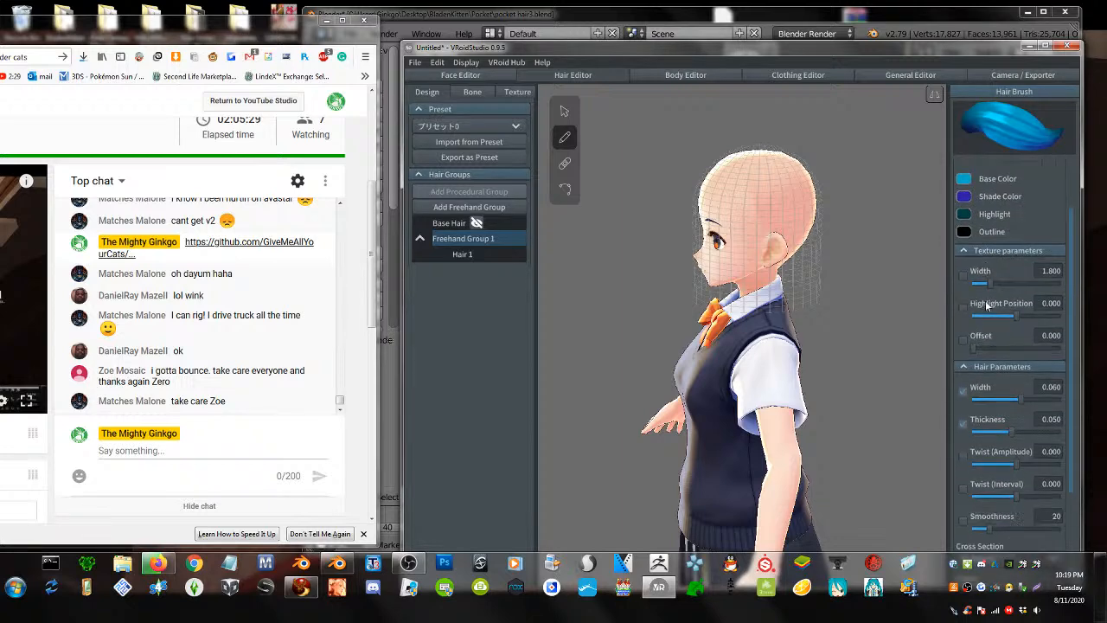
scroll(986, 307, down, 2)
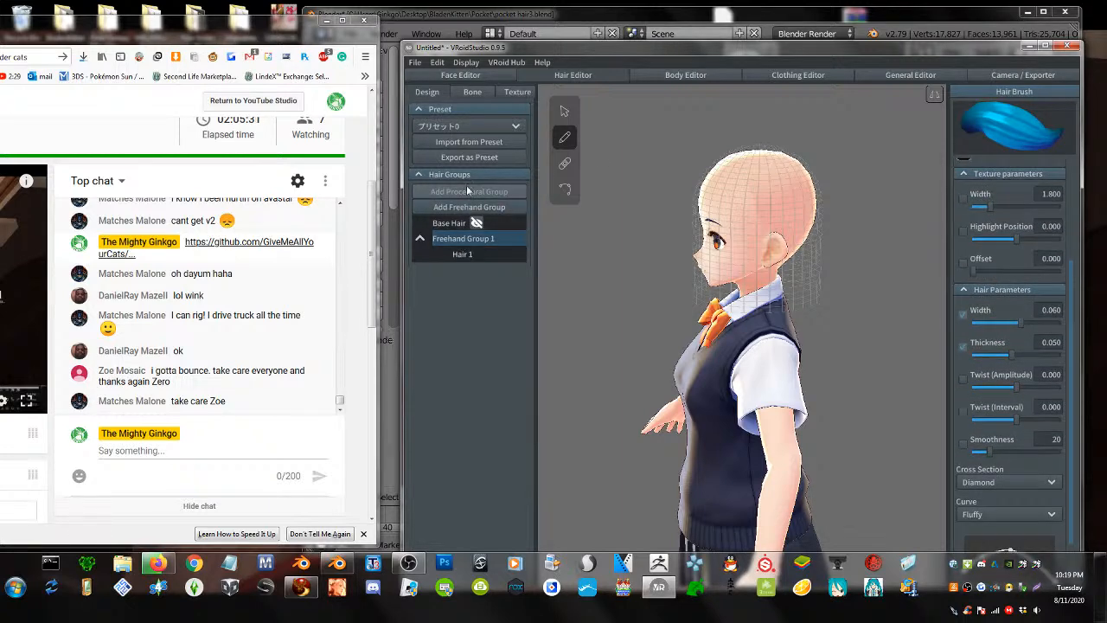
click(515, 92)
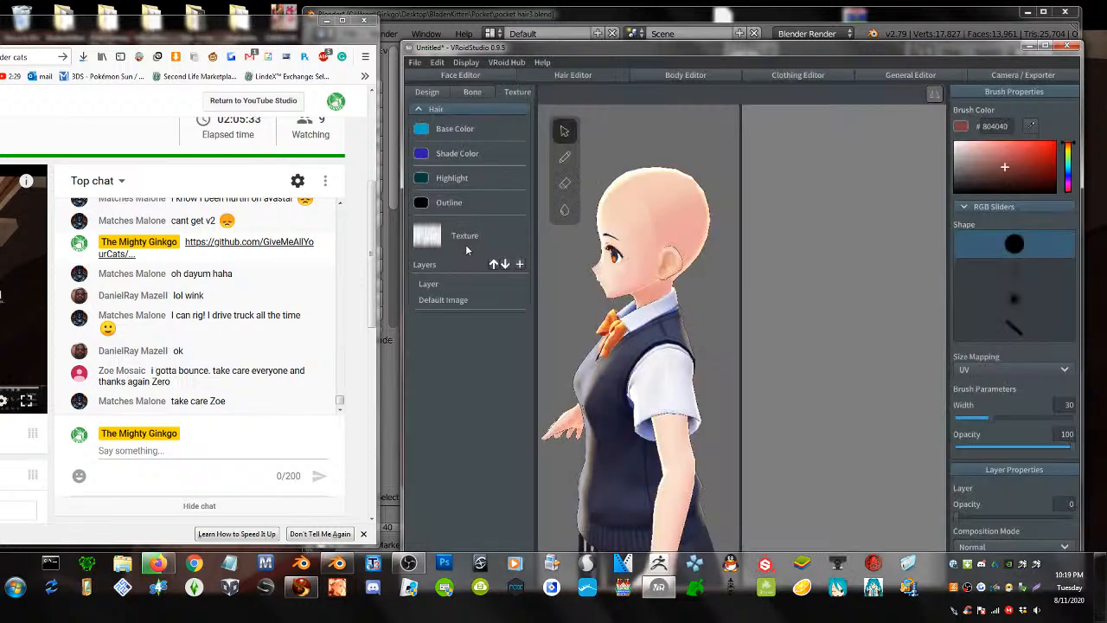
right_click(446, 286)
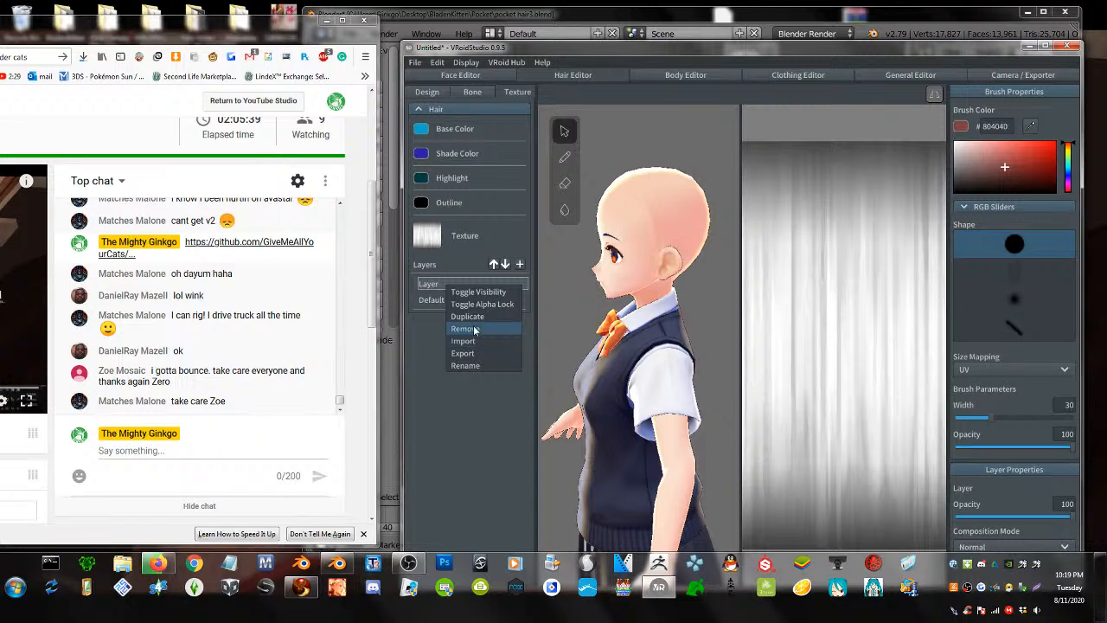
- Remove the extra Layer and import test.png into the Default image hair texture
click(465, 328)
right_click(447, 282)
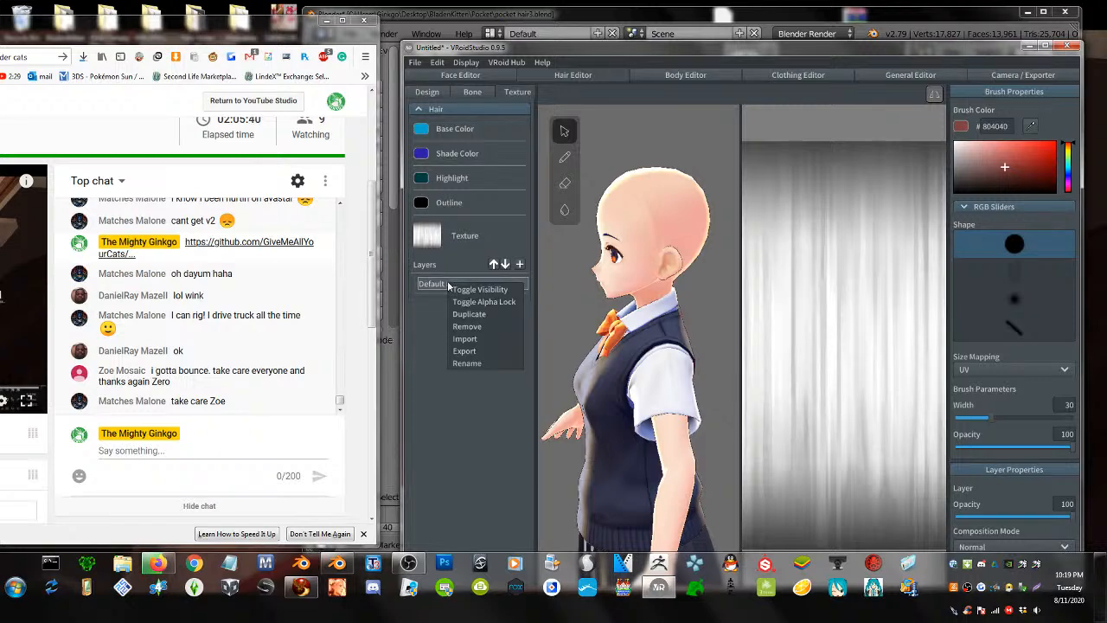
click(475, 338)
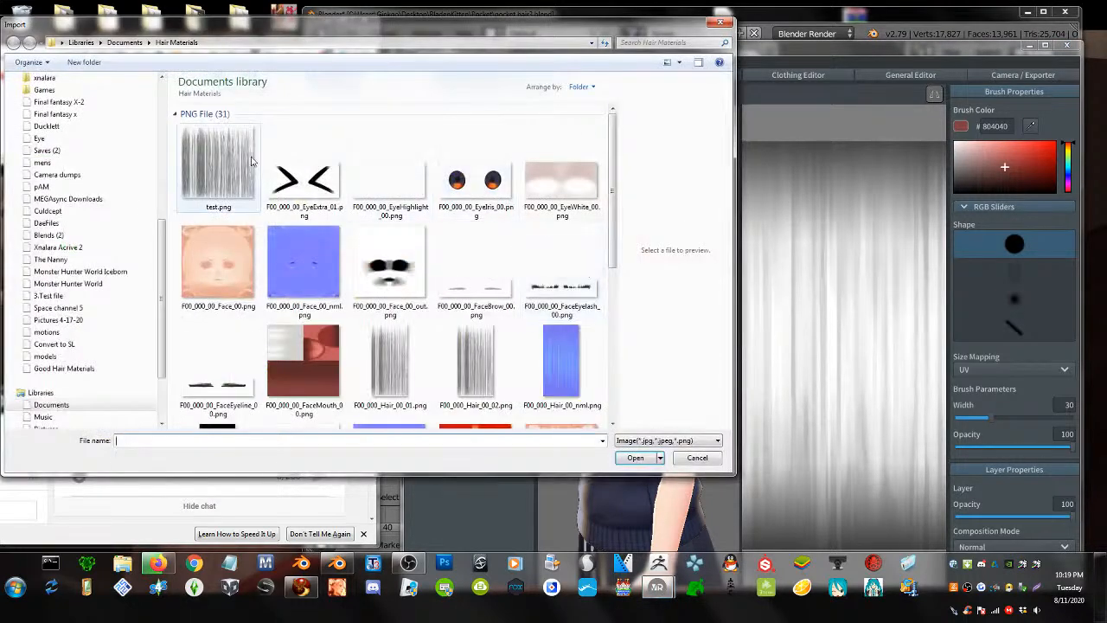
double_click(218, 165)
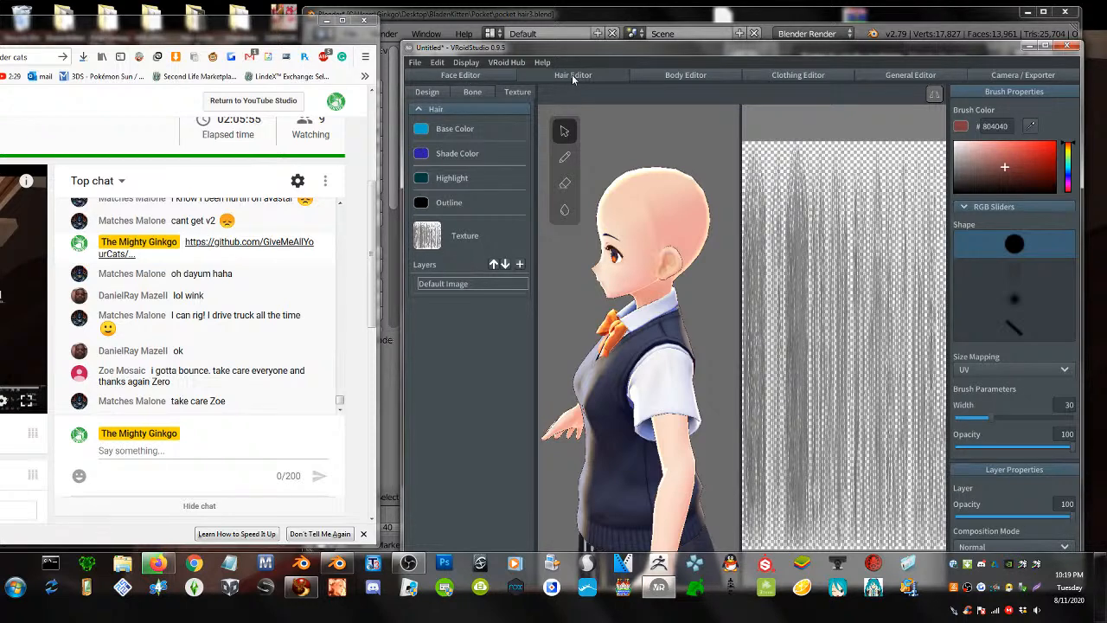
click(426, 92)
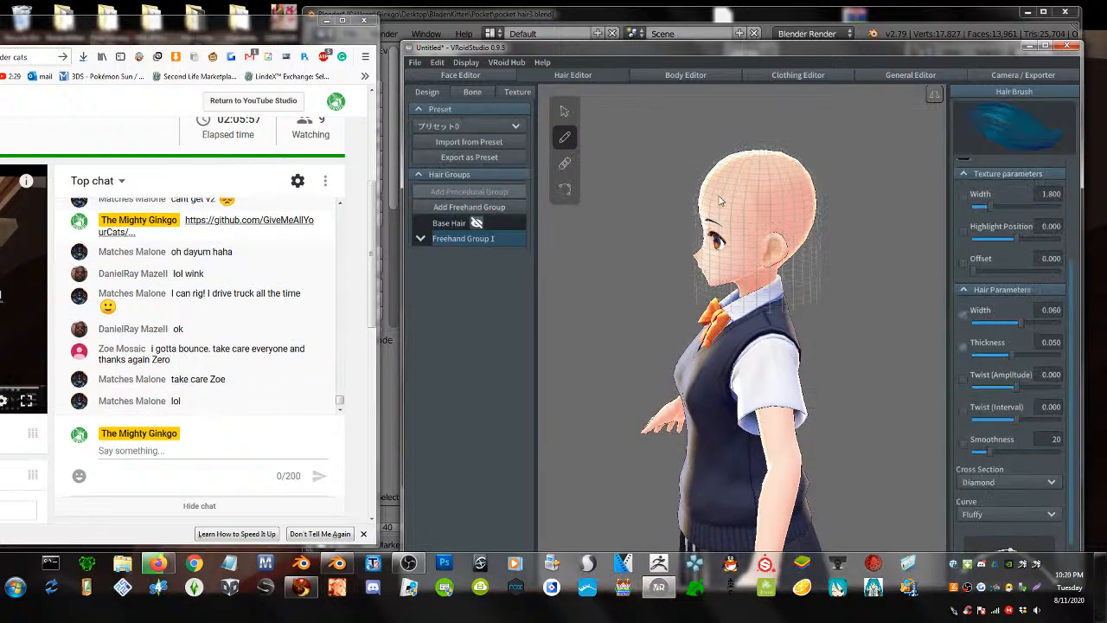
- Set the hair brush Width and Thickness both to 0.100
right_drag(693, 234, 725, 222)
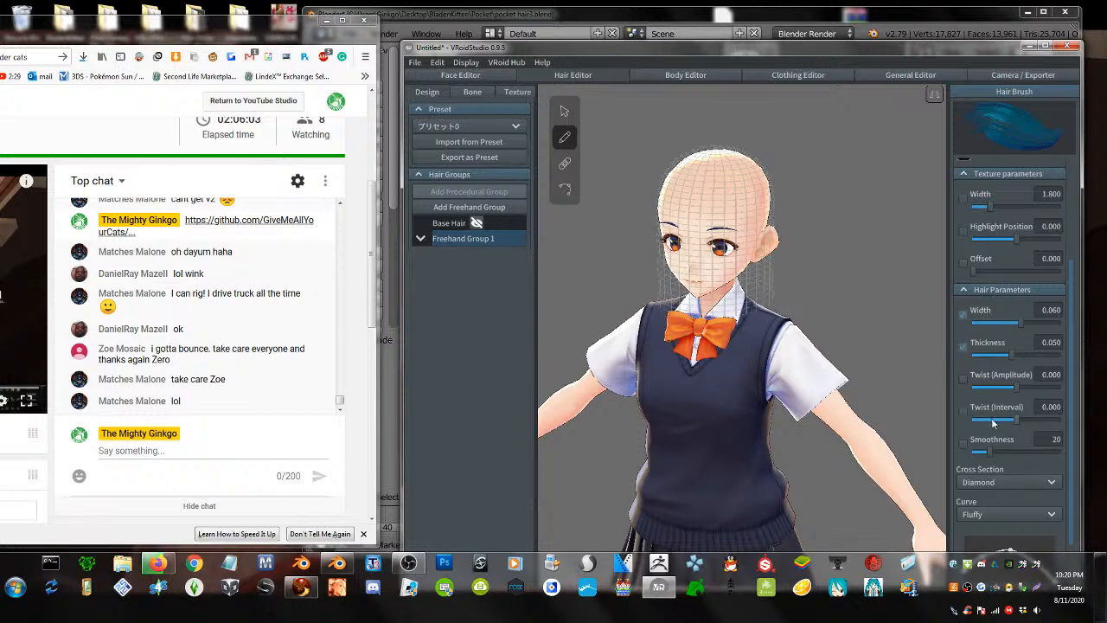
scroll(963, 389, down, 2)
scroll(964, 402, up, 5)
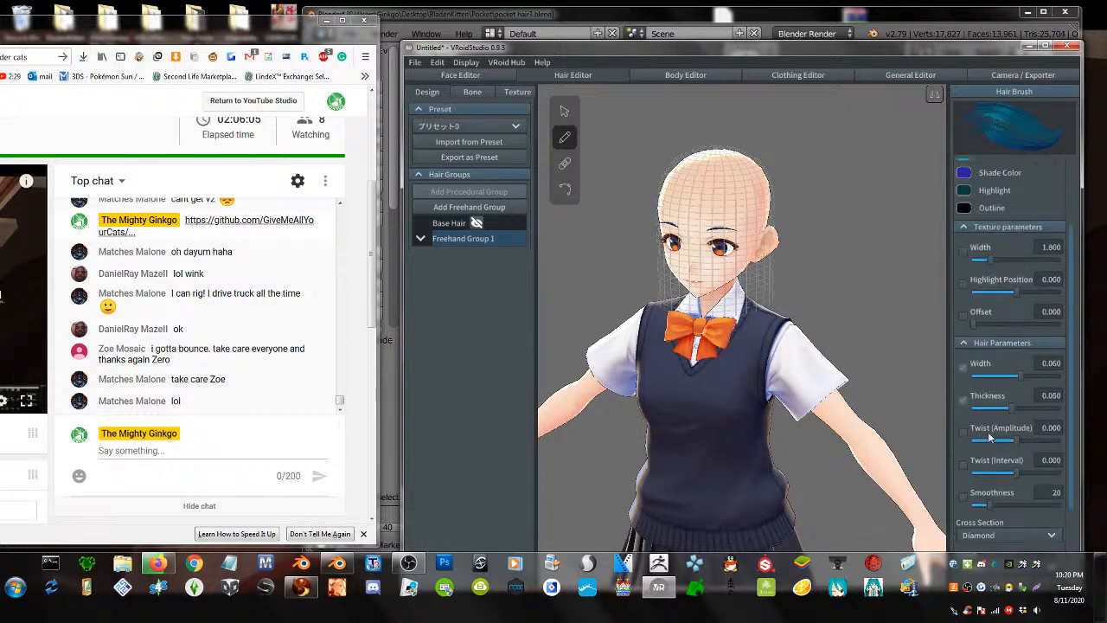
scroll(1008, 350, down, 1)
scroll(1019, 398, down, 1)
scroll(1018, 396, down, 1)
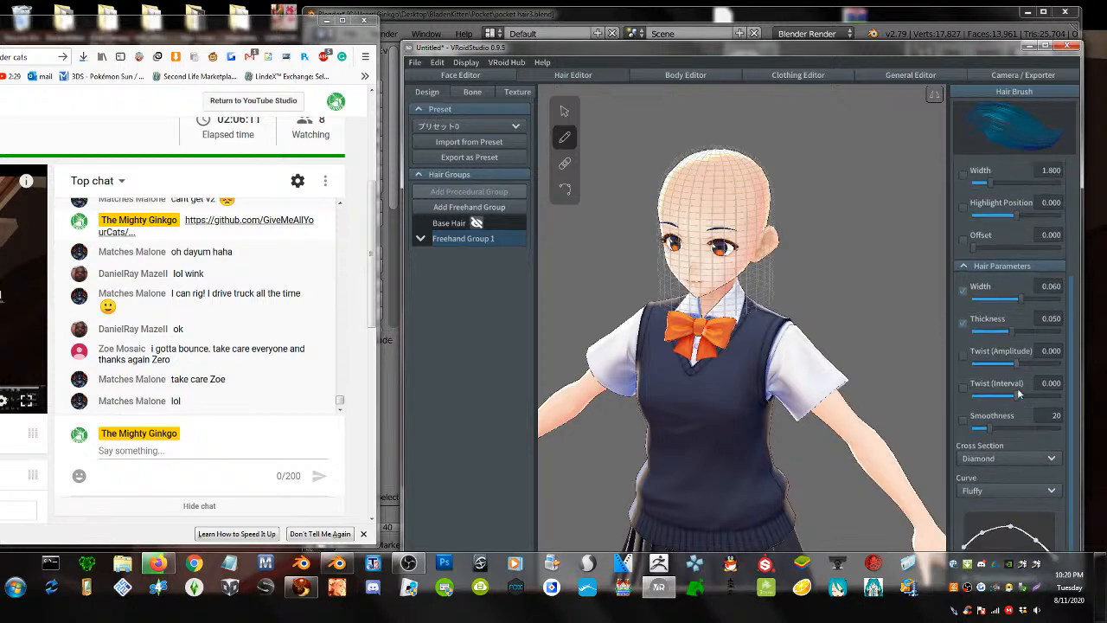
drag(1020, 329, 1103, 341)
drag(1024, 299, 1098, 305)
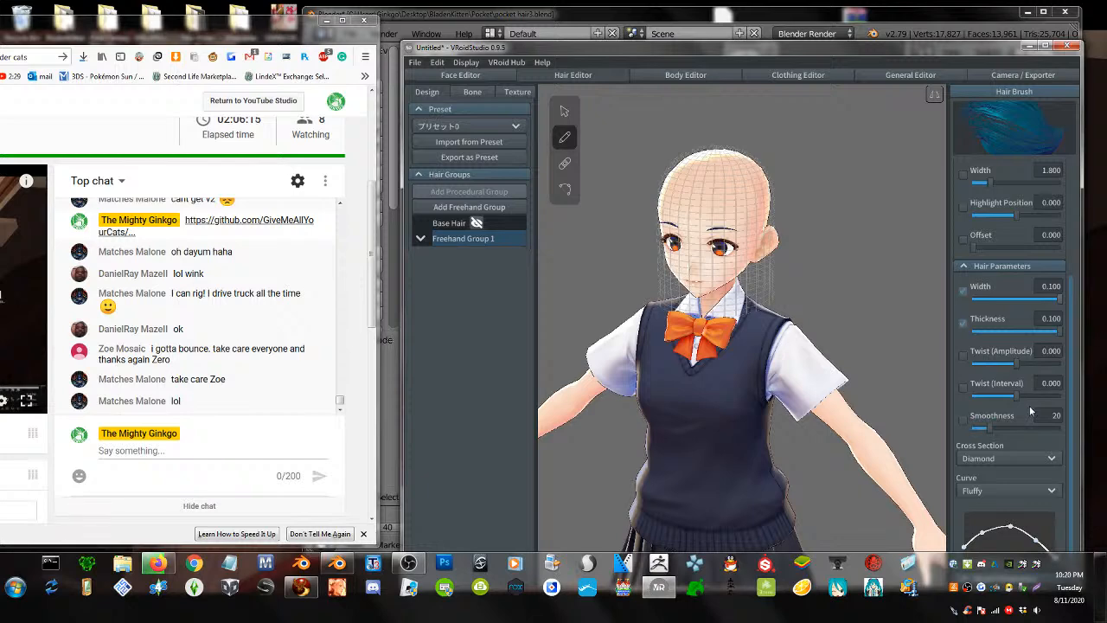
- Select the existing freehand hair and set its width 0.051 and thickness 0.058
scroll(1029, 405, down, 1)
click(563, 110)
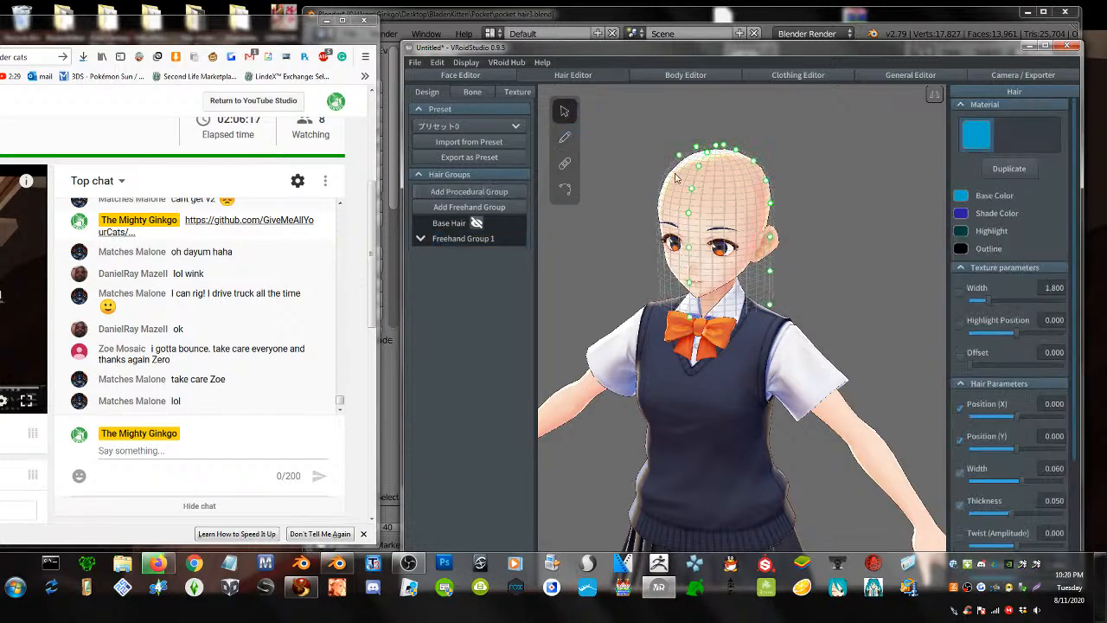
scroll(1002, 421, down, 3)
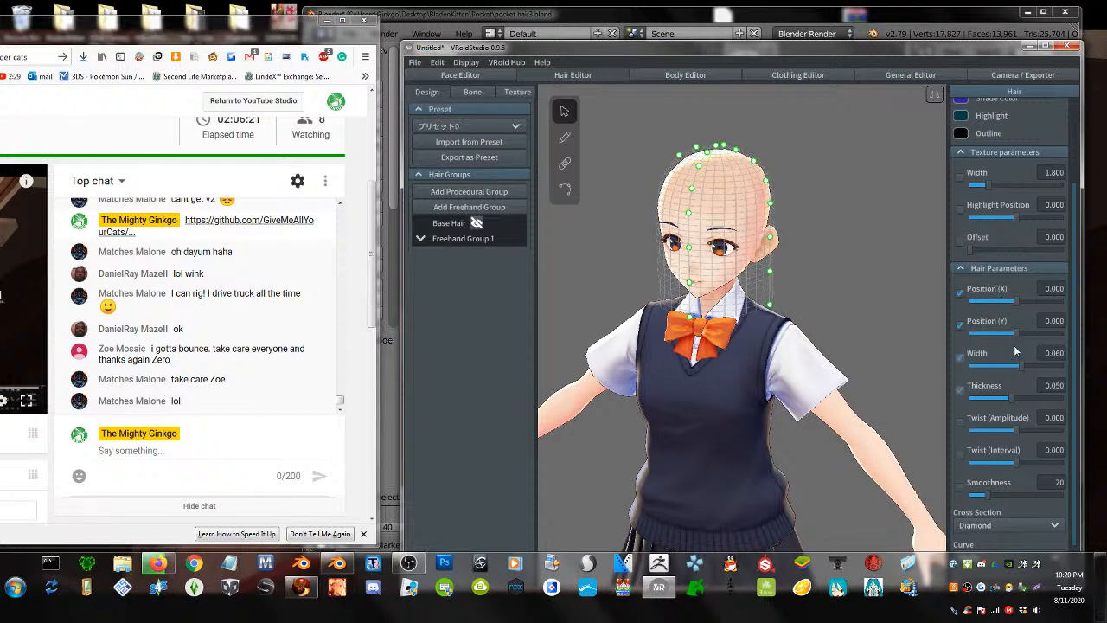
mouse_move(1017, 400)
mouse_down()
mouse_move(1034, 400)
mouse_move(1018, 400)
mouse_up()
mouse_move(1021, 370)
mouse_down()
mouse_move(1060, 369)
mouse_move(1013, 377)
mouse_up()
scroll(790, 302, up, 3)
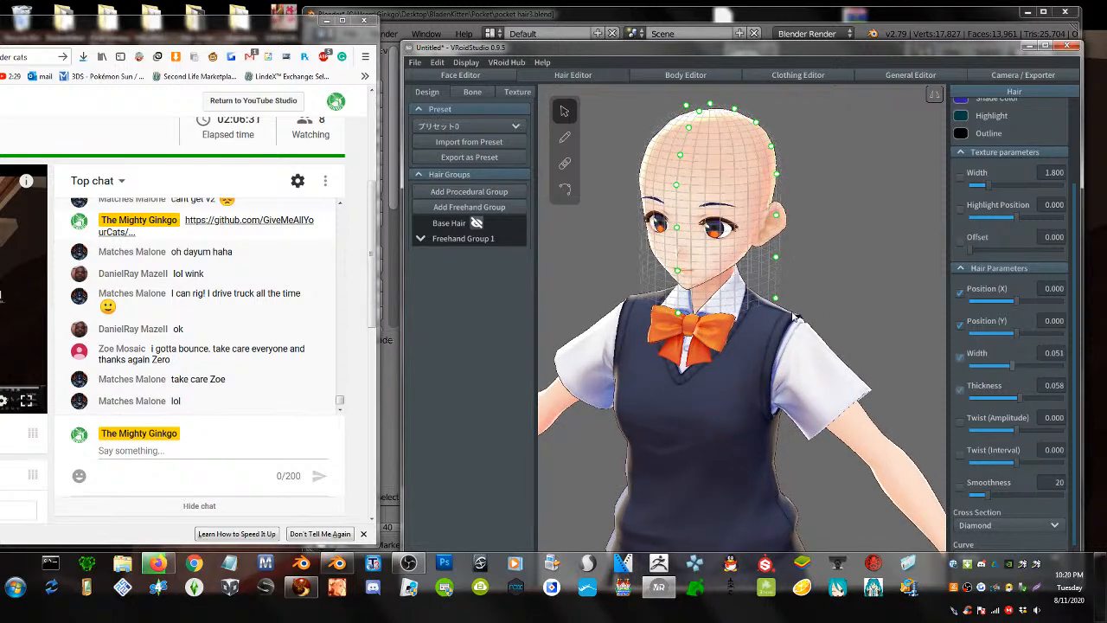
middle_drag(808, 240, 803, 316)
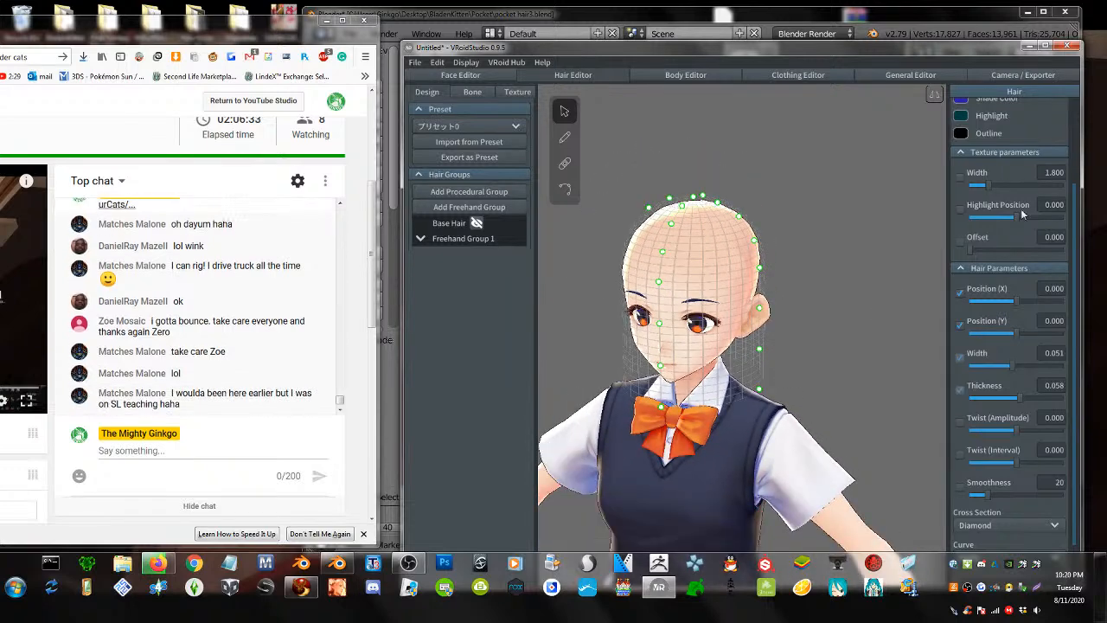
scroll(1028, 199, up, 3)
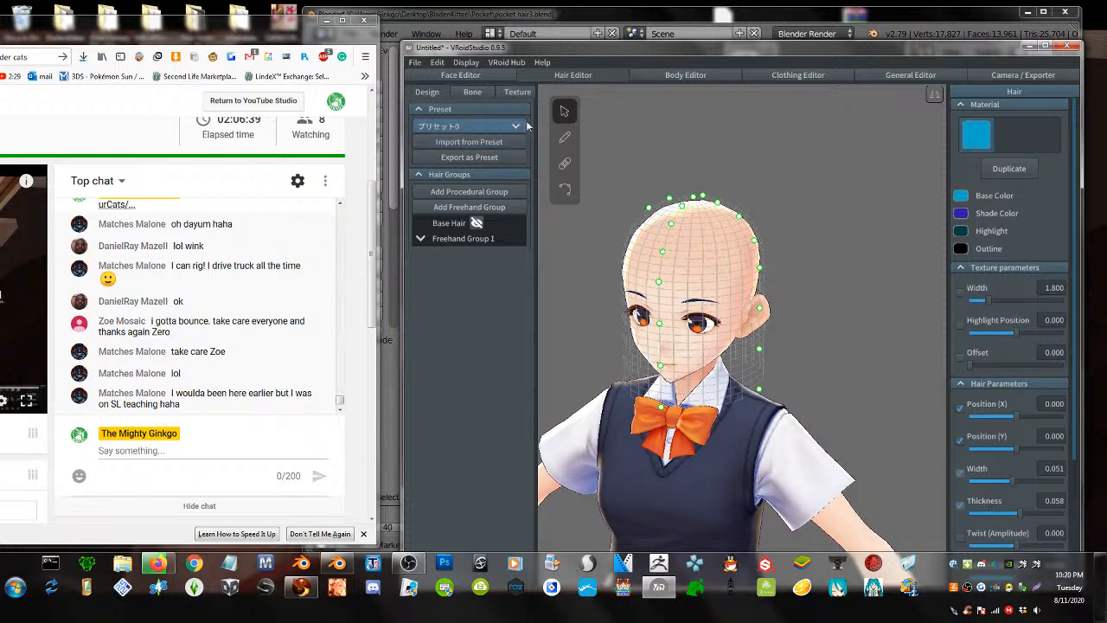
click(564, 138)
- Set the hair texture's highlight position to 0.385 and width to 1.242
drag(691, 216, 702, 381)
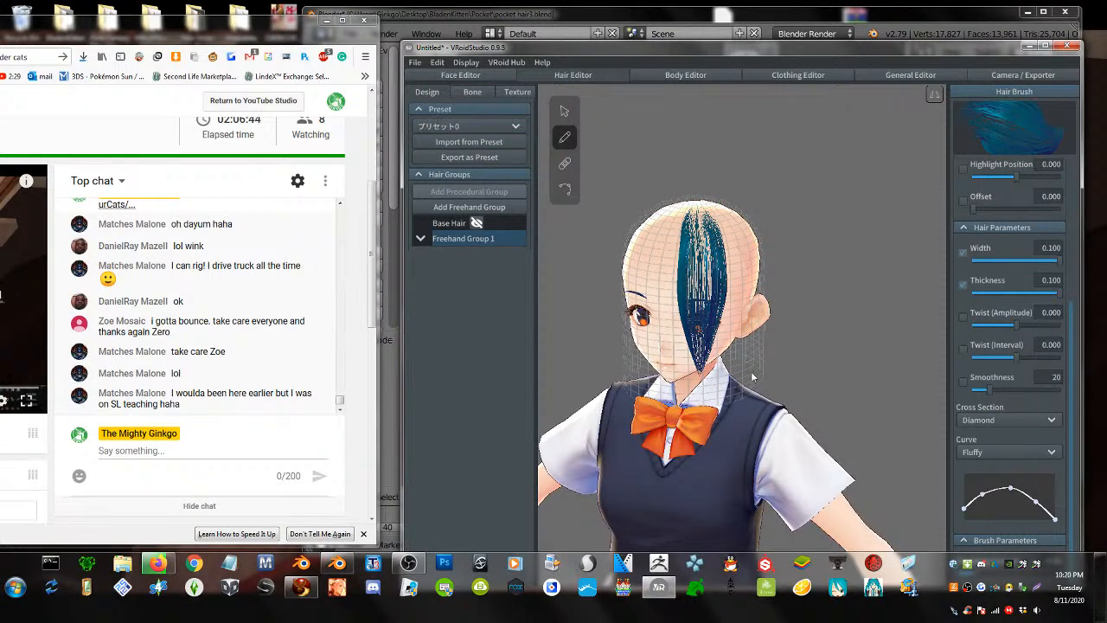
key(ctrl+z)
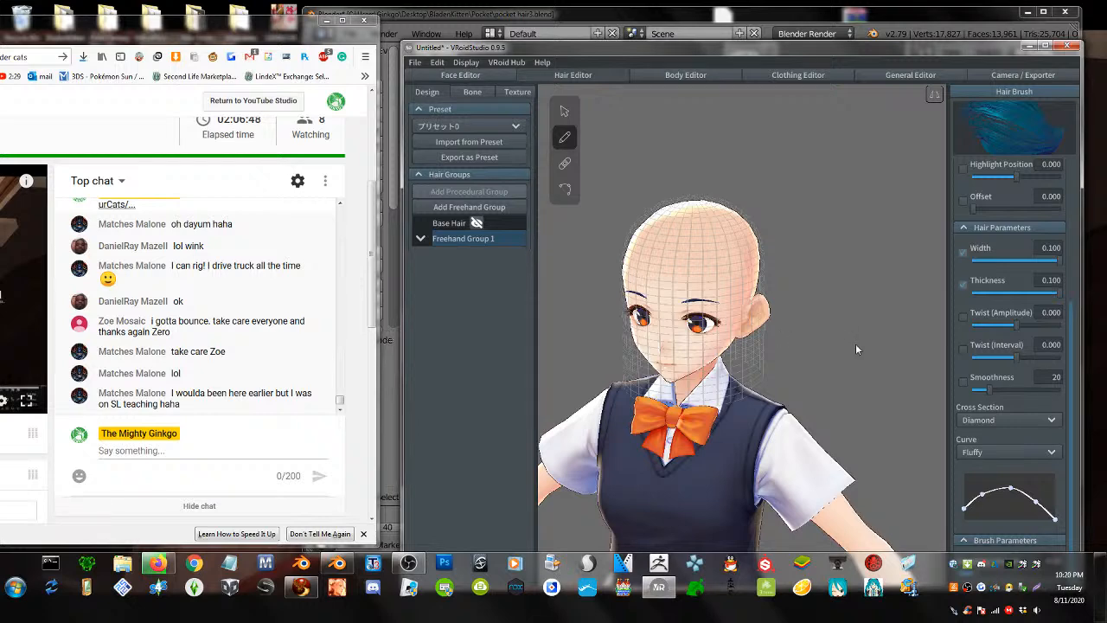
scroll(1017, 278, up, 3)
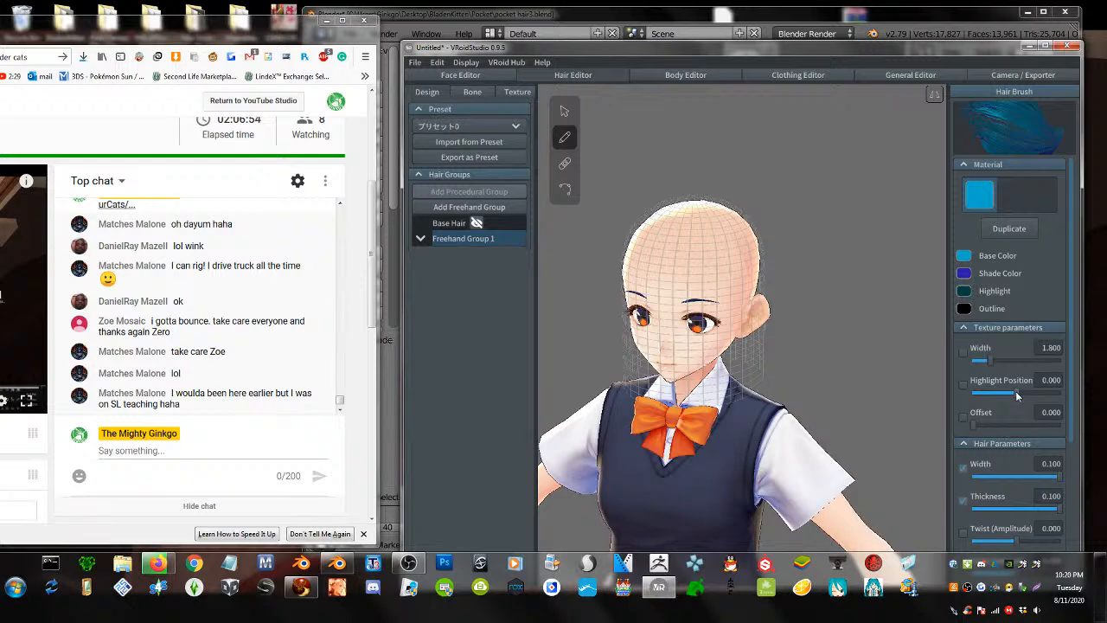
mouse_move(1018, 395)
mouse_down()
mouse_move(1007, 394)
mouse_move(1035, 400)
mouse_up()
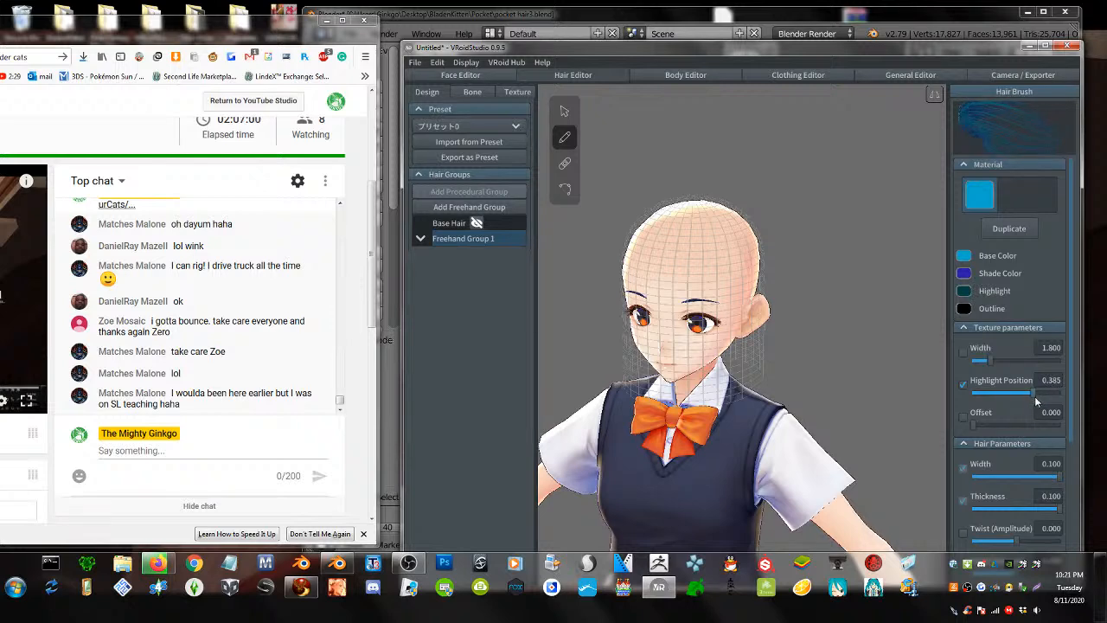
mouse_move(993, 360)
mouse_down()
mouse_move(1005, 360)
mouse_move(986, 363)
mouse_up()
- Draw blue strands from the crown over the face and down the back of the head
right_drag(631, 351, 622, 340)
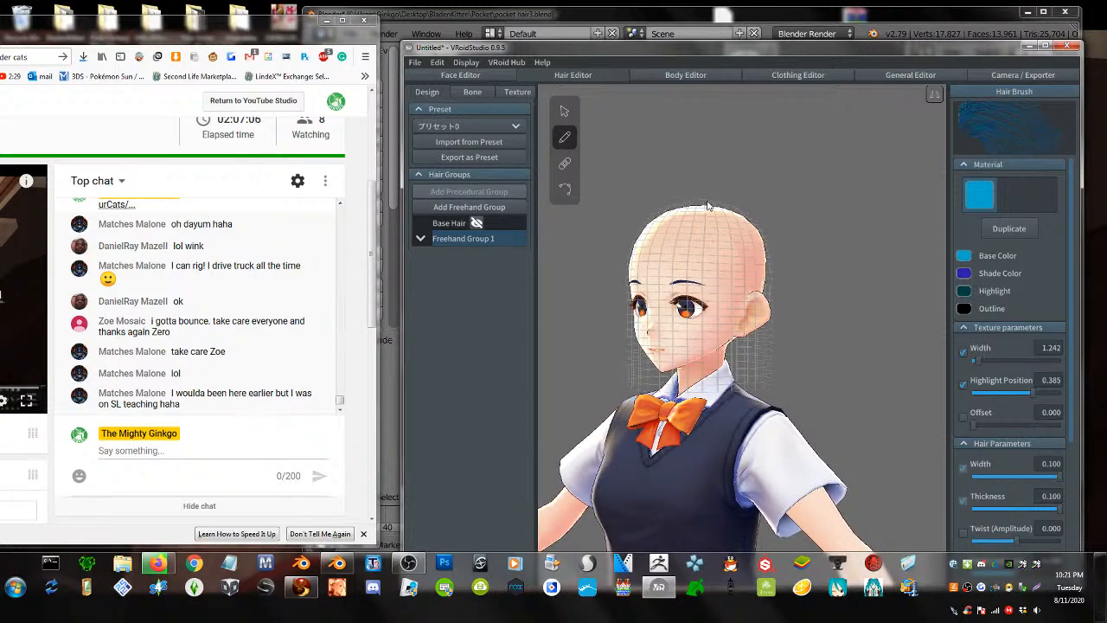
drag(705, 204, 705, 403)
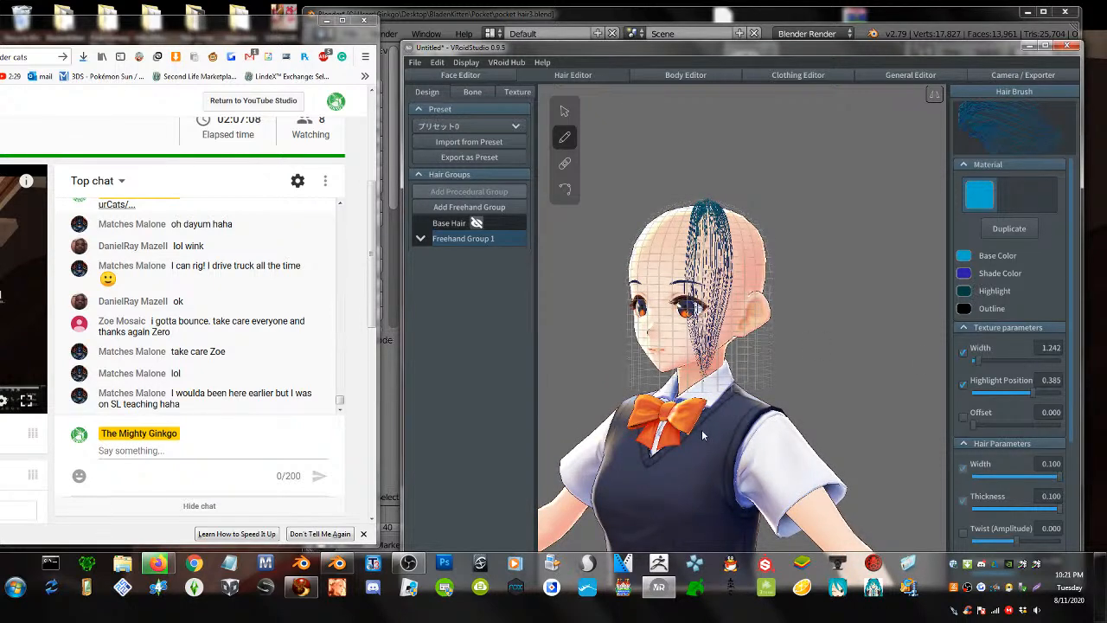
scroll(1035, 450, down, 5)
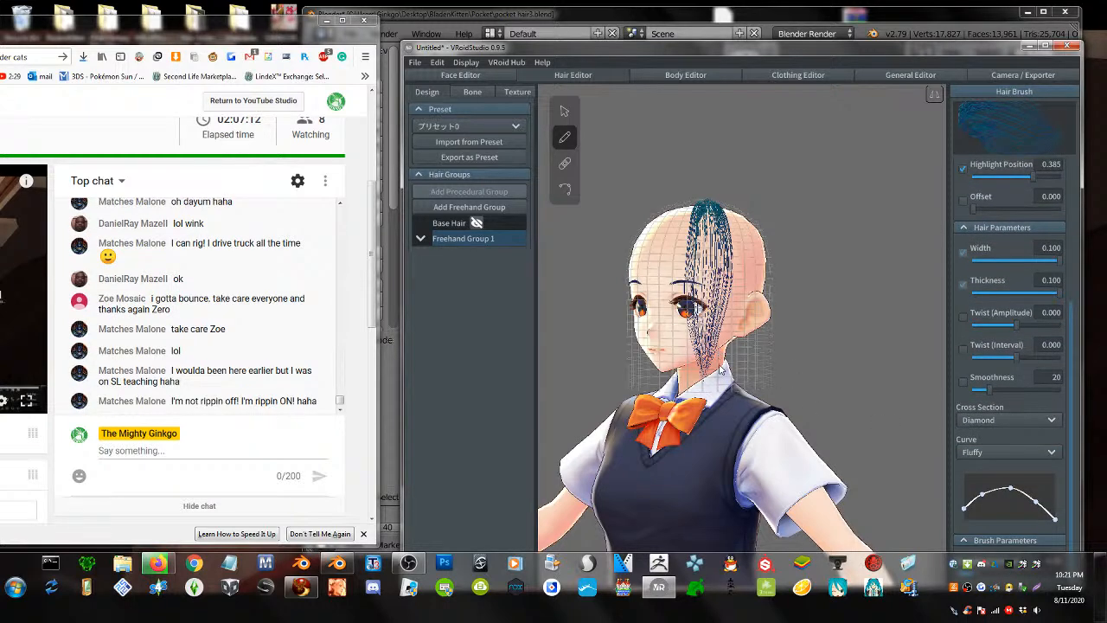
right_drag(722, 370, 645, 368)
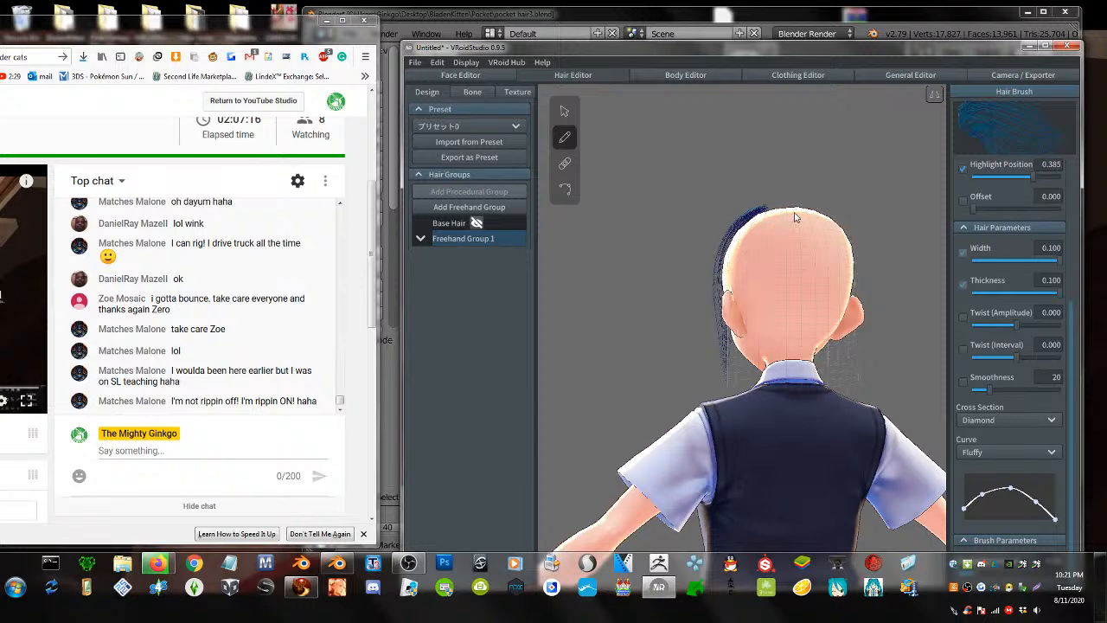
drag(796, 217, 814, 396)
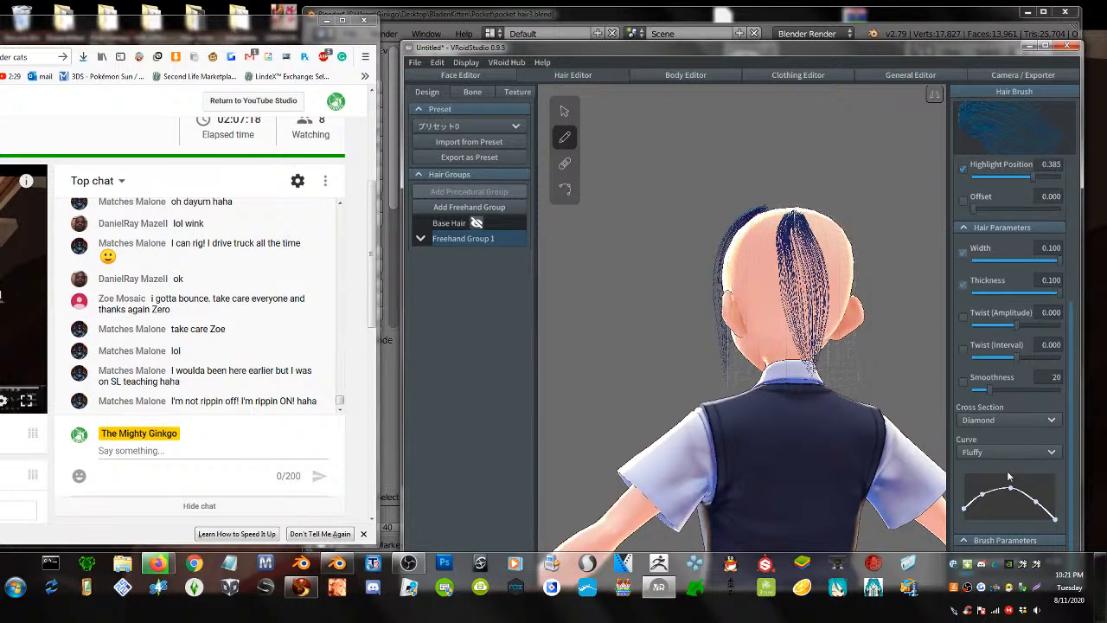
drag(800, 50, 760, 28)
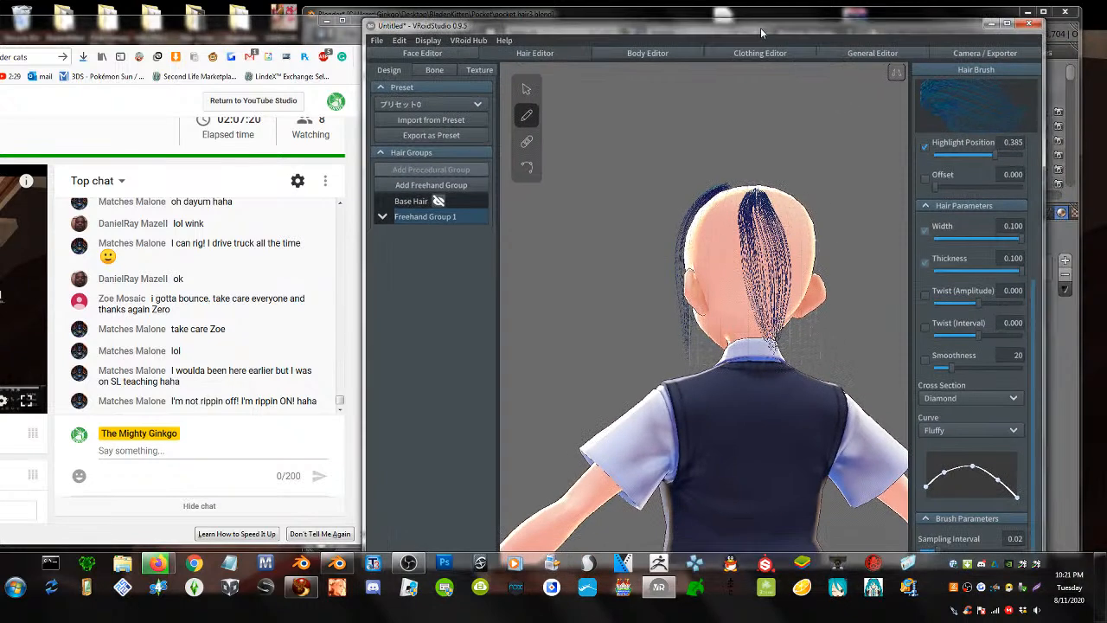
- Select Freehand Group 1 and raise its guide Height to 1.000
click(525, 89)
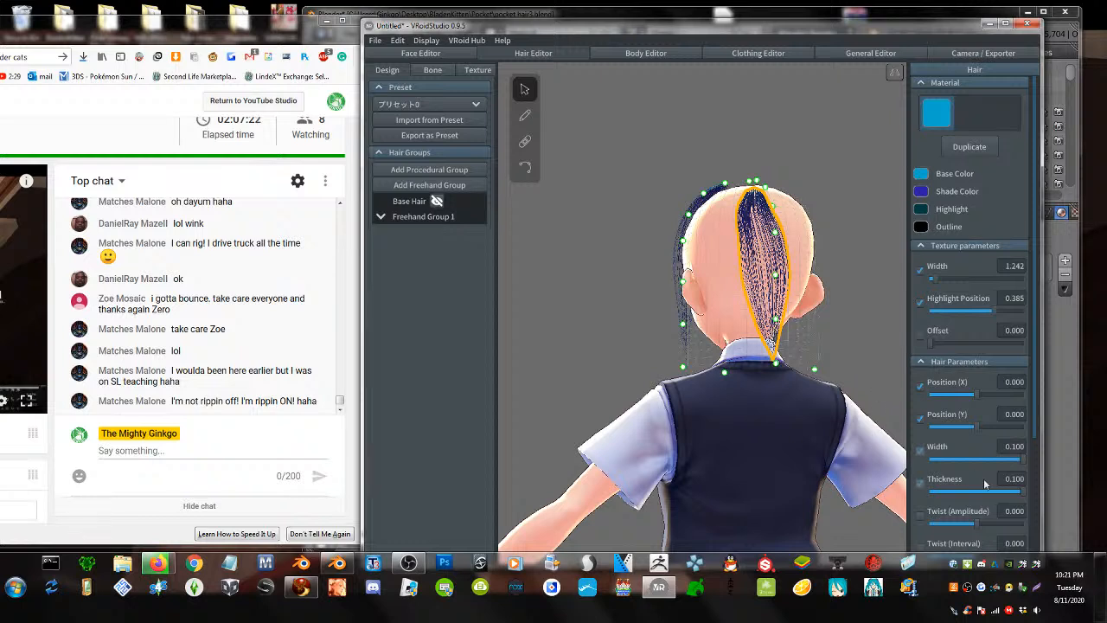
scroll(983, 478, down, 3)
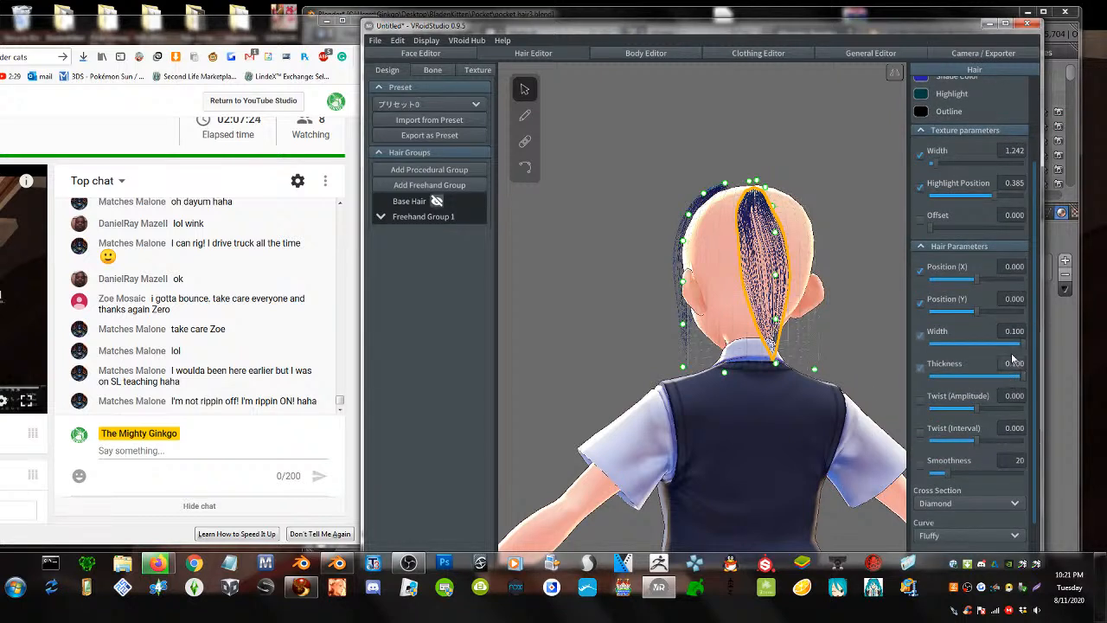
scroll(996, 326, up, 1)
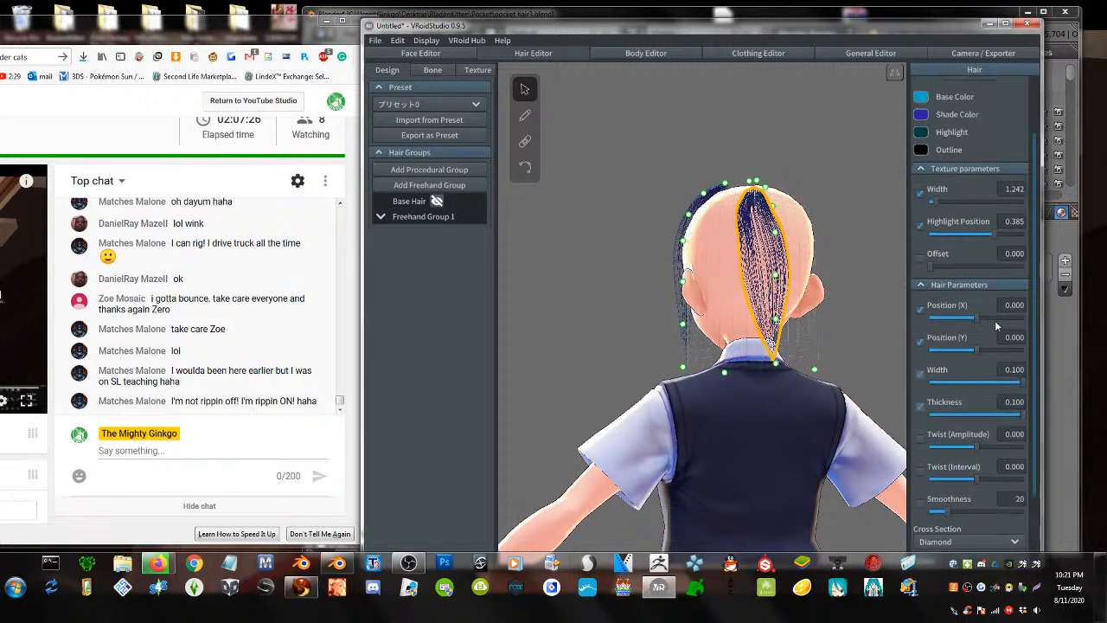
mouse_move(1021, 387)
mouse_down()
mouse_move(976, 387)
mouse_move(1032, 393)
mouse_up()
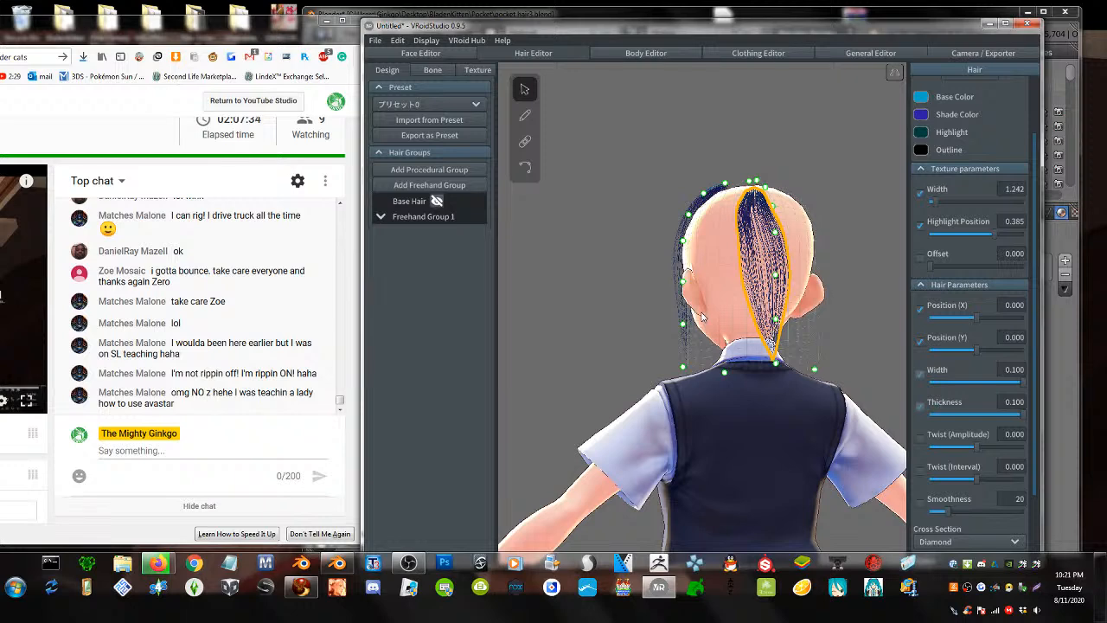
click(437, 216)
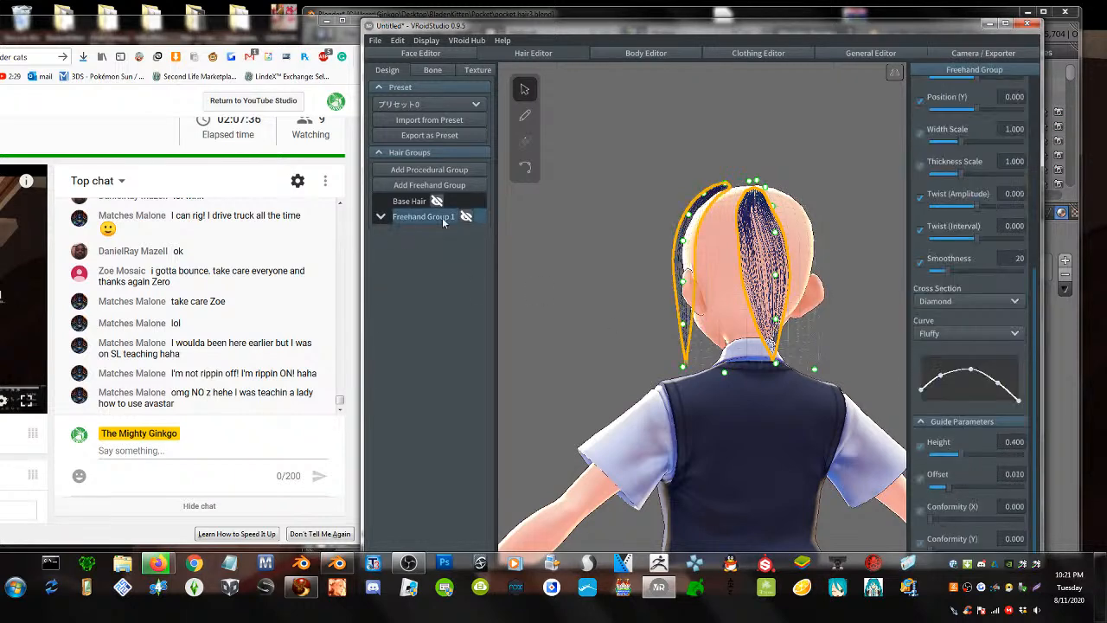
drag(945, 487, 948, 492)
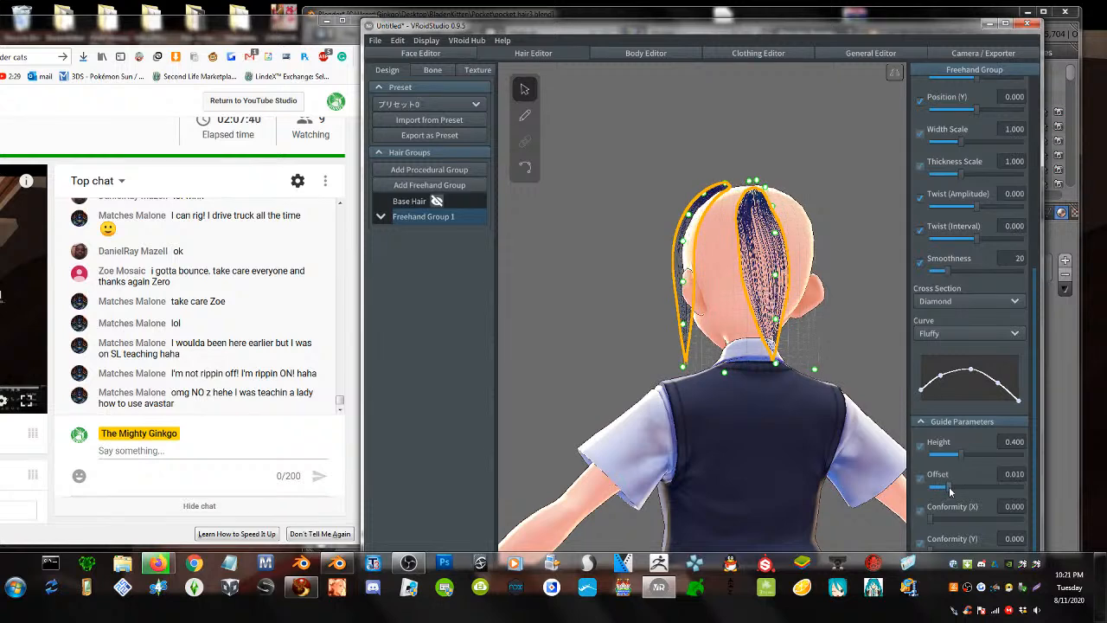
drag(956, 454, 1070, 465)
- Orbit around the model to check the lengthened strands from the side and back
right_drag(672, 391, 799, 434)
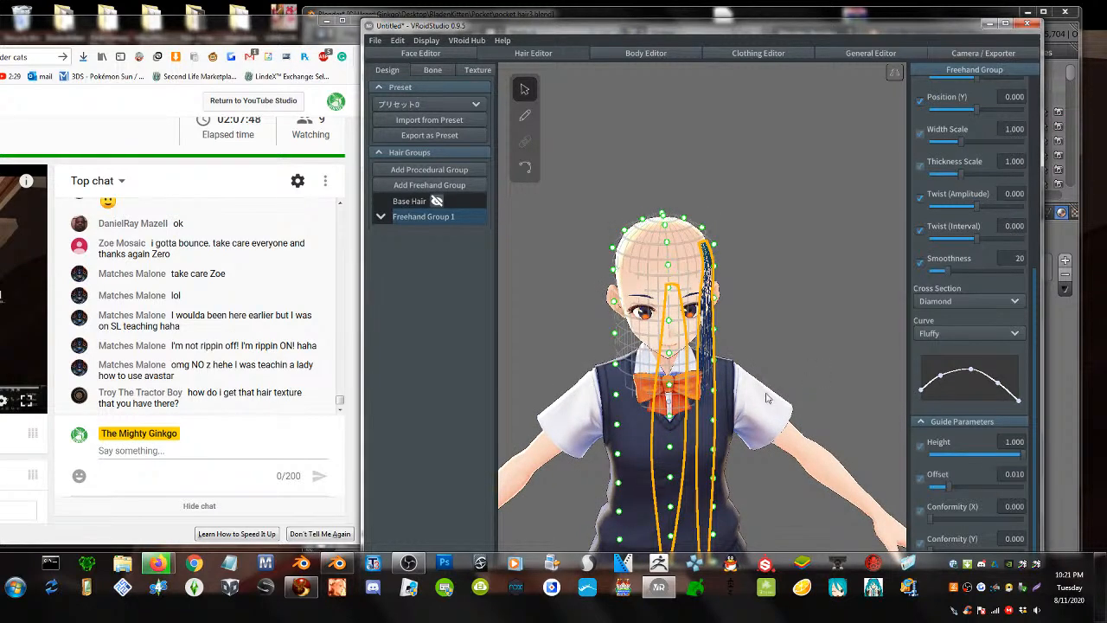
right_drag(666, 396, 759, 387)
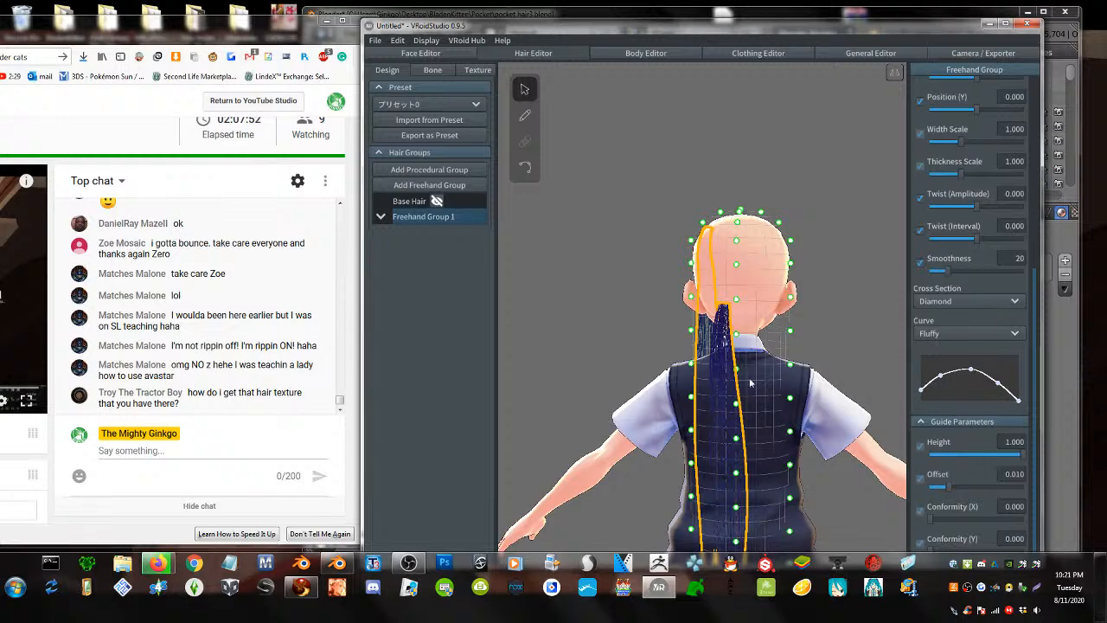
click(406, 216)
right_drag(761, 345, 687, 348)
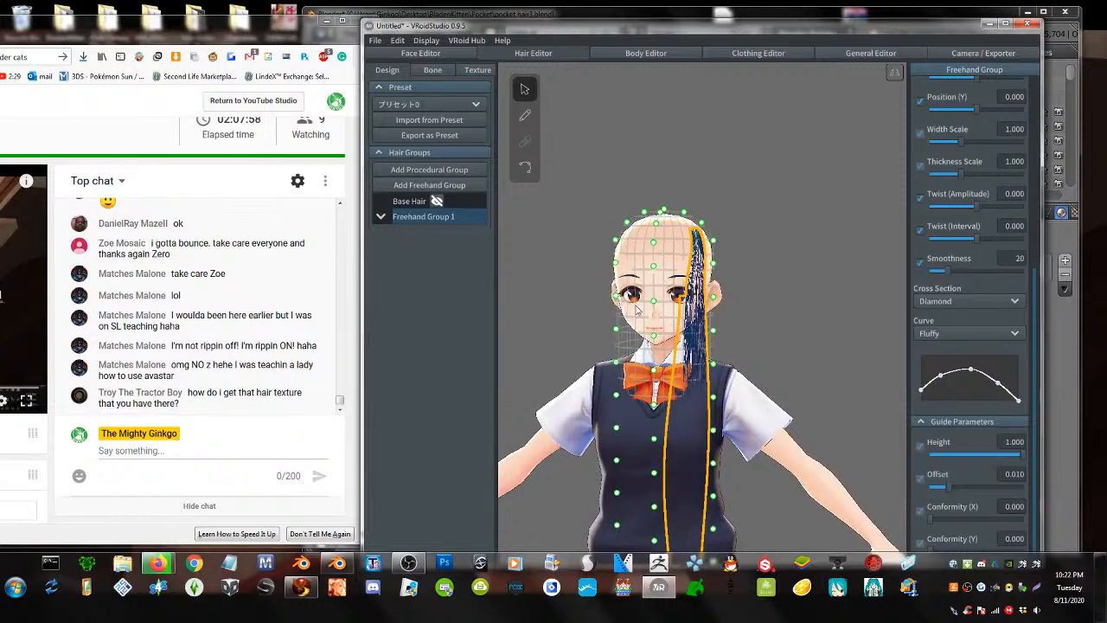
scroll(636, 310, up, 3)
right_drag(635, 310, 666, 313)
right_drag(594, 285, 639, 287)
click(524, 116)
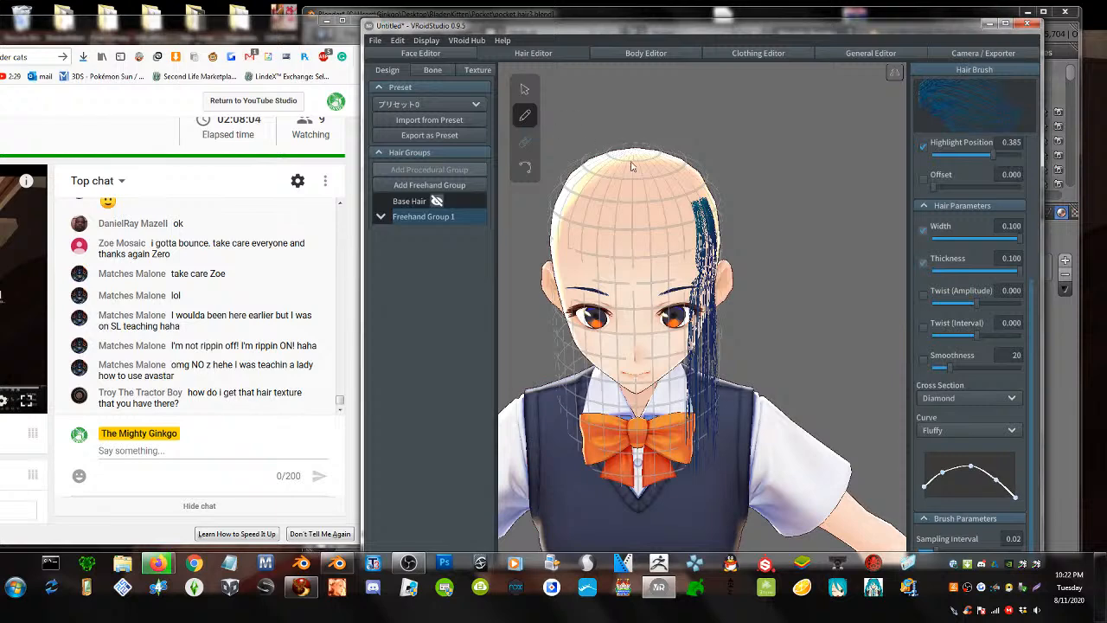
- Draw trial strands from the crown over the face, then undo the stray ones
drag(639, 154, 645, 338)
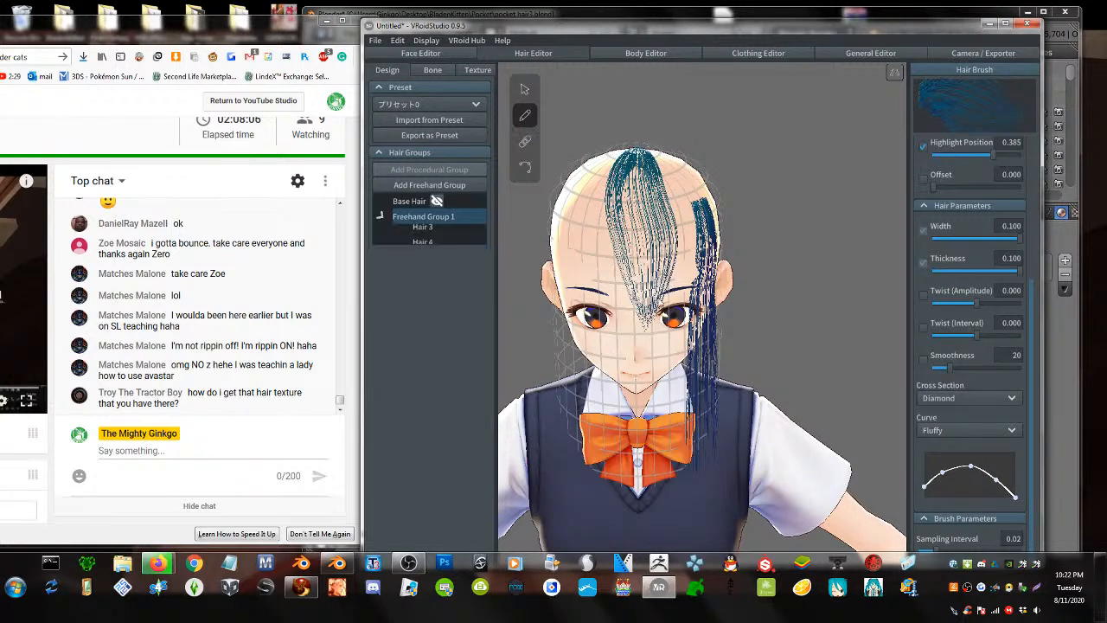
drag(638, 152, 674, 369)
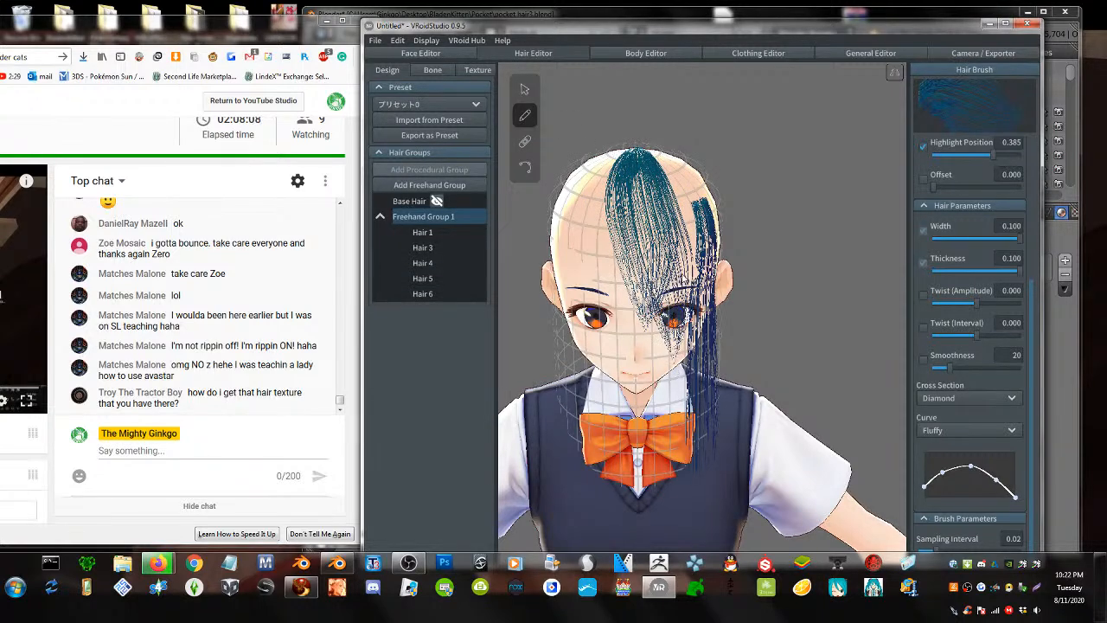
right_drag(674, 370, 665, 185)
drag(653, 154, 666, 365)
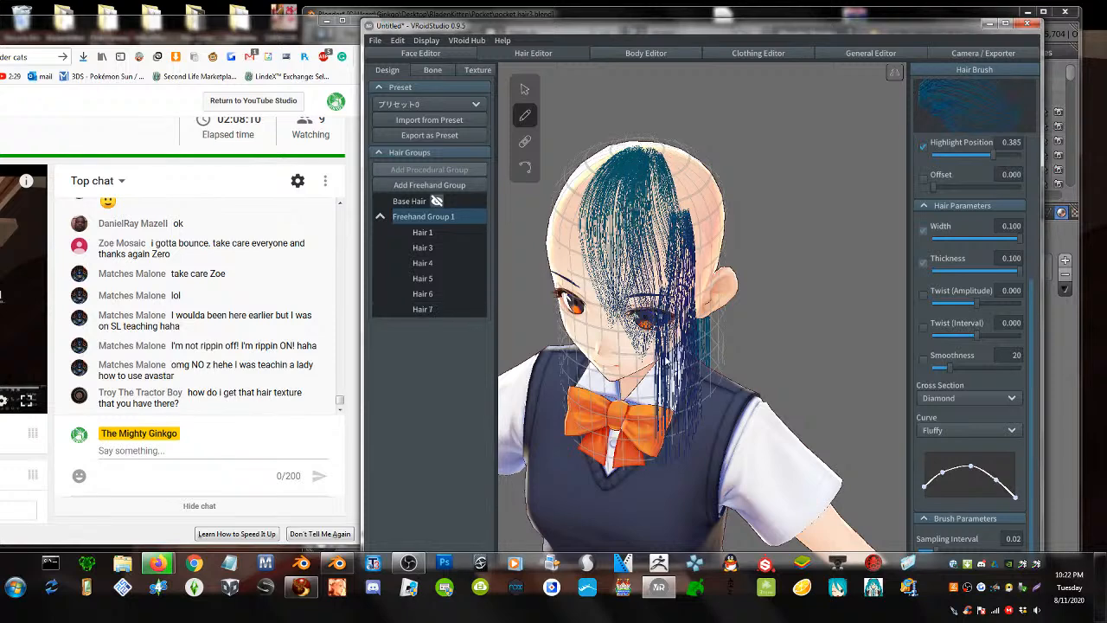
right_drag(666, 365, 668, 156)
drag(668, 156, 669, 348)
key(ctrl+z)
key(ctrl+z)
key(ctrl+z)
key(ctrl+z)
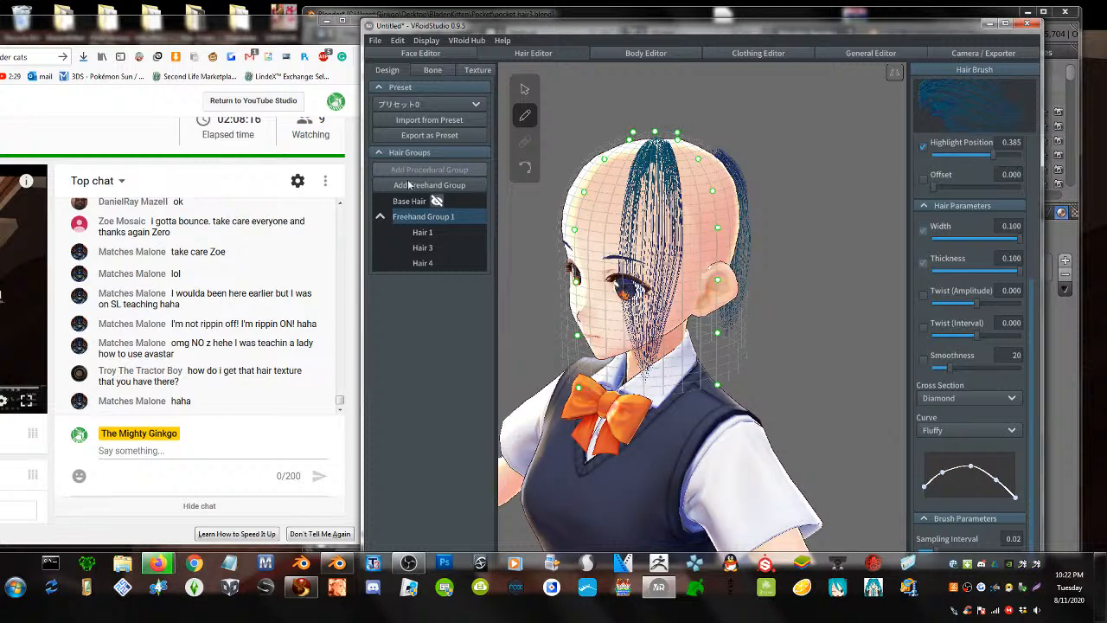
- Raise the Freehand Group 1 guide Height to 1.000 and turn to the model's back
click(523, 92)
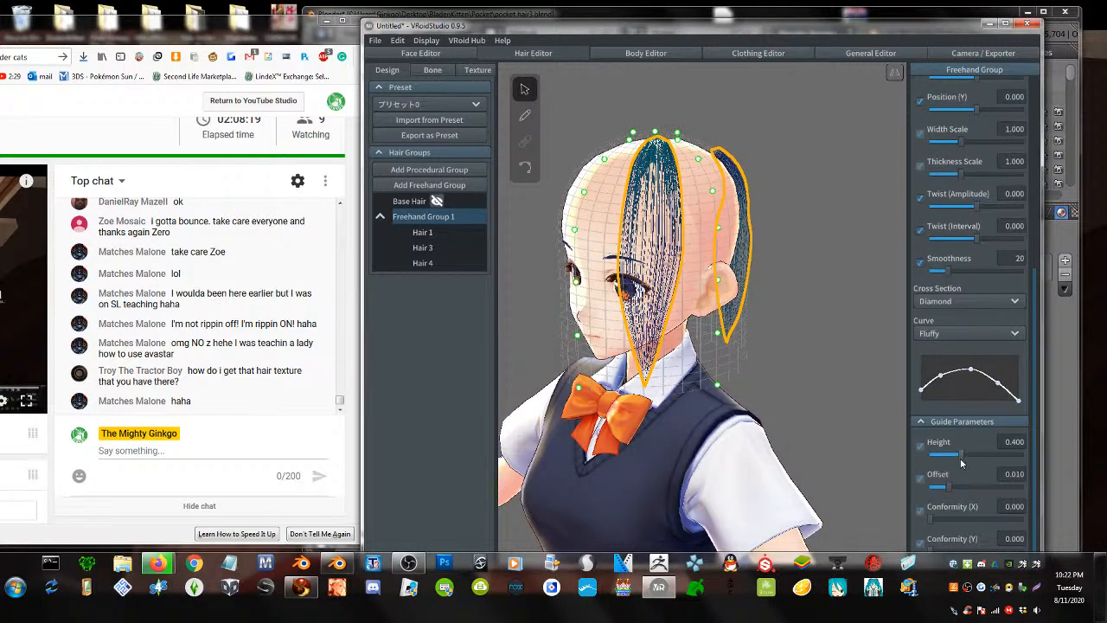
drag(960, 464, 1089, 471)
right_drag(811, 378, 740, 349)
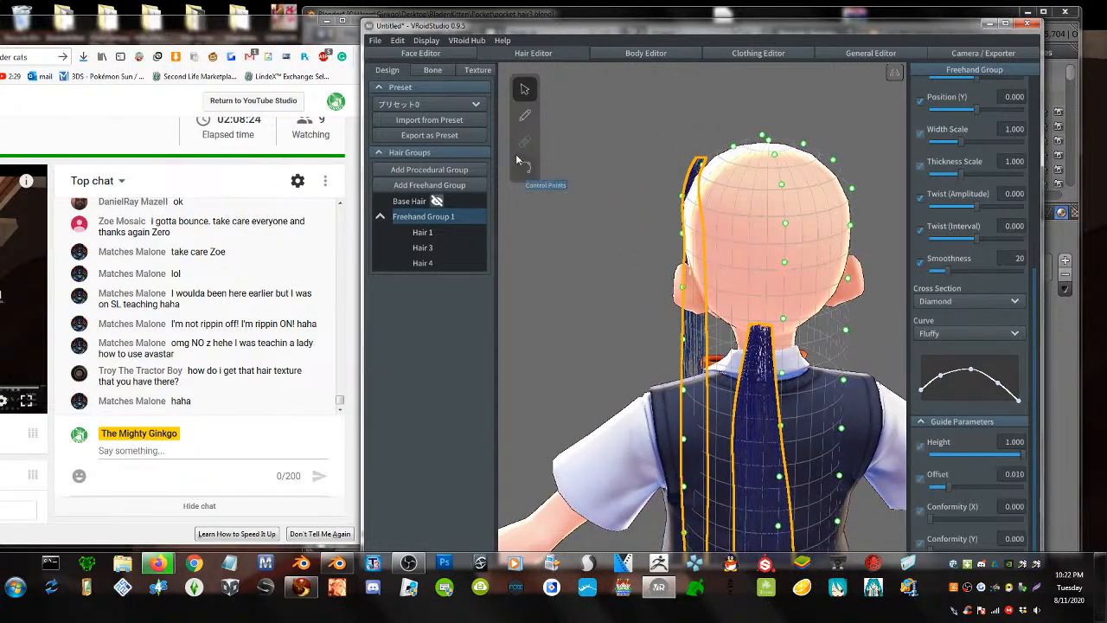
- Draw the first long strands down the back of the head
click(526, 116)
drag(763, 142, 749, 455)
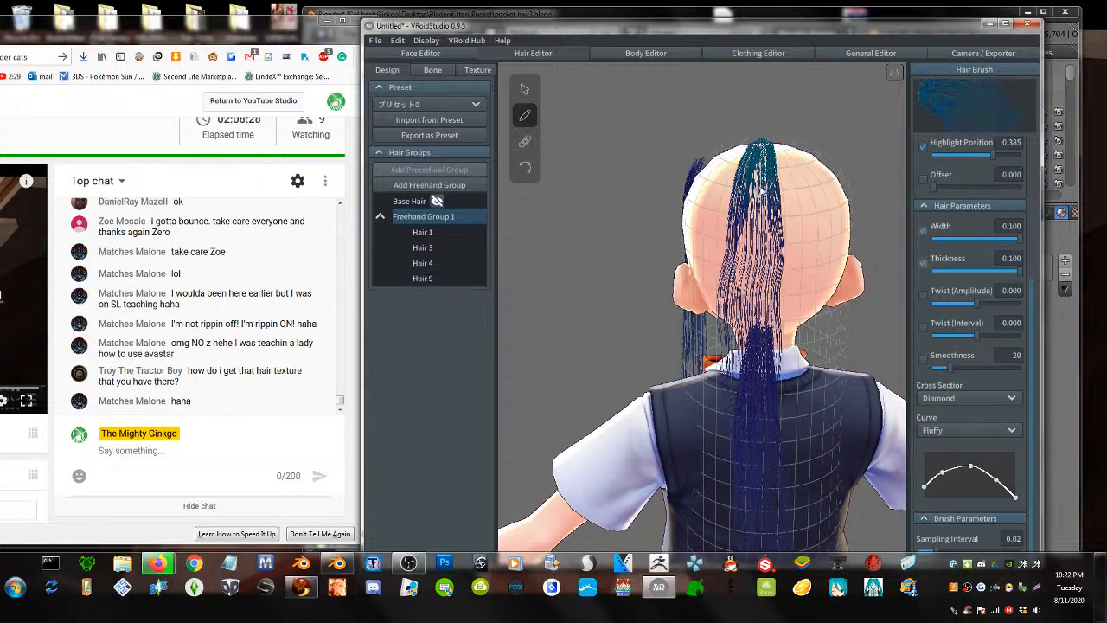
drag(760, 143, 751, 540)
right_drag(793, 281, 776, 270)
drag(766, 158, 769, 396)
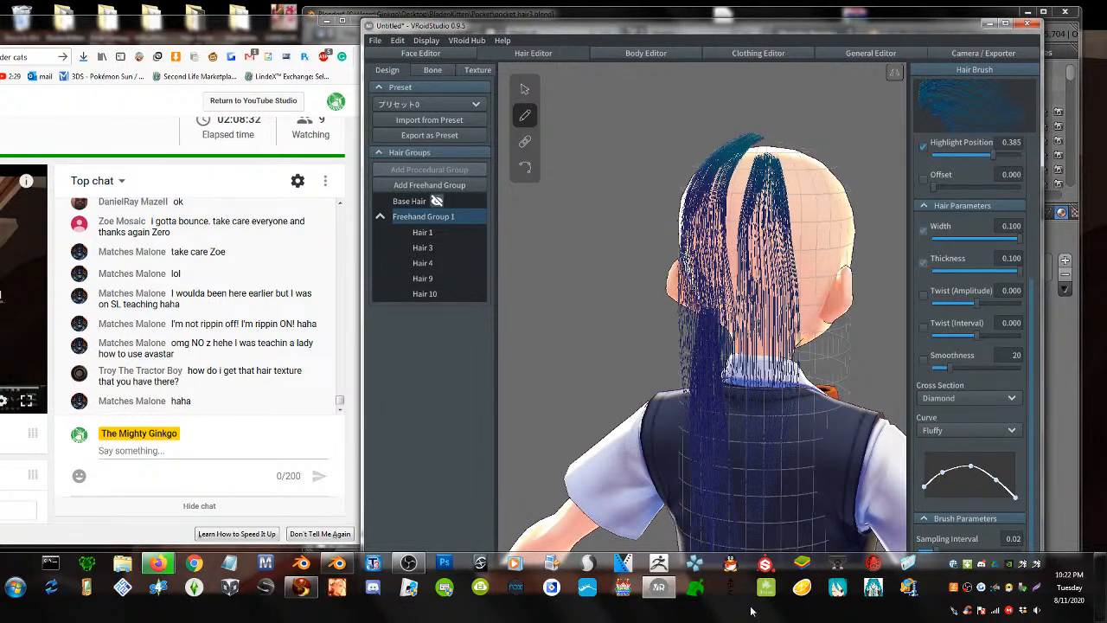
right_drag(770, 152, 773, 171)
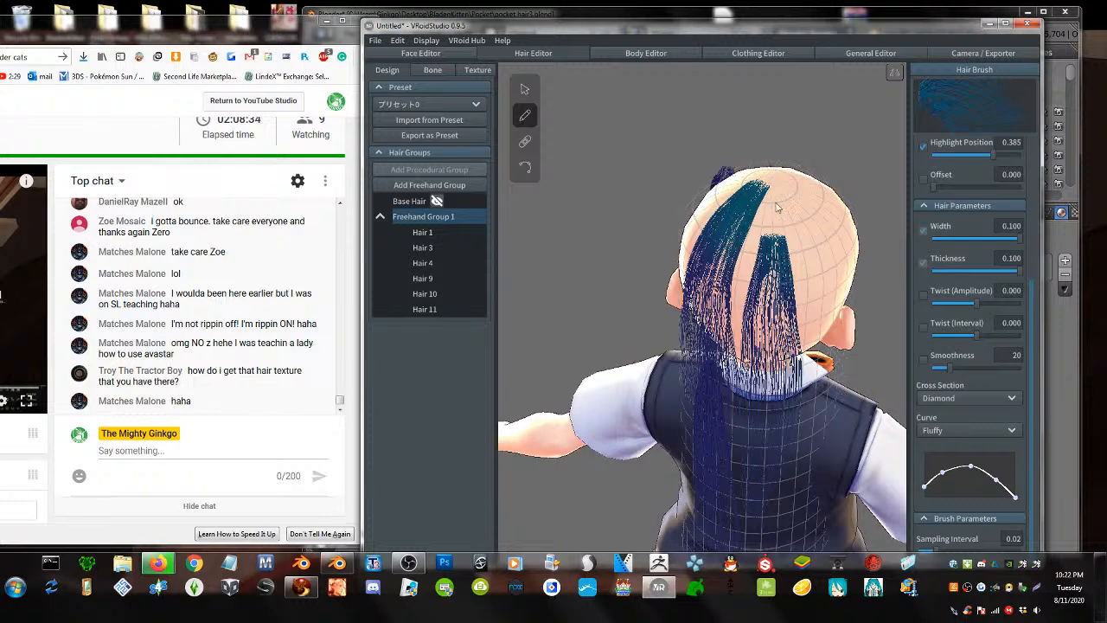
right_drag(753, 334, 737, 316)
- Add several more long strands down the back, past the shoulders
drag(736, 134, 750, 450)
mouse_move(729, 133)
mouse_down()
mouse_move(700, 267)
mouse_move(705, 472)
mouse_up()
right_drag(821, 216, 789, 198)
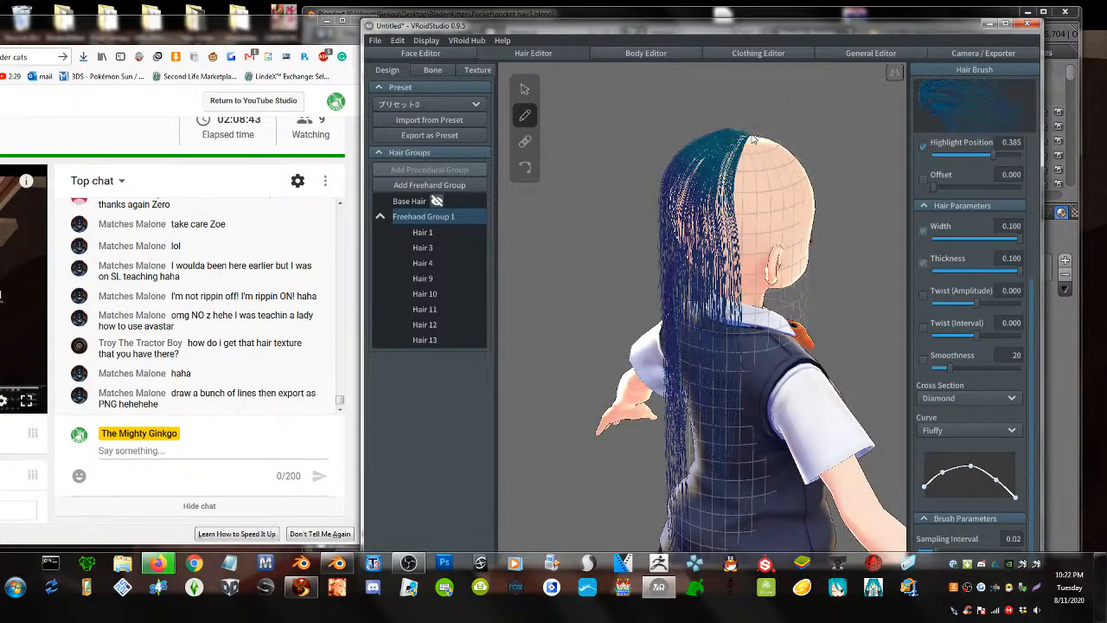
mouse_move(752, 138)
mouse_down()
mouse_move(745, 329)
mouse_move(714, 545)
mouse_up()
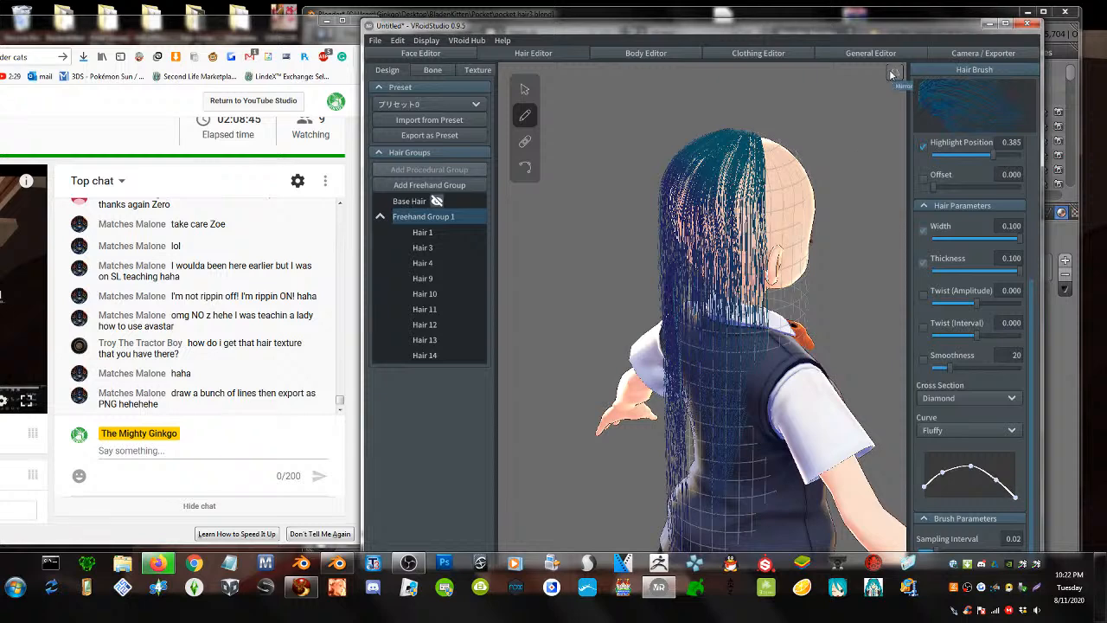
mouse_move(745, 140)
mouse_down()
mouse_move(726, 510)
mouse_move(708, 246)
mouse_move(703, 549)
mouse_up()
right_drag(718, 460, 736, 458)
- Draw mirrored strands down the back, redoing one that went wrong
mouse_move(726, 133)
mouse_down()
mouse_move(764, 419)
mouse_move(715, 550)
mouse_up()
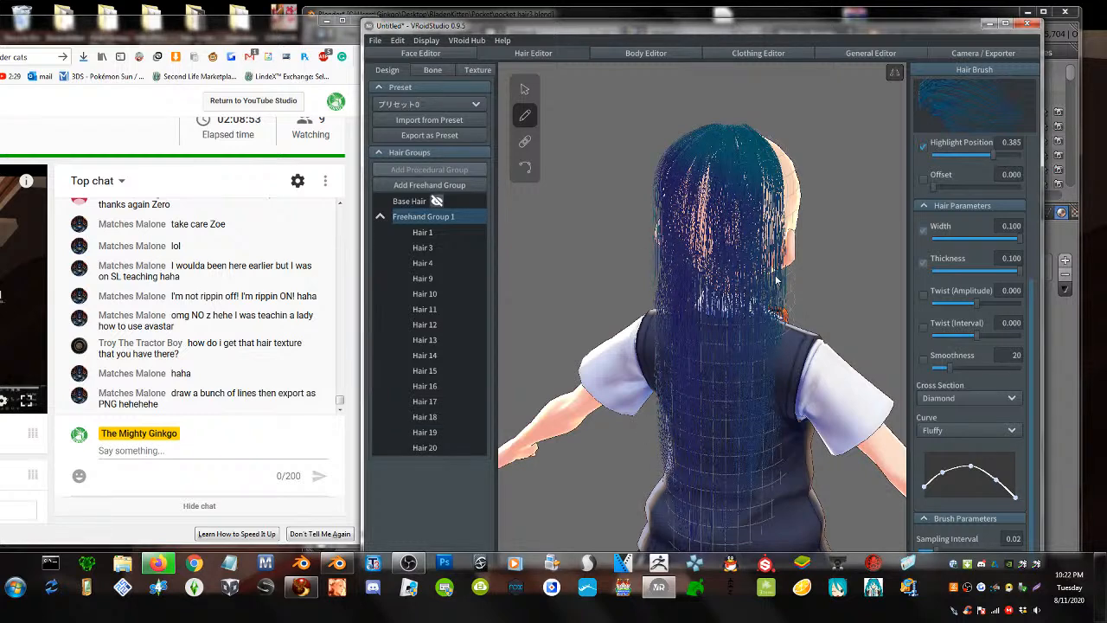
key(ctrl+z)
drag(726, 132, 676, 399)
right_drag(695, 356, 749, 344)
drag(688, 140, 718, 518)
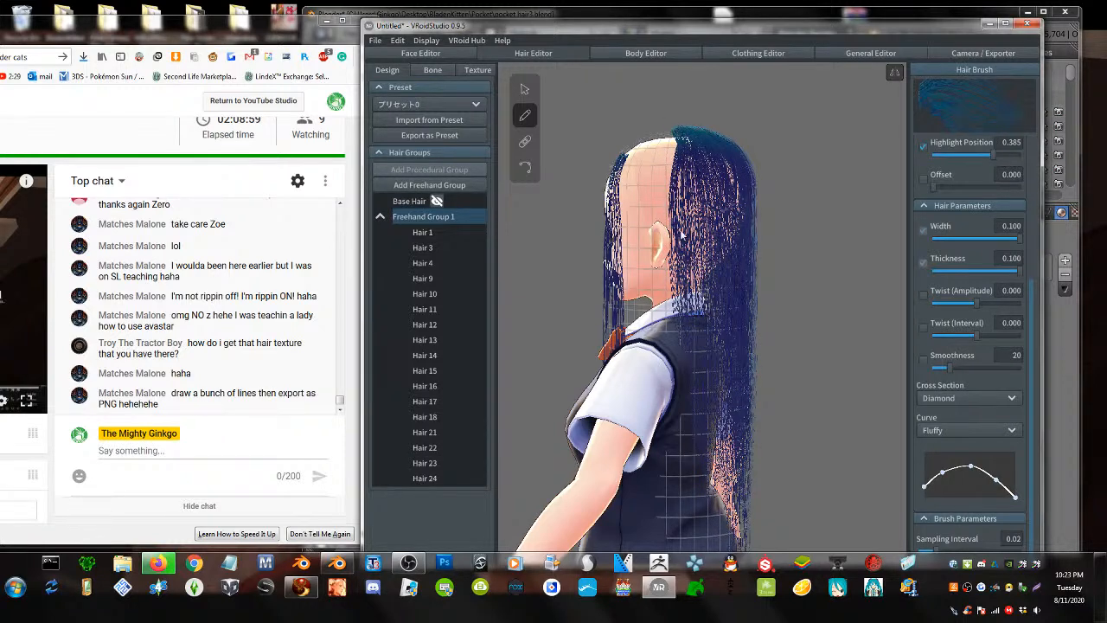
- Thicken the back hair with more long strands falling past the waist
right_drag(683, 158, 664, 132)
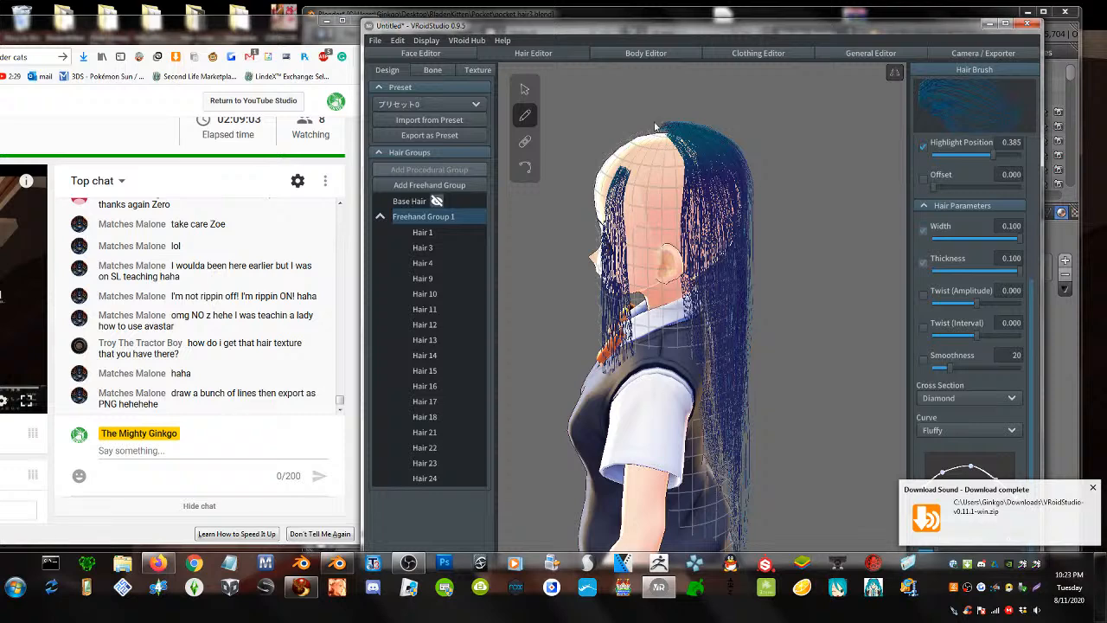
mouse_move(655, 126)
mouse_down()
mouse_move(679, 189)
mouse_move(712, 490)
mouse_up()
drag(671, 139, 713, 471)
mouse_move(690, 142)
mouse_down()
mouse_move(683, 324)
mouse_move(706, 496)
mouse_up()
right_drag(734, 387, 702, 387)
mouse_move(721, 146)
mouse_down()
mouse_move(735, 229)
mouse_move(743, 553)
mouse_up()
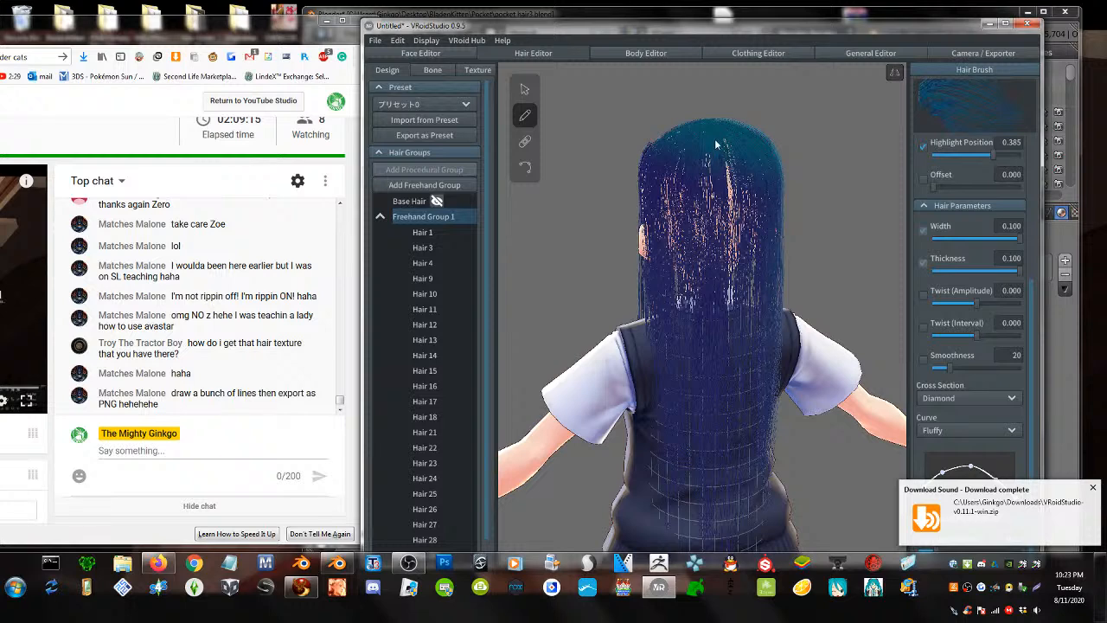
mouse_move(716, 144)
mouse_down()
mouse_move(735, 259)
mouse_move(749, 553)
mouse_up()
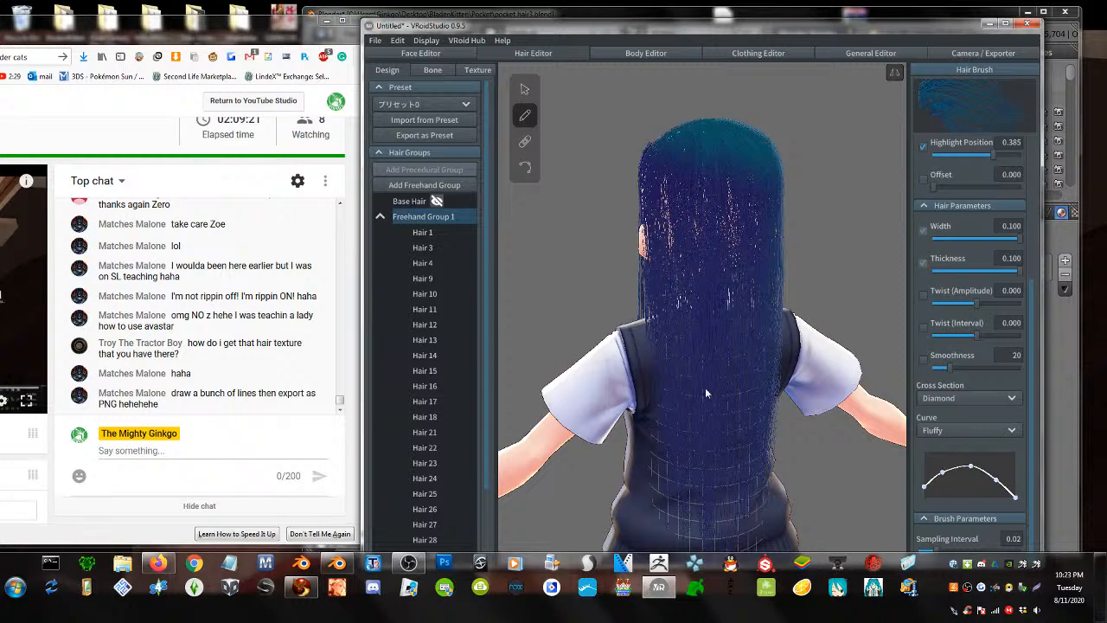
- Try a front strand over the face from the front view and undo it
right_drag(697, 276, 695, 169)
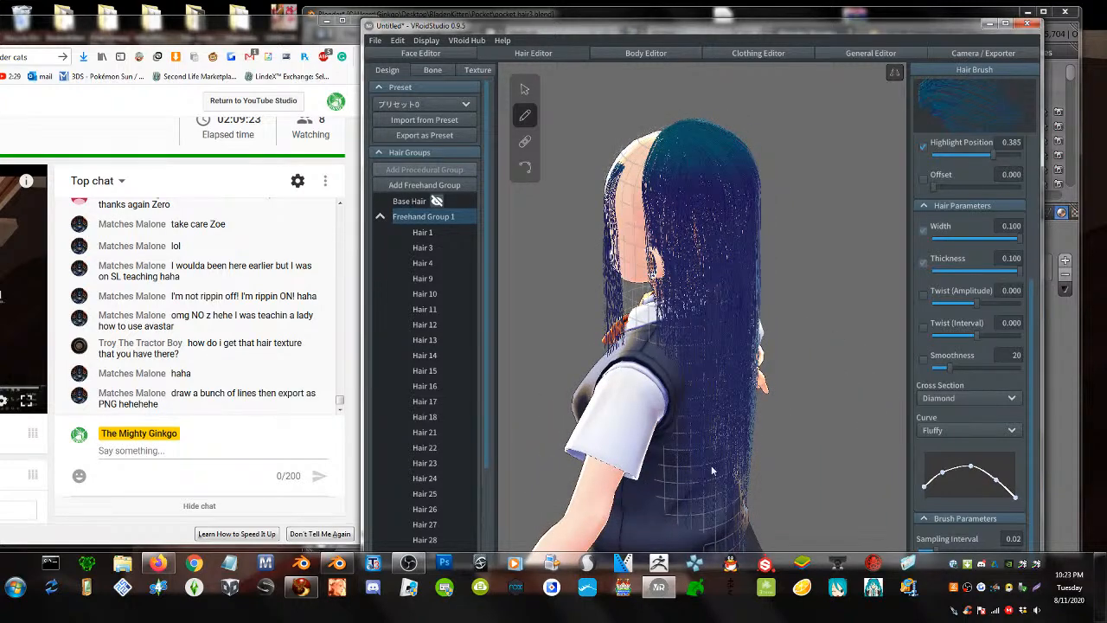
right_drag(700, 302, 760, 243)
drag(715, 154, 707, 308)
key(ctrl+z)
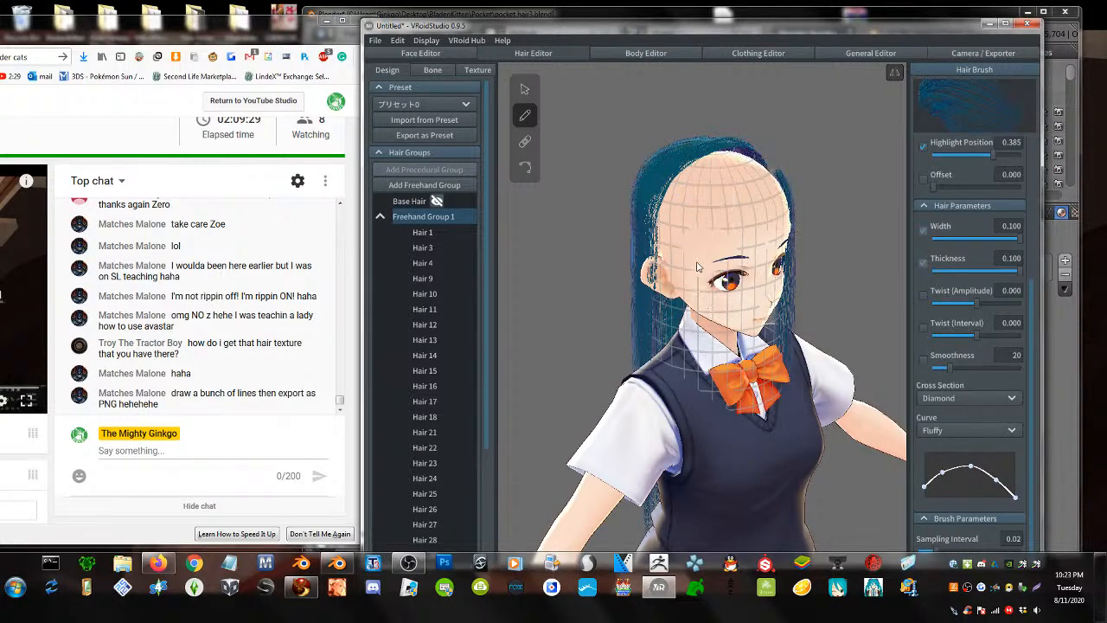
- Draw strands from the crown down the side of the head past the ear
right_drag(699, 269, 722, 263)
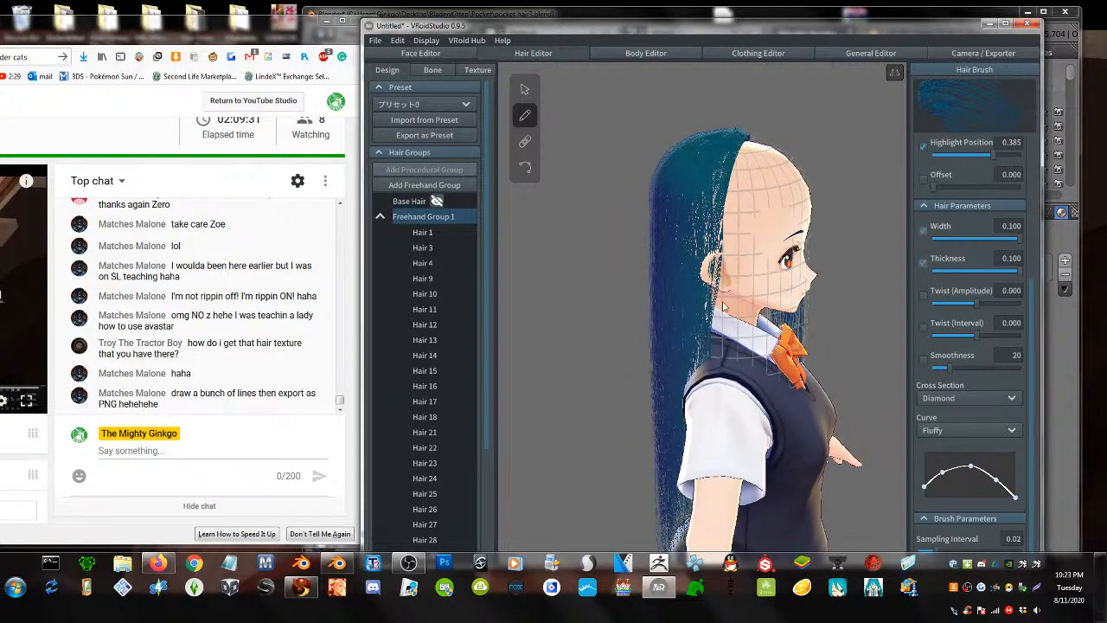
drag(747, 143, 728, 372)
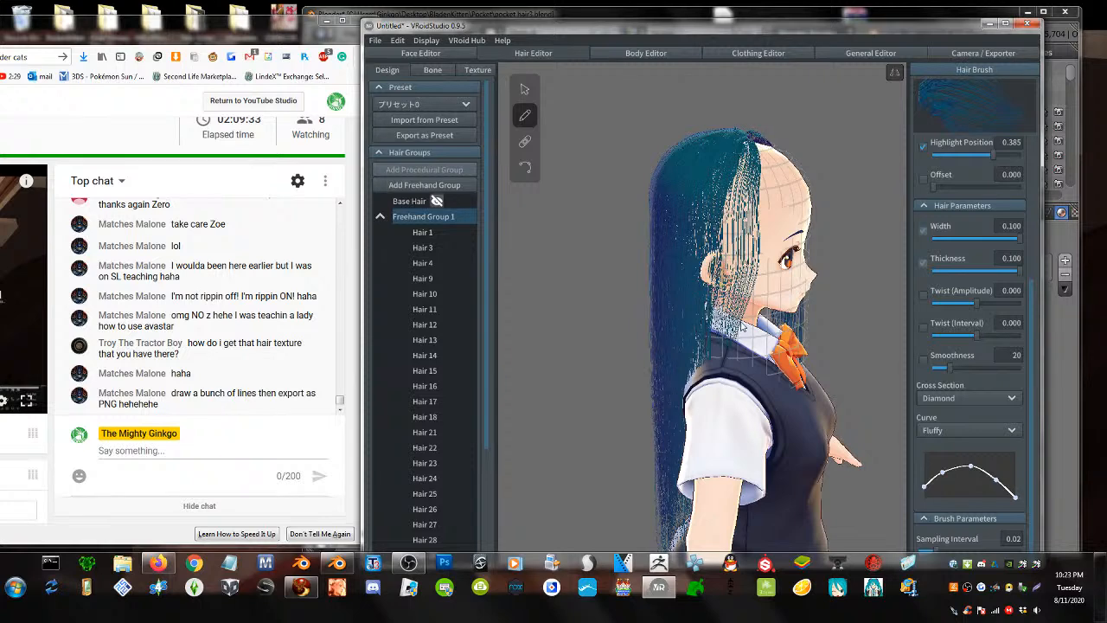
drag(732, 165, 699, 412)
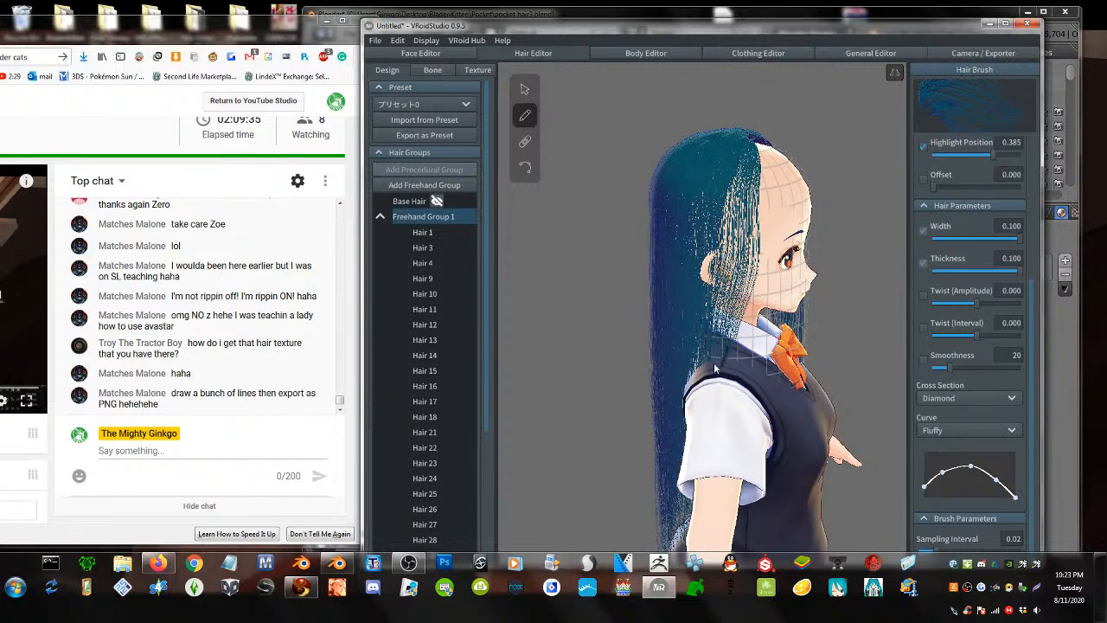
drag(747, 145, 699, 392)
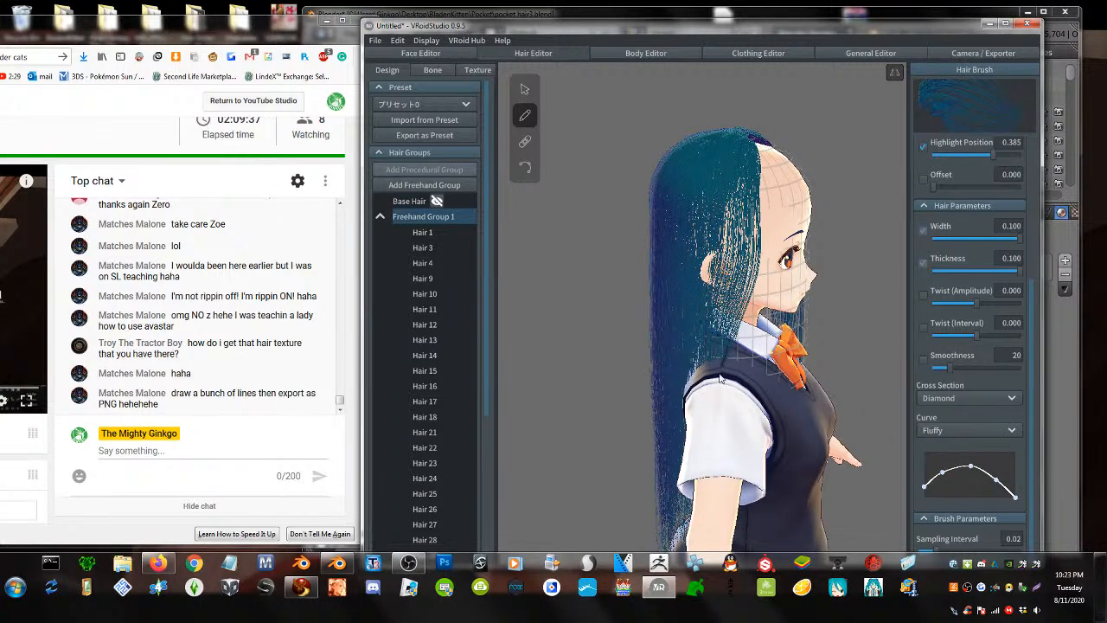
right_drag(777, 311, 847, 302)
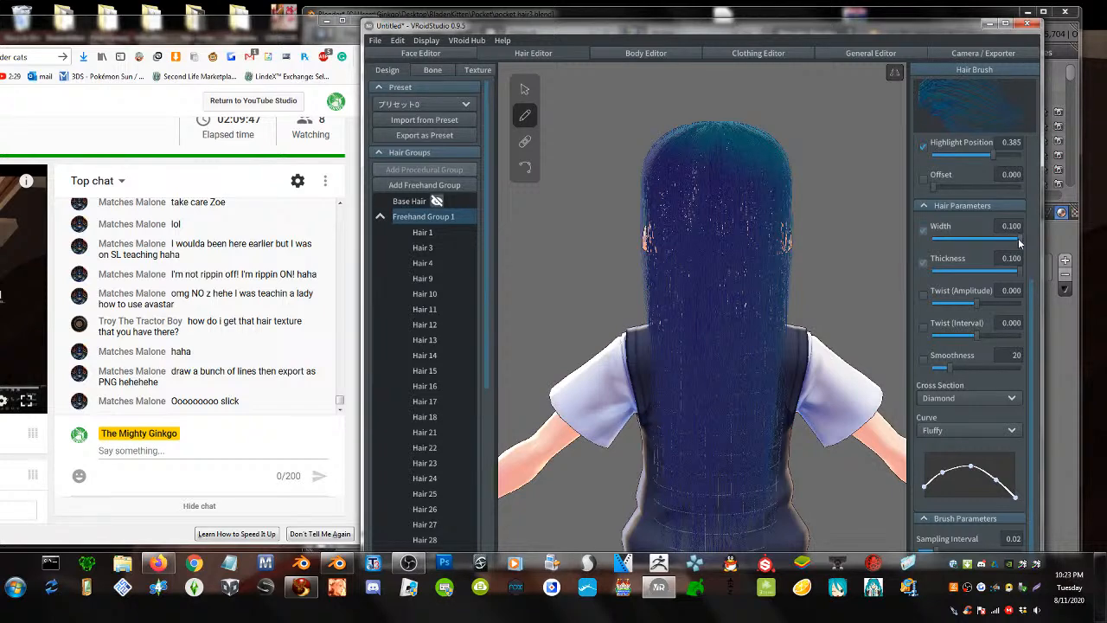
- Narrow the brush width to 0.065, fill a back gap, and undo the front-left forehead strands
drag(1019, 240, 980, 245)
drag(705, 133, 707, 512)
right_drag(718, 274, 763, 276)
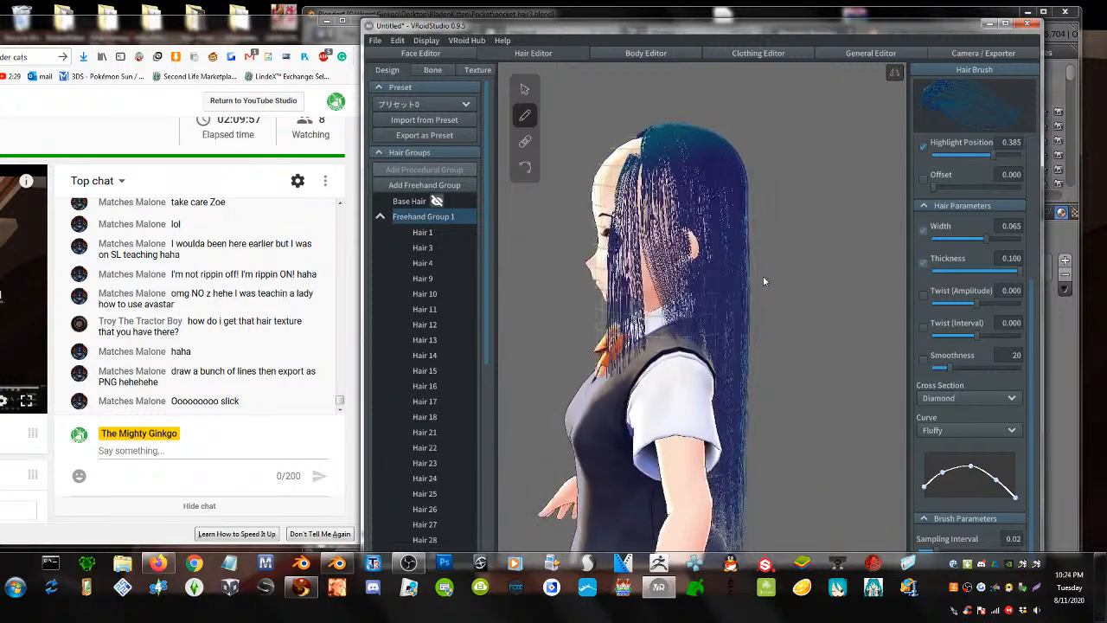
right_drag(662, 212, 679, 208)
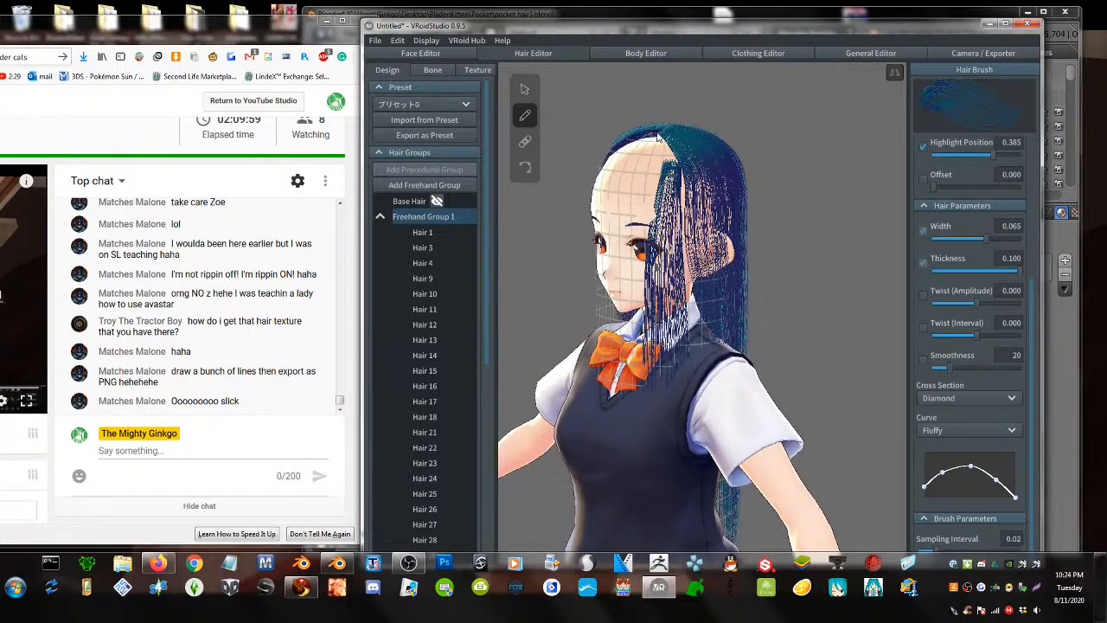
drag(657, 137, 670, 350)
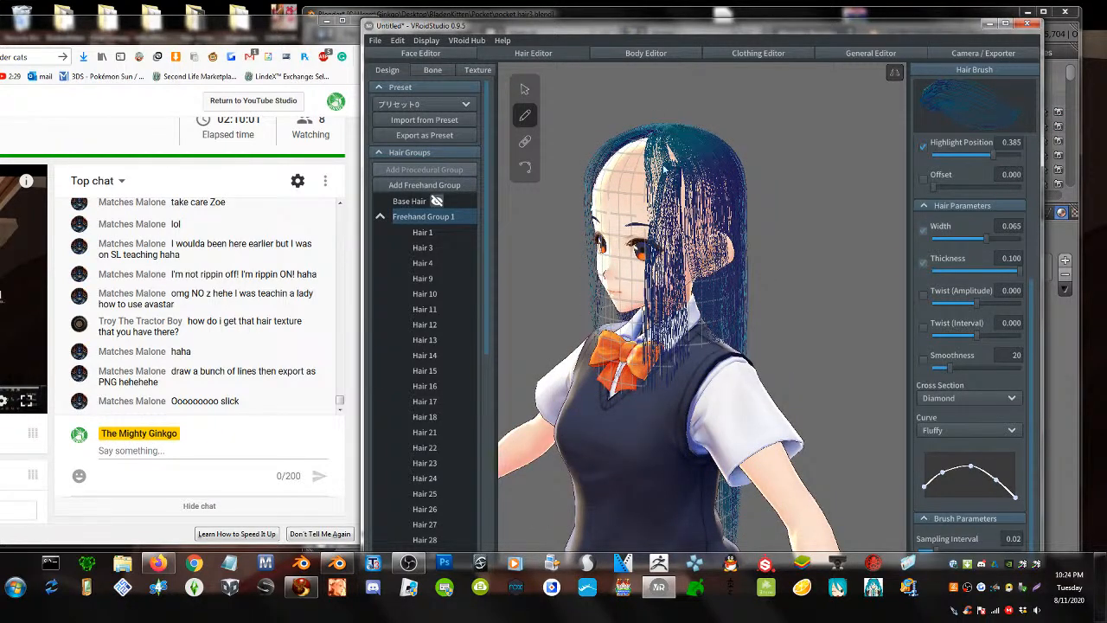
drag(665, 168, 671, 323)
right_drag(723, 243, 688, 292)
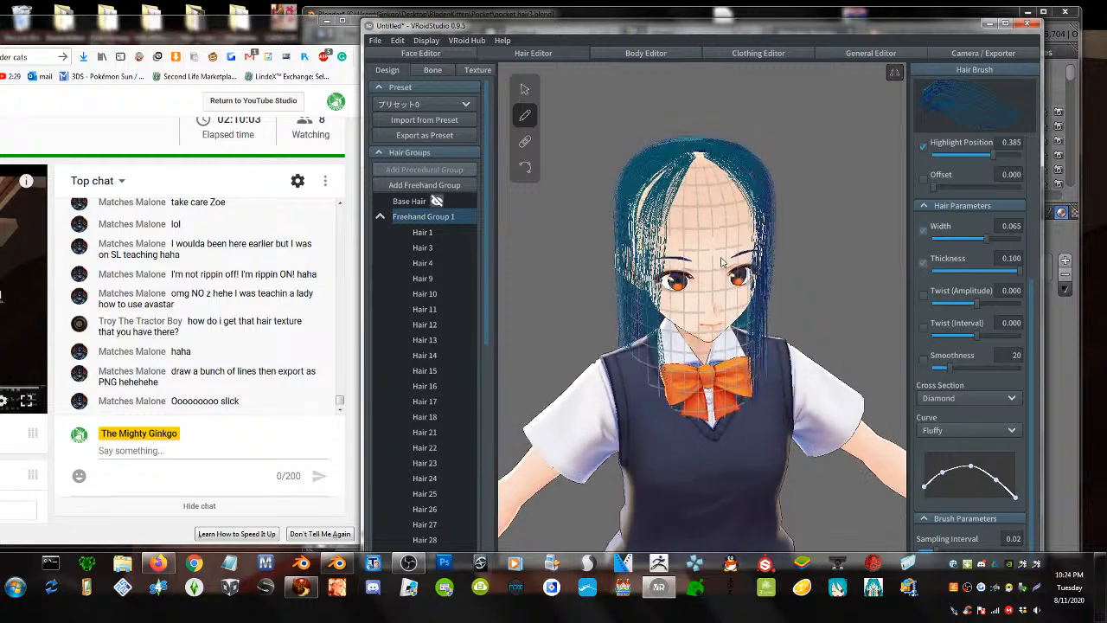
key(ctrl+z)
key(ctrl+z)
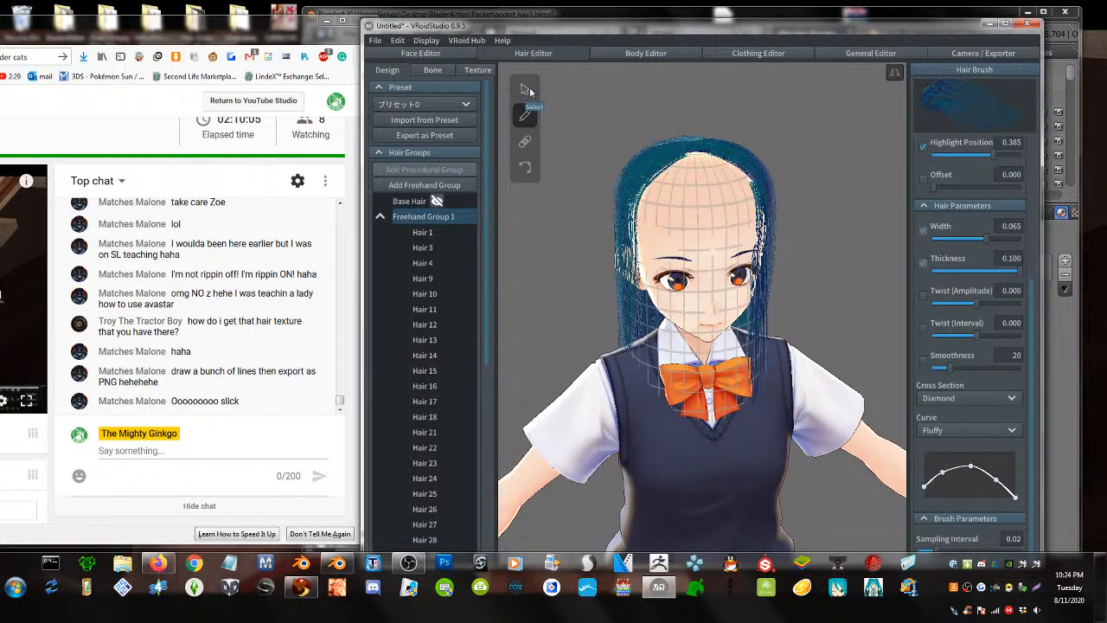
- Select the Hair 3 strand and hide it, then check the bare scalp from all sides
click(525, 89)
click(760, 249)
right_drag(755, 302, 725, 298)
mouse_move(432, 246)
scroll(432, 244, down, 5)
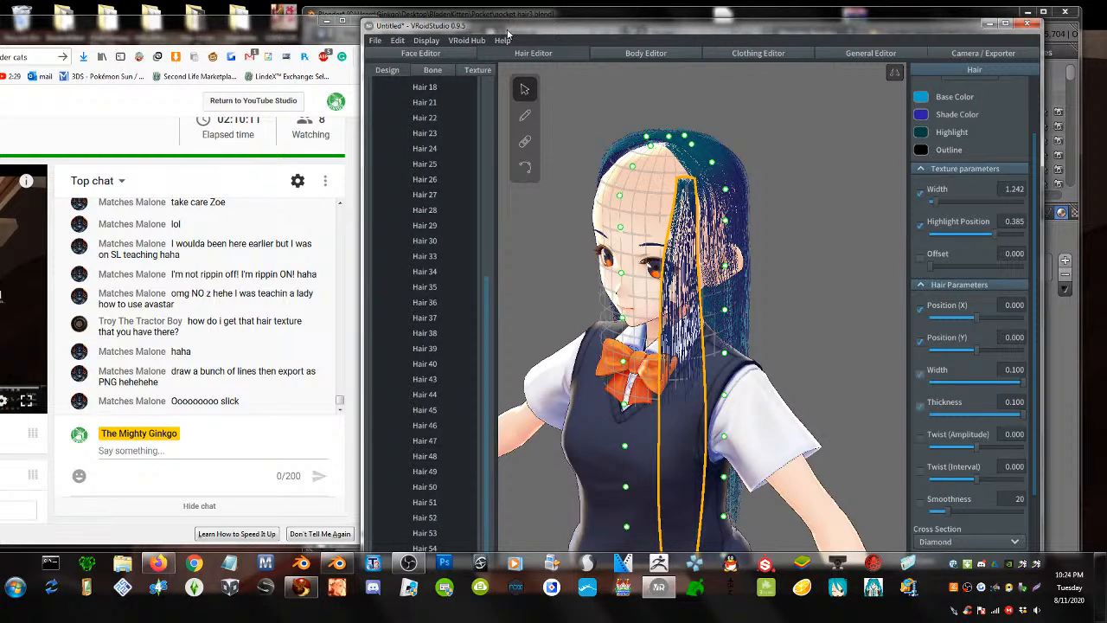
drag(508, 16, 516, 1)
mouse_move(437, 430)
scroll(438, 429, up, 8)
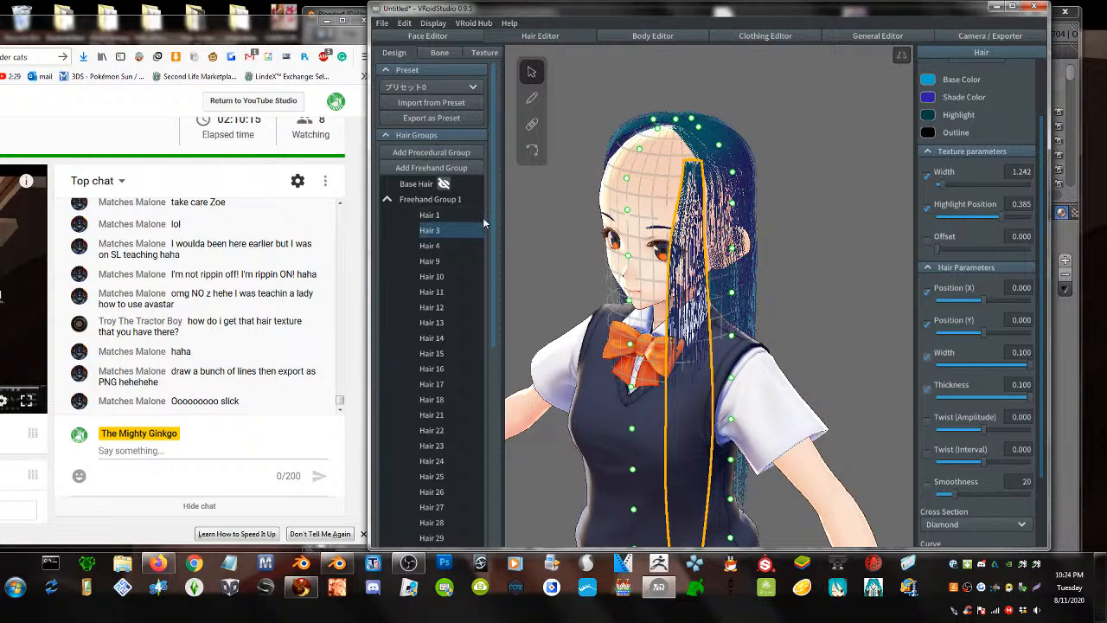
click(451, 230)
mouse_move(717, 282)
right_down()
mouse_move(821, 282)
mouse_move(726, 280)
right_up()
click(533, 100)
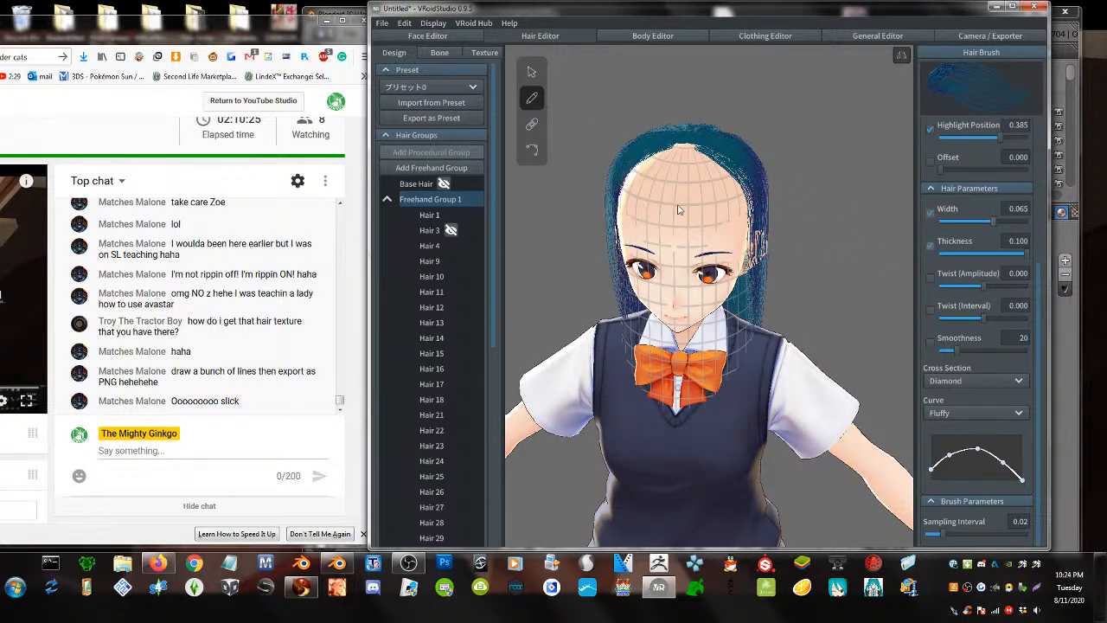
- Undo two trial forehead strands and set the strand Curve to Straight
mouse_move(680, 211)
right_down()
mouse_move(671, 228)
mouse_move(677, 198)
right_up()
drag(685, 150, 686, 281)
drag(685, 152, 671, 266)
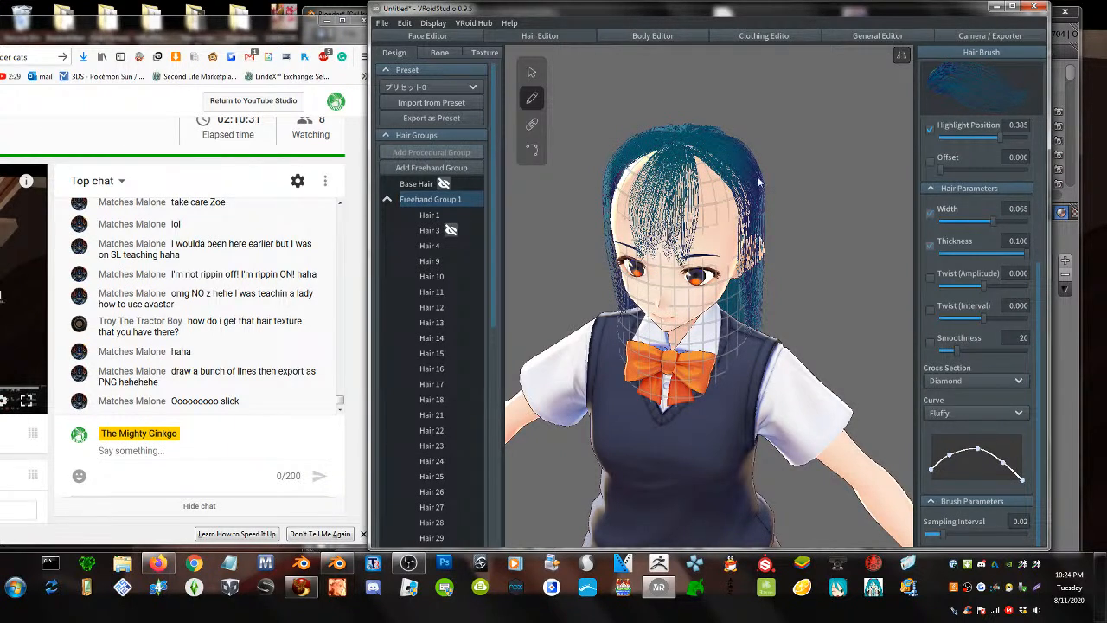
key(ctrl+z)
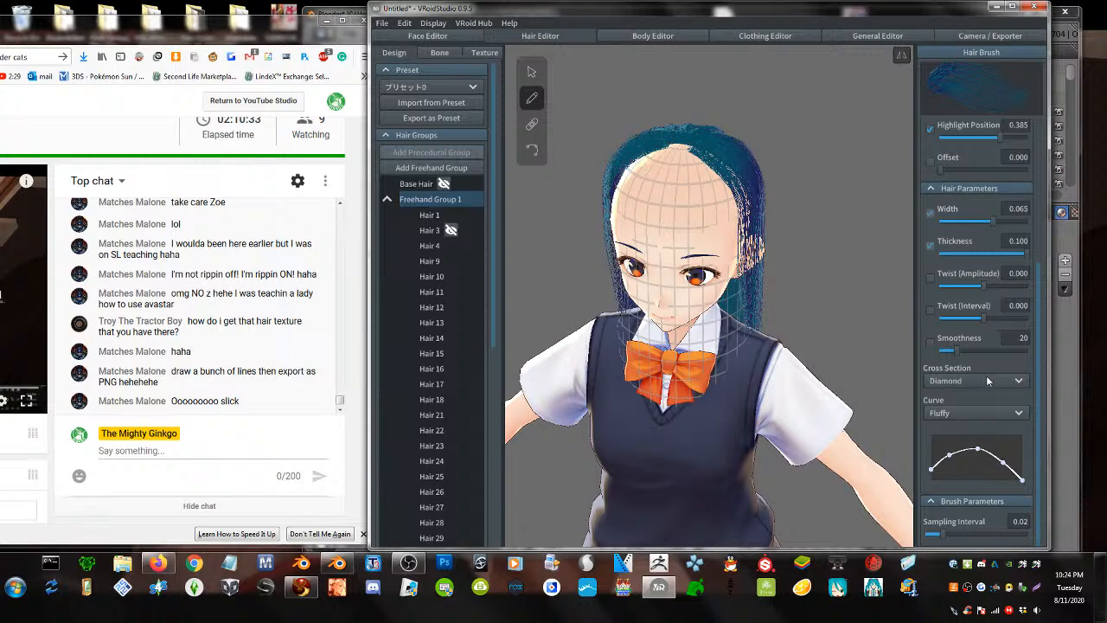
scroll(986, 381, up, 3)
scroll(987, 381, down, 3)
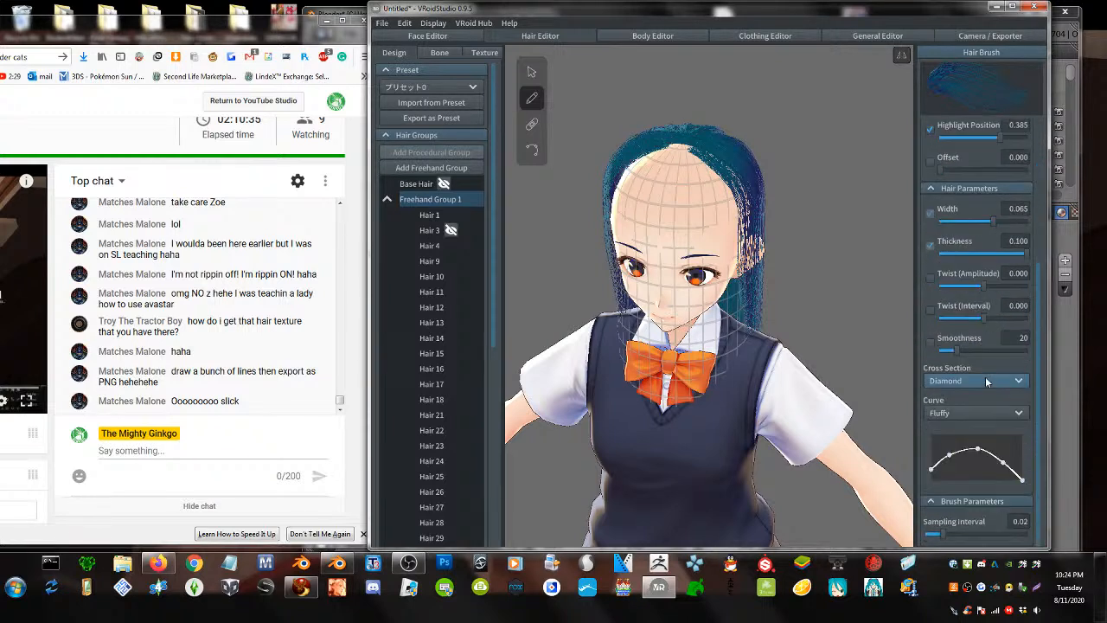
click(966, 410)
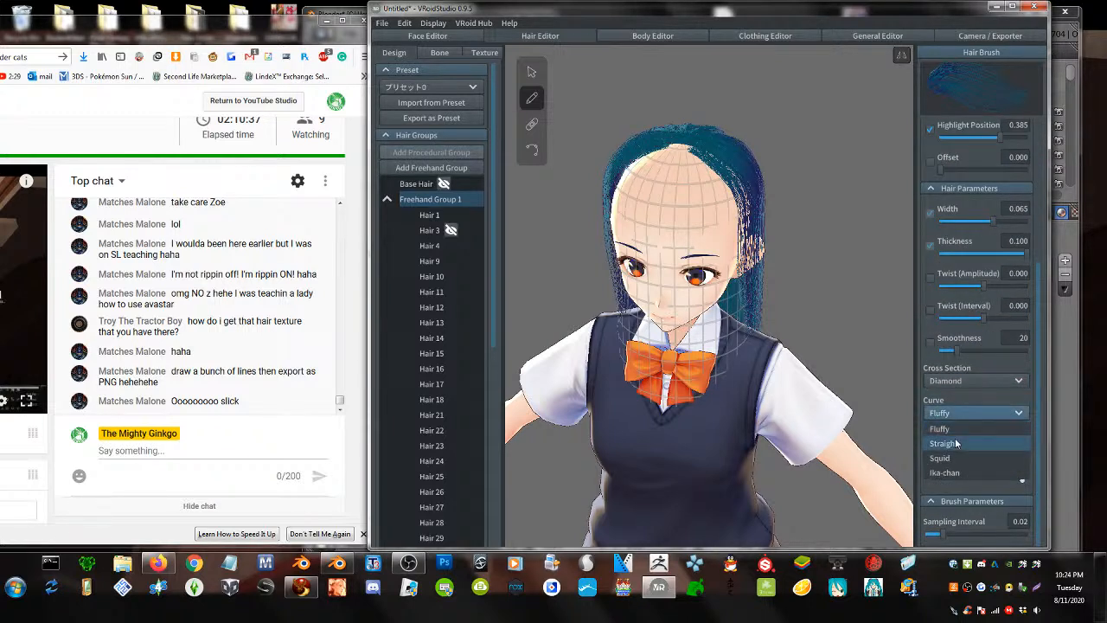
click(957, 443)
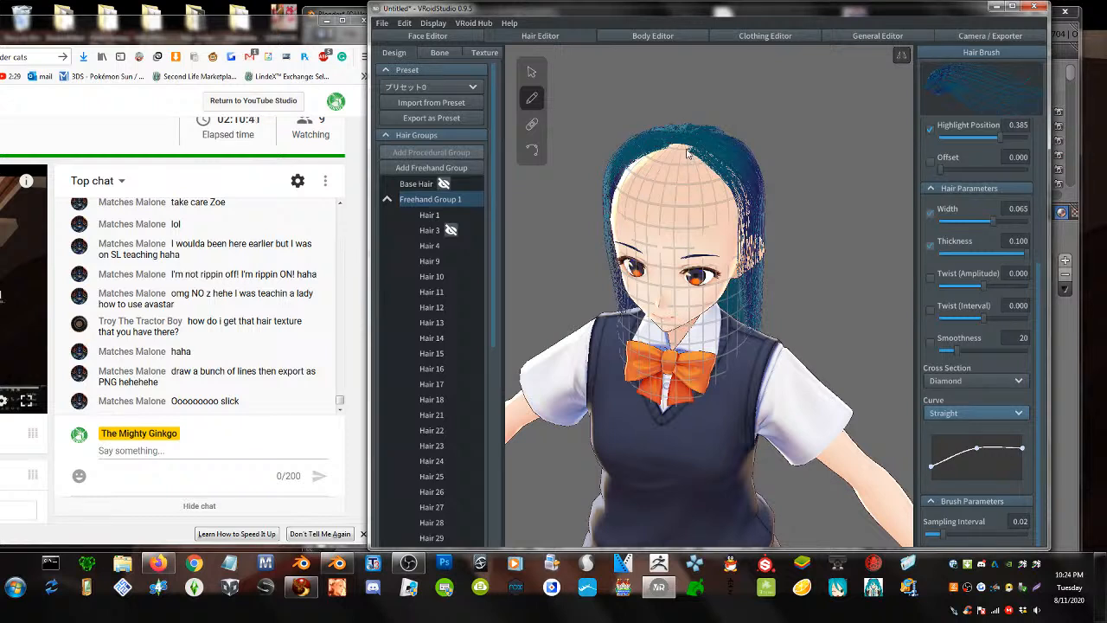
- Paint dense bangs from the crown over the forehead and toward the right ear
drag(683, 145, 689, 264)
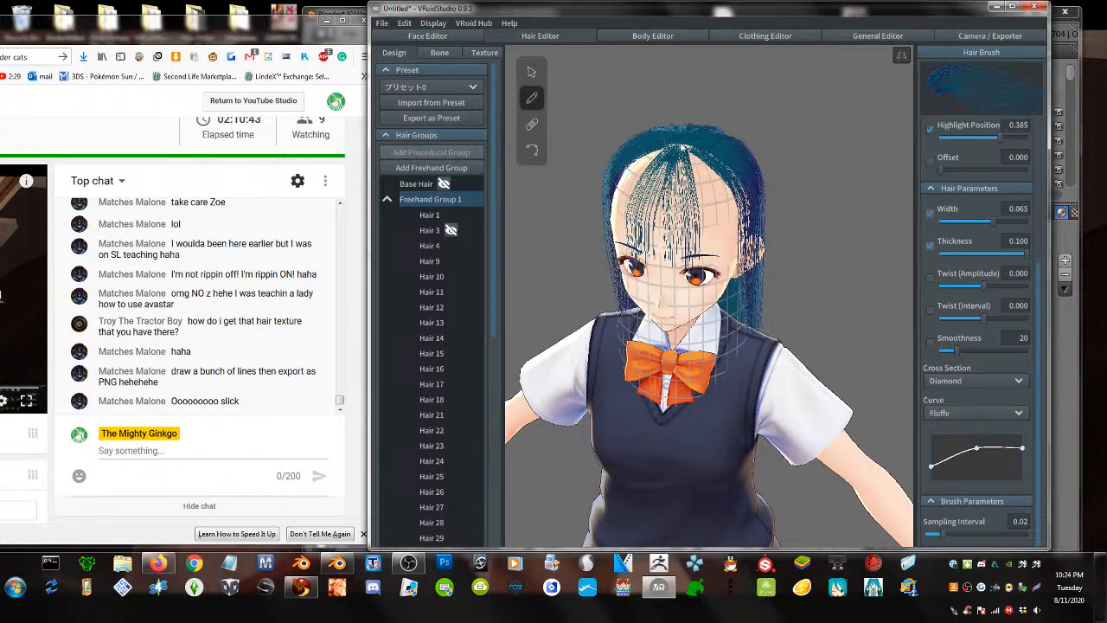
drag(683, 147, 688, 275)
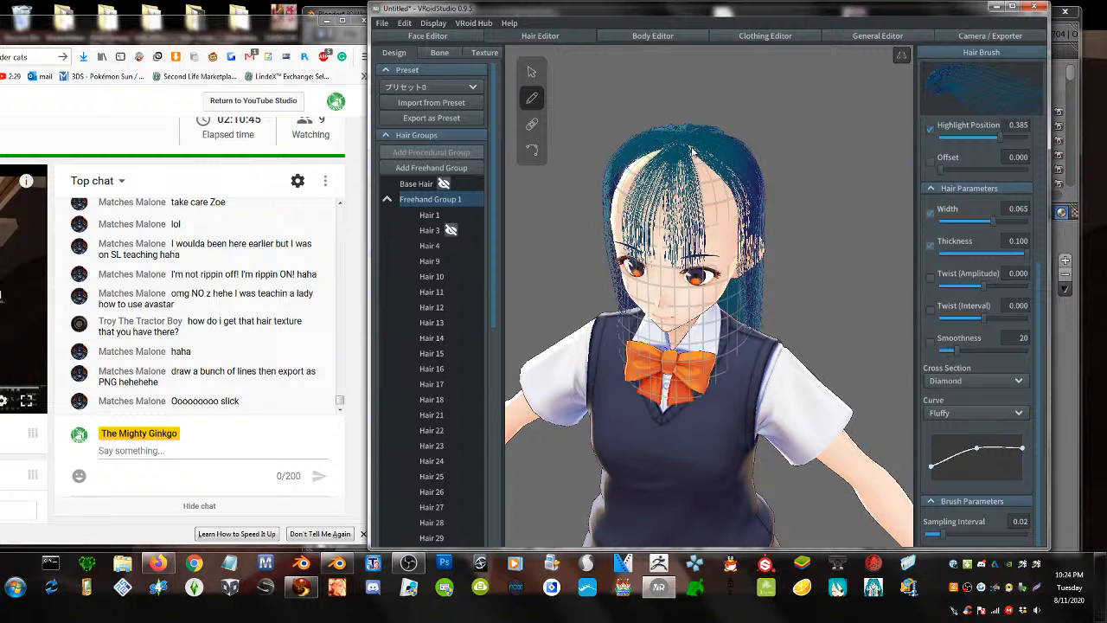
drag(692, 151, 719, 266)
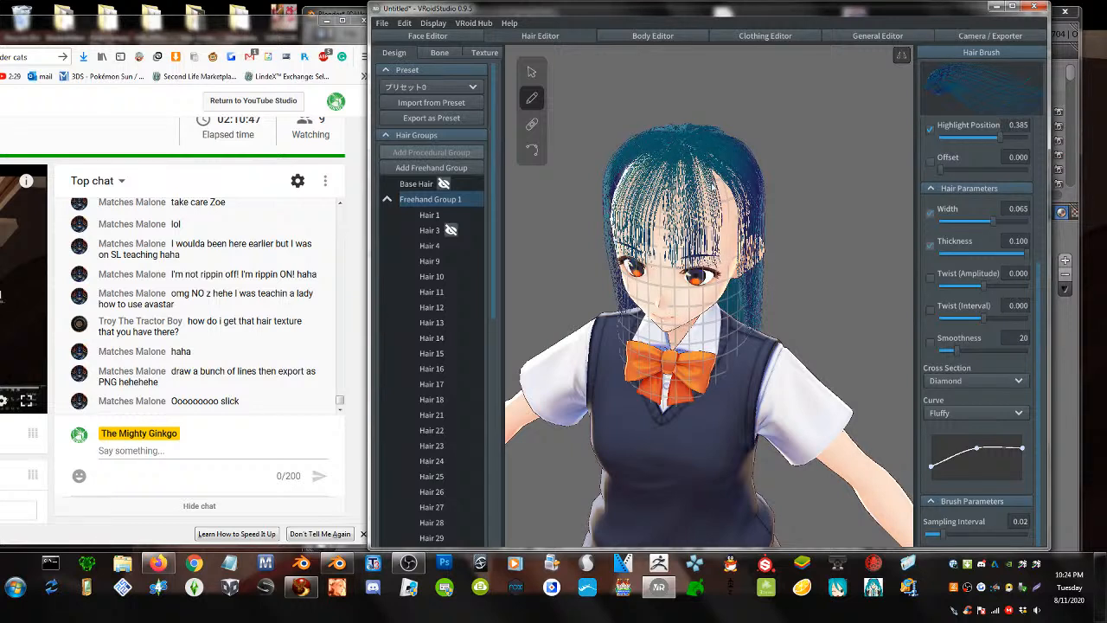
drag(695, 157, 733, 263)
drag(704, 154, 745, 266)
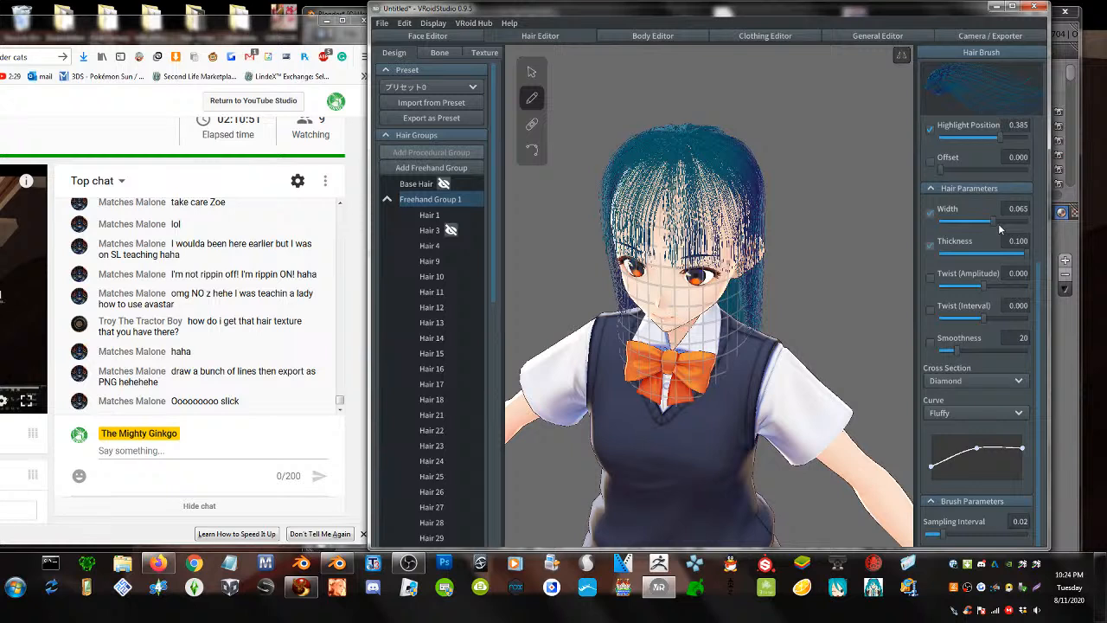
- Raise the strand width to 0.100 and fill the centre, right and left of the bangs
drag(999, 226, 1038, 225)
drag(672, 178, 671, 271)
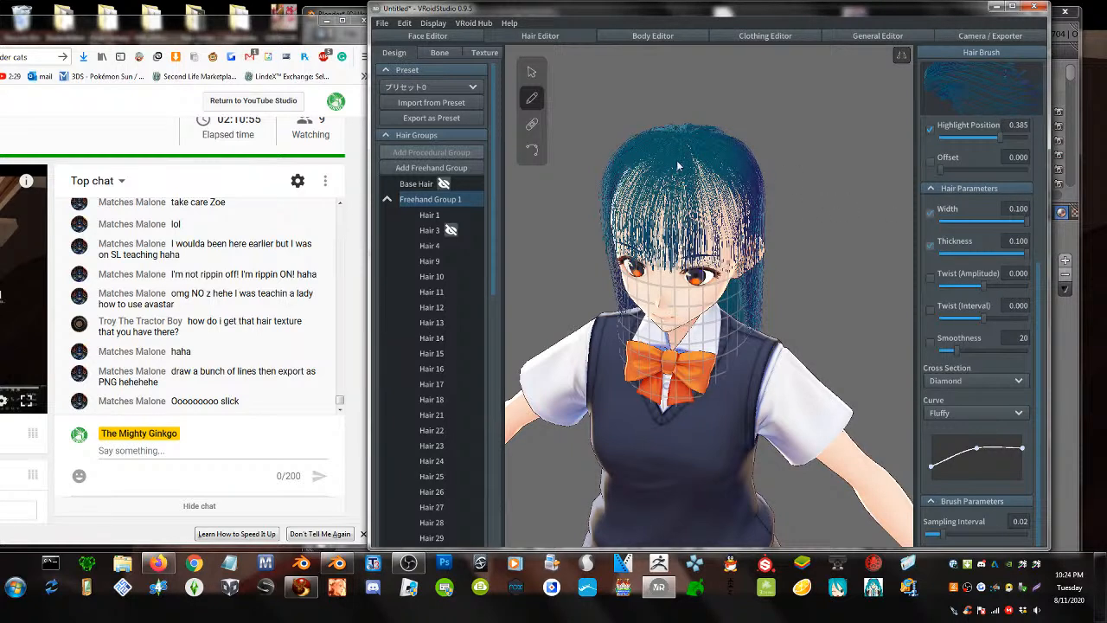
drag(677, 165, 676, 263)
mouse_move(692, 152)
mouse_down()
mouse_move(717, 188)
mouse_move(710, 273)
mouse_up()
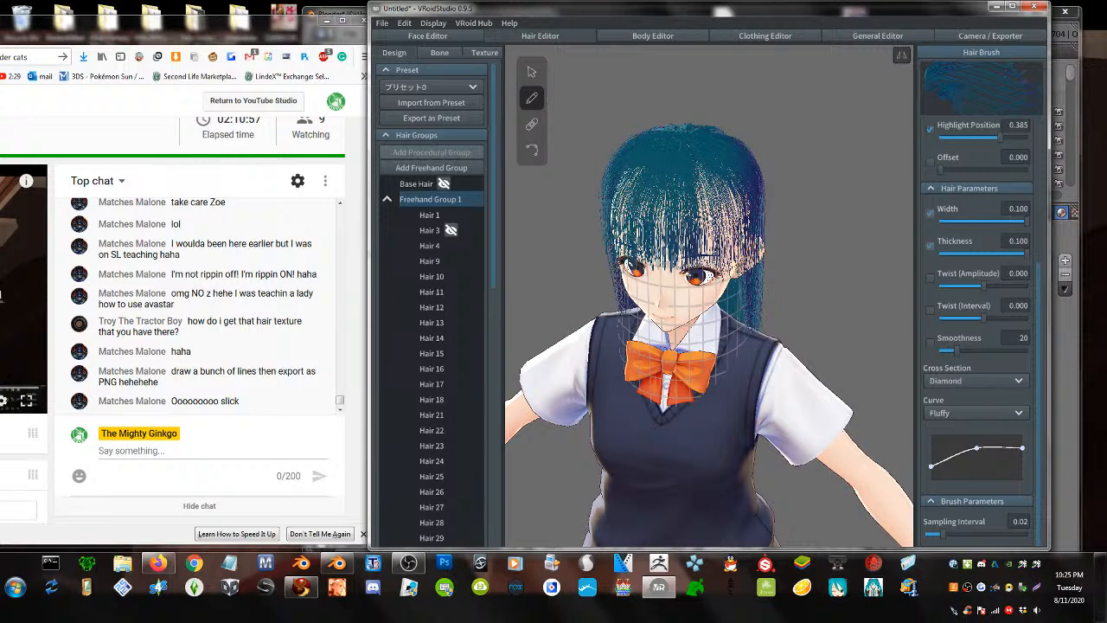
mouse_move(697, 163)
mouse_down()
mouse_move(713, 185)
mouse_move(709, 265)
mouse_up()
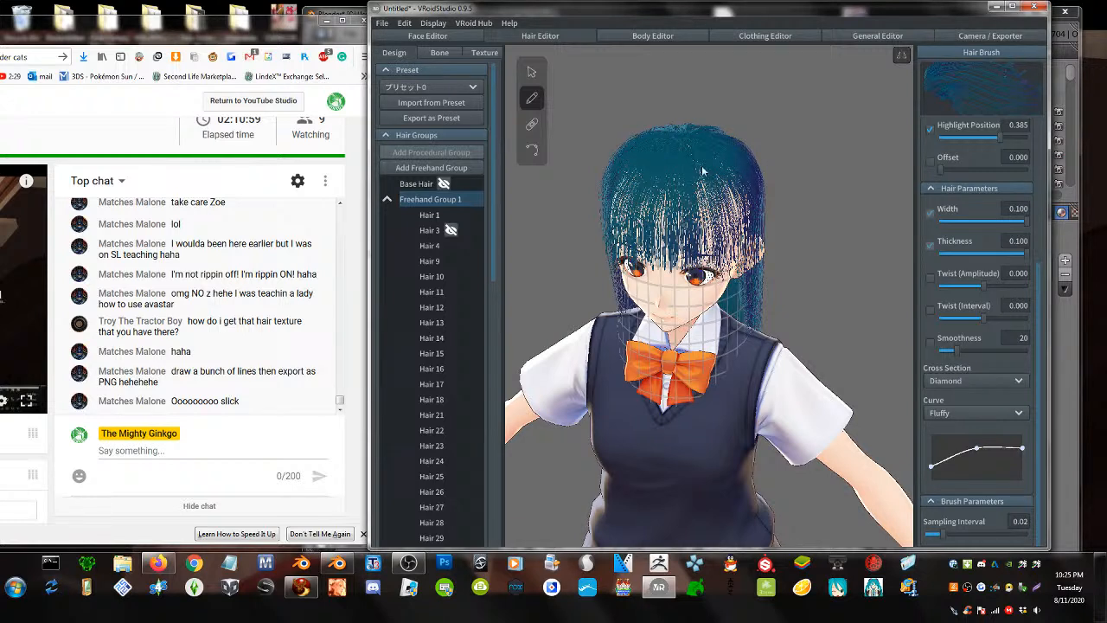
mouse_move(702, 171)
mouse_down()
mouse_move(732, 215)
mouse_move(735, 253)
mouse_up()
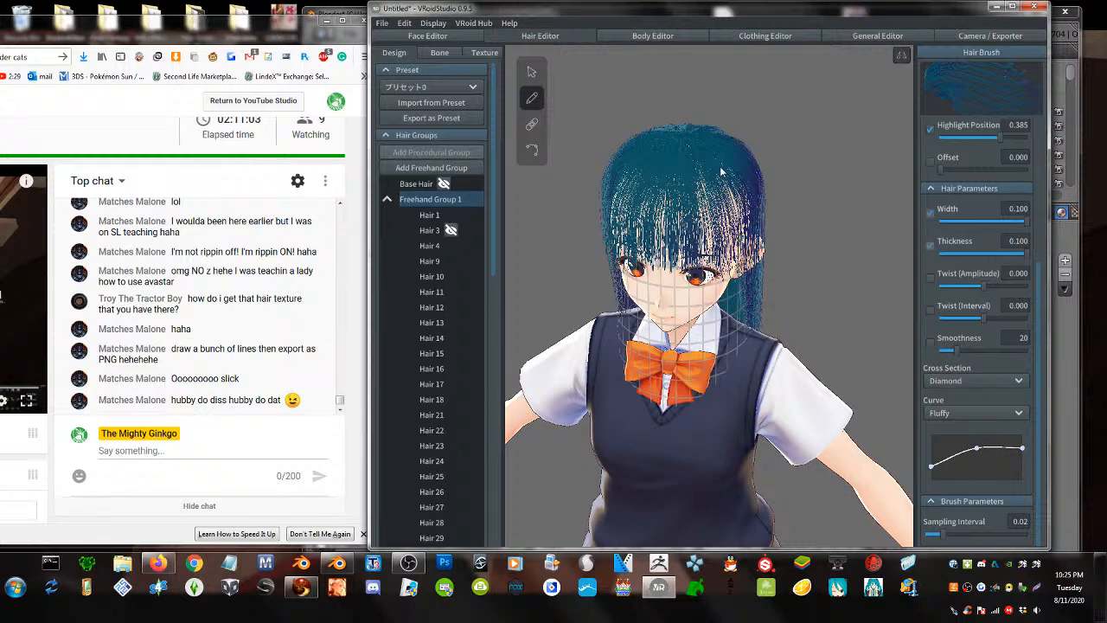
right_drag(724, 196, 705, 199)
drag(657, 124, 696, 264)
drag(670, 125, 688, 262)
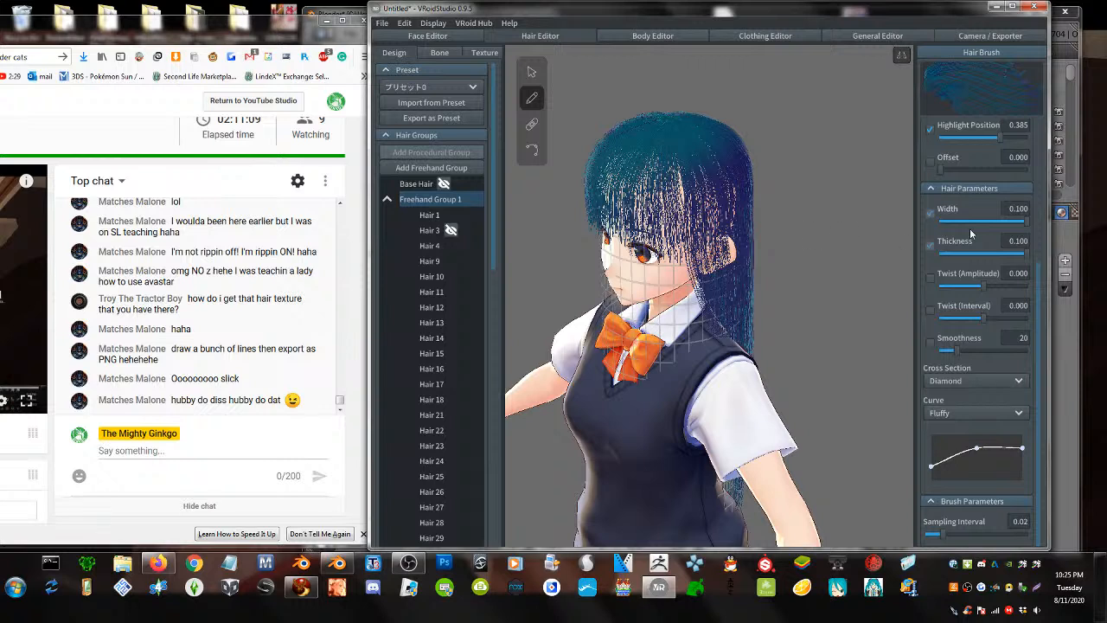
- Adjust the texture width slider and add strands thickening the bangs toward the ear
scroll(970, 233, up, 3)
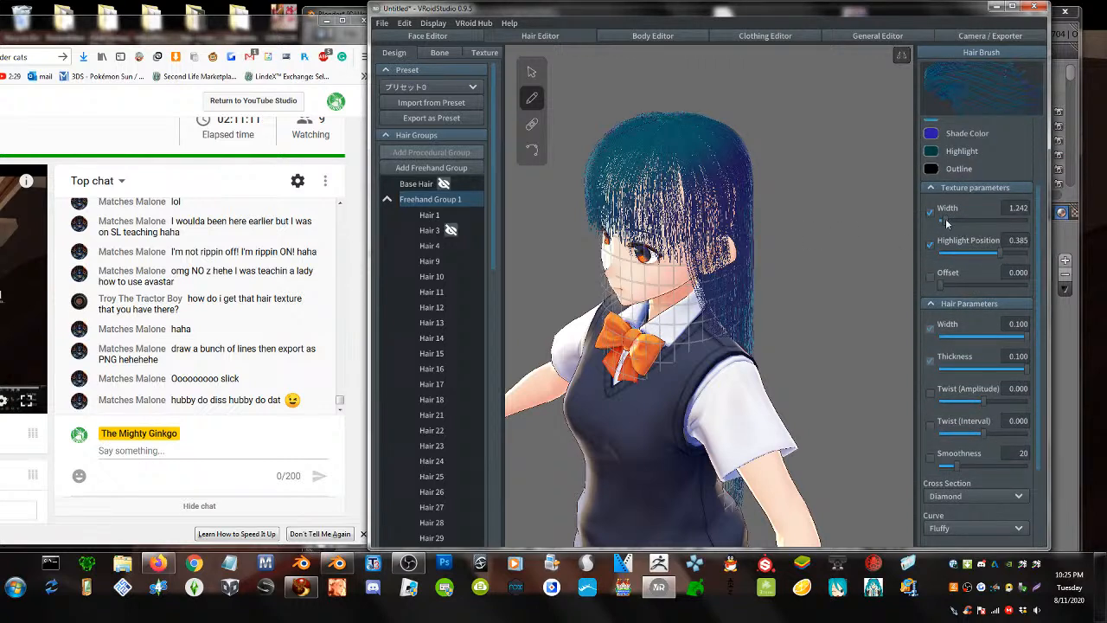
mouse_move(946, 223)
mouse_down()
mouse_move(1003, 223)
mouse_move(928, 226)
mouse_move(987, 249)
mouse_up()
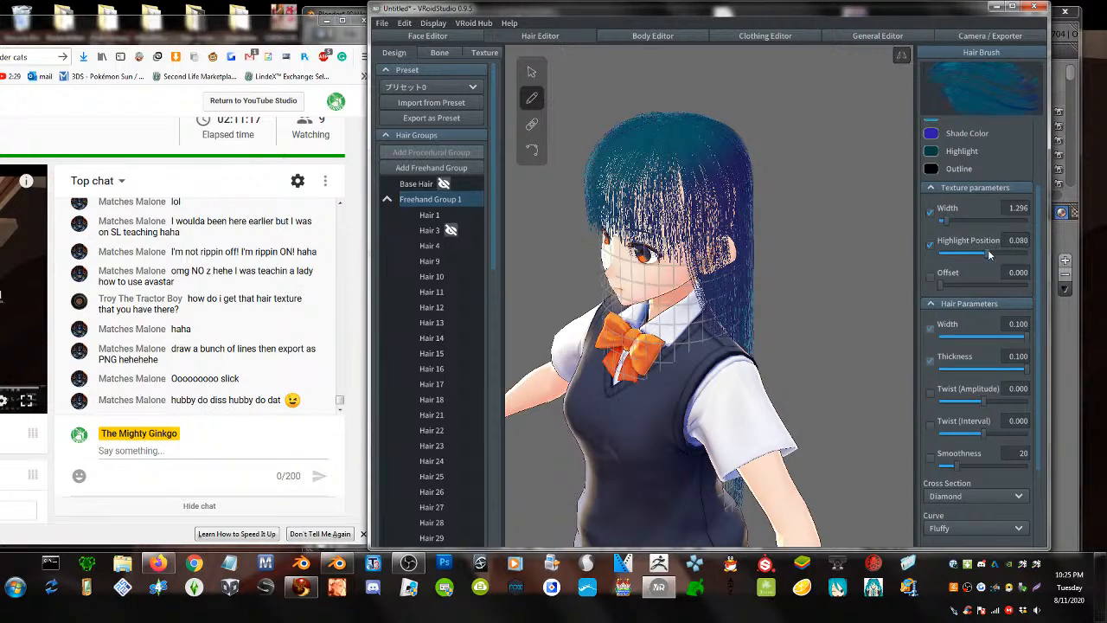
drag(663, 130, 665, 257)
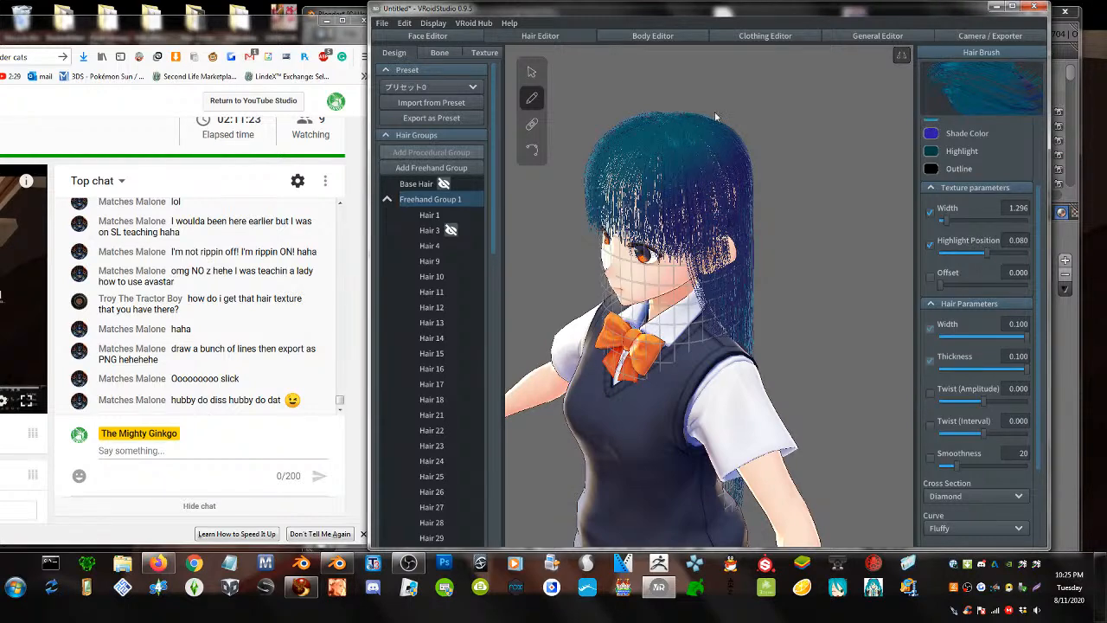
mouse_move(666, 122)
mouse_down()
mouse_move(717, 171)
mouse_move(721, 238)
mouse_up()
- Brush strands down the sides of the head near the ears to the shoulders
right_drag(724, 216, 751, 219)
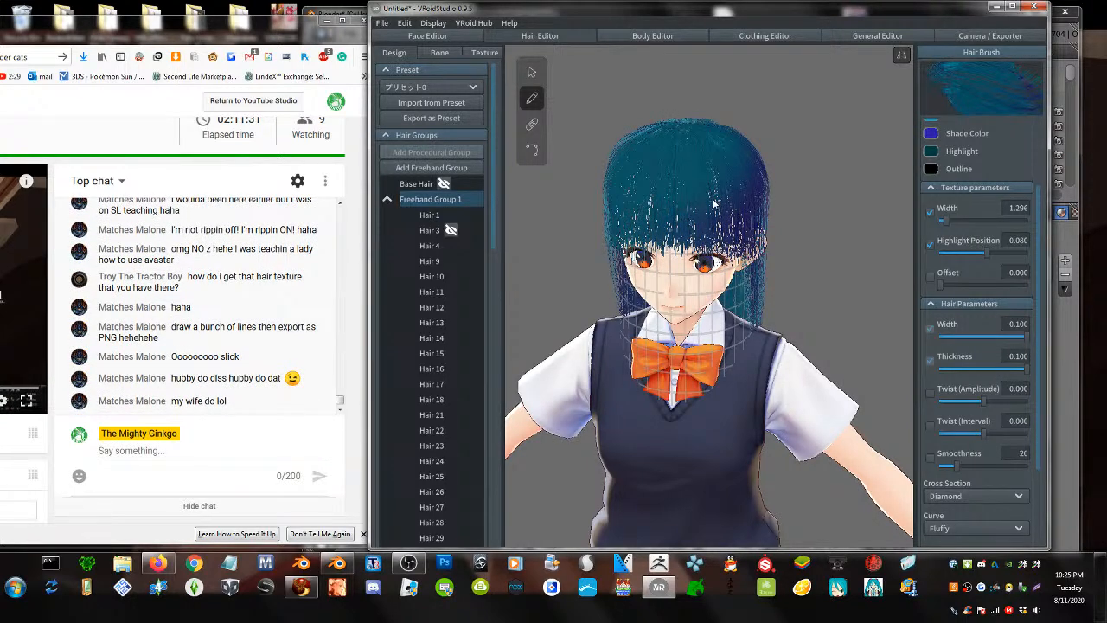
right_drag(714, 205, 702, 150)
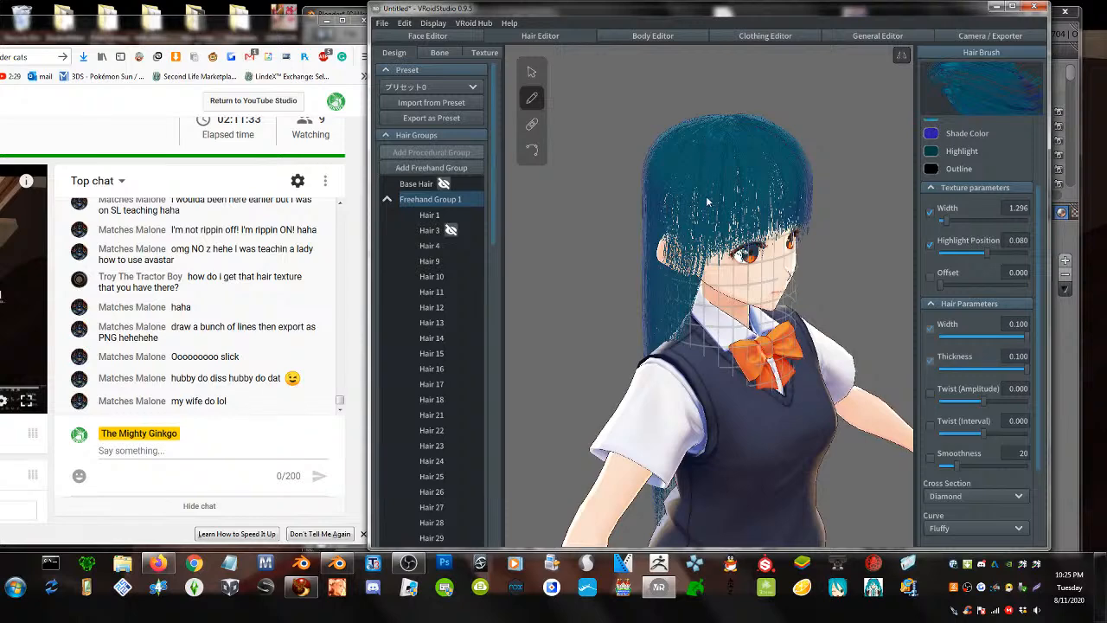
right_drag(709, 207, 755, 206)
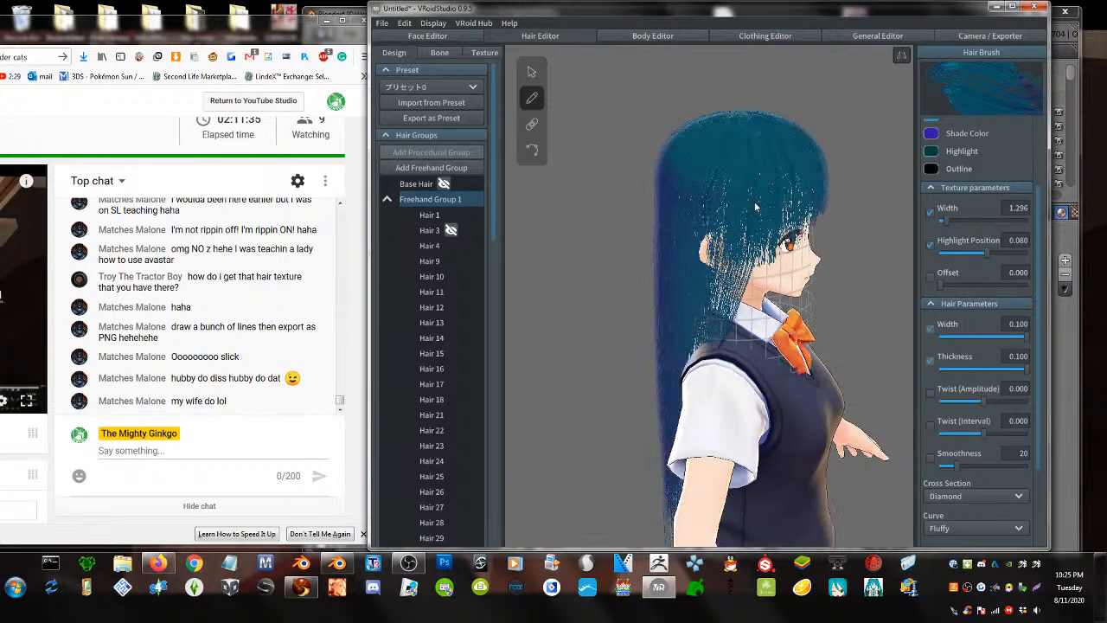
mouse_move(730, 142)
mouse_down()
mouse_move(741, 238)
mouse_move(703, 343)
mouse_up()
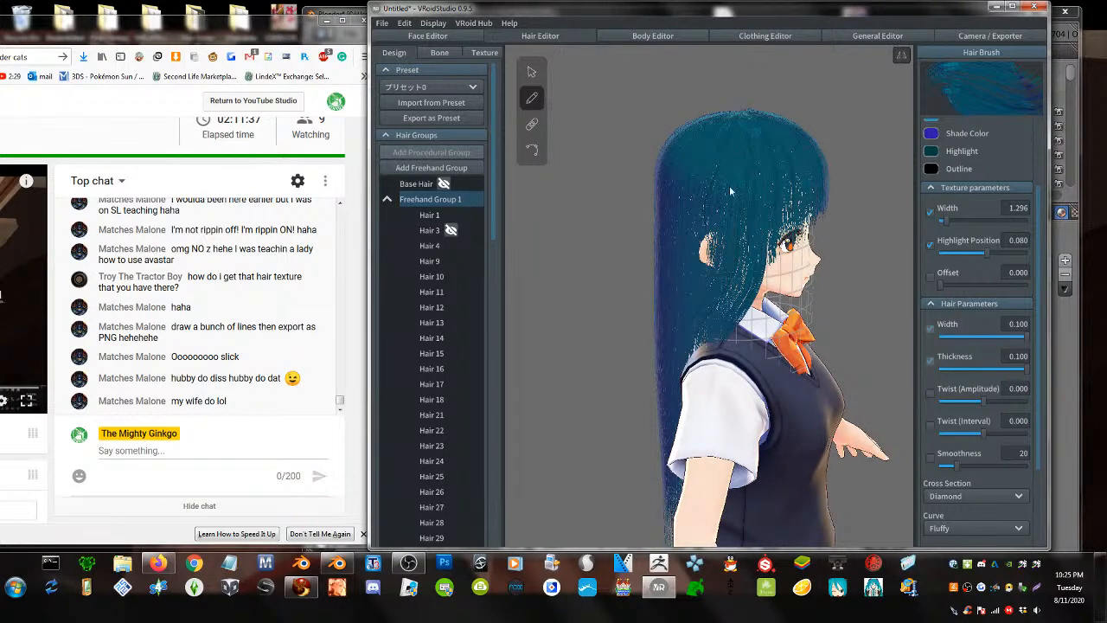
mouse_move(740, 170)
mouse_down()
mouse_move(738, 311)
mouse_move(665, 367)
mouse_up()
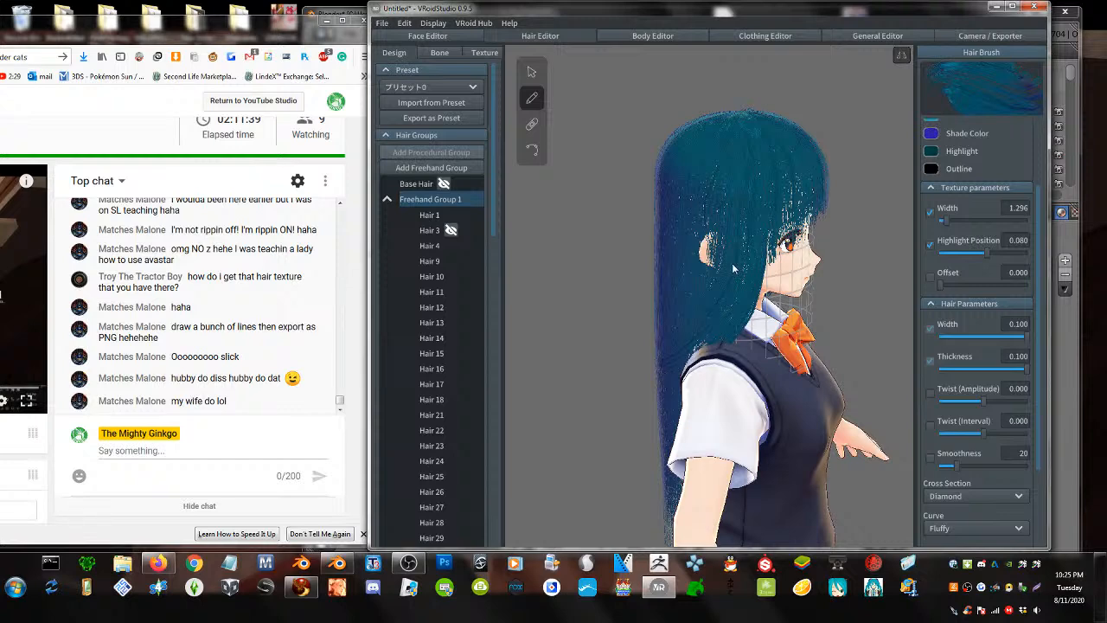
mouse_move(718, 150)
mouse_down()
mouse_move(715, 278)
mouse_move(727, 313)
mouse_up()
right_drag(767, 246, 824, 284)
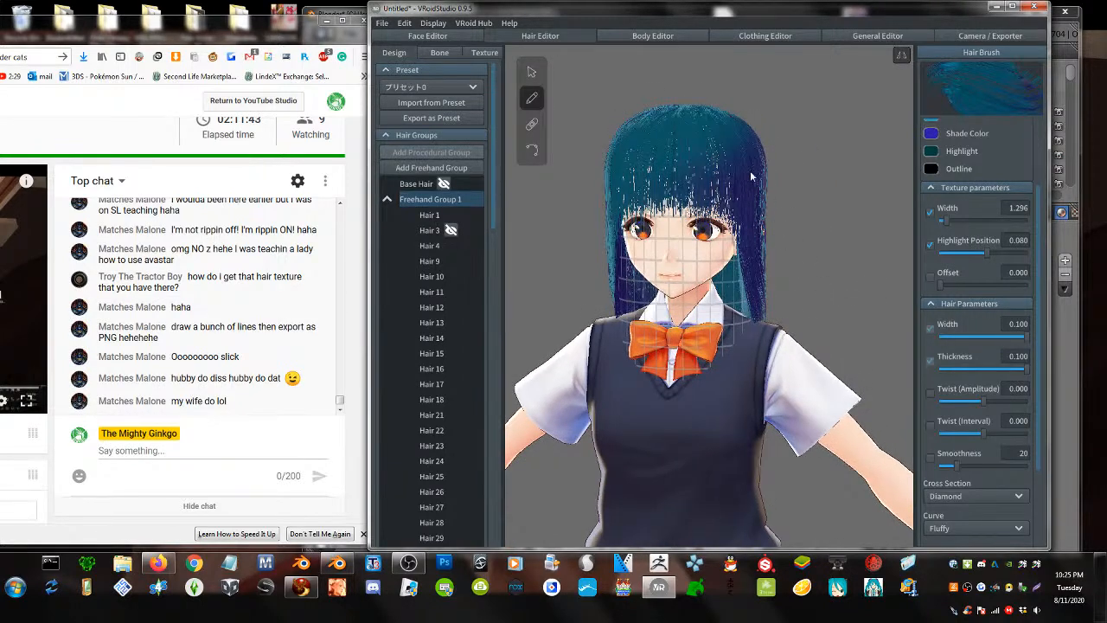
mouse_move(736, 182)
mouse_down()
mouse_move(762, 299)
mouse_move(762, 288)
mouse_up()
- Inspect the finished long hair from behind and the front, then switch to strand selection
right_drag(753, 227, 969, 274)
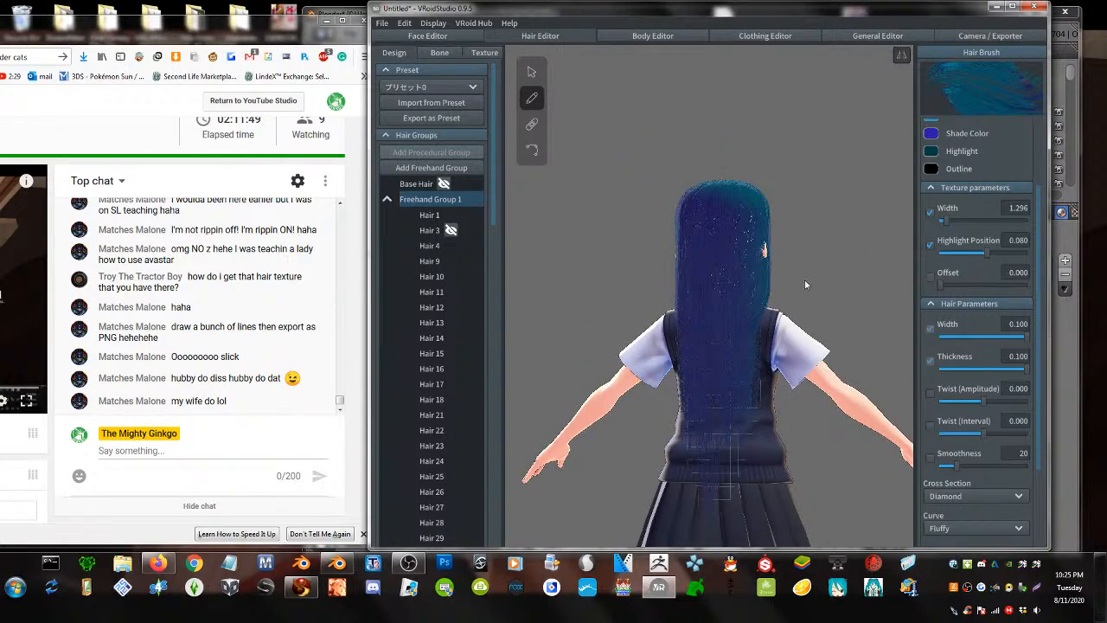
right_drag(804, 279, 890, 281)
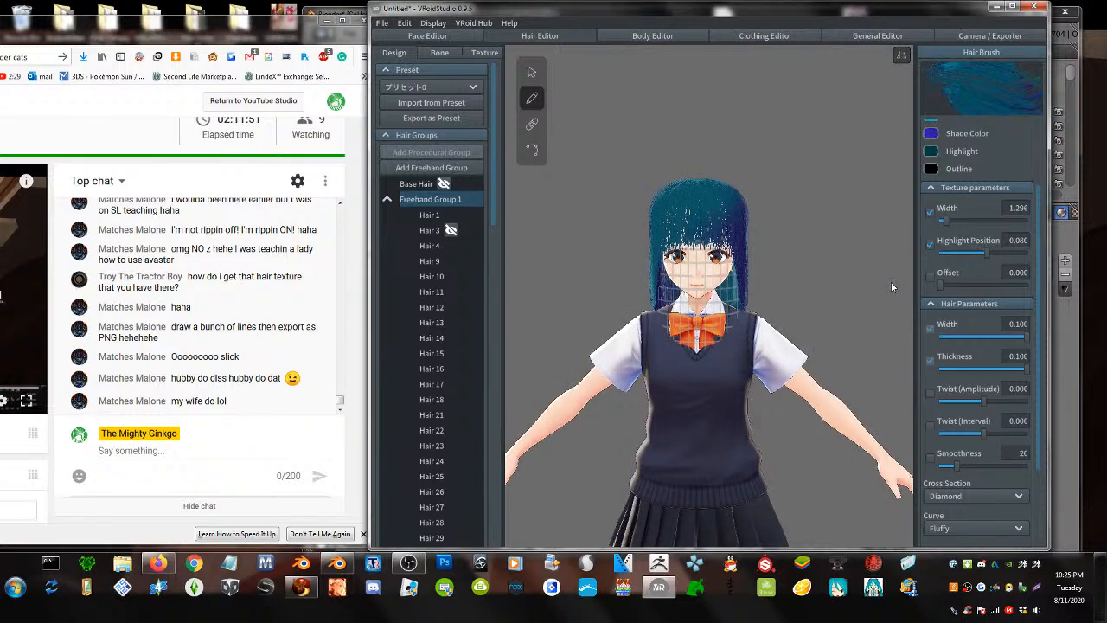
mouse_move(447, 196)
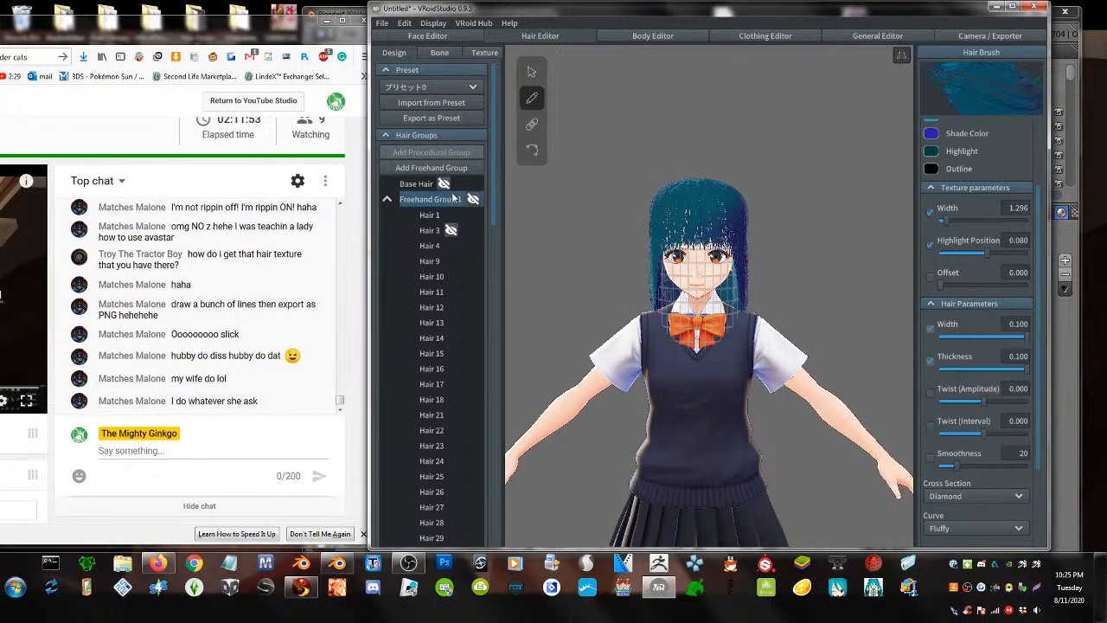
scroll(626, 215, up, 2)
click(527, 75)
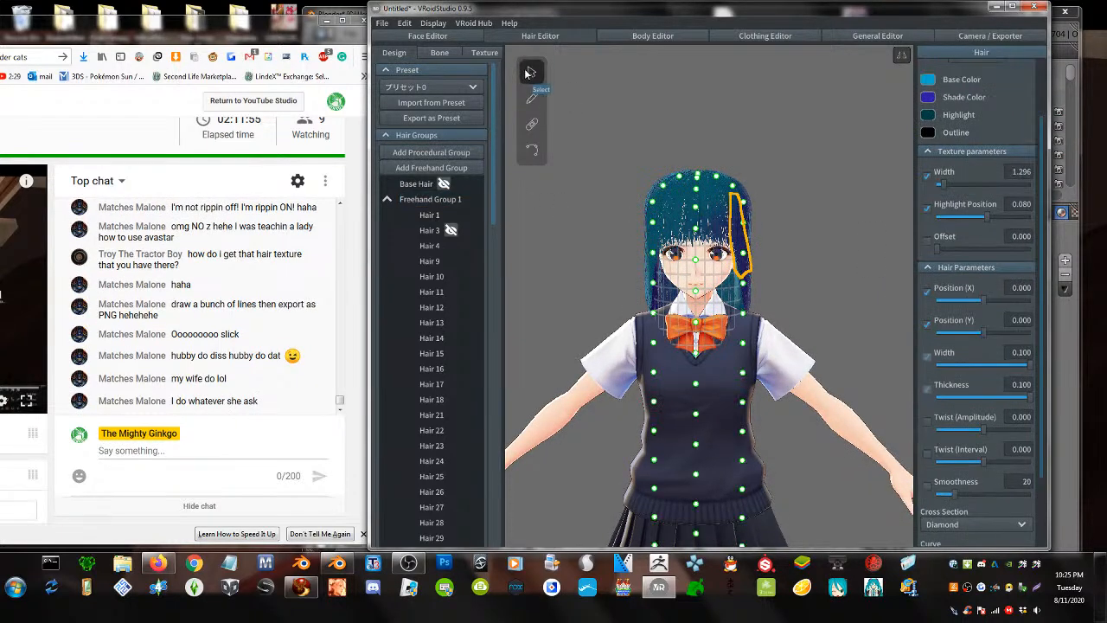
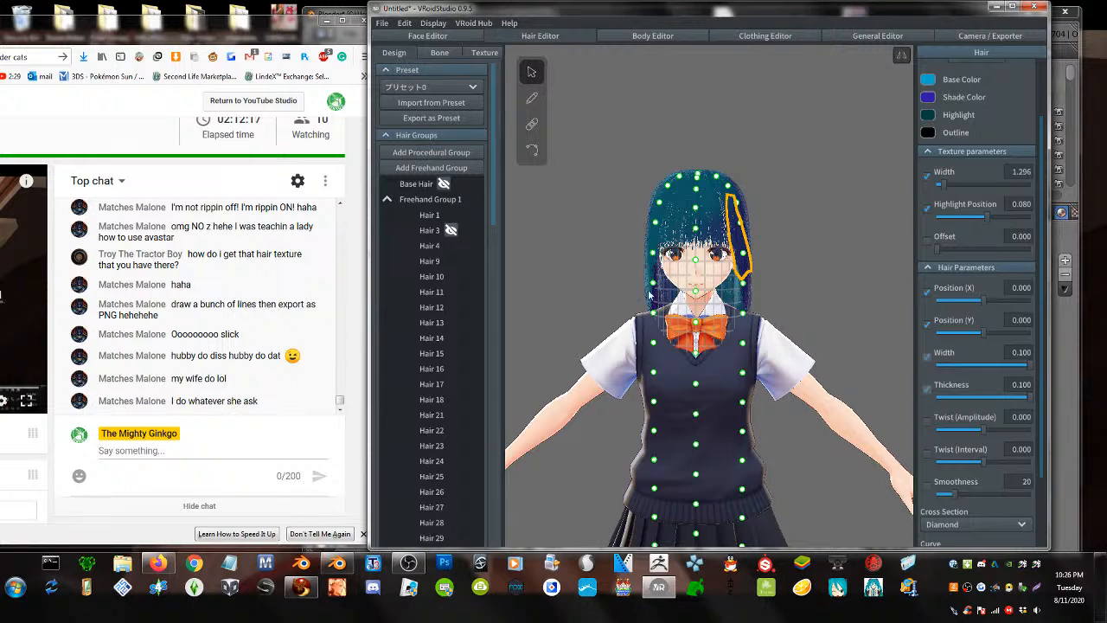
- Nudge a hair guide point, then draw a Hair Brush strand from the crown past the ear
drag(652, 284, 657, 285)
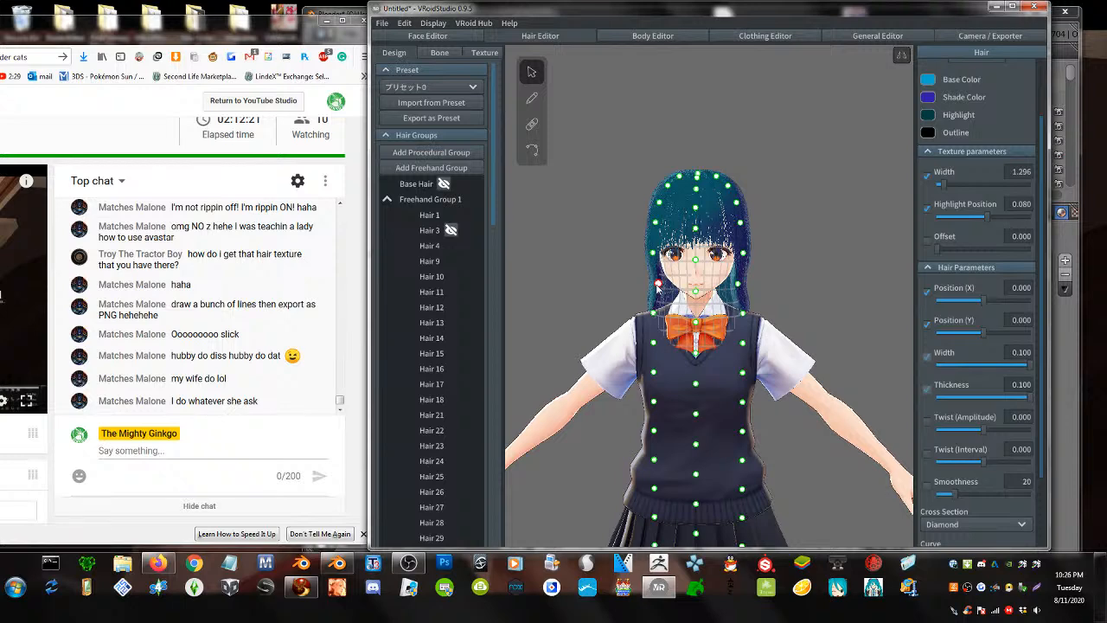
mouse_move(683, 310)
right_down()
mouse_move(799, 337)
mouse_move(854, 324)
mouse_move(808, 294)
right_up()
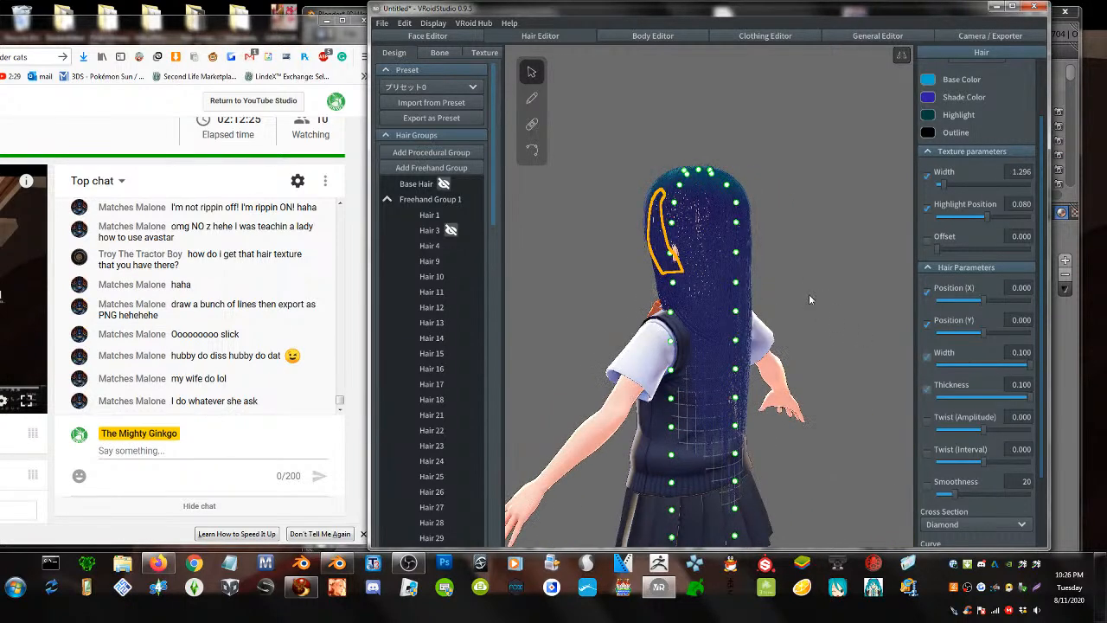
click(532, 97)
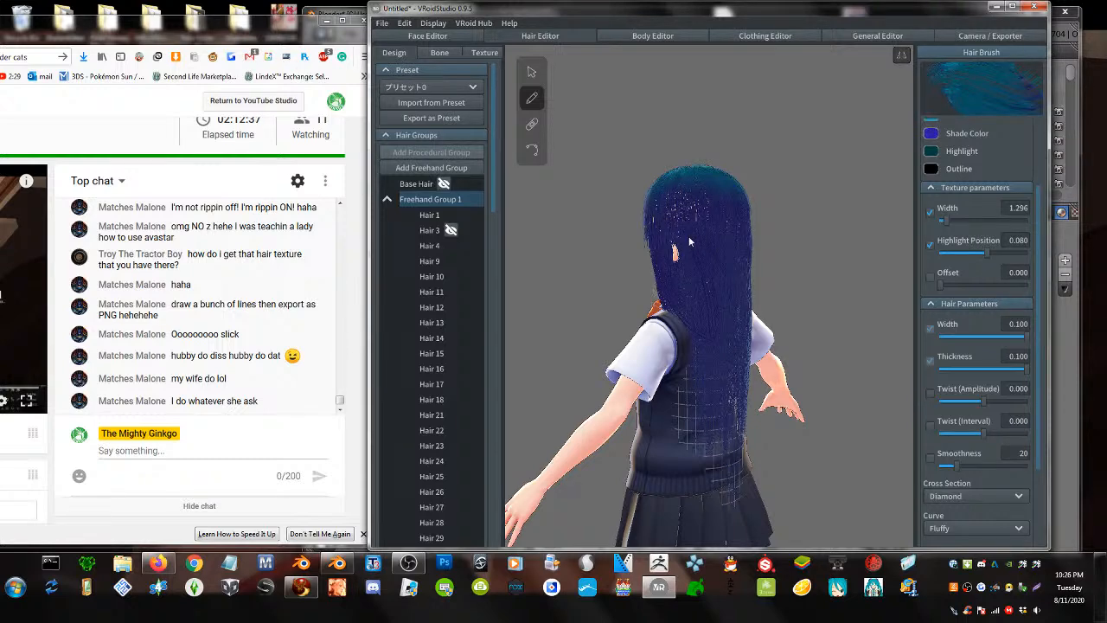
right_drag(698, 252, 735, 252)
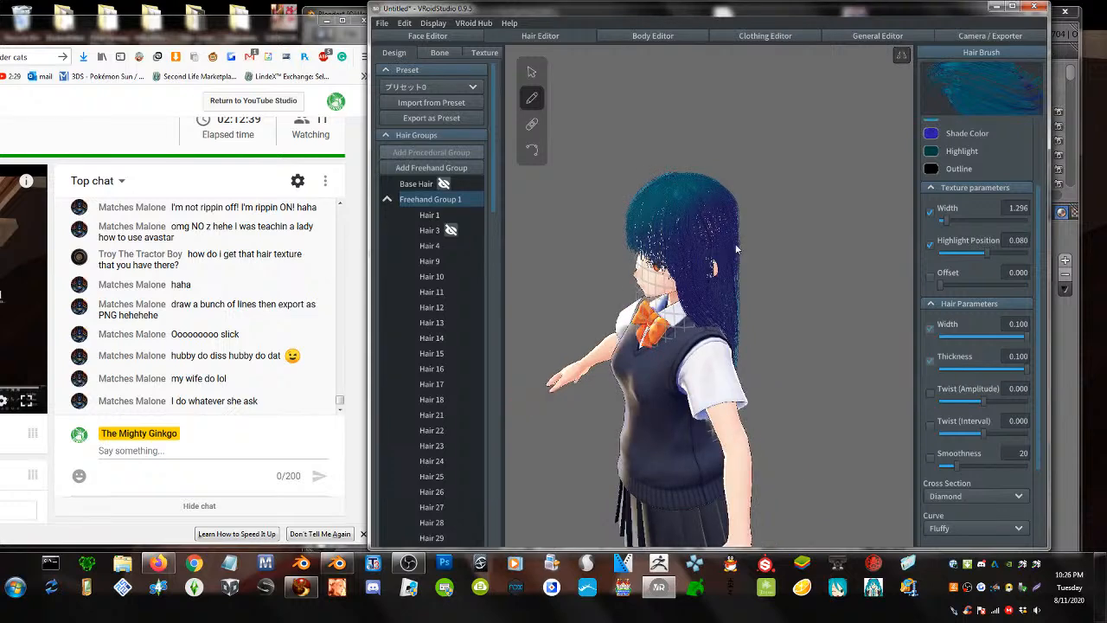
scroll(736, 246, up, 5)
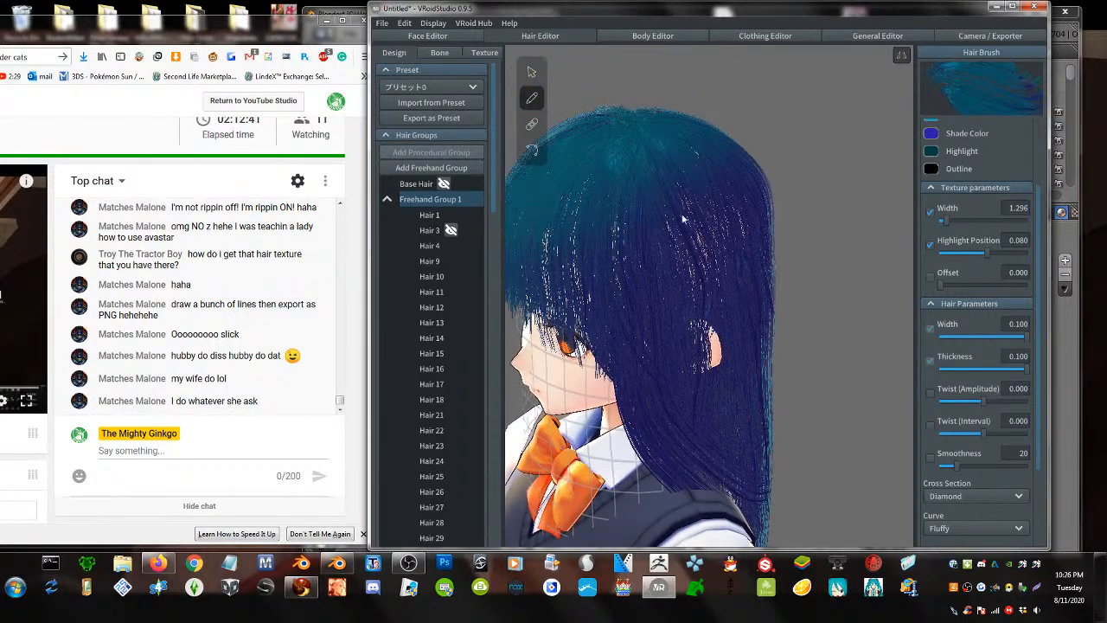
mouse_move(618, 134)
mouse_down()
mouse_move(656, 194)
mouse_move(714, 337)
mouse_up()
- Turn the model to check the new strand, then show the Camera / Exporter page
right_drag(683, 268, 714, 185)
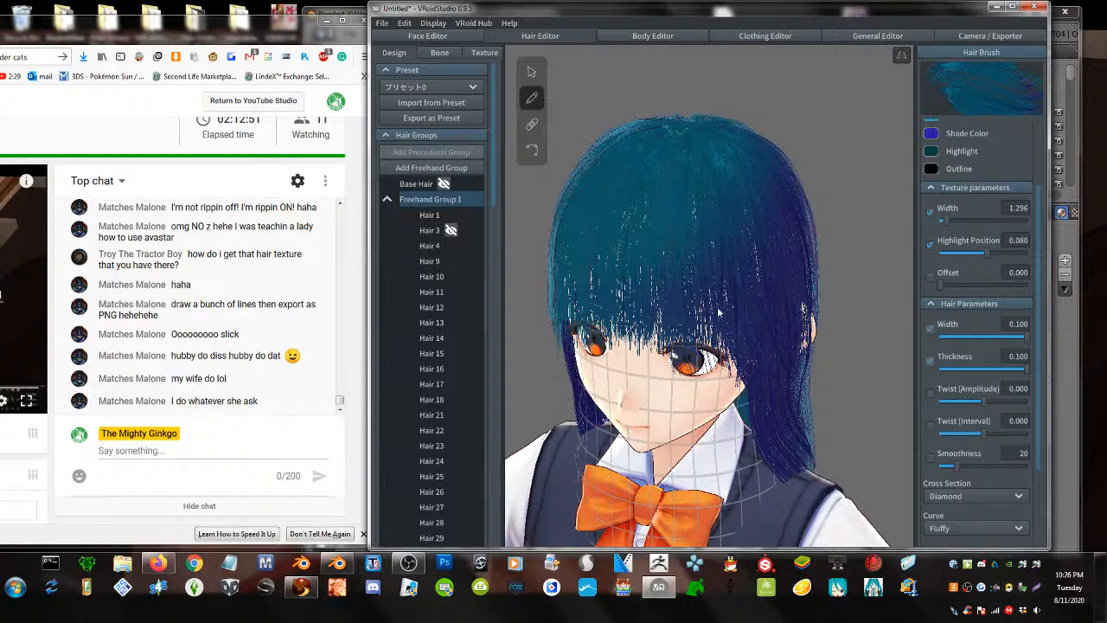
scroll(735, 379, down, 3)
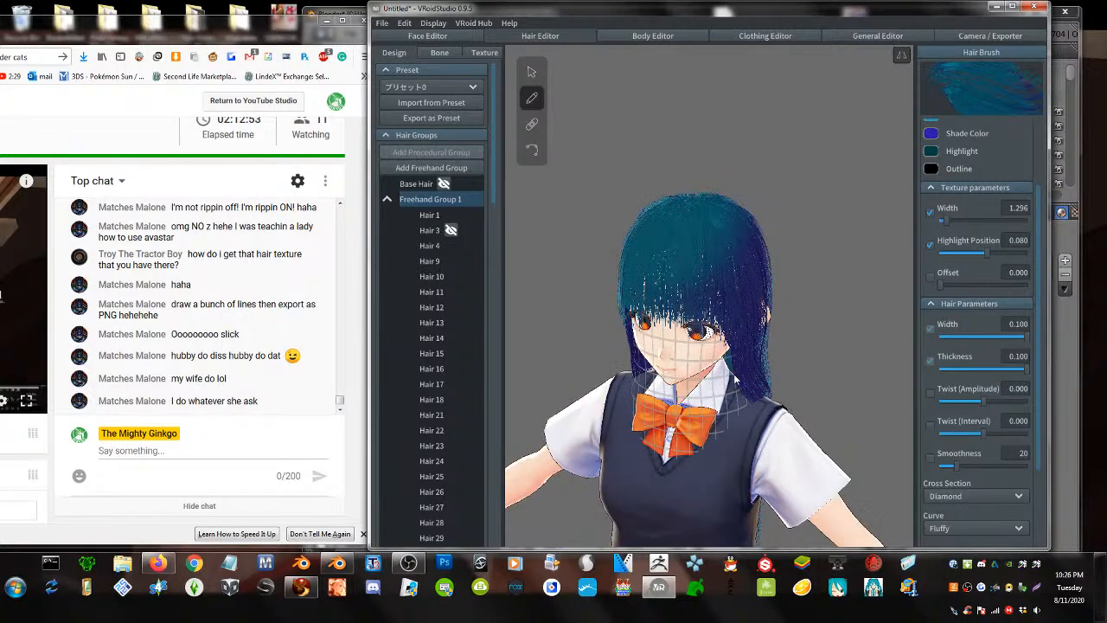
mouse_move(730, 367)
right_down()
mouse_move(813, 361)
mouse_move(744, 350)
right_up()
middle_drag(749, 350, 727, 356)
mouse_move(726, 355)
right_down()
mouse_move(623, 355)
mouse_move(738, 359)
right_up()
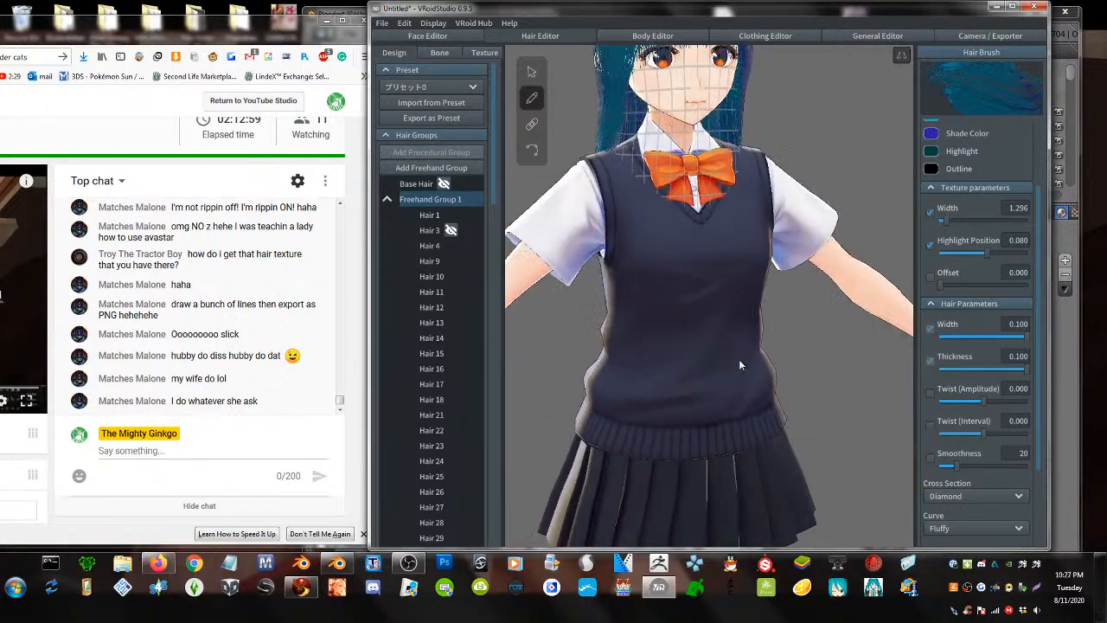
scroll(719, 267, up, 1)
middle_drag(719, 273, 758, 289)
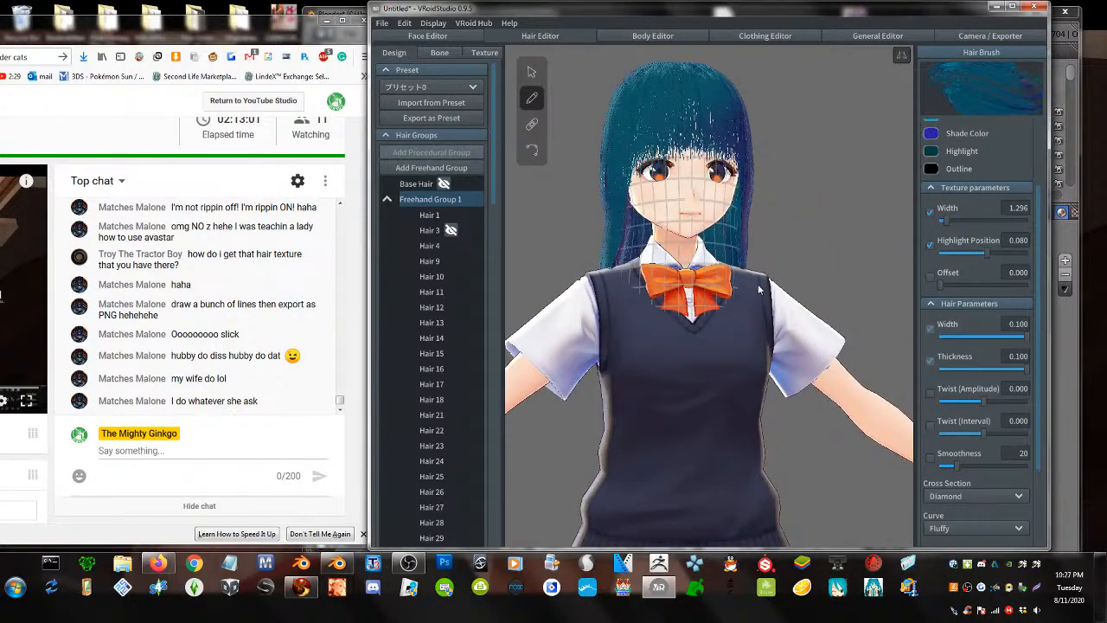
click(987, 35)
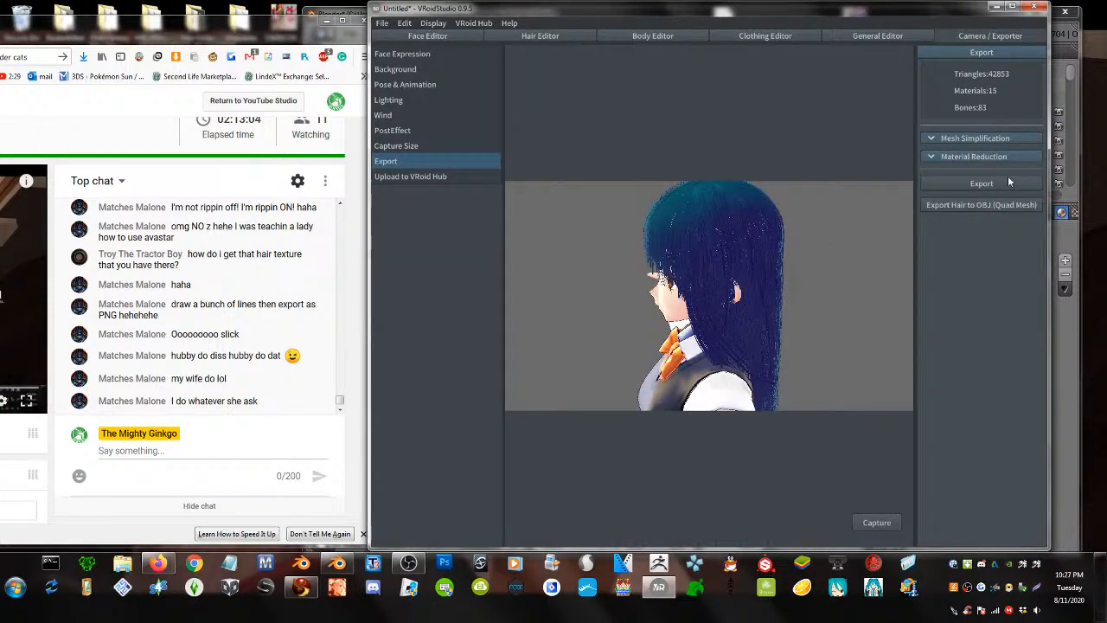
- Export the hair as an OBJ (Quad Mesh) named 'long hair'
click(987, 203)
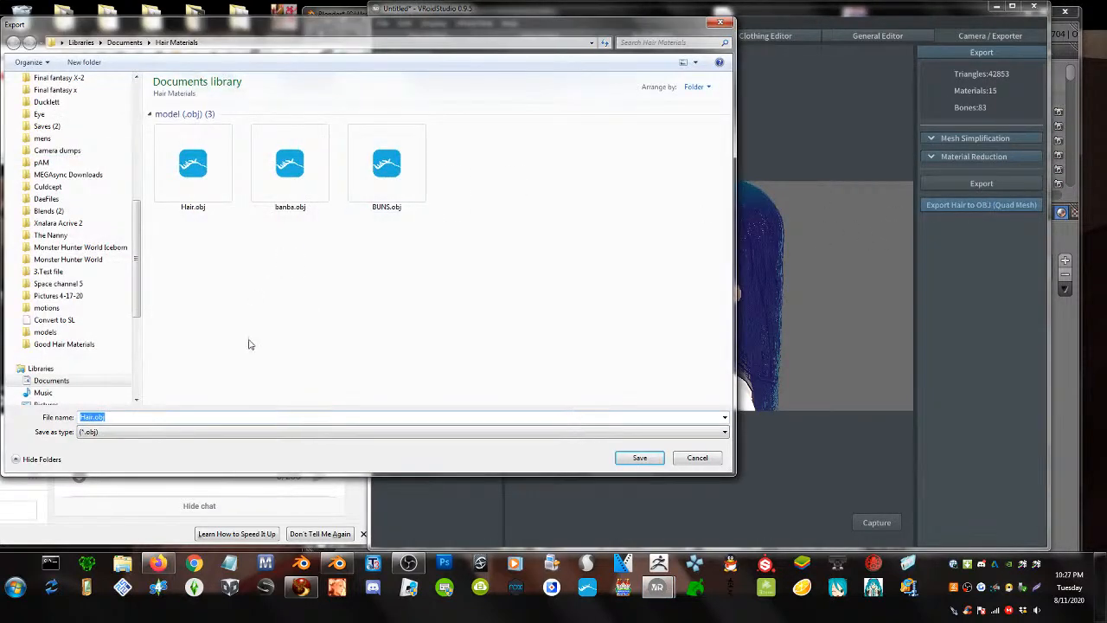
text(long hair)
key(Return)
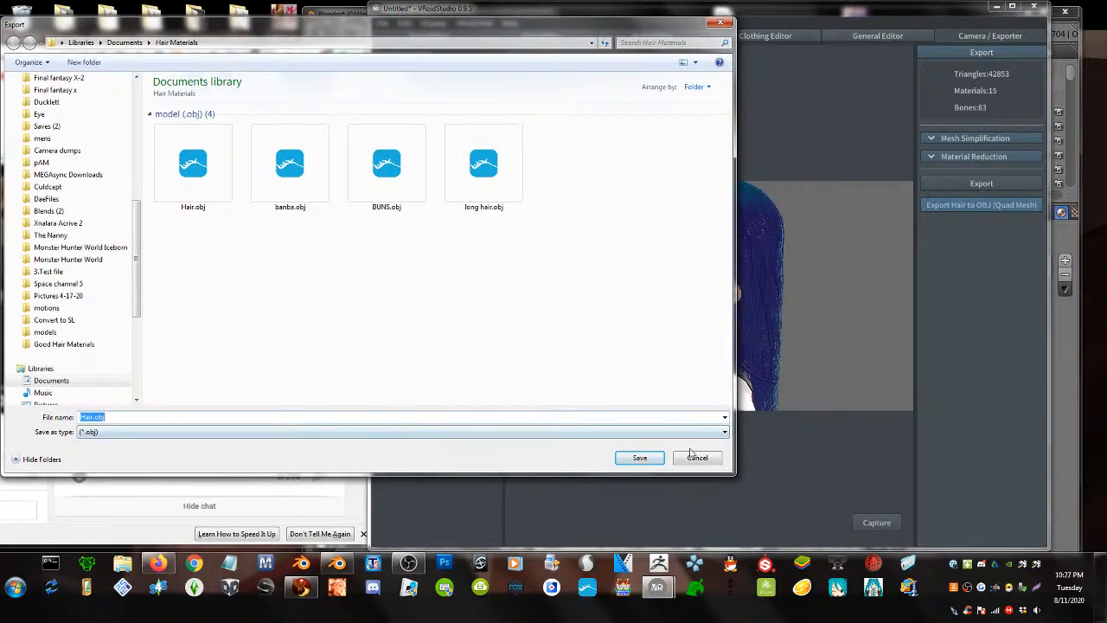
- Dismiss the reopened export dialog and quit VRoid Studio without saving the avatar
click(696, 457)
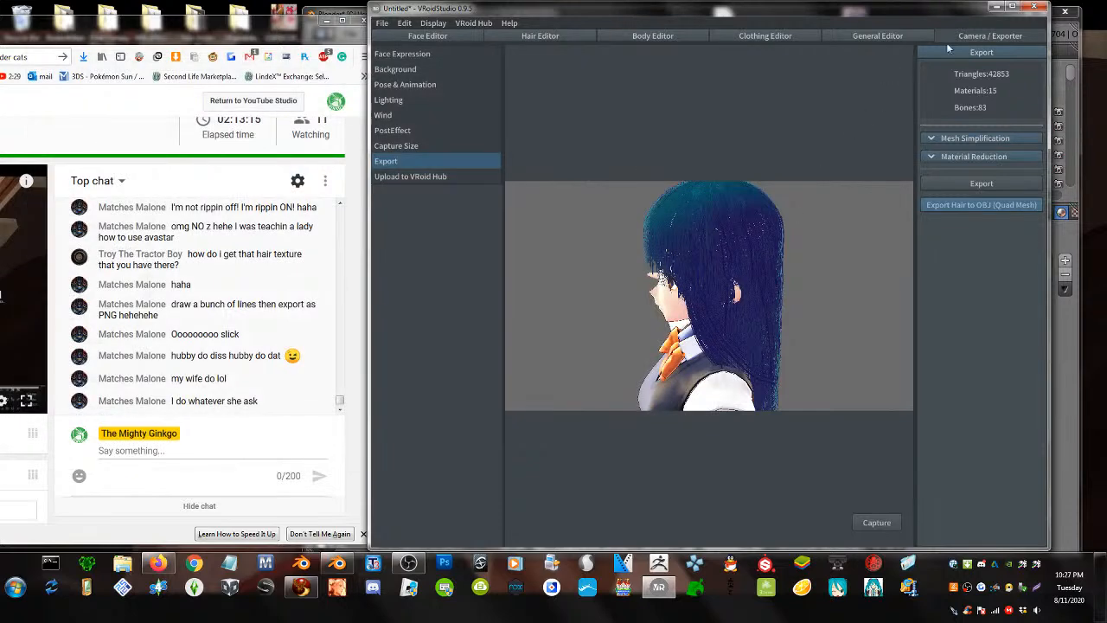
click(1032, 7)
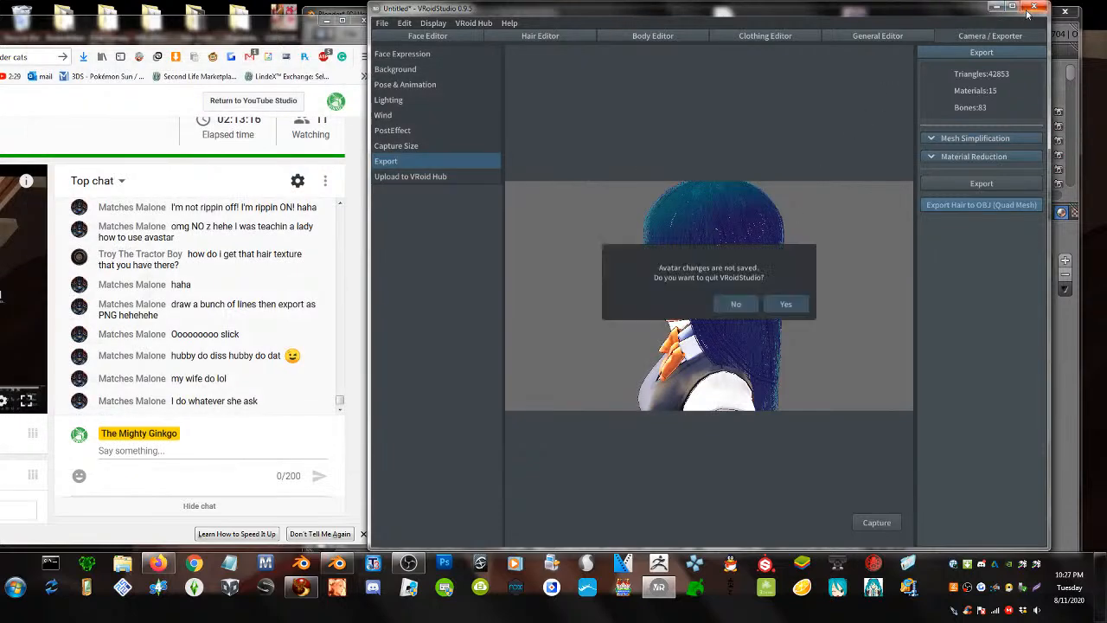
click(791, 306)
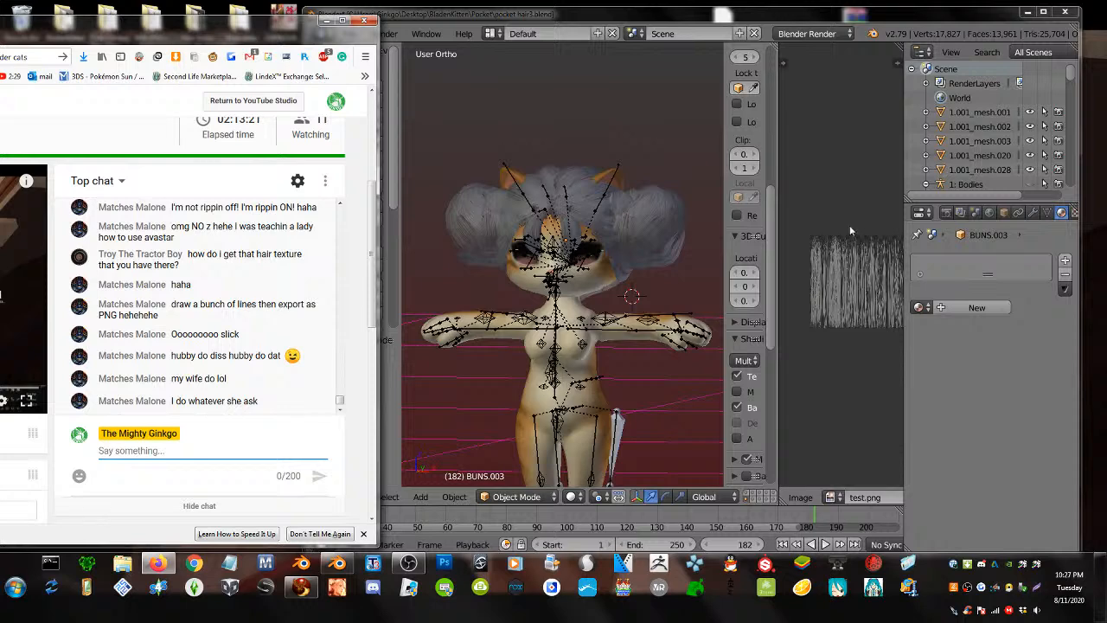
- Delete the hair buns and the grey hair object from the cat
right_click(664, 215)
key(x)
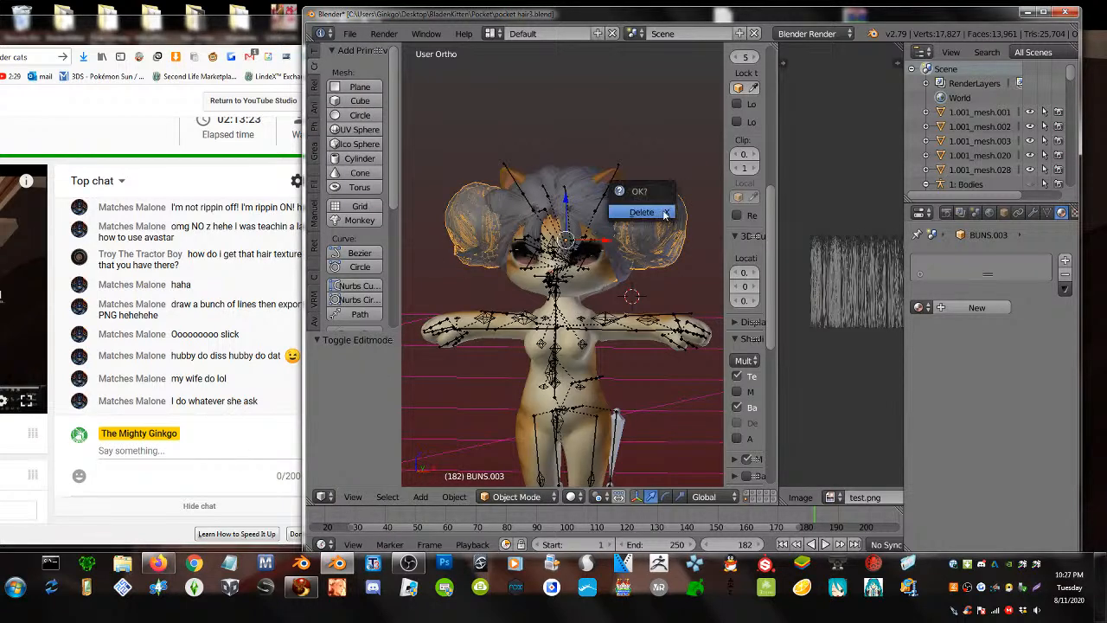
click(663, 212)
right_click(626, 255)
key(x)
click(627, 255)
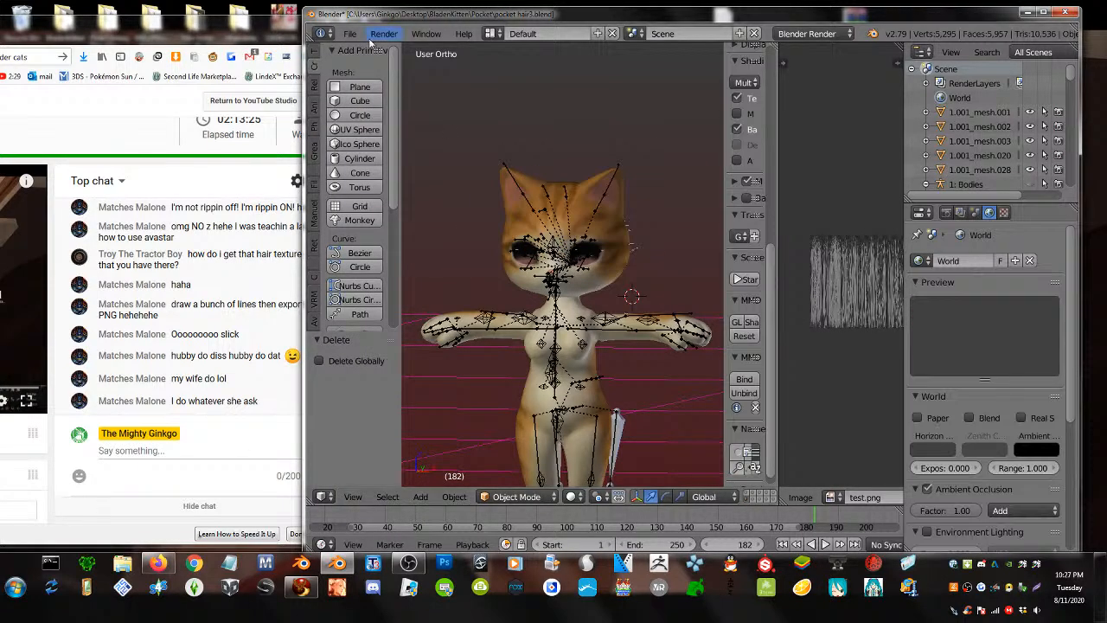
- Import long hair.obj via File > Import > Wavefront (.obj)
click(349, 33)
mouse_move(391, 321)
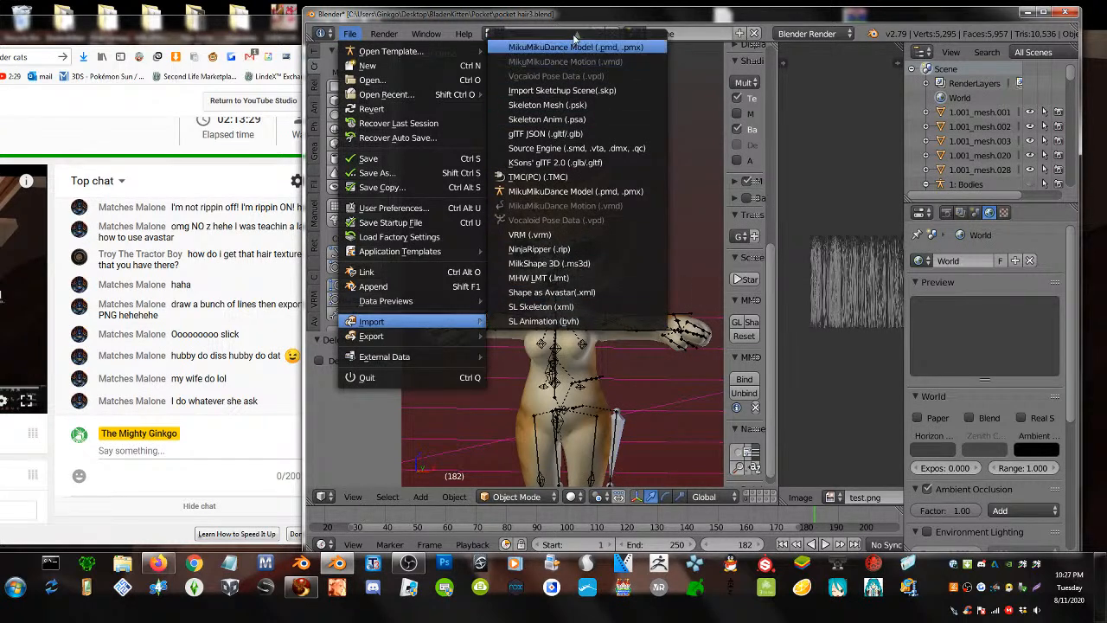
mouse_move(572, 33)
click(560, 130)
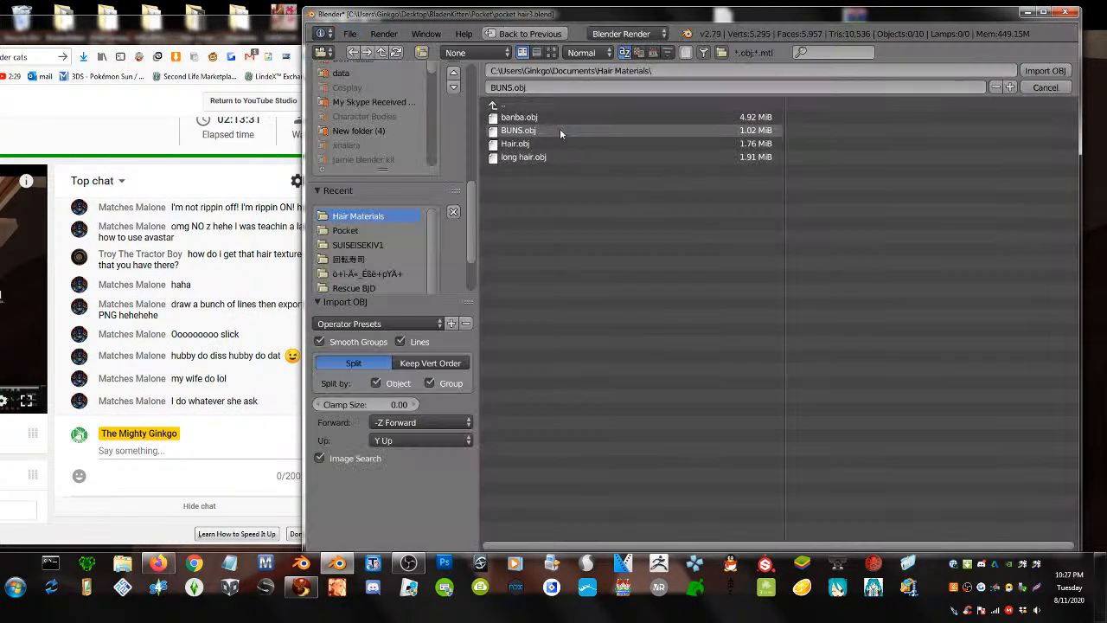
click(568, 159)
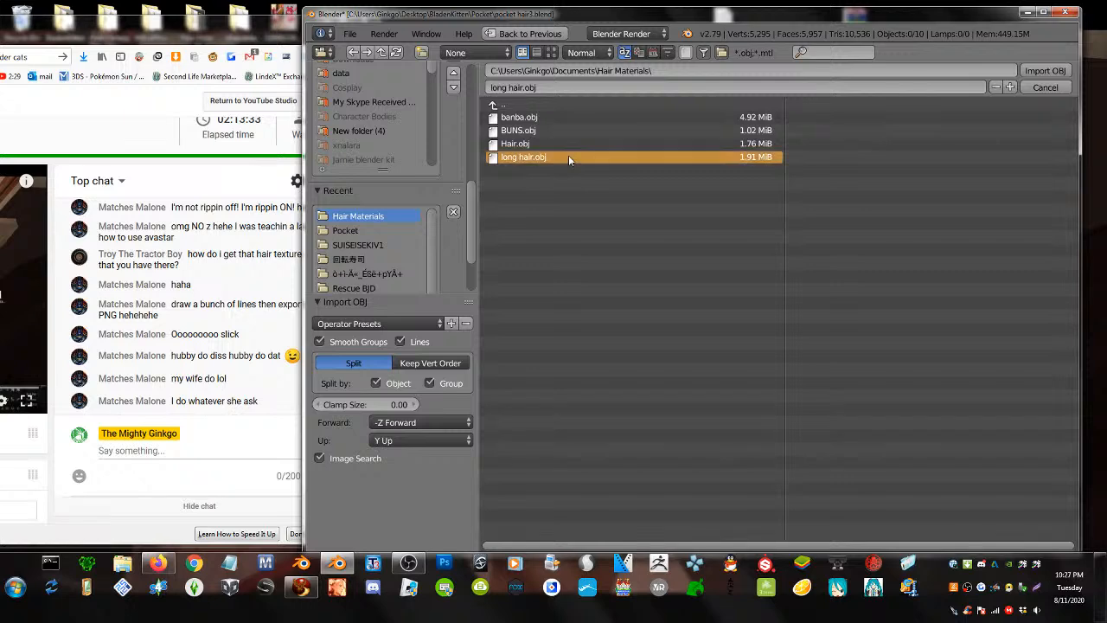
double_click(568, 156)
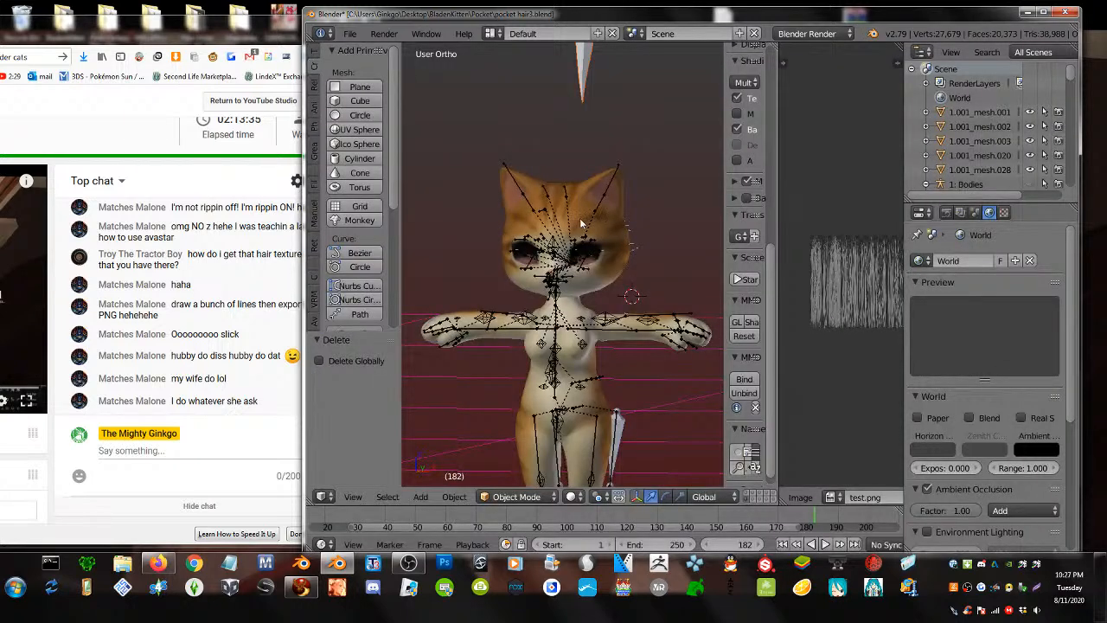
- Select the imported long hair and give it smooth shading
scroll(581, 223, down, 7)
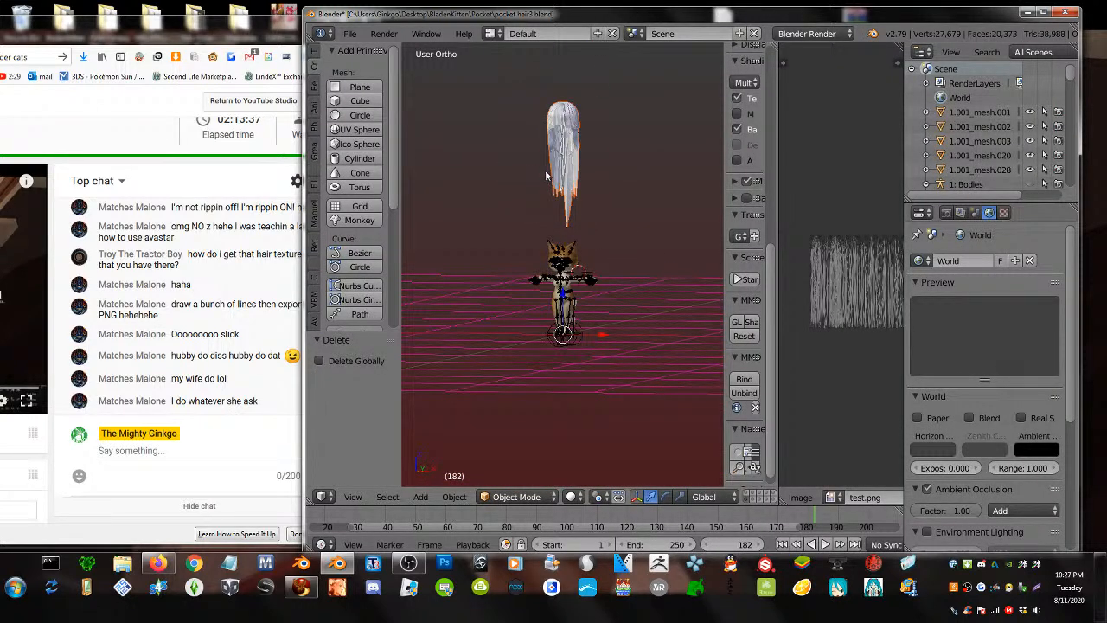
middle_drag(564, 167, 547, 121)
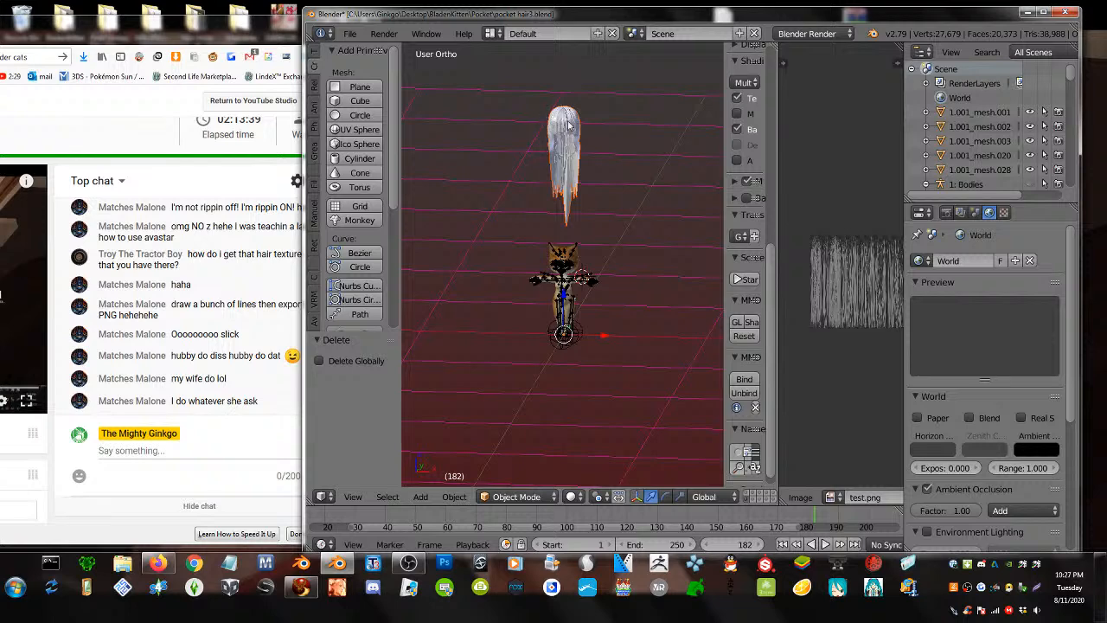
right_click(568, 125)
scroll(360, 223, down, 5)
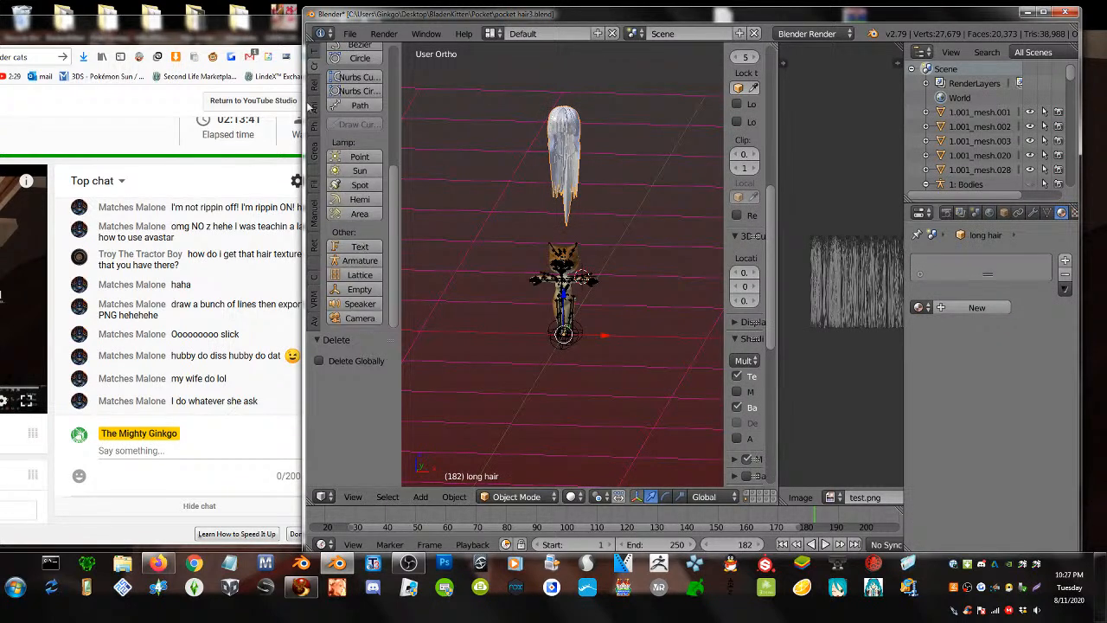
click(315, 53)
click(358, 212)
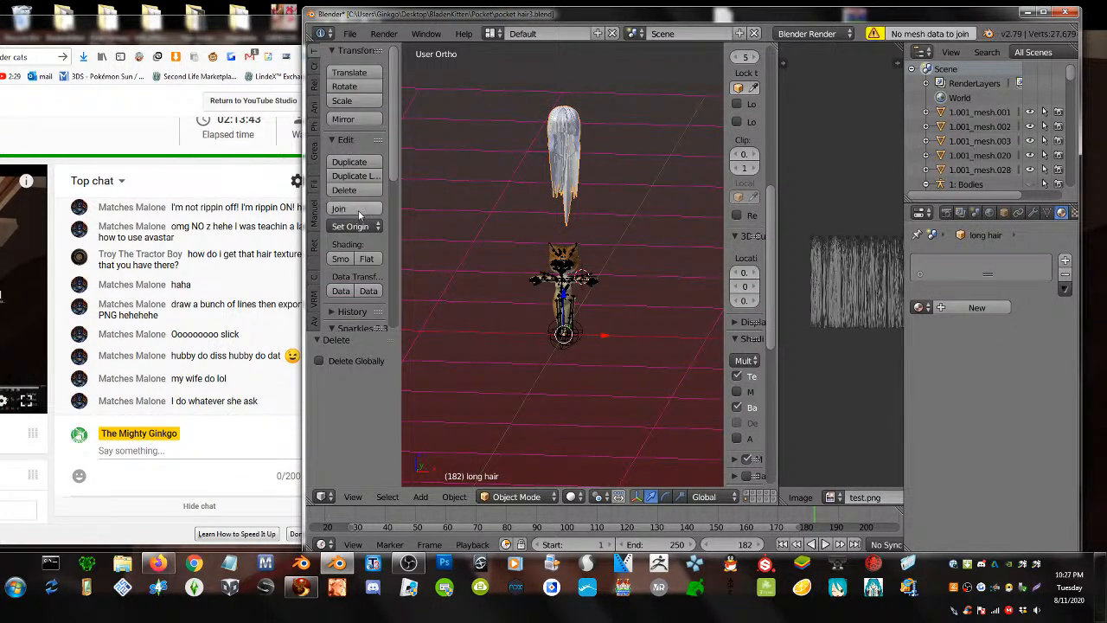
click(340, 258)
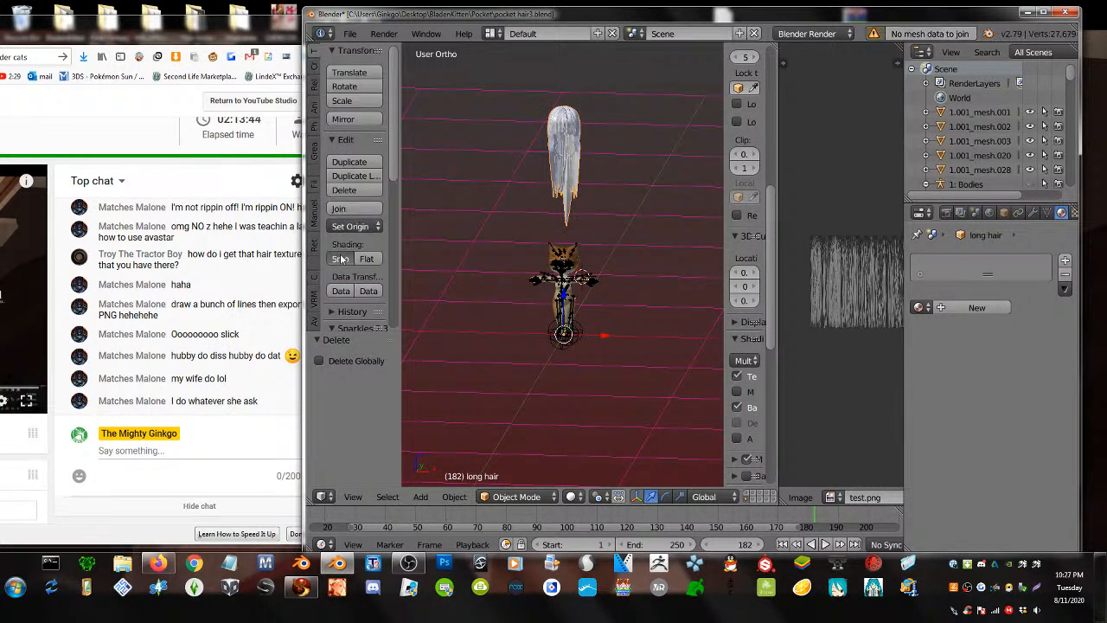
- Set the hair's origin to the 3D cursor placed on the hair
click(562, 175)
key(ctrl+shift+alt+c)
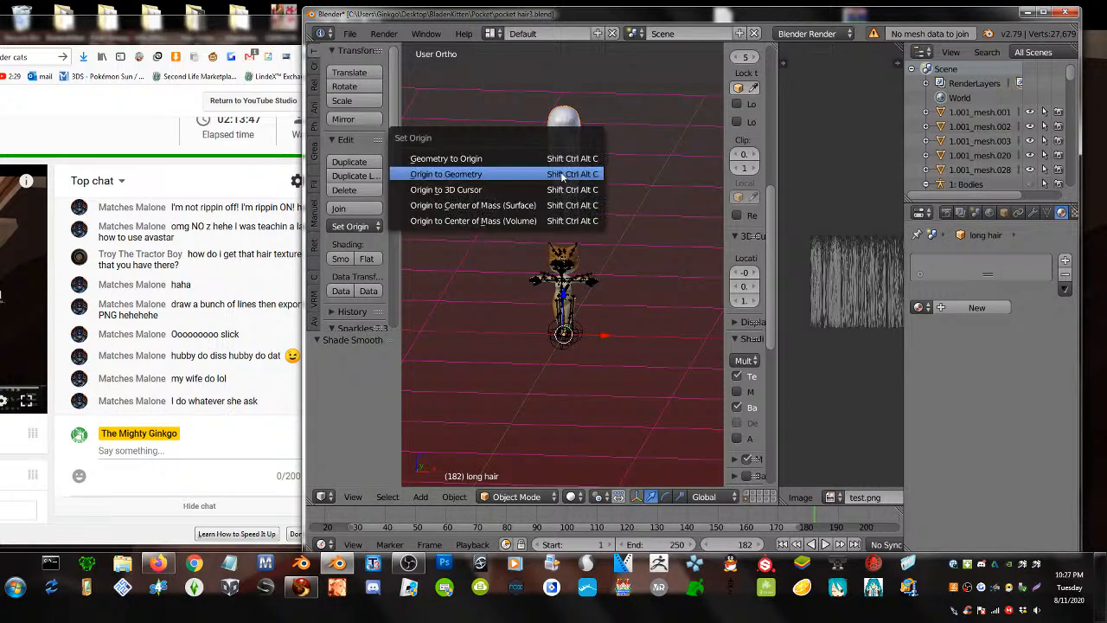
click(540, 188)
- Lower the hair onto the cat's head, scale it to 0.848 and raise it slightly along Z
drag(558, 145, 582, 274)
scroll(581, 268, up, 8)
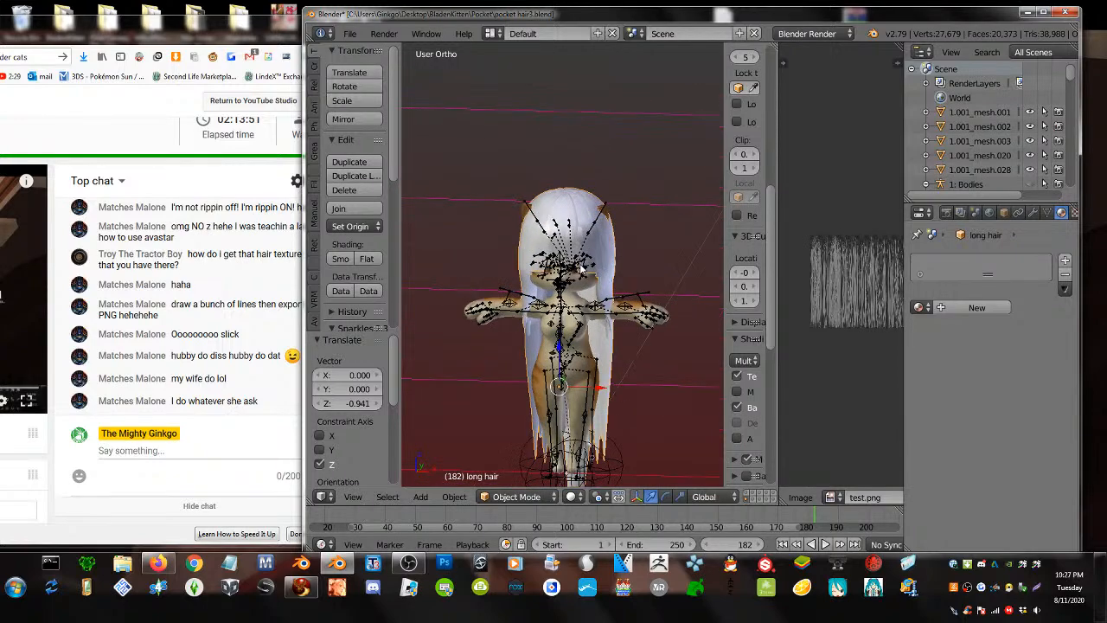
middle_drag(581, 270, 633, 233)
key(s)
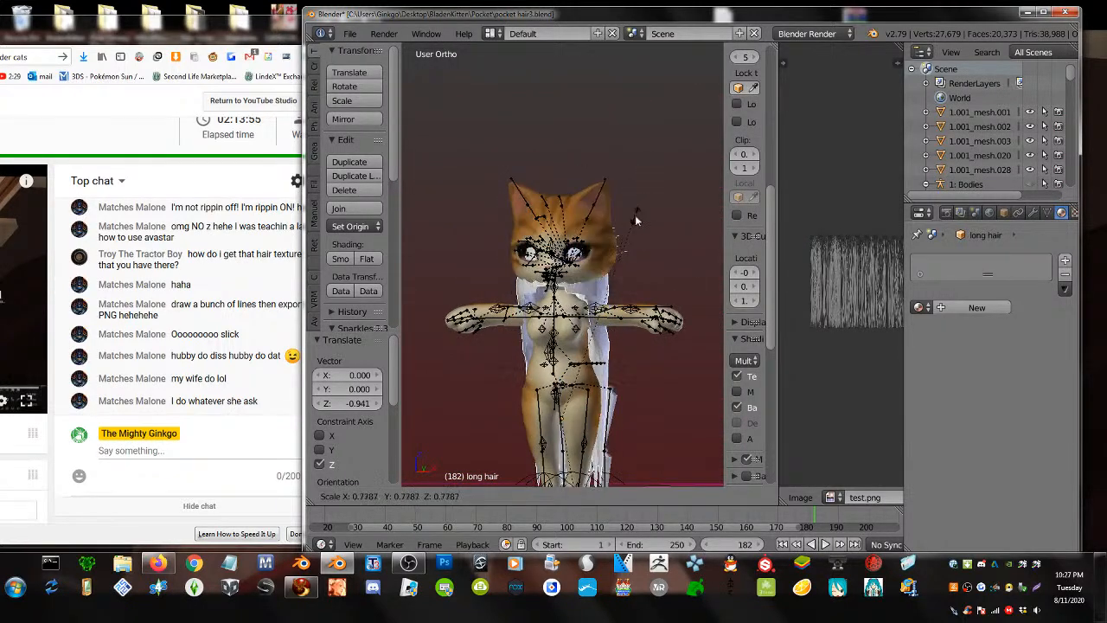
click(608, 264)
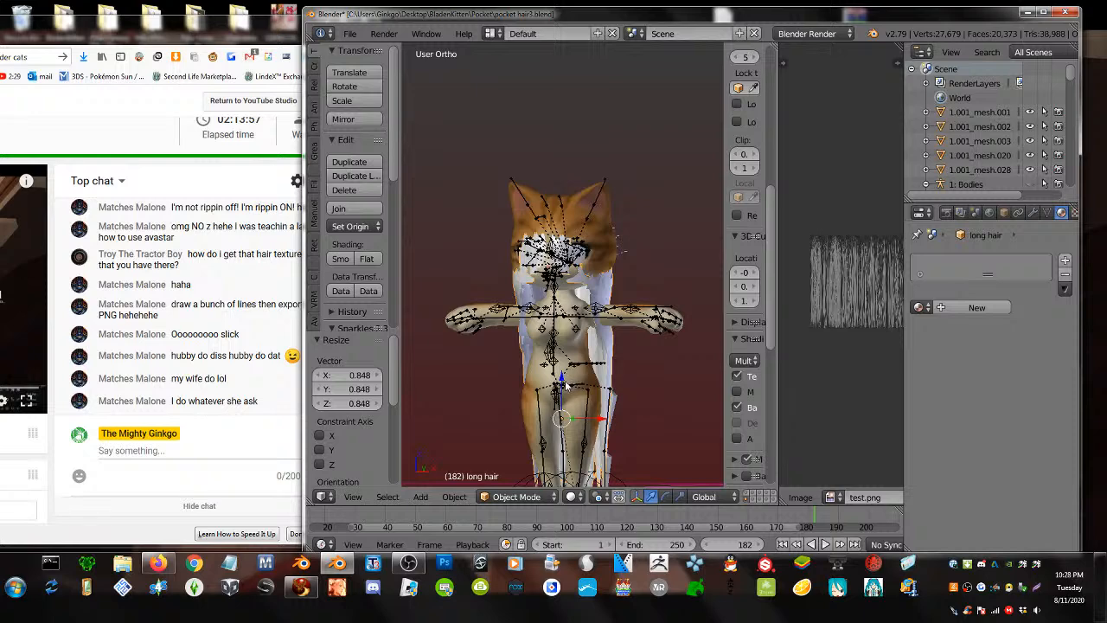
key(g)
key(z)
click(584, 333)
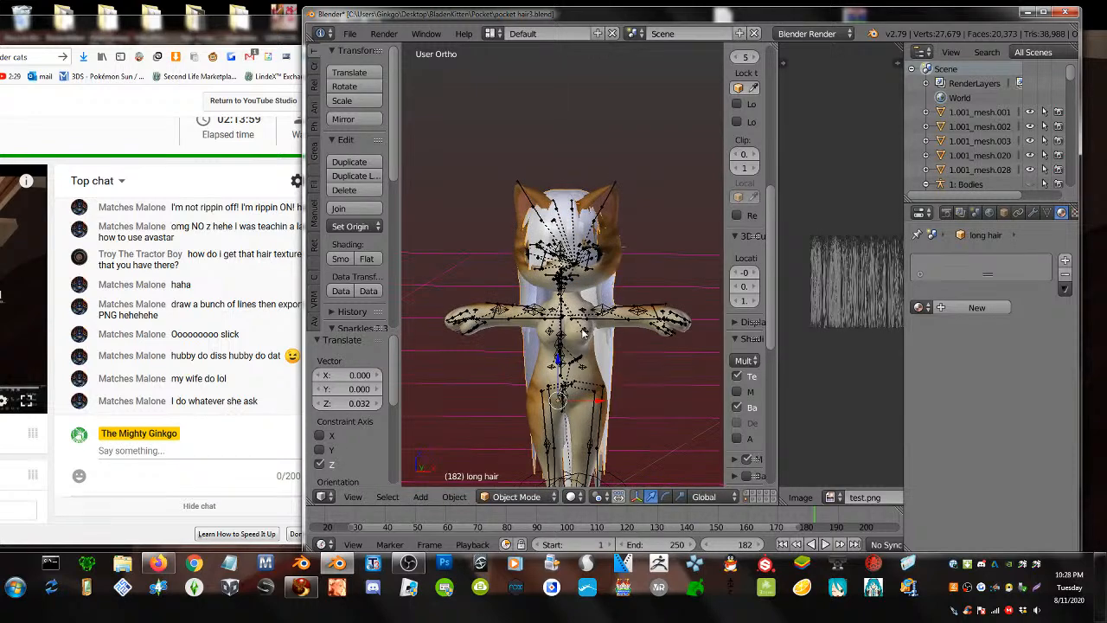
scroll(584, 332, up, 3)
scroll(862, 361, down, 2)
scroll(754, 346, down, 3)
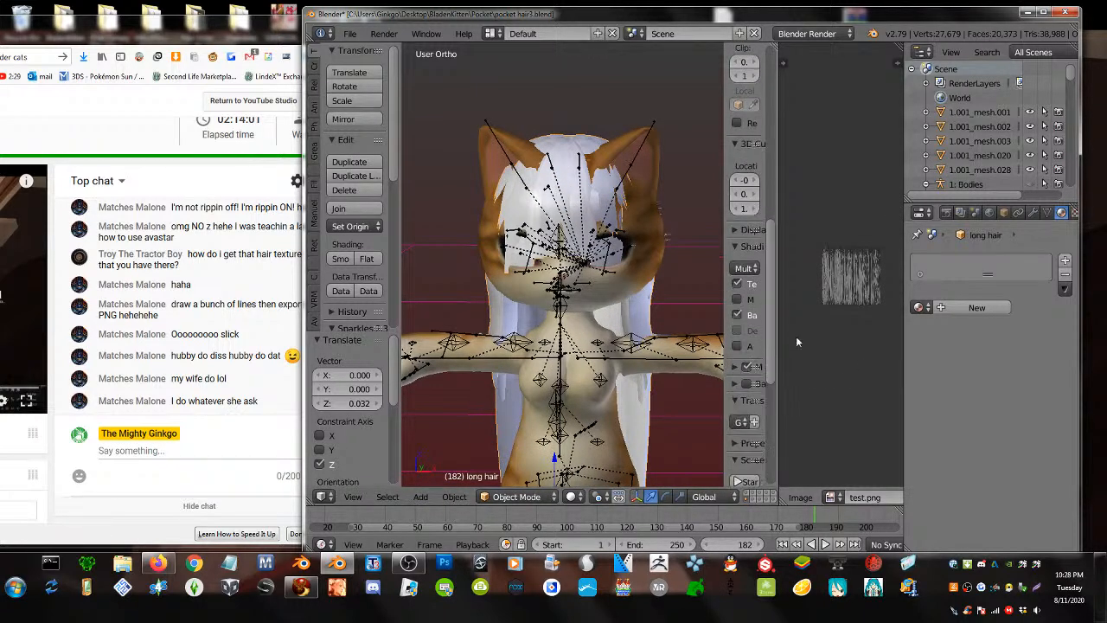
scroll(812, 333, down, 3)
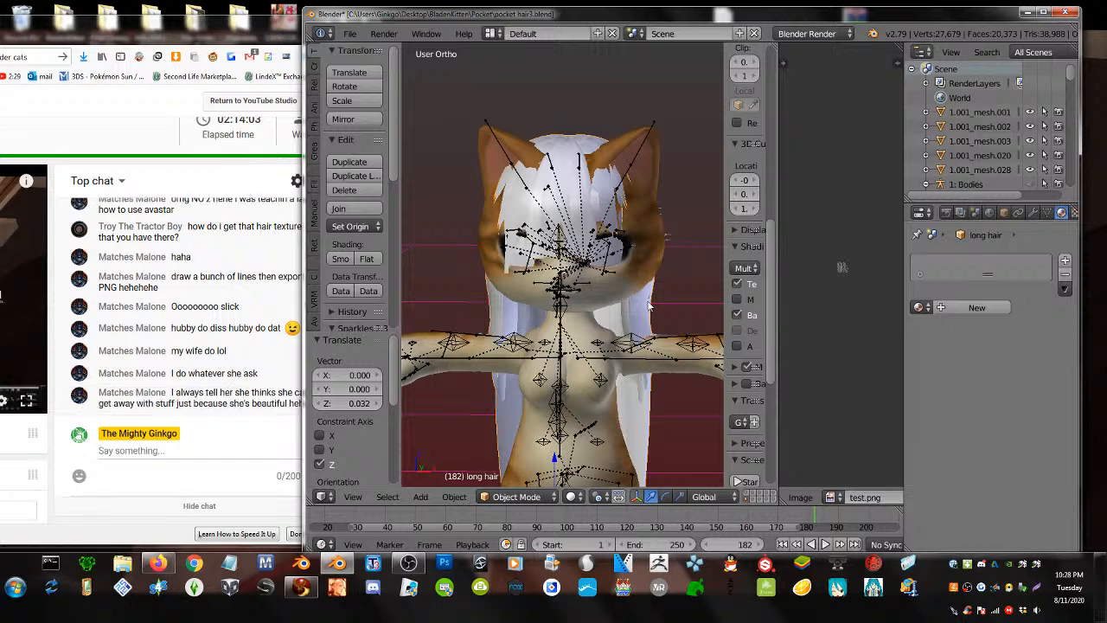
- Assign the test.png image to the long hair mesh in the UV/Image Editor
key(Tab)
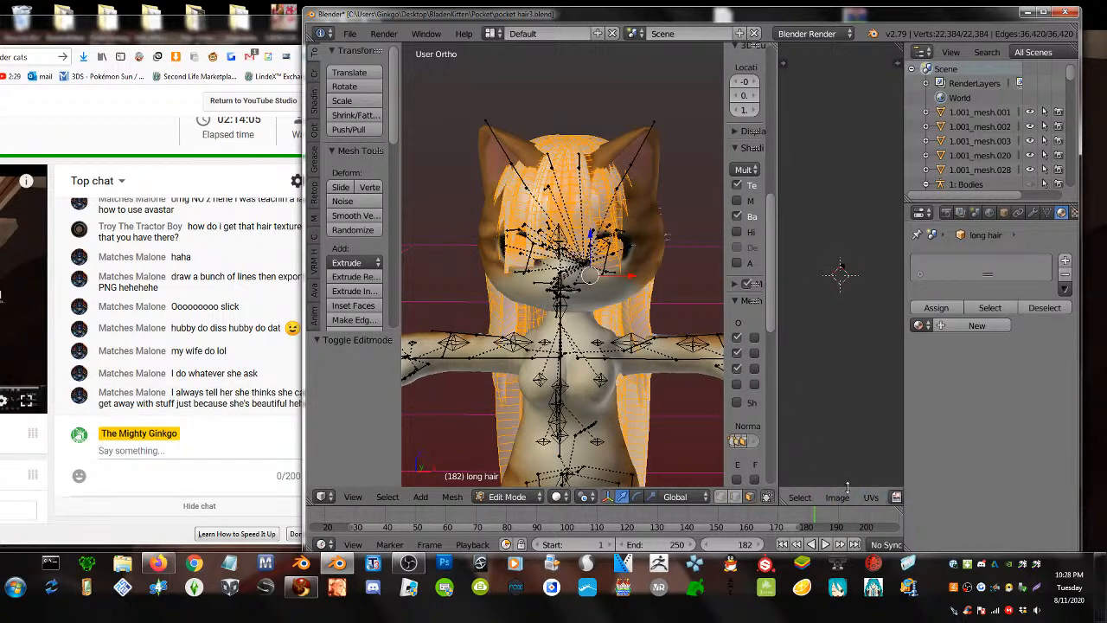
click(896, 497)
text(t)
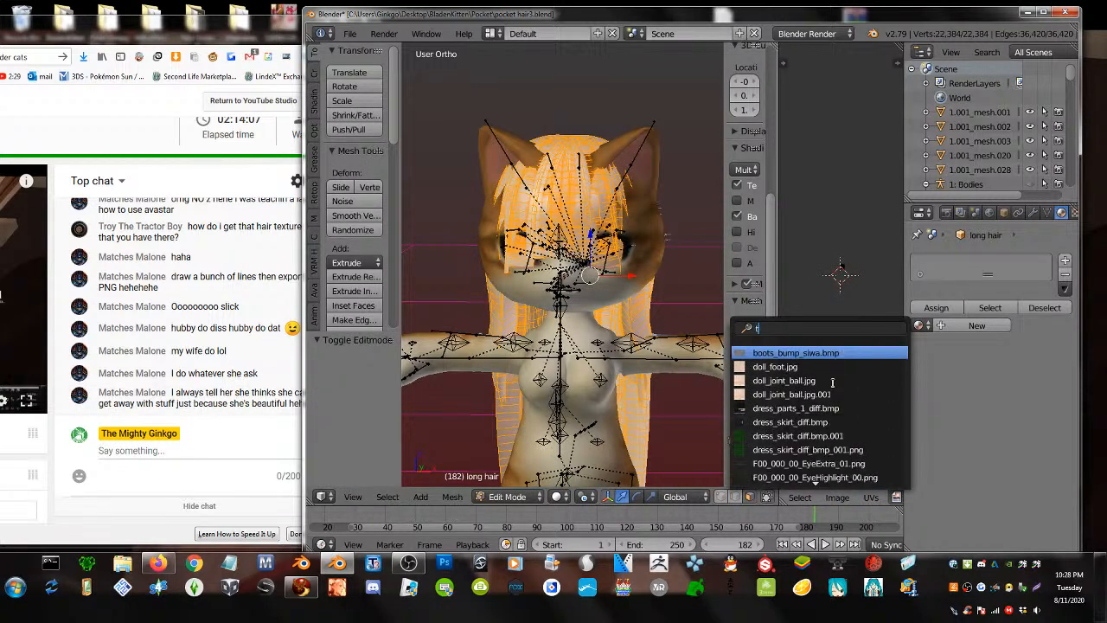
text(est)
click(792, 353)
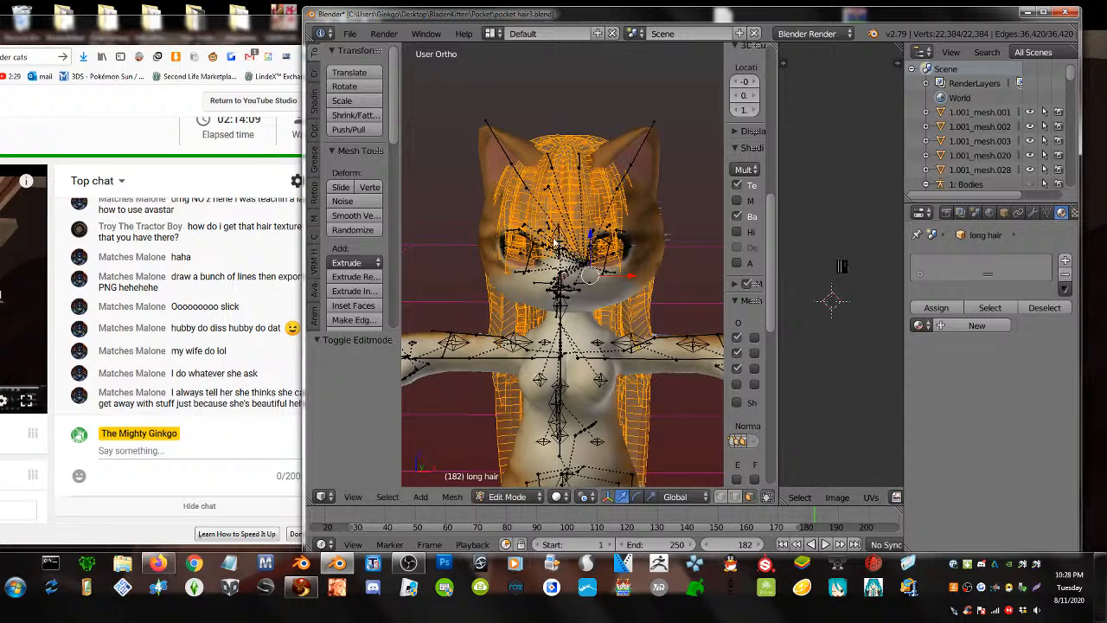
key(Tab)
scroll(616, 282, up, 1)
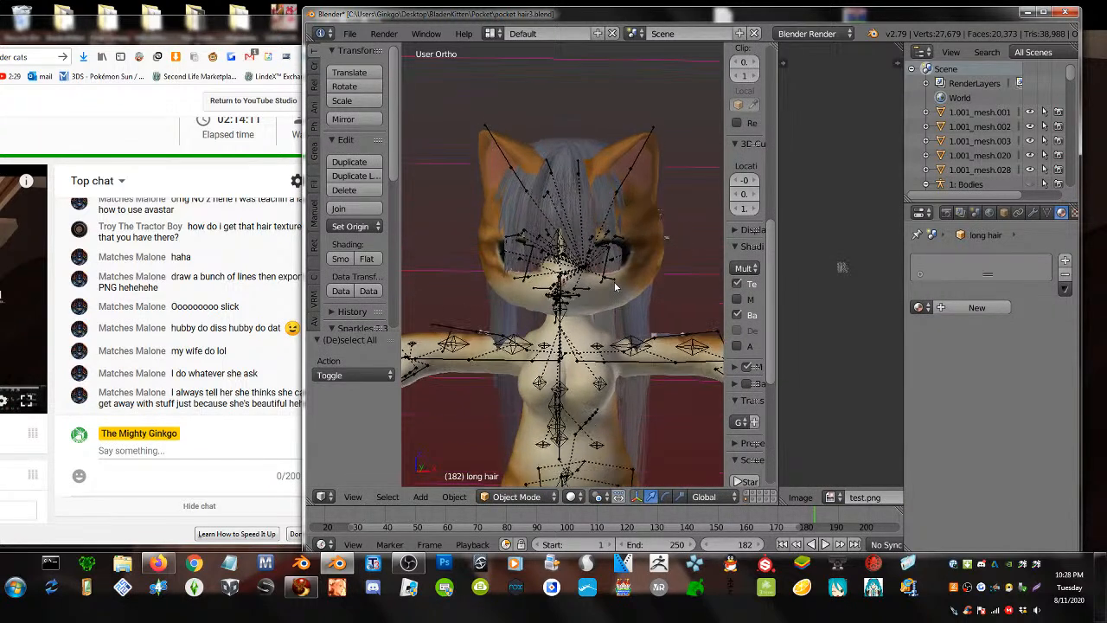
key(Tab)
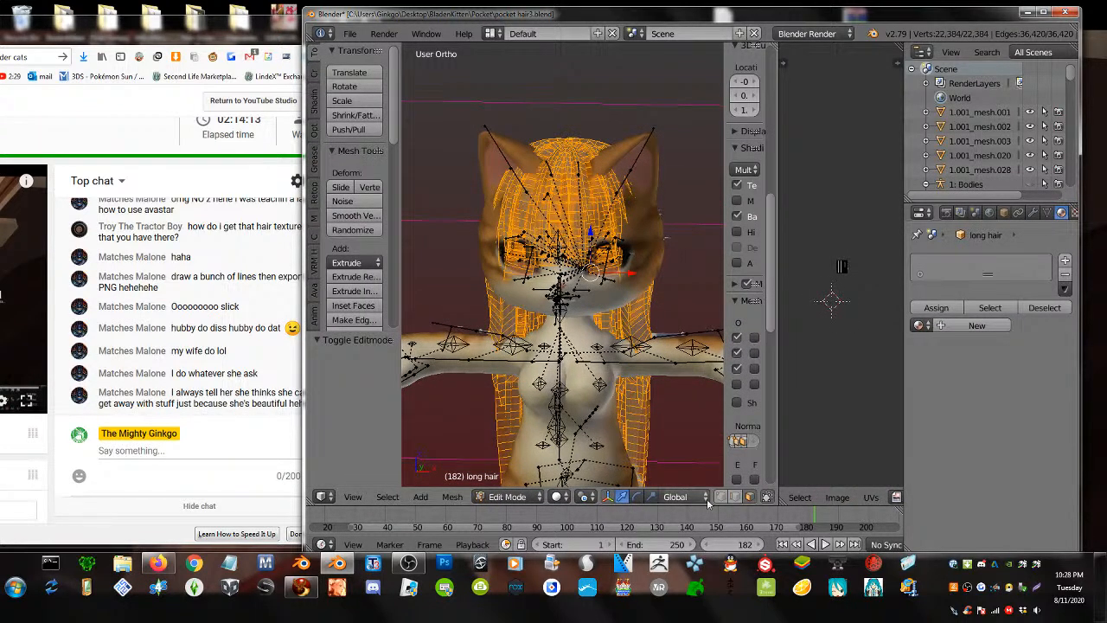
- Move hair vertices on both sides of the face with smooth proportional editing
right_click(644, 250)
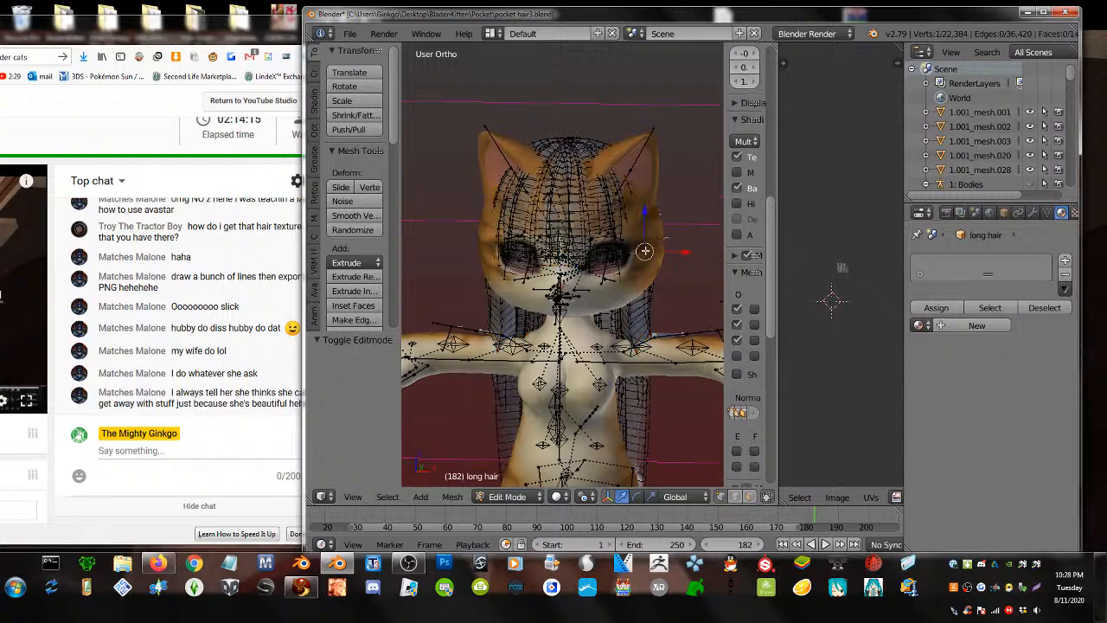
key(g)
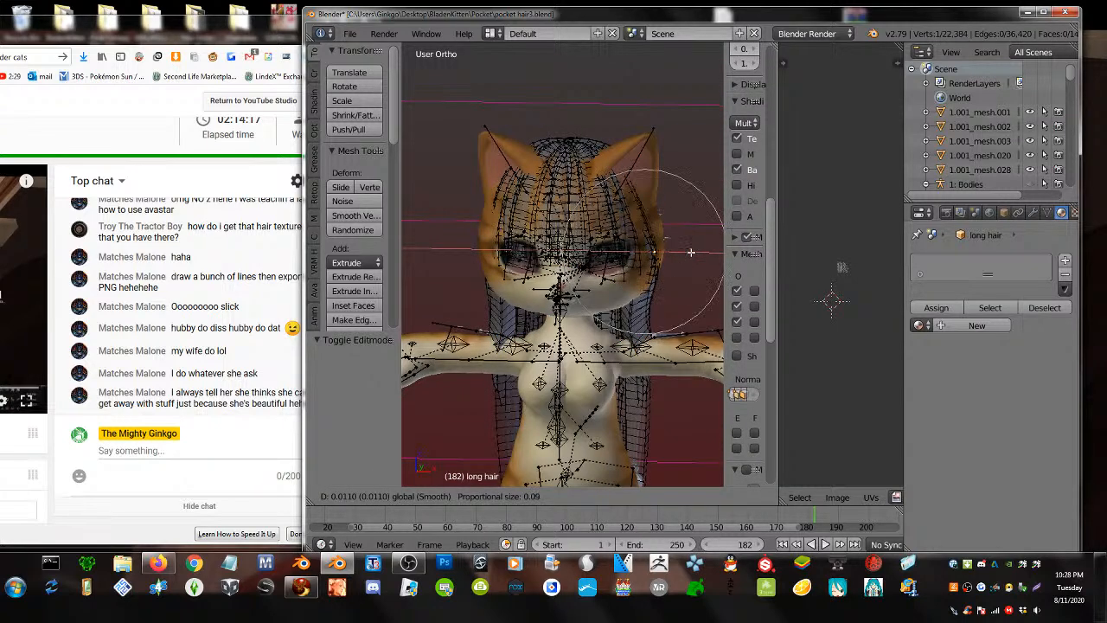
click(687, 258)
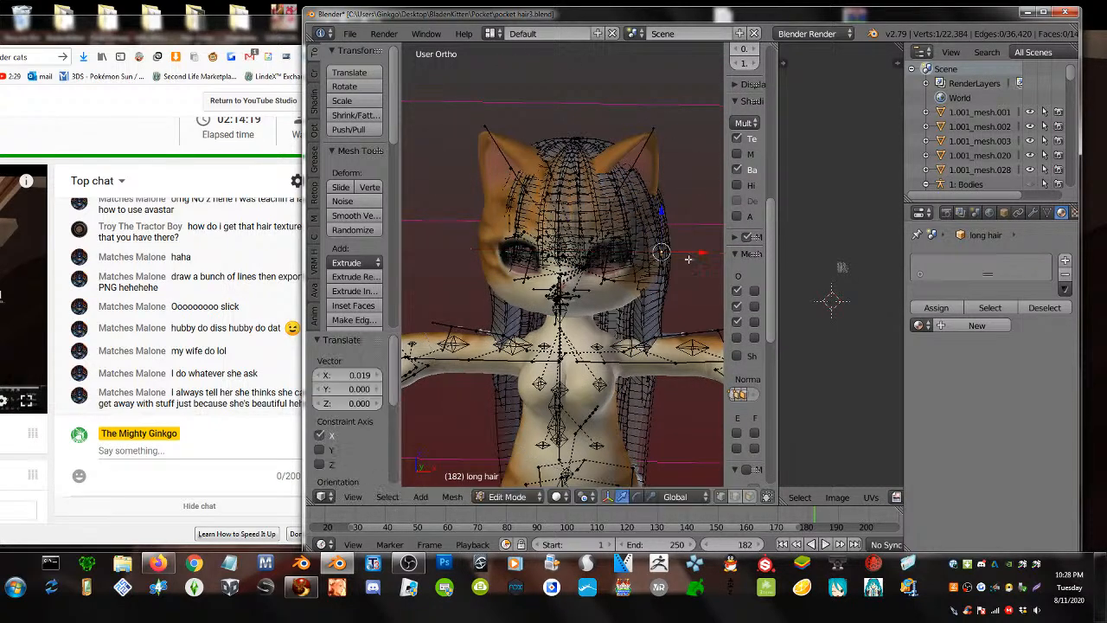
right_click(491, 259)
key(g)
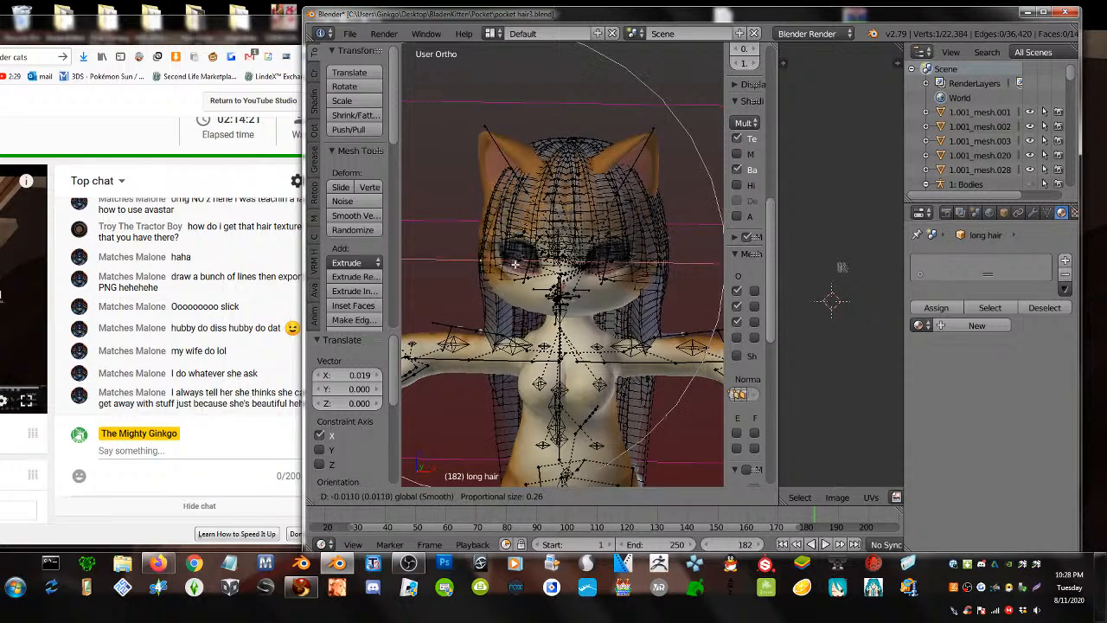
scroll(510, 268, up, 2)
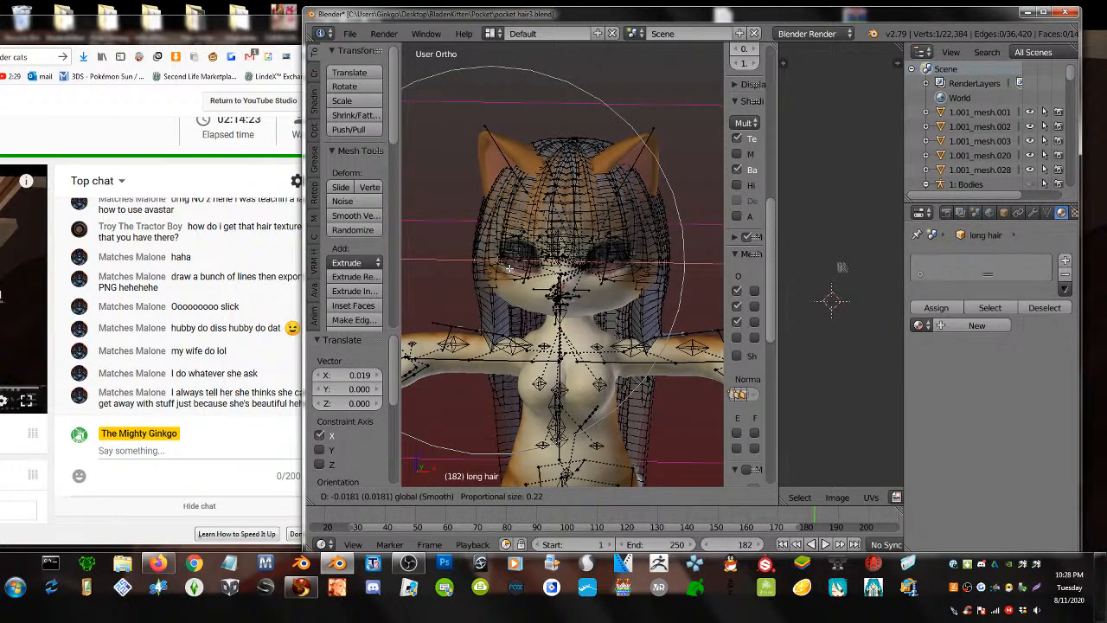
click(509, 269)
key(Tab)
- Inspect the hair from a raised view and pull strands sideways along Y
middle_drag(559, 309, 982, 307)
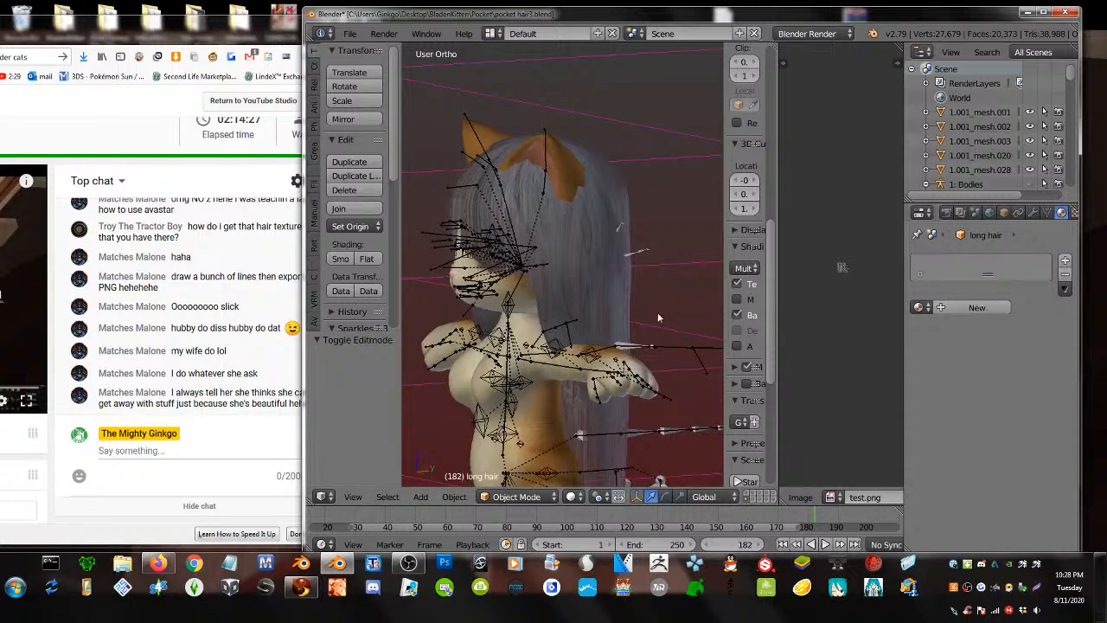
middle_drag(657, 312, 618, 332)
key(Tab)
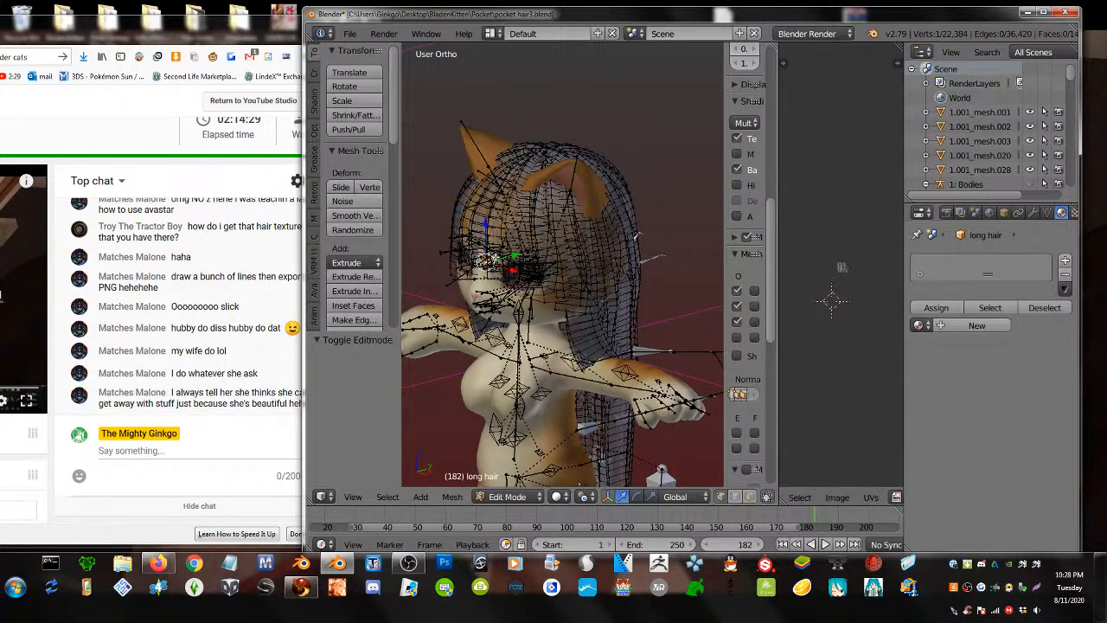
drag(511, 255, 504, 257)
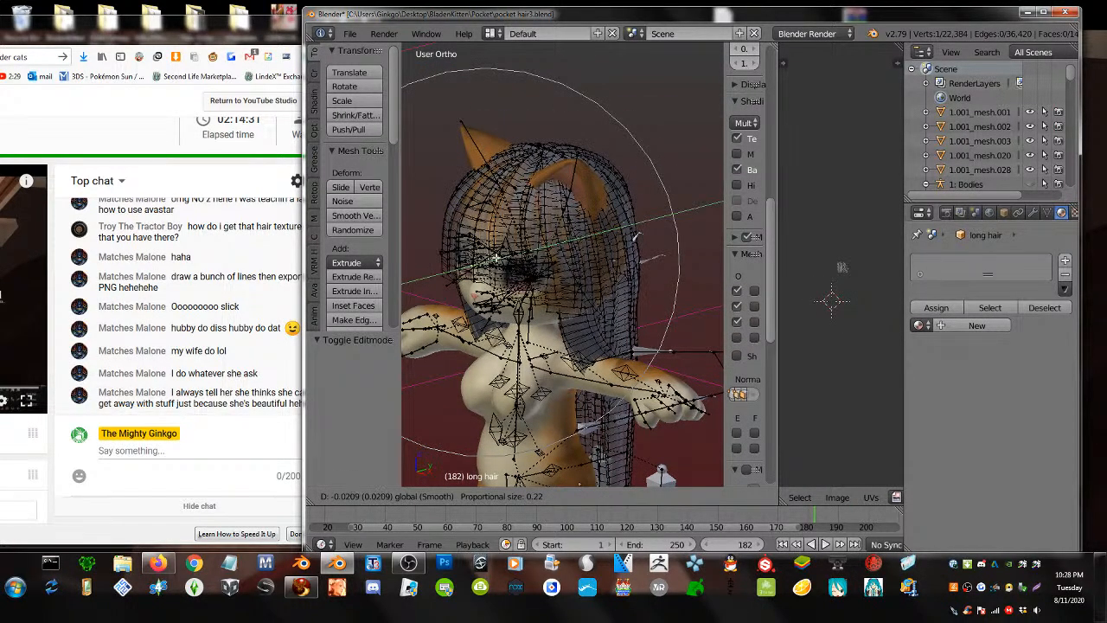
click(505, 259)
key(Tab)
middle_drag(515, 270, 568, 253)
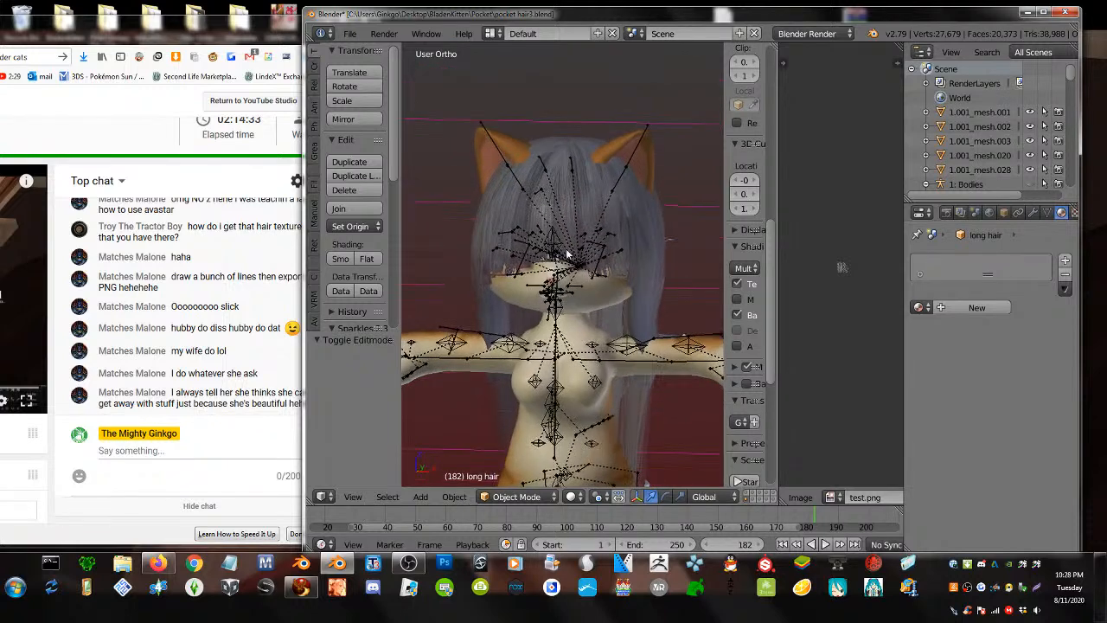
- Shift the hair vertices upward with smooth falloff, then inspect from side, front and back
key(Tab)
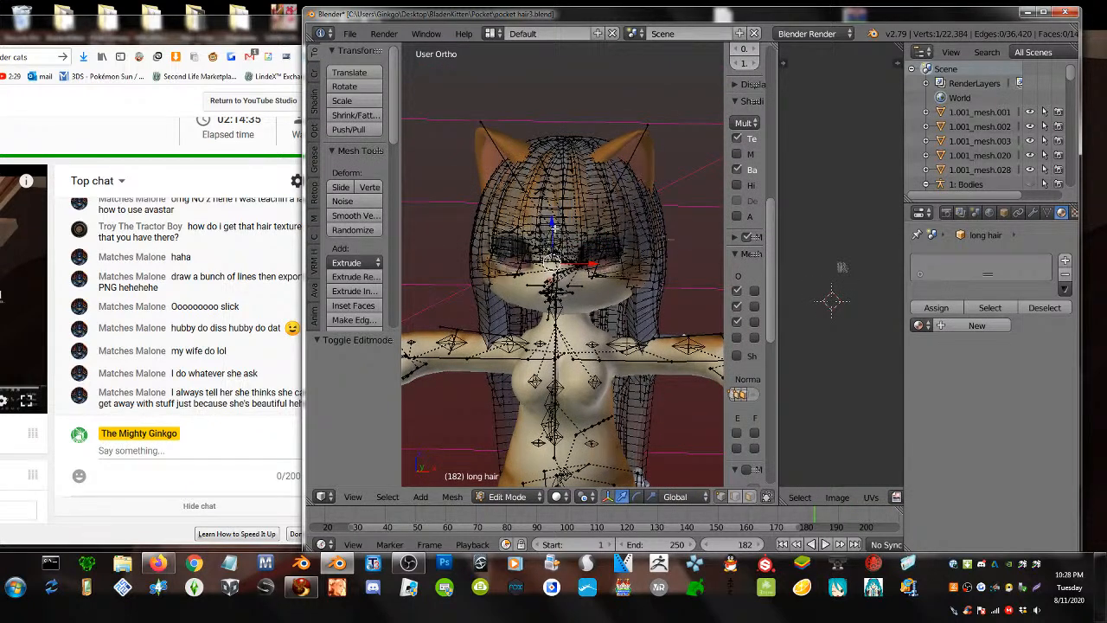
key(g)
click(562, 246)
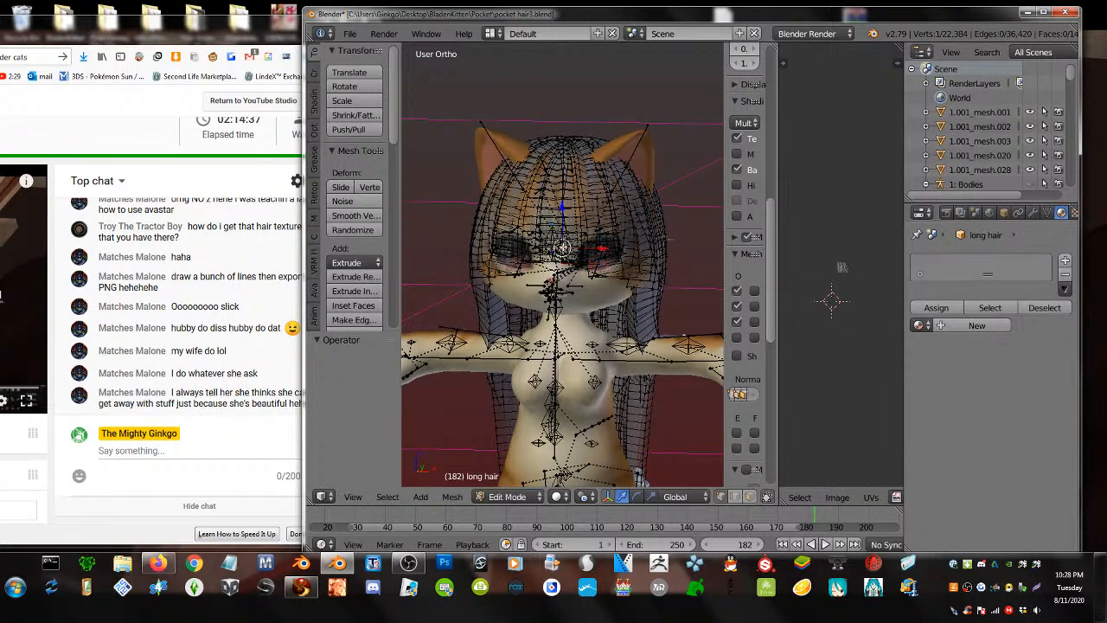
key(g)
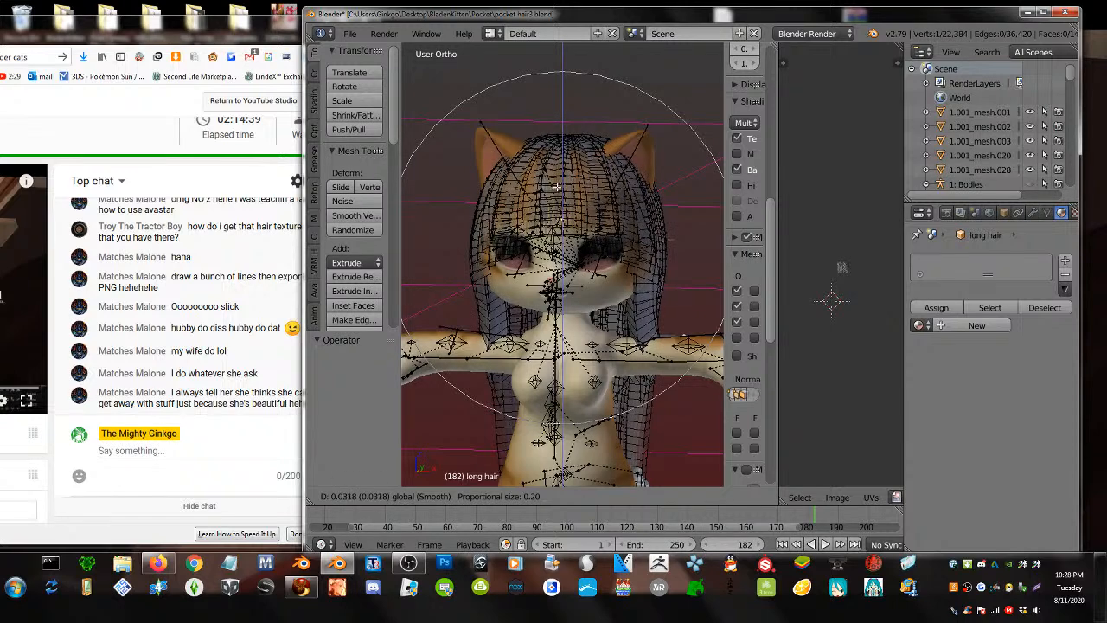
click(559, 212)
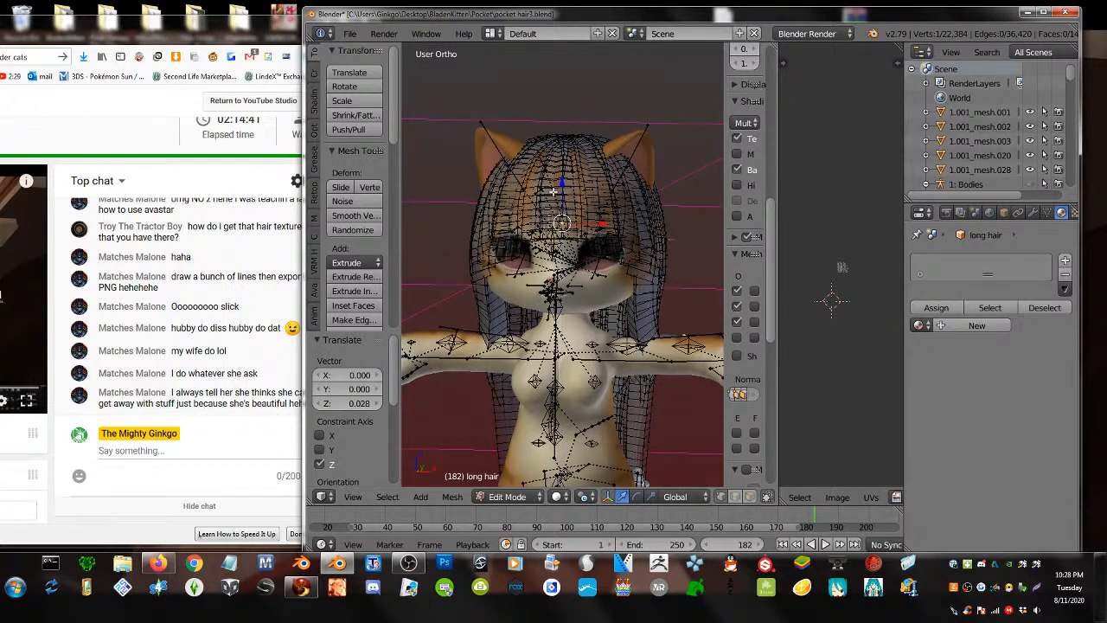
key(Tab)
middle_drag(562, 219, 655, 231)
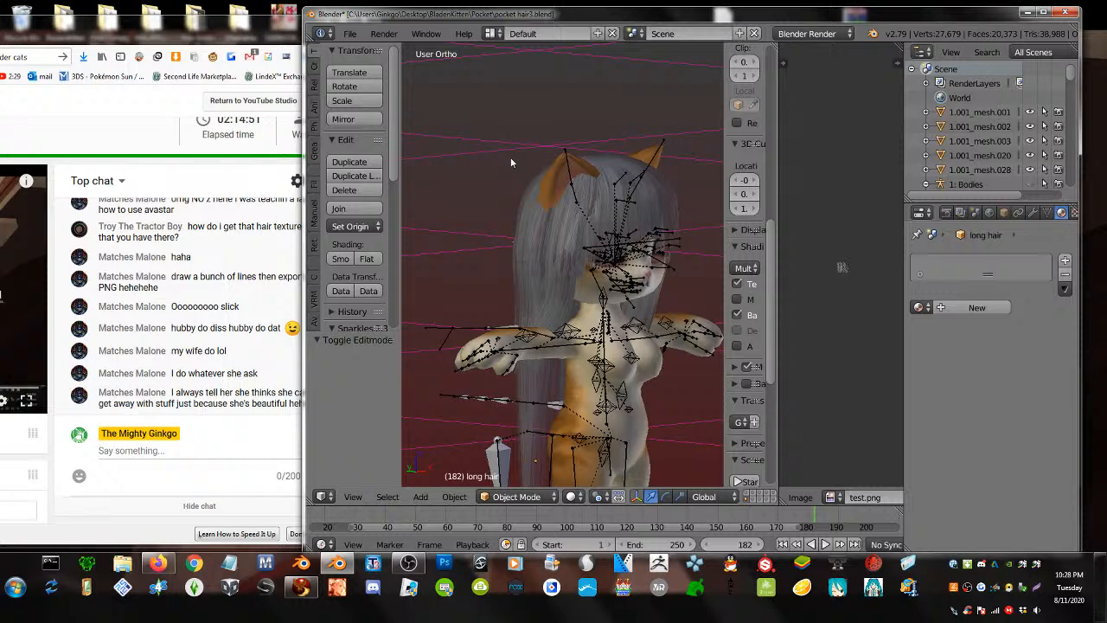
middle_drag(474, 254, 597, 250)
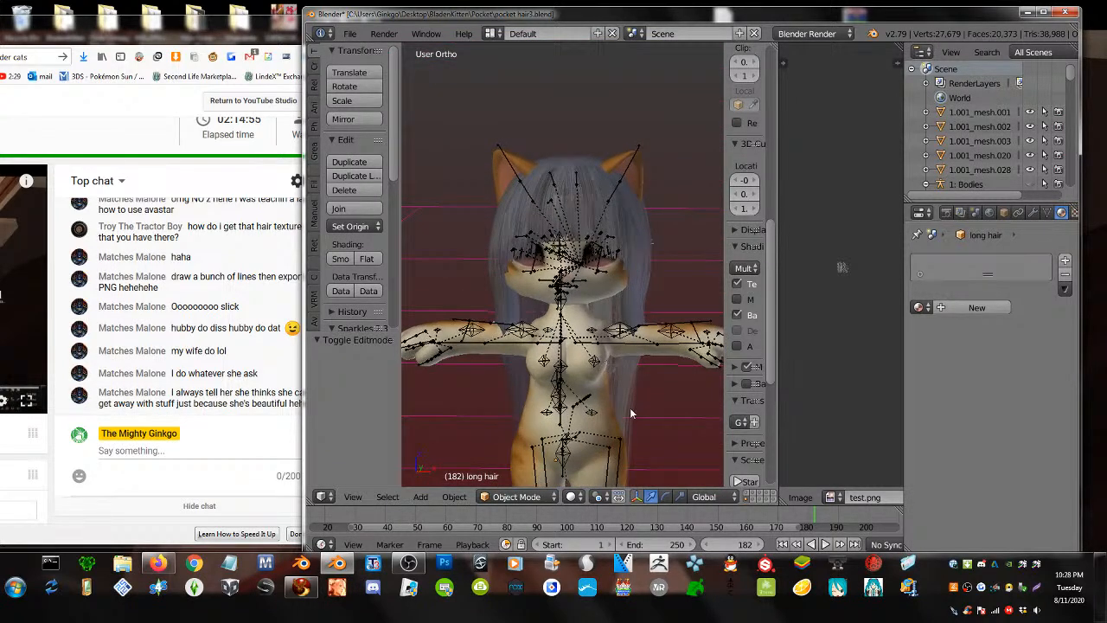
middle_drag(612, 418, 445, 315)
right_click(598, 295)
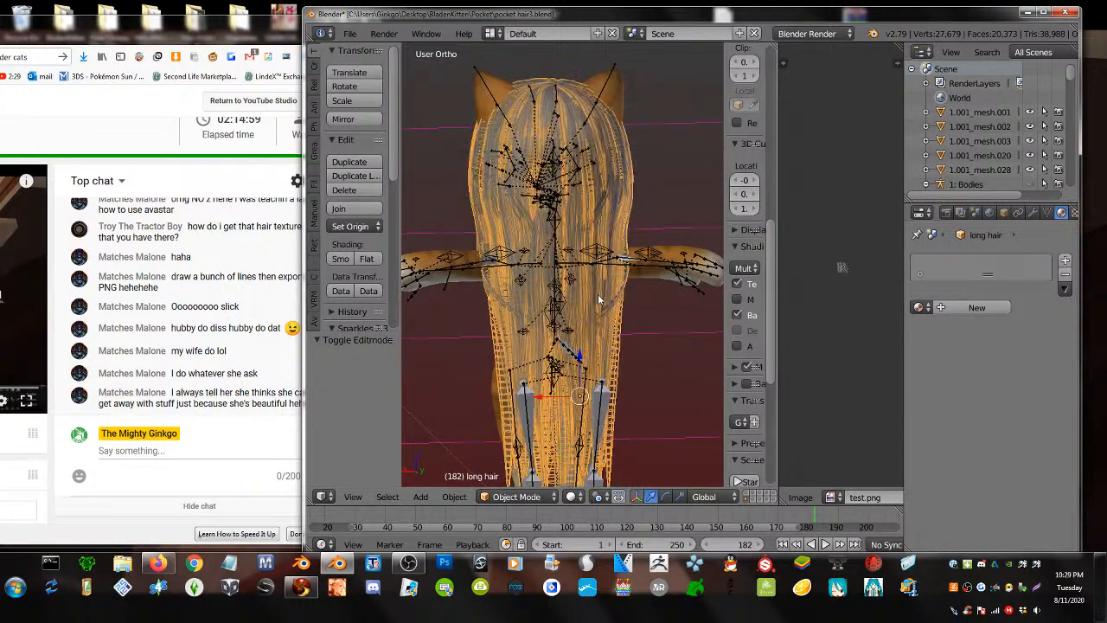
- Make two smooth proportional shifts of the back hair in Edit Mode
key(Tab)
click(623, 268)
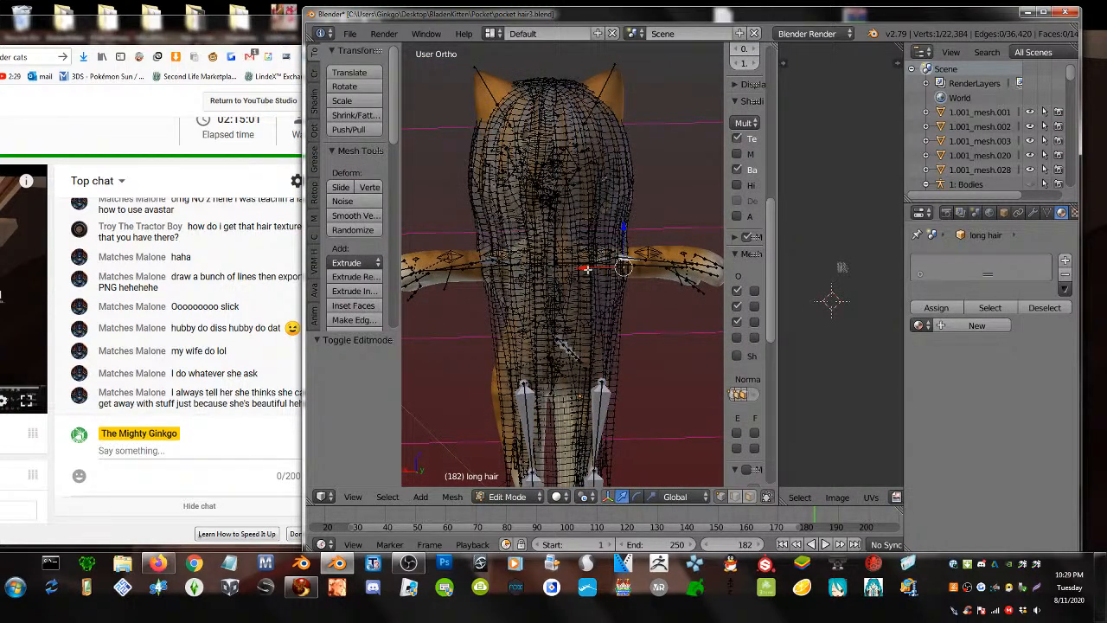
key(g)
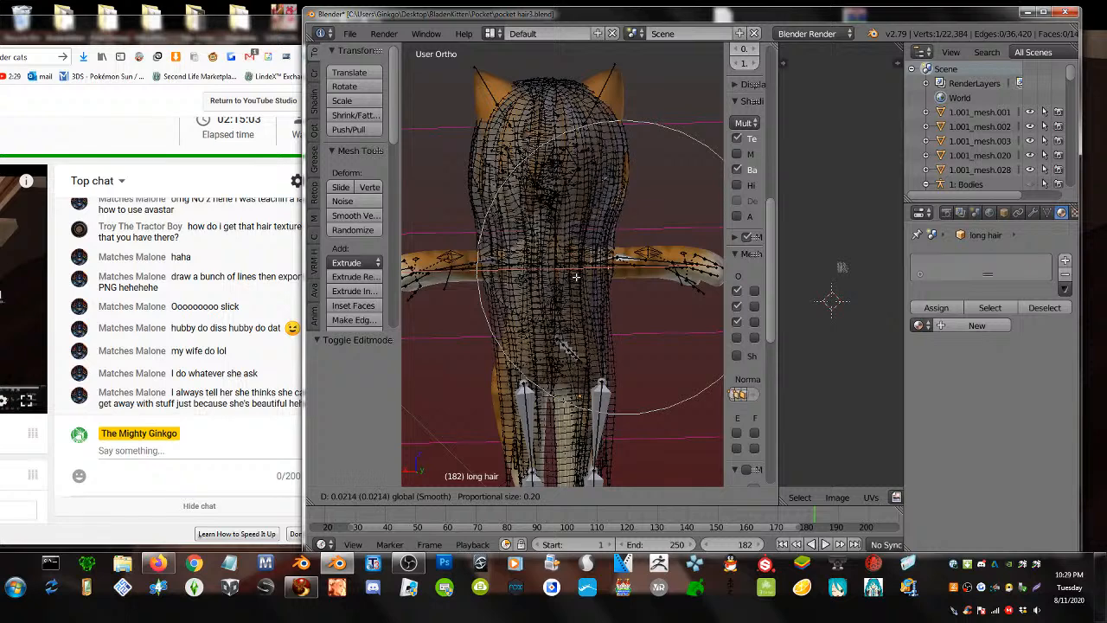
click(576, 276)
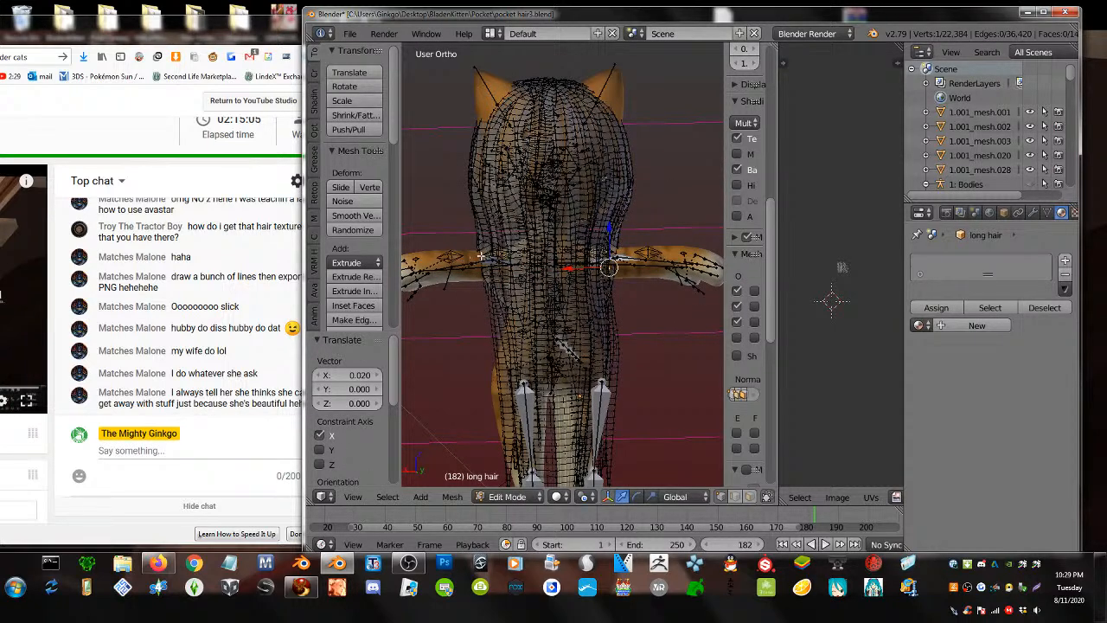
key(g)
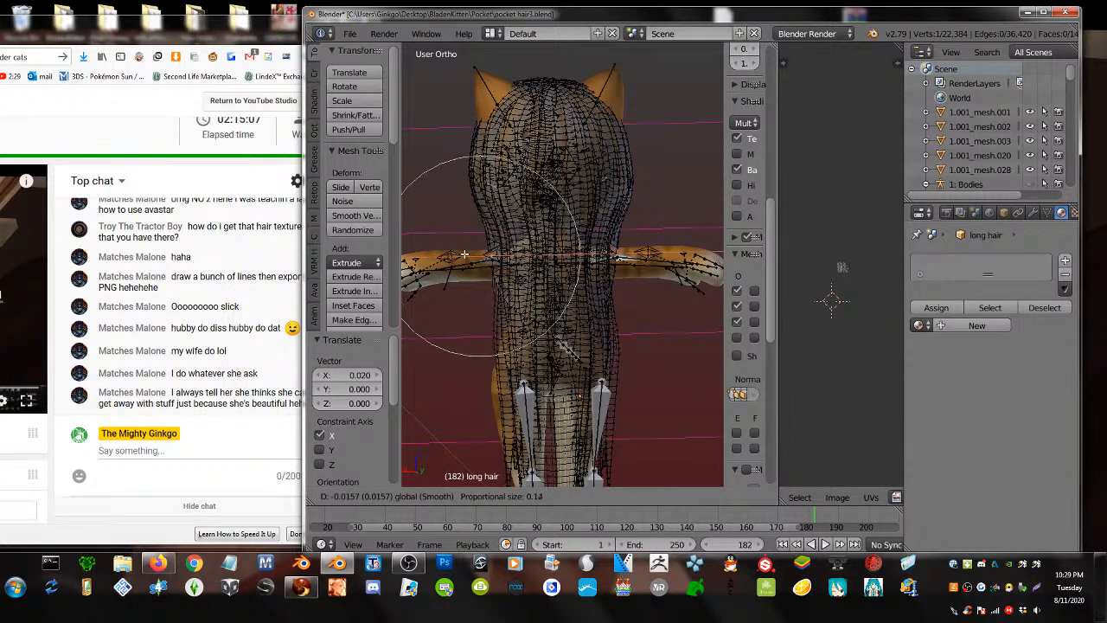
click(464, 254)
key(Tab)
- Compare views, then nudge a back hair vertex along Y with smooth falloff
middle_drag(470, 278, 316, 277)
key(Tab)
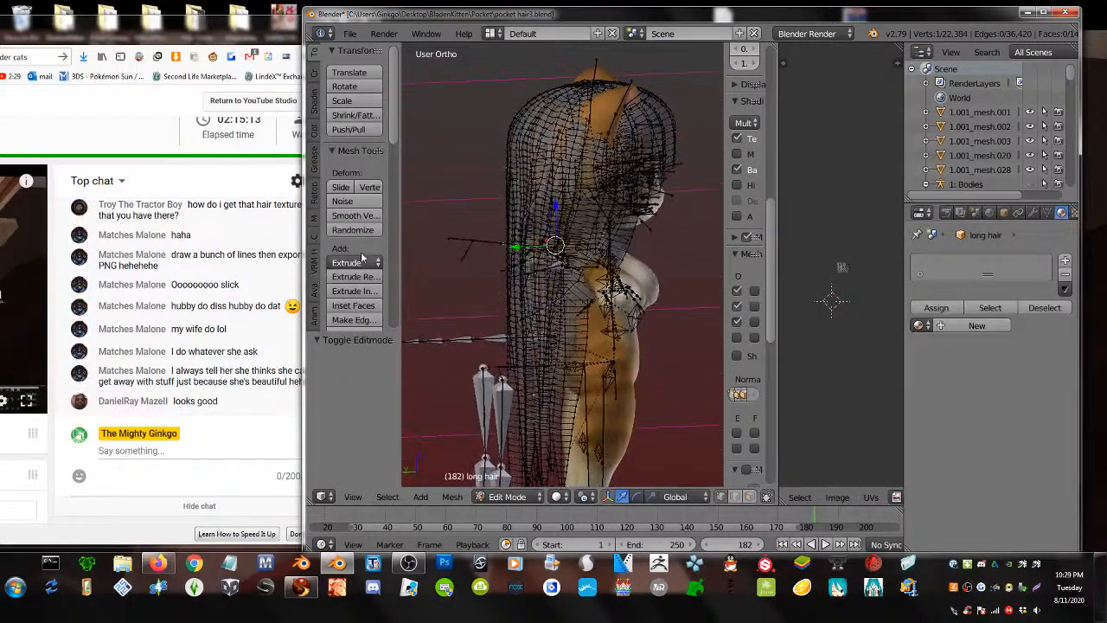
key(Tab)
key(Tab)
key(Tab)
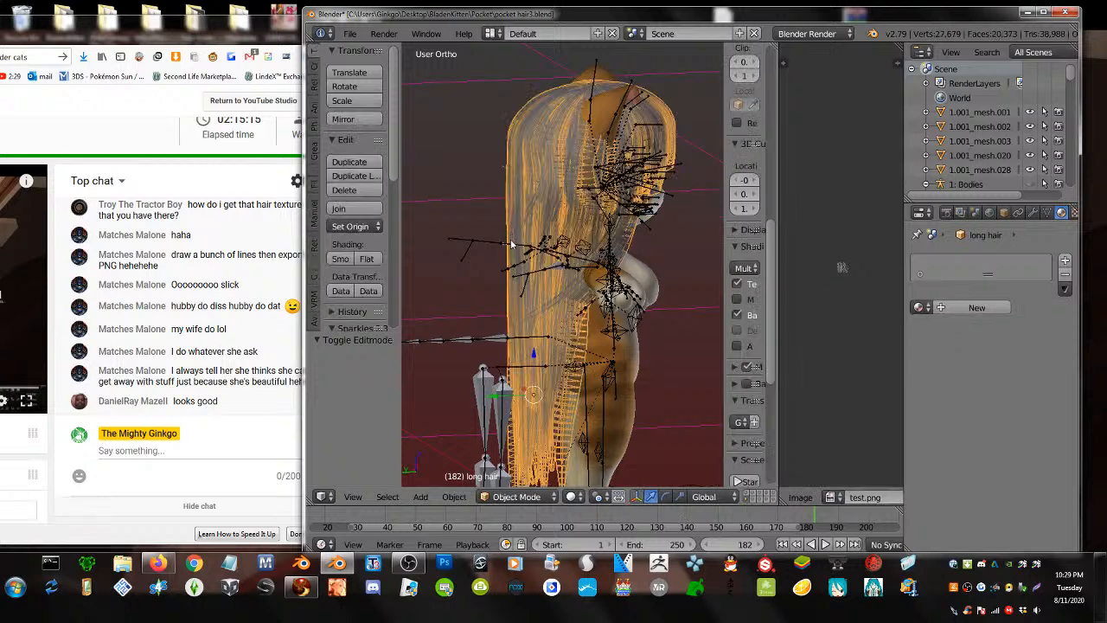
key(Tab)
right_click(508, 243)
key(g)
key(y)
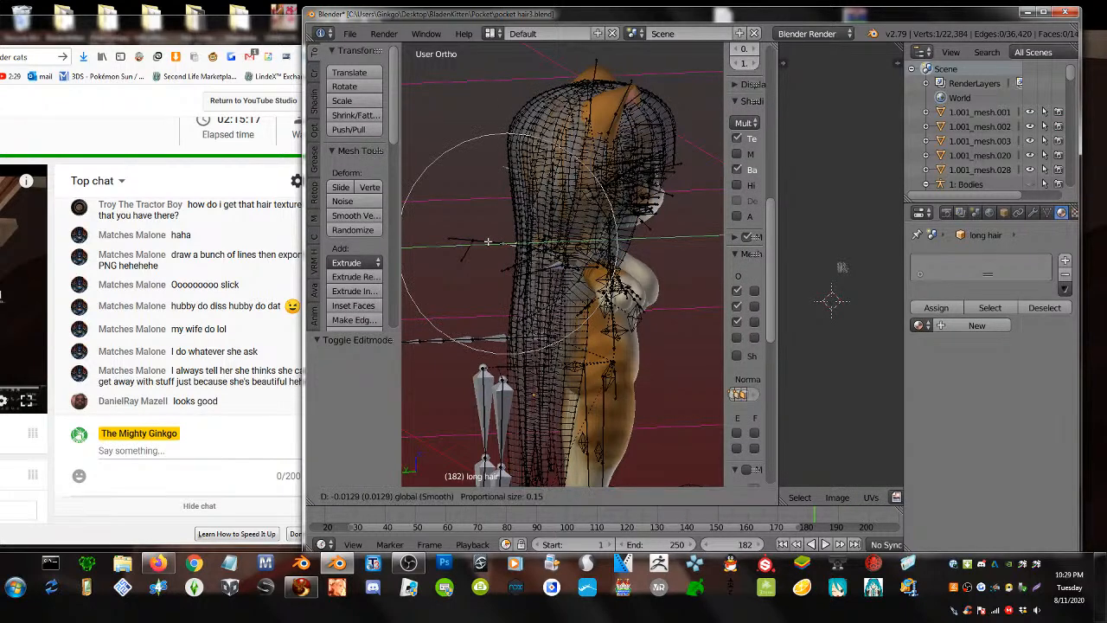
click(489, 241)
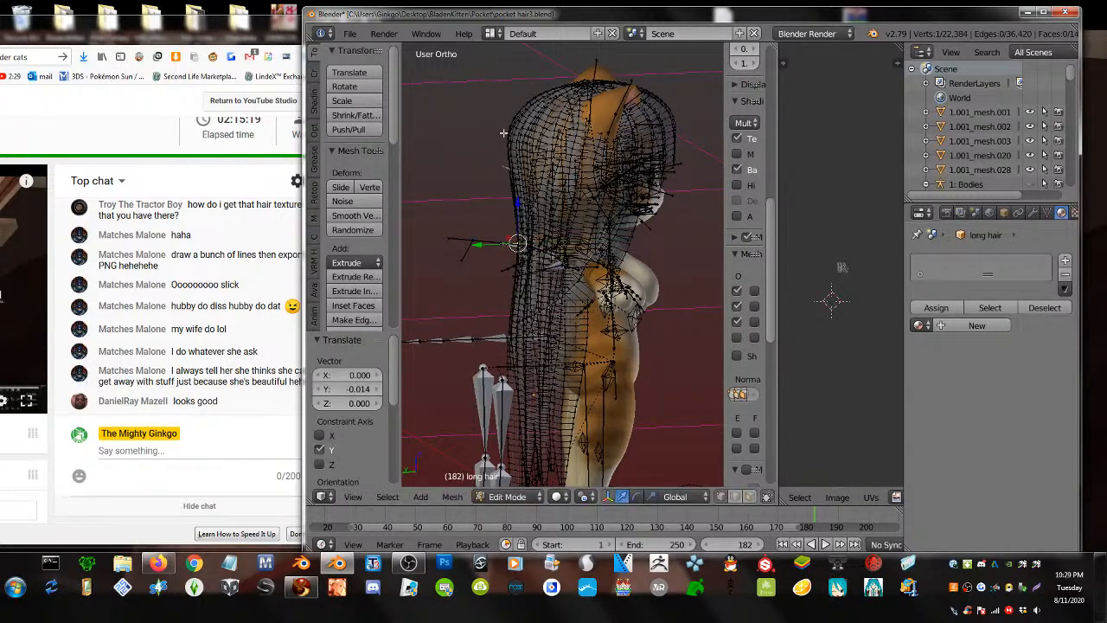
- Nudge another back vertex and the selected hair along Y, then return to Object Mode
right_click(528, 231)
key(g)
key(y)
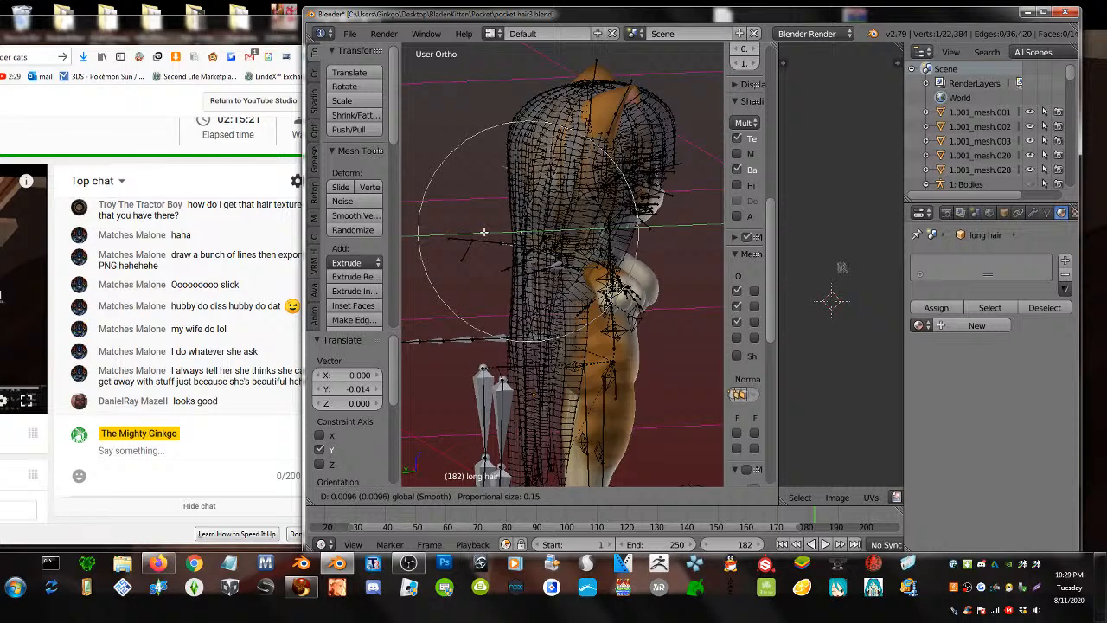
click(508, 121)
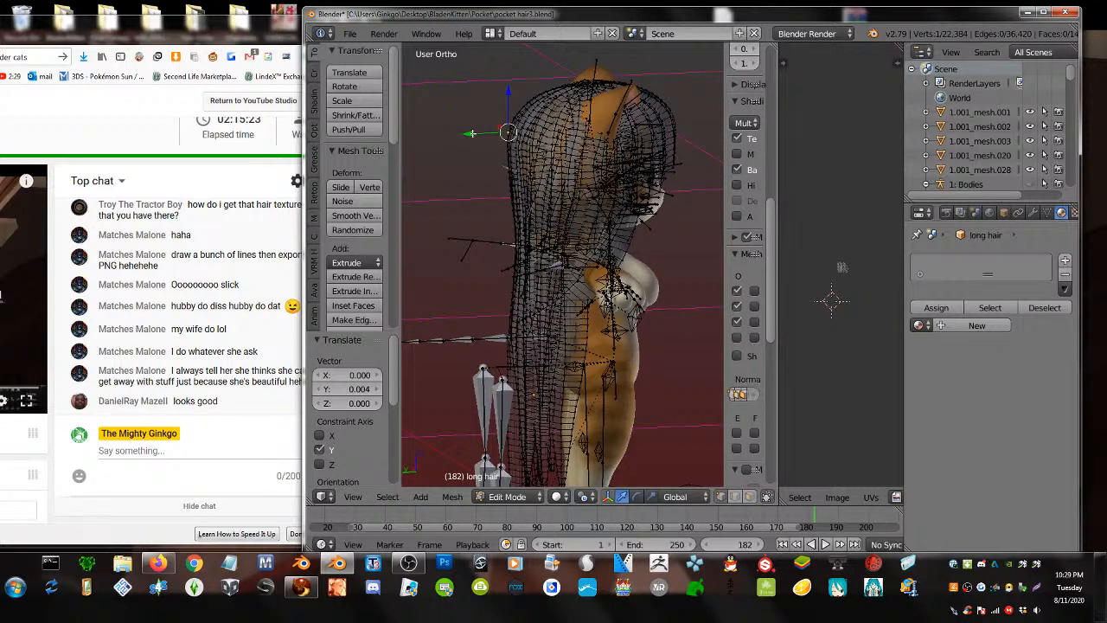
key(g)
key(y)
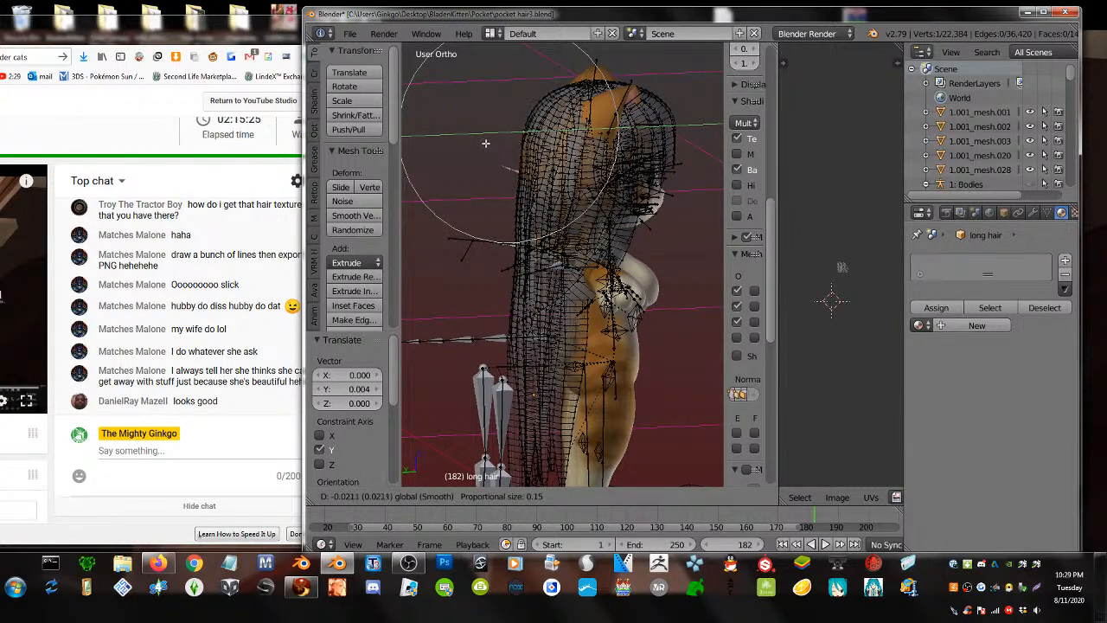
click(485, 142)
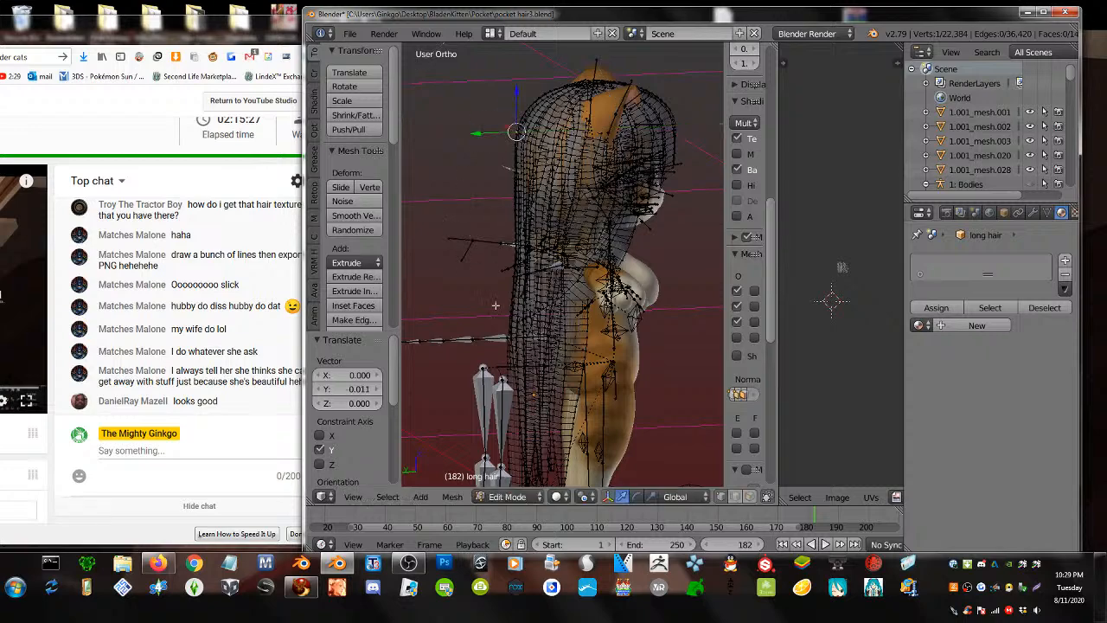
key(Tab)
middle_drag(496, 305, 444, 273)
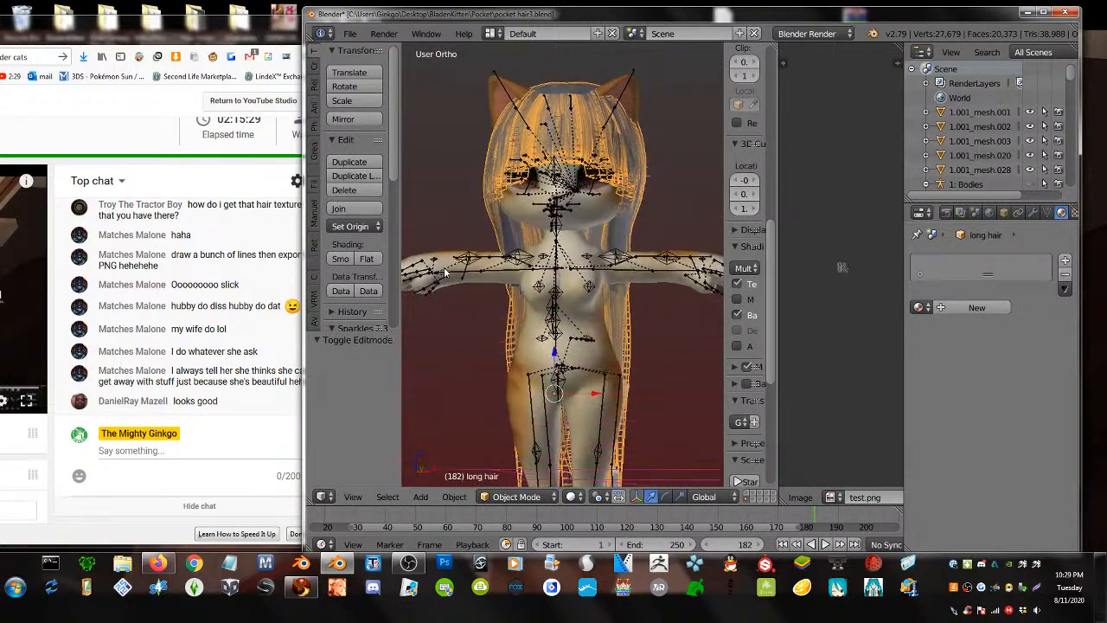
- Select the long hair and create a new material, Material.050
key(a)
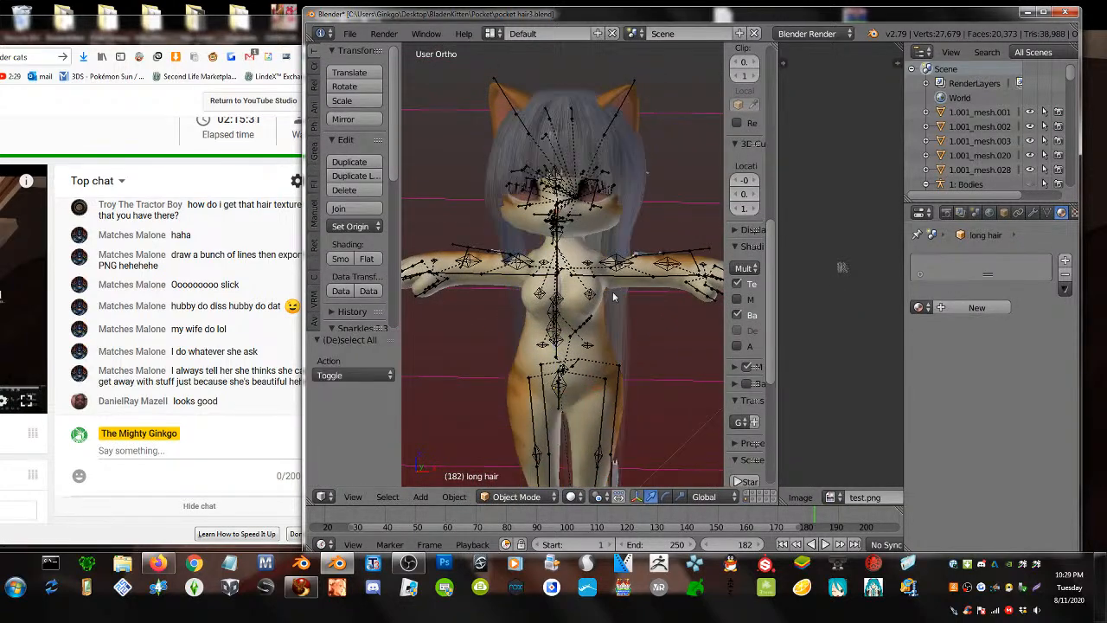
middle_drag(610, 300, 577, 260)
scroll(577, 260, up, 4)
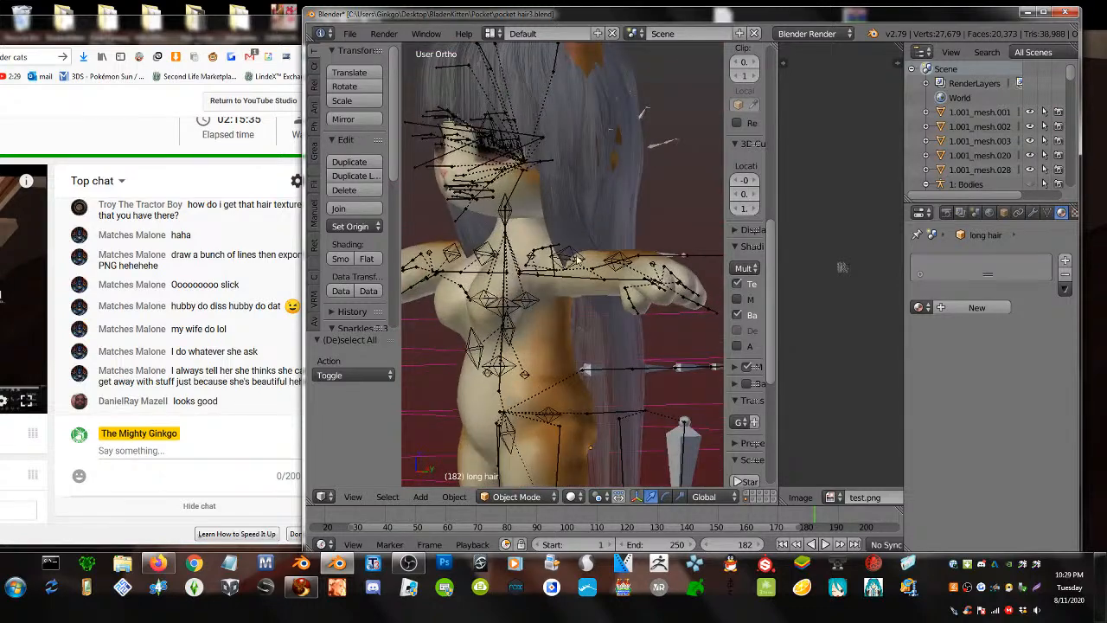
right_click(610, 209)
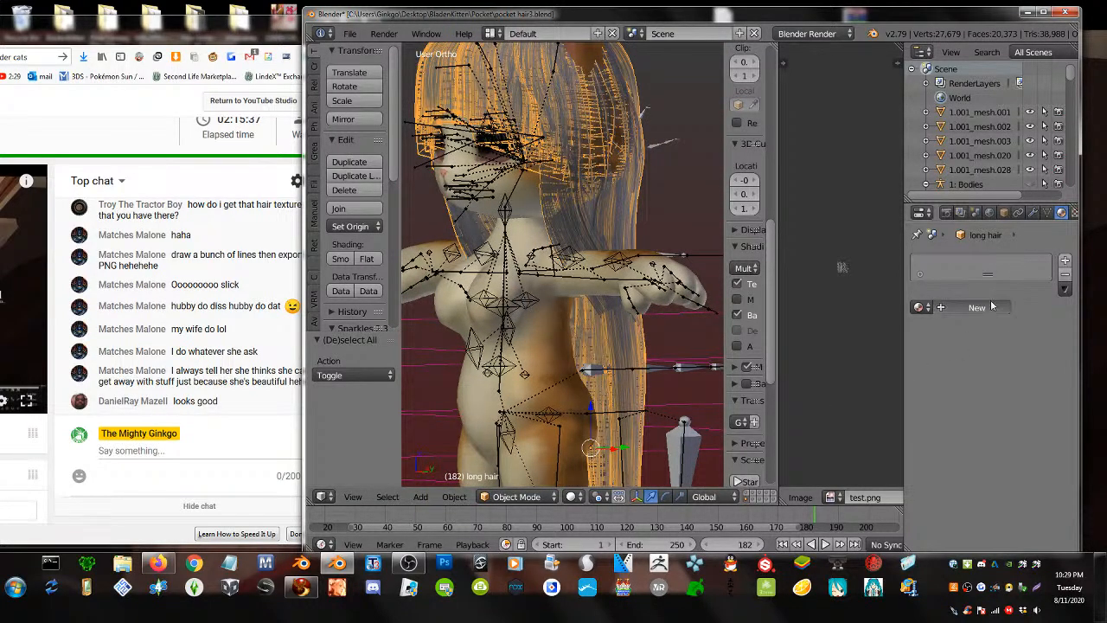
click(992, 305)
middle_drag(563, 217, 562, 281)
- Toggle Edit Mode and show the hair's Object Data listing the UVMap
key(Tab)
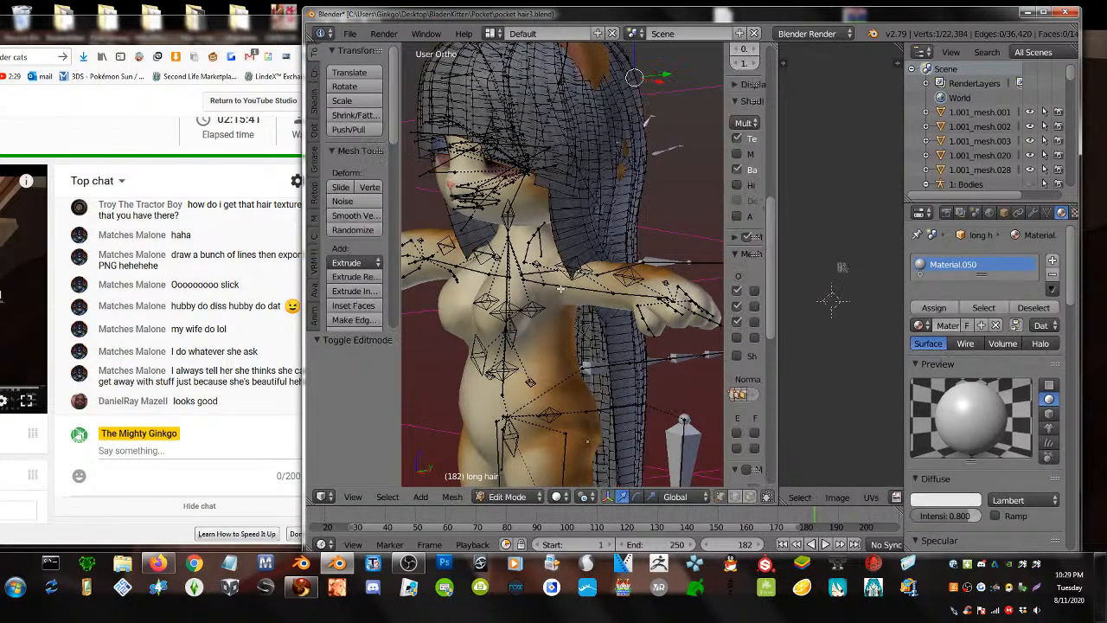
key(Tab)
mouse_move(610, 258)
middle_down()
mouse_move(588, 259)
mouse_move(623, 261)
mouse_move(610, 259)
middle_up()
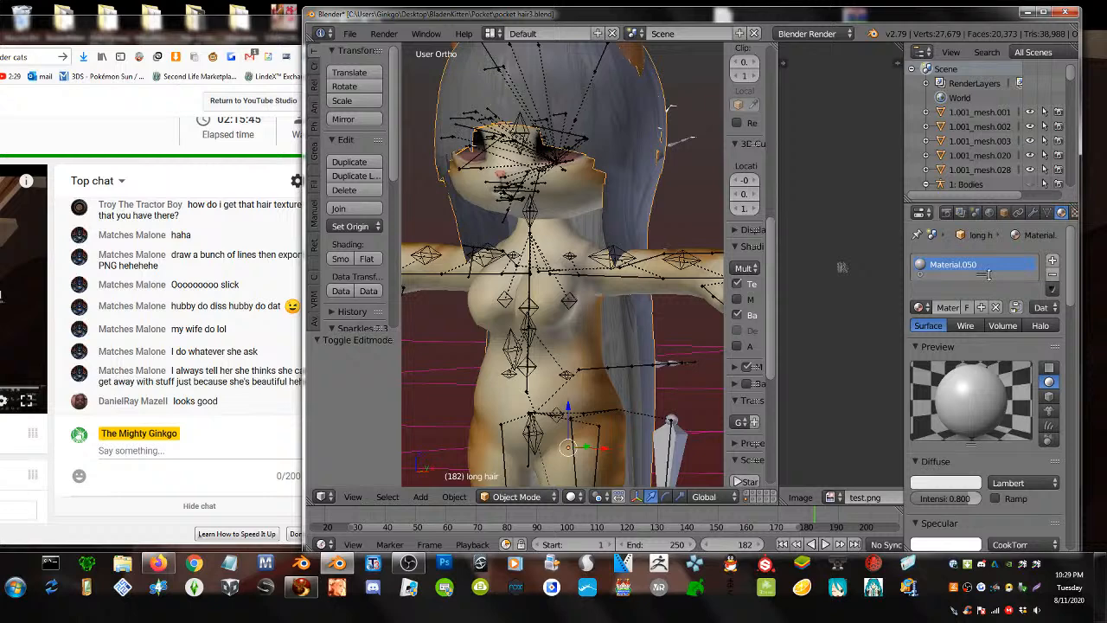
click(1046, 212)
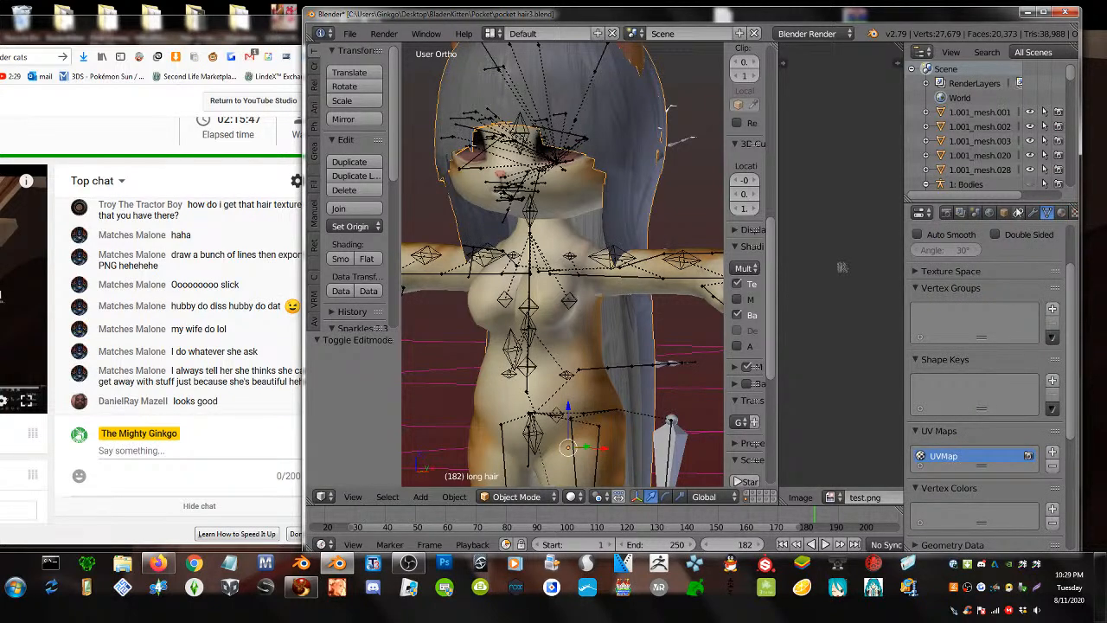
- Add an Armature modifier targeting Pocket Skelly (Use me for rigging)
click(1031, 212)
click(985, 259)
click(908, 293)
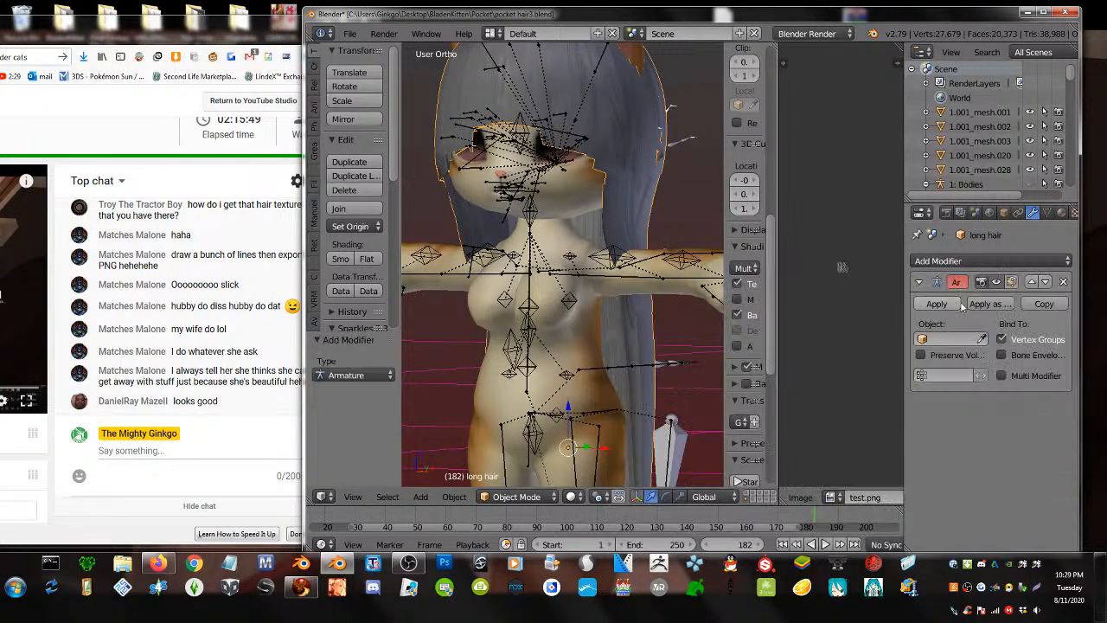
click(951, 339)
scroll(986, 432, down, 3)
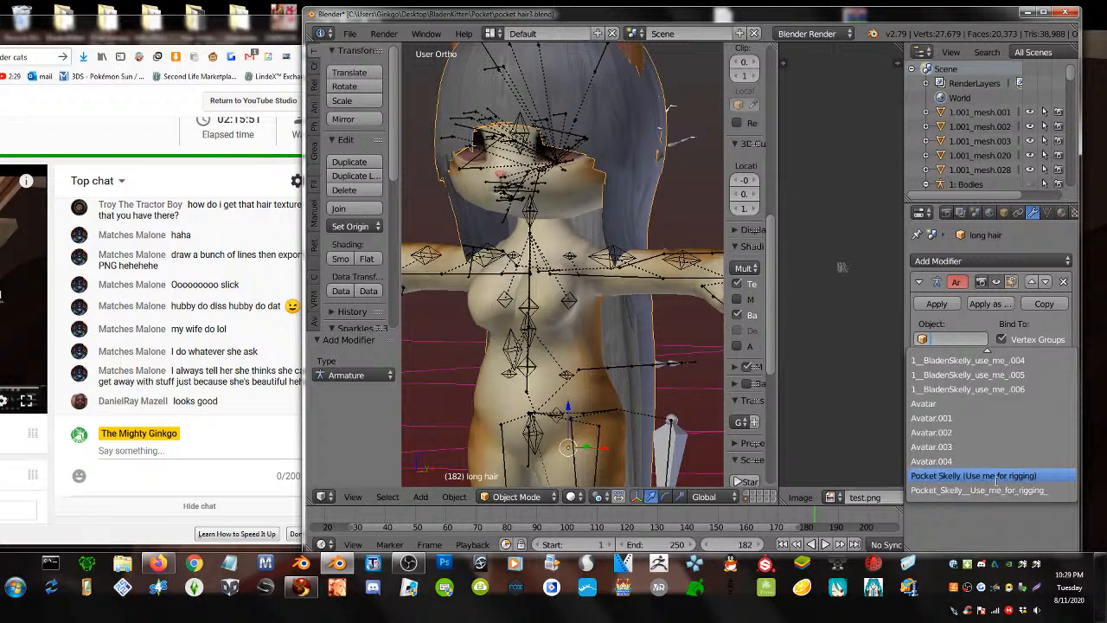
click(973, 475)
- Check the interaction modes and select the Pocket Skelly armature
middle_drag(610, 255, 560, 229)
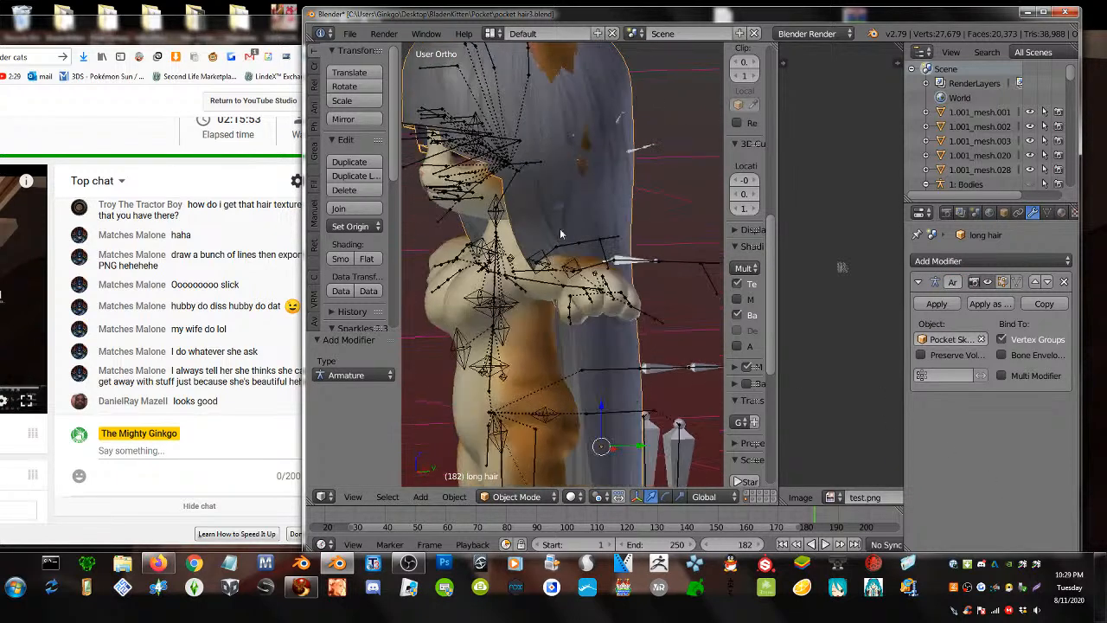
click(516, 497)
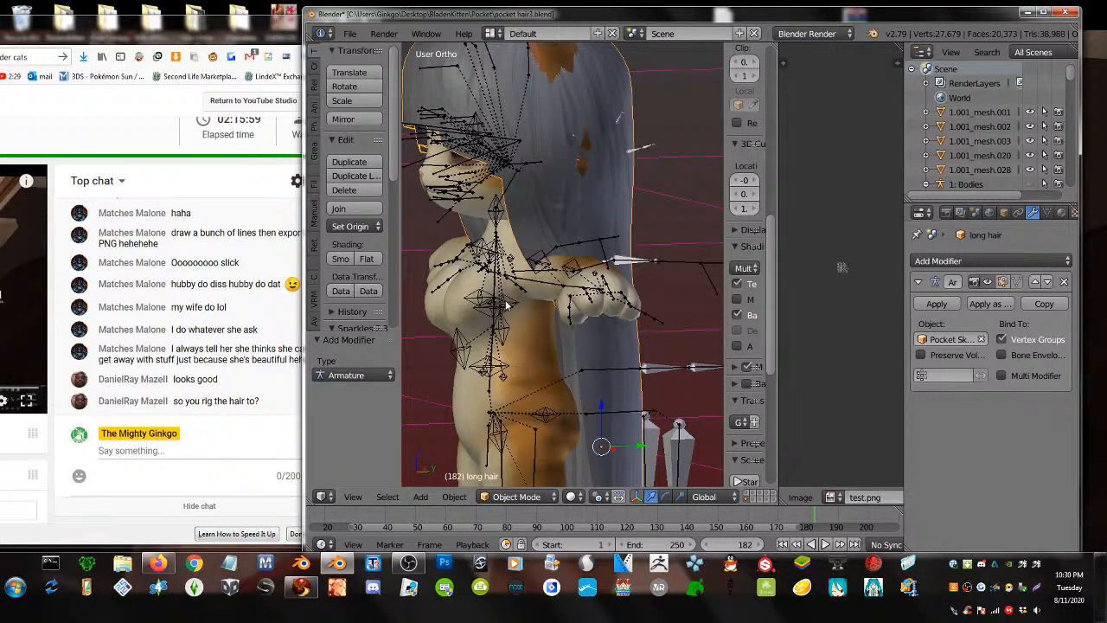
mouse_move(508, 304)
middle_down()
mouse_move(414, 291)
mouse_move(393, 300)
mouse_move(499, 301)
middle_up()
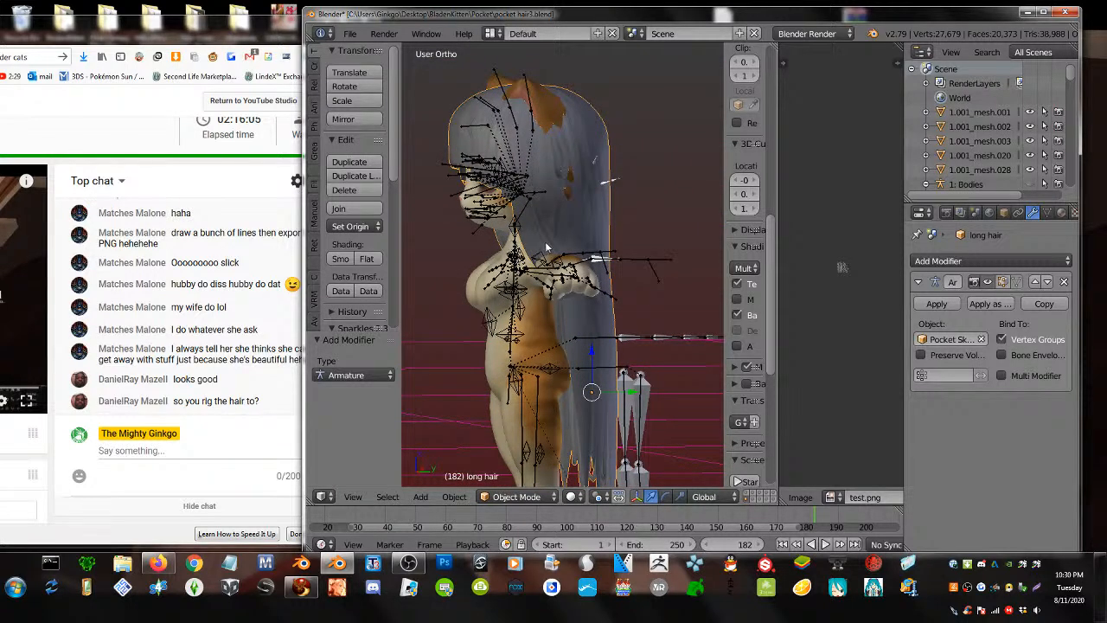
right_click(643, 261)
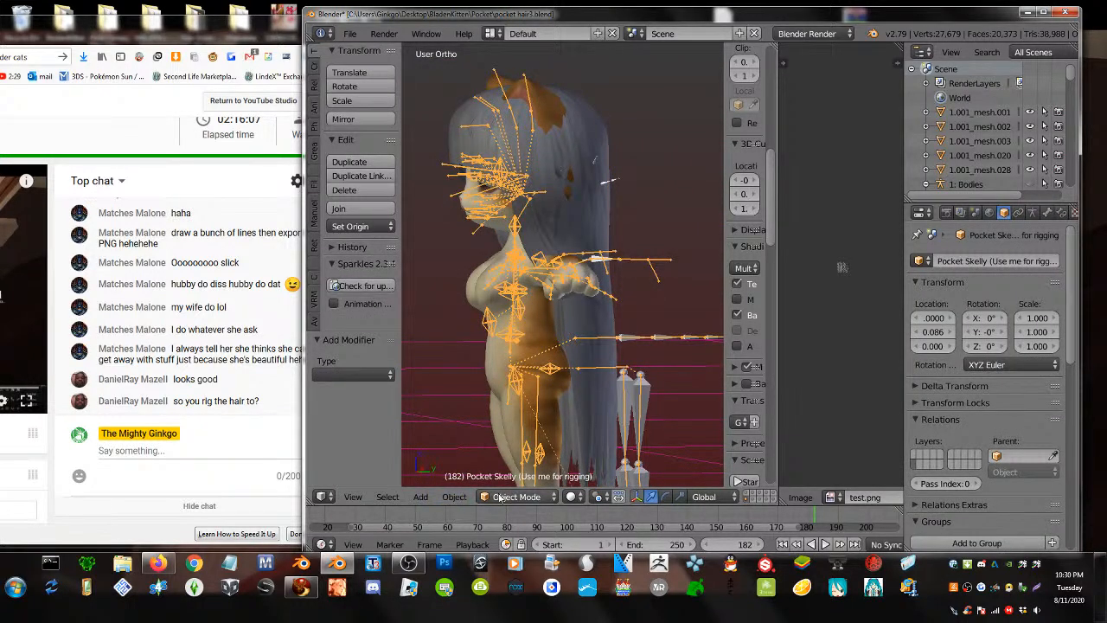
- Switch the armature to Pose Mode and test-rotate the head bone, then cancel the rotation
click(510, 496)
click(516, 448)
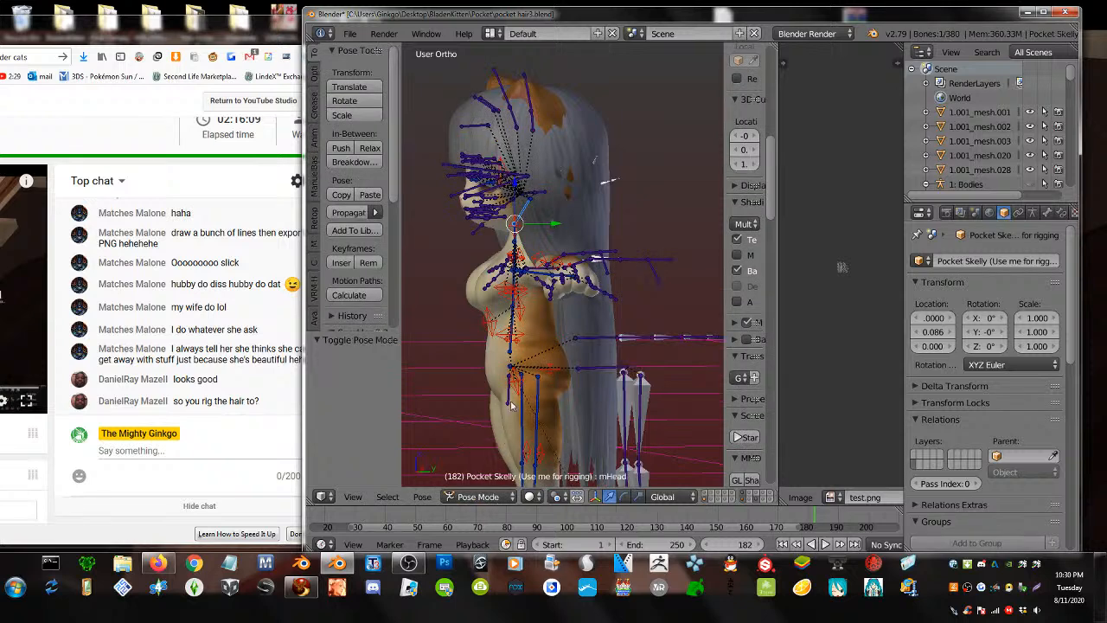
scroll(522, 255, up, 3)
scroll(519, 242, down, 3)
key(r)
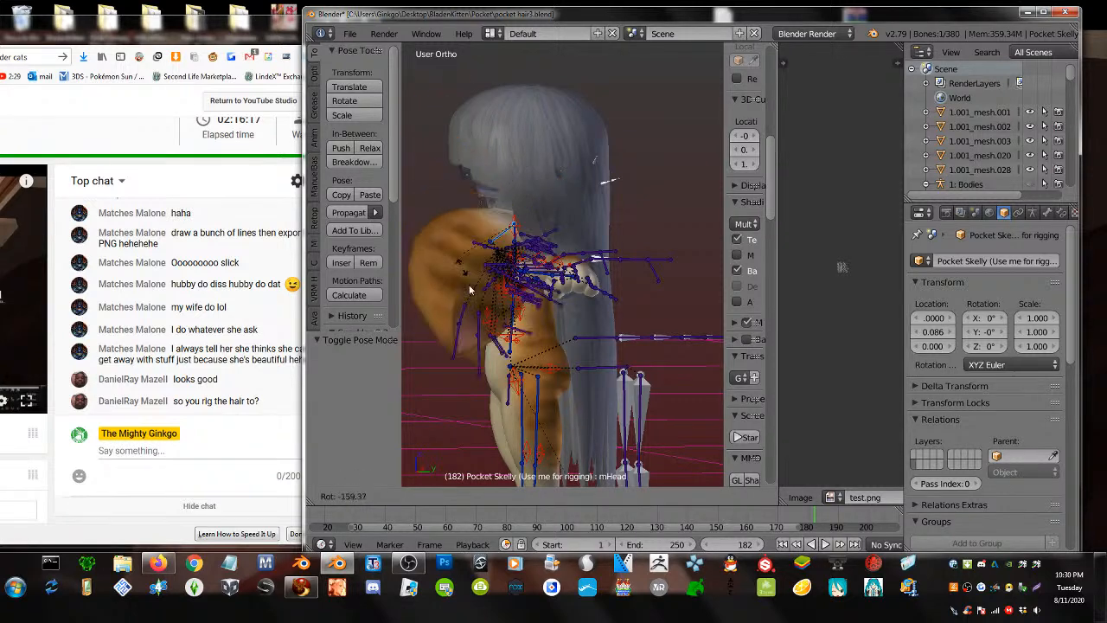
right_click(500, 178)
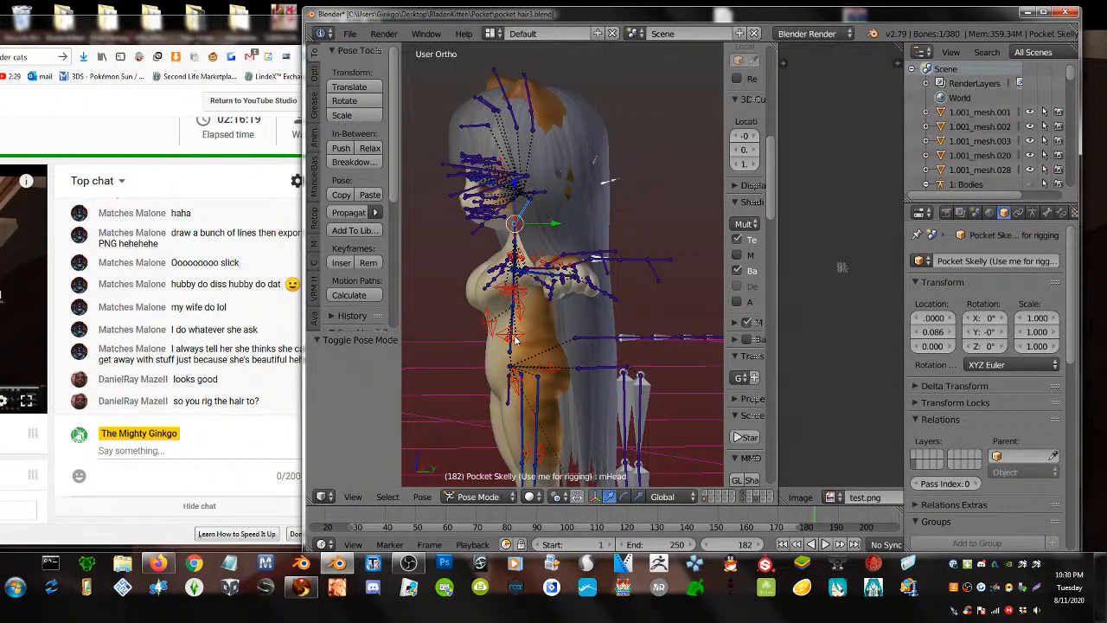
- Inspect the mChest and mTorso bones from front and side views
middle_drag(568, 401, 503, 371)
scroll(502, 372, up, 4)
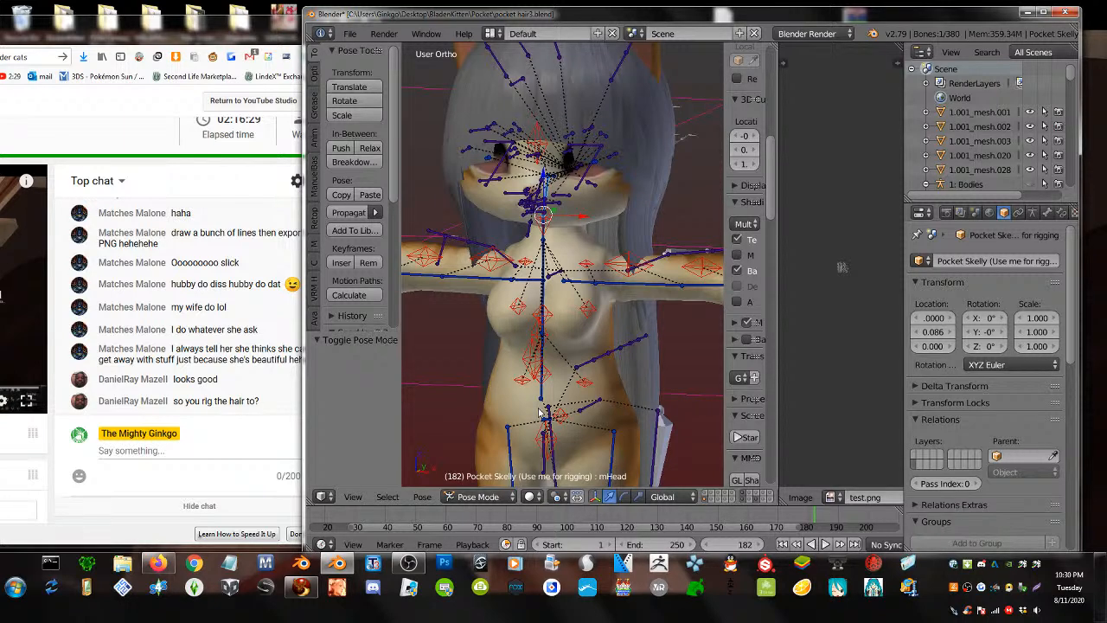
shift+middle_drag(539, 408, 532, 383)
right_click(537, 276)
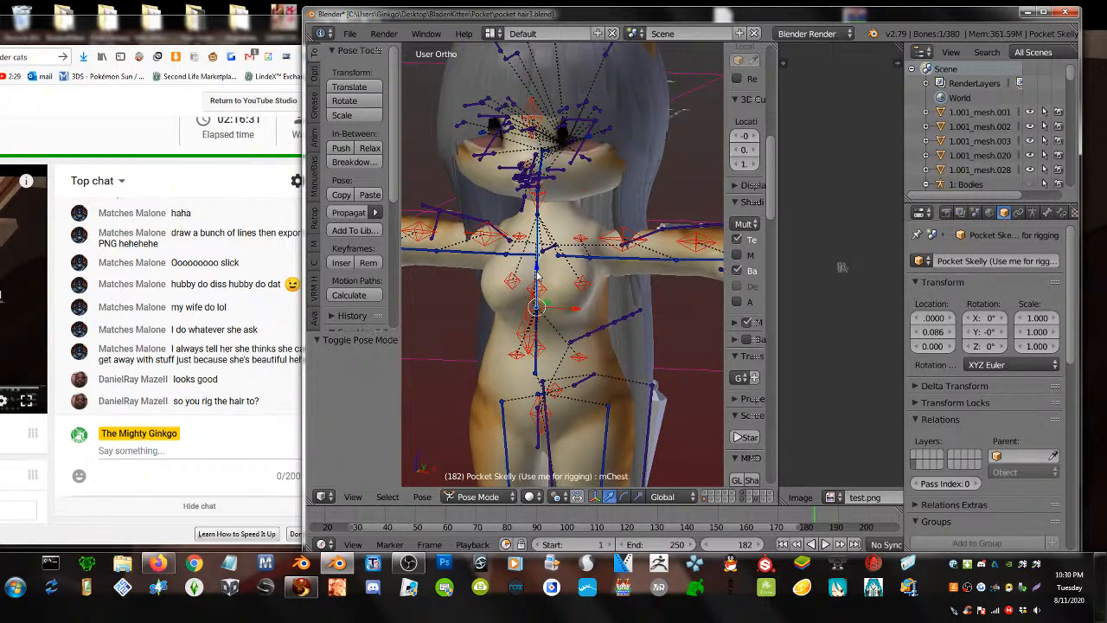
middle_drag(568, 319, 648, 353)
right_click(524, 342)
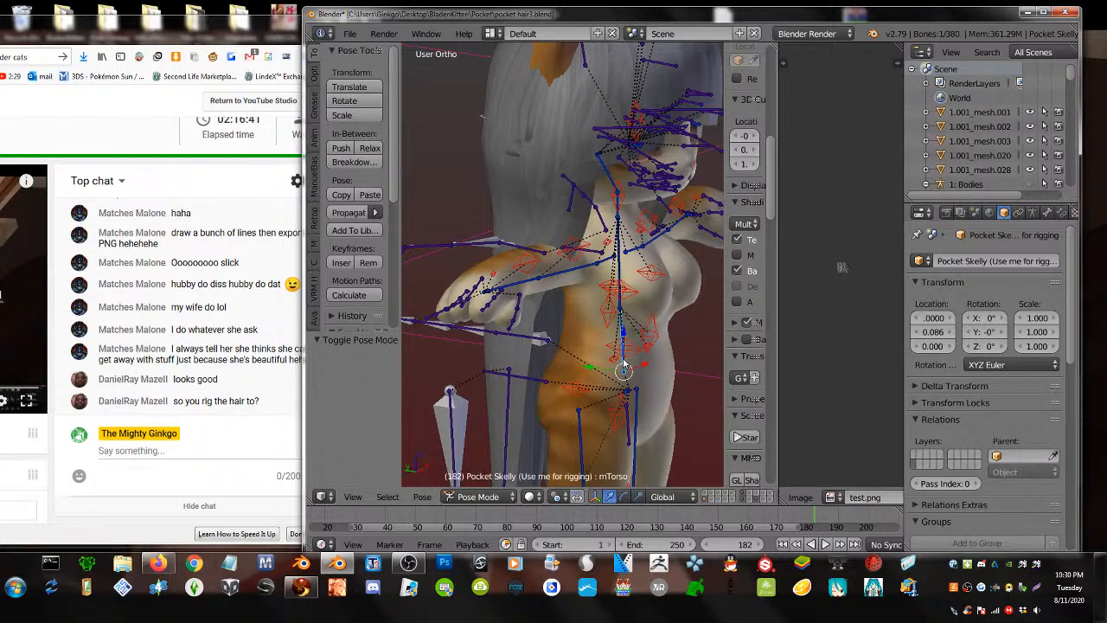
- Compare the PELVIS and mPelvis bones from a three-quarter view of the rig
middle_drag(623, 370, 558, 355)
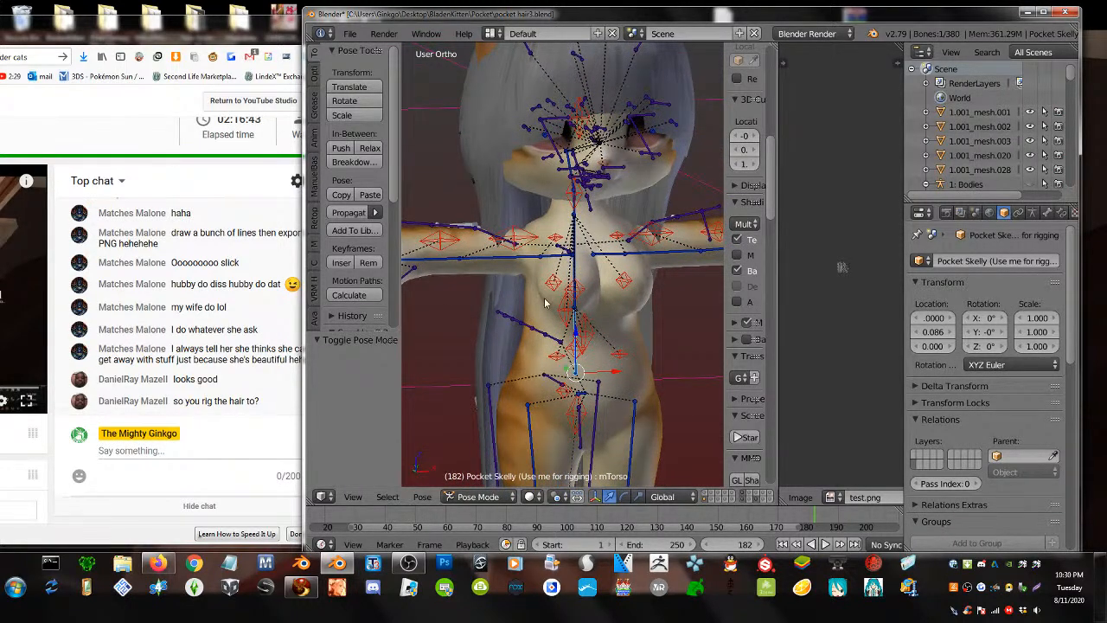
middle_drag(569, 214, 571, 290)
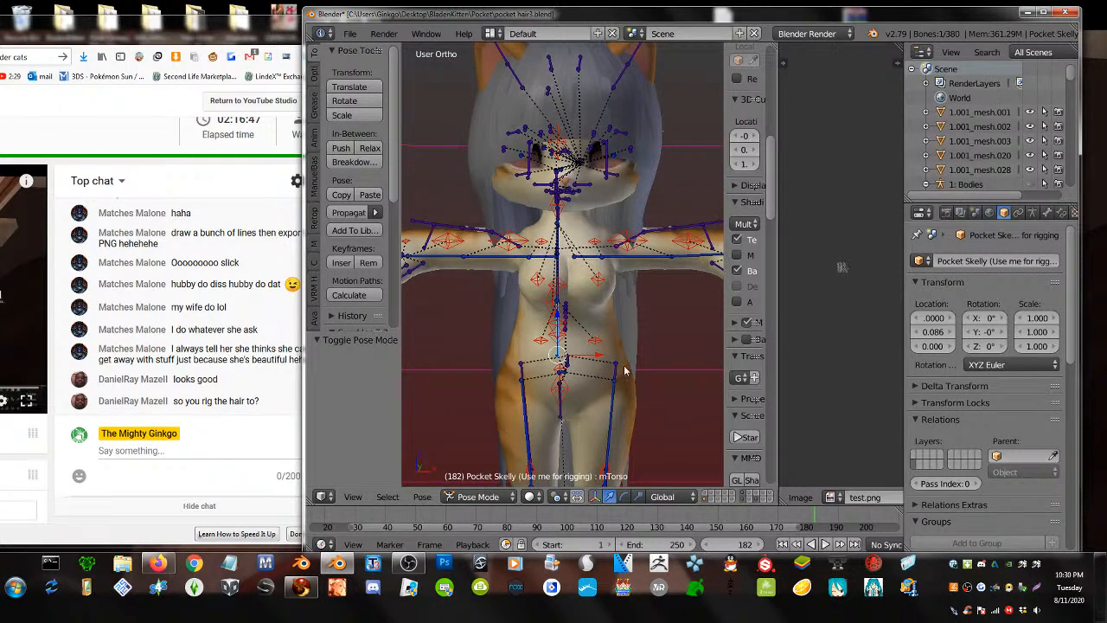
middle_drag(625, 370, 545, 383)
right_click(511, 389)
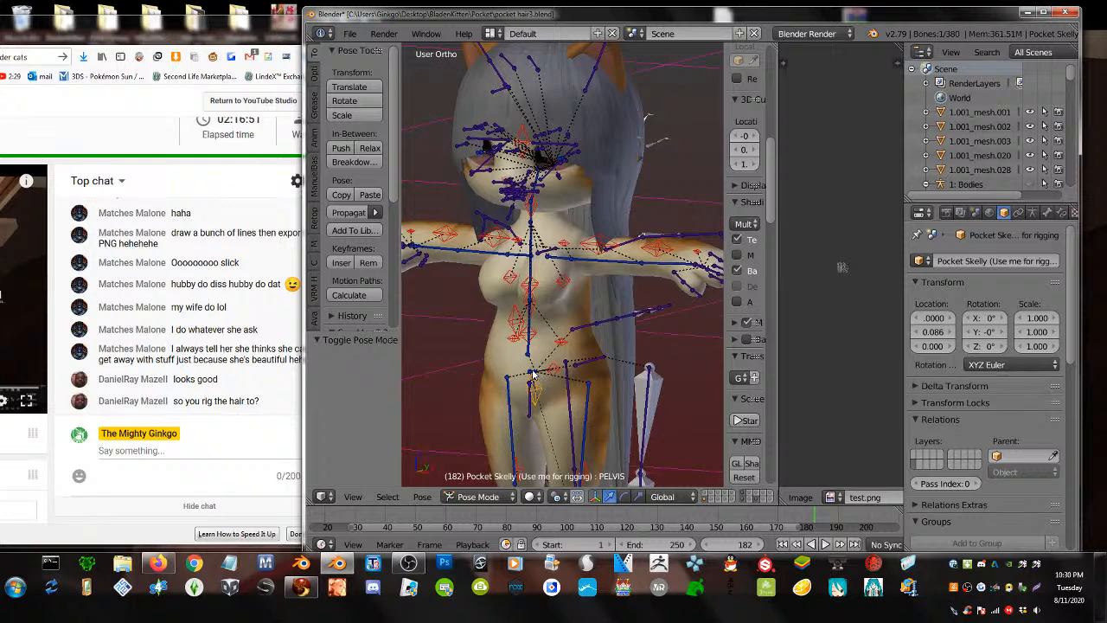
scroll(532, 376, up, 4)
right_click(508, 410)
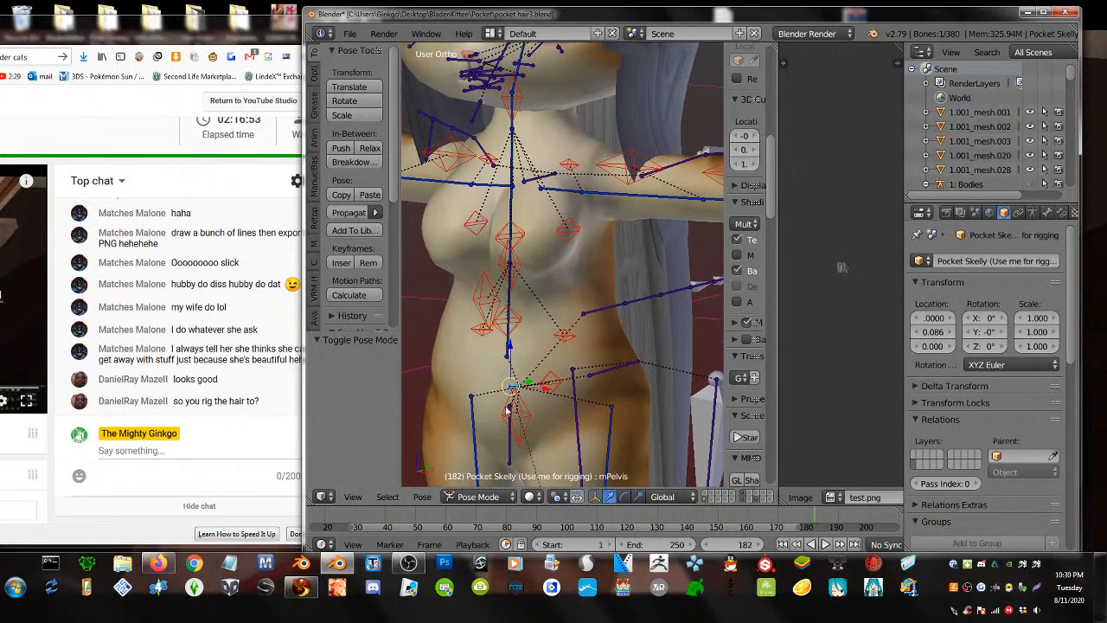
right_click(535, 418)
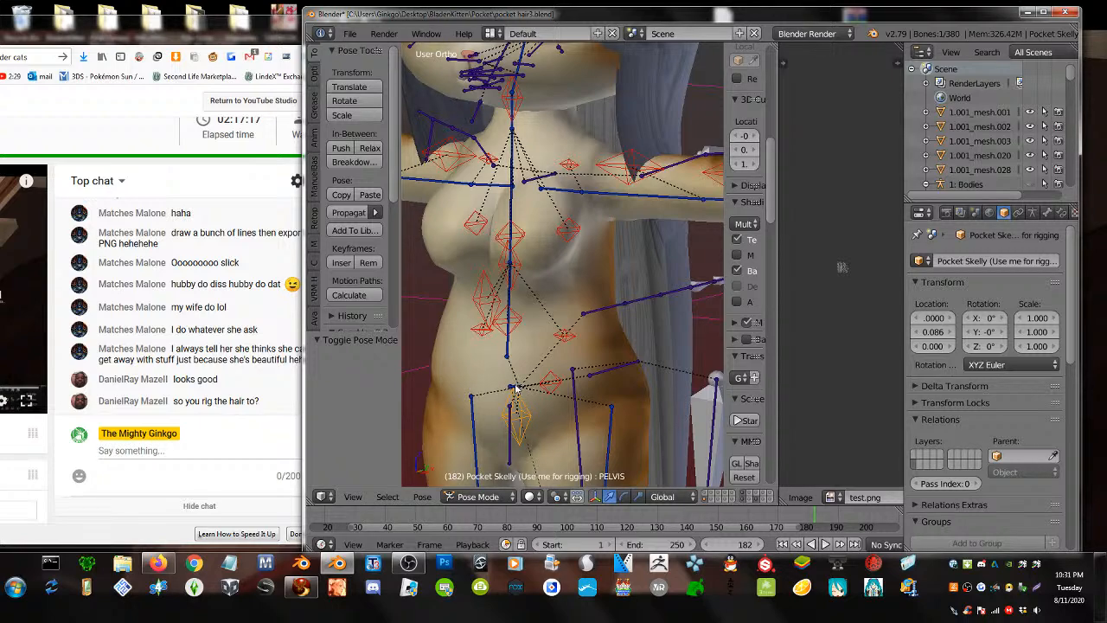
right_click(516, 387)
- Reselect the long hair object from a three-quarter side view
scroll(533, 408, down, 2)
middle_drag(533, 408, 478, 381)
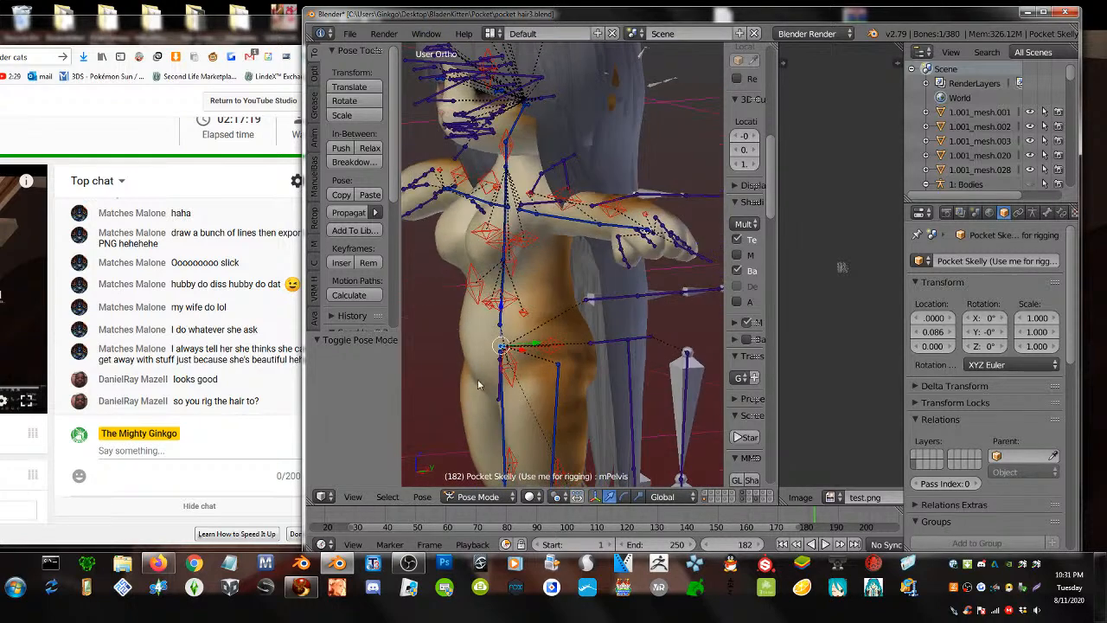
right_click(608, 405)
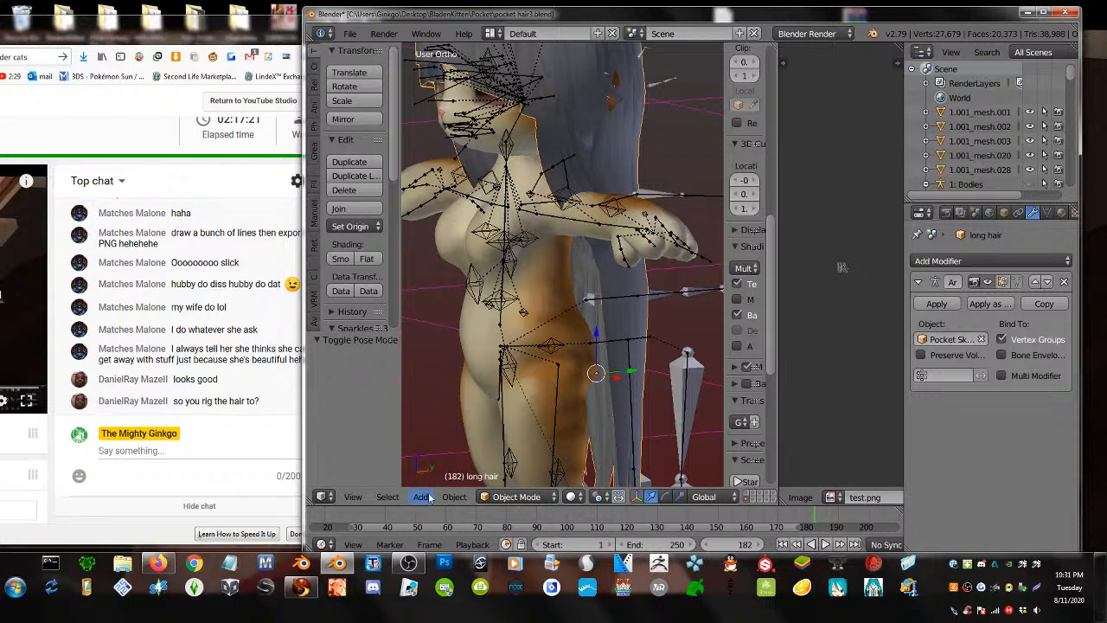
- Put the long hair in Weight Paint mode and drag a trial gradient from pelvis to head
click(516, 497)
click(528, 422)
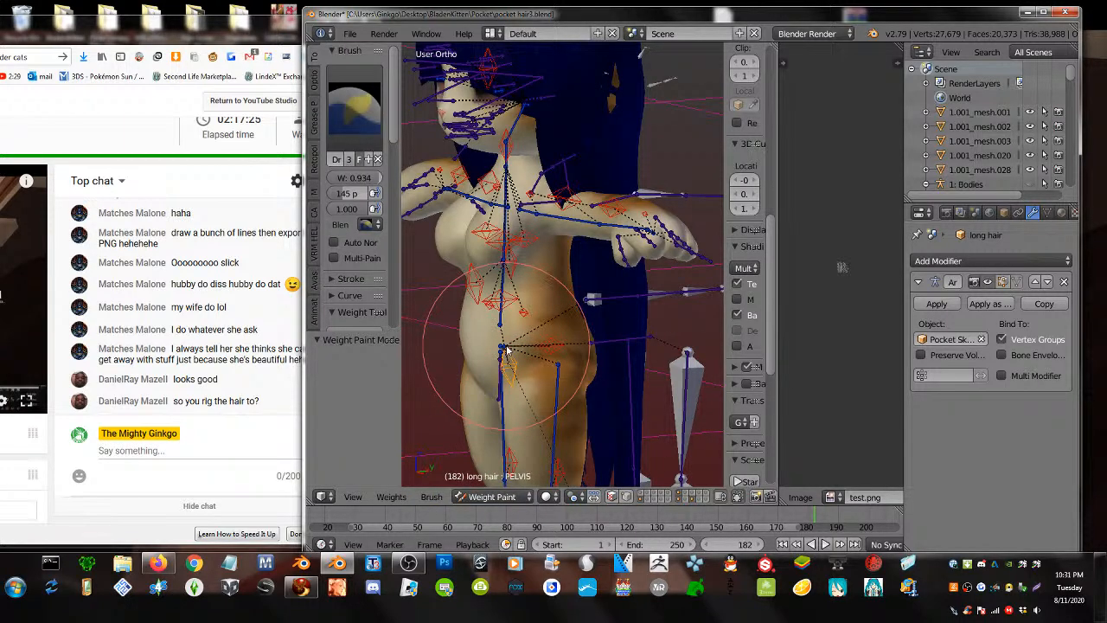
middle_drag(506, 348, 577, 356)
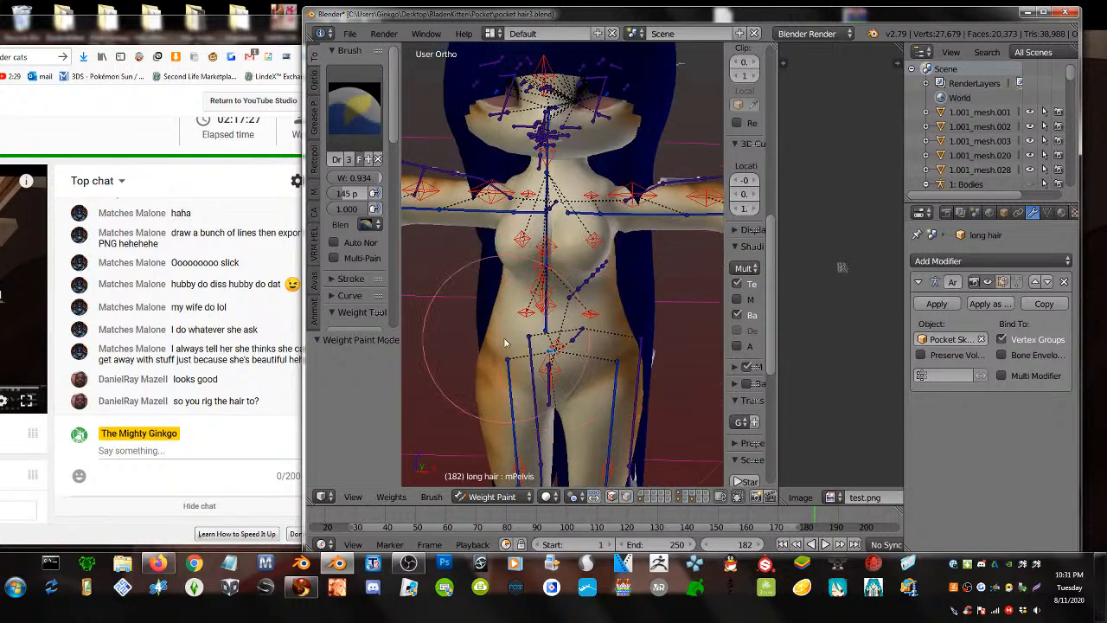
scroll(354, 244, down, 2)
scroll(363, 259, down, 5)
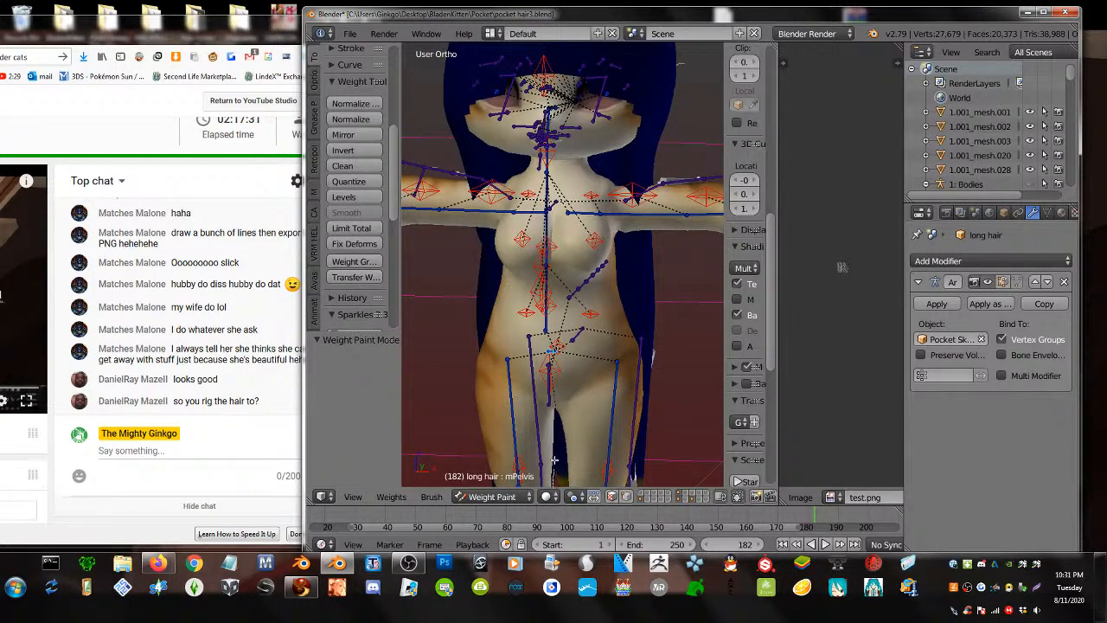
drag(554, 459, 572, 134)
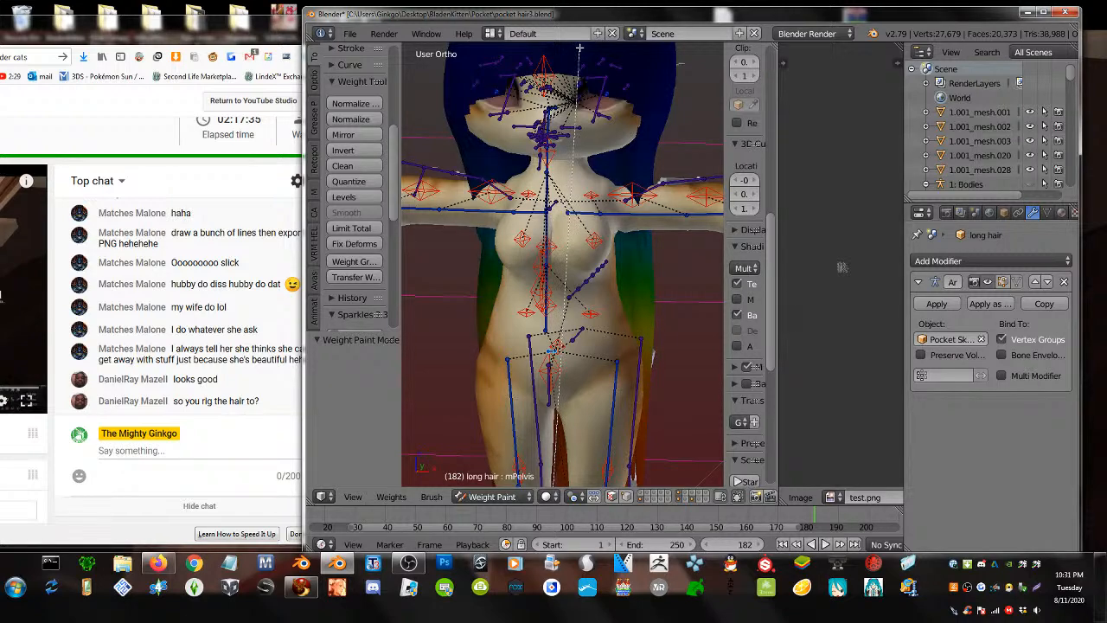
- Apply an mHead weight gradient from the head top down the hair and test-rotate the head bone
drag(576, 48, 576, 57)
mouse_move(617, 185)
middle_down()
mouse_move(513, 178)
mouse_move(363, 204)
mouse_move(555, 297)
mouse_move(616, 295)
mouse_move(593, 264)
mouse_move(549, 271)
mouse_move(494, 129)
mouse_move(520, 154)
mouse_move(482, 129)
middle_up()
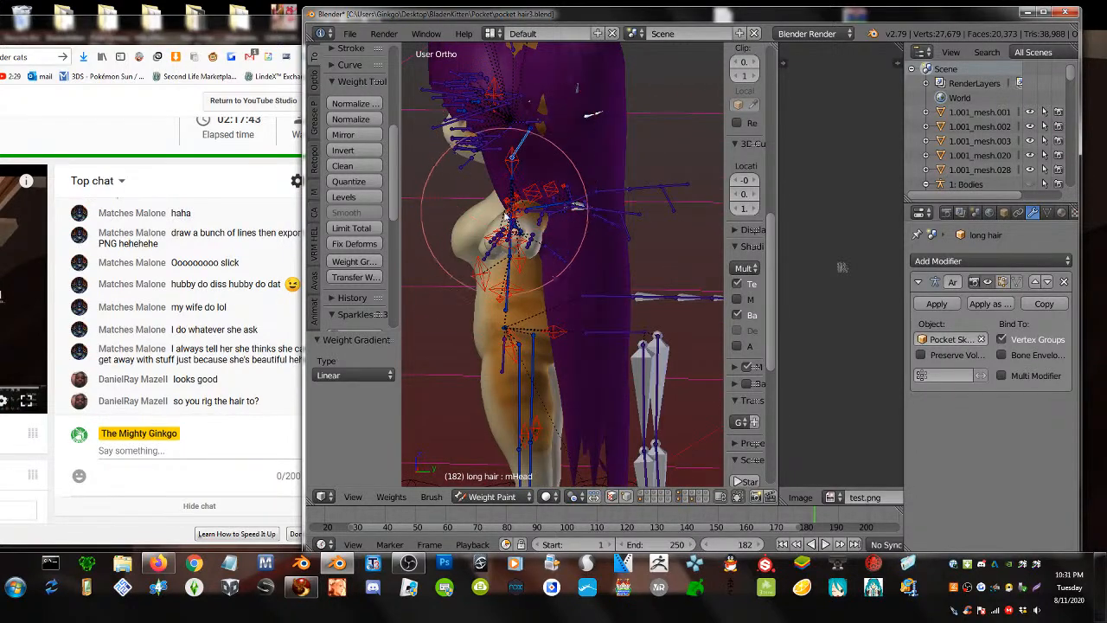
mouse_move(494, 259)
middle_down()
mouse_move(514, 301)
mouse_move(544, 247)
middle_up()
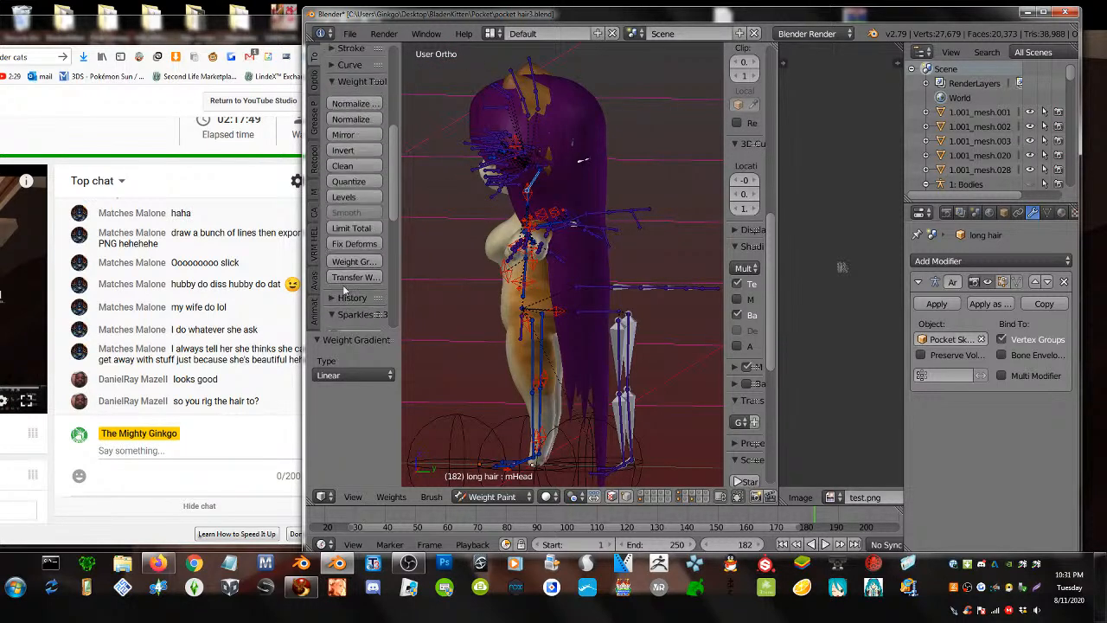
drag(530, 62, 523, 343)
key(r)
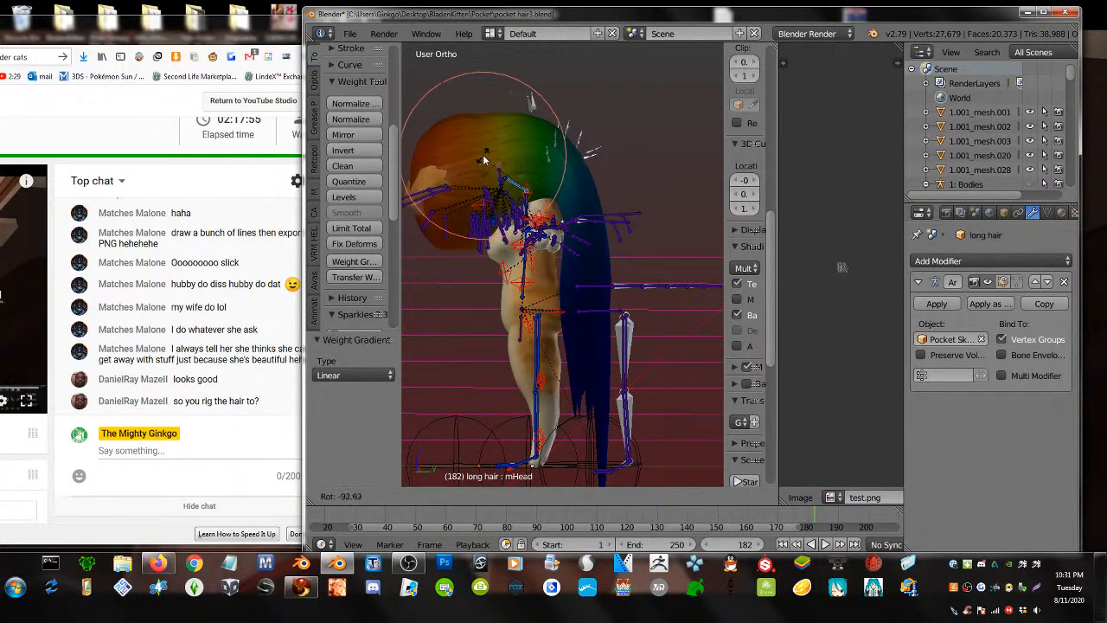
- Test-rotate the head bone from several angles, then clear all bones back to T-pose with Alt+R
click(488, 162)
middle_drag(488, 161, 289, 176)
key(r)
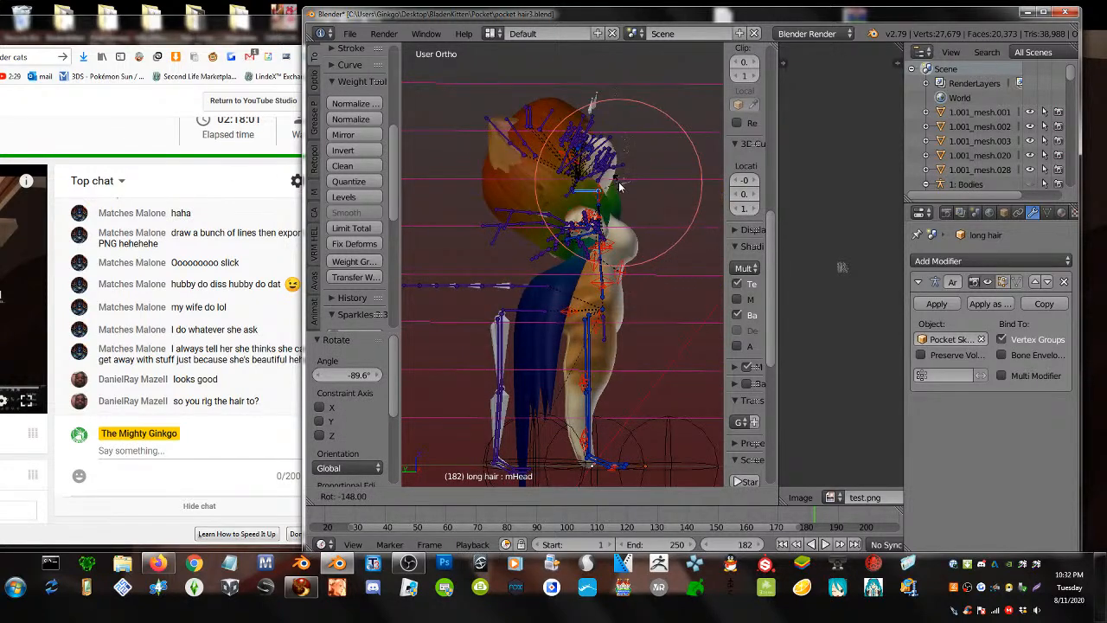
click(622, 181)
middle_drag(622, 181, 593, 181)
key(r)
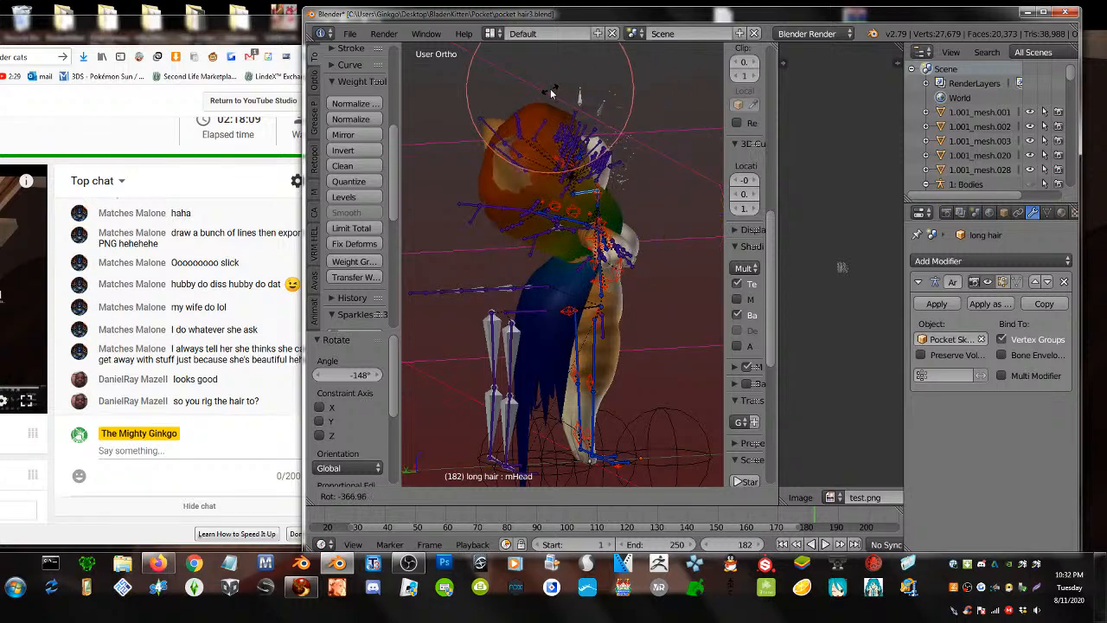
click(591, 106)
middle_drag(612, 135, 413, 147)
key(a)
key(a)
key(alt+r)
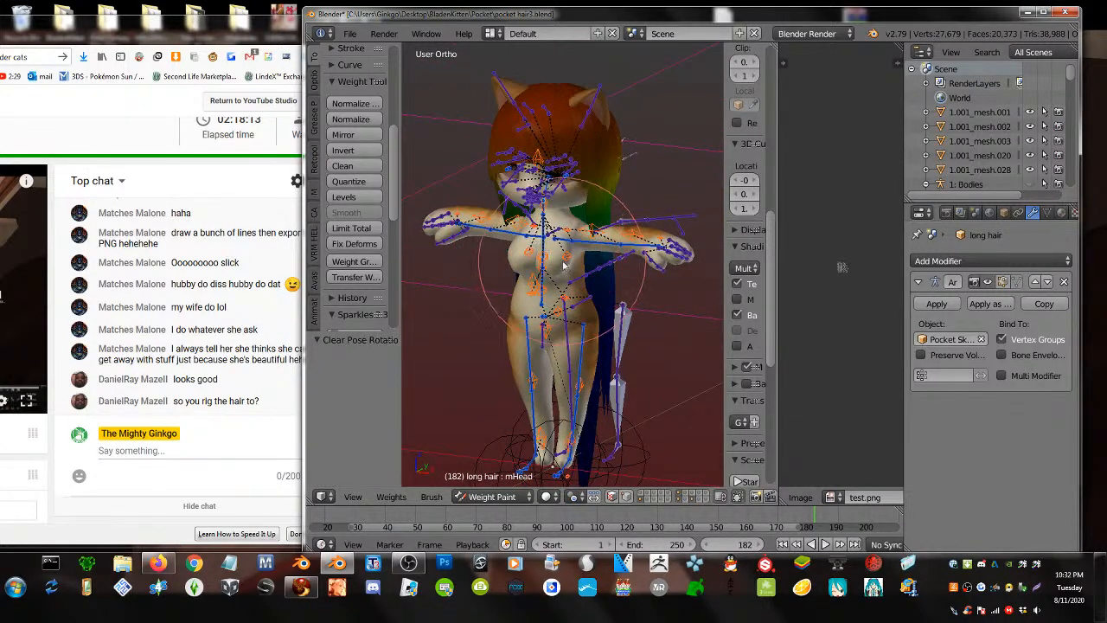
- Select the LOWER_BACK bone and test-bend the chest from a side view
scroll(519, 286, up, 4)
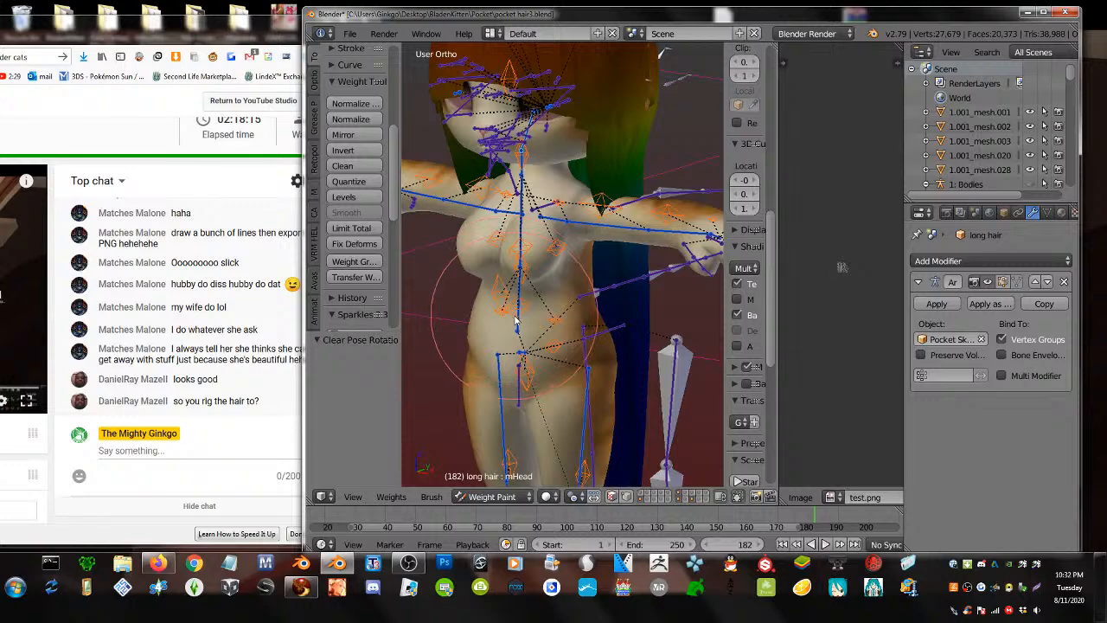
right_click(519, 310)
middle_drag(521, 314, 501, 190)
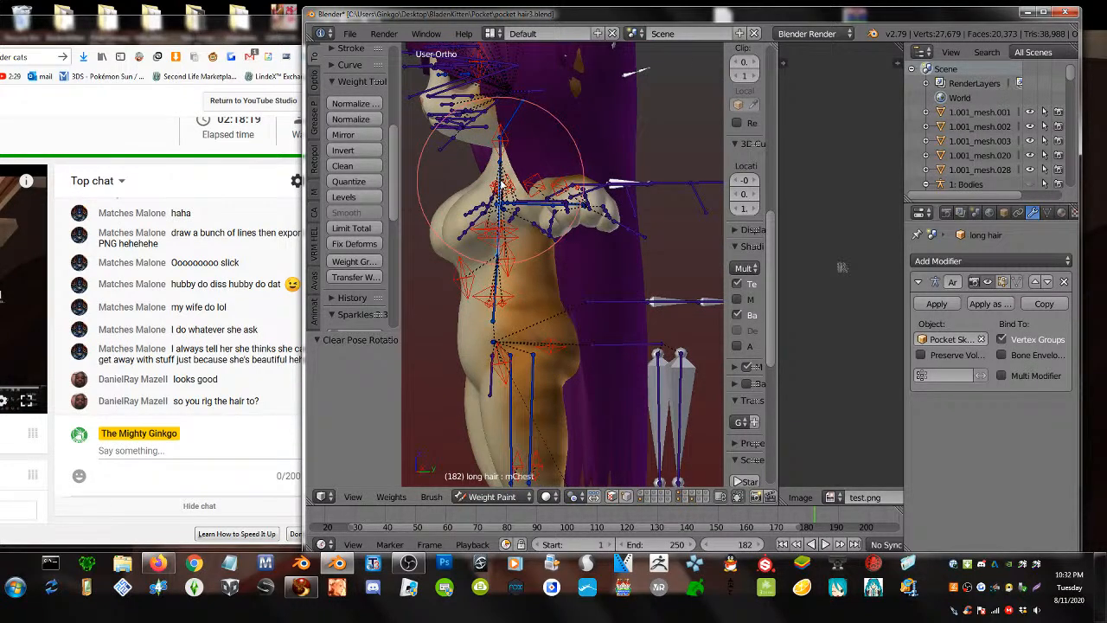
key(r)
click(500, 299)
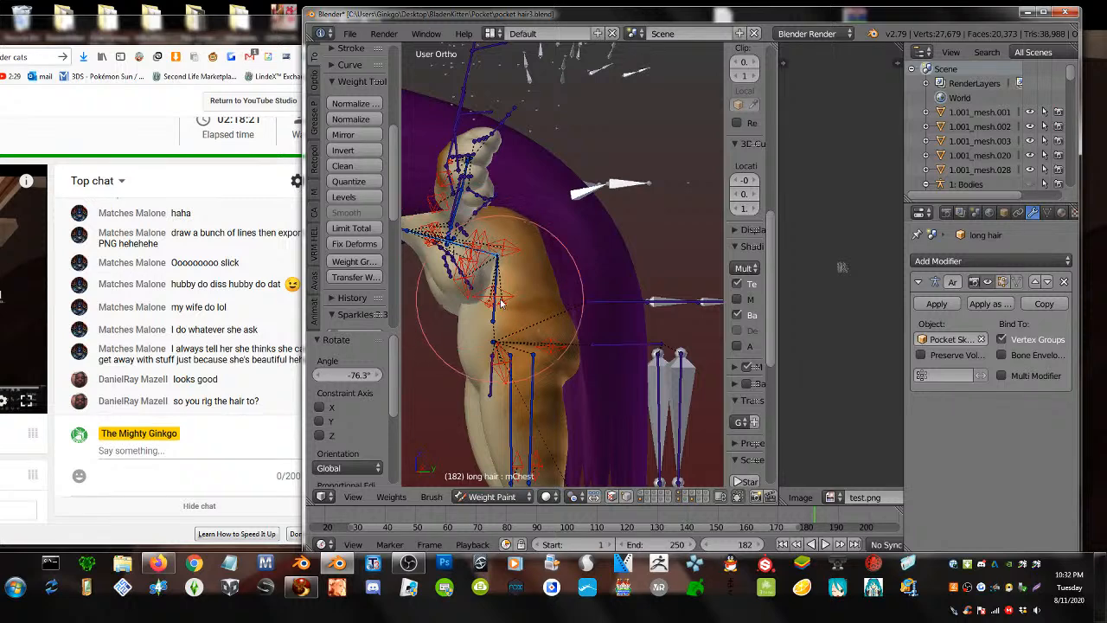
- Brush-paint torso bone weight onto the hair's upper middle and right side, undoing the last stroke
right_click(494, 282)
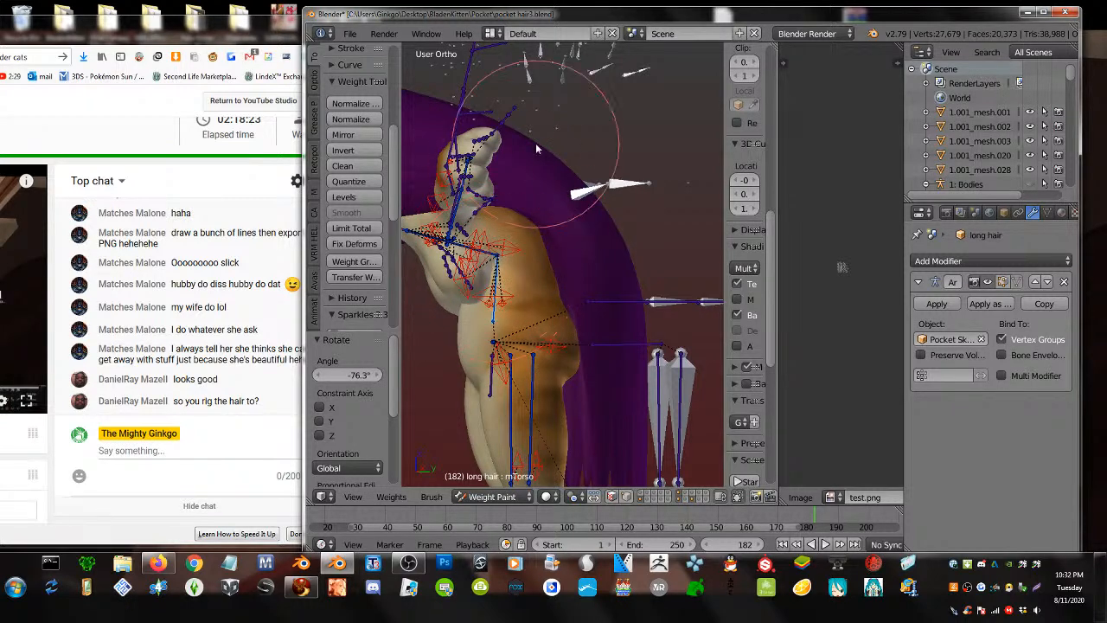
mouse_move(535, 142)
mouse_down()
mouse_move(601, 209)
mouse_move(591, 245)
mouse_move(553, 201)
mouse_up()
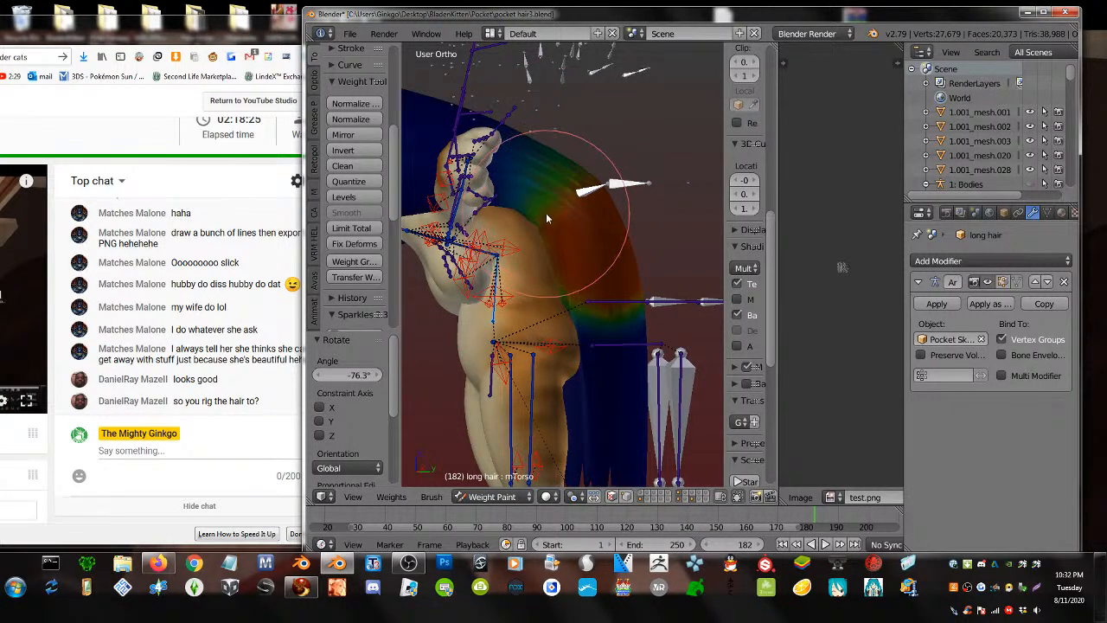
mouse_move(572, 225)
middle_down()
mouse_move(537, 246)
mouse_move(456, 240)
middle_up()
mouse_move(510, 210)
mouse_down()
mouse_move(567, 212)
mouse_move(629, 238)
mouse_move(551, 254)
mouse_move(657, 277)
mouse_move(495, 249)
mouse_move(647, 235)
mouse_up()
mouse_move(648, 235)
middle_down()
mouse_move(501, 251)
mouse_move(485, 235)
mouse_move(575, 221)
mouse_move(546, 243)
middle_up()
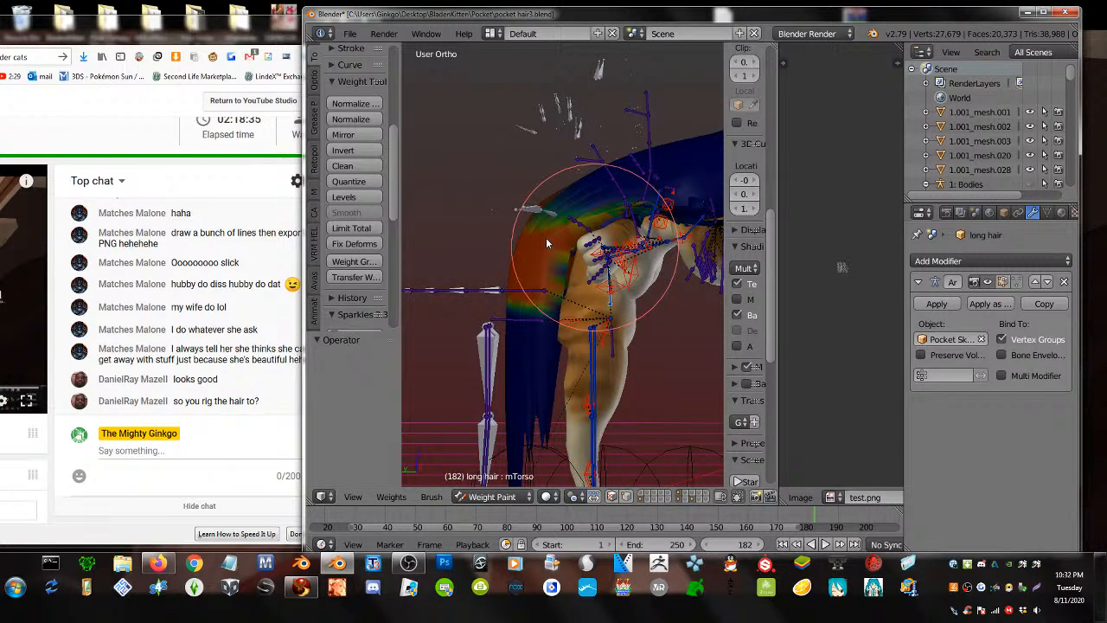
key(ctrl+z)
- Select the mChest and BELLY bones, test-turn a neck bone, and clear the pose to T-pose
right_click(592, 251)
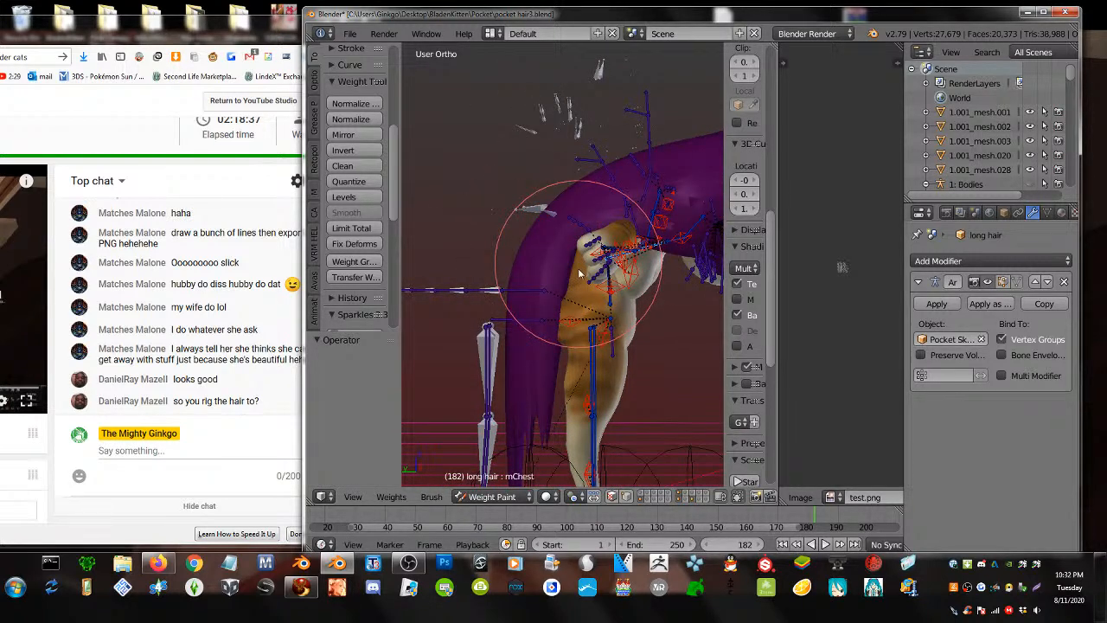
mouse_move(579, 273)
middle_down()
mouse_move(573, 239)
mouse_move(583, 235)
mouse_move(458, 185)
middle_up()
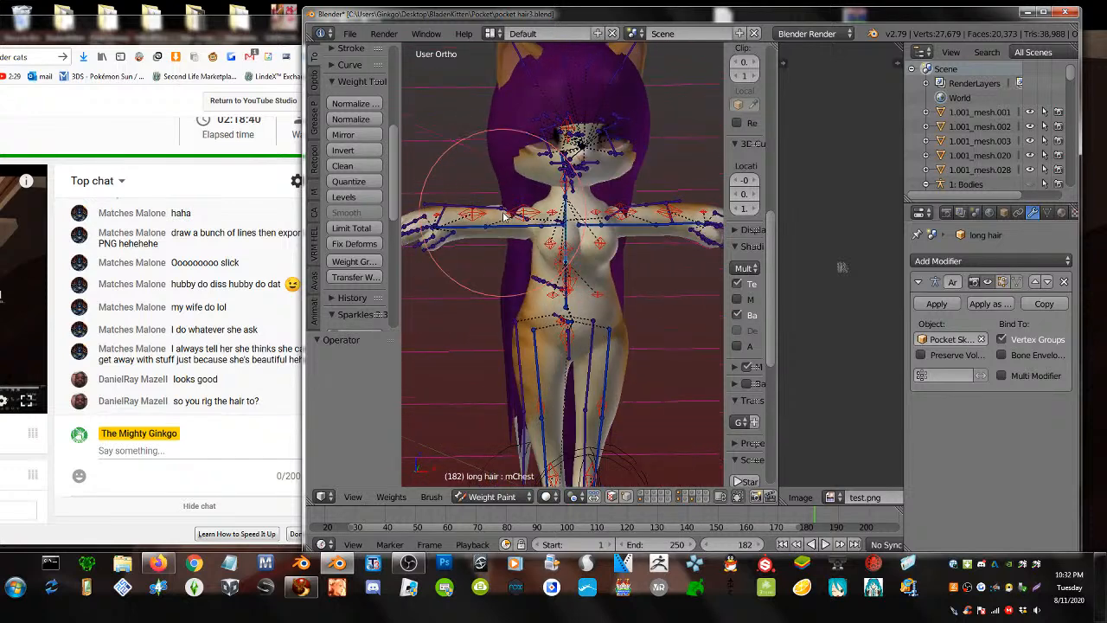
right_click(568, 299)
right_click(566, 302)
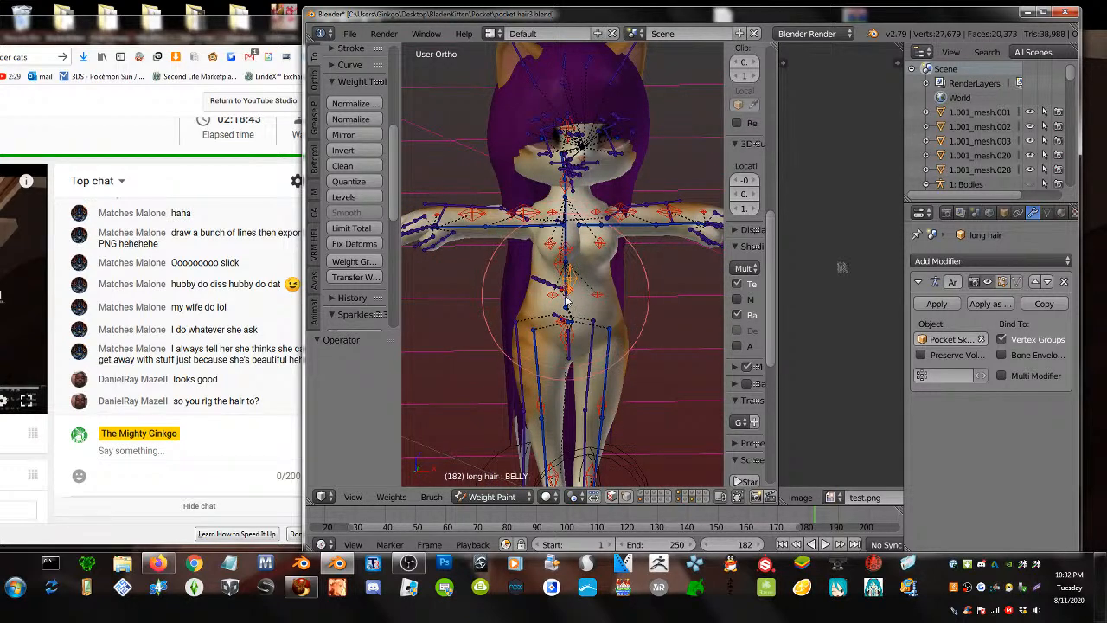
right_click(569, 190)
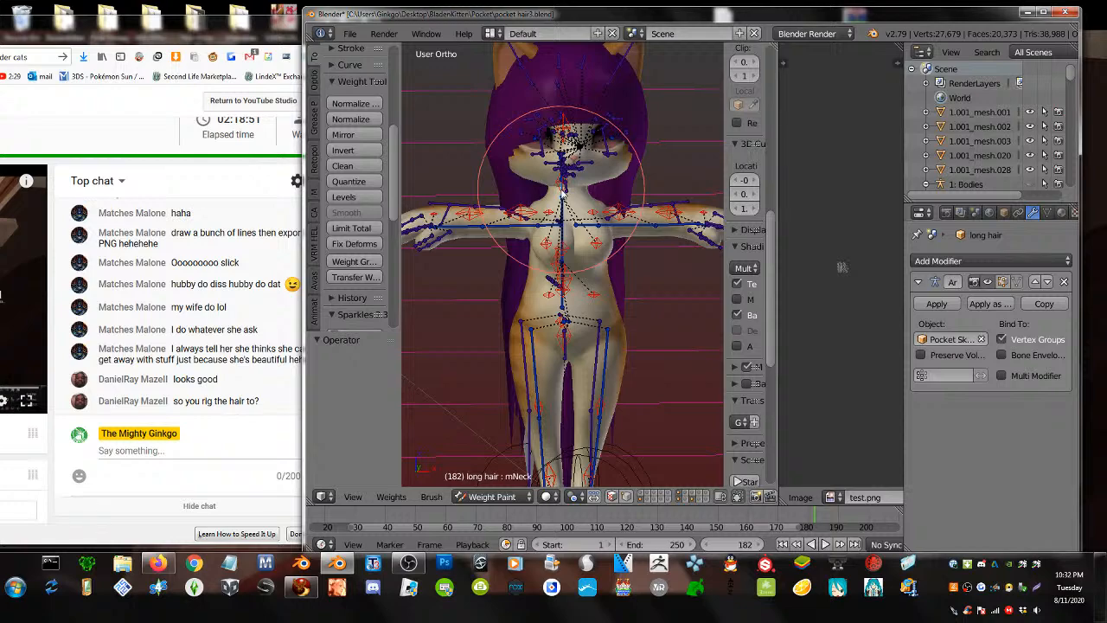
key(r)
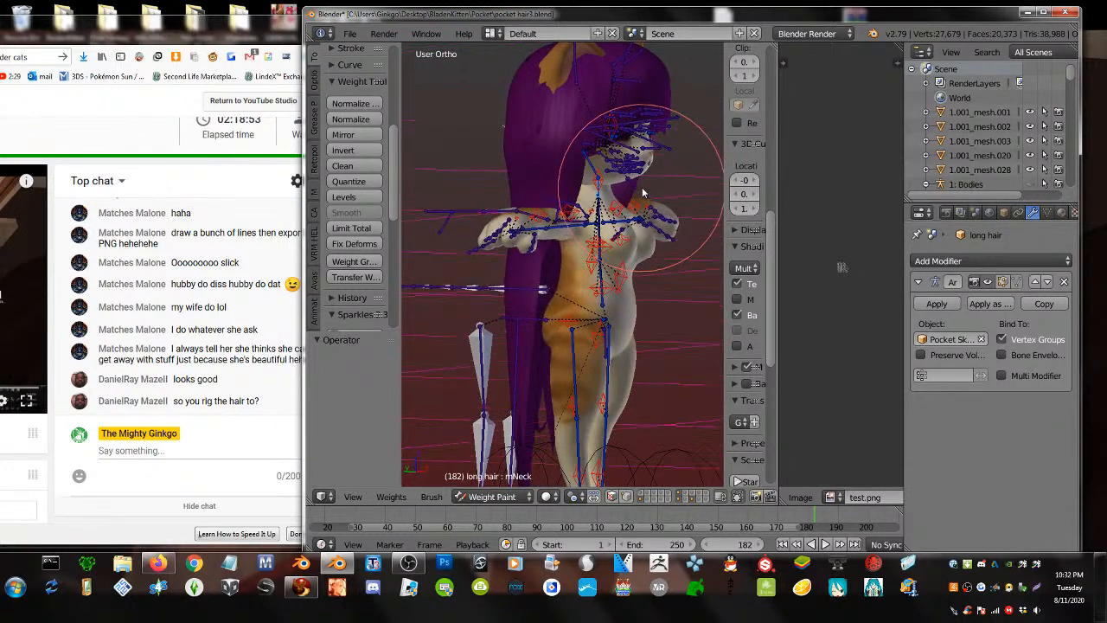
click(649, 276)
key(alt+r)
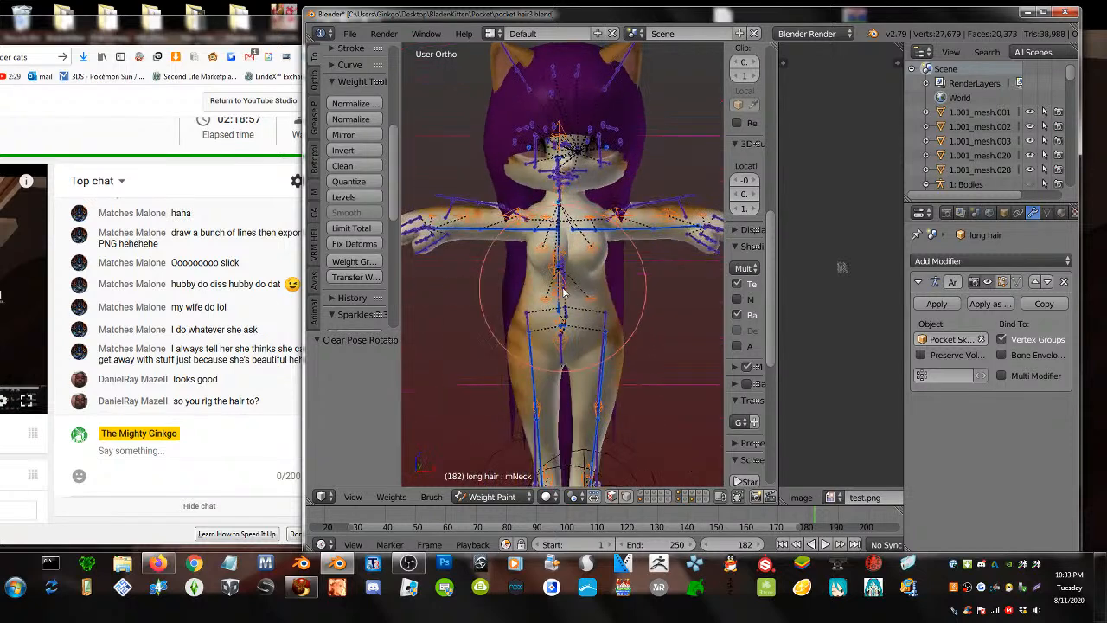
- Return to Object Mode and select the skeleton and the long hair
click(492, 496)
click(484, 489)
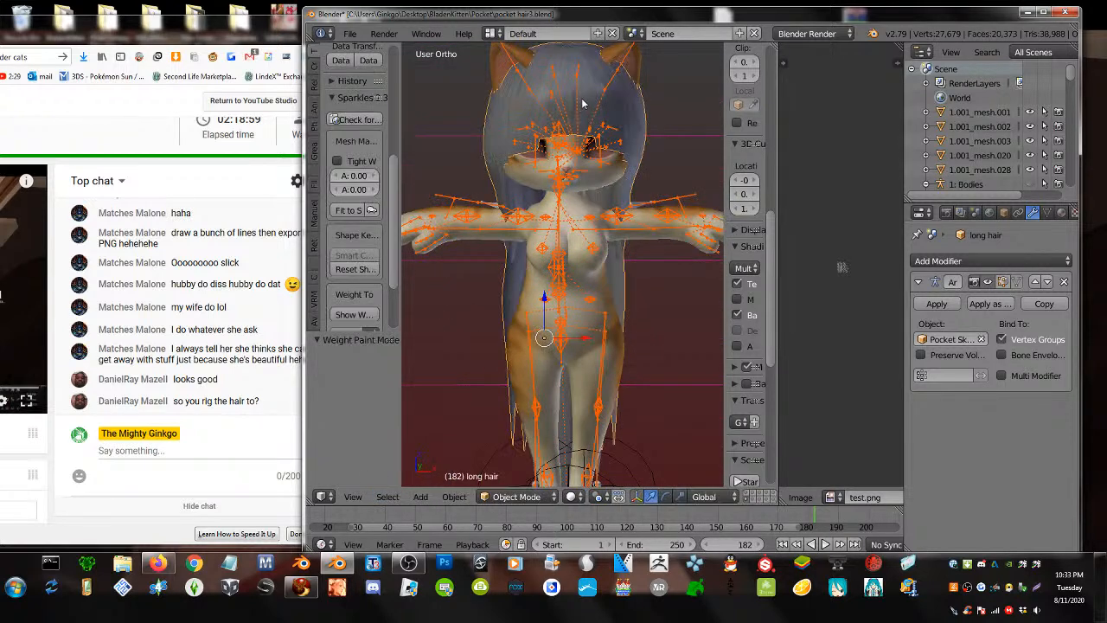
right_click(577, 64)
right_click(557, 58)
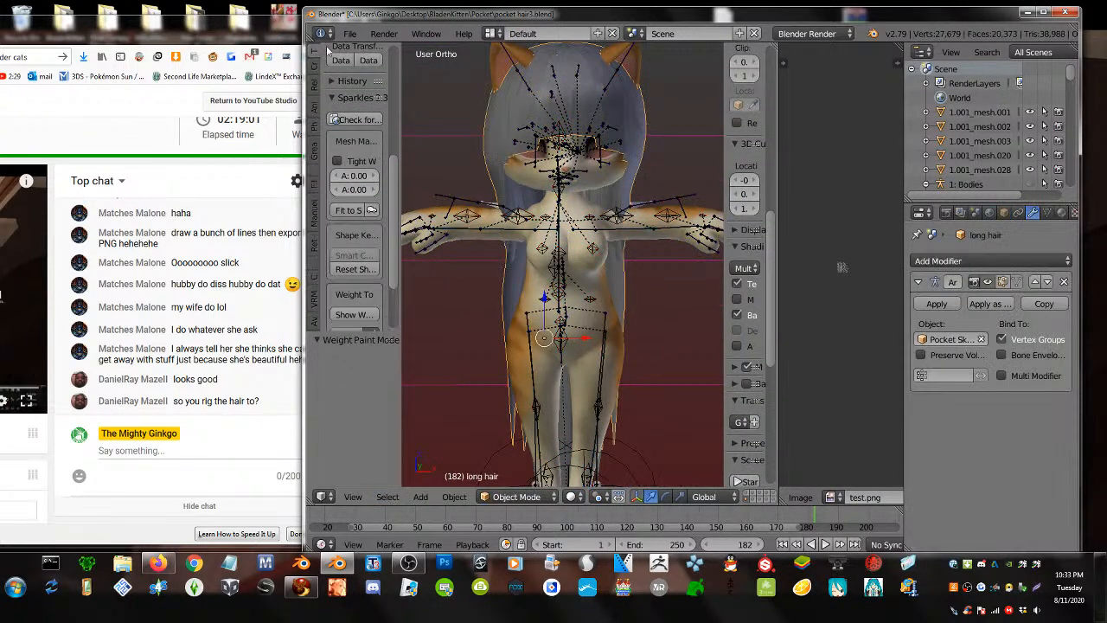
- Export the hair as Collada (Avastar) named ban16.dae, then switch to Firestorm
click(349, 33)
mouse_move(377, 326)
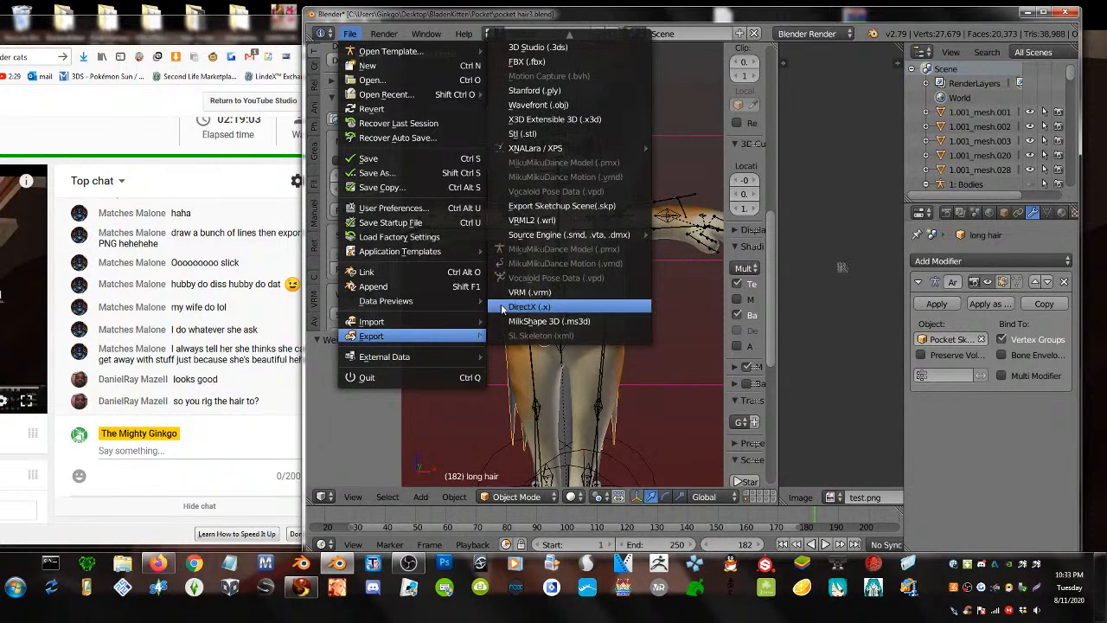
click(572, 41)
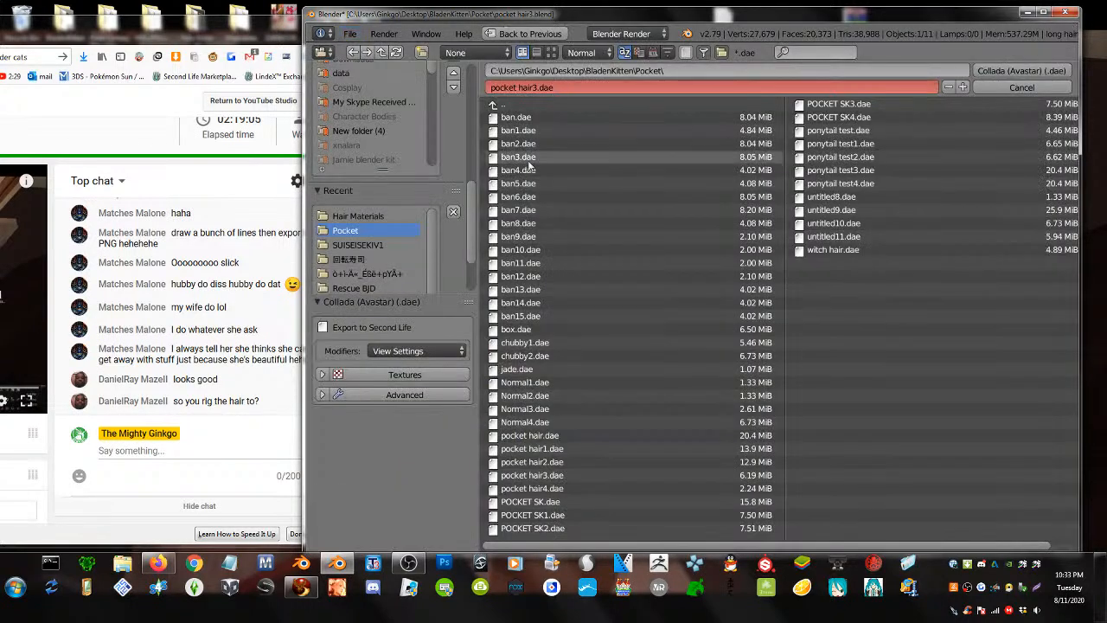
click(589, 317)
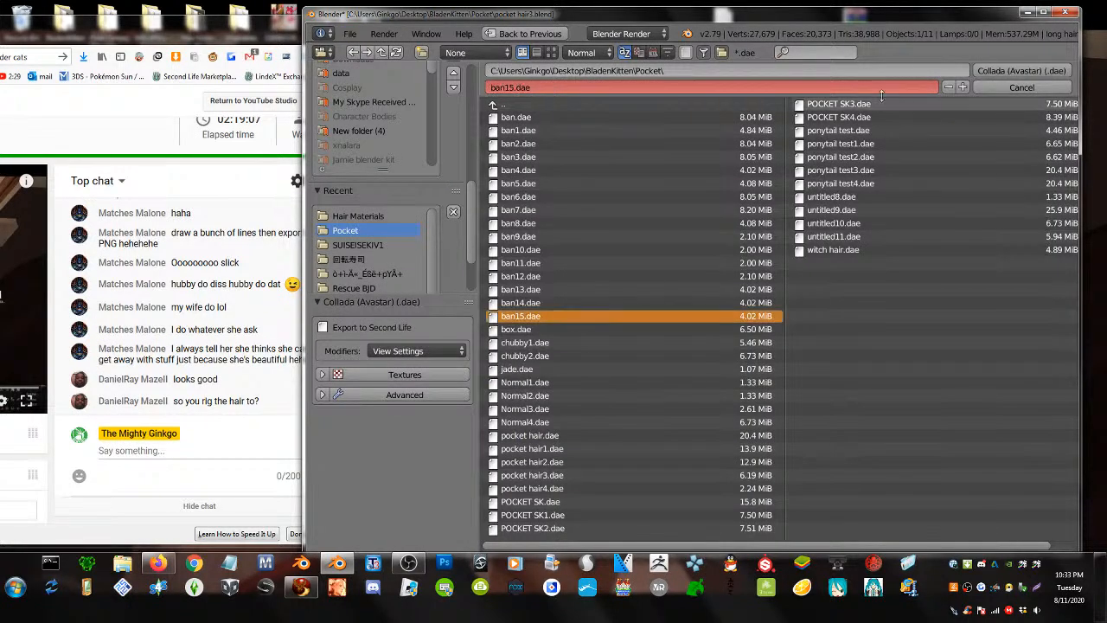
click(961, 87)
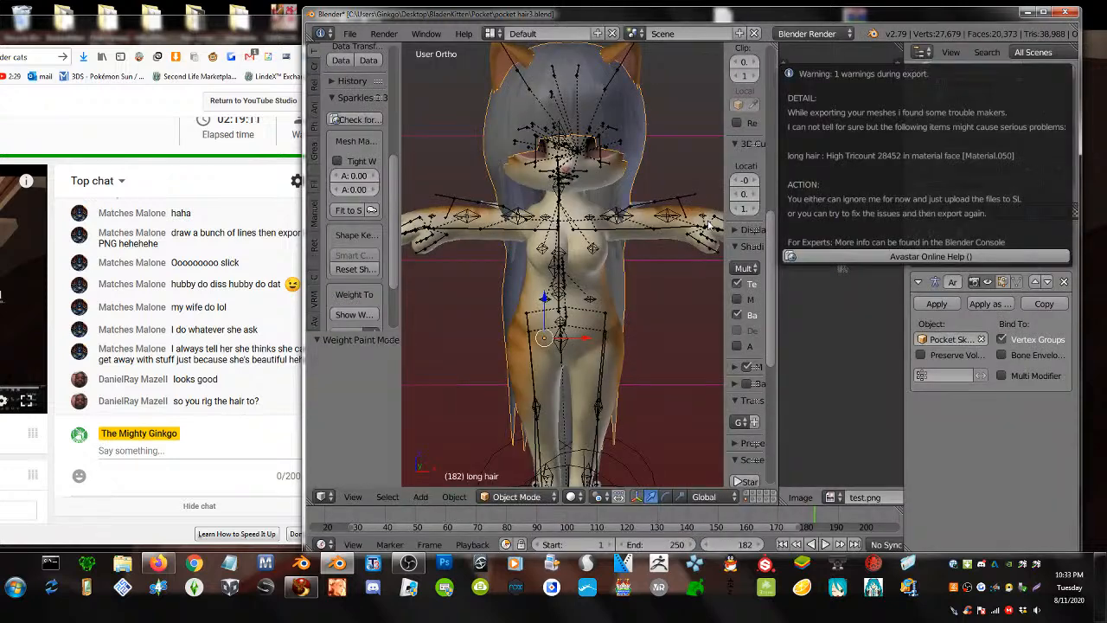
click(694, 327)
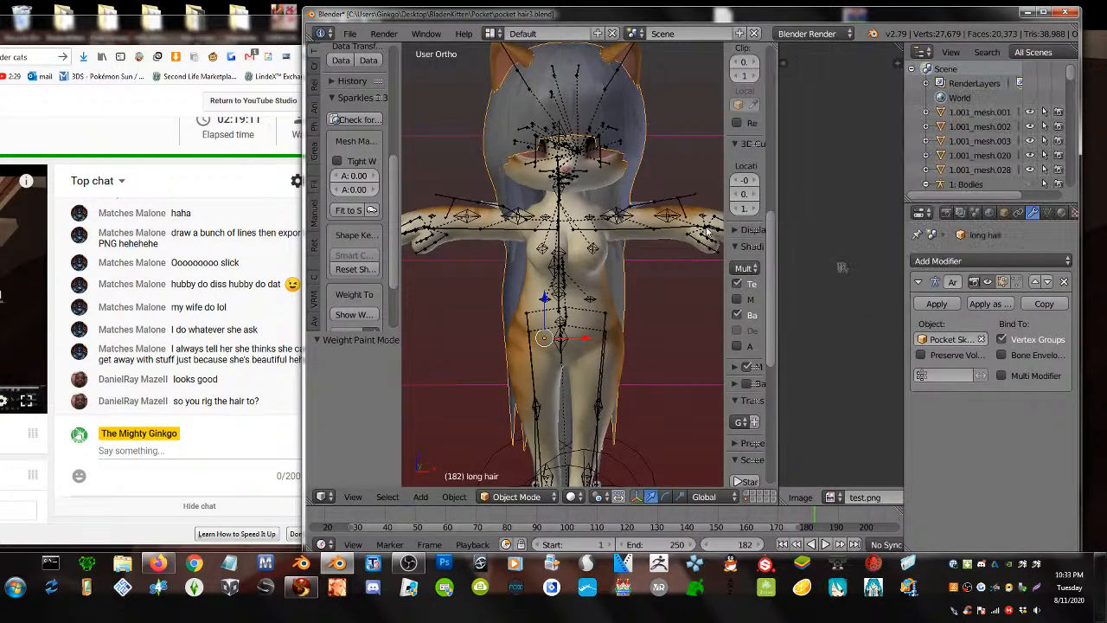
click(305, 586)
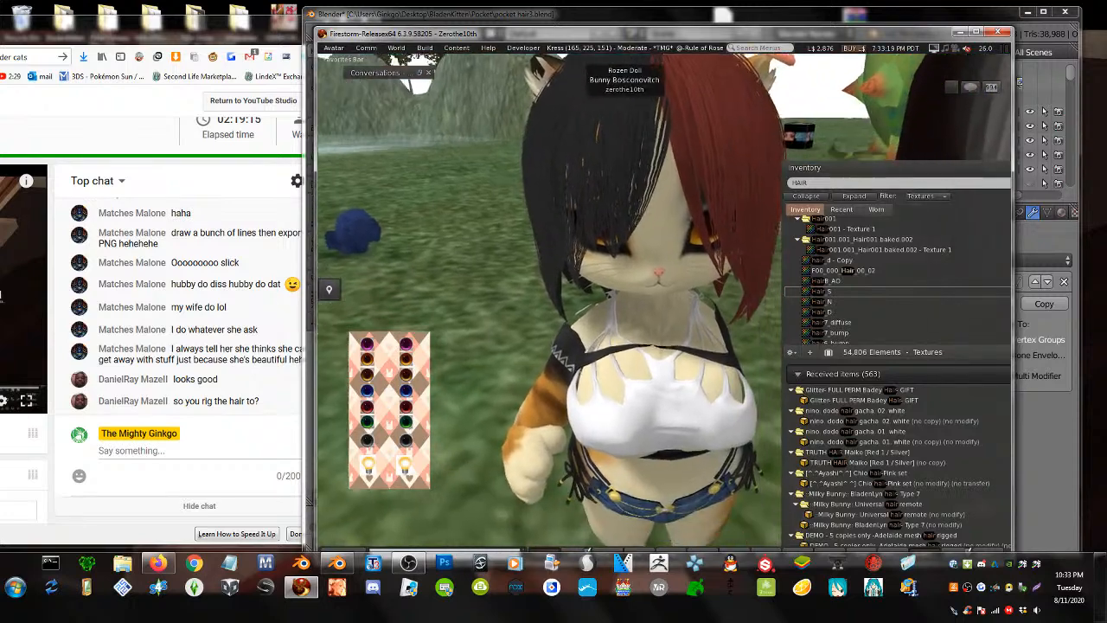
- Upload the exported hair via Build > Upload > Mesh Model with weights, paying the L$12 fee
alt+drag(625, 180, 616, 224)
right_click(625, 180)
click(576, 183)
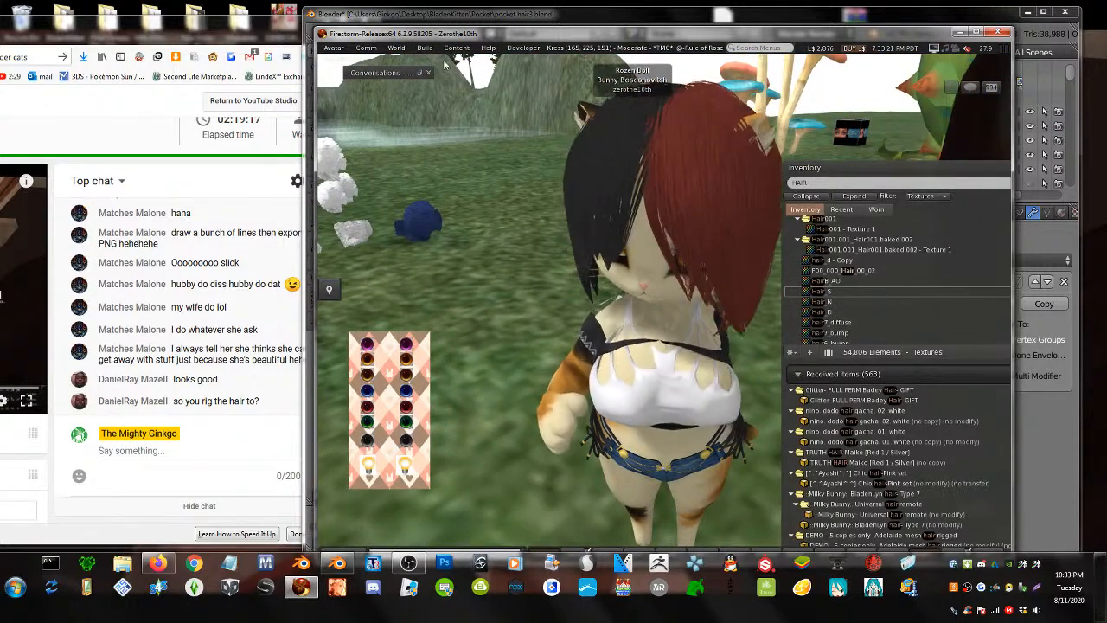
click(424, 48)
mouse_move(484, 195)
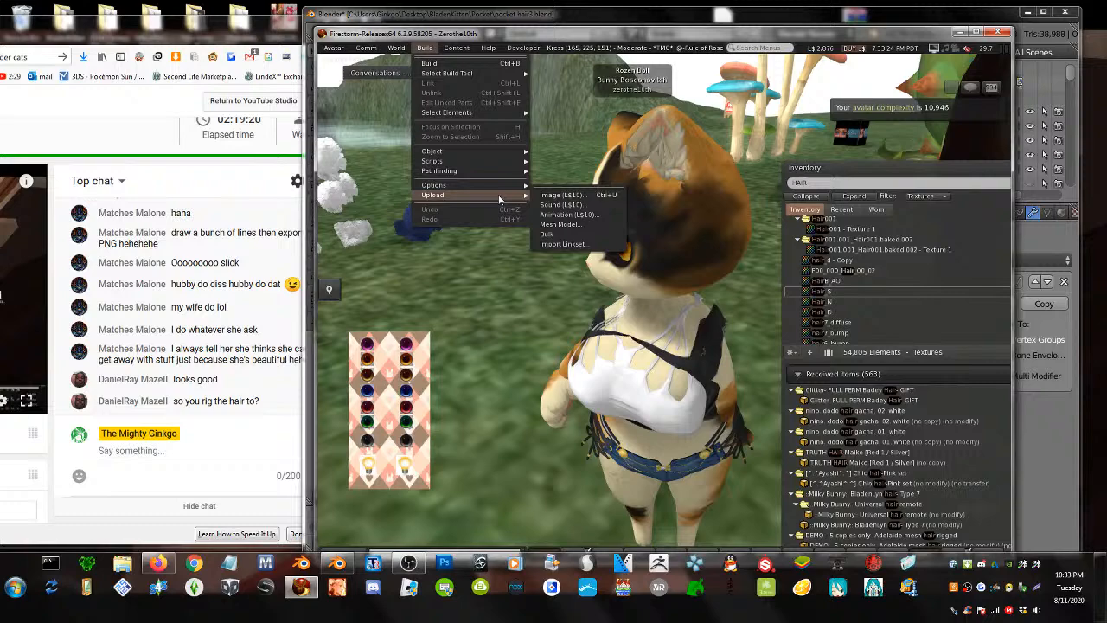
click(561, 223)
double_click(541, 152)
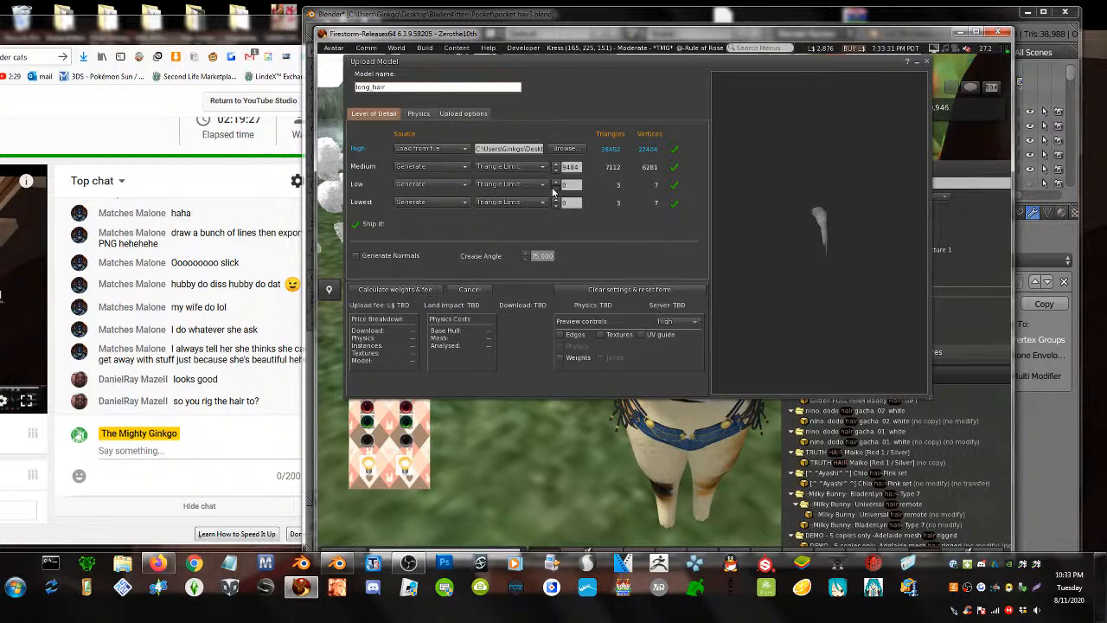
click(467, 114)
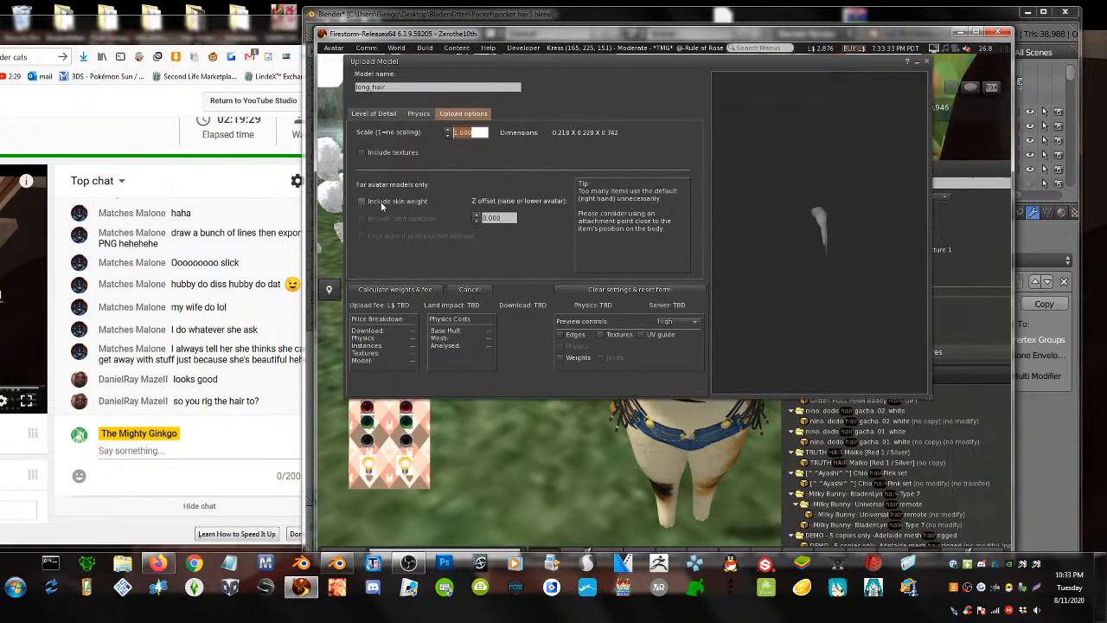
click(392, 289)
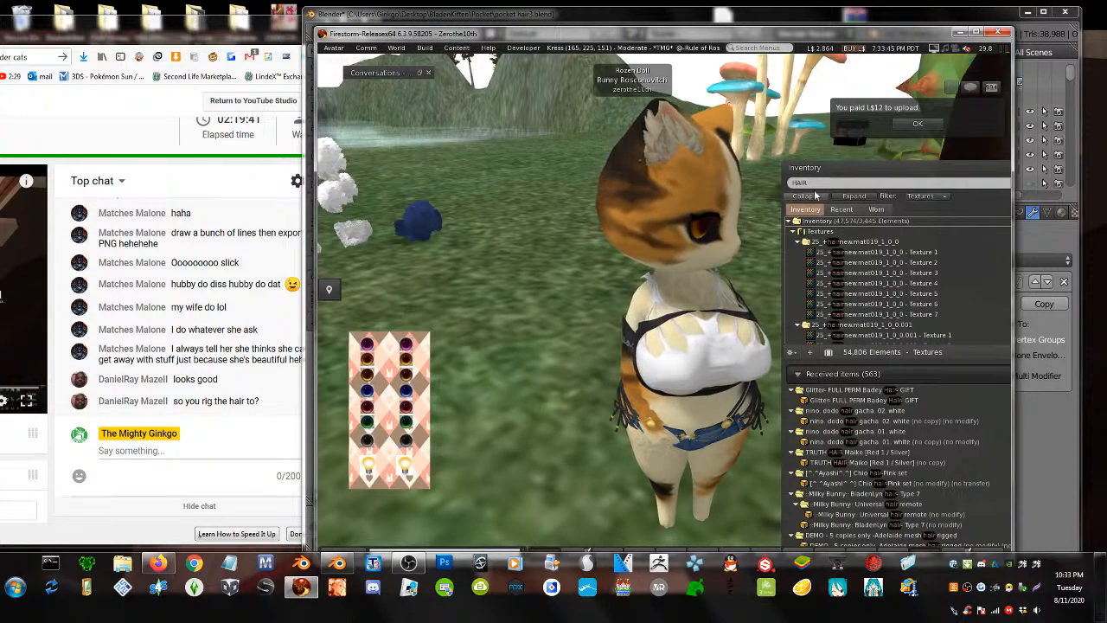
key(BackSpace)
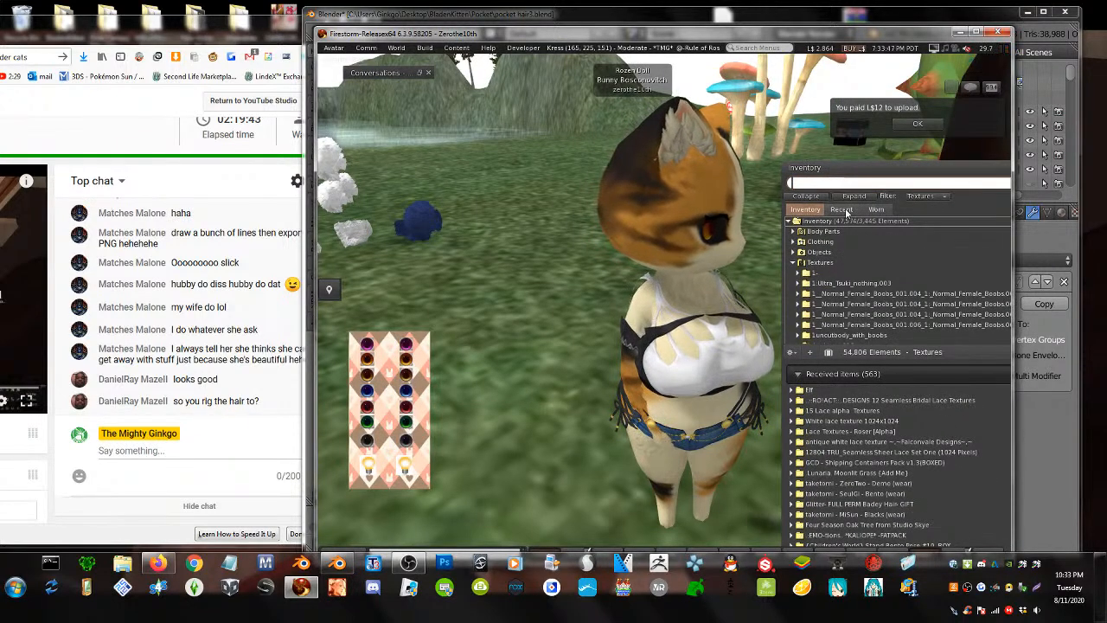
- Add the long_hair from Recent inventory onto the avatar
click(841, 209)
right_click(826, 242)
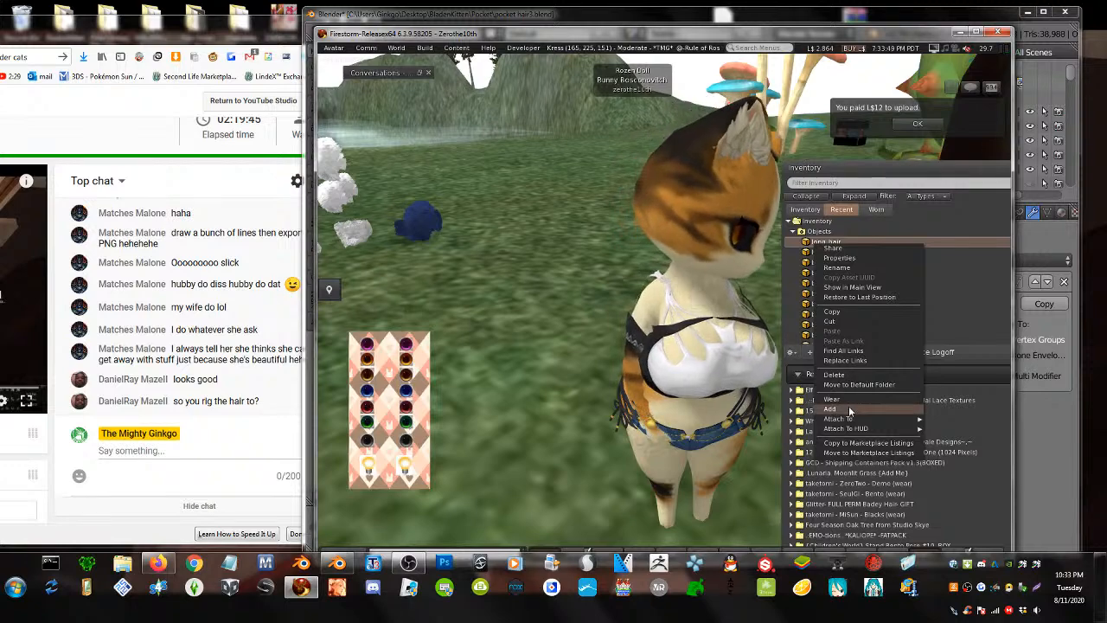
click(845, 408)
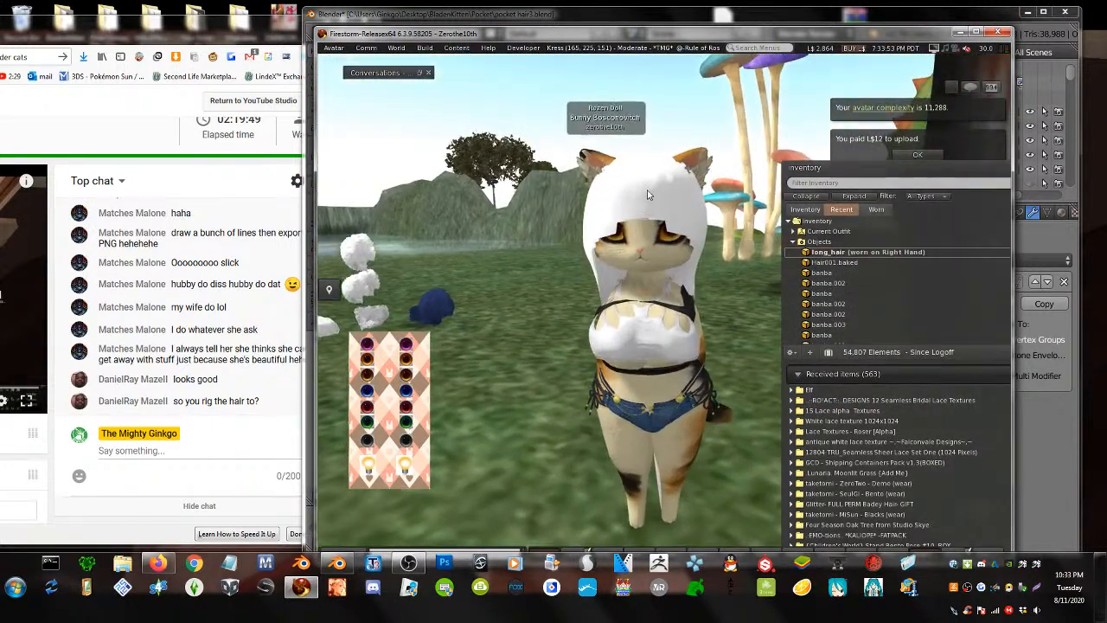
- Apply the test.png texture to the worn hair's diffuse slot
right_click(647, 190)
click(671, 222)
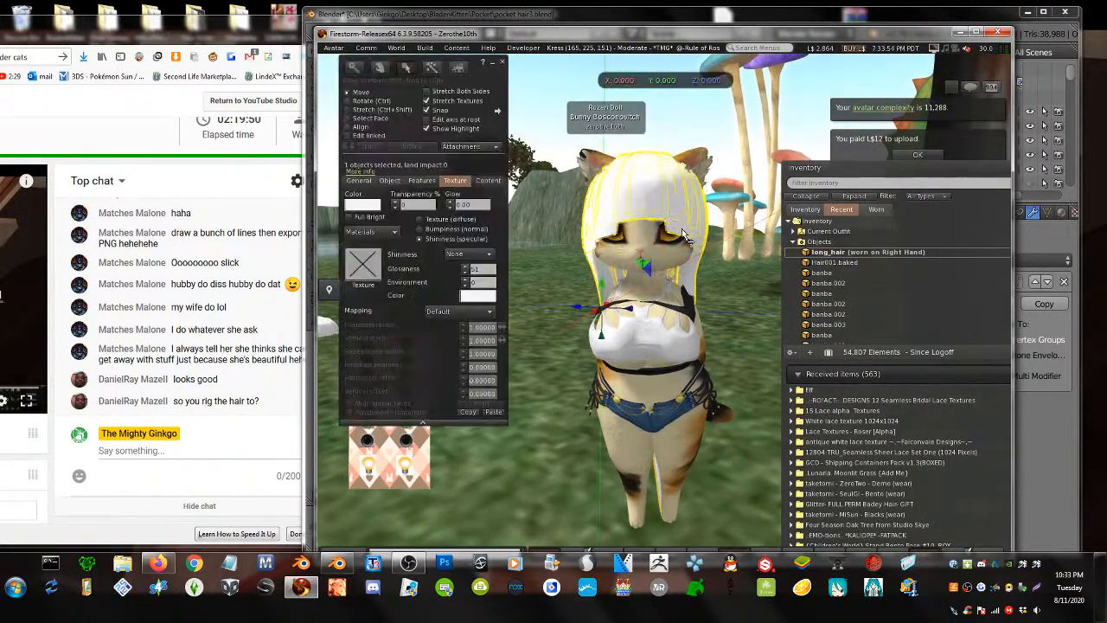
click(421, 219)
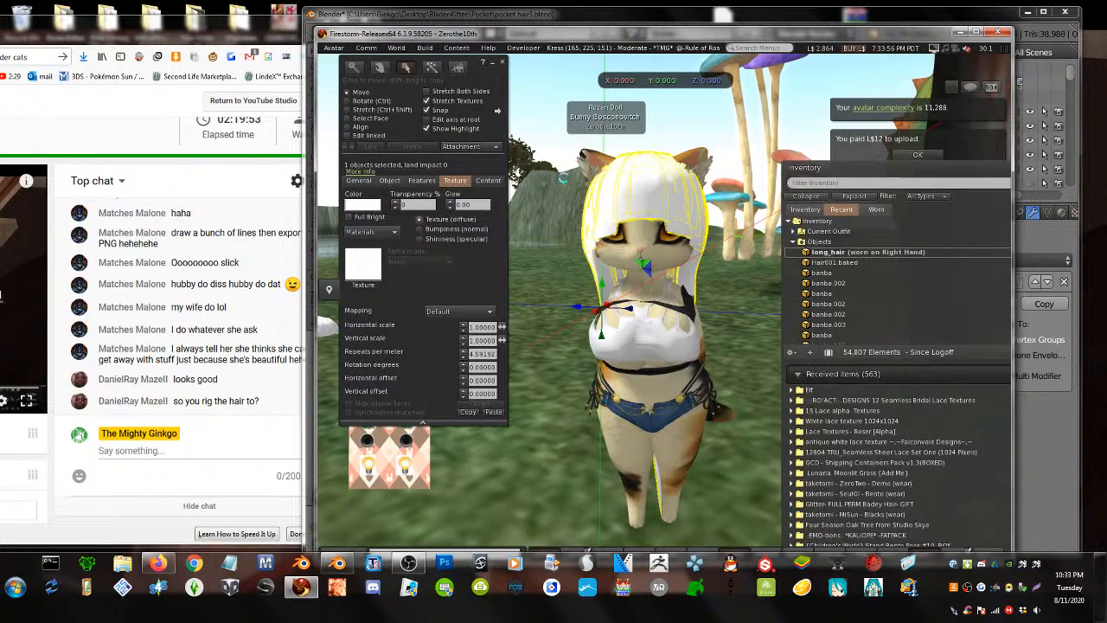
click(362, 264)
click(647, 76)
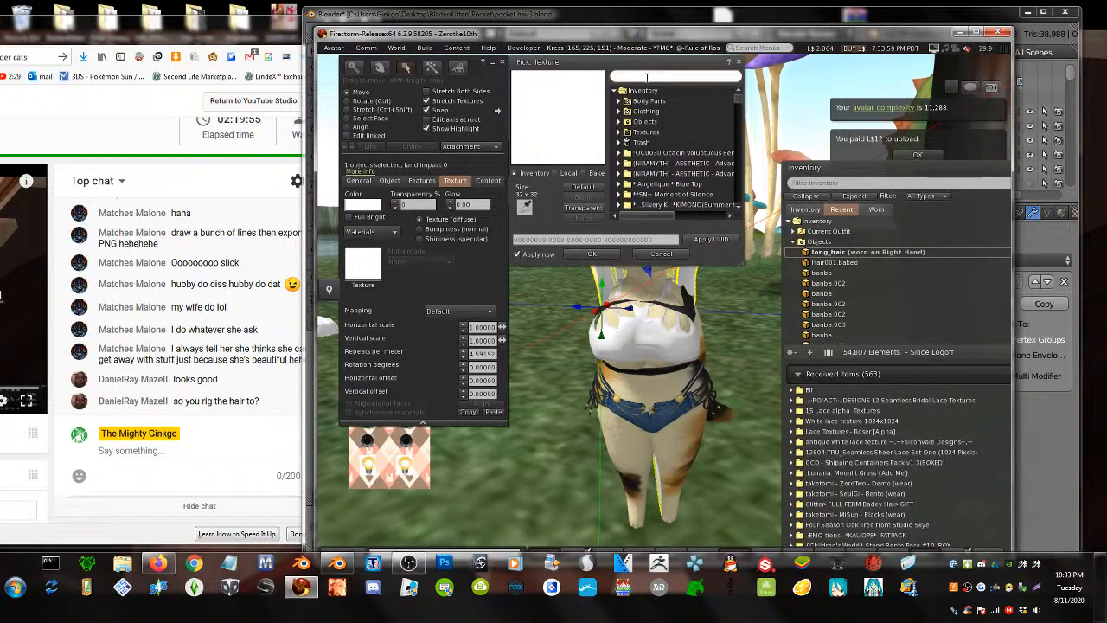
text(test)
click(659, 113)
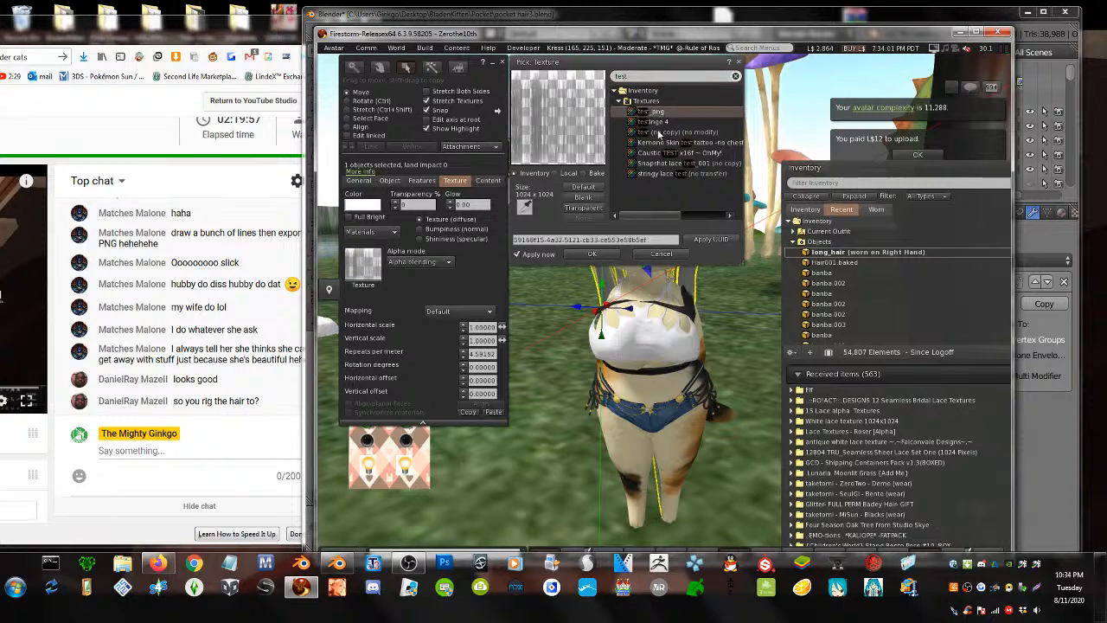
click(596, 254)
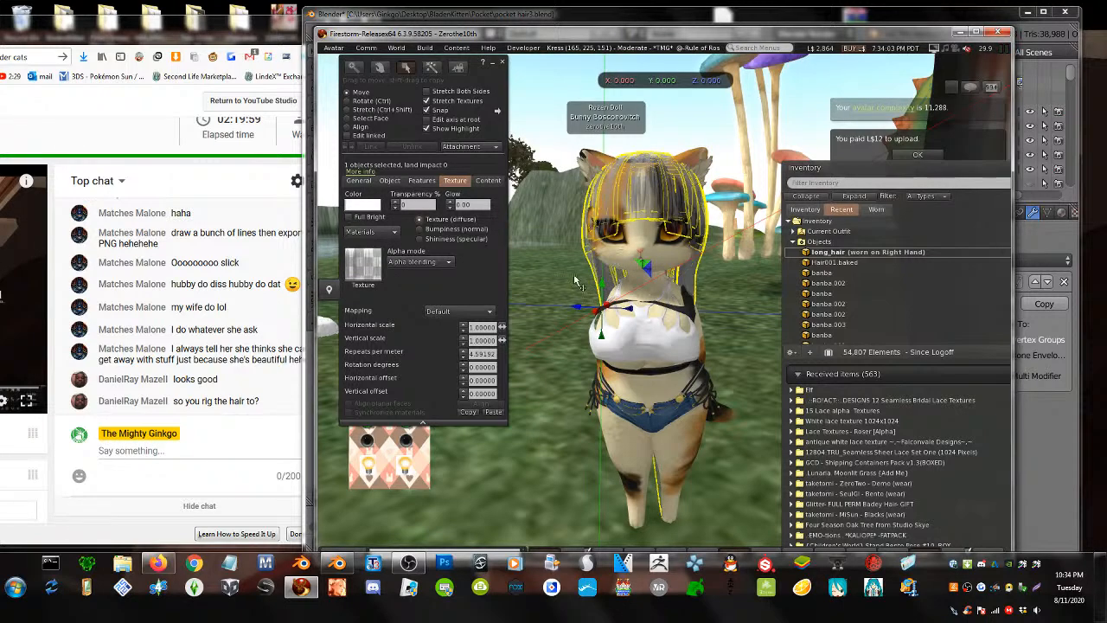
- Set the hair texture to Alpha masking with cutoff 130 and stop editing
scroll(577, 281, up, 5)
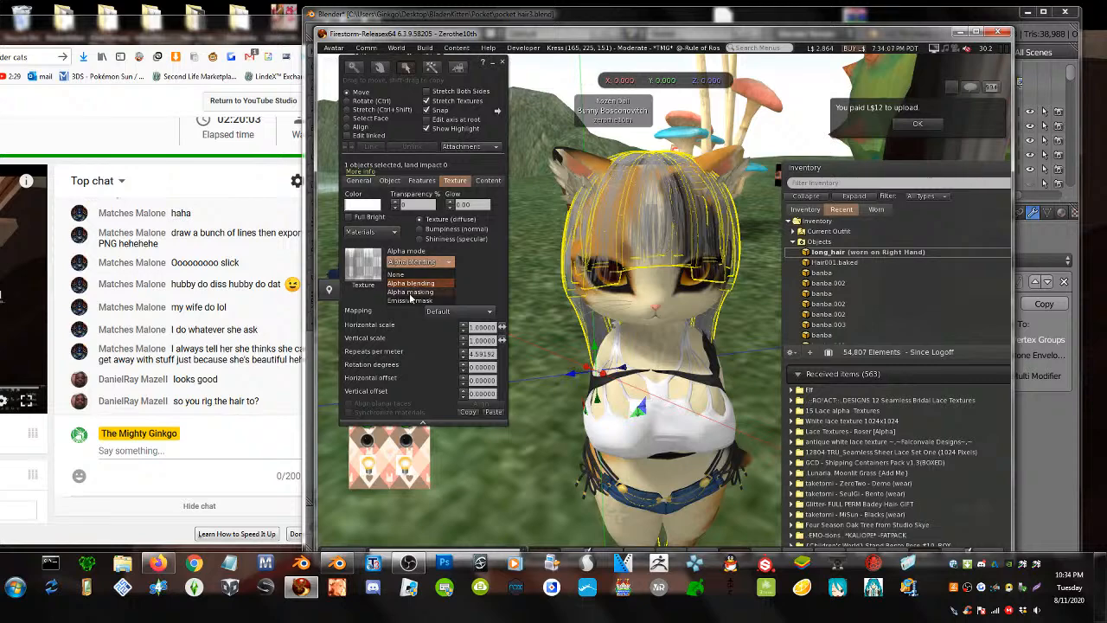
click(411, 292)
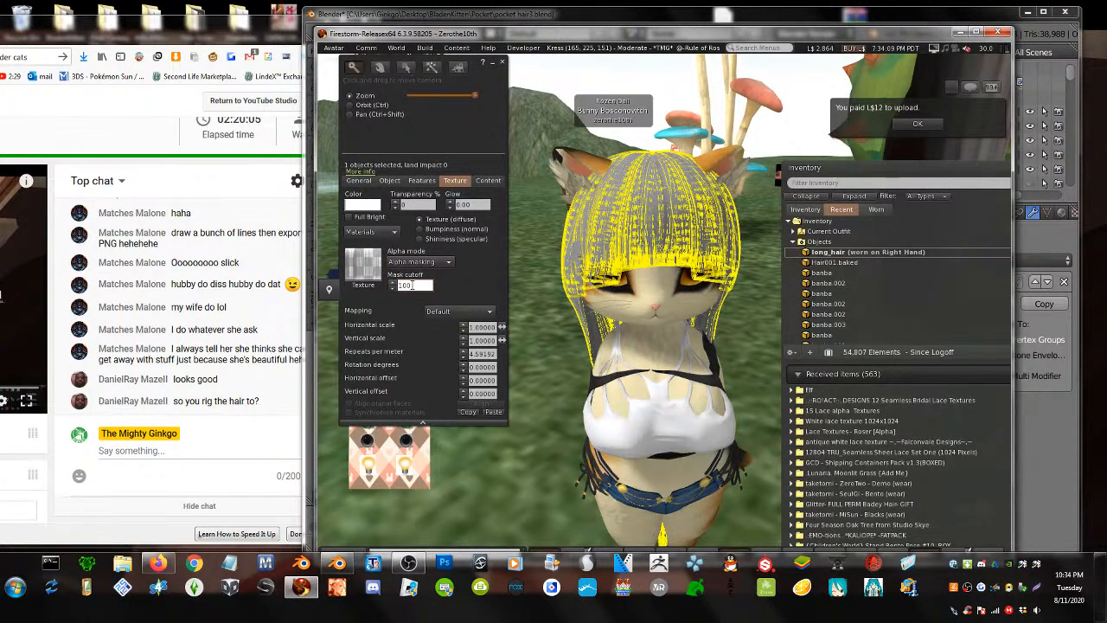
text(1)
click(546, 312)
key(ctrl+w)
alt+drag(628, 257, 641, 294)
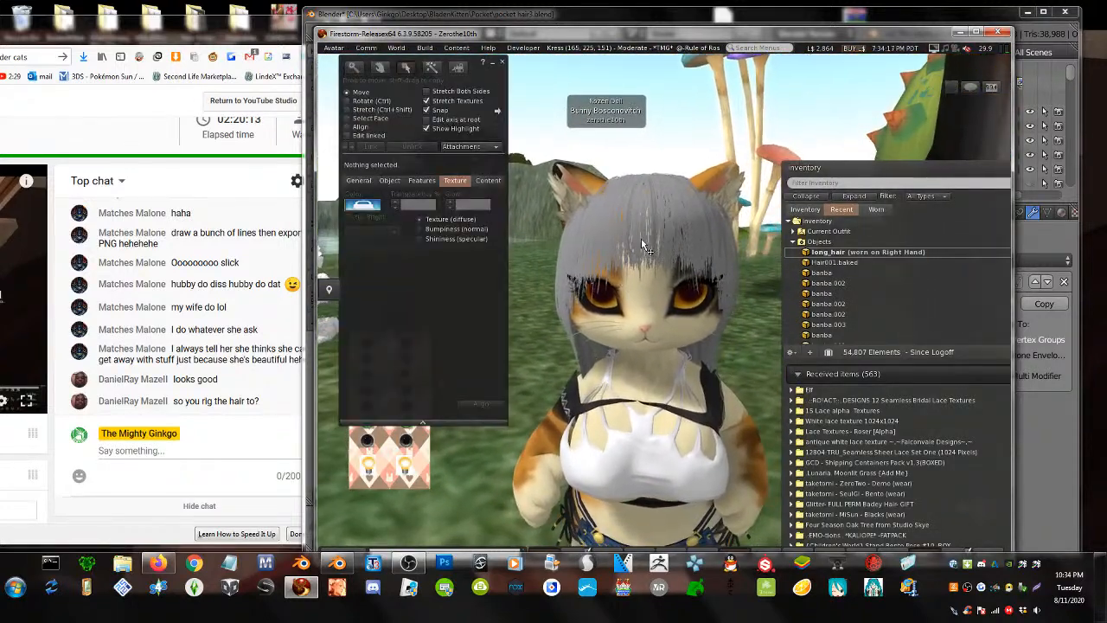
- Reselect the hair, adjust its mask cutoff, and reframe the camera on the hair
click(606, 264)
click(416, 285)
scroll(416, 287, down, 20)
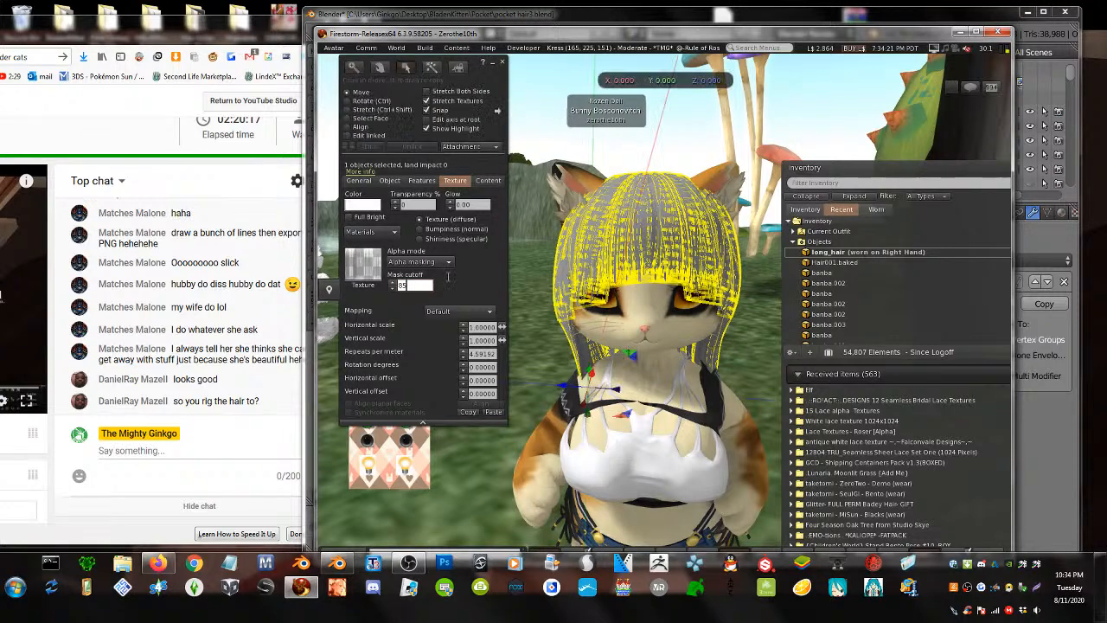
click(520, 306)
click(501, 61)
alt+drag(641, 294, 696, 272)
ctrl+alt+drag(664, 233, 664, 259)
key(ctrl+3)
- Set the hair's mask cutoff to 93 and switch to the Bumpiness (normal) settings
click(663, 237)
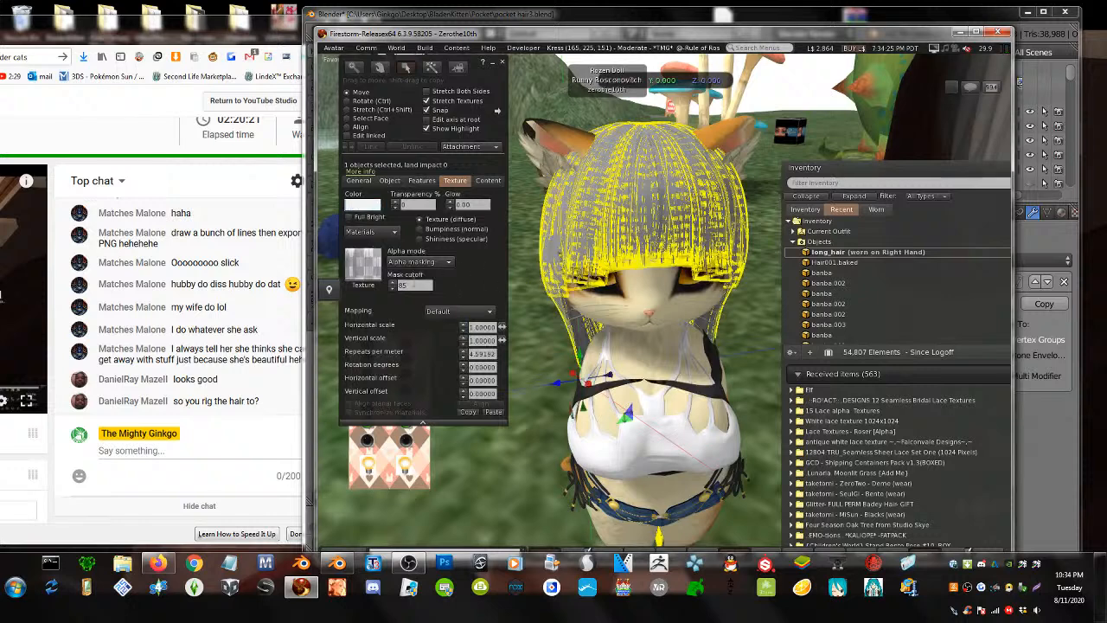
click(406, 285)
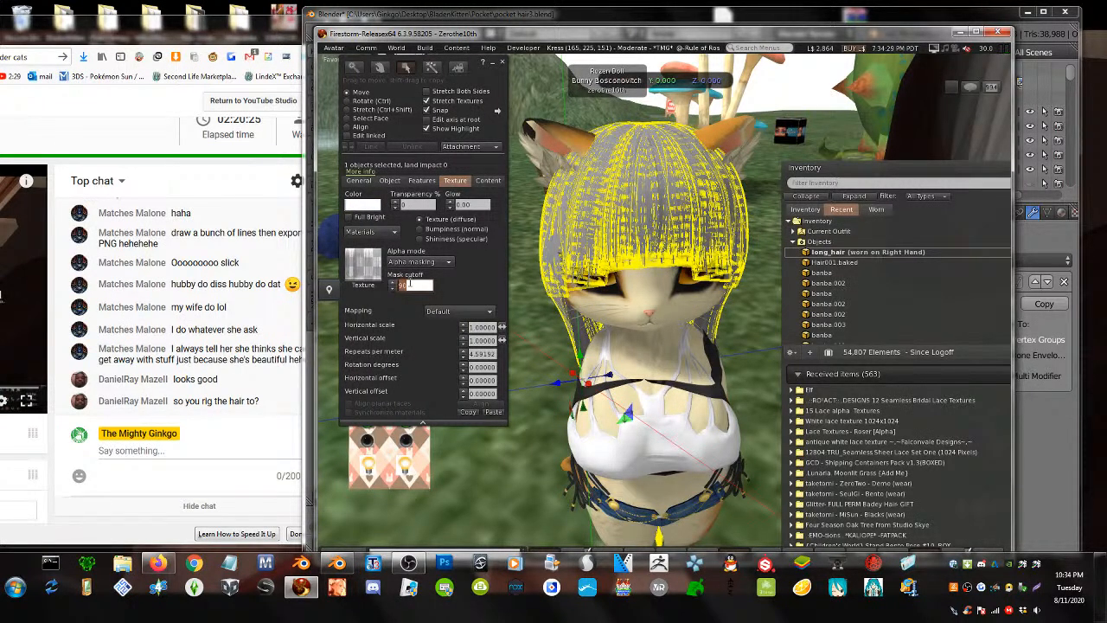
click(560, 313)
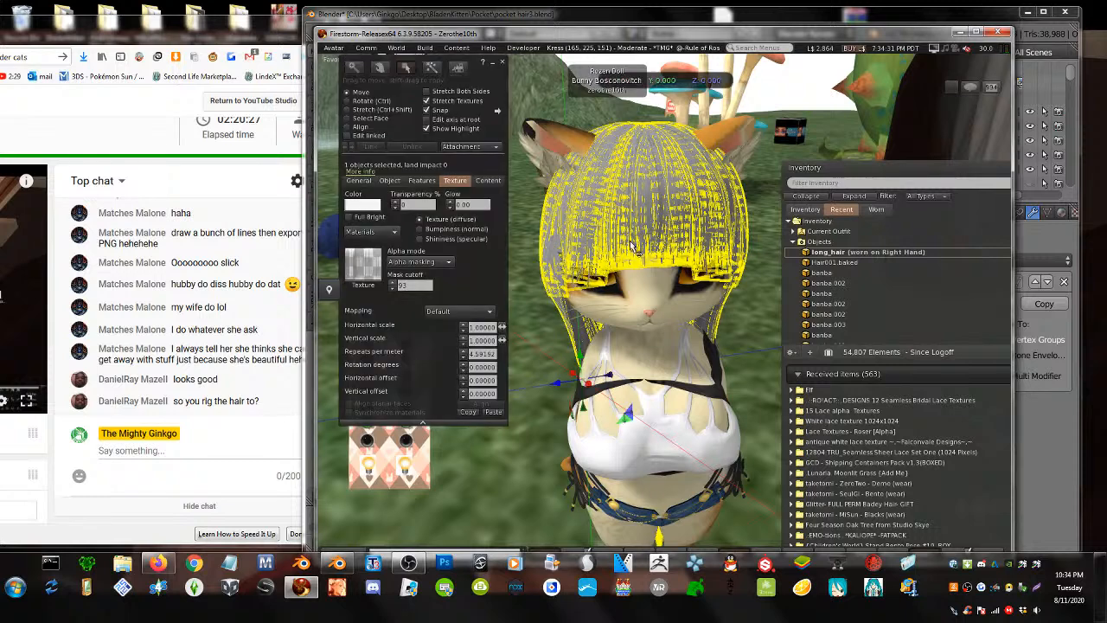
click(420, 230)
click(835, 182)
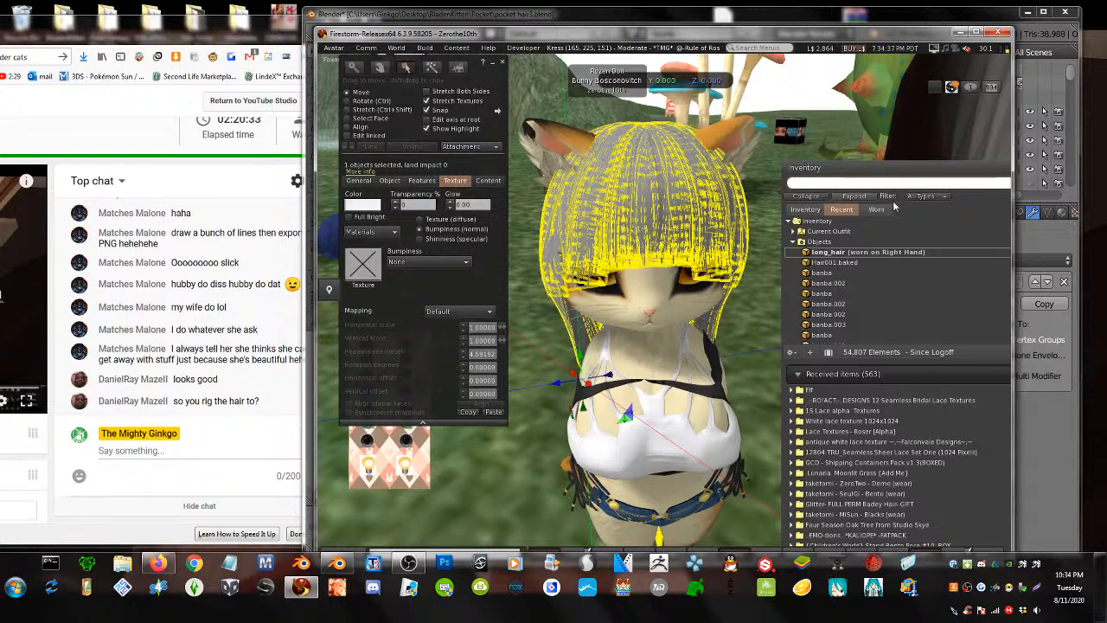
- Filter the inventory to textures and search for 'hair'
click(923, 197)
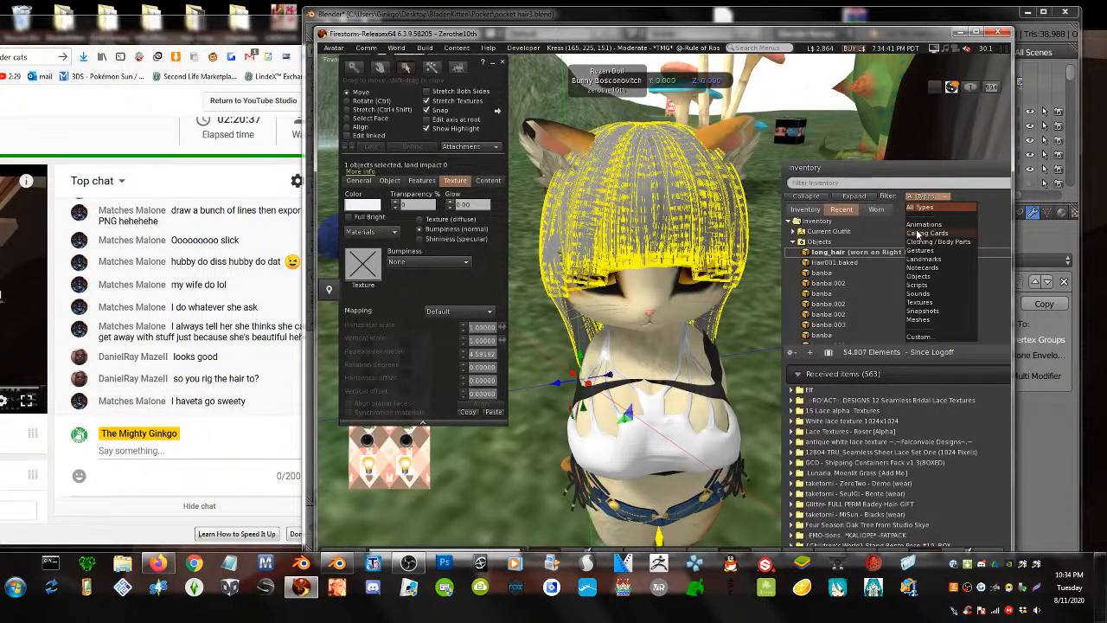
click(920, 302)
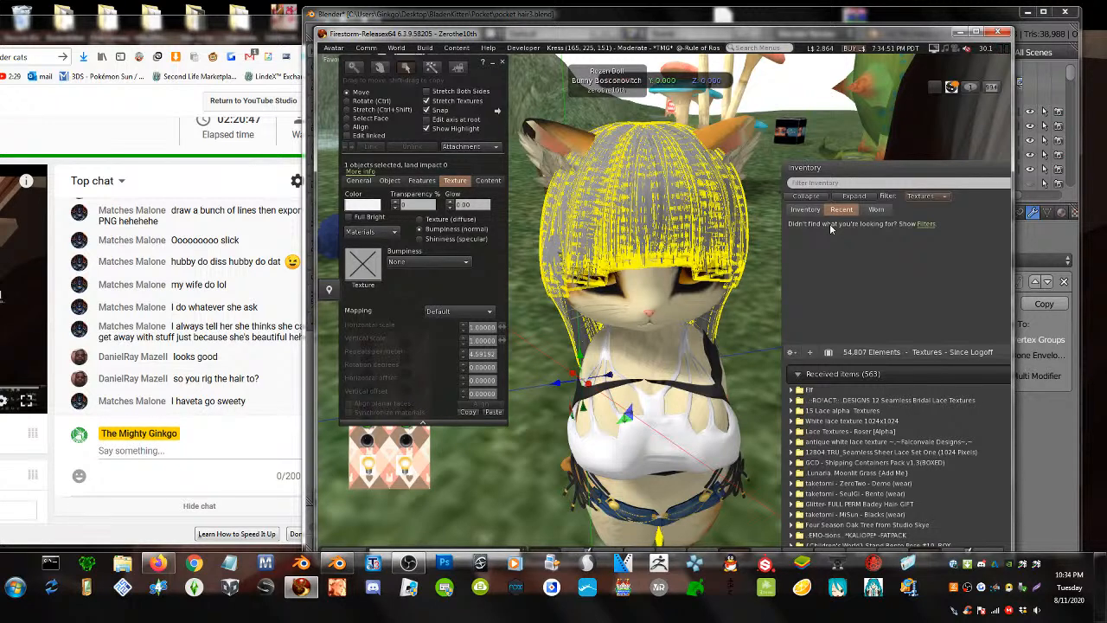
click(805, 209)
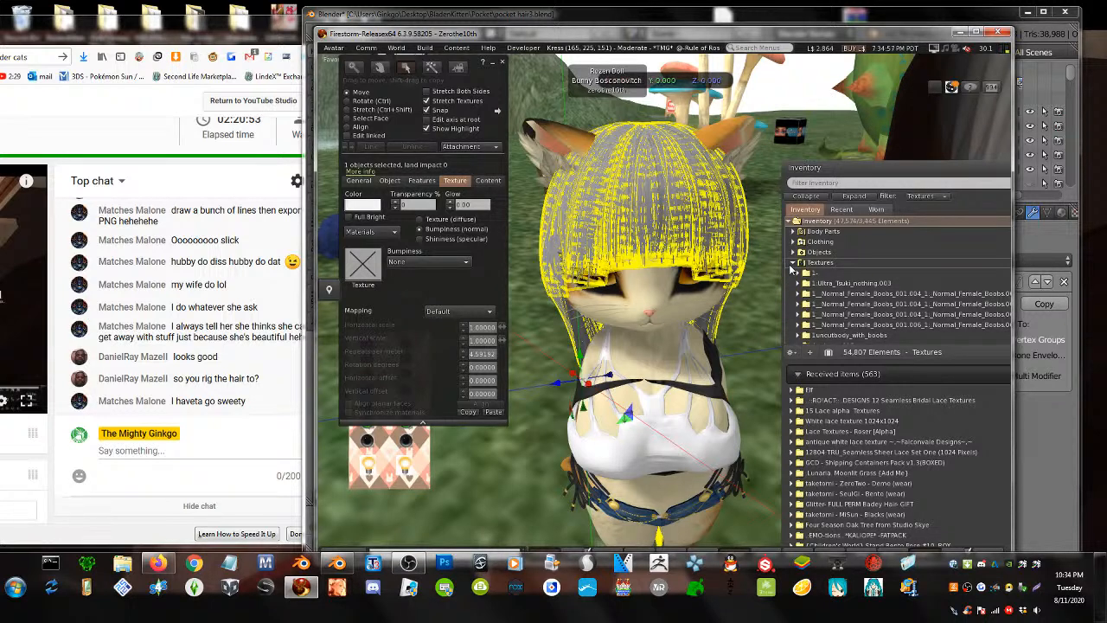
click(806, 184)
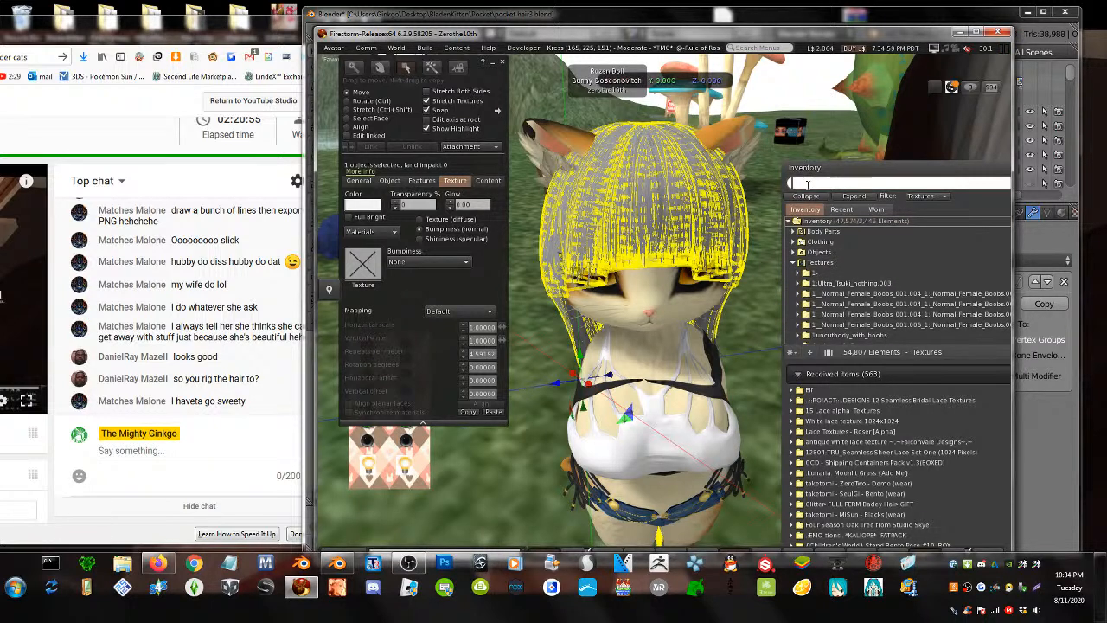
text(ha)
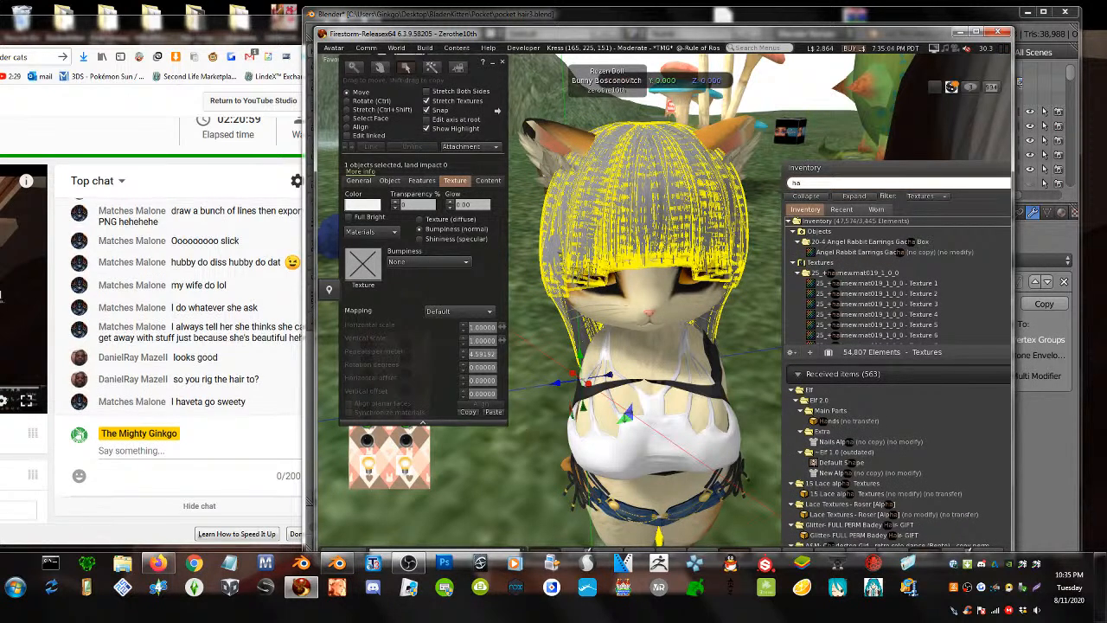
text(ir)
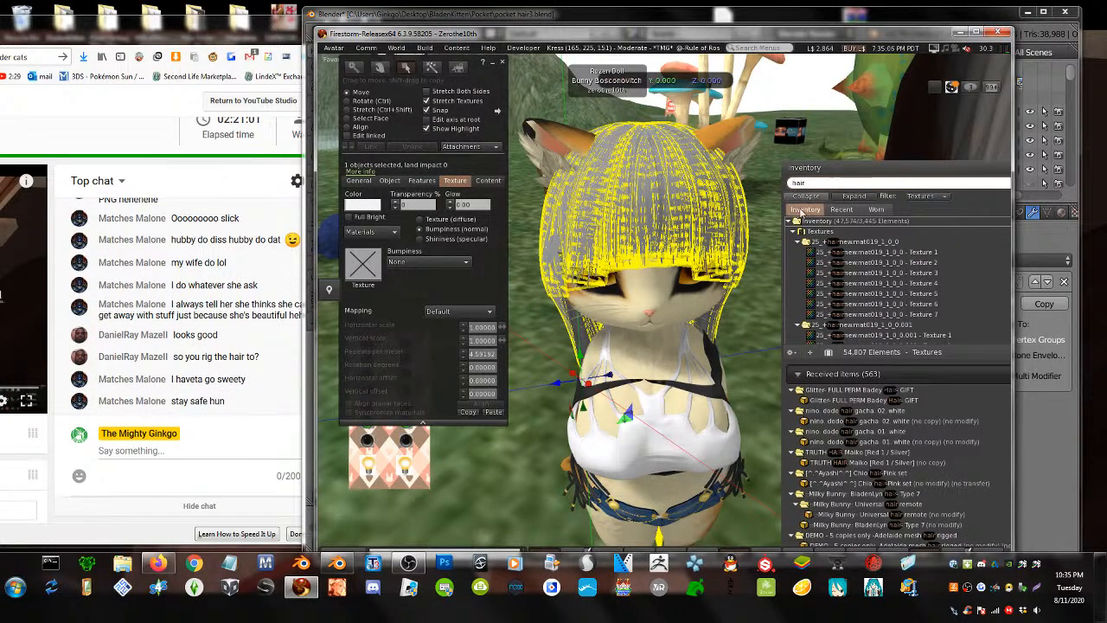
scroll(882, 277, down, 3)
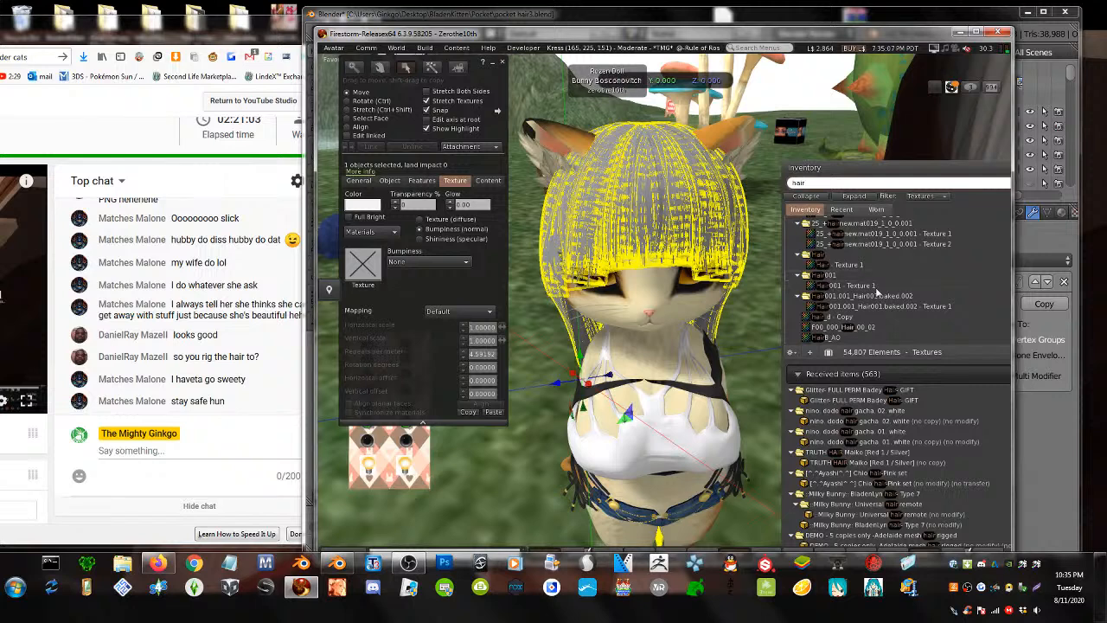
scroll(876, 293, down, 3)
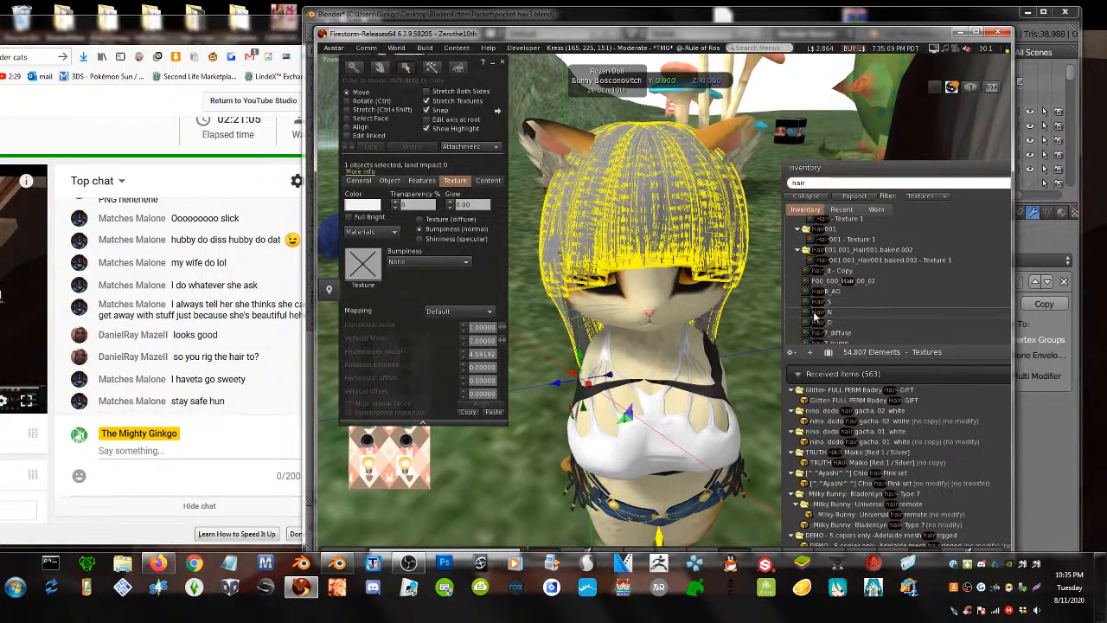
- Assign Hair_N as normal map and Hair_S as specular with glossiness 171, then close editing
drag(814, 313, 363, 265)
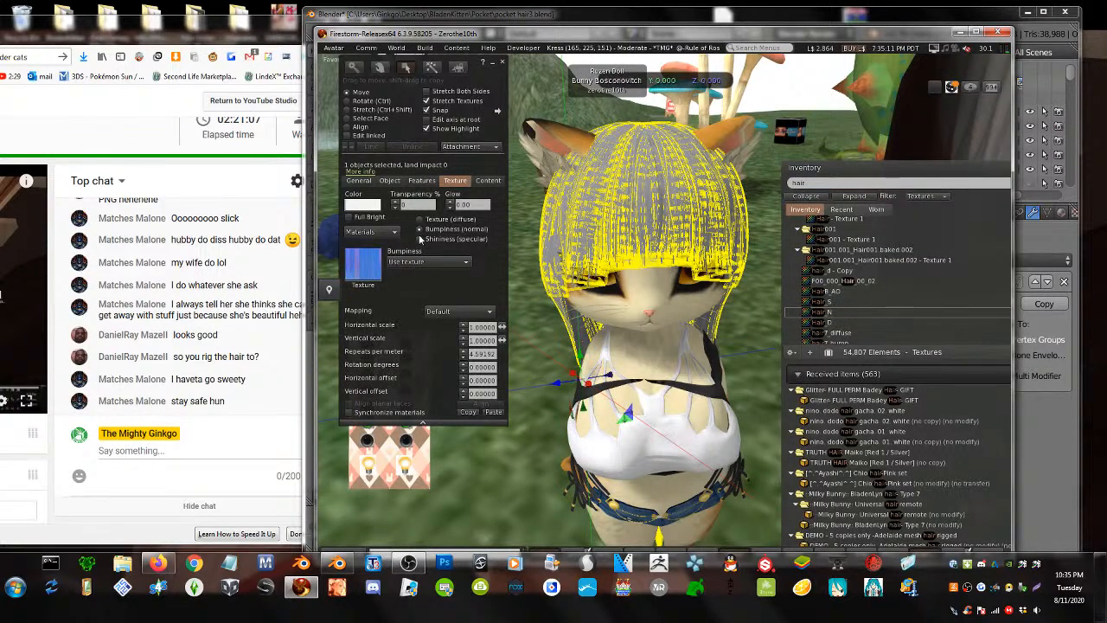
click(420, 239)
drag(821, 301, 365, 264)
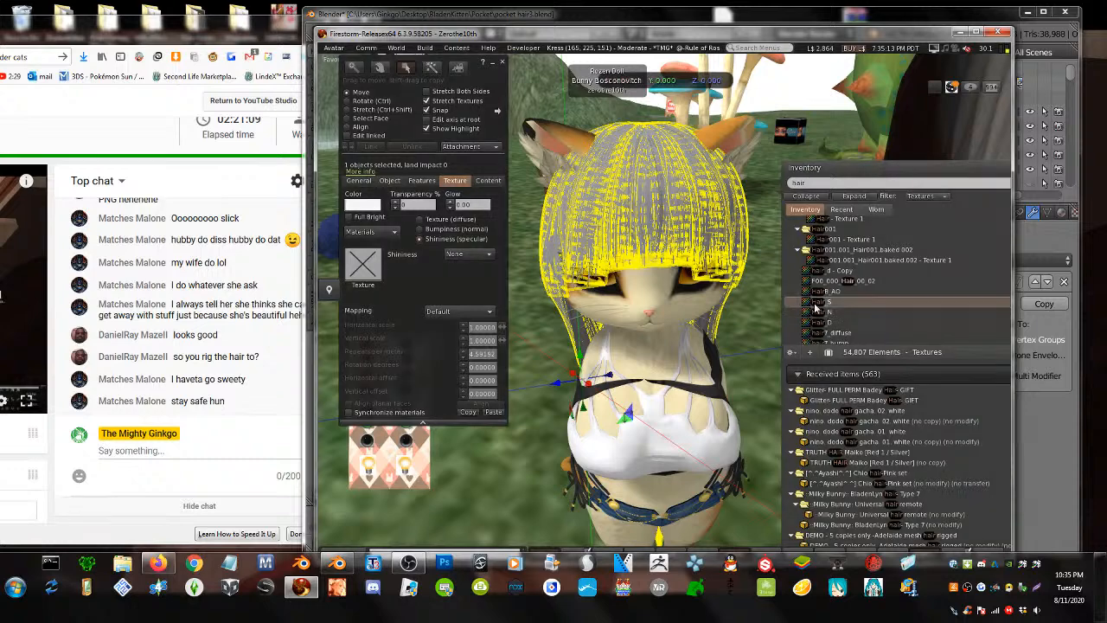
alt+click(484, 269)
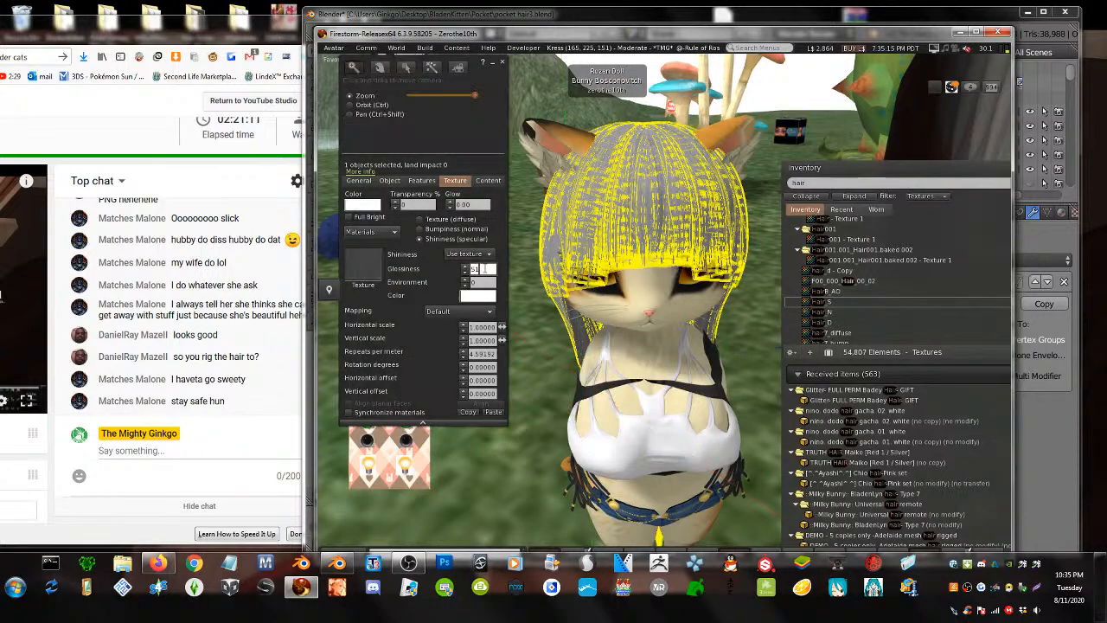
alt+scroll(482, 269, up, 3)
click(503, 63)
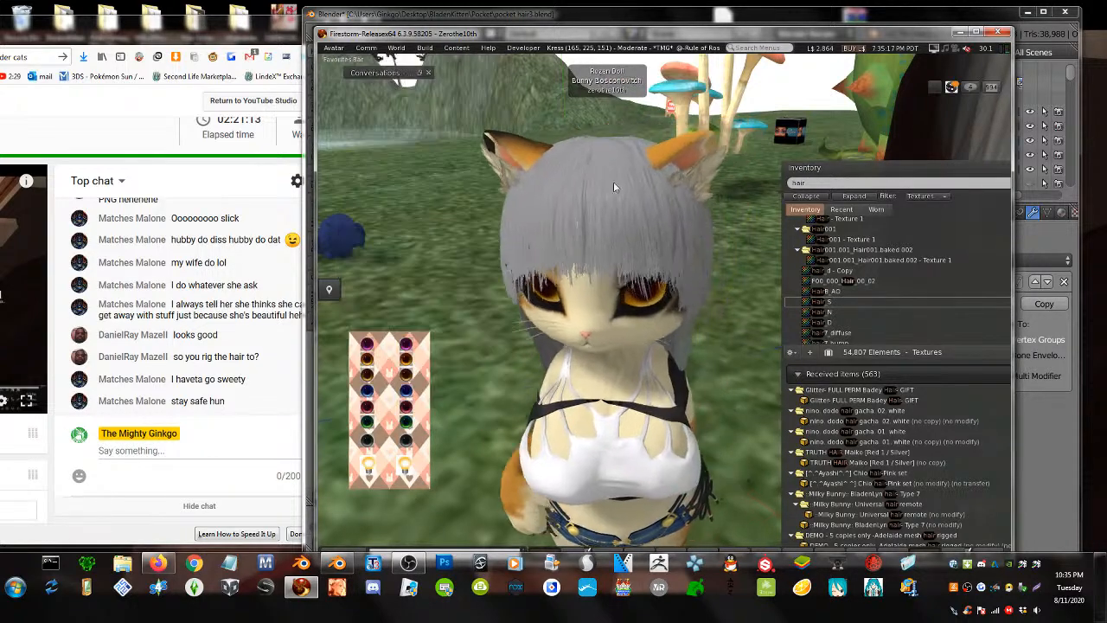
- Turn the avatar and orbit to its face, then start editing the worn hair
key(Right)
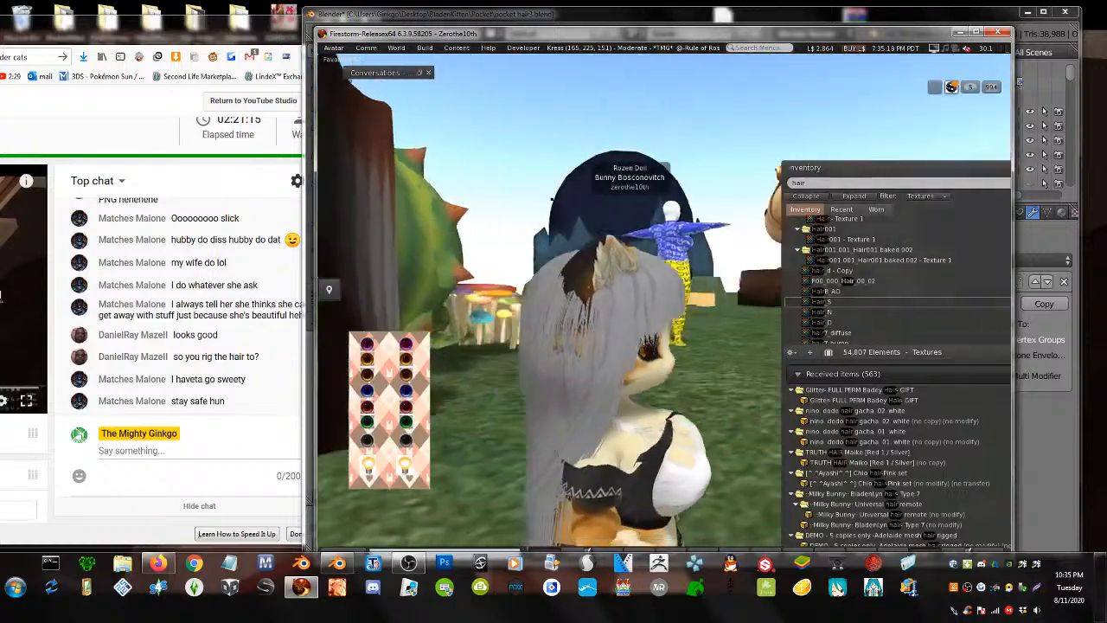
alt+drag(636, 328, 654, 198)
alt+click(687, 415)
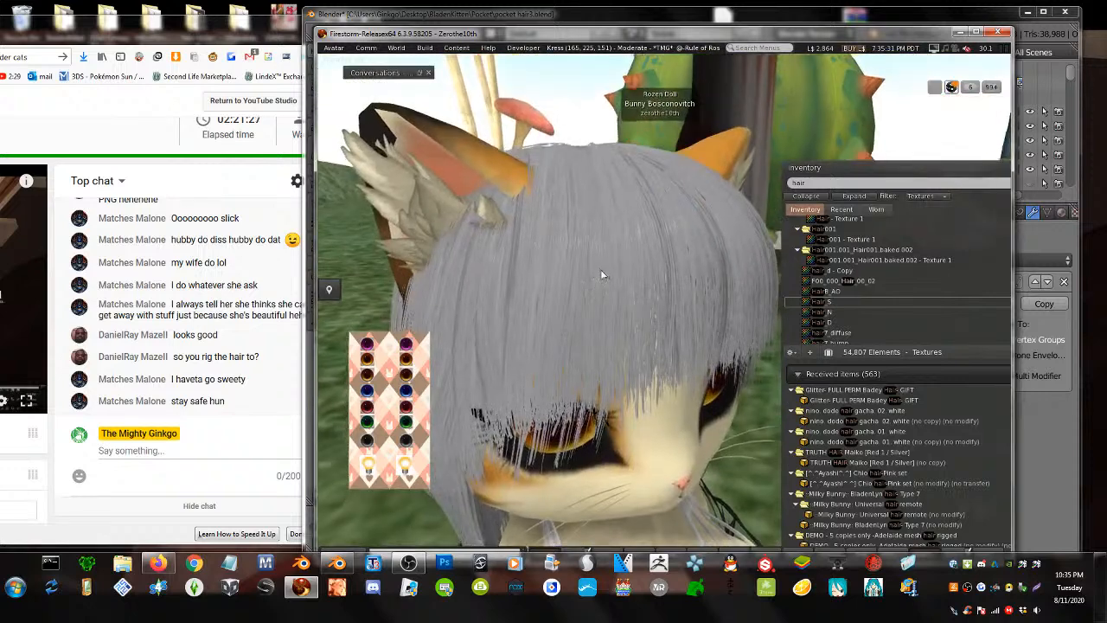
right_click(600, 269)
click(642, 302)
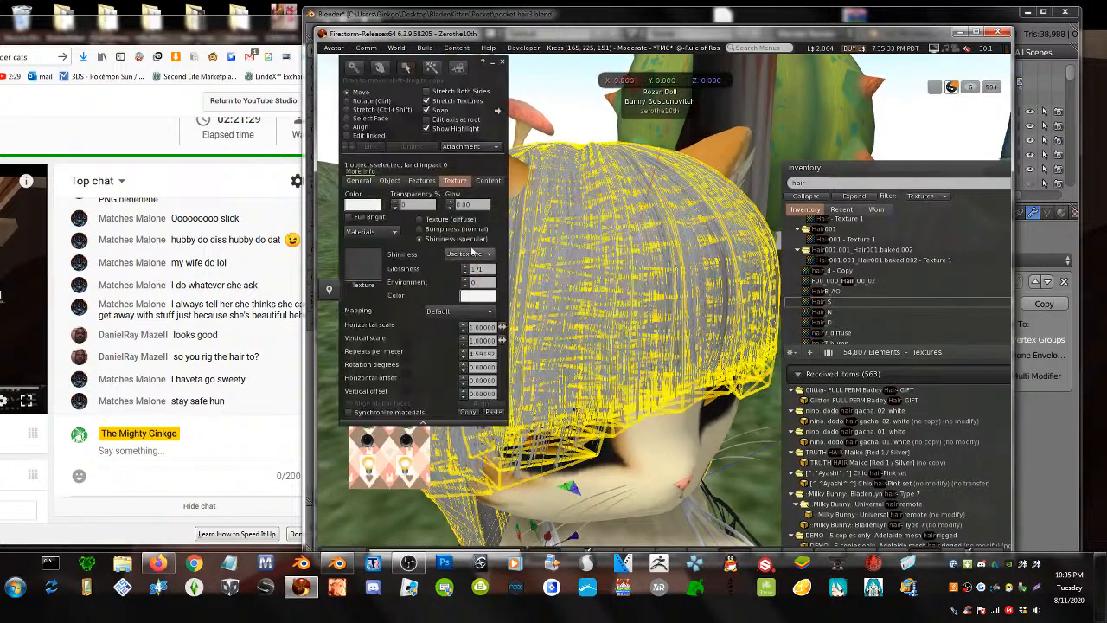
- Lower the hair's glossiness in its normal map settings and hide the selection outline
click(442, 229)
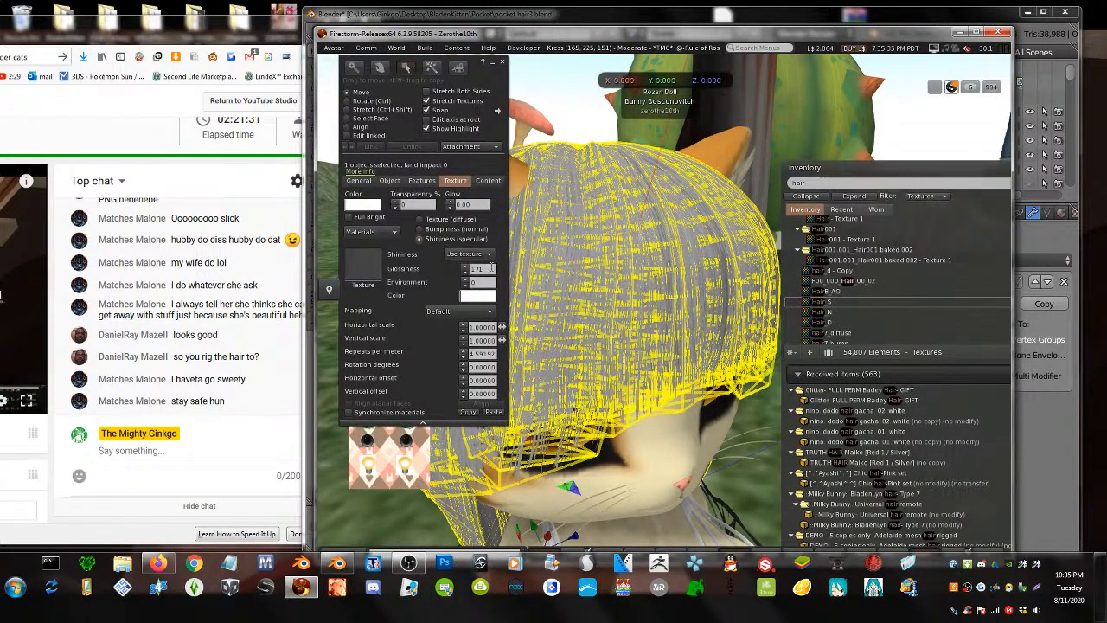
click(491, 267)
alt+scroll(491, 267, down, 1)
alt+scroll(491, 268, down, 1)
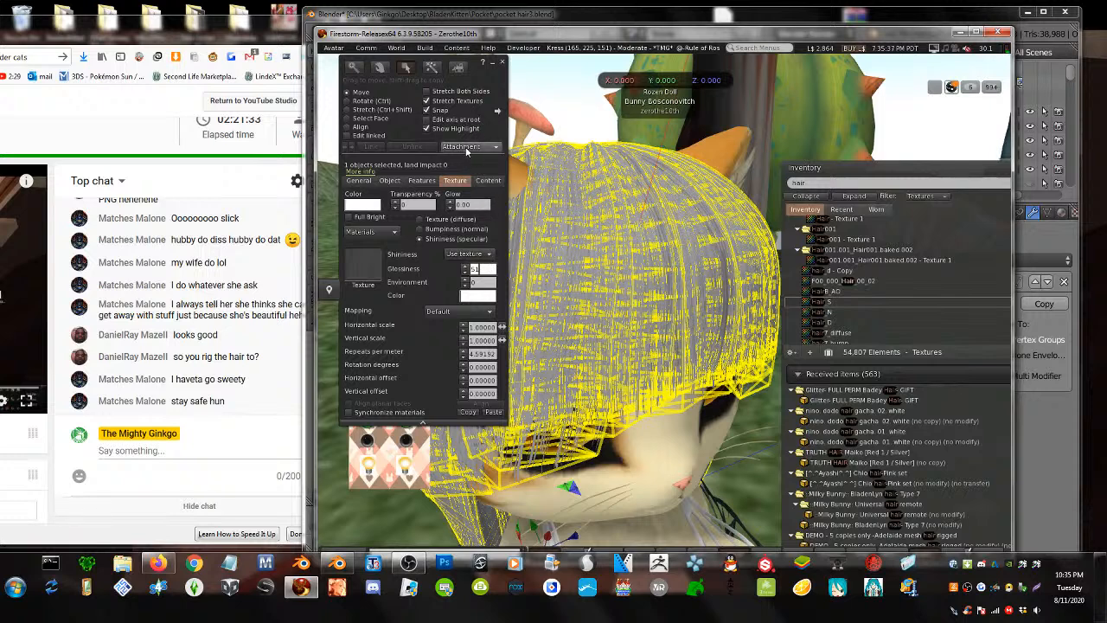
click(427, 128)
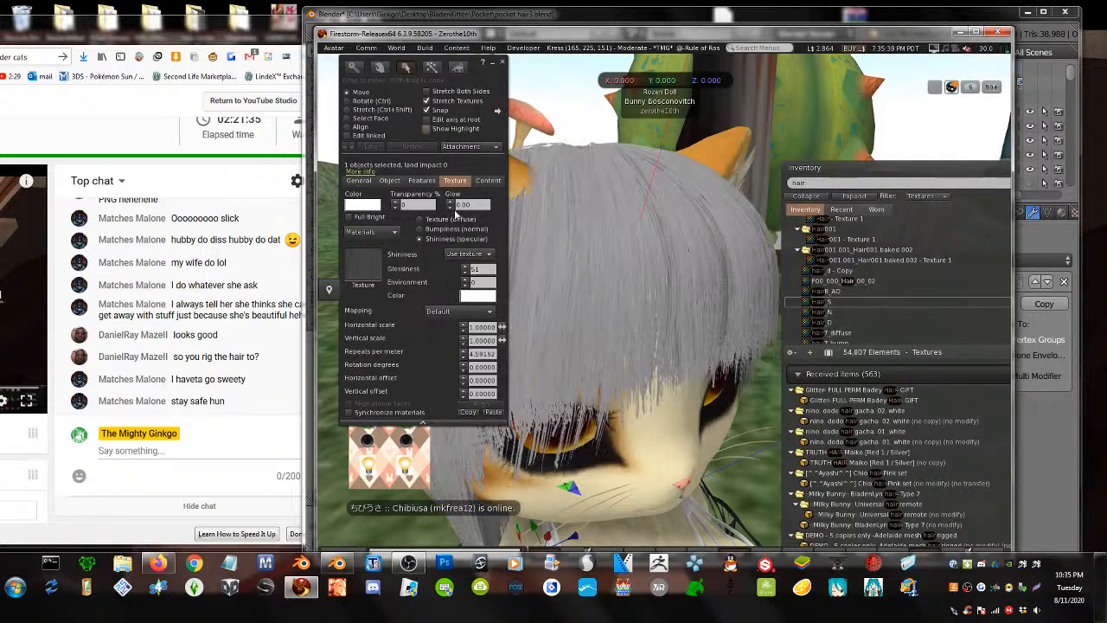
- Darken the hair tint to a deeper grey and scroll the glossiness down further
click(475, 297)
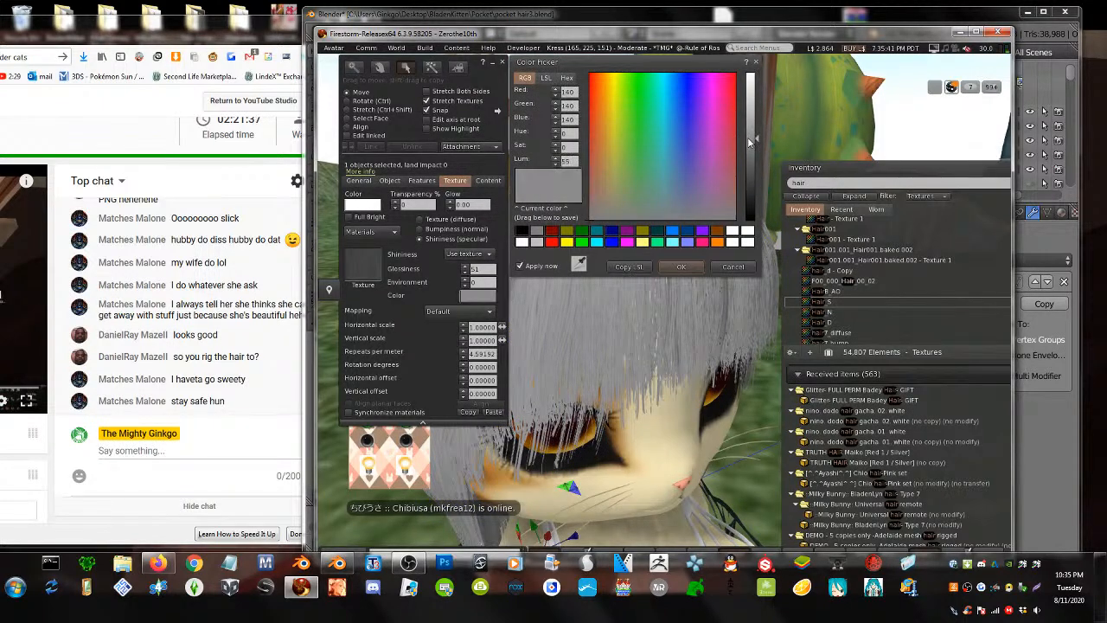
drag(749, 152, 746, 172)
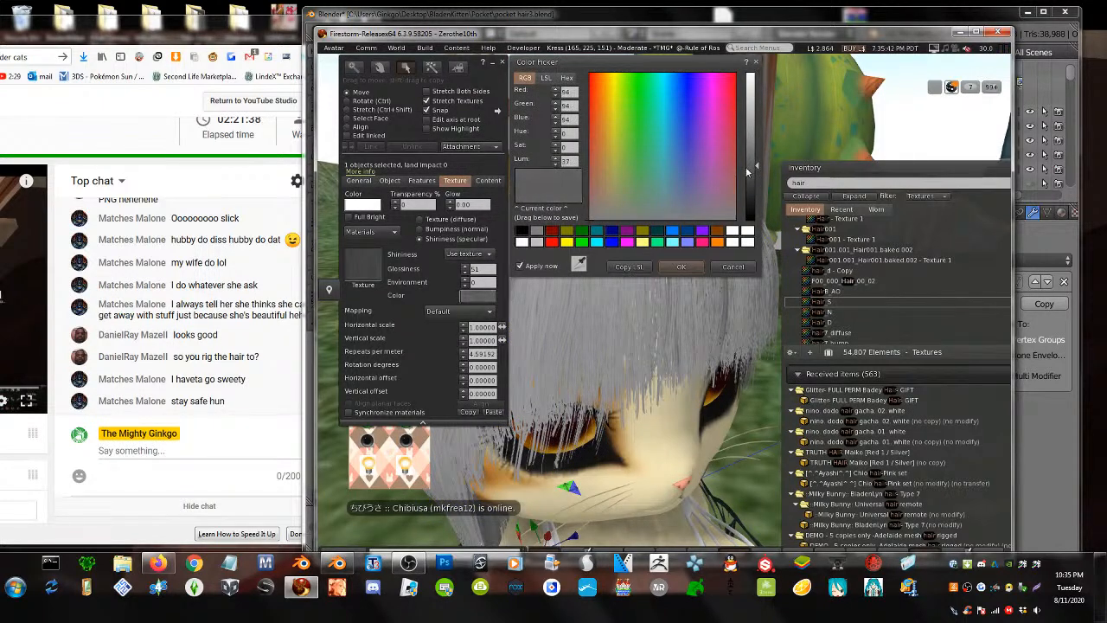
click(680, 266)
click(484, 270)
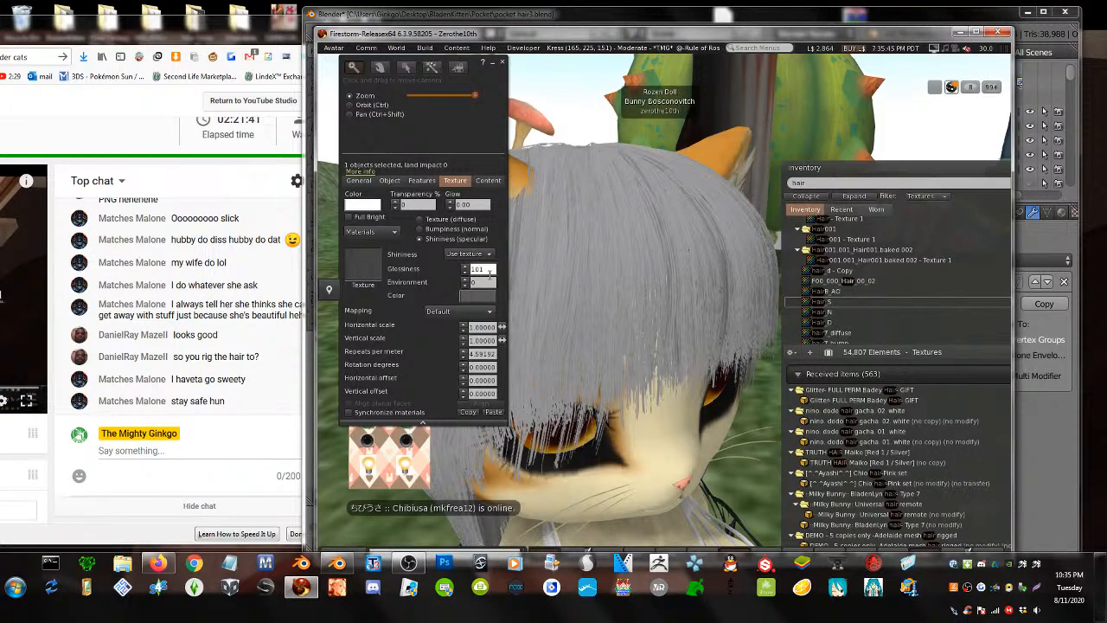
scroll(489, 273, down, 10)
- Close the editor and orbit around the avatar to view the back and lower hair
click(500, 63)
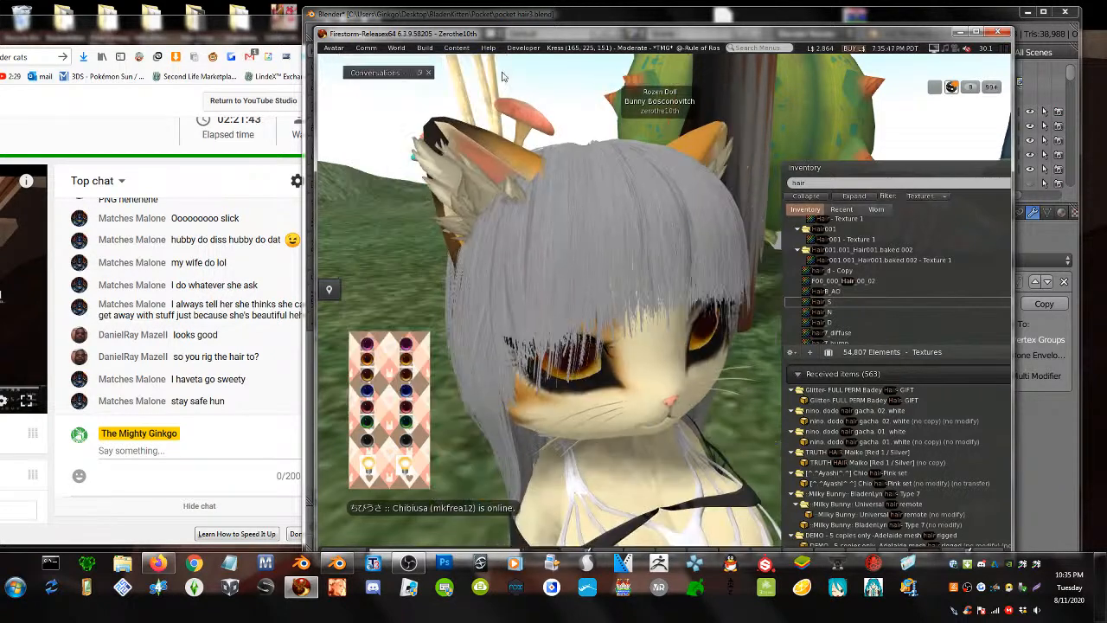
alt+drag(740, 356, 363, 372)
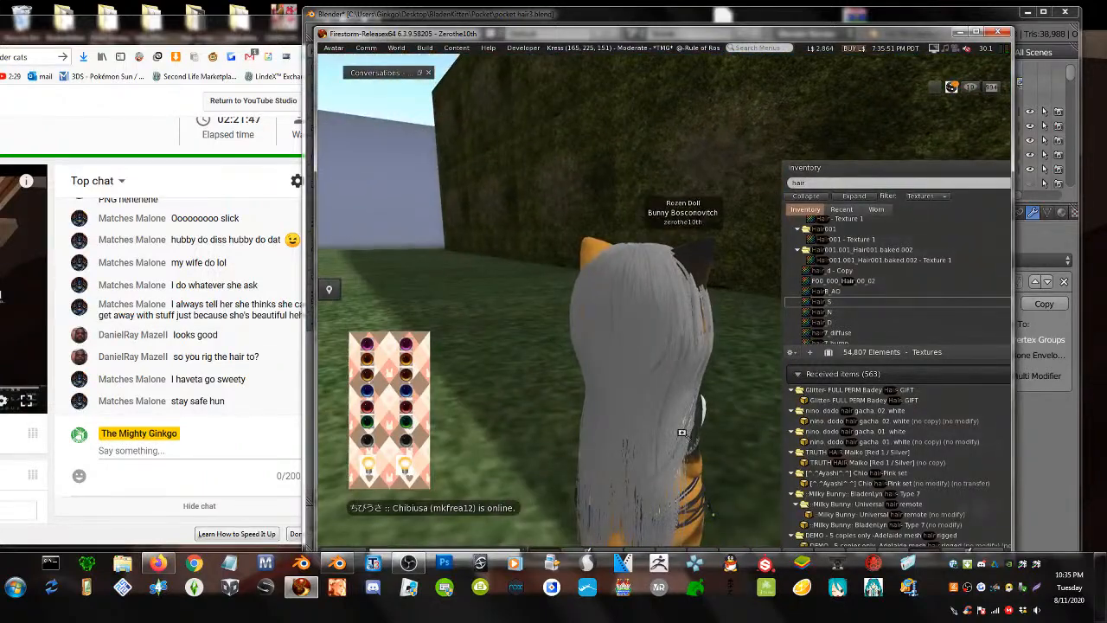
alt+drag(681, 432, 986, 286)
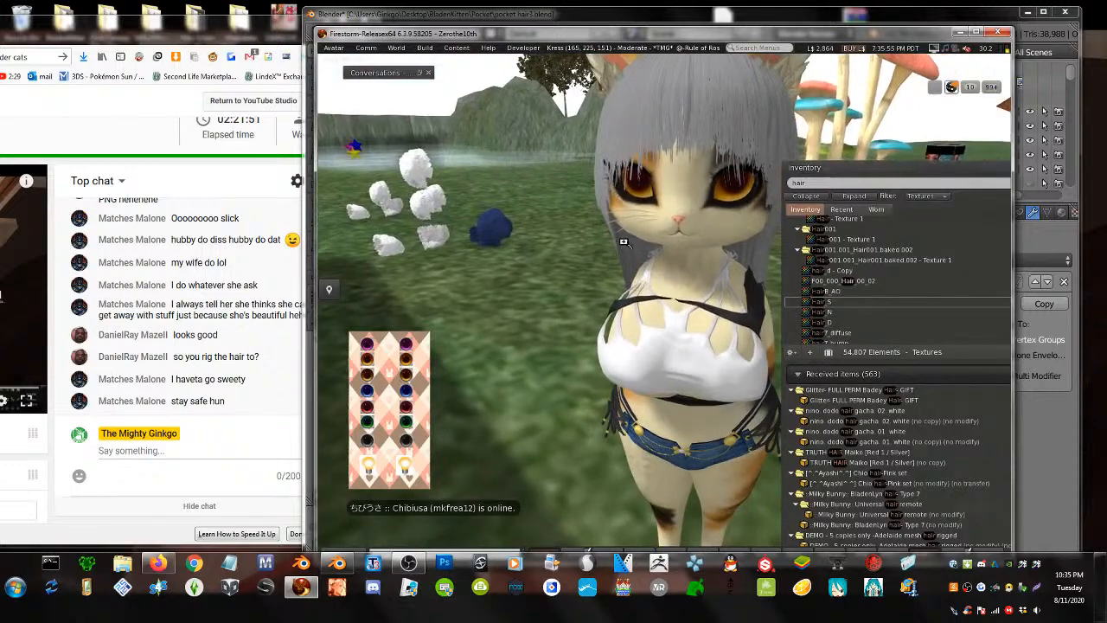
alt+click(761, 103)
- Edit the hair and tint it brown in the color picker
right_click(609, 327)
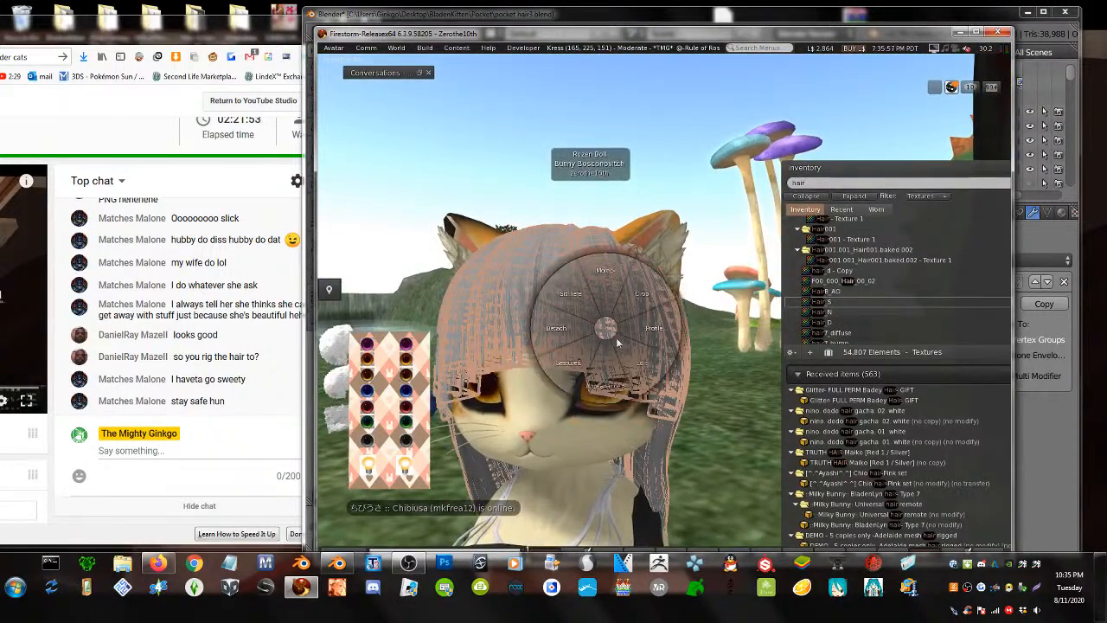
click(628, 343)
click(367, 206)
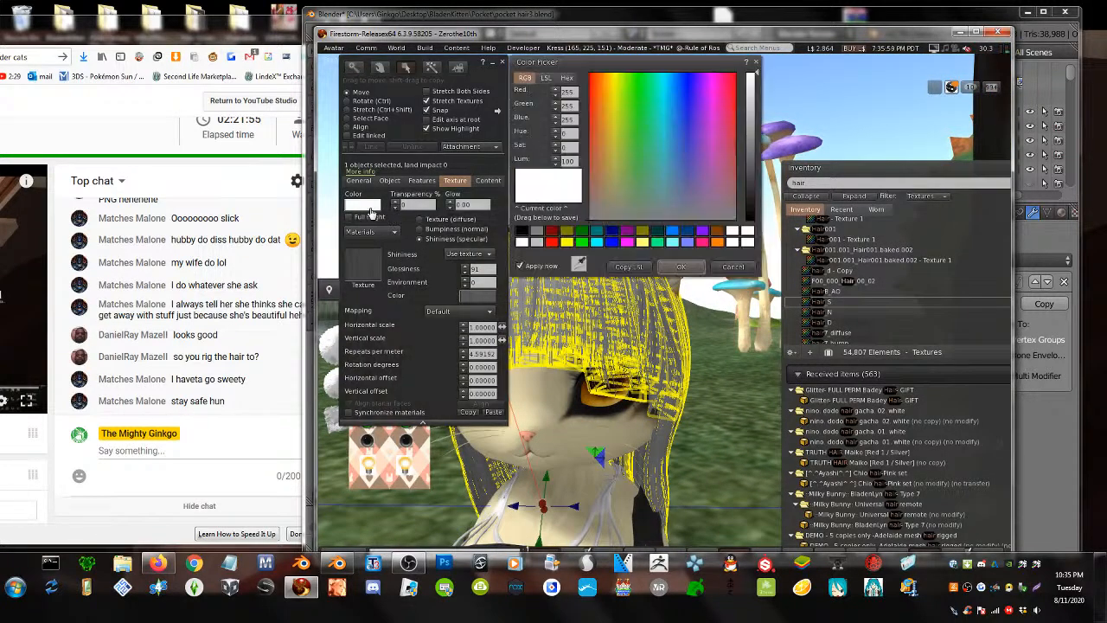
click(596, 148)
click(750, 175)
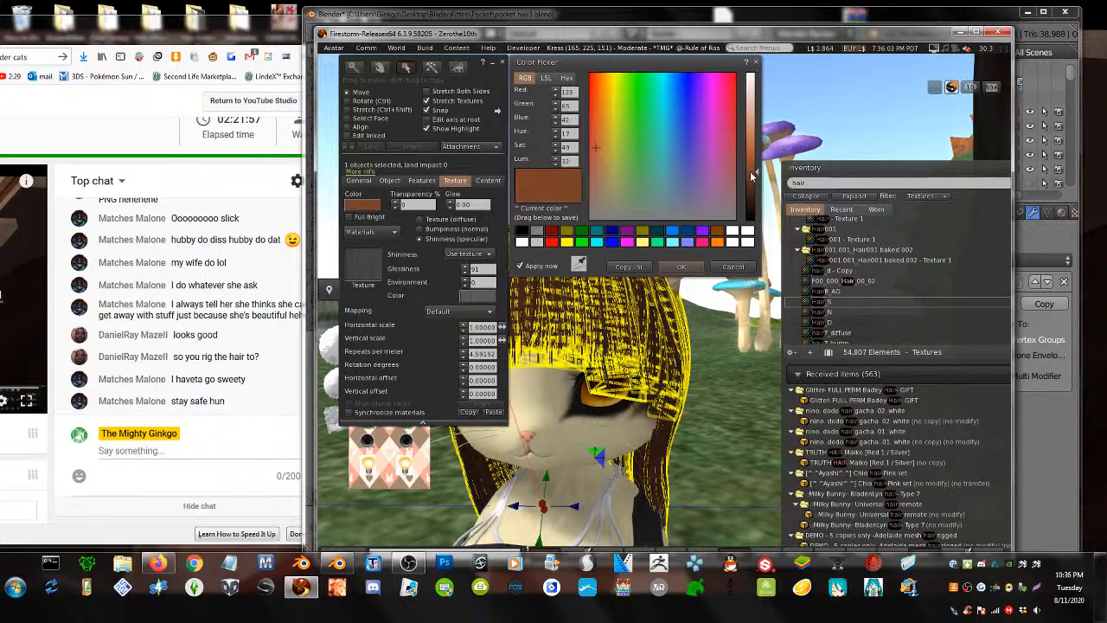
click(671, 267)
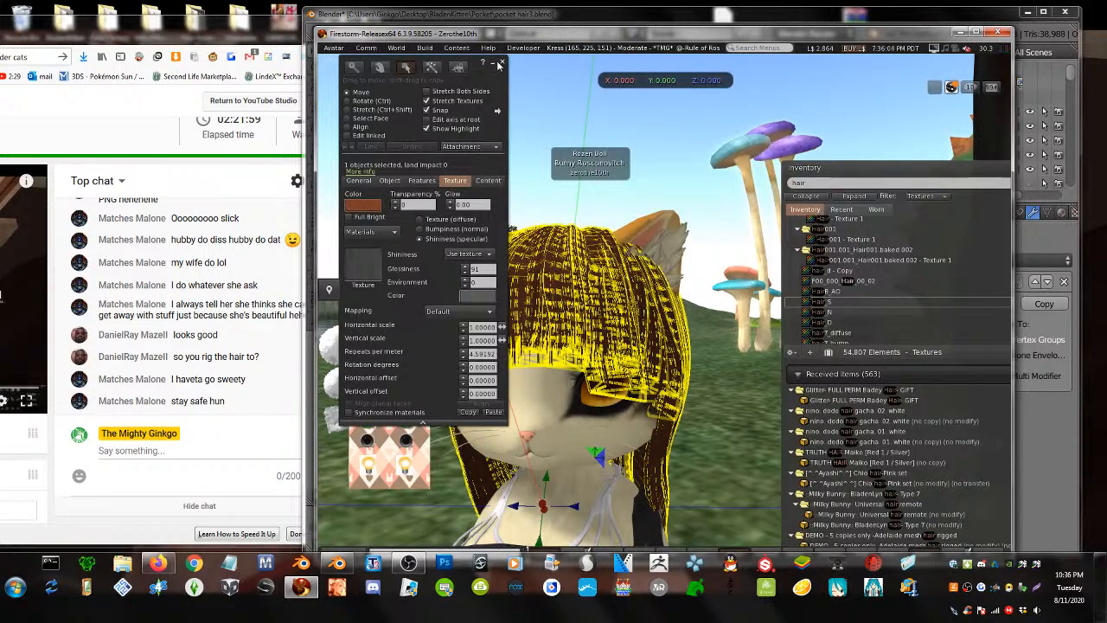
- Orbit to face the avatar front-on and reselect the hair
click(498, 66)
click(720, 350)
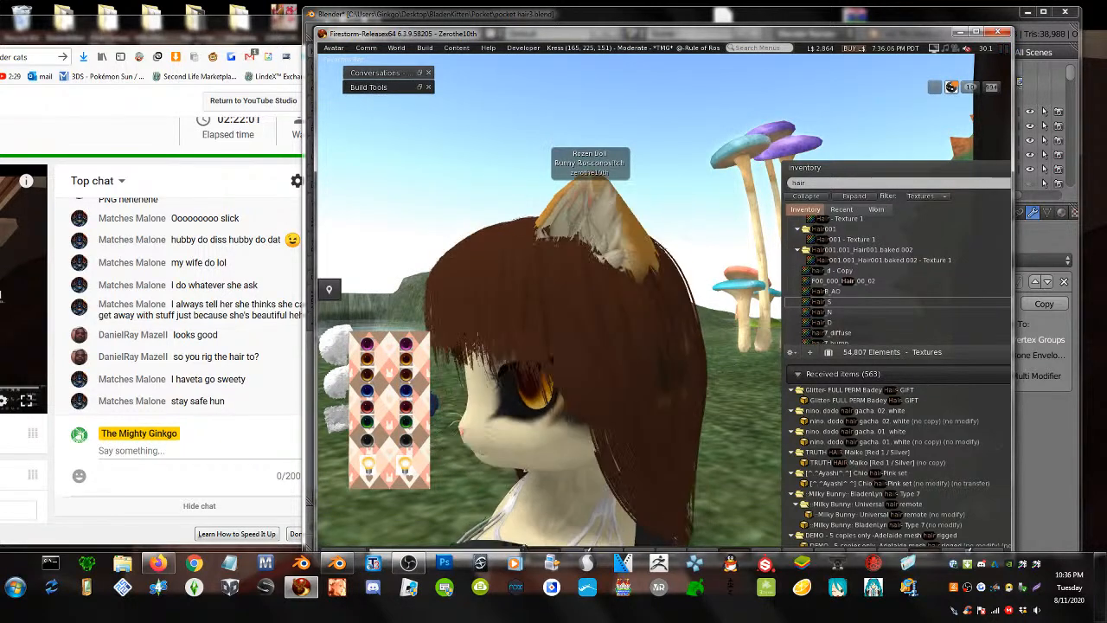
alt+drag(721, 350, 640, 324)
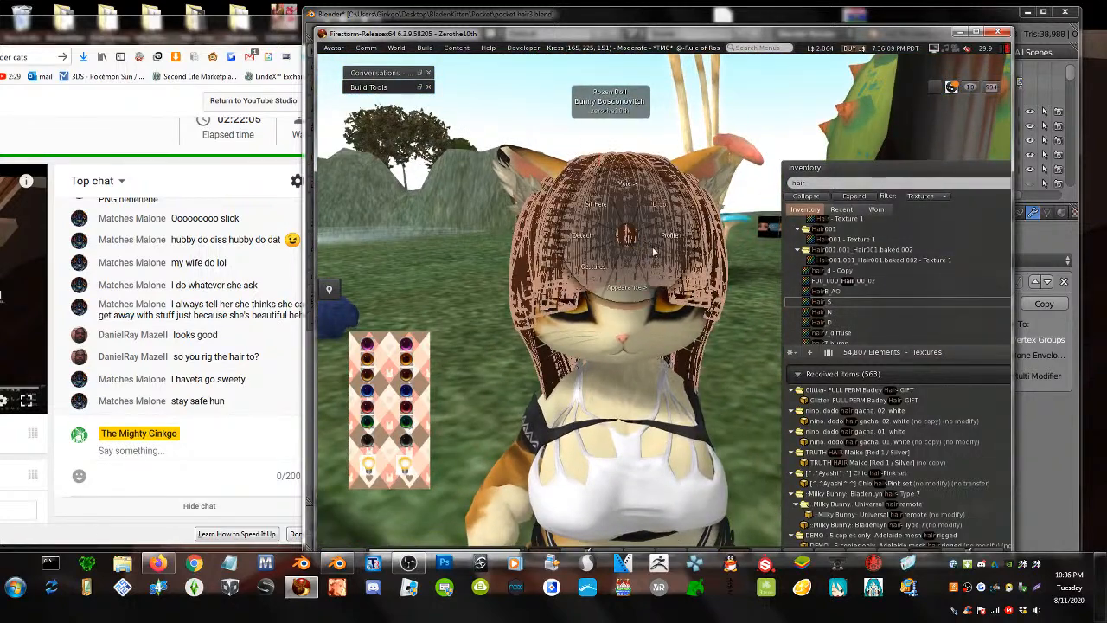
click(664, 271)
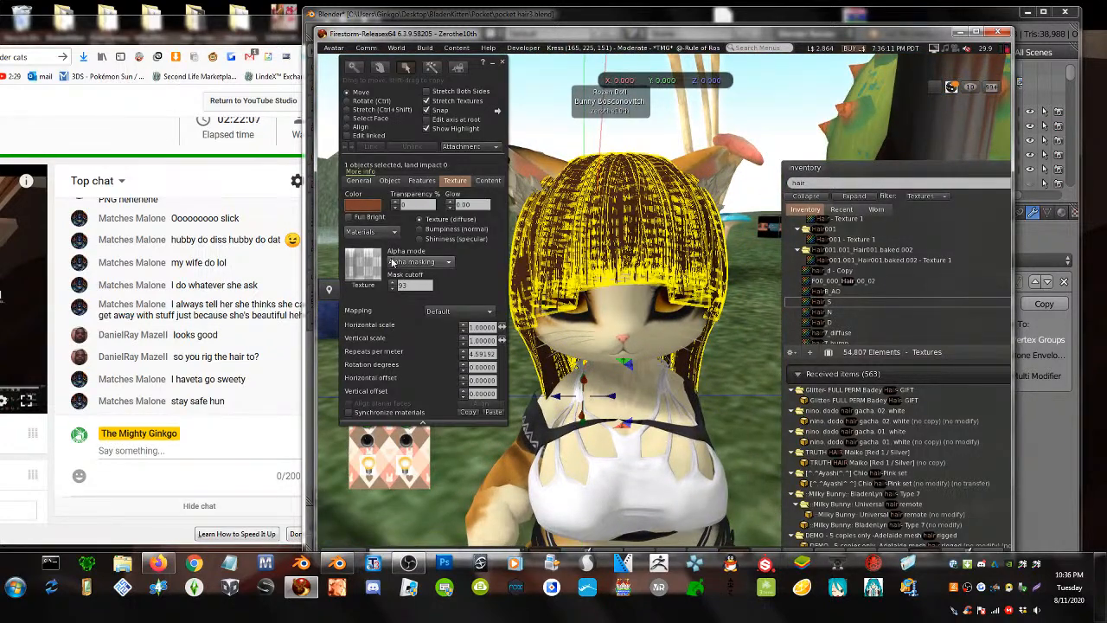
- Set the hair's mask cutoff to 73
click(411, 285)
key(BackSpace)
key(BackSpace)
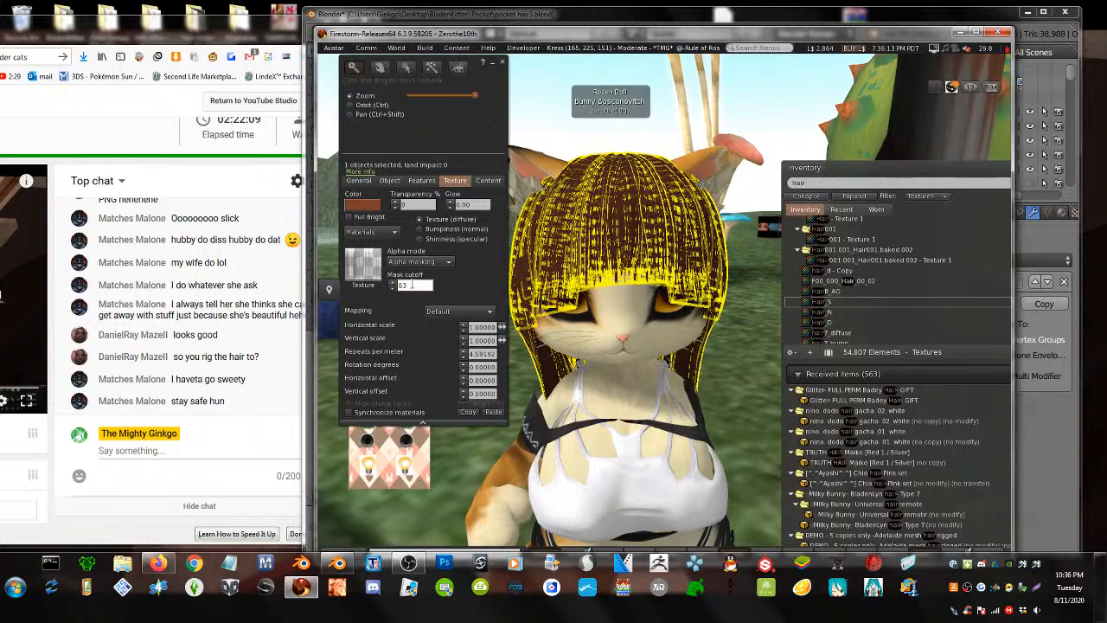
text(53)
key(BackSpace)
key(BackSpace)
text(73)
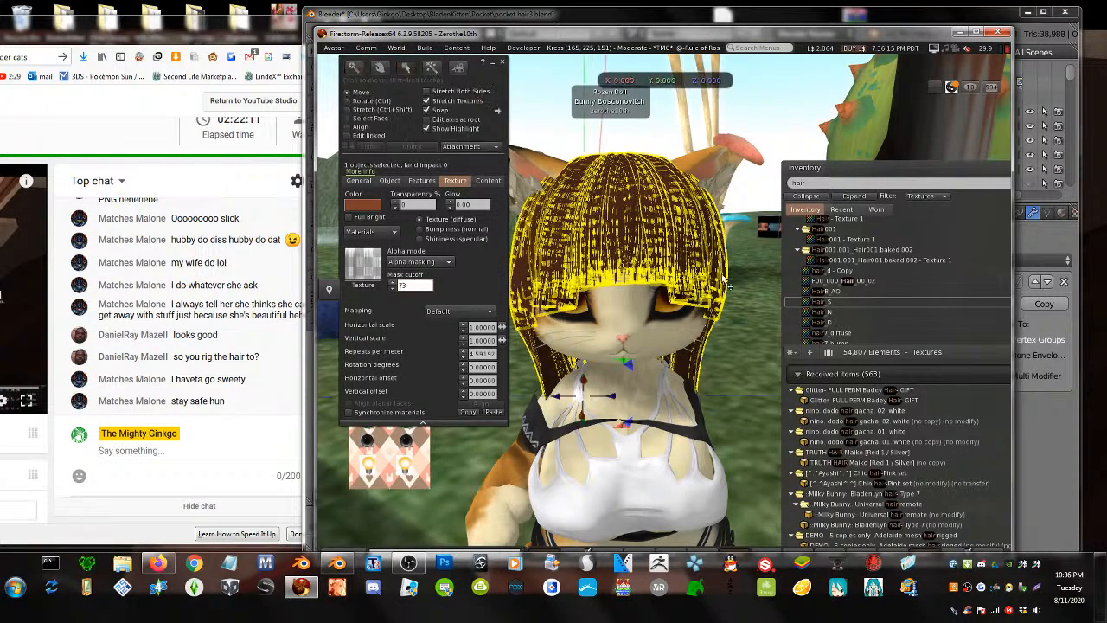
- Orbit around the avatar to inspect the brown hair, then shift the viewer window right
click(754, 333)
alt+drag(648, 333, 553, 333)
ctrl+alt+drag(761, 285, 648, 226)
alt+drag(721, 386, 645, 441)
alt+drag(578, 338, 830, 255)
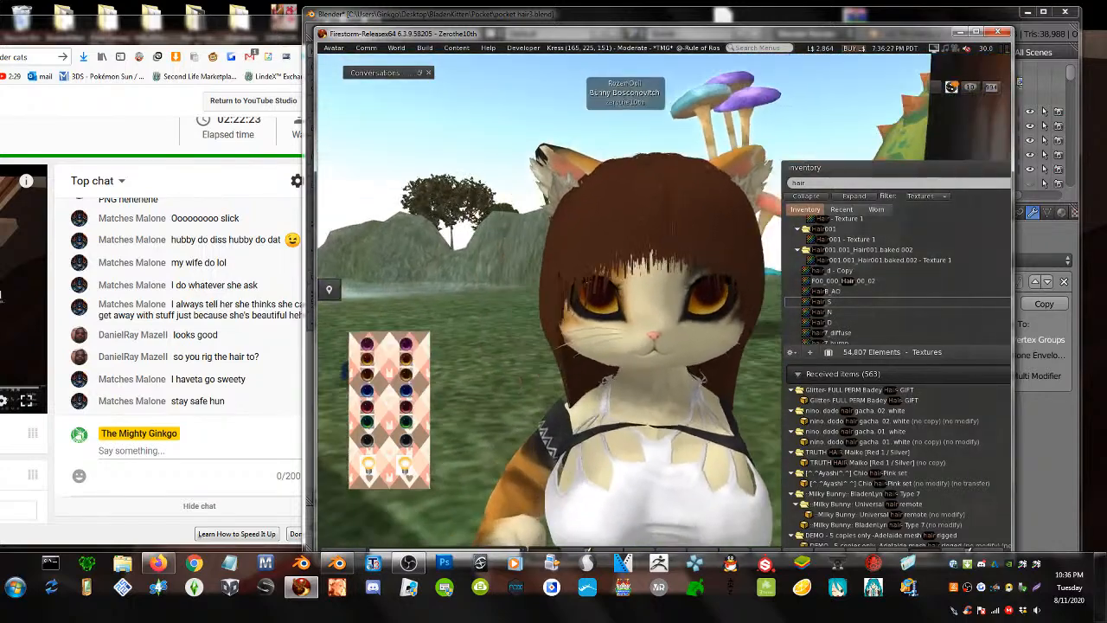
alt+drag(519, 315, 666, 326)
alt+drag(700, 372, 678, 289)
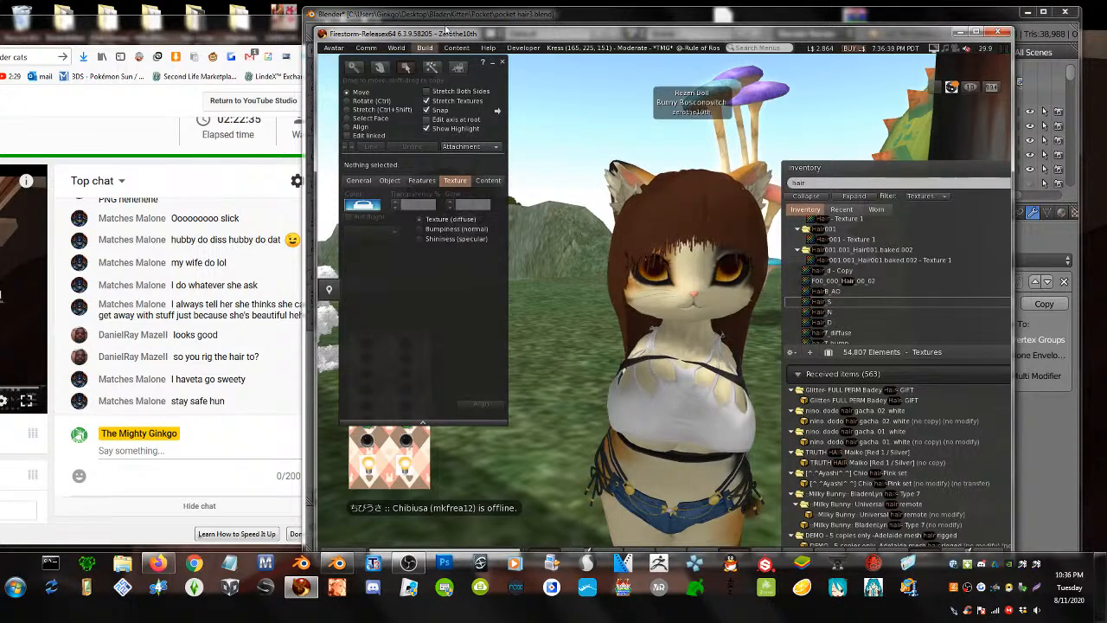
drag(384, 32, 440, 25)
click(290, 27)
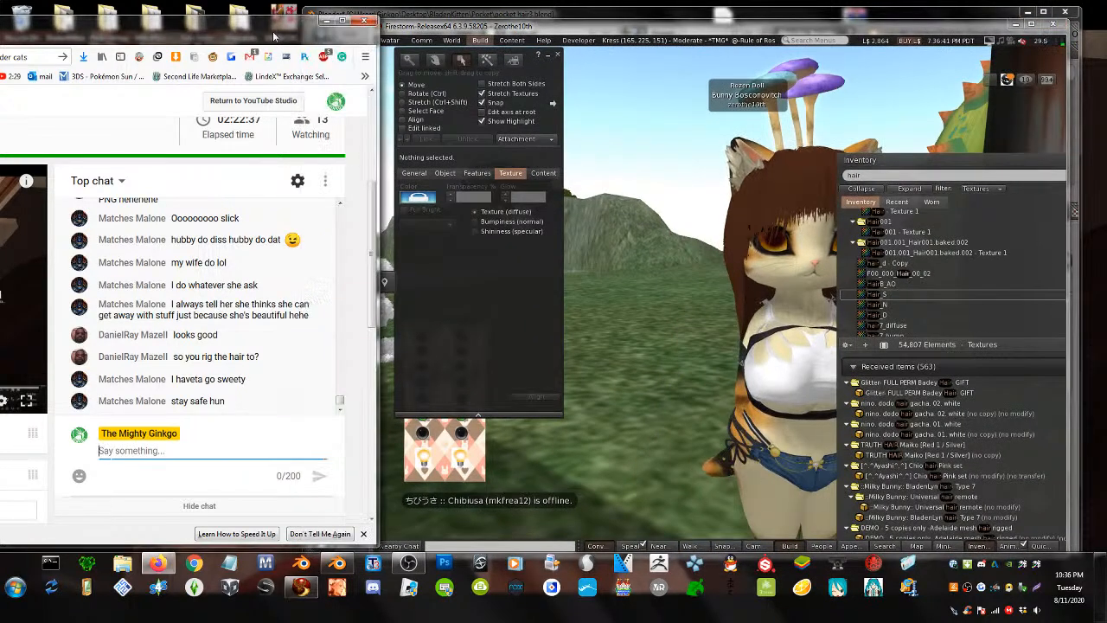
- Reopen the editing tools with Ctrl+3 and select the hair
click(802, 322)
key(Escape)
key(ctrl+3)
click(730, 183)
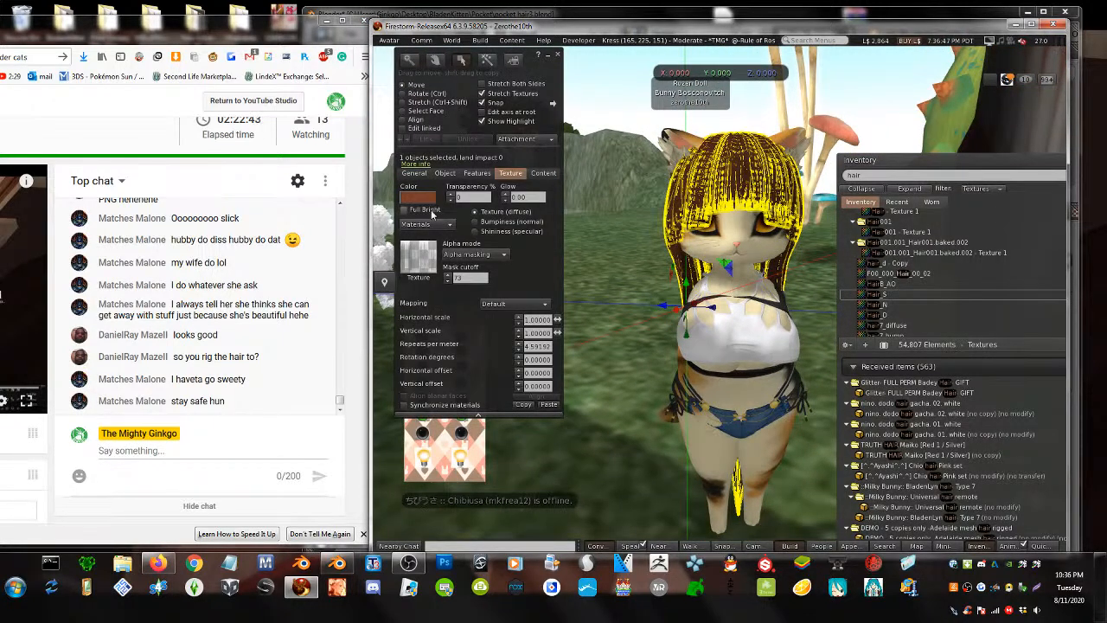
- Tint the hair blue and zoom onto the avatar's face
click(417, 198)
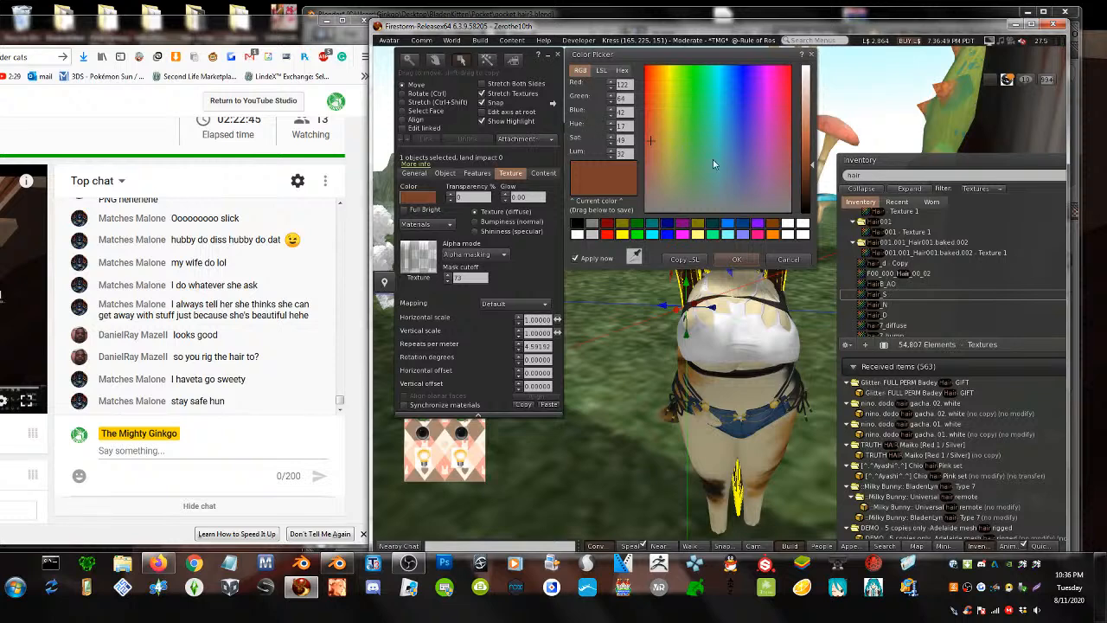
drag(804, 123, 805, 140)
click(736, 260)
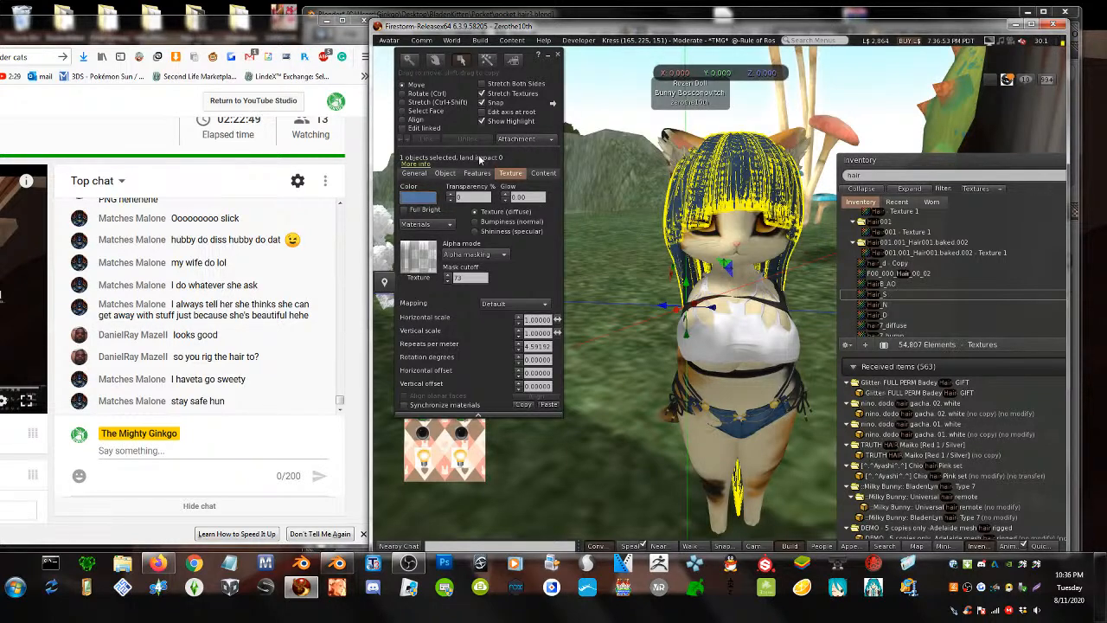
click(485, 122)
alt+drag(743, 191, 744, 143)
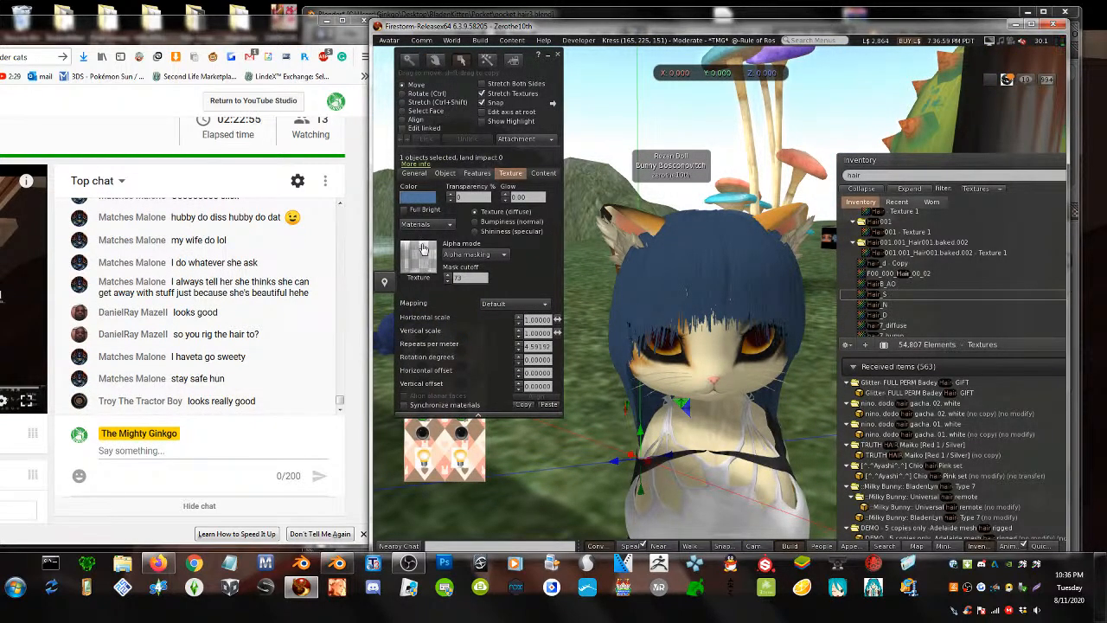
- Change the hair tint to a darker green
click(423, 198)
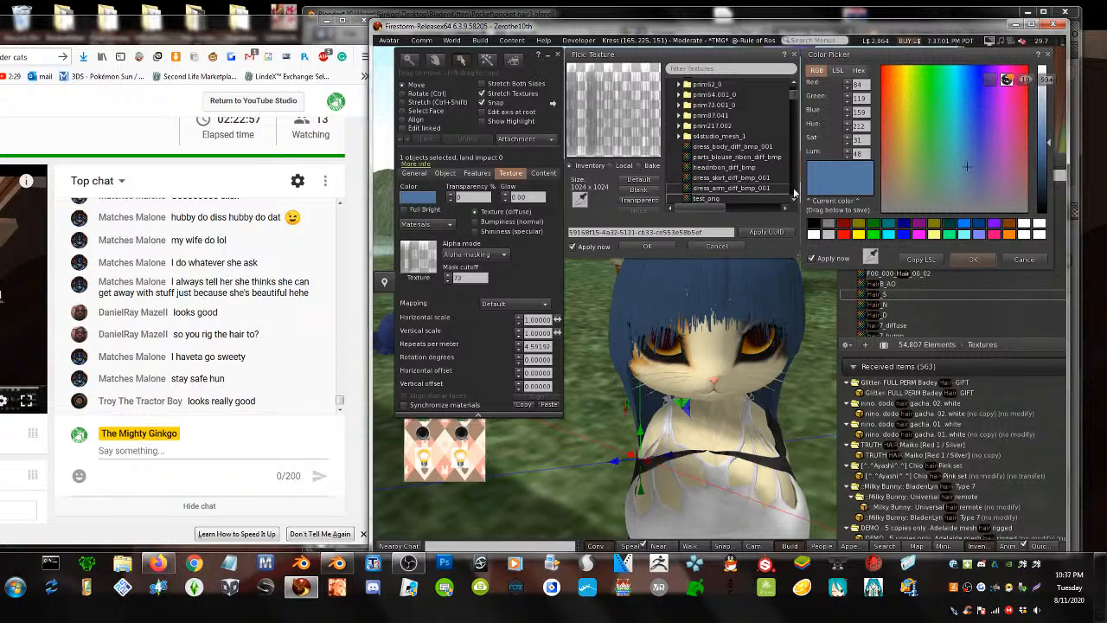
drag(1041, 186, 1038, 194)
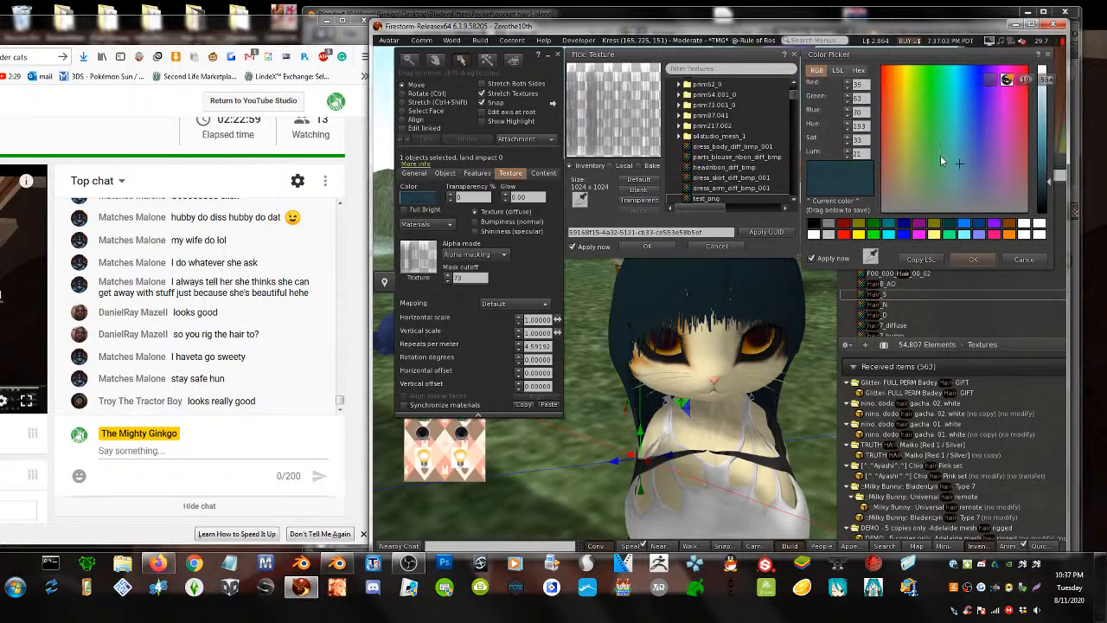
click(924, 104)
click(1045, 140)
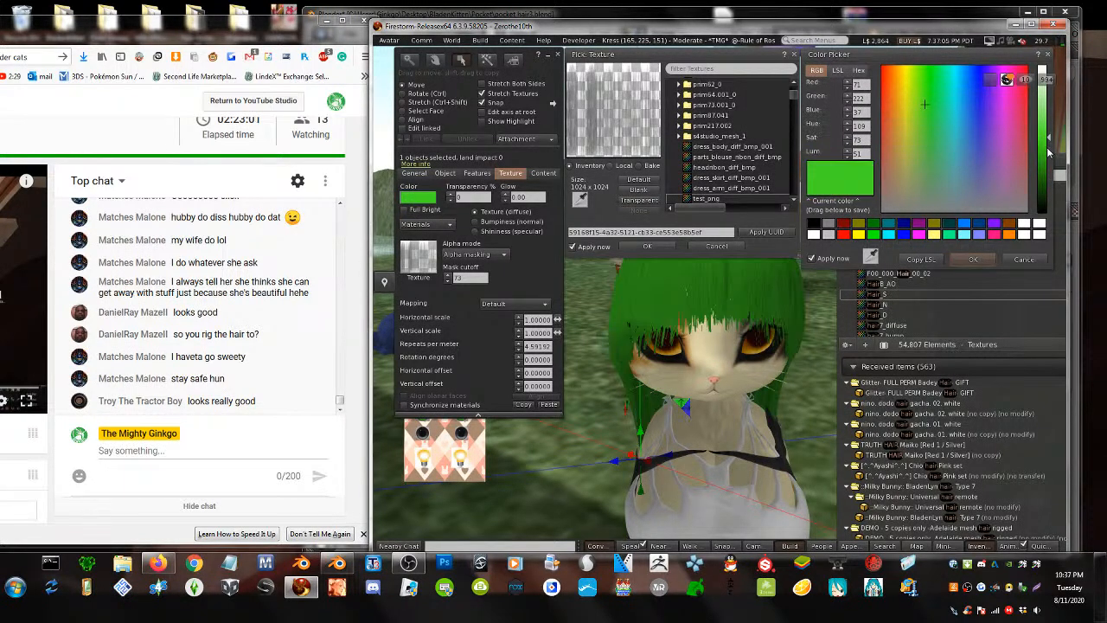
drag(1048, 152, 1049, 159)
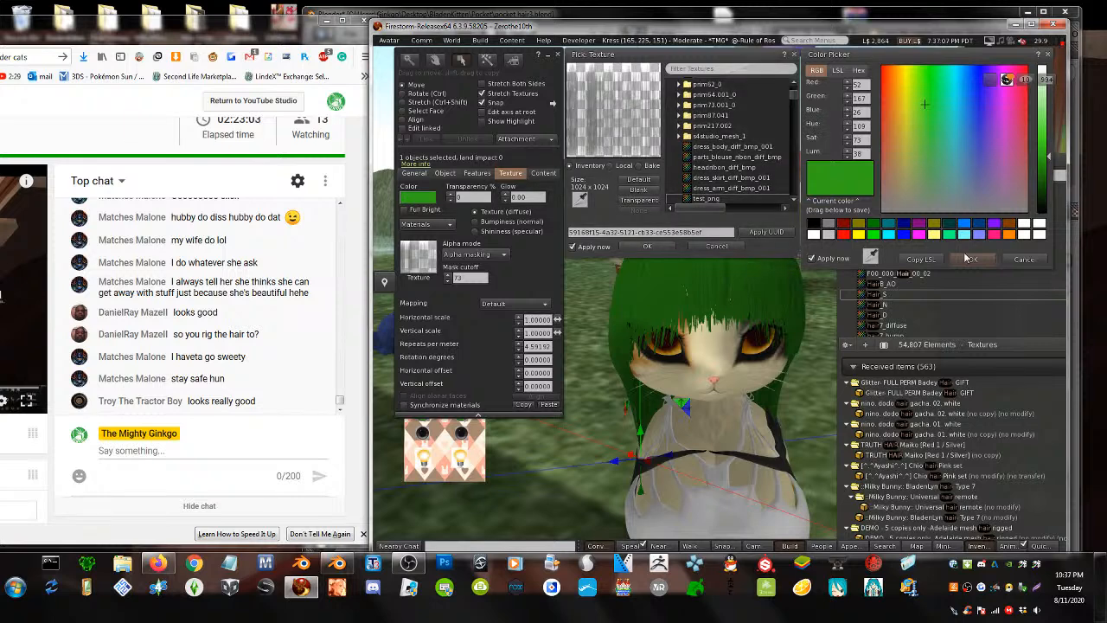
click(964, 261)
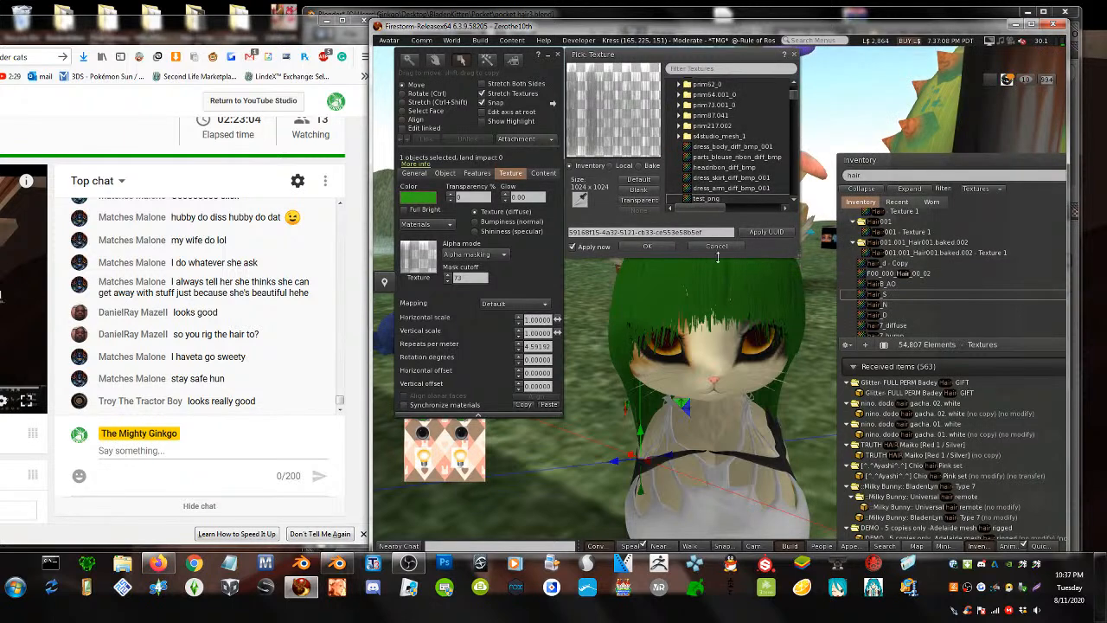
click(649, 246)
- Switch the hair to Alpha masking with a mask cutoff of 112
click(476, 255)
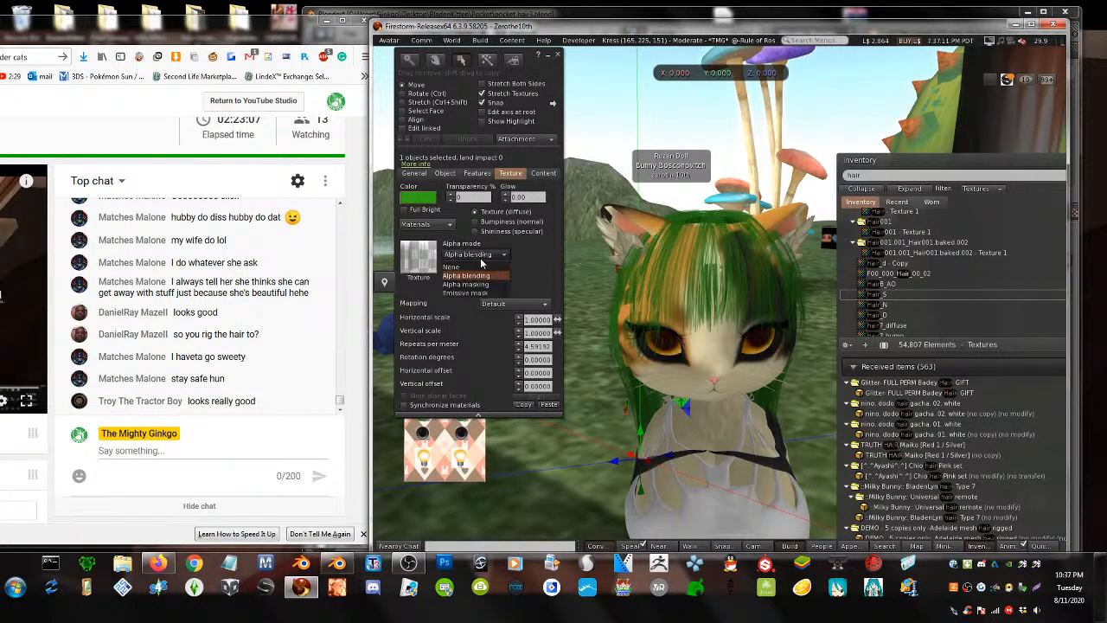
click(467, 284)
click(467, 277)
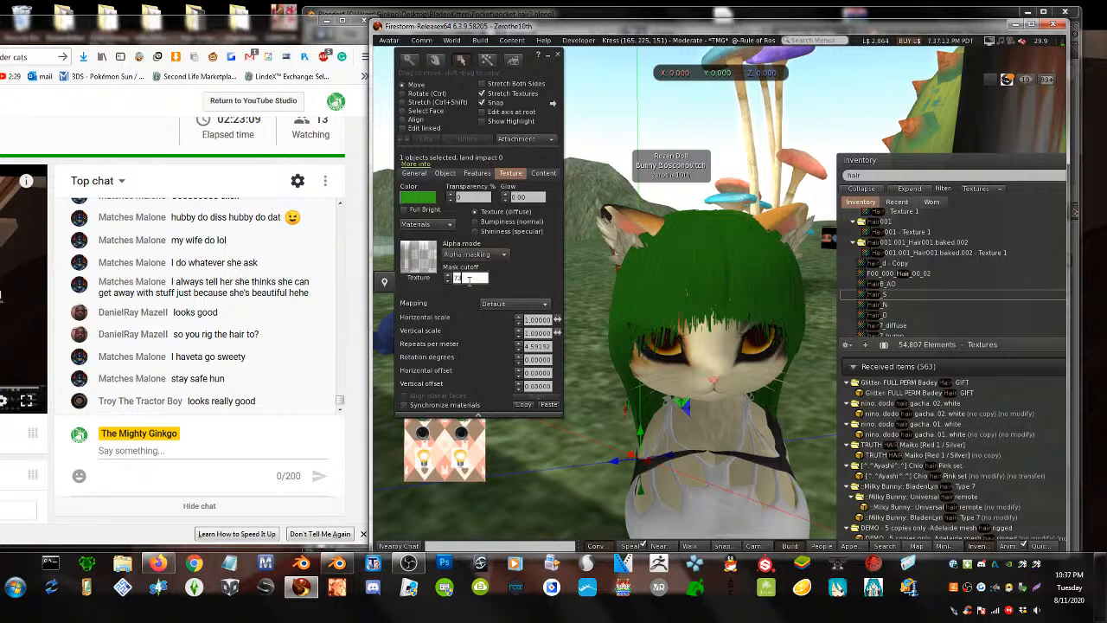
alt+scroll(469, 278, up, 8)
alt+scroll(468, 278, up, 3)
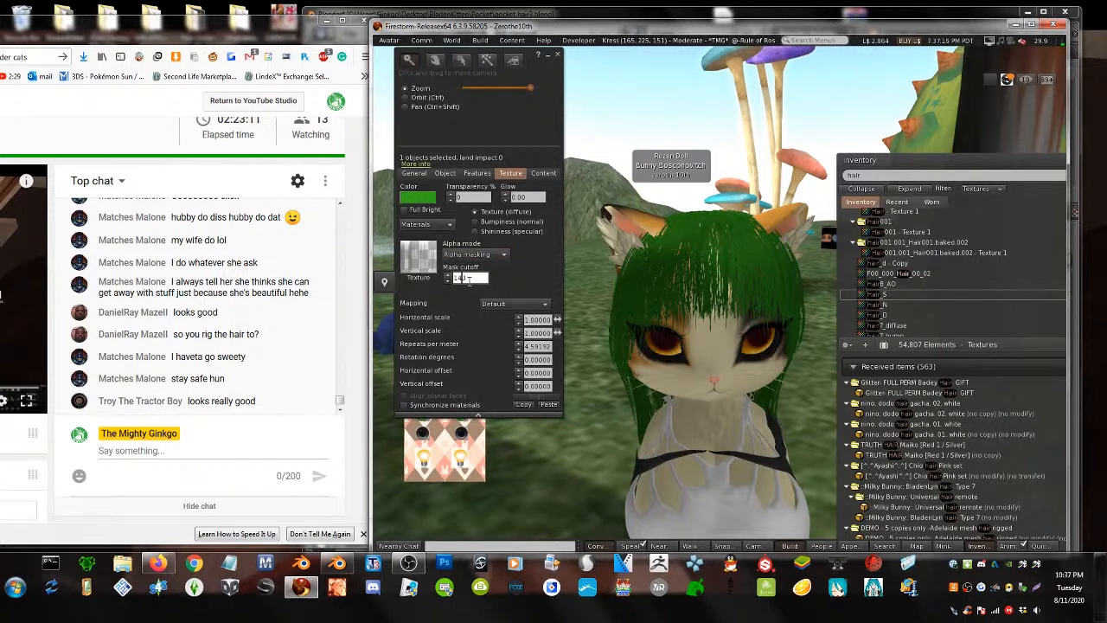
alt+scroll(468, 279, up, 3)
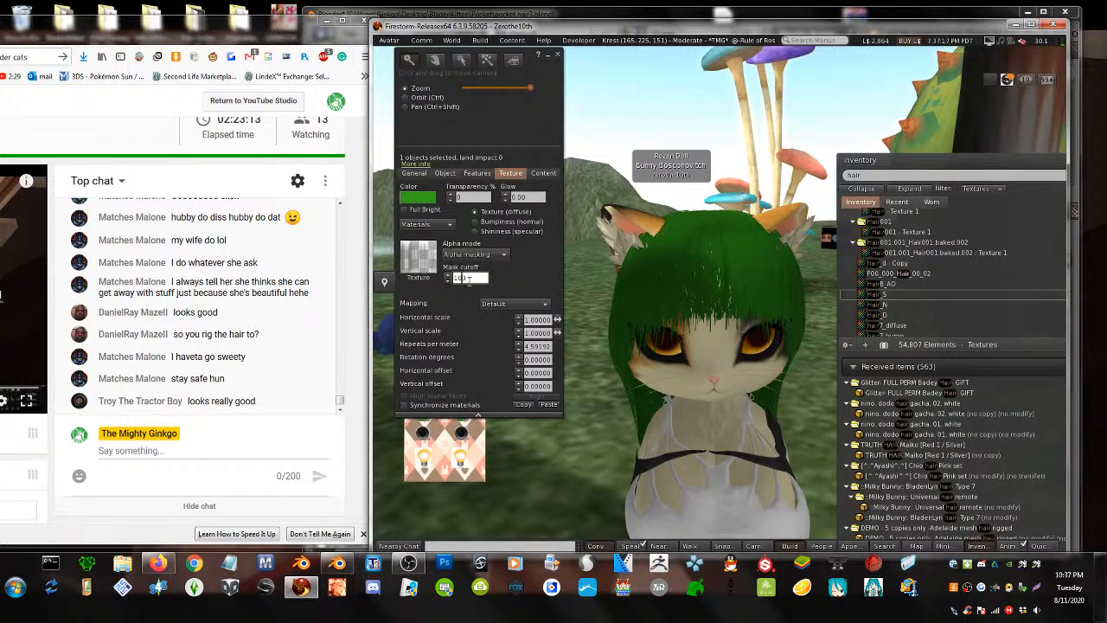
alt+scroll(469, 279, up, 1)
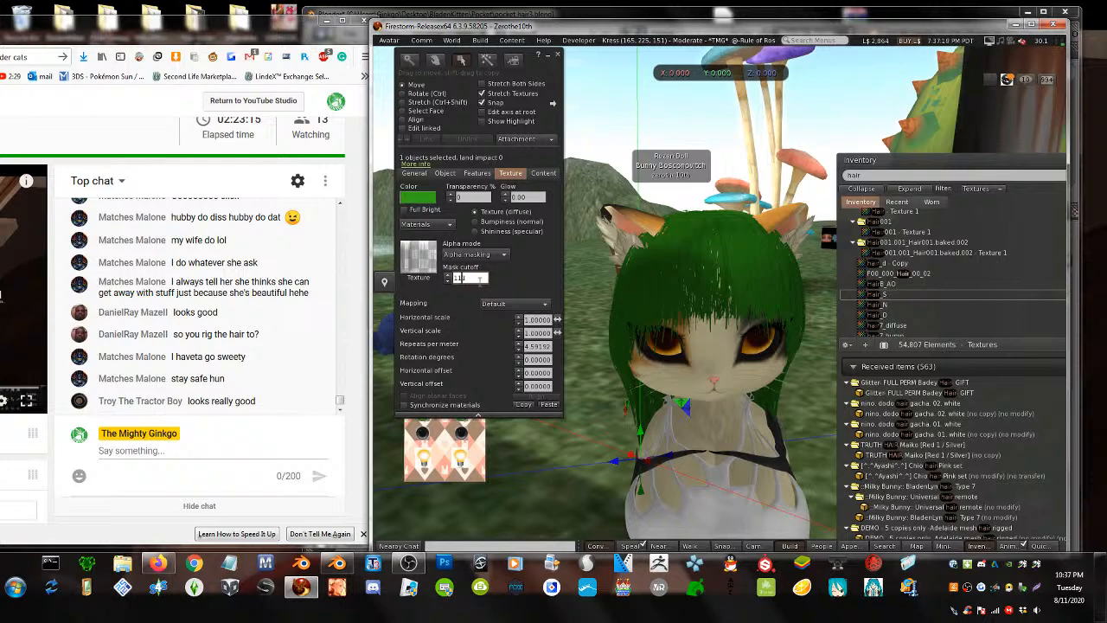
click(617, 396)
key(alt)
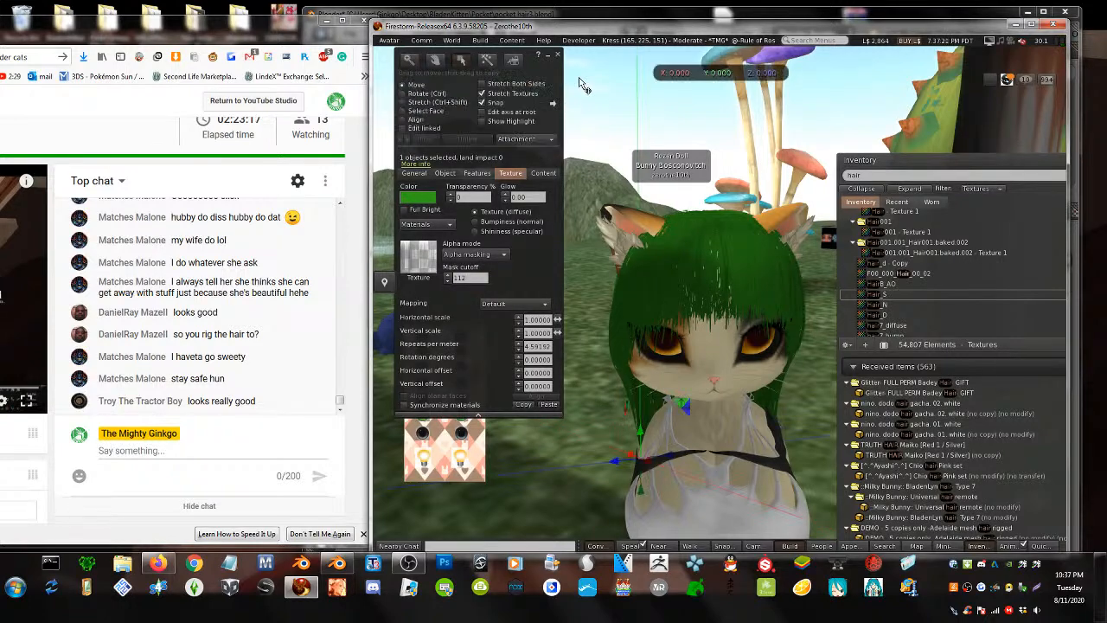
- Close the editor and orbit the camera close to the avatar's face
click(558, 55)
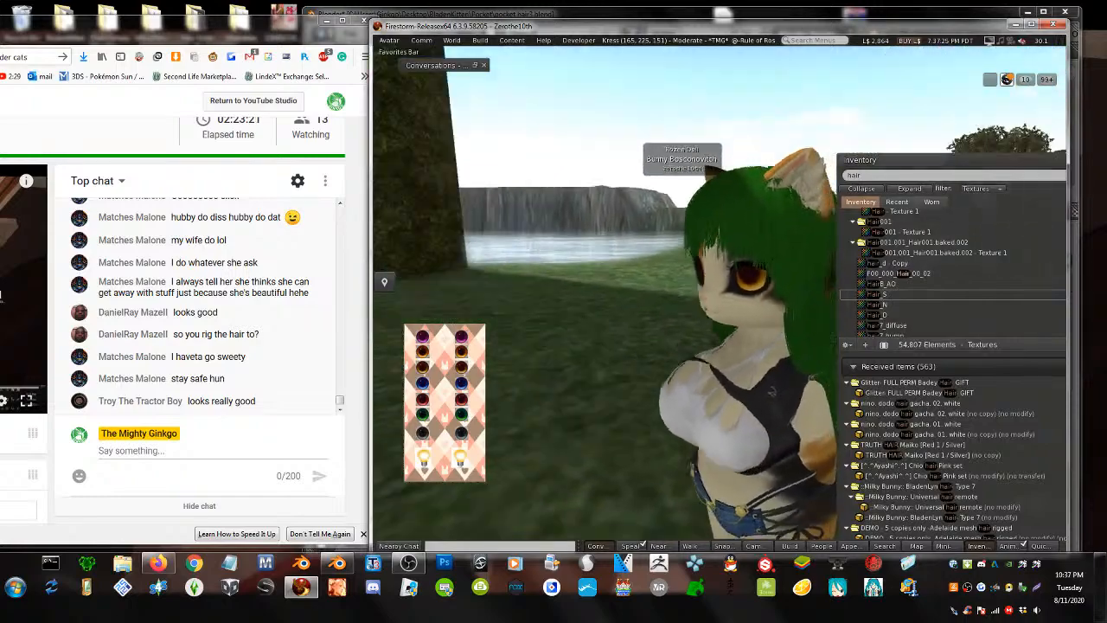
ctrl+alt+drag(709, 294, 709, 216)
ctrl+alt+drag(709, 259, 380, 268)
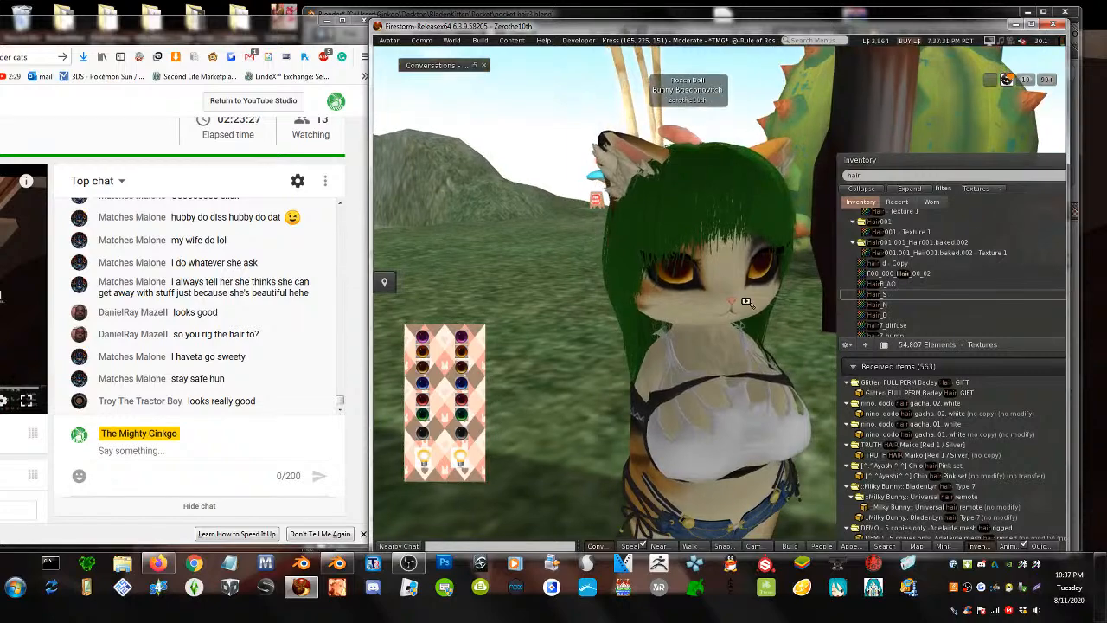
alt+drag(745, 302, 719, 300)
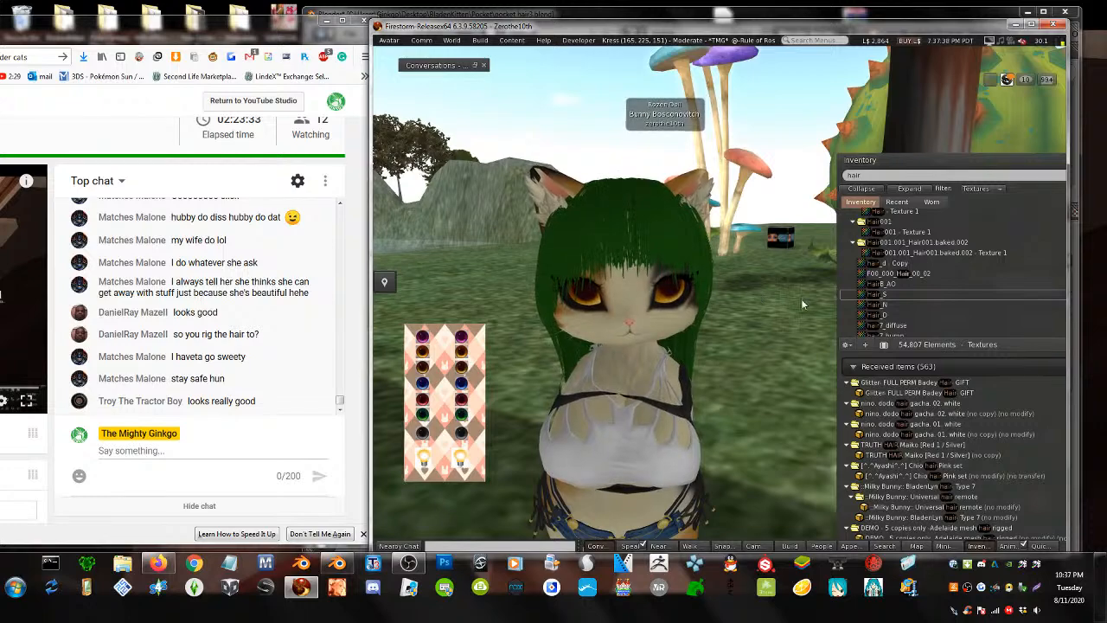
- Clear the hair search in the inventory, move the window, and expand Objects
click(869, 175)
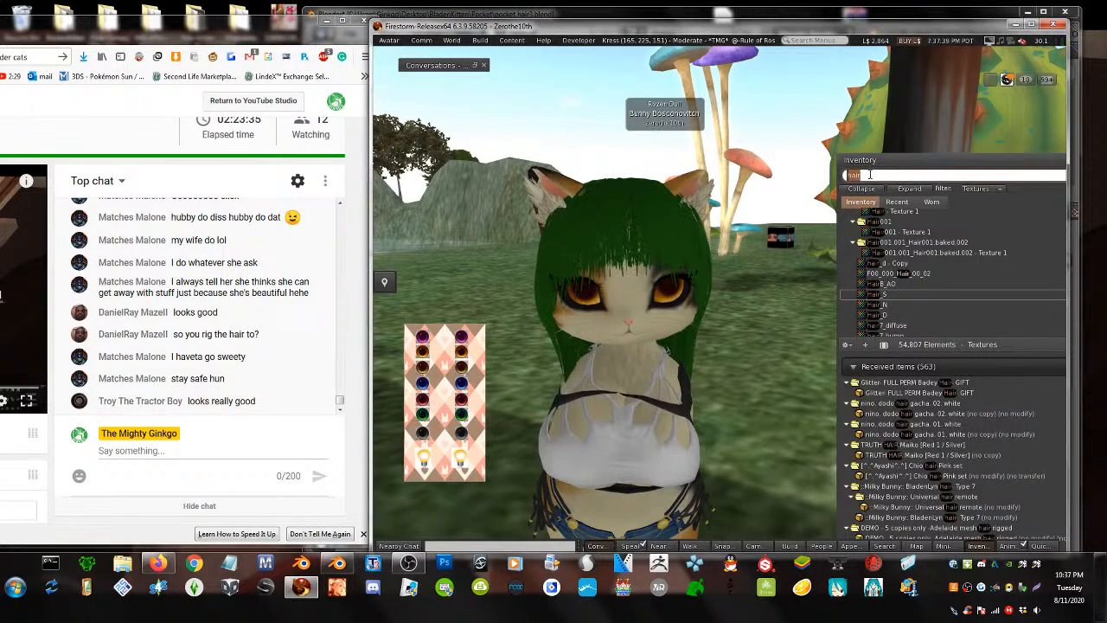
key(BackSpace)
drag(946, 169, 784, 82)
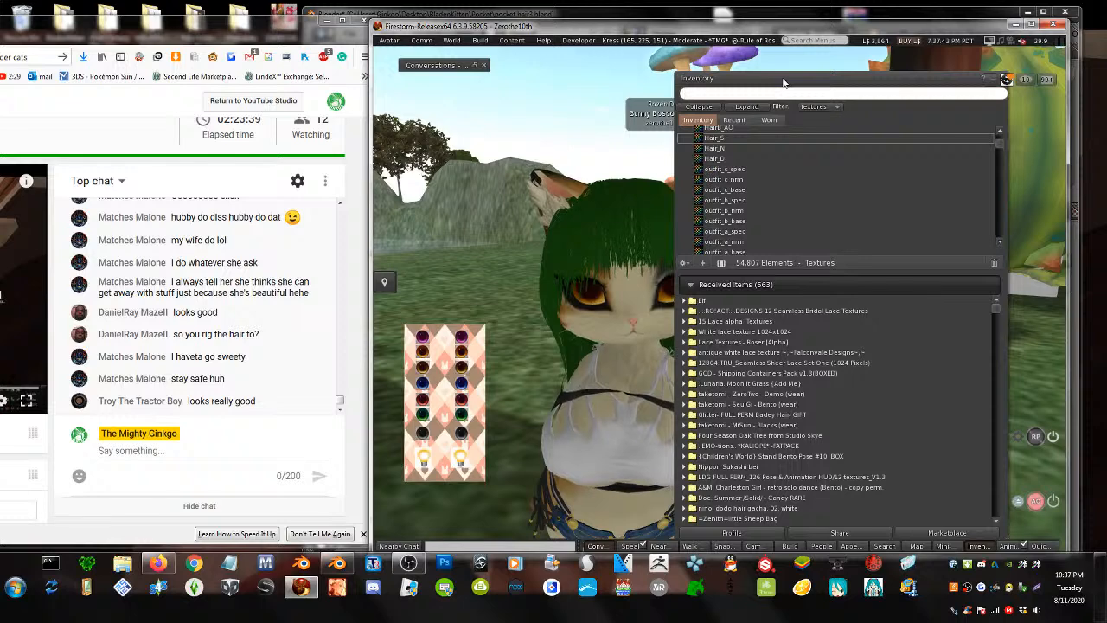
click(1001, 131)
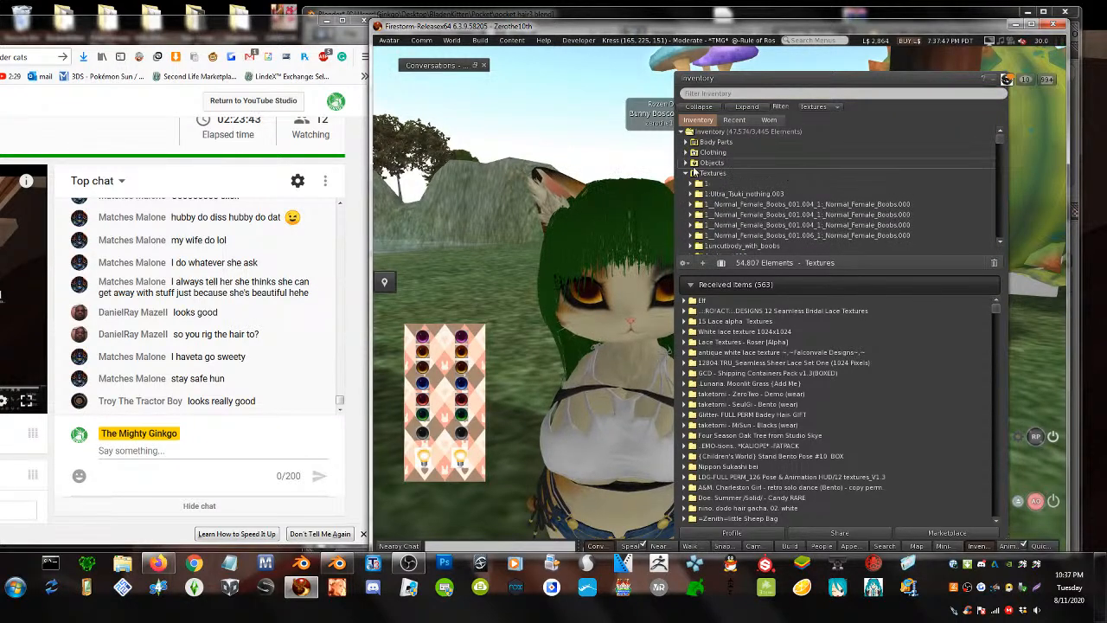
click(685, 162)
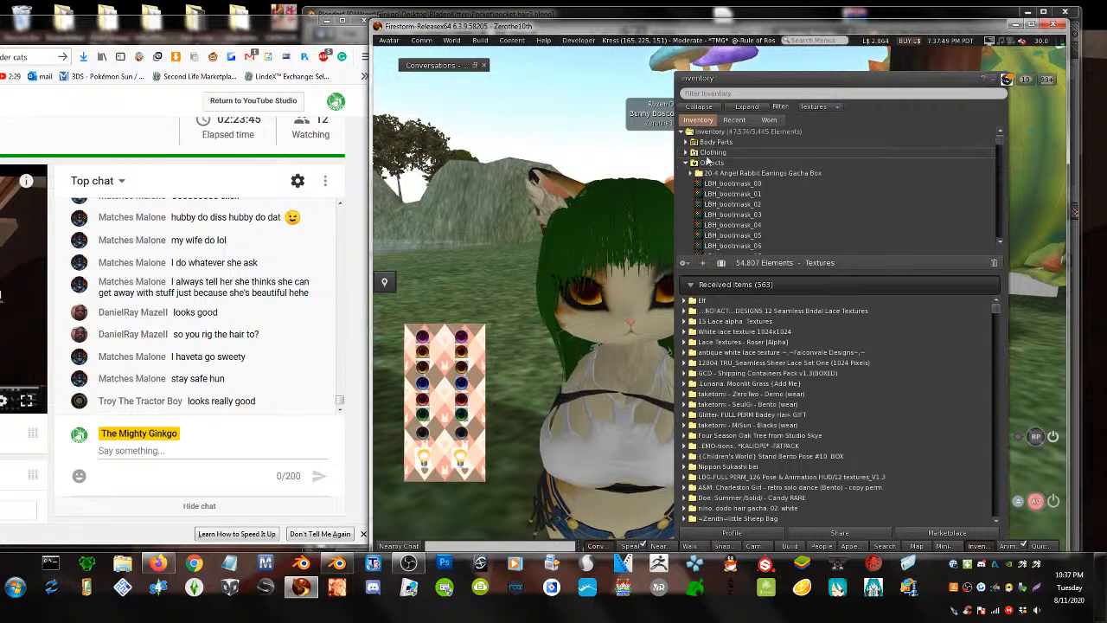
- Set the inventory to All Types and switch to the Recent items list
click(814, 106)
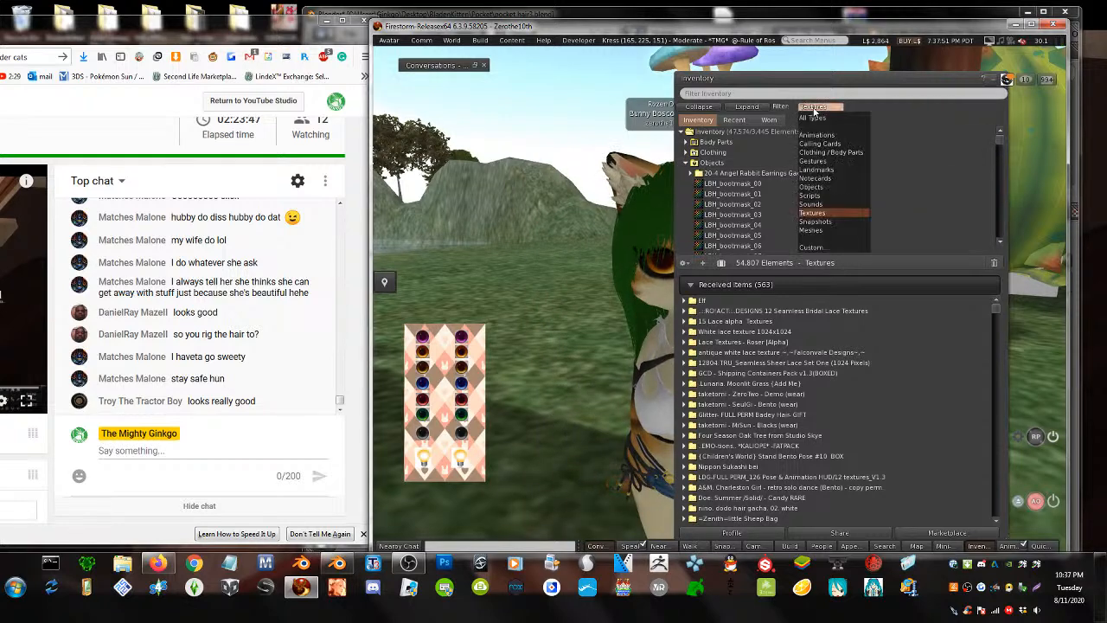
click(812, 118)
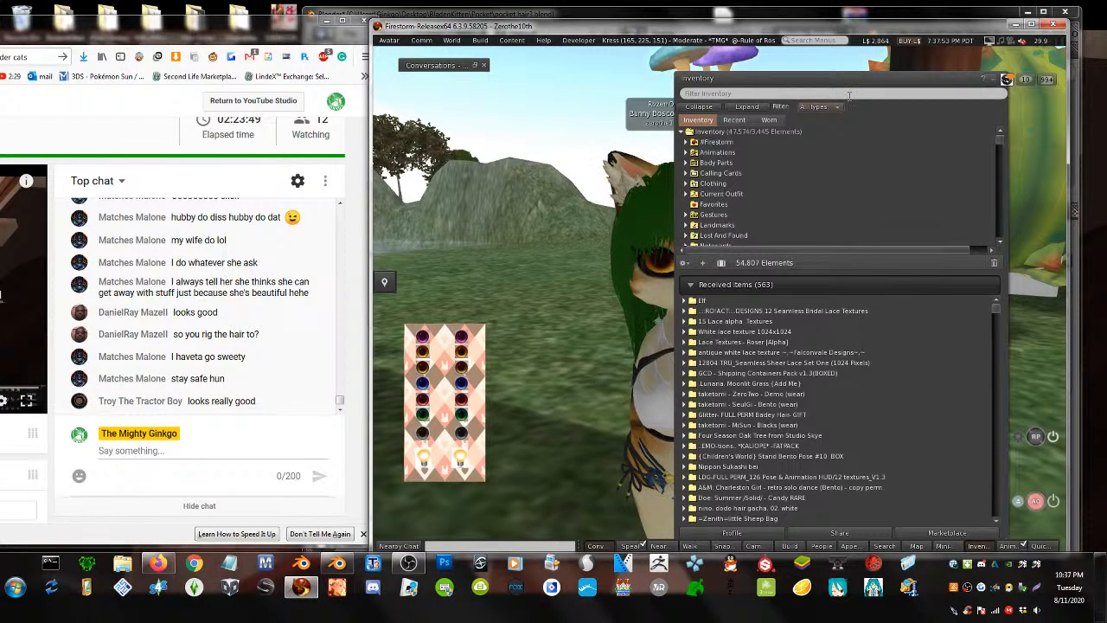
drag(796, 88, 881, 91)
scroll(853, 149, down, 3)
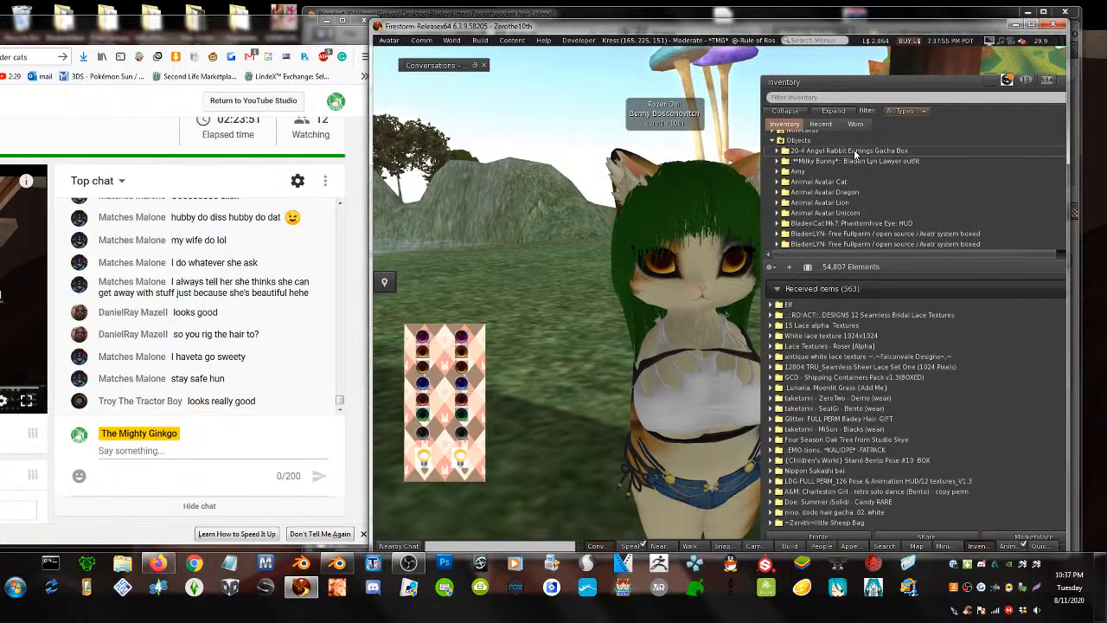
click(835, 124)
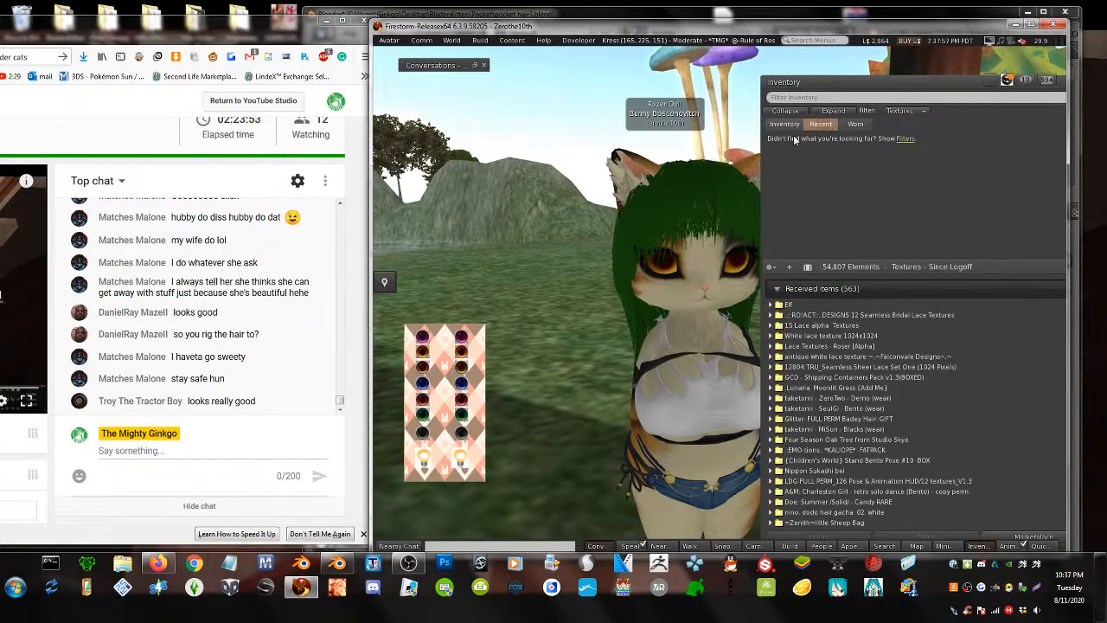
click(896, 112)
click(903, 217)
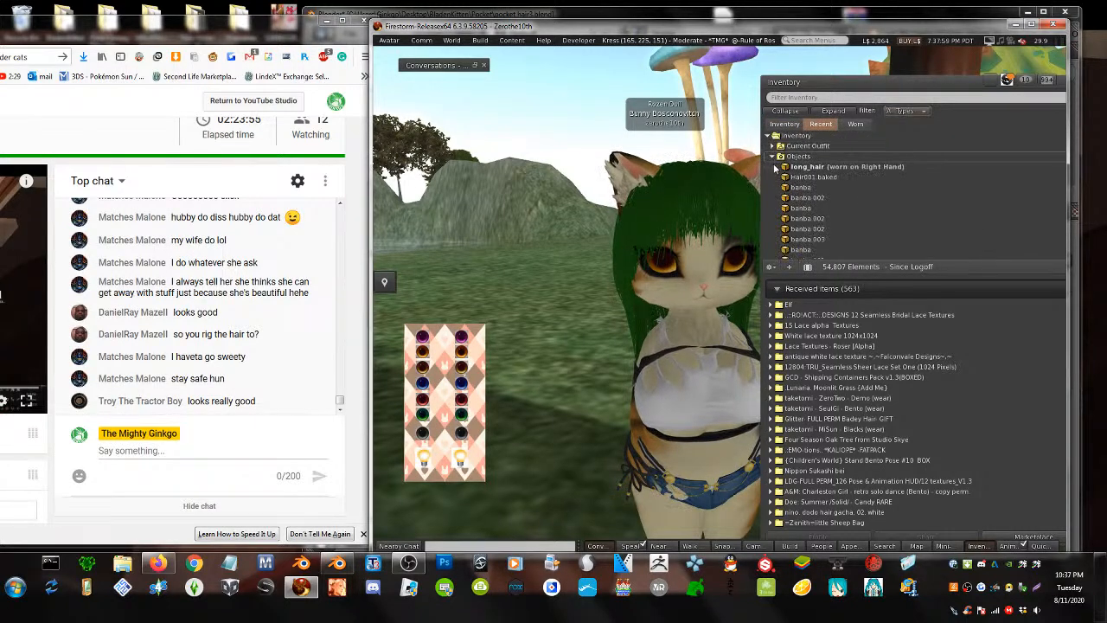
- Take off long_hair, try banba and banba.002 as a curly afro, then remove them
double_click(809, 168)
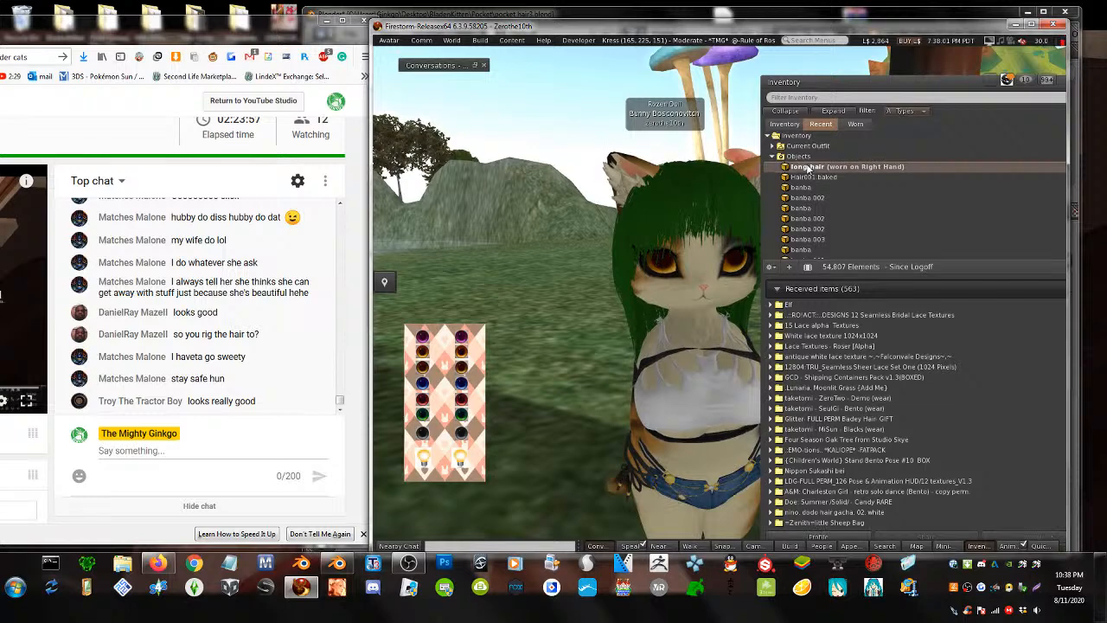
click(814, 187)
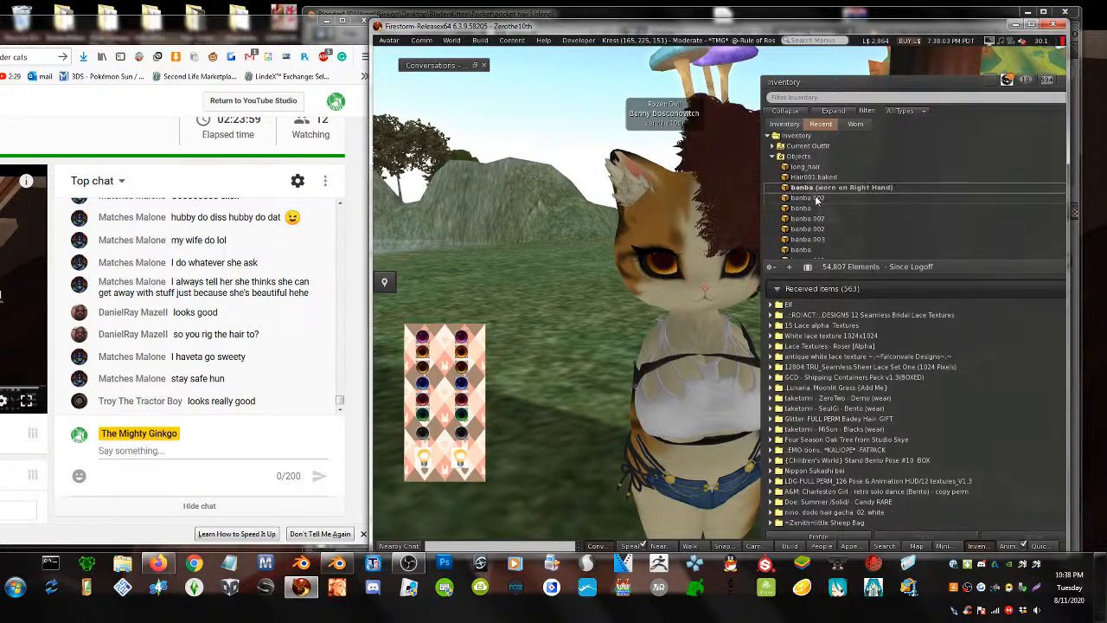
double_click(813, 197)
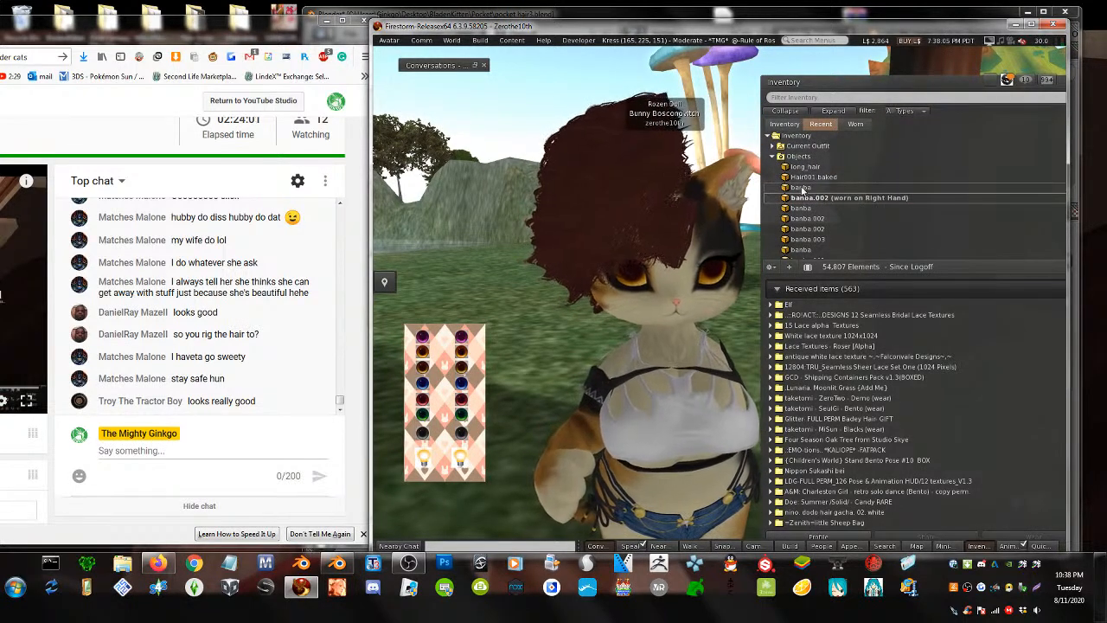
right_click(805, 189)
click(833, 343)
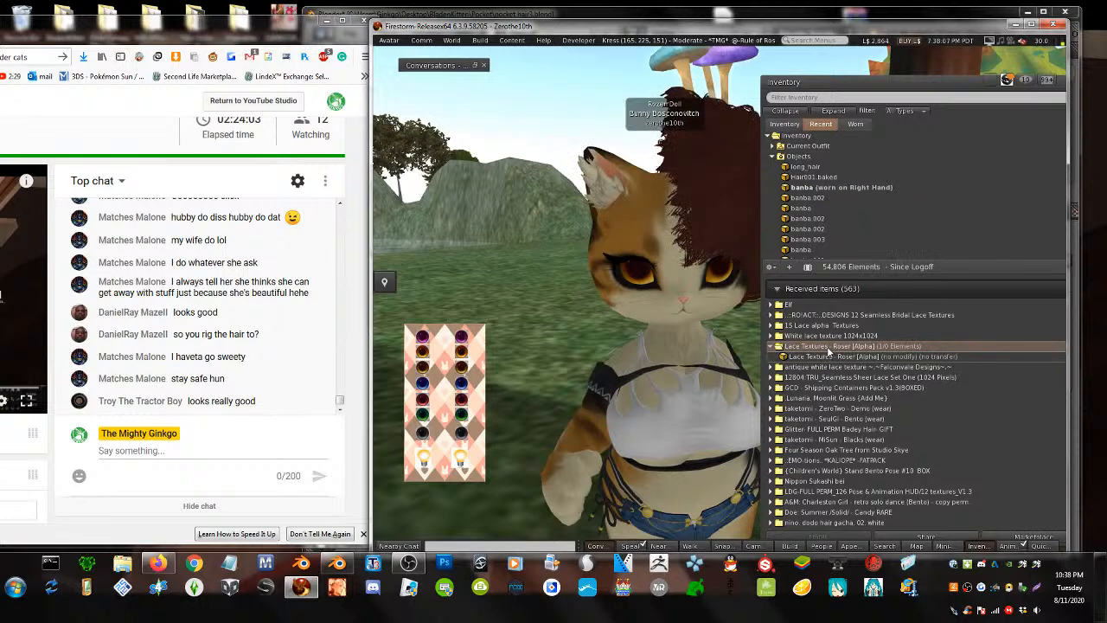
right_click(820, 198)
click(830, 363)
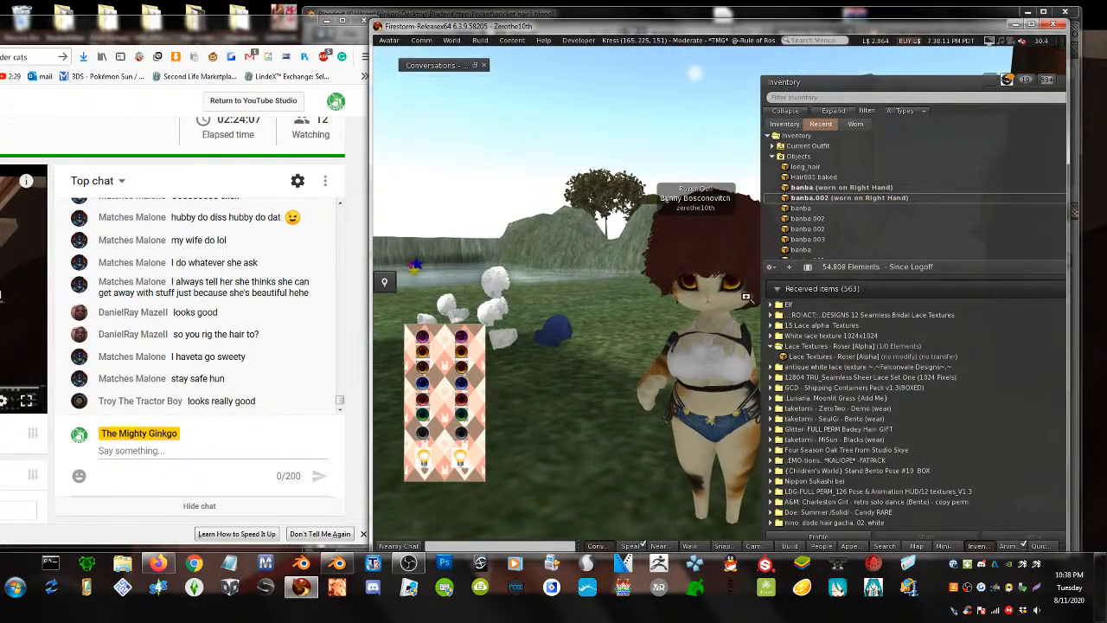
double_click(810, 198)
double_click(816, 189)
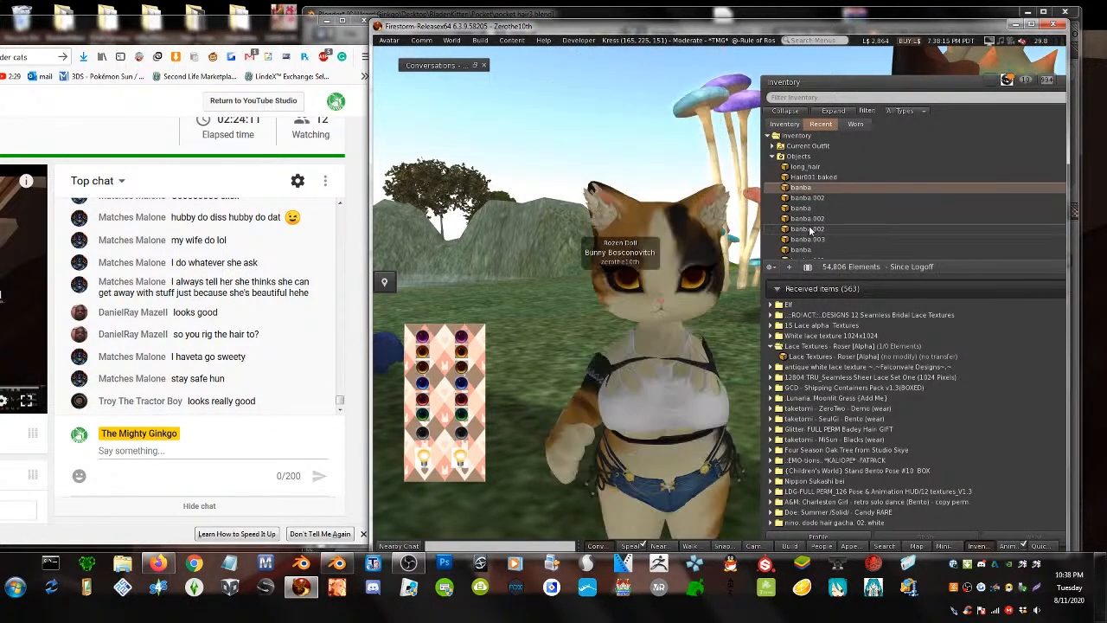
- Try on banba and then white banba.002, removing each afterwards
click(809, 229)
right_click(803, 249)
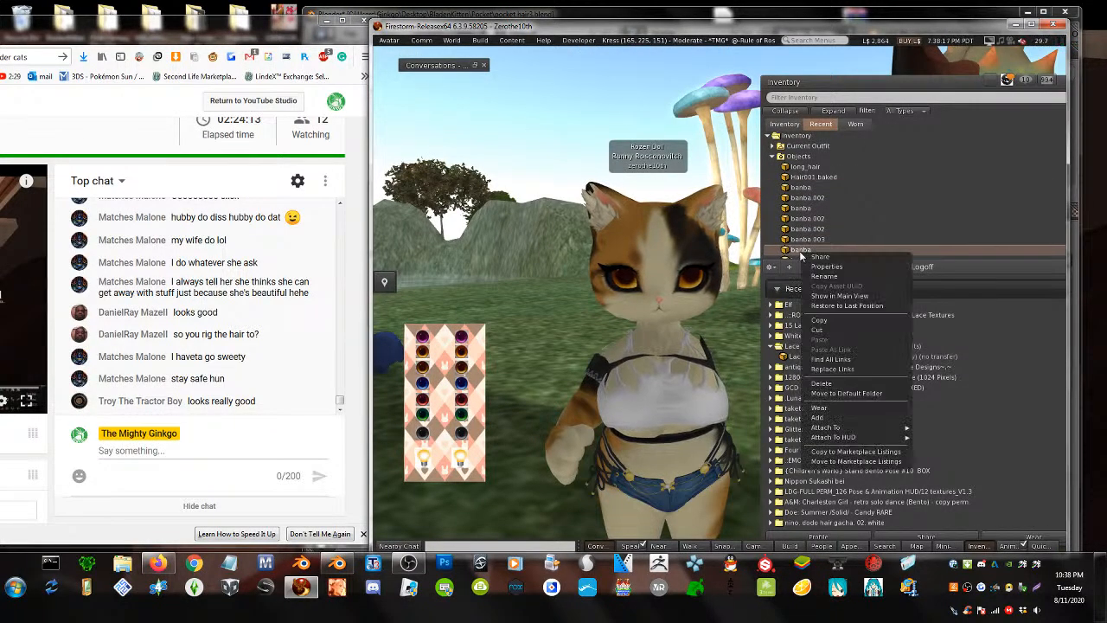
click(817, 394)
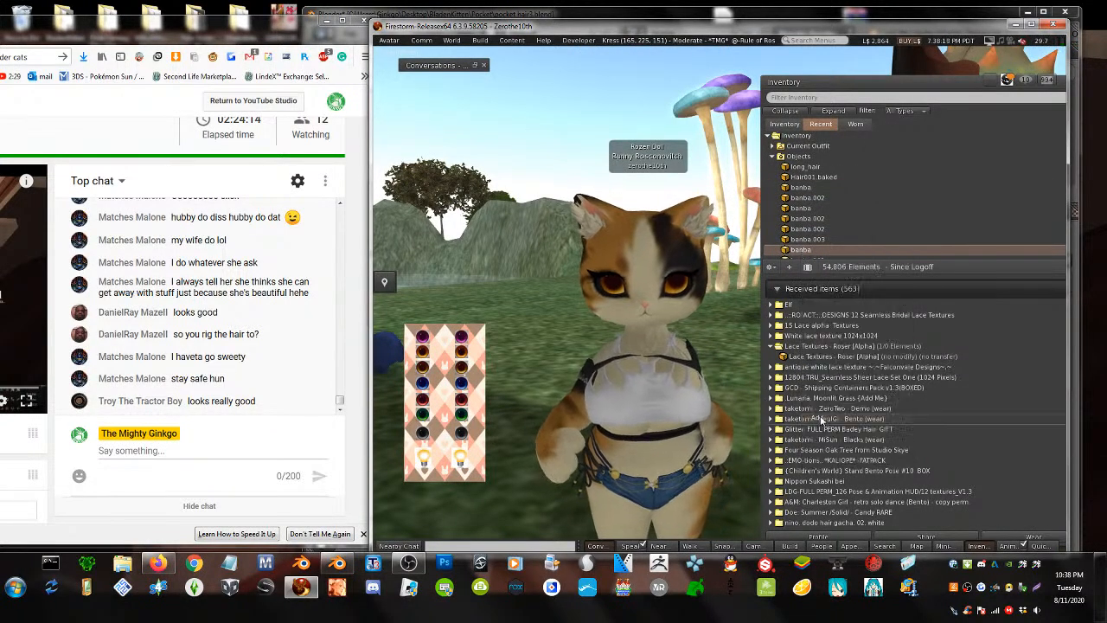
double_click(815, 249)
right_click(812, 220)
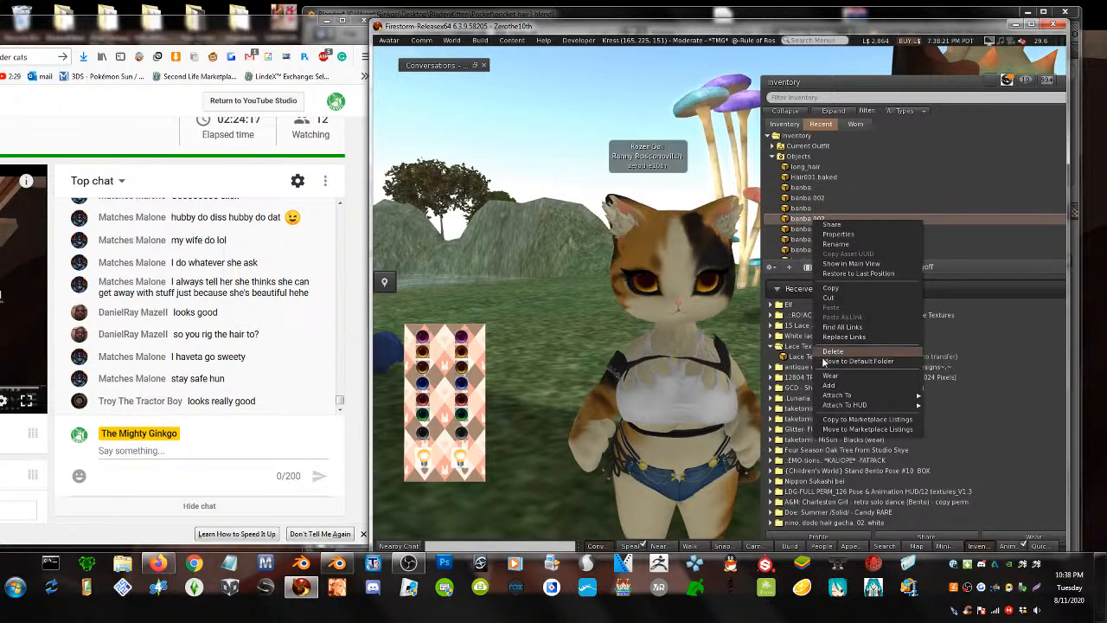
click(828, 384)
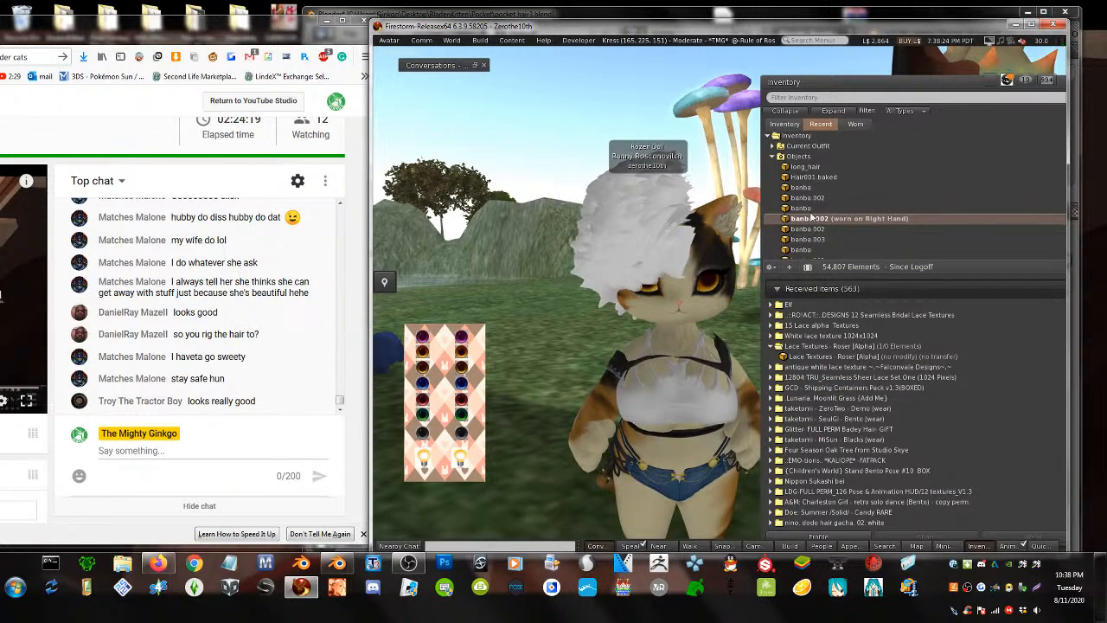
double_click(811, 218)
- Wear the brown banba.002 hair and add banba alongside it
right_click(801, 208)
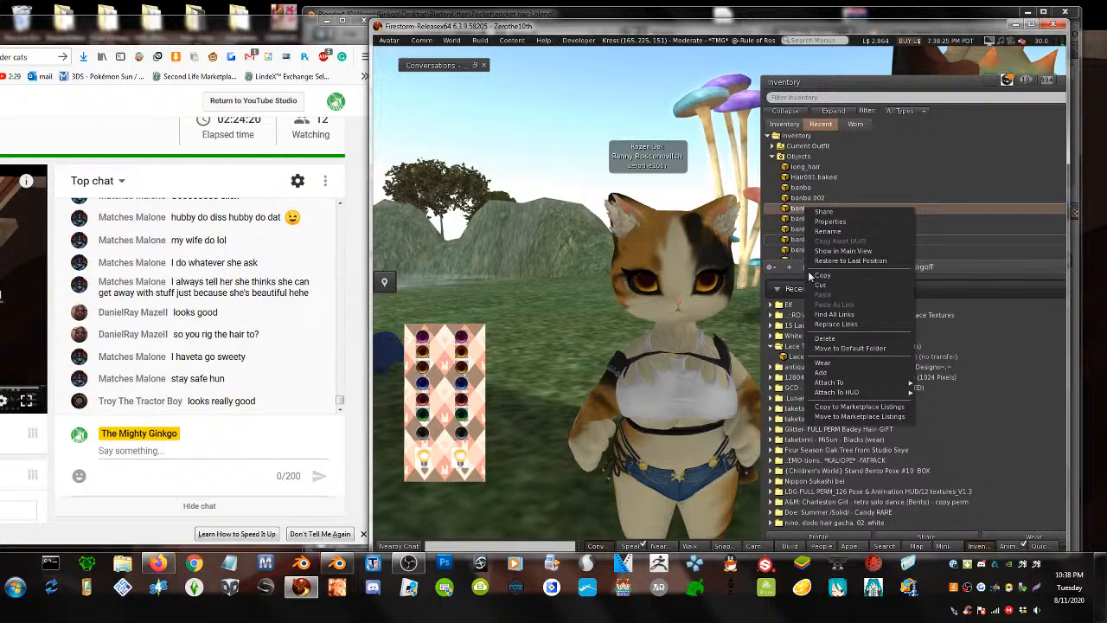
click(817, 378)
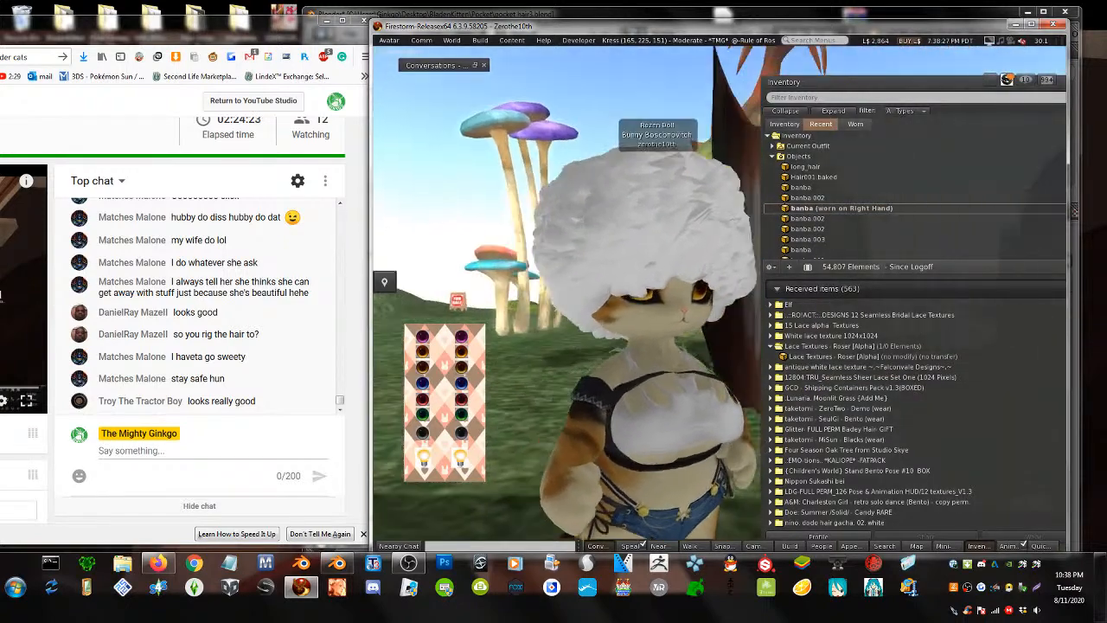
double_click(806, 209)
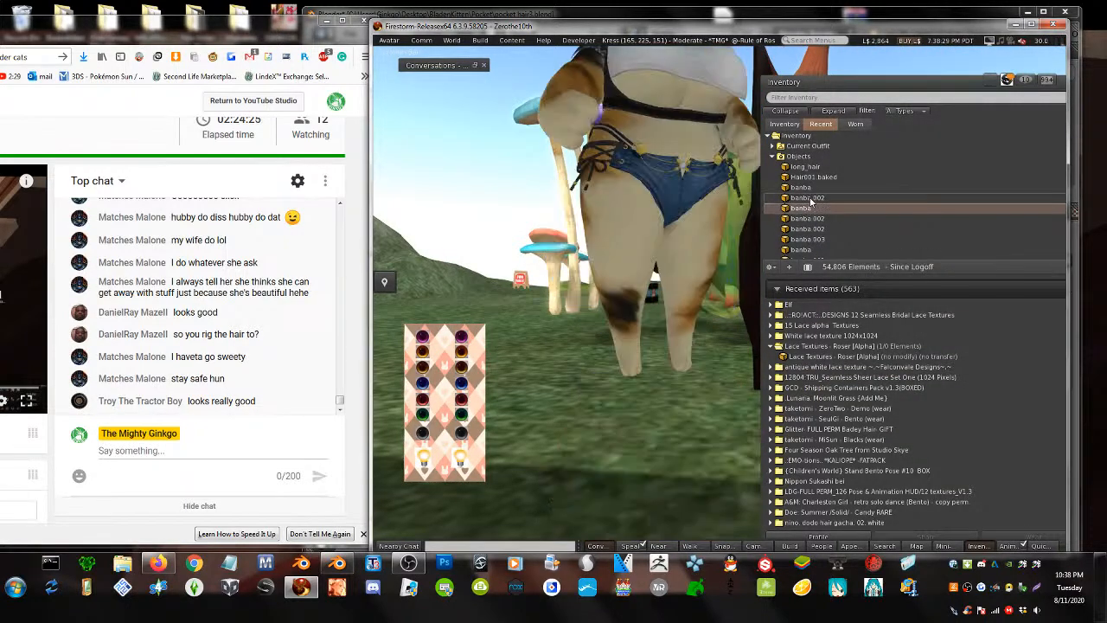
right_click(810, 199)
click(826, 363)
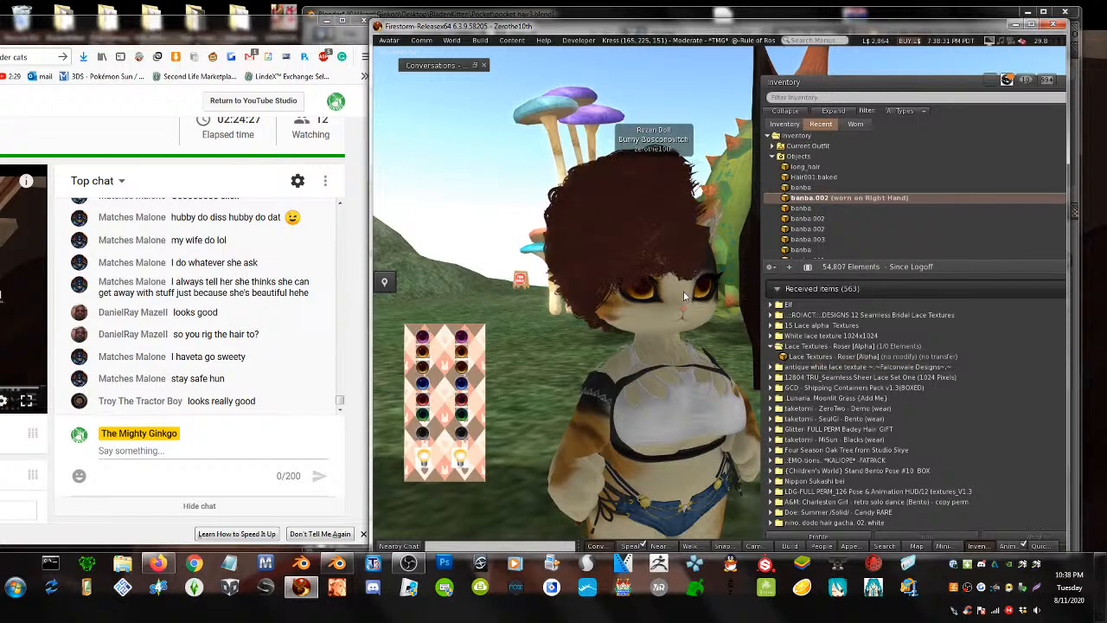
right_click(813, 187)
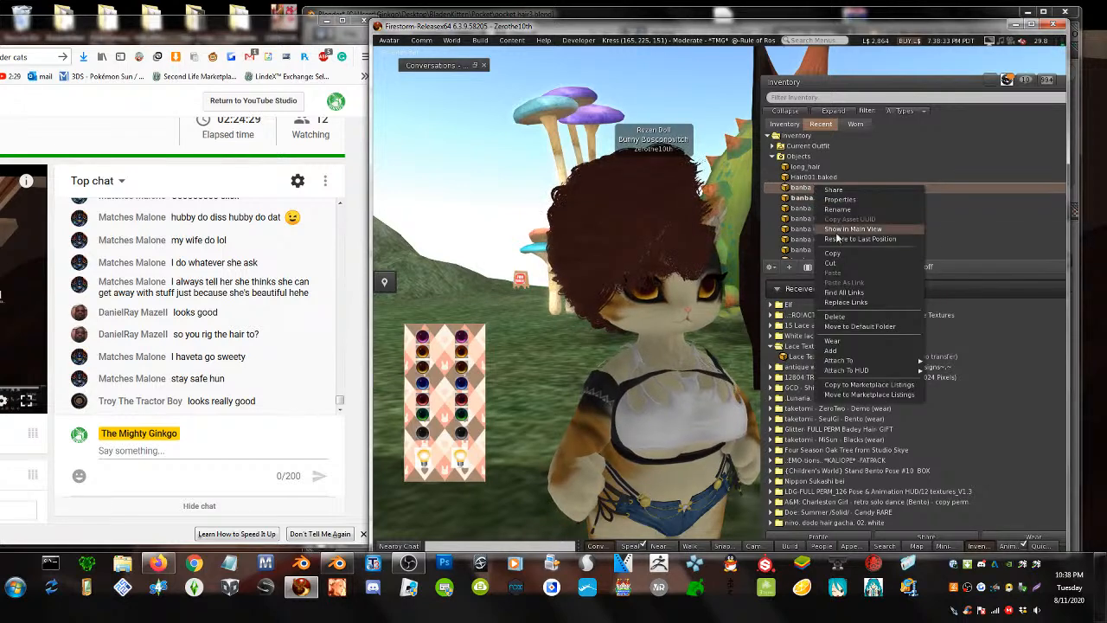
click(830, 350)
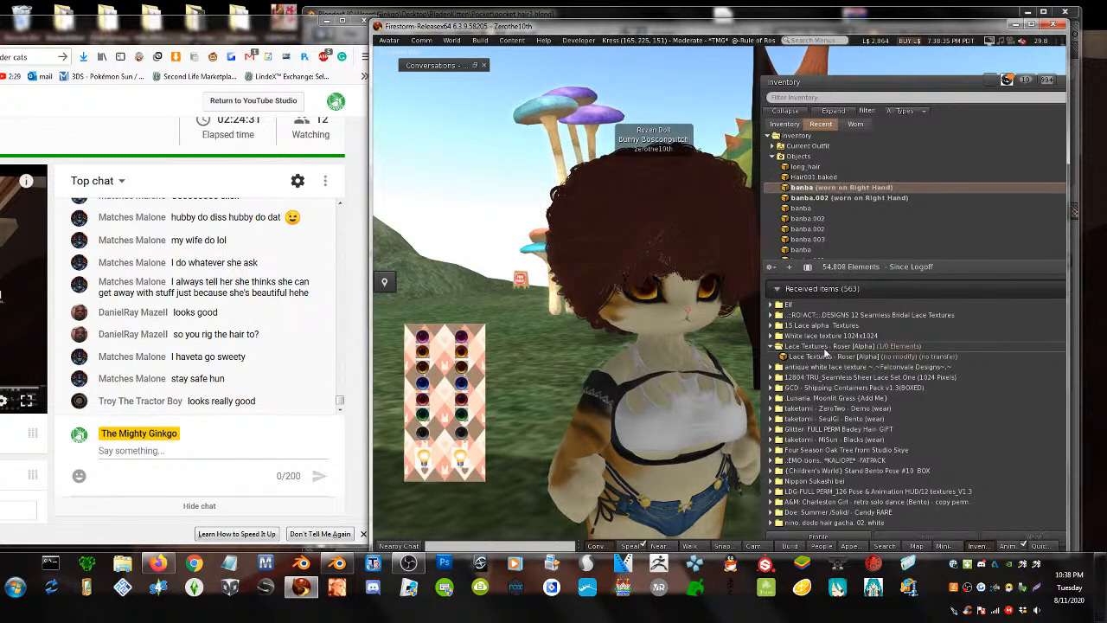
- Orbit to check the combined afro, then detach both banba and banba.002
alt+drag(678, 309, 545, 310)
drag(850, 88, 946, 97)
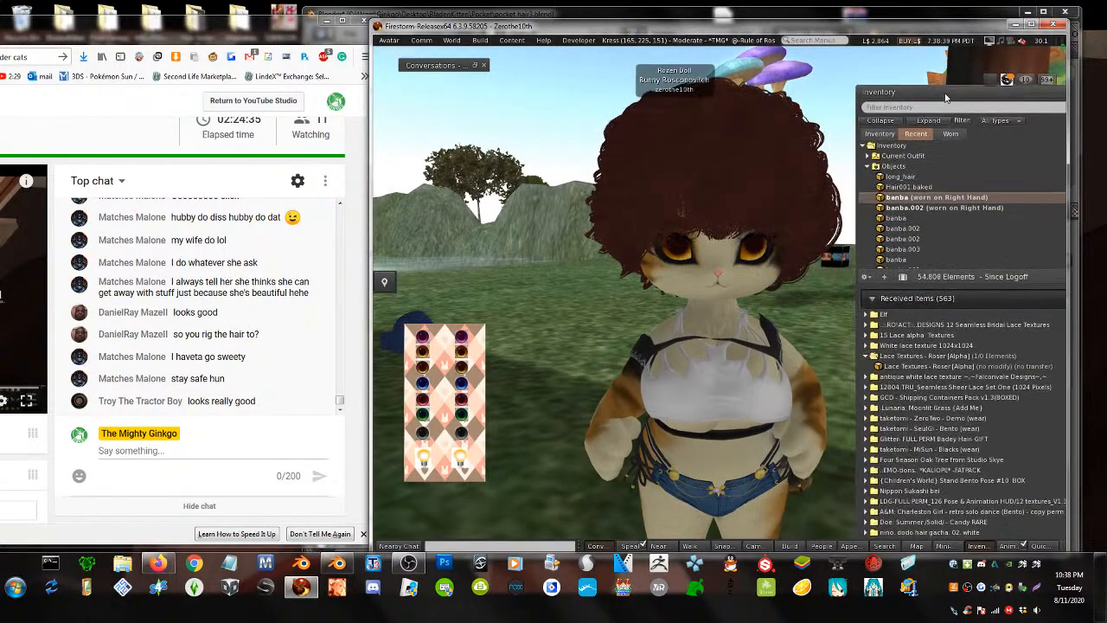
alt+drag(750, 192, 782, 246)
double_click(894, 198)
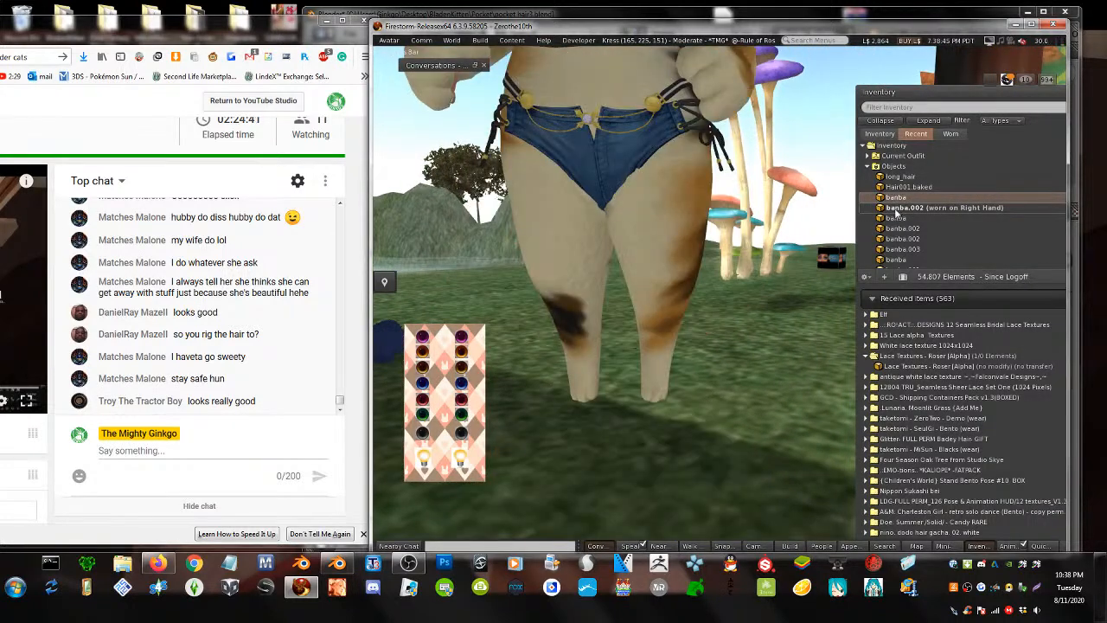
click(895, 209)
double_click(899, 209)
click(884, 136)
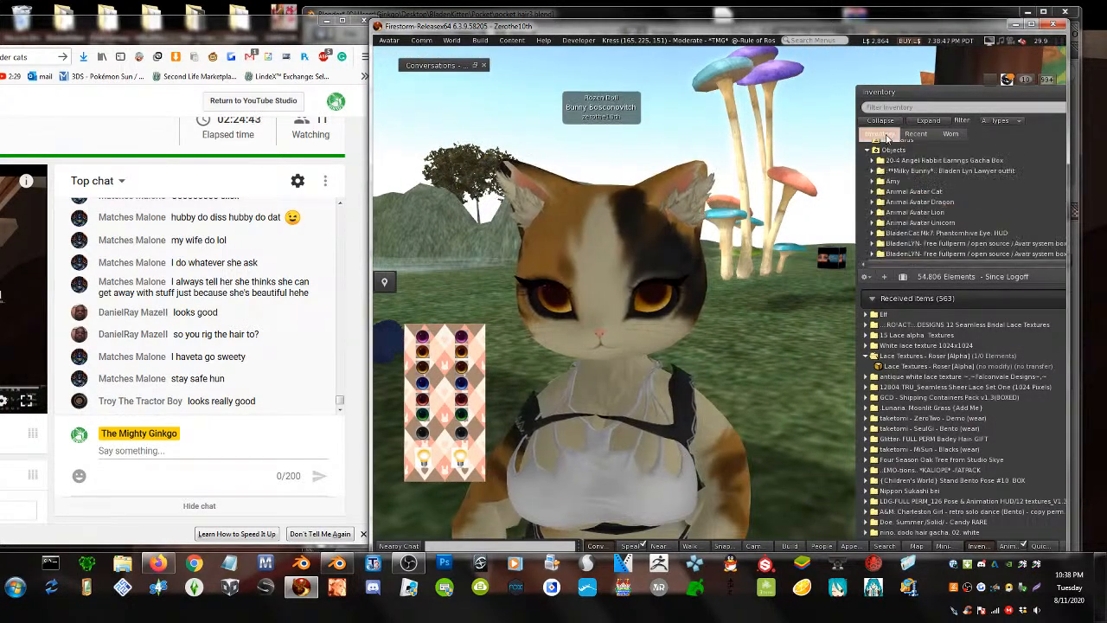
- Filter the inventory for 'jade' and wear the jade hair
click(891, 108)
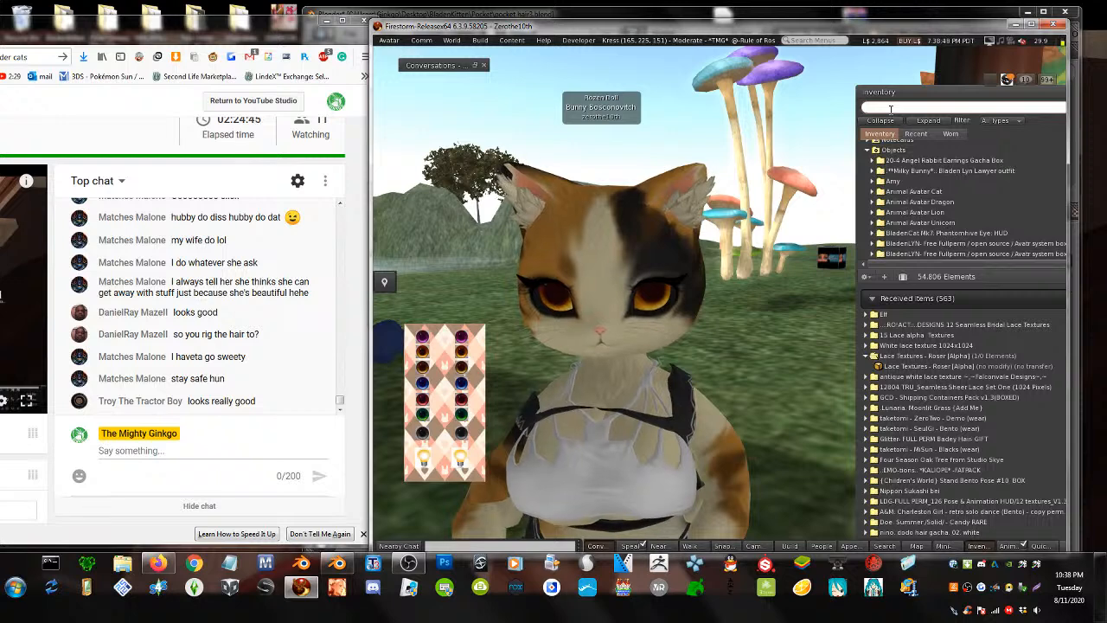
text(jade)
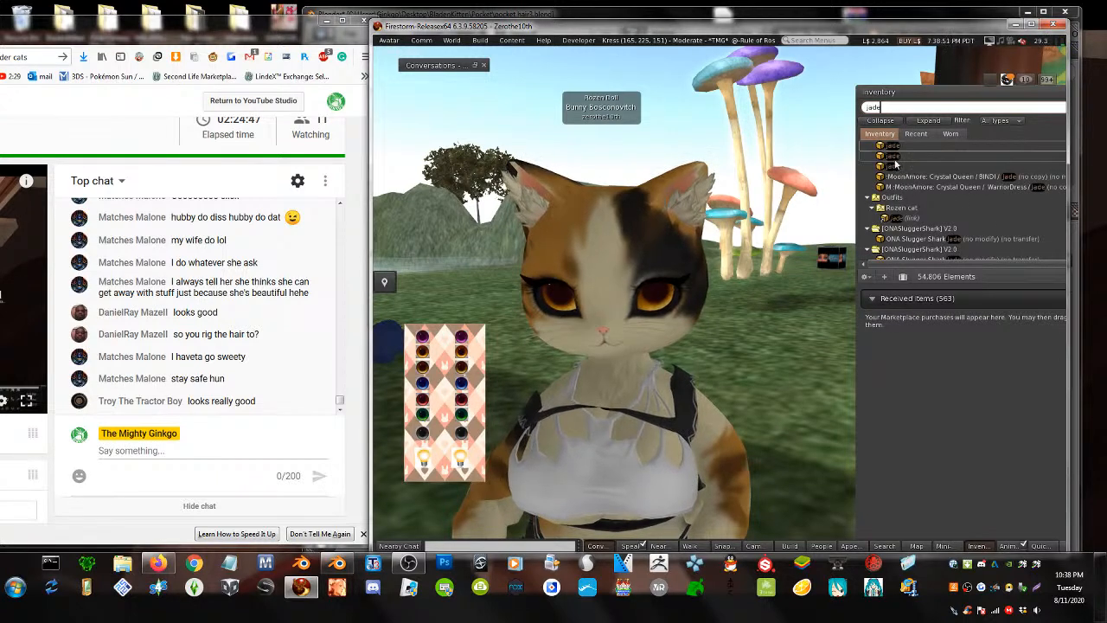
right_click(905, 169)
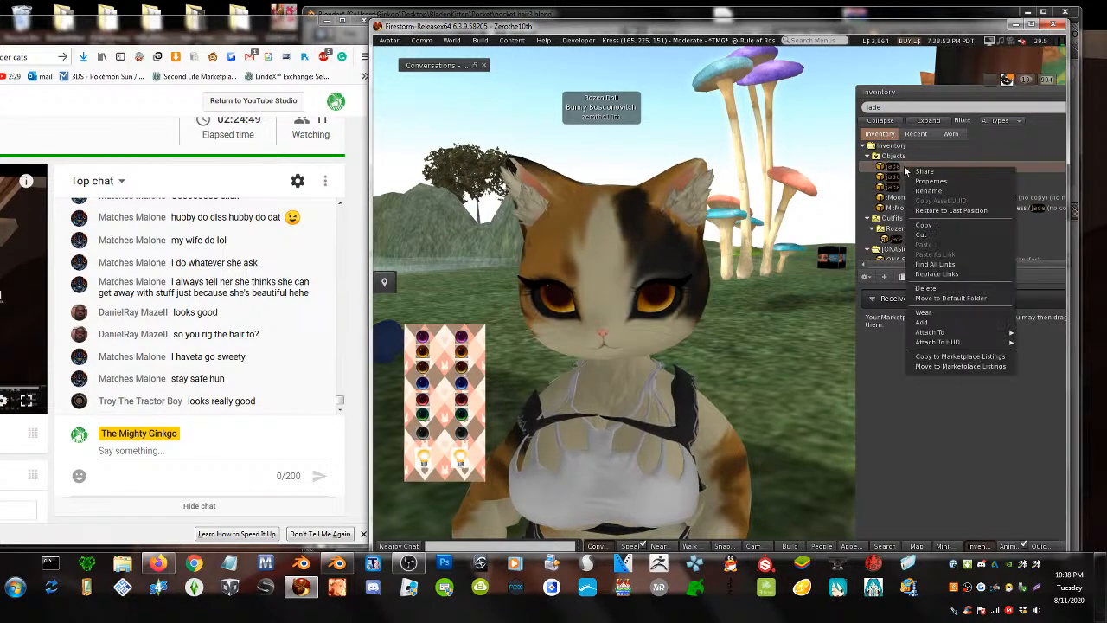
click(932, 312)
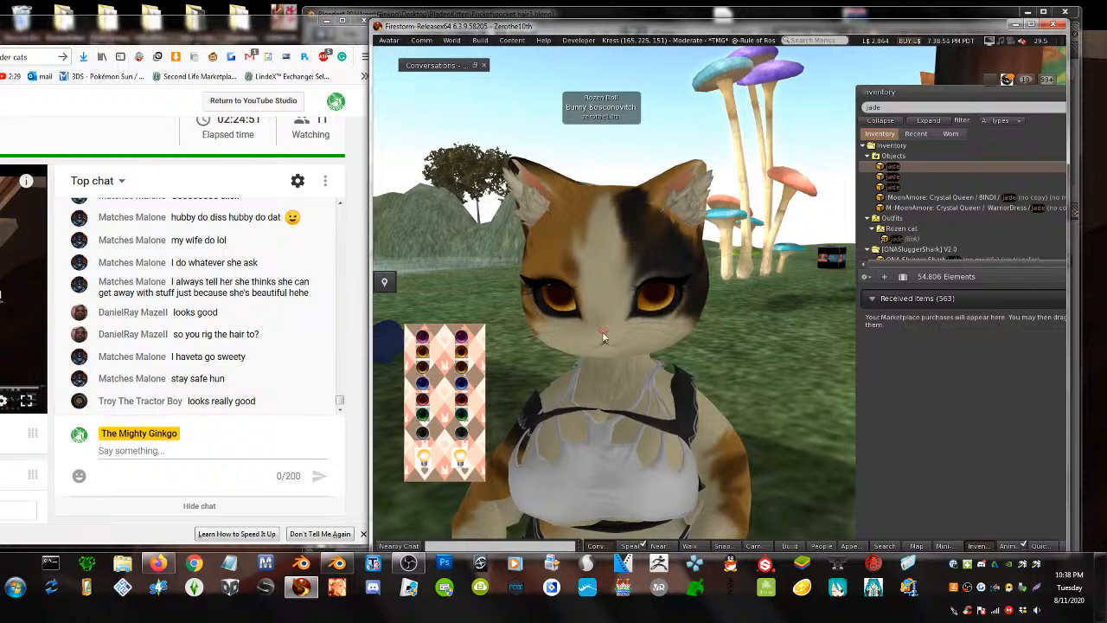
- Turn the avatar and orbit around to inspect the jade hair, then clear the filter
alt+drag(698, 471, 779, 510)
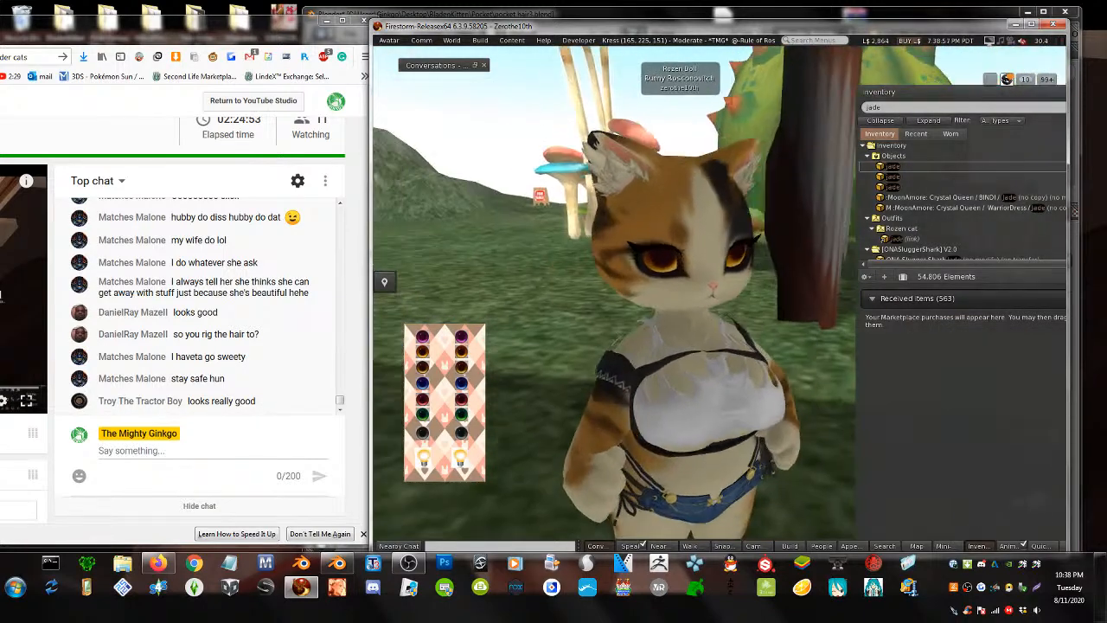
key(Right)
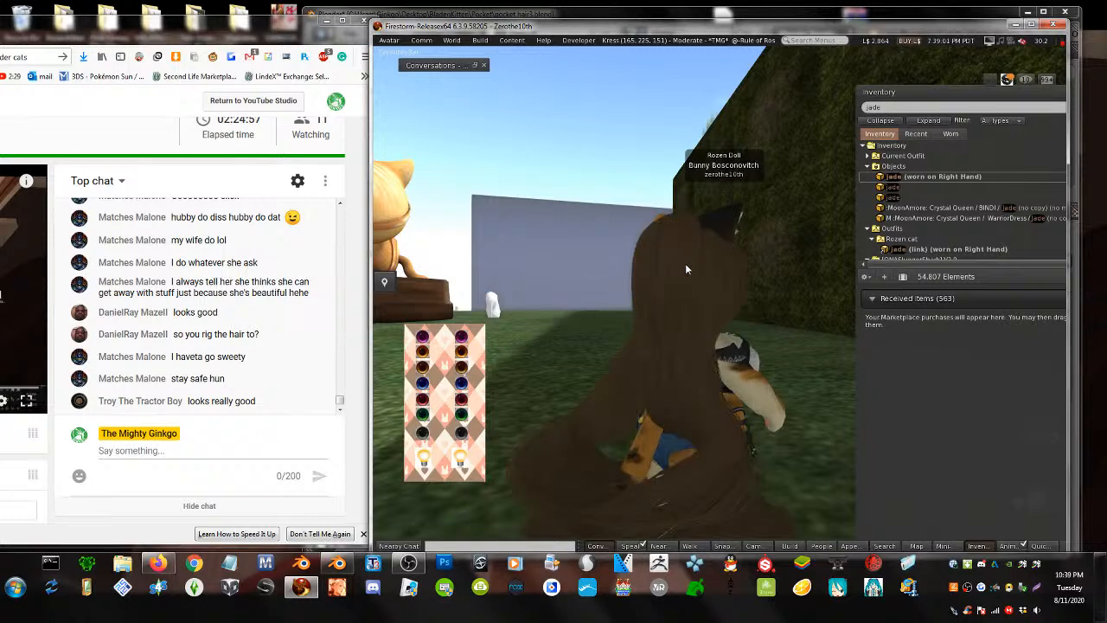
key(Right)
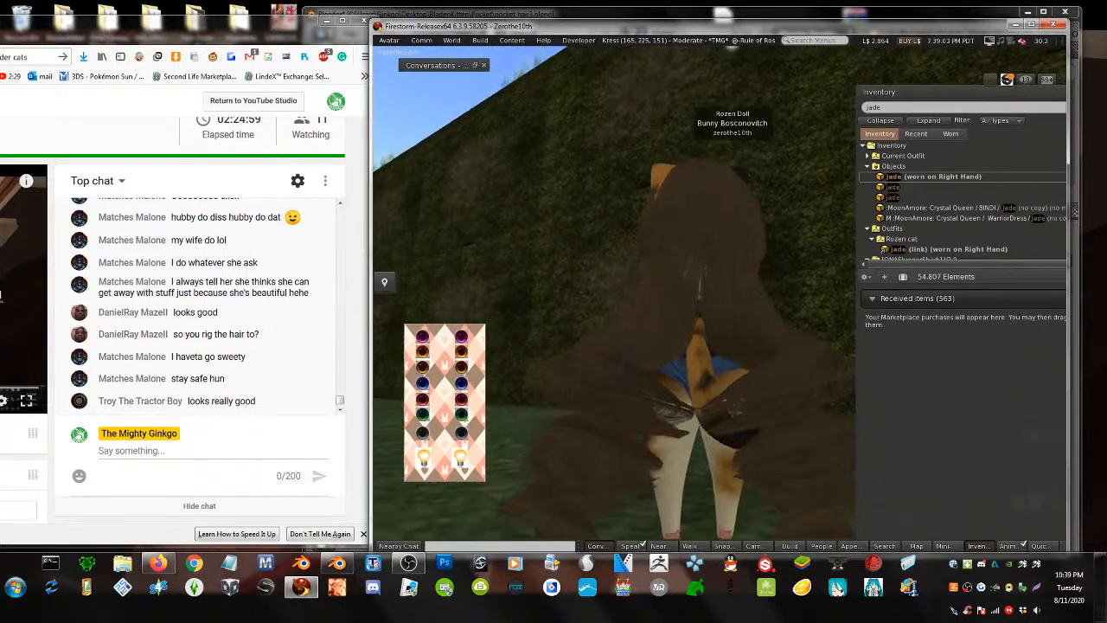
alt+drag(704, 355, 450, 355)
alt+drag(691, 381, 821, 255)
alt+drag(702, 247, 778, 337)
key(Escape)
alt+drag(702, 337, 852, 320)
ctrl+alt+drag(705, 281, 817, 342)
click(942, 179)
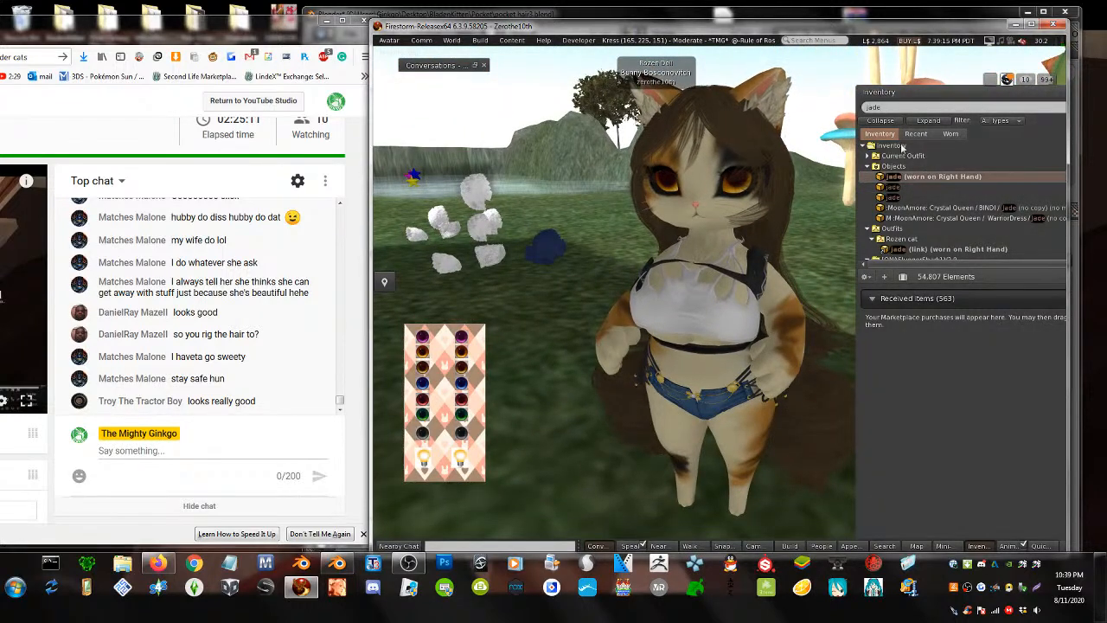
key(BackSpace)
key(BackSpace)
key(BackSpace)
key(BackSpace)
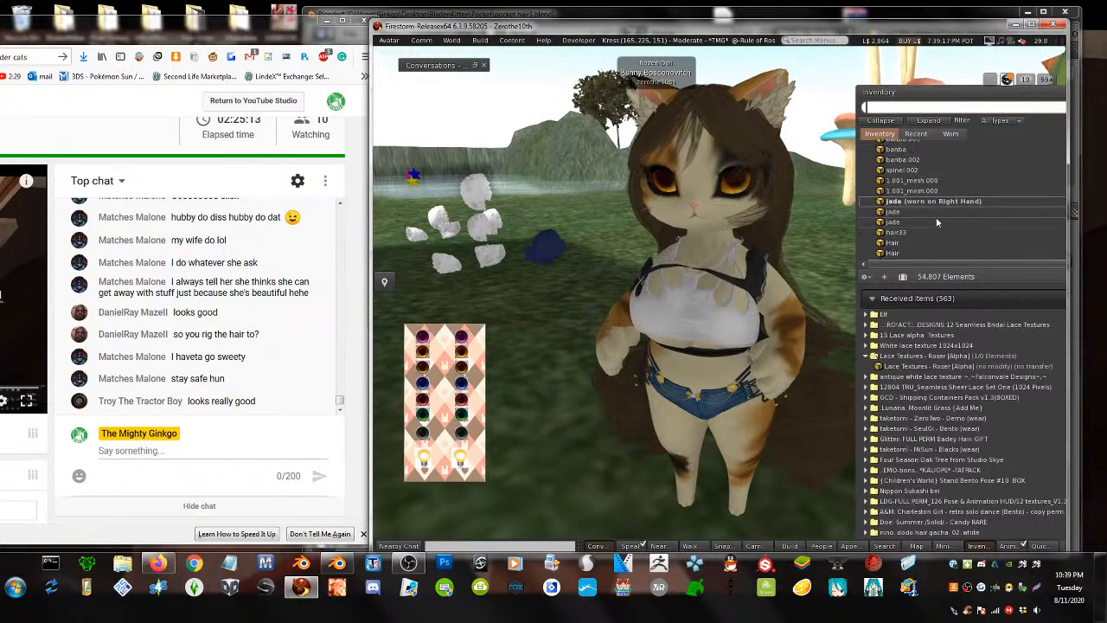
- Try on psuhair, then swap it for the next Hair item and orbit to check it
click(931, 218)
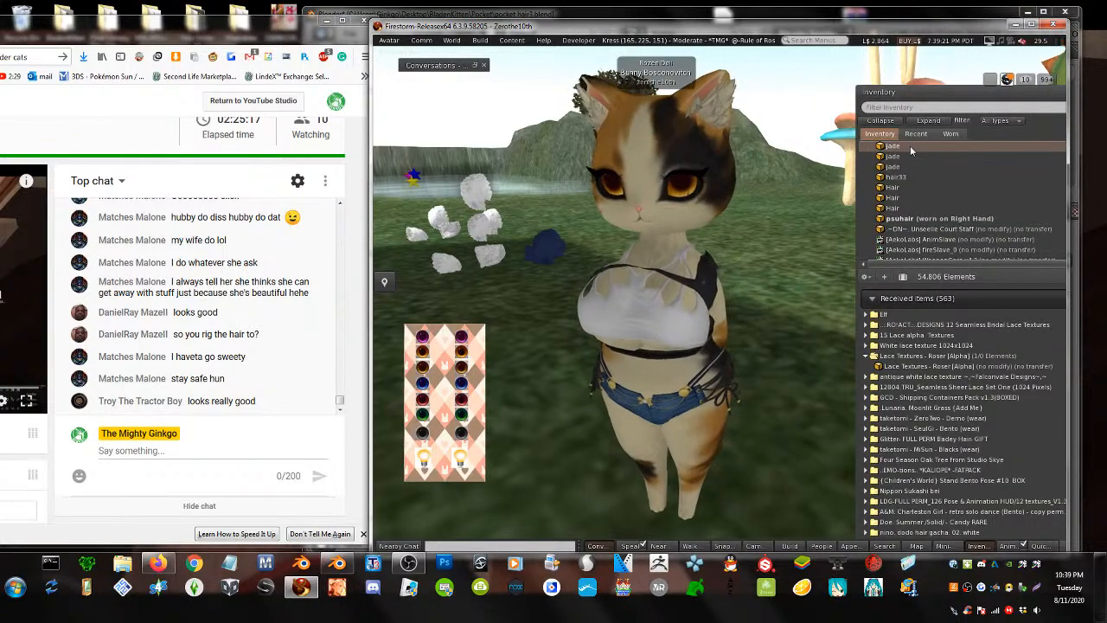
scroll(726, 196, up, 5)
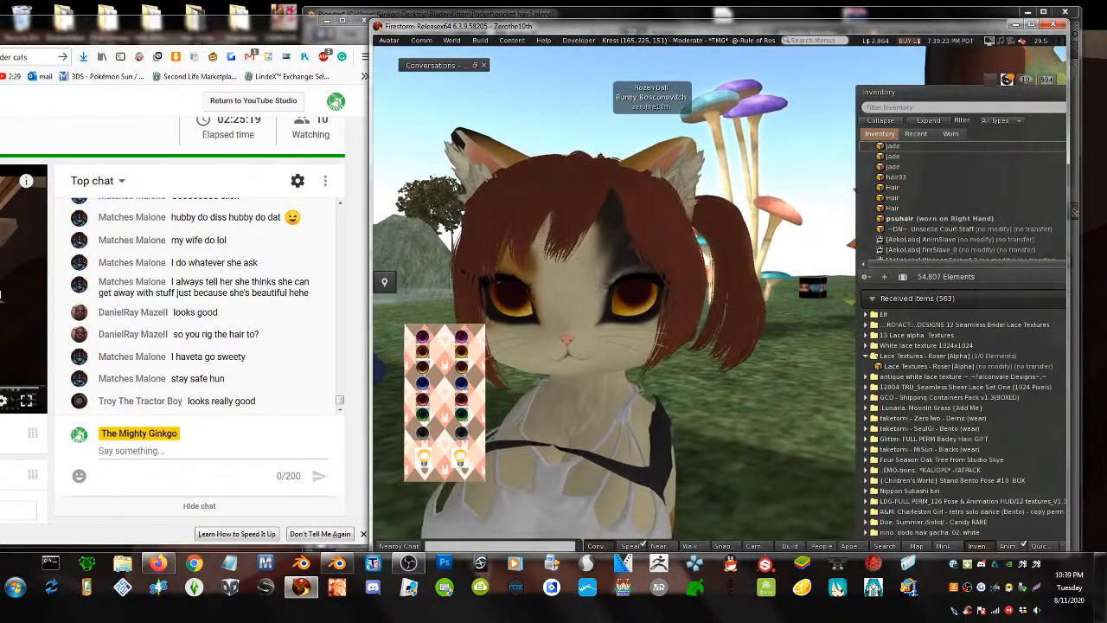
ctrl+alt+drag(722, 294, 722, 253)
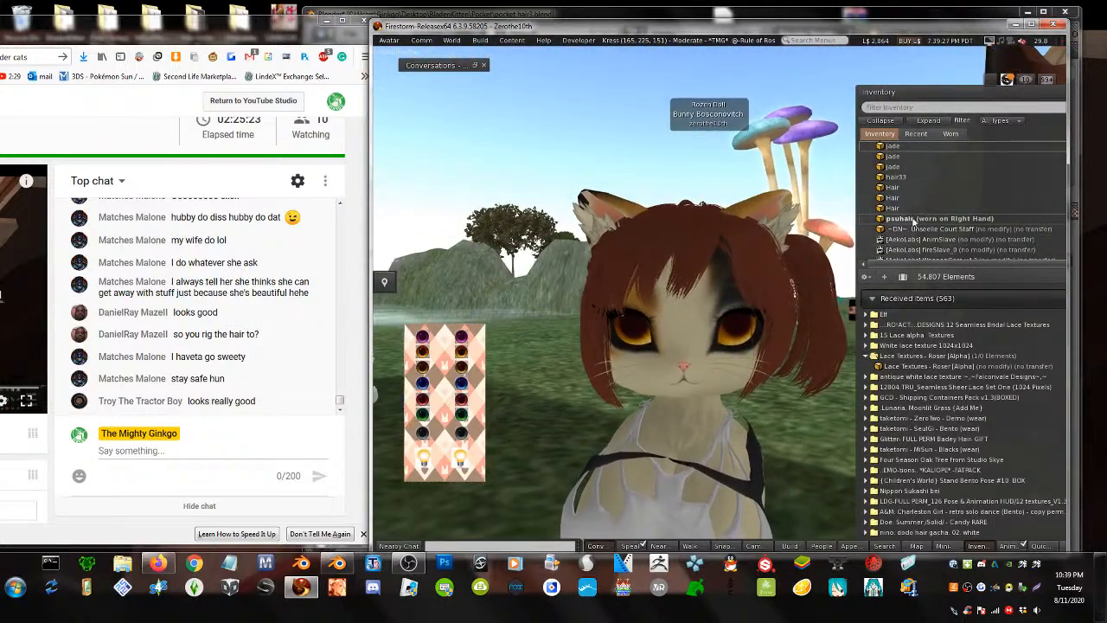
double_click(911, 220)
double_click(898, 189)
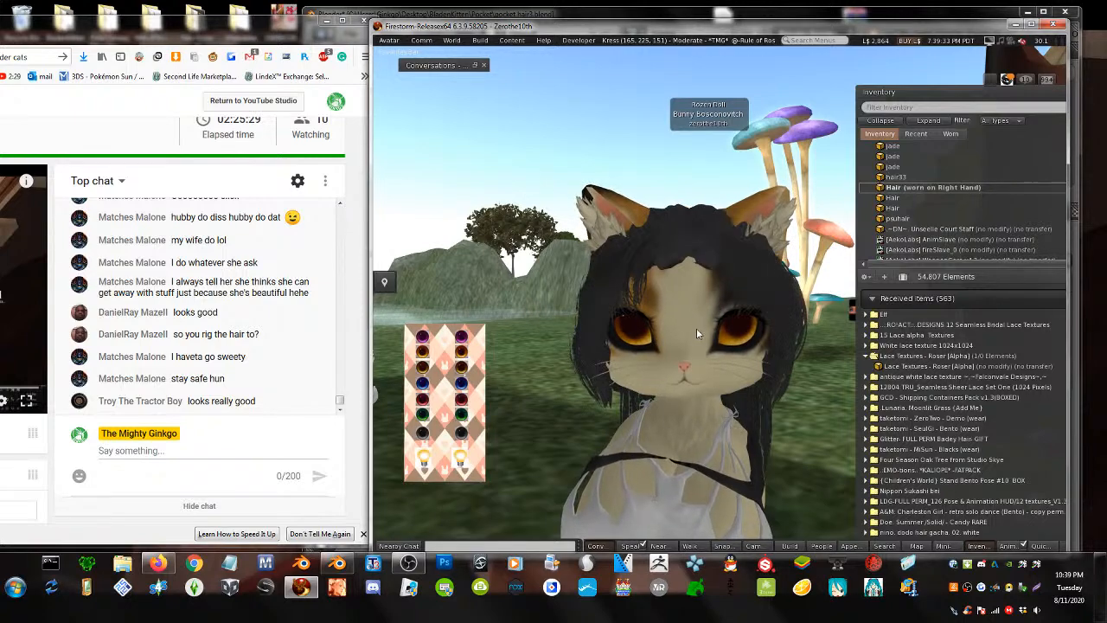
ctrl+alt+drag(761, 294, 588, 291)
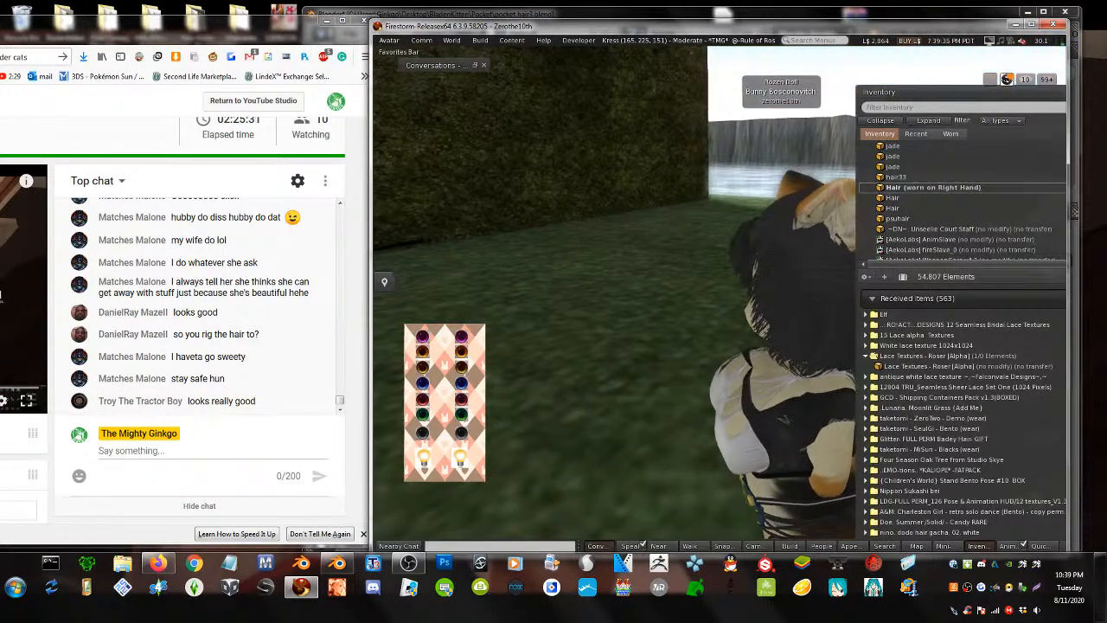
ctrl+alt+drag(734, 364, 768, 355)
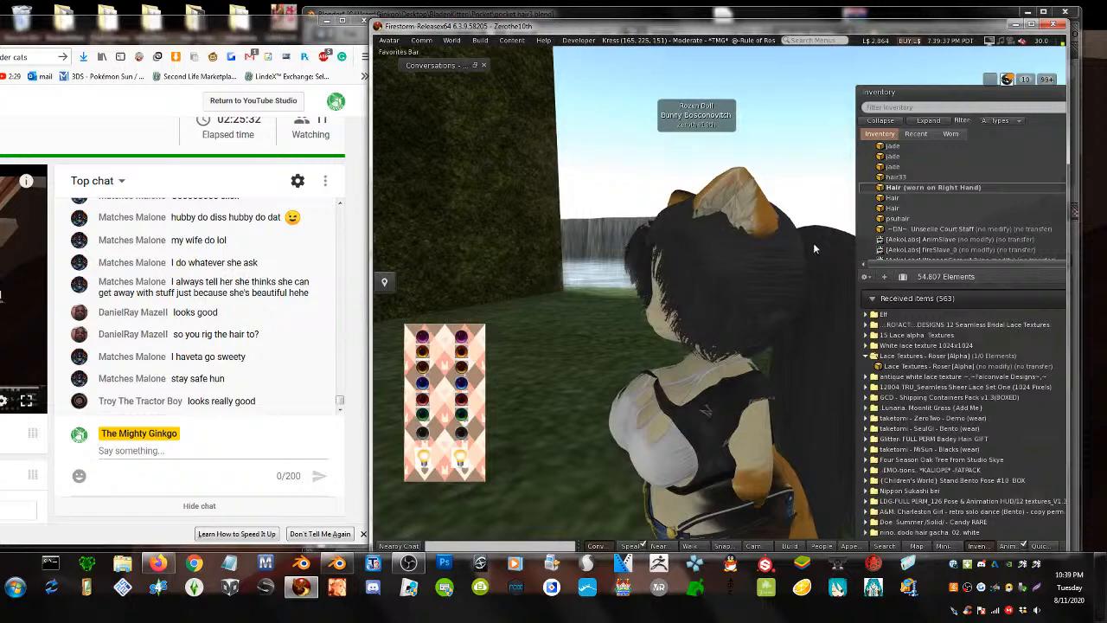
- Try another Hair item, then switch to the dark purple hair33 bob
double_click(891, 198)
ctrl+alt+drag(759, 298, 968, 270)
ctrl+alt+drag(719, 280, 720, 299)
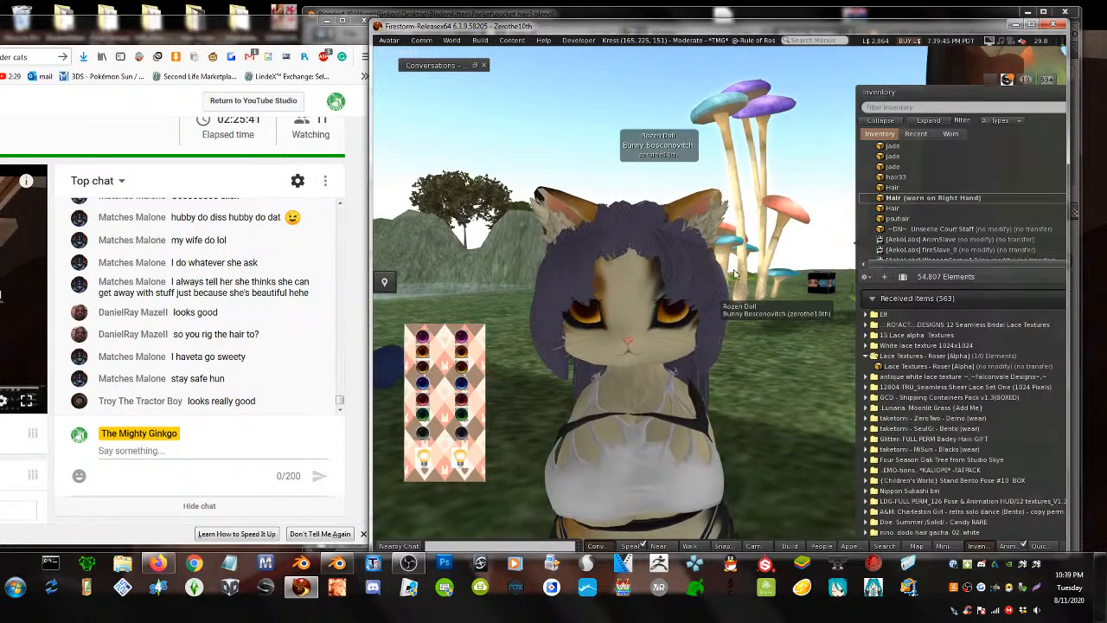
click(904, 198)
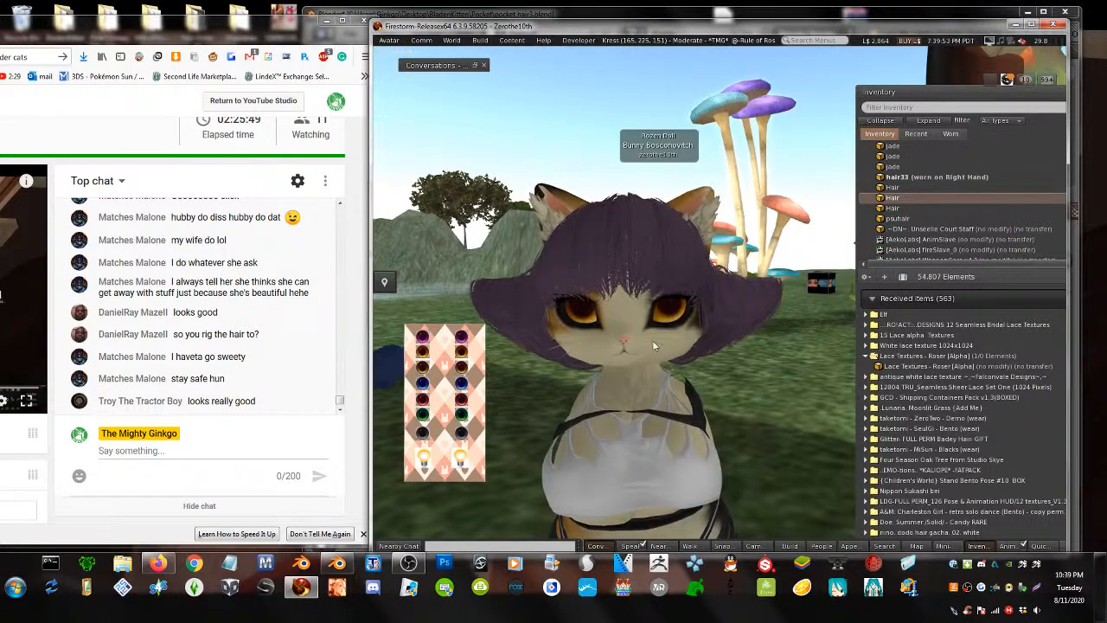
alt+drag(653, 340, 813, 346)
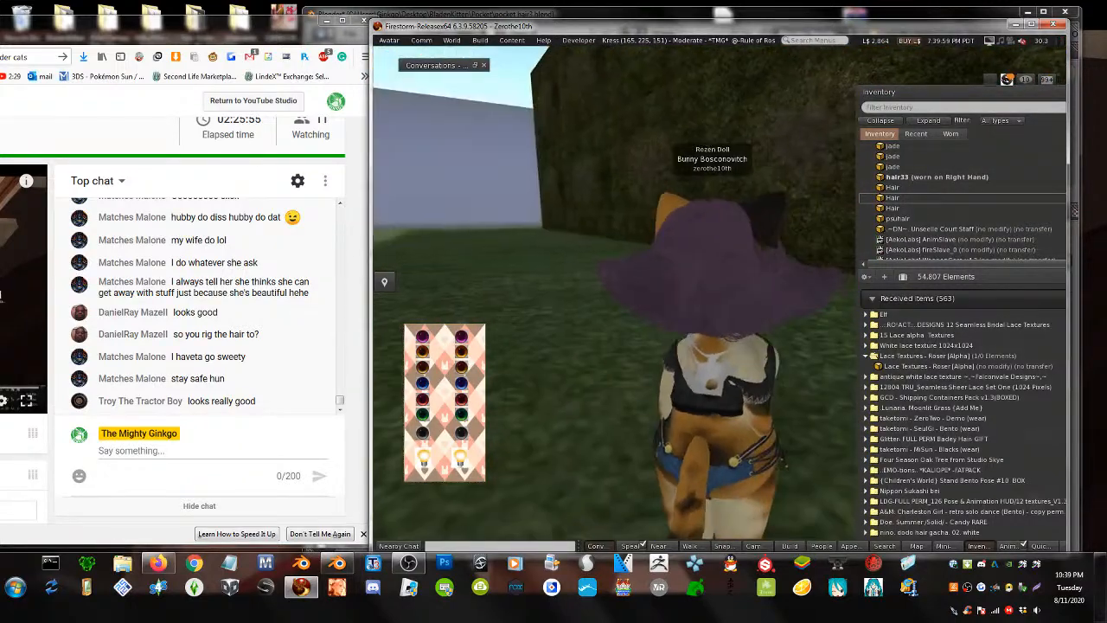
alt+drag(760, 296, 681, 339)
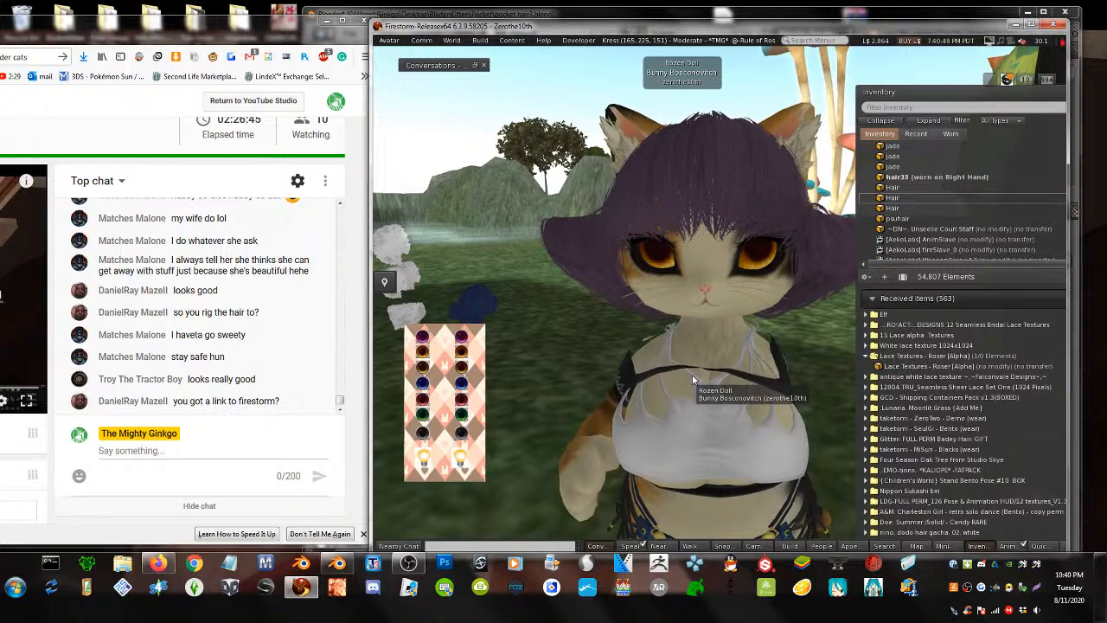
drag(202, 32, 534, 19)
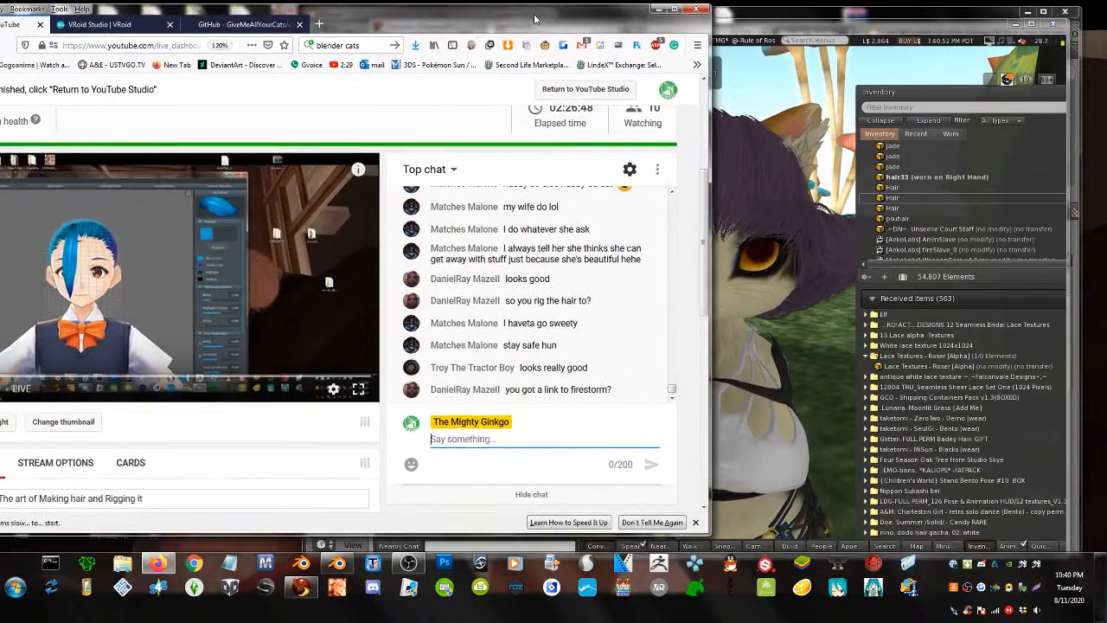
- Search 'firestorm' from the GitHub tab and open the firestormviewer.org website
click(247, 24)
click(344, 45)
text(f)
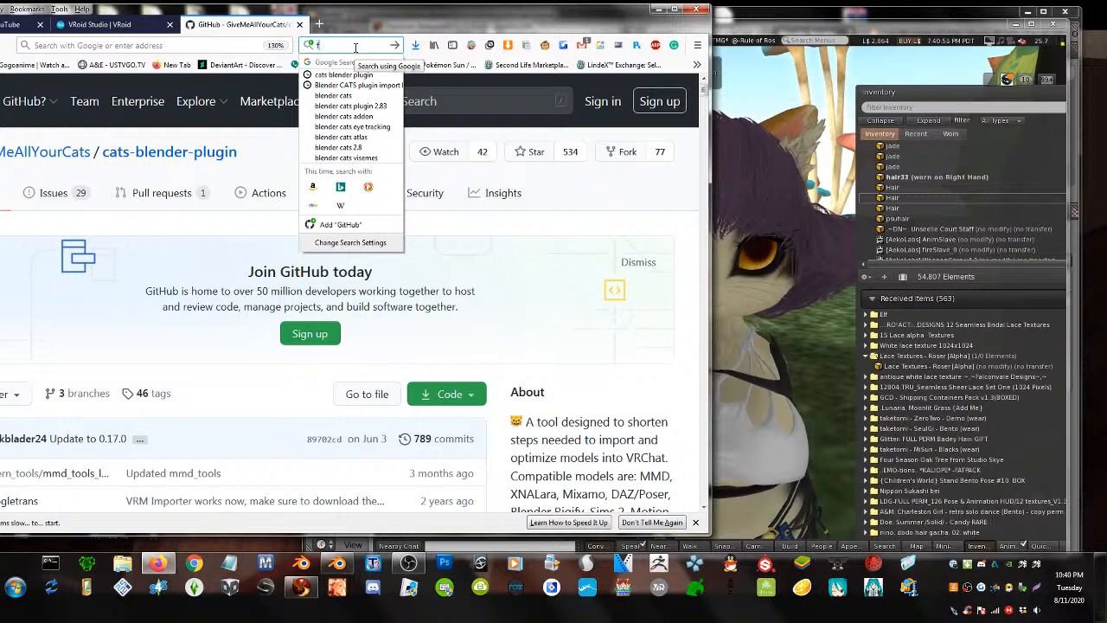
text(irestorm)
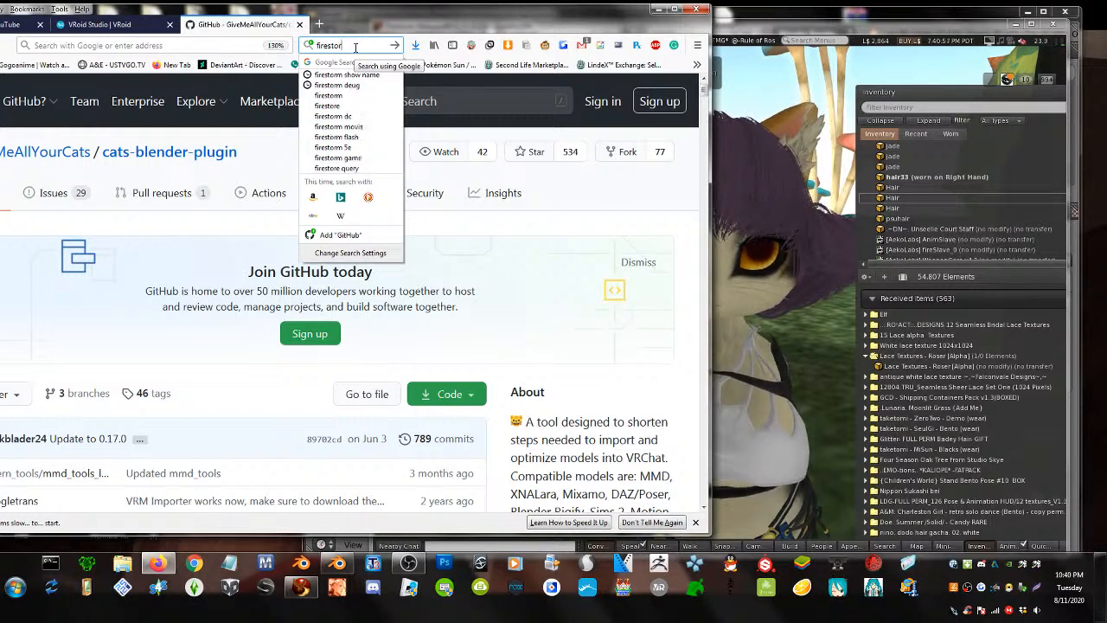
key(Return)
click(72, 216)
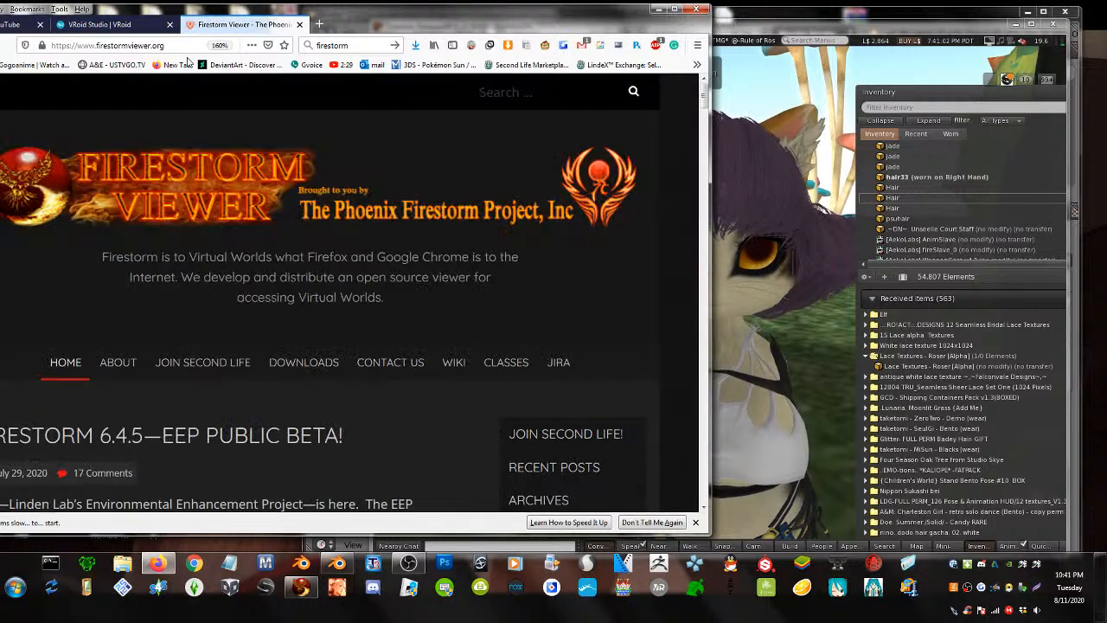
- Copy the firestormviewer.org address and return to the YouTube live dashboard chat box
click(160, 45)
right_click(177, 47)
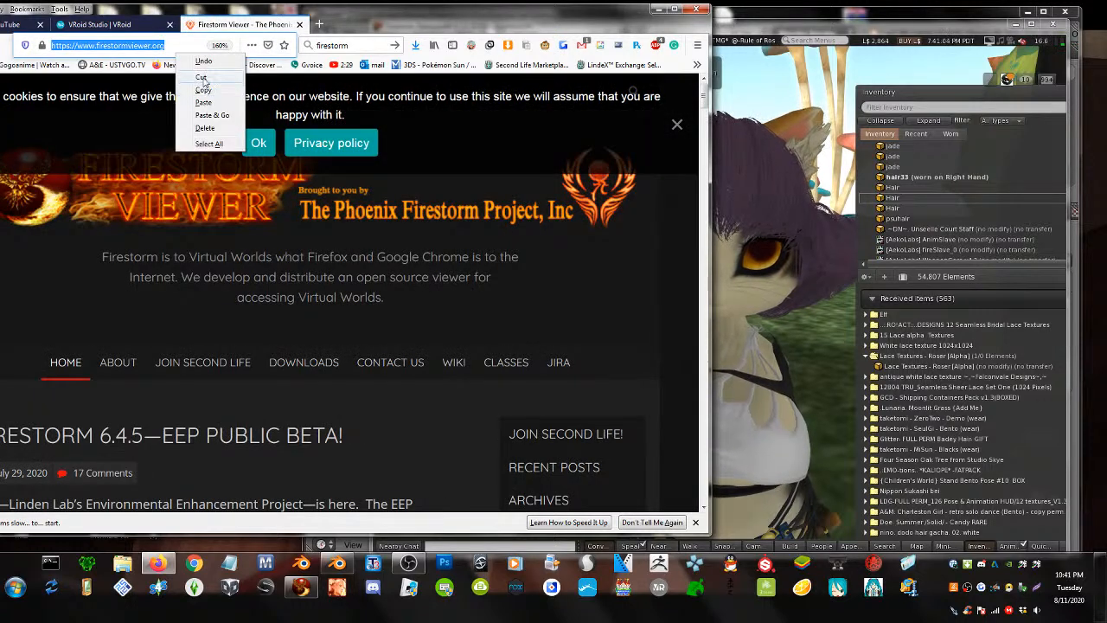
click(202, 90)
click(17, 24)
click(519, 439)
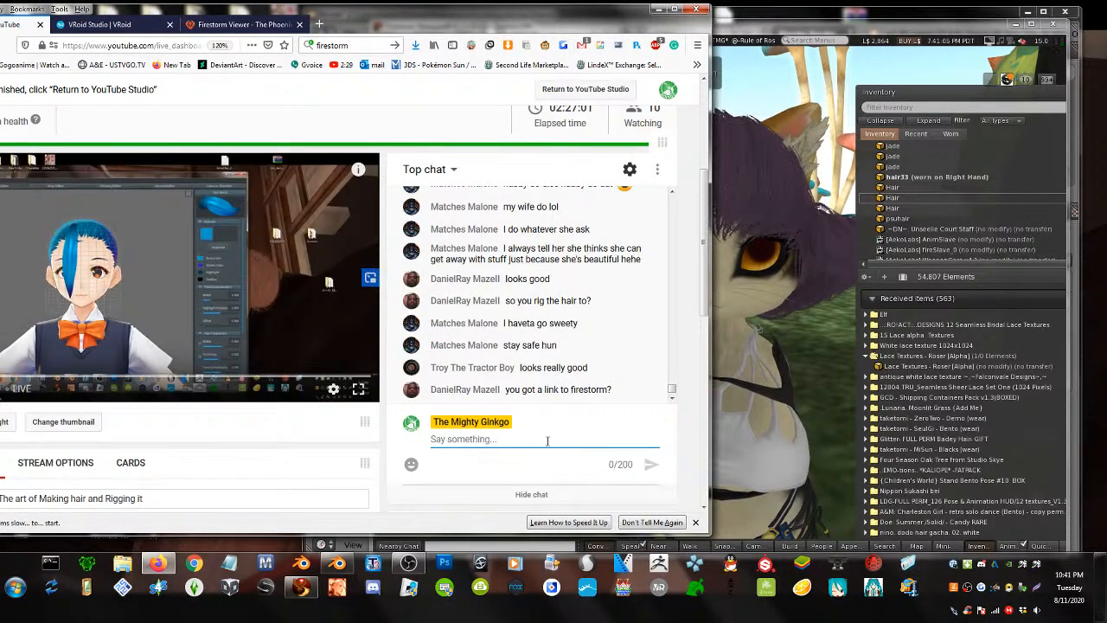
right_click(558, 441)
click(576, 491)
click(651, 466)
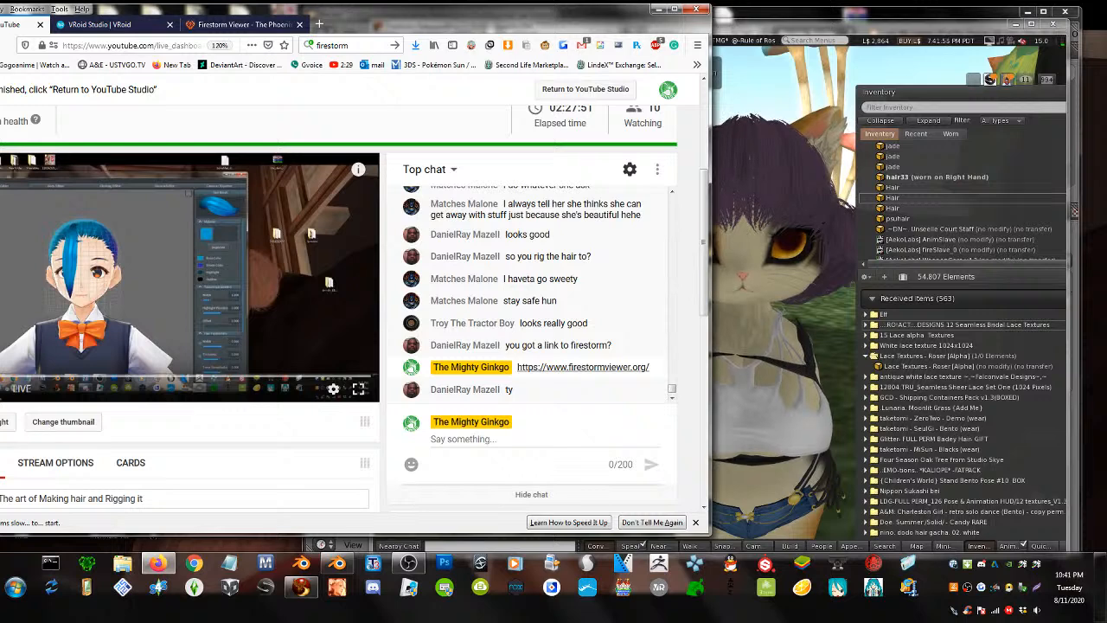
scroll(619, 329, up, 2)
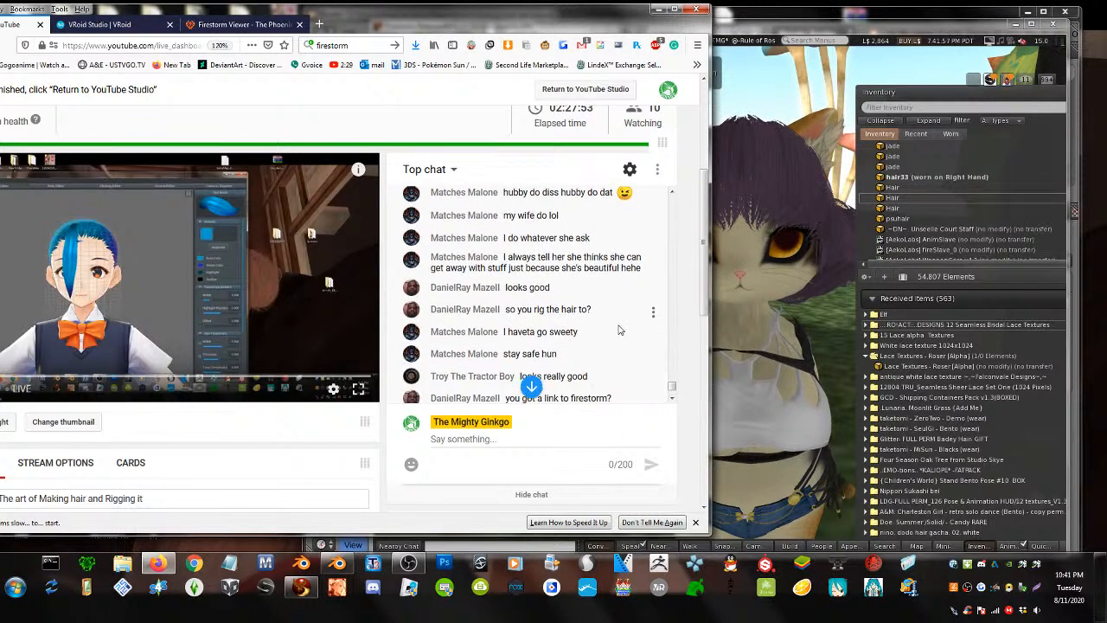
scroll(619, 329, down, 1)
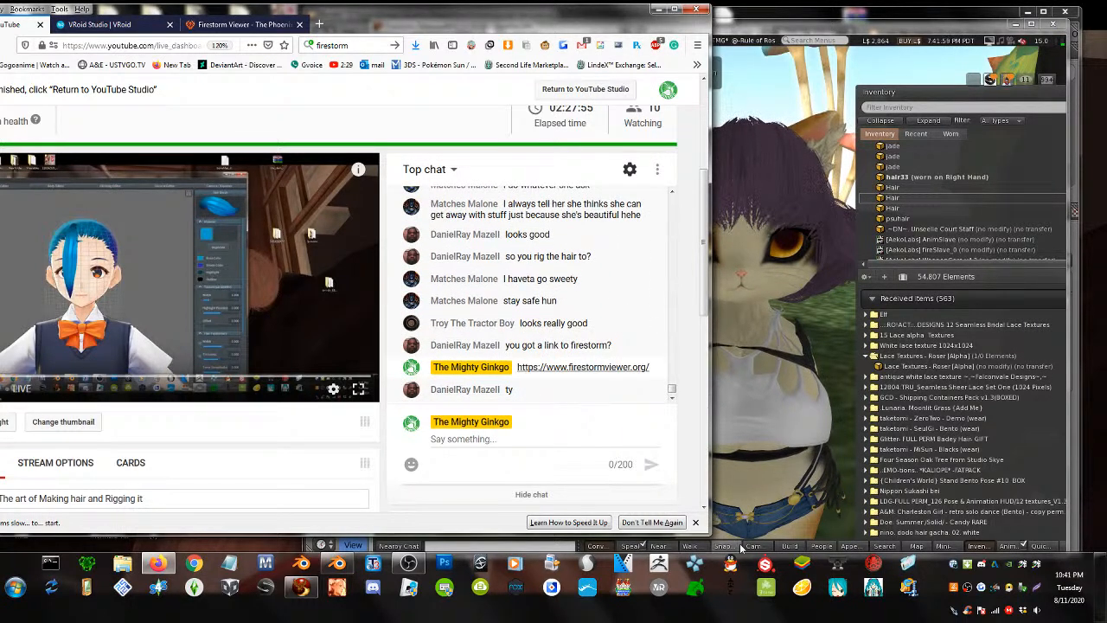